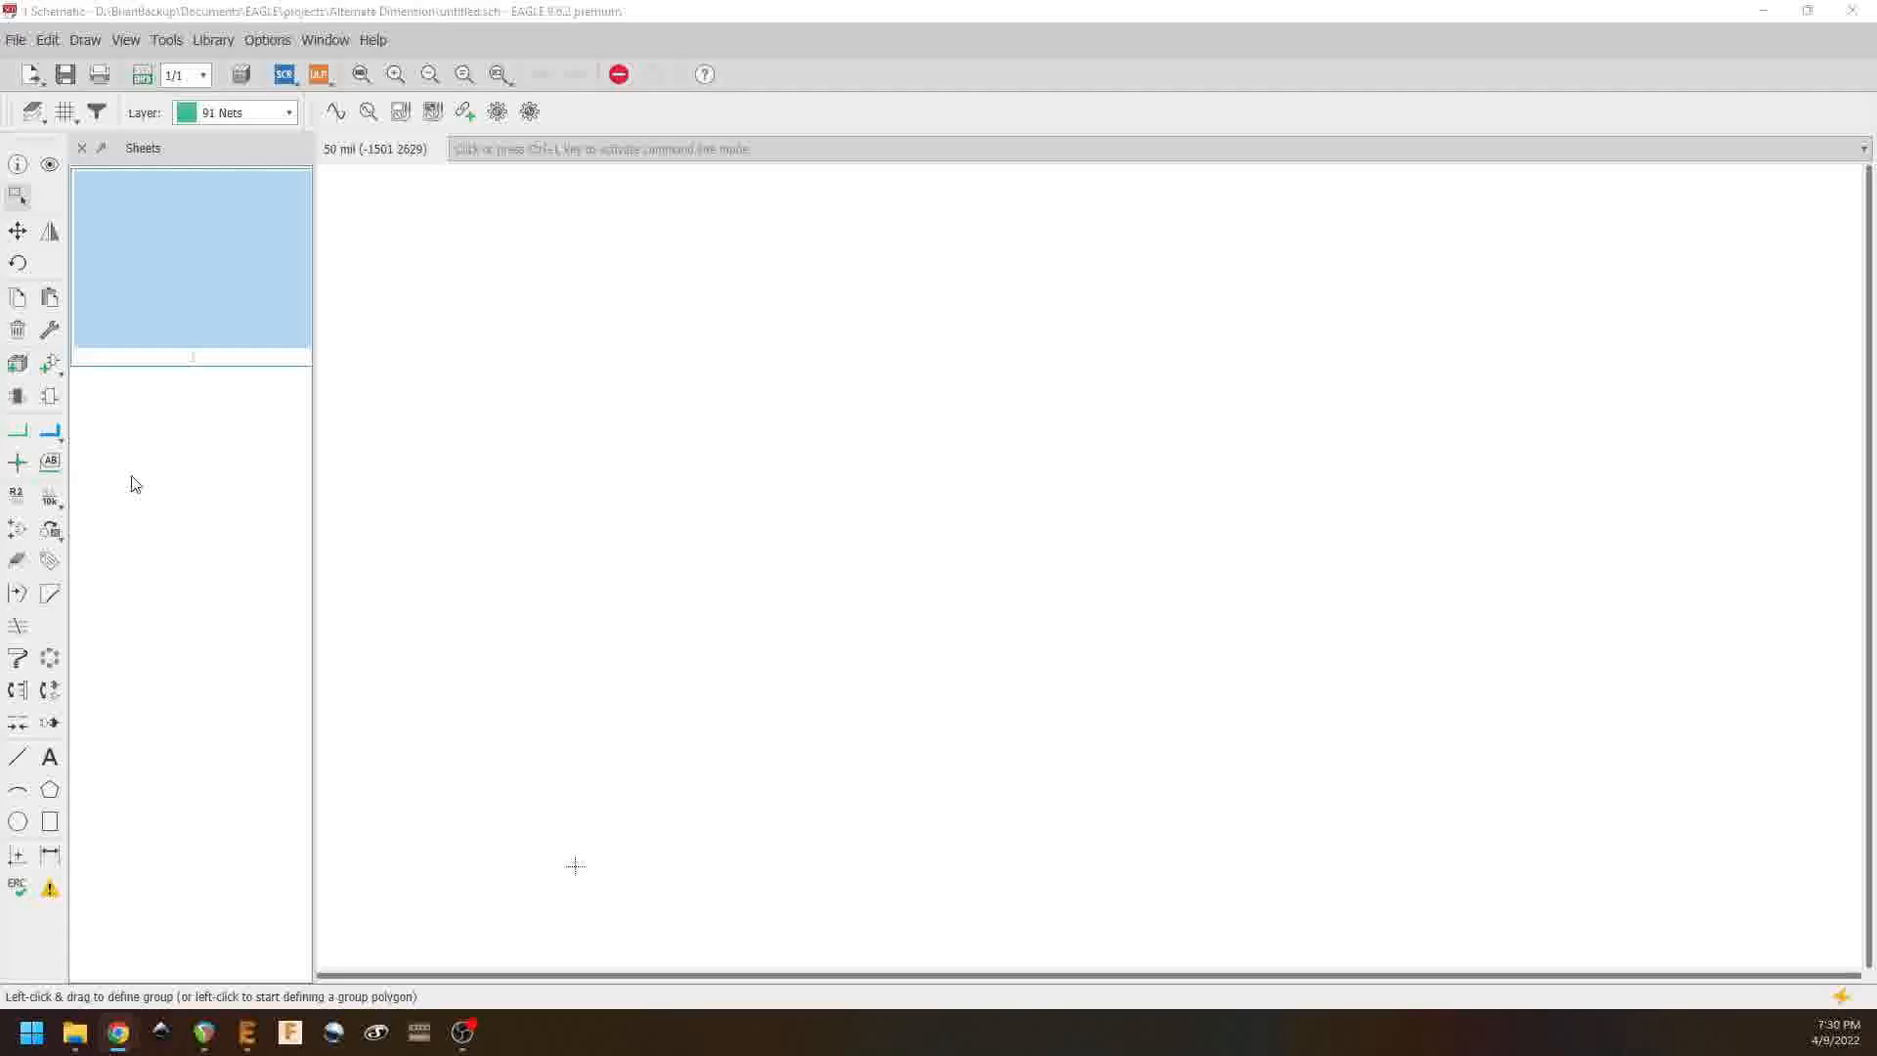
Step: Choose the LSP10 solder pad from the solpad library as the part to add to the schematic
{"action": "left_click", "coordinate": [47, 366]}
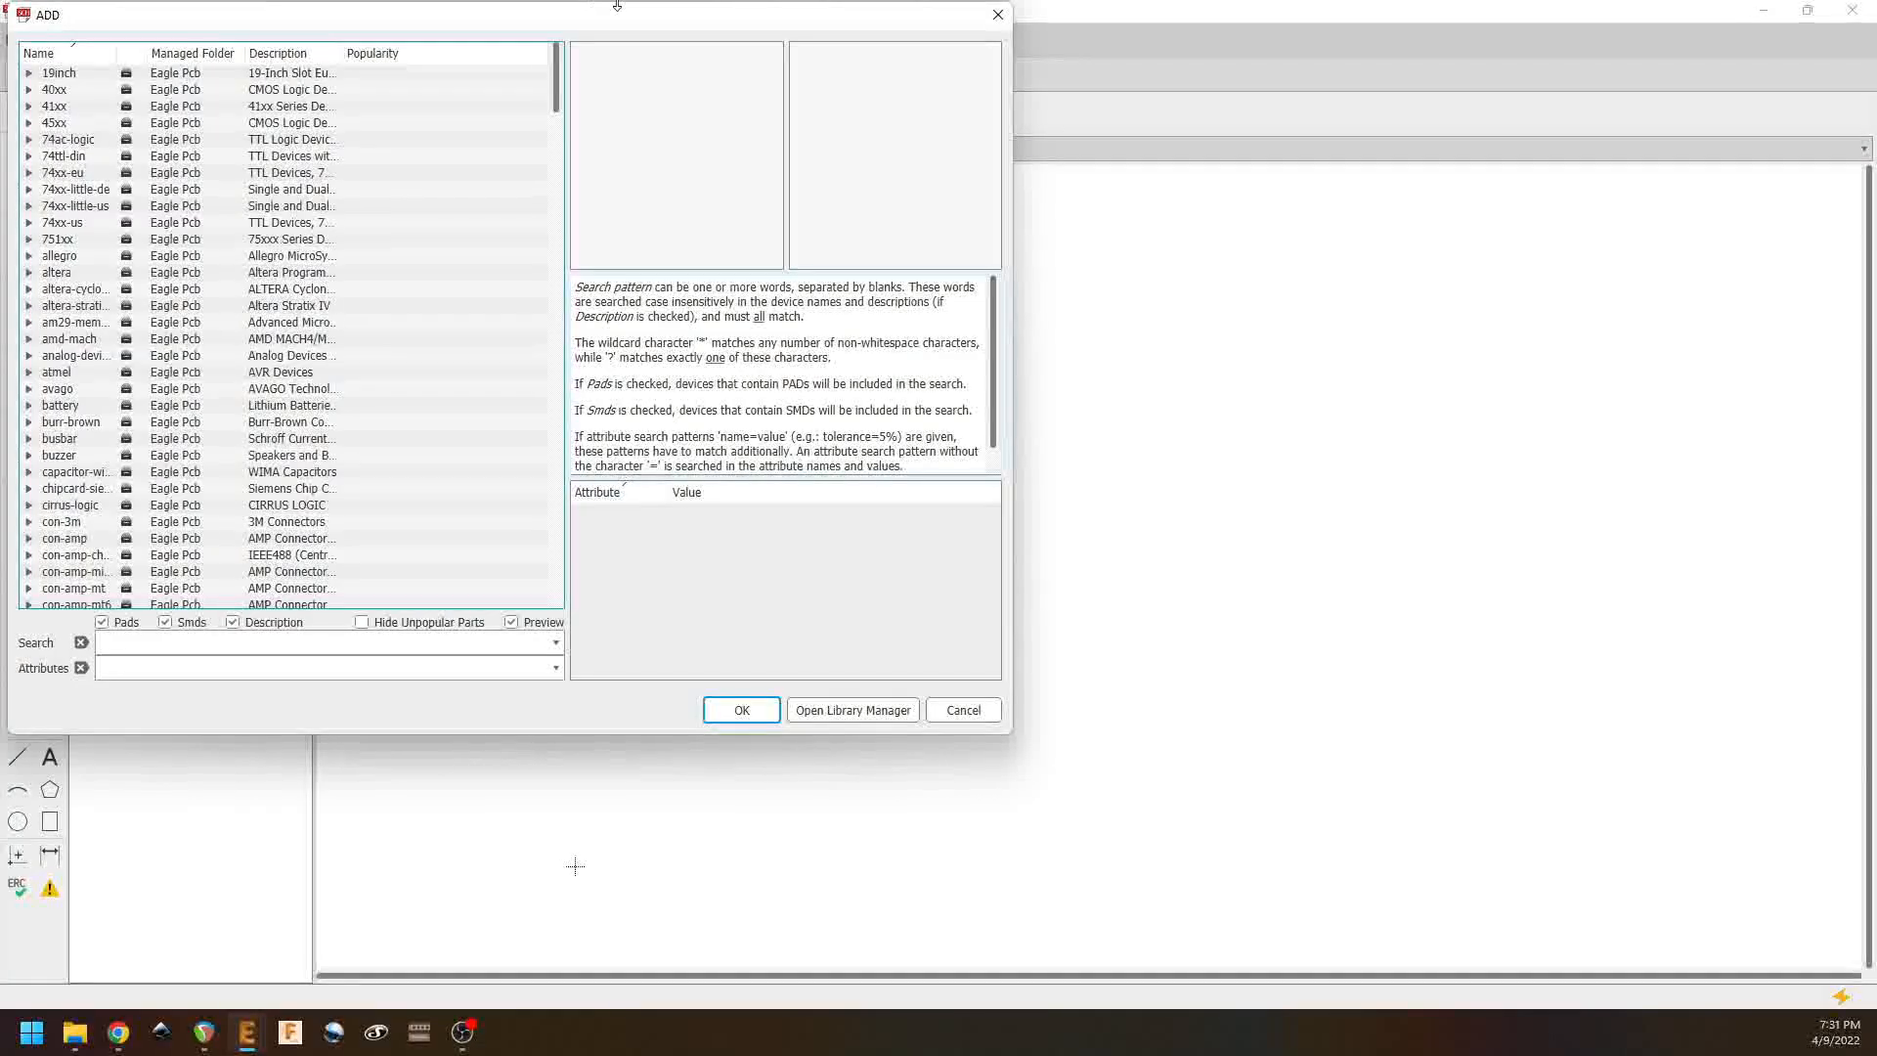
{"action": "left_click_drag", "start_coordinate": [630, 15], "coordinate": [1163, 106]}
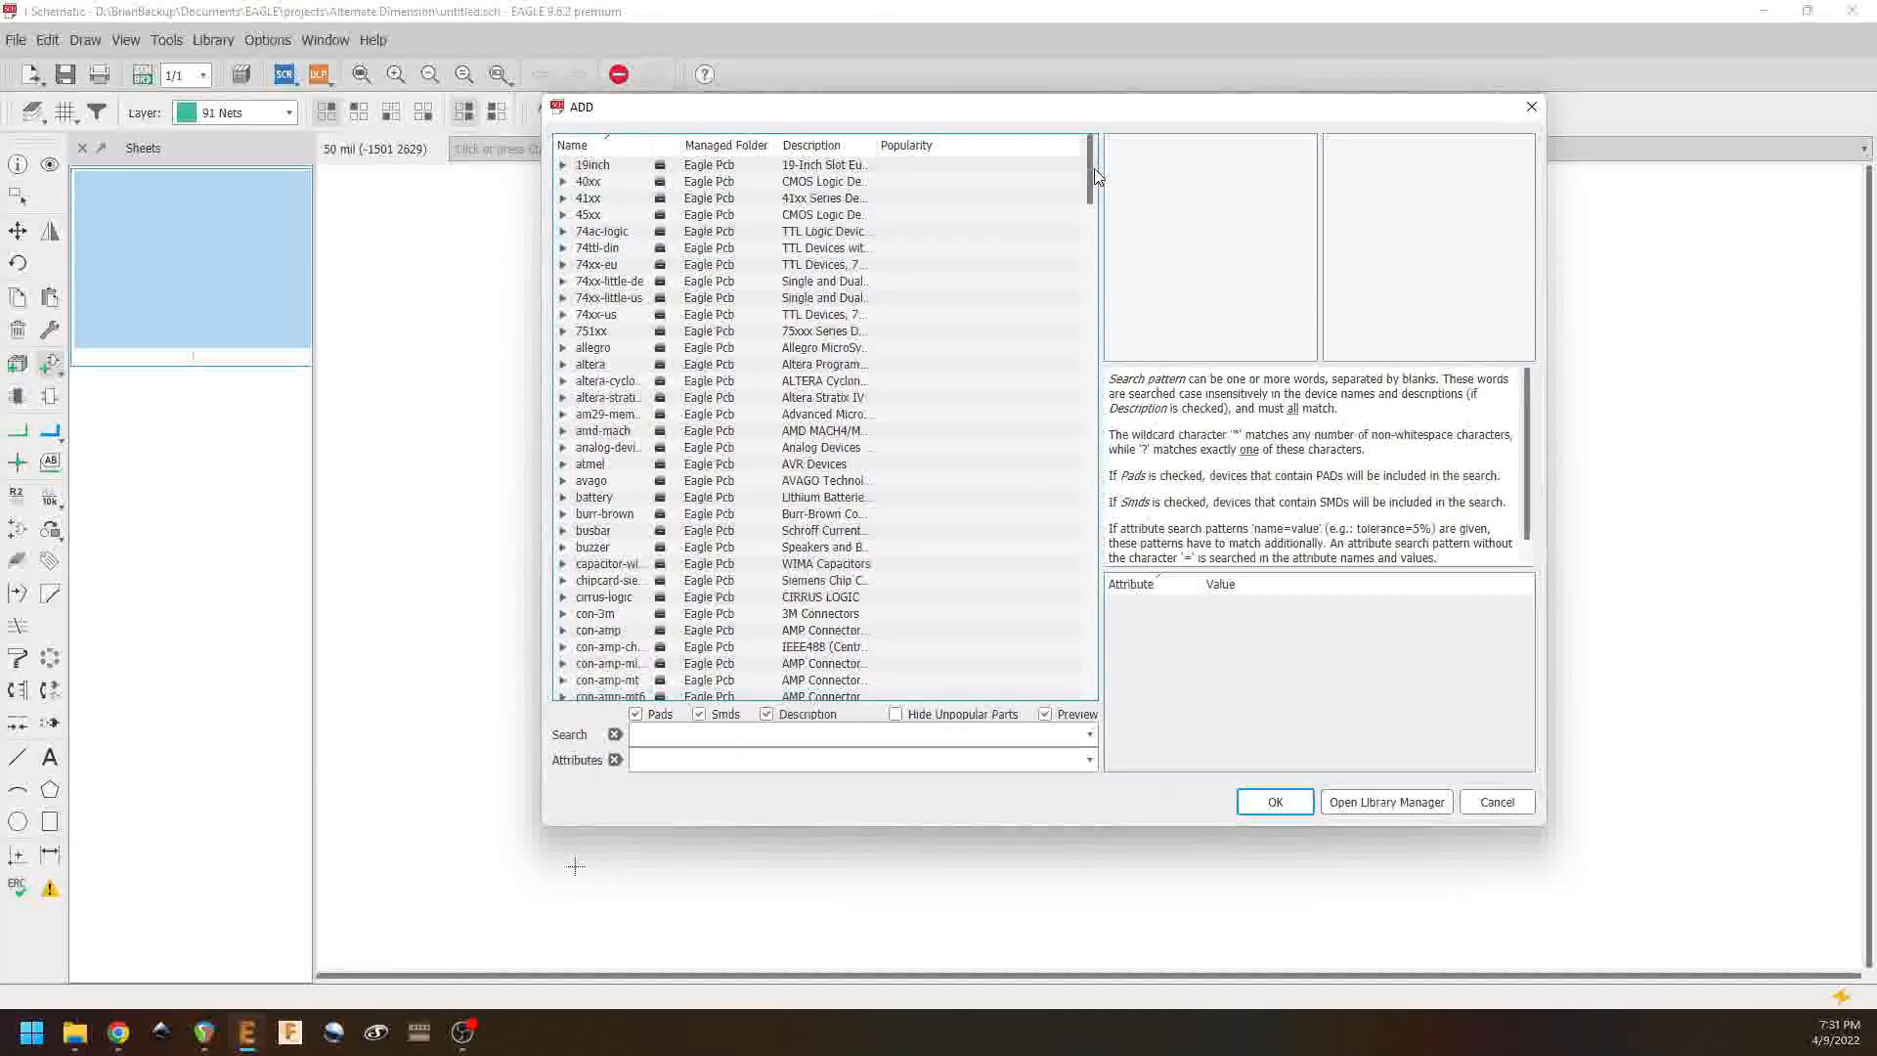
{"action": "left_click_drag", "start_coordinate": [1089, 192], "coordinate": [1041, 614]}
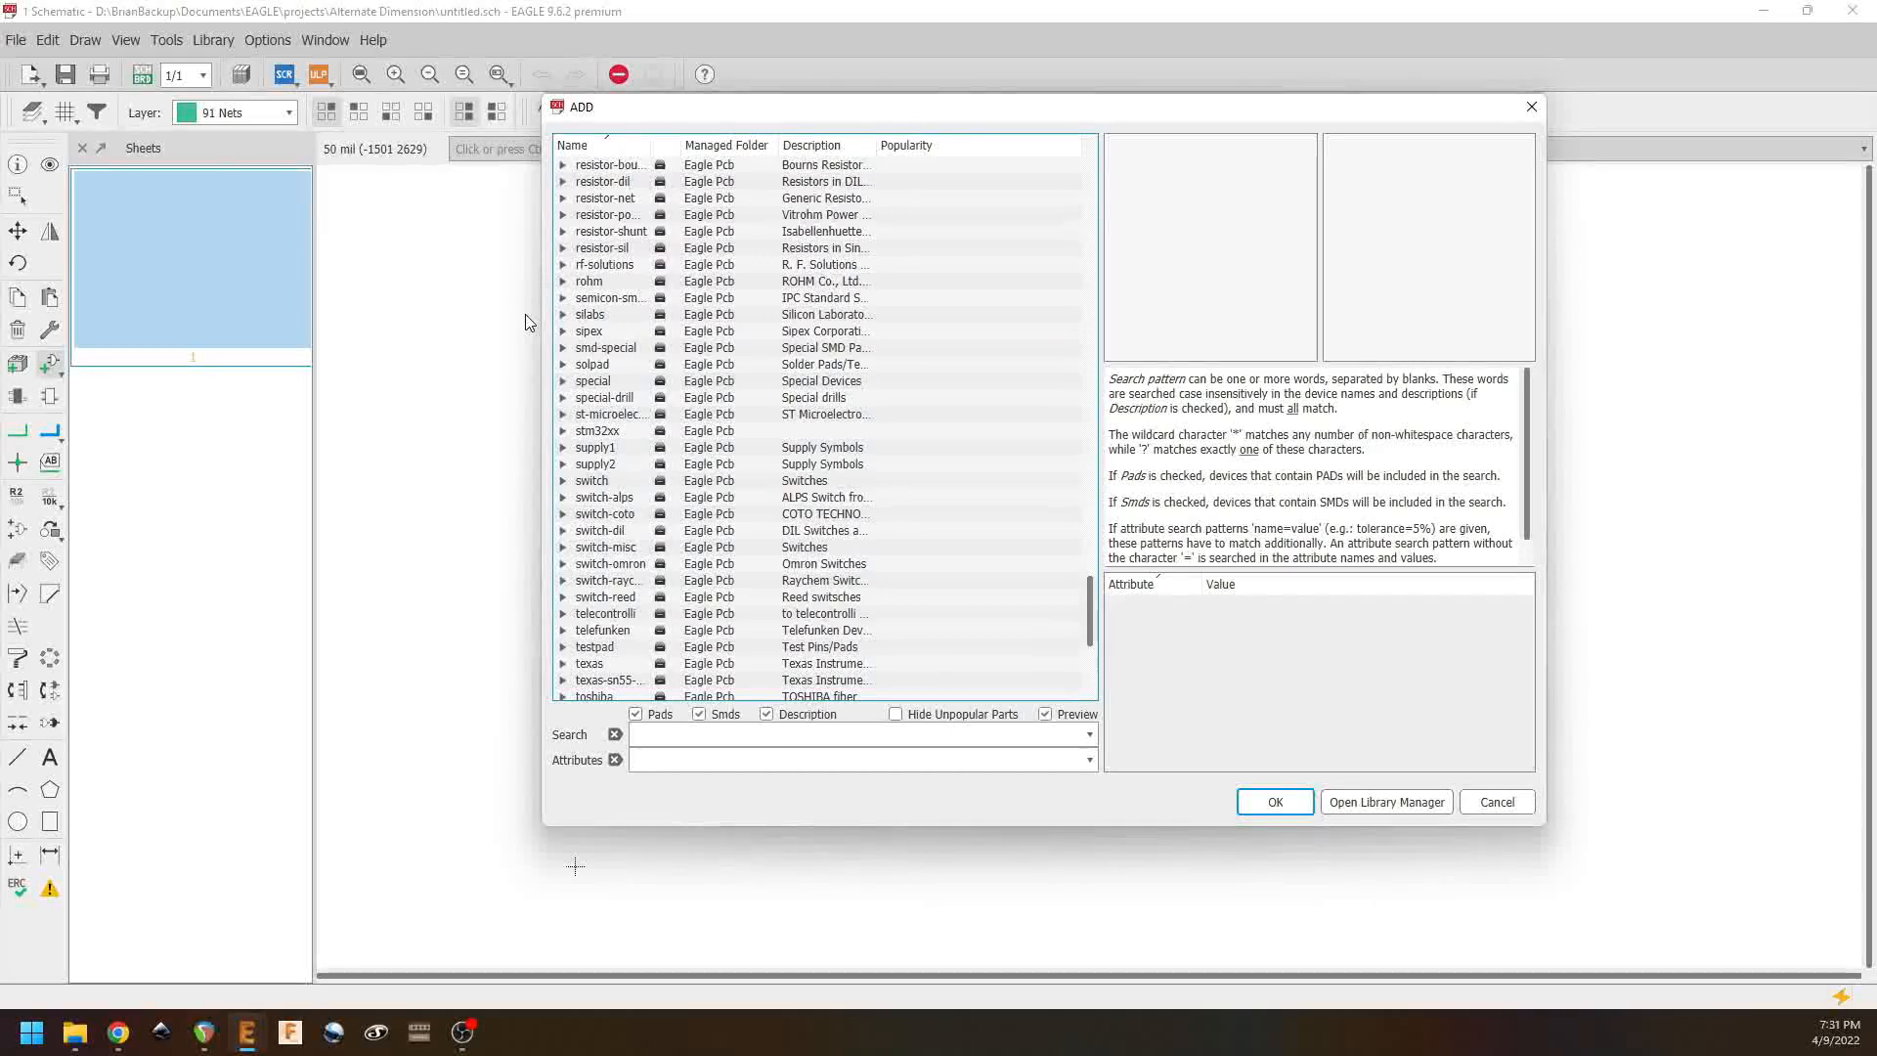
{"action": "left_click", "coordinate": [563, 365]}
{"action": "left_click", "coordinate": [614, 381]}
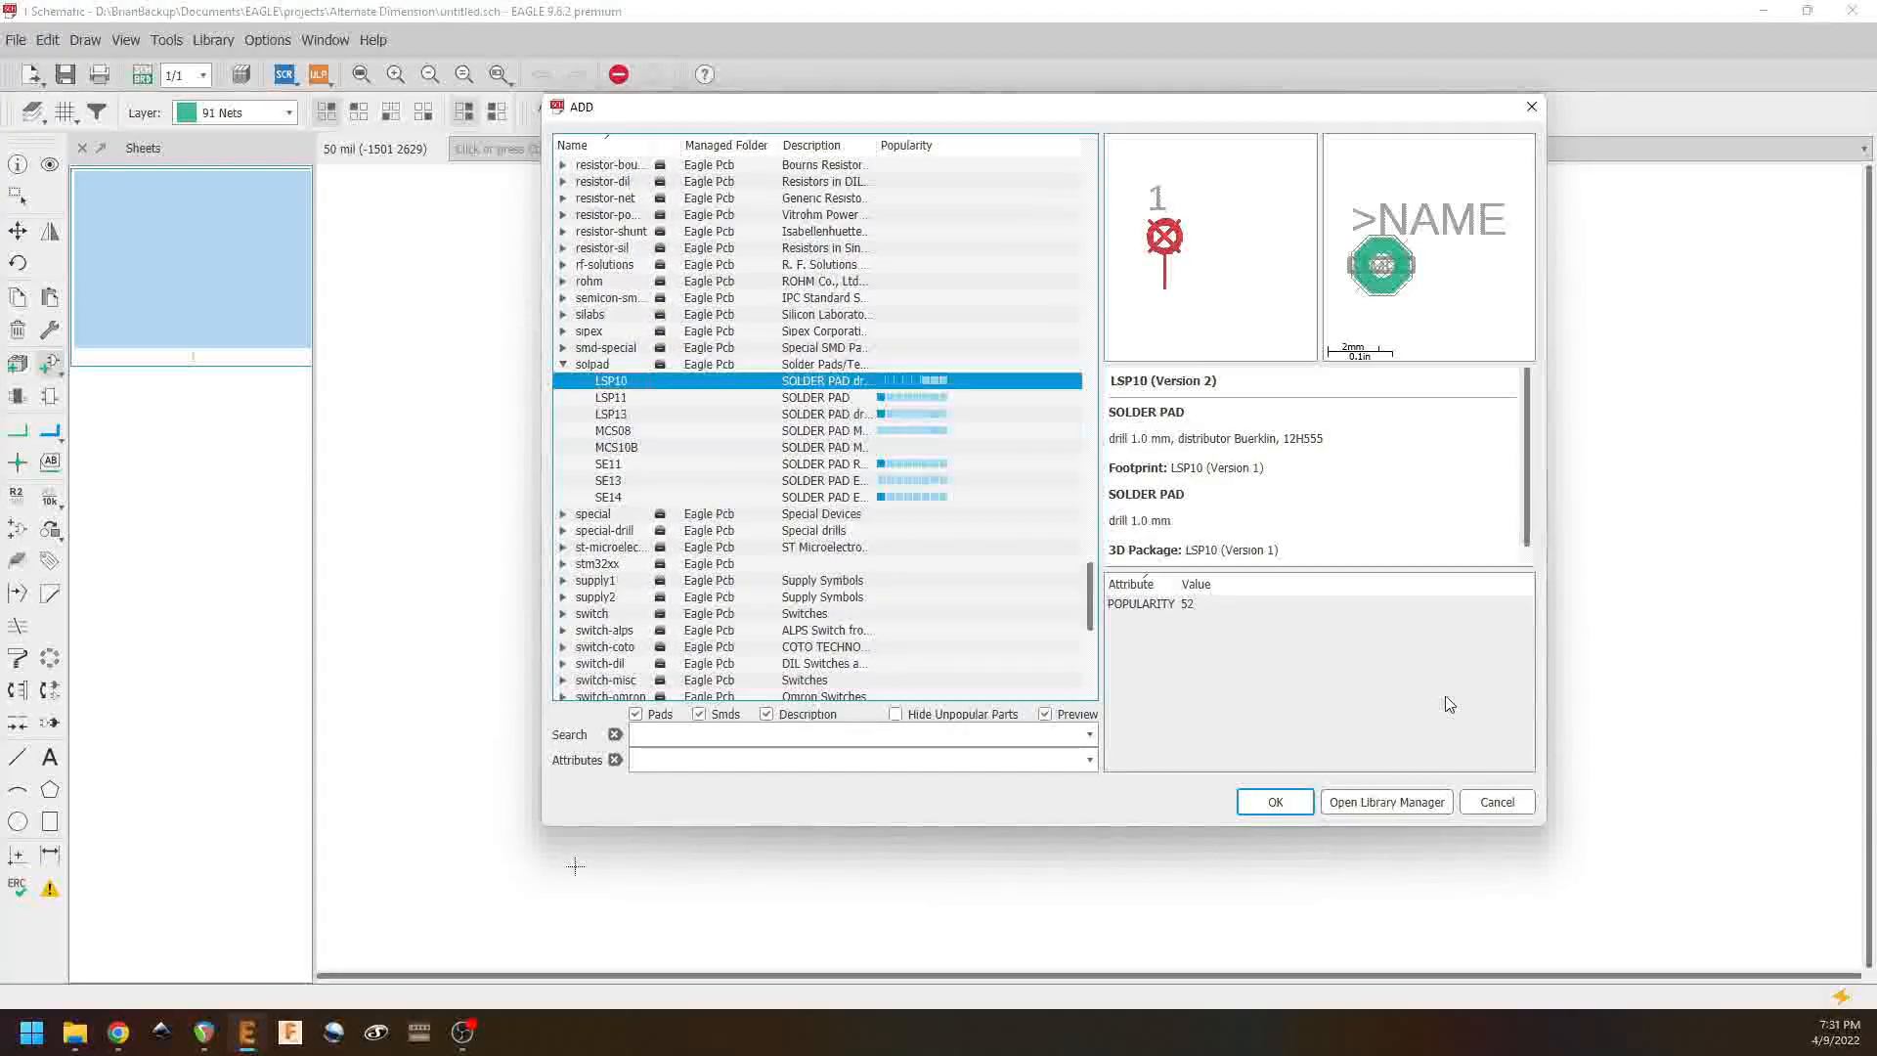
{"action": "left_click", "coordinate": [1291, 801]}
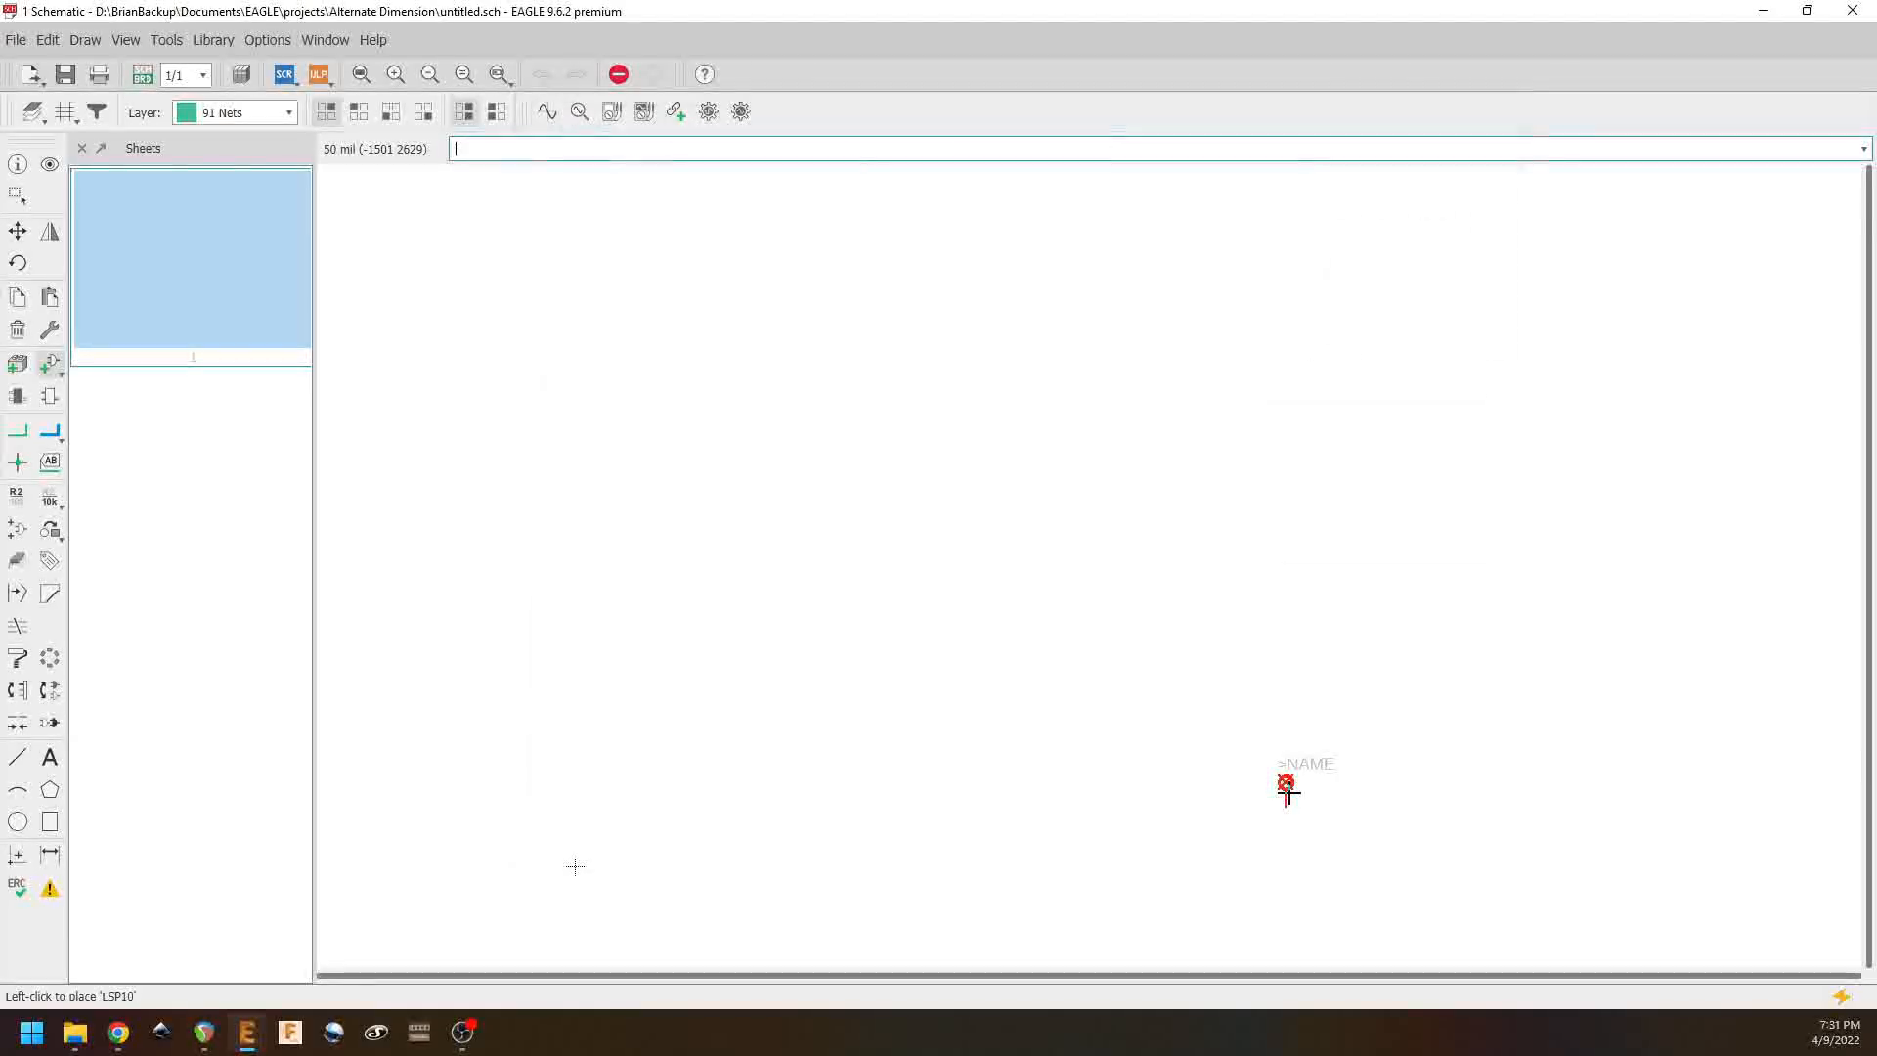
Step: Rotate the LSP10 pad so its pin points right and place two, one above the other, along the sheet's left side
{"action": "right_click", "coordinate": [484, 409]}
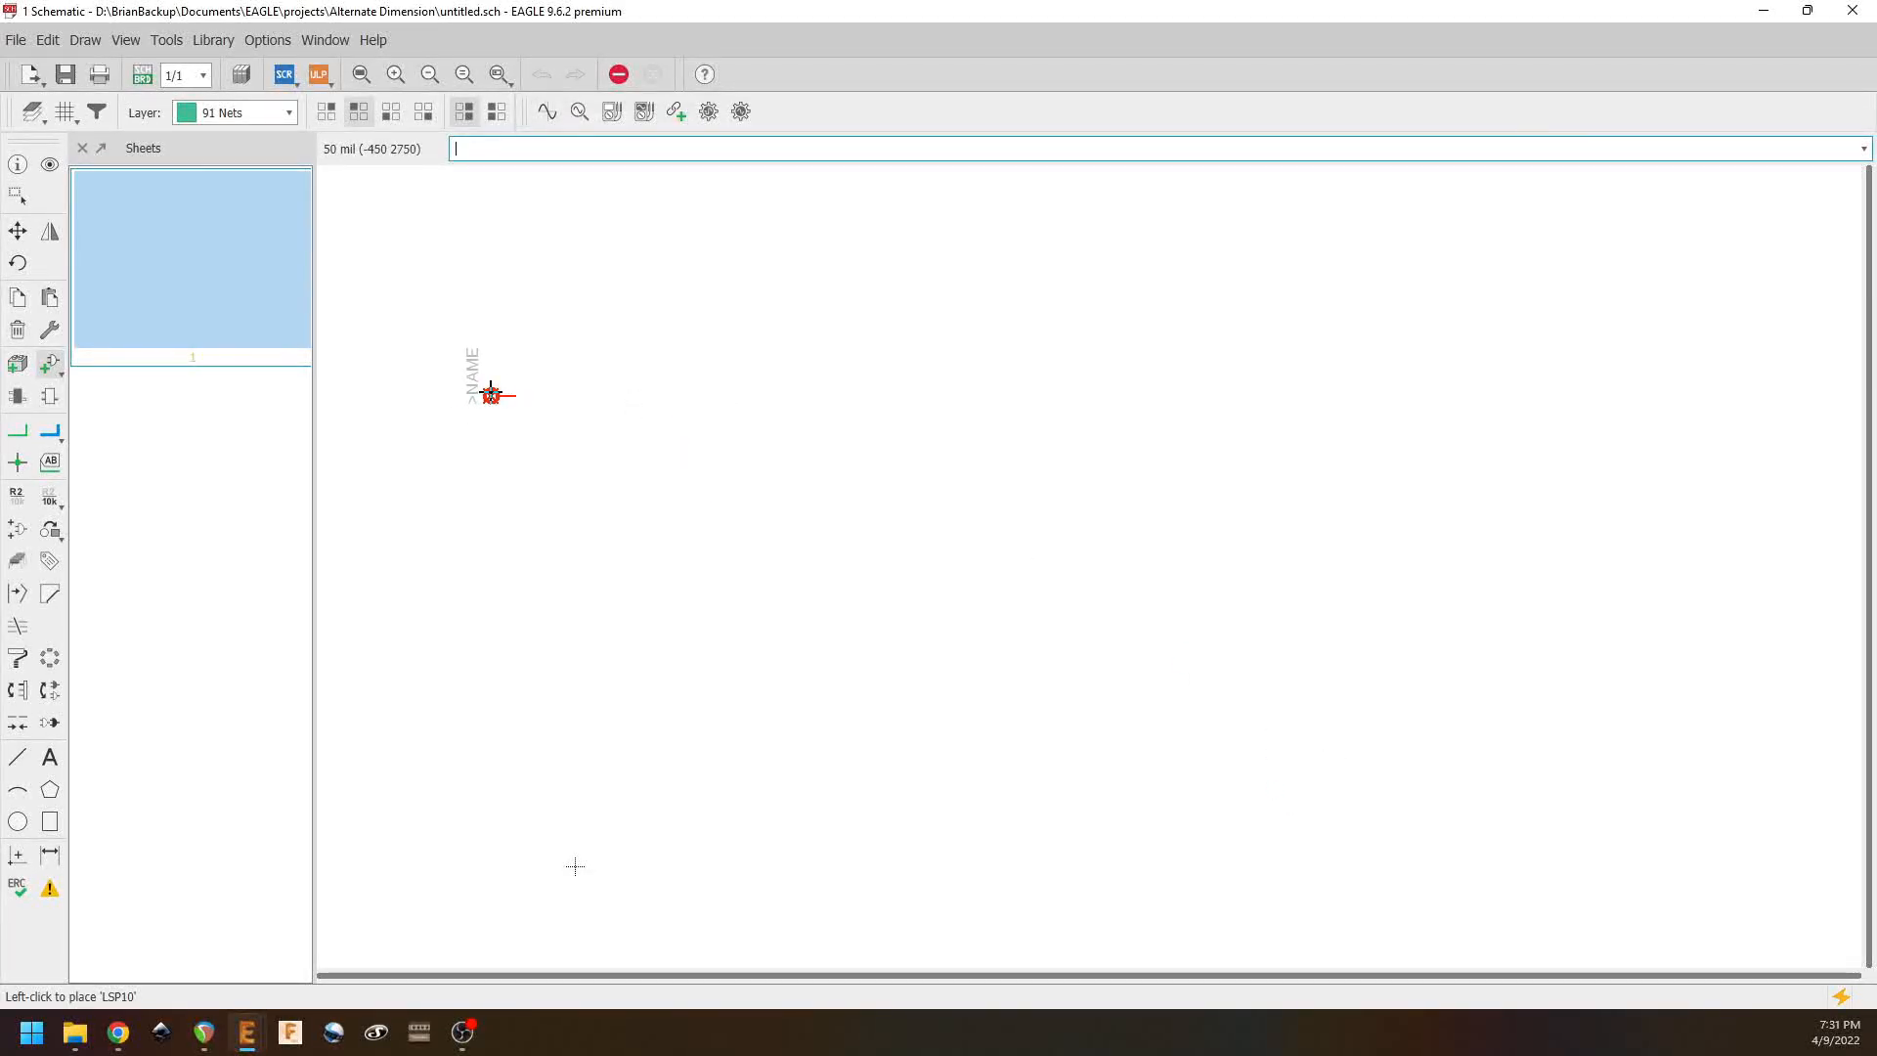
{"action": "left_click", "coordinate": [485, 393]}
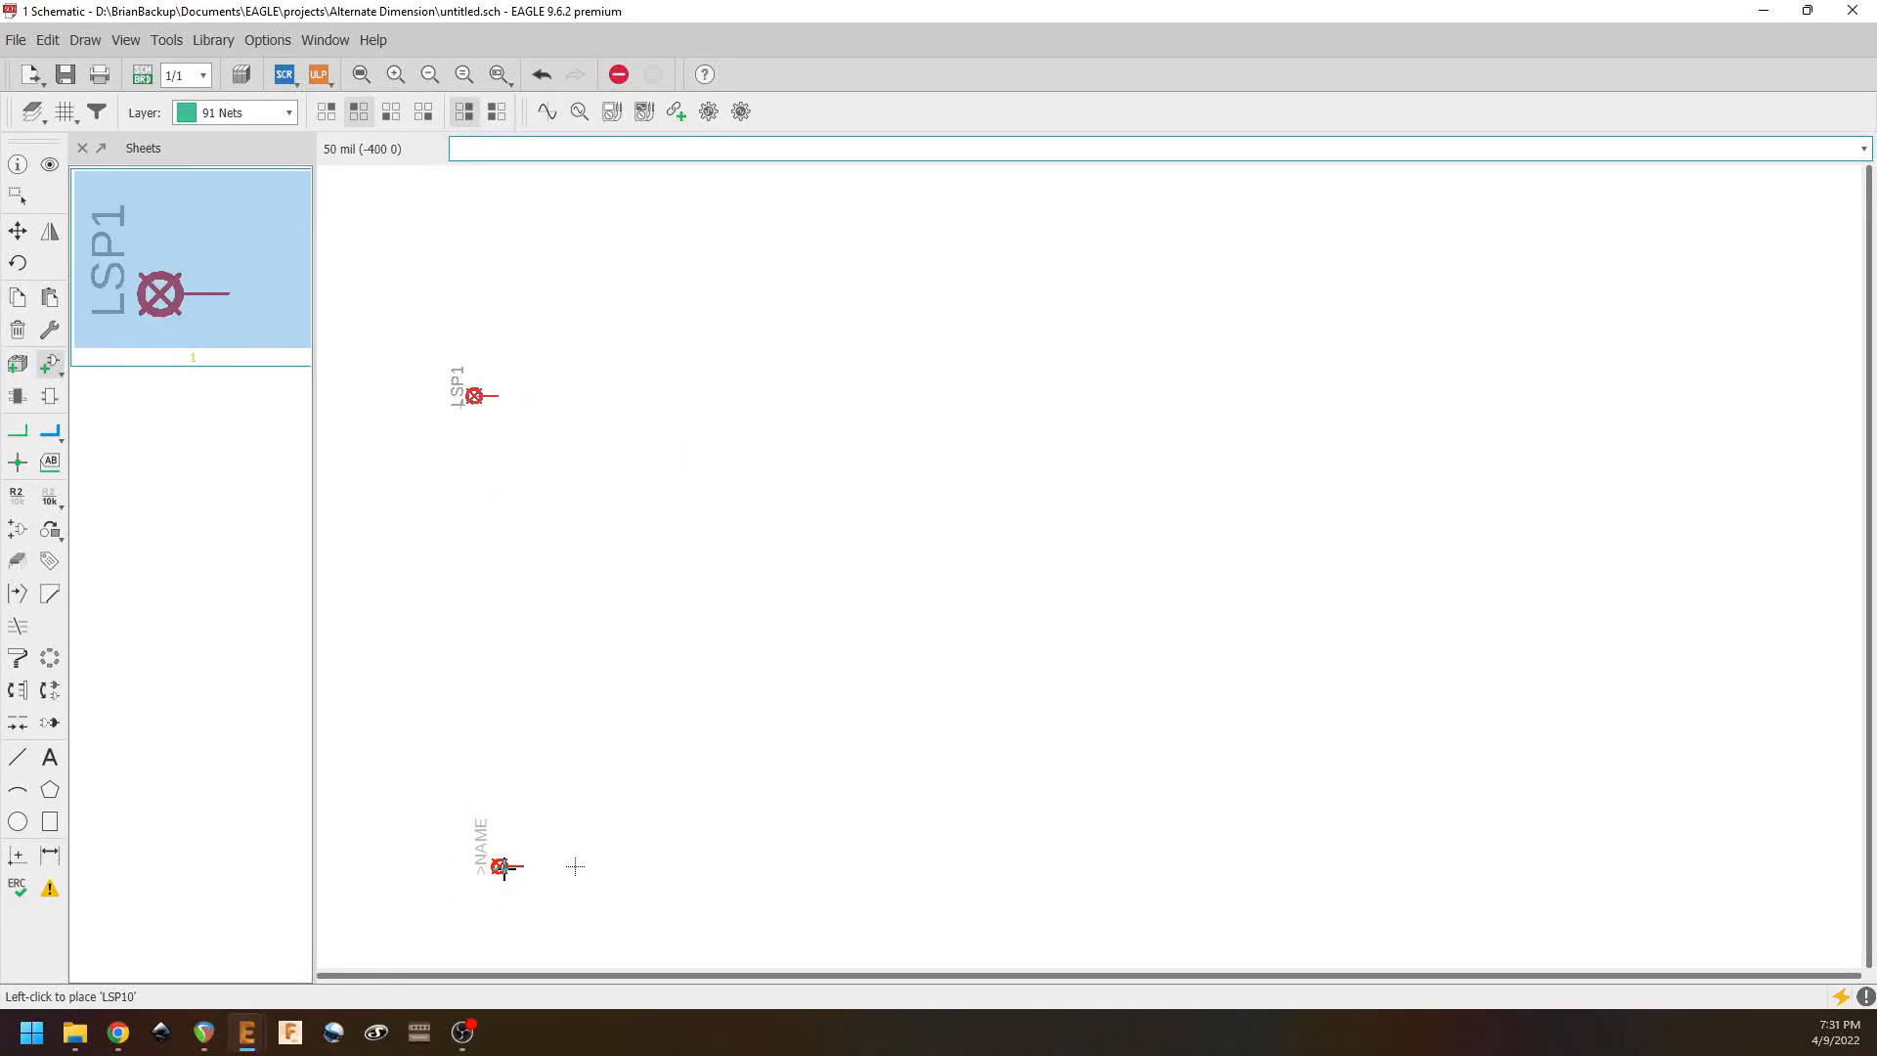
{"action": "left_click", "coordinate": [499, 866]}
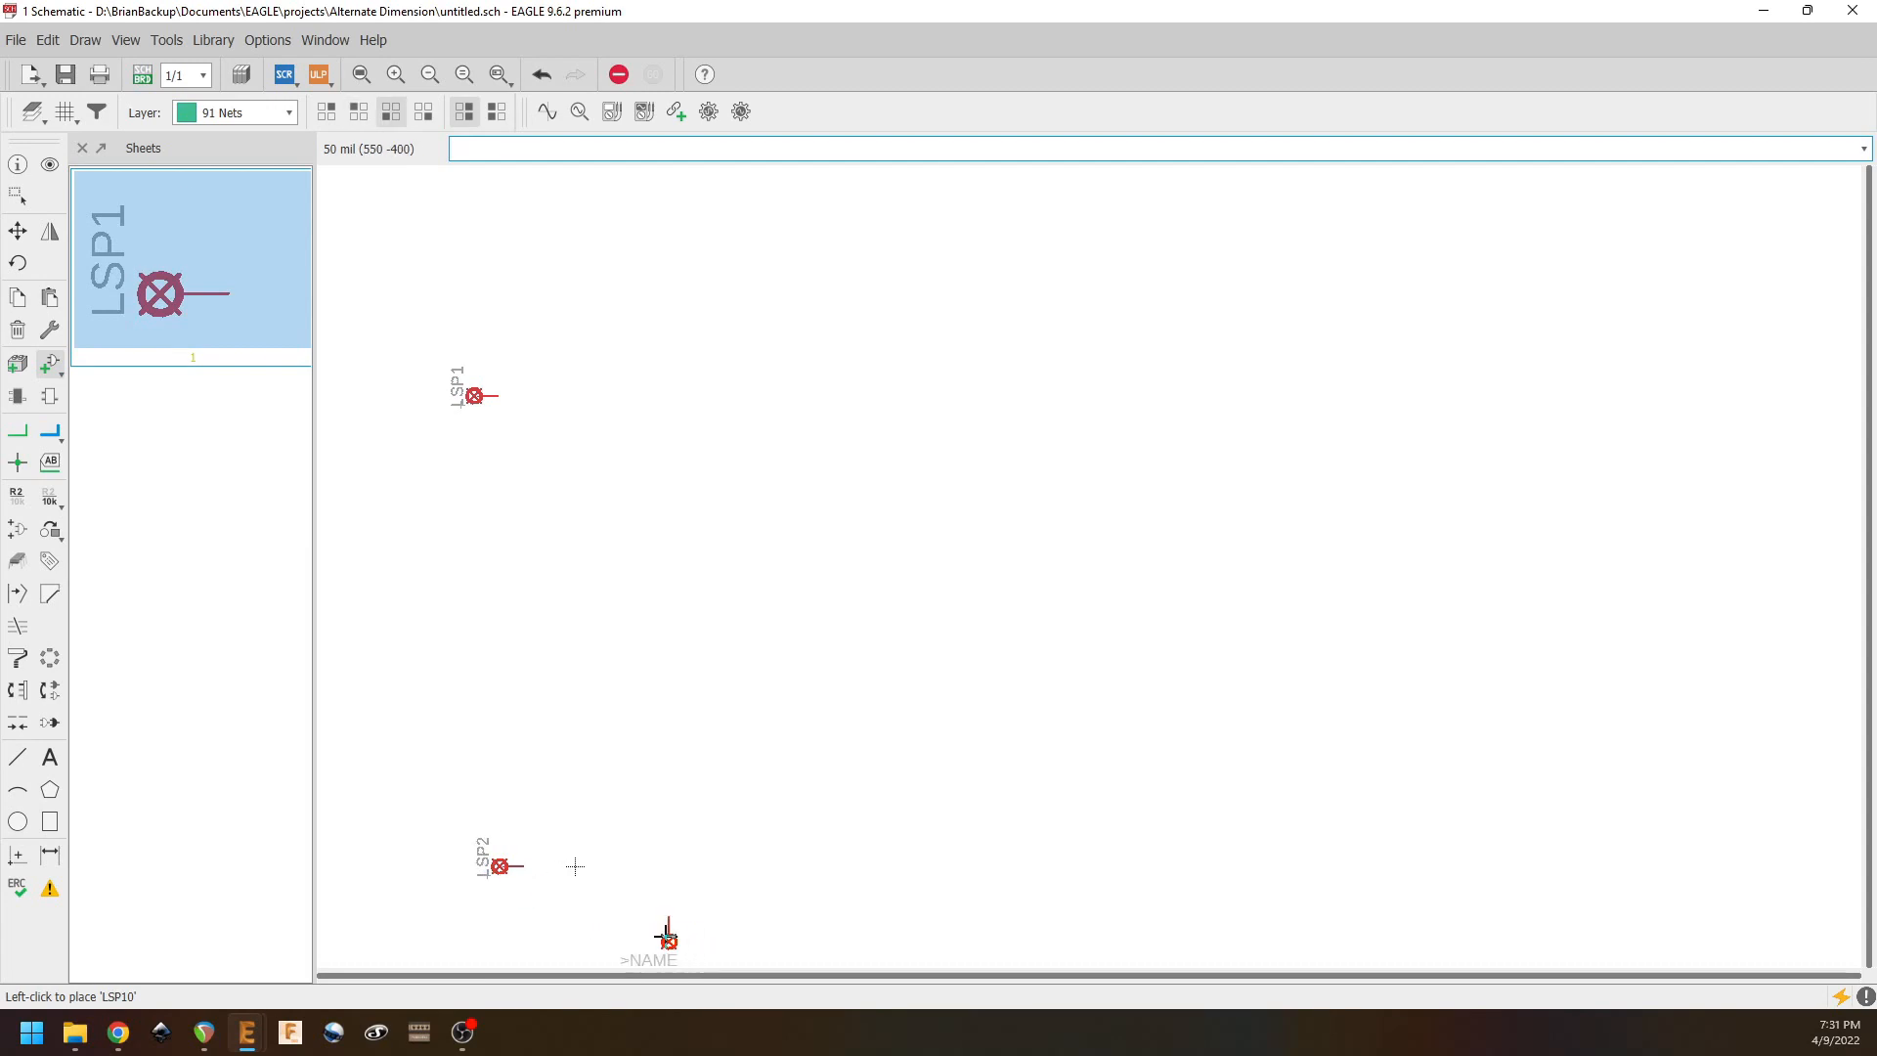
Step: Place five LSP10 pads pin-up in a row along the sheet's bottom and two with pins pointing left on its right side
{"action": "left_click", "coordinate": [618, 950]}
{"action": "left_click", "coordinate": [687, 950]}
{"action": "left_click", "coordinate": [772, 951]}
{"action": "left_click", "coordinate": [940, 953]}
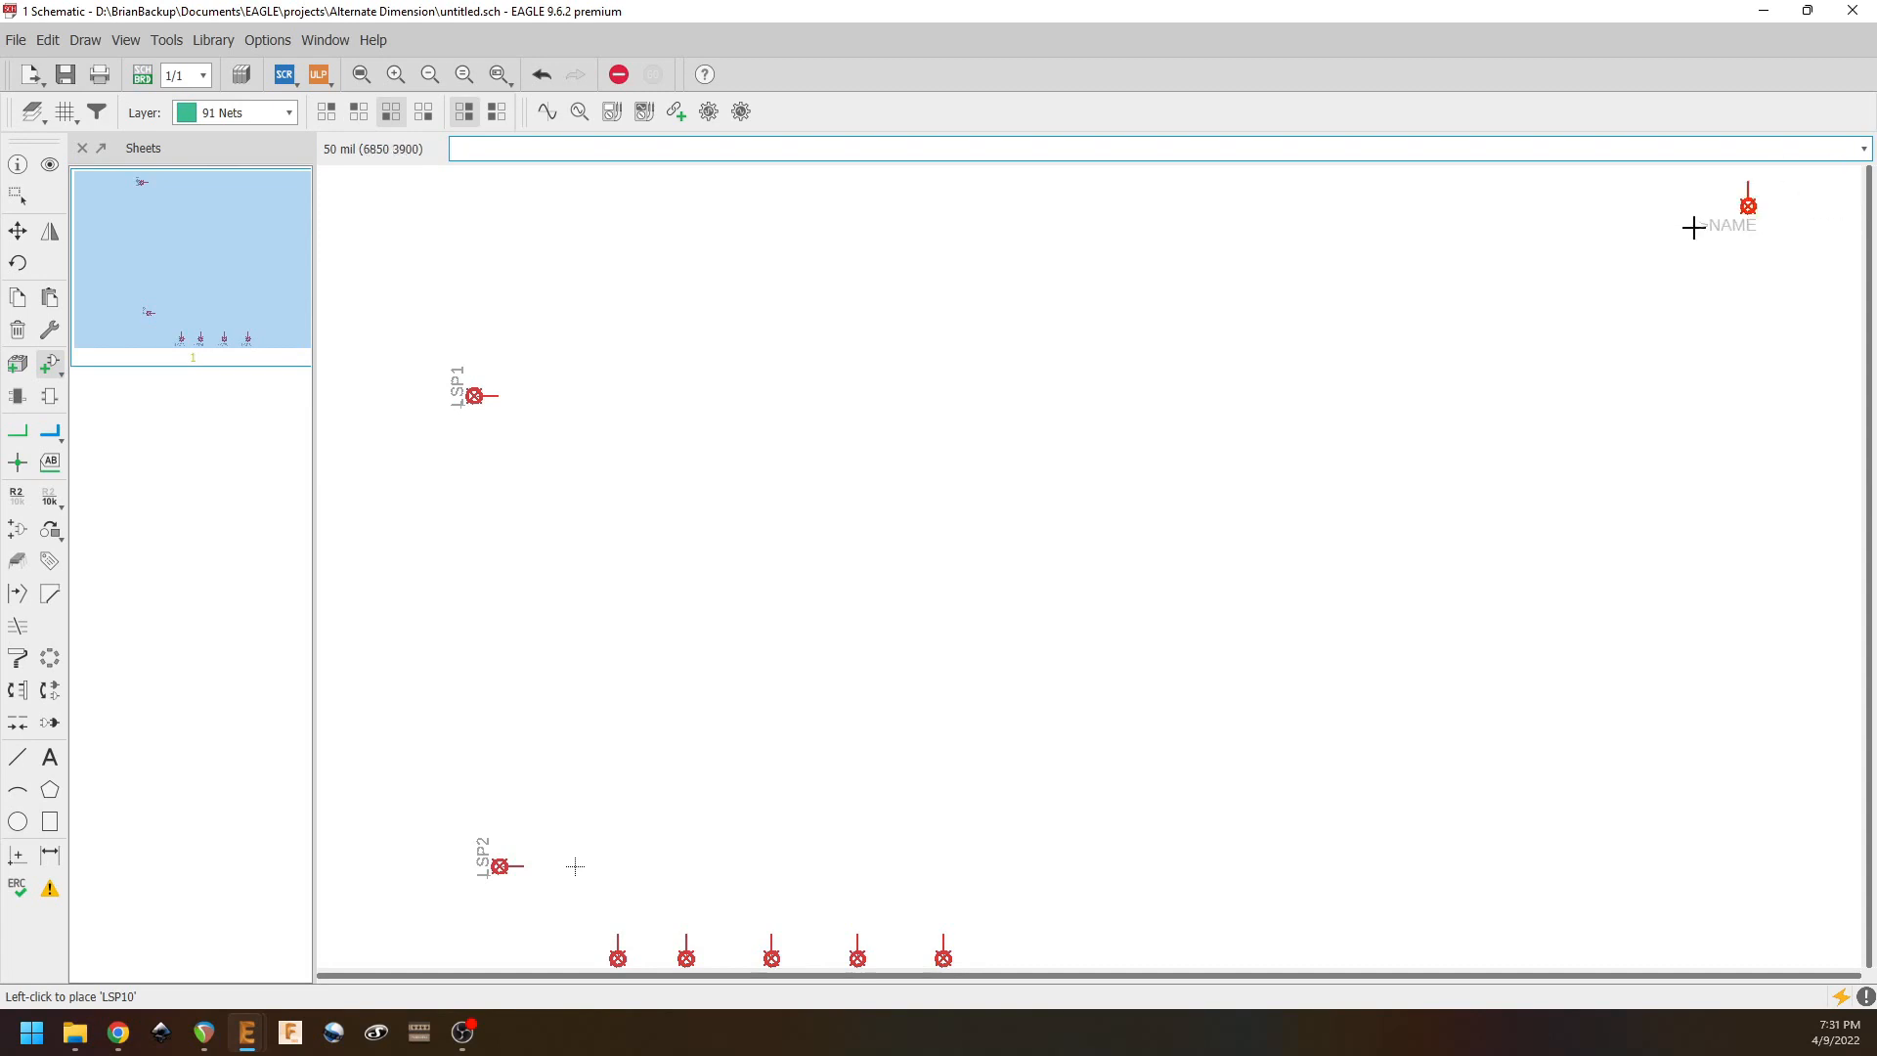
{"action": "right_click", "coordinate": [1770, 405]}
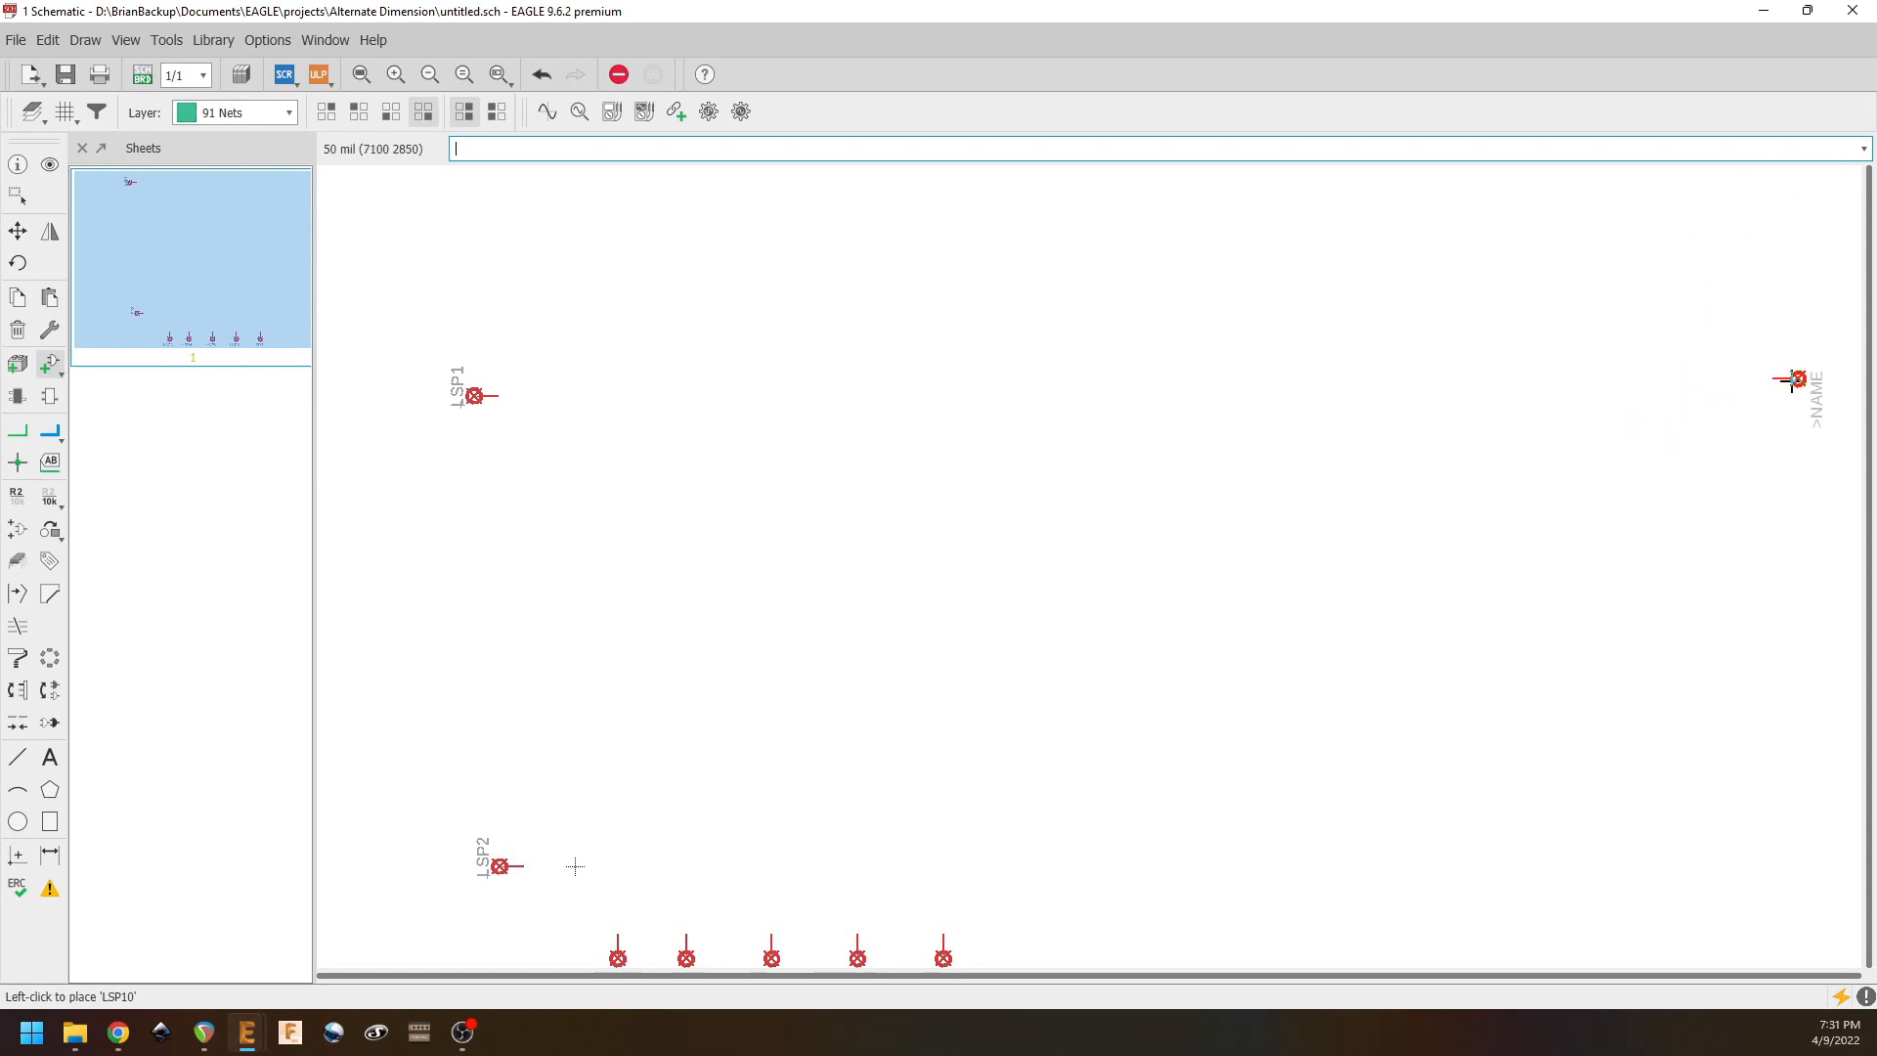
{"action": "left_click", "coordinate": [1811, 379]}
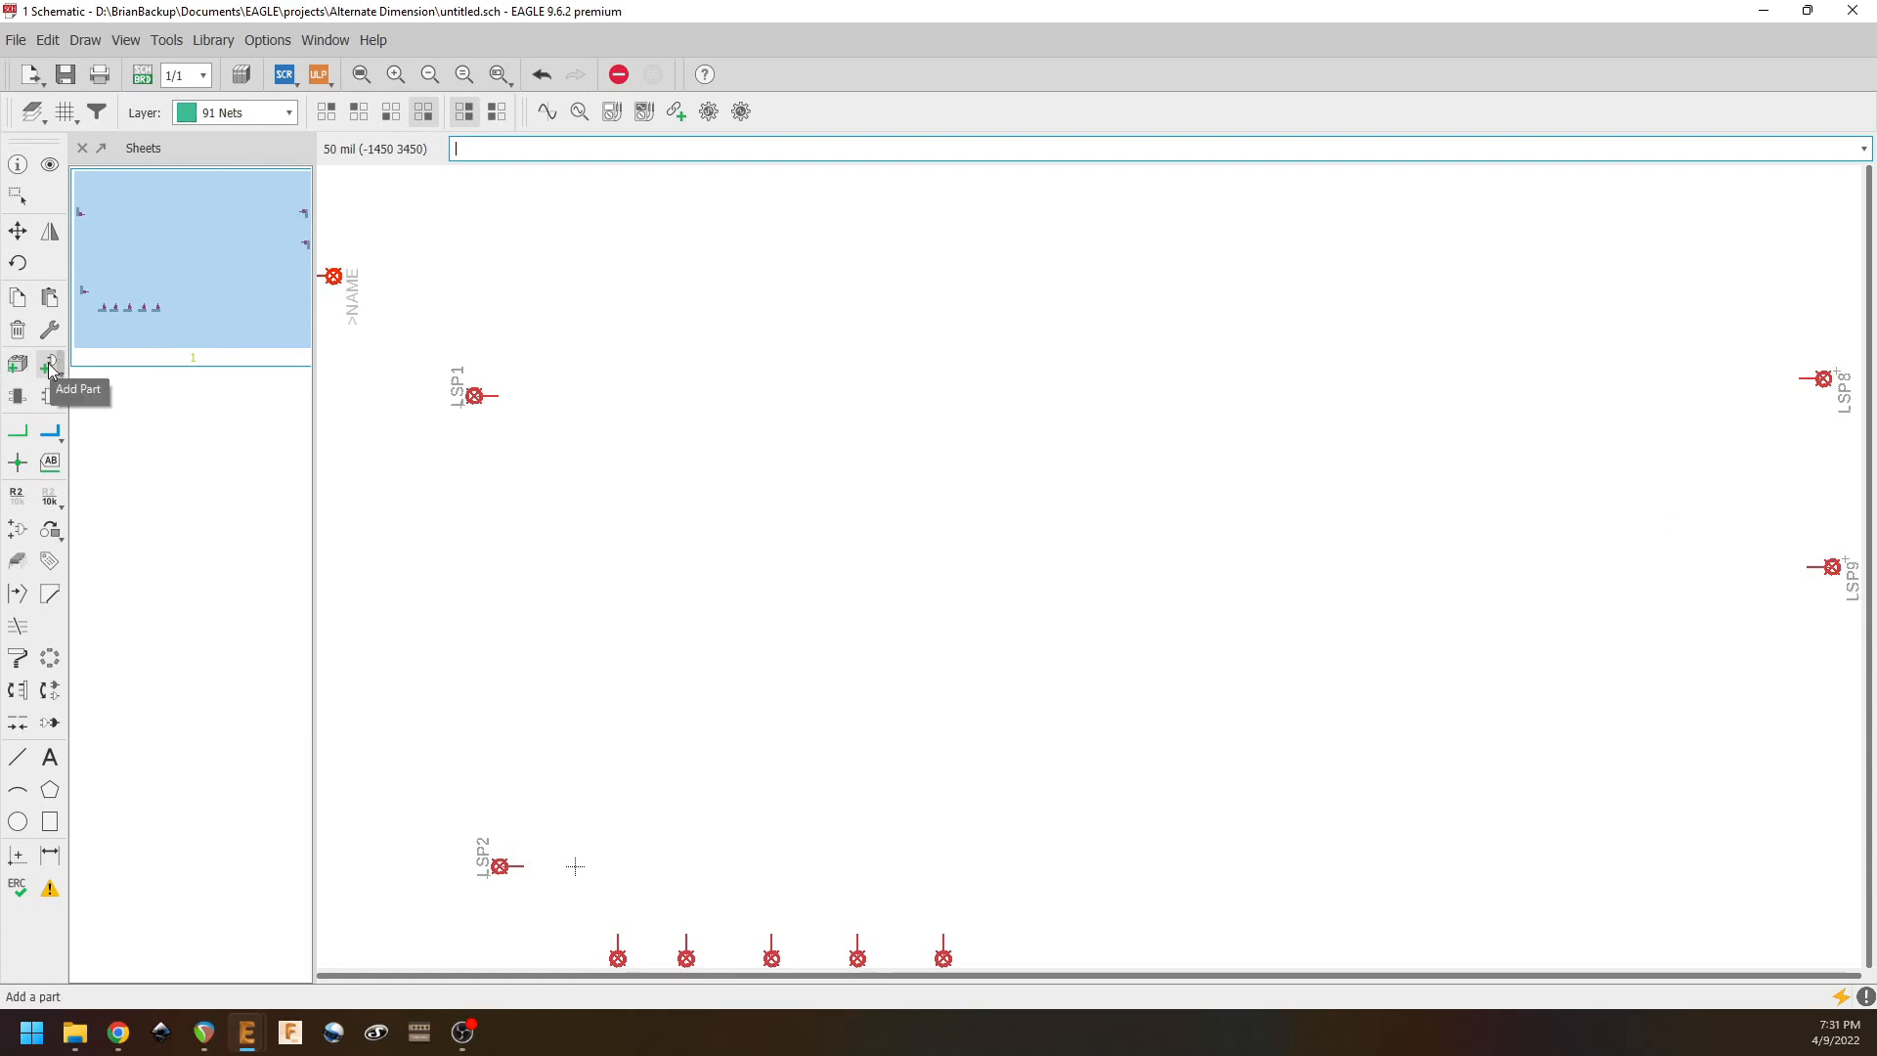
Step: Add three AGND symbols from SparkFun-PowerSymbols: between the two left pads, beside the bottom pad row, and in the sheet's lower right area
{"action": "left_click", "coordinate": [50, 367]}
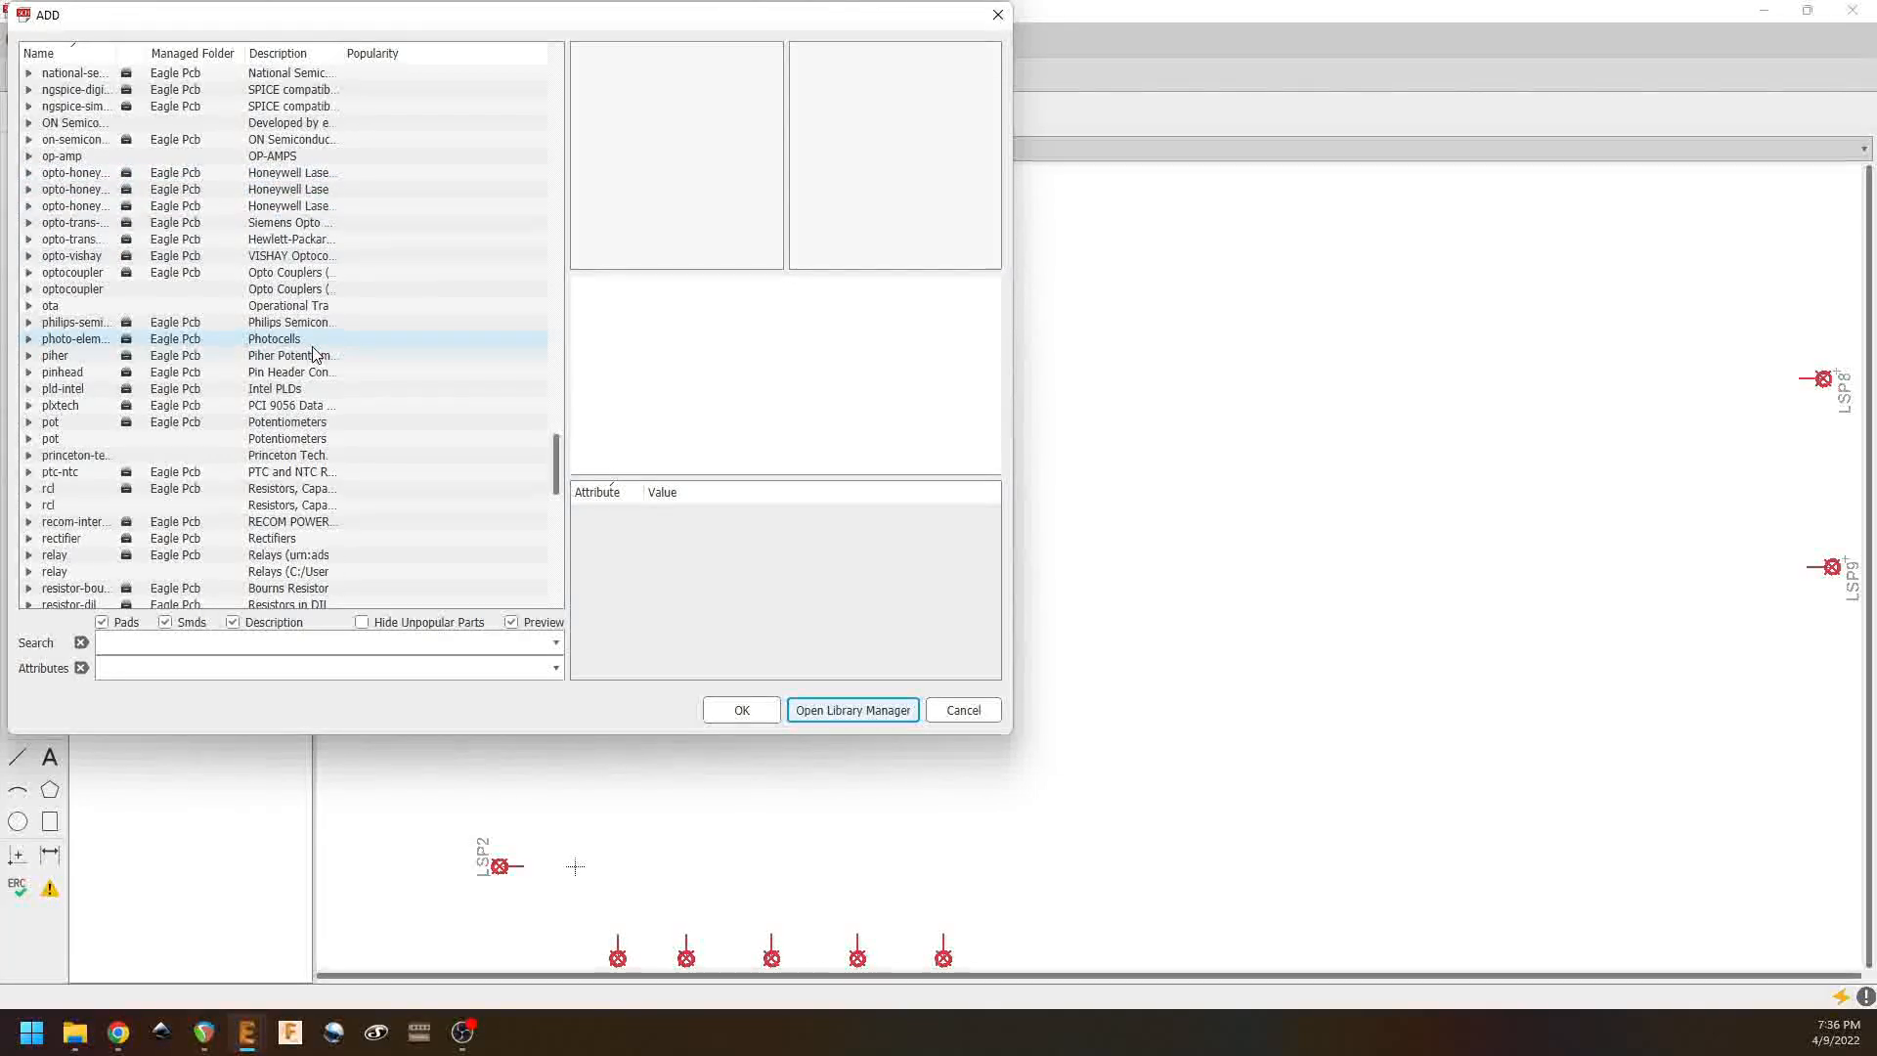
{"action": "scroll", "coordinate": [315, 353], "scroll_direction": "down", "scroll_amount": 7}
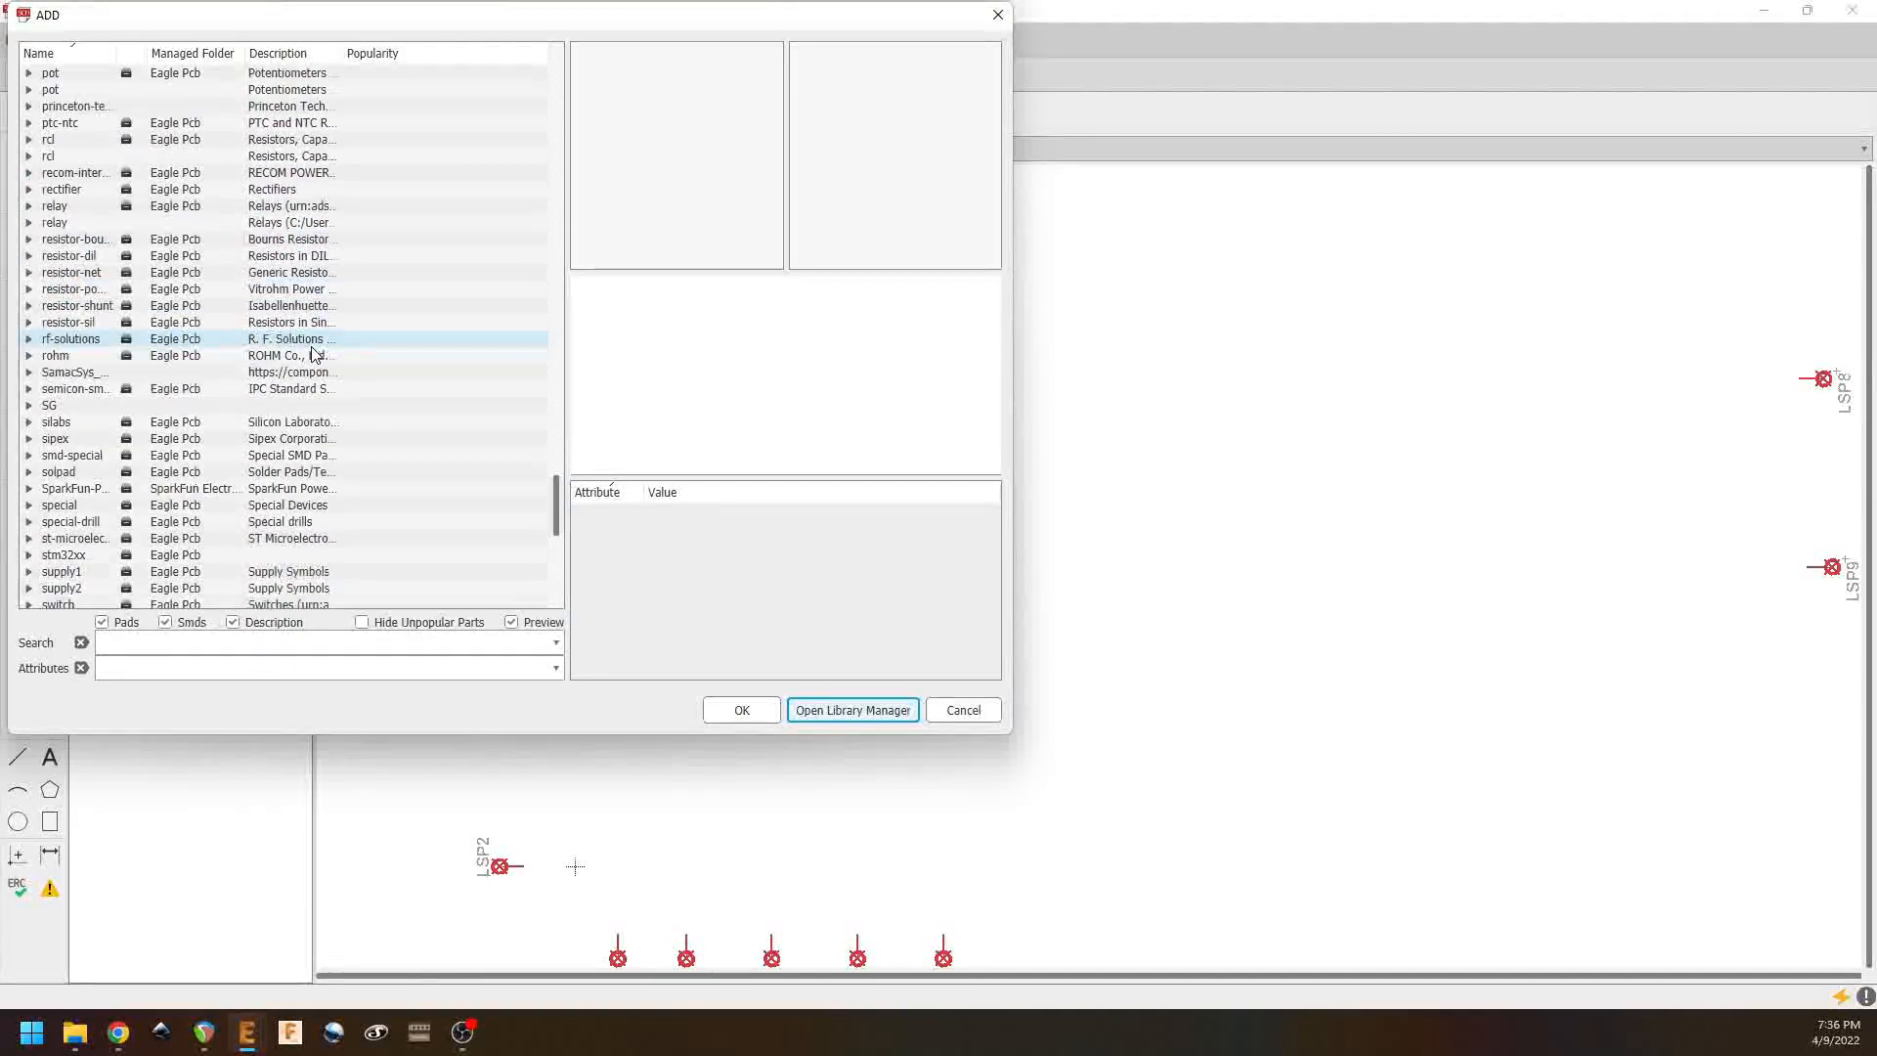
{"action": "left_click", "coordinate": [29, 489]}
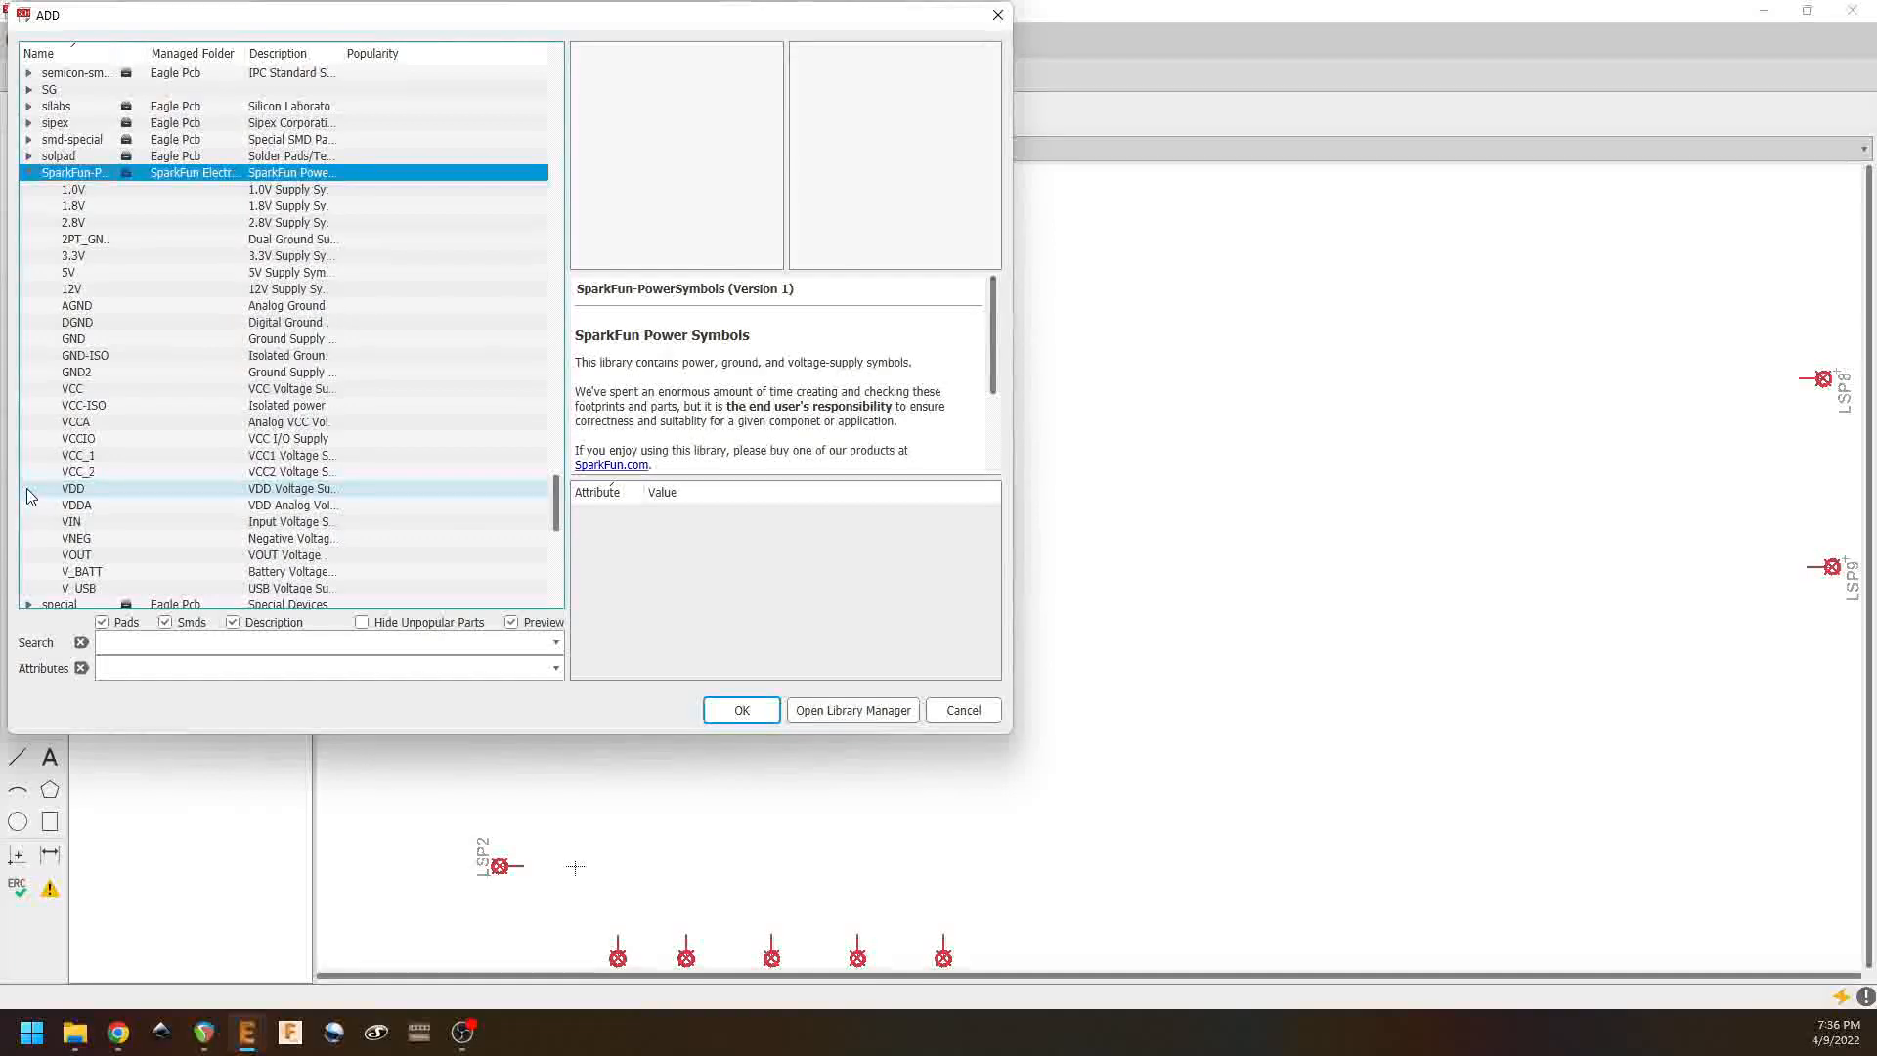
{"action": "left_click", "coordinate": [96, 304]}
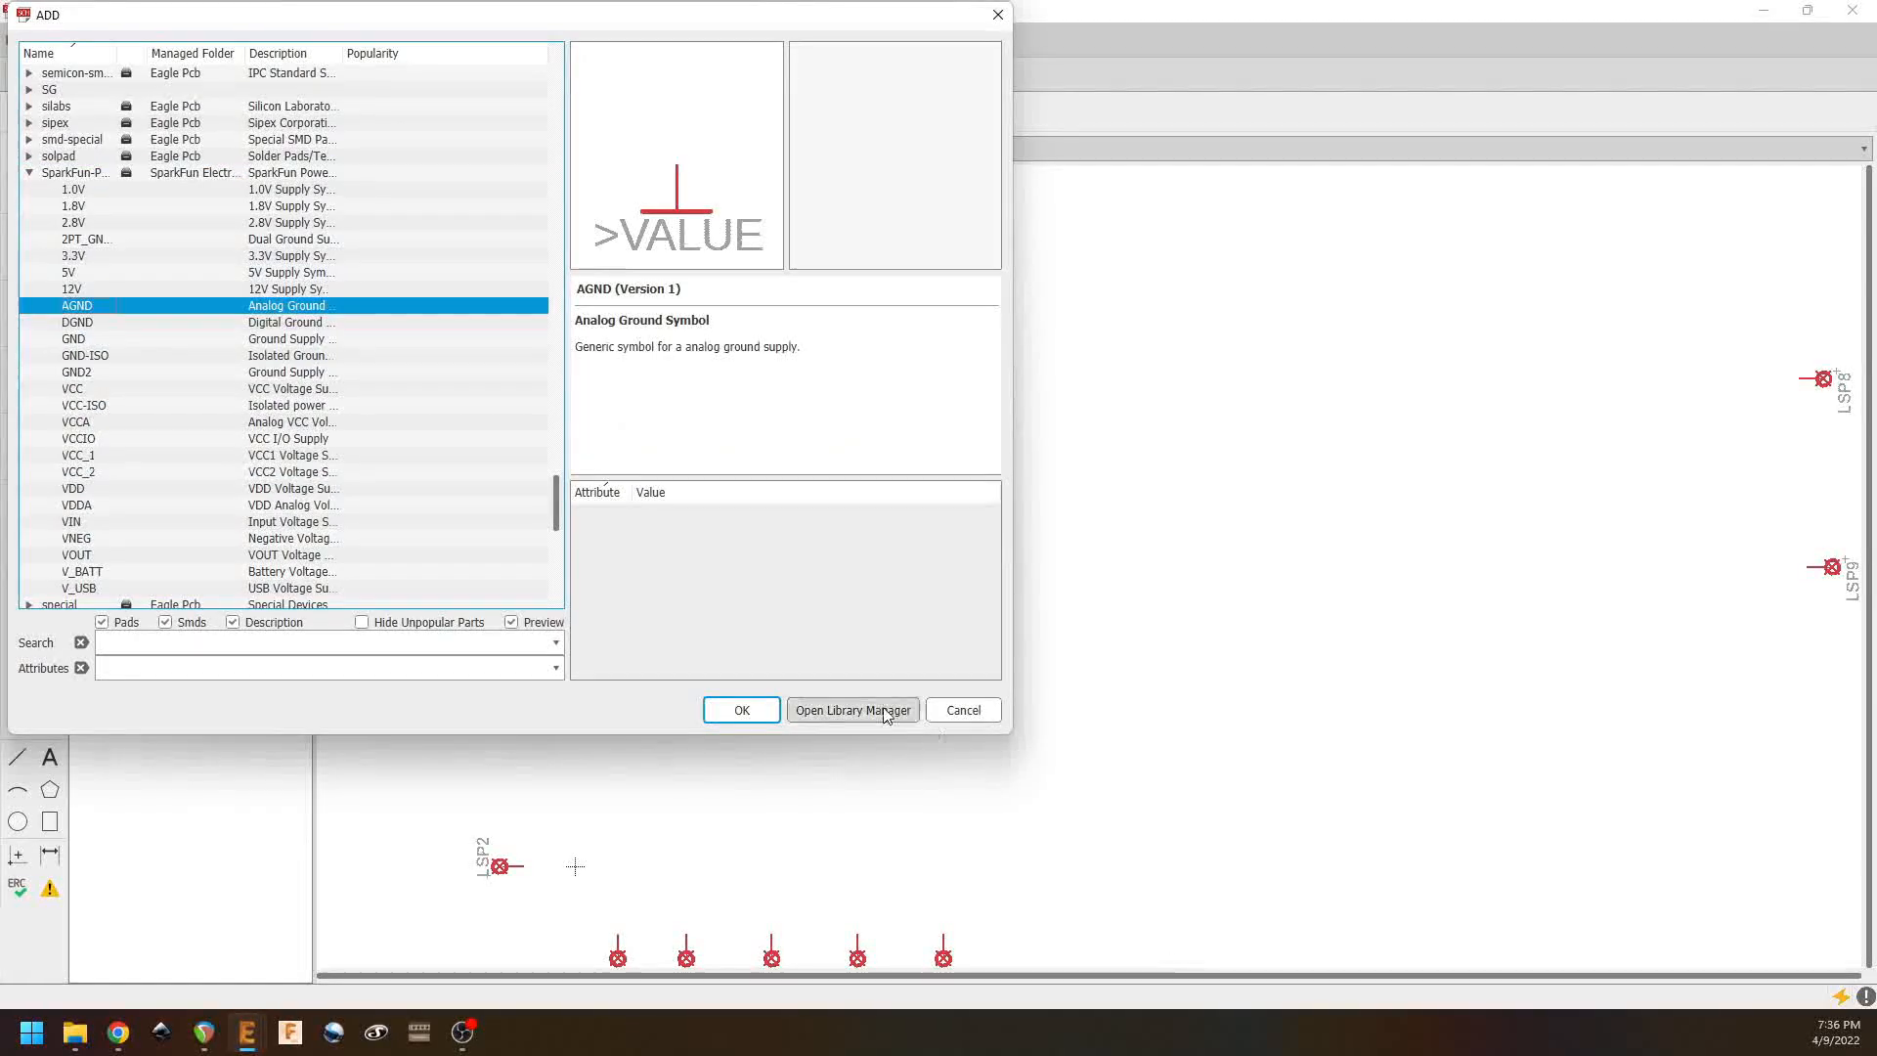
{"action": "left_click", "coordinate": [742, 710]}
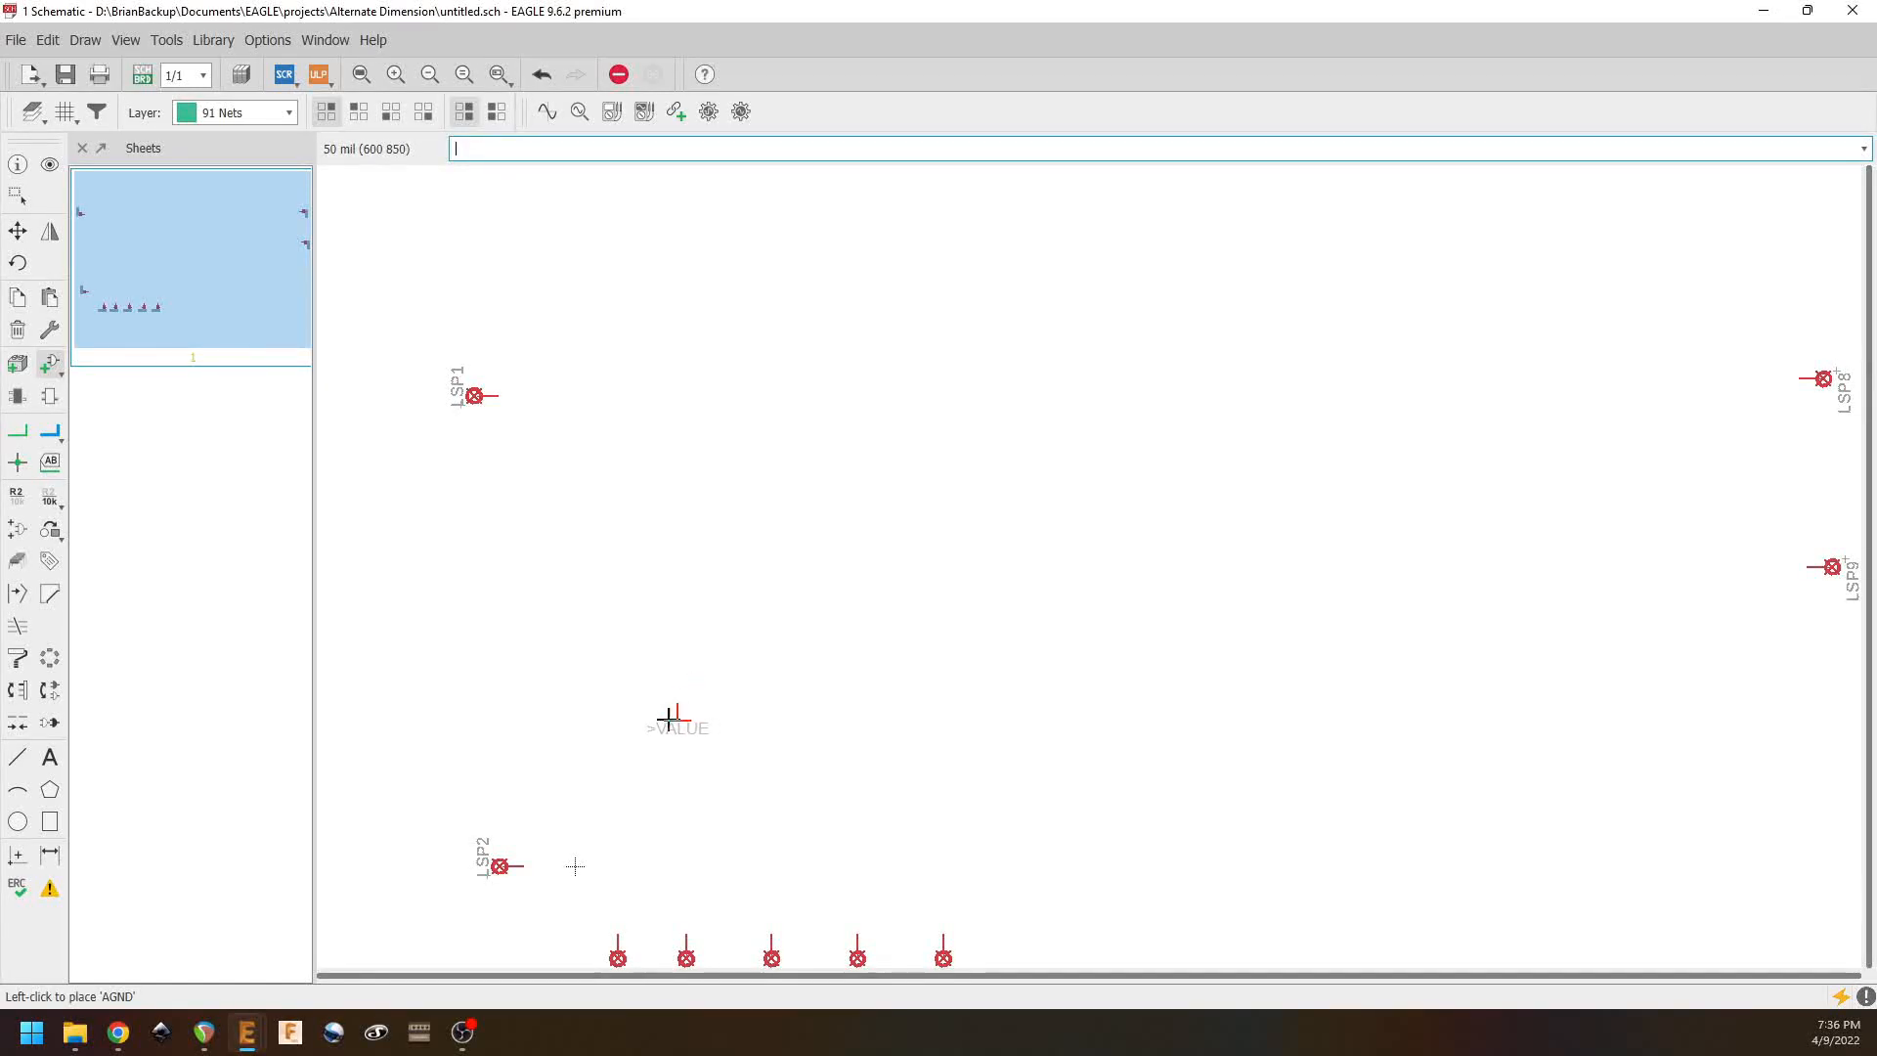
{"action": "left_click", "coordinate": [575, 673]}
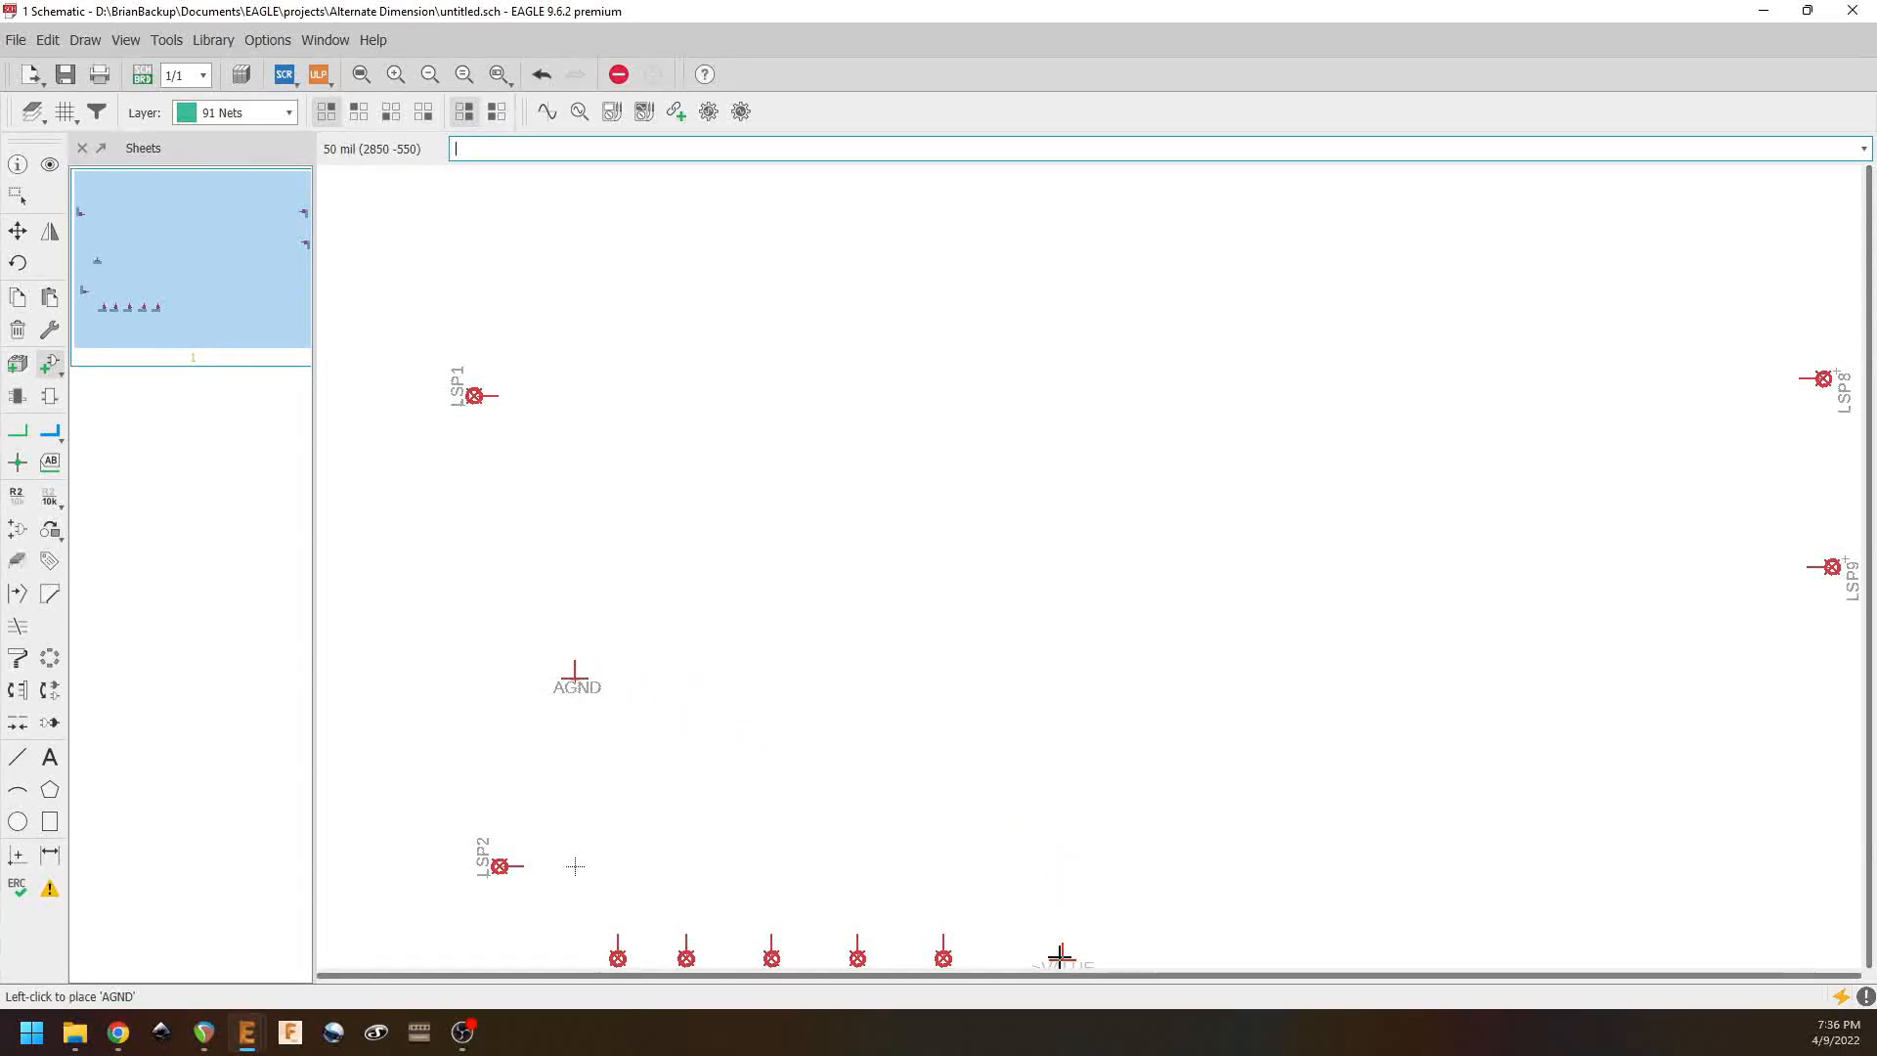
{"action": "left_click", "coordinate": [1653, 828]}
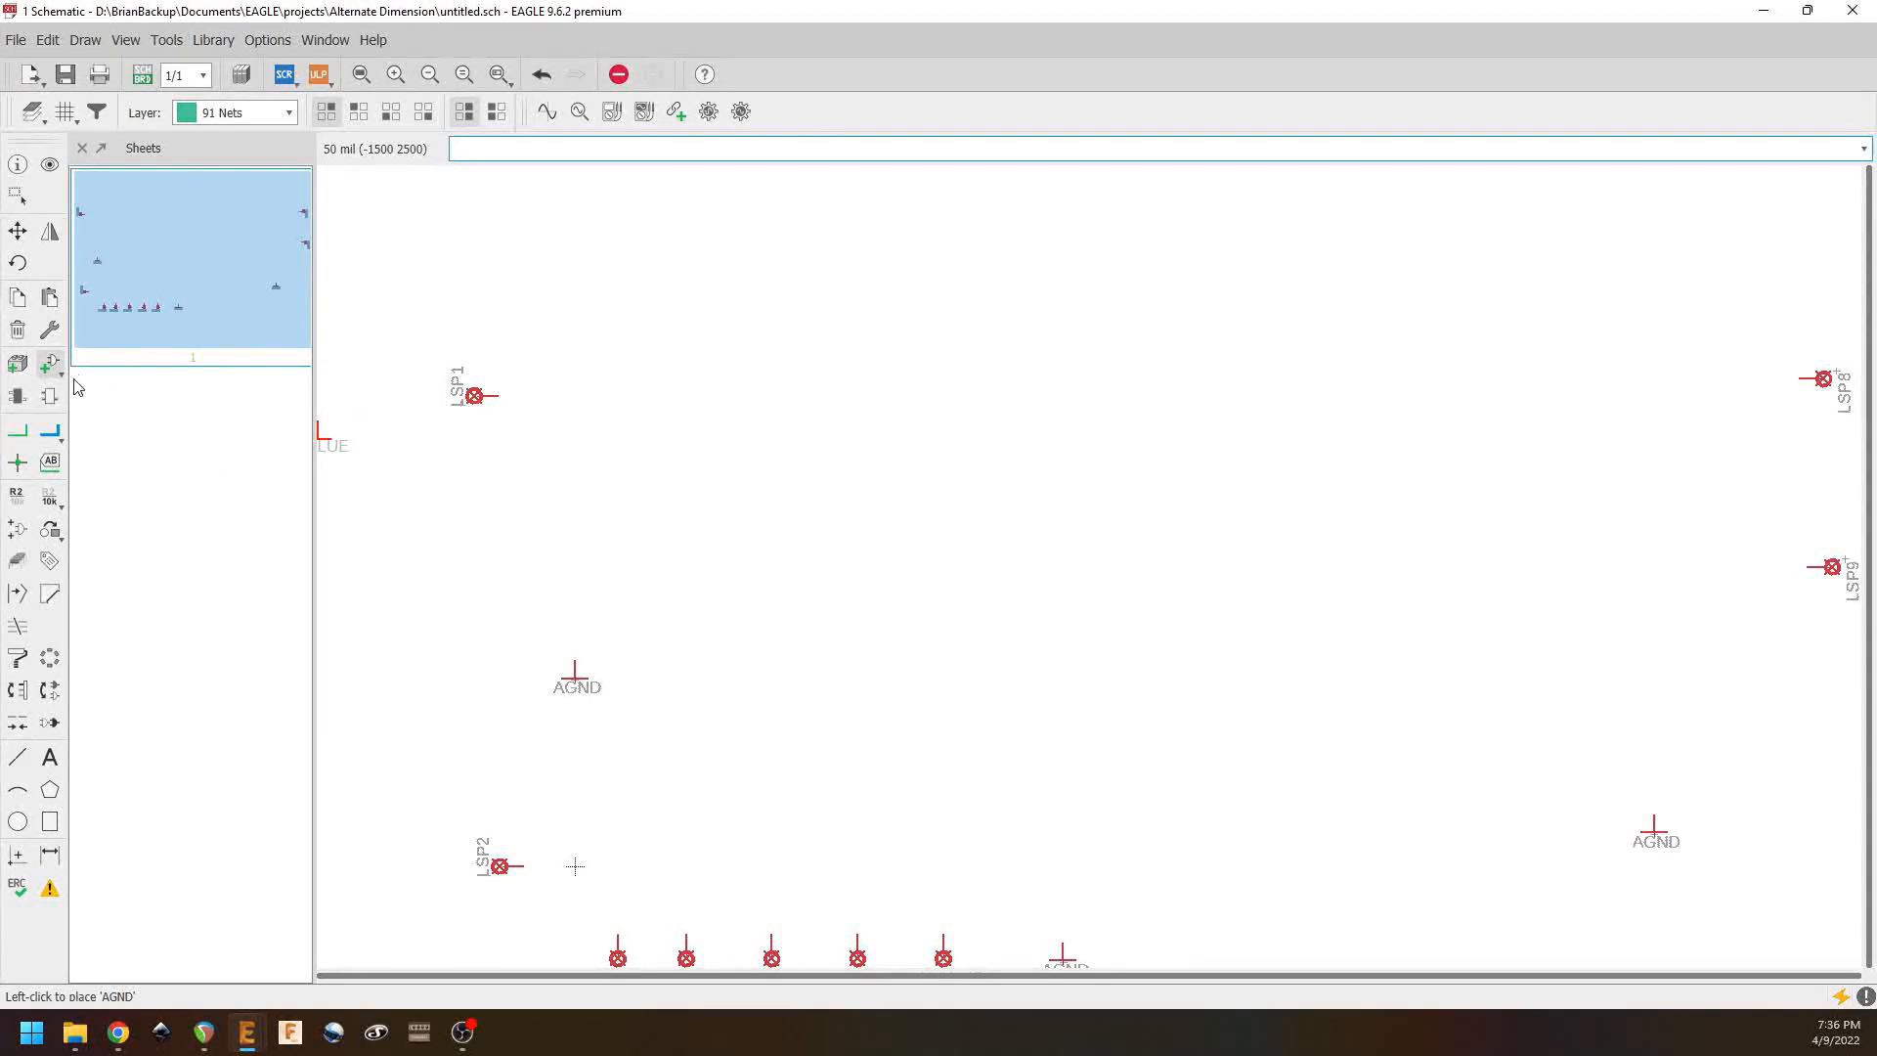
Step: Search the part libraries for the TL074 op-amp using the wildcard pattern TL07*
{"action": "left_click", "coordinate": [49, 365]}
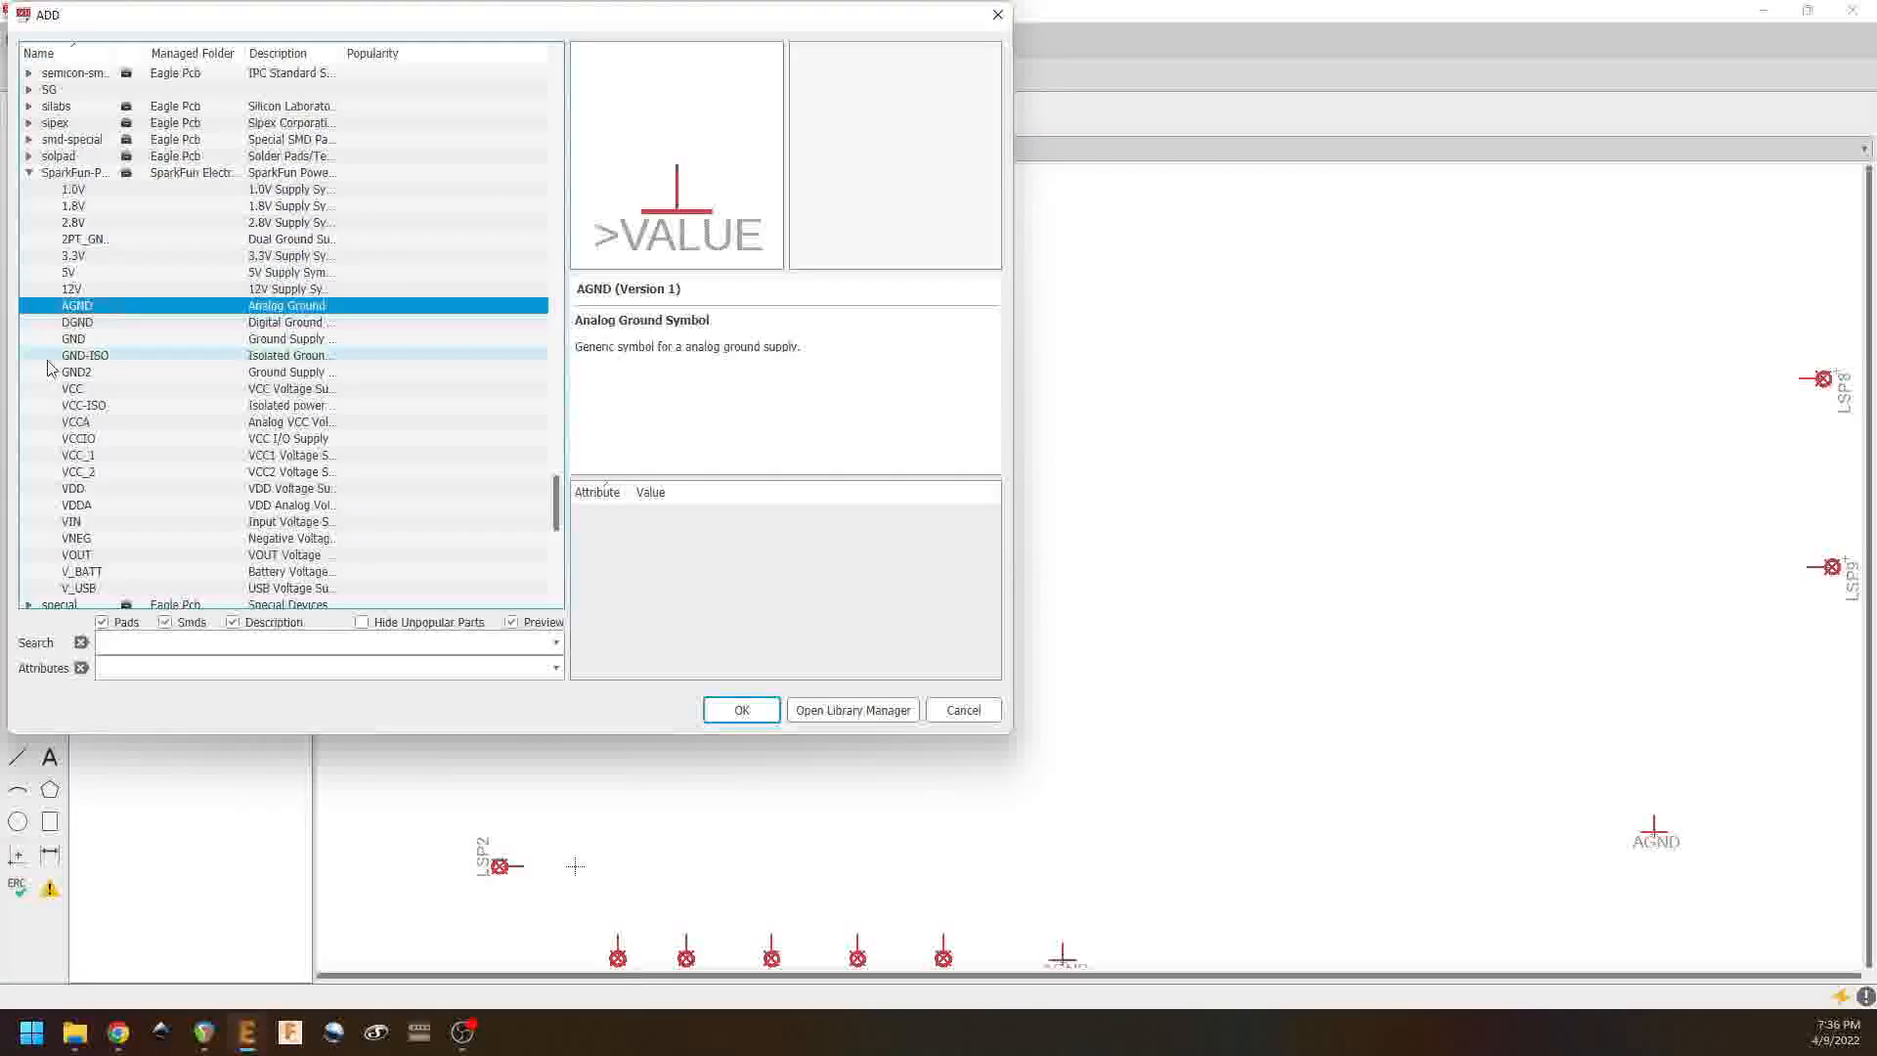
{"action": "left_click", "coordinate": [28, 173]}
{"action": "left_click_drag", "start_coordinate": [482, 24], "coordinate": [993, 138]}
{"action": "left_click", "coordinate": [720, 780]}
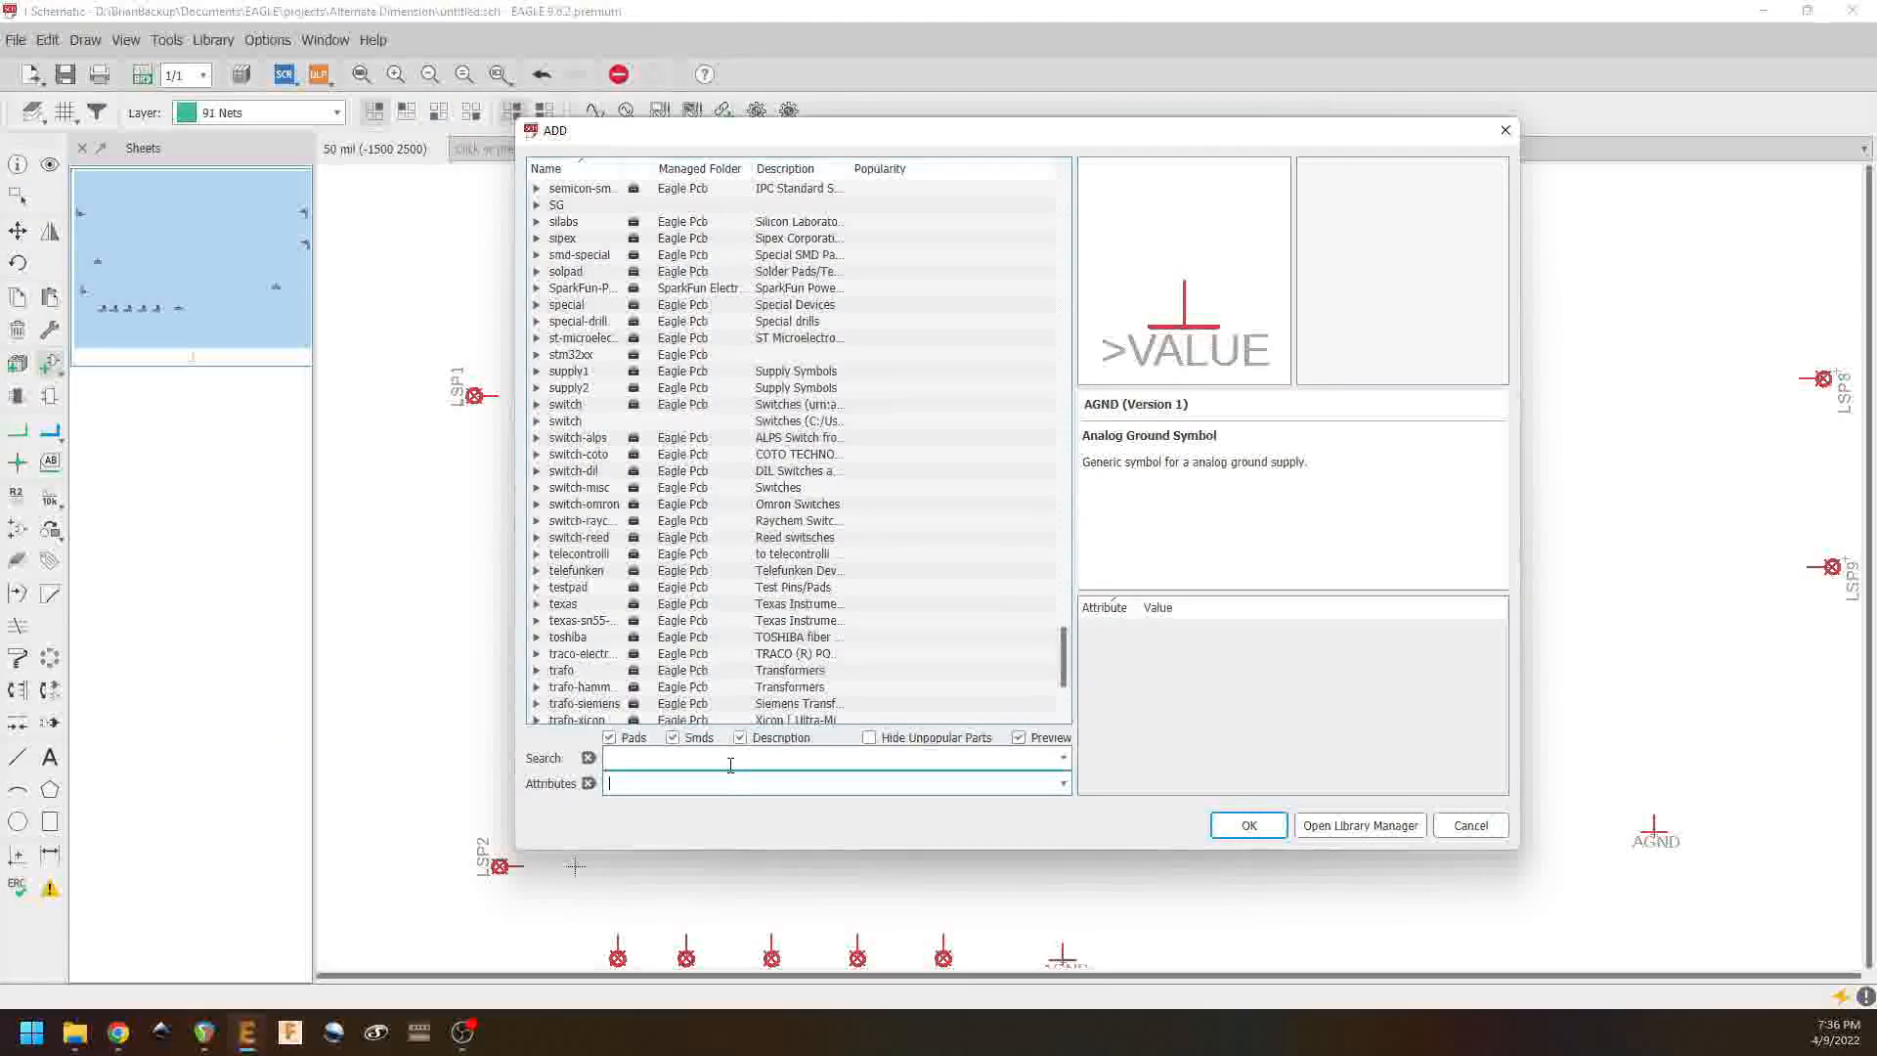
{"action": "left_click", "coordinate": [730, 762]}
{"action": "type", "text": "TL074"}
{"action": "key", "text": "Return"}
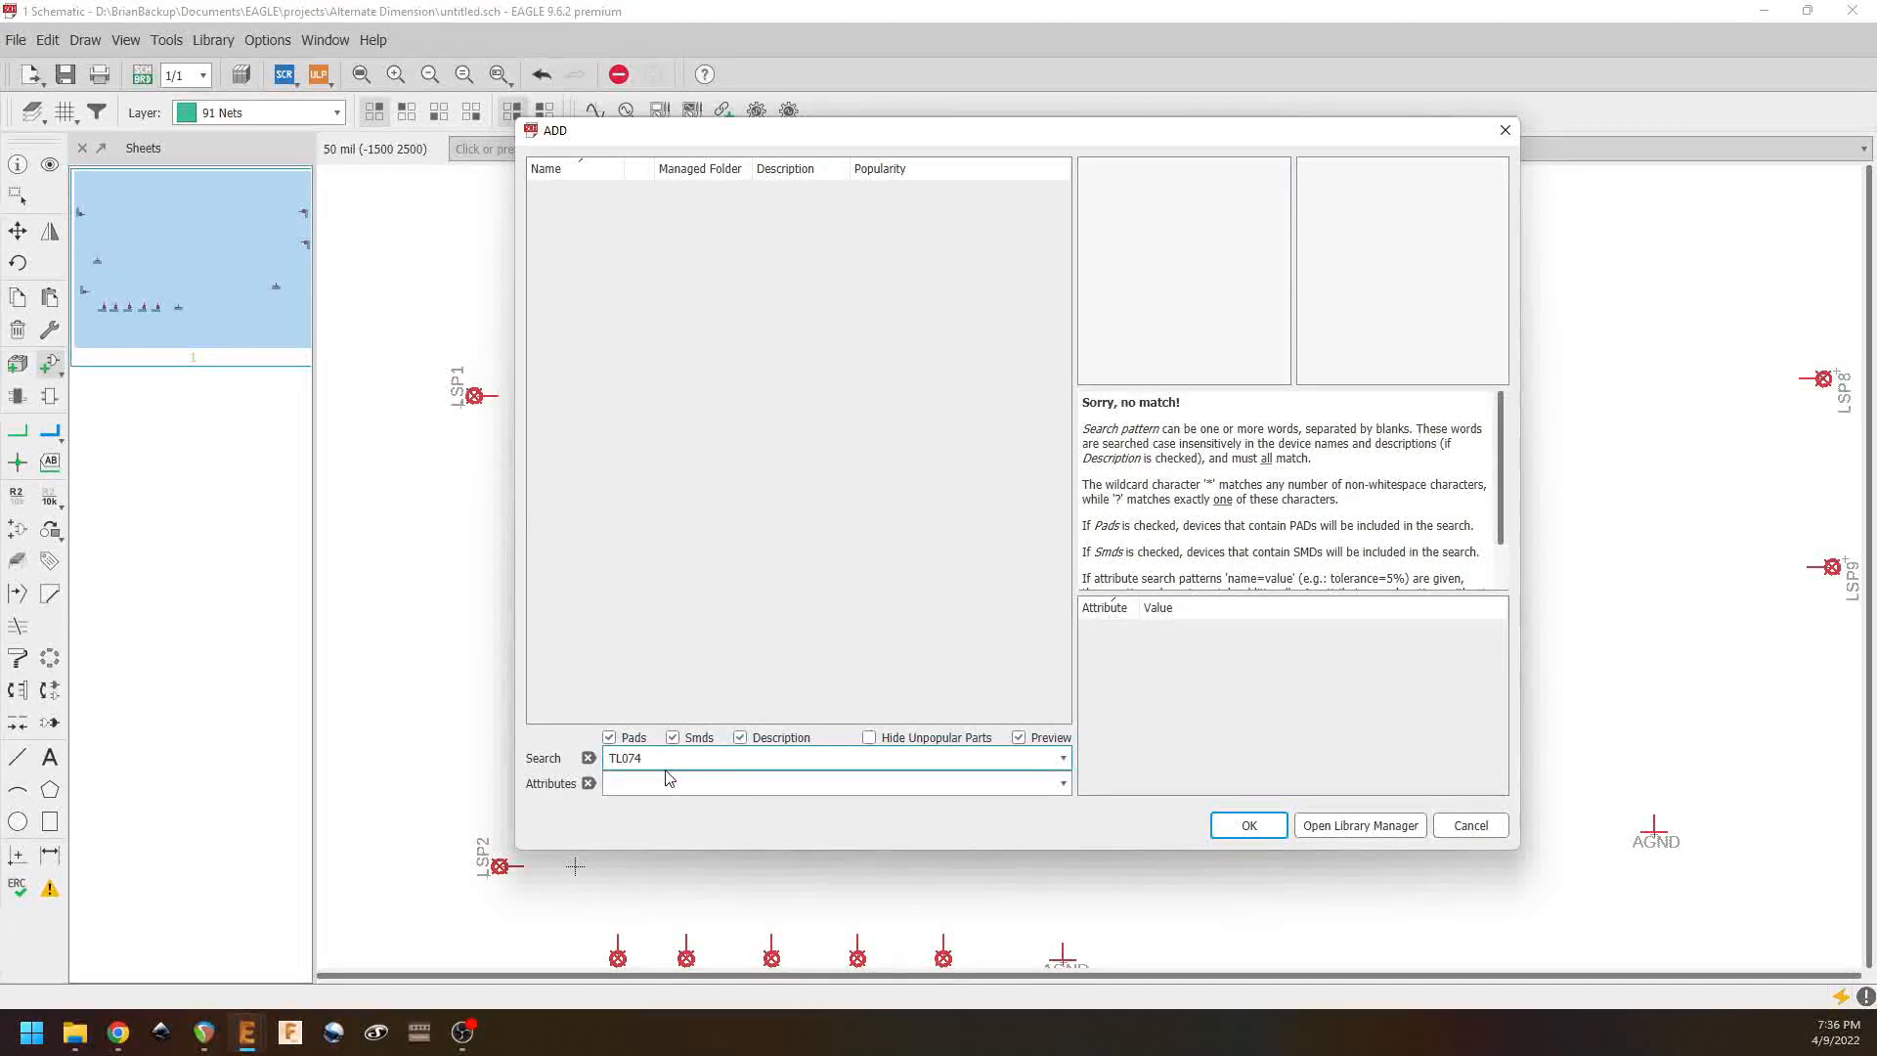
{"action": "type", "text": "*"}
{"action": "key", "text": "Return"}
Step: Add the DIL14 version of the TL074, placing gate A beside LSP1, B and C before the right-hand pads, and D above gate A
{"action": "left_click", "coordinate": [559, 239]}
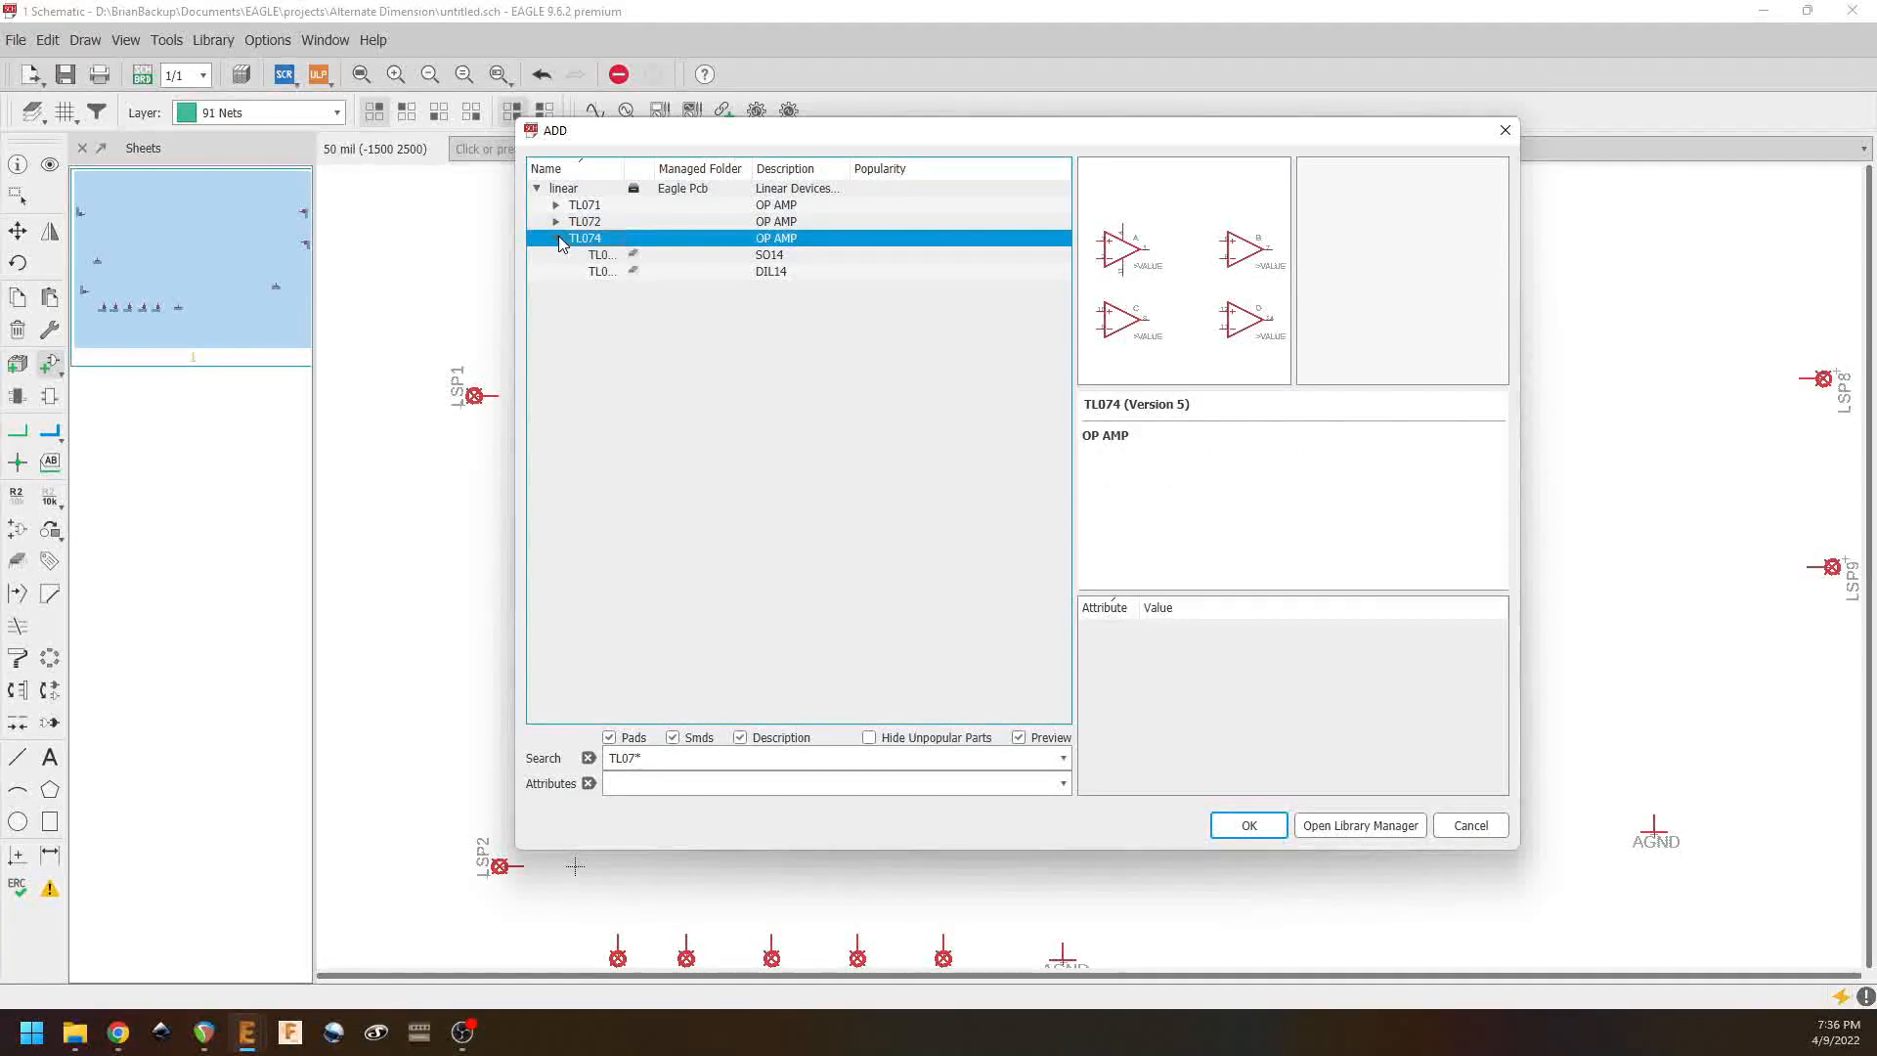
{"action": "left_click", "coordinate": [598, 272]}
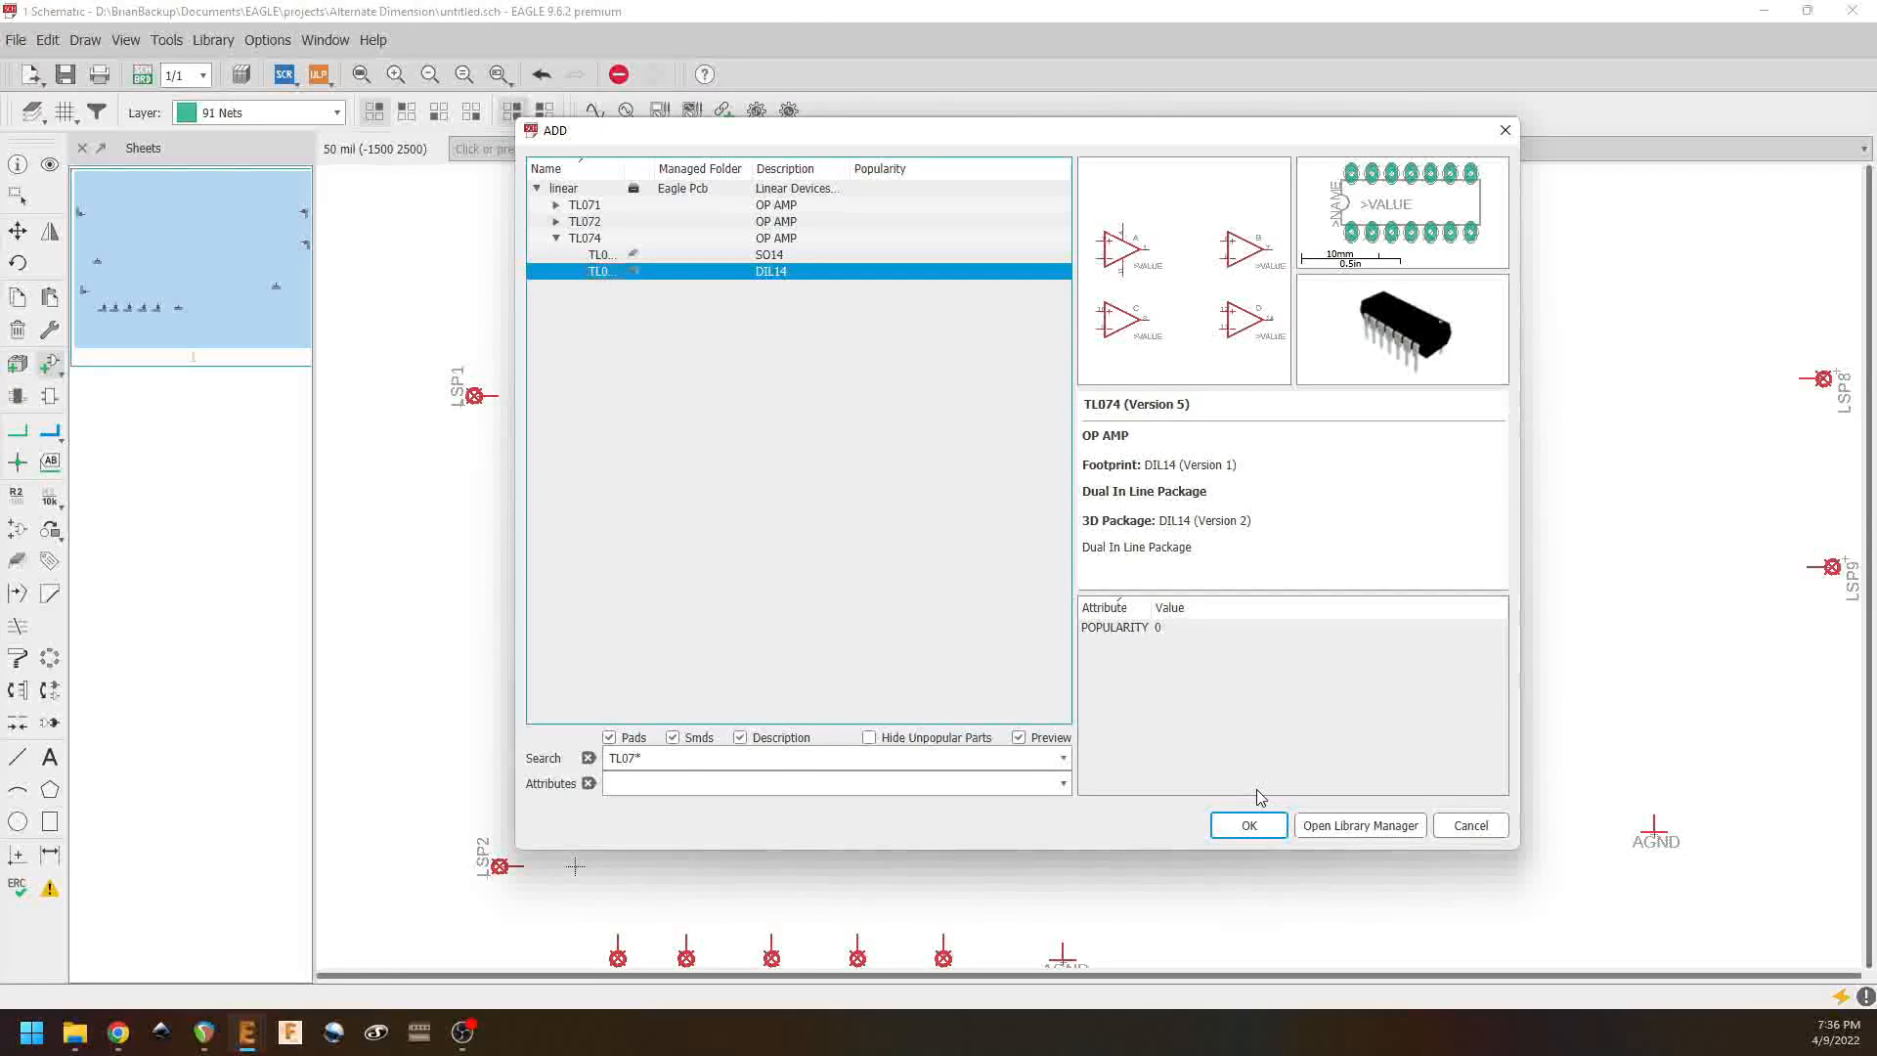
{"action": "left_click", "coordinate": [1245, 818]}
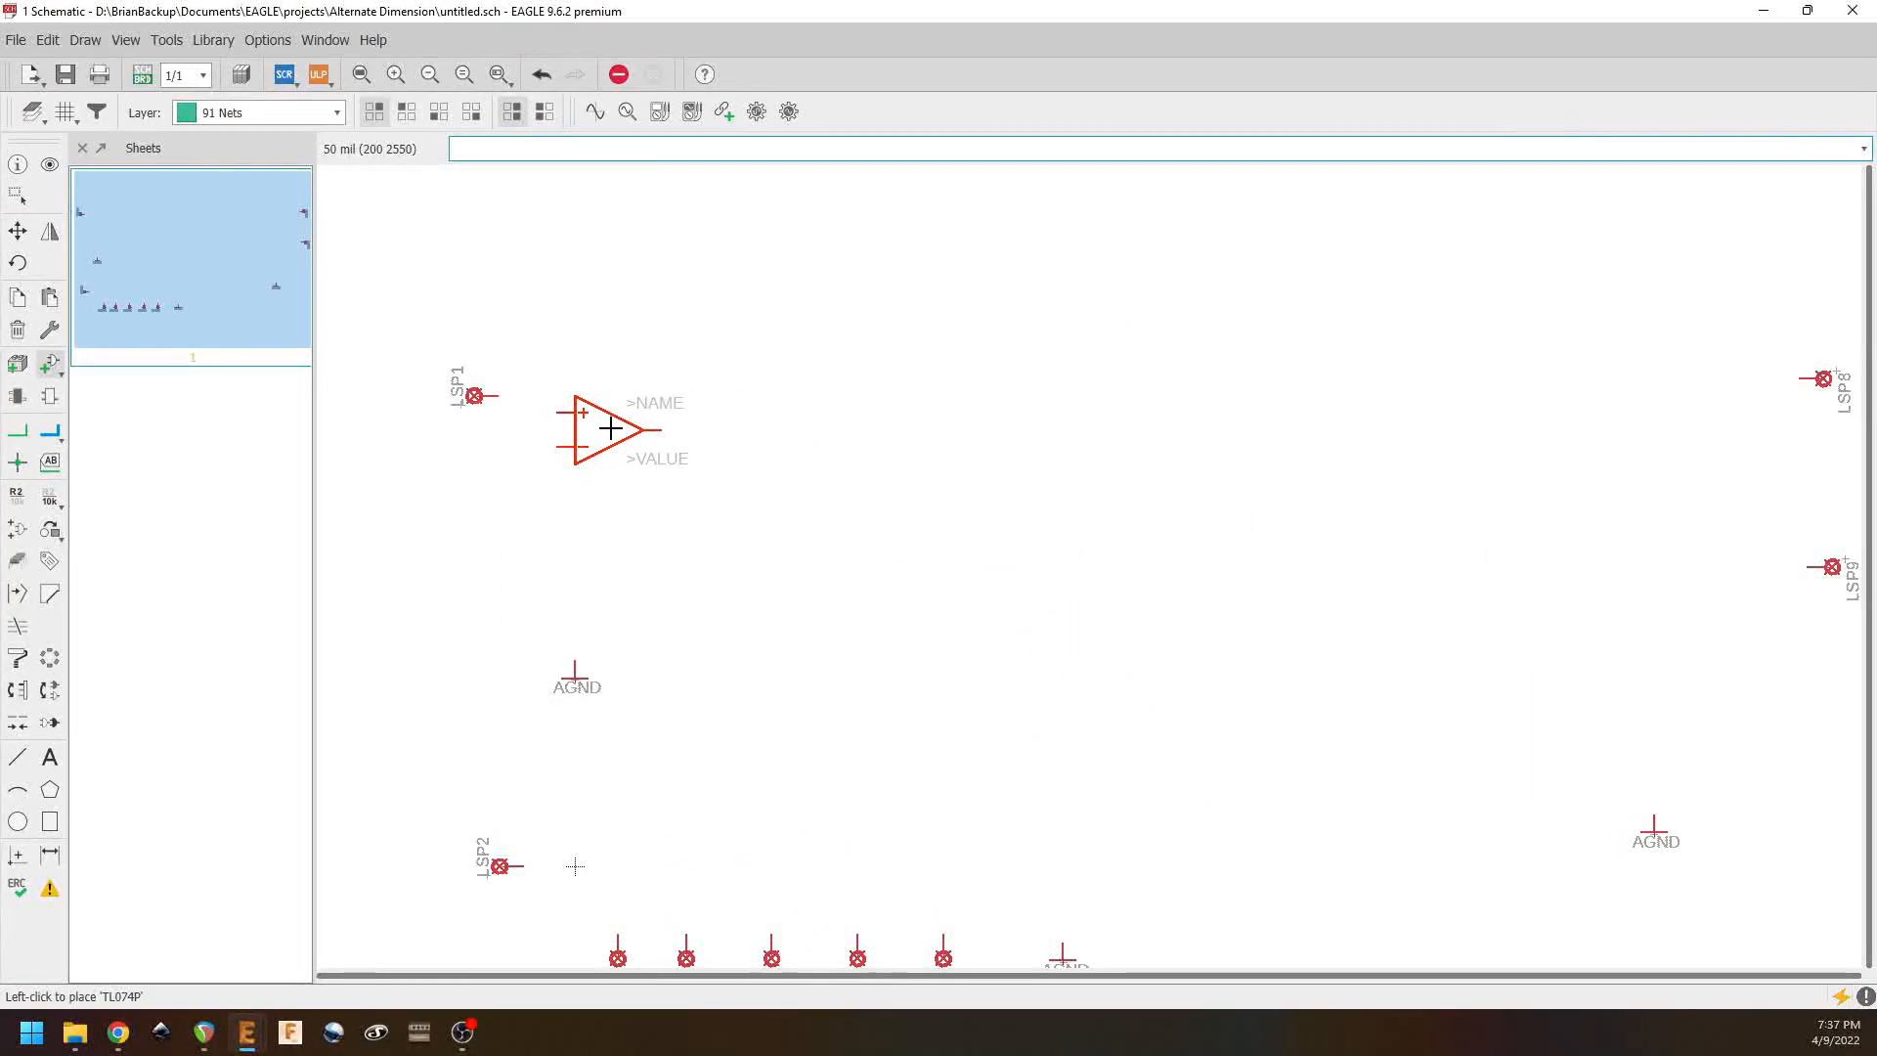
{"action": "left_click", "coordinate": [669, 411]}
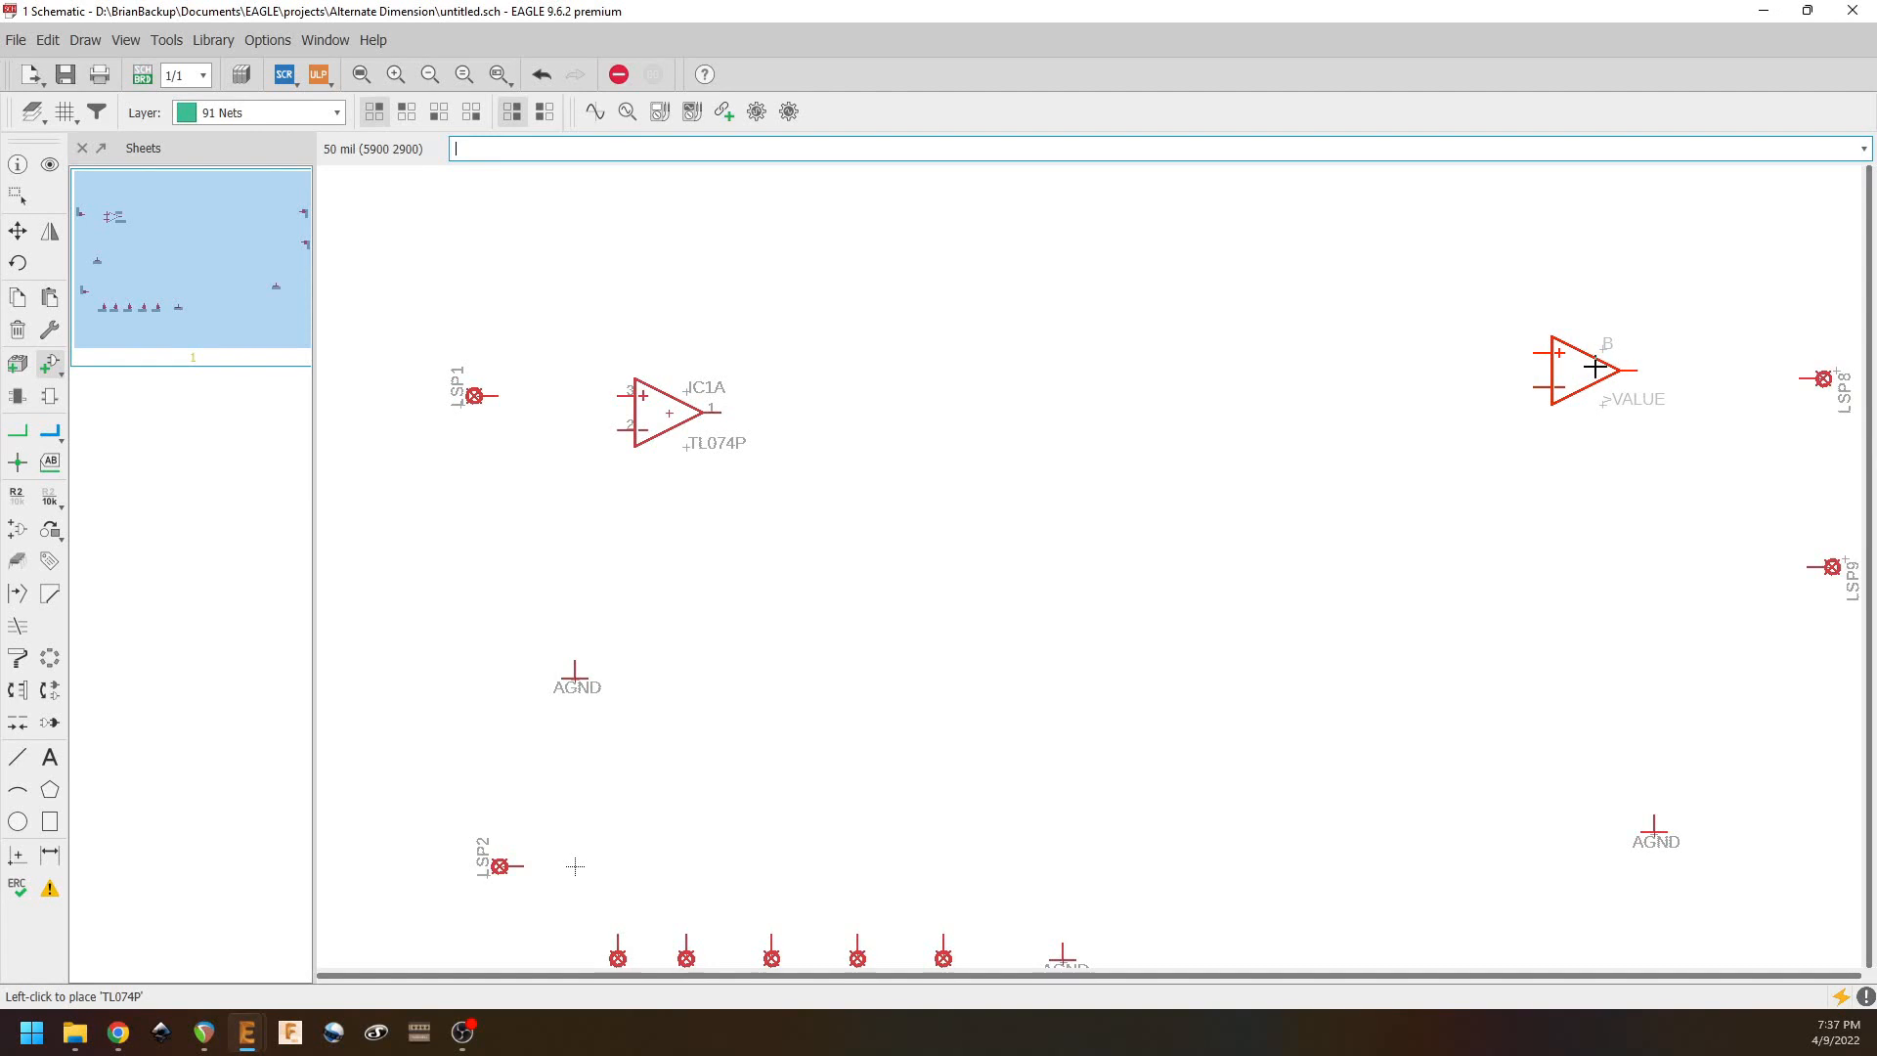
{"action": "left_click", "coordinate": [1622, 370]}
{"action": "left_click", "coordinate": [1643, 583]}
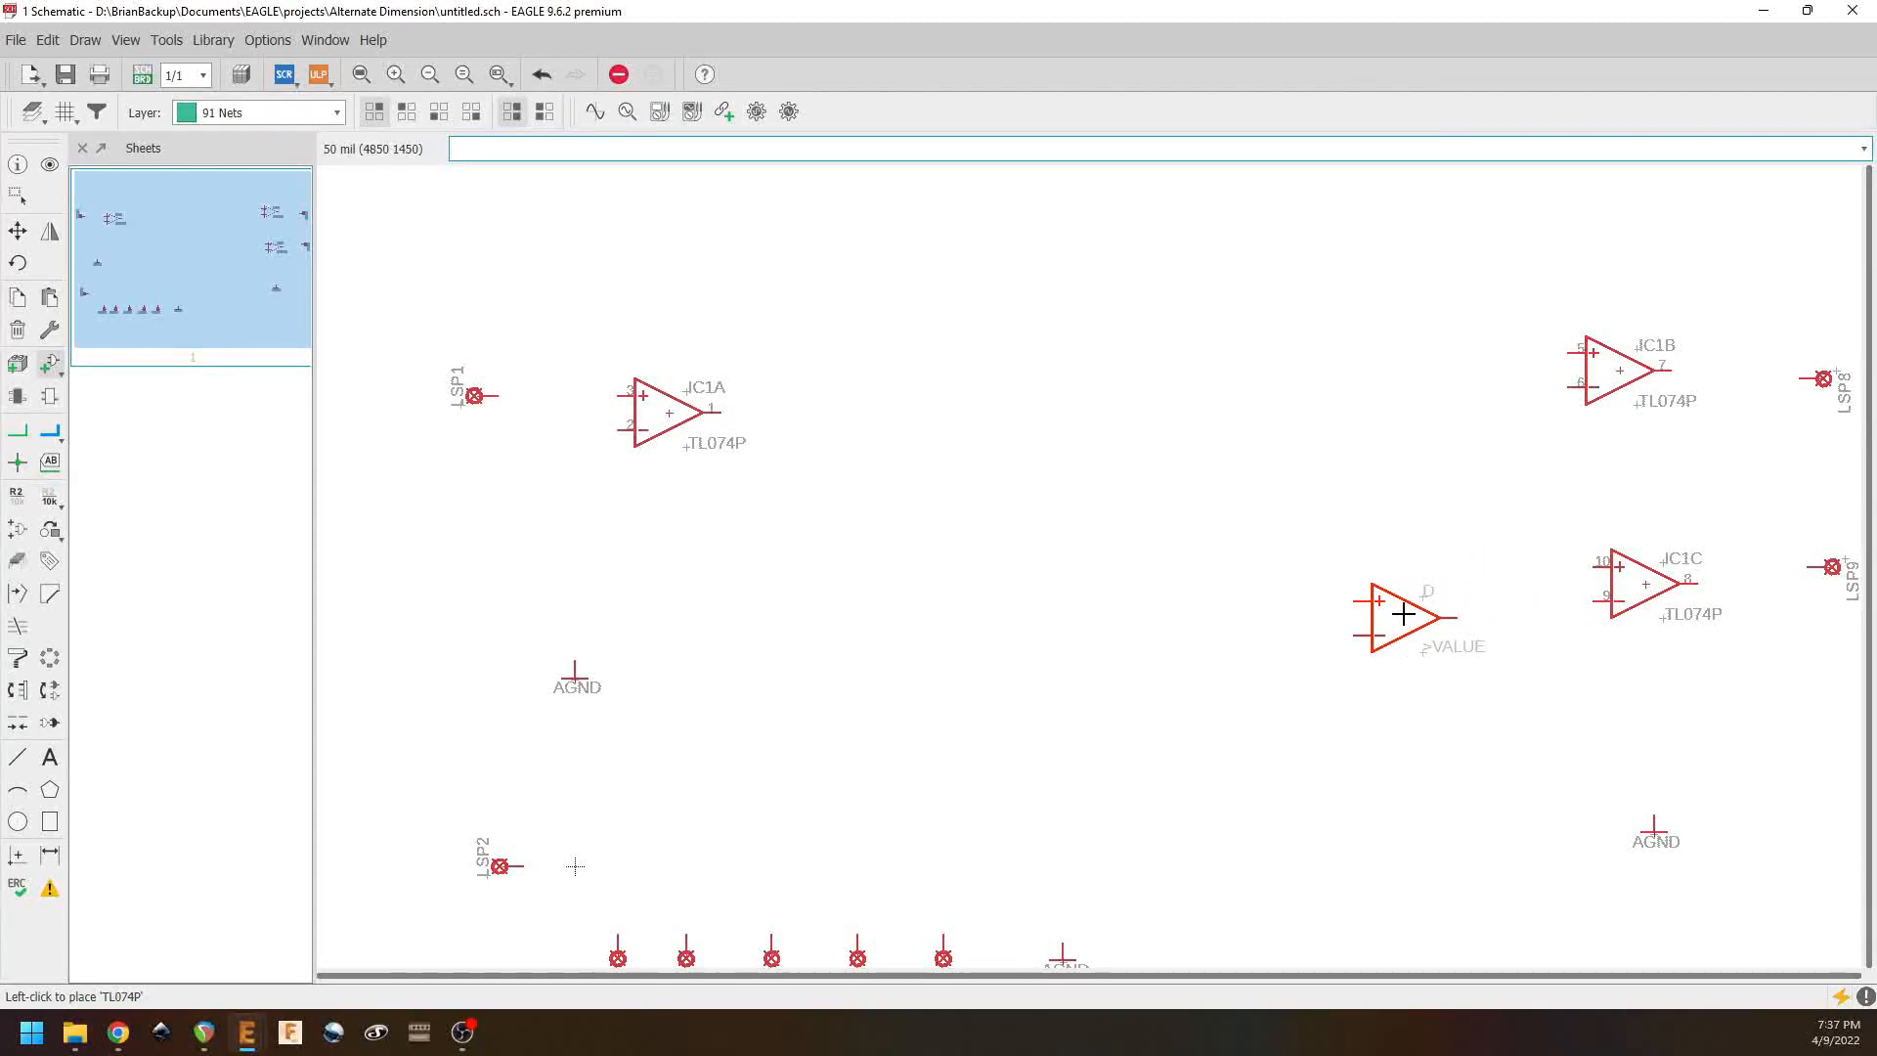
{"action": "left_click", "coordinate": [566, 216]}
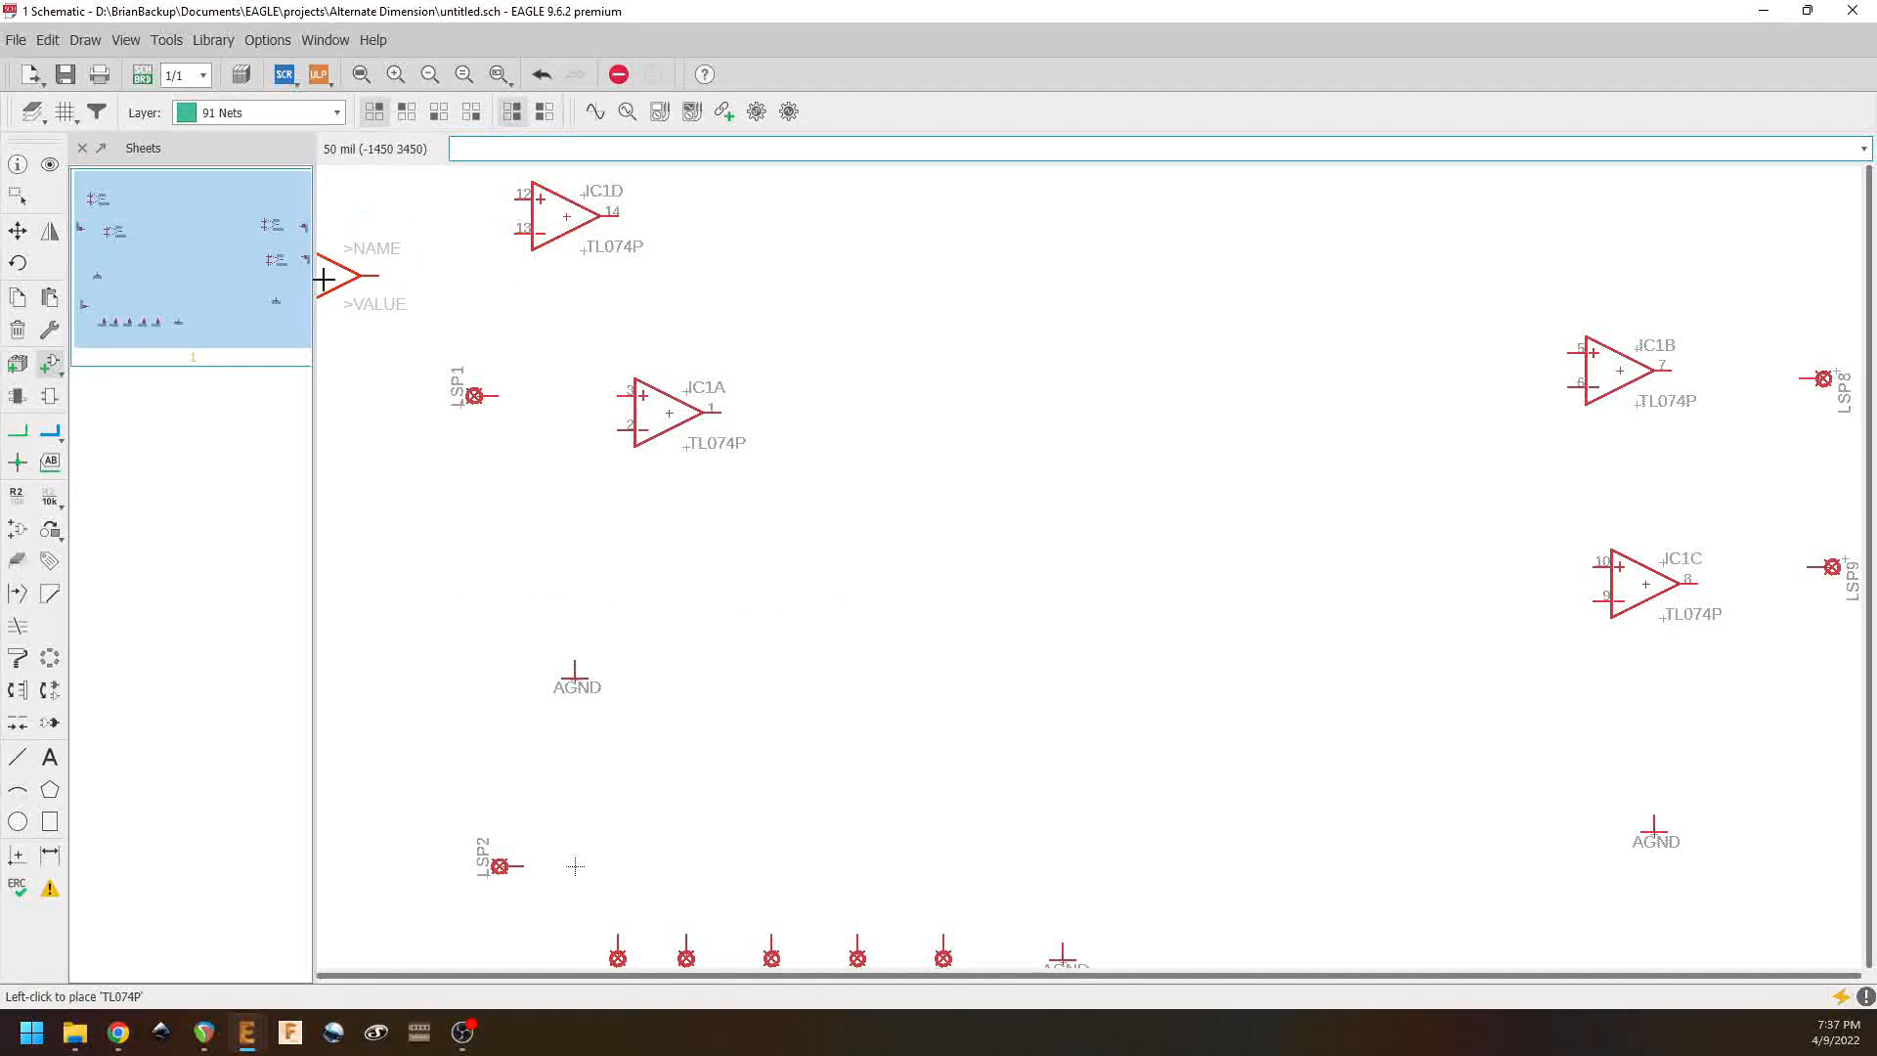
Step: Clear the previous part search and search the libraries for PT2399
{"action": "left_click", "coordinate": [48, 366]}
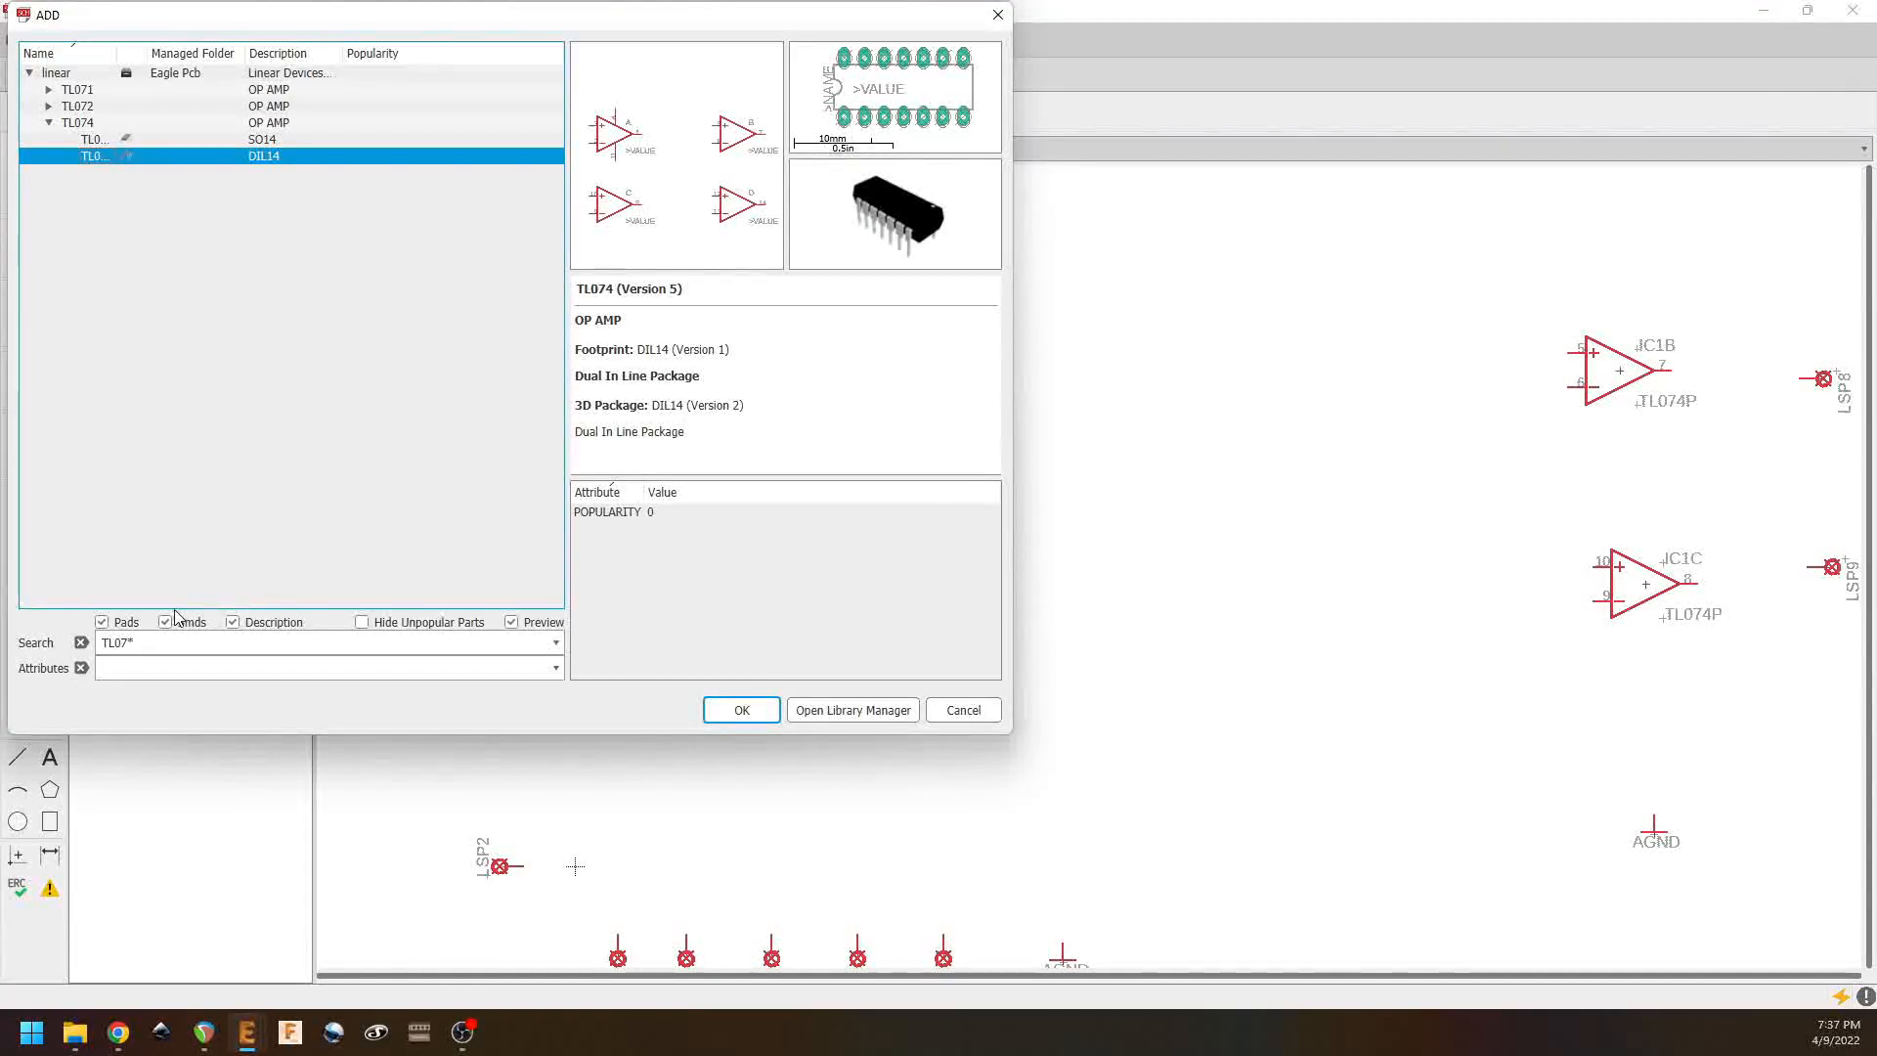
{"action": "left_click", "coordinate": [82, 642]}
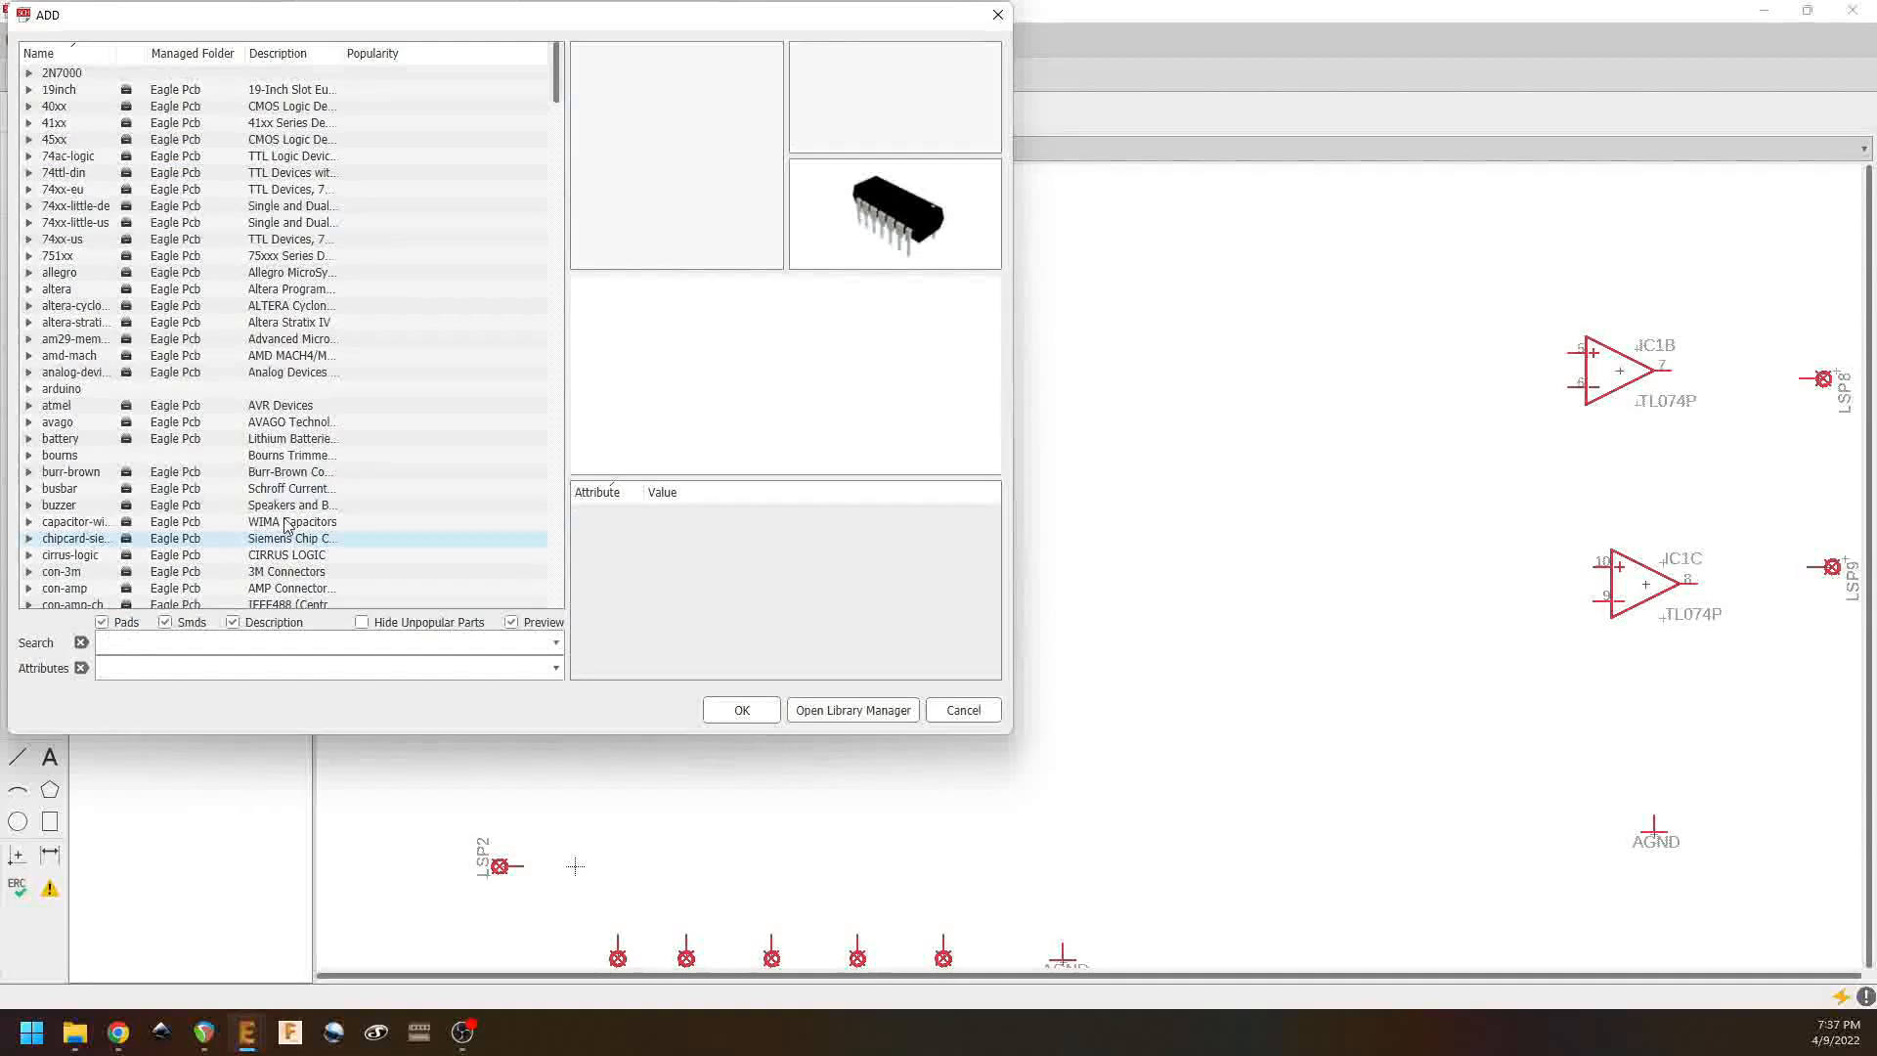
{"action": "left_click_drag", "start_coordinate": [554, 62], "coordinate": [538, 361]}
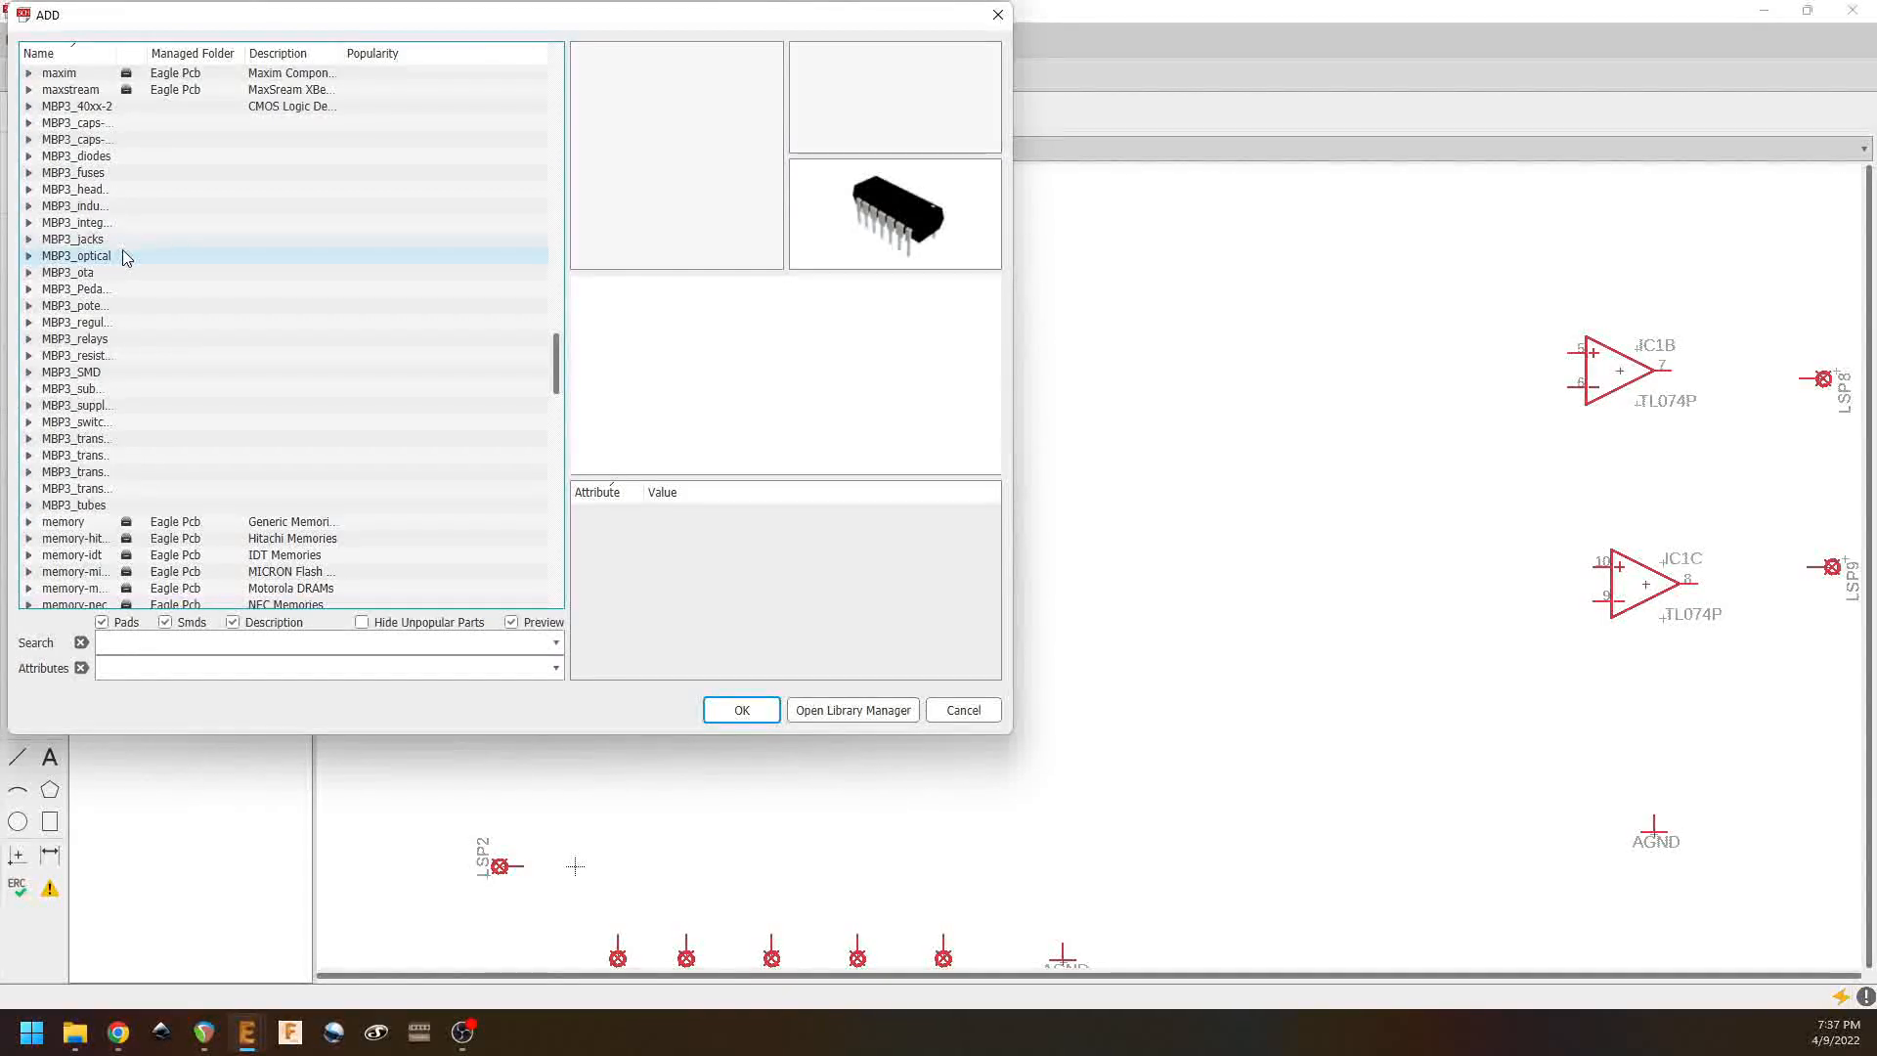
{"action": "left_click", "coordinate": [147, 643]}
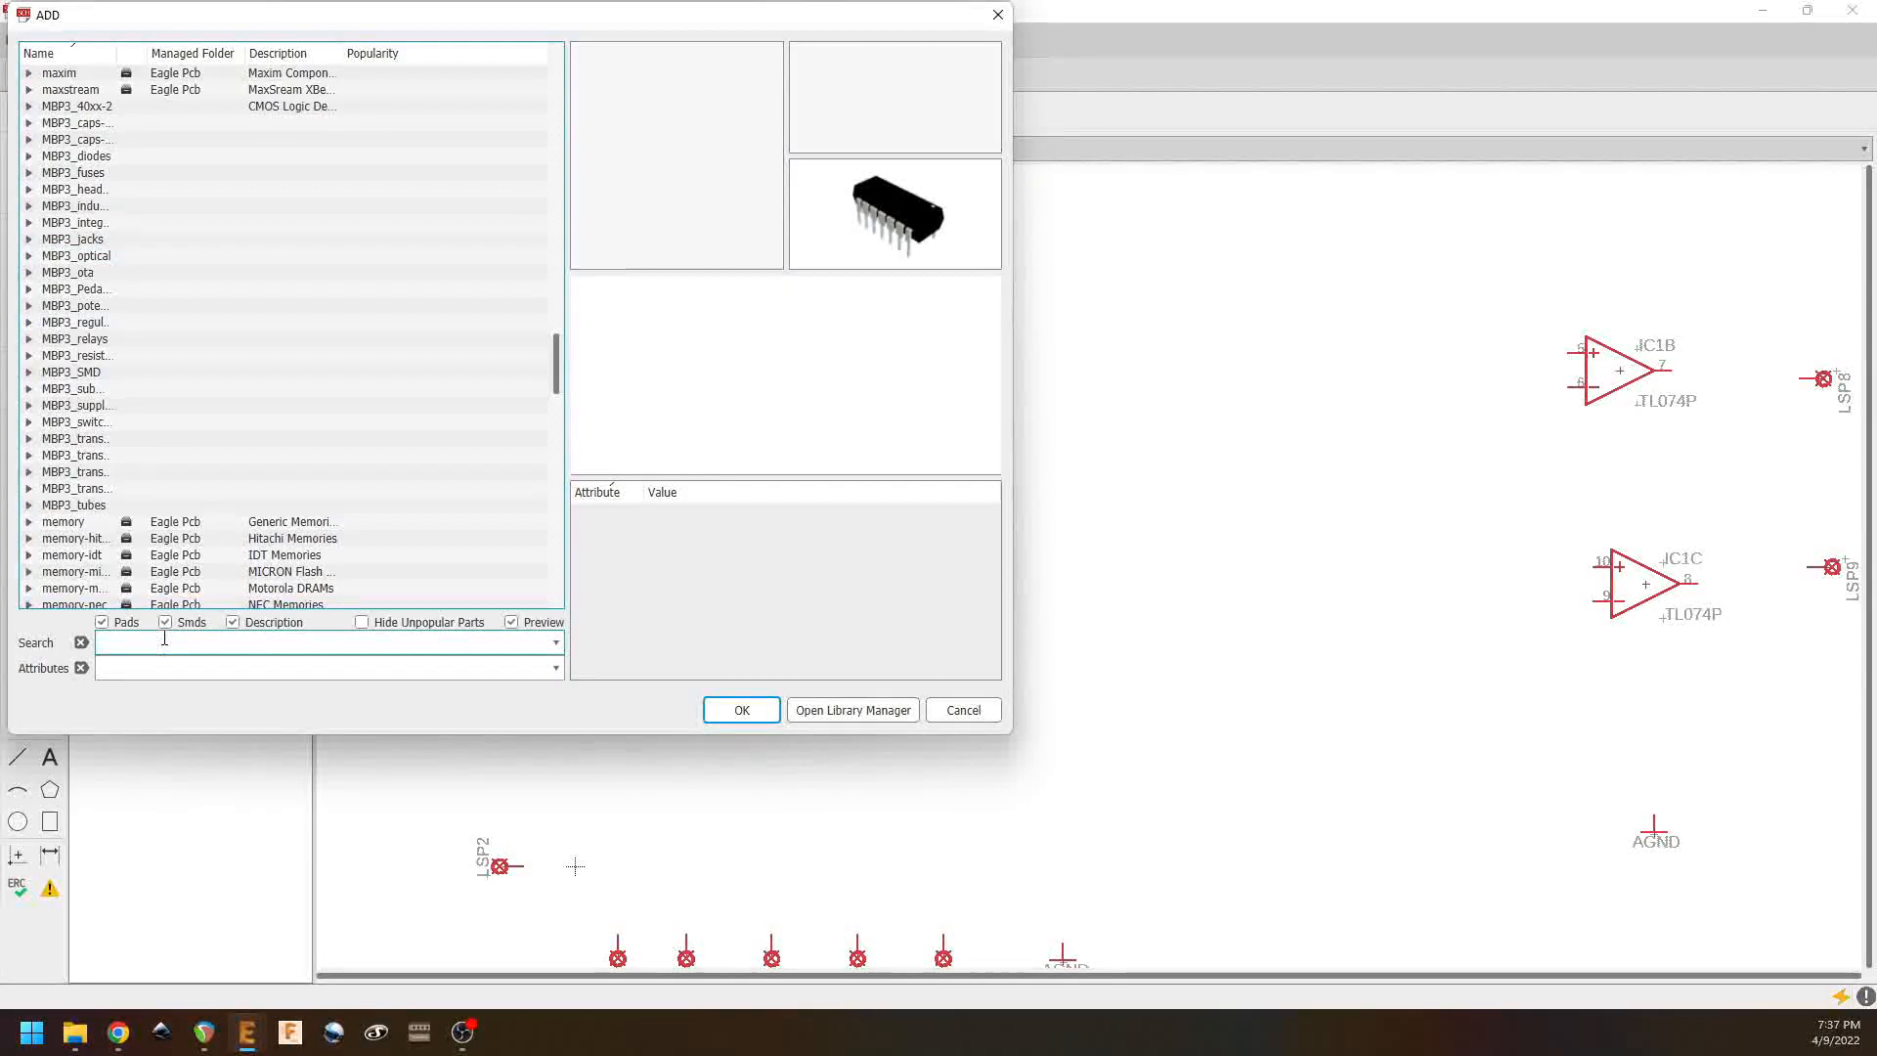
{"action": "type", "text": "PT2399"}
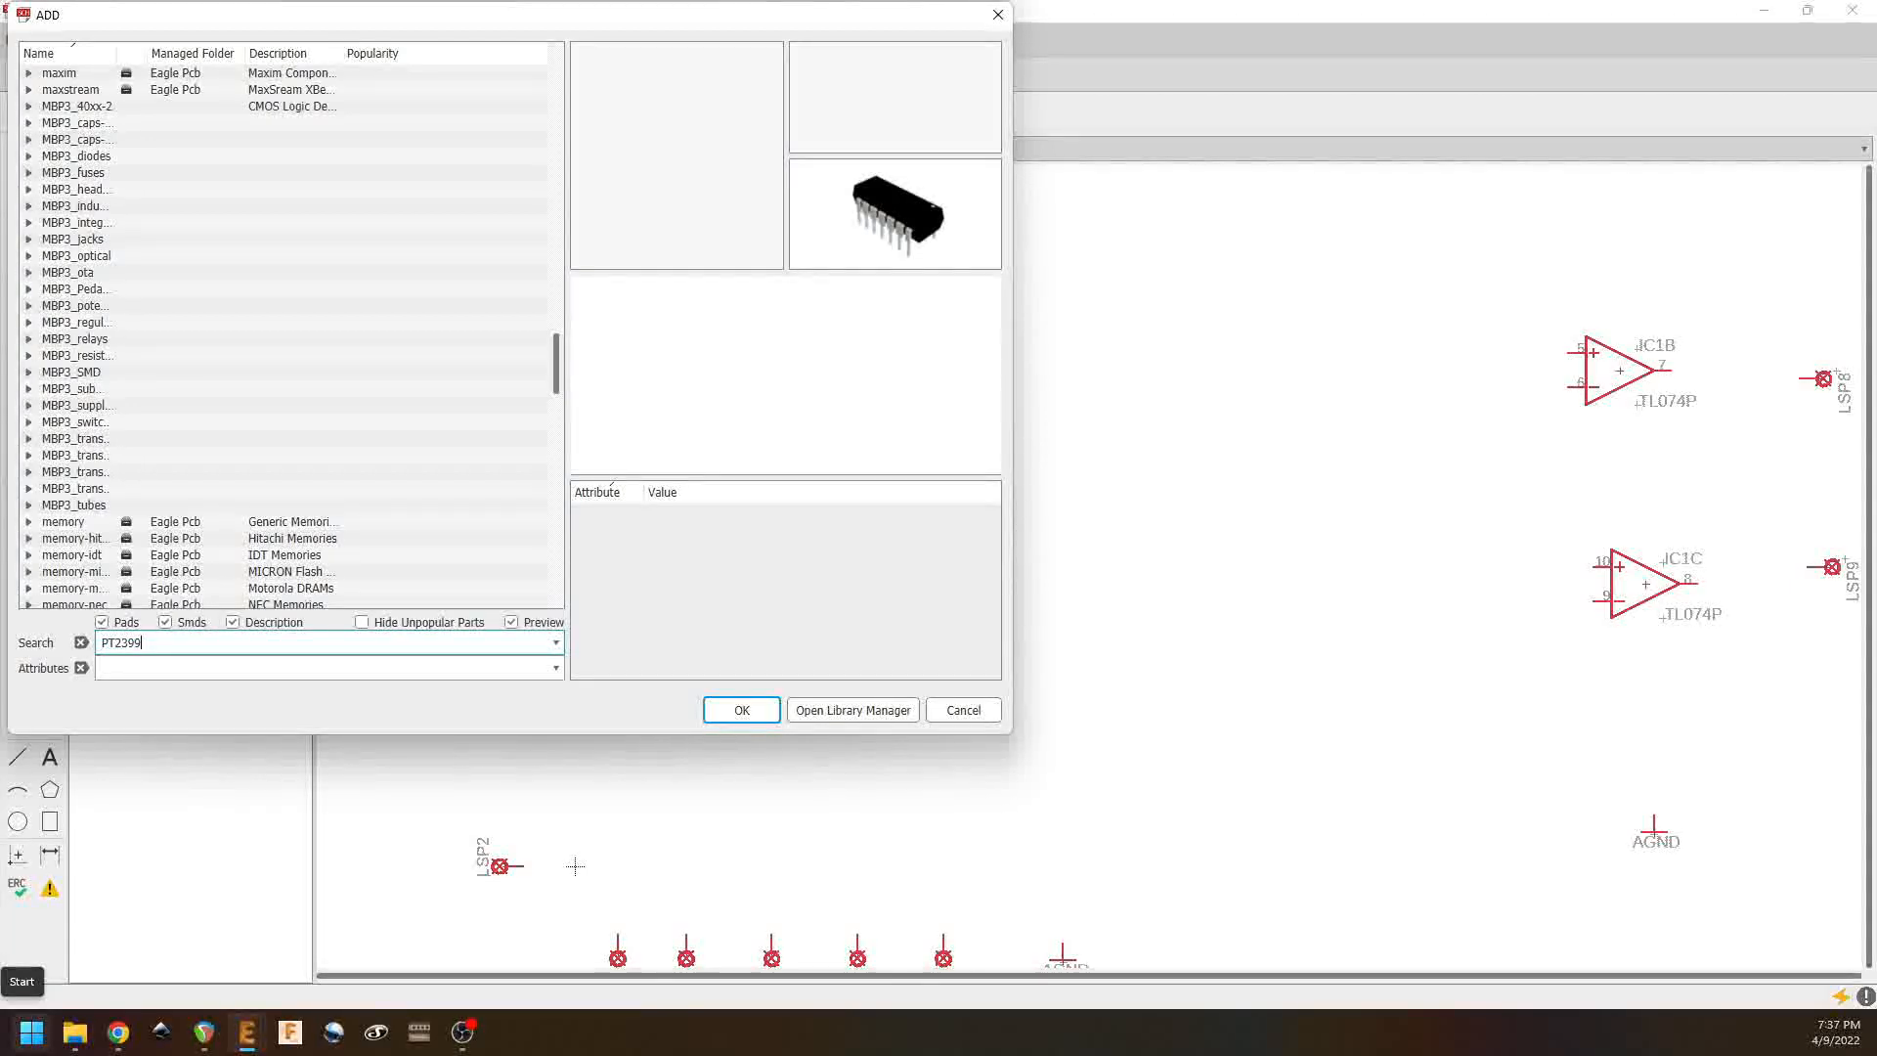
{"action": "key", "text": "Return"}
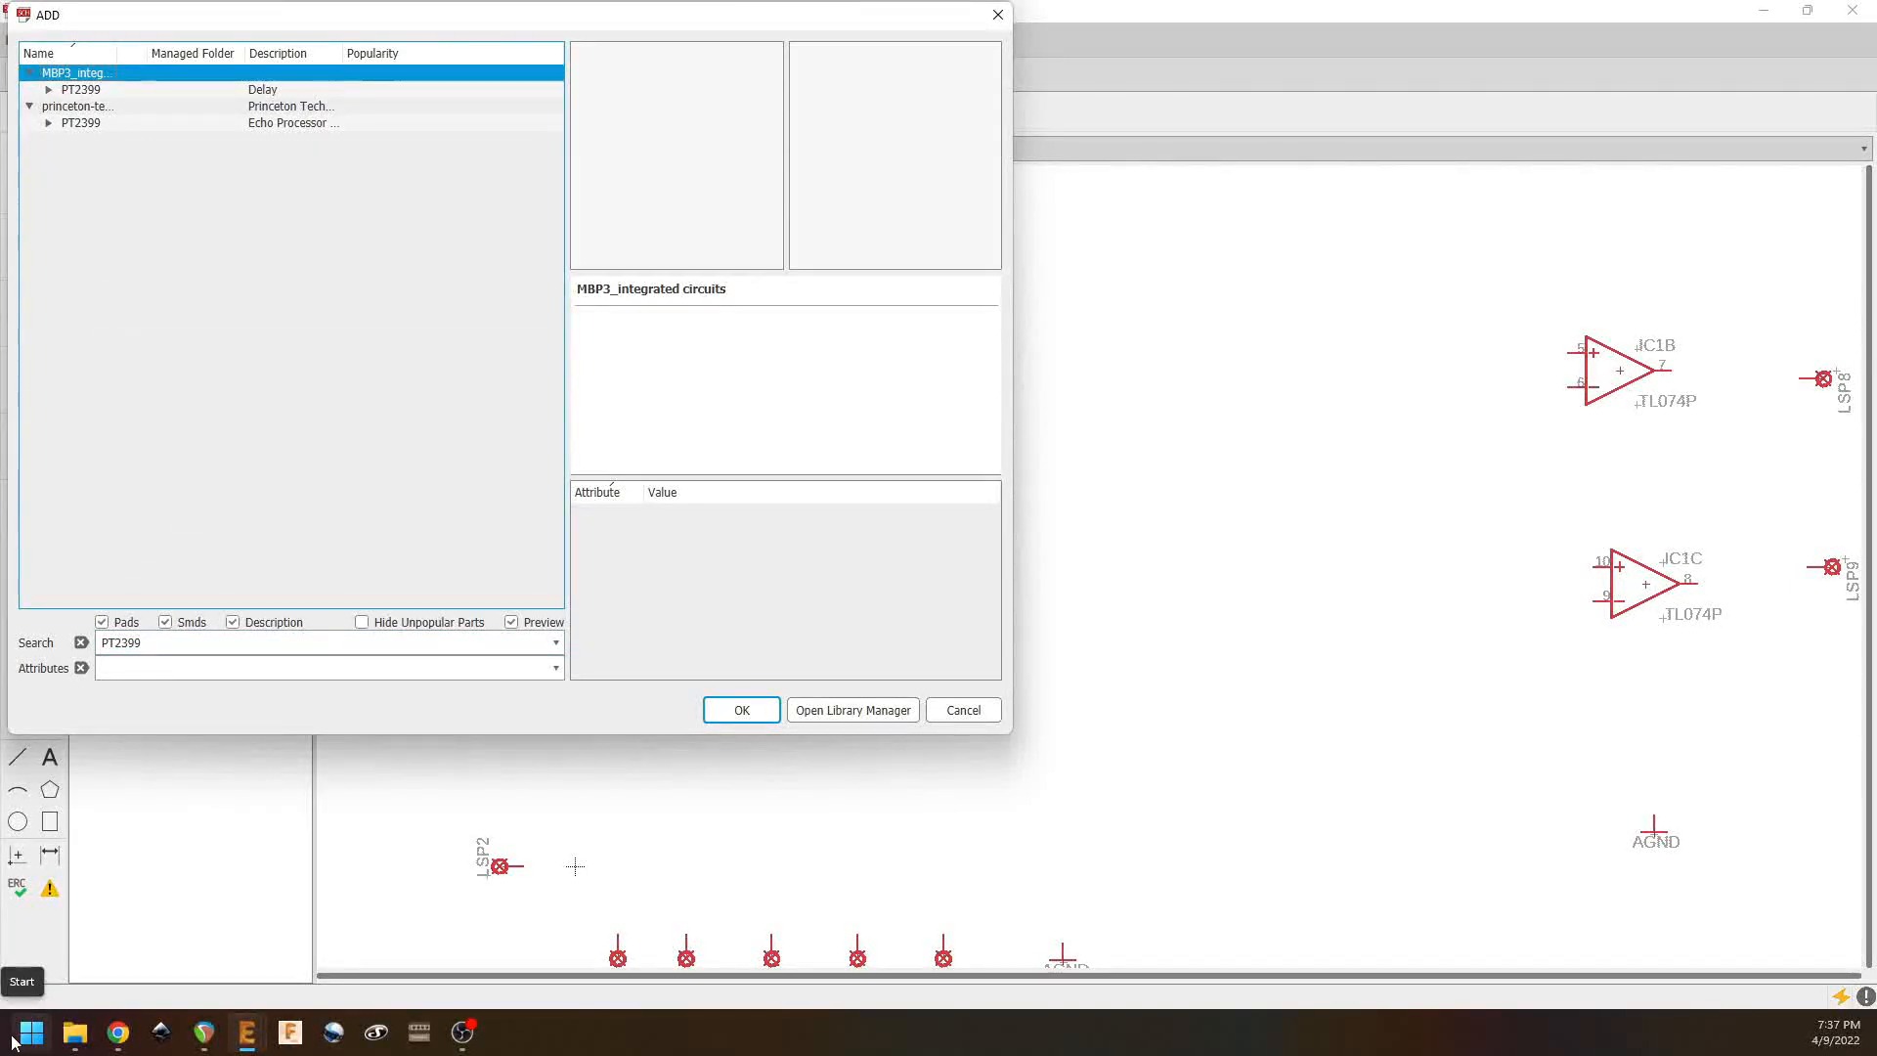
Step: Add two DIP16 PT2399 chips from the MBP3_integrated circuits library, side by side between op-amp gate A and gates B and C
{"action": "left_click", "coordinate": [93, 91]}
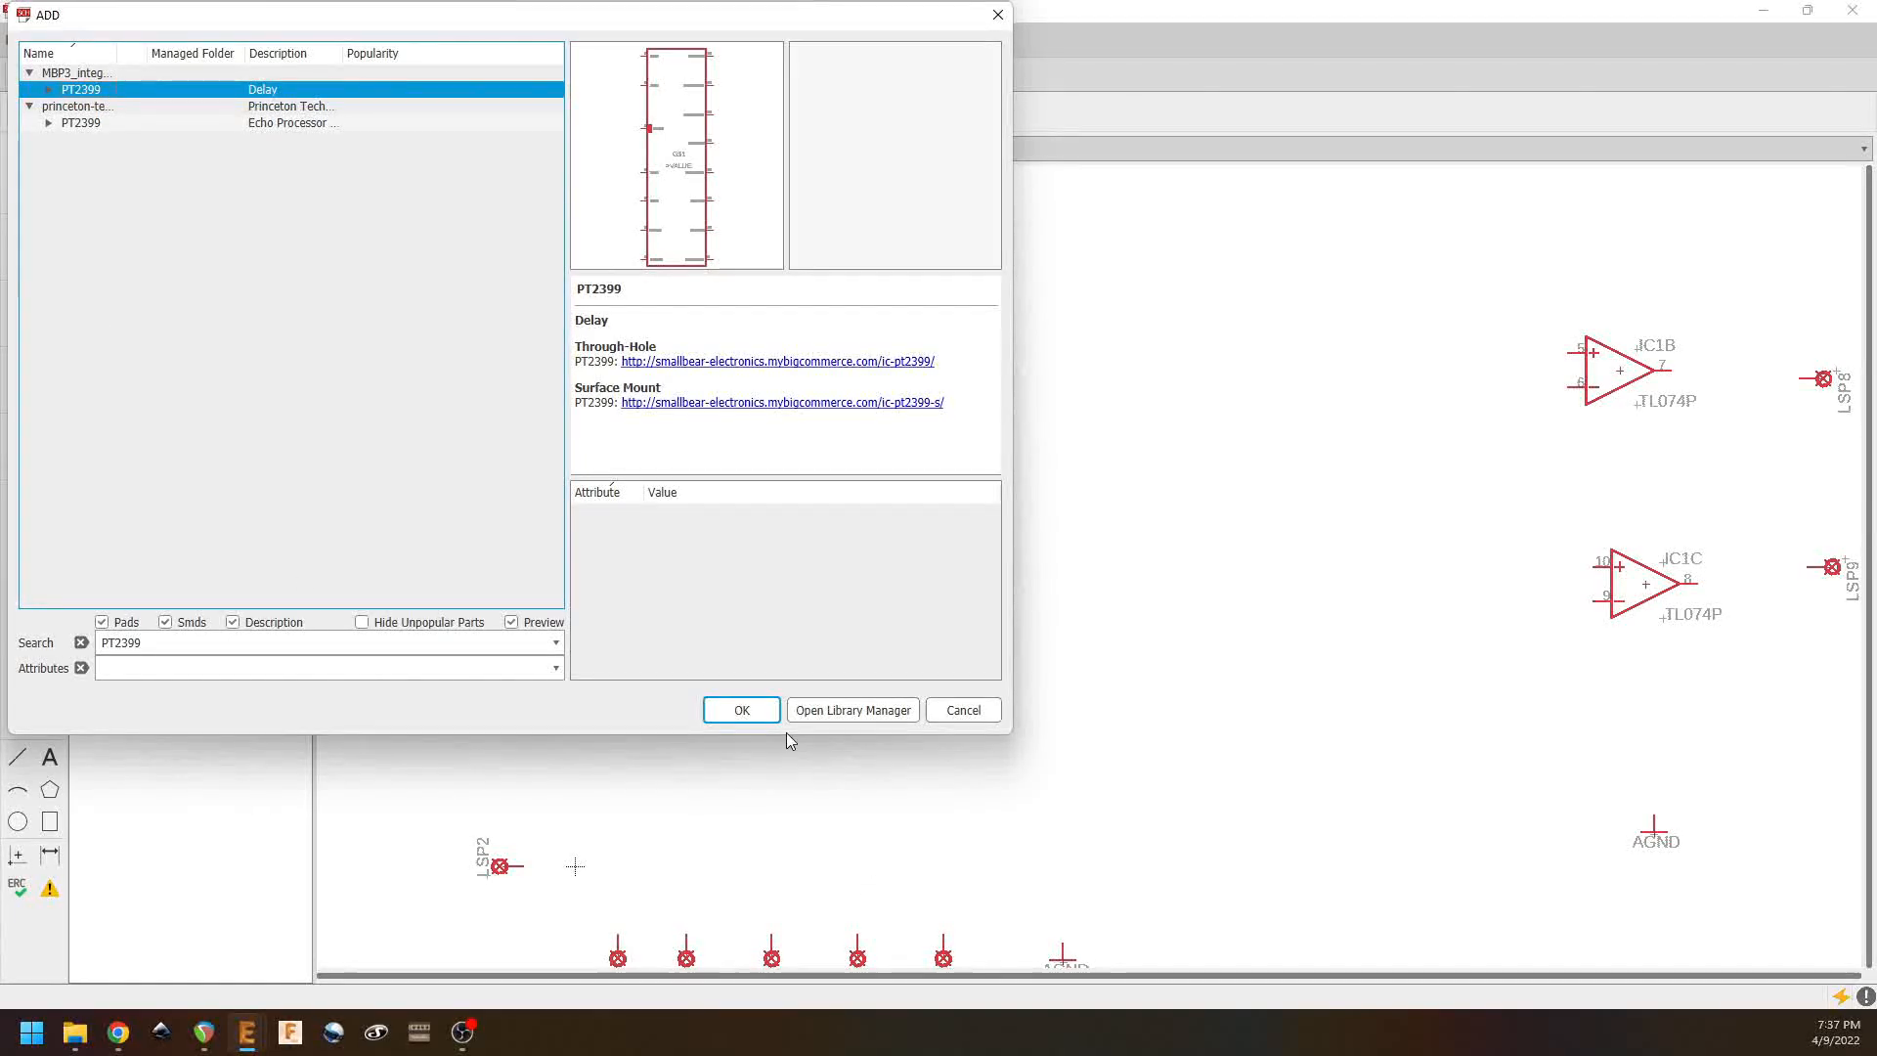
{"action": "left_click", "coordinate": [742, 712]}
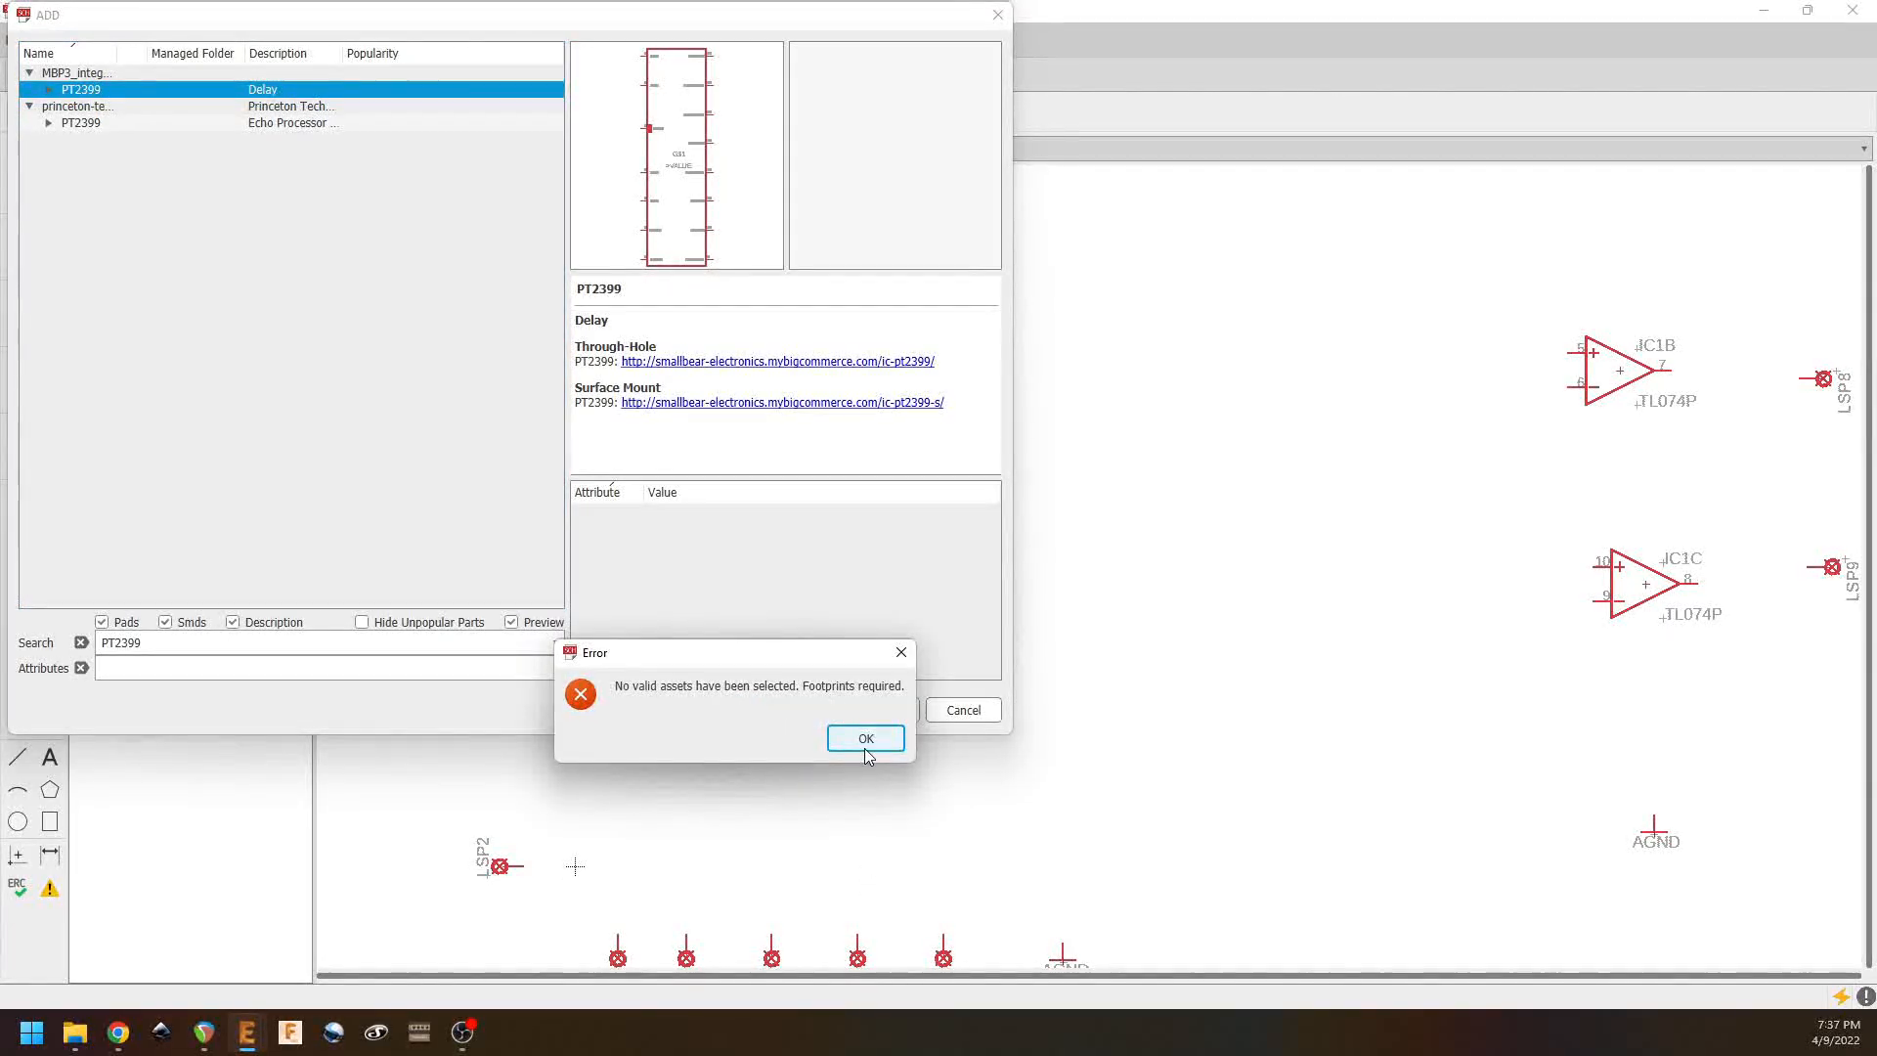
{"action": "left_click", "coordinate": [866, 743]}
{"action": "left_click", "coordinate": [51, 89]}
{"action": "left_click", "coordinate": [93, 122]}
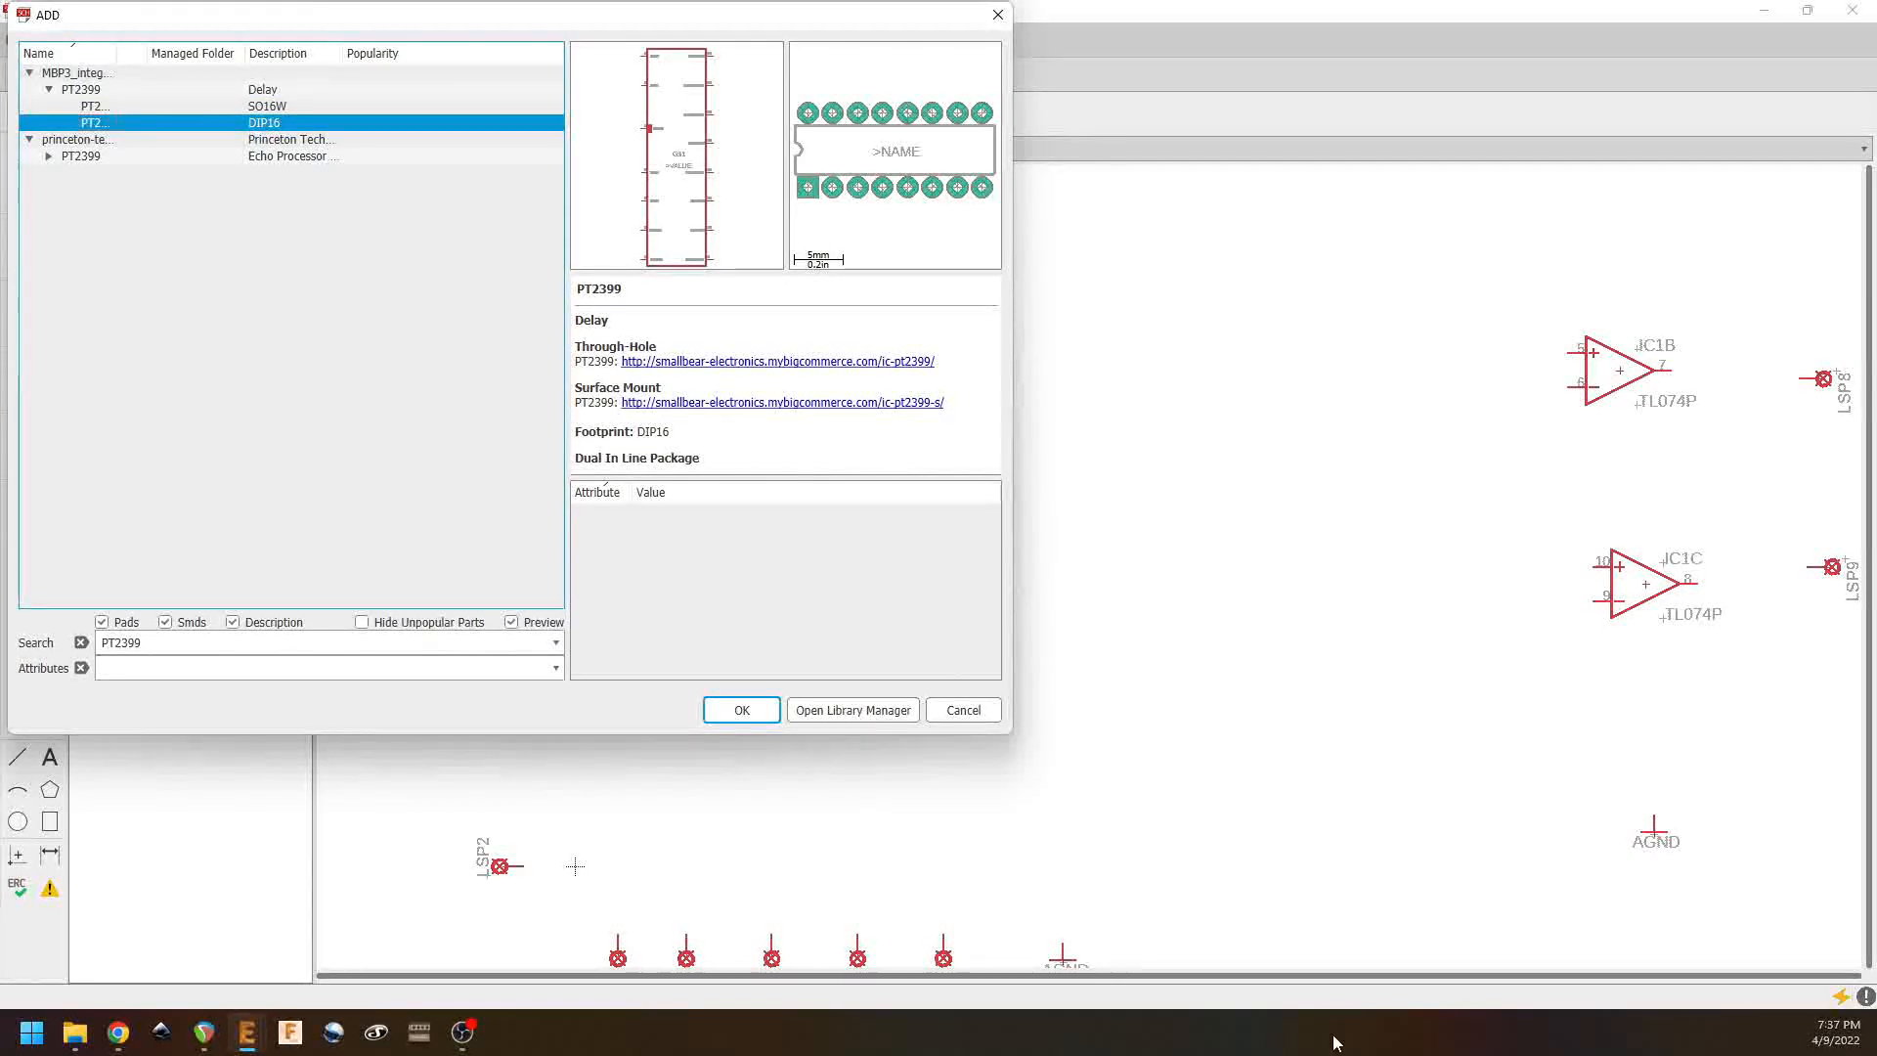
{"action": "left_click", "coordinate": [740, 710]}
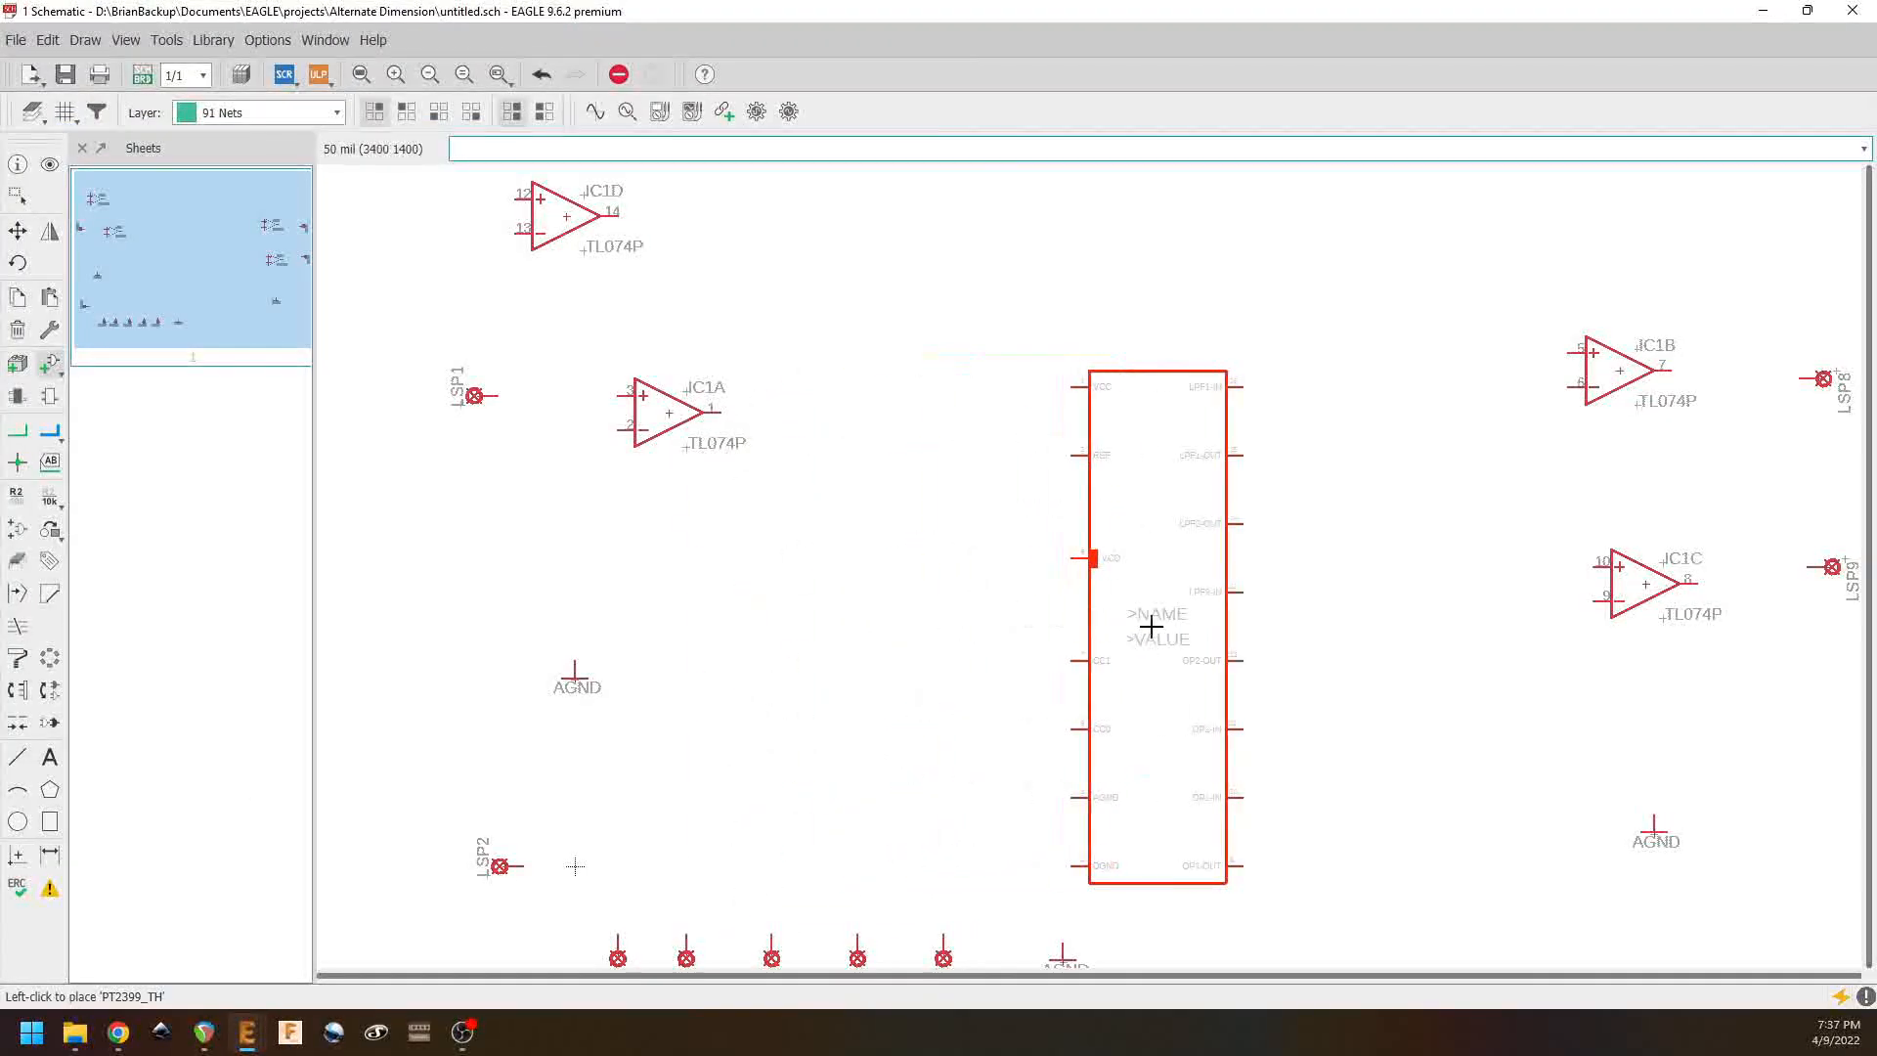
{"action": "left_click", "coordinate": [912, 612]}
{"action": "left_click", "coordinate": [1387, 601]}
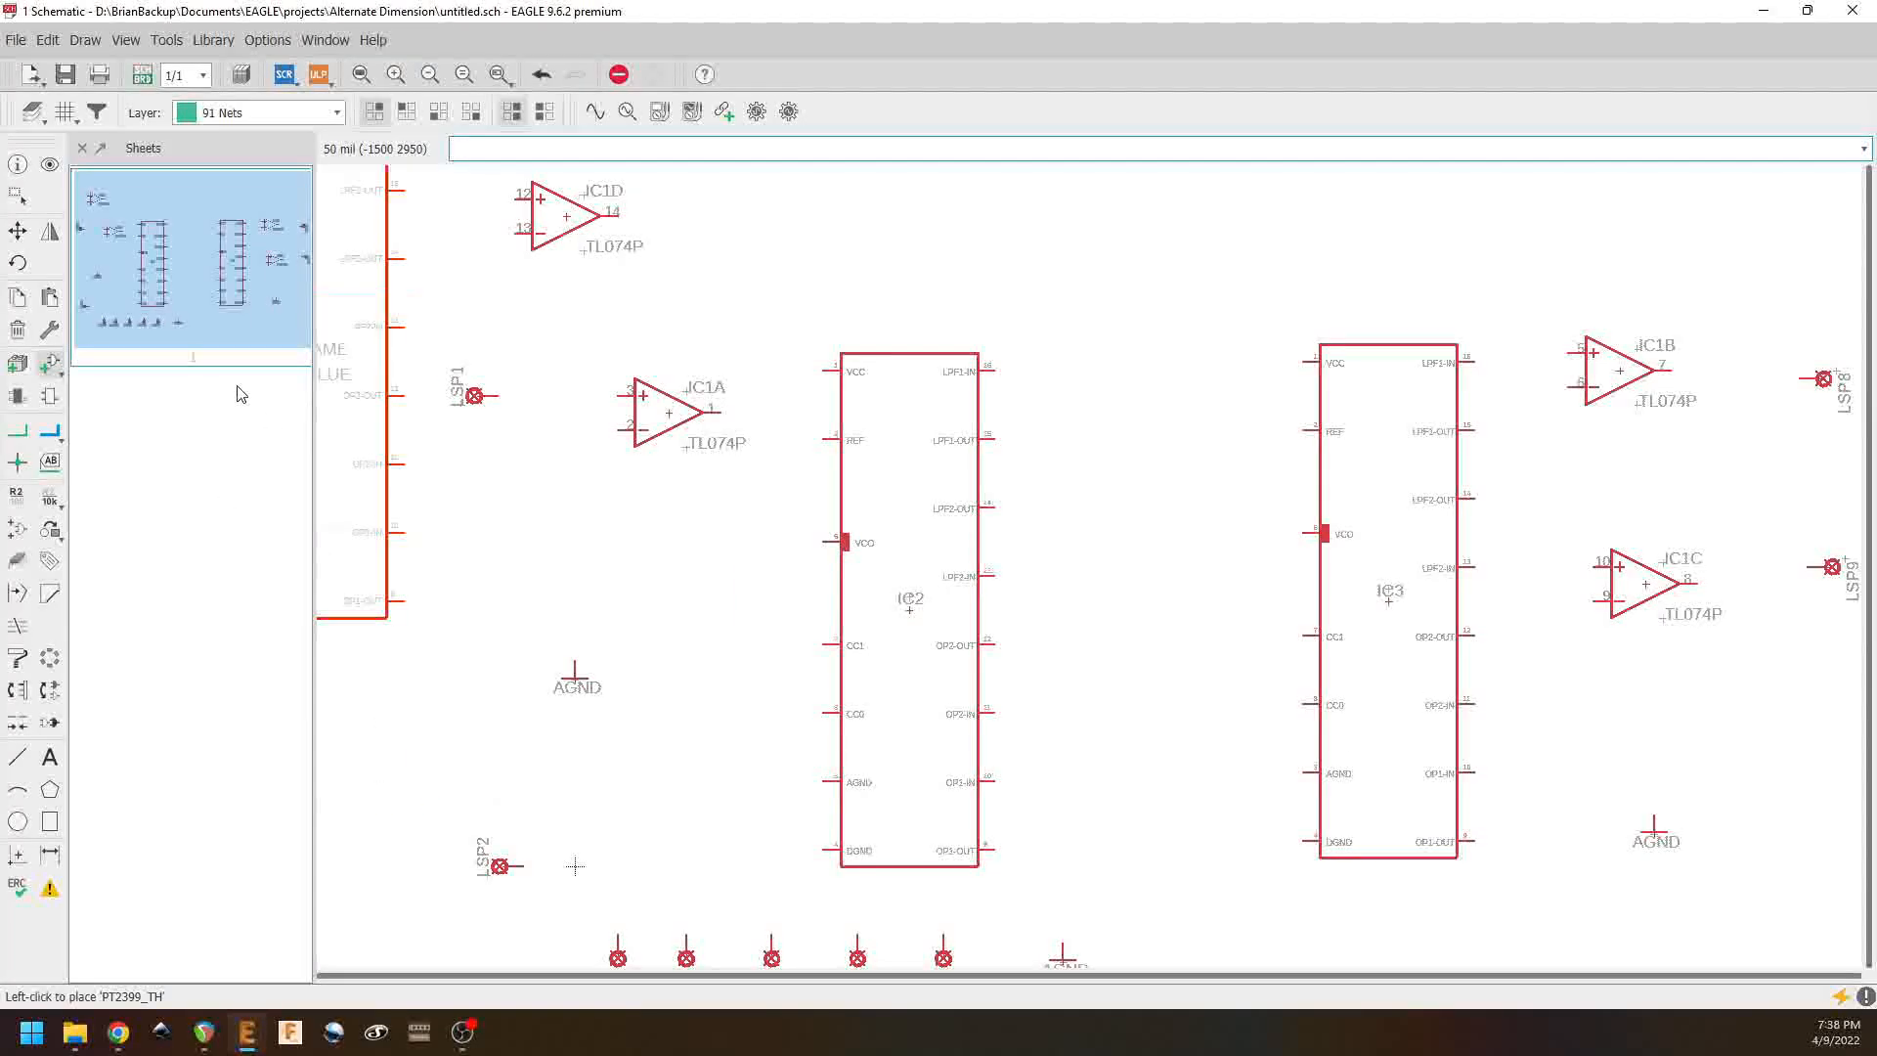
{"action": "key", "text": "Escape"}
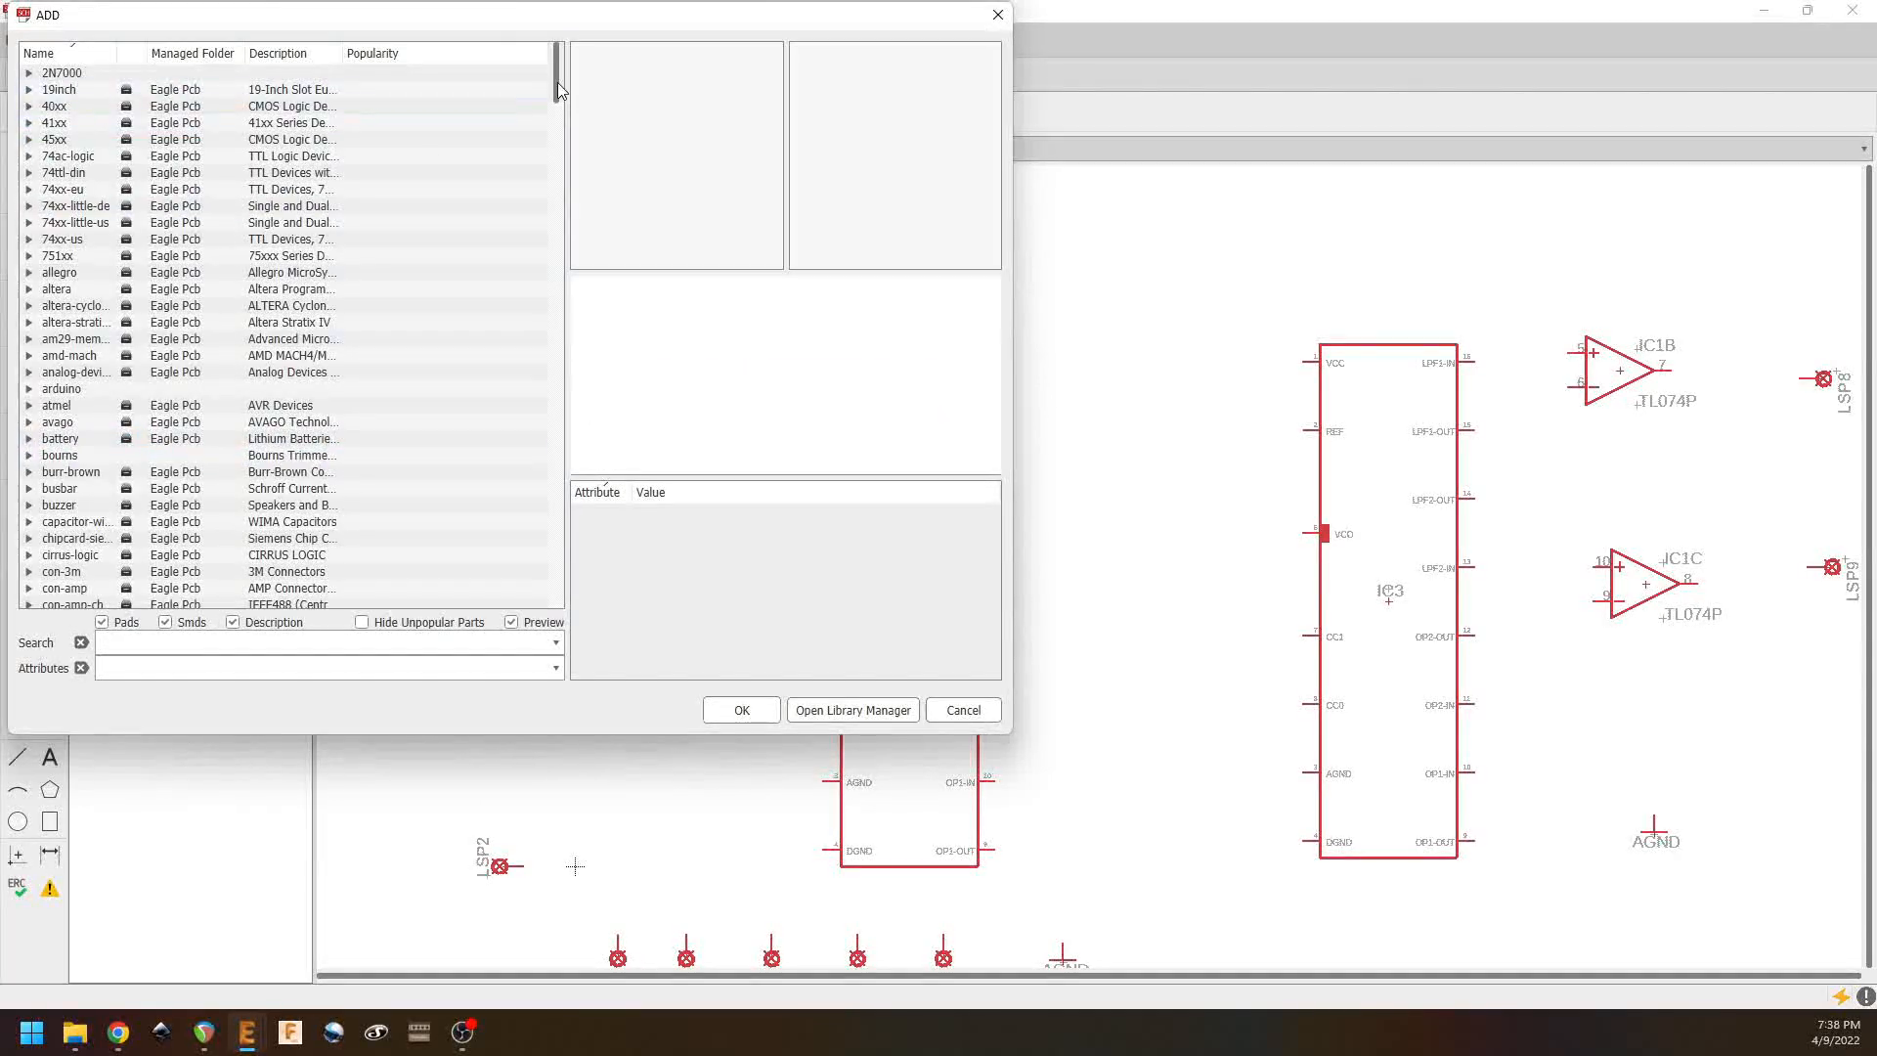
Step: Add two C-EU capacitors with the C050-025X075 footprint from the rcl library, side by side below LSP1
{"action": "left_click_drag", "start_coordinate": [557, 90], "coordinate": [534, 479]}
{"action": "scroll", "coordinate": [534, 479], "scroll_direction": "down", "scroll_amount": 2}
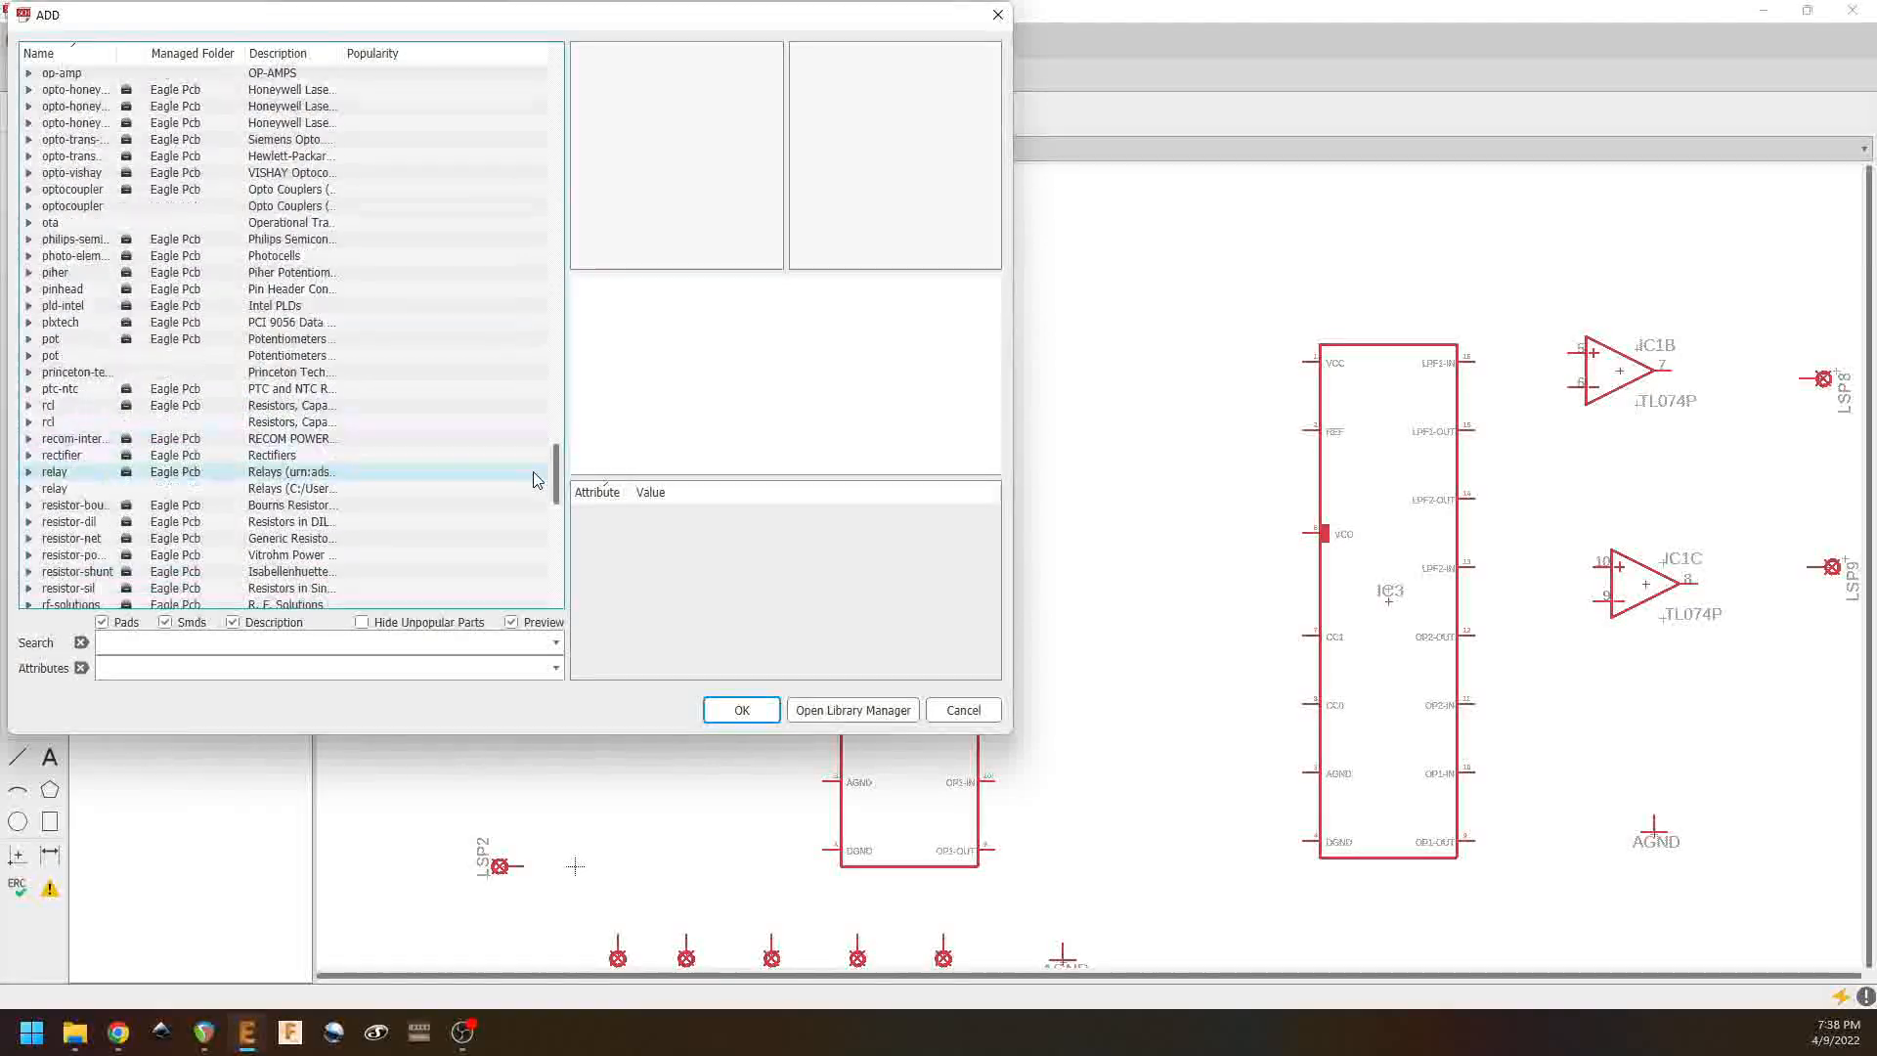
{"action": "left_click", "coordinate": [29, 407]}
{"action": "left_click", "coordinate": [28, 405]}
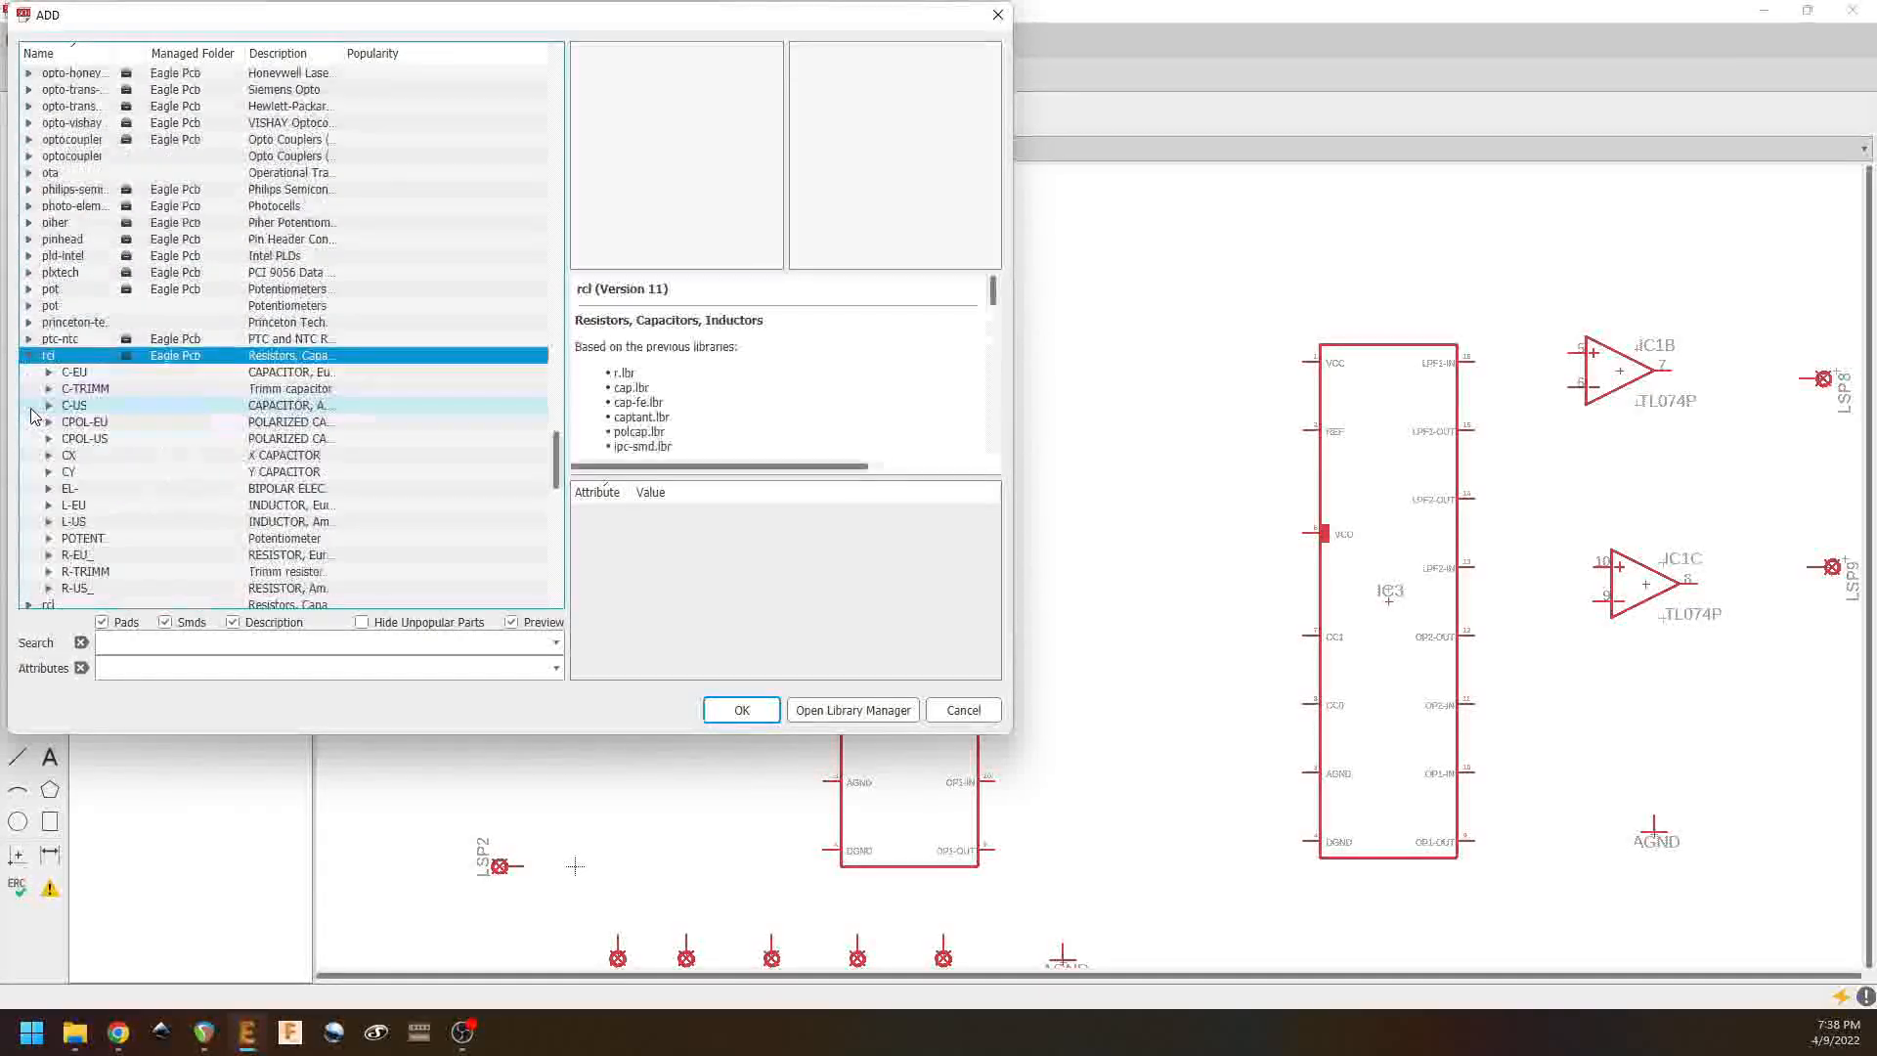
{"action": "left_click", "coordinate": [53, 379]}
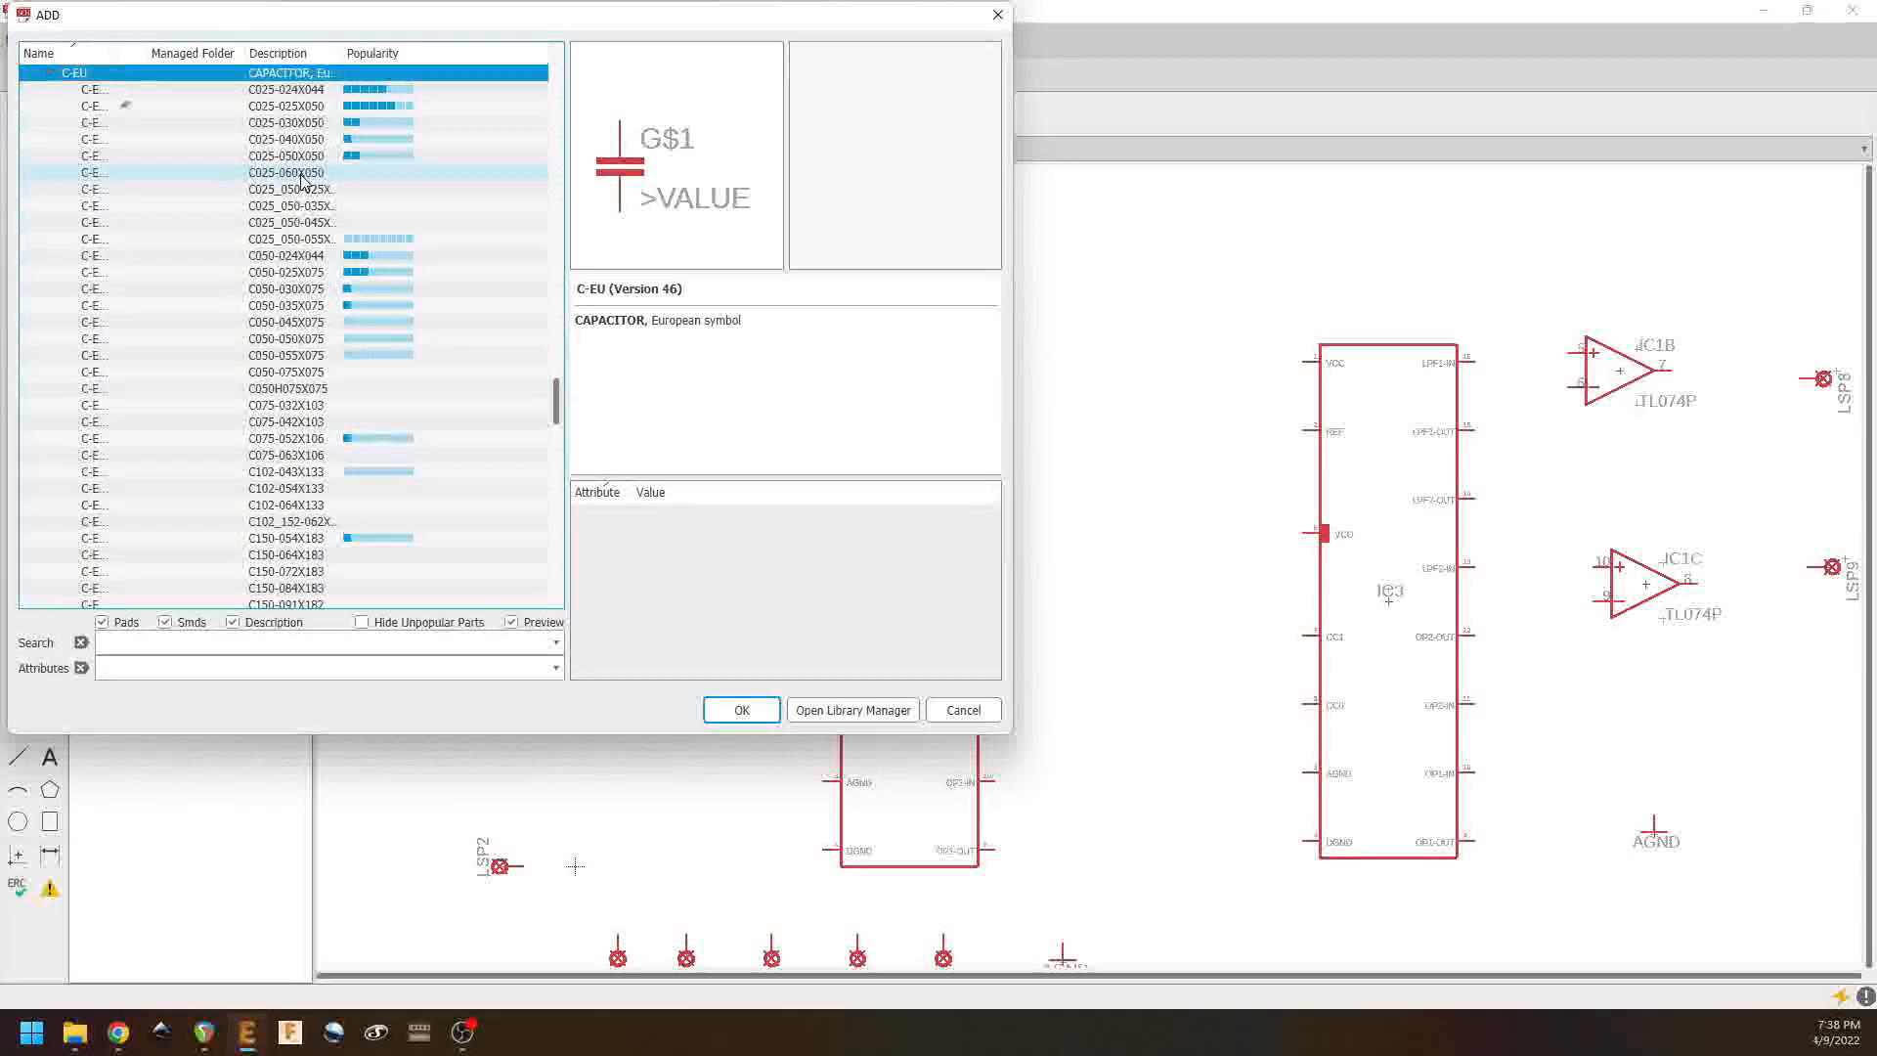
{"action": "left_click", "coordinate": [307, 123]}
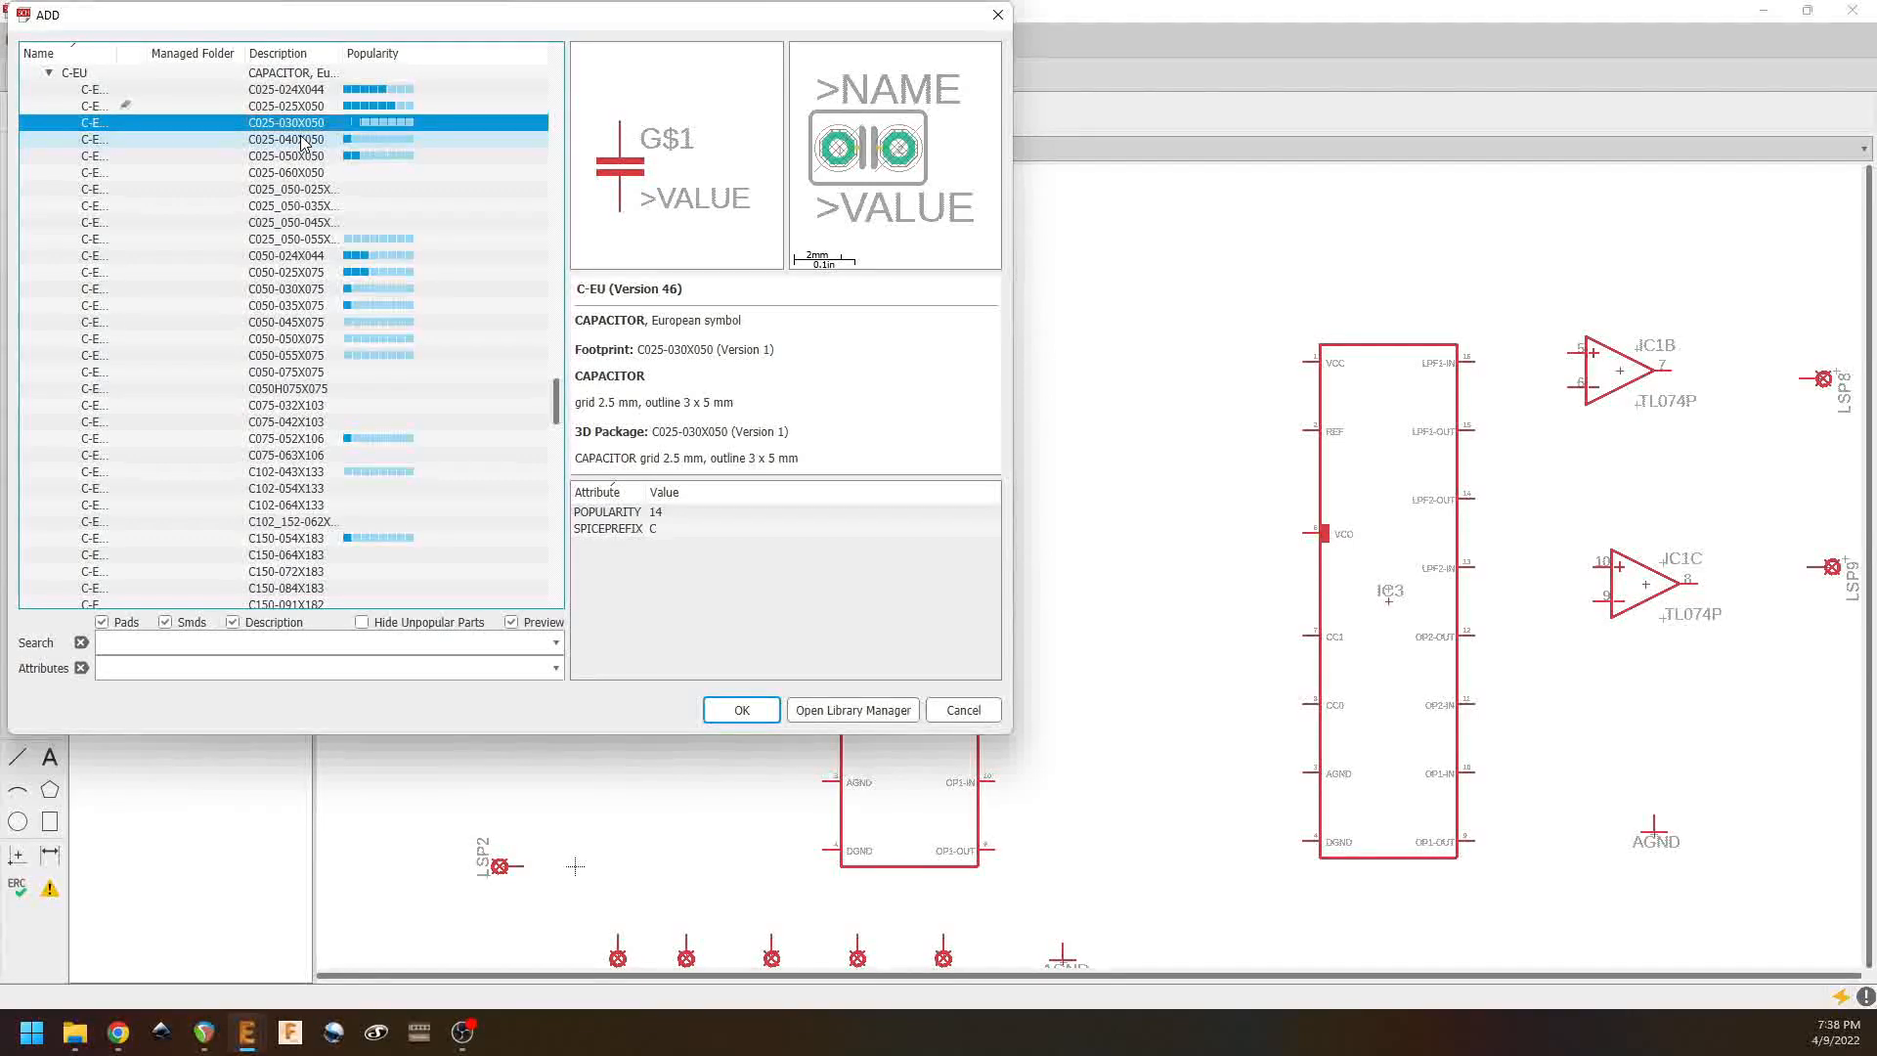
{"action": "left_click", "coordinate": [309, 272]}
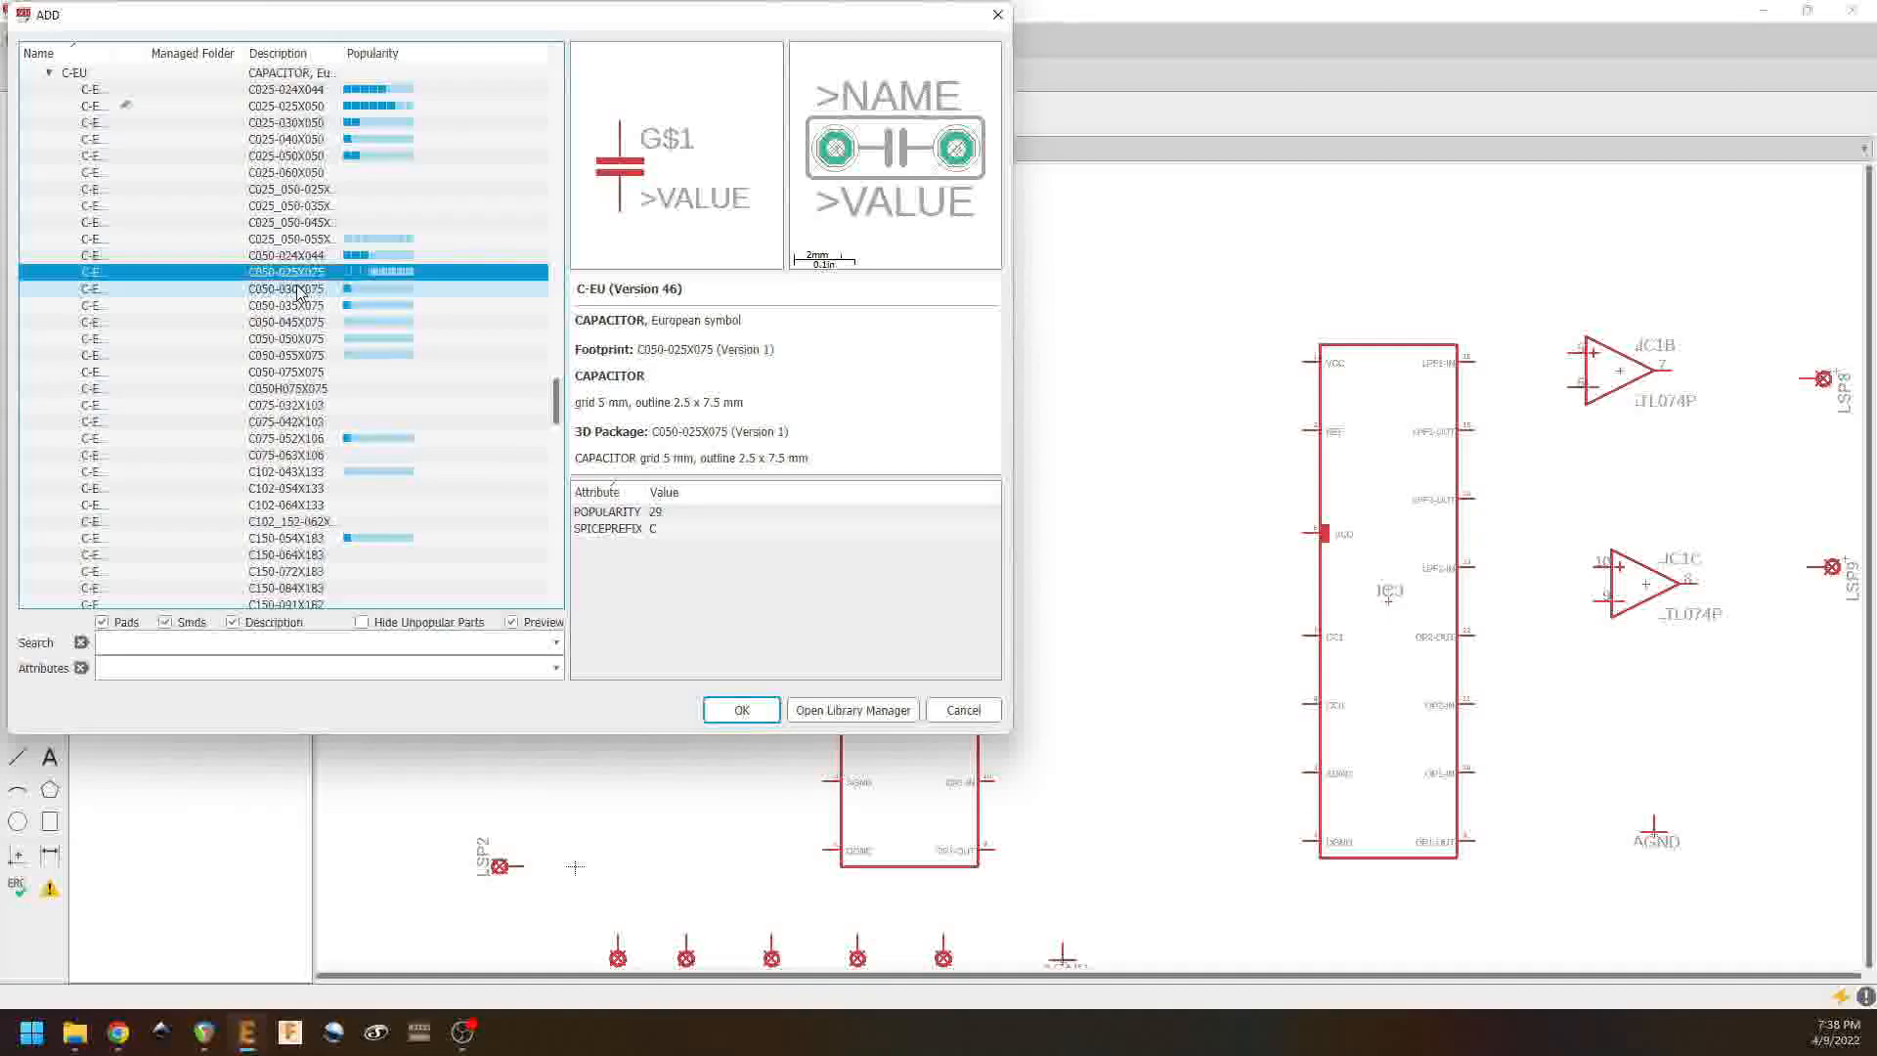
{"action": "left_click", "coordinate": [742, 712]}
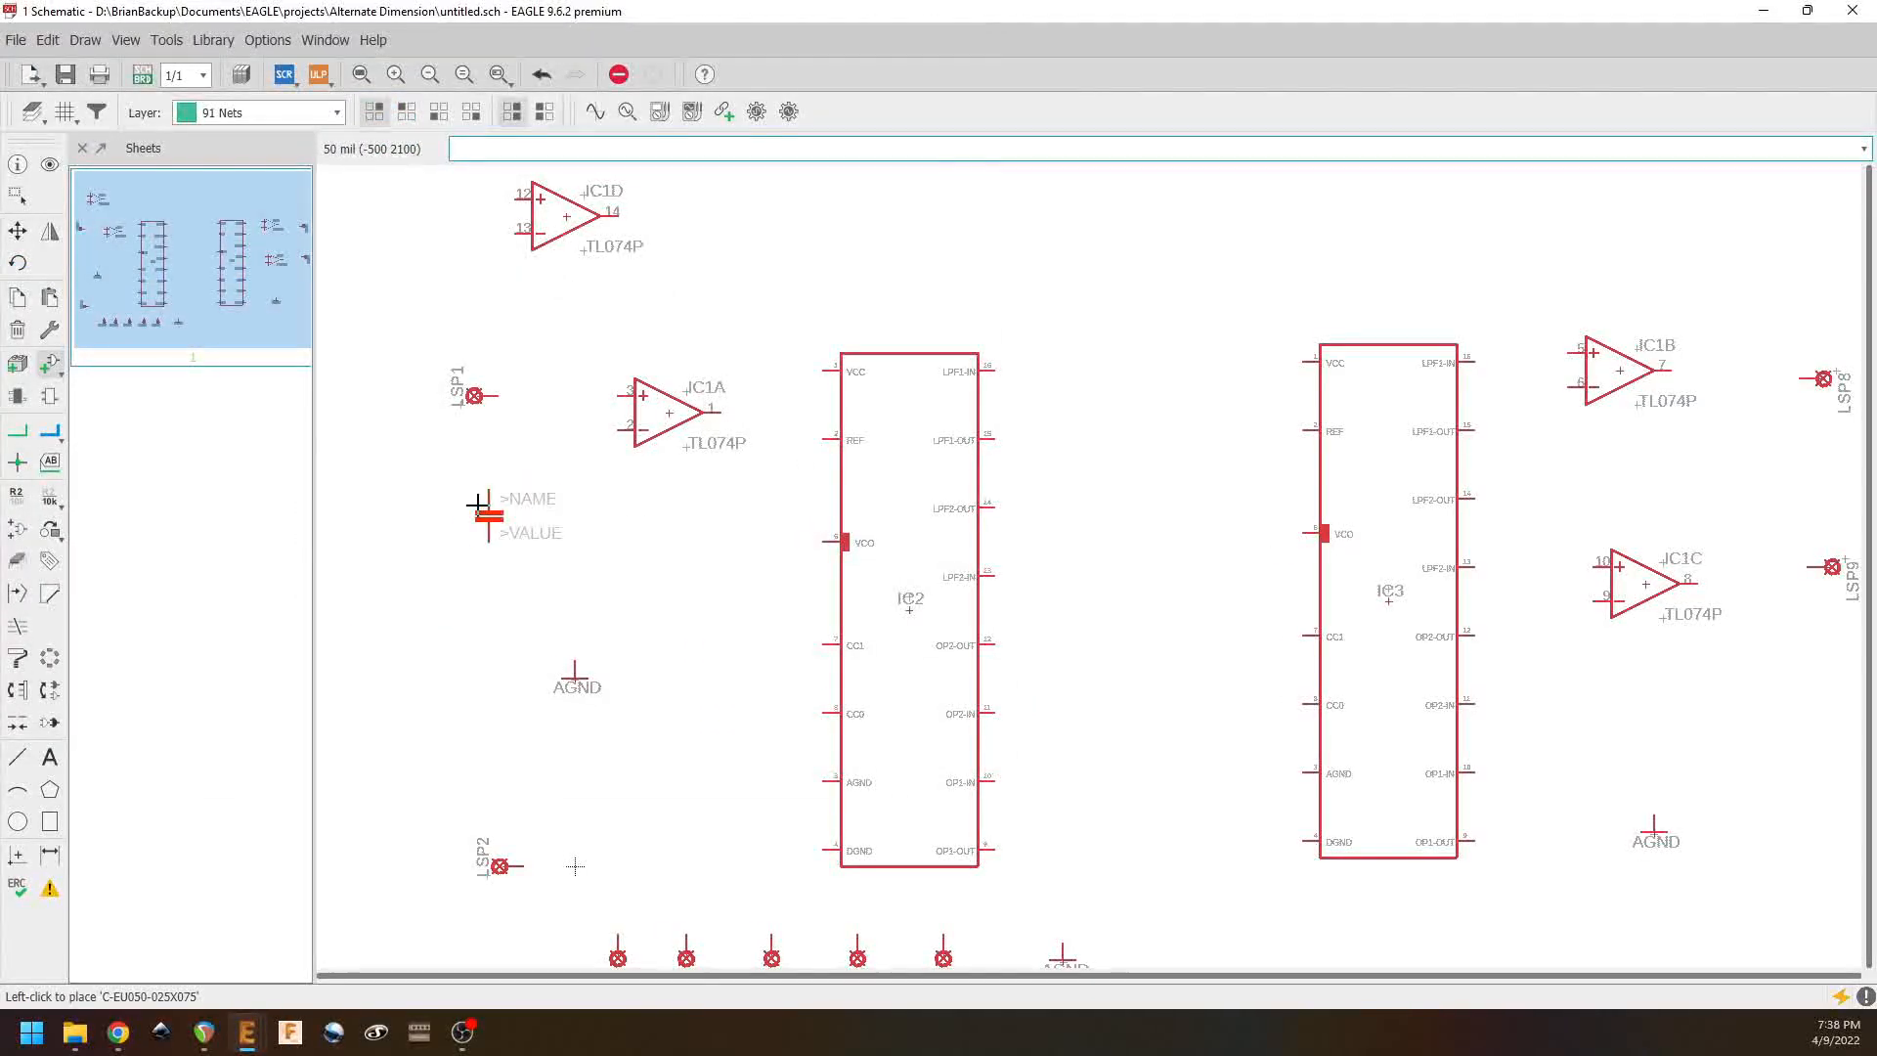
{"action": "left_click", "coordinate": [412, 541]}
{"action": "left_click", "coordinate": [472, 540]}
Step: Add two R-US_ resistors with the 0204/7 footprint from the rcl library, stacked between capacitor C2 and IC2
{"action": "left_click", "coordinate": [49, 366]}
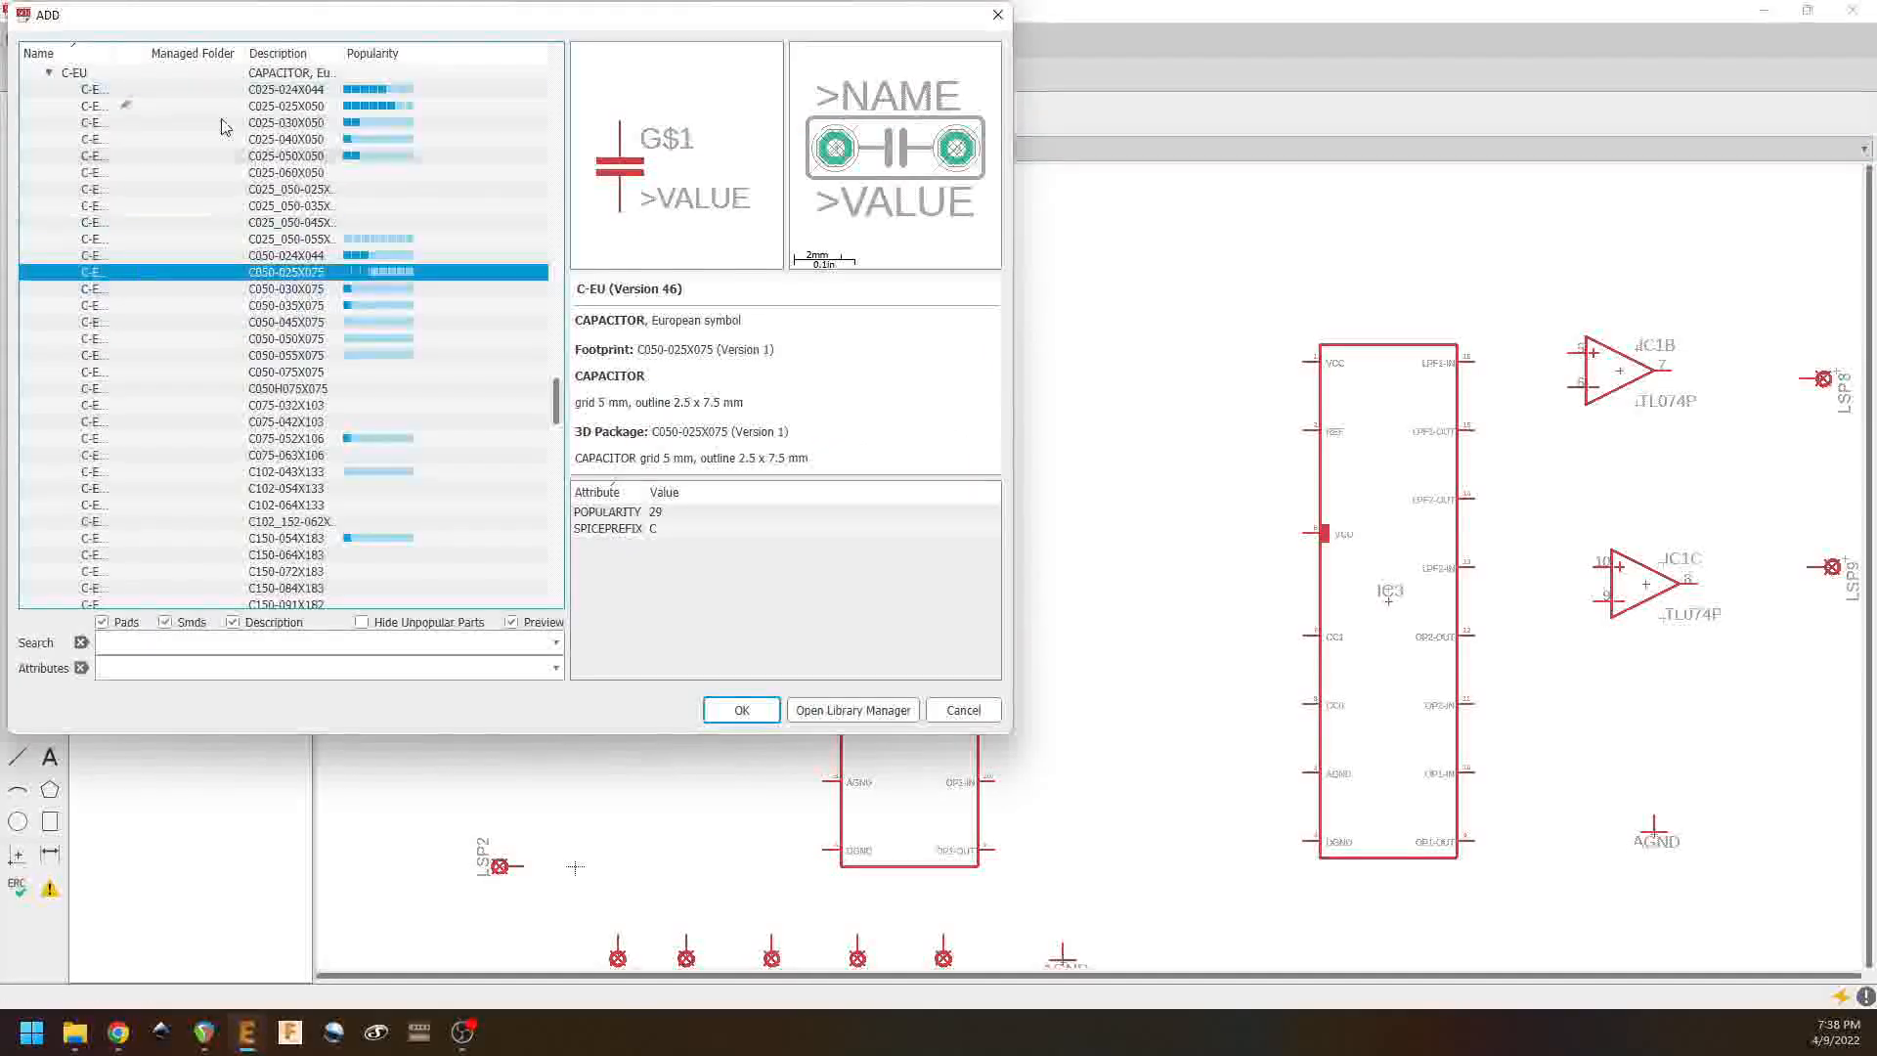
{"action": "left_click", "coordinate": [51, 122]}
{"action": "left_click", "coordinate": [60, 257]}
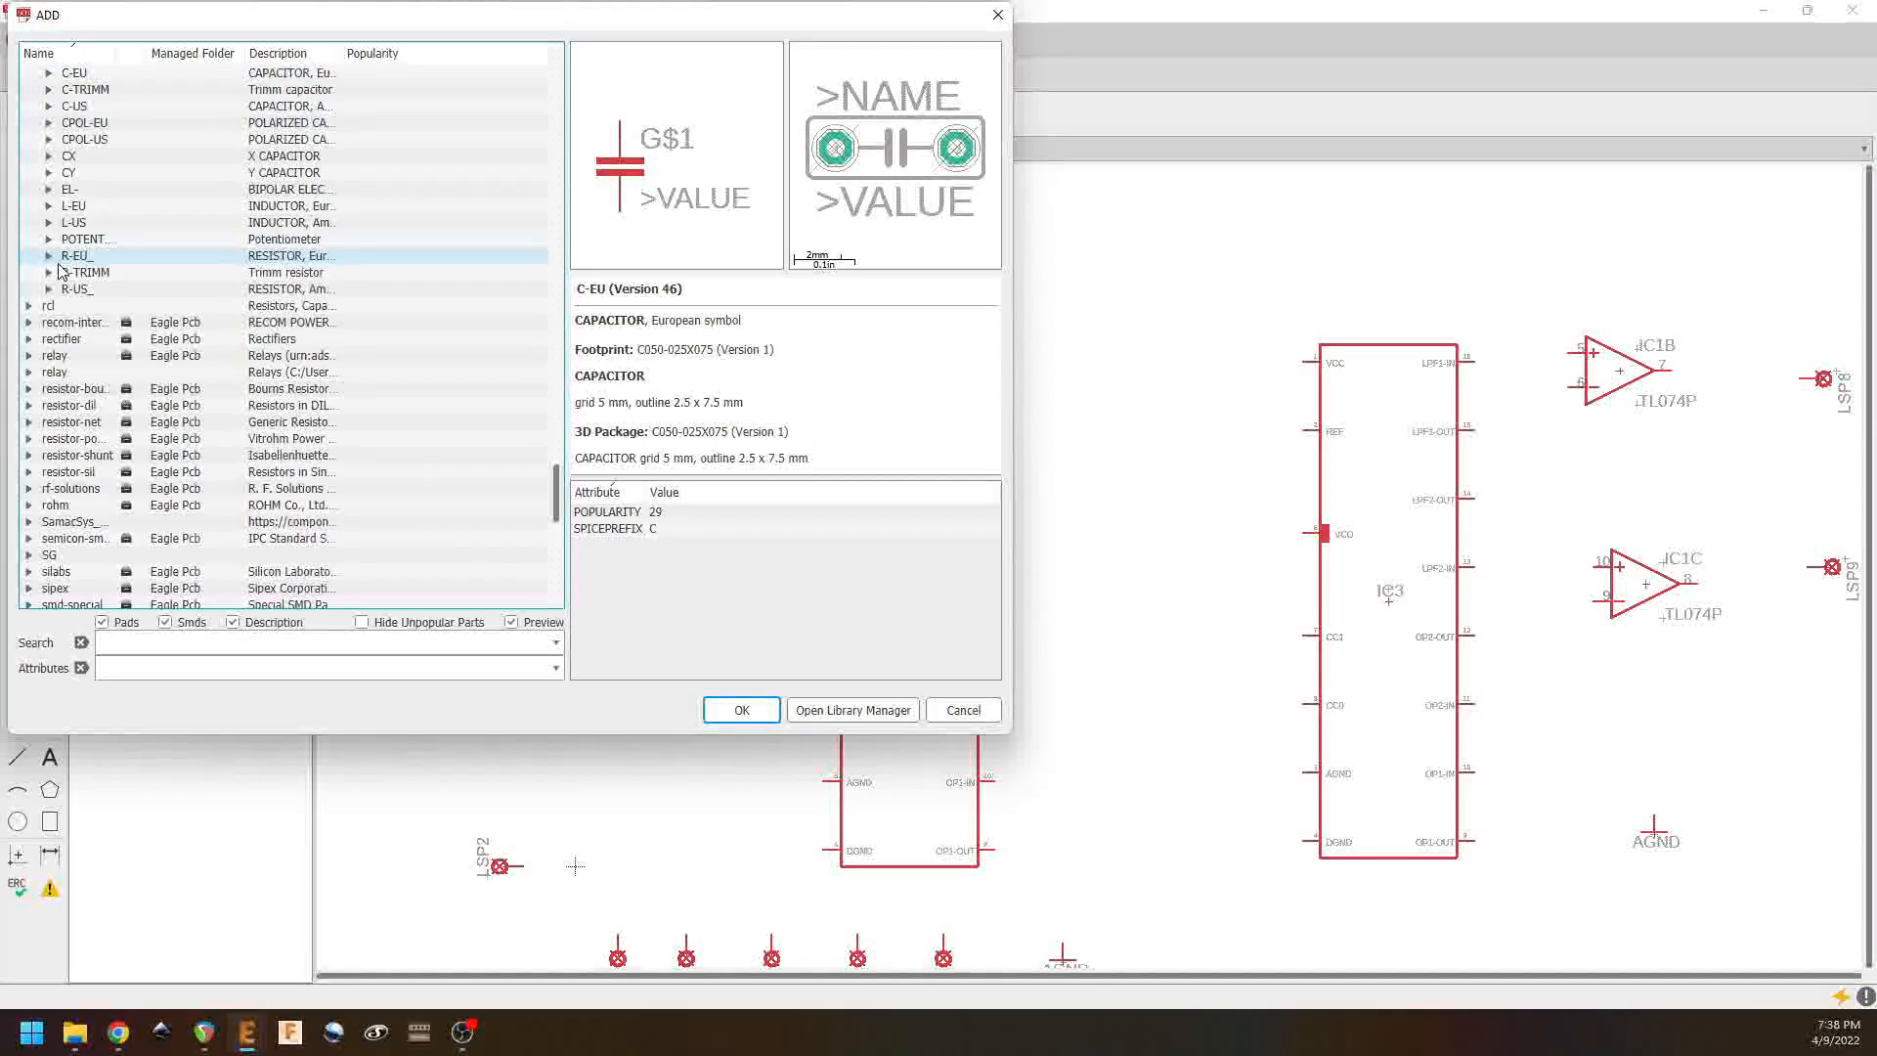
{"action": "left_click", "coordinate": [51, 289]}
{"action": "left_click", "coordinate": [46, 289]}
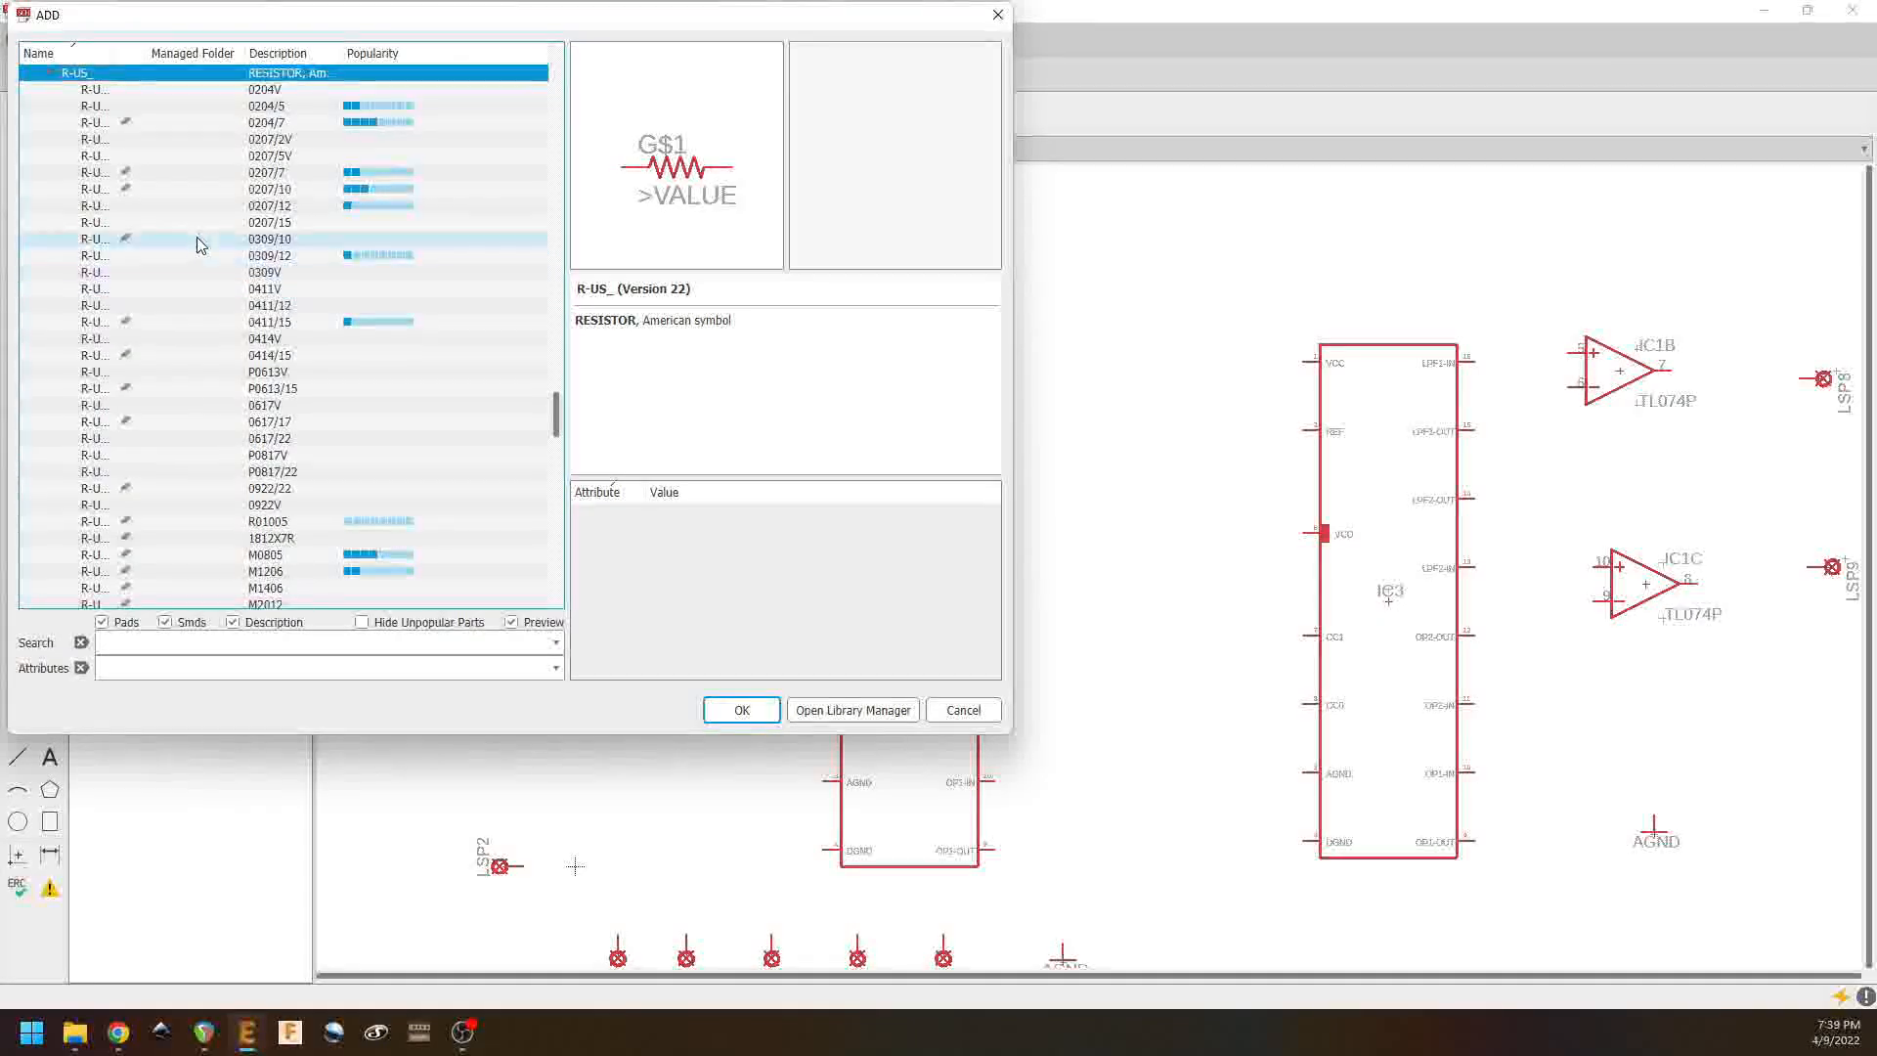
{"action": "left_click", "coordinate": [265, 176]}
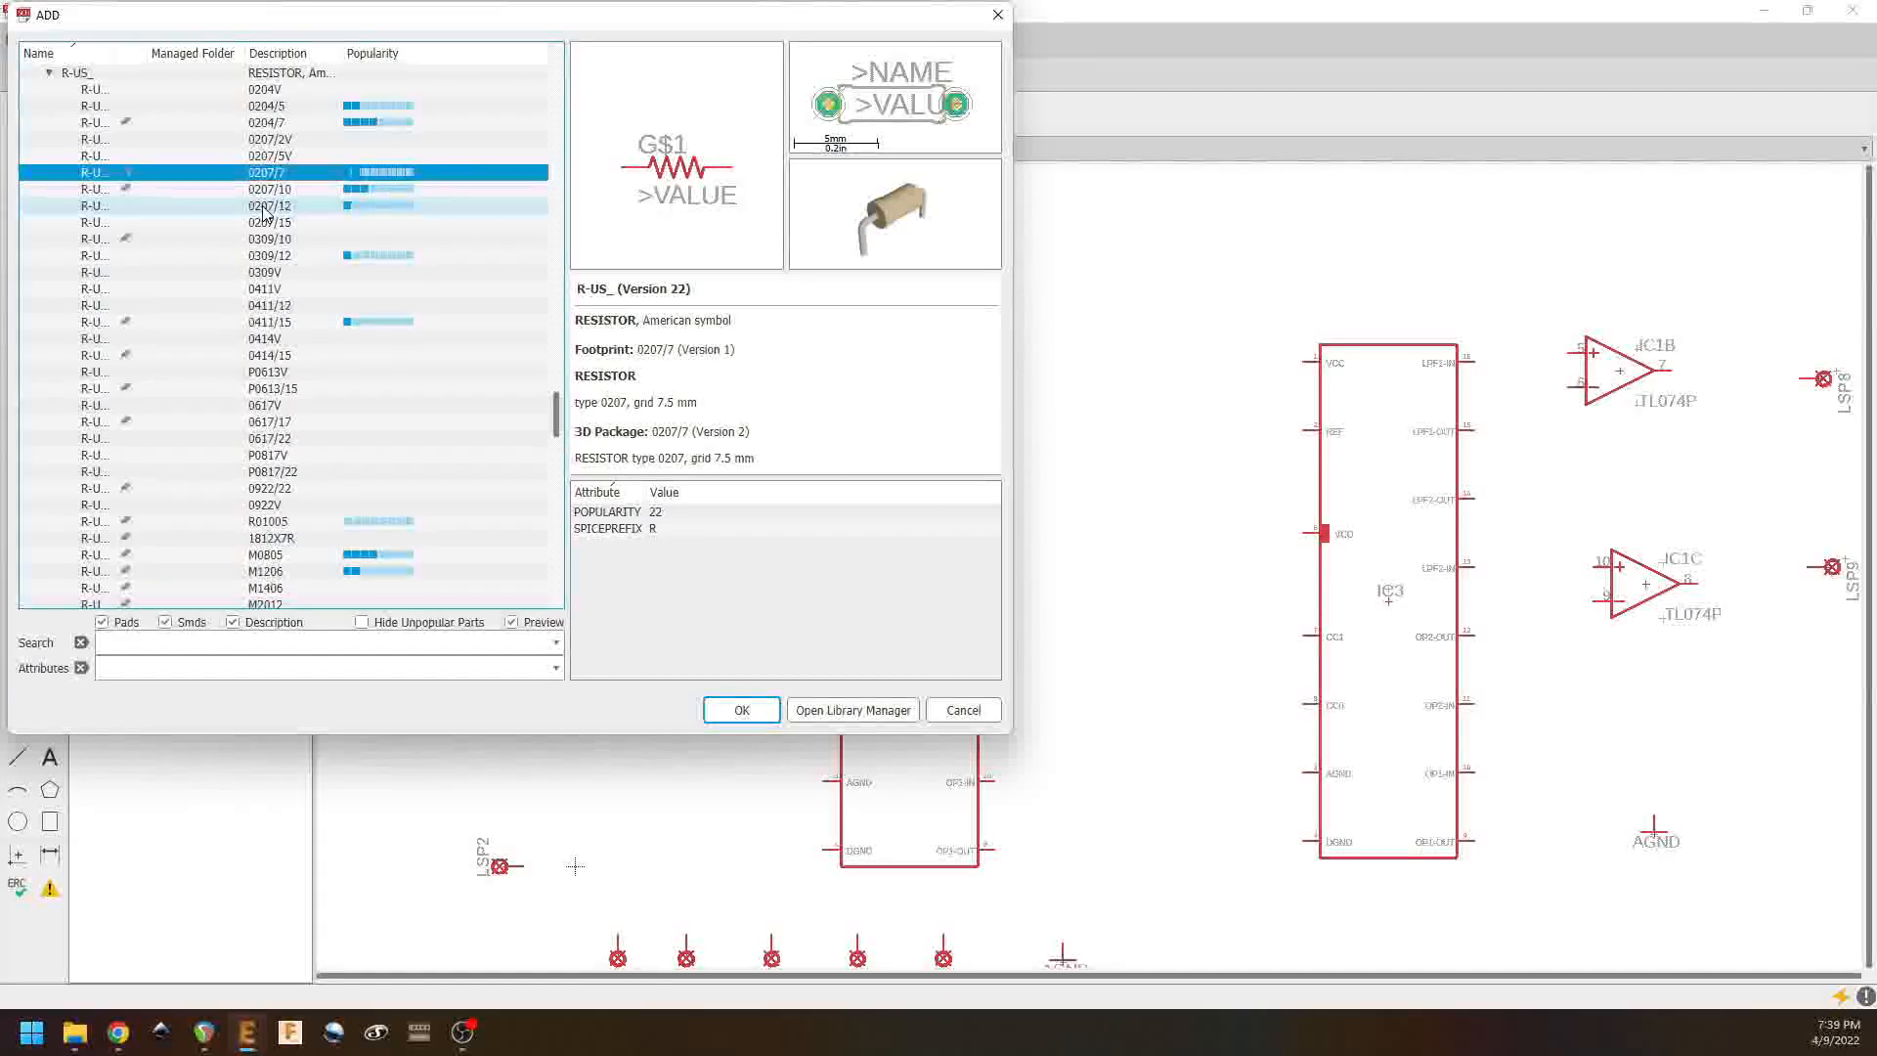
{"action": "left_click", "coordinate": [278, 125]}
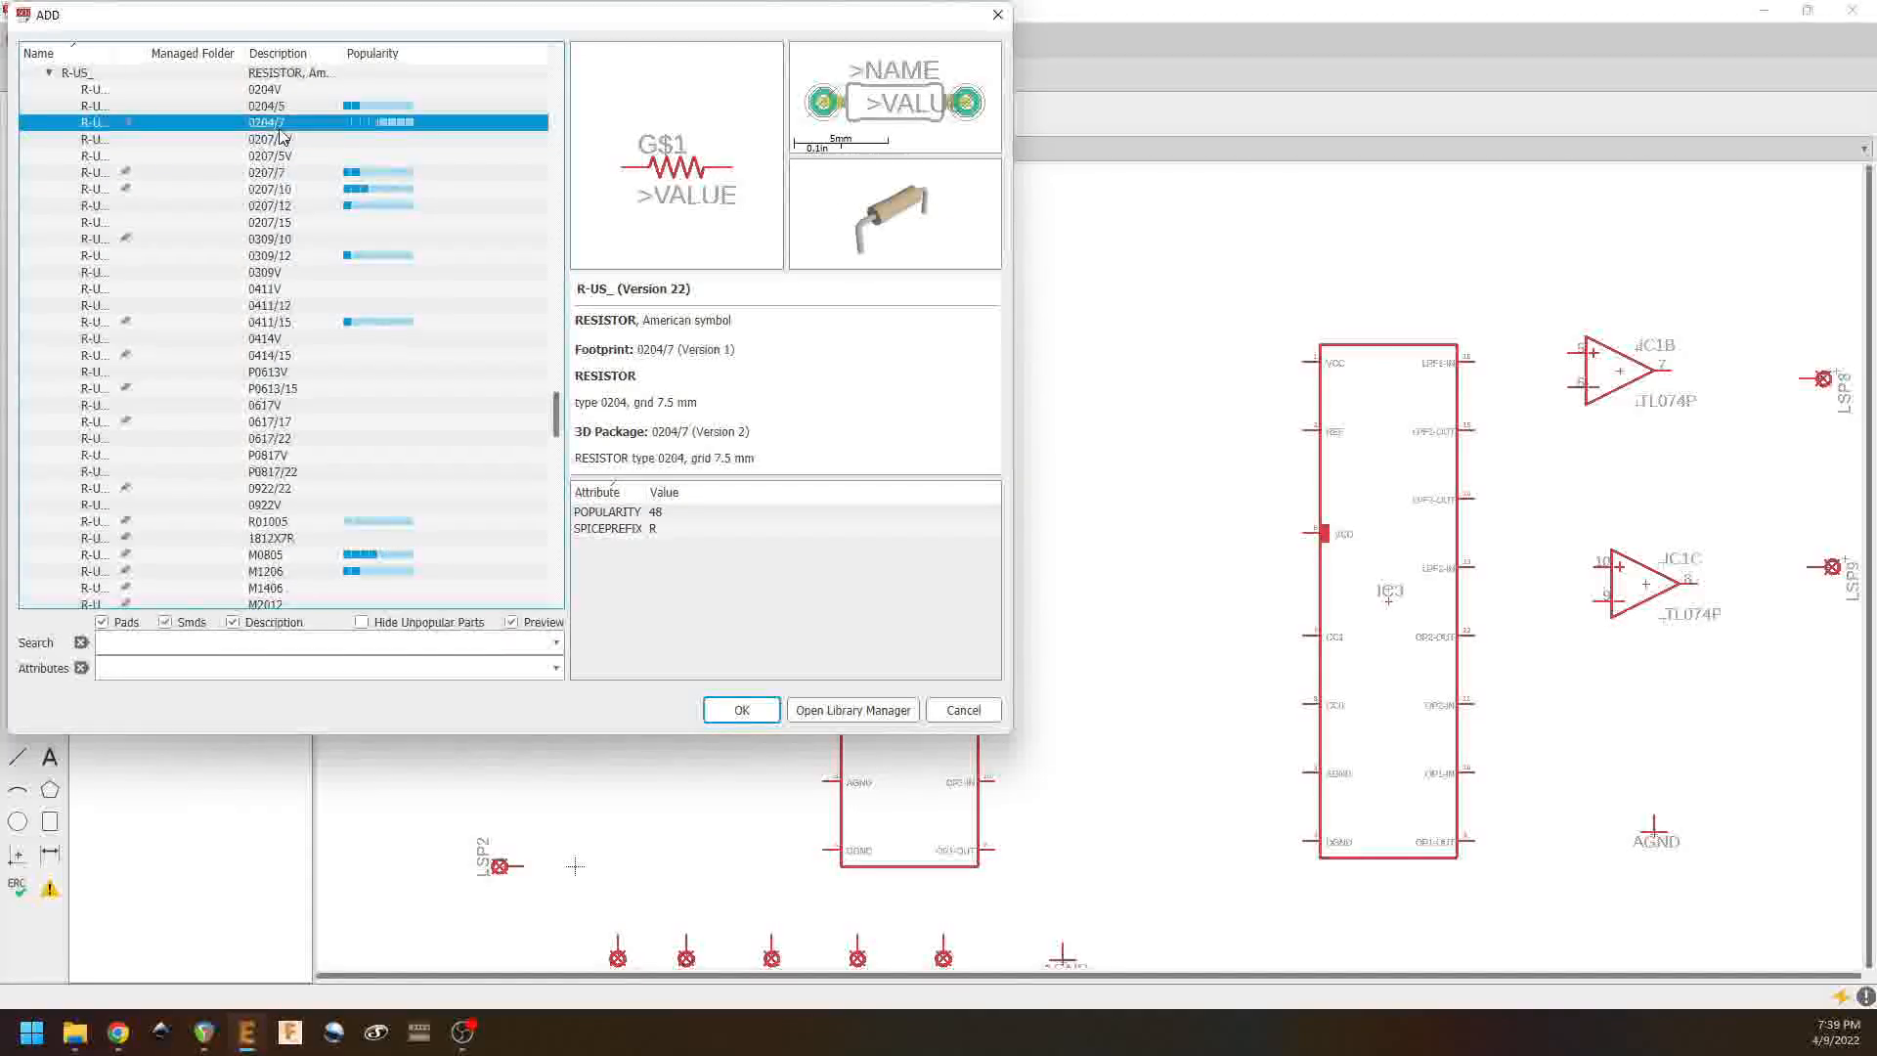
{"action": "left_click", "coordinate": [735, 708]}
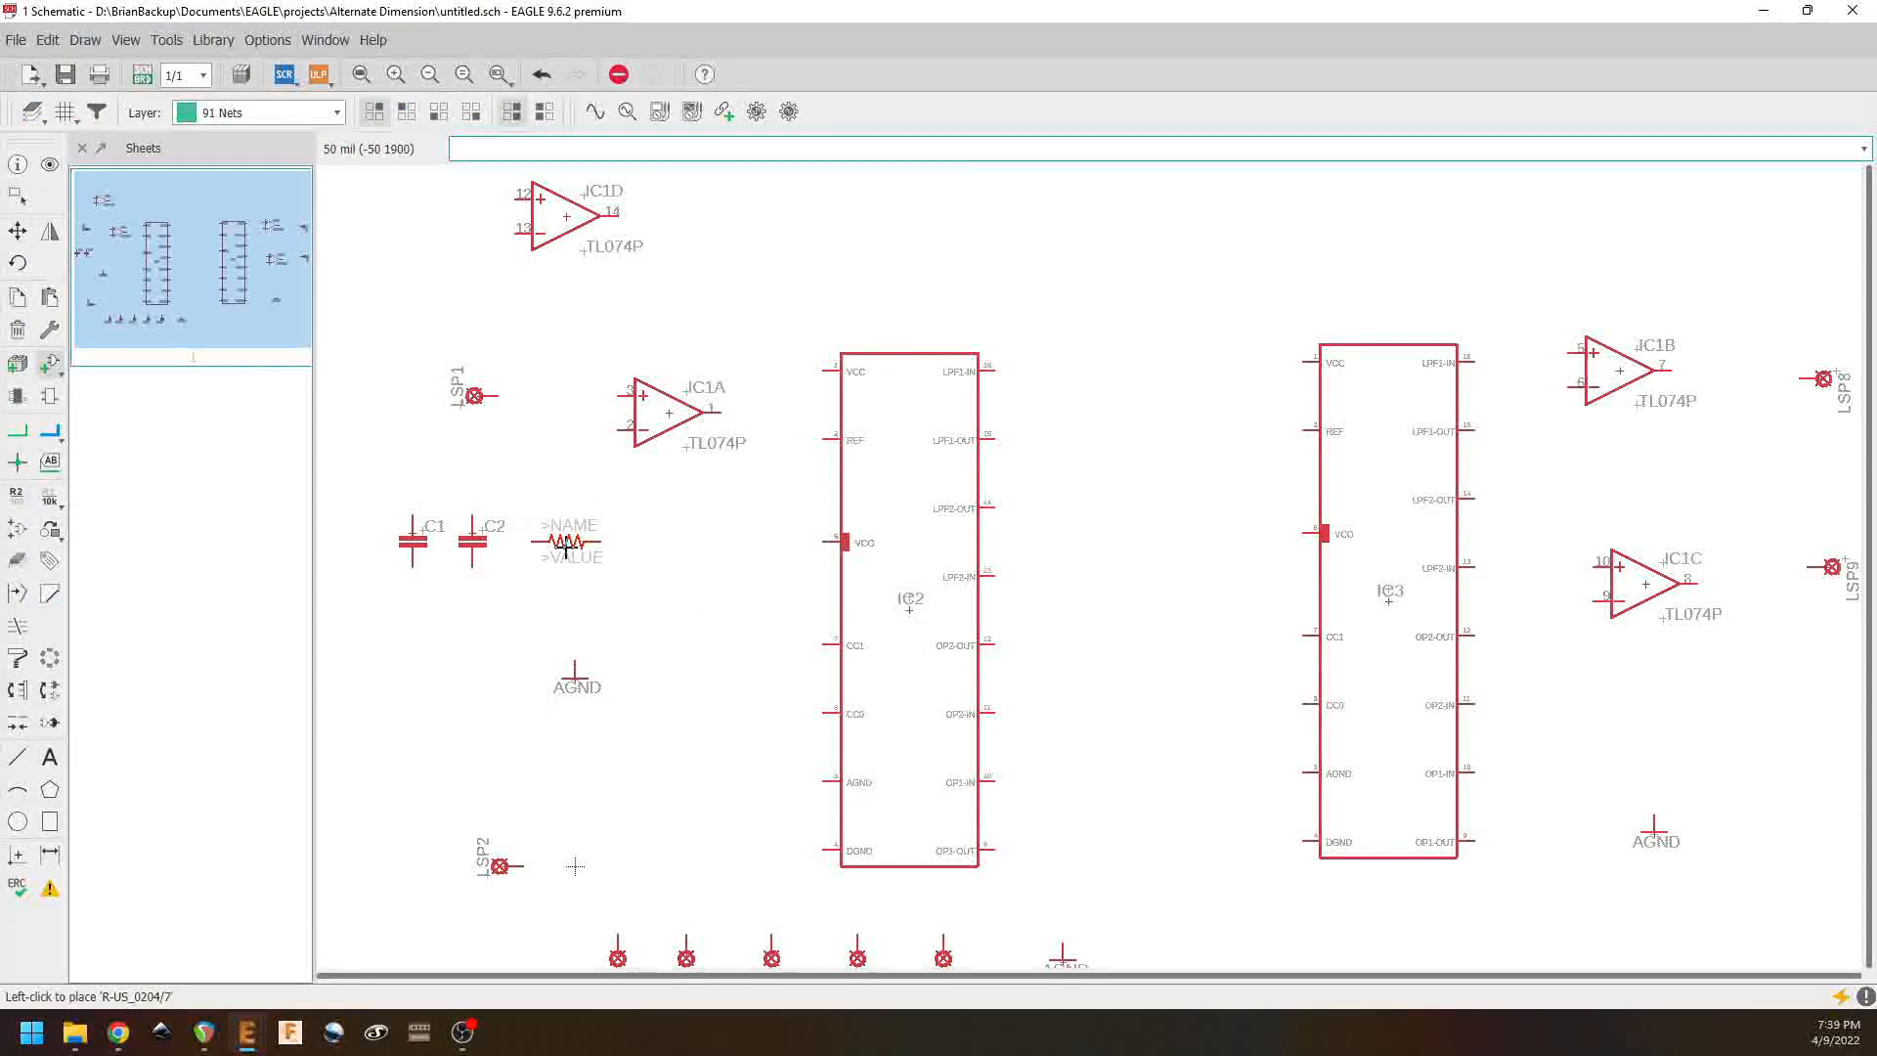
{"action": "left_click", "coordinate": [576, 524]}
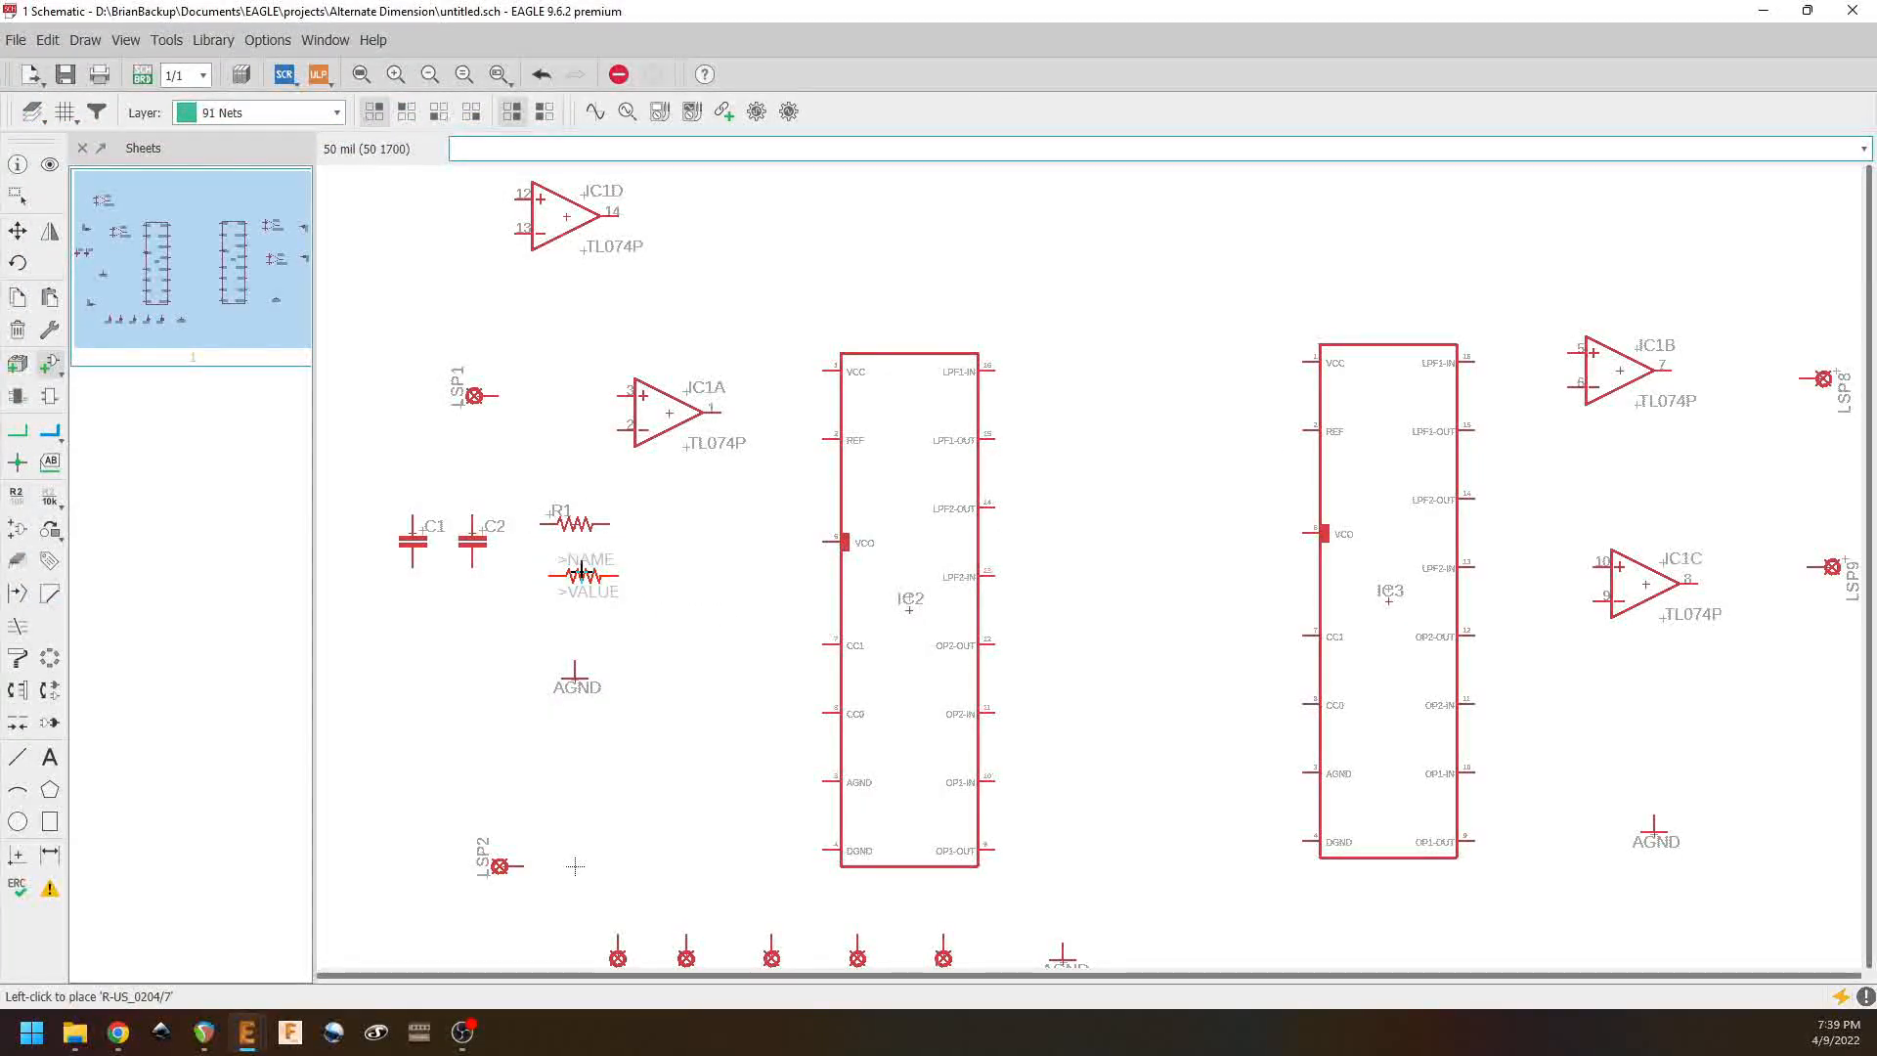
{"action": "left_click", "coordinate": [580, 577]}
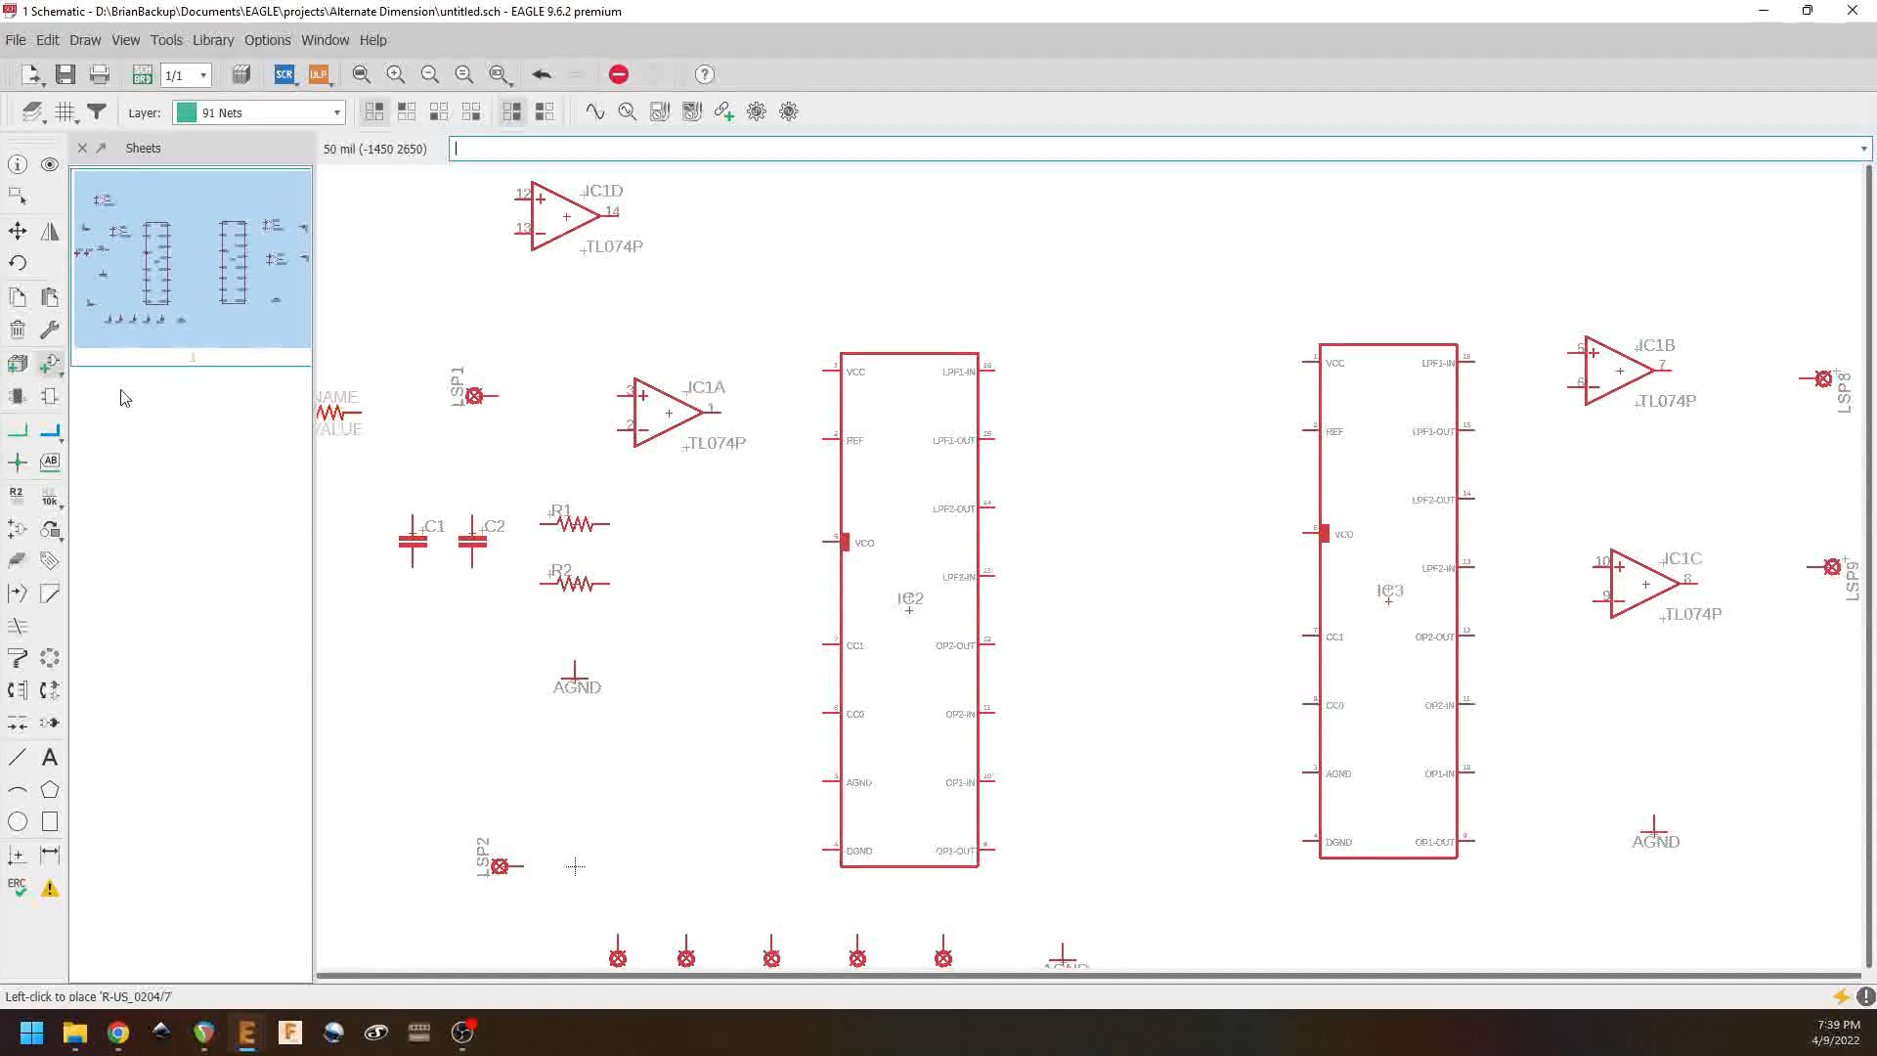
Step: Move pads LSP8 and LSP9 farther right, vertically aligned with each other at the sheet's right side
{"action": "left_click", "coordinate": [18, 232]}
{"action": "scroll", "coordinate": [1266, 713], "scroll_direction": "down", "scroll_amount": 5}
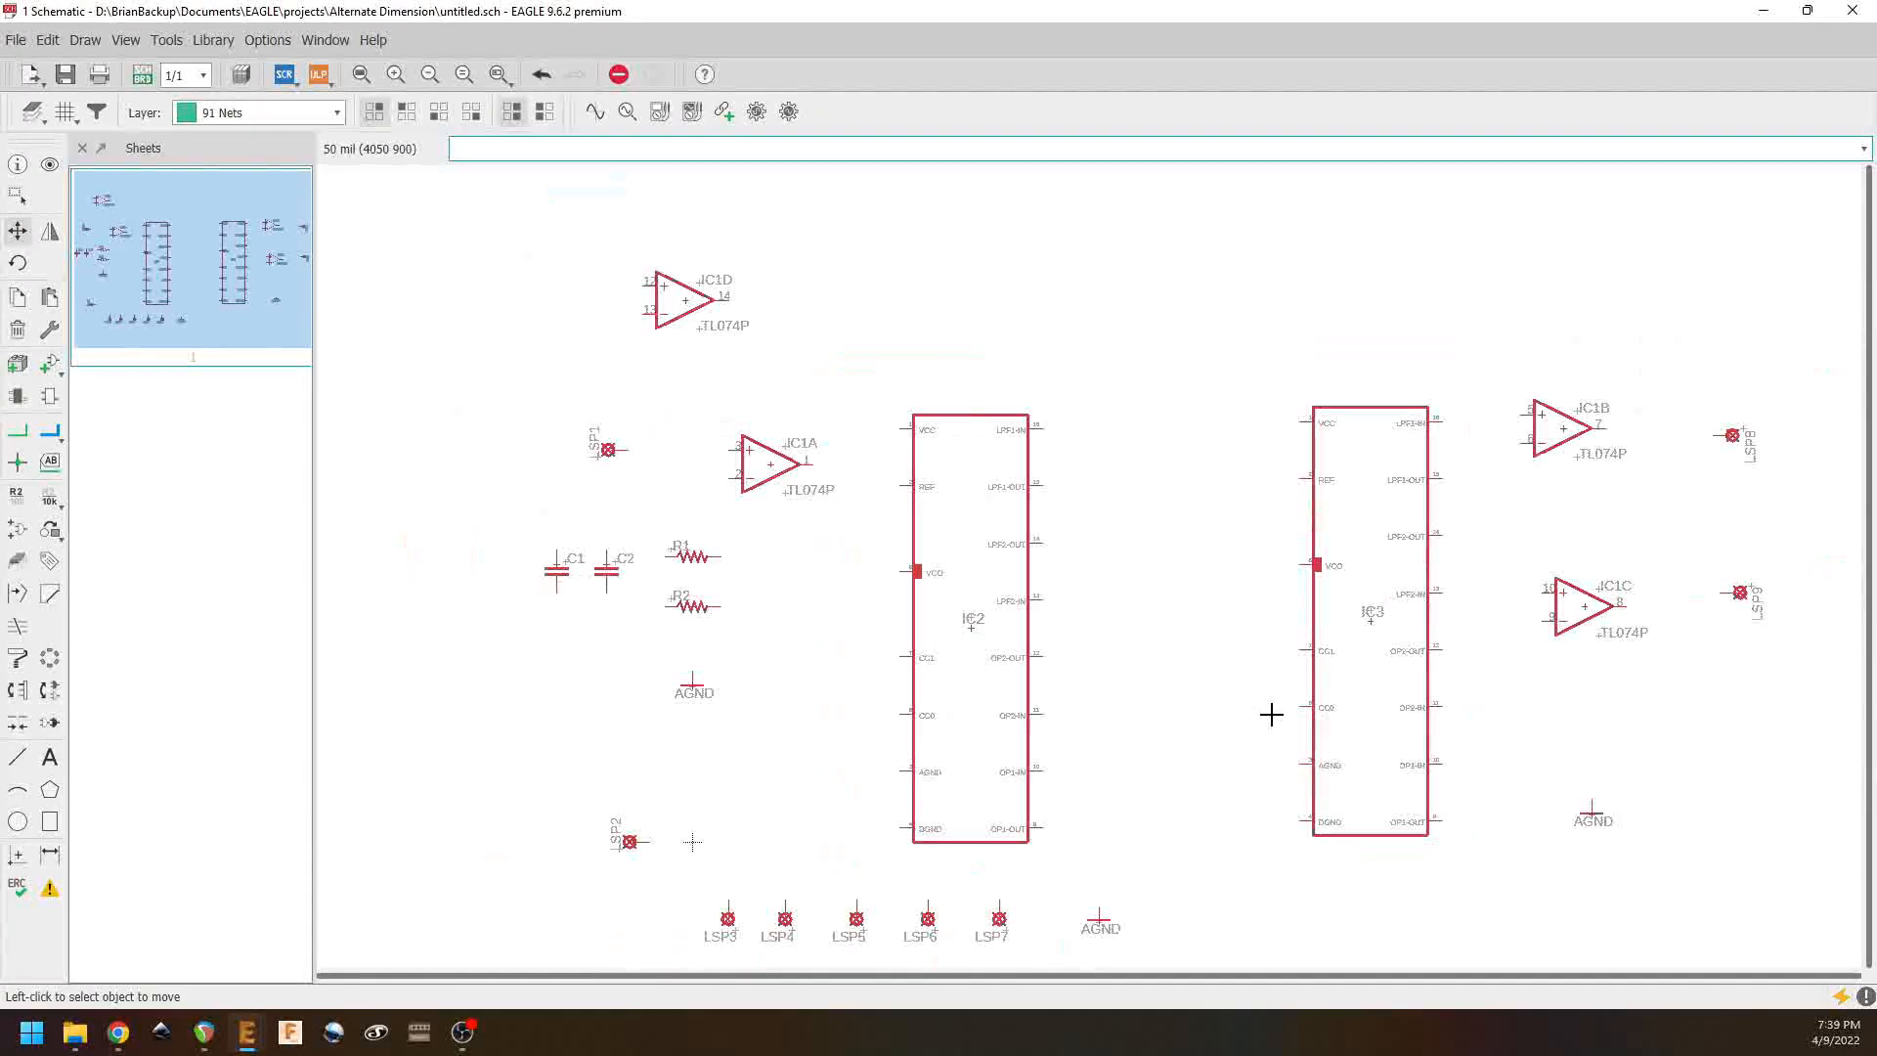
{"action": "middle_click_drag", "start_coordinate": [1226, 745], "coordinate": [1000, 637]}
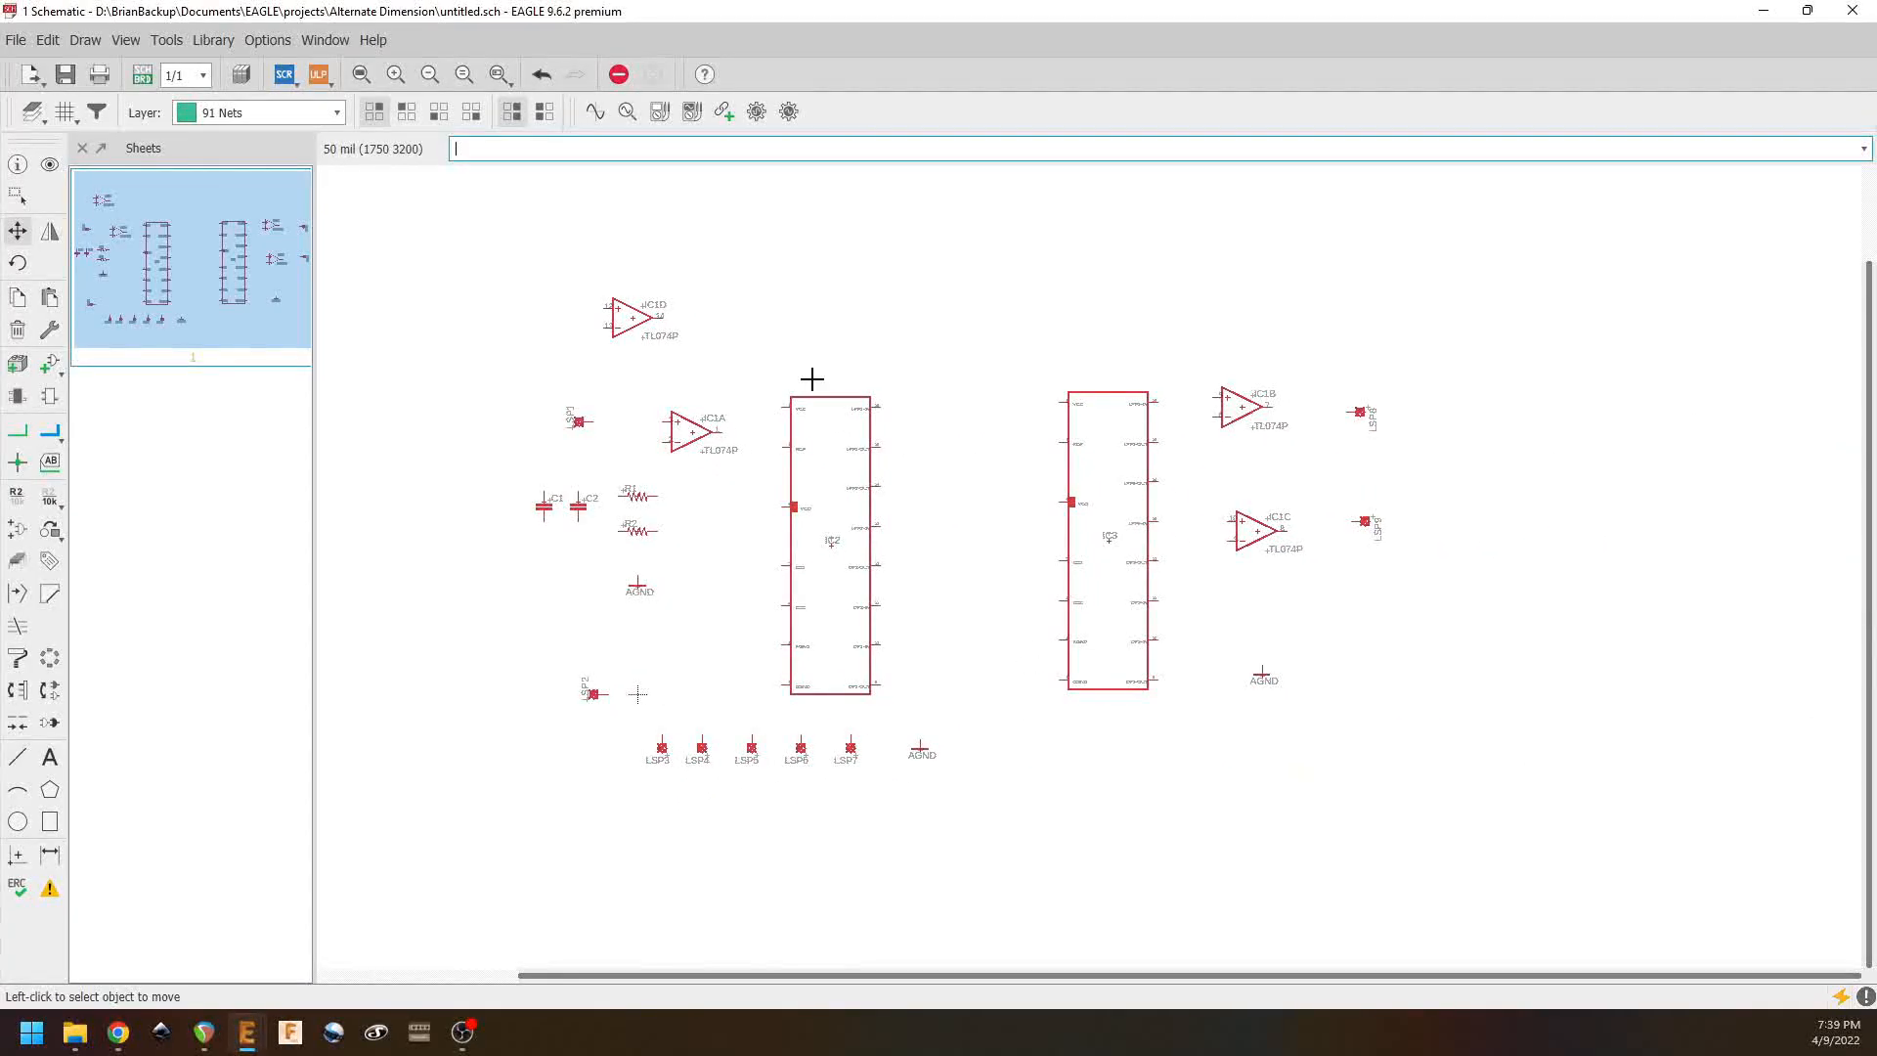
{"action": "left_click", "coordinate": [1358, 412]}
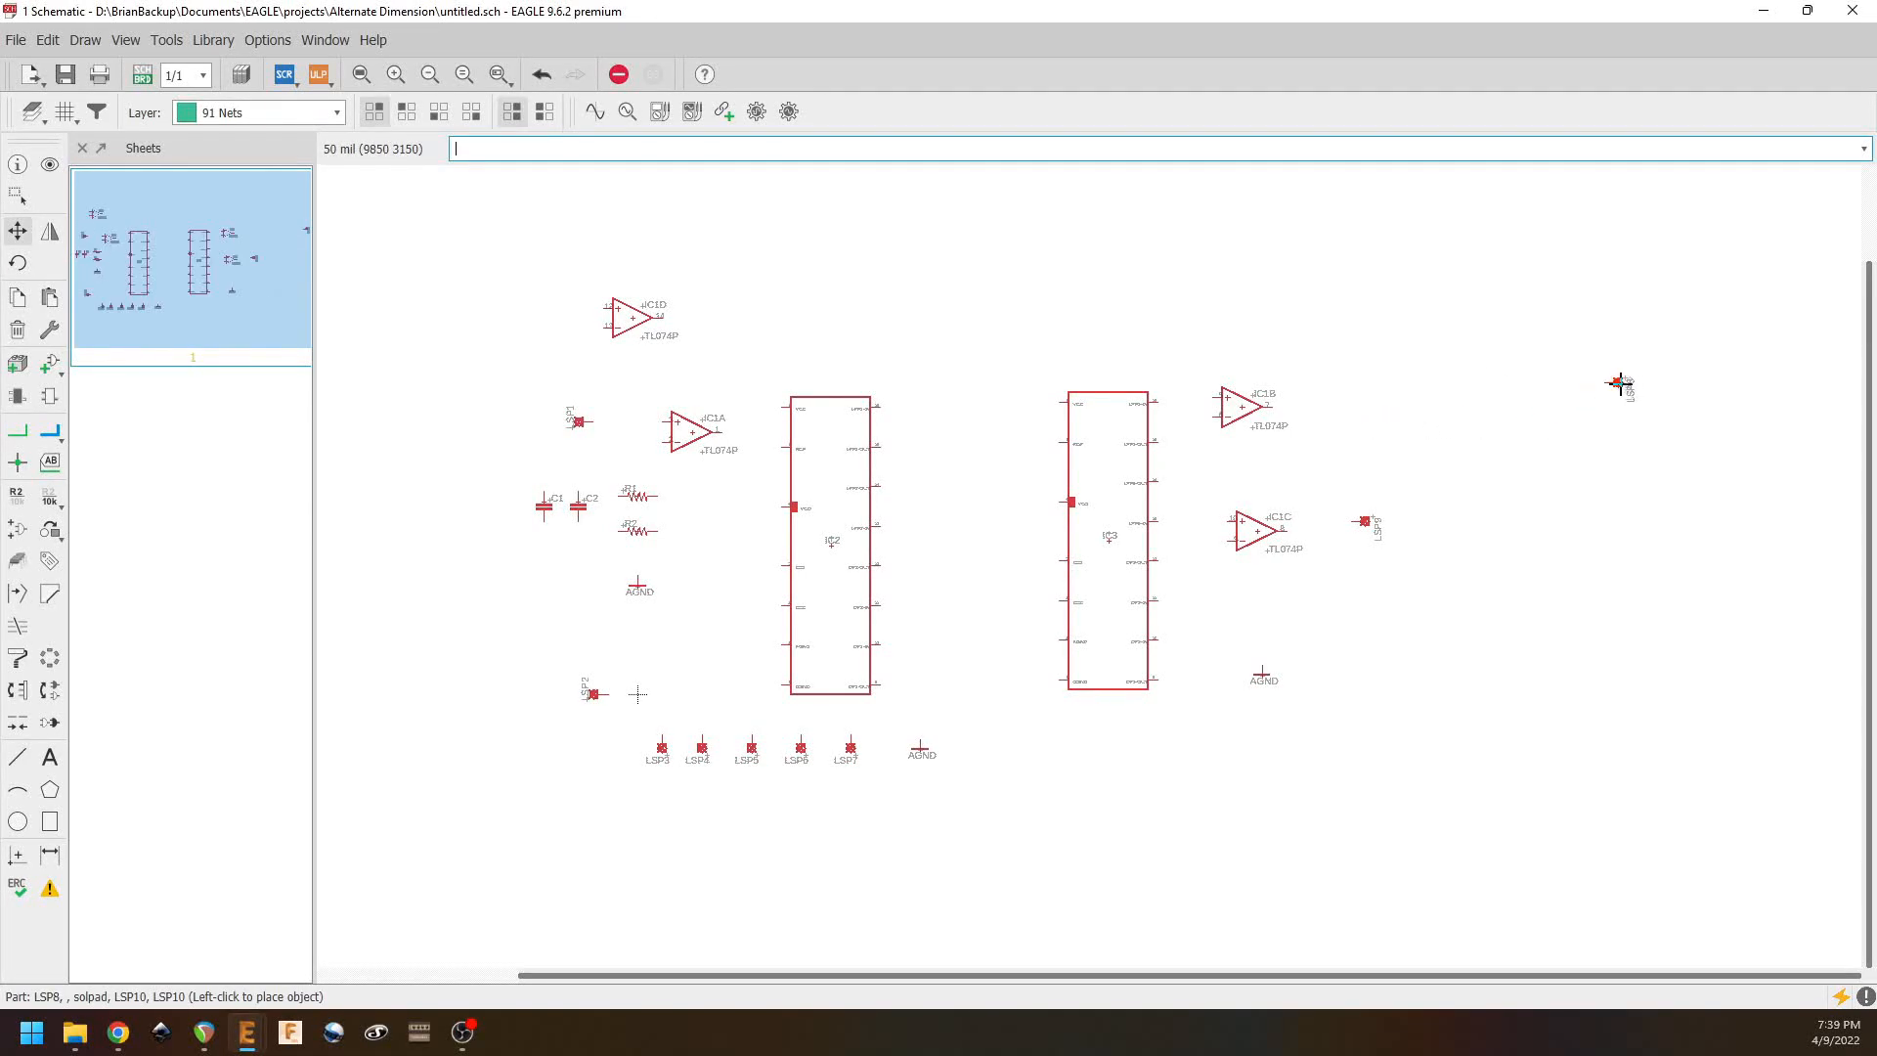
{"action": "left_click", "coordinate": [1660, 389]}
{"action": "left_click", "coordinate": [1364, 521]}
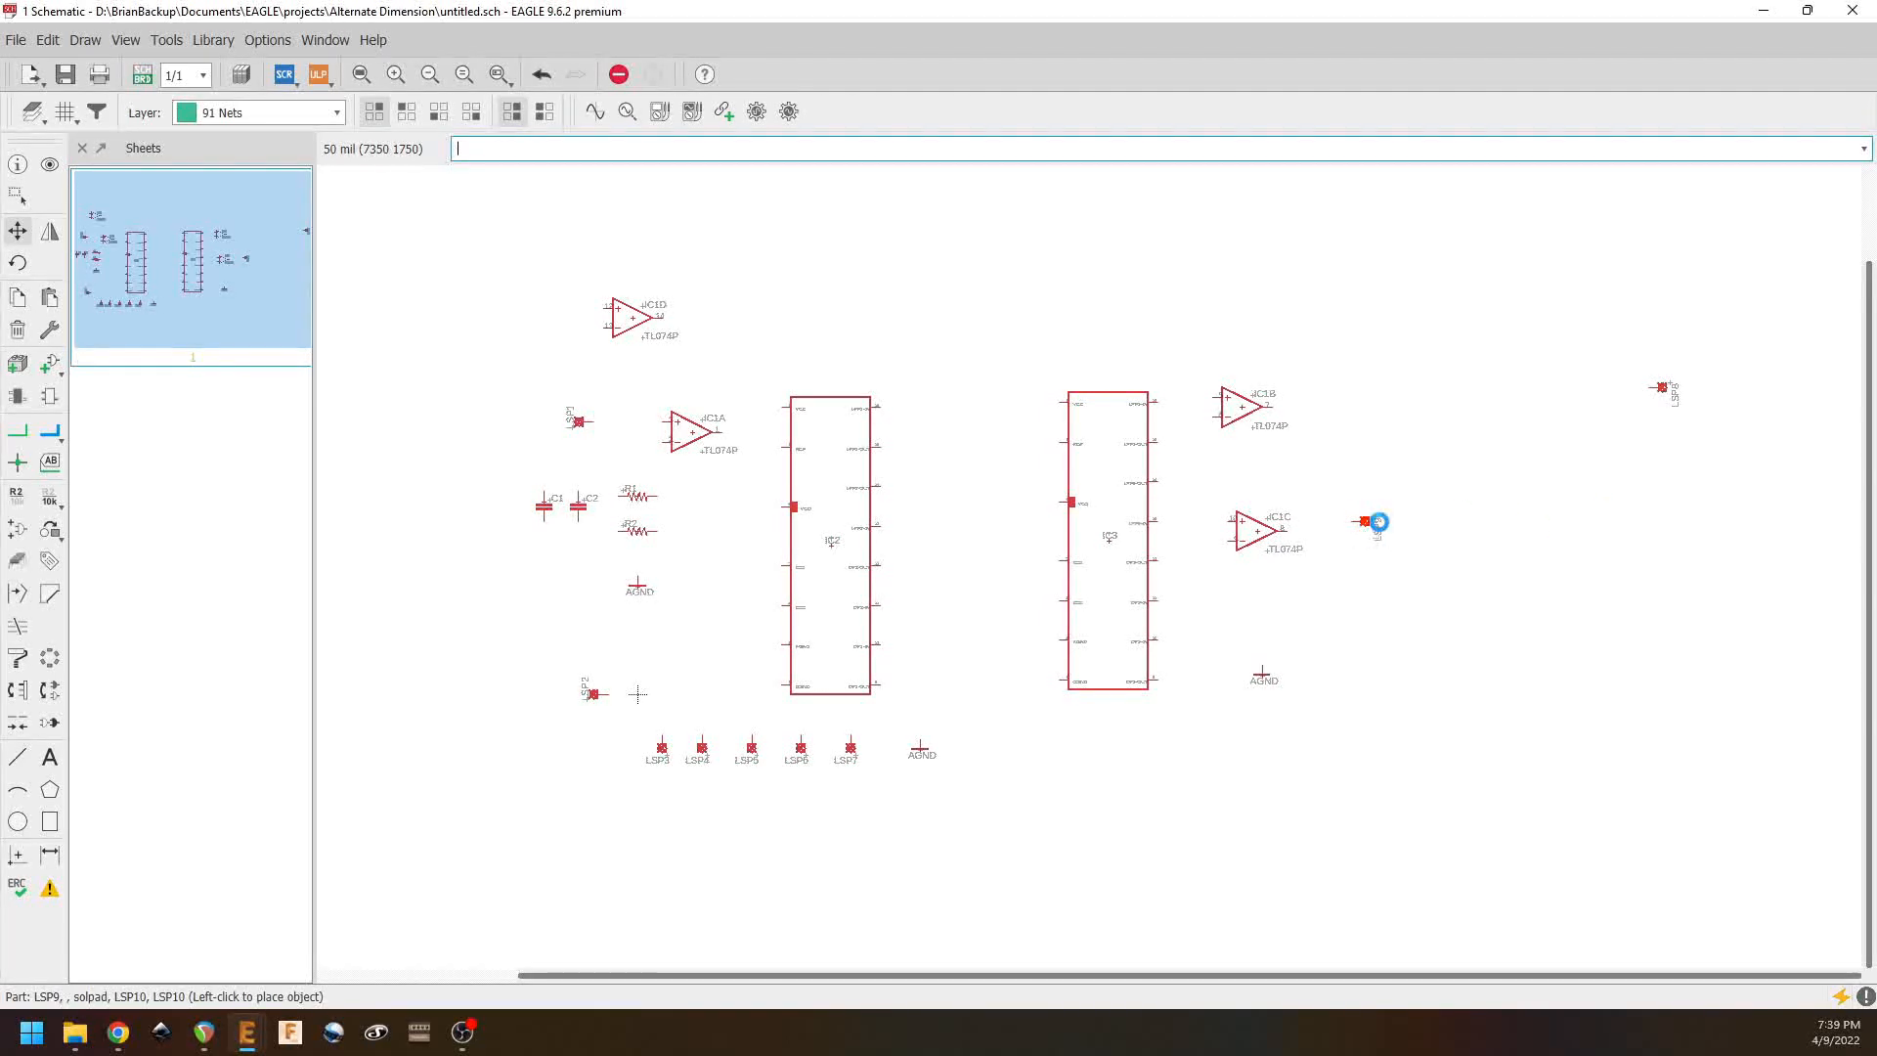
{"action": "left_click", "coordinate": [1662, 518]}
Step: Move op-amp gates IC1B and IC1C right, placing them just left of pads LSP8 and LSP9 respectively
{"action": "left_click", "coordinate": [1242, 411]}
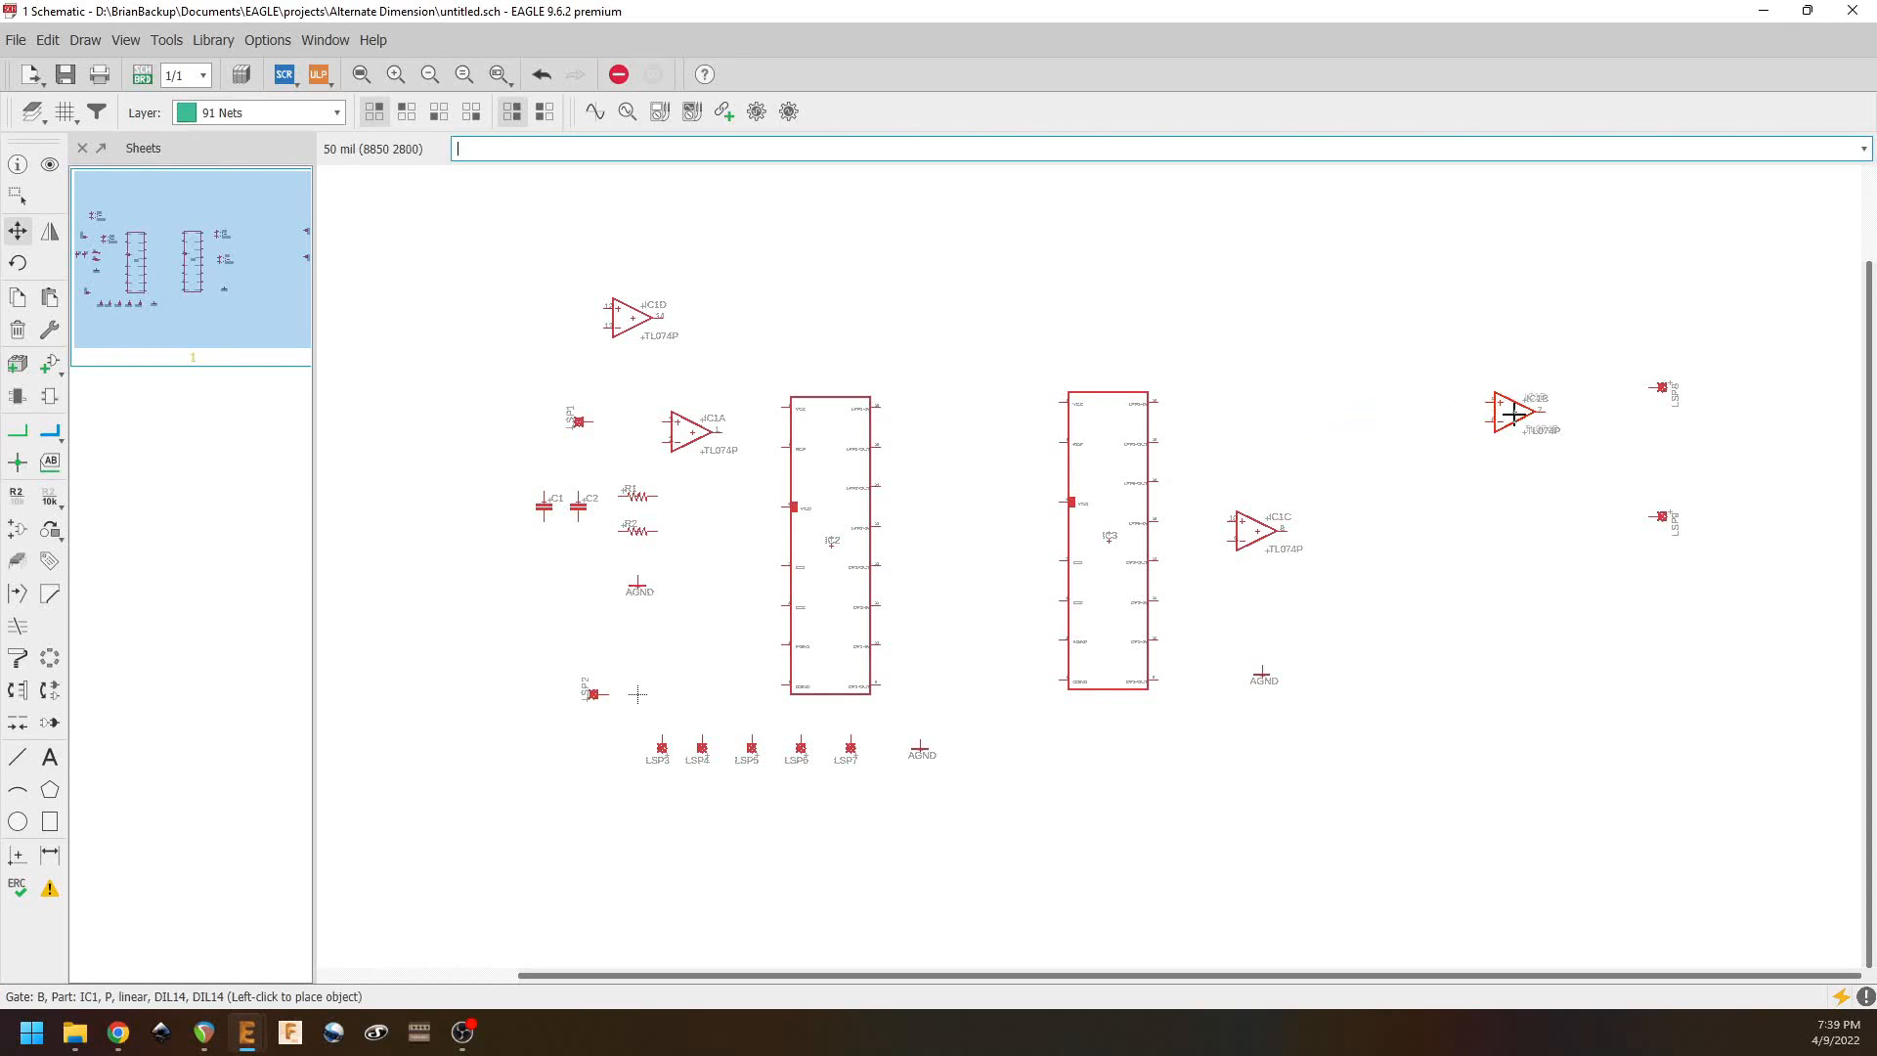
{"action": "left_click", "coordinate": [1525, 393]}
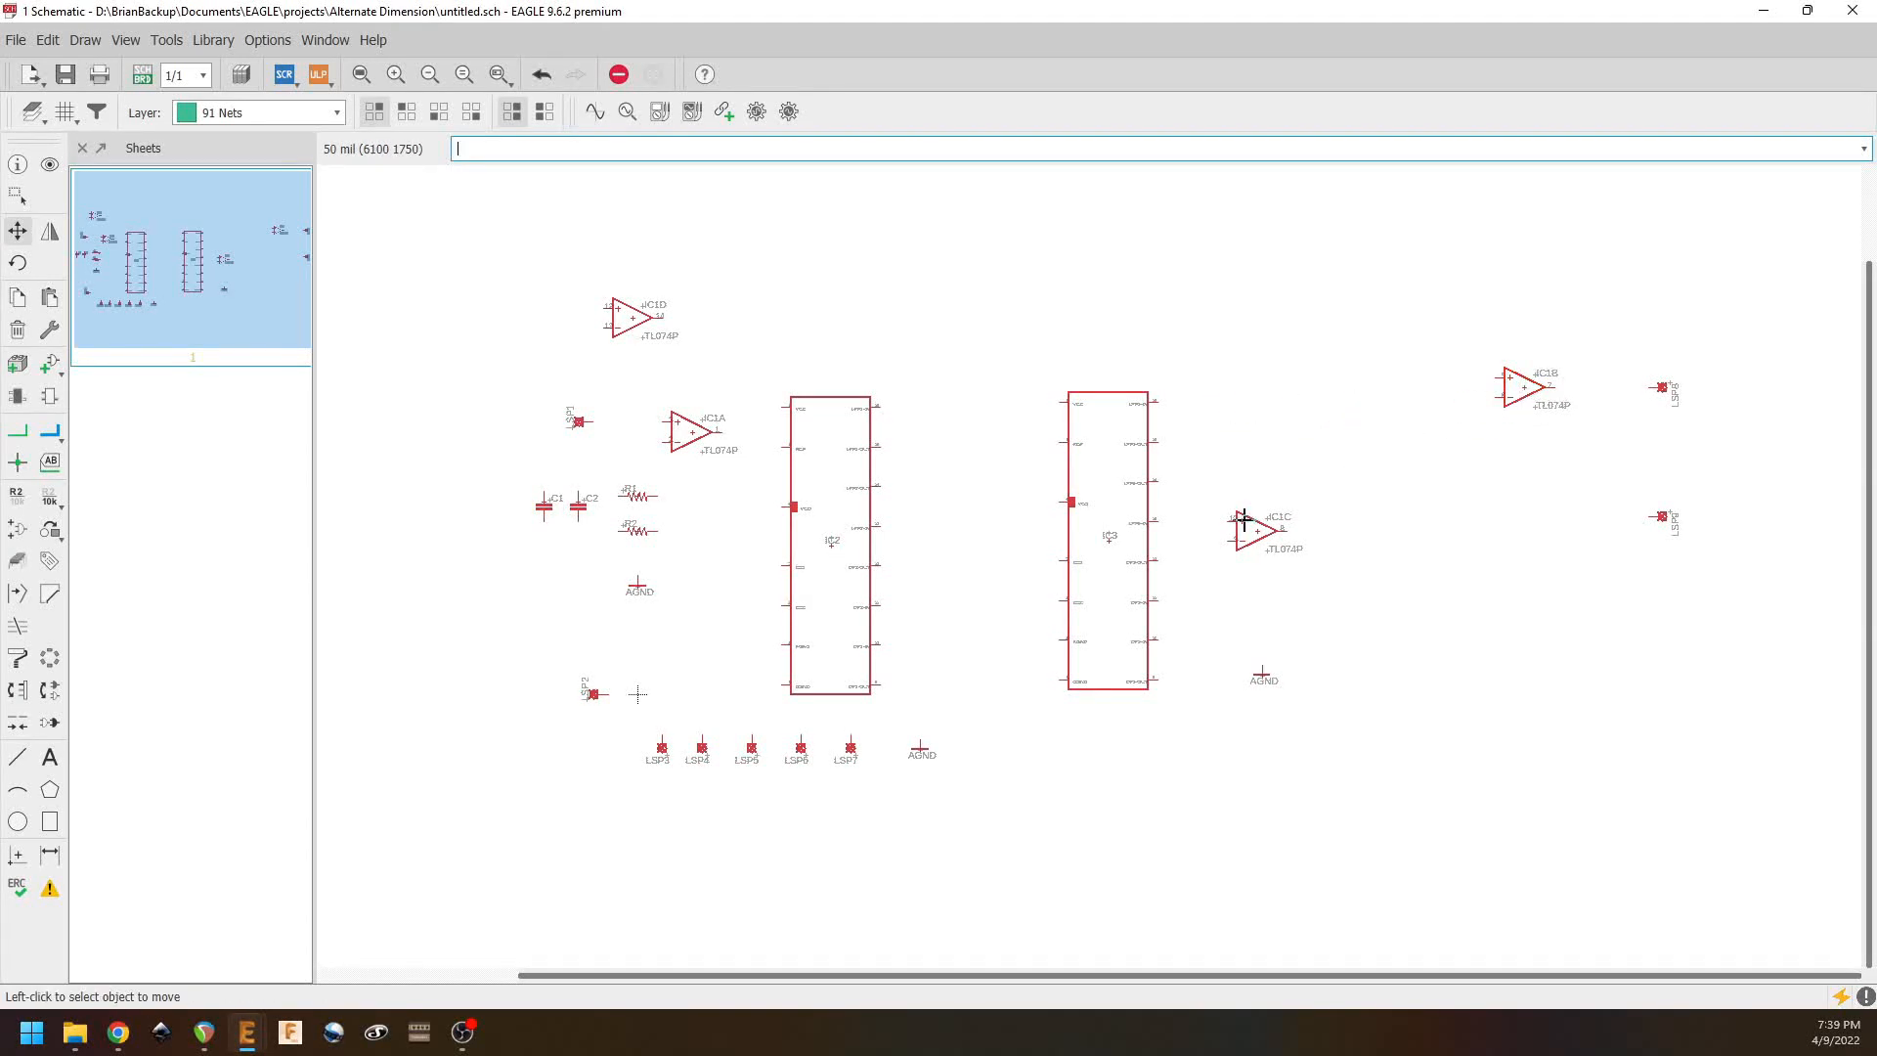
{"action": "left_click", "coordinate": [1258, 529]}
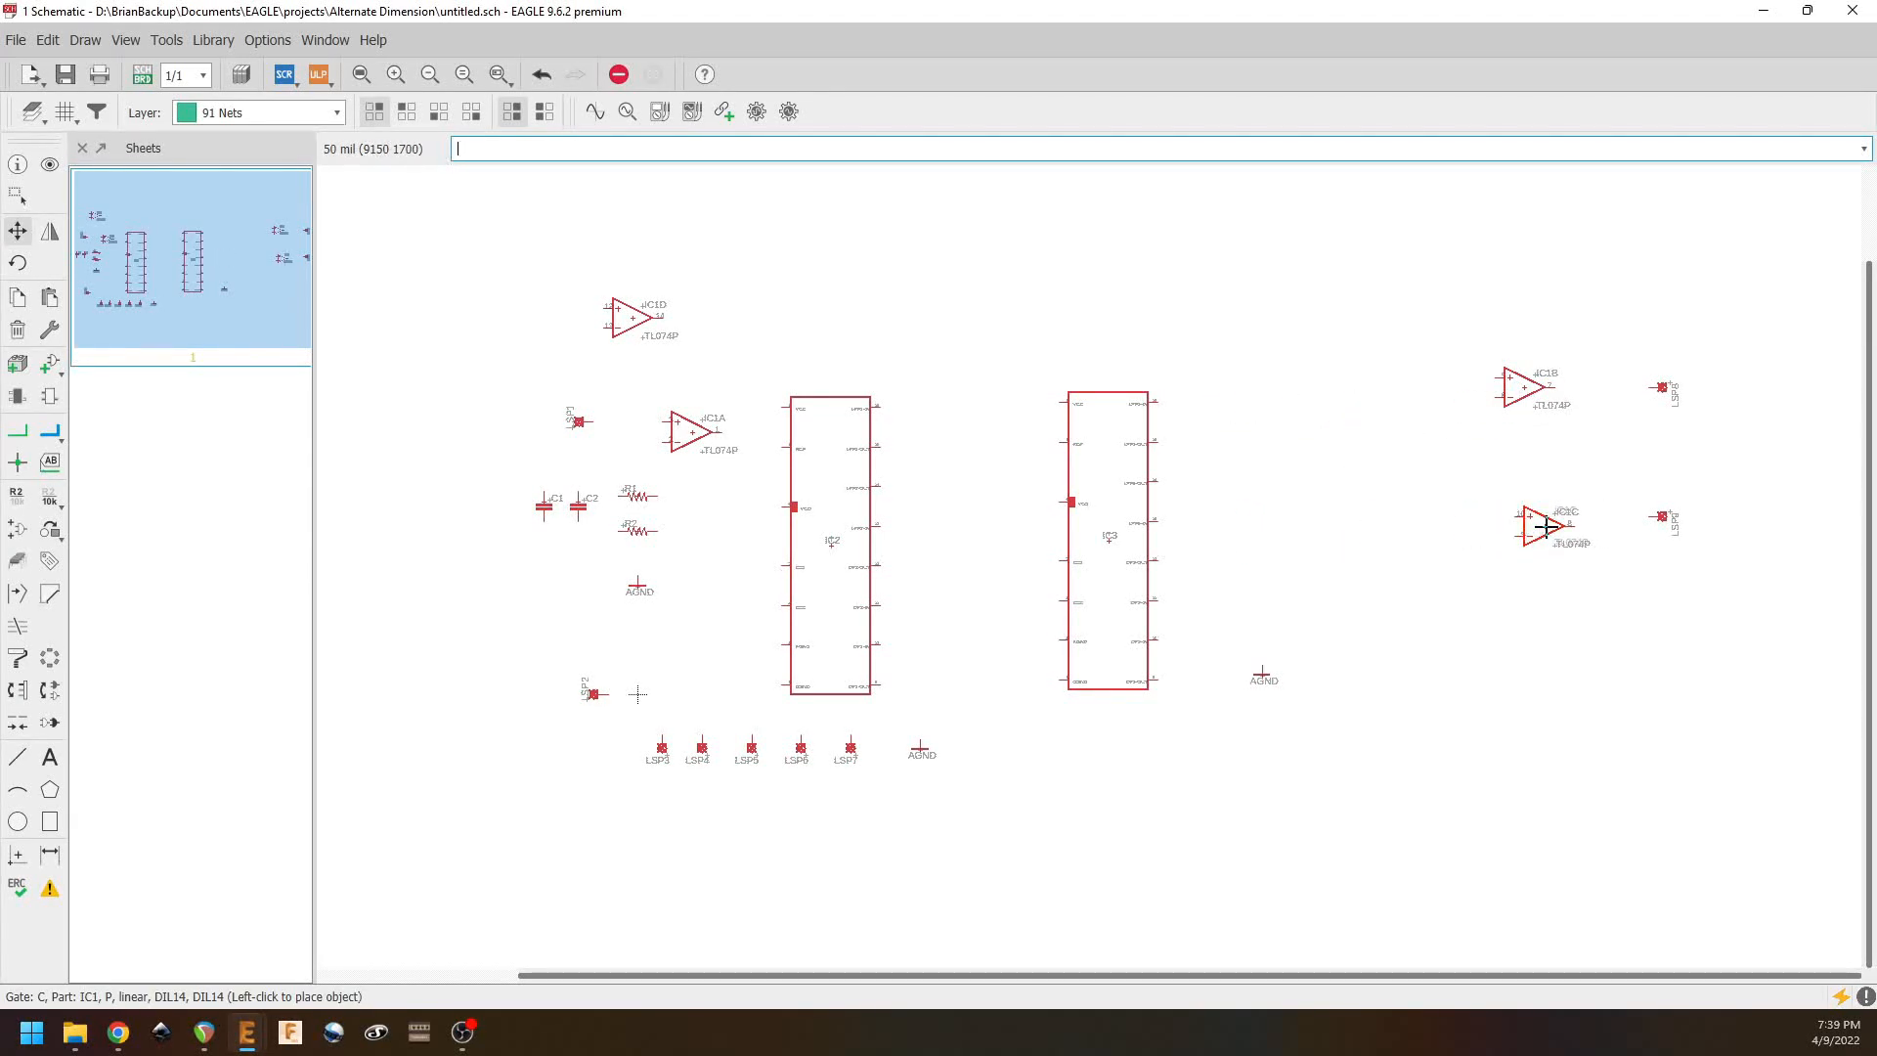
{"action": "left_click", "coordinate": [1528, 516]}
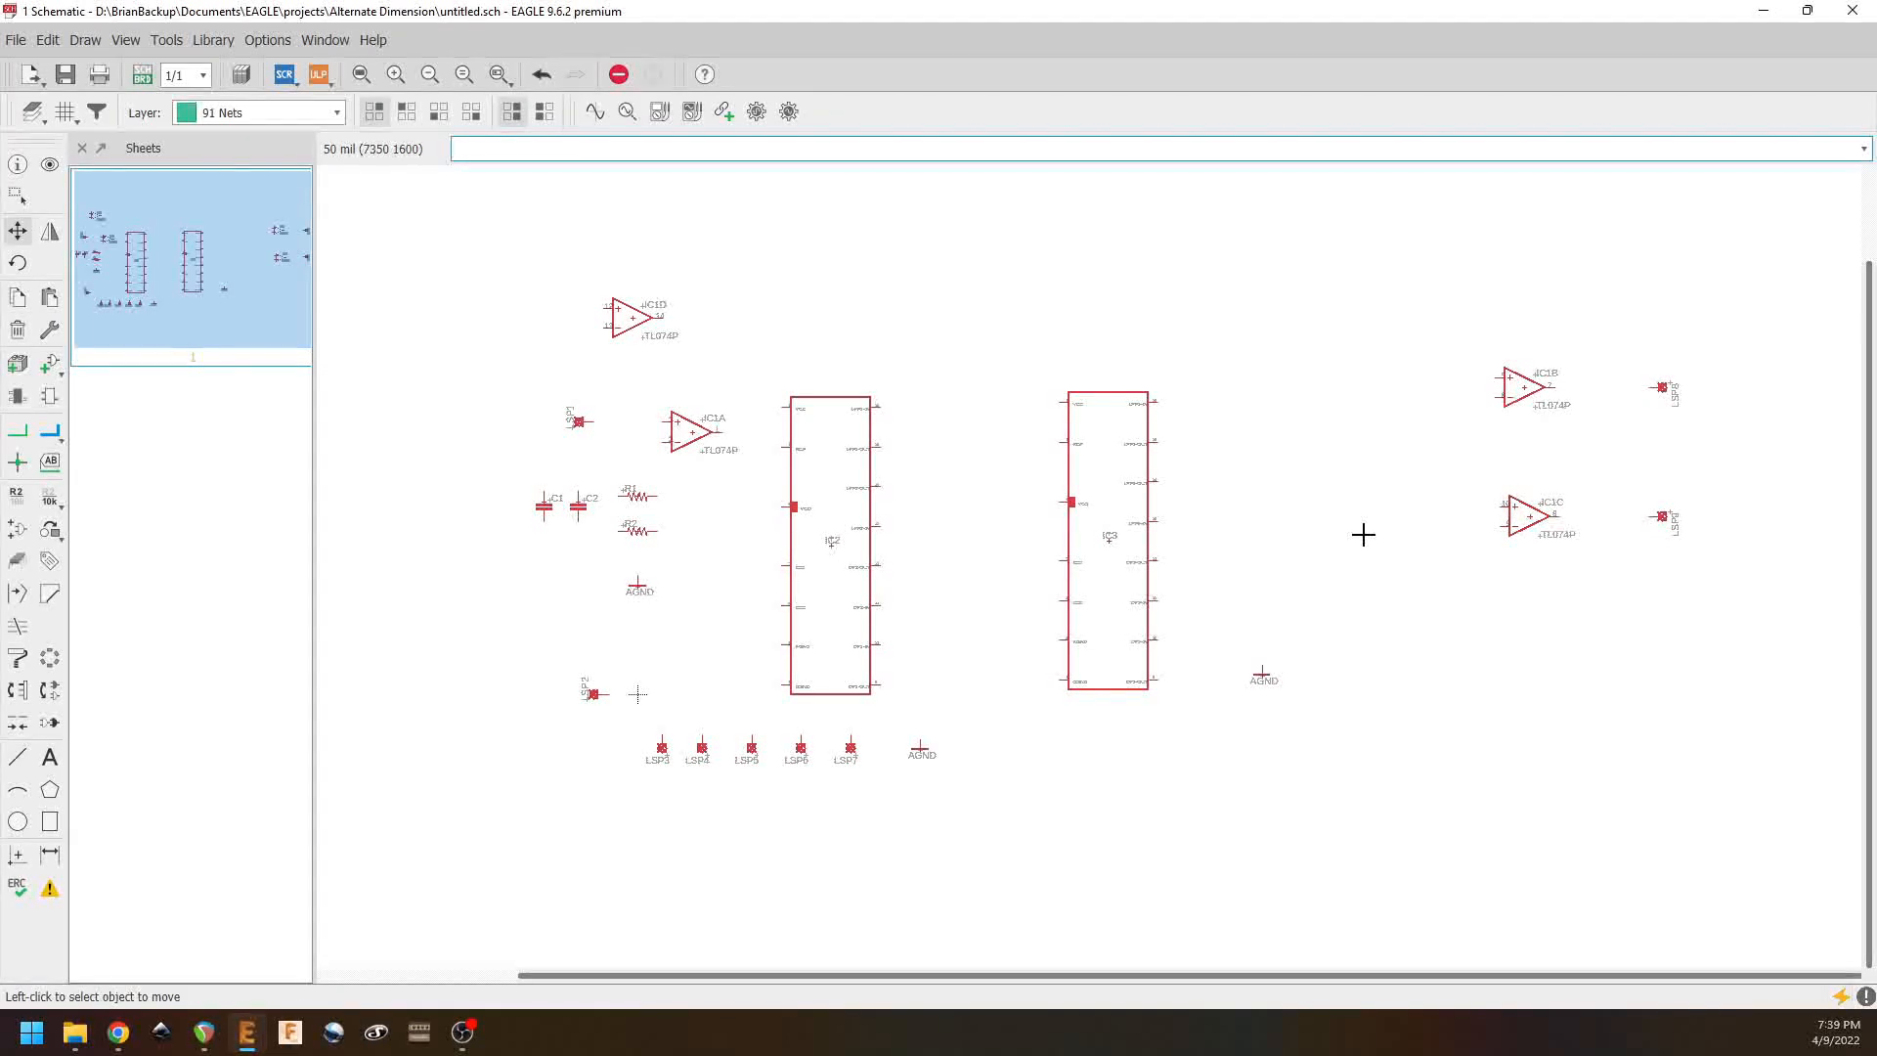
Step: Move the right-hand AGND symbol lower on the sheet and shift IC3 right and down, away from IC2
{"action": "left_click", "coordinate": [1262, 673]}
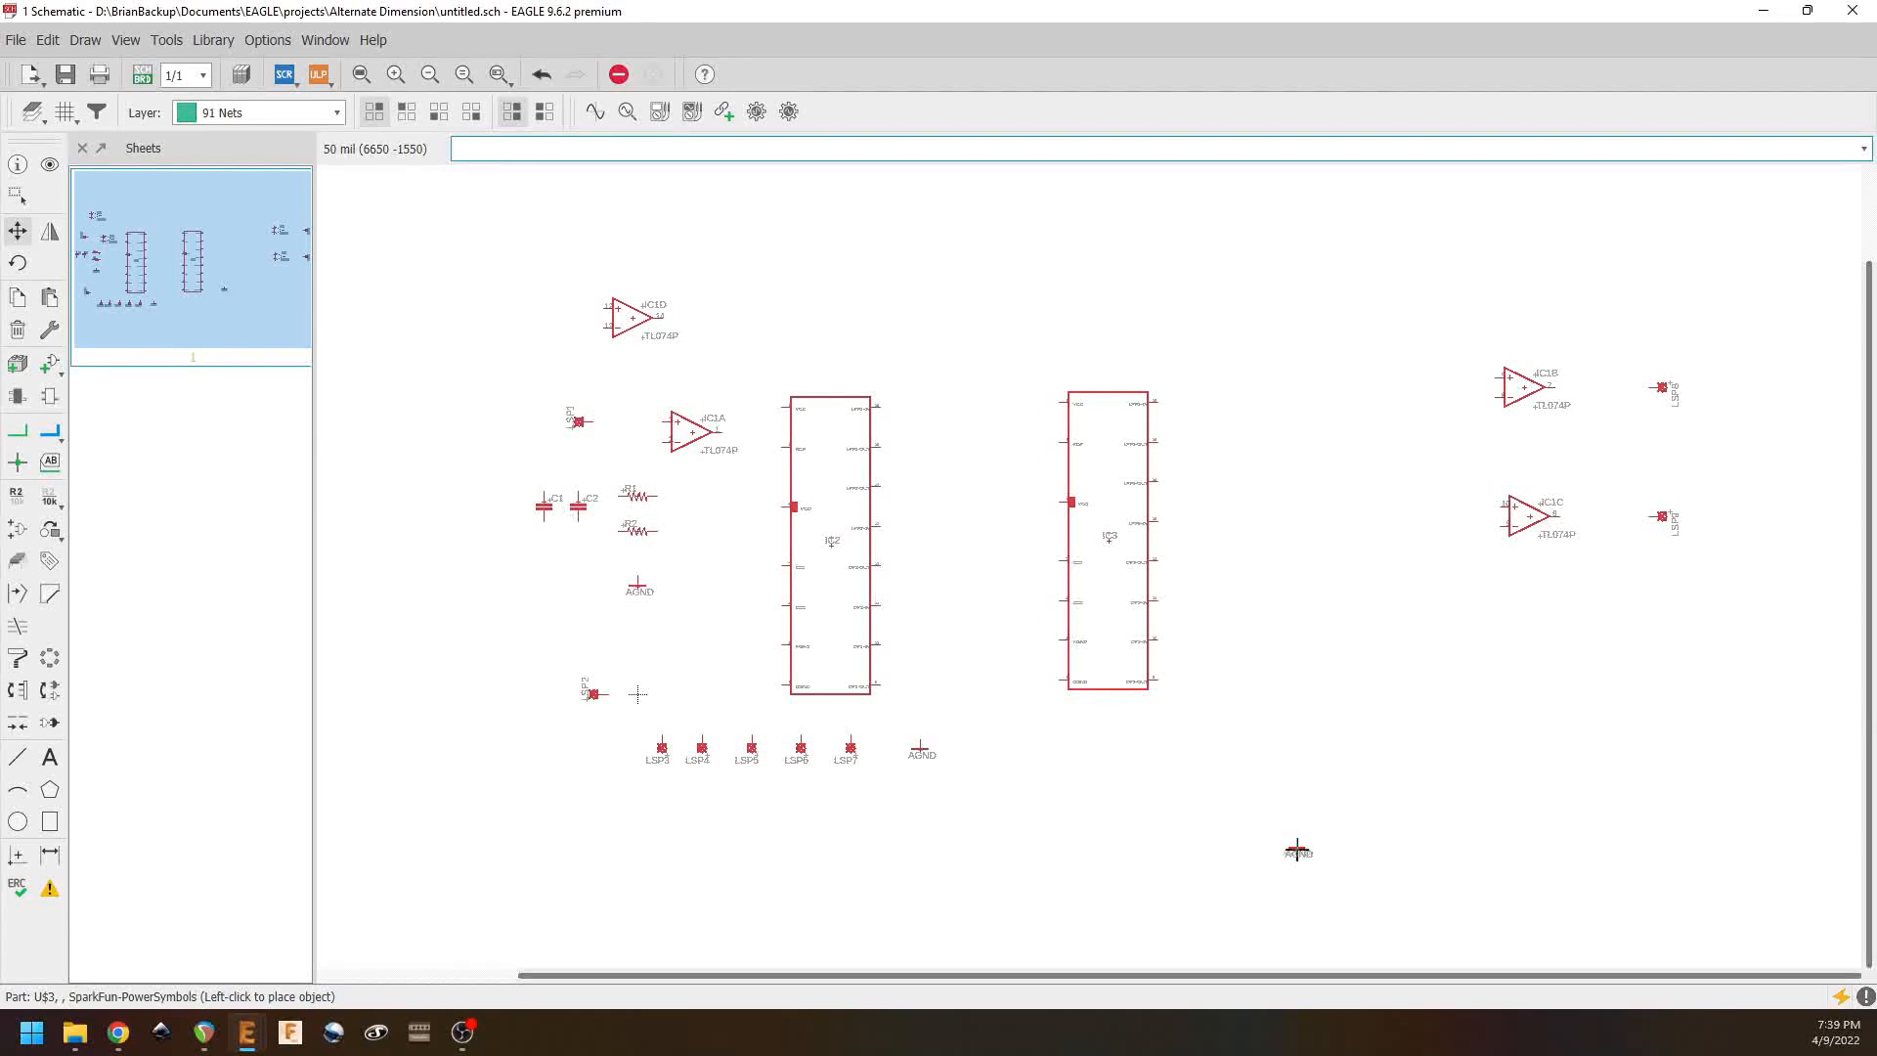
{"action": "left_click", "coordinate": [1296, 848]}
{"action": "left_click", "coordinate": [1111, 538]}
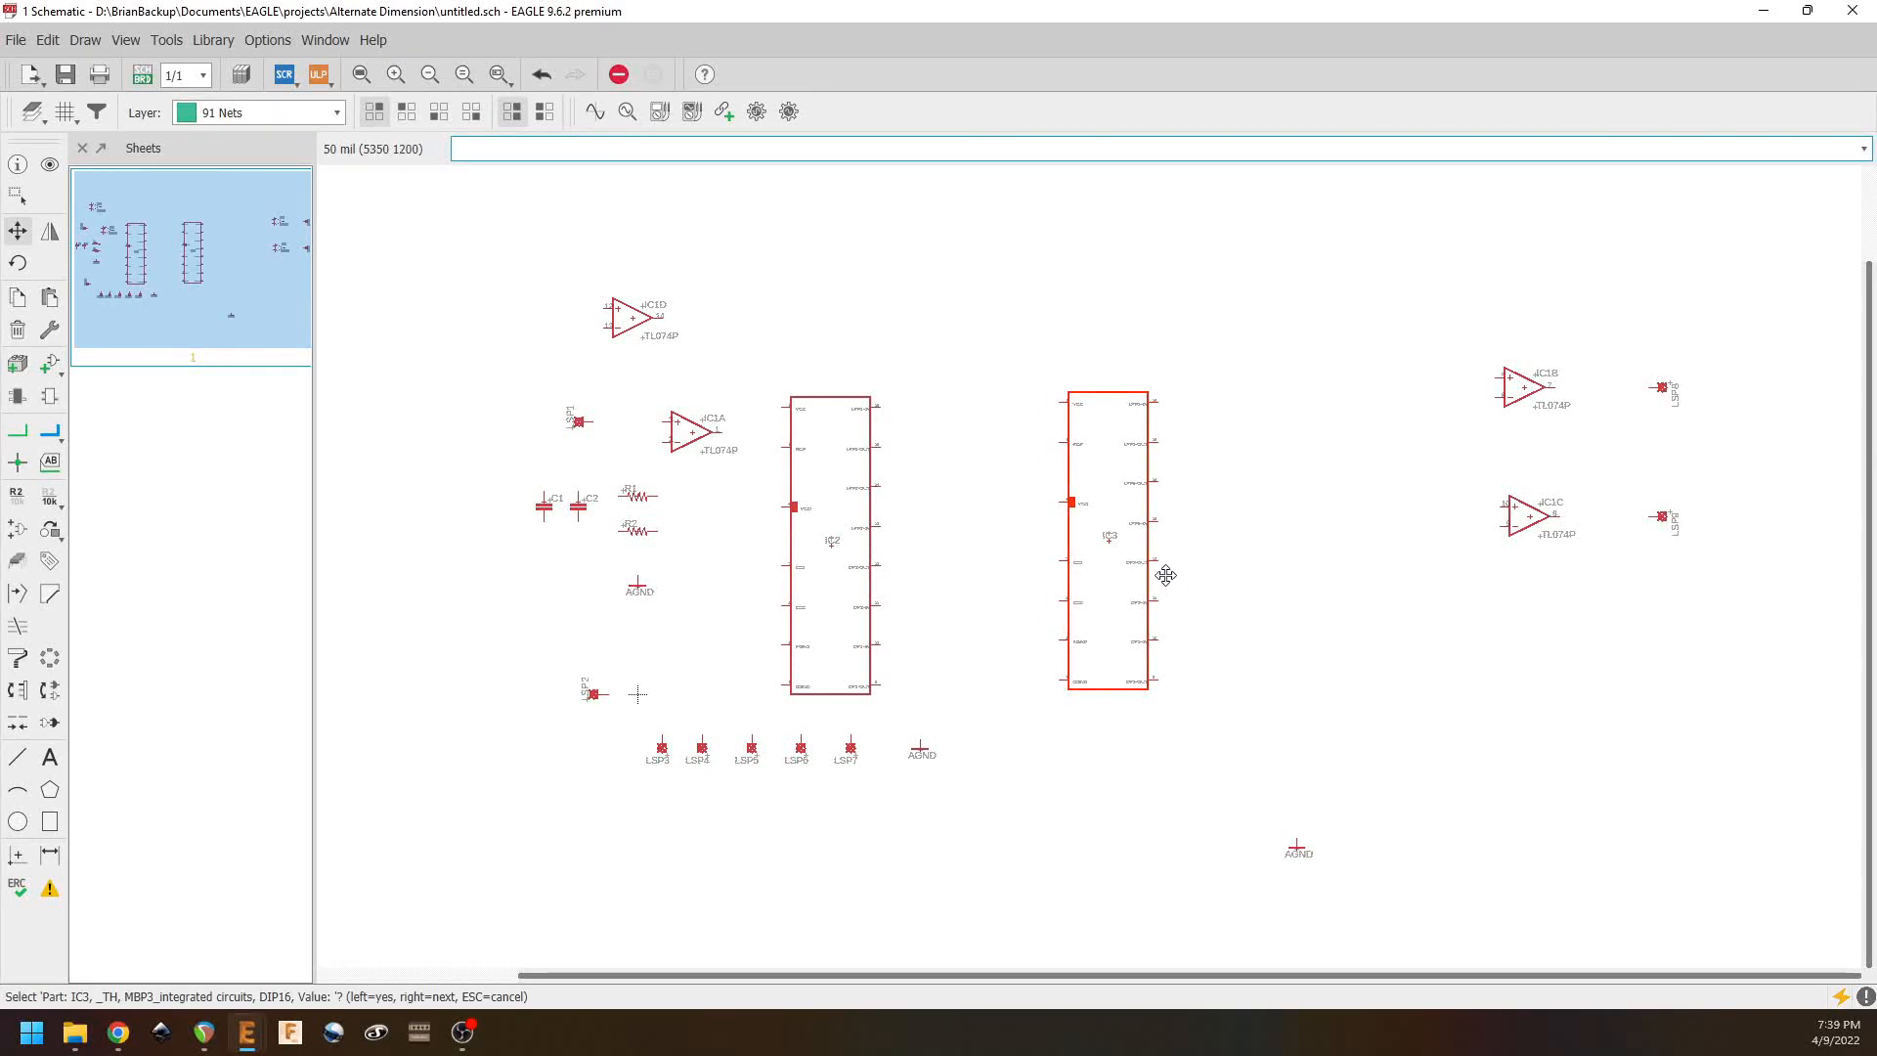
{"action": "left_click", "coordinate": [1108, 539]}
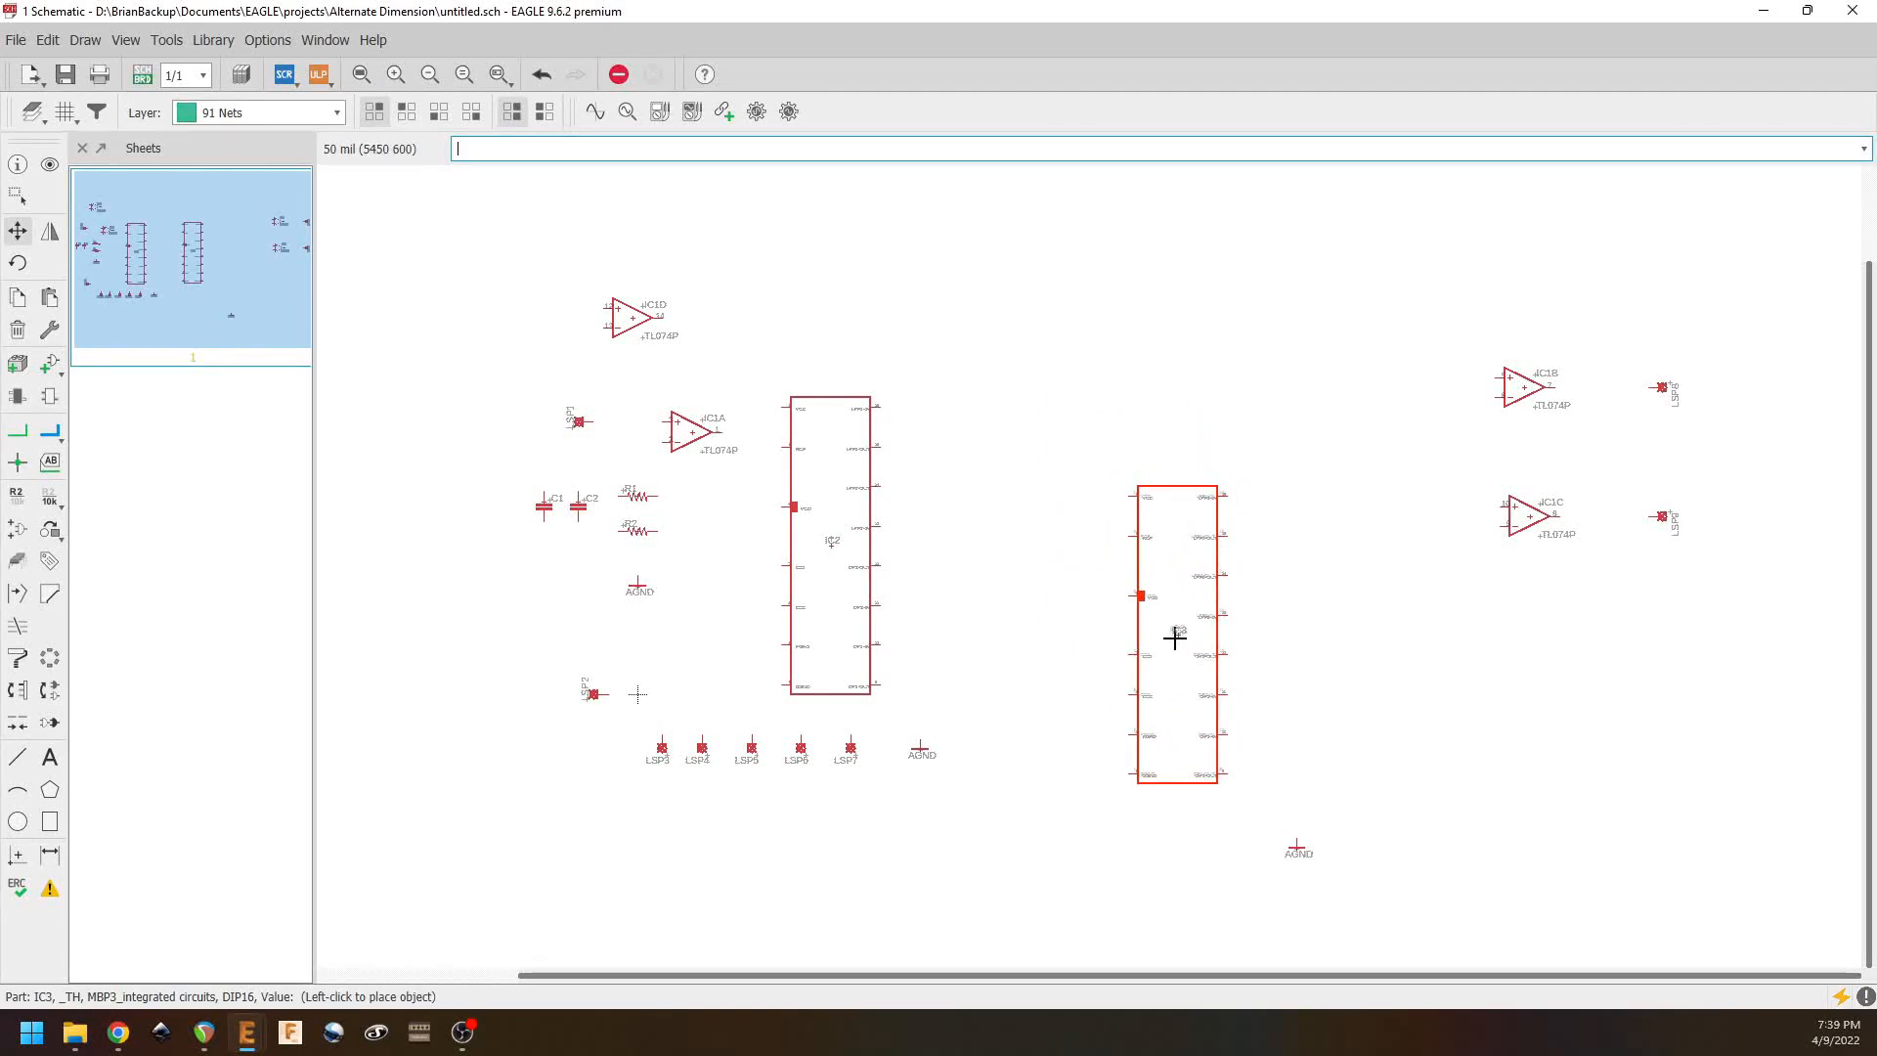
{"action": "left_click", "coordinate": [1203, 658]}
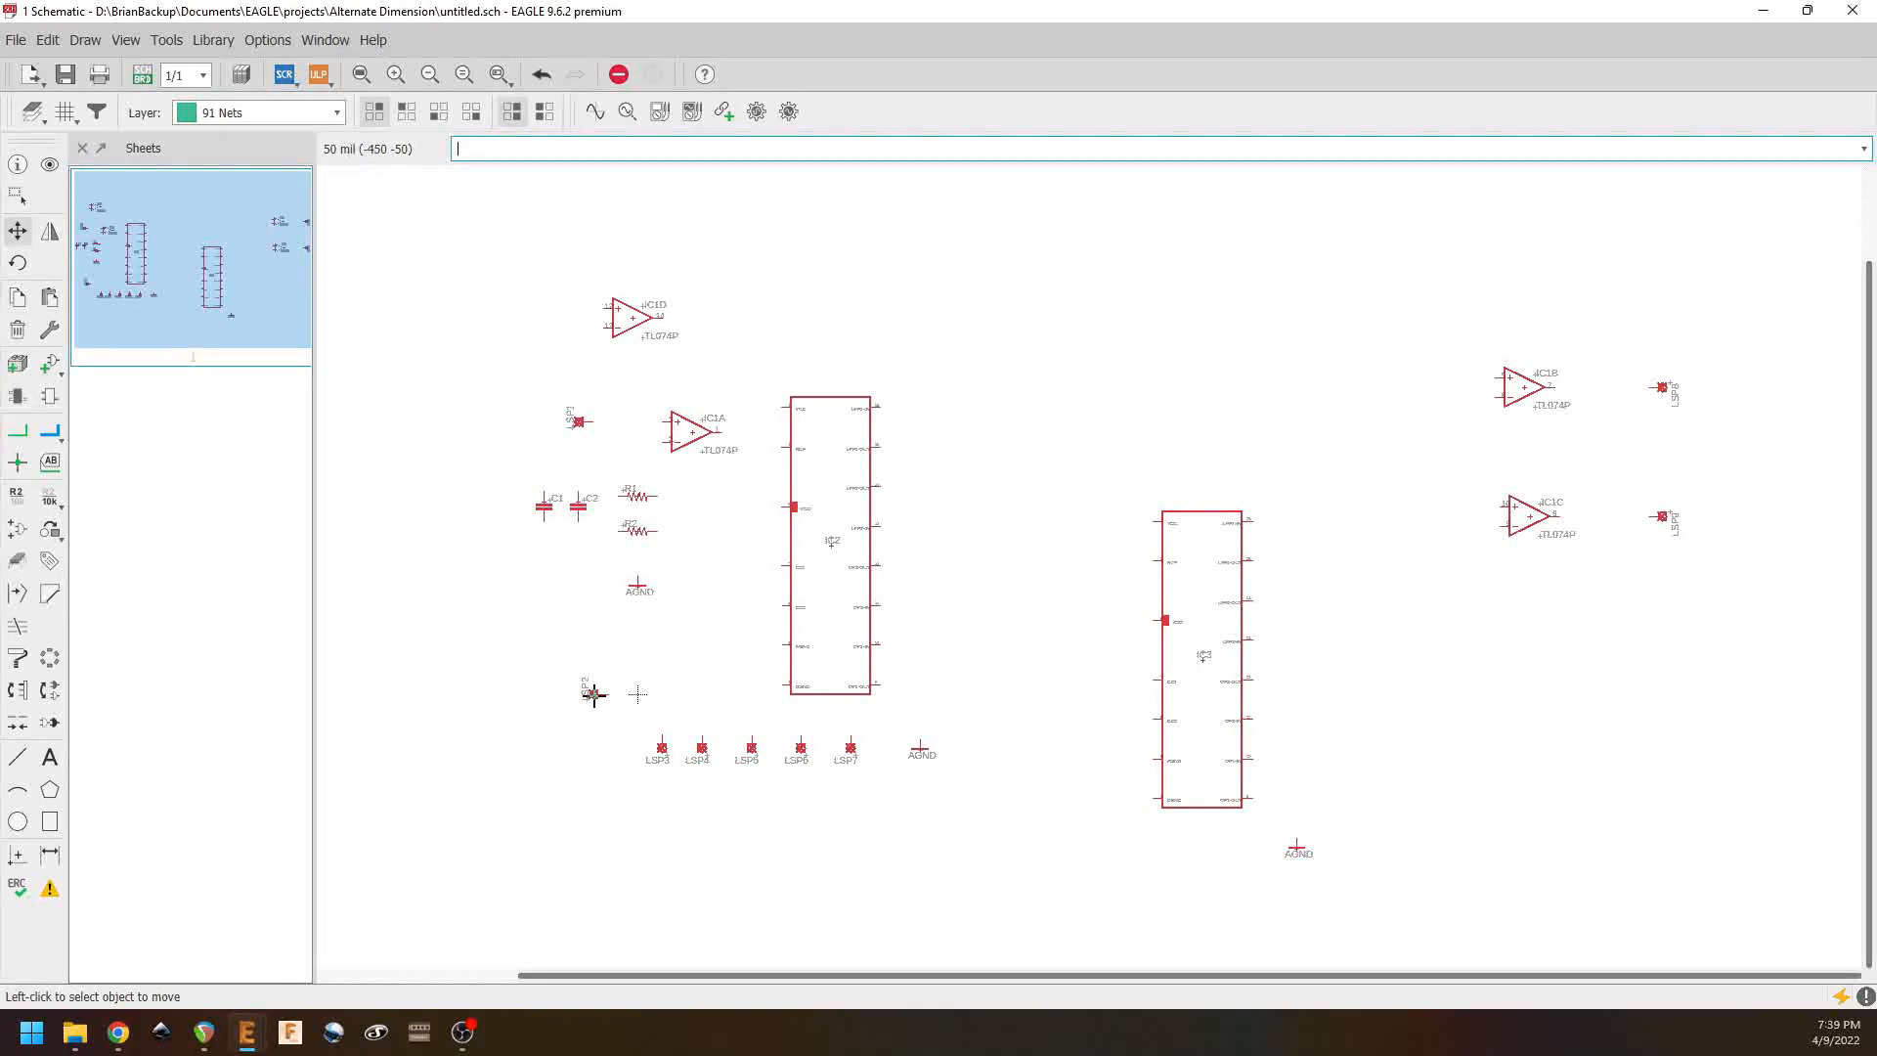
Step: Move op-amp gates IC1D and IC1A up, stacked above IC2's level, and place pad LSP1 to the left of IC1A
{"action": "left_click", "coordinate": [631, 320]}
{"action": "left_click", "coordinate": [647, 205]}
{"action": "left_click", "coordinate": [692, 431]}
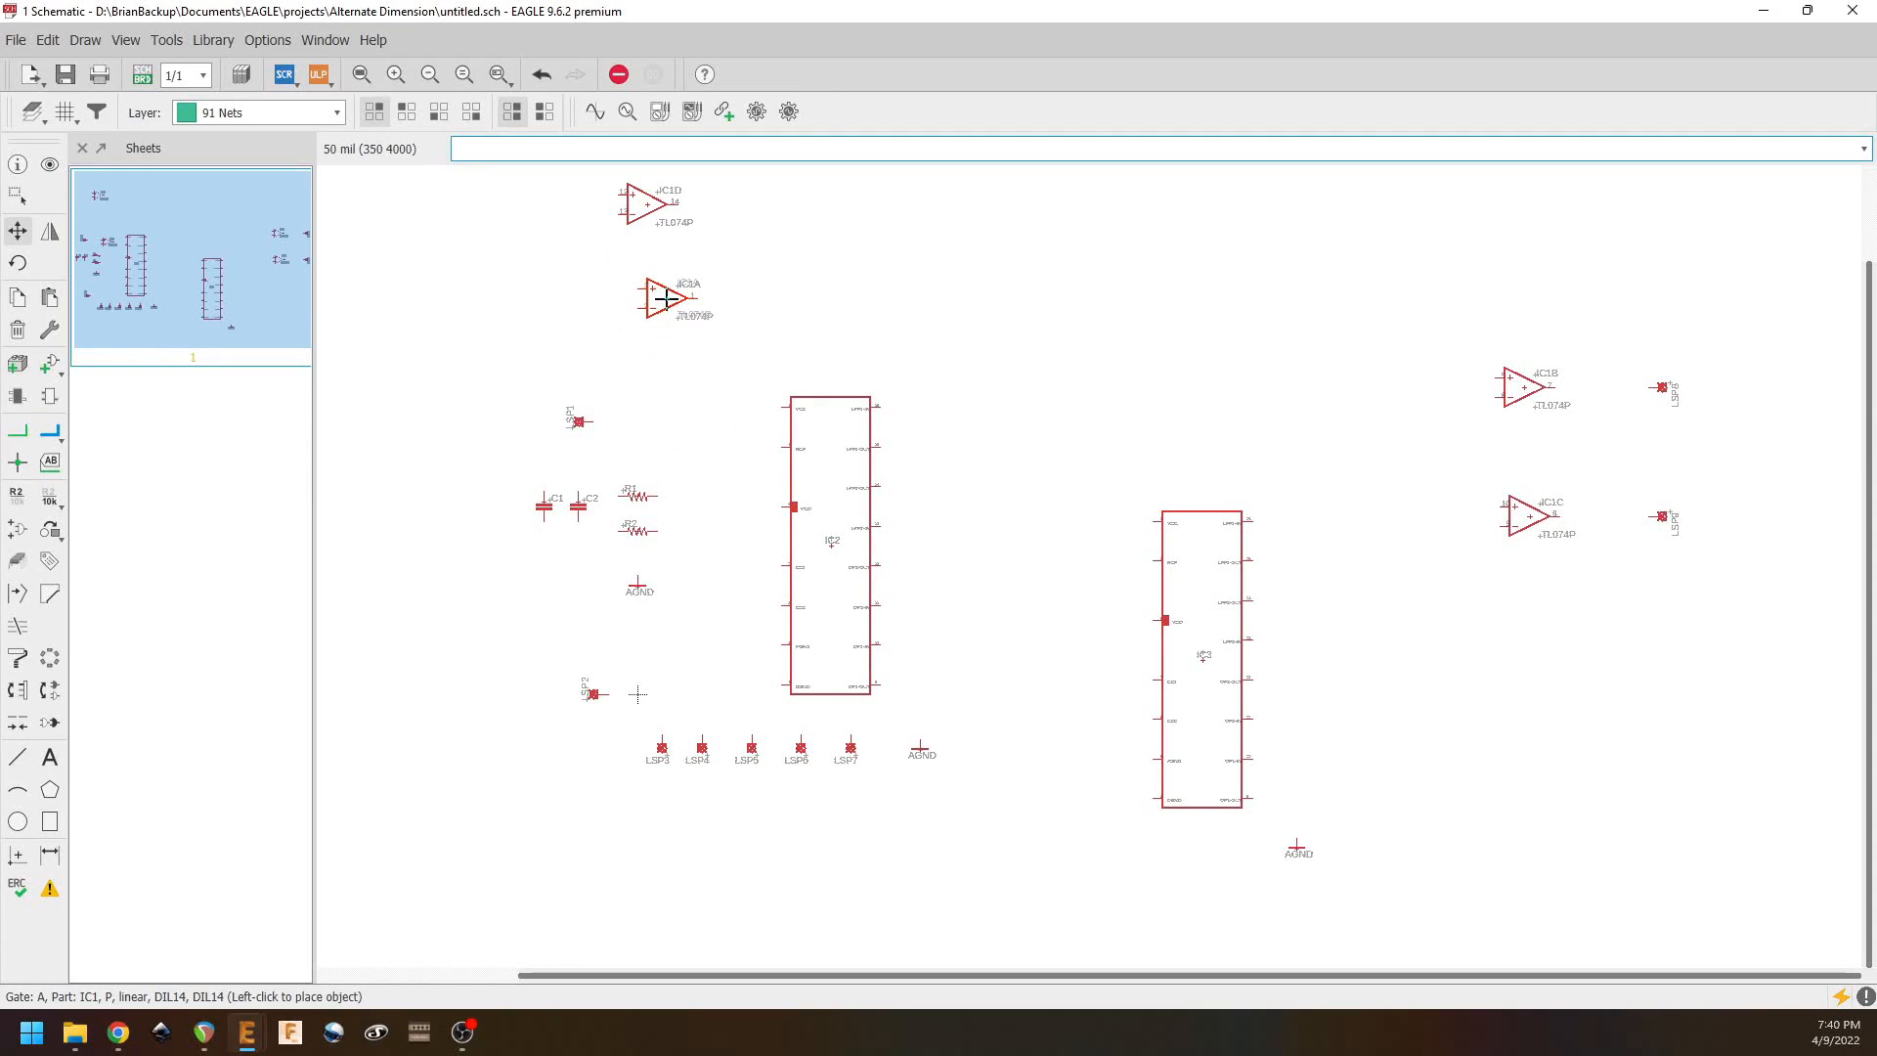
{"action": "left_click", "coordinate": [650, 295]}
{"action": "left_click", "coordinate": [578, 421]}
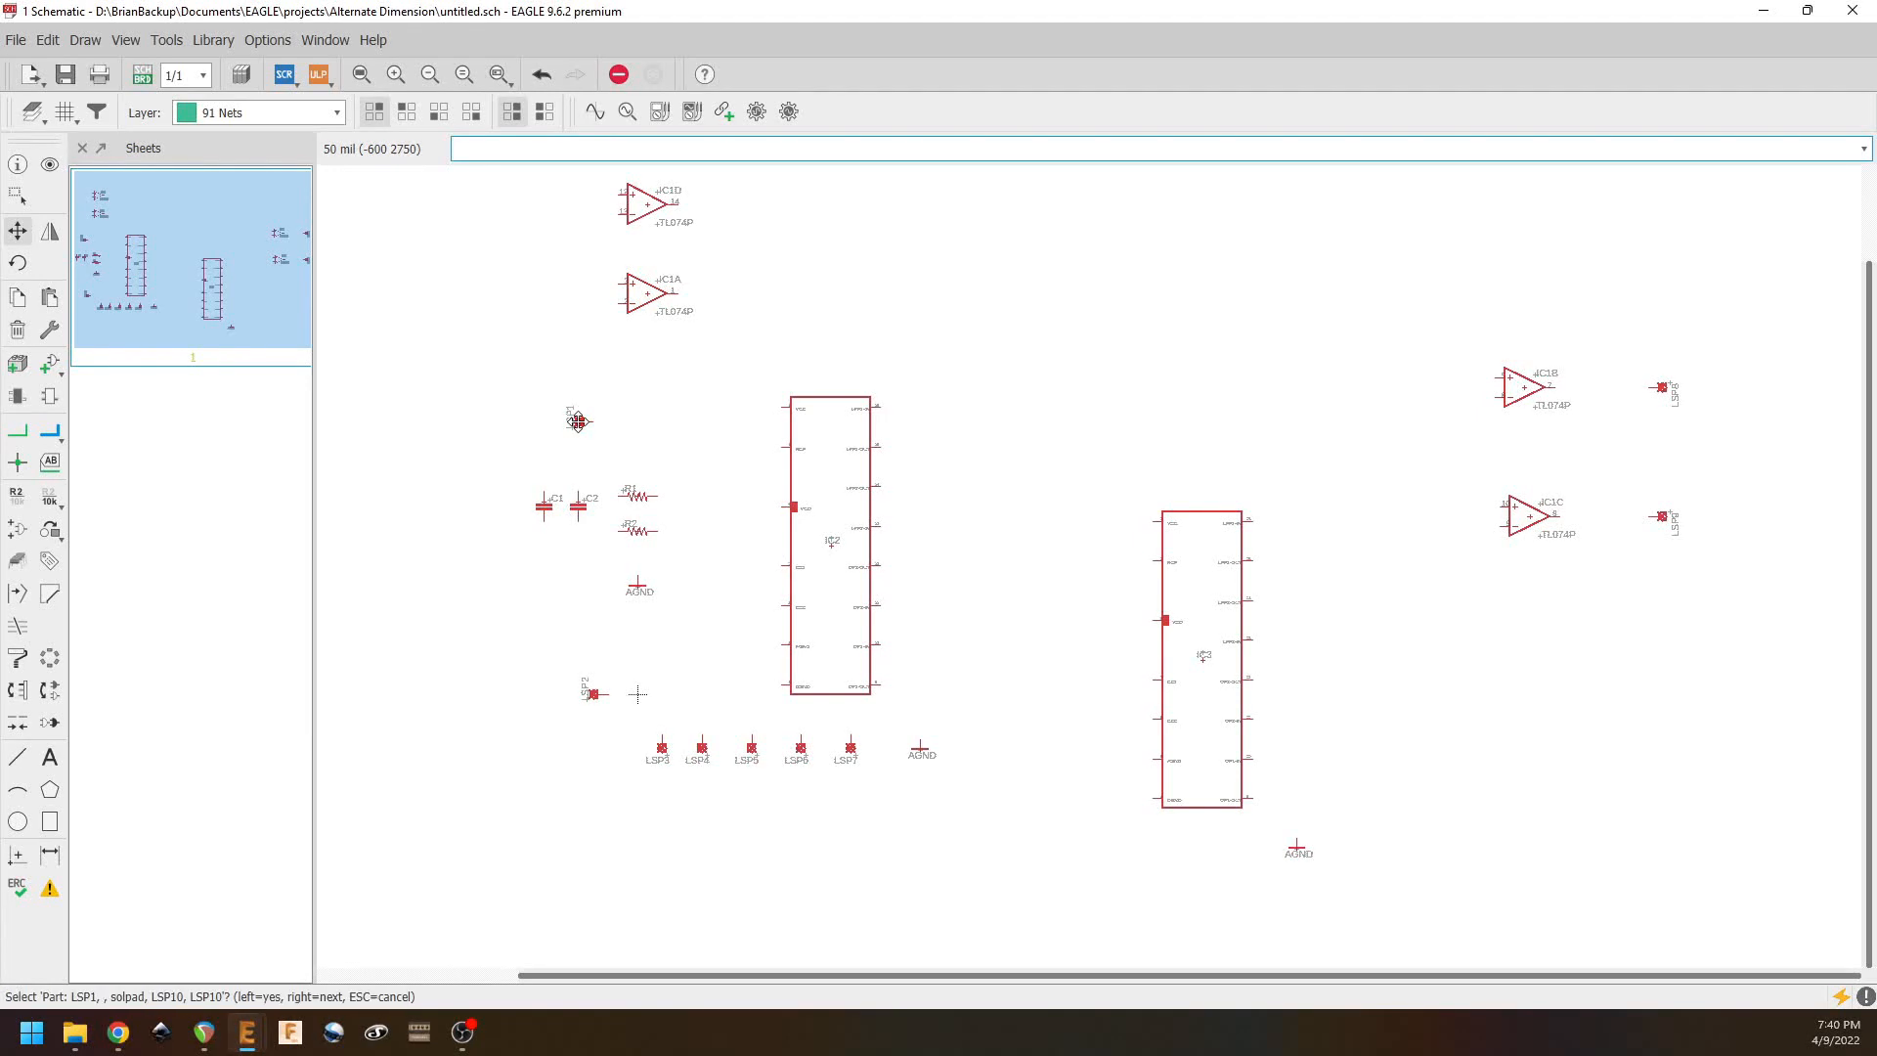
{"action": "left_click", "coordinate": [582, 420]}
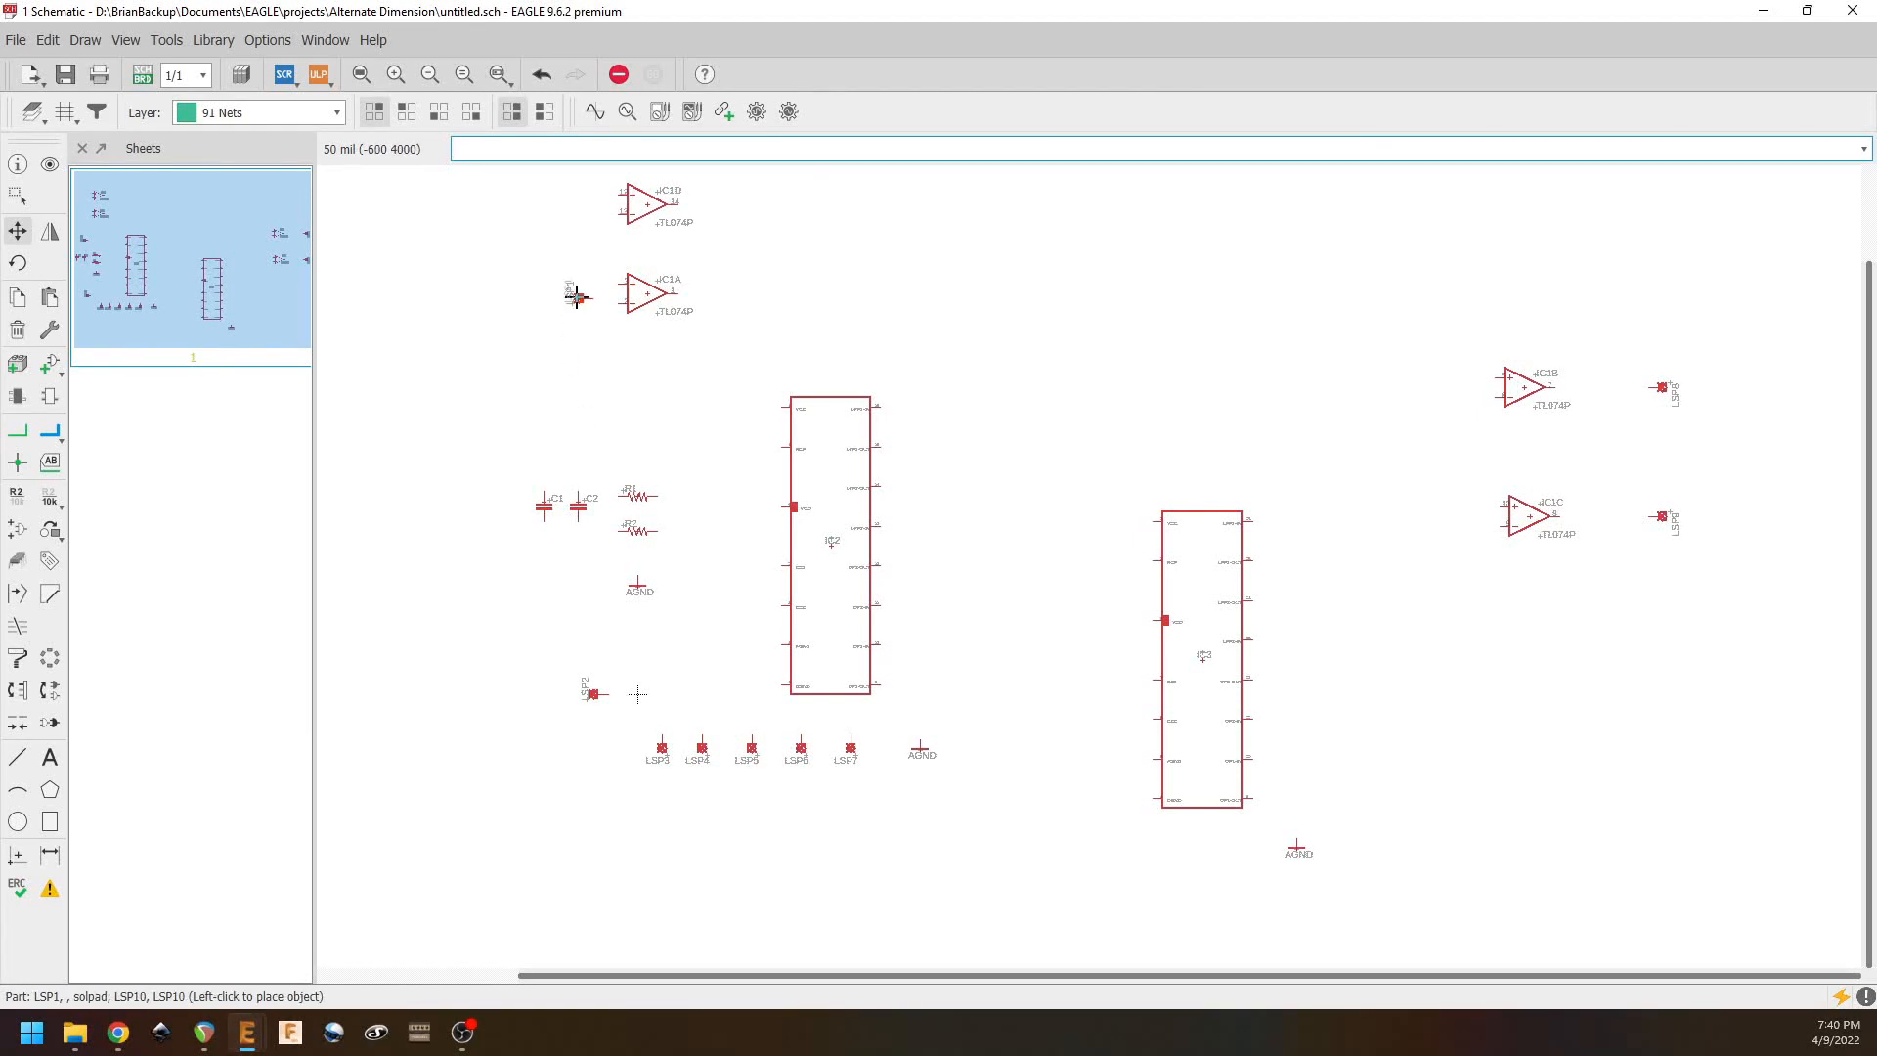
{"action": "left_click", "coordinate": [508, 301]}
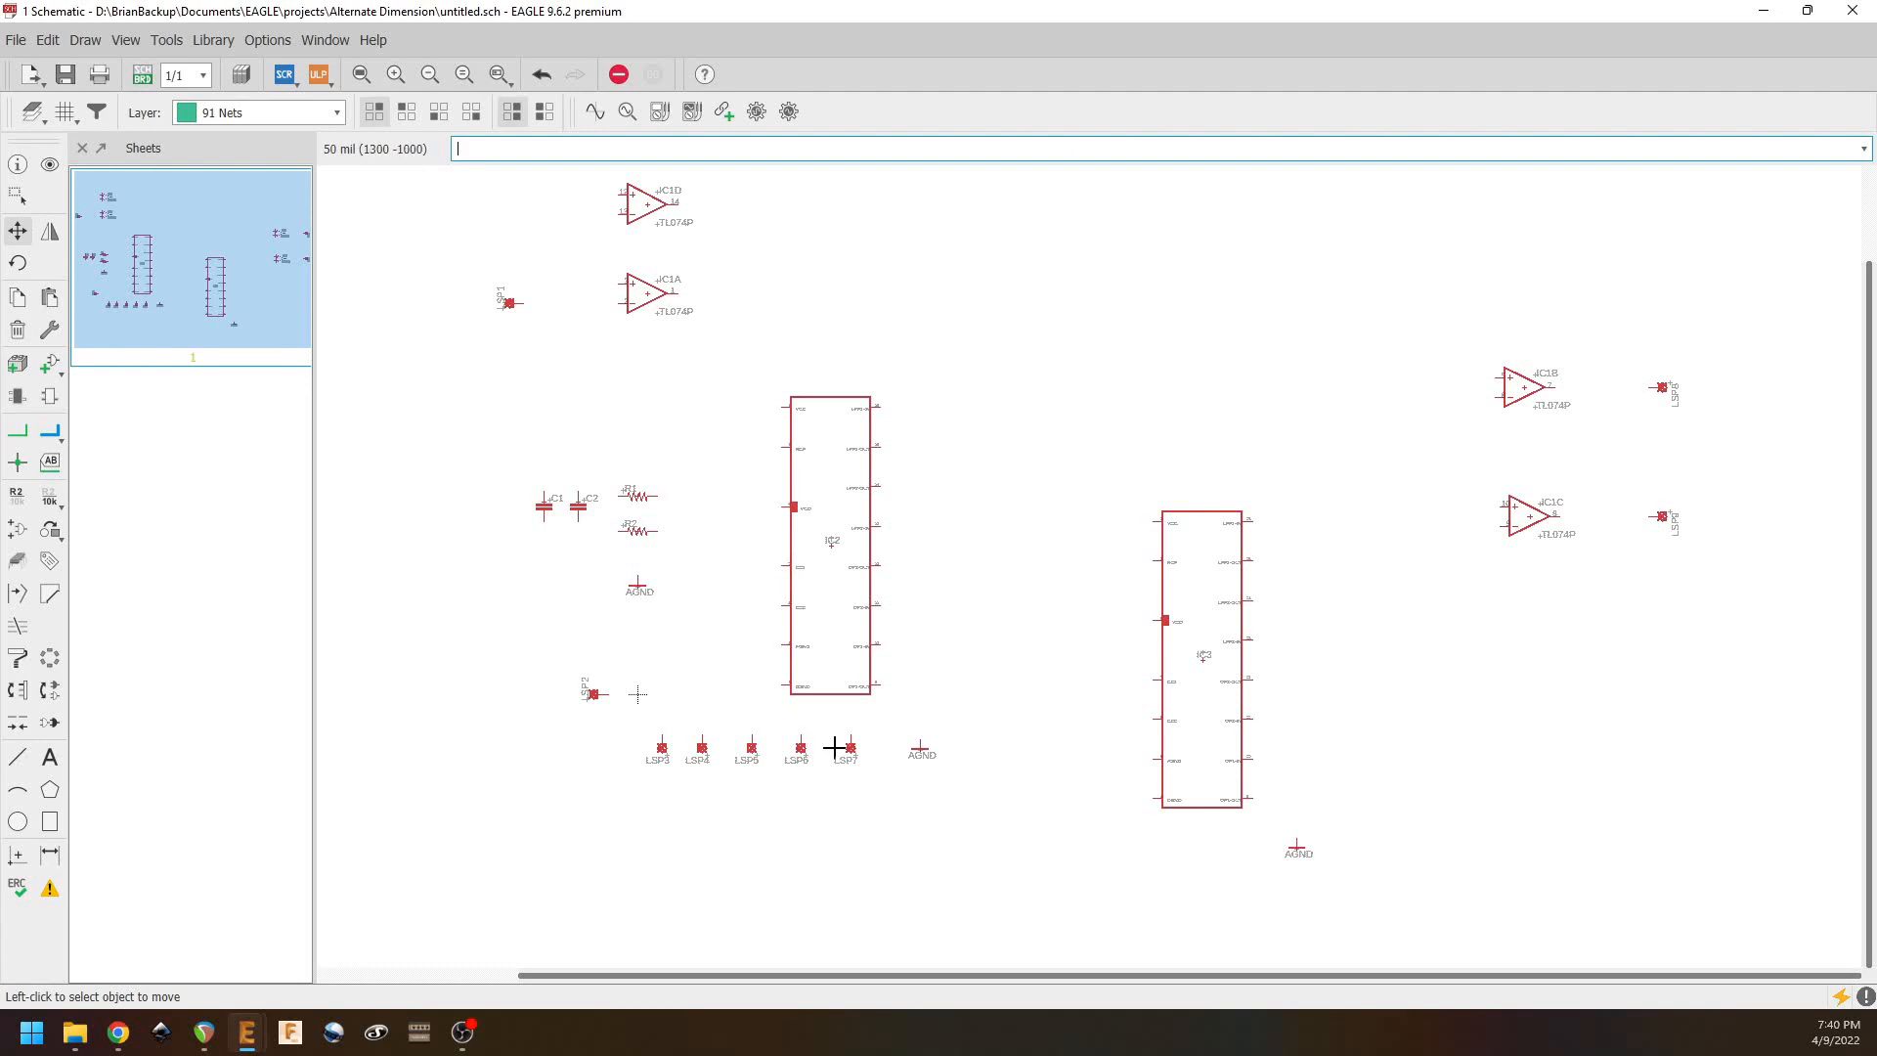
Step: Move IC3 up level with IC2, and move op-amp gates IC1B and IC1C higher on the sheet, keeping them stacked
{"action": "left_click", "coordinate": [1219, 667]}
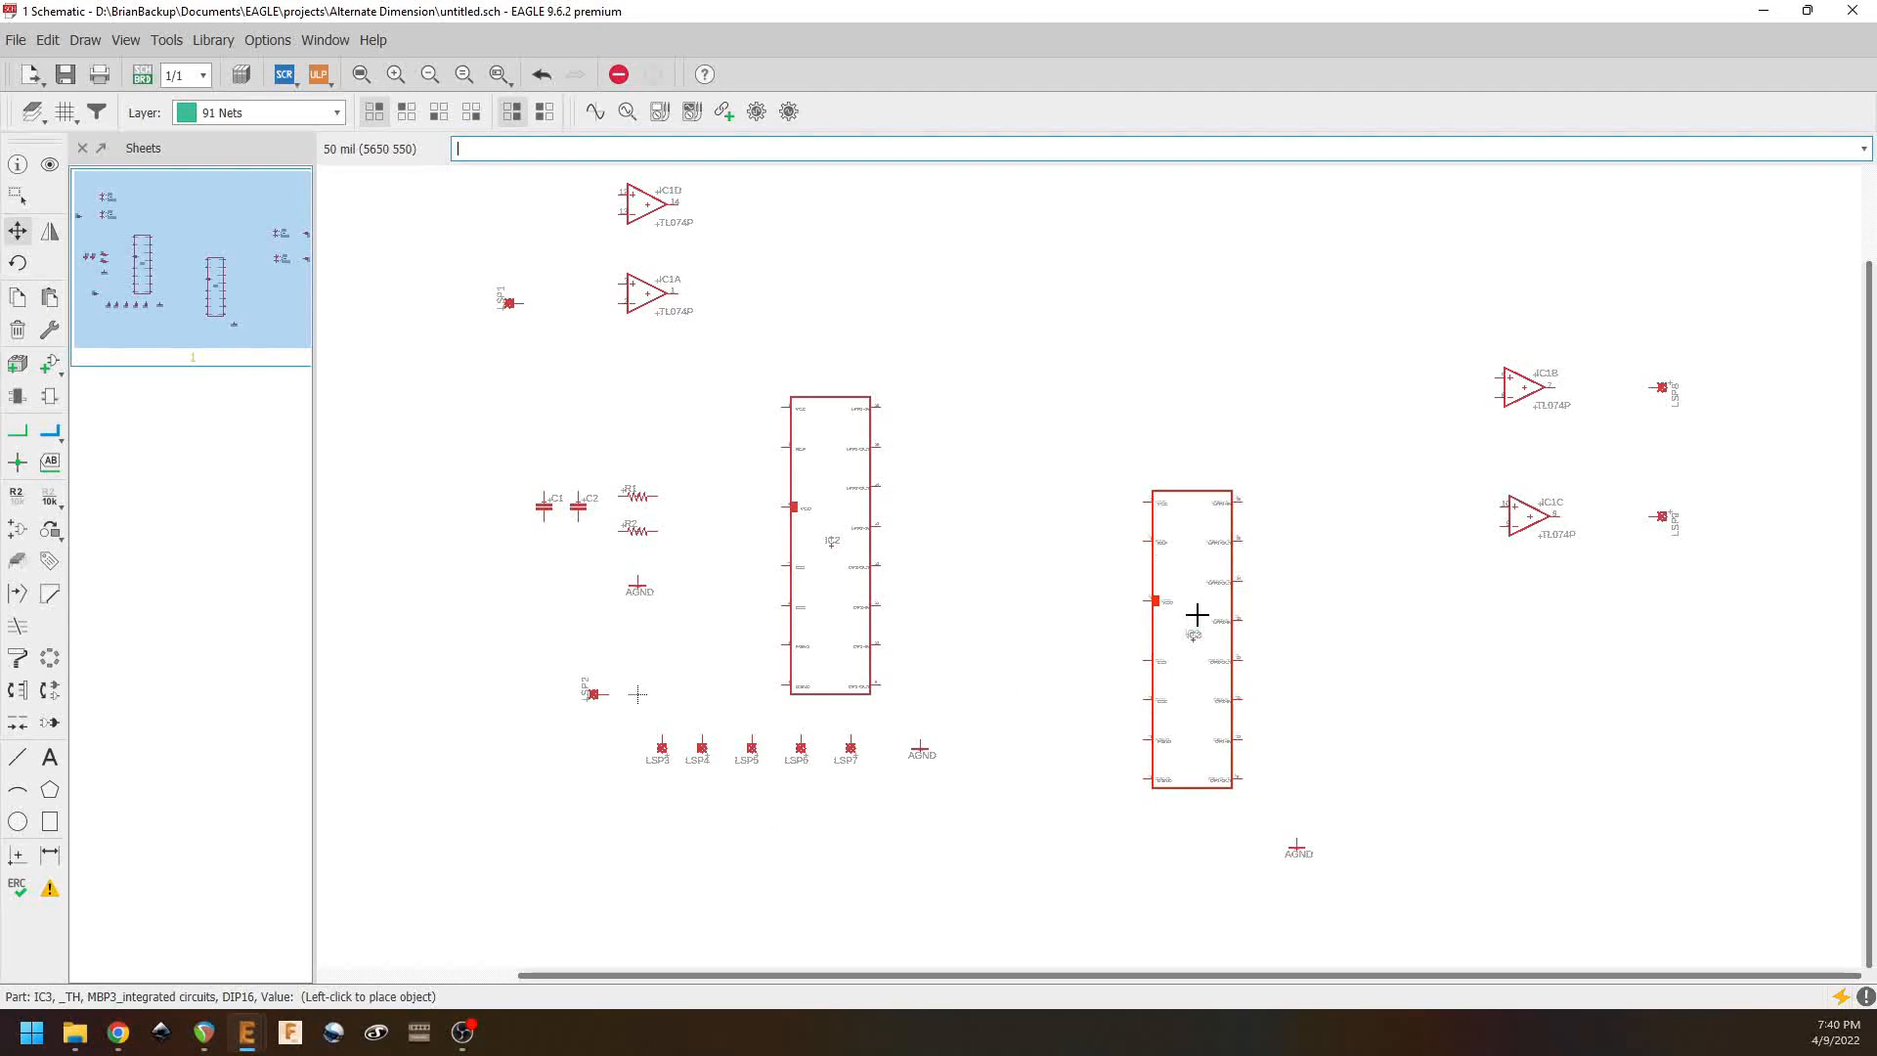
{"action": "left_click", "coordinate": [1219, 545]}
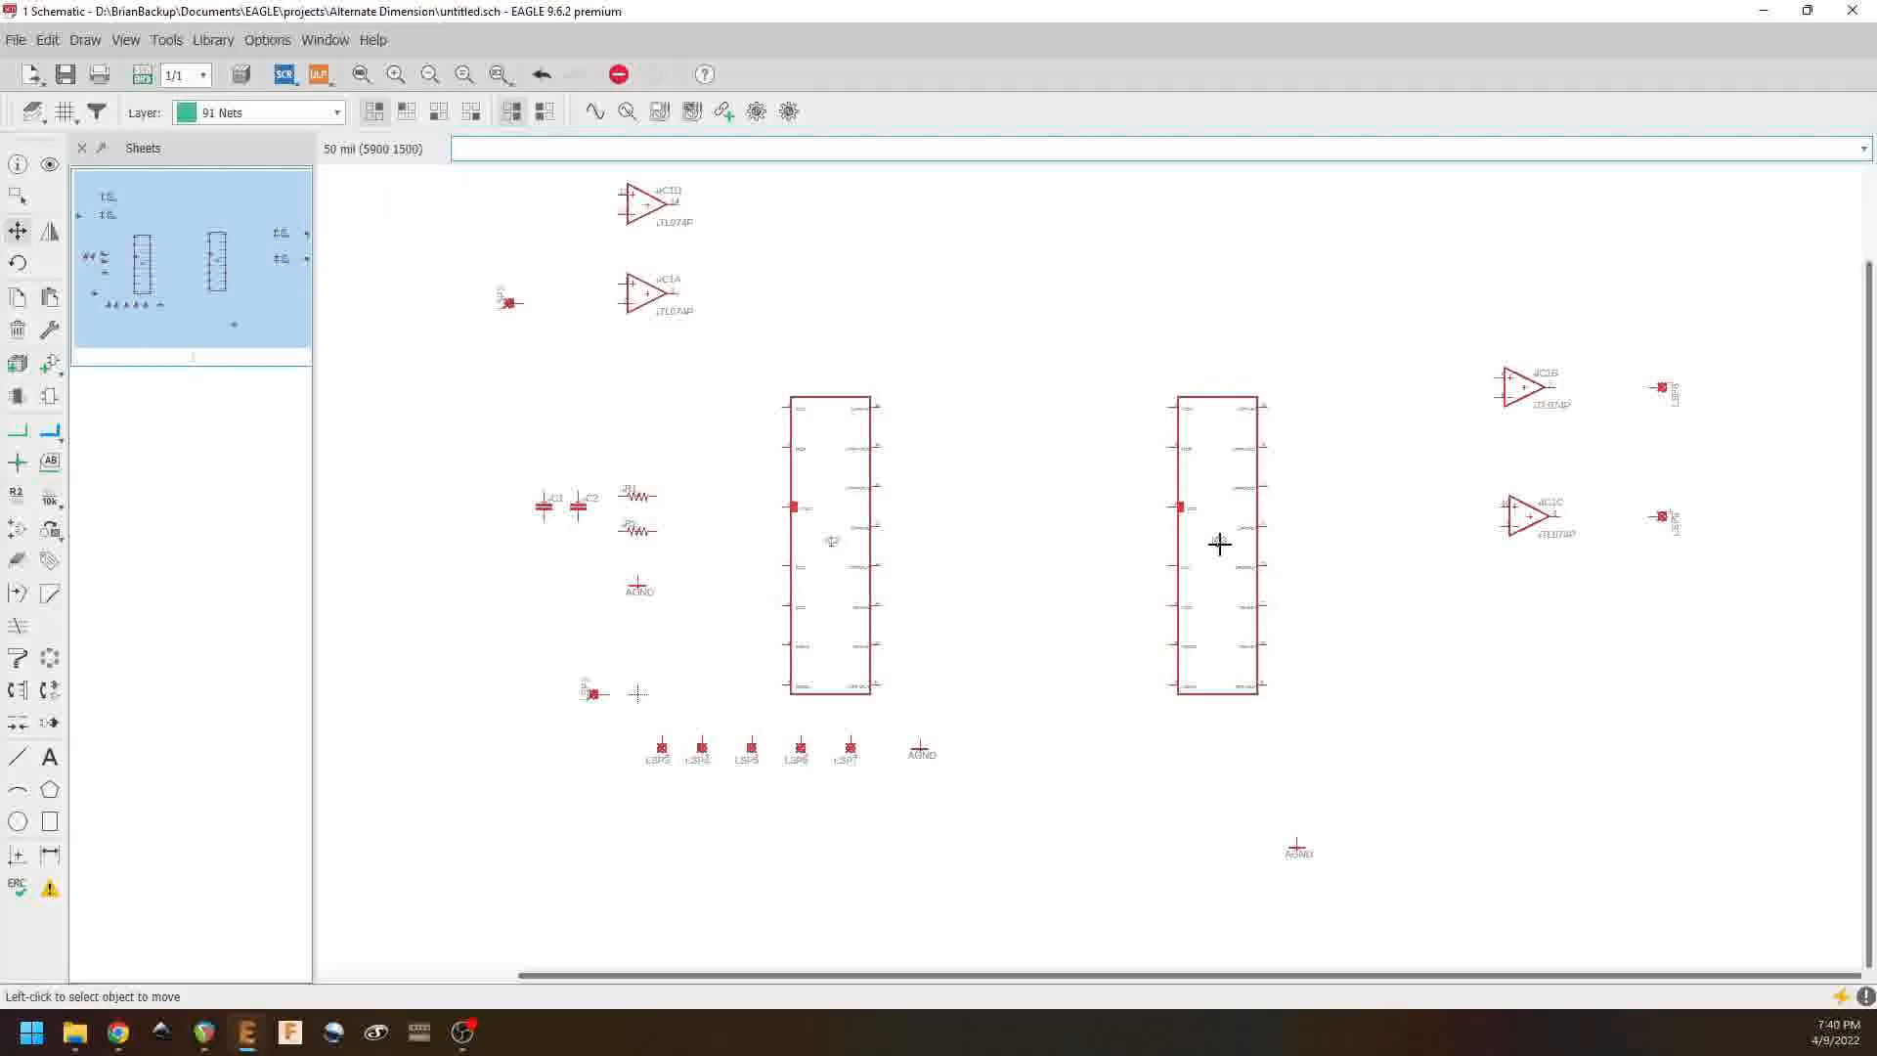
{"action": "left_click", "coordinate": [1522, 386]}
{"action": "left_click", "coordinate": [1543, 203]}
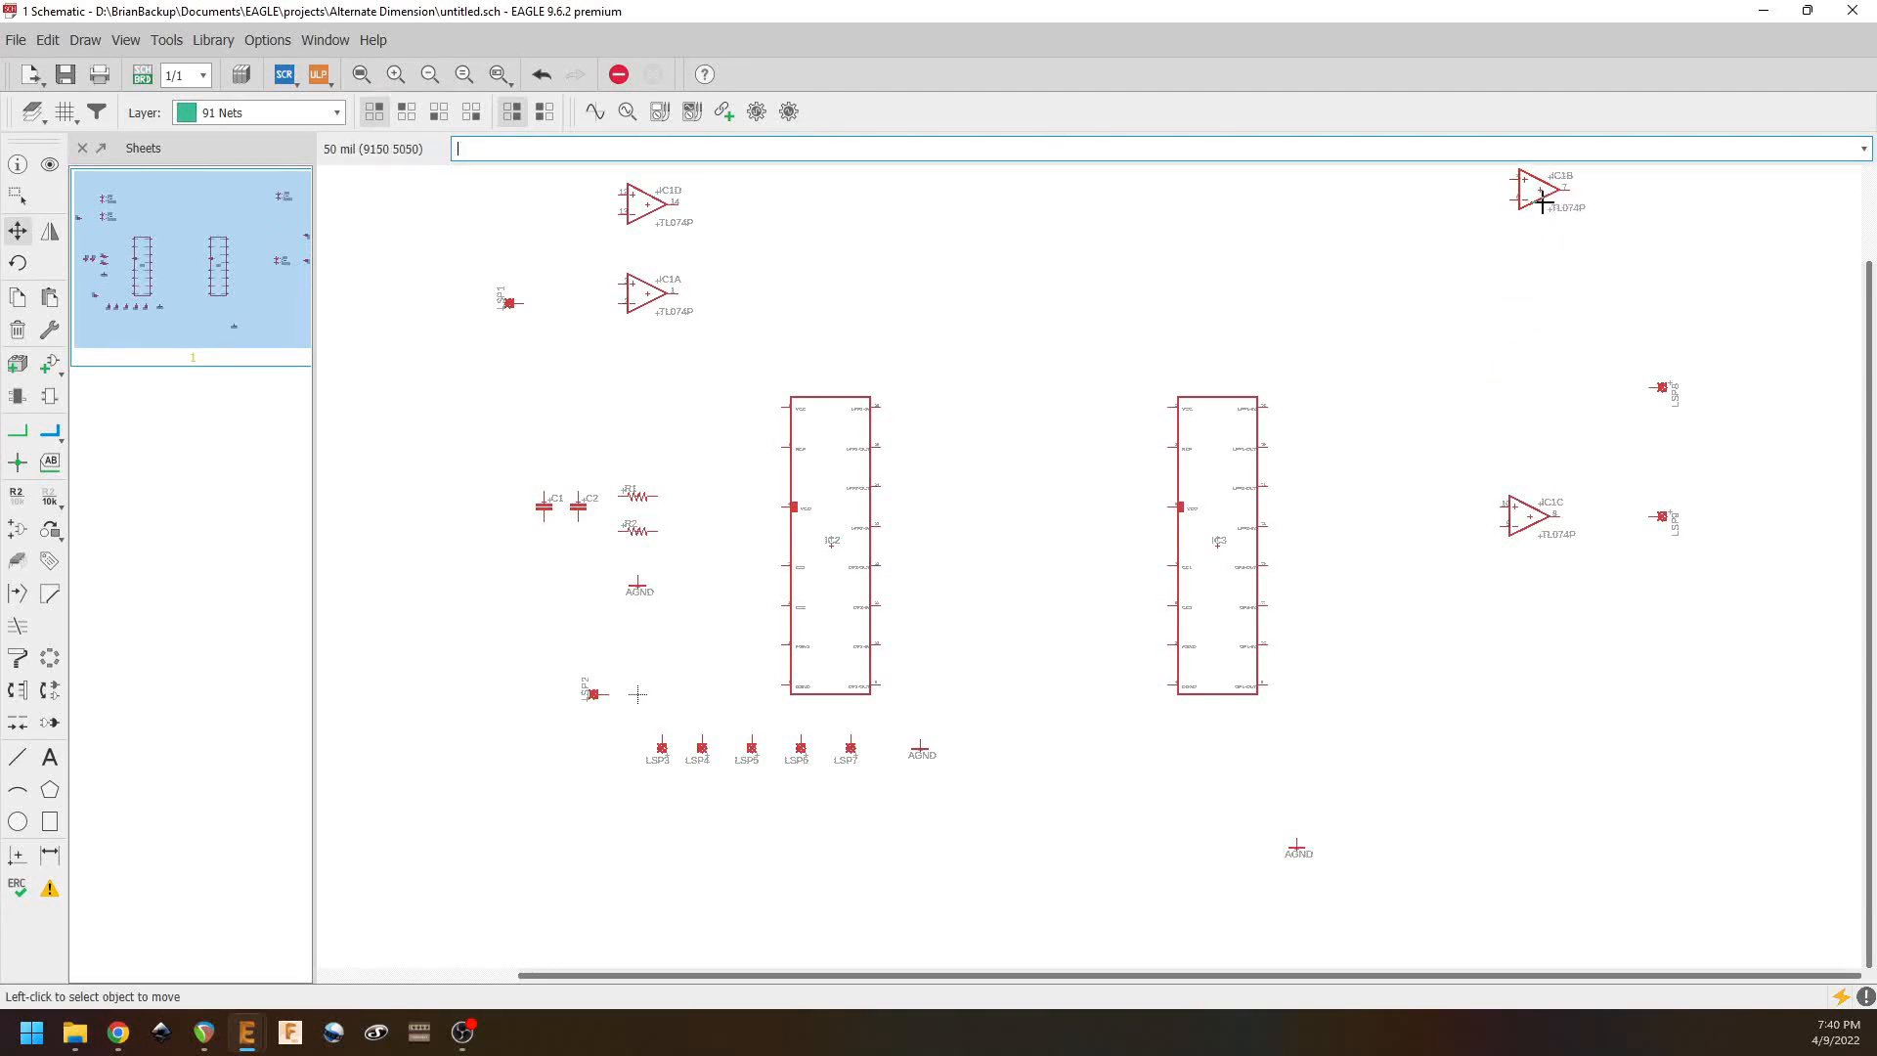
{"action": "left_click", "coordinate": [1527, 515]}
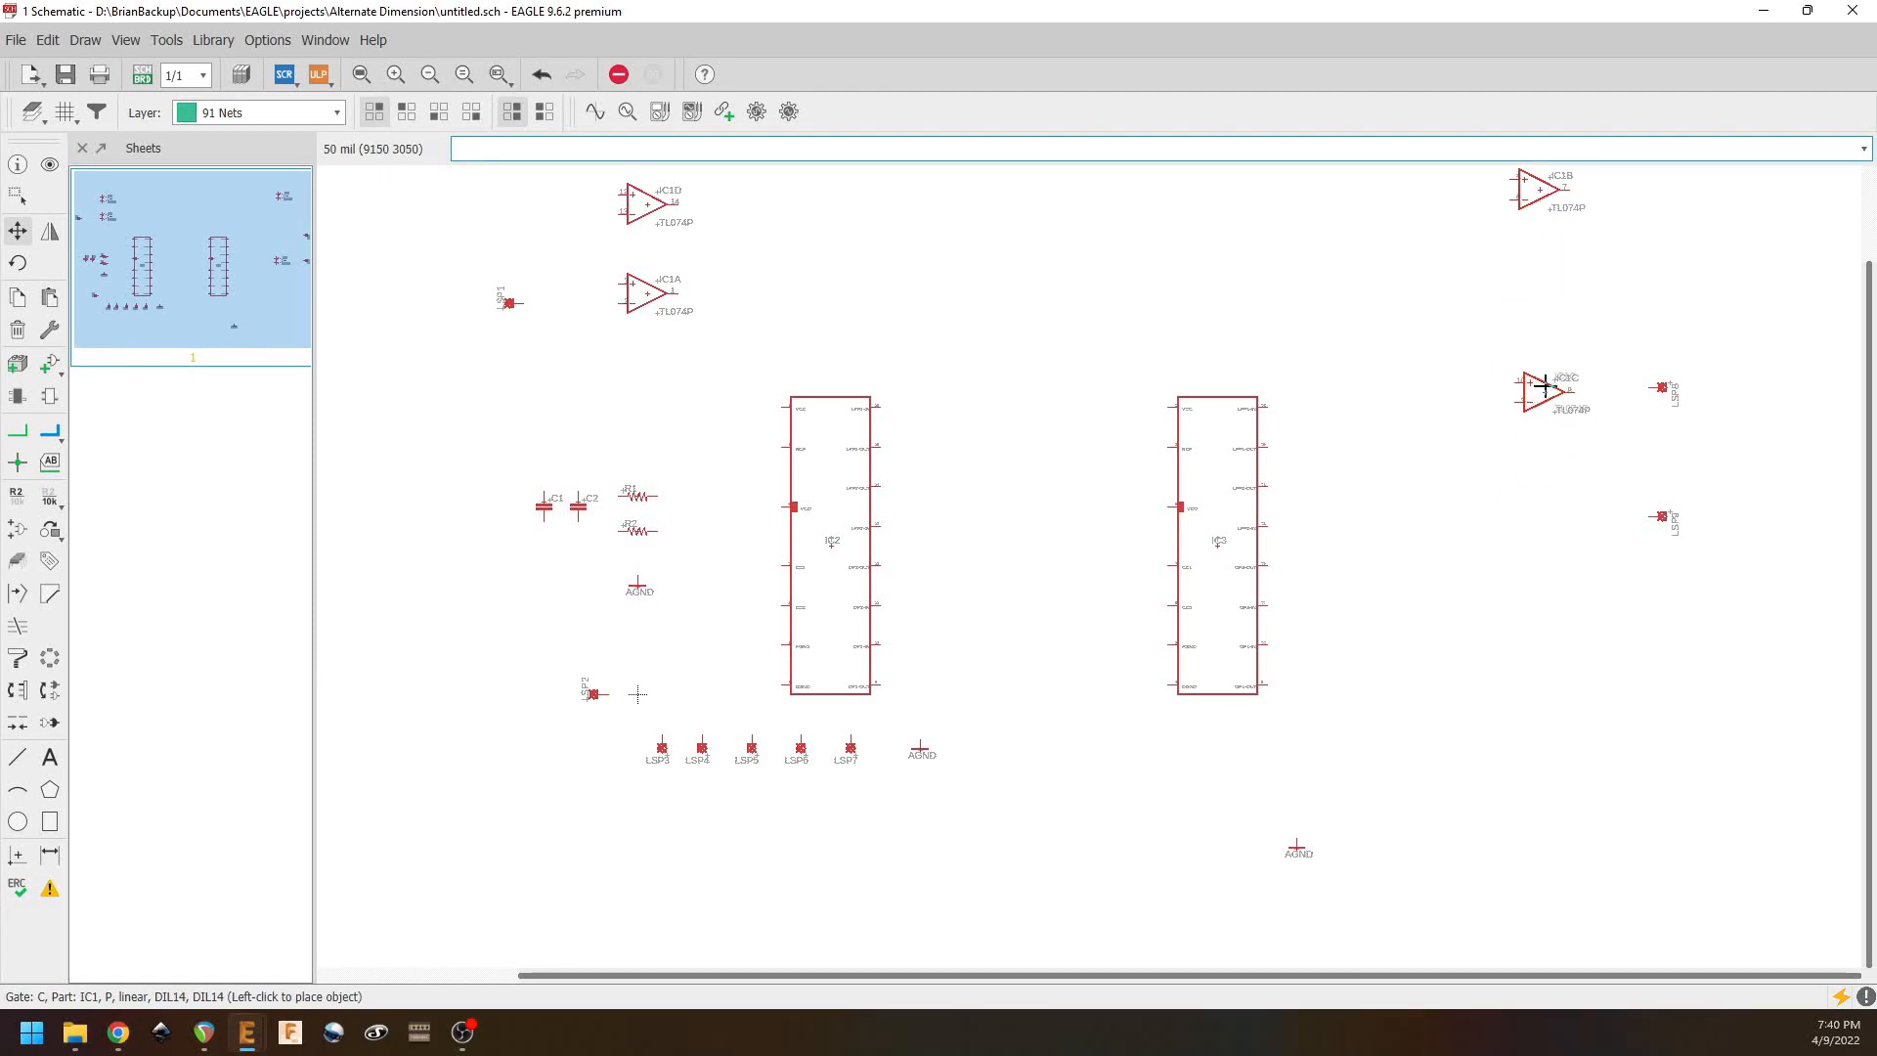
{"action": "left_click", "coordinate": [1542, 373]}
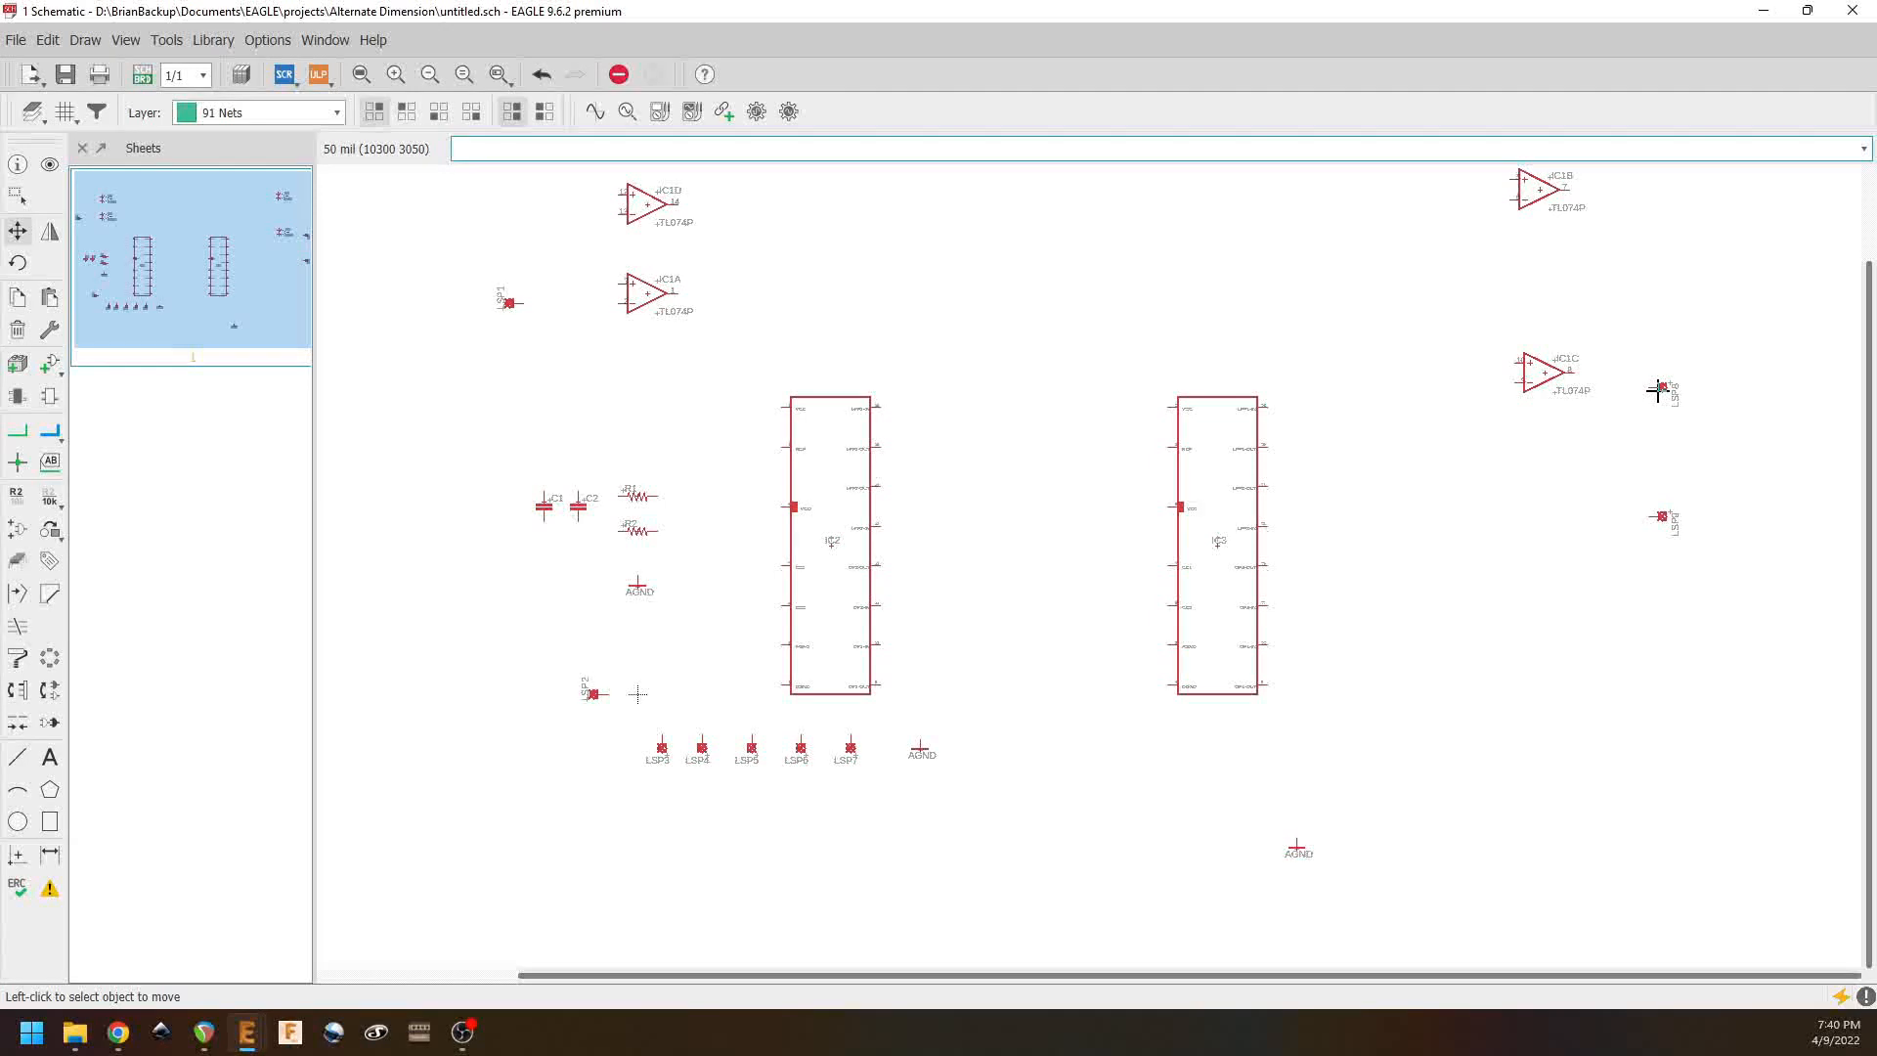
Step: Move pads LSP8 and LSP9 up, to the right of op-amp gates IC1B and IC1C respectively
{"action": "left_click", "coordinate": [1660, 387]}
{"action": "left_click", "coordinate": [1667, 182]}
{"action": "left_click", "coordinate": [1663, 515]}
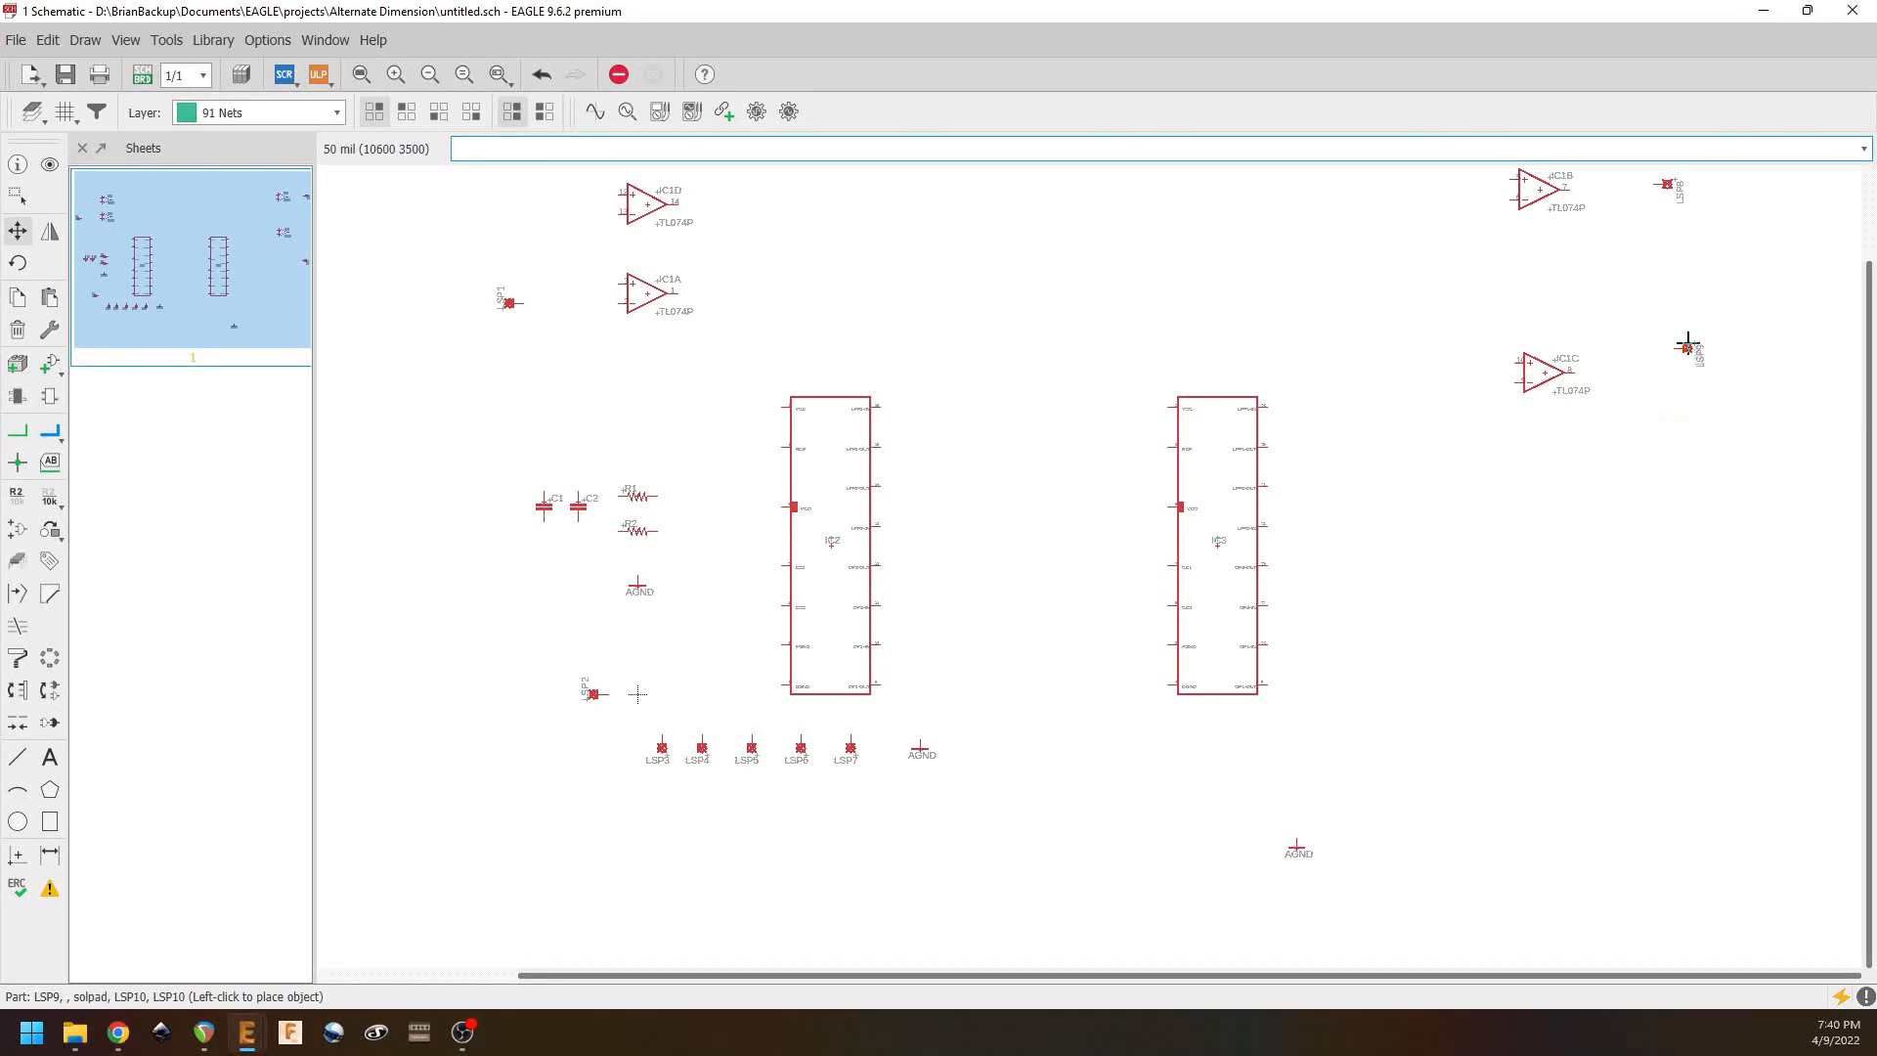
{"action": "left_click", "coordinate": [1673, 368]}
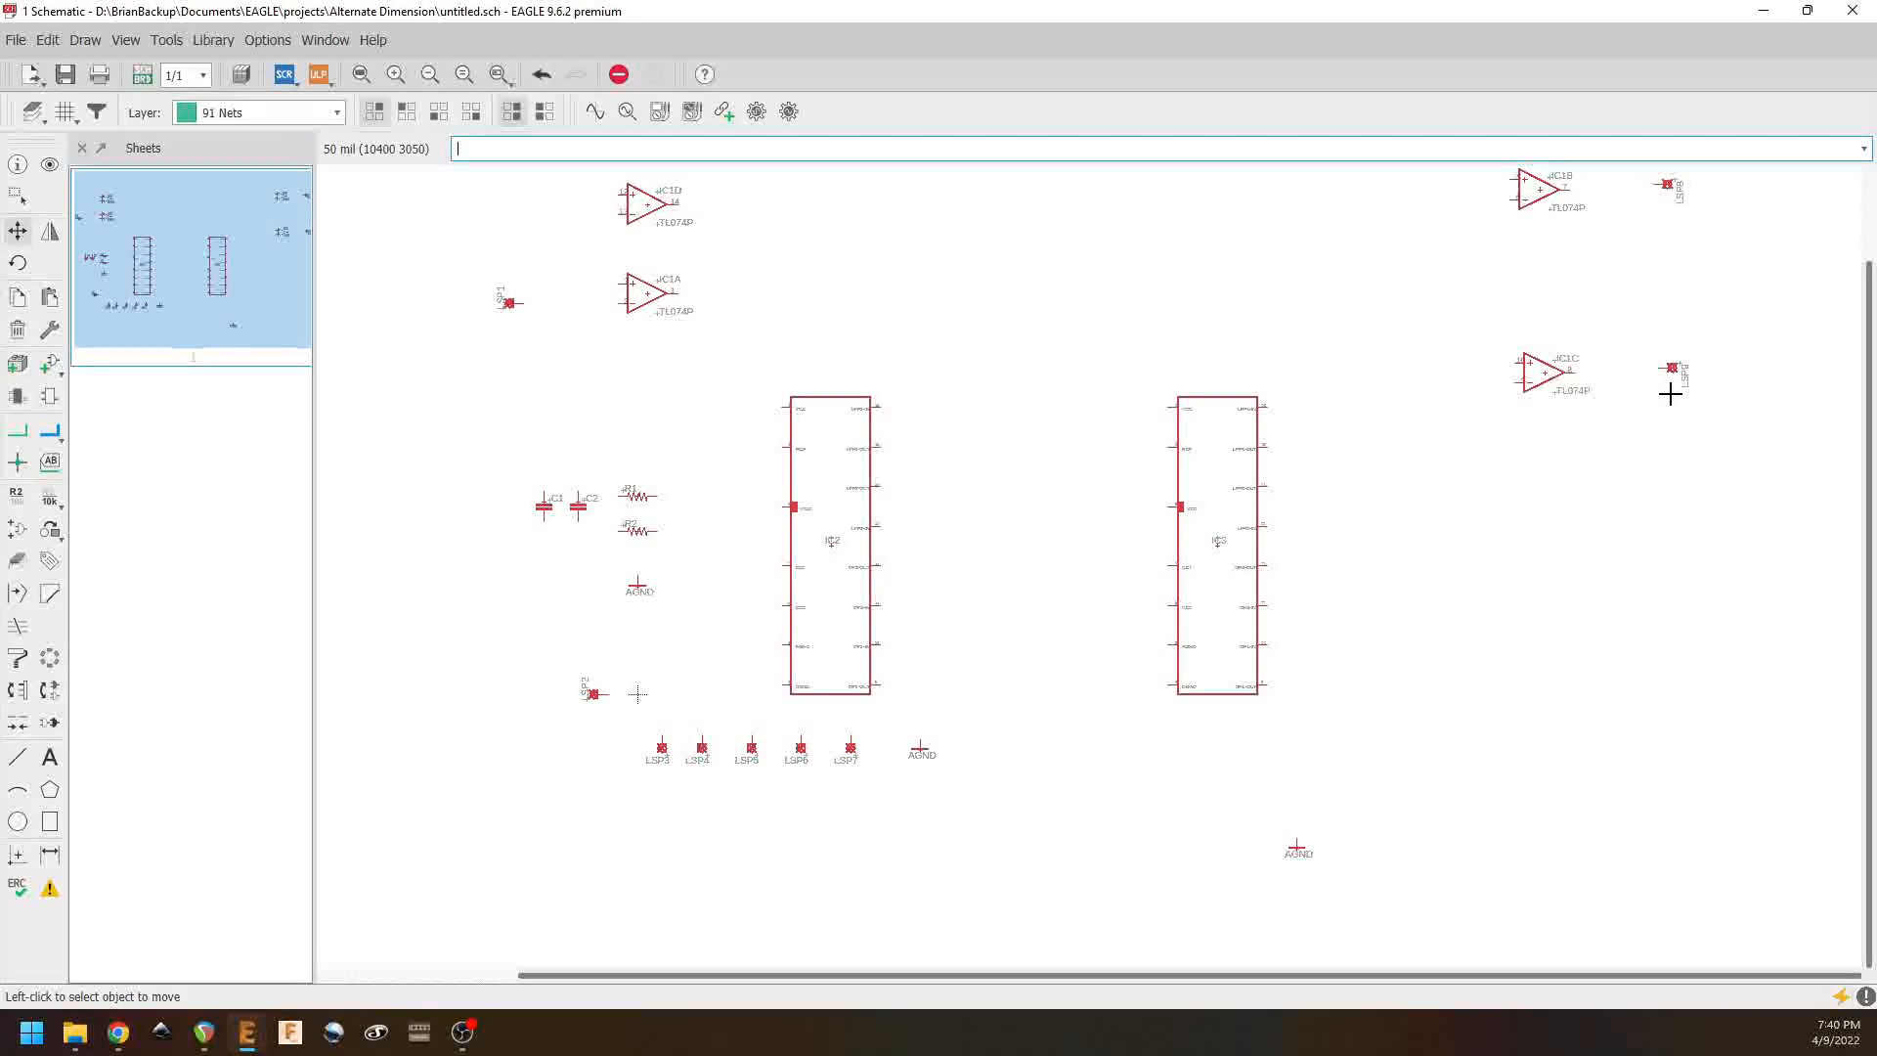
Step: Switch to the browser and examine the input buffer schematic on the EchoWreck page, then return to the EAGLE schematic
{"action": "key", "text": "alt+Tab"}
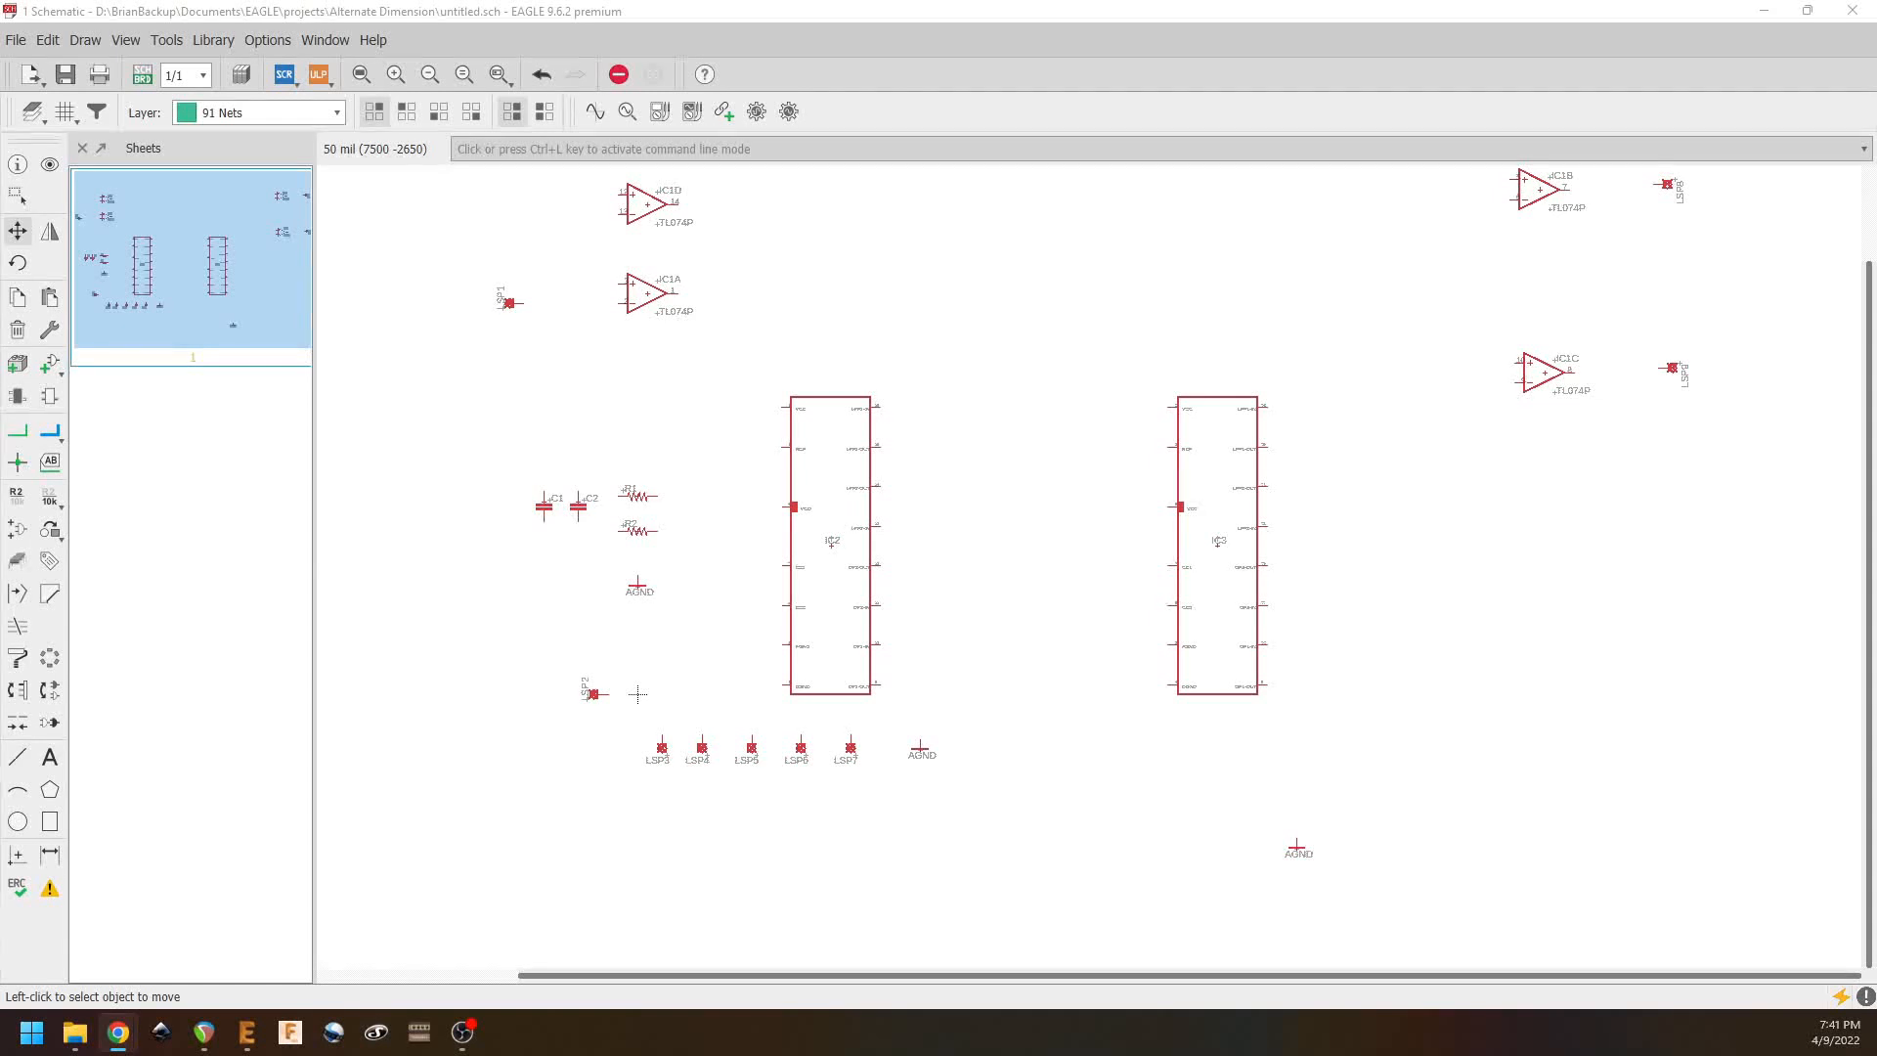
{"action": "left_click_drag", "start_coordinate": [861, 1051], "coordinate": [1030, 91]}
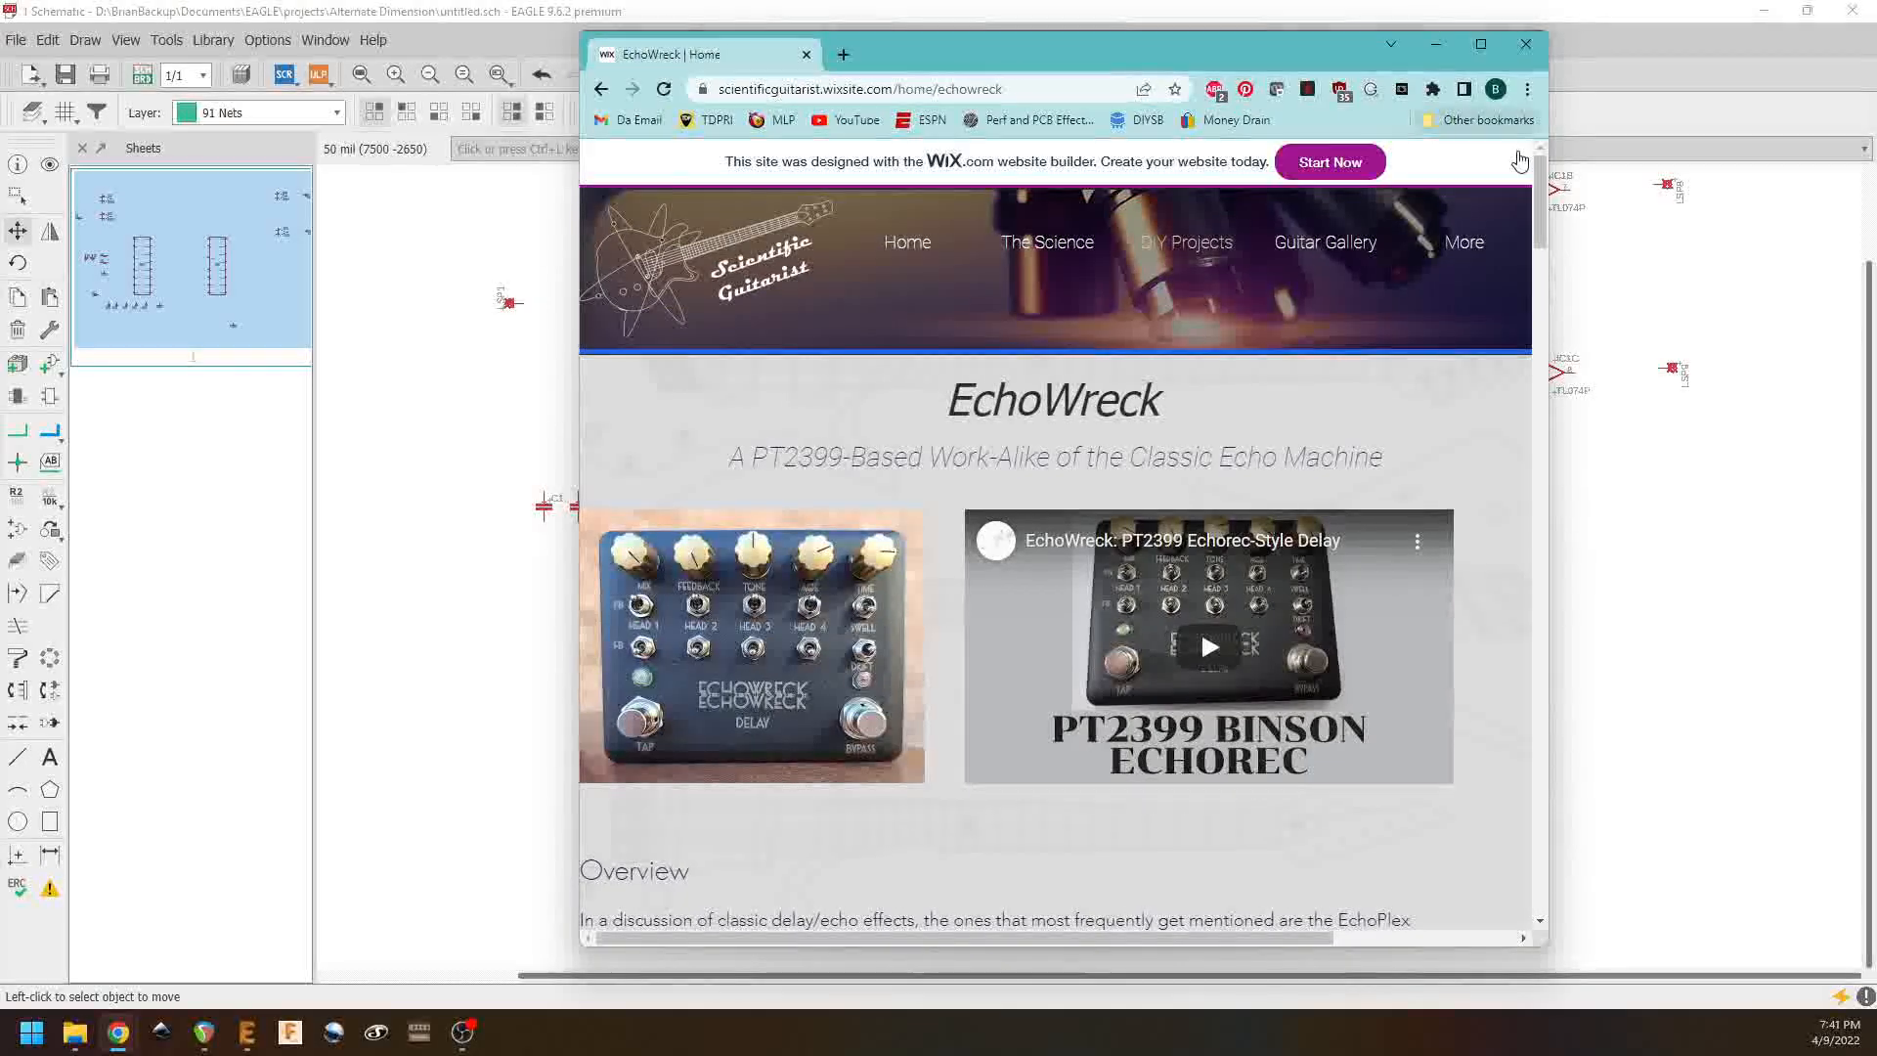
{"action": "left_click_drag", "start_coordinate": [1540, 183], "coordinate": [1523, 349]}
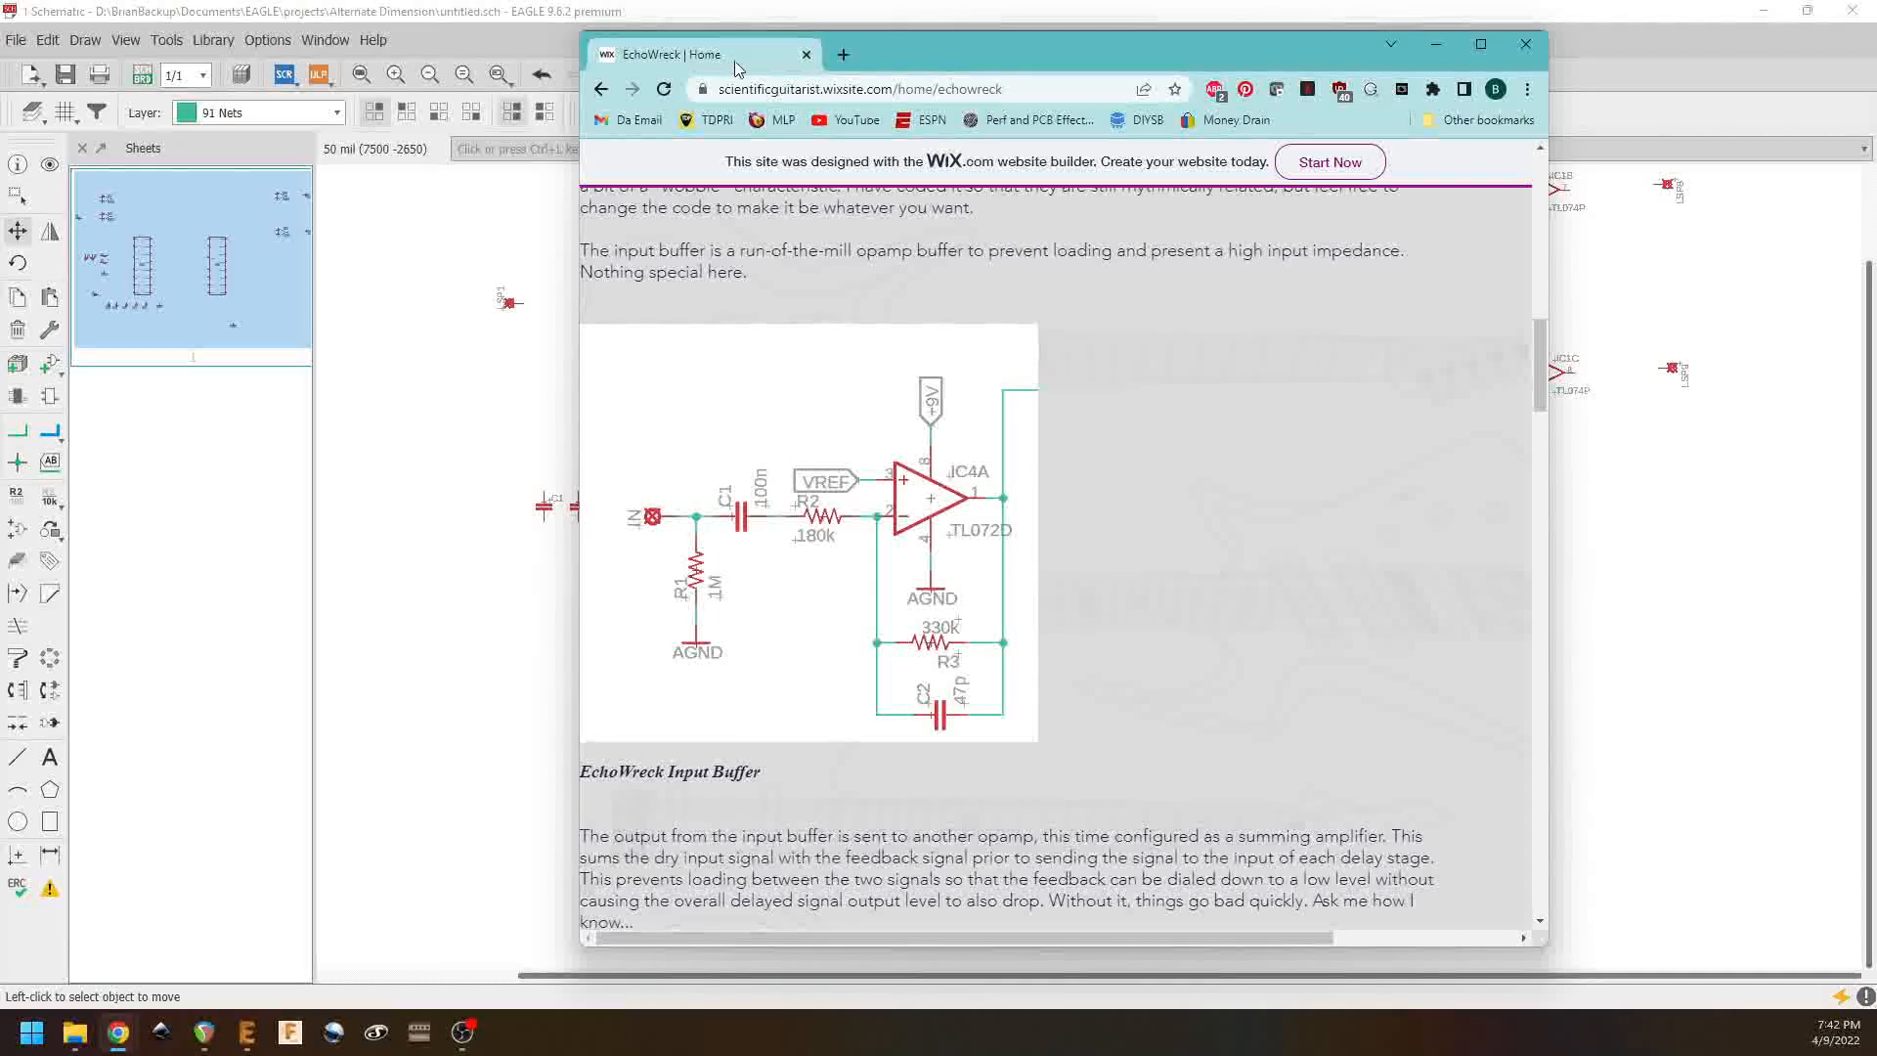
{"action": "left_click_drag", "start_coordinate": [1241, 49], "coordinate": [1237, 633]}
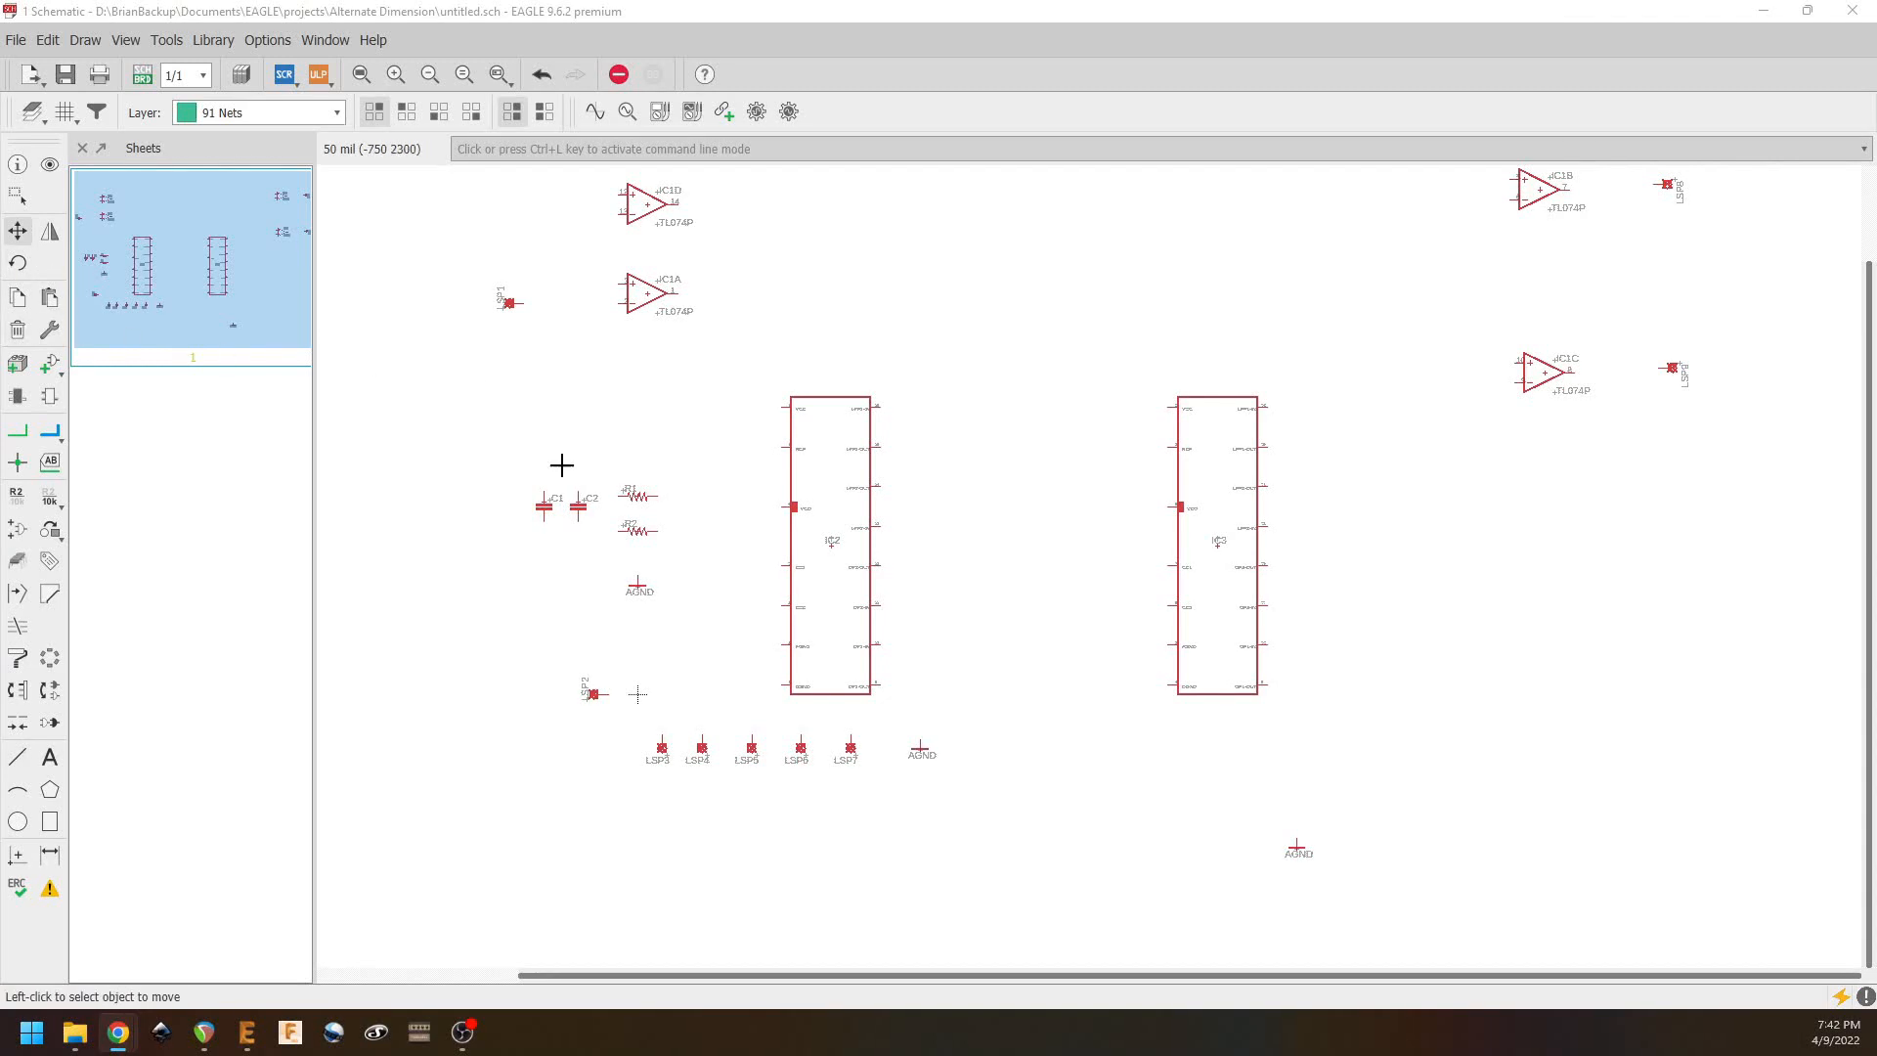
Step: Place resistor R1 vertically below and right of pad LSP1, and capacitor C1 horizontally between LSP1 and IC1A
{"action": "left_click", "coordinate": [636, 495]}
{"action": "left_click", "coordinate": [640, 497]}
{"action": "right_click", "coordinate": [546, 338]}
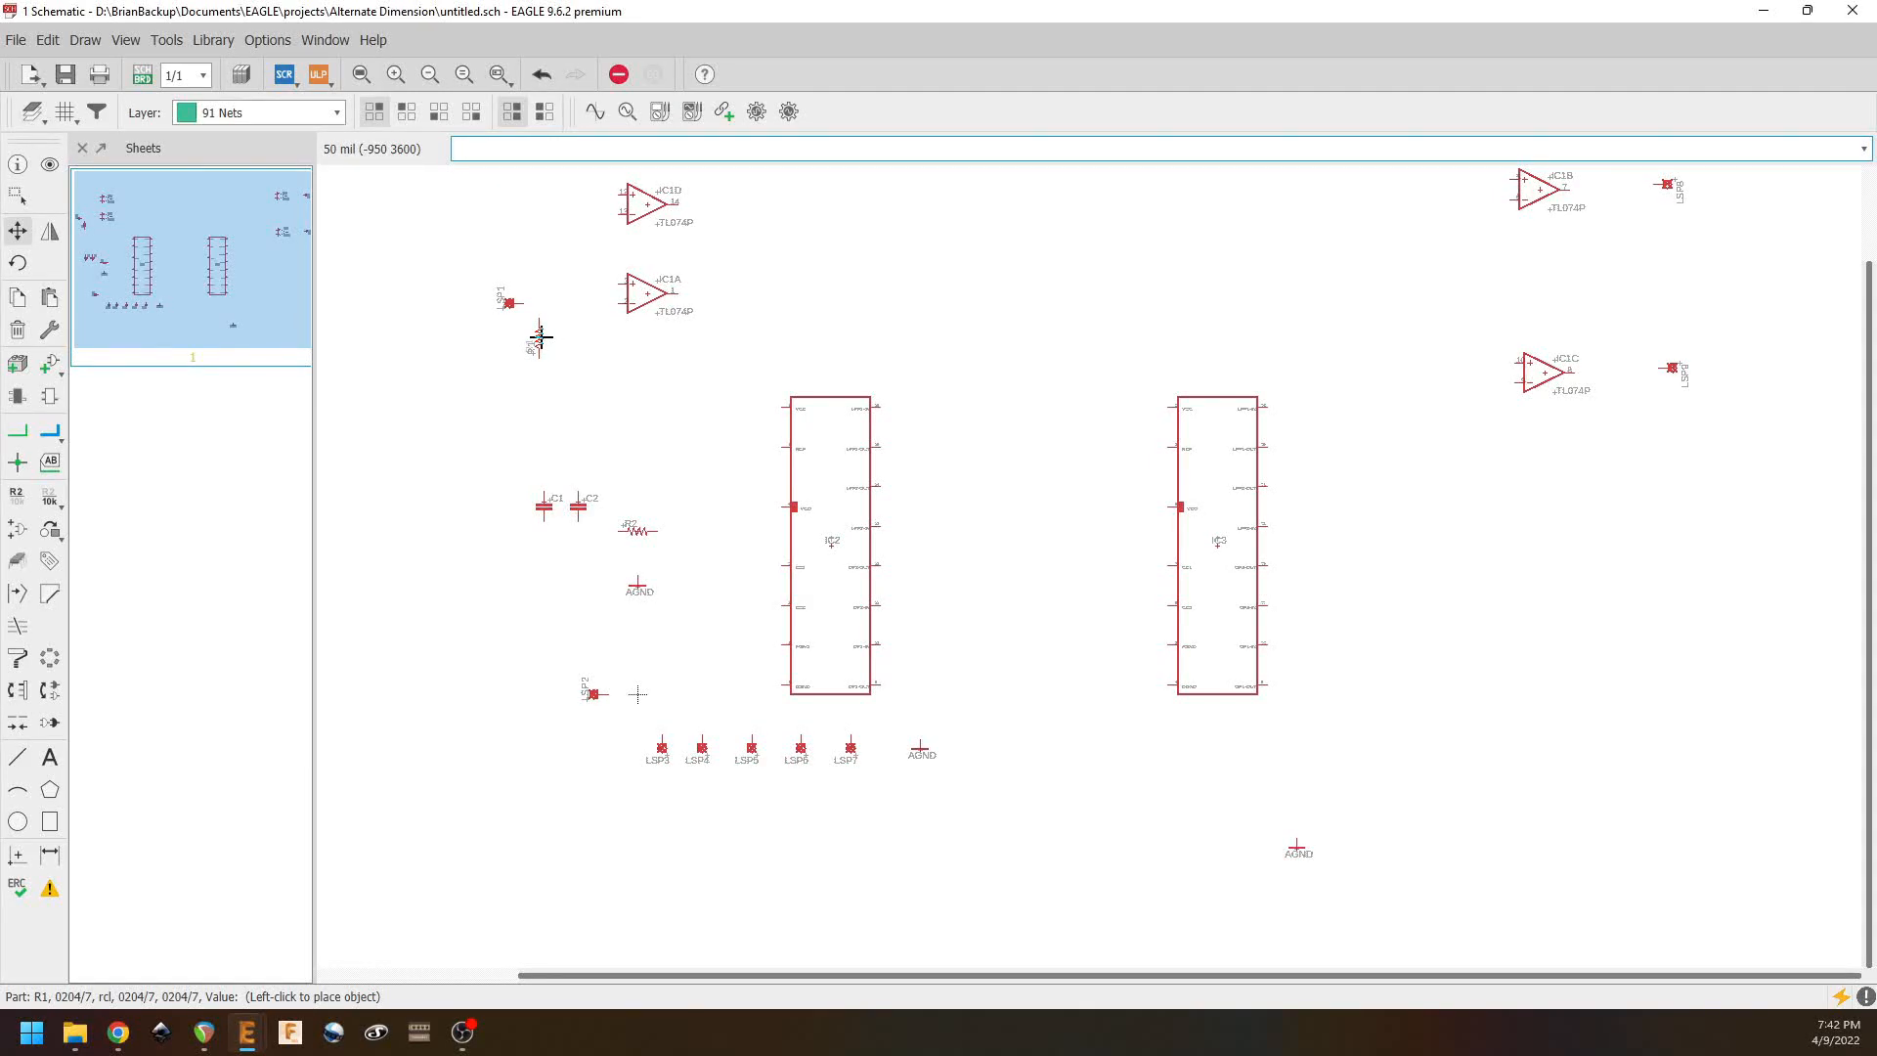
{"action": "left_click", "coordinate": [541, 345]}
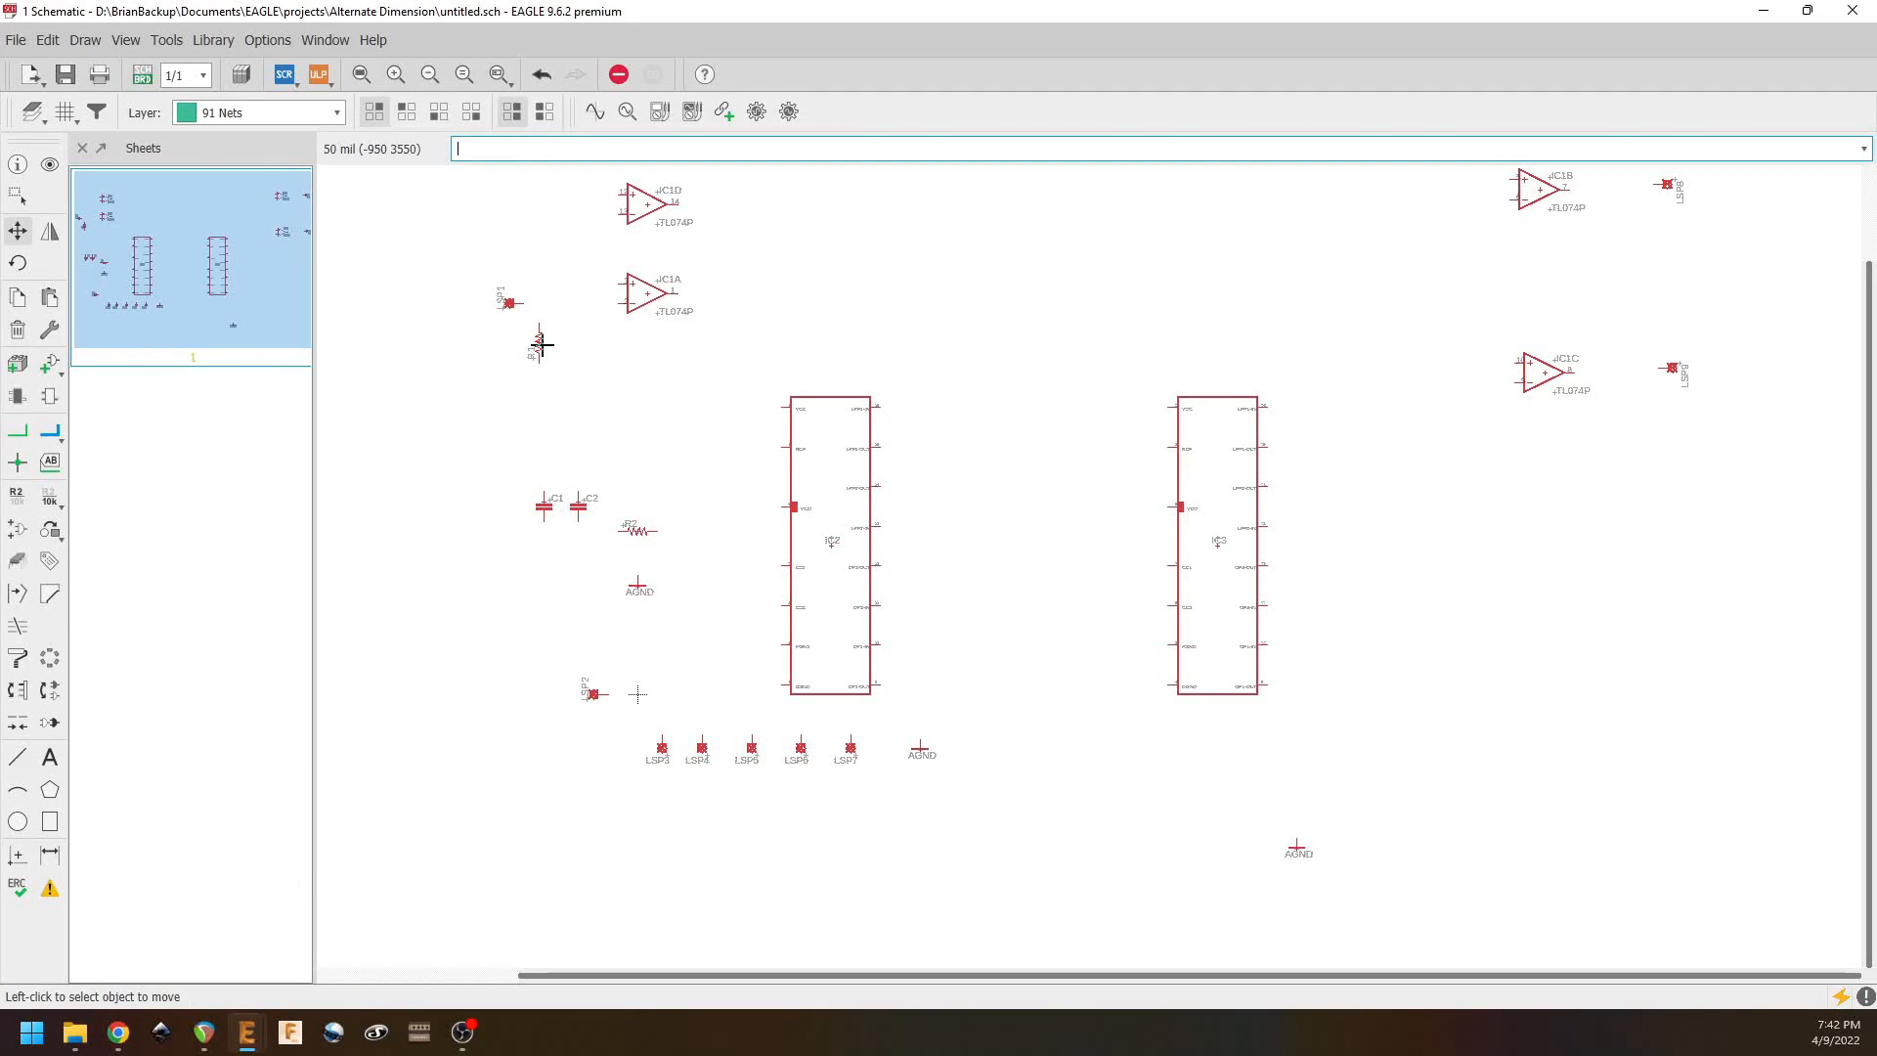
{"action": "left_click", "coordinate": [544, 502]}
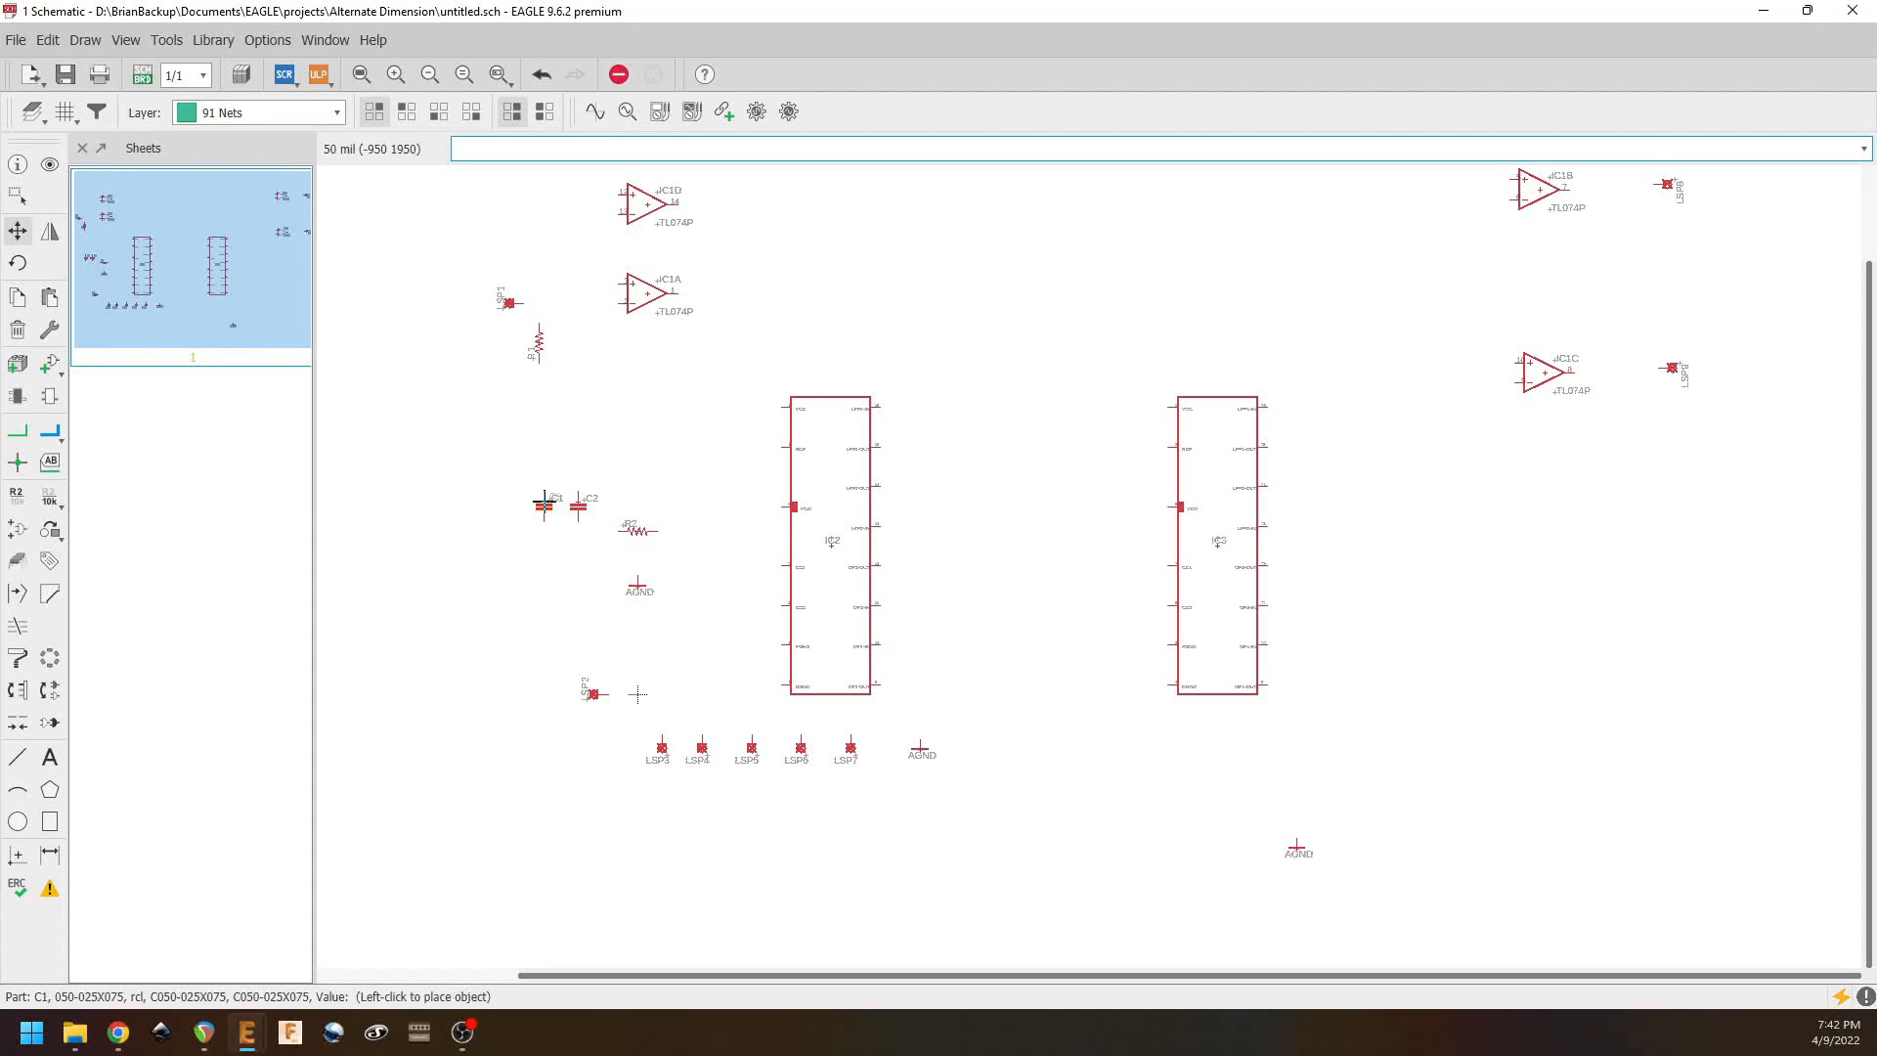
{"action": "right_click", "coordinate": [569, 287]}
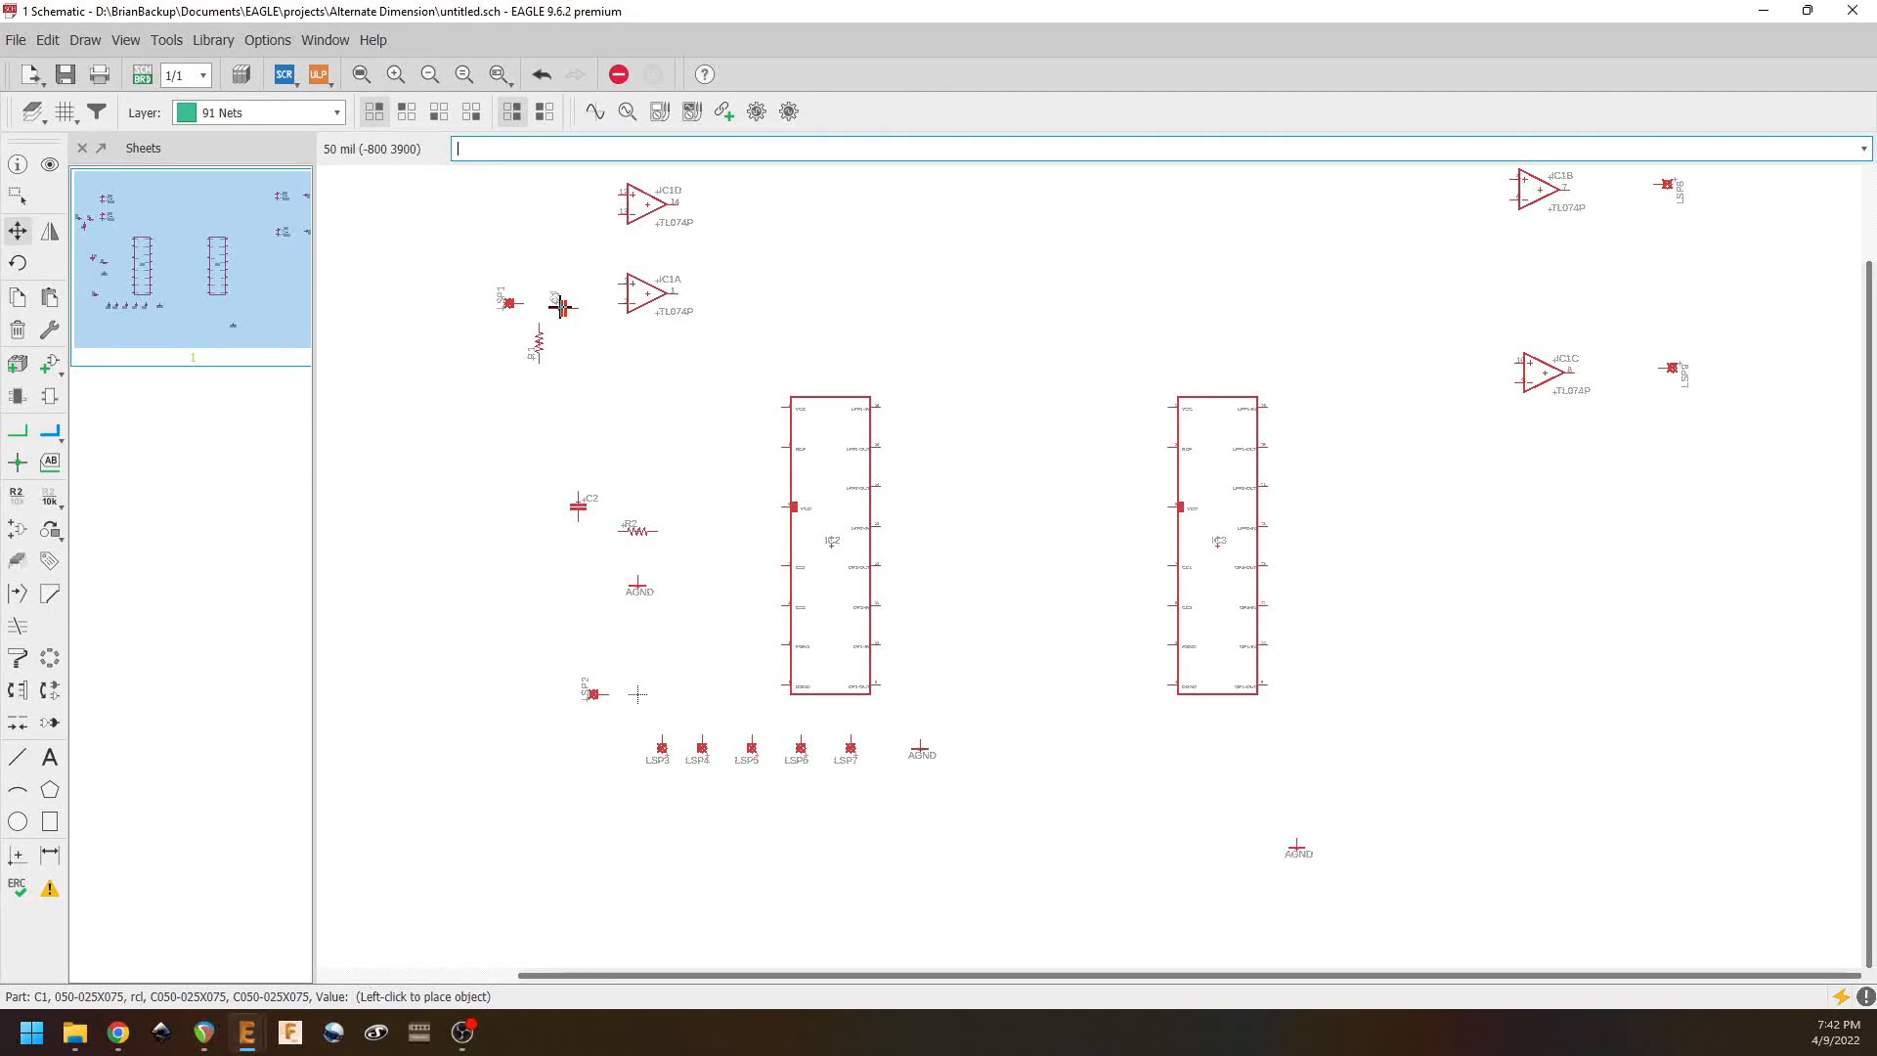
{"action": "left_click", "coordinate": [563, 309]}
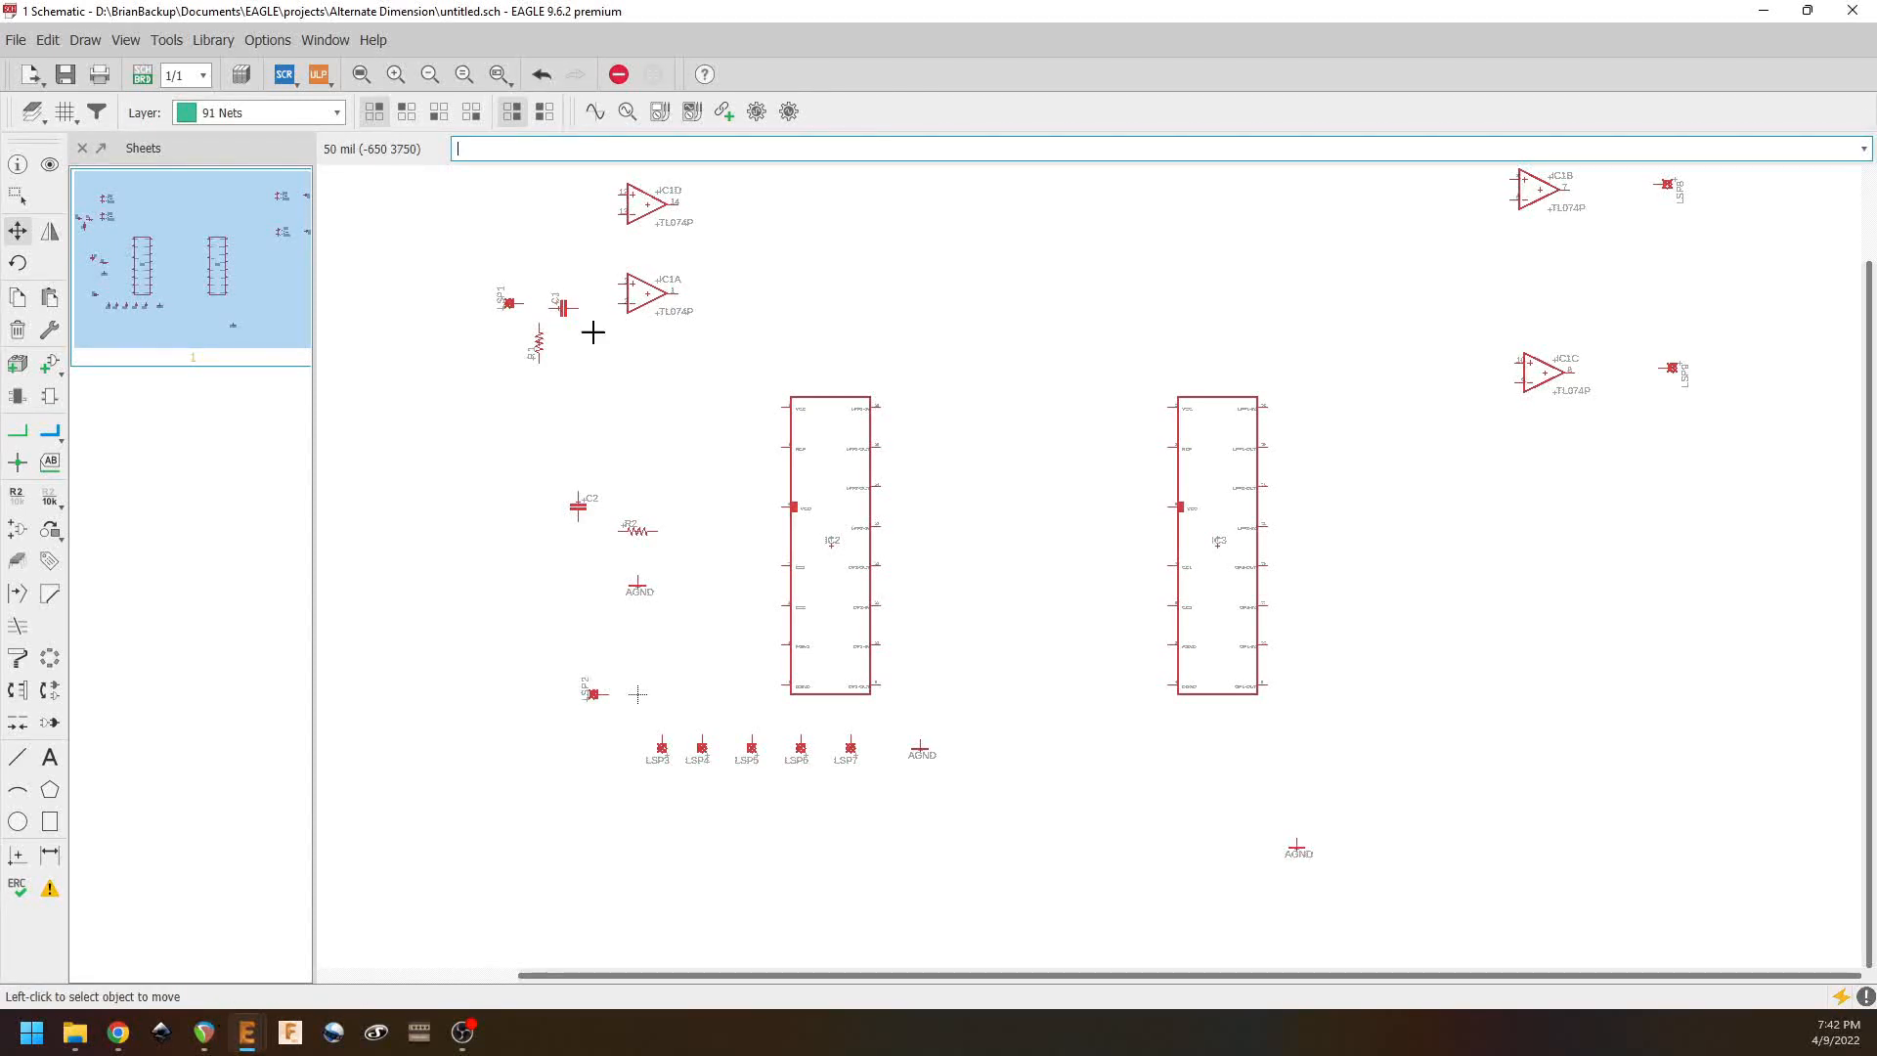
Step: Shift op-amp gate IC1A slightly down and right, and place resistor R2 between capacitor C1 and its inverting input
{"action": "left_click", "coordinate": [647, 294]}
{"action": "left_click", "coordinate": [647, 299]}
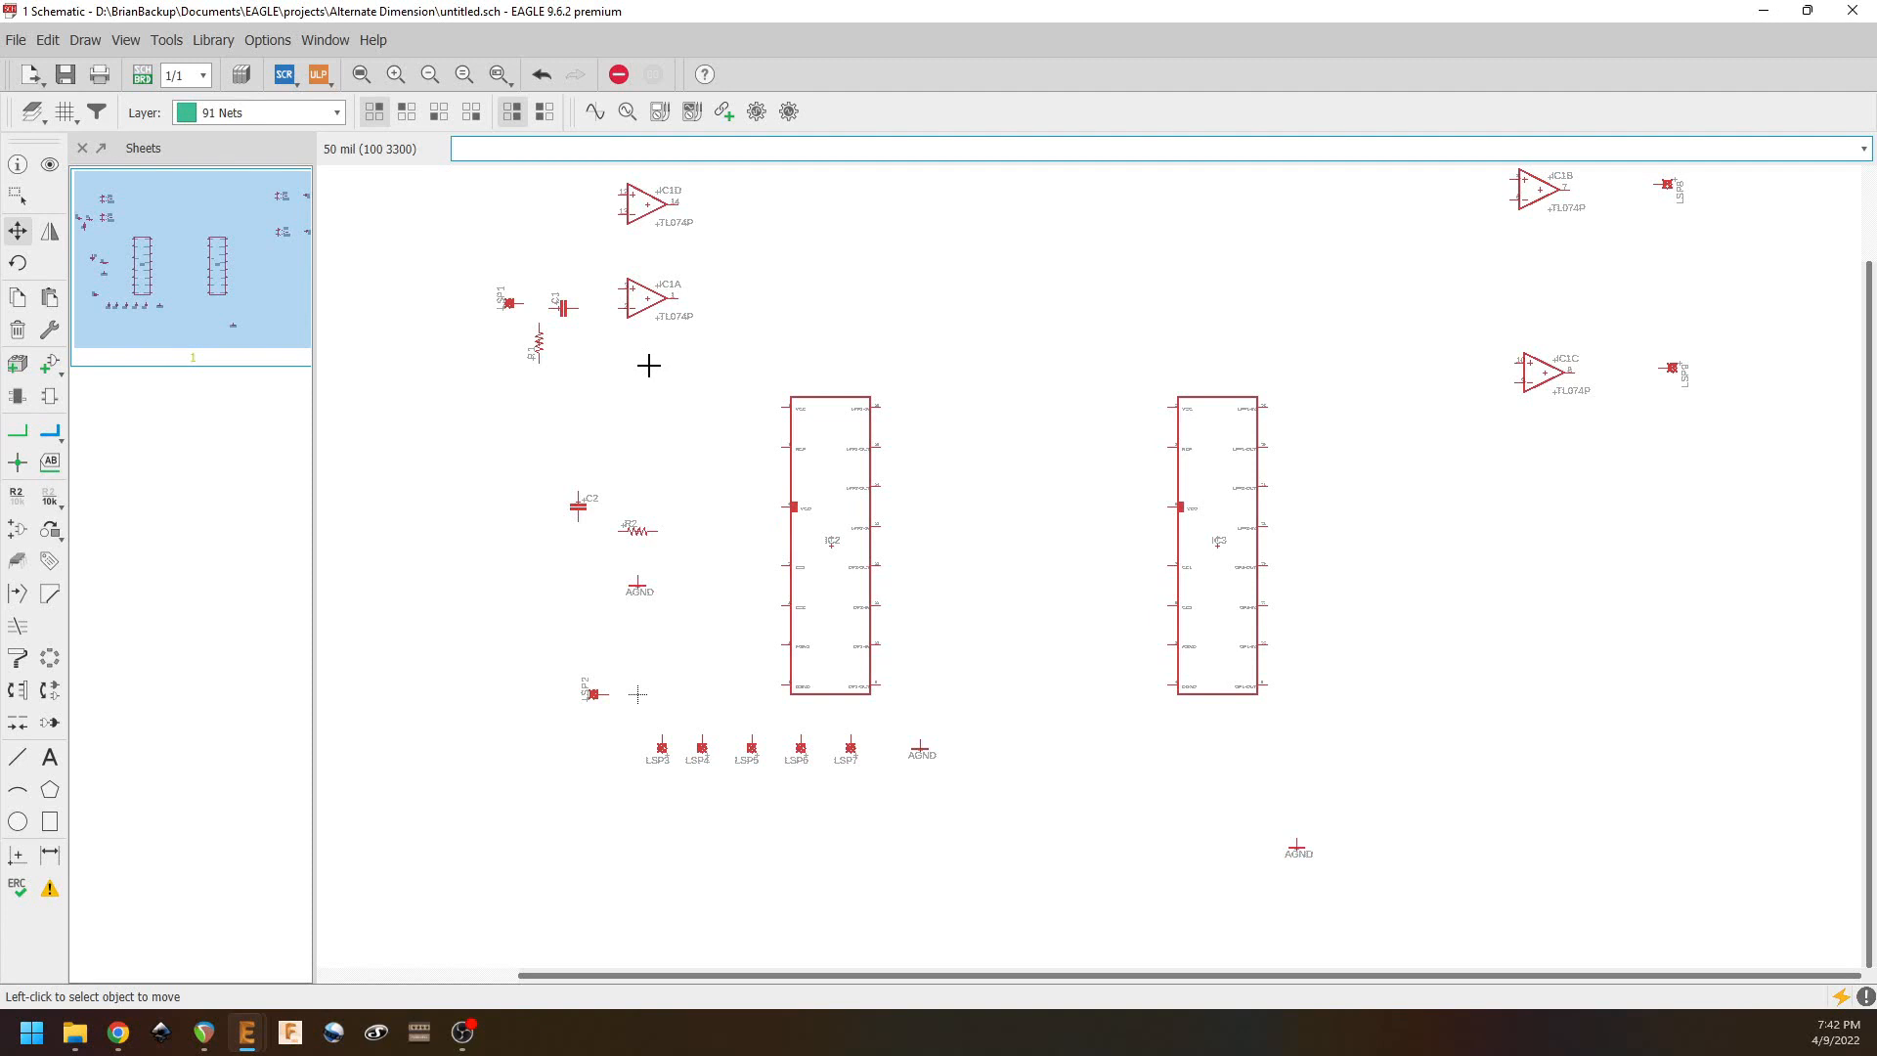
{"action": "left_click", "coordinate": [647, 296]}
{"action": "left_click", "coordinate": [677, 296]}
{"action": "left_click", "coordinate": [635, 529]}
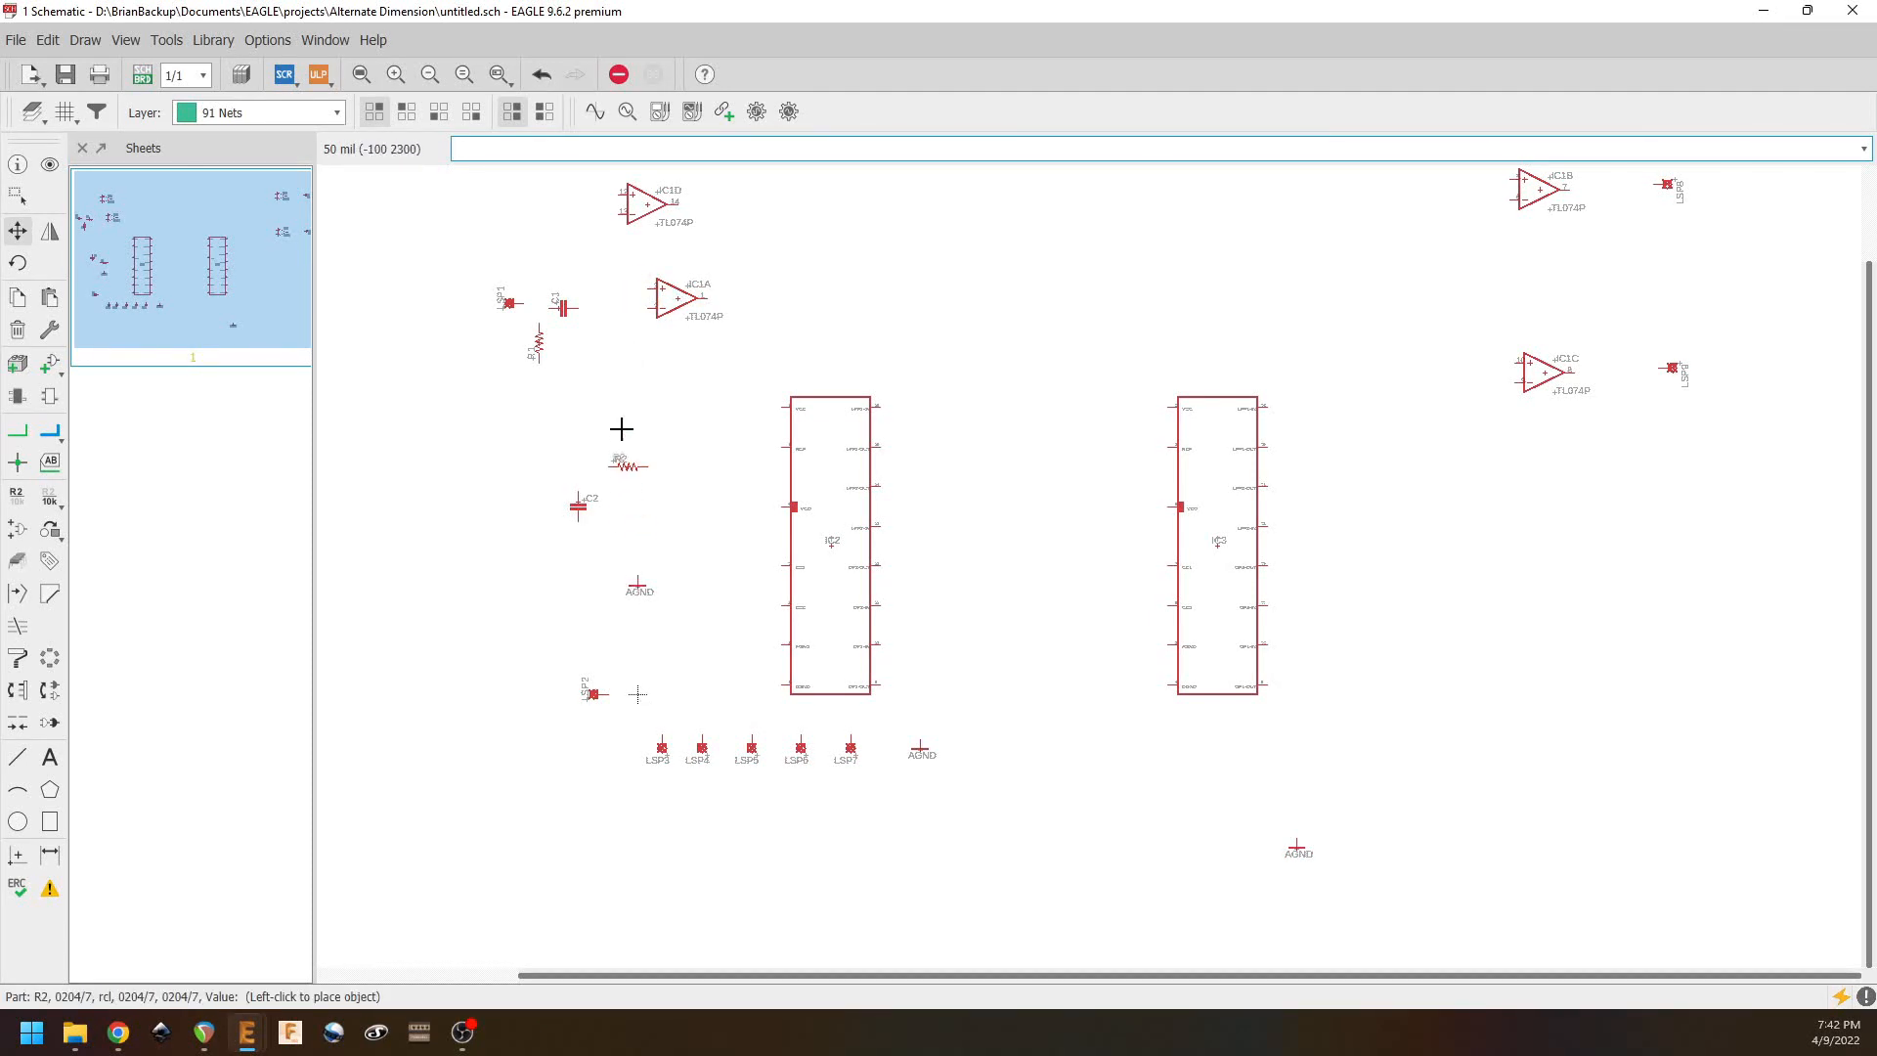
{"action": "left_click", "coordinate": [606, 306]}
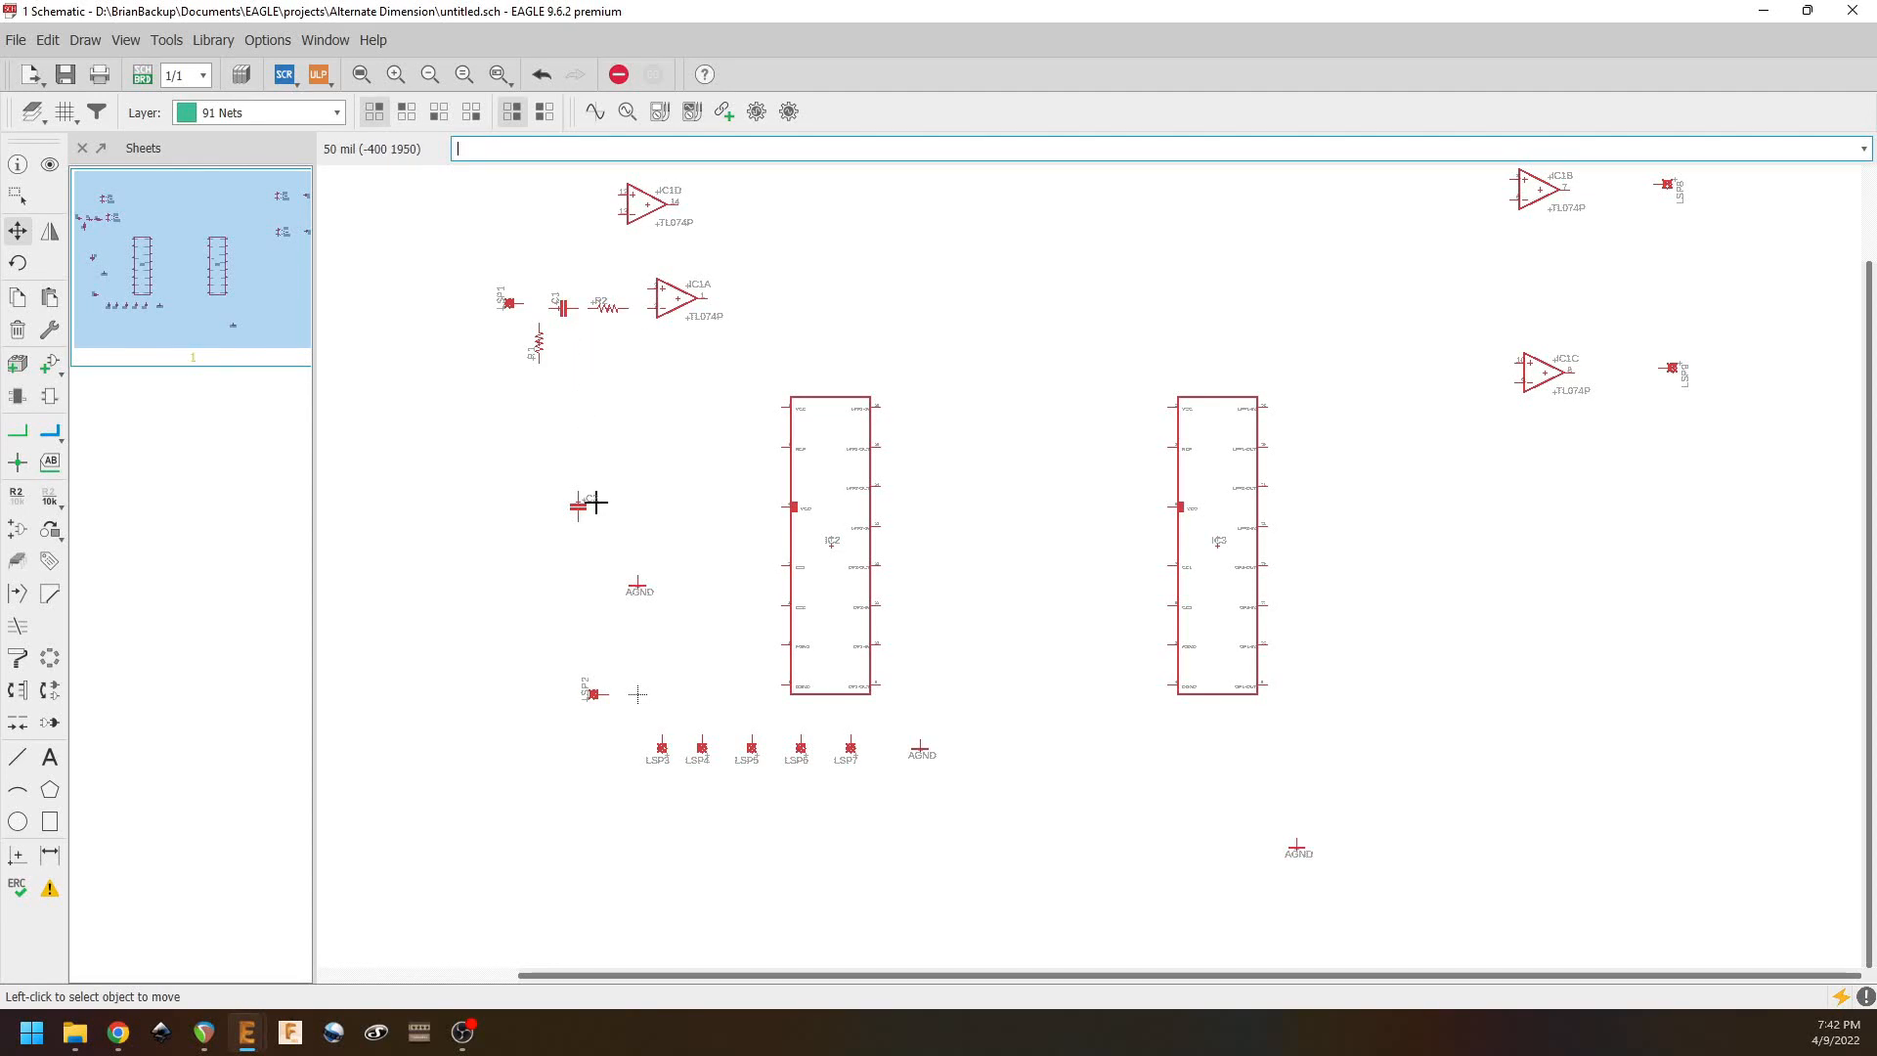
Step: Copy resistor R2 to a spot below IC1A, and place a horizontal capacitor copy directly beneath it
{"action": "right_click", "coordinate": [612, 307]}
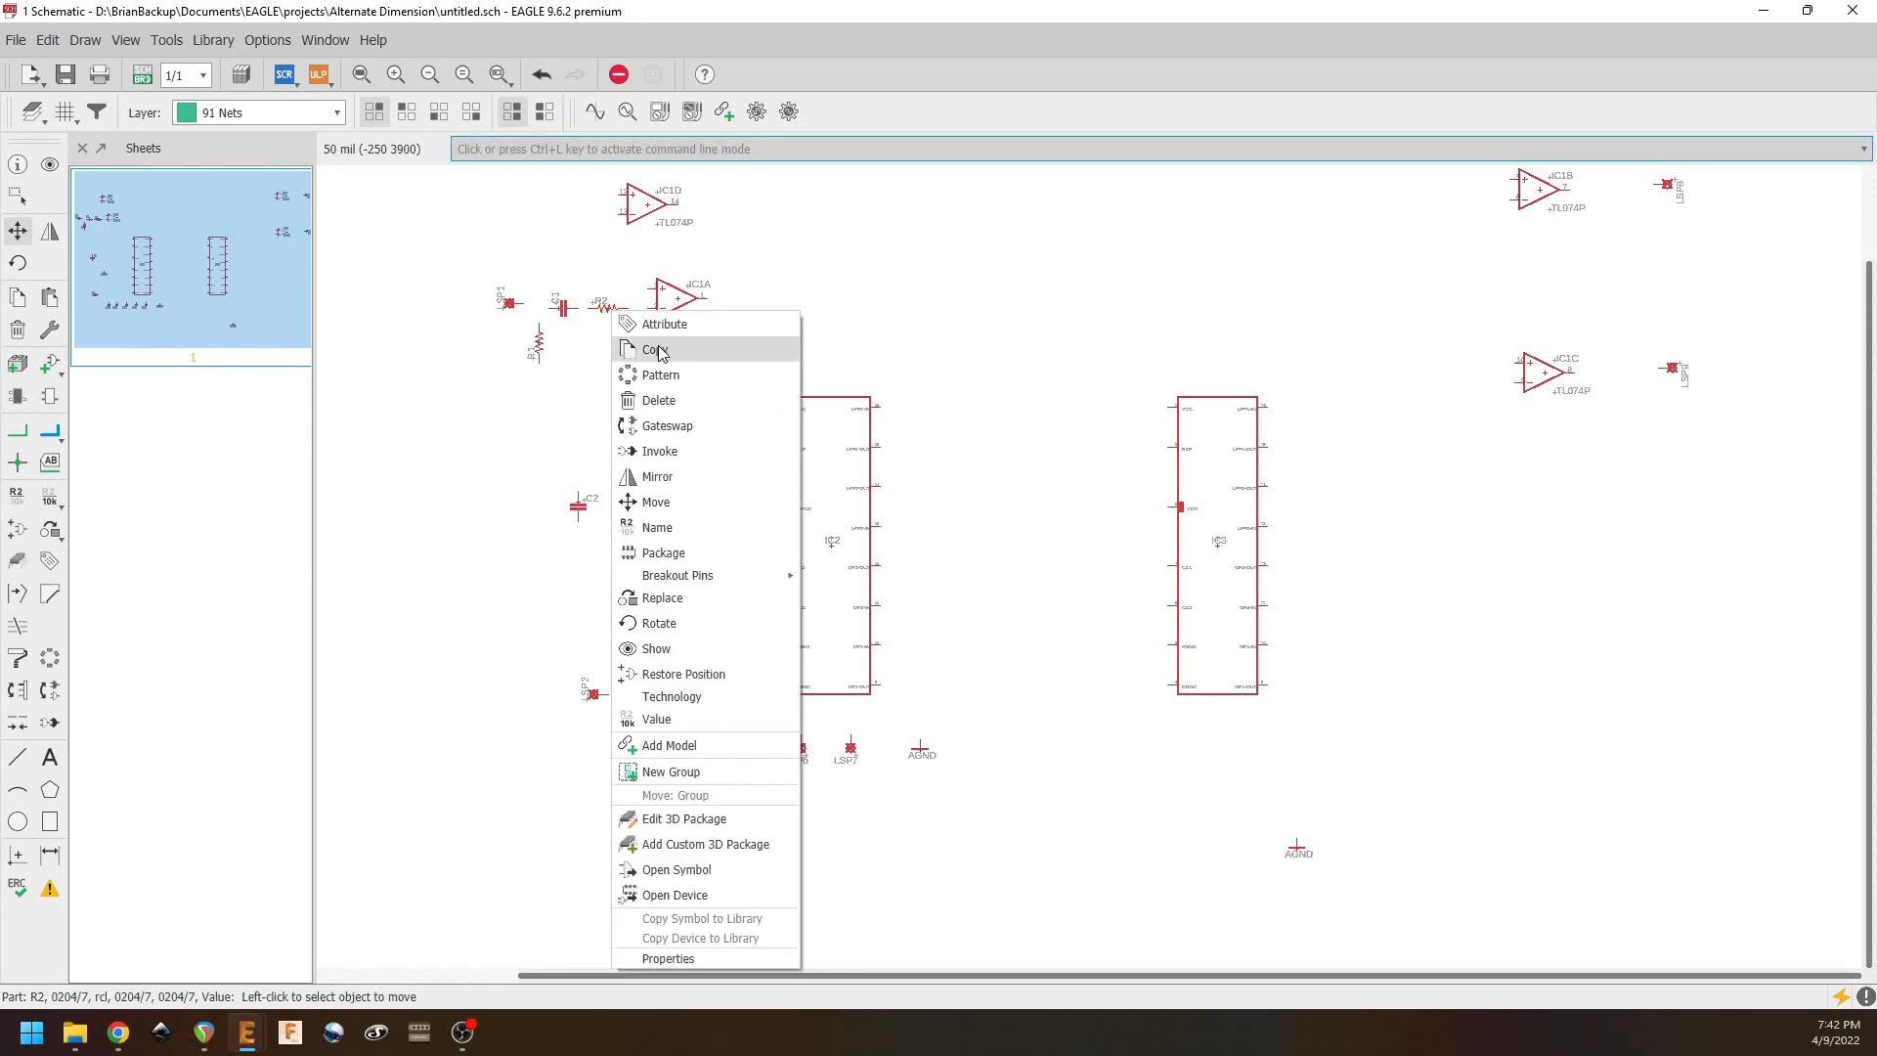
{"action": "left_click", "coordinate": [655, 350]}
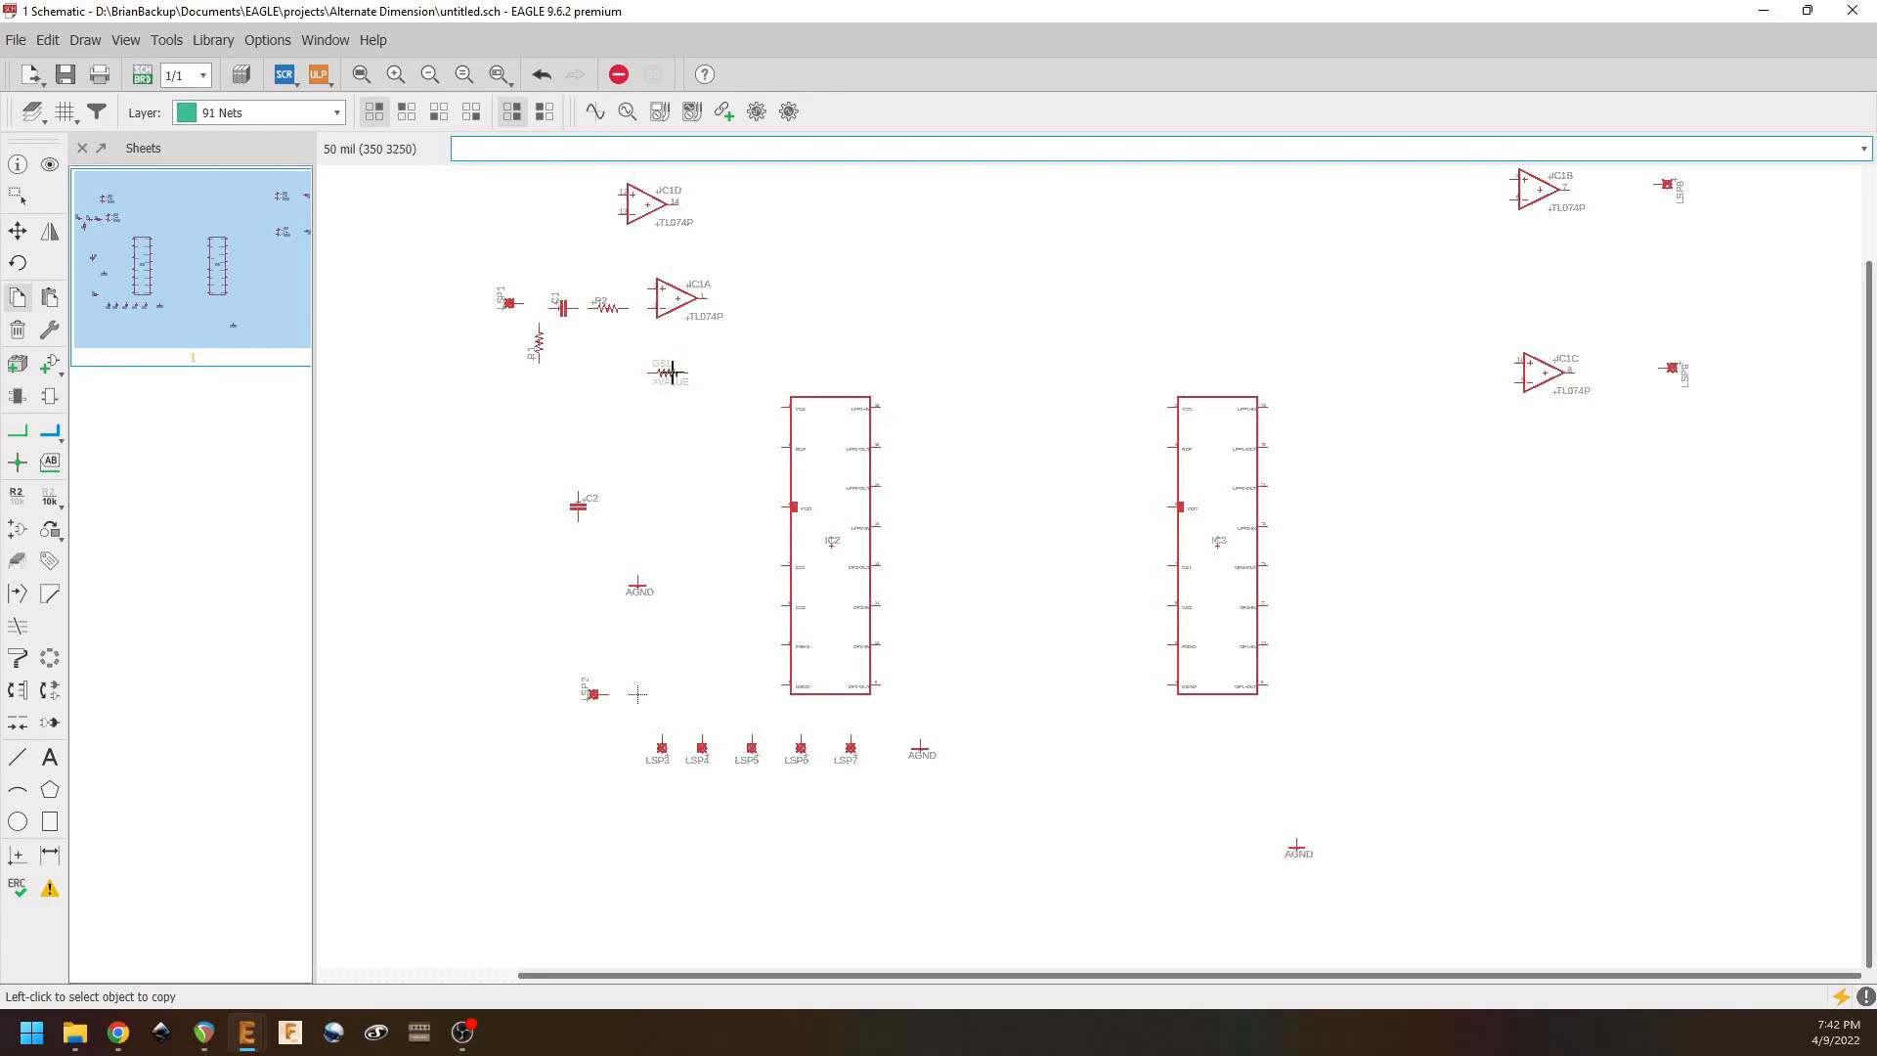
{"action": "left_click", "coordinate": [578, 504]}
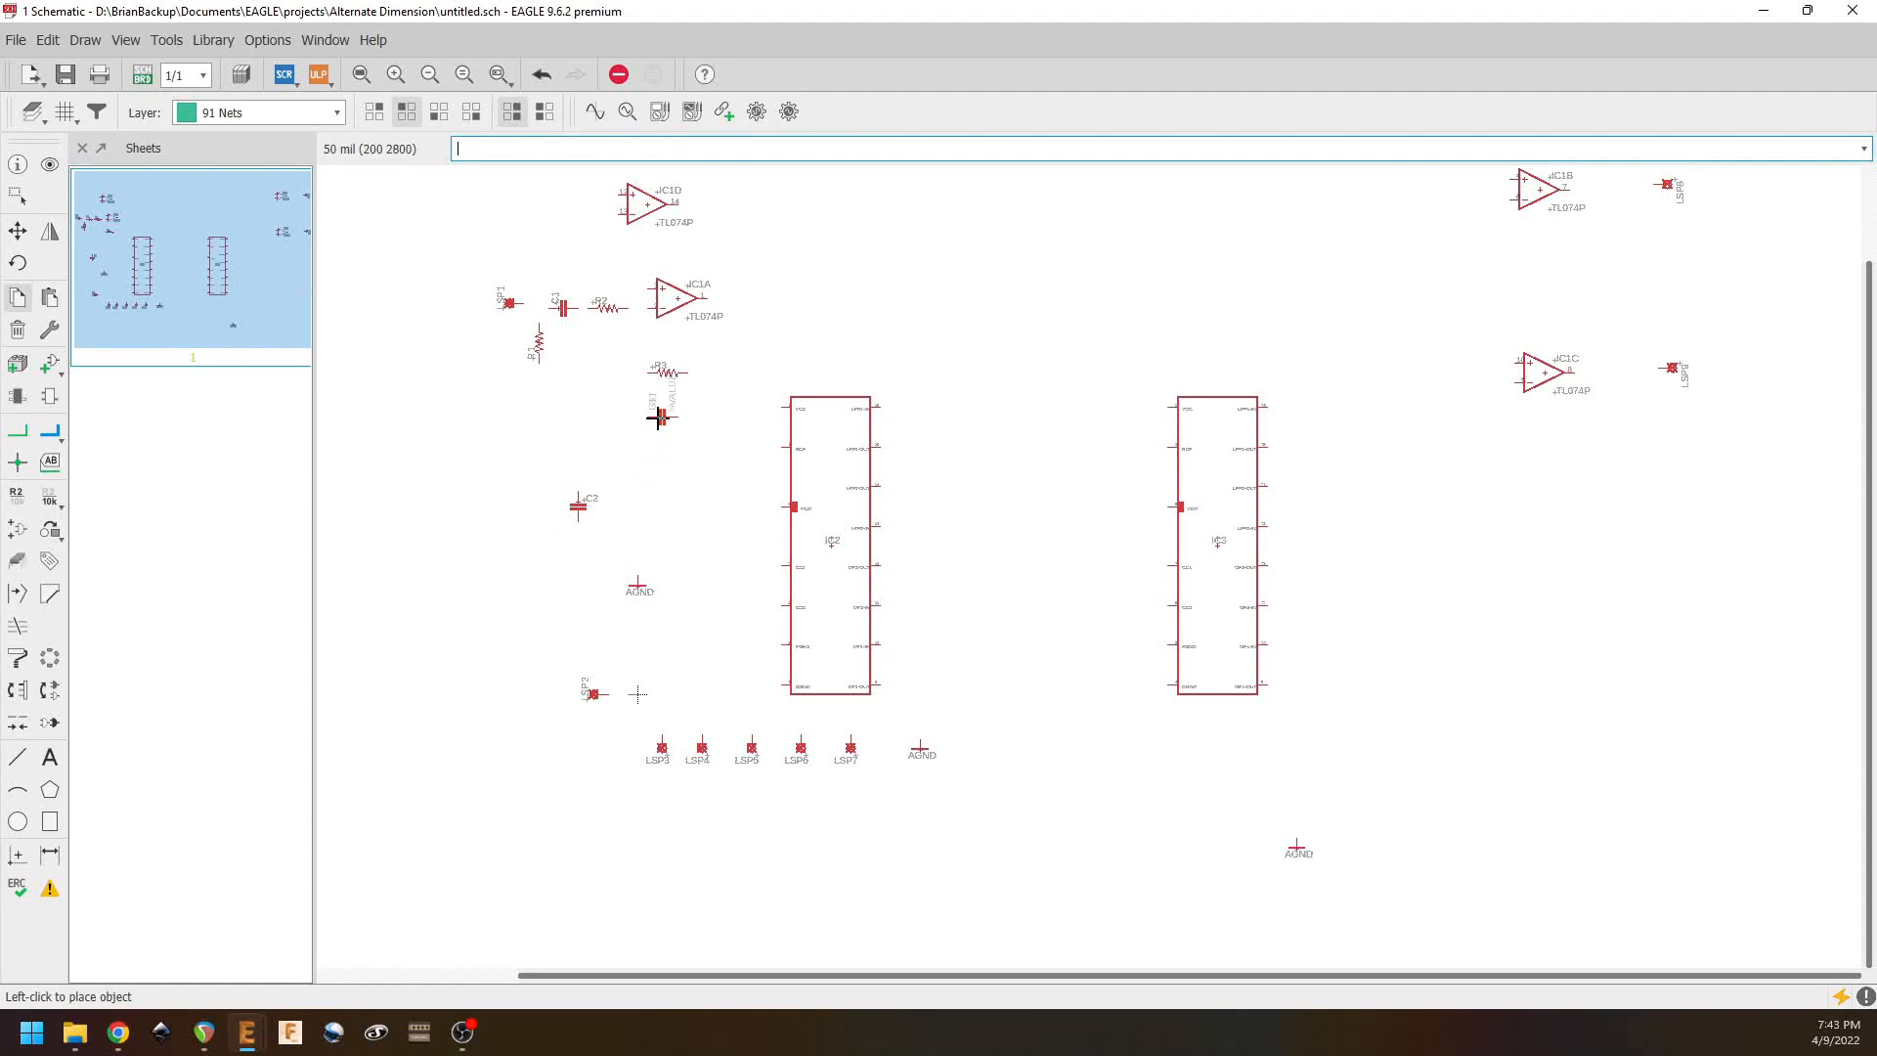
{"action": "left_click", "coordinate": [659, 401]}
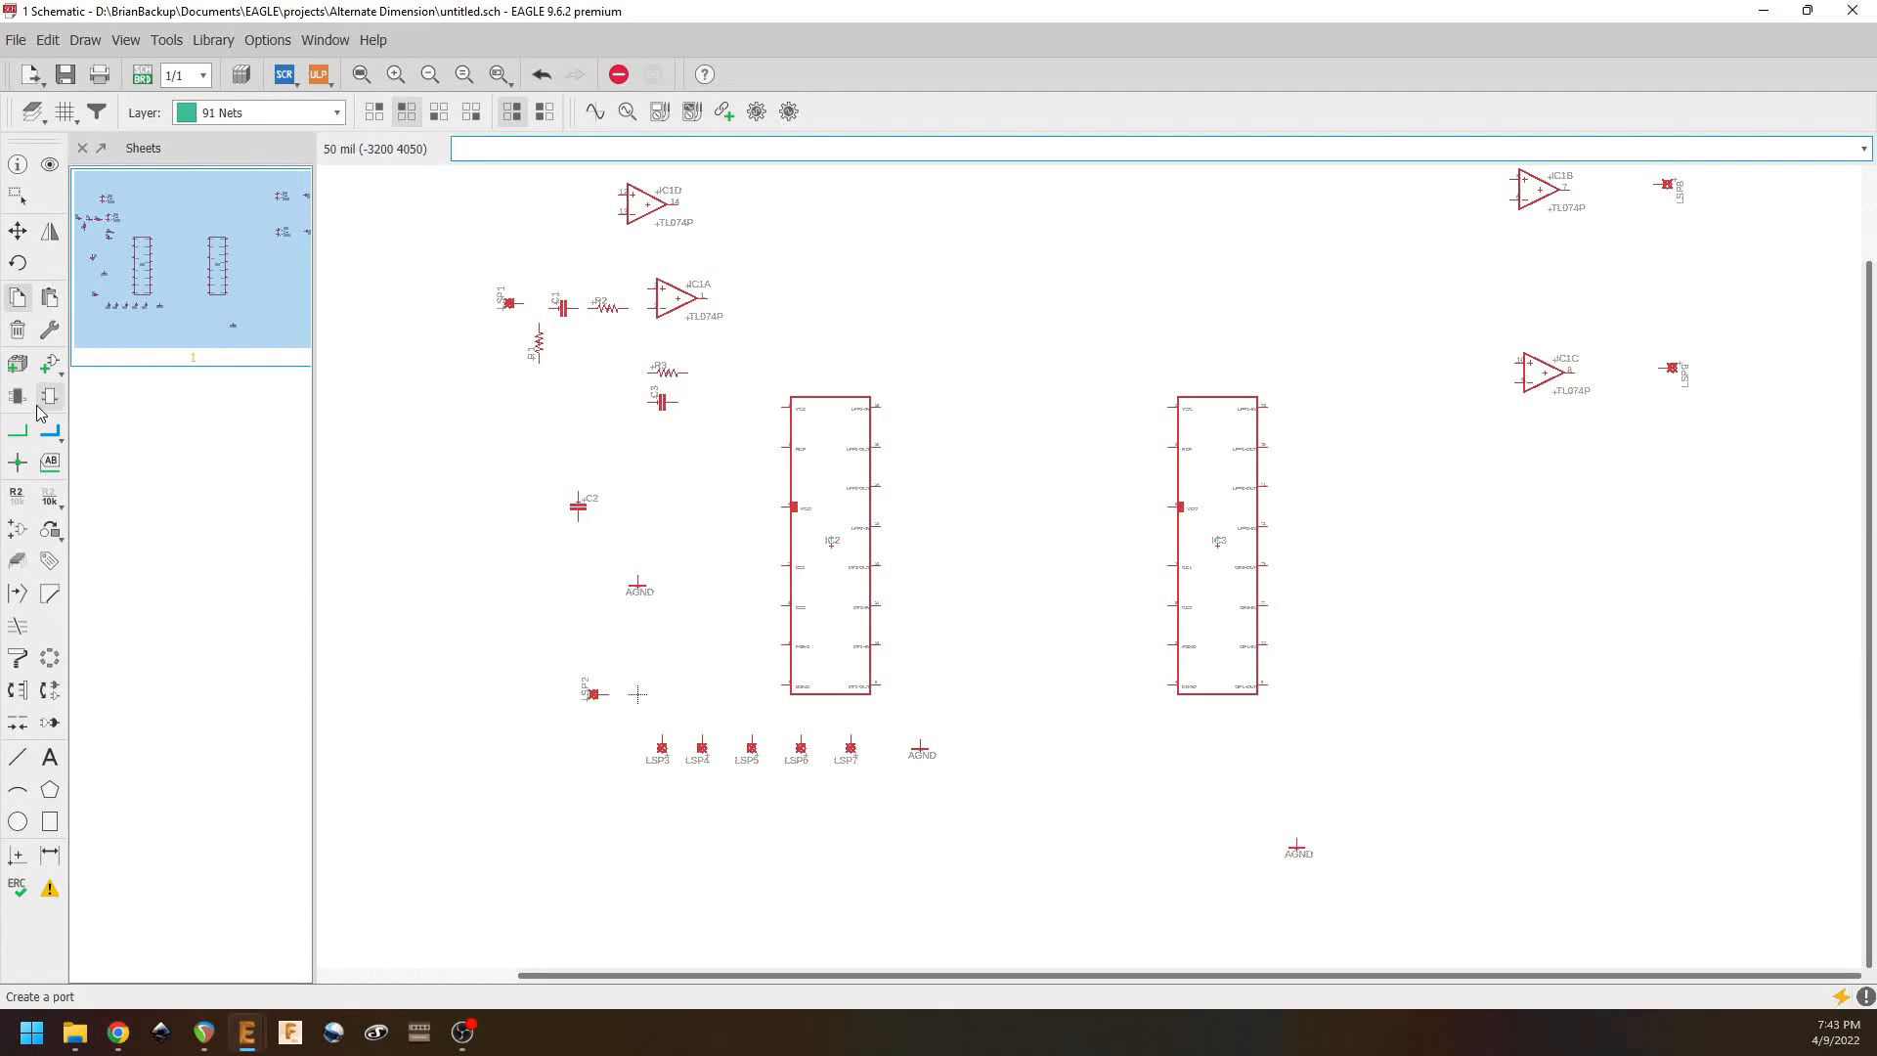
Step: Move pad LSP1 slightly down and right so that it lines up horizontally with capacitor C1
{"action": "left_click", "coordinate": [18, 431]}
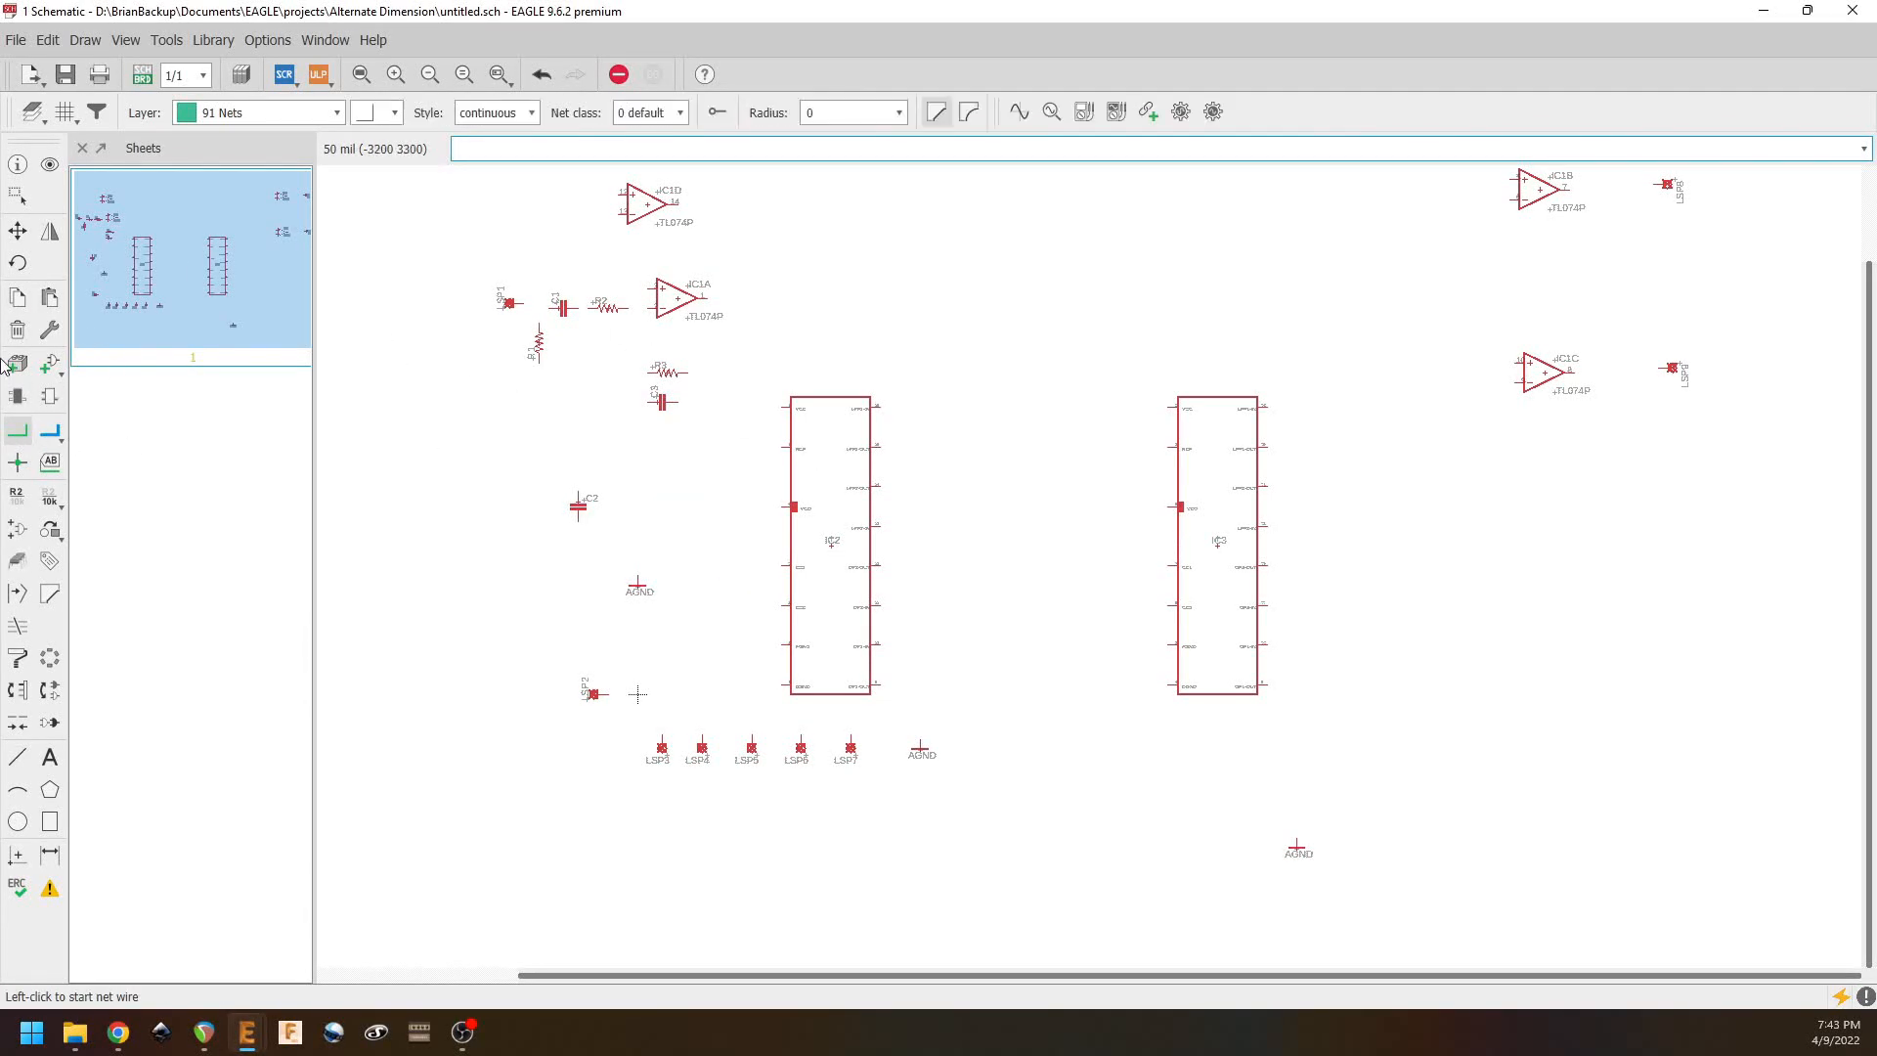
{"action": "left_click", "coordinate": [17, 231]}
{"action": "left_click", "coordinate": [508, 304]}
{"action": "left_click", "coordinate": [511, 300]}
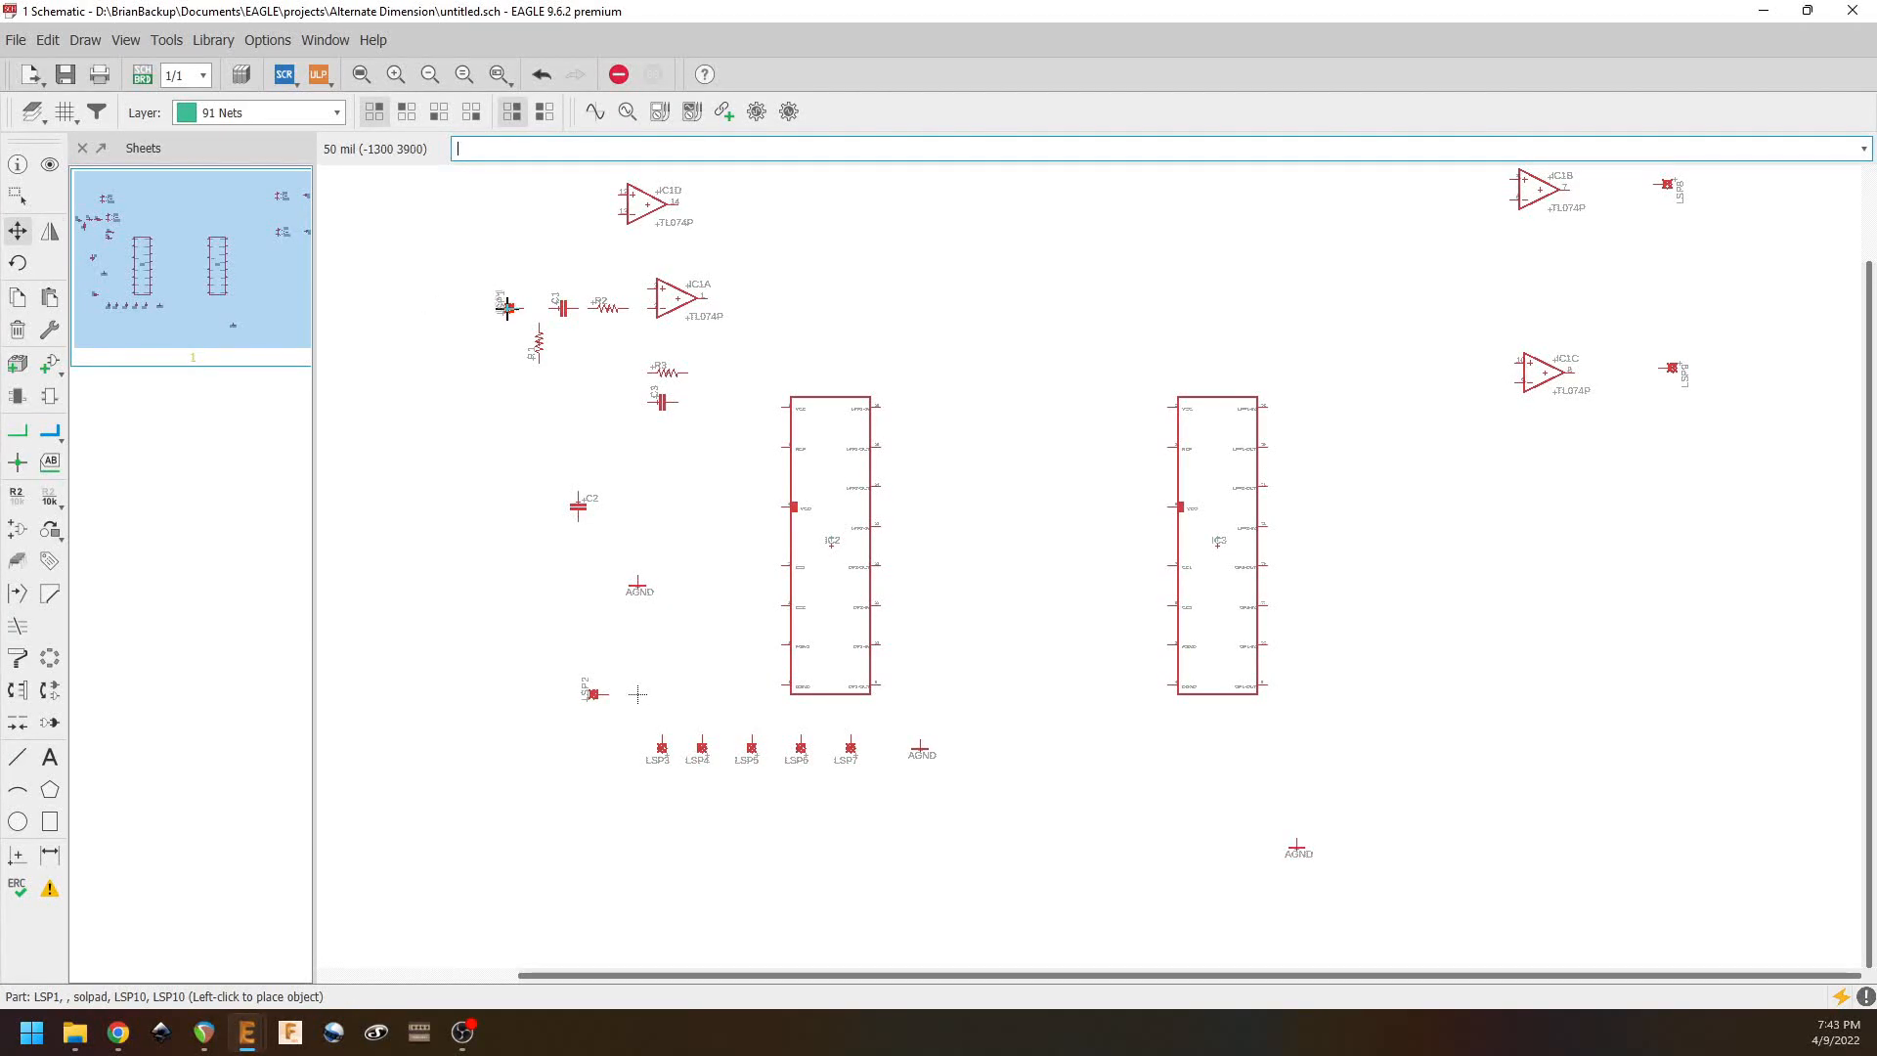
{"action": "left_click", "coordinate": [512, 307]}
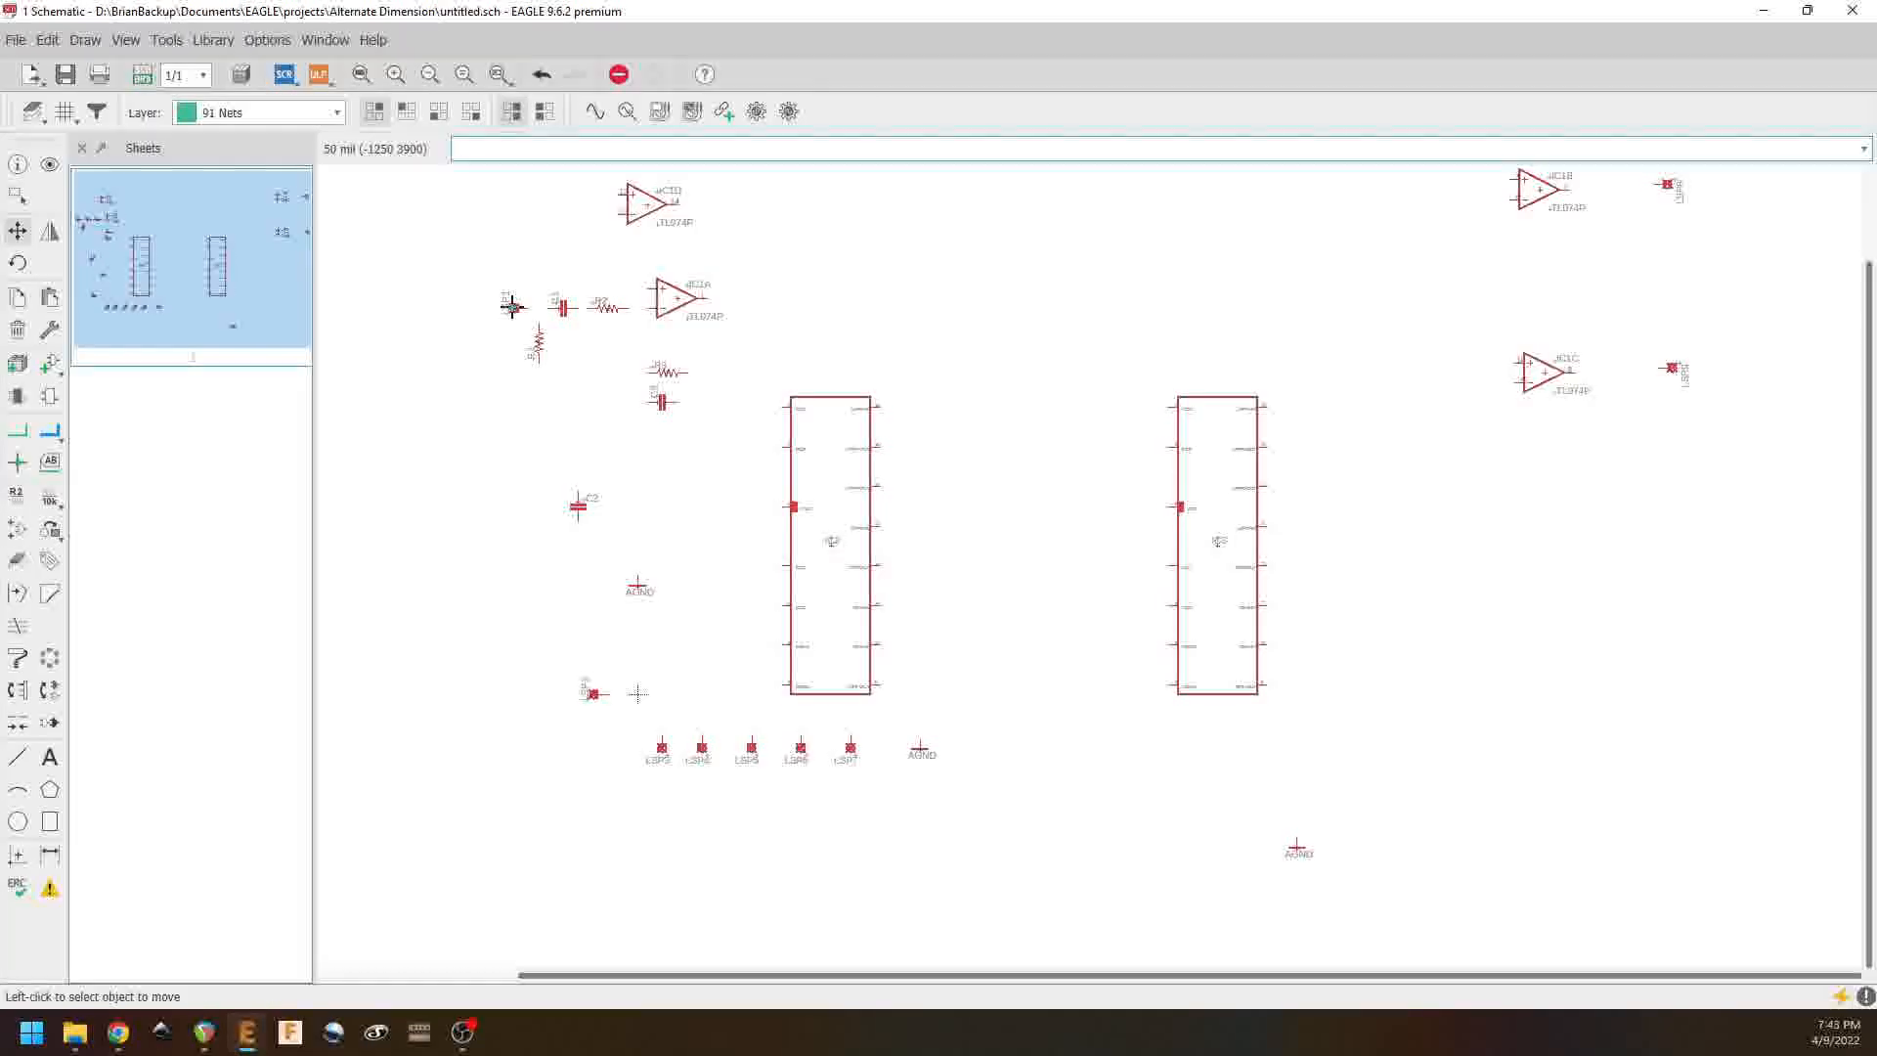
Step: Wire pad LSP1 through C1 and R2 to IC1A's inverting input, joining the top of R1 between LSP1 and C1
{"action": "left_click", "coordinate": [31, 436]}
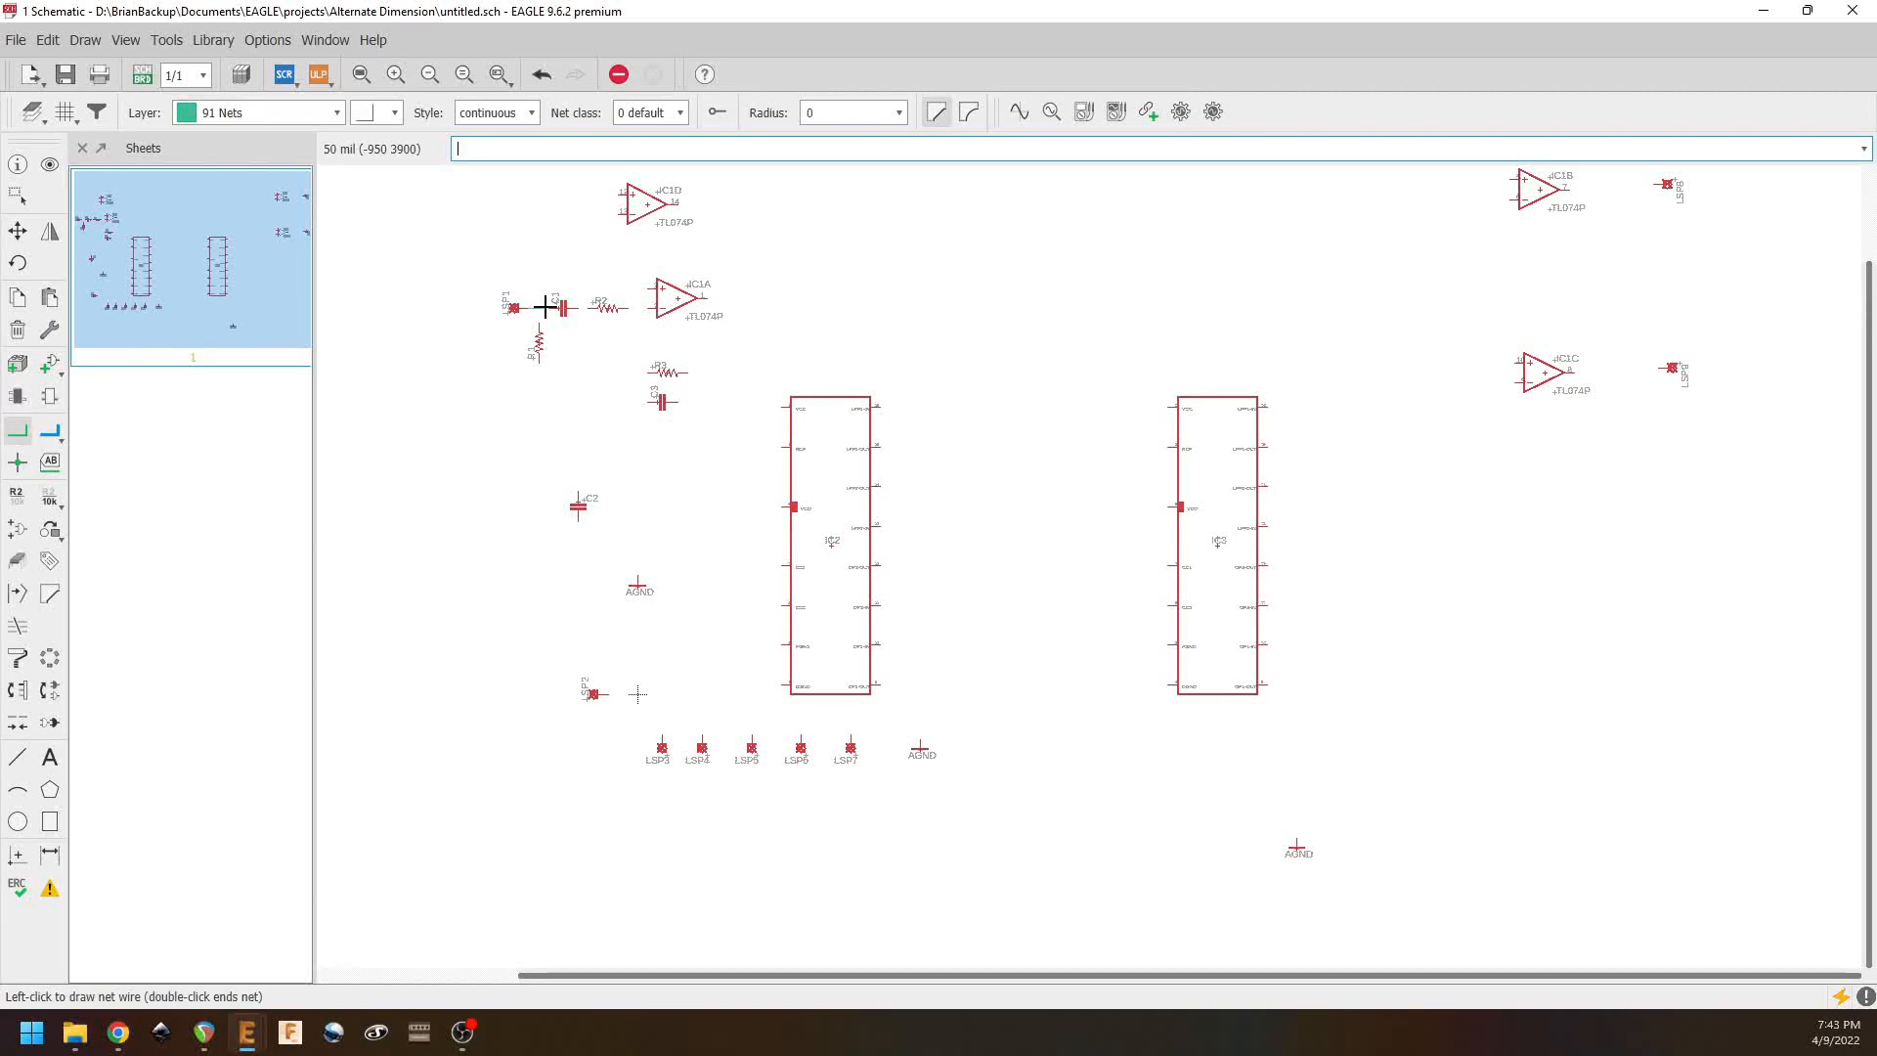
{"action": "left_click", "coordinate": [539, 310]}
{"action": "left_click", "coordinate": [513, 308]}
{"action": "left_click", "coordinate": [578, 308]}
{"action": "left_click", "coordinate": [650, 307]}
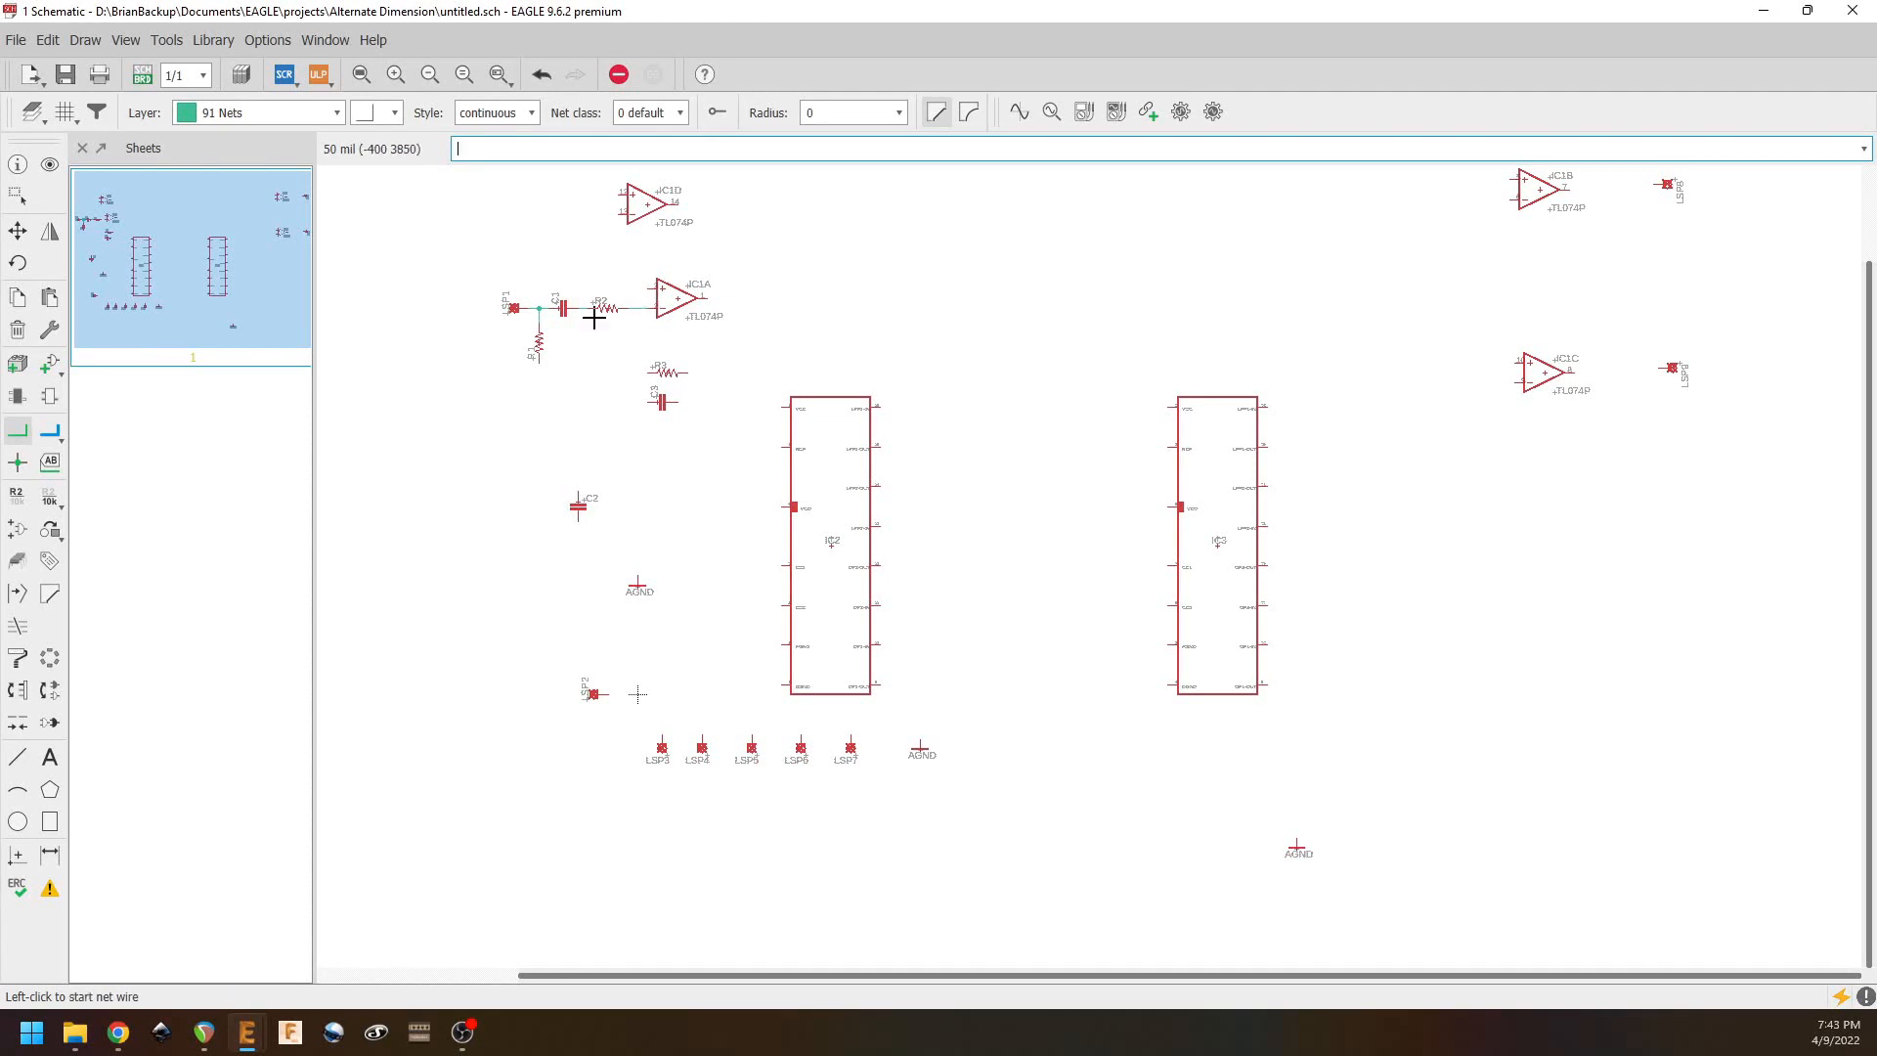
{"action": "left_click", "coordinate": [643, 371]}
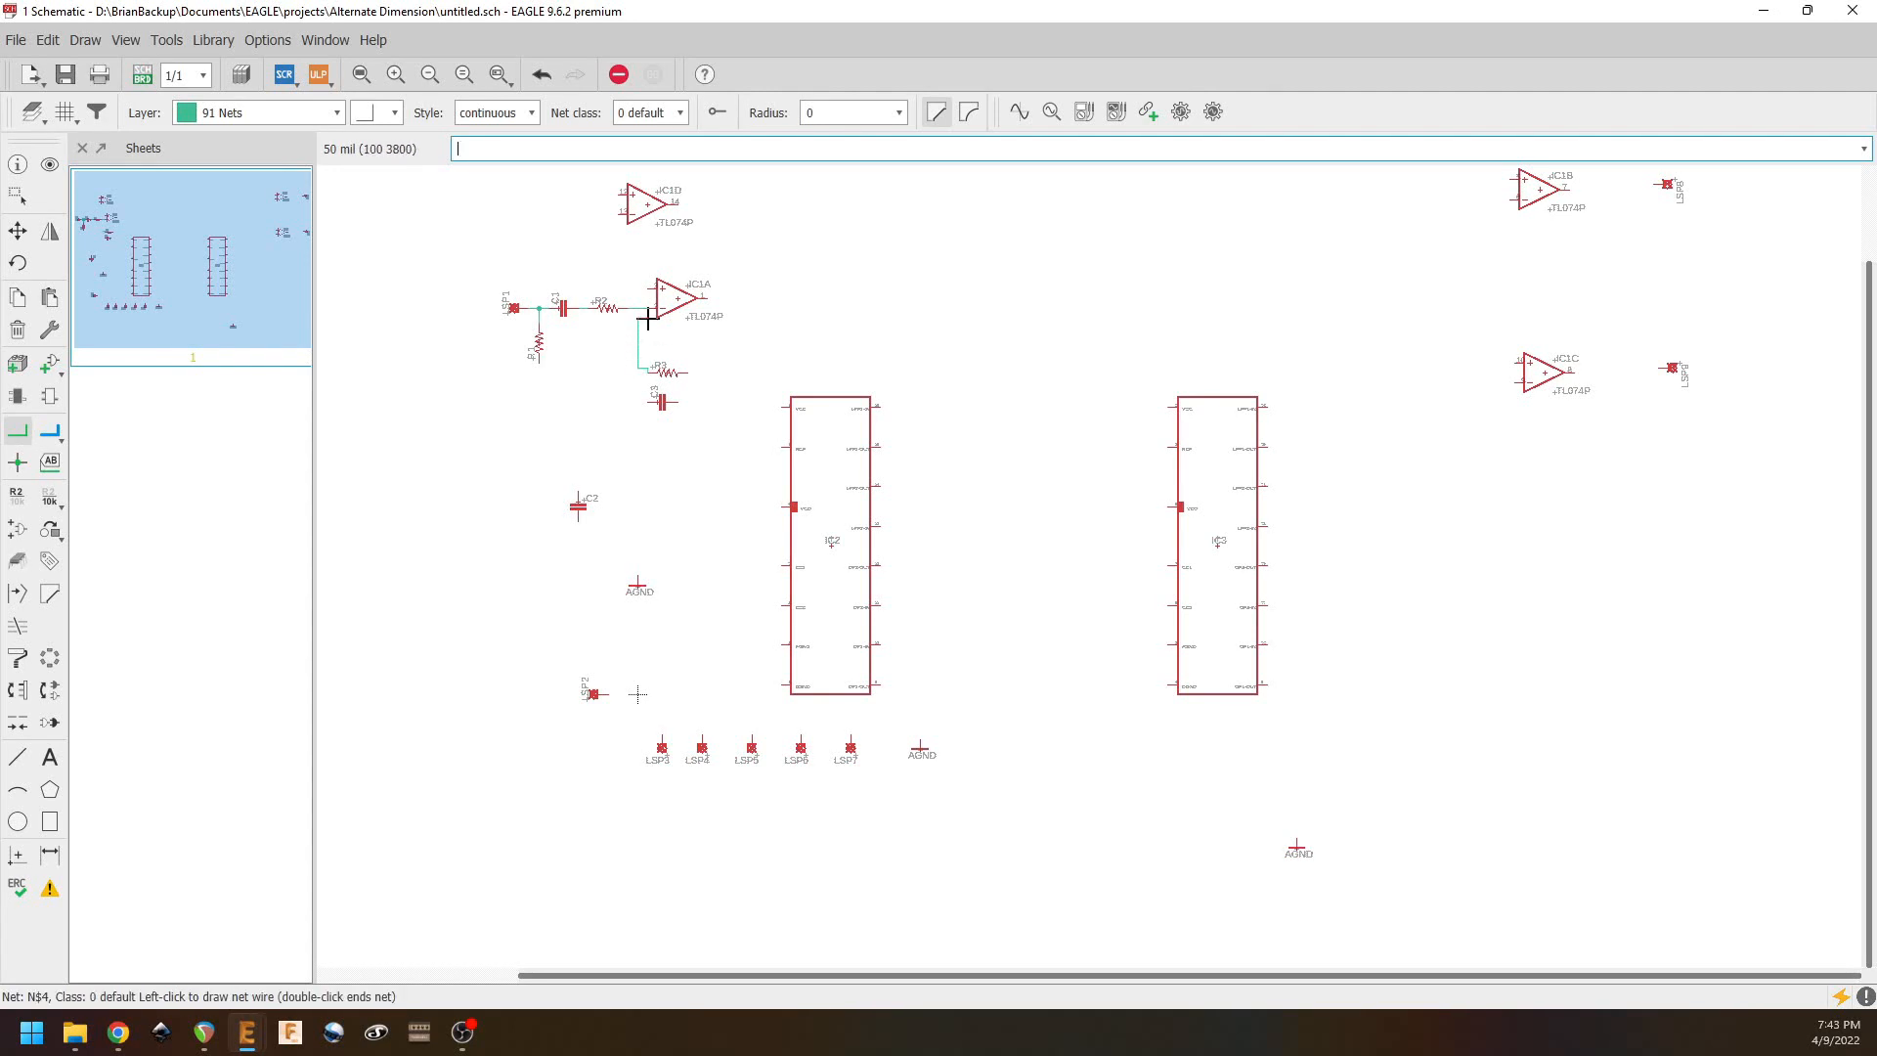
{"action": "key", "text": "Escape"}
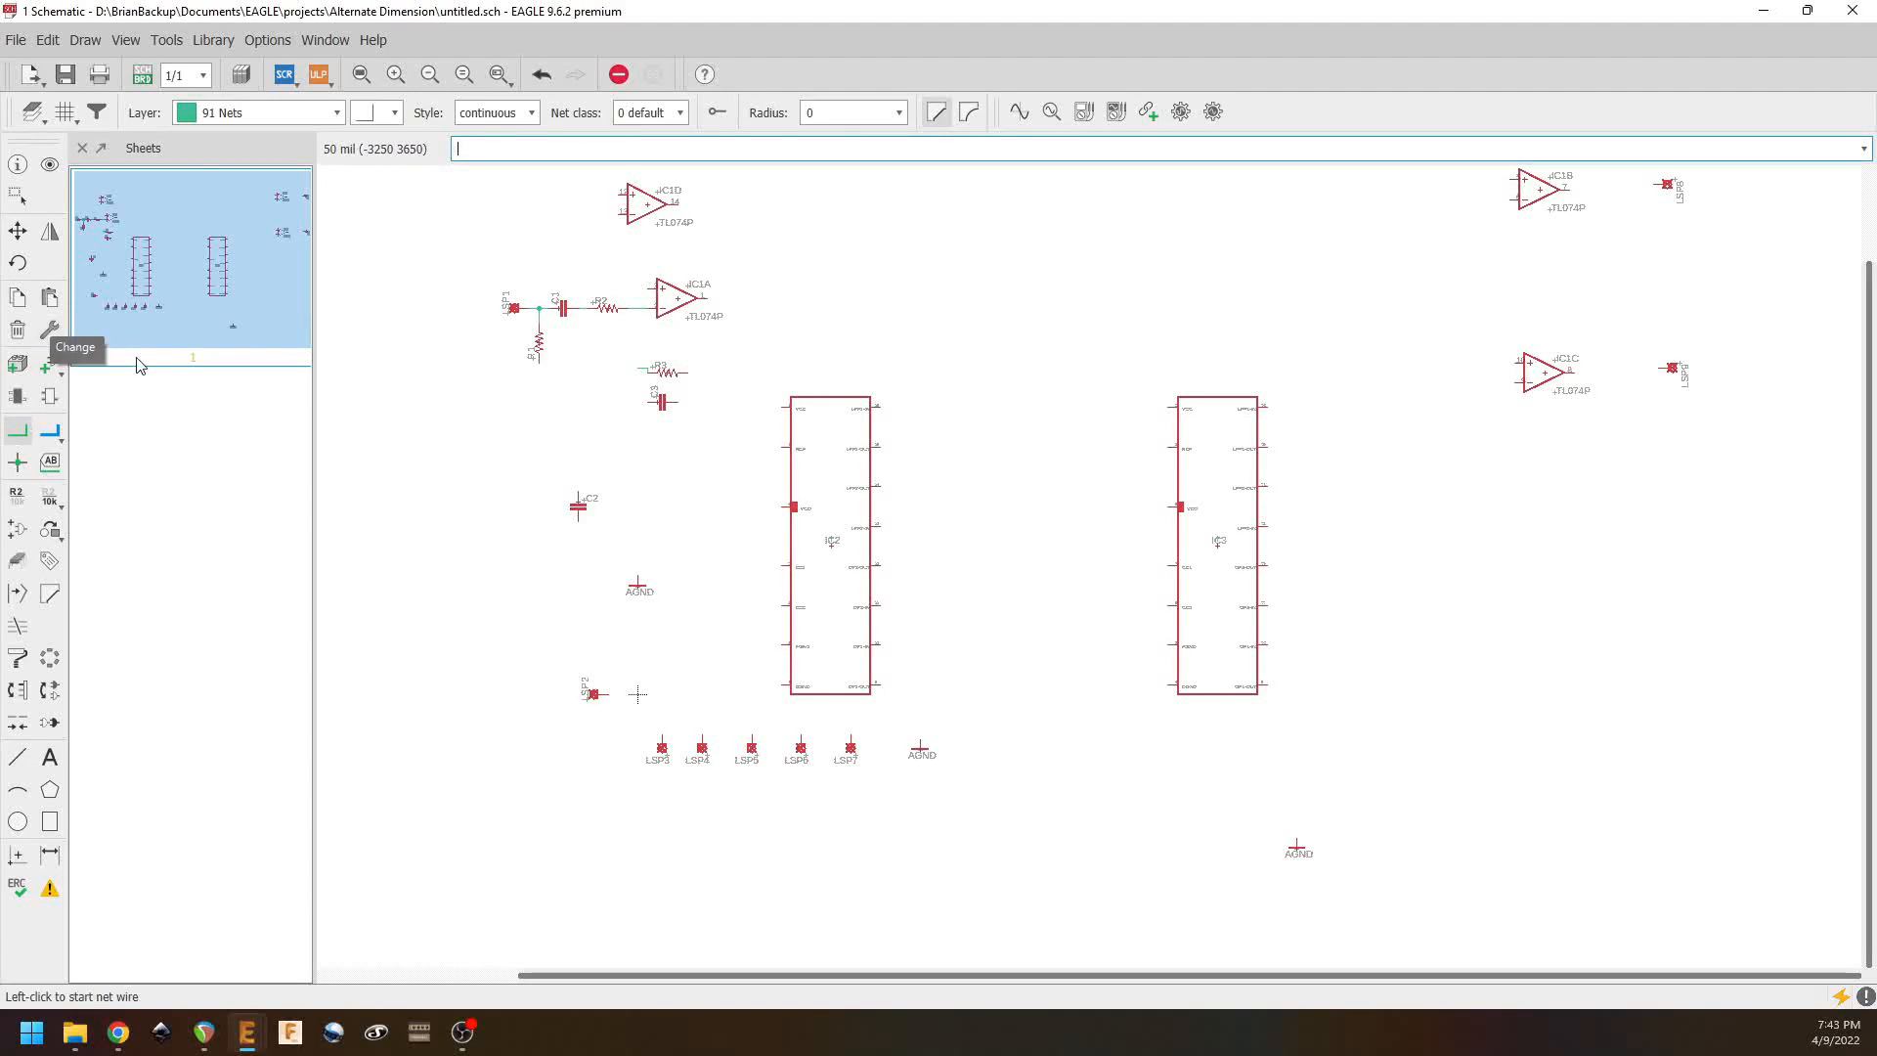
{"action": "scroll", "coordinate": [606, 322], "scroll_direction": "up", "scroll_amount": 5}
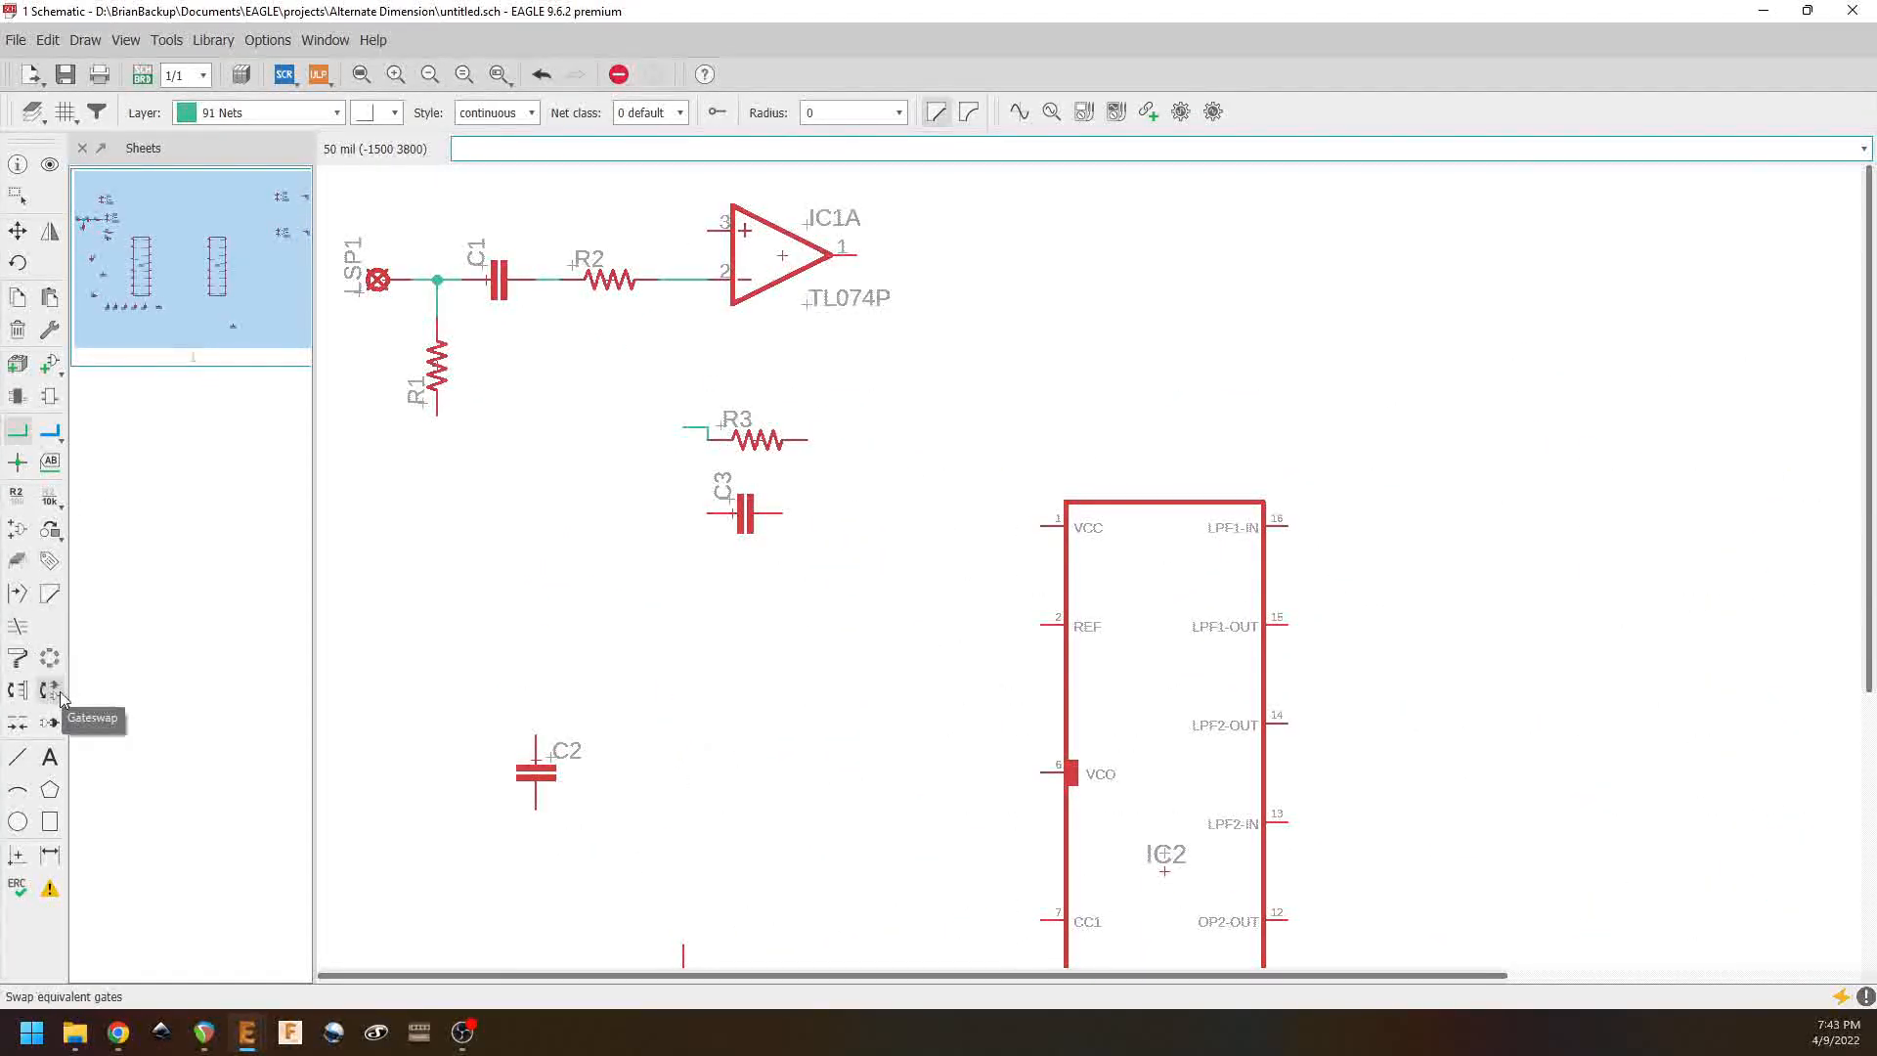
{"action": "left_click", "coordinate": [20, 332]}
{"action": "left_click", "coordinate": [708, 428]}
{"action": "left_click", "coordinate": [710, 436]}
Step: Connect the left ends of R3 and C3 with net wires to the node between R2 and IC1A's inverting input
{"action": "left_click", "coordinate": [17, 431]}
{"action": "left_click", "coordinate": [700, 439]}
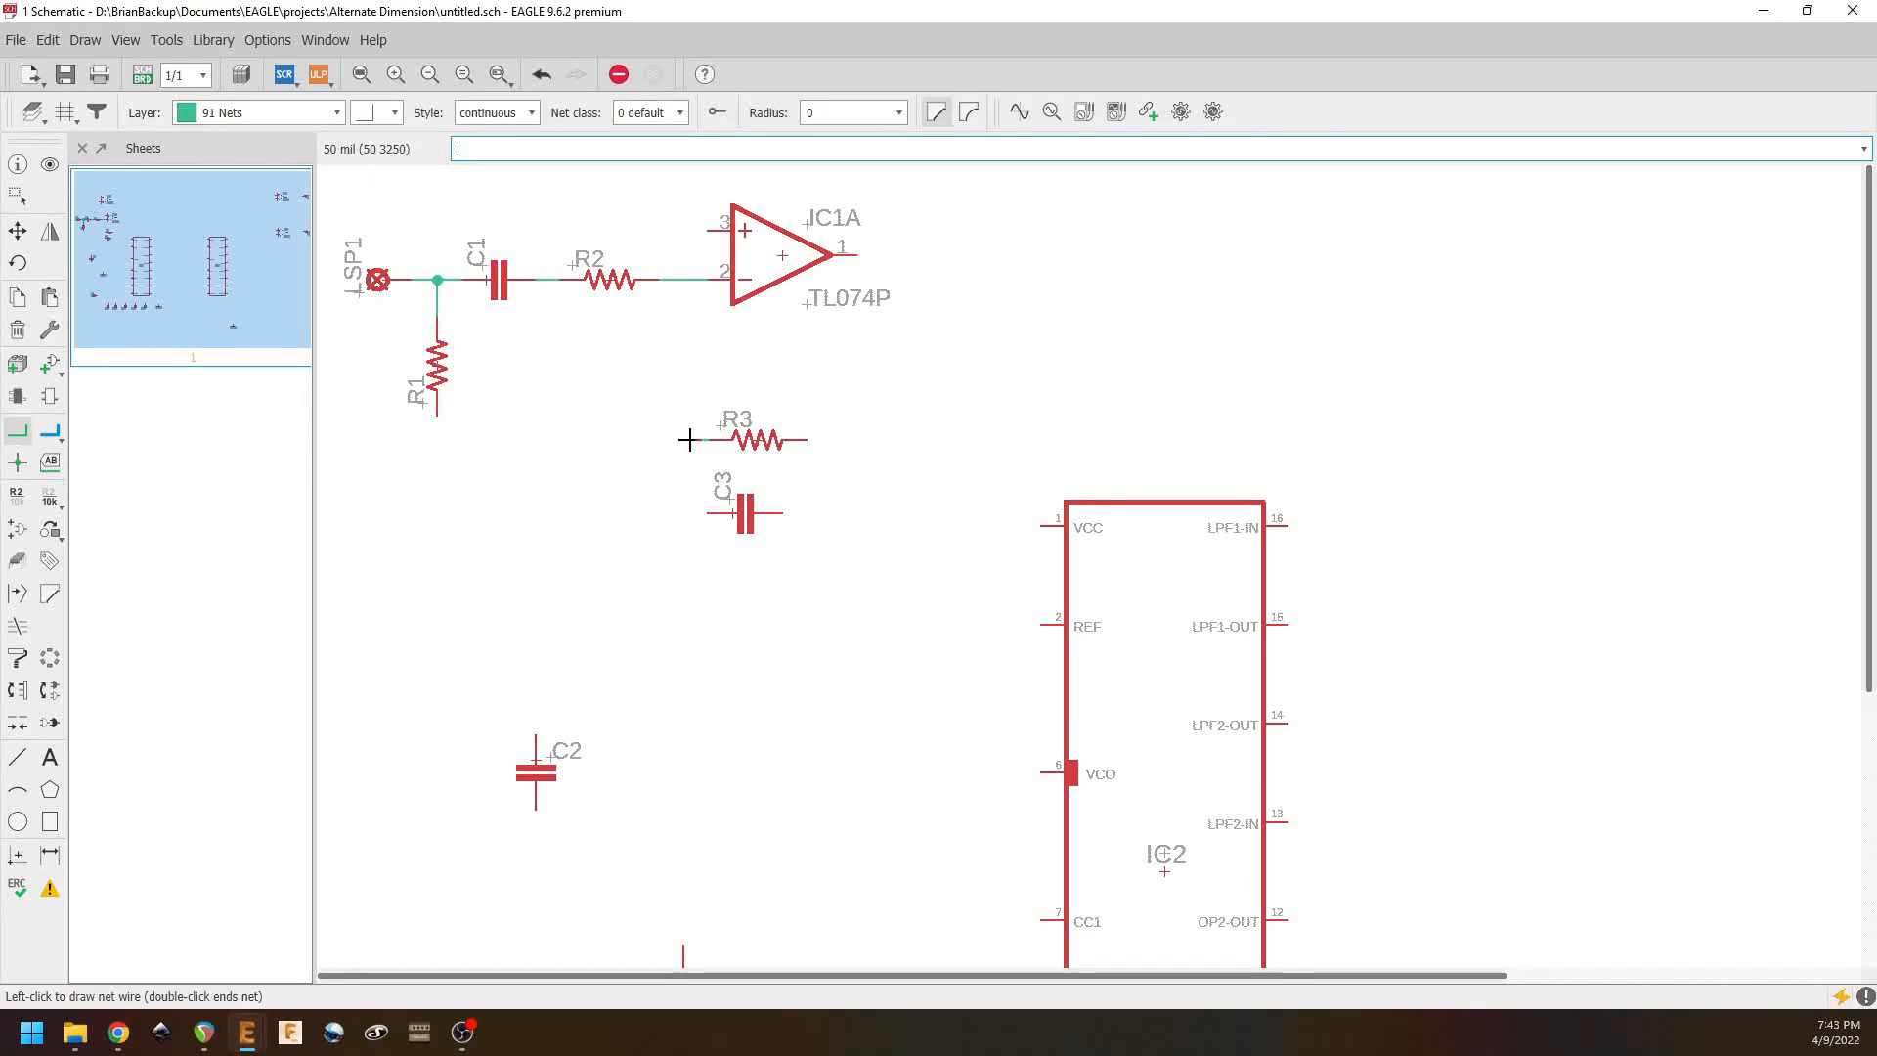
{"action": "left_click", "coordinate": [670, 279]}
{"action": "left_click", "coordinate": [708, 513]}
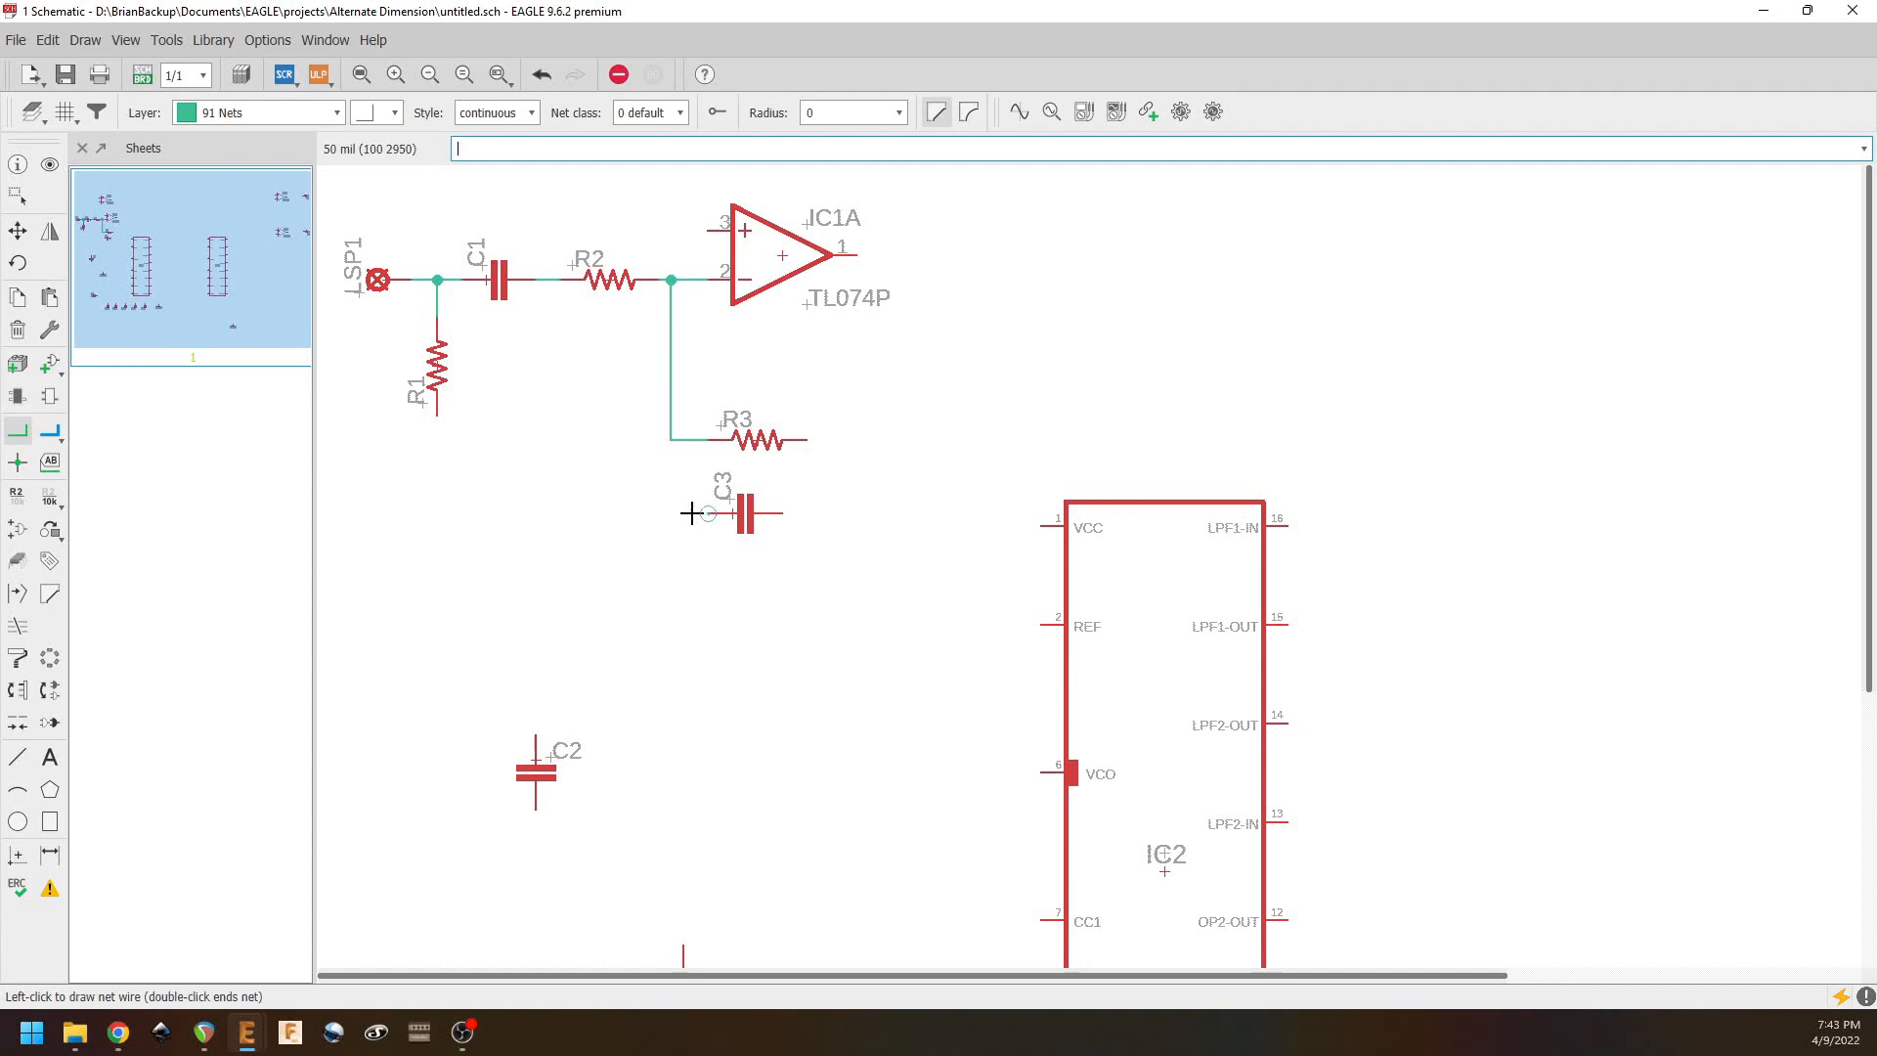
{"action": "left_click", "coordinate": [671, 439]}
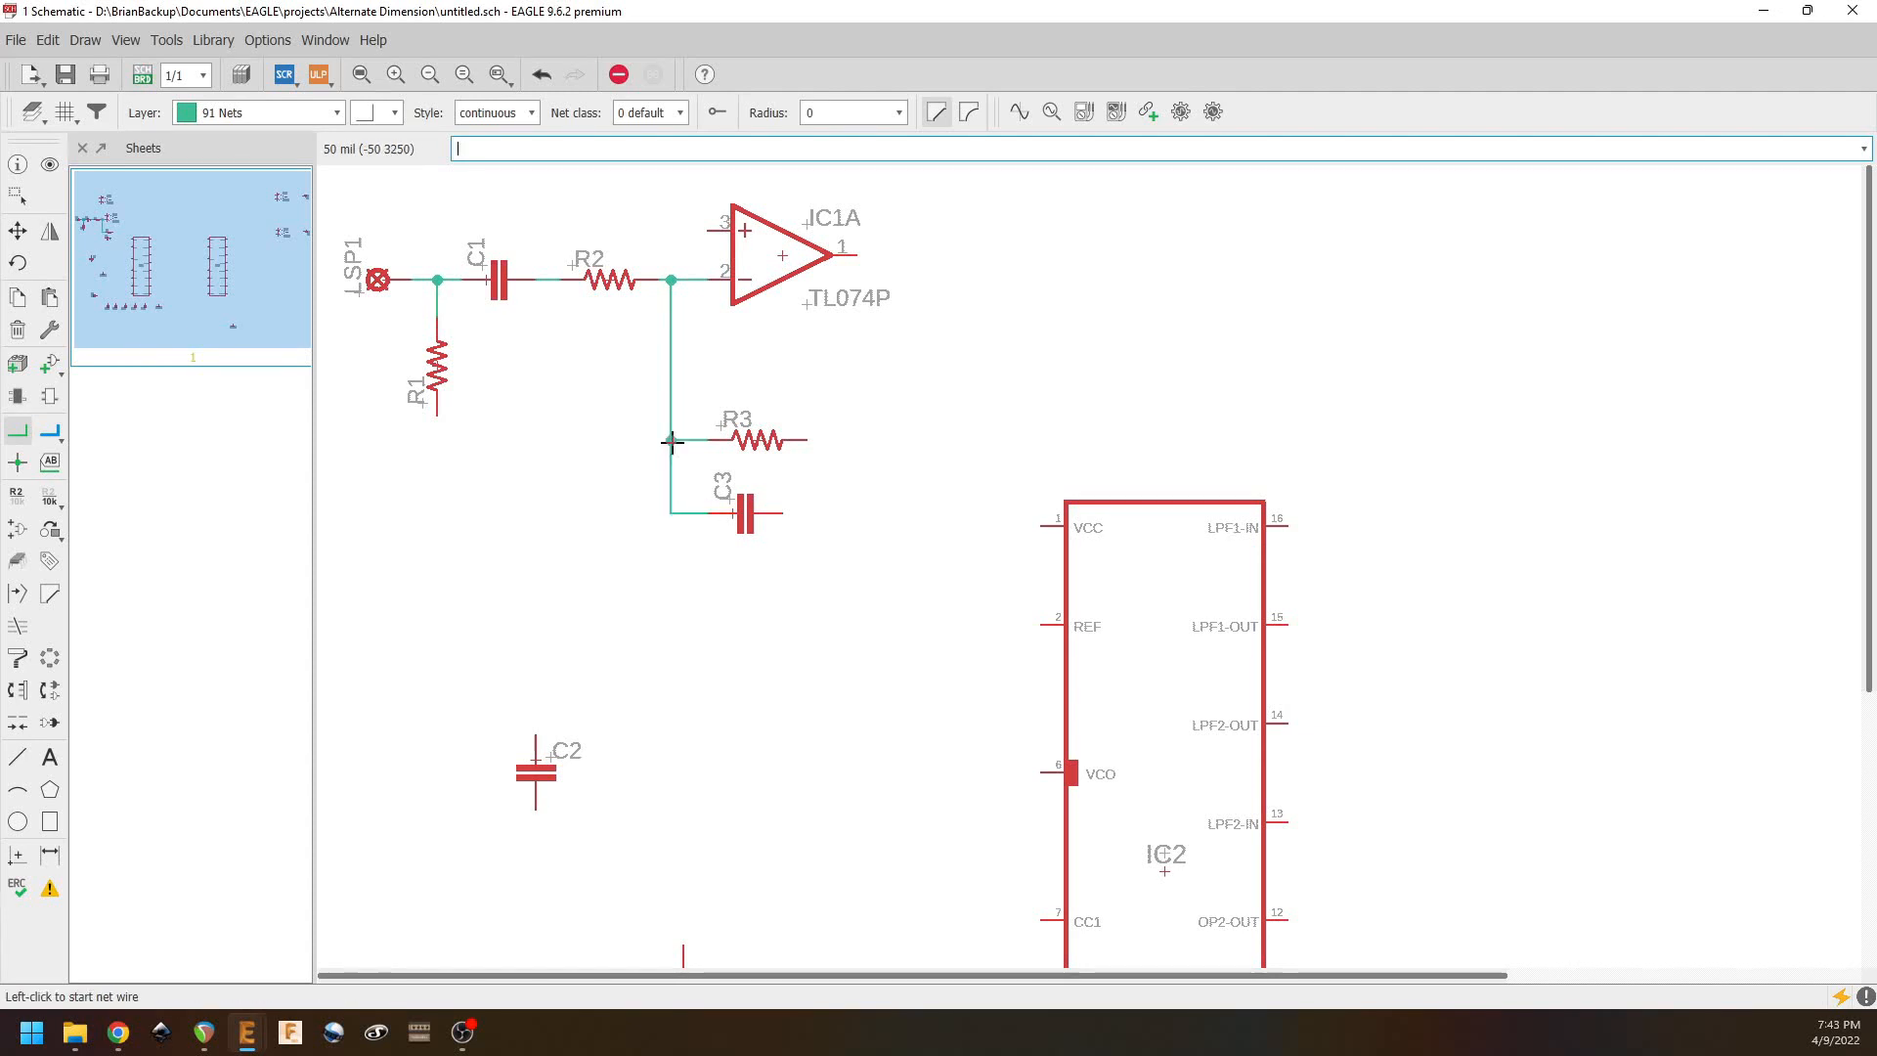
Step: Wire the right ends of R3 and C3 to IC1A's output, completing the feedback loop
{"action": "left_click", "coordinate": [809, 441]}
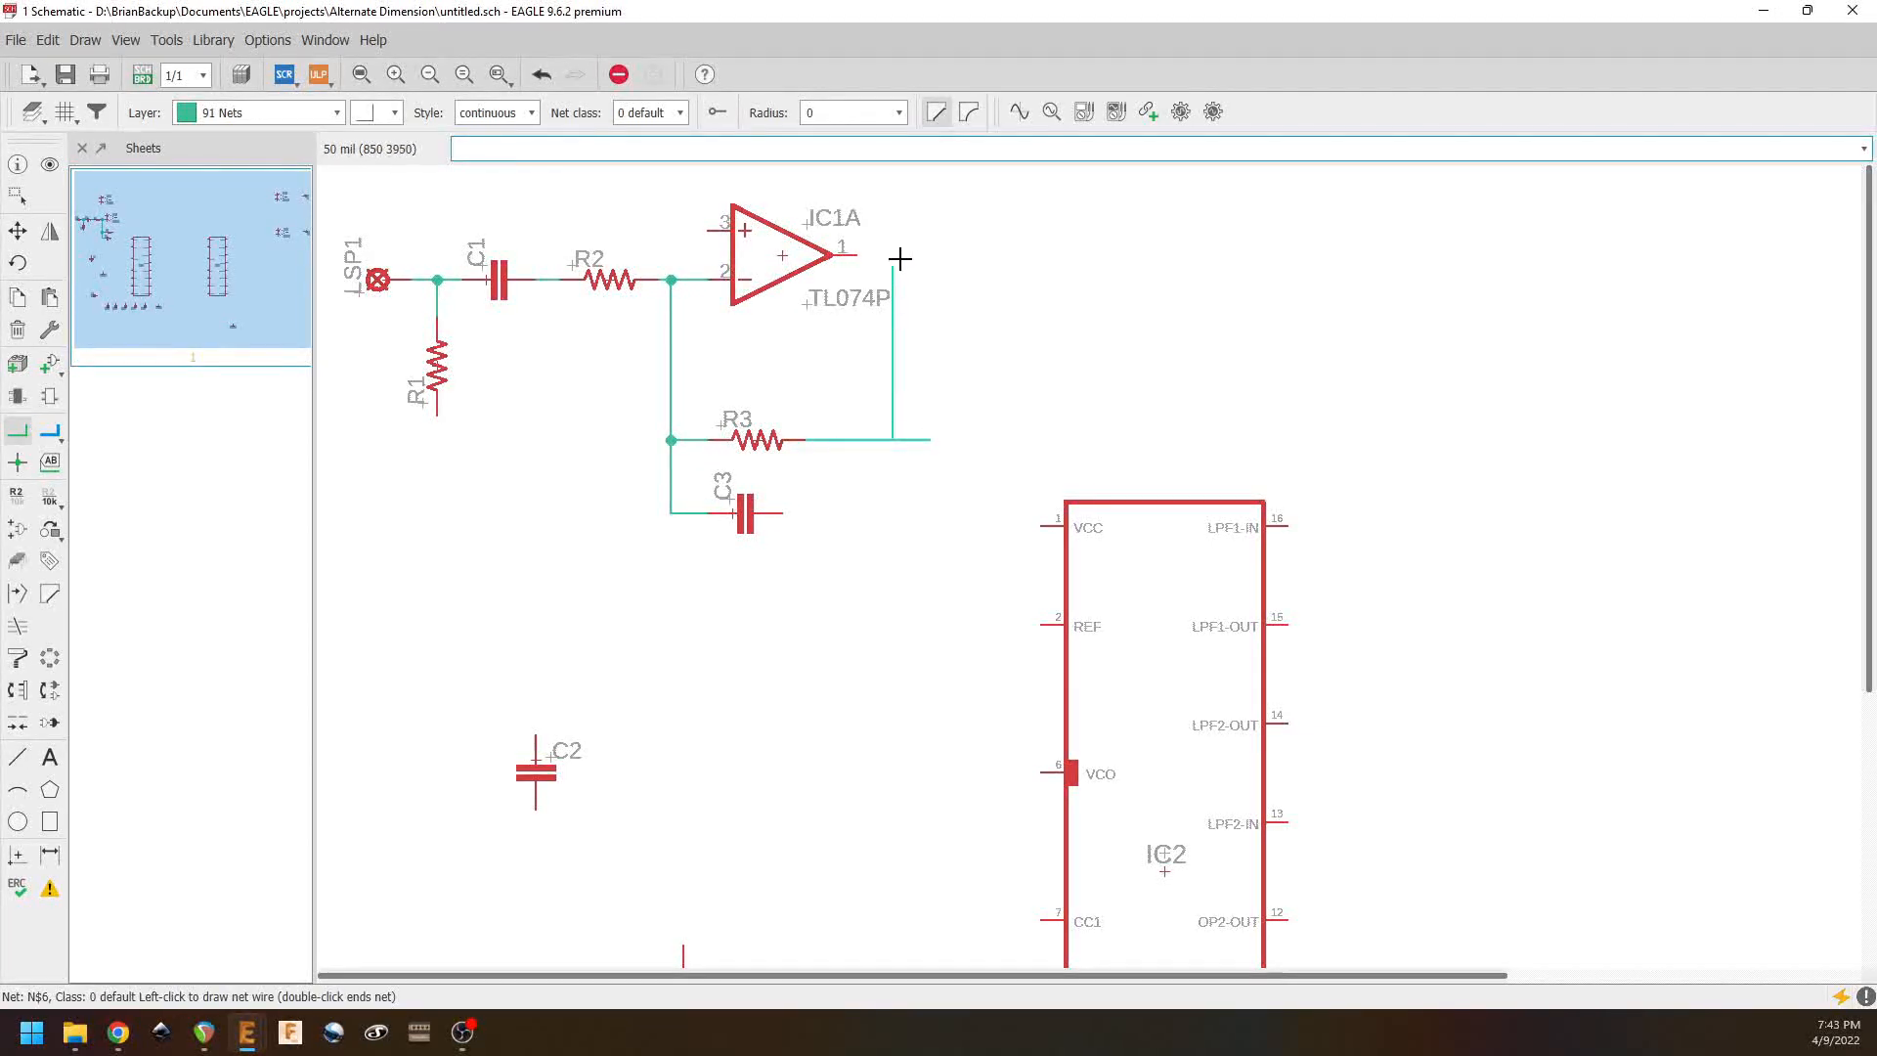
{"action": "left_click", "coordinate": [851, 256]}
{"action": "left_click", "coordinate": [782, 513]}
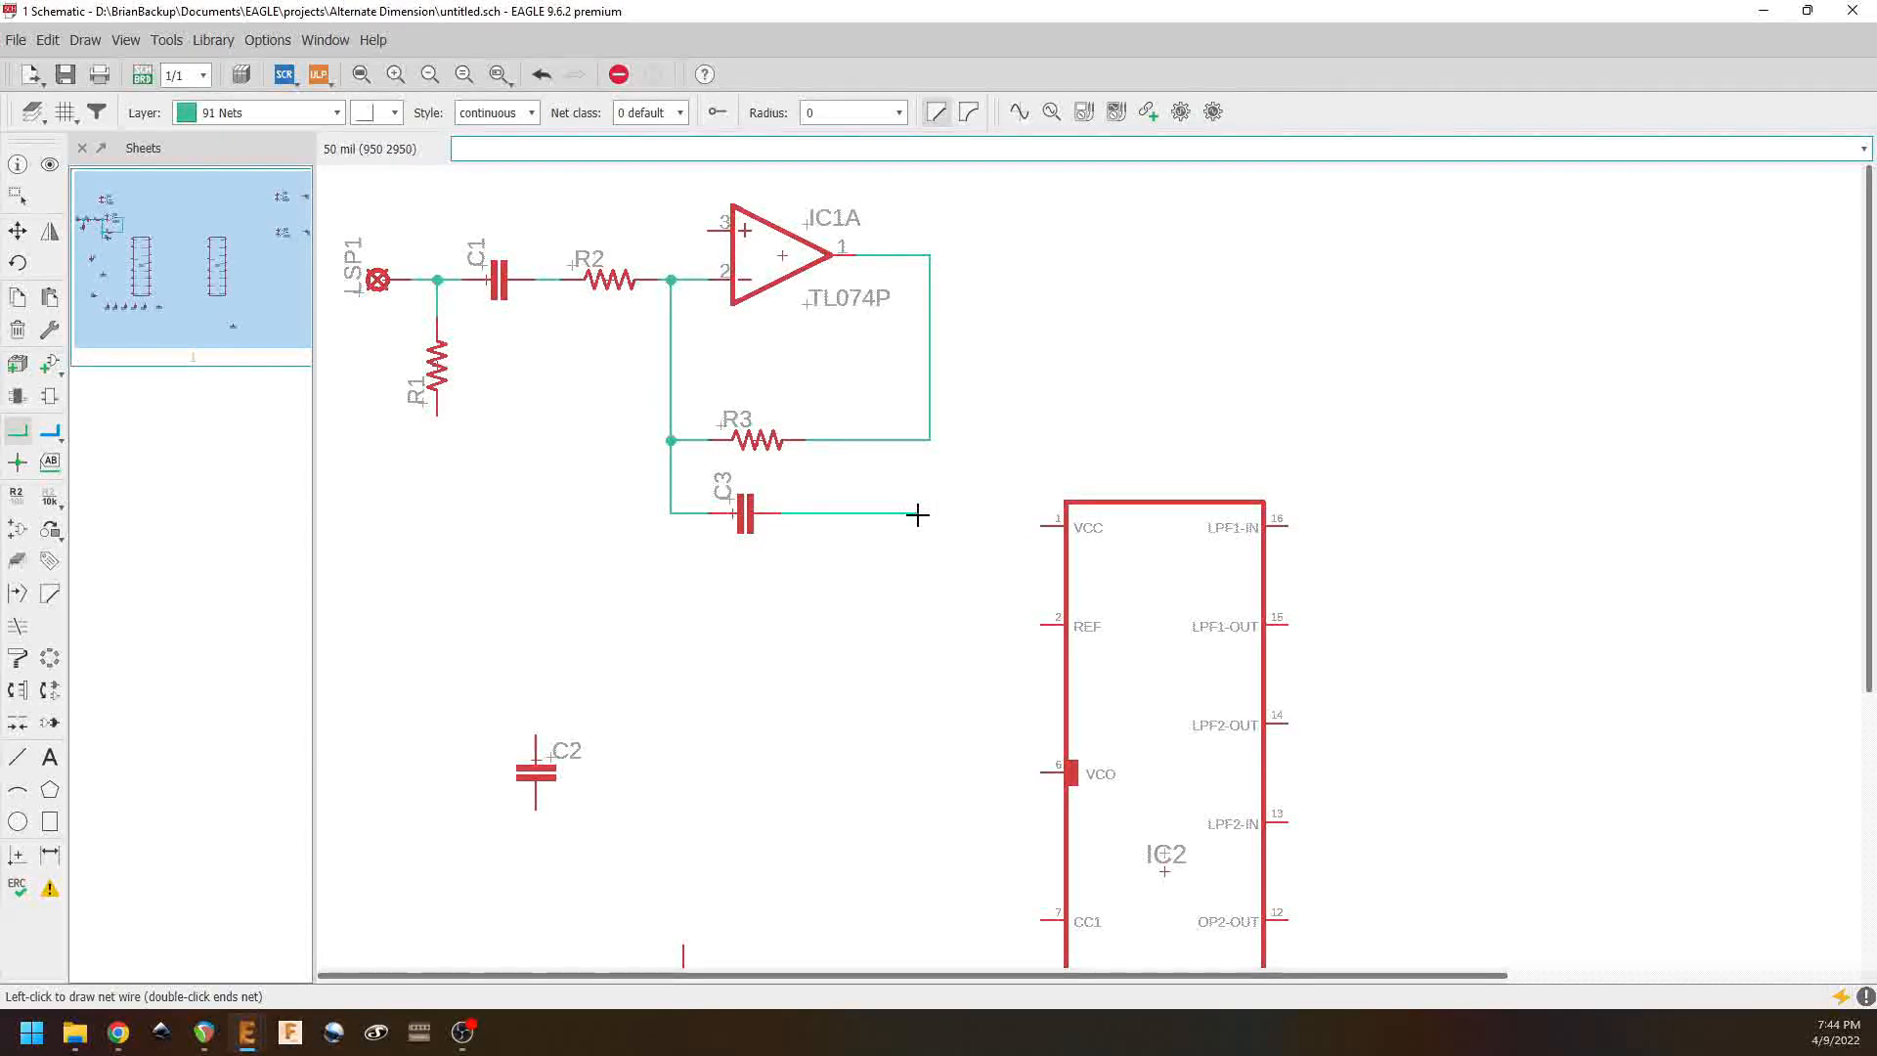
{"action": "left_click", "coordinate": [931, 440]}
Step: Draw a net stub from IC1A's non-inverting input, name it VREF and place a cross-reference label at its end
{"action": "middle_click_drag", "start_coordinate": [766, 357], "coordinate": [1044, 656]}
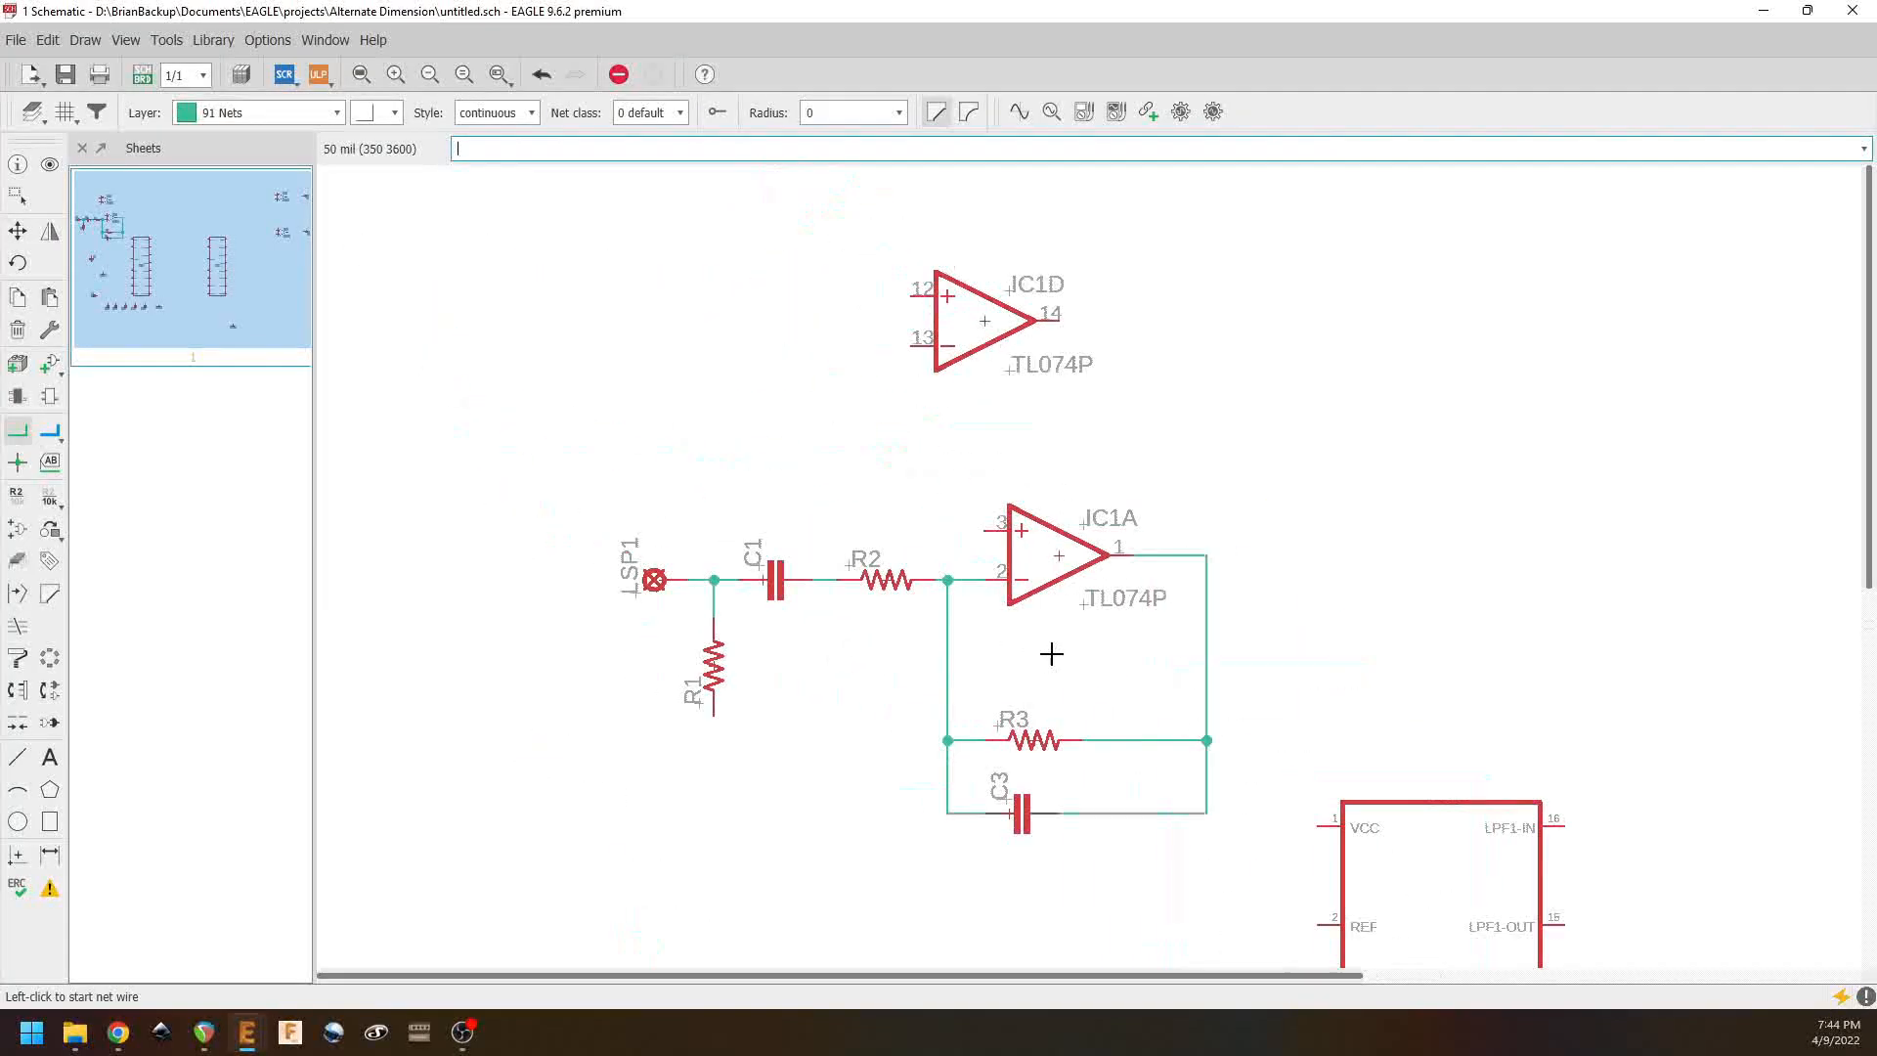
{"action": "double_click", "coordinate": [952, 529]}
{"action": "right_click", "coordinate": [951, 529]}
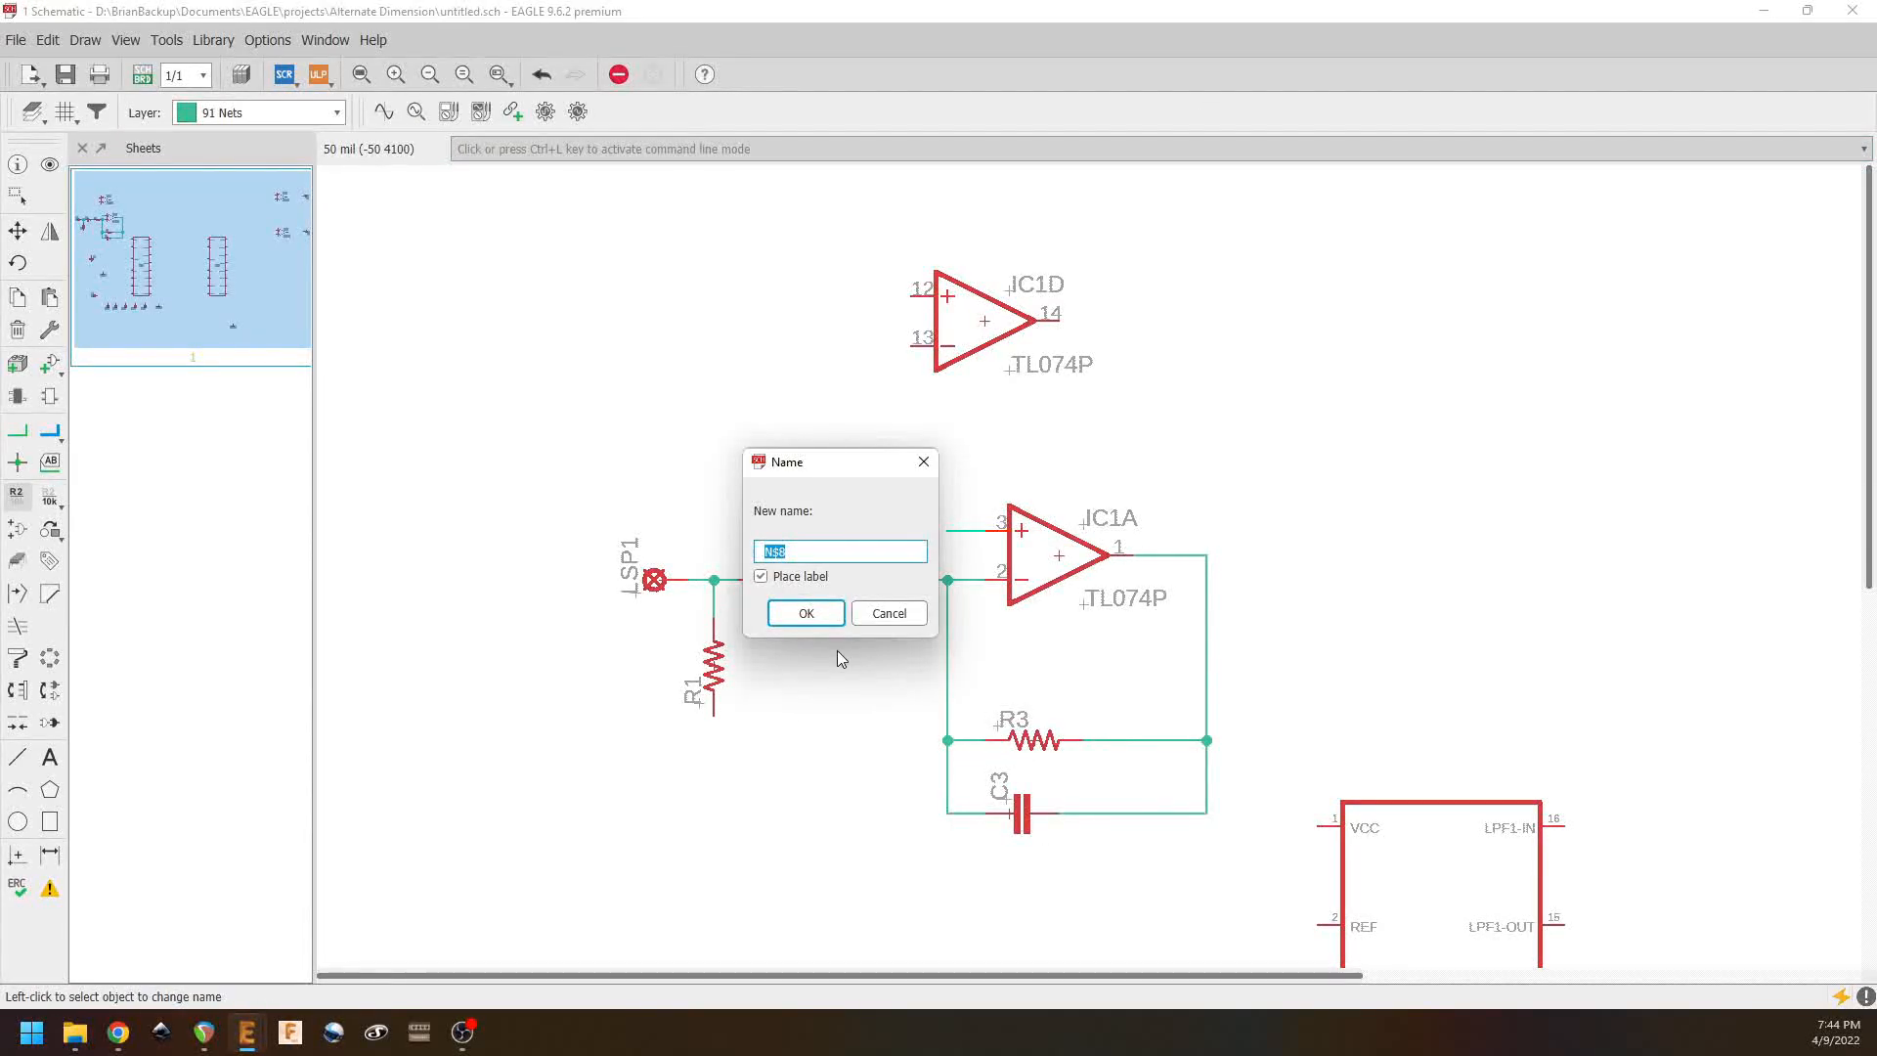
{"action": "type", "text": "VREF"}
{"action": "key", "text": "Return"}
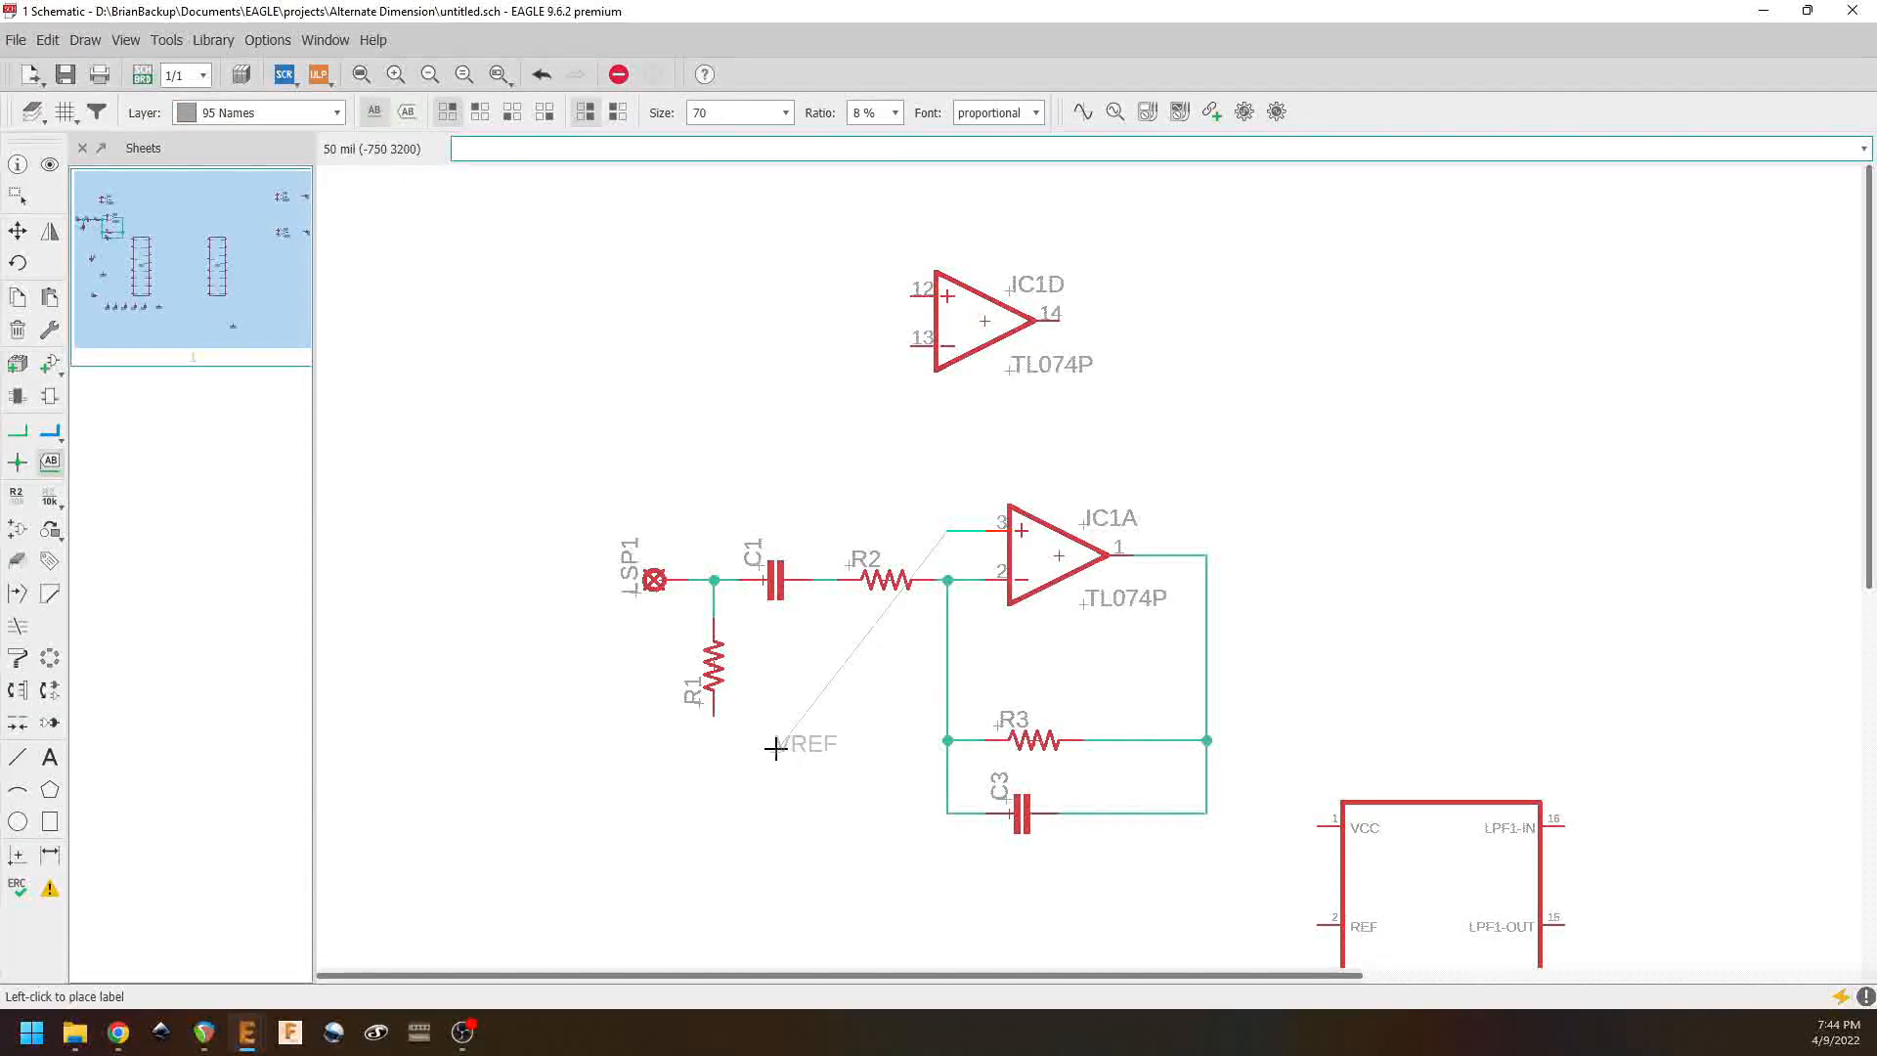
{"action": "left_click", "coordinate": [407, 112]}
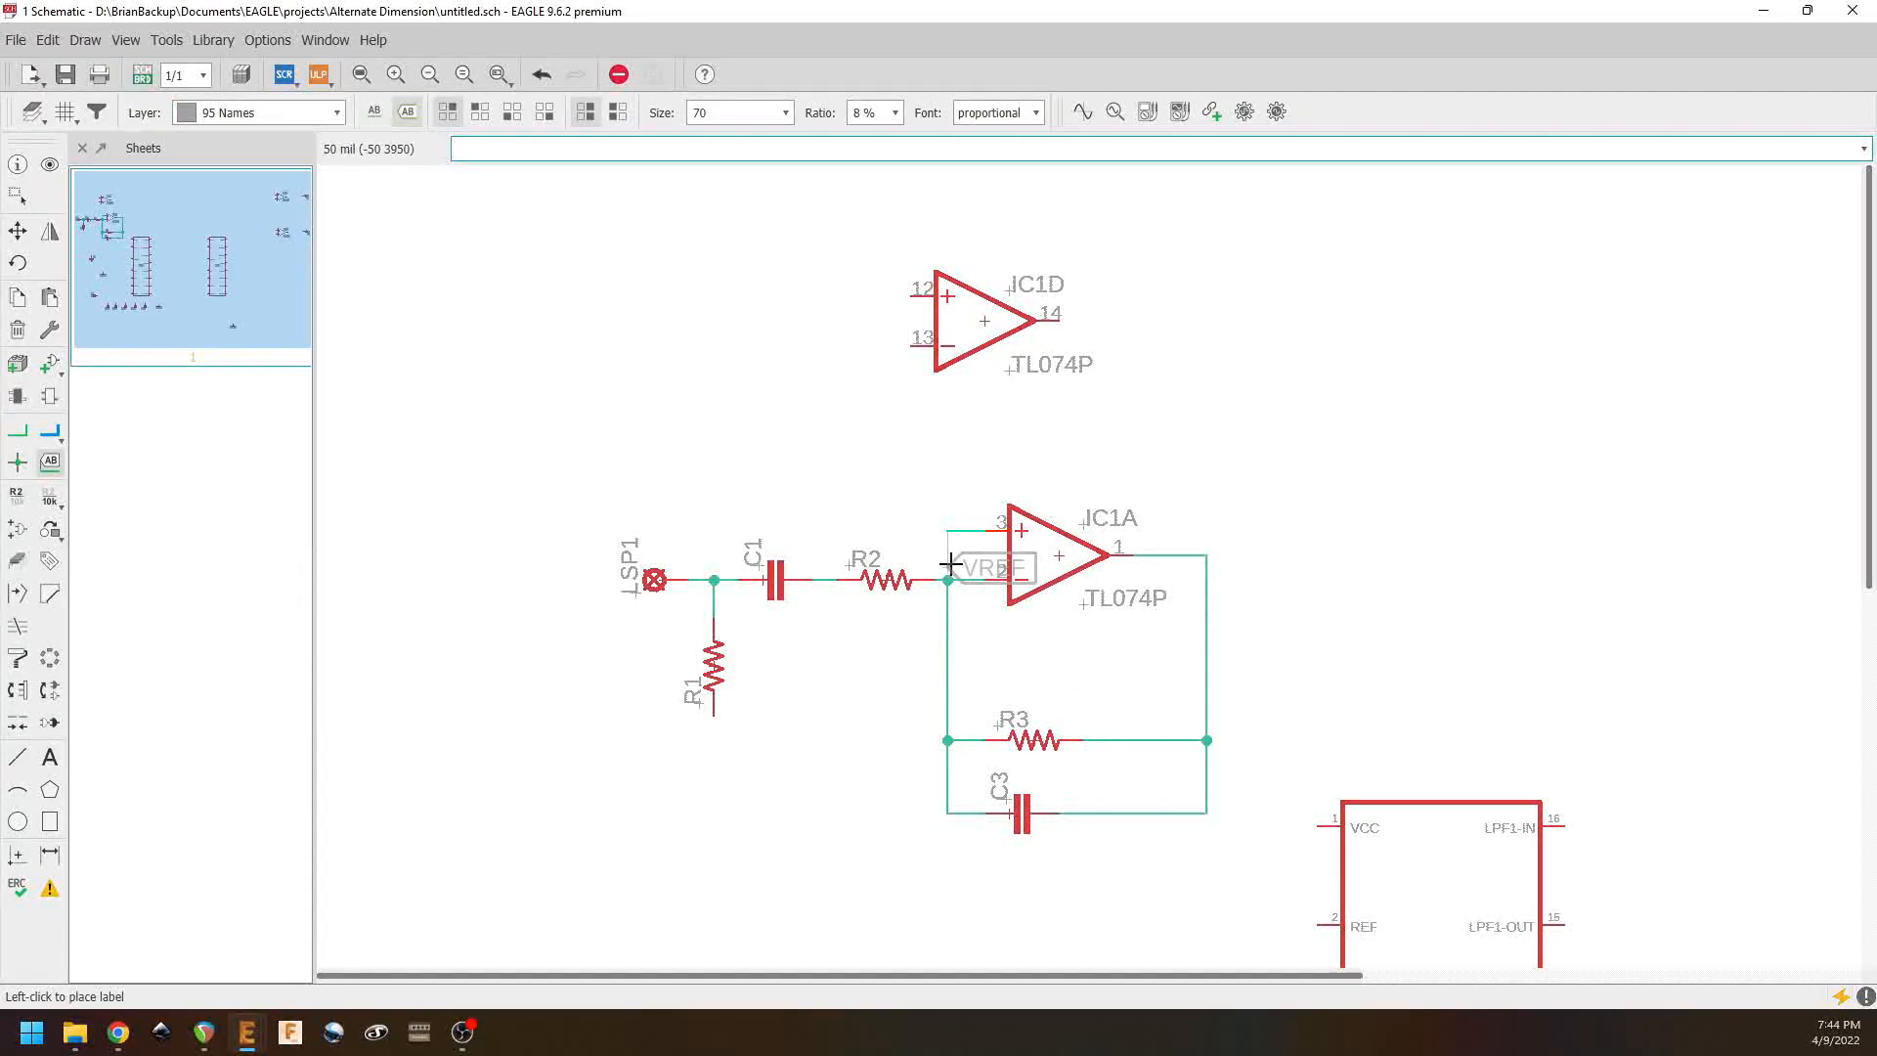
{"action": "right_click", "coordinate": [941, 531]}
{"action": "left_click", "coordinate": [942, 533]}
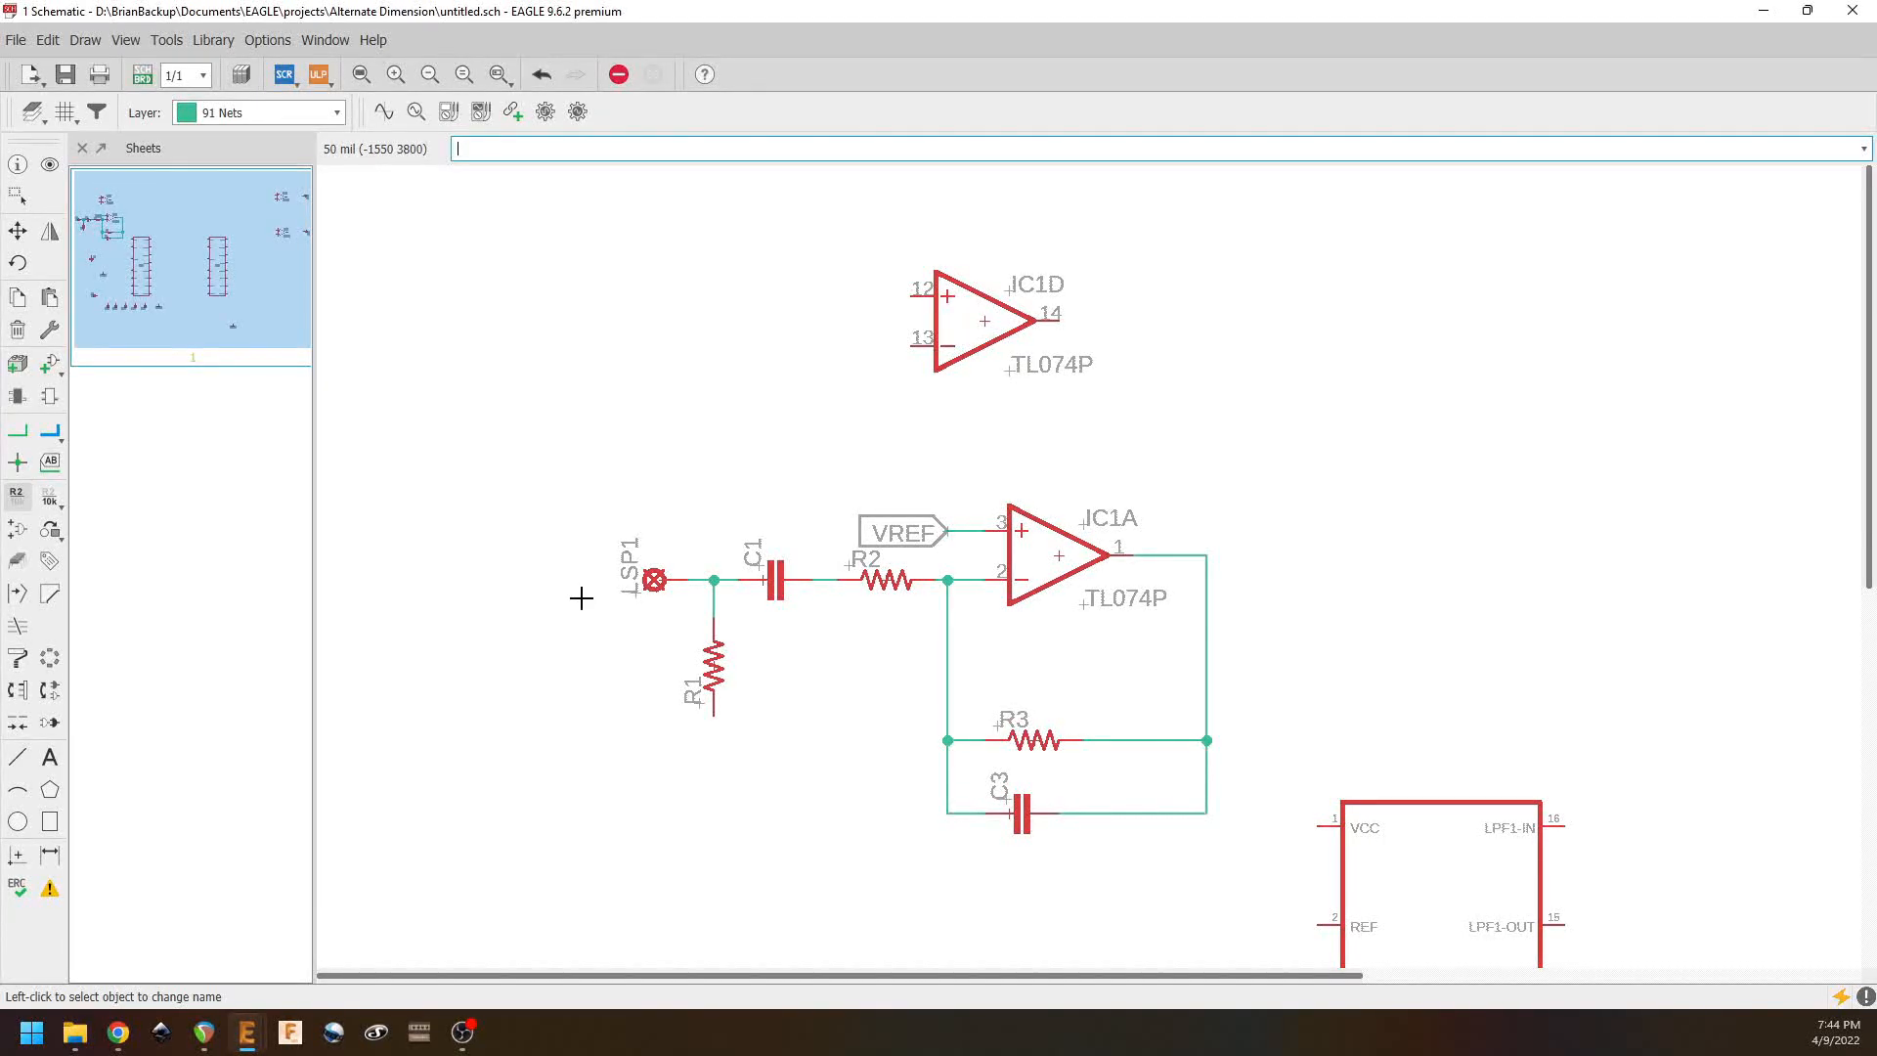
Step: Move the AGND symbol between C2 and LSP2 to just below R1, and wire it to R1's lower end
{"action": "middle_click_drag", "start_coordinate": [1436, 567], "coordinate": [1277, 401]}
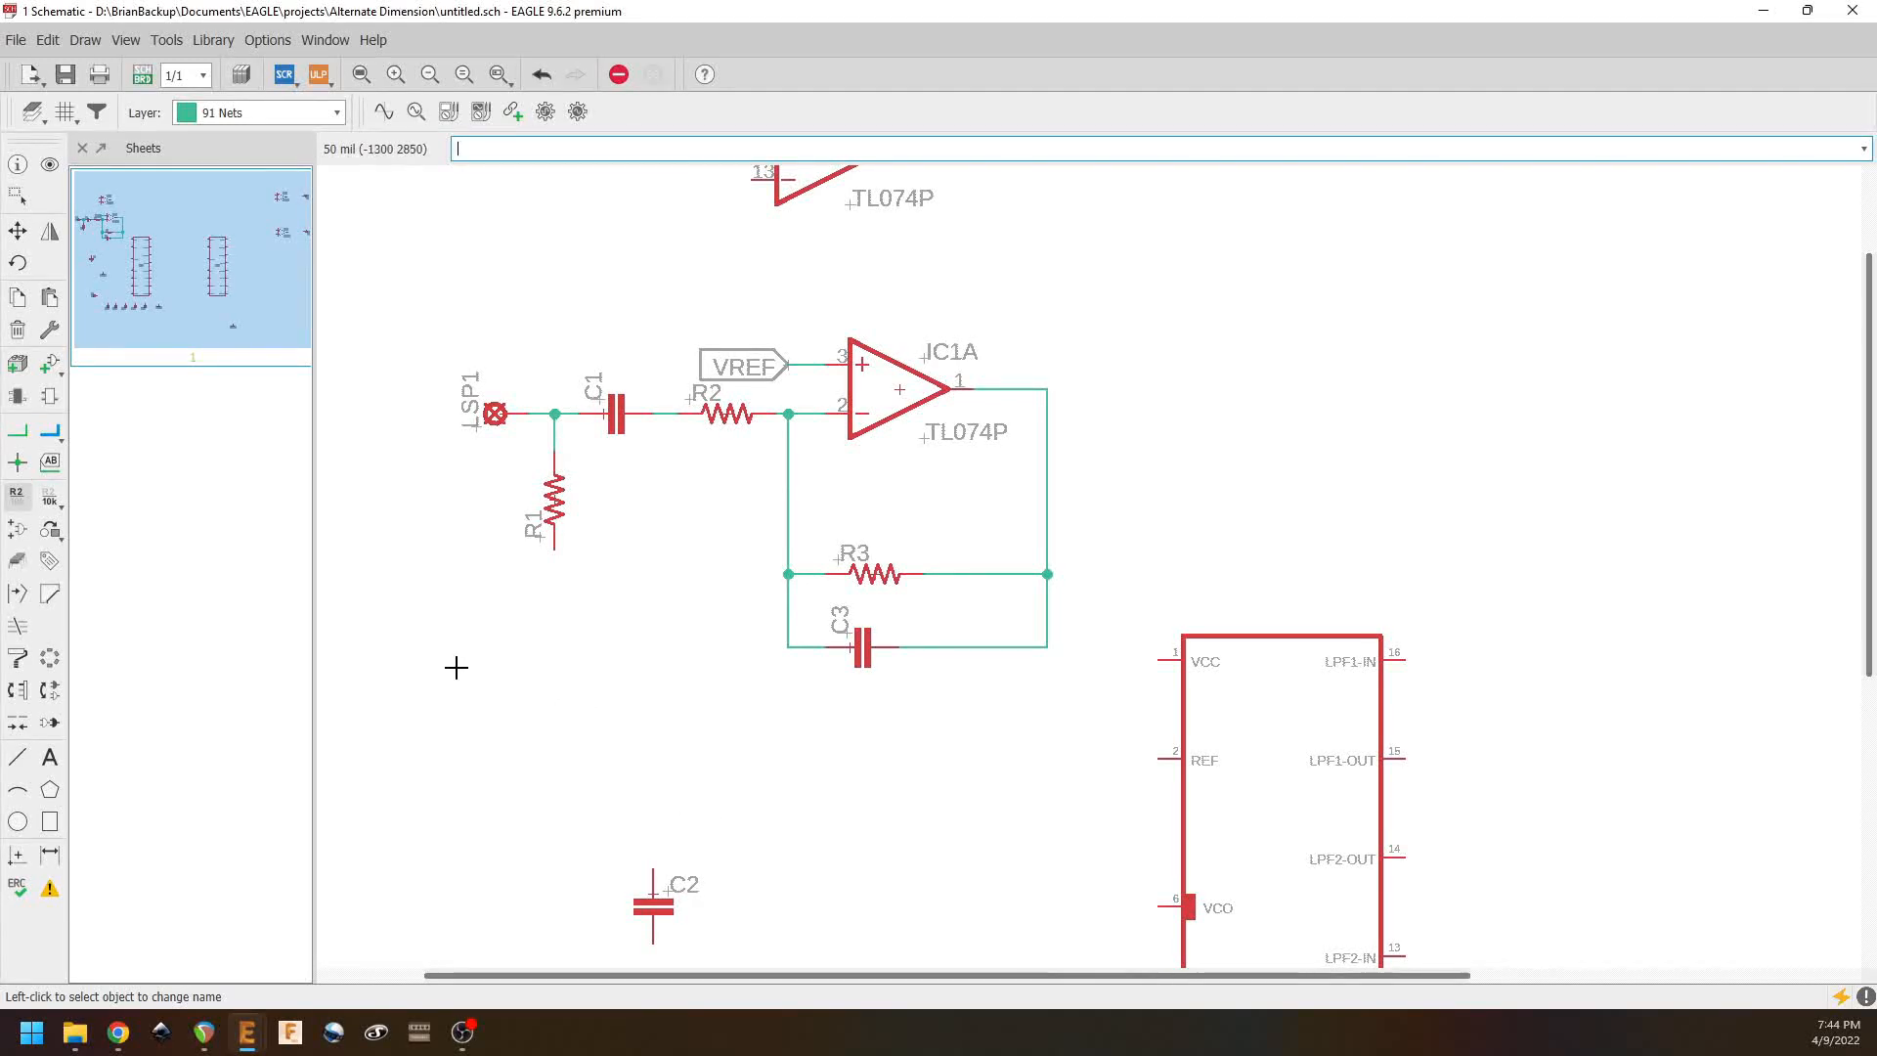
{"action": "middle_click_drag", "start_coordinate": [580, 754], "coordinate": [644, 174]}
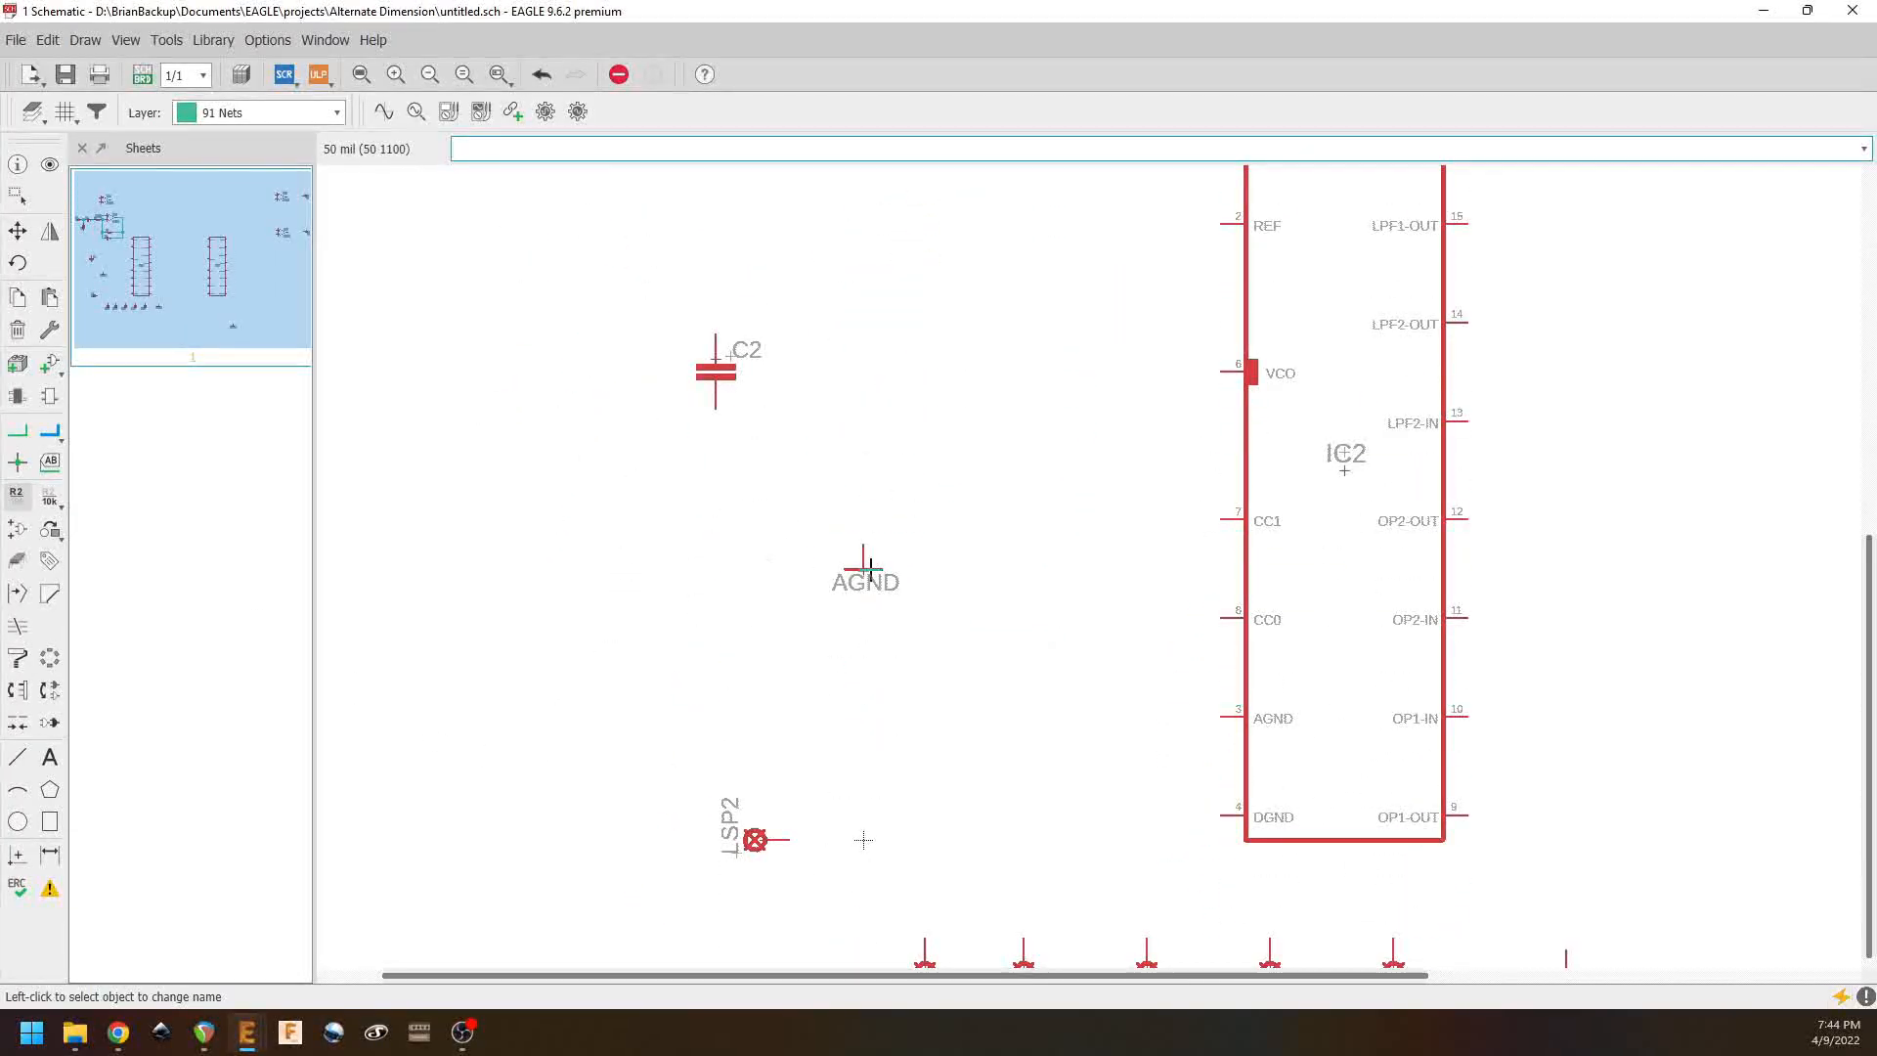
{"action": "left_click", "coordinate": [18, 230]}
{"action": "left_click", "coordinate": [864, 569]}
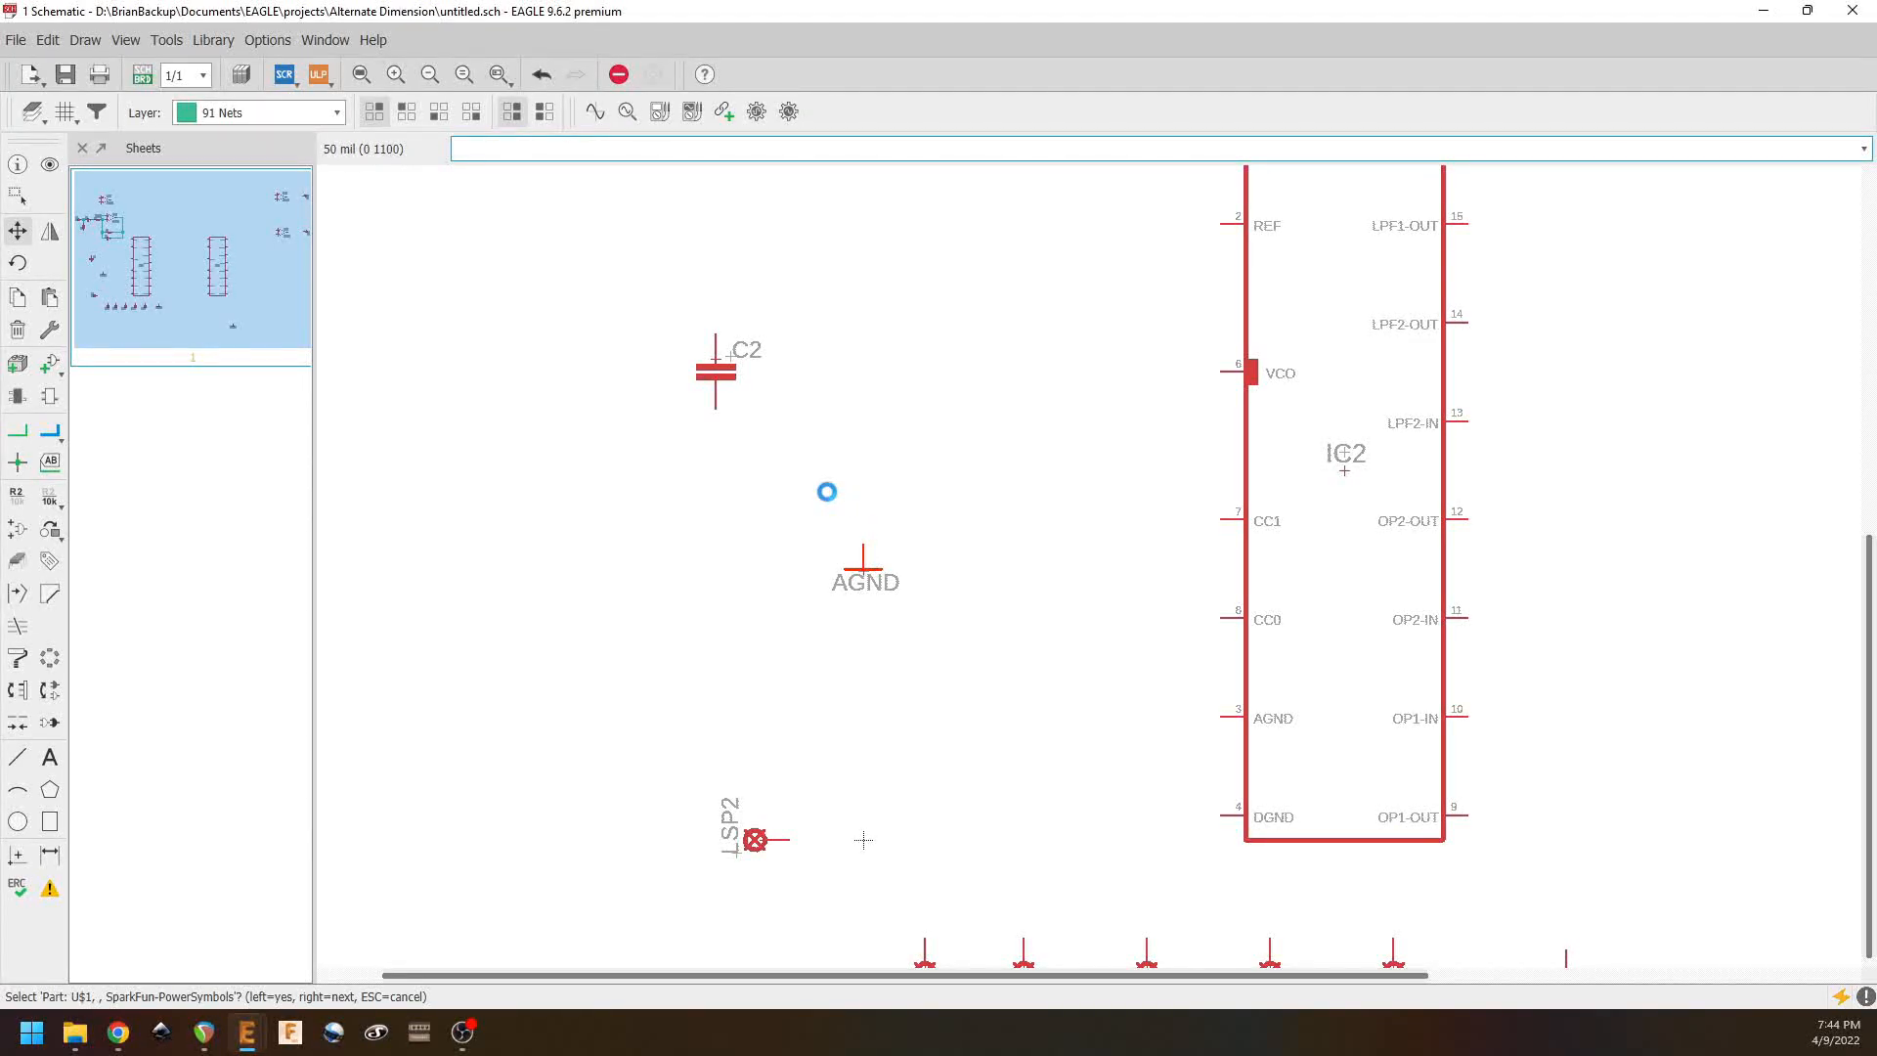
{"action": "left_click", "coordinate": [864, 562]}
{"action": "middle_click_drag", "start_coordinate": [746, 231], "coordinate": [965, 631]}
{"action": "left_click", "coordinate": [838, 457]}
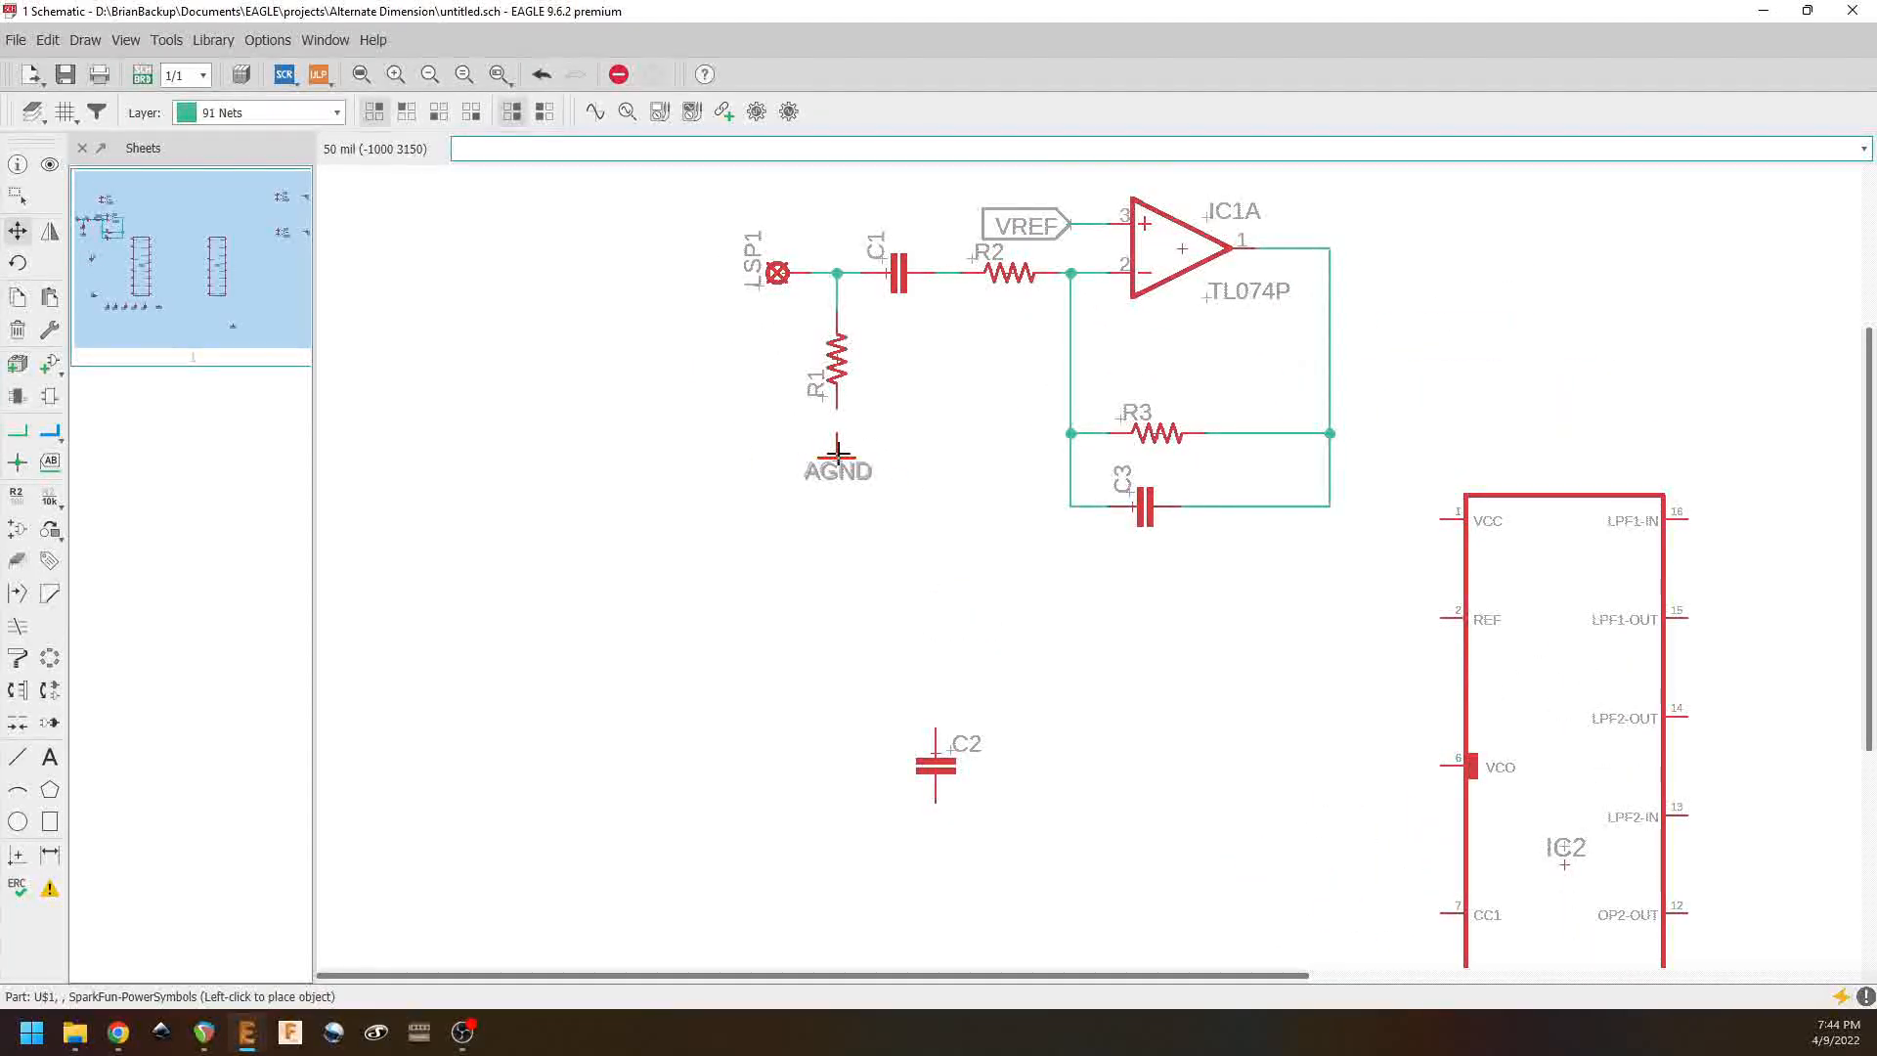
{"action": "left_click", "coordinate": [18, 431]}
{"action": "left_click", "coordinate": [838, 433]}
{"action": "left_click", "coordinate": [837, 409]}
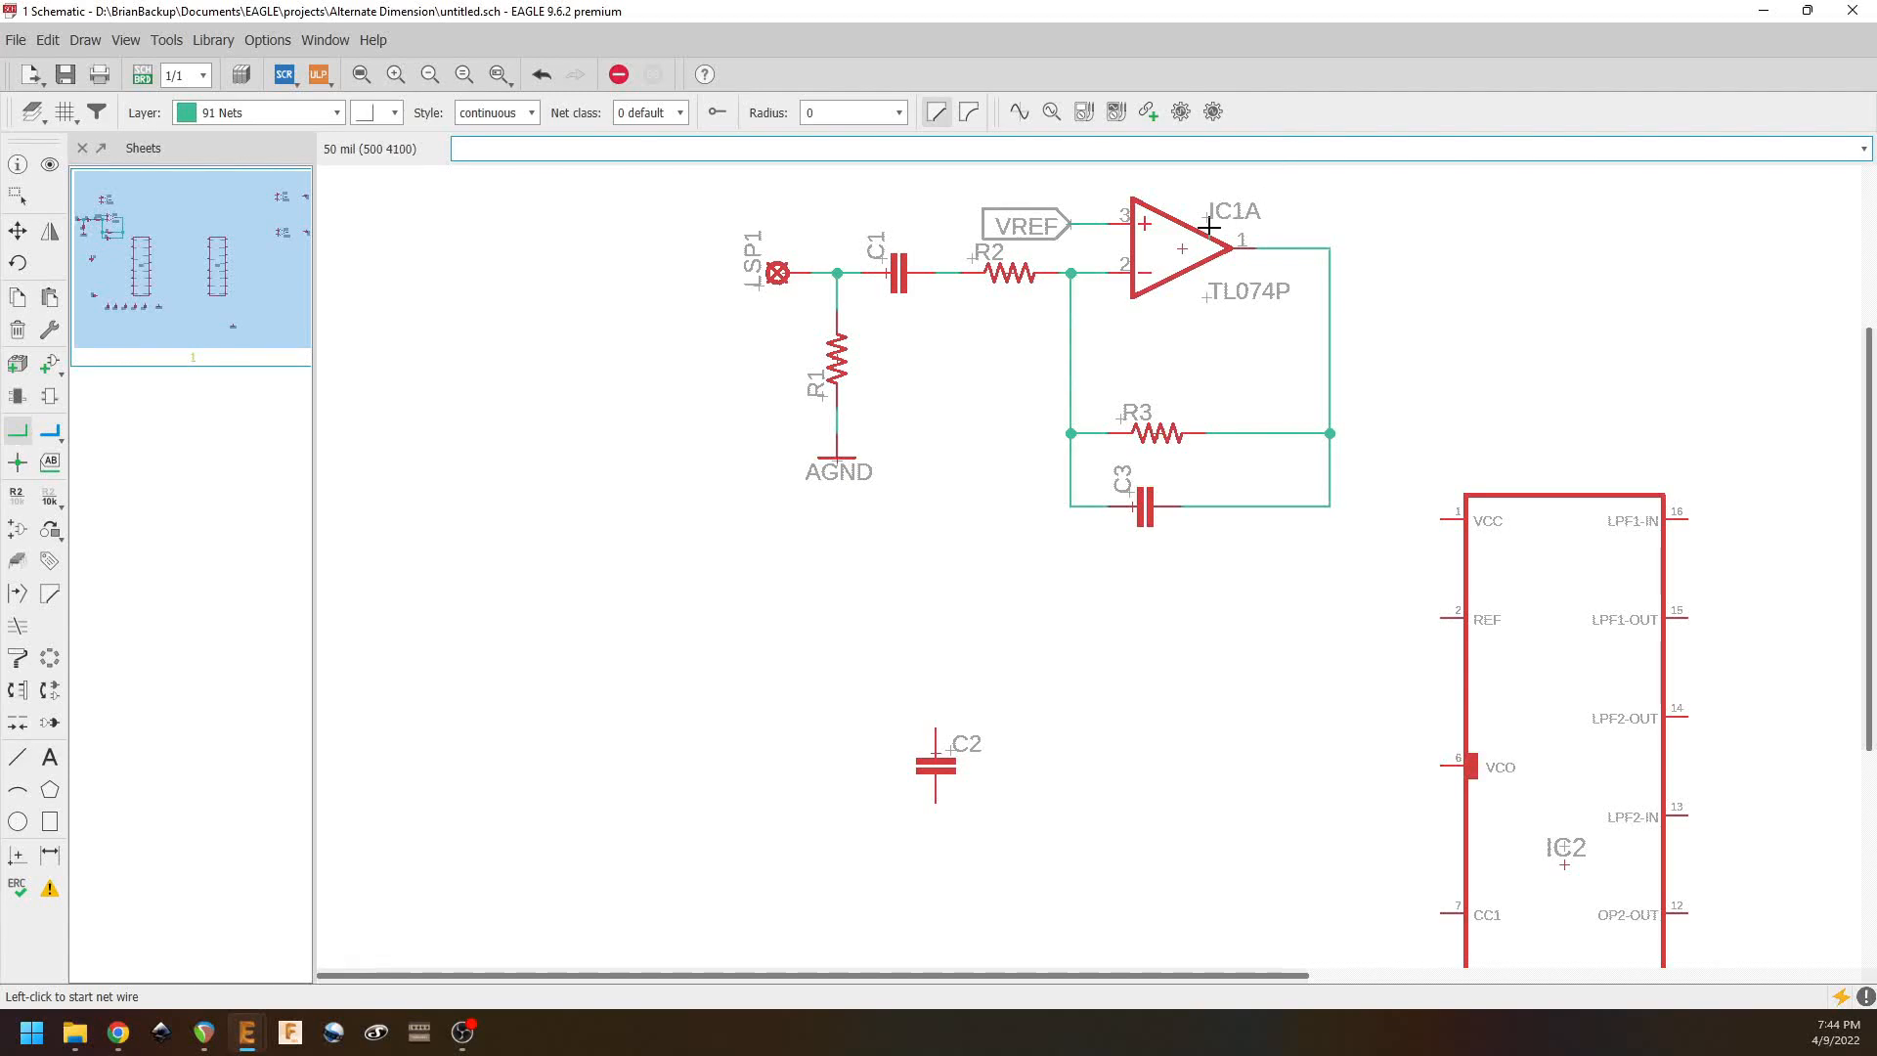
Step: Invoke IC1's power gate P (PWR+-) and place it directly over op-amp gate IC1A
{"action": "right_click", "coordinate": [1185, 250]}
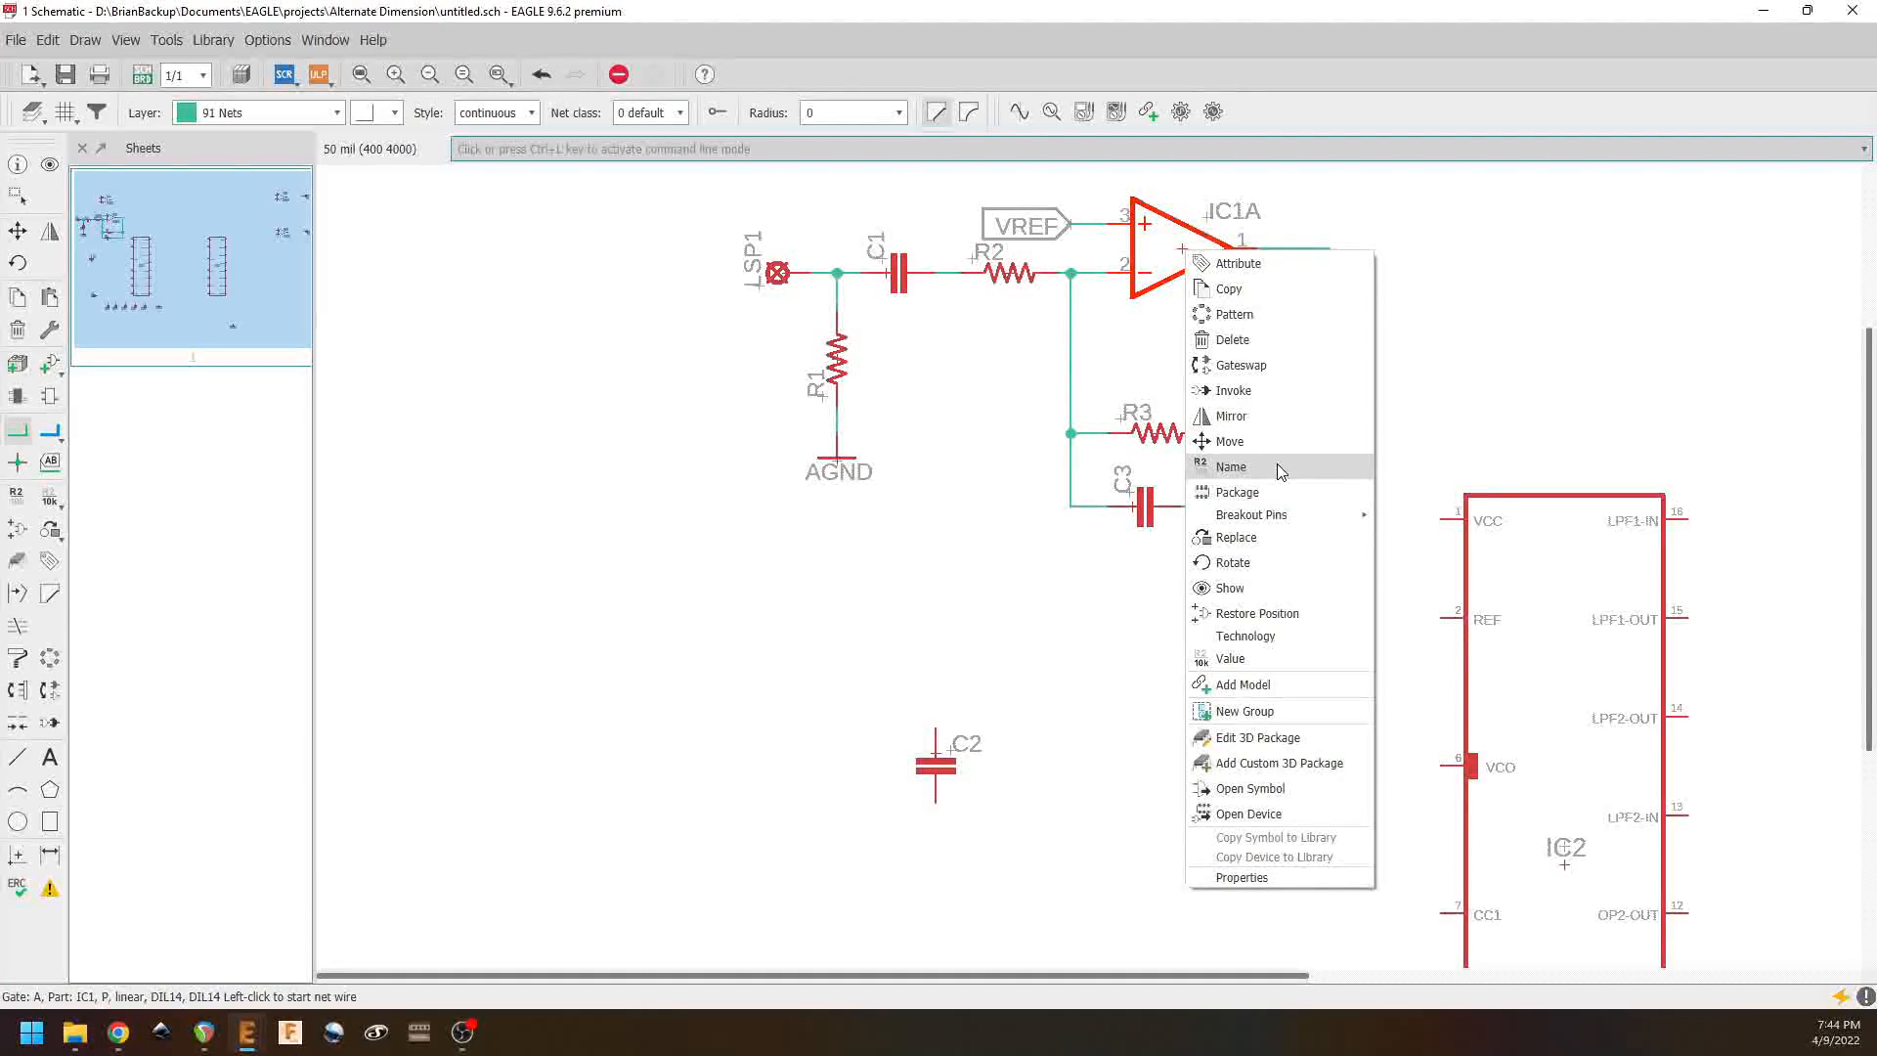
{"action": "left_click", "coordinate": [1254, 396]}
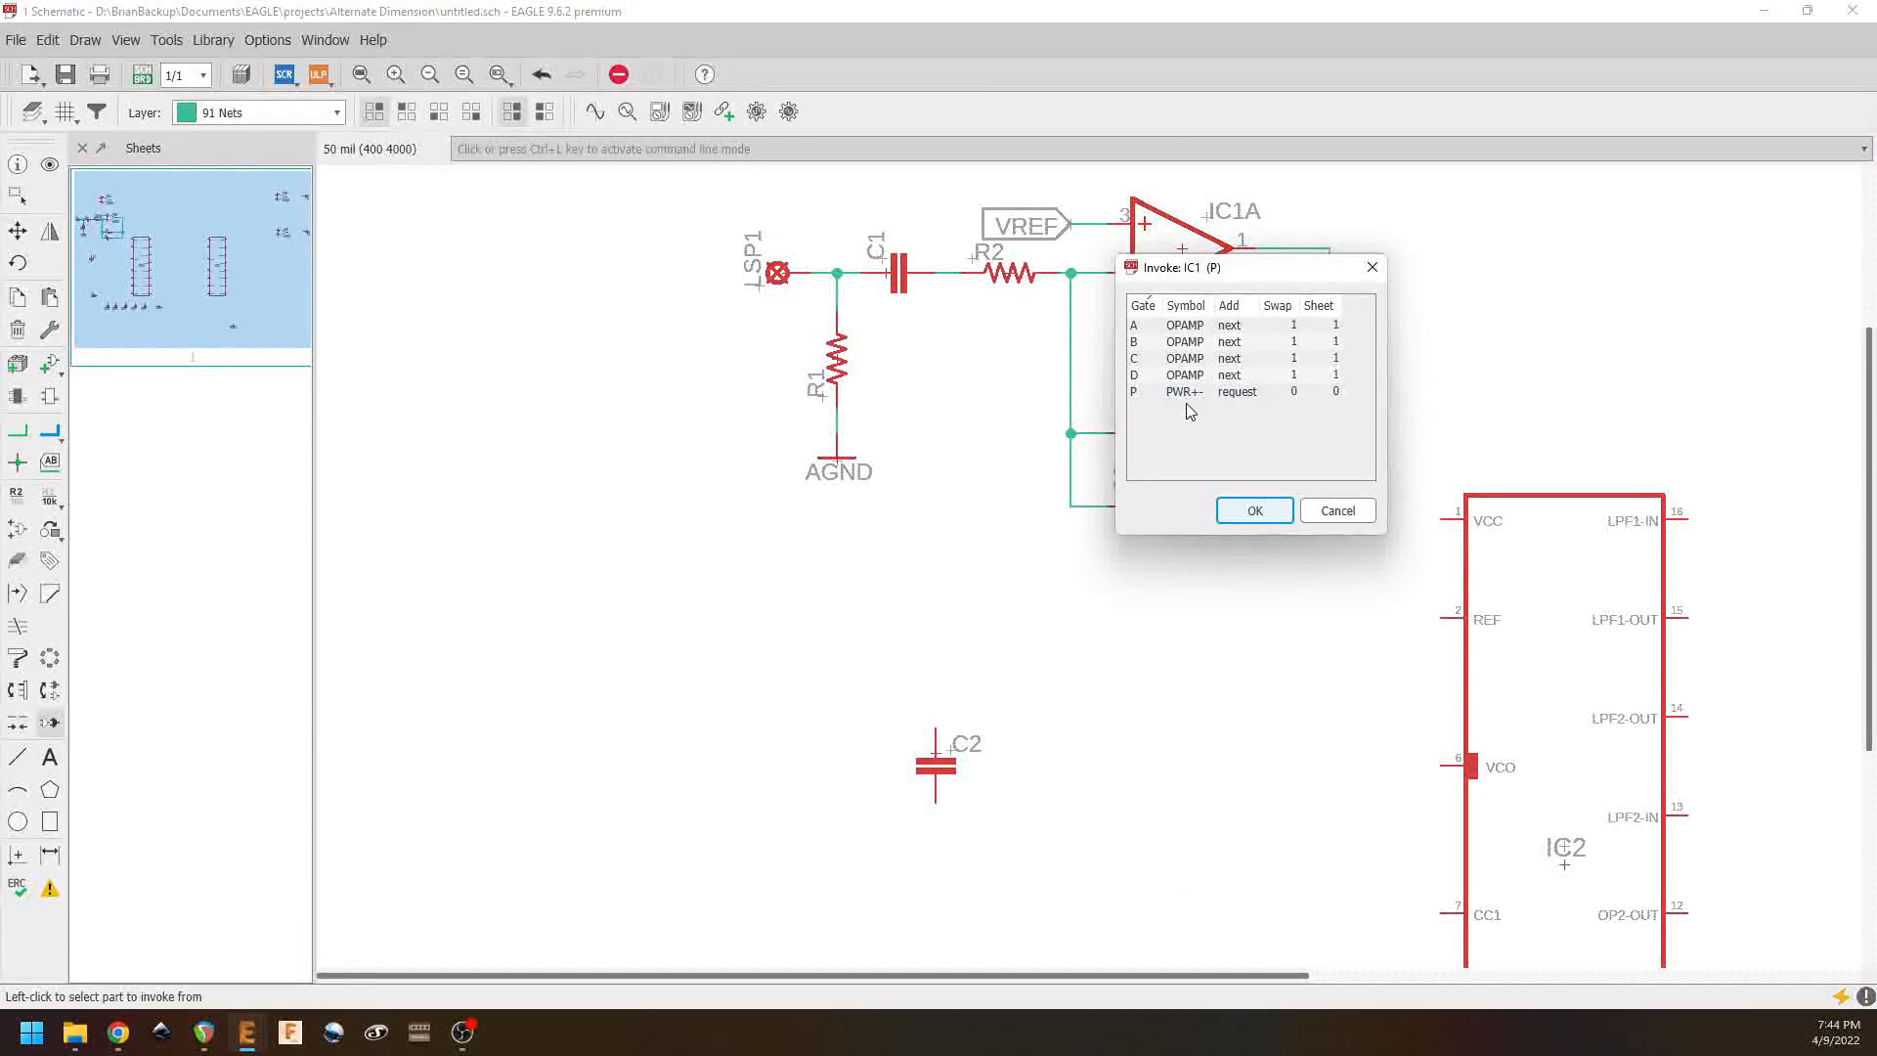
{"action": "left_click", "coordinate": [1193, 392]}
{"action": "left_click", "coordinate": [1254, 511]}
{"action": "left_click", "coordinate": [1182, 249]}
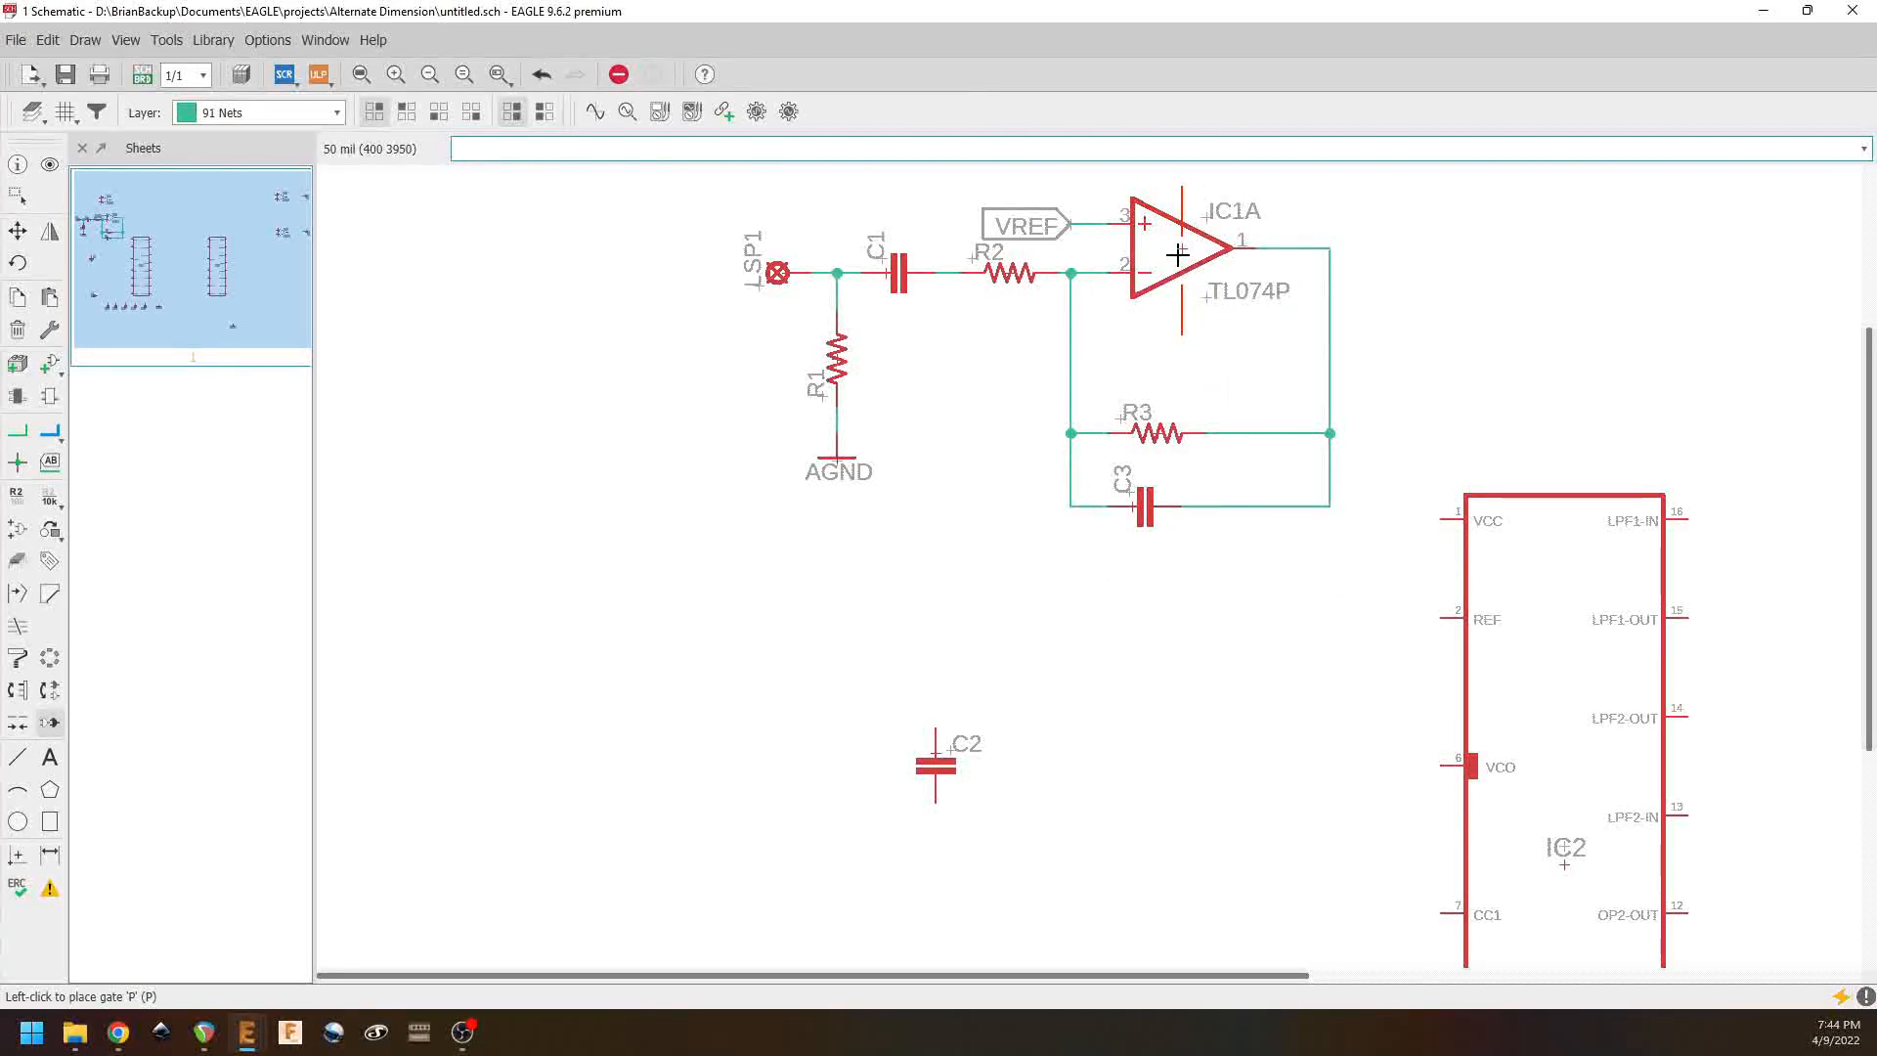
Step: Copy the AGND symbol from R1 to below IC1A and wire it to power pin 11
{"action": "middle_click_drag", "start_coordinate": [1249, 372], "coordinate": [1189, 535]}
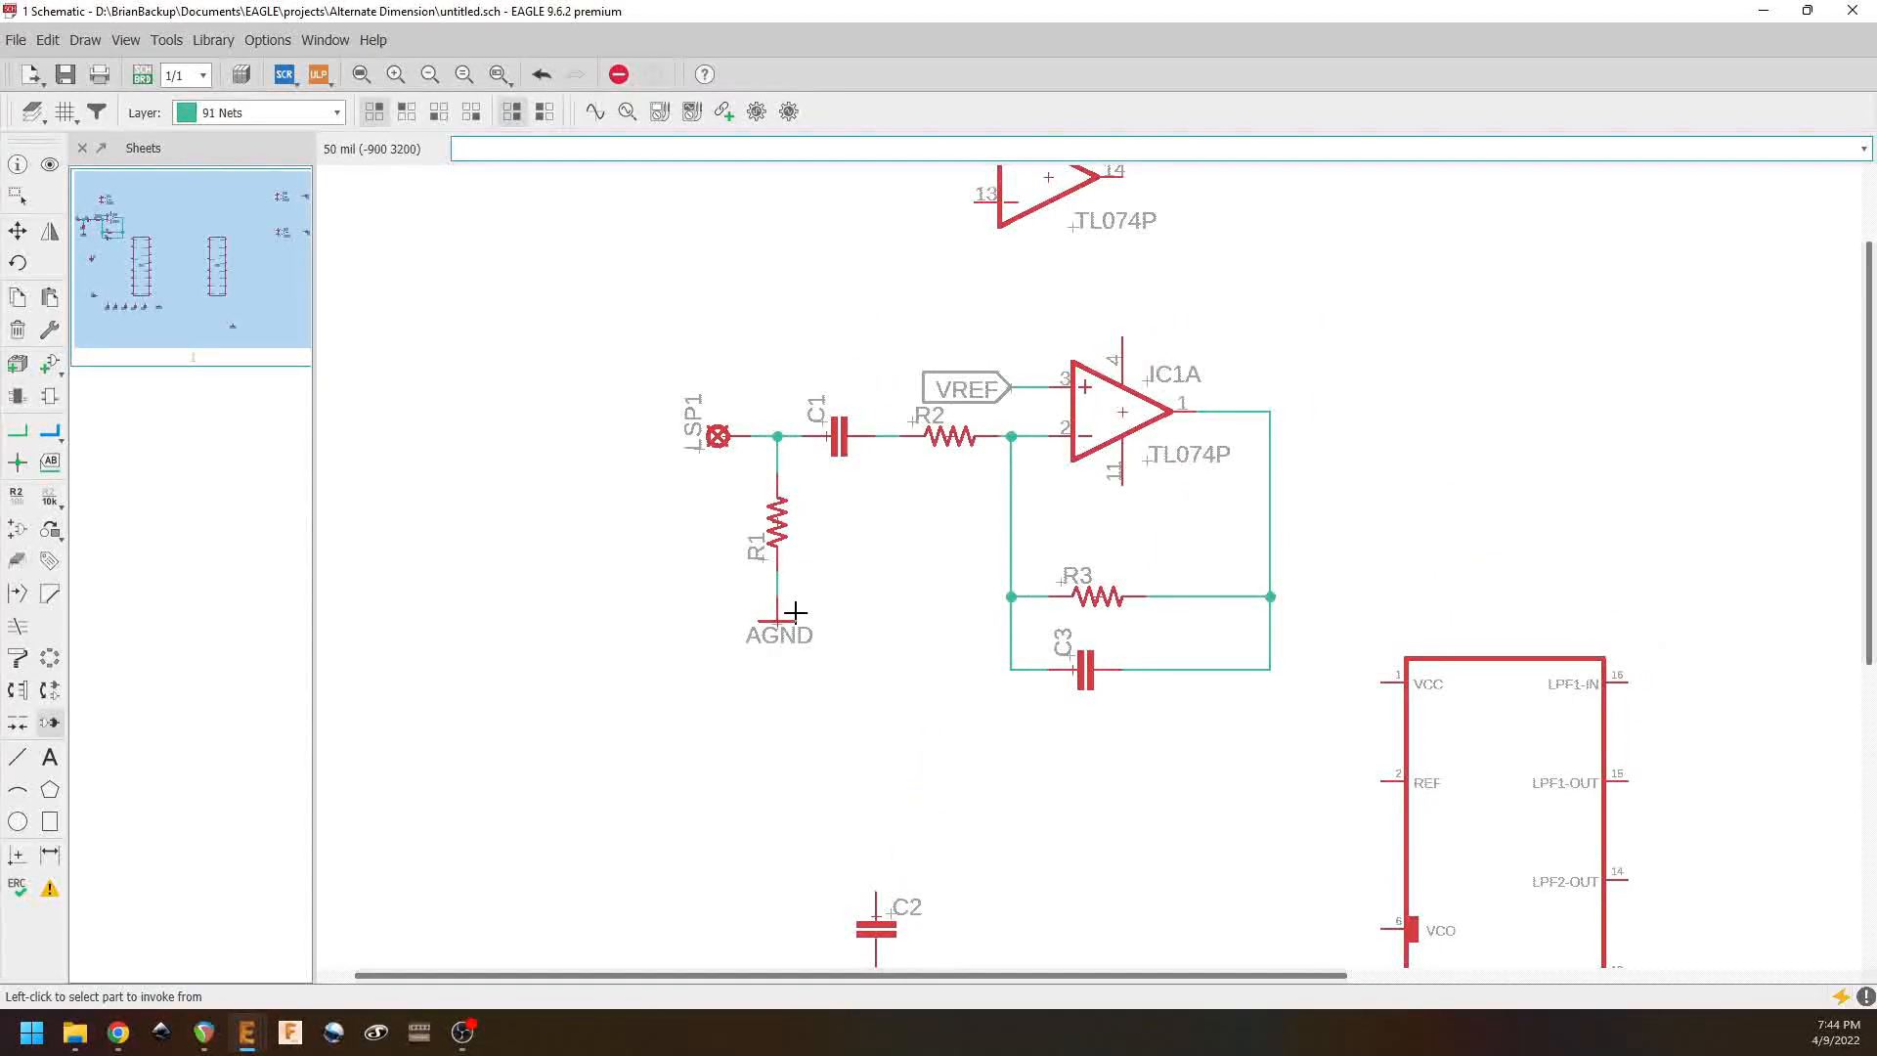
{"action": "right_click", "coordinate": [780, 624]}
{"action": "left_click", "coordinate": [819, 60]}
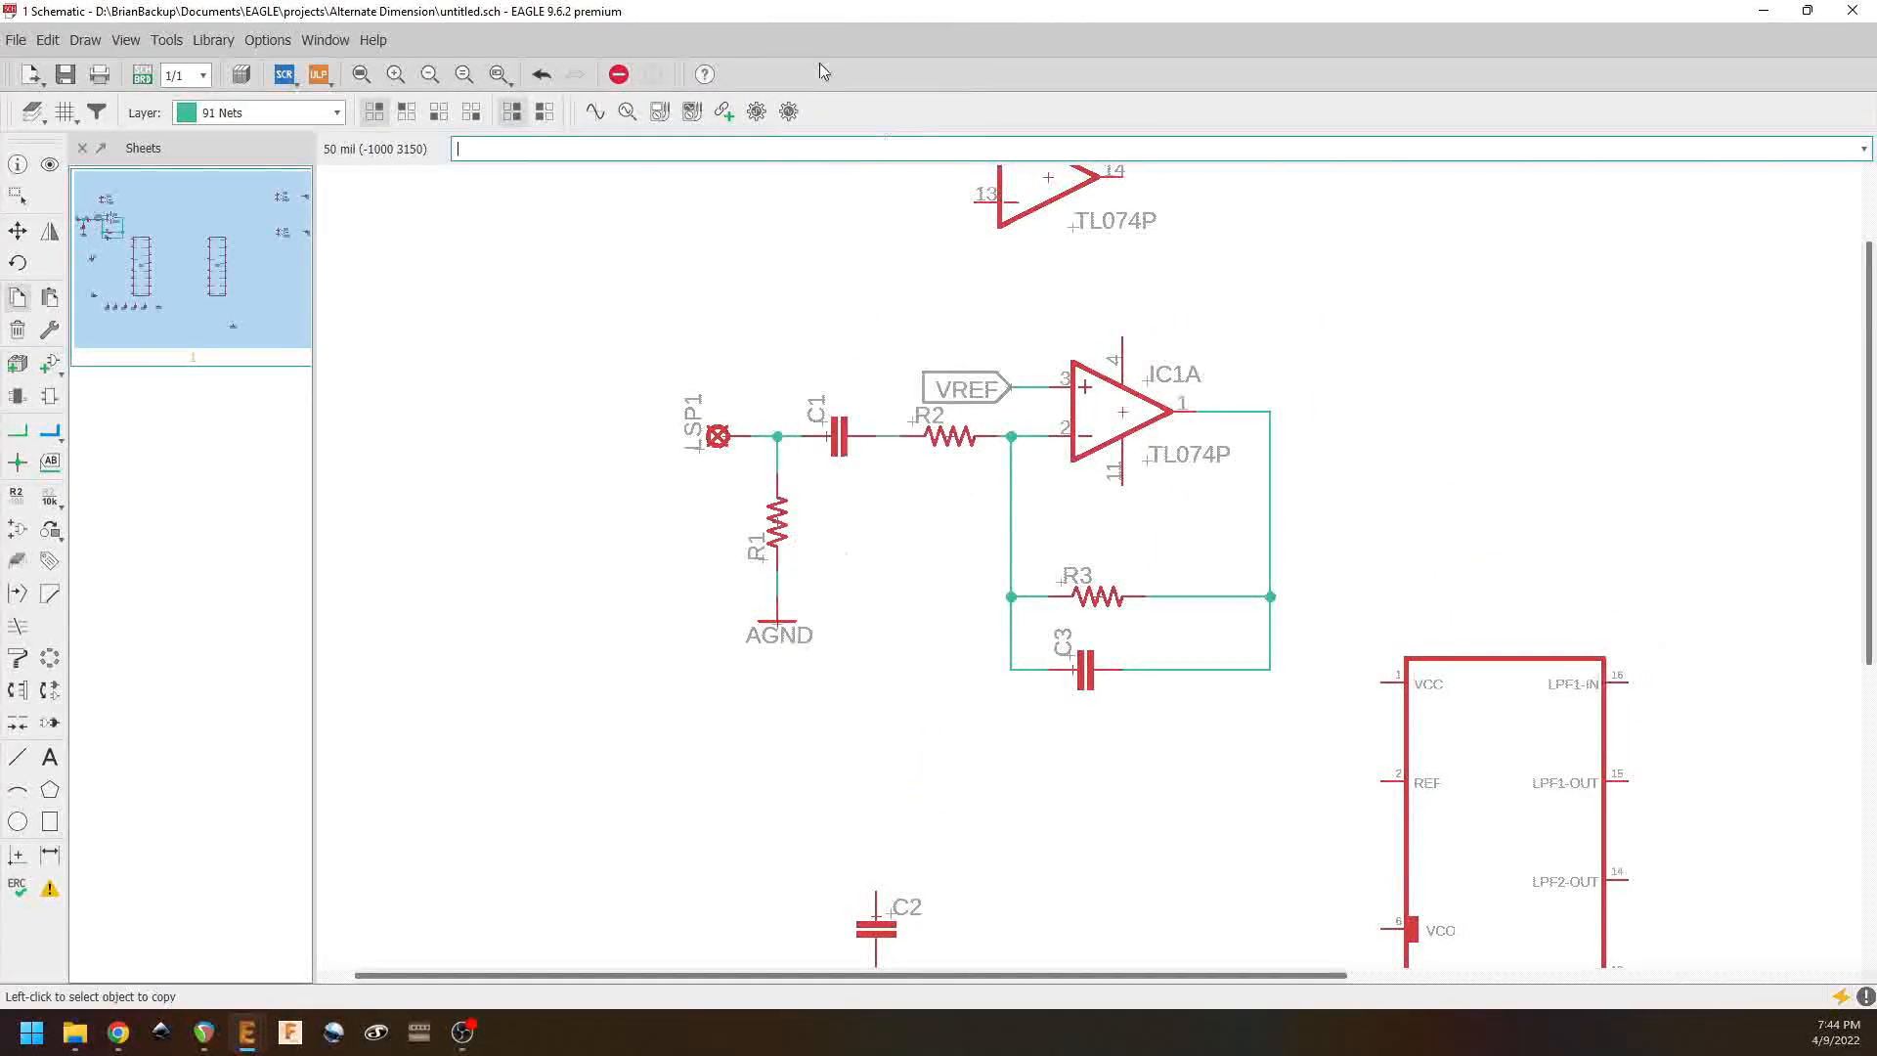
{"action": "left_click", "coordinate": [1122, 520]}
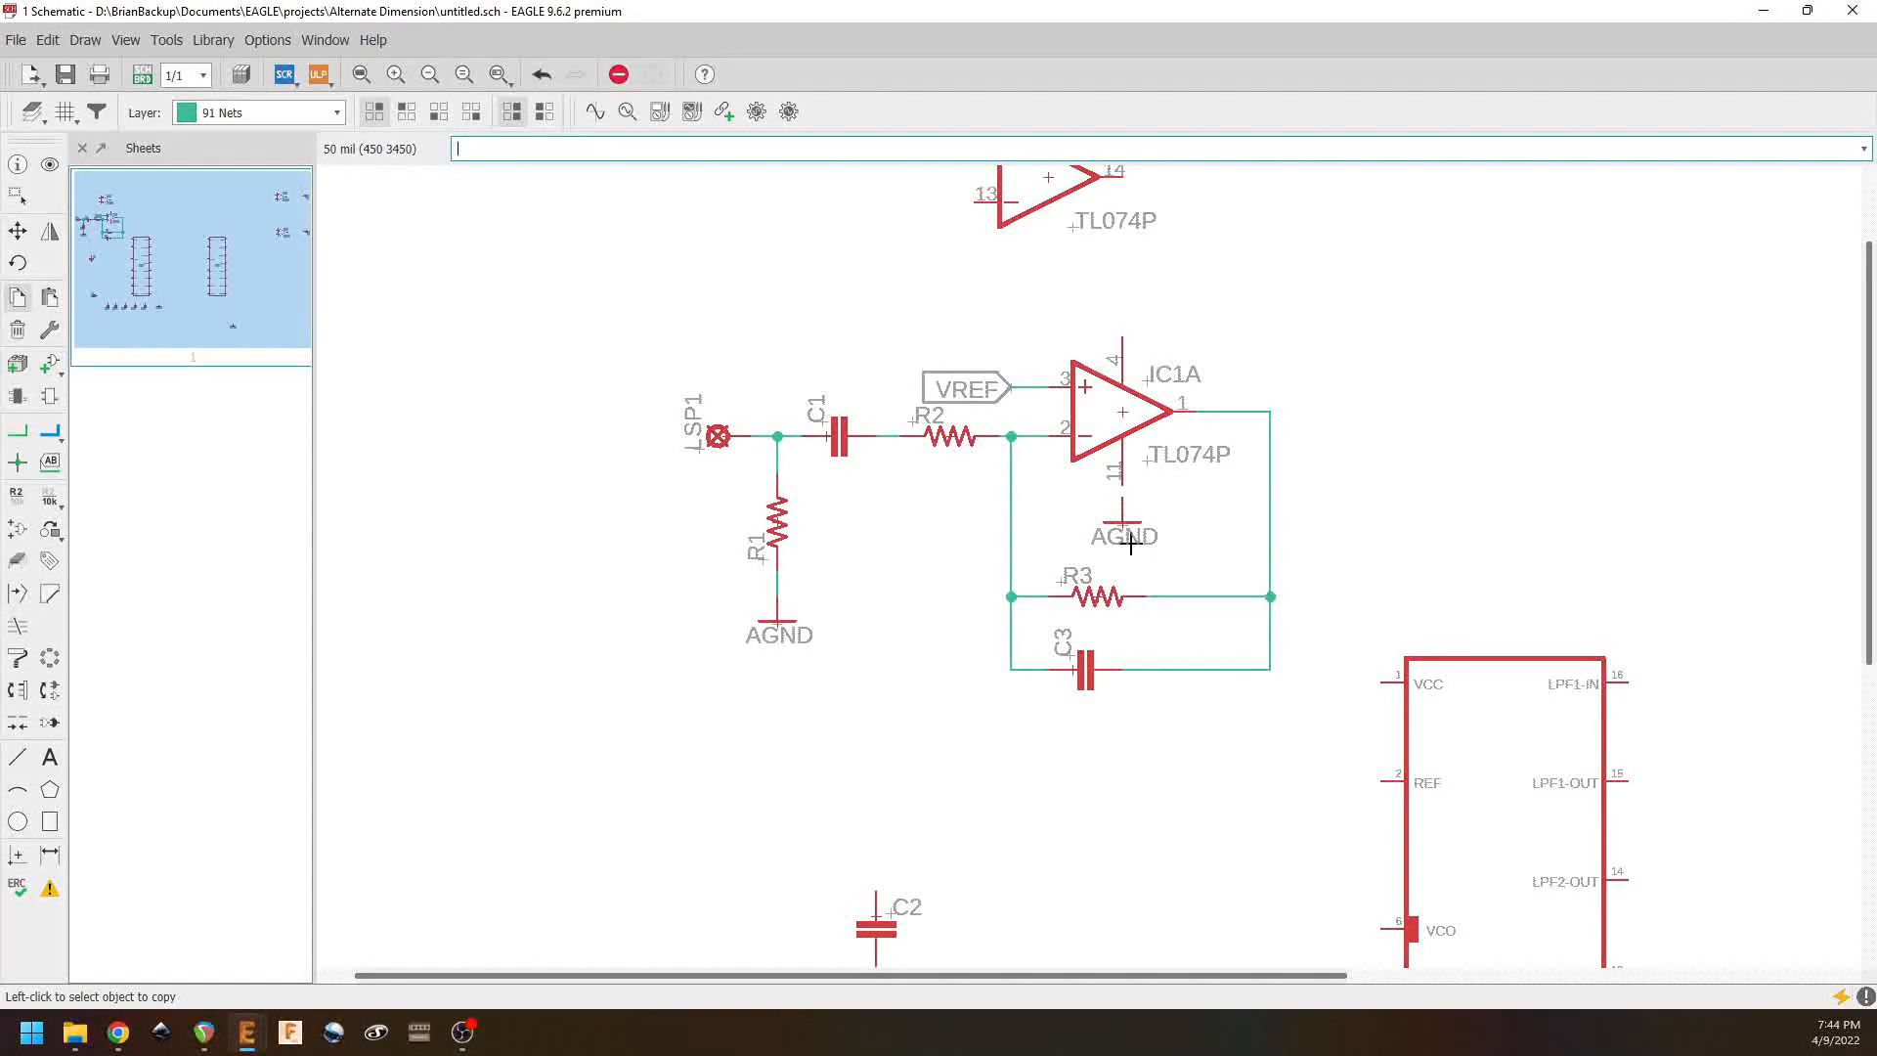
{"action": "left_click", "coordinate": [14, 451]}
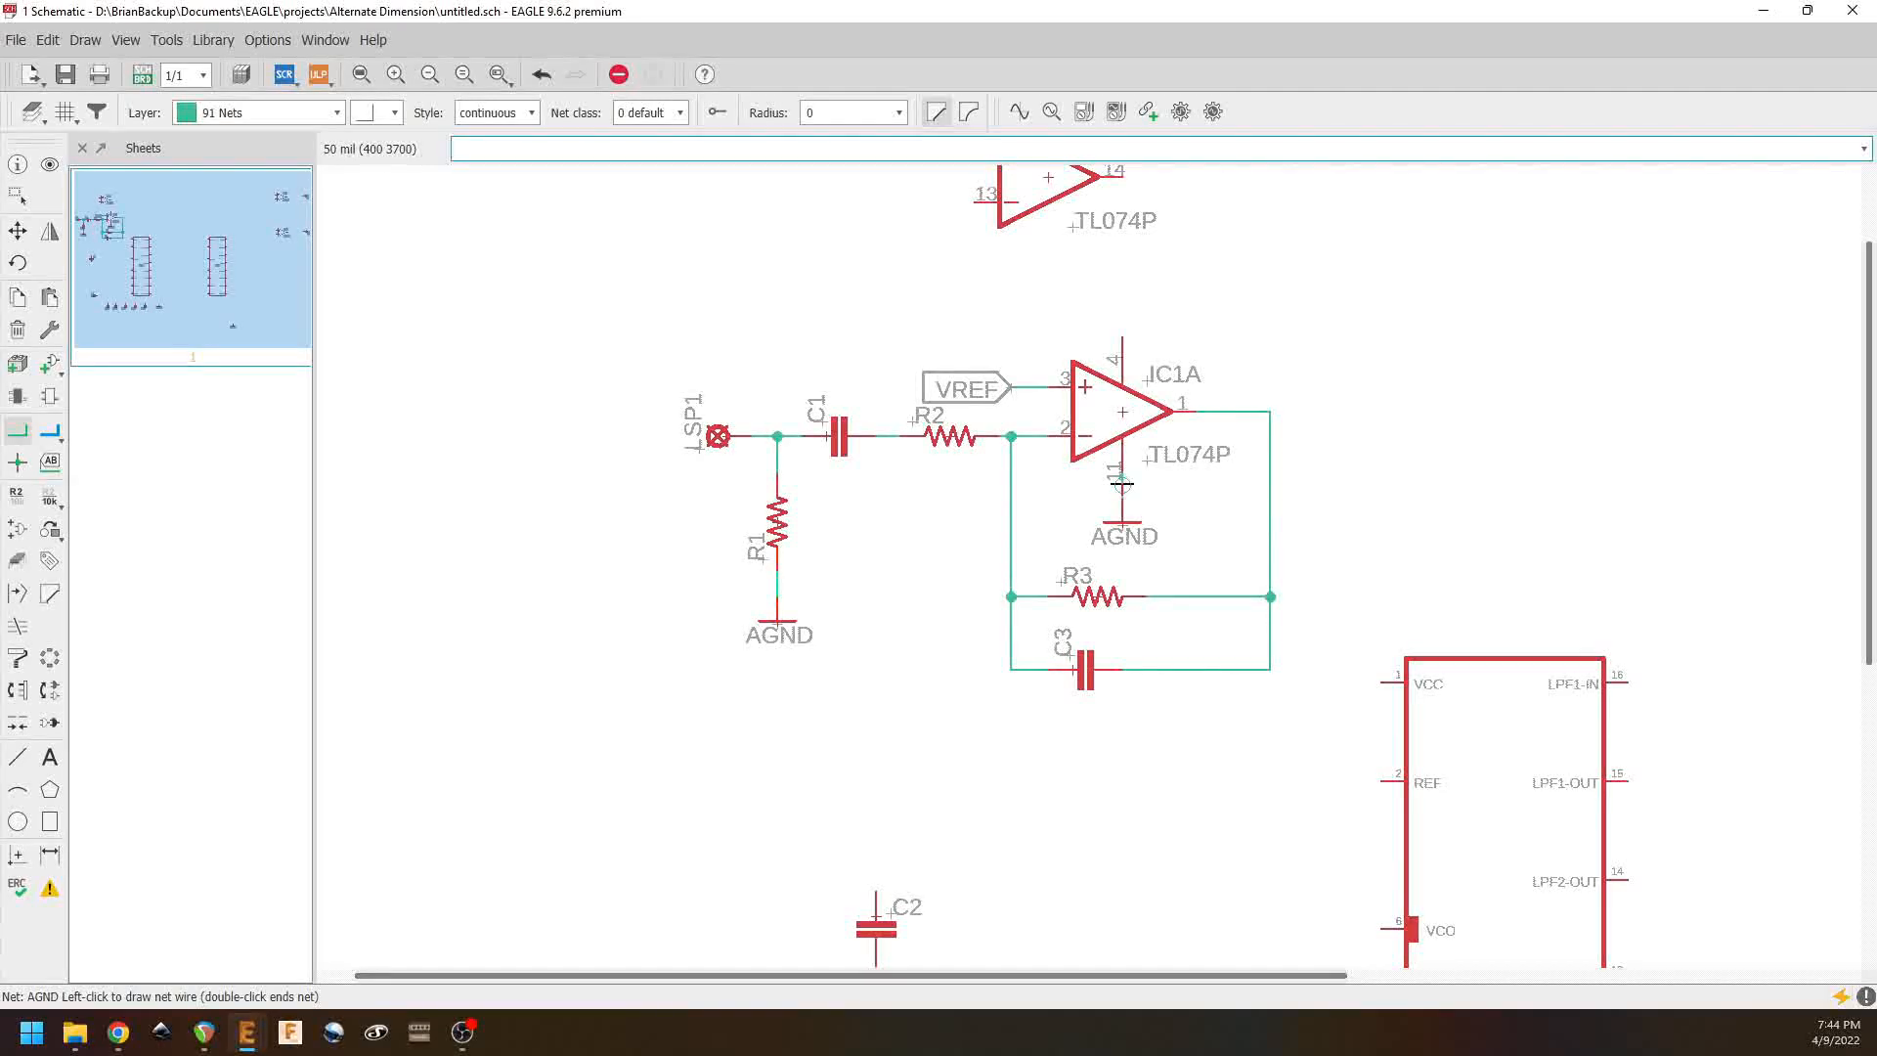
Step: Draw a short net stub up from IC1A's pin 4, name it +9V and place its cross-reference label
{"action": "left_click", "coordinate": [1124, 342]}
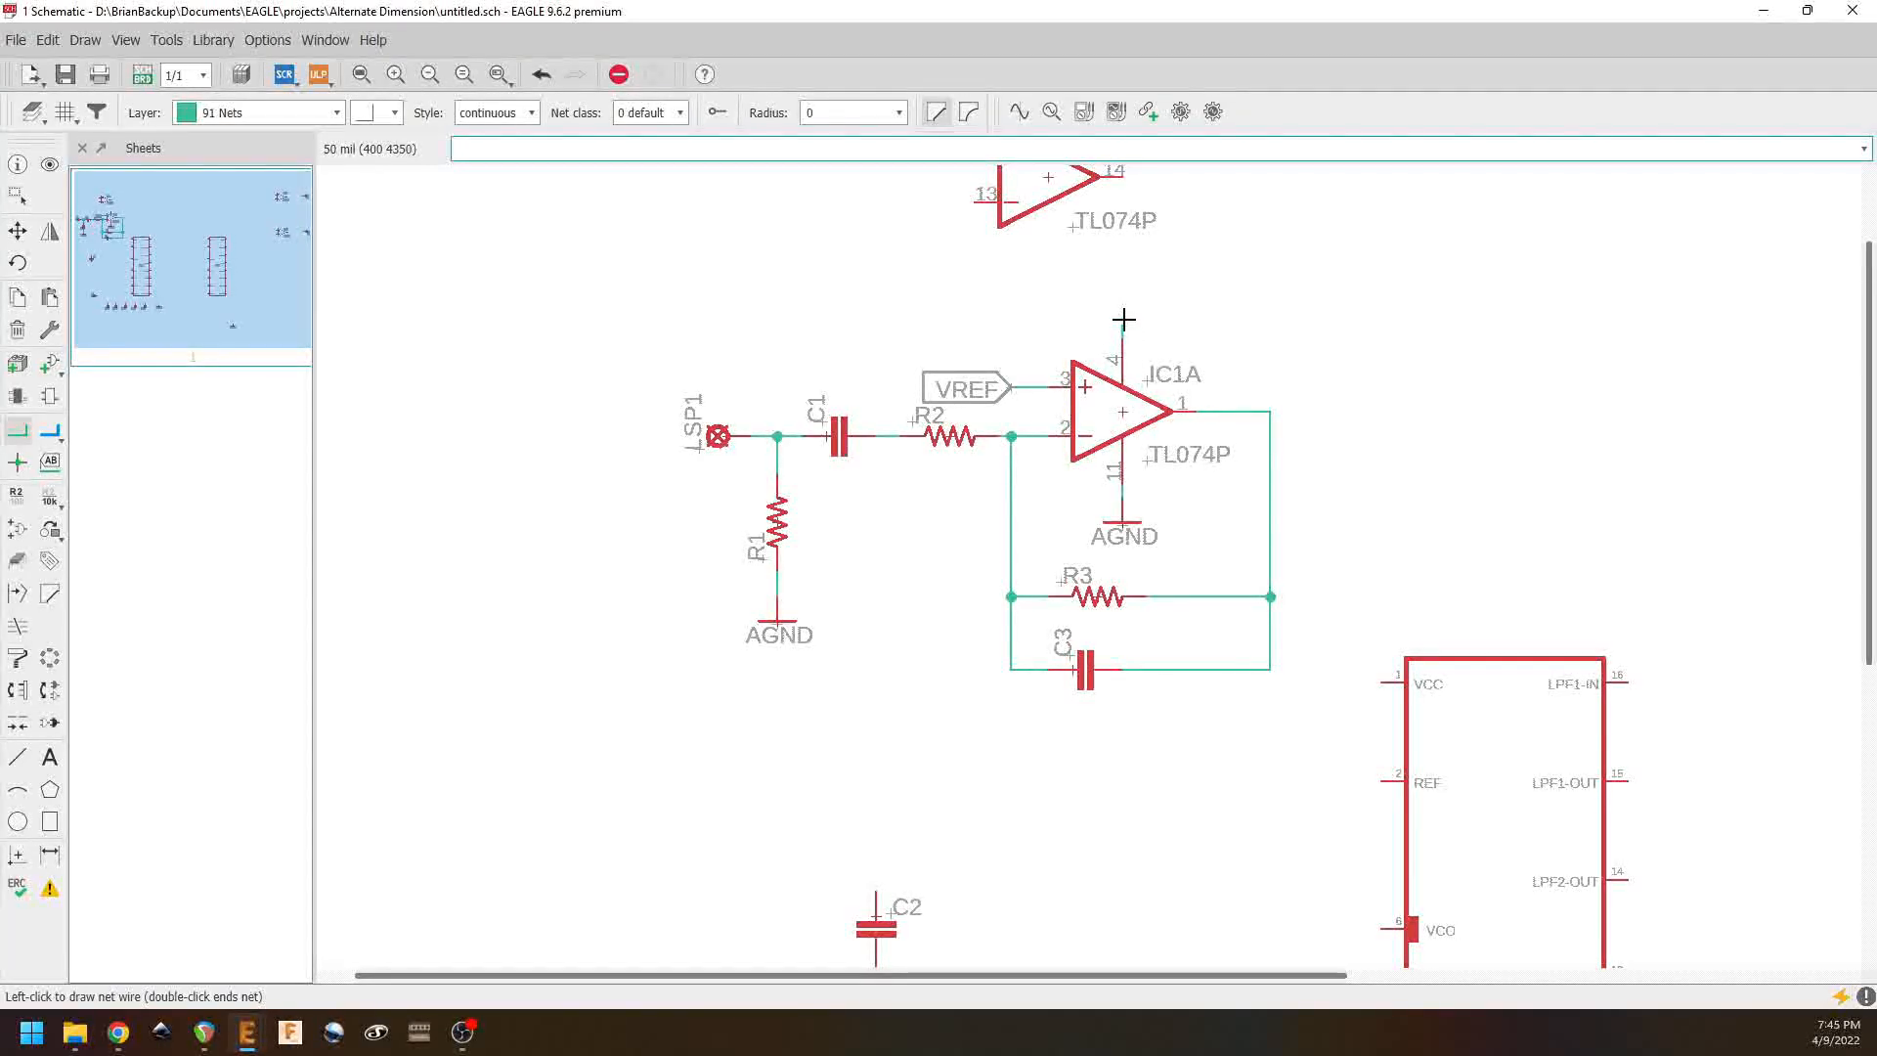
{"action": "left_click", "coordinate": [1123, 318]}
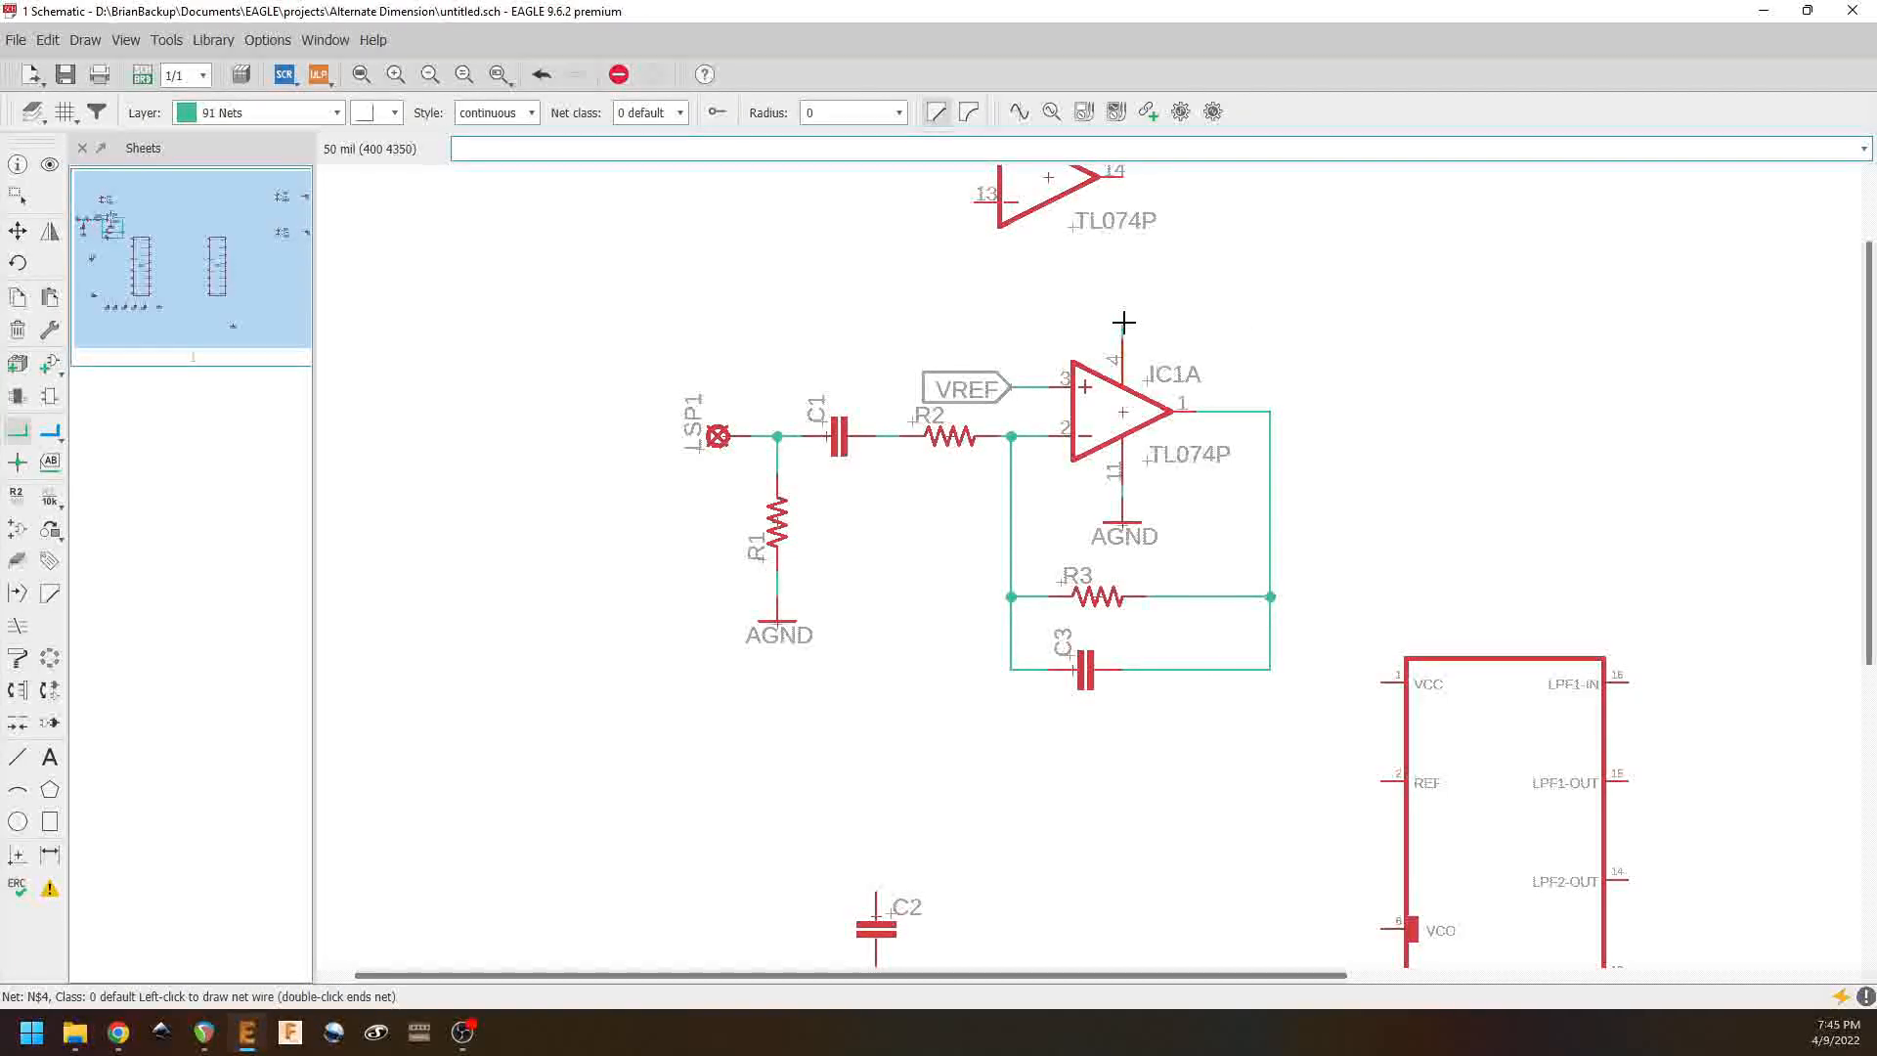
{"action": "key", "text": "Escape"}
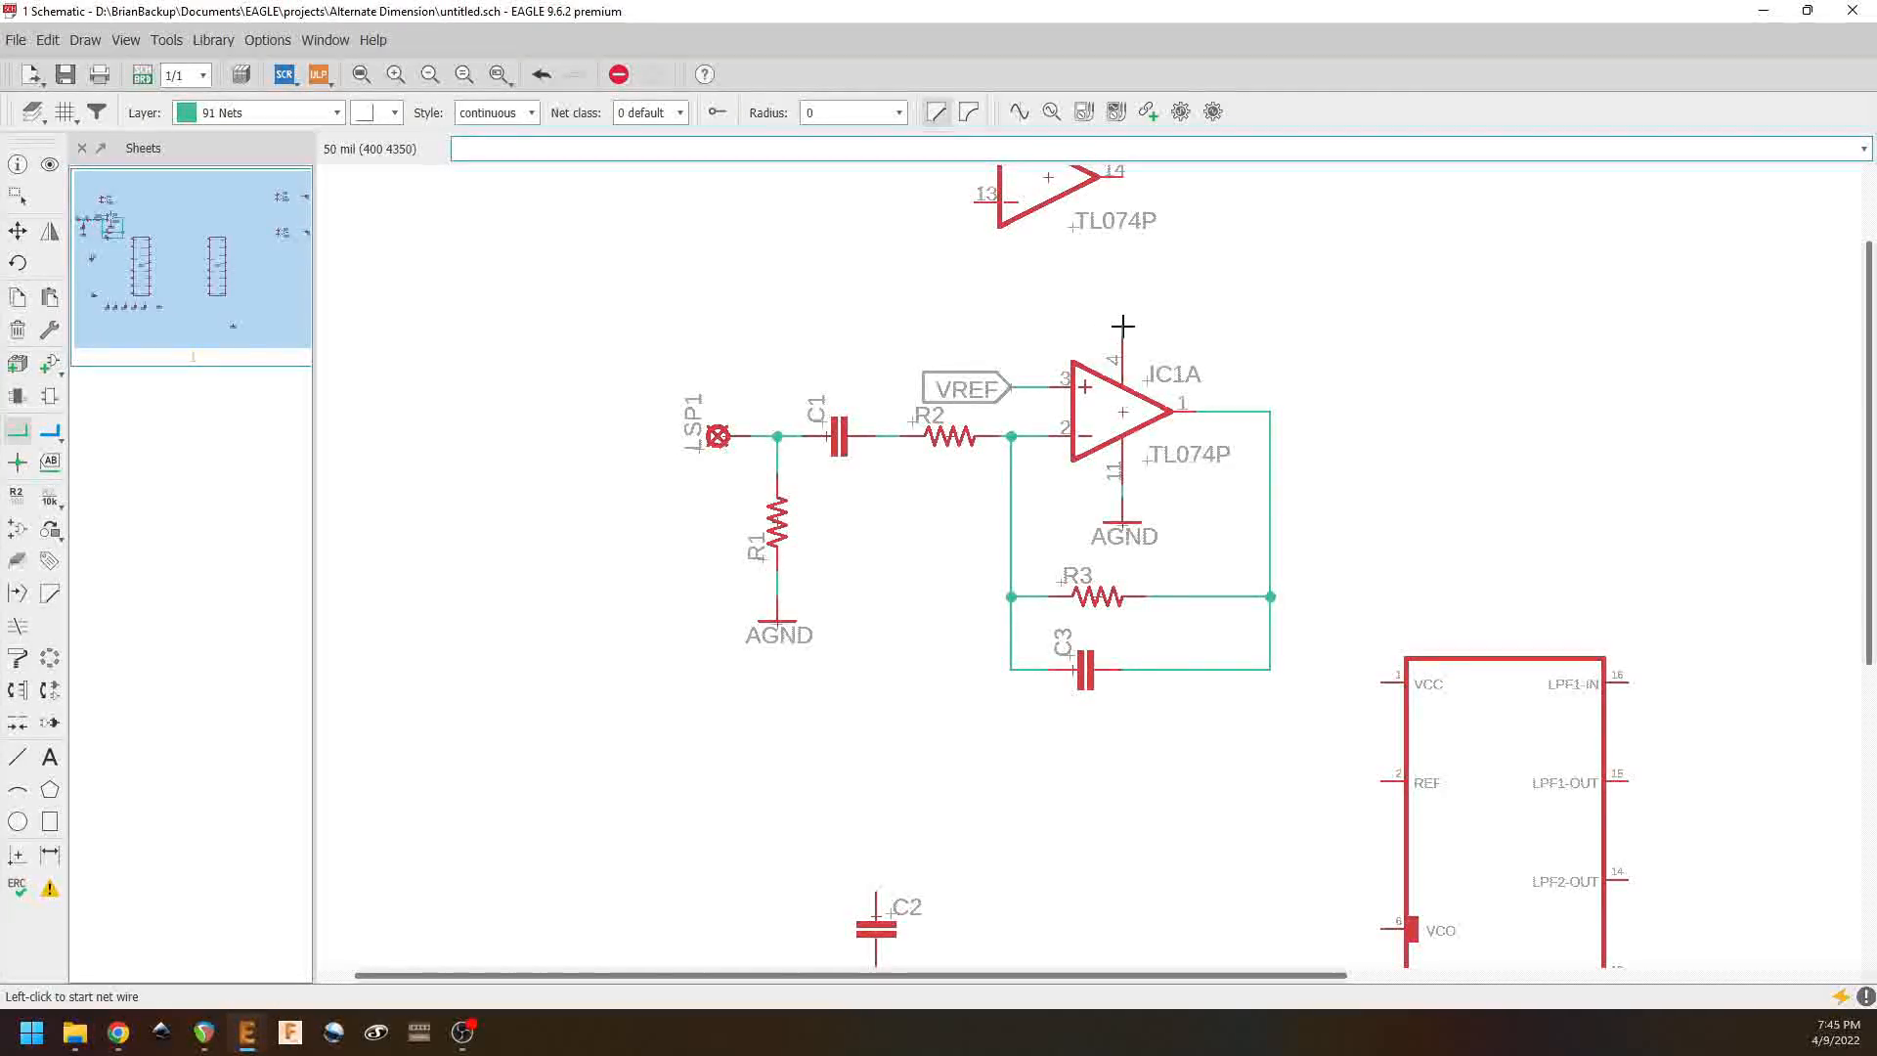
{"action": "right_click", "coordinate": [1122, 326]}
{"action": "left_click", "coordinate": [1168, 545]}
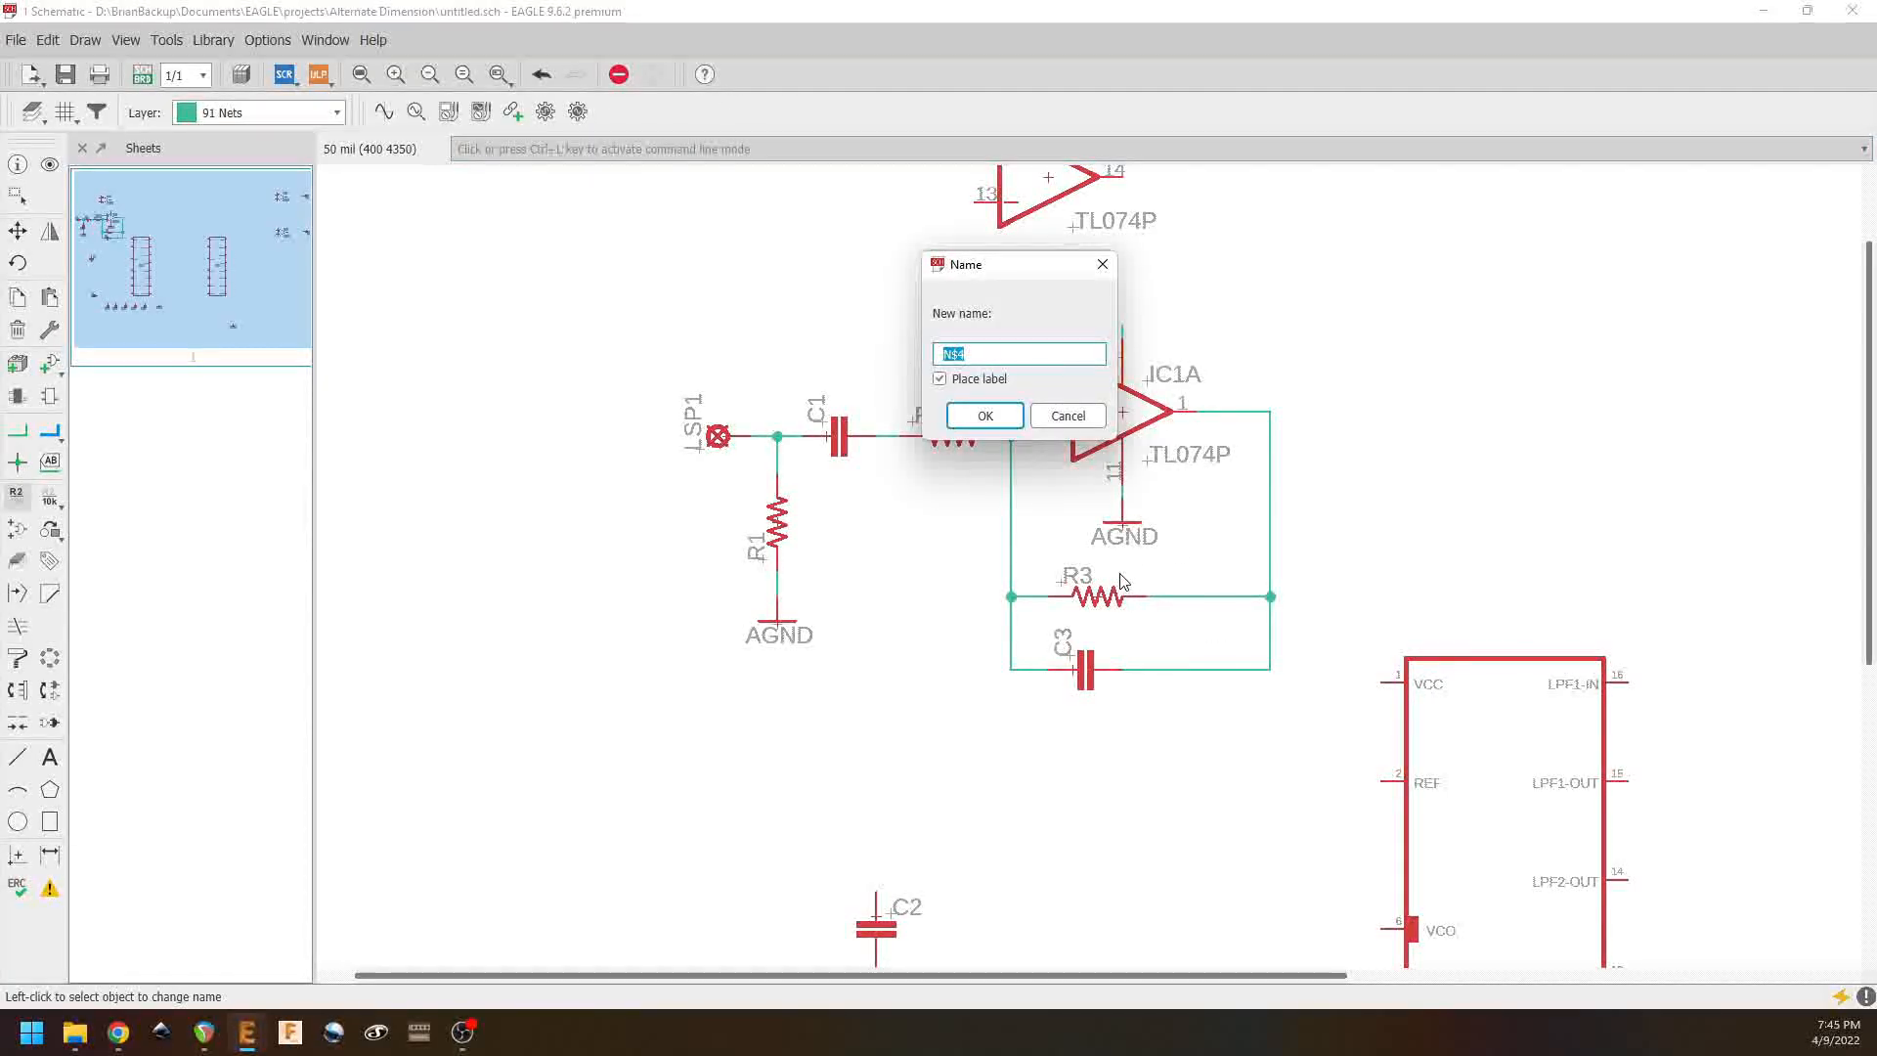
{"action": "type", "text": "+9V"}
{"action": "key", "text": "Return"}
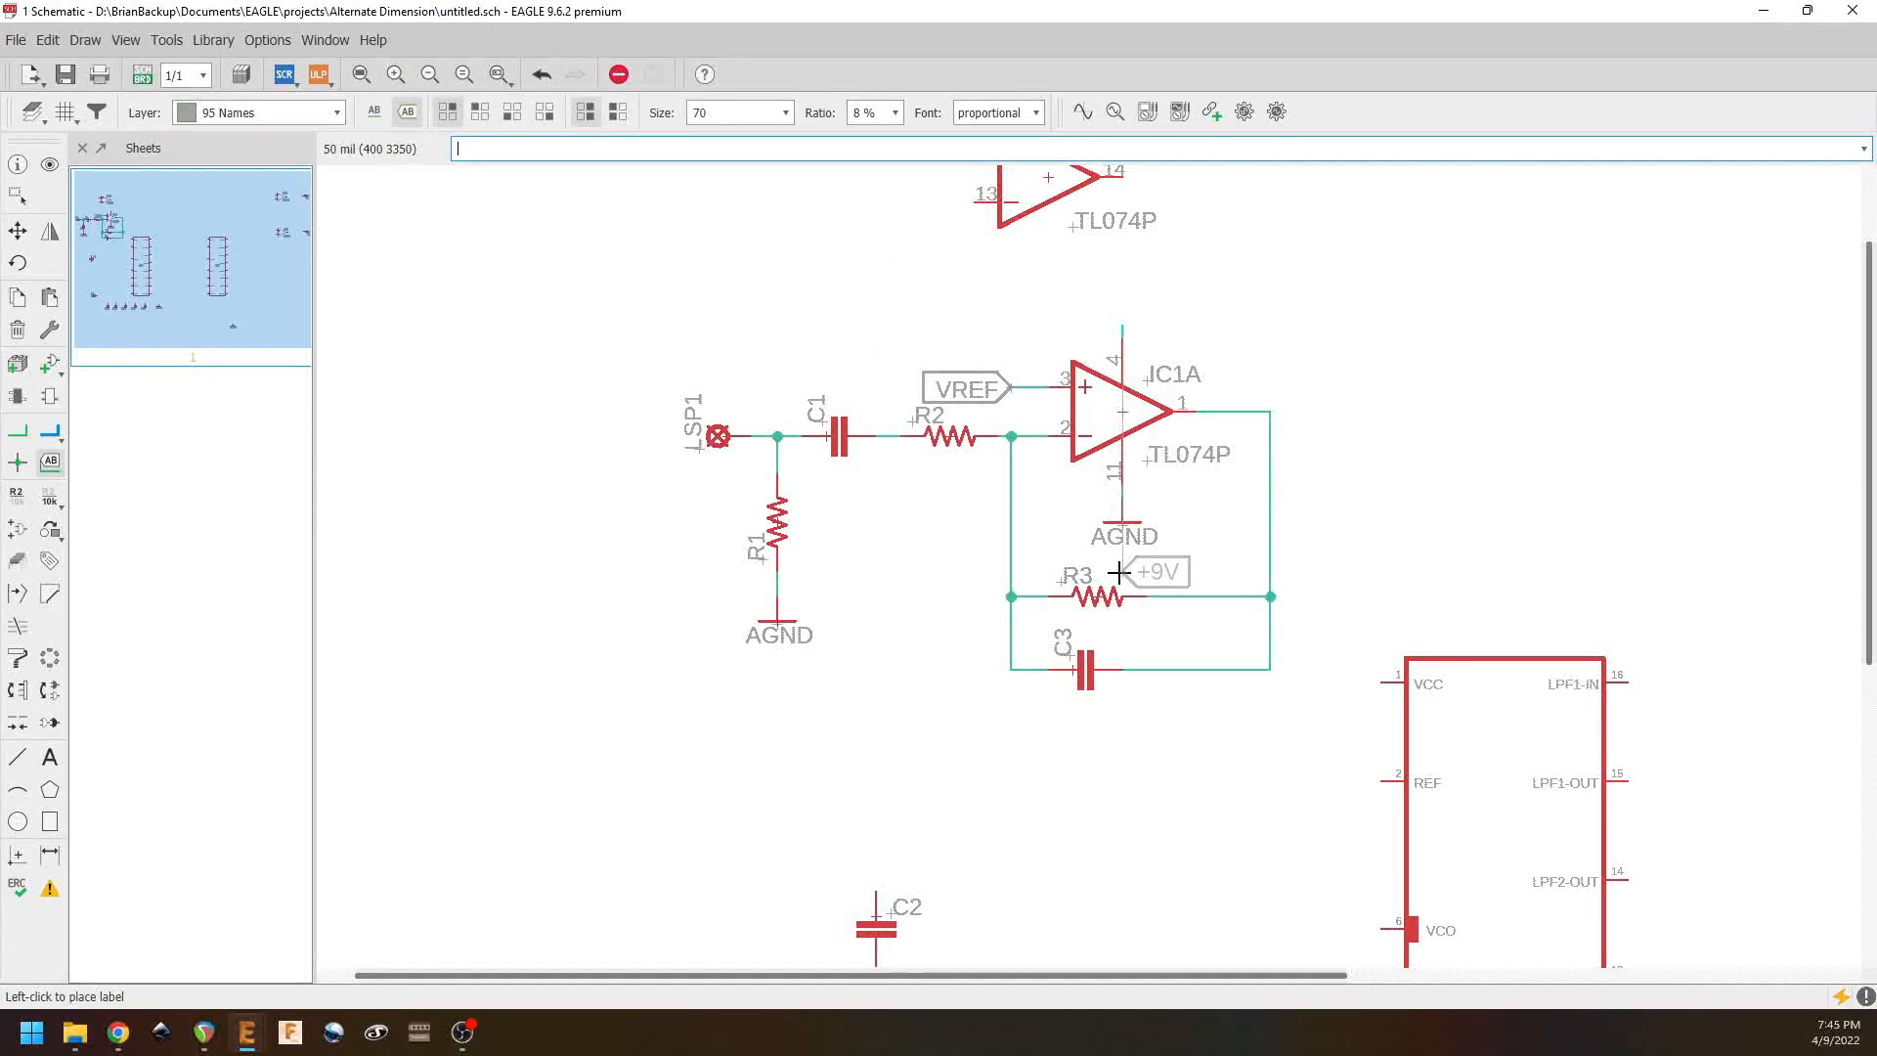
{"action": "left_click", "coordinate": [1124, 324]}
{"action": "middle_click_drag", "start_coordinate": [1244, 306], "coordinate": [1051, 330]}
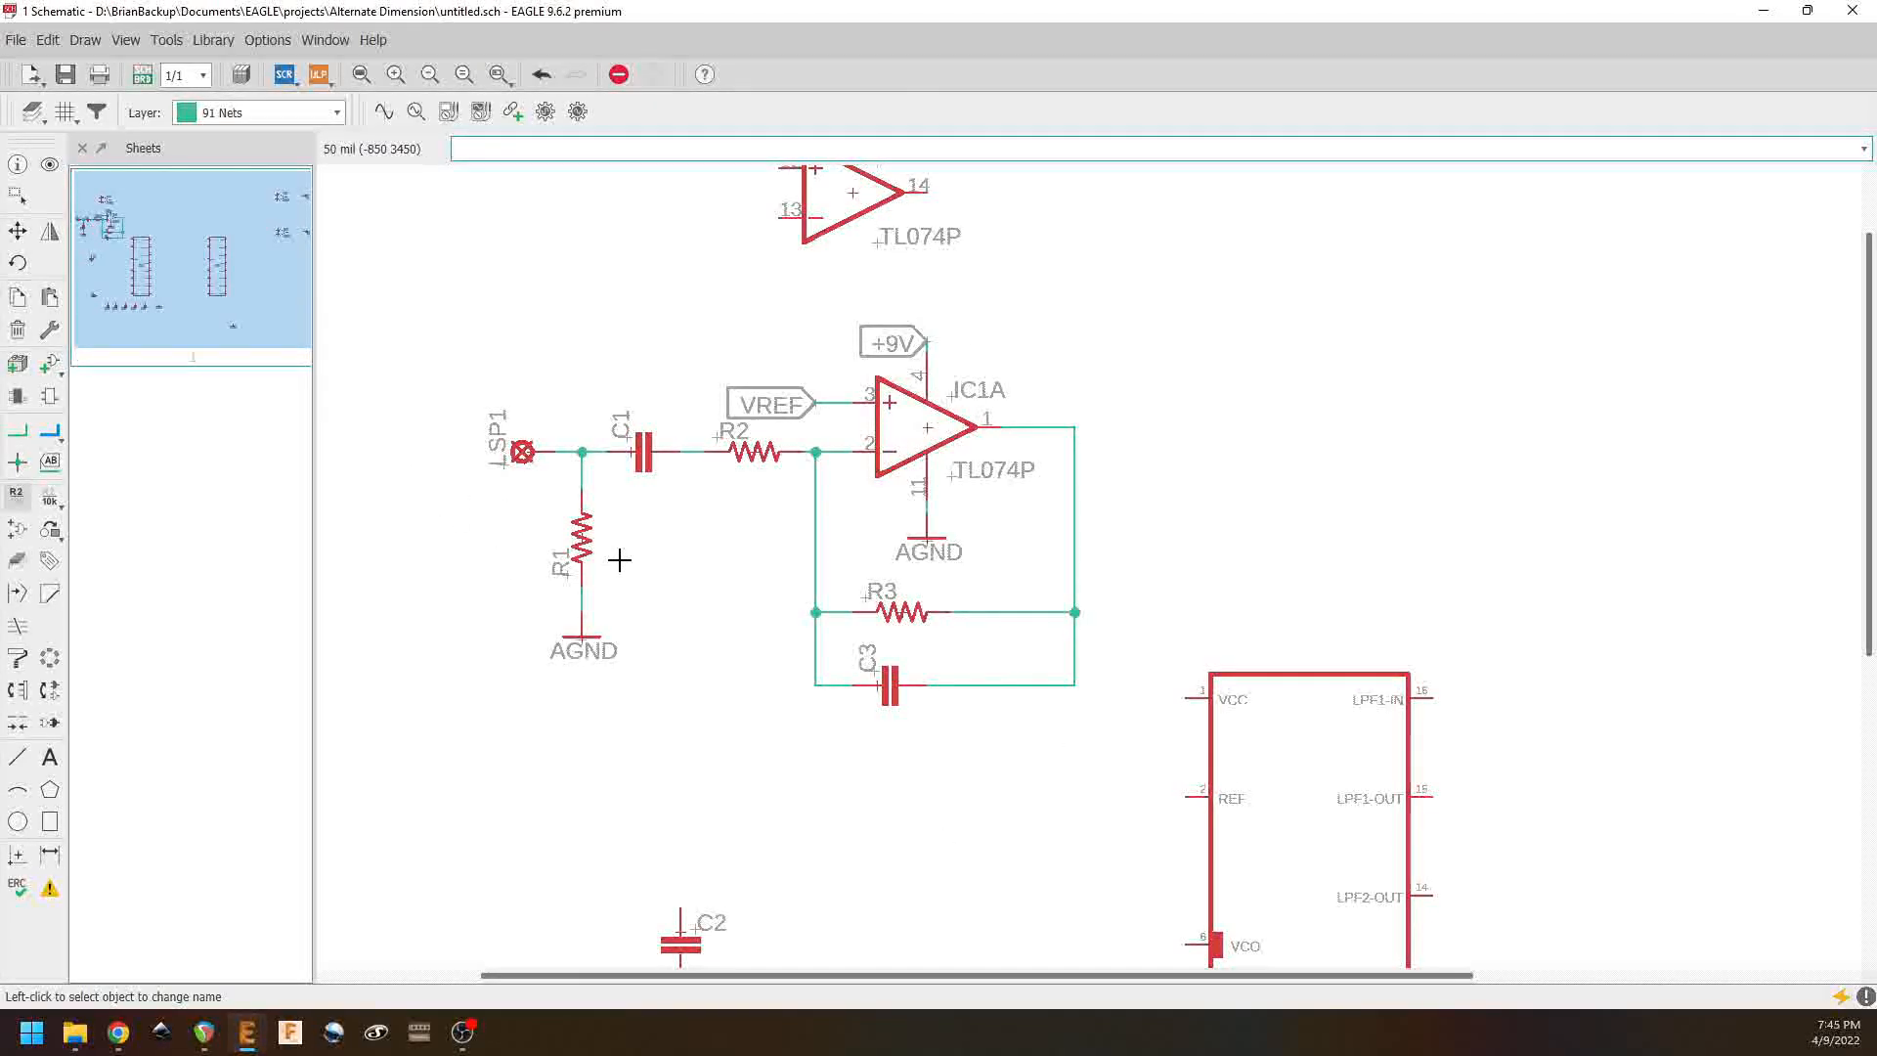
{"action": "middle_click_drag", "start_coordinate": [831, 746], "coordinate": [514, 308]}
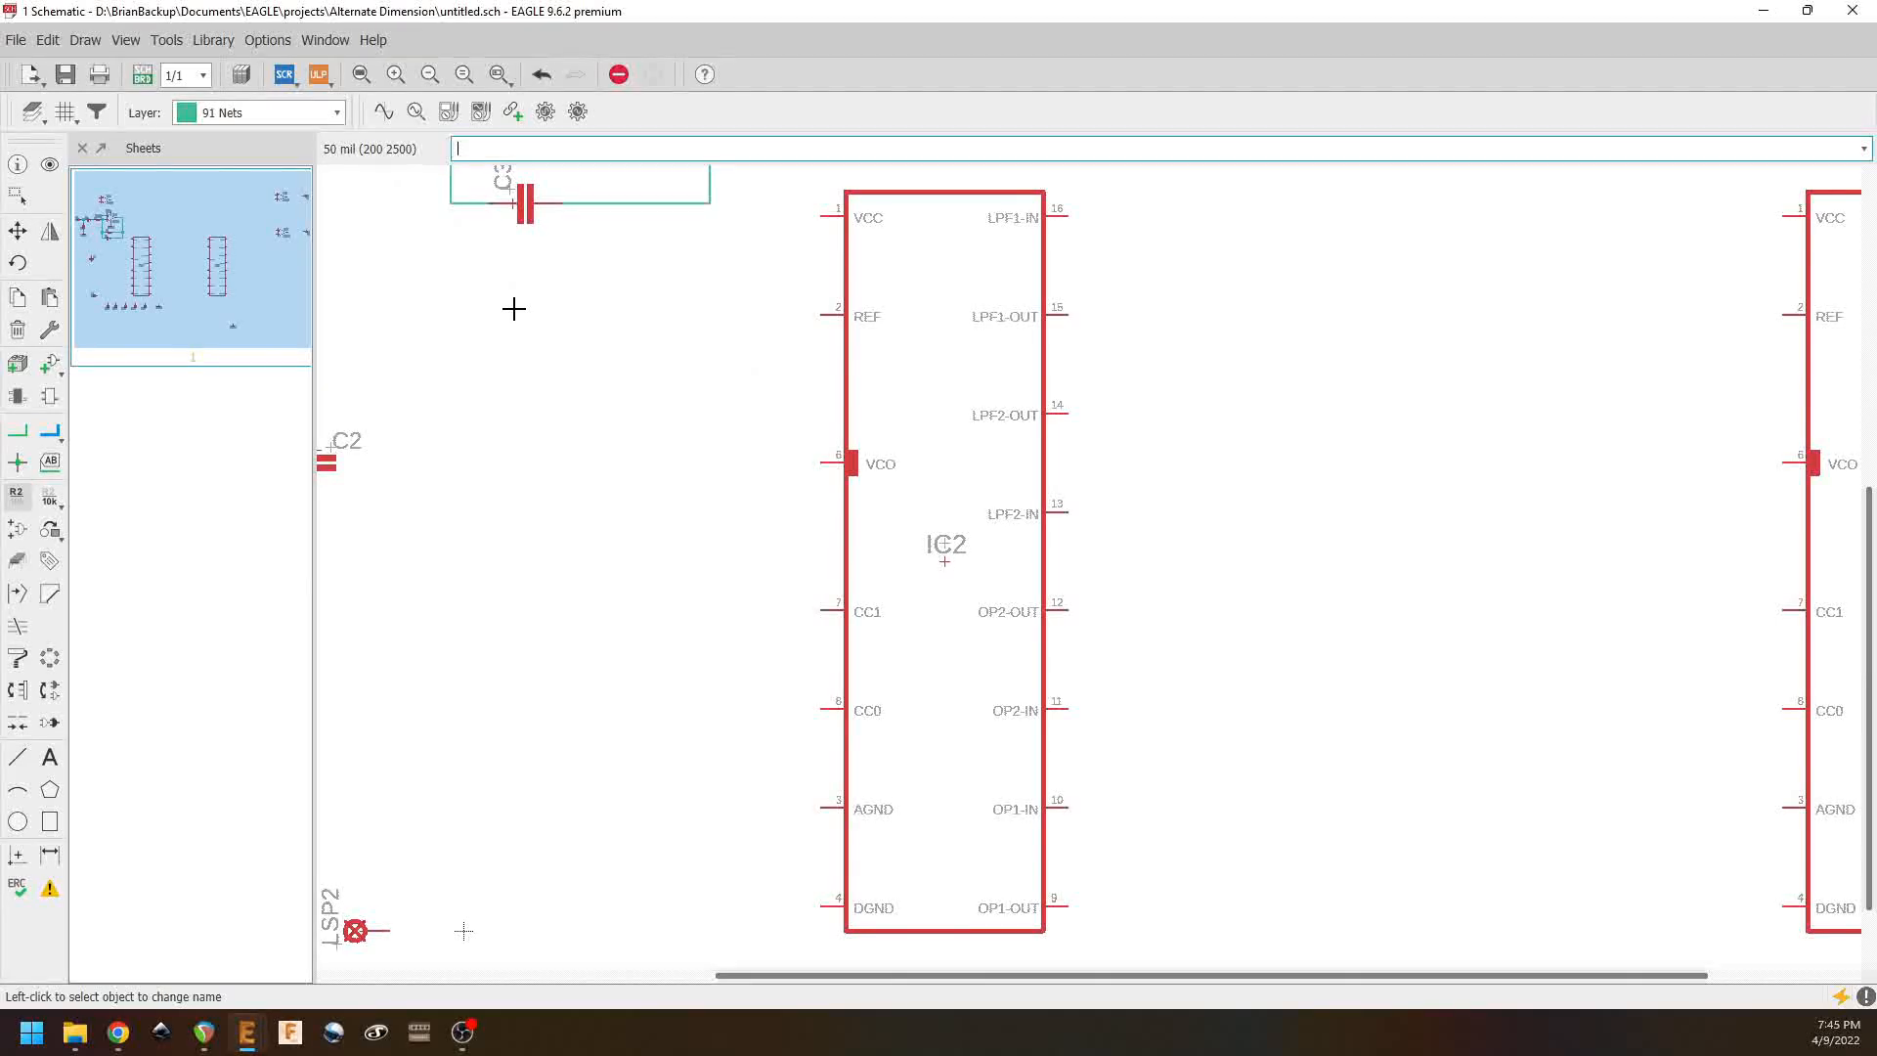
{"action": "middle_click_drag", "start_coordinate": [502, 309], "coordinate": [809, 573]}
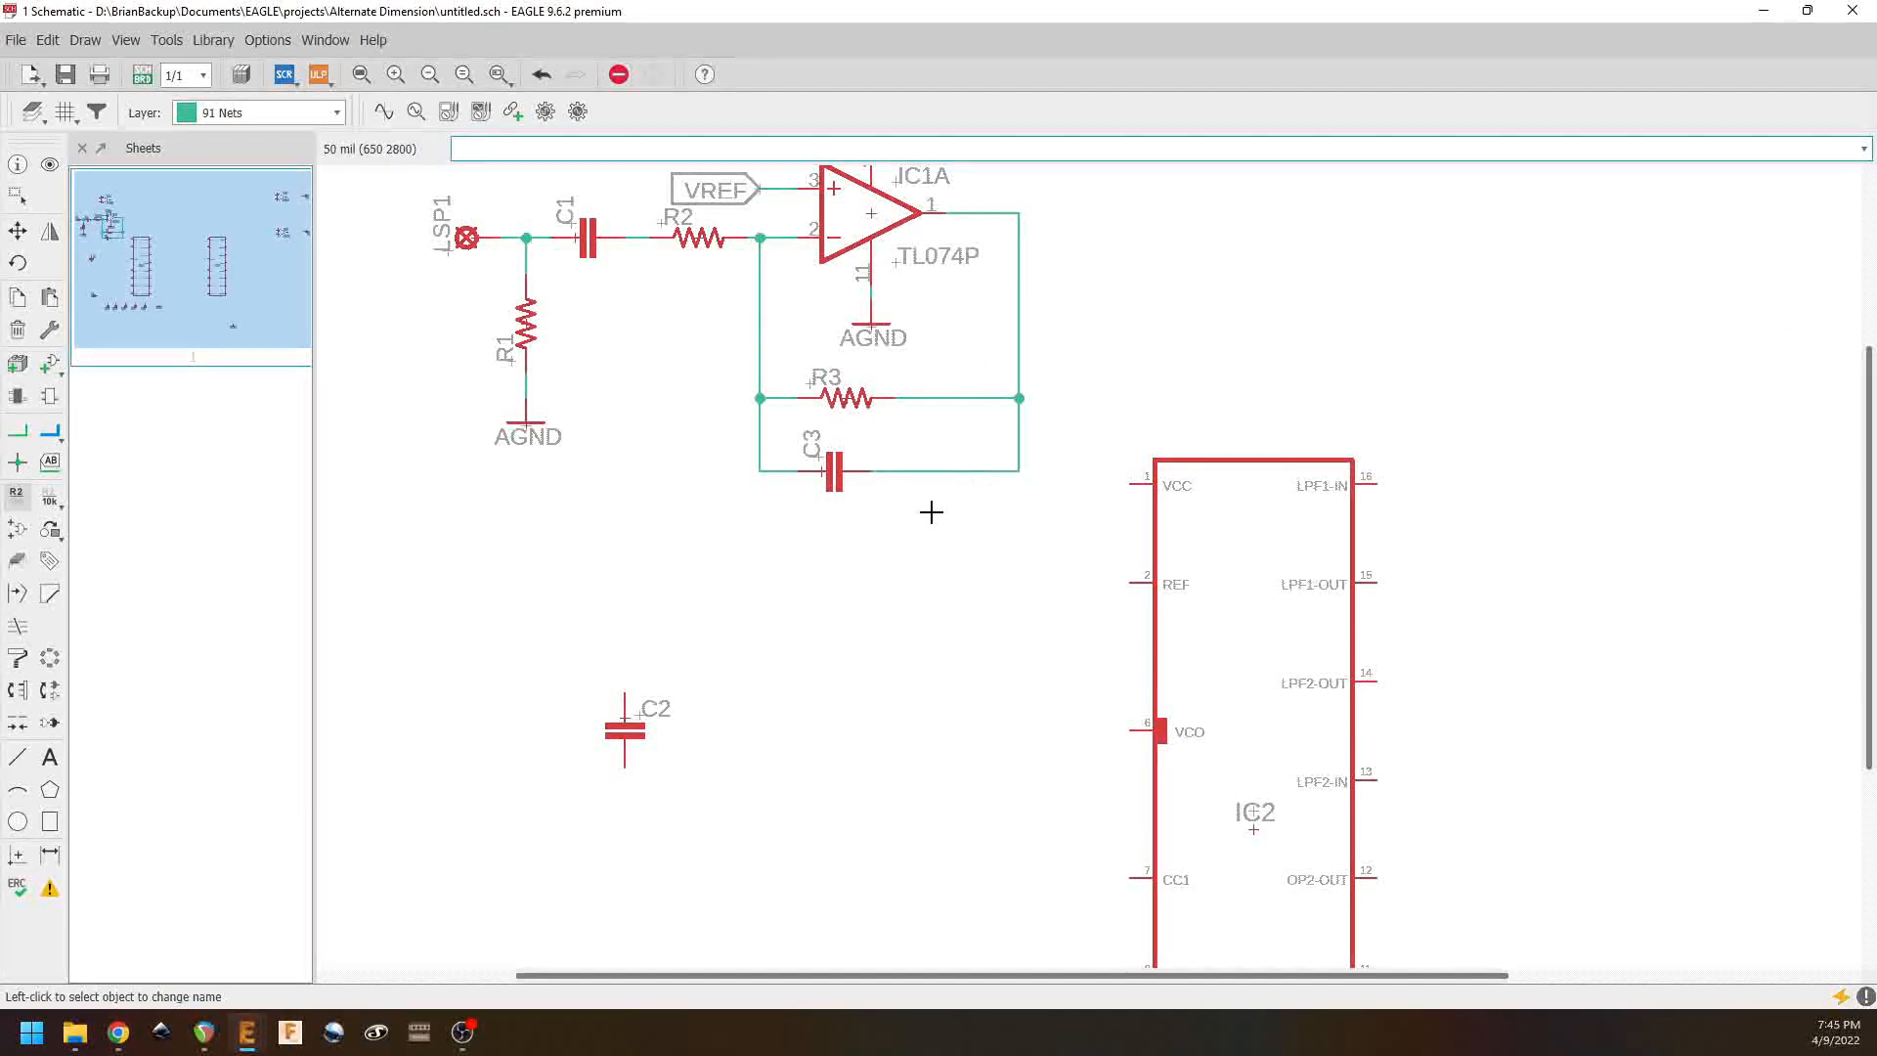
Step: Move IC2 slightly to the right, keeping it level with IC3, to leave more room on its input side
{"action": "scroll", "coordinate": [843, 613], "scroll_direction": "down", "scroll_amount": 6}
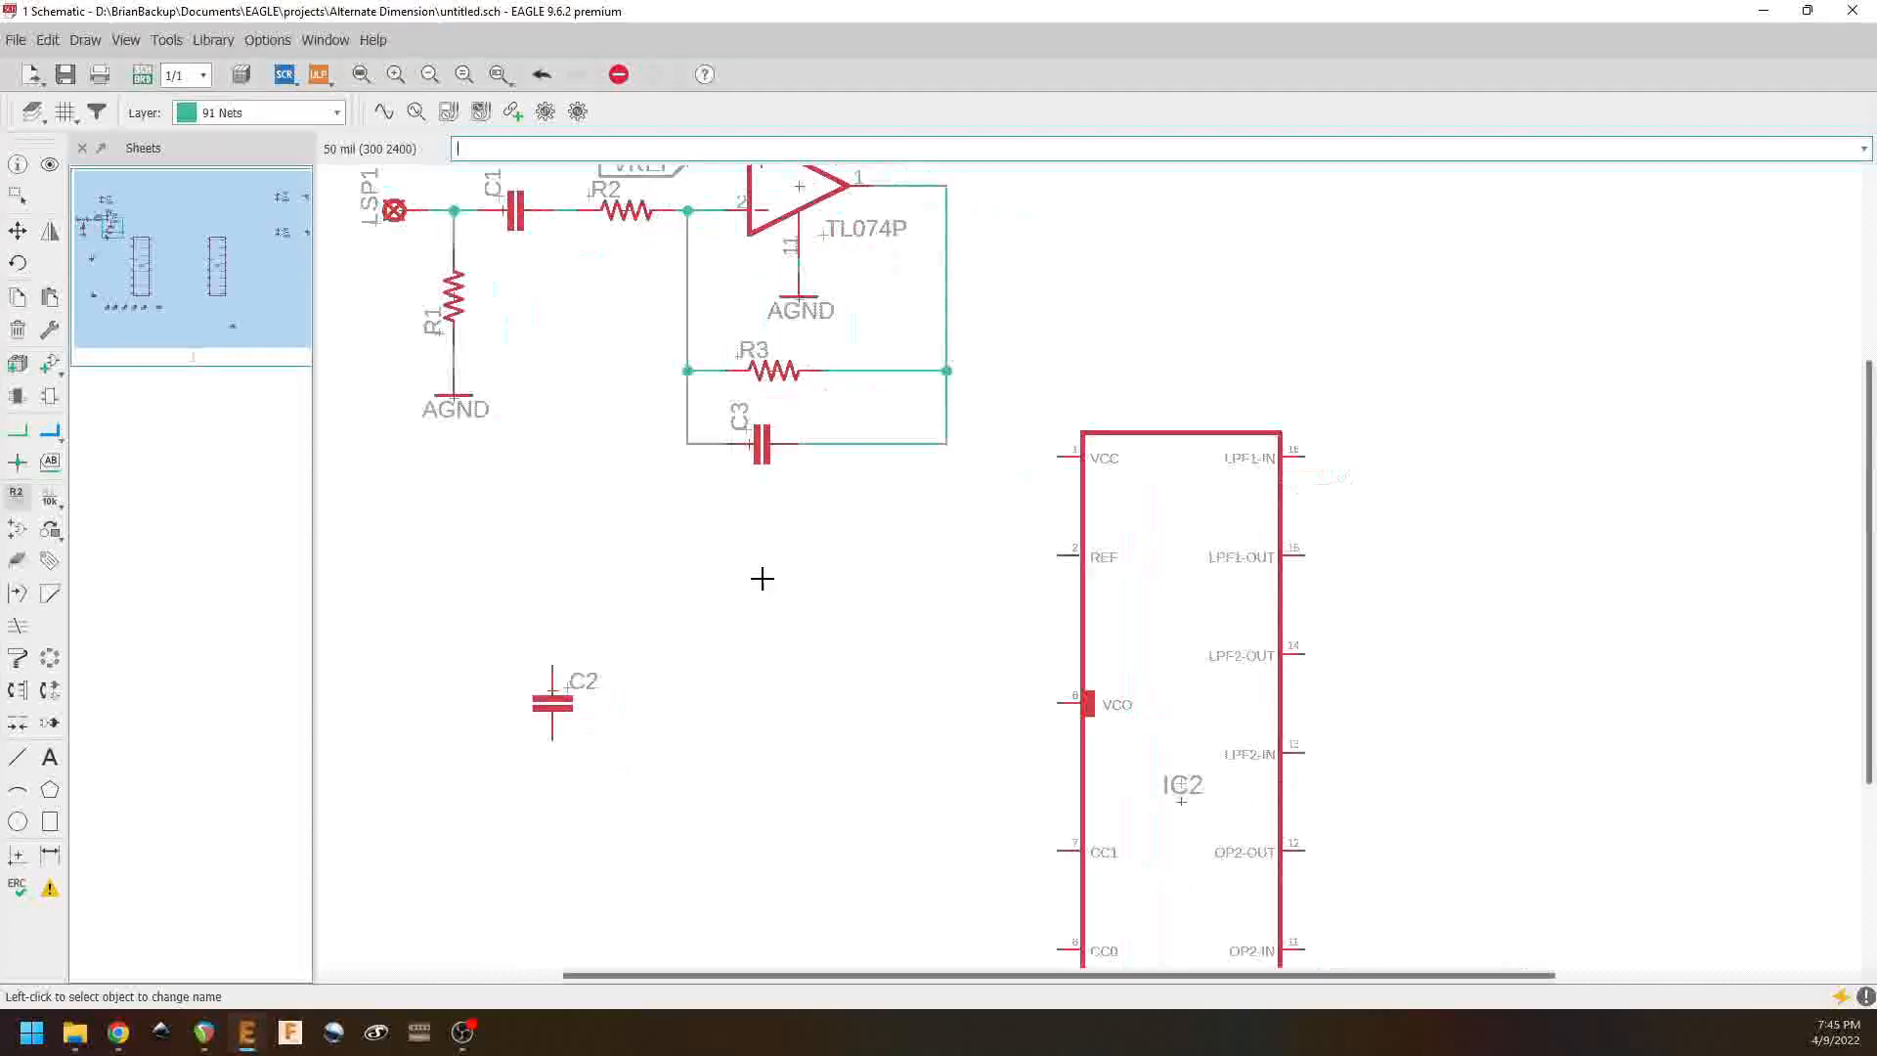
{"action": "middle_click_drag", "start_coordinate": [830, 618], "coordinate": [650, 494]}
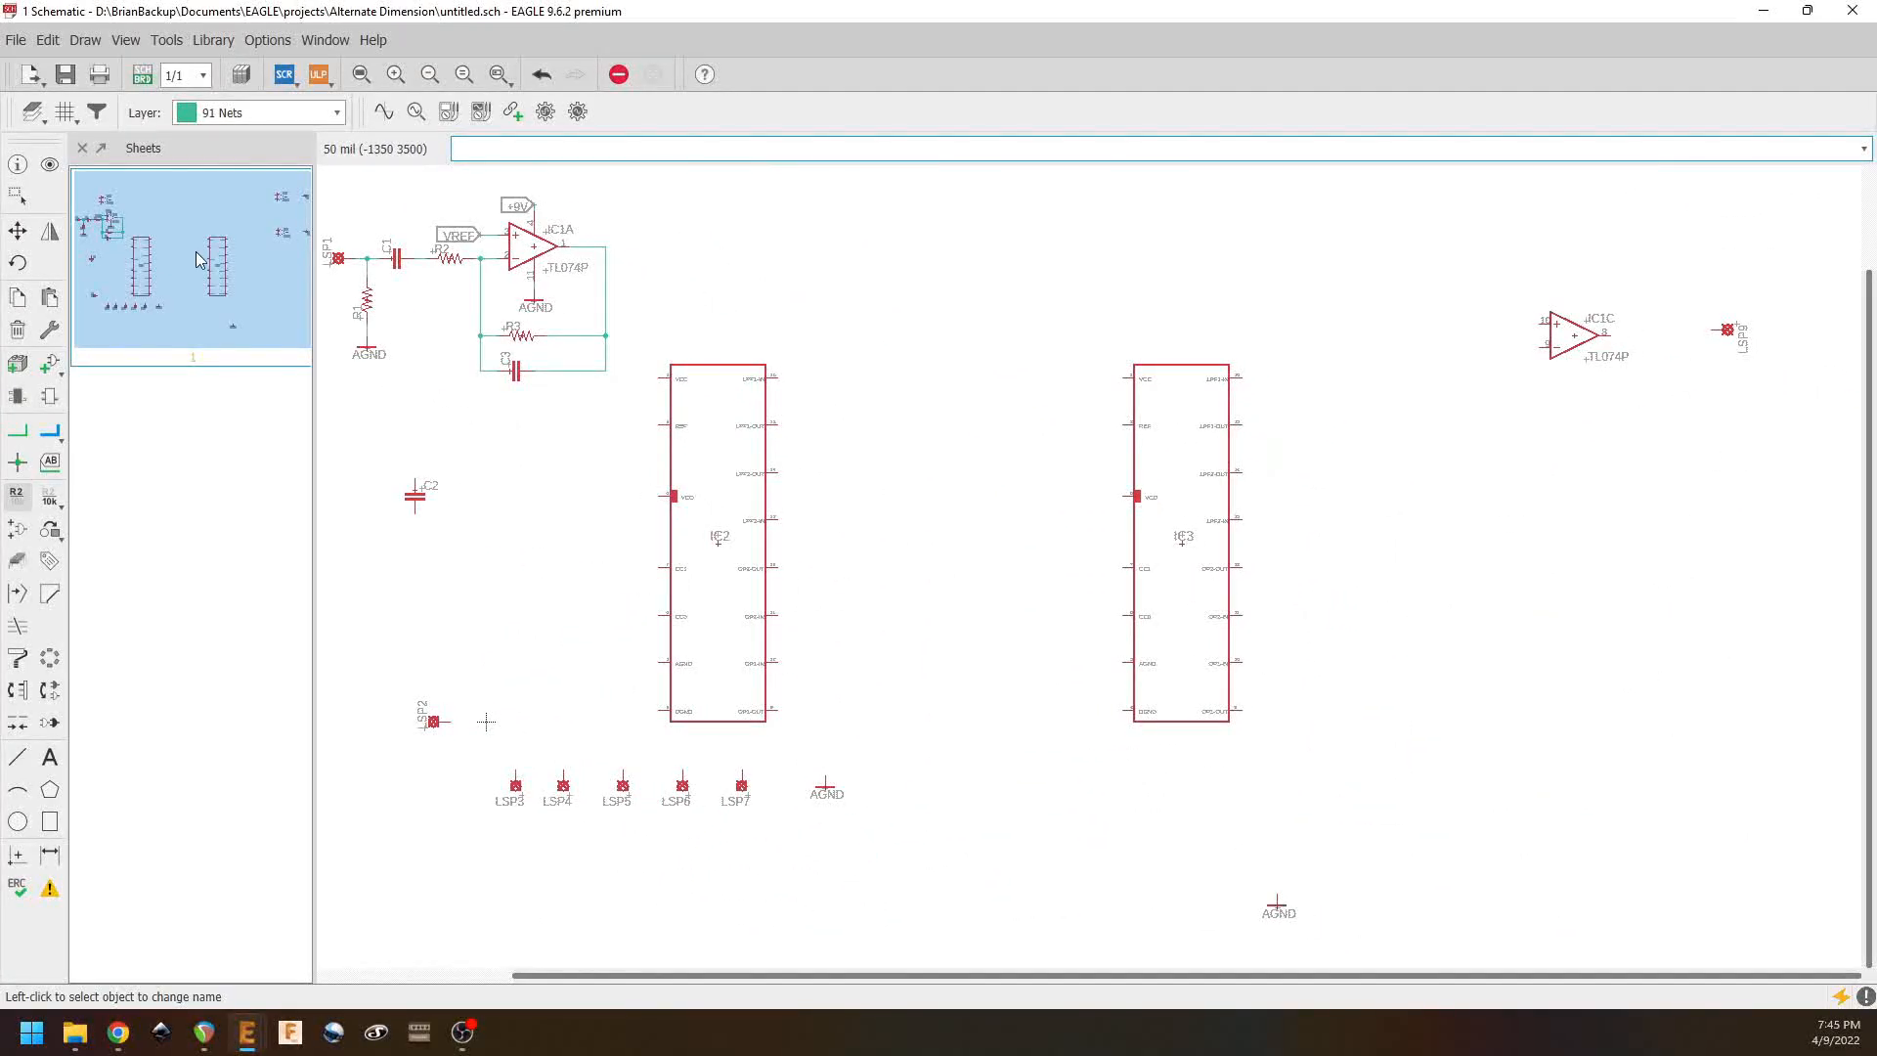
{"action": "left_click", "coordinate": [17, 231]}
{"action": "left_click", "coordinate": [724, 540]}
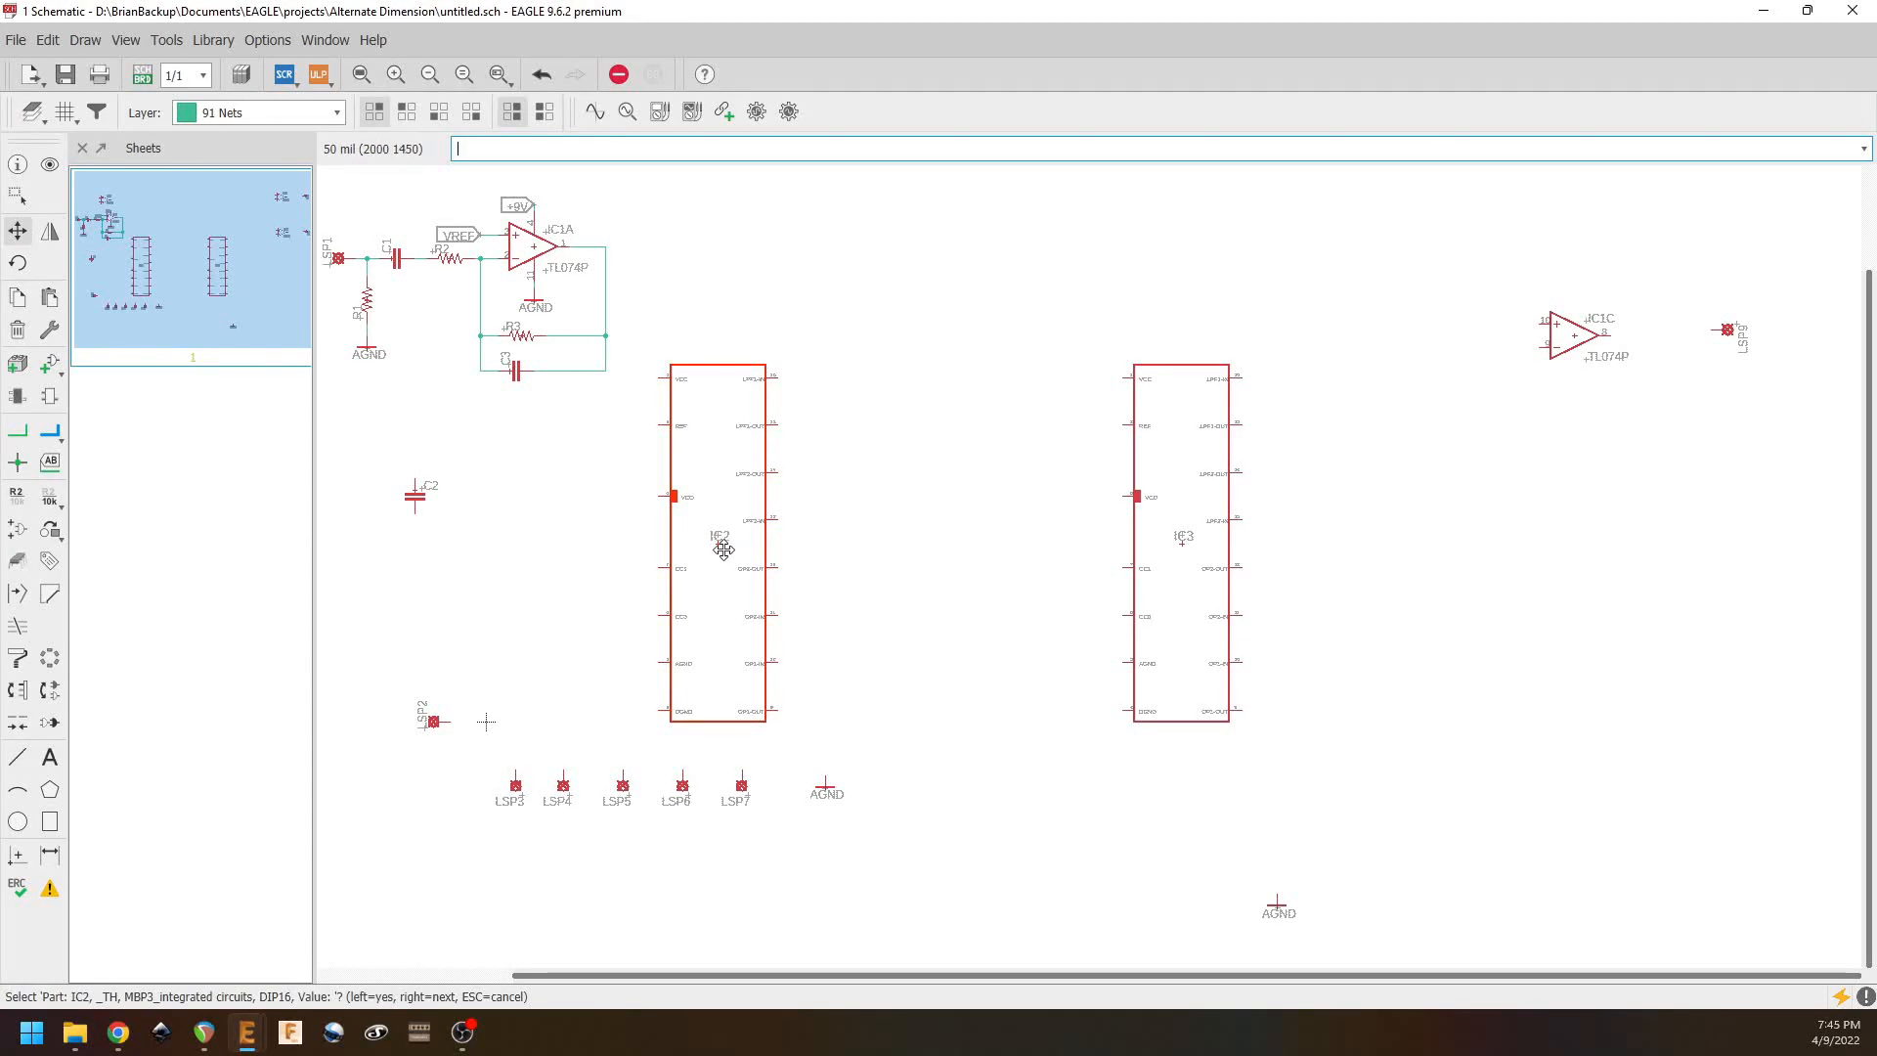
{"action": "left_click", "coordinate": [731, 547]}
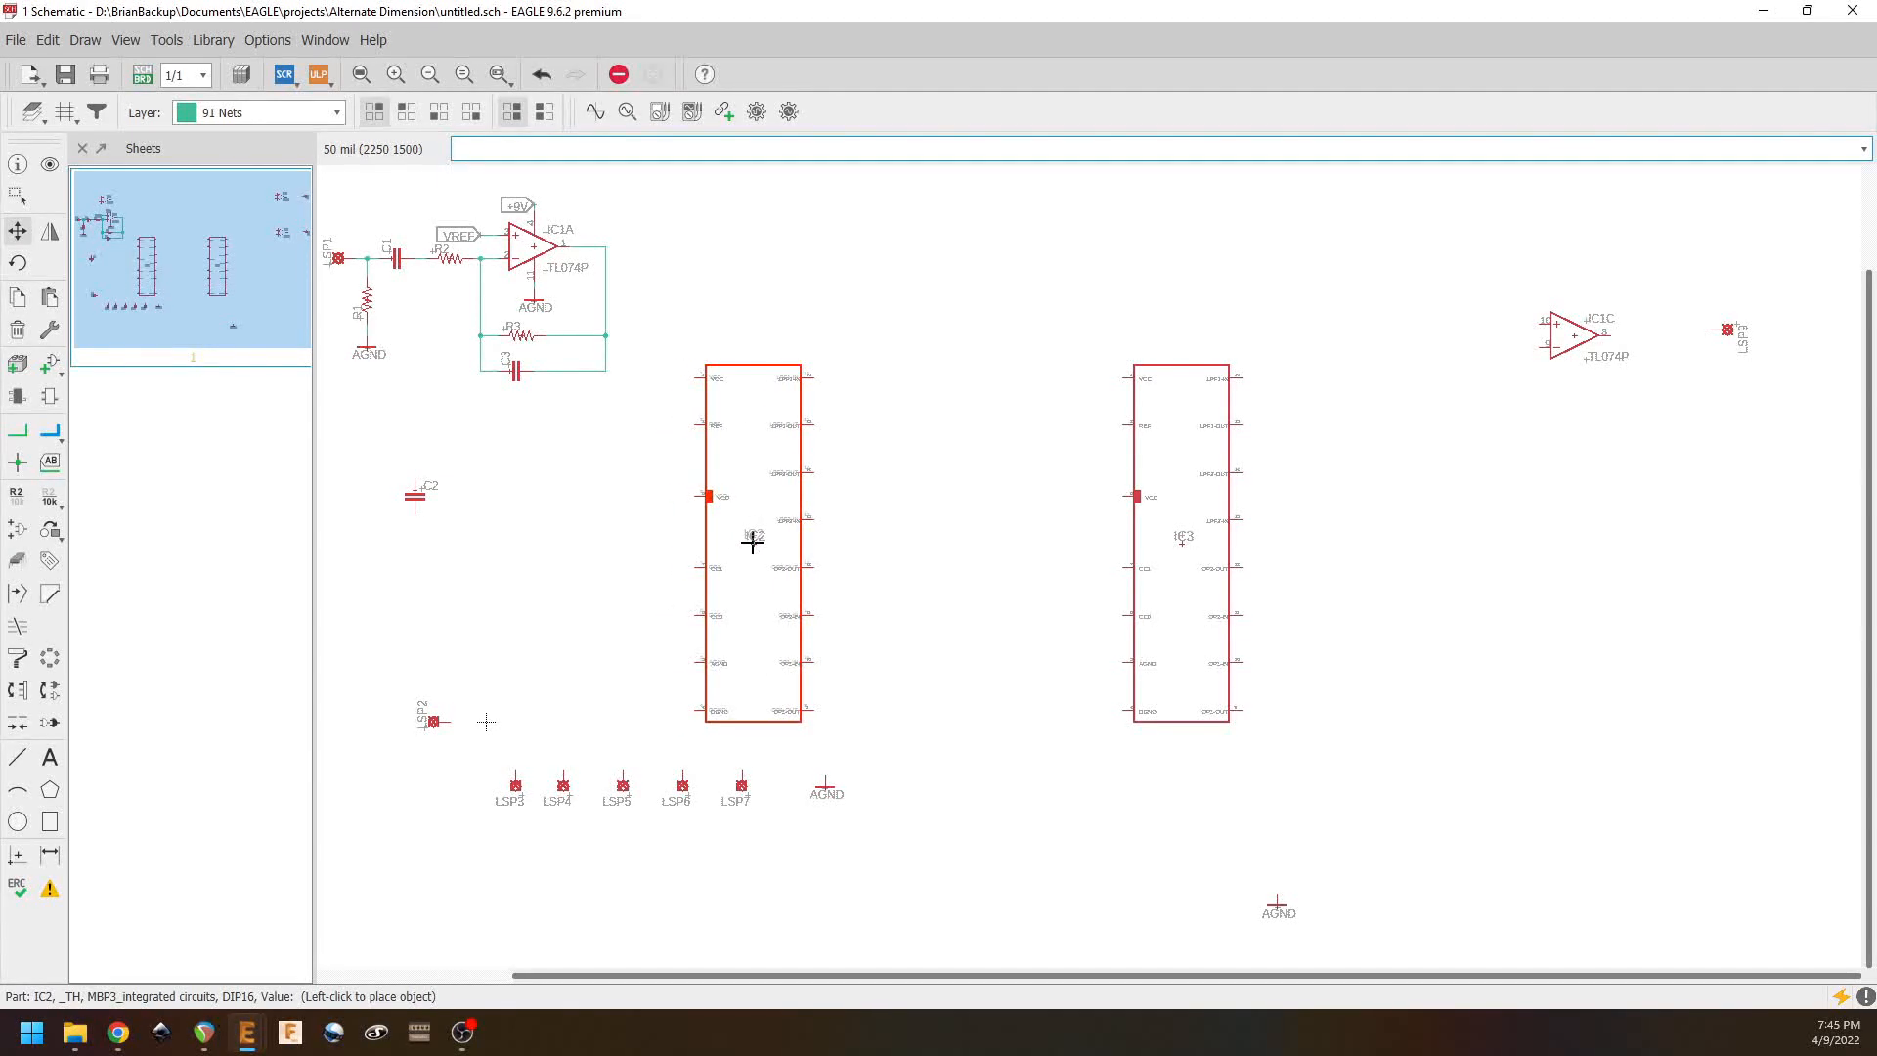
{"action": "left_click", "coordinate": [755, 541]}
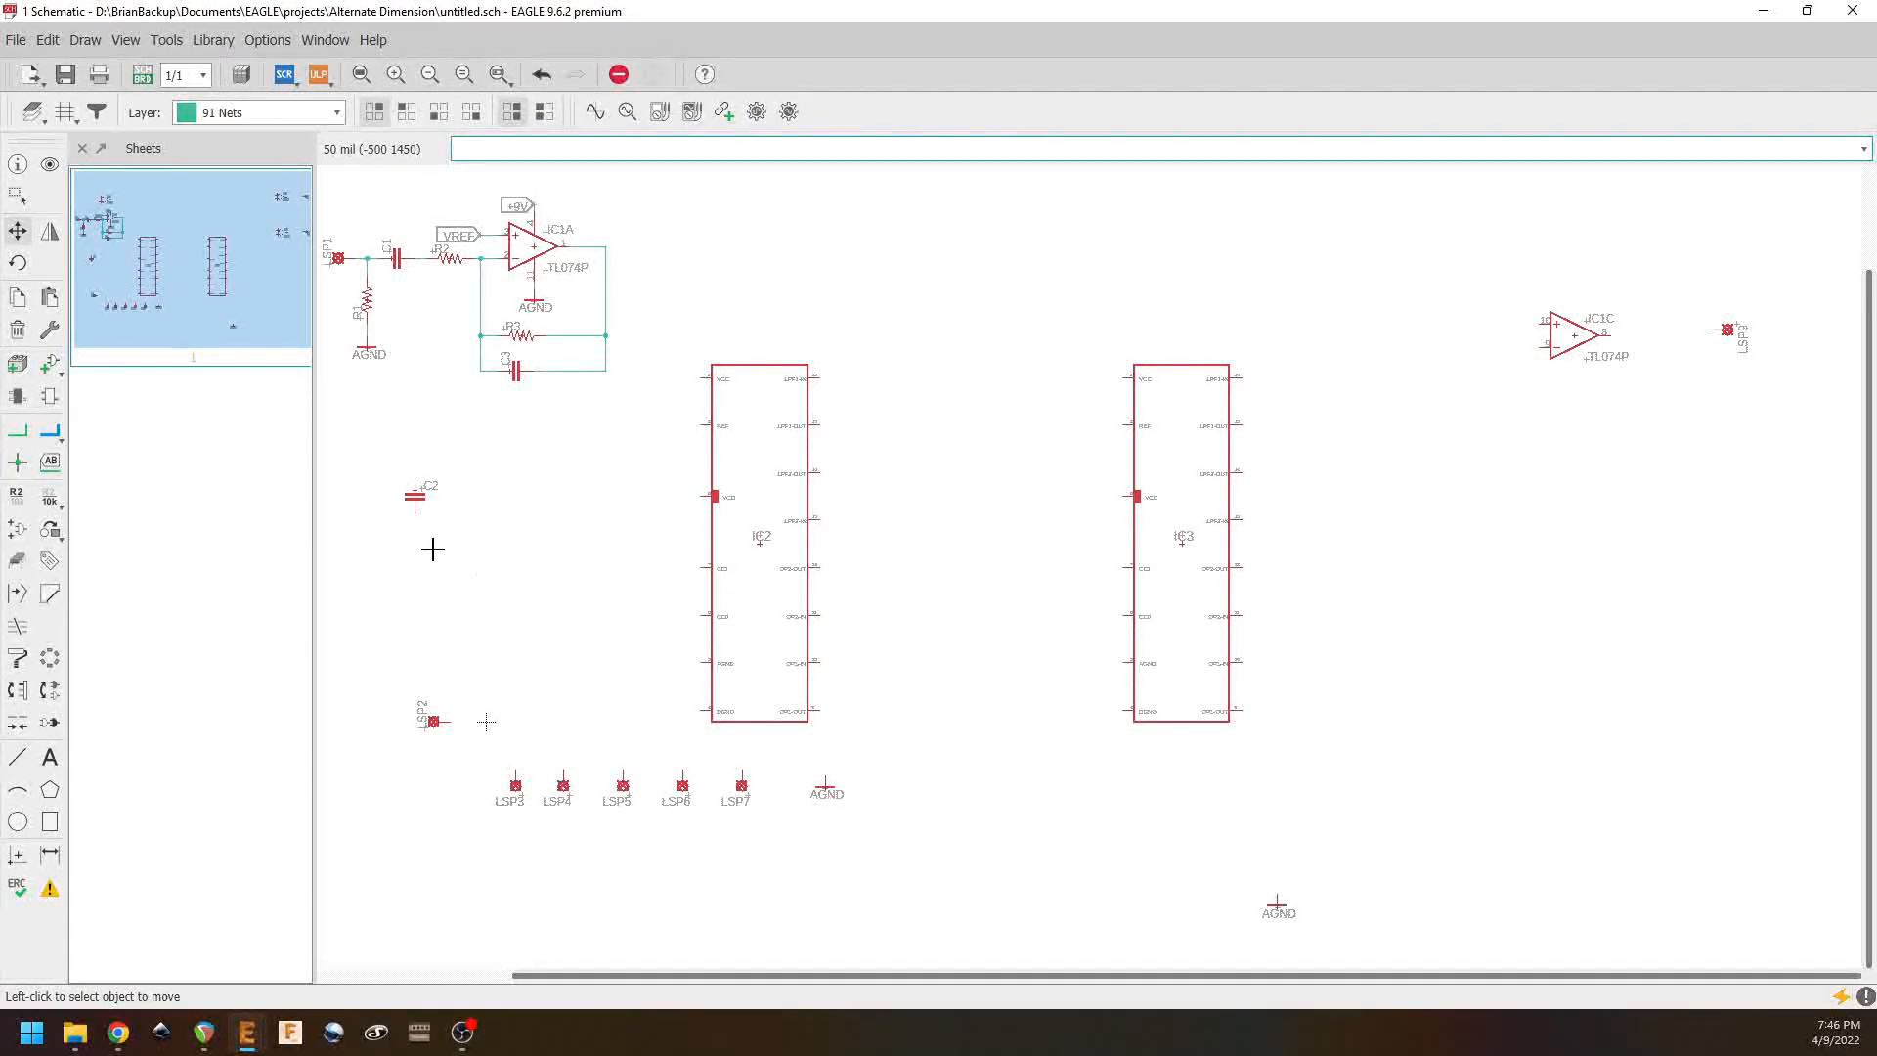
Step: Copy the loose AGND symbol to beside IC2's DGND pin, and wire both IC2's DGND and AGND pins to it
{"action": "scroll", "coordinate": [708, 739], "scroll_direction": "up", "scroll_amount": 3}
{"action": "middle_click_drag", "start_coordinate": [568, 488], "coordinate": [622, 571]}
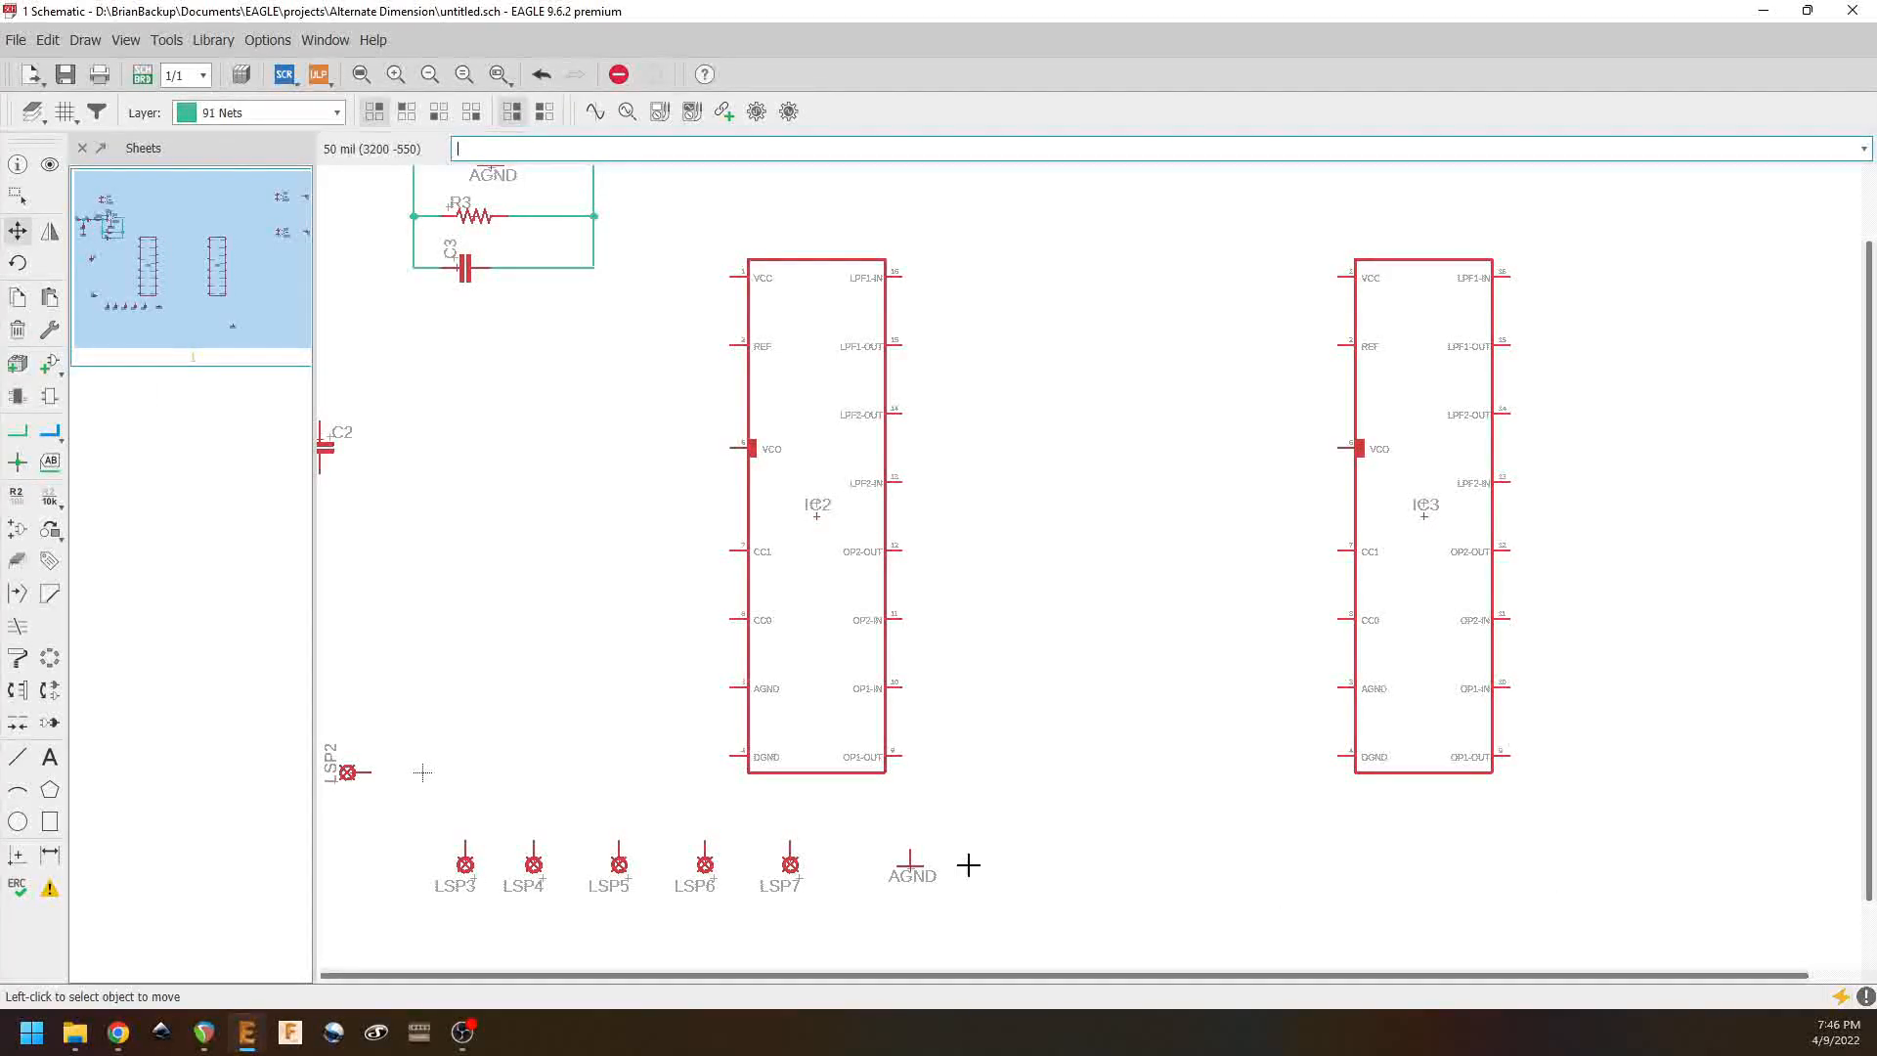
{"action": "right_click", "coordinate": [912, 866]}
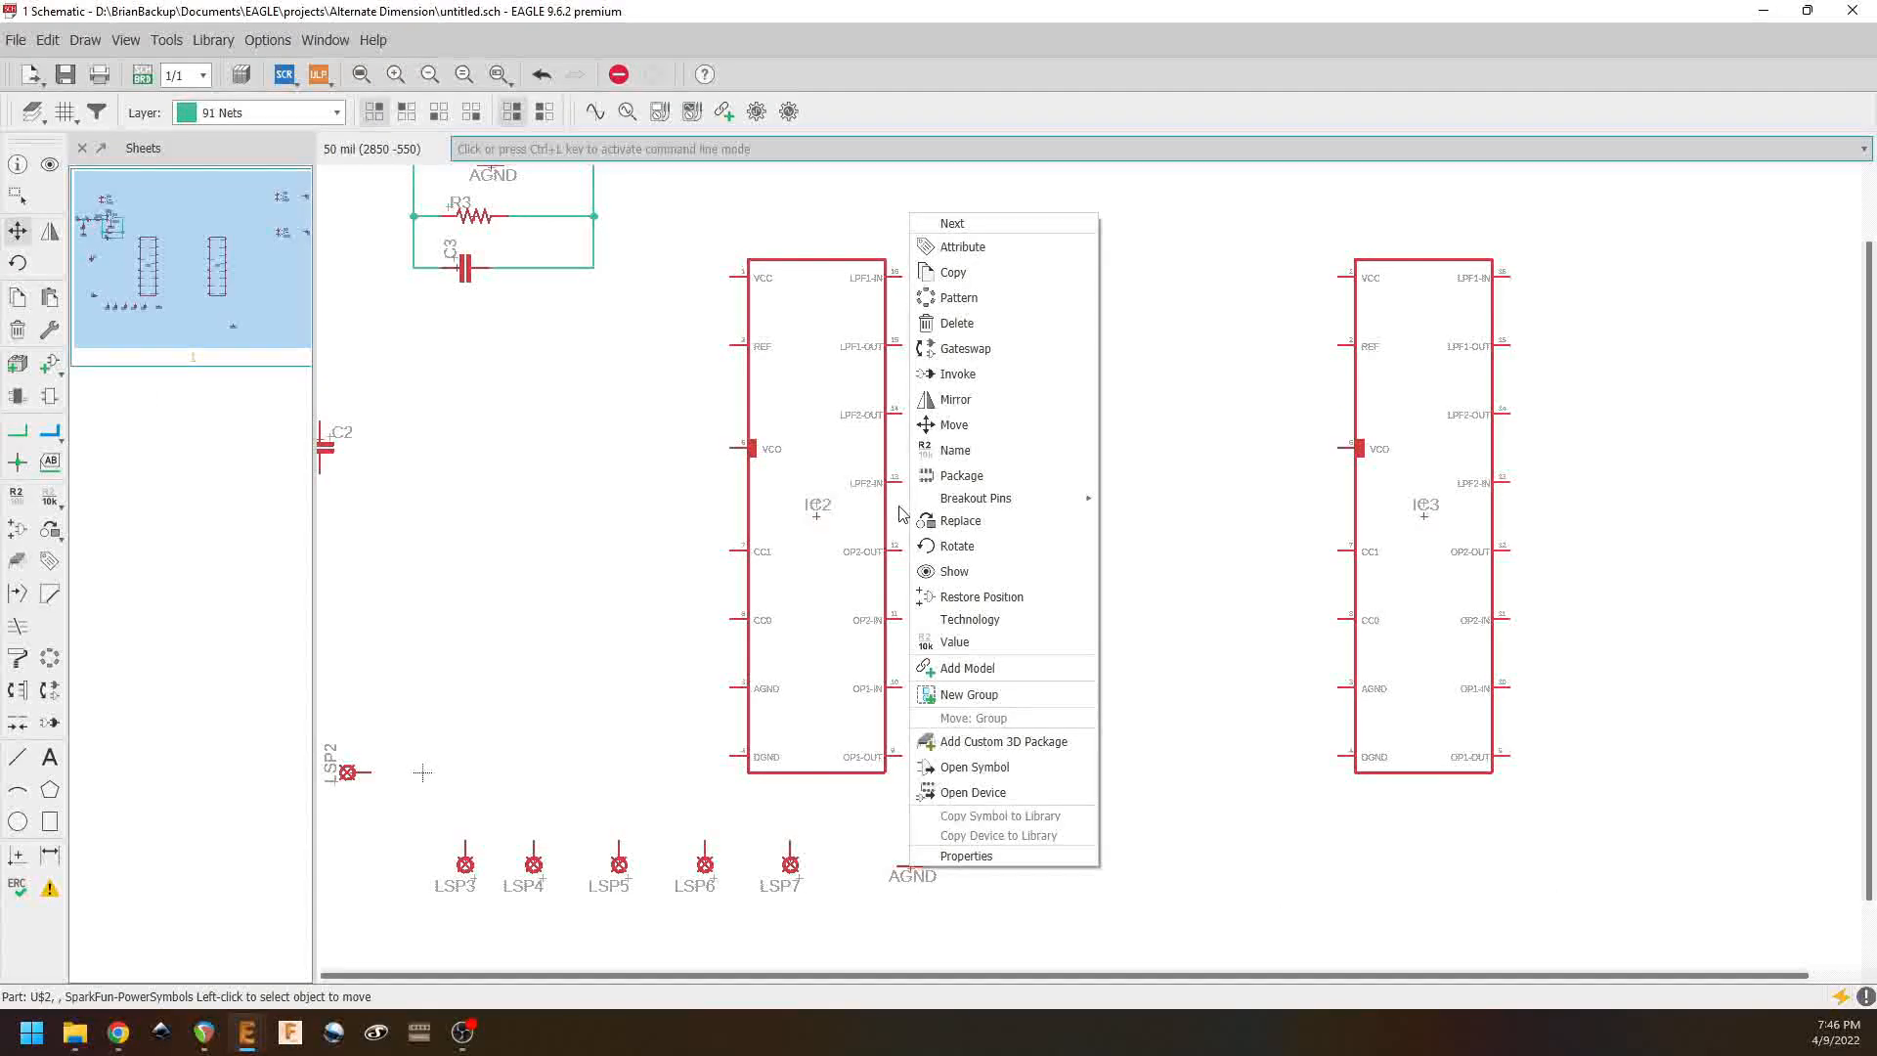
{"action": "left_click", "coordinate": [953, 271]}
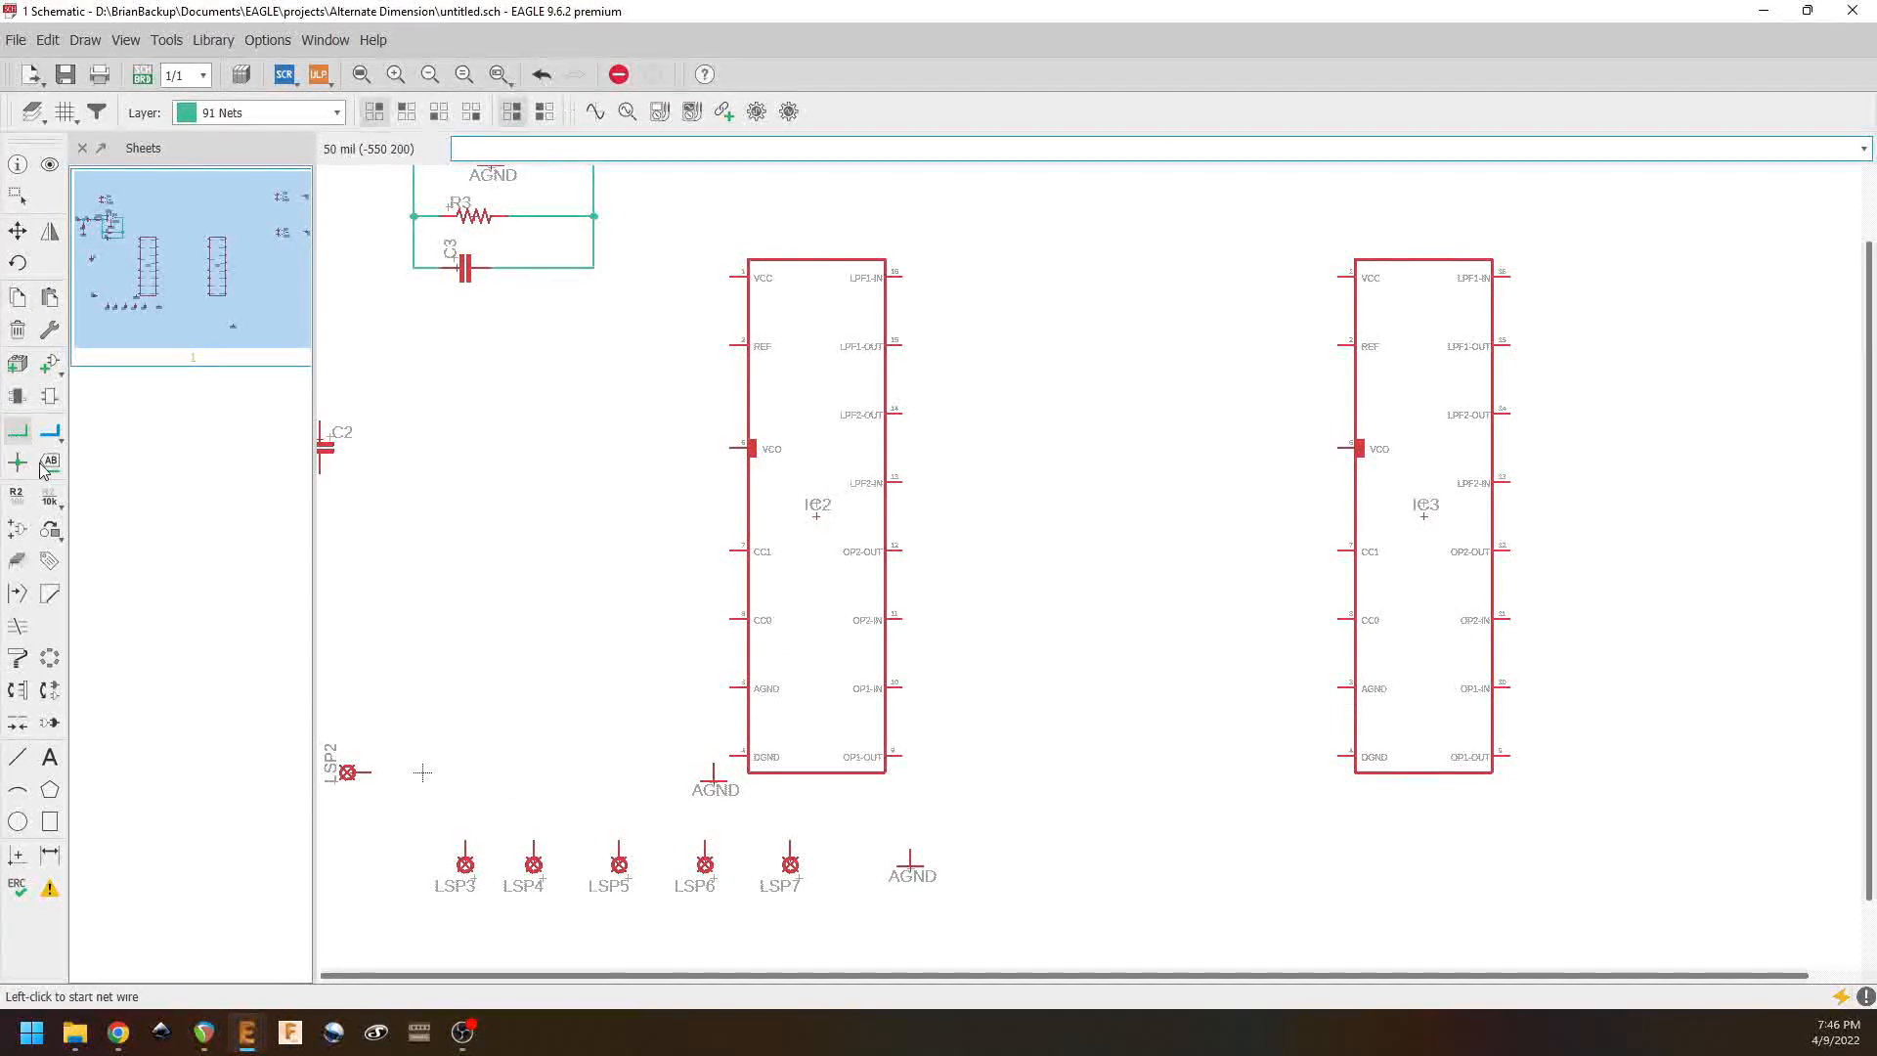
{"action": "left_click", "coordinate": [17, 430]}
{"action": "left_click", "coordinate": [719, 755]}
{"action": "left_click", "coordinate": [713, 766]}
{"action": "left_click", "coordinate": [728, 687]}
{"action": "left_click", "coordinate": [714, 756]}
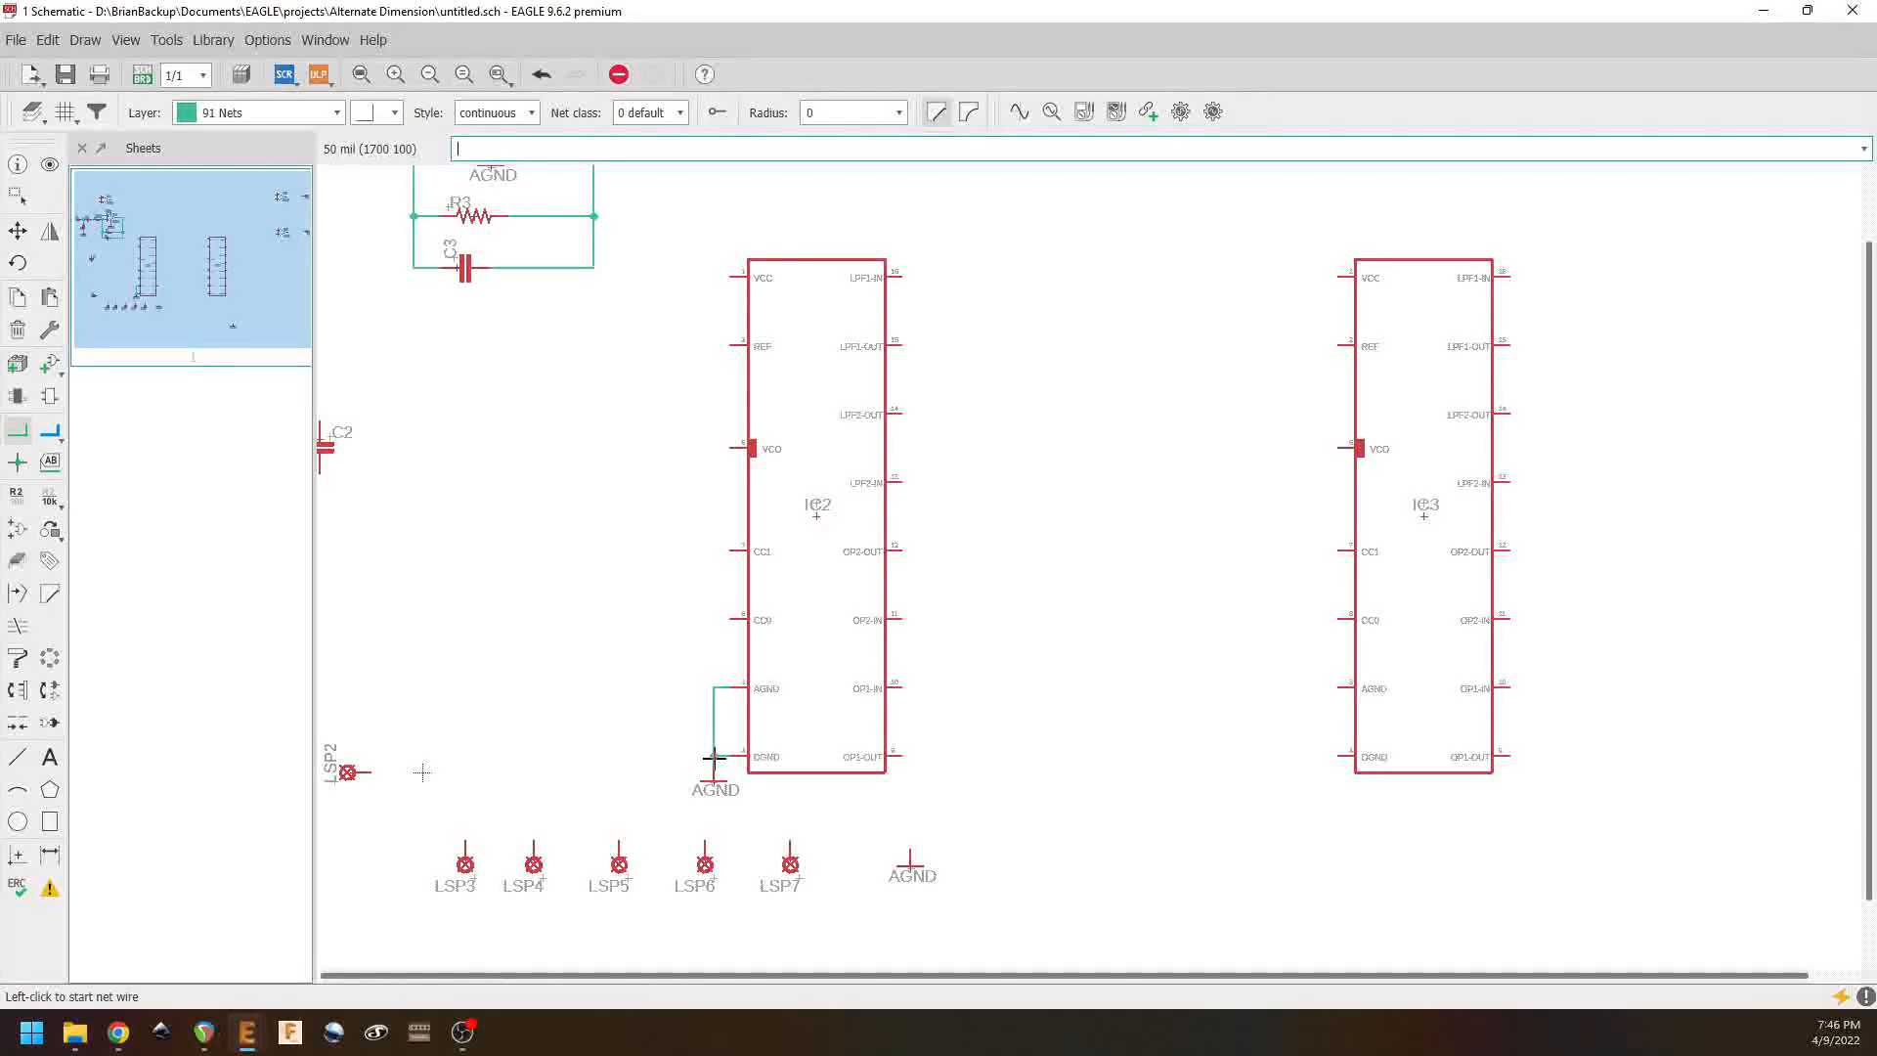
Step: Move C2 to the open area below C3, between the op-amp stage and IC2
{"action": "middle_click_drag", "start_coordinate": [557, 524], "coordinate": [710, 575]}
{"action": "left_click", "coordinate": [18, 231]}
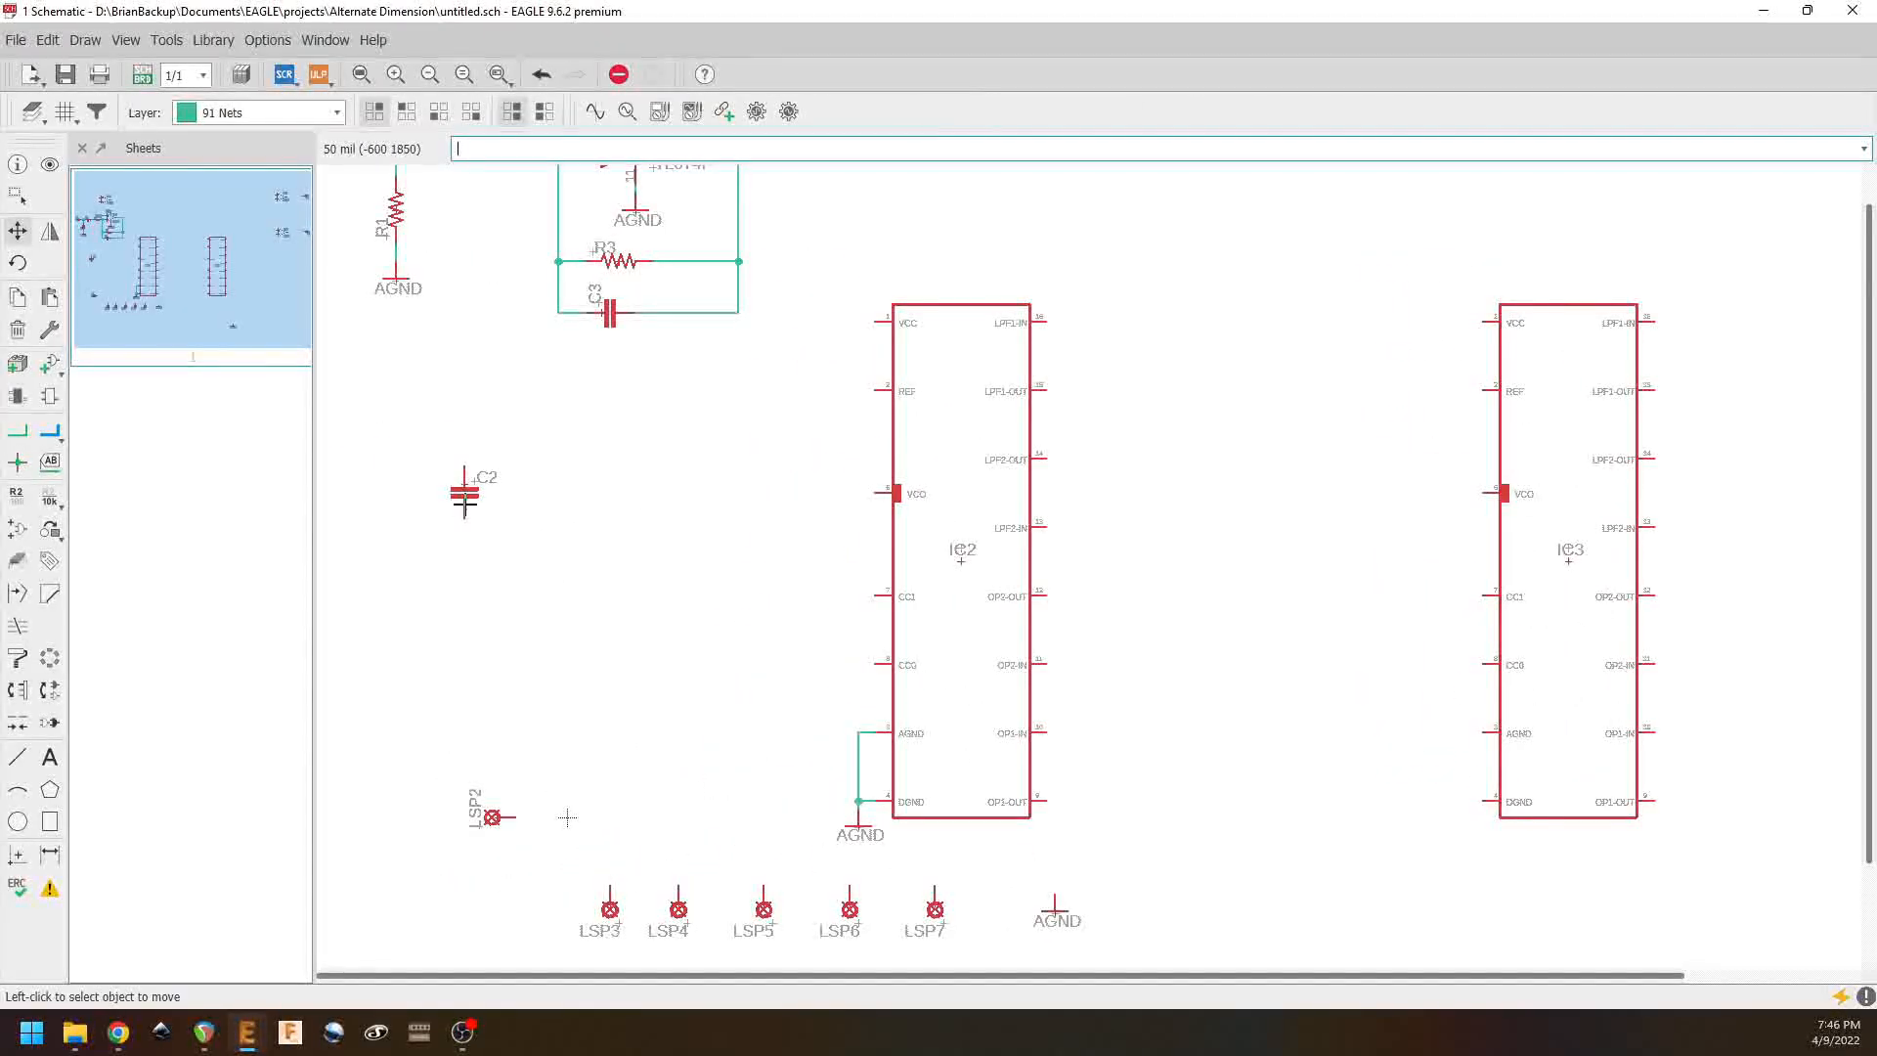
{"action": "left_click", "coordinate": [464, 489]}
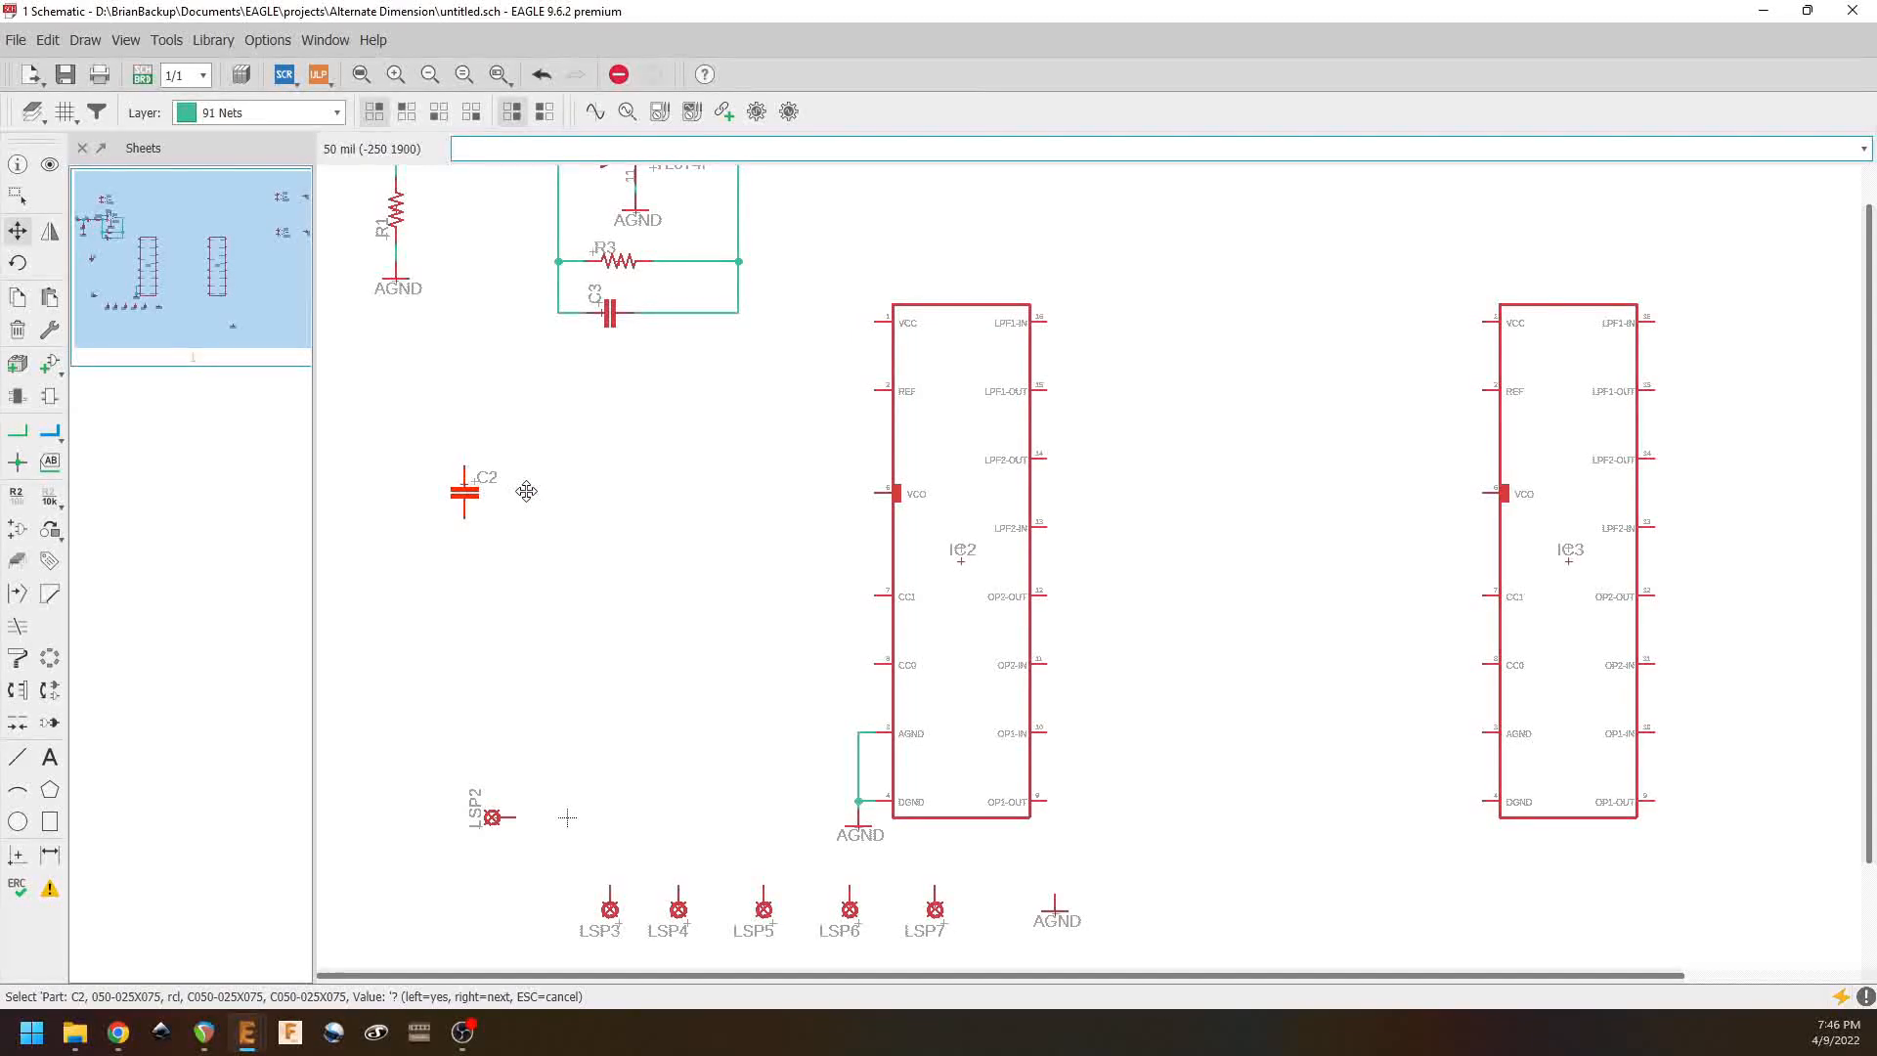
{"action": "left_click", "coordinate": [461, 483]}
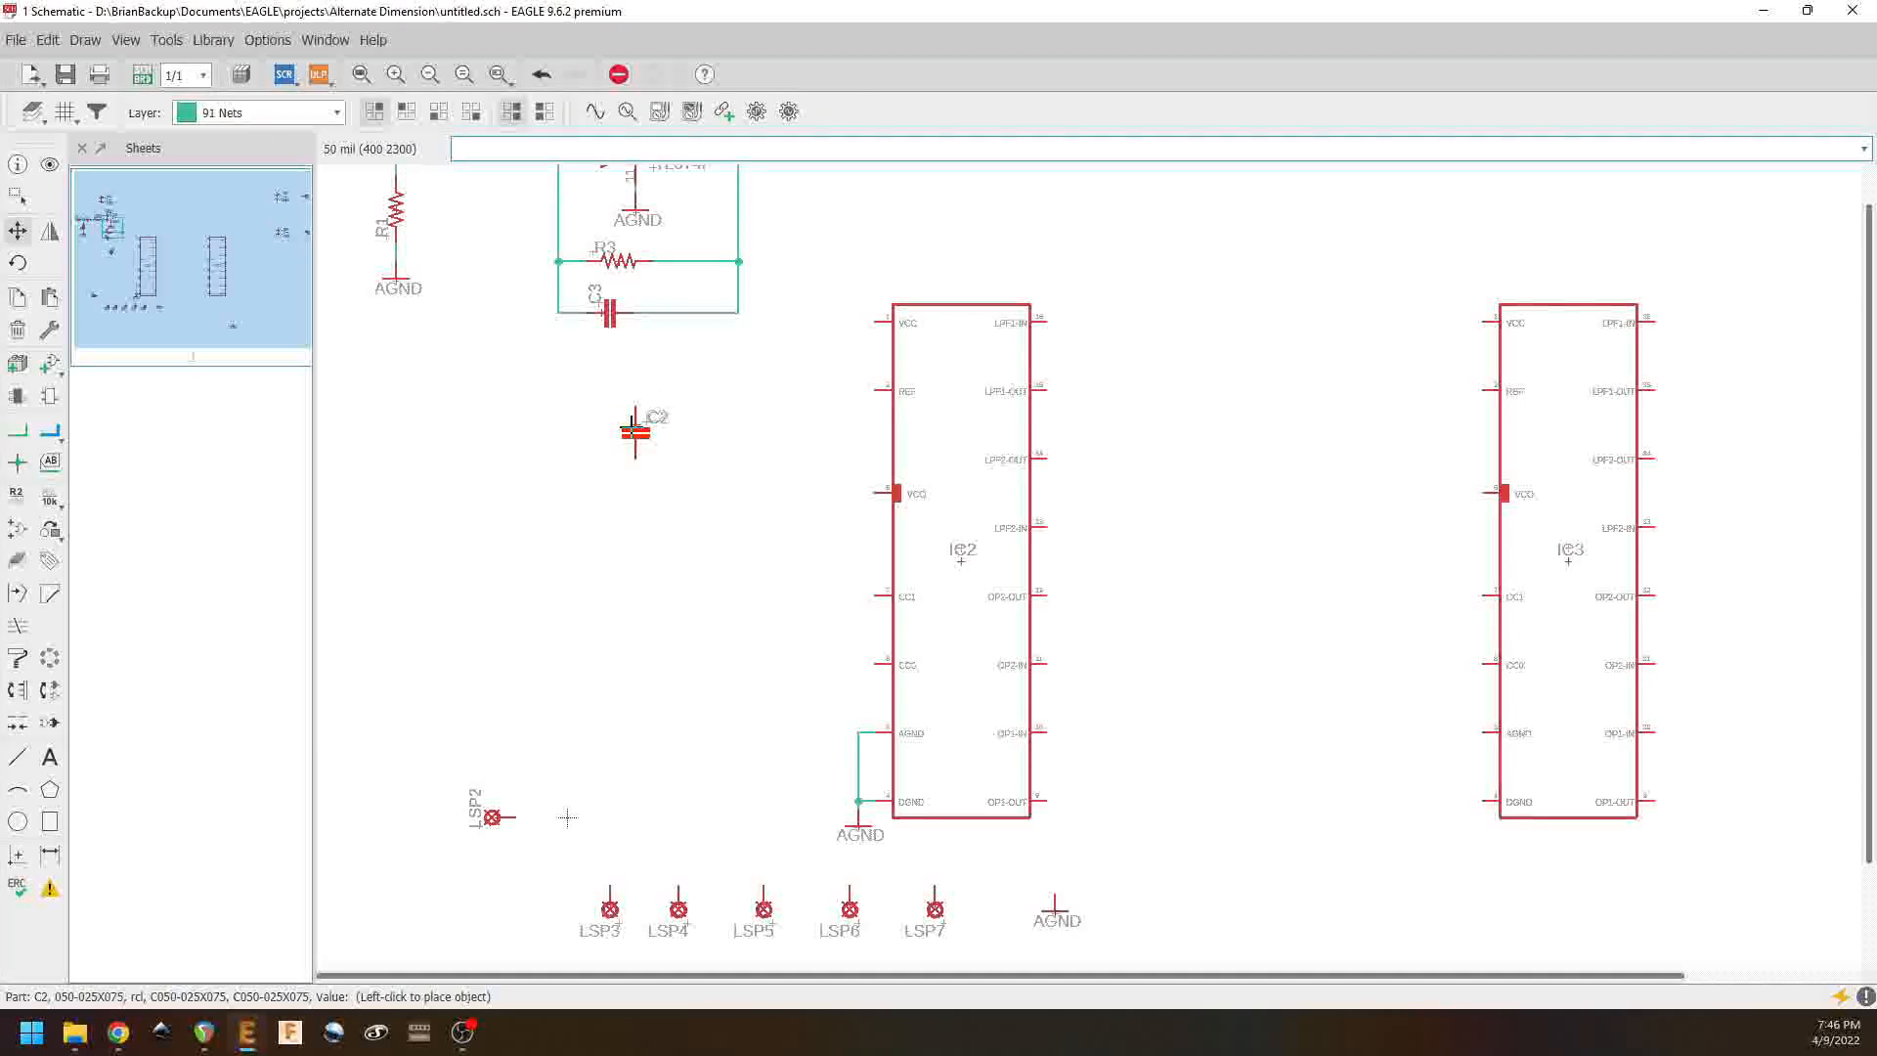
{"action": "left_click", "coordinate": [633, 430]}
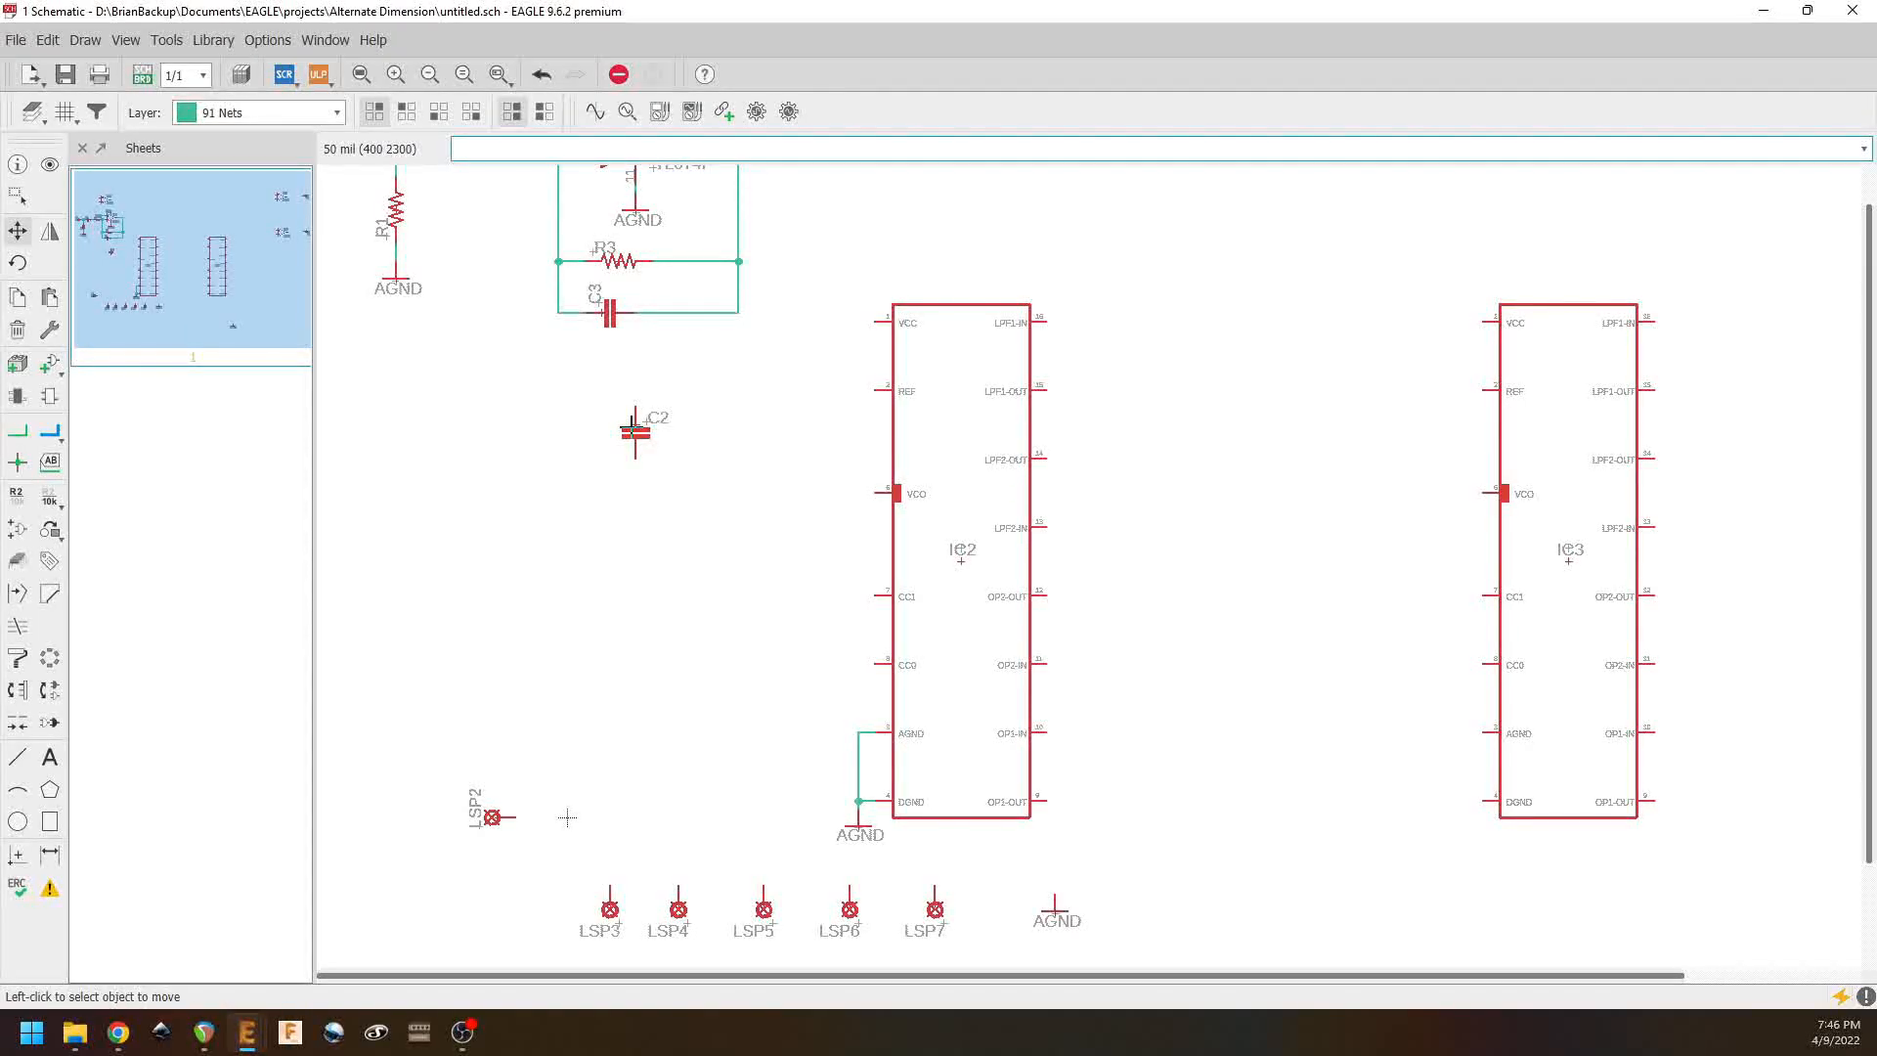
Step: Add a CPOL-US polarized capacitor with the E2,5-6 package from the rcl library, and place it just right of C2
{"action": "left_click", "coordinate": [45, 366]}
{"action": "left_click", "coordinate": [49, 73]}
{"action": "scroll", "coordinate": [92, 193], "scroll_direction": "up", "scroll_amount": 5}
{"action": "scroll", "coordinate": [93, 195], "scroll_direction": "up", "scroll_amount": 1}
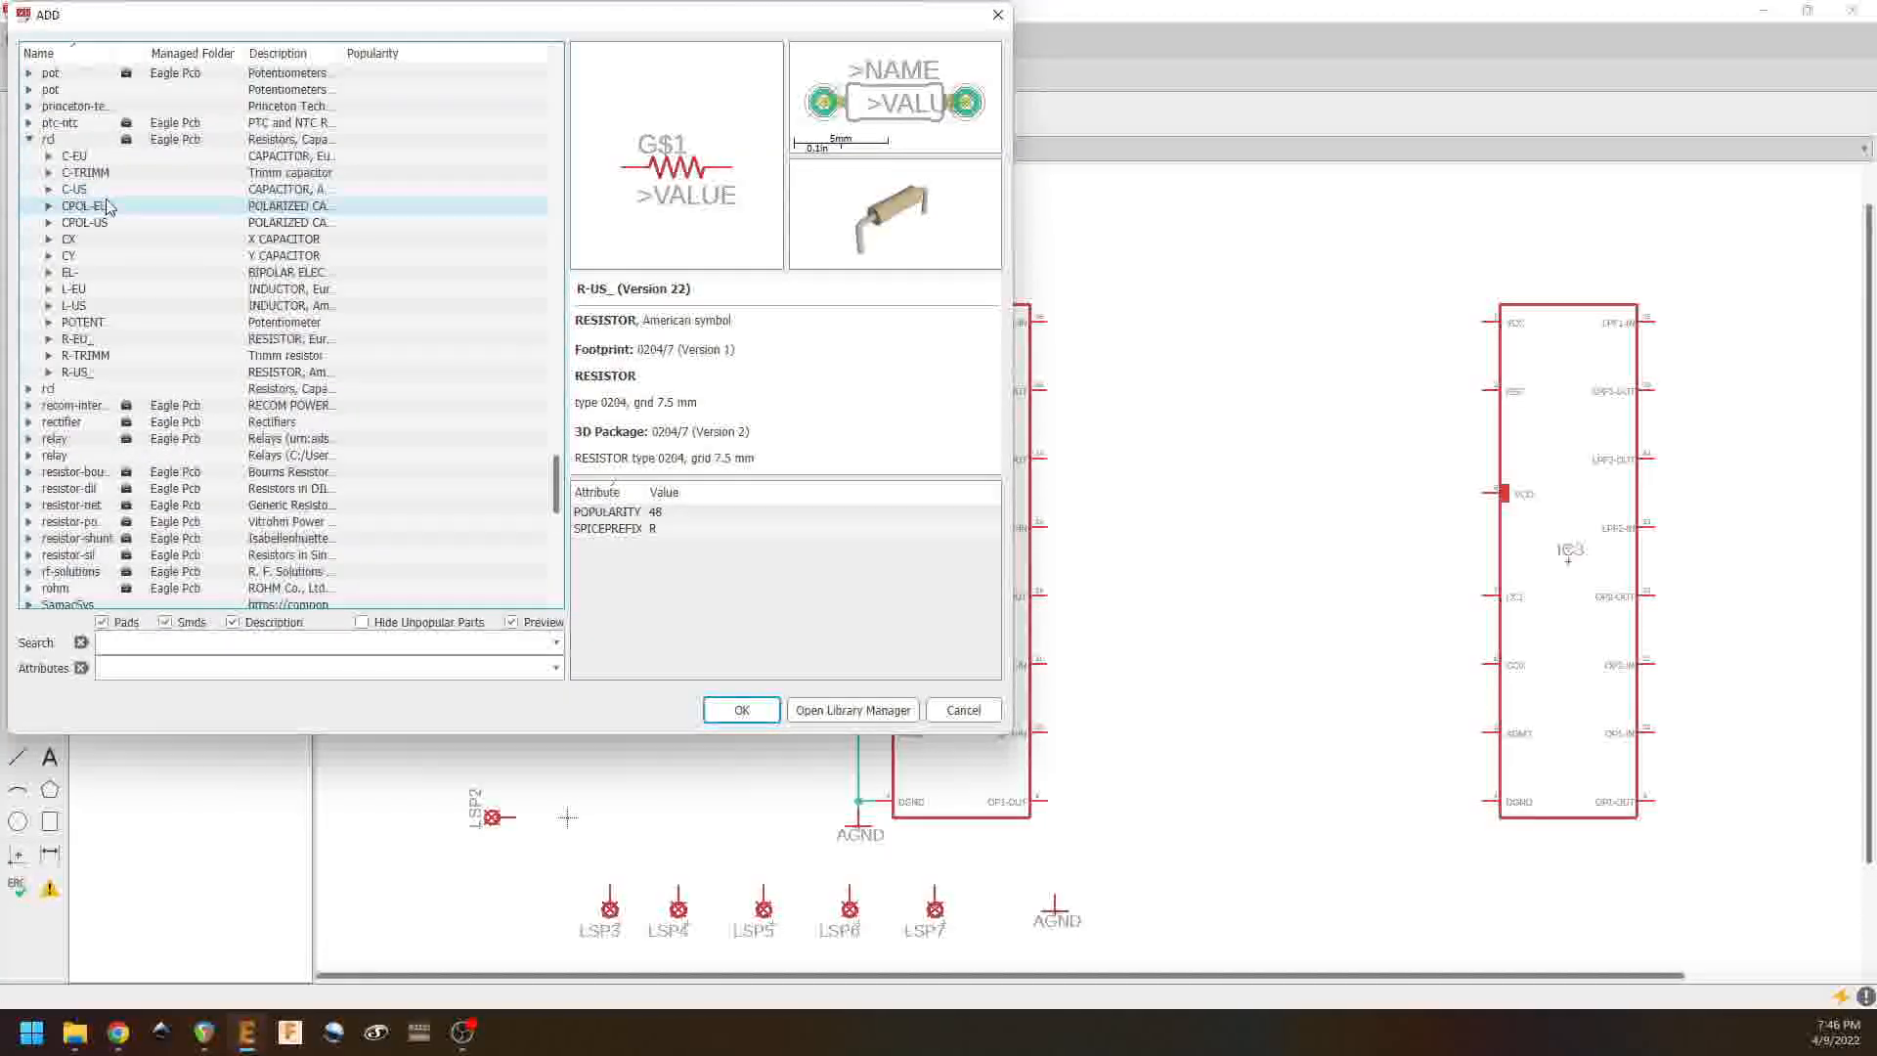
{"action": "left_click", "coordinate": [48, 223]}
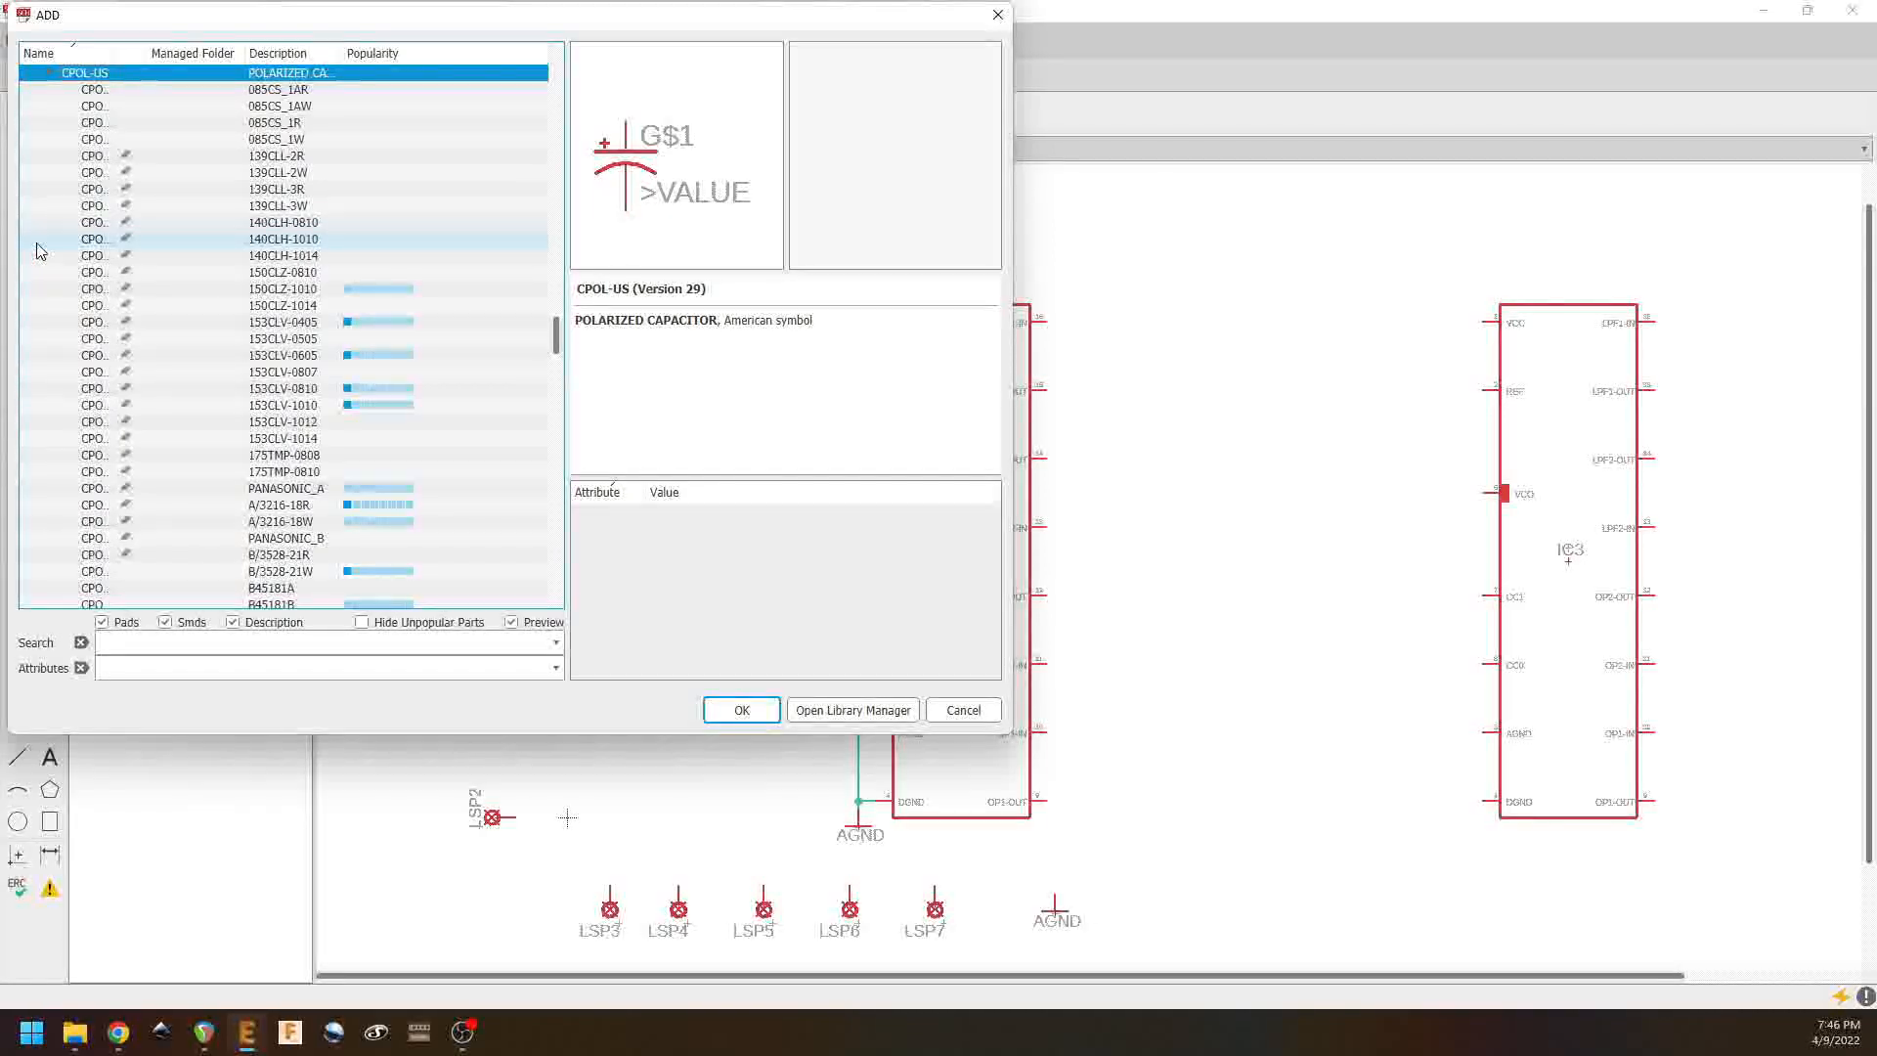
{"action": "scroll", "coordinate": [231, 222], "scroll_direction": "down", "scroll_amount": 5}
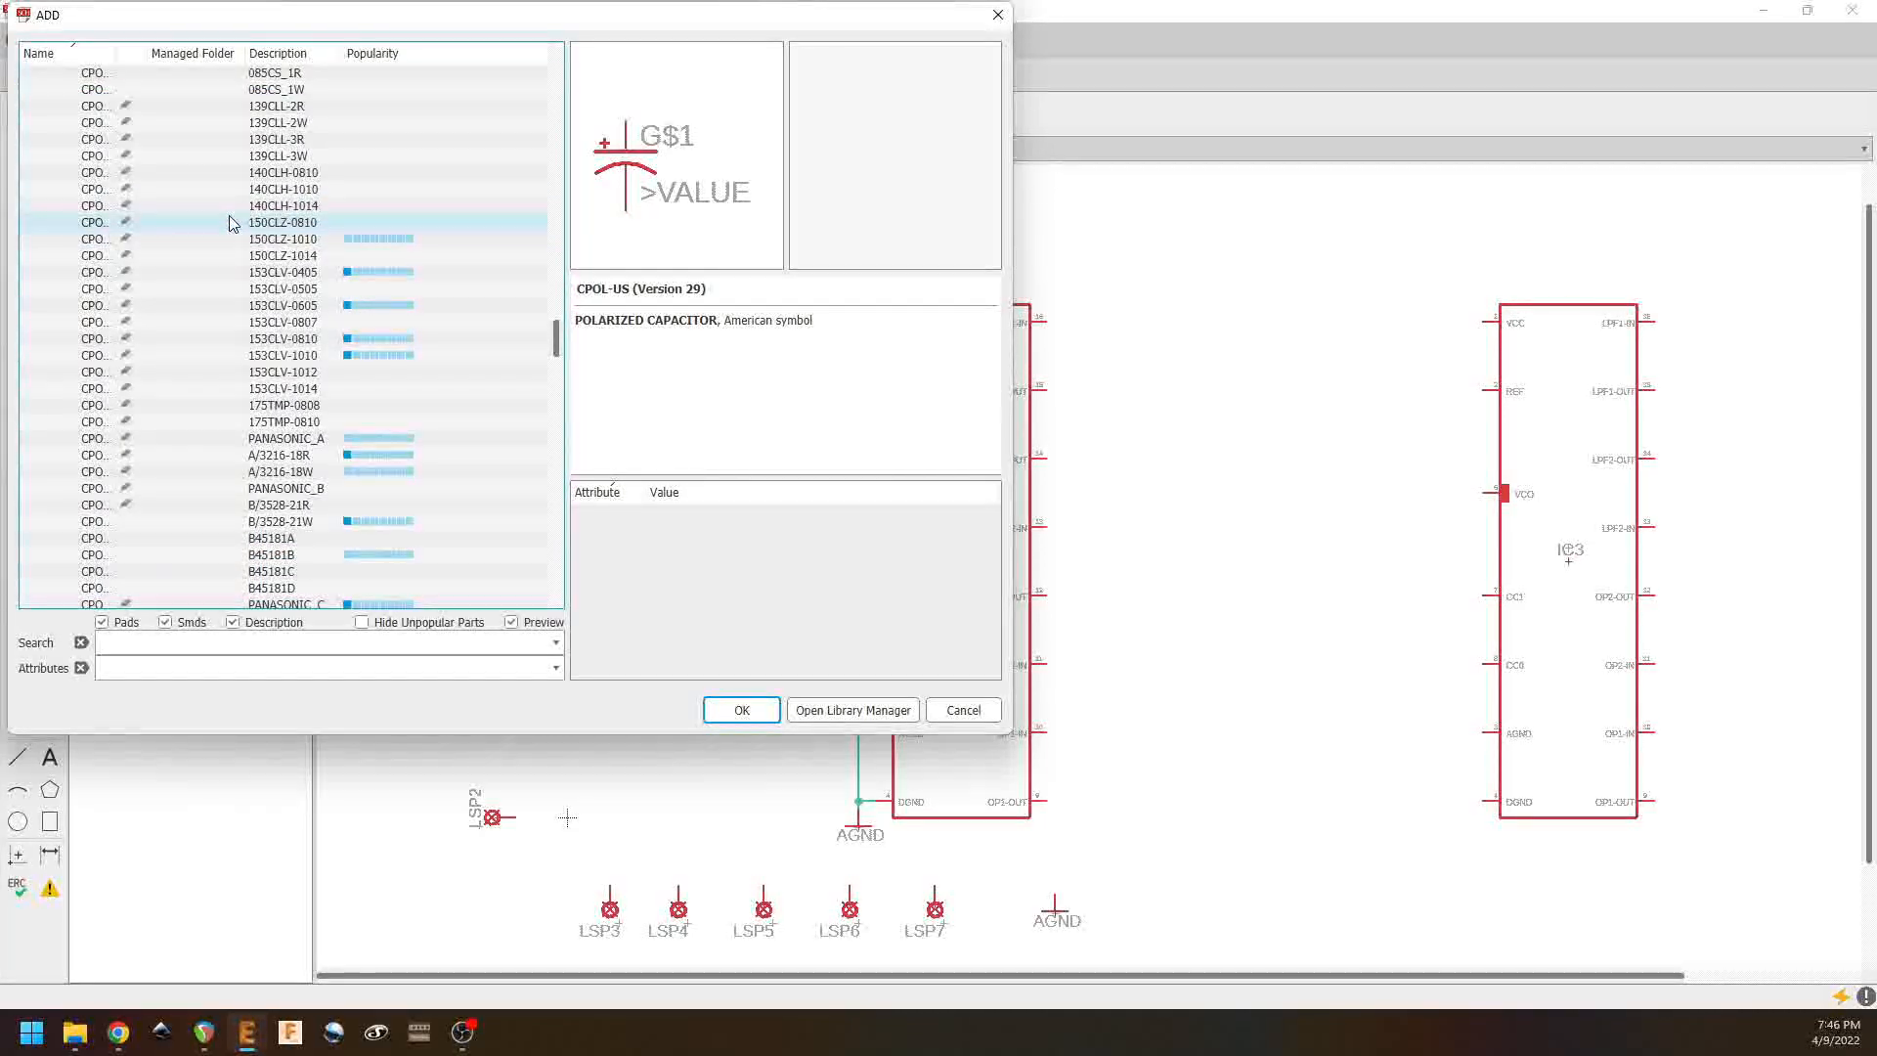
{"action": "scroll", "coordinate": [231, 222], "scroll_direction": "down", "scroll_amount": 5}
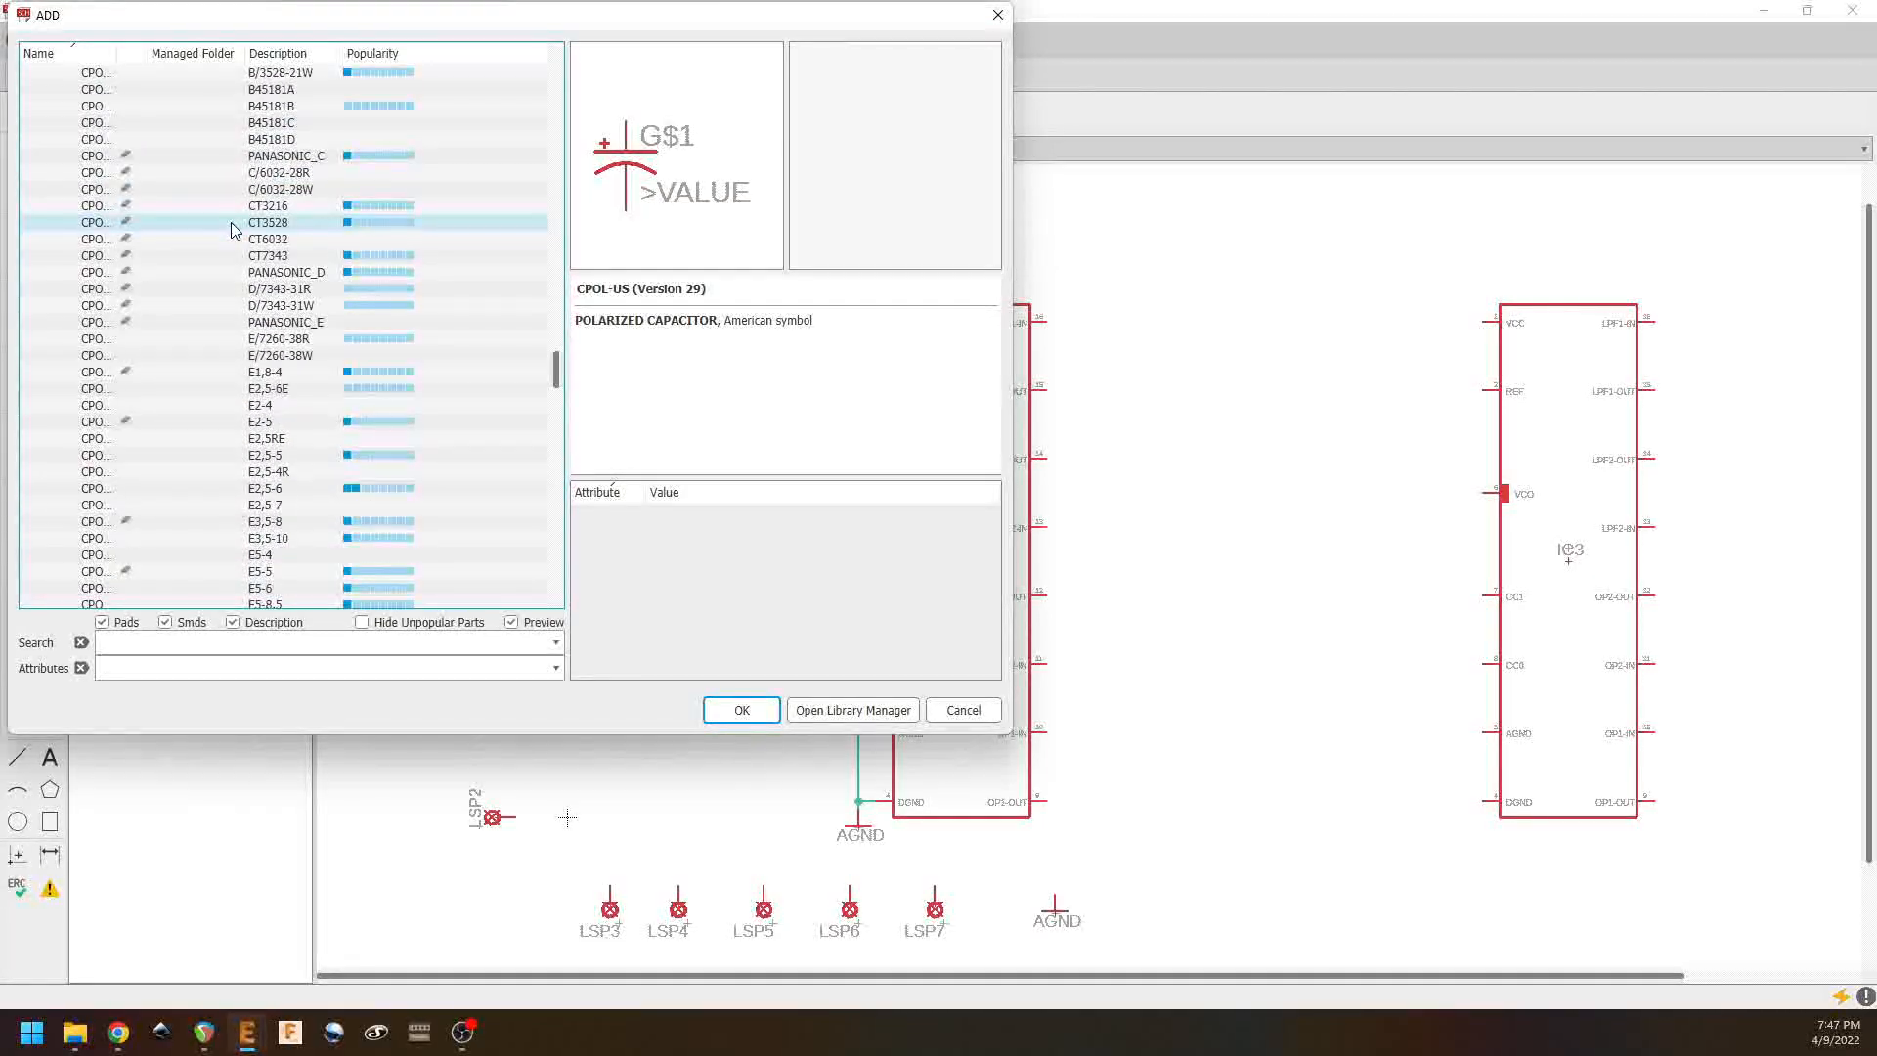
{"action": "left_click", "coordinate": [265, 491]}
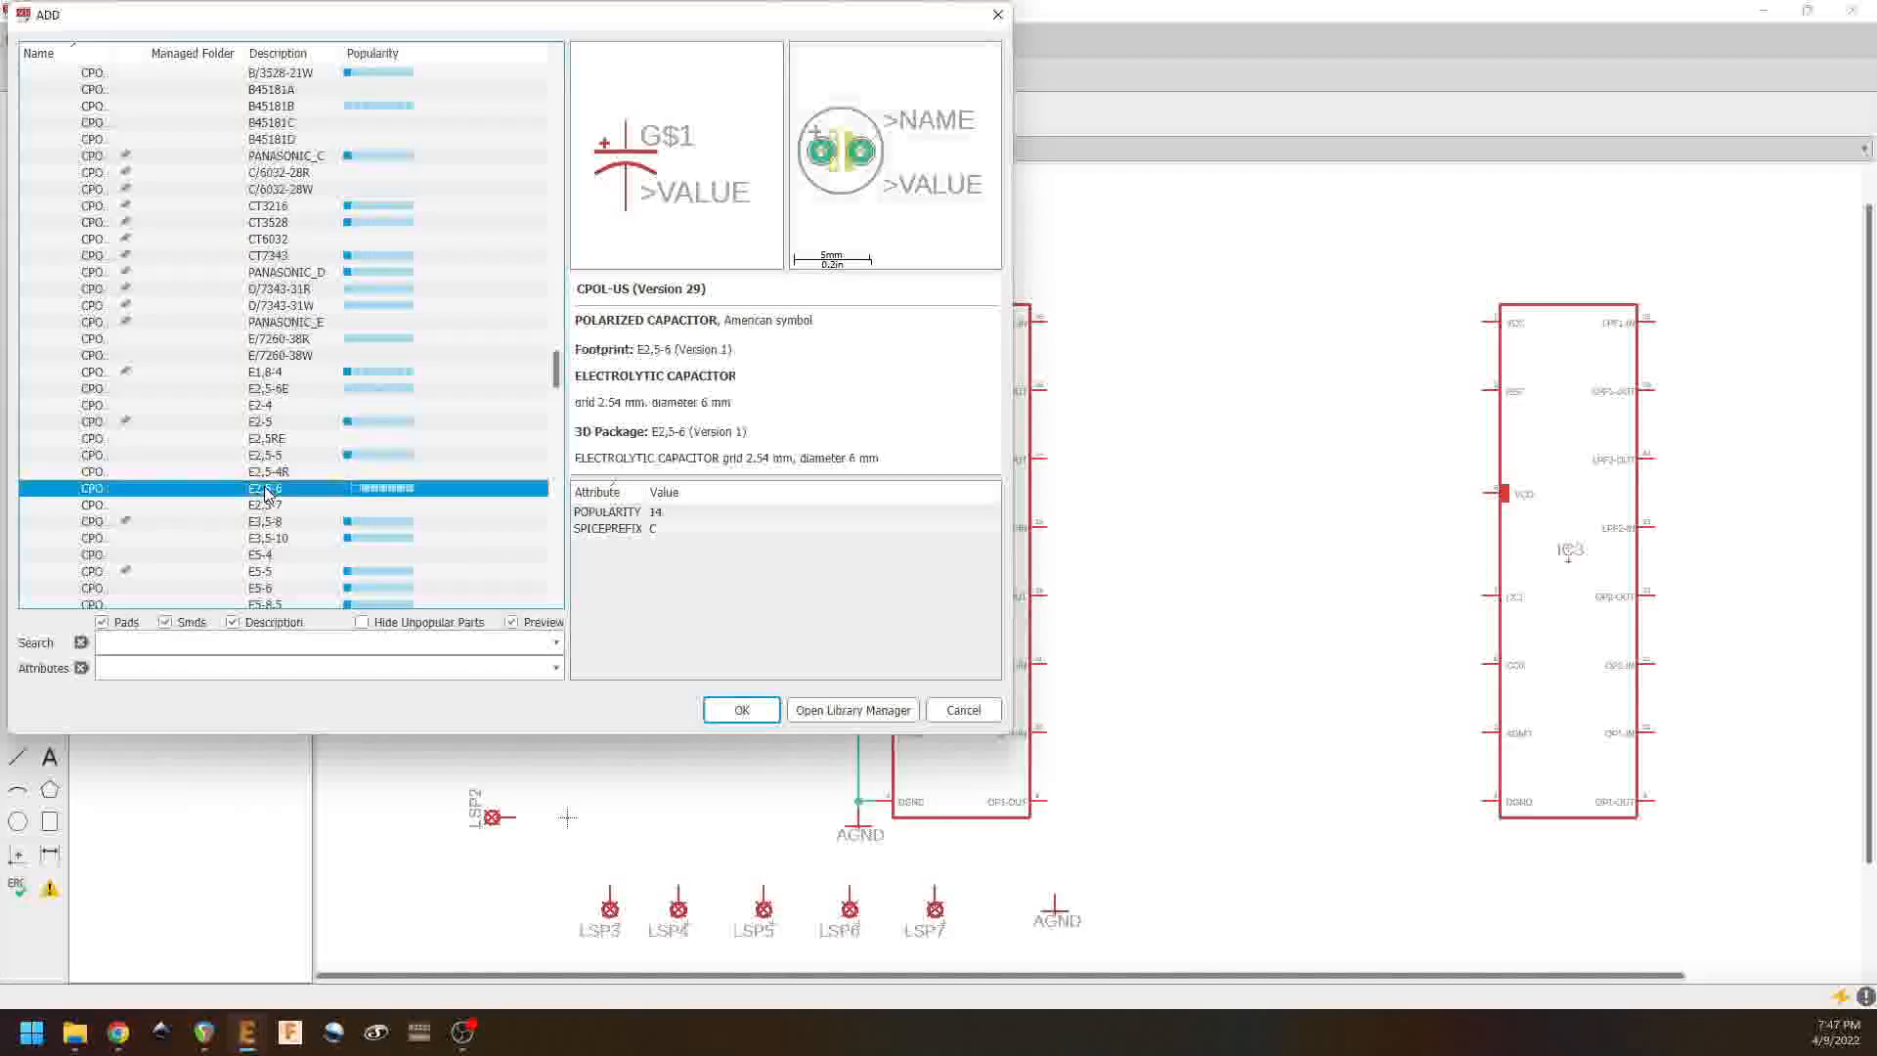
{"action": "left_click", "coordinate": [742, 708]}
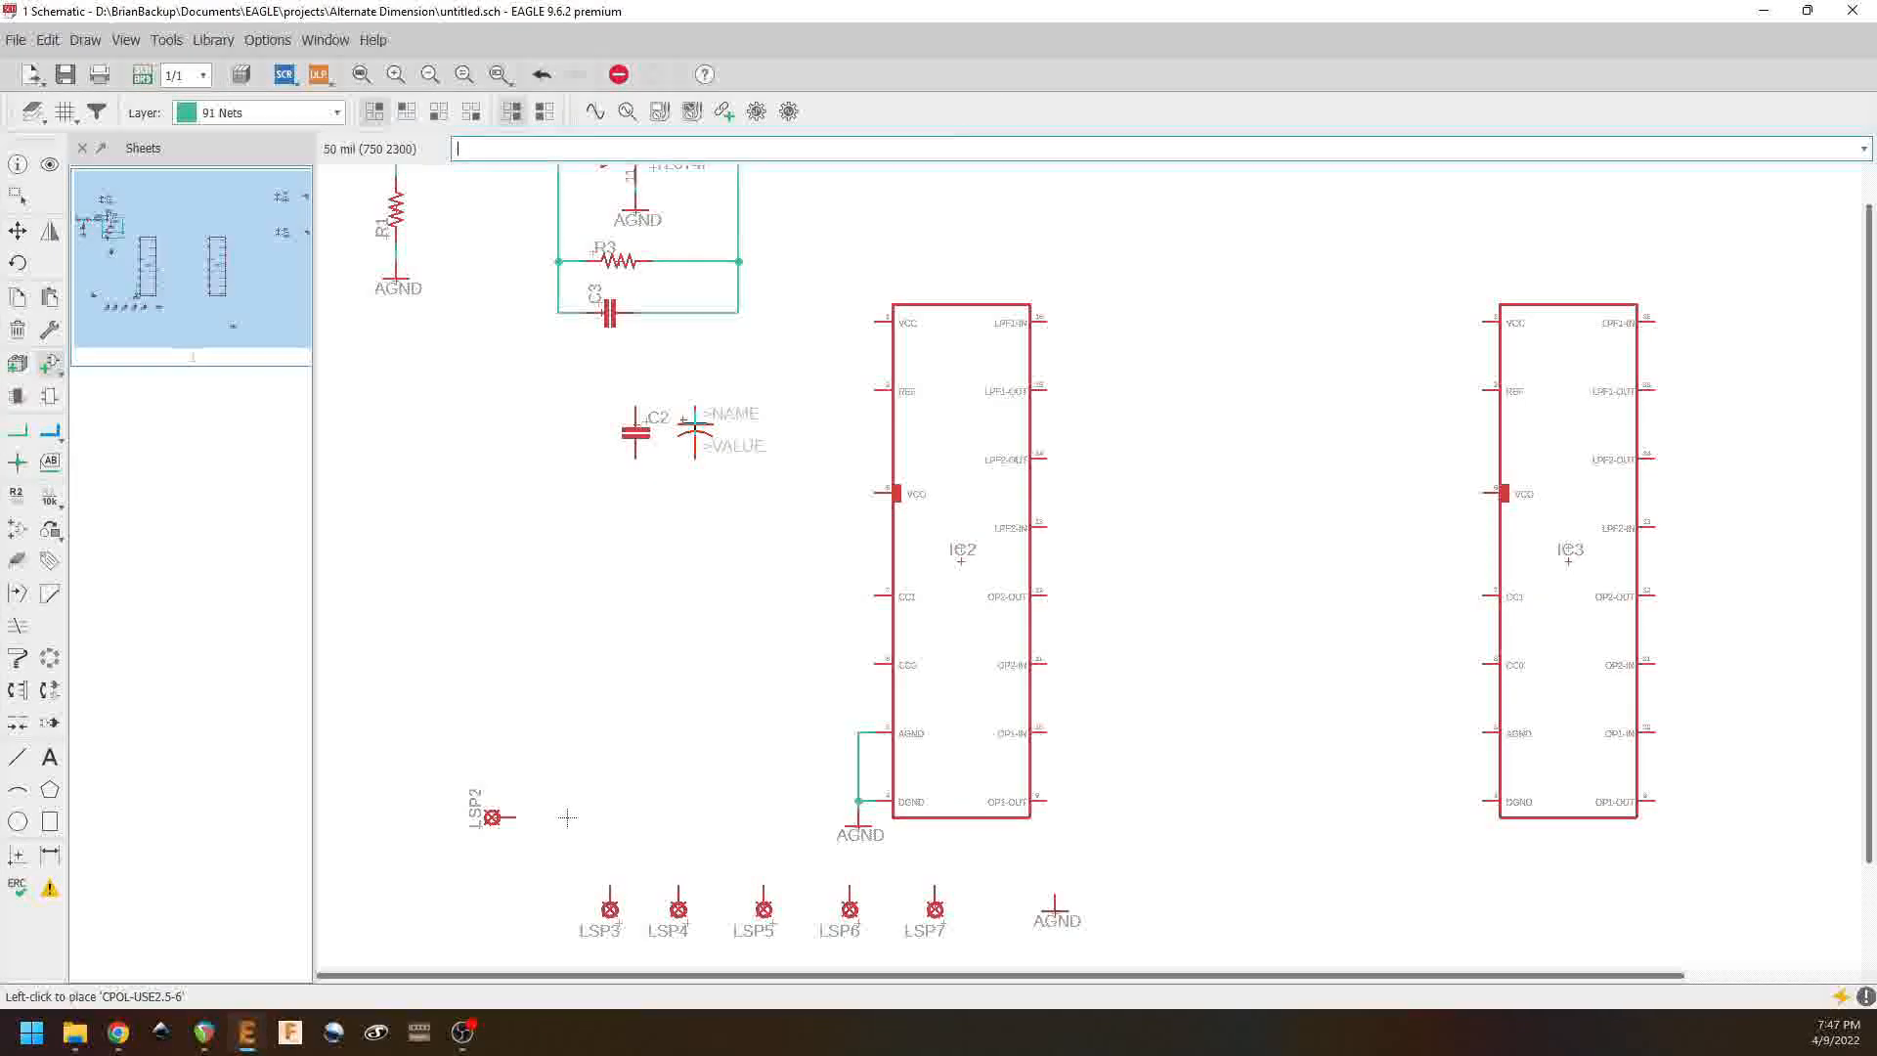
{"action": "left_click", "coordinate": [696, 429]}
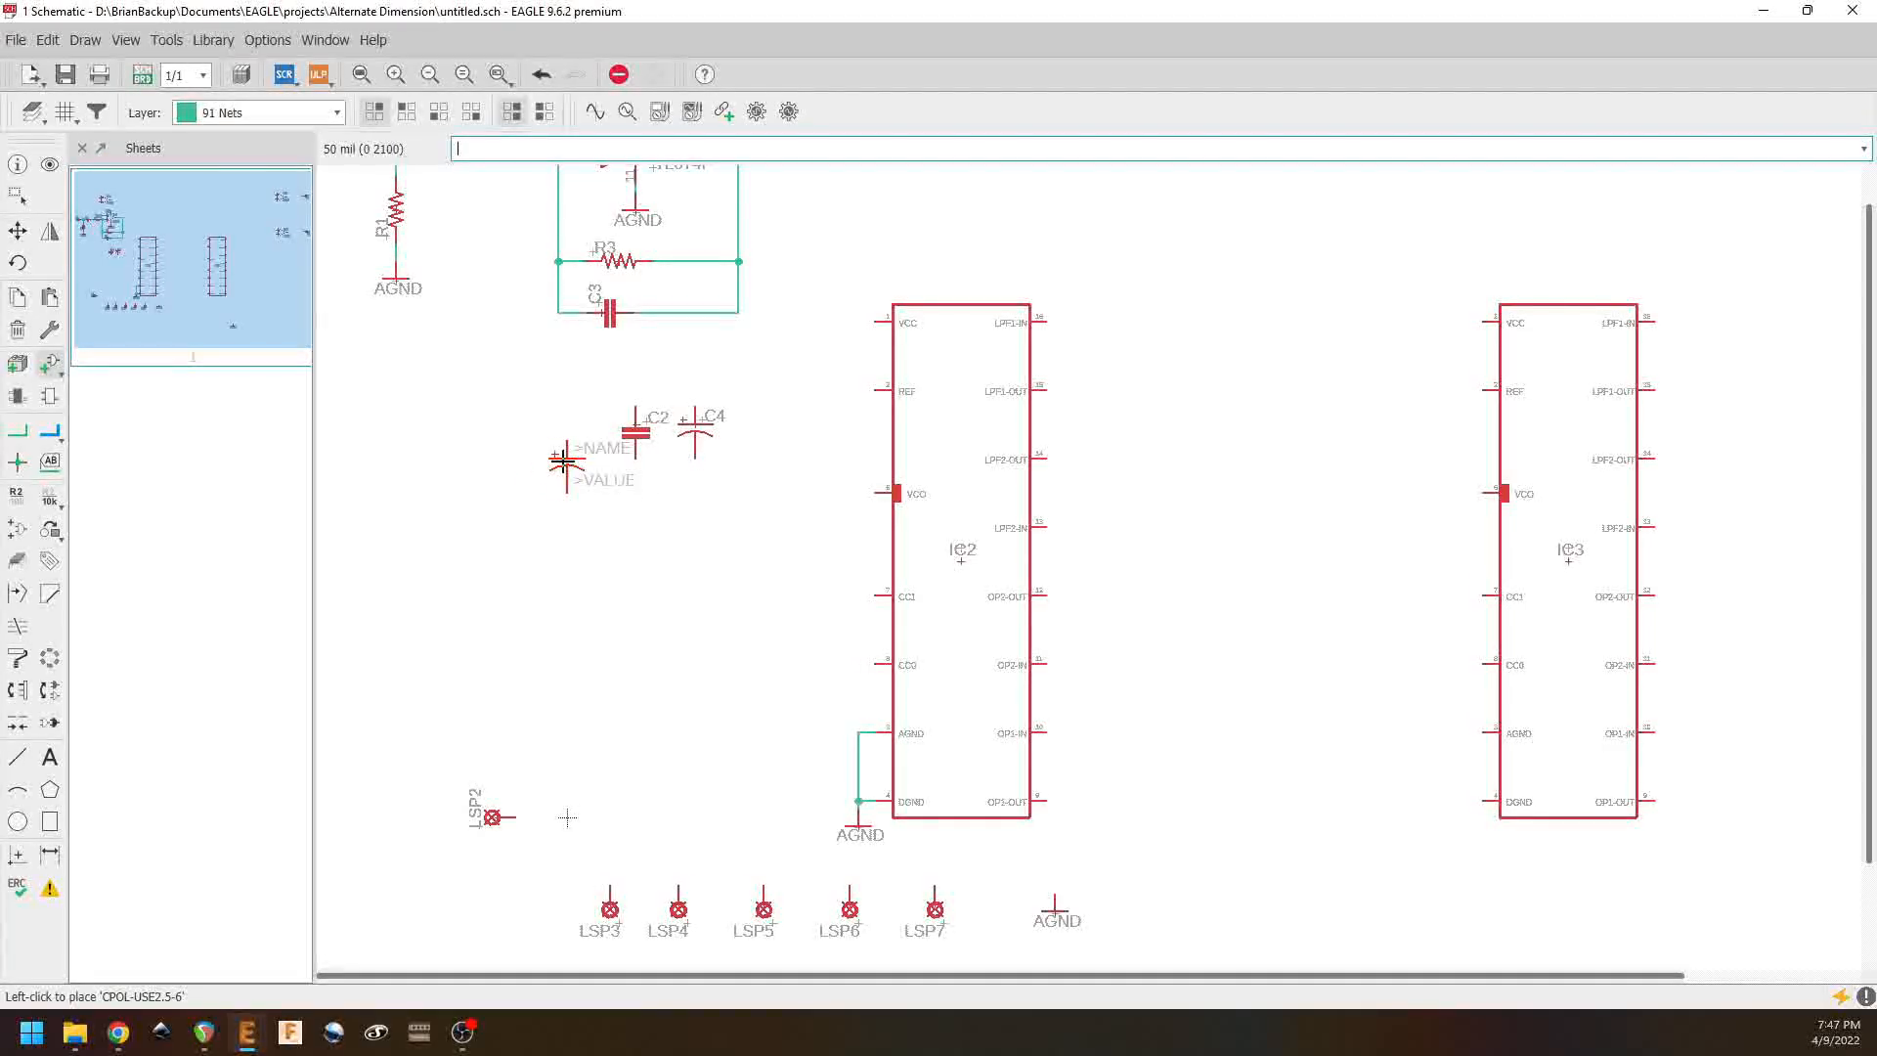
Step: Copy C2 to beside IC2's CC0 pin, and copy that new capacitor to just left of IC2's AGND pin
{"action": "left_click", "coordinate": [17, 229]}
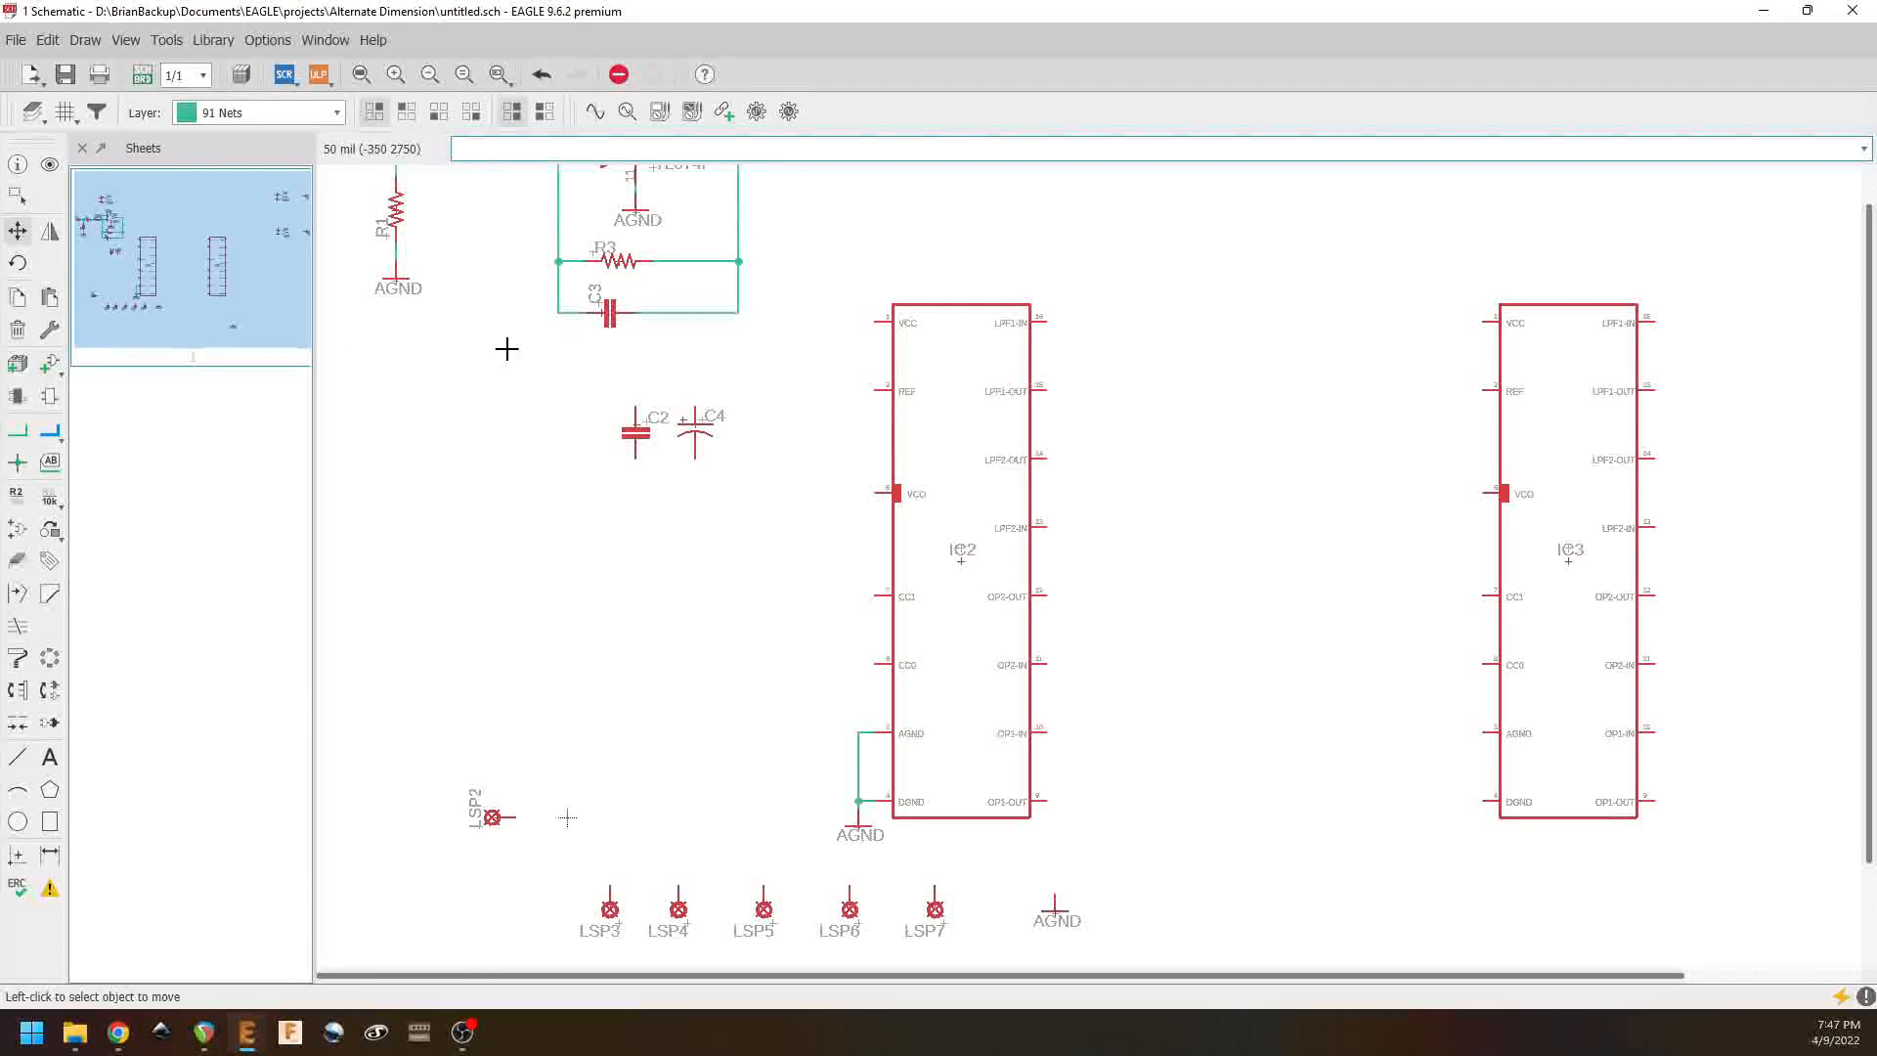
{"action": "right_click", "coordinate": [633, 427]}
{"action": "left_click", "coordinate": [677, 44]}
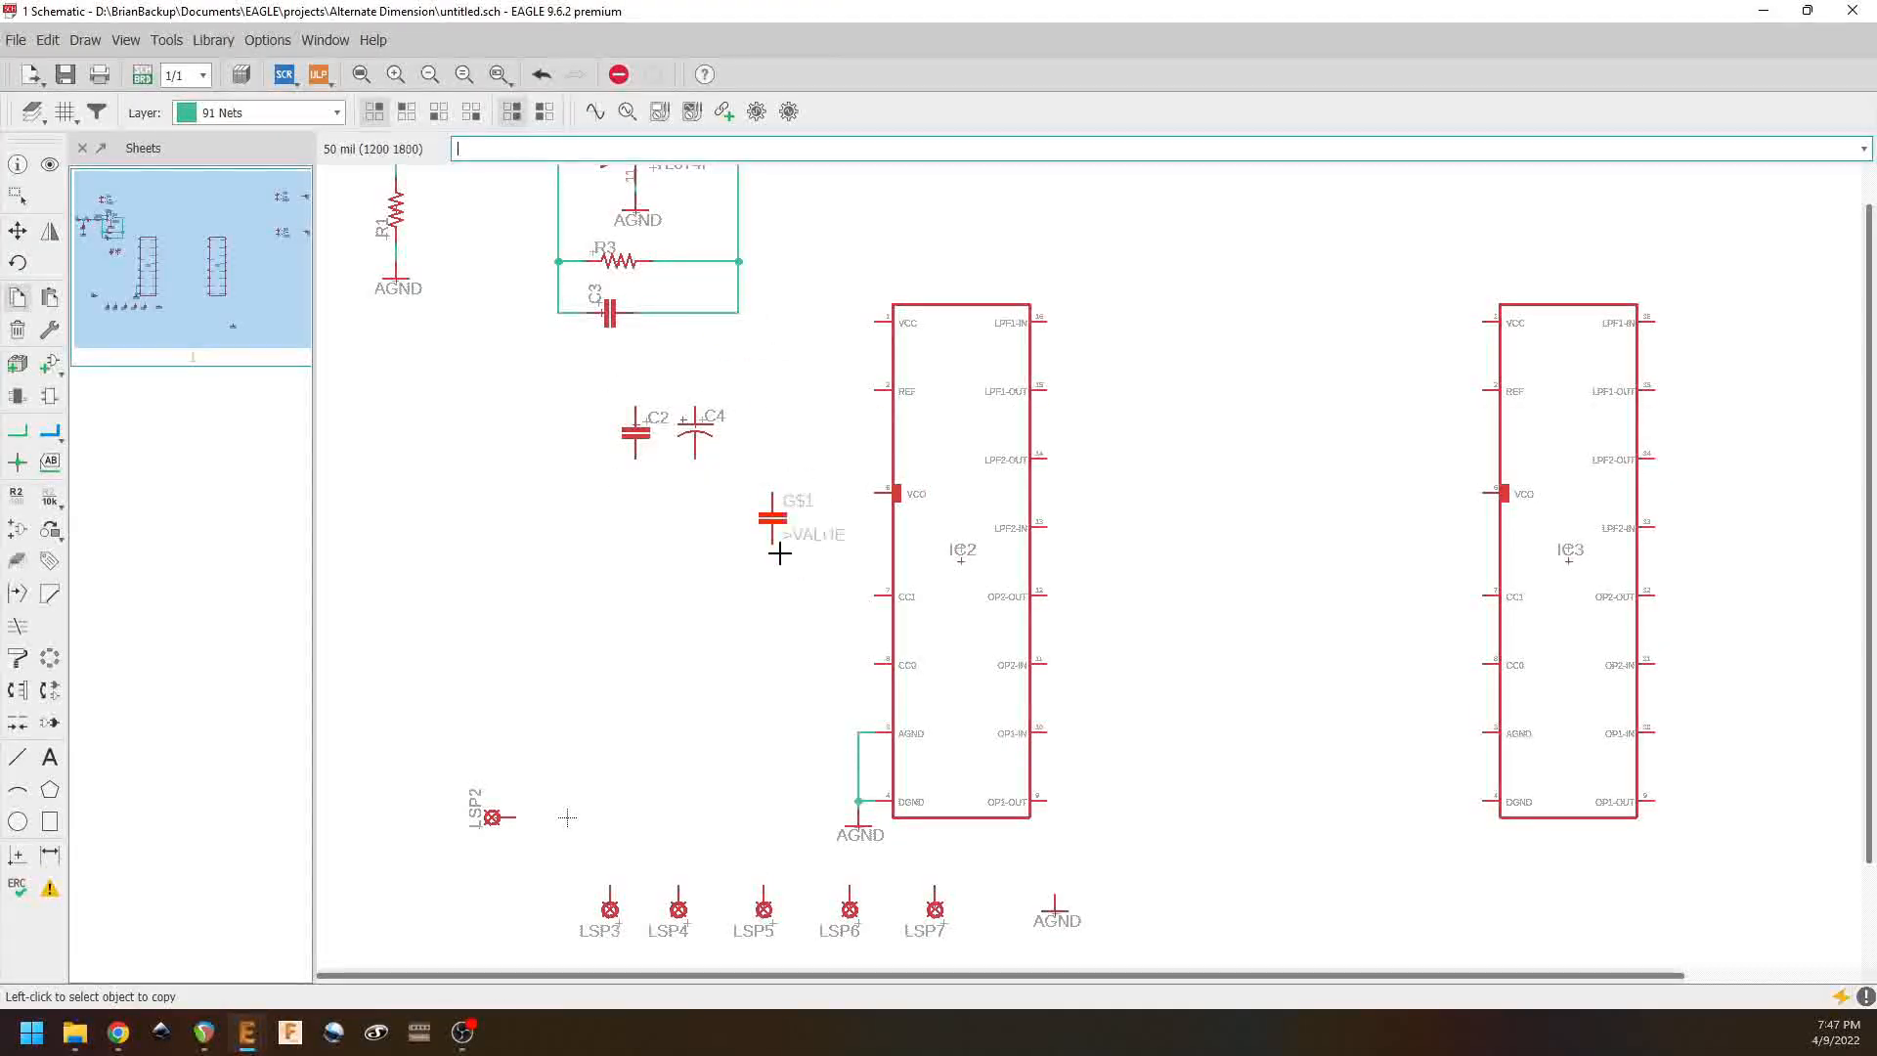
{"action": "left_click", "coordinate": [772, 663]}
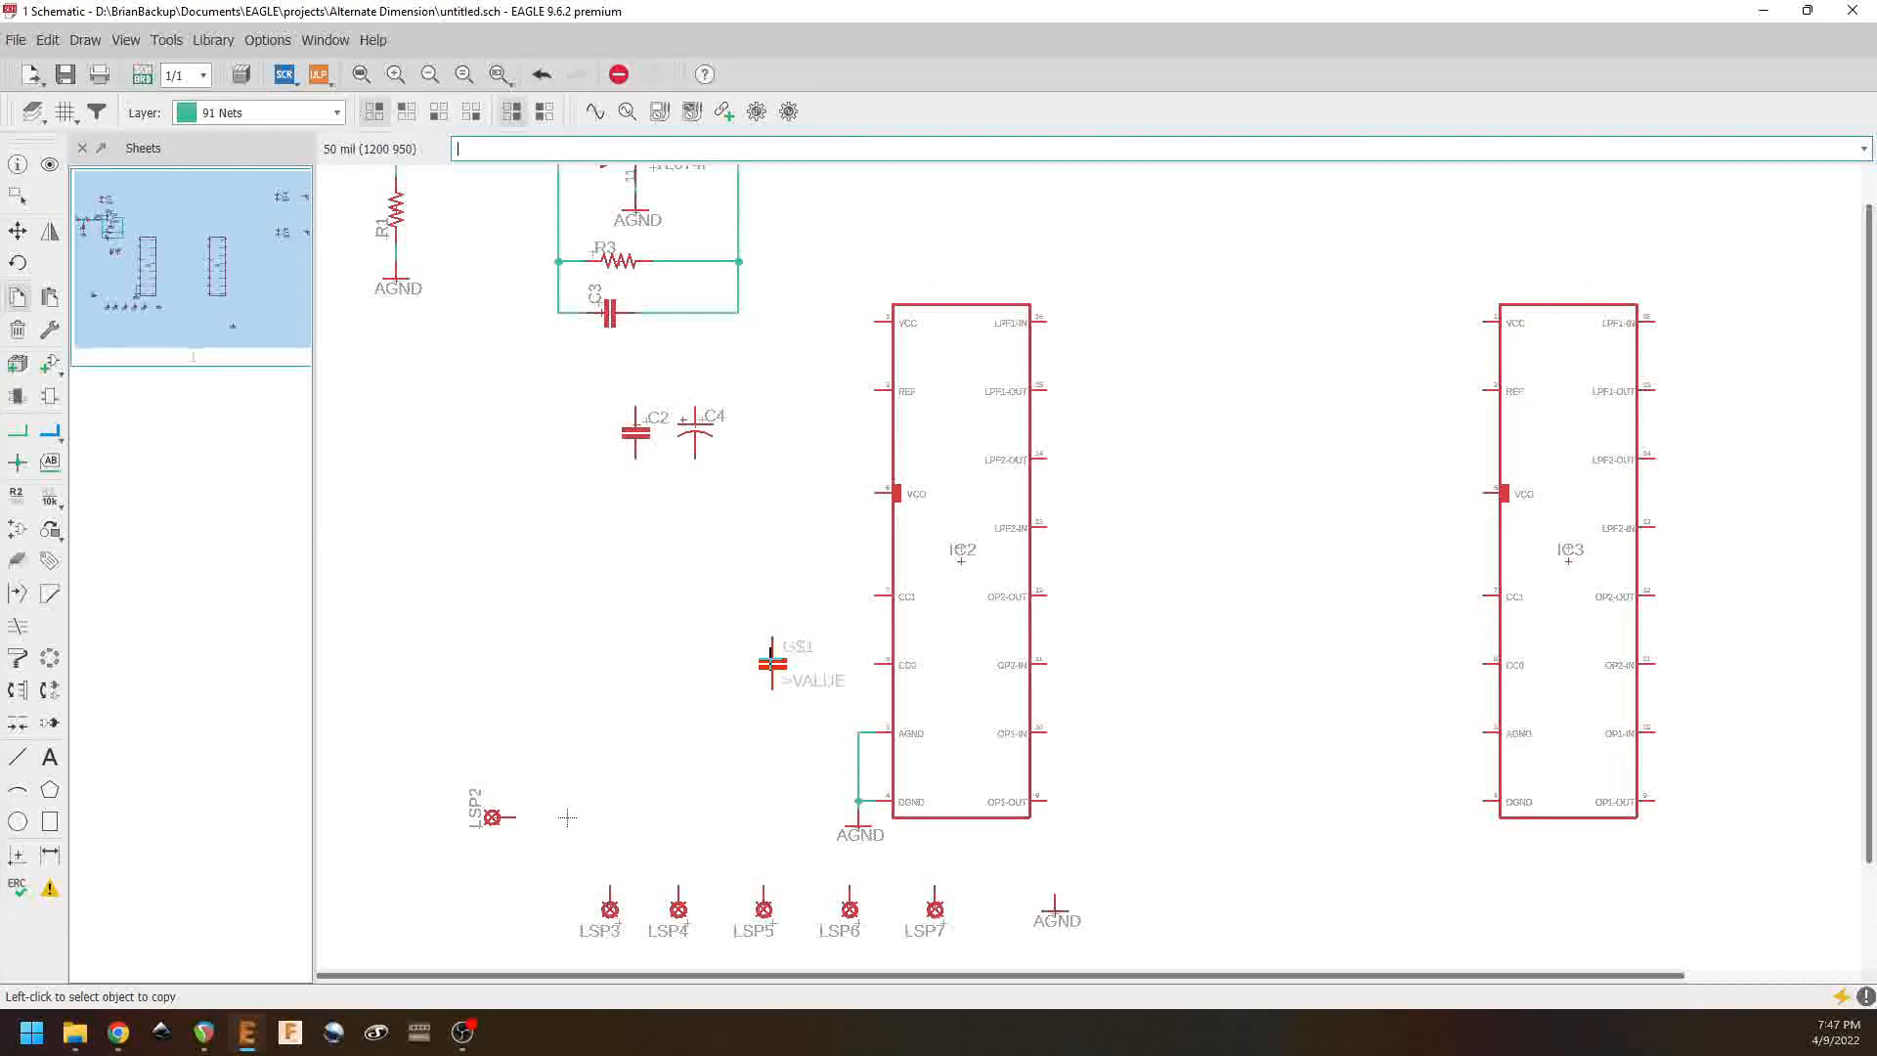
{"action": "right_click", "coordinate": [773, 663]}
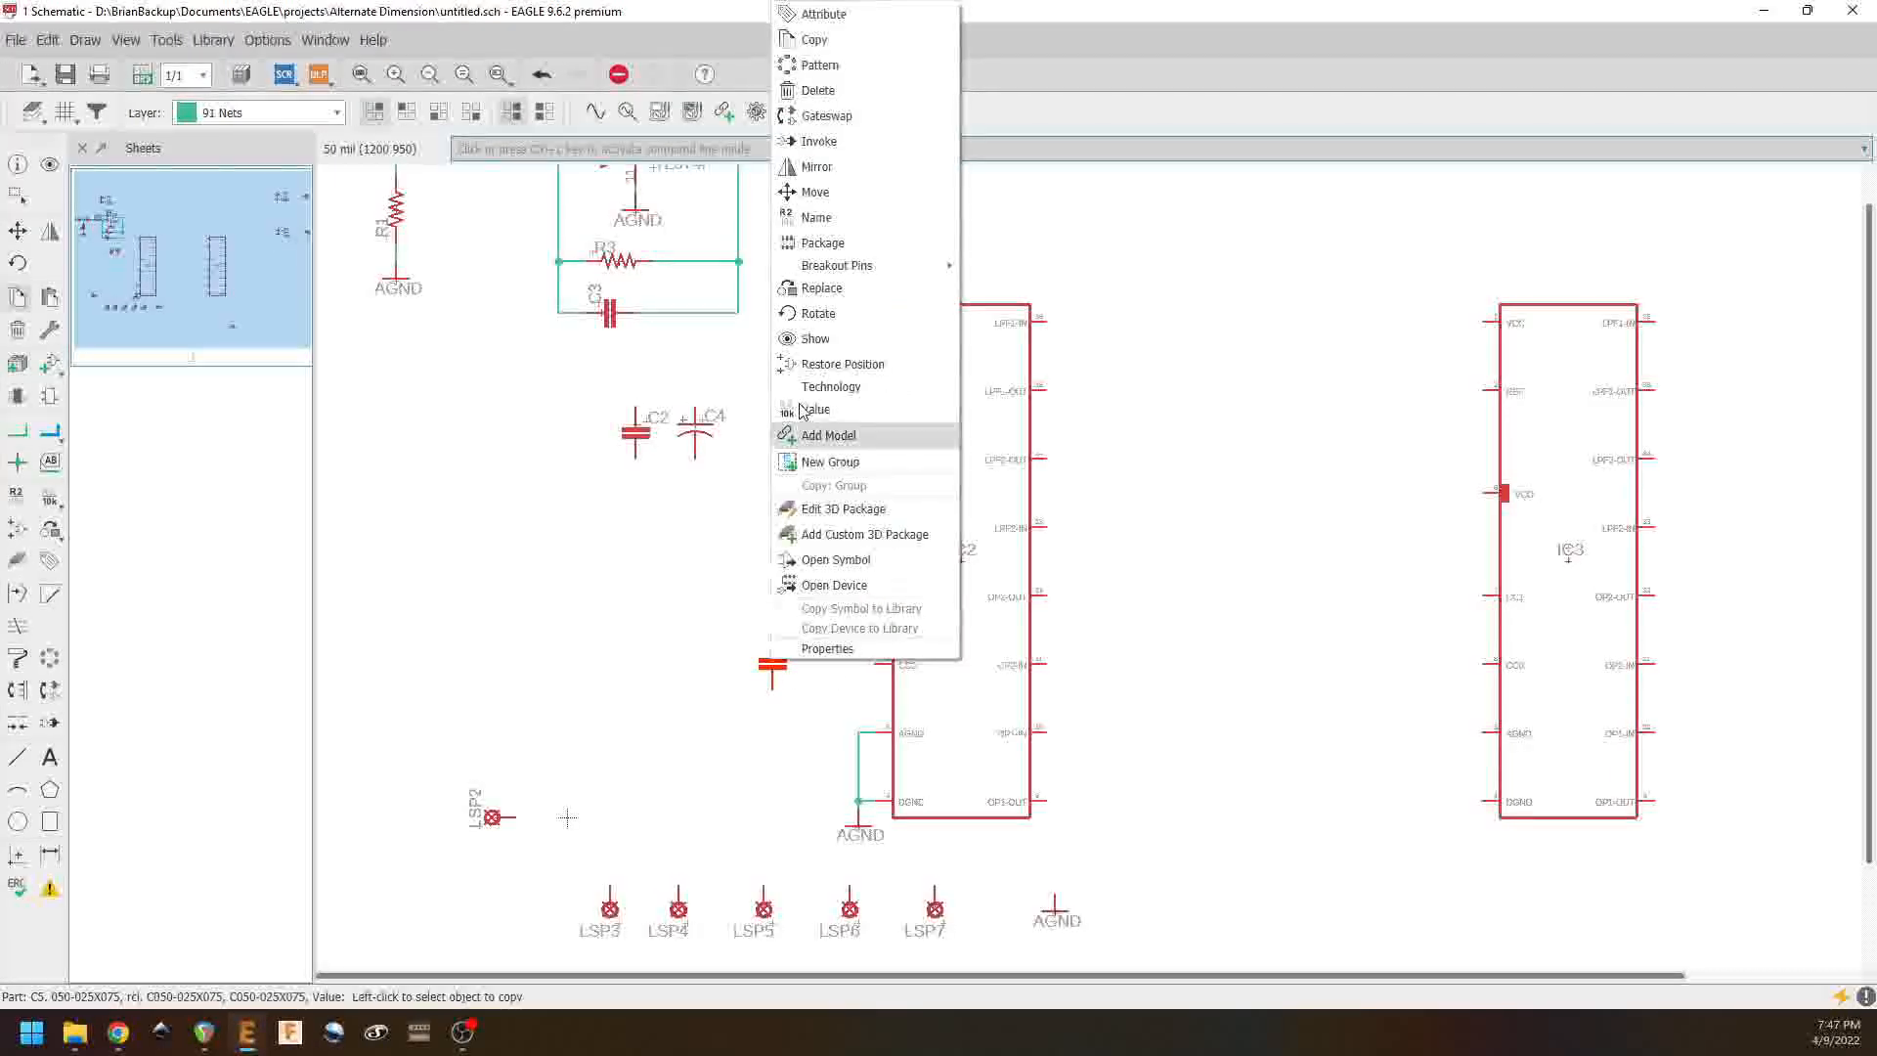
{"action": "left_click", "coordinate": [827, 41]}
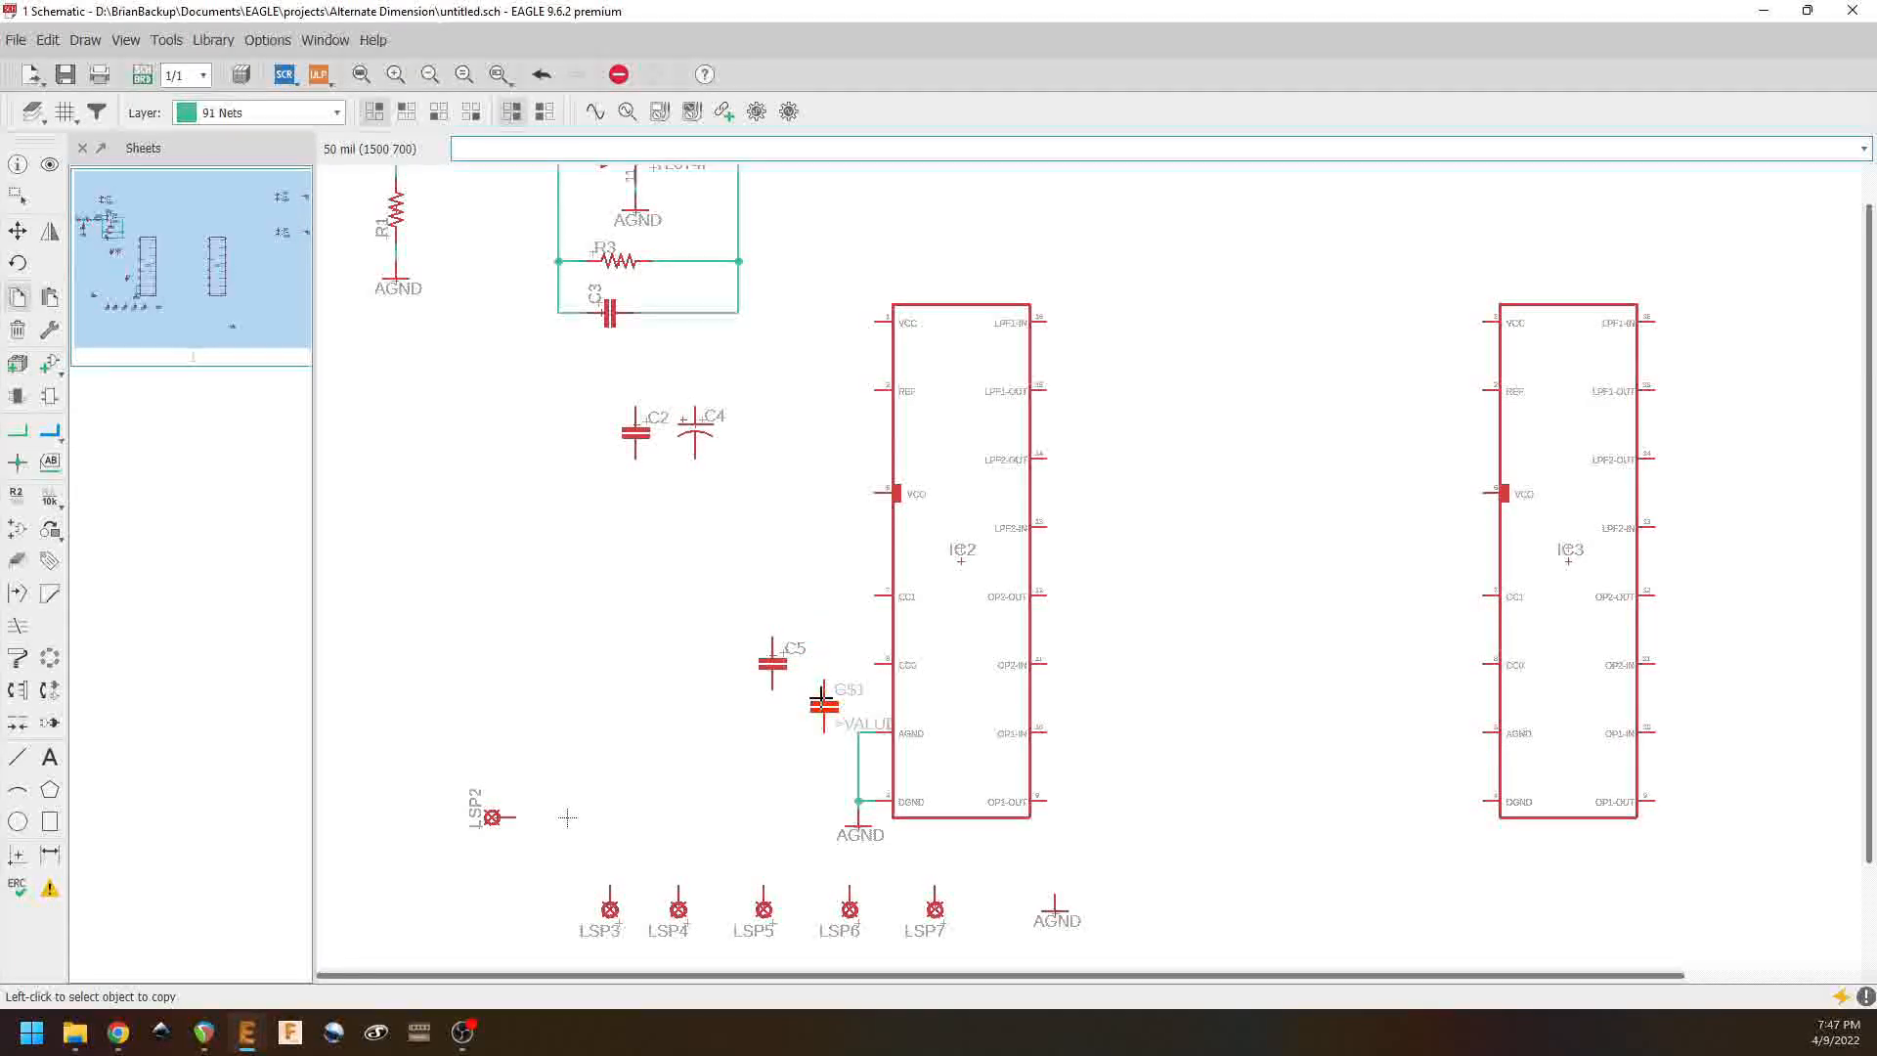
{"action": "left_click", "coordinate": [823, 711]}
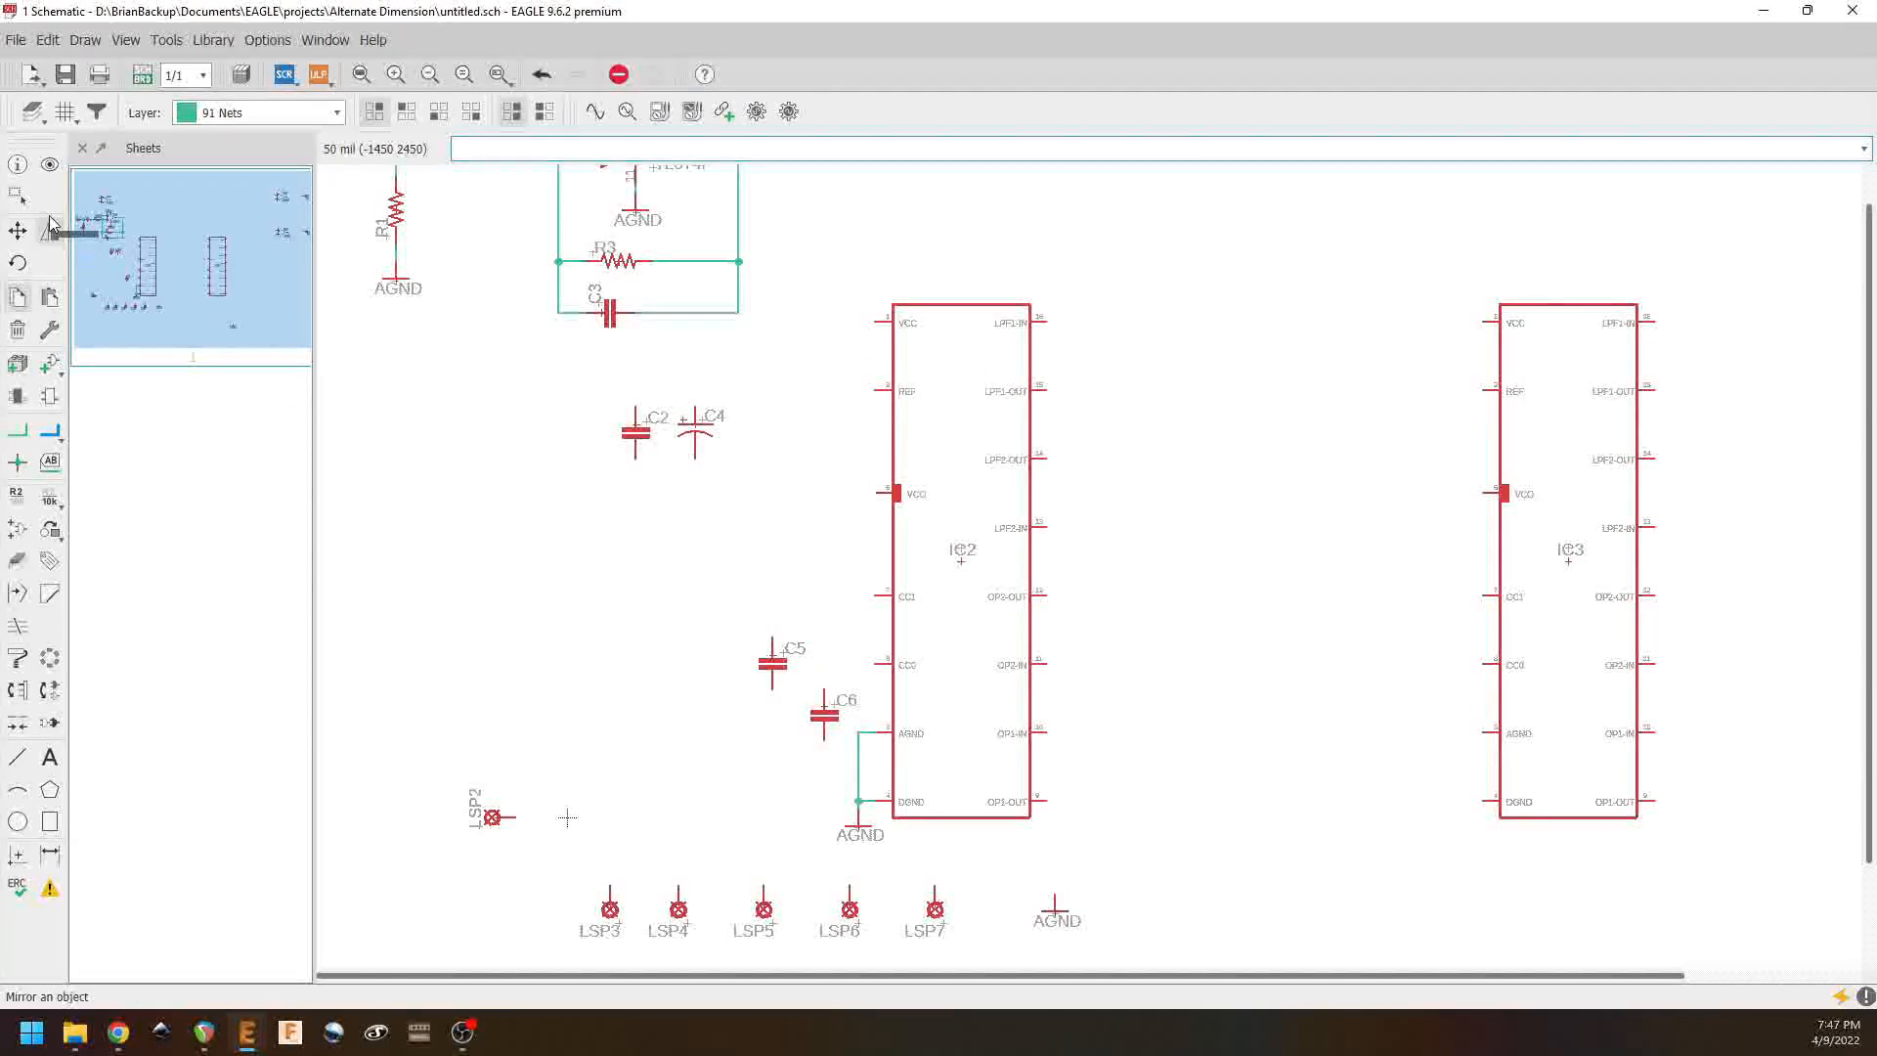
Step: Move C5, C2 and C4 into one horizontal row with C6, leaving a gap between the C2–C4 and C5–C6 pairs
{"action": "left_click", "coordinate": [14, 234]}
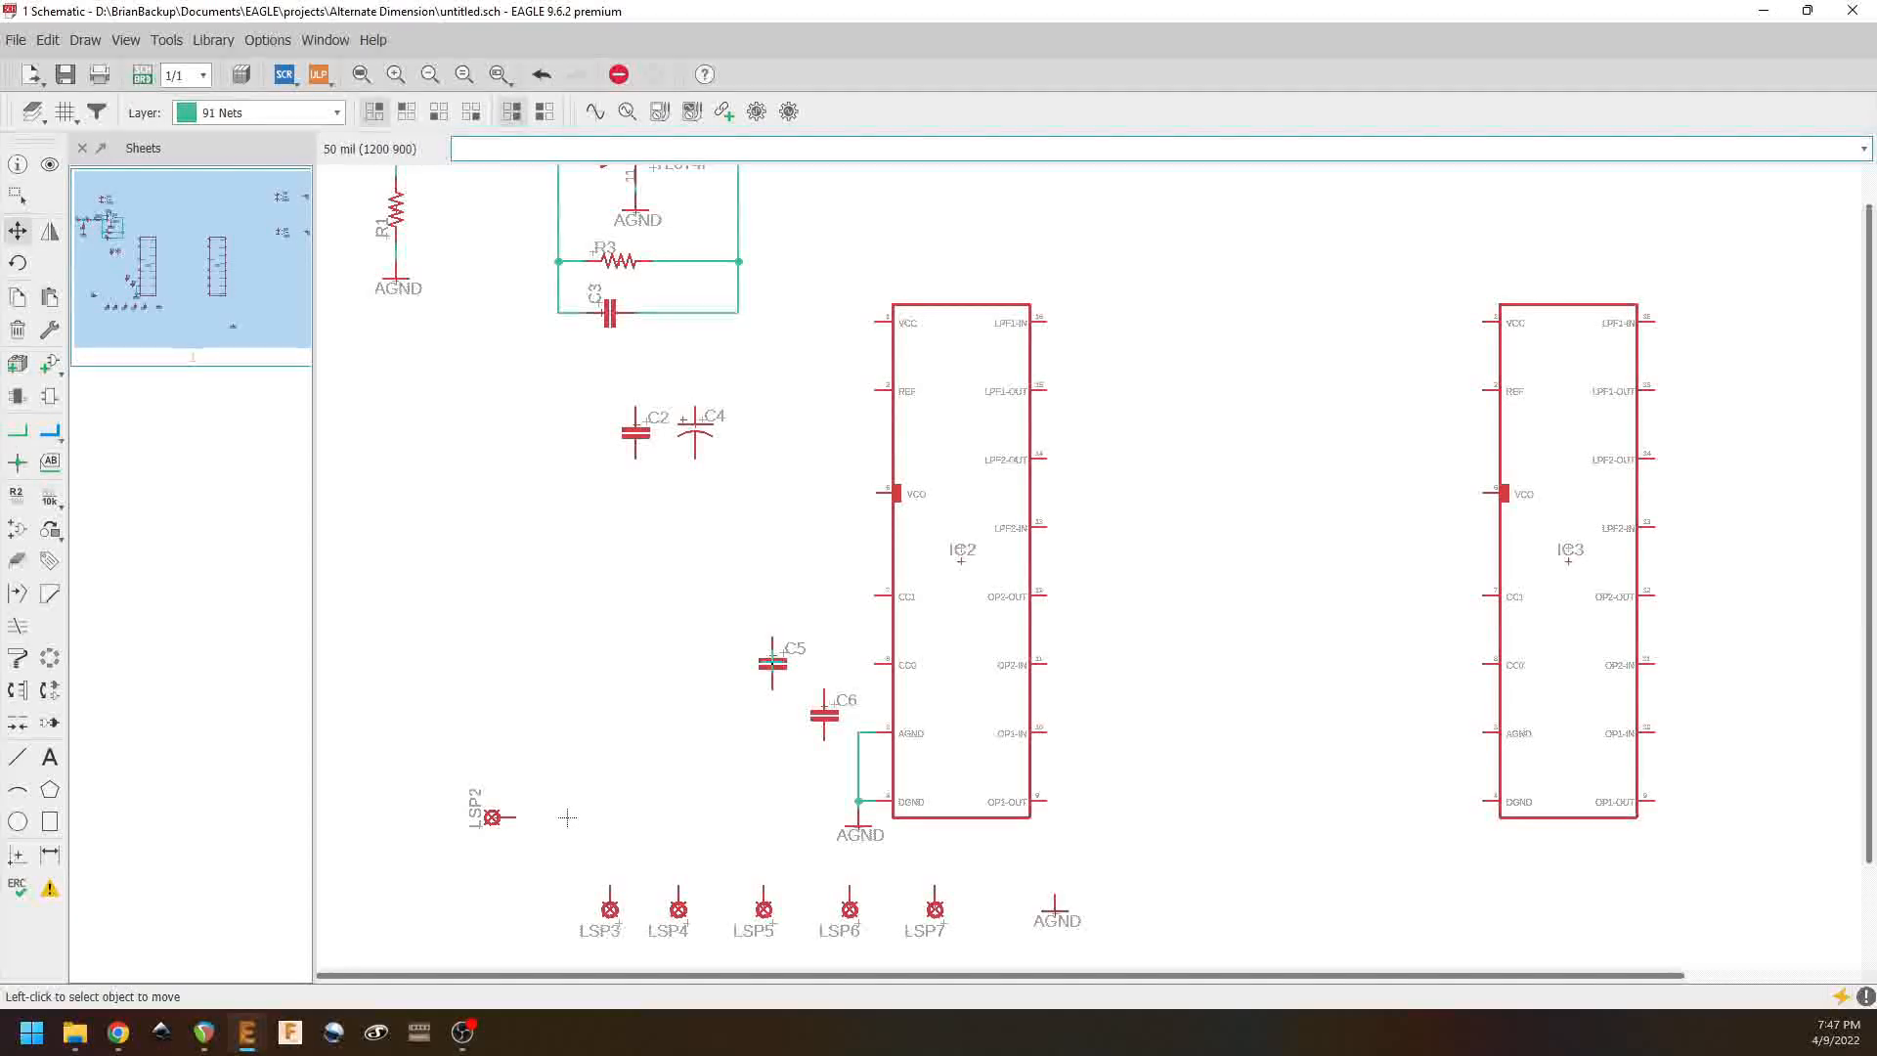
{"action": "left_click", "coordinate": [772, 663]}
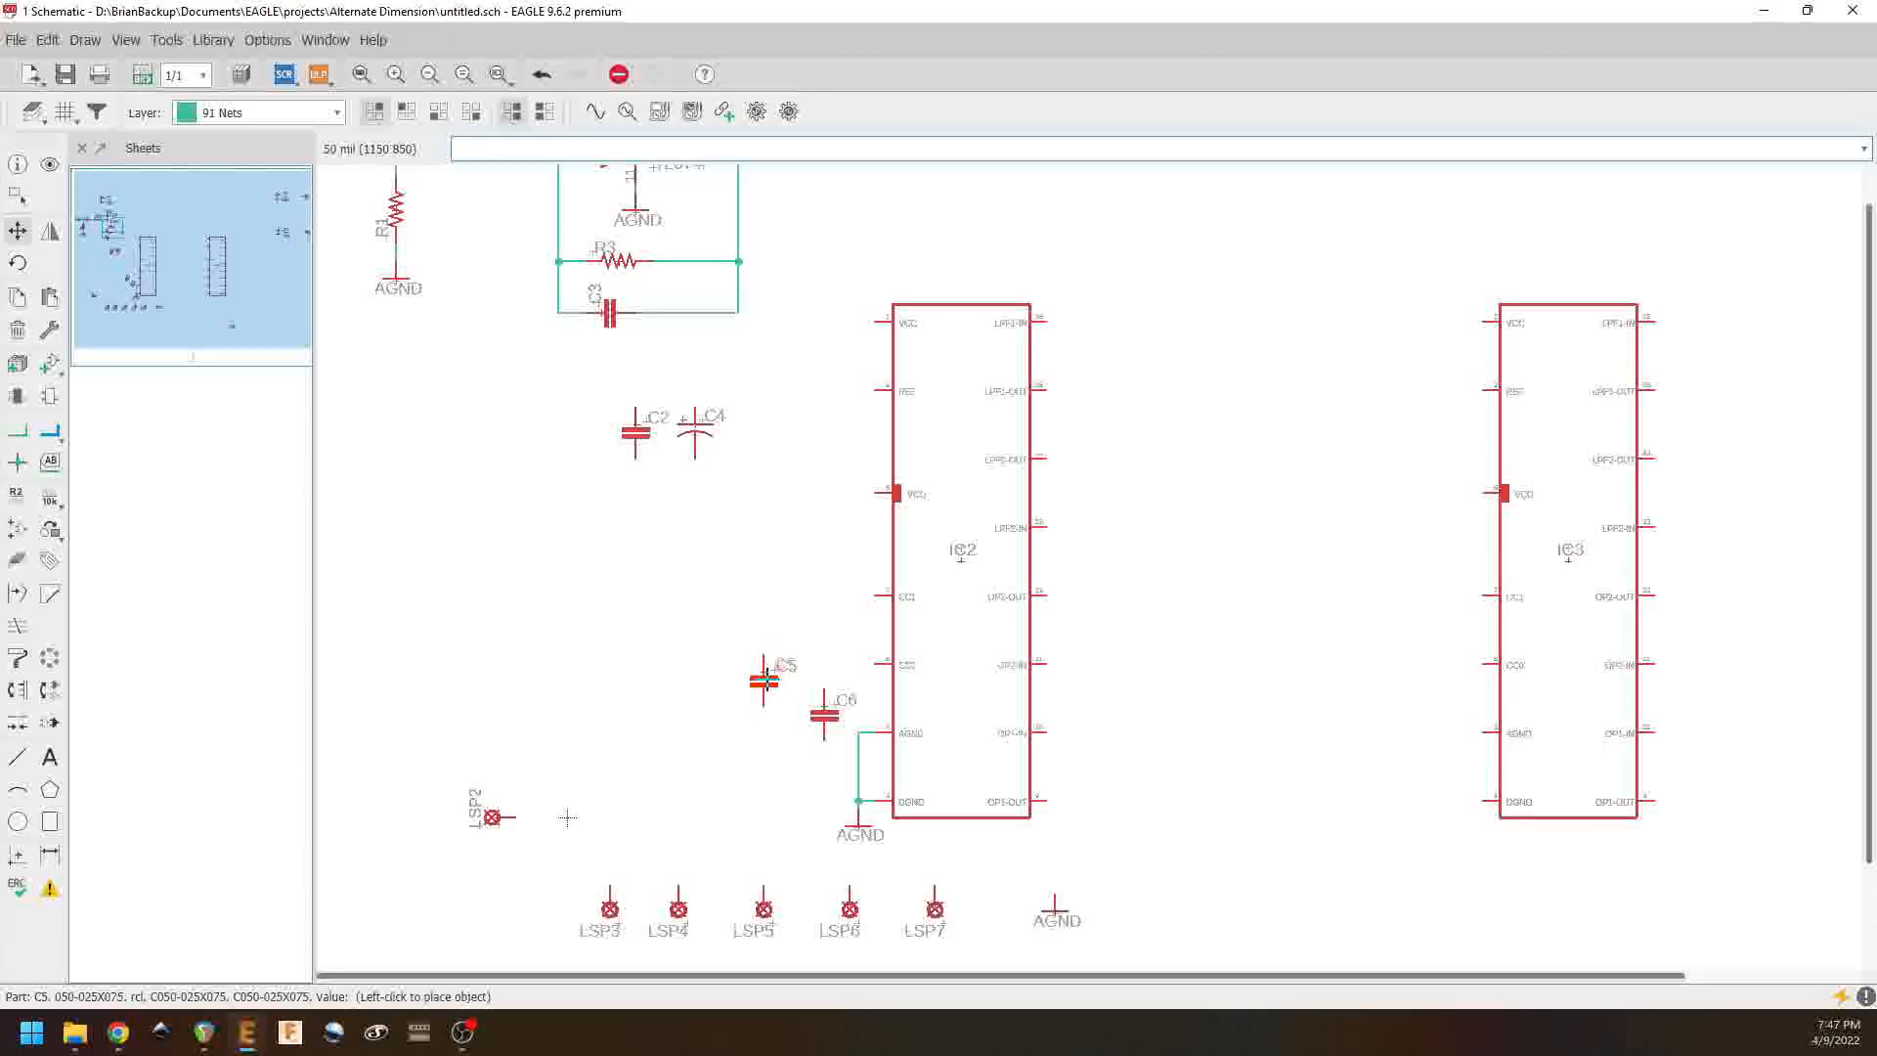
{"action": "left_click", "coordinate": [775, 705]}
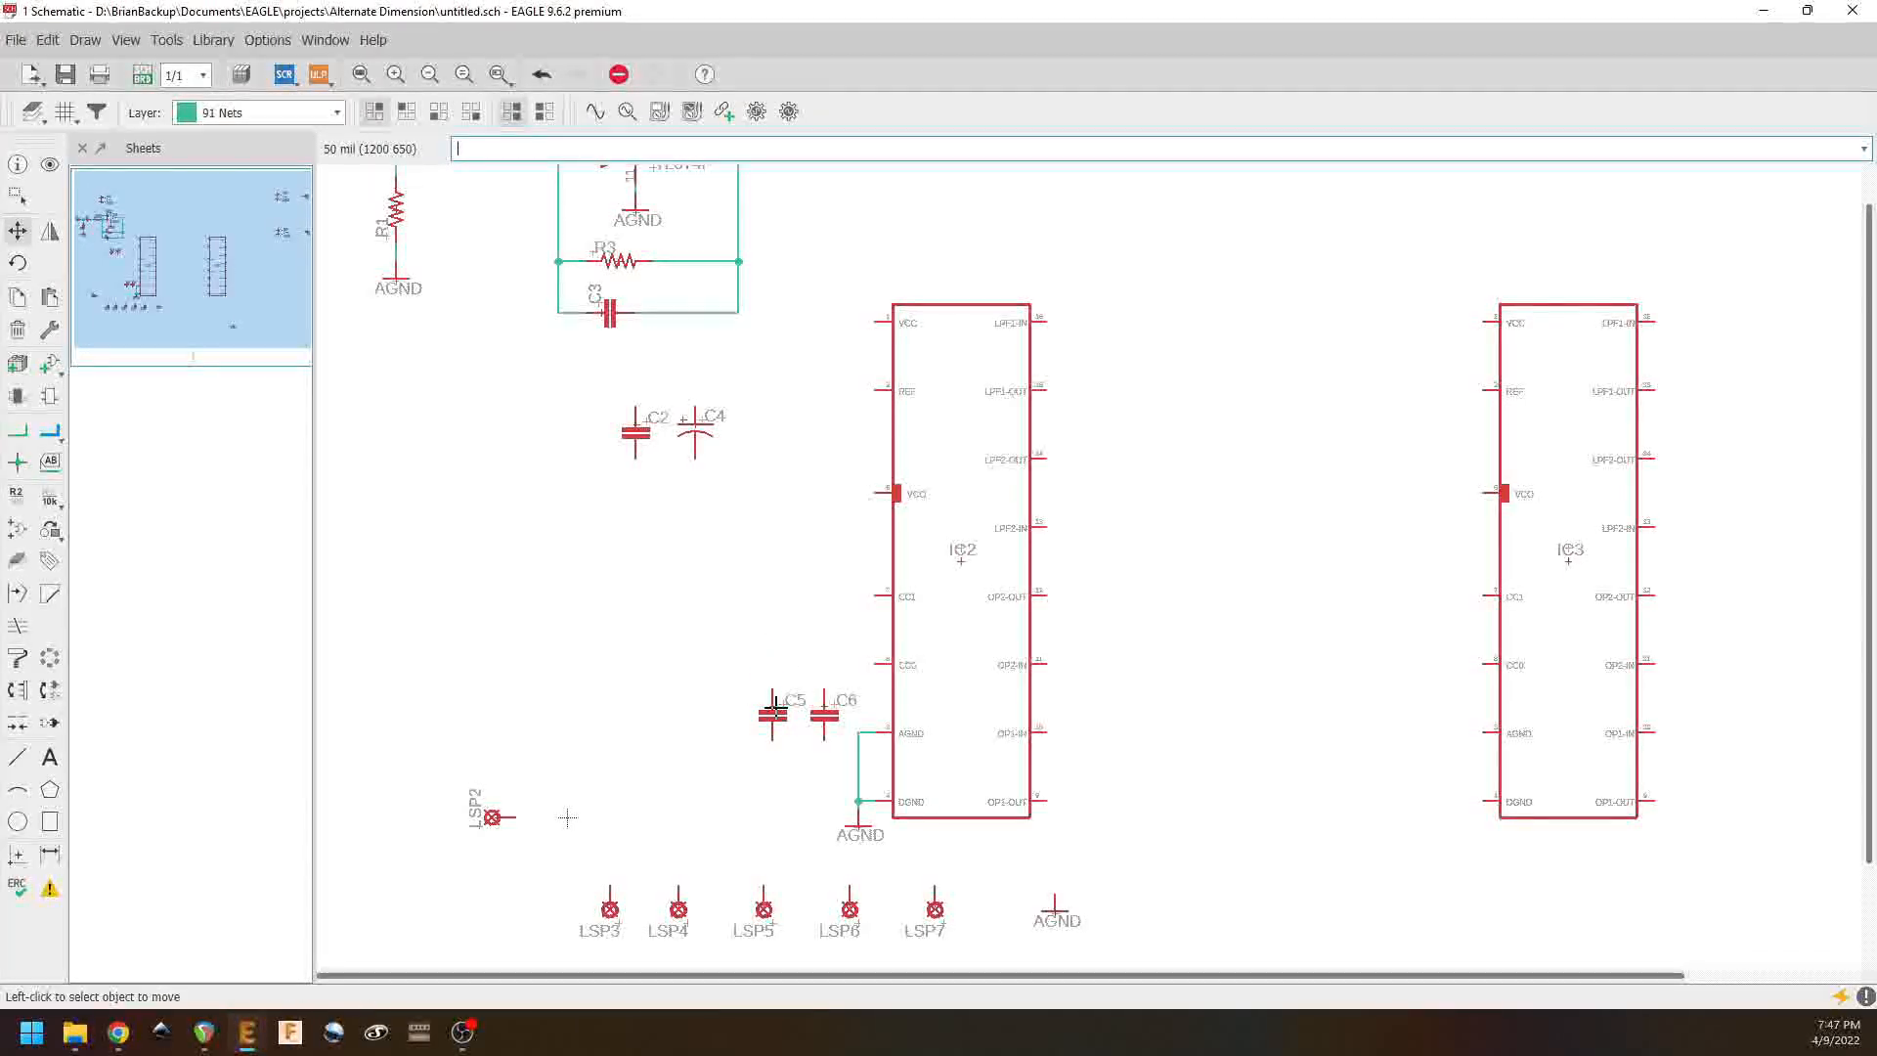
{"action": "left_click", "coordinate": [633, 427]}
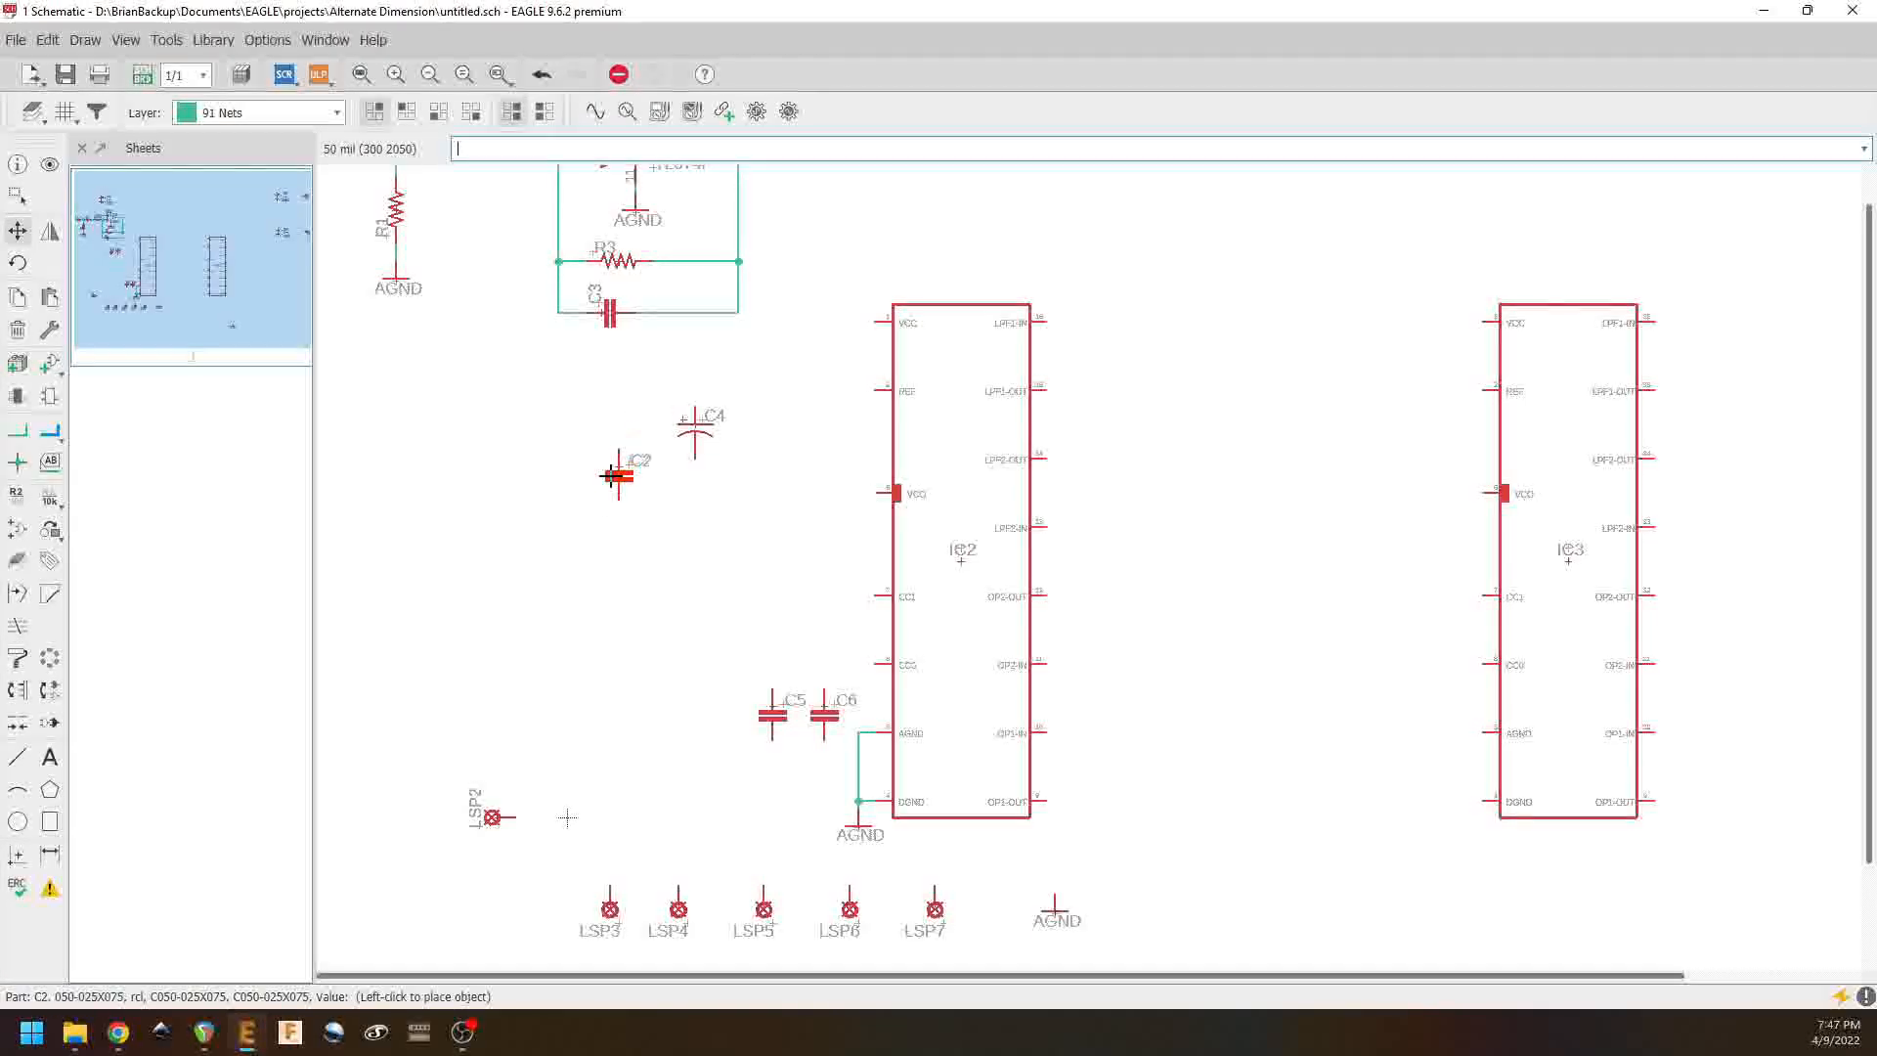
{"action": "left_click", "coordinate": [603, 732]}
{"action": "left_click", "coordinate": [695, 423]}
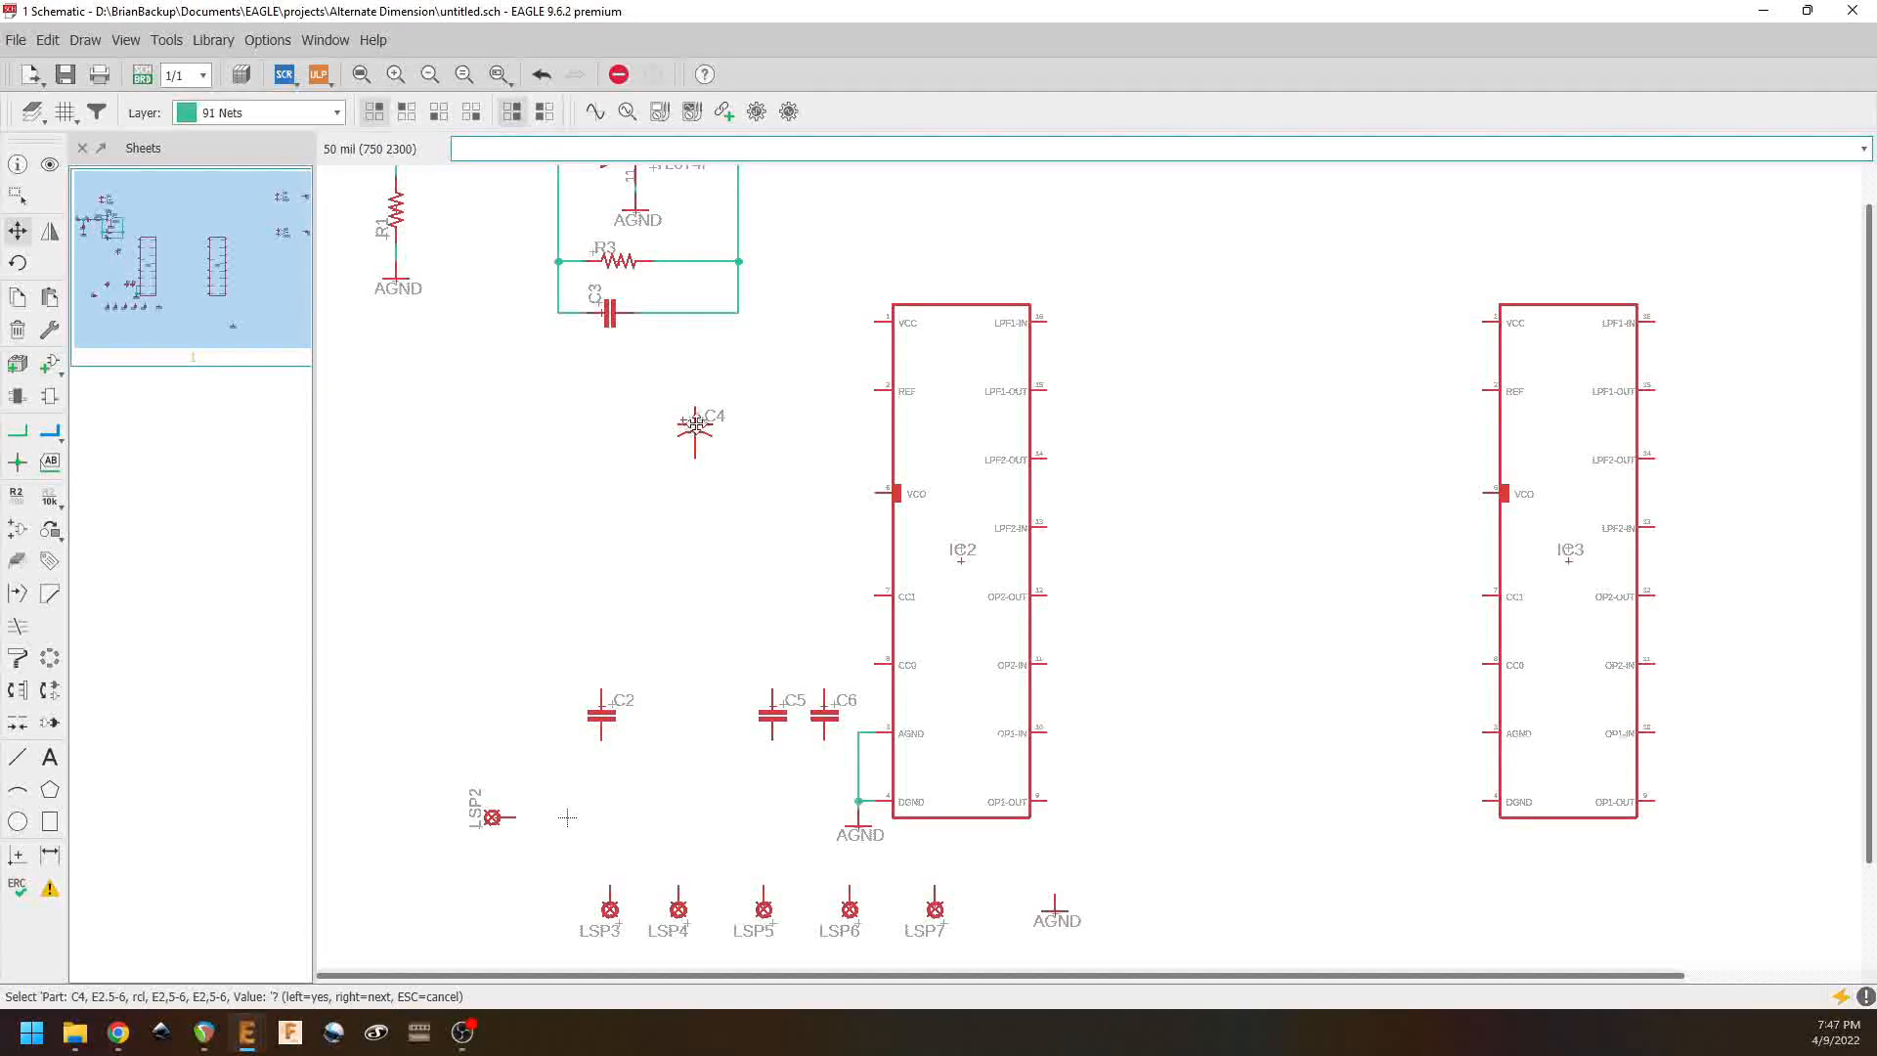
{"action": "left_click", "coordinate": [696, 434]}
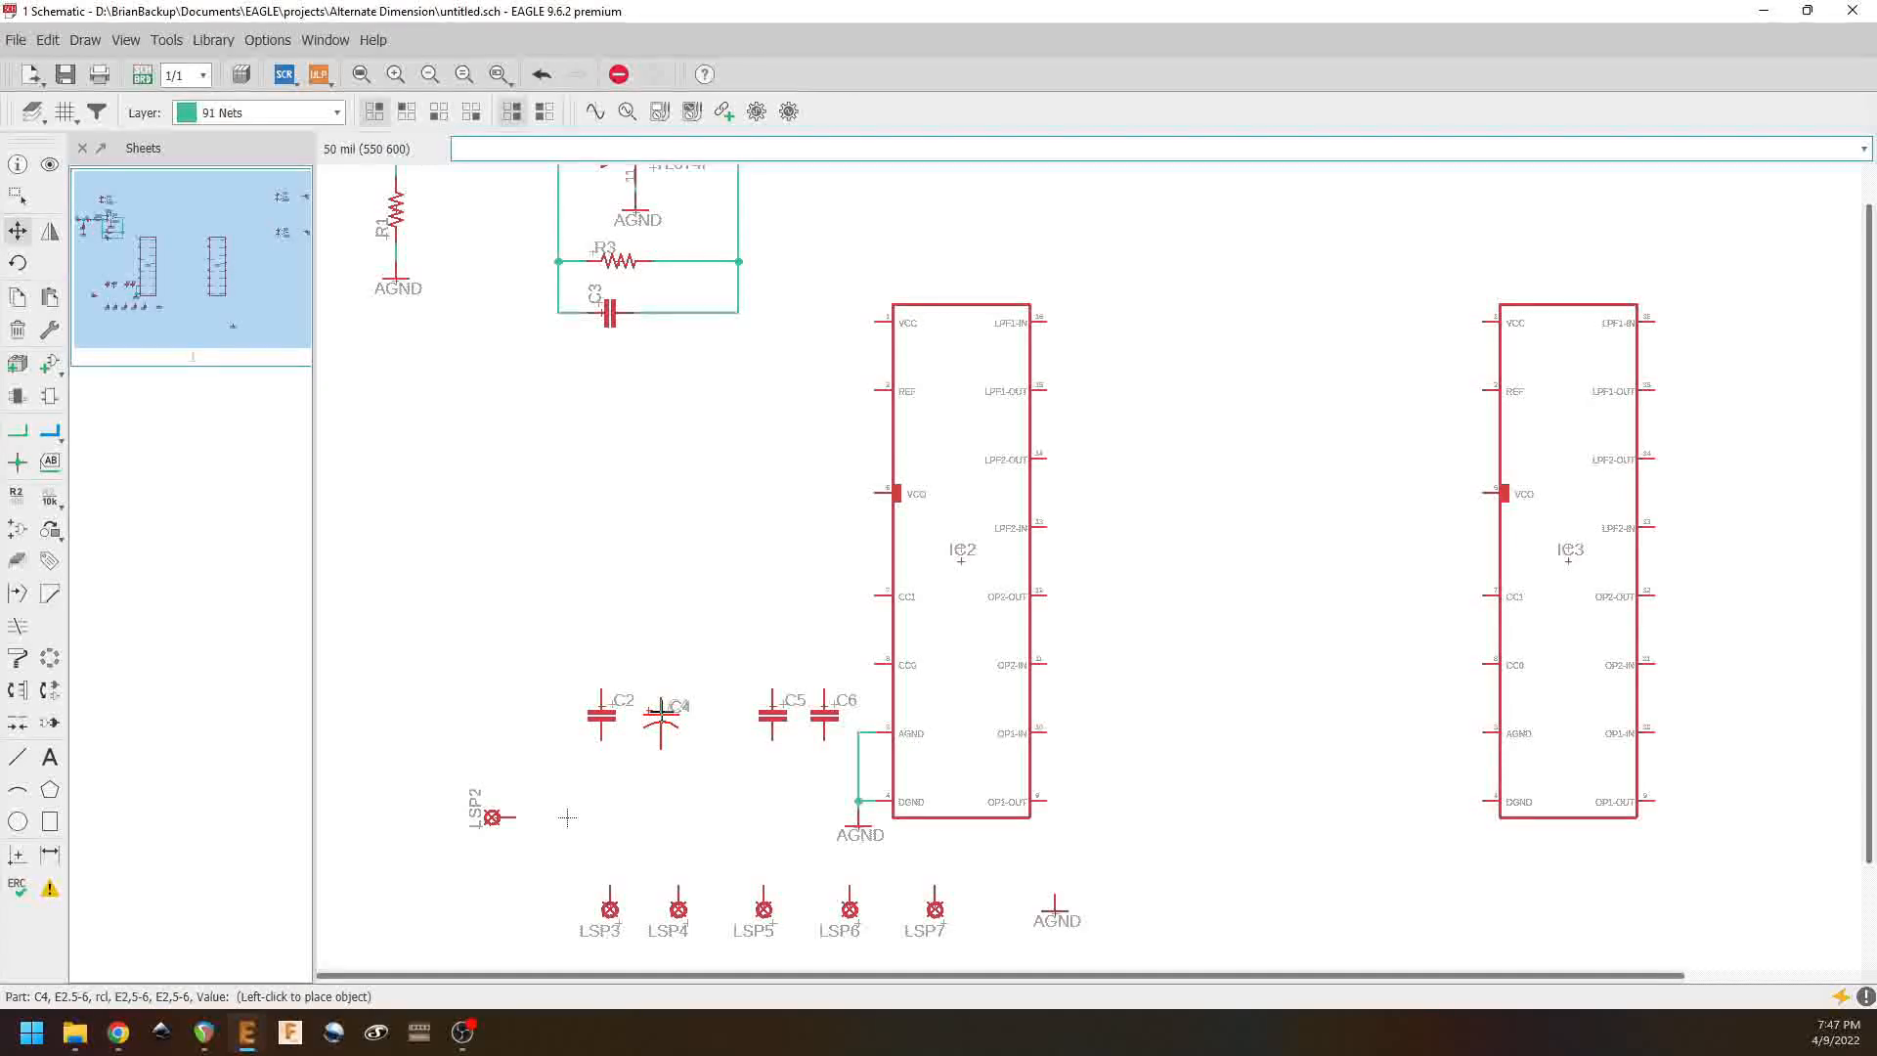
{"action": "left_click", "coordinate": [662, 706]}
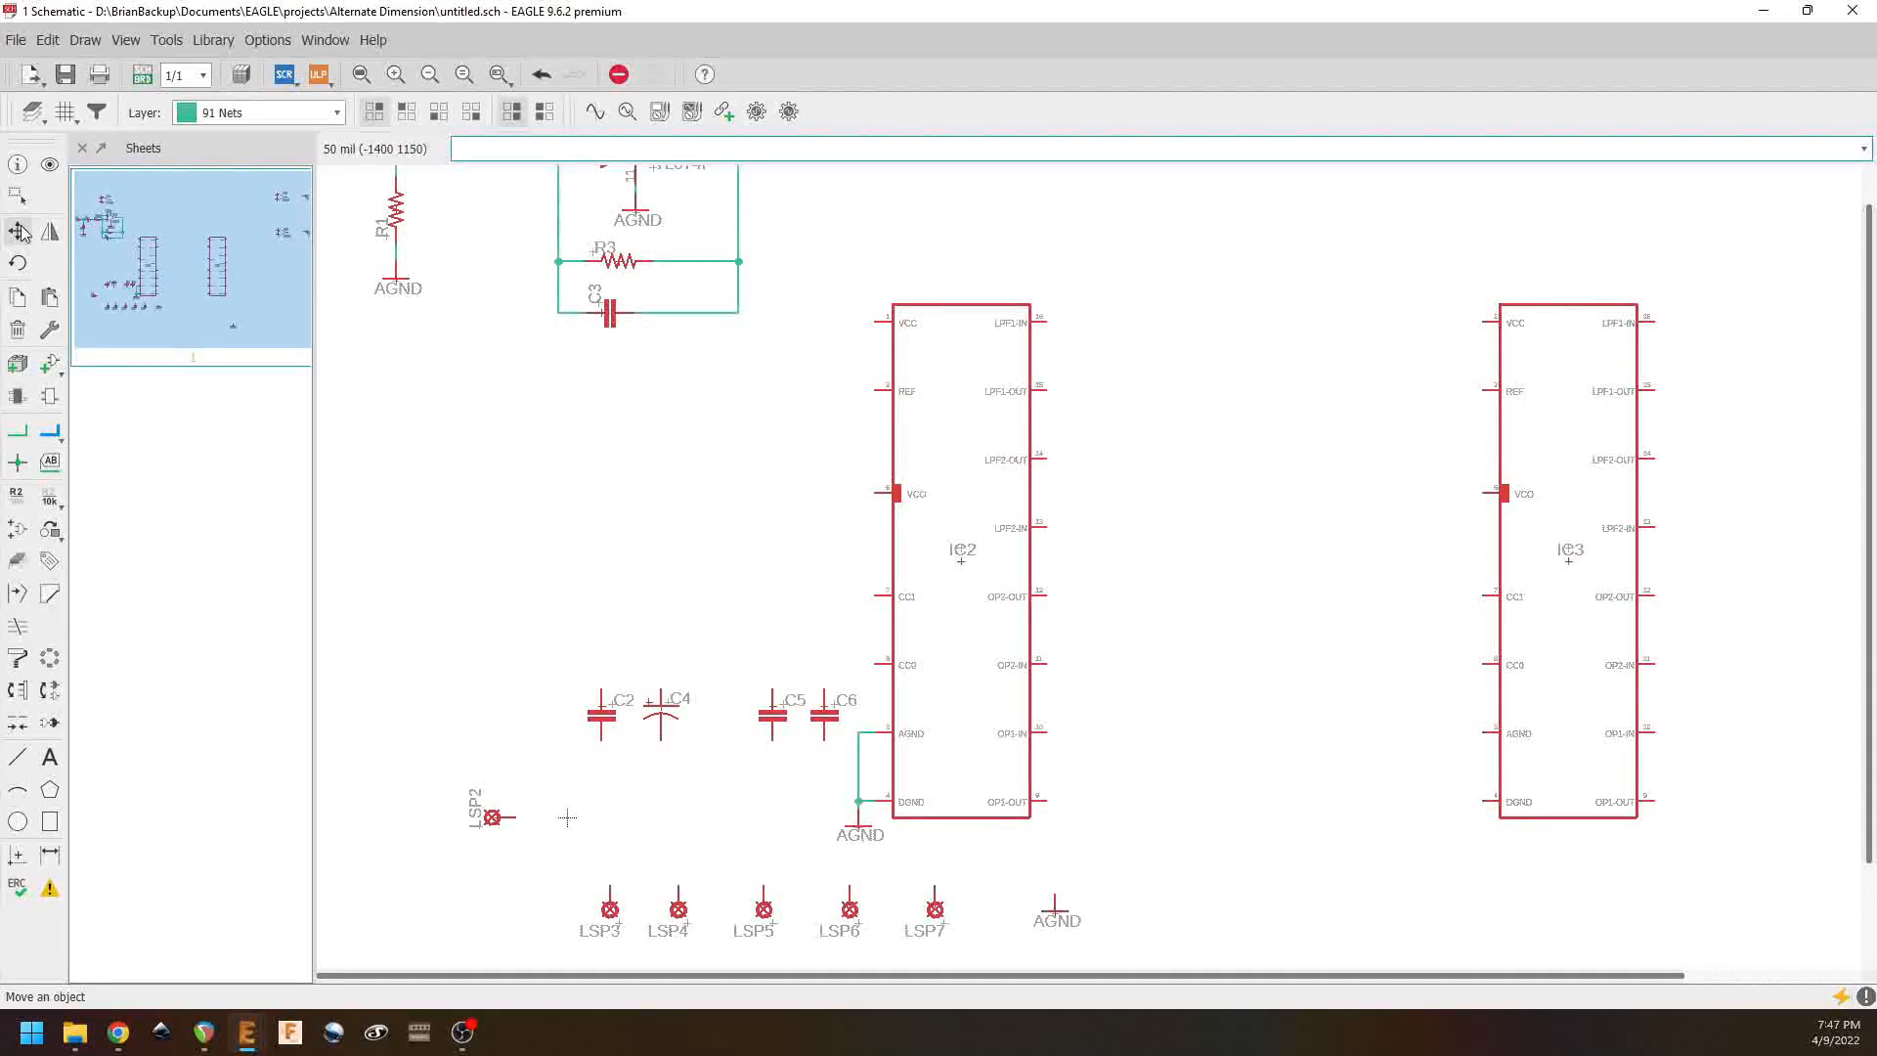
Step: Wire the lower pins of C6, C5, C4 and C2 to the AGND line at IC2's DGND pin
{"action": "left_click", "coordinate": [17, 438]}
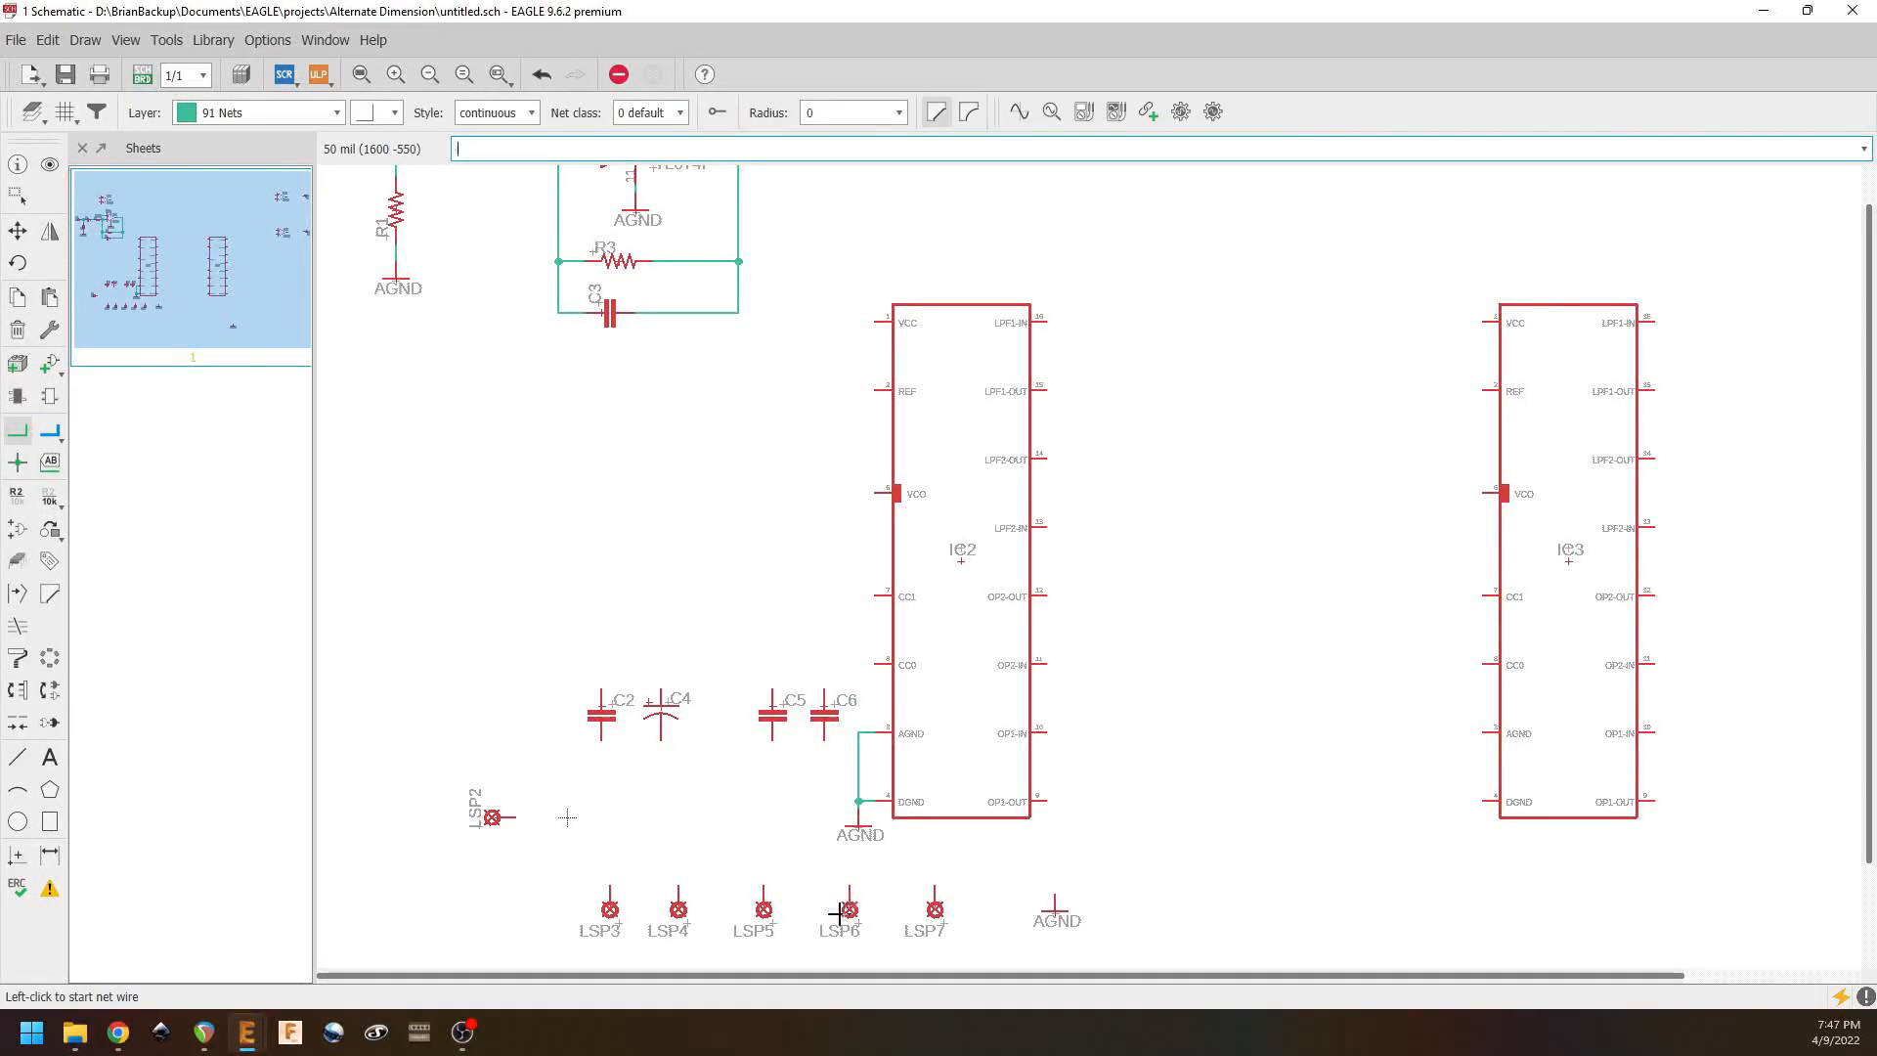
{"action": "left_click", "coordinate": [826, 738]}
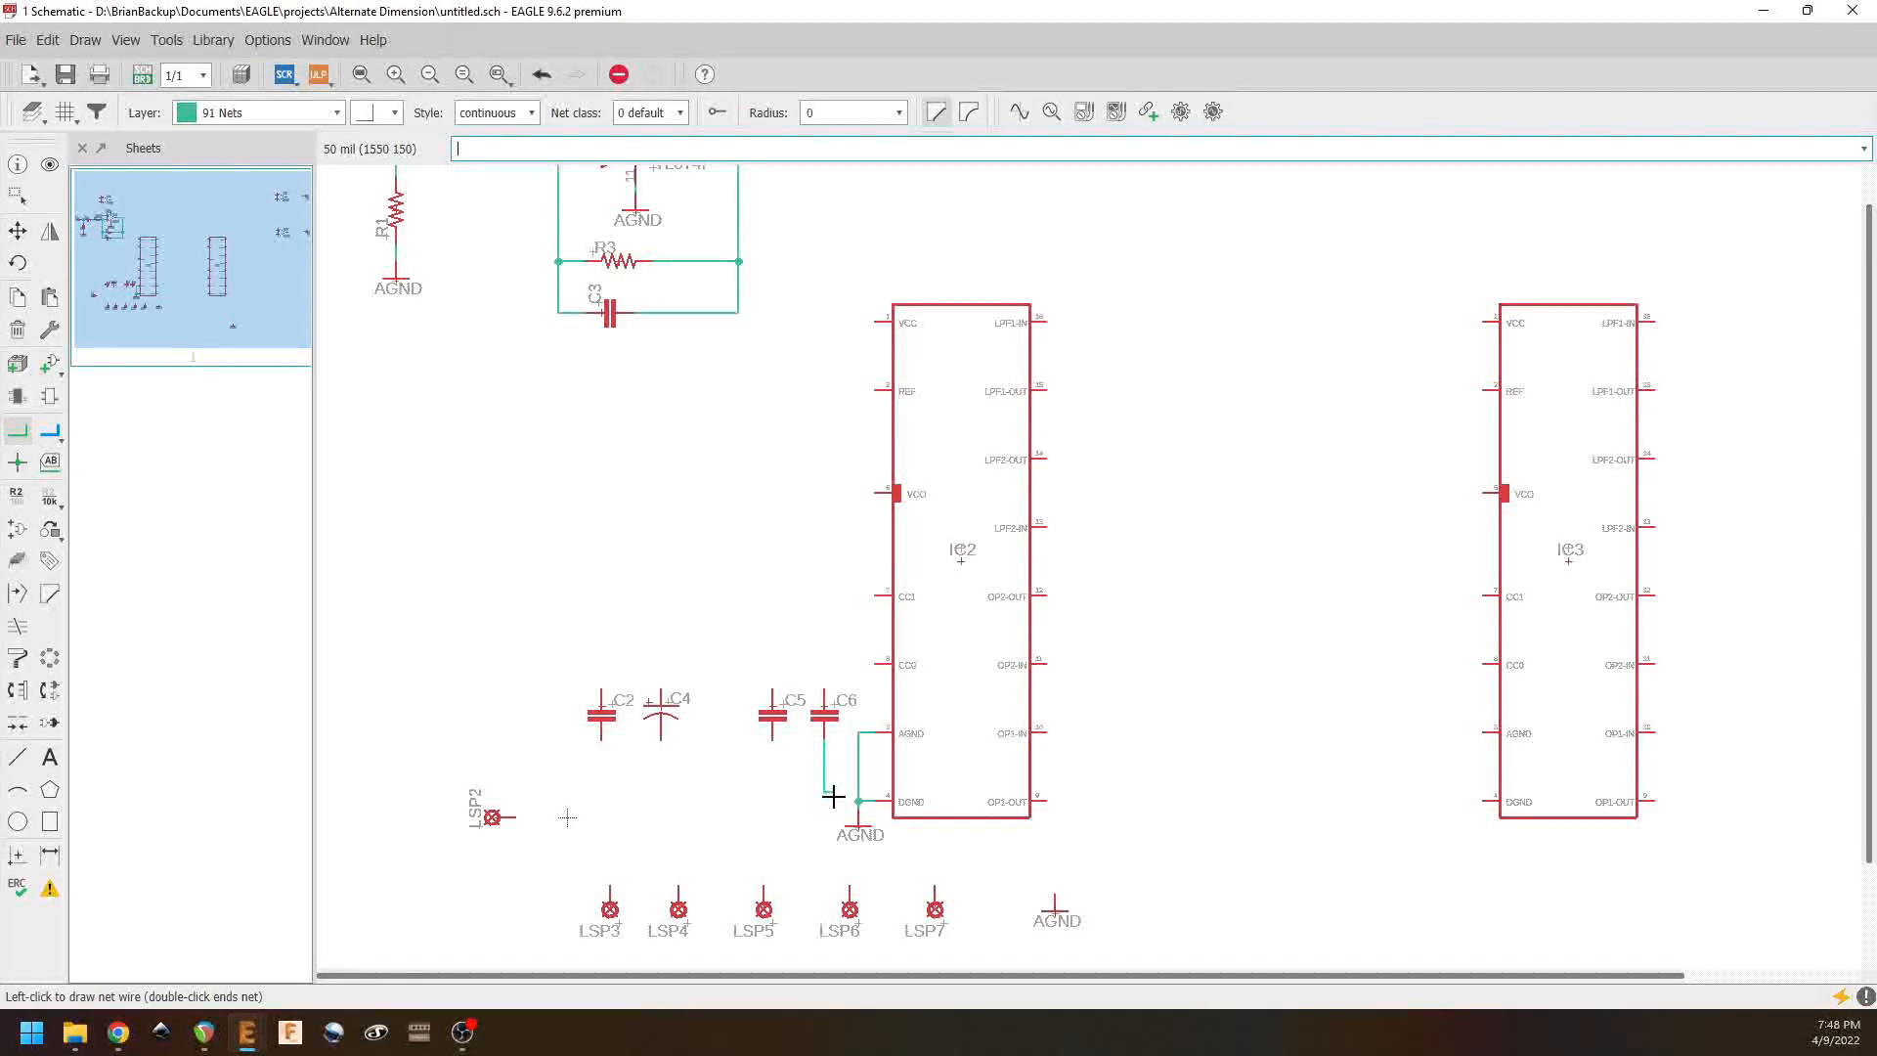
{"action": "left_click", "coordinate": [861, 800]}
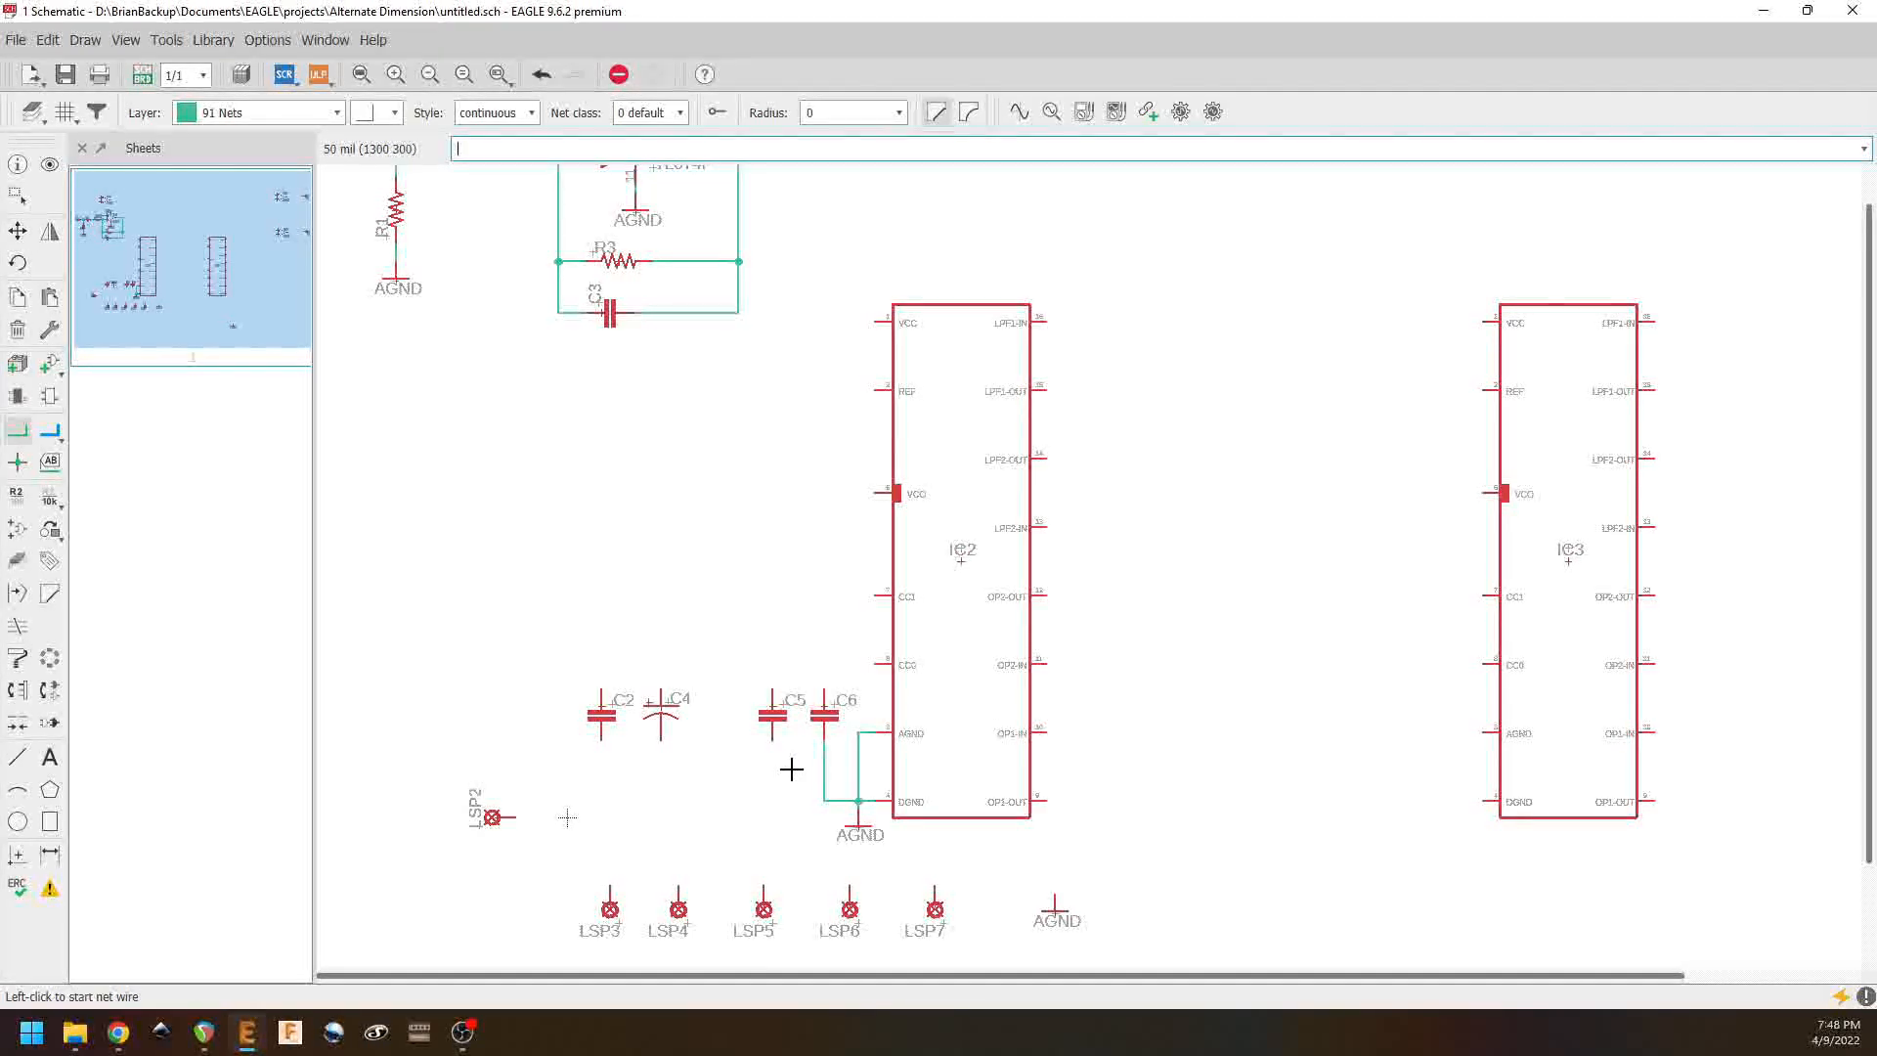
{"action": "left_click", "coordinate": [771, 740]}
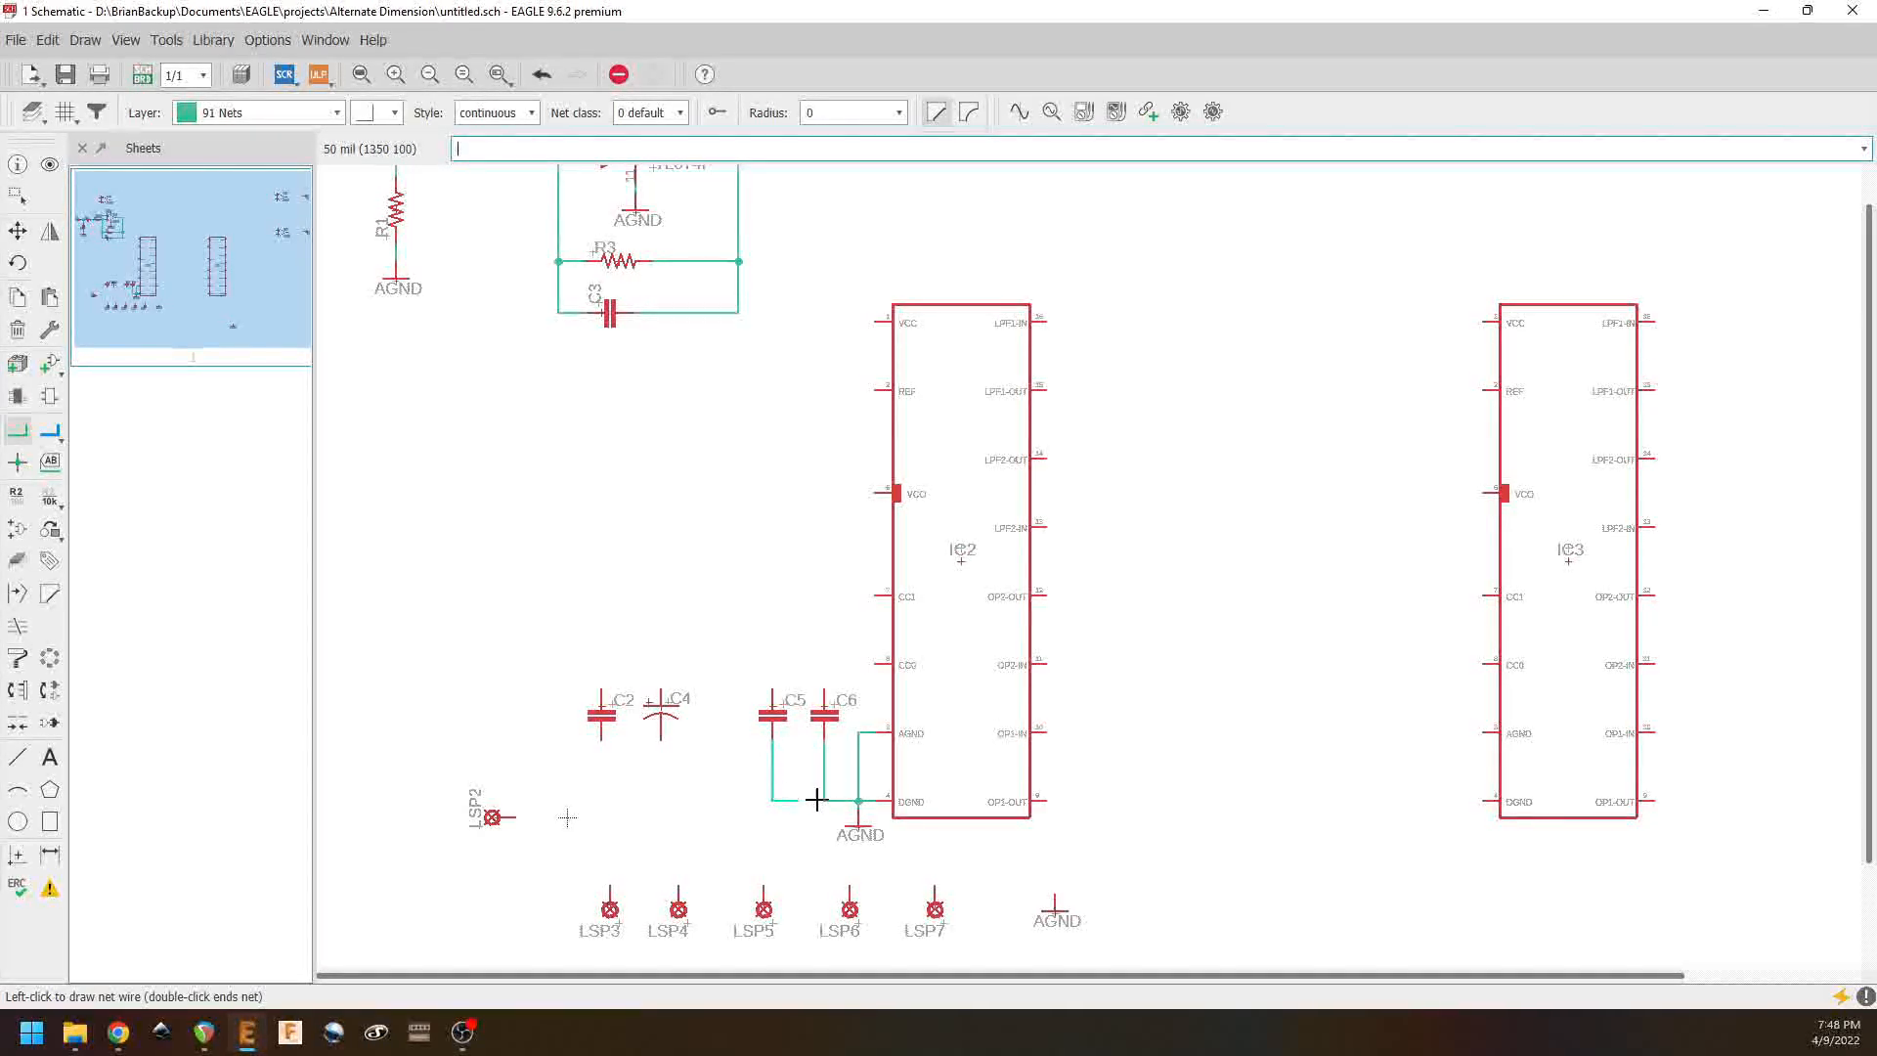
{"action": "left_click", "coordinate": [660, 741]}
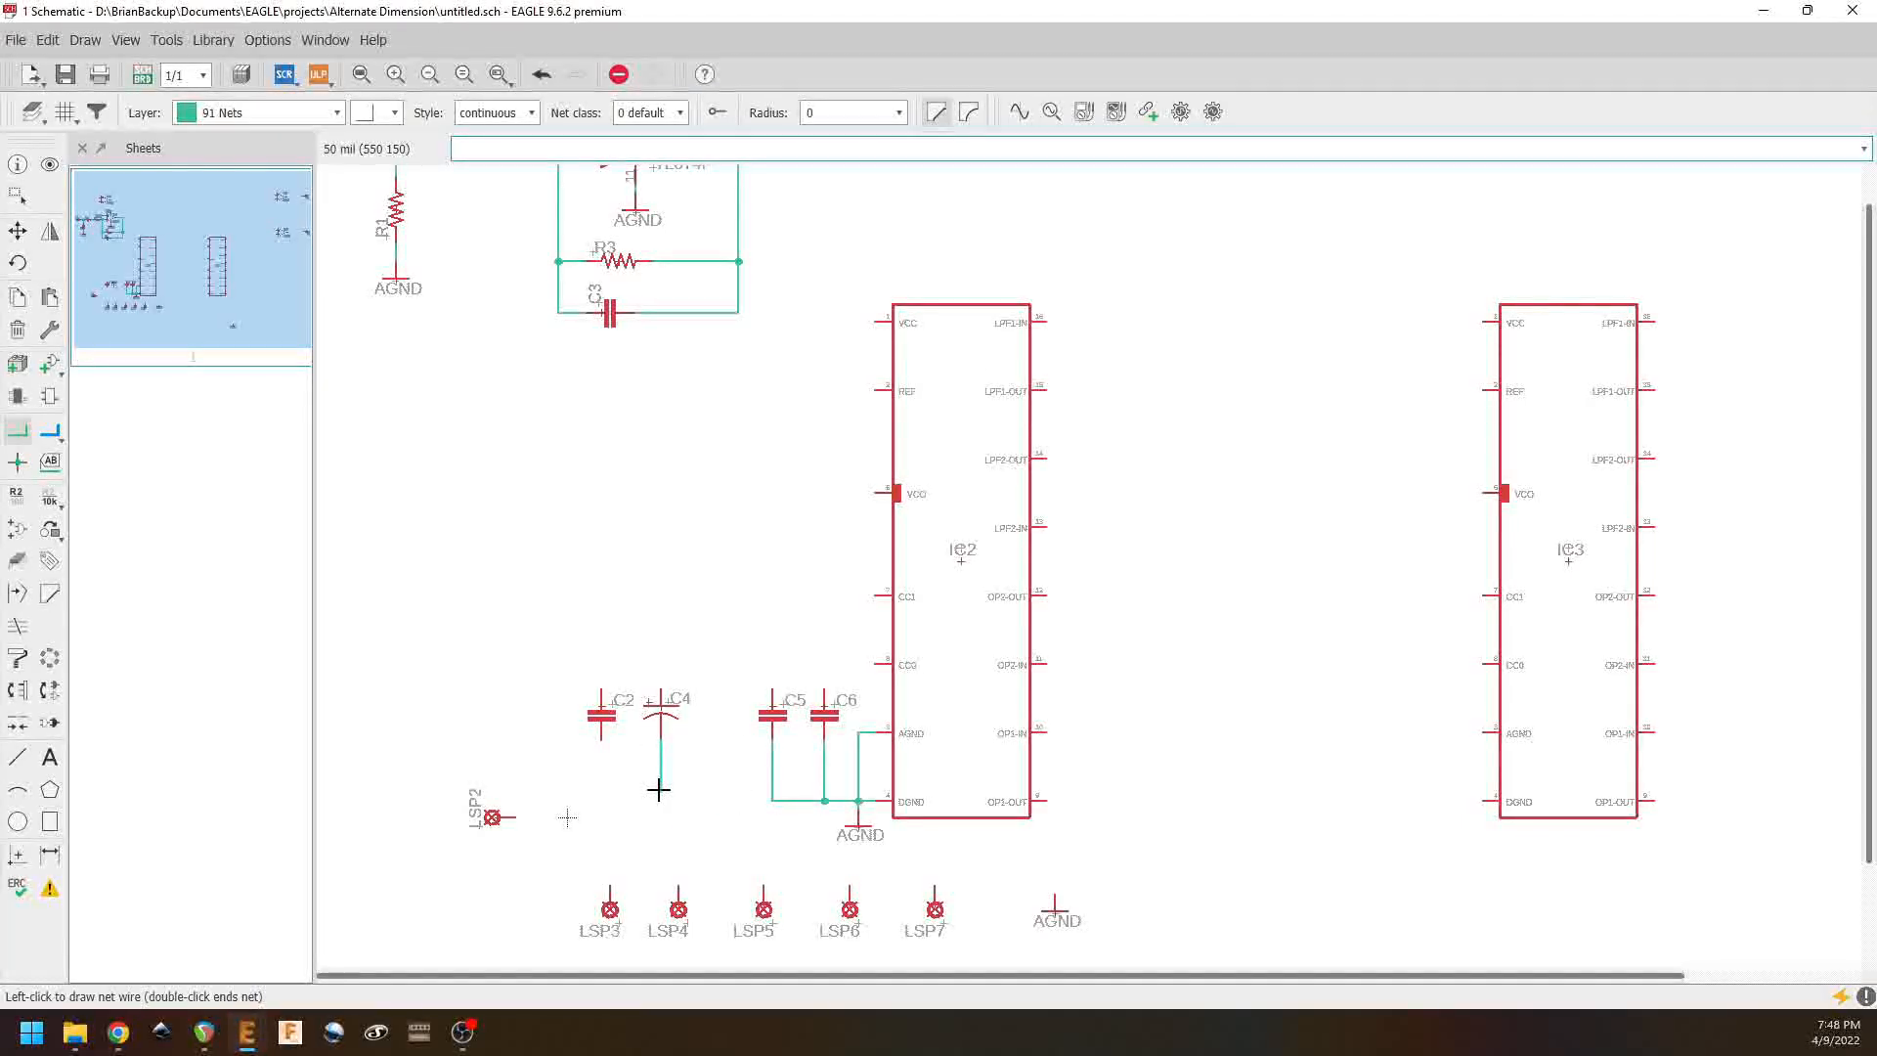
{"action": "left_click", "coordinate": [775, 797]}
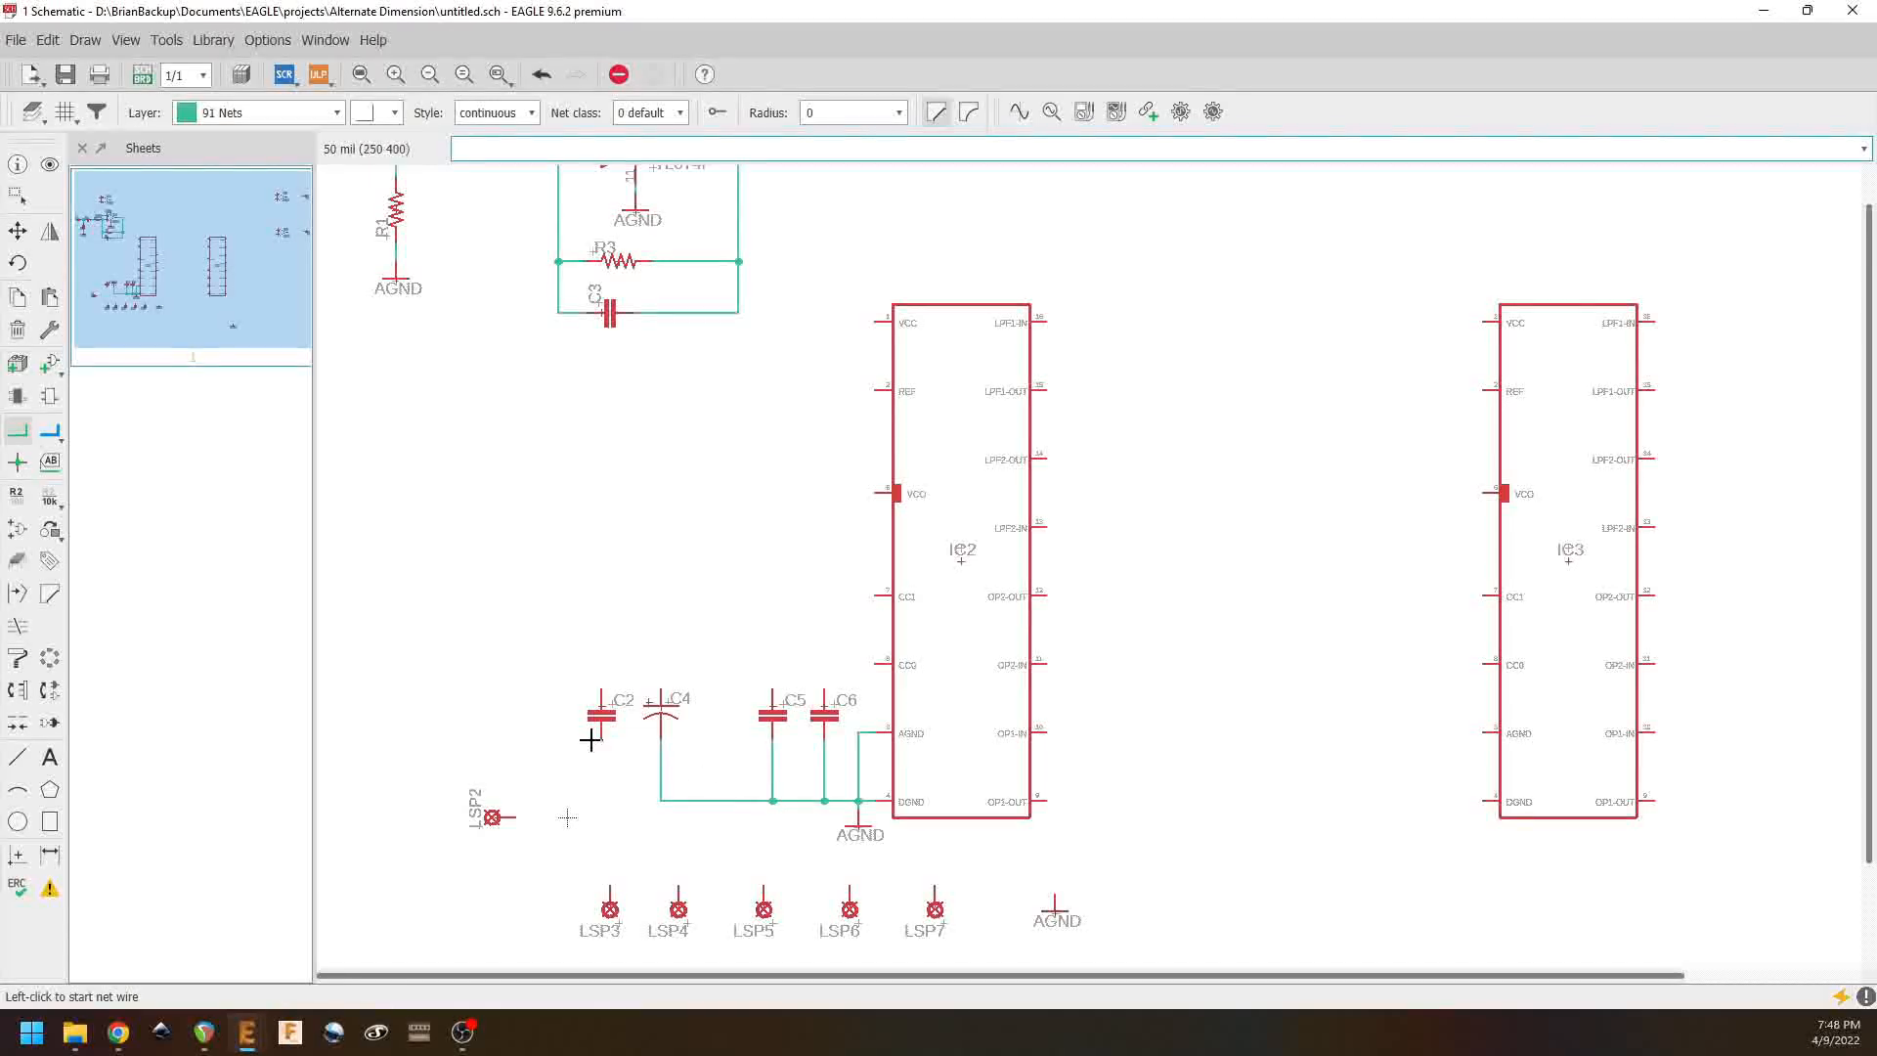
{"action": "left_click", "coordinate": [602, 740]}
{"action": "left_click", "coordinate": [662, 798]}
Step: Wire the upper pin of C6 to IC2's CC0 pin and the upper pin of C5 to its CC1 pin
{"action": "left_click", "coordinate": [824, 689]}
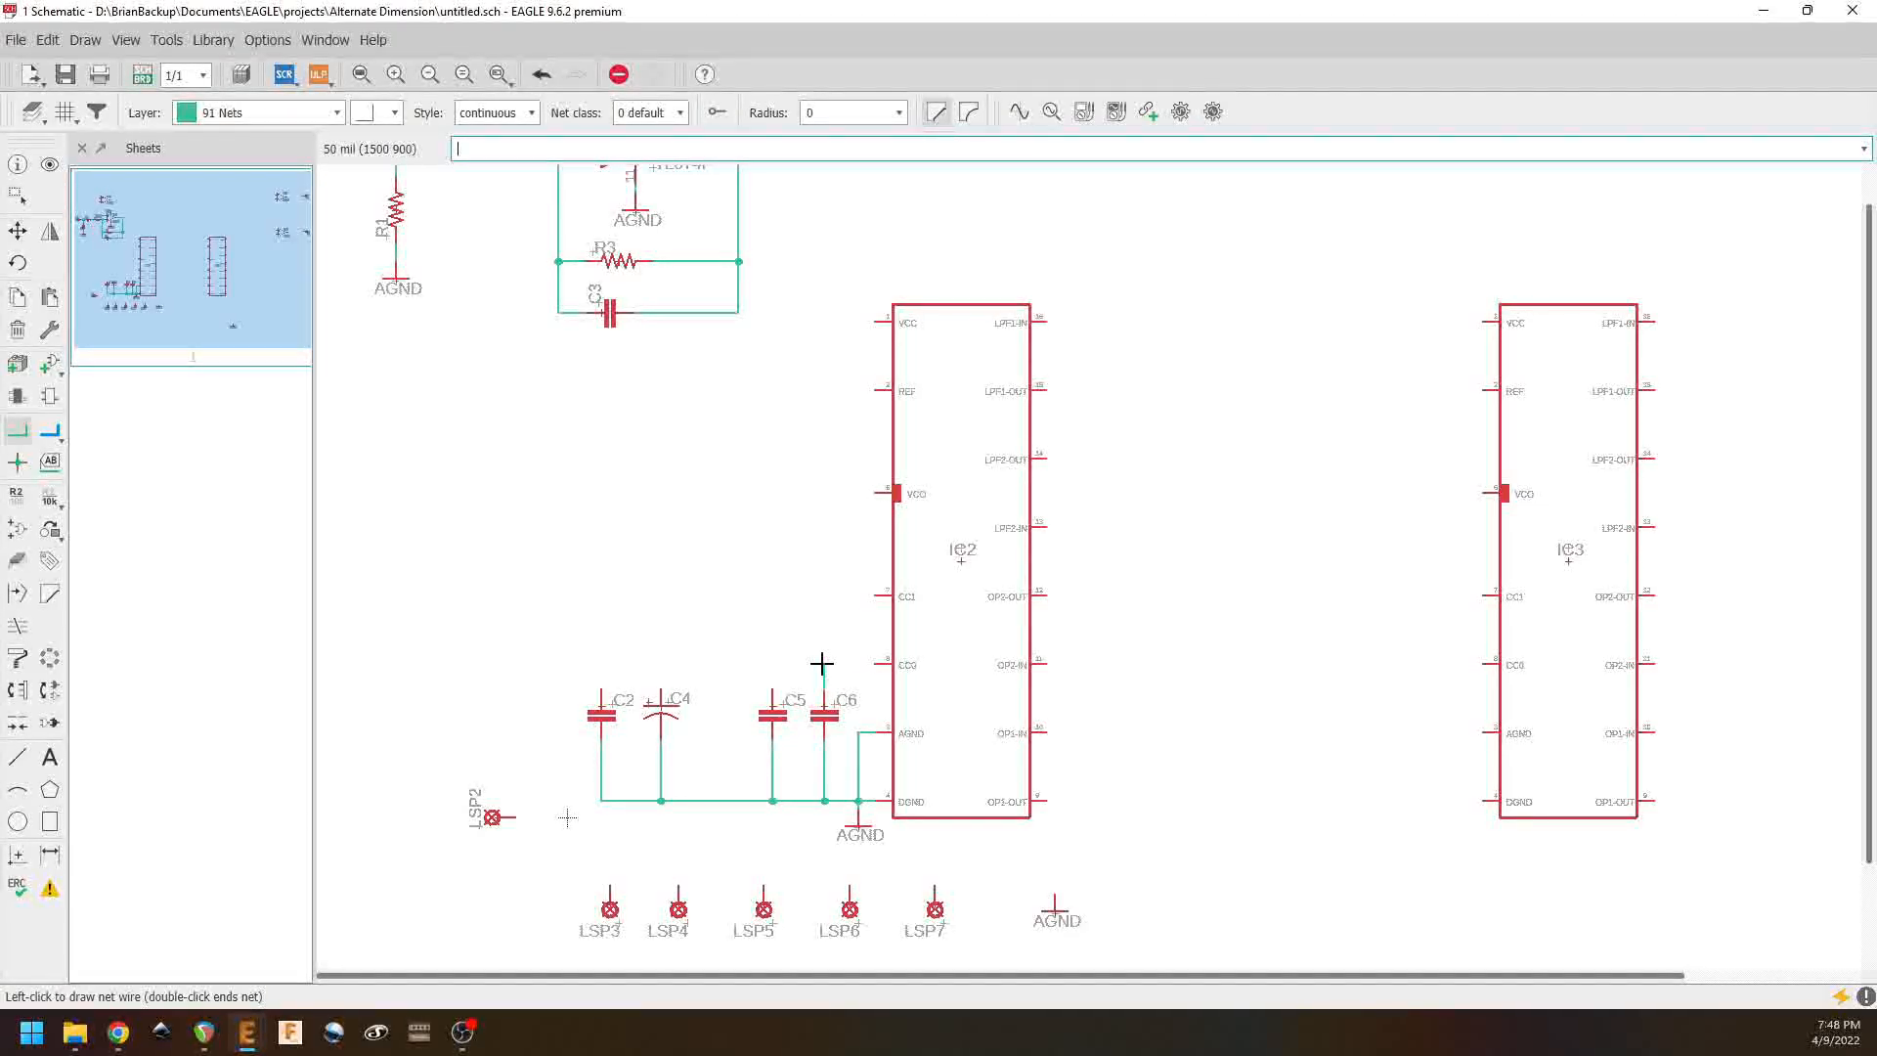
{"action": "left_click", "coordinate": [872, 663]}
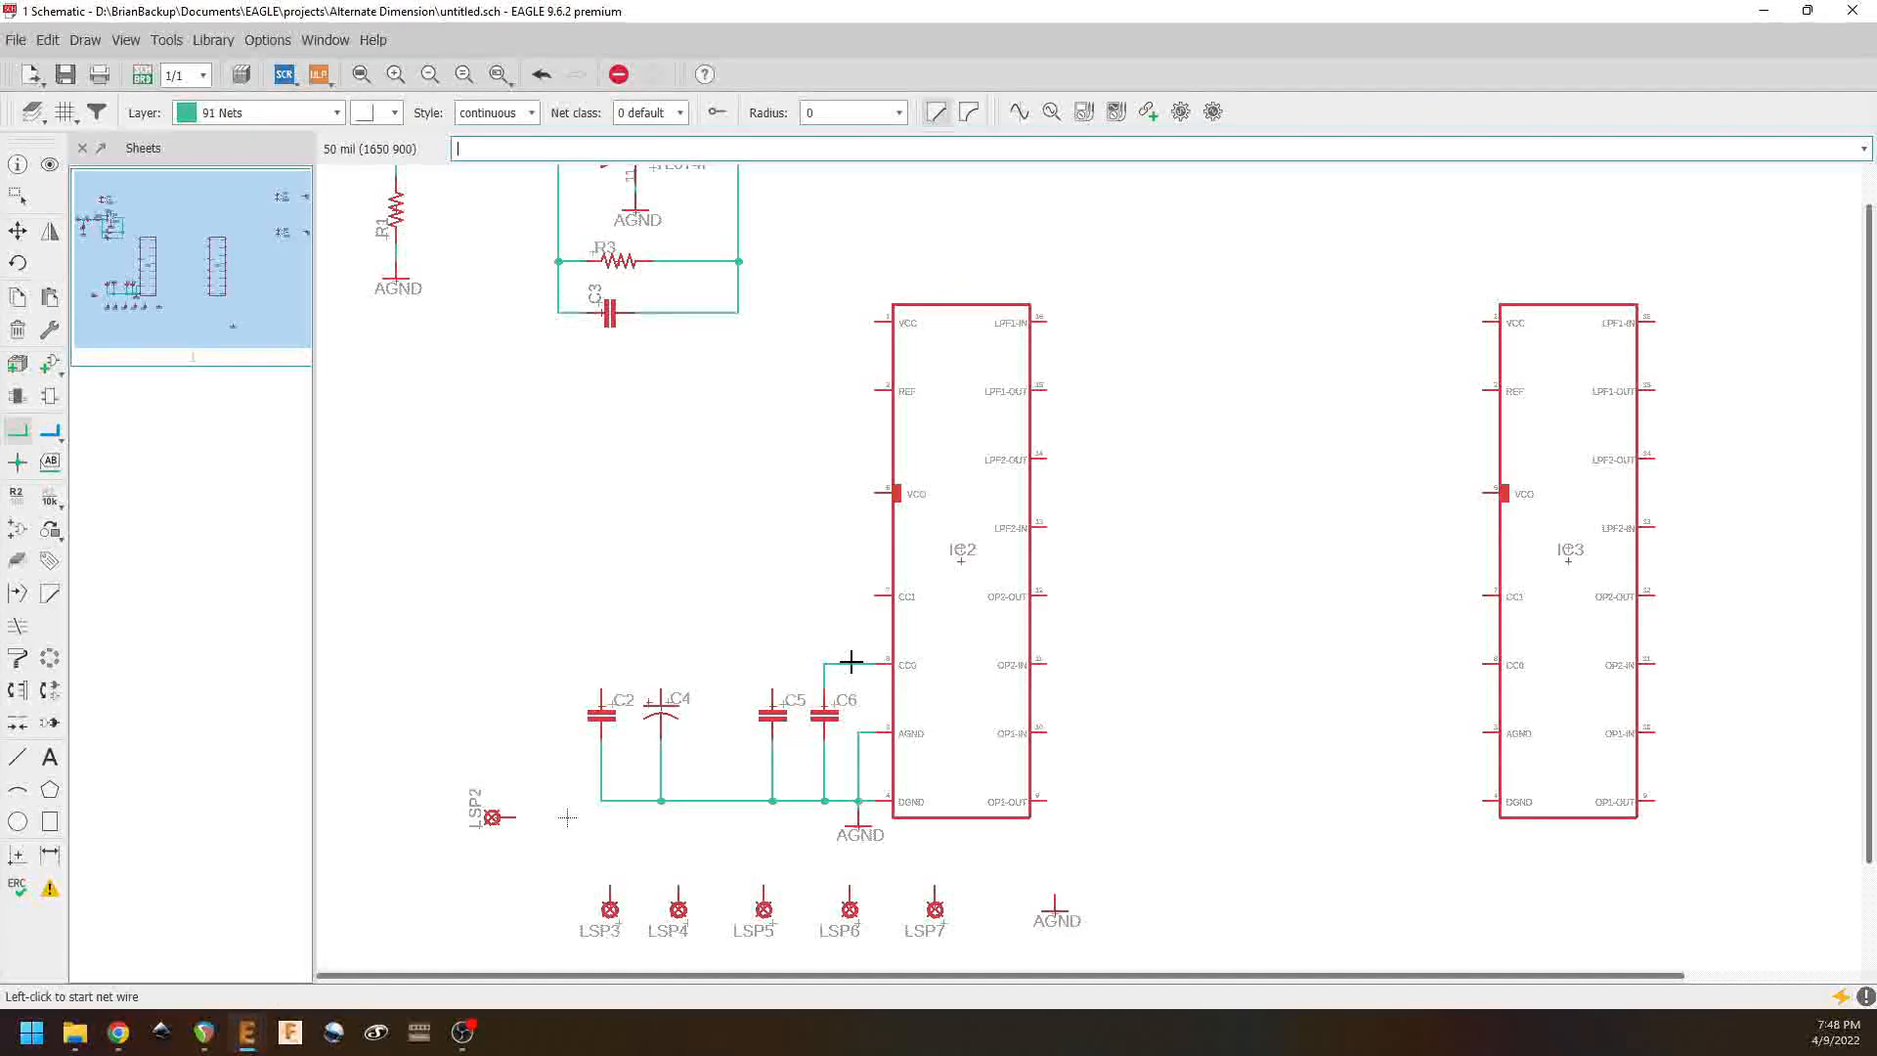
{"action": "left_click", "coordinate": [771, 690]}
{"action": "left_click", "coordinate": [866, 594]}
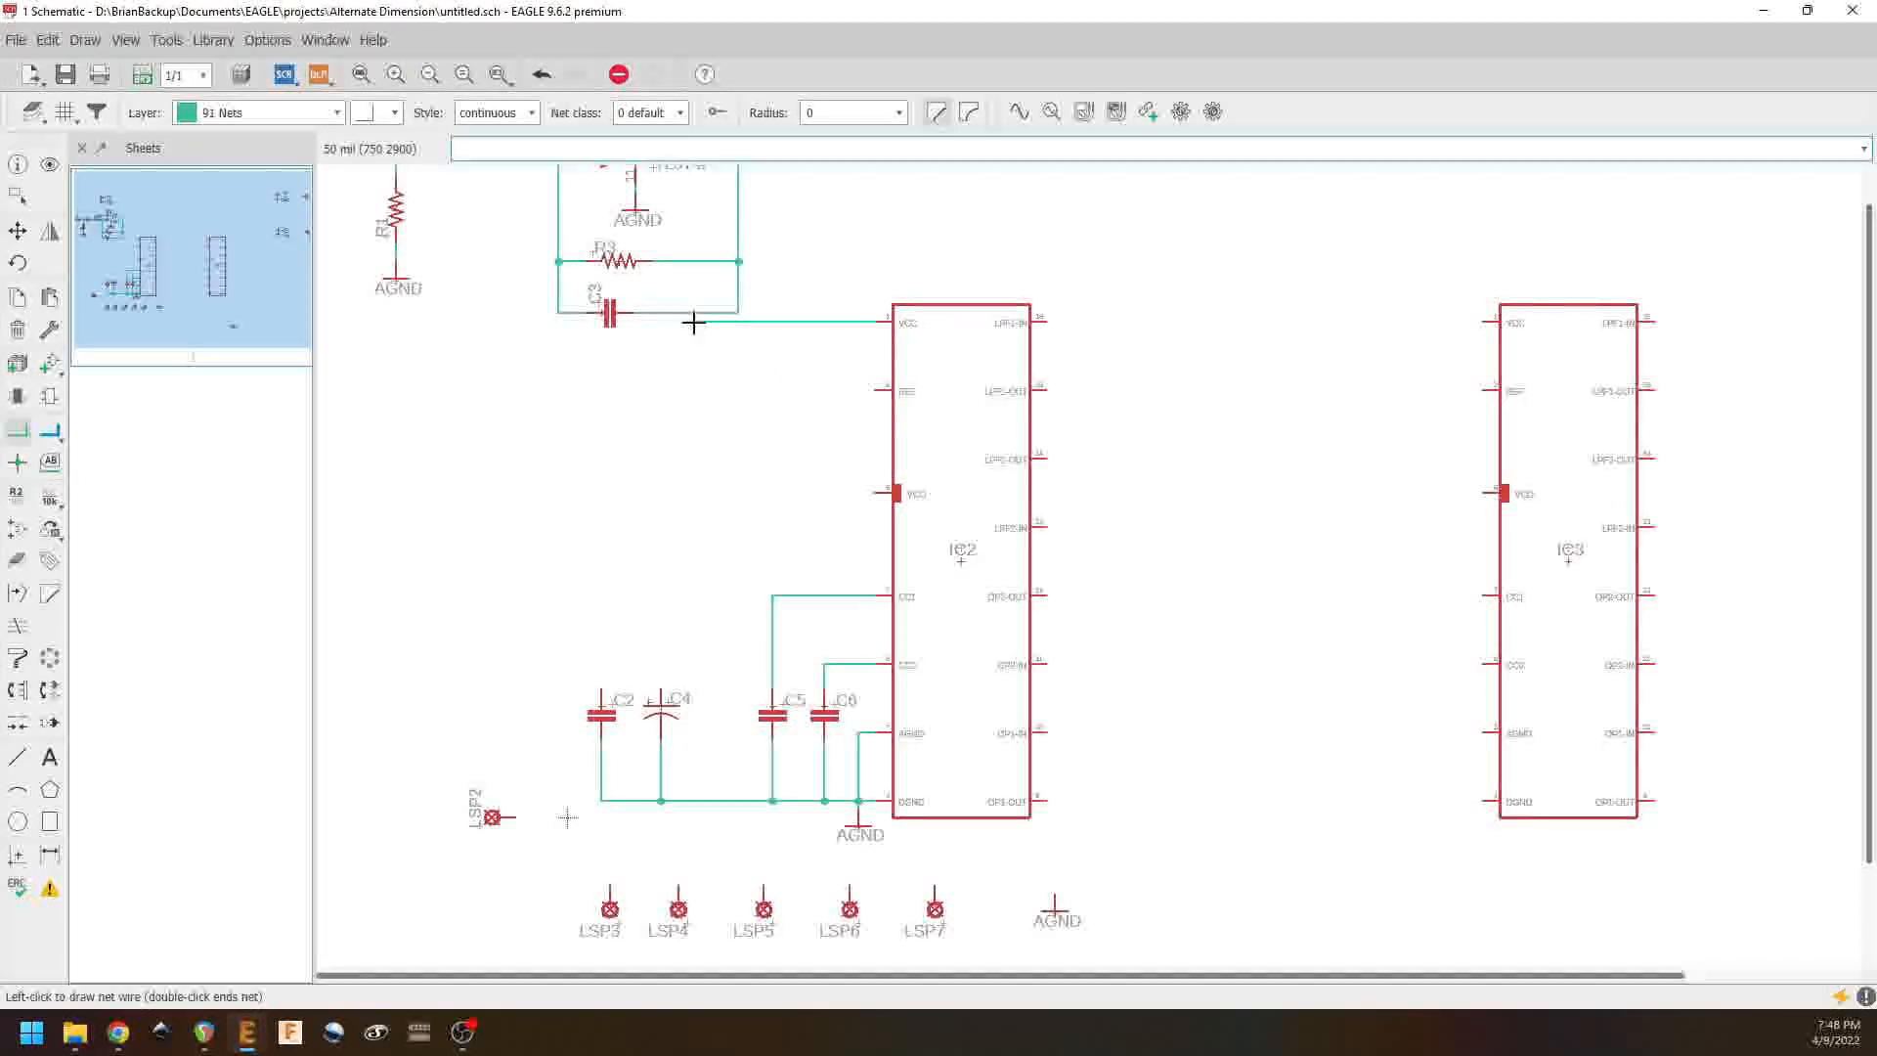
Step: Wire IC2's VCC pin to the upper pin of C2 and its REF pin to the upper pin of C4
{"action": "left_click", "coordinate": [602, 330]}
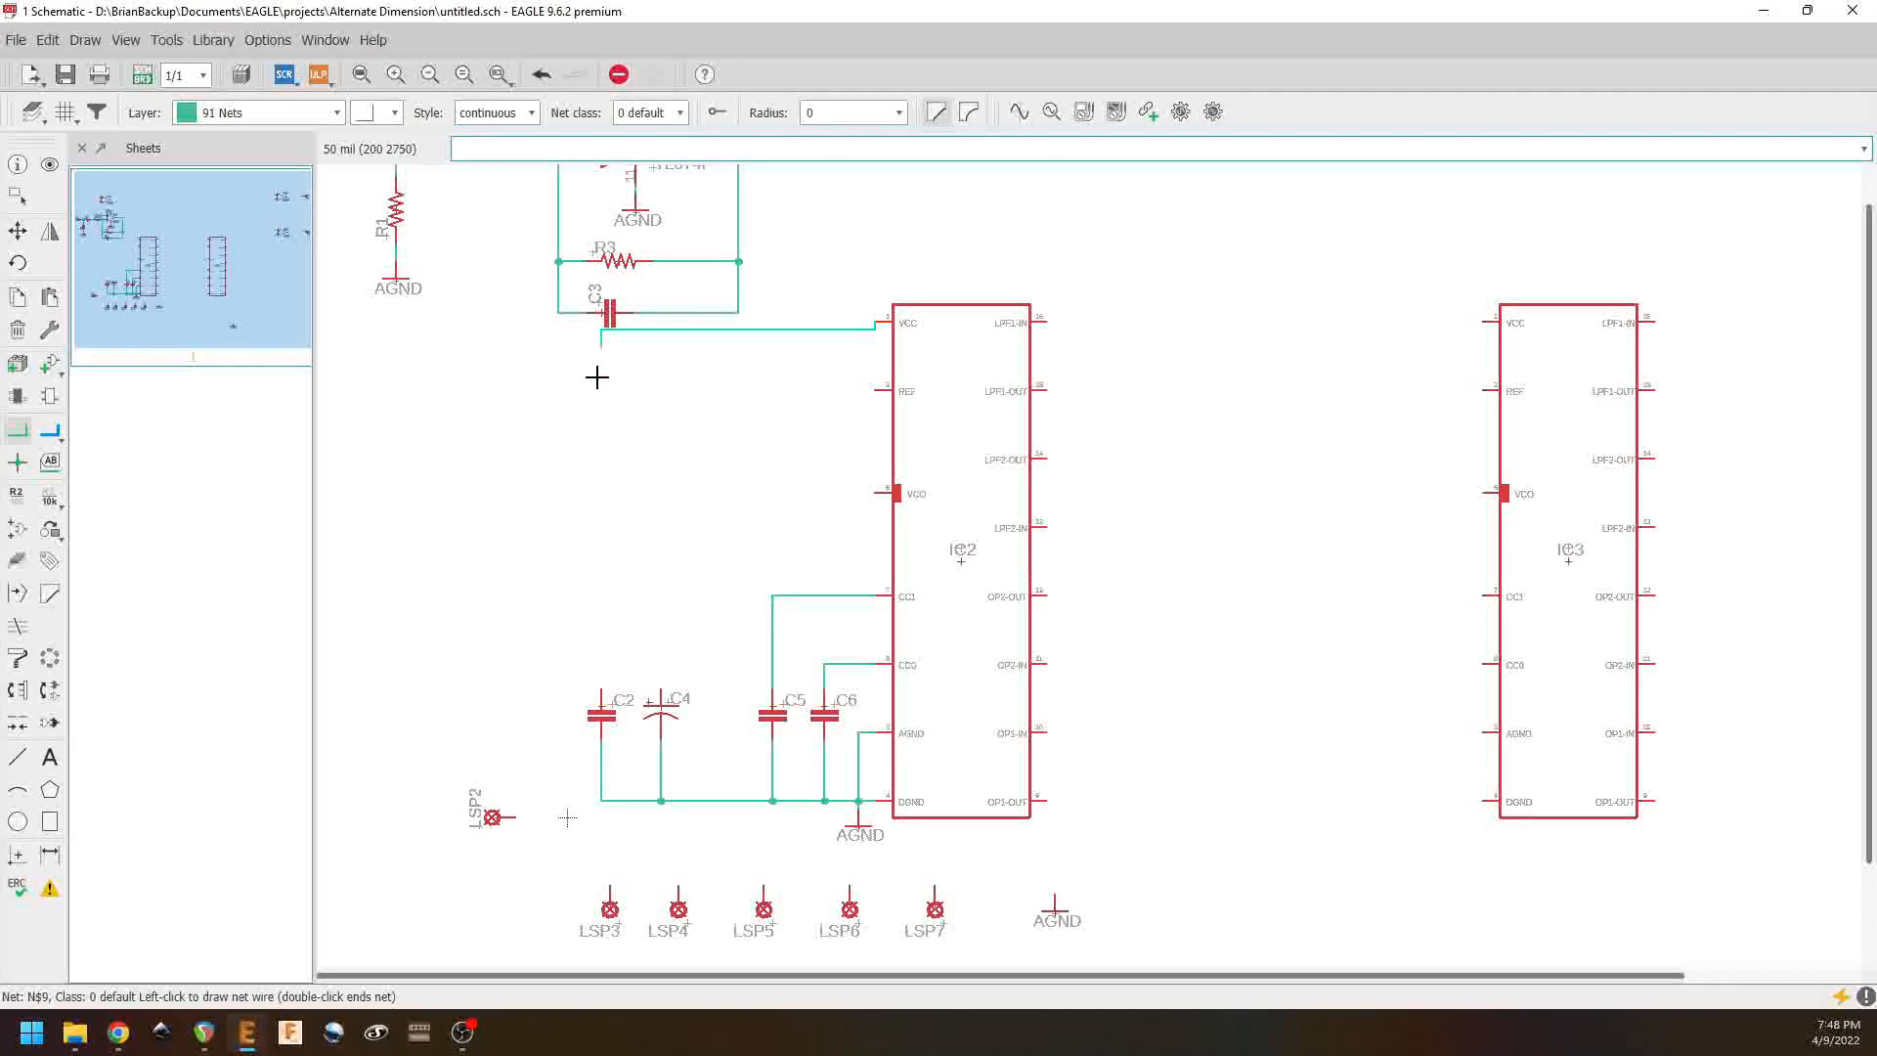
{"action": "double_click", "coordinate": [600, 696]}
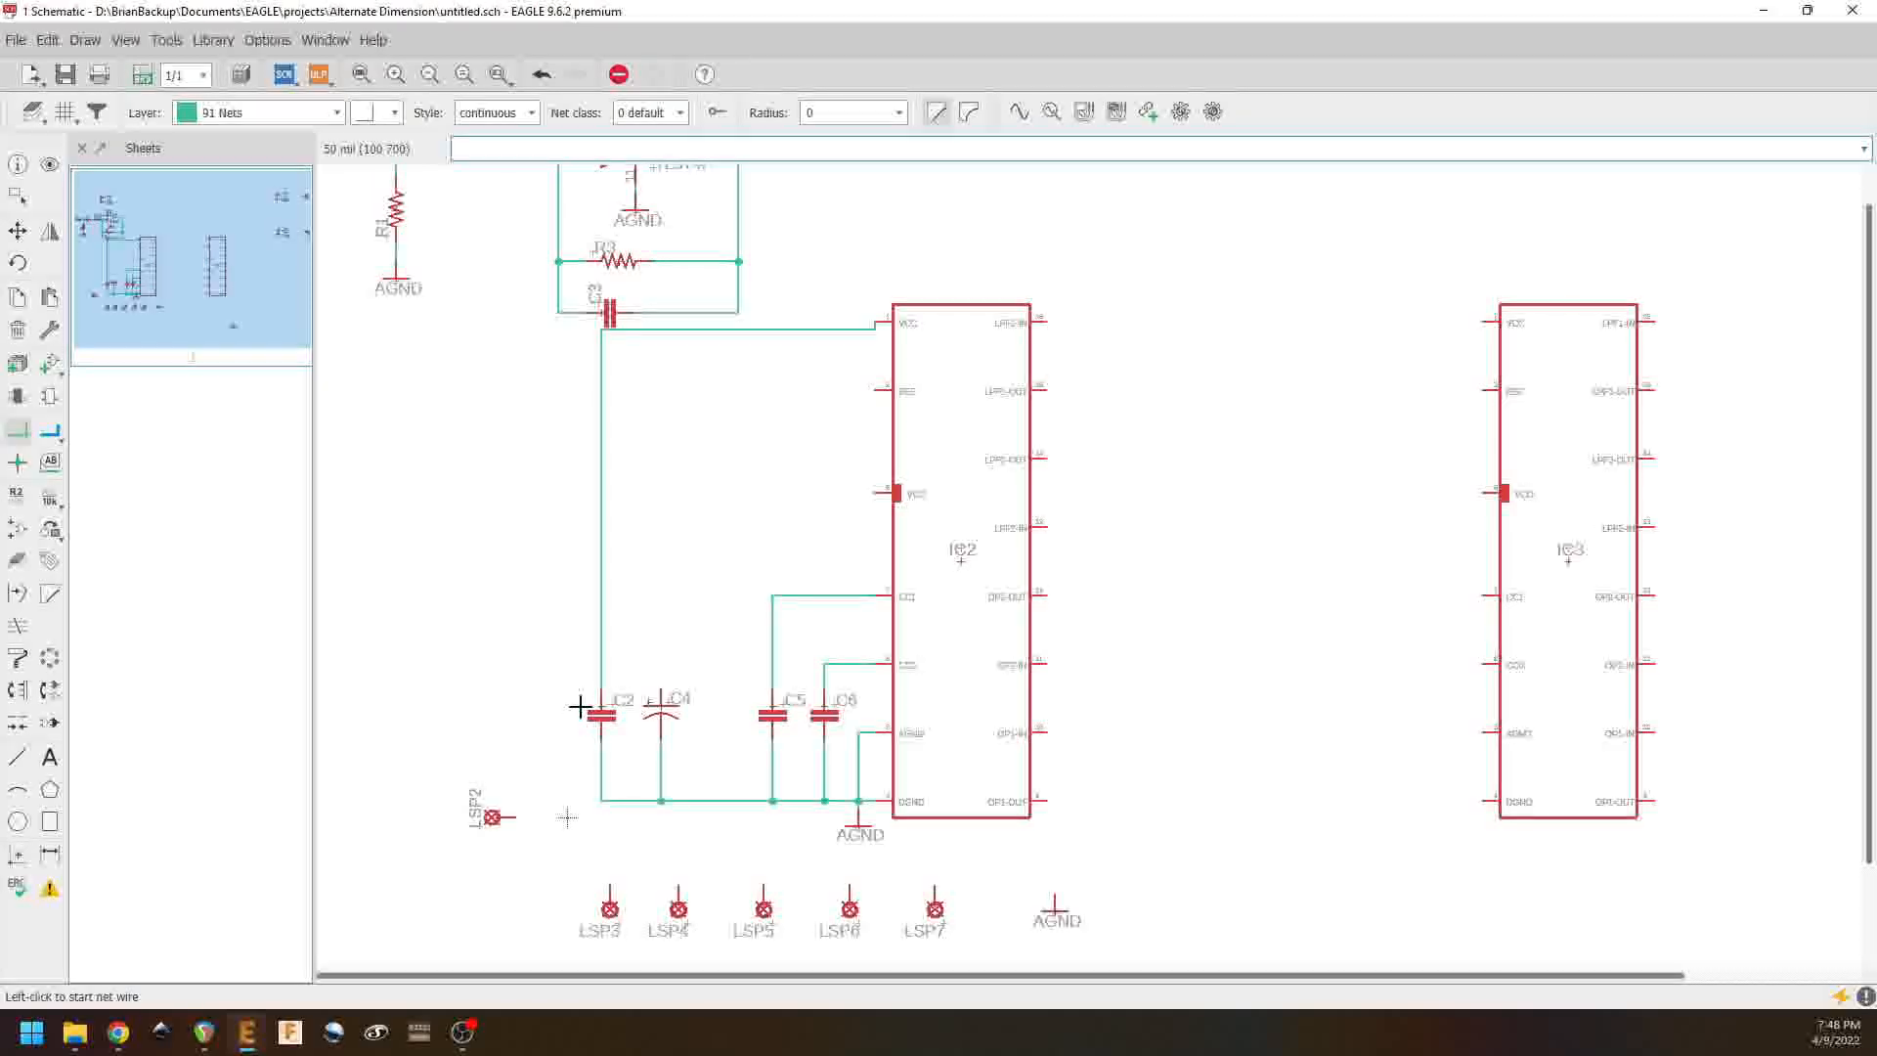
{"action": "left_click", "coordinate": [876, 391]}
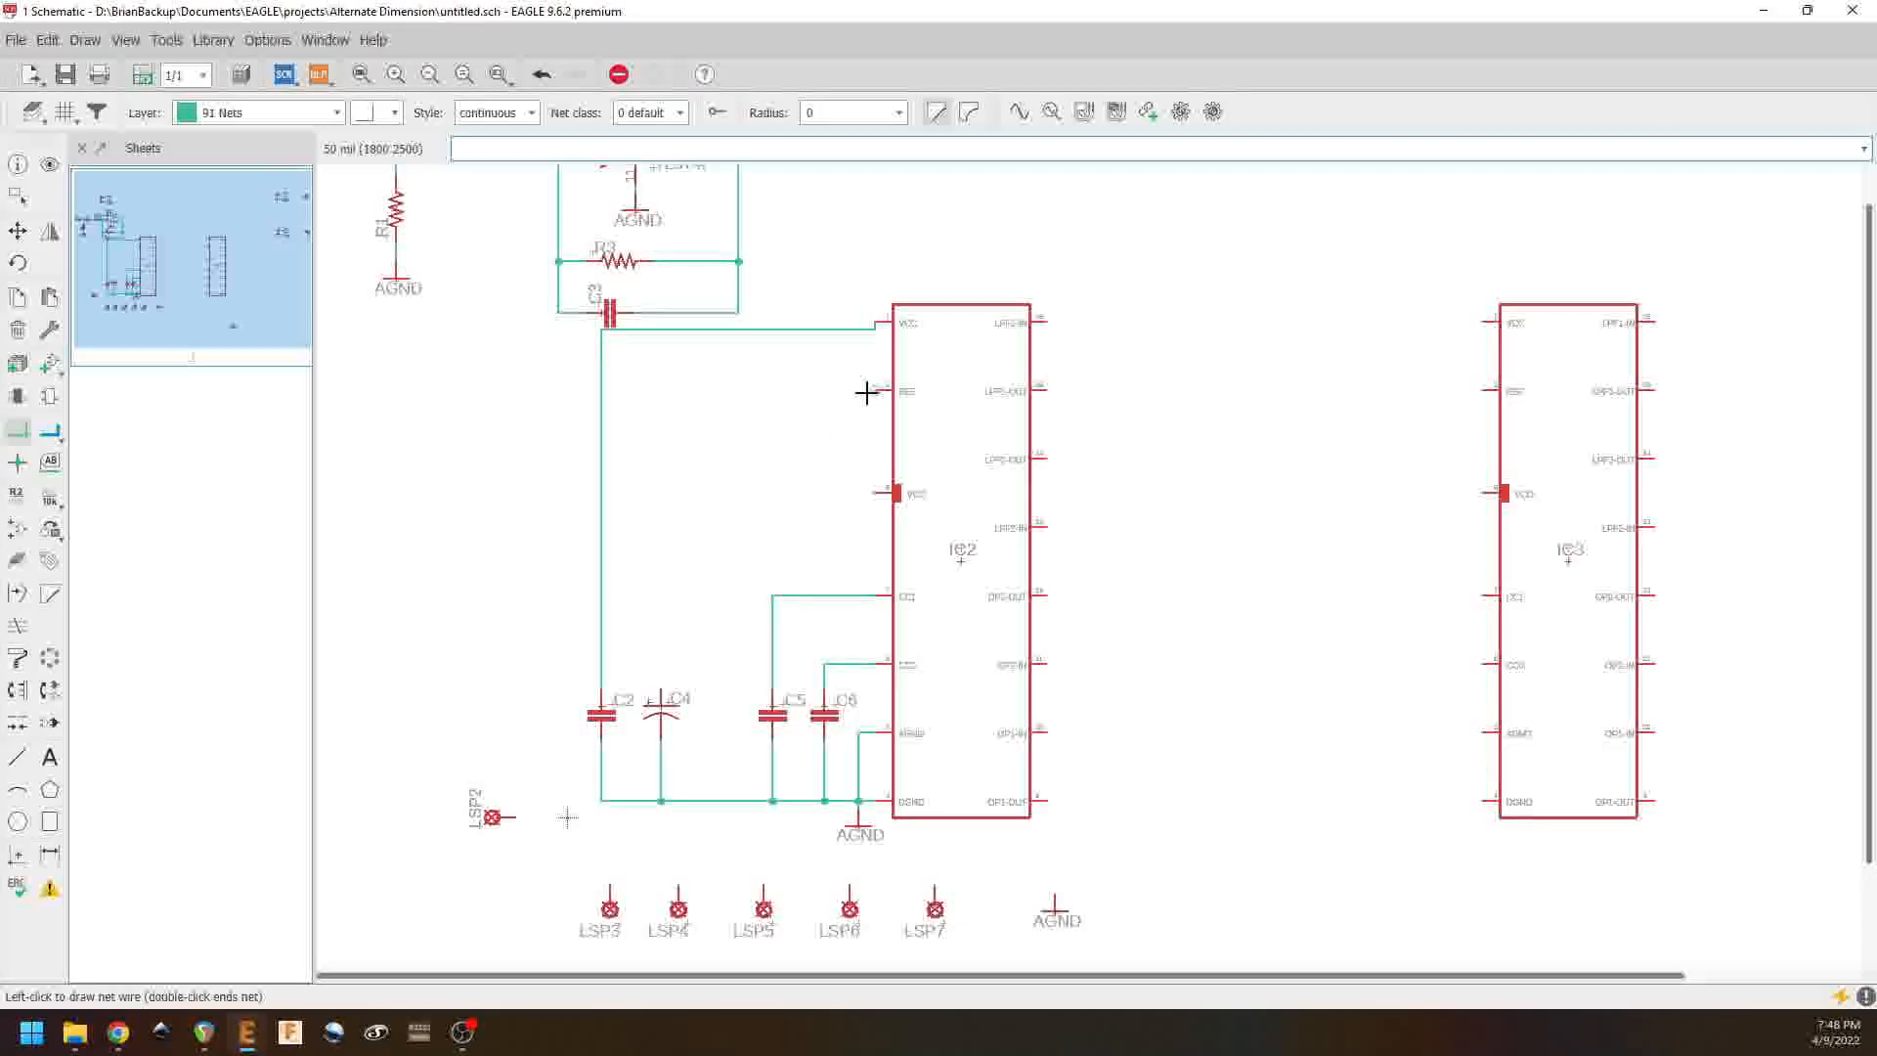
{"action": "left_click", "coordinate": [662, 389]}
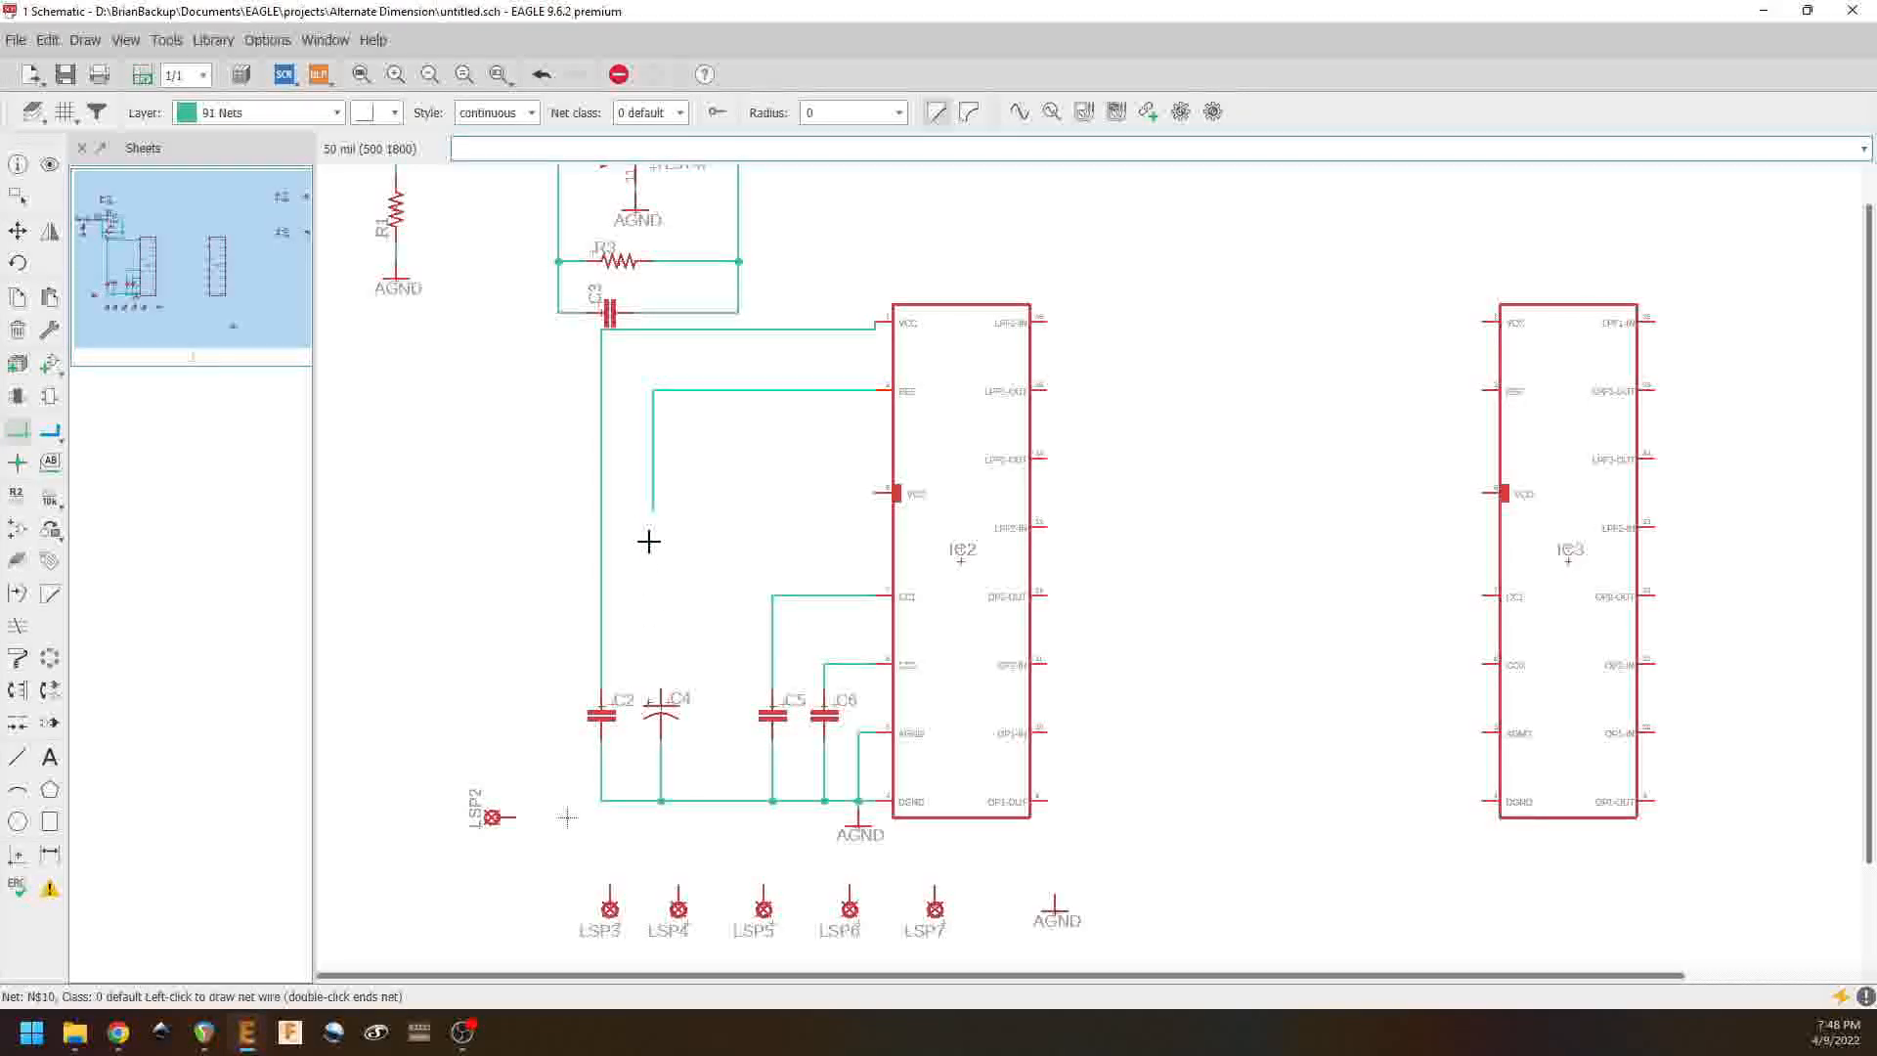
{"action": "left_click", "coordinate": [662, 690]}
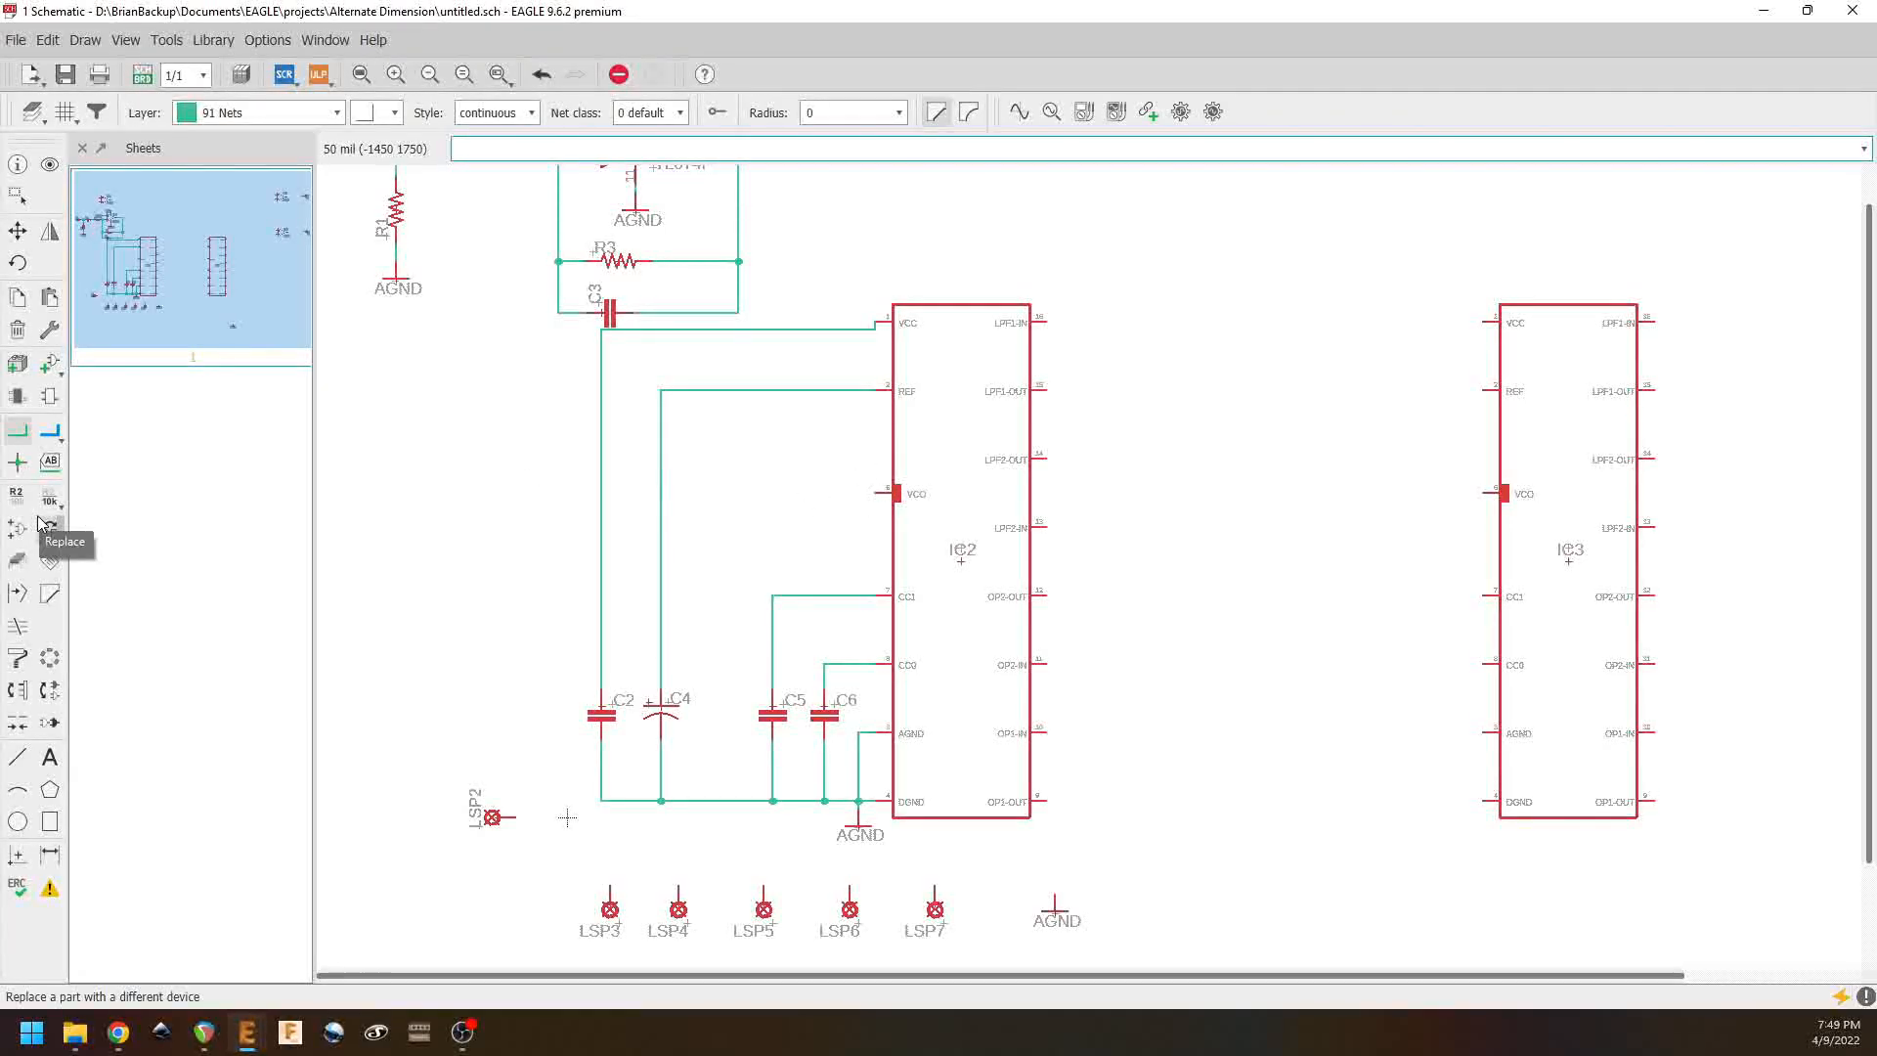
Step: Copy resistor R3 and place the copy just left of IC2's VCO pin, in line with it
{"action": "right_click", "coordinate": [610, 256]}
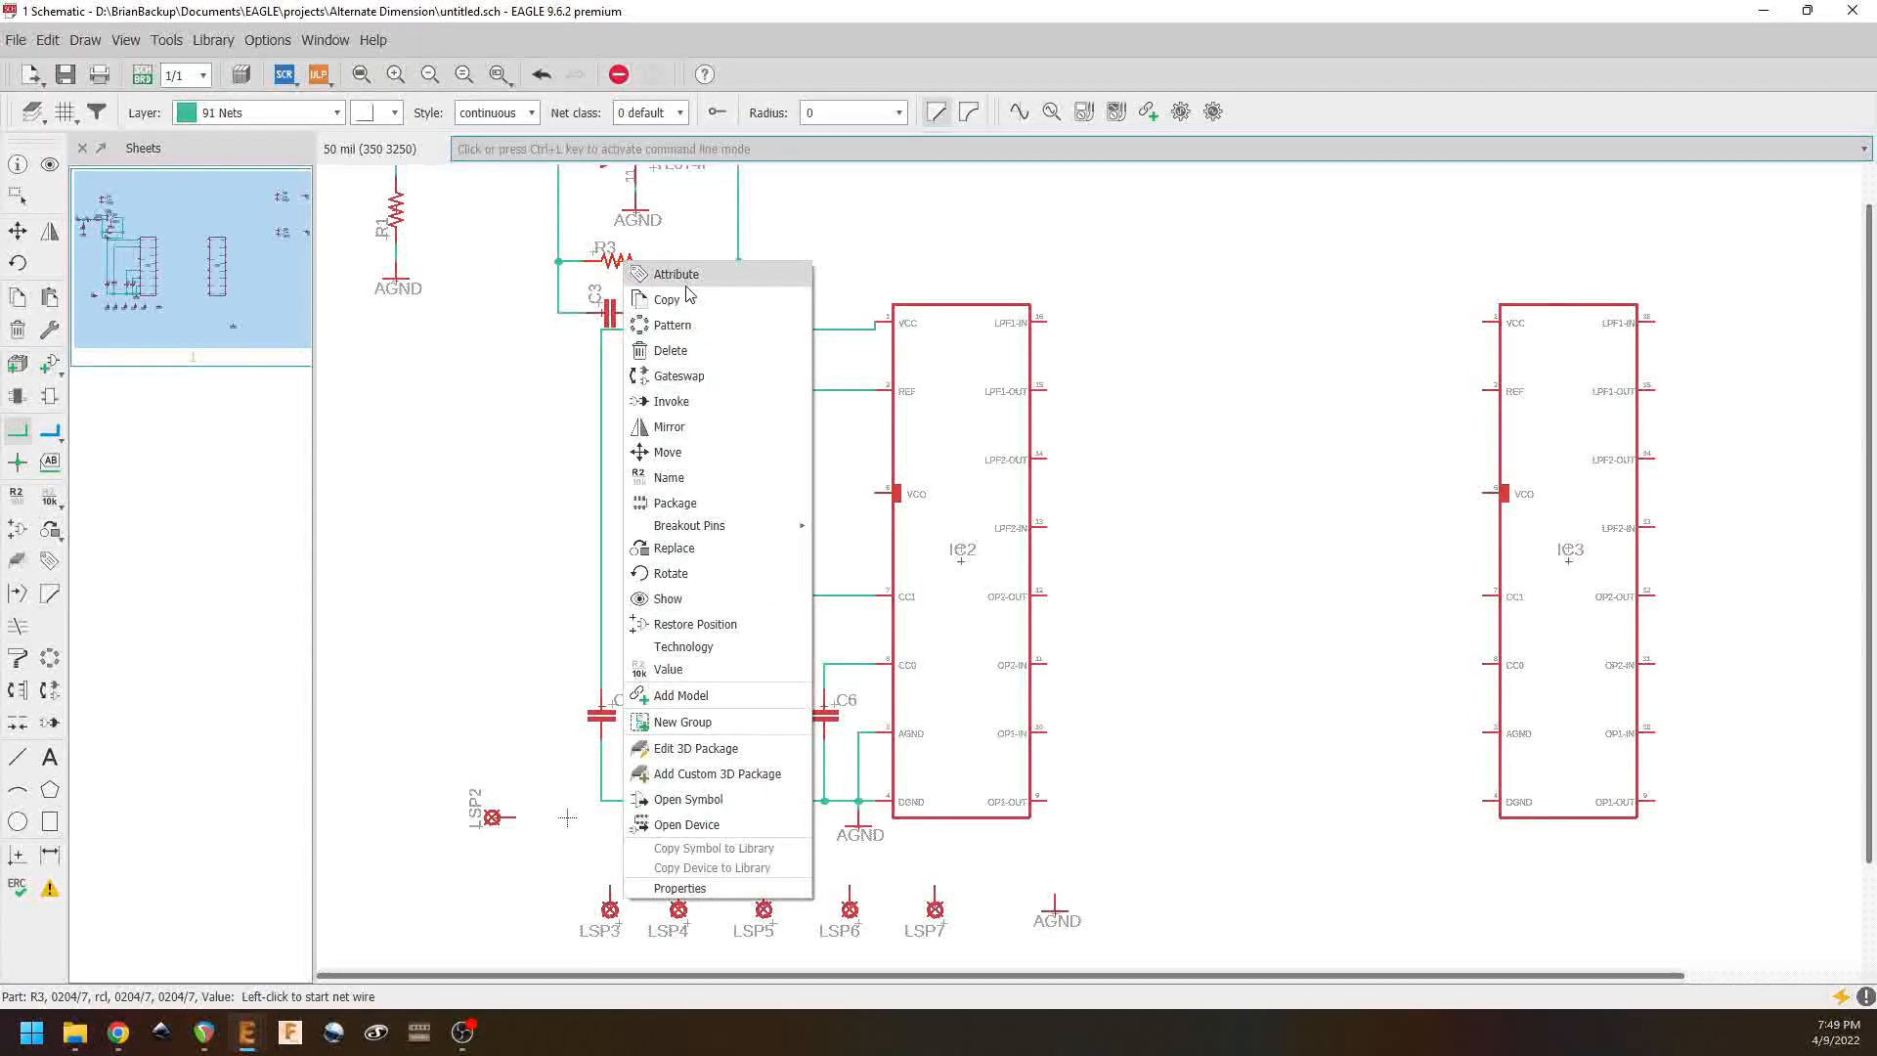
{"action": "left_click", "coordinate": [646, 302]}
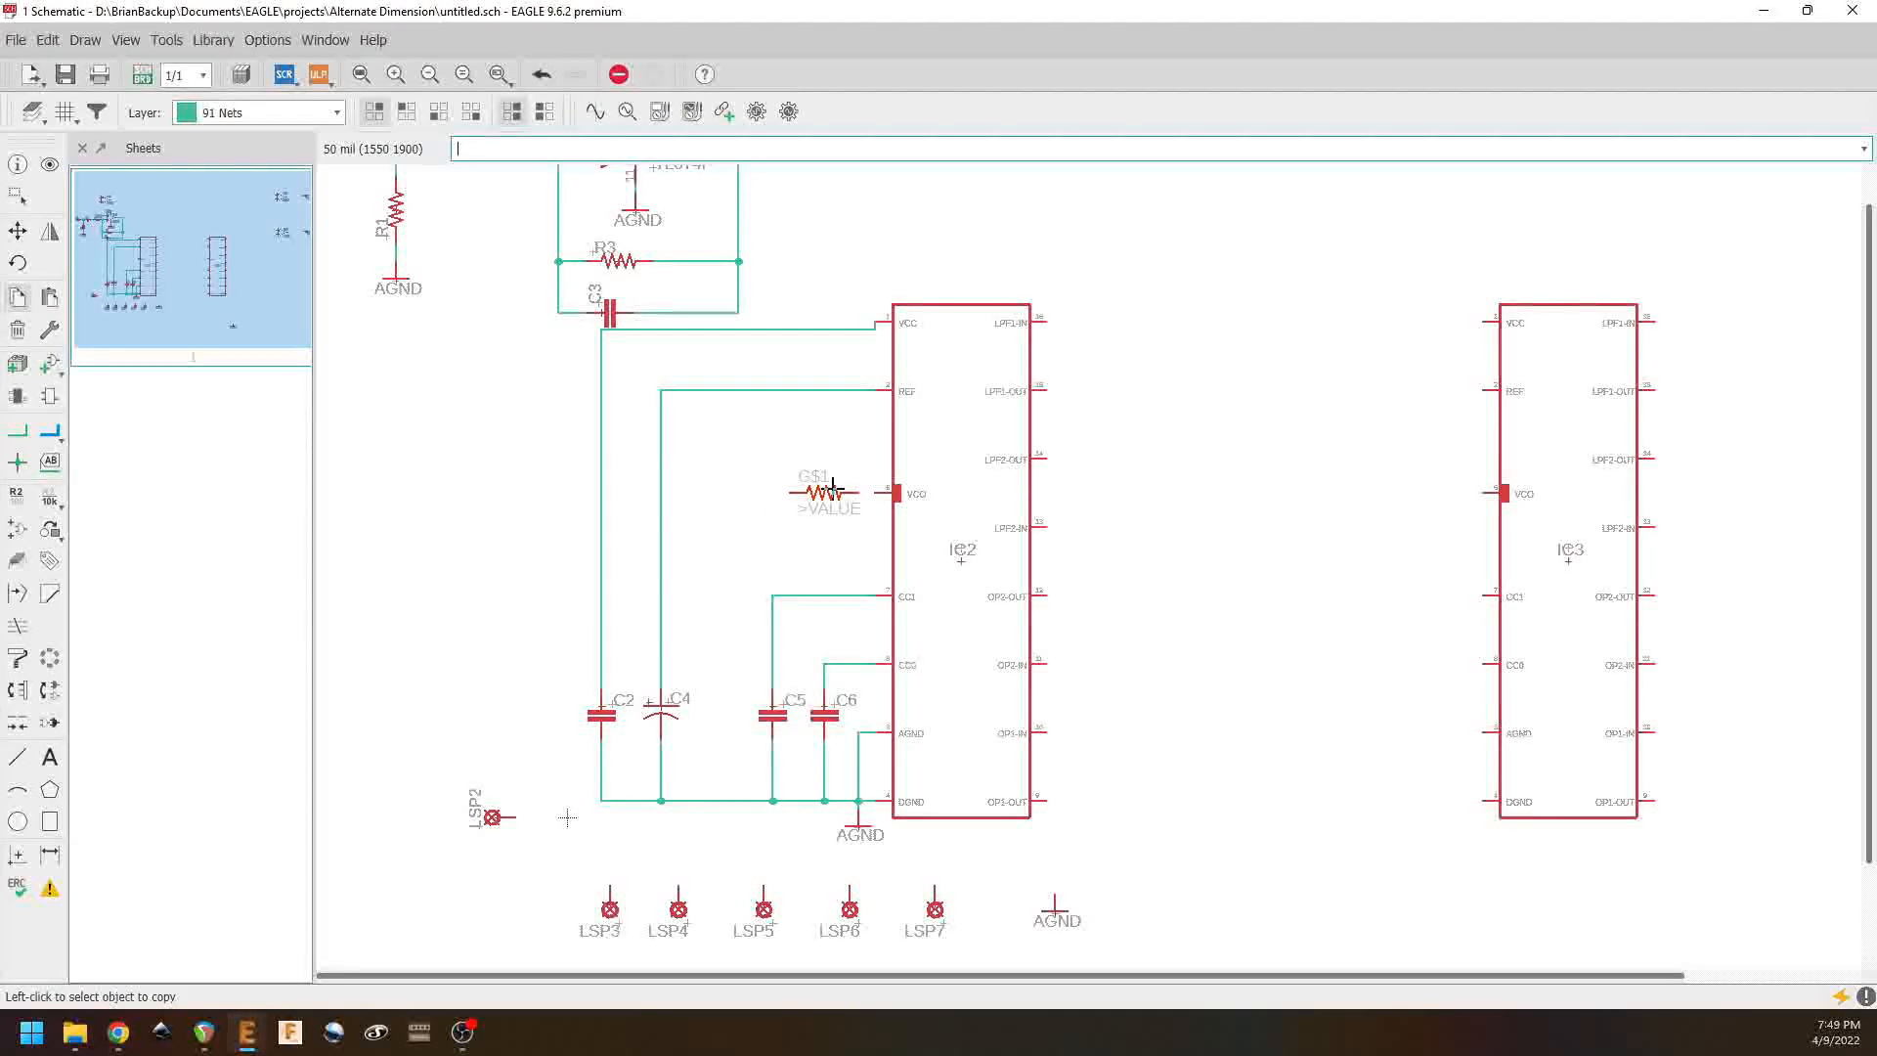
{"action": "left_click", "coordinate": [831, 491]}
{"action": "left_click", "coordinate": [18, 431]}
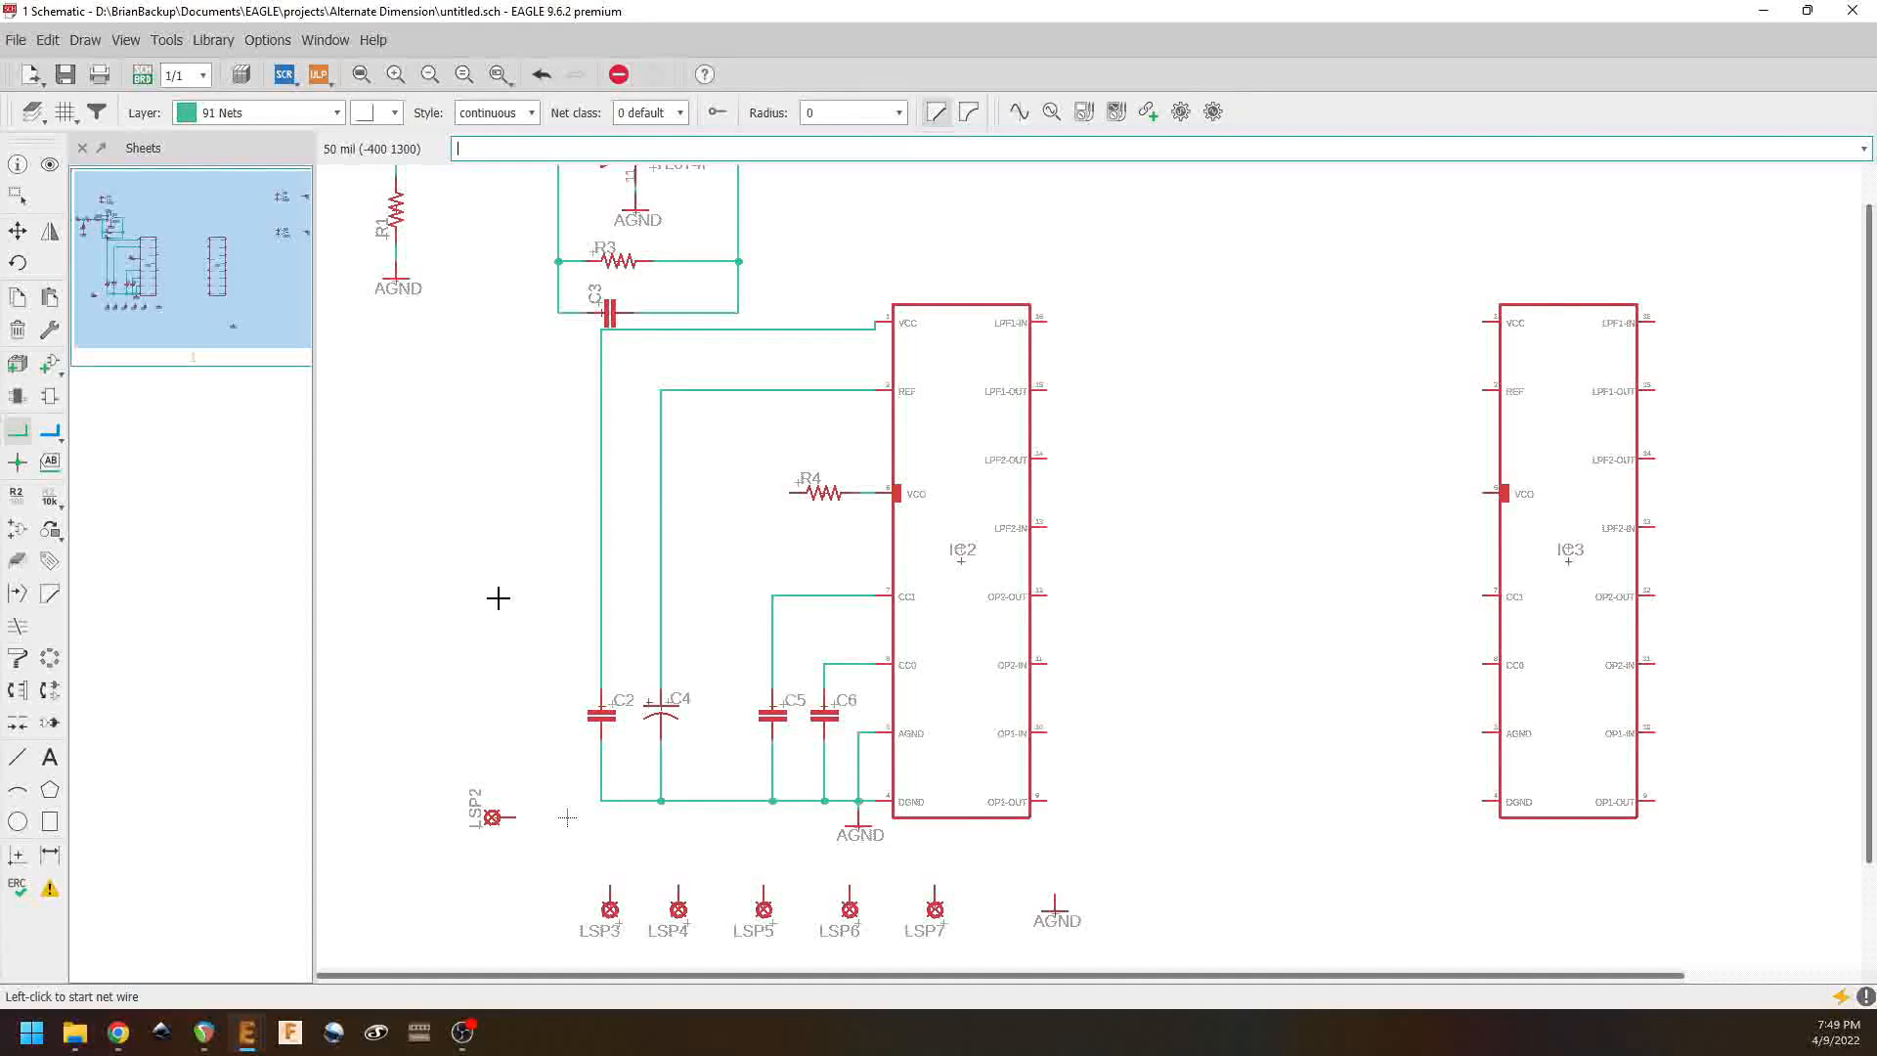
Step: Find and expand the MBP3_potentiometers library among the parts to add, widening the name column to read the library names
{"action": "left_click", "coordinate": [49, 365]}
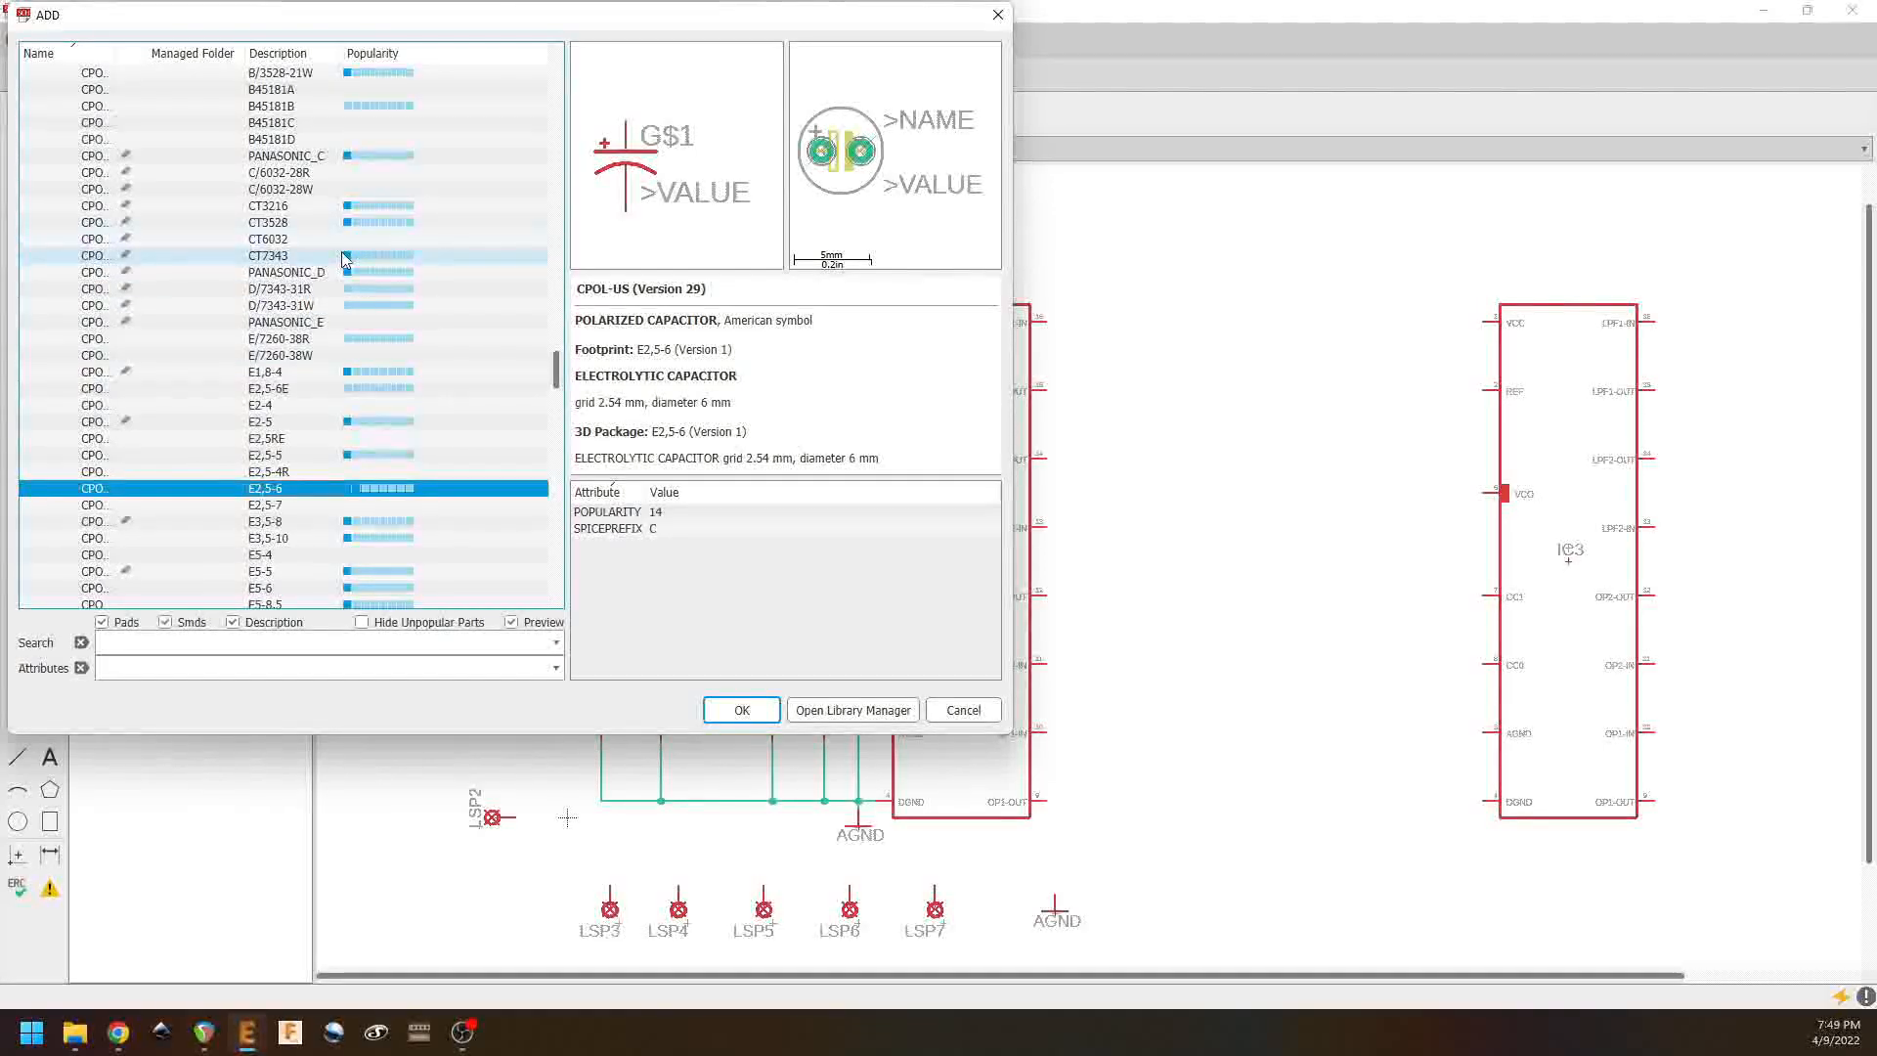
{"action": "scroll", "coordinate": [293, 220], "scroll_direction": "up", "scroll_amount": 4}
{"action": "scroll", "coordinate": [290, 205], "scroll_direction": "up", "scroll_amount": 9}
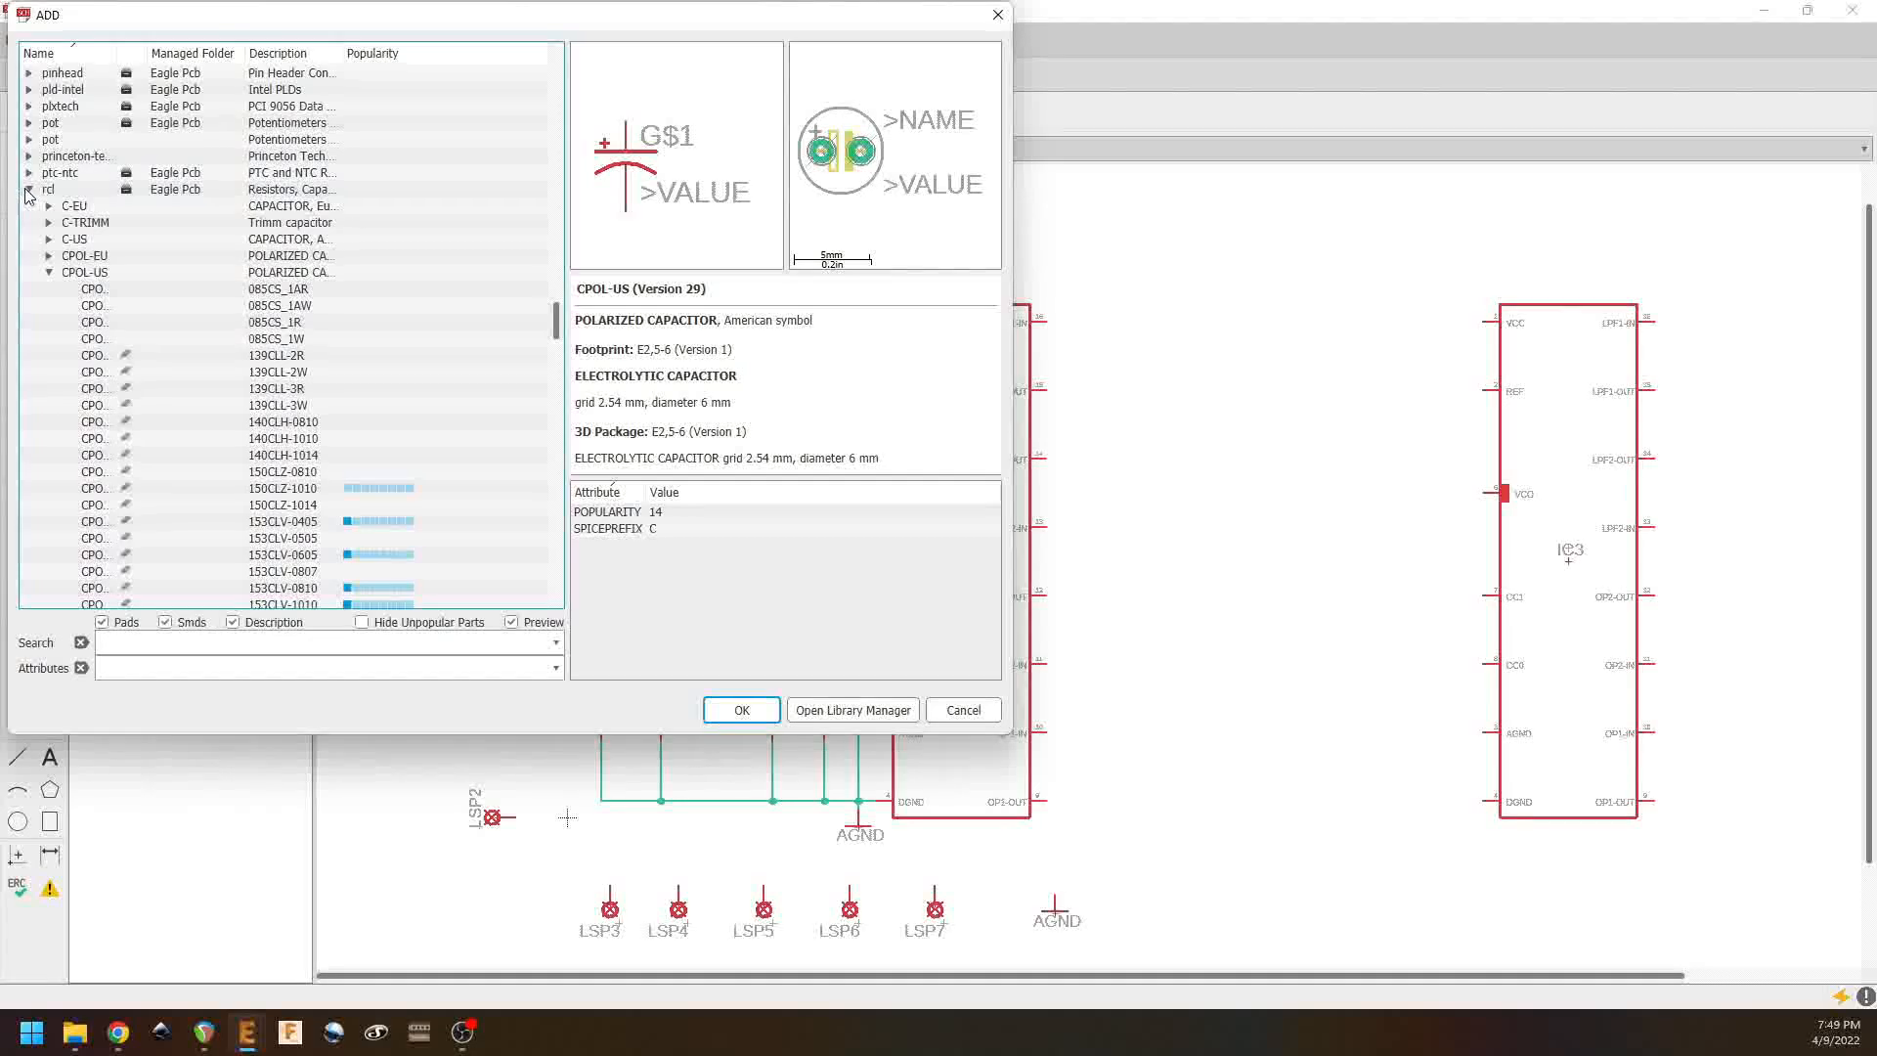
{"action": "left_click", "coordinate": [28, 191]}
{"action": "scroll", "coordinate": [264, 303], "scroll_direction": "up", "scroll_amount": 6}
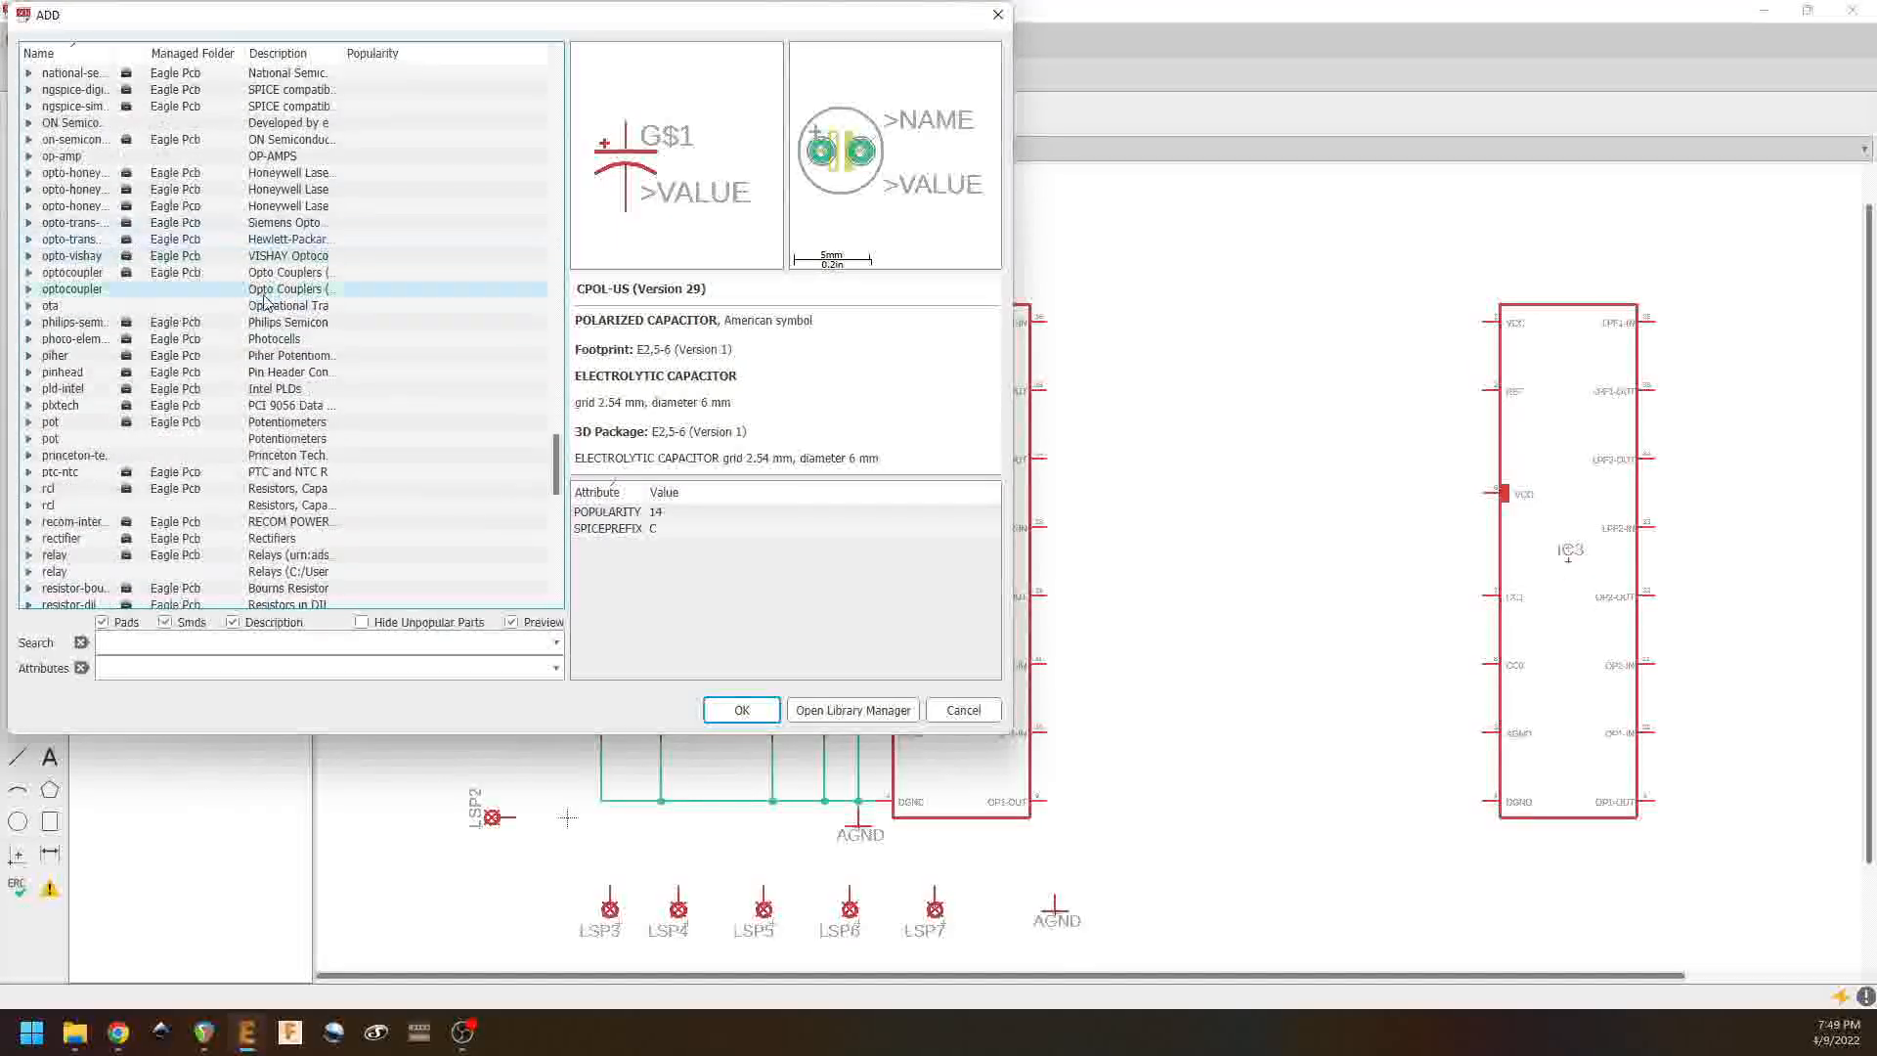
{"action": "left_click_drag", "start_coordinate": [560, 474], "coordinate": [549, 361]}
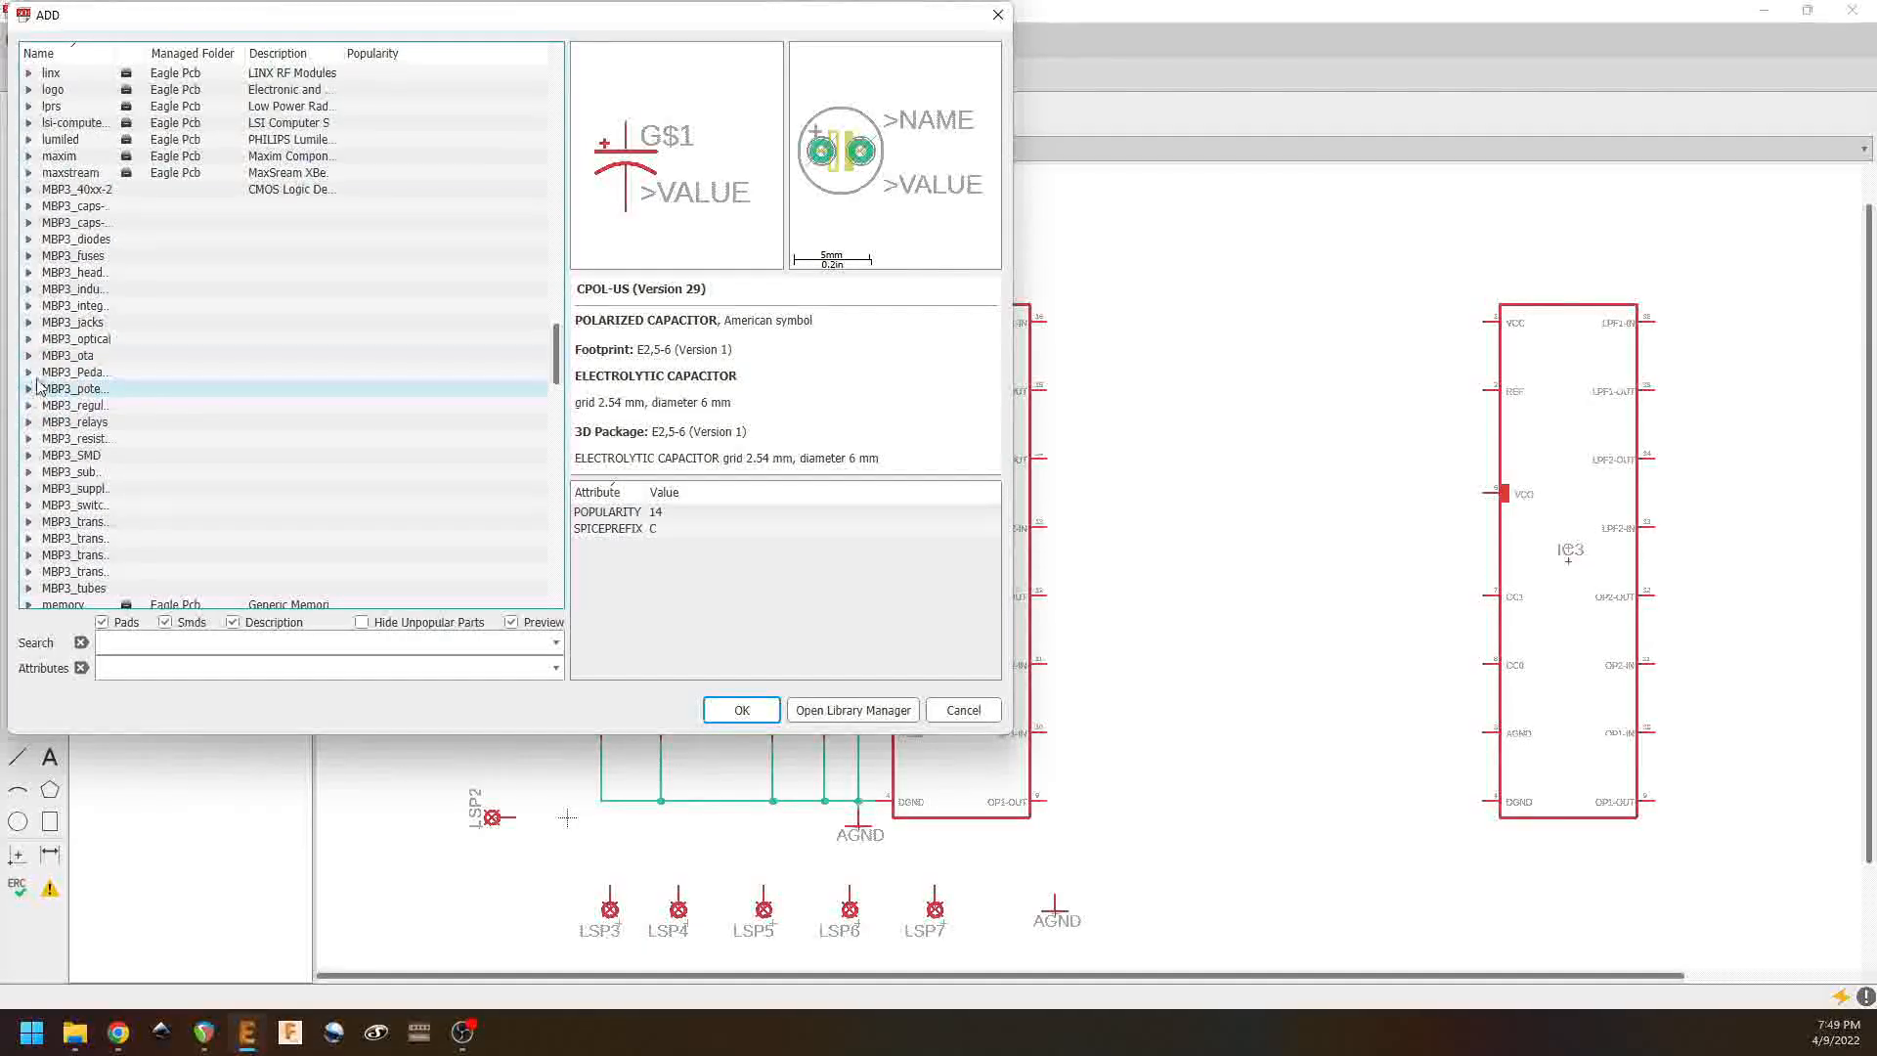
{"action": "left_click_drag", "start_coordinate": [118, 51], "coordinate": [188, 51]}
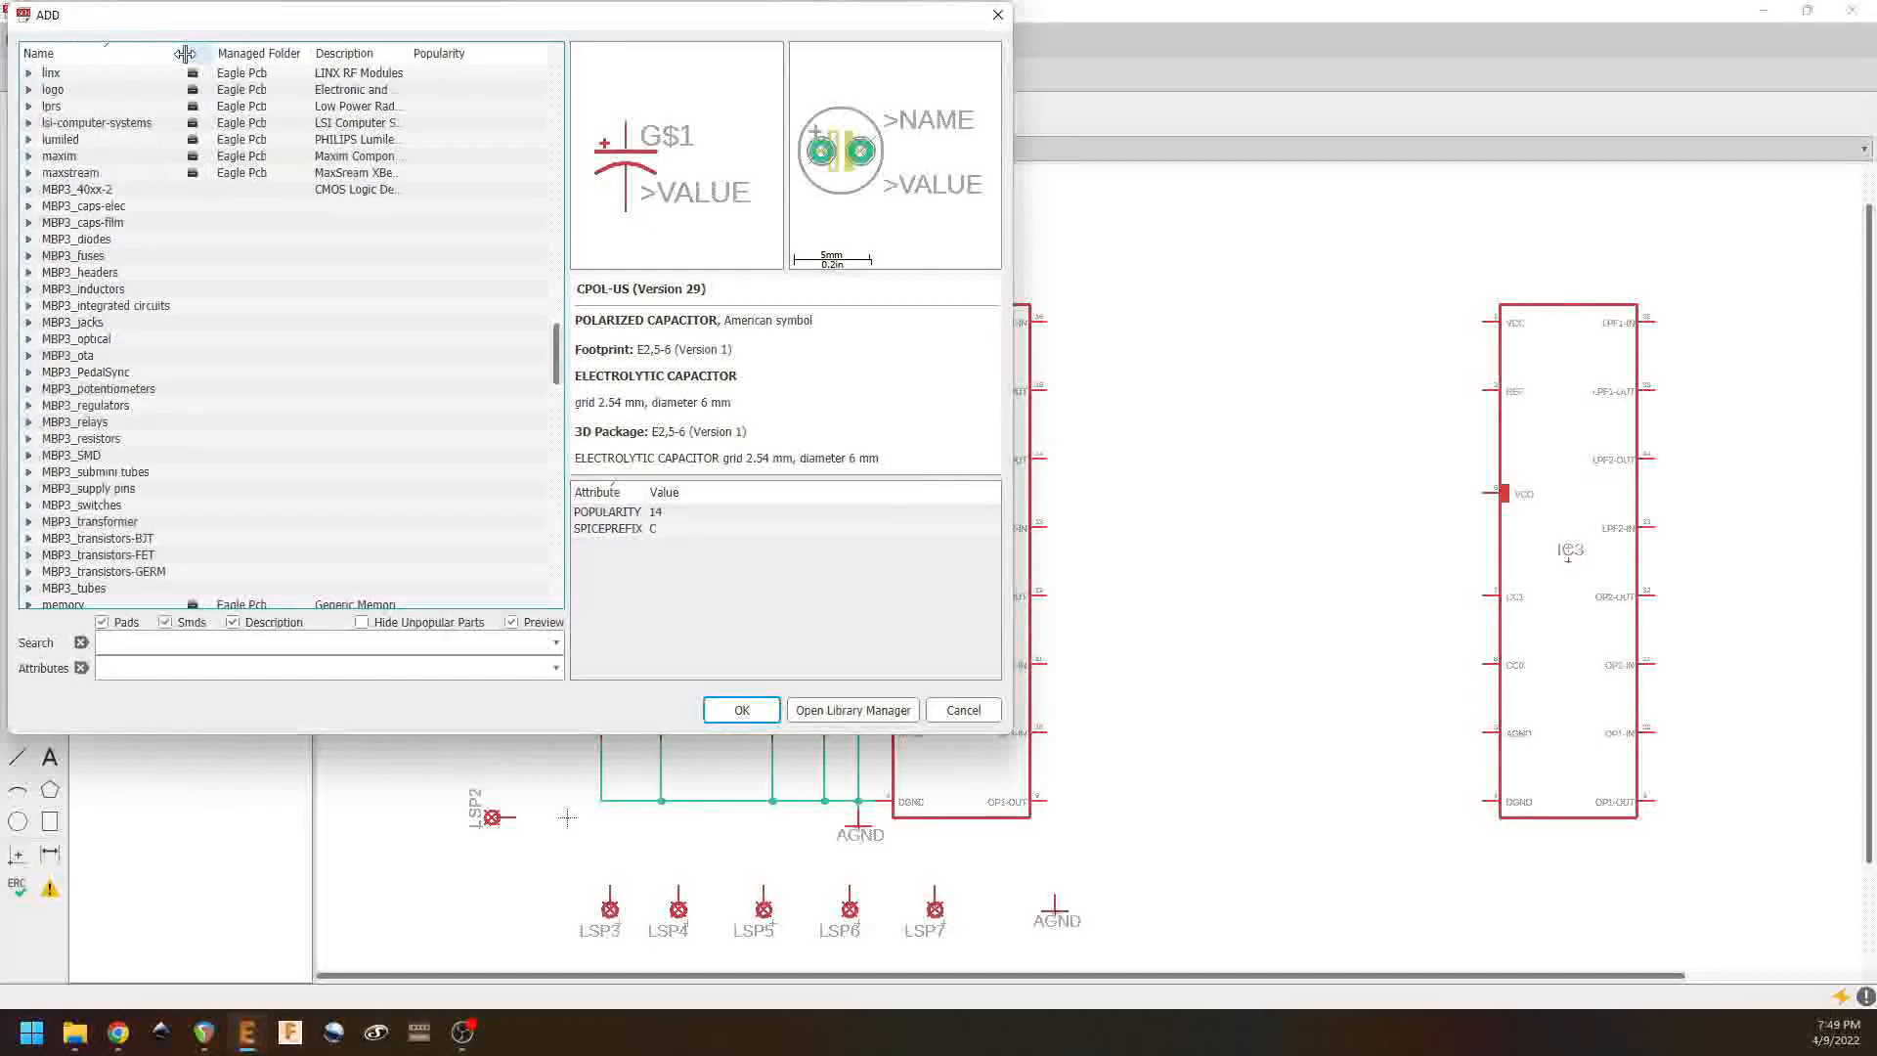
{"action": "left_click", "coordinate": [28, 388]}
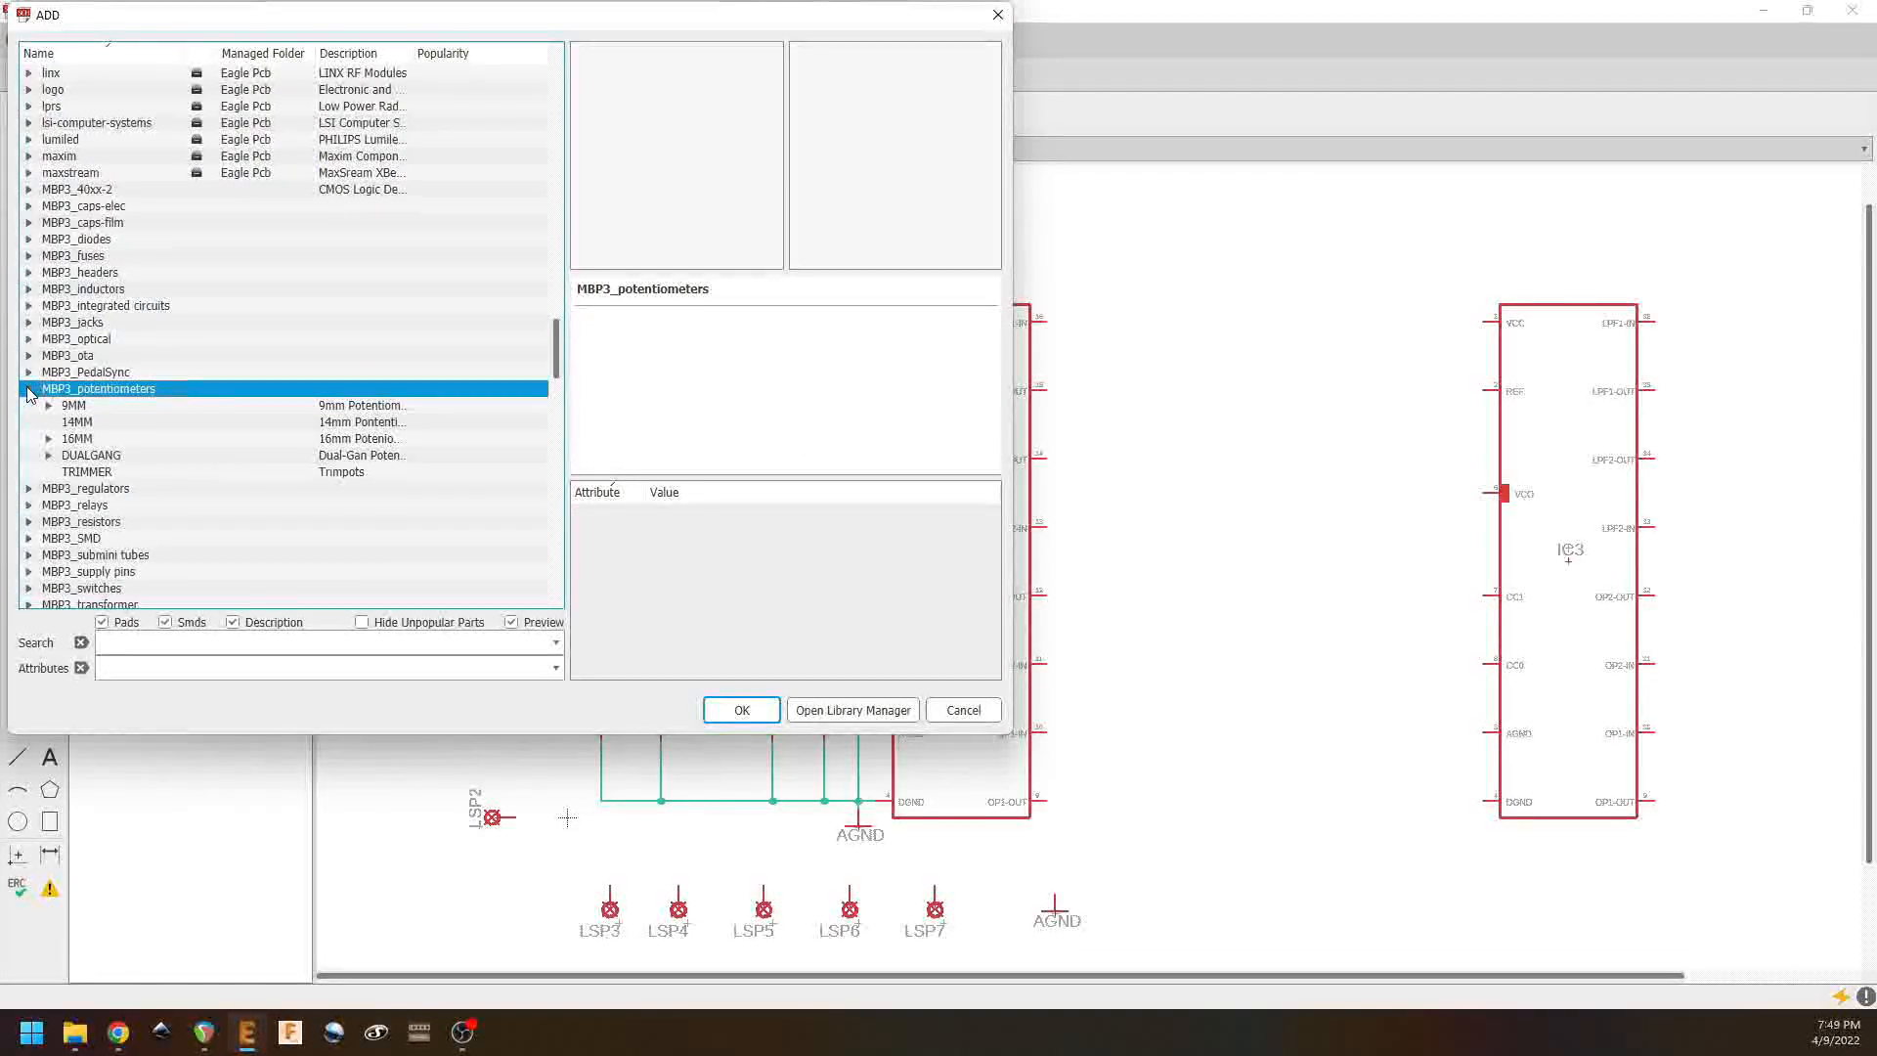
Step: Add the 16 mm dual-gang potentiometer DUALGANG.2, placing its first gang below and left of R4 and its second gang left of IC3
{"action": "left_click", "coordinate": [47, 440]}
{"action": "left_click", "coordinate": [48, 439]}
{"action": "left_click", "coordinate": [49, 456]}
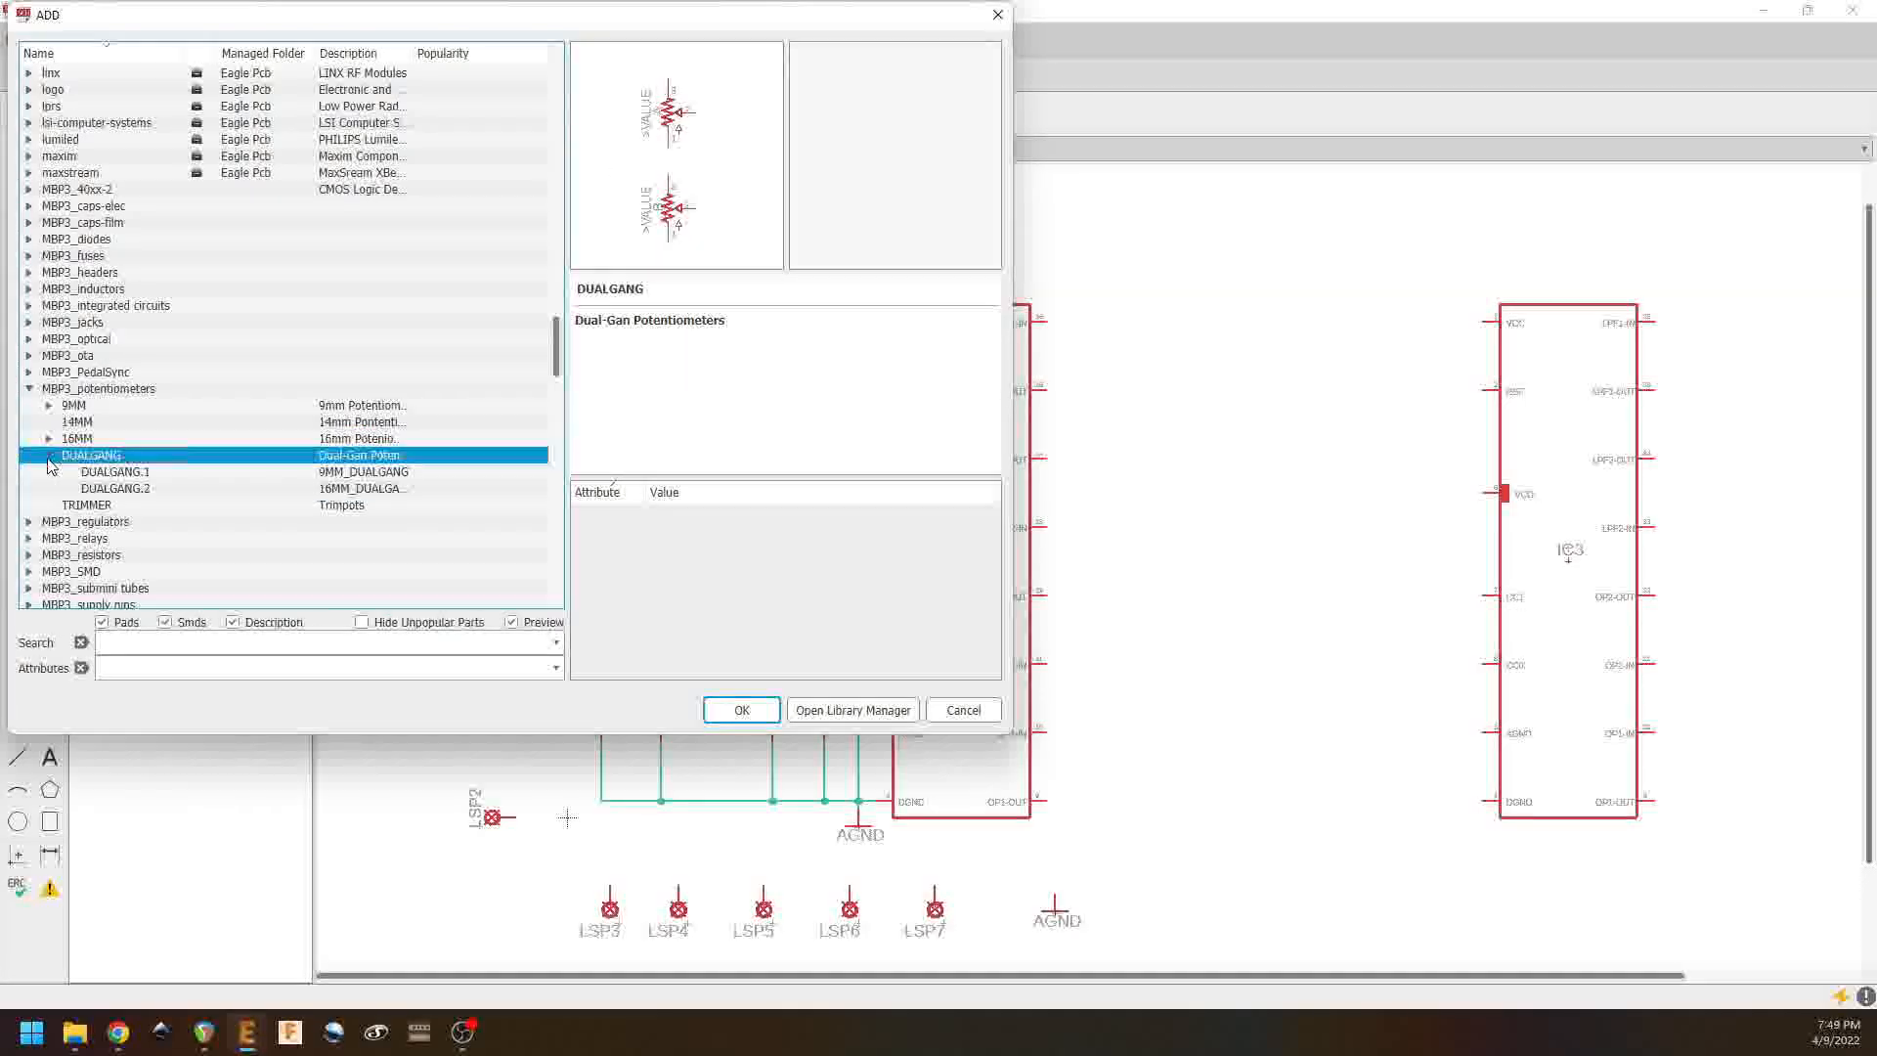
{"action": "left_click", "coordinate": [110, 488]}
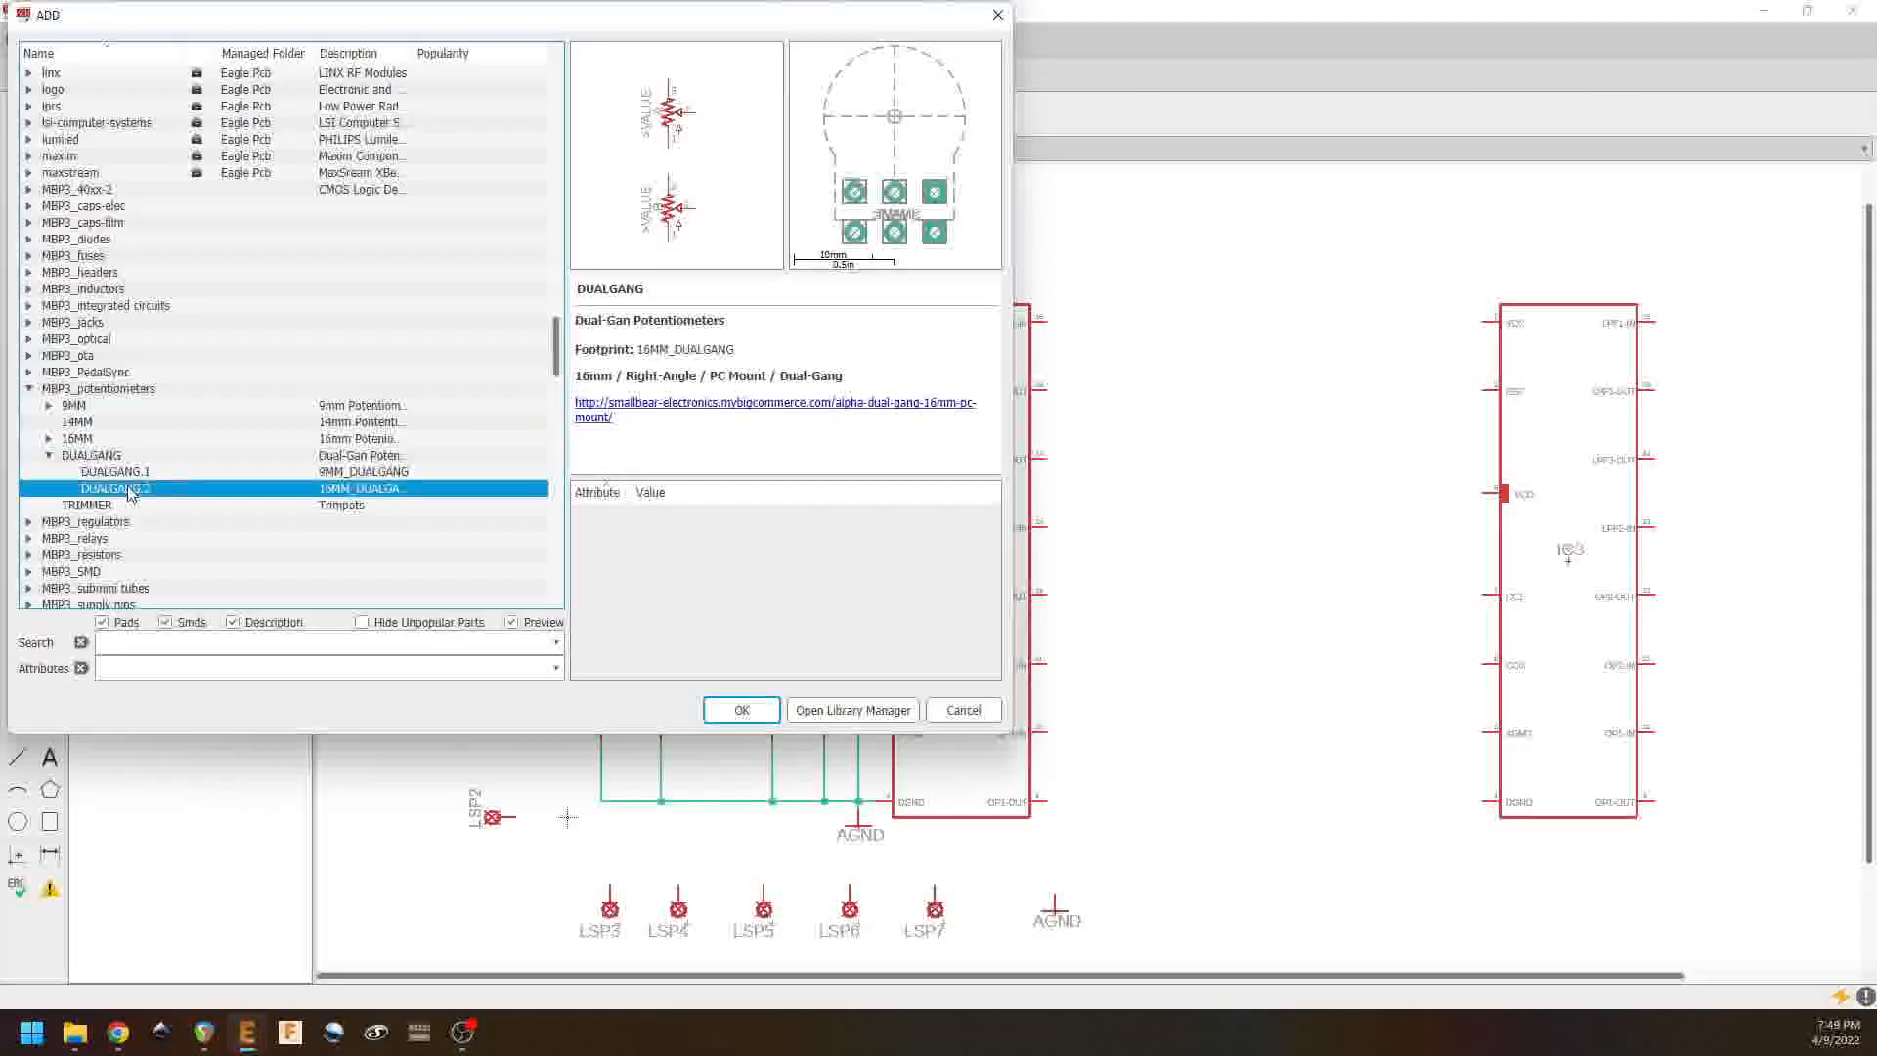
{"action": "left_click", "coordinate": [742, 710]}
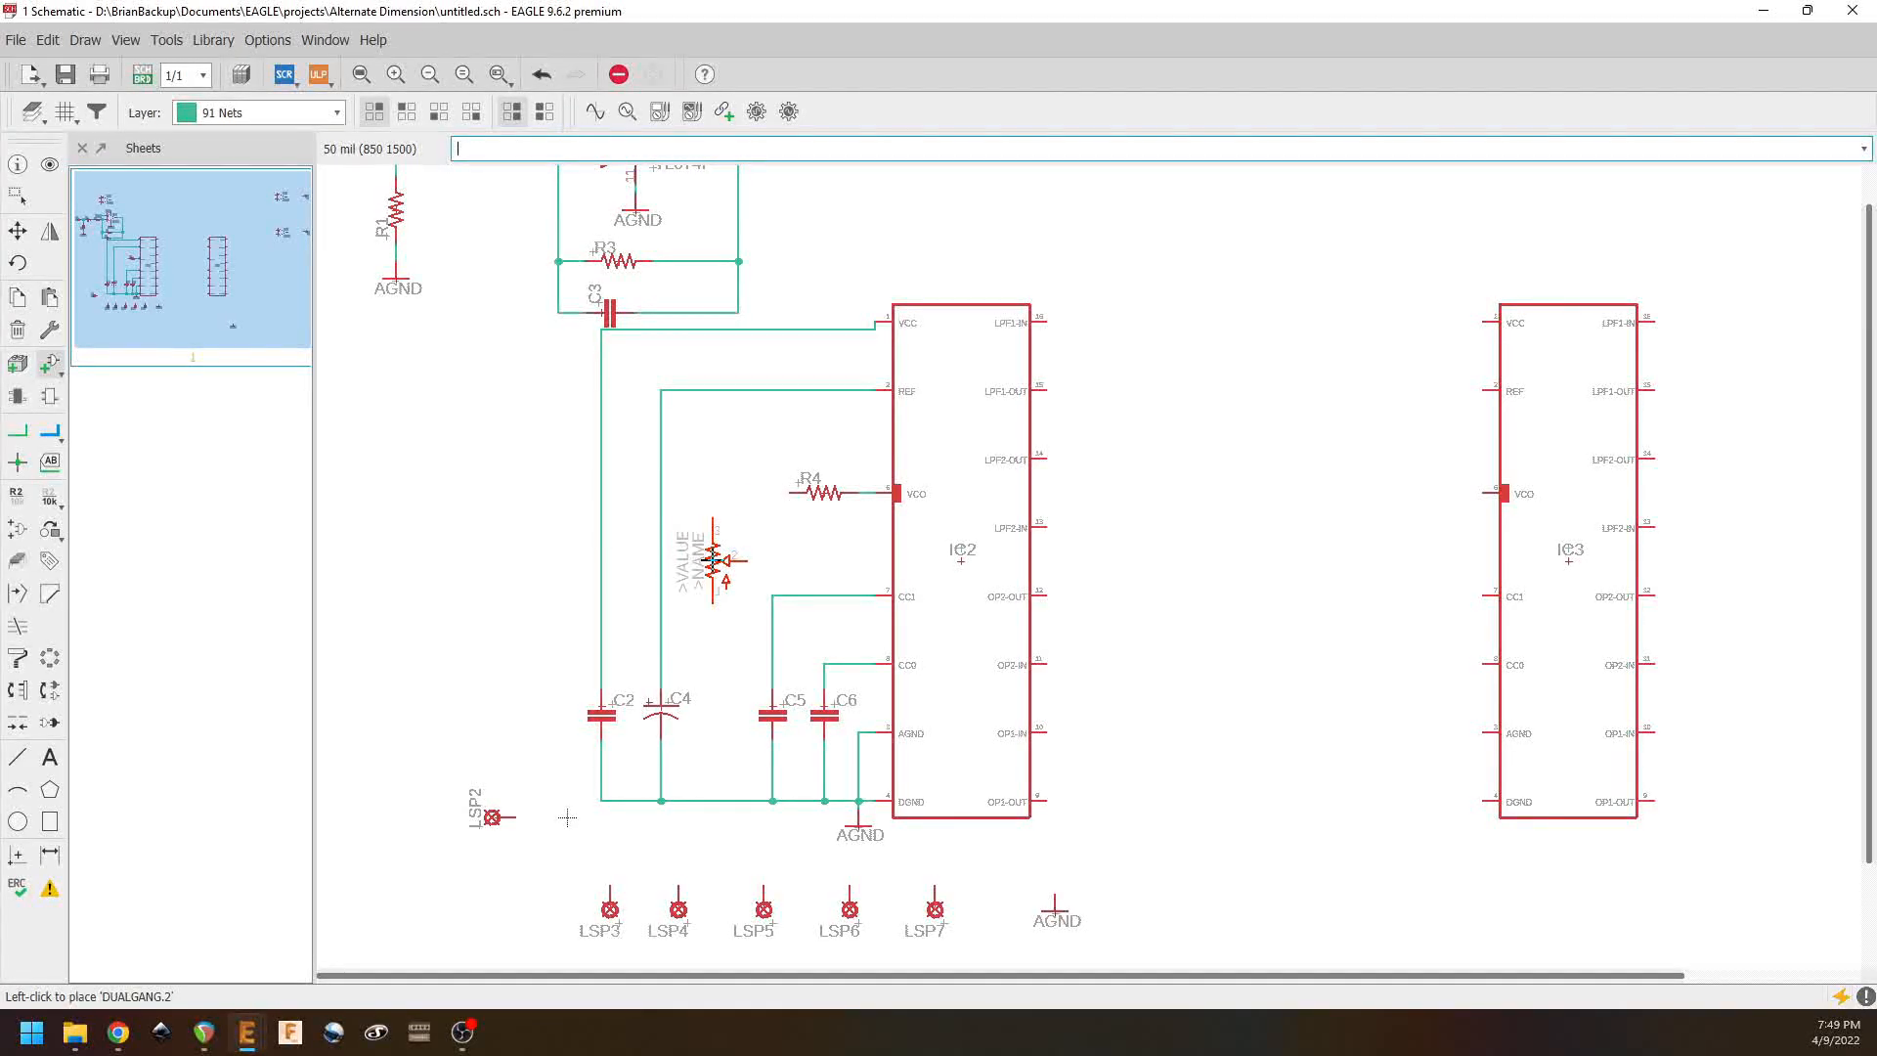
{"action": "left_click", "coordinate": [714, 560]}
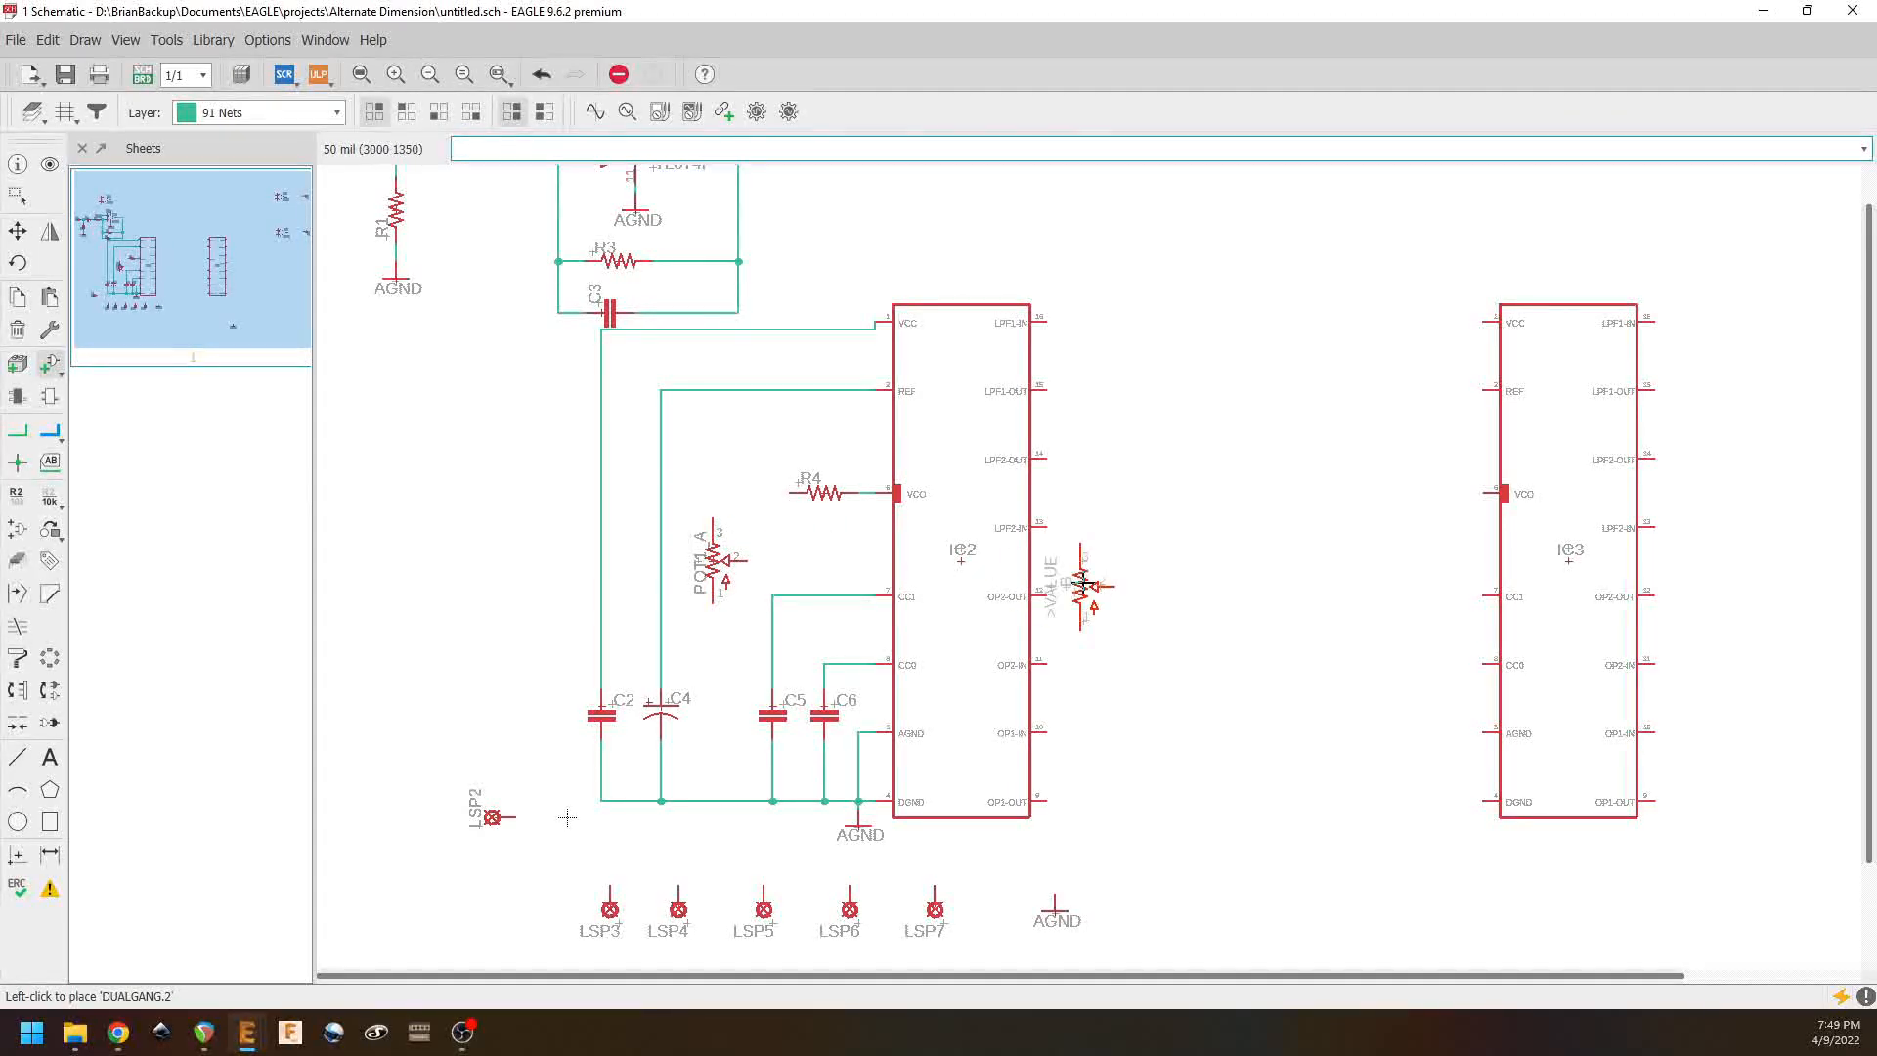
{"action": "left_click", "coordinate": [1395, 550]}
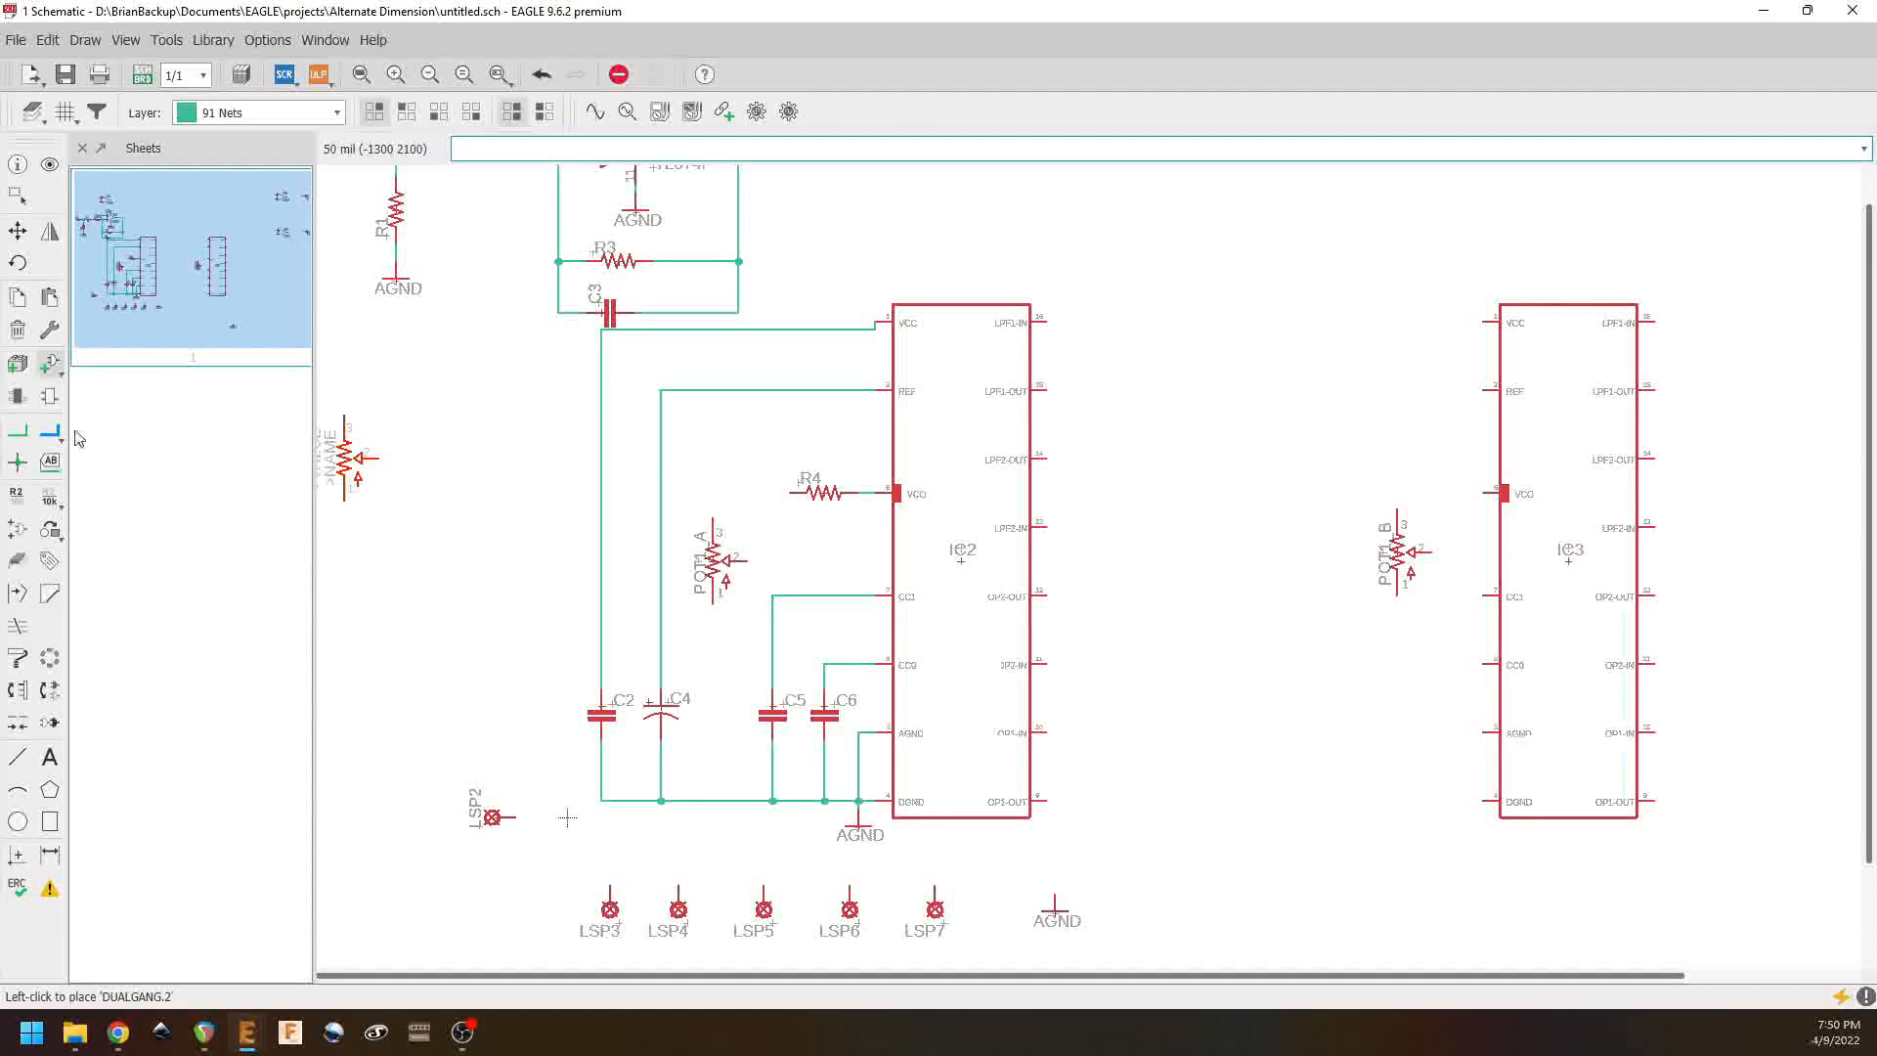
Step: Wire R4's free end to pin 3 of POT1_A, and POT1_A's pin 1 down to the ground line
{"action": "left_click", "coordinate": [25, 437]}
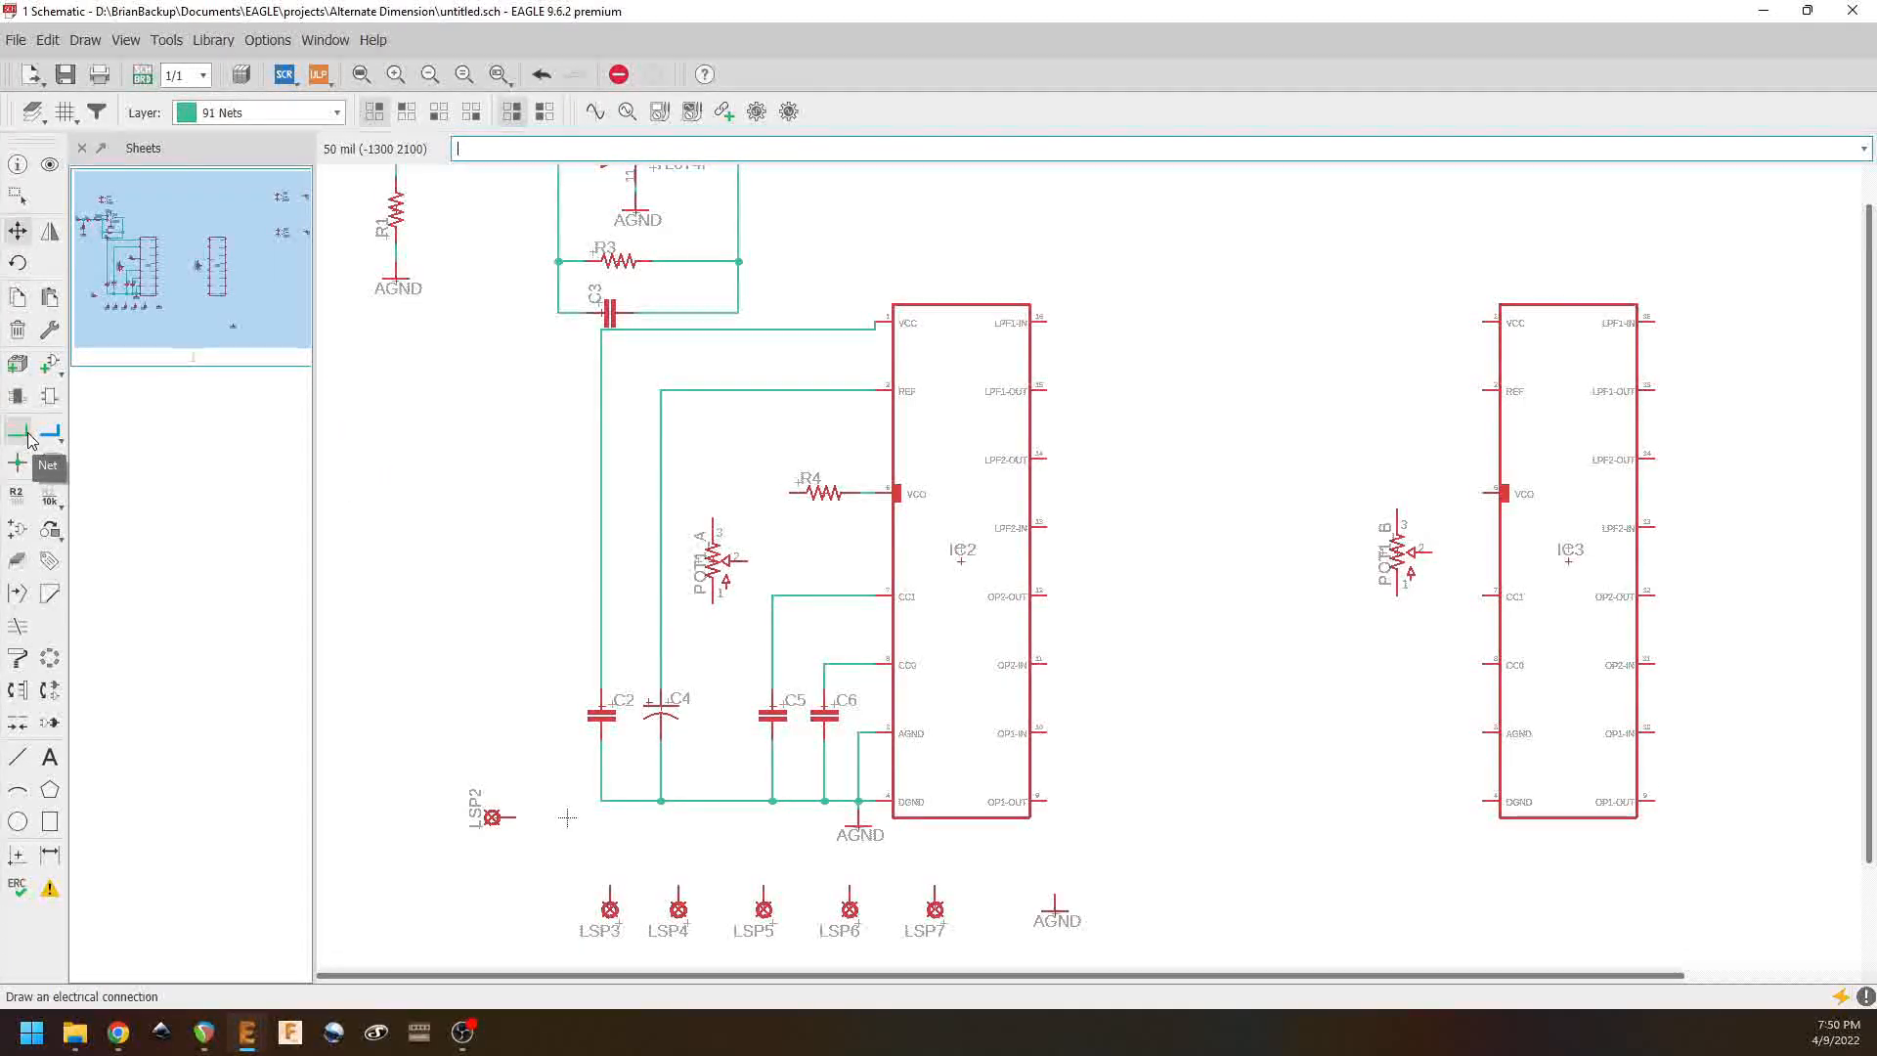
{"action": "left_click", "coordinate": [788, 493]}
{"action": "left_click", "coordinate": [712, 492]}
{"action": "left_click", "coordinate": [713, 524]}
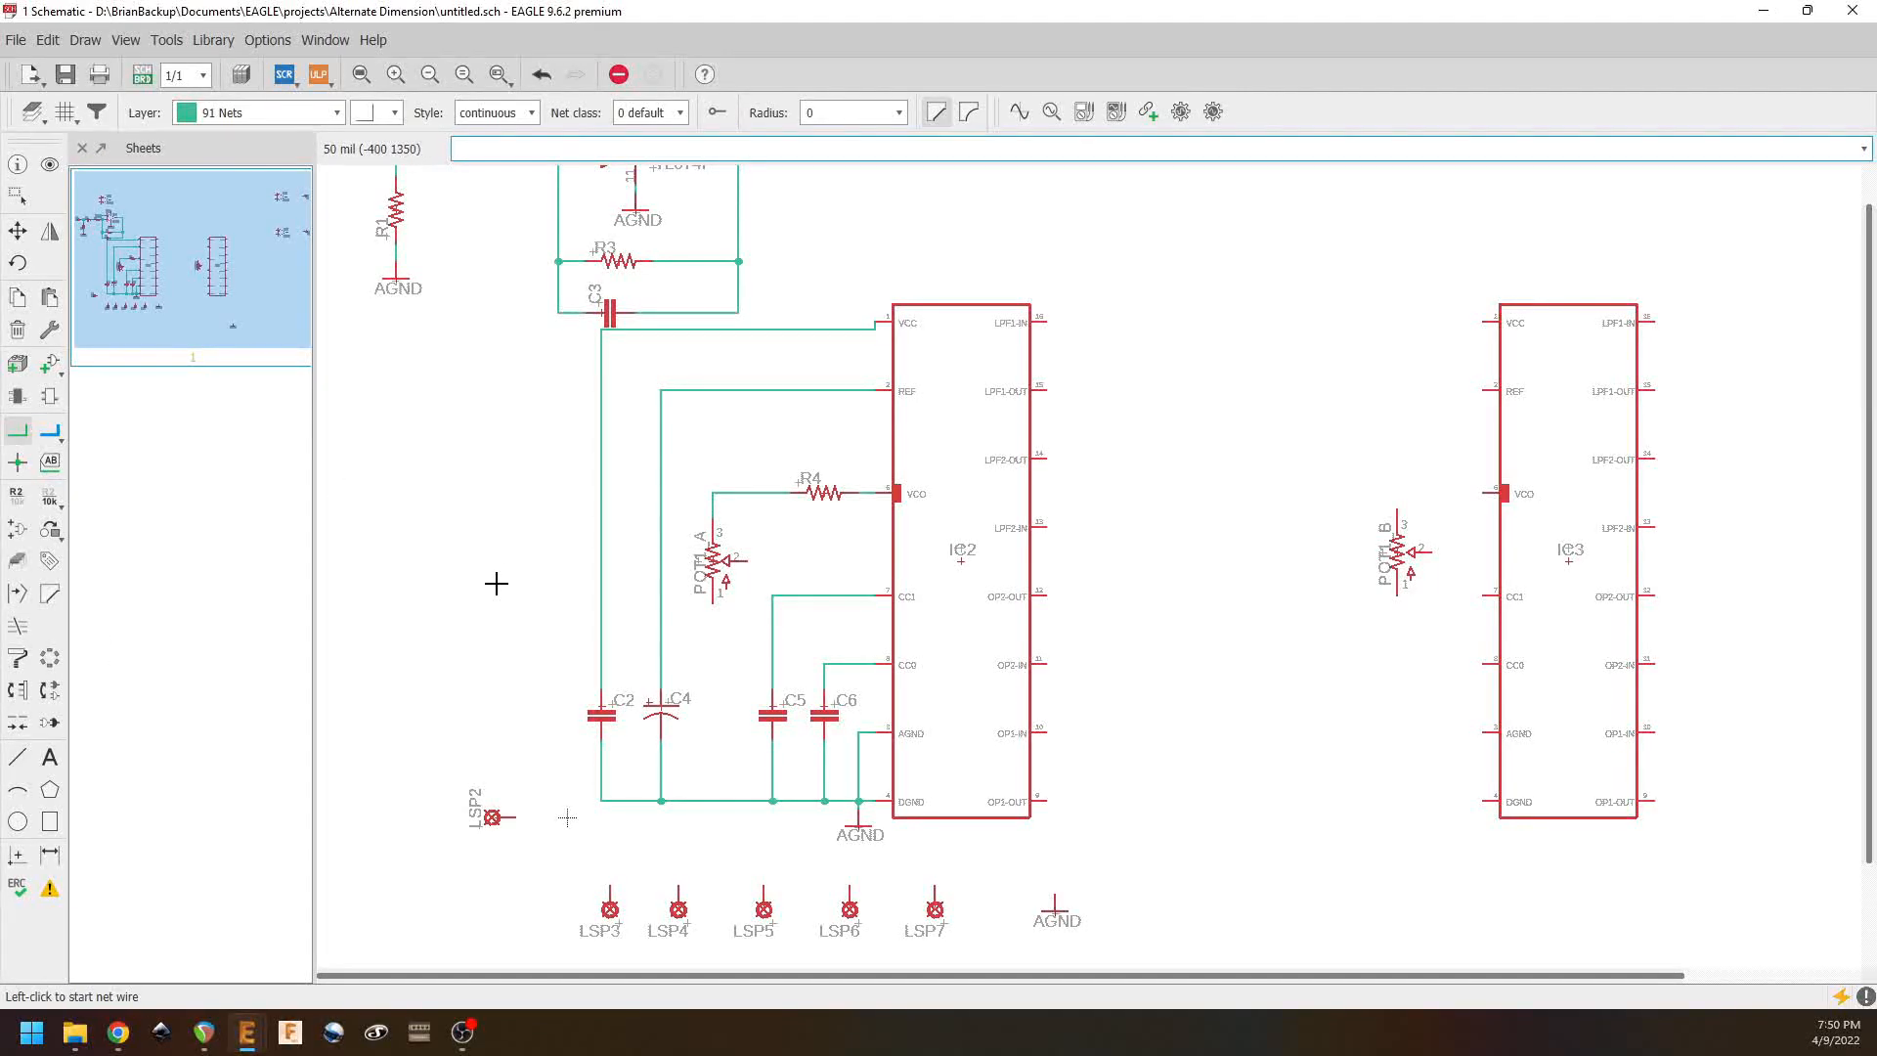
{"action": "left_click", "coordinate": [713, 601]}
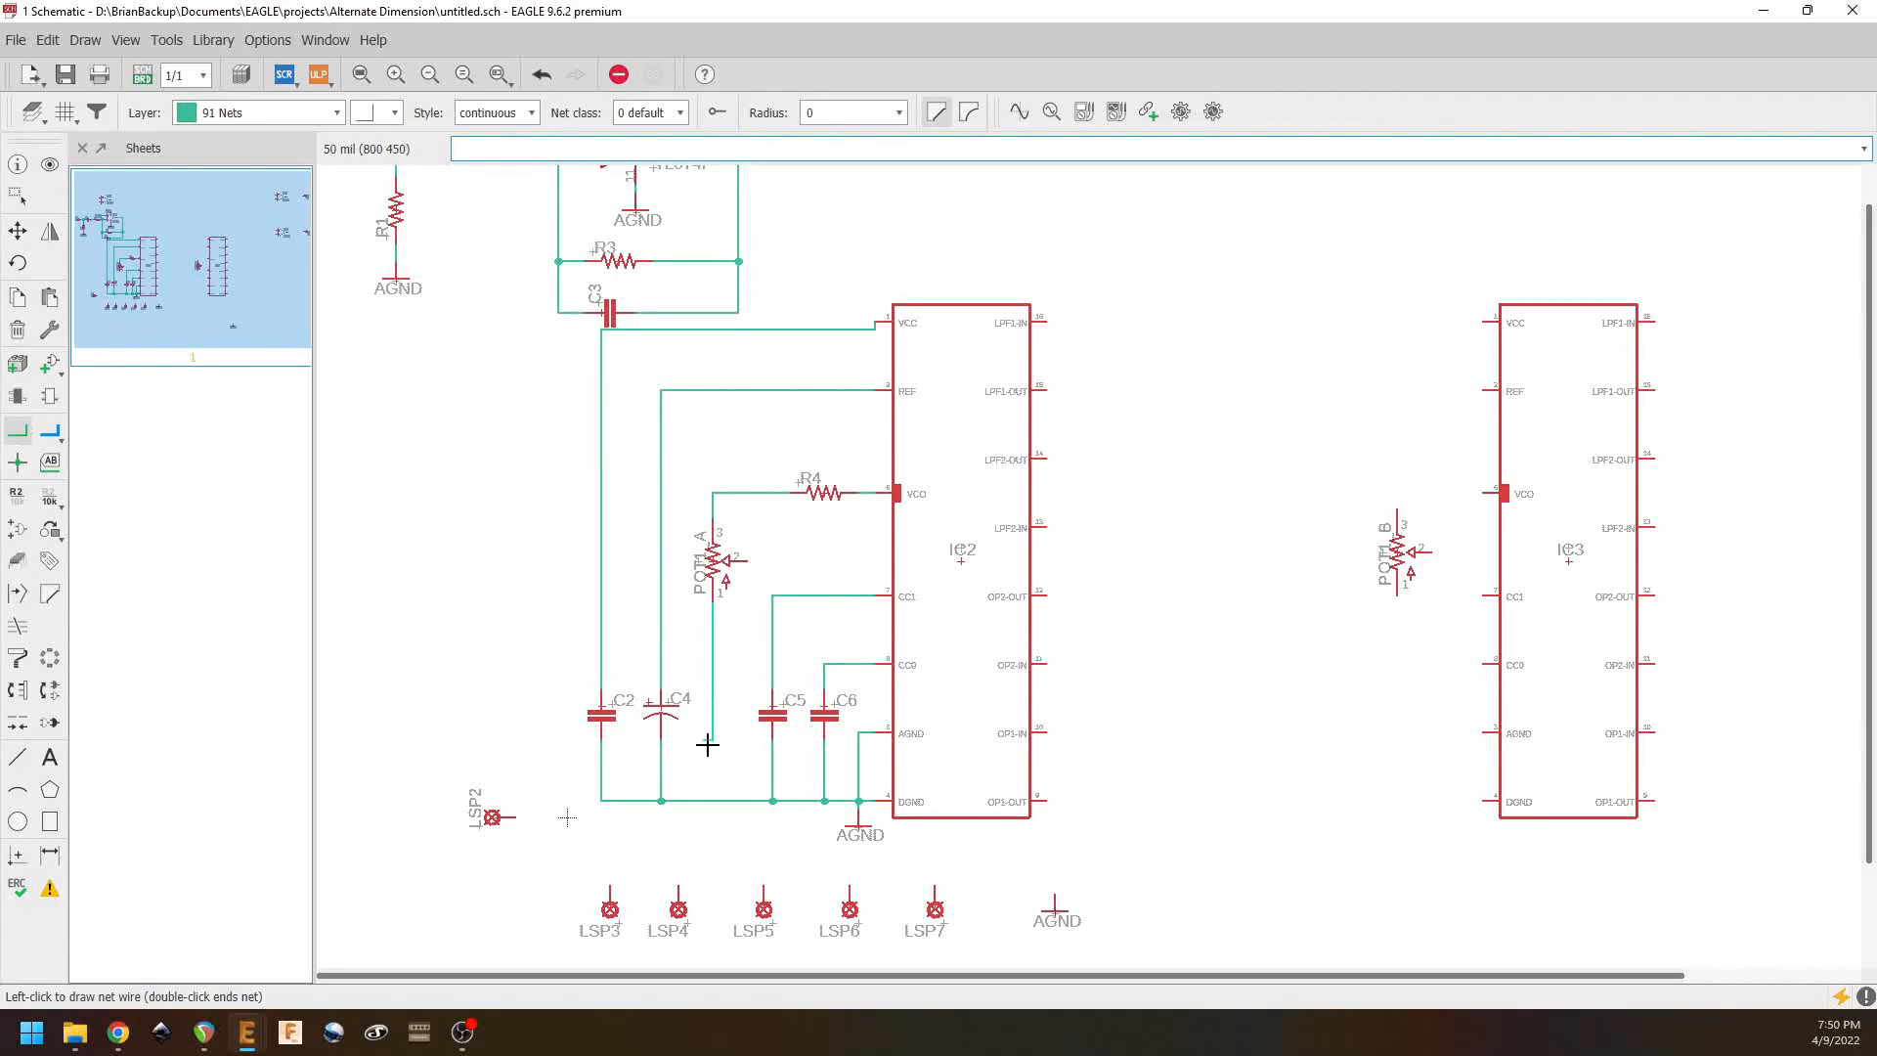
{"action": "left_click", "coordinate": [713, 802]}
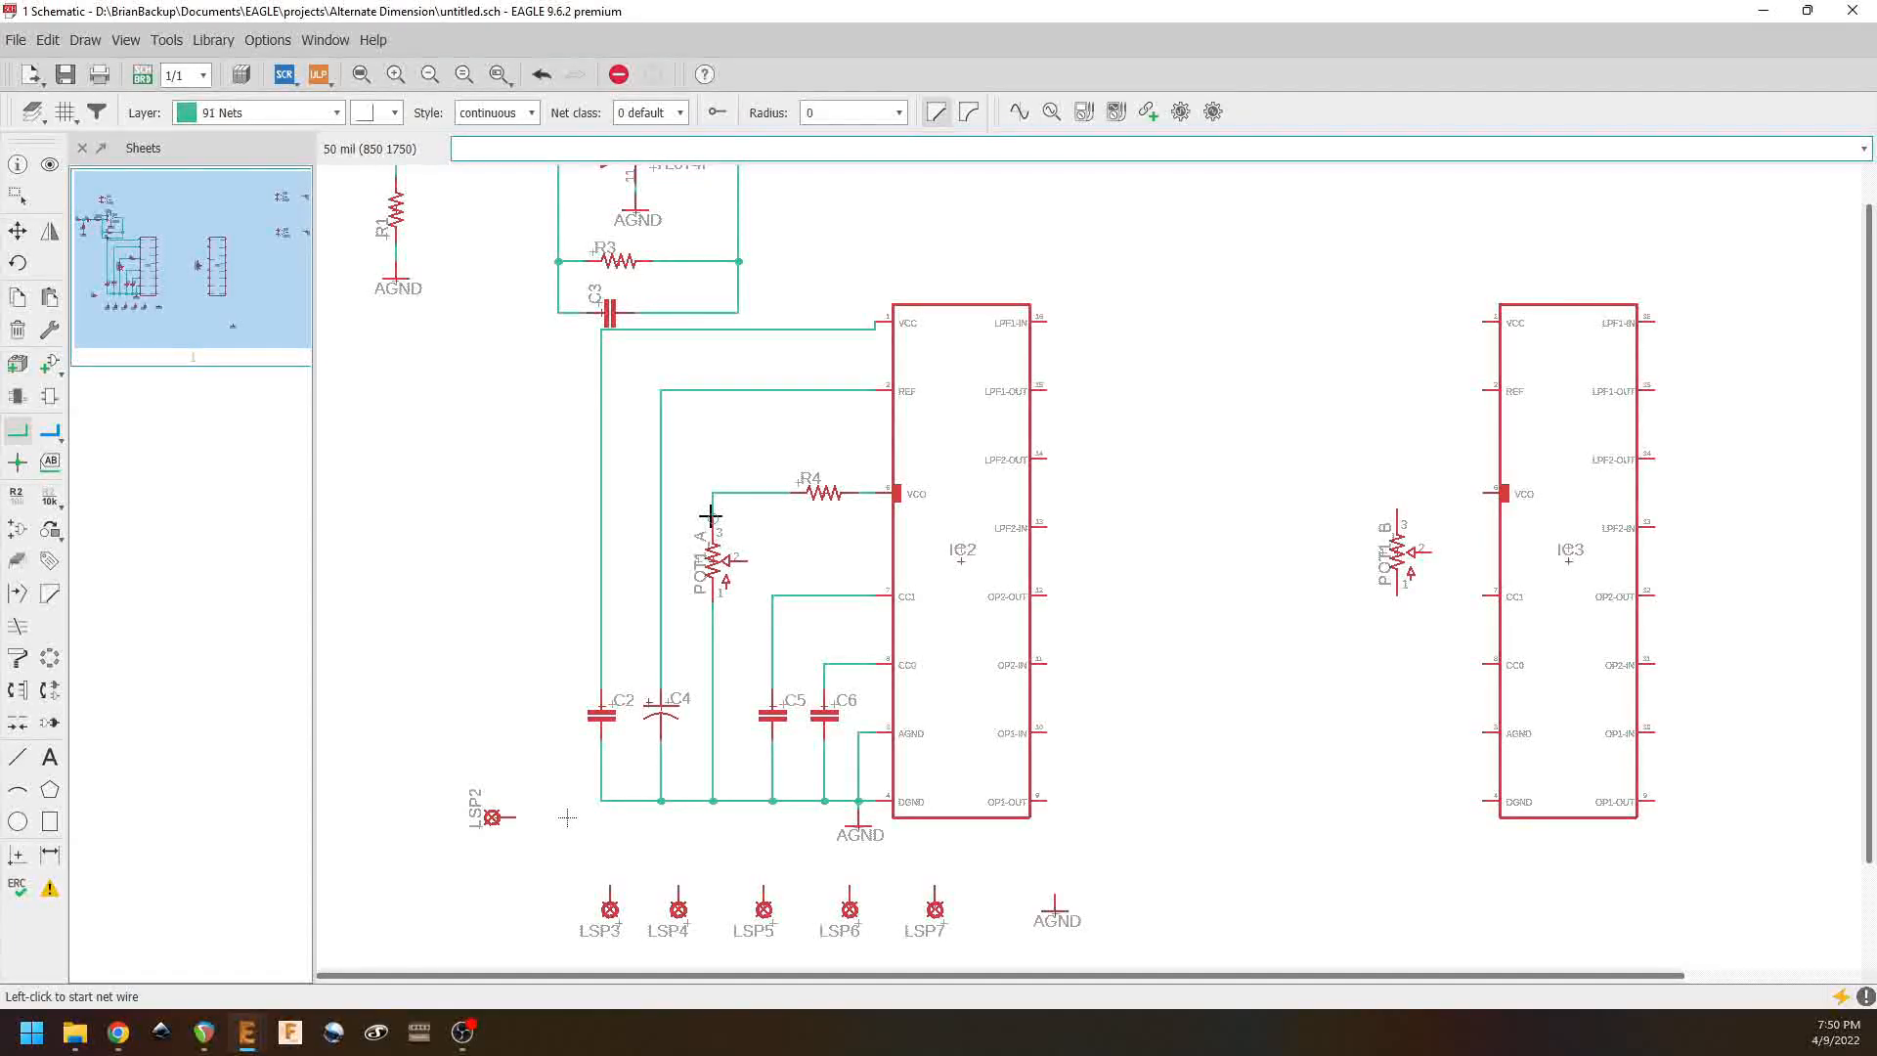
Step: Try wiring POT1_A's wiper to the net at its pin 1
{"action": "left_click", "coordinate": [746, 559]}
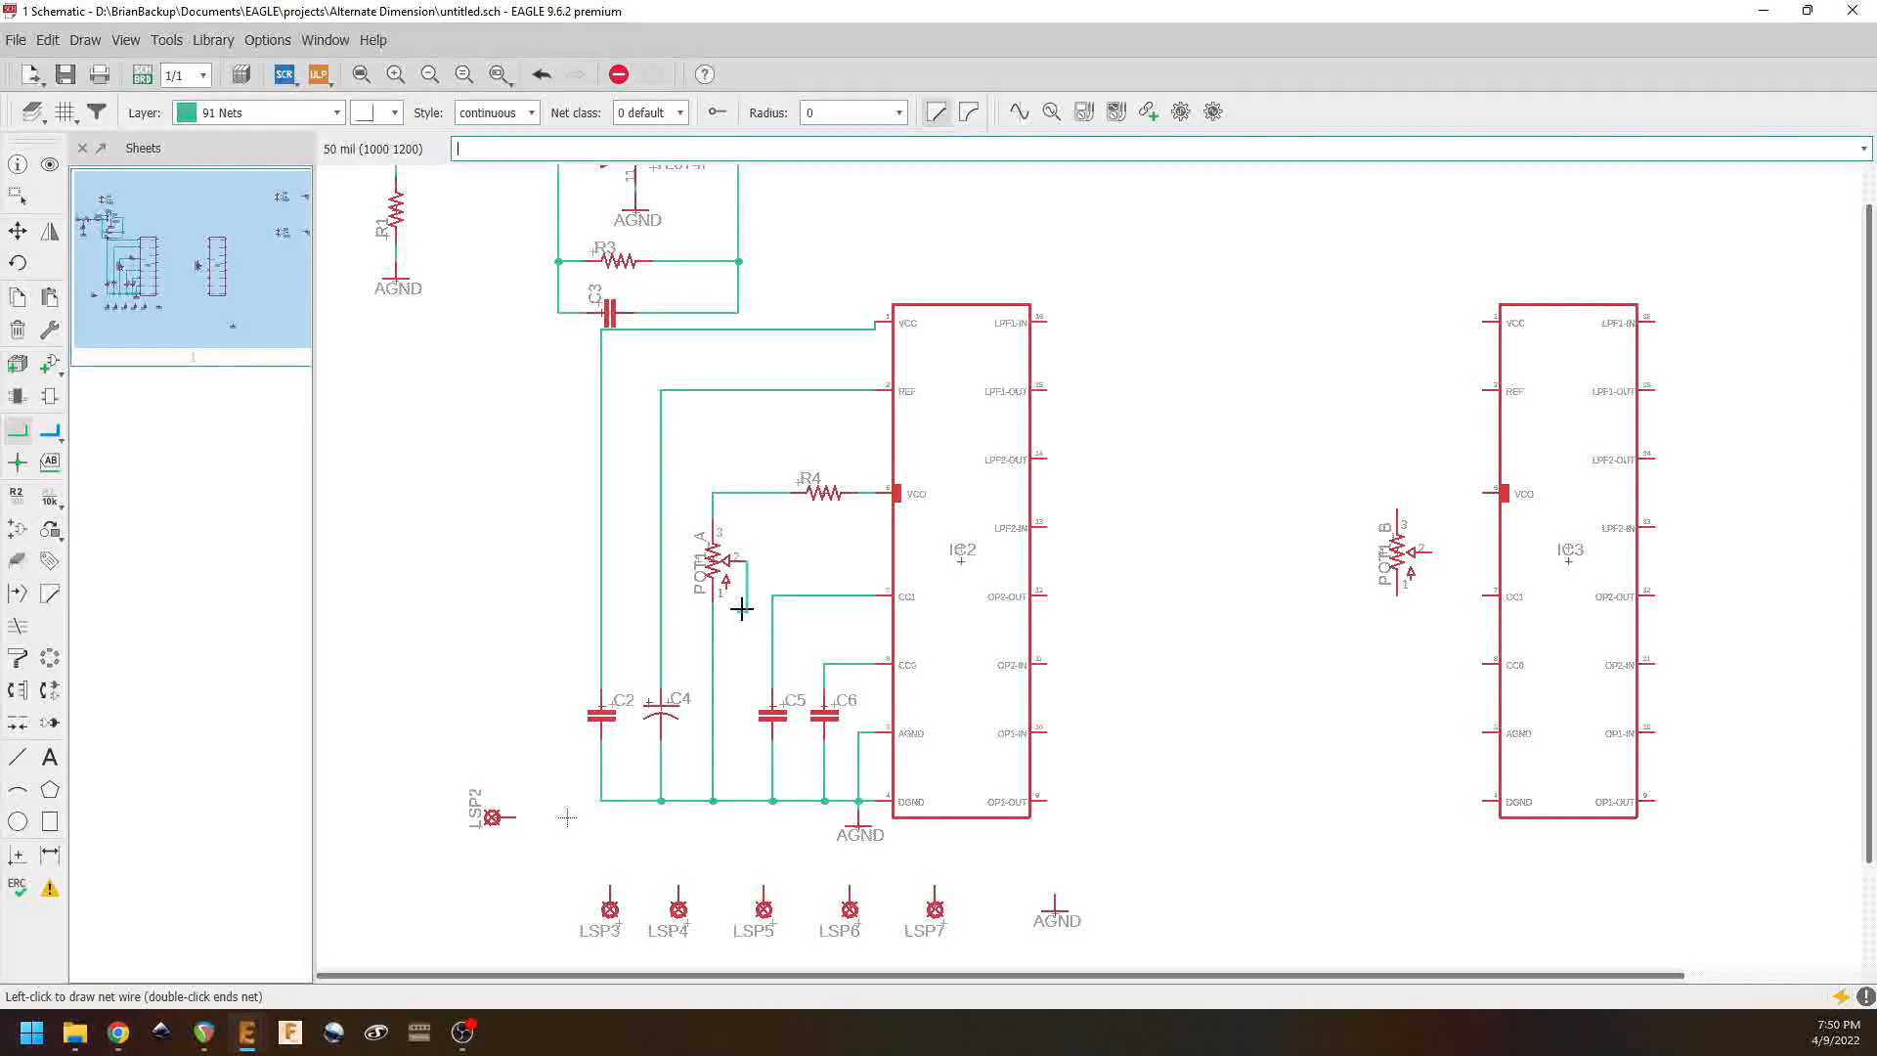
{"action": "left_click", "coordinate": [714, 610]}
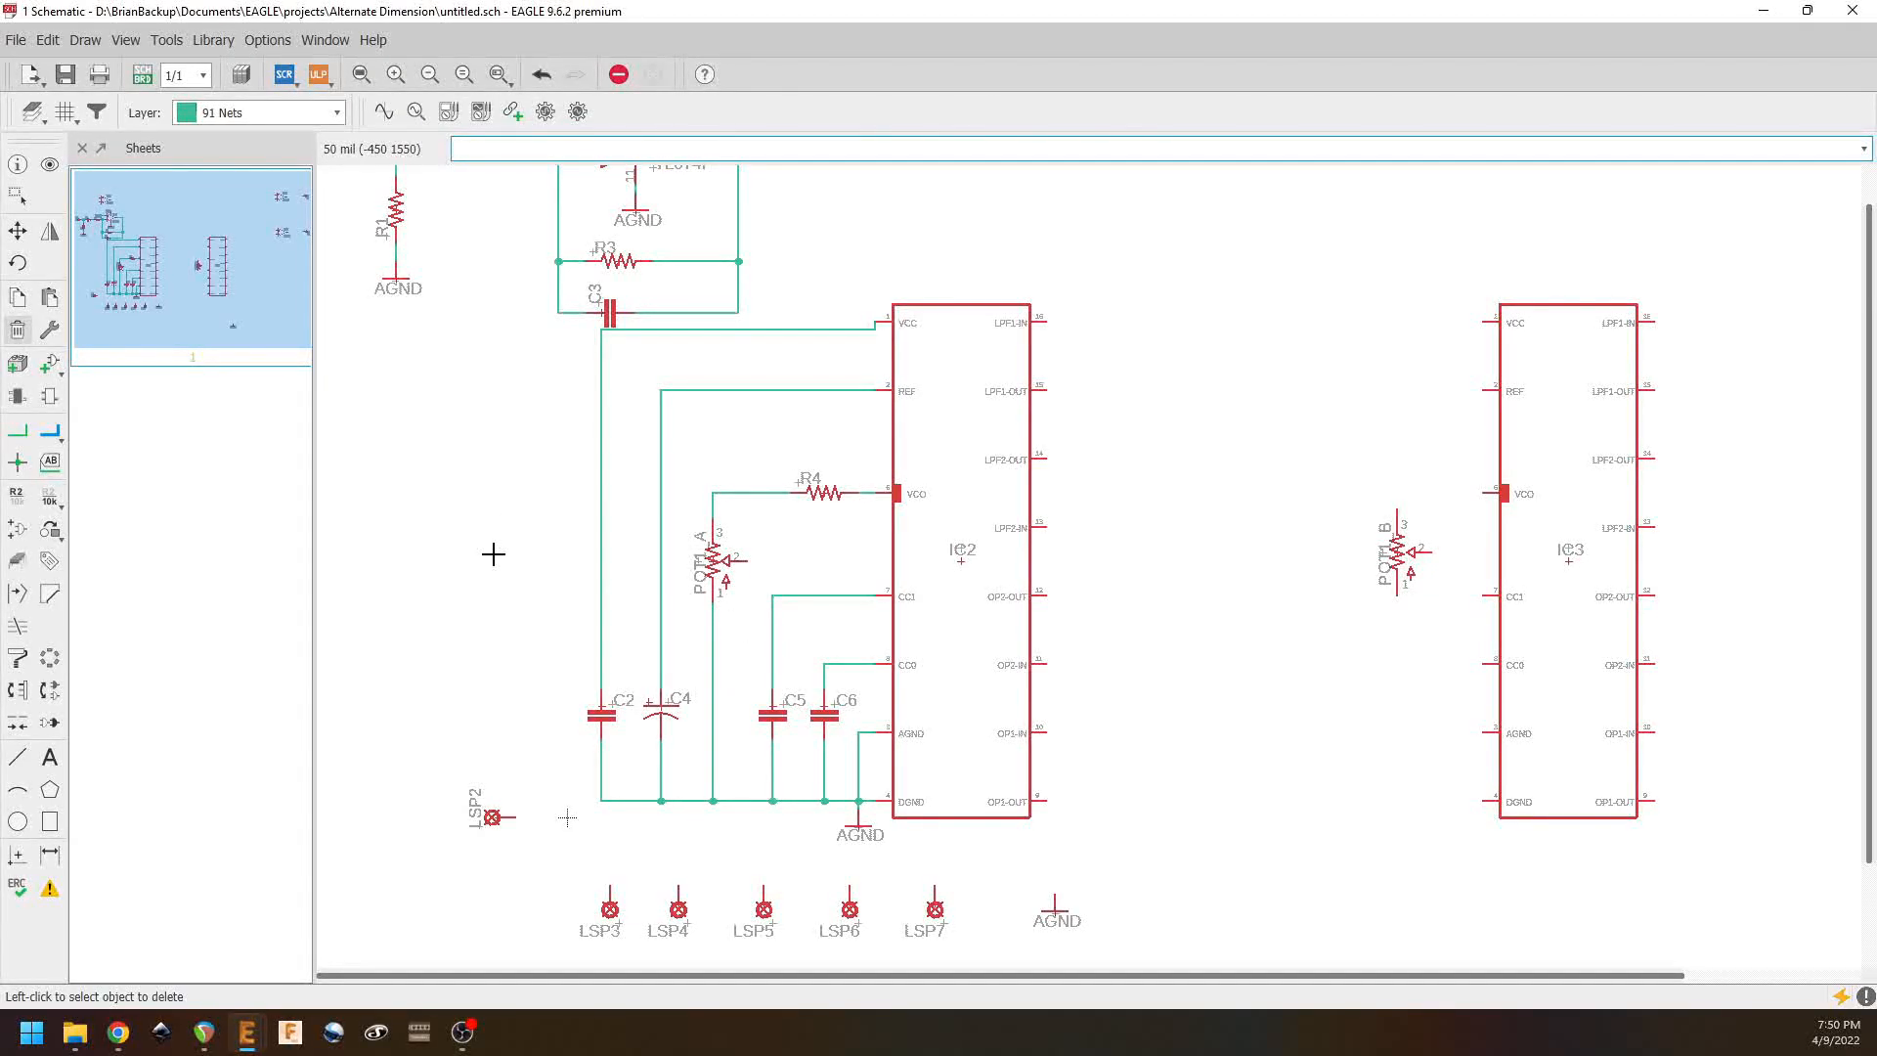
Step: Wire POT1_A's wiper to the net between its pin 3 and R4
{"action": "left_click", "coordinate": [18, 433]}
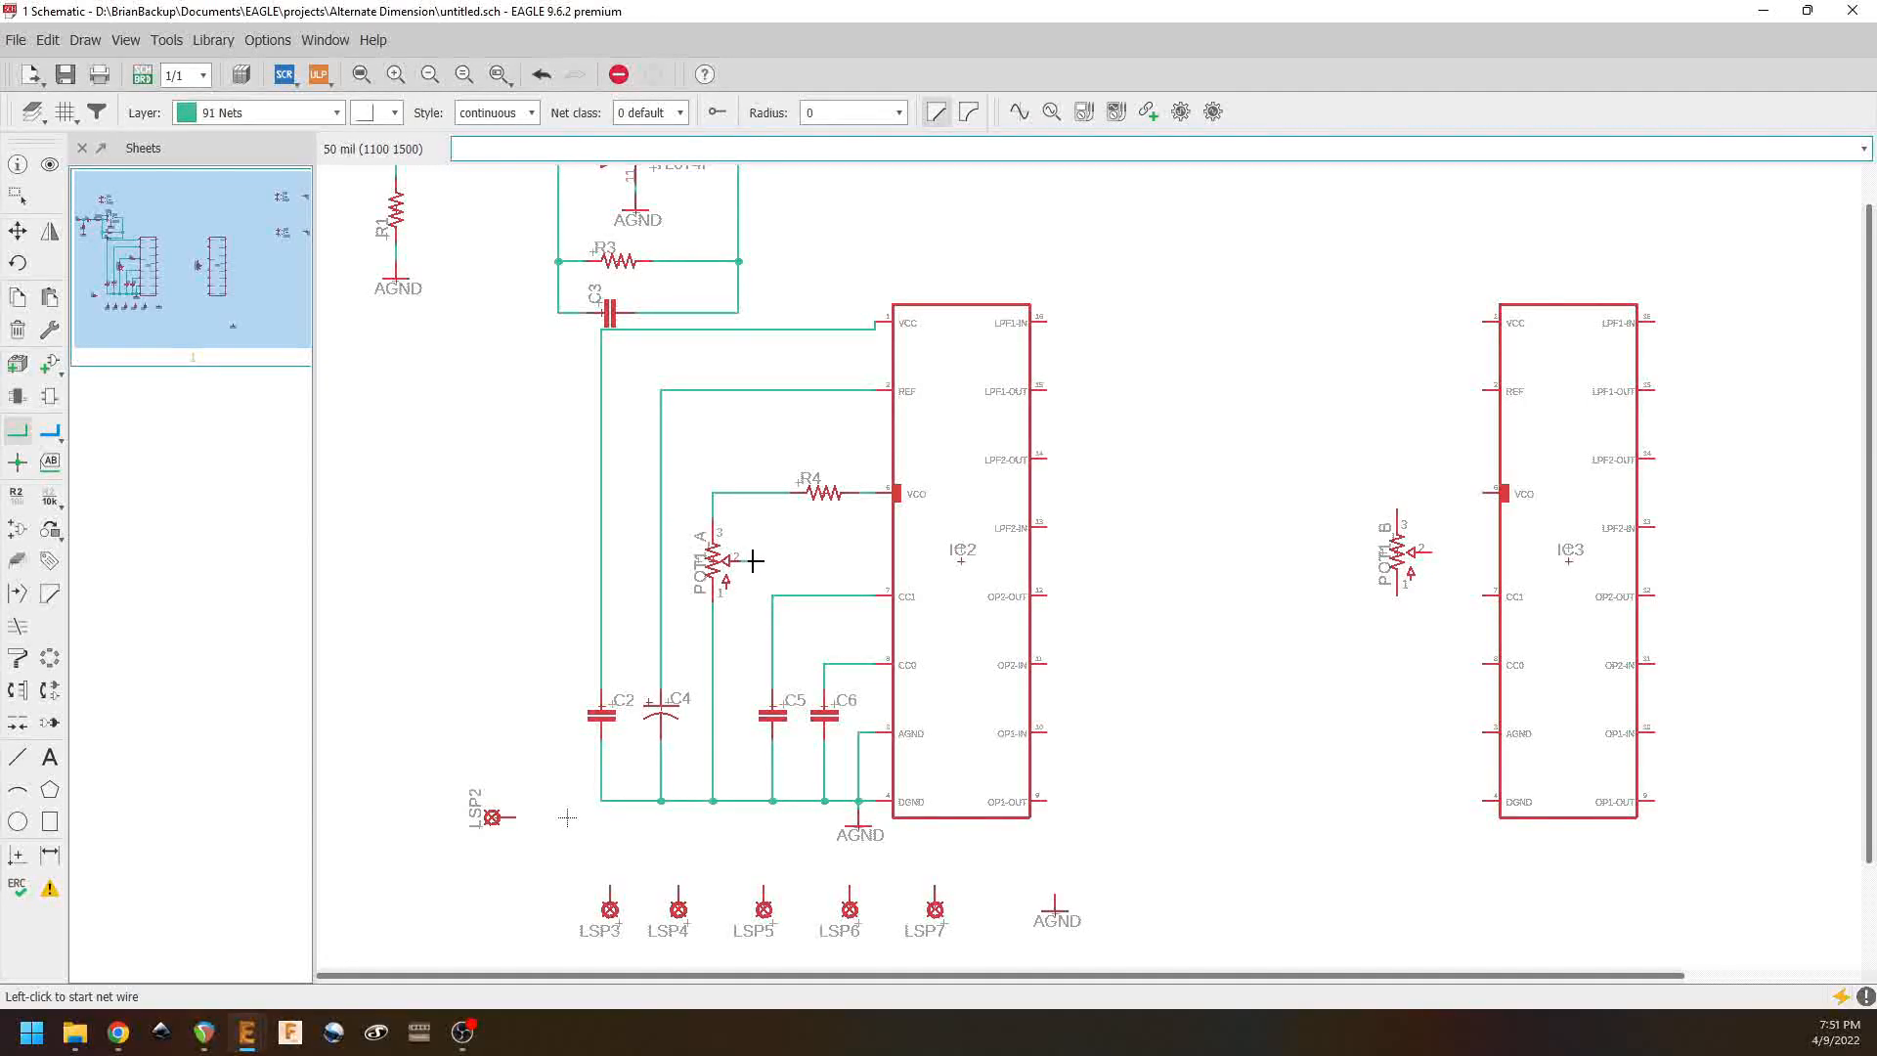
{"action": "left_click", "coordinate": [756, 558]}
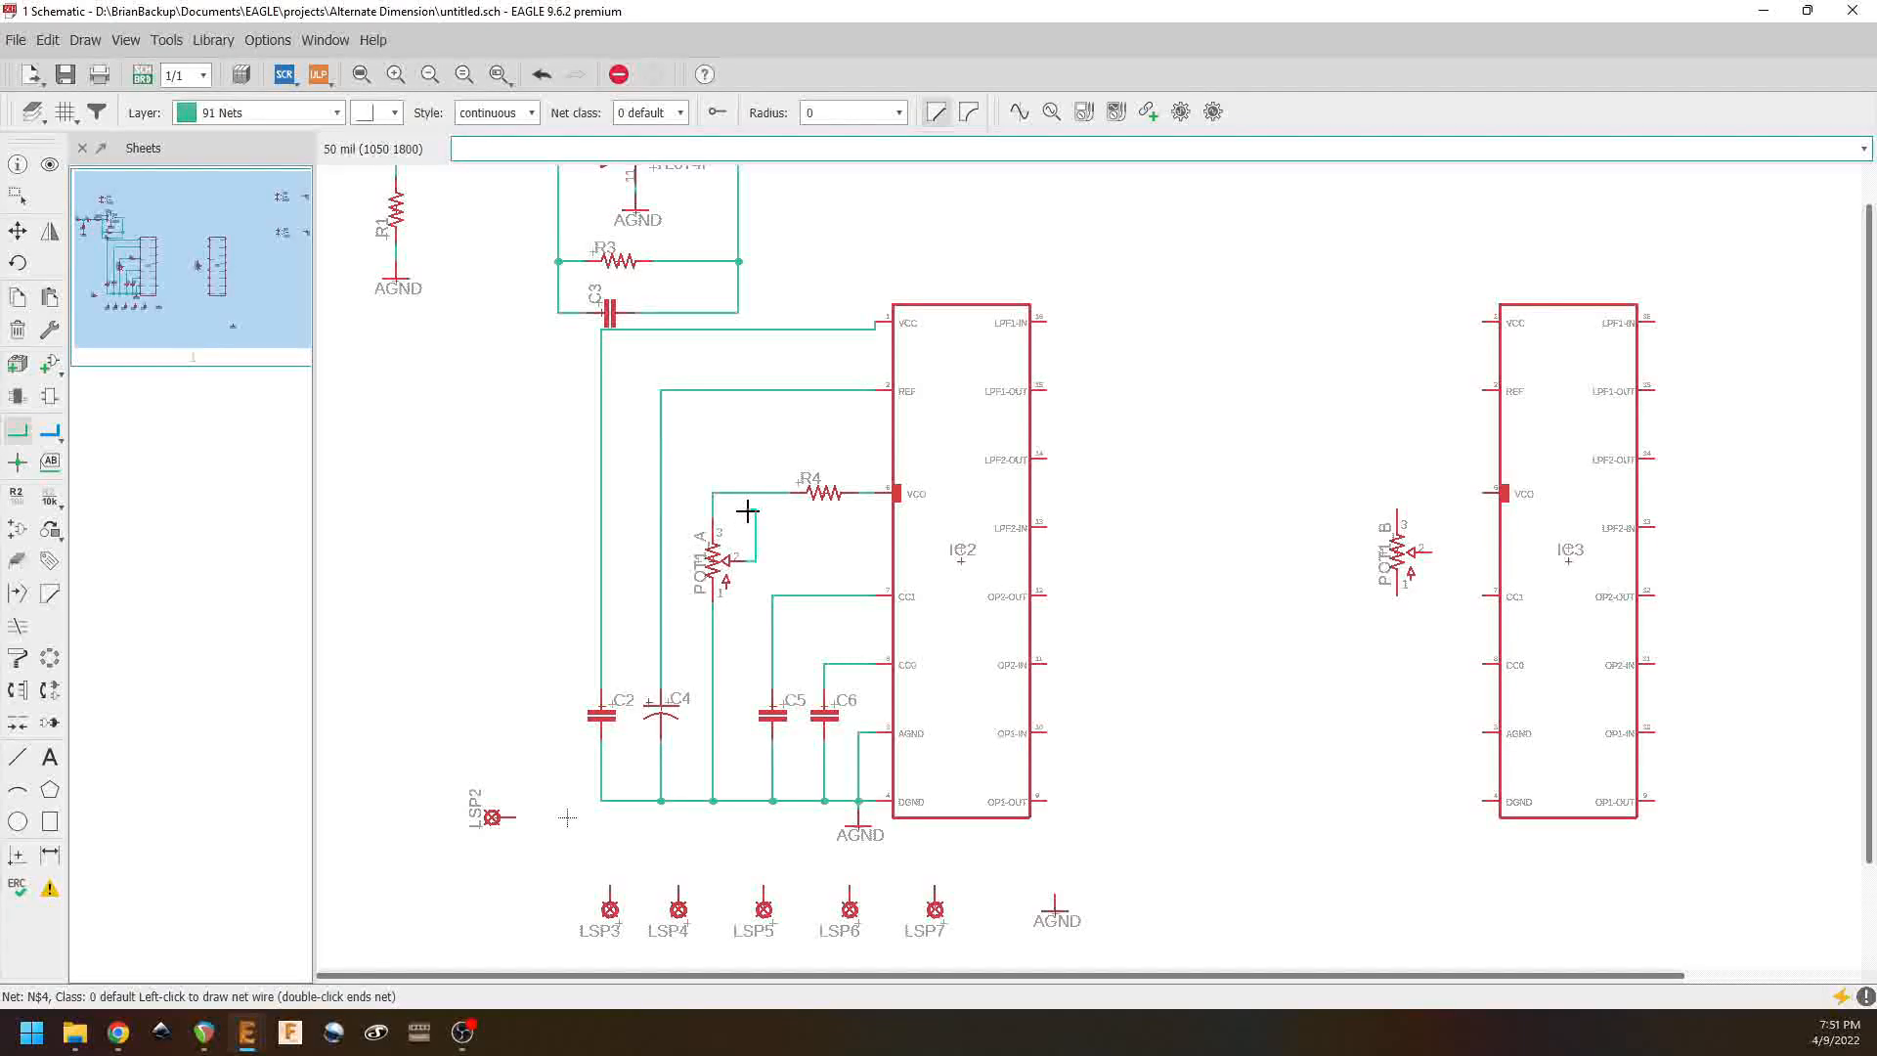
{"action": "left_click", "coordinate": [713, 507]}
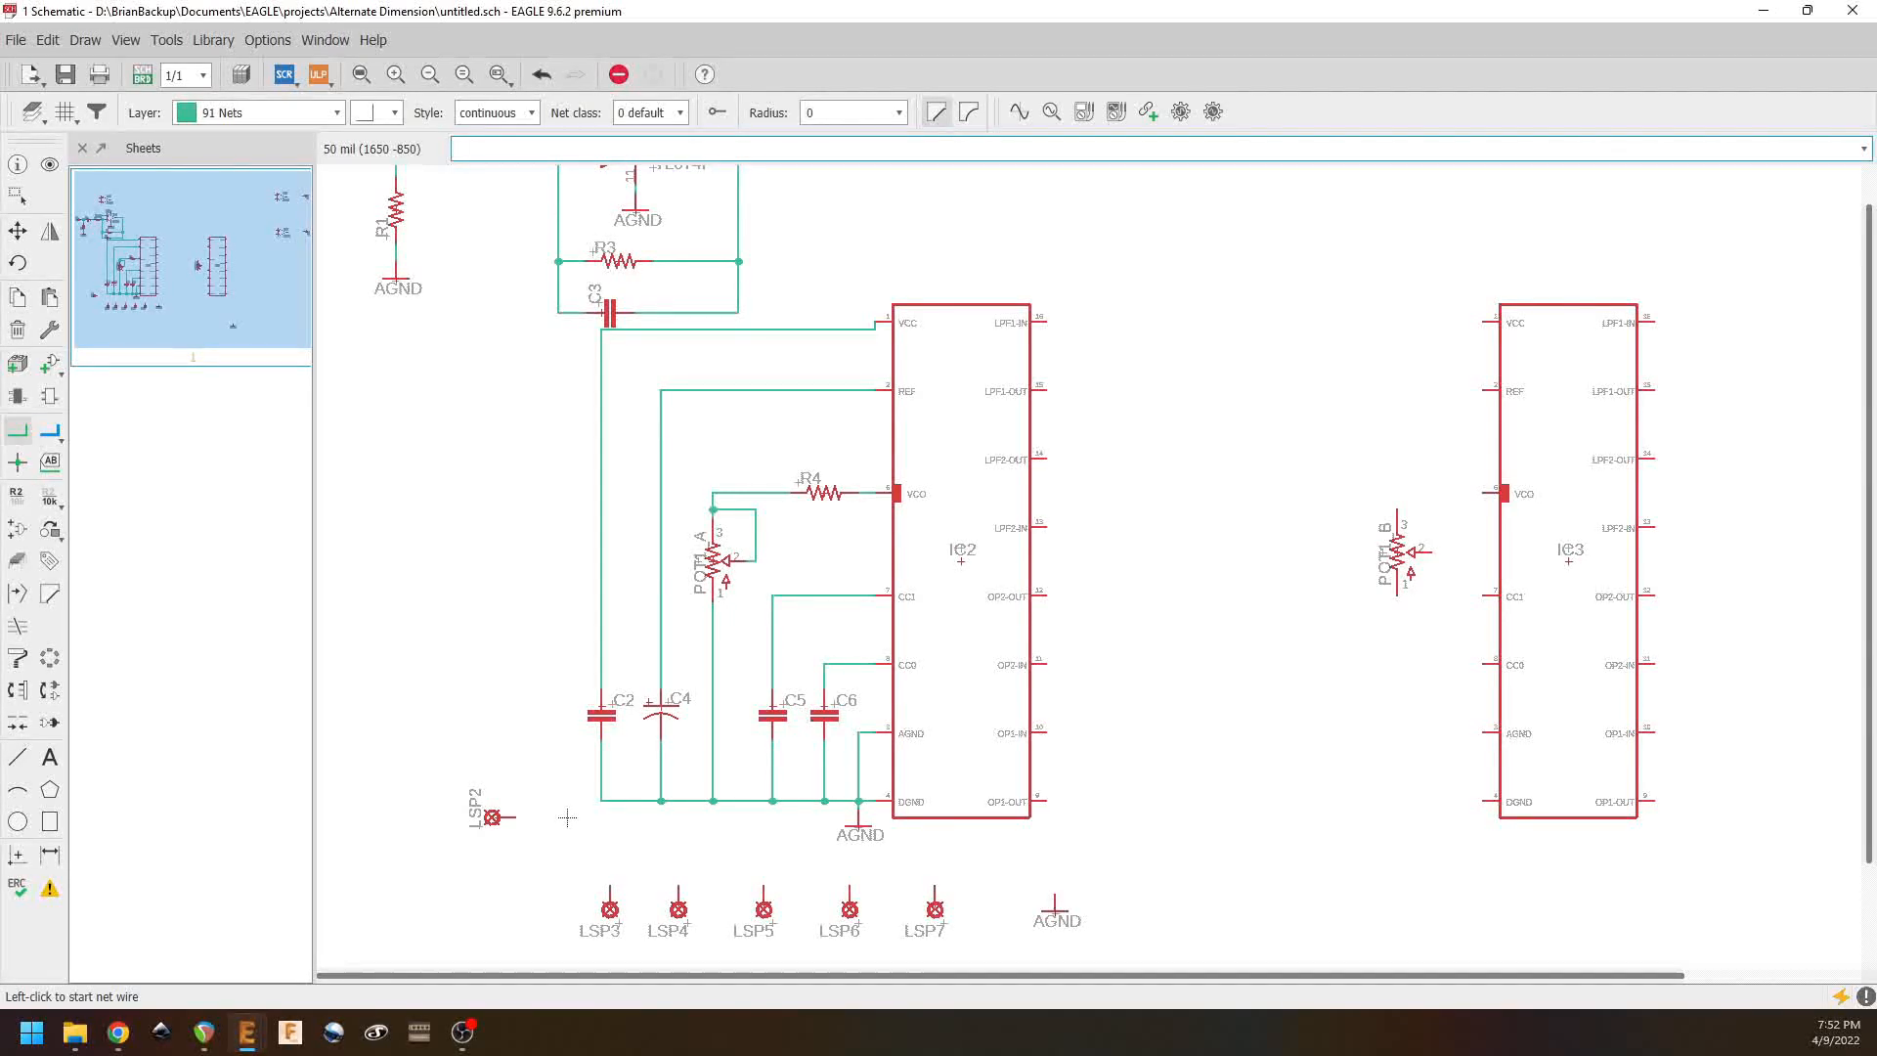
Step: Switch to Chrome, search for "electrosmash pt2399" in a new tab and open ElectroSmash's PT2399 Analysis page
{"action": "key", "text": "alt+Tab"}
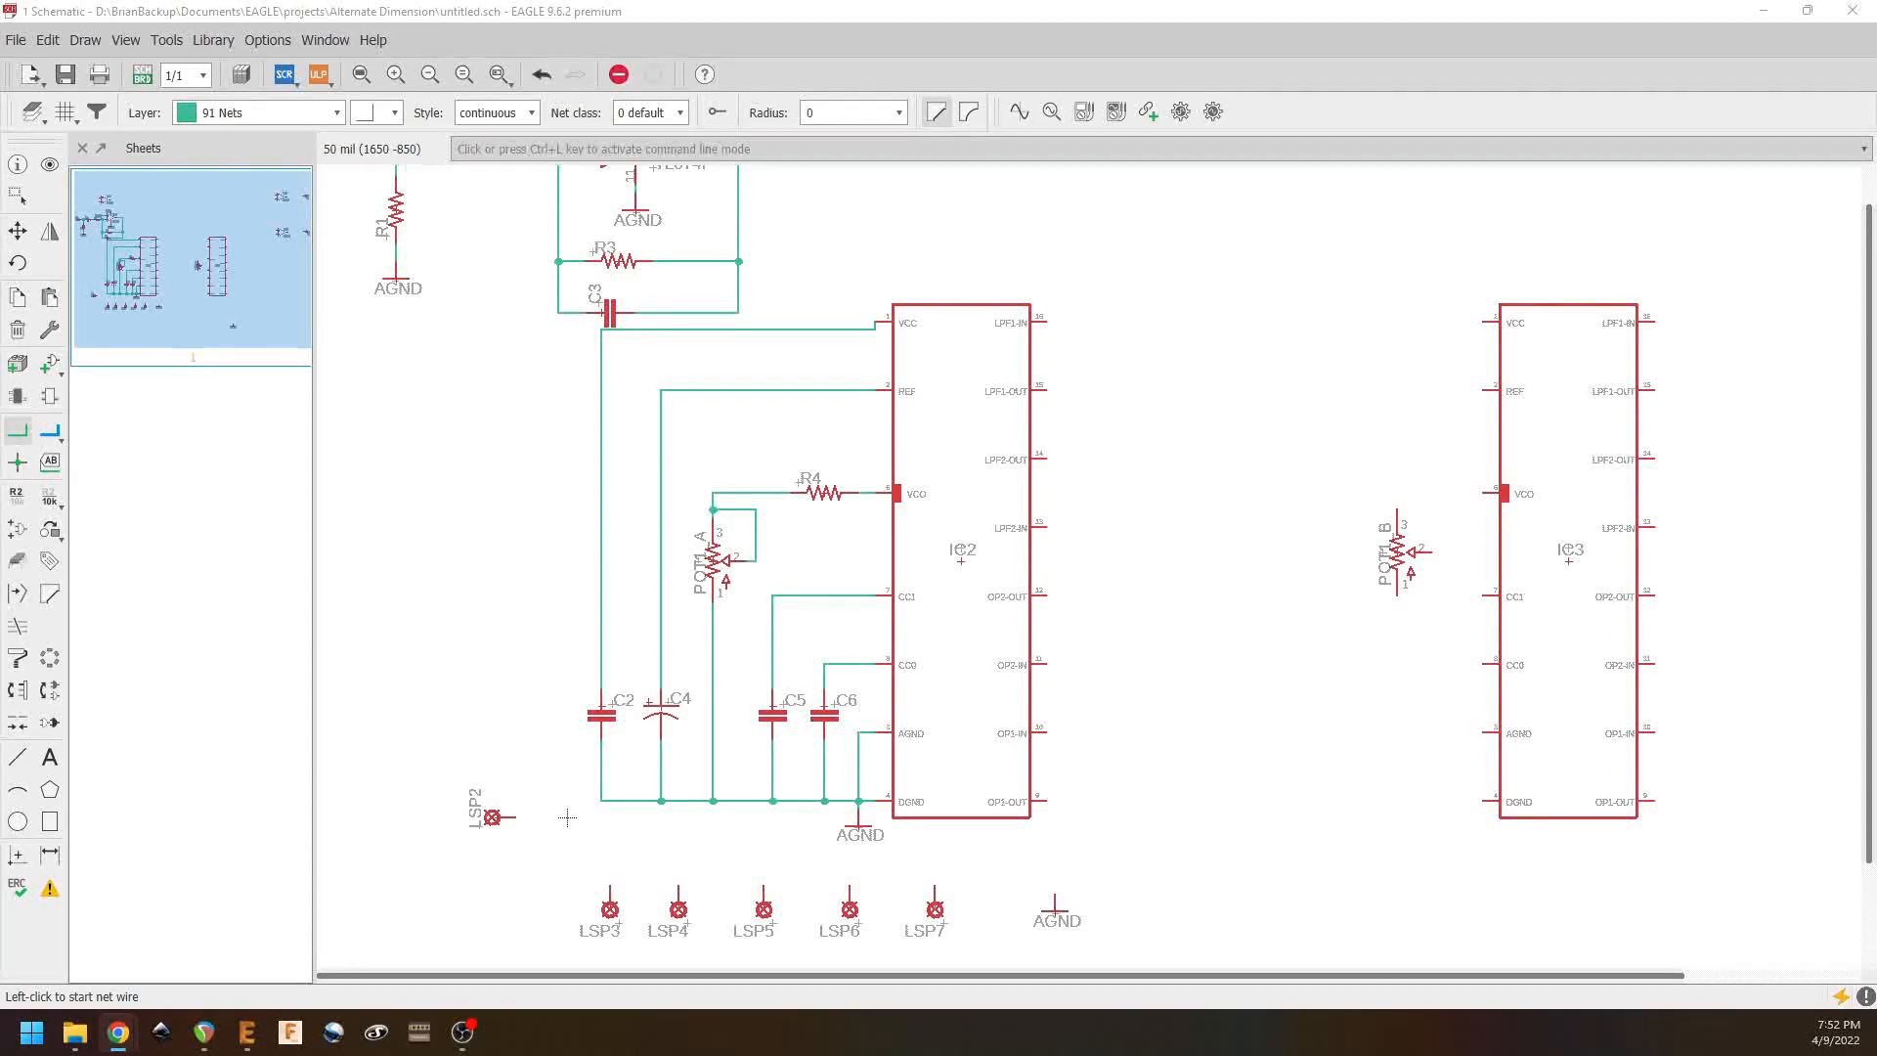
{"action": "left_click_drag", "start_coordinate": [1035, 988], "coordinate": [1341, 78]}
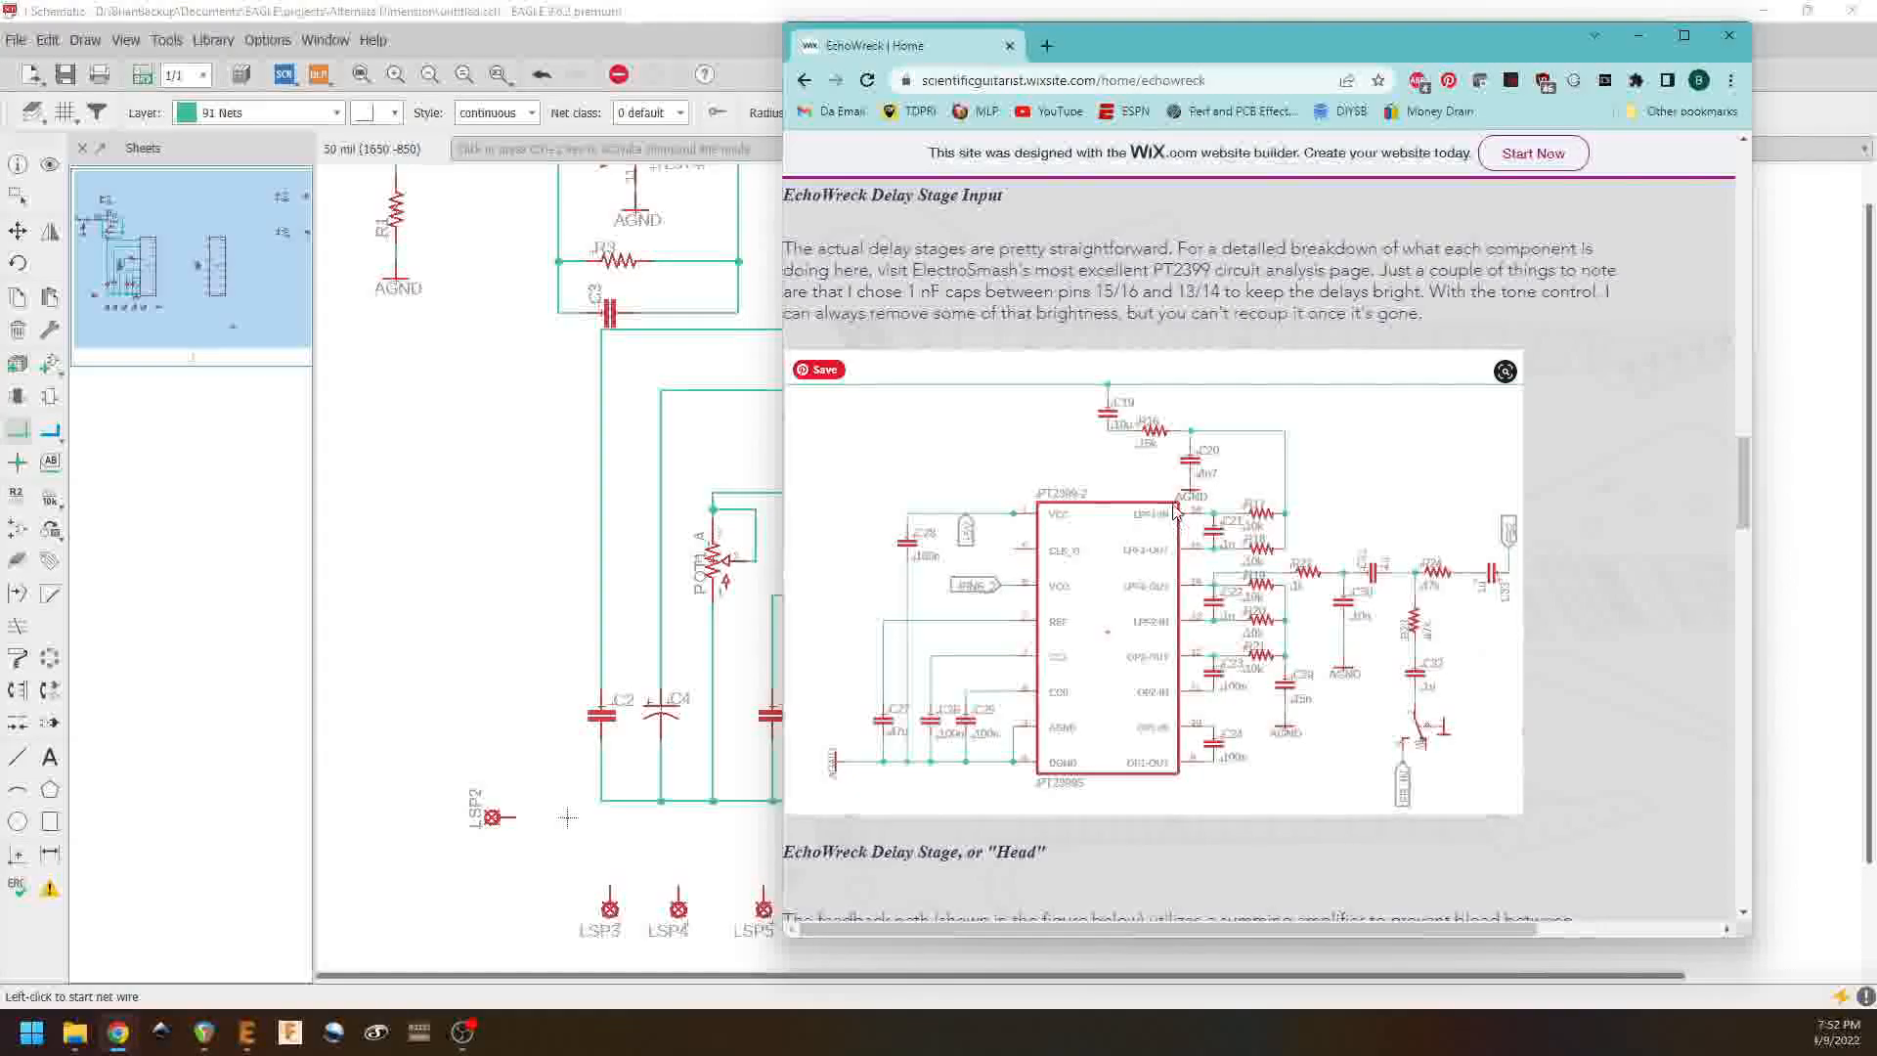
{"action": "left_click", "coordinate": [1046, 46]}
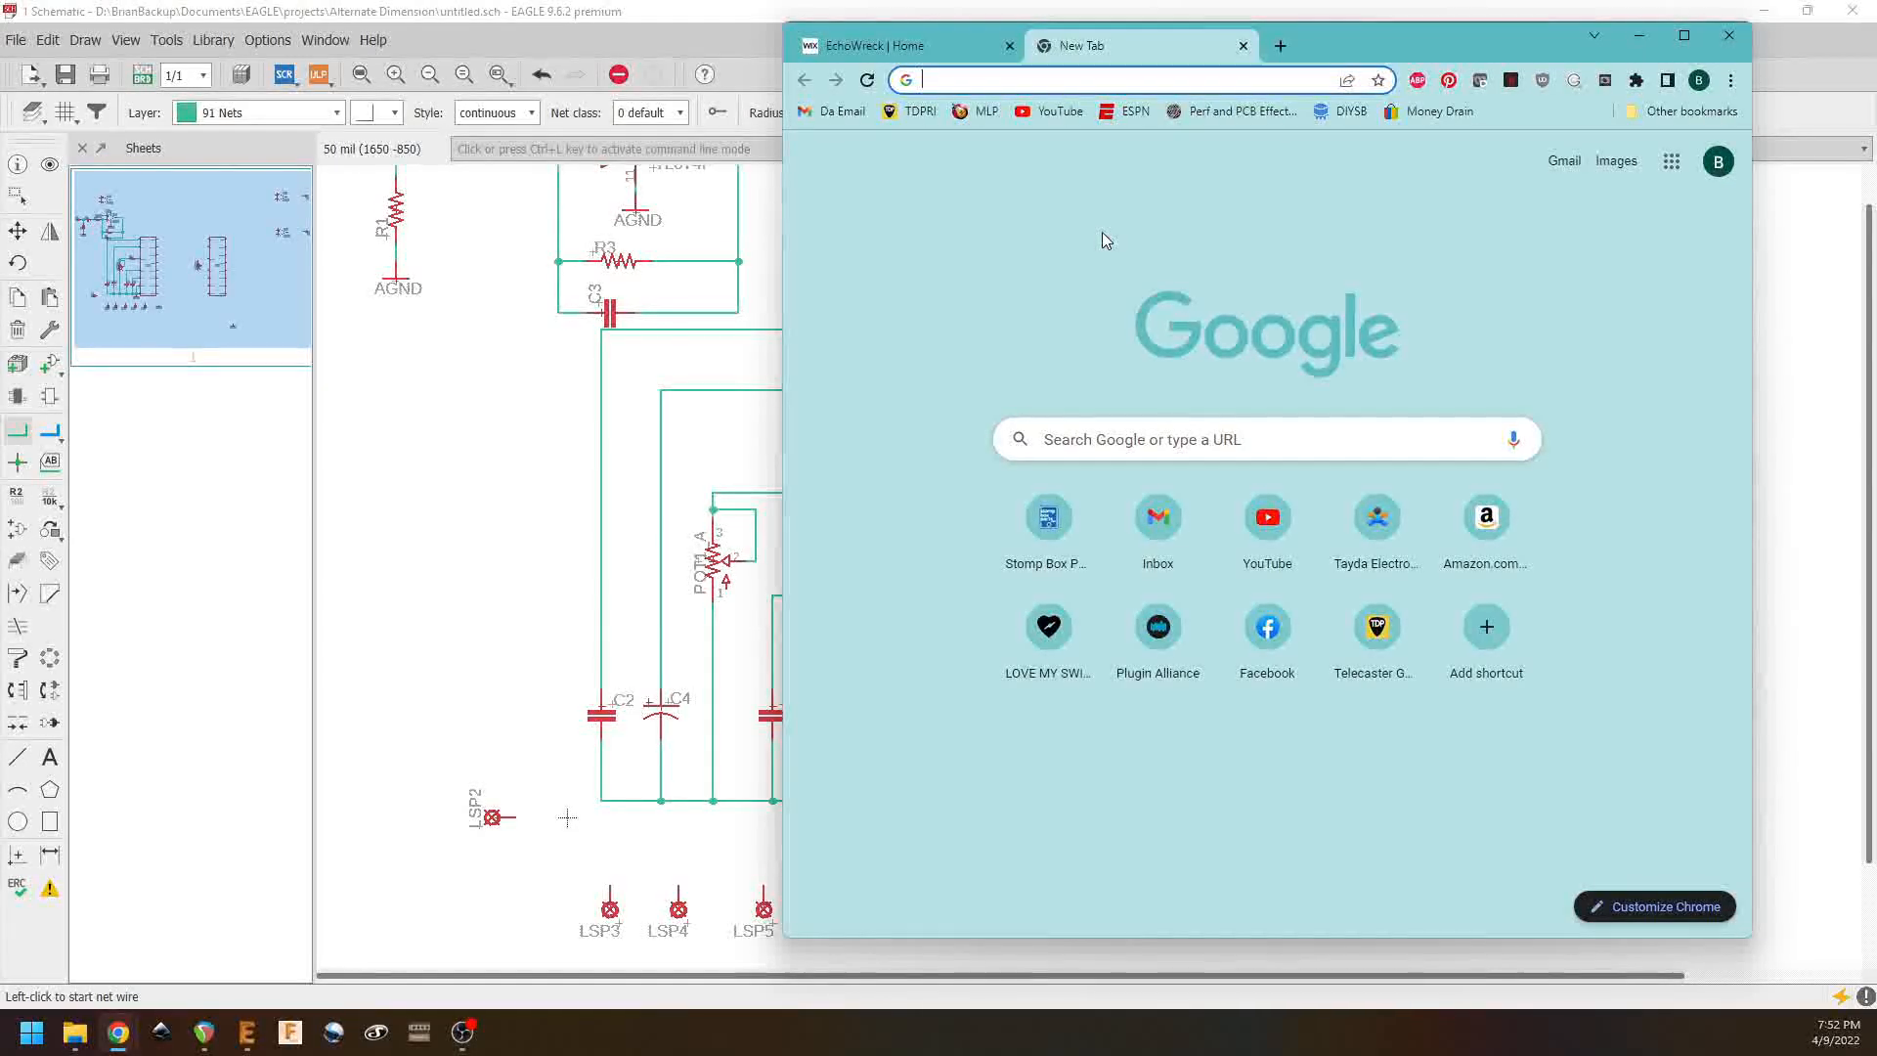
{"action": "type", "text": "lecs"}
{"action": "key", "text": "BackSpace"}
{"action": "key", "text": "BackSpace"}
{"action": "key", "text": "BackSpace"}
{"action": "key", "text": "BackSpace"}
{"action": "type", "text": "elec"}
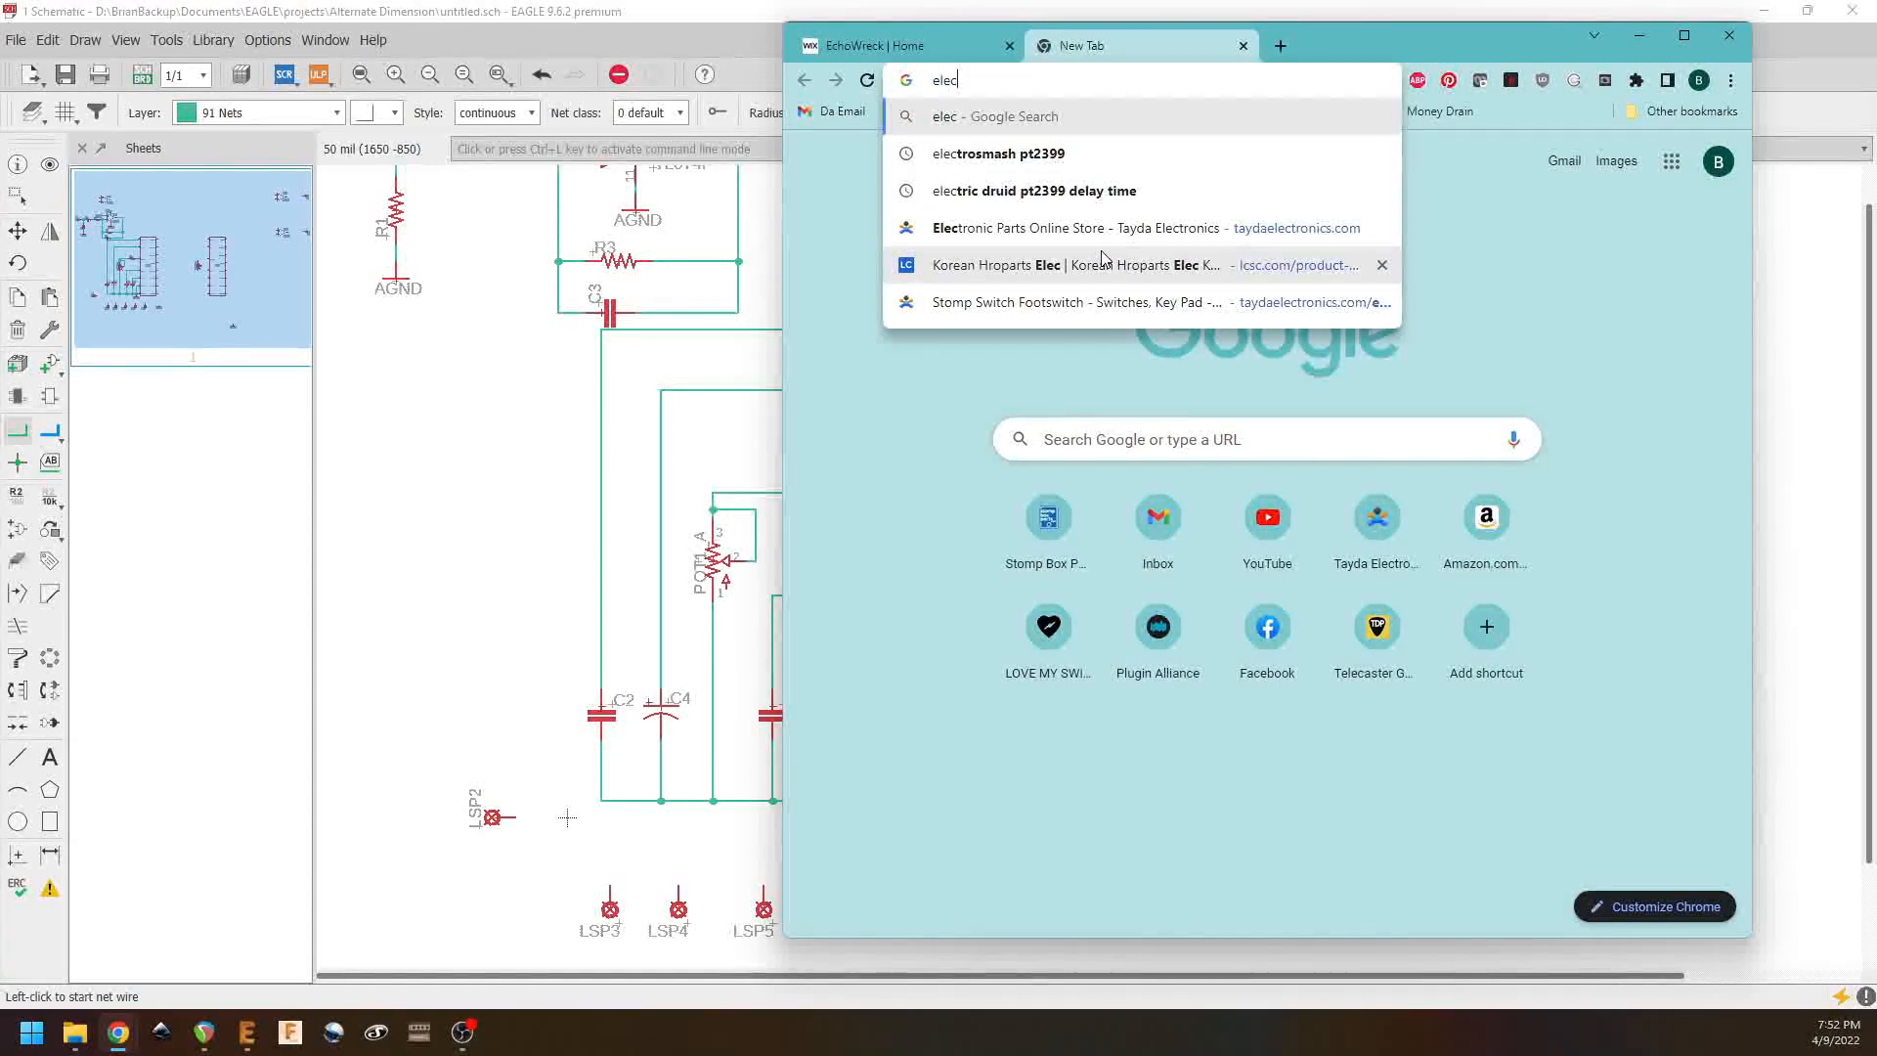
{"action": "left_click", "coordinate": [982, 157]}
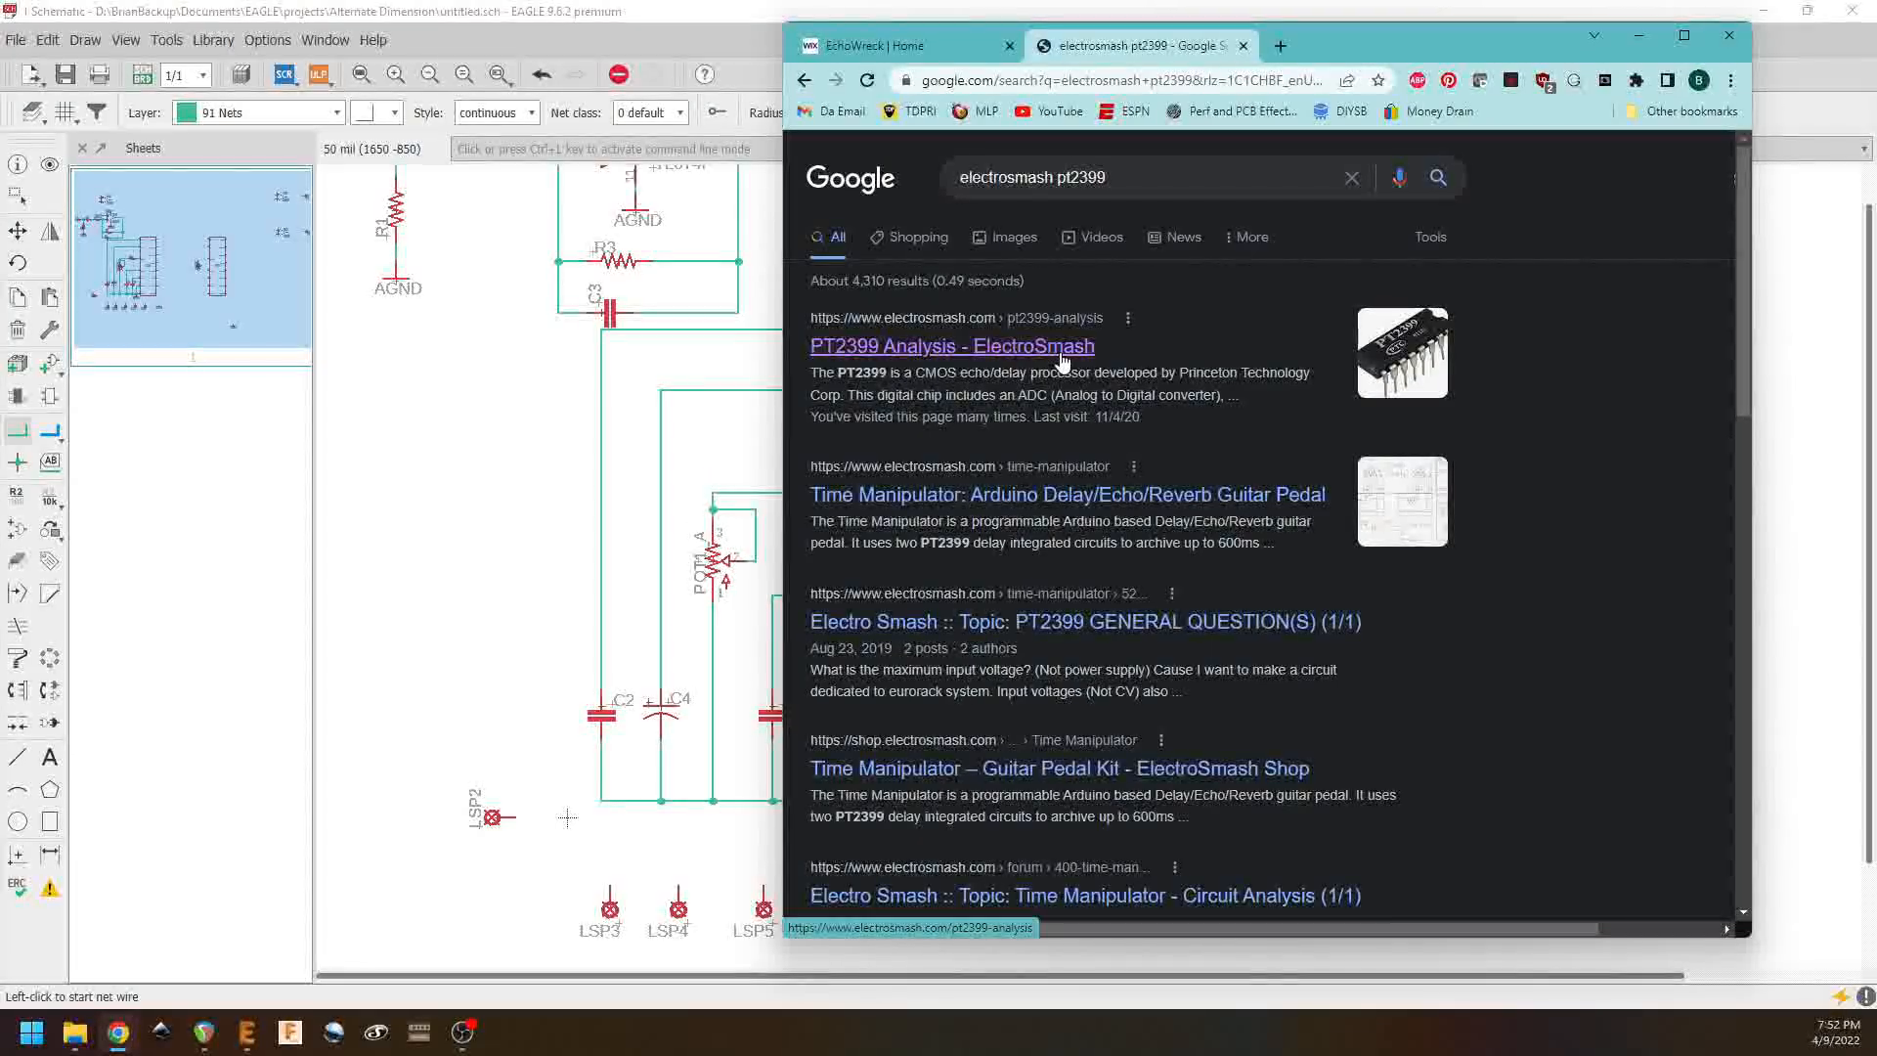
{"action": "left_click", "coordinate": [1063, 362]}
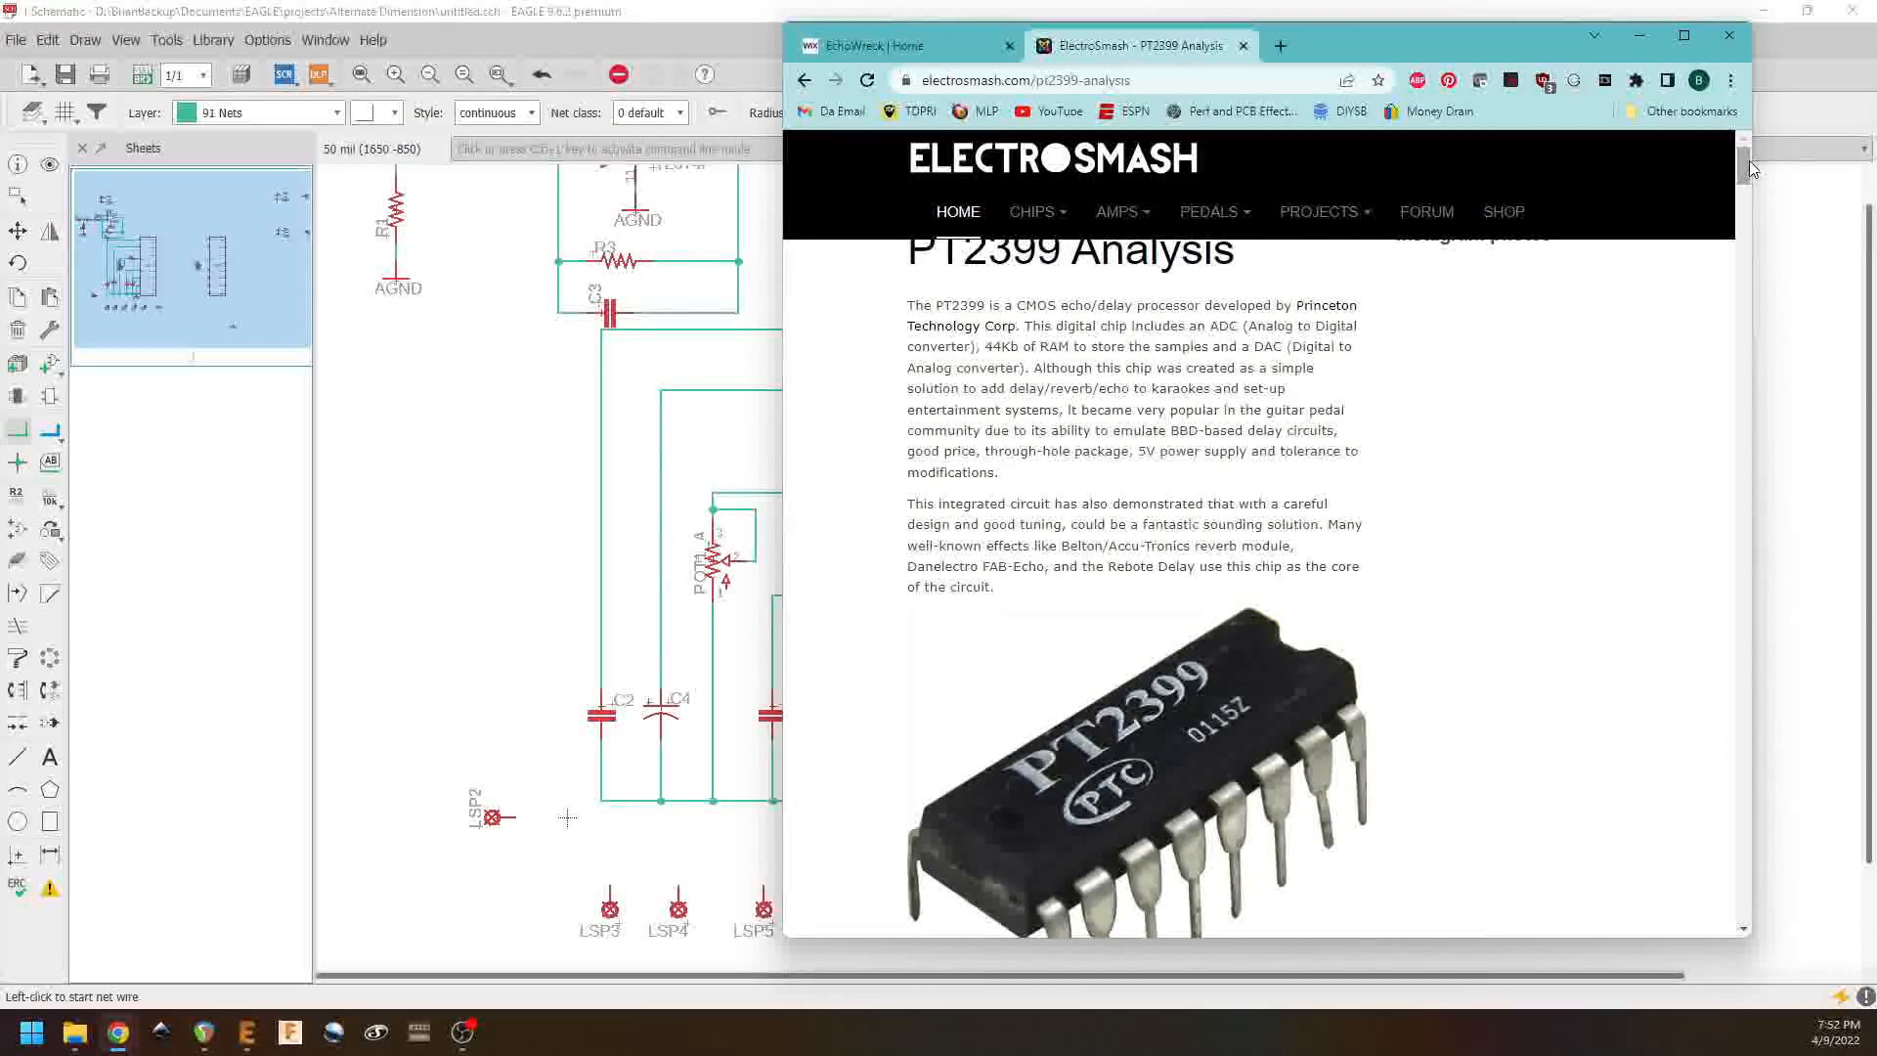
Step: Examine the PT2399 input stage's multi-feedback low-pass filter section and open the linked Okawa-Denshi filter design tool
{"action": "left_click_drag", "start_coordinate": [1747, 167], "coordinate": [1750, 626]}
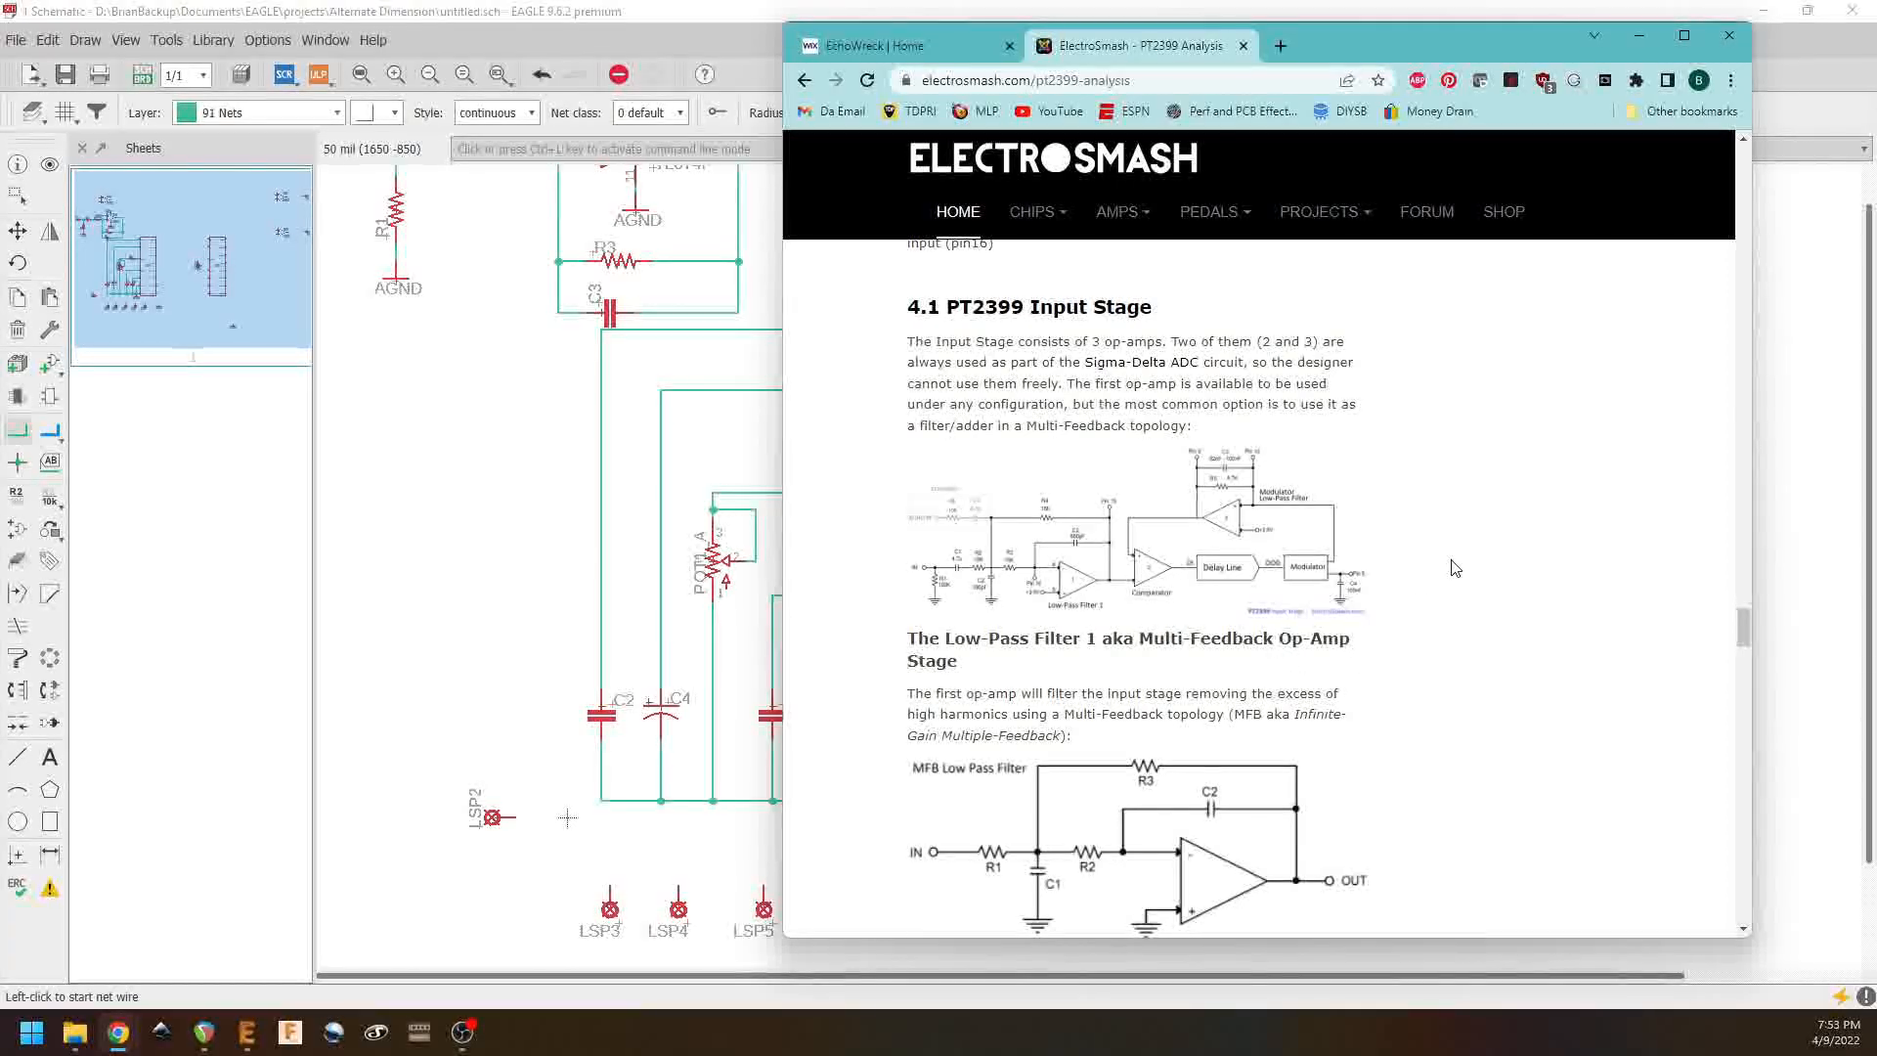
{"action": "scroll", "coordinate": [1455, 568], "scroll_direction": "down", "scroll_amount": 1}
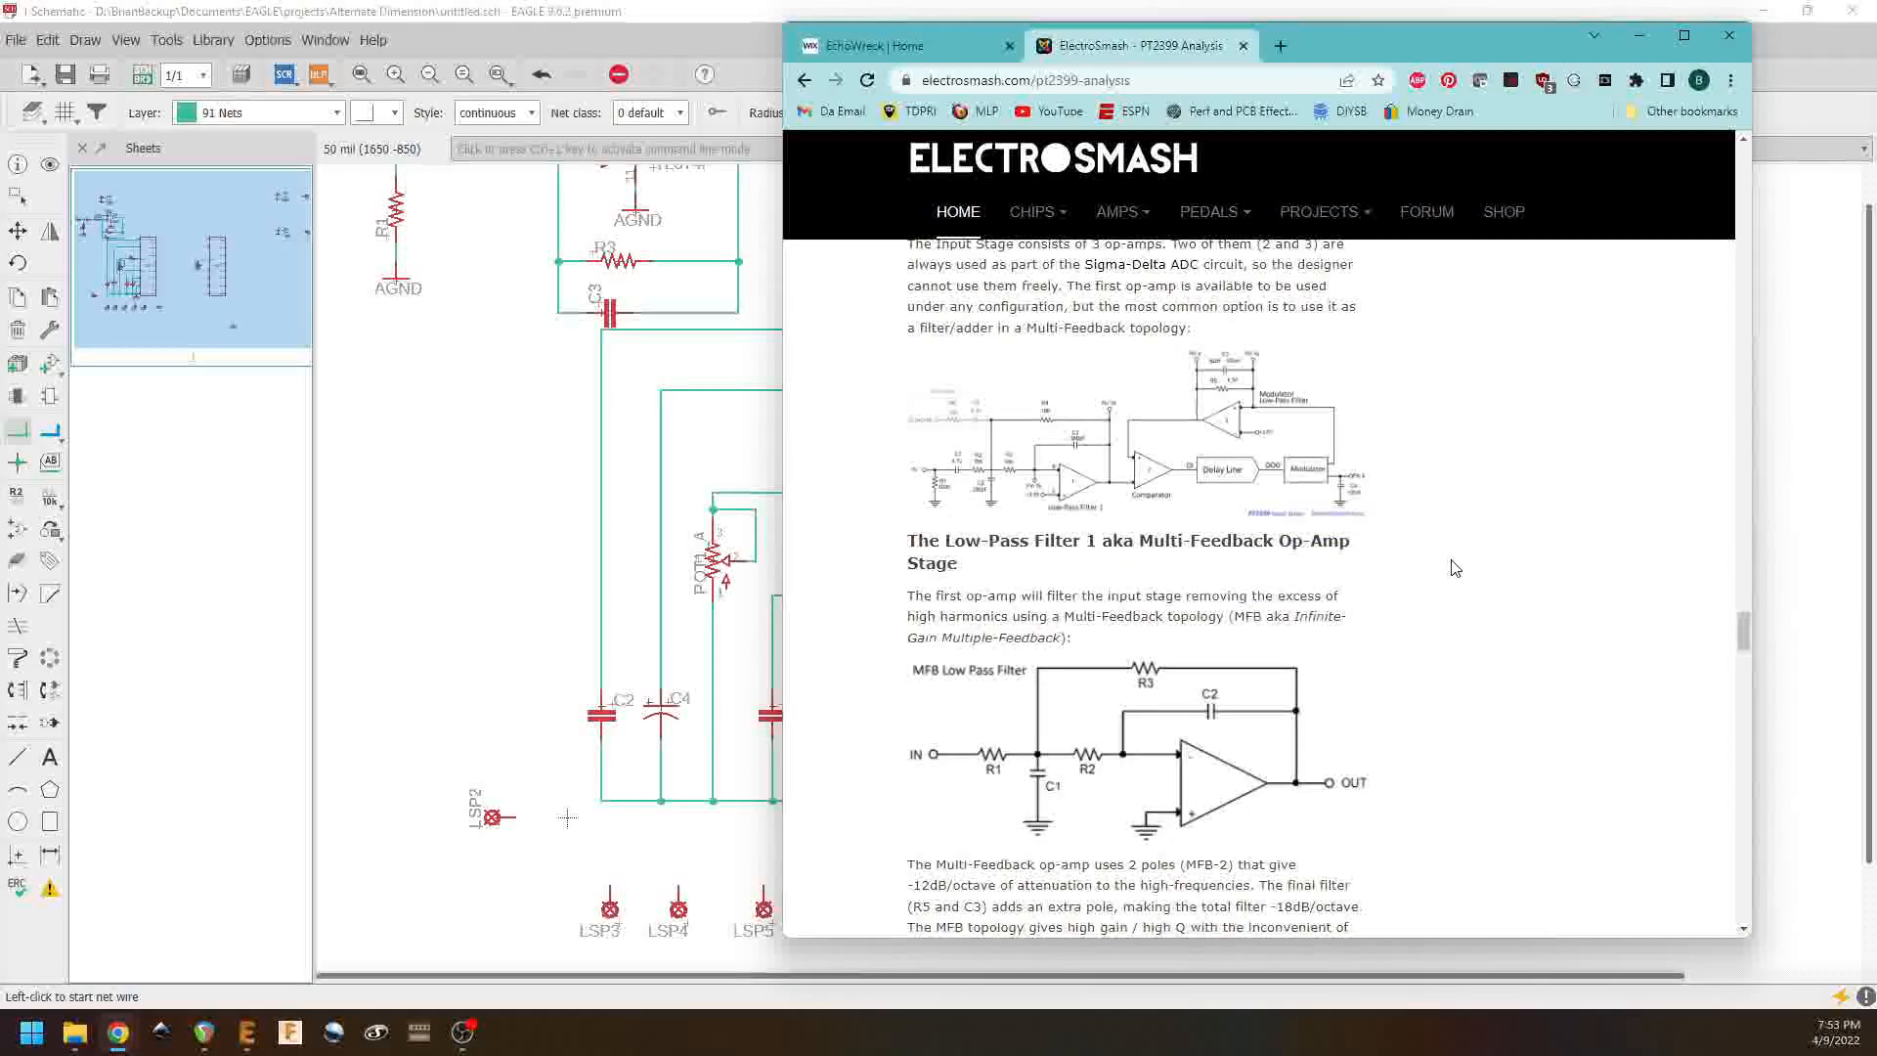
{"action": "scroll", "coordinate": [1455, 568], "scroll_direction": "down", "scroll_amount": 3}
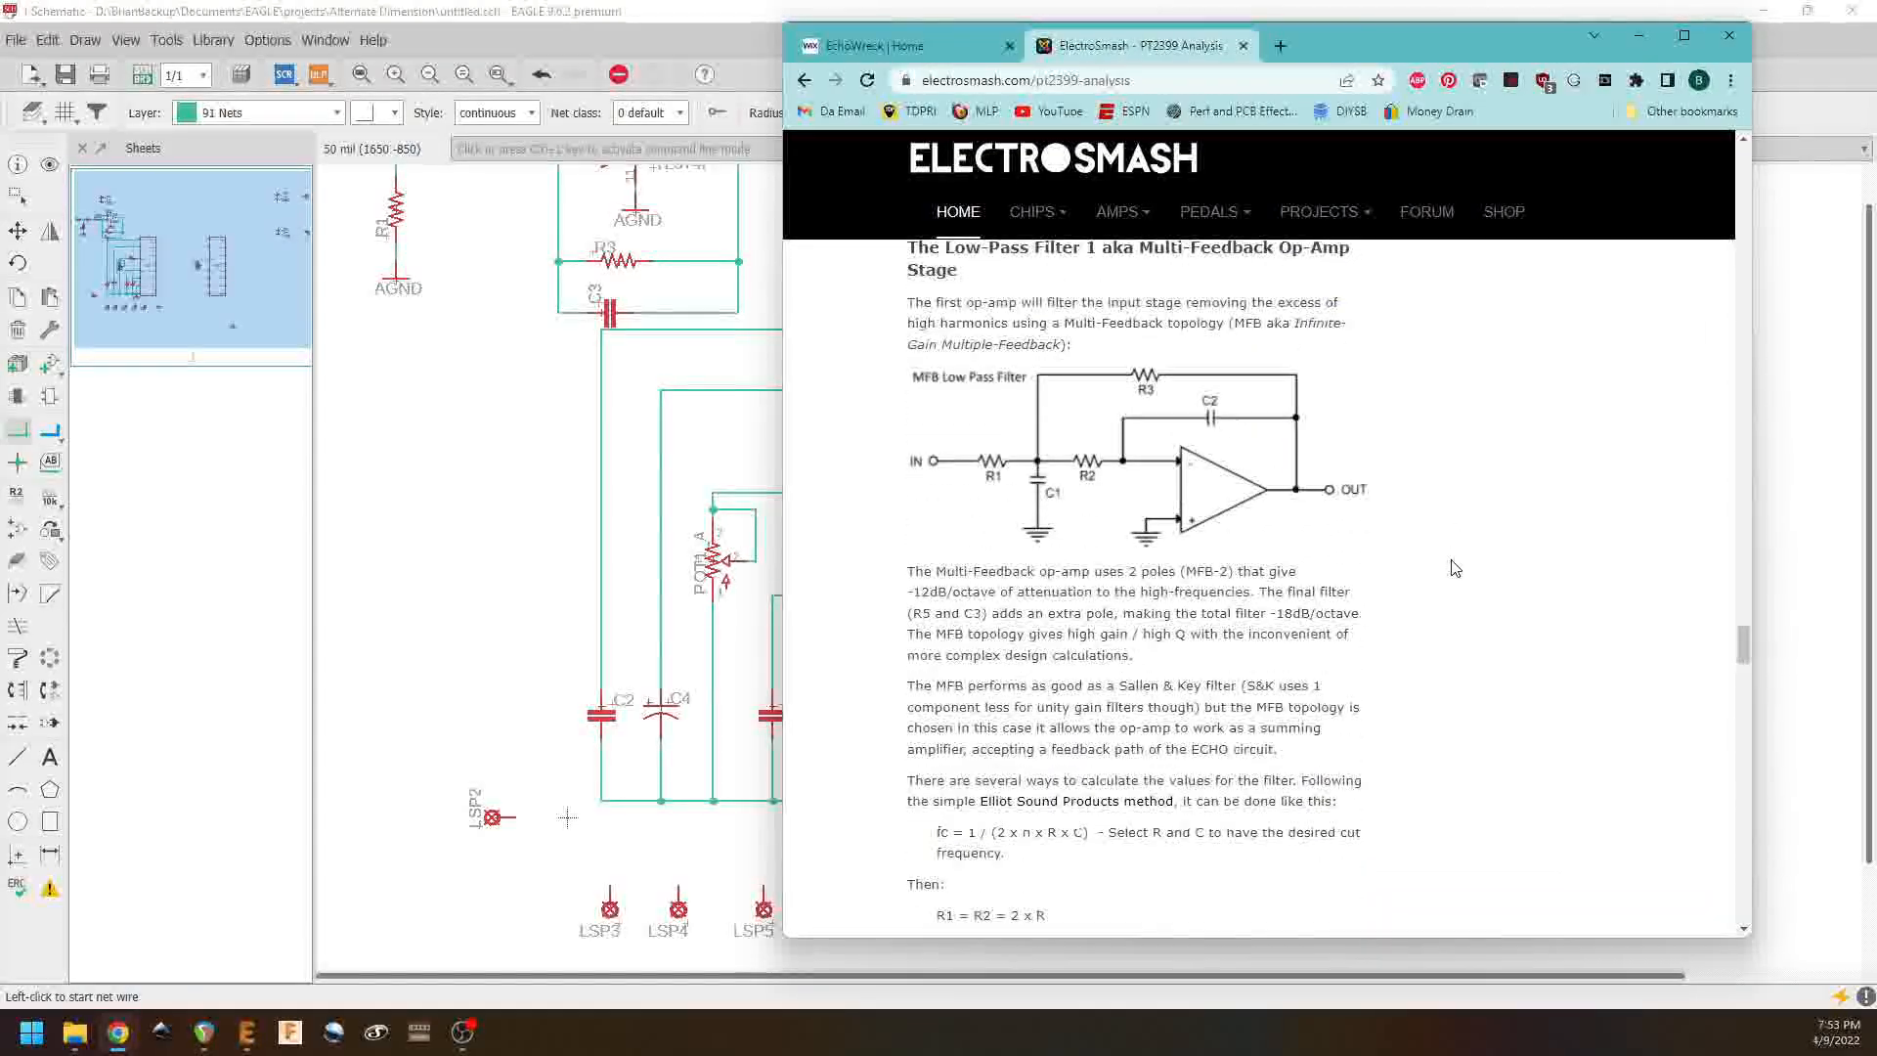
{"action": "scroll", "coordinate": [1454, 568], "scroll_direction": "down", "scroll_amount": 3}
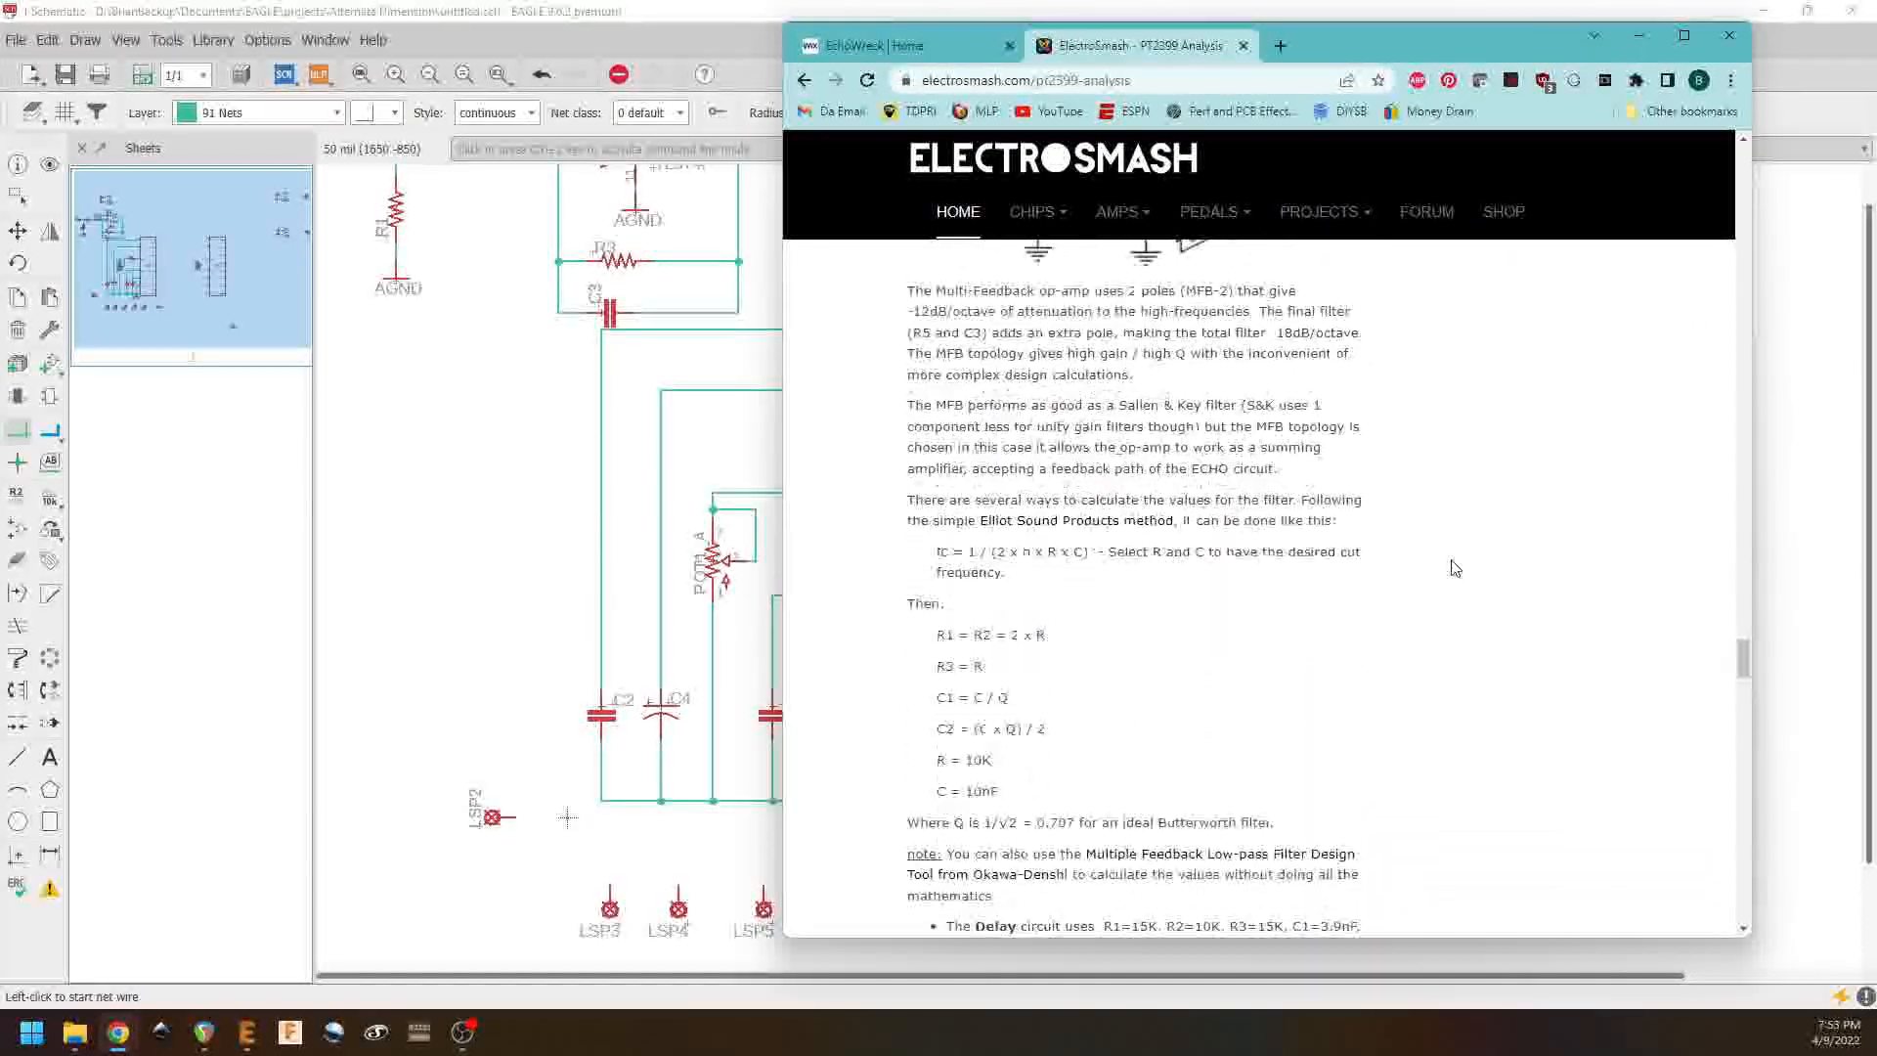
{"action": "scroll", "coordinate": [1450, 596], "scroll_direction": "down", "scroll_amount": 1}
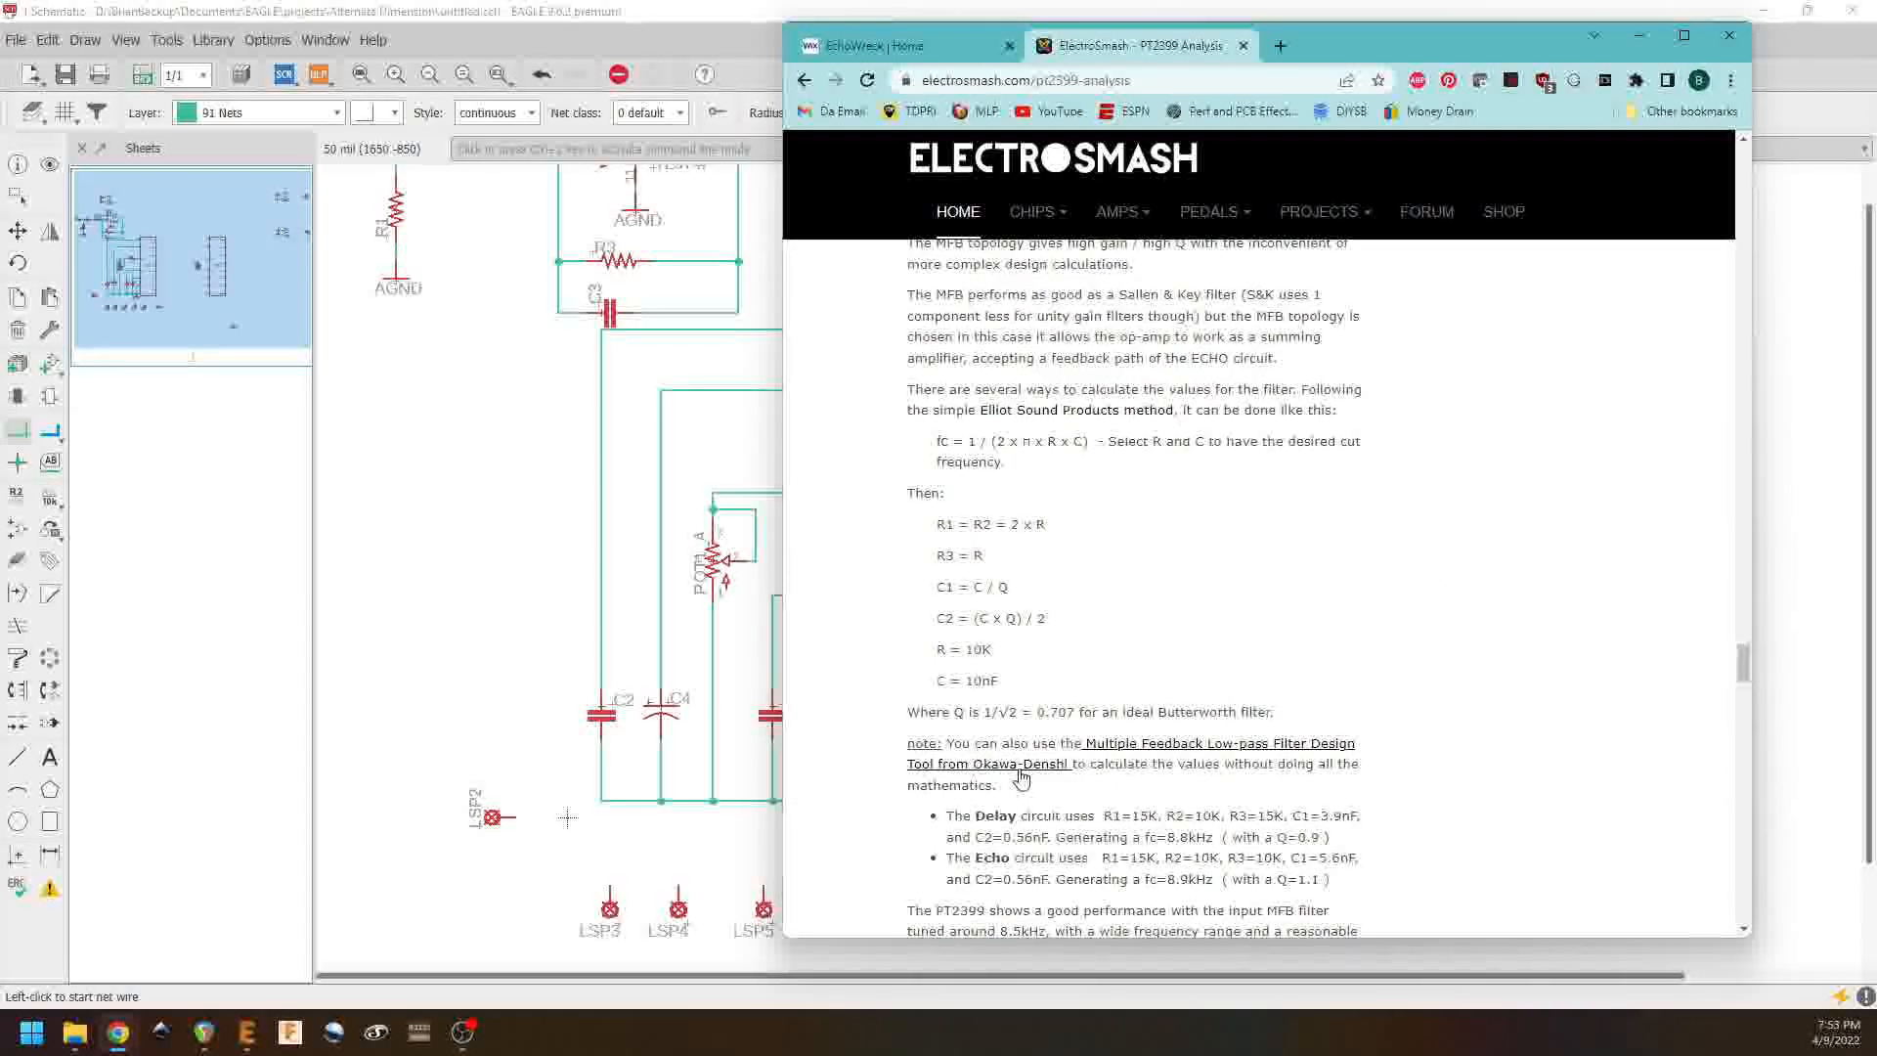
{"action": "left_click", "coordinate": [1130, 747]}
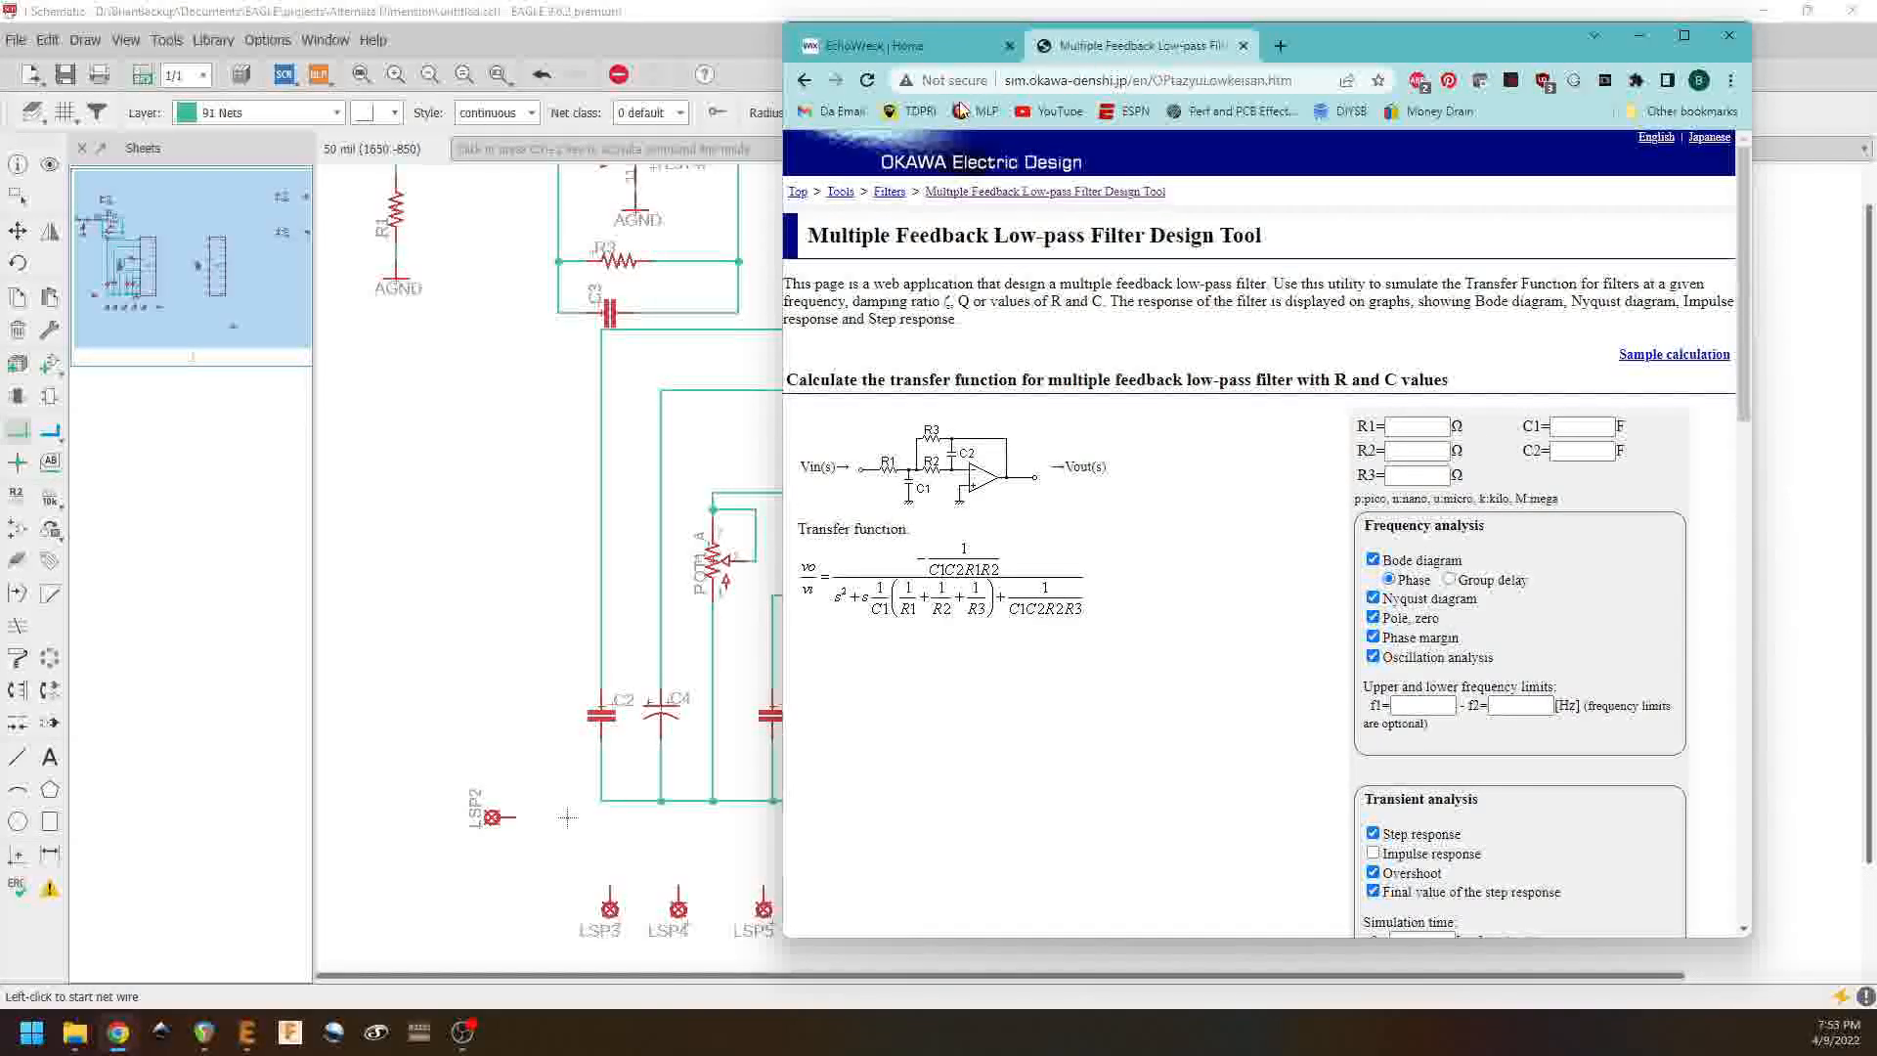
Step: Switch back to EAGLE from the EchoWreck schematic and place copies of resistor R4 and capacitor C5 above IC2, with the capacitor horizontal
{"action": "left_click", "coordinate": [920, 53]}
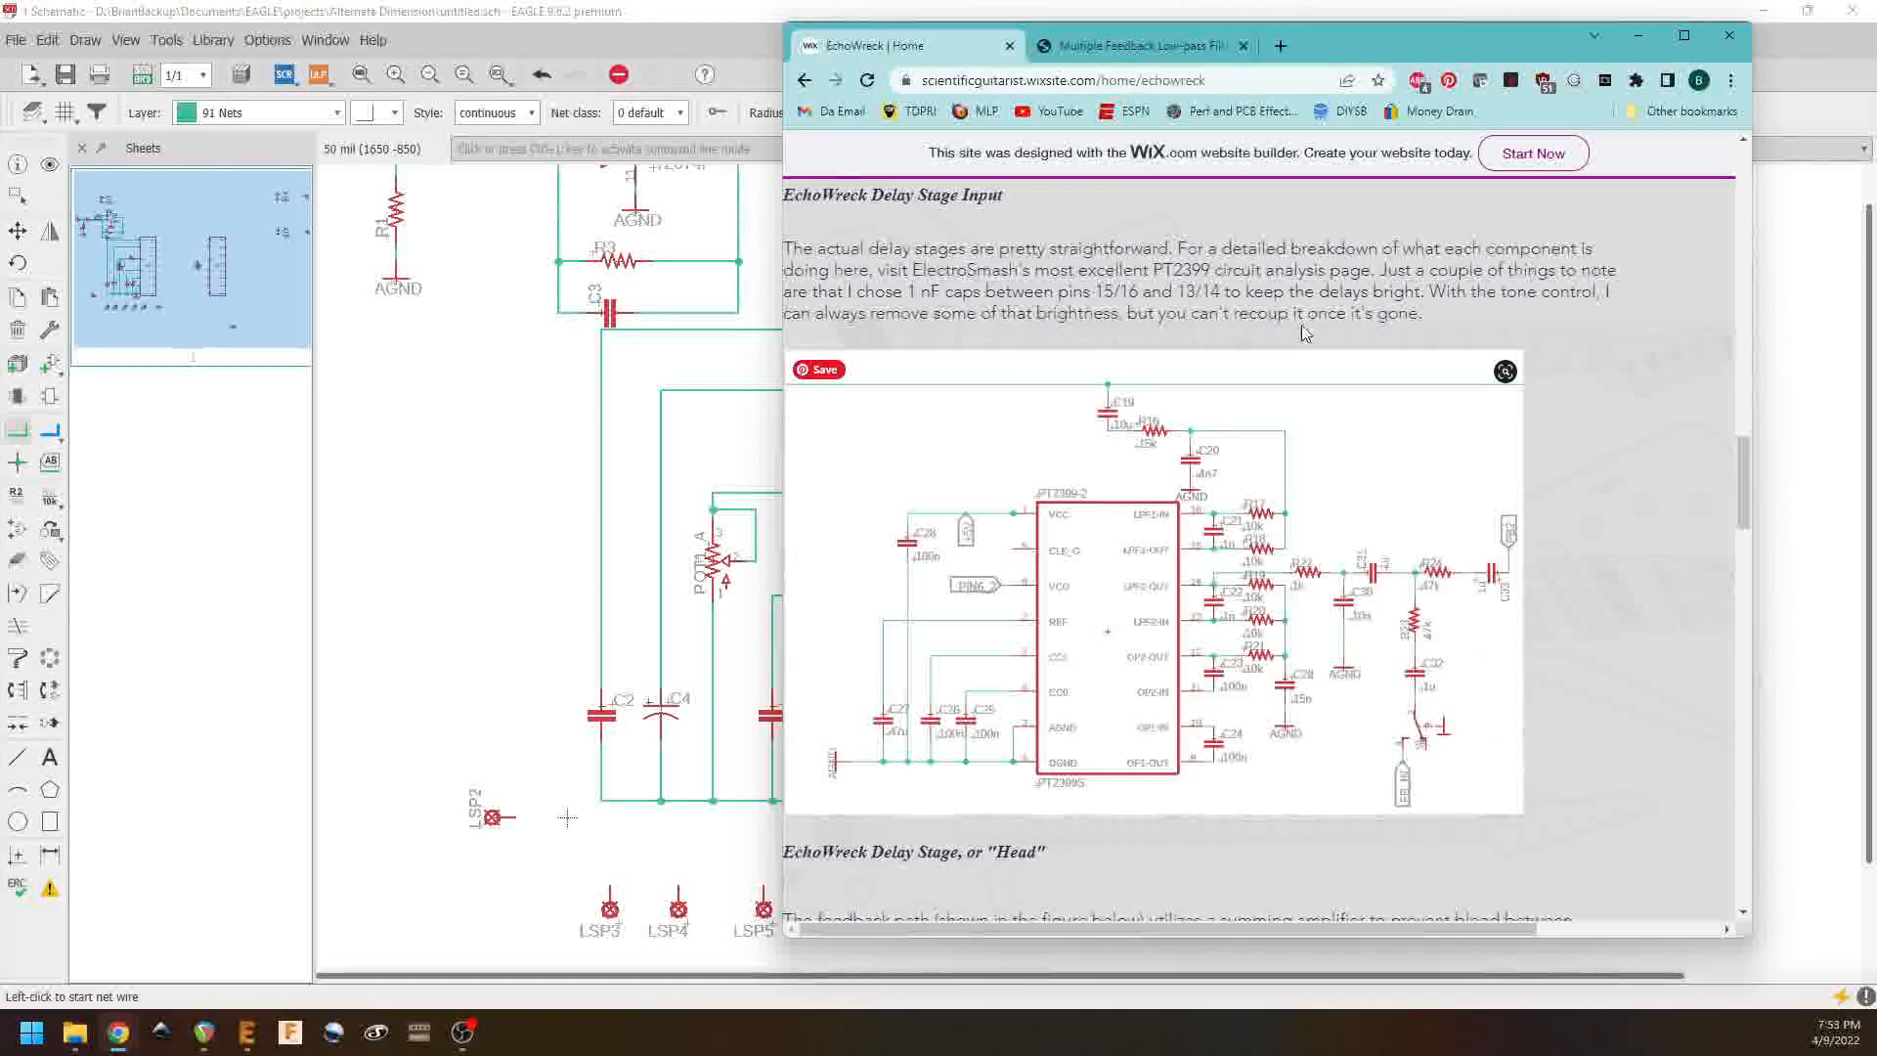
{"action": "left_click_drag", "start_coordinate": [1420, 44], "coordinate": [1354, 1054]}
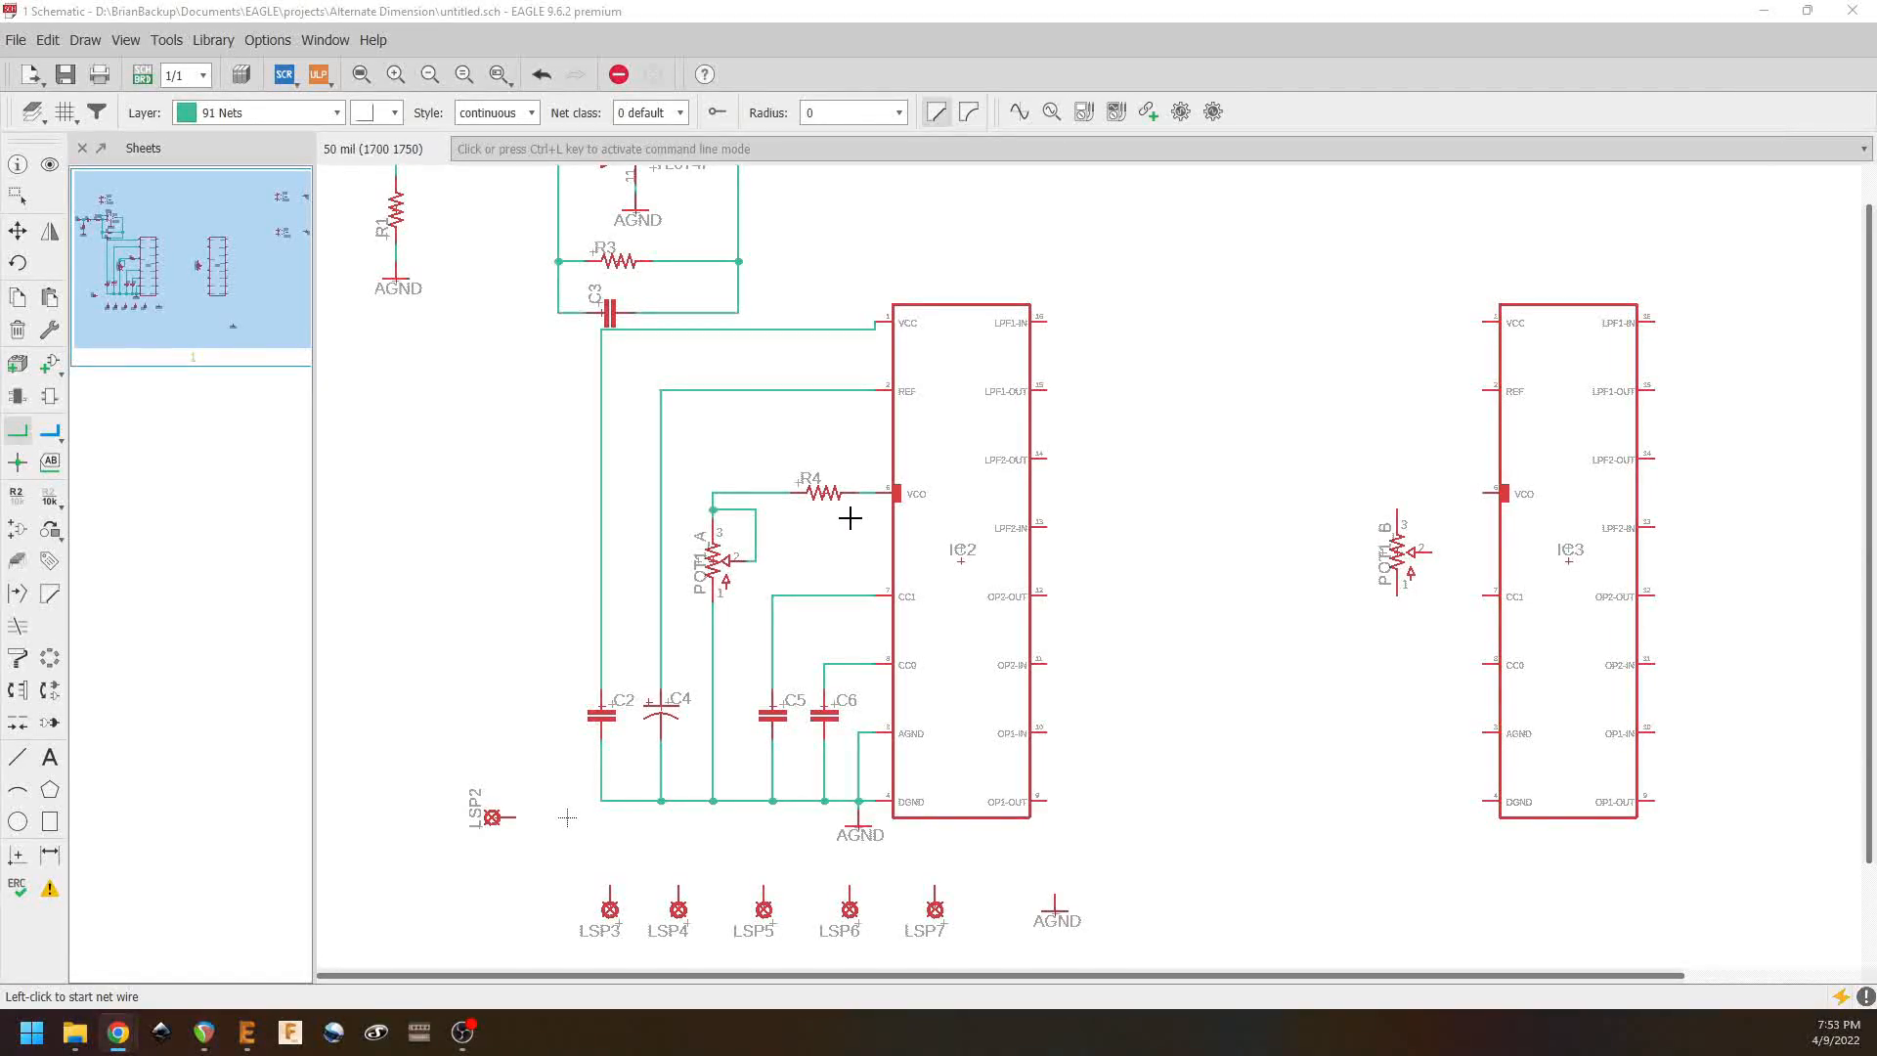
{"action": "right_click", "coordinate": [824, 492]}
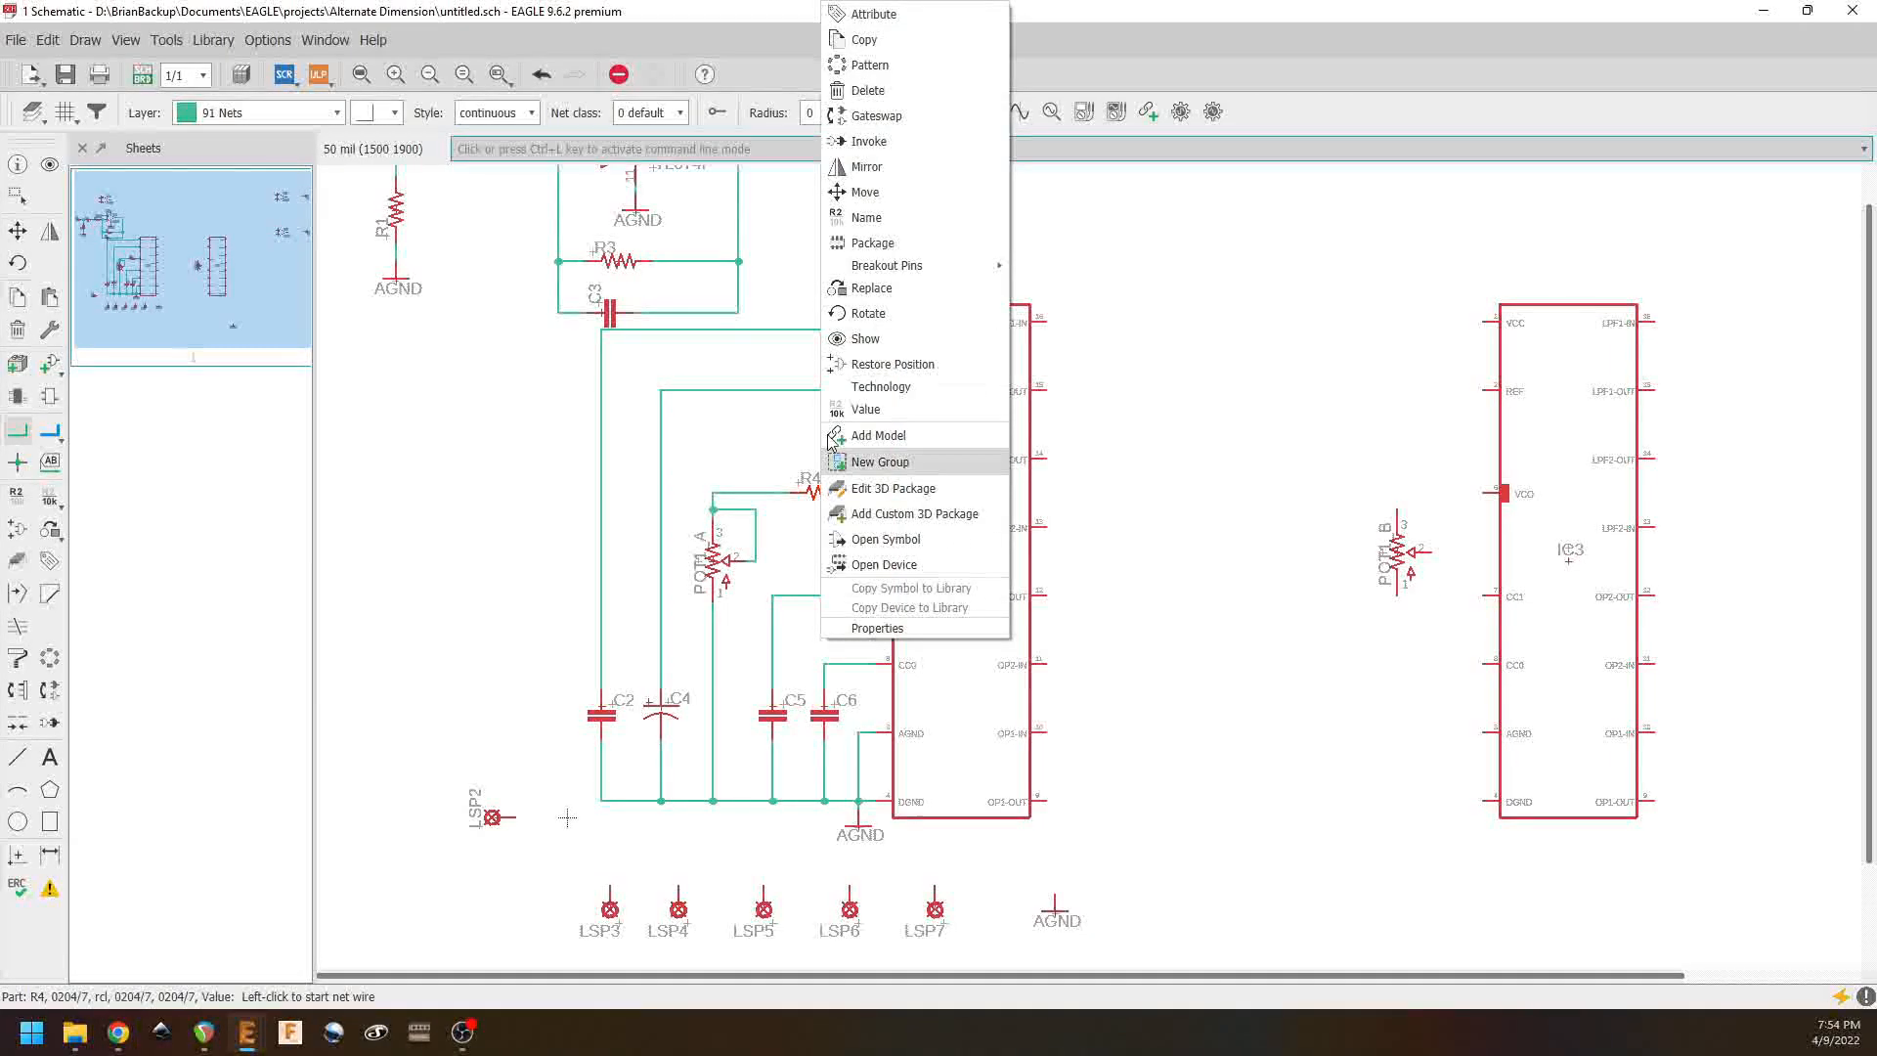
{"action": "left_click", "coordinate": [864, 39]}
{"action": "left_click", "coordinate": [1079, 200]}
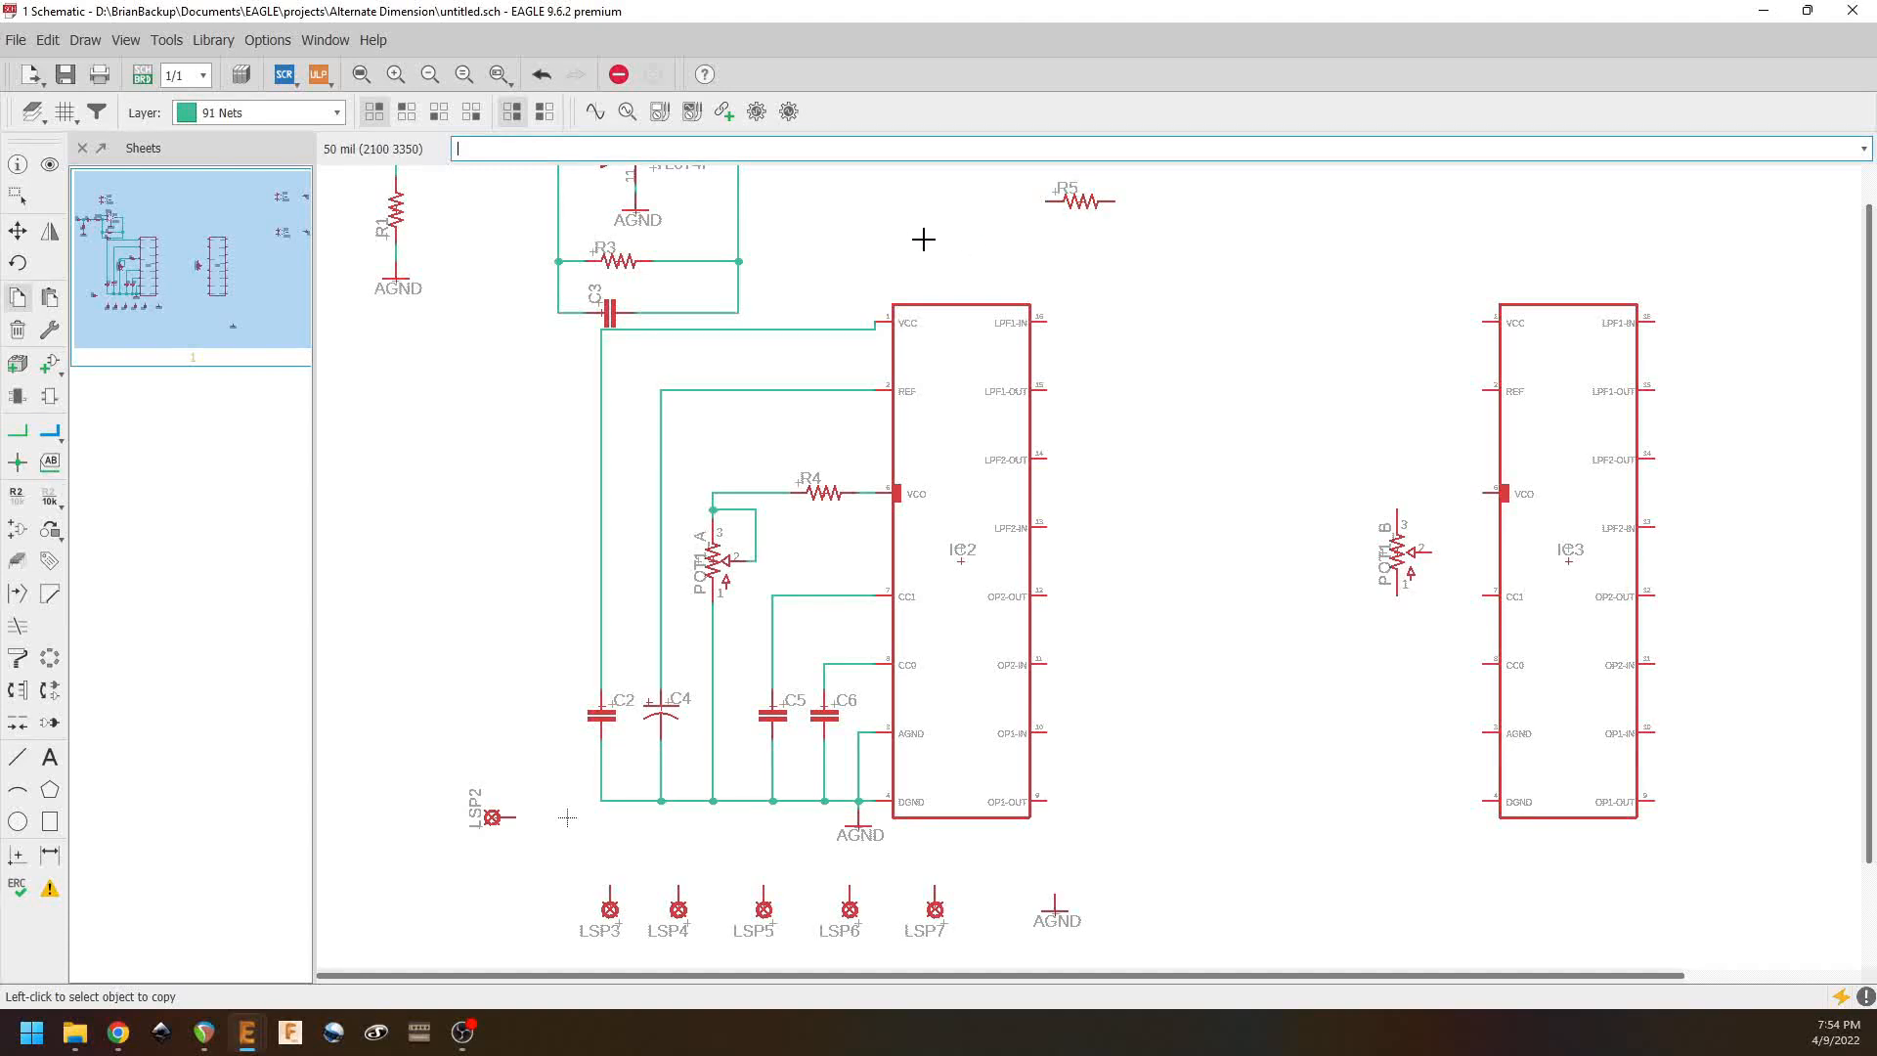
{"action": "right_click", "coordinate": [773, 711]}
{"action": "left_click", "coordinate": [839, 98]}
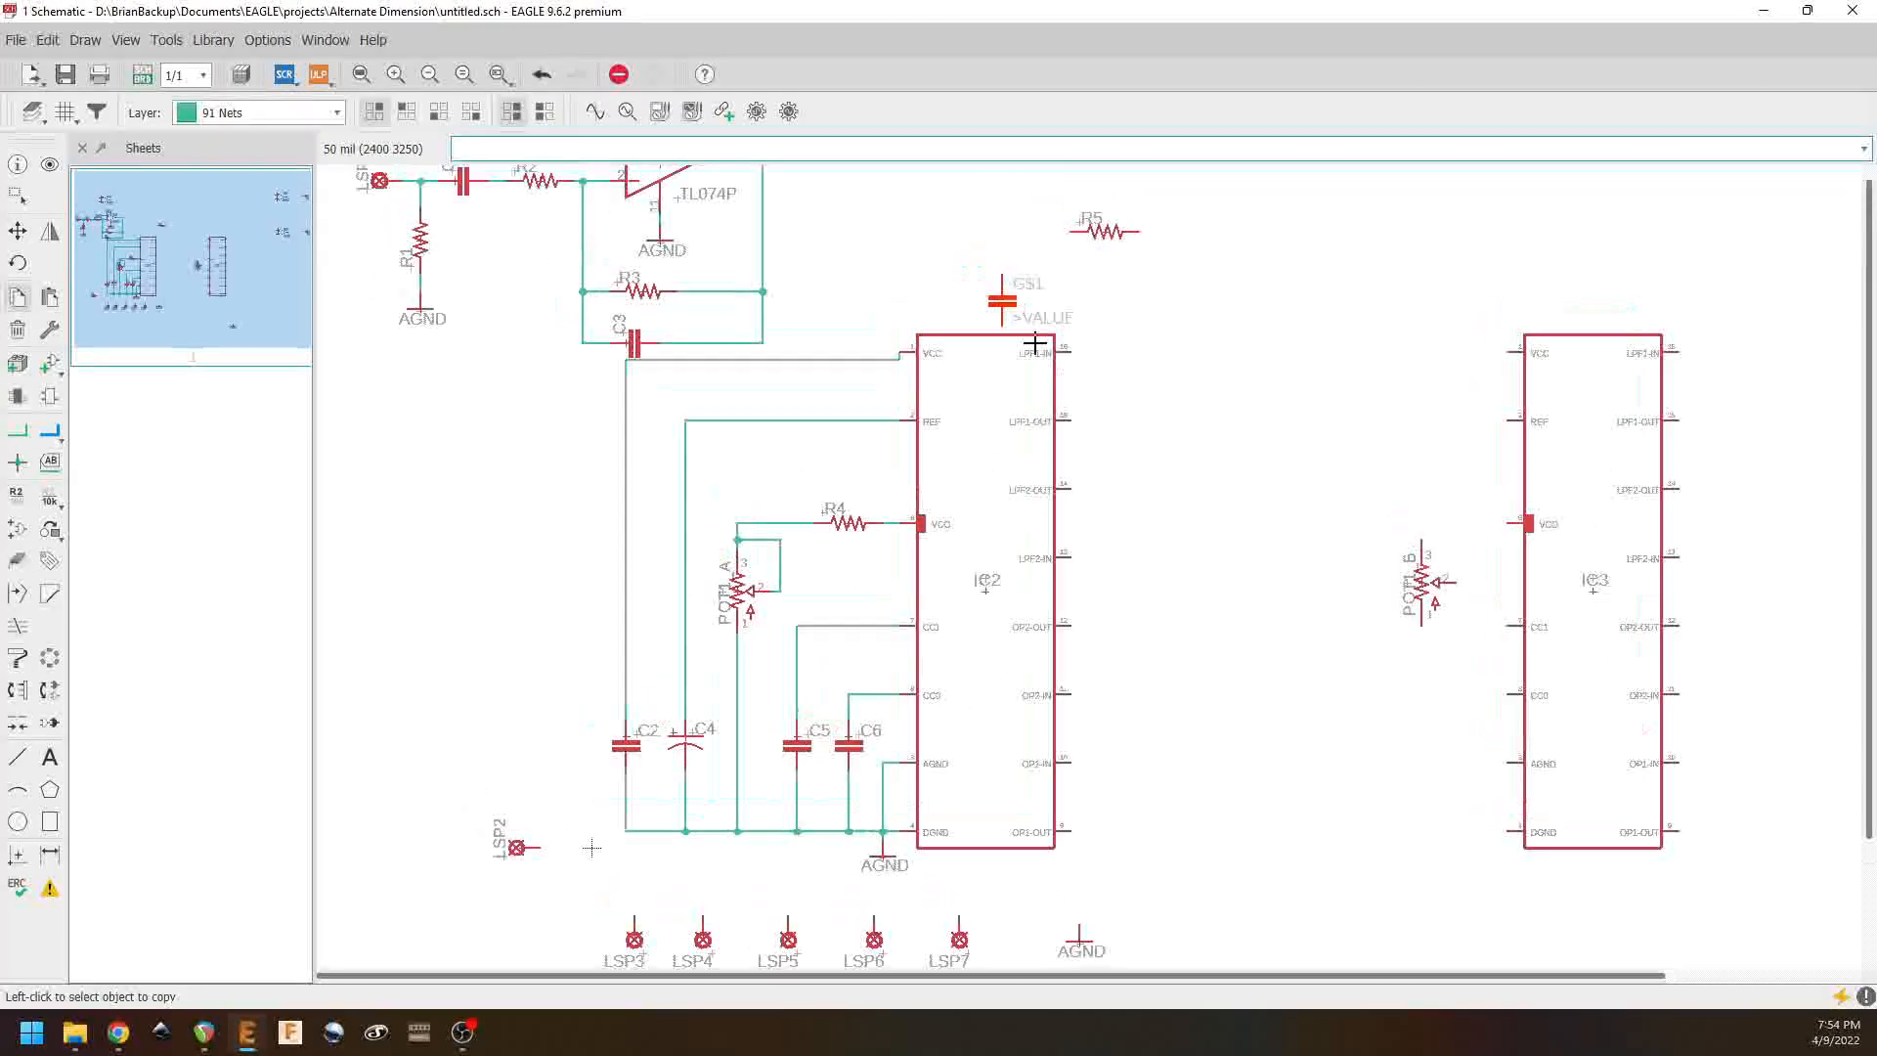
{"action": "middle_click_drag", "start_coordinate": [1034, 344], "coordinate": [1098, 557]}
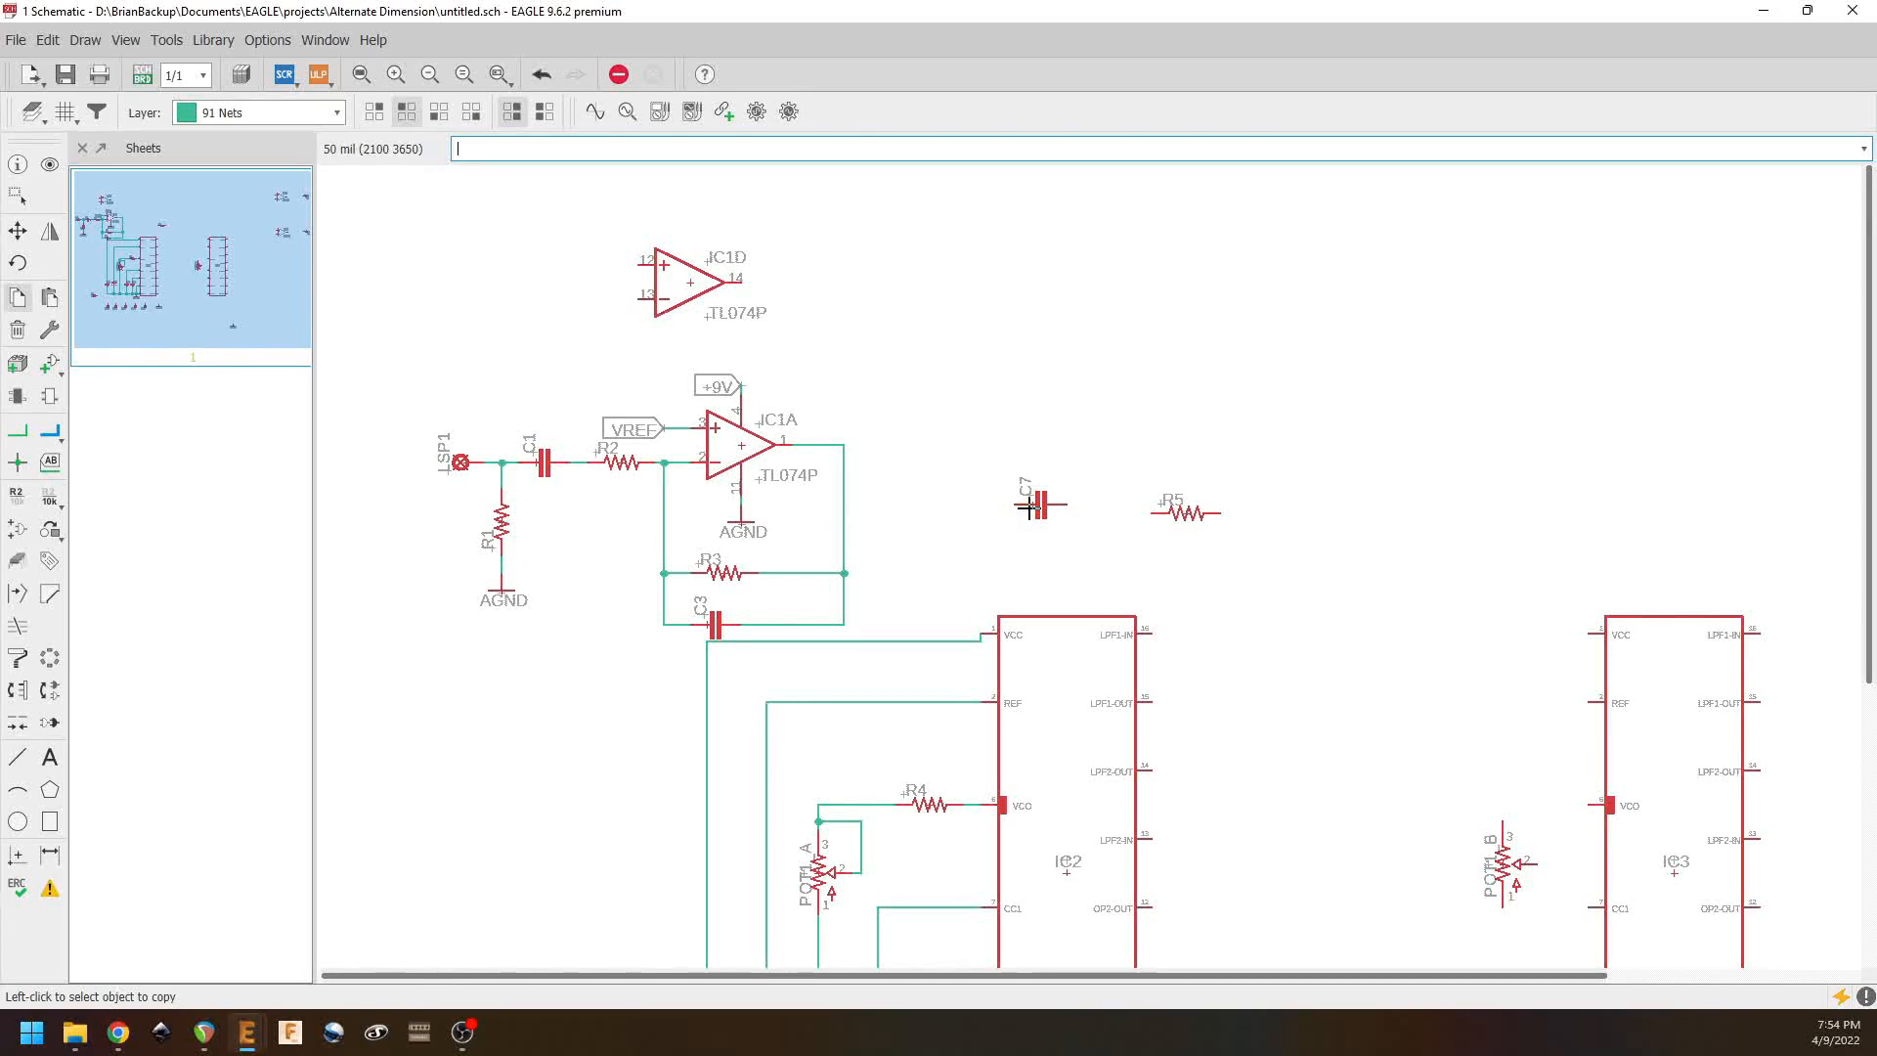
Step: Move R5 level with and closer to C7, and place a copy of C7 directly below it
{"action": "left_click", "coordinate": [17, 231]}
{"action": "left_click", "coordinate": [1190, 513]}
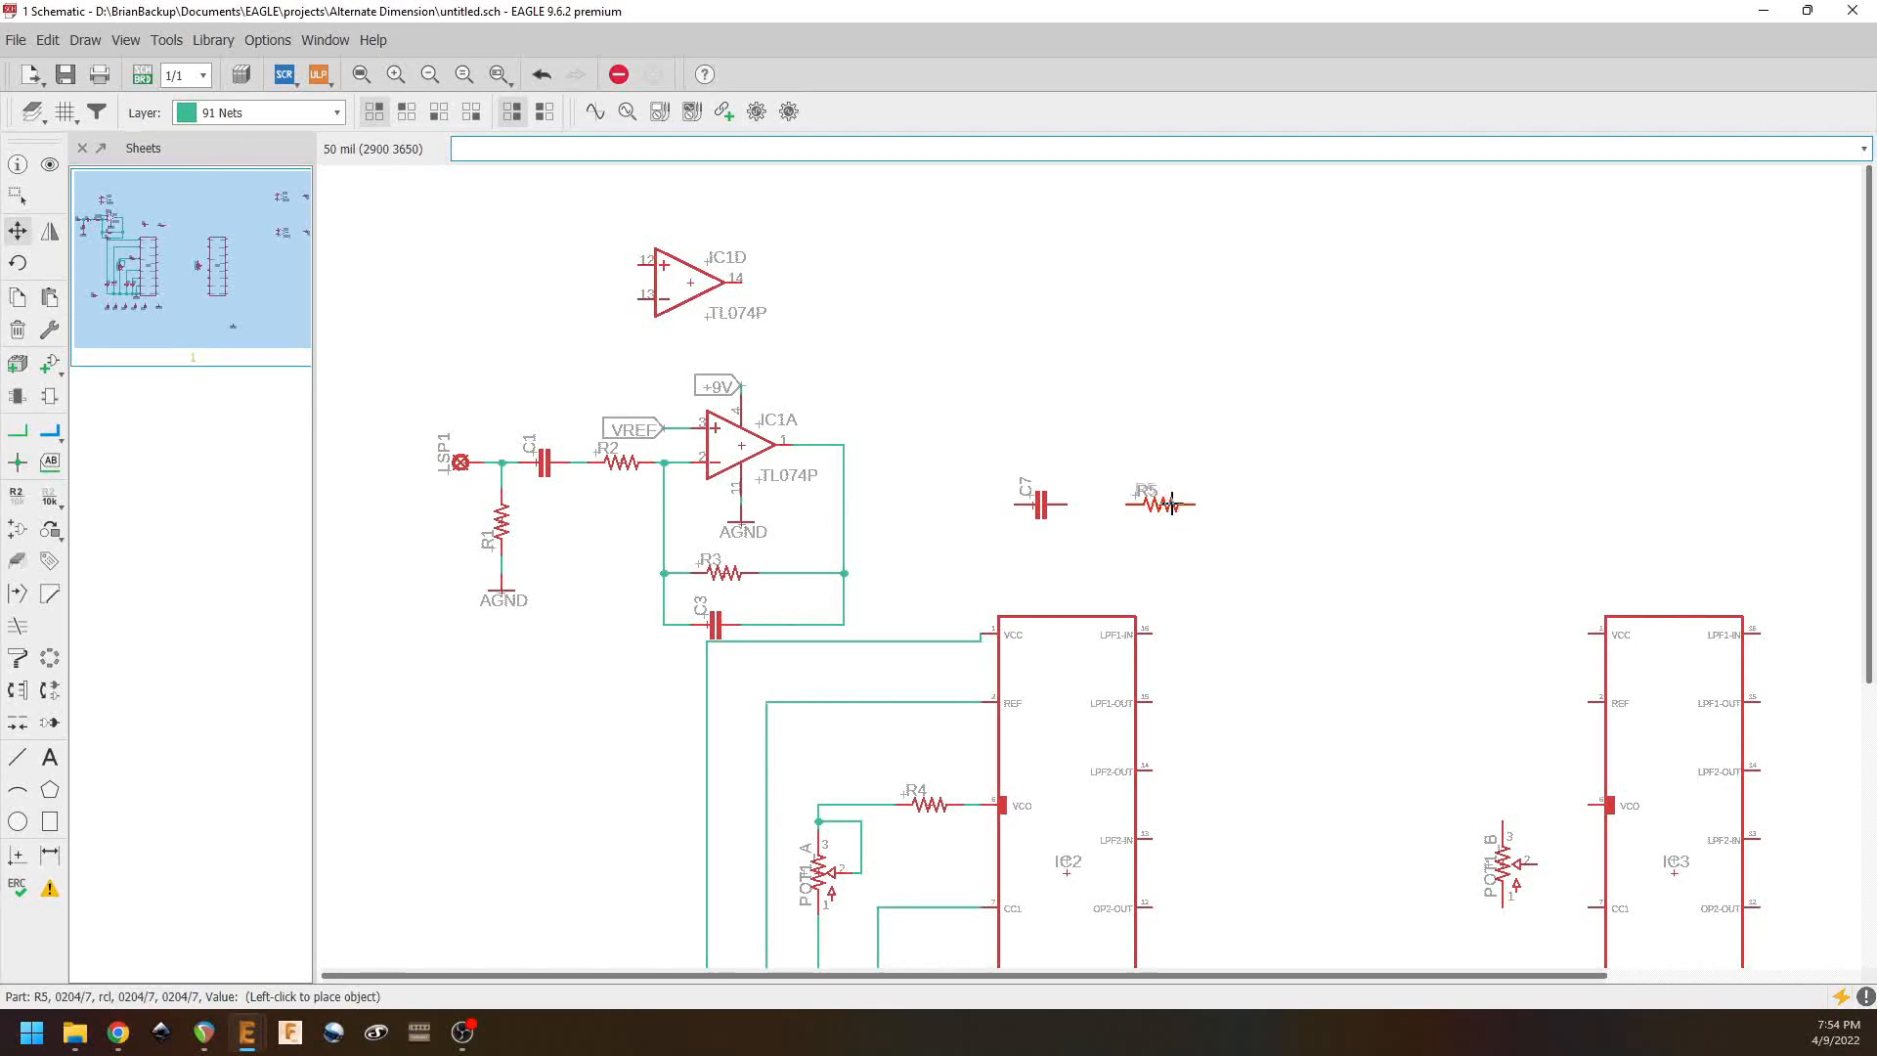
{"action": "left_click", "coordinate": [1140, 503]}
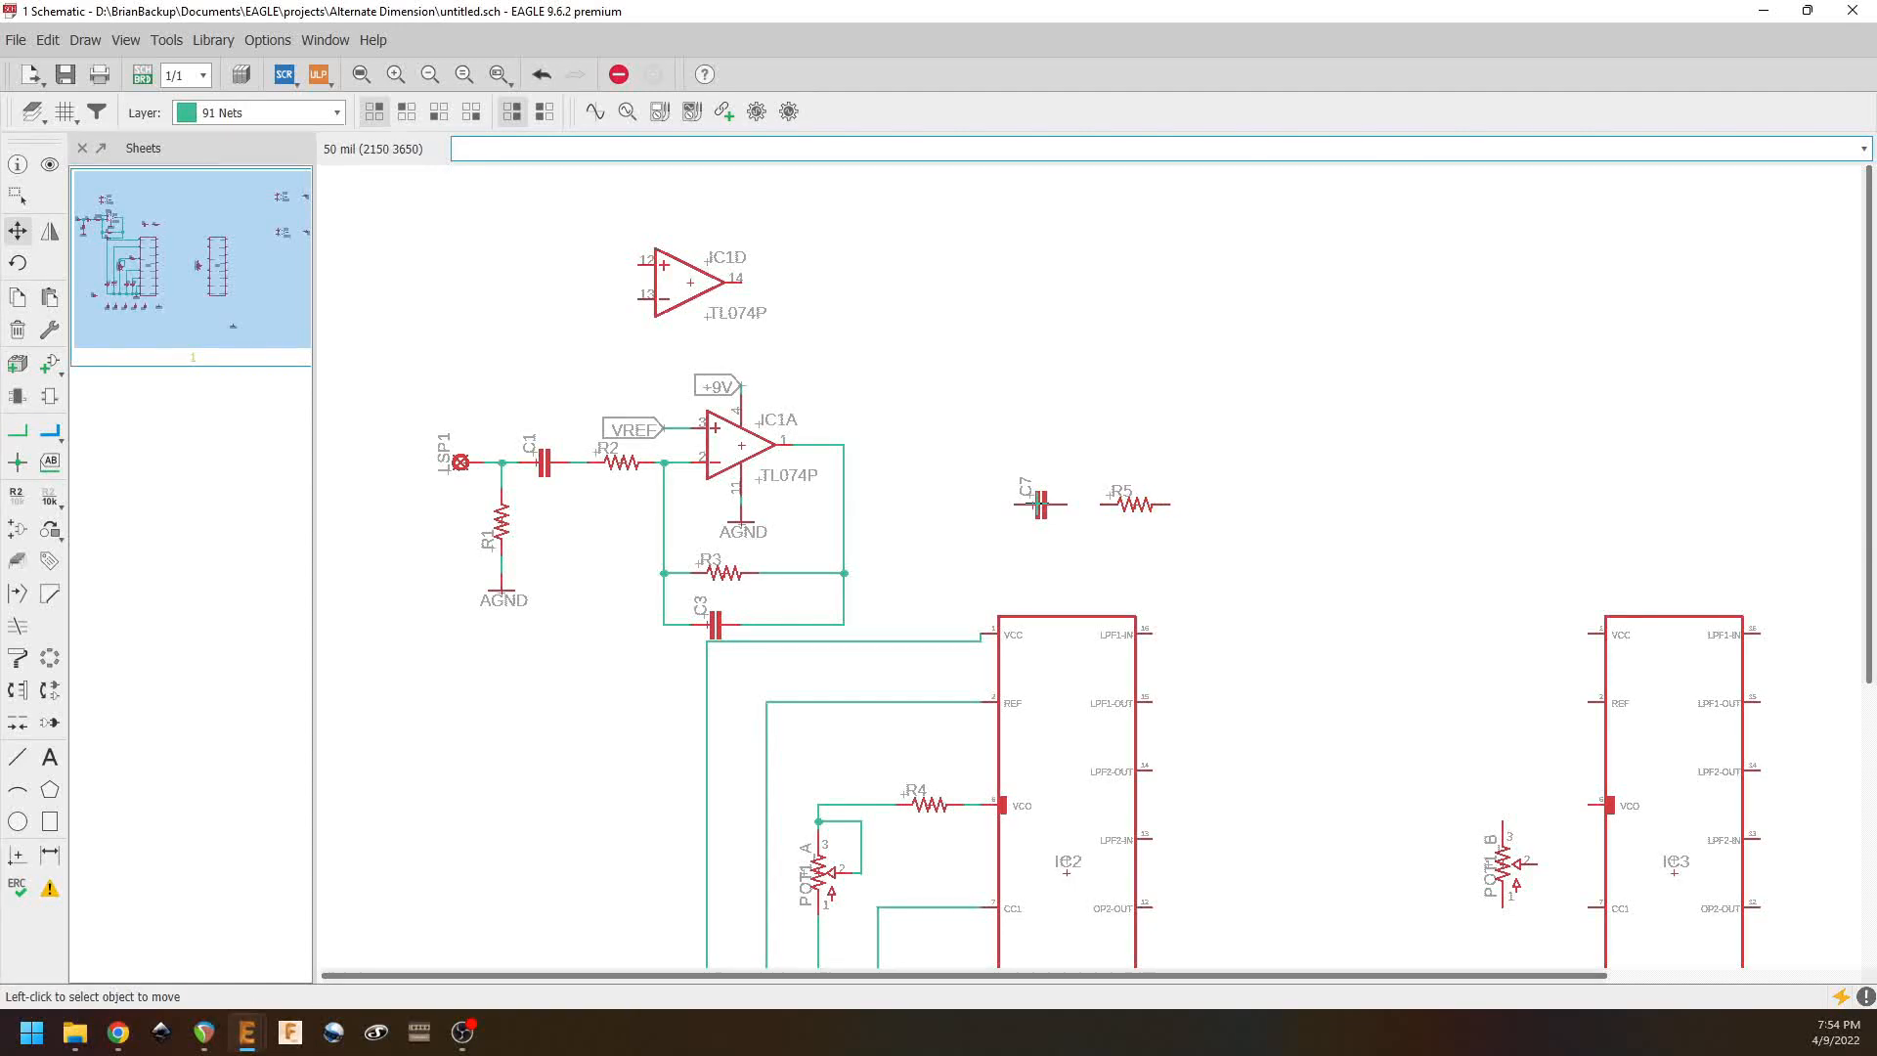
{"action": "right_click", "coordinate": [1038, 504]}
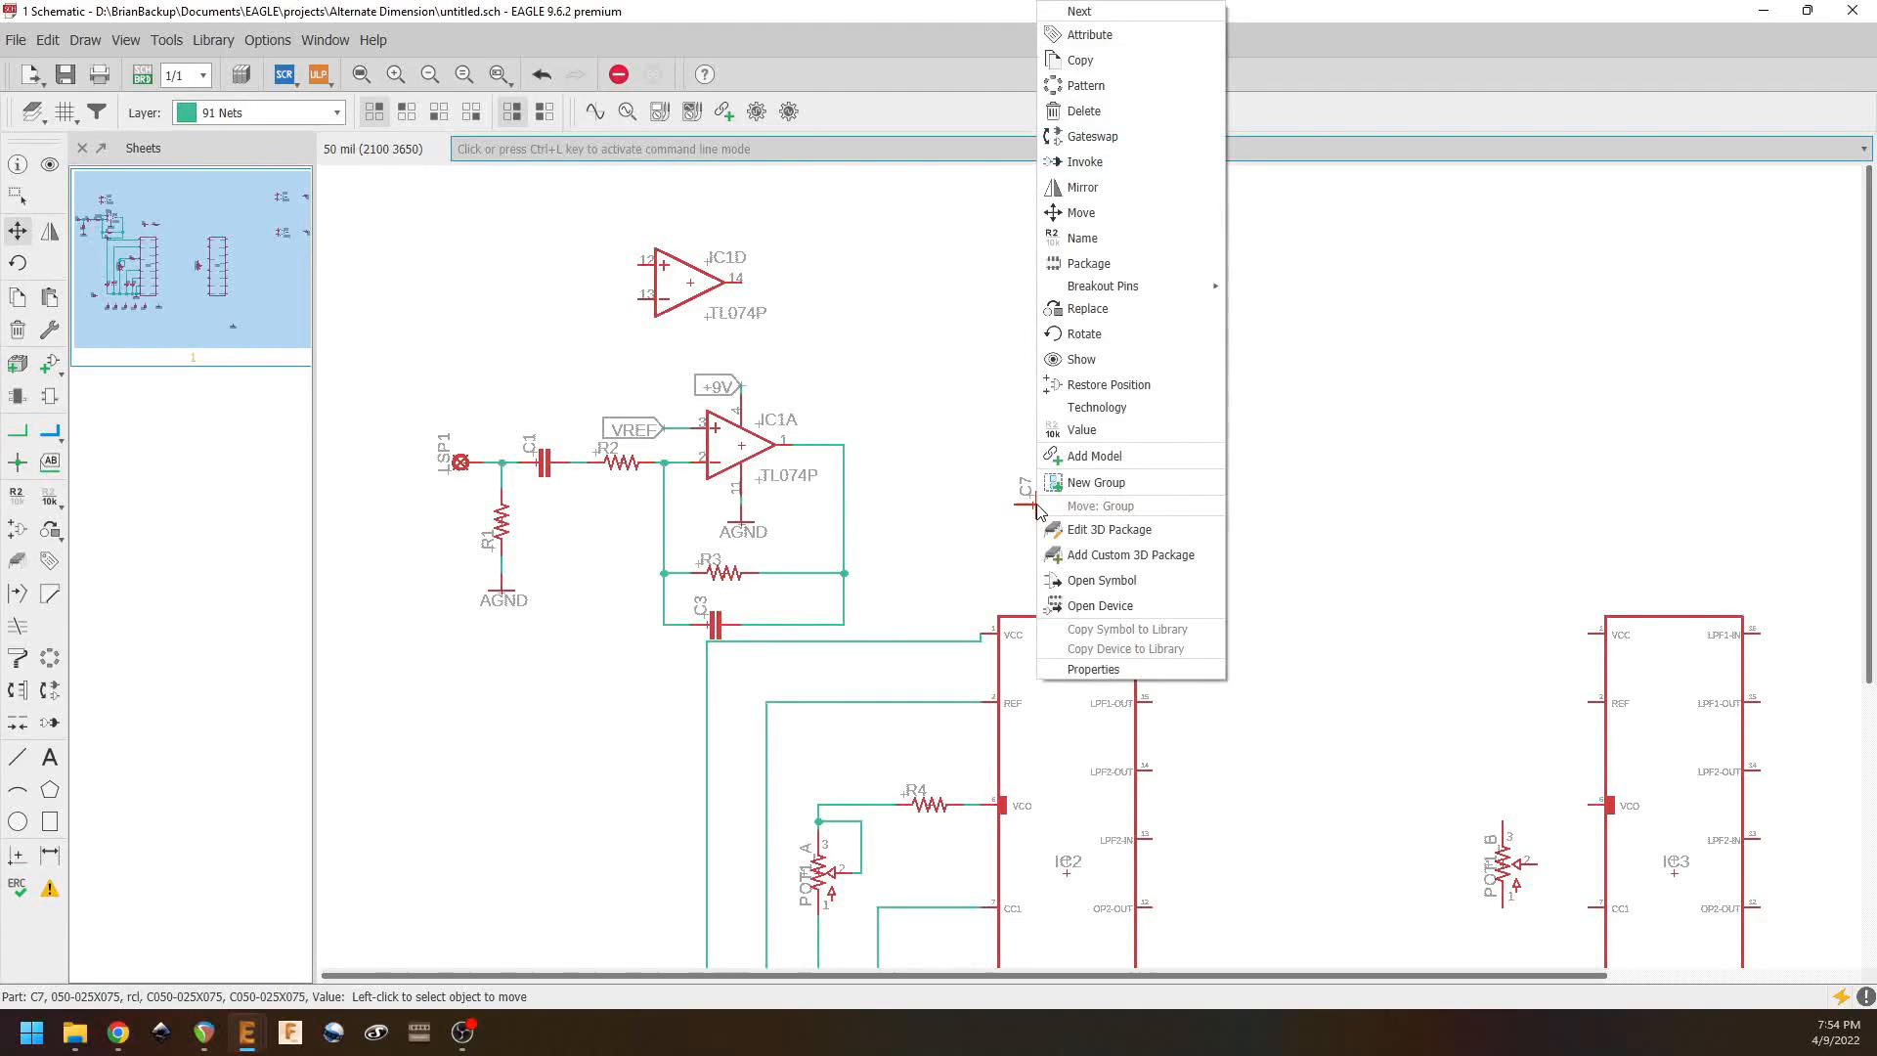
{"action": "left_click", "coordinate": [1080, 75]}
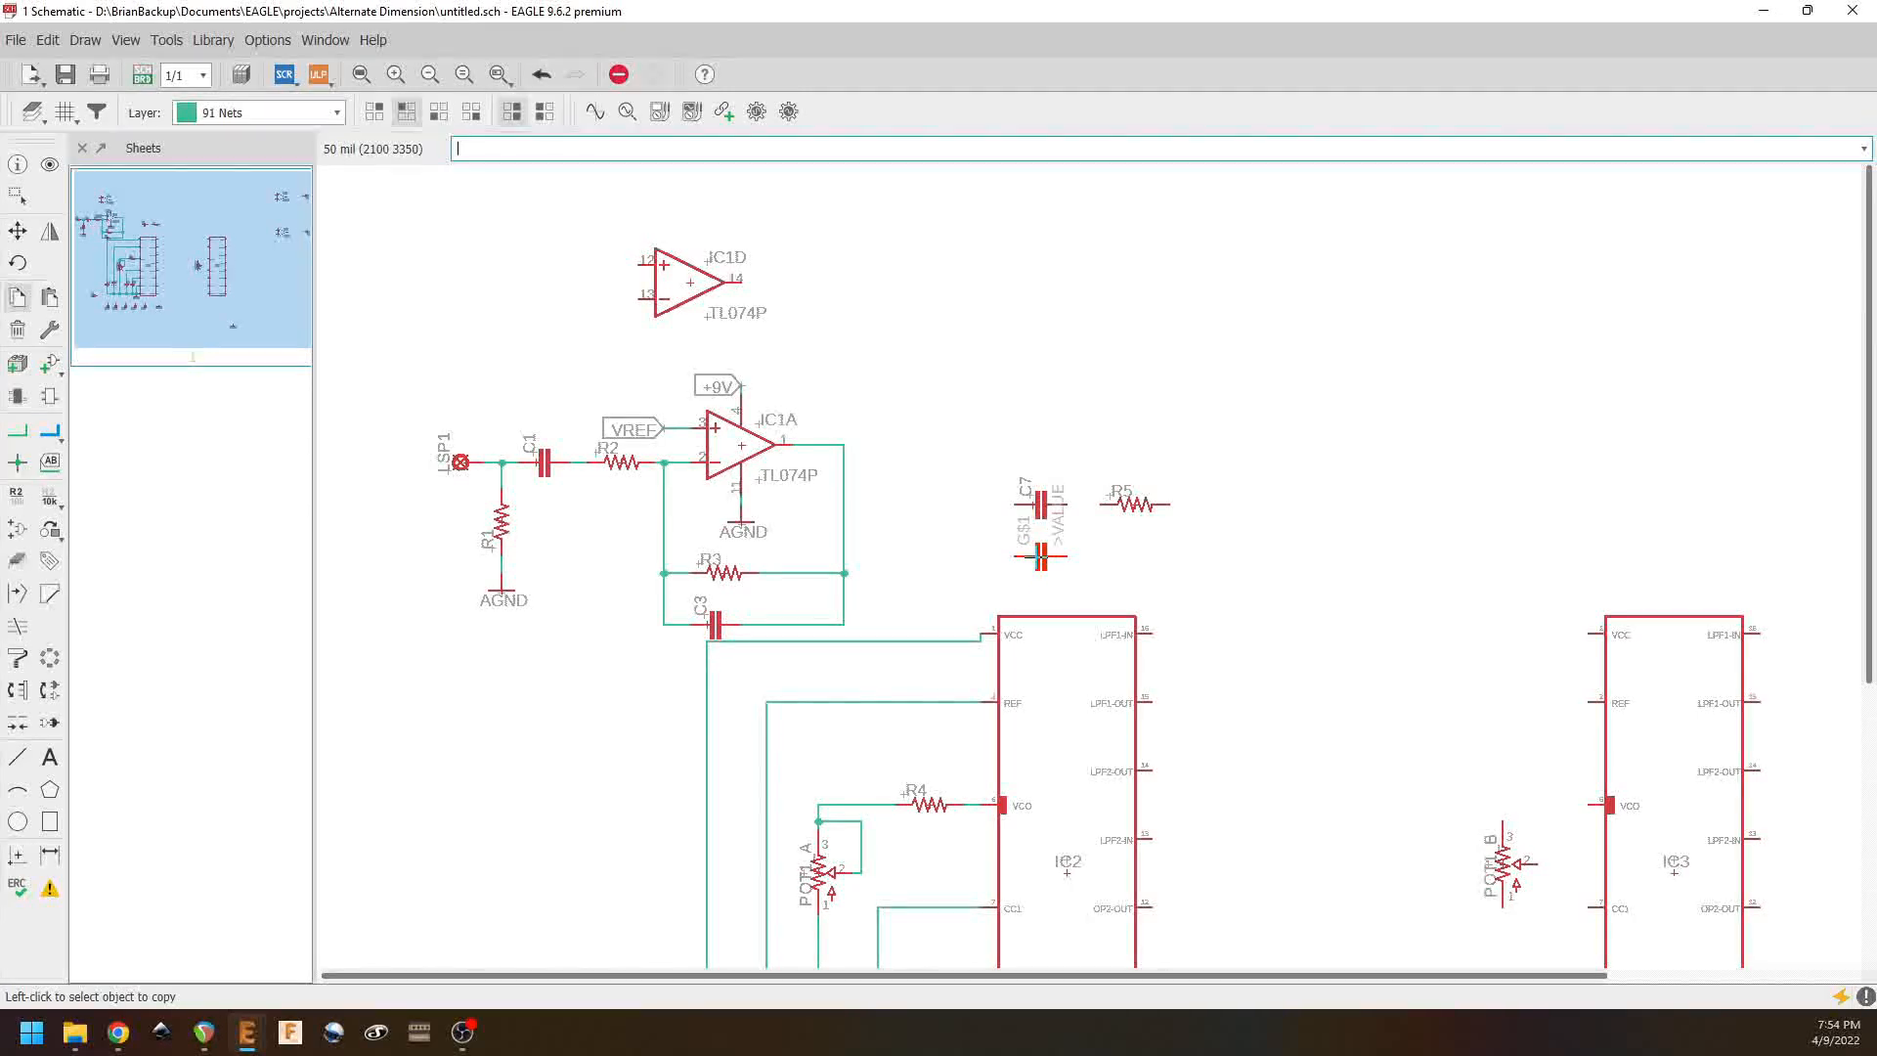
{"action": "left_click", "coordinate": [1040, 556]}
Step: Extend a net from IC1A's output horizontally past IC3 towards op-amps IC1B and IC1C
{"action": "left_click", "coordinate": [18, 431]}
{"action": "left_click", "coordinate": [842, 443]}
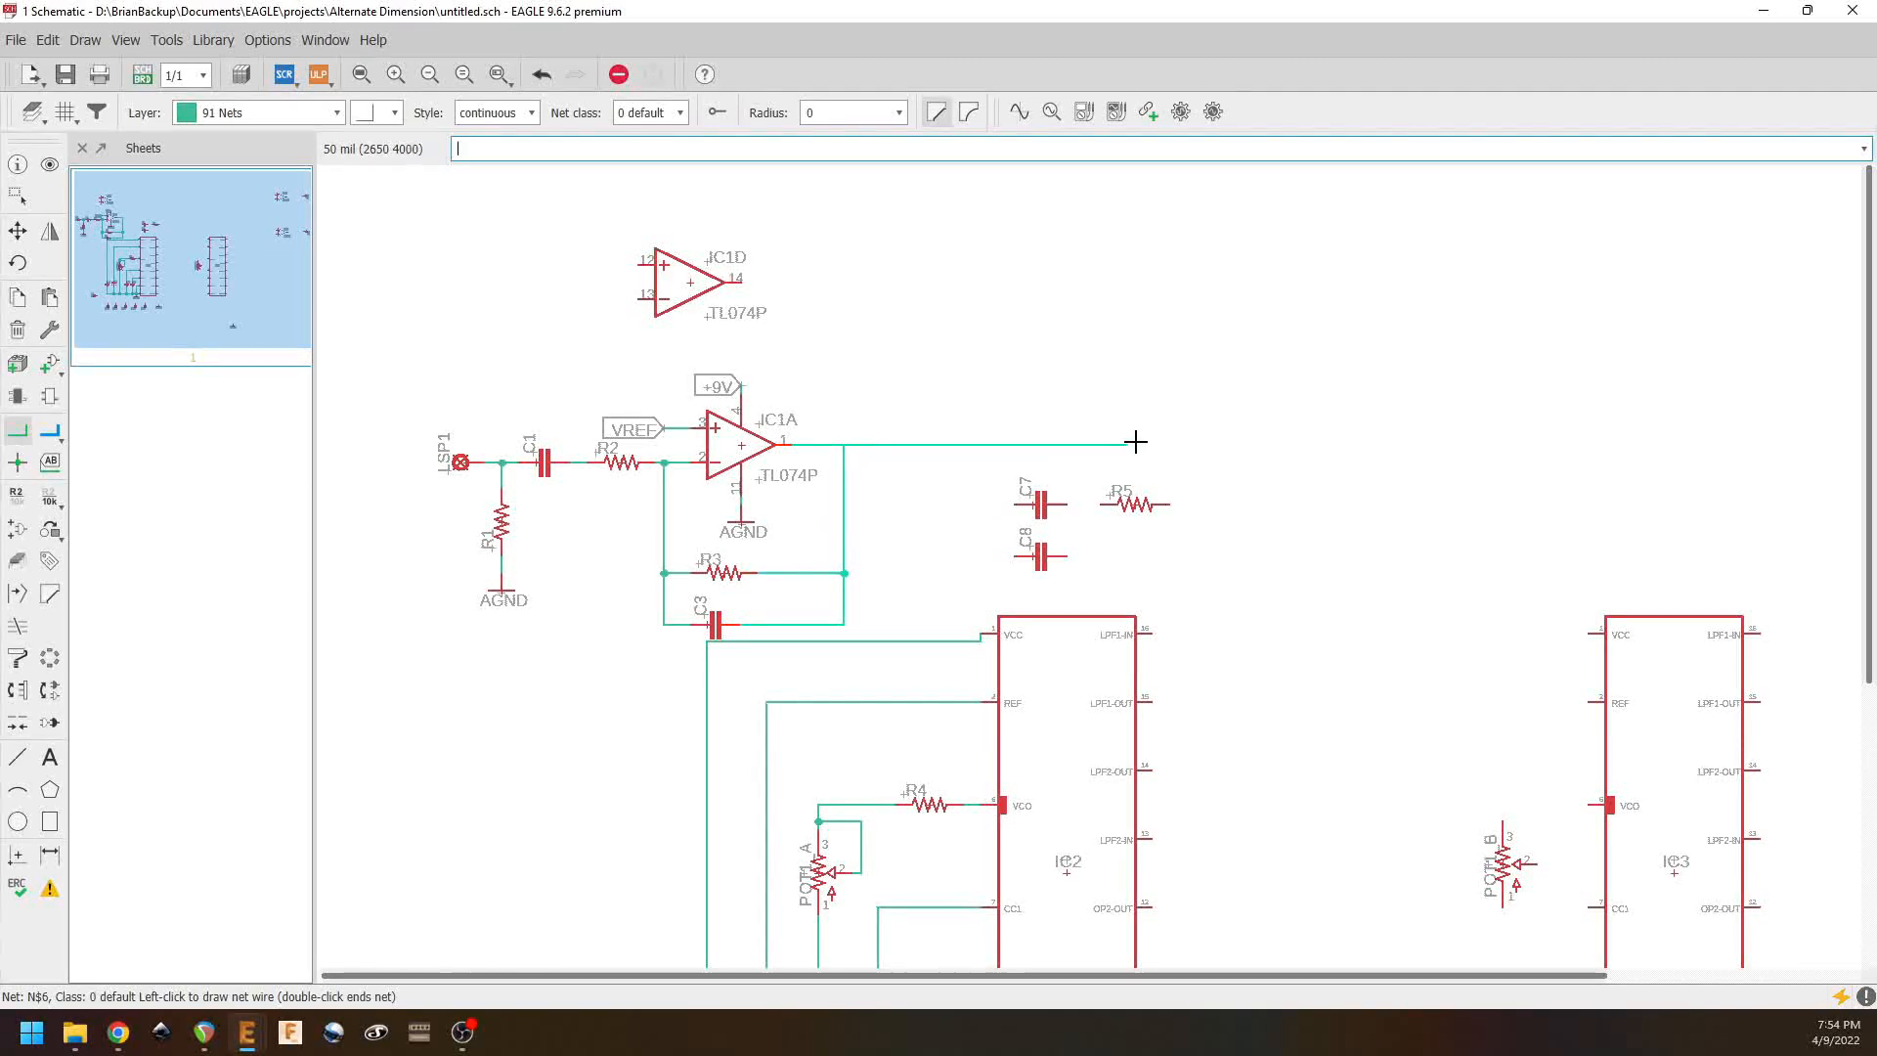
{"action": "middle_click_drag", "start_coordinate": [1622, 414], "coordinate": [1140, 450]}
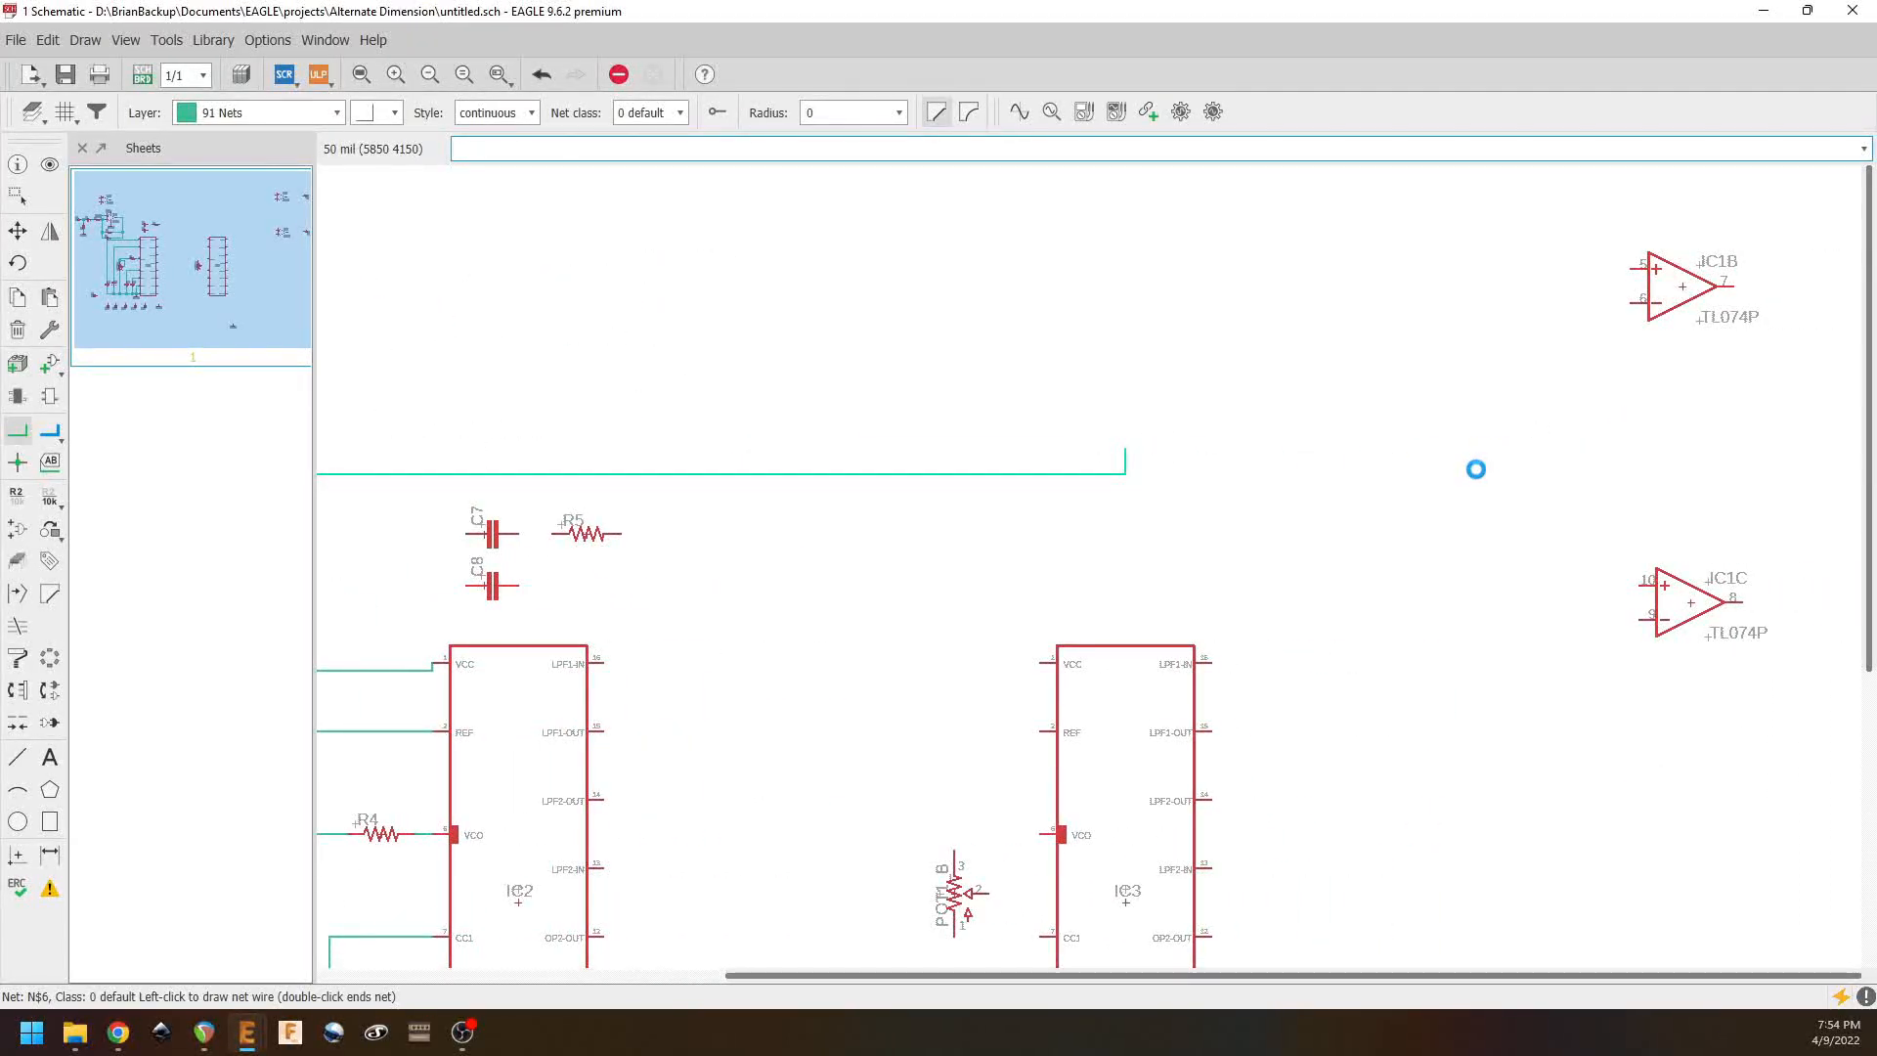
{"action": "double_click", "coordinate": [1607, 470]}
{"action": "middle_click_drag", "start_coordinate": [884, 554], "coordinate": [1368, 552]}
Step: Wire C7 between IC1A's output line and R5, and connect C8's right end to the C7–R5 junction
{"action": "left_click", "coordinate": [1012, 532]}
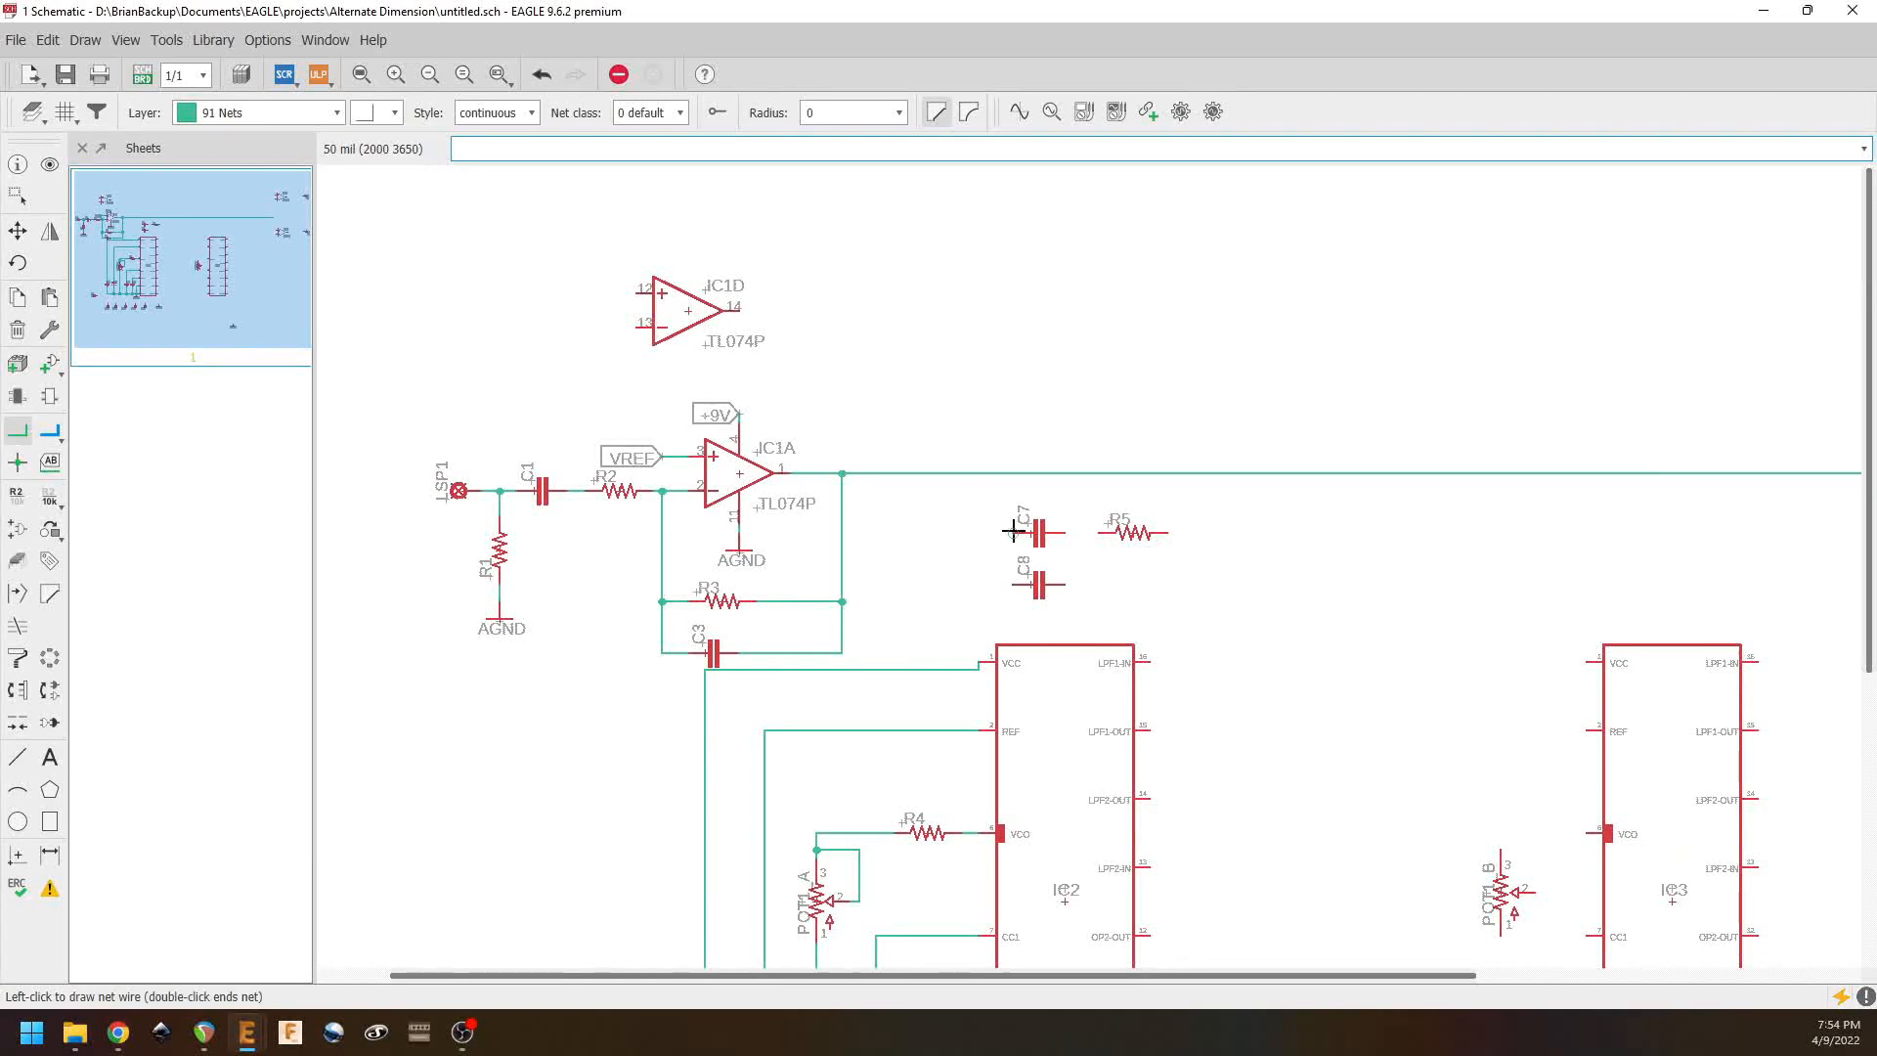
{"action": "left_click", "coordinate": [994, 472]}
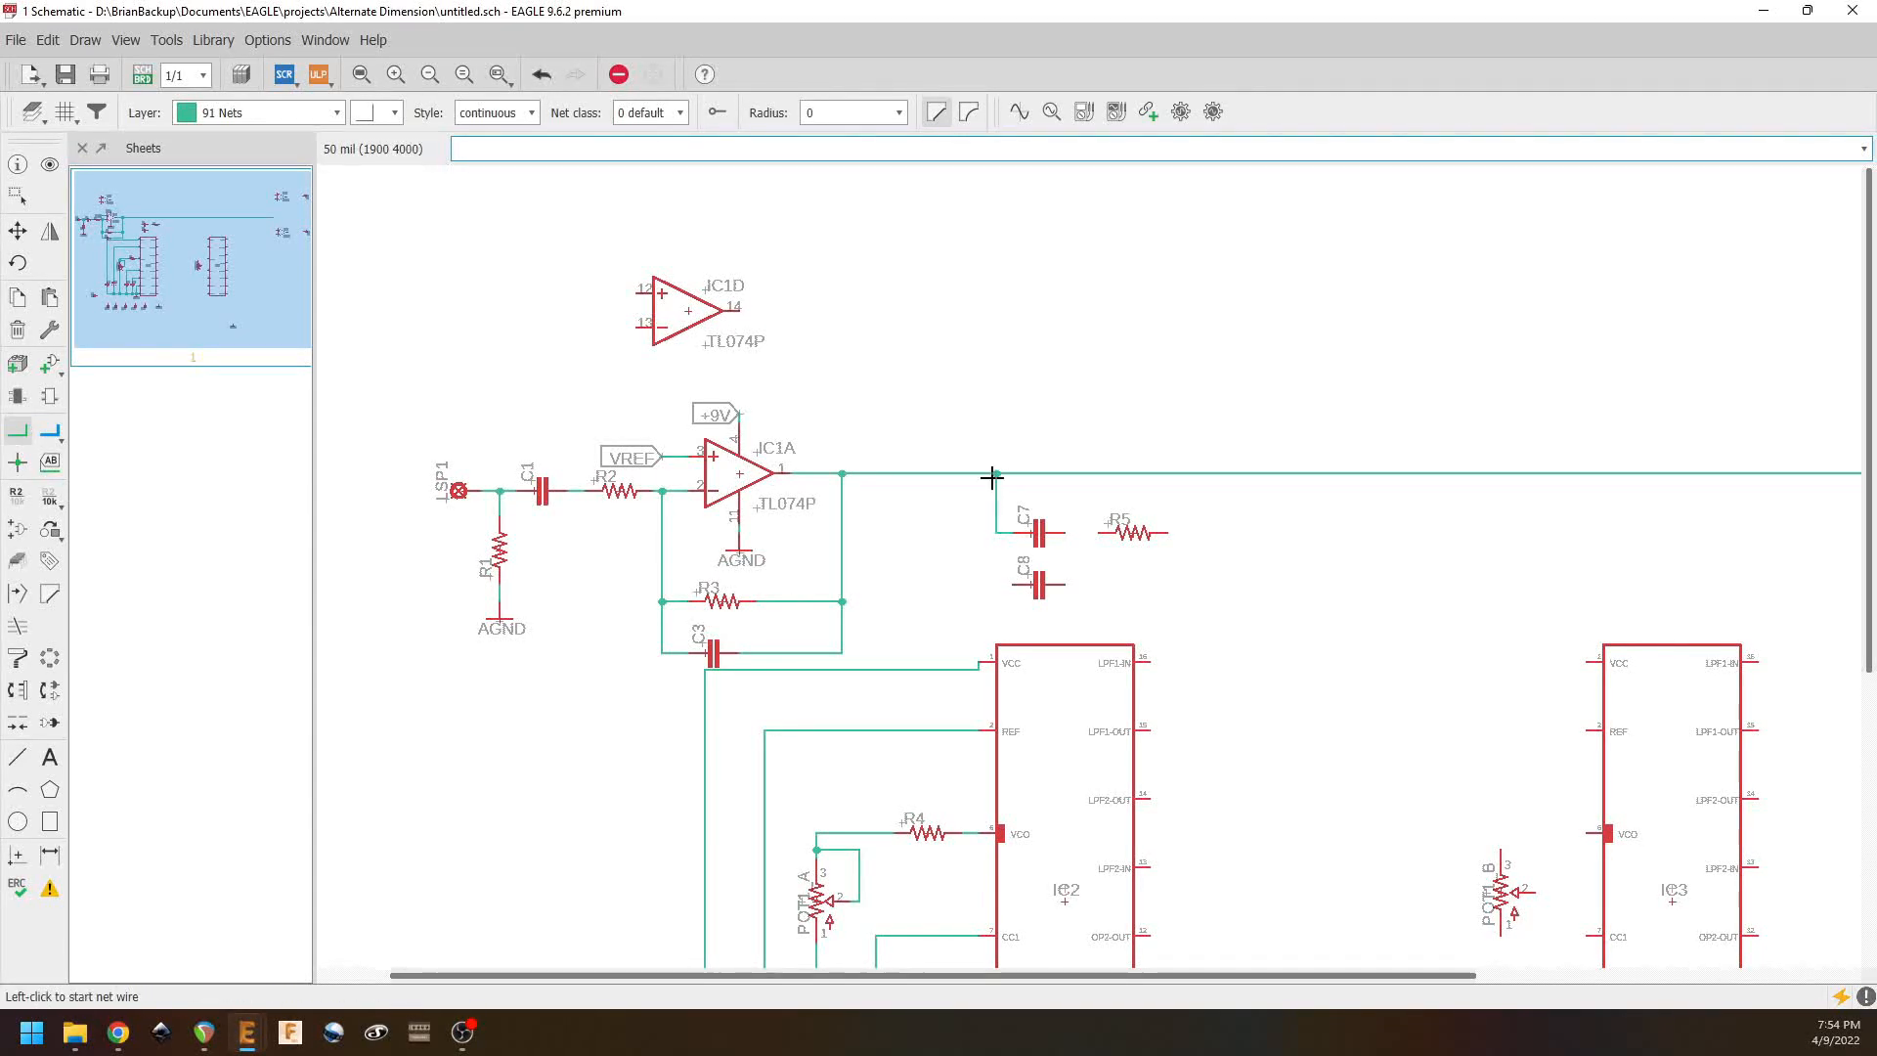
{"action": "left_click", "coordinate": [1063, 533]}
{"action": "left_click", "coordinate": [1100, 533]}
{"action": "left_click", "coordinate": [1063, 585]}
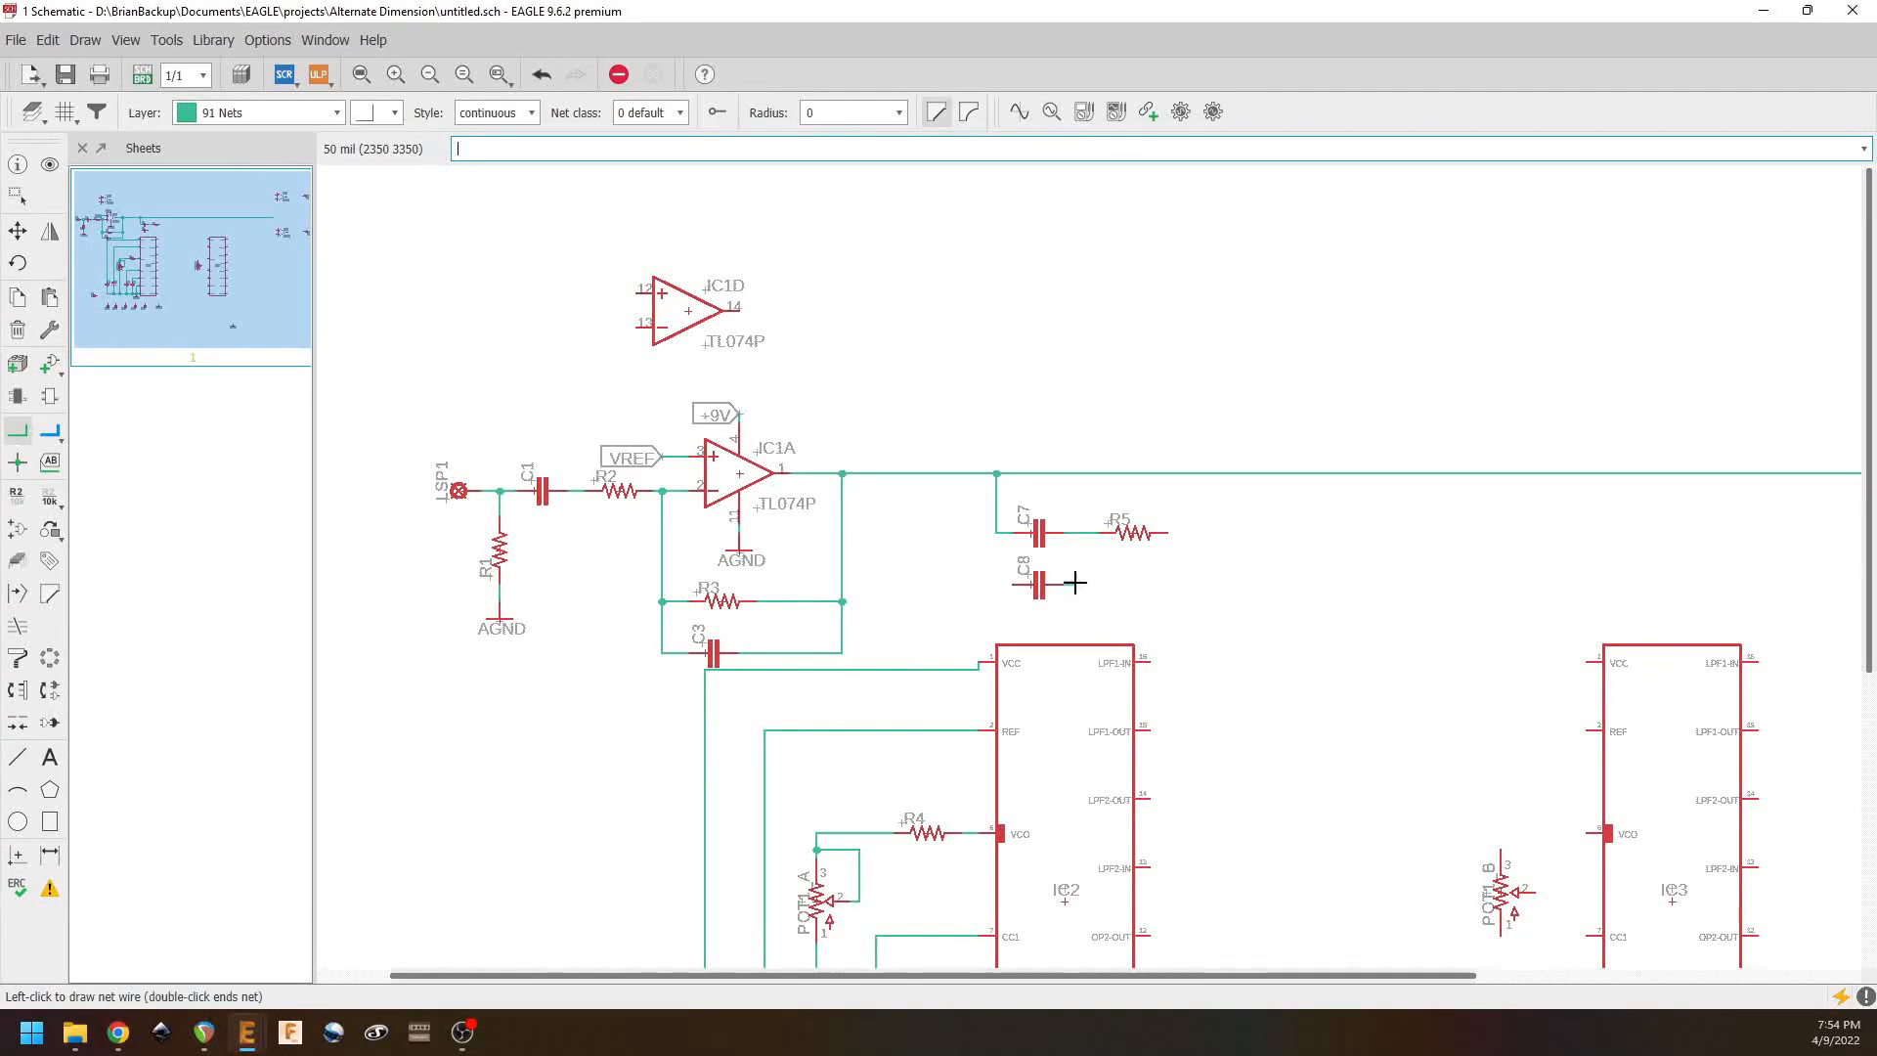
{"action": "left_click", "coordinate": [1084, 533]}
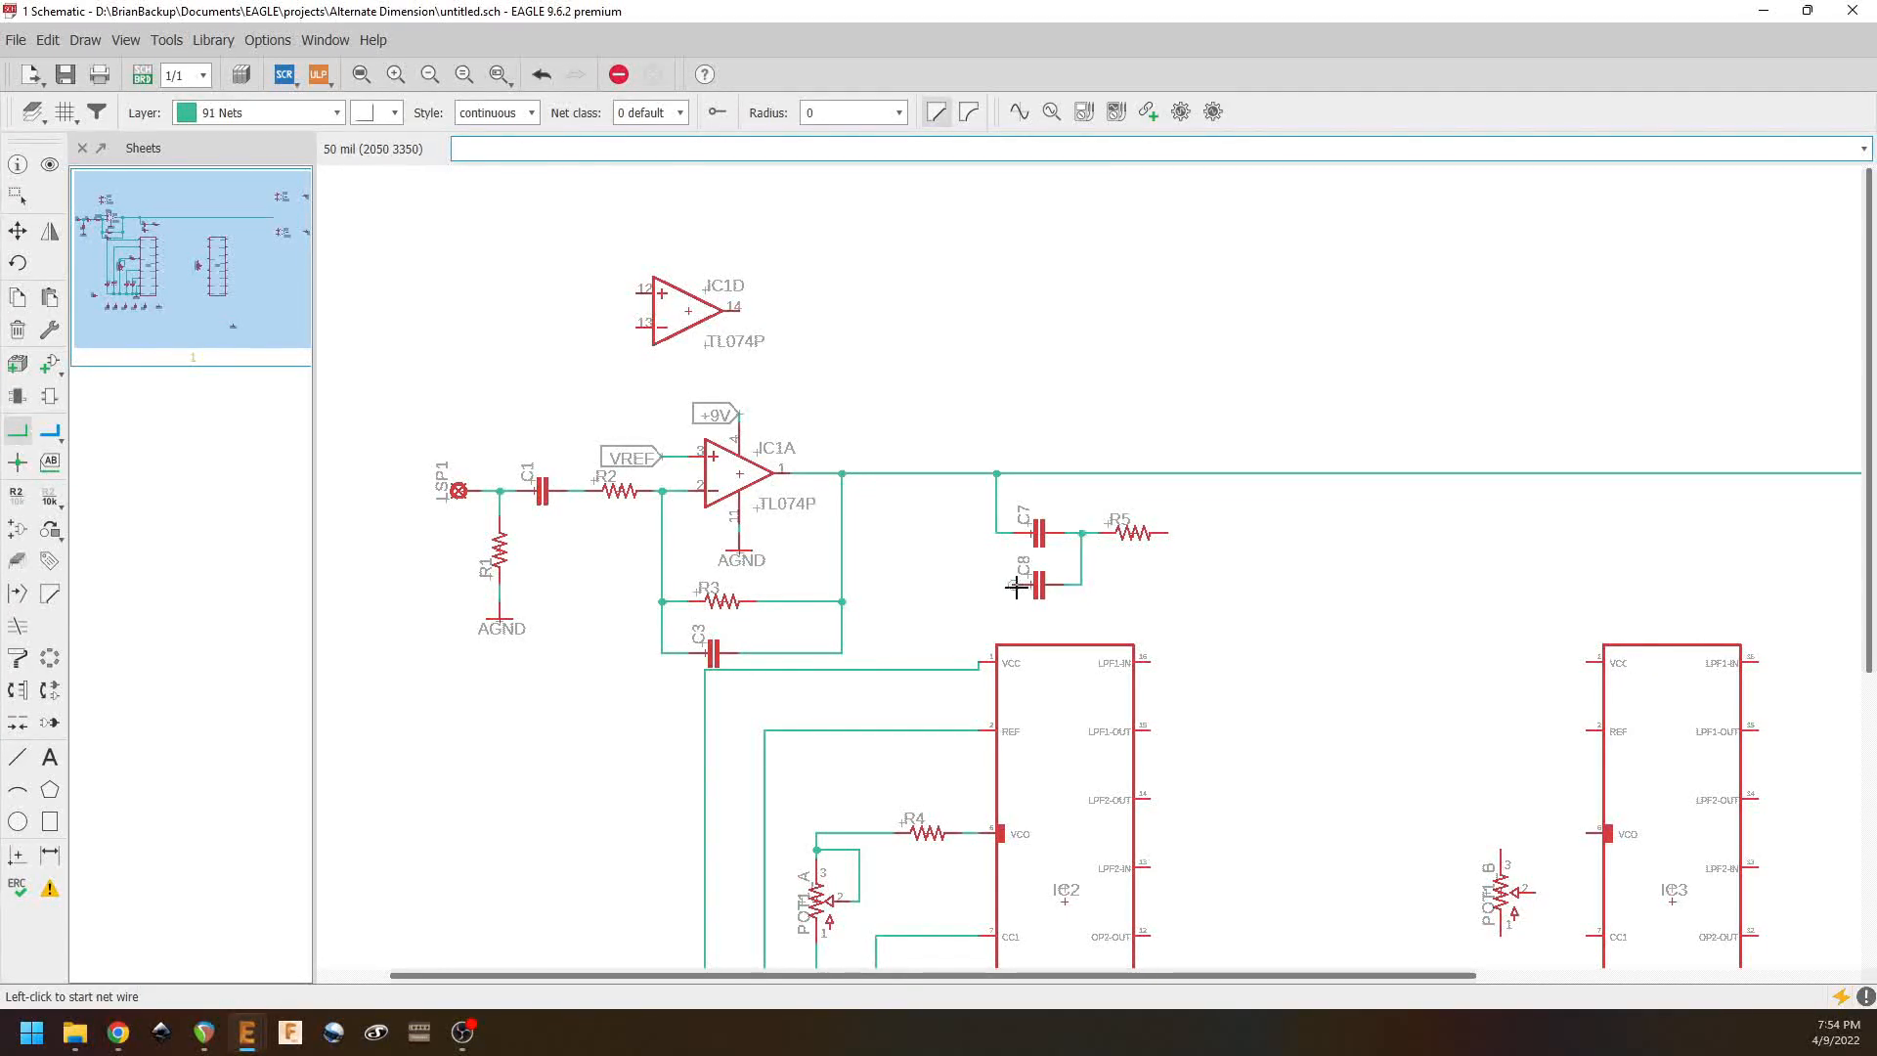
Step: Place a sideways copy of IC1A's AGND symbol beside C8 and wire it to C8's left end
{"action": "middle_click_drag", "start_coordinate": [899, 626], "coordinate": [1082, 569]}
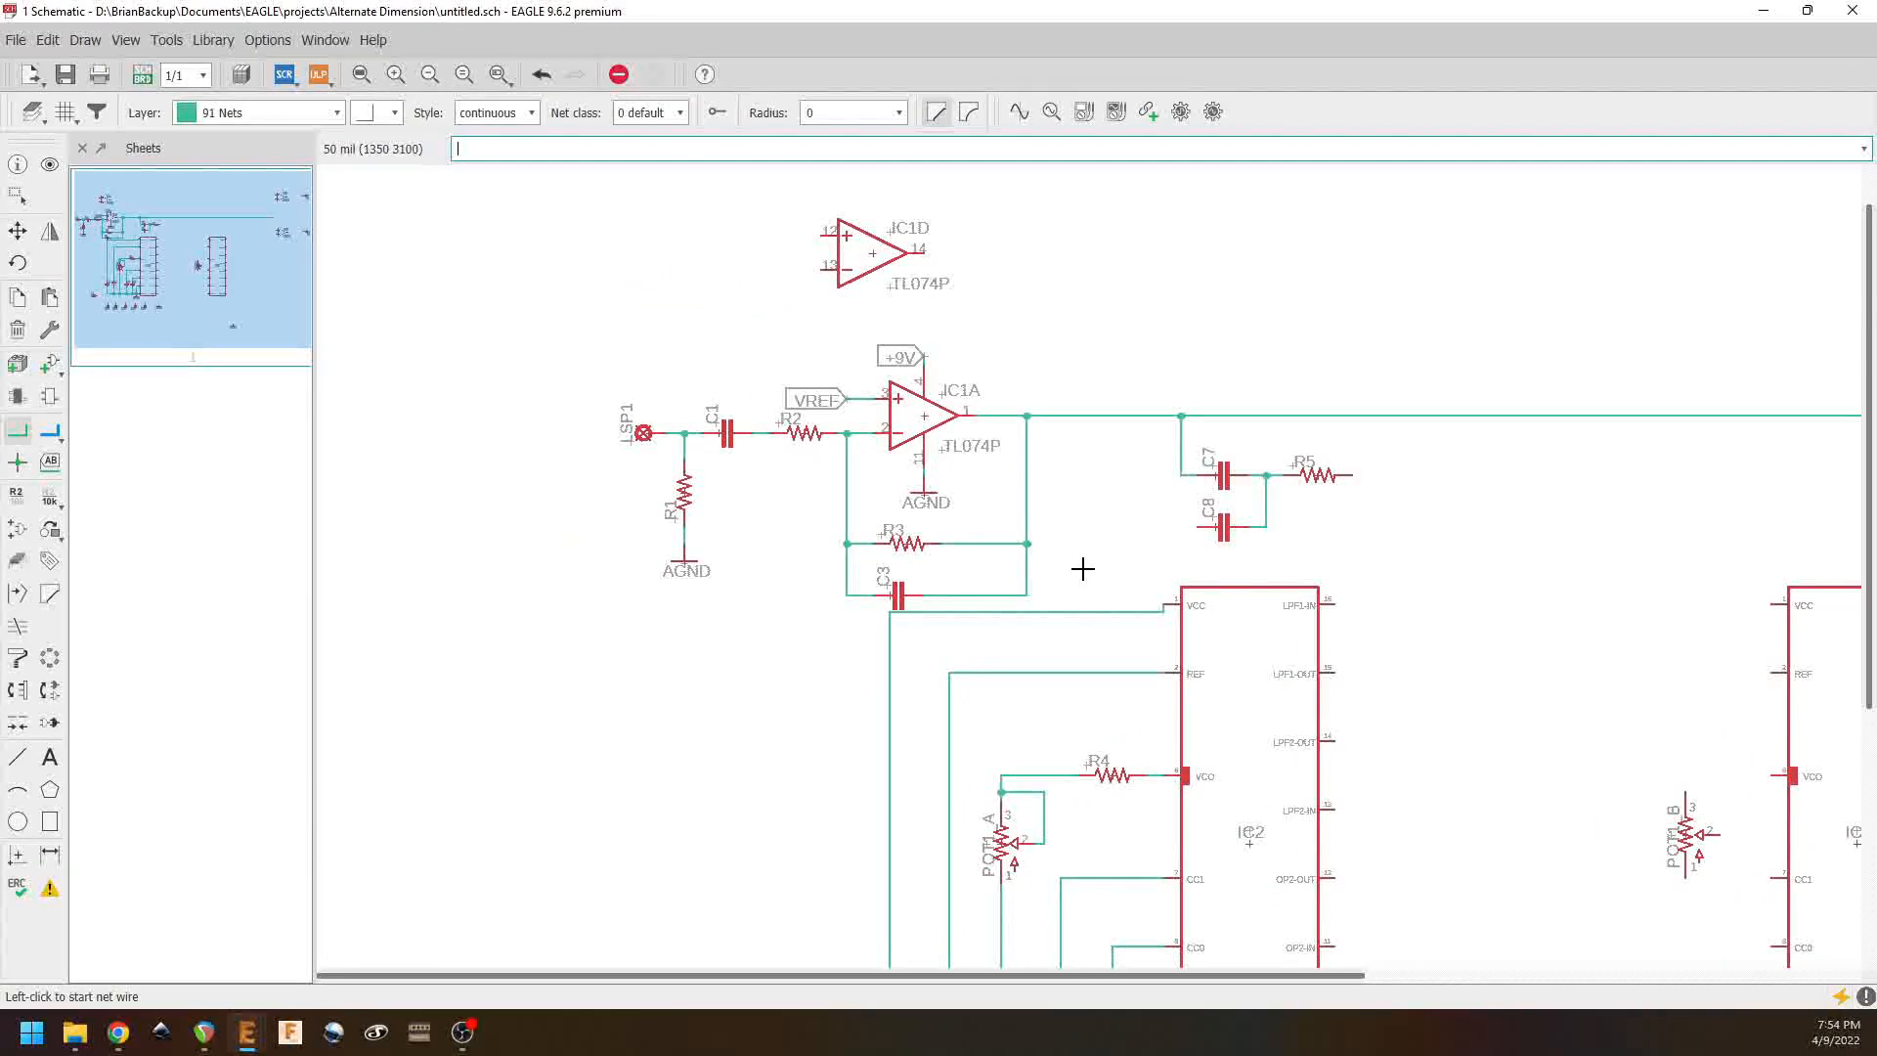
{"action": "right_click", "coordinate": [925, 495]}
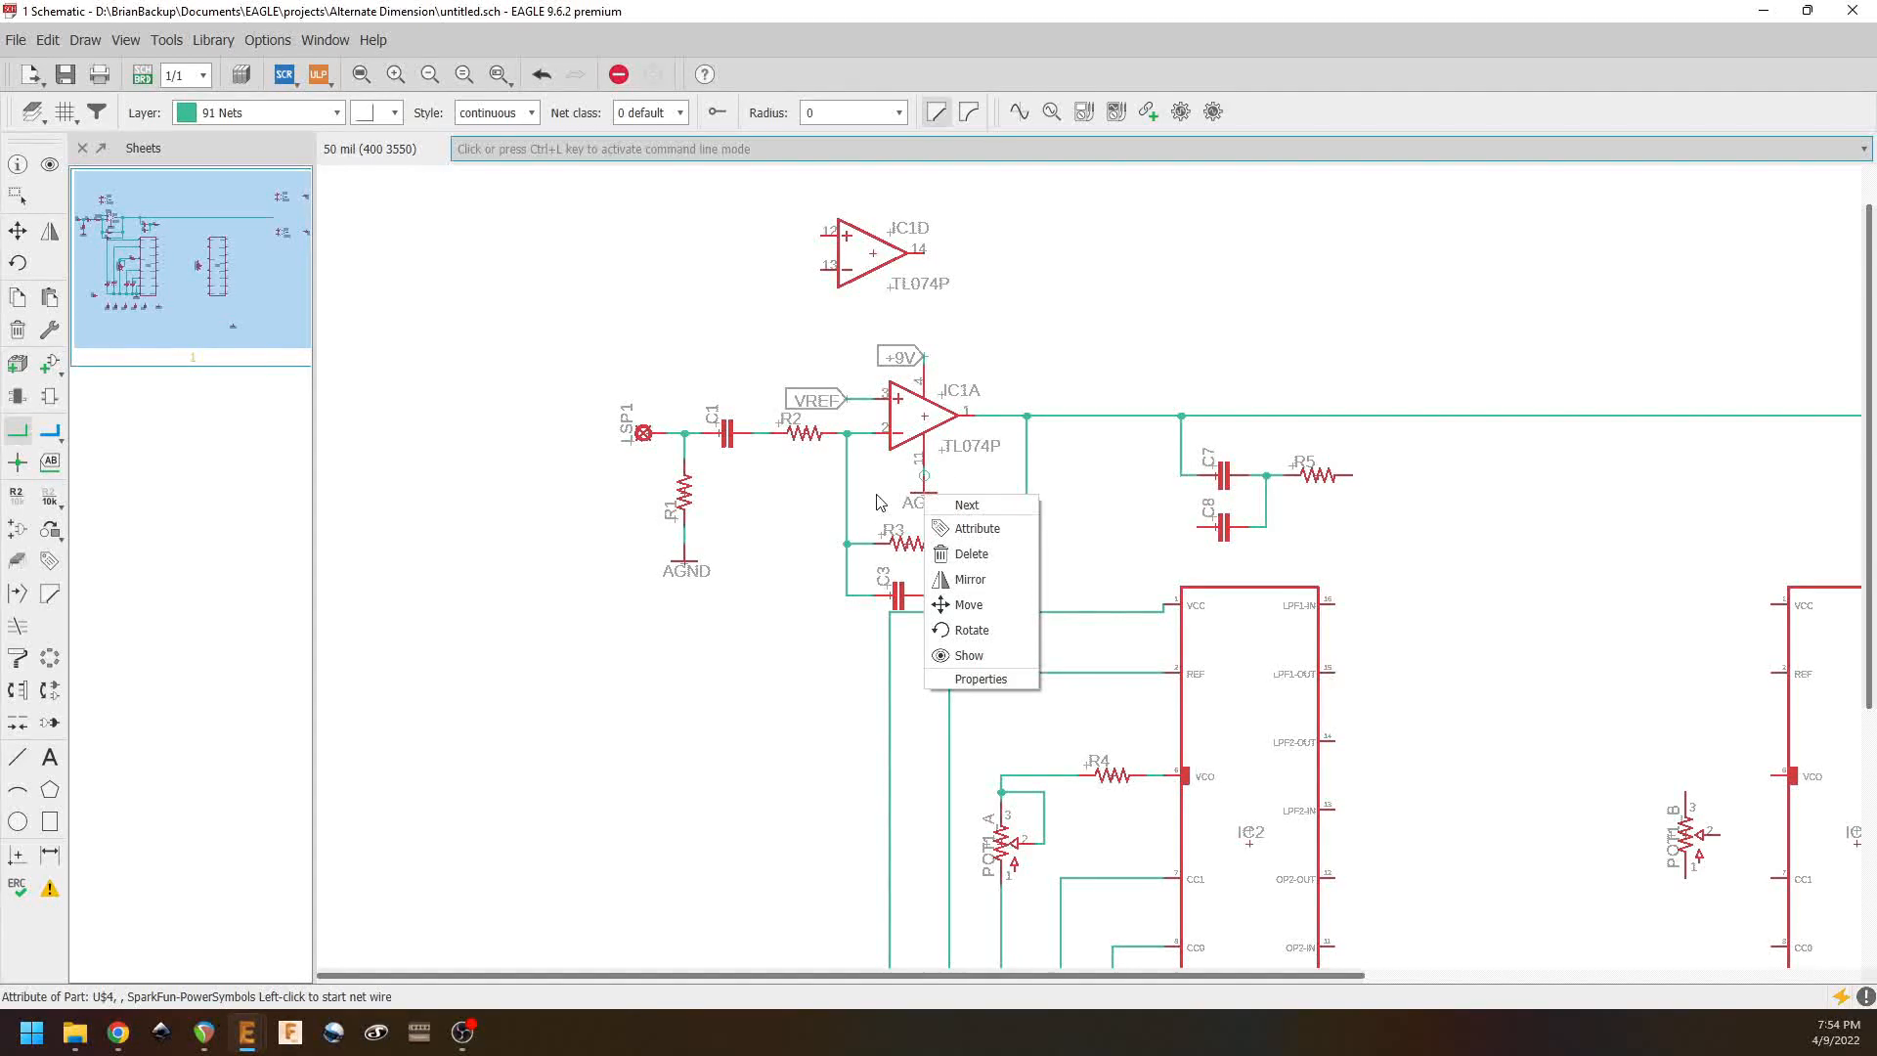
{"action": "left_click", "coordinate": [966, 503]}
{"action": "left_click", "coordinate": [968, 67]}
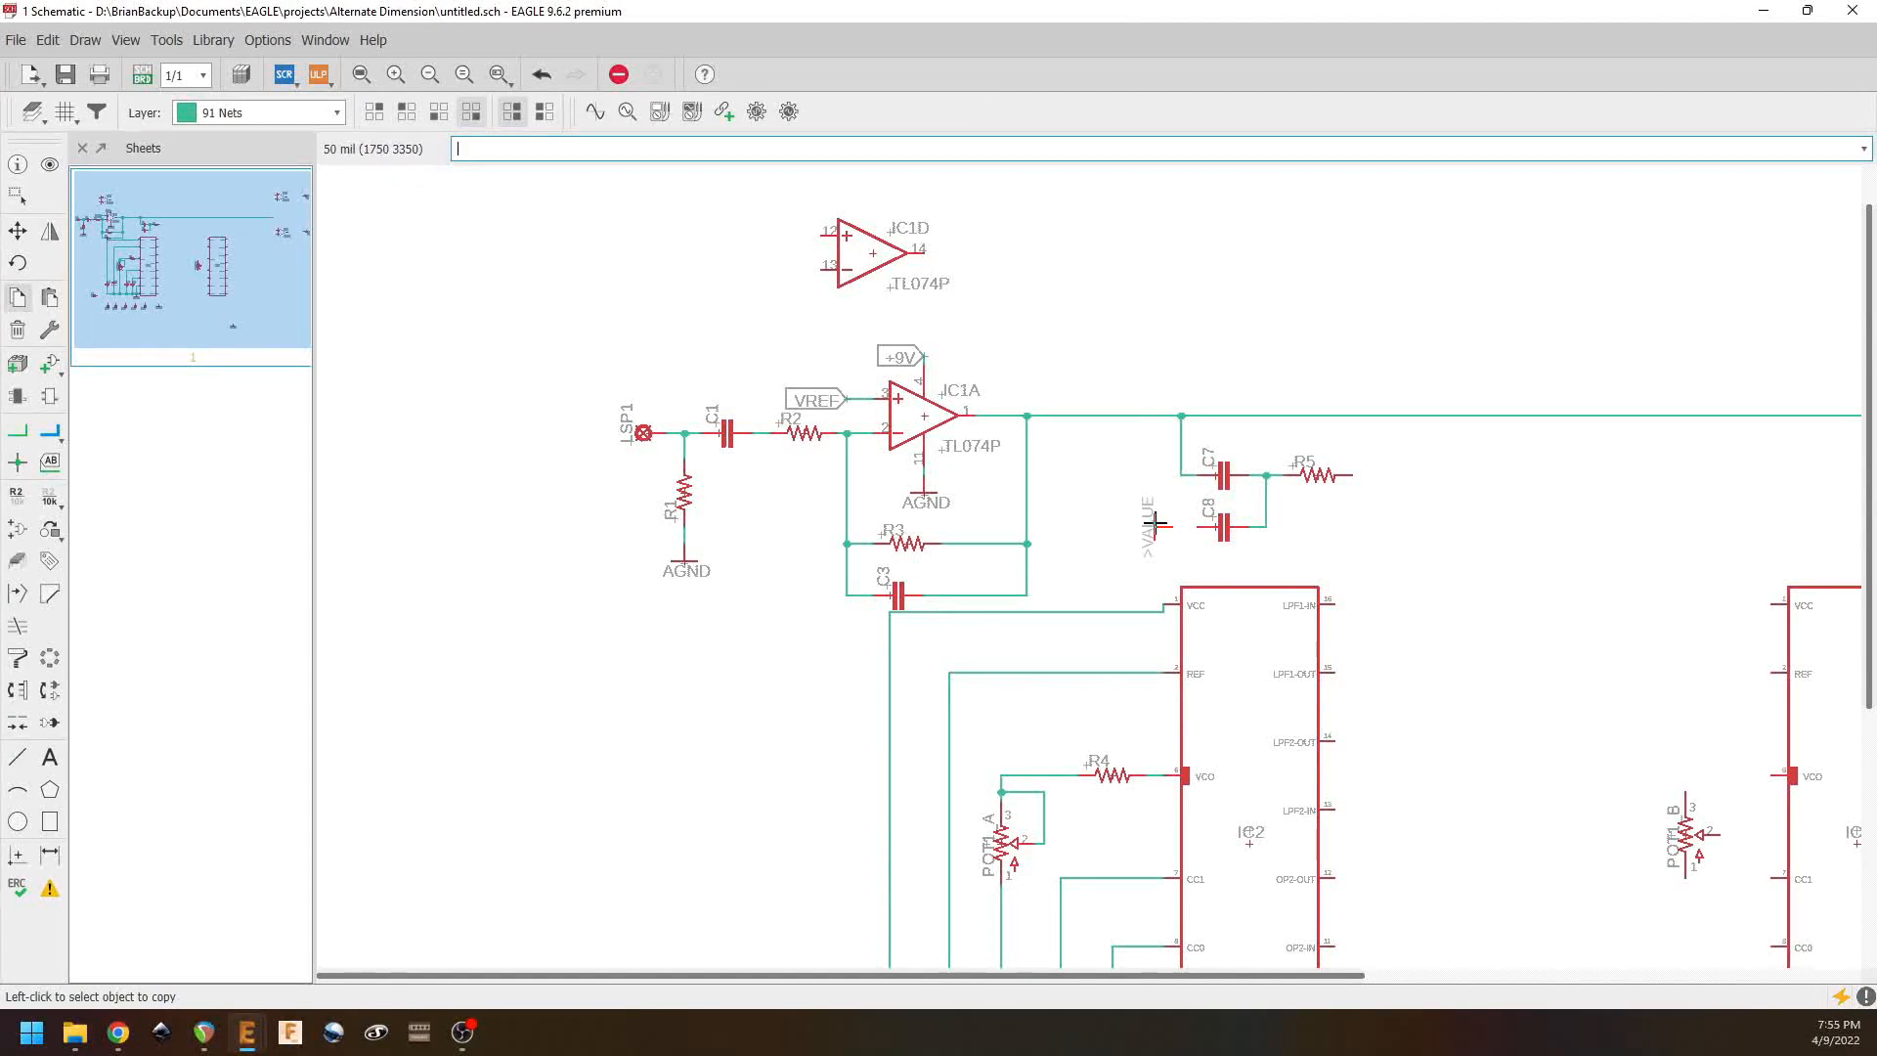
{"action": "left_click", "coordinate": [18, 430]}
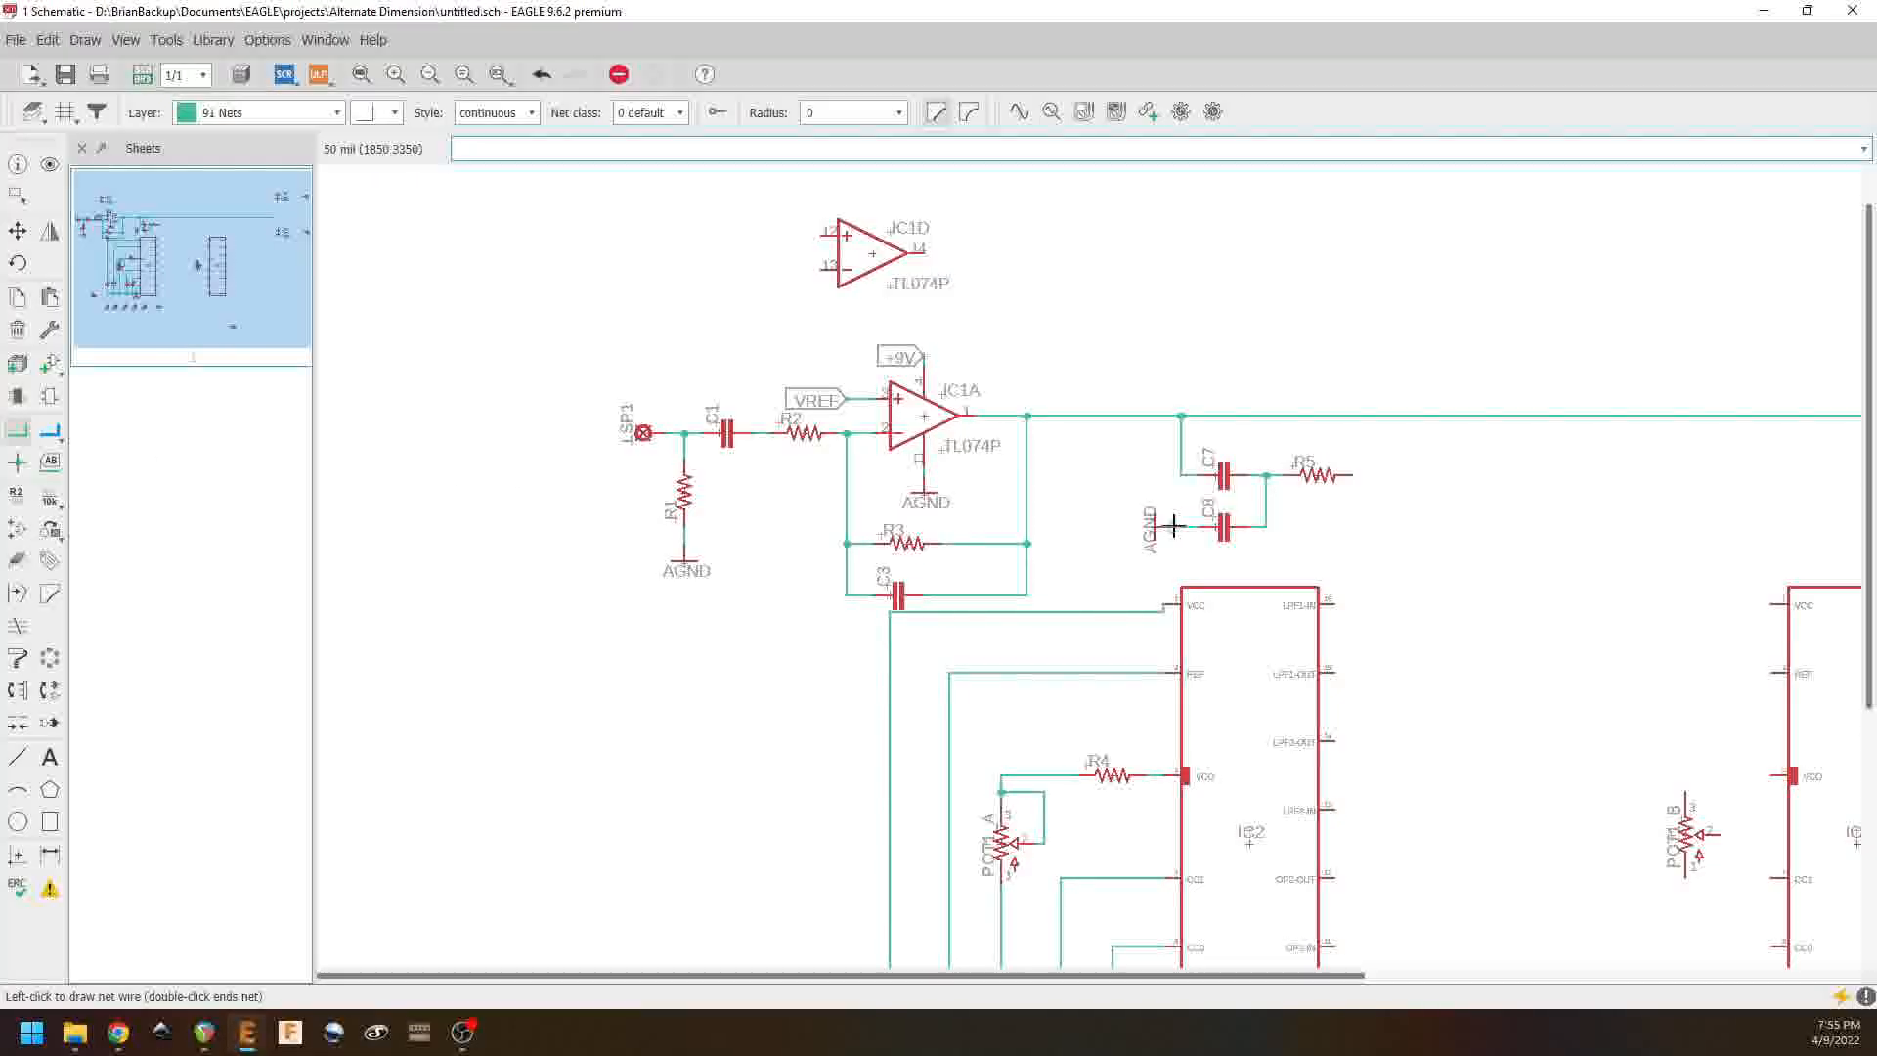
Step: Delete the net joining C8 to the C7–R5 junction and wire R5's right end to C8's right end instead
{"action": "scroll", "coordinate": [1314, 529], "scroll_direction": "right", "scroll_amount": 1, "text": "shift"}
{"action": "middle_click_drag", "start_coordinate": [1314, 529], "coordinate": [809, 549]}
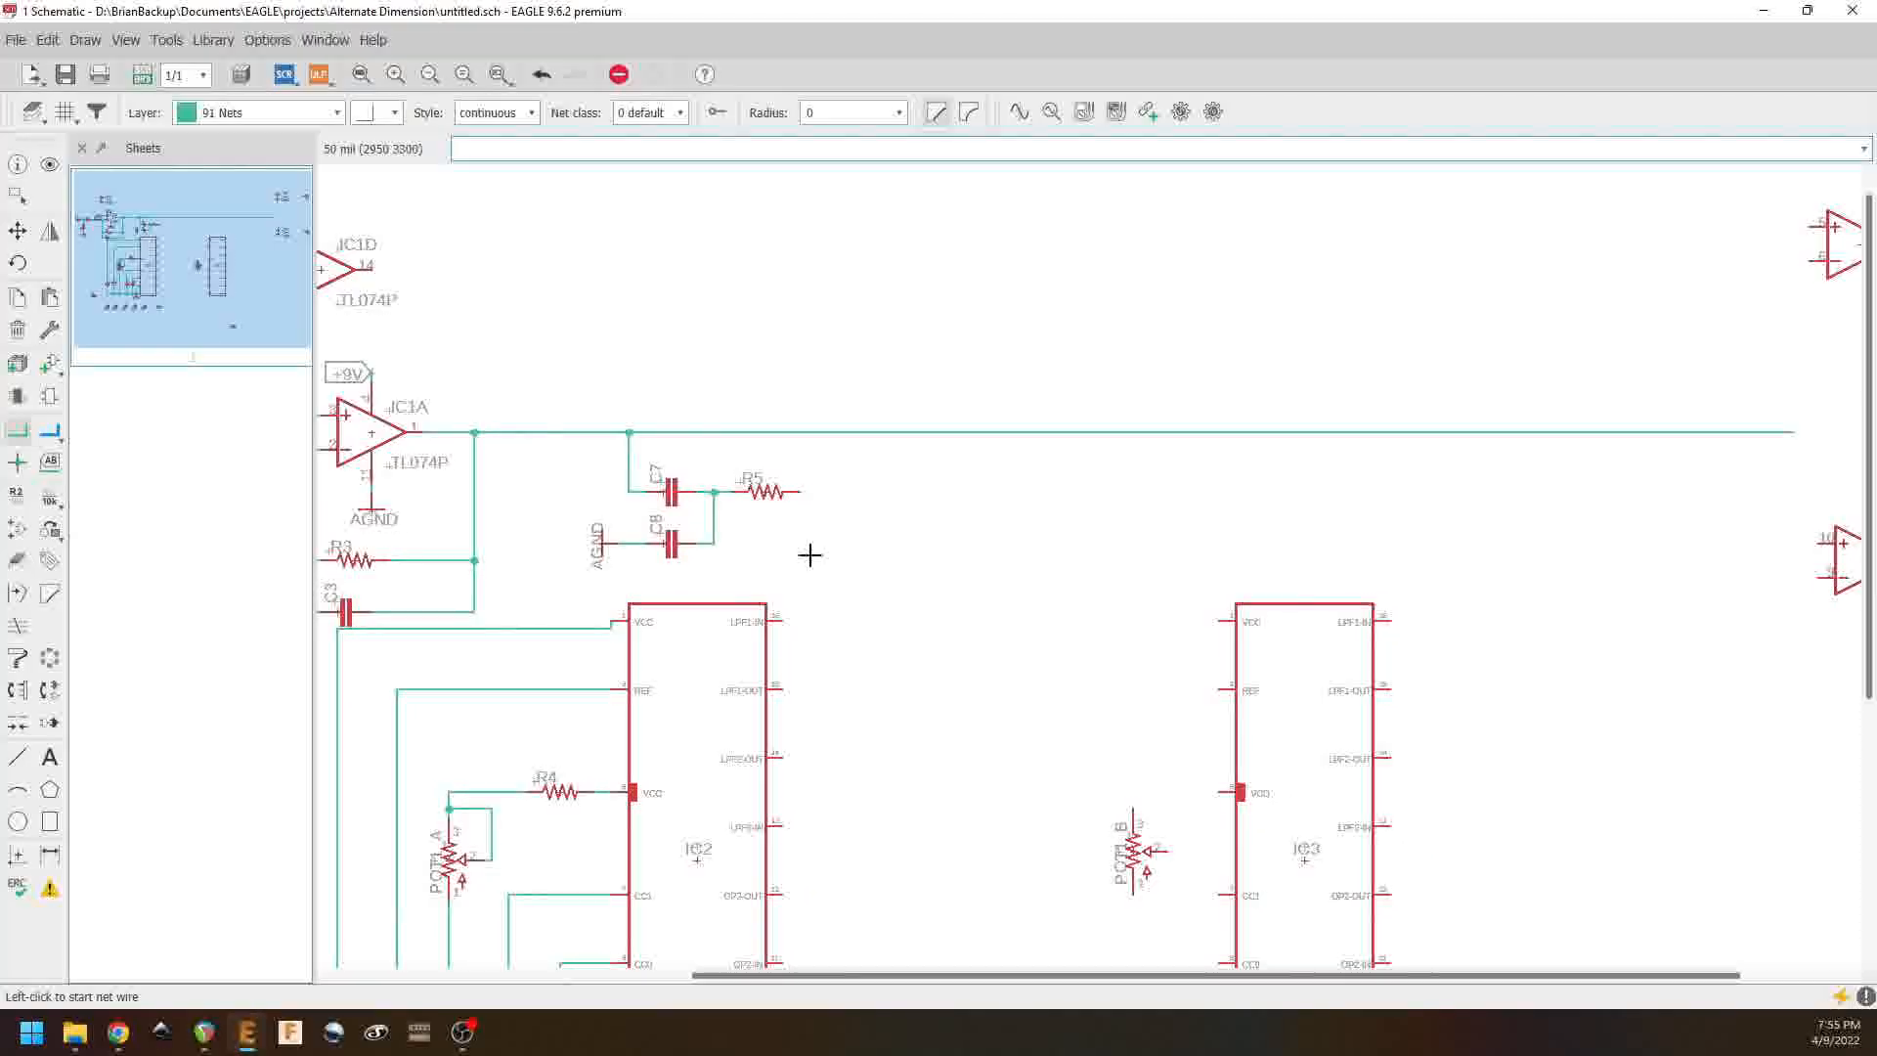
{"action": "left_click", "coordinate": [17, 330]}
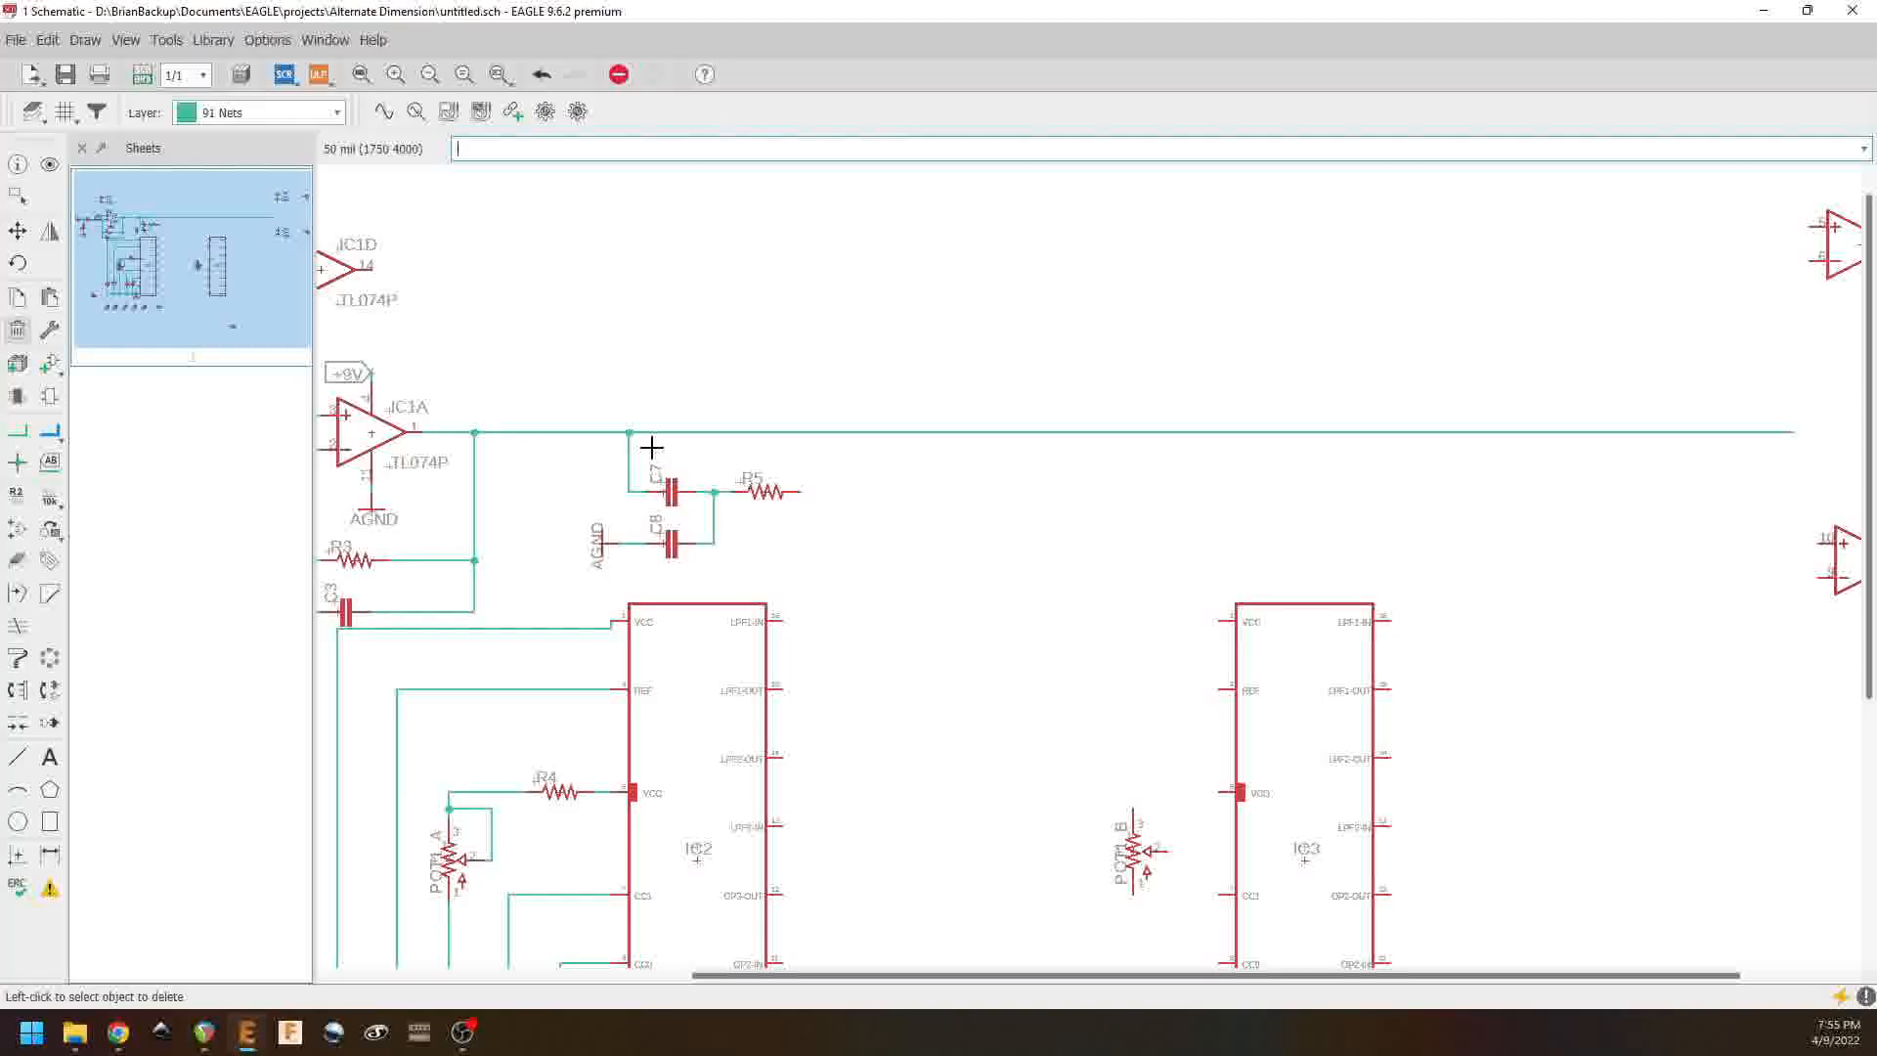
{"action": "left_click", "coordinate": [715, 521]}
{"action": "left_click", "coordinate": [17, 431]}
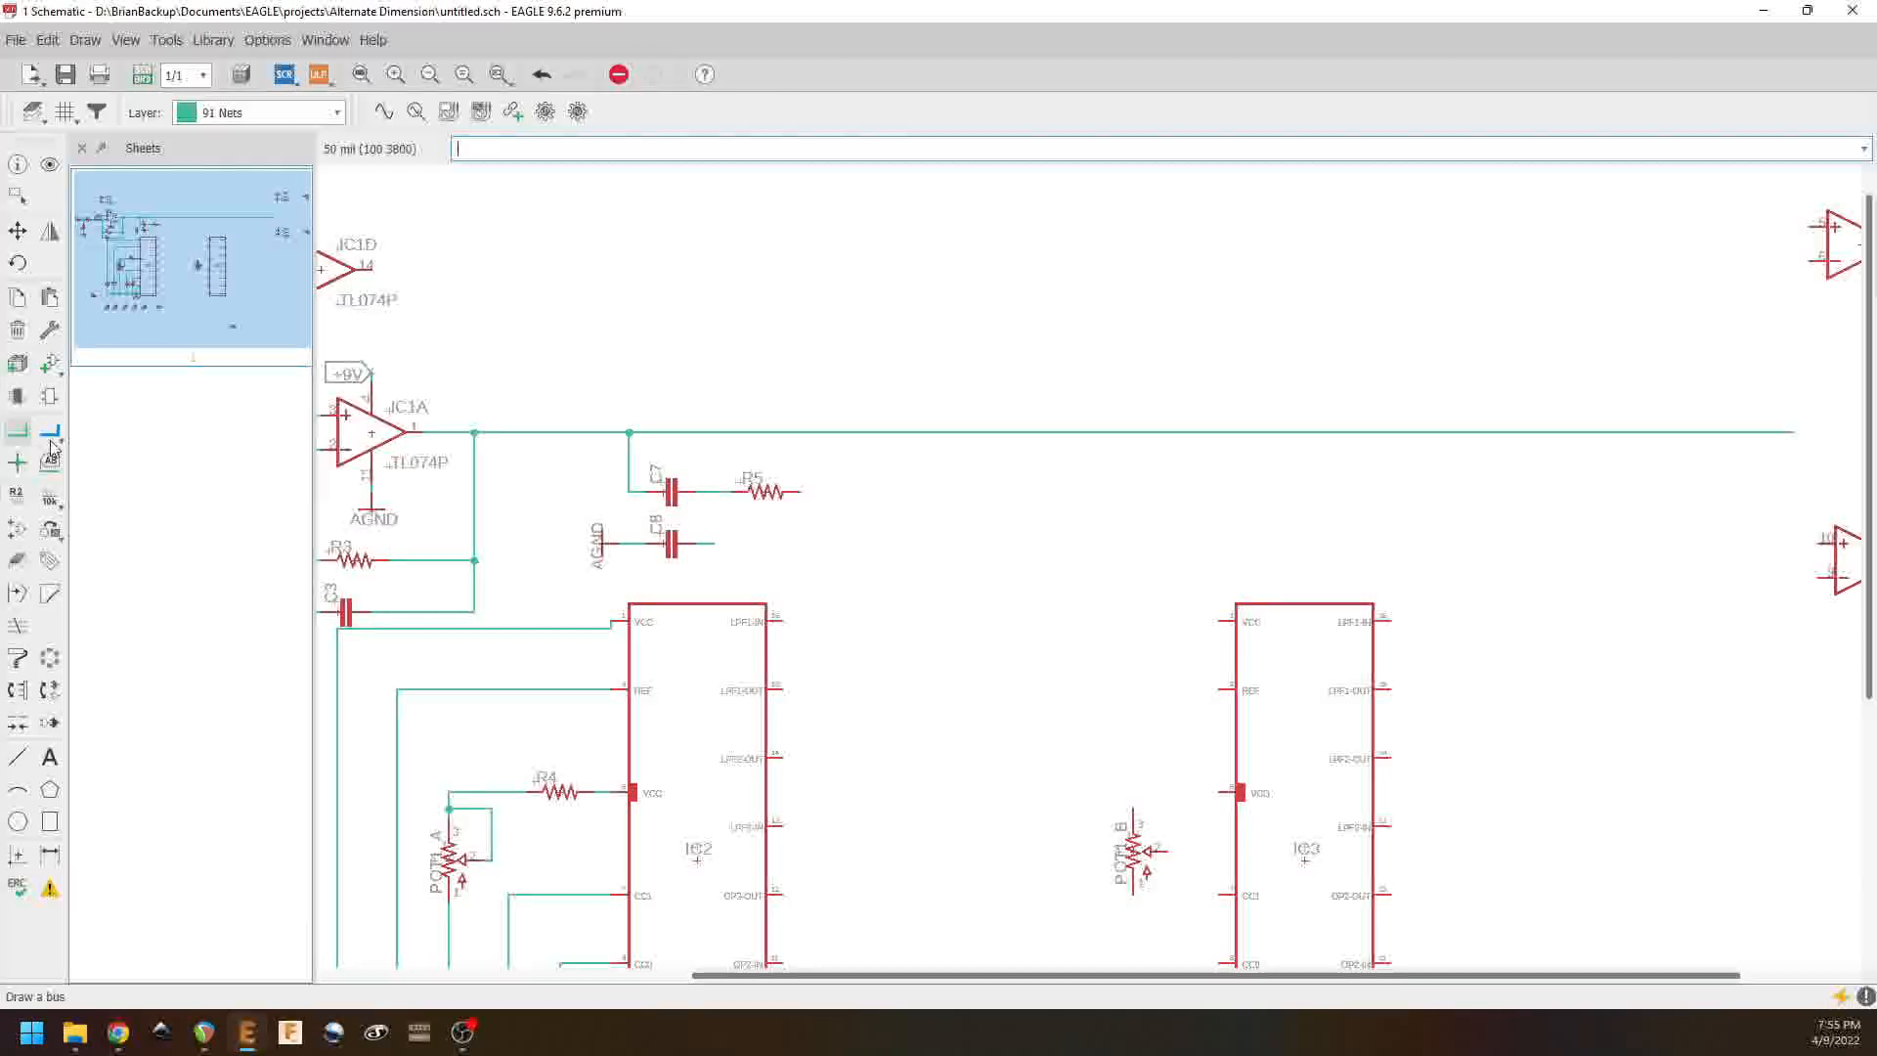
{"action": "left_click", "coordinate": [812, 491]}
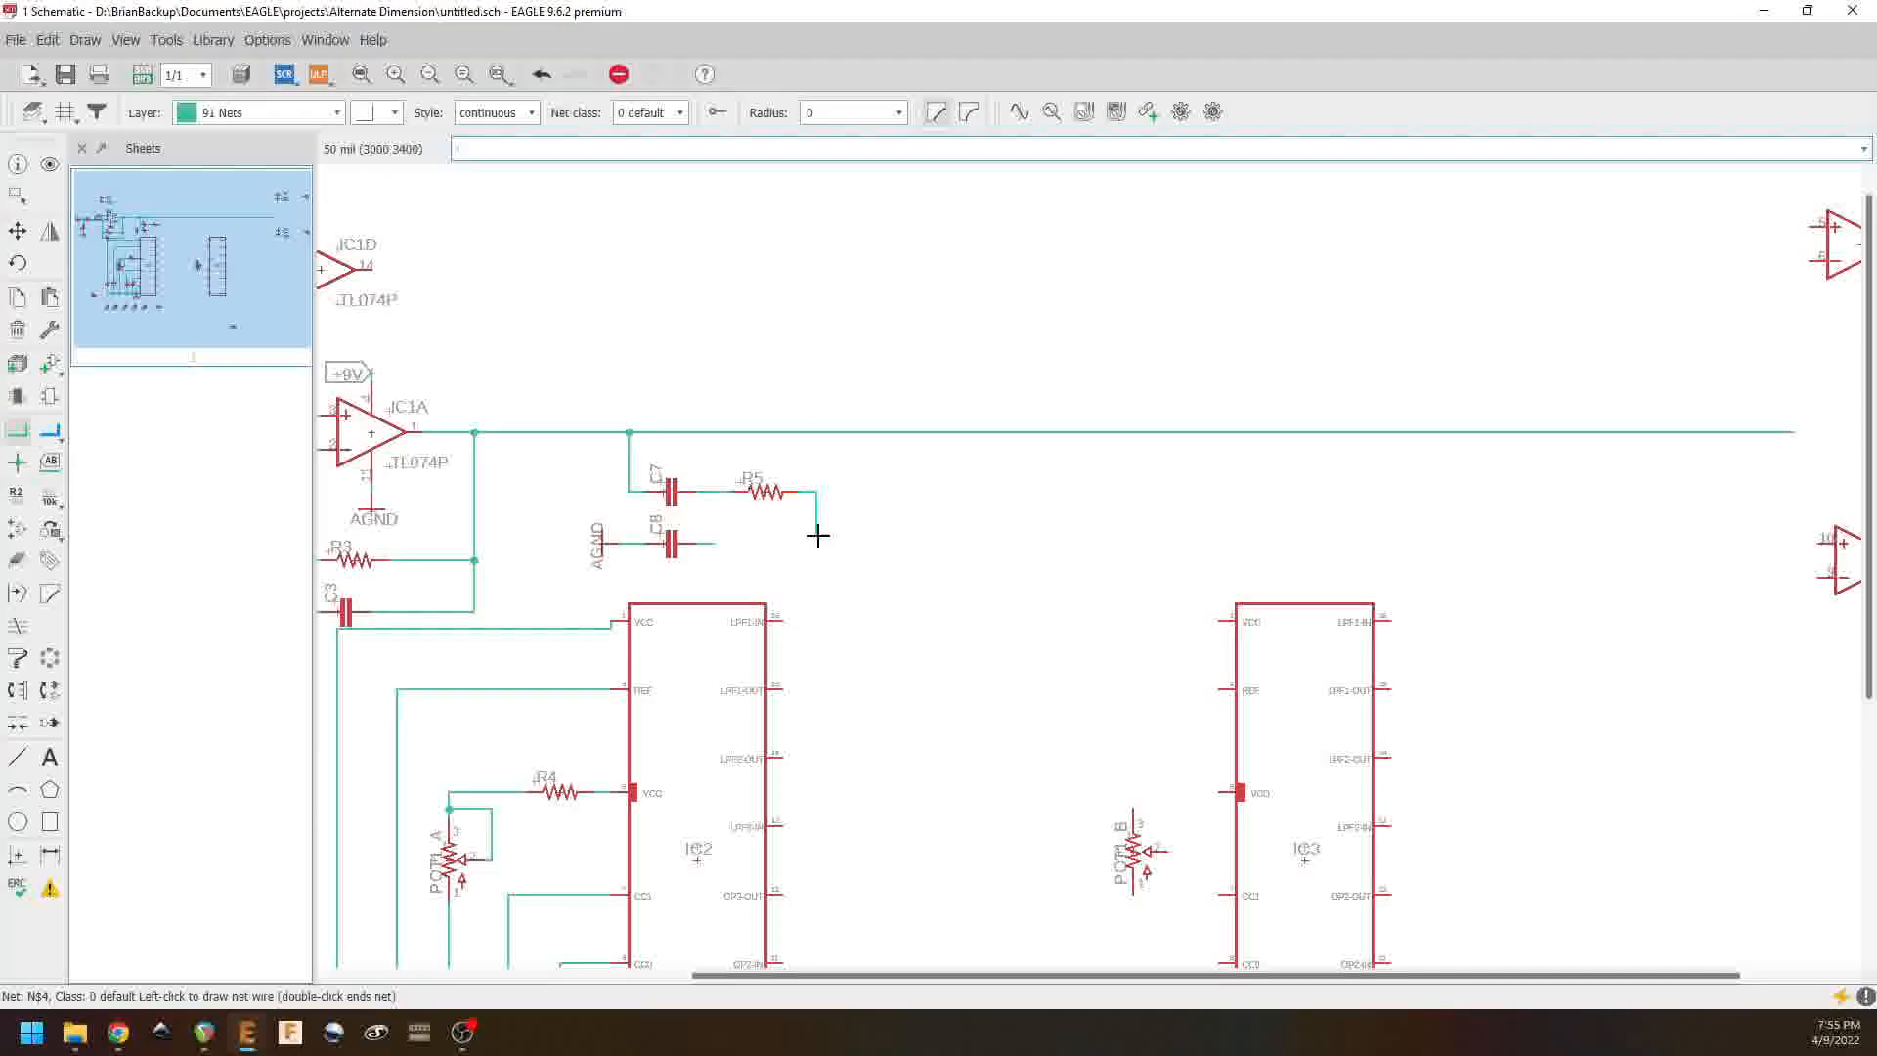
{"action": "left_click", "coordinate": [715, 545]}
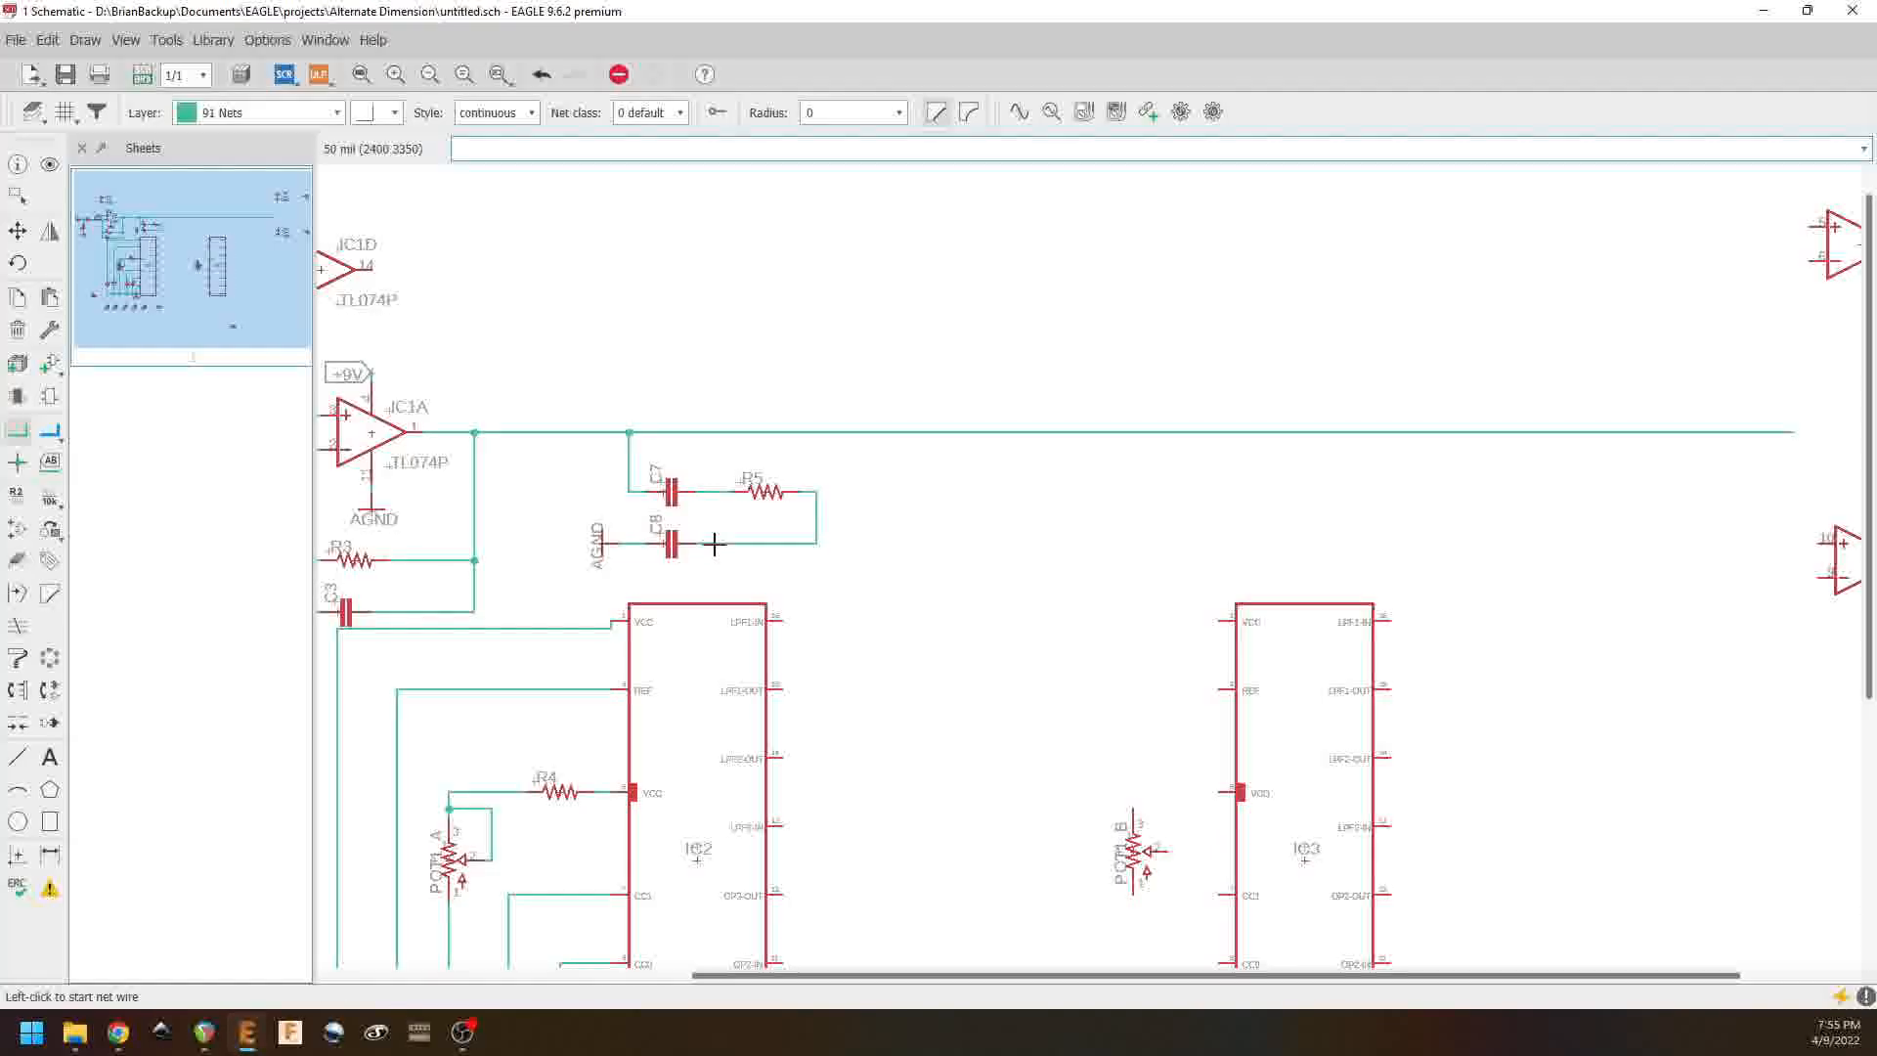
Step: Place two copies of R5 beside IC2, one level with LPF1-IN and the other level with LPF1-OUT
{"action": "right_click", "coordinate": [764, 494]}
{"action": "left_click", "coordinate": [826, 44]}
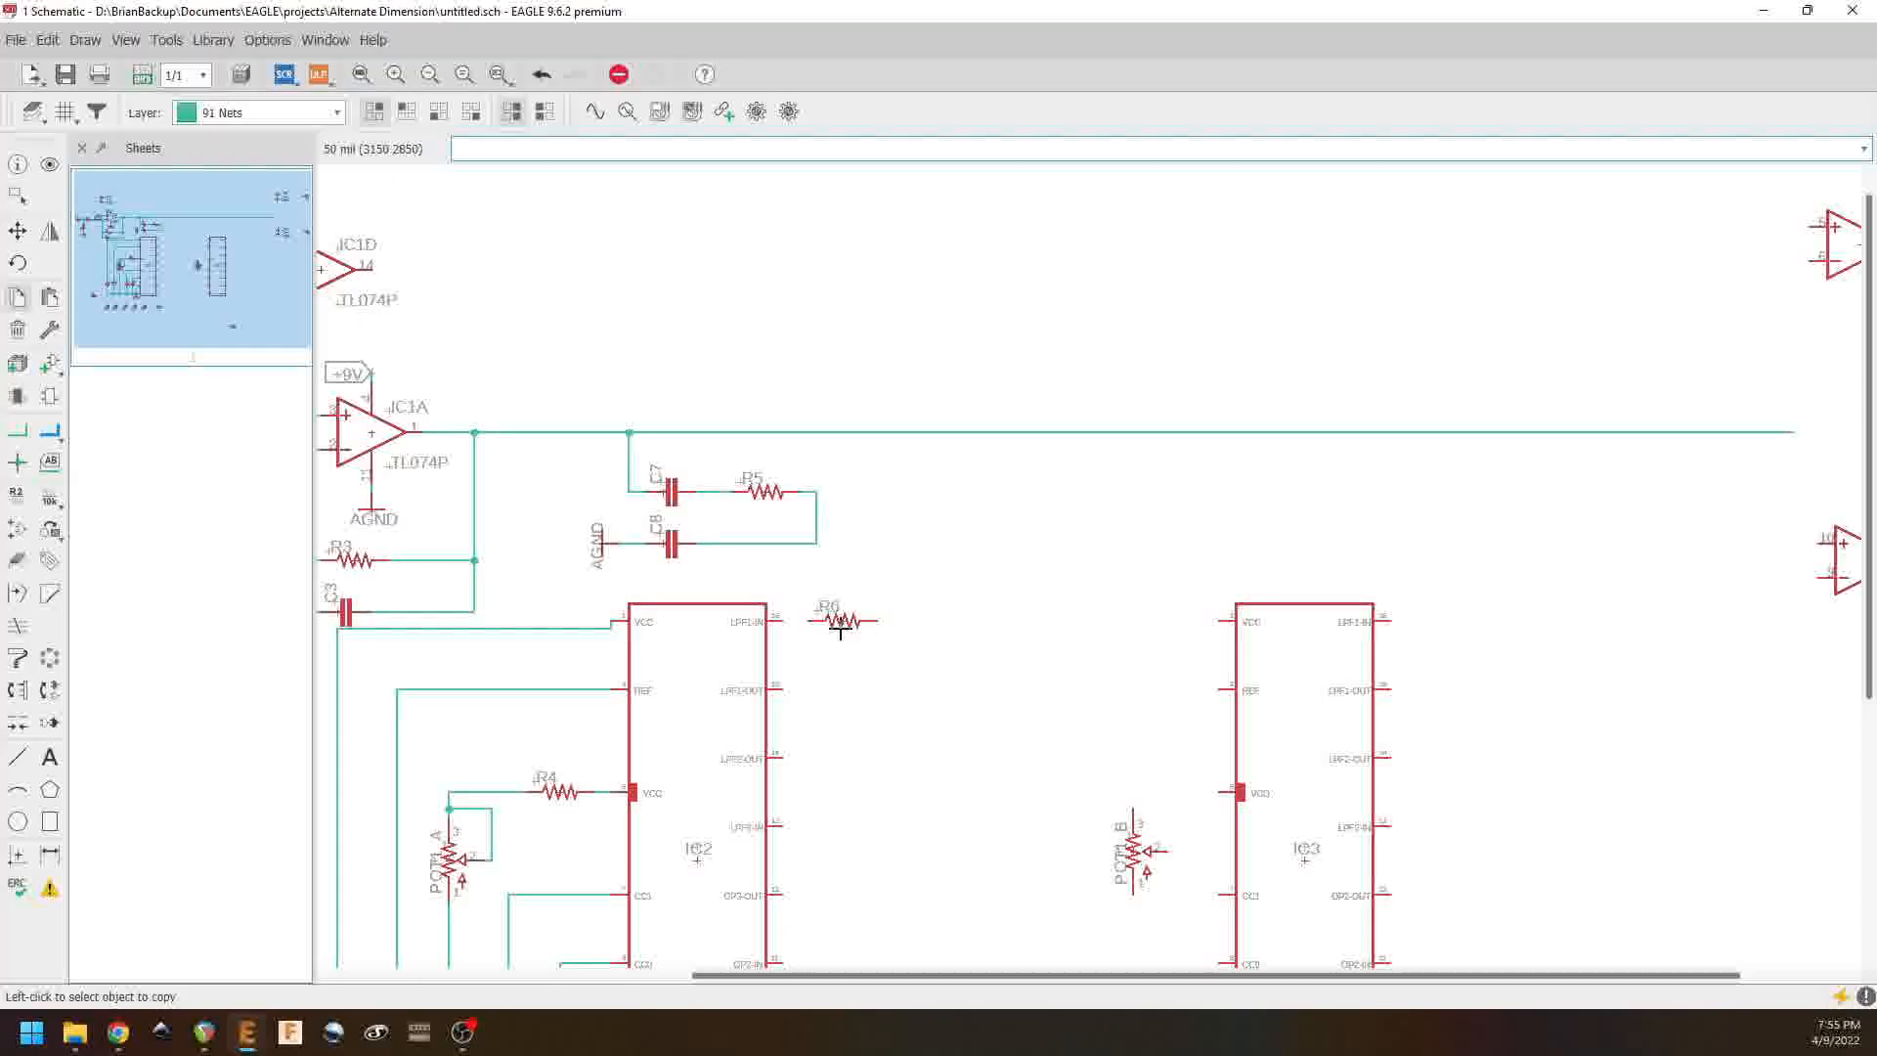
{"action": "left_click", "coordinate": [823, 622]}
{"action": "right_click", "coordinate": [839, 622]}
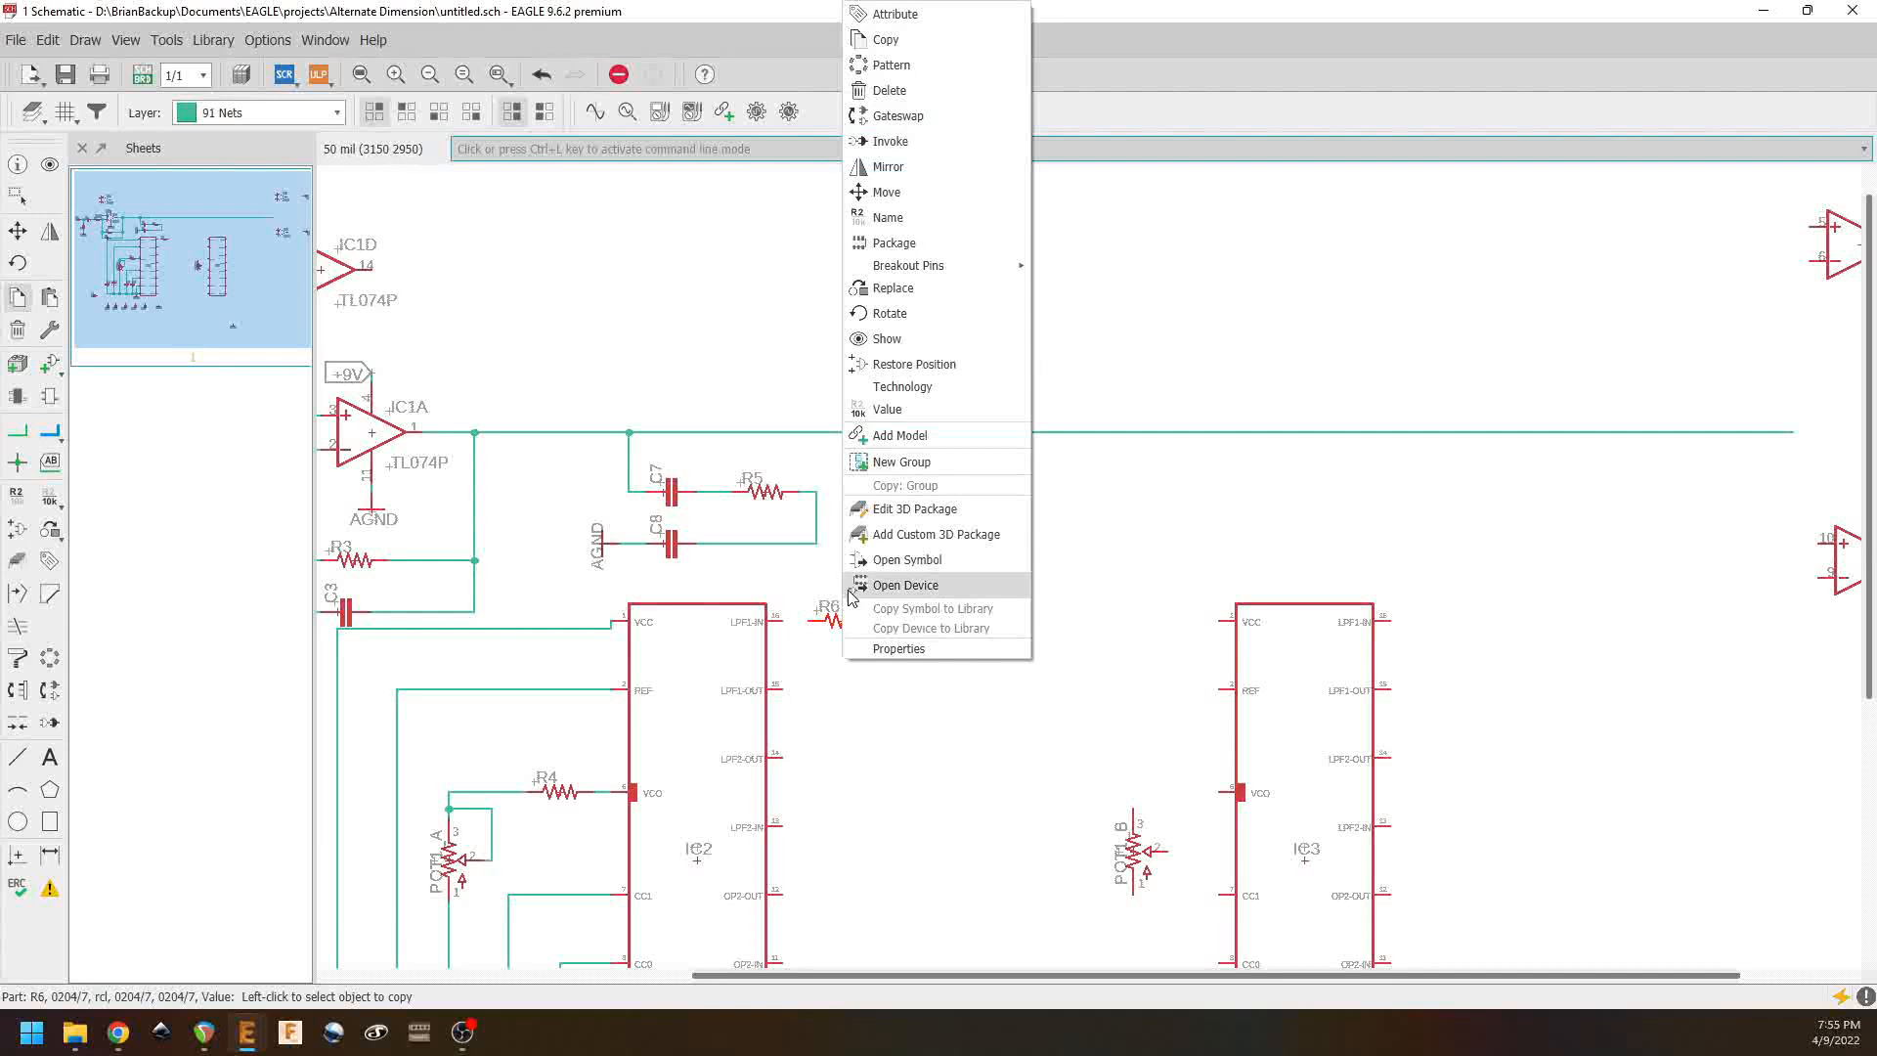
{"action": "left_click", "coordinate": [888, 42]}
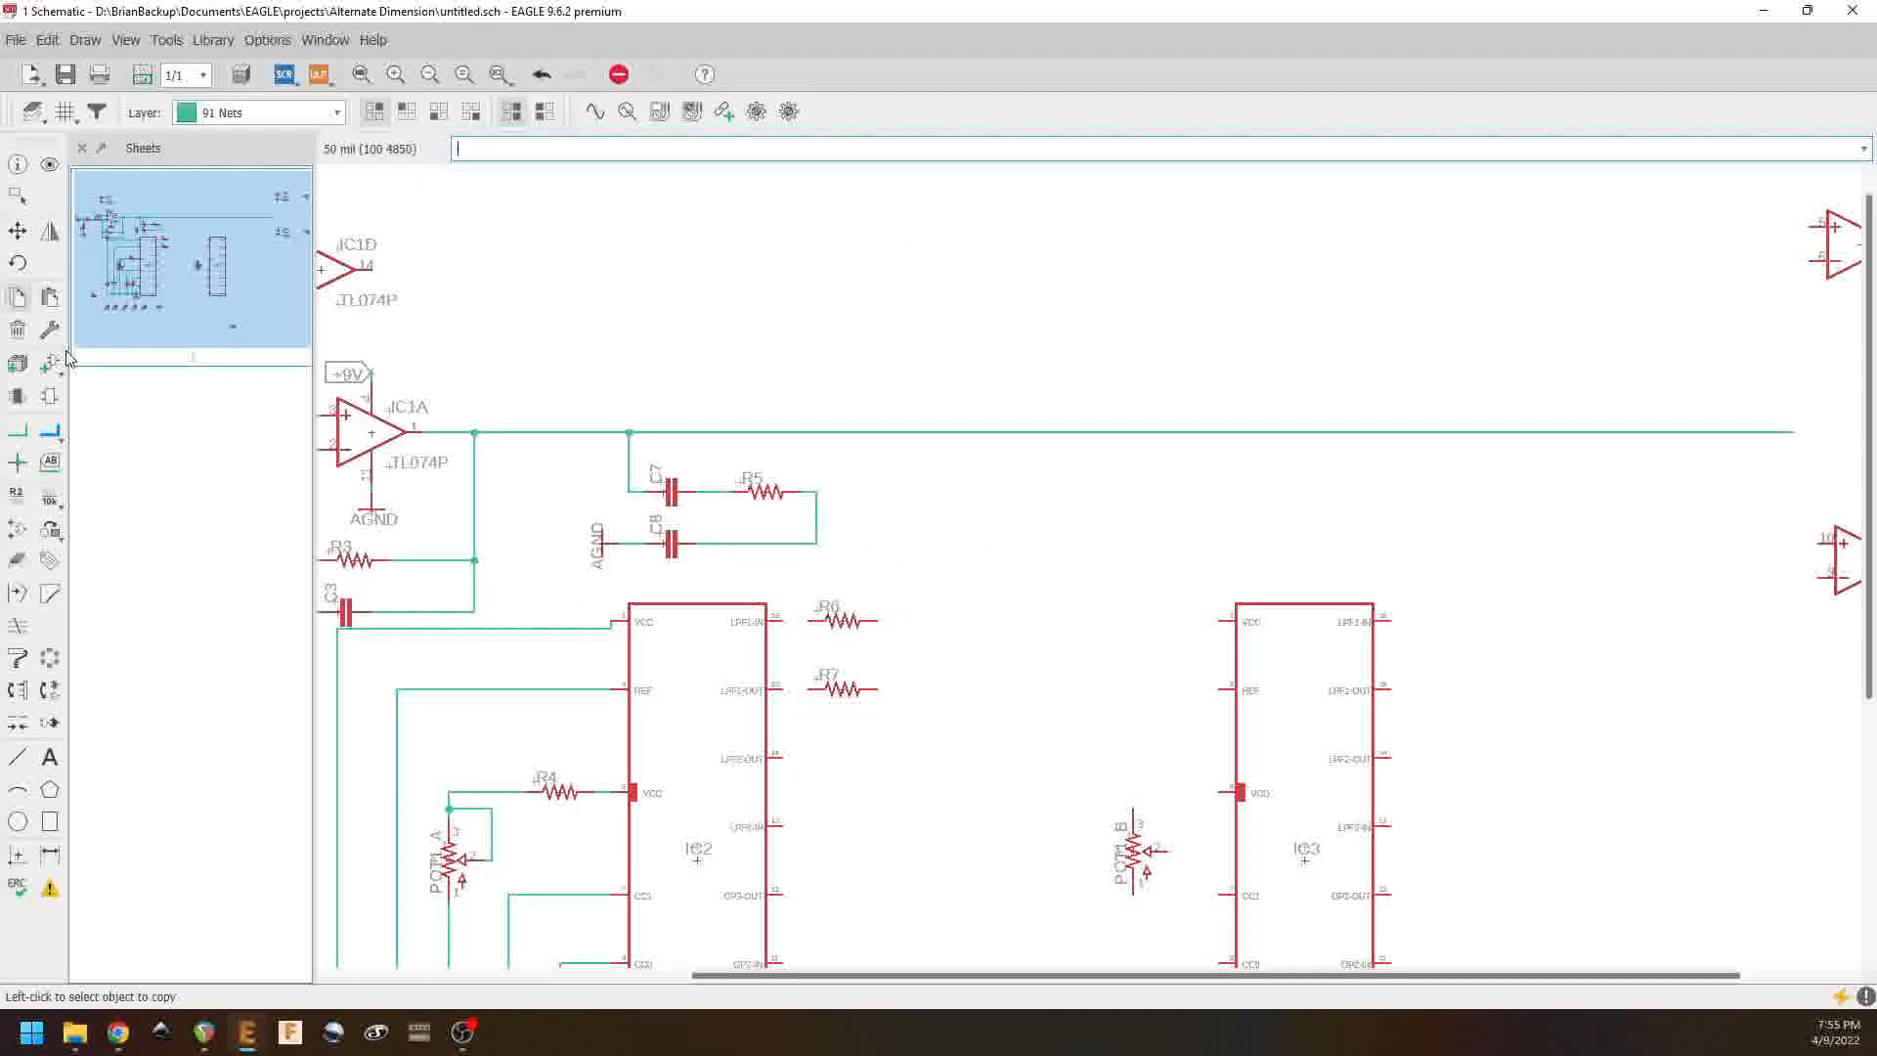
Step: Wire R6's left end to IC2's LPF1-IN pin and R7's left end to its LPF1-OUT pin
{"action": "left_click", "coordinate": [18, 431]}
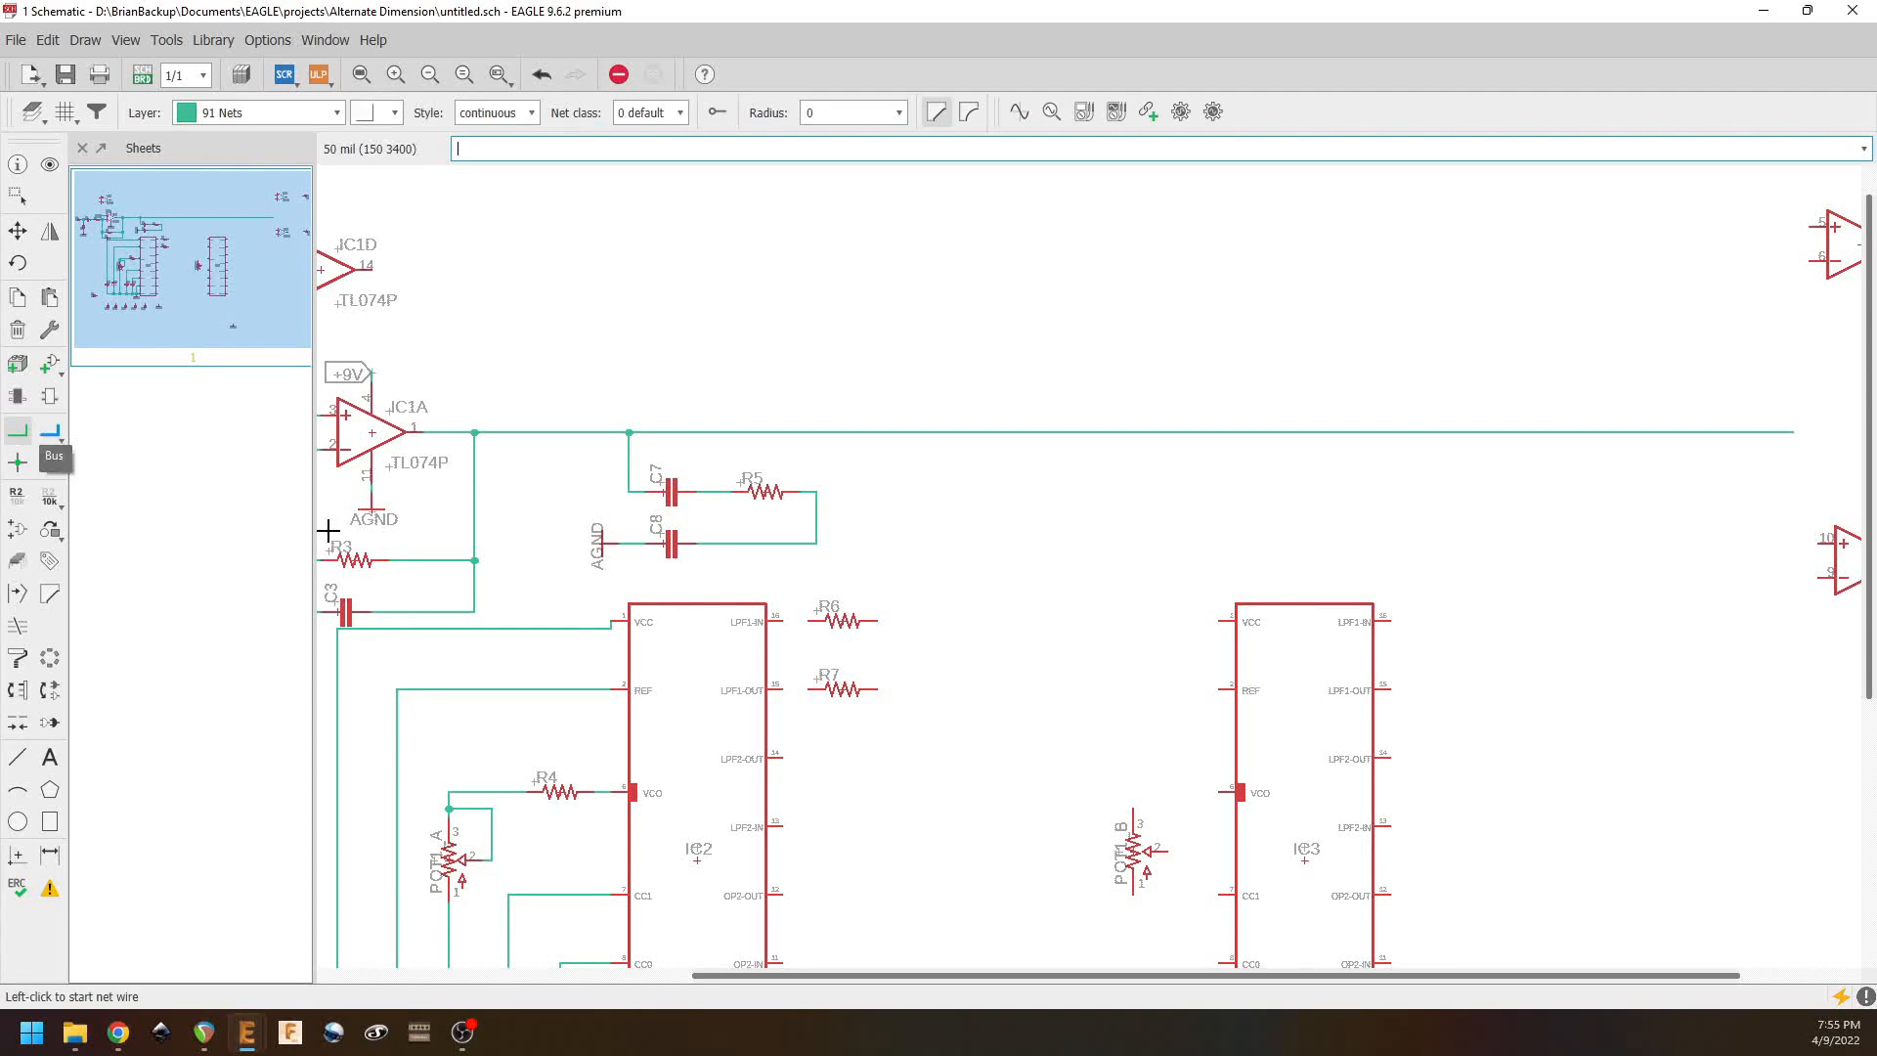
{"action": "left_click", "coordinate": [812, 622]}
{"action": "left_click", "coordinate": [783, 620]}
{"action": "left_click", "coordinate": [812, 688]}
{"action": "left_click", "coordinate": [783, 690]}
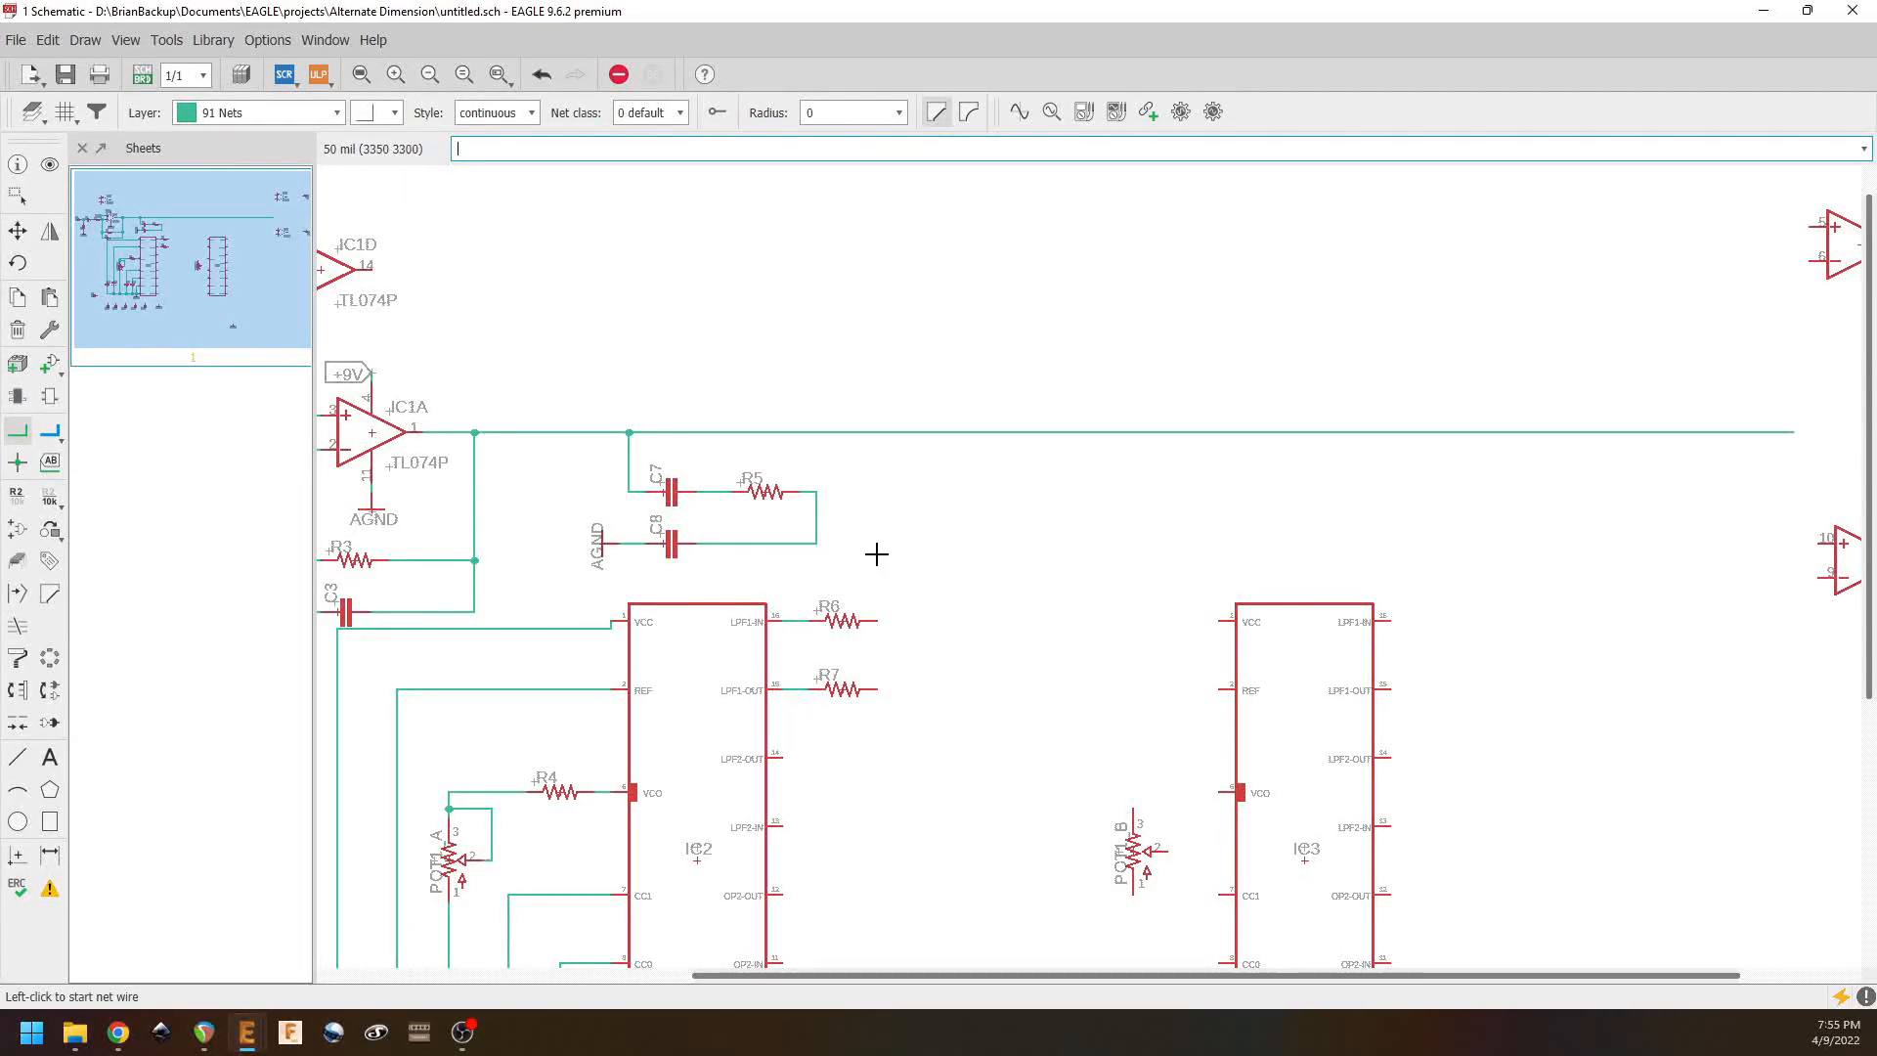
Step: Join the right ends of R6 and R7 and connect them to the net between R5 and C8
{"action": "left_click", "coordinate": [877, 620]}
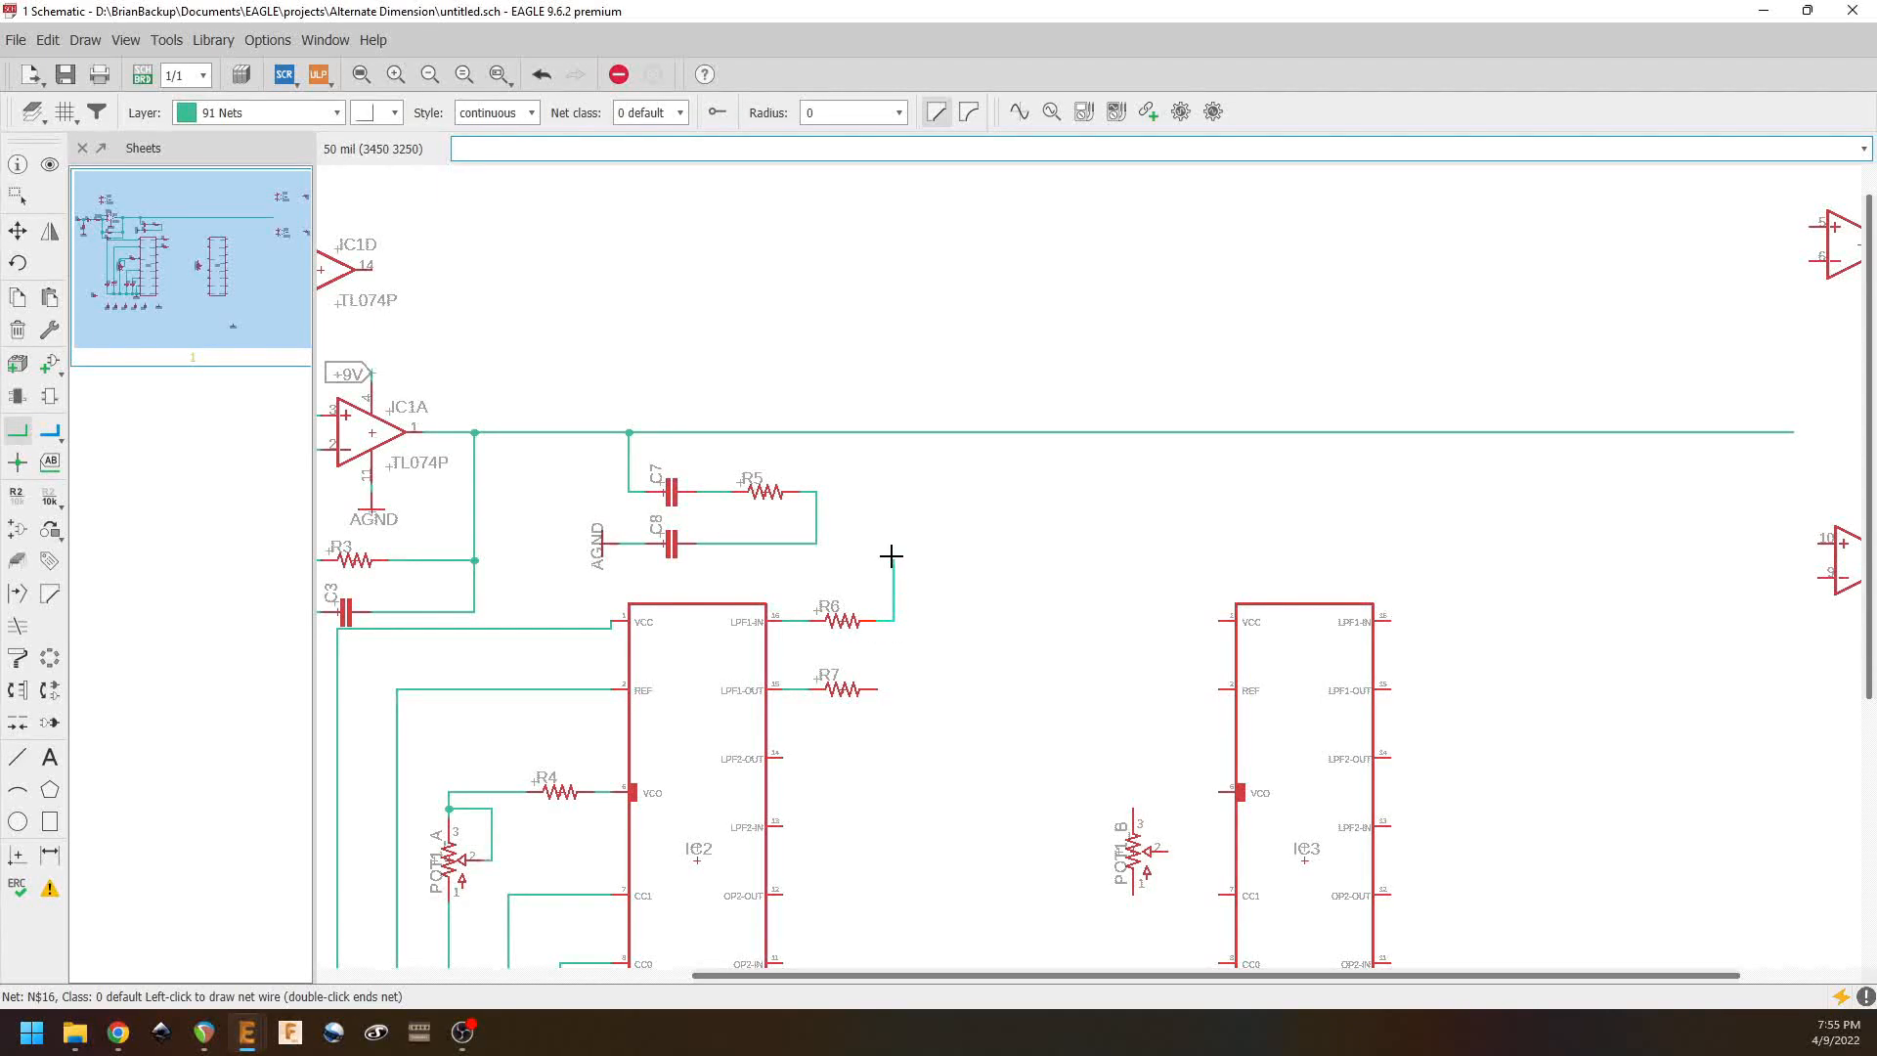
{"action": "left_click", "coordinate": [818, 543]}
{"action": "left_click", "coordinate": [877, 688]}
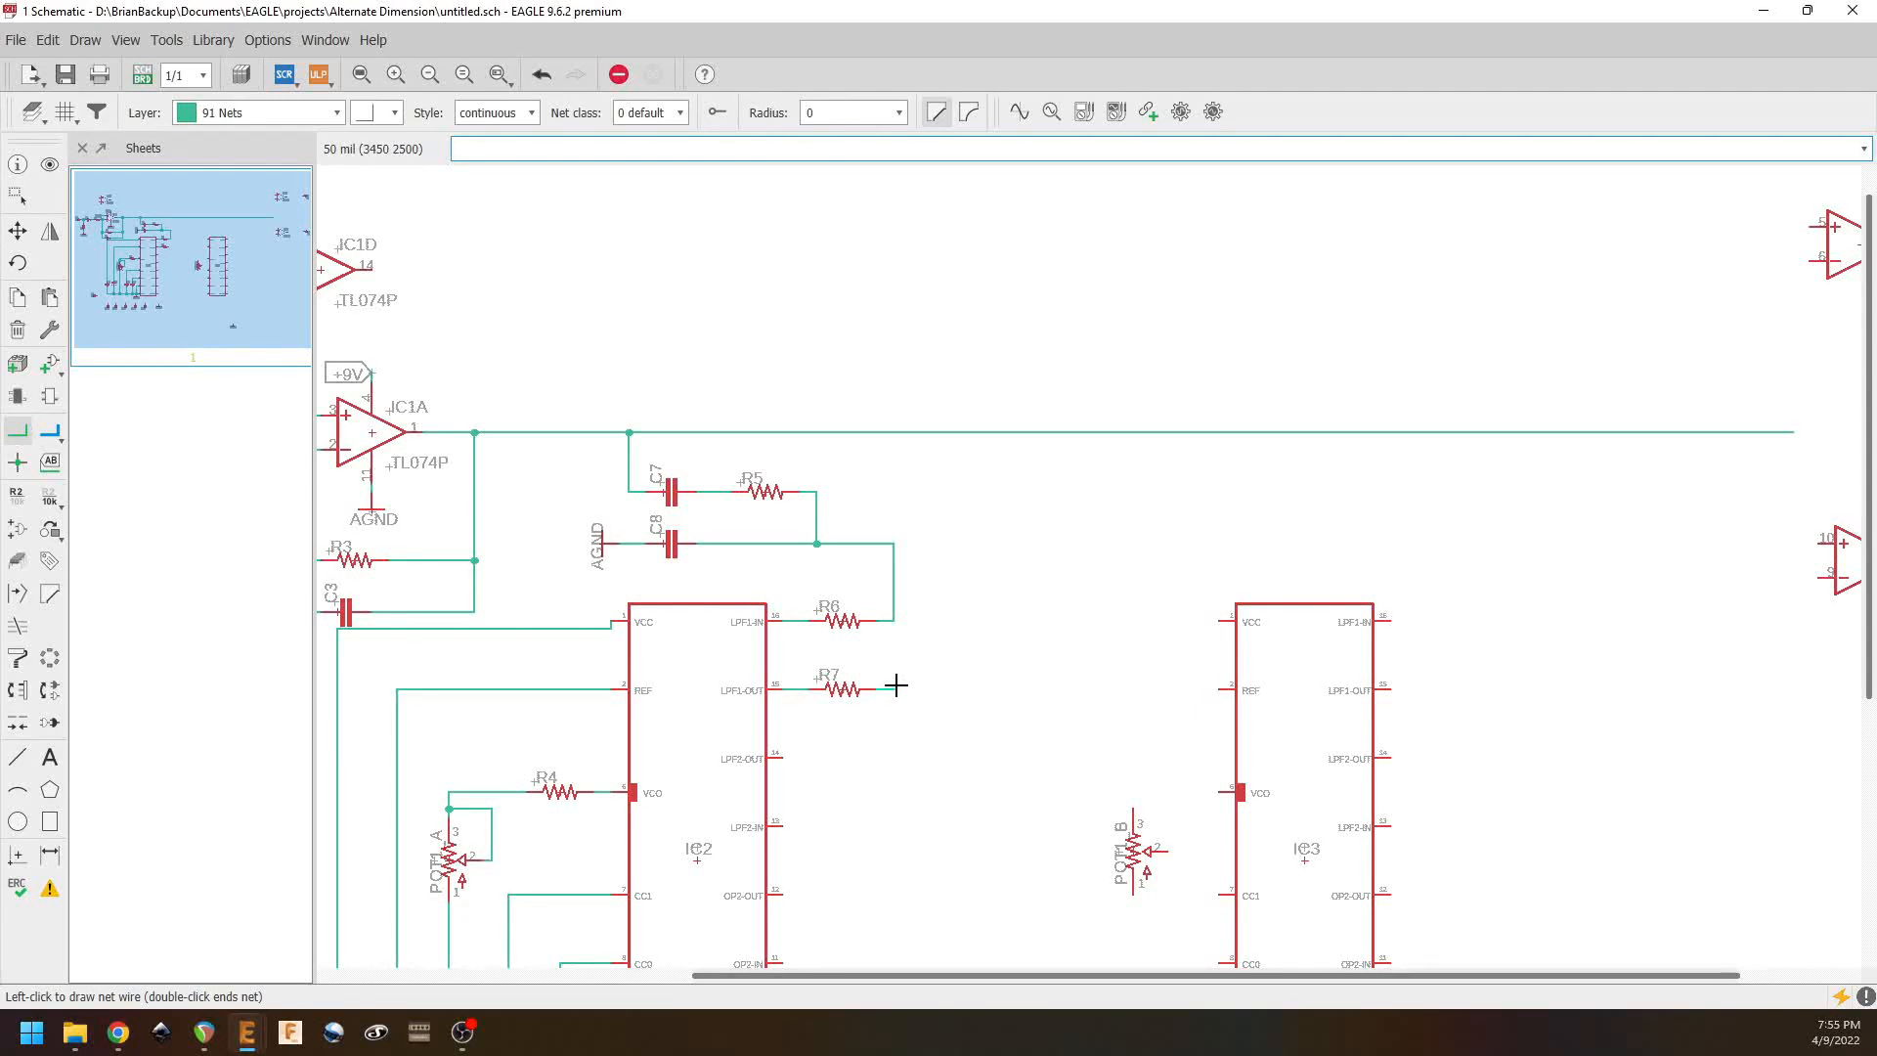
{"action": "left_click", "coordinate": [895, 621]}
{"action": "double_click", "coordinate": [817, 543]}
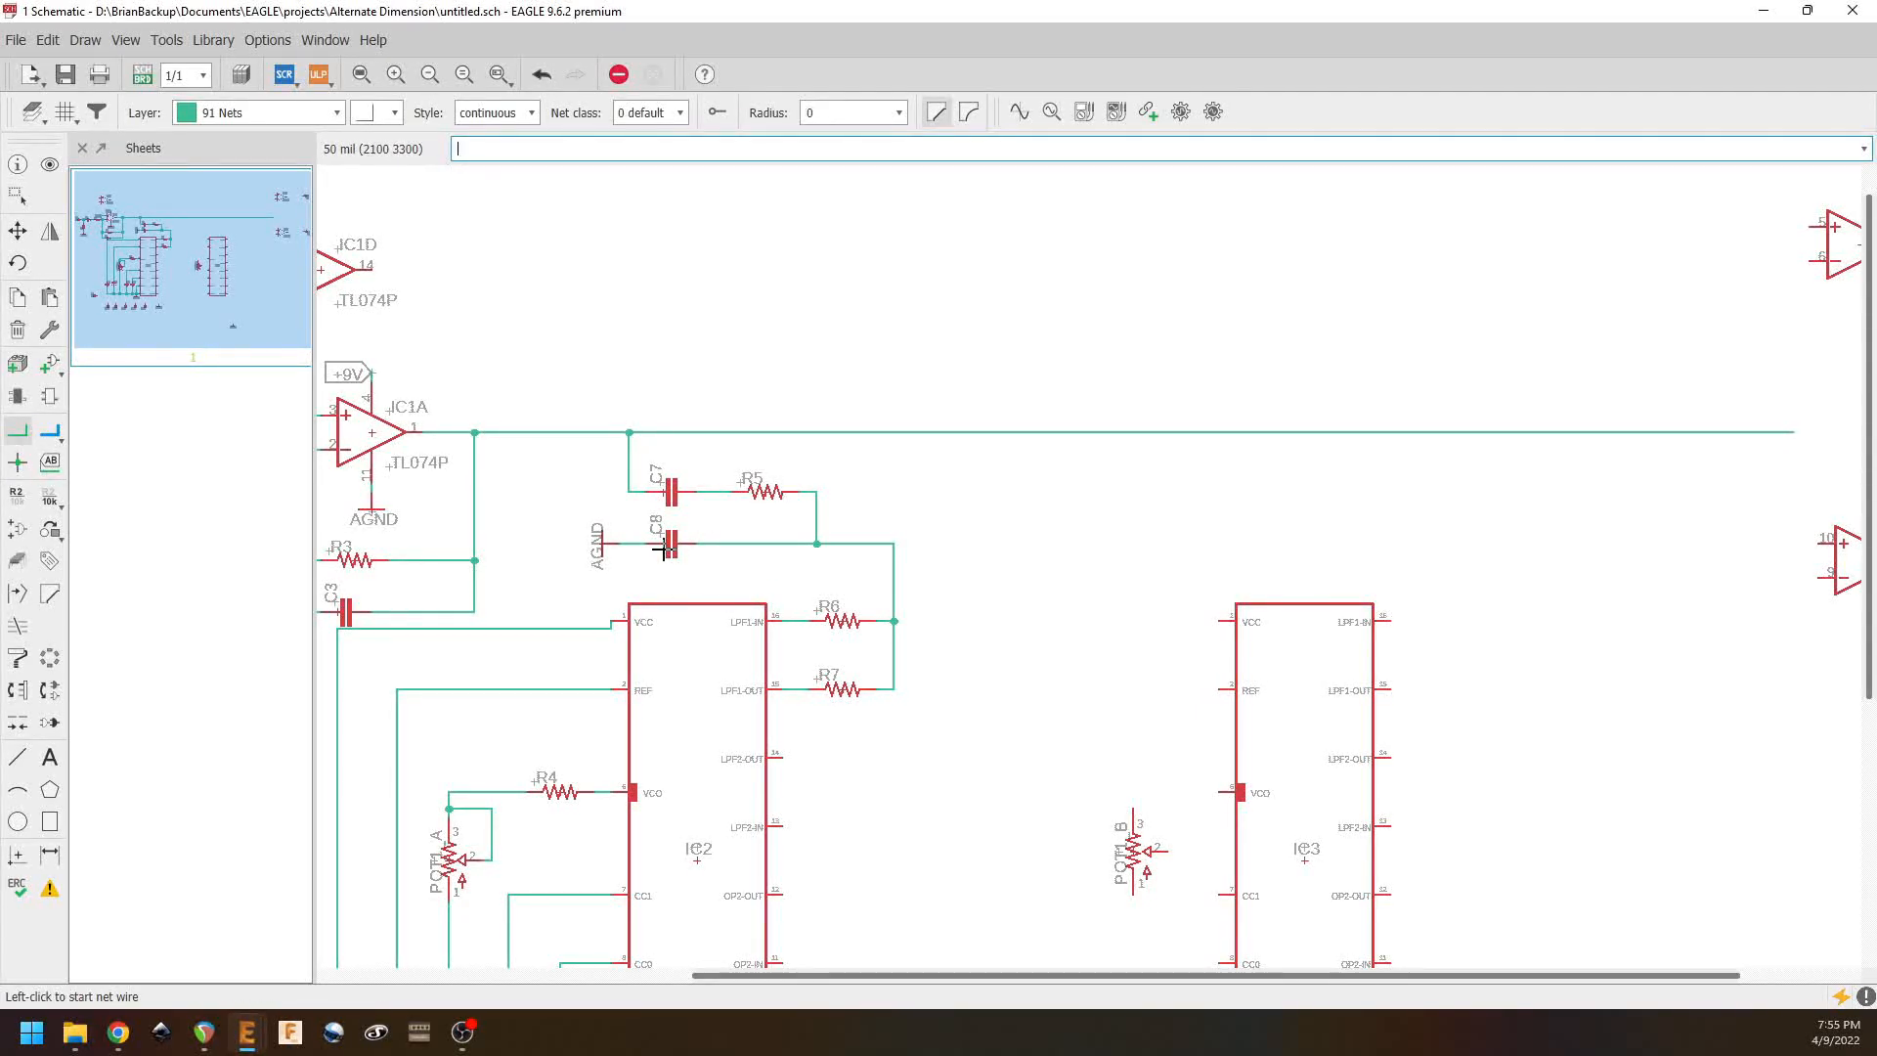
Step: Place a vertical copy of C8 between IC2's LPF1-IN and LPF1-OUT nets and wire its ends to them
{"action": "right_click", "coordinate": [665, 544]}
{"action": "left_click", "coordinate": [725, 43]}
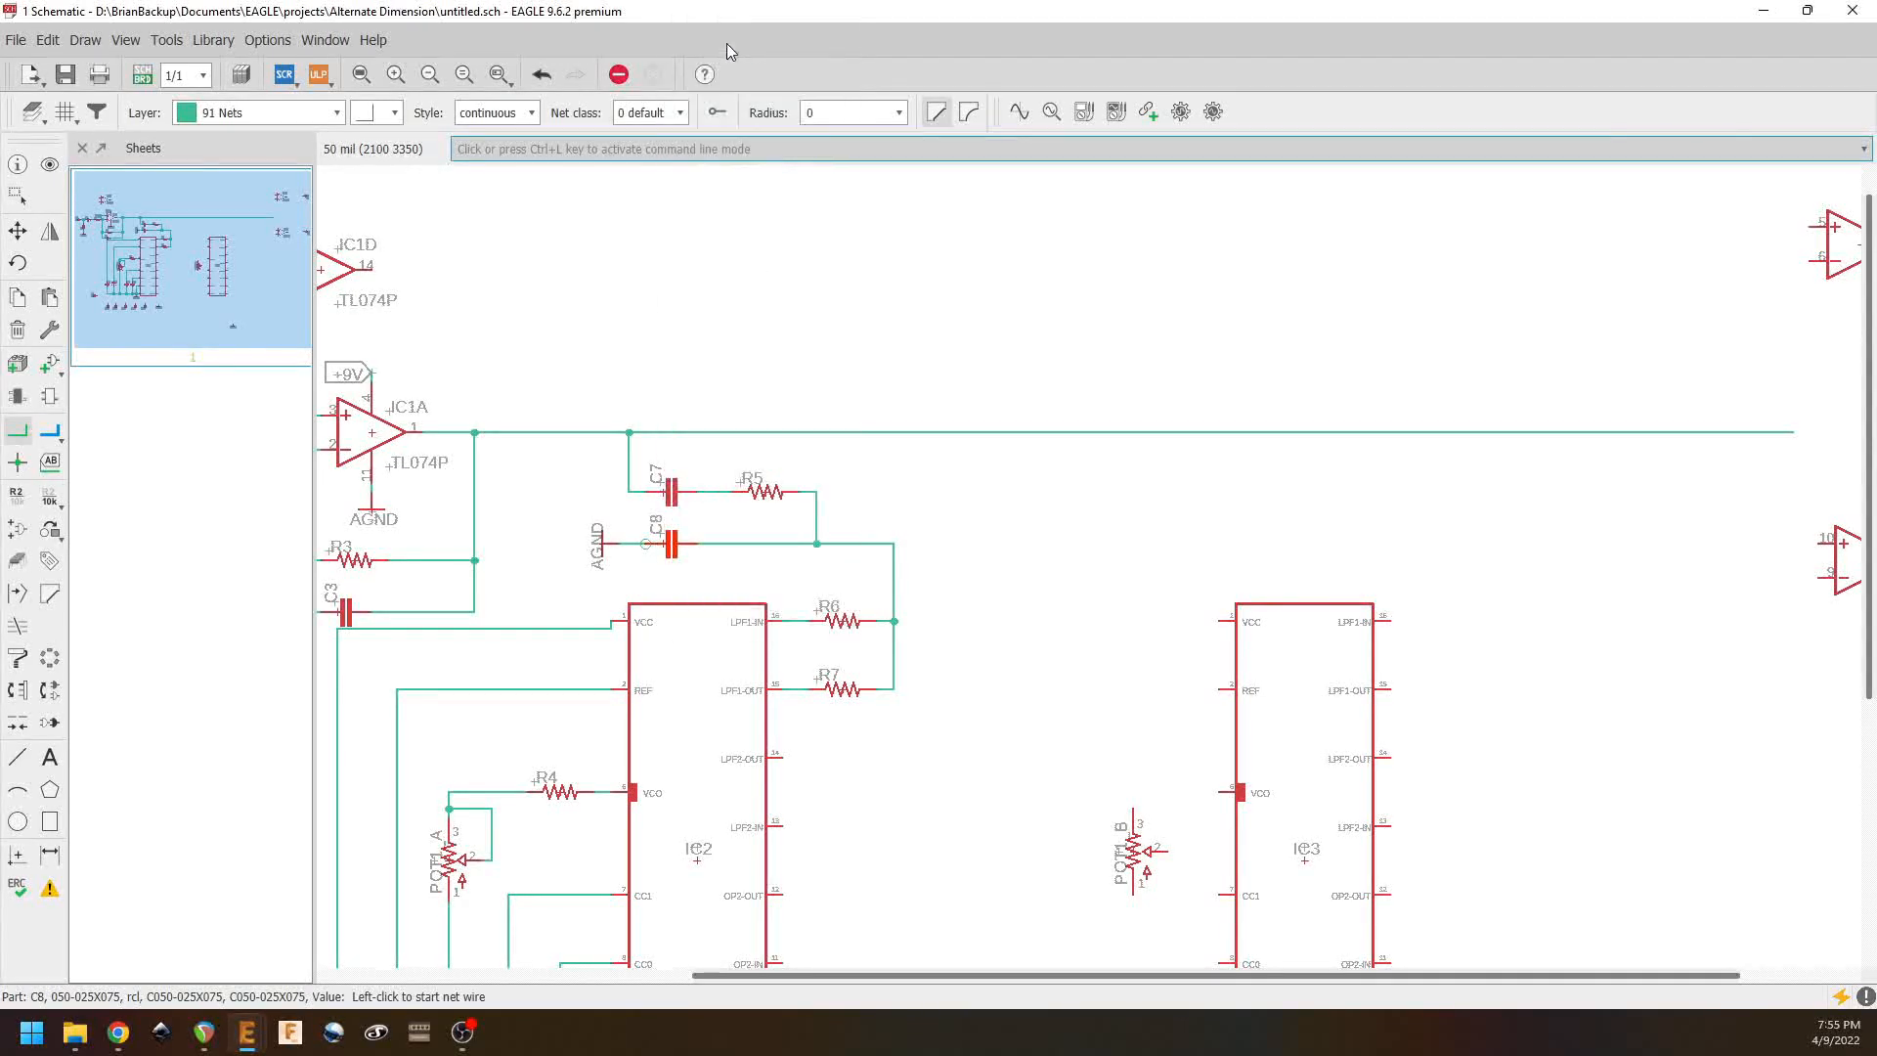
{"action": "right_click", "coordinate": [799, 648]}
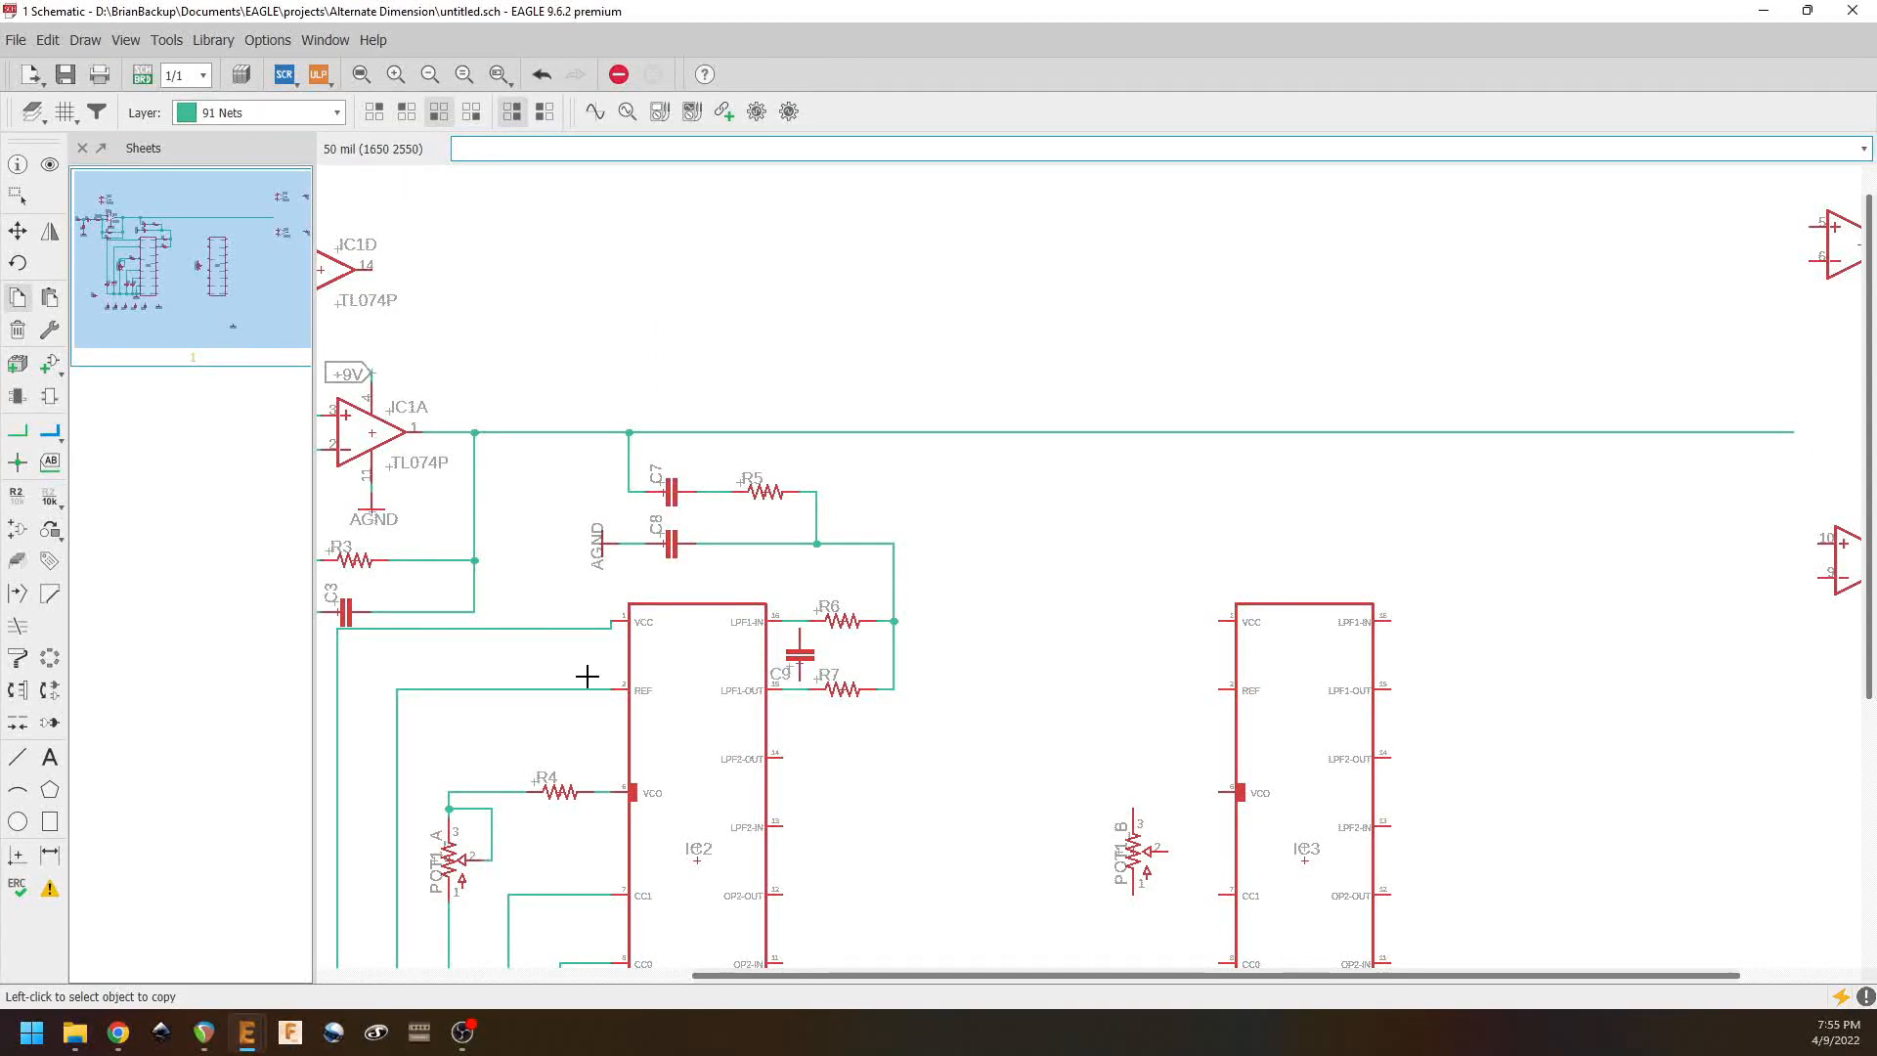
{"action": "left_click", "coordinate": [18, 431]}
{"action": "left_click", "coordinate": [799, 623]}
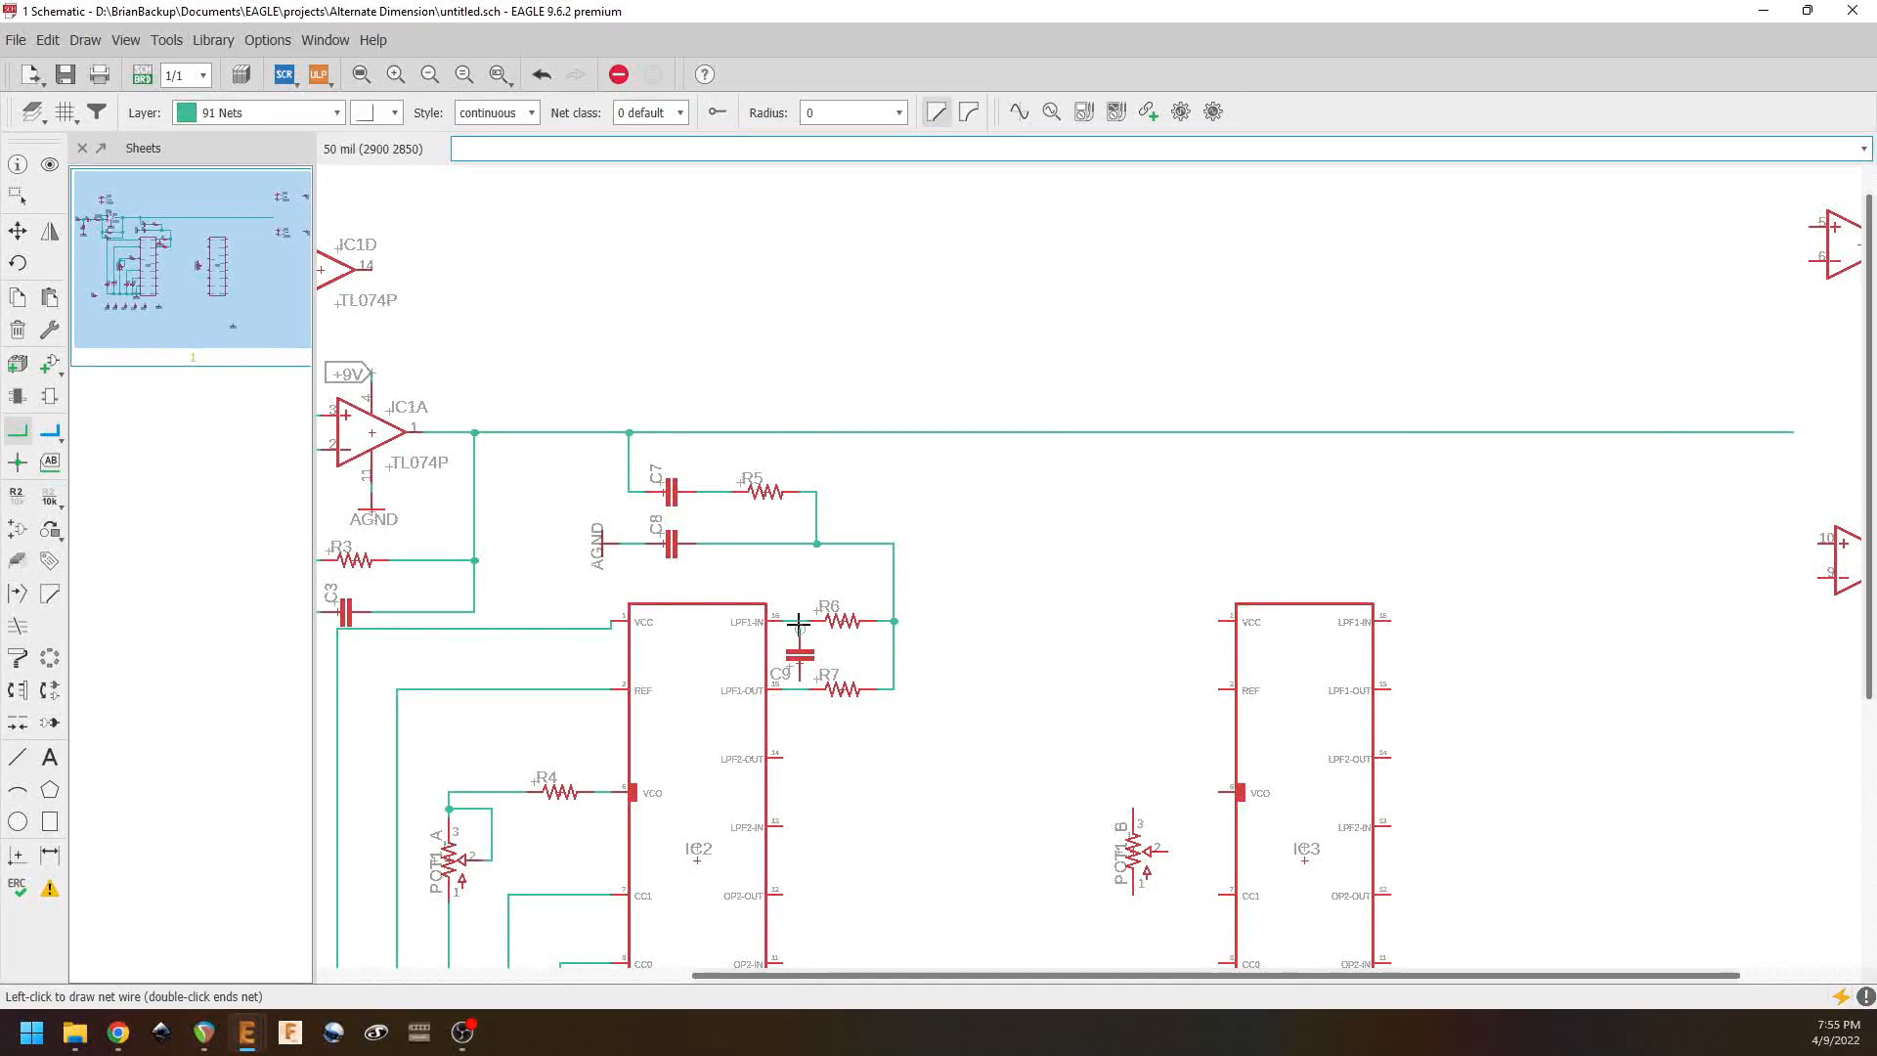
{"action": "left_click", "coordinate": [799, 620]}
{"action": "left_click", "coordinate": [799, 678]}
{"action": "left_click", "coordinate": [801, 690]}
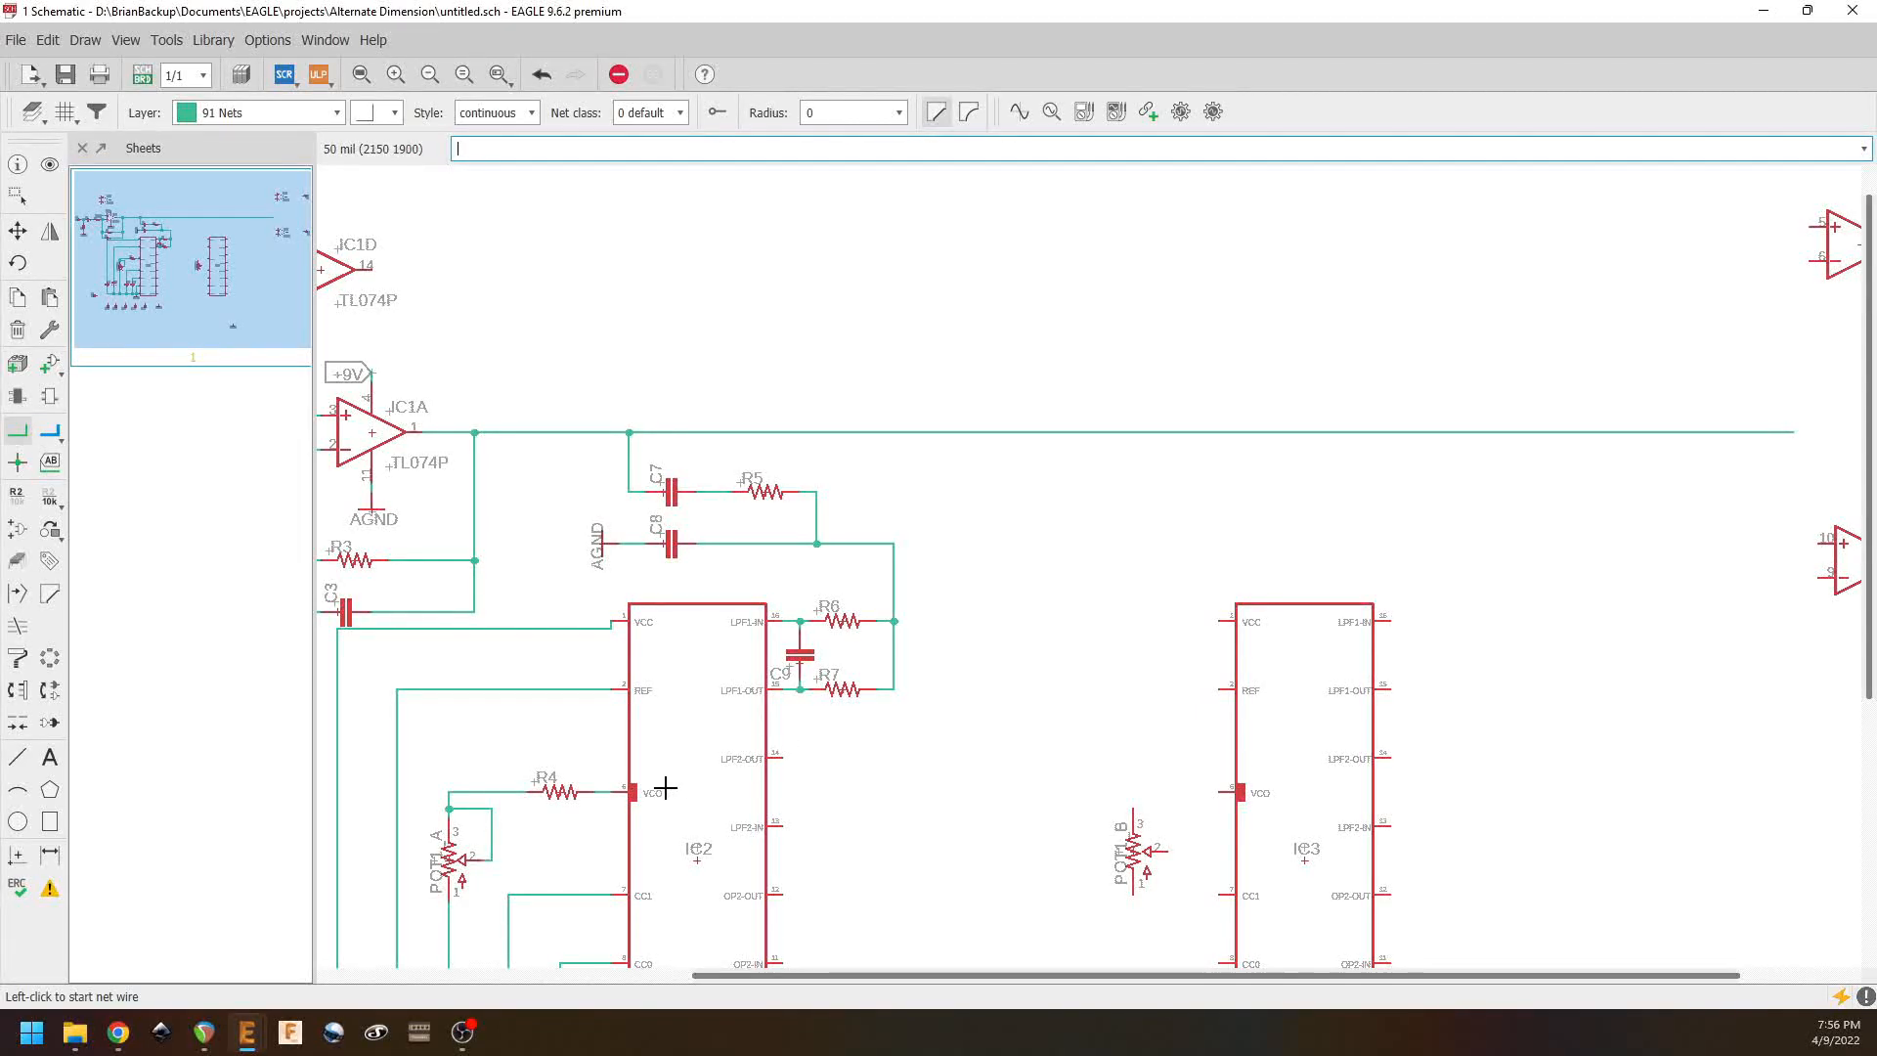
Step: Place two vertical copies of C9 beside IC2, one between the OP1 pins and one between the OP2 pins
{"action": "middle_click_drag", "start_coordinate": [847, 706], "coordinate": [884, 405]}
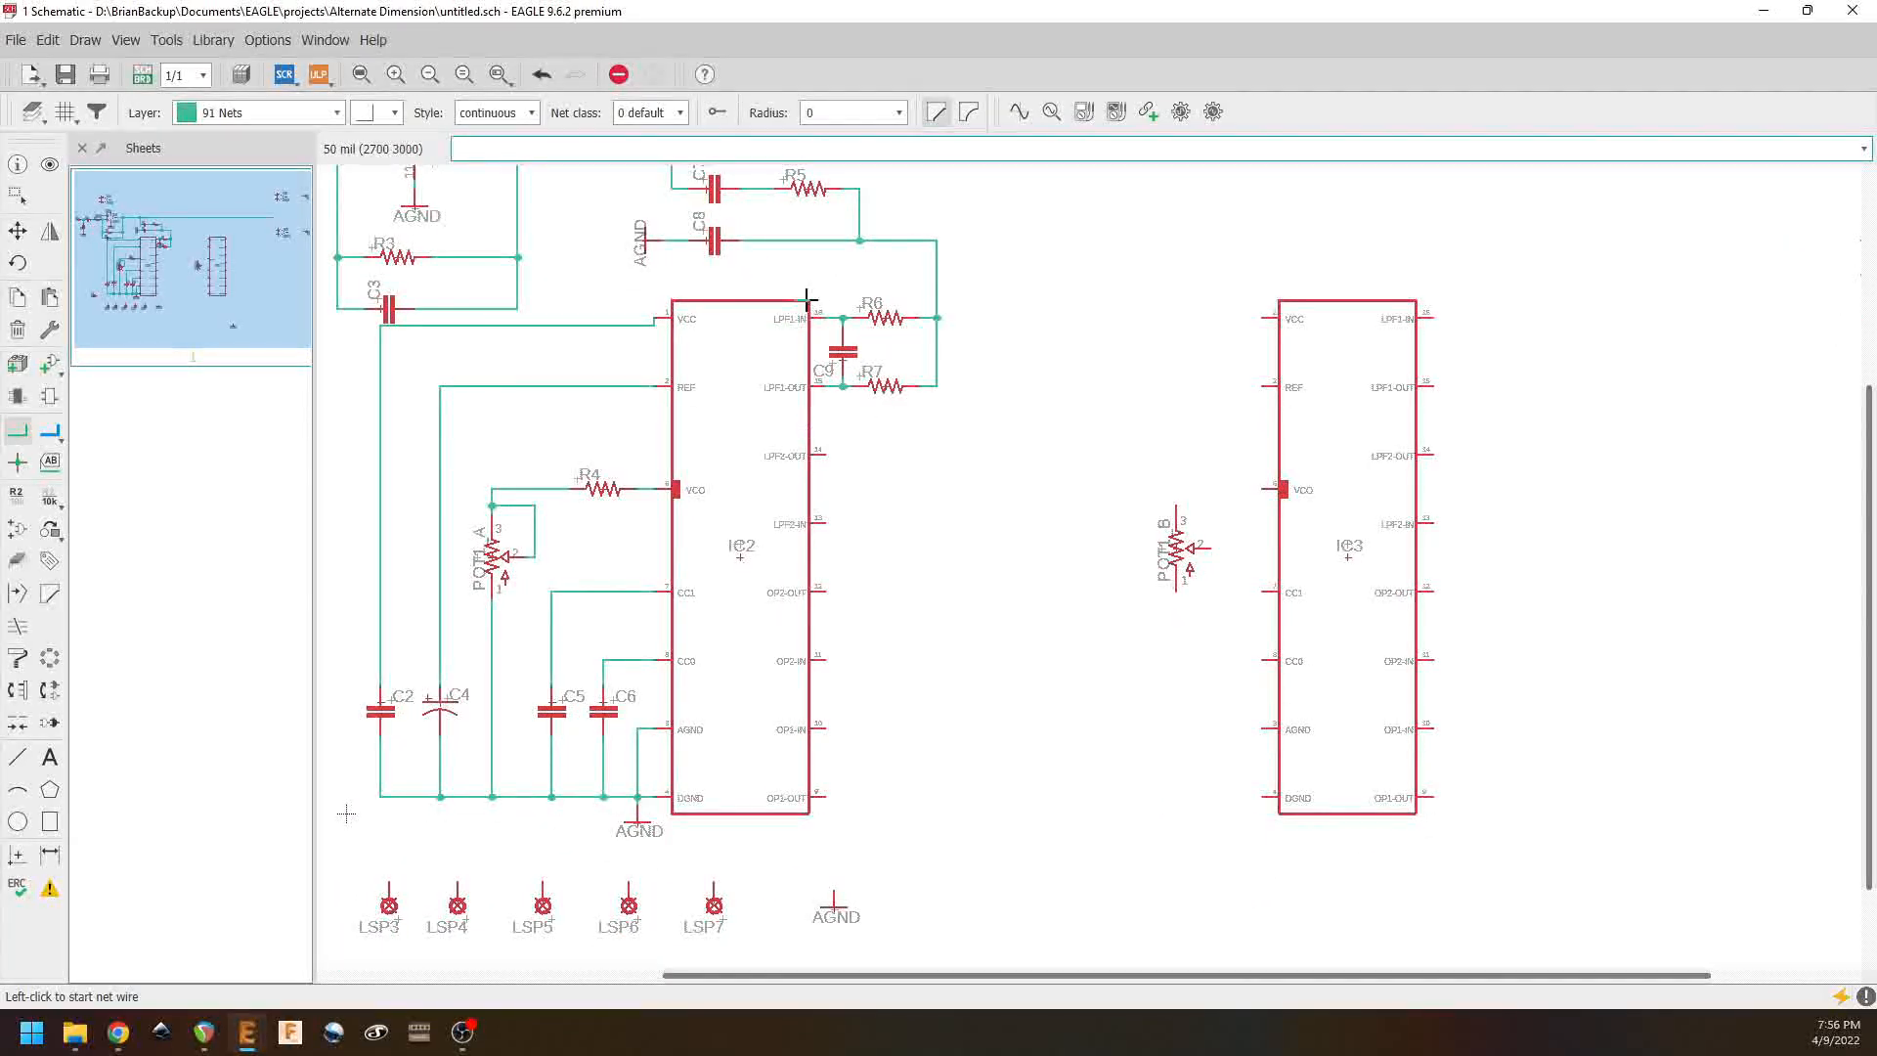
{"action": "right_click", "coordinate": [847, 357]}
{"action": "left_click", "coordinate": [885, 392]}
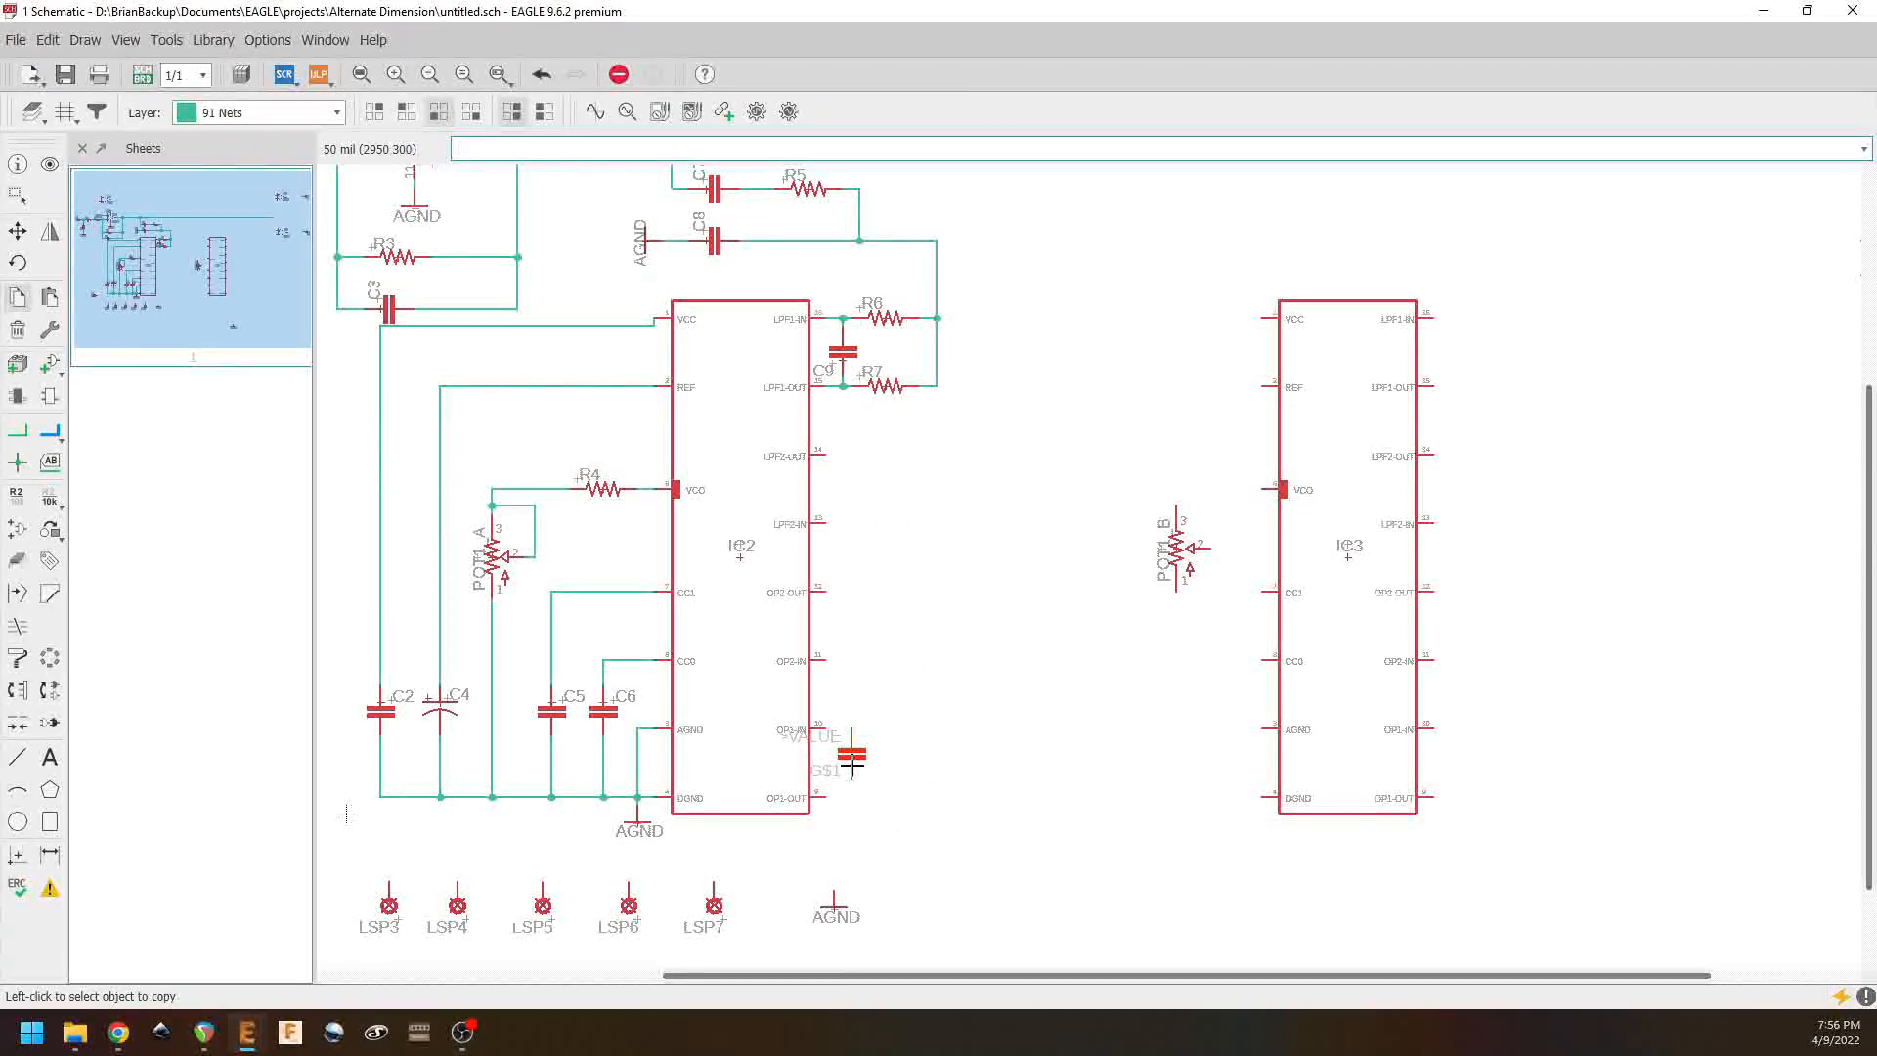
{"action": "right_click", "coordinate": [852, 768]}
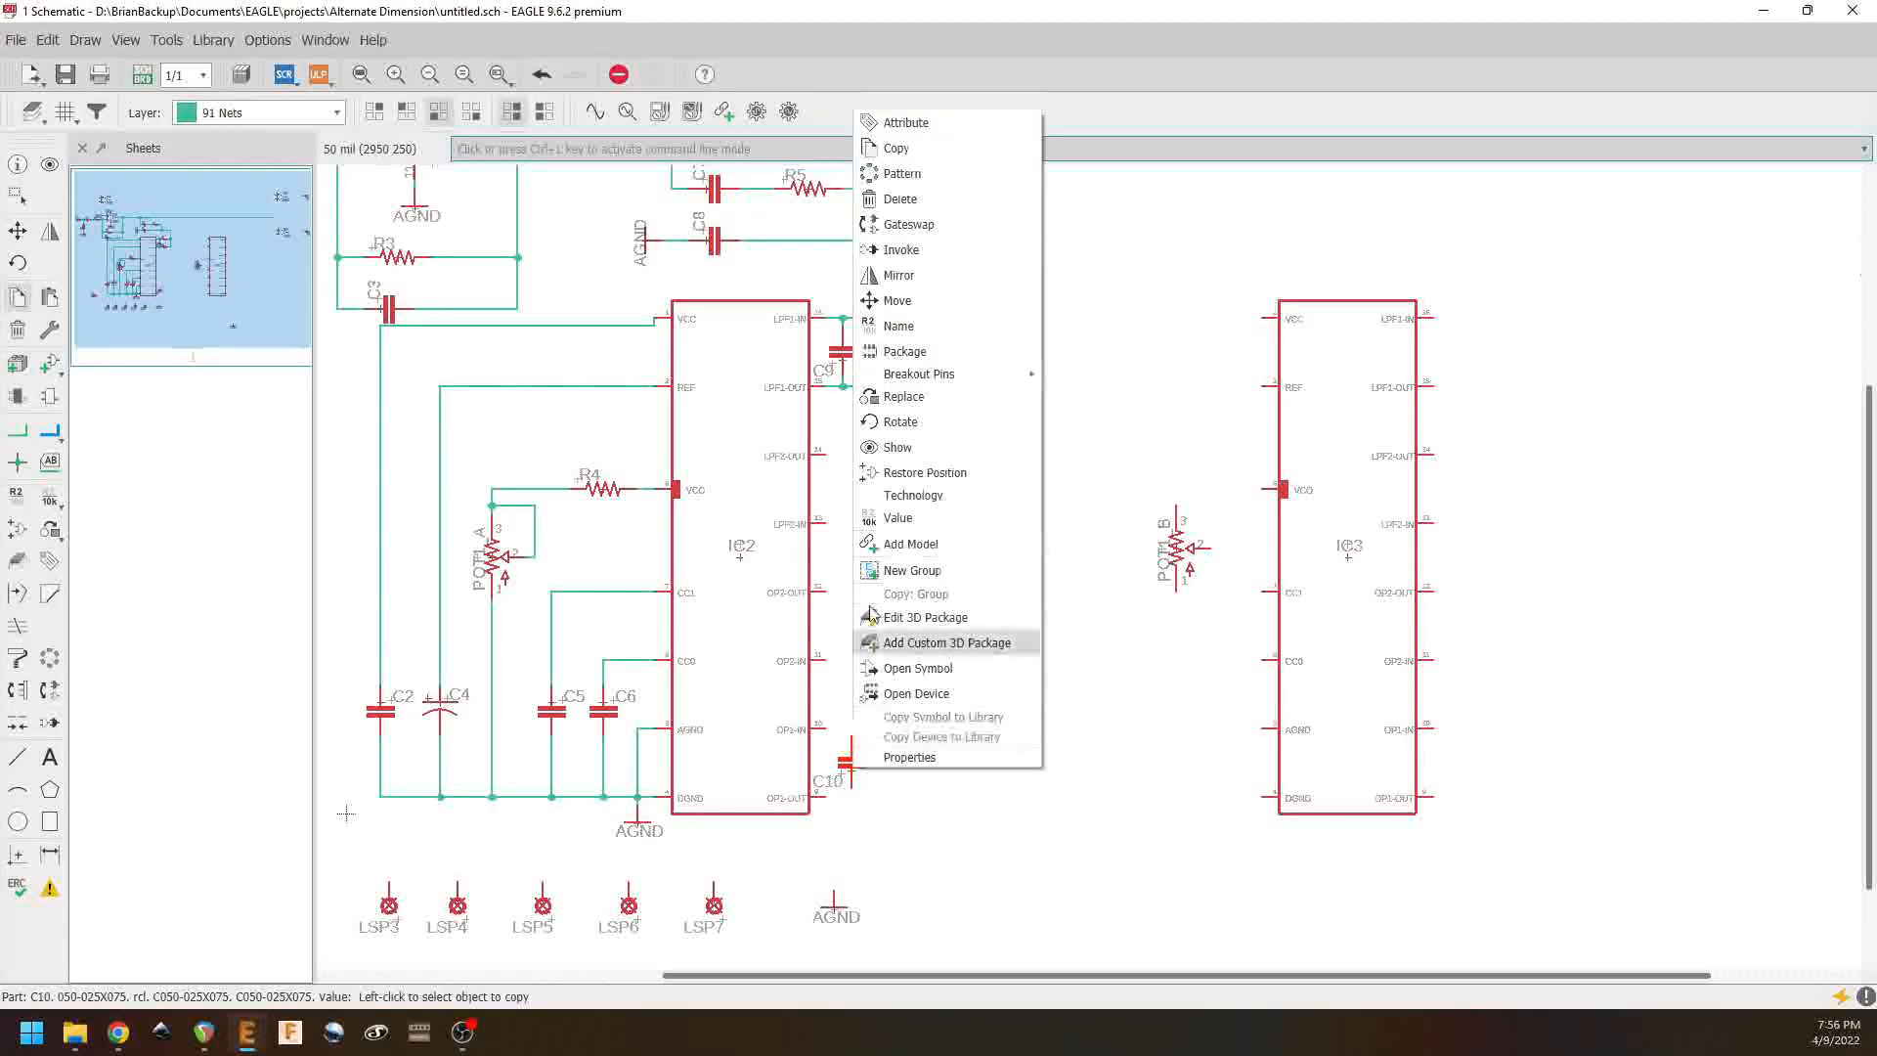
{"action": "left_click", "coordinate": [897, 150]}
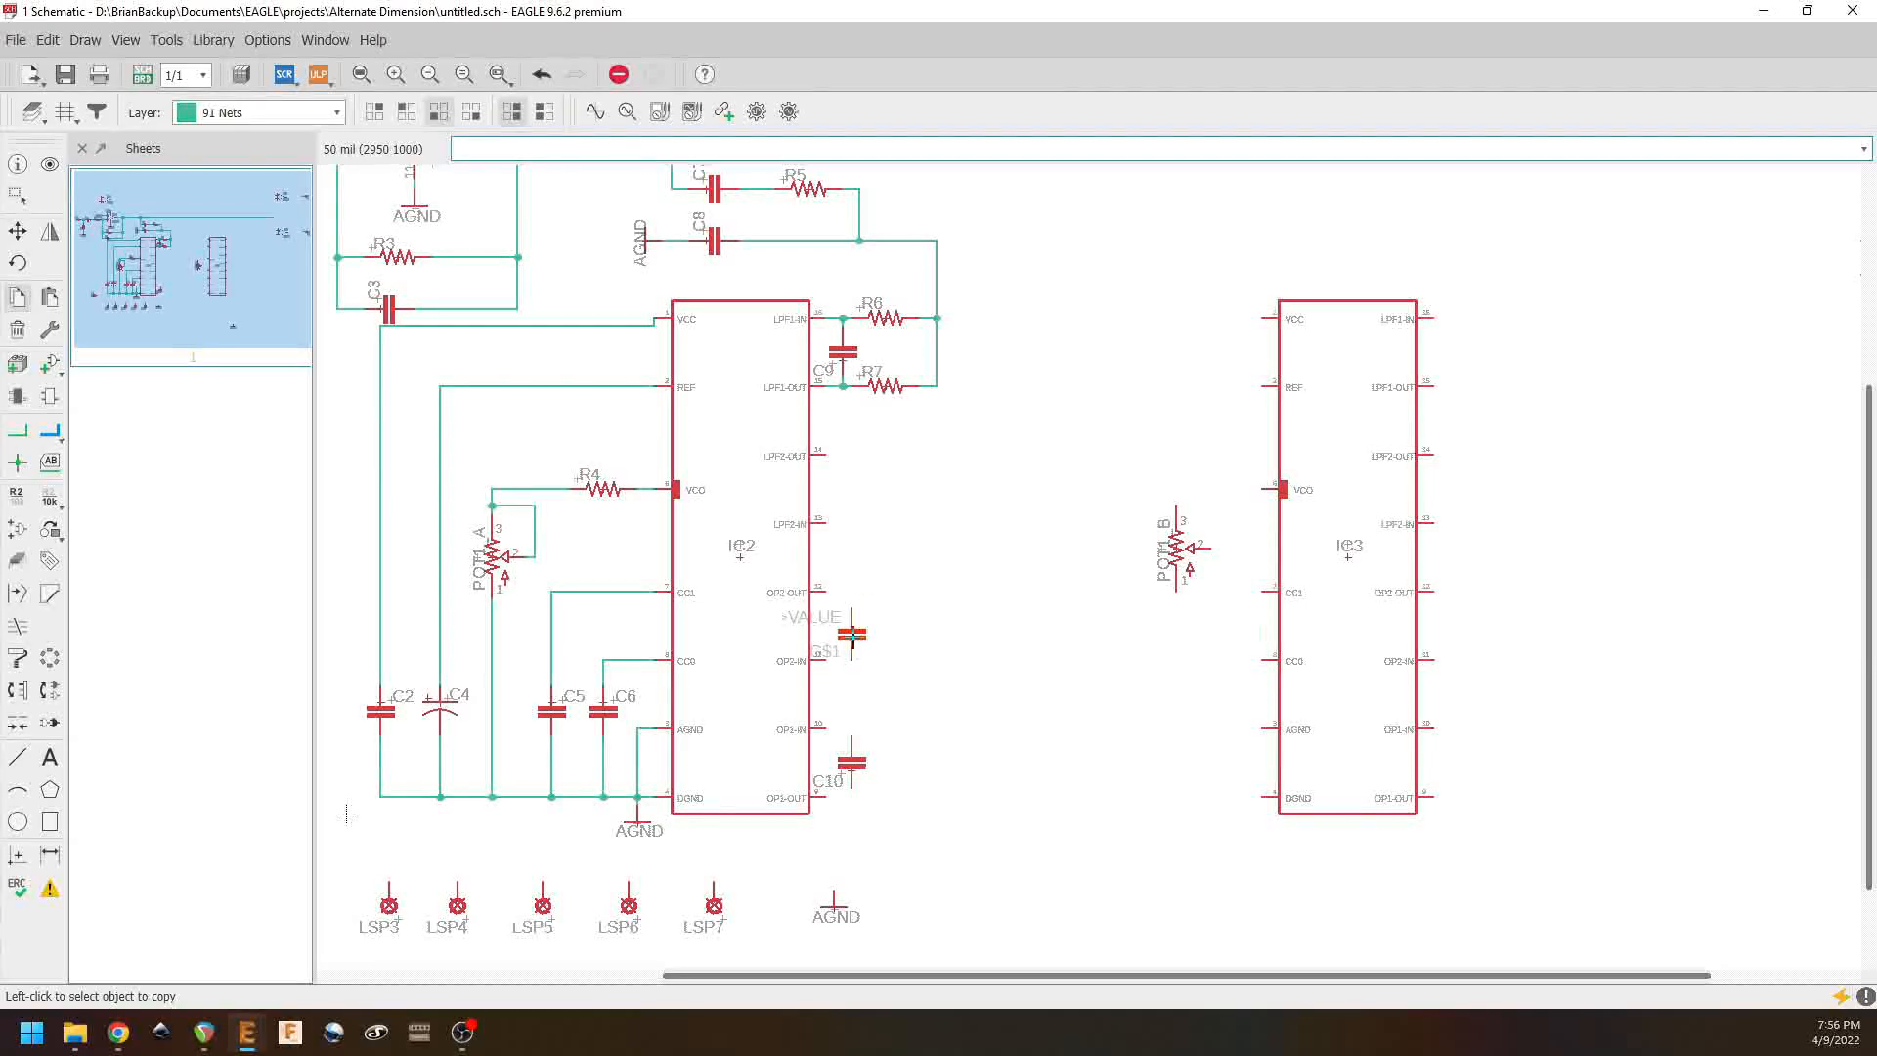
{"action": "left_click", "coordinate": [854, 630]}
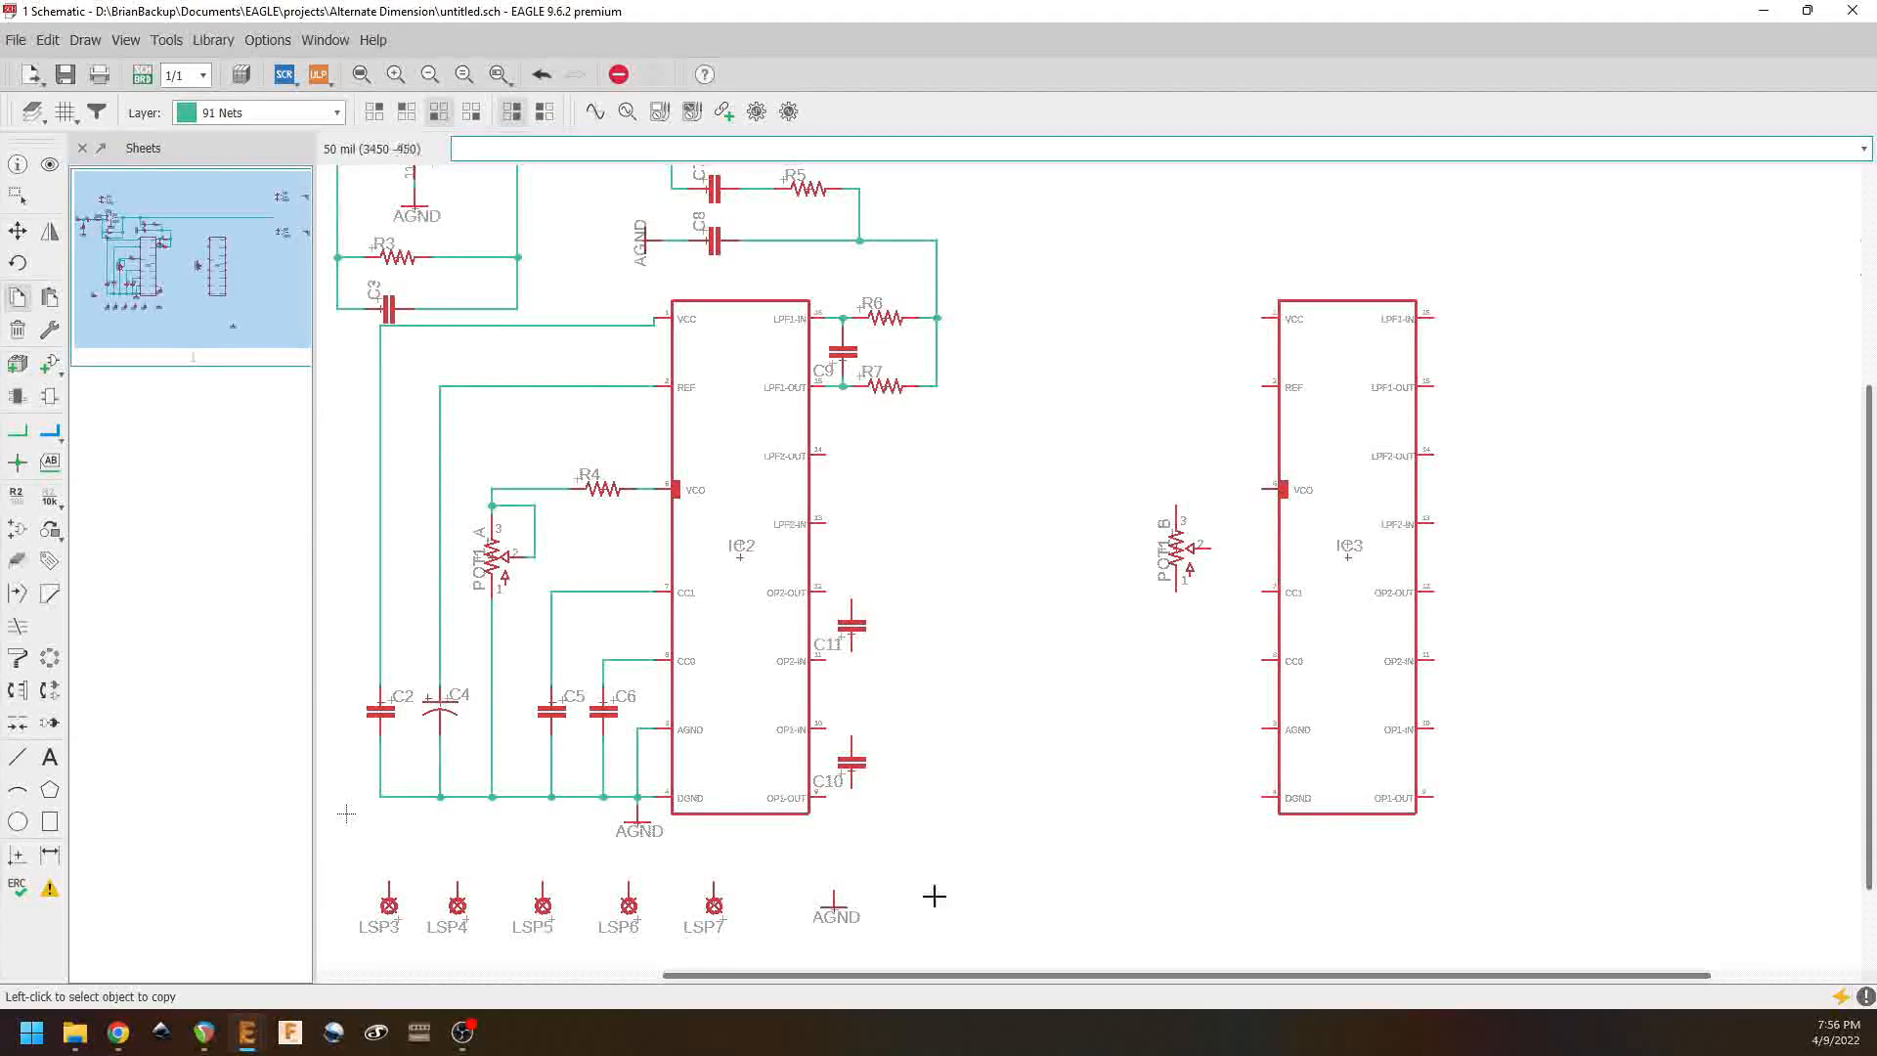
Step: Wire C10 across IC2's OP1-IN and OP1-OUT and C11 across OP2-IN and OP2-OUT, deleting the stray net stub below C10
{"action": "left_click", "coordinate": [18, 431]}
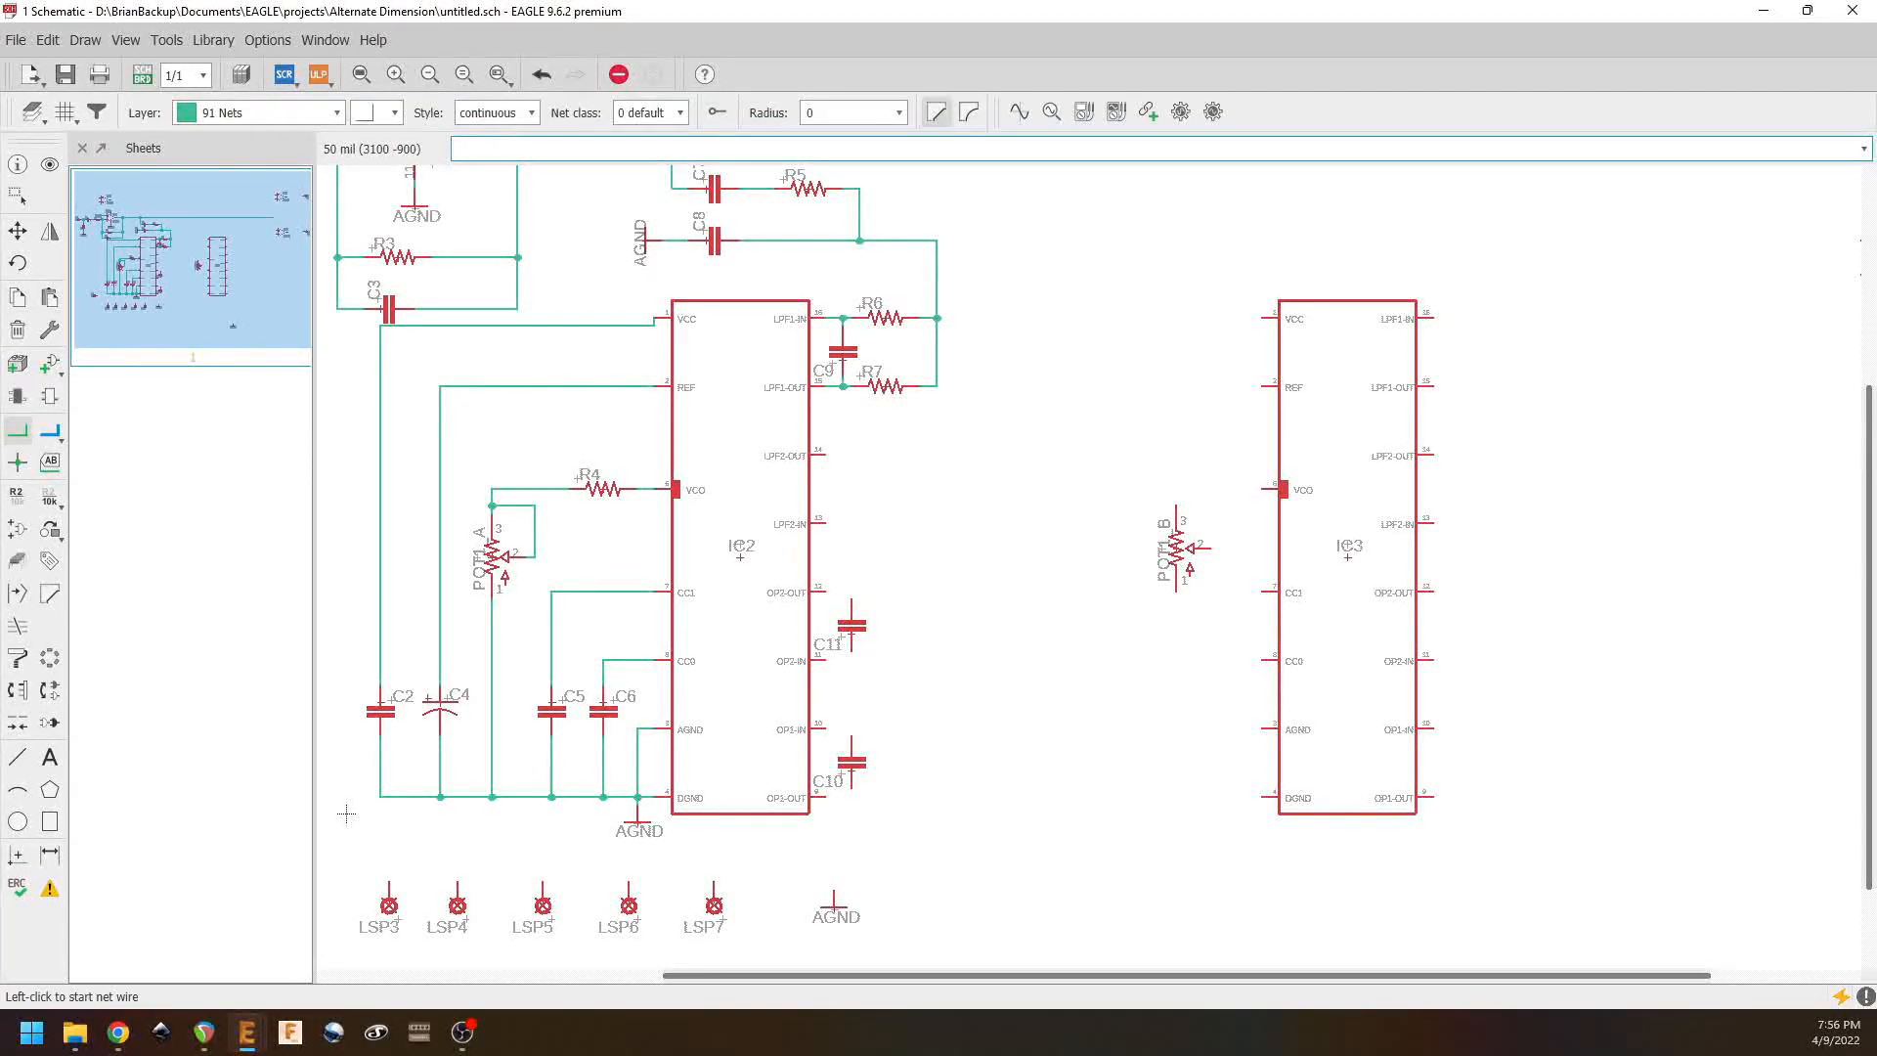
{"action": "left_click", "coordinate": [851, 786]}
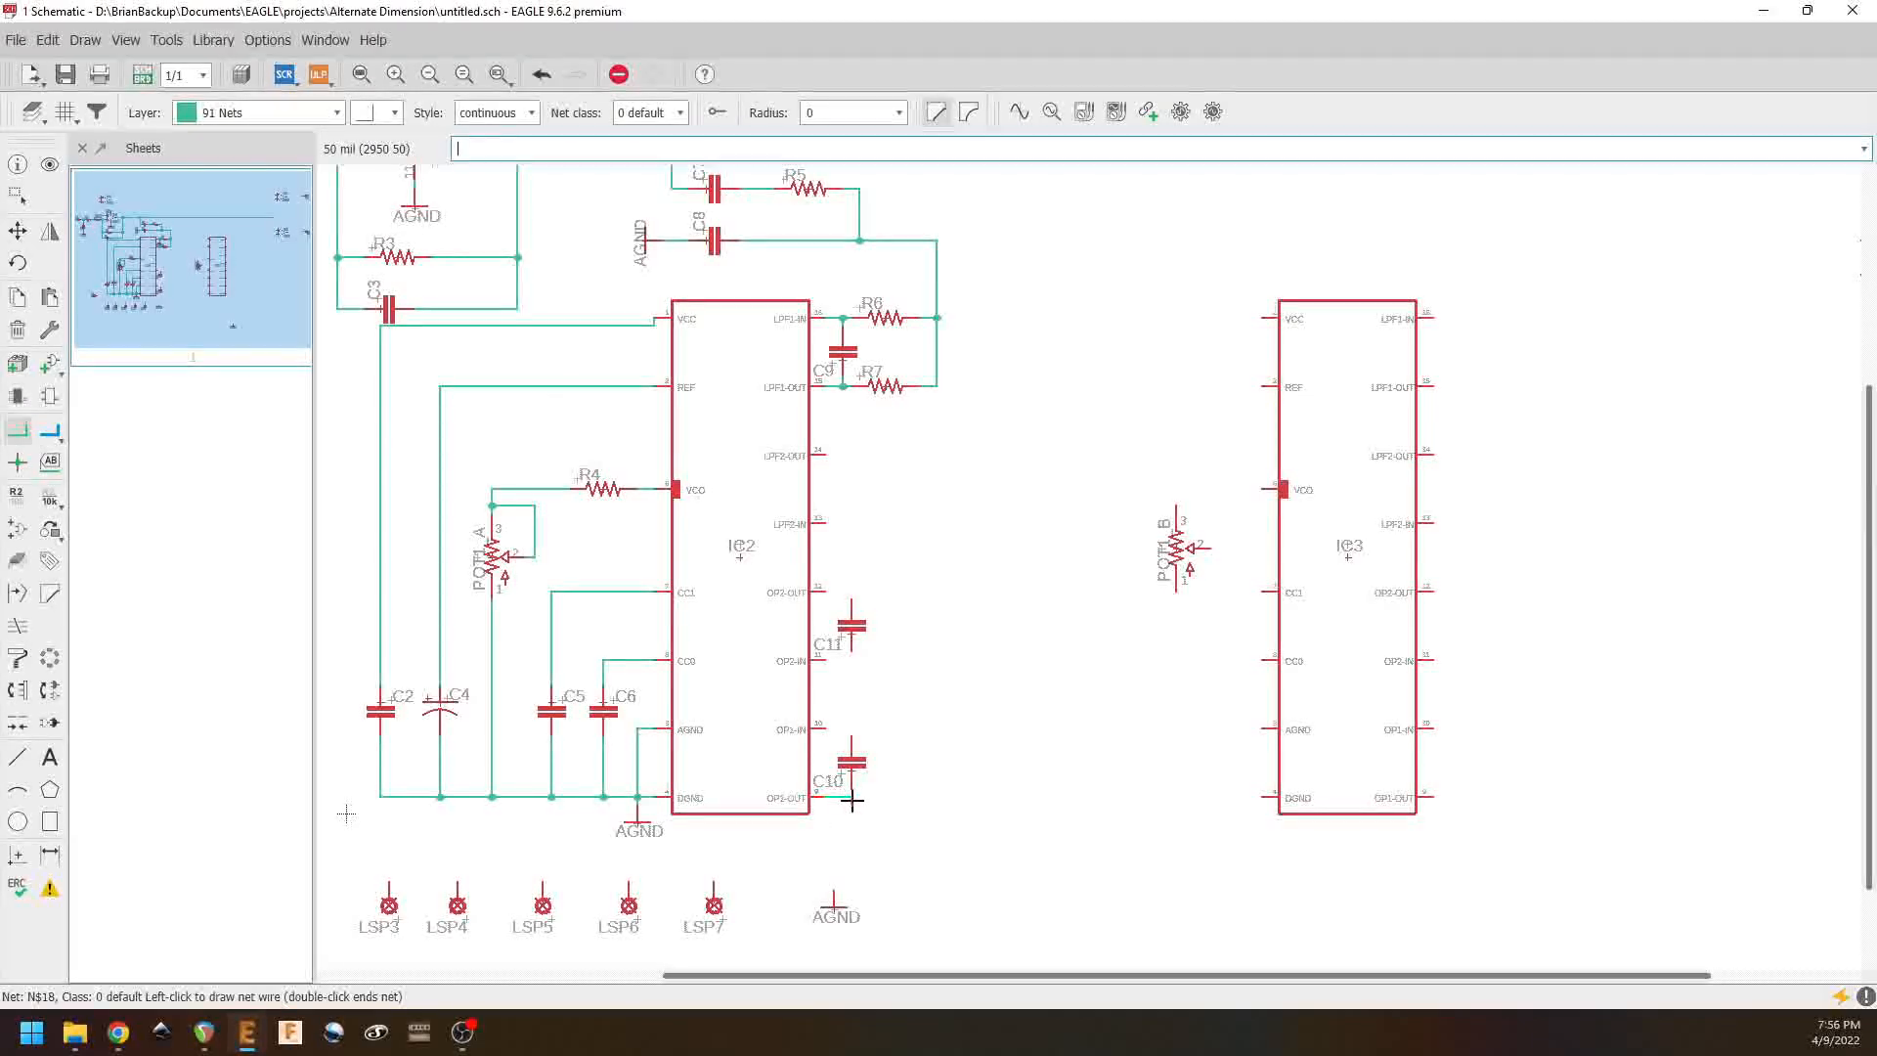
{"action": "left_click", "coordinate": [852, 747]}
{"action": "left_click", "coordinate": [825, 661]}
{"action": "left_click", "coordinate": [850, 661]}
{"action": "left_click", "coordinate": [851, 649]}
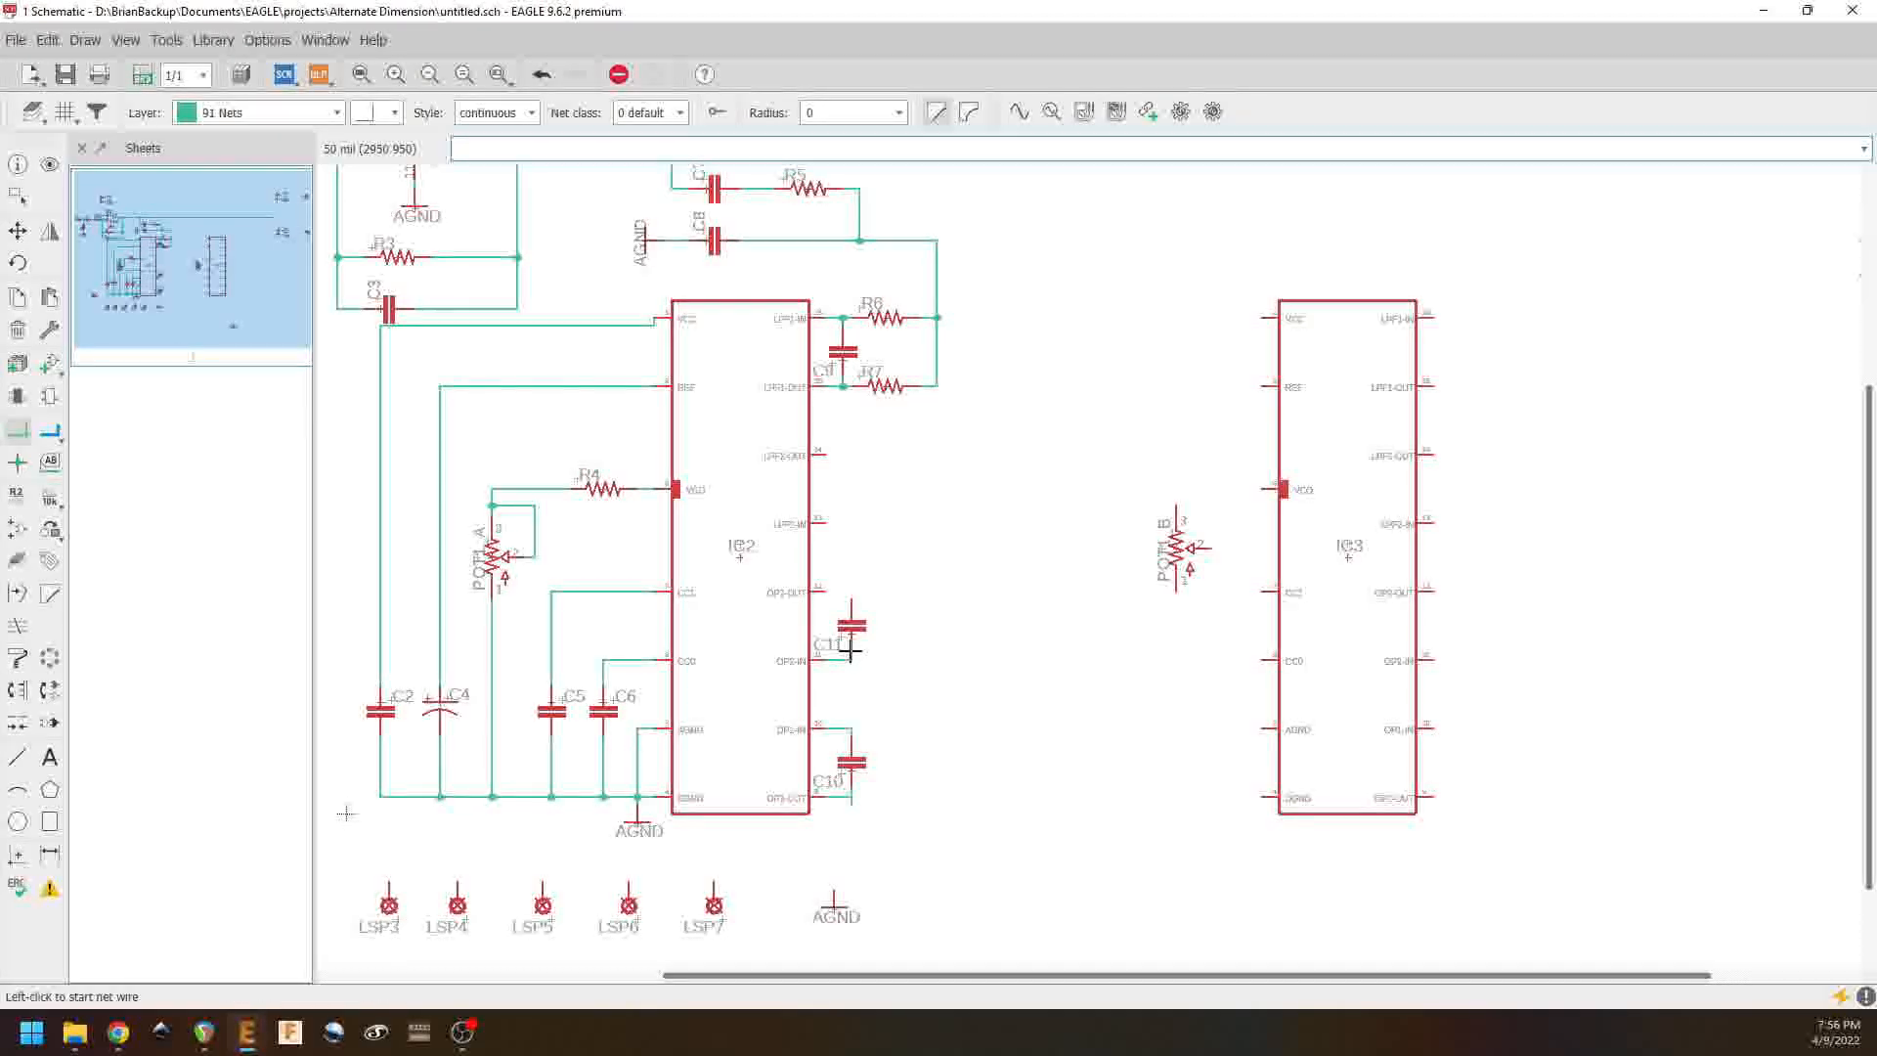
{"action": "left_click", "coordinate": [851, 588]}
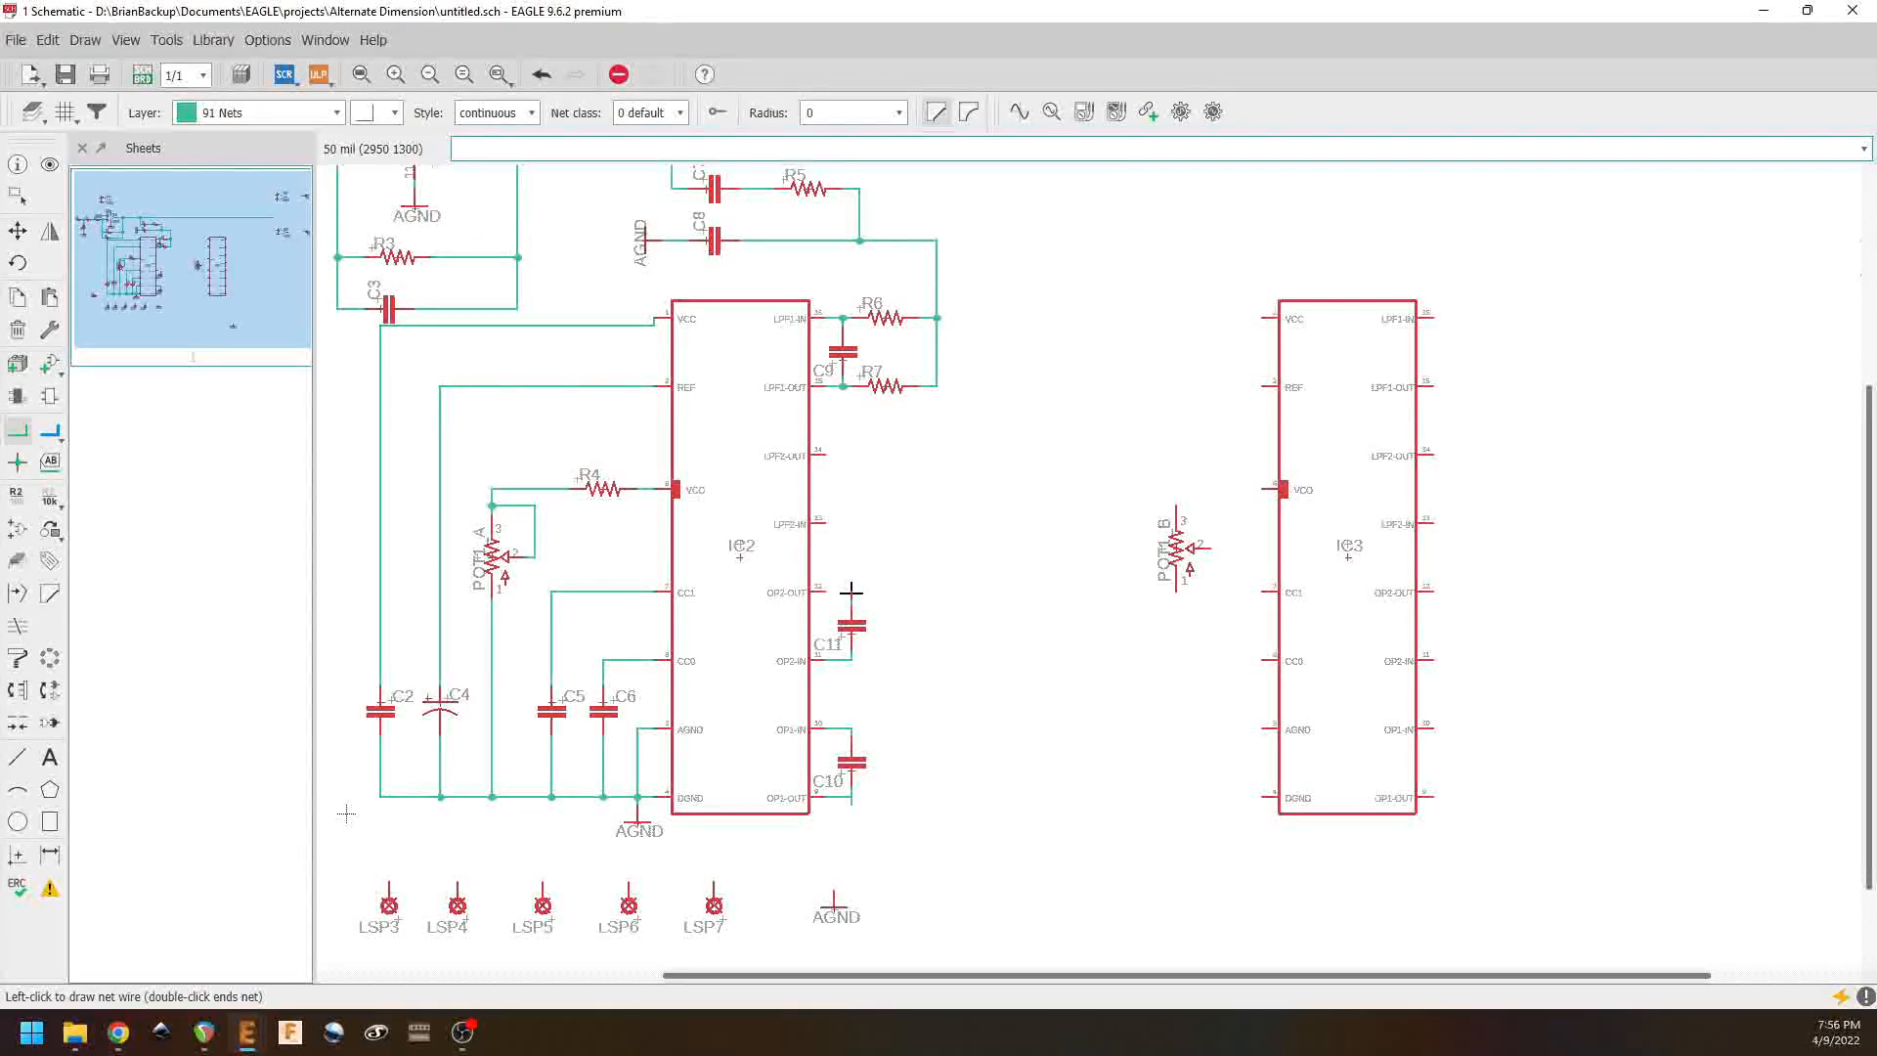
{"action": "left_click", "coordinate": [851, 590]}
{"action": "left_click", "coordinate": [825, 591]}
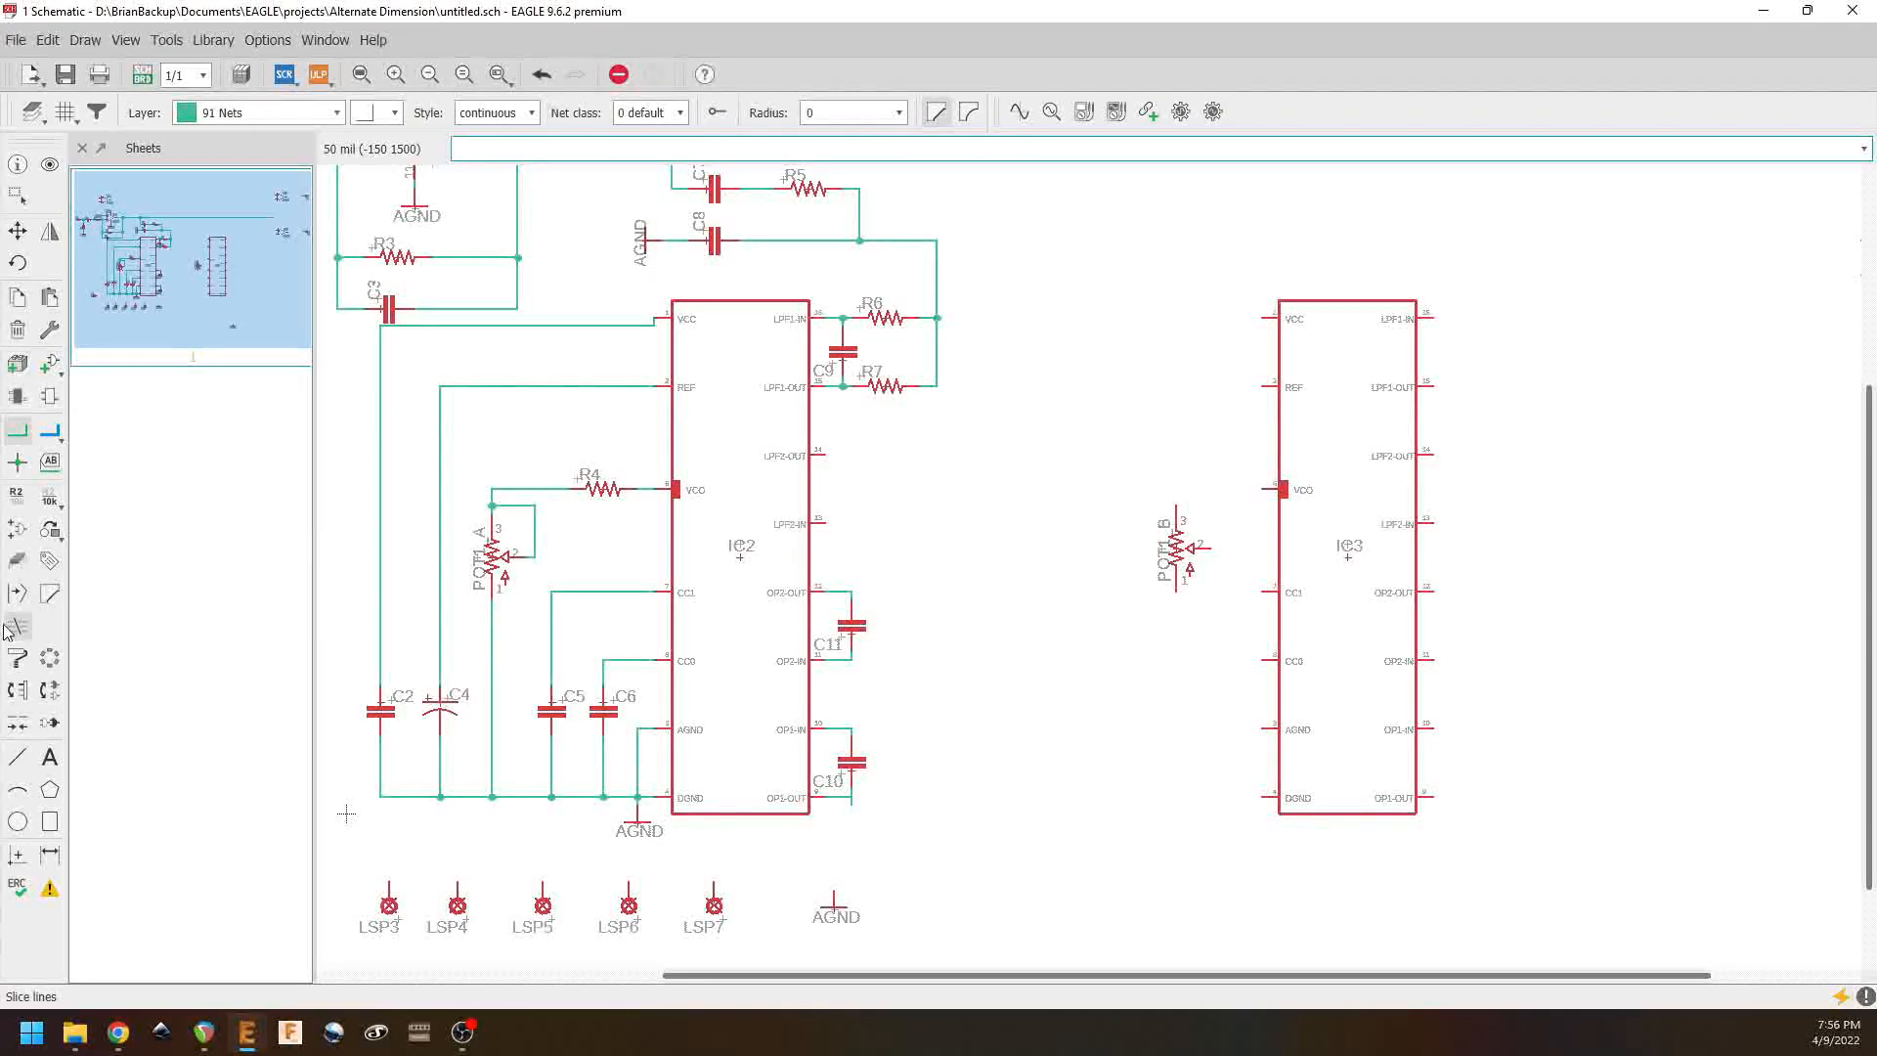
{"action": "left_click", "coordinate": [17, 329]}
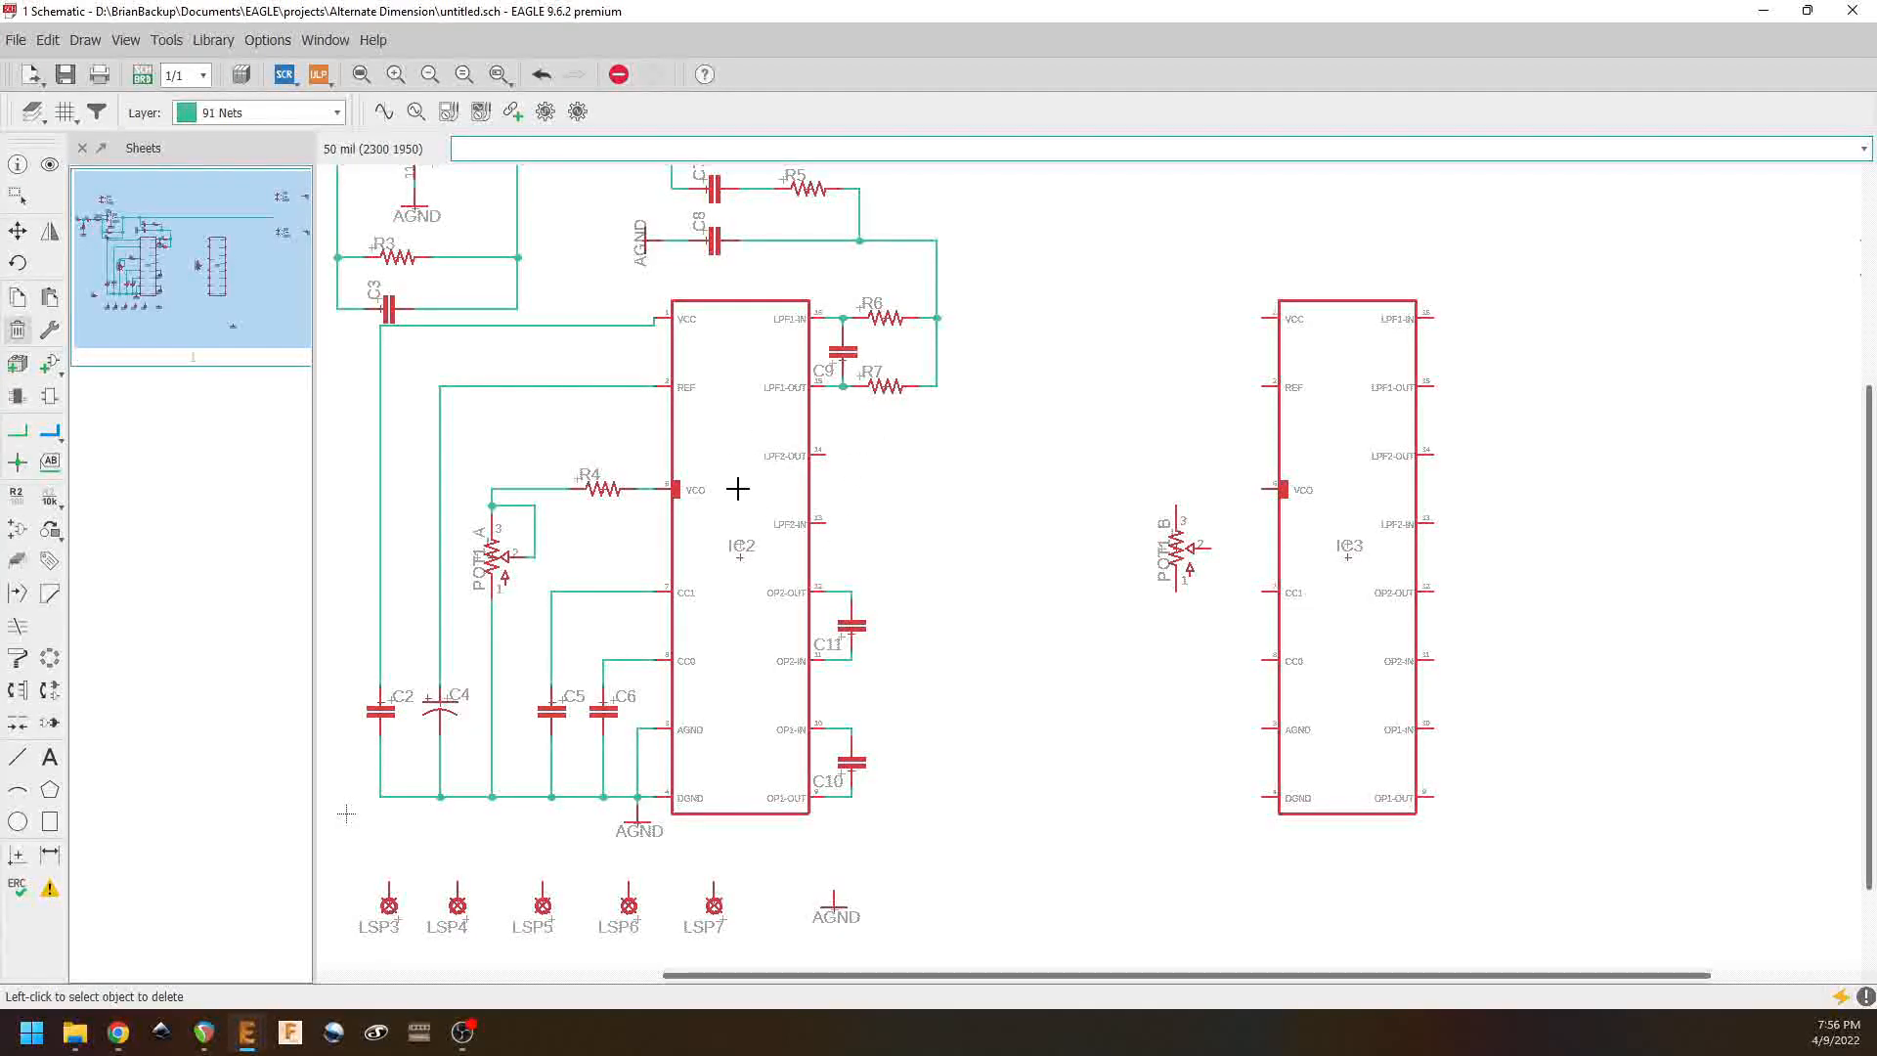
Step: Place a copy of R7 beside IC2's OP2-OUT pin and a vertical copy of C11 just below the new resistor's right end
{"action": "right_click", "coordinate": [885, 388]}
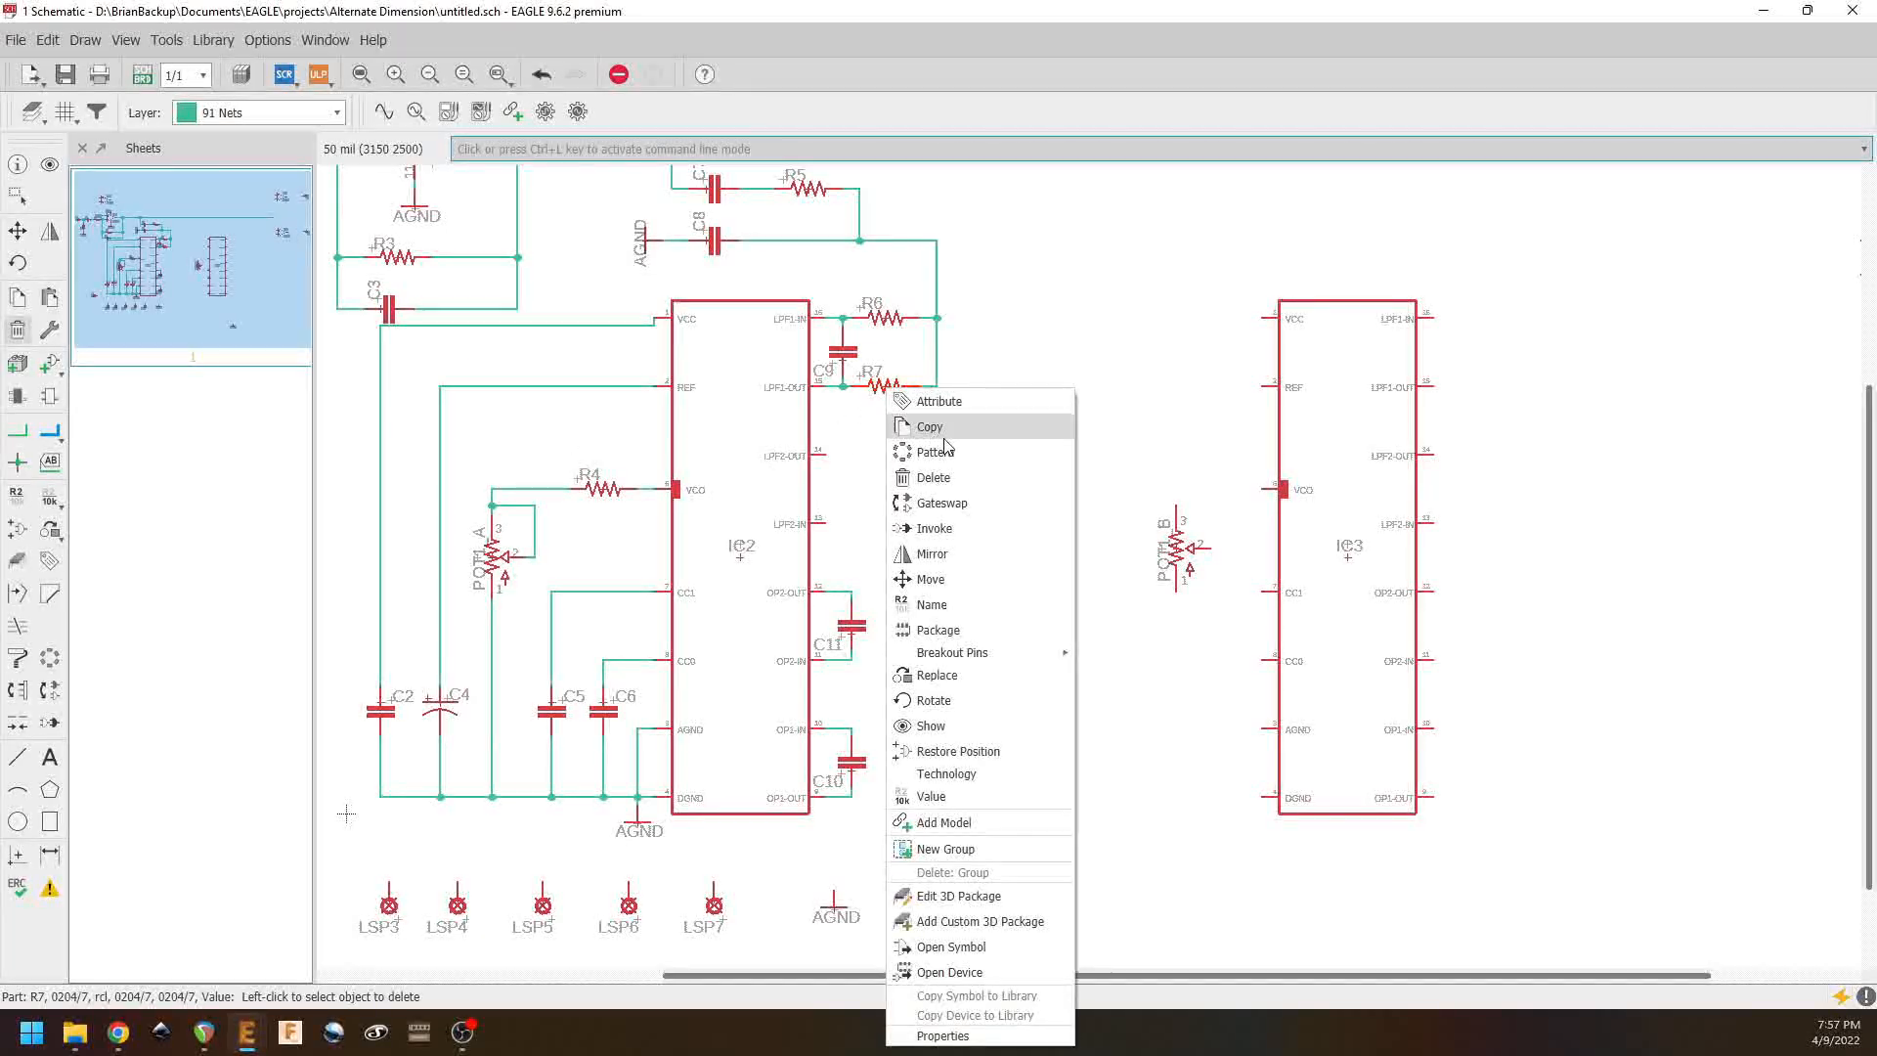
{"action": "left_click", "coordinate": [942, 436]}
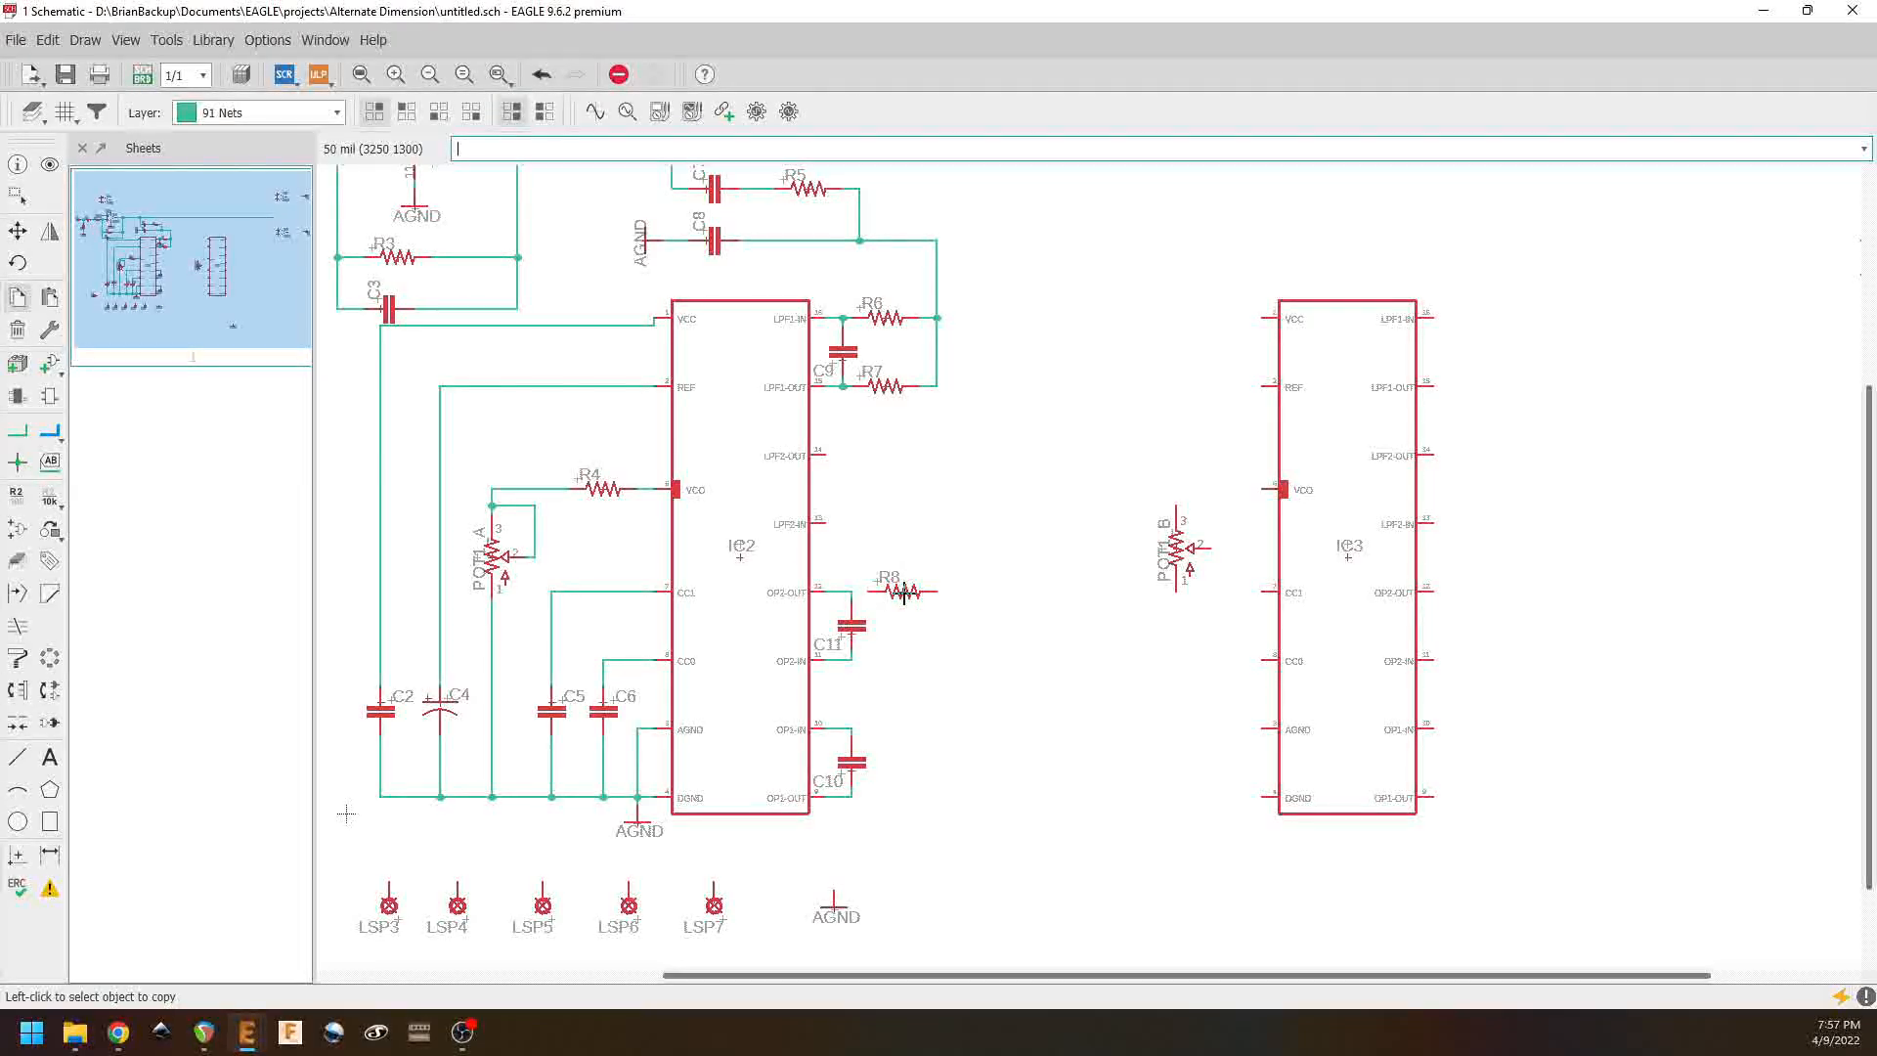
{"action": "right_click", "coordinate": [857, 640]}
{"action": "left_click", "coordinate": [997, 39]}
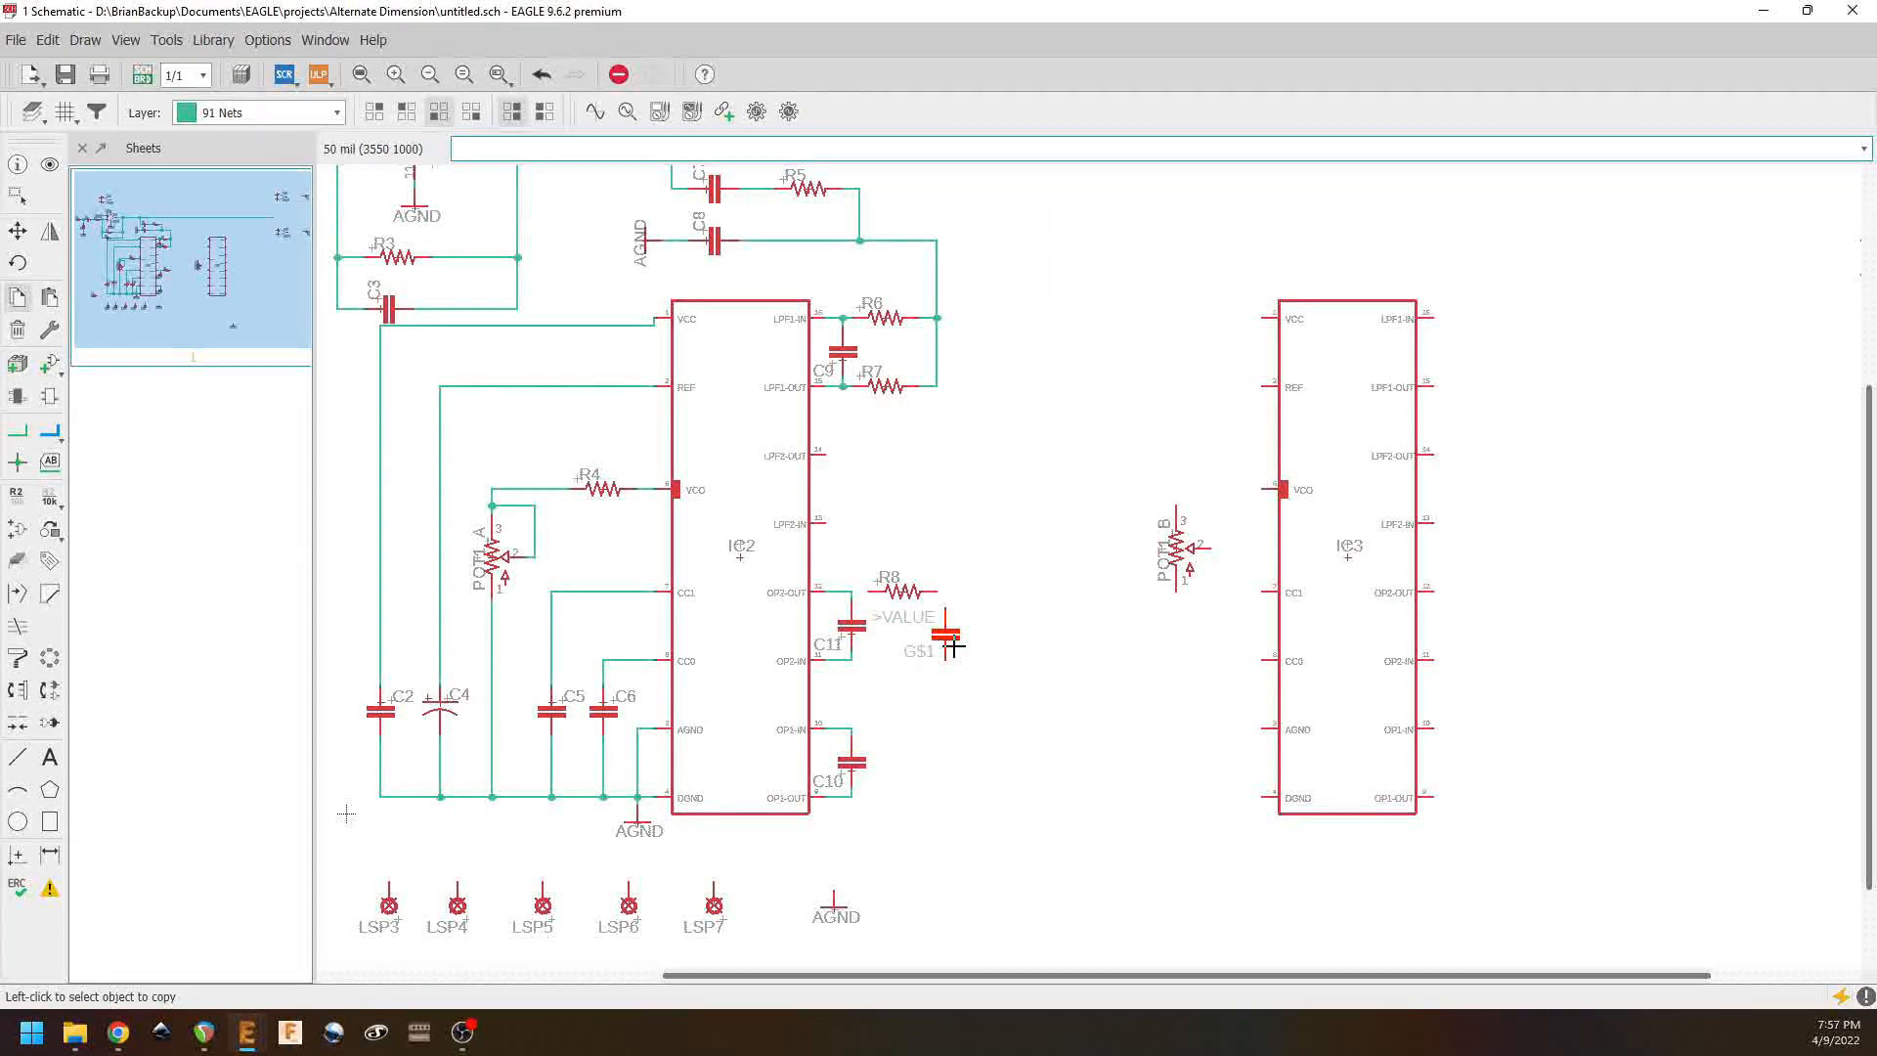
Step: Place two copies of R8 beside IC2, one level with the LPF2-IN pin and one level with LPF2-OUT
{"action": "right_click", "coordinate": [898, 589]}
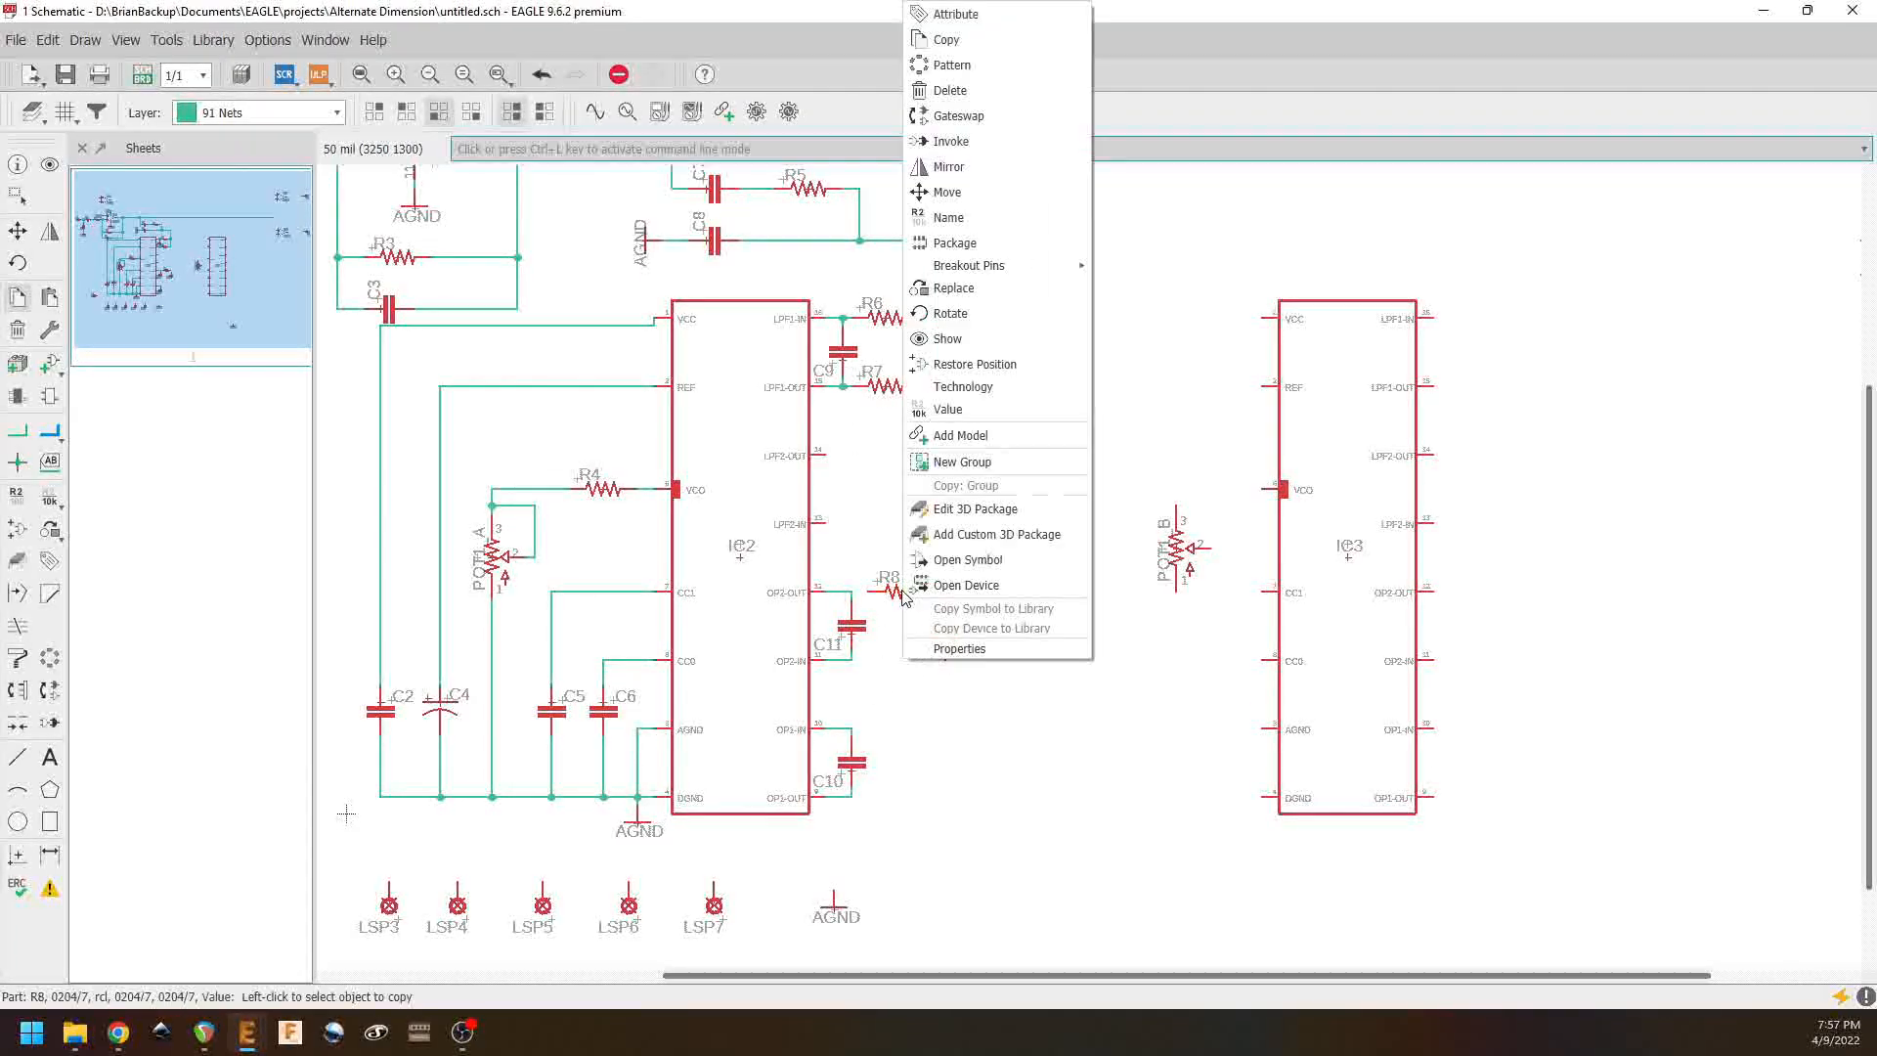
{"action": "left_click", "coordinate": [939, 36]}
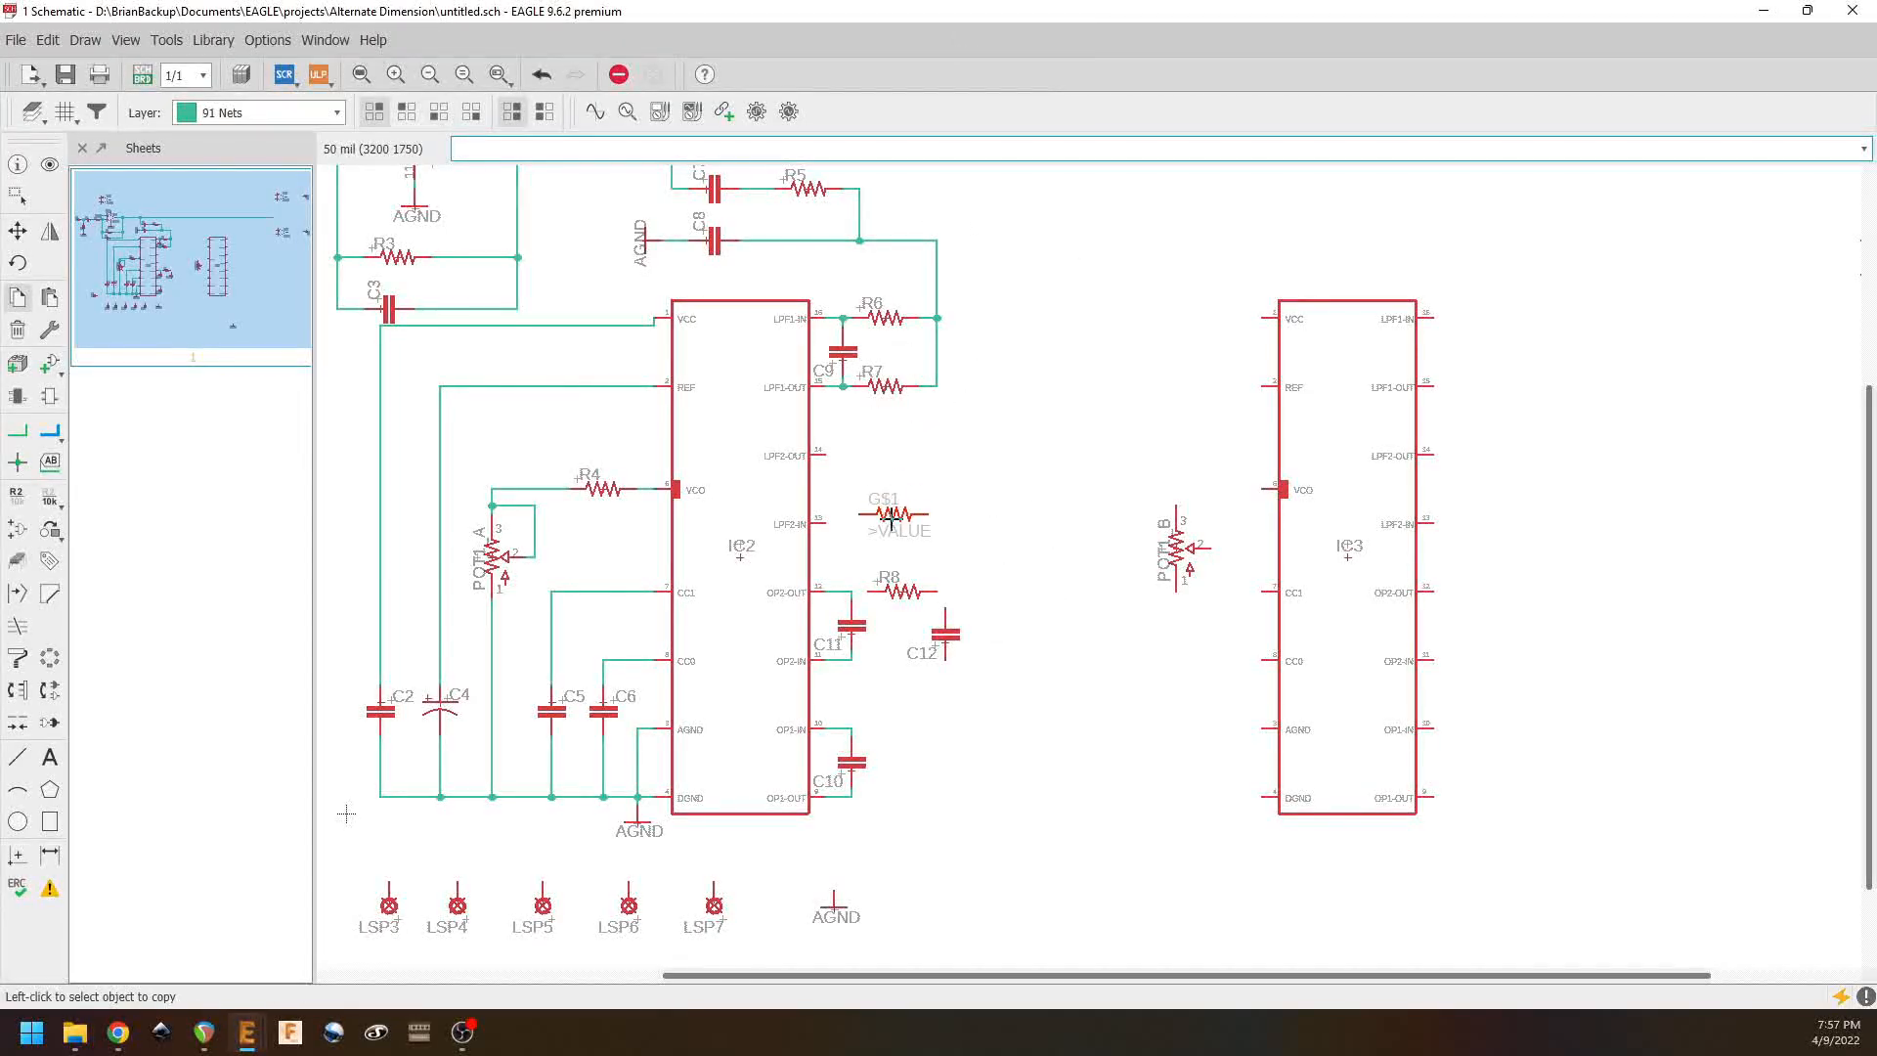
{"action": "left_click", "coordinate": [897, 523]}
{"action": "right_click", "coordinate": [898, 523]}
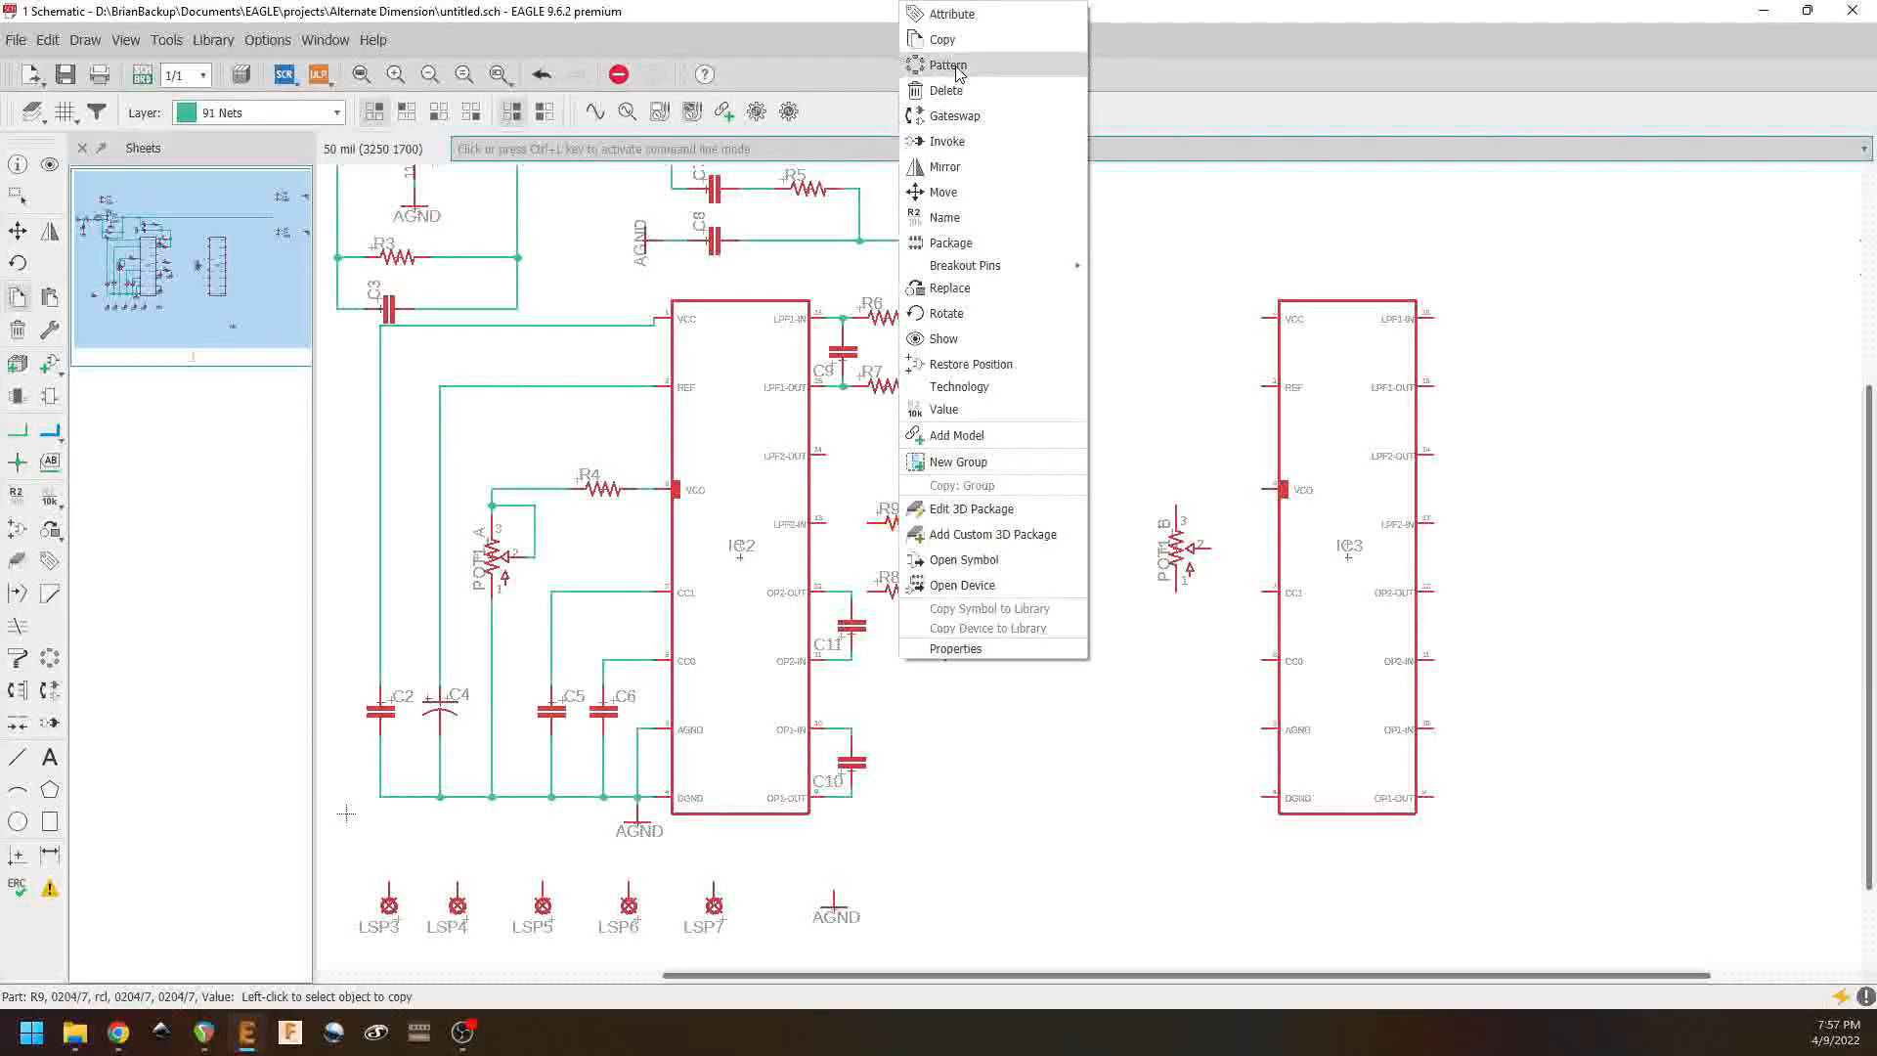
{"action": "left_click", "coordinate": [943, 39]}
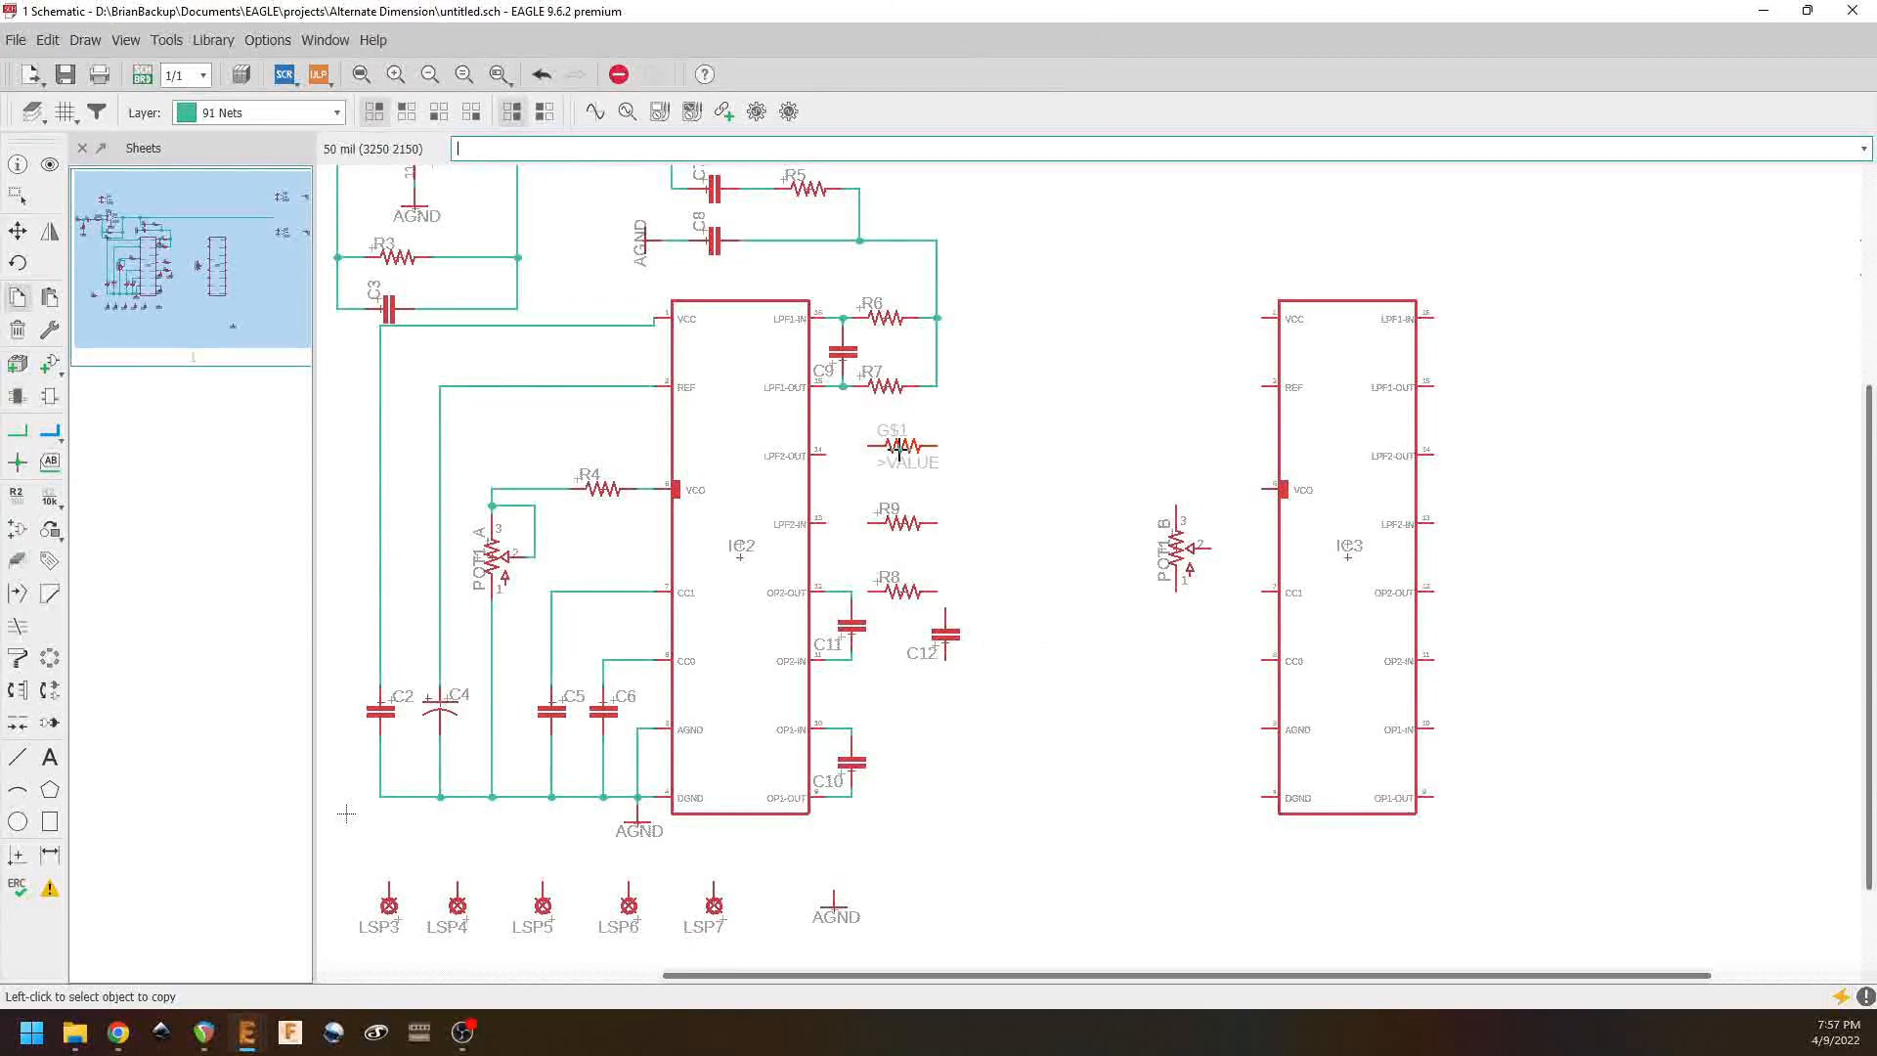
Step: Wire R9's left end to IC2's LPF2-IN pin and R10's left end to LPF2-OUT
{"action": "left_click", "coordinate": [17, 431]}
{"action": "left_click", "coordinate": [865, 522]}
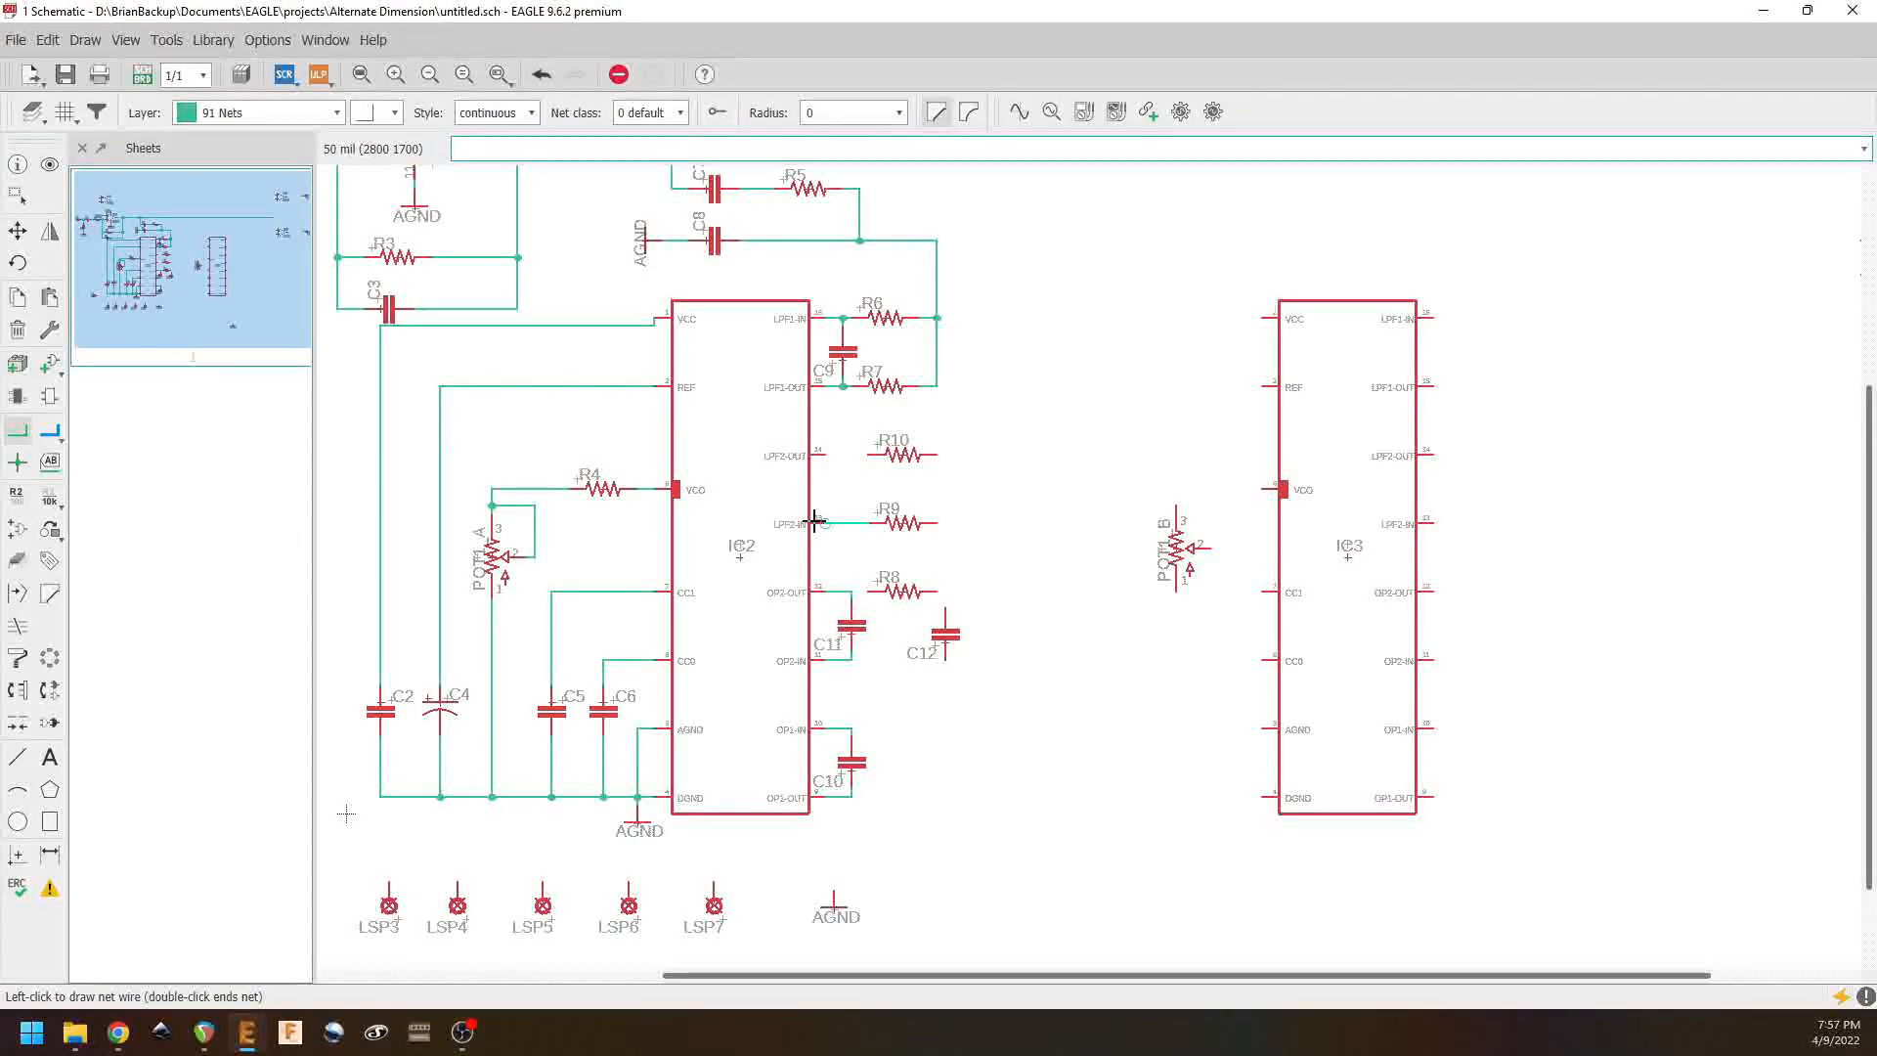
{"action": "left_click", "coordinate": [865, 455]}
{"action": "key", "text": "Escape"}
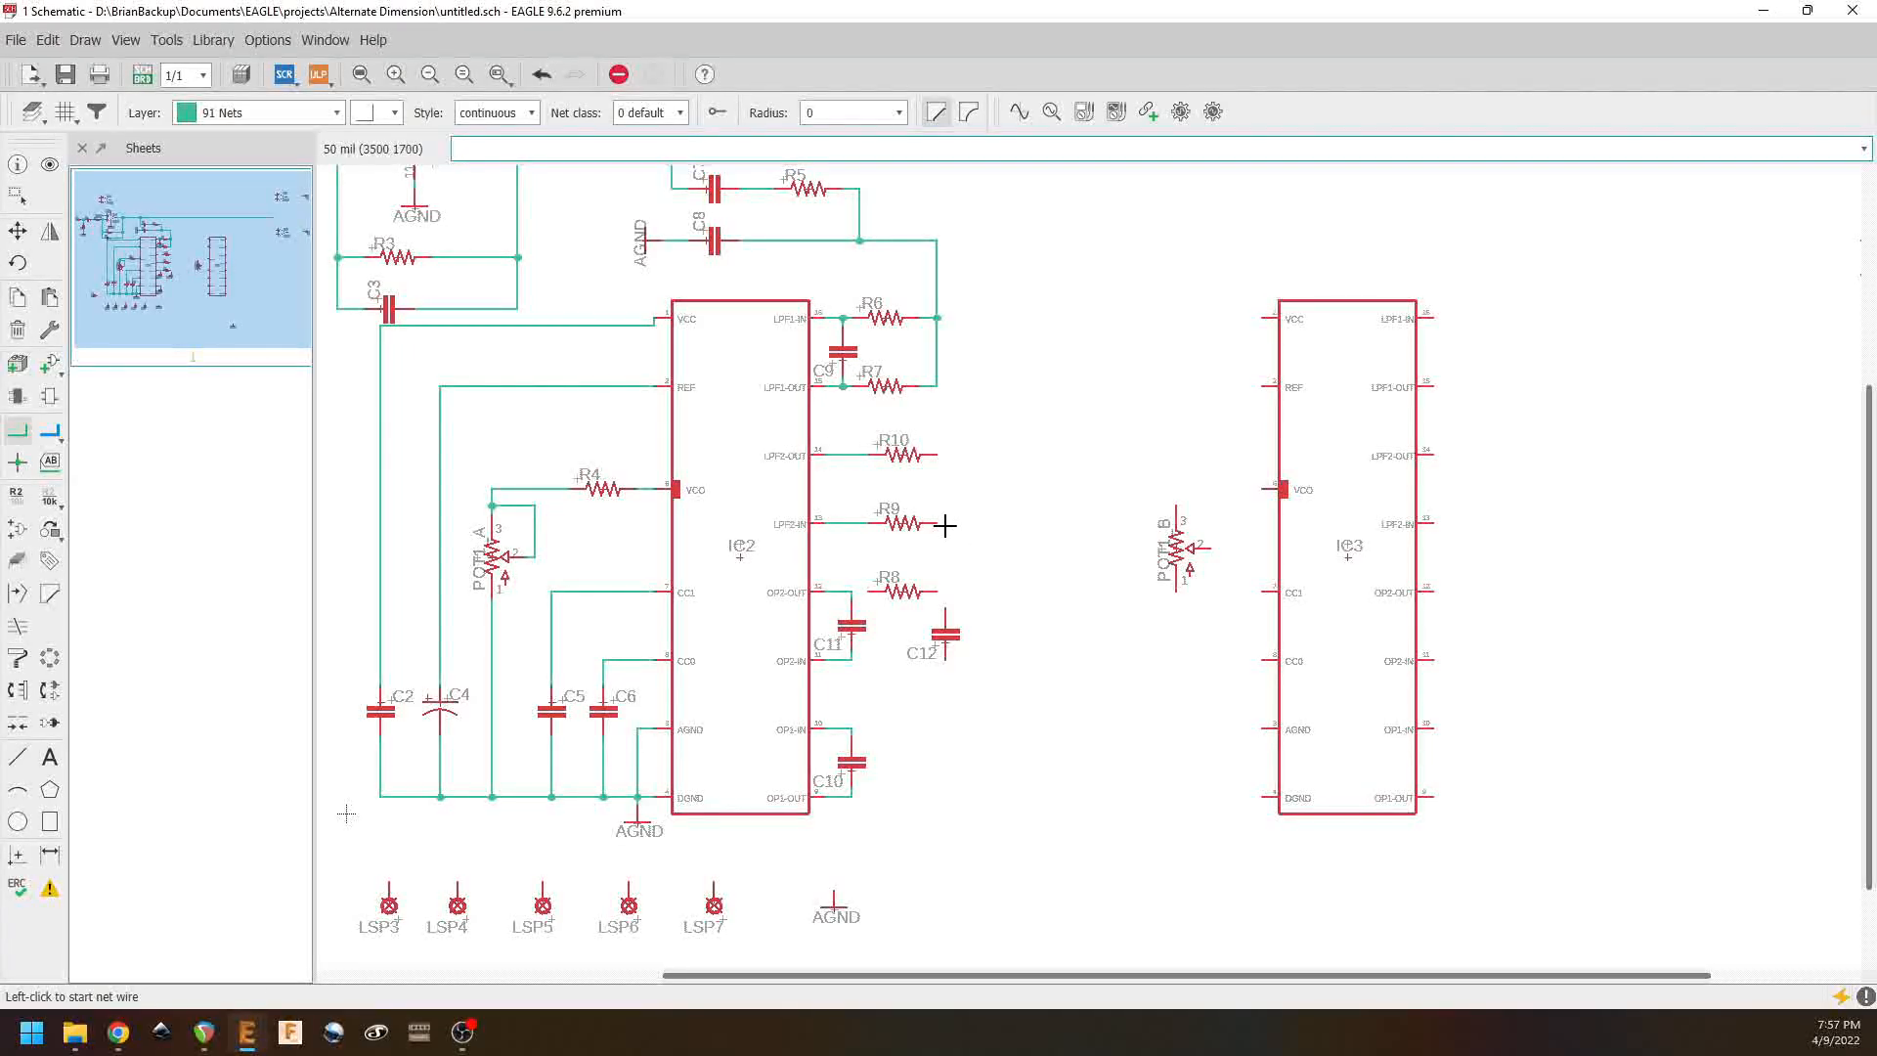
Step: Wire R8's left end to the OP2-OUT and C11 net, and join the right ends of R8, R9 and R10 with C12's upper end
{"action": "left_click", "coordinate": [853, 591]}
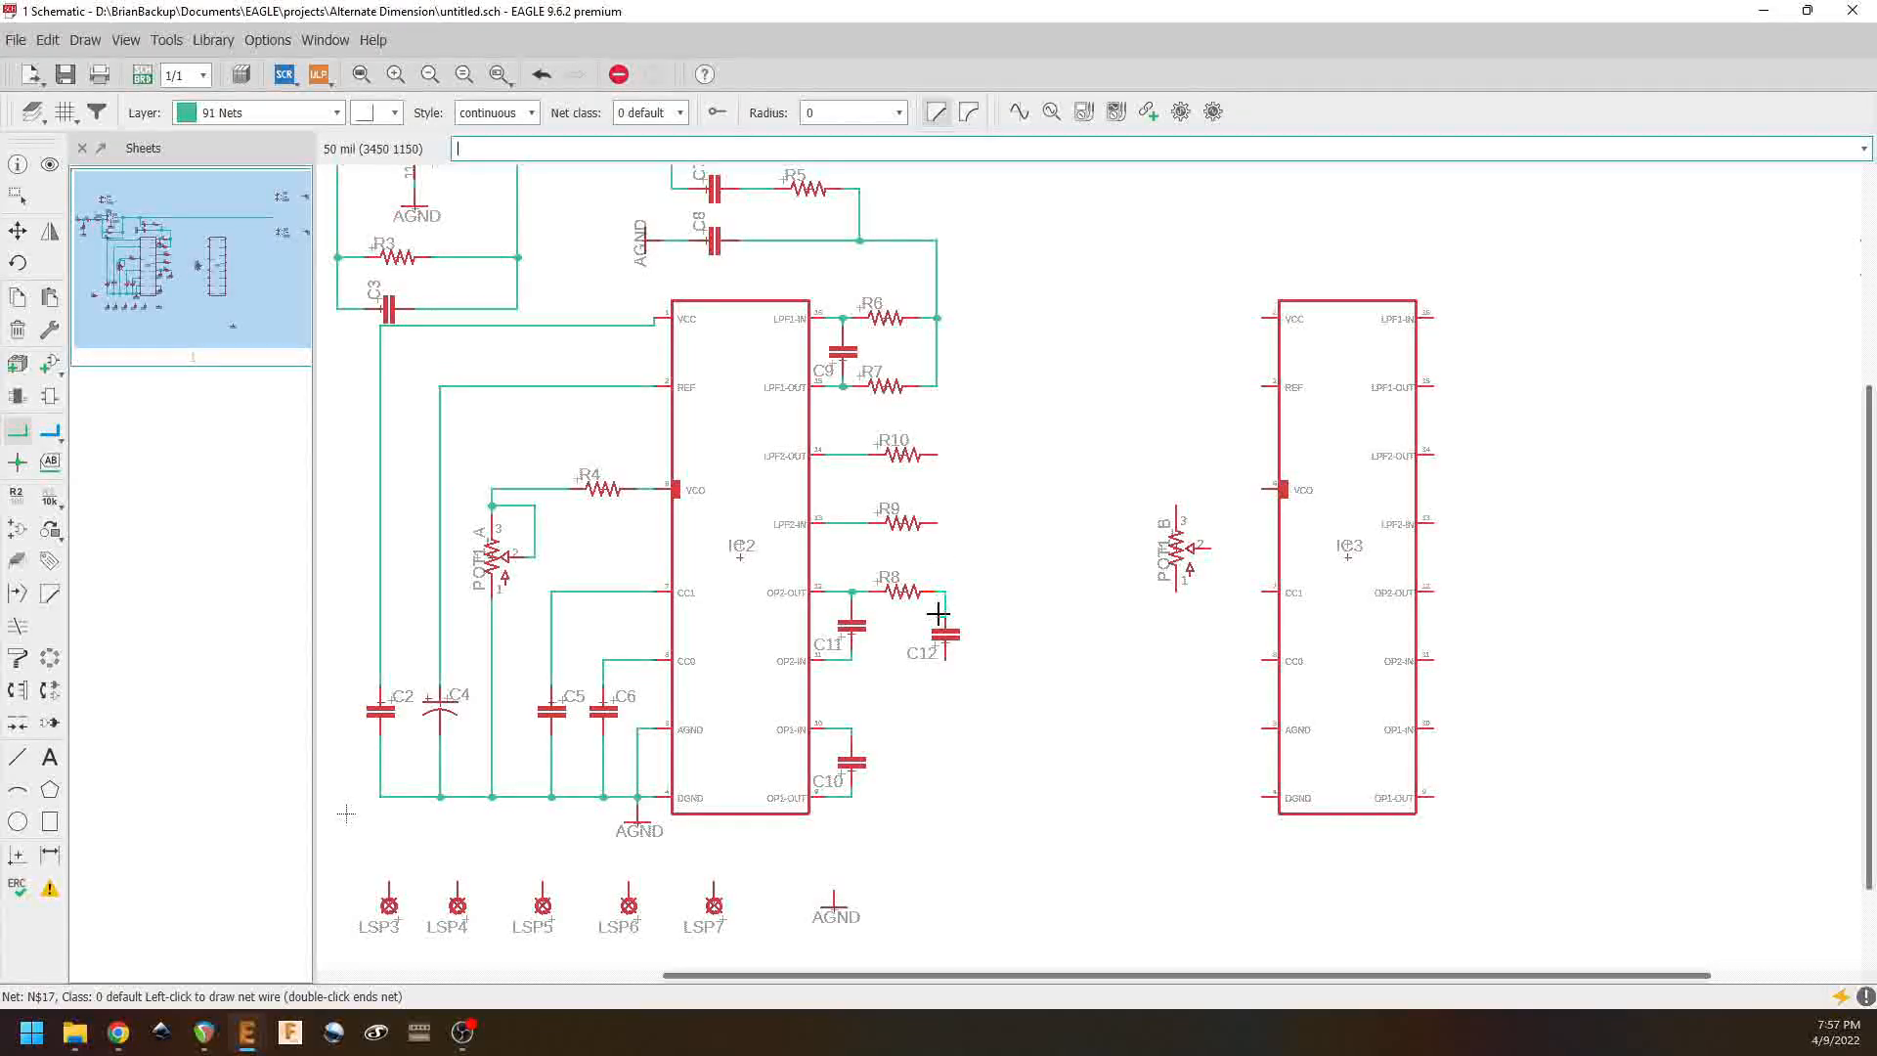
{"action": "left_click", "coordinate": [943, 522]}
{"action": "left_click", "coordinate": [946, 592]}
{"action": "left_click", "coordinate": [940, 456]}
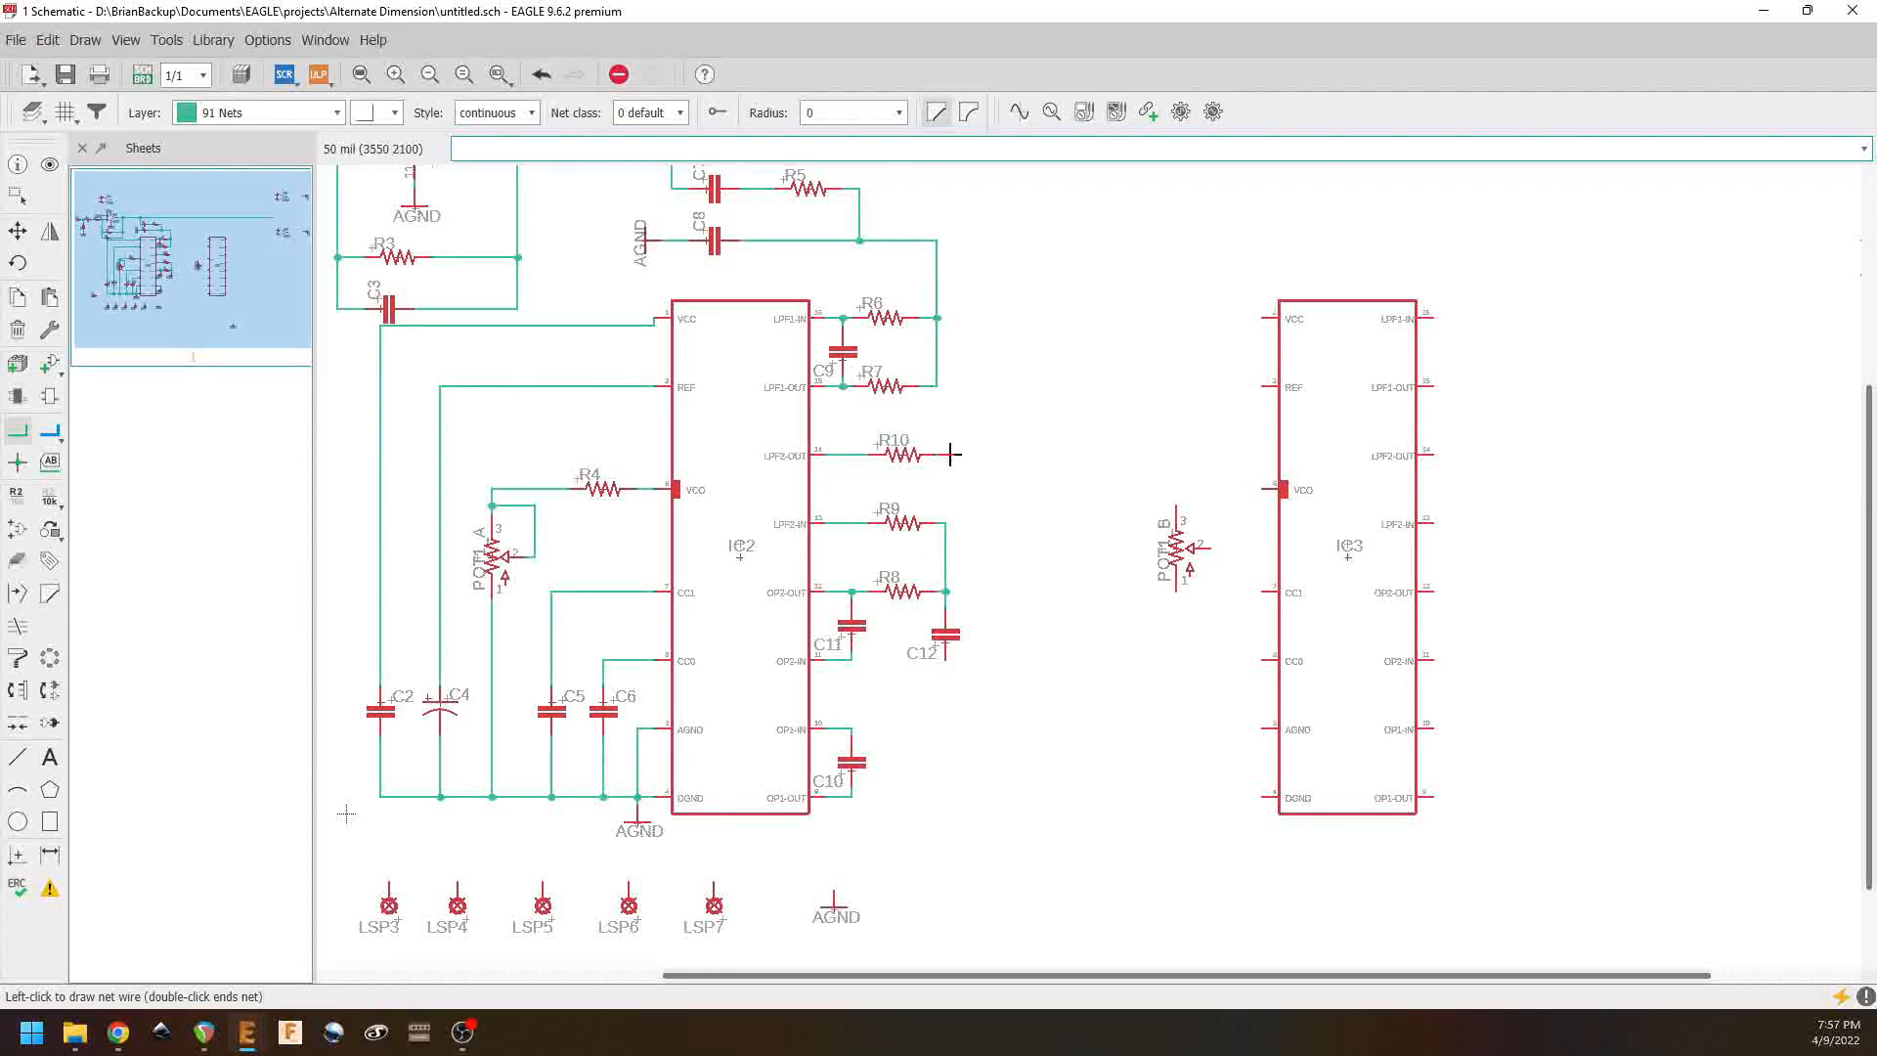
{"action": "left_click", "coordinate": [945, 524]}
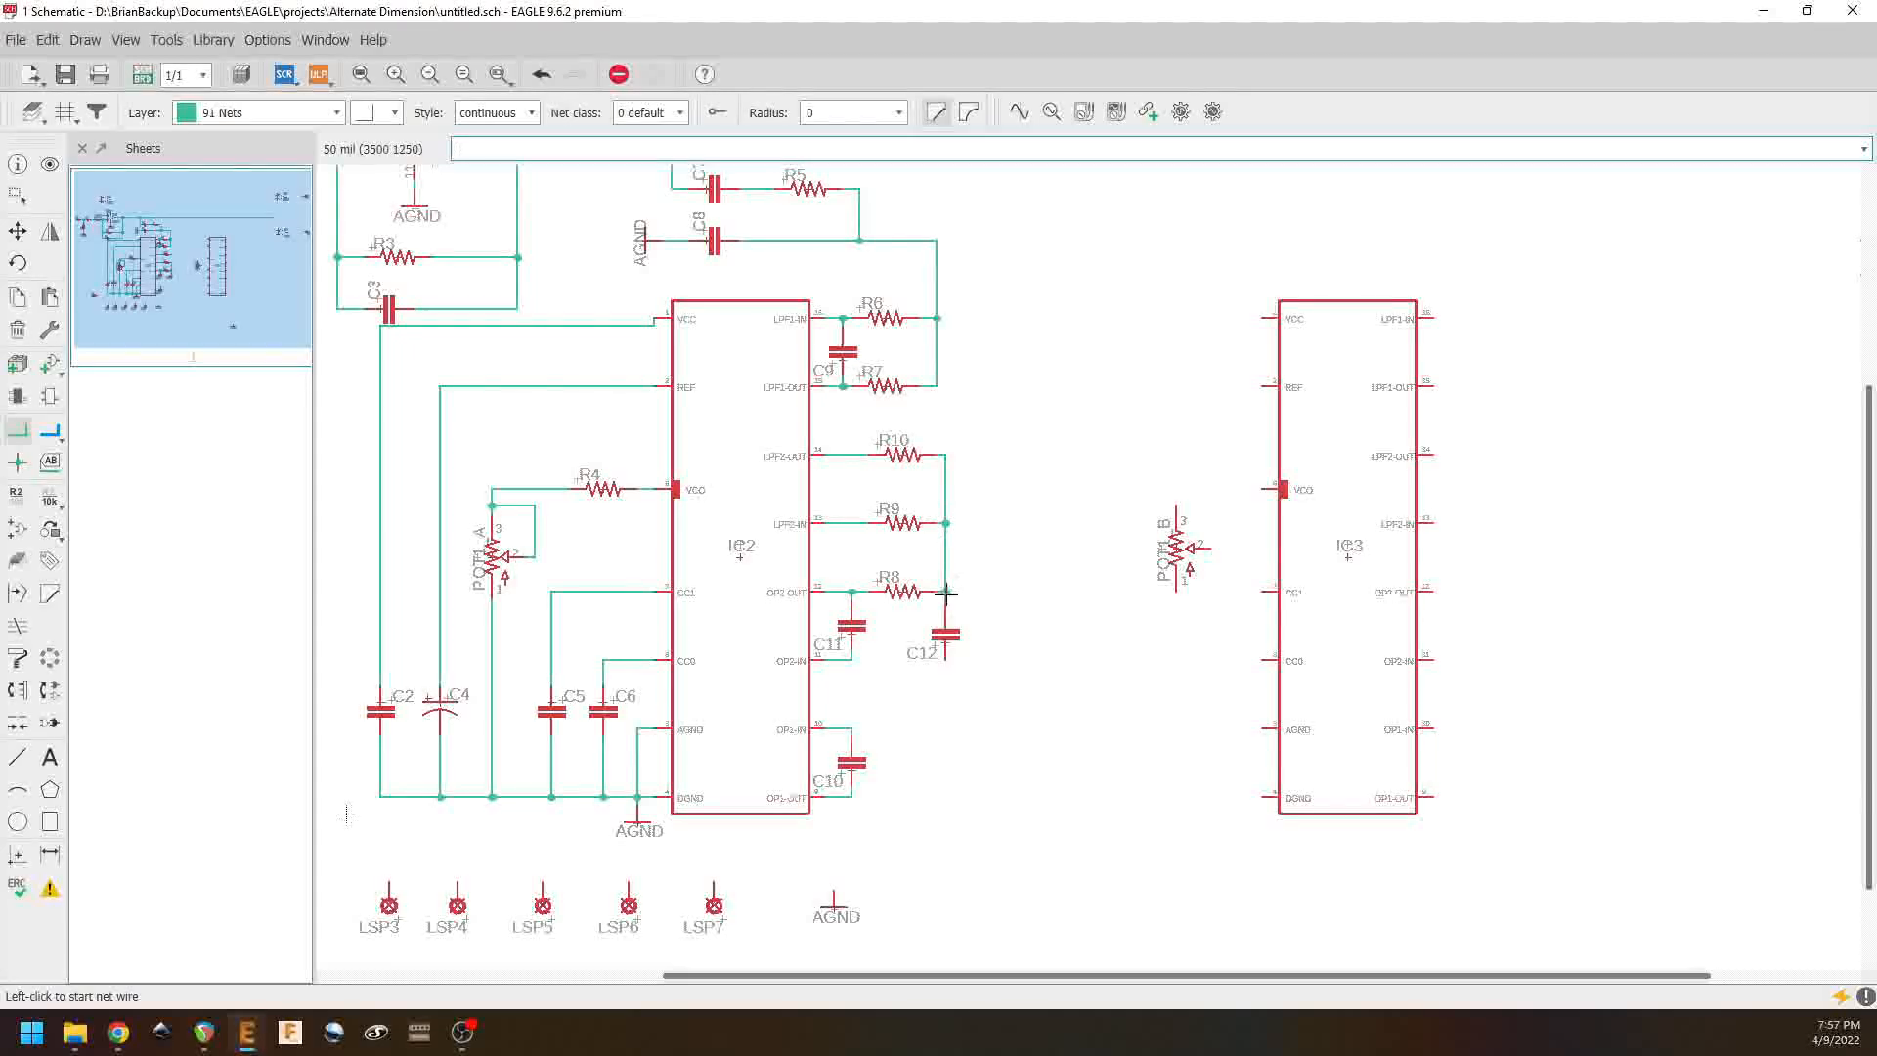
Step: Place a copy of the AGND symbol under C12 and wire it to the capacitor's lower end
{"action": "right_click", "coordinate": [648, 240]}
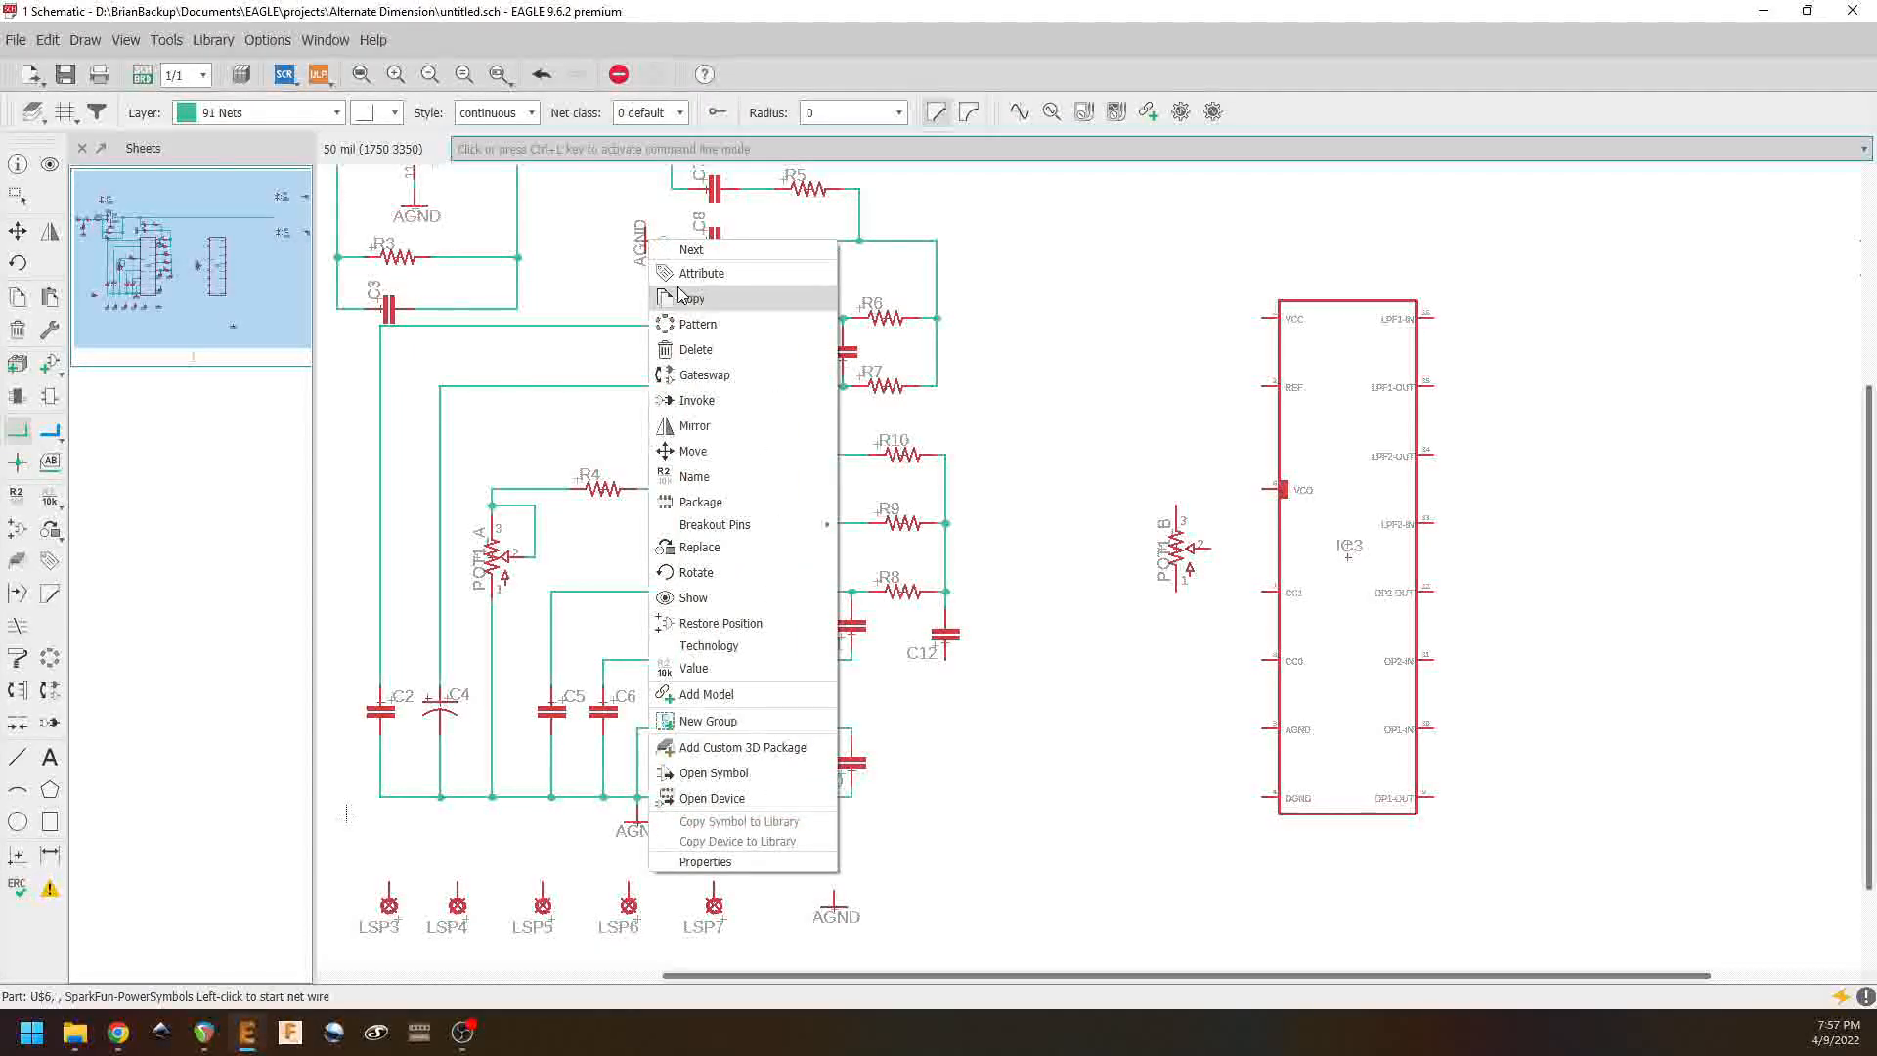
{"action": "left_click", "coordinate": [699, 297]}
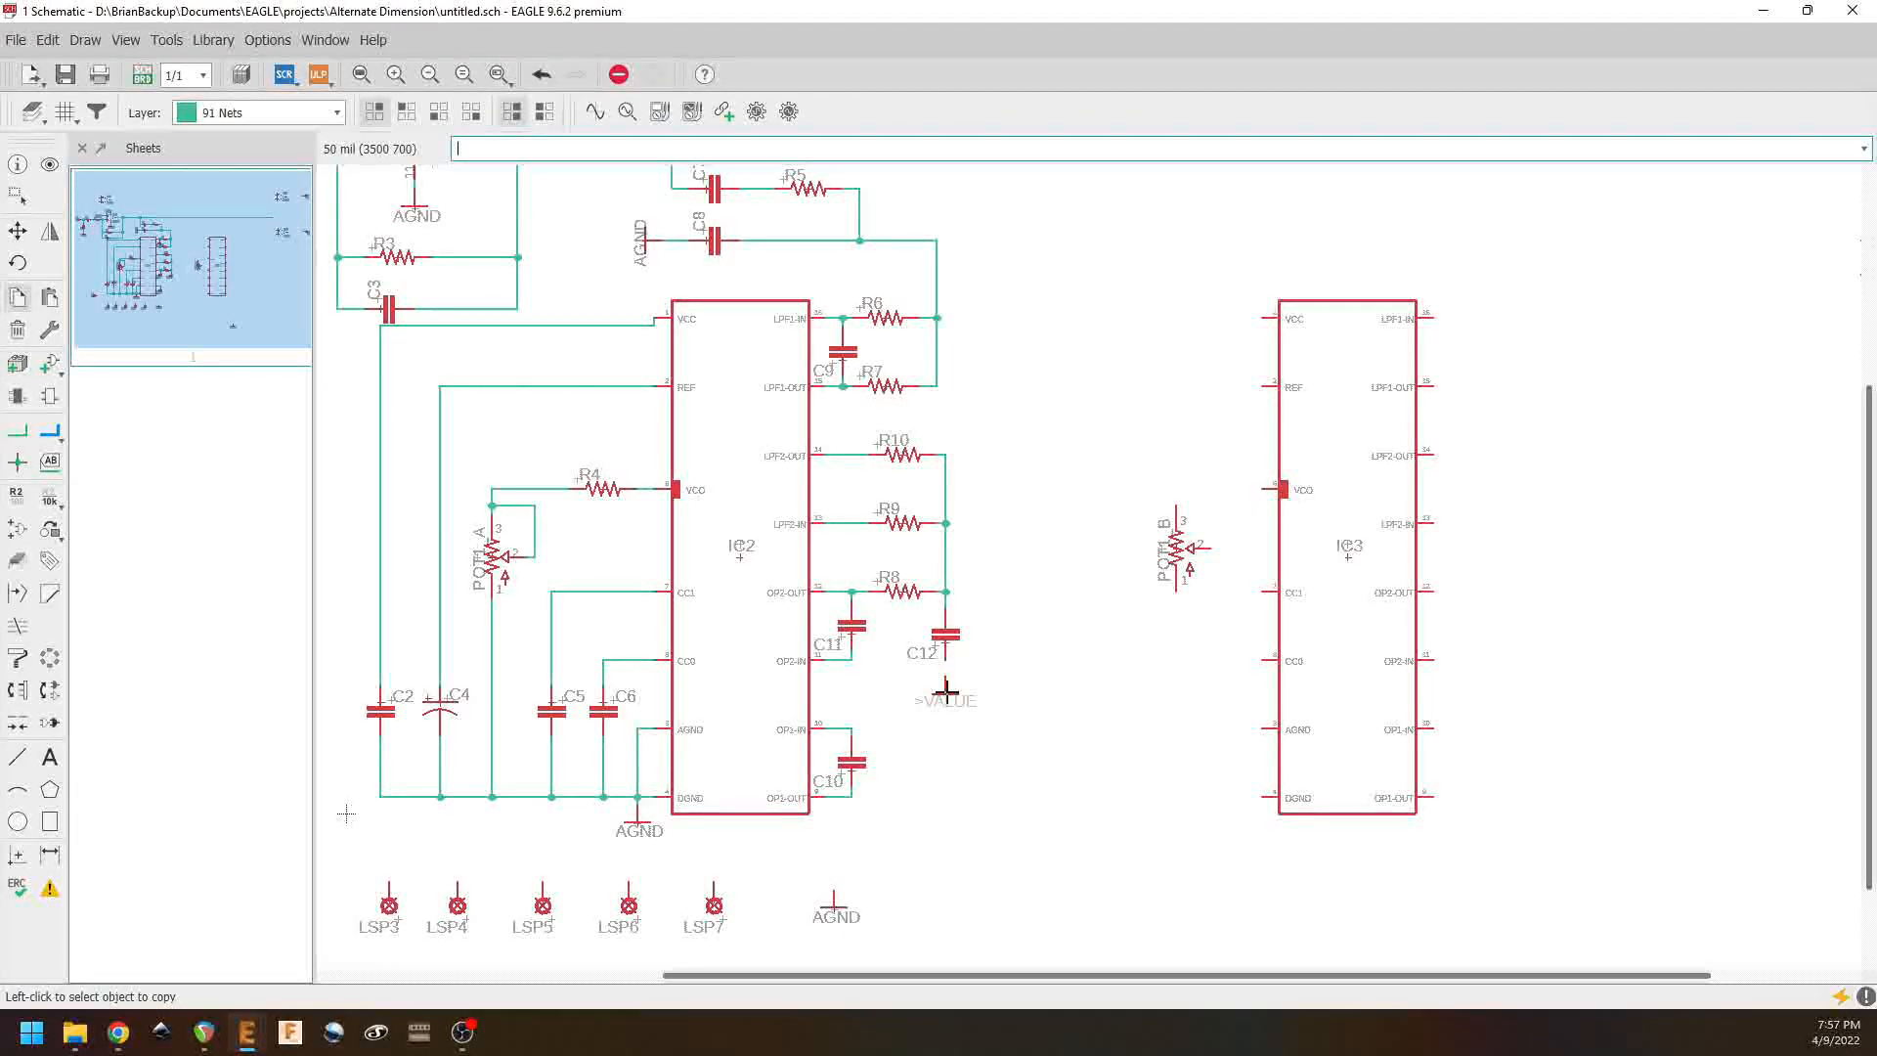
{"action": "left_click", "coordinate": [945, 689]}
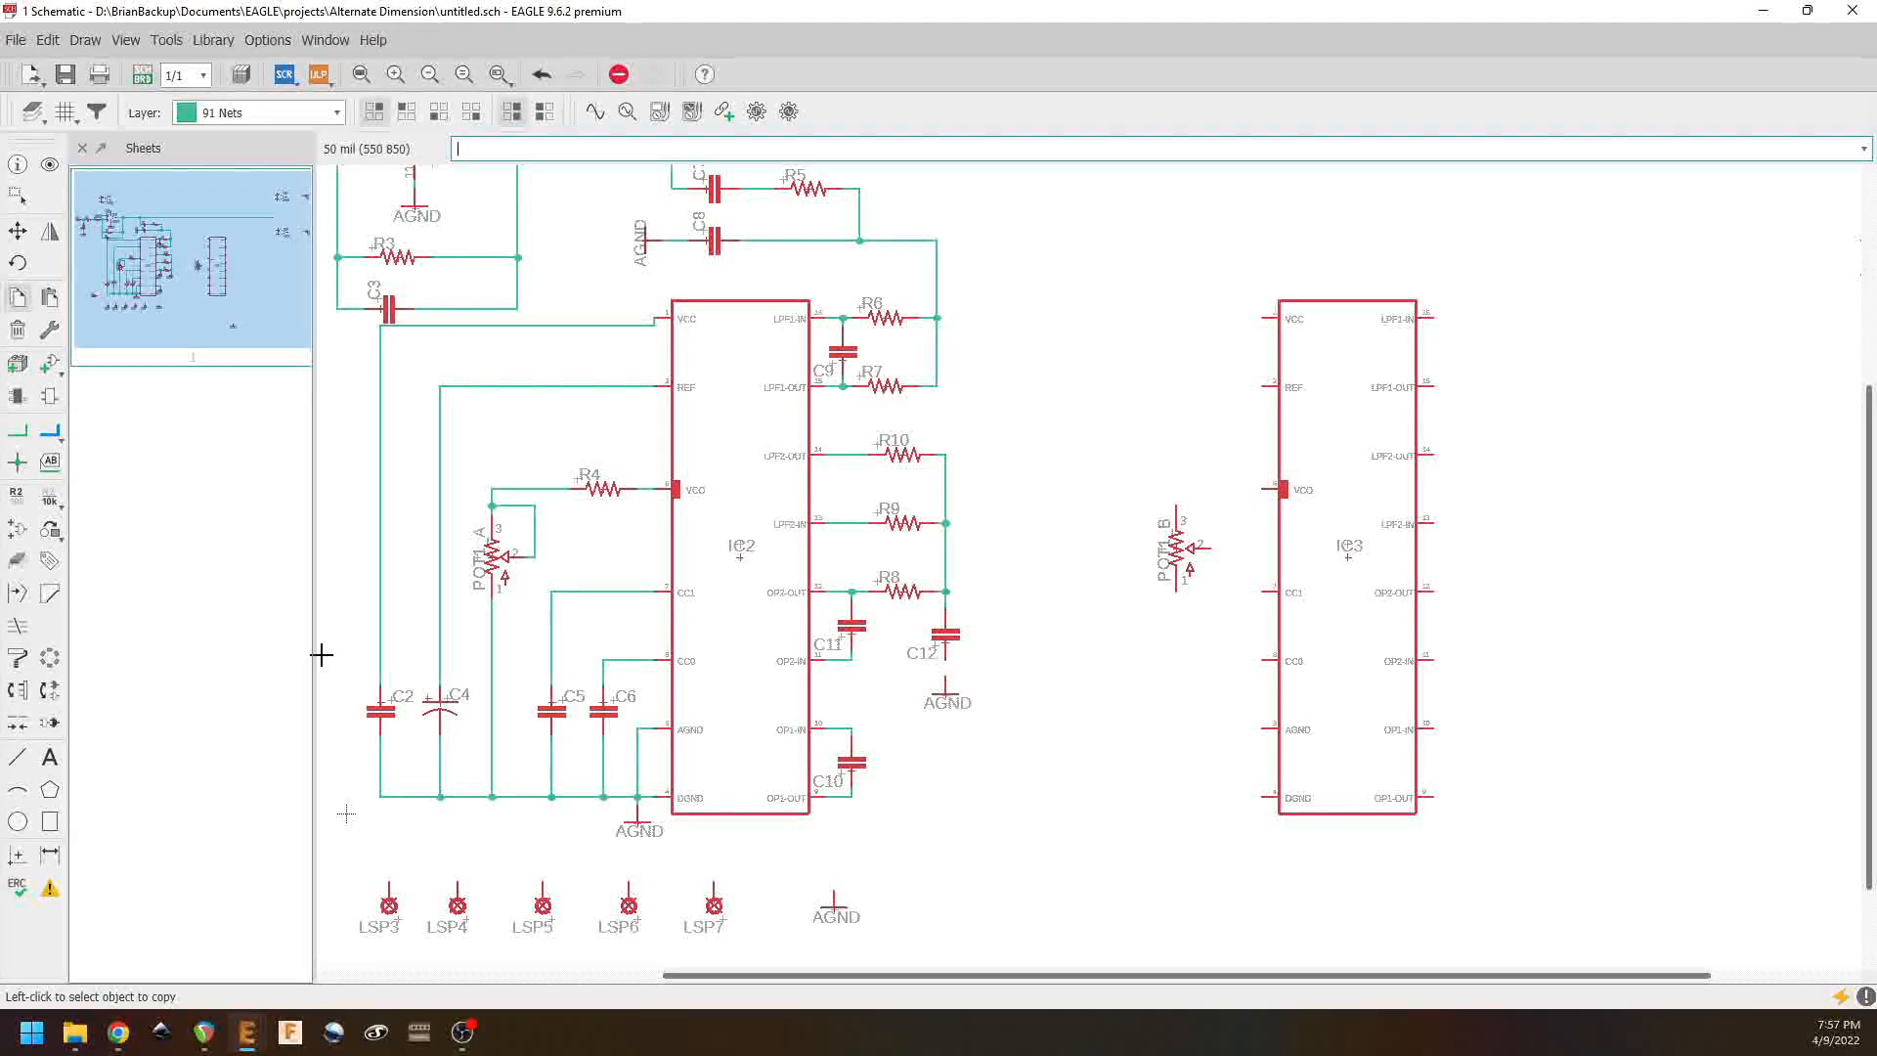
{"action": "left_click", "coordinate": [18, 430]}
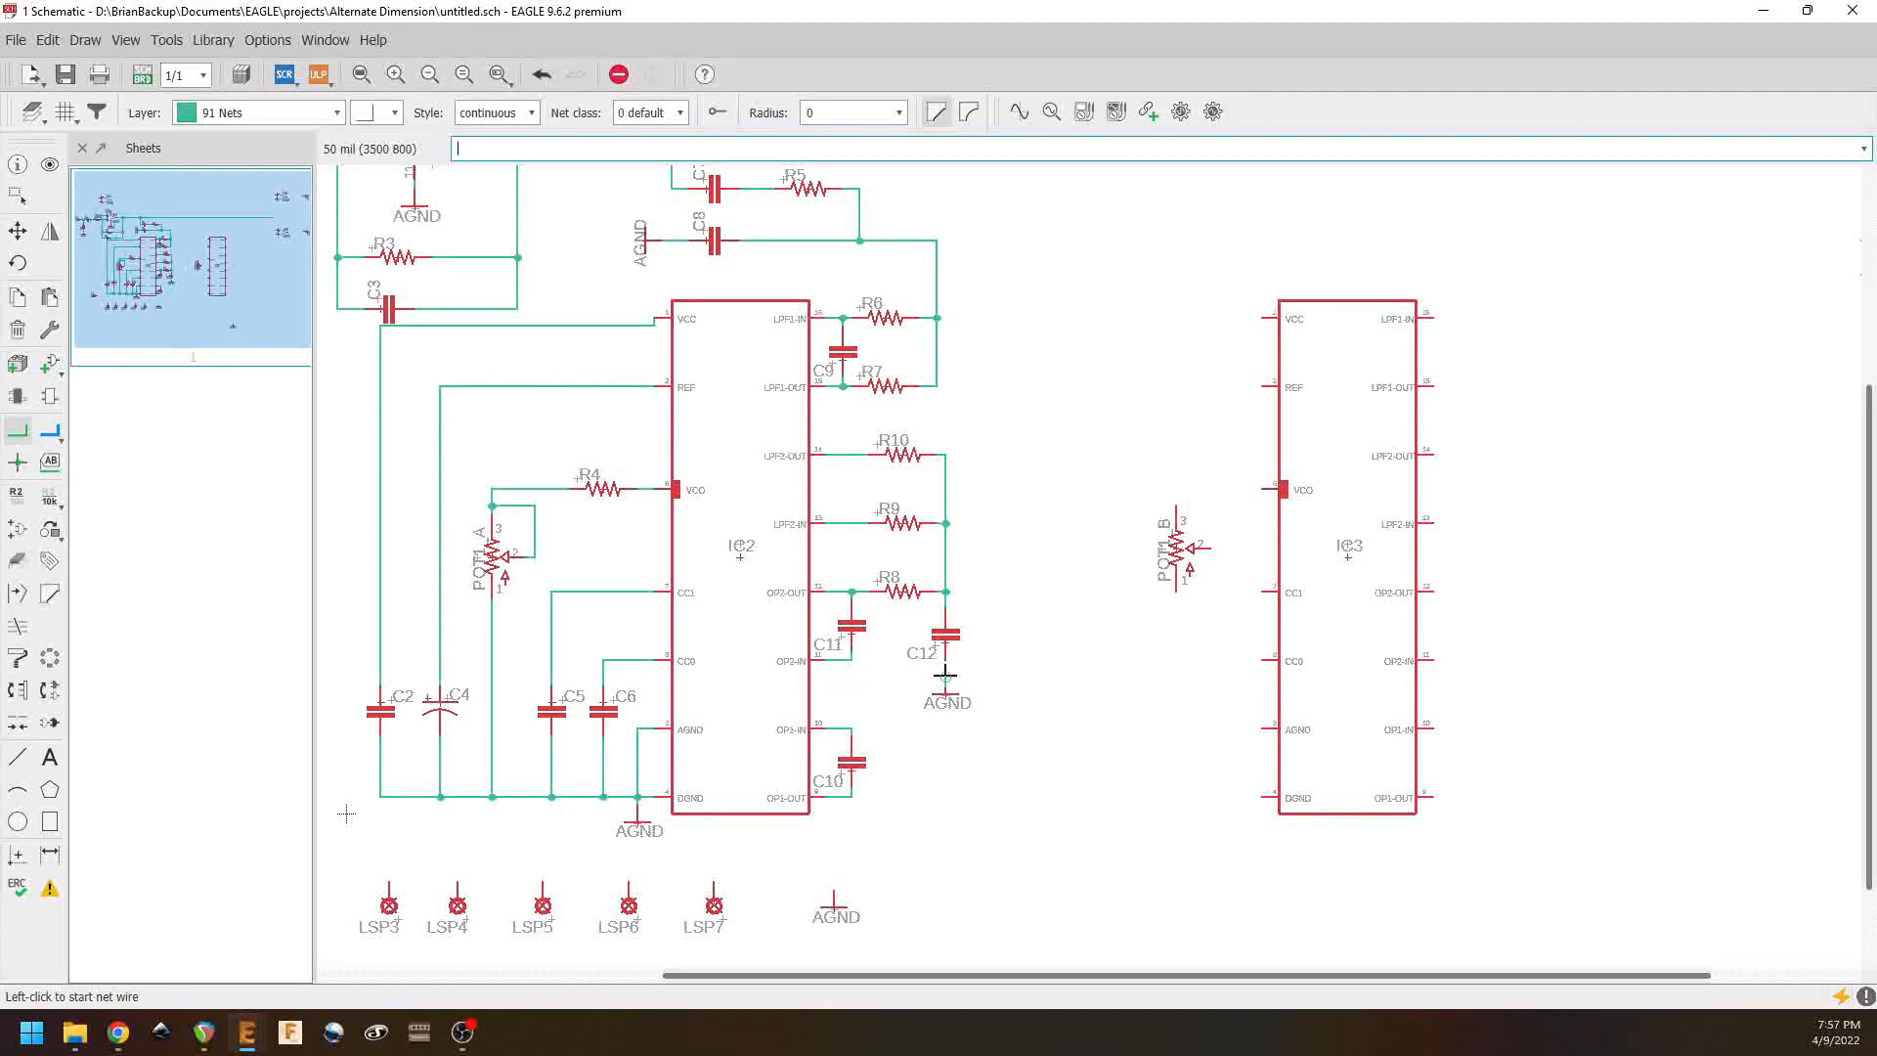
Step: Place a vertical copy of C12 between IC2's LPF2-OUT and LPF2-IN nets and wire its ends to them
{"action": "right_click", "coordinate": [943, 637]}
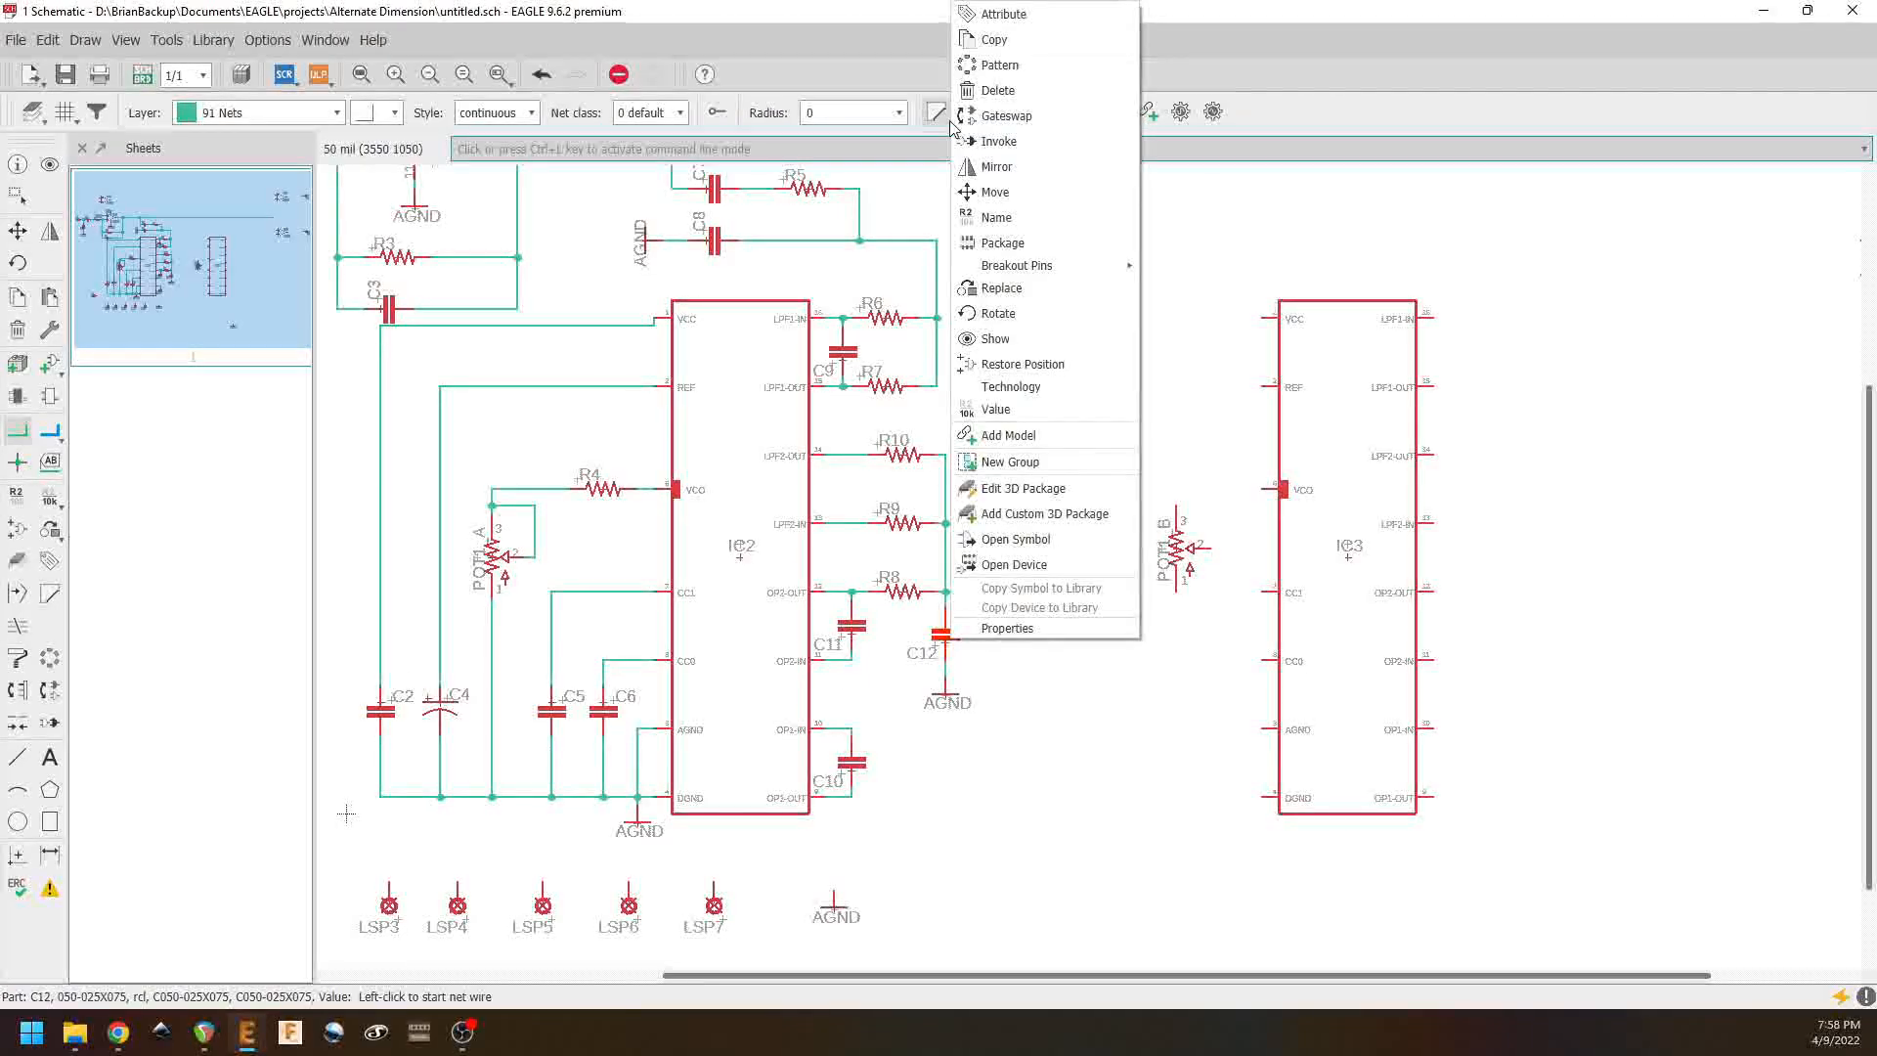
{"action": "left_click", "coordinate": [994, 39]}
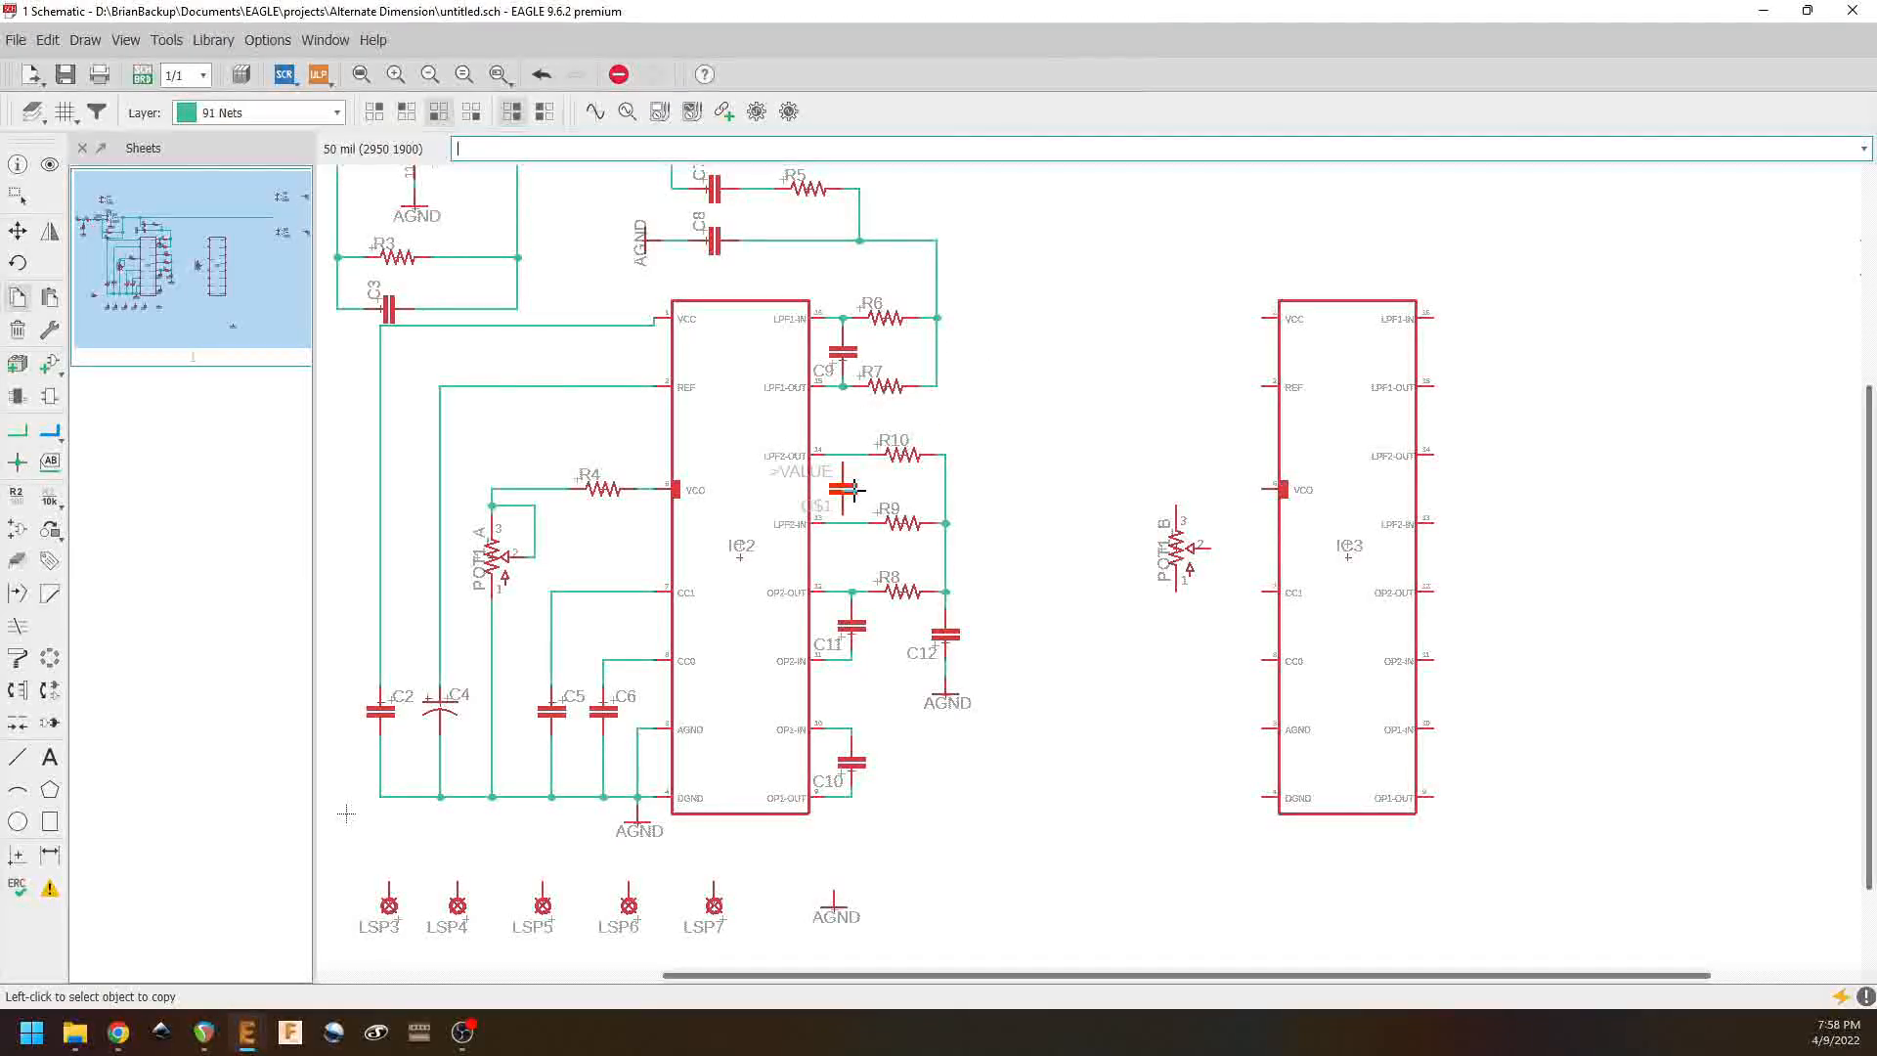
{"action": "left_click", "coordinate": [855, 491]}
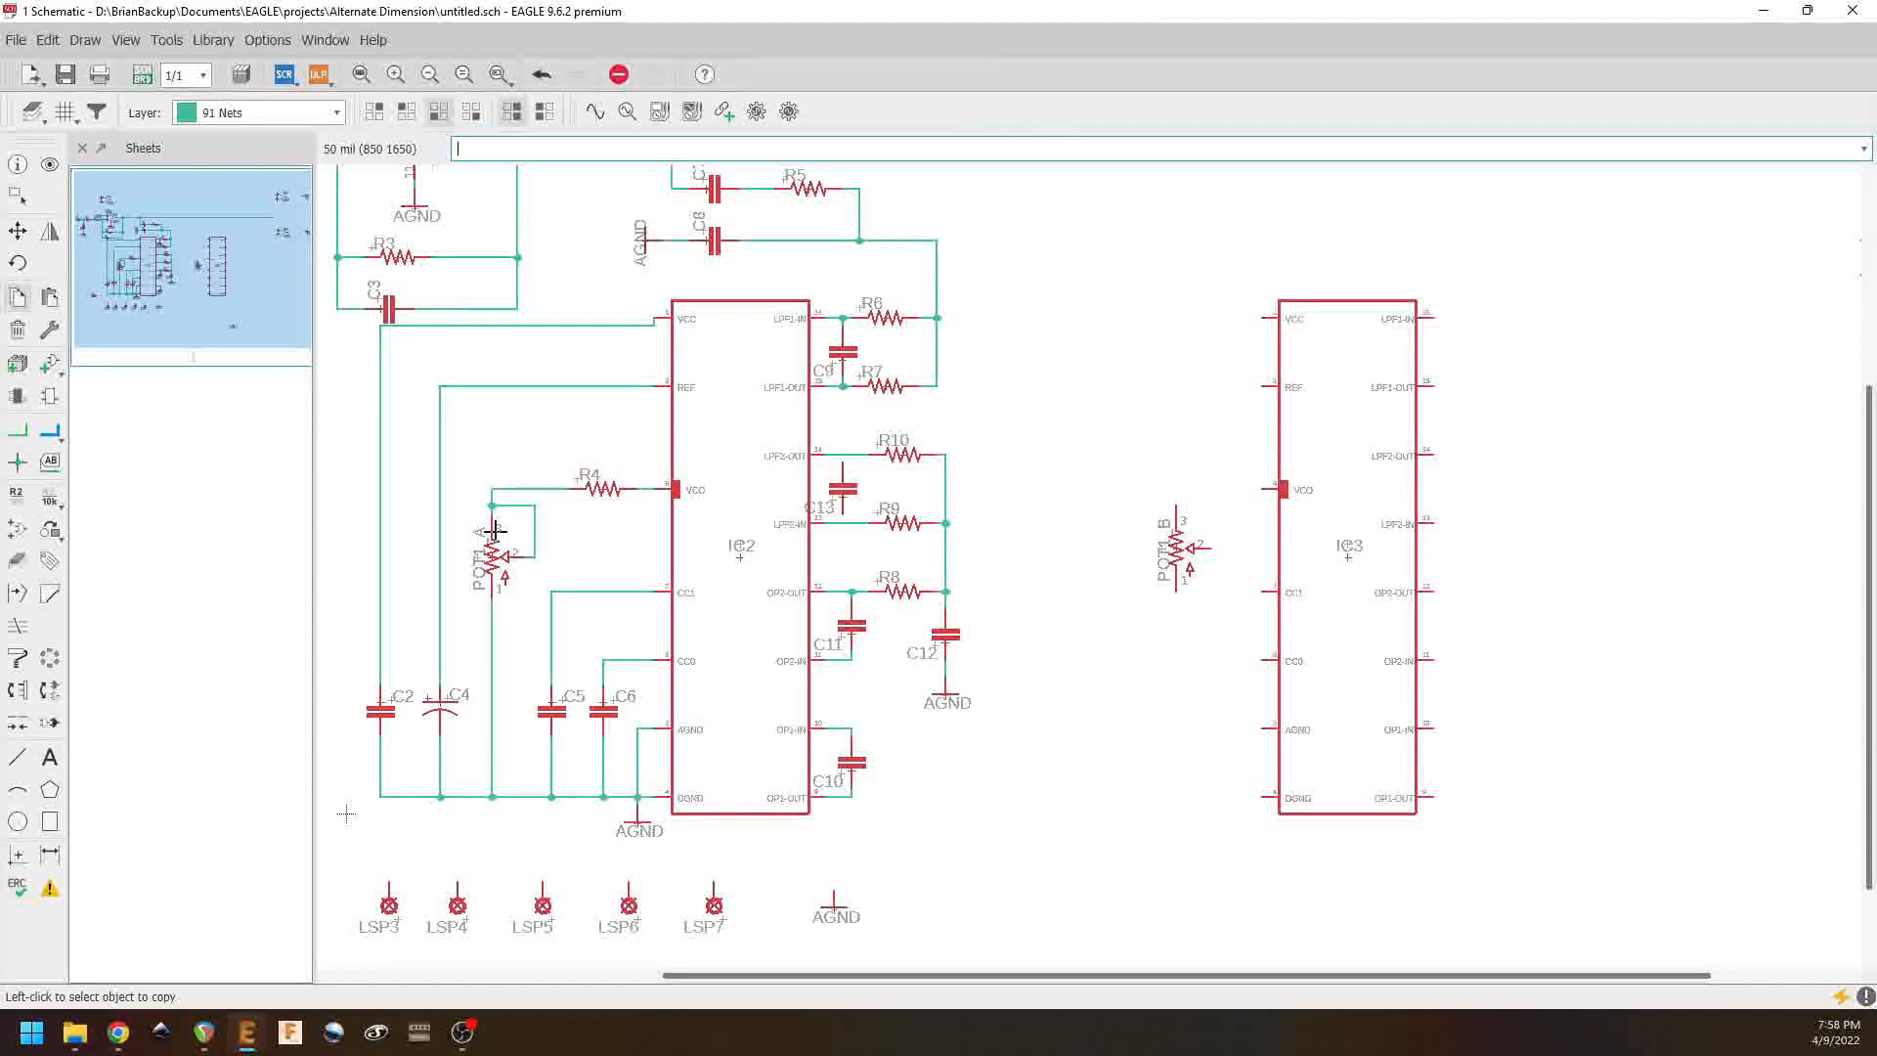
{"action": "left_click", "coordinate": [21, 438]}
{"action": "left_click", "coordinate": [844, 459]}
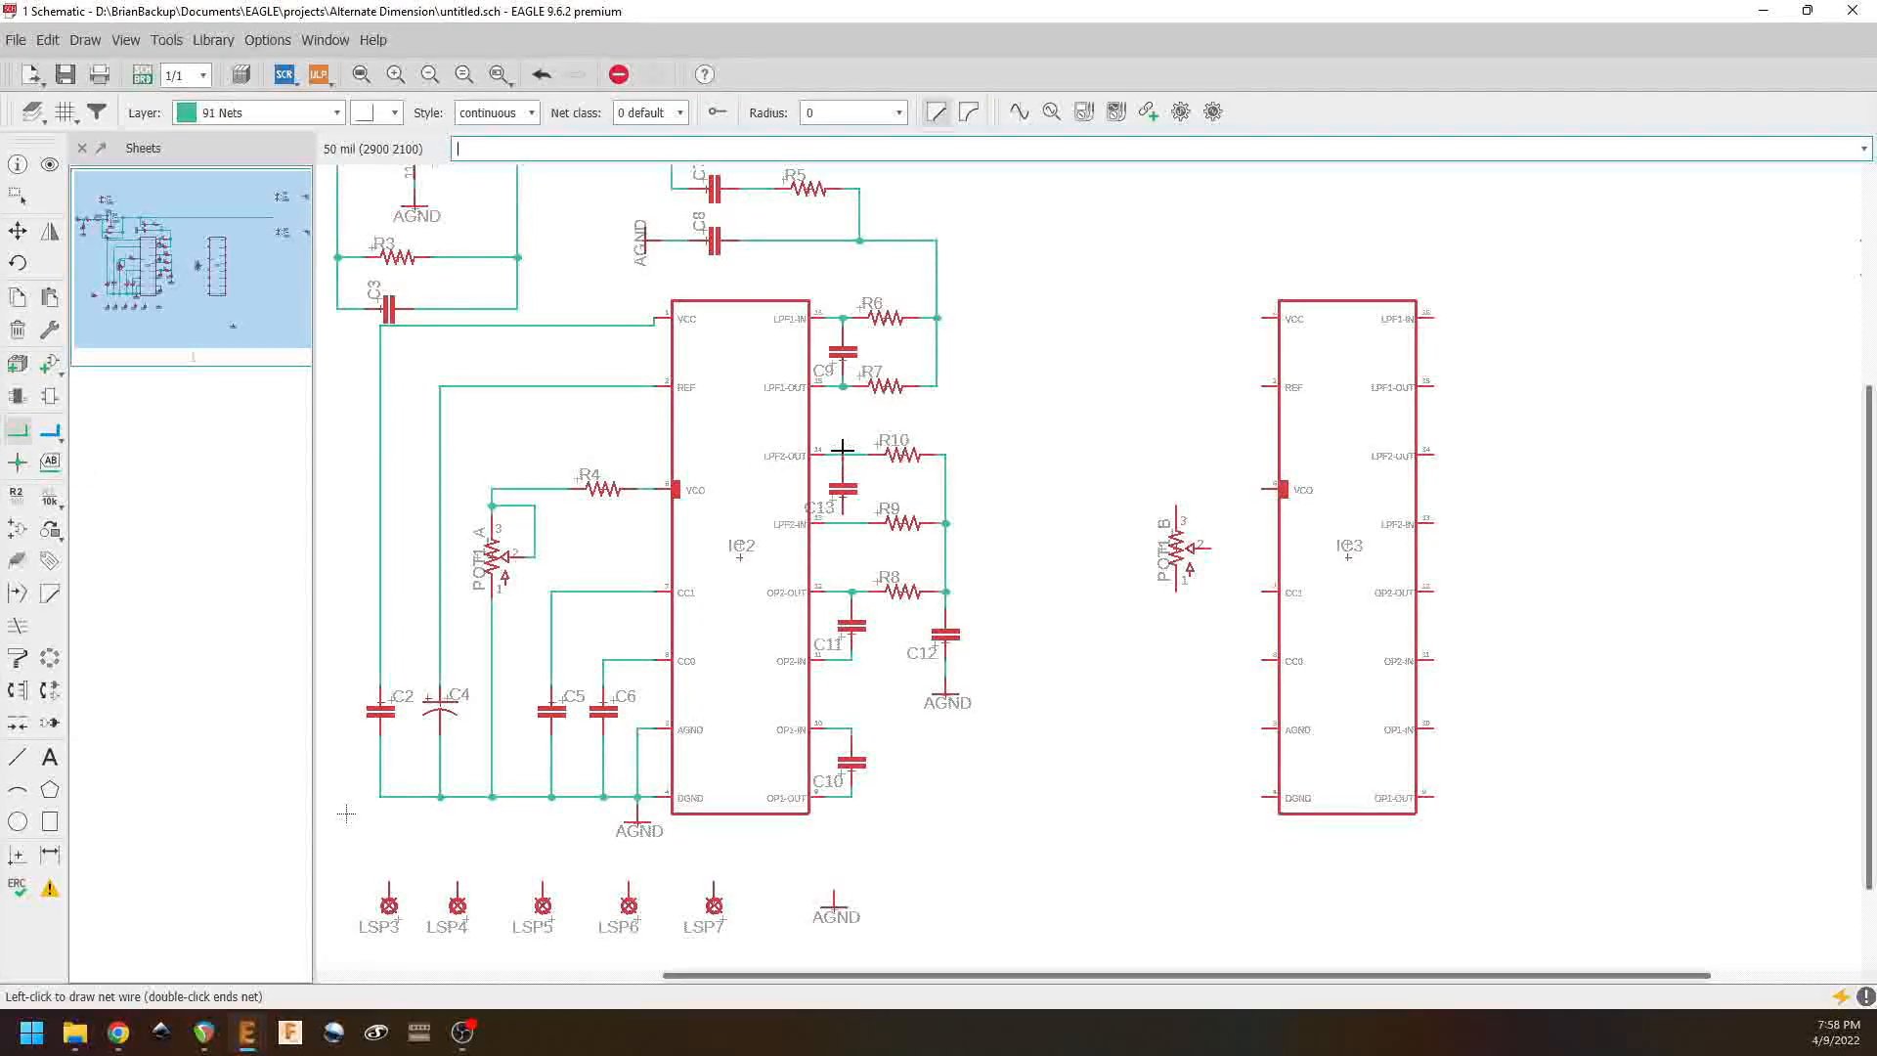
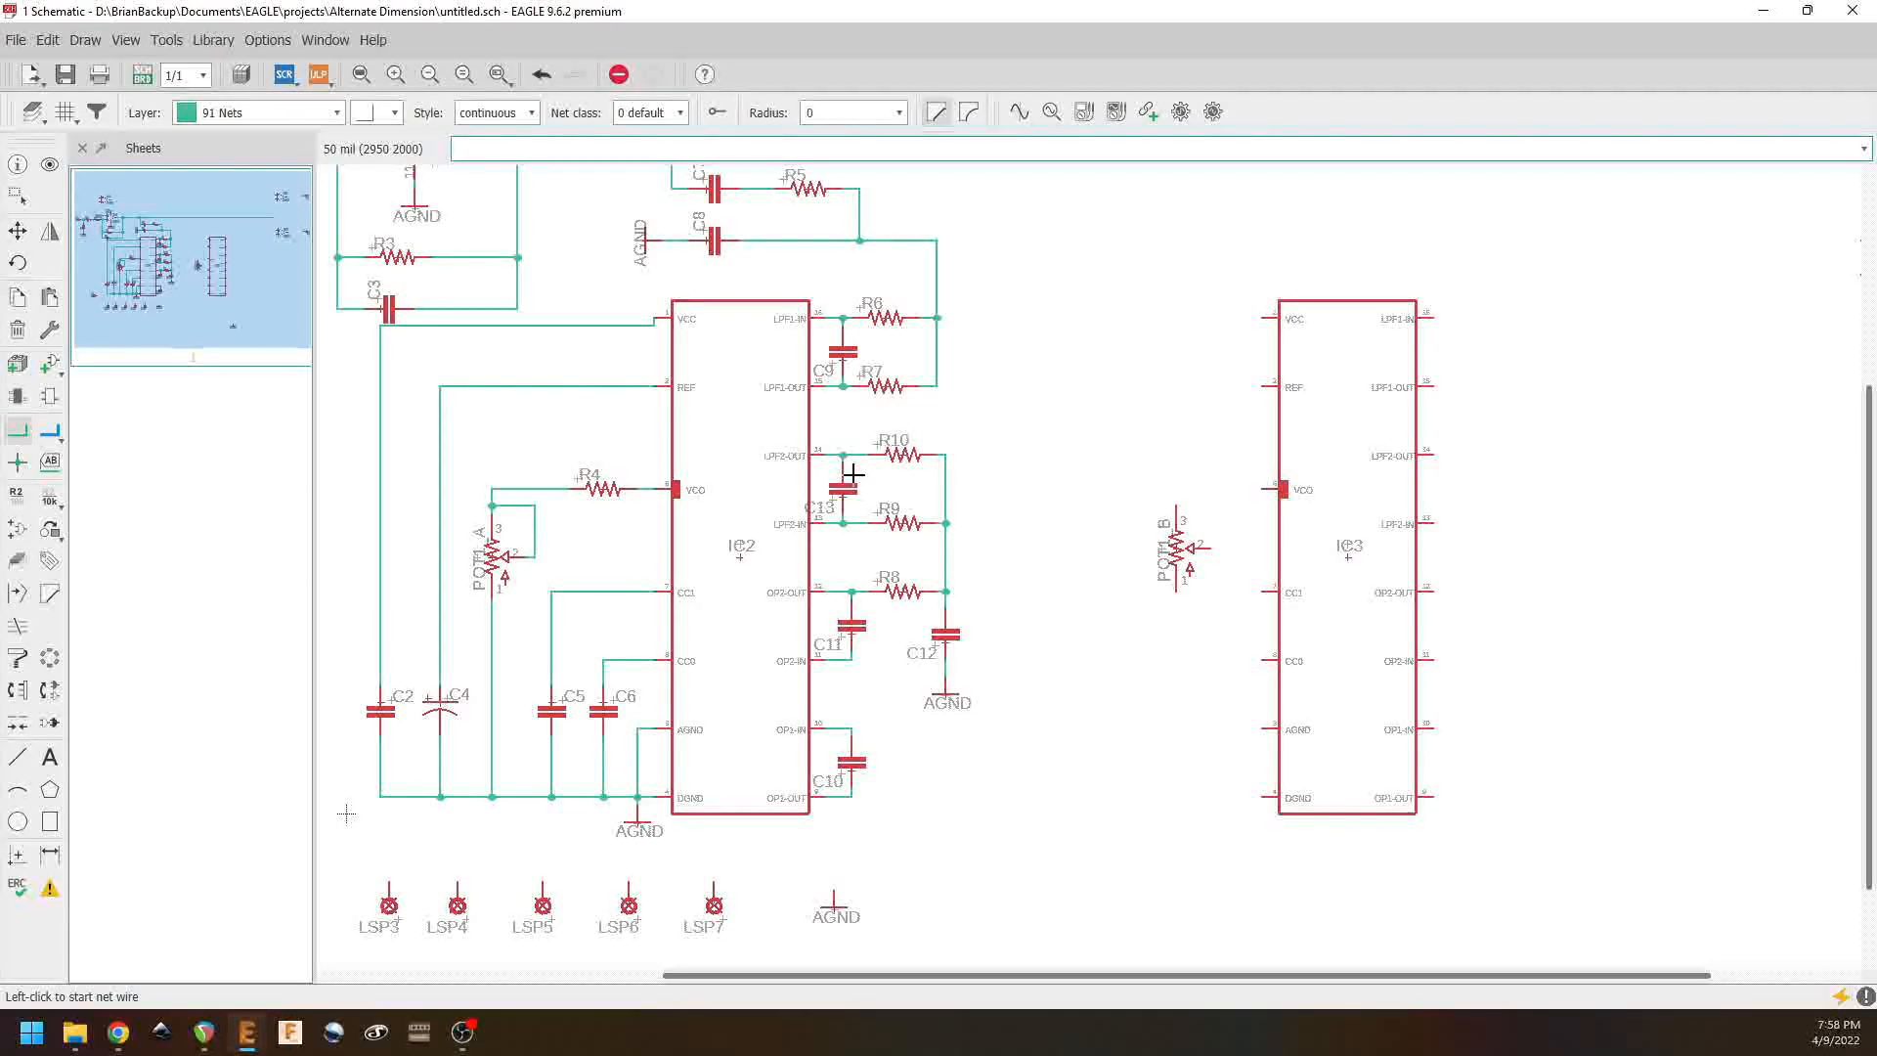
Step: Place a copy of R10 in line to its right and a vertical copy of C13 below the new resistor's right end
{"action": "right_click", "coordinate": [904, 467]}
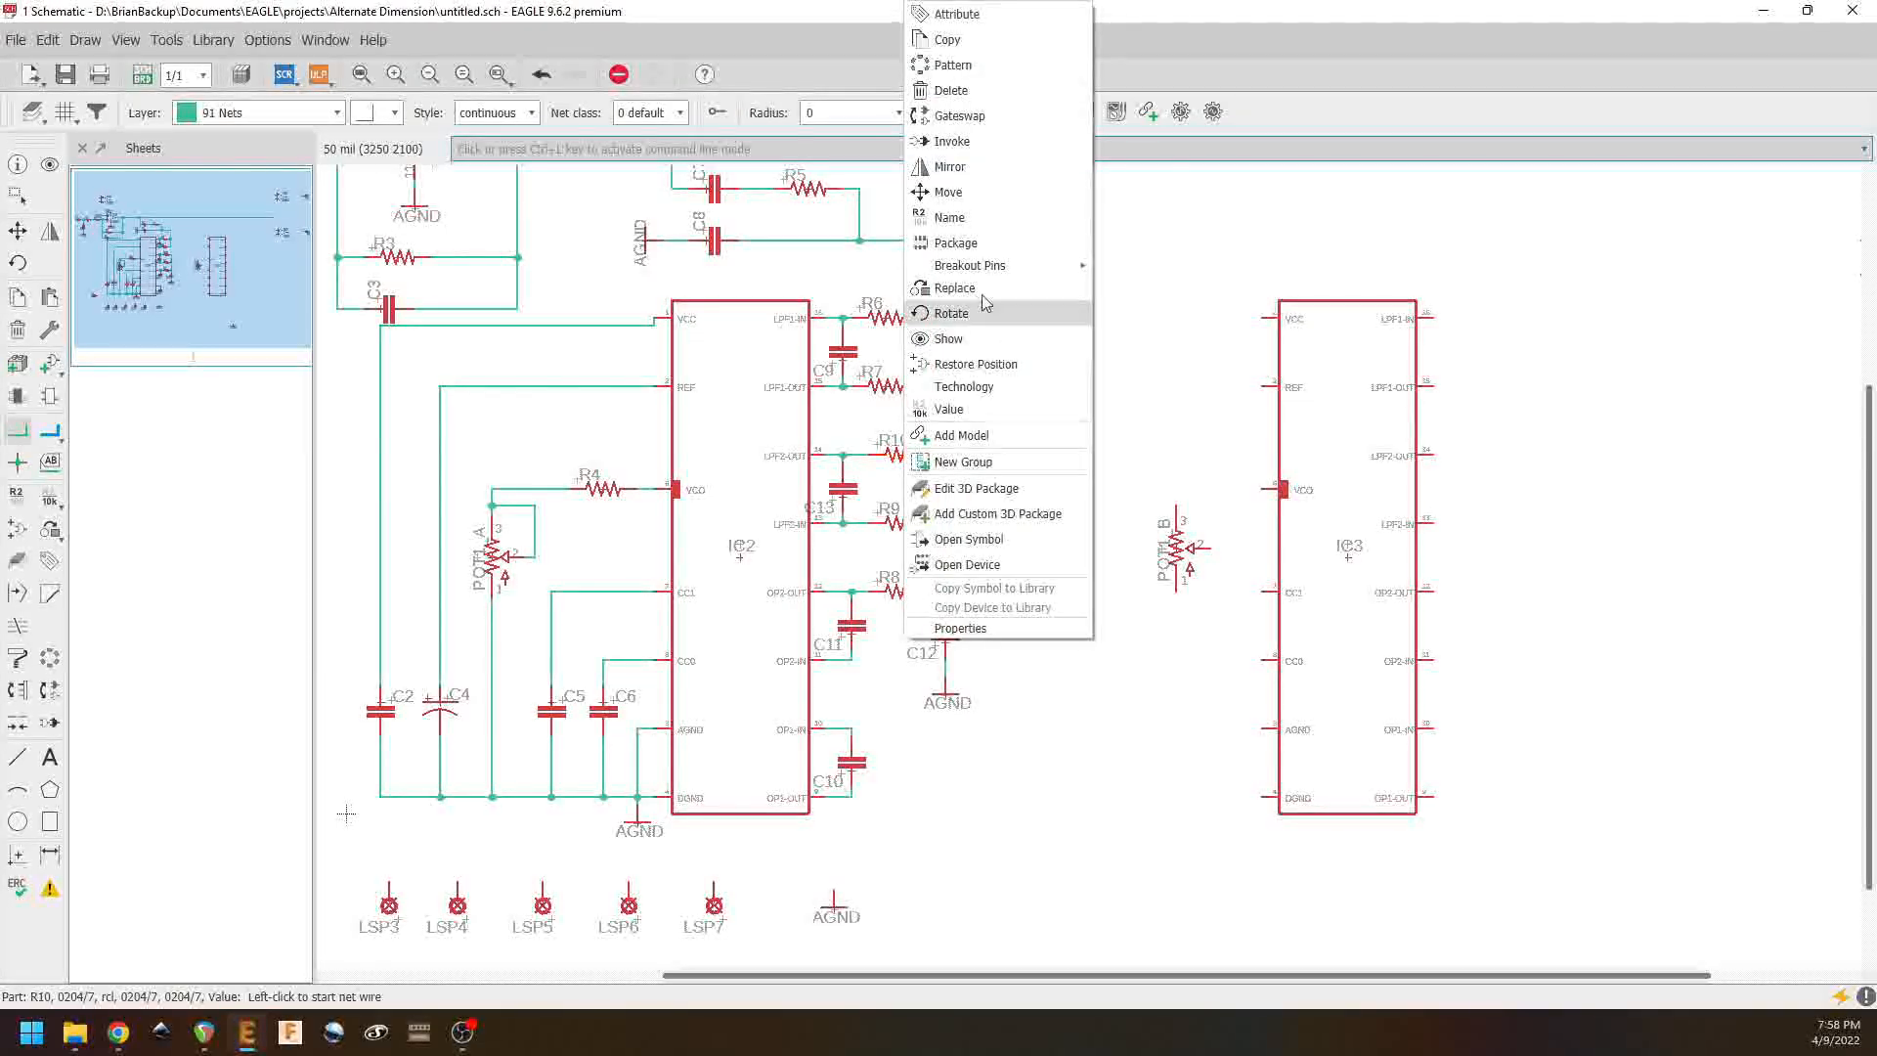
{"action": "left_click", "coordinate": [947, 39]}
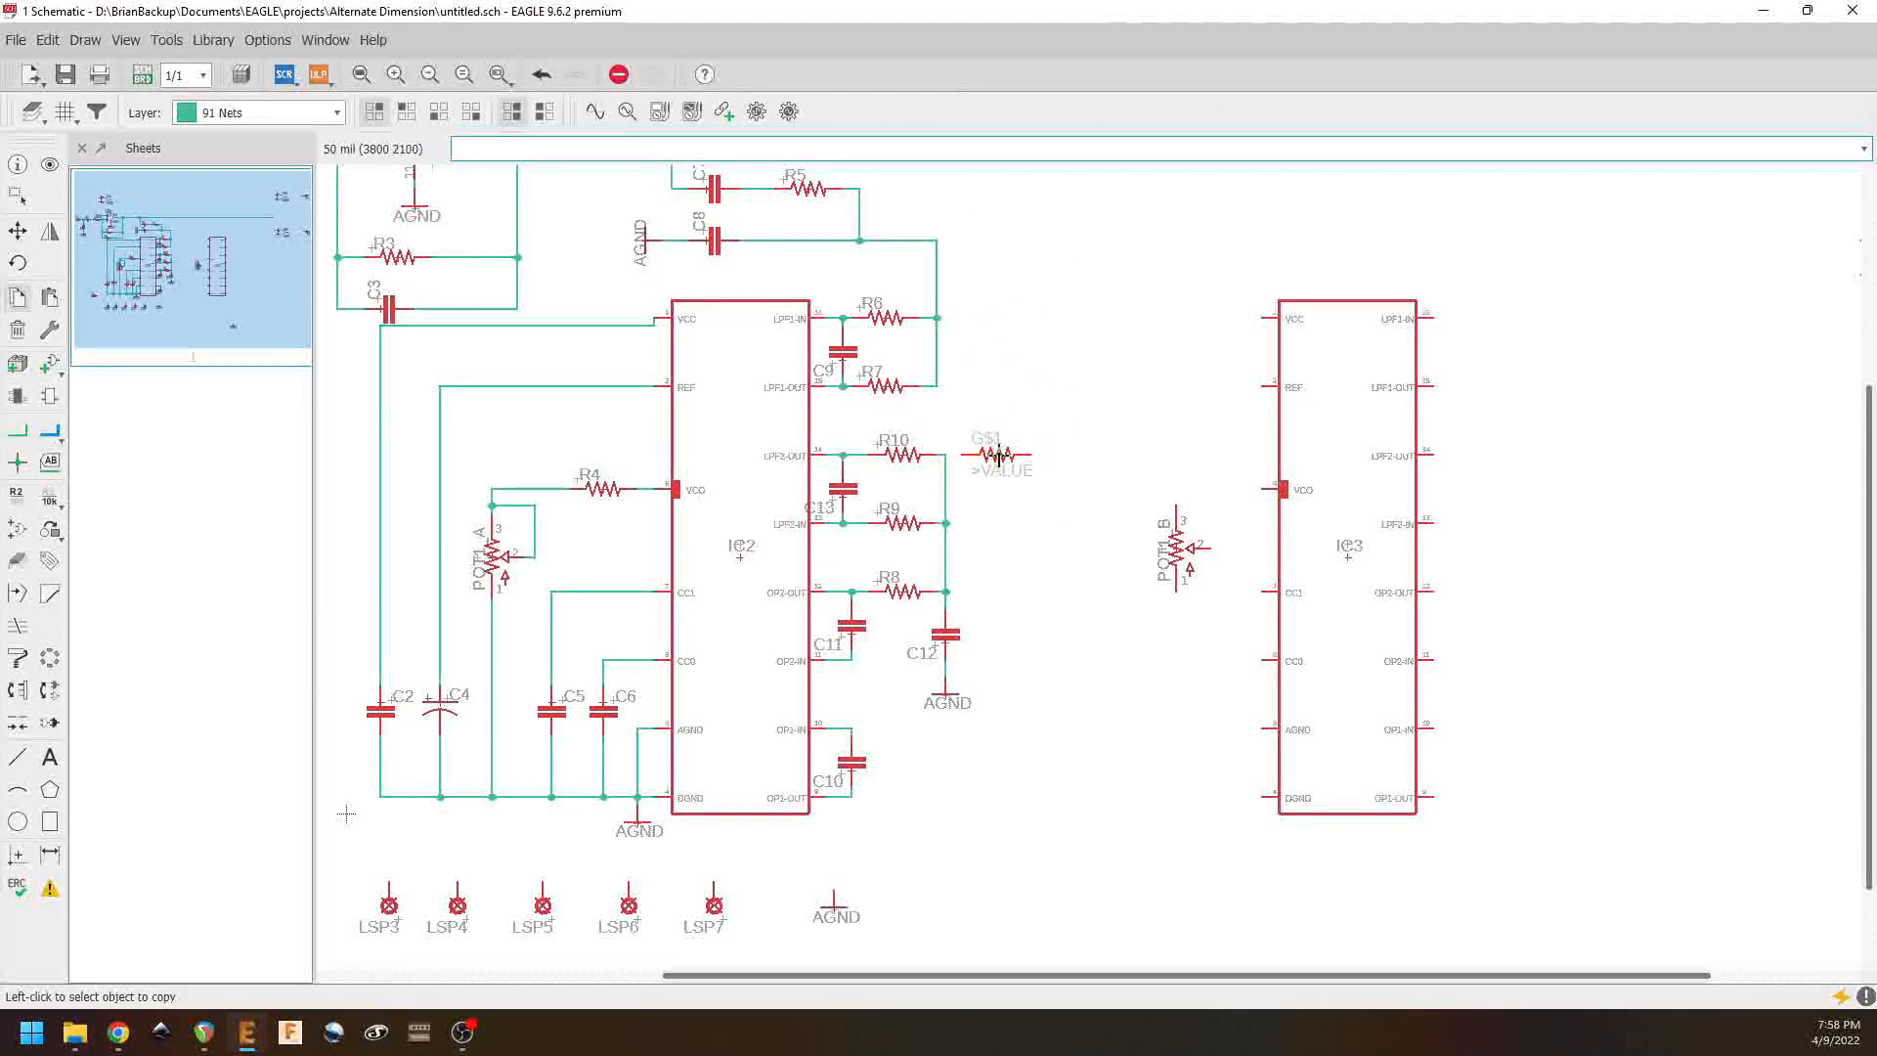
{"action": "right_click", "coordinate": [842, 489]}
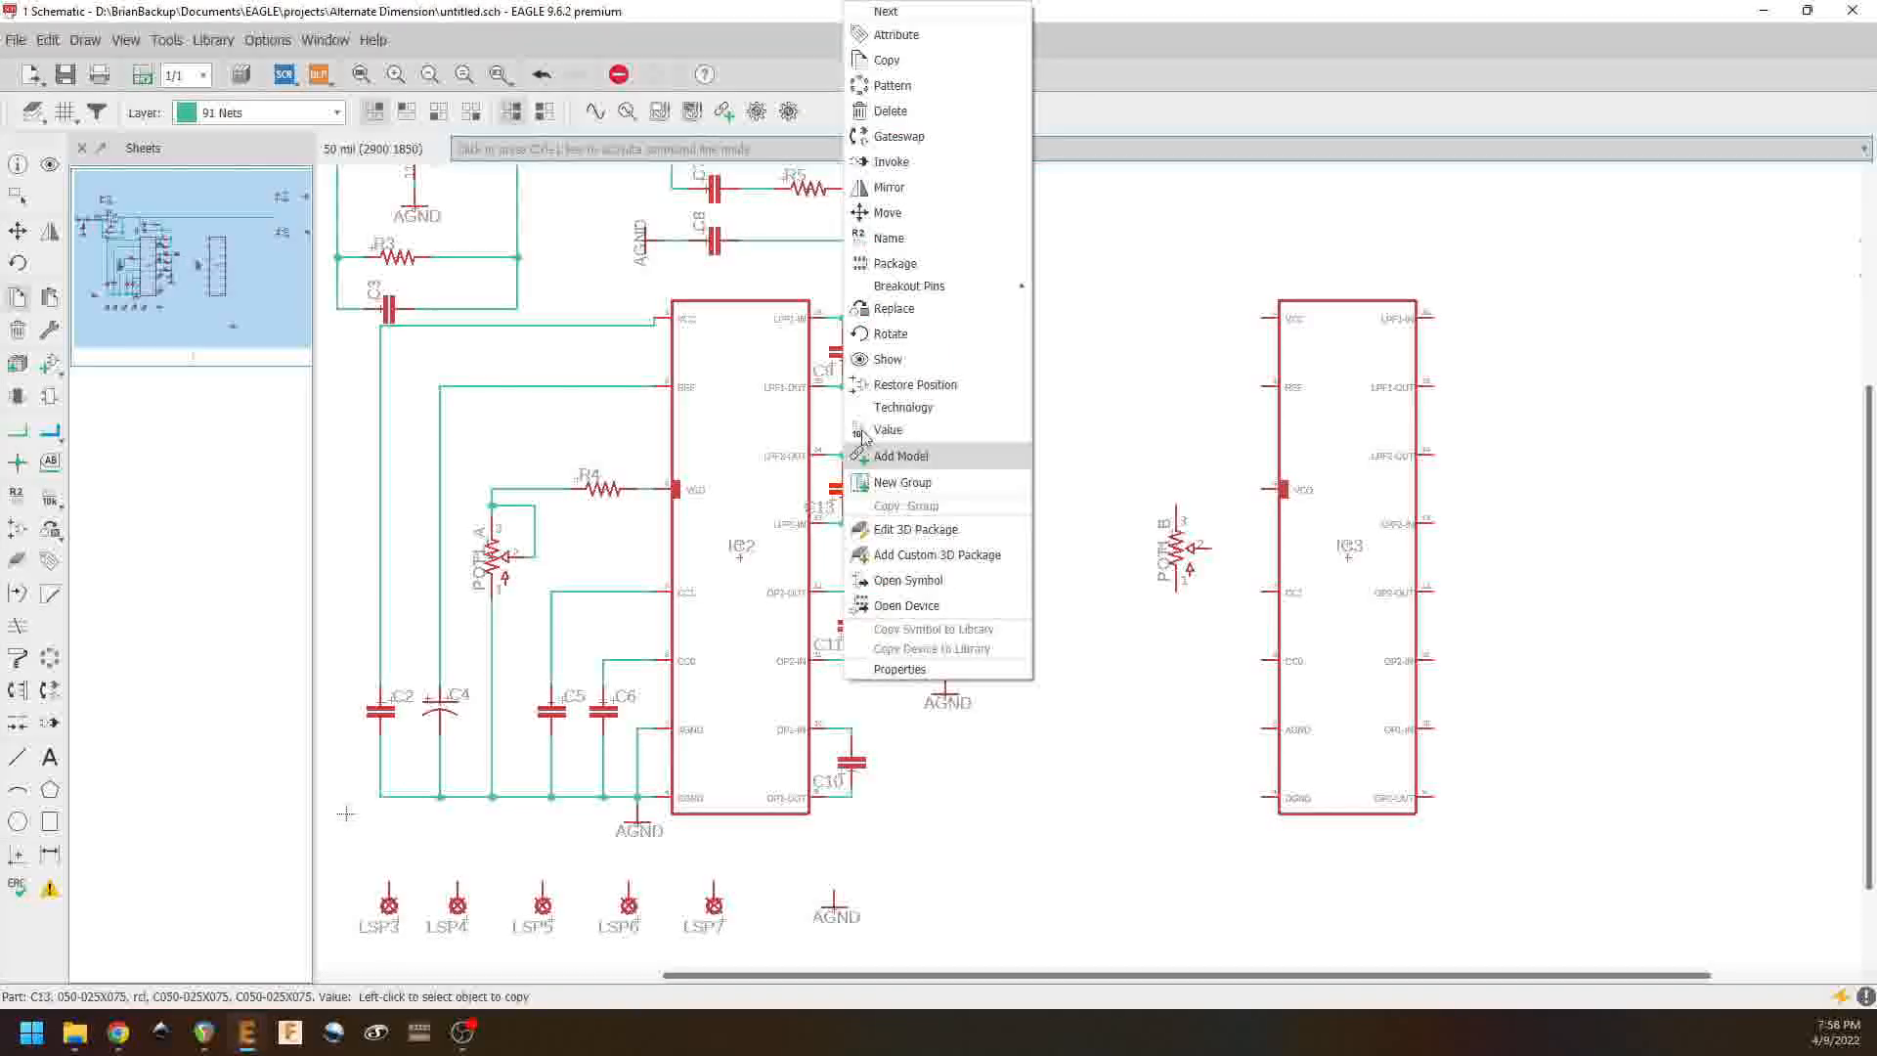
{"action": "left_click", "coordinate": [904, 59]}
{"action": "left_click", "coordinate": [1046, 499]}
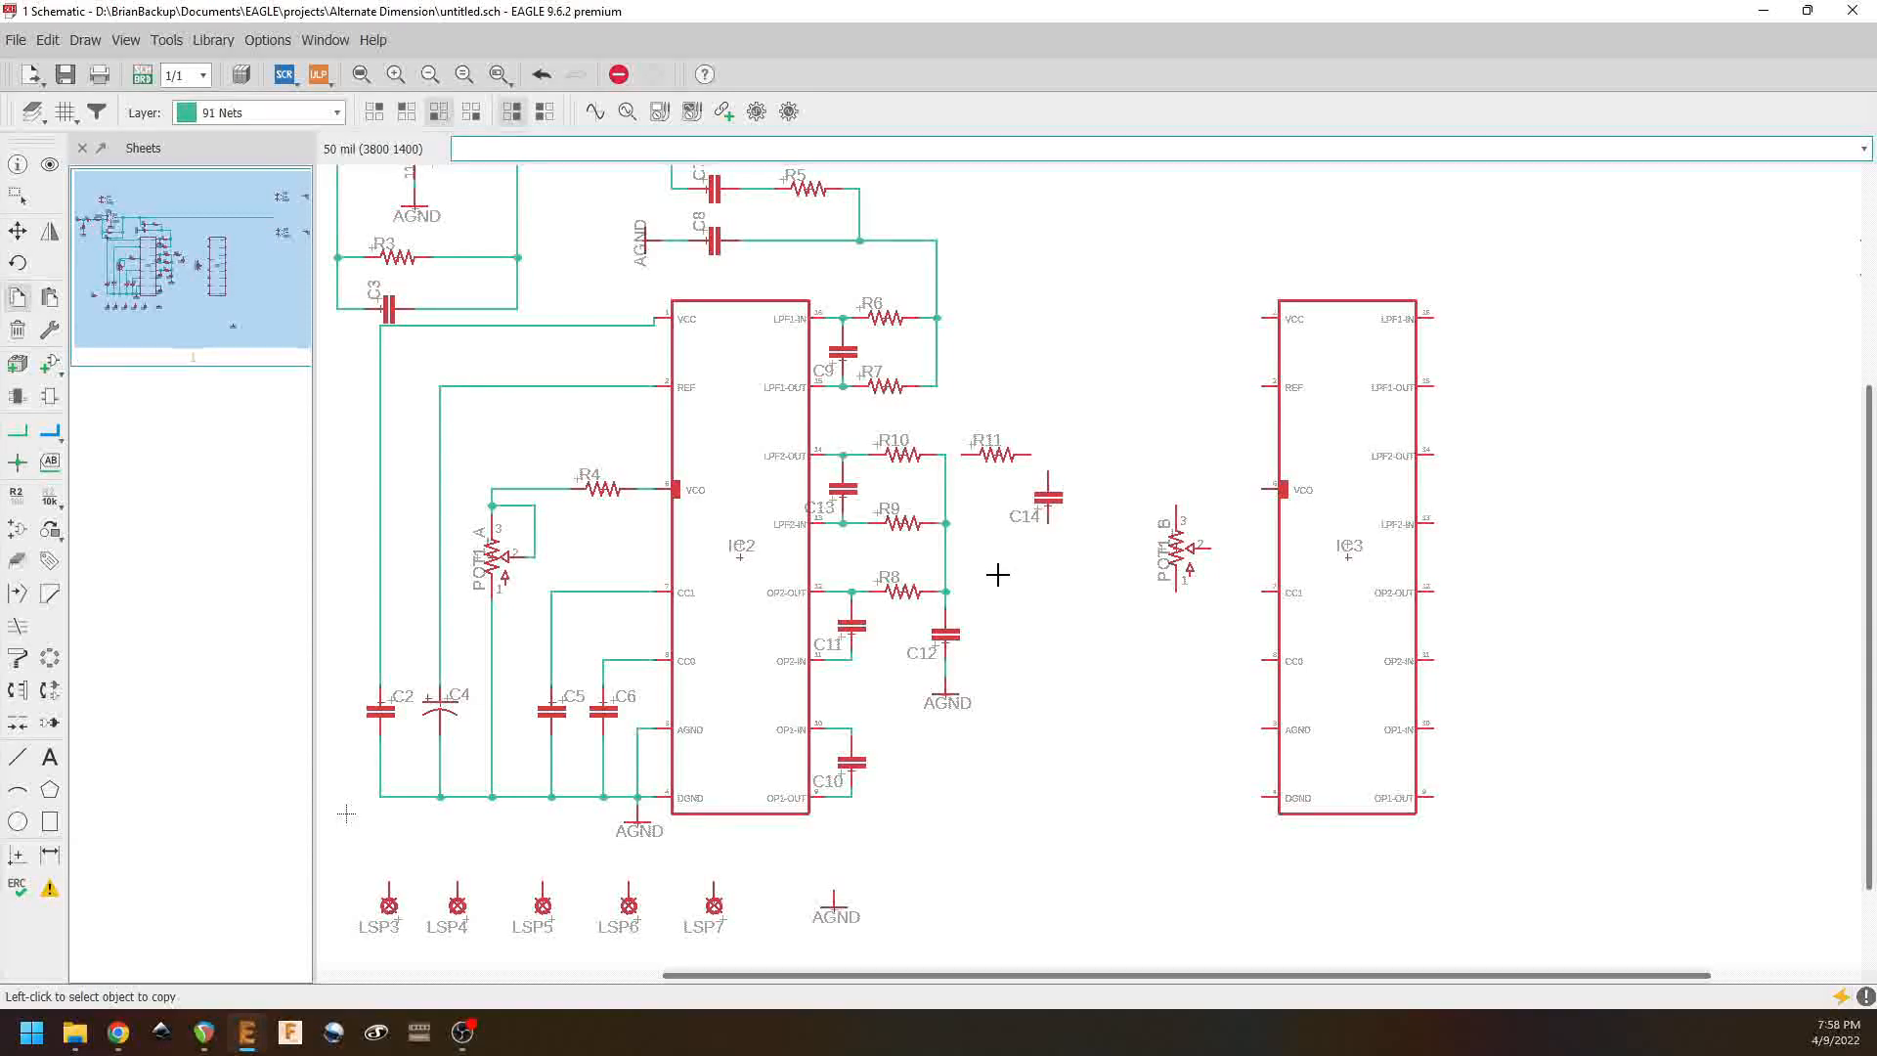
Step: Wire R11 between the R10 net and C14's upper end, and connect C14's lower end to the AGND net under C12
{"action": "left_click", "coordinate": [16, 442]}
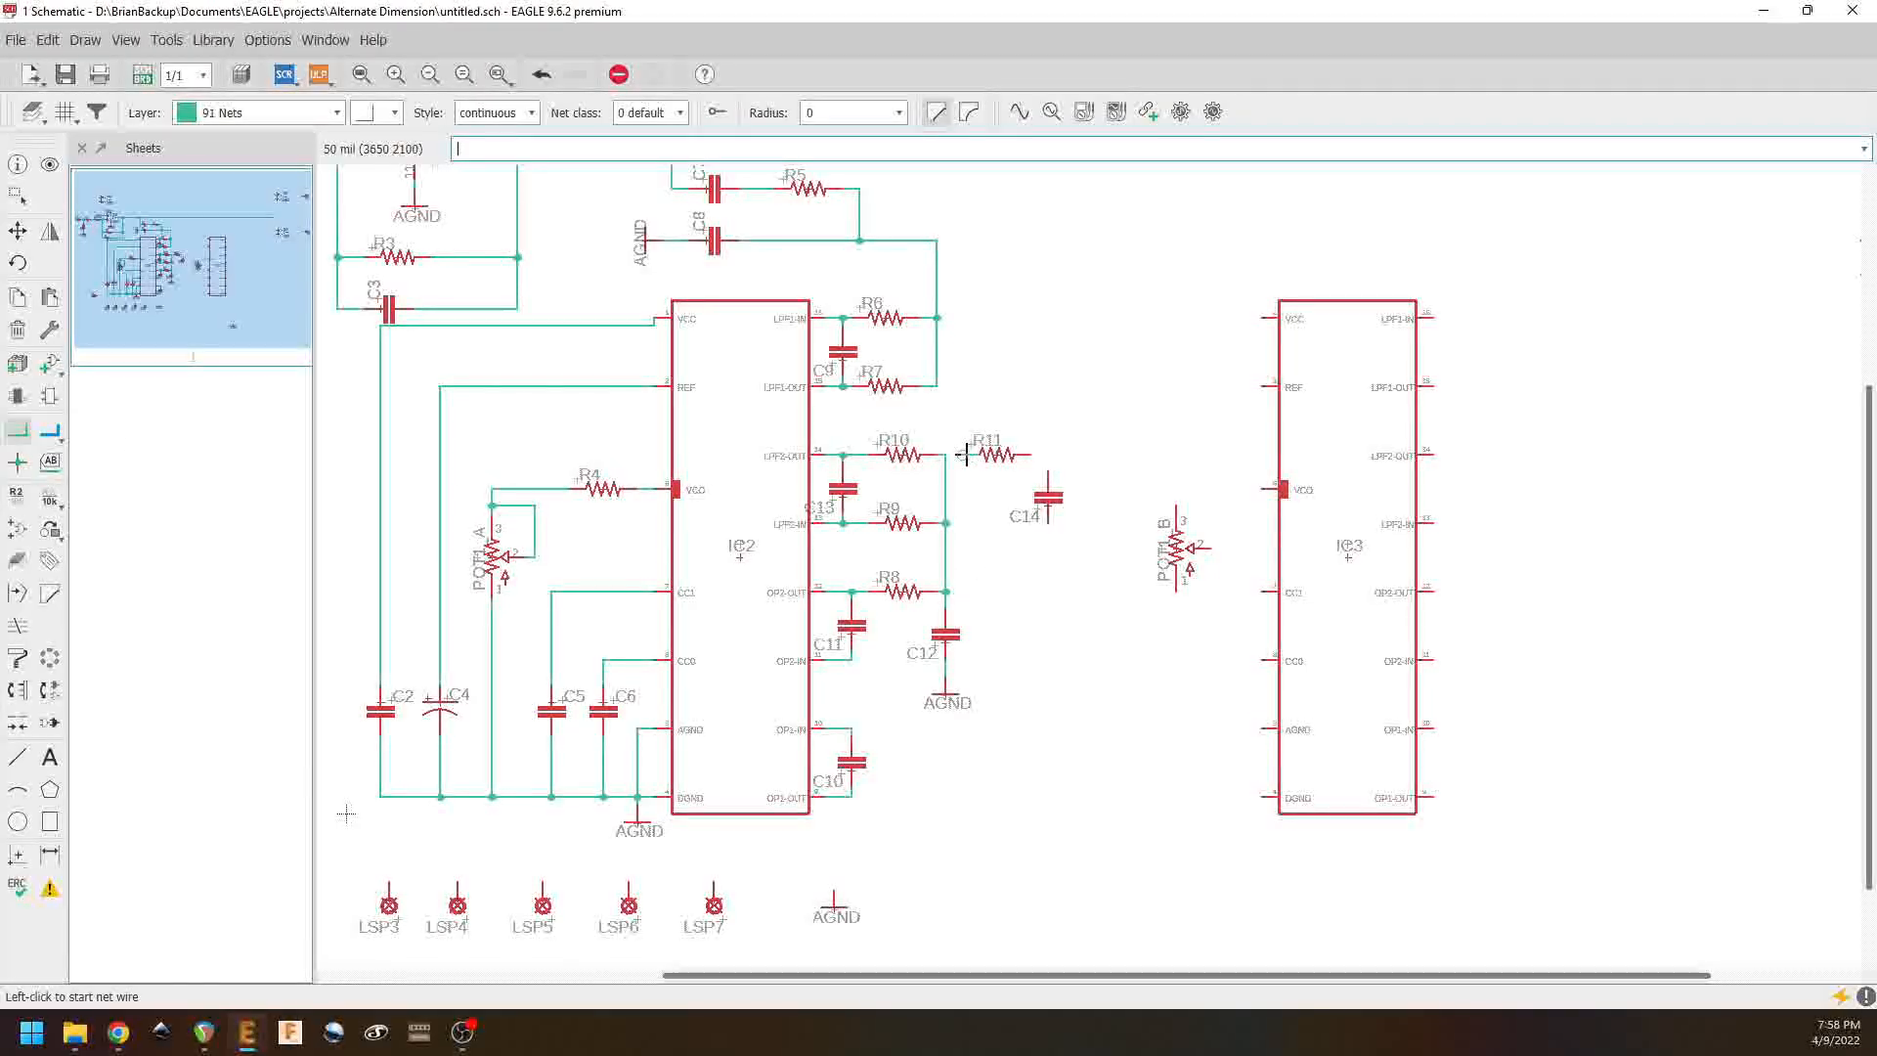
{"action": "left_click", "coordinate": [1030, 456]}
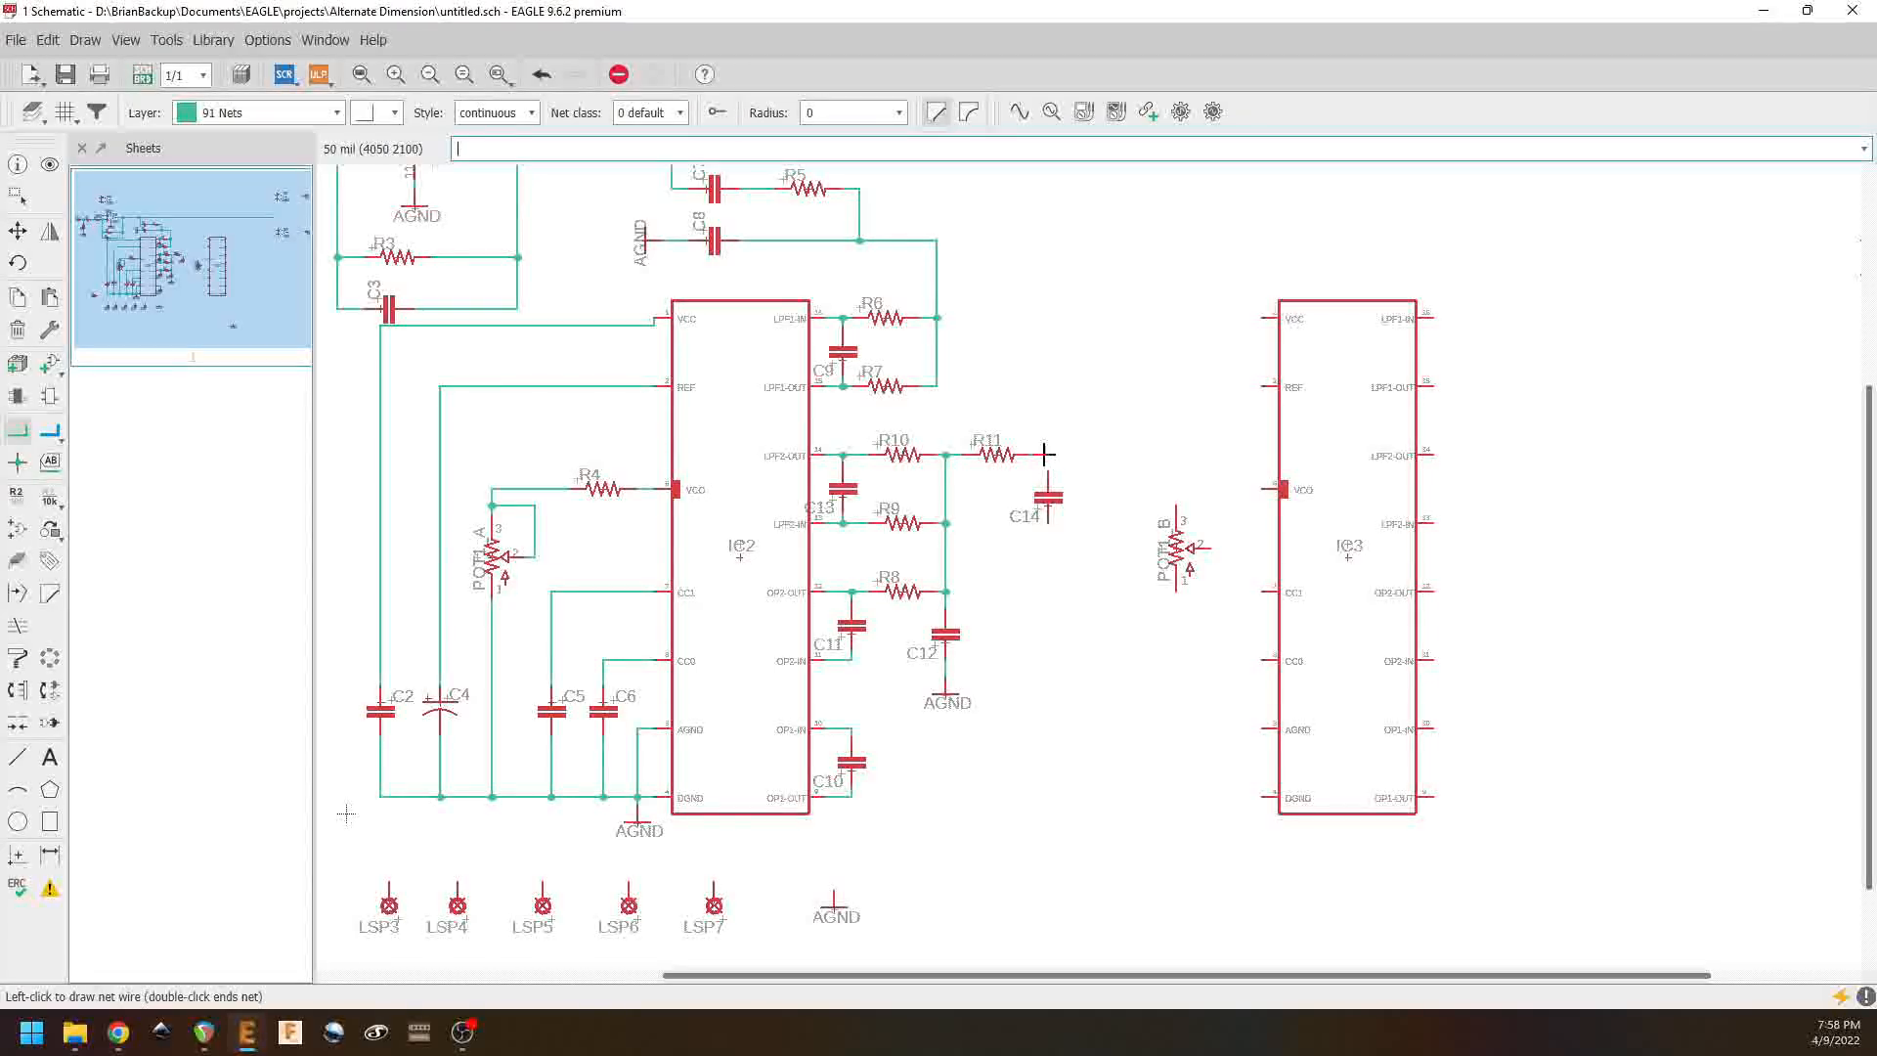
{"action": "left_click", "coordinate": [1048, 485]}
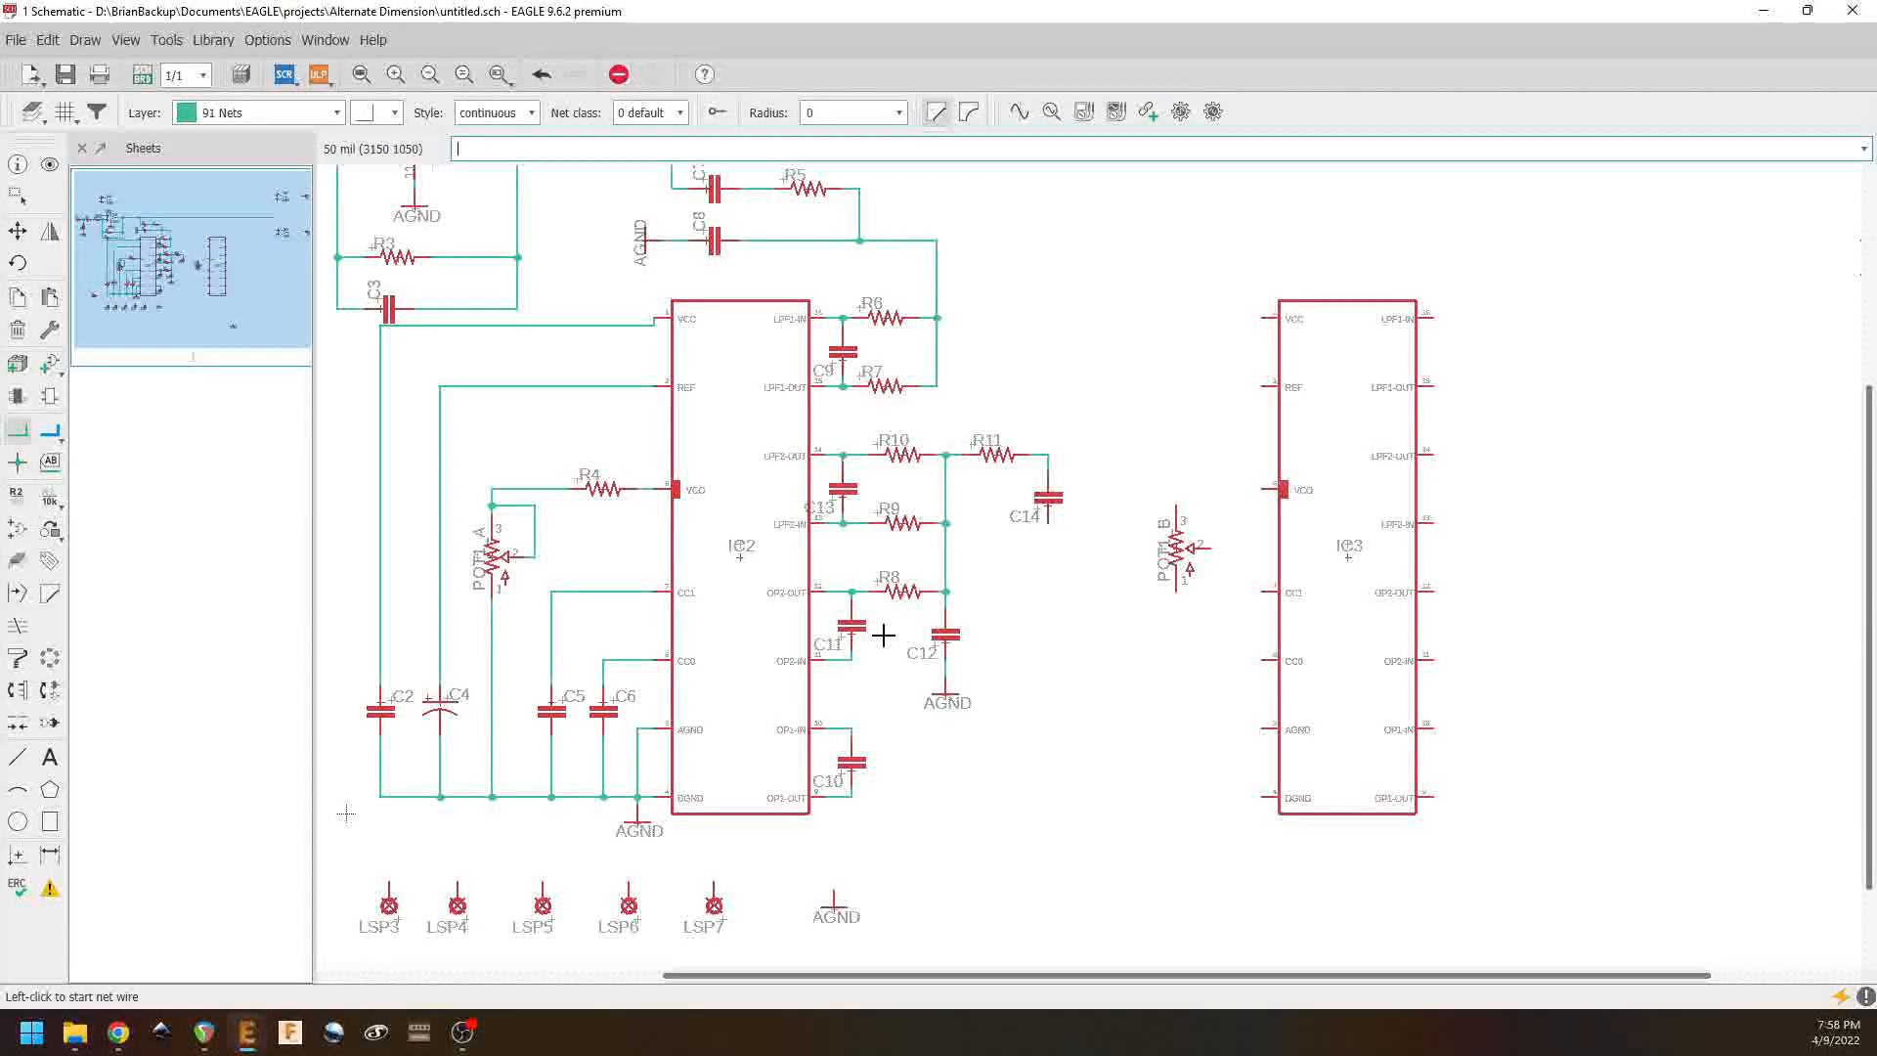
{"action": "left_click", "coordinate": [1050, 518]}
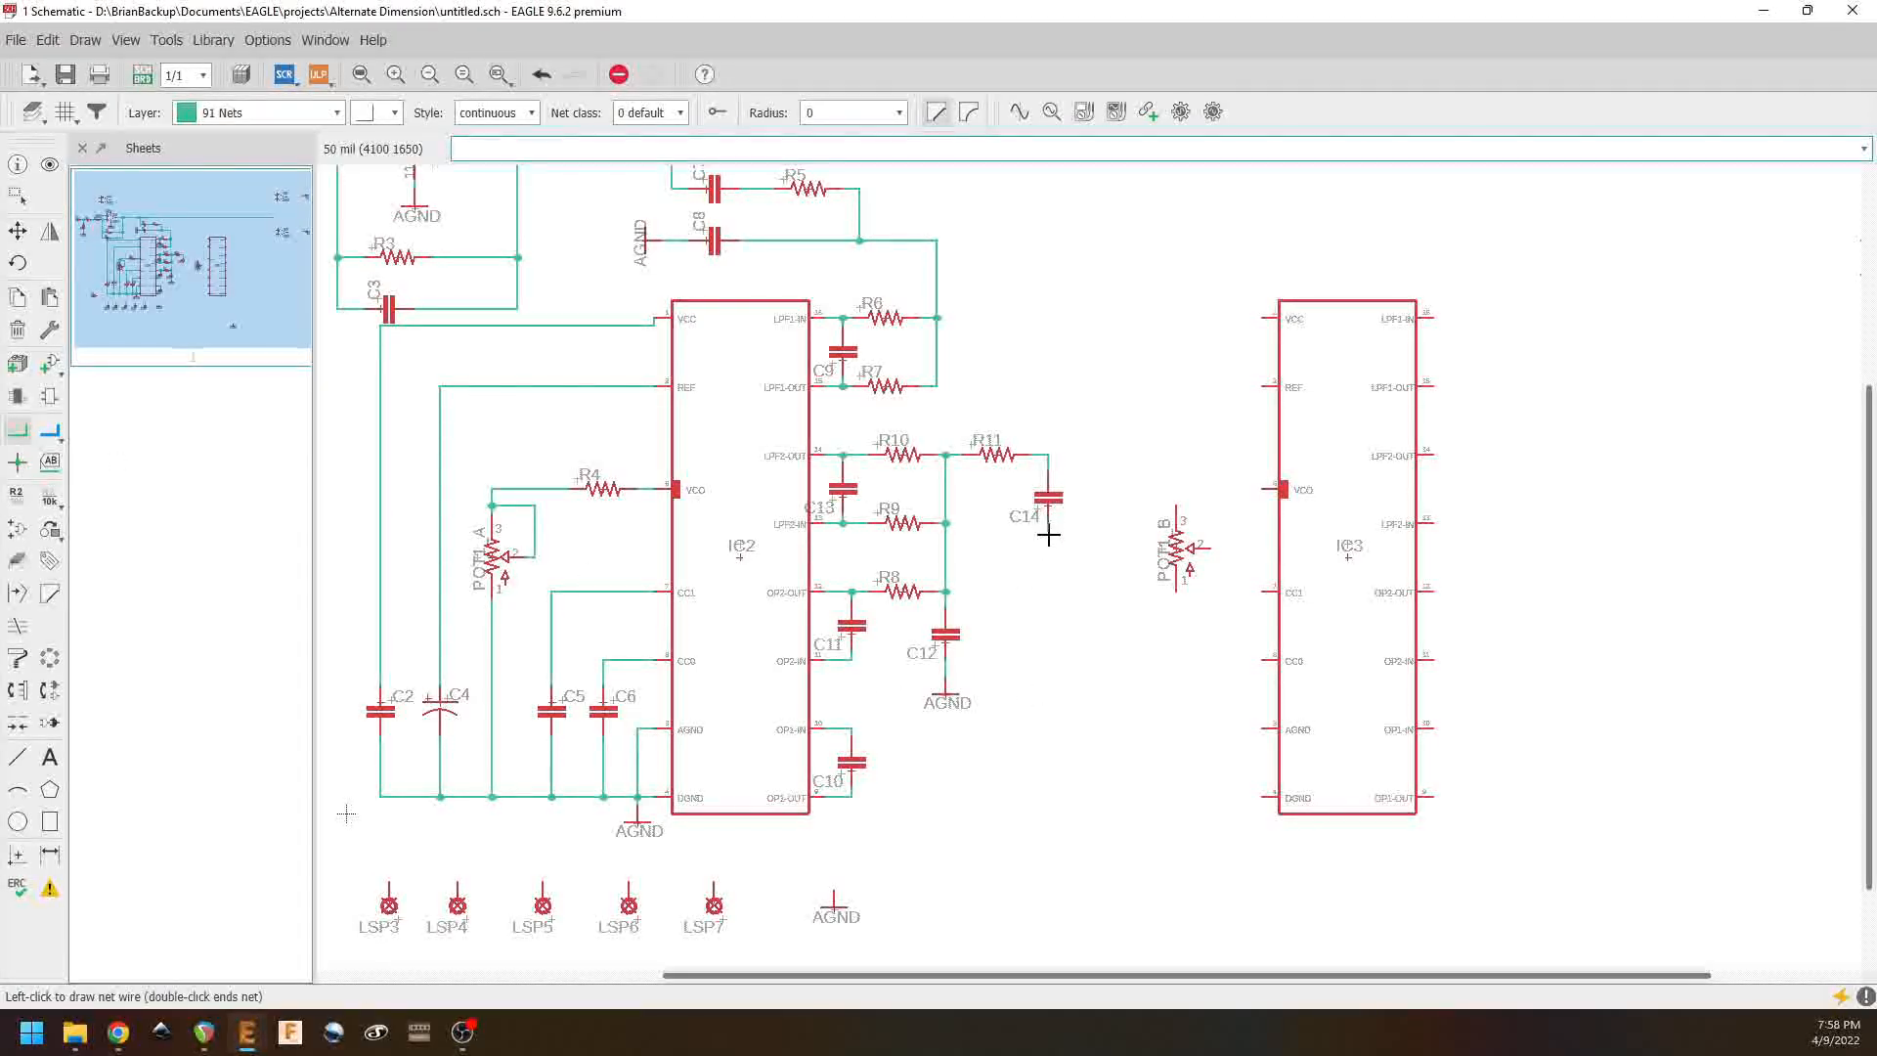
{"action": "left_click", "coordinate": [945, 675]}
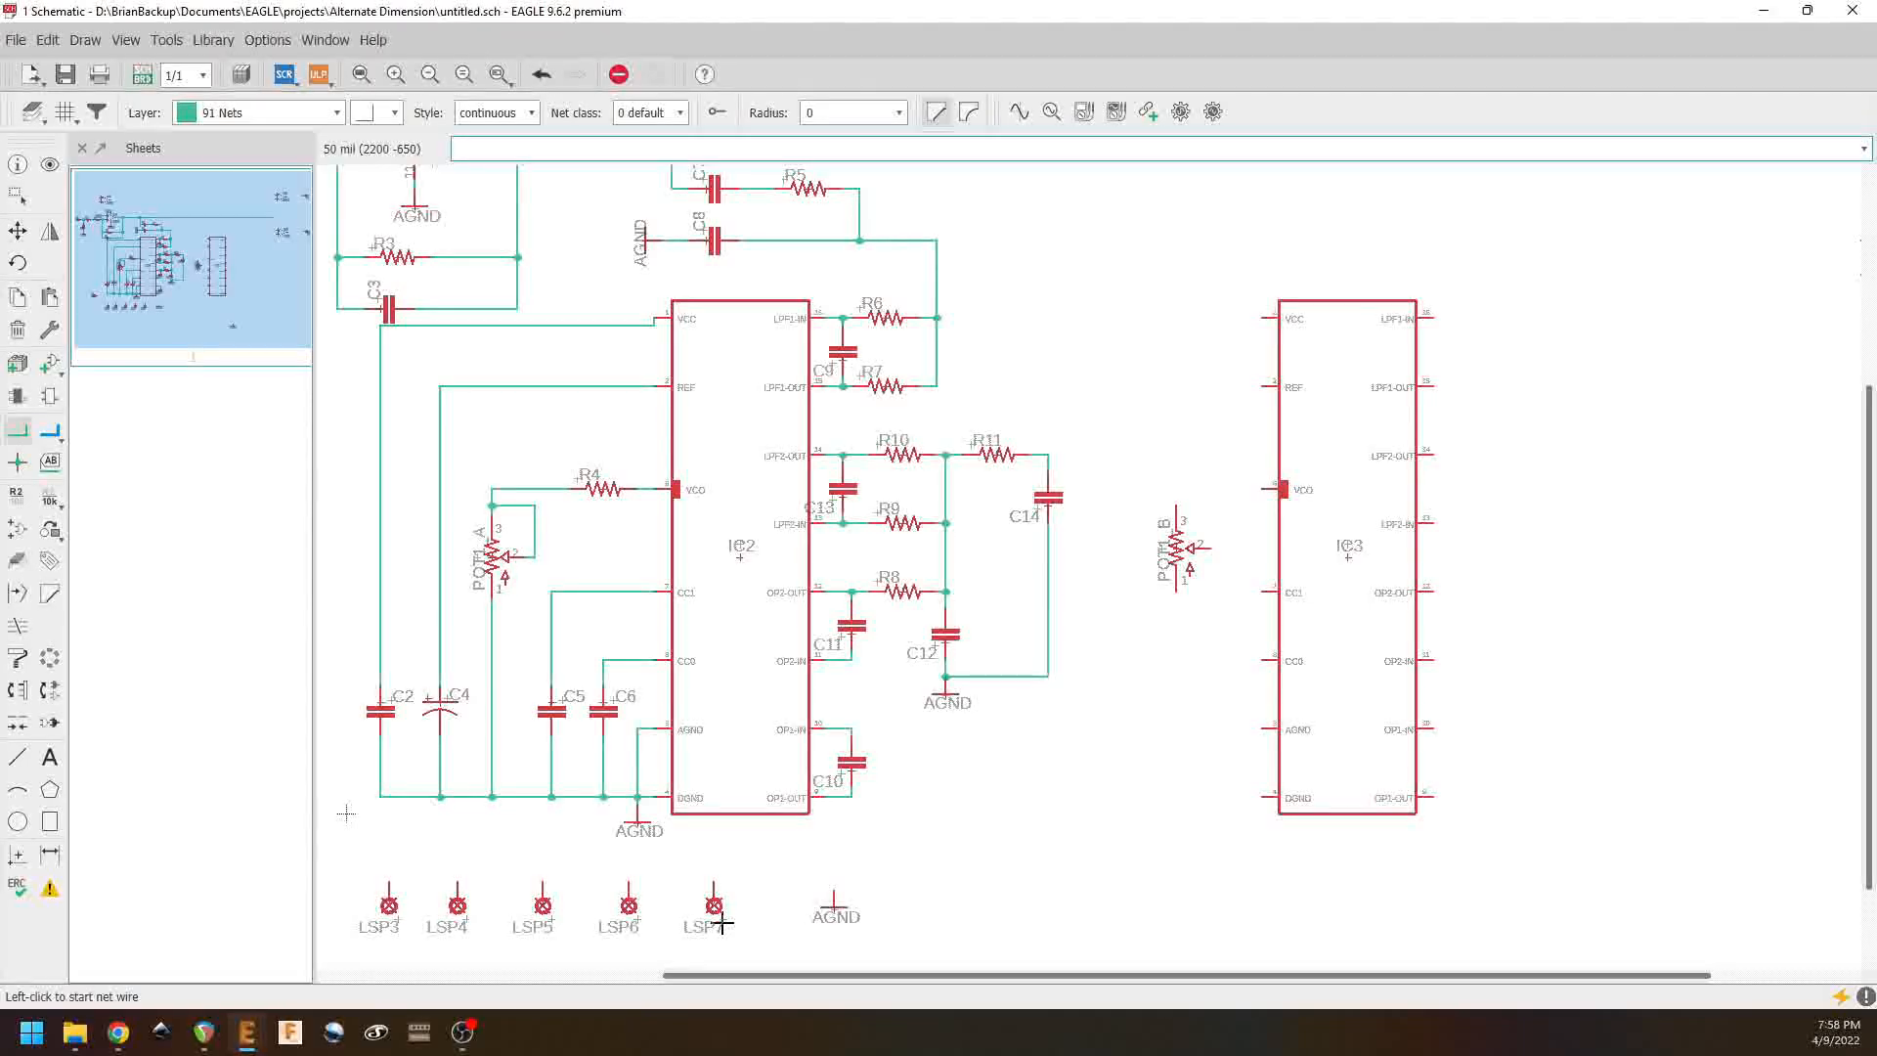
Step: Place a horizontal copy of C14 to the right of R11 and wire it to the R11 and C14 junction
{"action": "right_click", "coordinate": [1048, 498]}
{"action": "left_click", "coordinate": [1091, 41]}
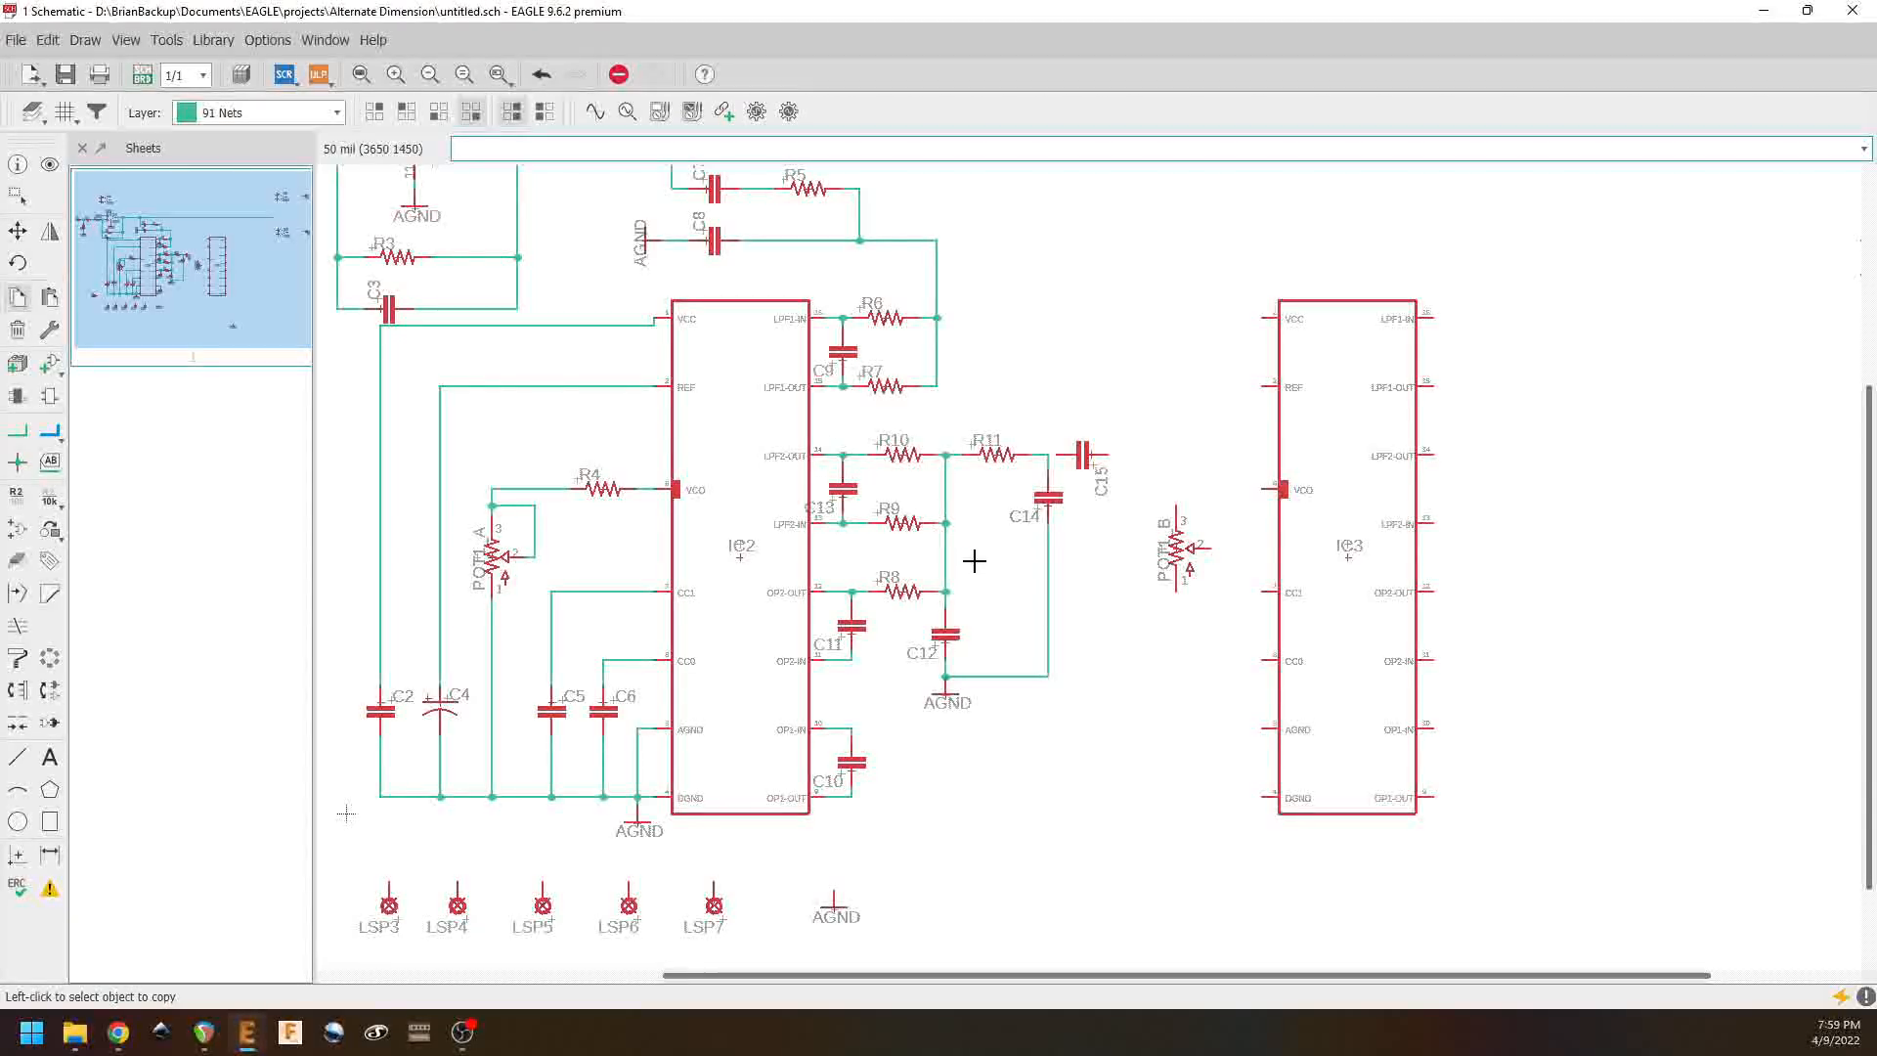
{"action": "left_click", "coordinate": [19, 431]}
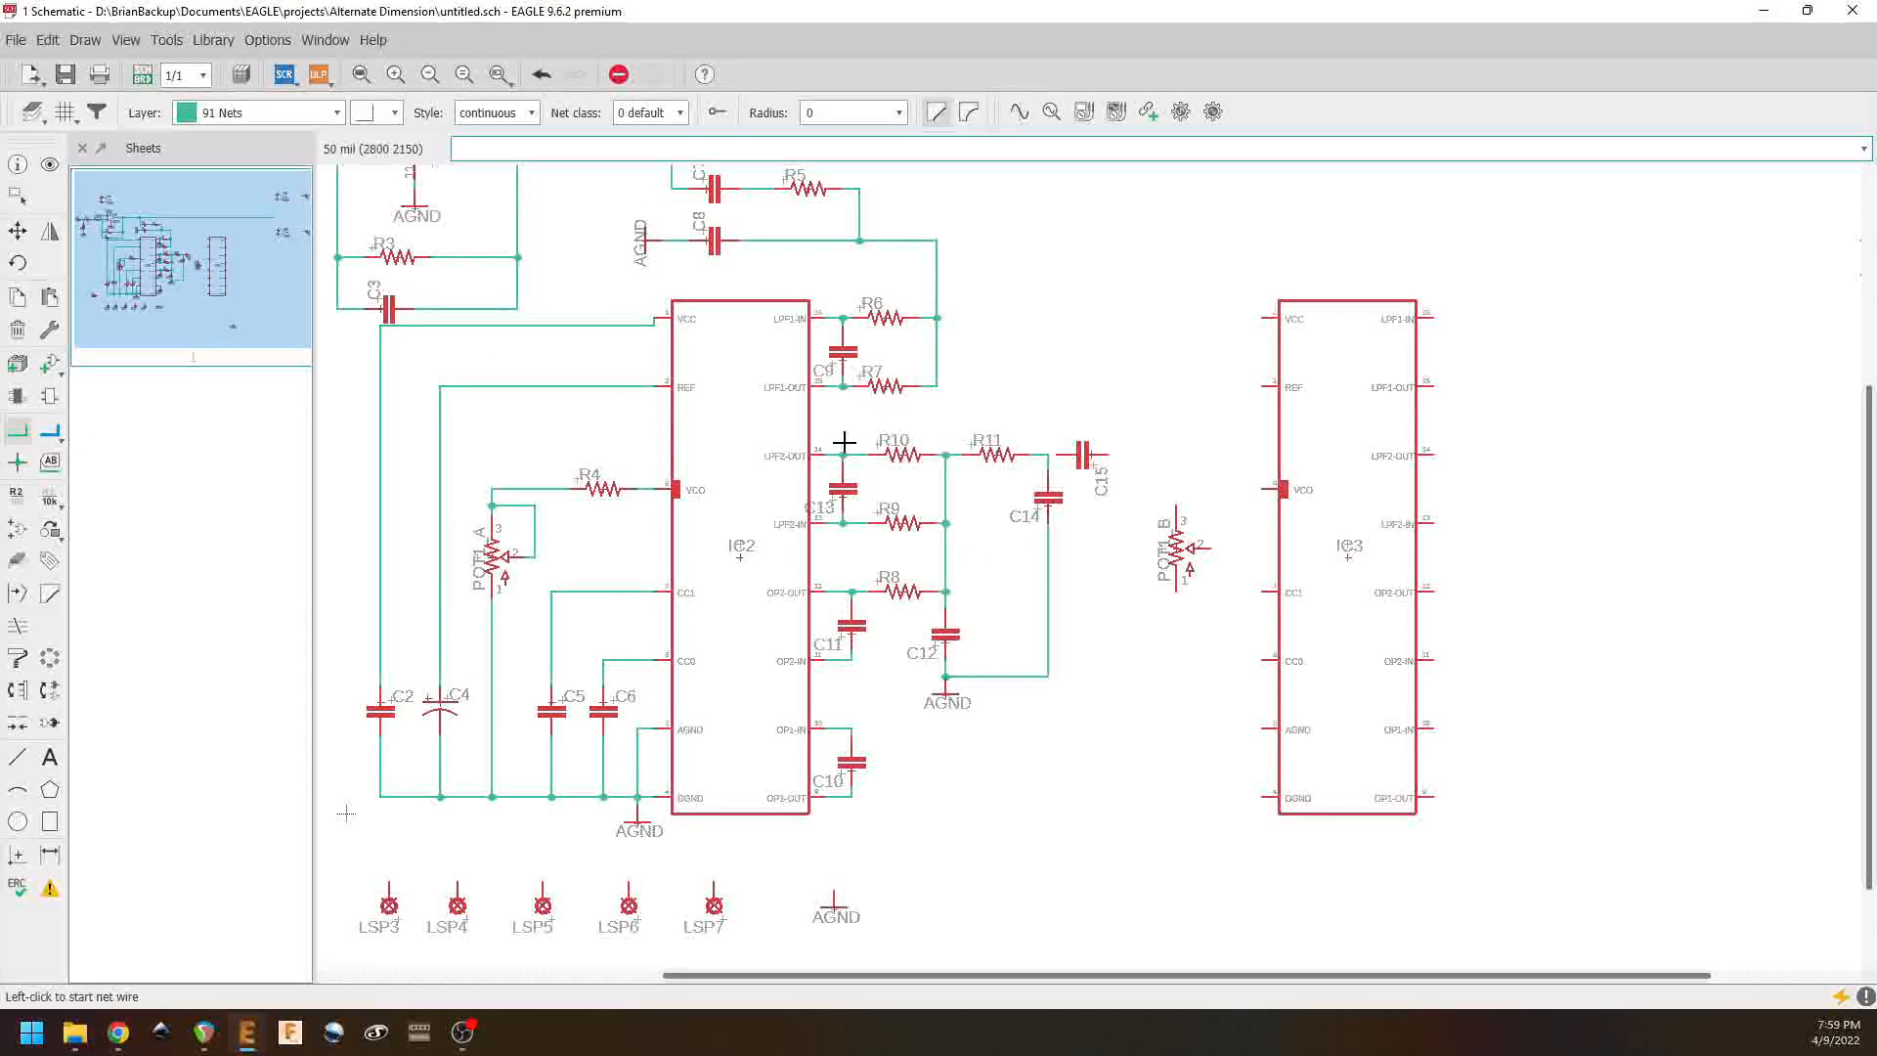
{"action": "left_click", "coordinate": [1064, 454]}
{"action": "double_click", "coordinate": [1047, 450]}
Step: Move IC3 farther right from IC2's output filter, and reposition potentiometer gate POT1_B close to IC3's left side
{"action": "left_click", "coordinate": [18, 233]}
{"action": "middle_click_drag", "start_coordinate": [970, 803], "coordinate": [548, 758]}
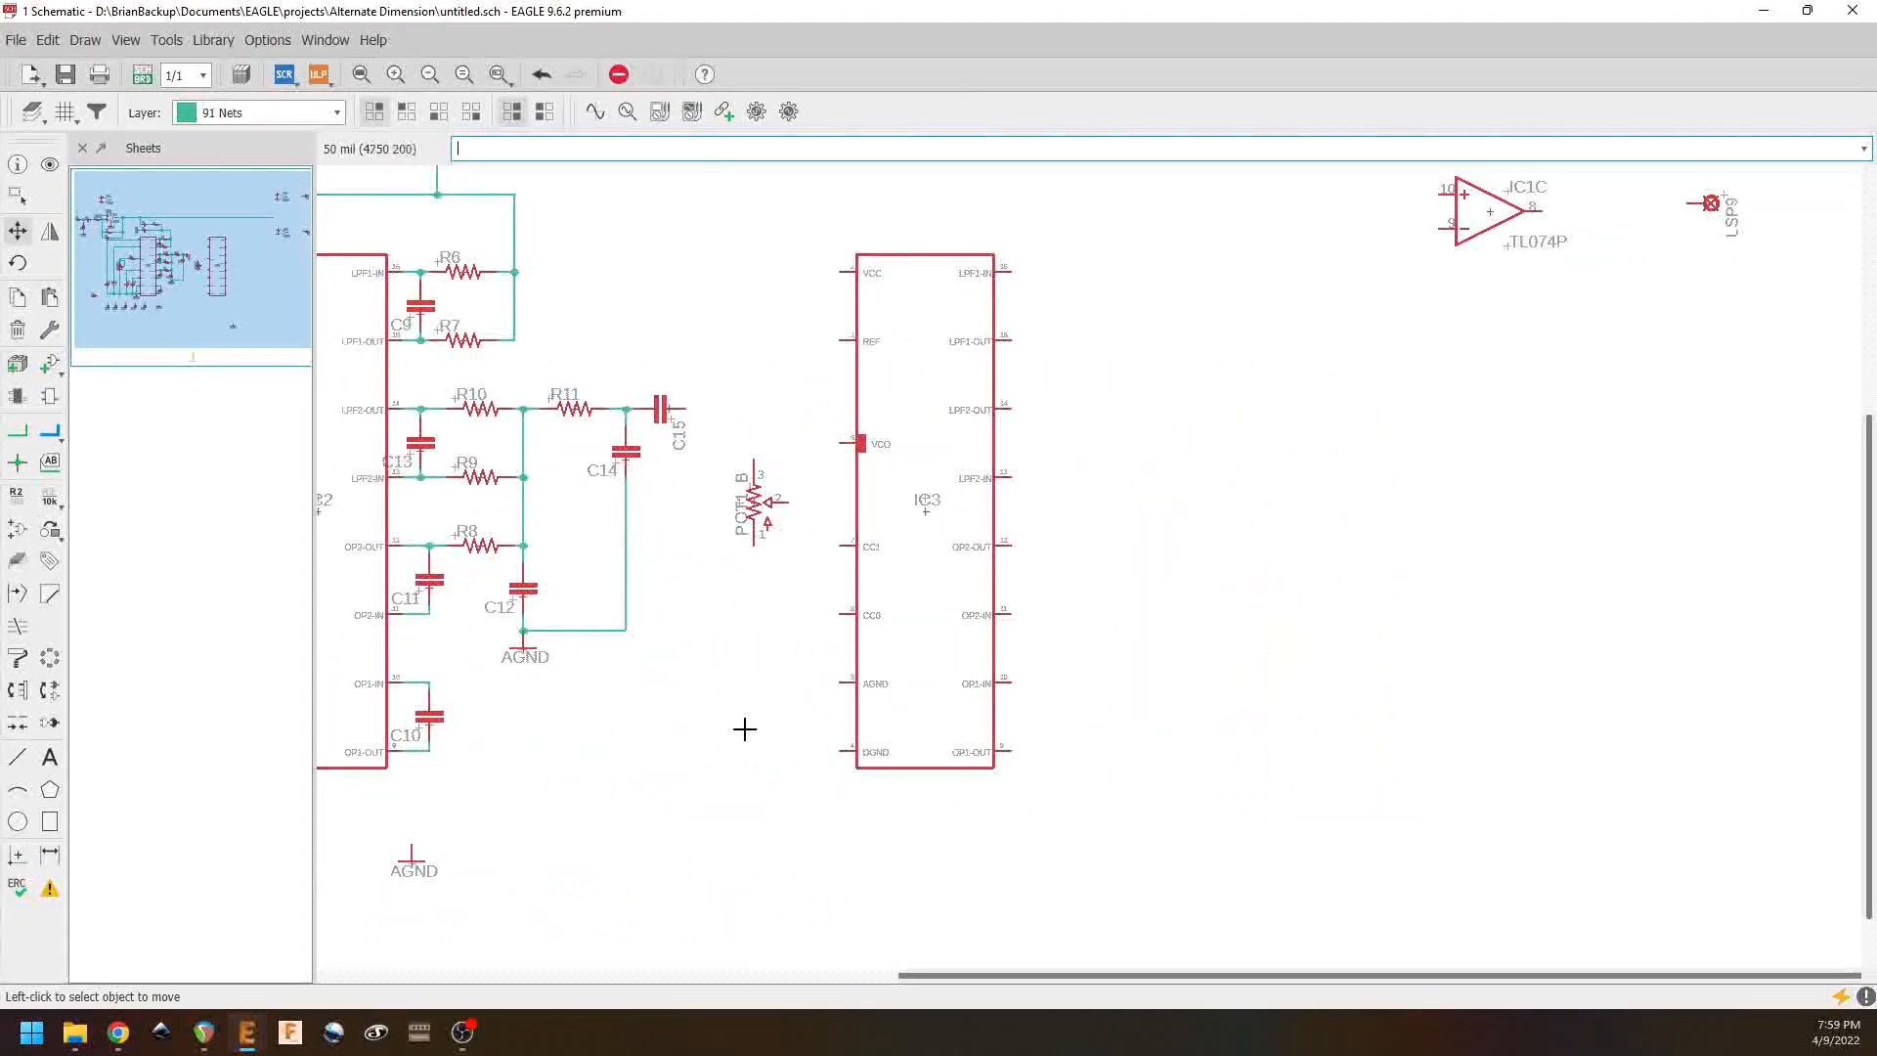
{"action": "left_click", "coordinate": [932, 499]}
{"action": "left_click", "coordinate": [1195, 500]}
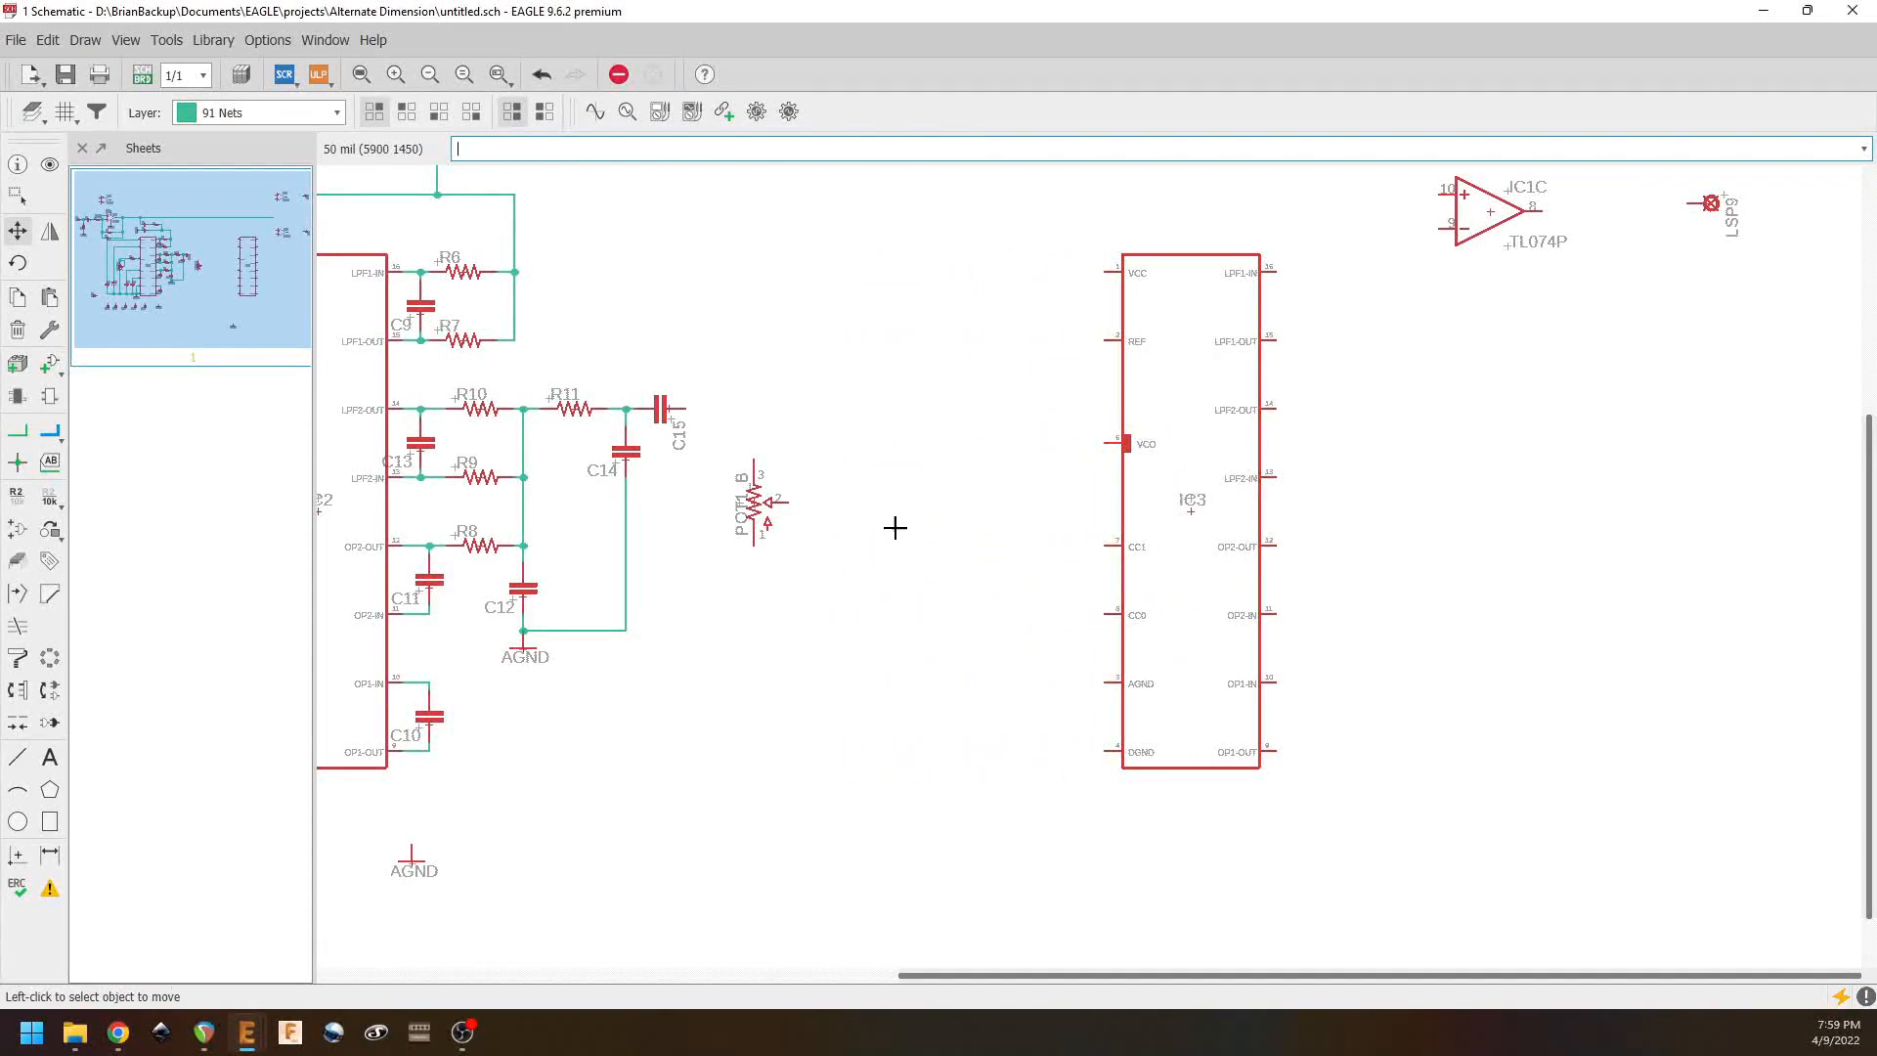
{"action": "left_click", "coordinate": [778, 503]}
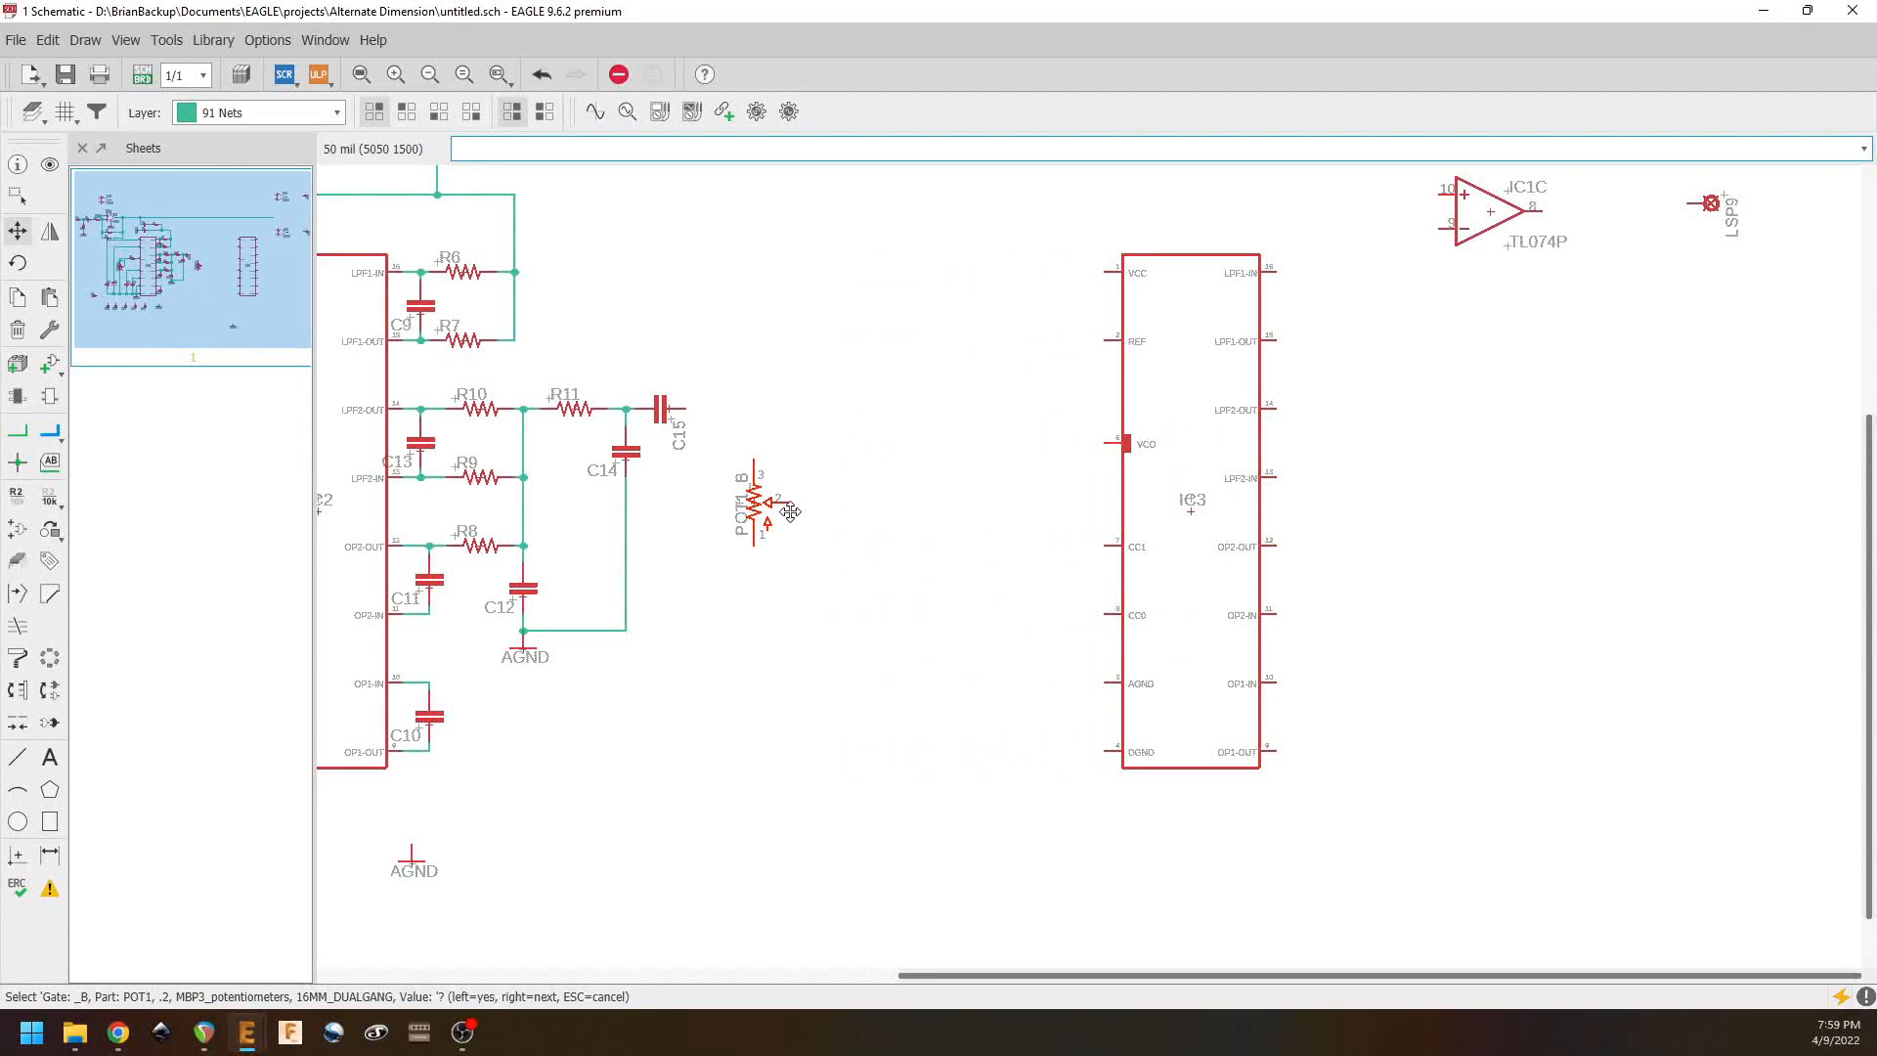
{"action": "left_click", "coordinate": [793, 512]}
{"action": "left_click", "coordinate": [1007, 519]}
Step: Place a horizontal copy of R11 above IC3, just below the long horizontal net and left of op-amp IC1C
{"action": "middle_click_drag", "start_coordinate": [774, 521], "coordinate": [1317, 574]}
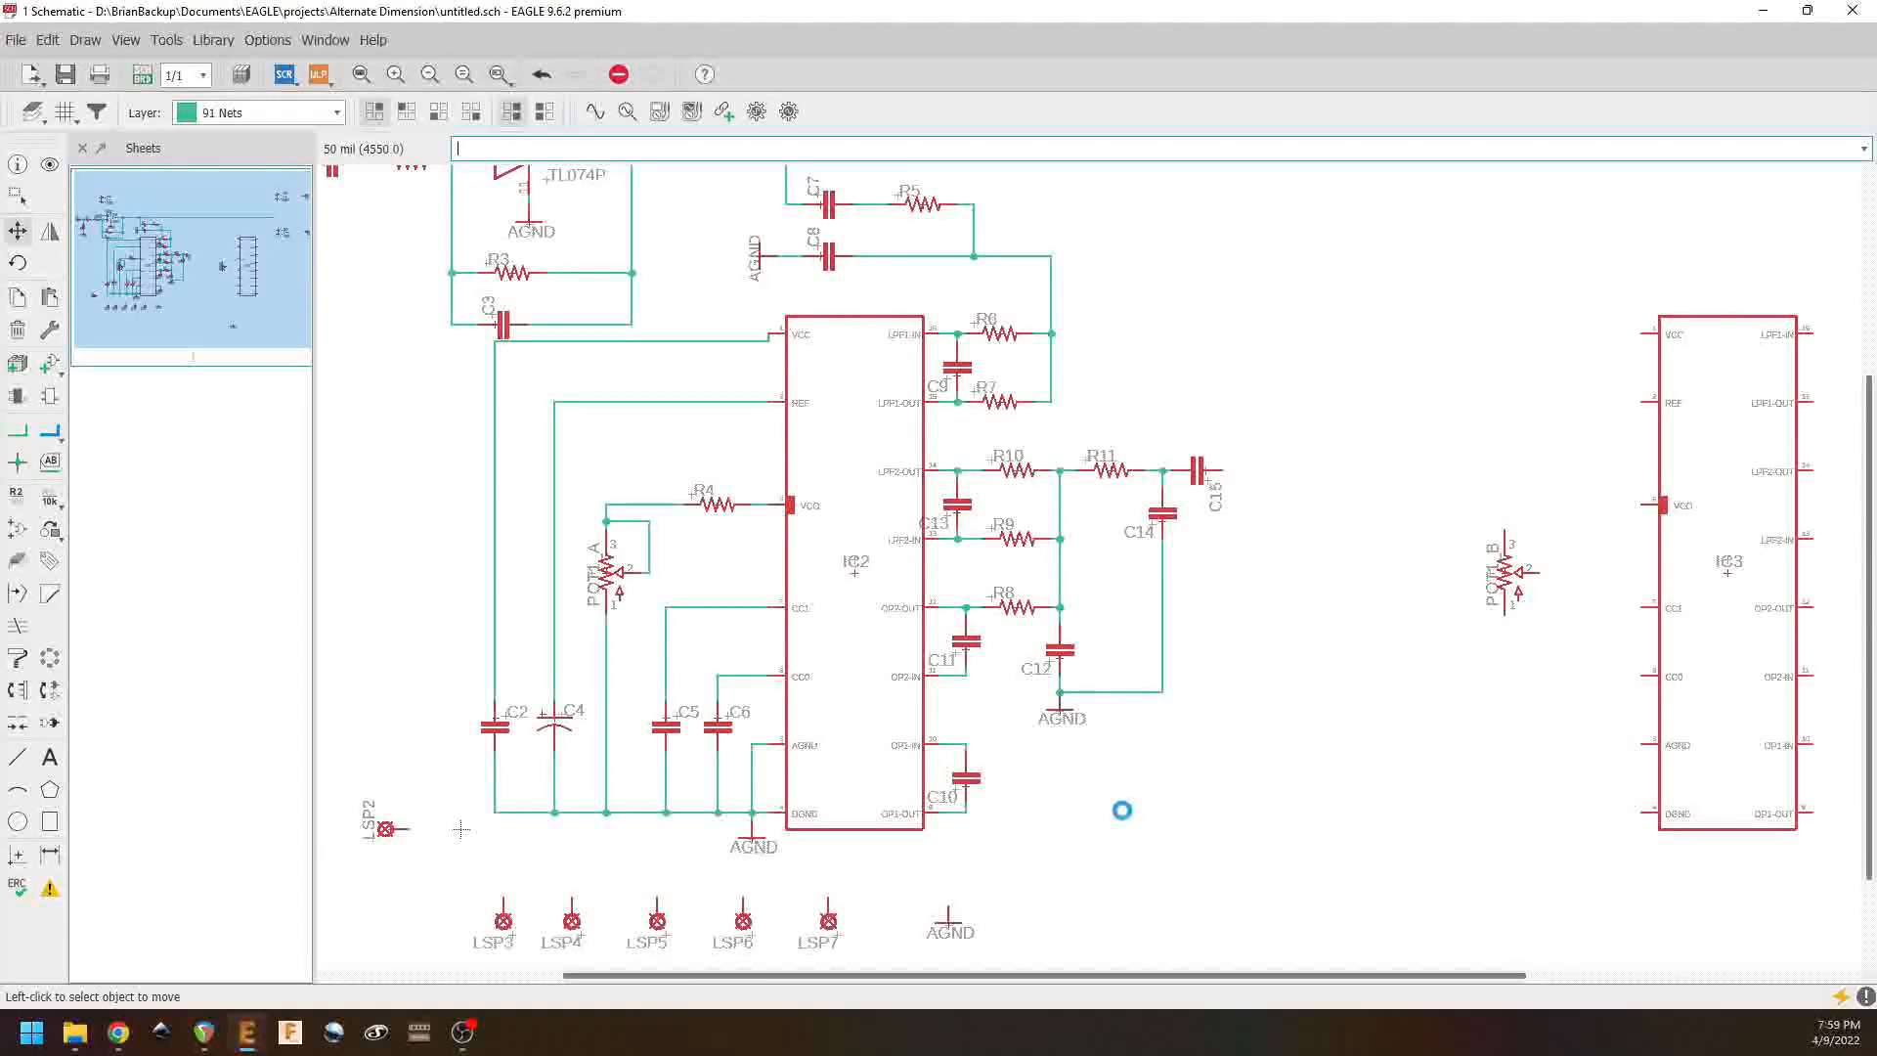
{"action": "middle_click_drag", "start_coordinate": [1362, 729], "coordinate": [1161, 795]}
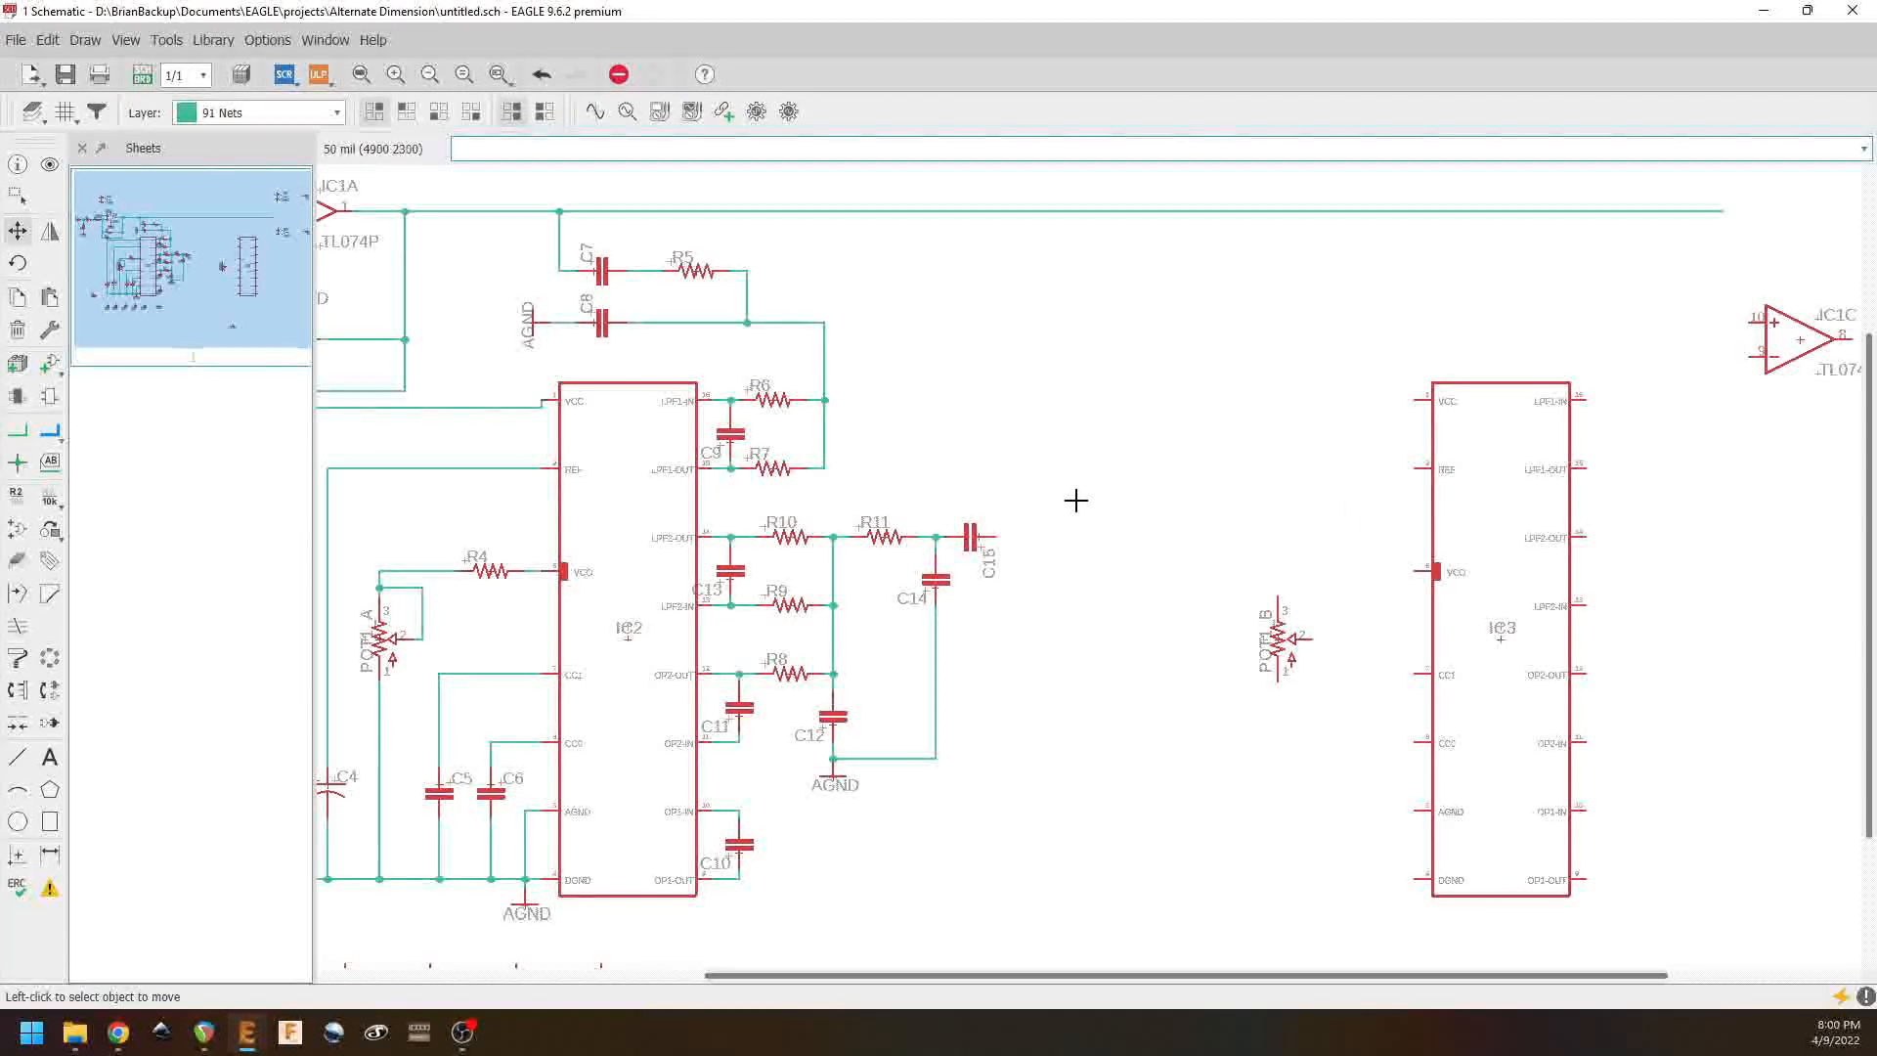
{"action": "right_click", "coordinate": [885, 536]}
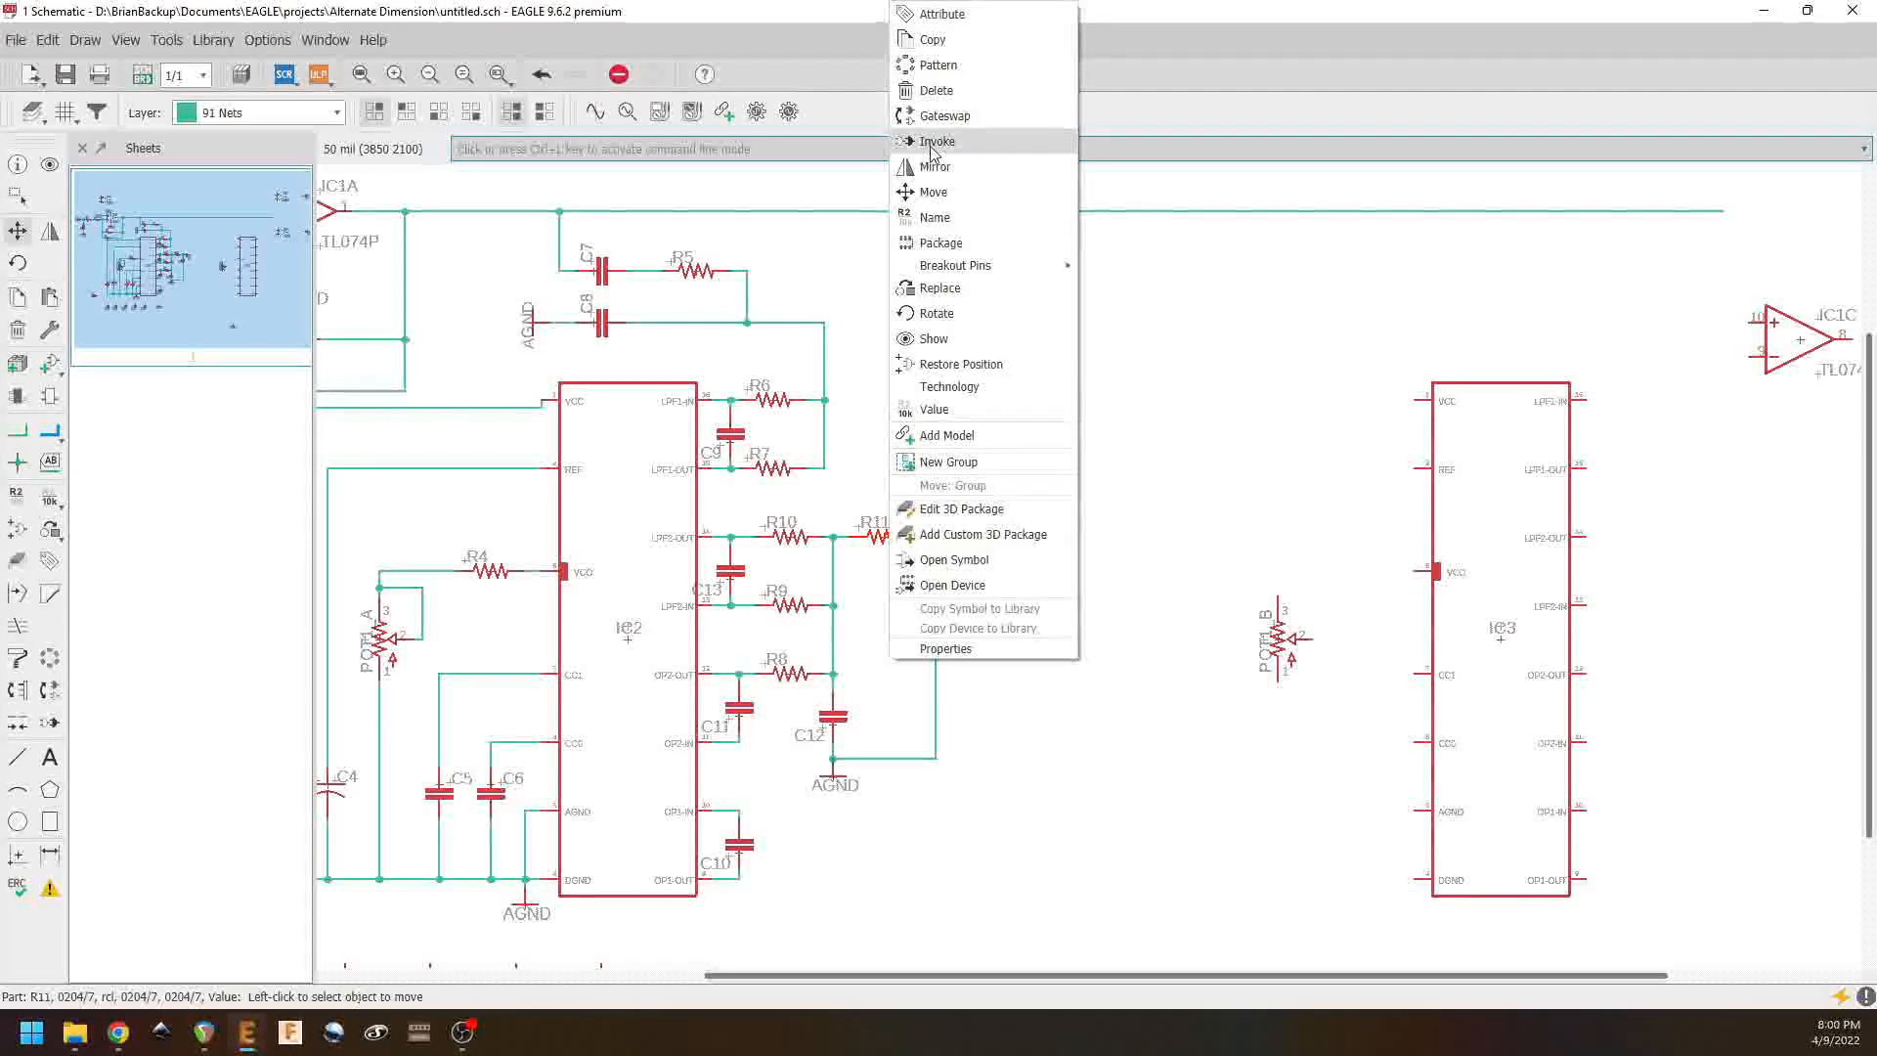
{"action": "left_click", "coordinate": [945, 41]}
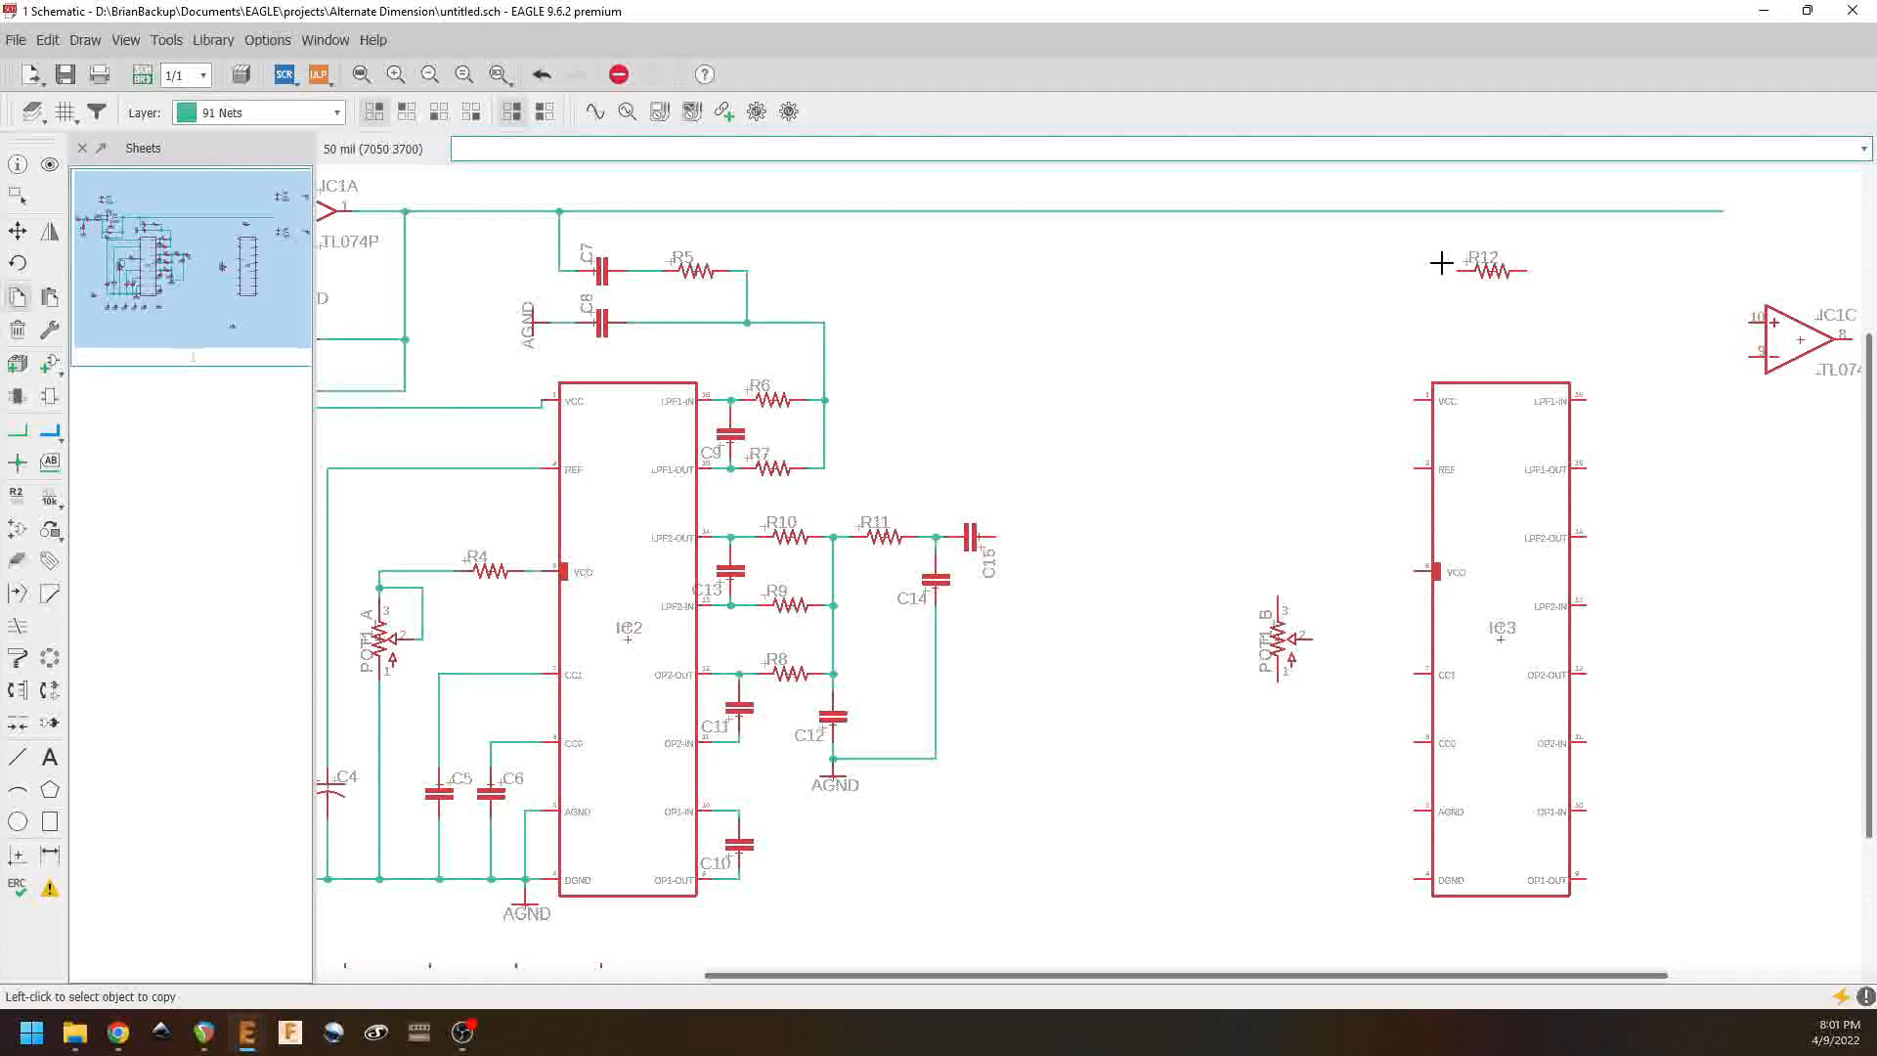
{"action": "left_click", "coordinate": [20, 437]}
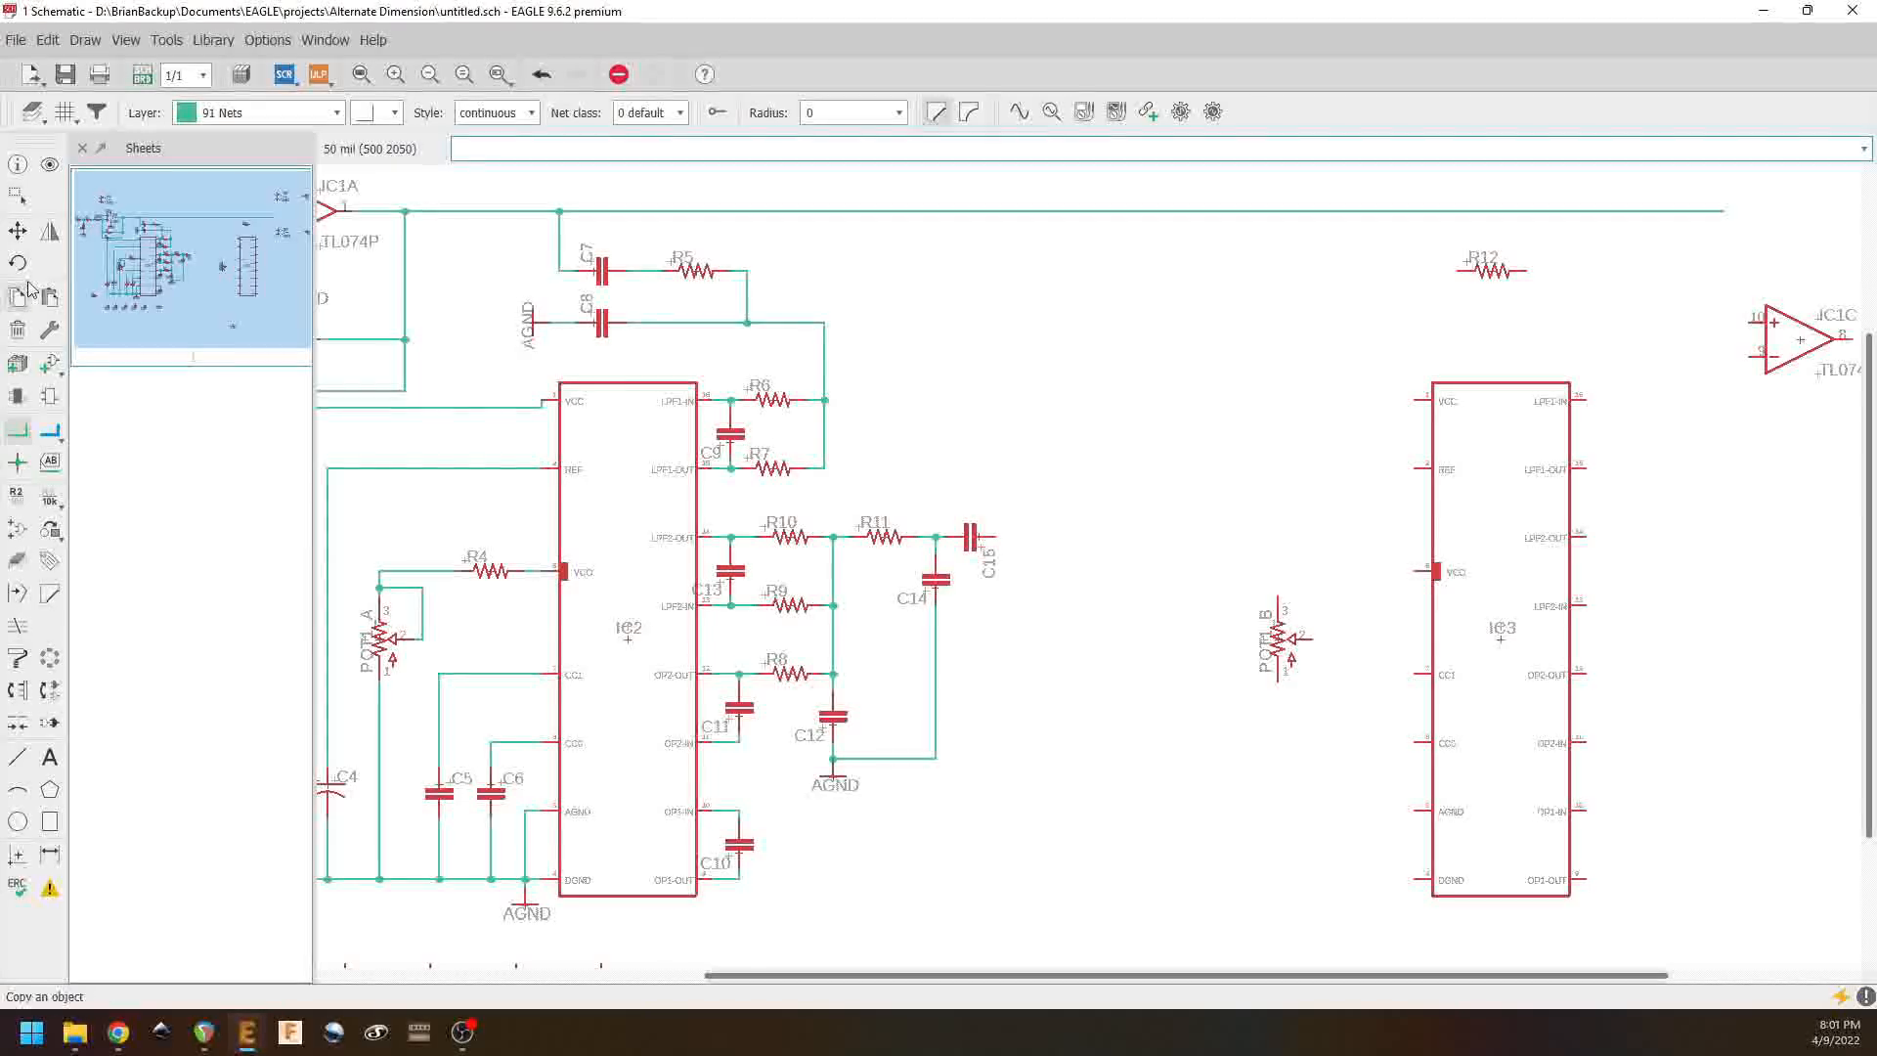
{"action": "left_click", "coordinate": [20, 234]}
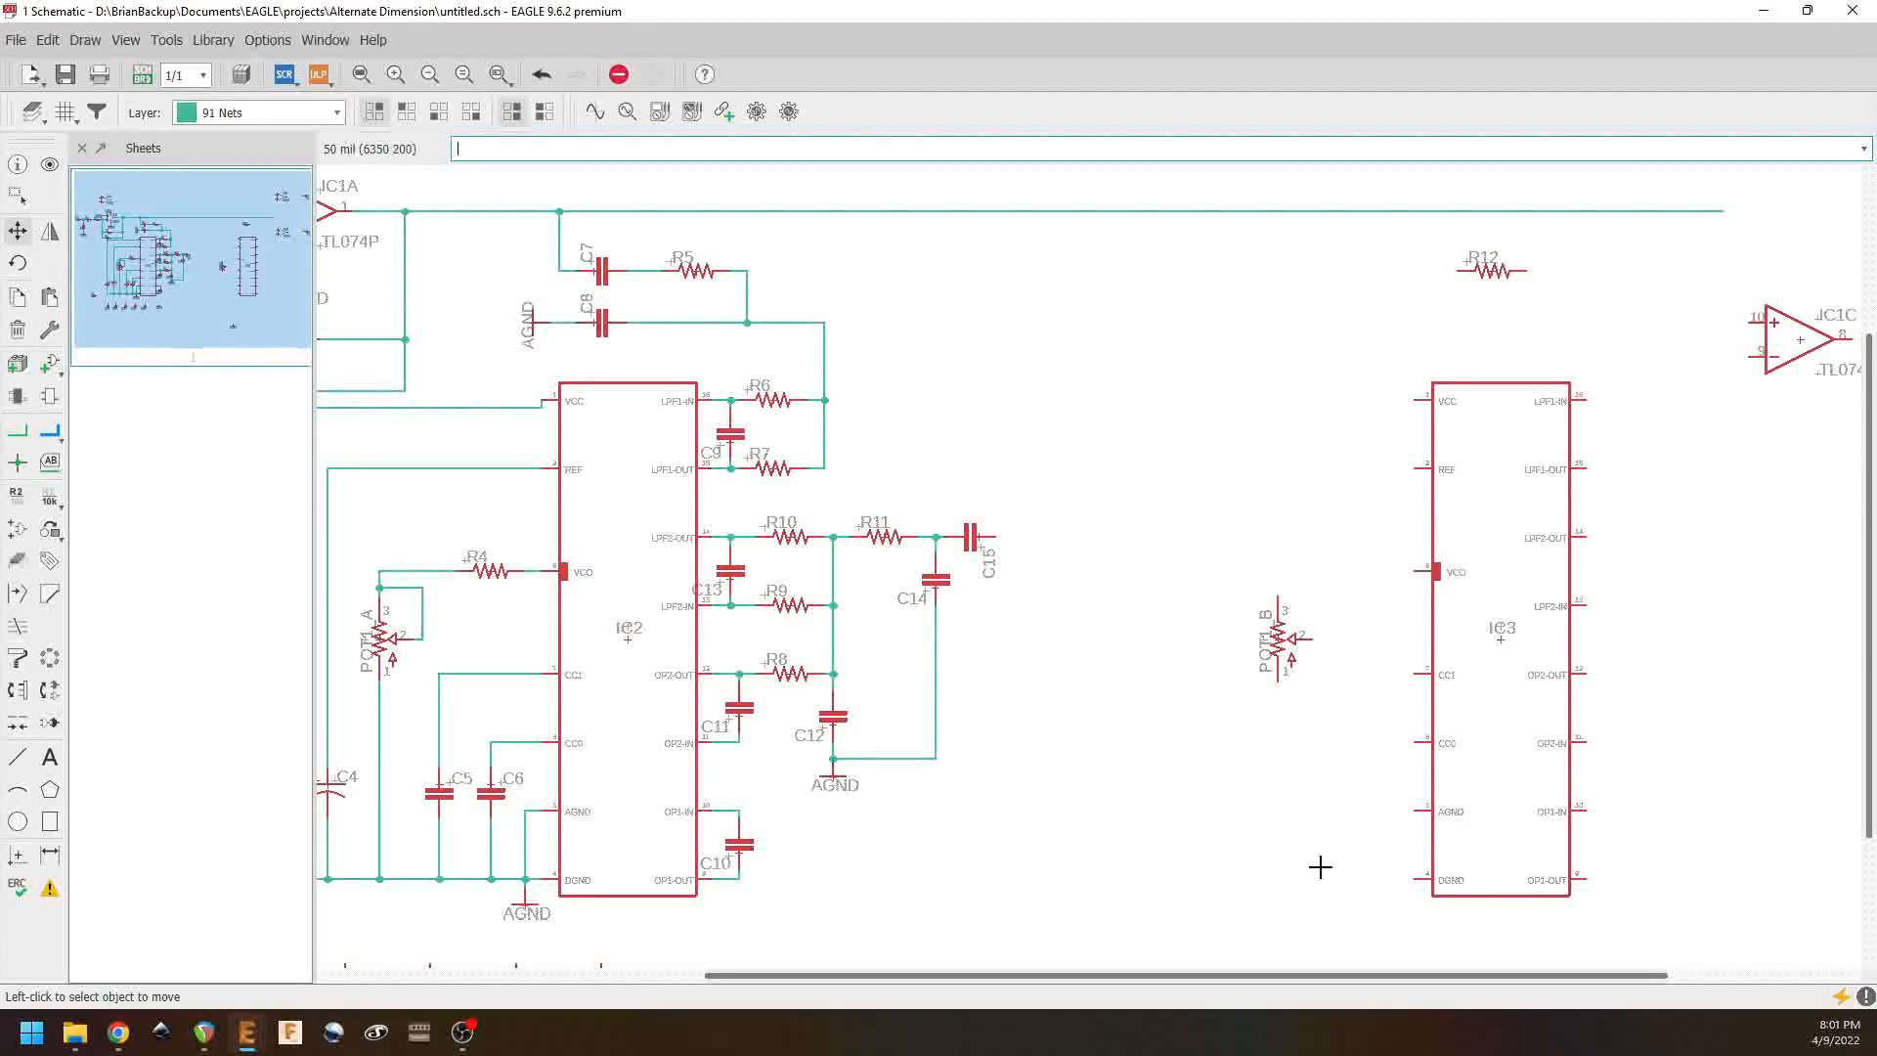
Step: Copy capacitor C15 and its copies to place three upright capacitors in a row between C15 and IC3
{"action": "right_click", "coordinate": [973, 536]}
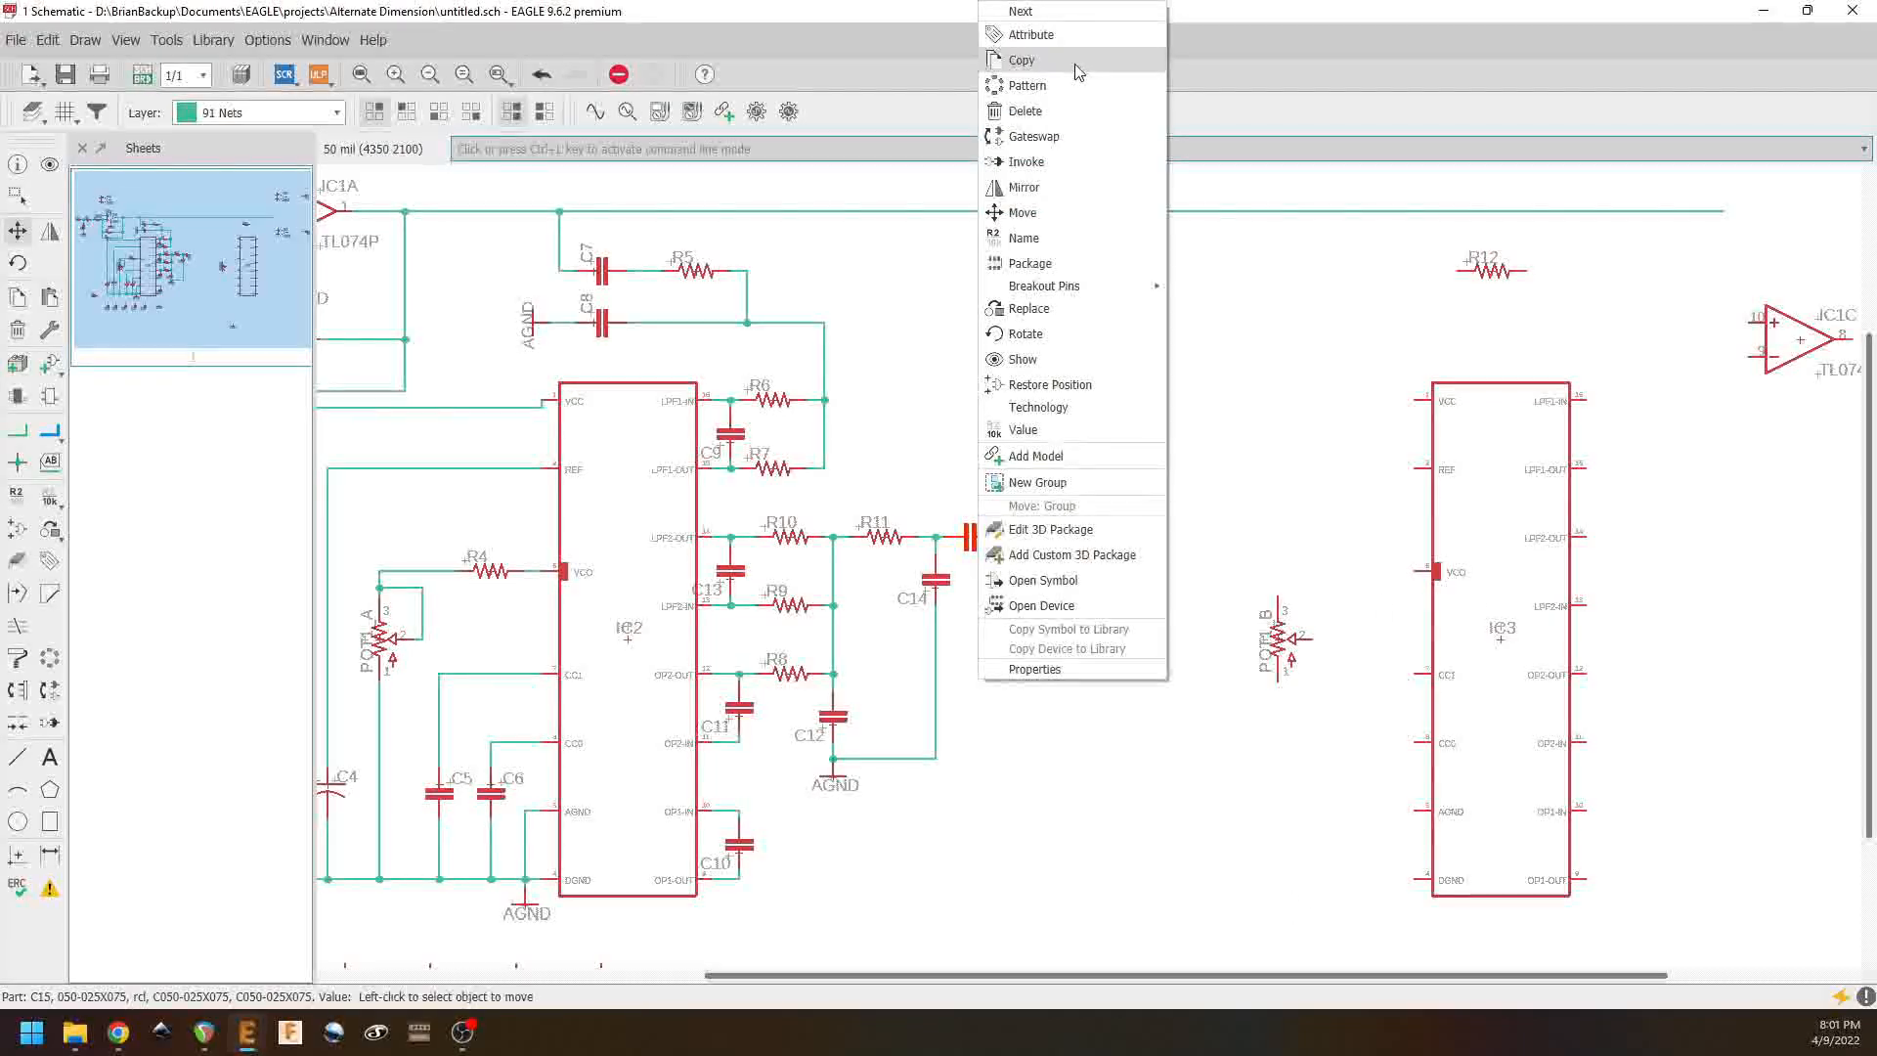
{"action": "left_click", "coordinate": [1246, 58]}
{"action": "left_click", "coordinate": [971, 536]}
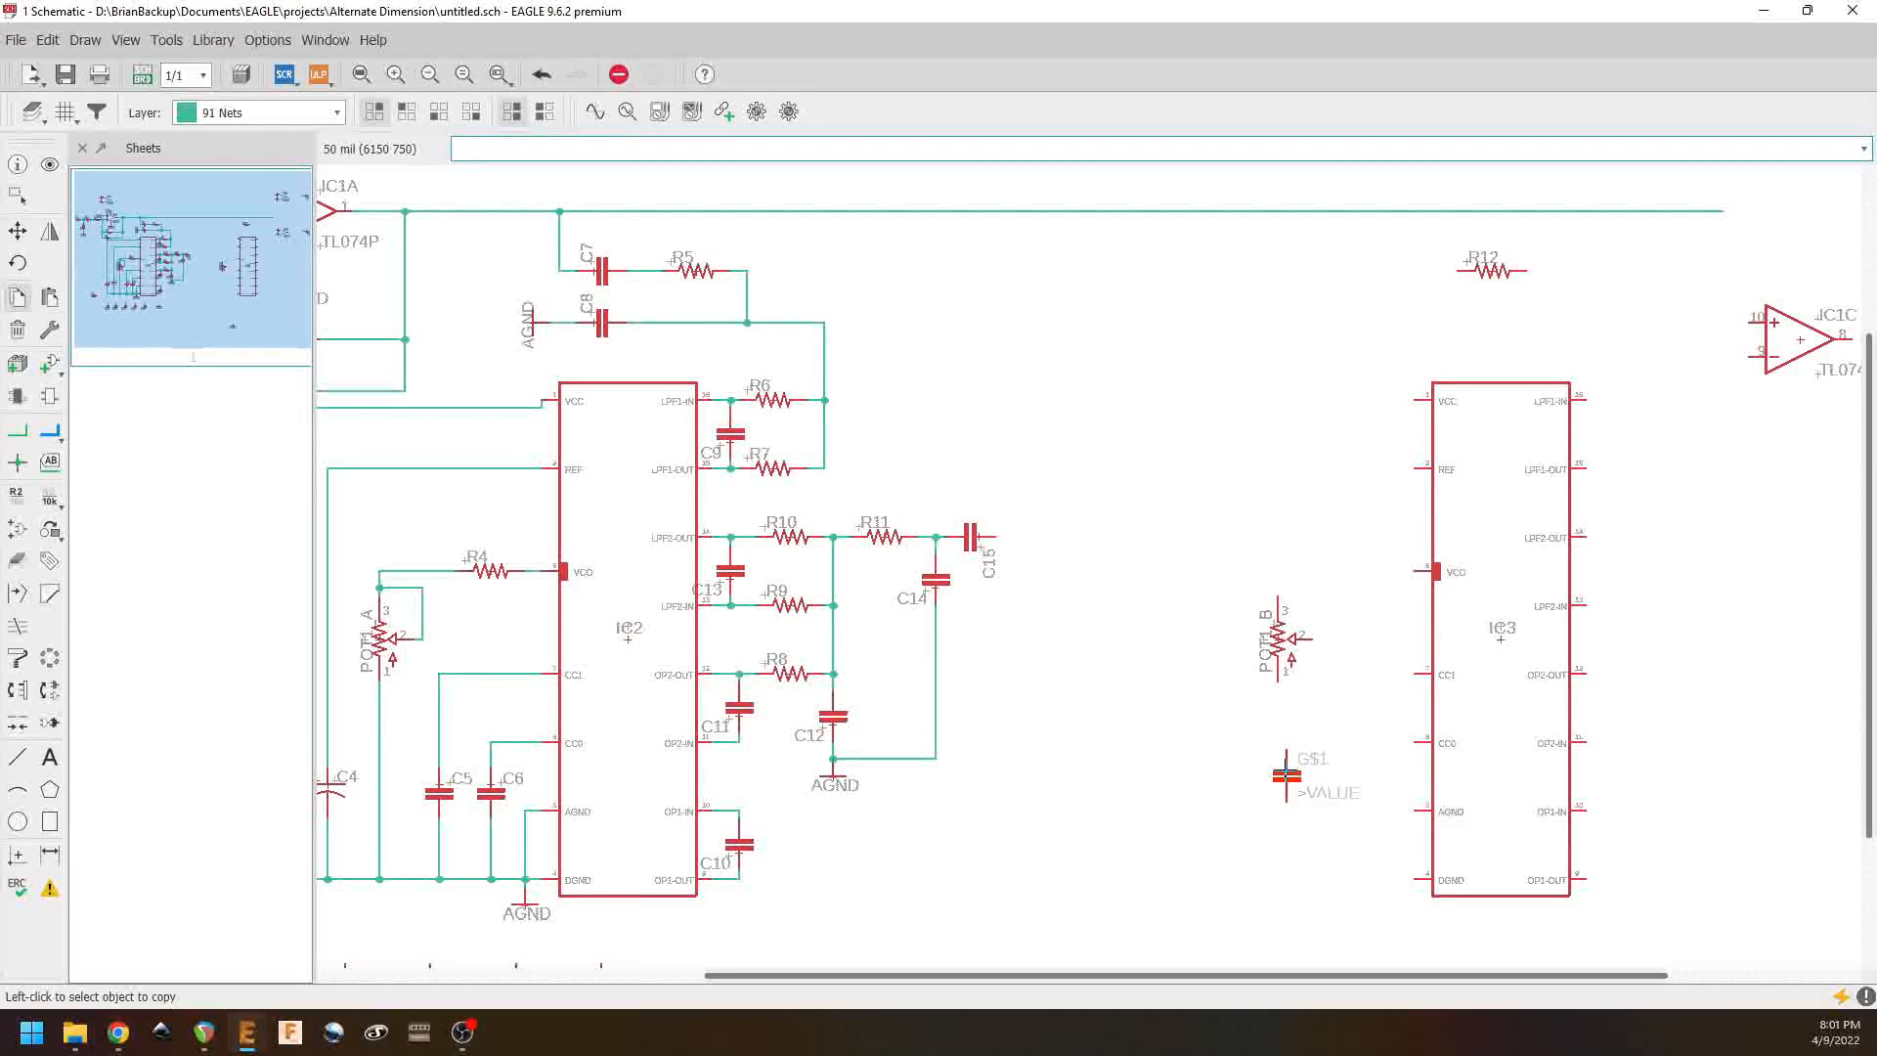
{"action": "right_click", "coordinate": [1287, 771]}
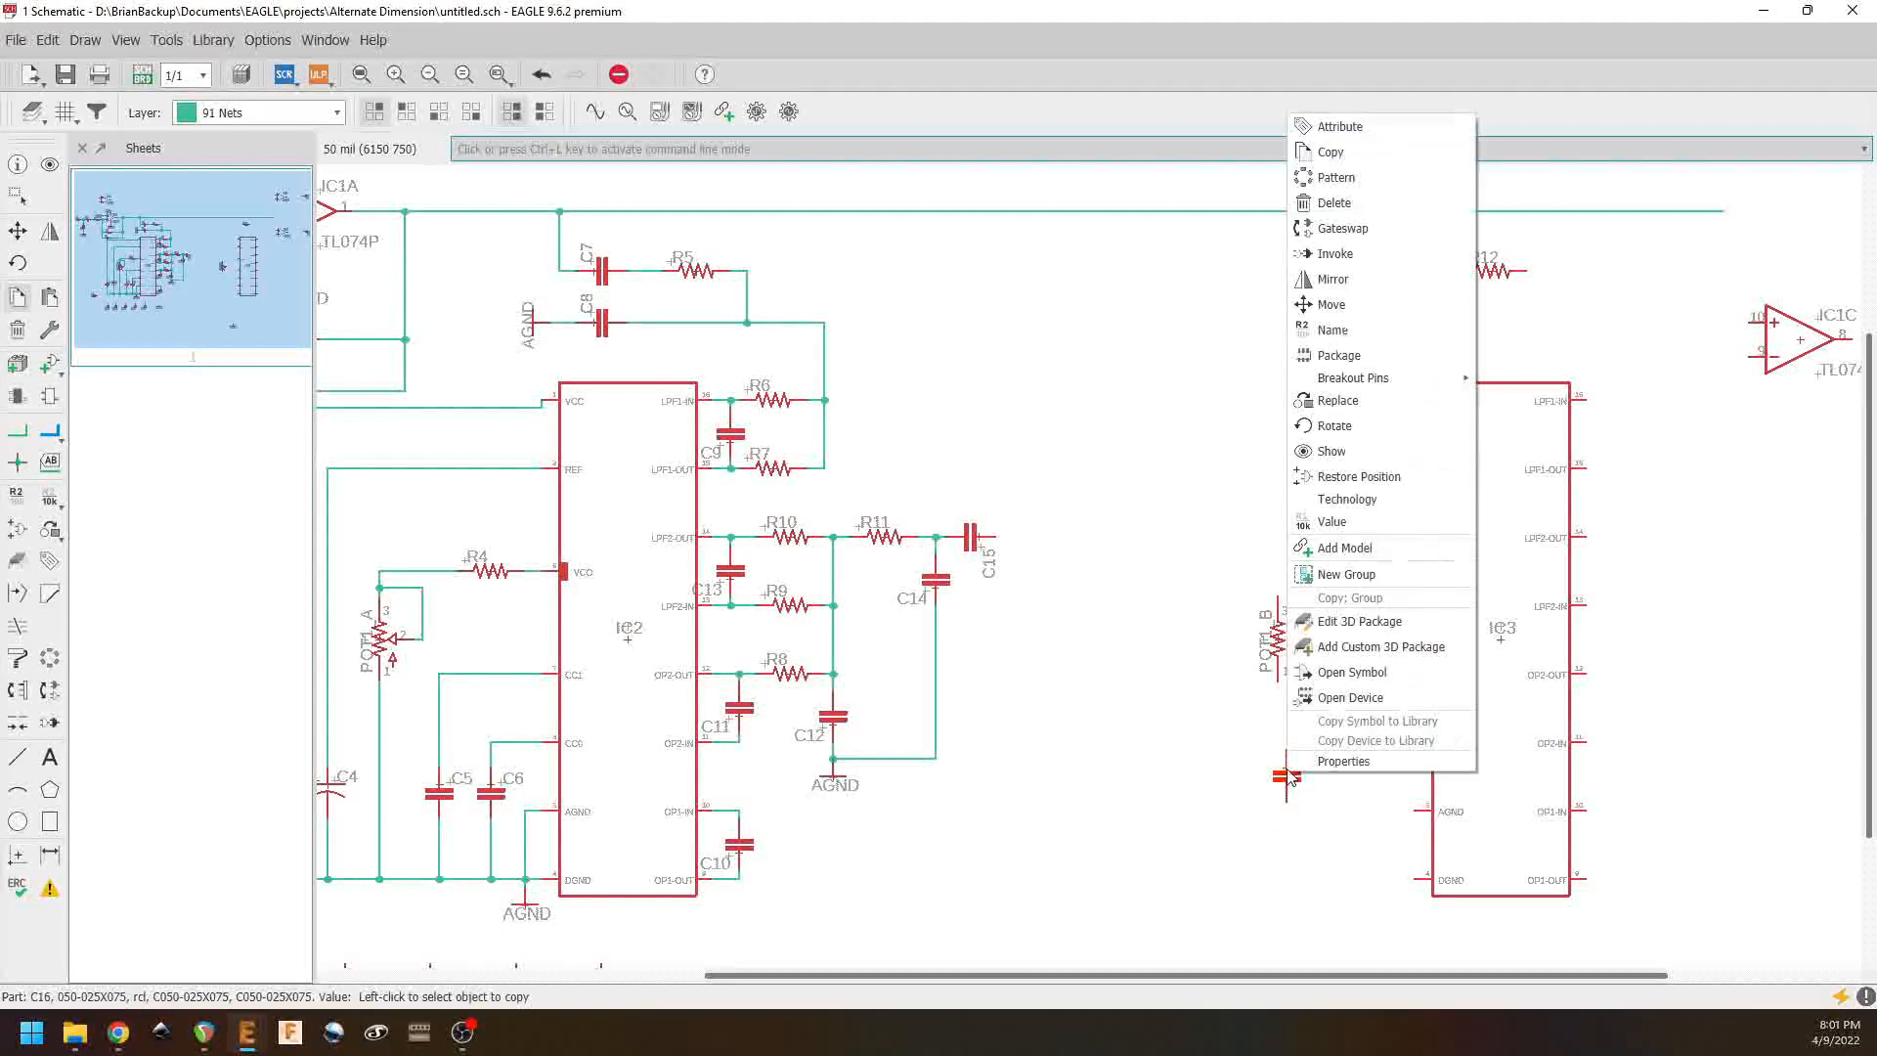
{"action": "left_click", "coordinate": [1332, 151]}
{"action": "left_click", "coordinate": [1217, 761]}
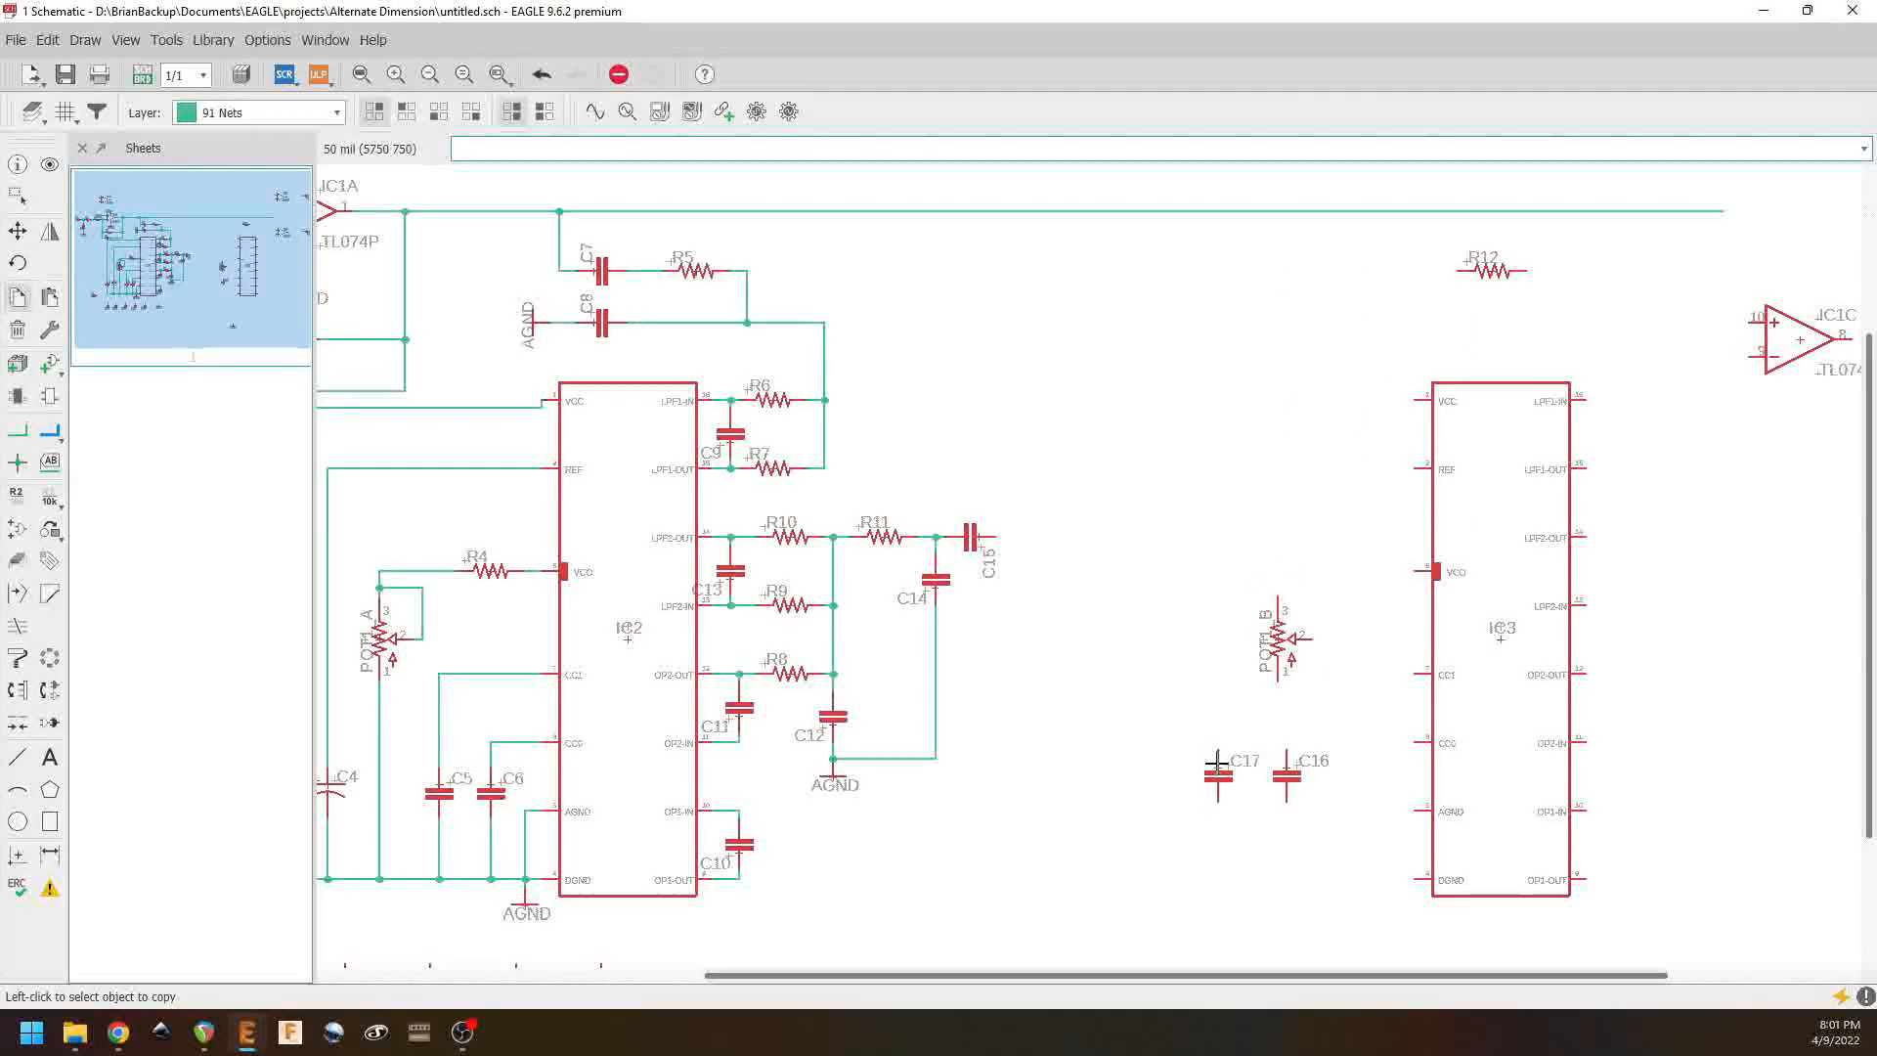
{"action": "right_click", "coordinate": [1218, 773]}
{"action": "left_click", "coordinate": [1269, 166]}
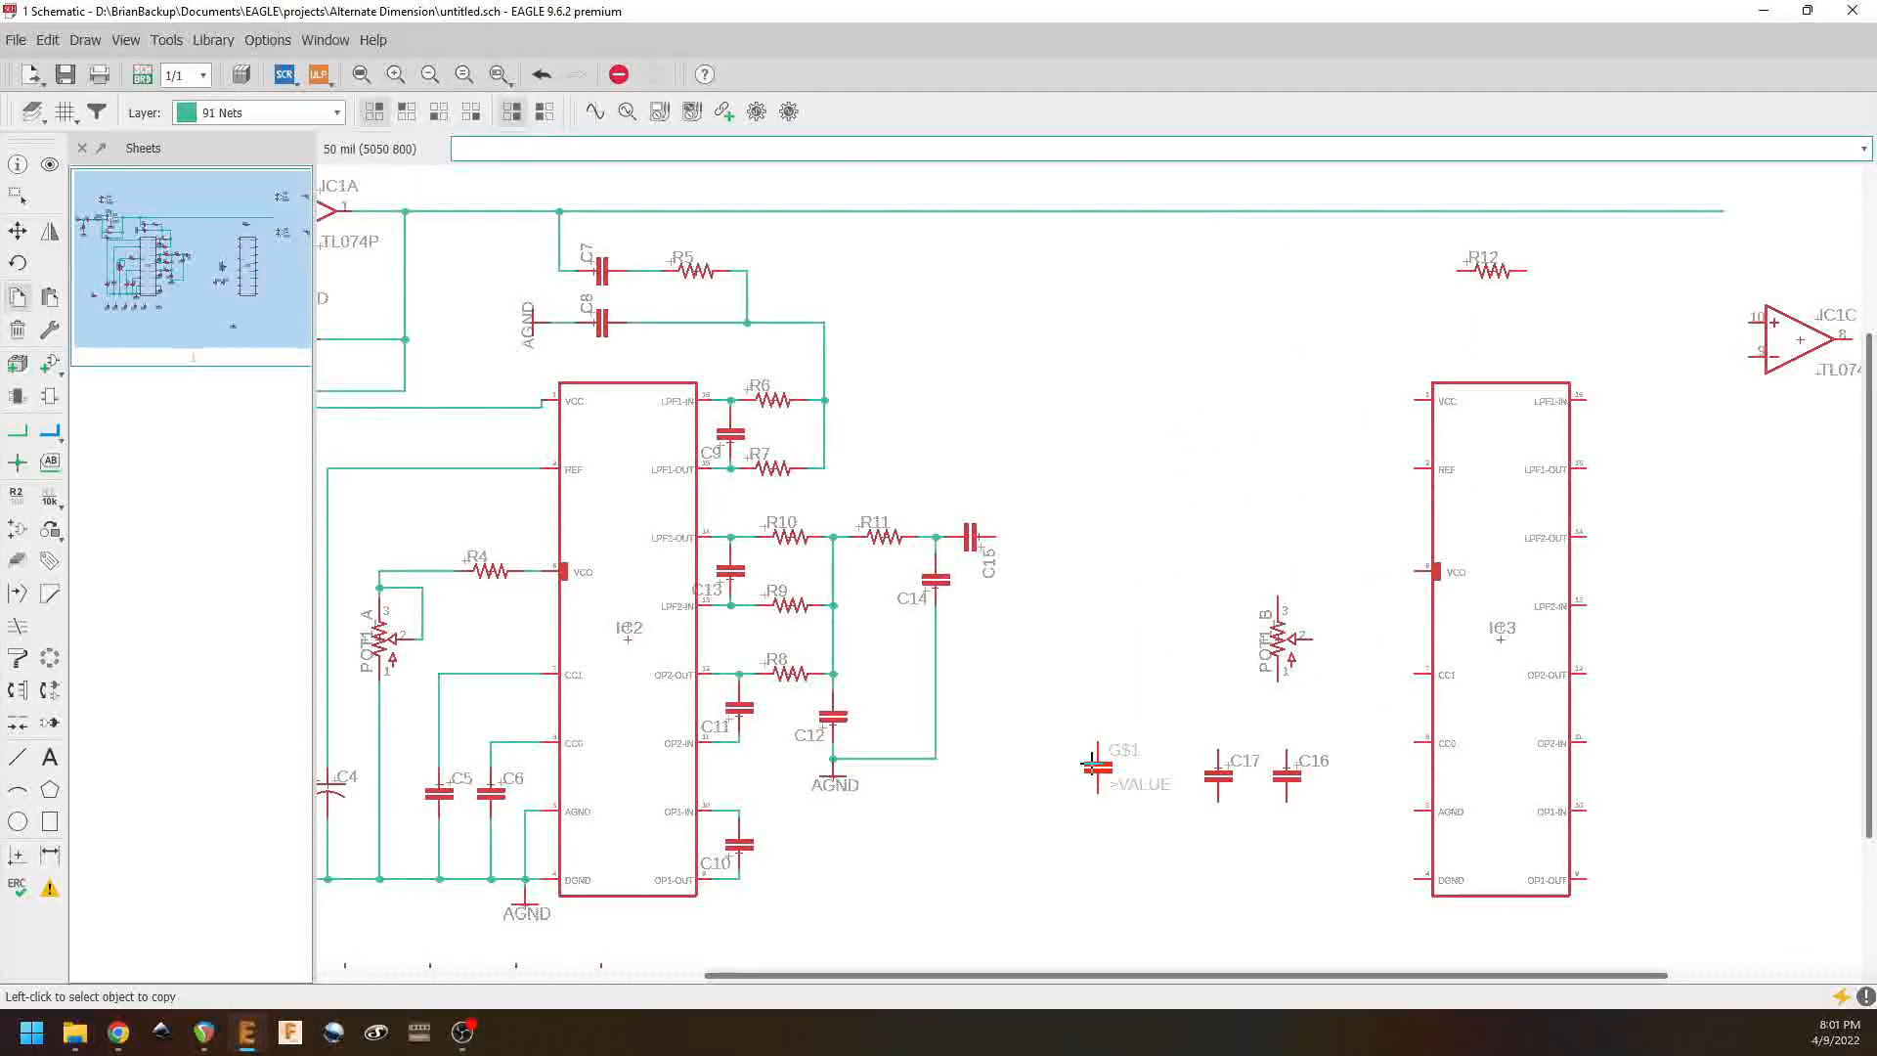
{"action": "left_click", "coordinate": [1023, 769]}
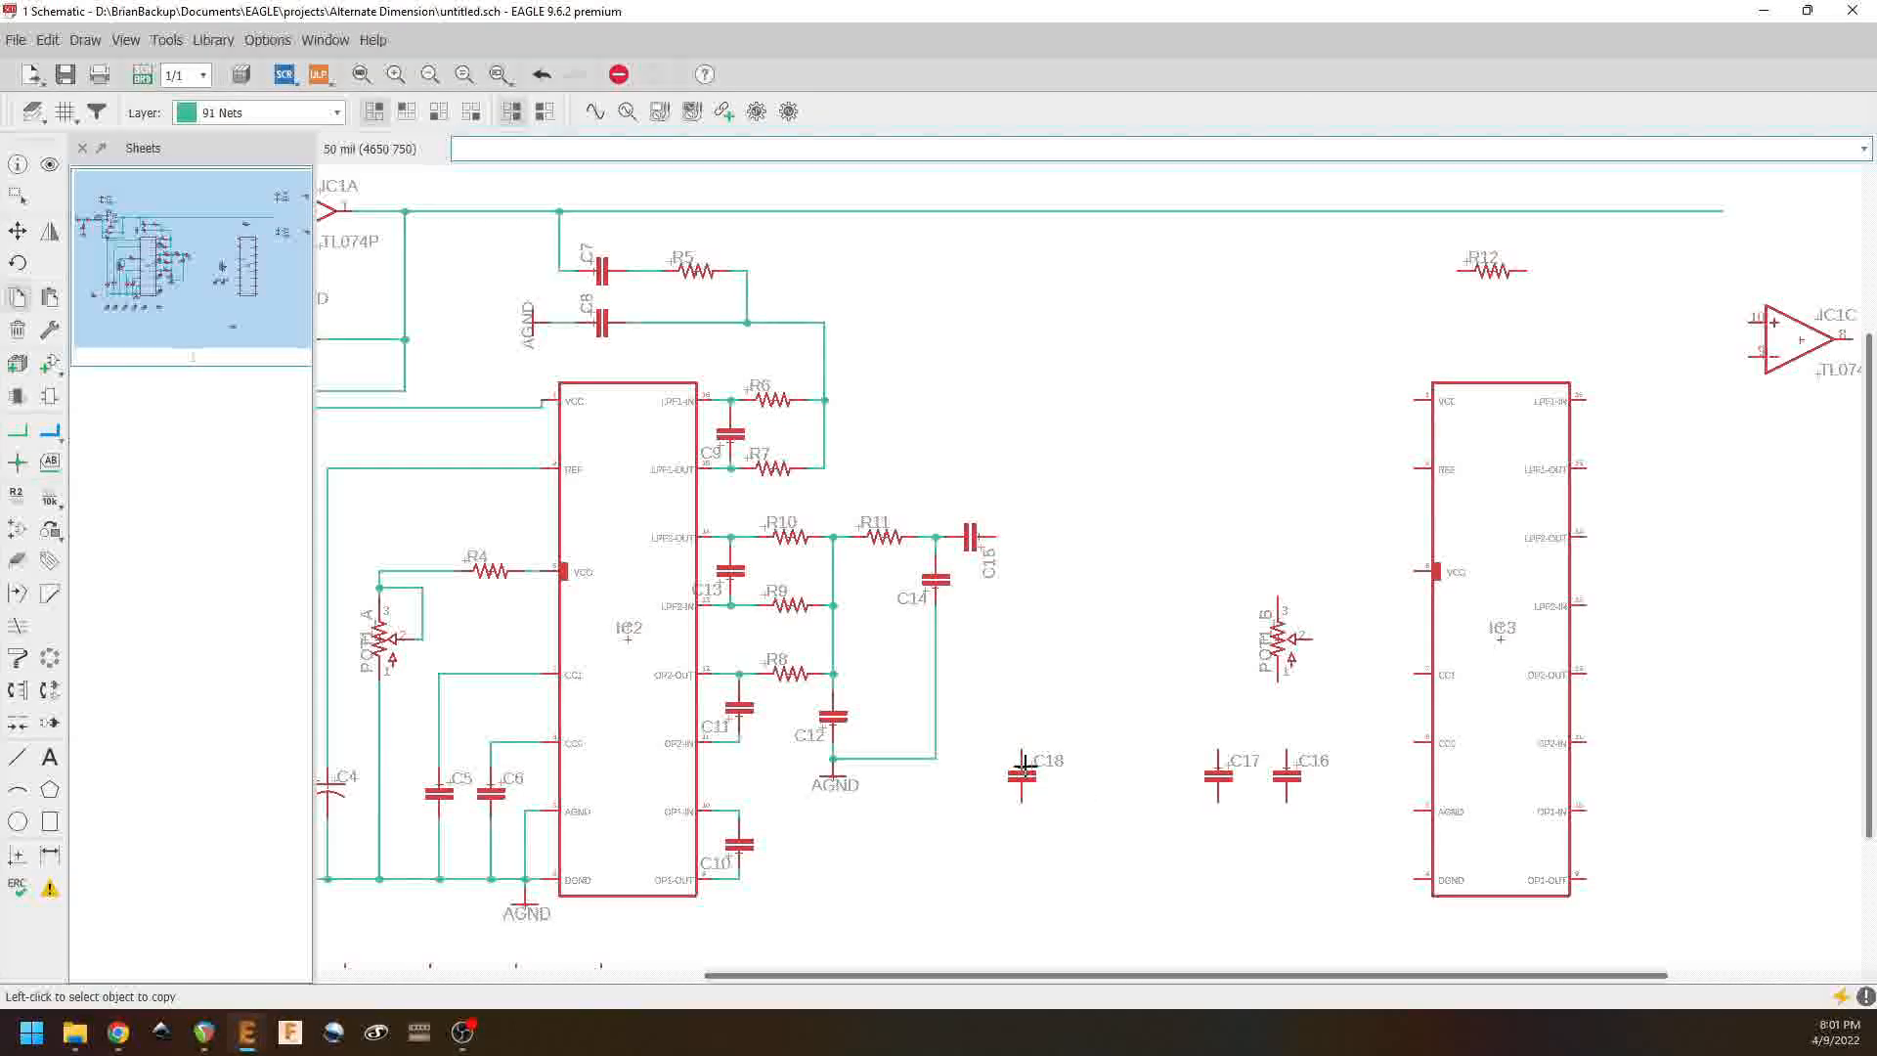
Step: Copy polarized capacitor C4 and place the copy between C18 and C17
{"action": "right_click", "coordinate": [326, 780]}
{"action": "left_click", "coordinate": [443, 173]}
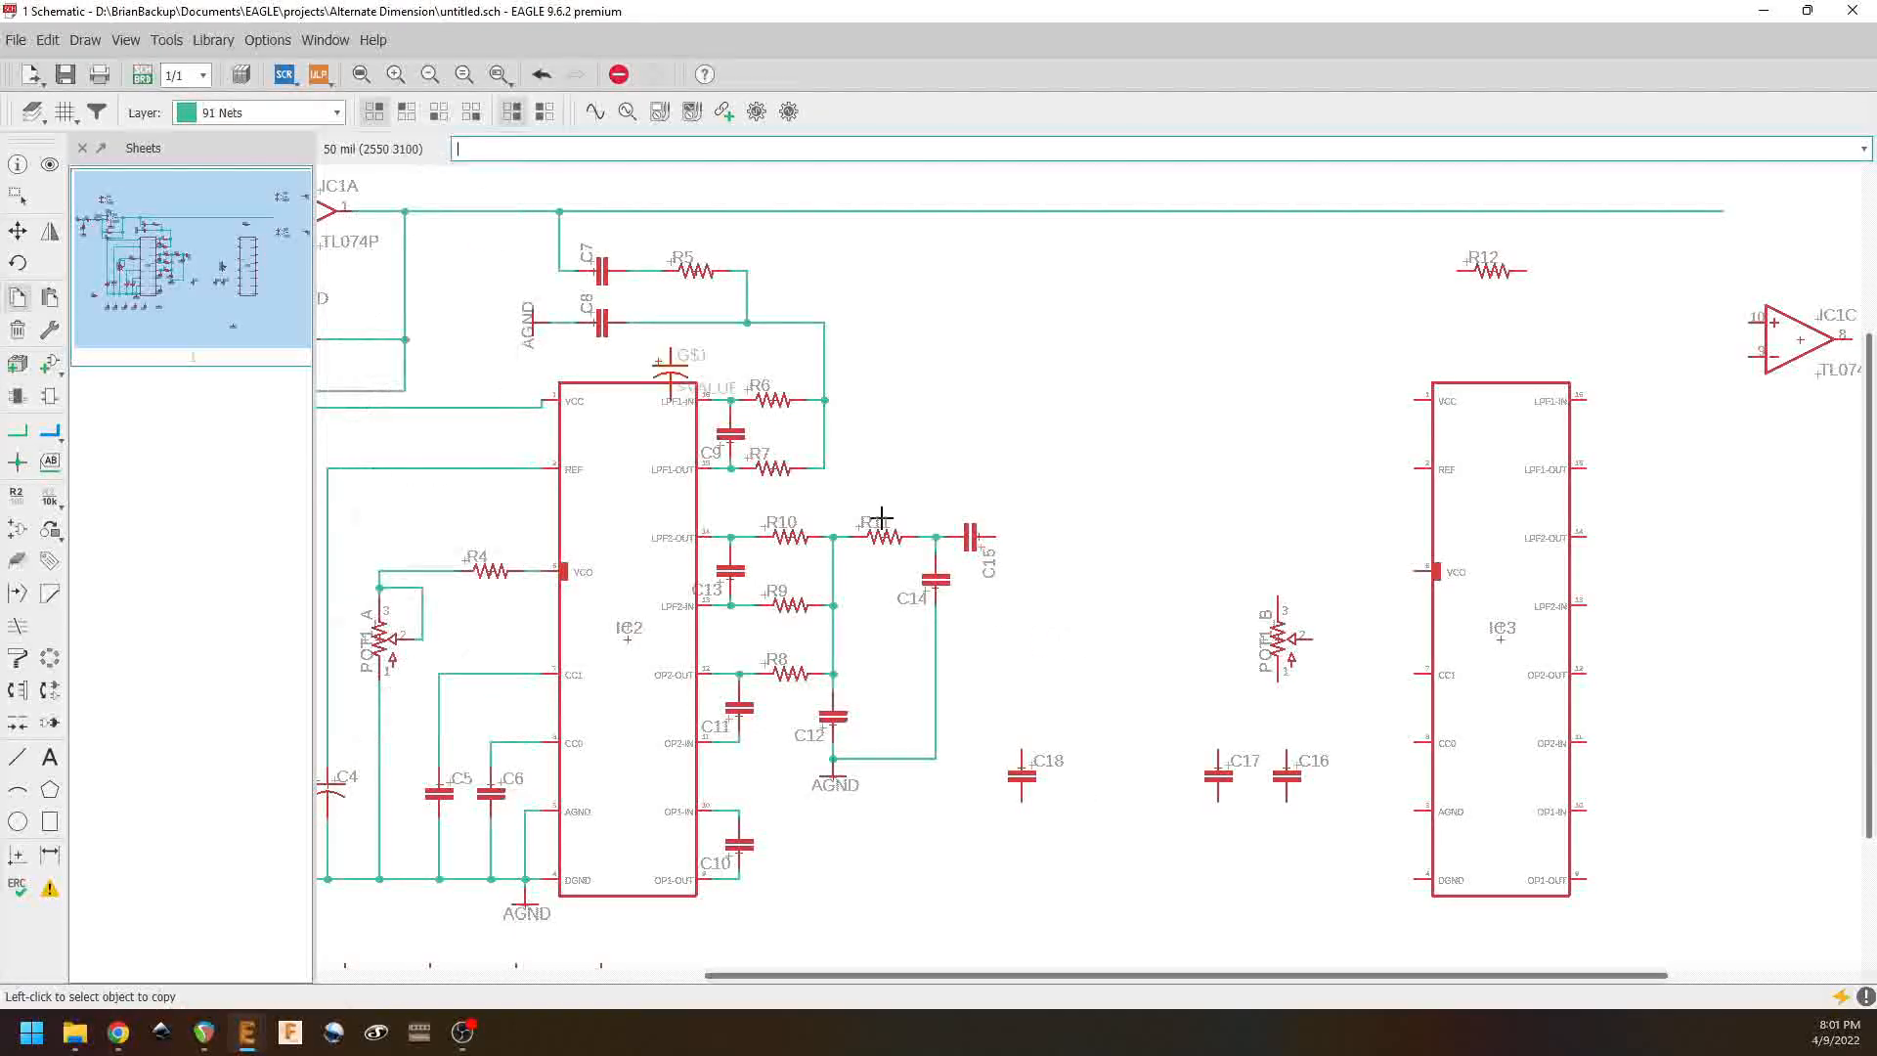
{"action": "left_click", "coordinate": [1082, 769]}
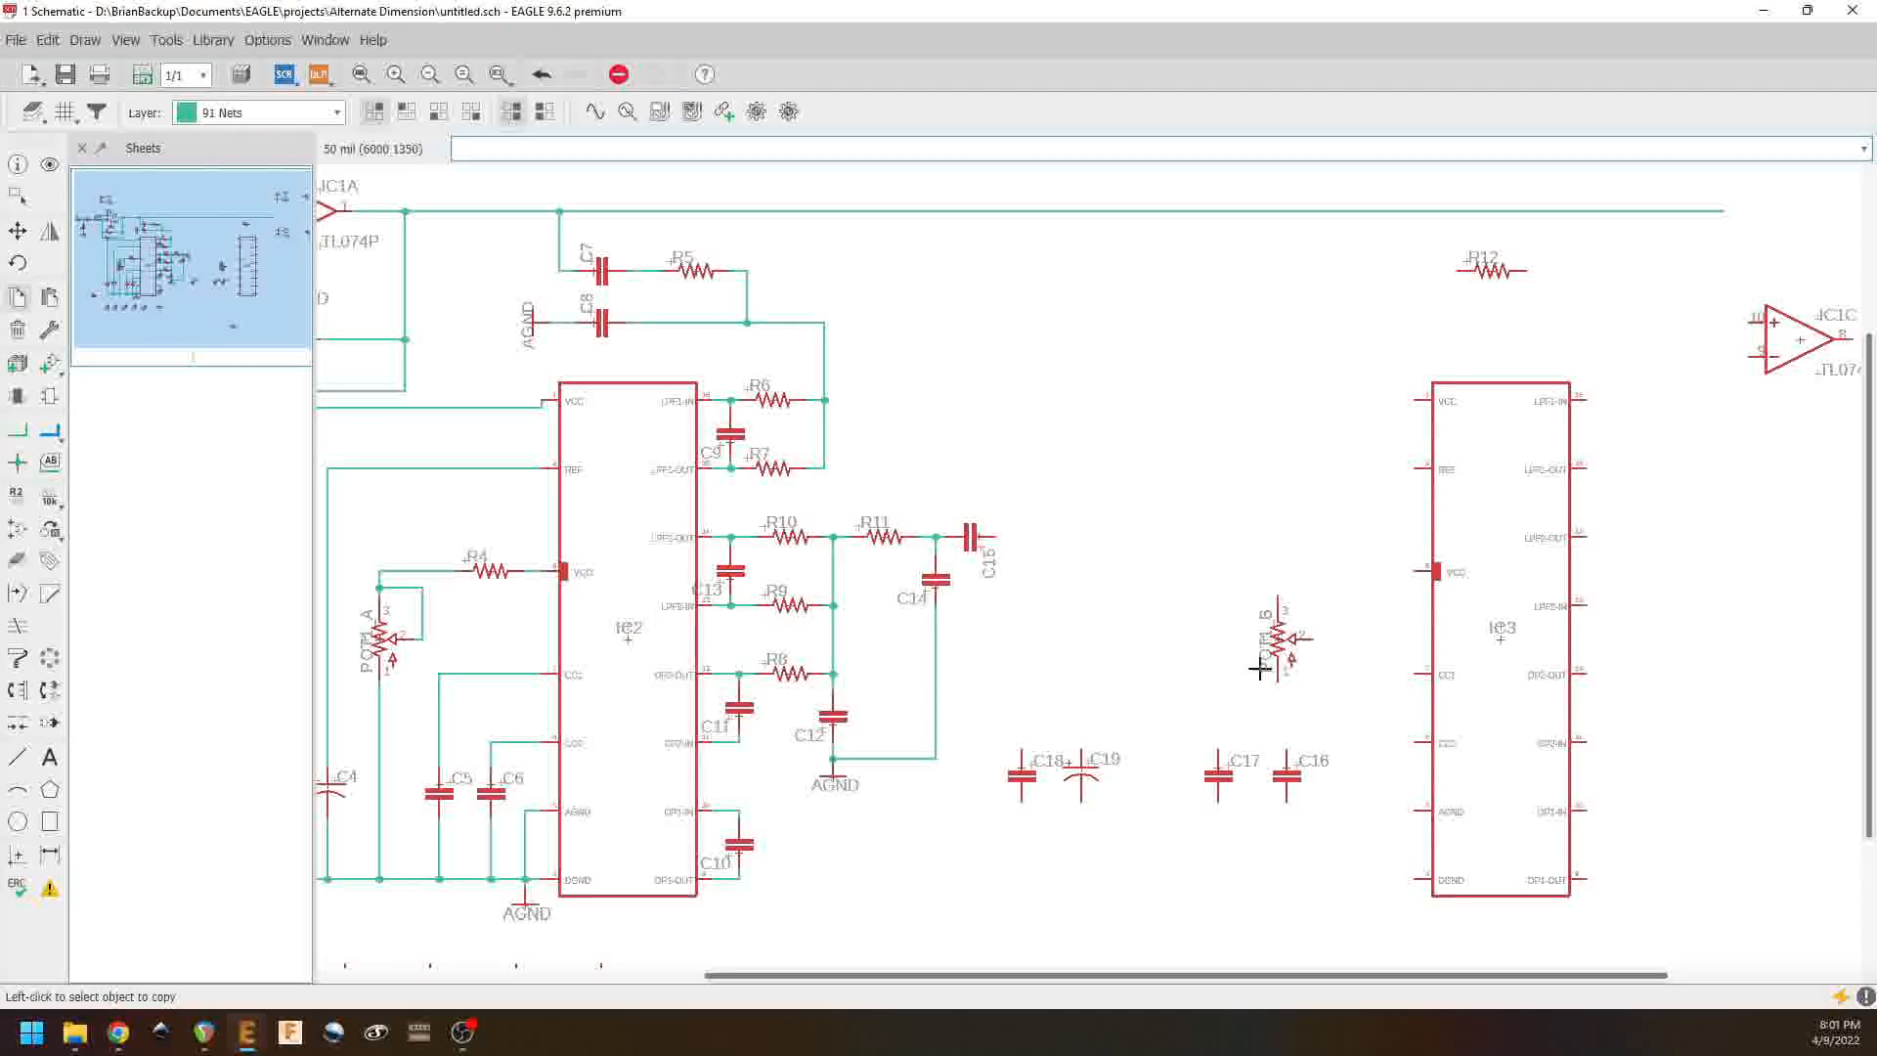
Step: Move potentiometer gate POT1_B to the area above and between C19 and C17
{"action": "left_click", "coordinate": [1276, 637]}
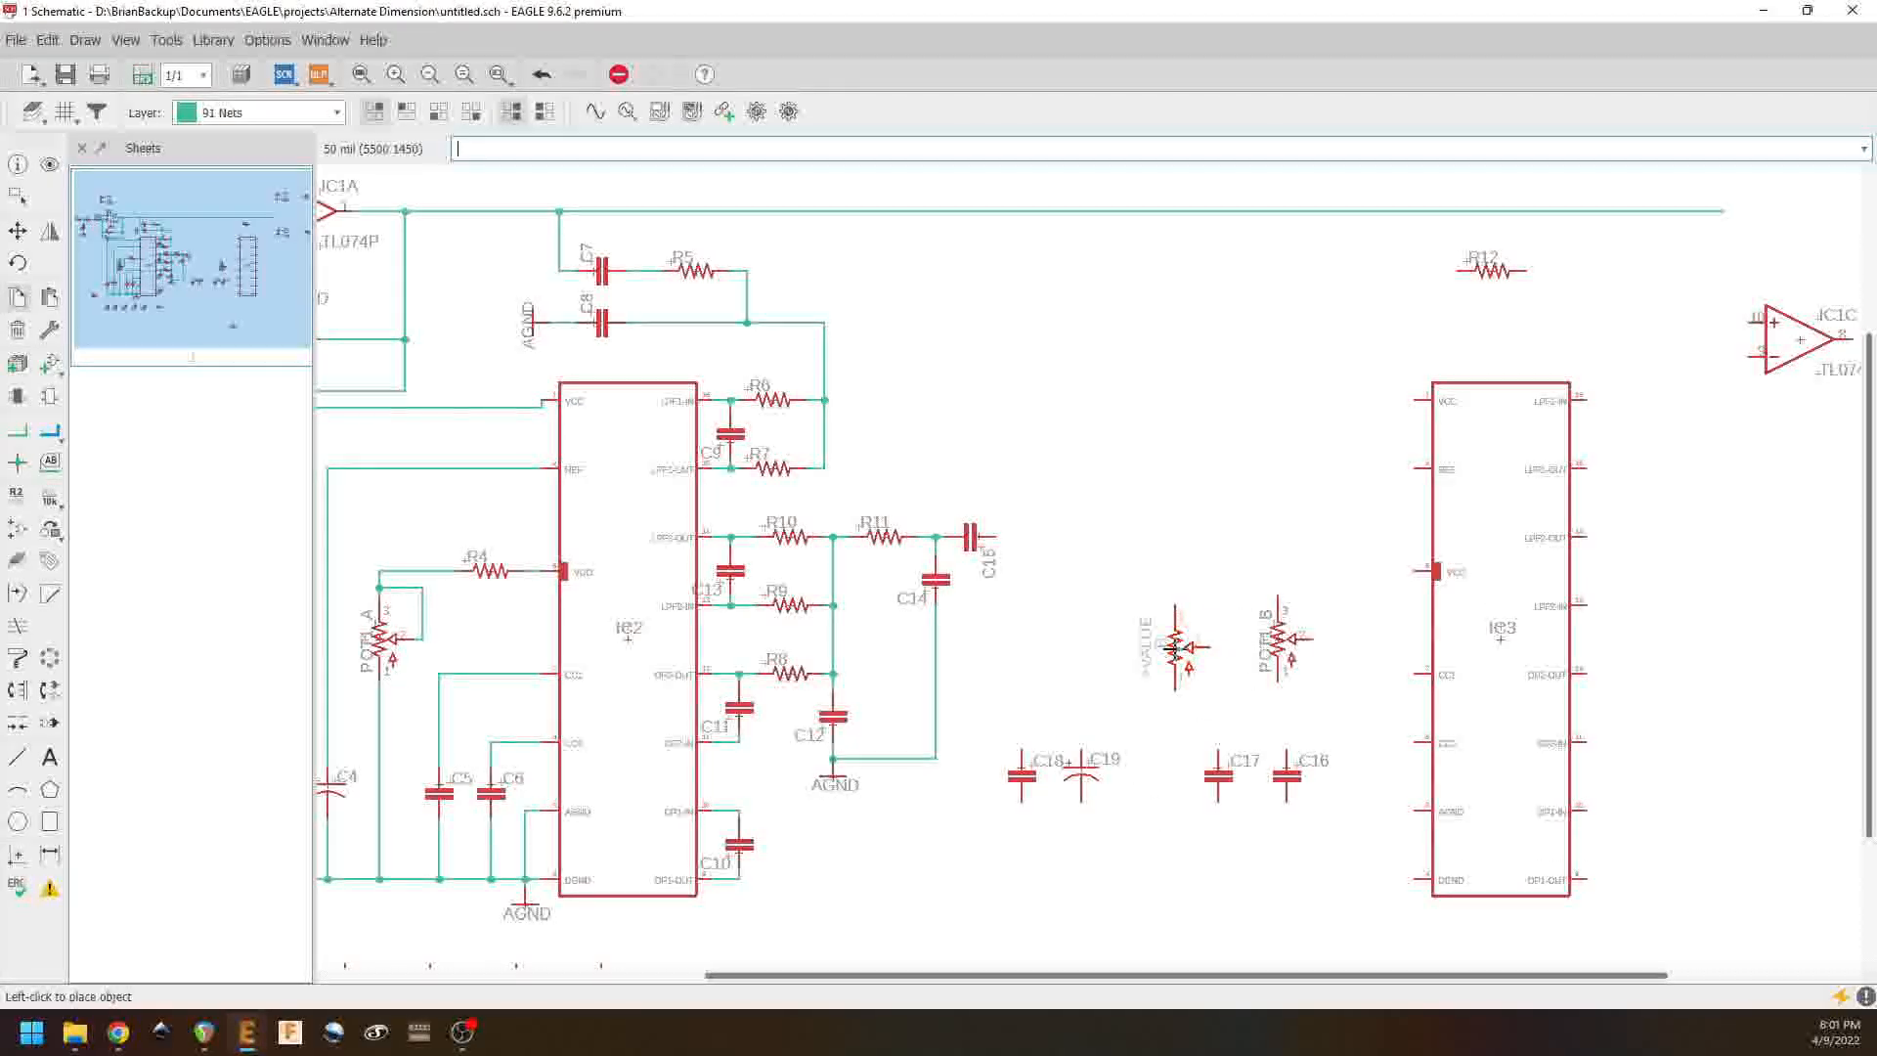
{"action": "key", "text": "Escape"}
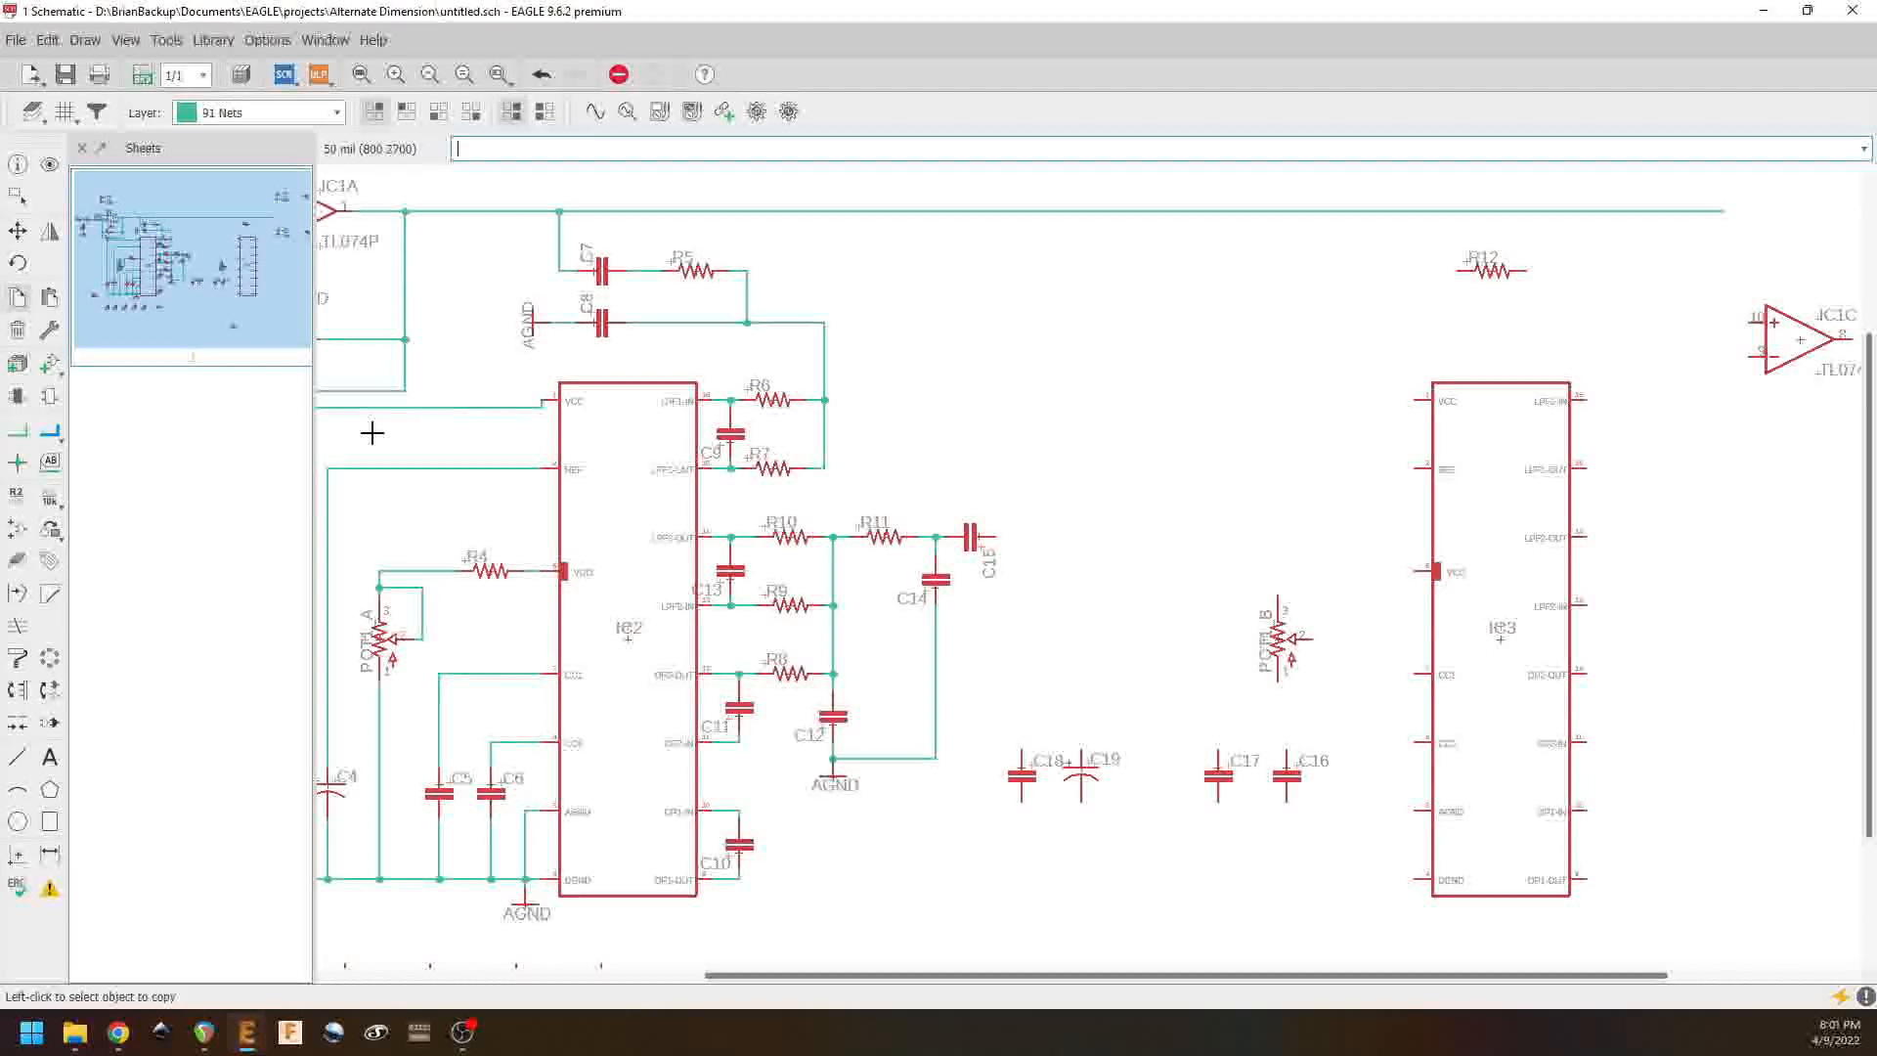
{"action": "left_click", "coordinate": [1293, 640]}
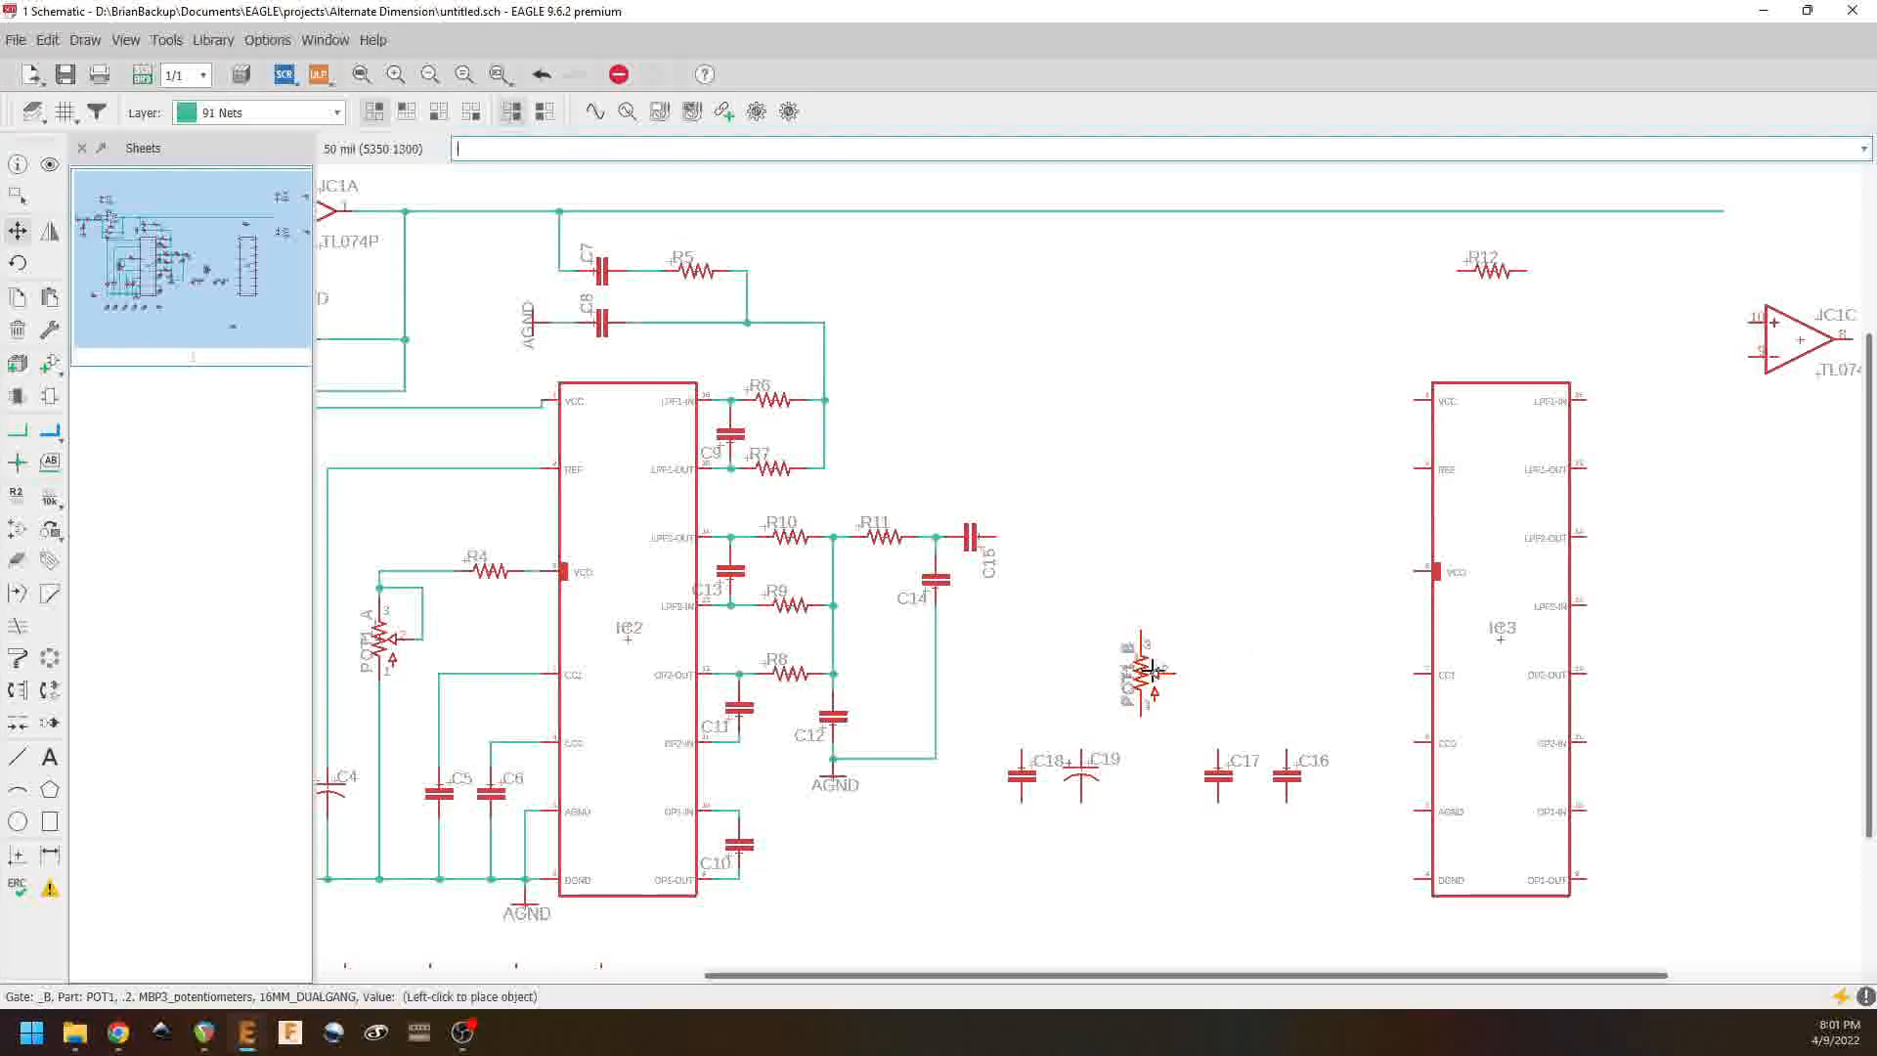
{"action": "left_click", "coordinate": [1156, 672]}
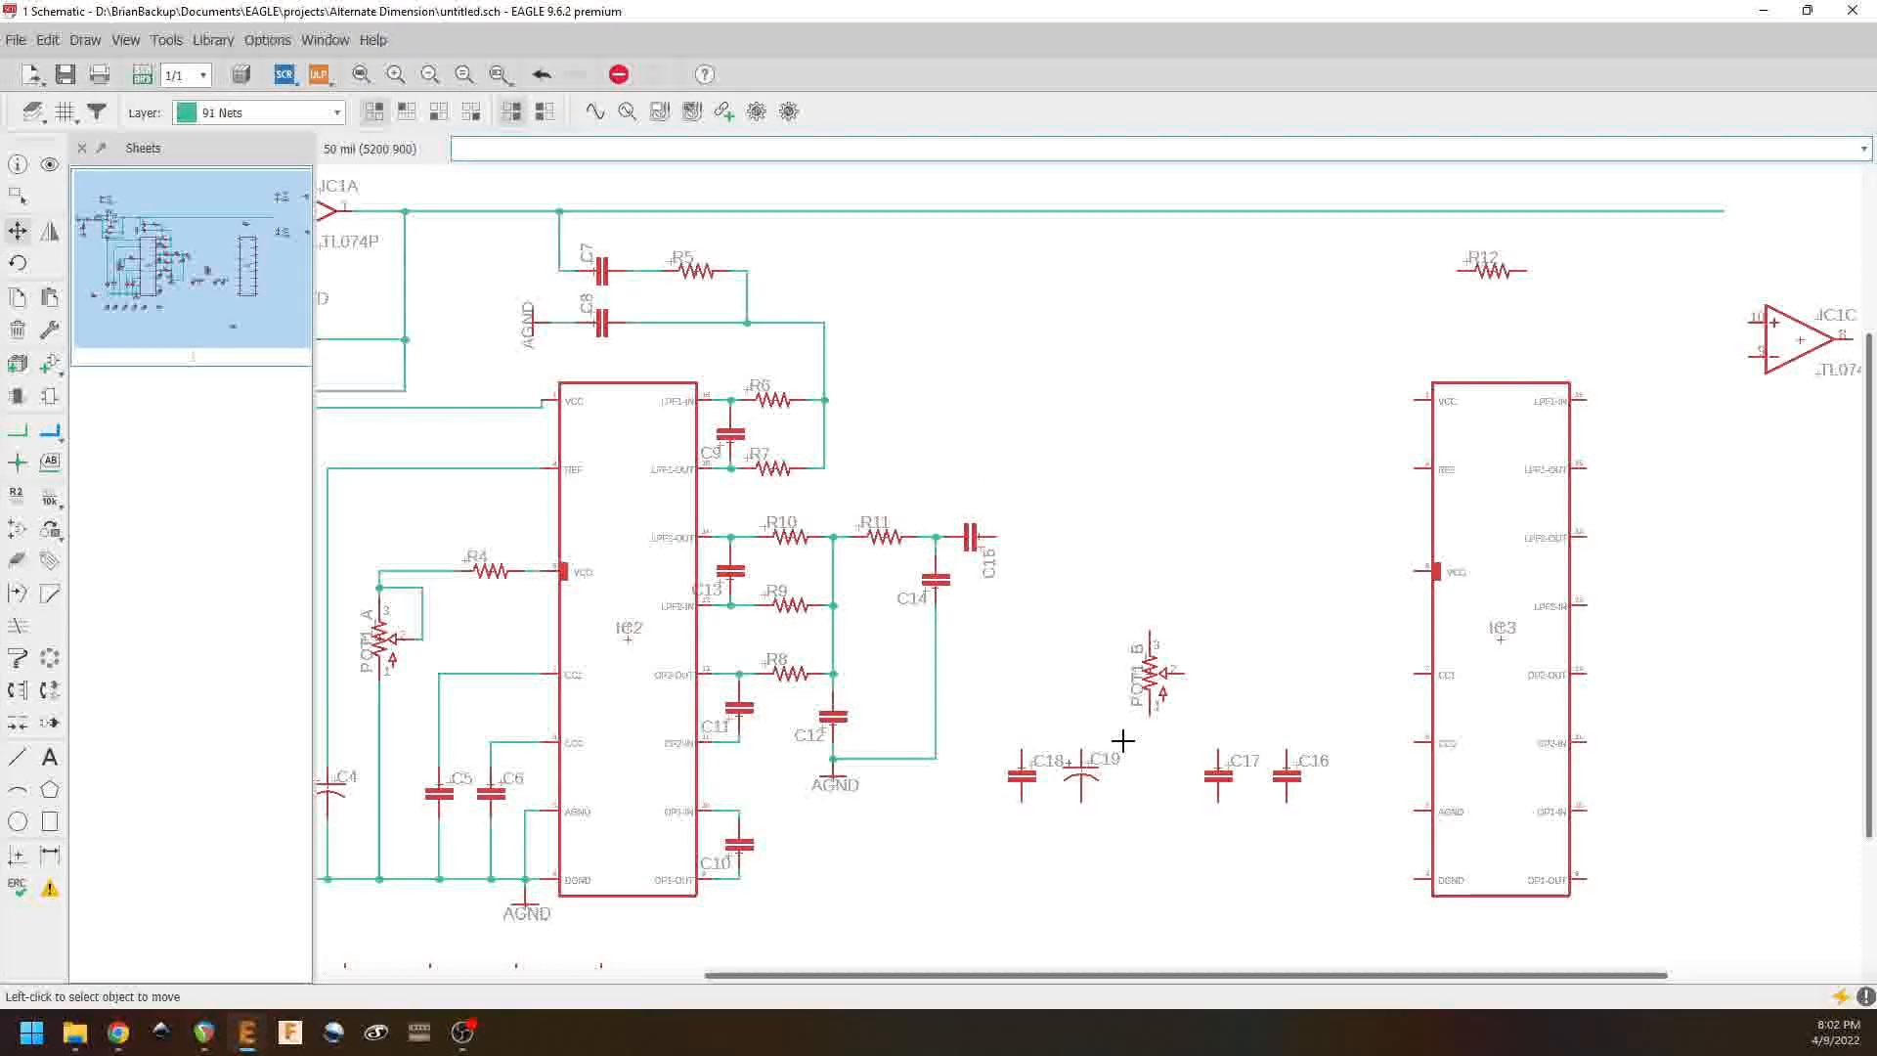
Step: Shift C19 and C18 slightly to the right and move IC3 left, closer to the capacitors
{"action": "left_click", "coordinate": [1079, 768]}
{"action": "left_click", "coordinate": [1079, 770]}
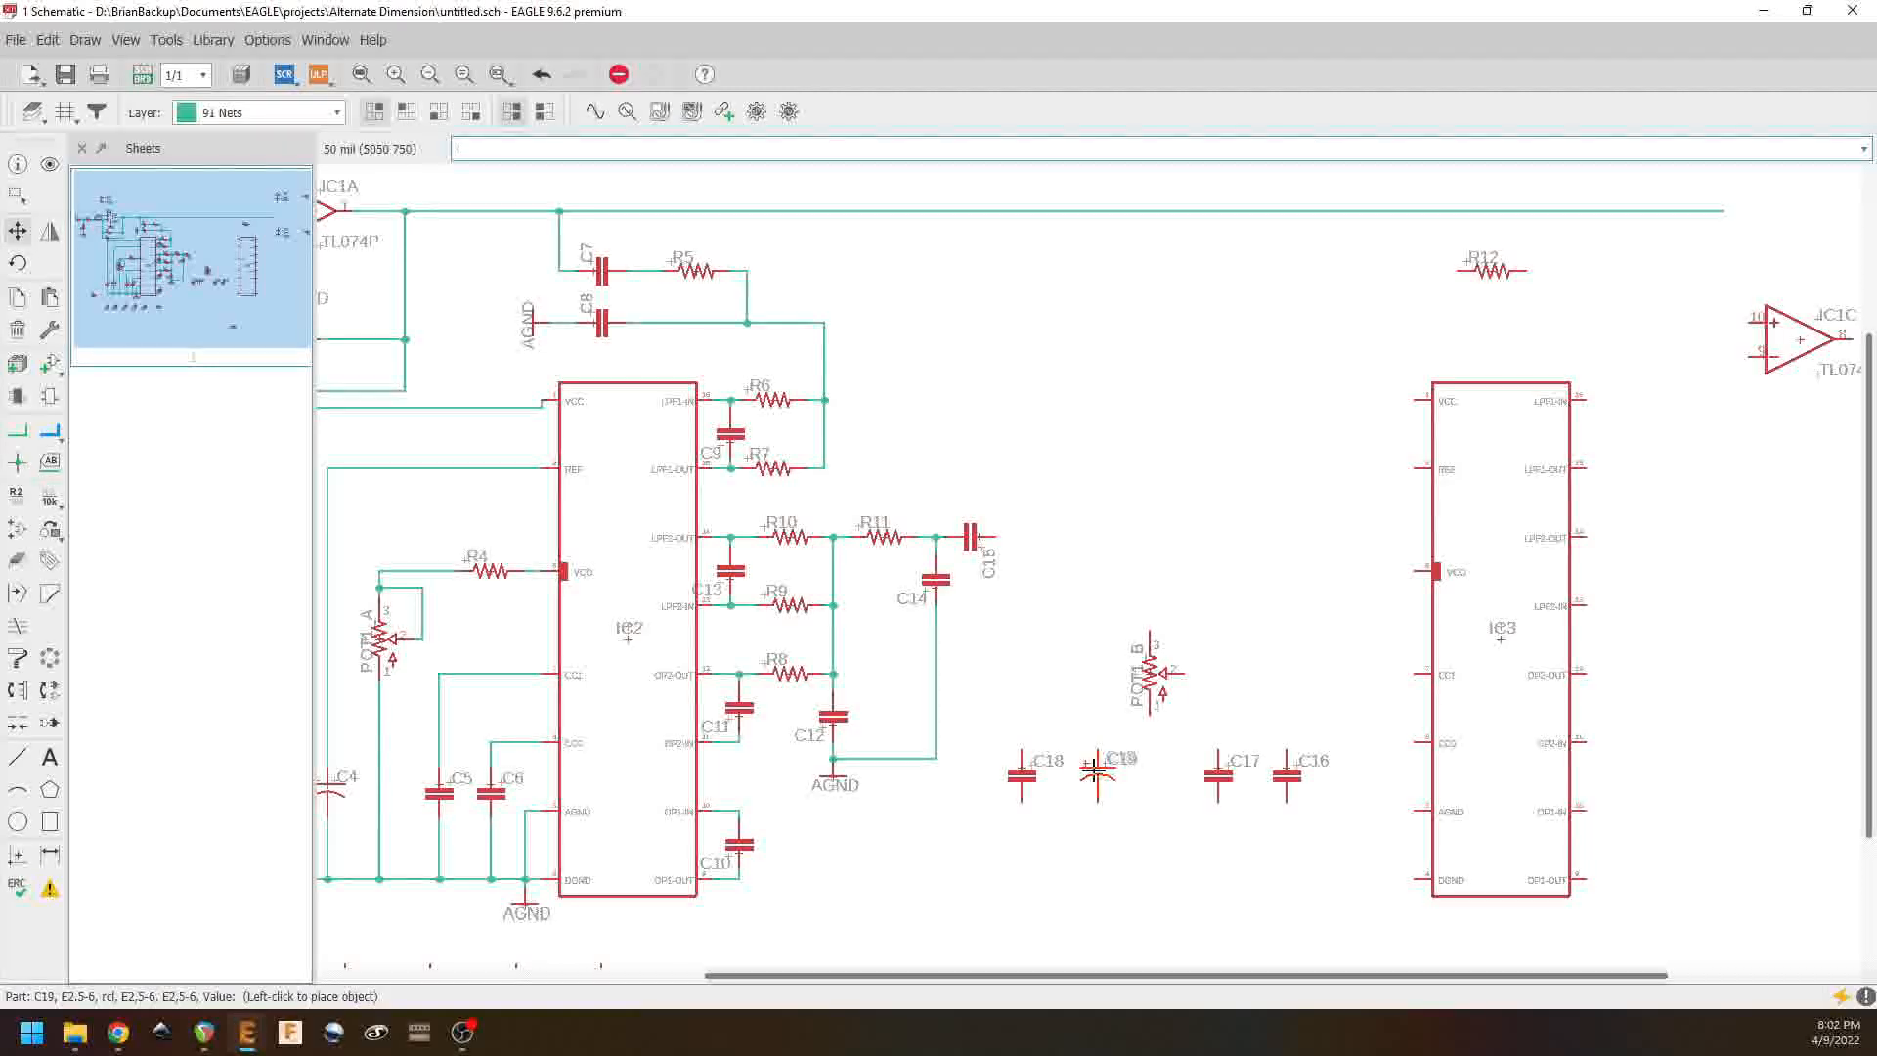
{"action": "left_click", "coordinate": [1103, 772]}
{"action": "left_click", "coordinate": [1024, 772]}
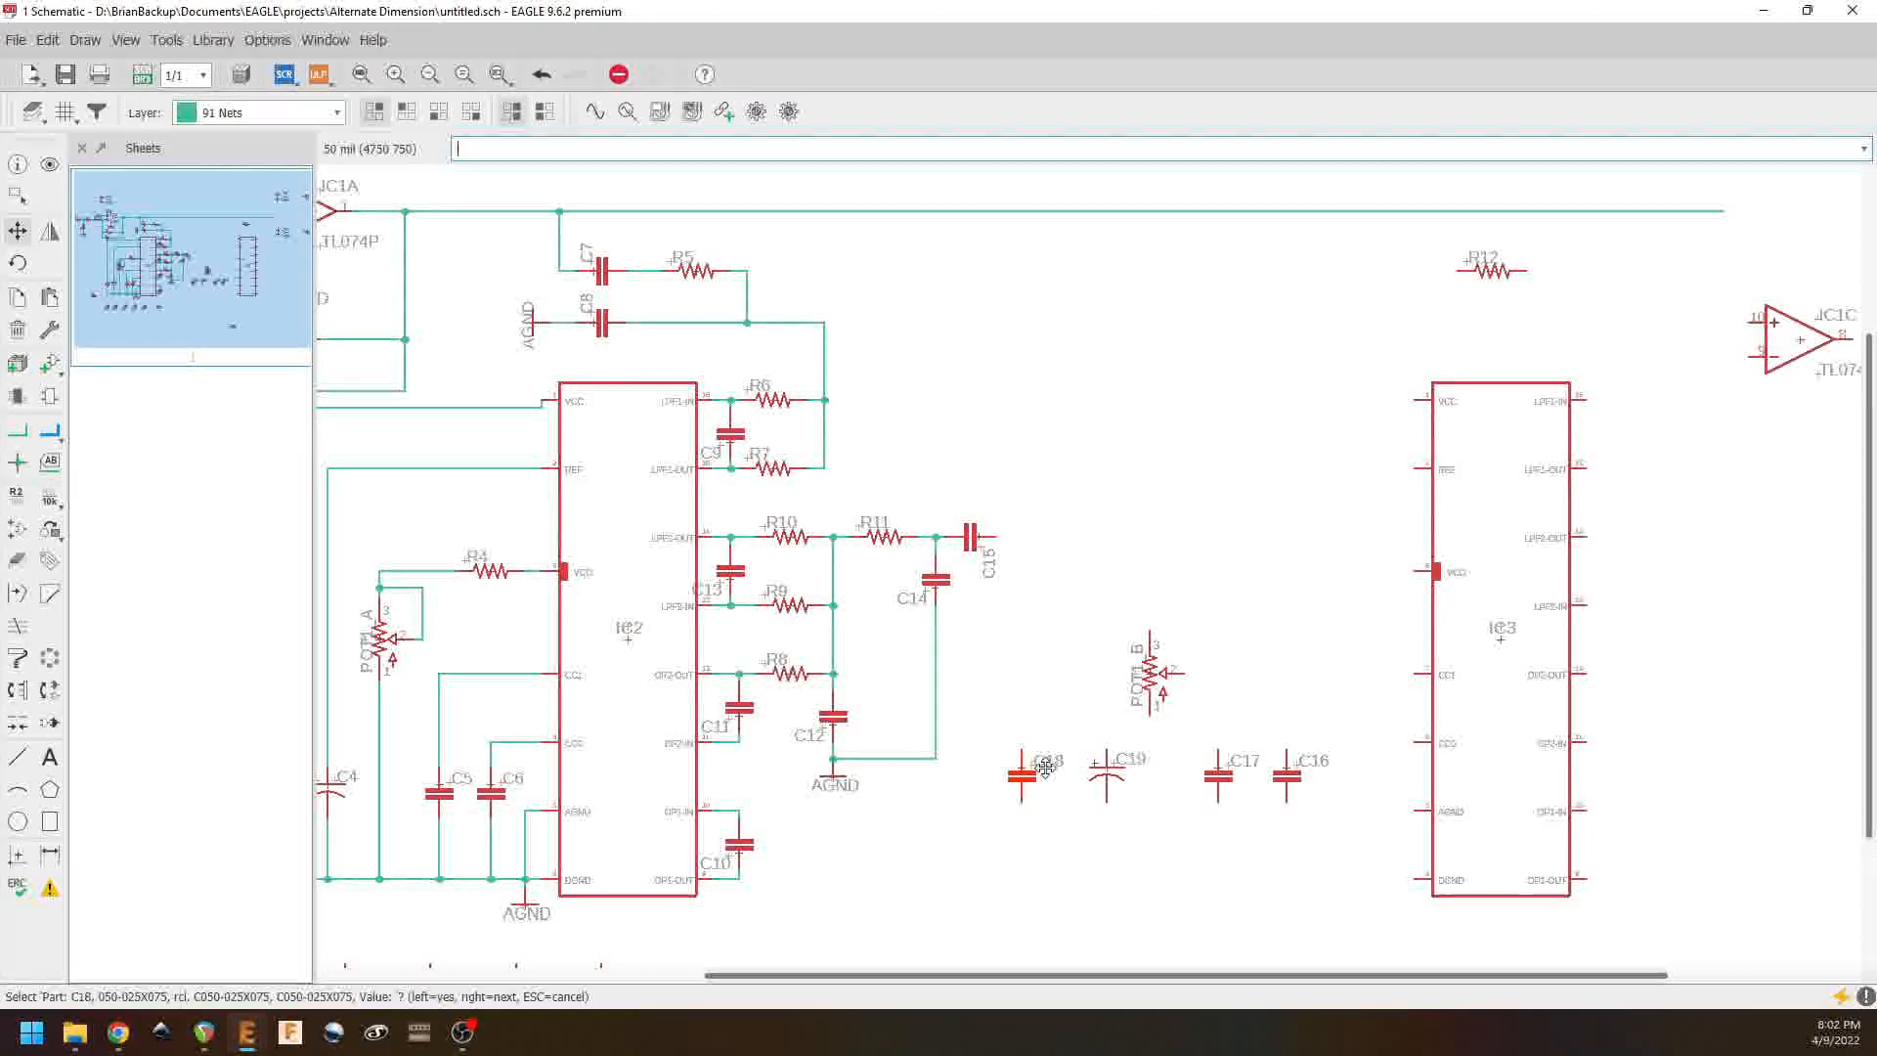
{"action": "left_click", "coordinate": [1024, 770]}
{"action": "left_click", "coordinate": [1049, 770]}
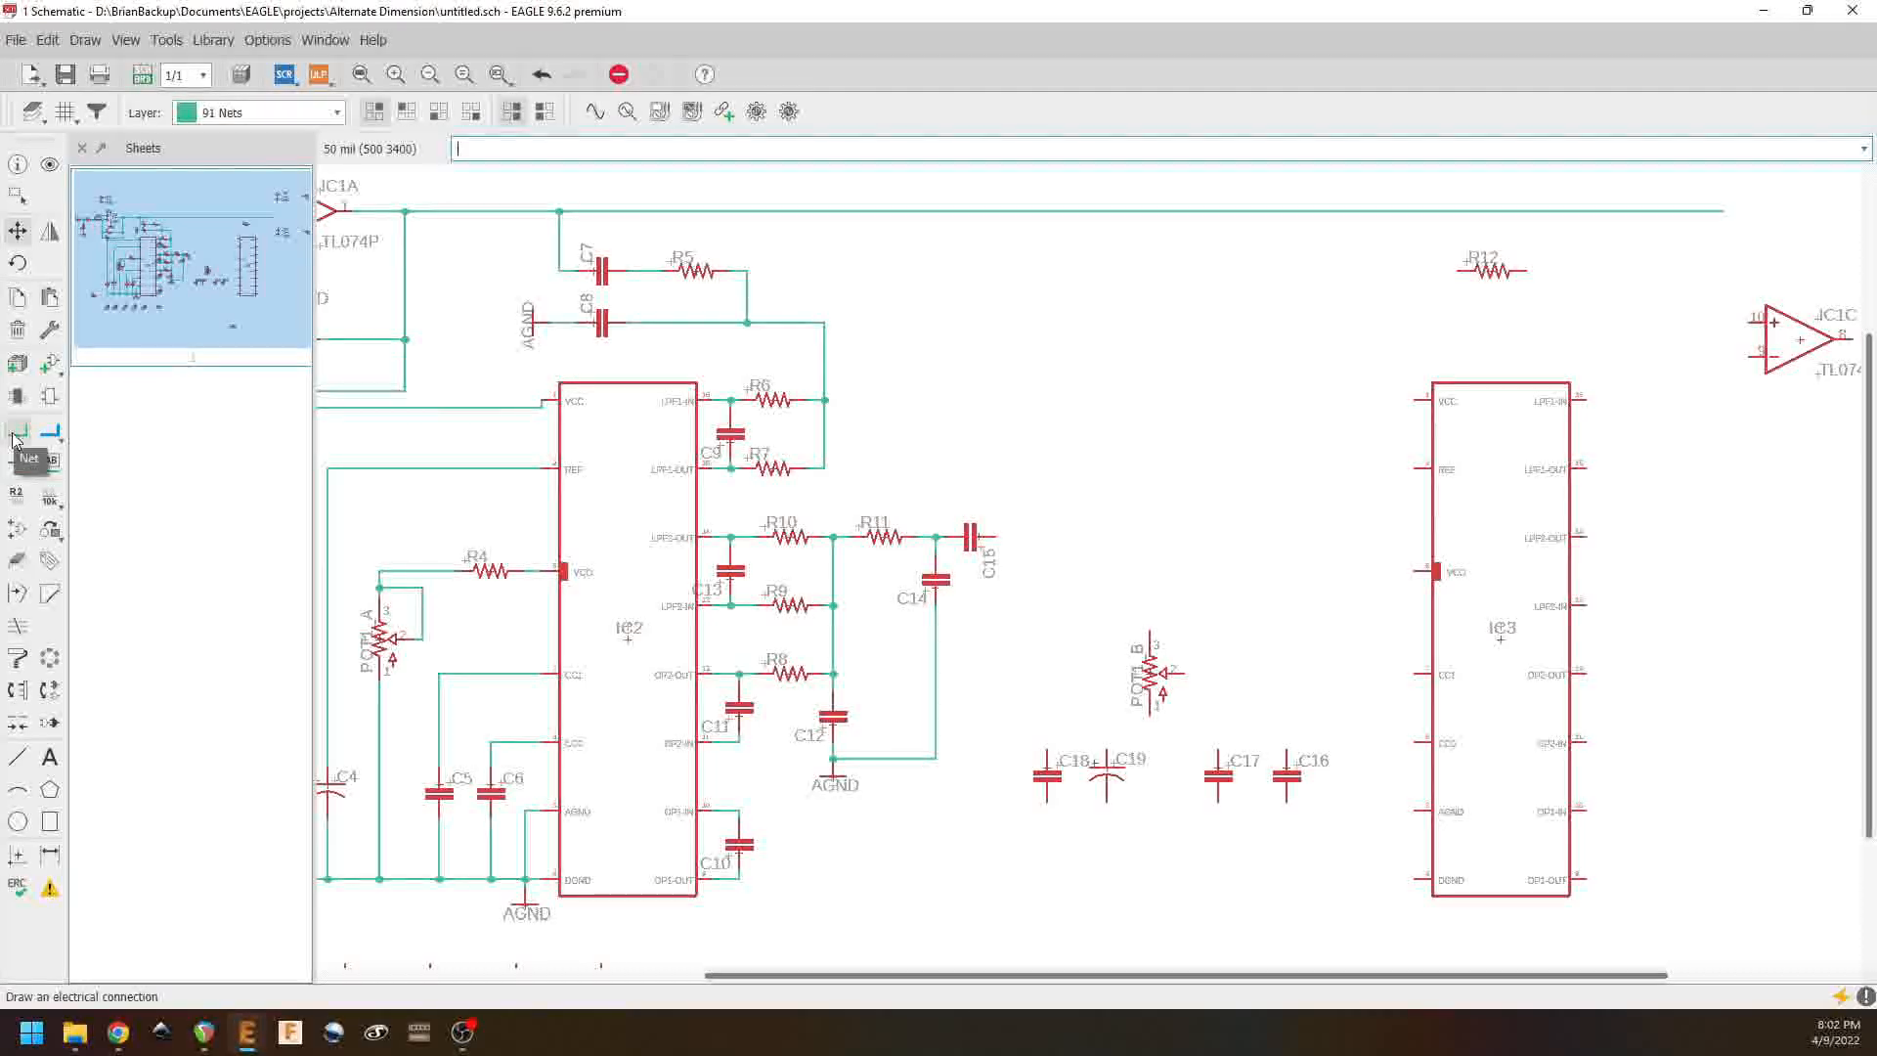
{"action": "left_click", "coordinate": [1496, 633]}
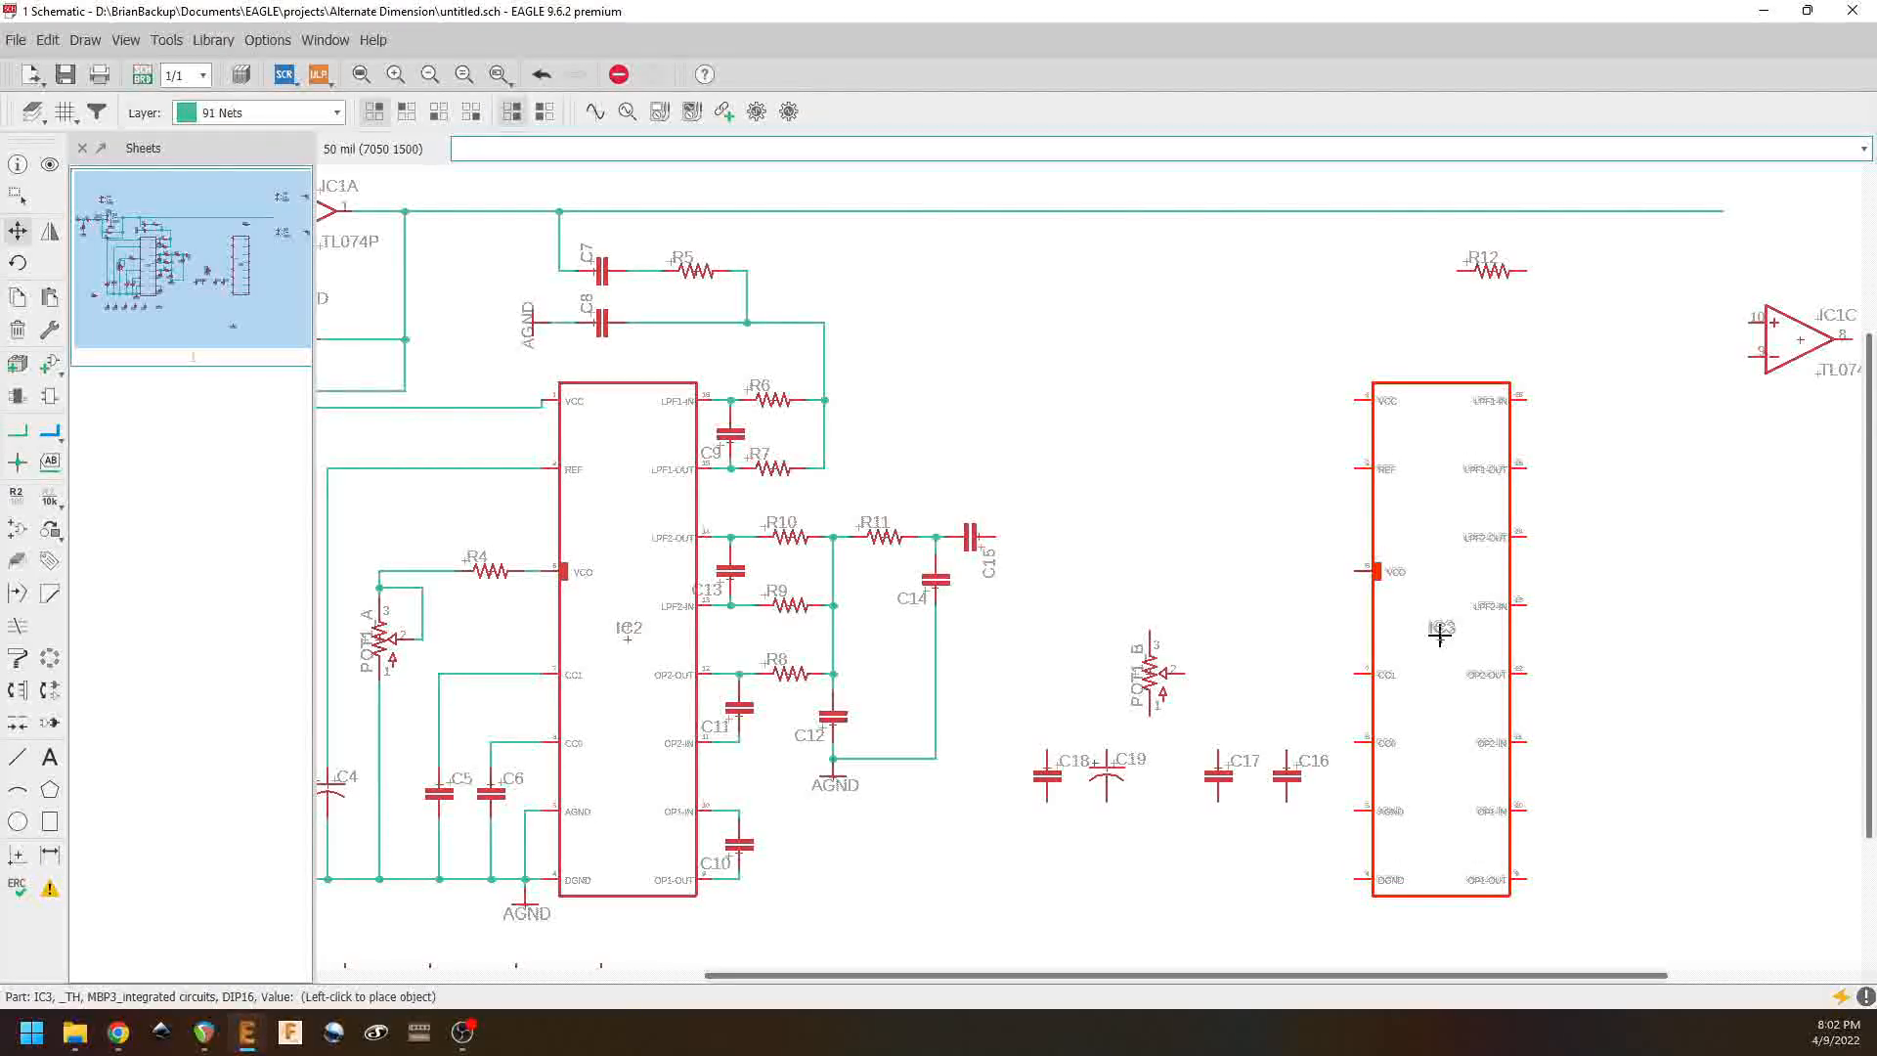
{"action": "left_click", "coordinate": [1440, 635]}
Step: Draw nets from IC3's CC0 pin to the upper end of C16 and from CC1 to the upper end of C17
{"action": "left_click", "coordinate": [18, 430]}
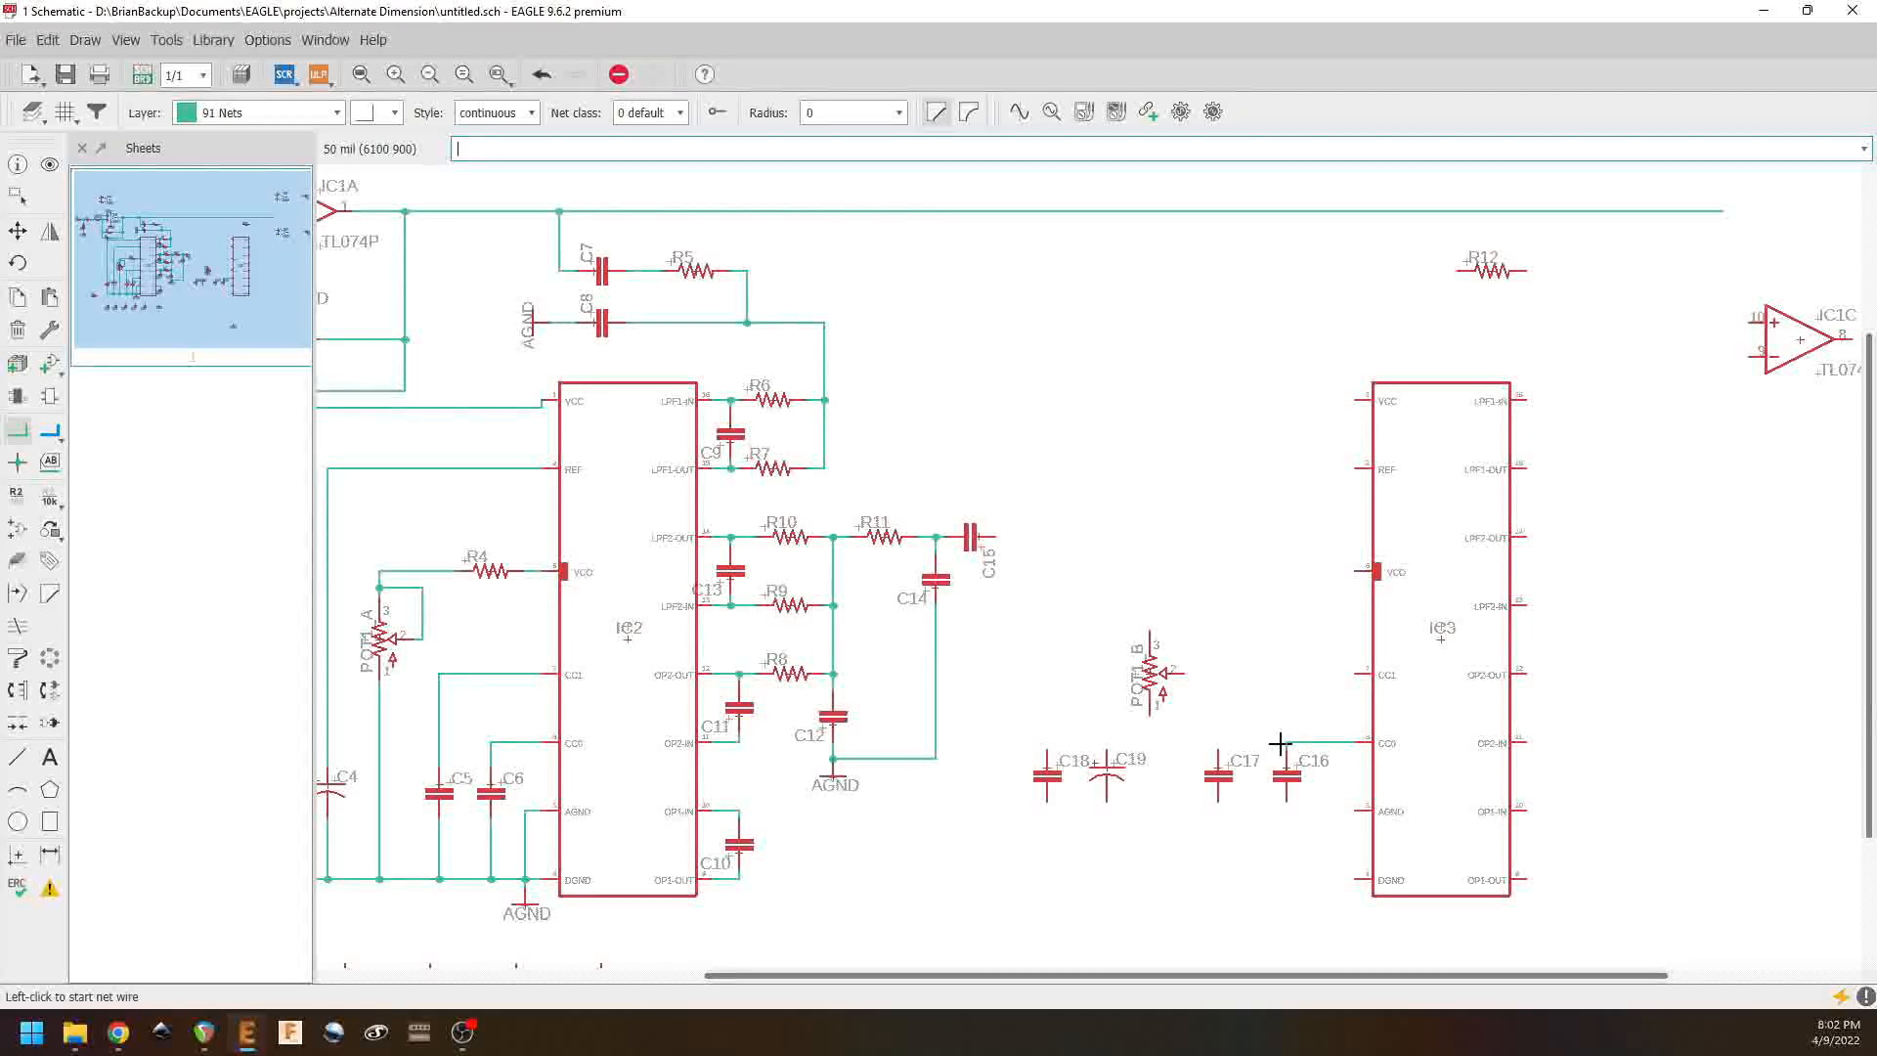
{"action": "left_click", "coordinate": [1358, 674]}
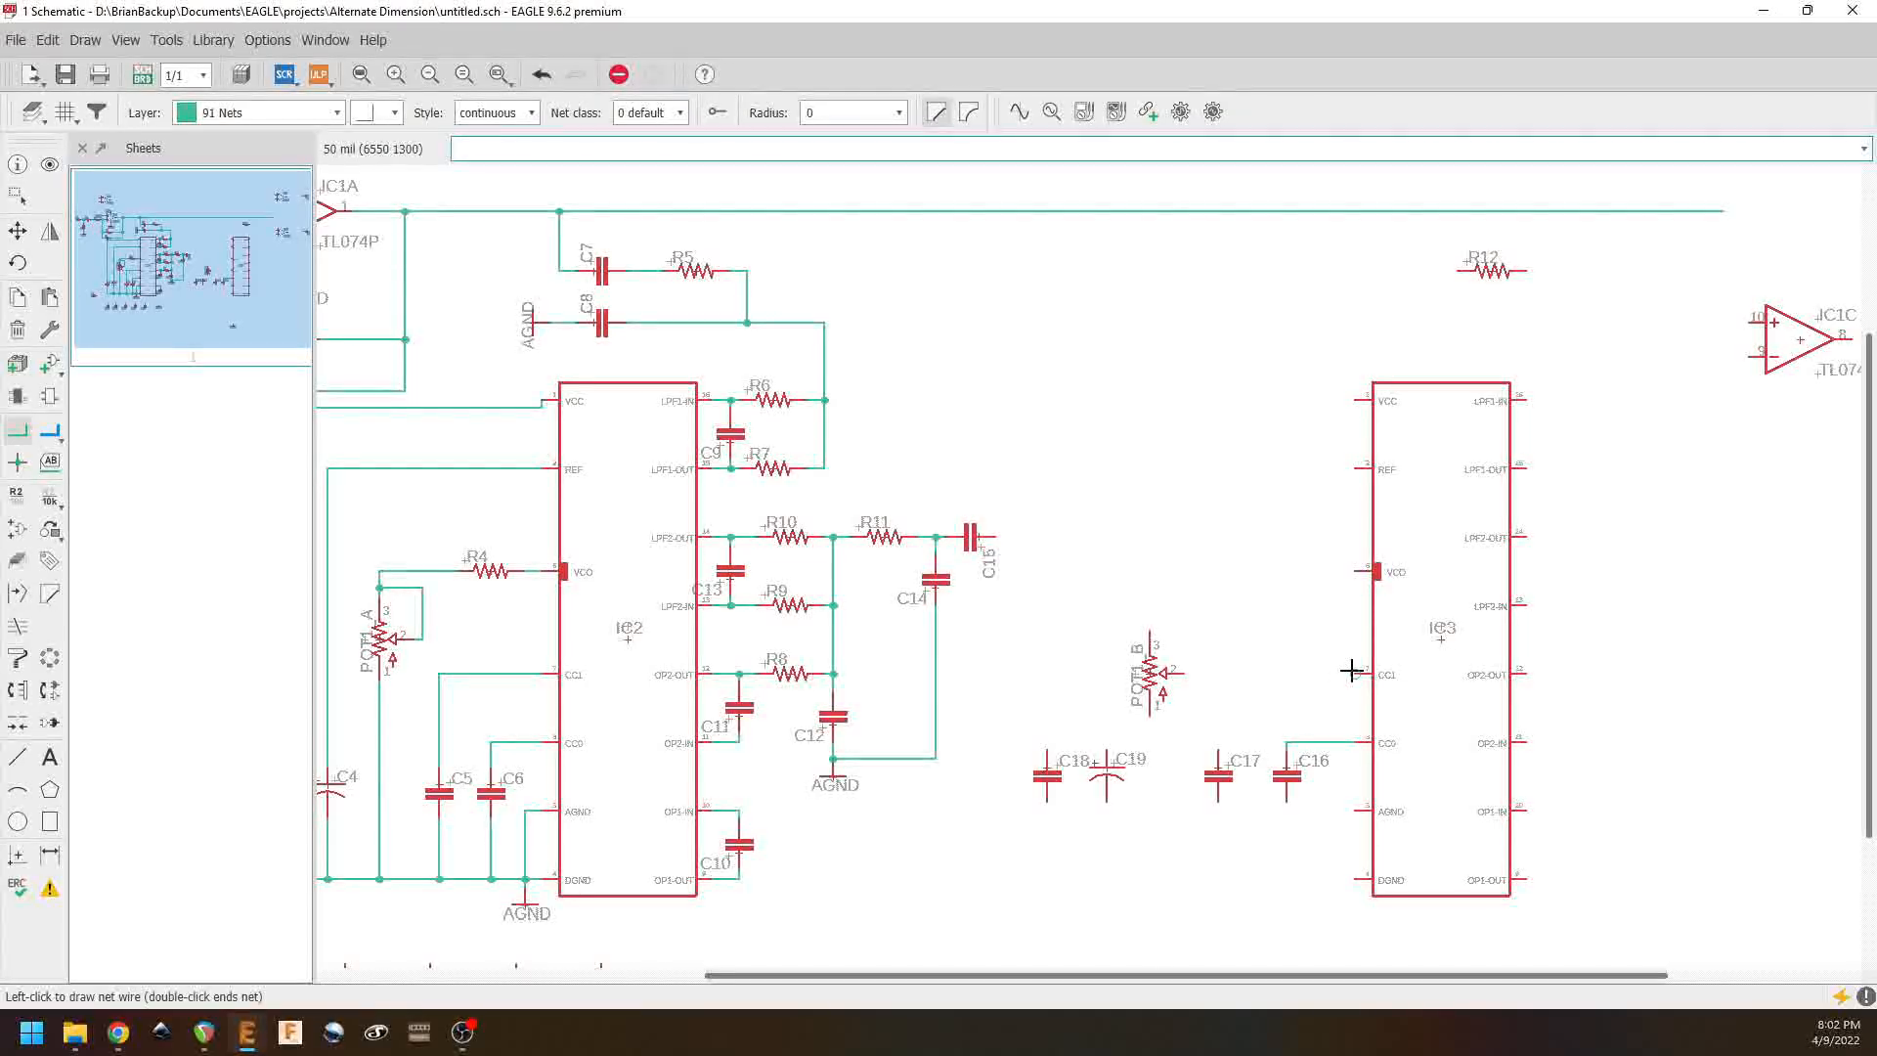
{"action": "left_click", "coordinate": [1217, 674]}
{"action": "left_click", "coordinate": [1217, 753]}
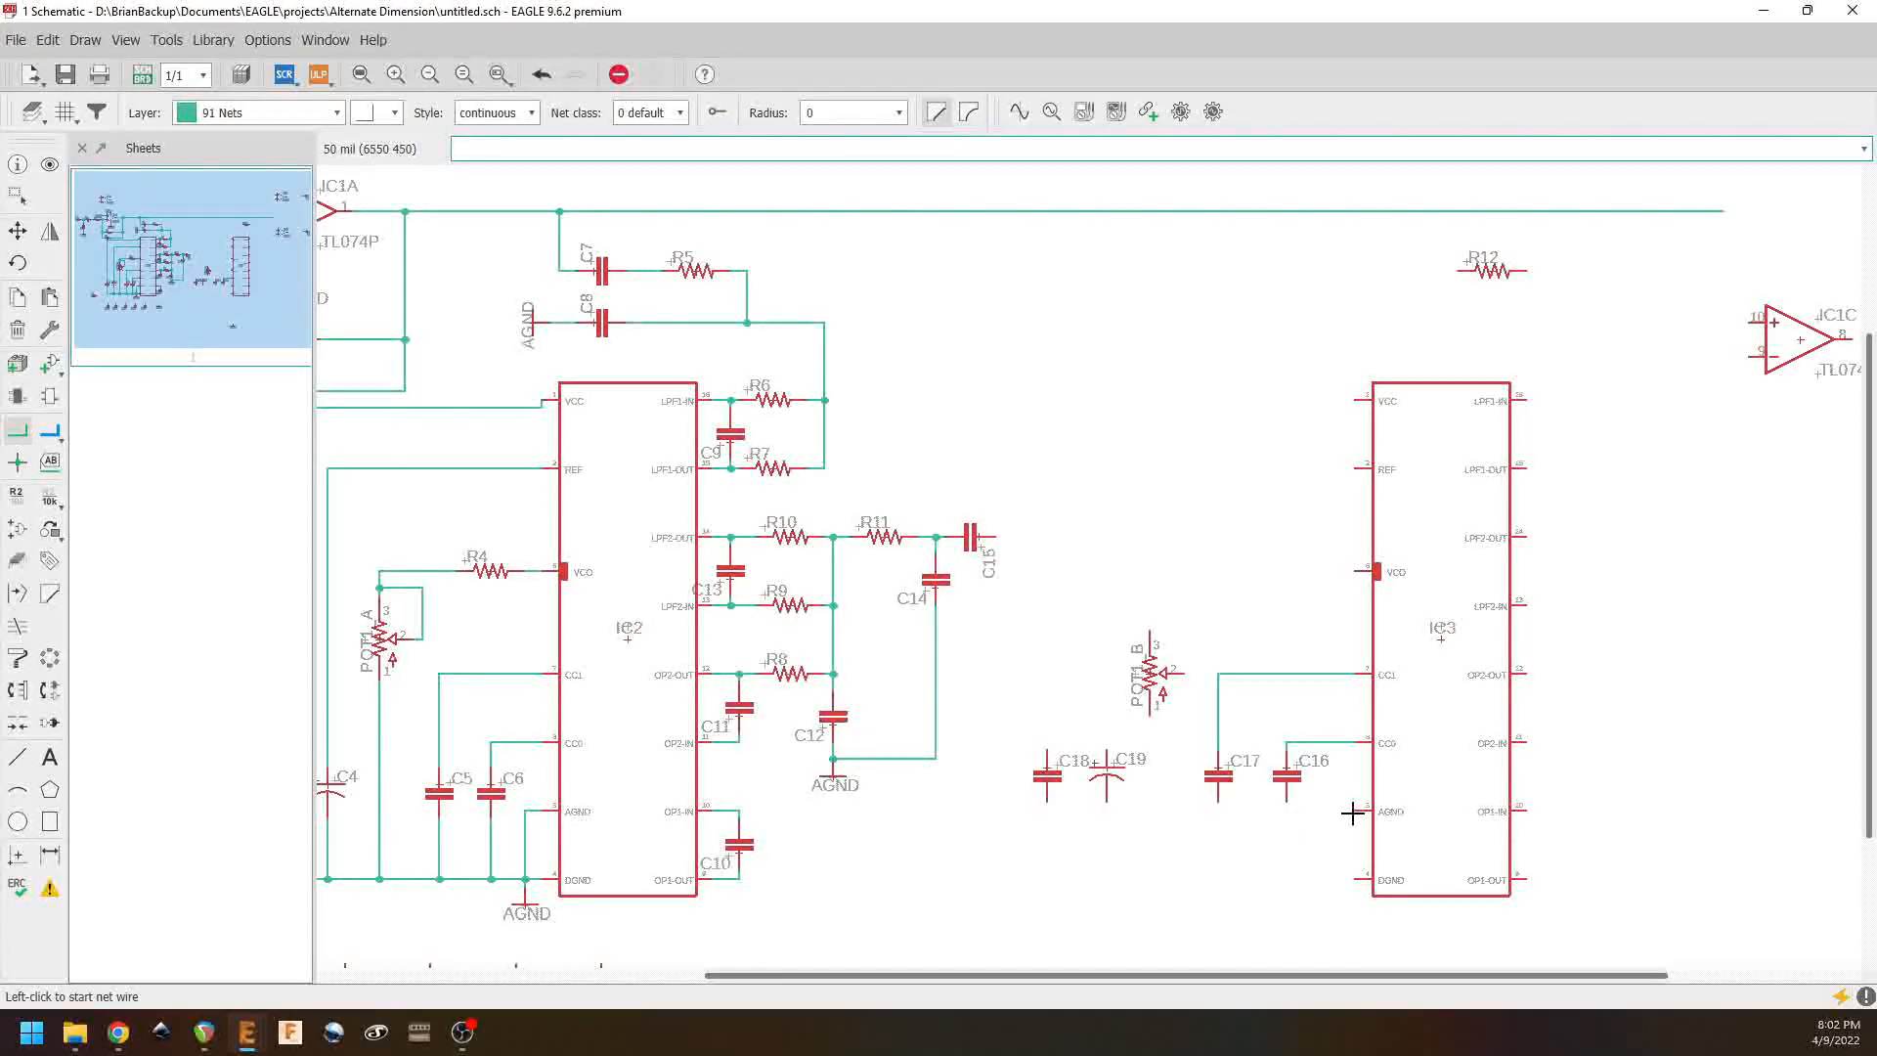
Step: Wire IC3's AGND and DGND pins together and connect the lower ends of C16, C17, C19 and C18 to that net
{"action": "left_click", "coordinate": [1359, 877]}
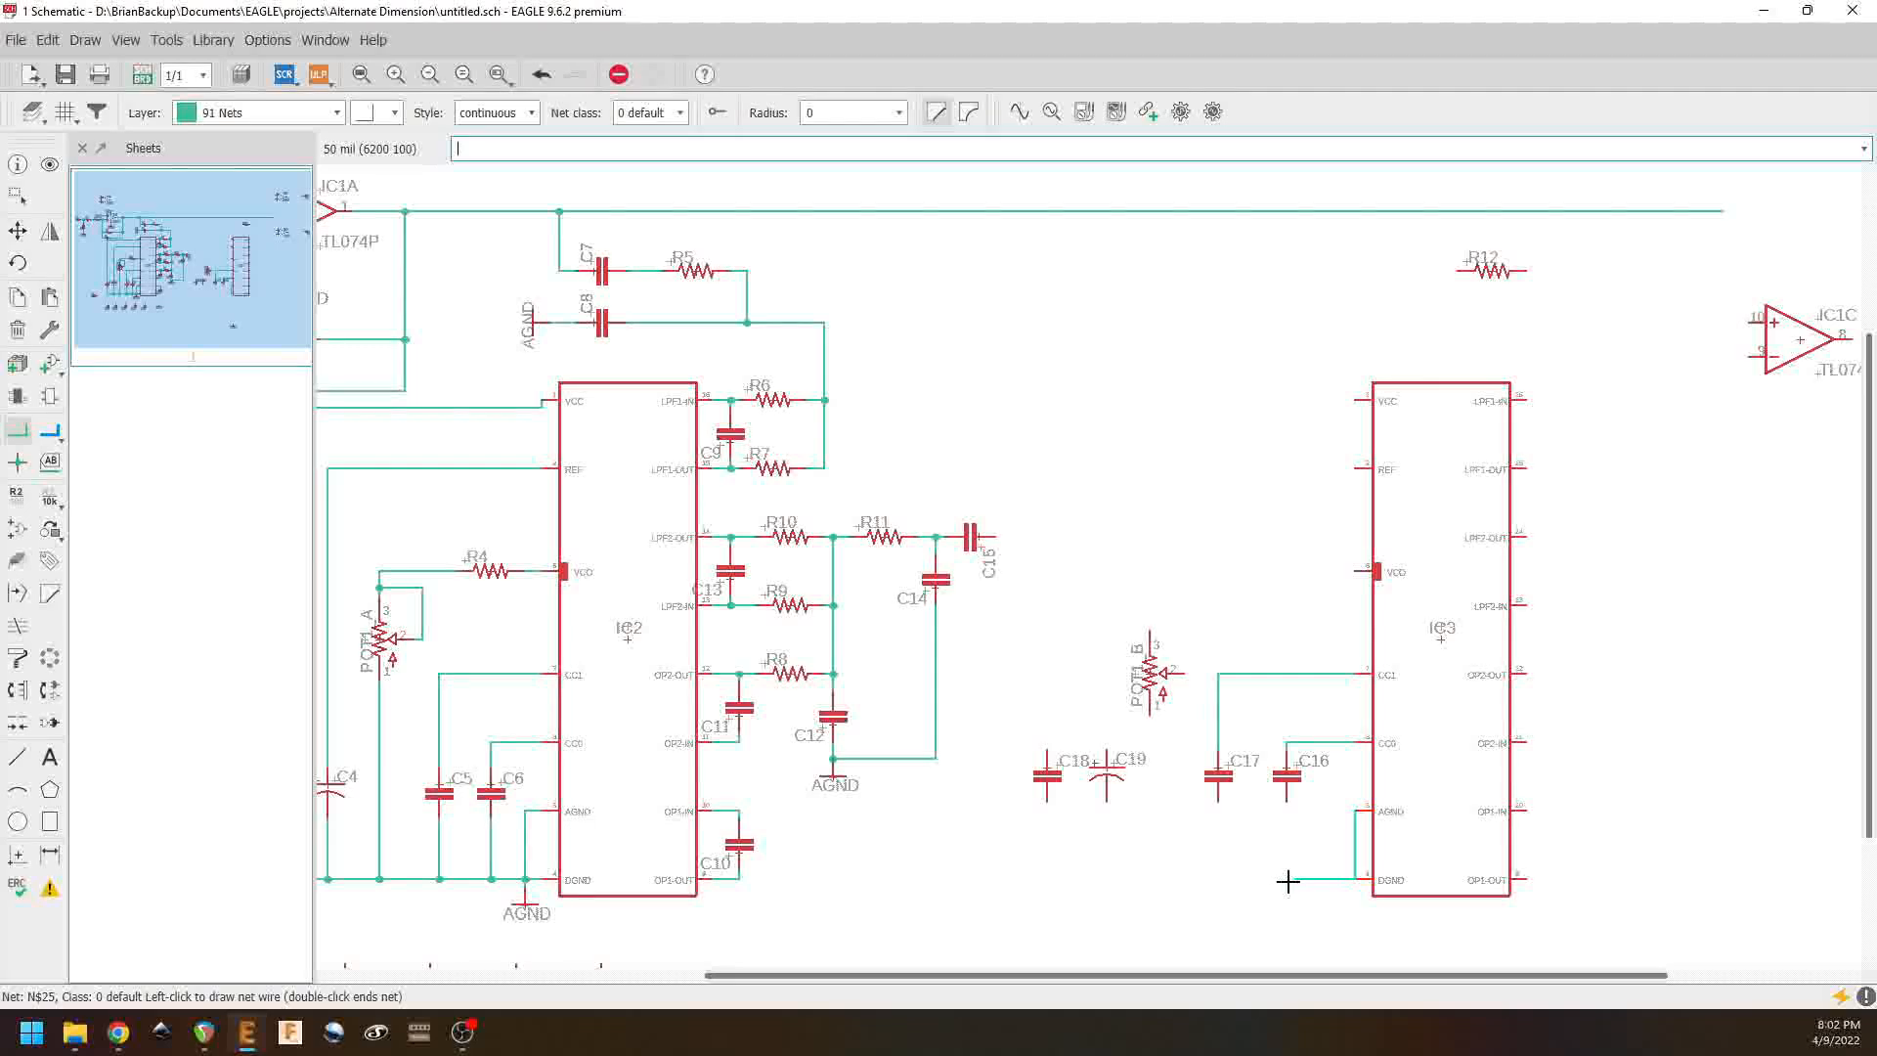
{"action": "left_click", "coordinate": [1286, 791]}
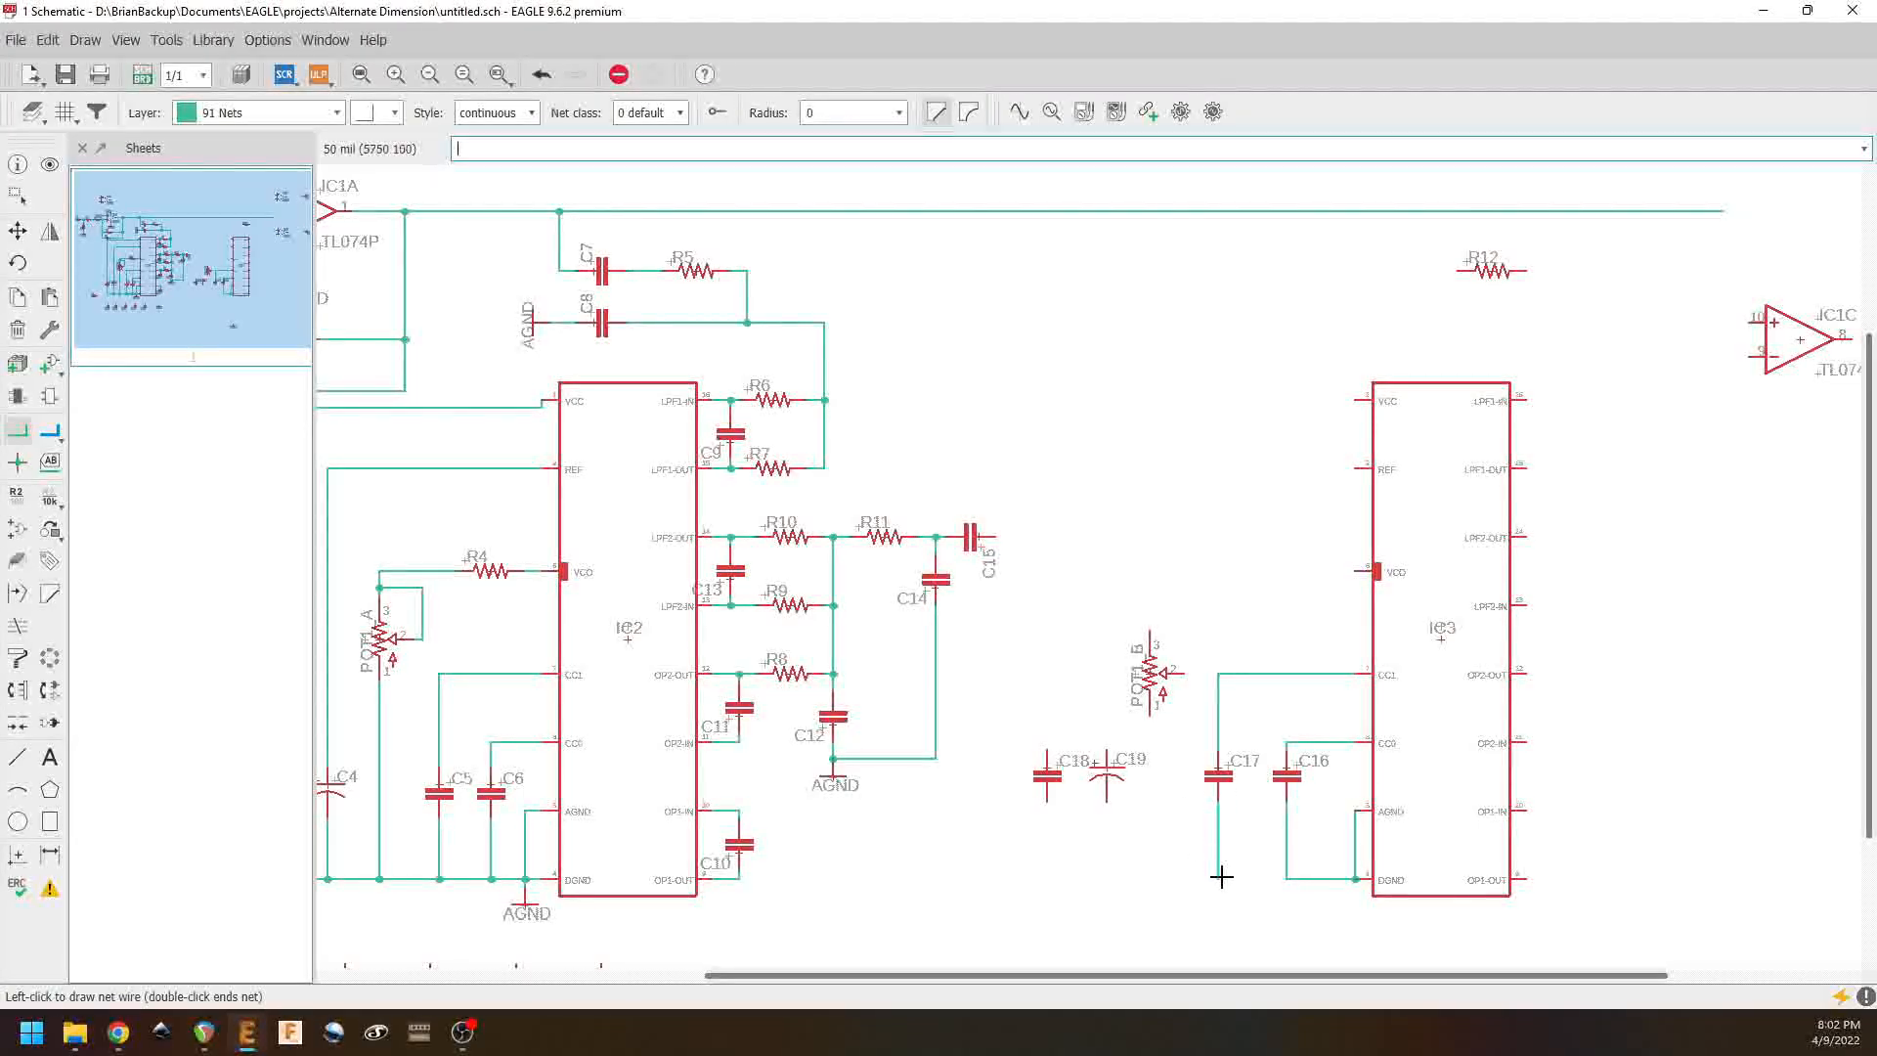
{"action": "left_click", "coordinate": [1289, 877]}
{"action": "left_click", "coordinate": [1105, 799]}
{"action": "left_click", "coordinate": [1219, 878]}
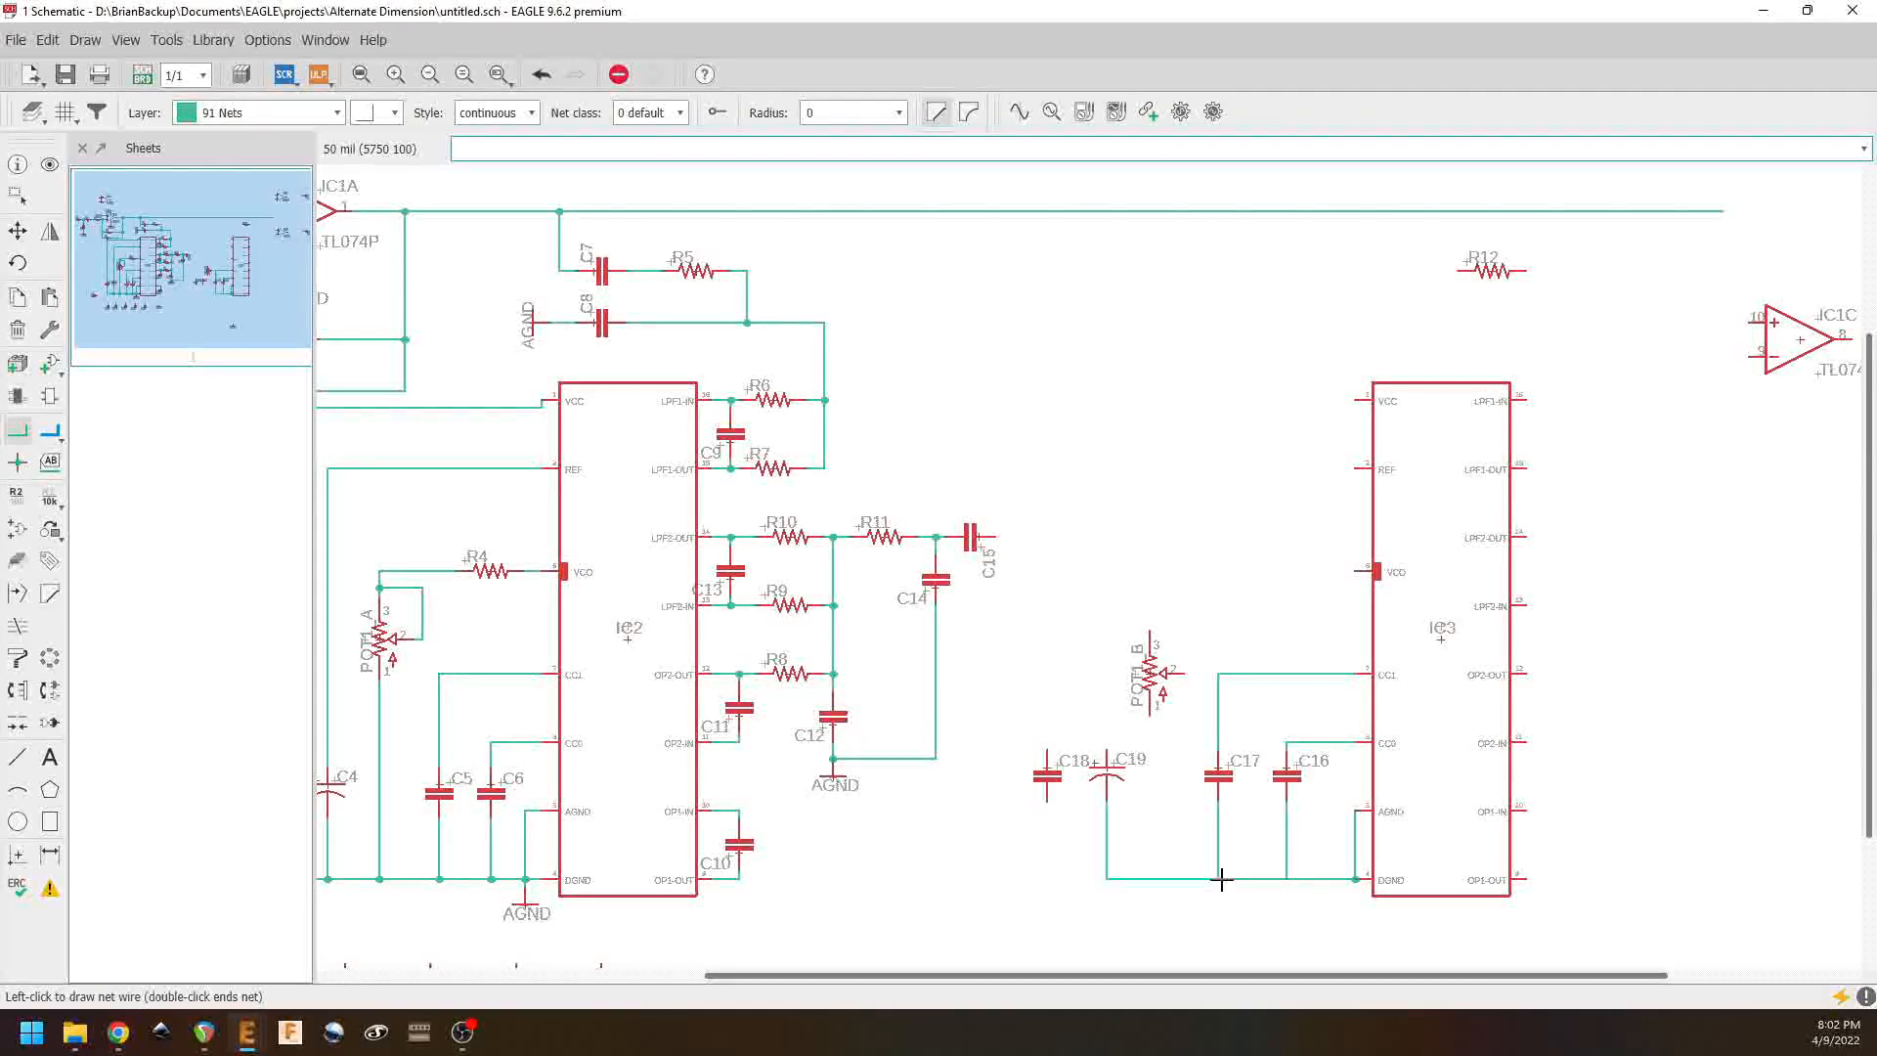
{"action": "left_click", "coordinate": [1048, 801]}
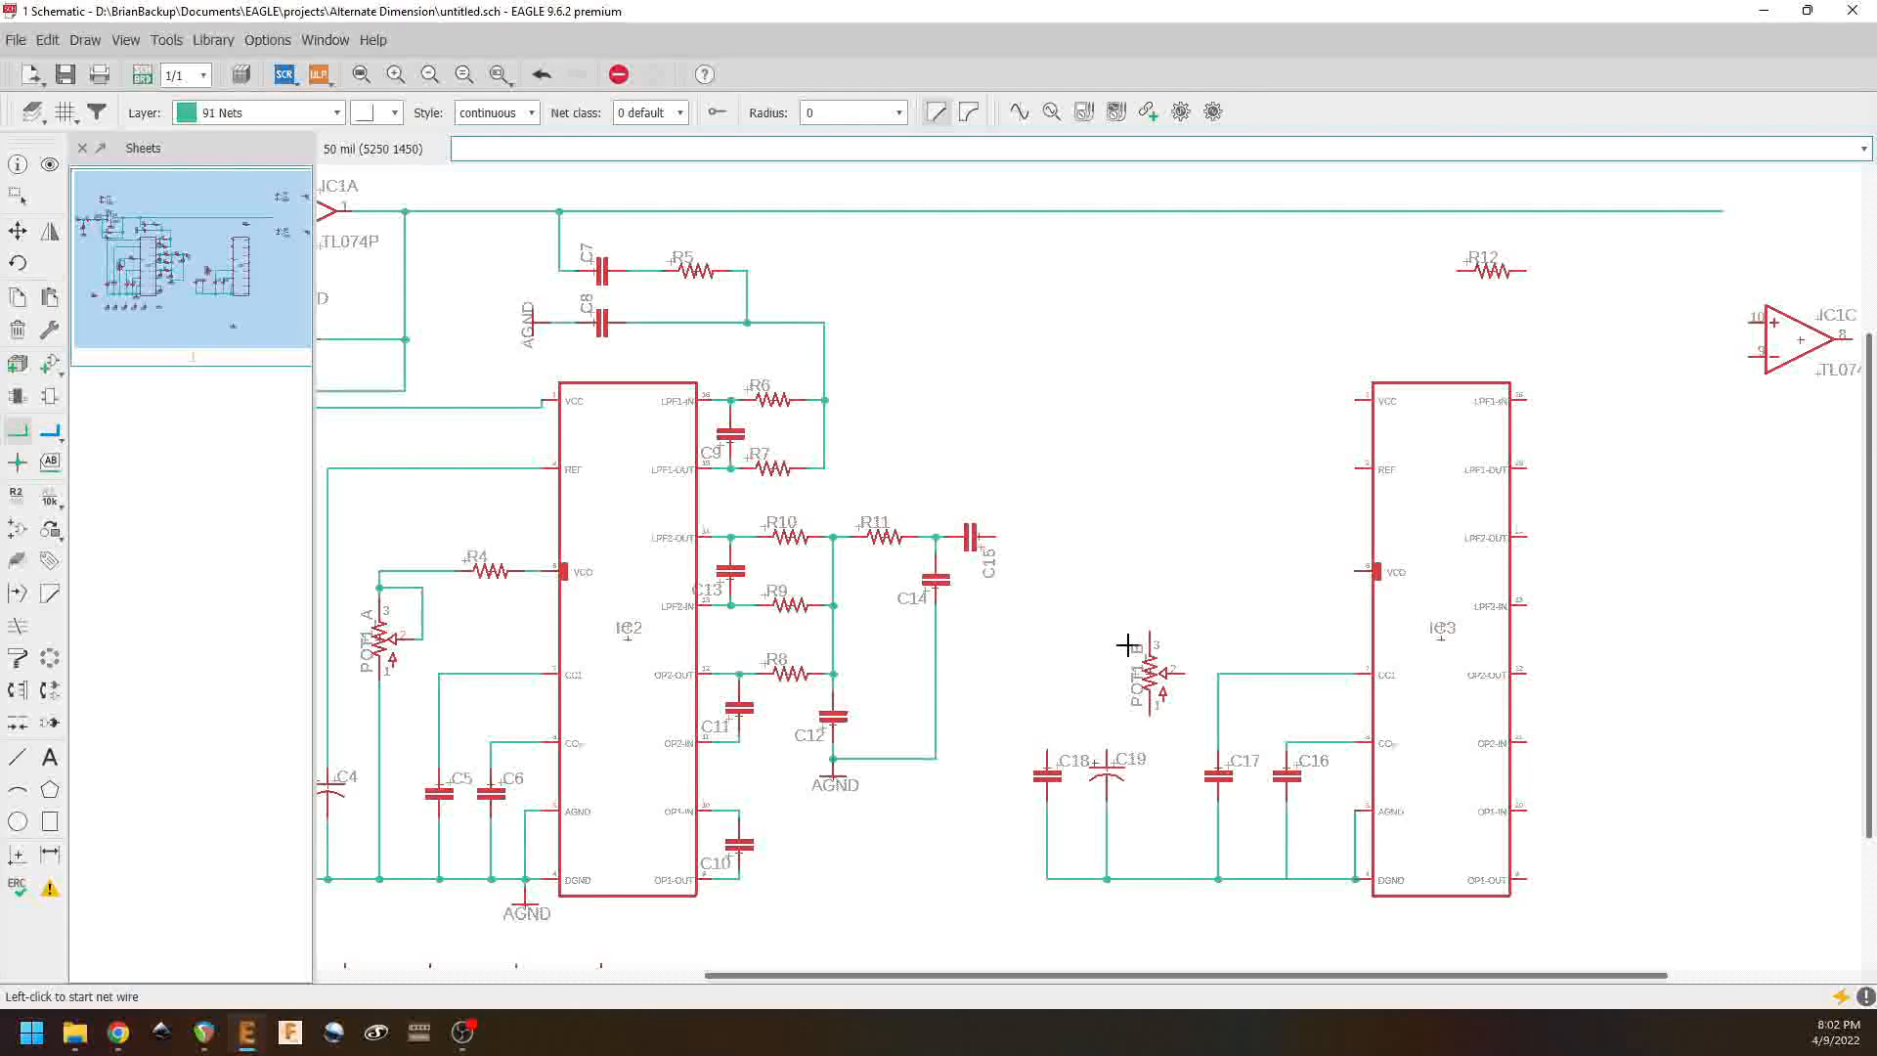
Step: Move C16 slightly closer to IC3 and realign its upper and lower net corners so the wires run straight
{"action": "left_click", "coordinate": [17, 233]}
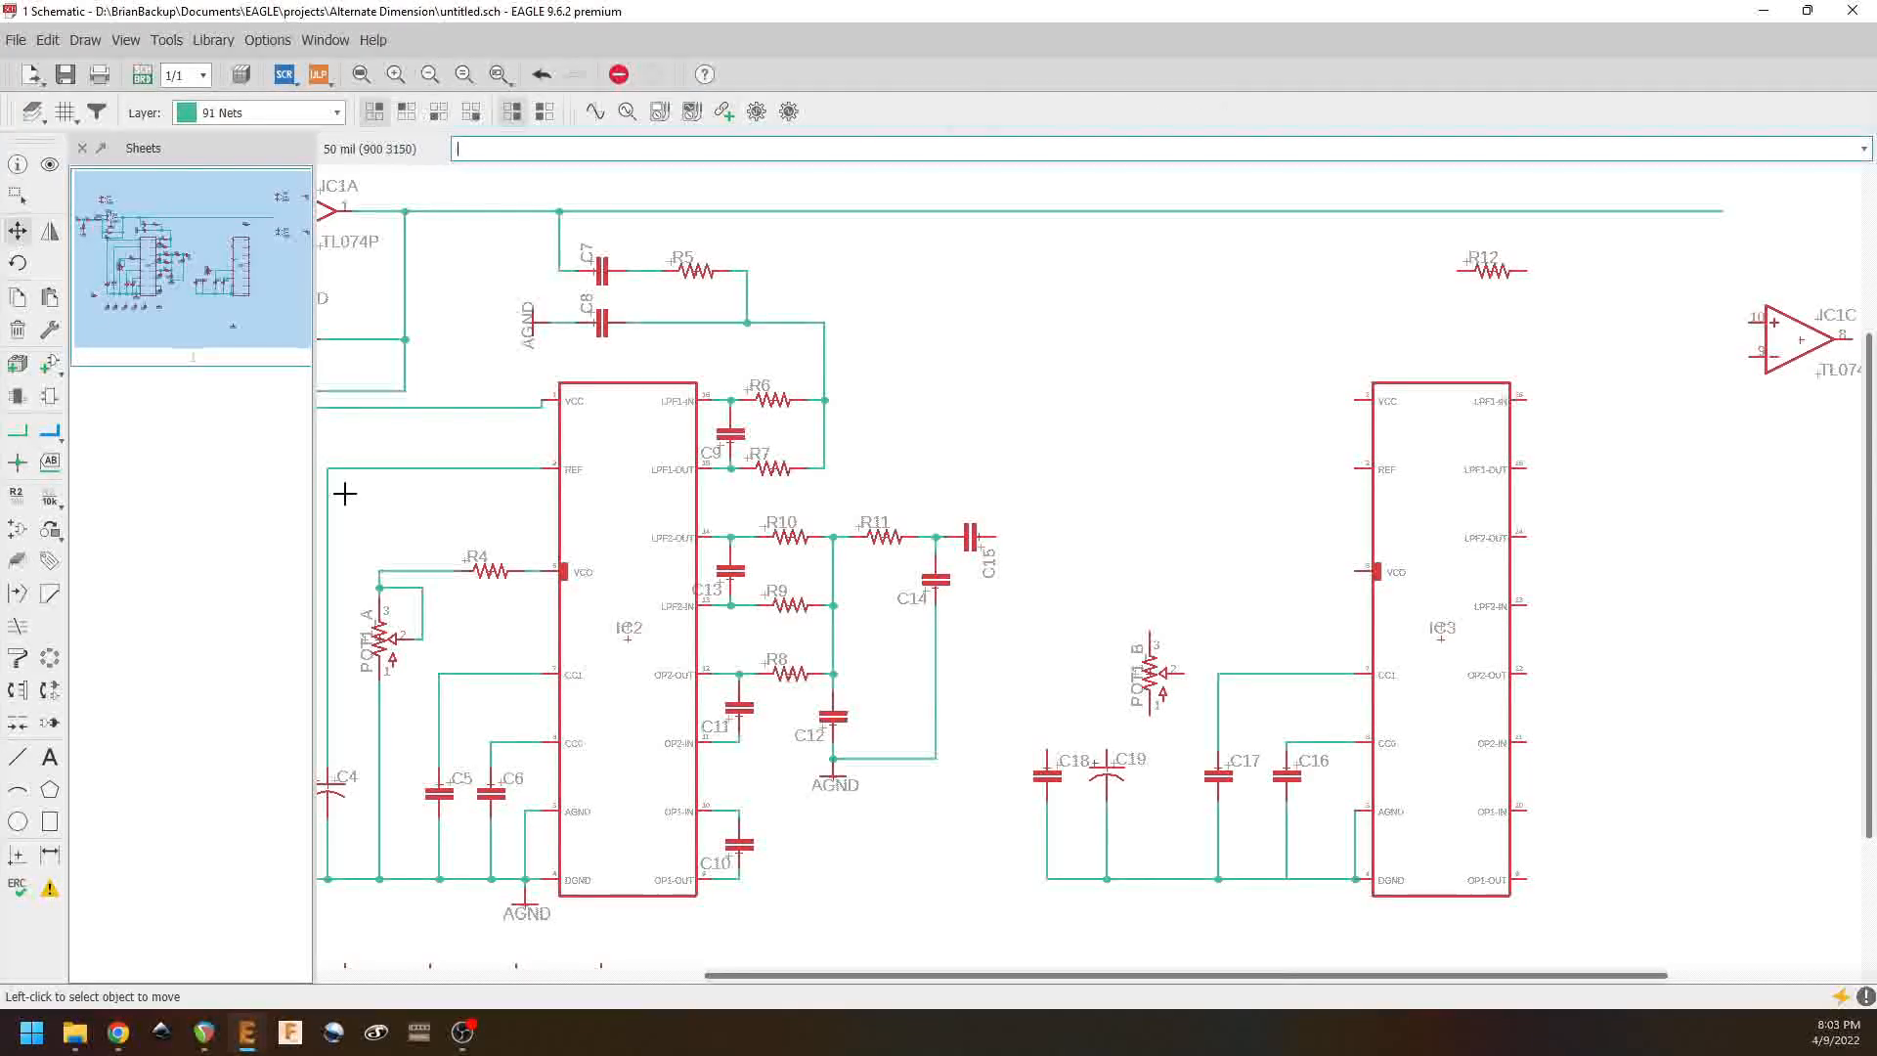
{"action": "left_click", "coordinate": [1286, 770]}
{"action": "left_click", "coordinate": [1302, 768]}
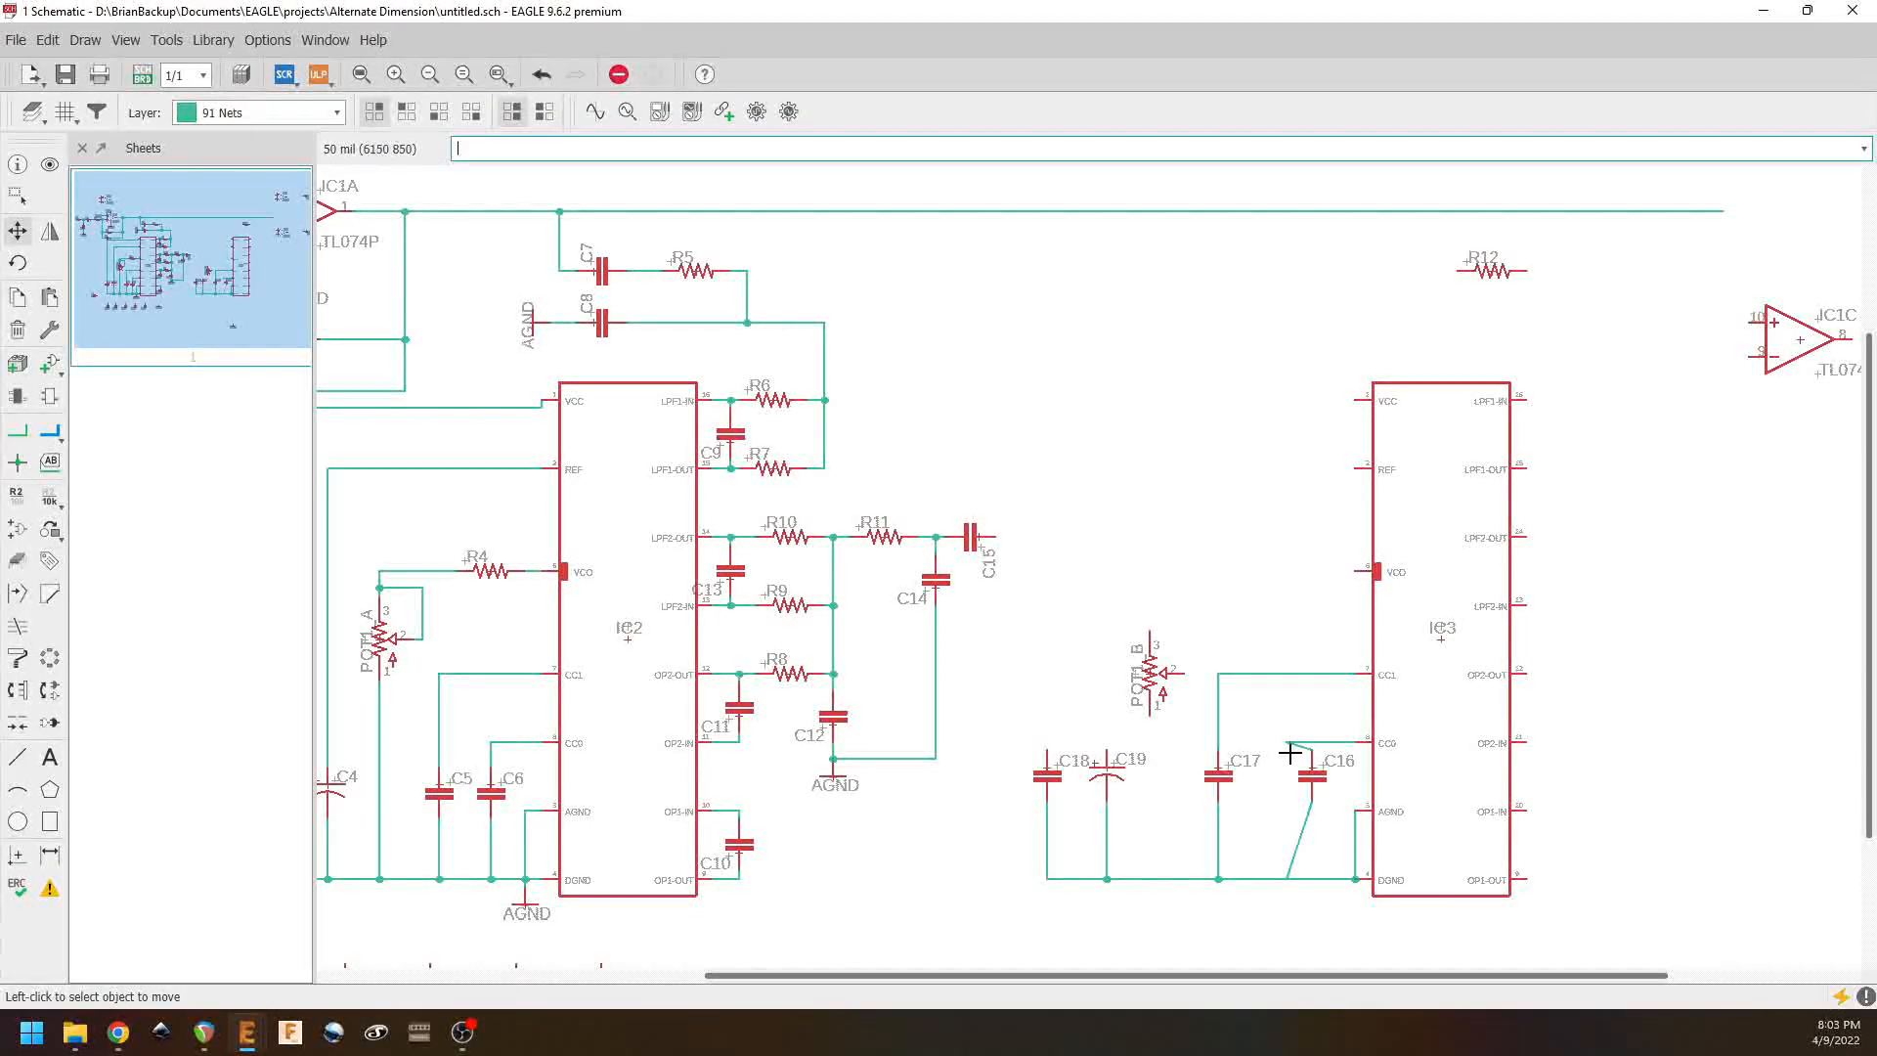
{"action": "left_click", "coordinate": [1284, 742]}
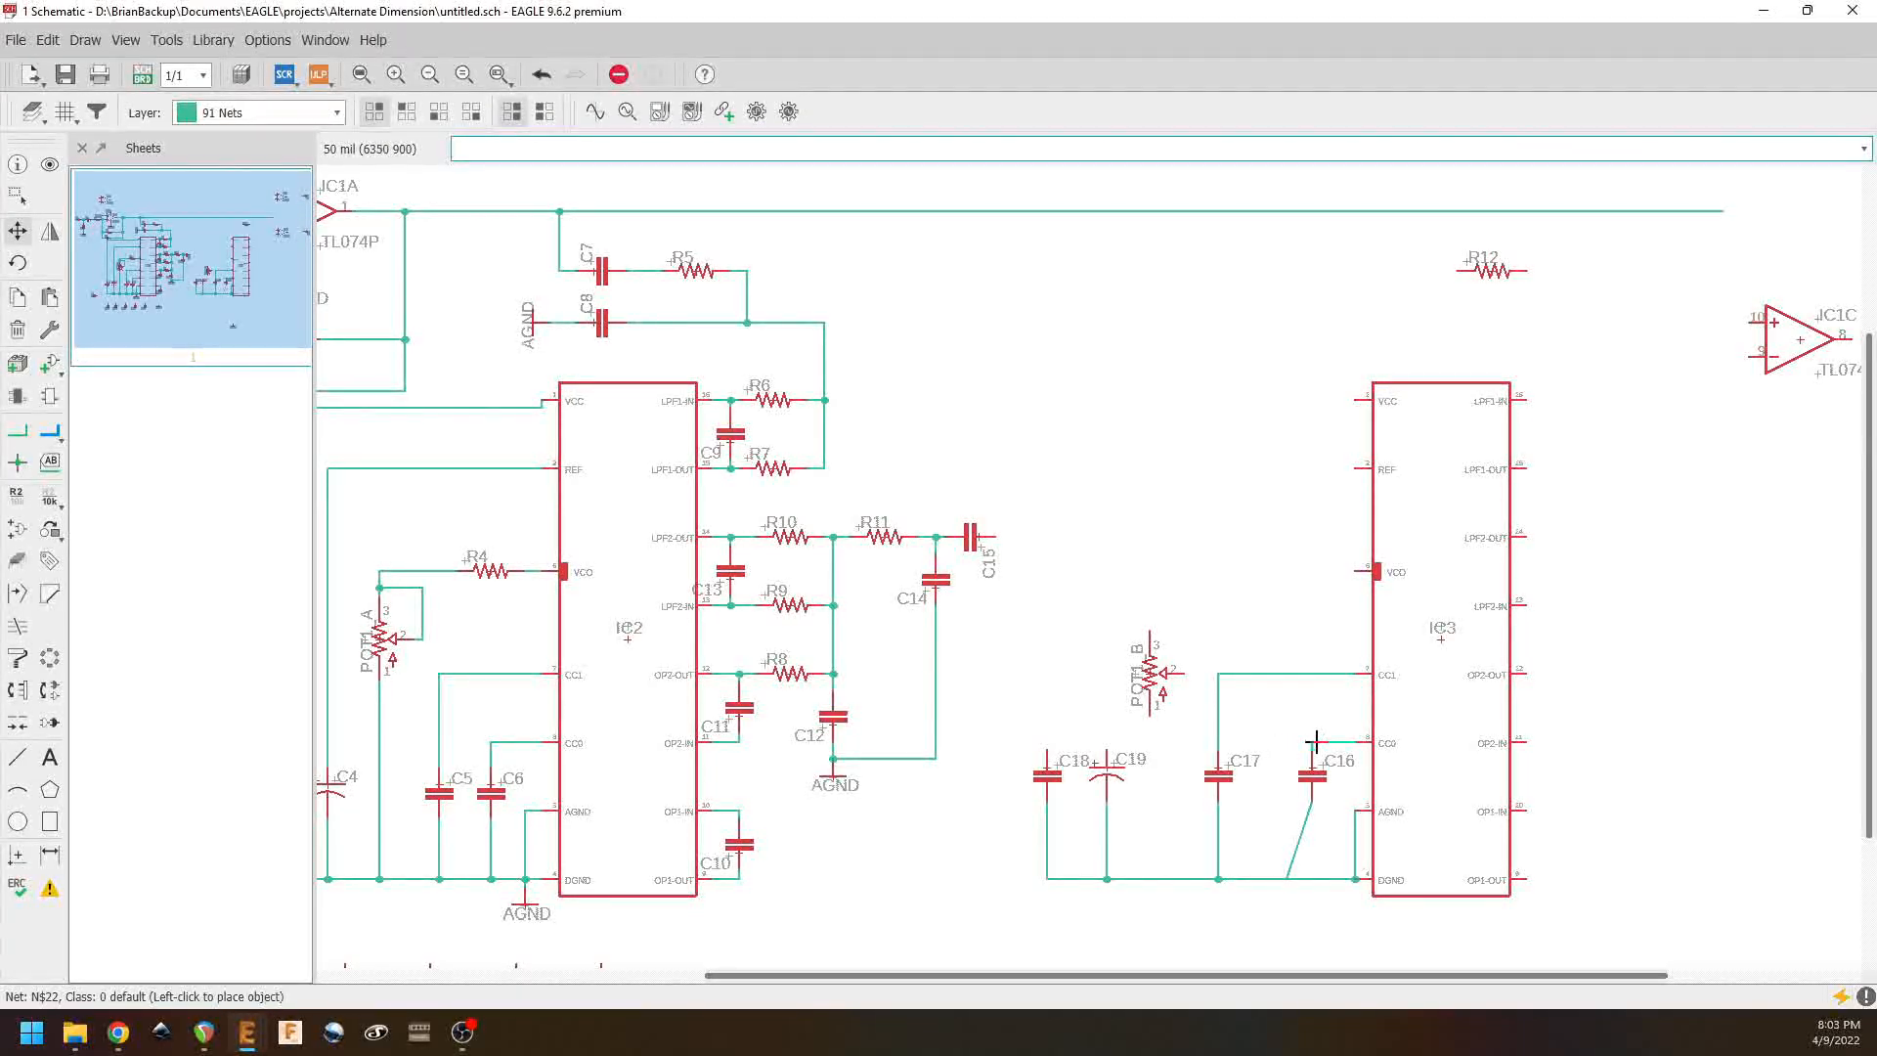
{"action": "left_click", "coordinate": [1312, 743]}
{"action": "left_click", "coordinate": [1290, 875]}
{"action": "left_click", "coordinate": [1312, 878]}
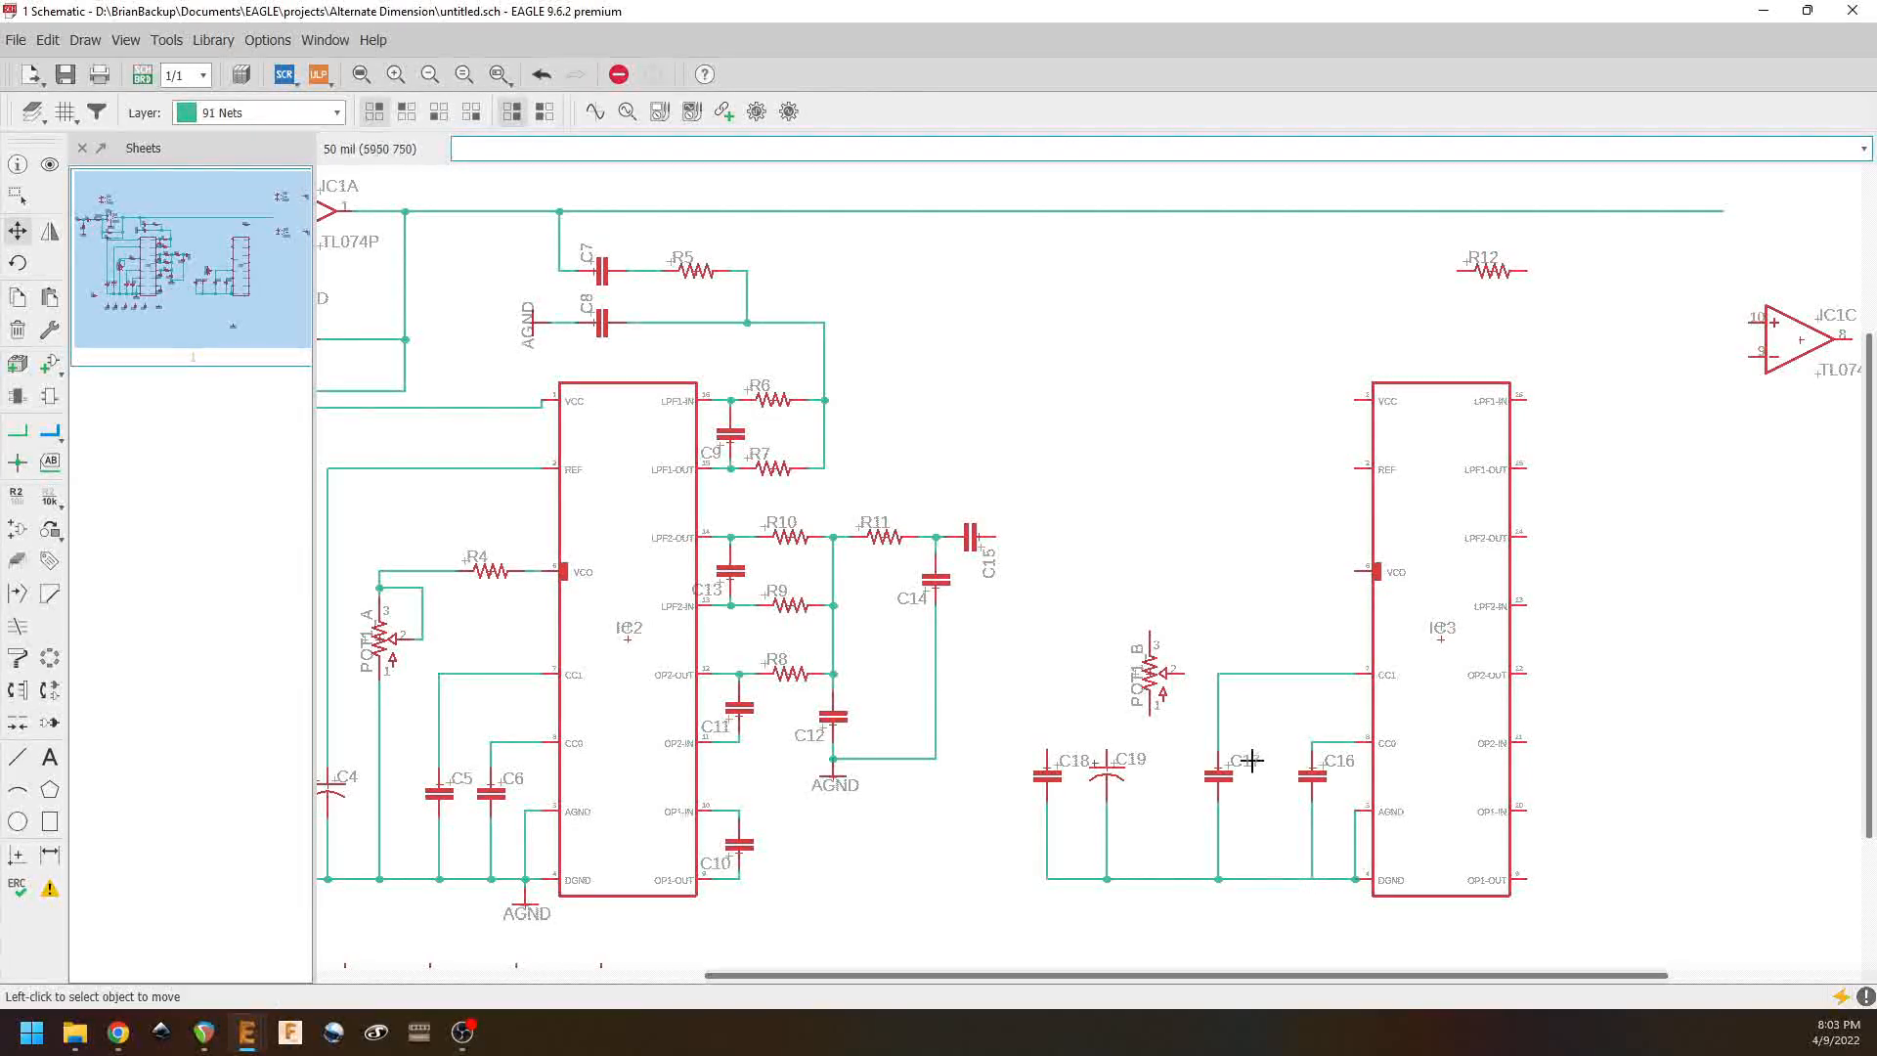
Step: Move C17 about 200 mil to the right and realign its upper and lower net corners into straight wires
{"action": "left_click", "coordinate": [1218, 773]}
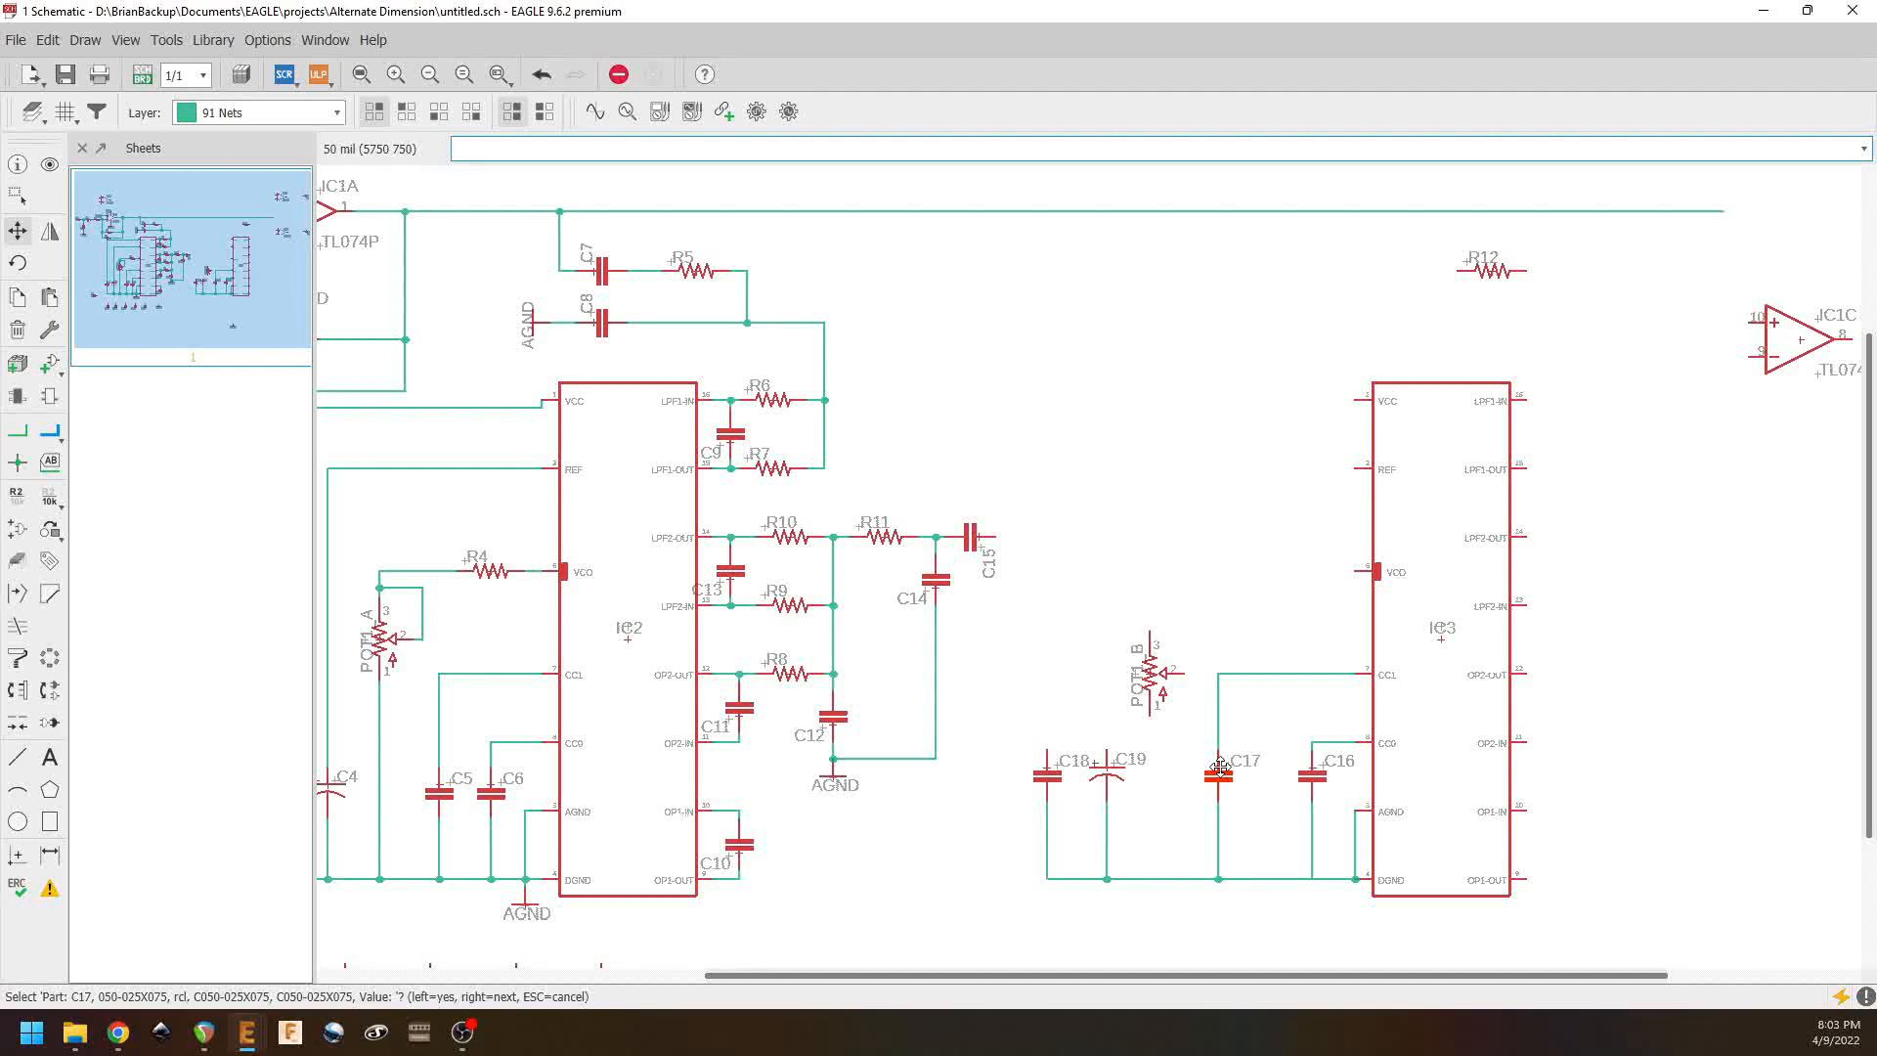
{"action": "left_click", "coordinate": [1251, 773]}
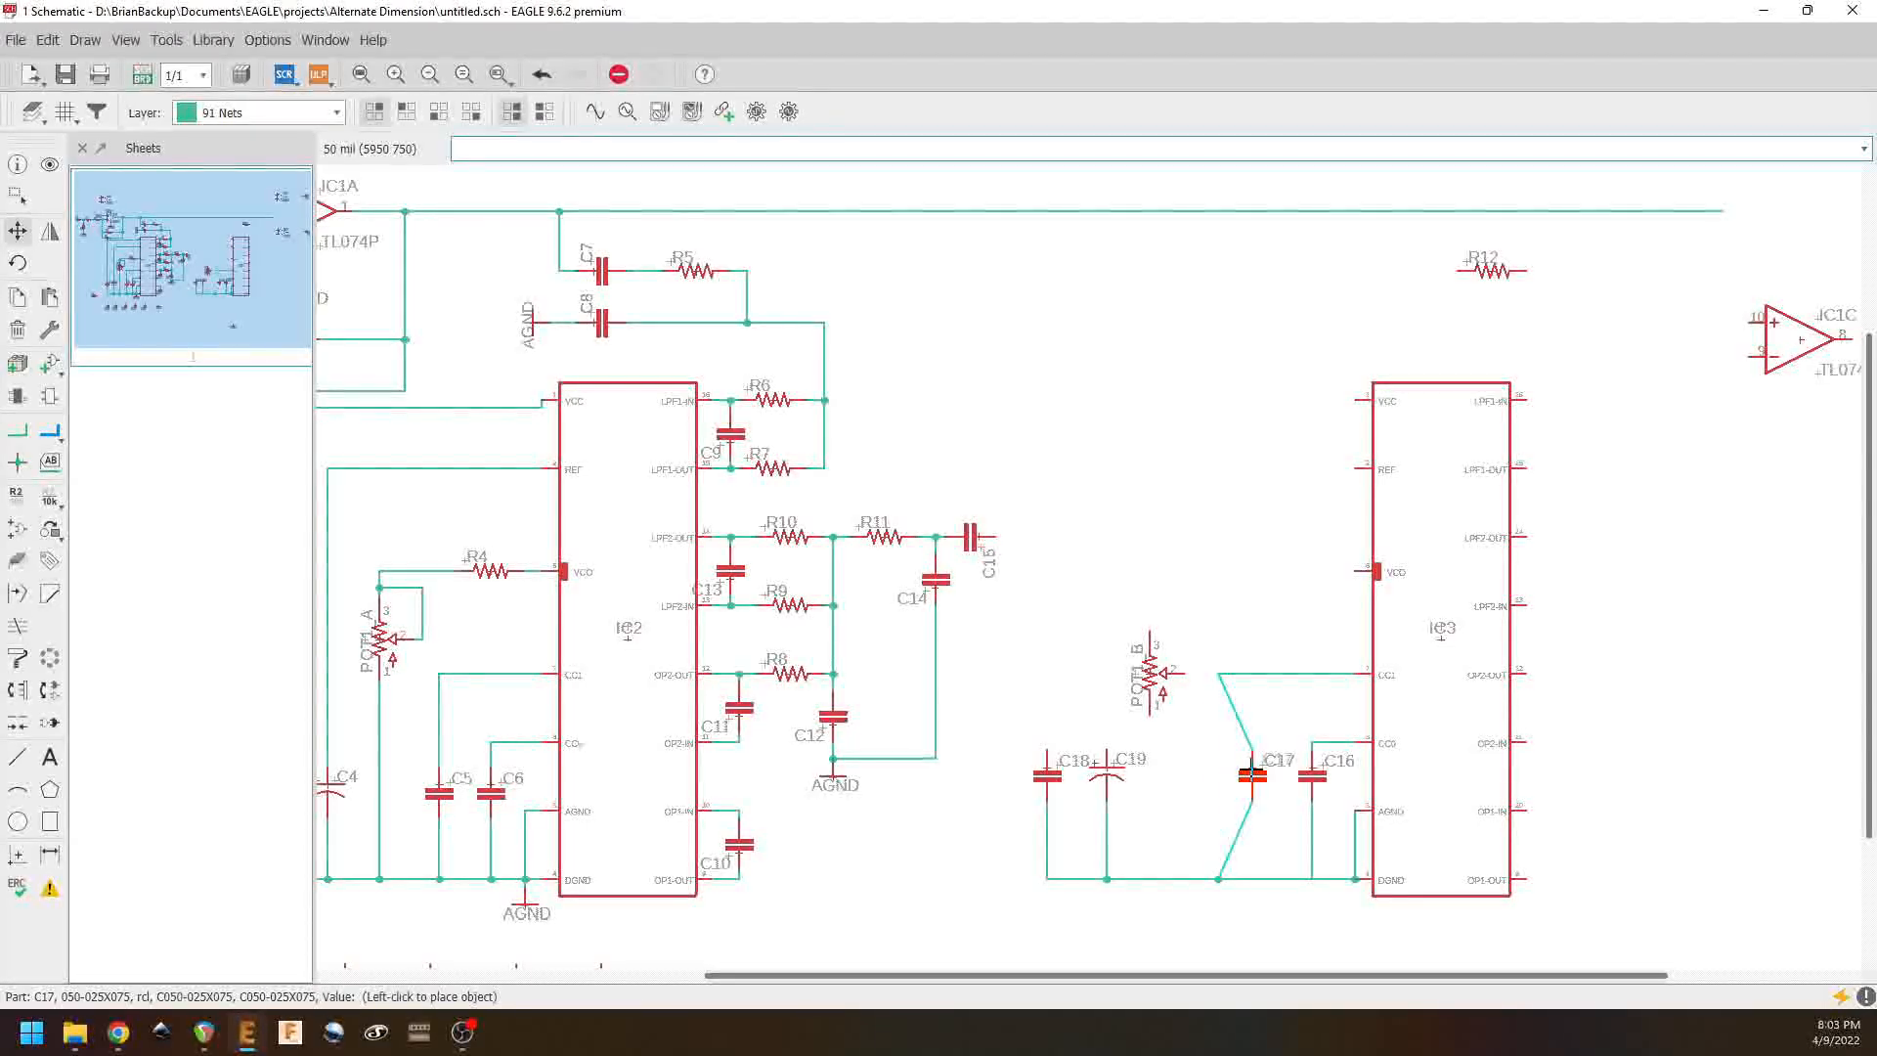
{"action": "left_click", "coordinate": [1221, 877]}
{"action": "left_click", "coordinate": [1252, 878]}
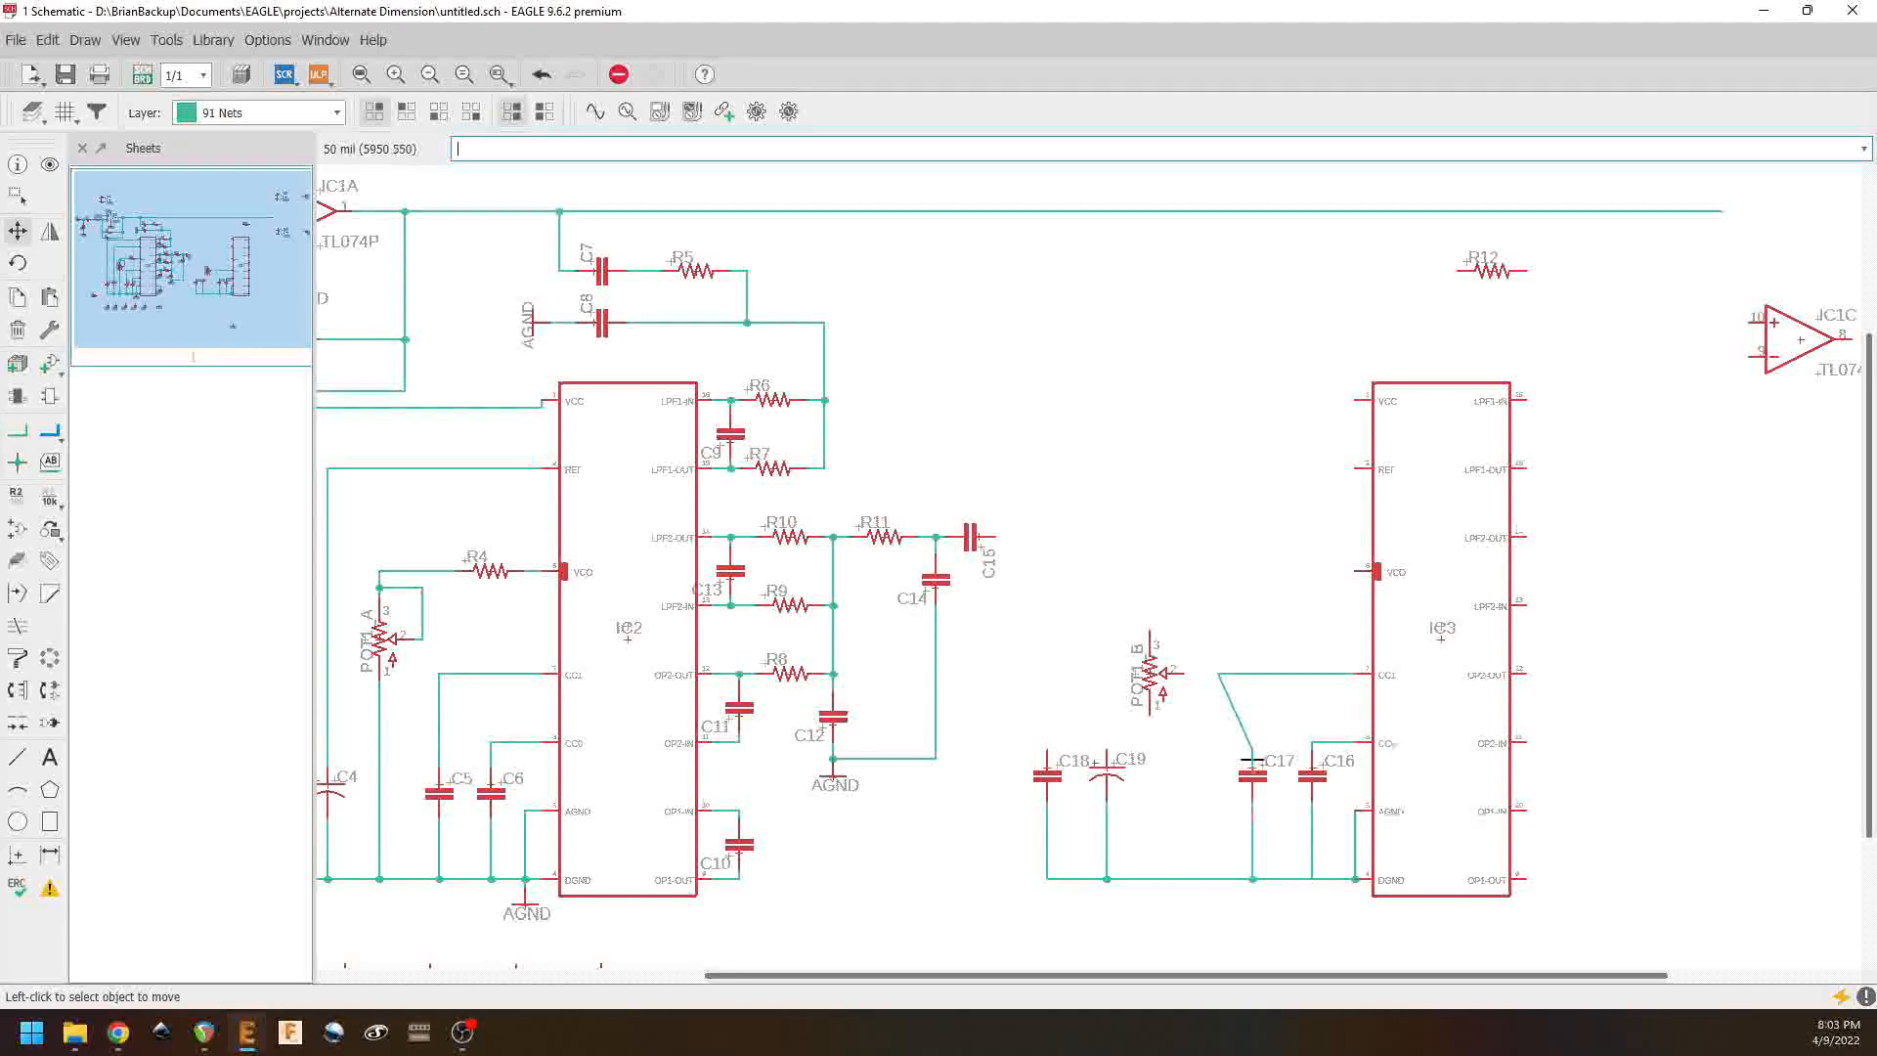
{"action": "left_click", "coordinate": [1218, 674]}
{"action": "left_click", "coordinate": [1251, 674]}
Step: Add a 16MM.1 (16MM_B.MOUNT) potentiometer from the MBP3_potentiometers library and place it between POT1_B and IC3
{"action": "left_click", "coordinate": [50, 364]}
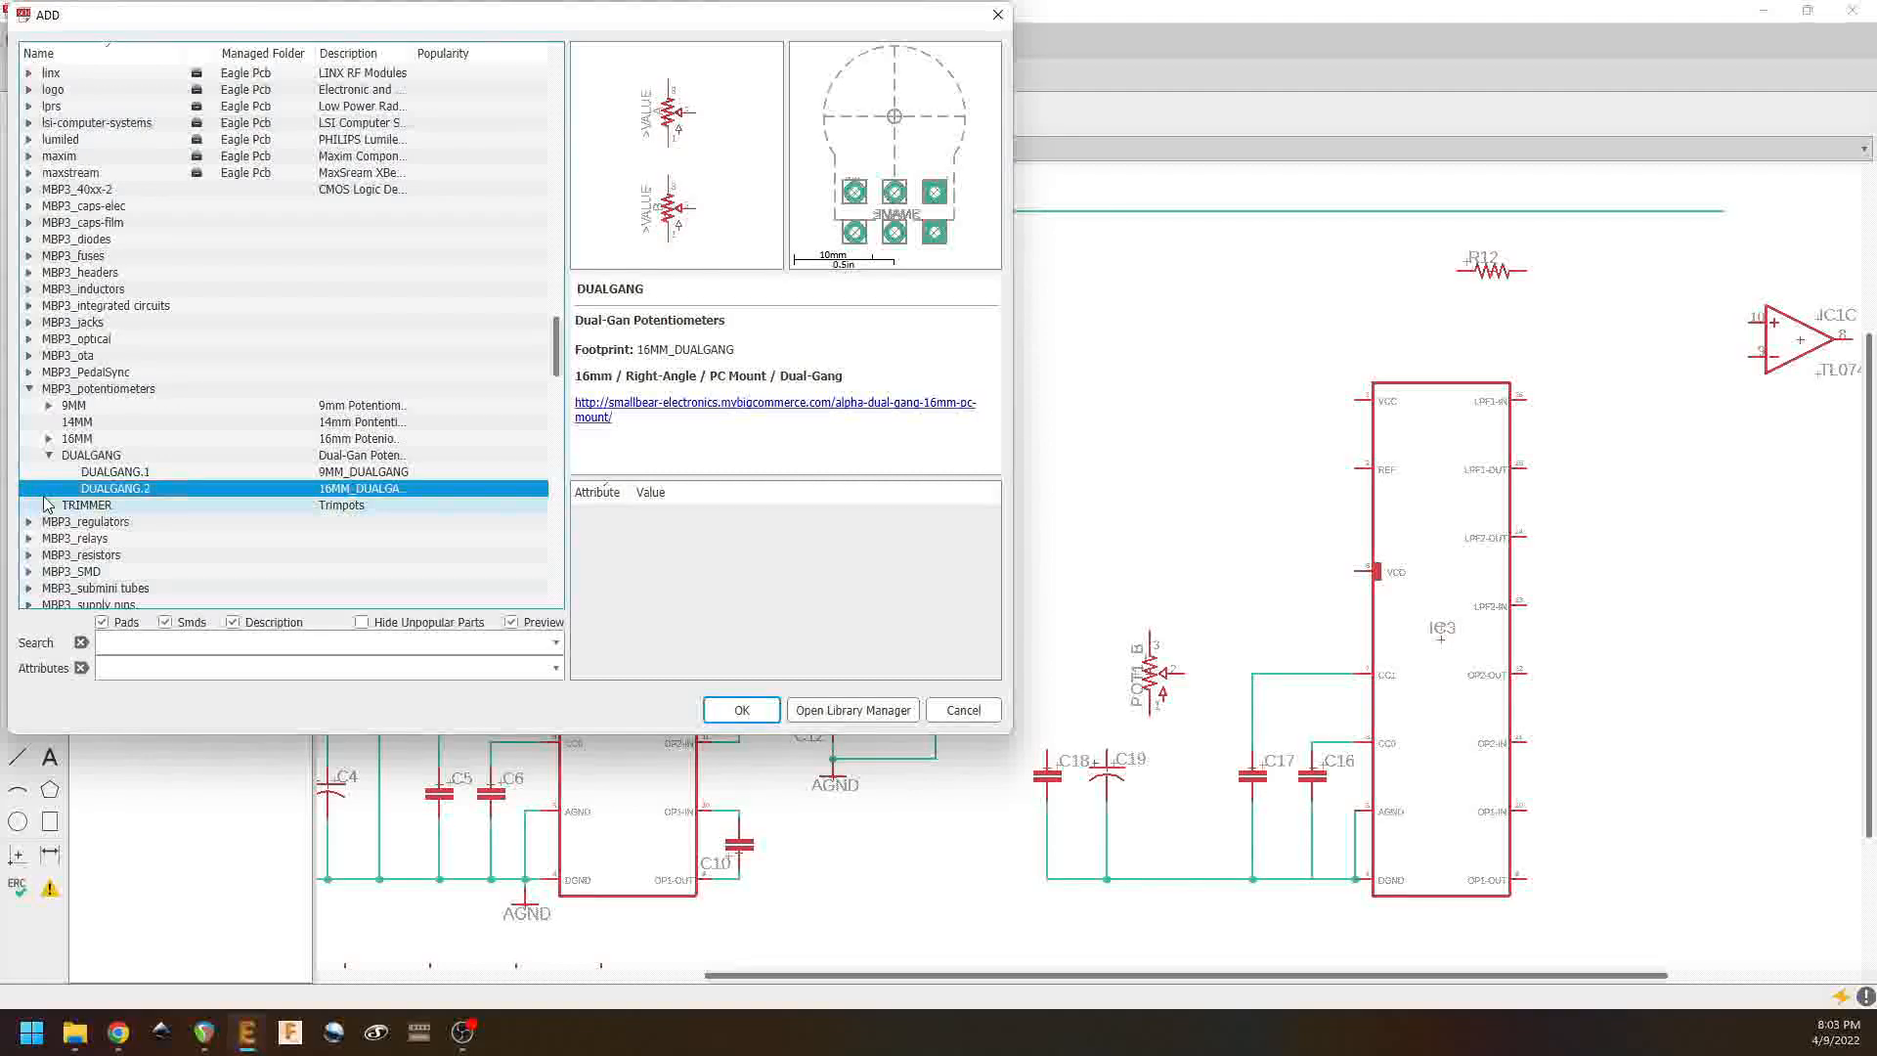
{"action": "left_click", "coordinate": [50, 439]}
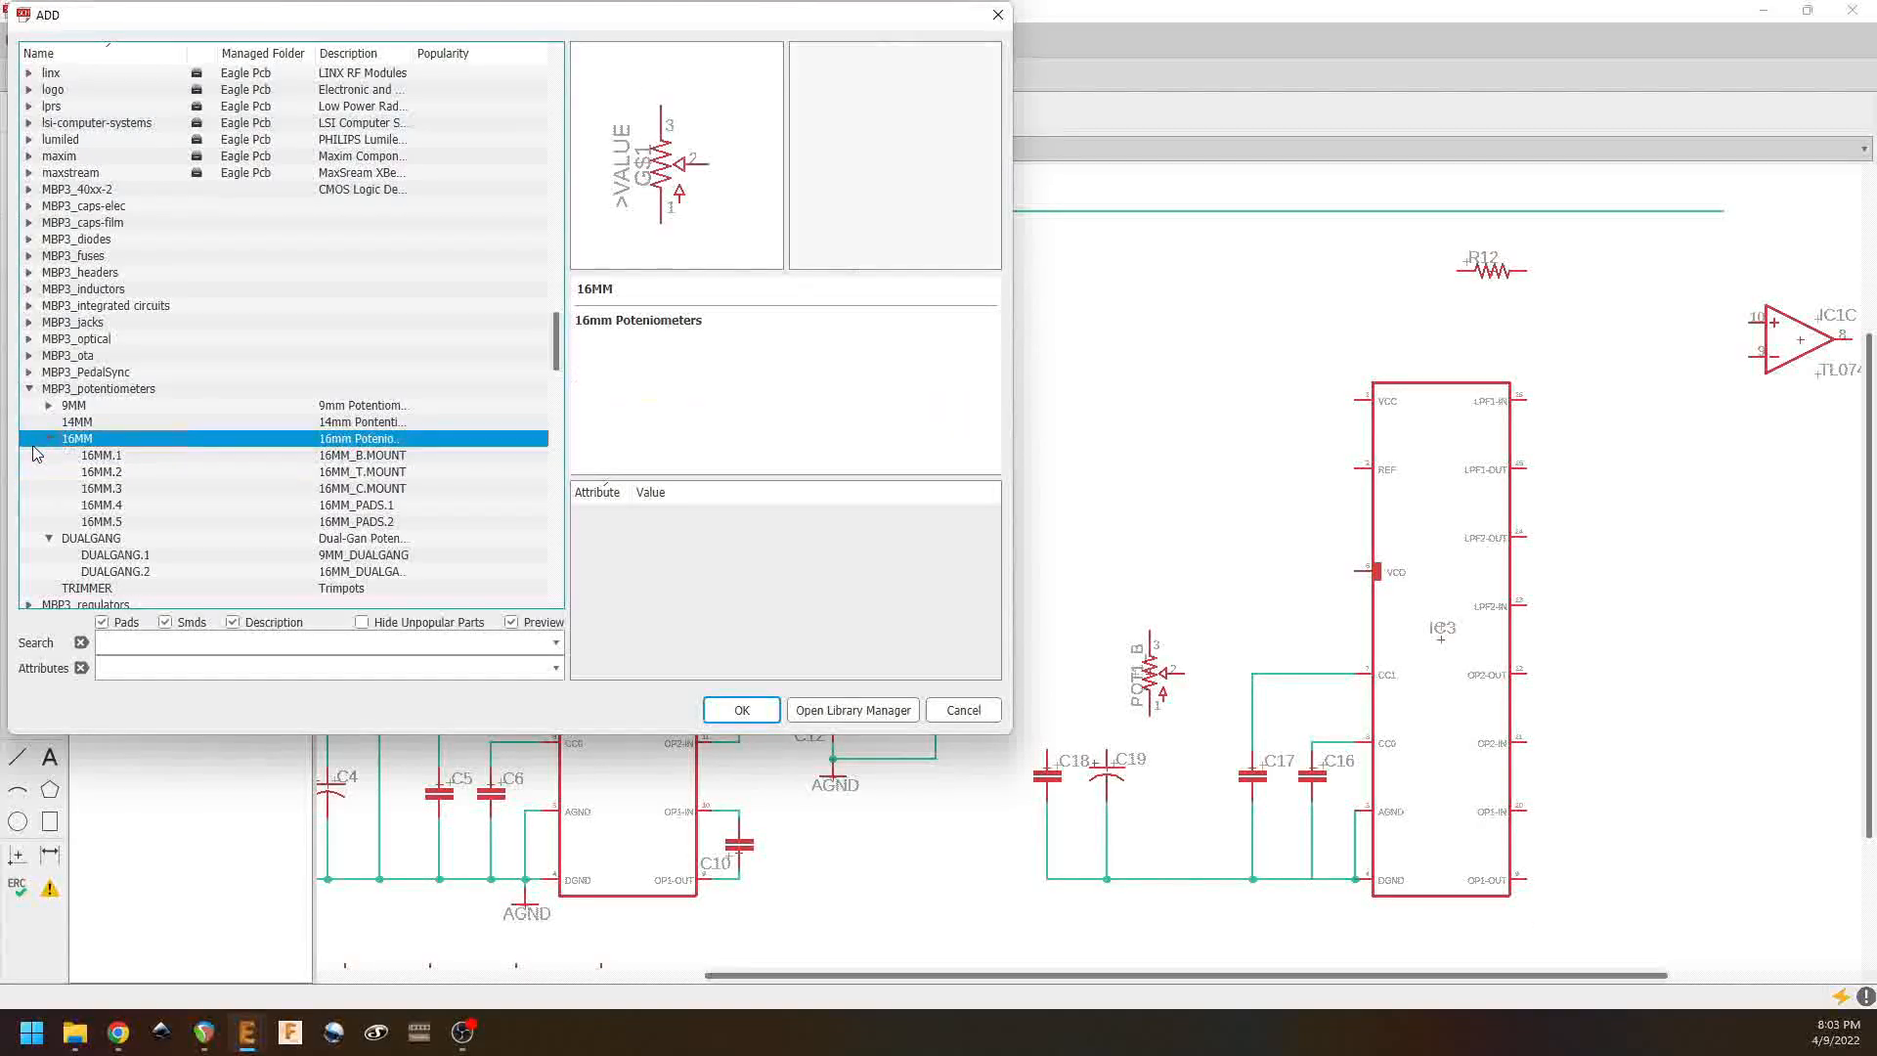
{"action": "left_click", "coordinate": [101, 455]}
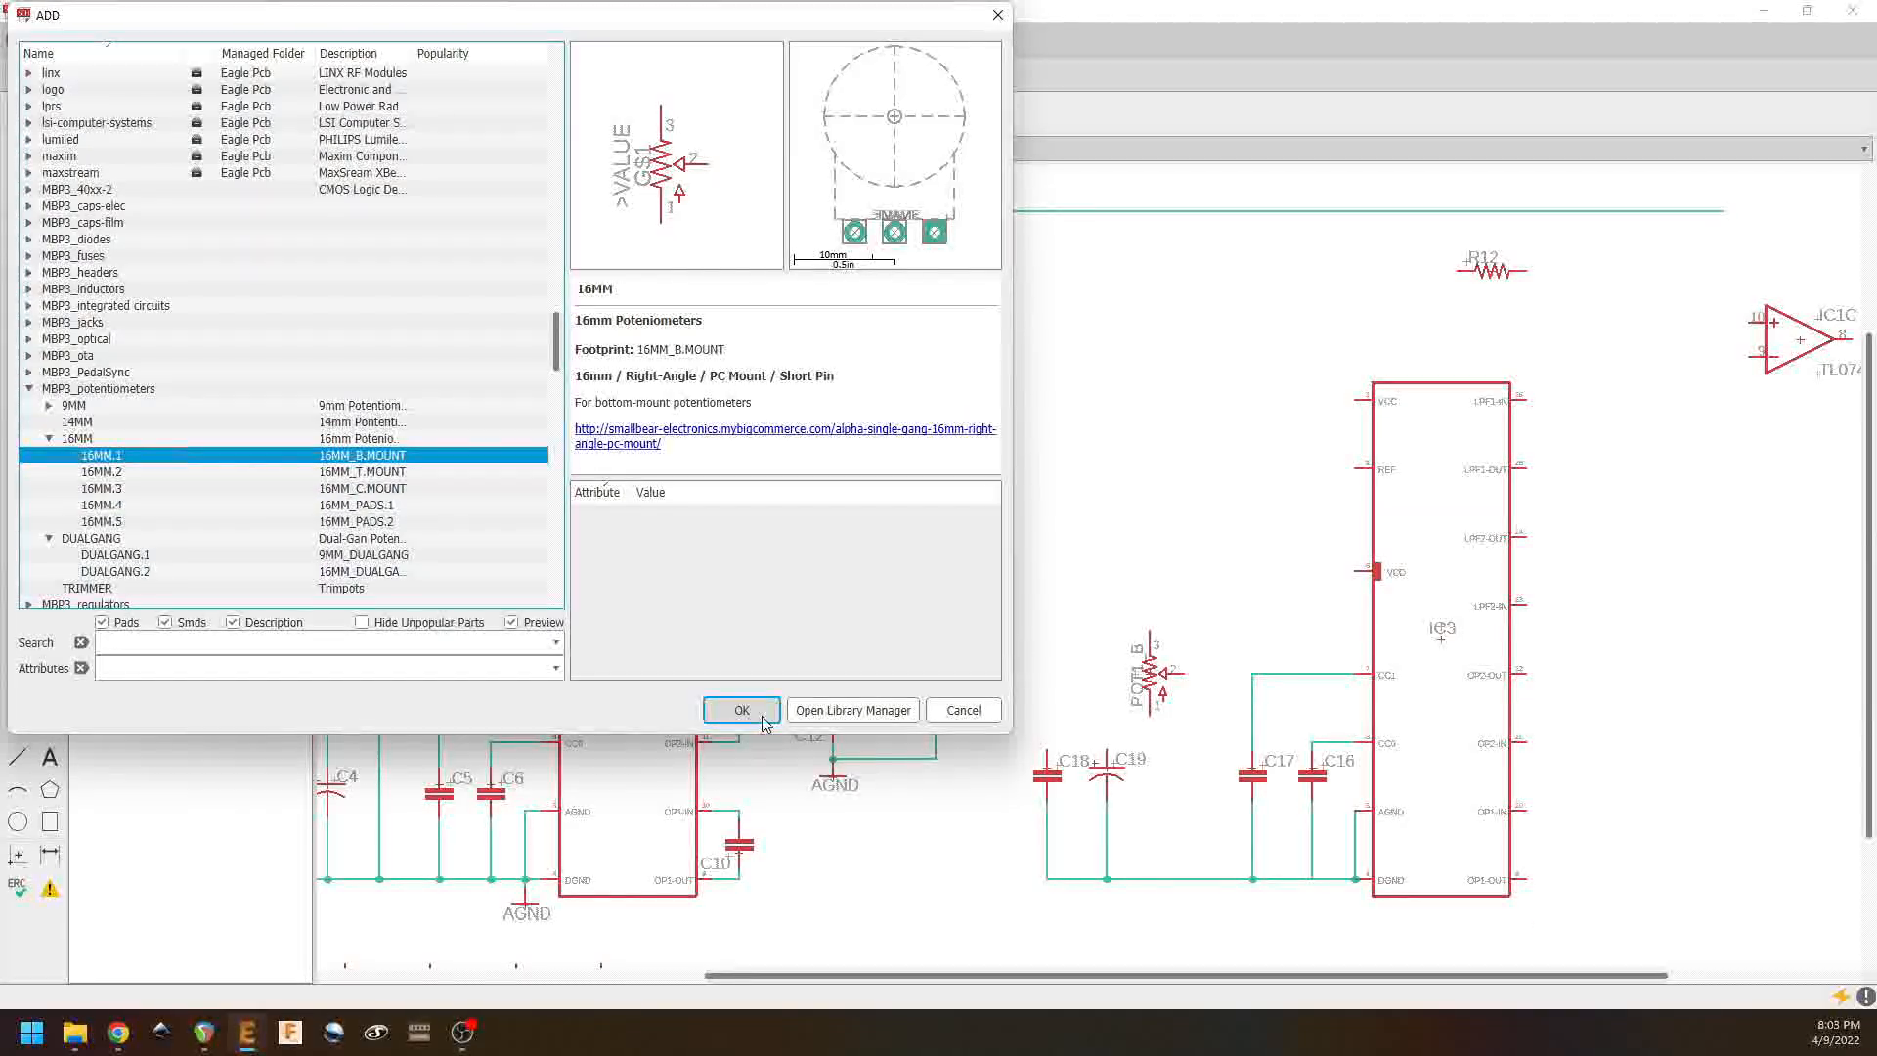
{"action": "left_click", "coordinate": [763, 717]}
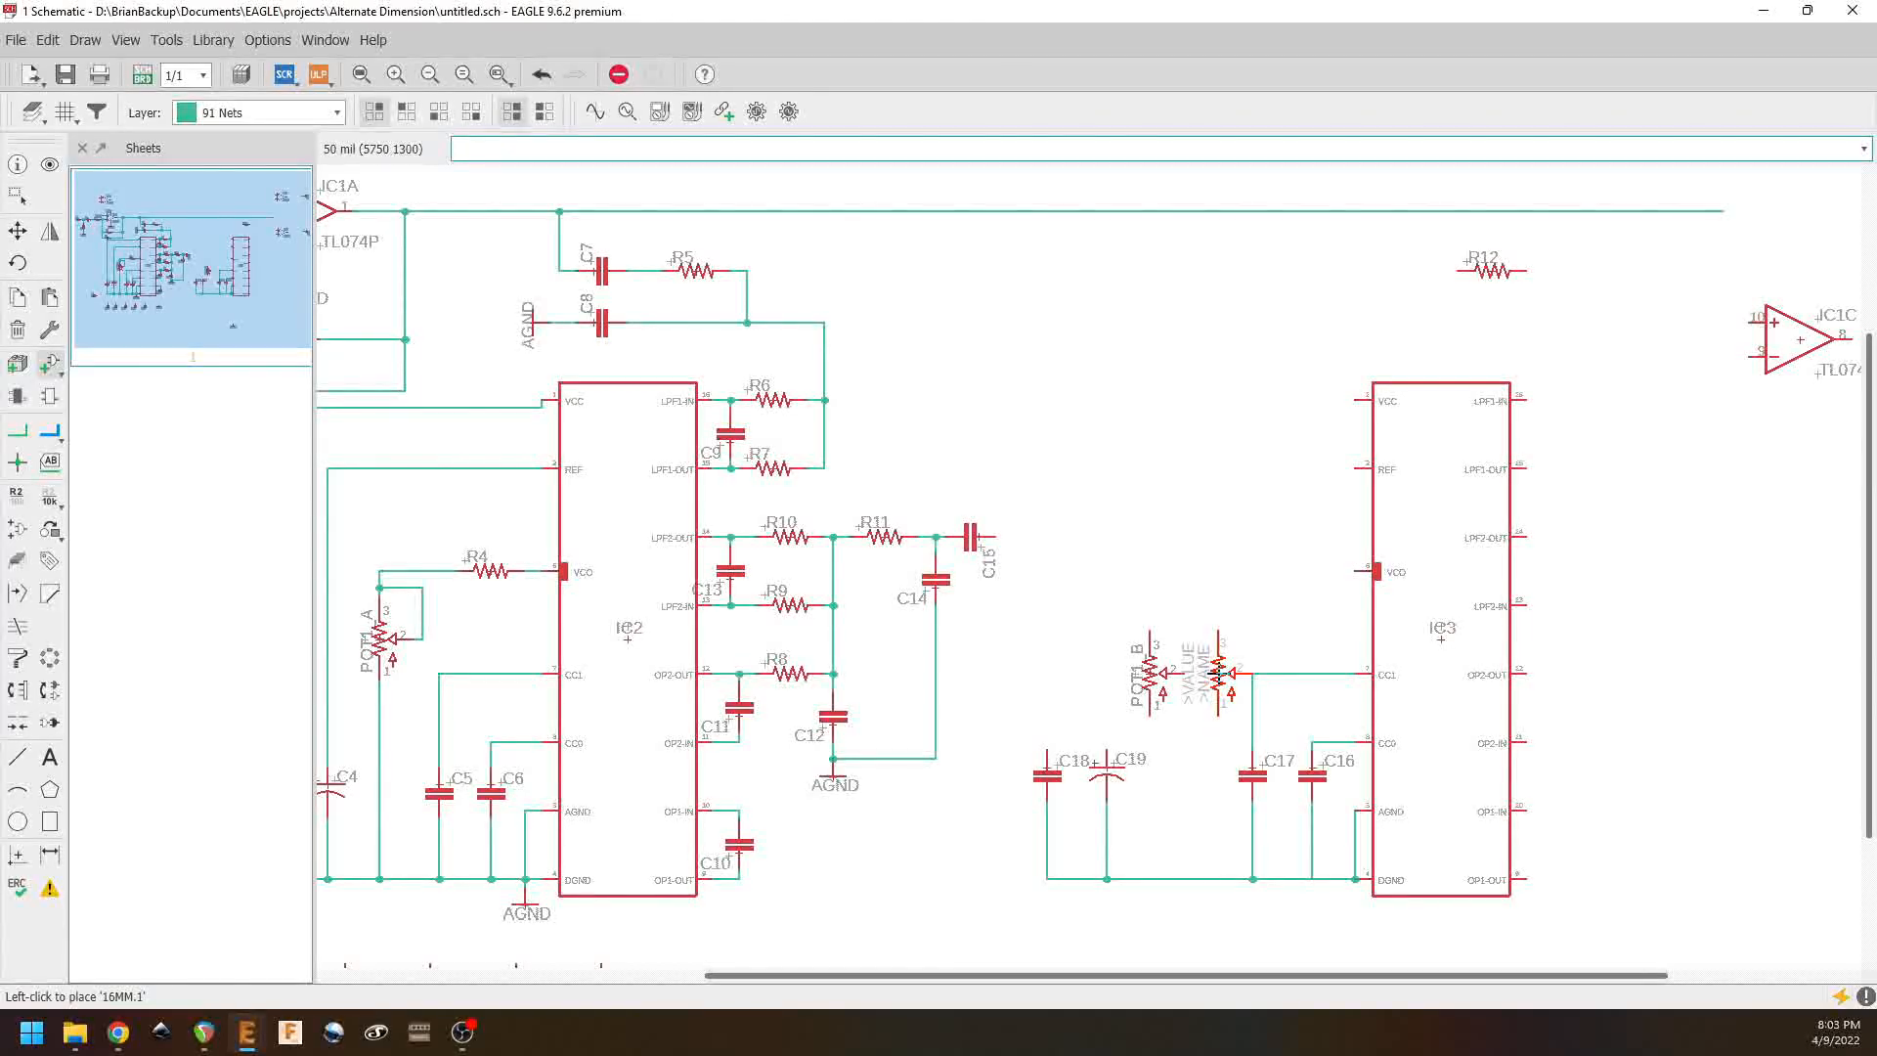
{"action": "left_click", "coordinate": [1215, 673]}
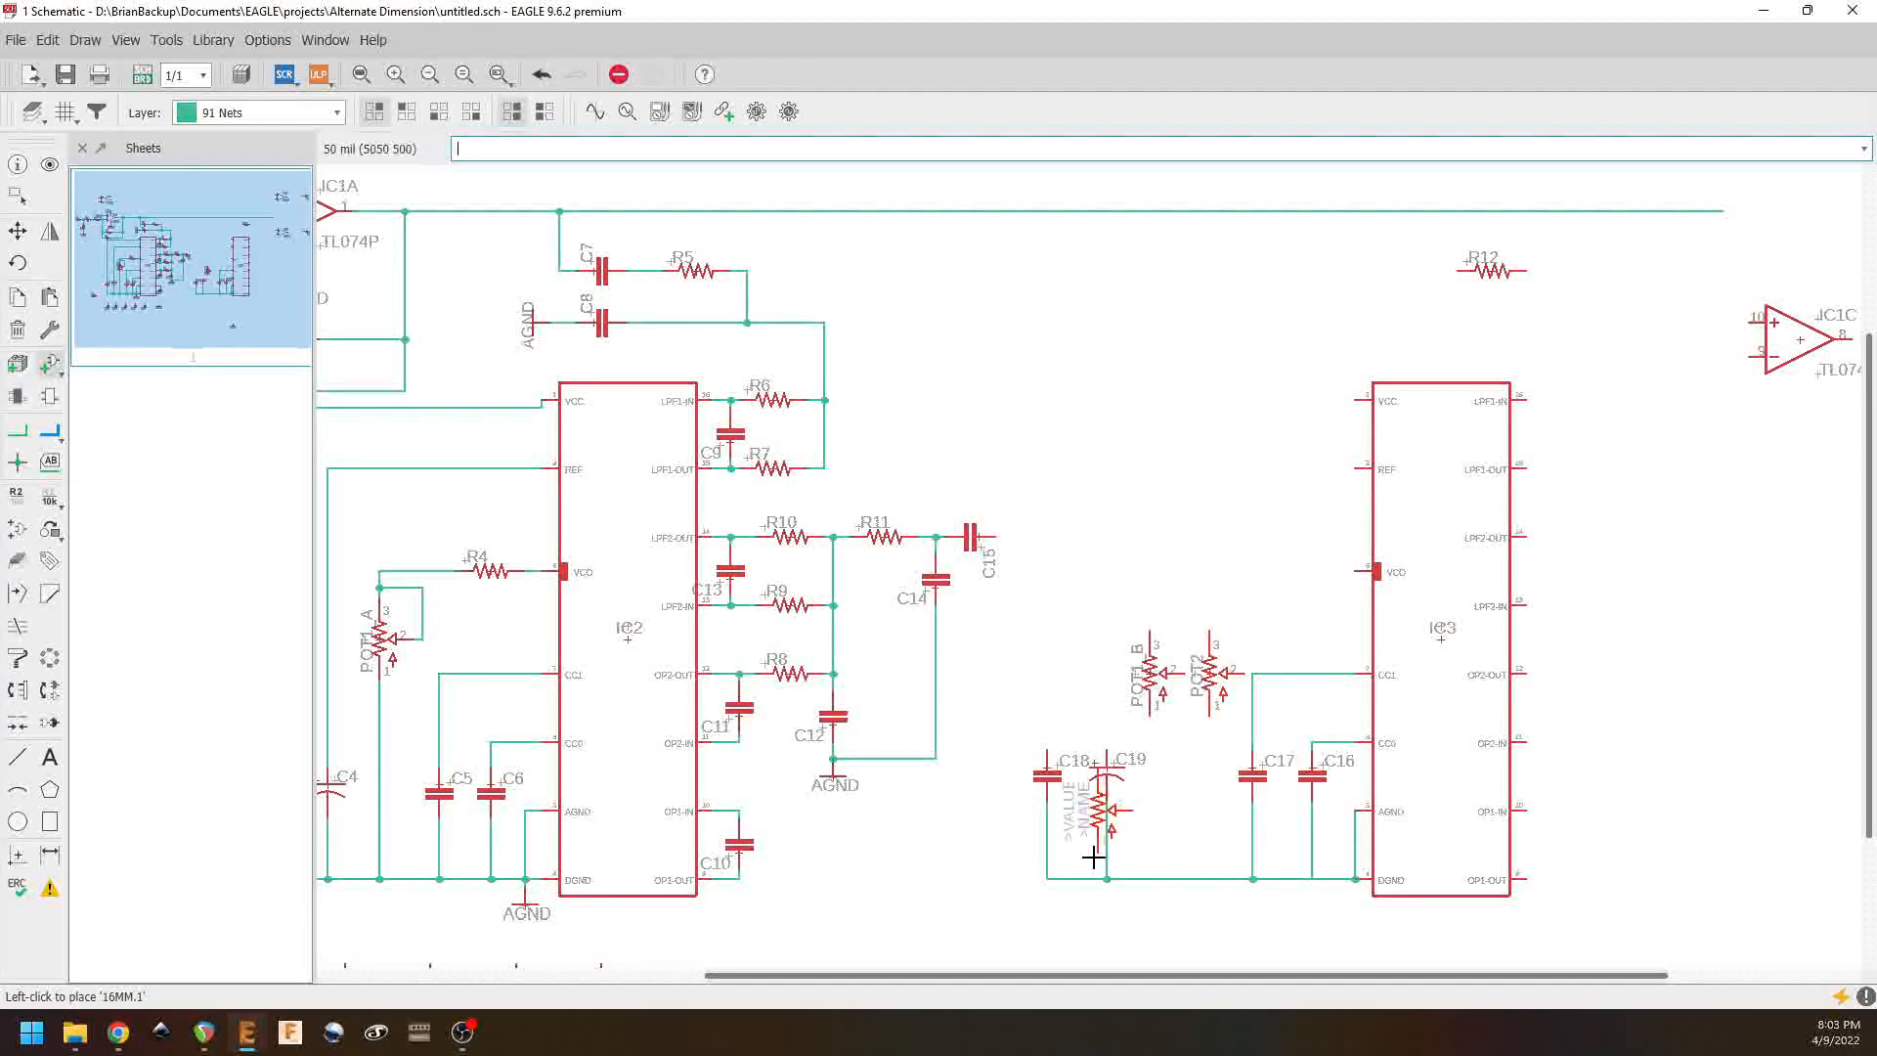
Step: Add a DPDT.LUGS switch from the MBP3_switches library and place its first section, rotated with its common contact facing IC3, above POT2
{"action": "left_click", "coordinate": [17, 231]}
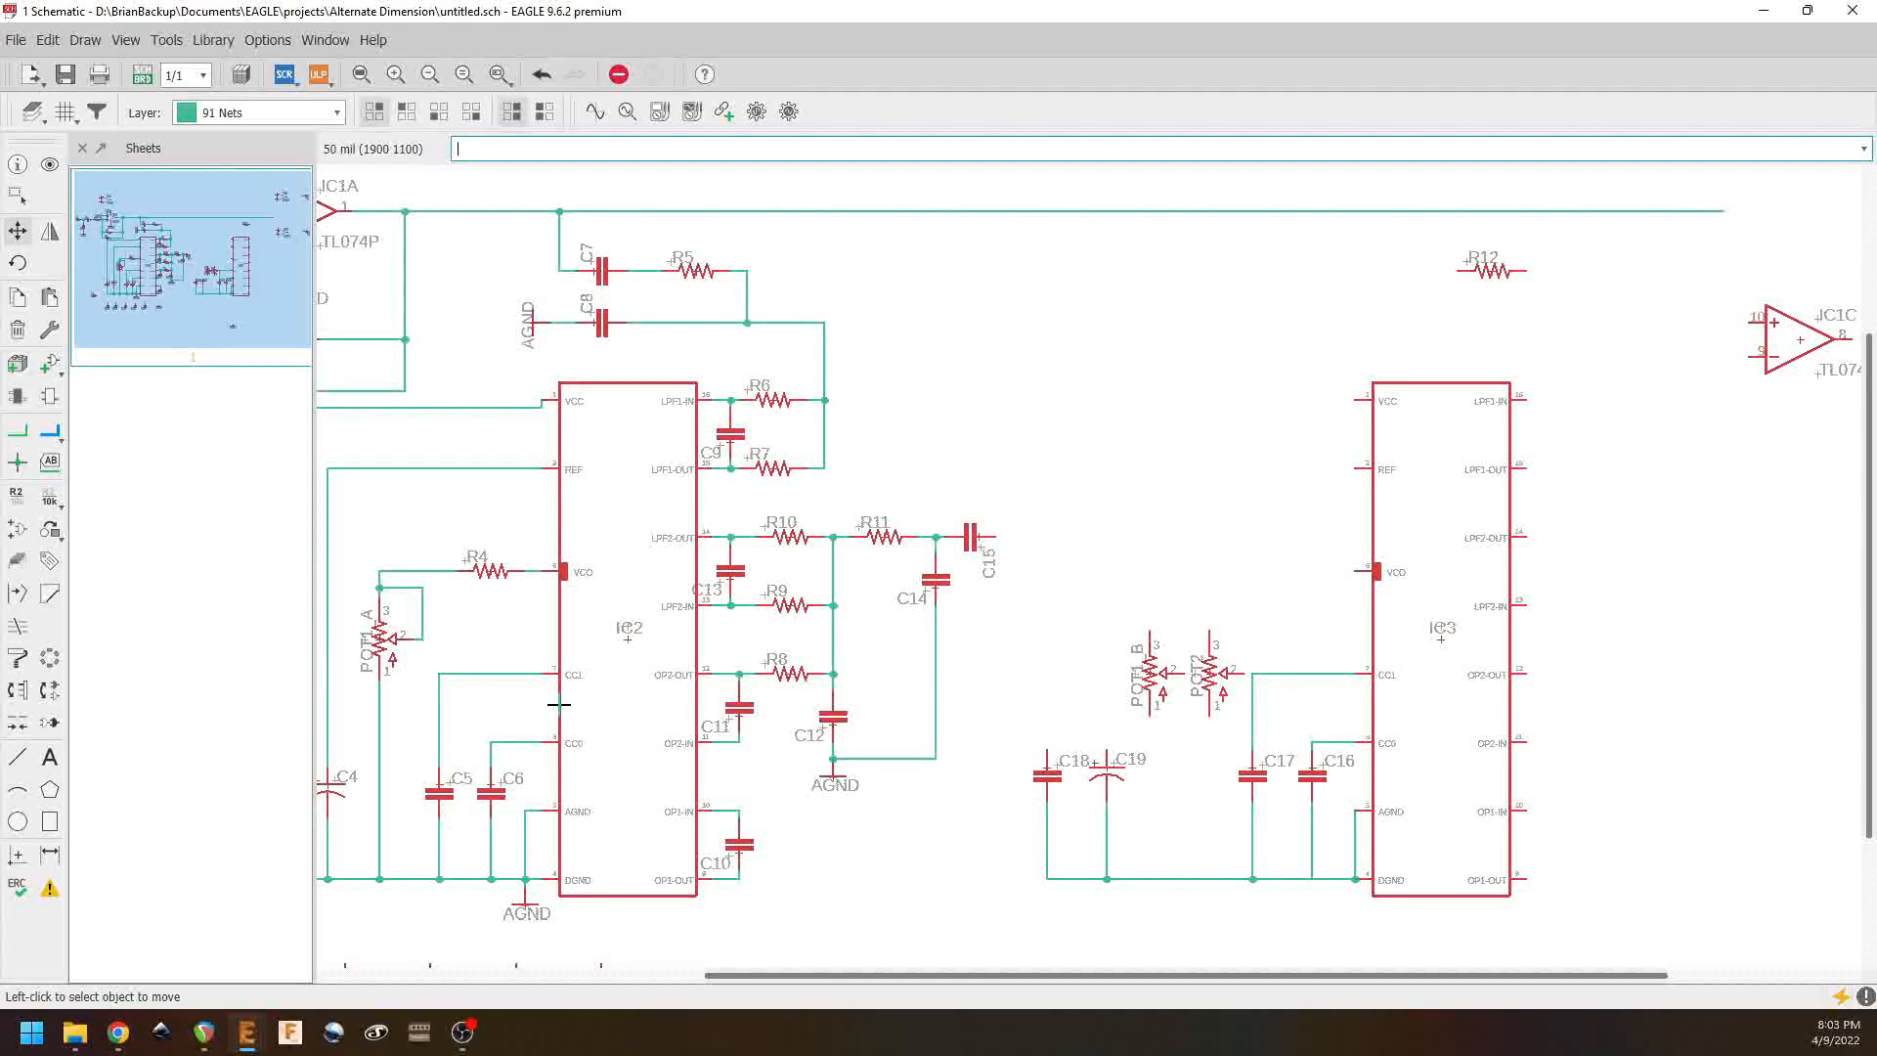
{"action": "left_click", "coordinate": [47, 377]}
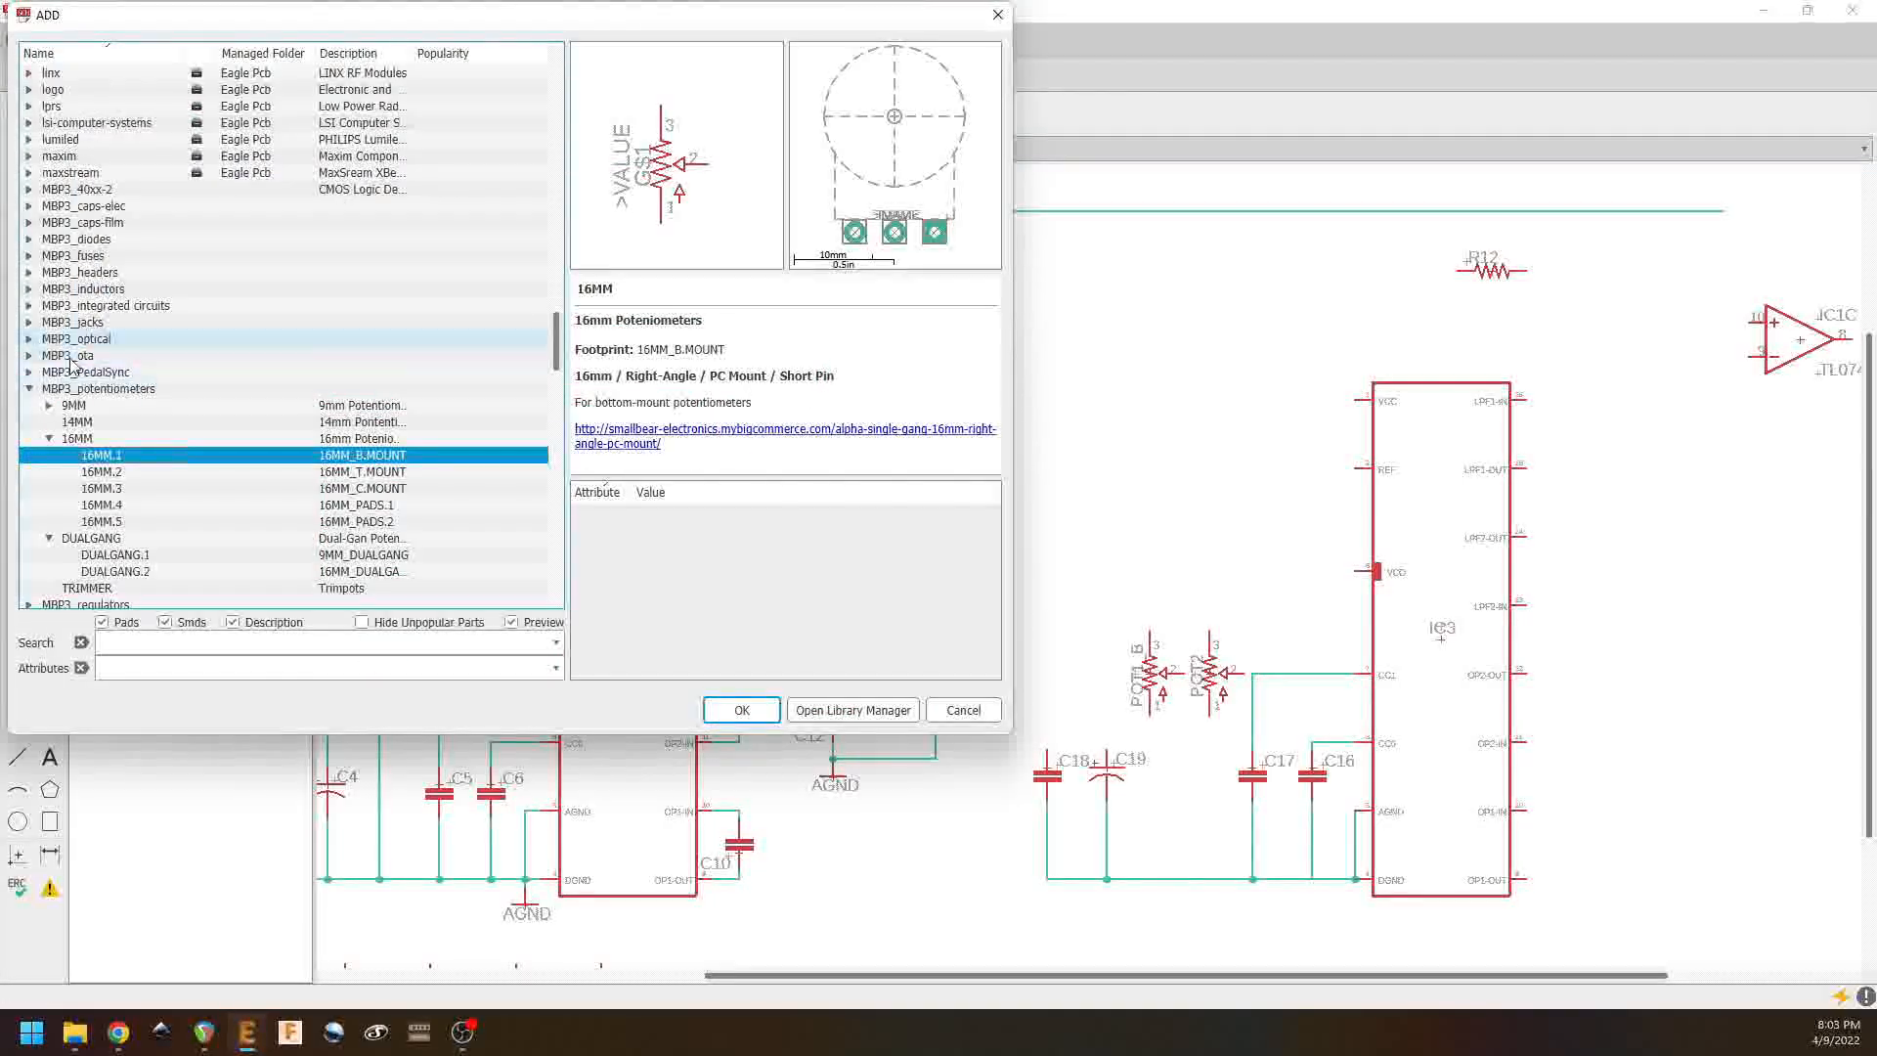
{"action": "left_click", "coordinate": [30, 389]}
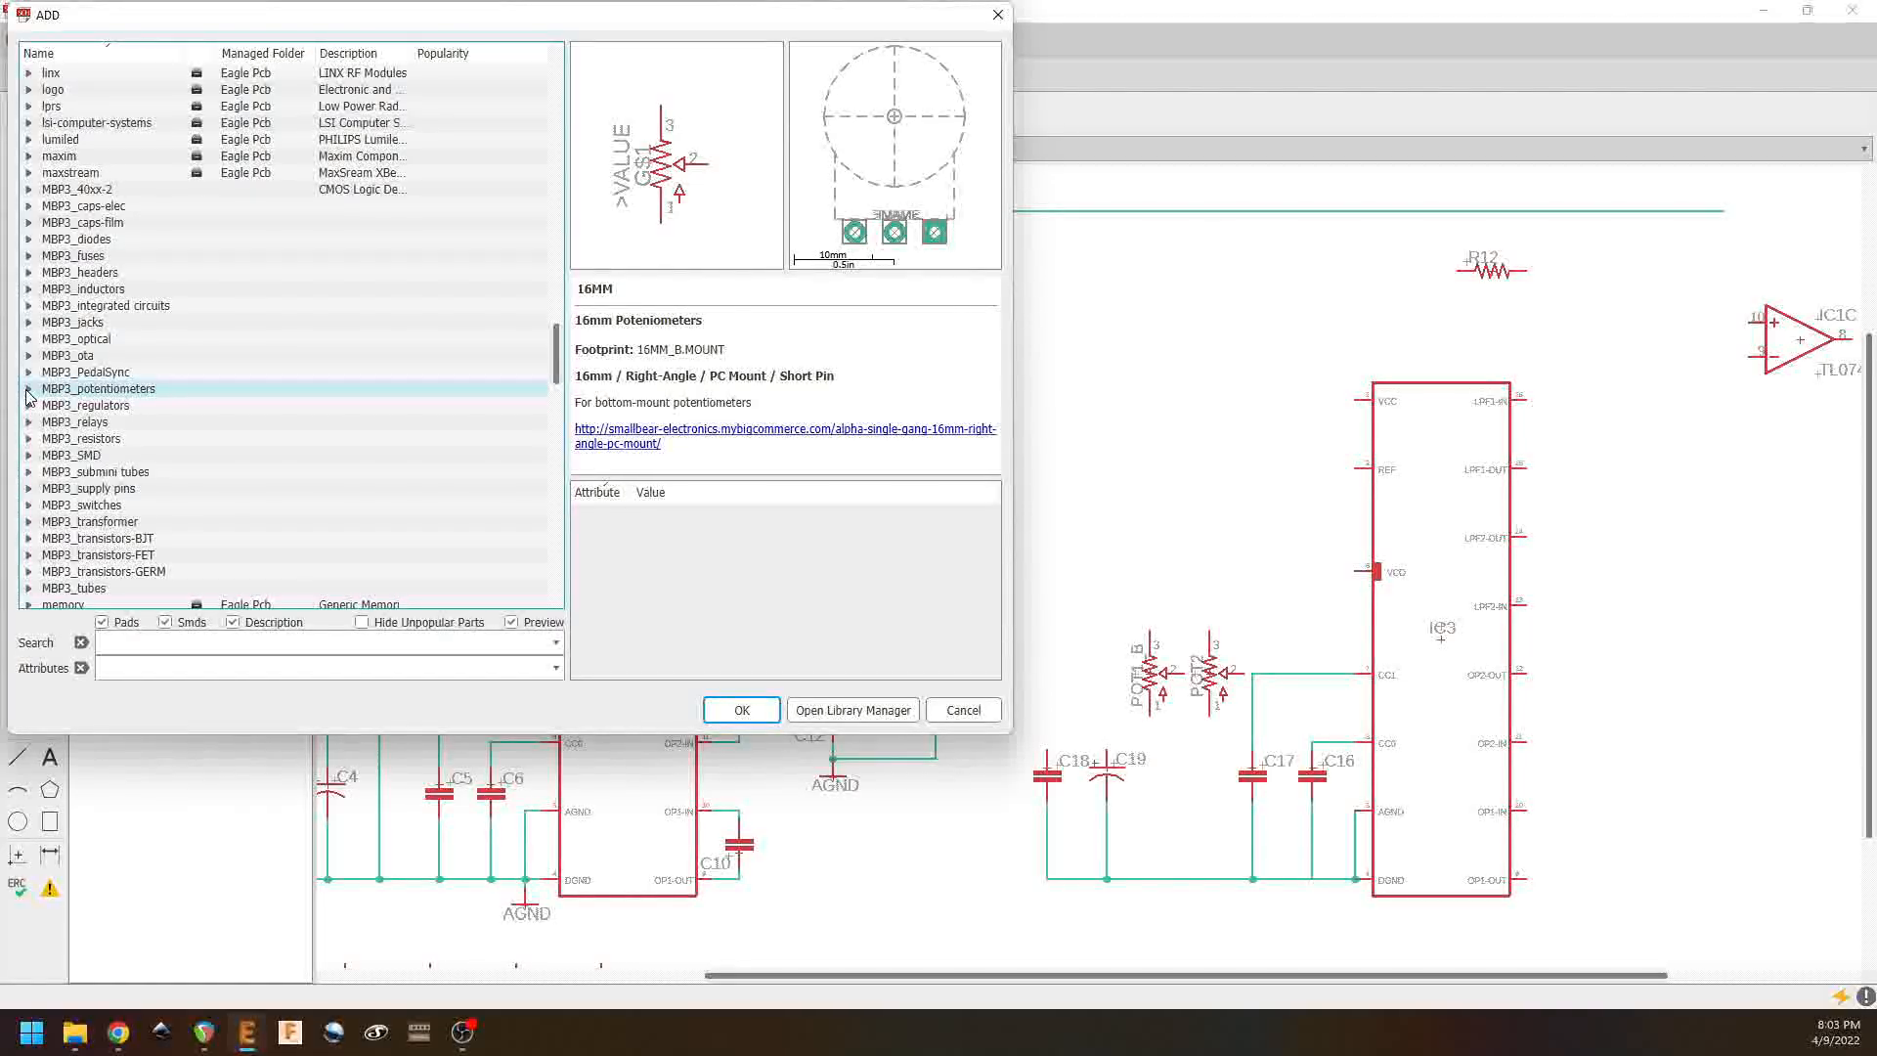
{"action": "left_click", "coordinate": [33, 507]}
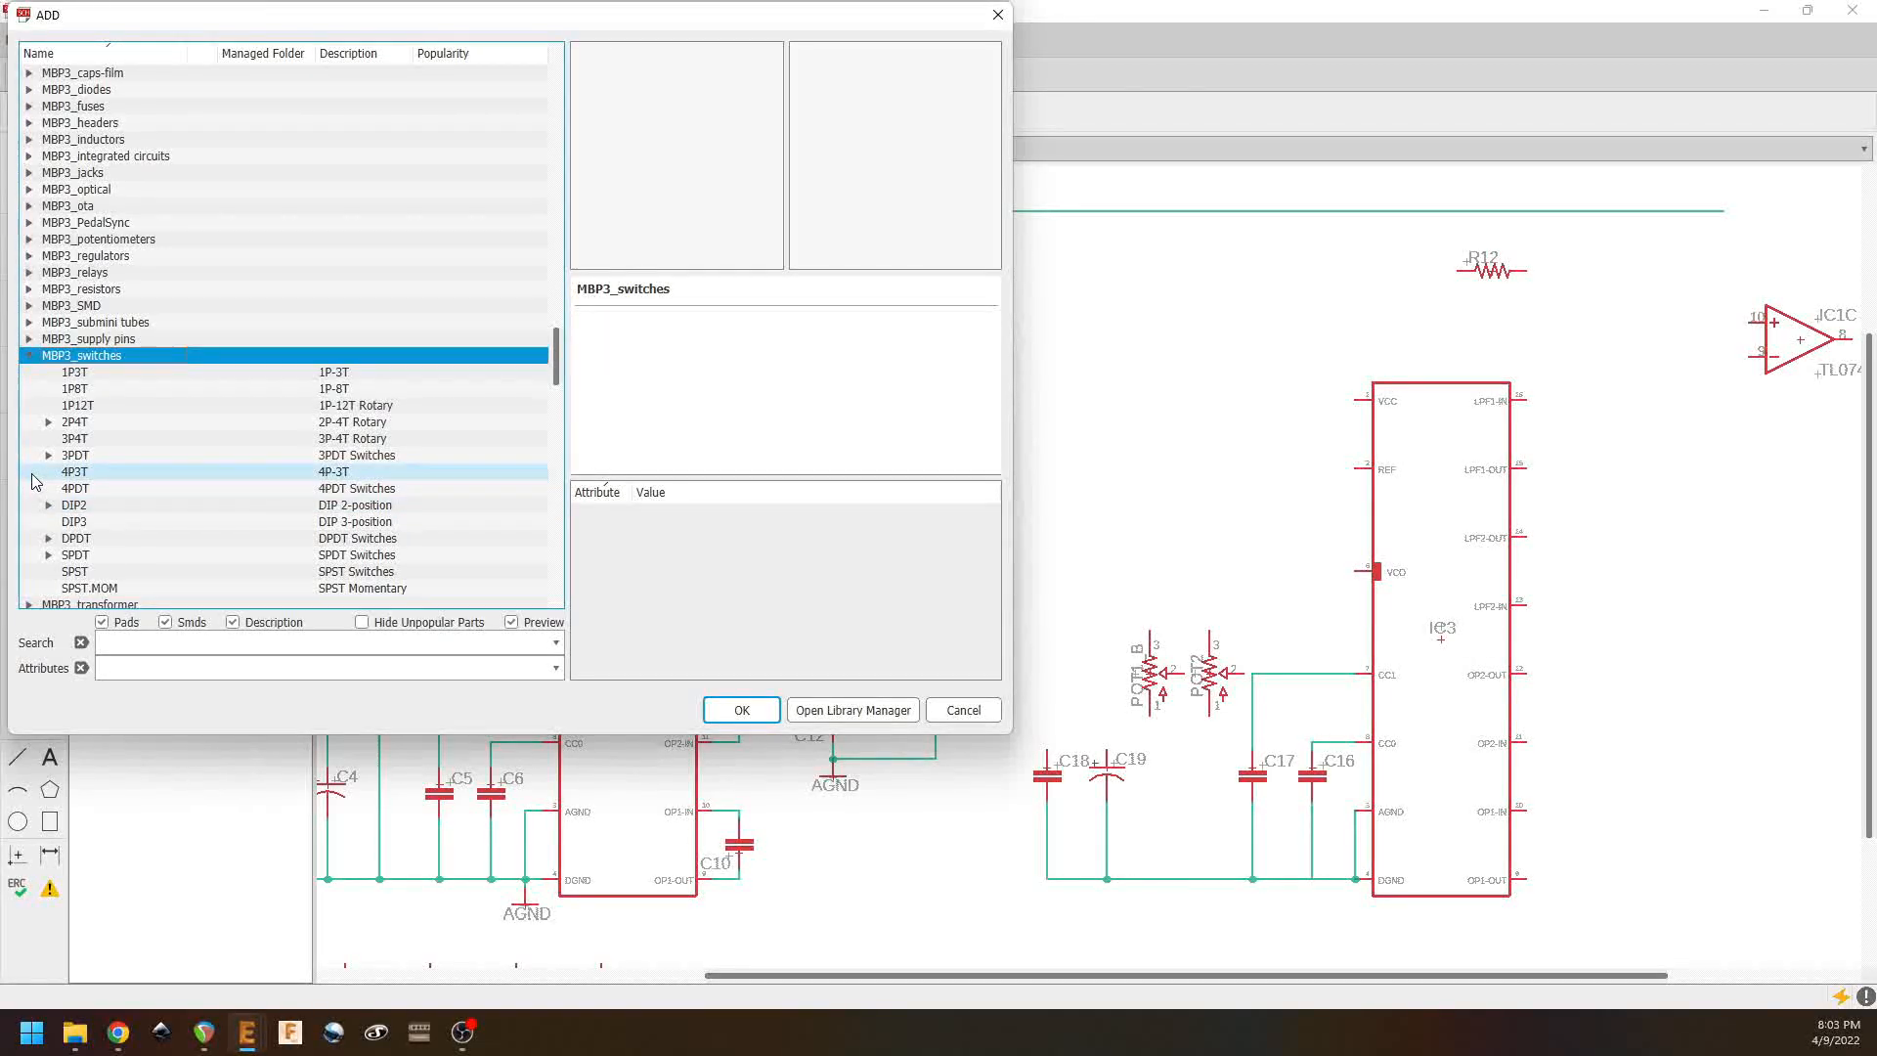
{"action": "left_click", "coordinate": [47, 539]}
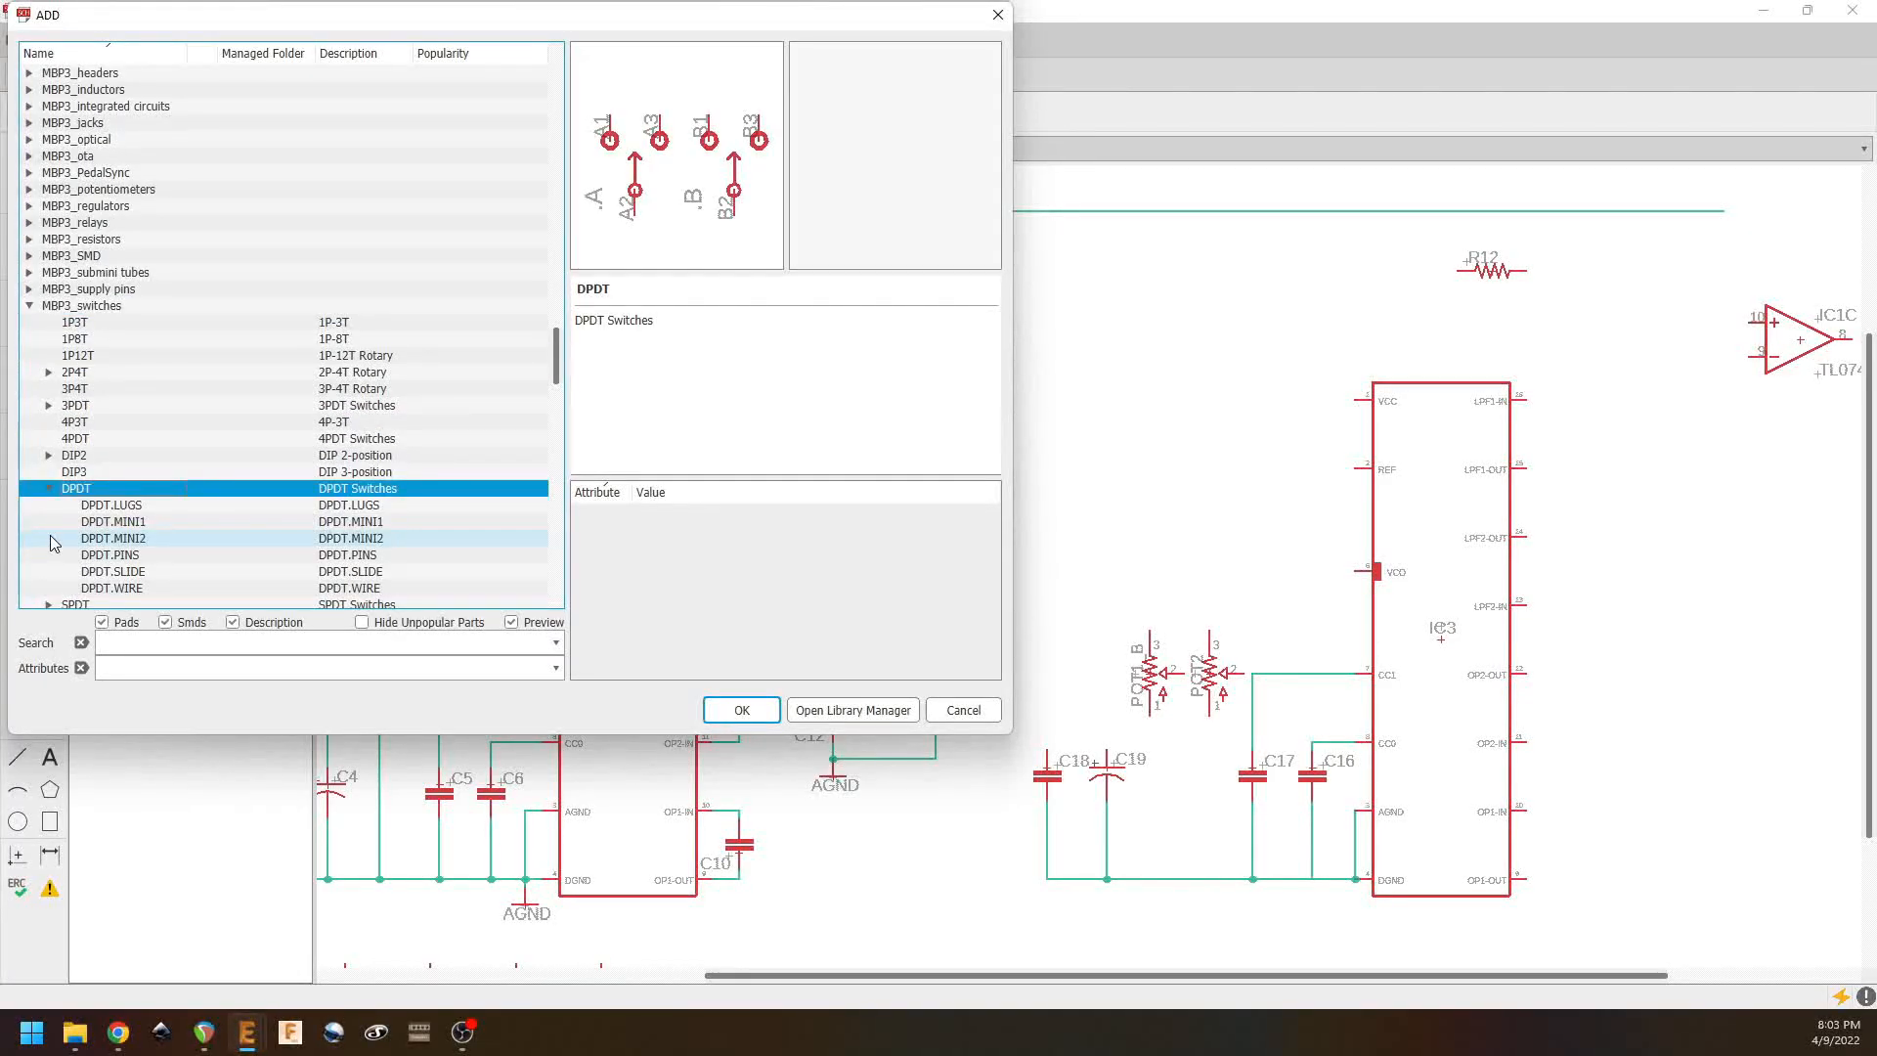
{"action": "key", "text": "Down"}
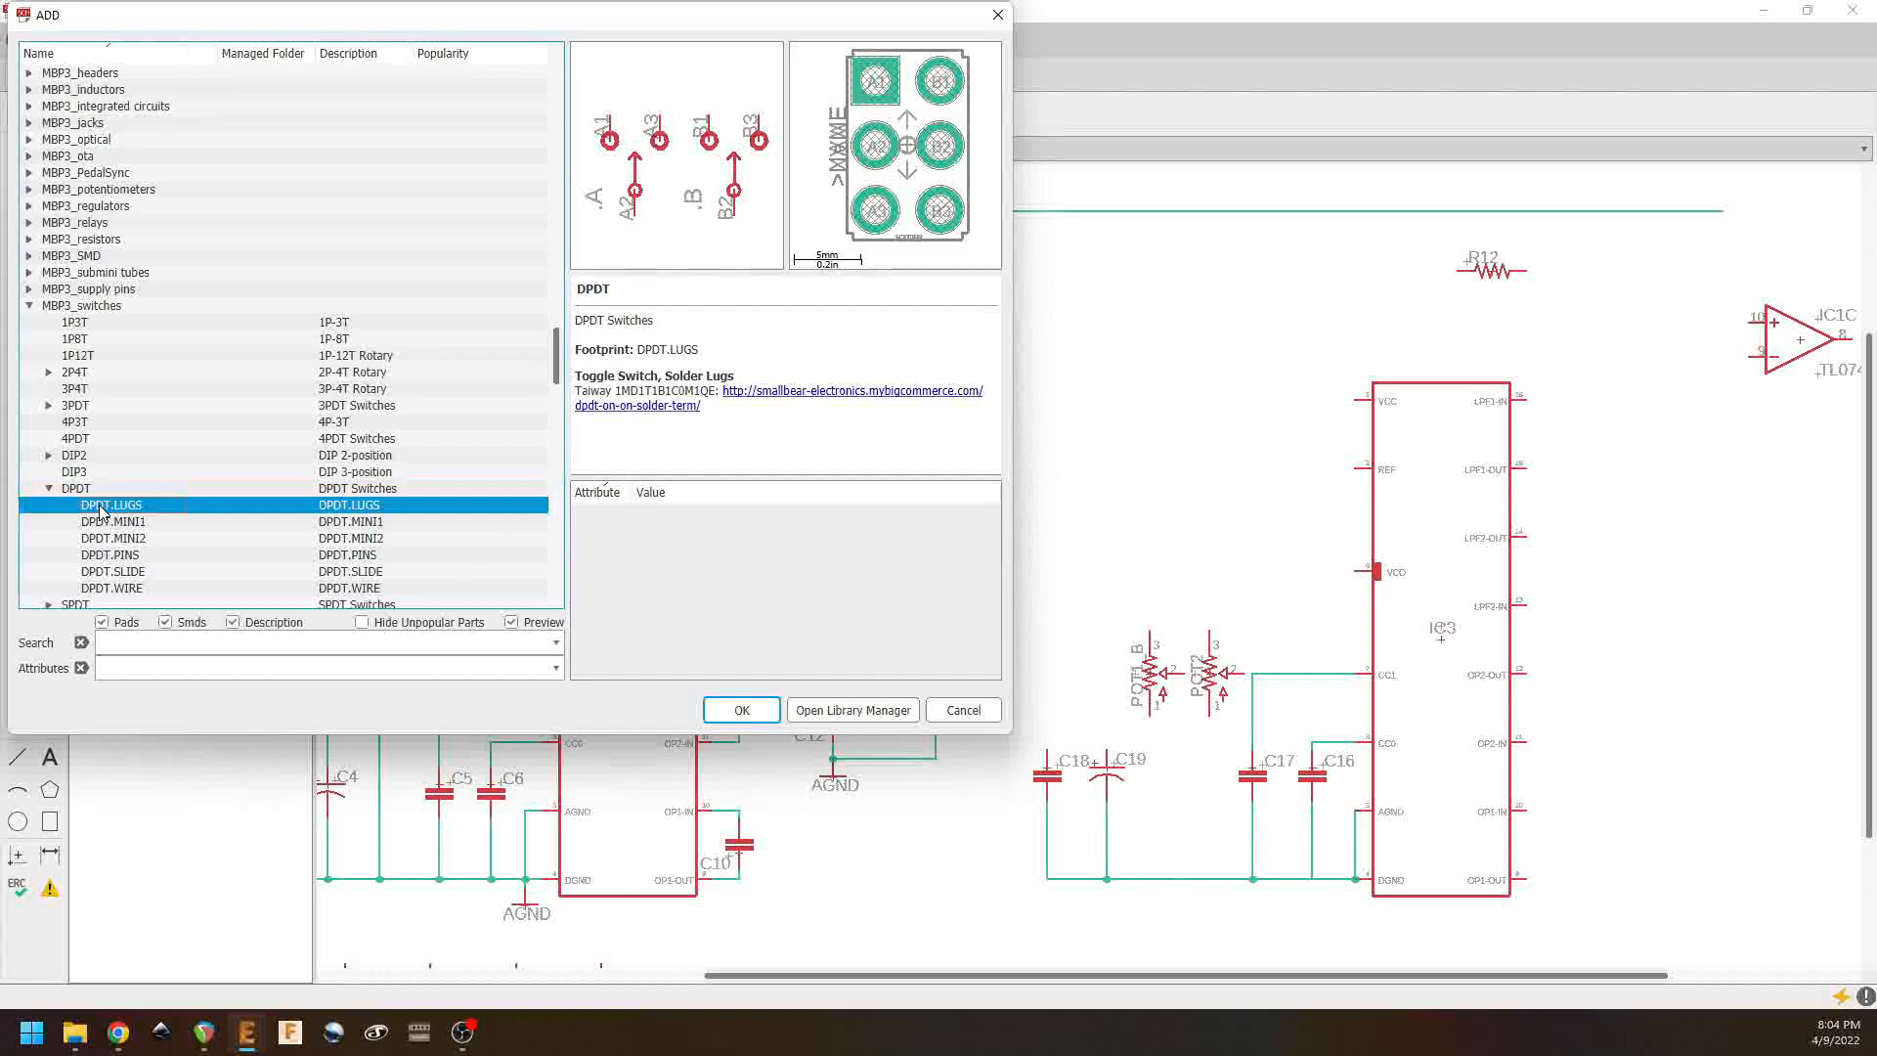
{"action": "left_click", "coordinate": [742, 709]}
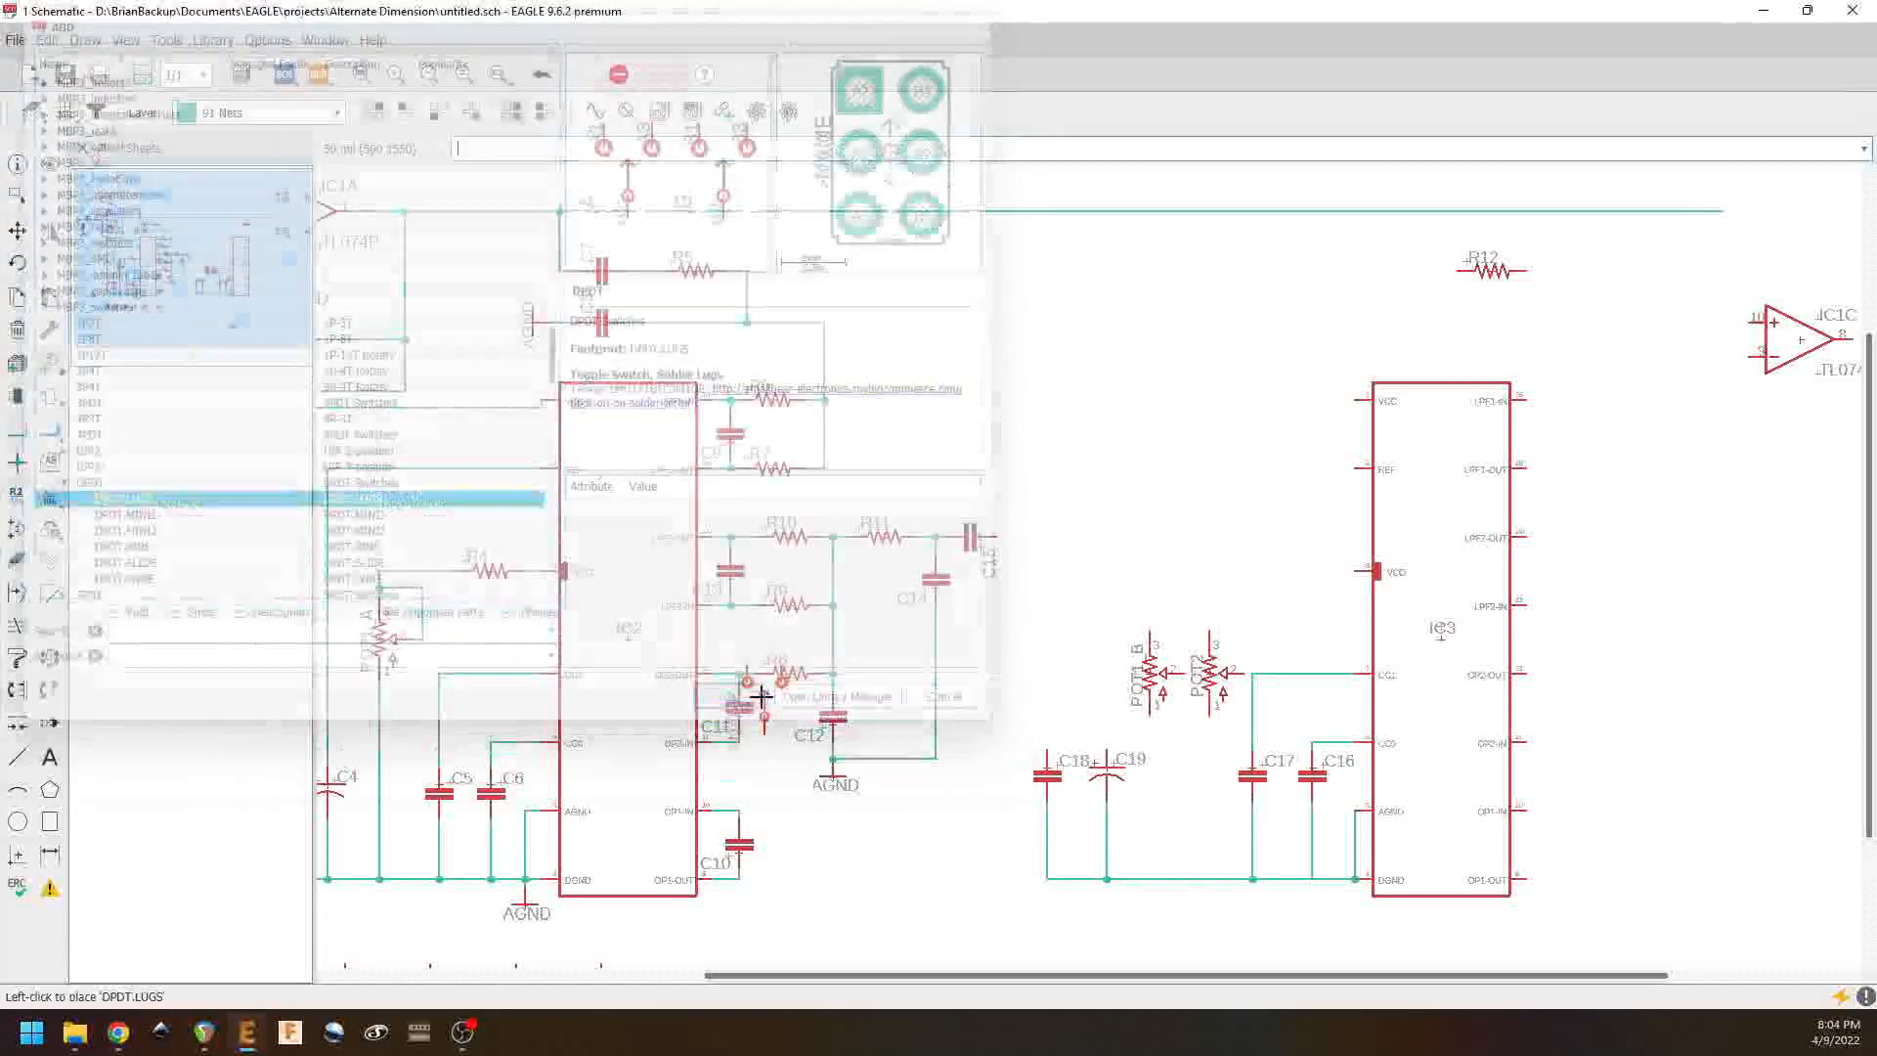
{"action": "right_click", "coordinate": [1203, 555]}
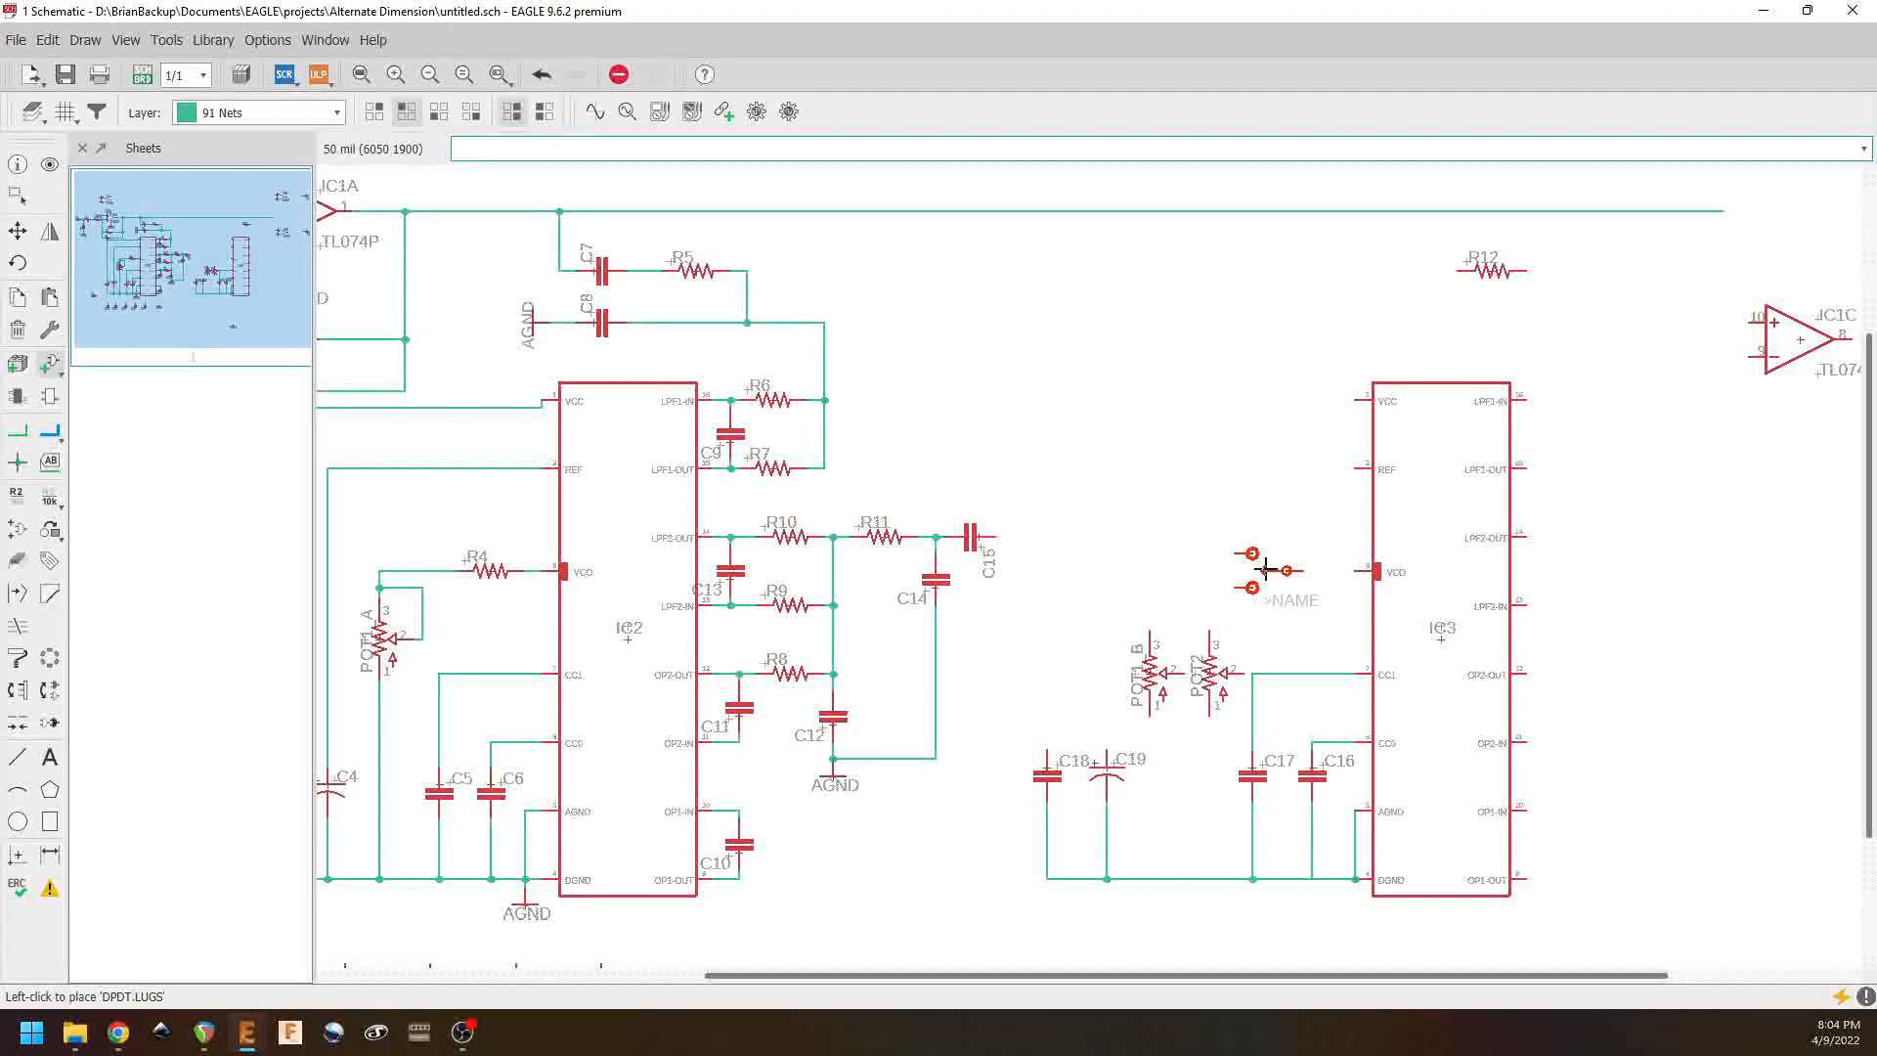
{"action": "left_click", "coordinate": [1266, 570]}
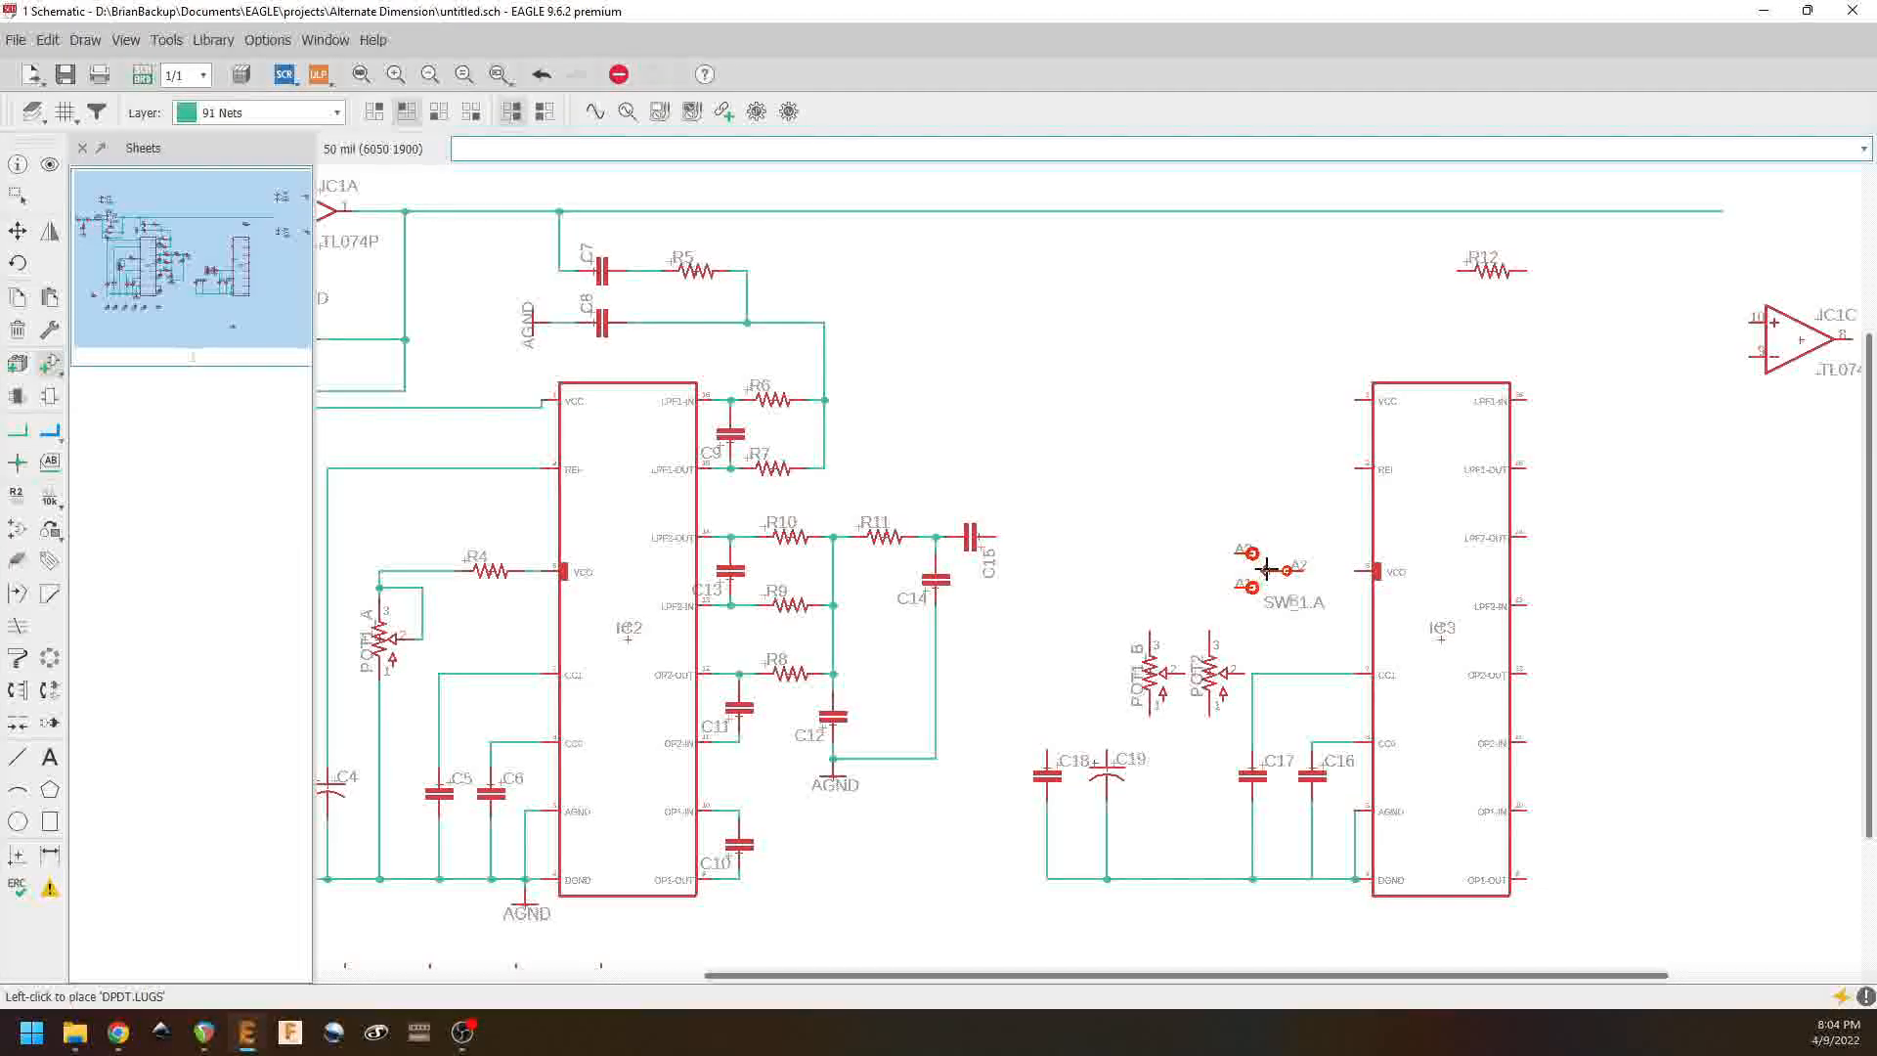
Step: Wire switch contact A2 to IC3's VCO pin, A3 to the upper end of POT1_B and A1 to the upper end of POT2
{"action": "left_click", "coordinate": [17, 430]}
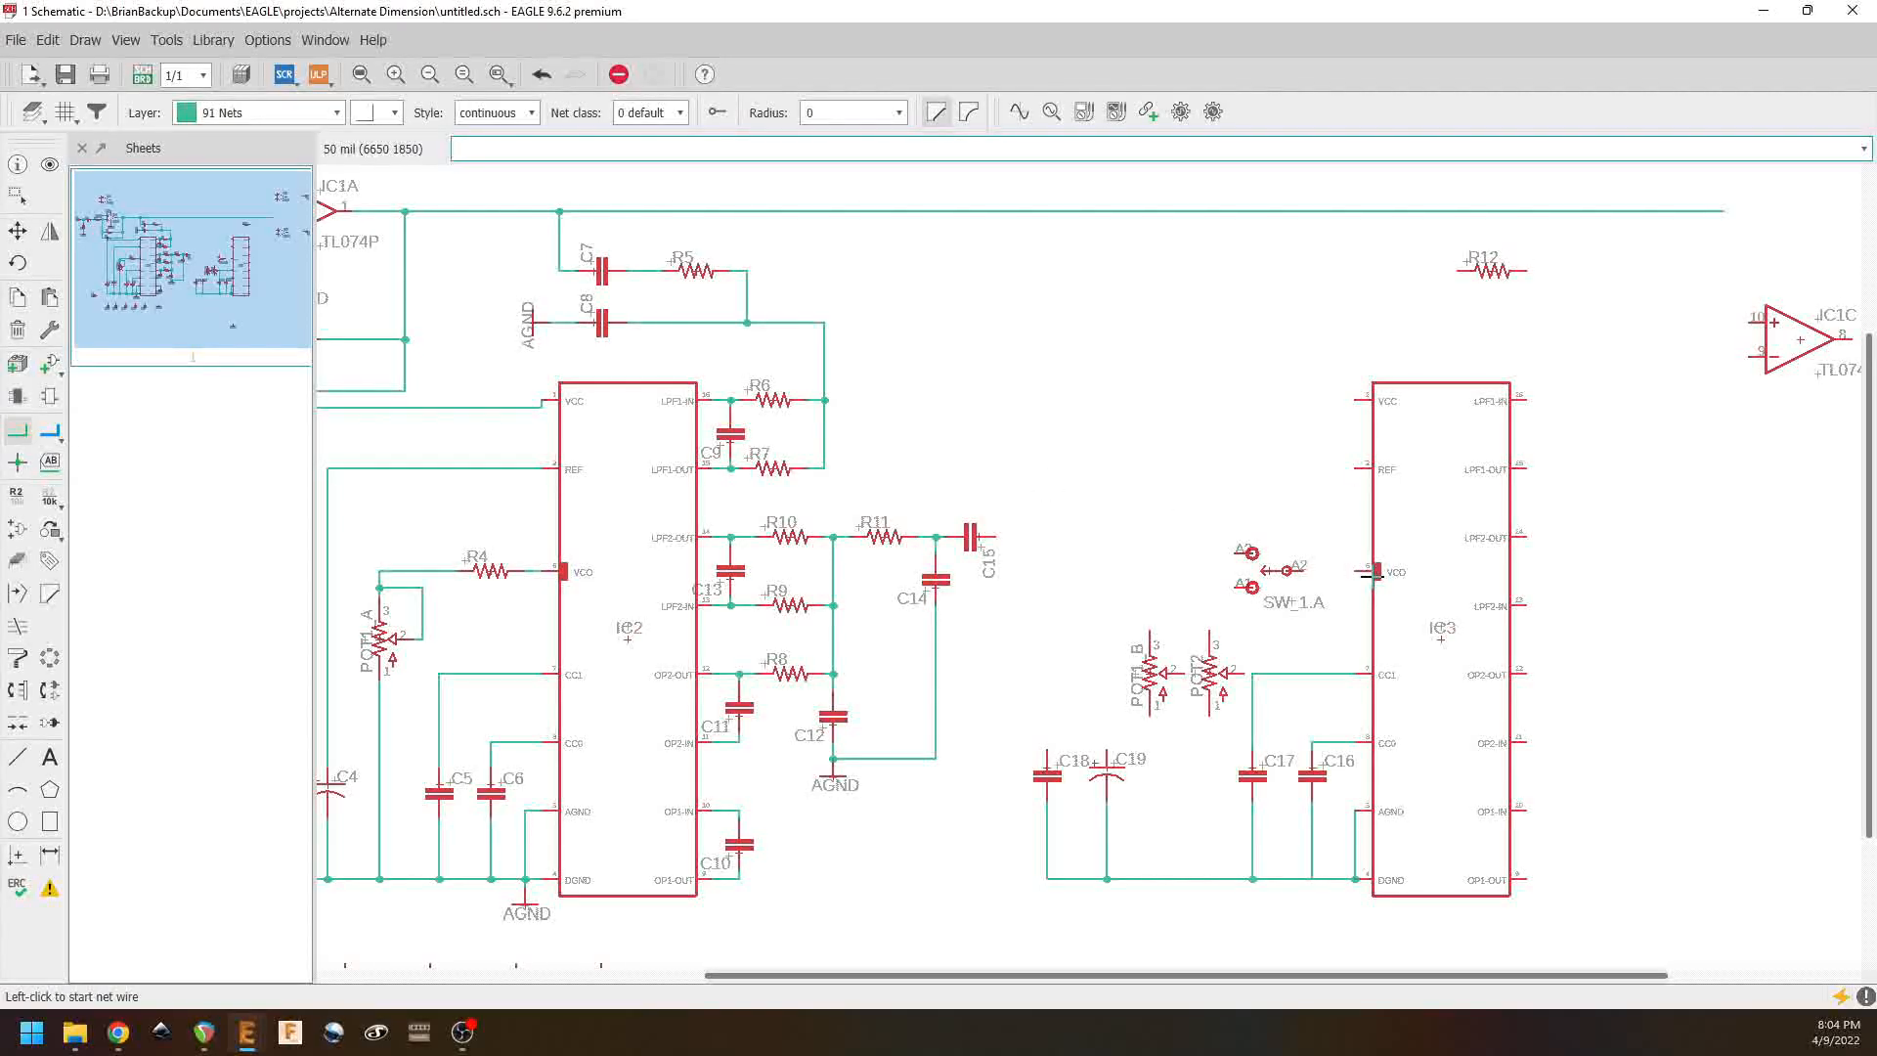
{"action": "left_click", "coordinate": [1240, 586]}
{"action": "left_click", "coordinate": [1149, 630]}
Step: Connect the lower ends of POT1_B and POT2 to IC3's ground net and tie each wiper to its potentiometer's pin 3
{"action": "left_click", "coordinate": [1151, 878]}
{"action": "left_click", "coordinate": [1210, 714]}
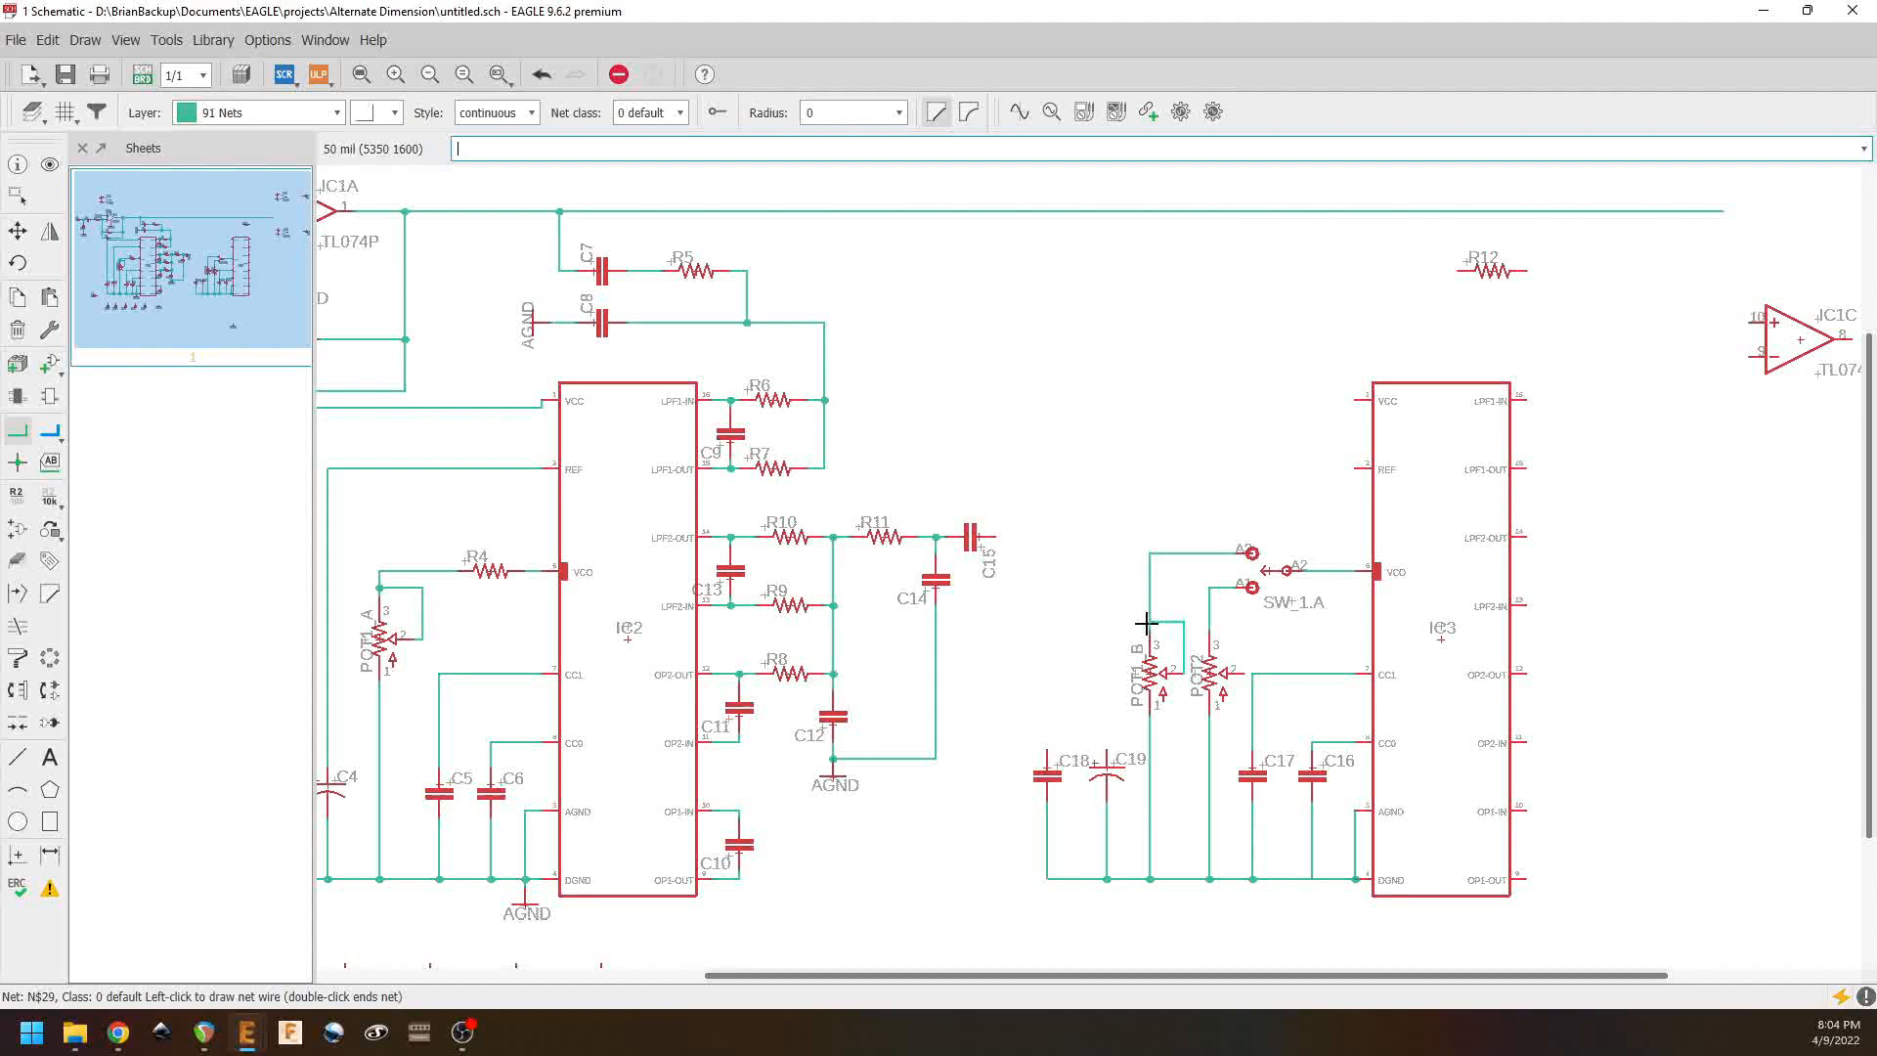
{"action": "left_click", "coordinate": [1146, 623]}
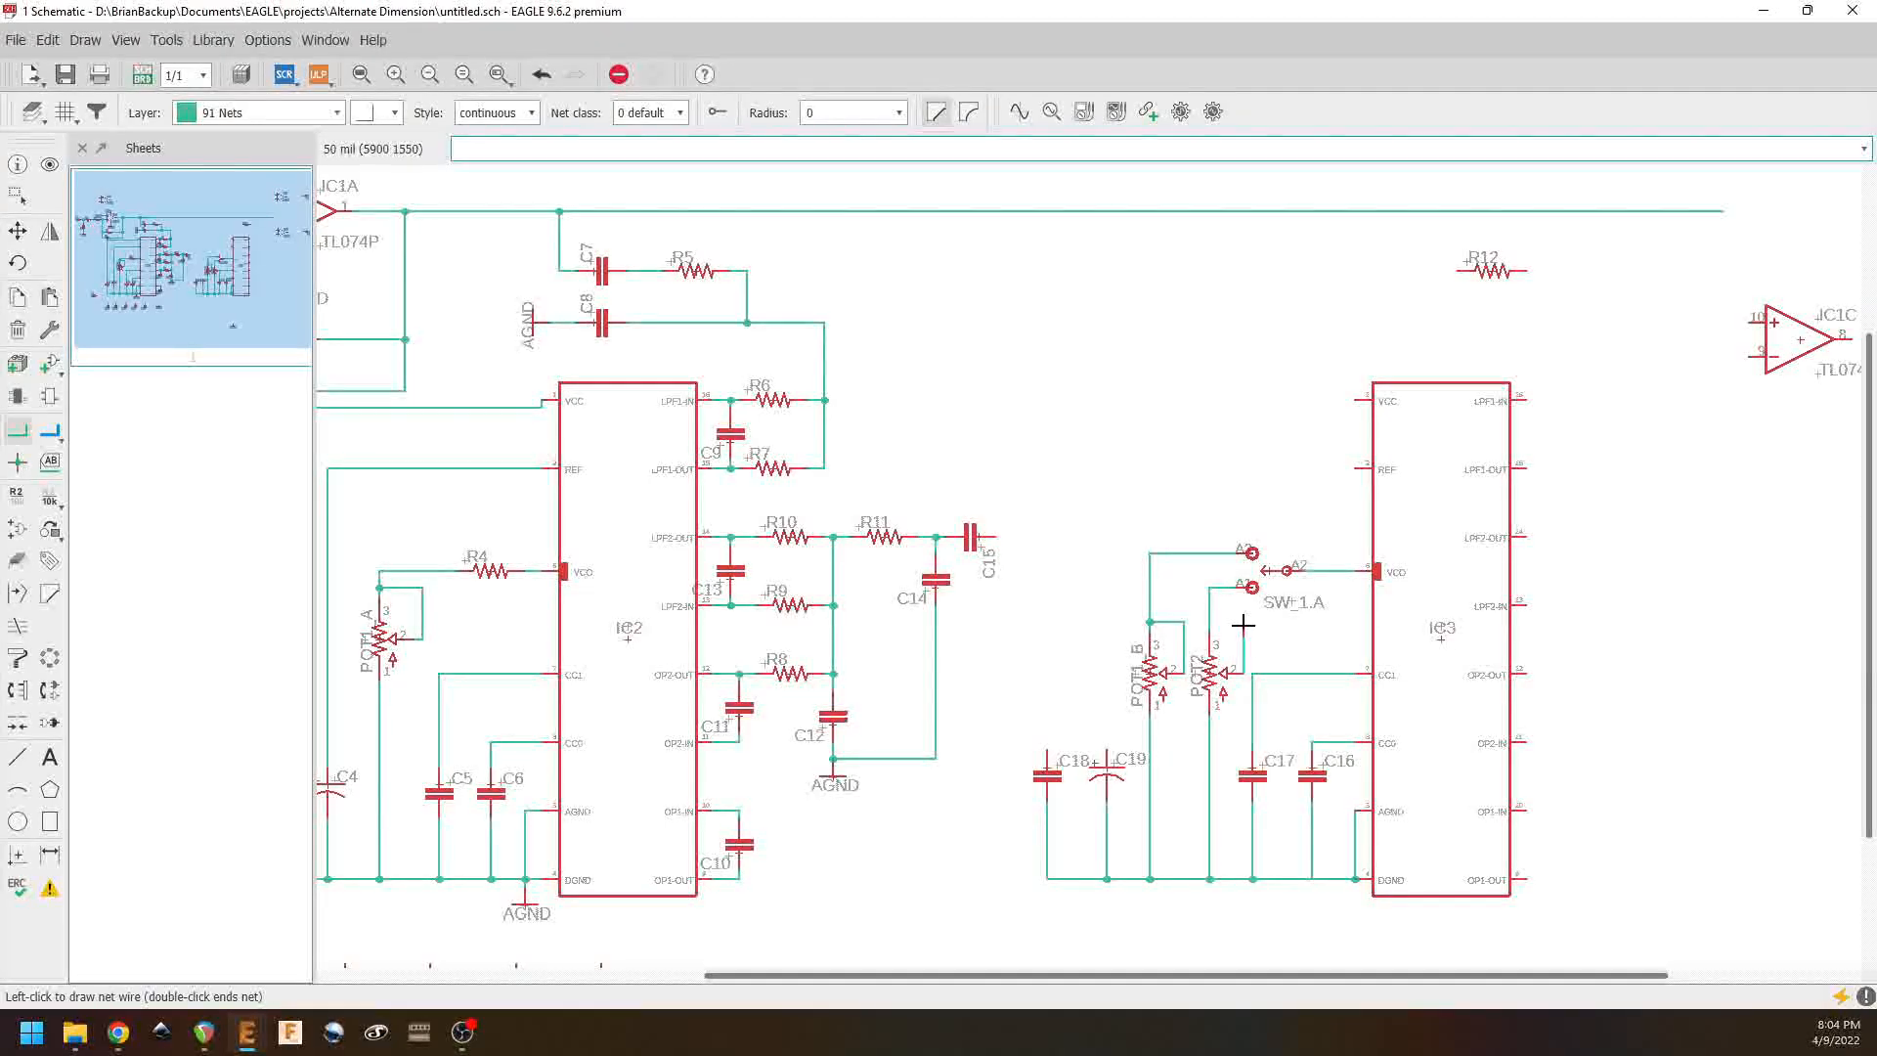
{"action": "left_click", "coordinate": [1208, 613]}
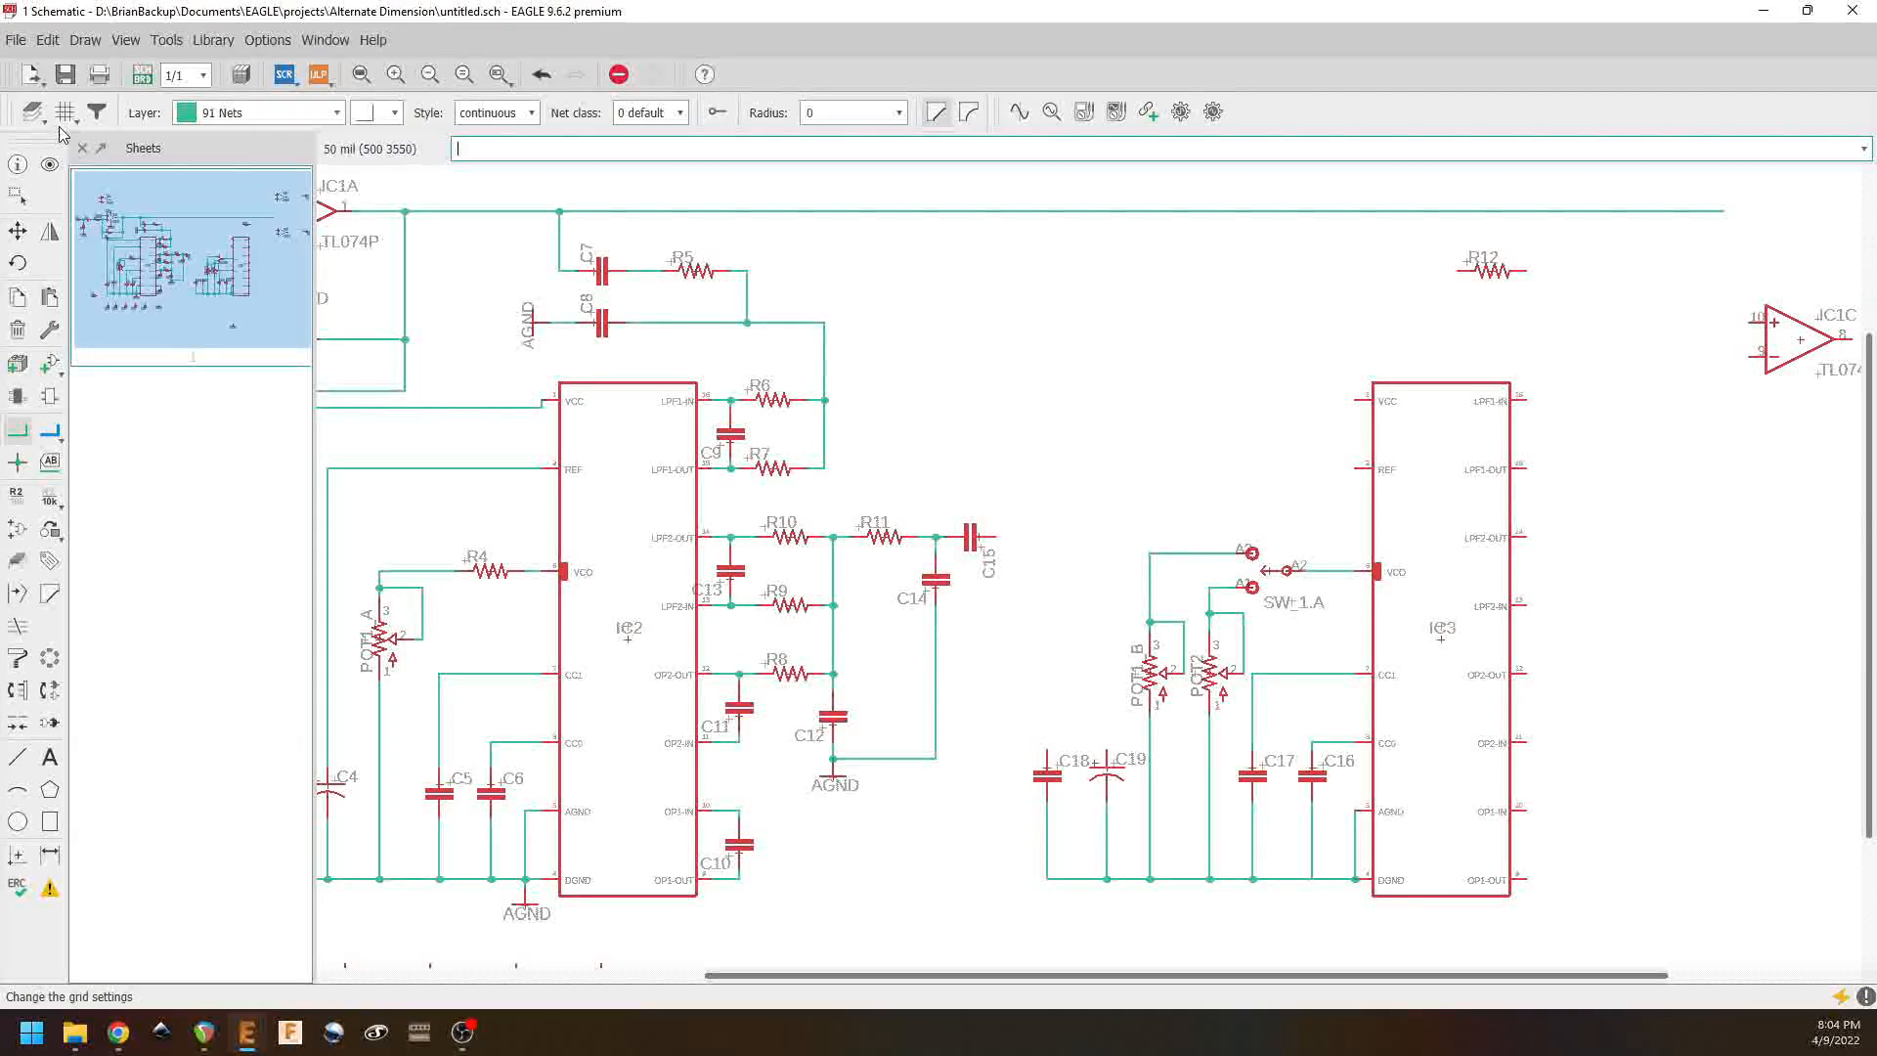
Step: Start saving the schematic and create a new folder named PingPong in the EAGLE projects folder
{"action": "left_click", "coordinate": [63, 73]}
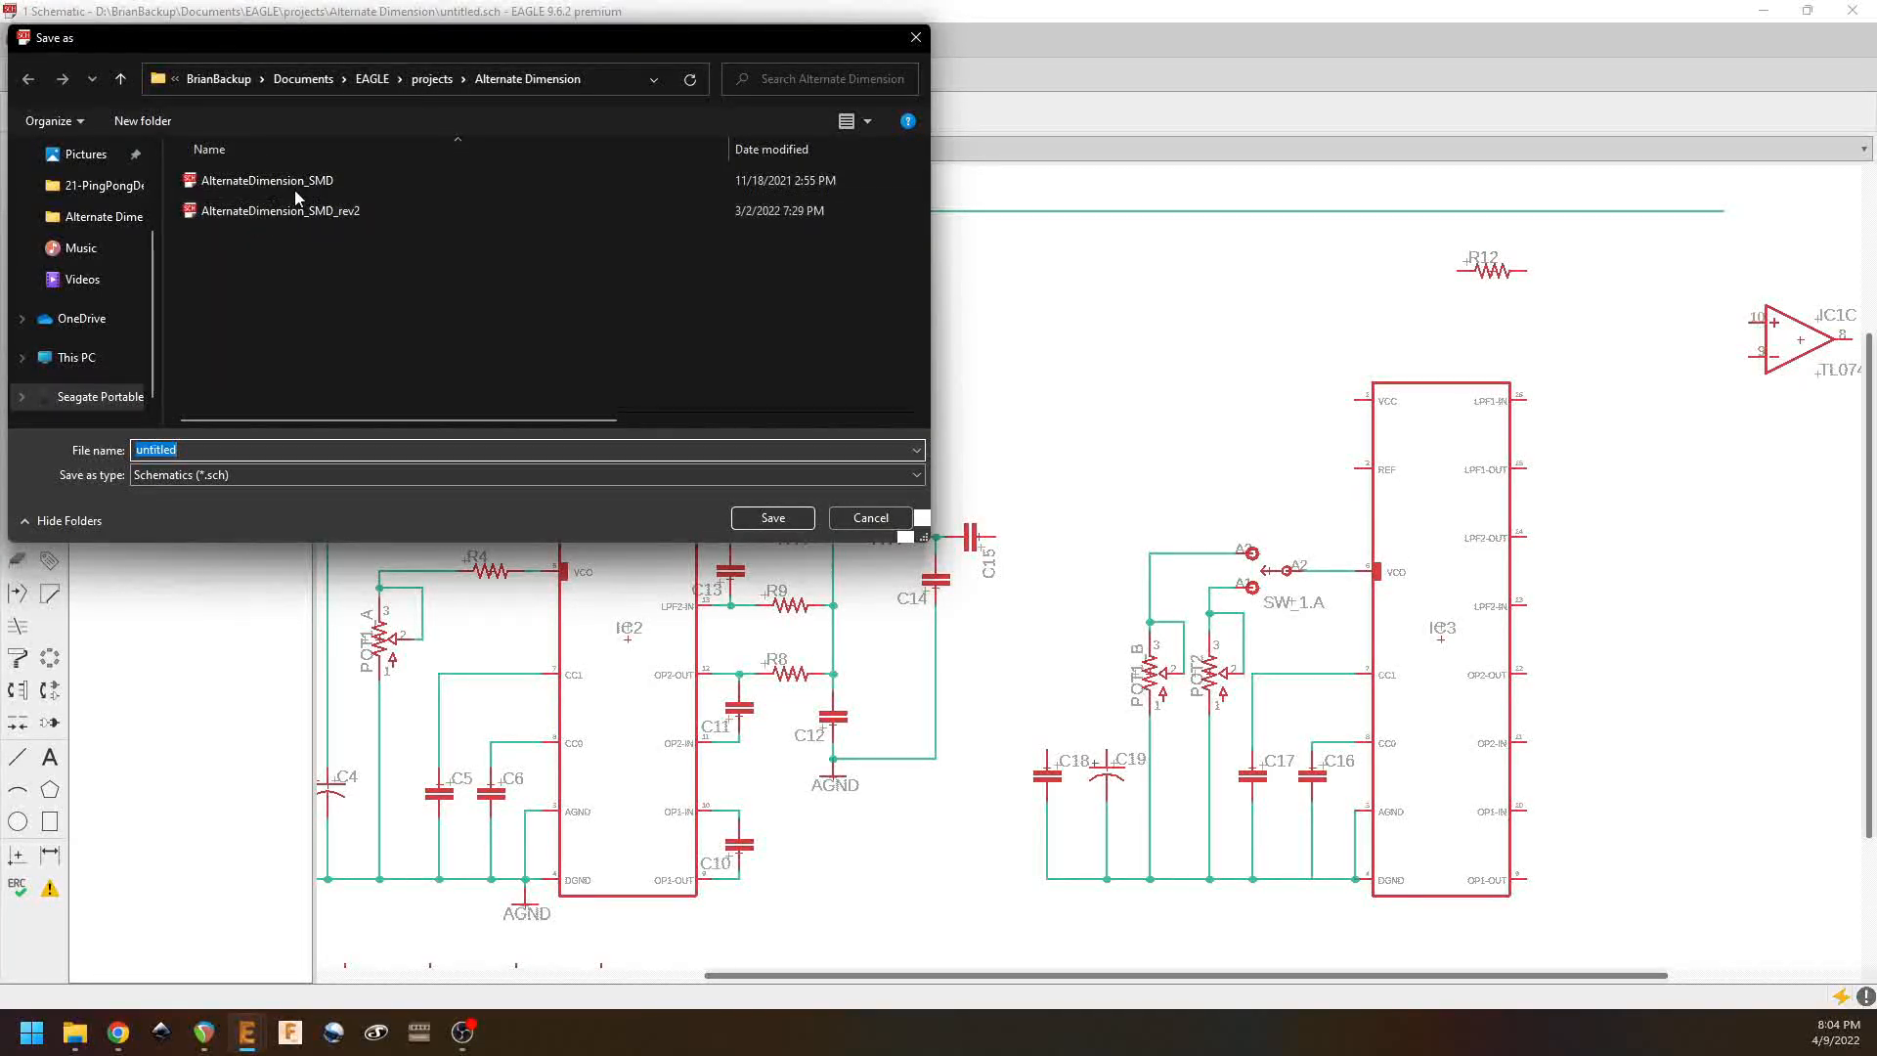
{"action": "left_click", "coordinate": [428, 79]}
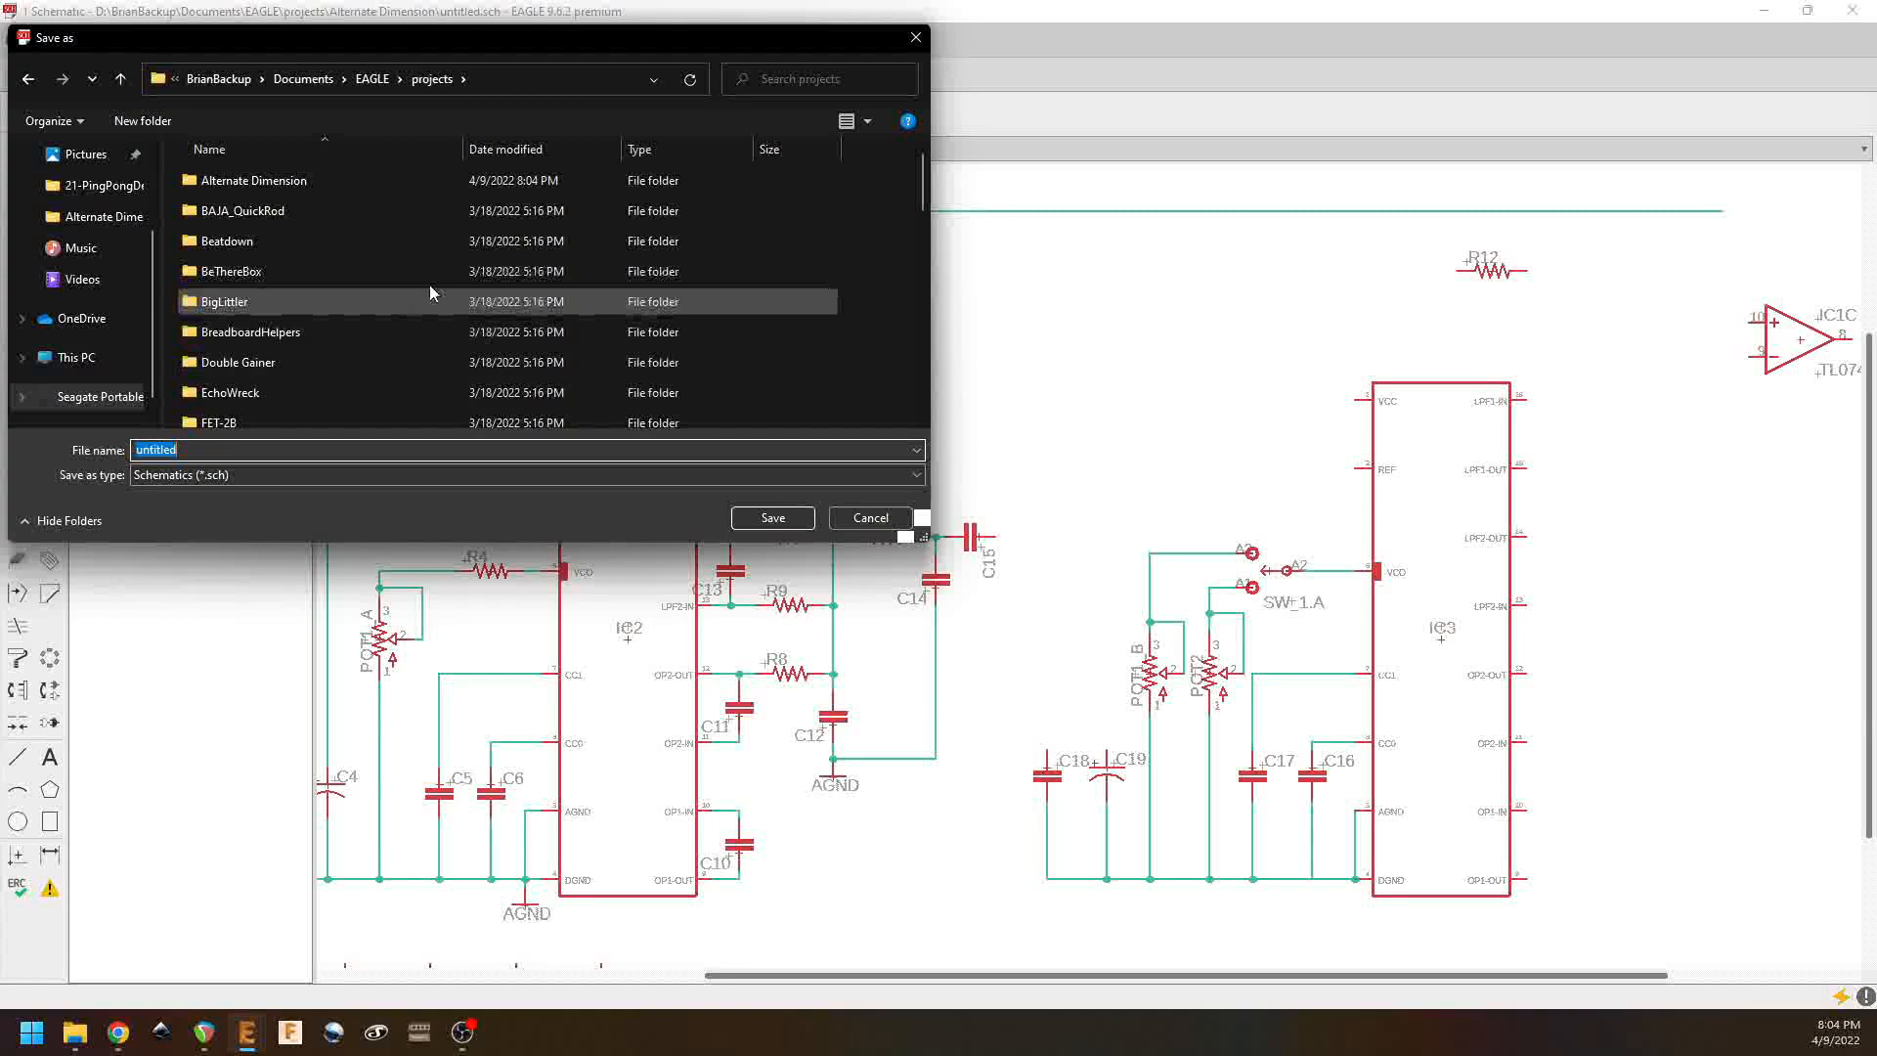
{"action": "right_click", "coordinate": [859, 299]}
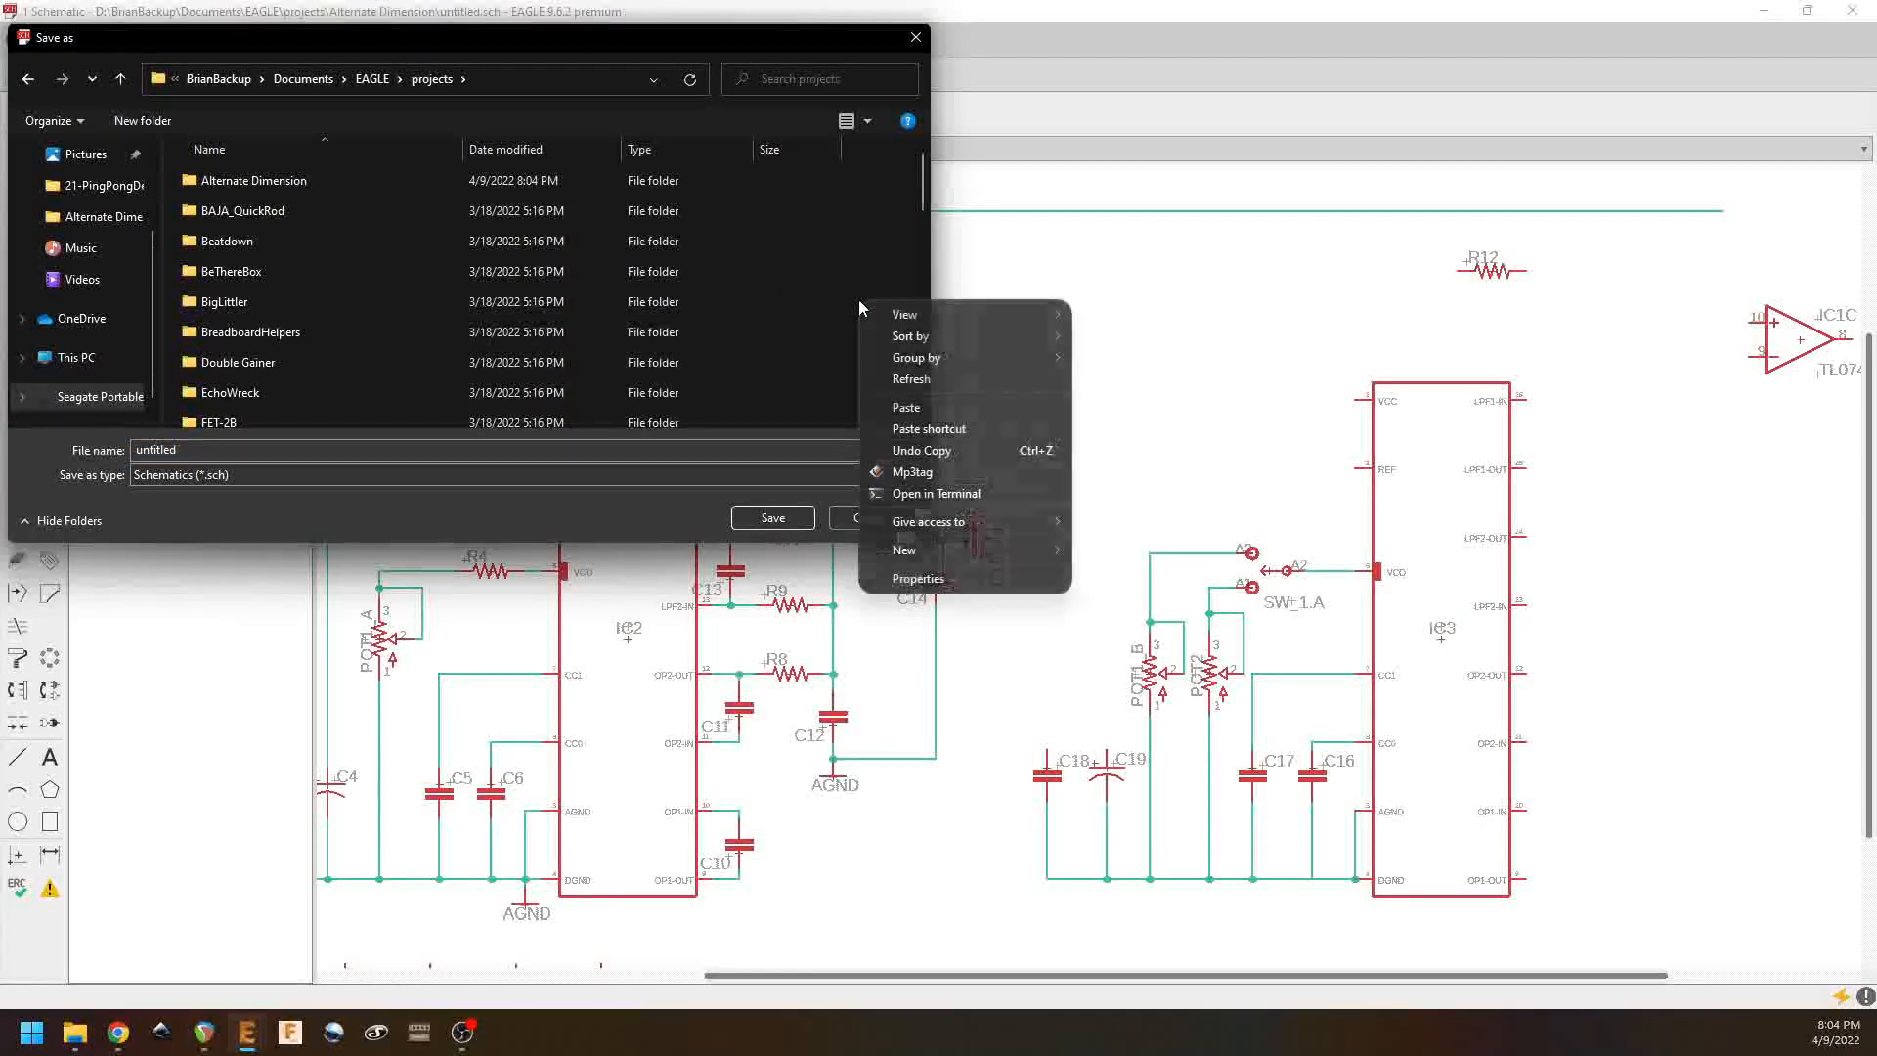
{"action": "mouse_move", "coordinate": [999, 555]}
{"action": "left_click", "coordinate": [1119, 551]}
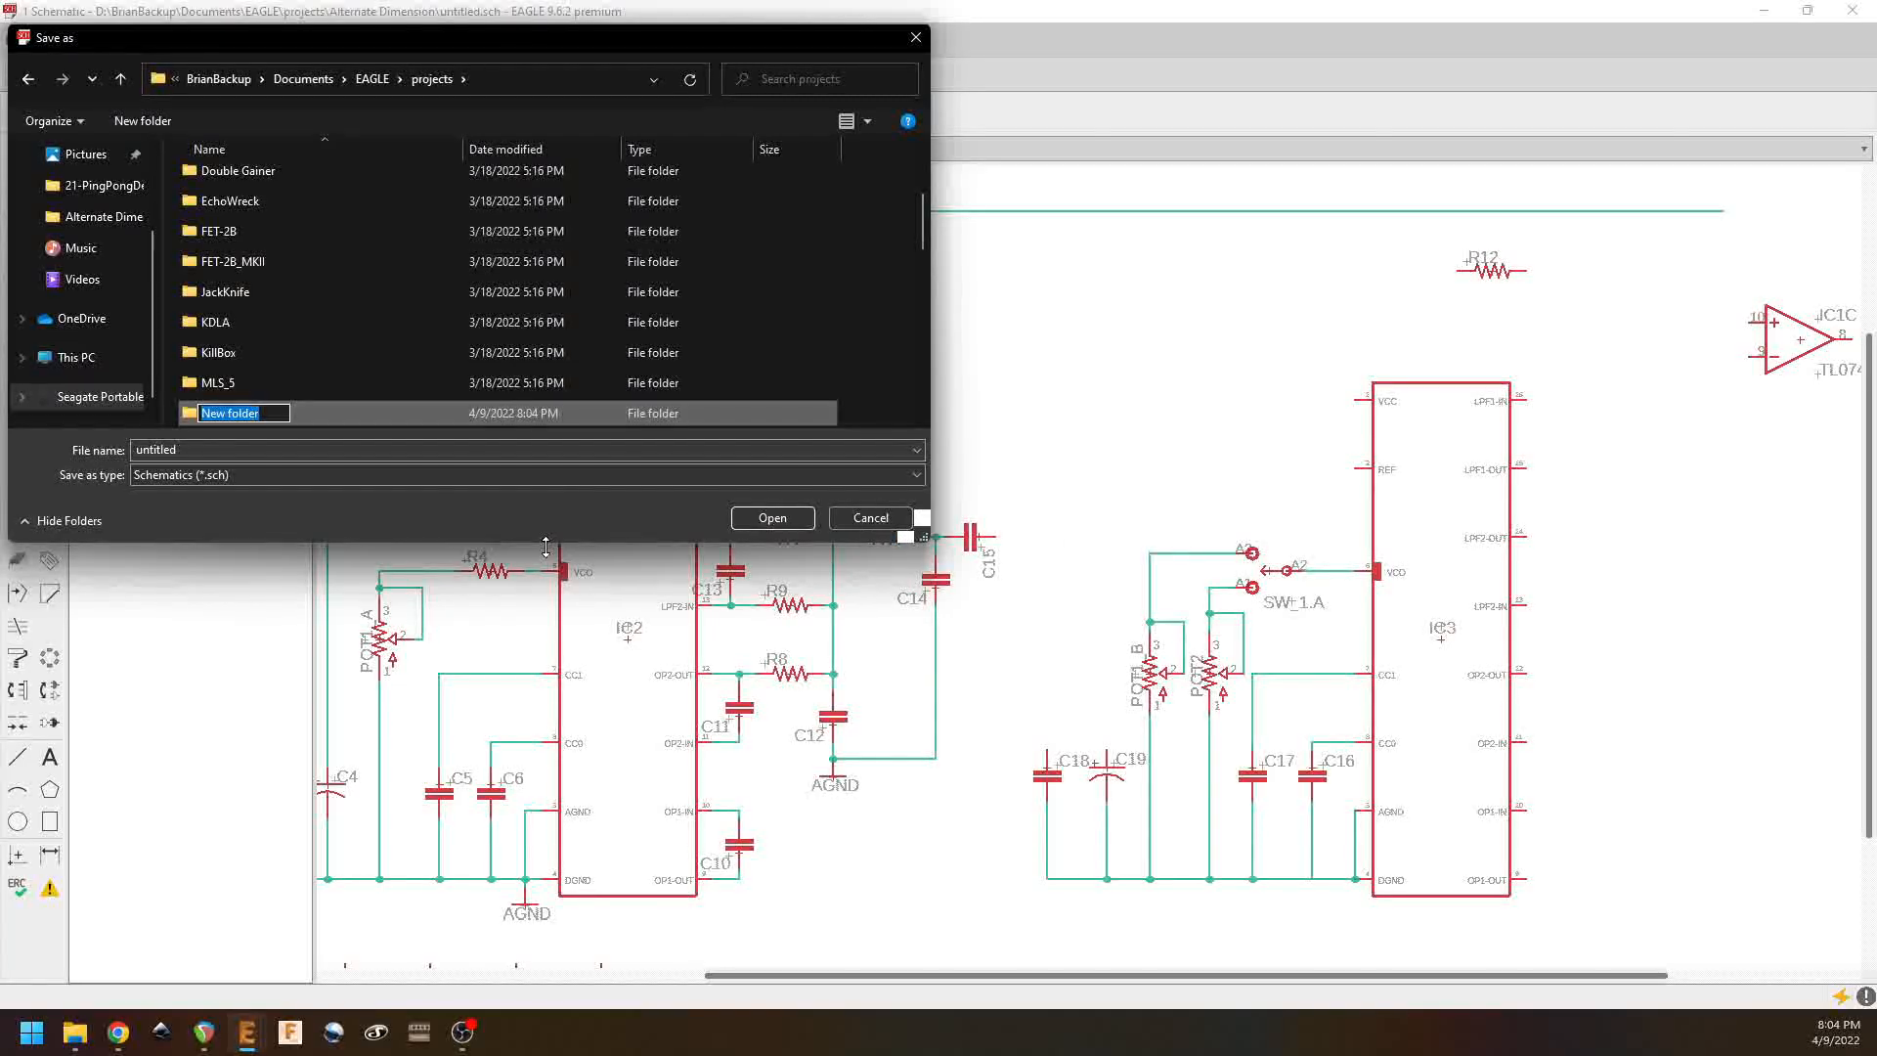
{"action": "type", "text": "PingPong"}
{"action": "key", "text": "Return"}
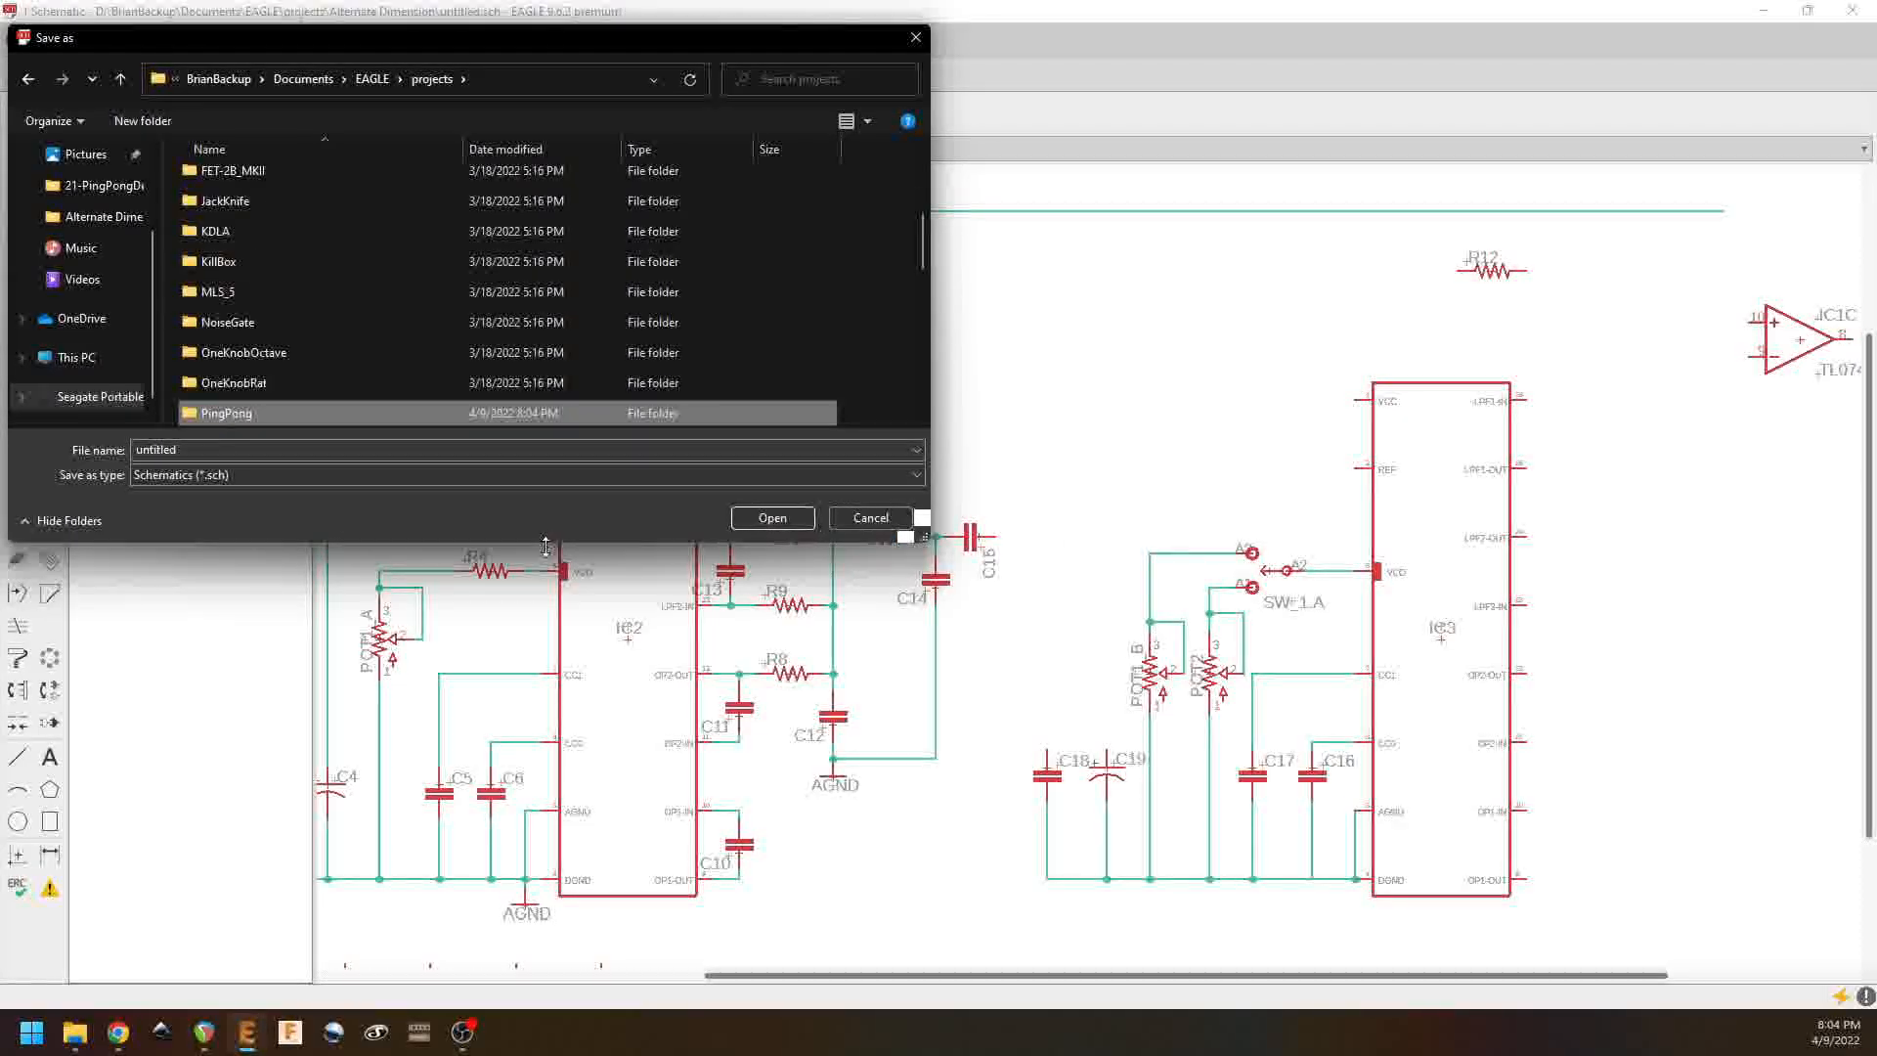
Step: Save the schematic as PingPong_TH inside the PingPong folder
{"action": "double_click", "coordinate": [217, 413]}
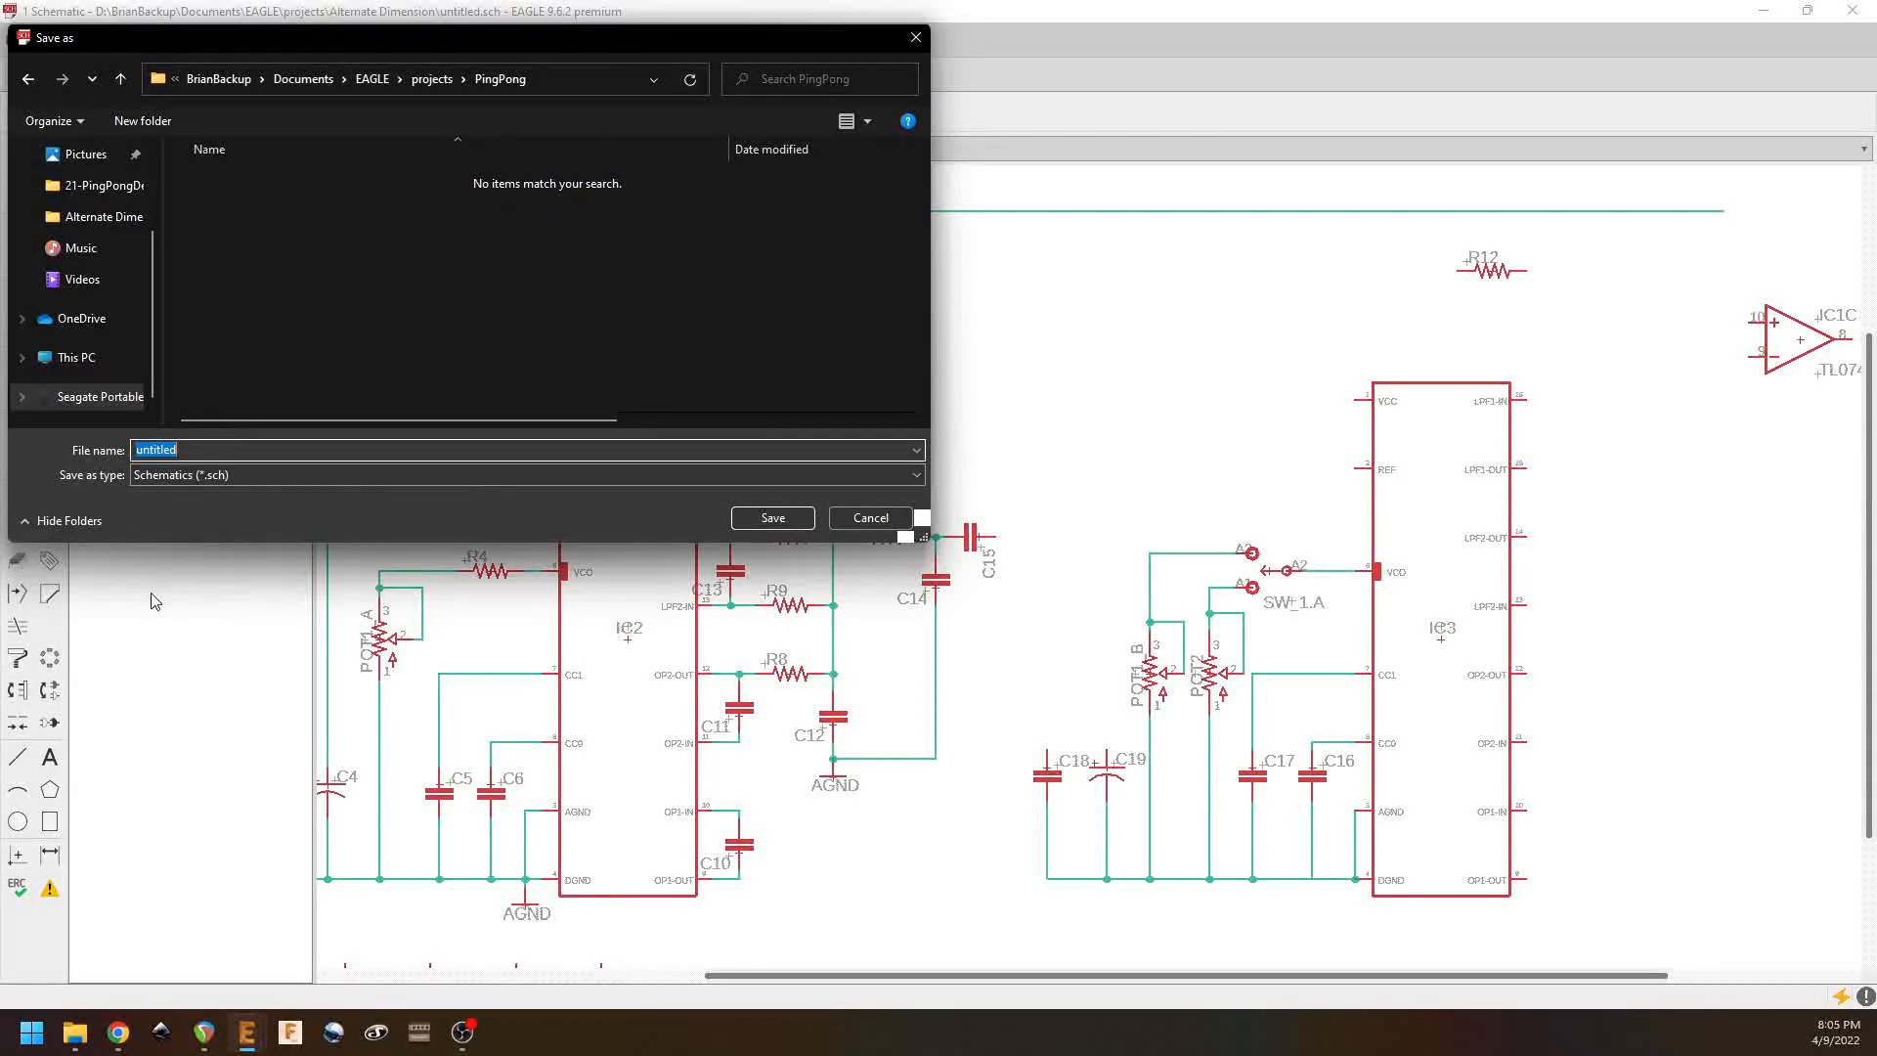
{"action": "type", "text": "PingPong"}
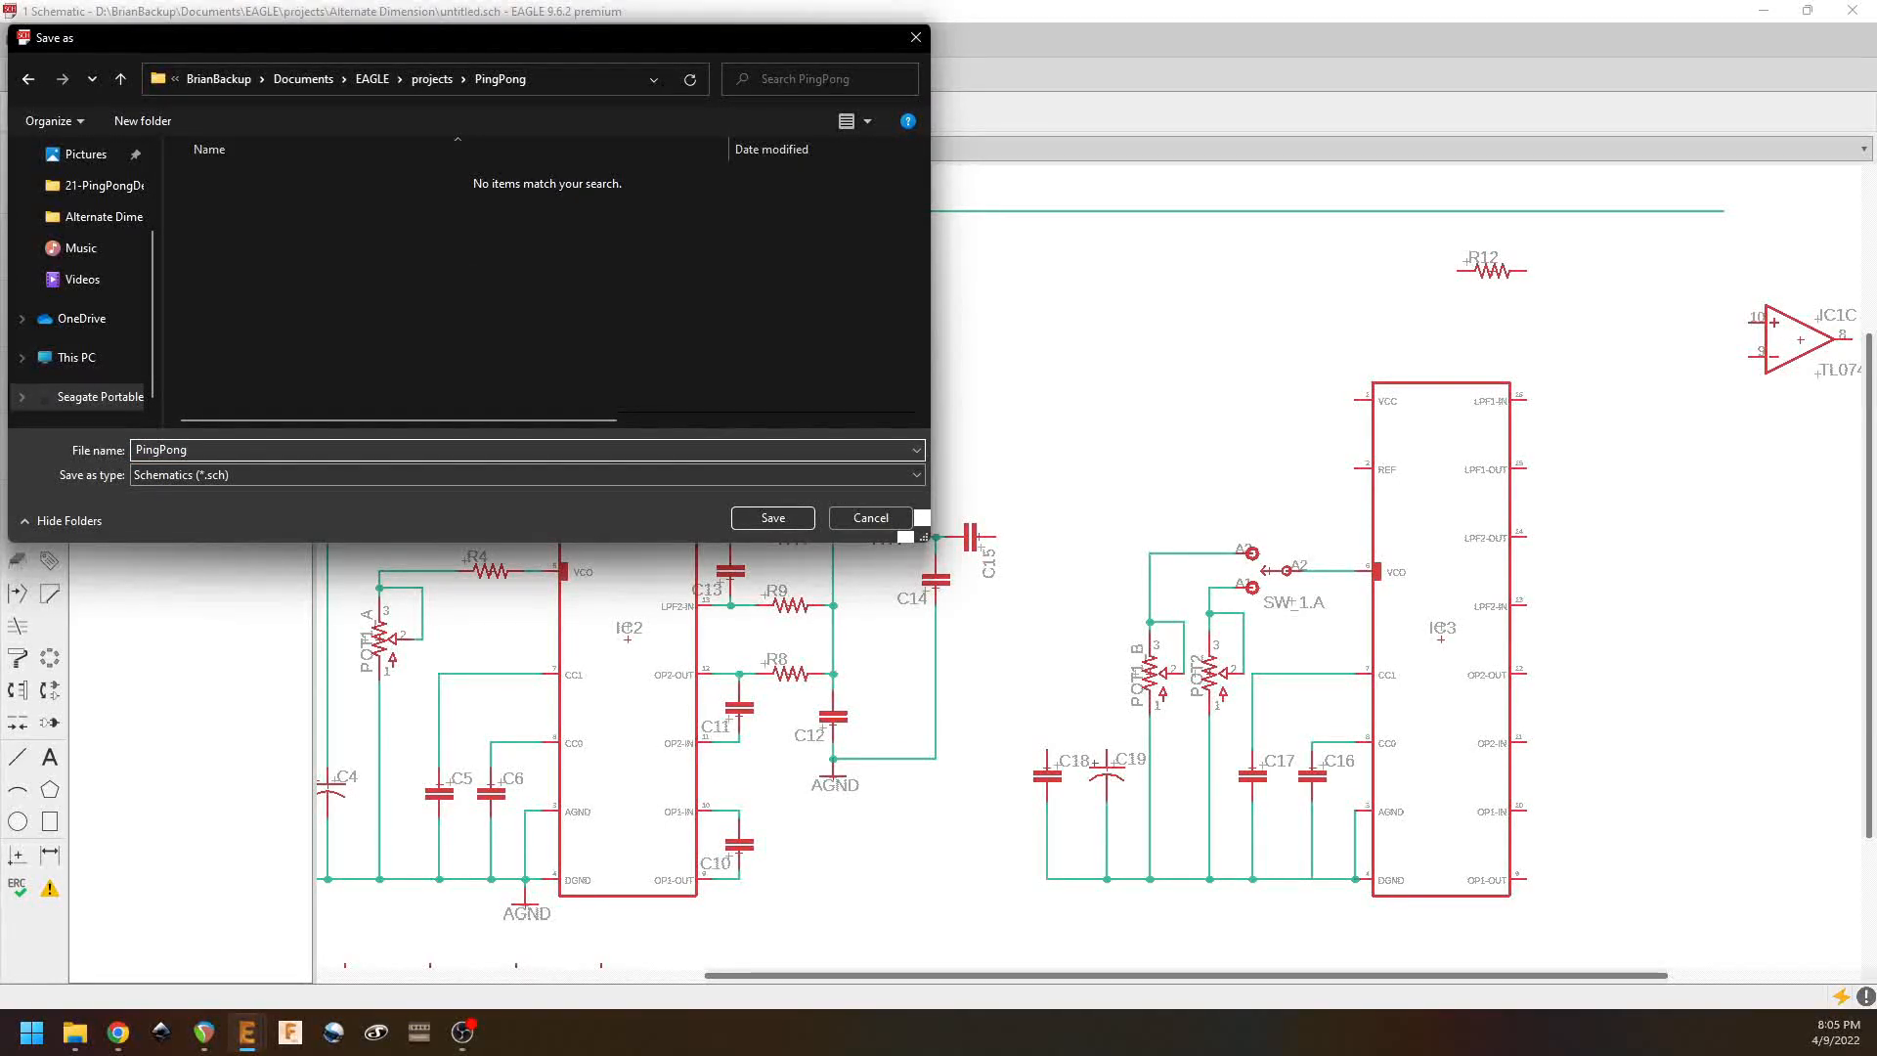
{"action": "type", "text": "_TH"}
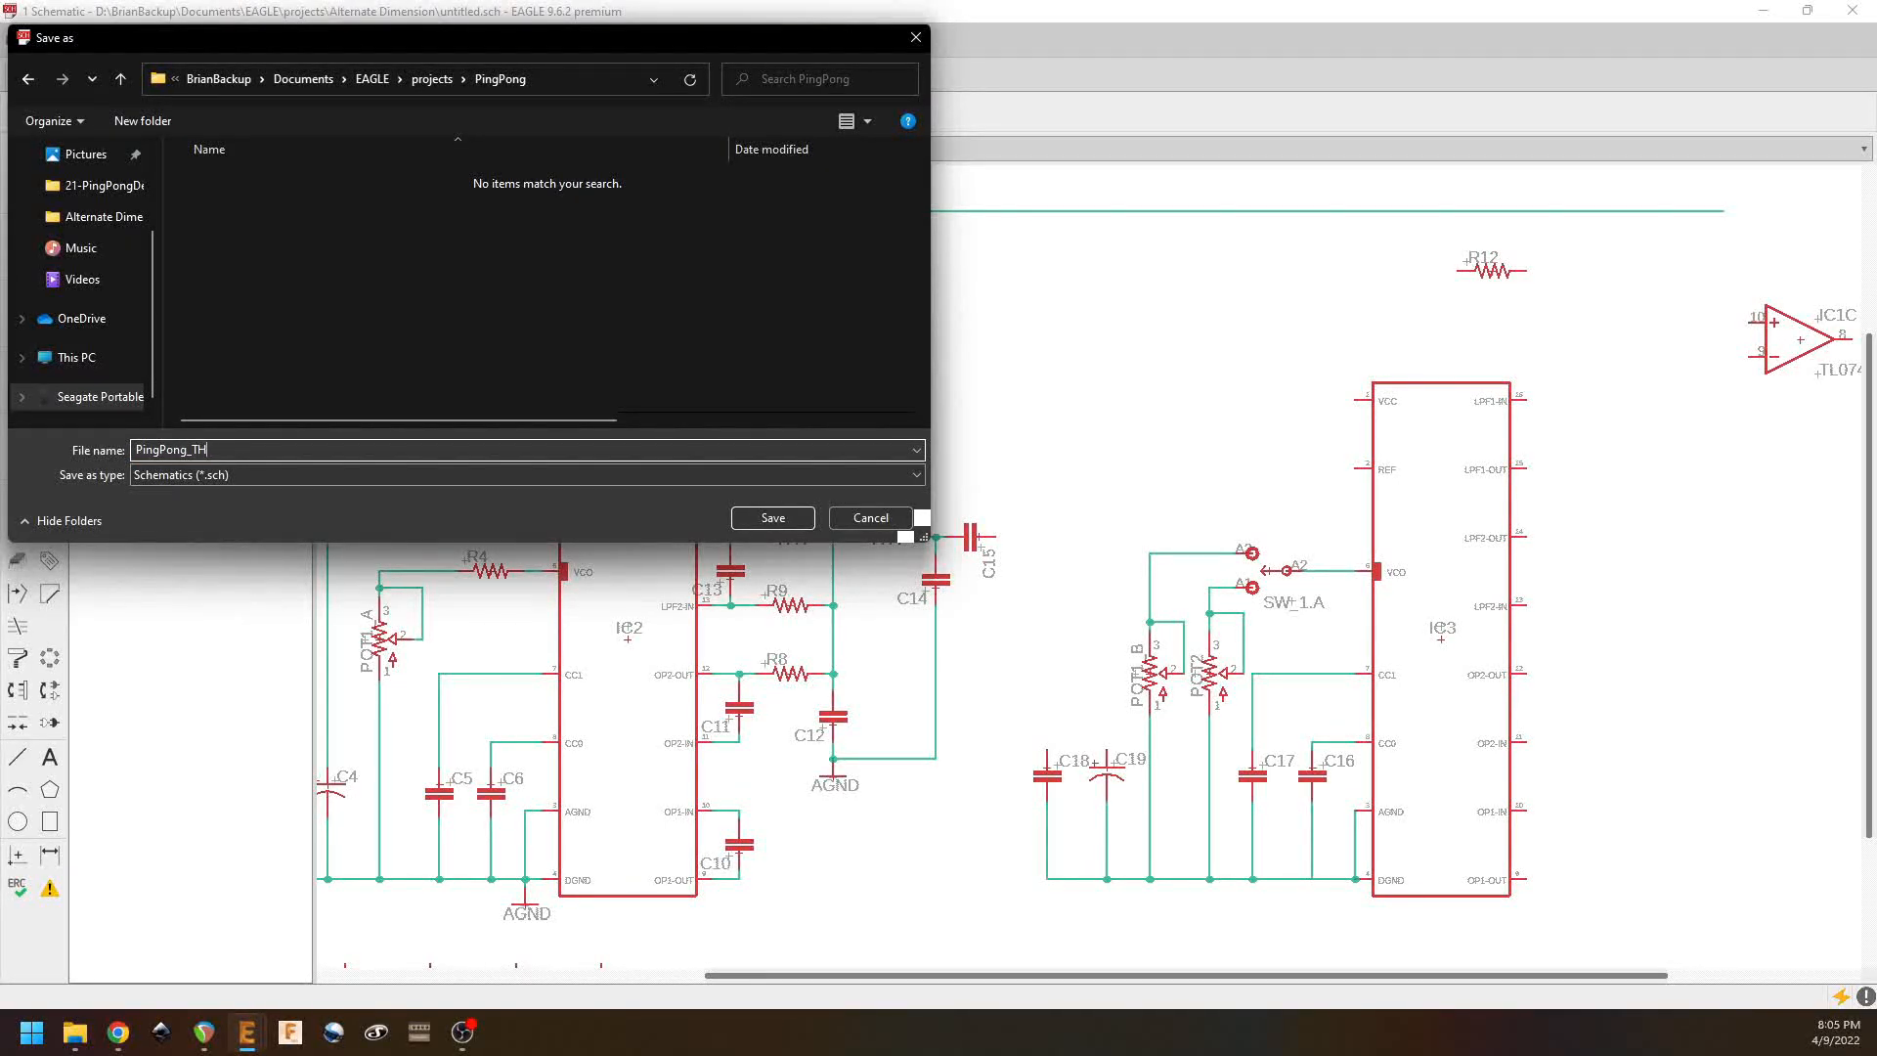
{"action": "left_click", "coordinate": [743, 519]}
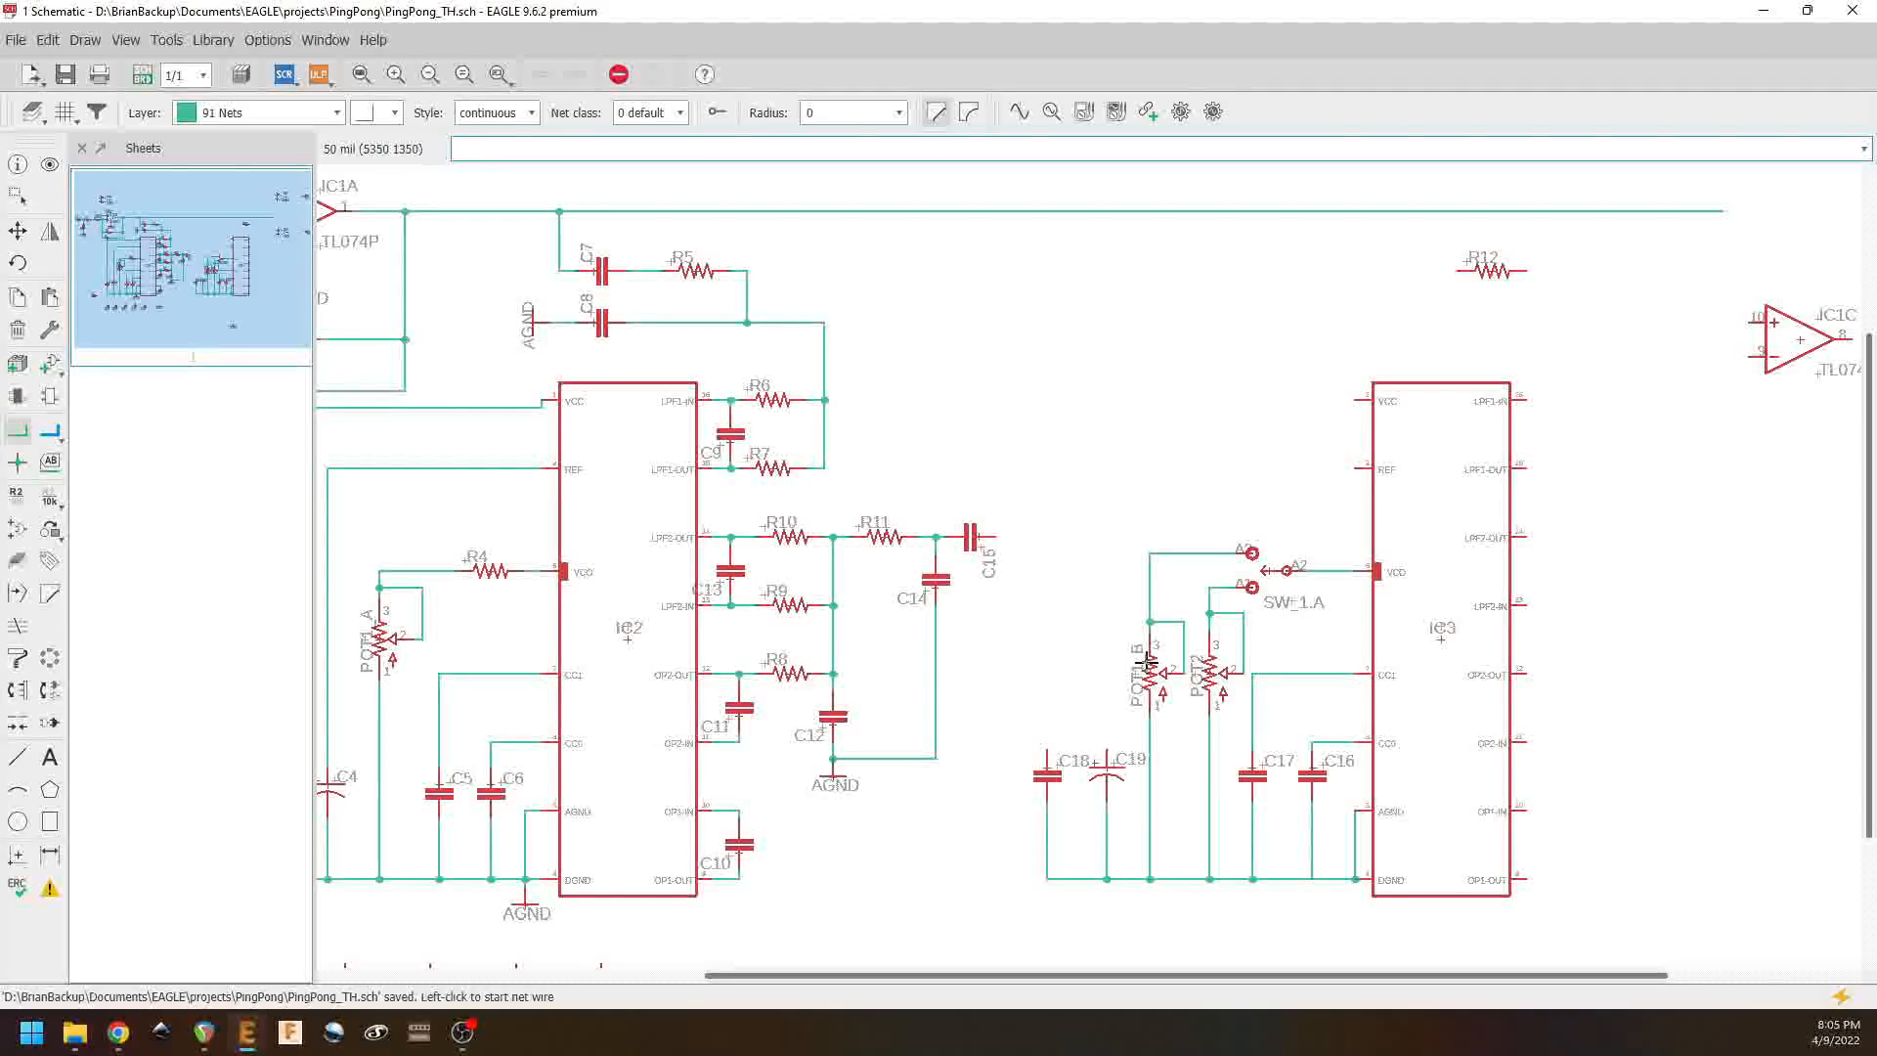
Step: Wire IC3's REF pin to the upper end of C19 and its VCC pin to the upper end of C18
{"action": "left_click", "coordinate": [1355, 470]}
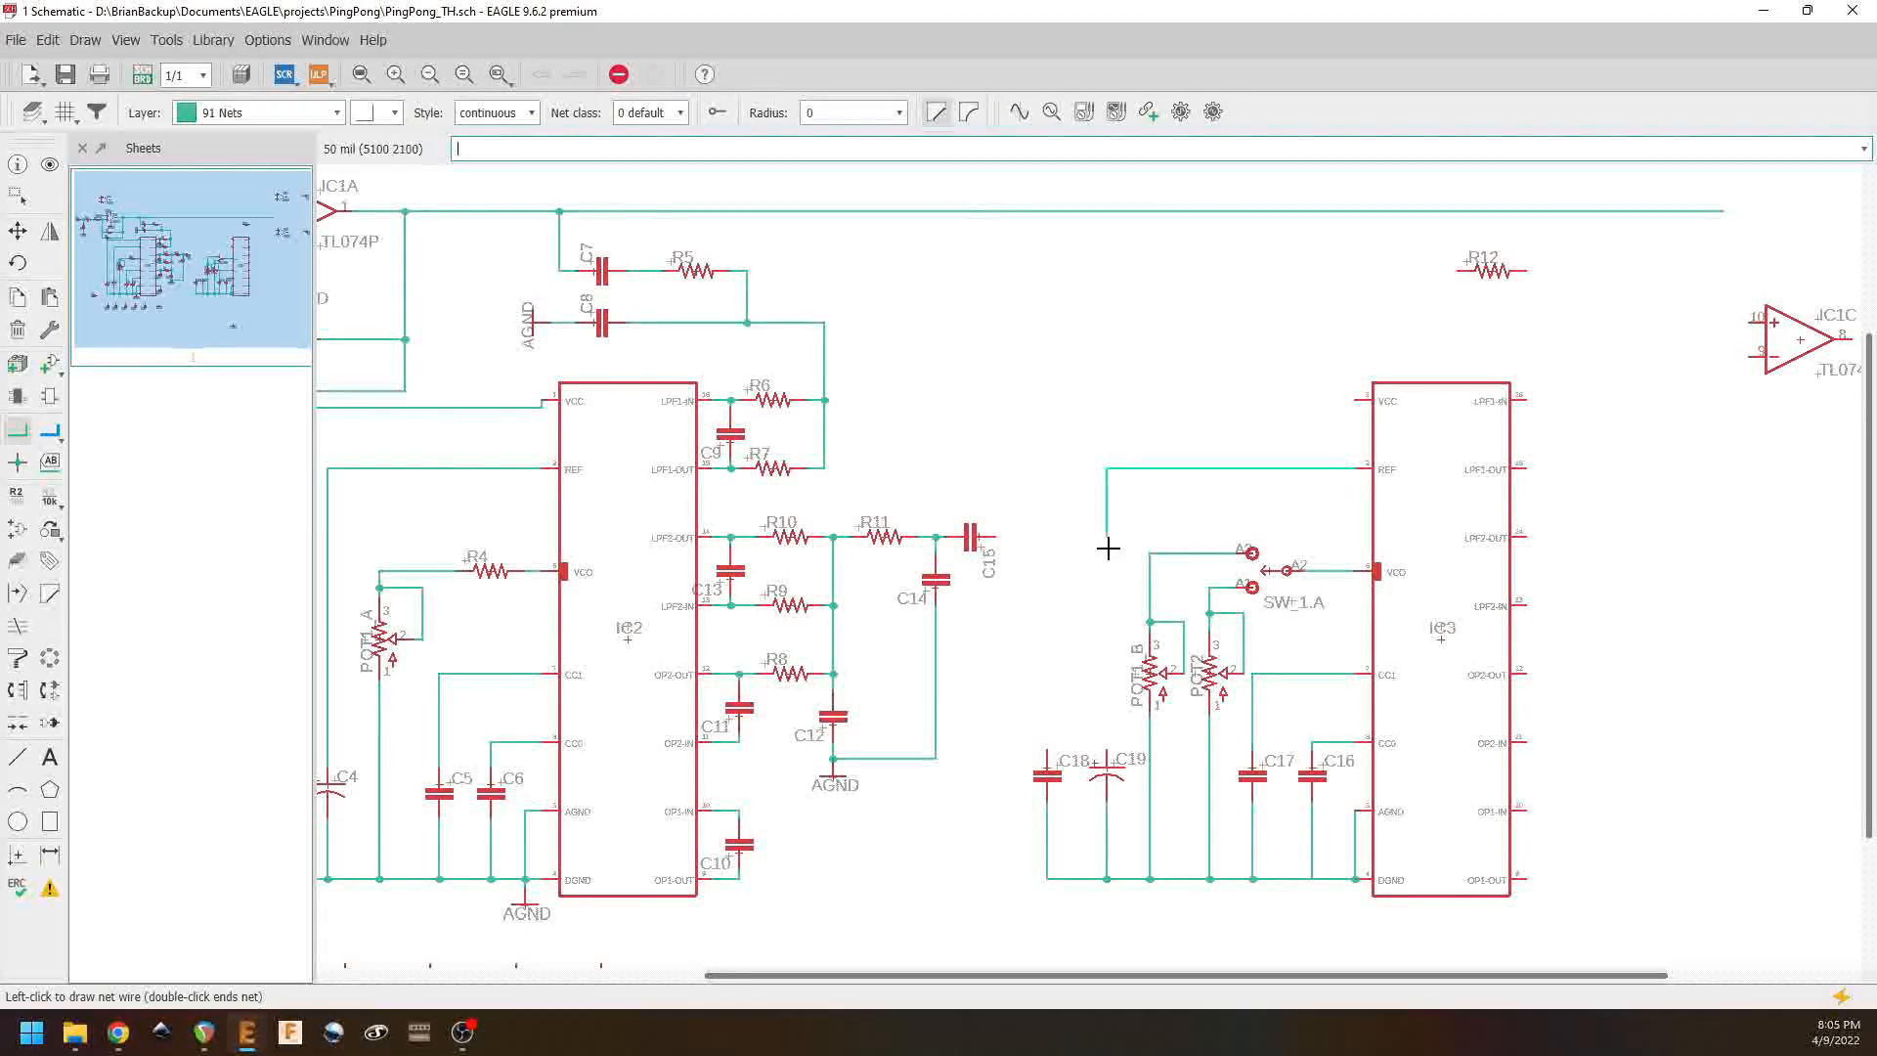
{"action": "left_click", "coordinate": [1106, 751]}
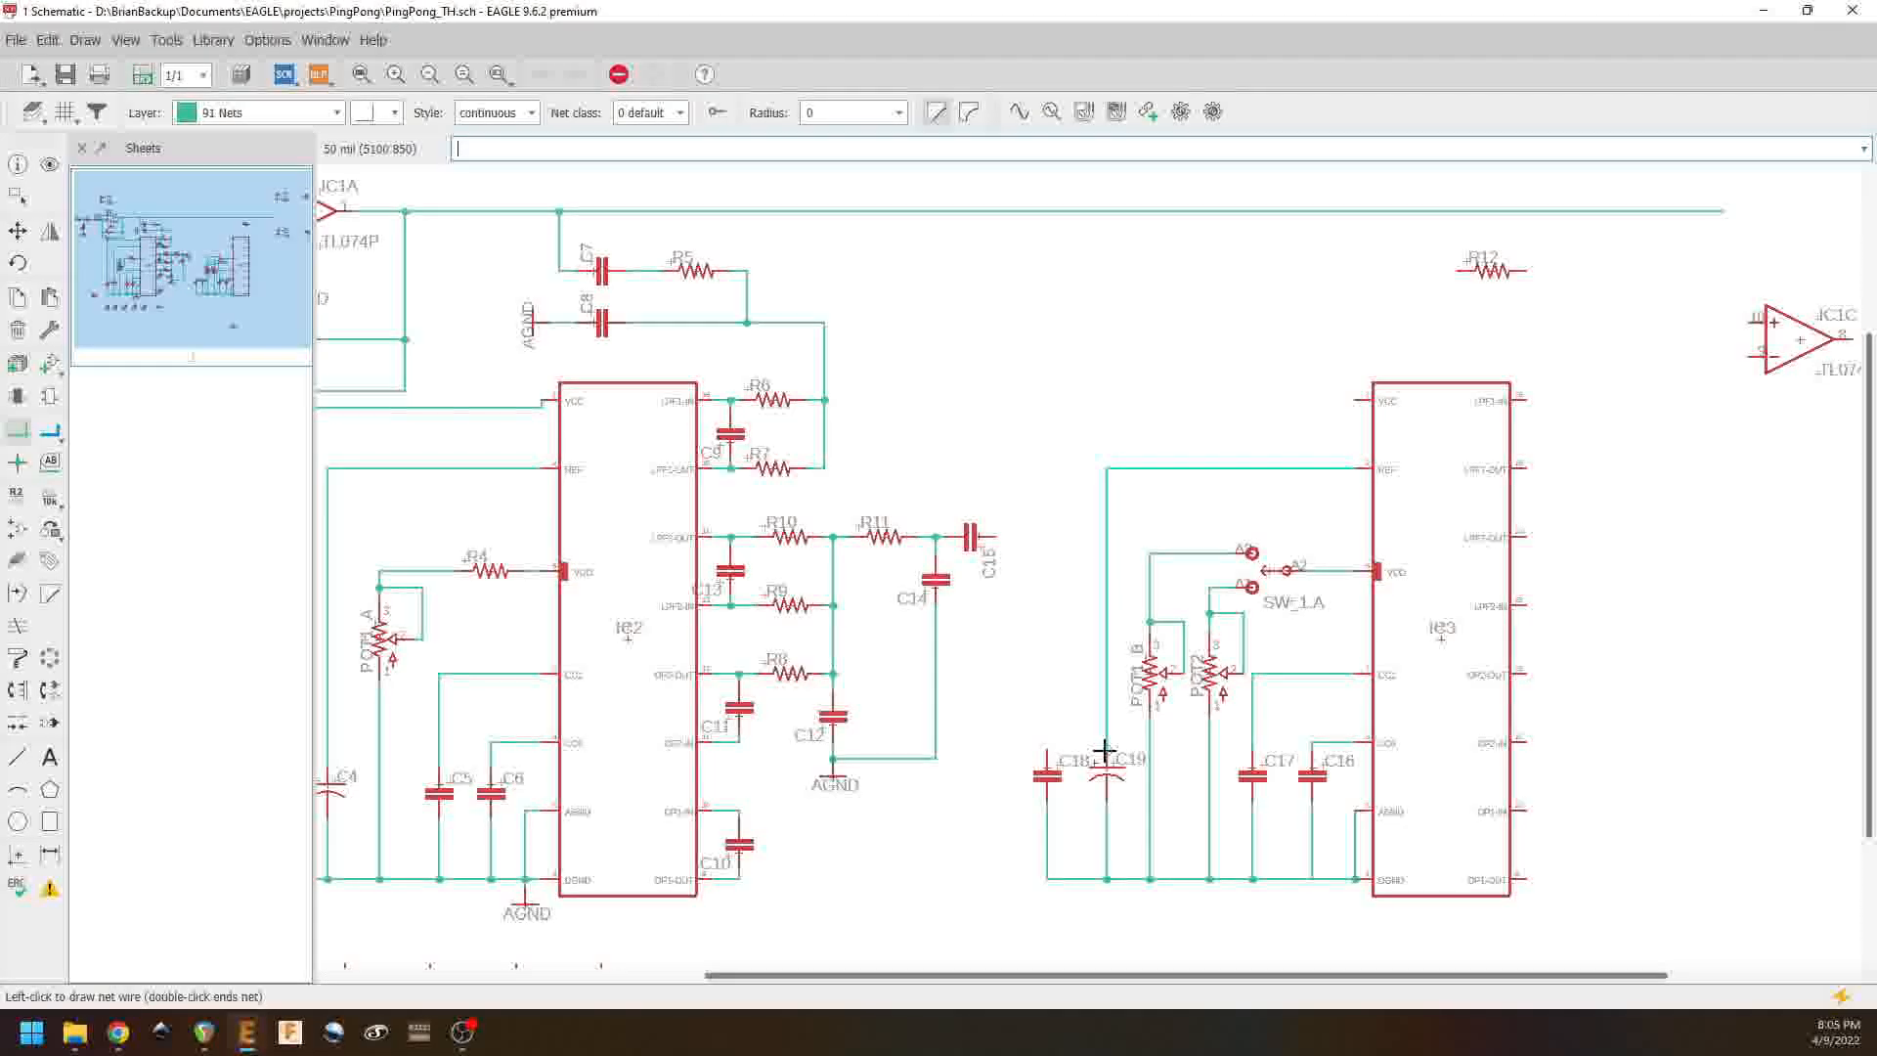
{"action": "left_click", "coordinate": [1356, 397]}
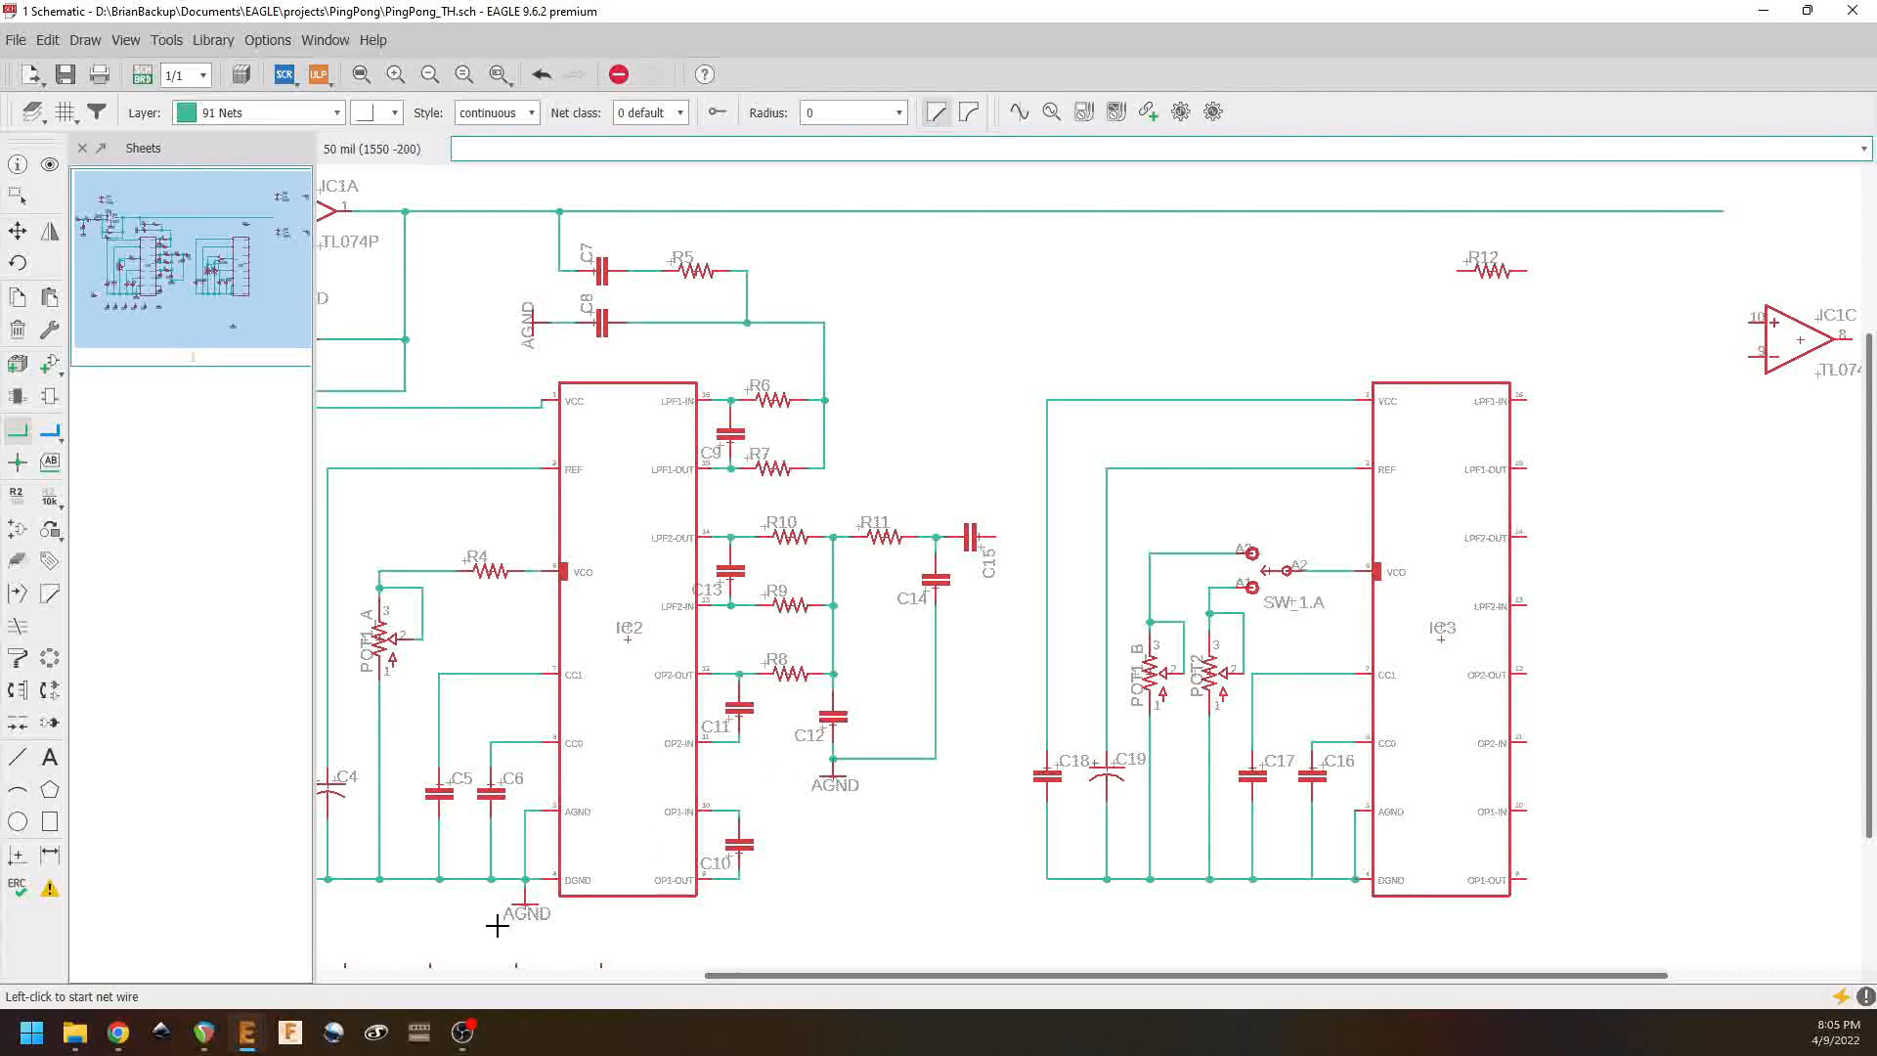
Step: Copy the AGND symbol from below IC2 to beneath IC3's lower net, between POT1_B and POT2, and connect it there
{"action": "right_click", "coordinate": [528, 912]}
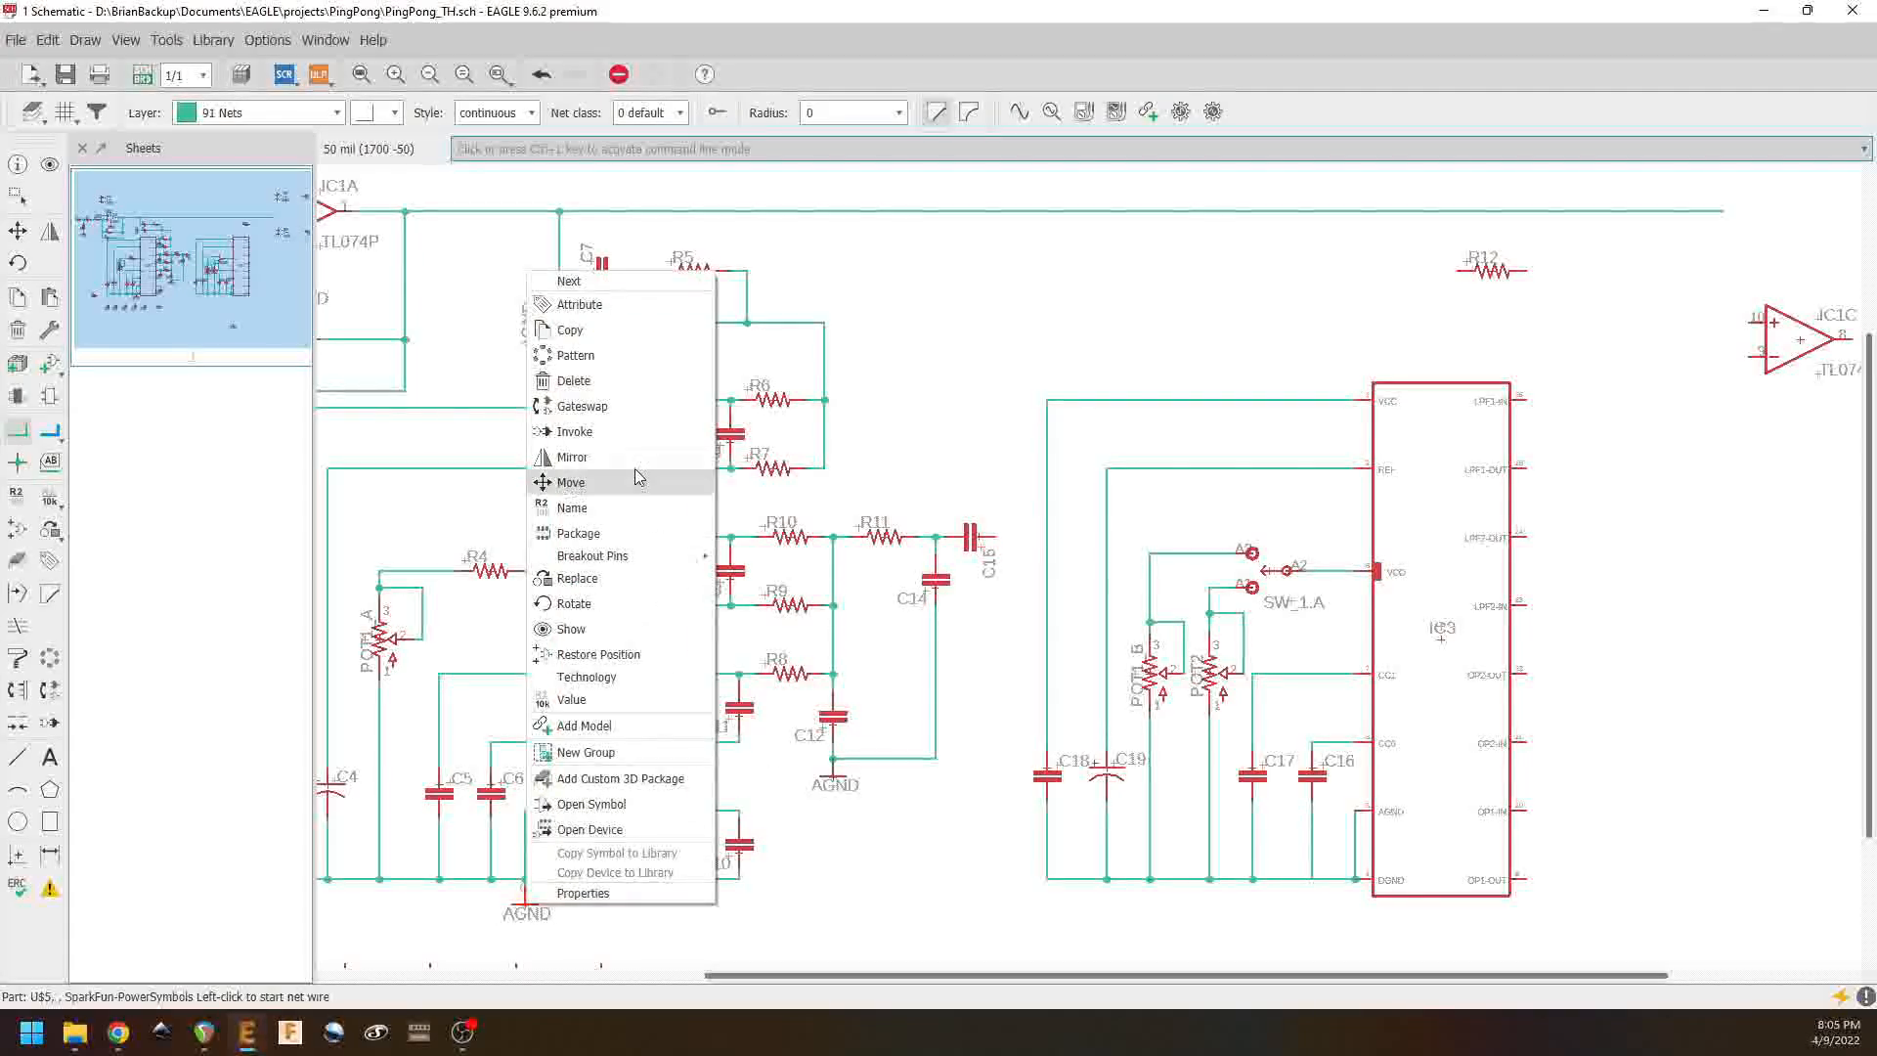
{"action": "left_click", "coordinate": [572, 332]}
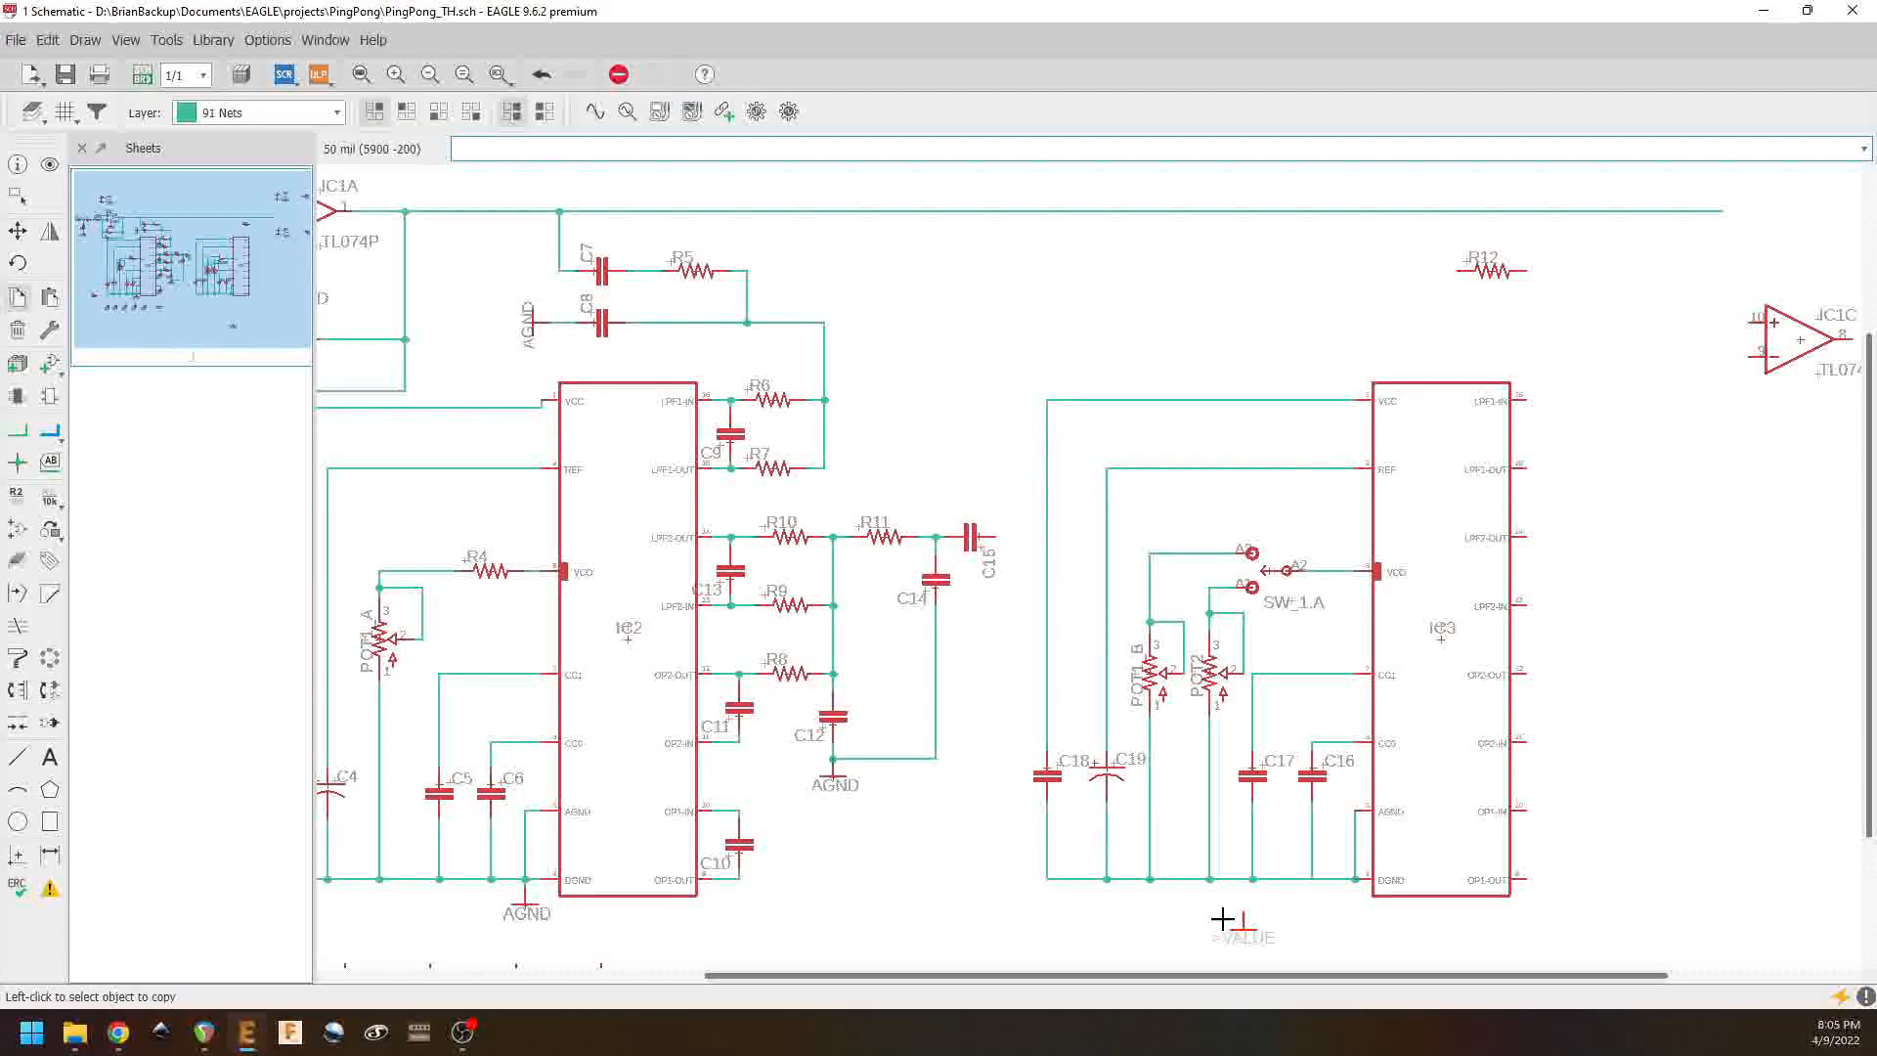
{"action": "left_click", "coordinate": [1184, 893]}
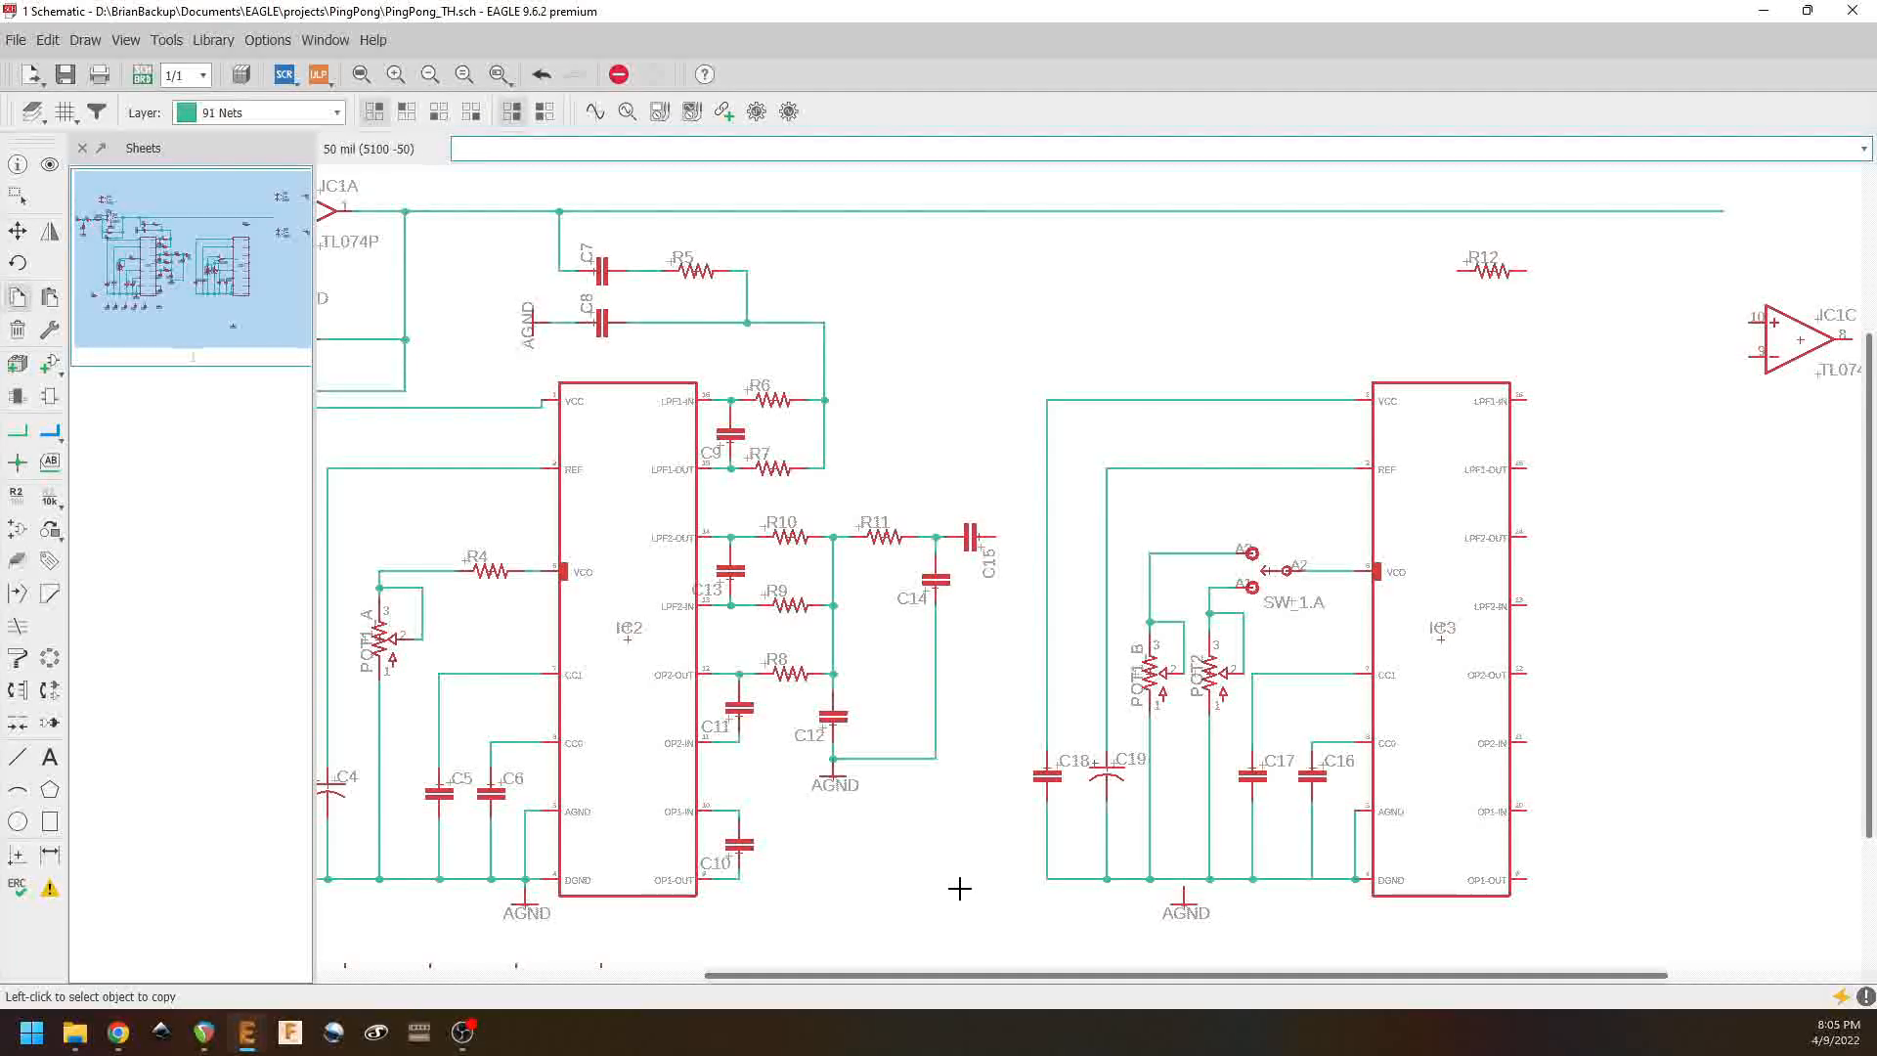
{"action": "left_click", "coordinate": [18, 430]}
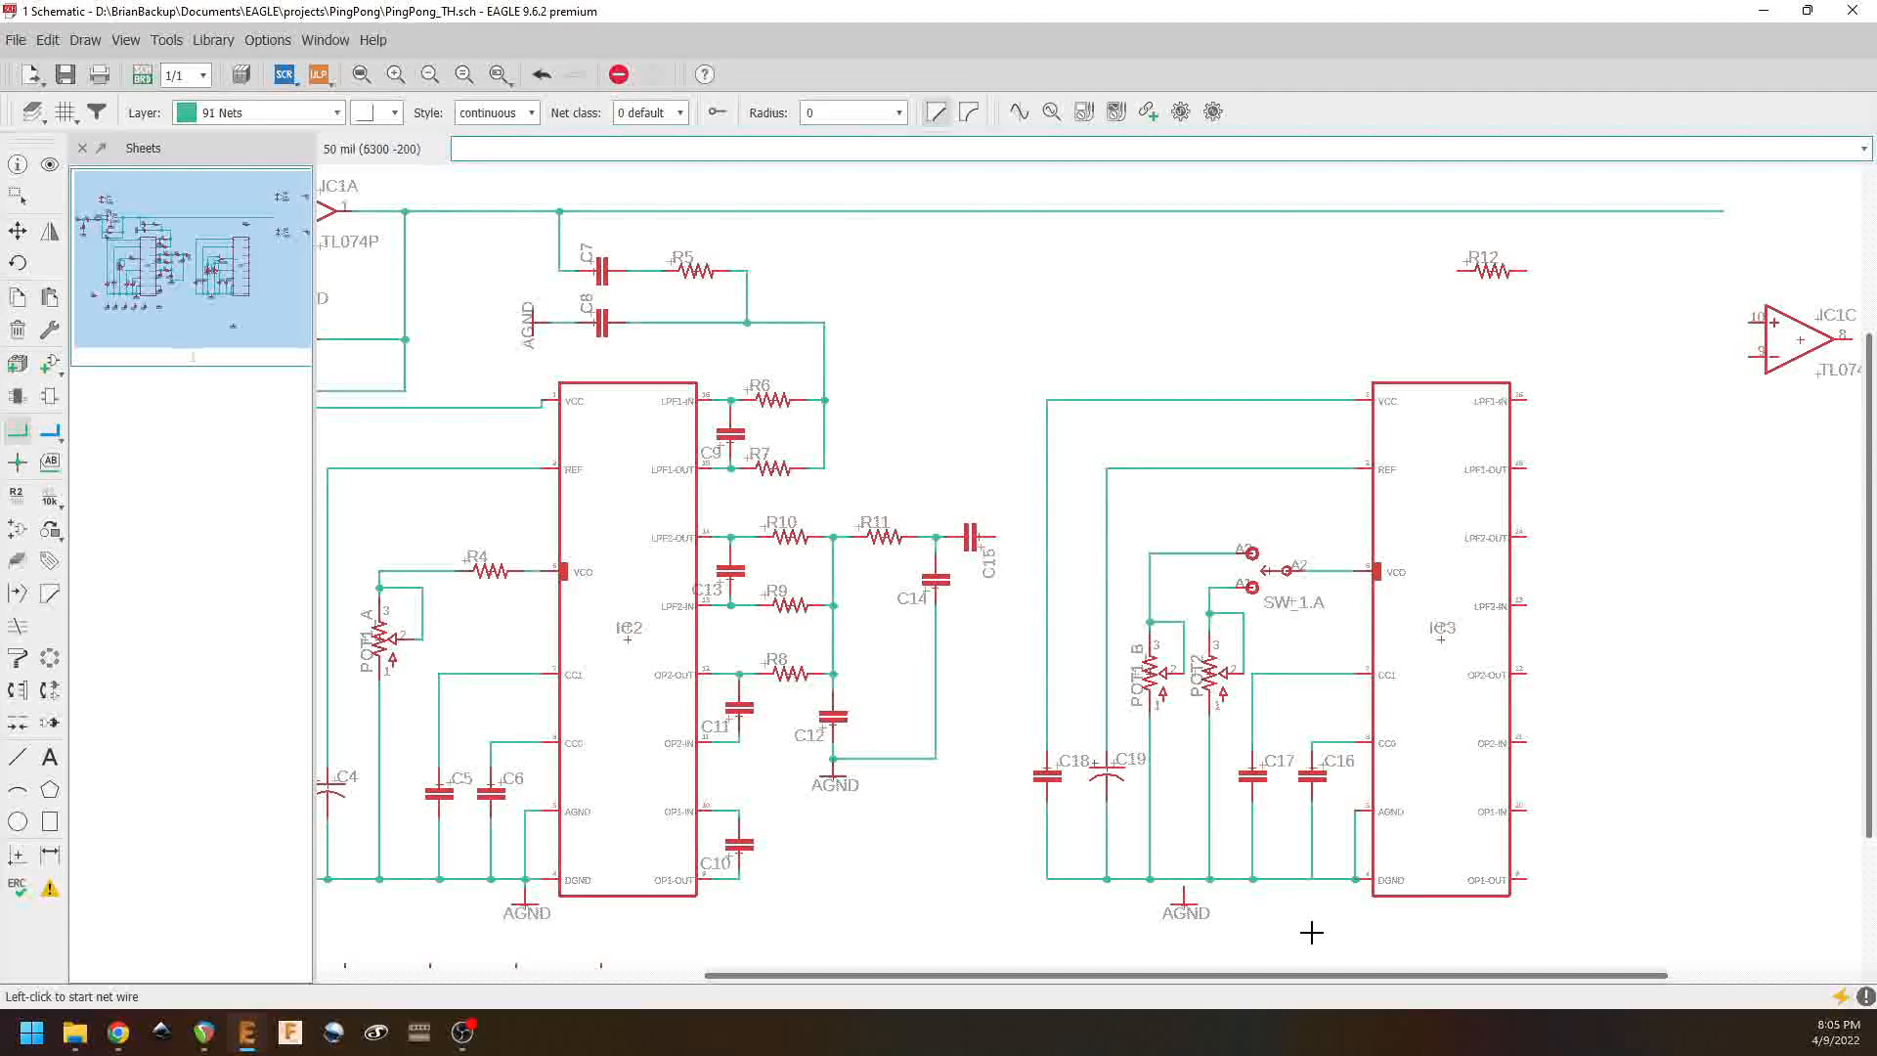
{"action": "left_click", "coordinate": [1184, 879]}
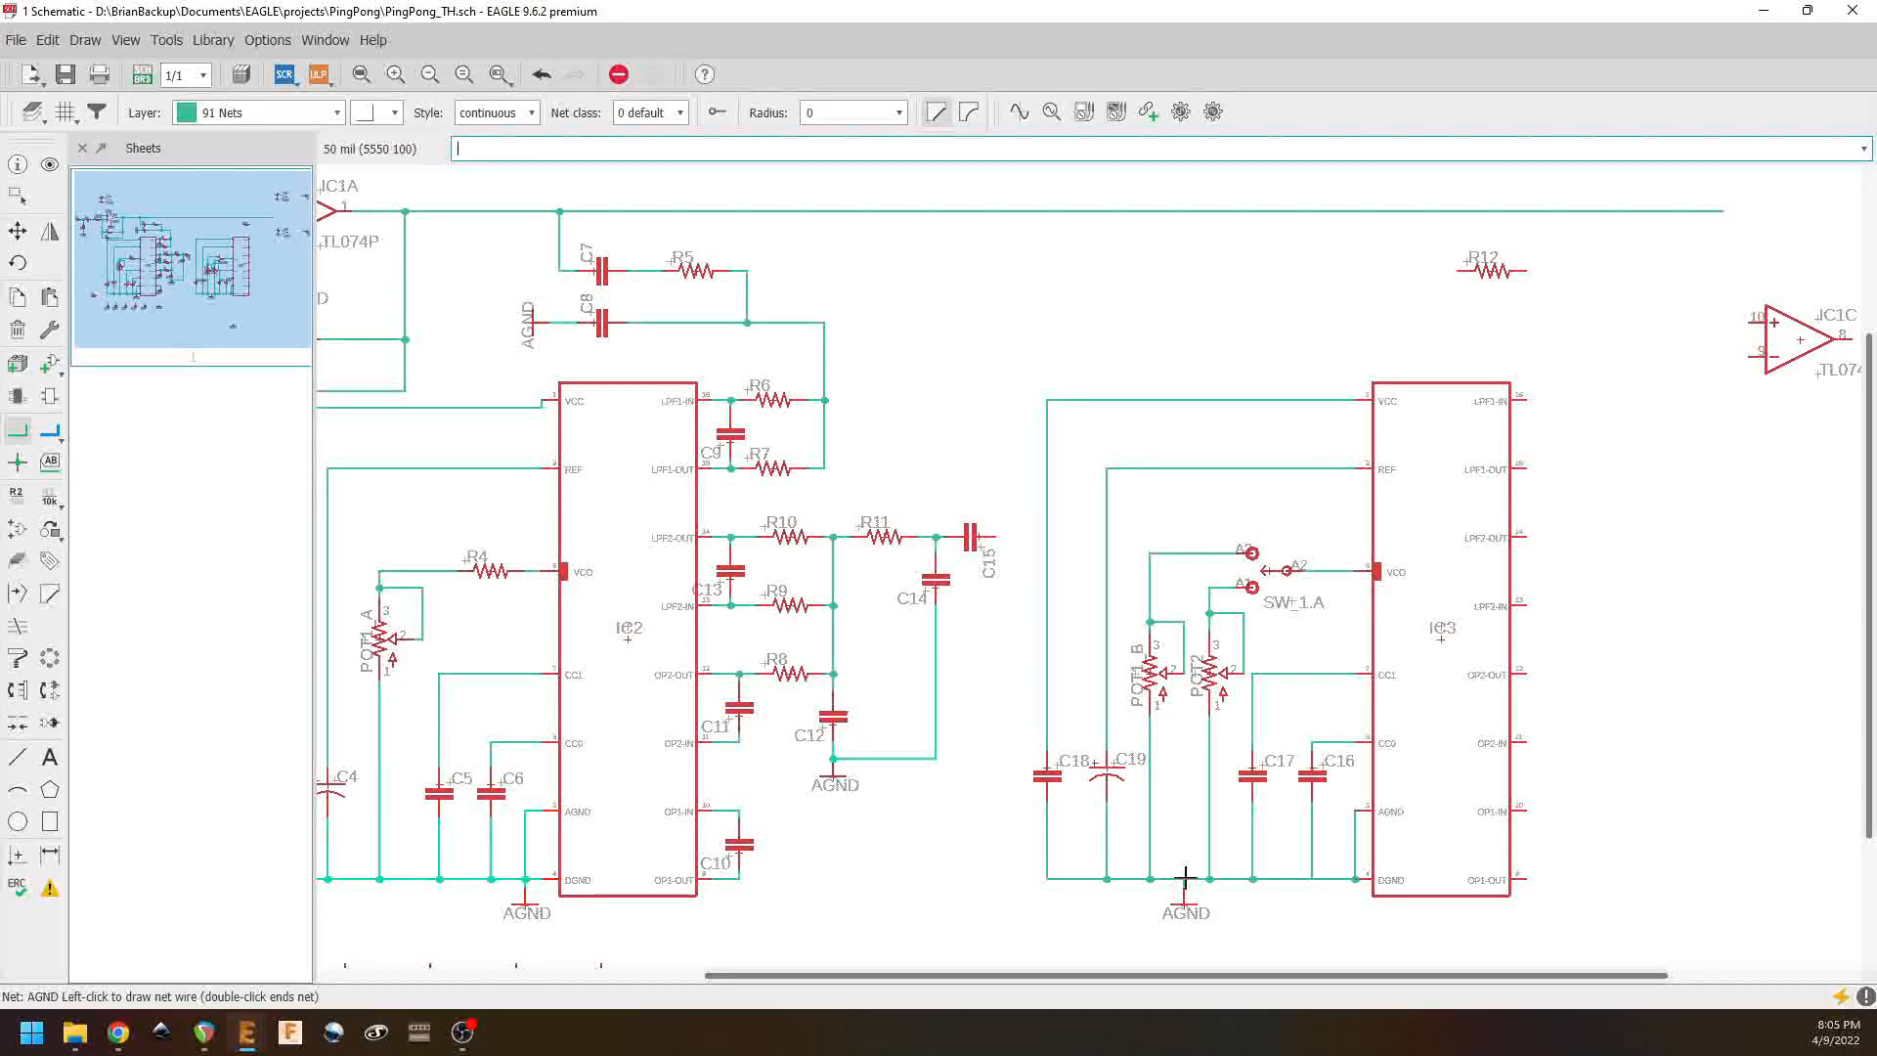
{"action": "left_click", "coordinate": [1184, 879]}
{"action": "left_click", "coordinate": [1210, 911]}
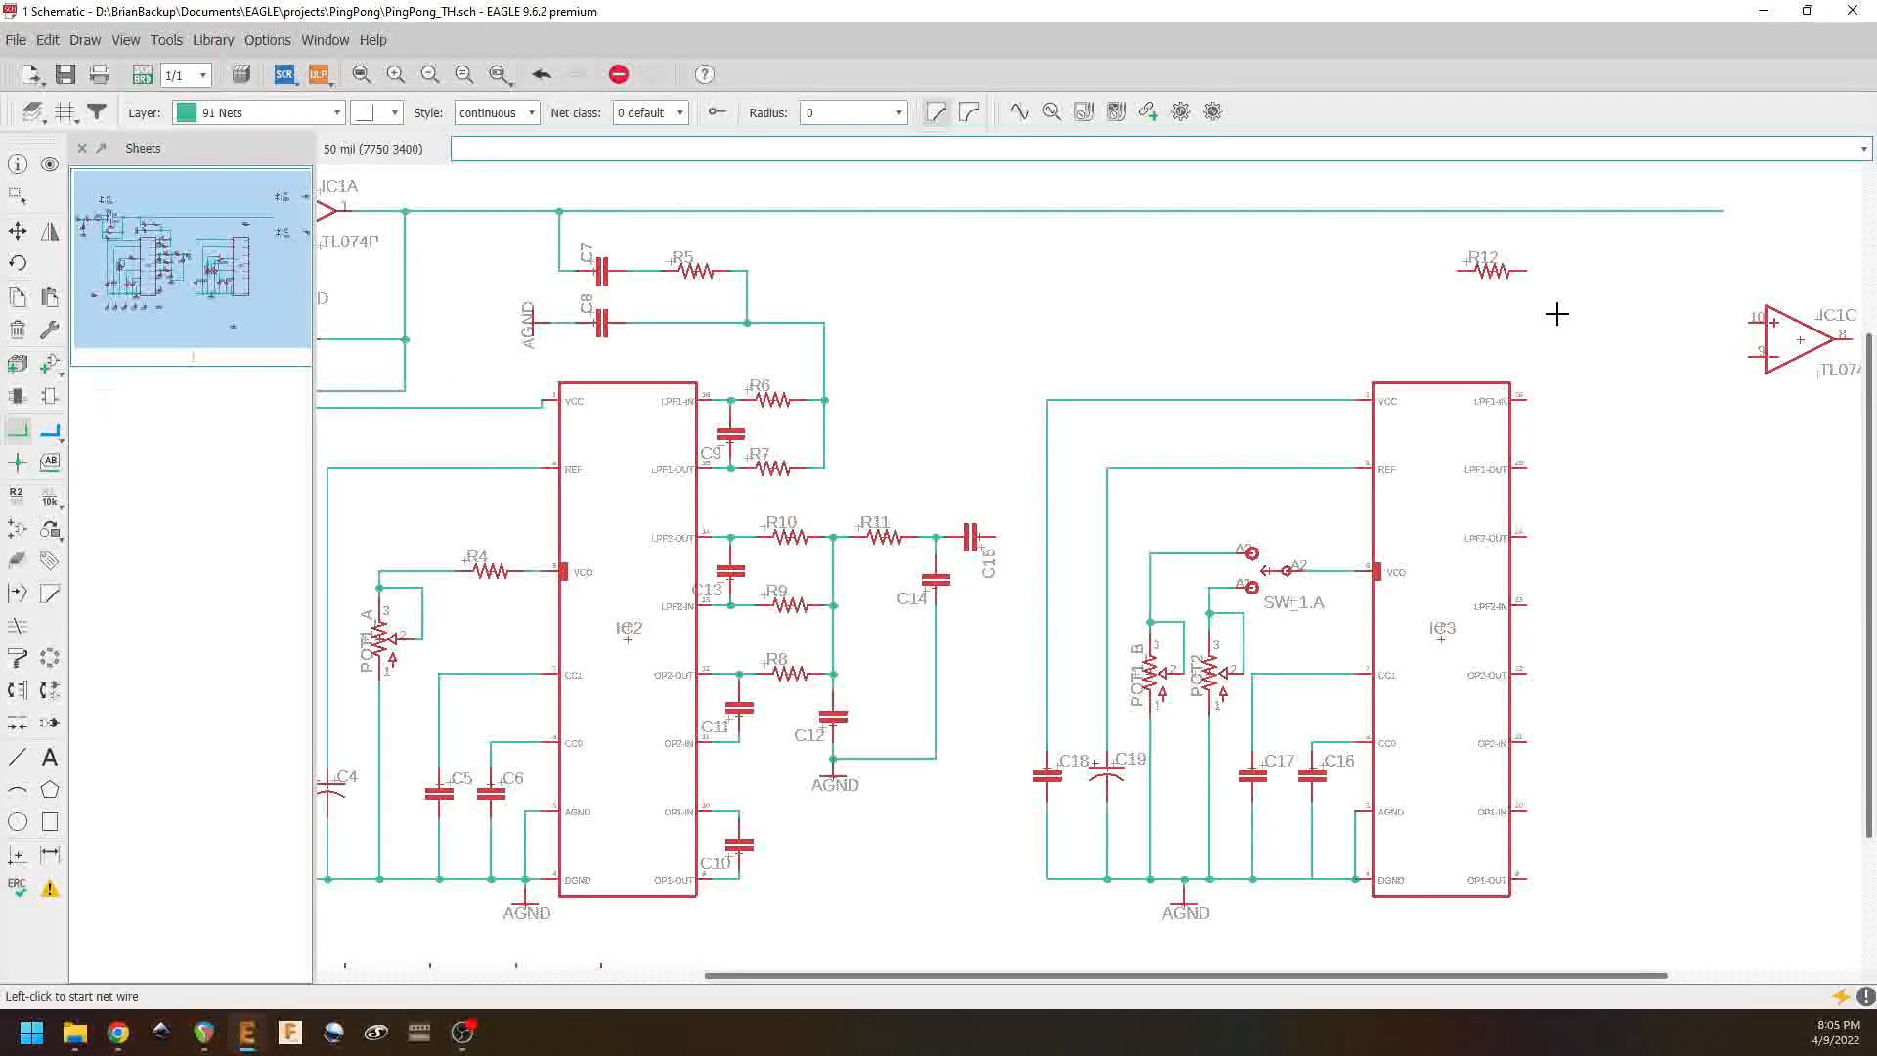
Step: Place a copy of resistor R12 beside IC3's LPF1-IN pin and another copy beside its LPF1-OUT pin
{"action": "scroll", "coordinate": [1336, 528], "scroll_direction": "right", "scroll_amount": 3}
{"action": "middle_click_drag", "start_coordinate": [1234, 562], "coordinate": [1114, 549]}
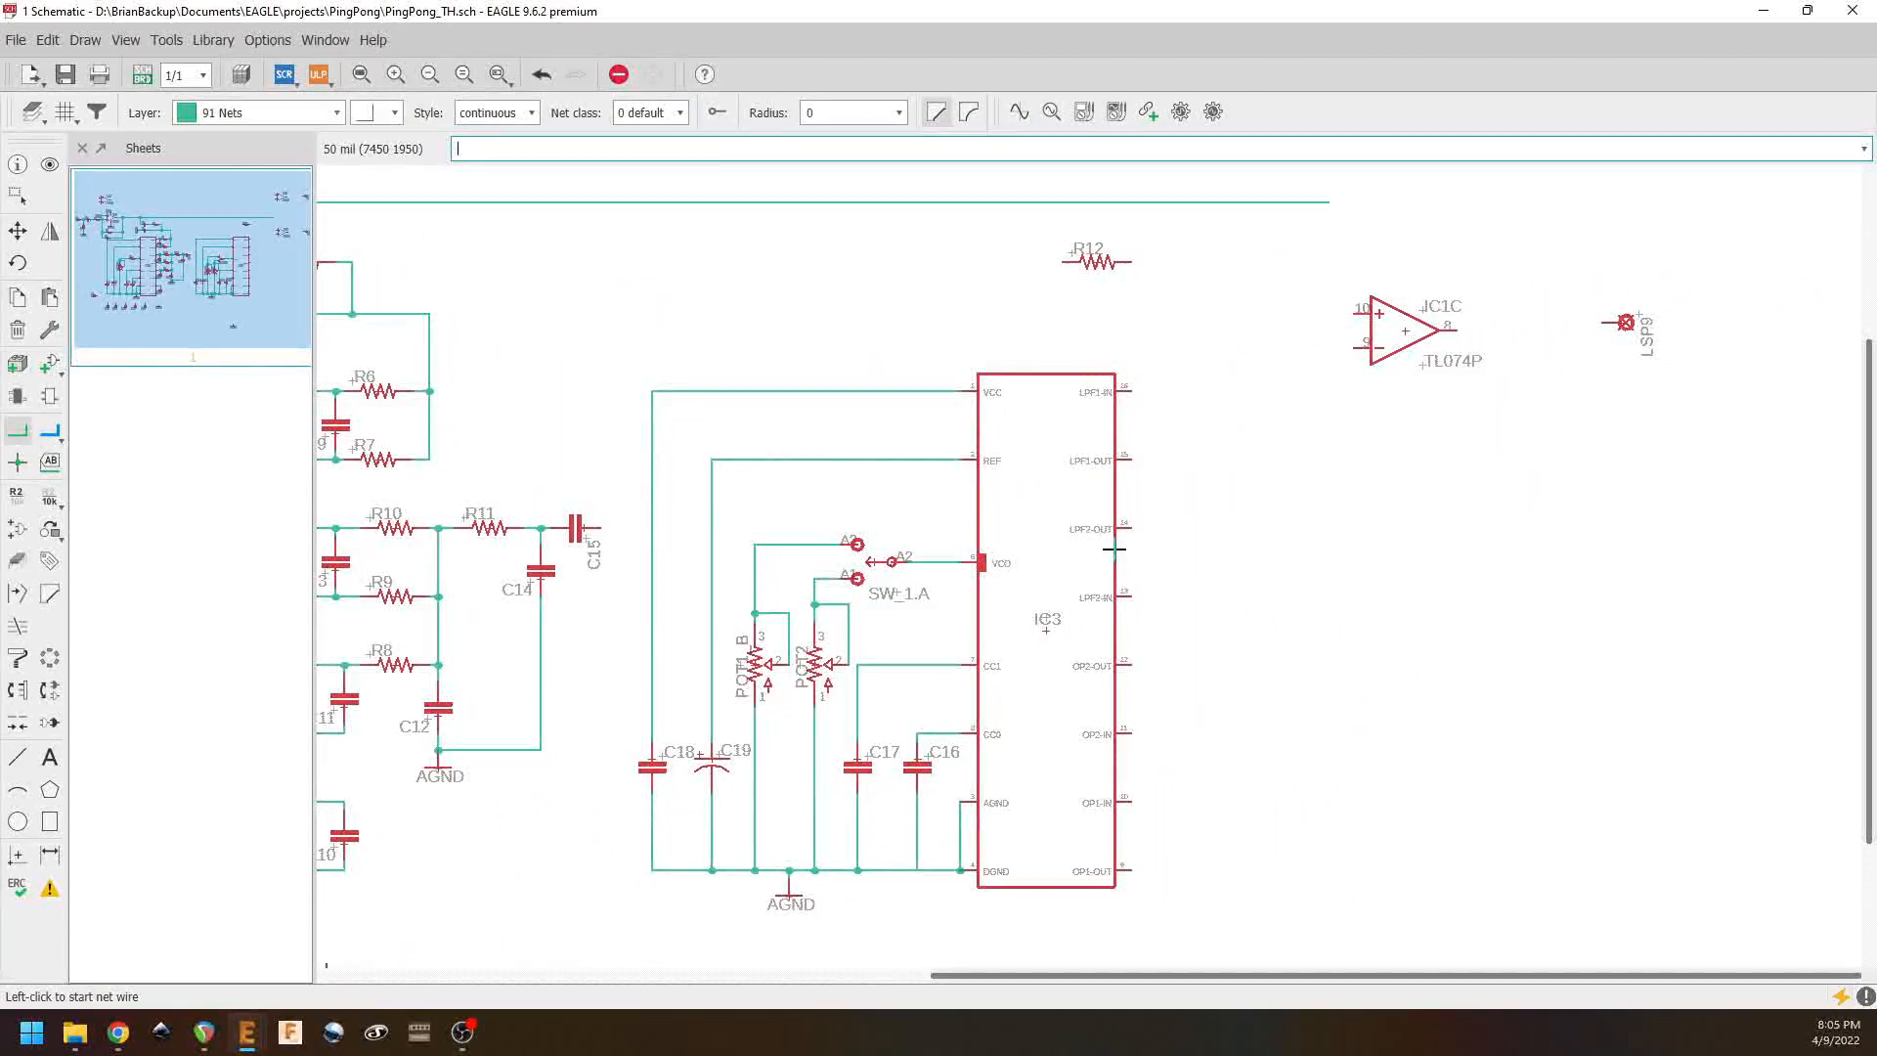
{"action": "right_click", "coordinate": [1101, 262]}
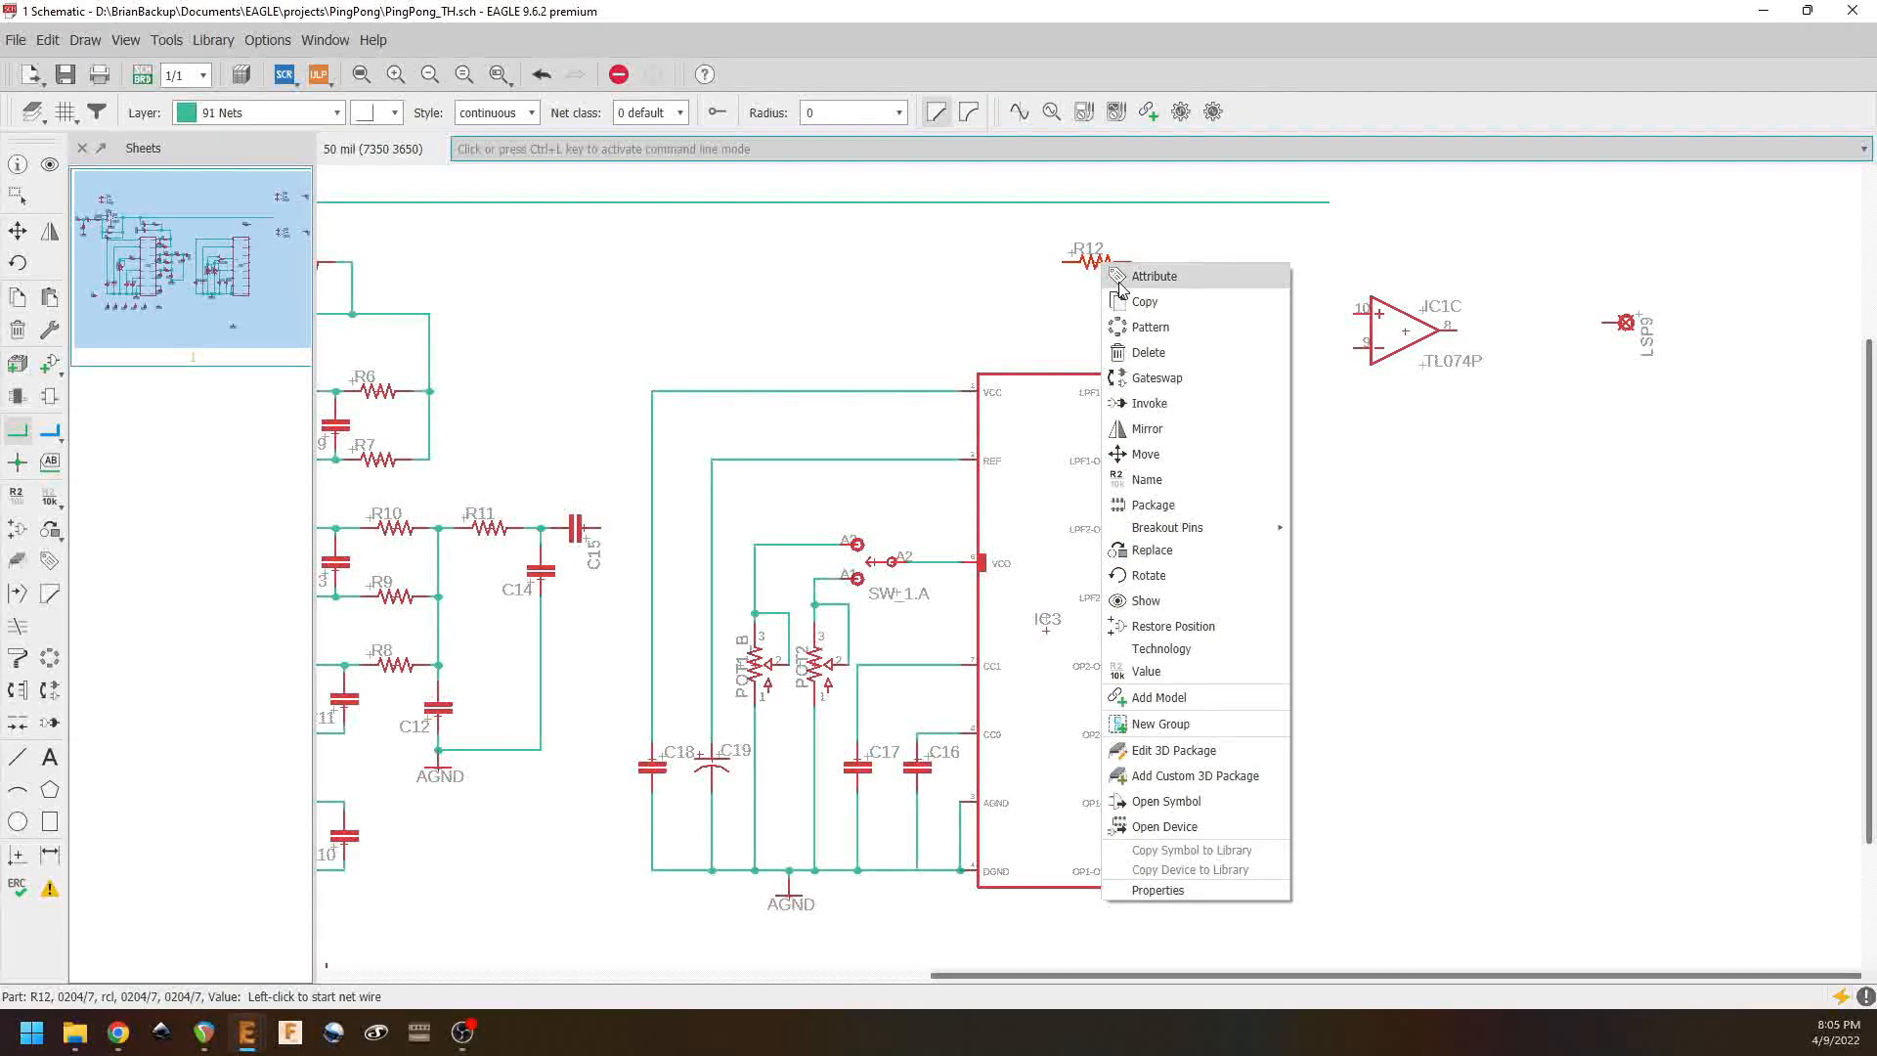
{"action": "left_click", "coordinate": [1144, 302]}
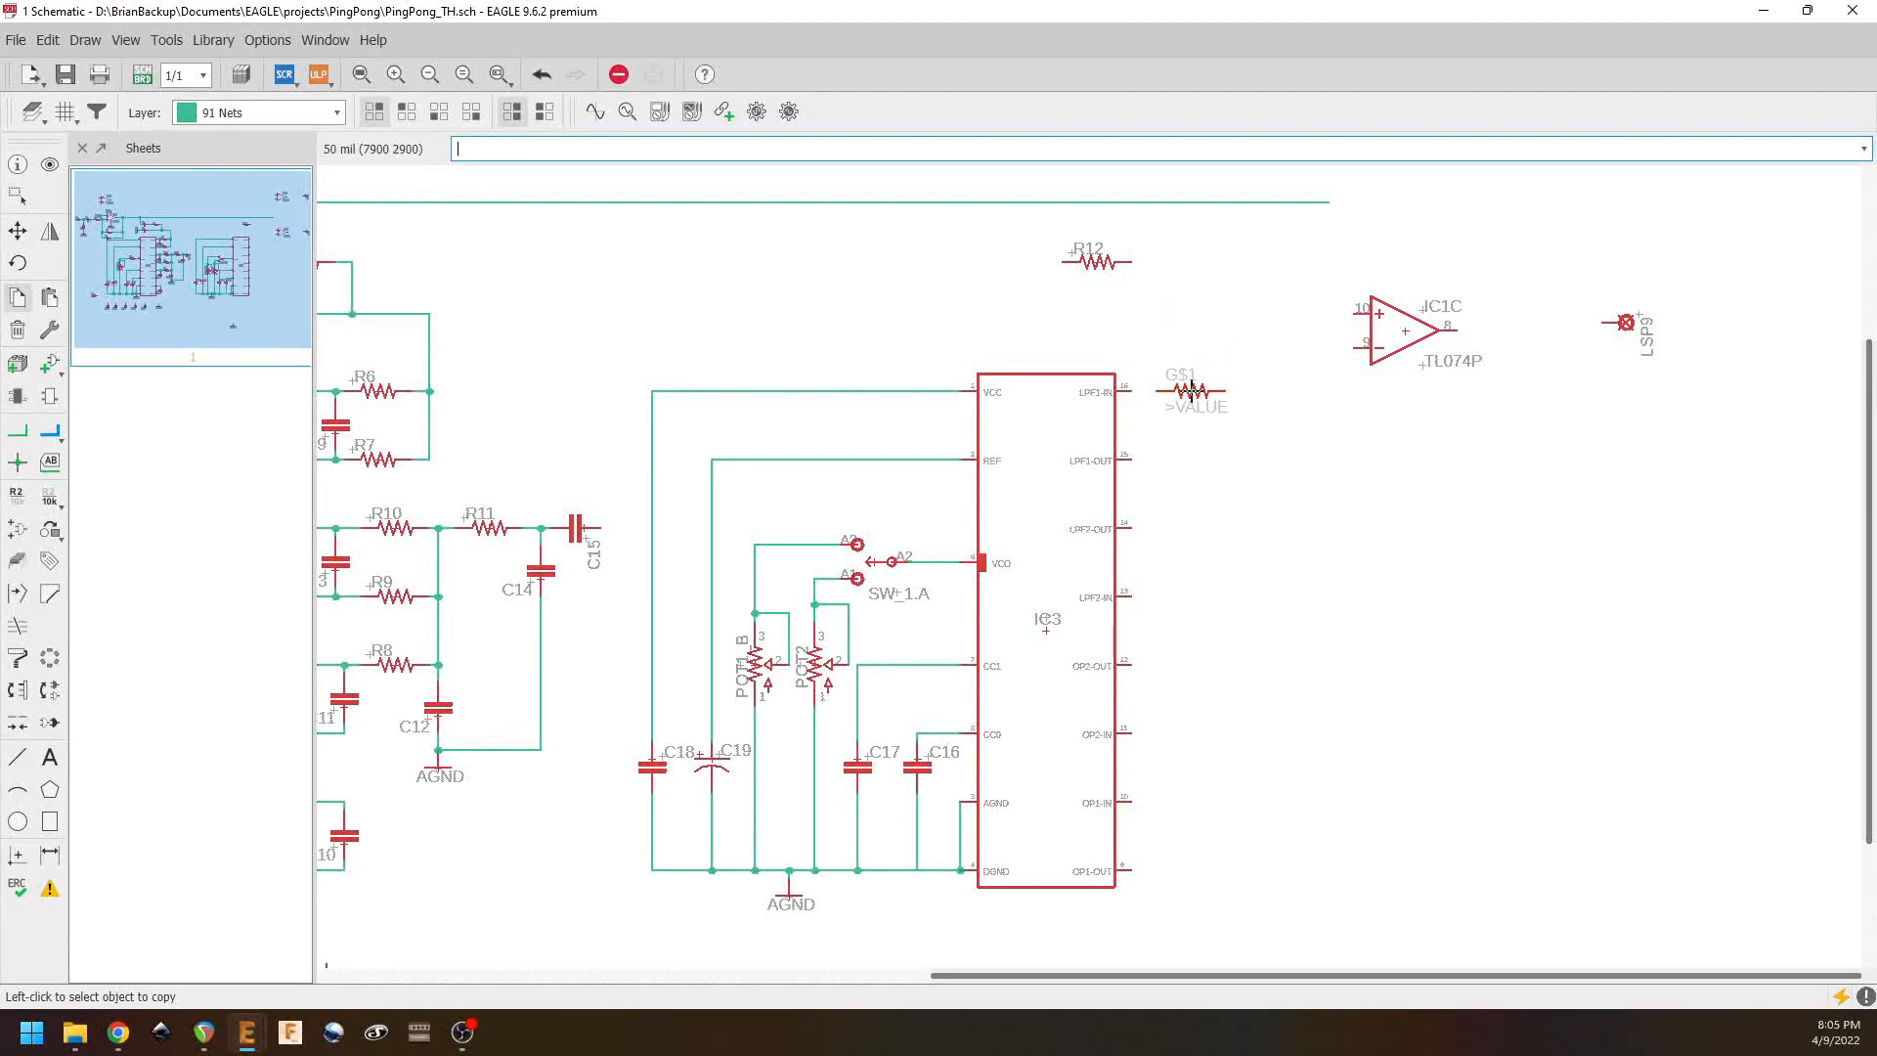
{"action": "left_click", "coordinate": [1191, 391]}
{"action": "right_click", "coordinate": [1195, 391]}
{"action": "left_click", "coordinate": [1212, 445]}
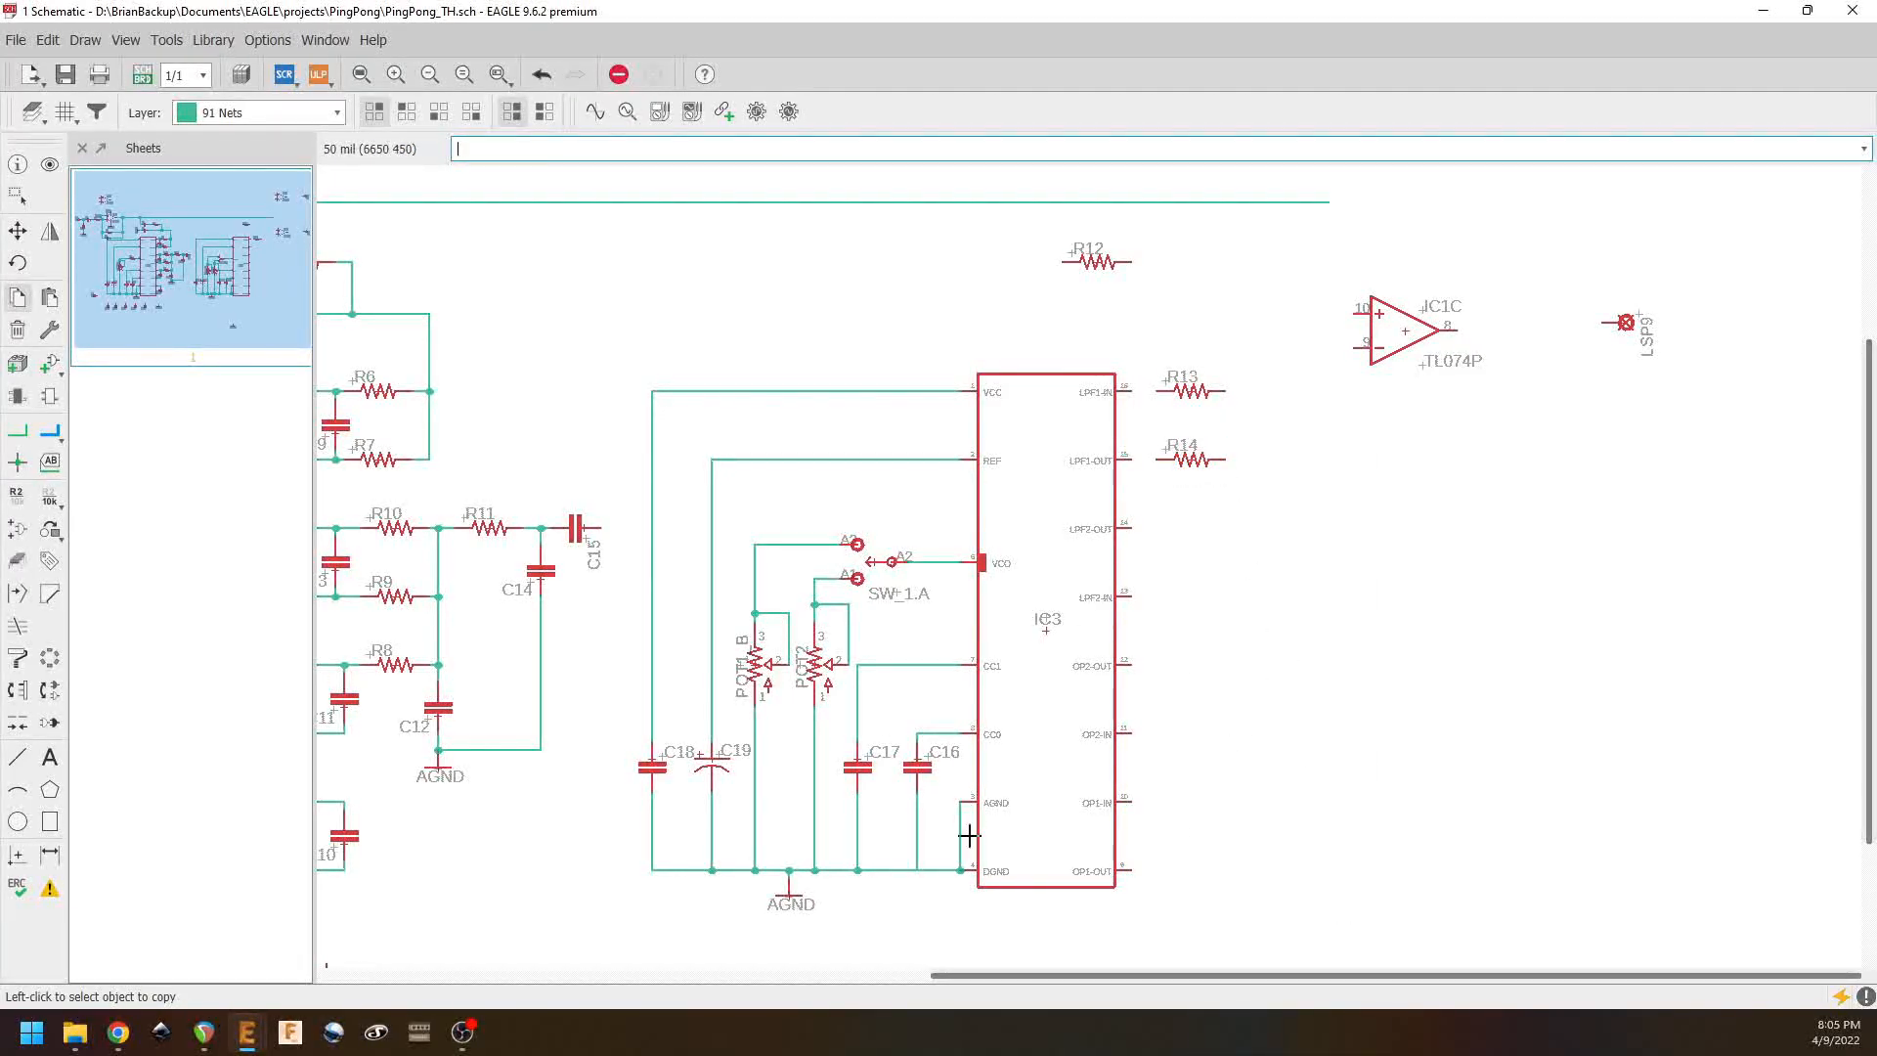
Step: Copy capacitor C16, placing one copy horizontally beneath R12 and another vertically between IC3's LPF1-IN and LPF1-OUT pins
{"action": "right_click", "coordinate": [917, 763]}
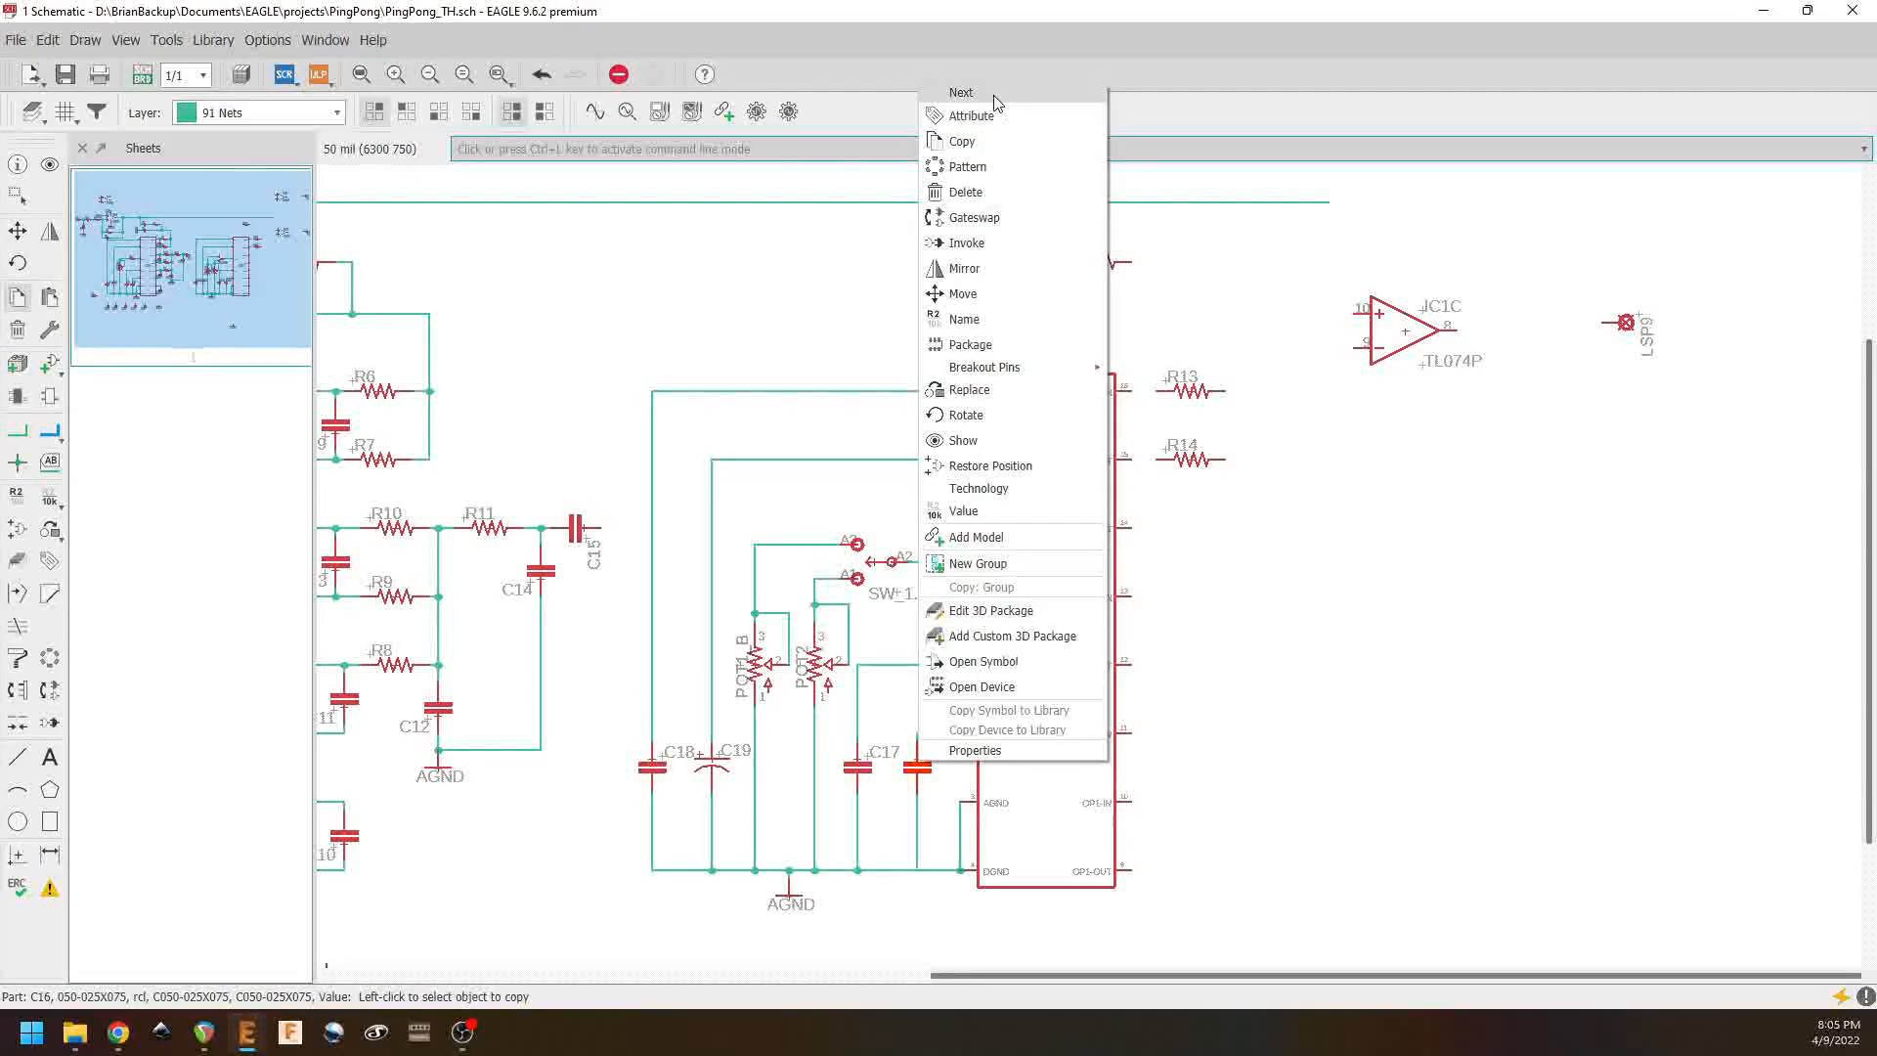
{"action": "left_click", "coordinate": [968, 138]}
{"action": "right_click", "coordinate": [1087, 299]}
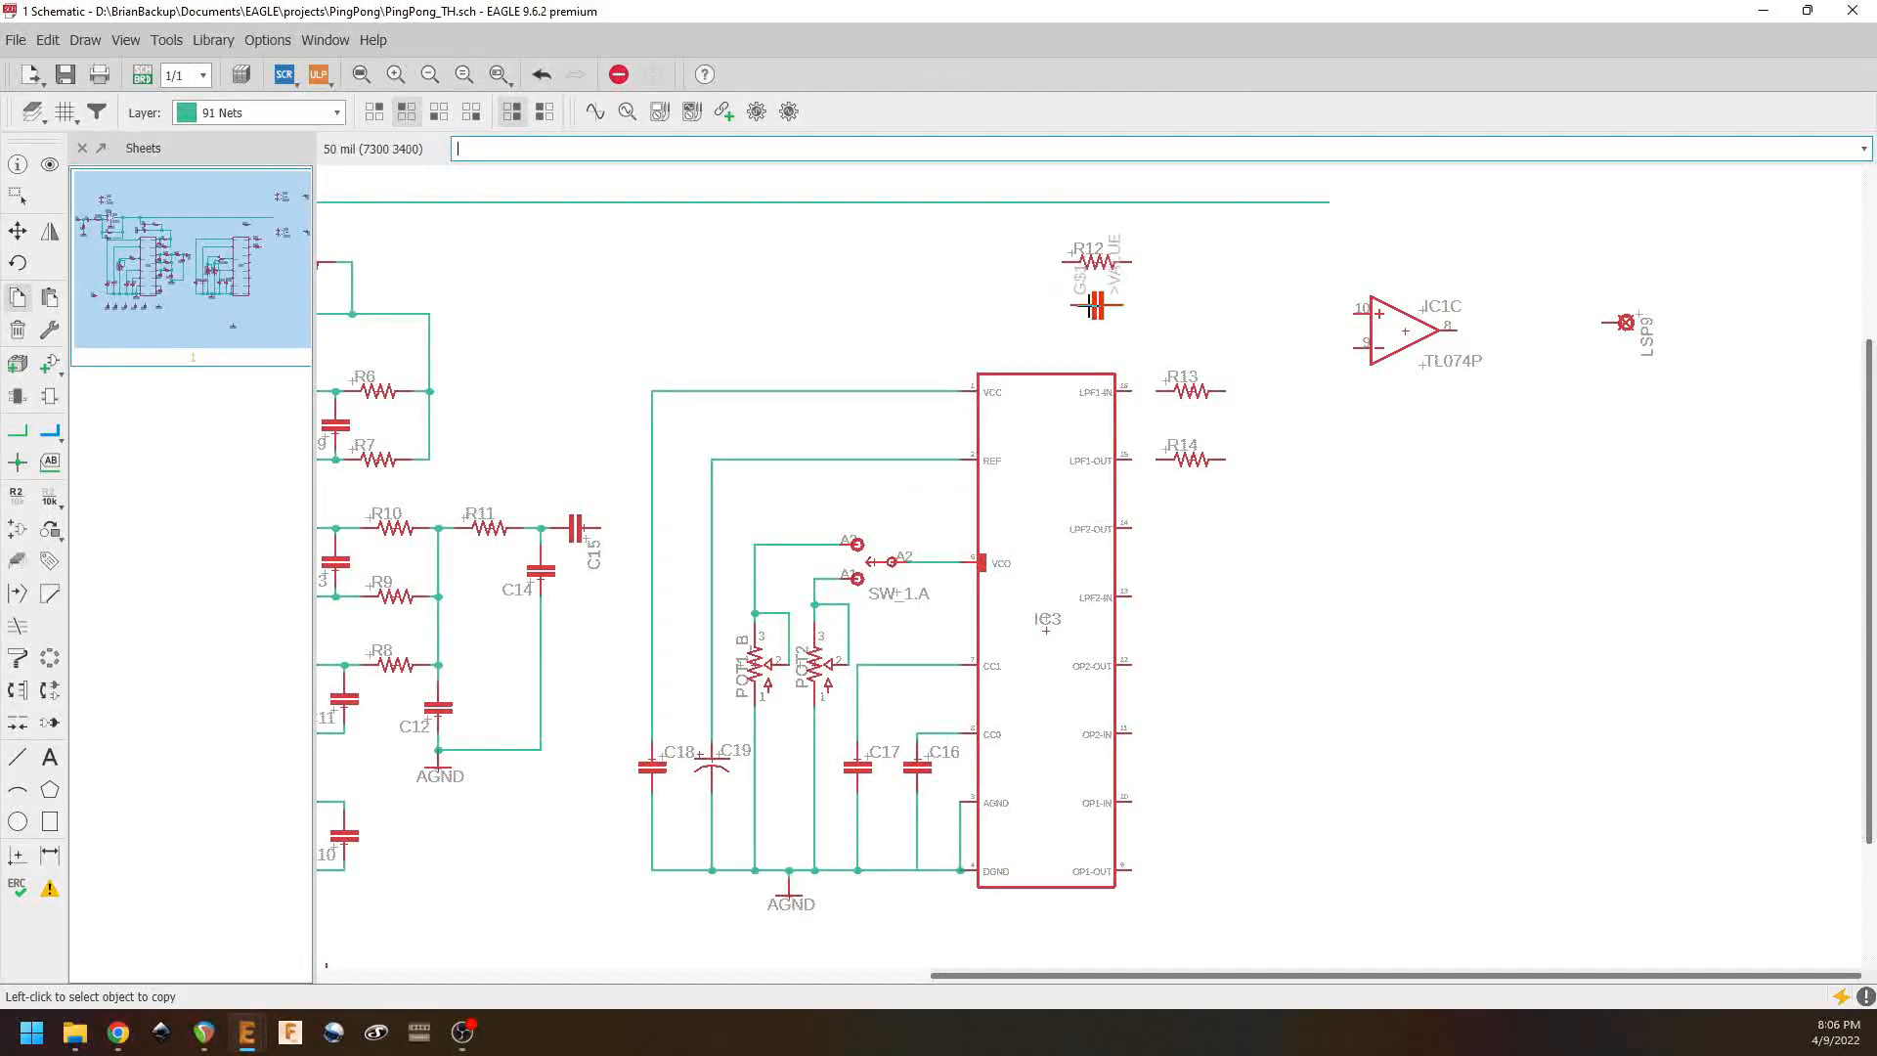
{"action": "left_click", "coordinate": [1093, 314]}
{"action": "right_click", "coordinate": [1095, 311]}
{"action": "left_click", "coordinate": [1124, 370]}
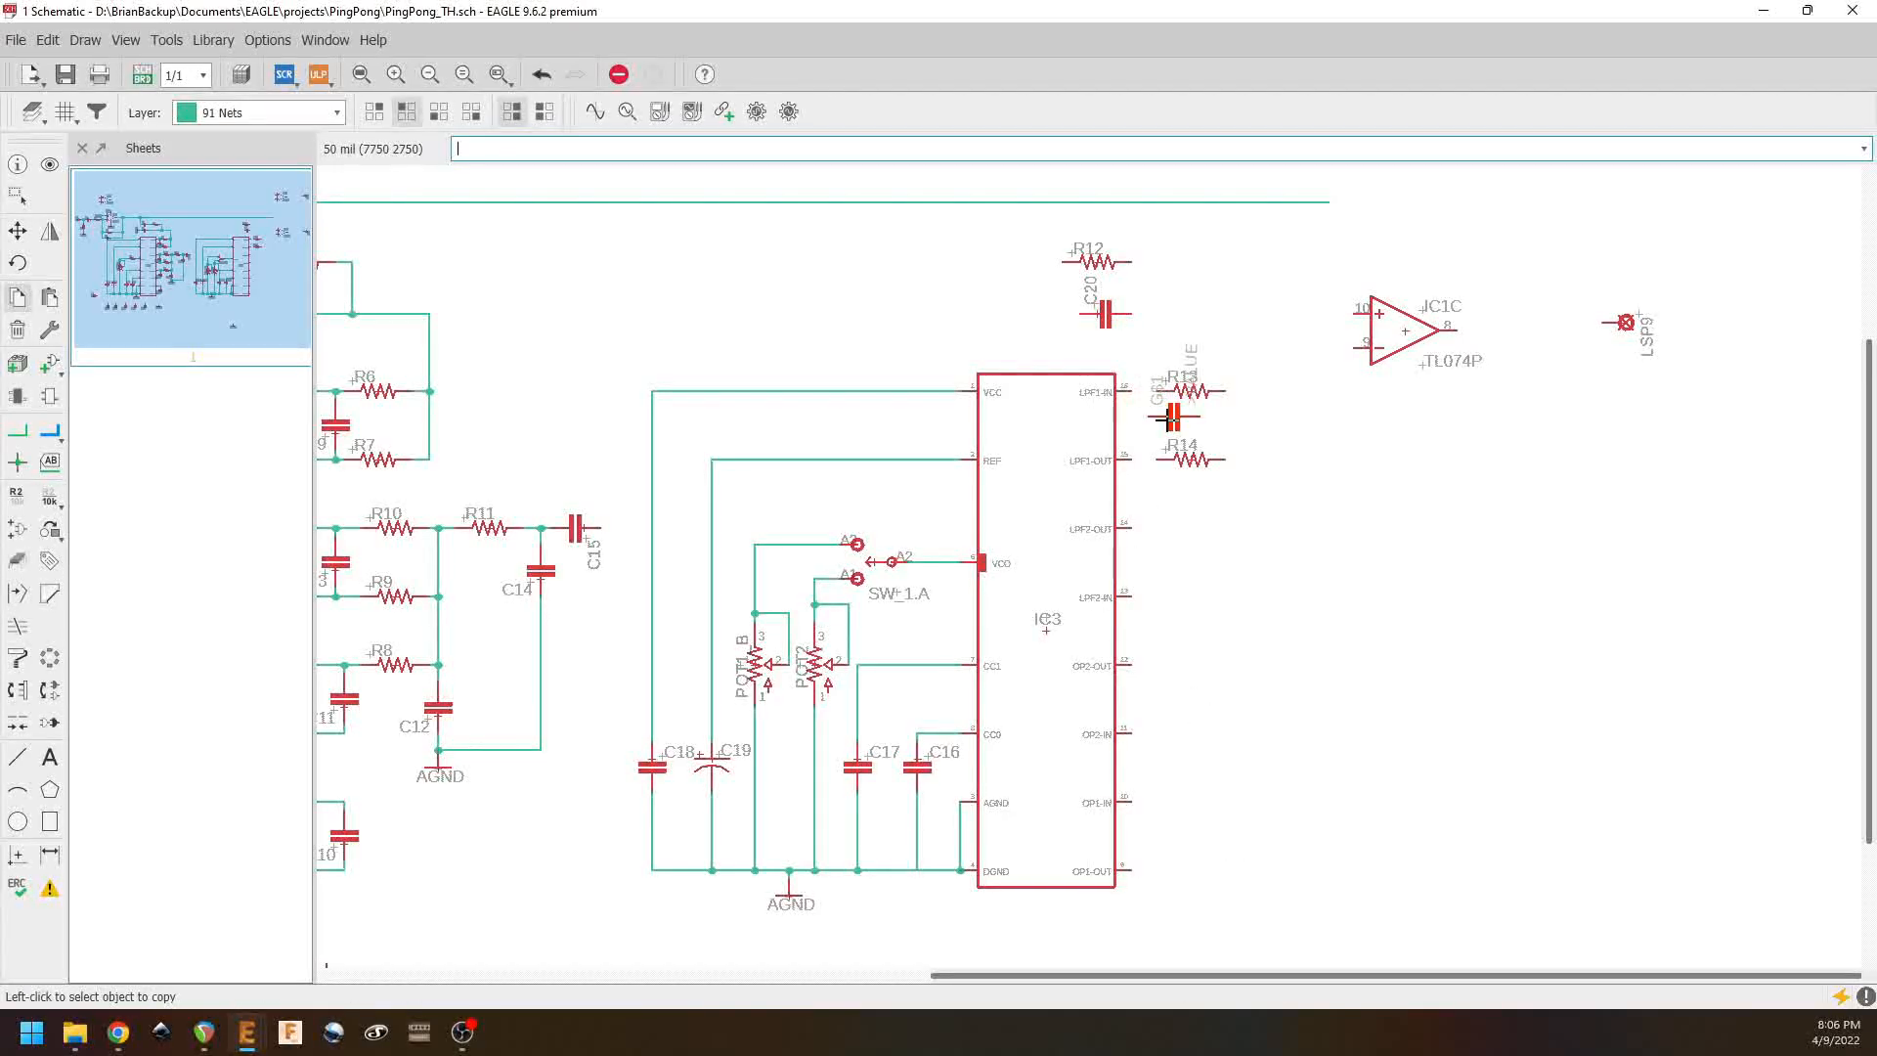
{"action": "right_click", "coordinate": [1156, 430]}
{"action": "left_click", "coordinate": [1150, 430]}
Step: Place vertical copies of capacitor C21 beside IC3's LPF2, OP2 and OP1 pin pairs
{"action": "right_click", "coordinate": [1150, 430]}
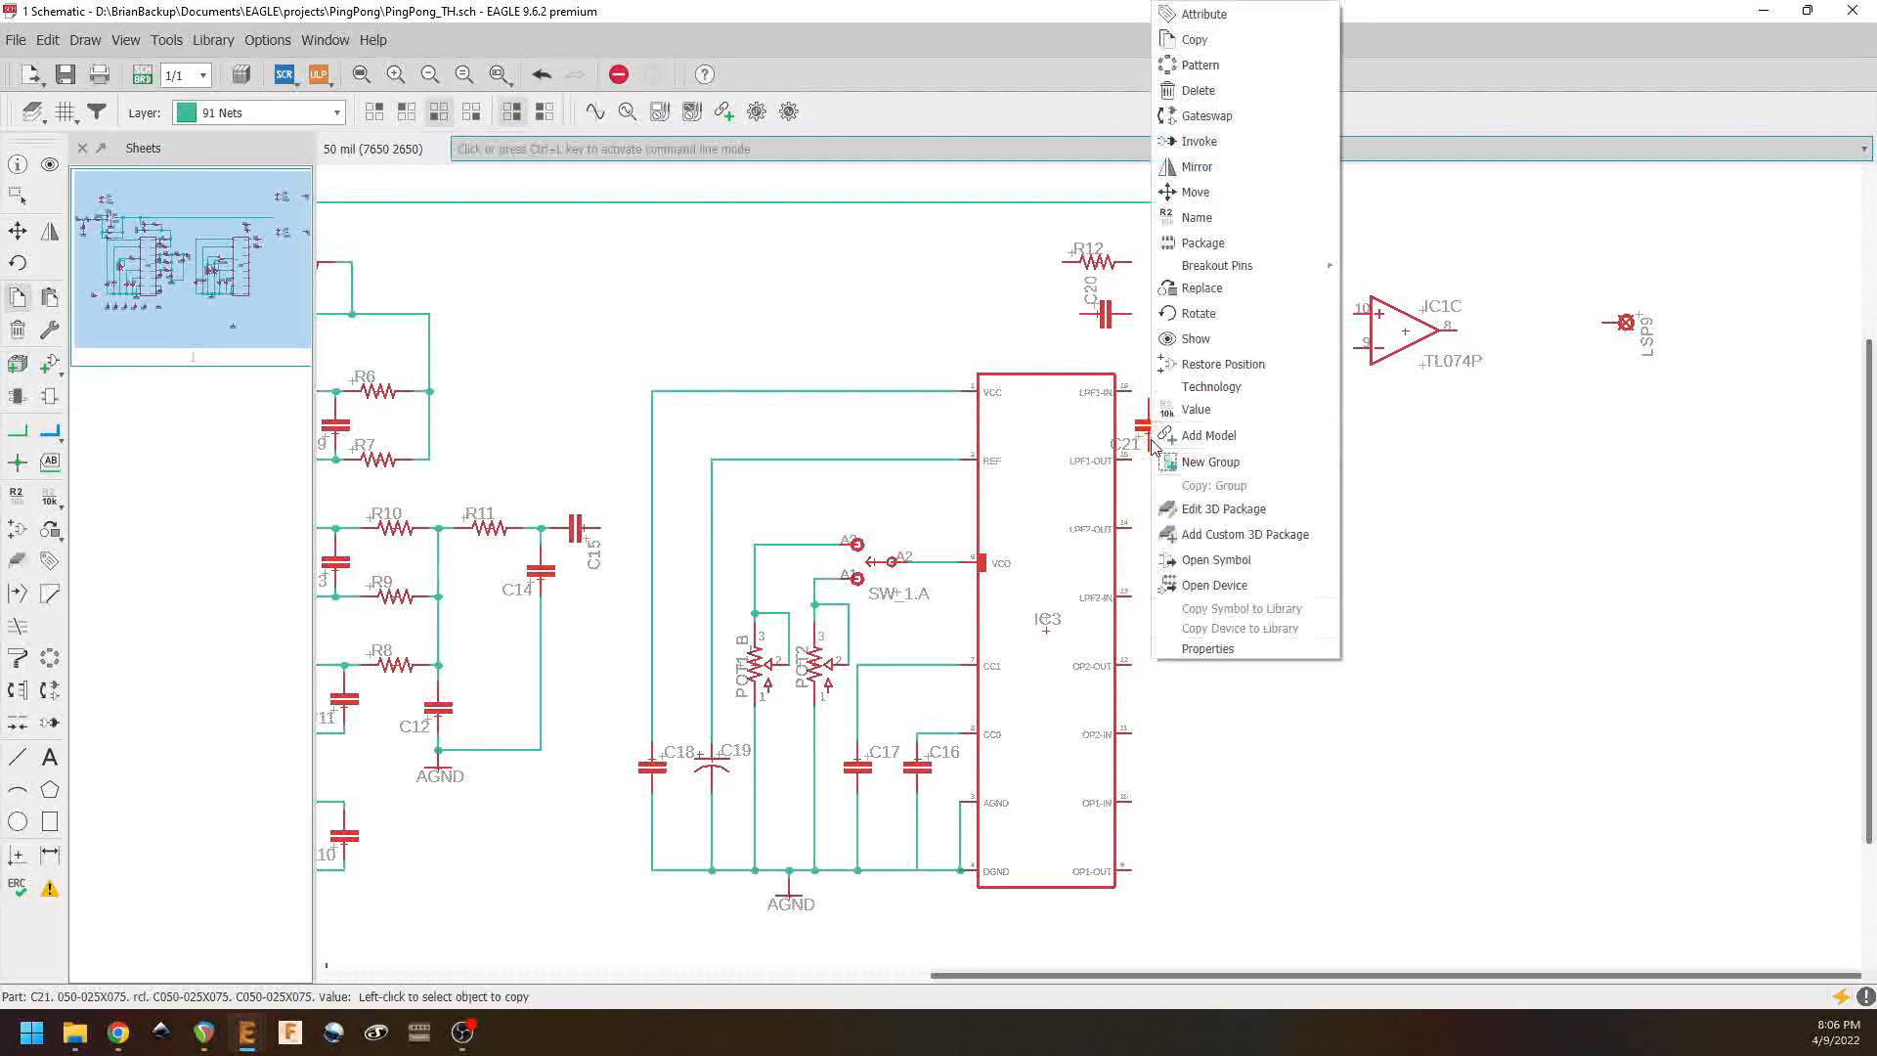
{"action": "left_click", "coordinate": [1195, 39]}
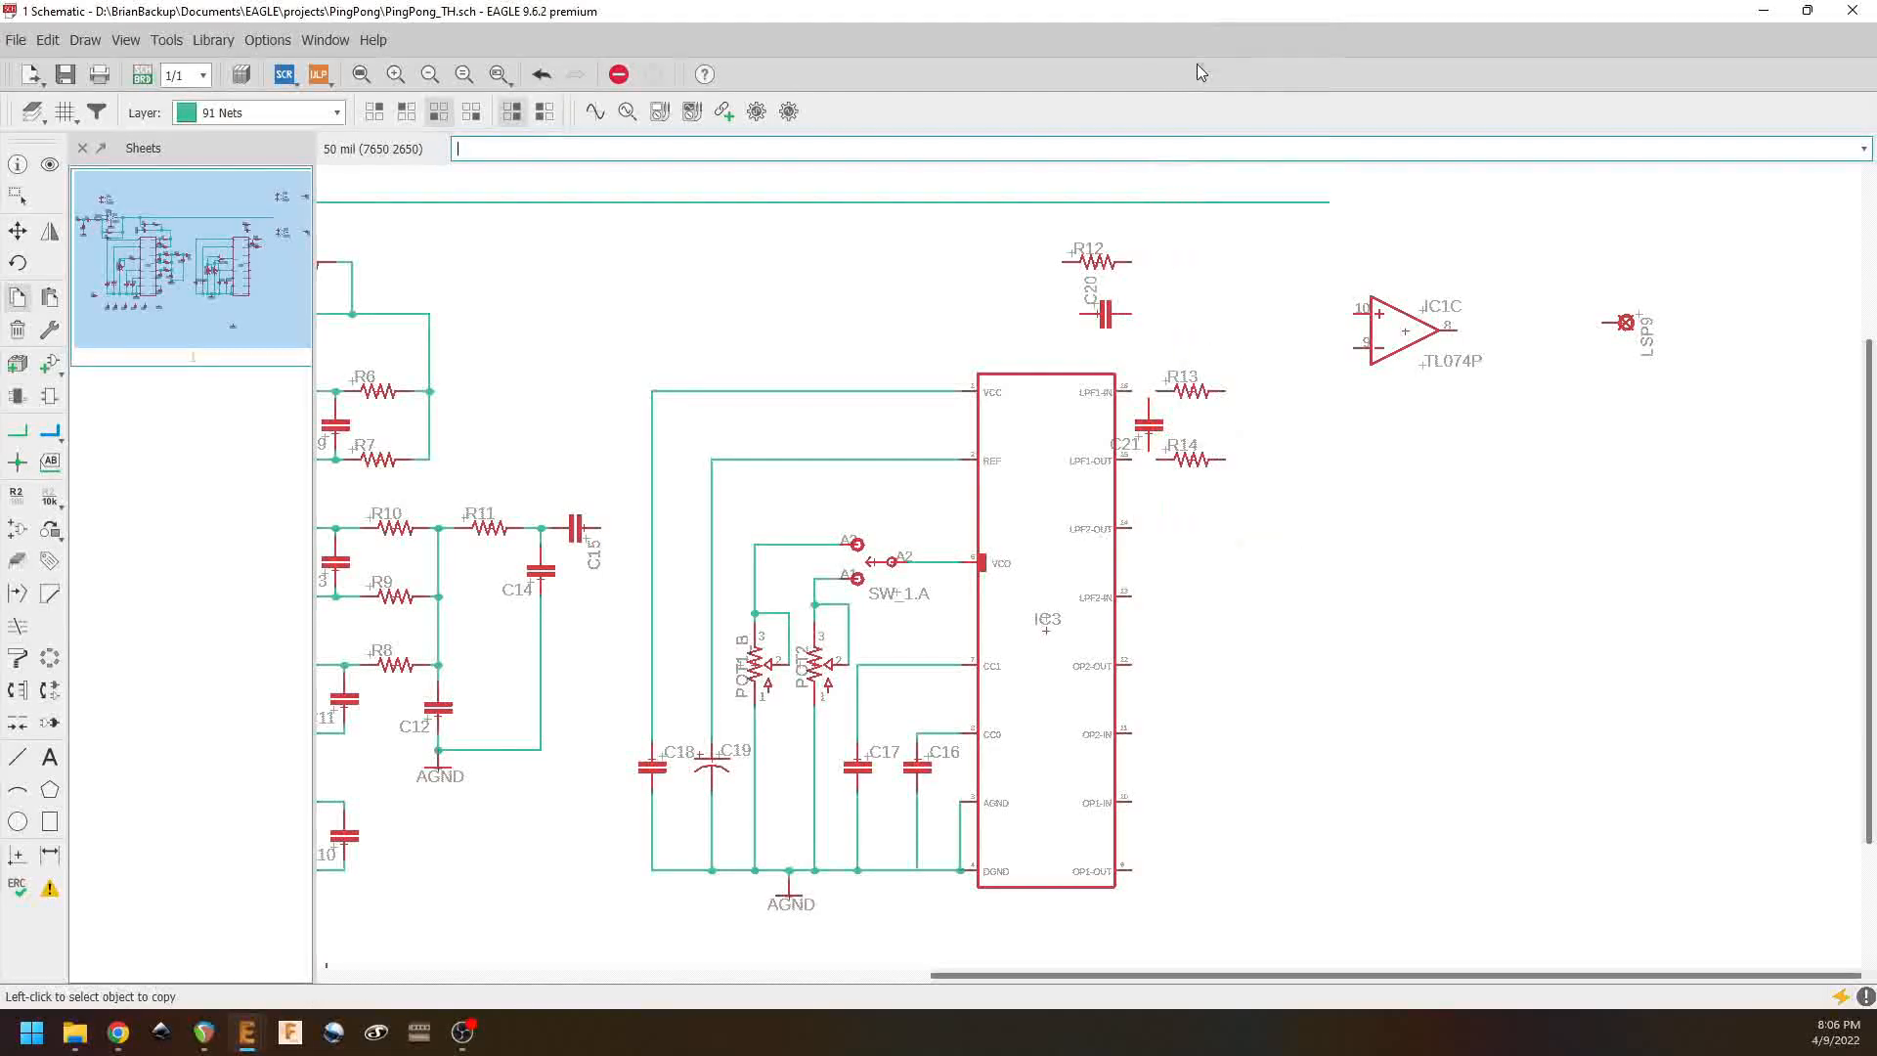
{"action": "left_click", "coordinate": [1156, 565]}
{"action": "right_click", "coordinate": [1156, 565]}
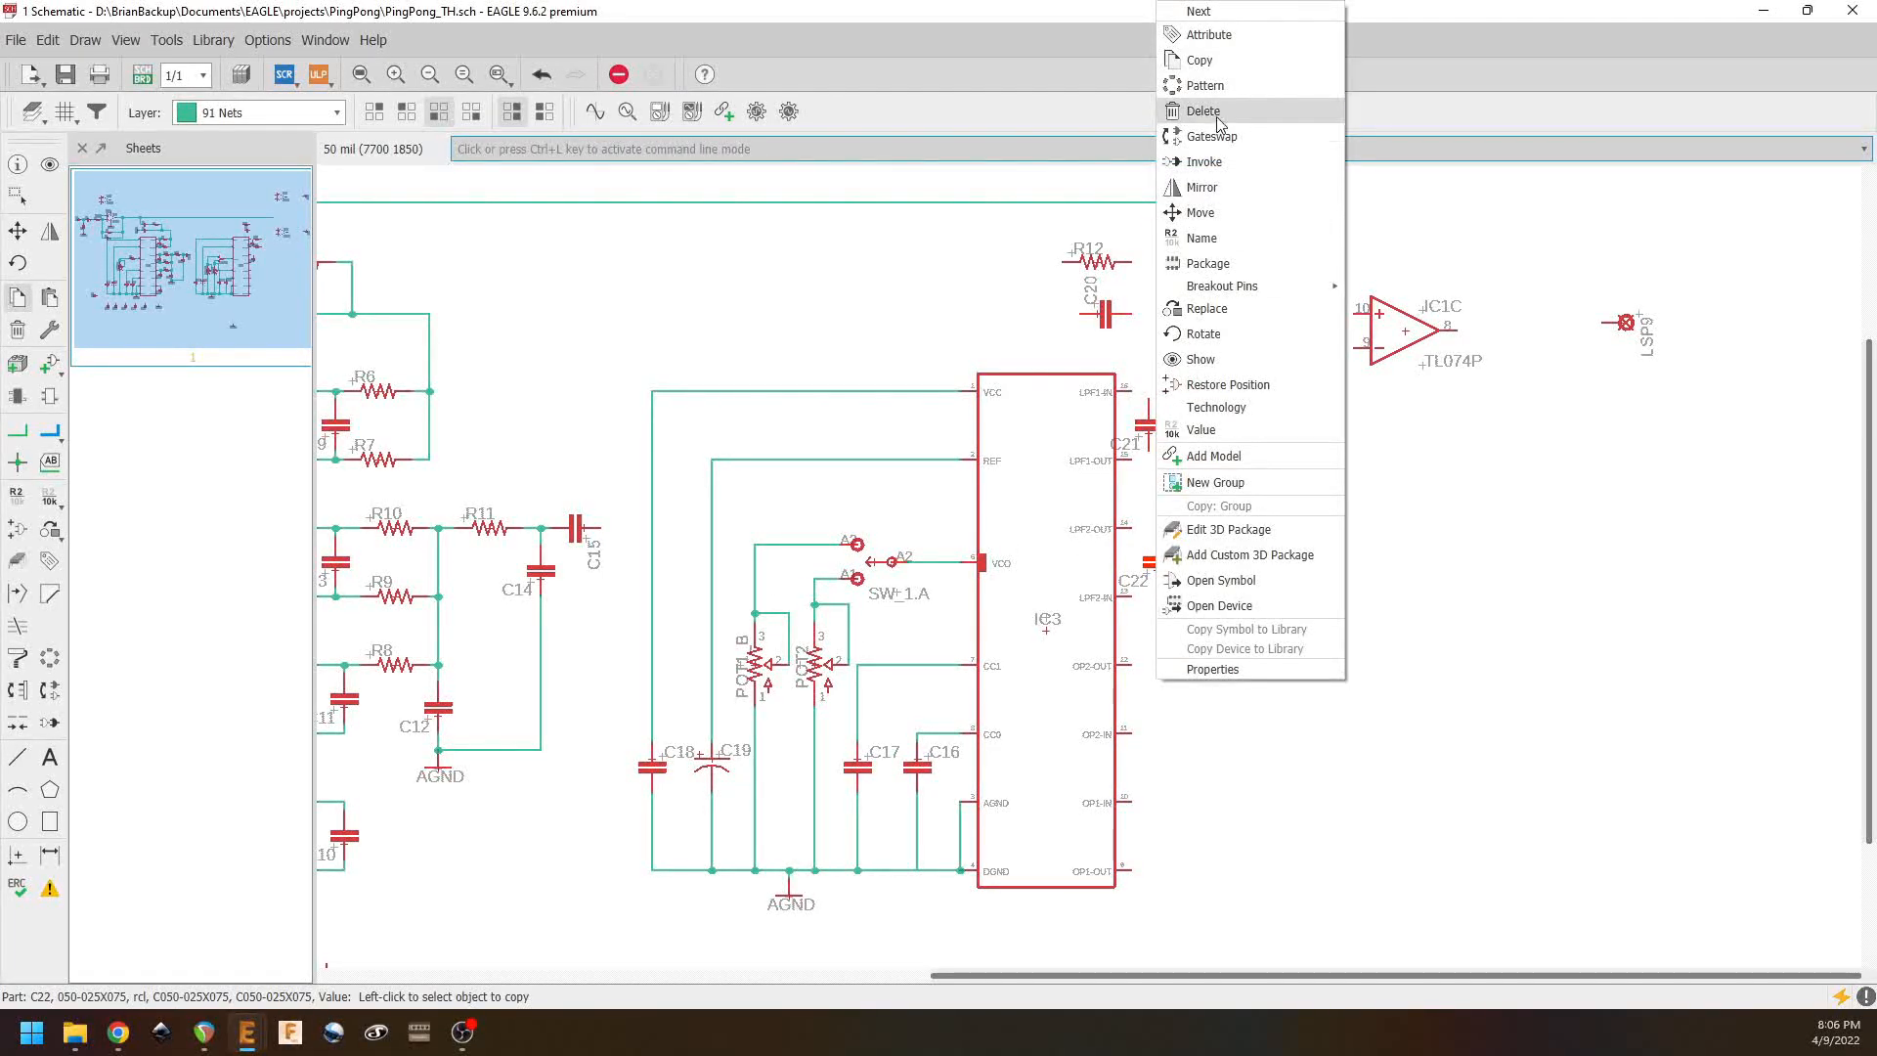
{"action": "left_click", "coordinate": [1194, 59]}
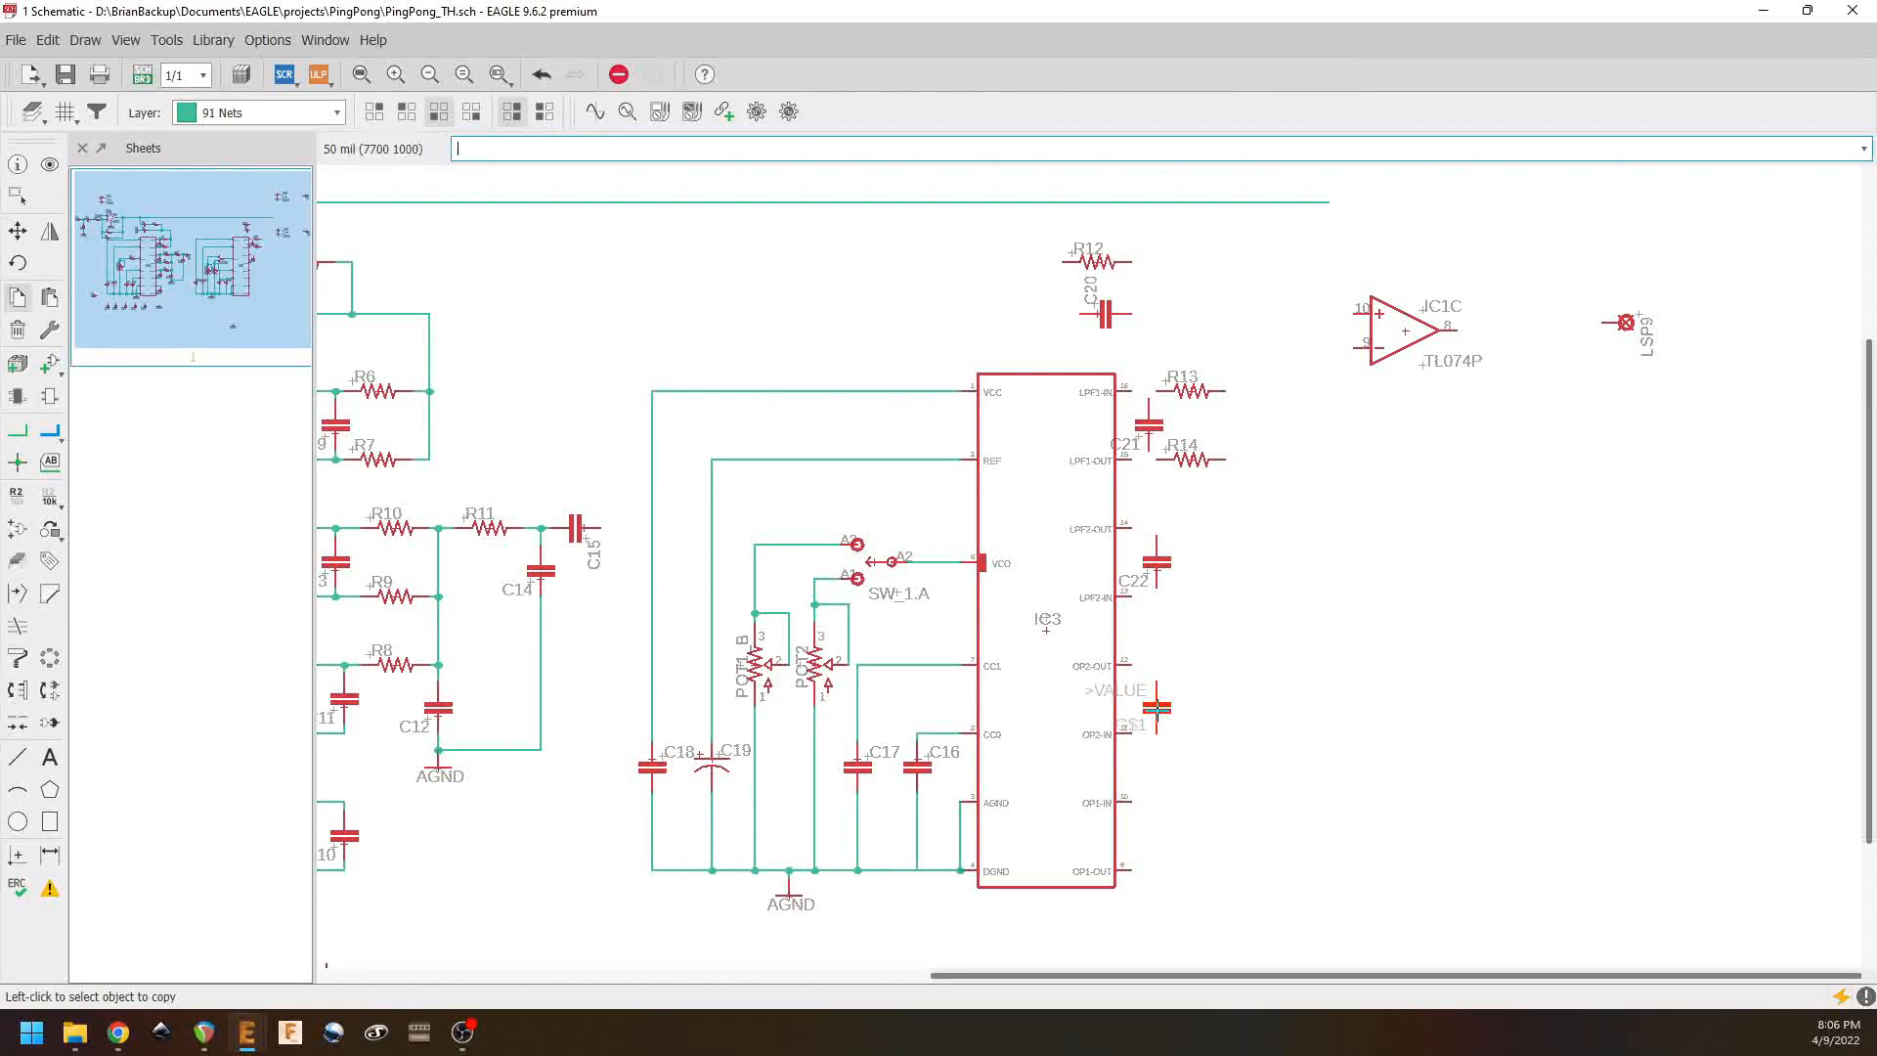
{"action": "right_click", "coordinate": [1157, 704]}
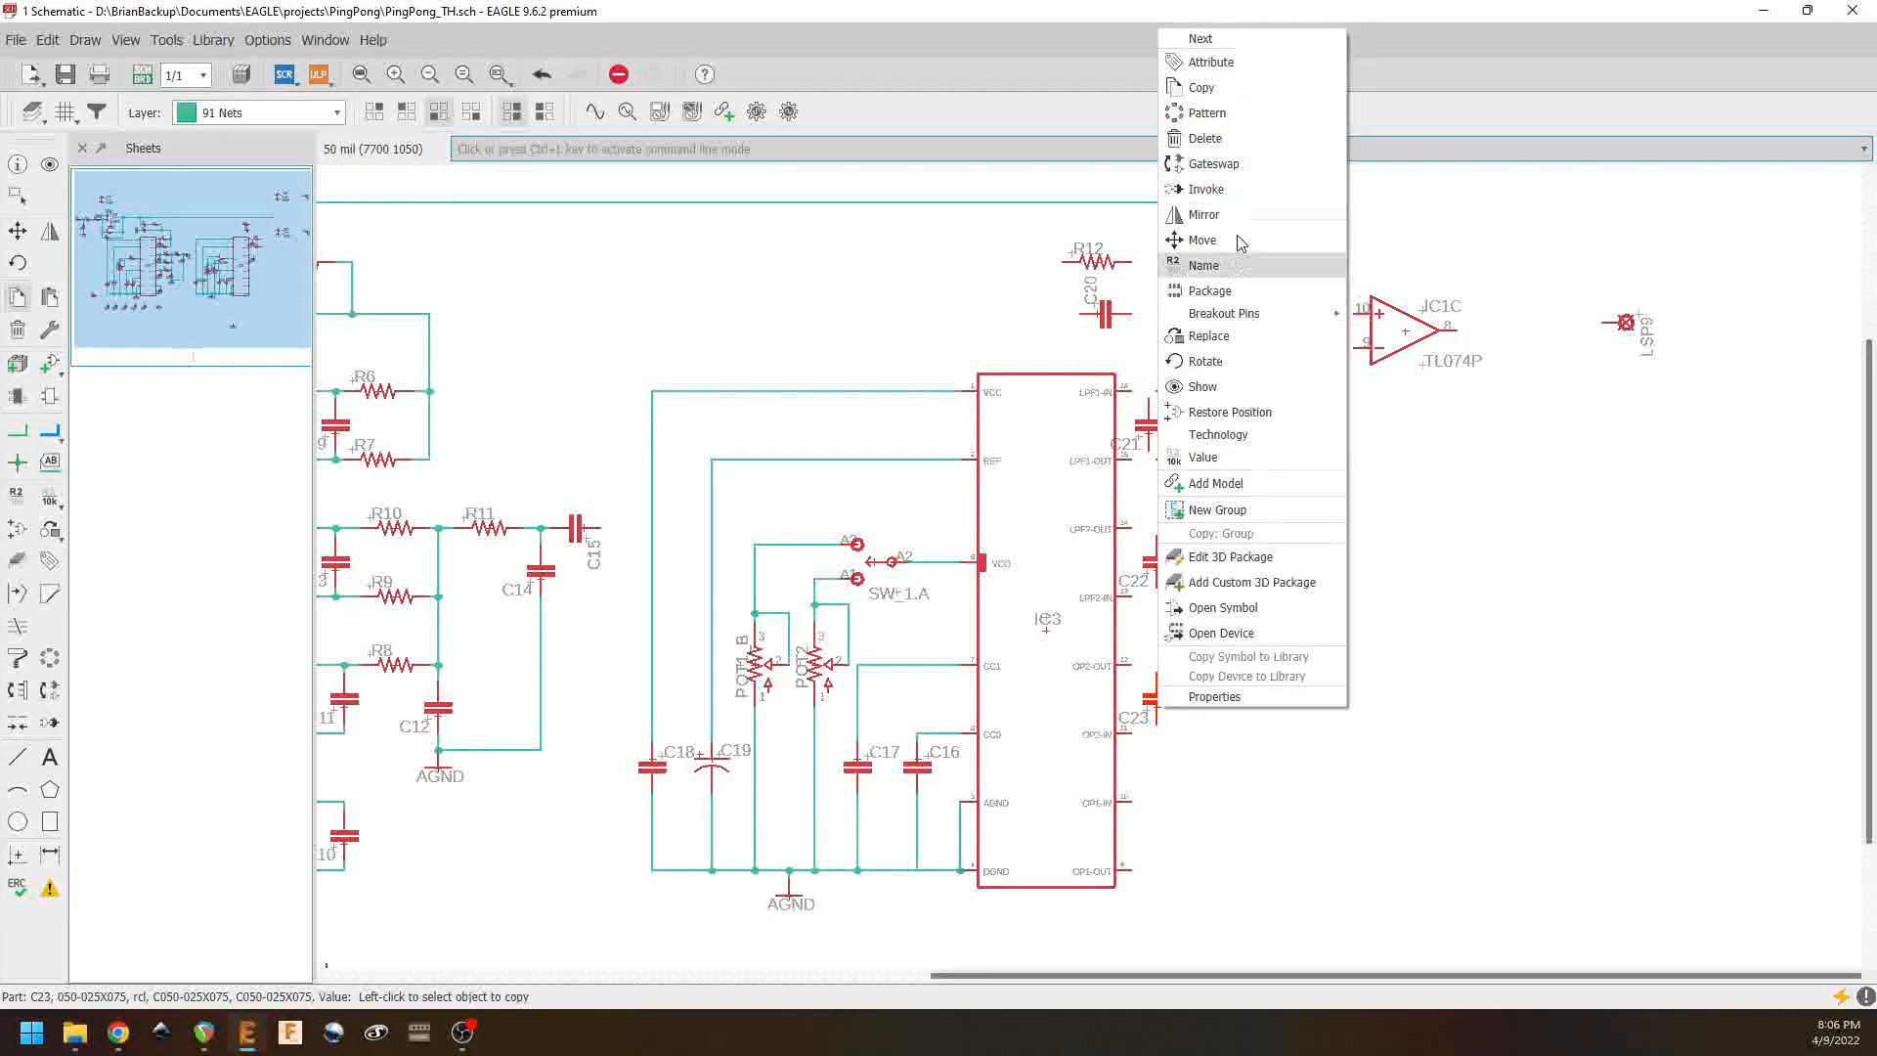
{"action": "left_click", "coordinate": [1222, 96]}
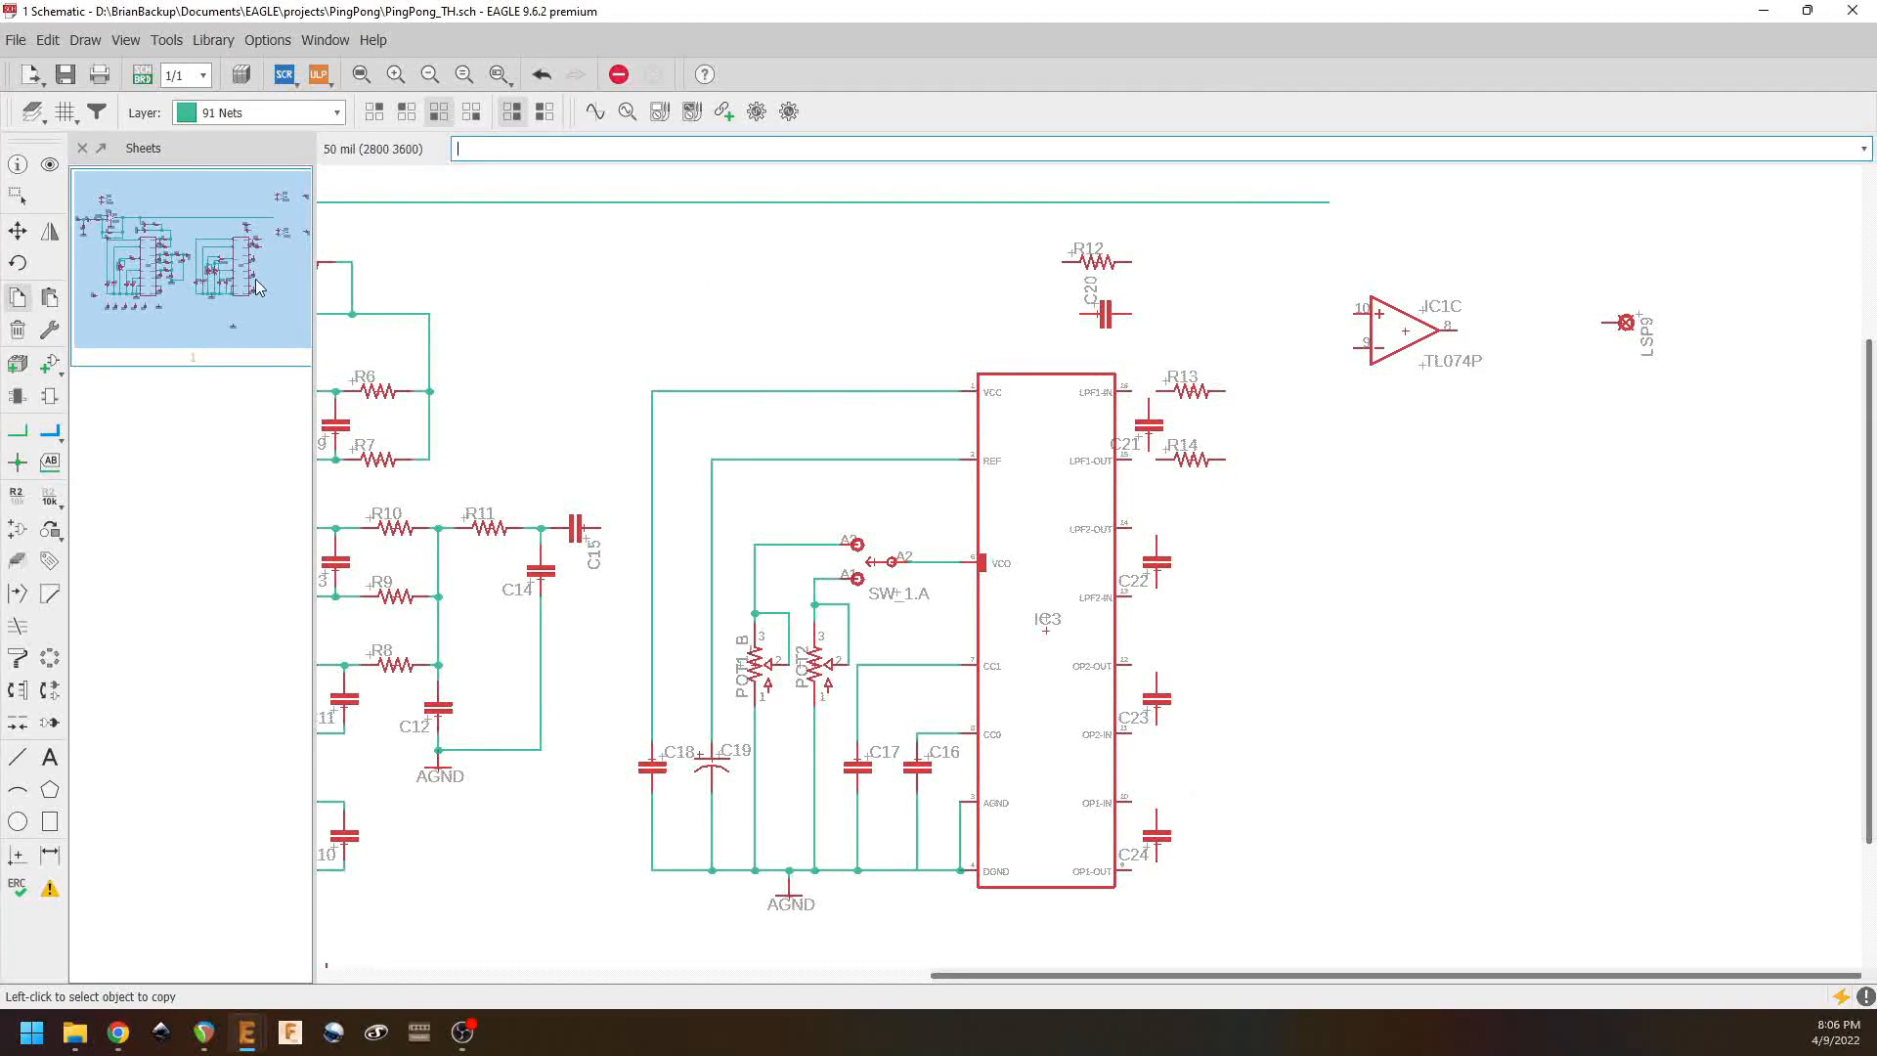
Step: Move R14 and R13 slightly farther from IC3, and shift C21 outward in line with C22
{"action": "left_click", "coordinate": [18, 231]}
{"action": "left_click", "coordinate": [1187, 453]}
{"action": "left_click", "coordinate": [1212, 457]}
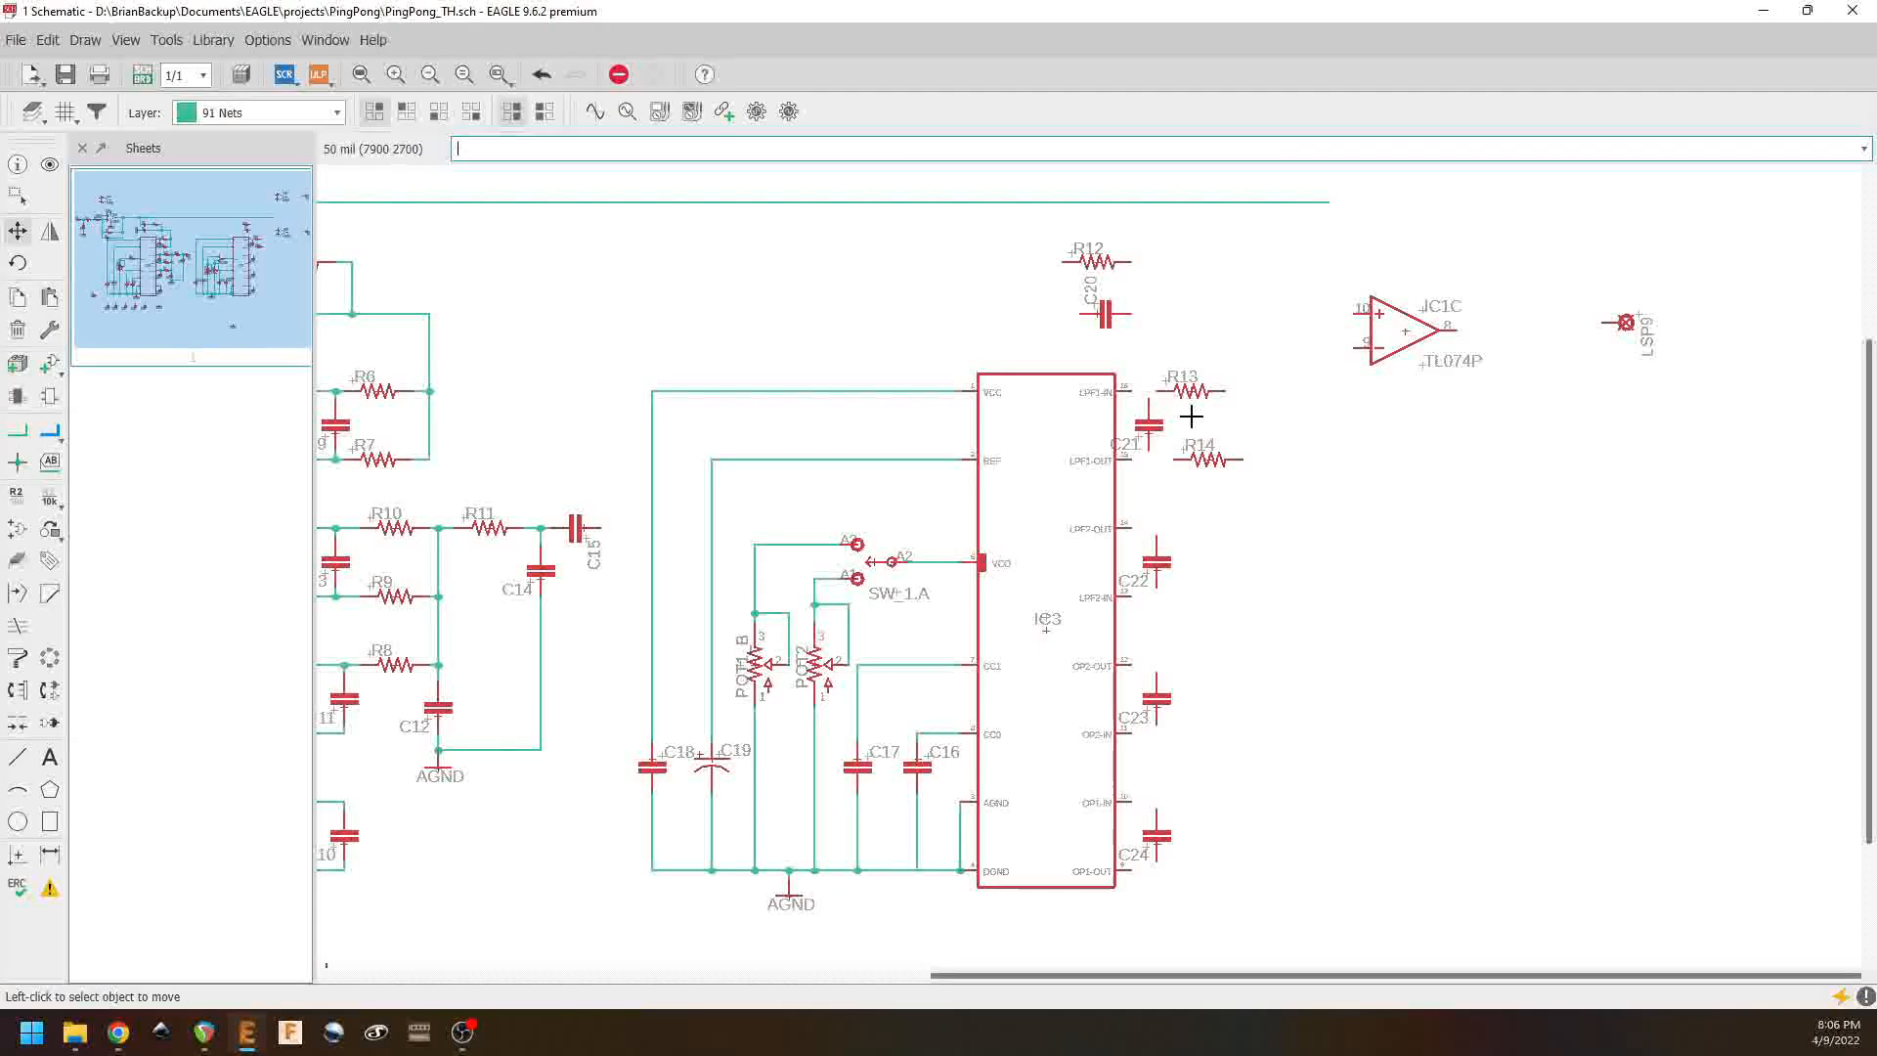
{"action": "left_click", "coordinate": [1191, 391]}
{"action": "left_click", "coordinate": [1210, 391]}
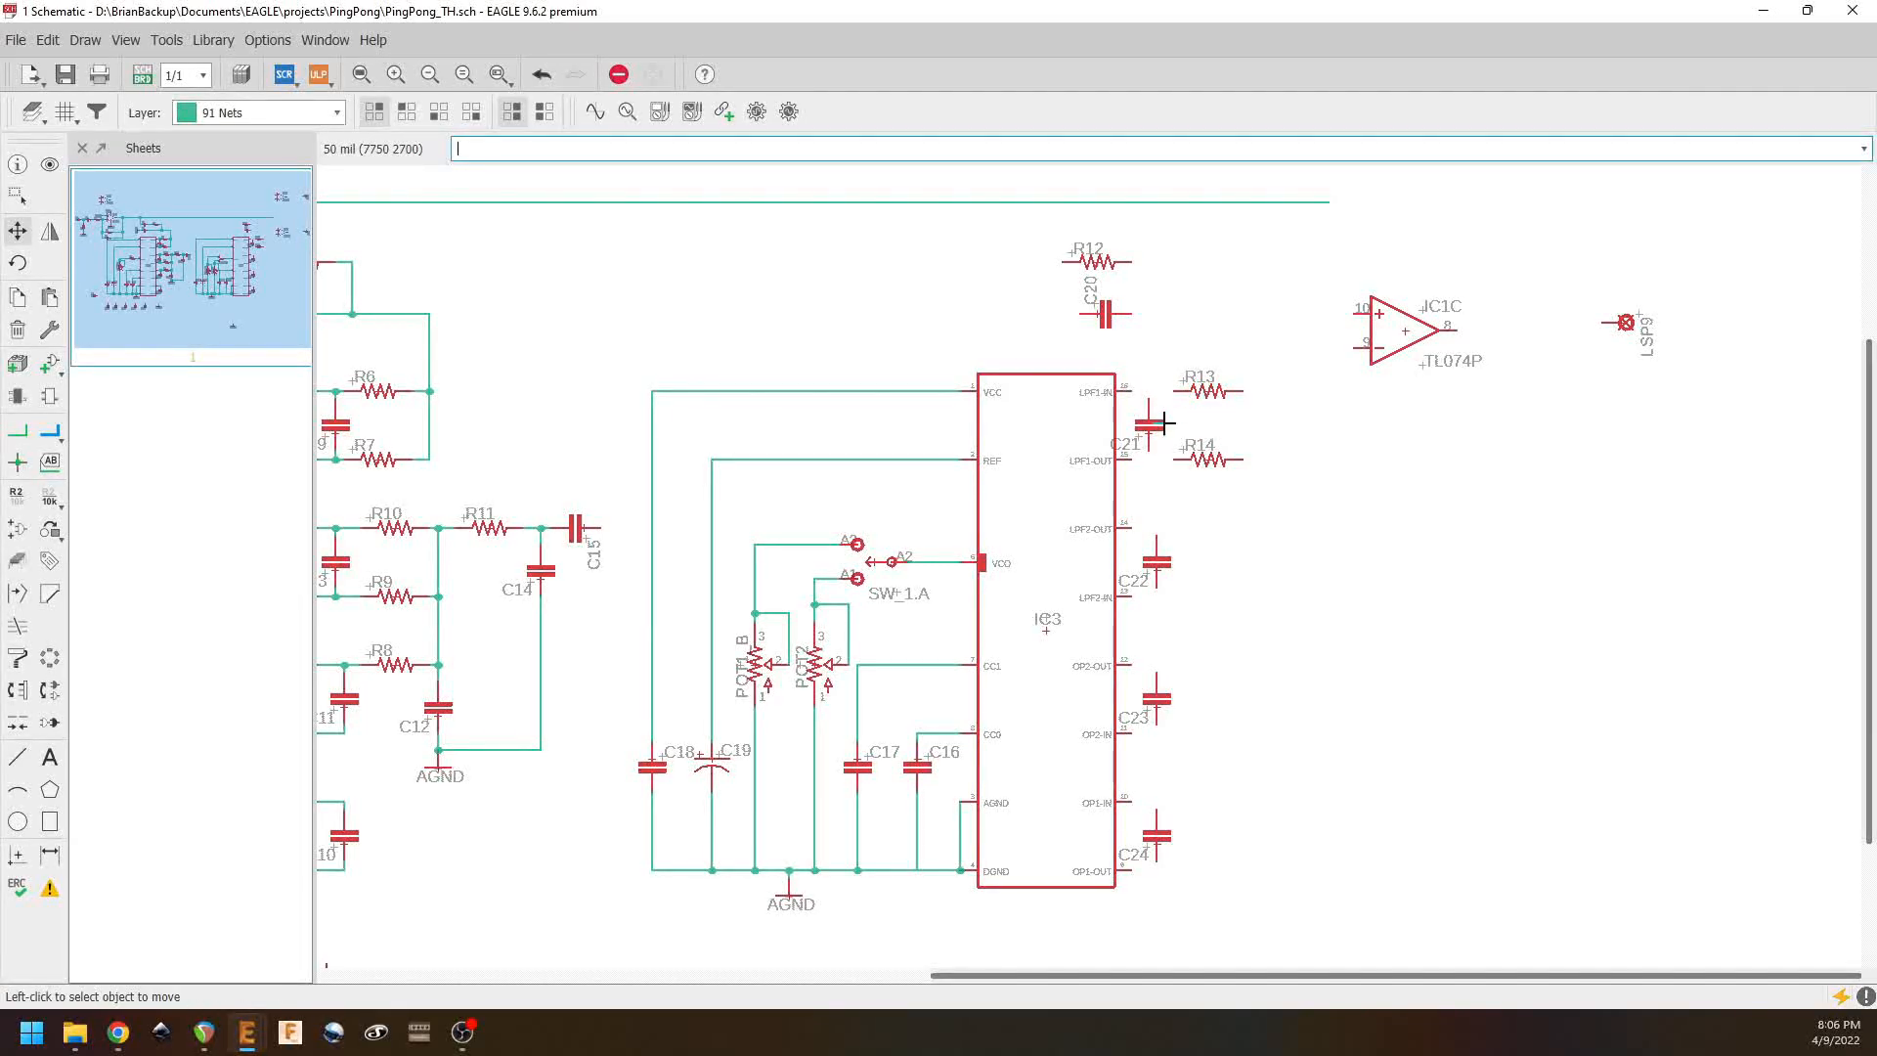
{"action": "left_click", "coordinate": [1149, 436]}
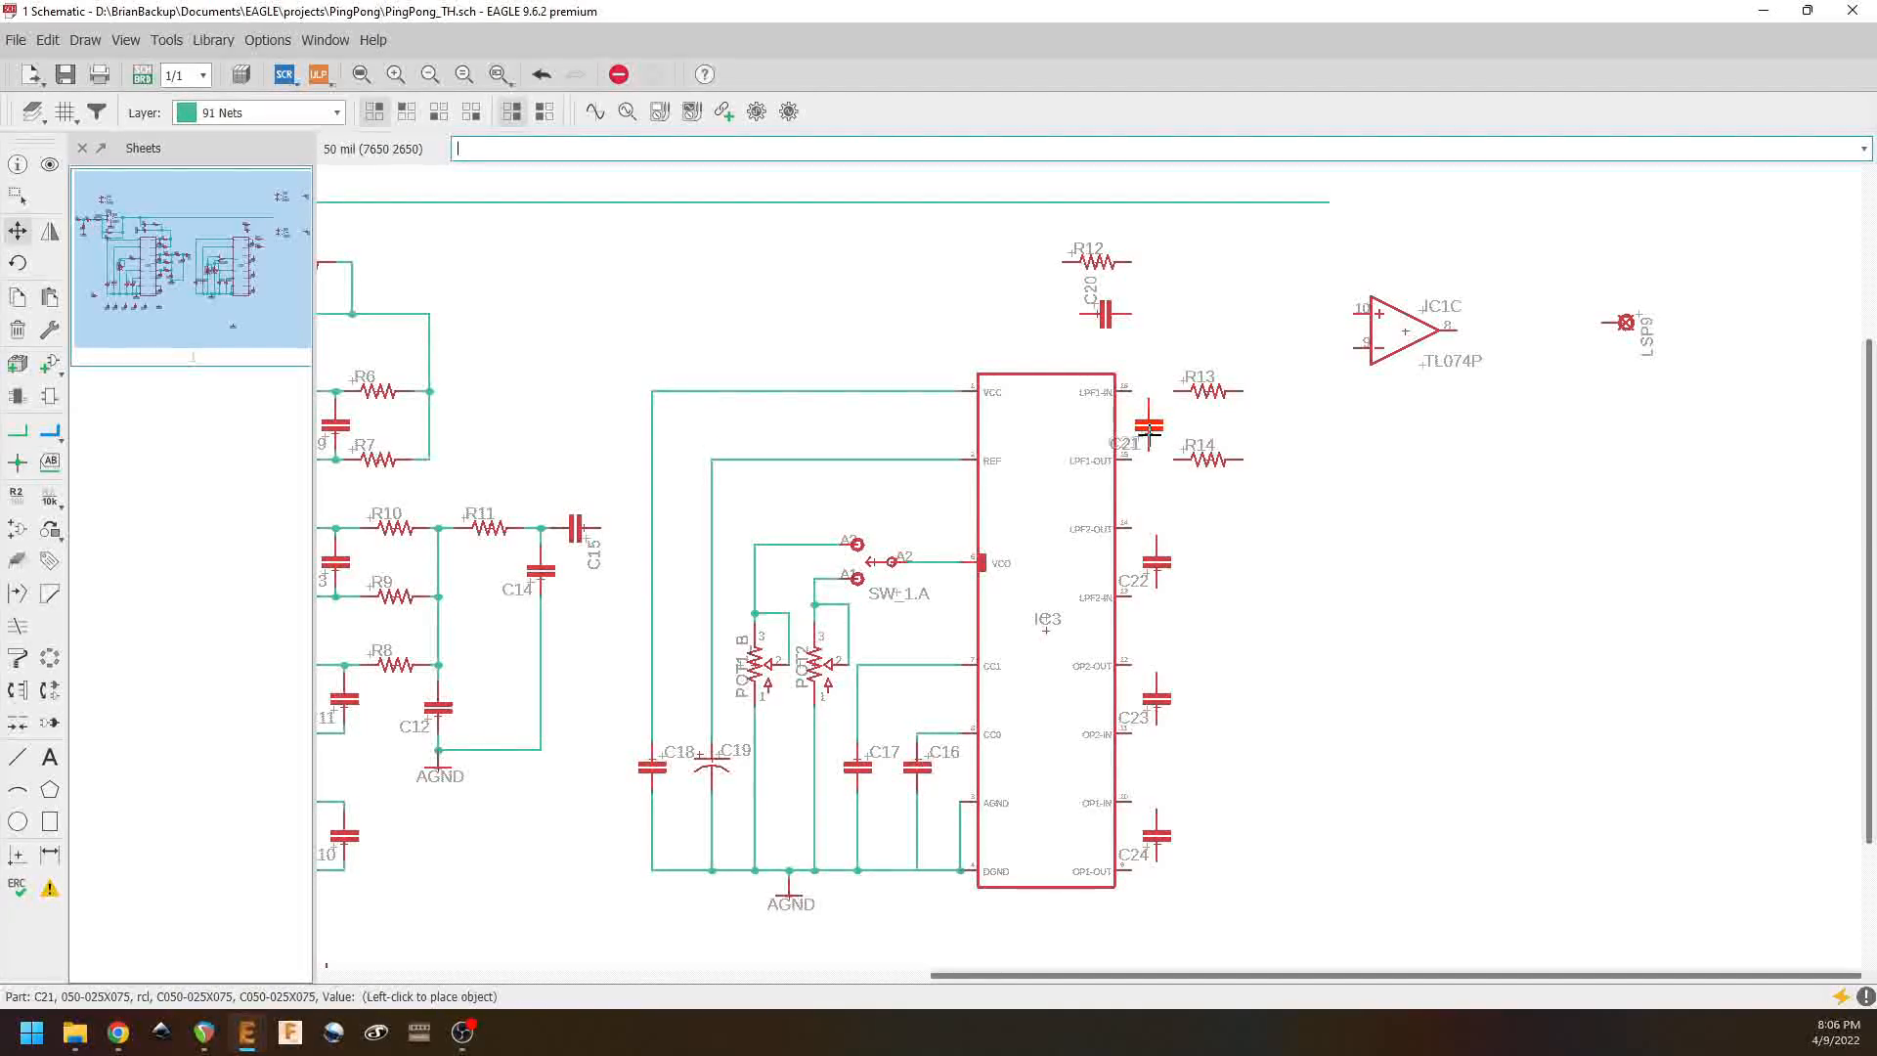
{"action": "left_click", "coordinate": [1157, 433]}
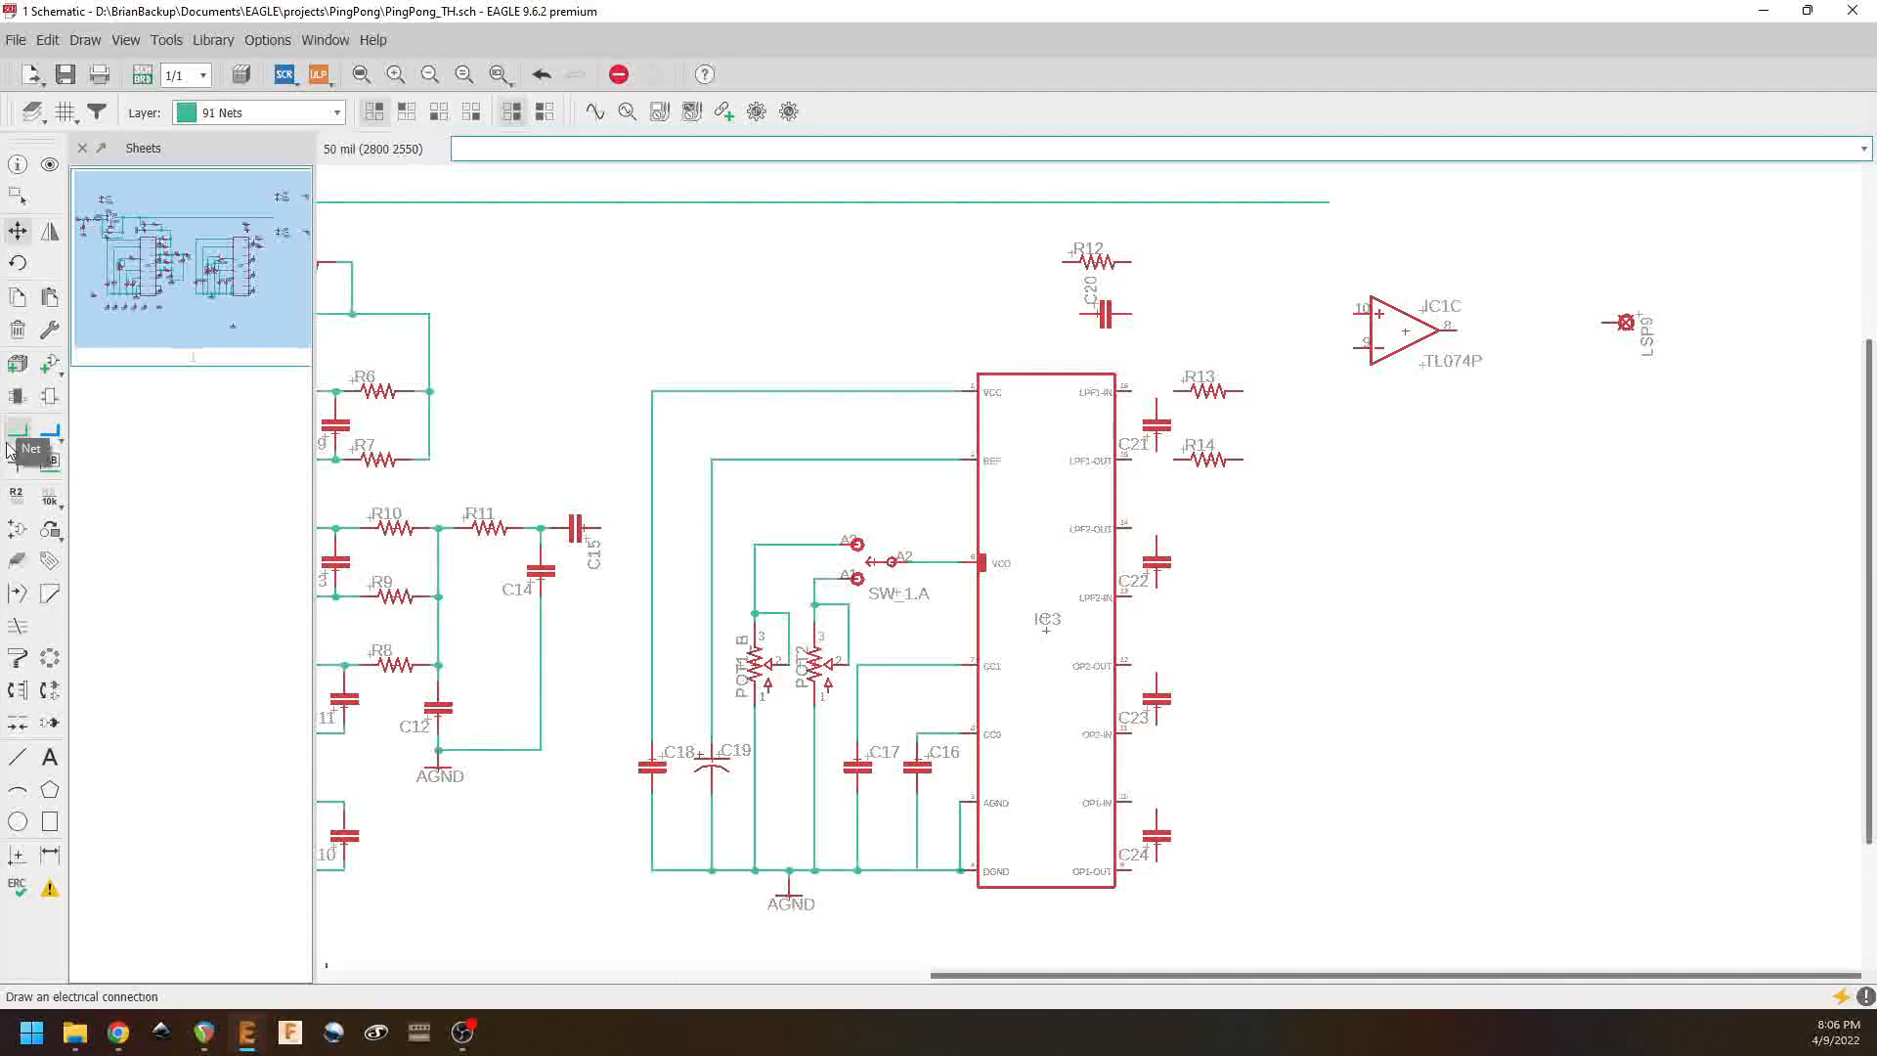
Step: Copy the AGND symbol from beneath IC3's lower net, place it rotated beside C20's left end, and wire it to C20
{"action": "right_click", "coordinate": [786, 899]}
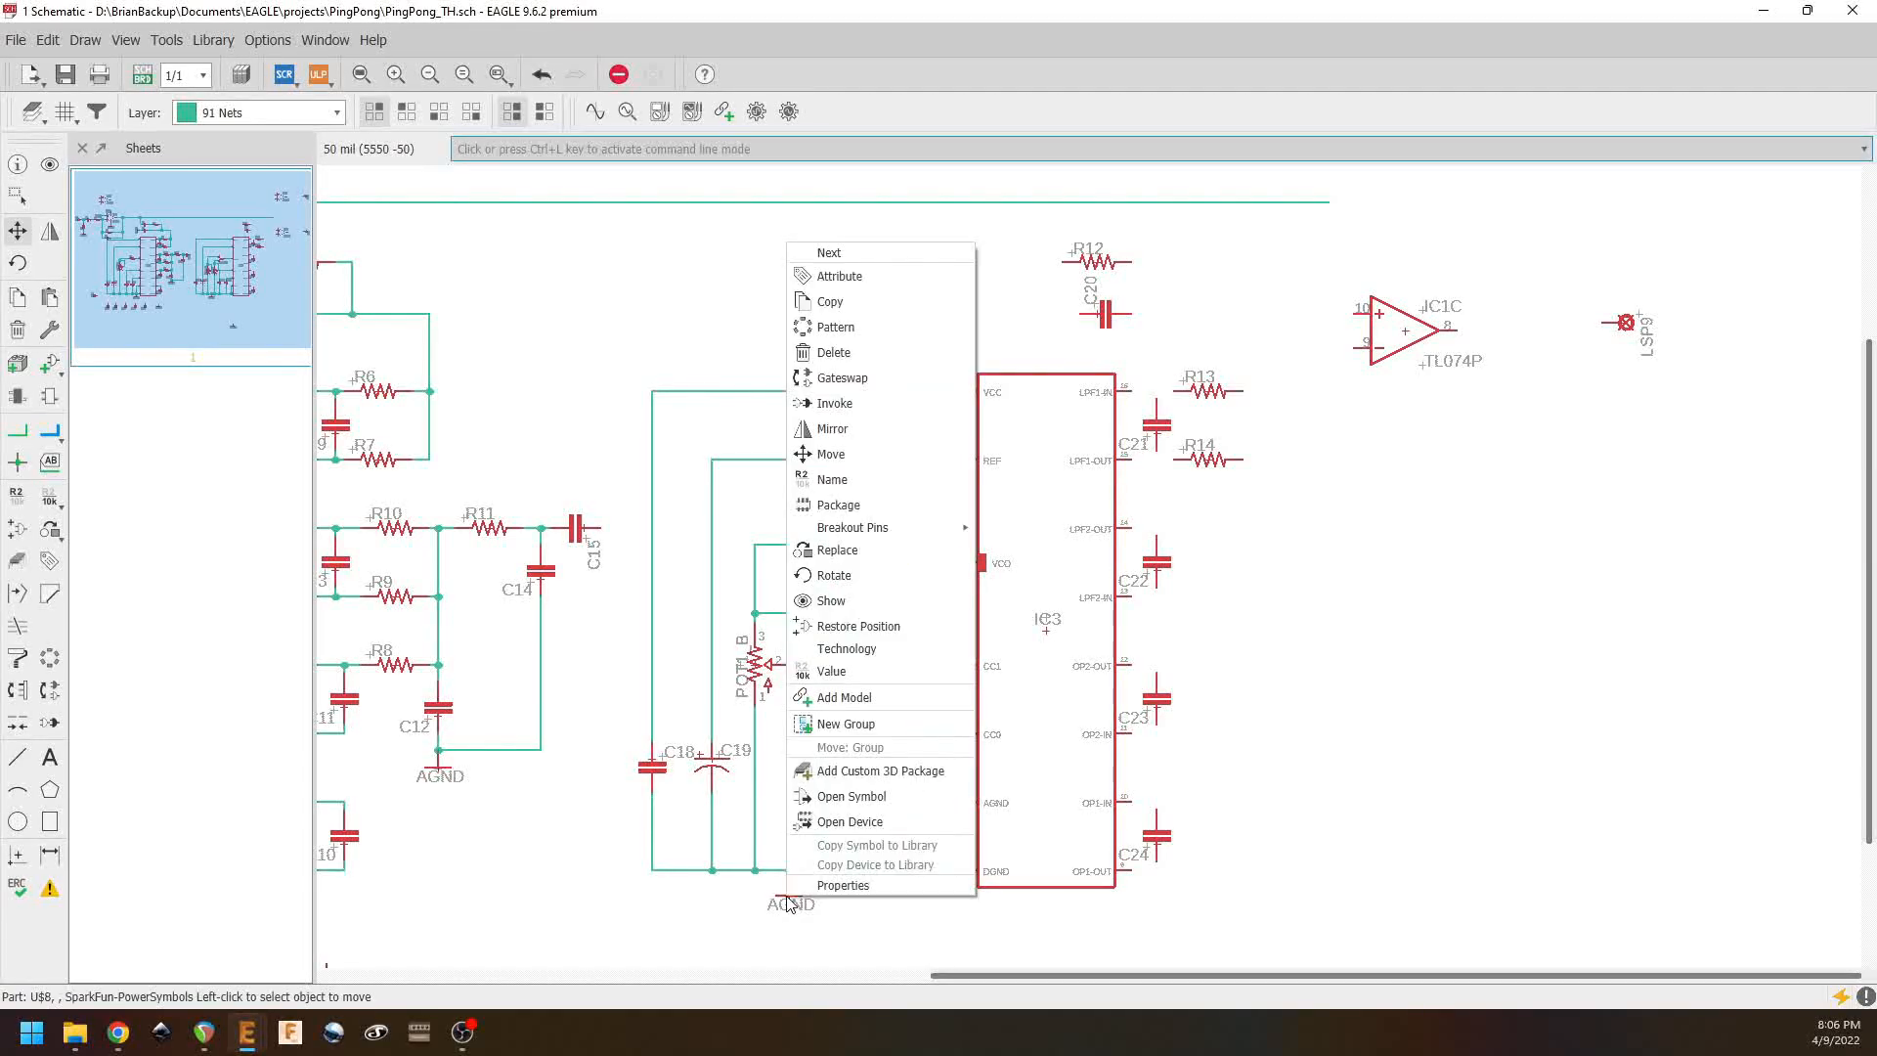
{"action": "left_click", "coordinate": [868, 302]}
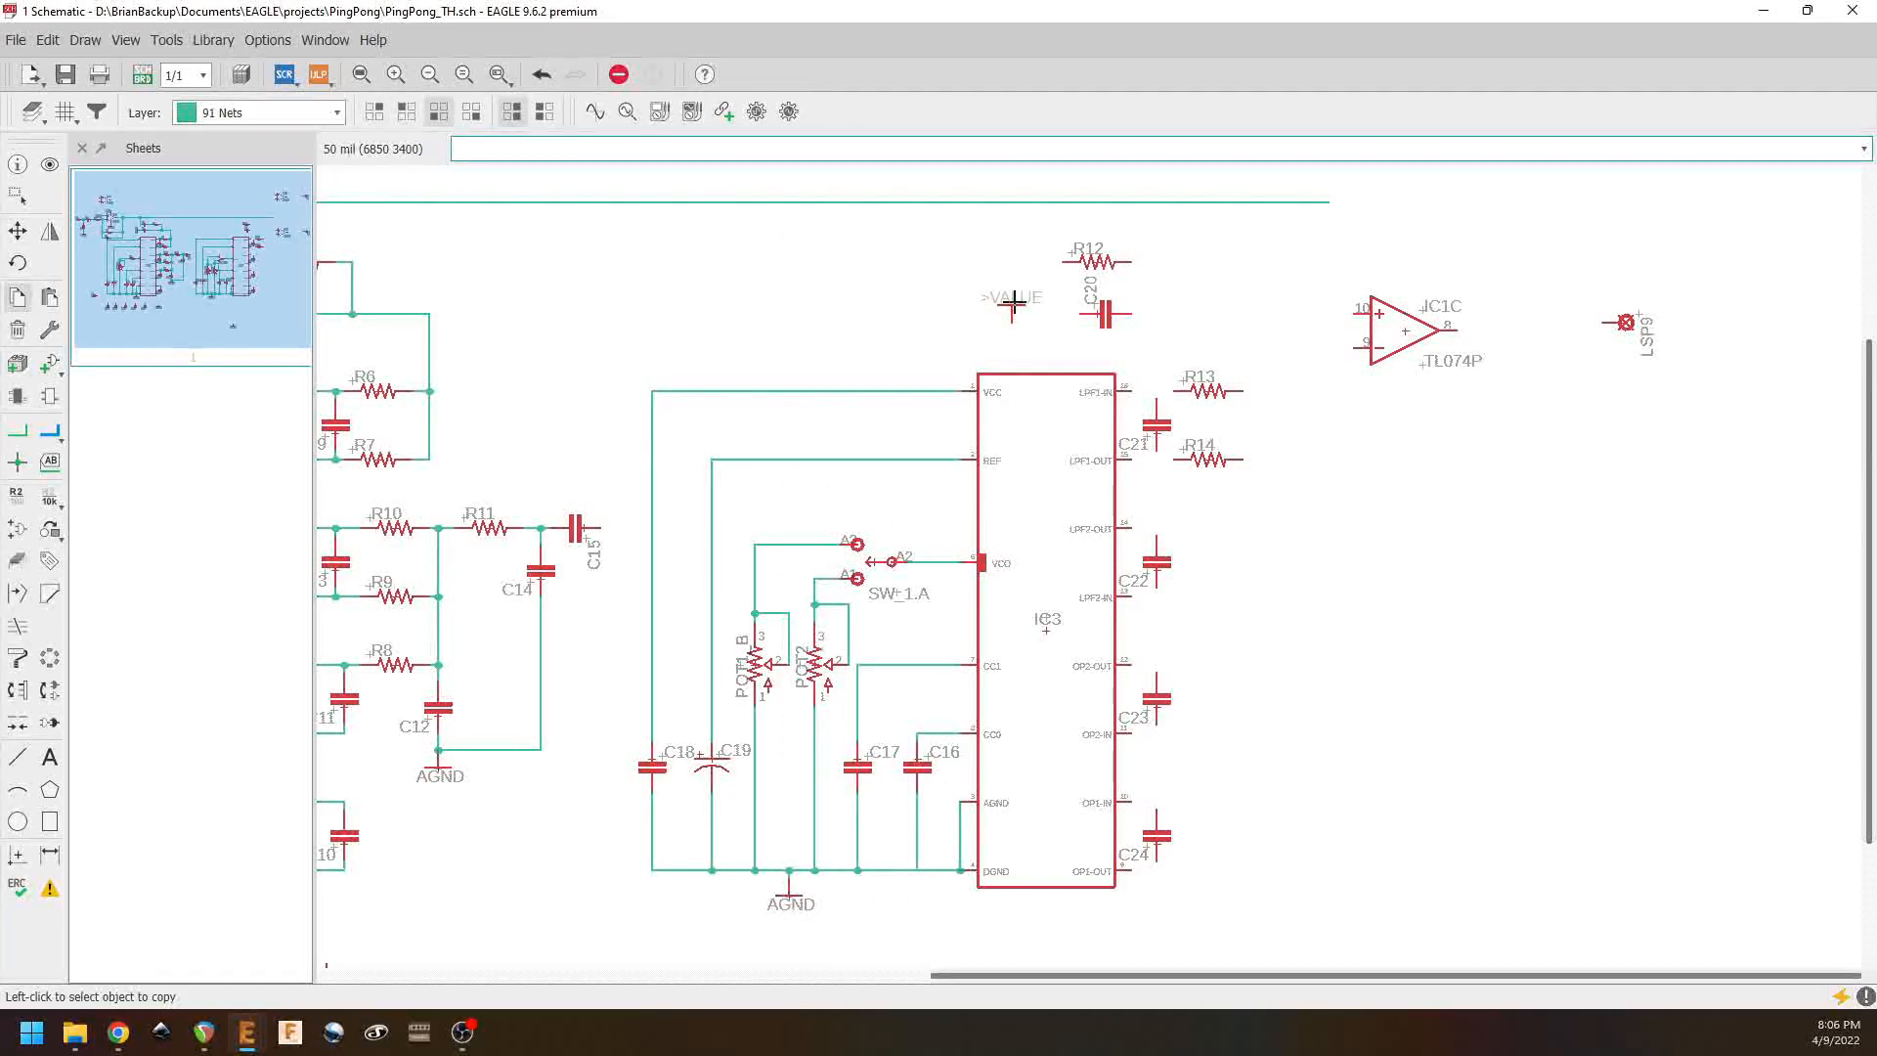
{"action": "left_click", "coordinate": [1036, 312]}
{"action": "left_click", "coordinate": [18, 431]}
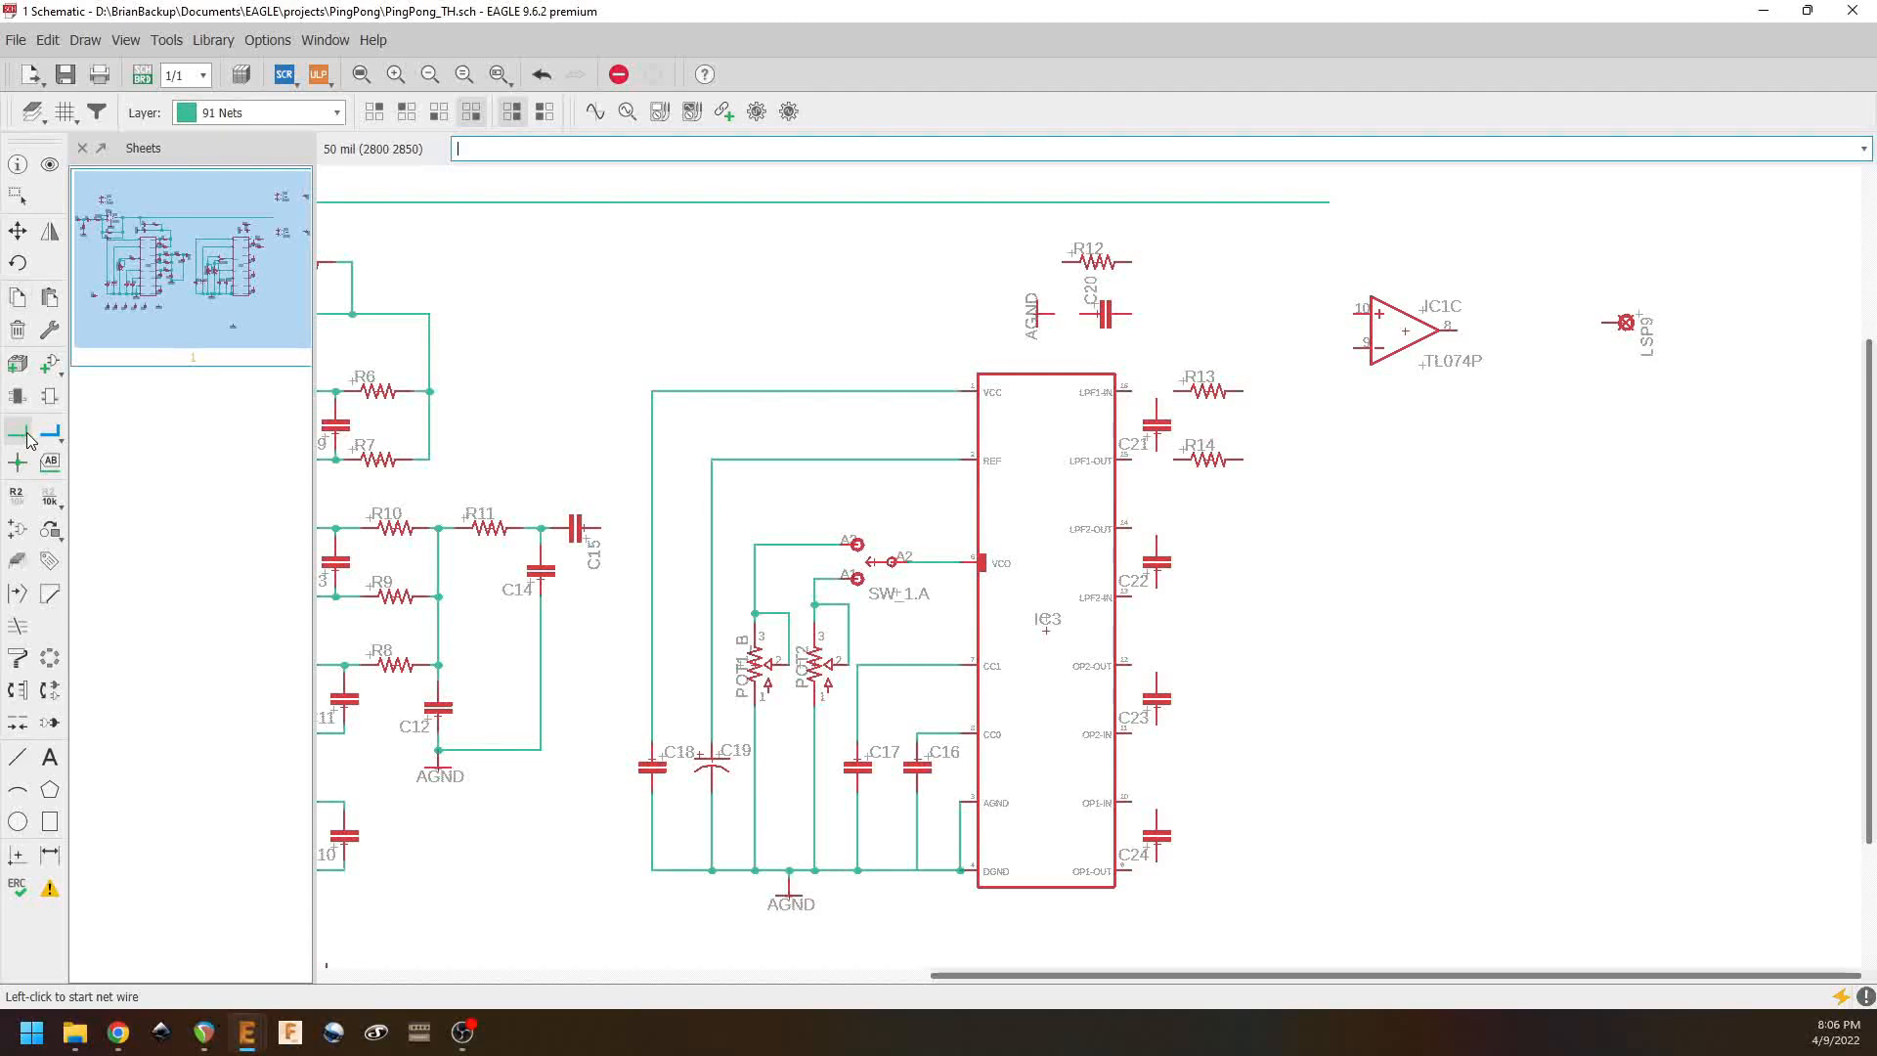
{"action": "left_click", "coordinate": [1049, 312]}
{"action": "left_click", "coordinate": [1081, 313]}
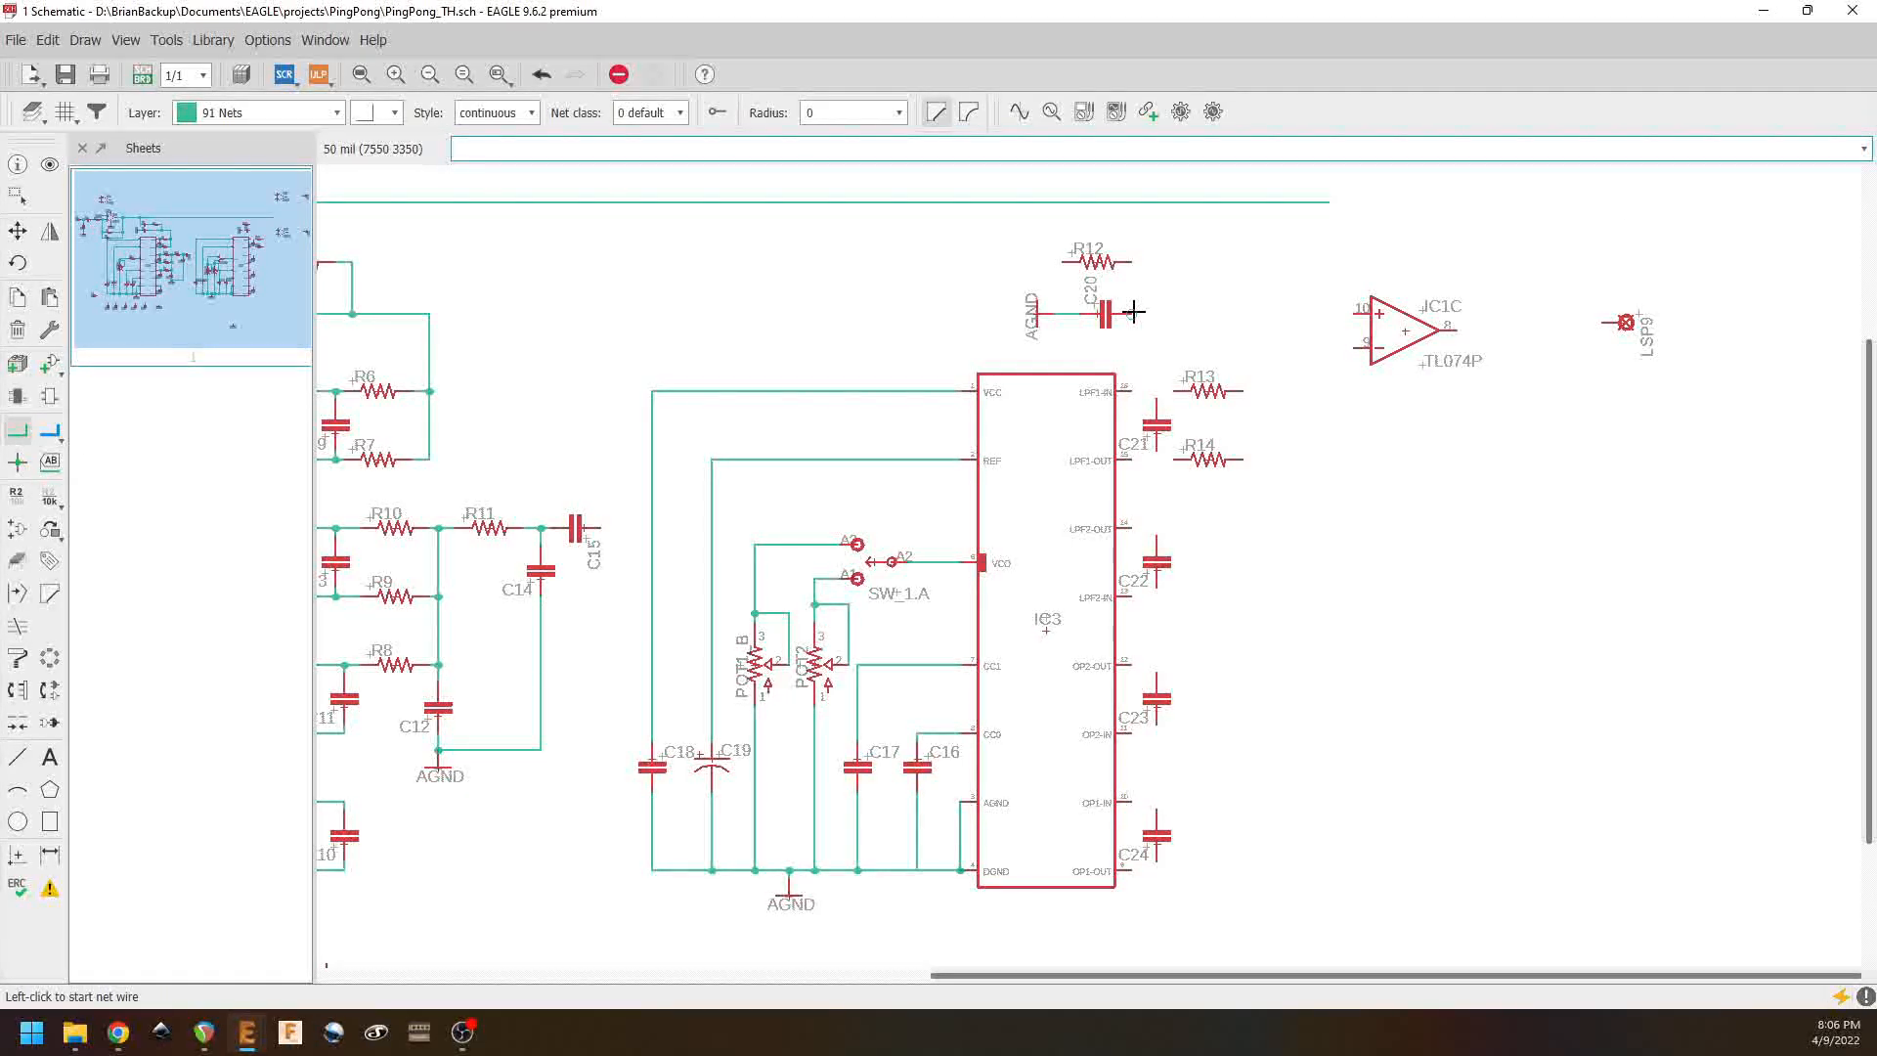
Step: Wire C20's free end to the right end of R12 and to the outer ends of R13 and R14
{"action": "left_click", "coordinate": [1132, 312]}
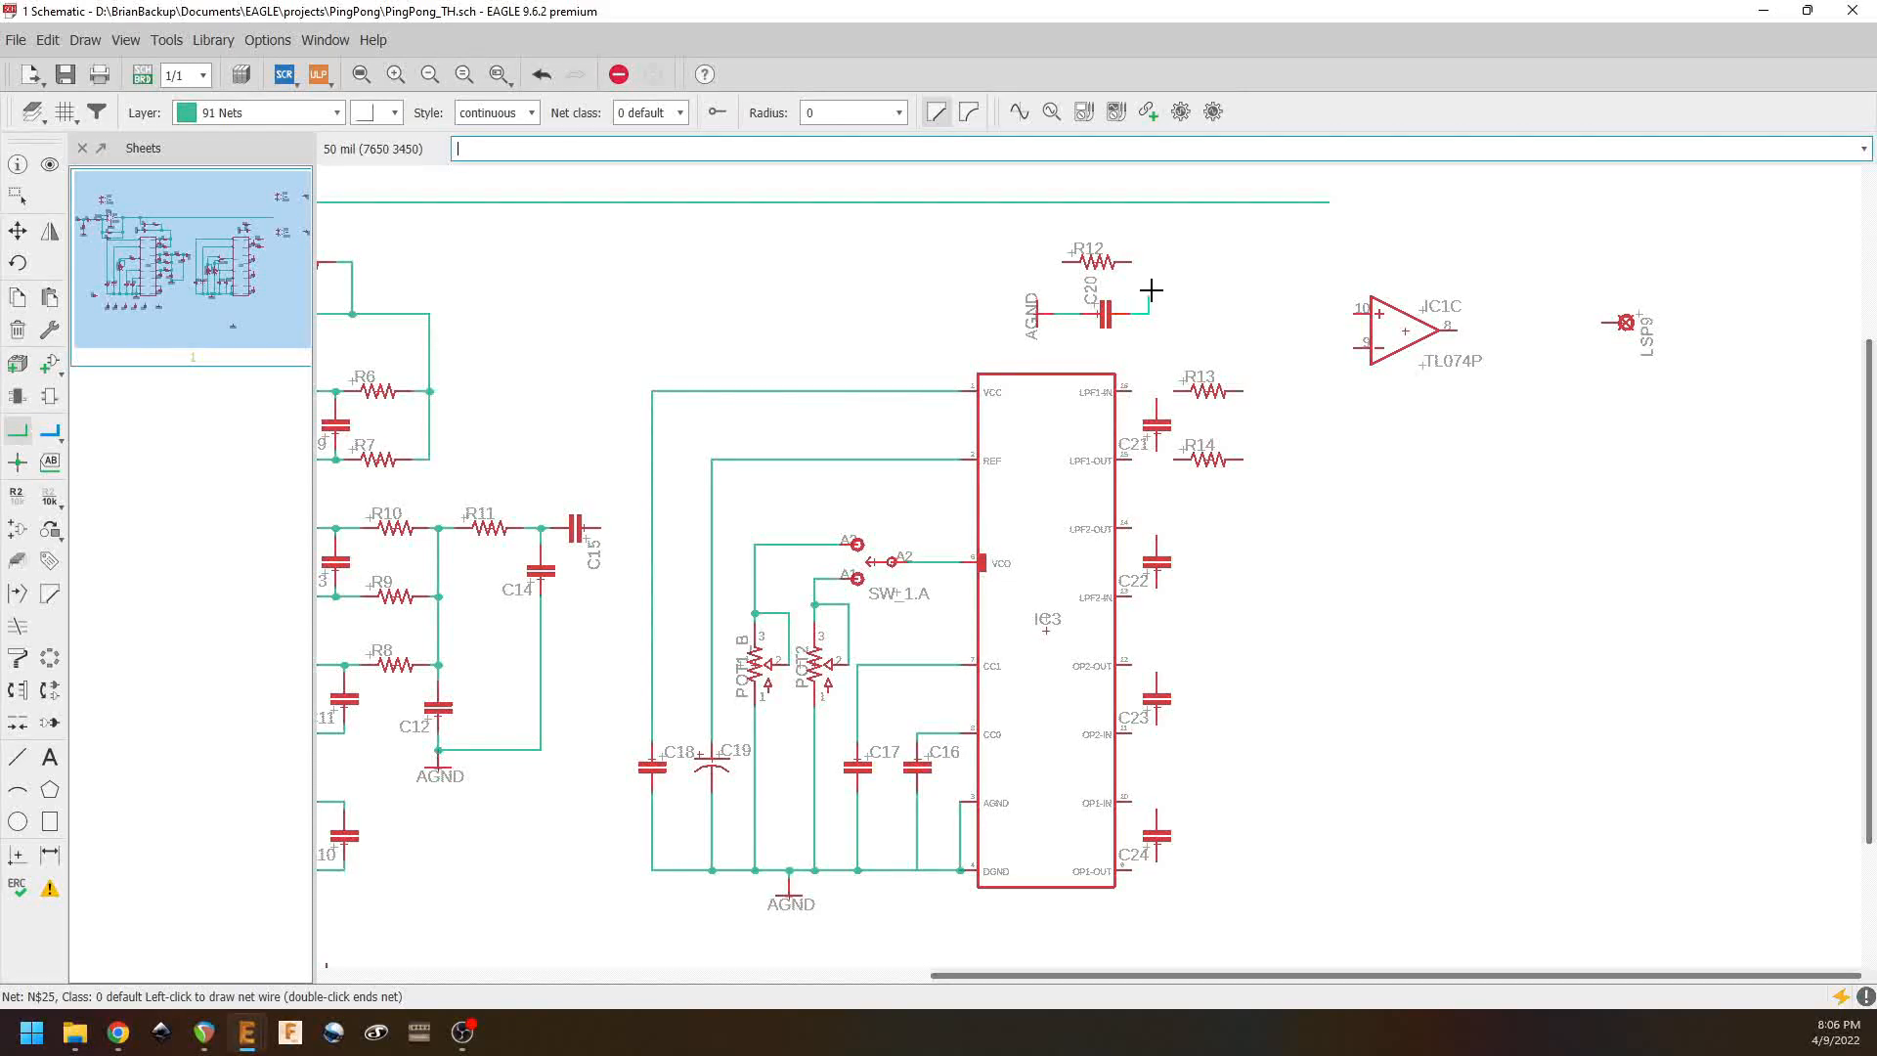
{"action": "left_click", "coordinate": [1133, 262]}
{"action": "left_click", "coordinate": [1242, 388]}
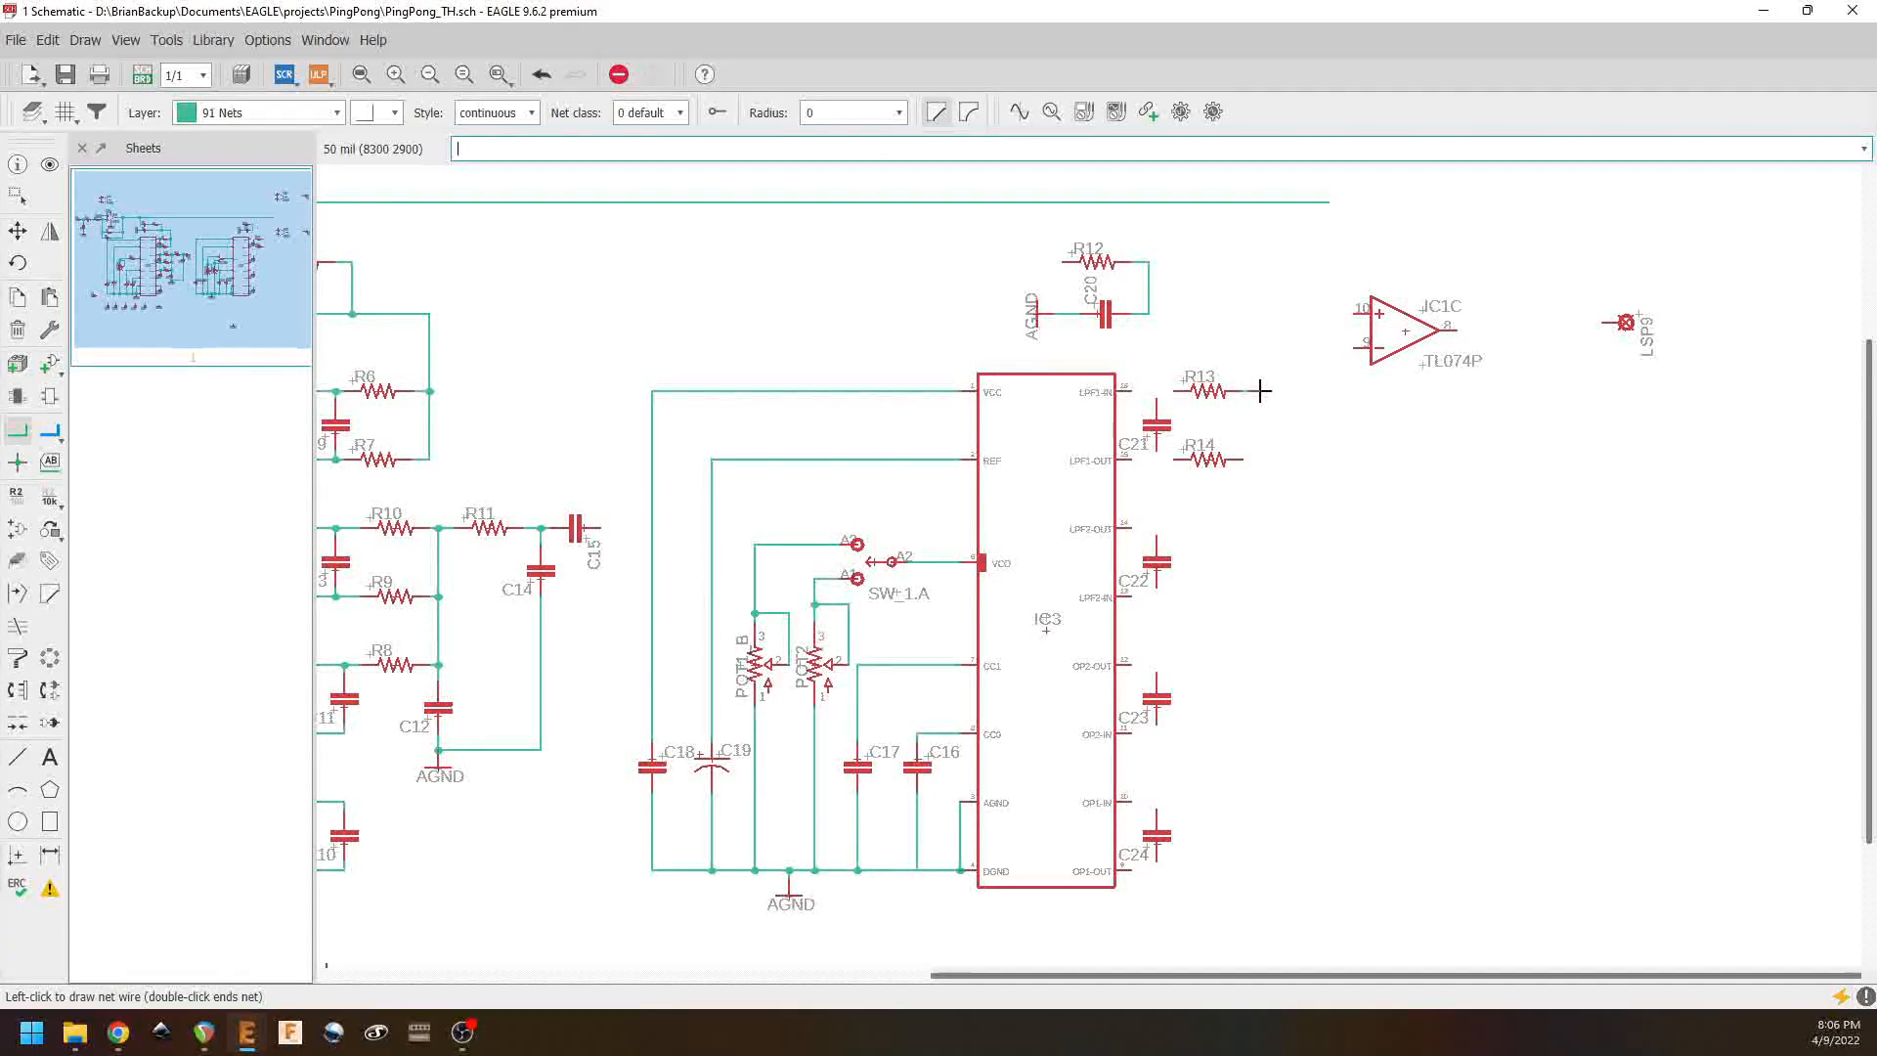
{"action": "left_click", "coordinate": [1147, 313]}
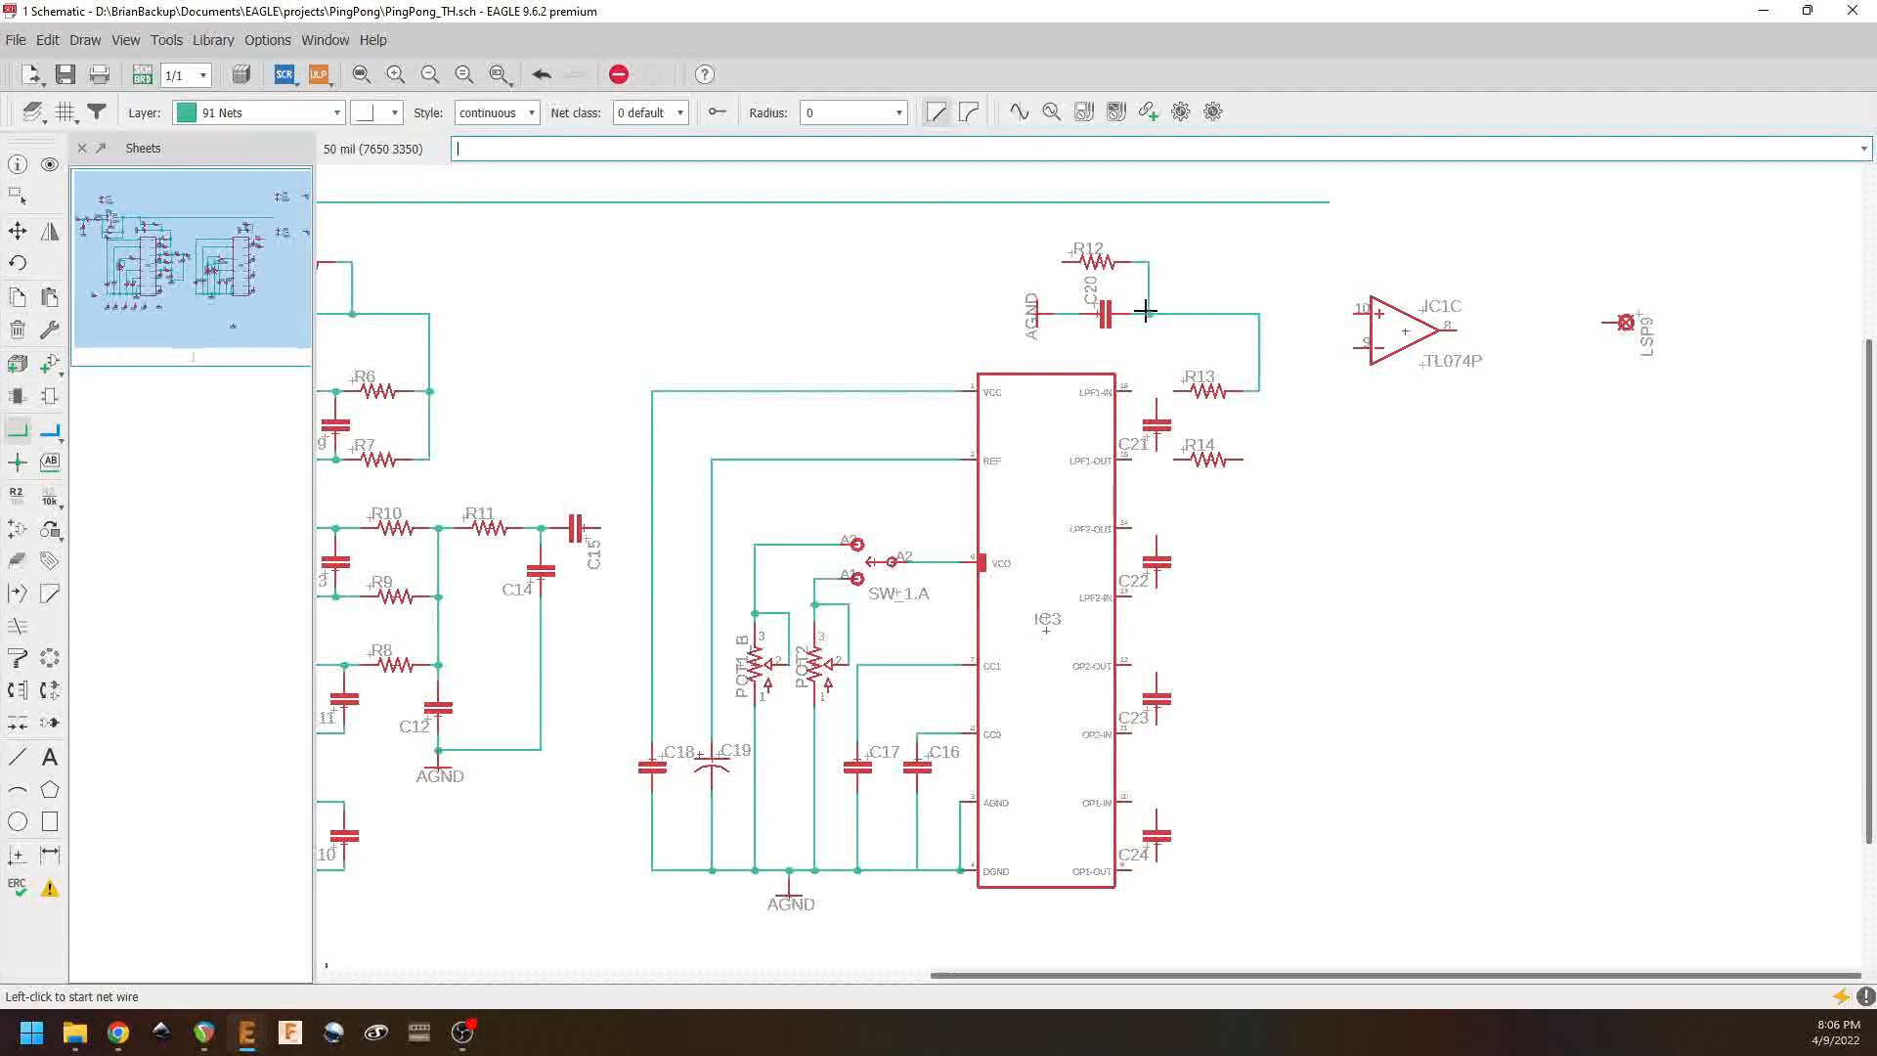
{"action": "left_click", "coordinate": [1240, 461]}
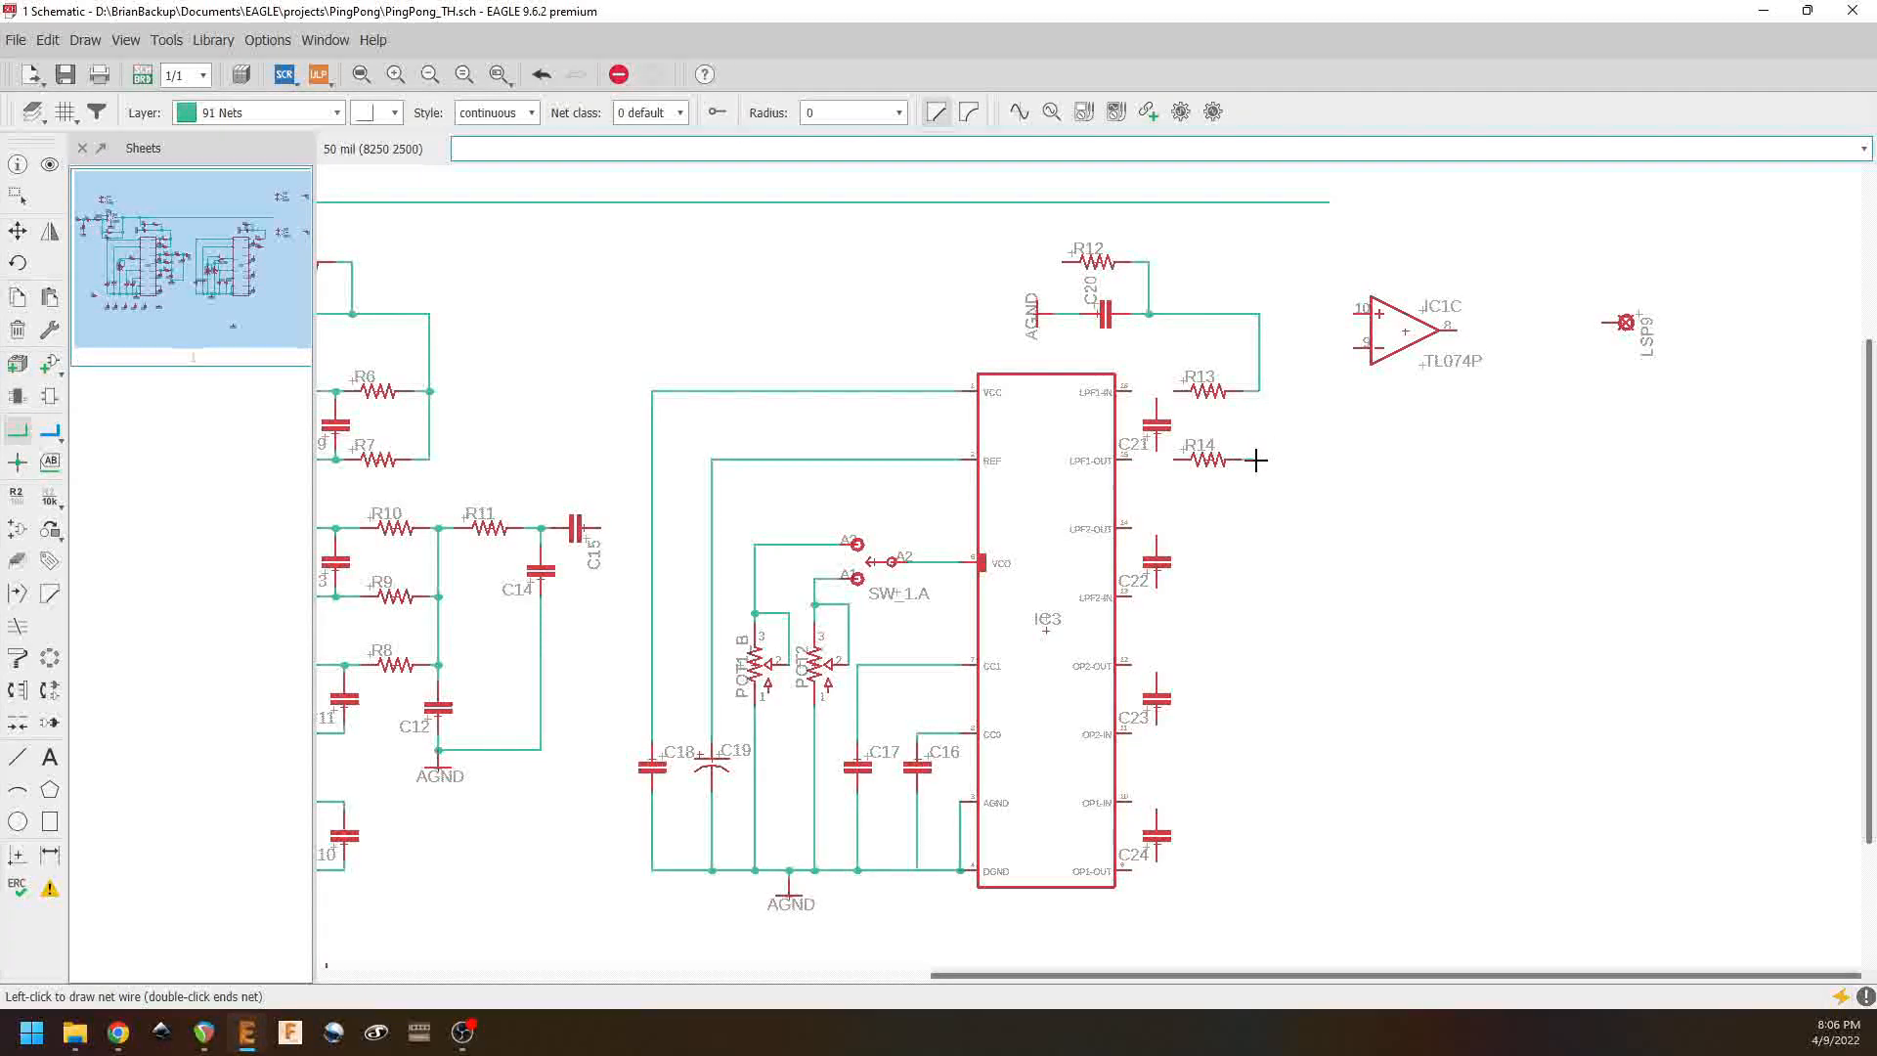
{"action": "left_click", "coordinate": [1259, 391]}
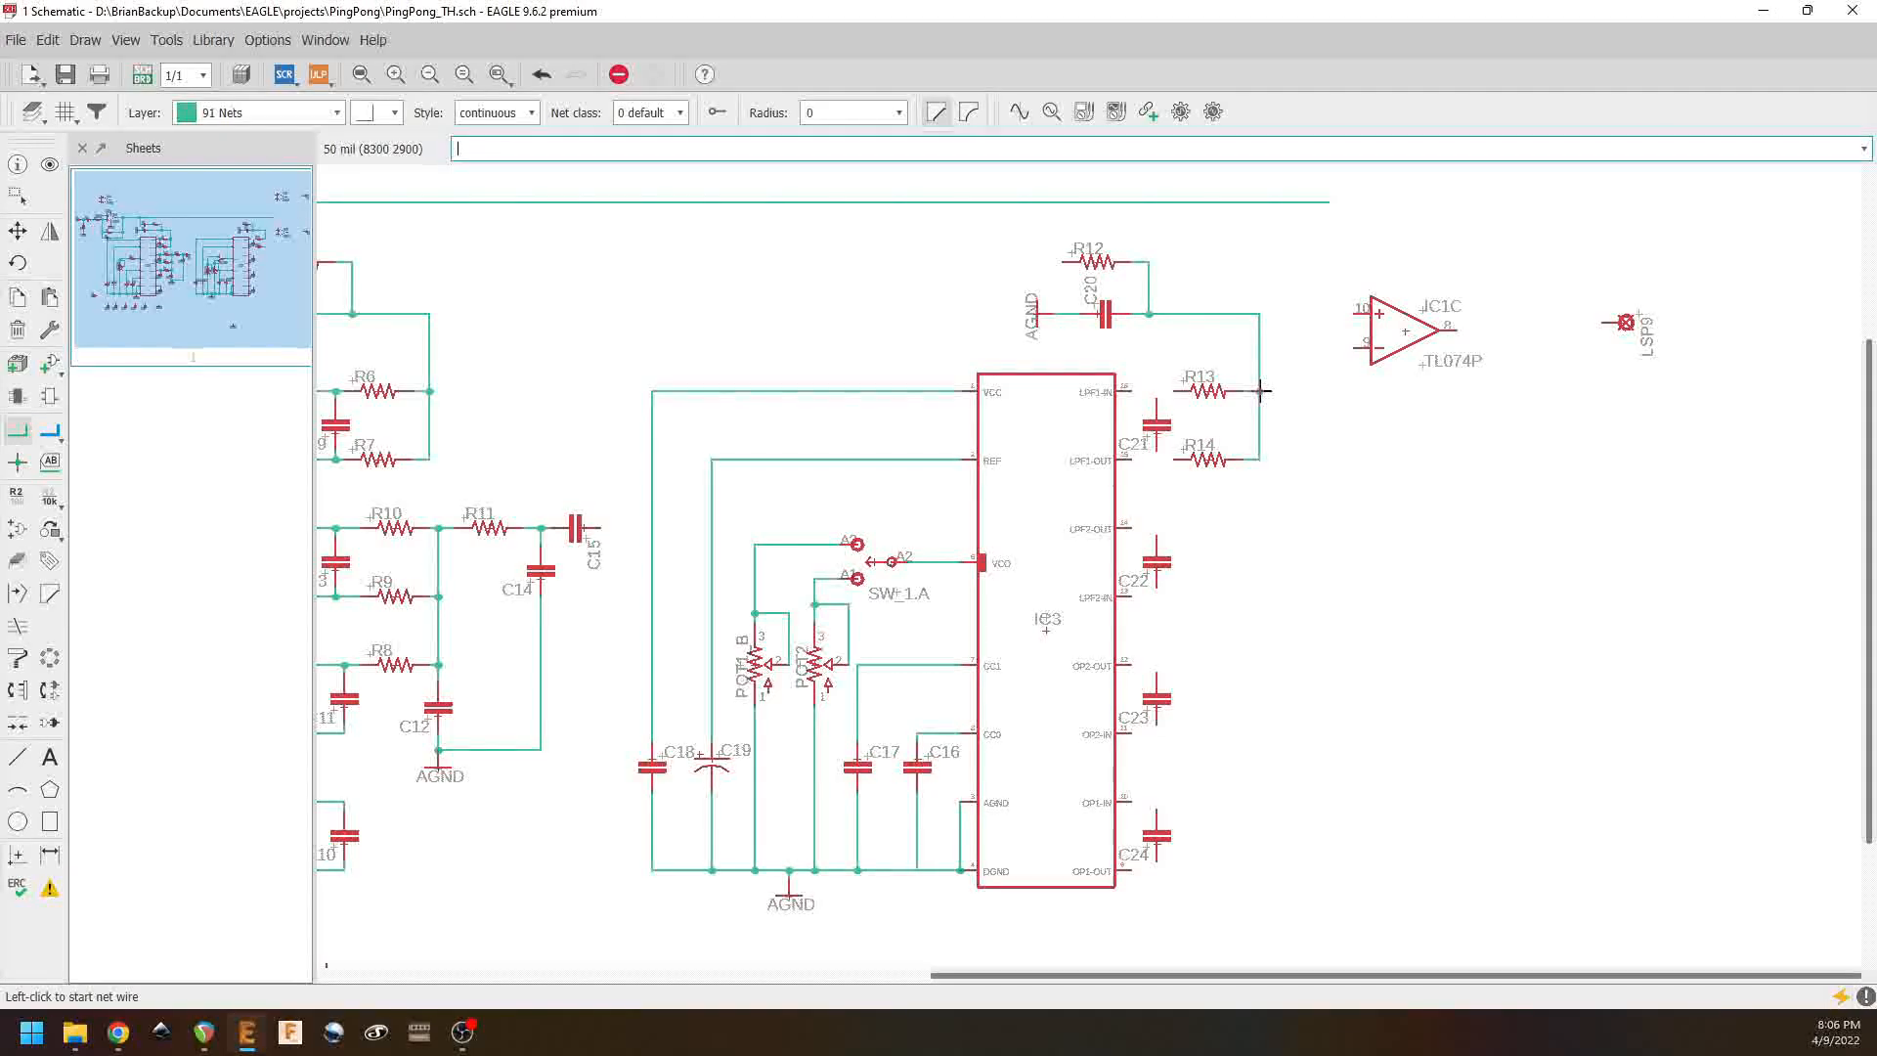
Step: Wire R13 and C21's upper end to IC3's LPF1-IN pin, and R14 and C21's lower end to LPF1-OUT
{"action": "left_click", "coordinate": [1171, 391]}
{"action": "left_click", "coordinate": [1134, 391]}
{"action": "left_click", "coordinate": [1158, 391]}
{"action": "left_click", "coordinate": [1158, 415]}
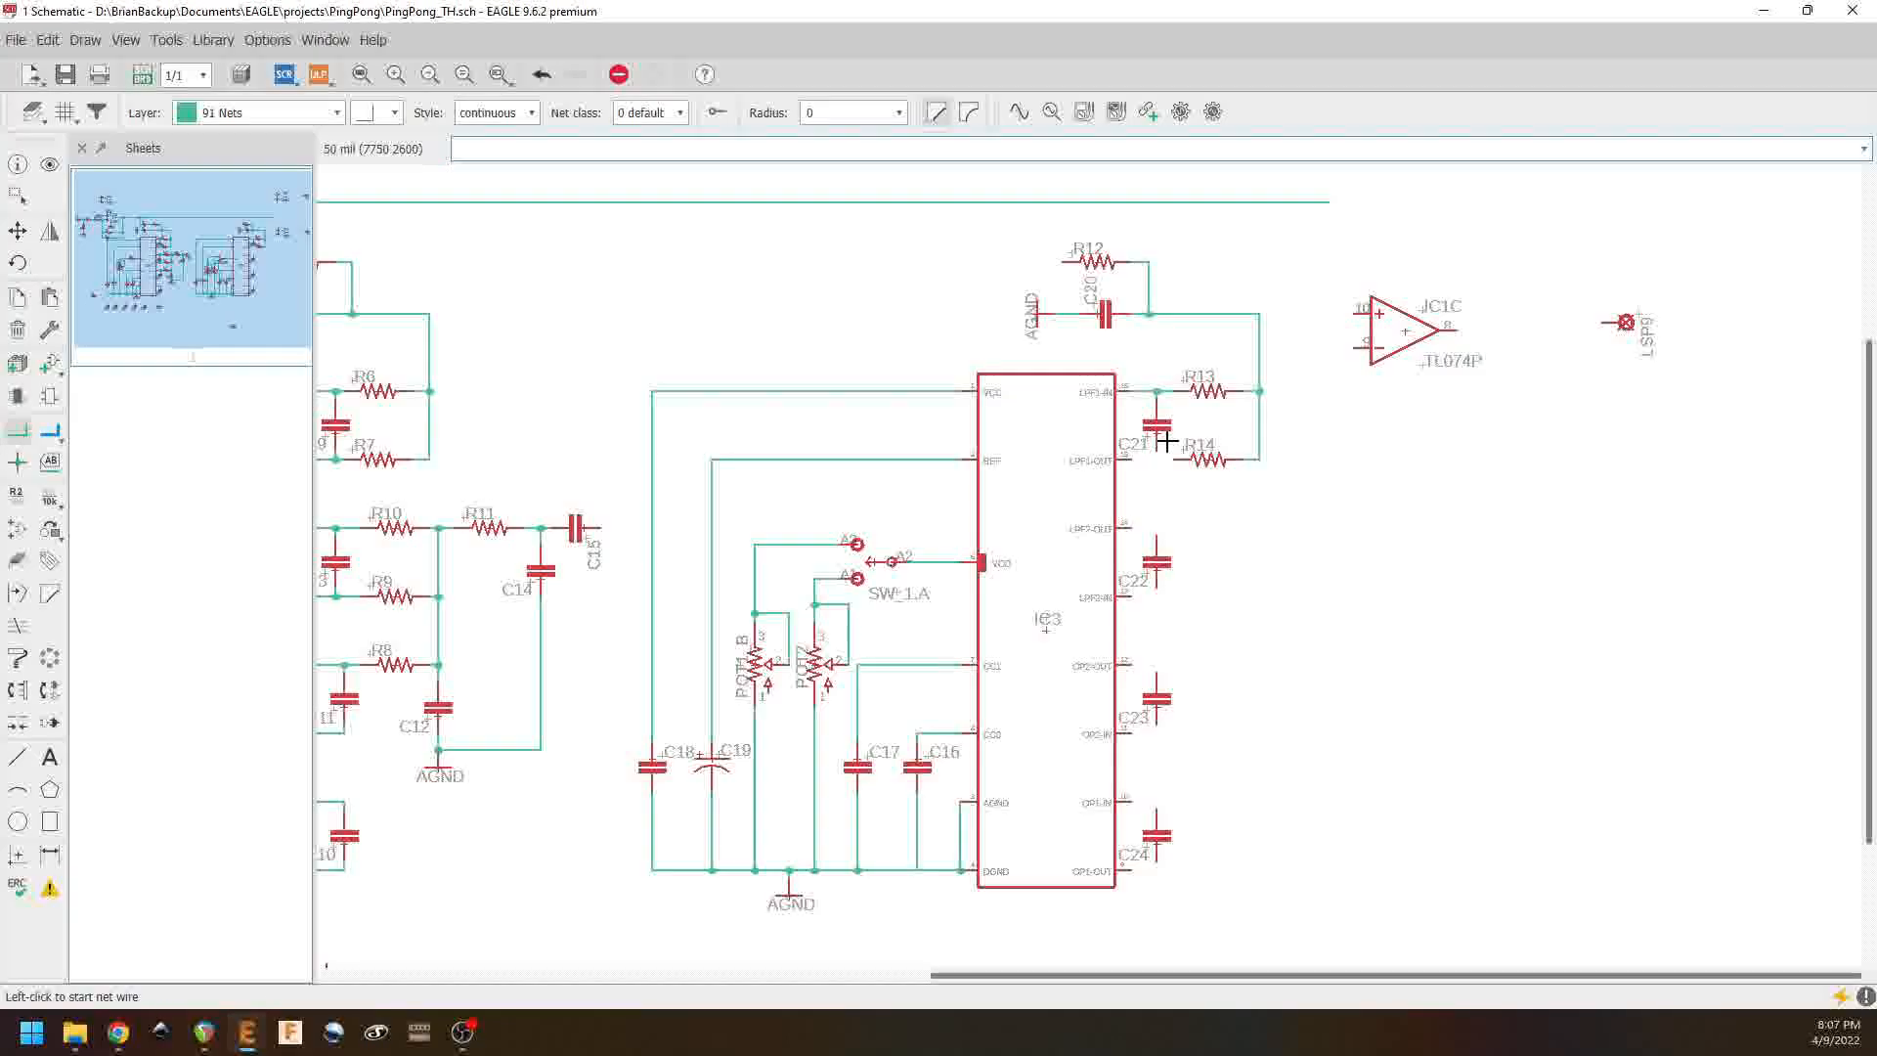
{"action": "left_click", "coordinate": [1173, 460]}
{"action": "left_click", "coordinate": [1134, 460]}
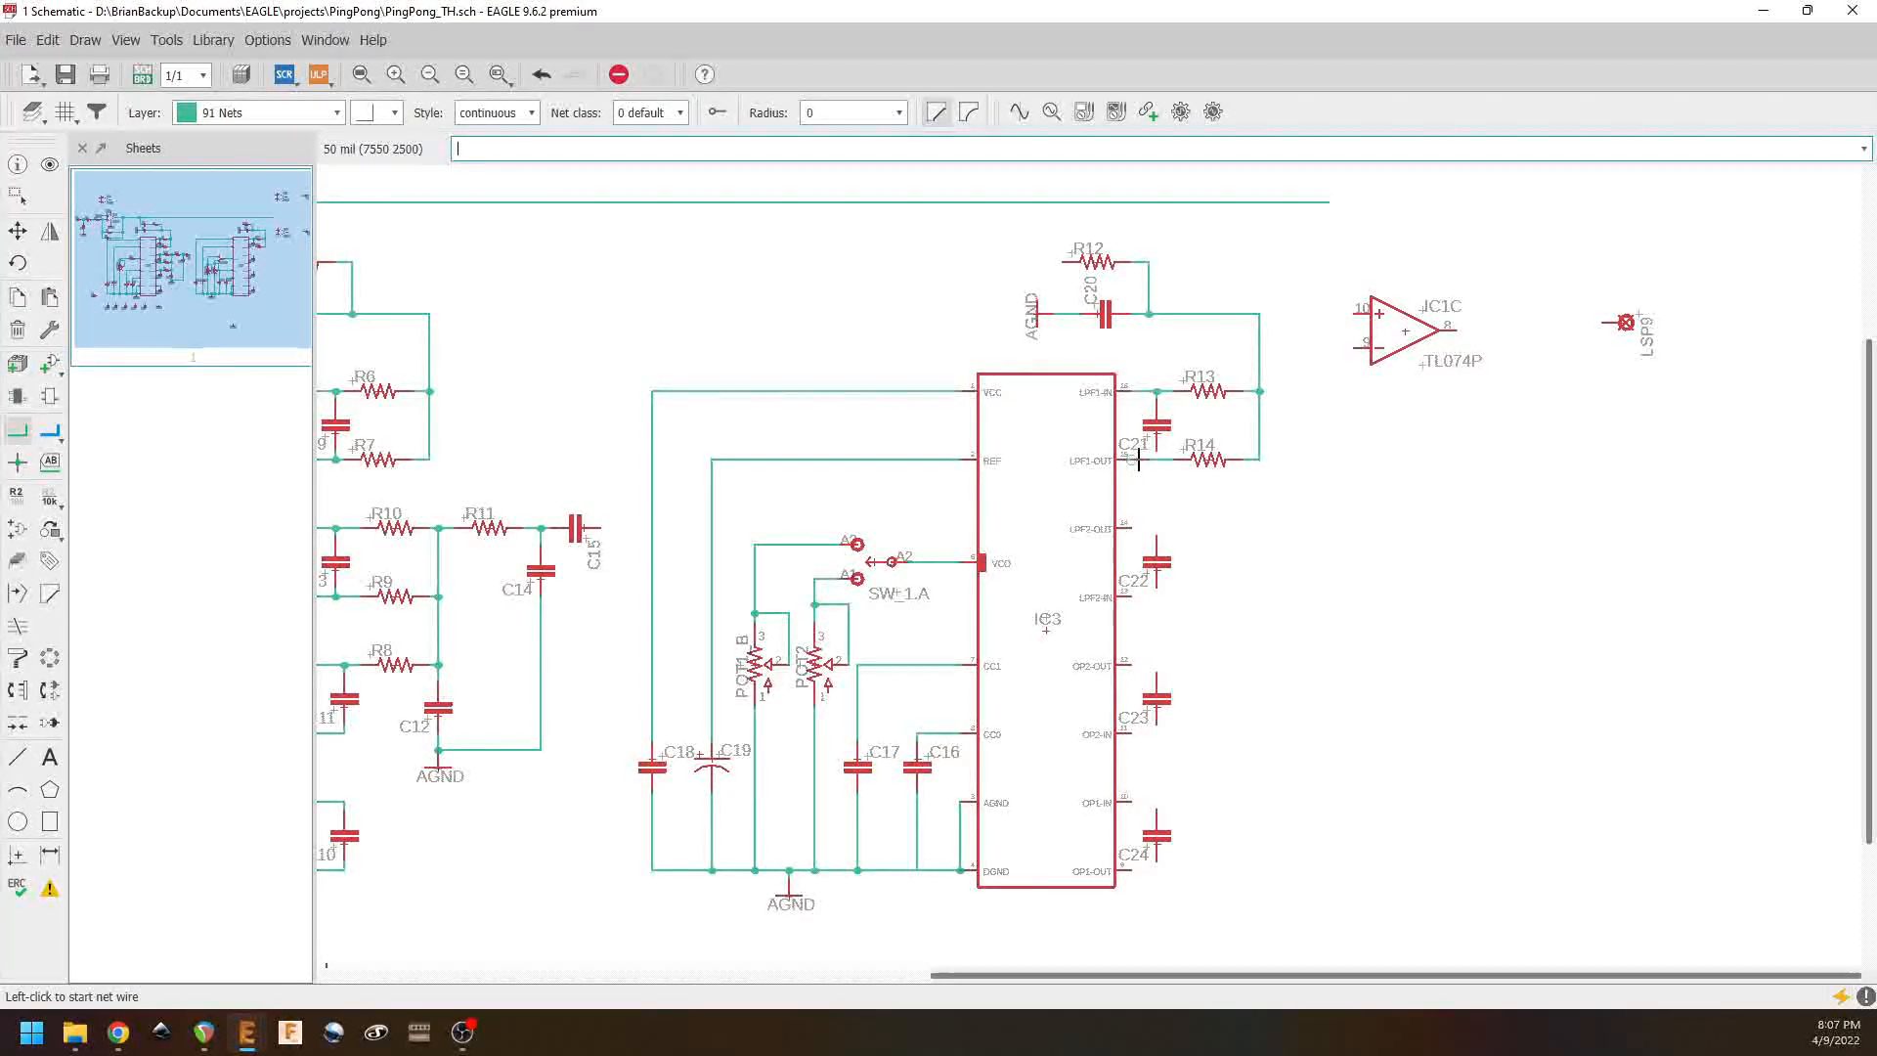
{"action": "left_click", "coordinate": [1158, 447]}
{"action": "left_click", "coordinate": [1155, 460]}
Step: Wire C22 across IC3's LPF2-OUT and LPF2-IN pins, and C23 across its OP2-OUT and OP2-IN pins
{"action": "left_click", "coordinate": [1157, 537]}
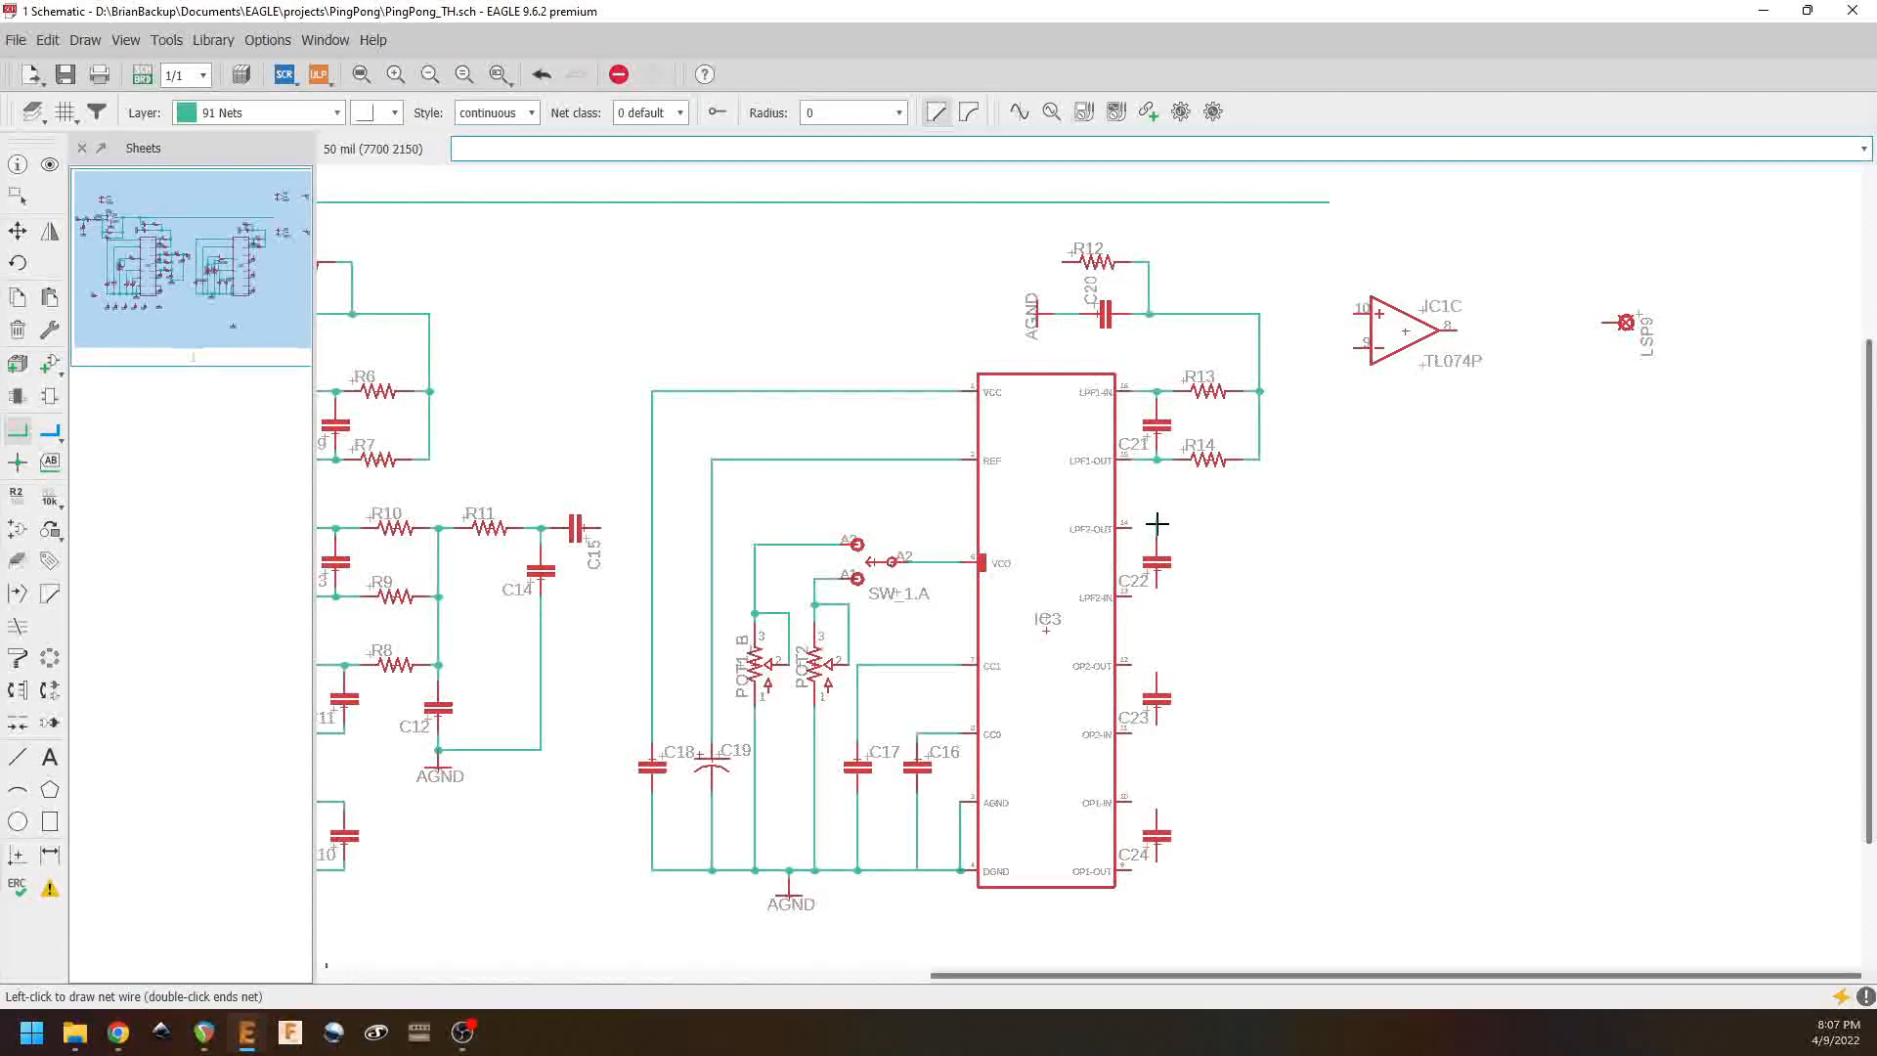
{"action": "left_click", "coordinate": [1132, 529]}
{"action": "left_click", "coordinate": [1157, 587]}
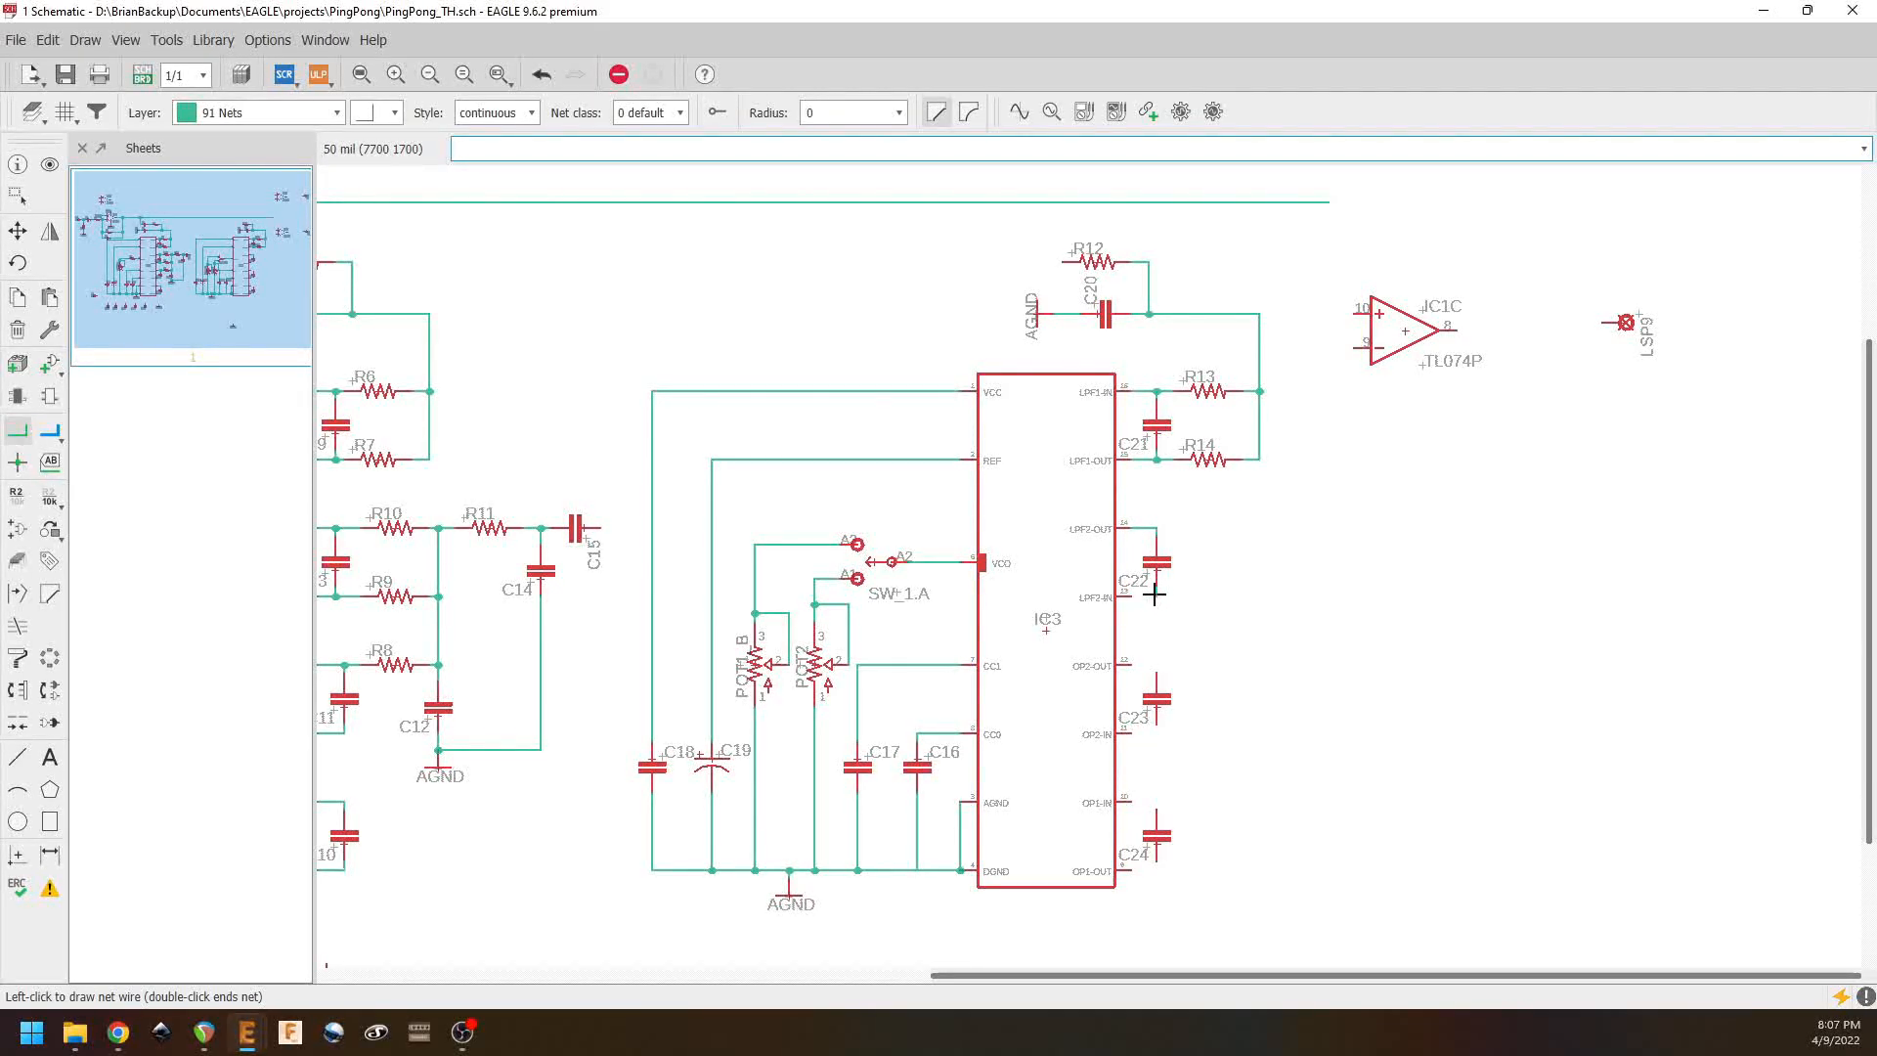
{"action": "left_click", "coordinate": [1132, 598]}
{"action": "left_click", "coordinate": [1155, 672]}
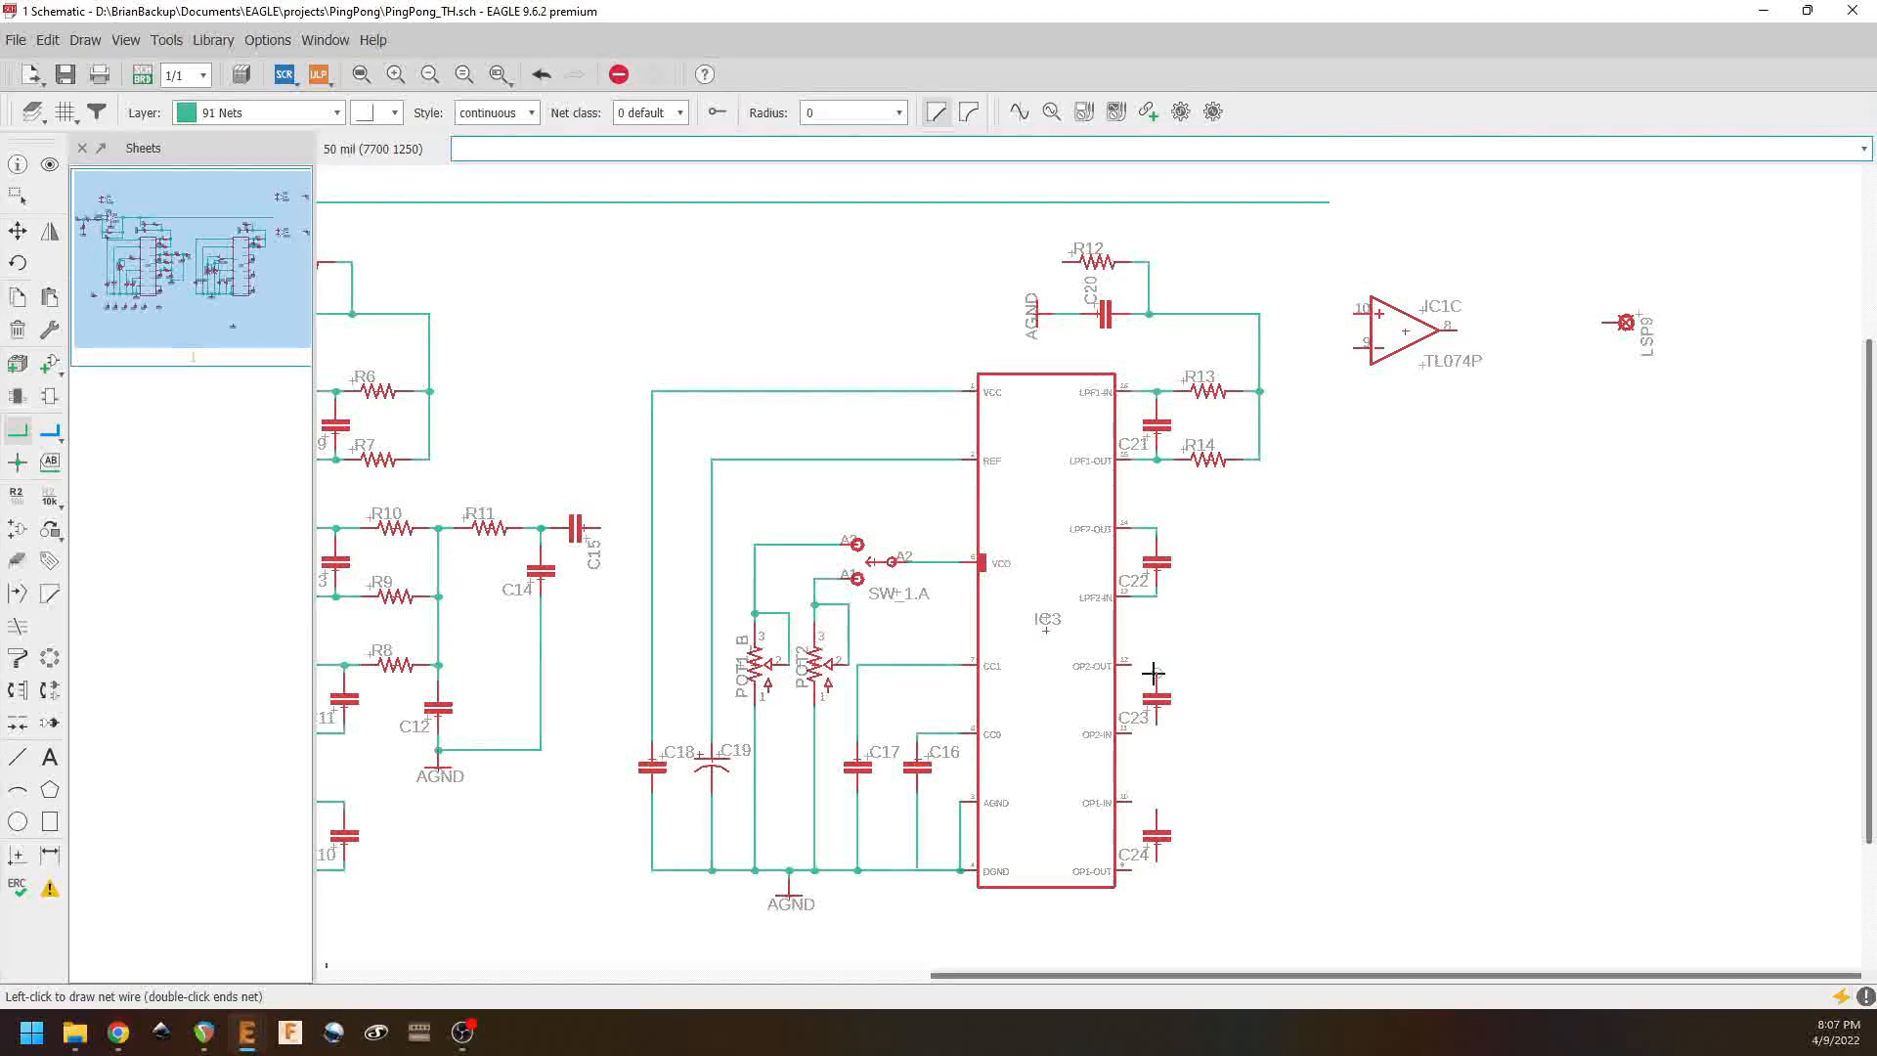
{"action": "left_click", "coordinate": [1126, 666]}
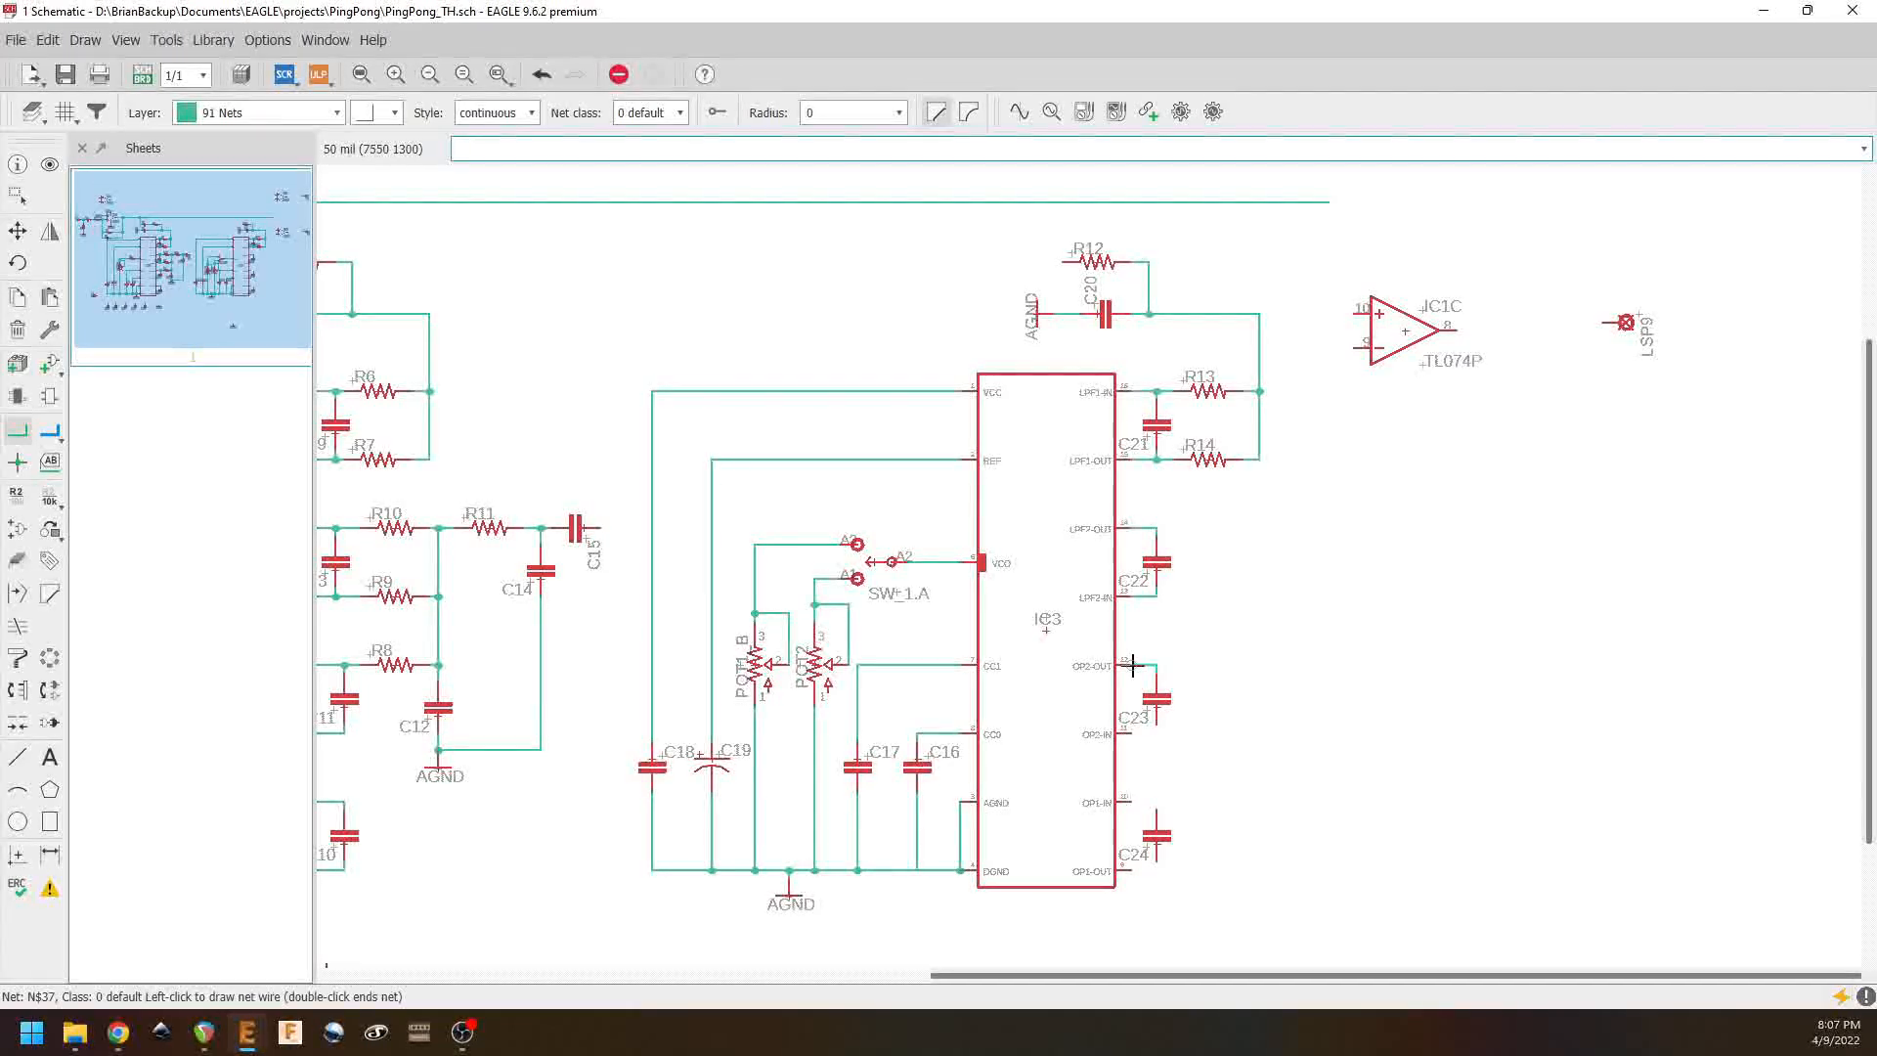
{"action": "left_click", "coordinate": [1155, 727]}
{"action": "left_click", "coordinate": [1125, 734]}
Step: Wire C24 across IC3's OP1-IN and OP1-OUT pins
{"action": "left_click", "coordinate": [1156, 809]}
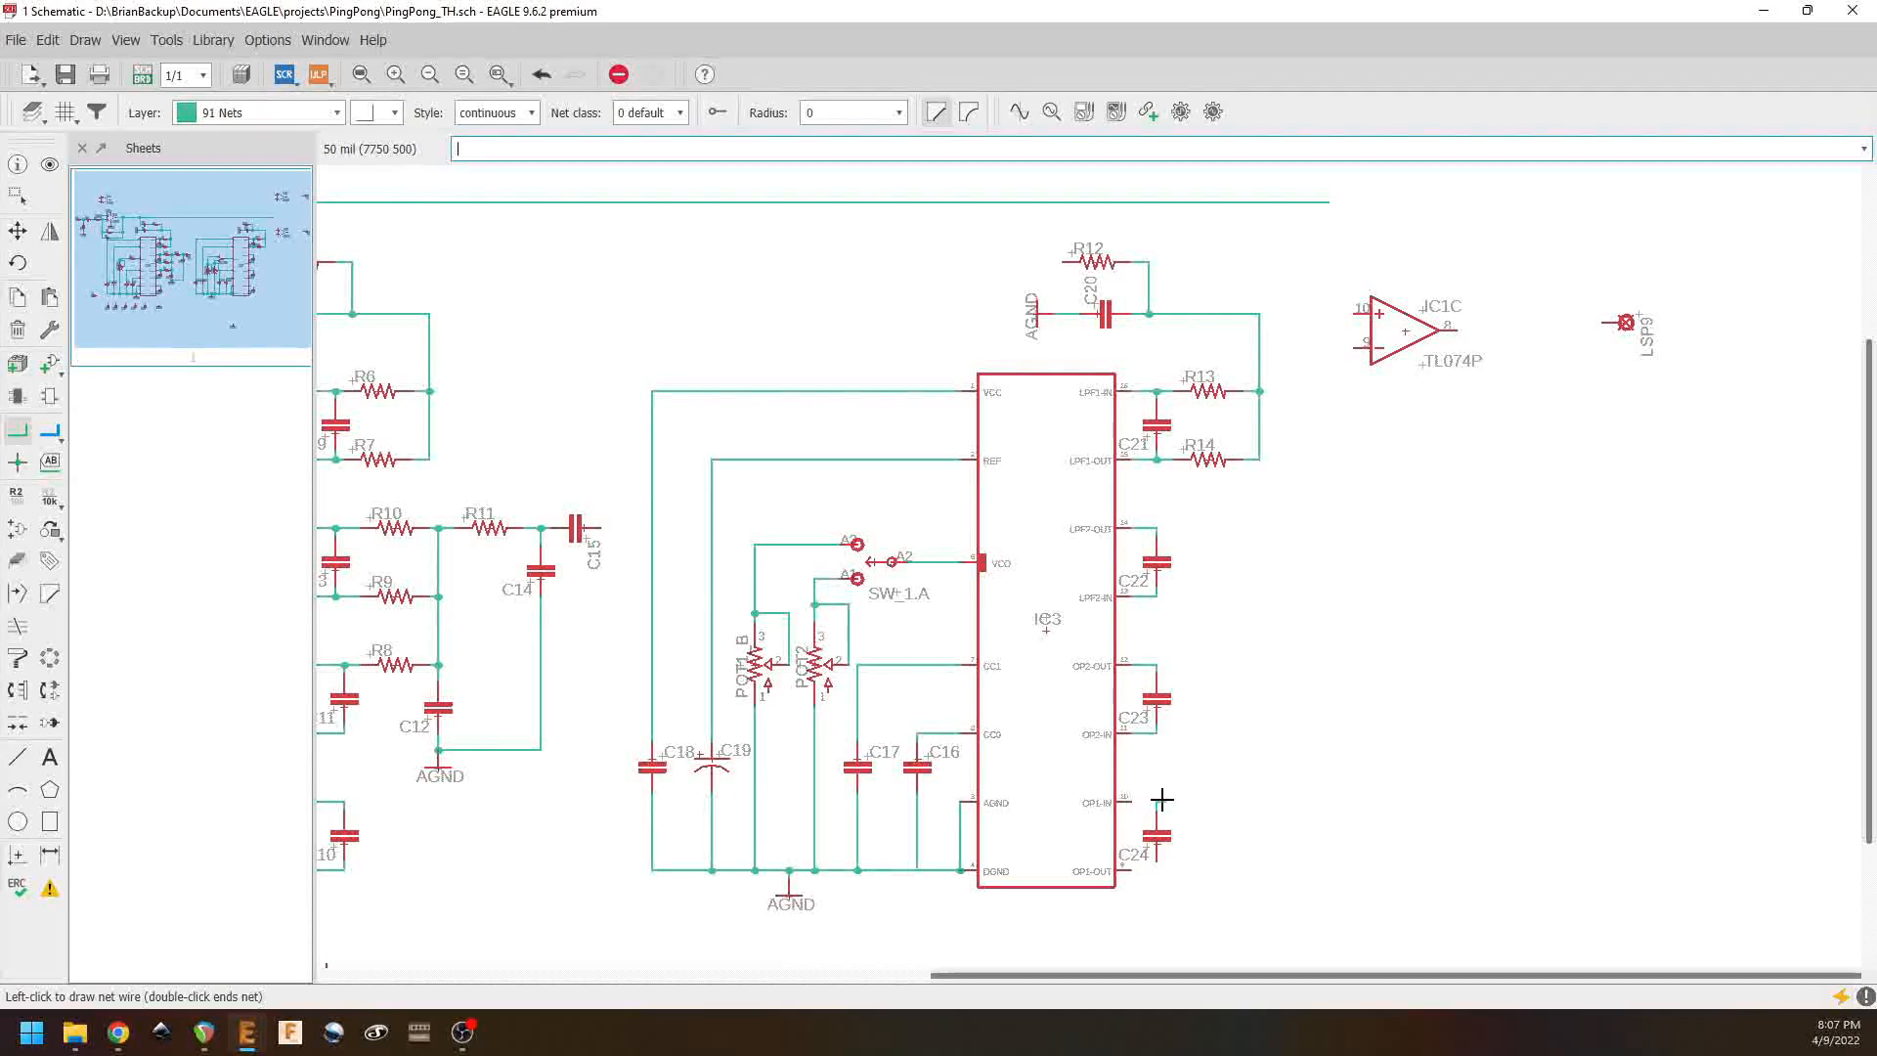
{"action": "left_click", "coordinate": [1128, 803]}
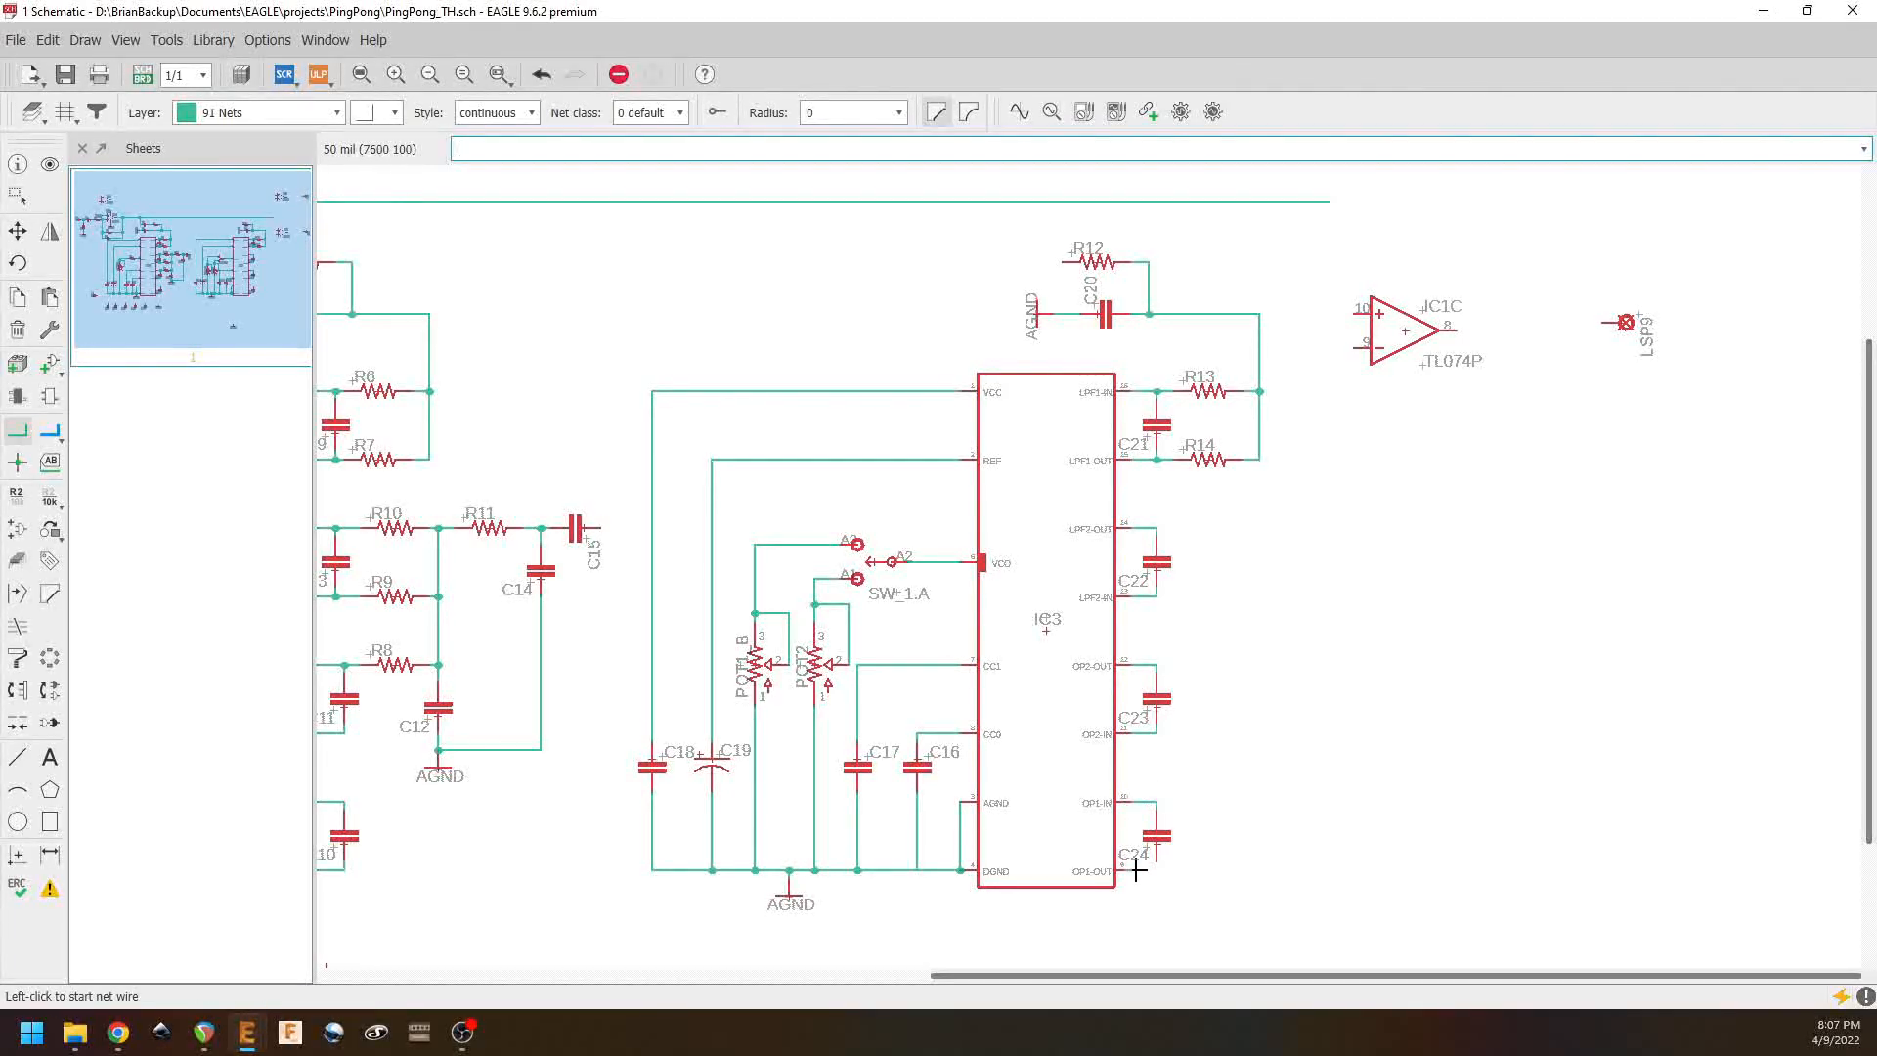
{"action": "left_click", "coordinate": [1156, 864]}
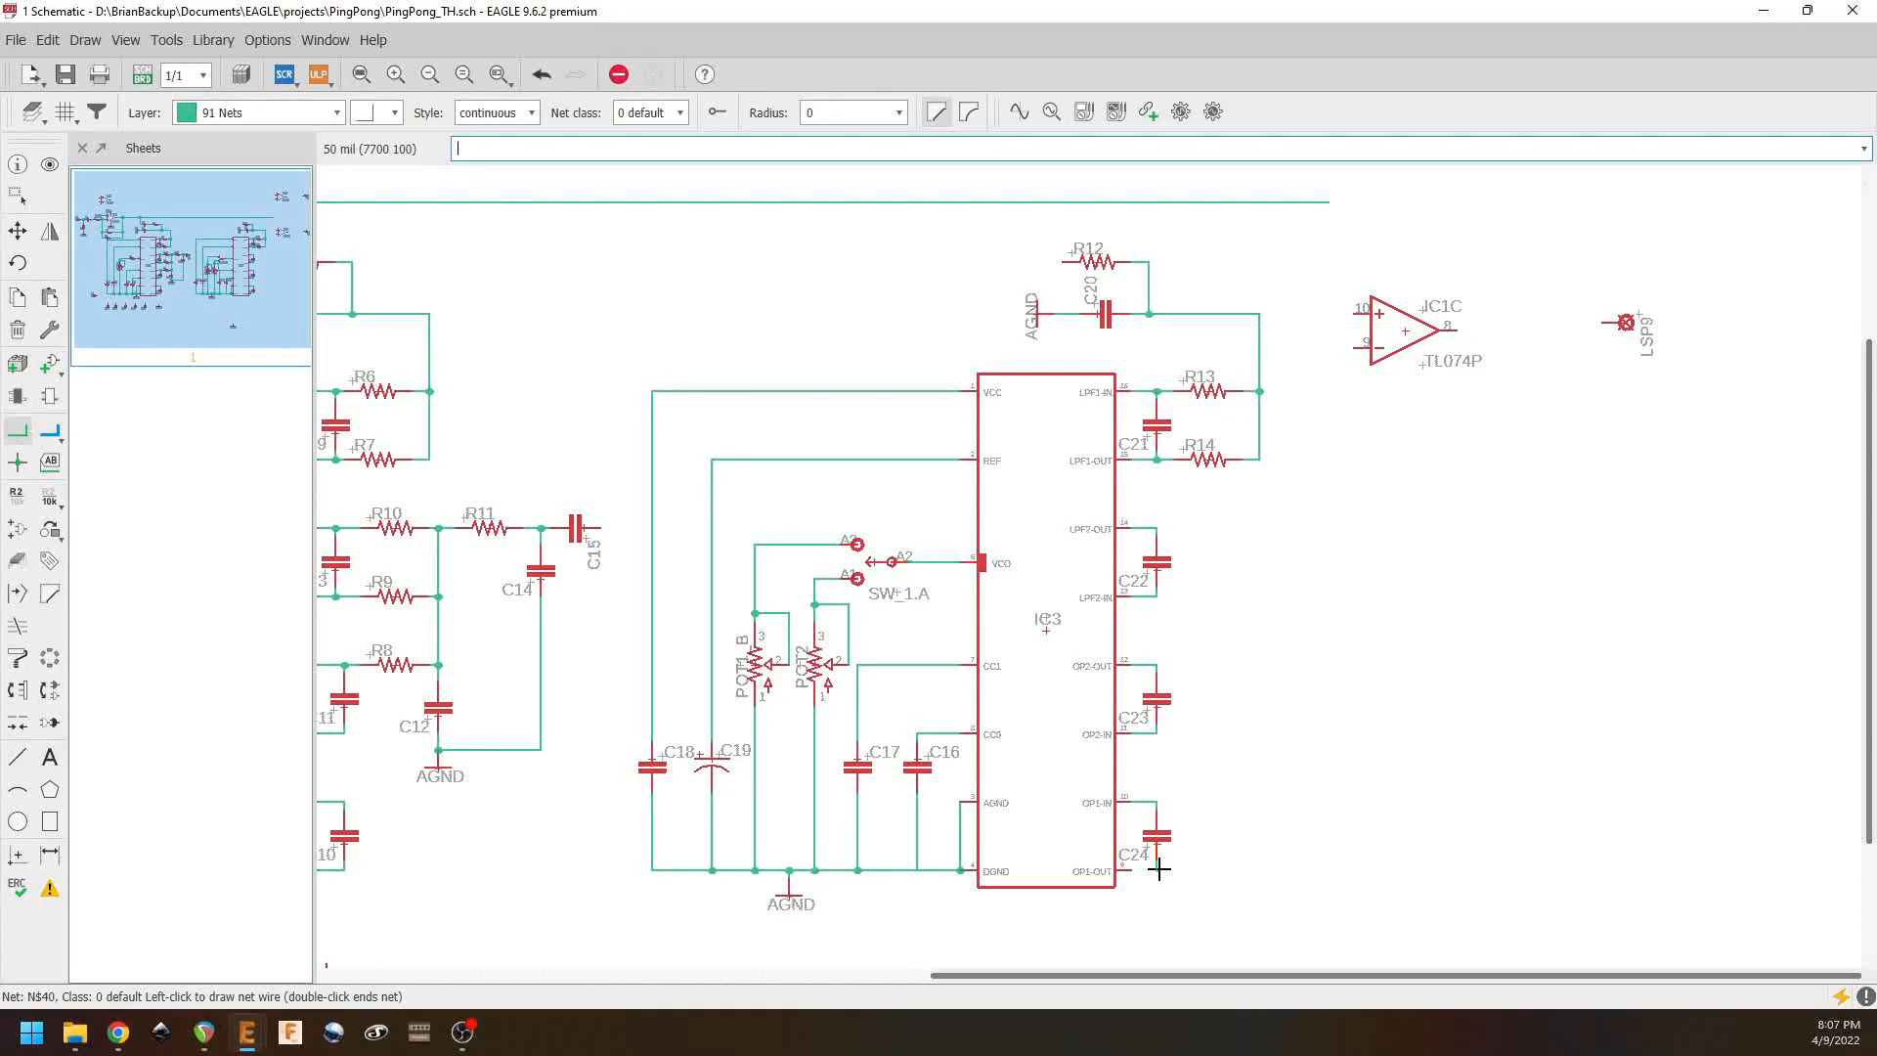
{"action": "left_click", "coordinate": [1117, 869]}
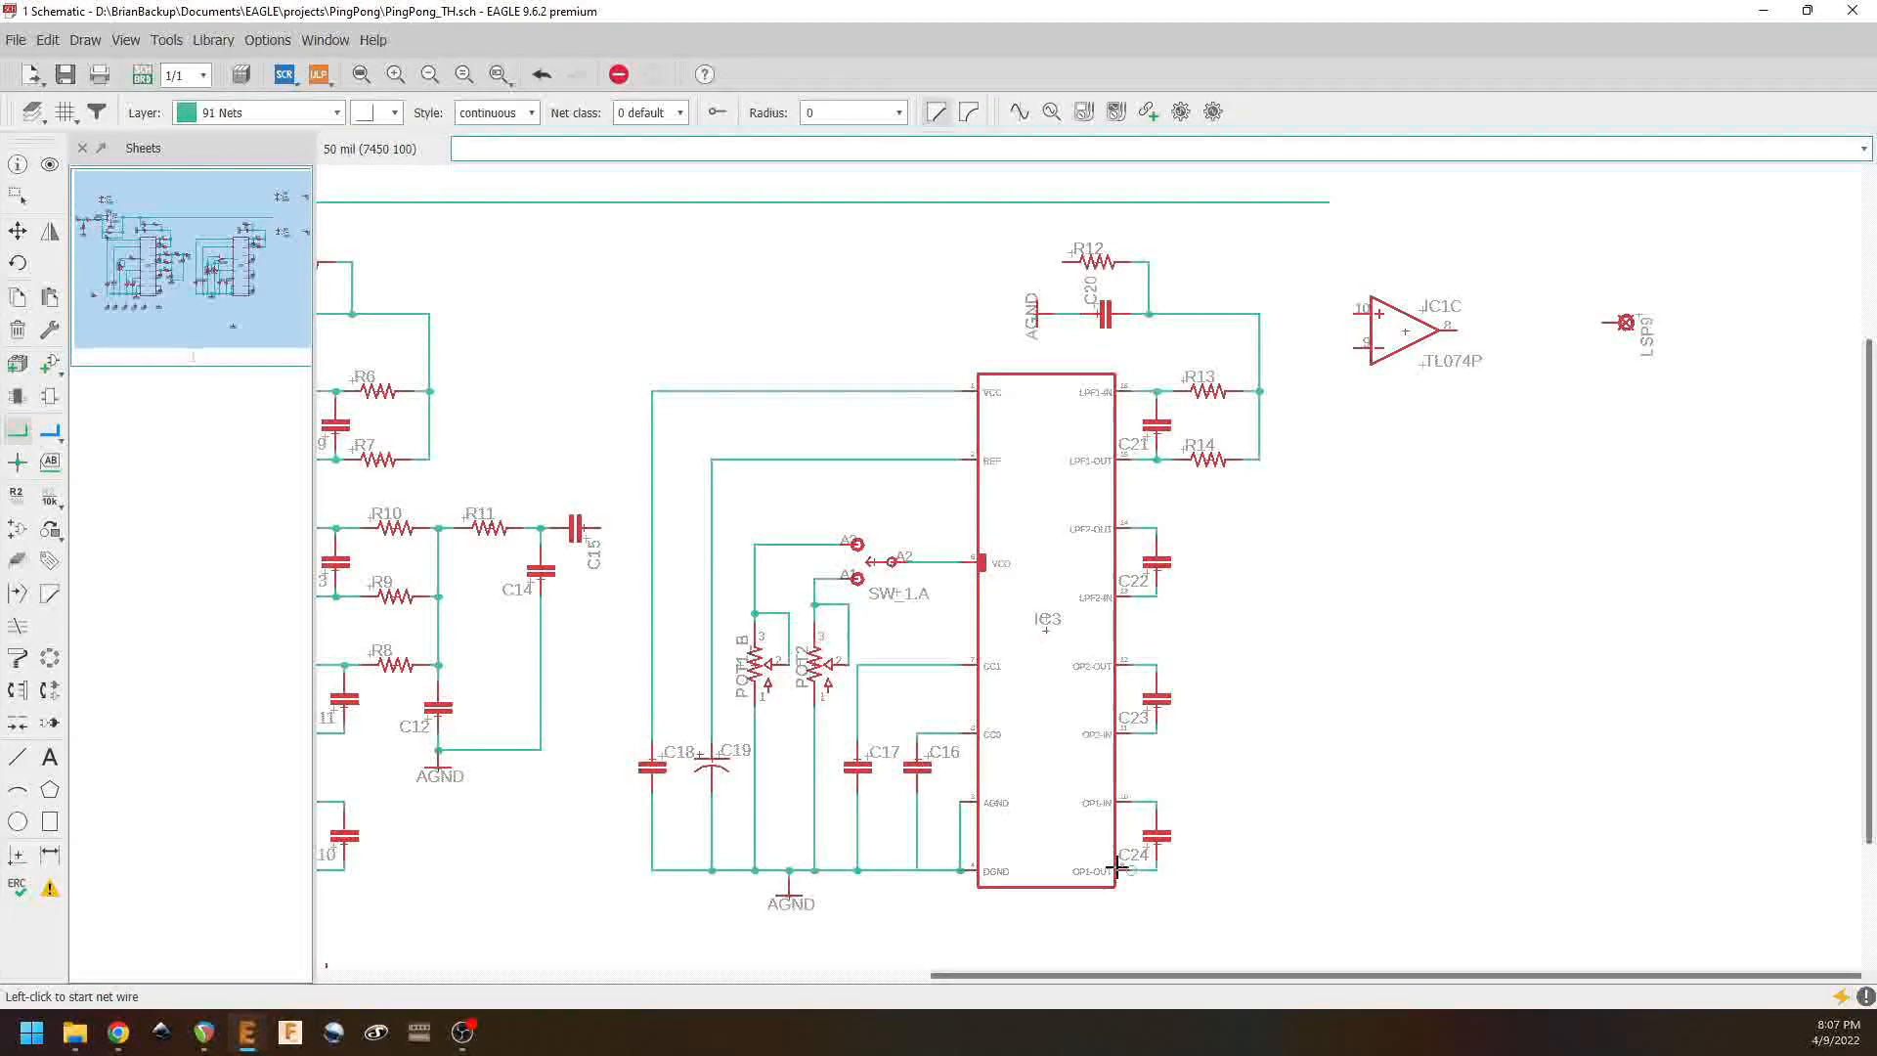
Step: Copy resistor R14 three times, placing the copies beside IC3's OP2-OUT, LPF2-OUT and LPF2-IN pins
{"action": "middle_click_drag", "start_coordinate": [1142, 785], "coordinate": [918, 825]}
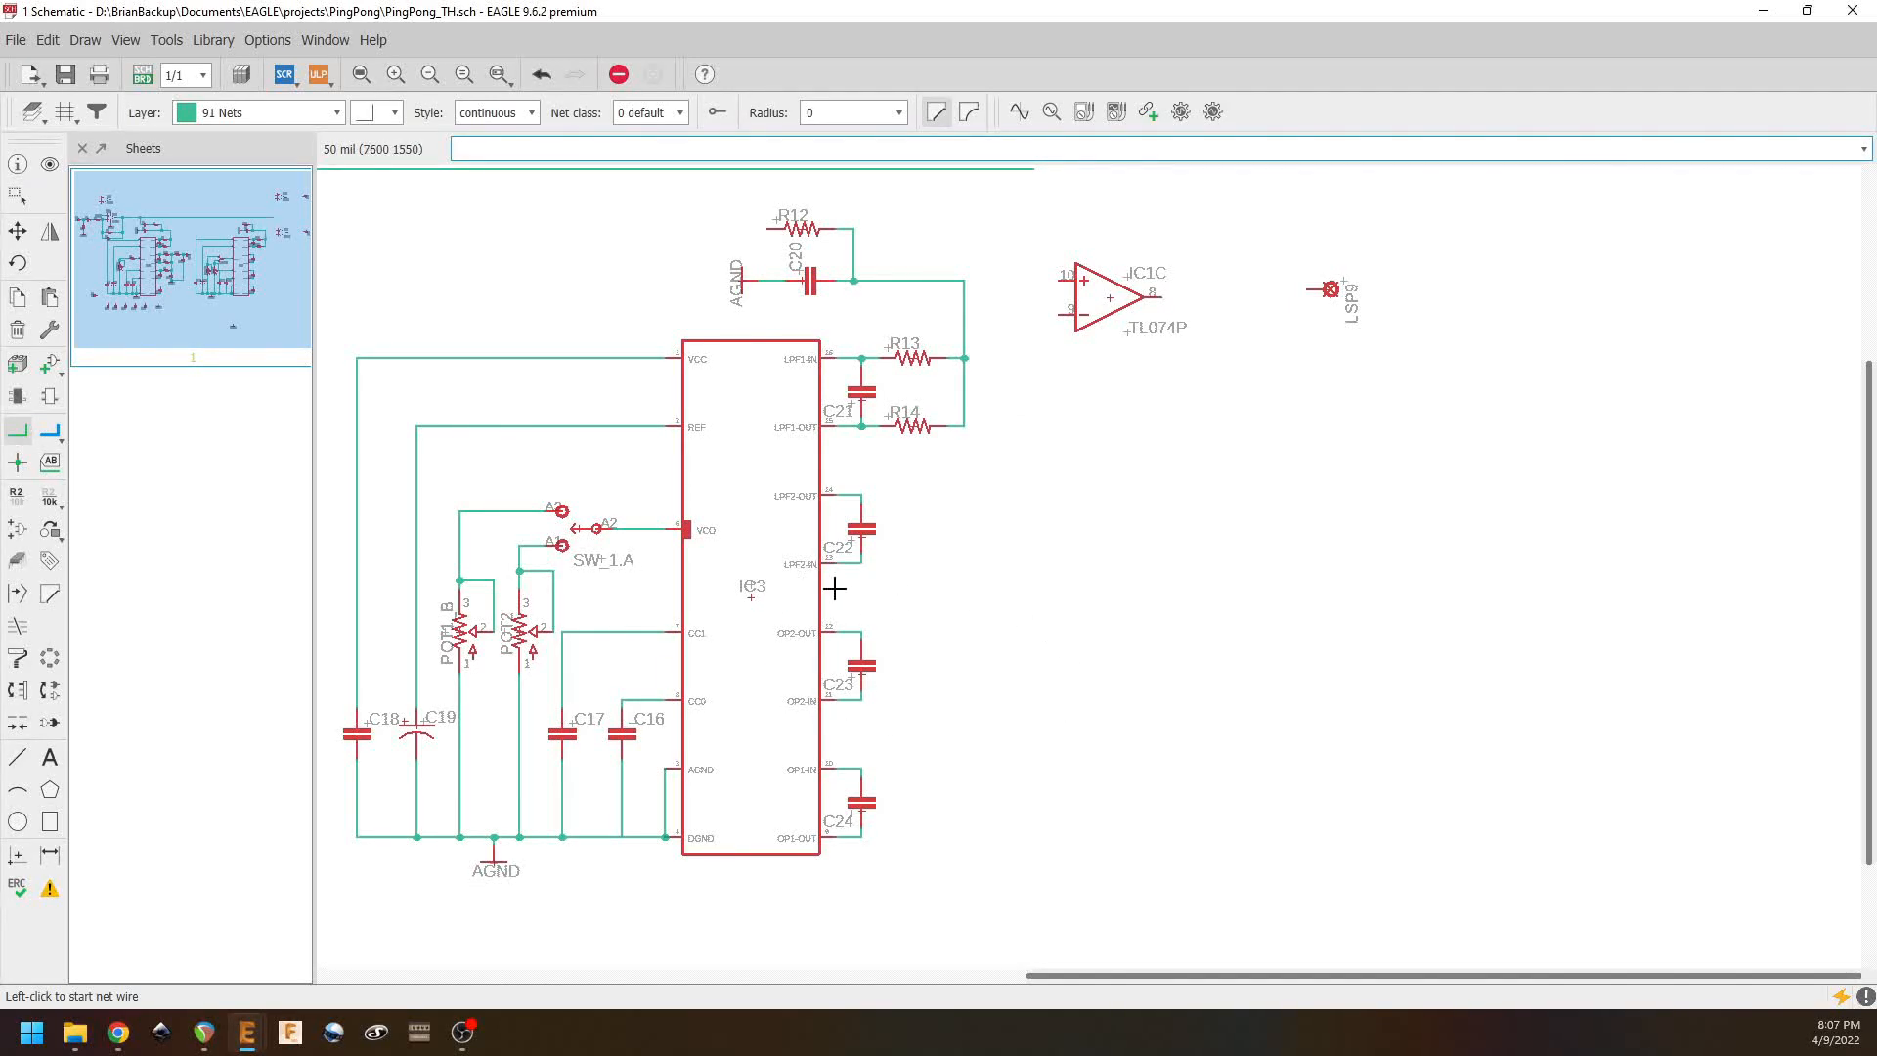
{"action": "right_click", "coordinate": [915, 433]}
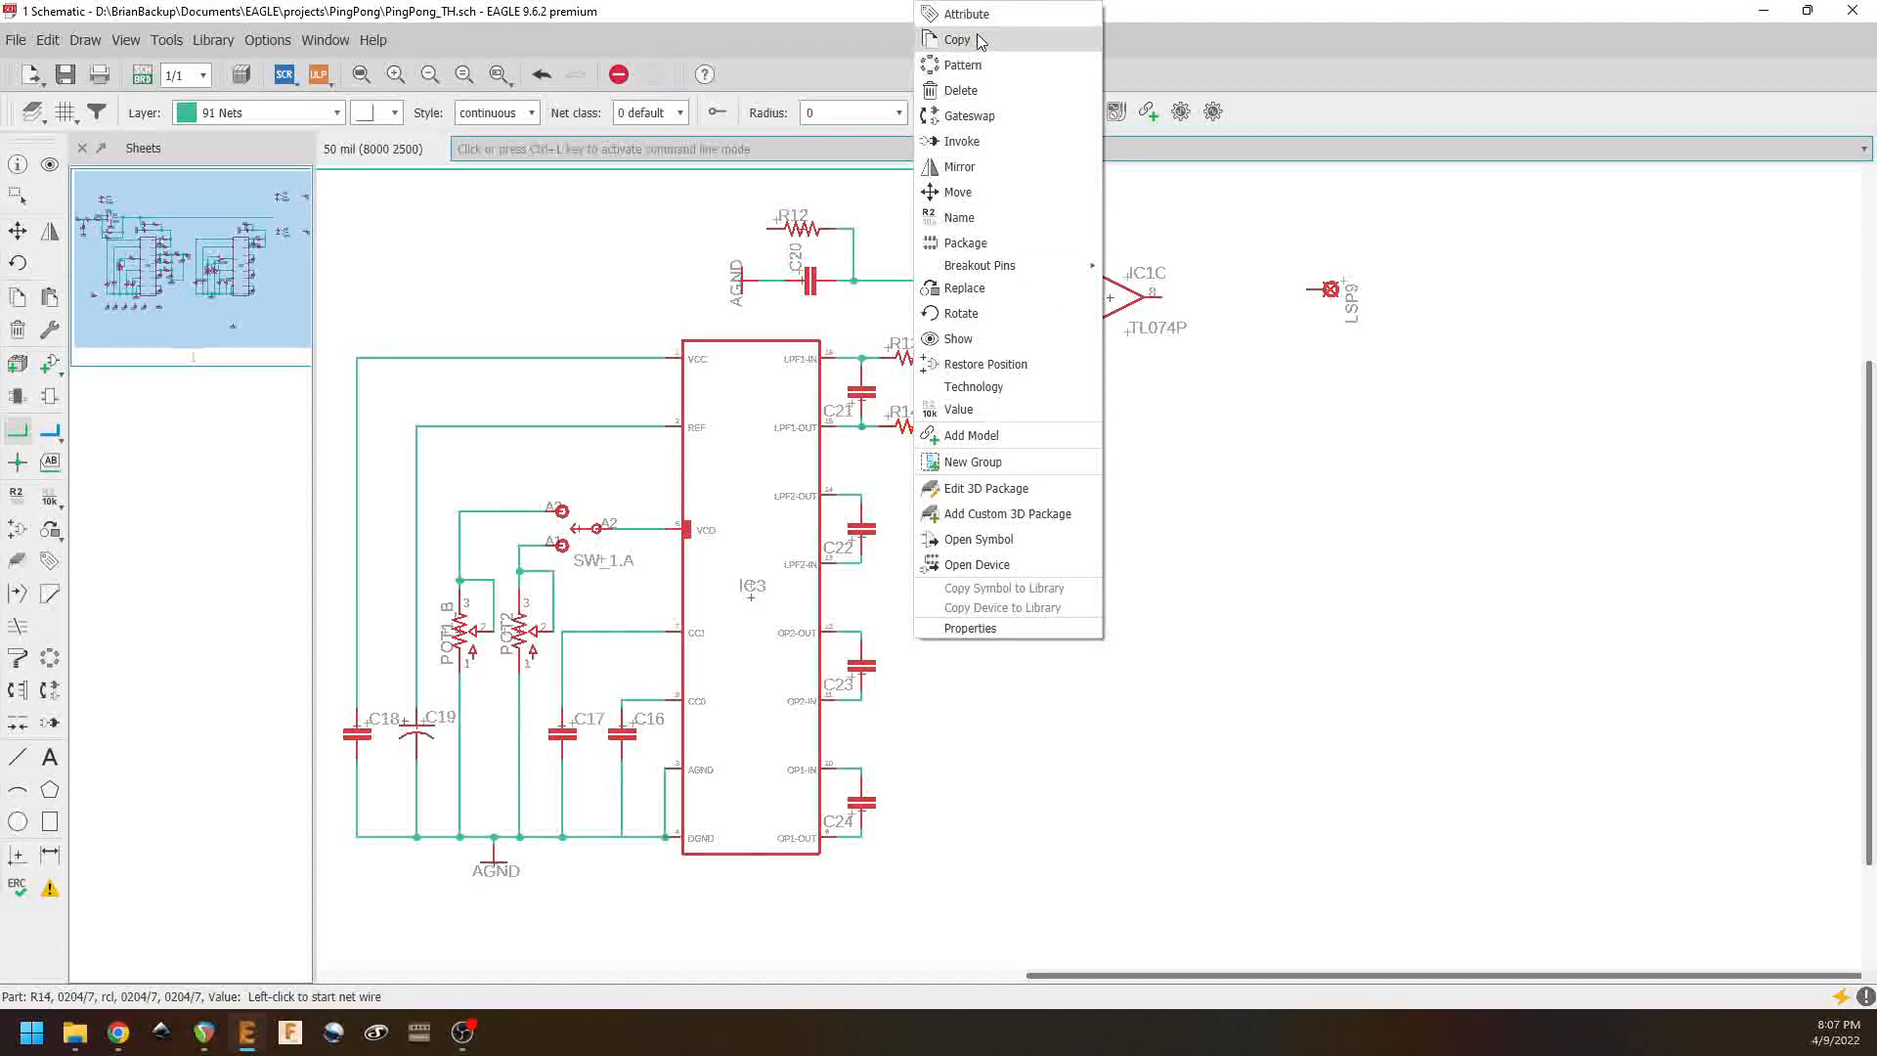
{"action": "left_click", "coordinate": [976, 33]}
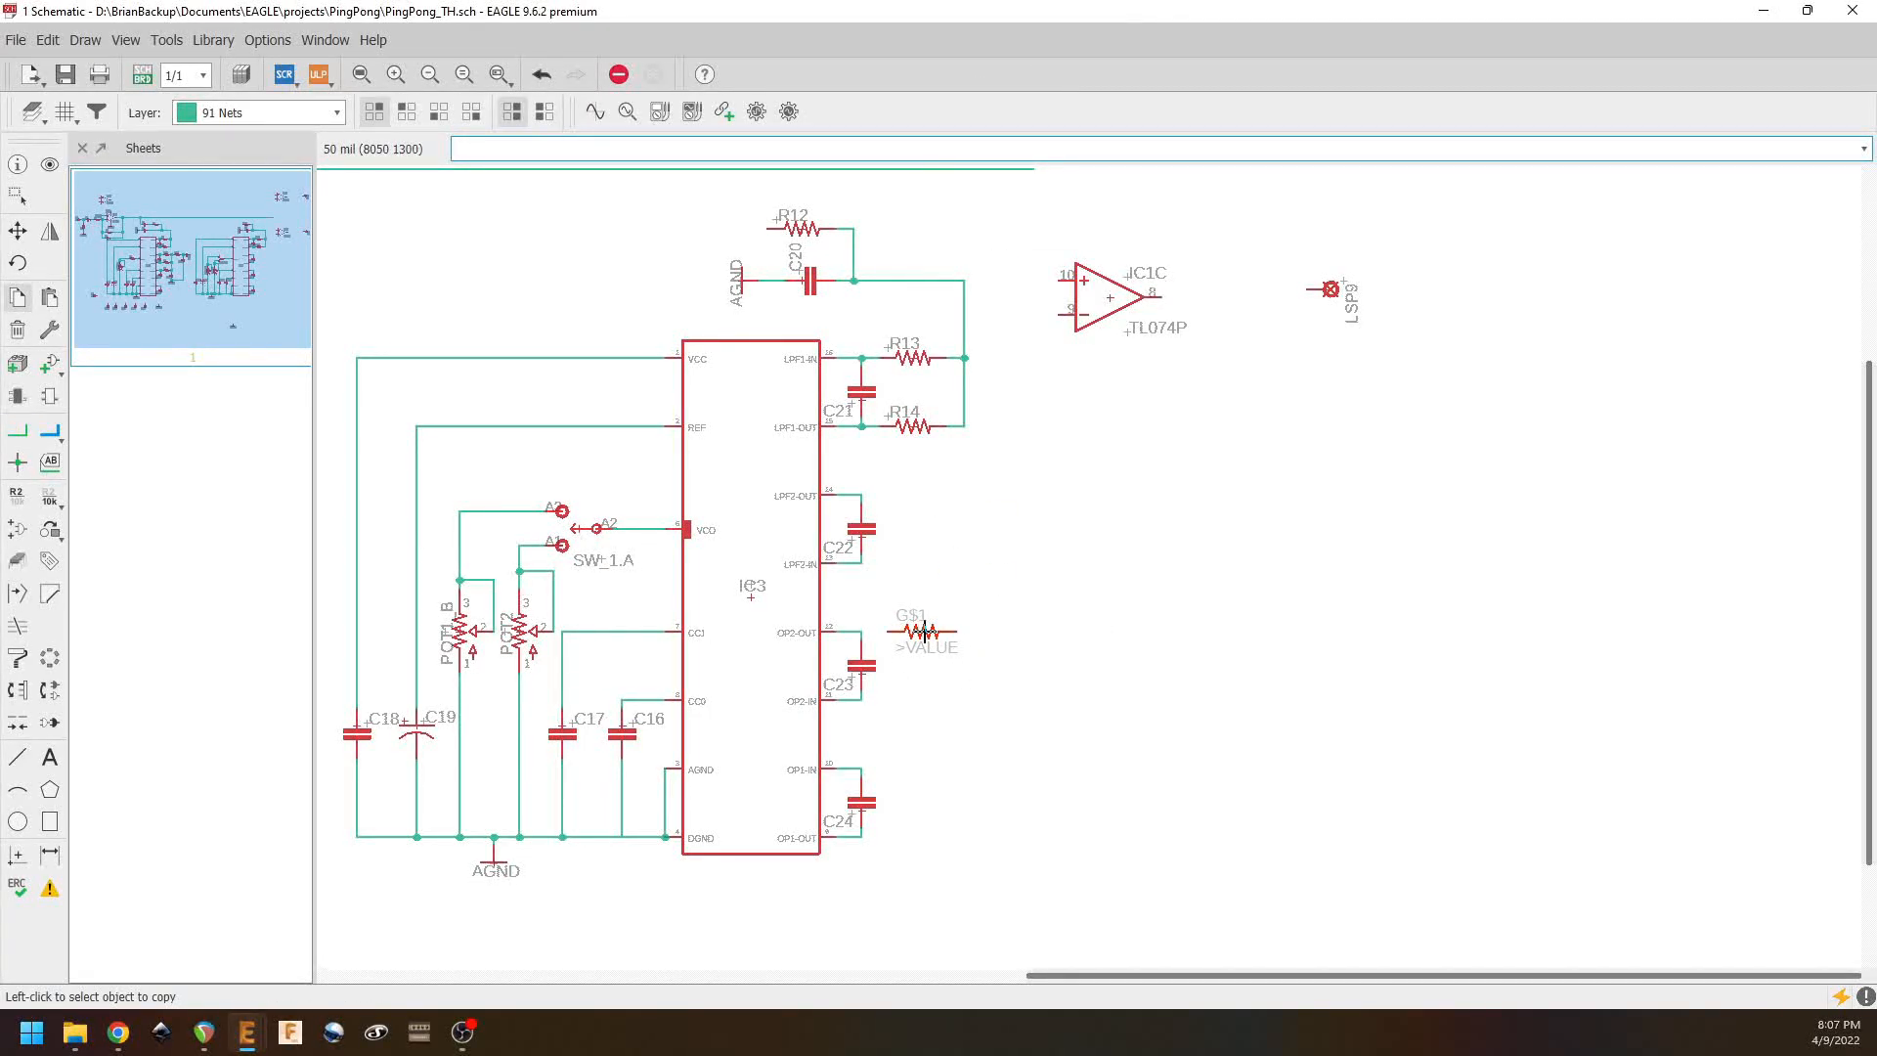
{"action": "left_click", "coordinate": [923, 632]}
{"action": "right_click", "coordinate": [924, 631]}
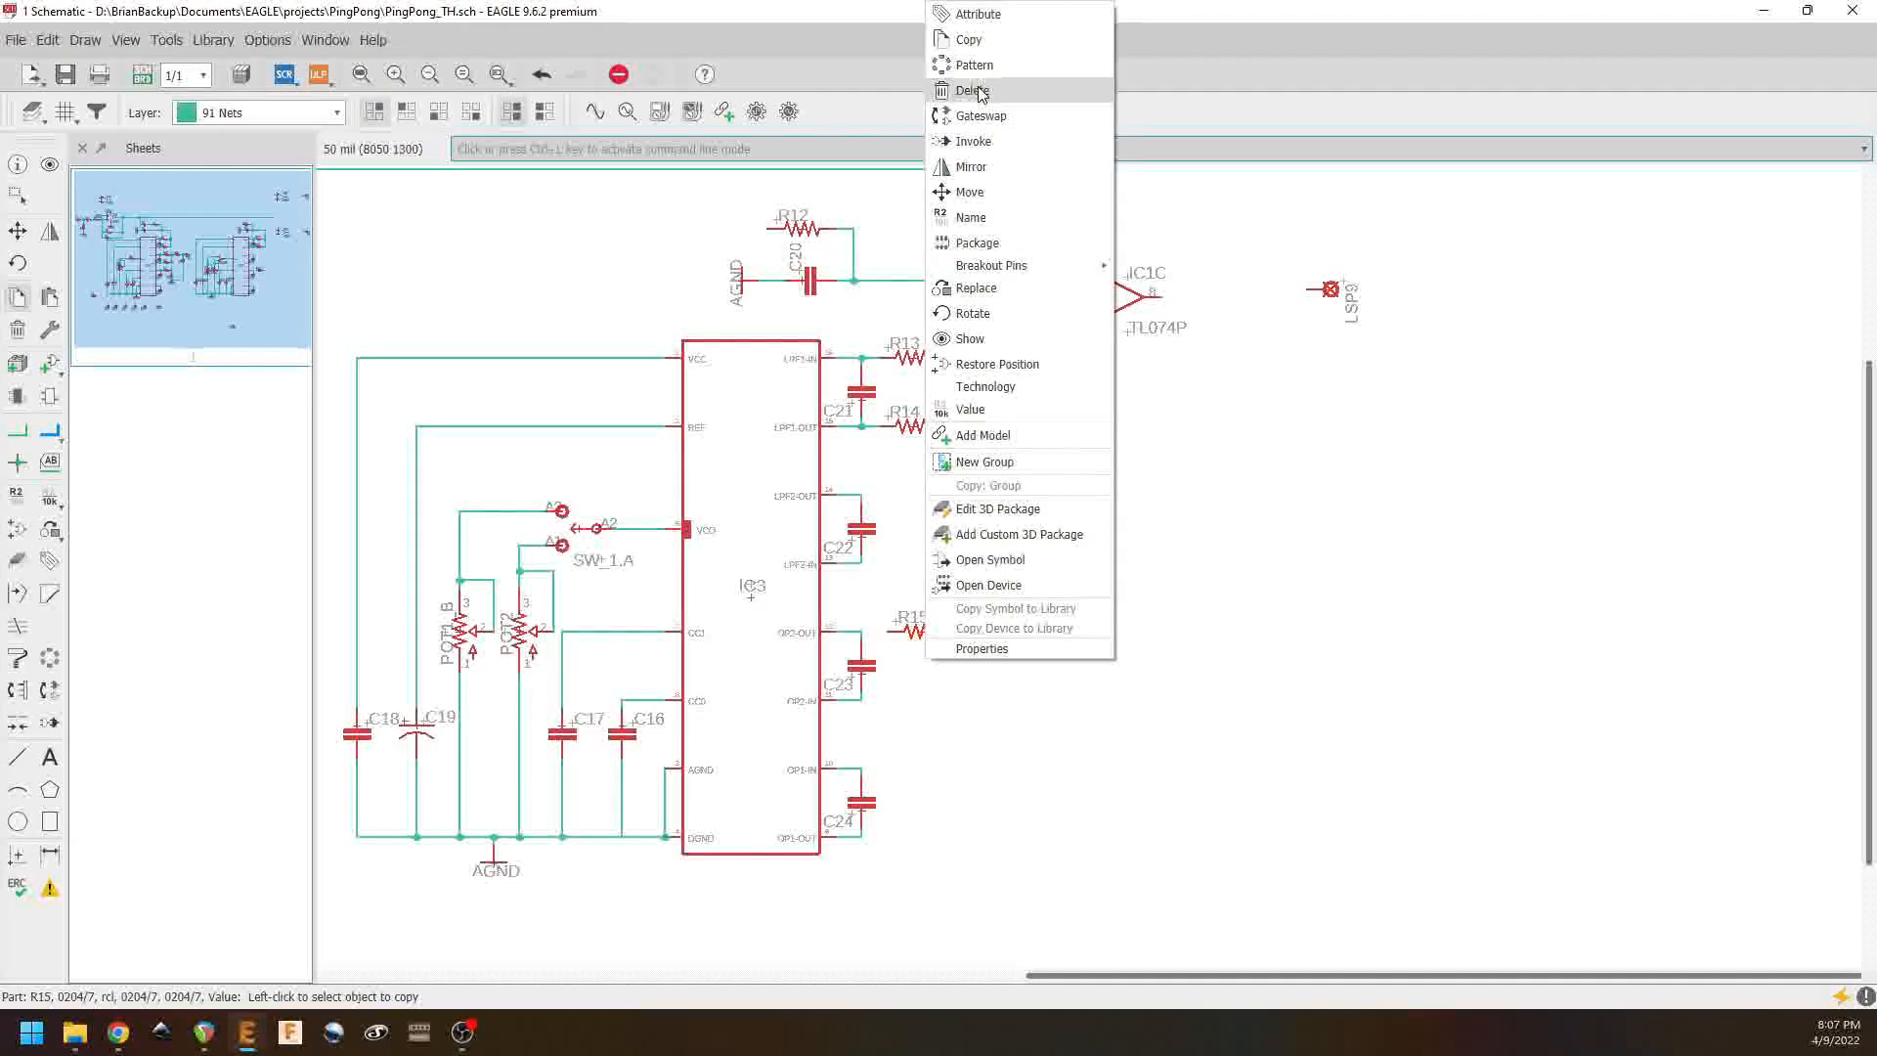
{"action": "left_click", "coordinate": [986, 40]}
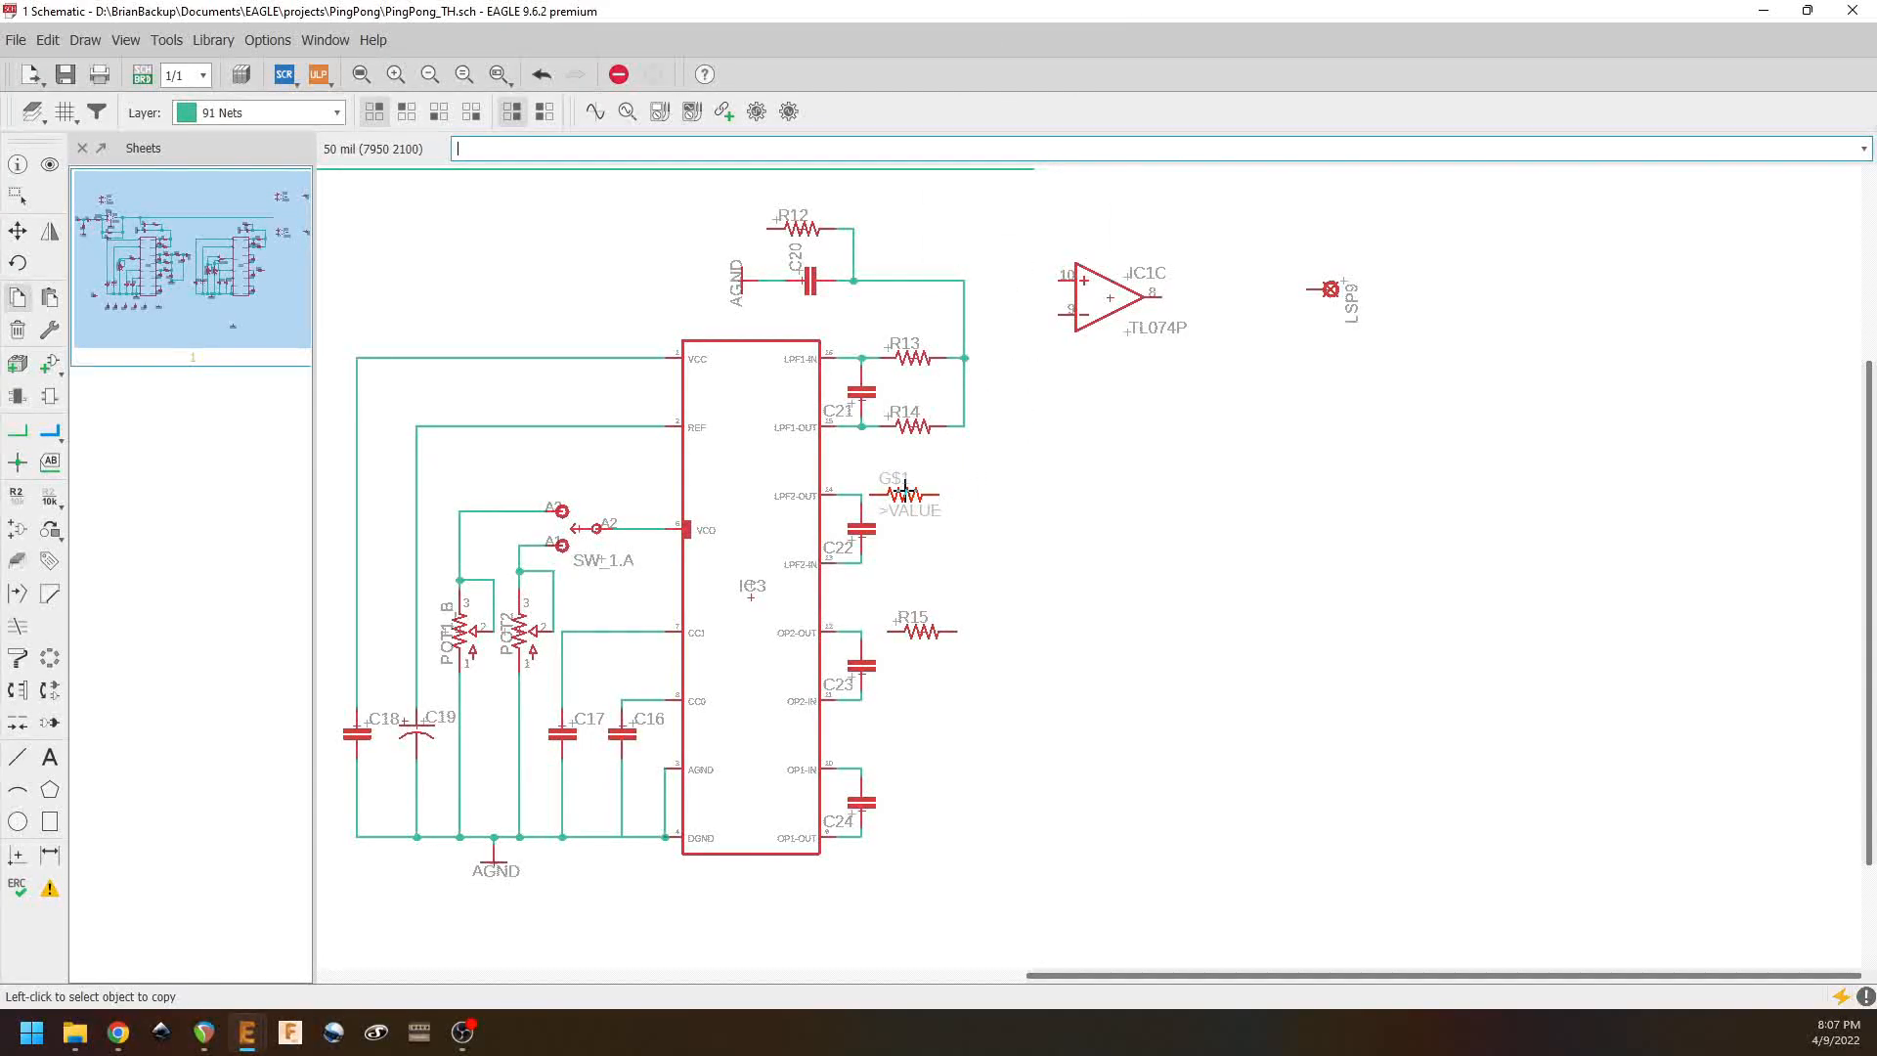
{"action": "right_click", "coordinate": [911, 492]}
{"action": "left_click", "coordinate": [953, 43]}
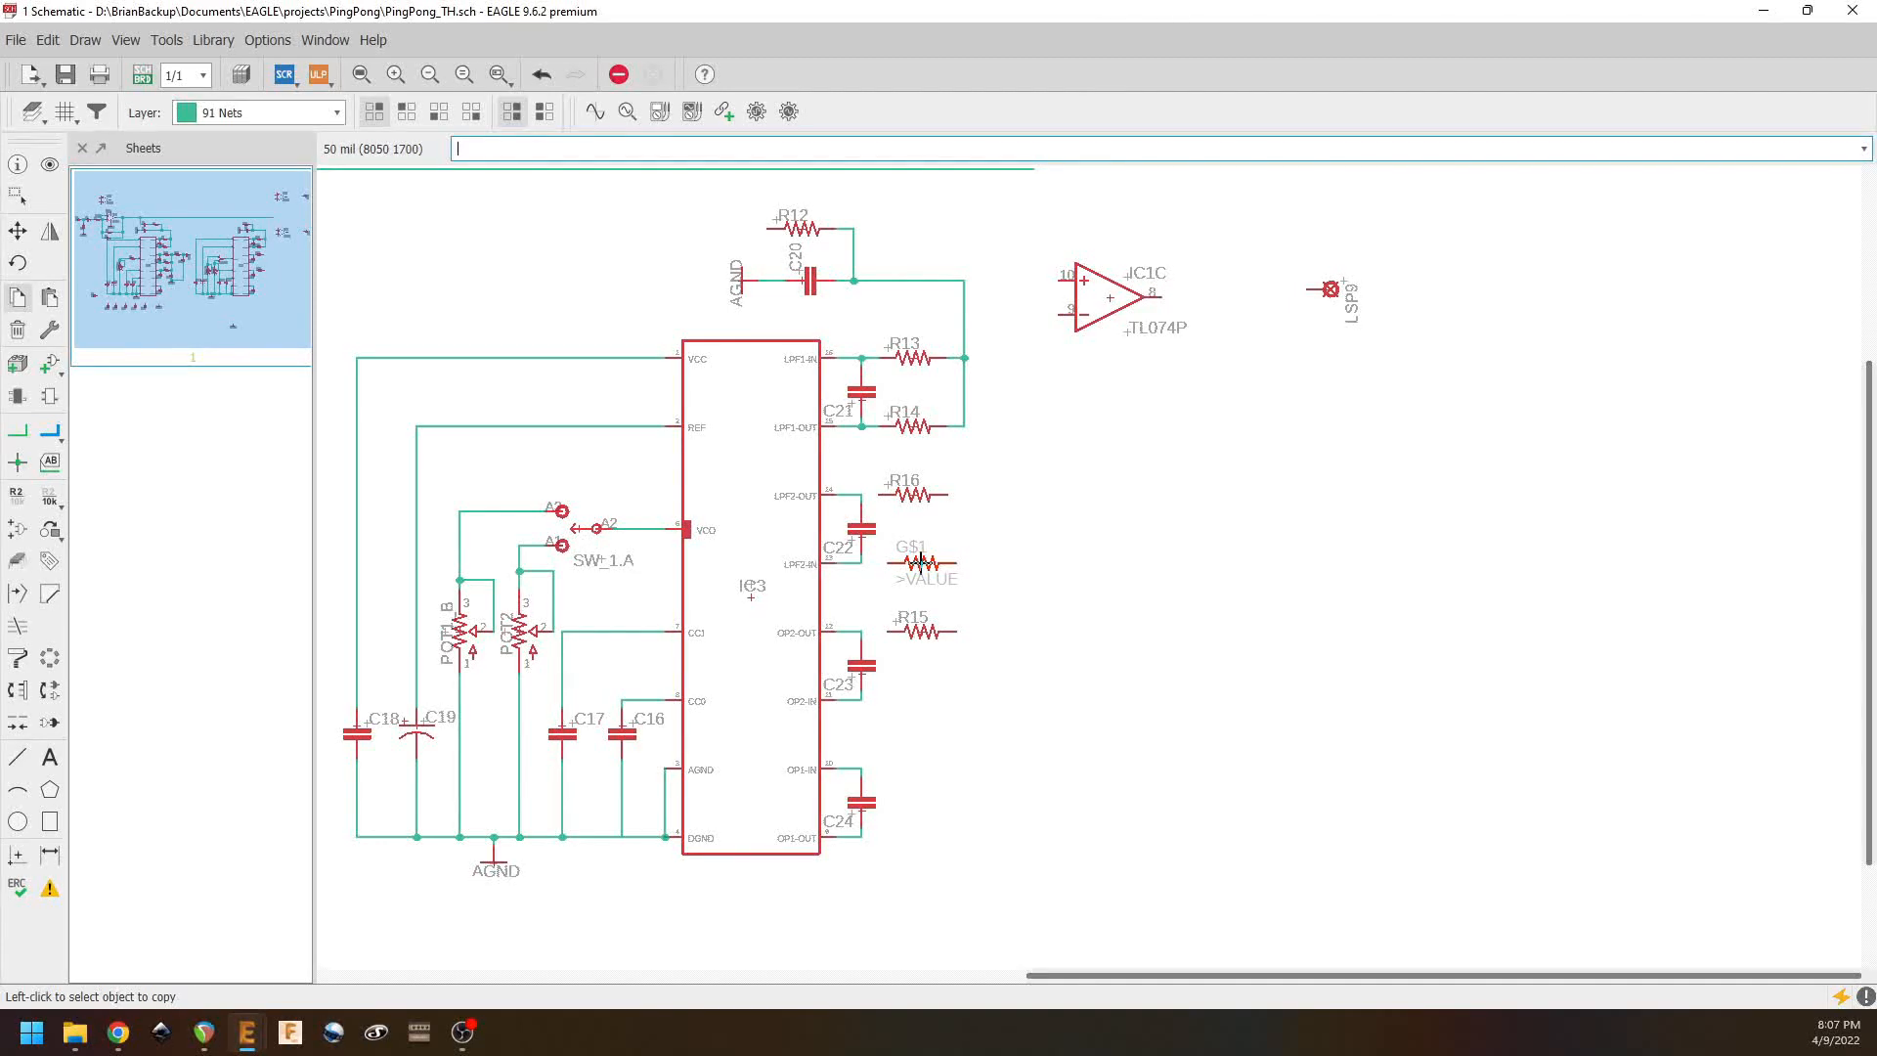
{"action": "left_click", "coordinate": [917, 563]}
Step: Copy capacitor C22 and place the copy just below the outer end of R15
{"action": "right_click", "coordinate": [860, 536]}
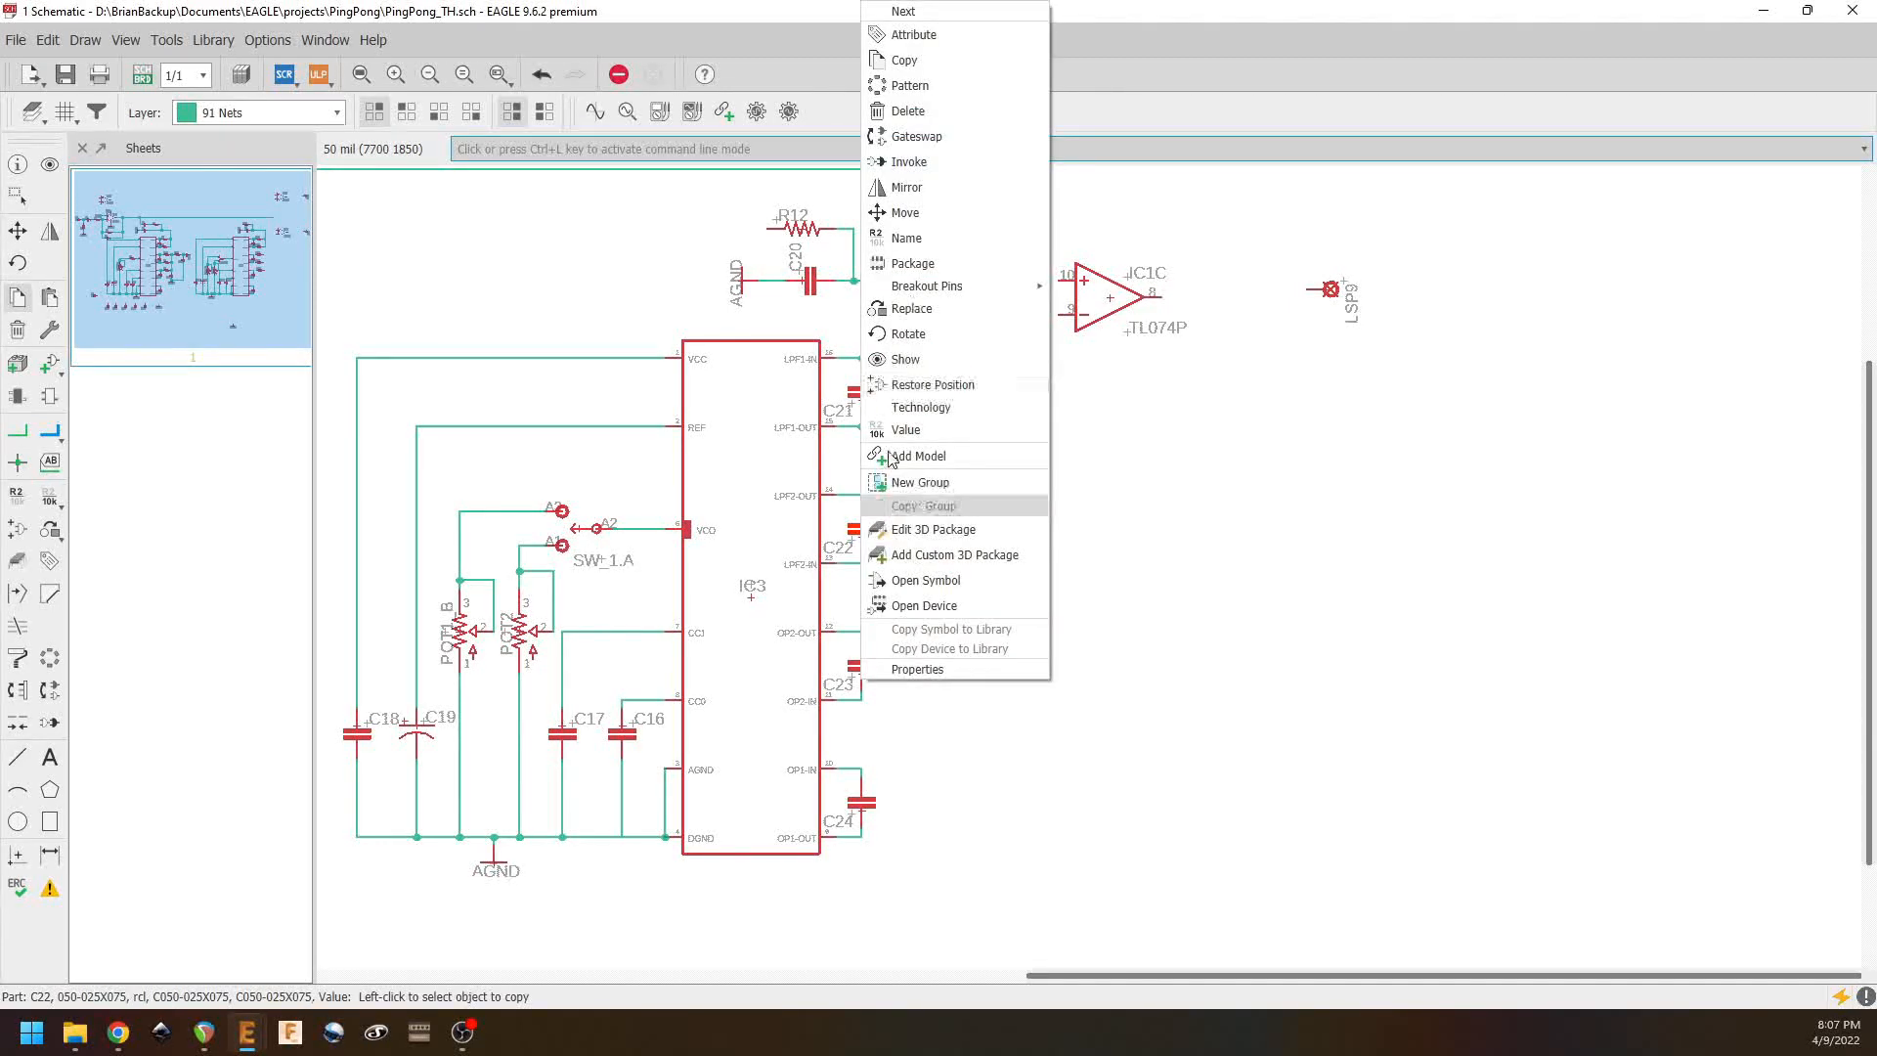
{"action": "left_click", "coordinate": [953, 56]}
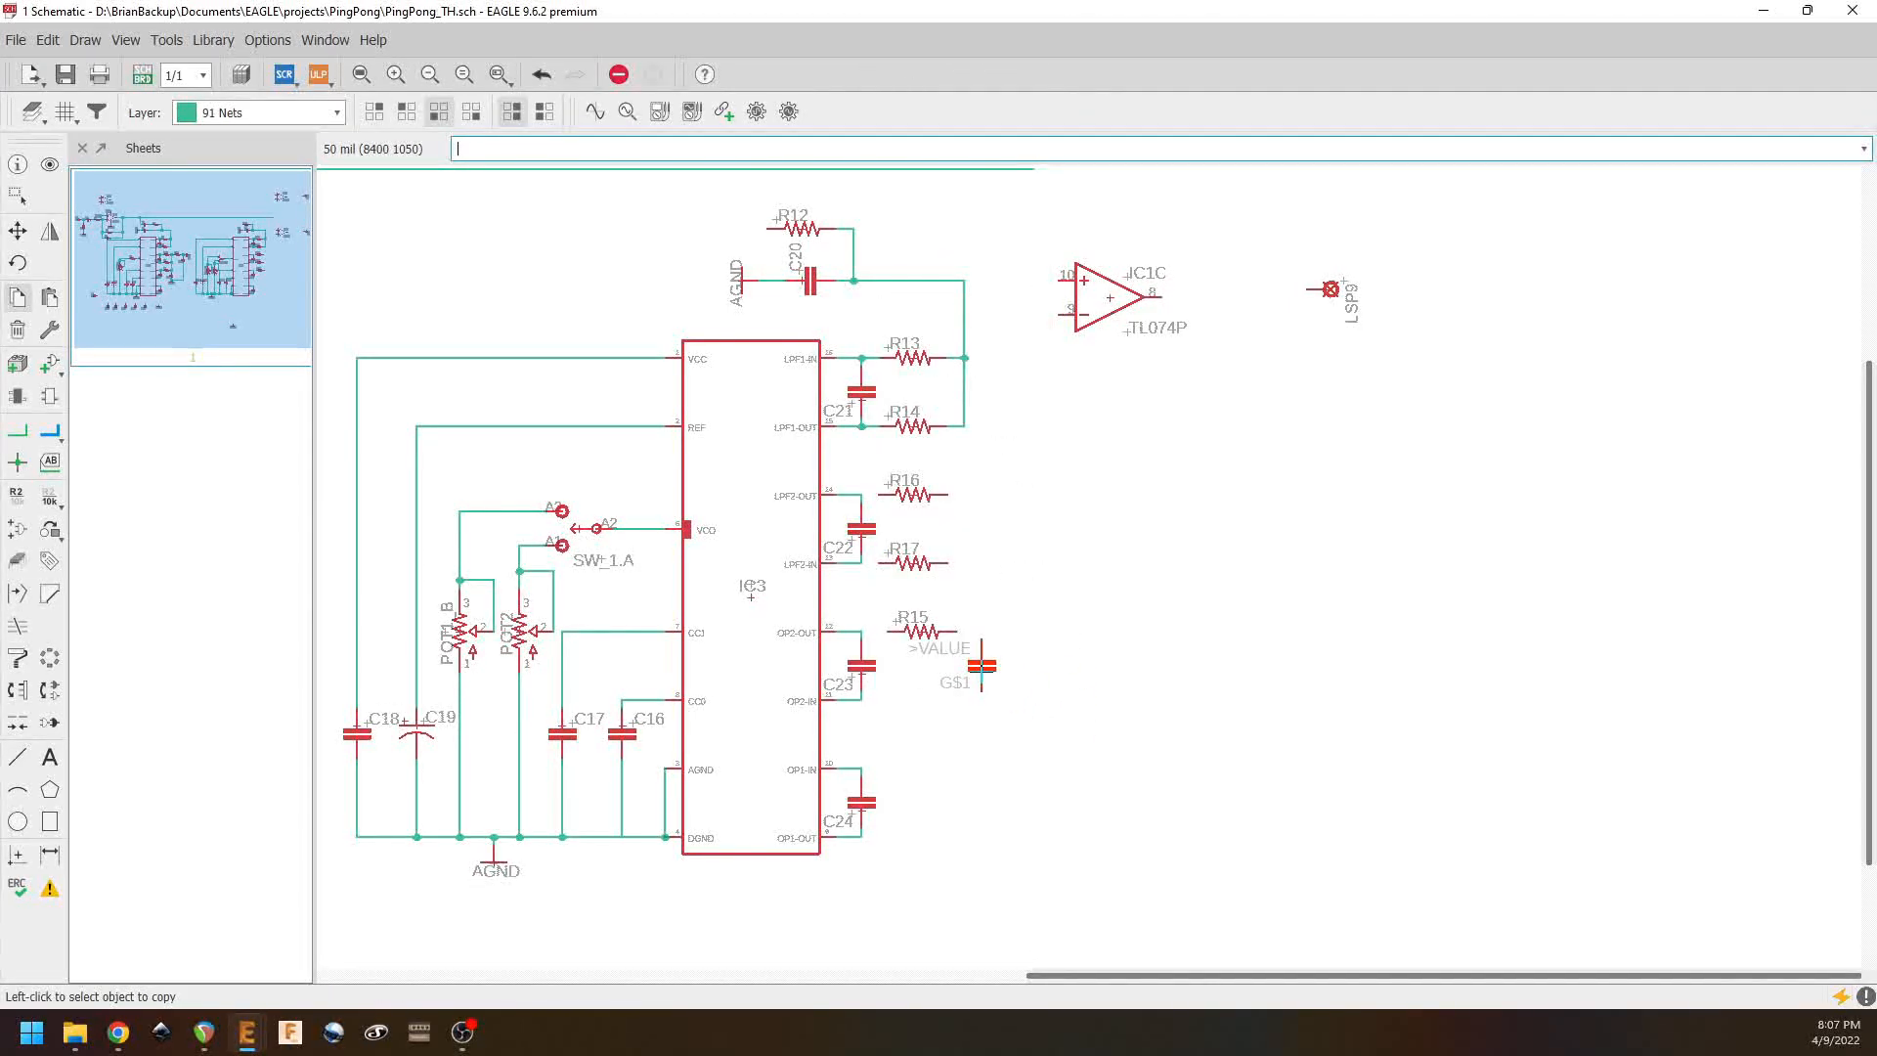
{"action": "left_click", "coordinate": [982, 669]}
Step: Wire R16, R17 and R15 to IC3's LPF2-OUT, LPF2-IN and OP2-OUT pins, joining the outer ends of R17 and R15 at C25's upper end
{"action": "left_click", "coordinate": [18, 431]}
{"action": "left_click", "coordinate": [861, 495]}
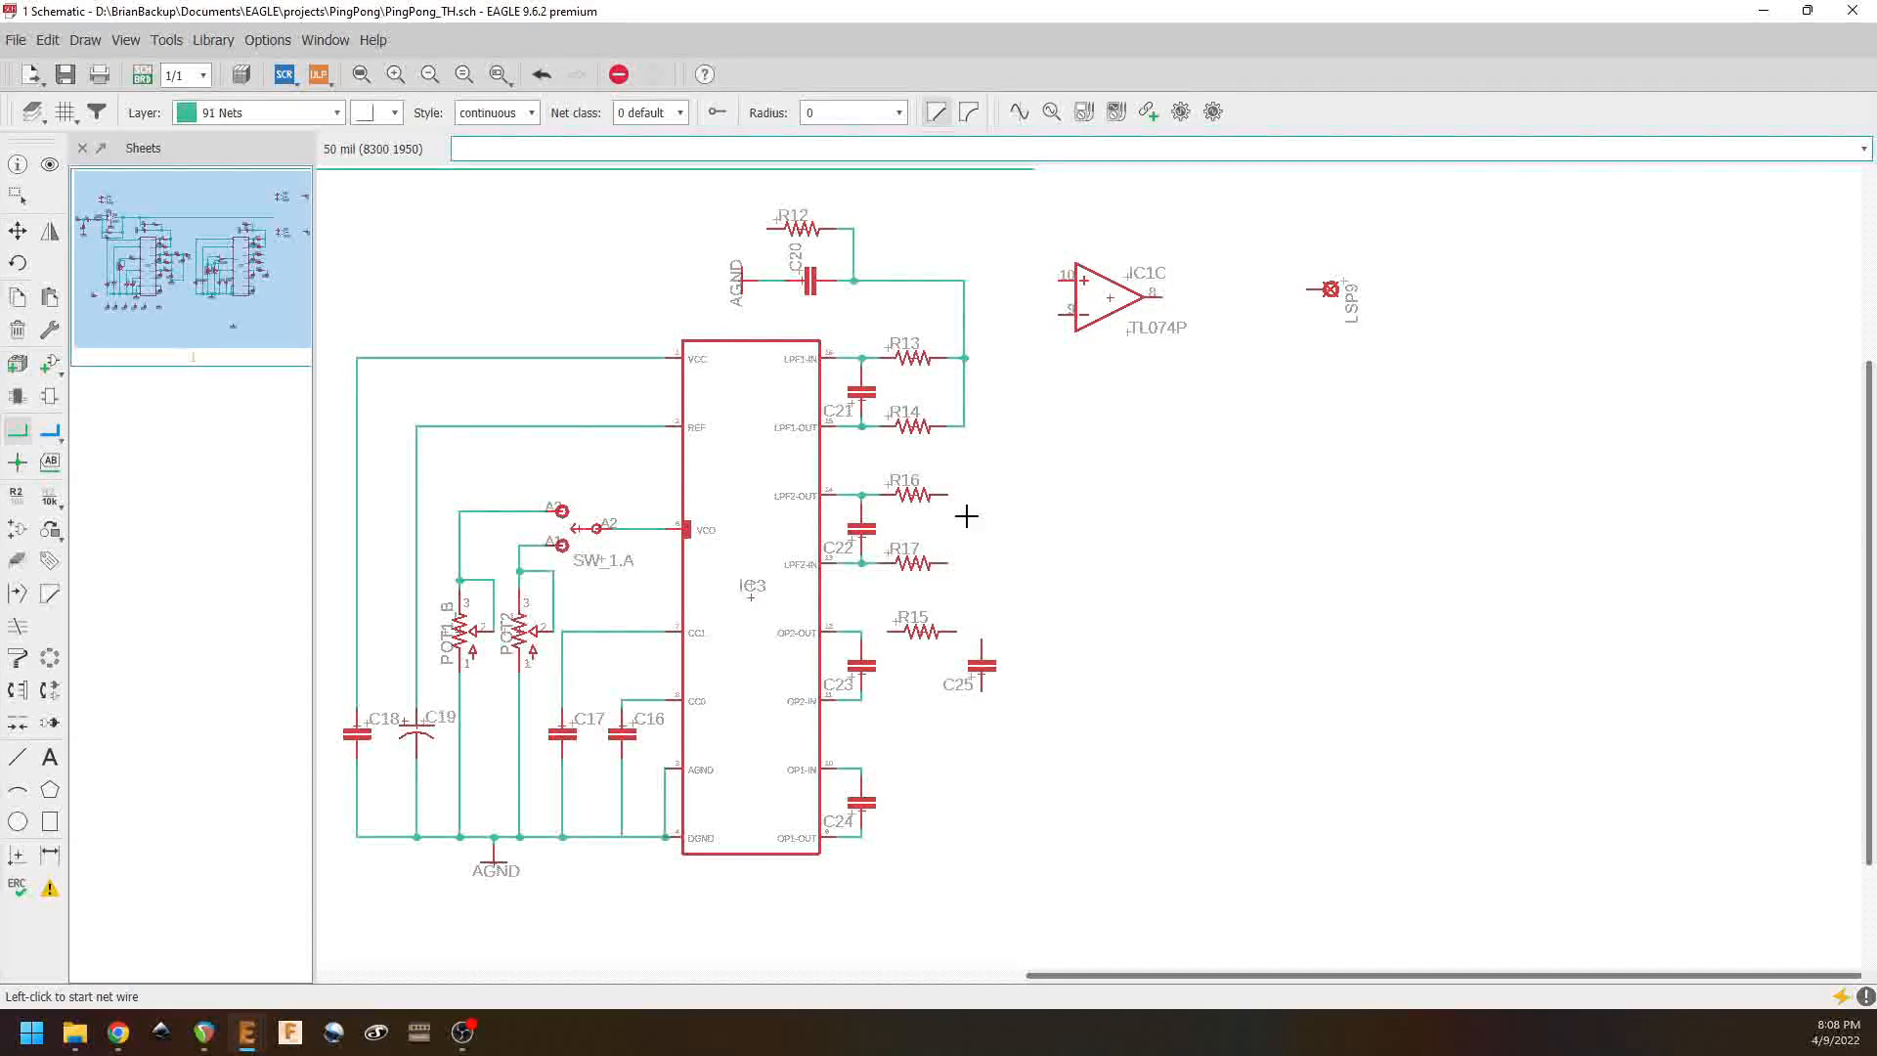
{"action": "left_click", "coordinate": [947, 563]}
{"action": "left_click", "coordinate": [982, 643]}
{"action": "left_click", "coordinate": [956, 631]}
{"action": "left_click", "coordinate": [982, 631]}
{"action": "left_click", "coordinate": [885, 633]}
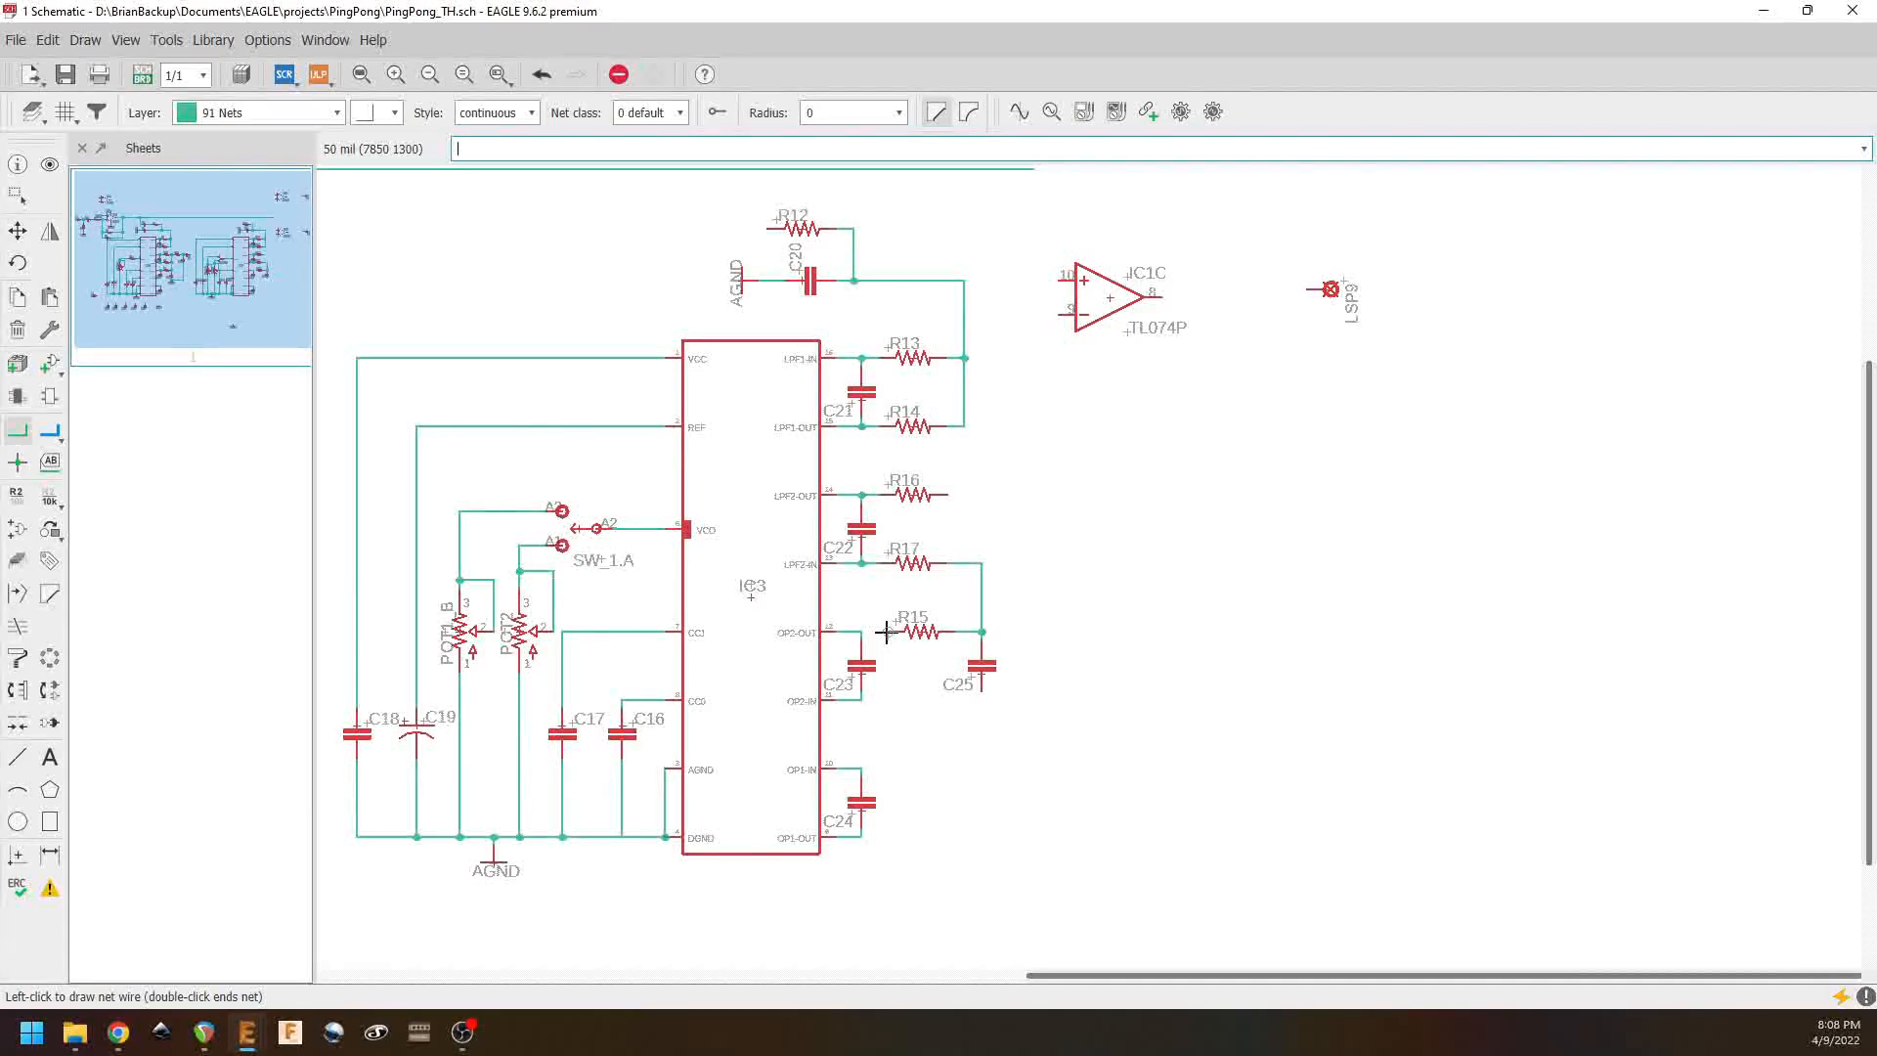
{"action": "left_click", "coordinate": [862, 631]}
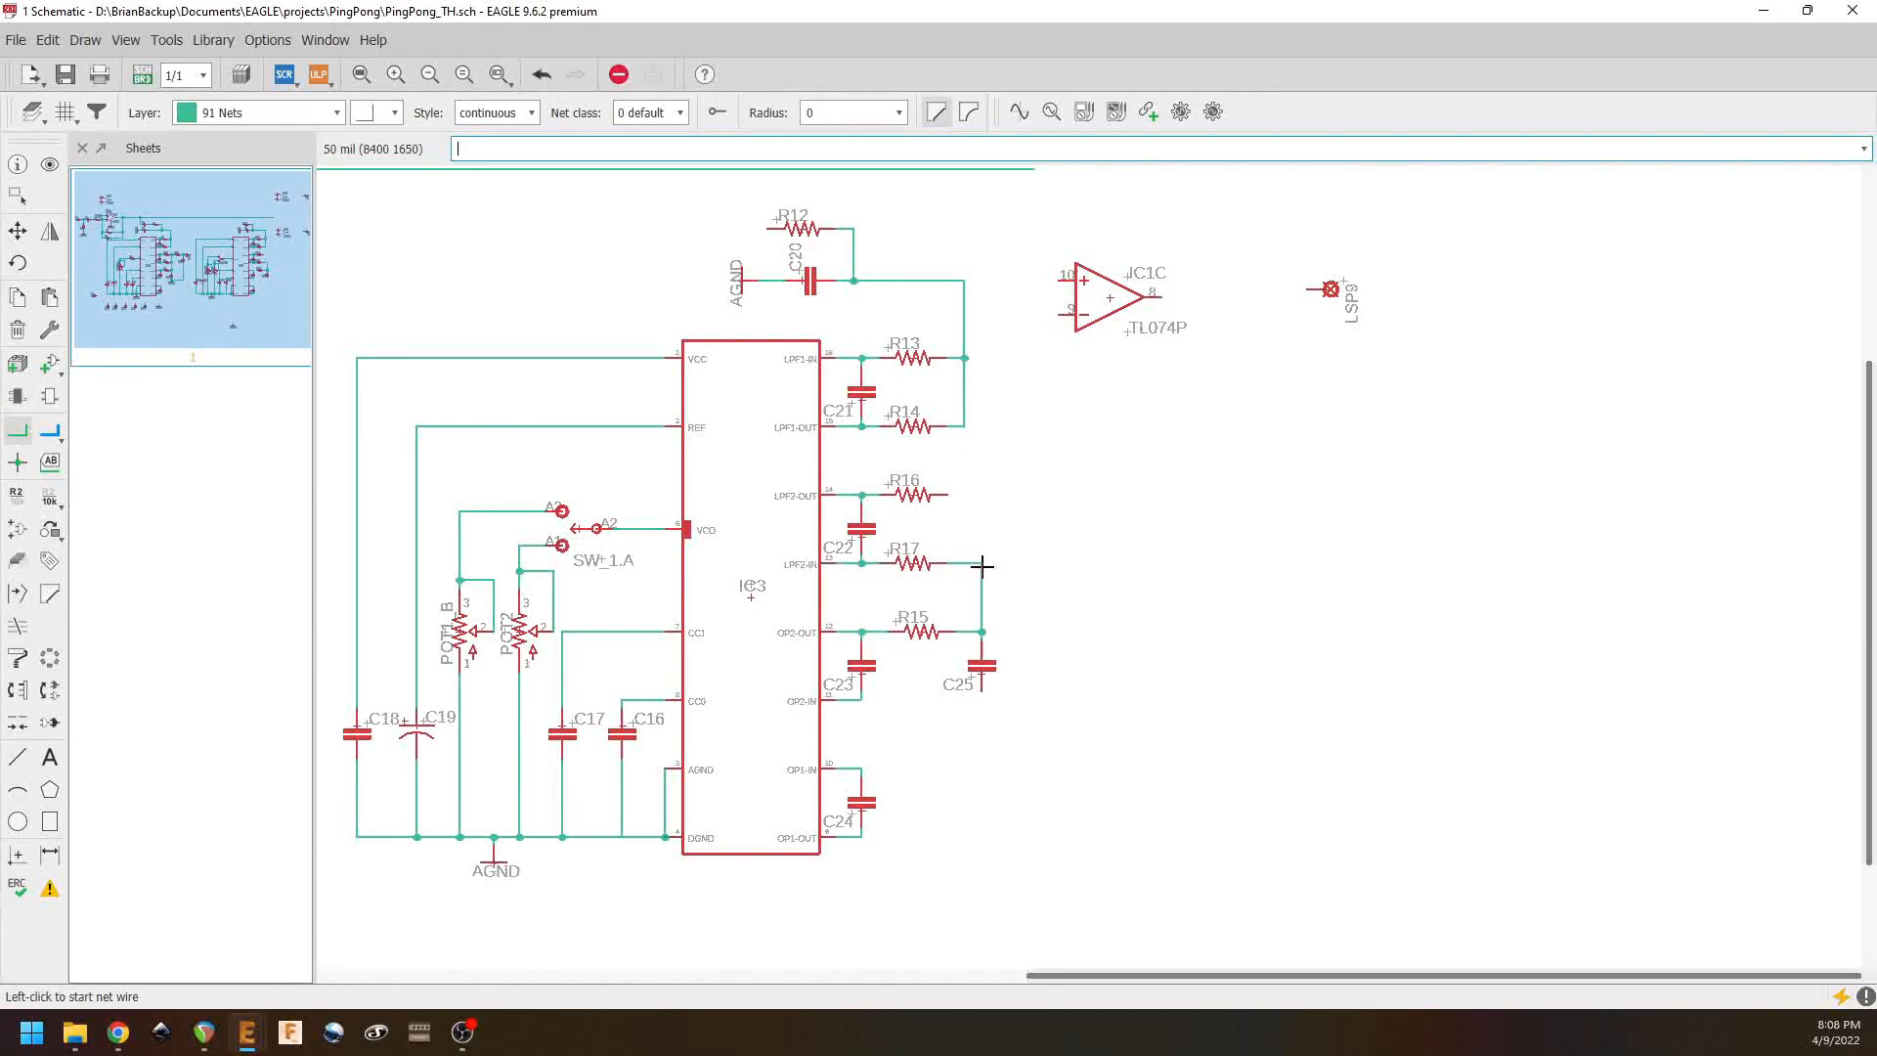
Step: Wire R16's outer end to the junction of R17, R15 and C25, deleting the misplaced net segments along the way
{"action": "left_click", "coordinate": [945, 493]}
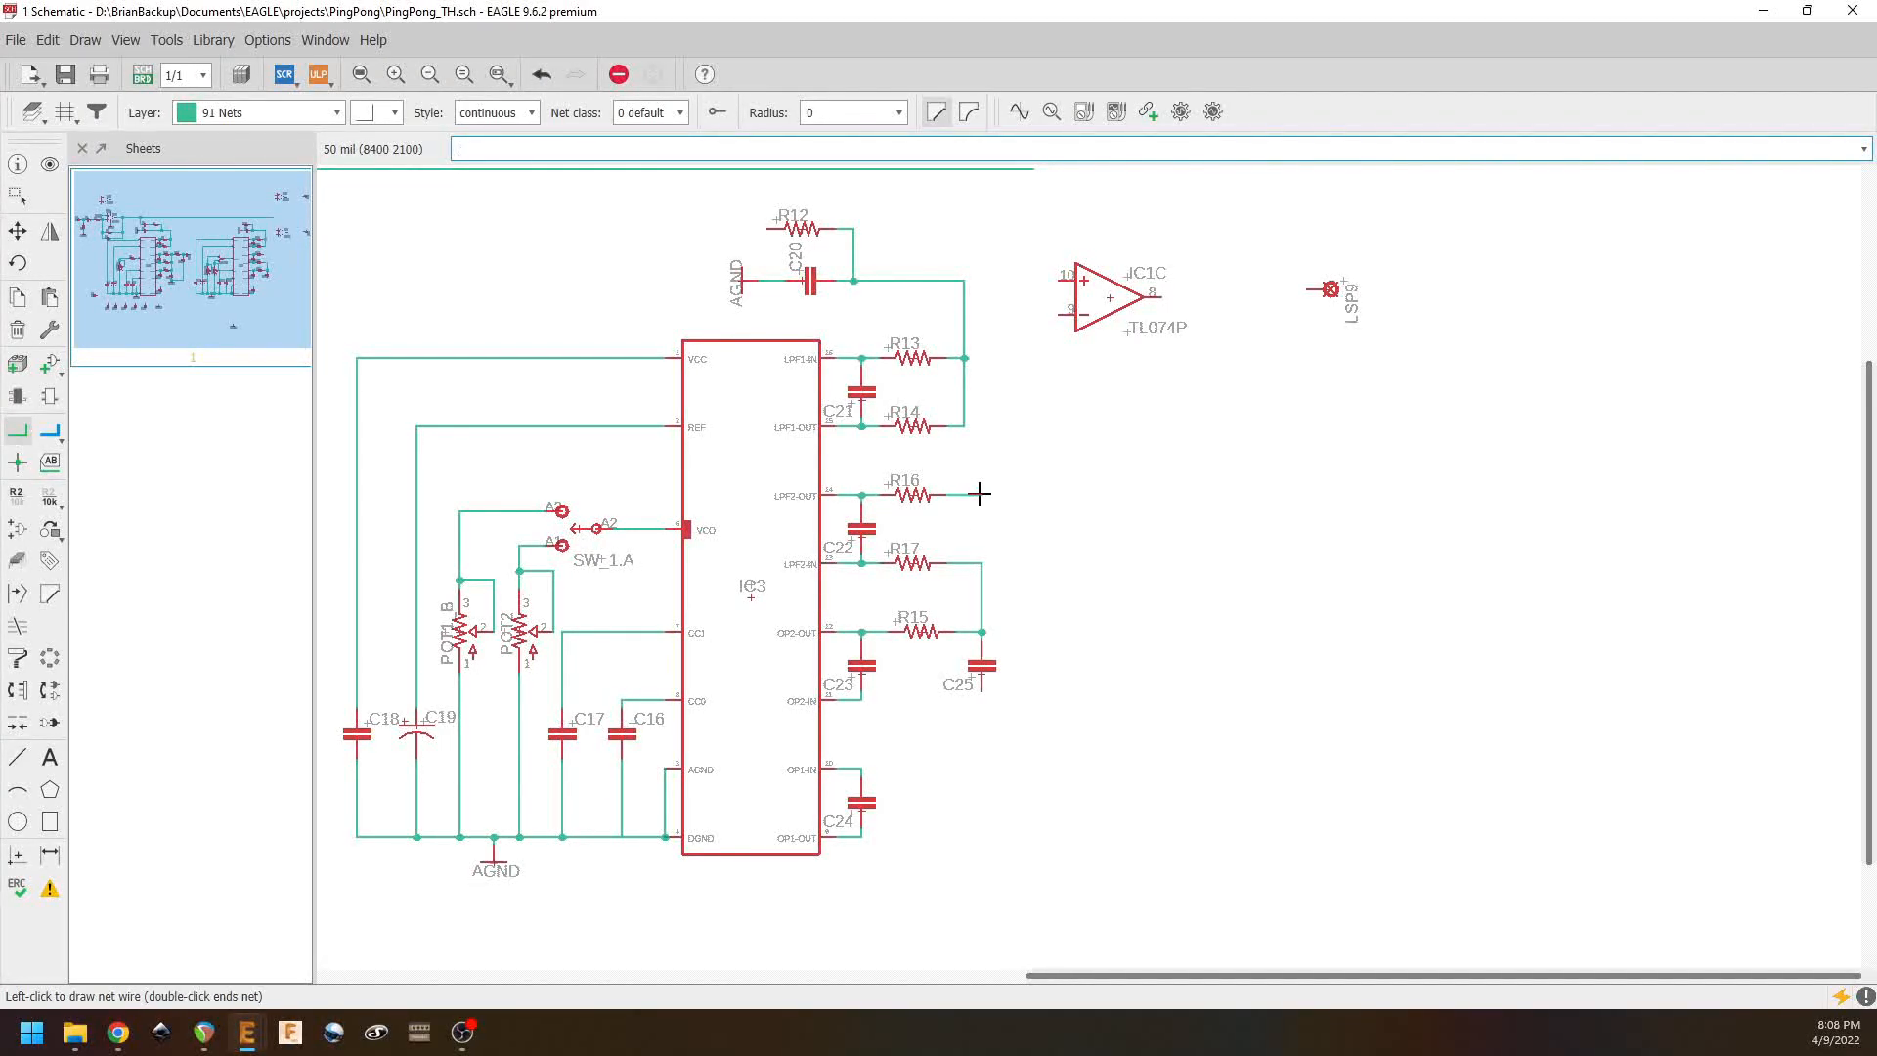
{"action": "left_click", "coordinate": [975, 567]}
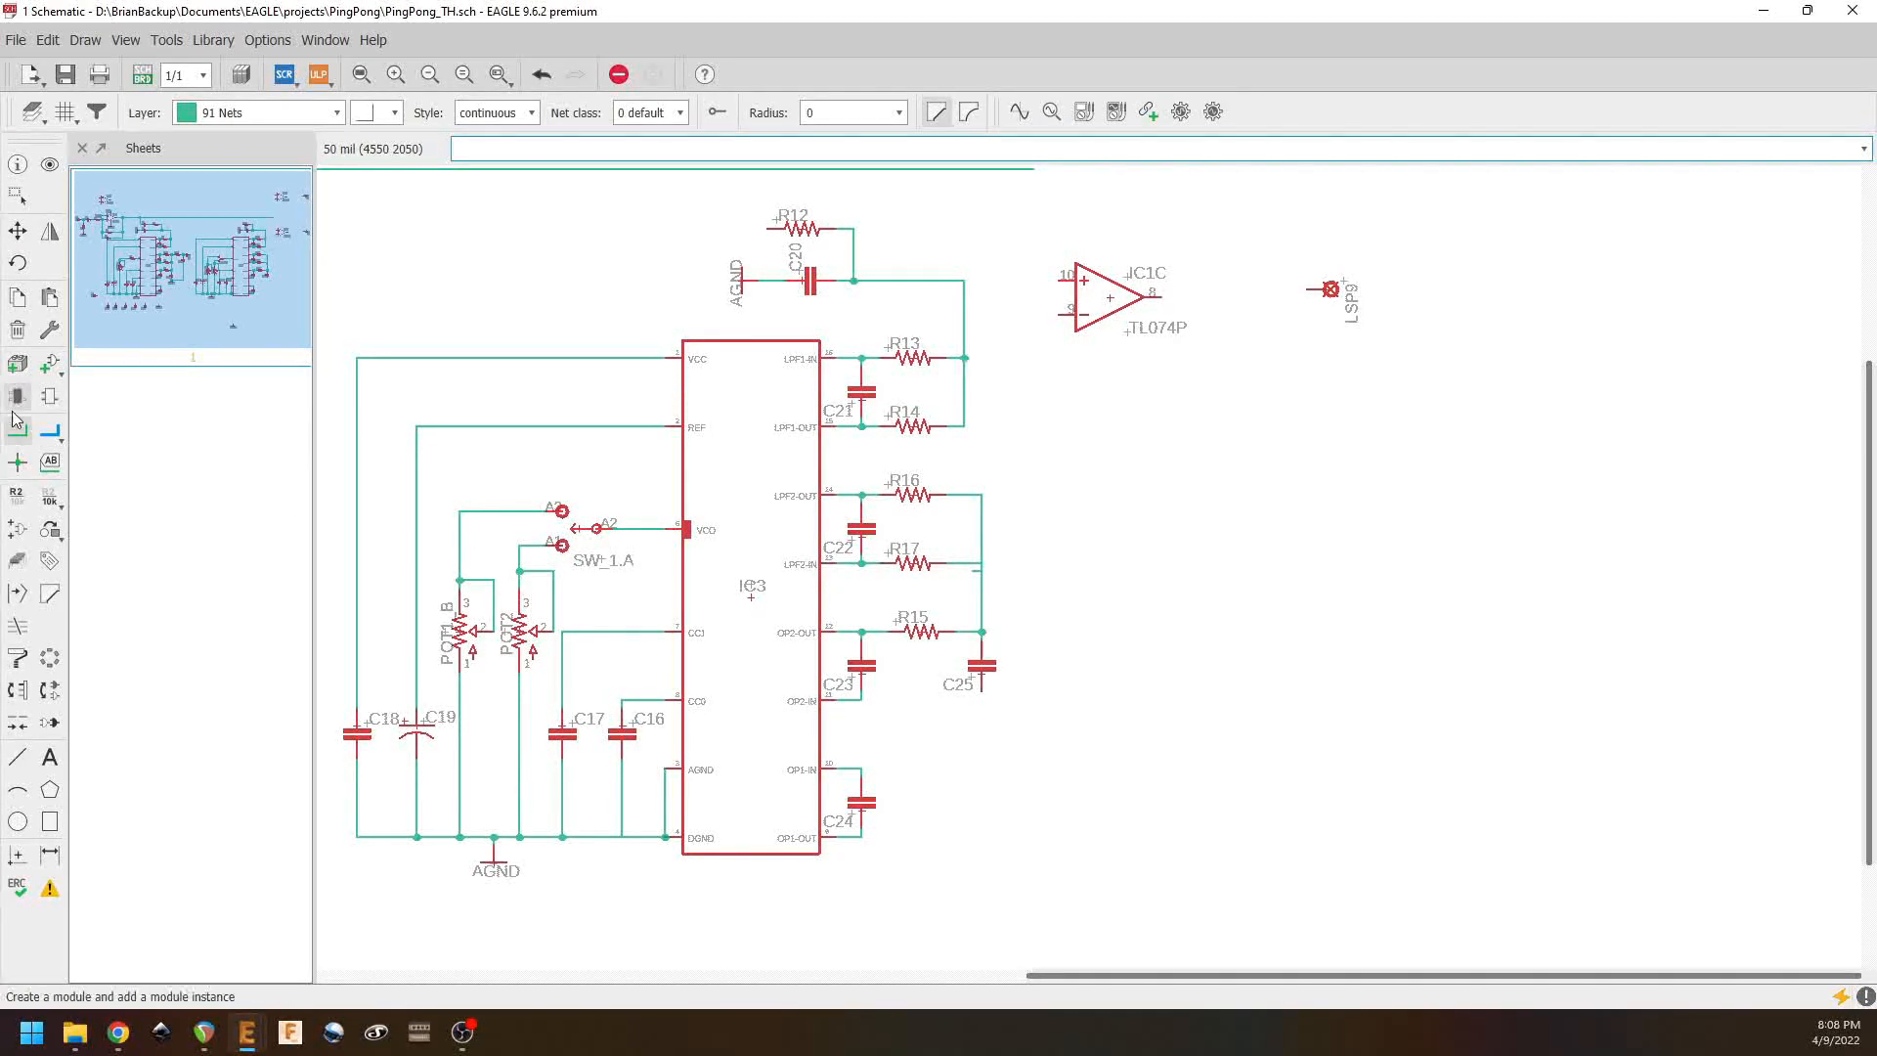
{"action": "left_click", "coordinate": [18, 330]}
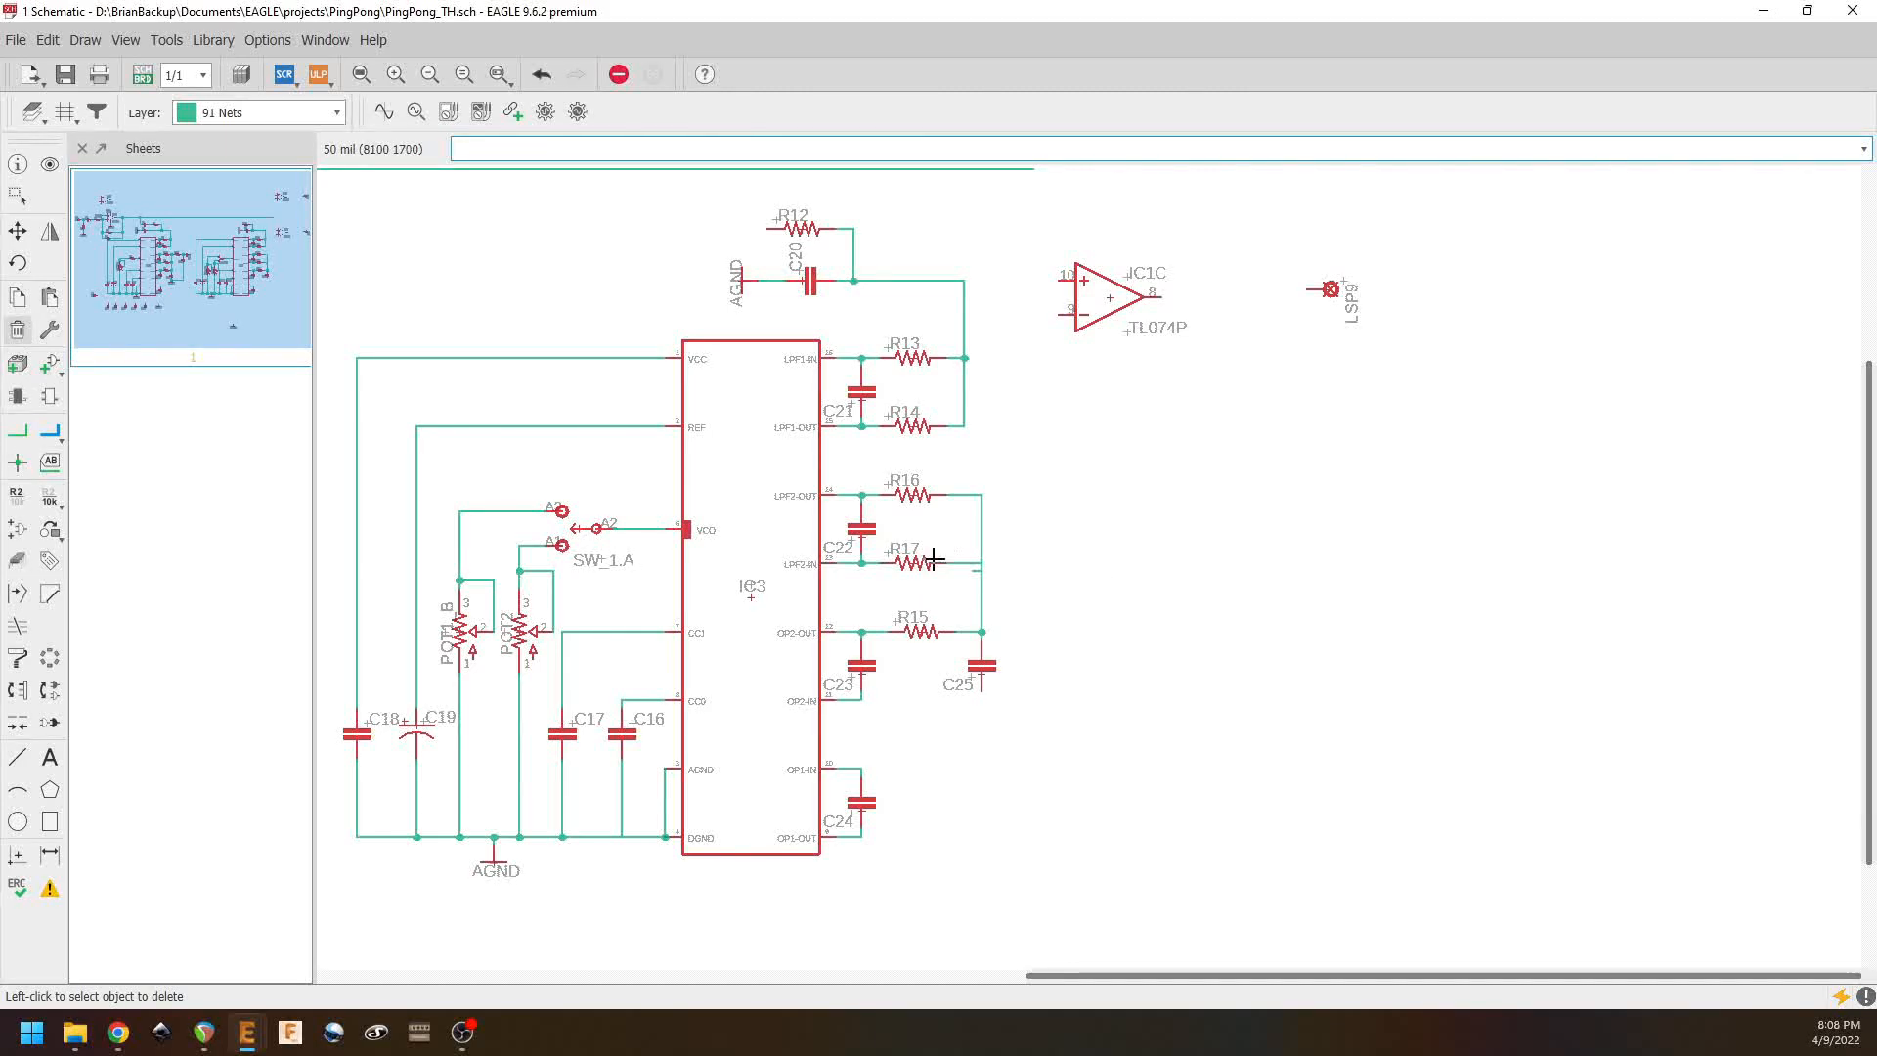
{"action": "left_click", "coordinate": [976, 567]}
{"action": "left_click", "coordinate": [945, 557]}
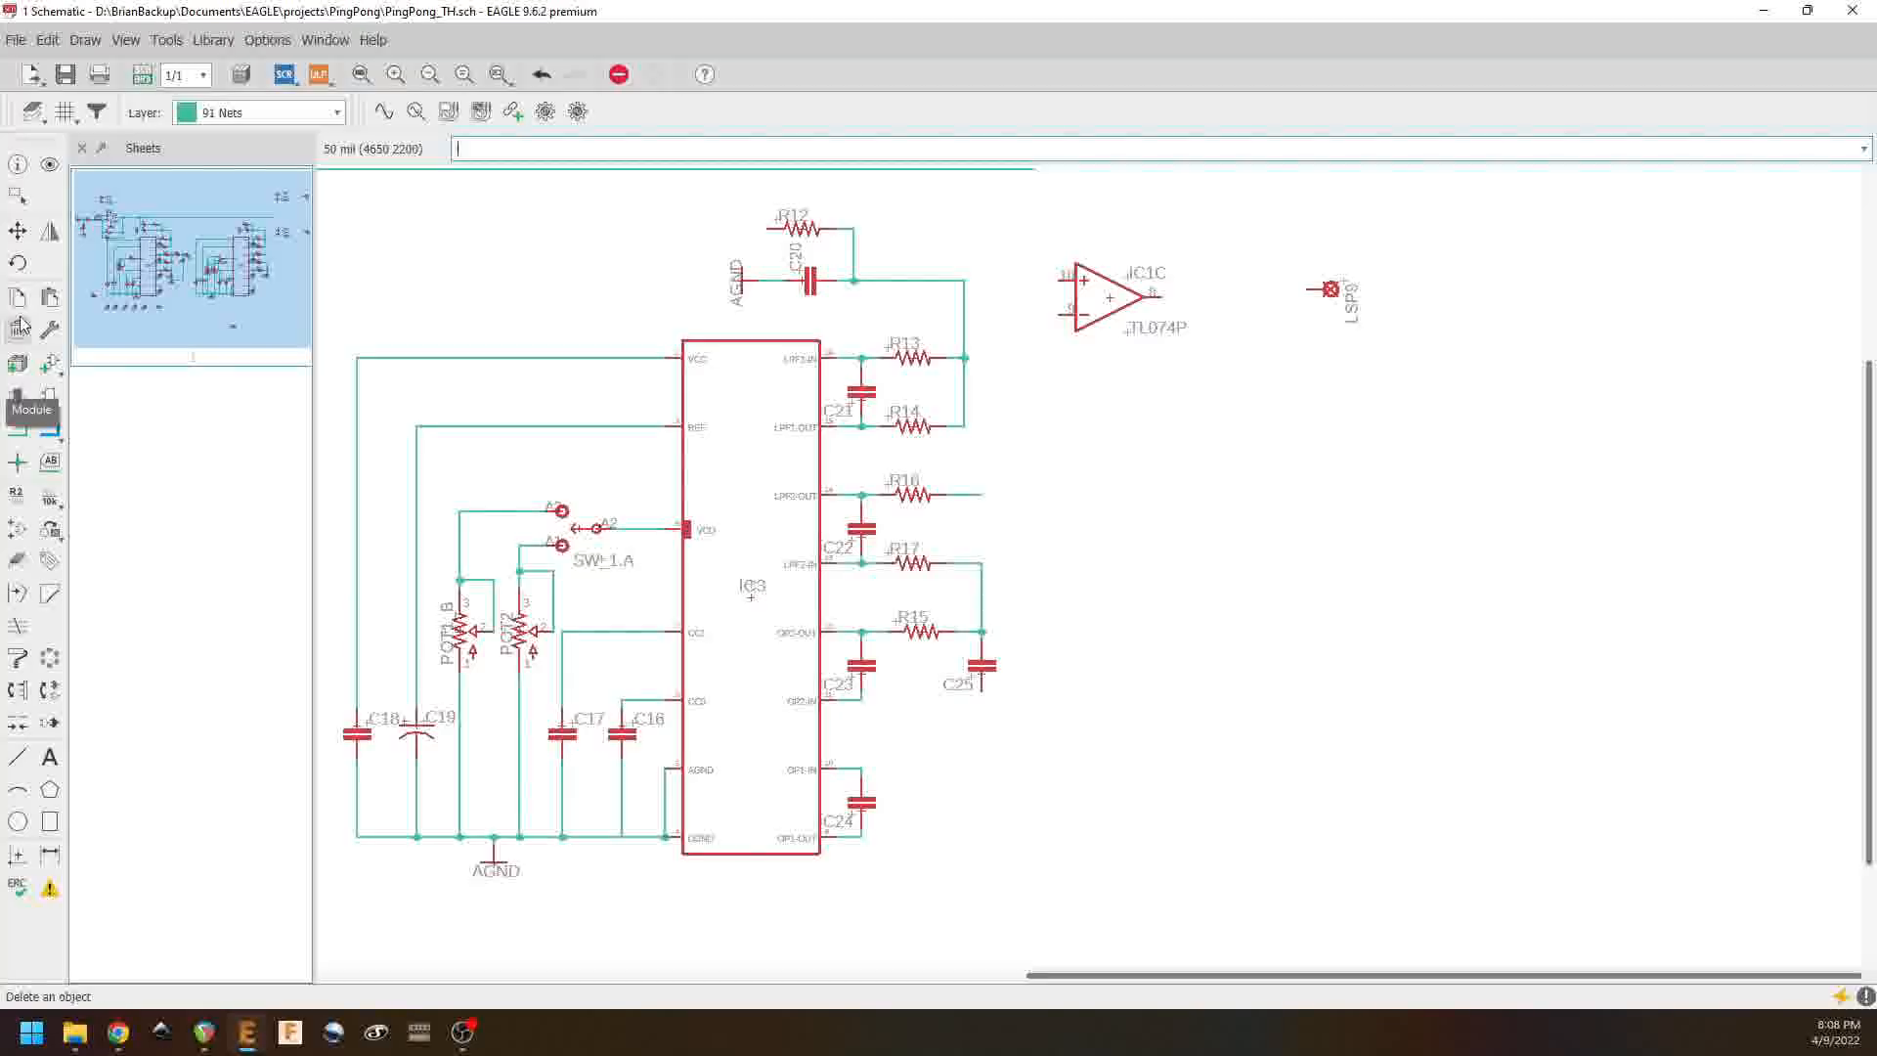
{"action": "left_click", "coordinate": [18, 430]}
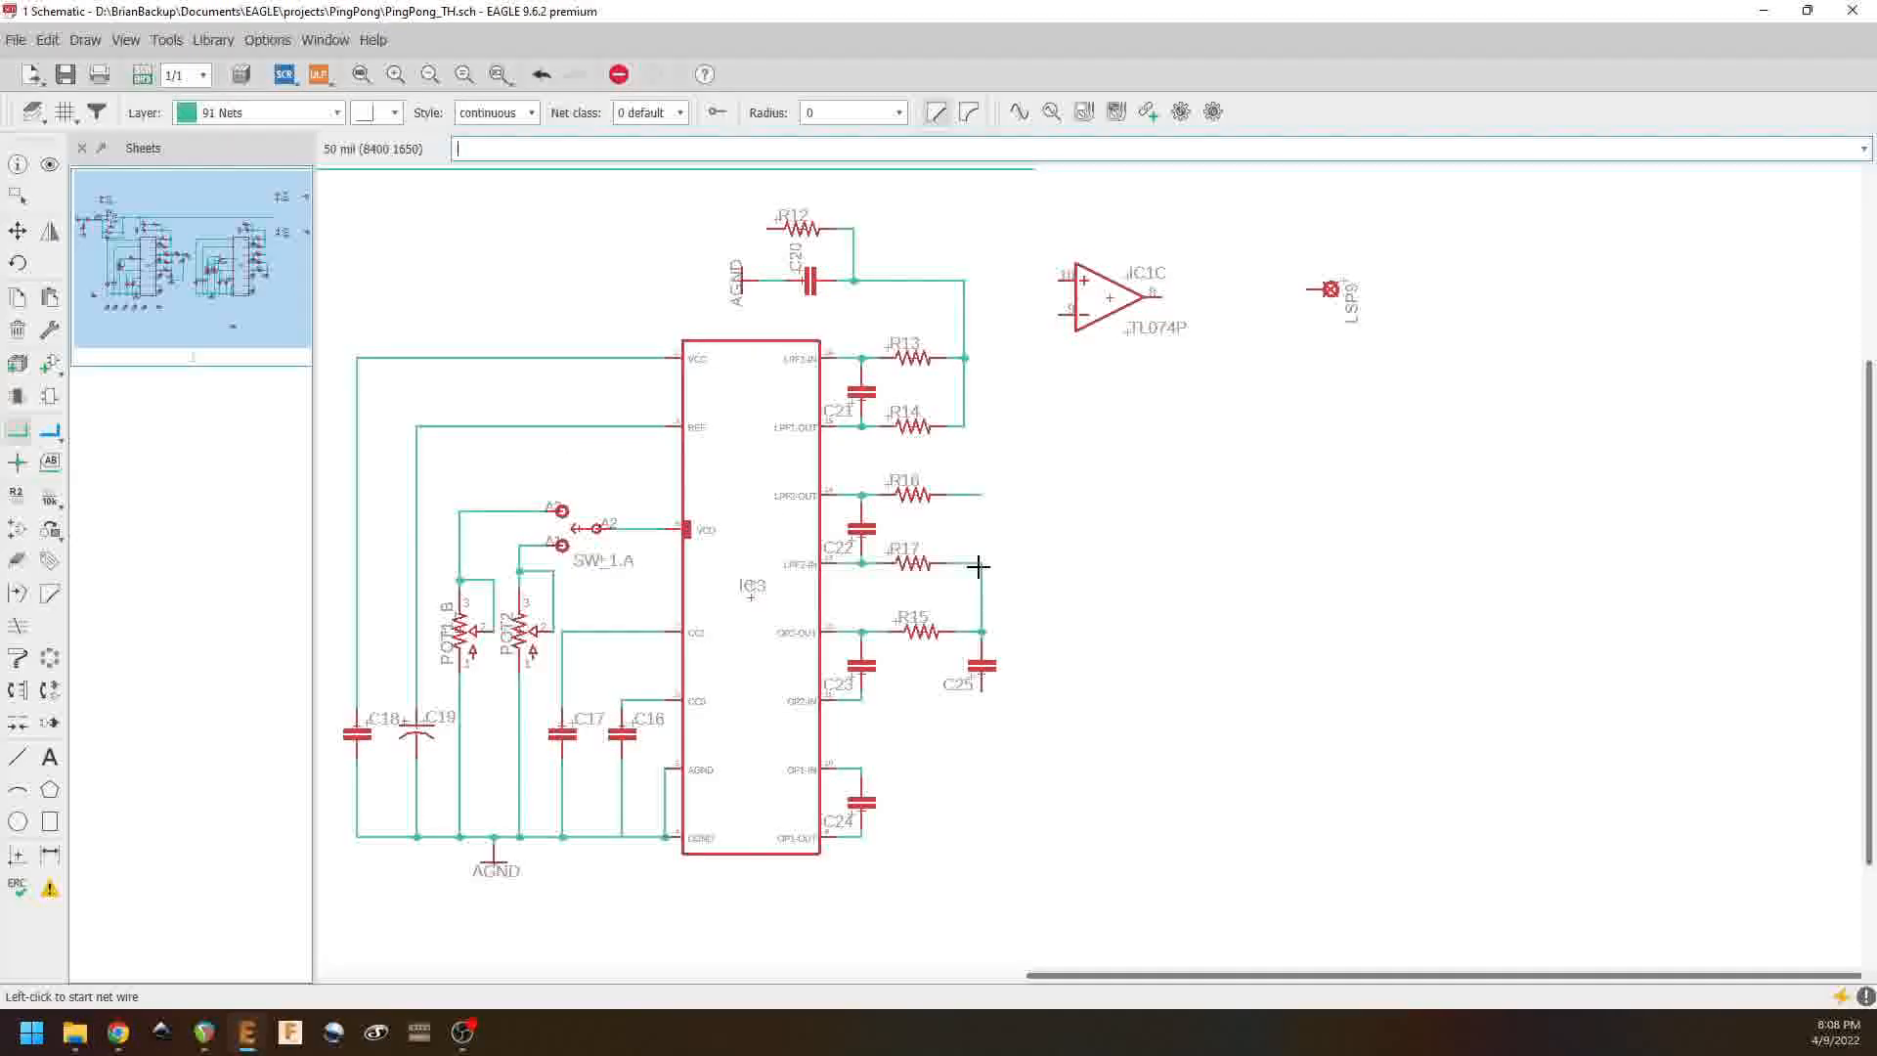
{"action": "left_click", "coordinate": [983, 560]}
{"action": "left_click", "coordinate": [980, 490]}
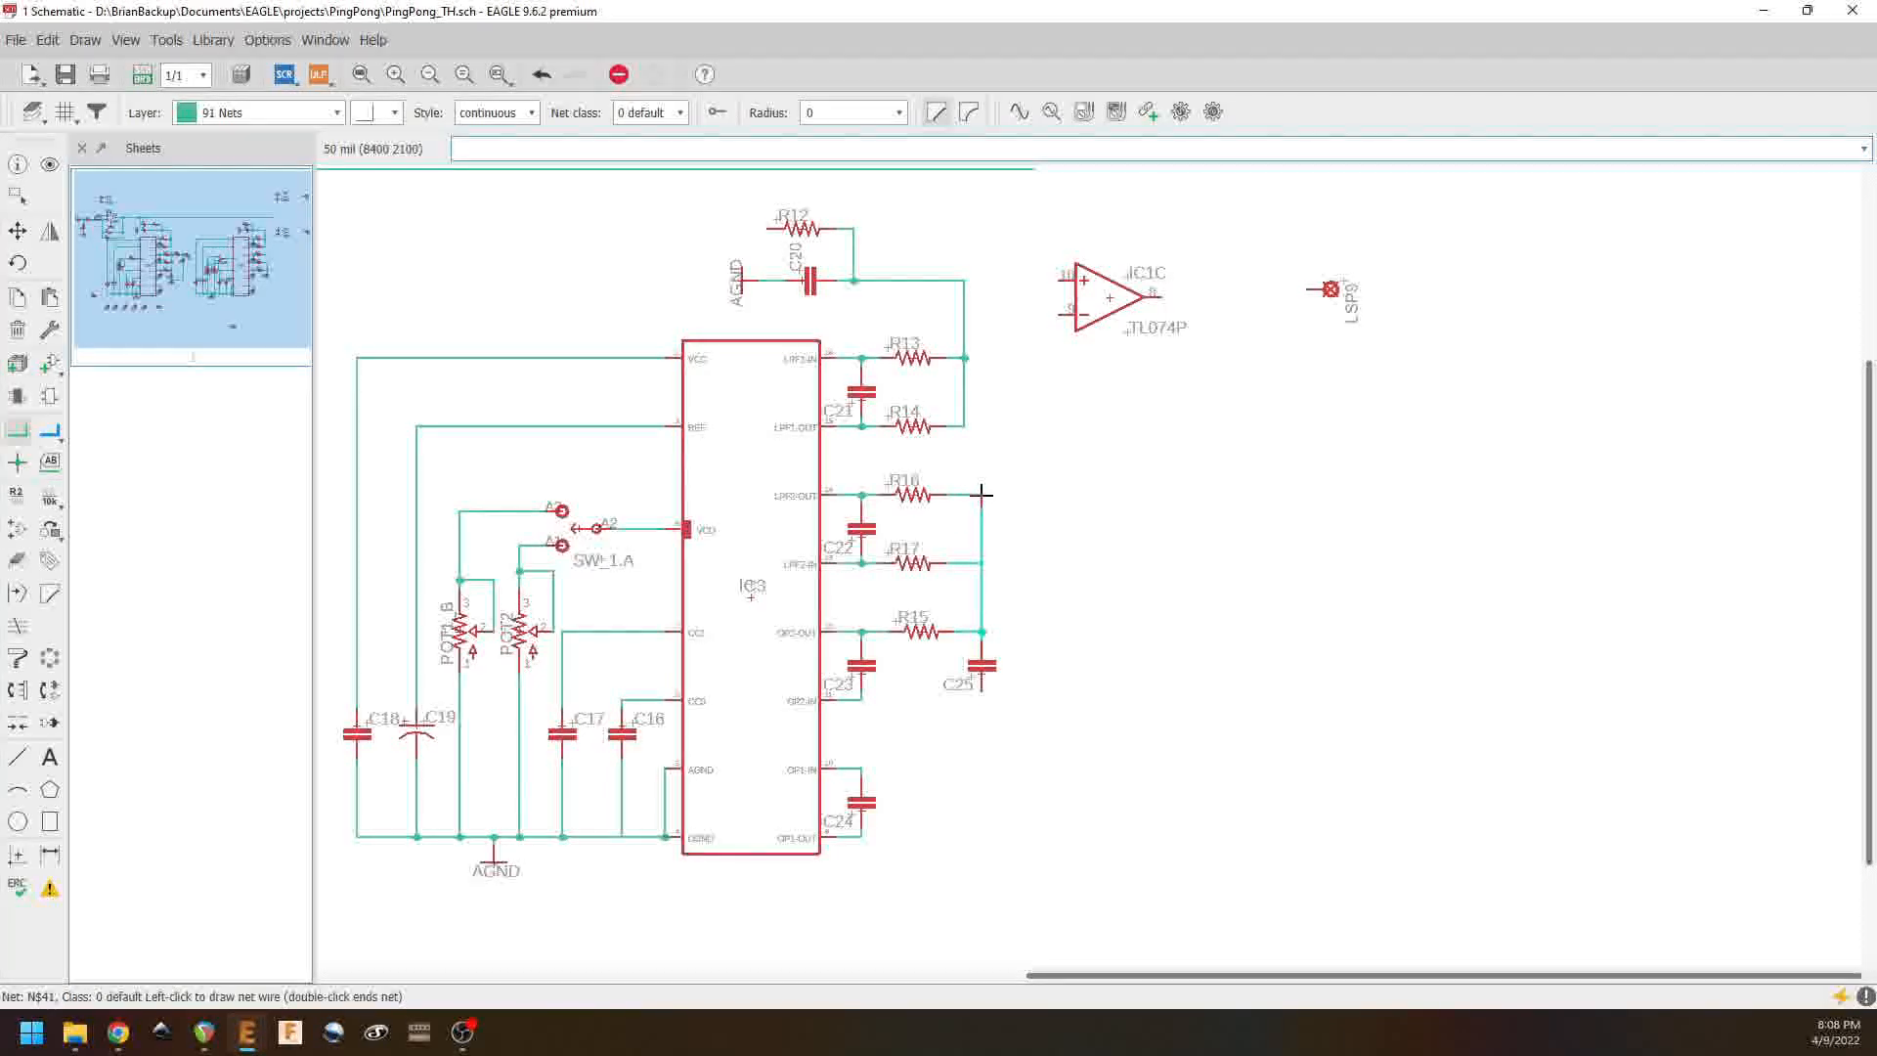
{"action": "left_click", "coordinate": [976, 636]}
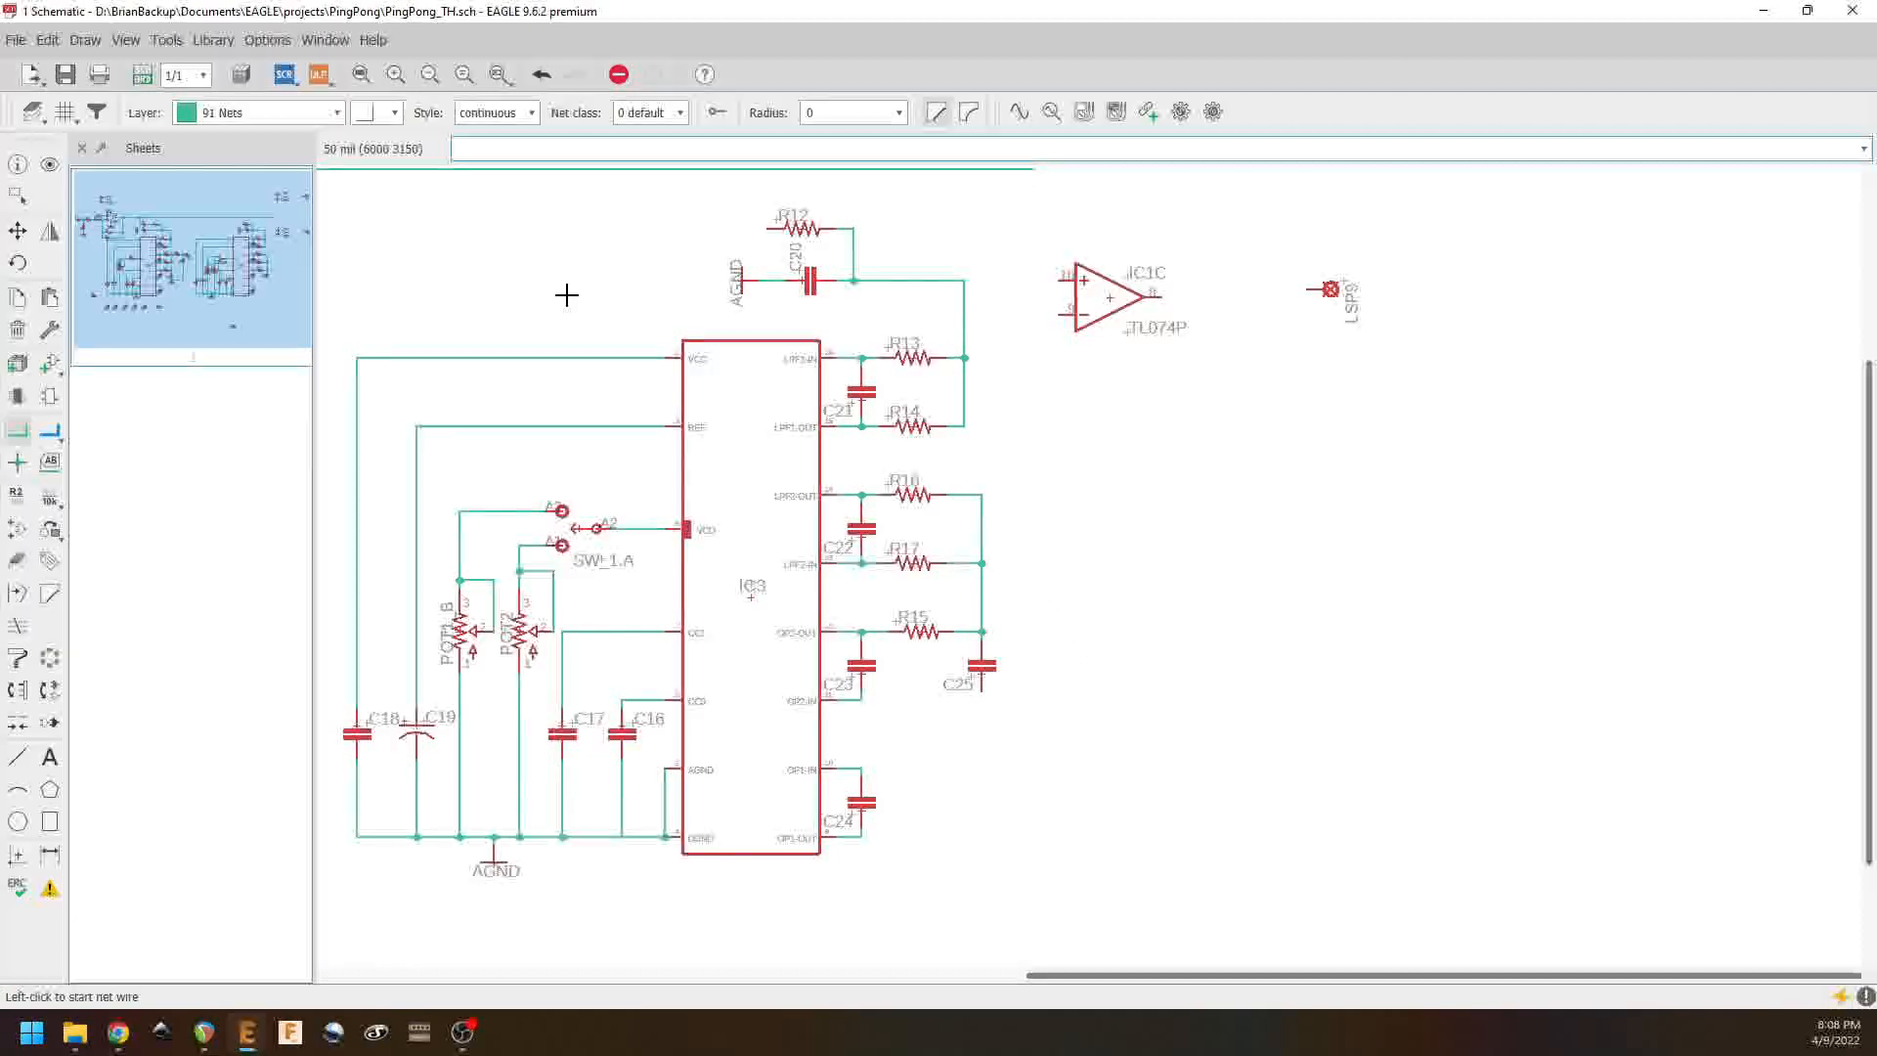
Step: Copy the AGND symbol from beside C20 to below C25 and wire it to C25's lower end
{"action": "right_click", "coordinate": [745, 284]}
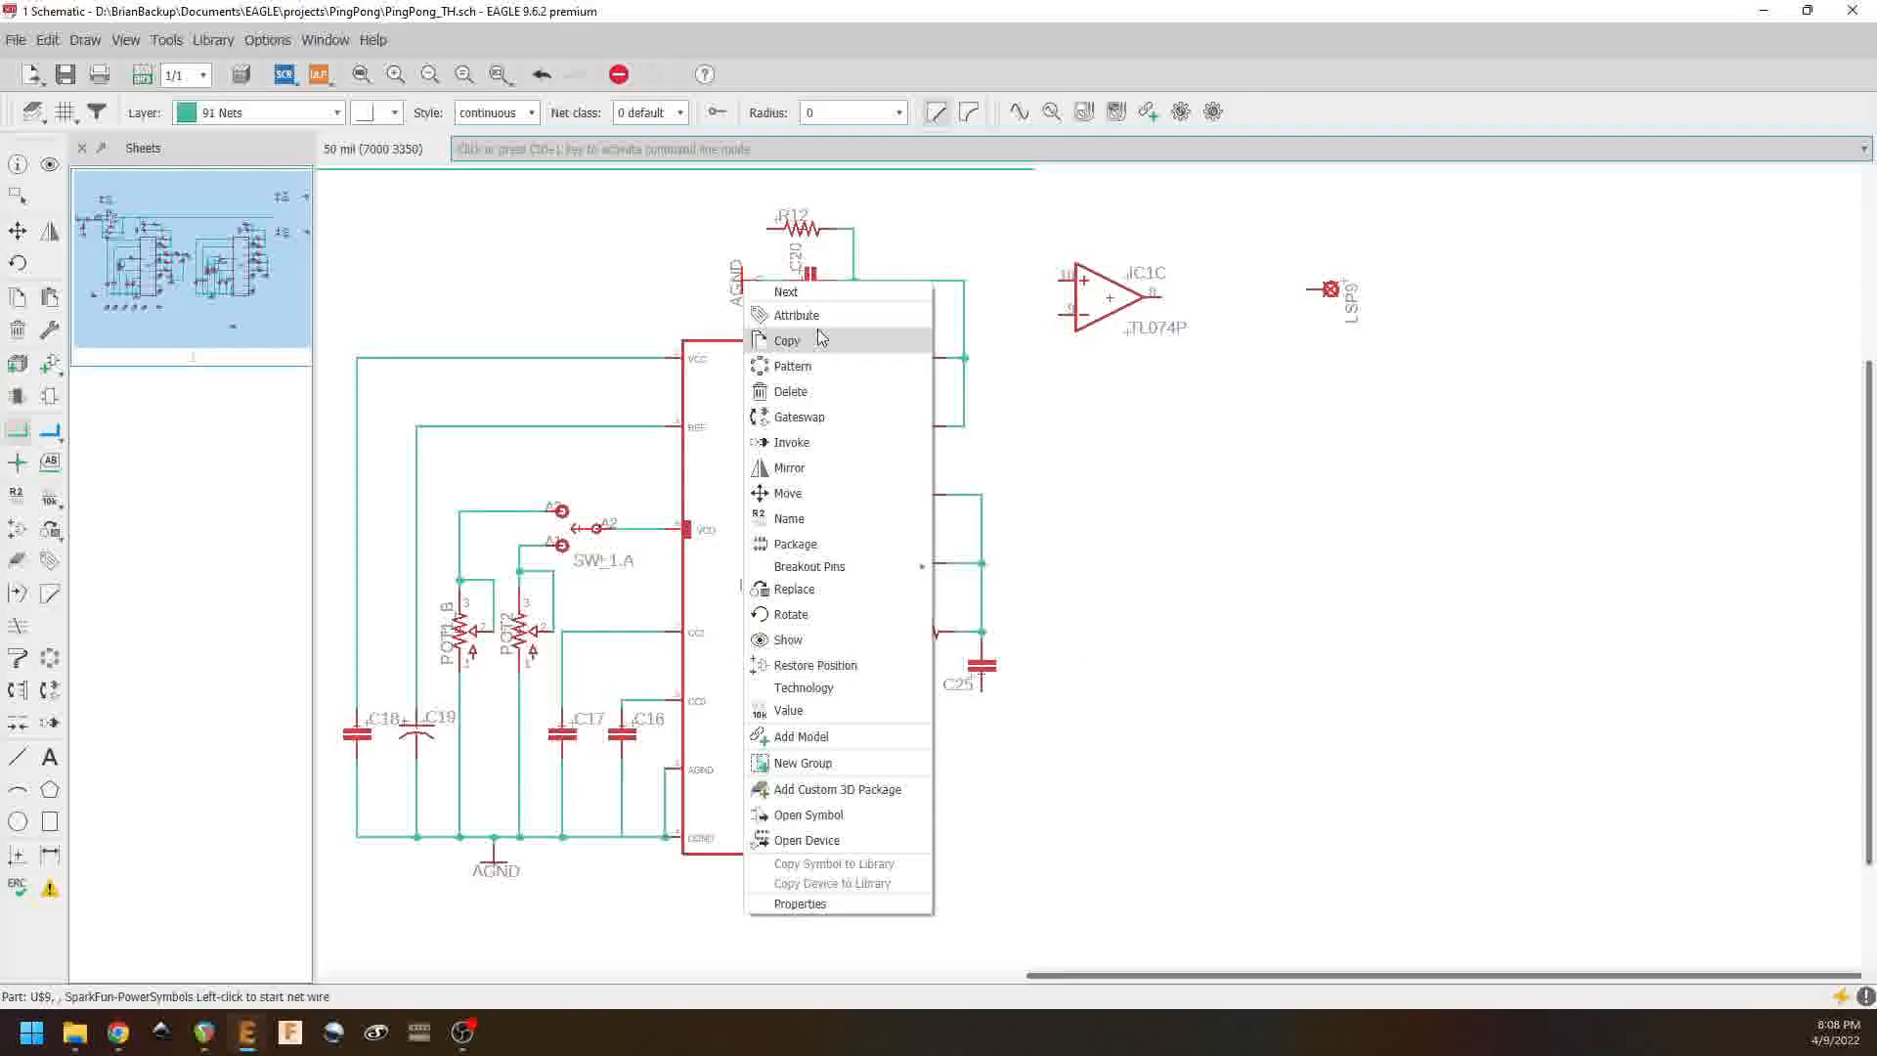
{"action": "left_click", "coordinate": [792, 342]}
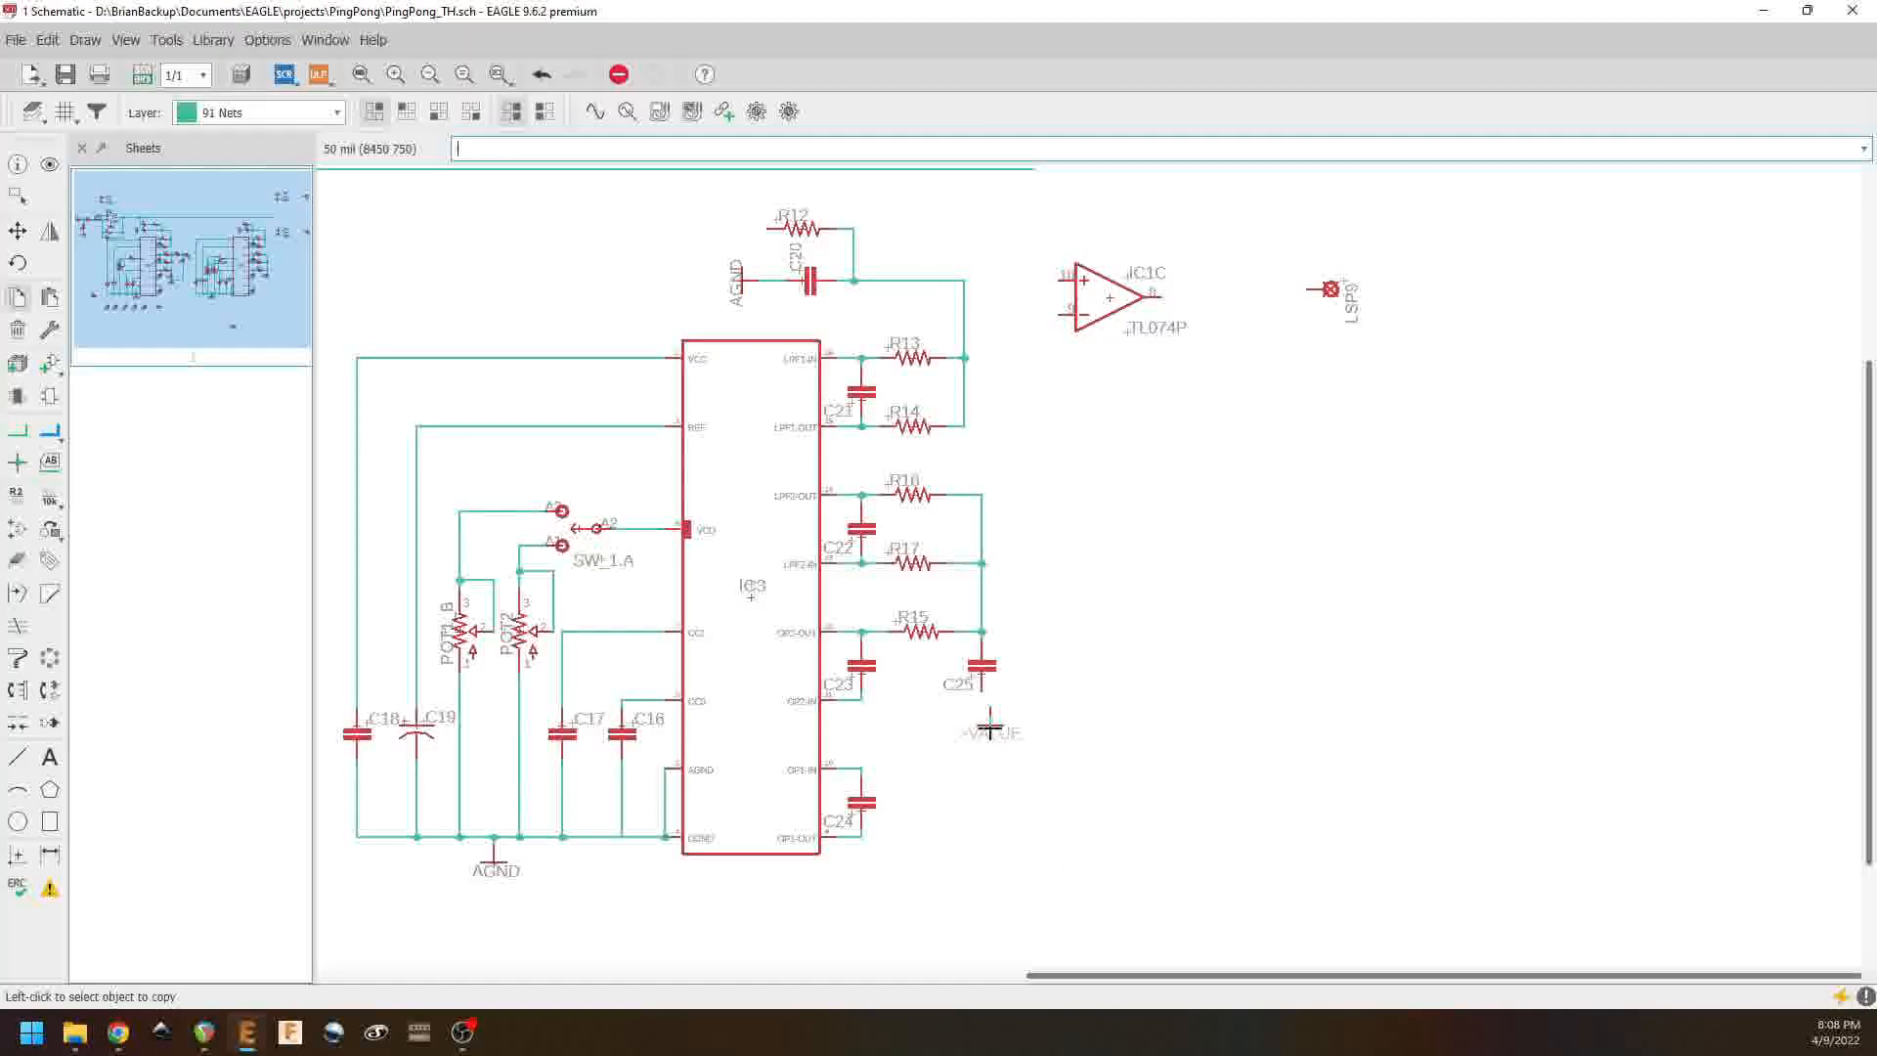
{"action": "left_click", "coordinate": [17, 431]}
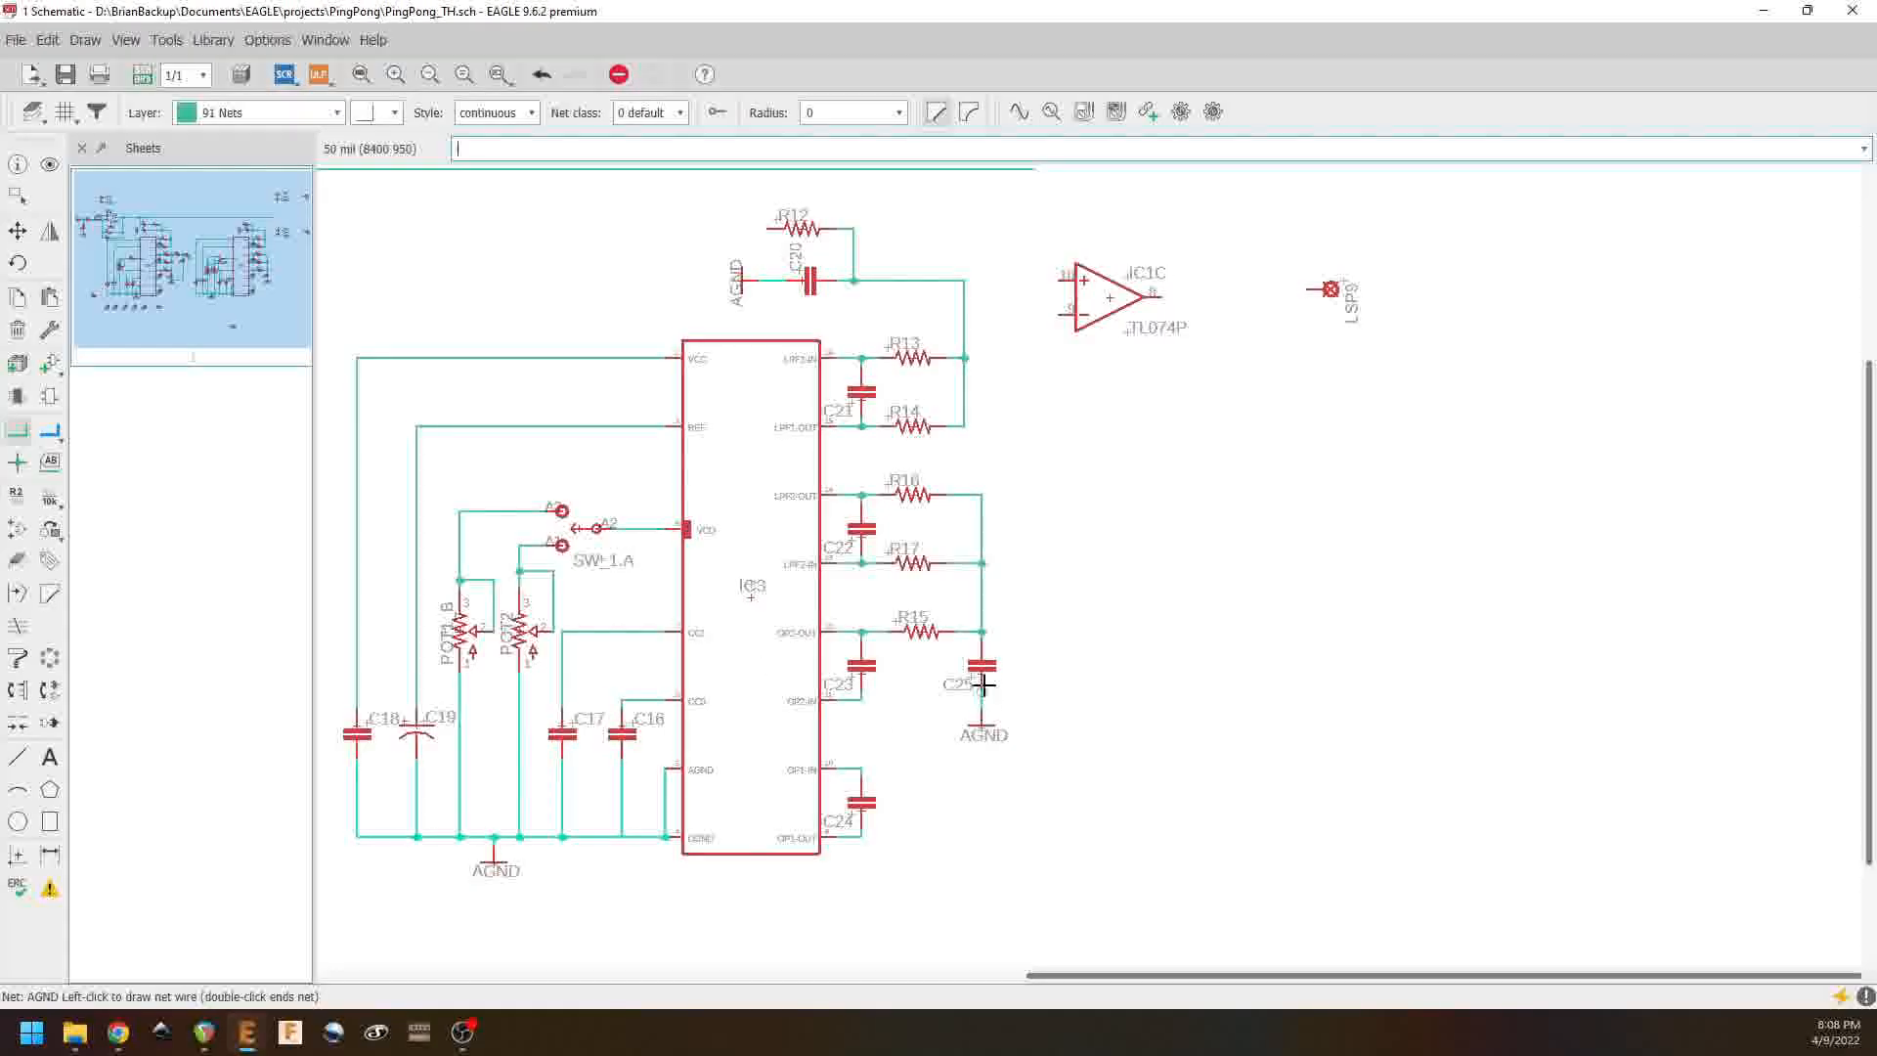
Step: Wire the free end of C15 in the IC2 circuit to the left end of R12
{"action": "scroll", "coordinate": [709, 627], "scroll_direction": "left", "scroll_amount": 5}
{"action": "scroll", "coordinate": [710, 628], "scroll_direction": "up", "scroll_amount": 1}
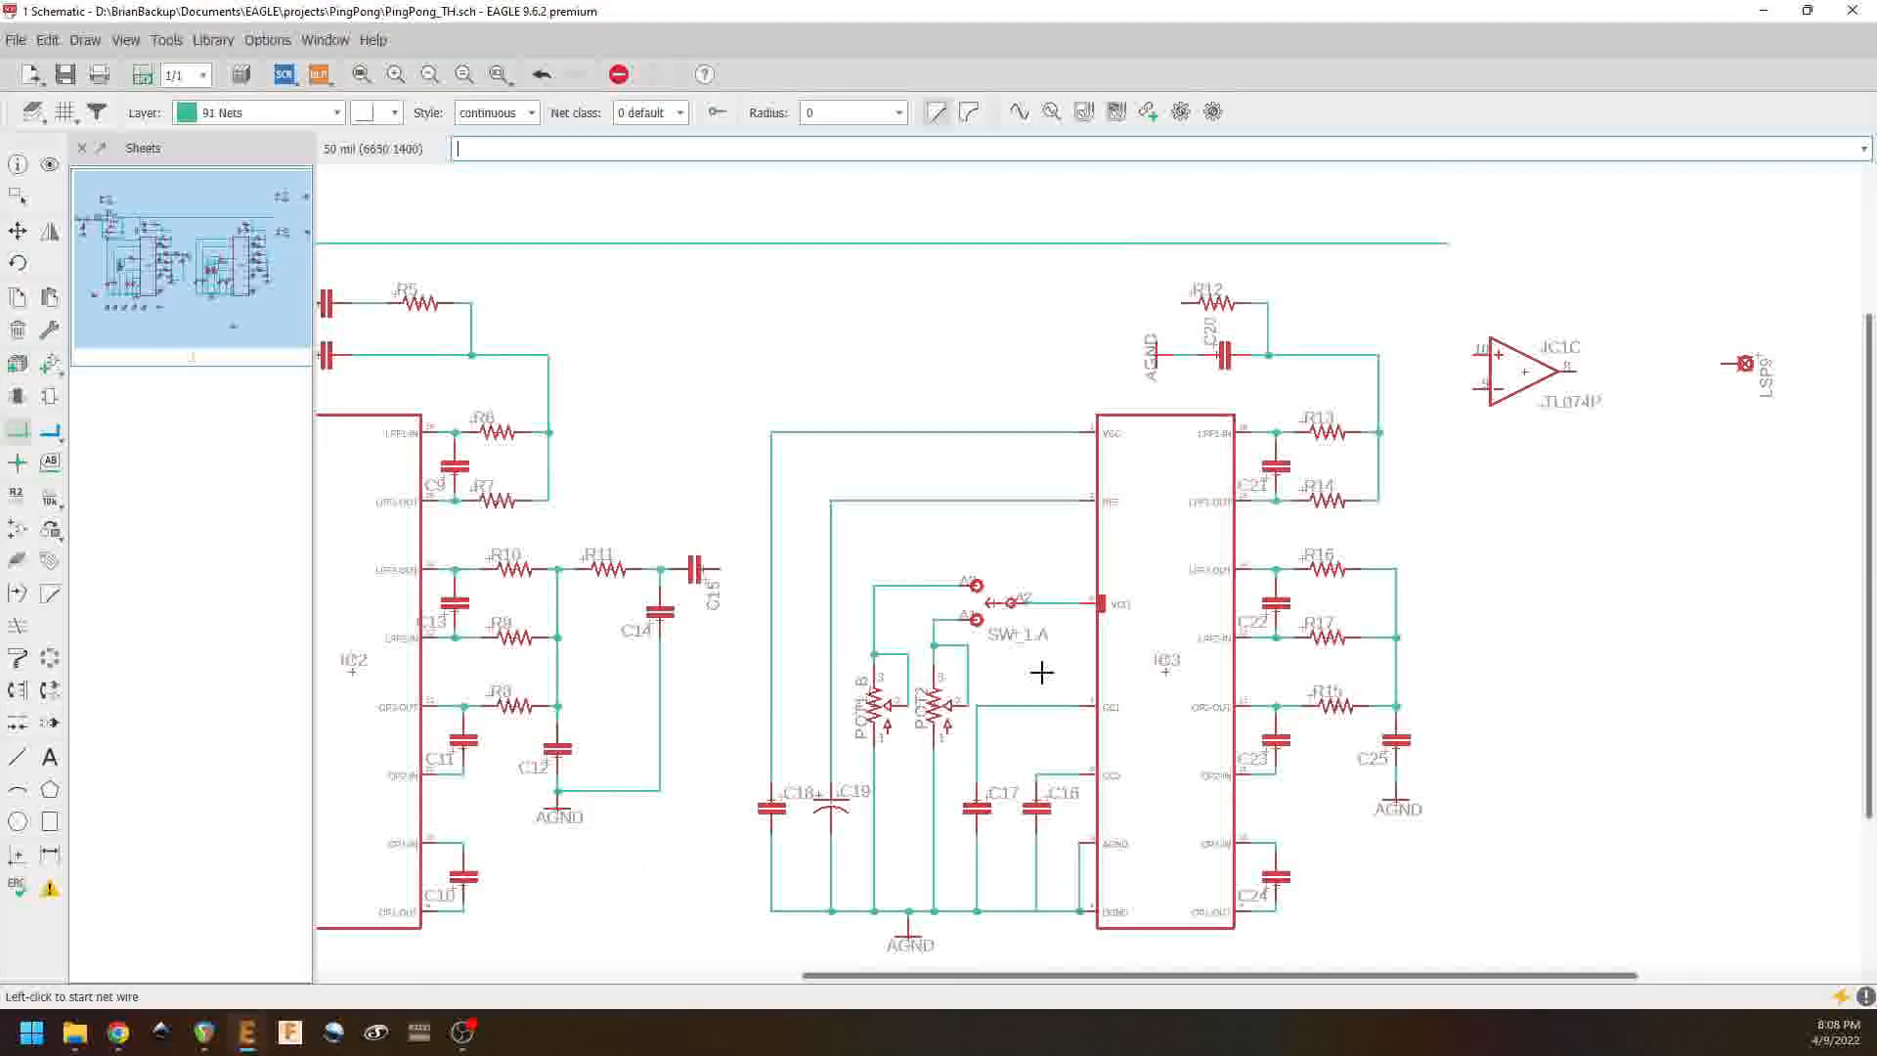
{"action": "left_click", "coordinate": [726, 568]}
{"action": "left_click", "coordinate": [1183, 303]}
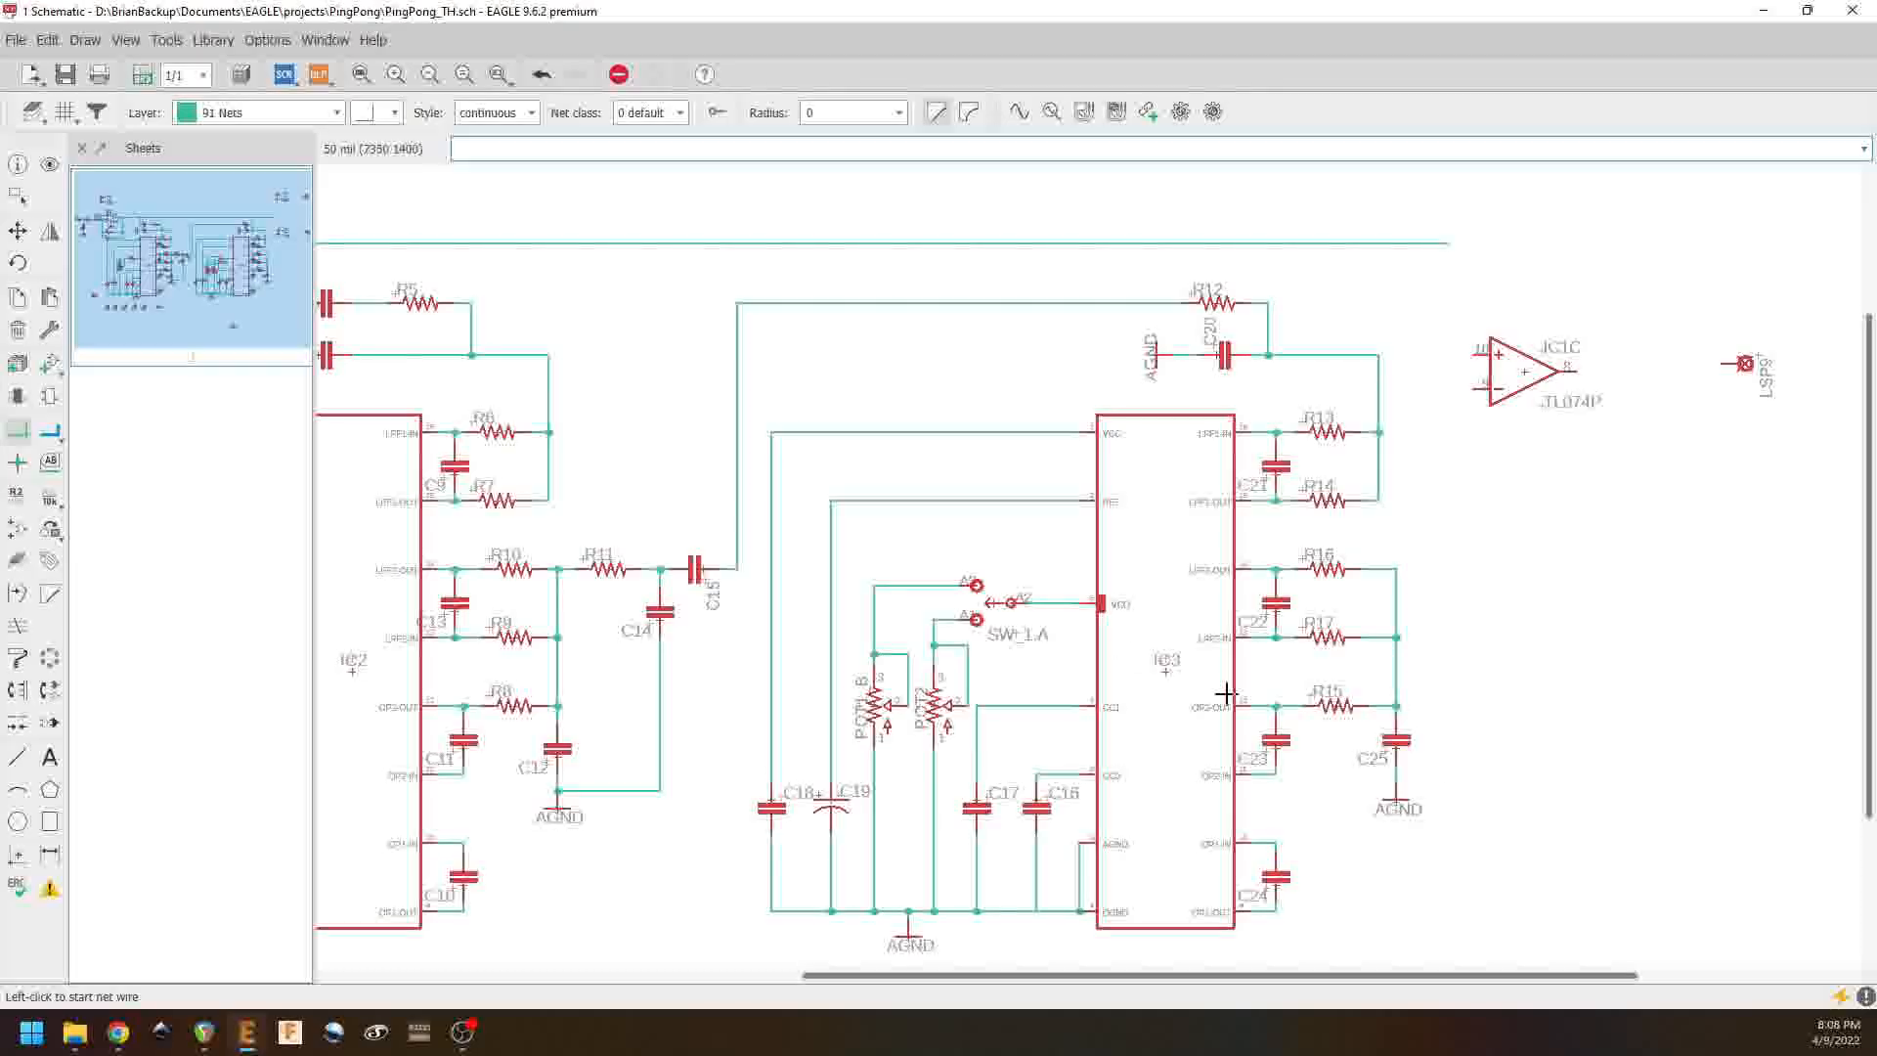
Step: Copy R16 to the right of the R16 junction and copy C25 to just below the new resistor's outer end
{"action": "middle_click_drag", "start_coordinate": [1467, 746], "coordinate": [949, 736]}
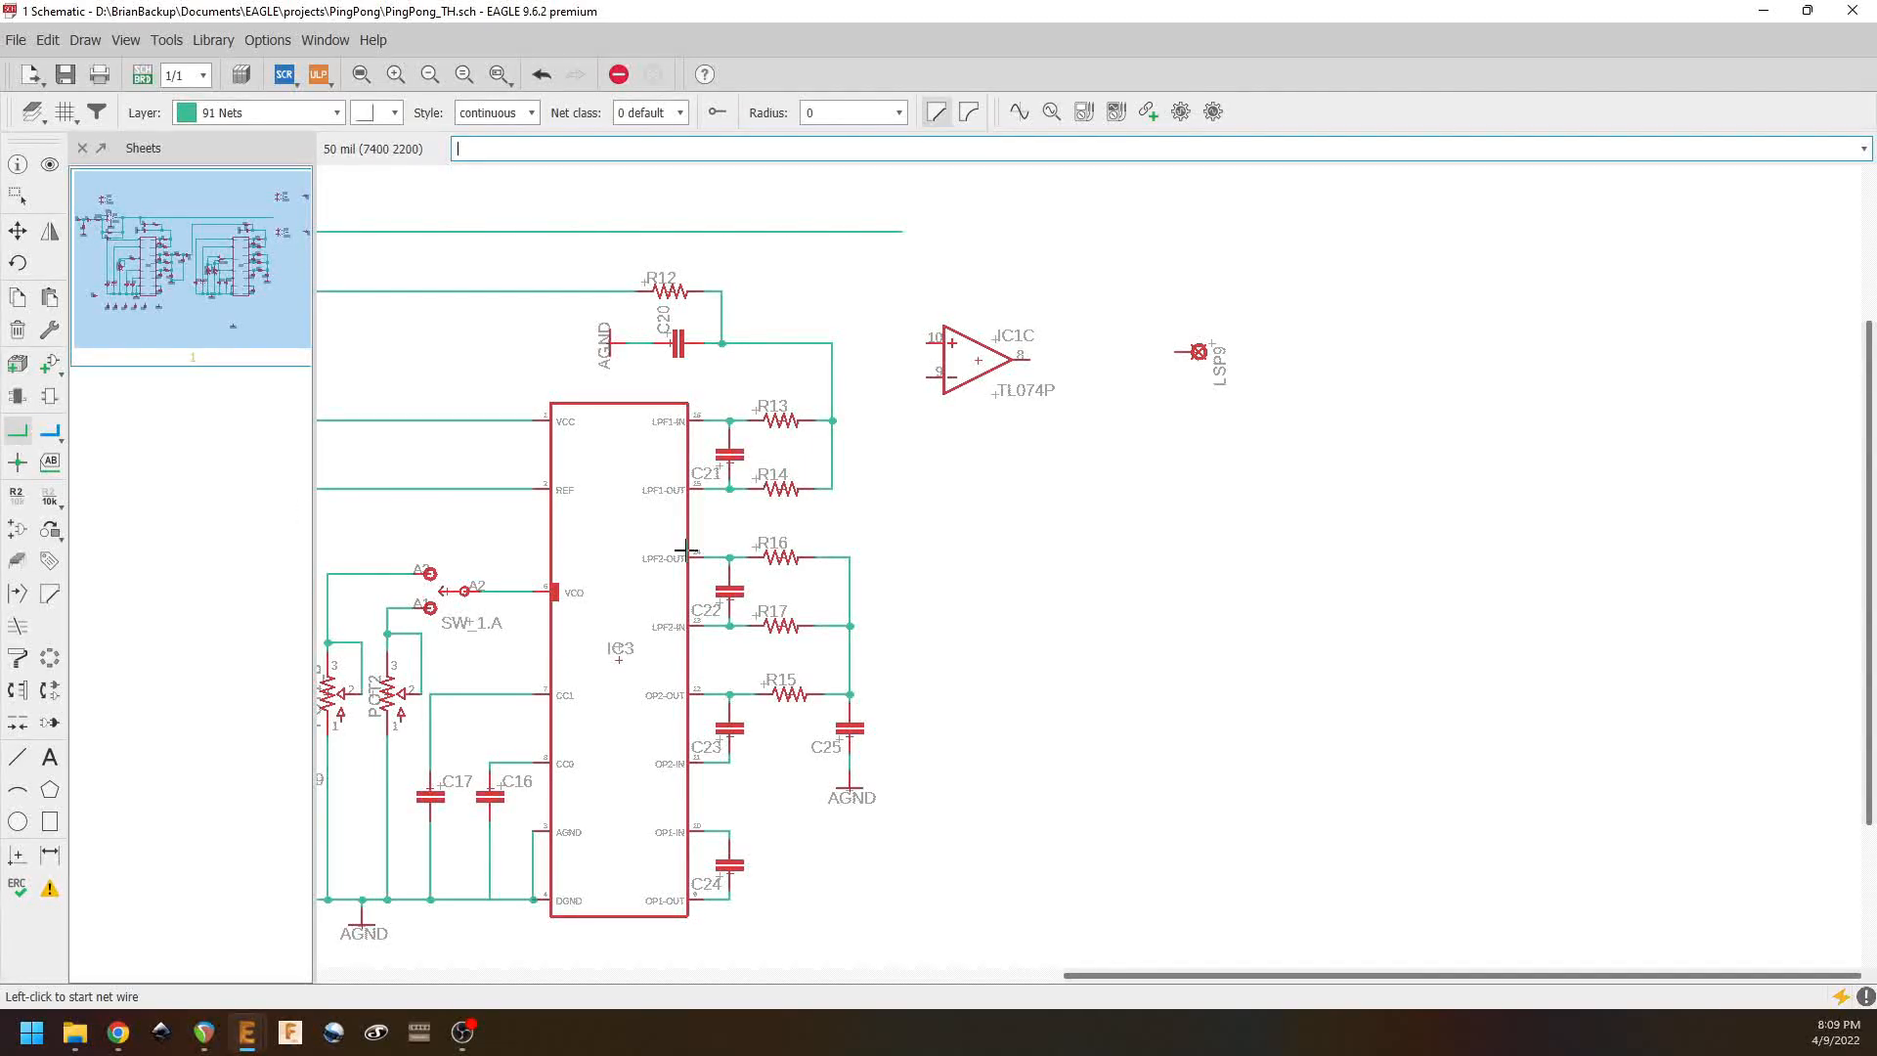
{"action": "right_click", "coordinate": [783, 558]}
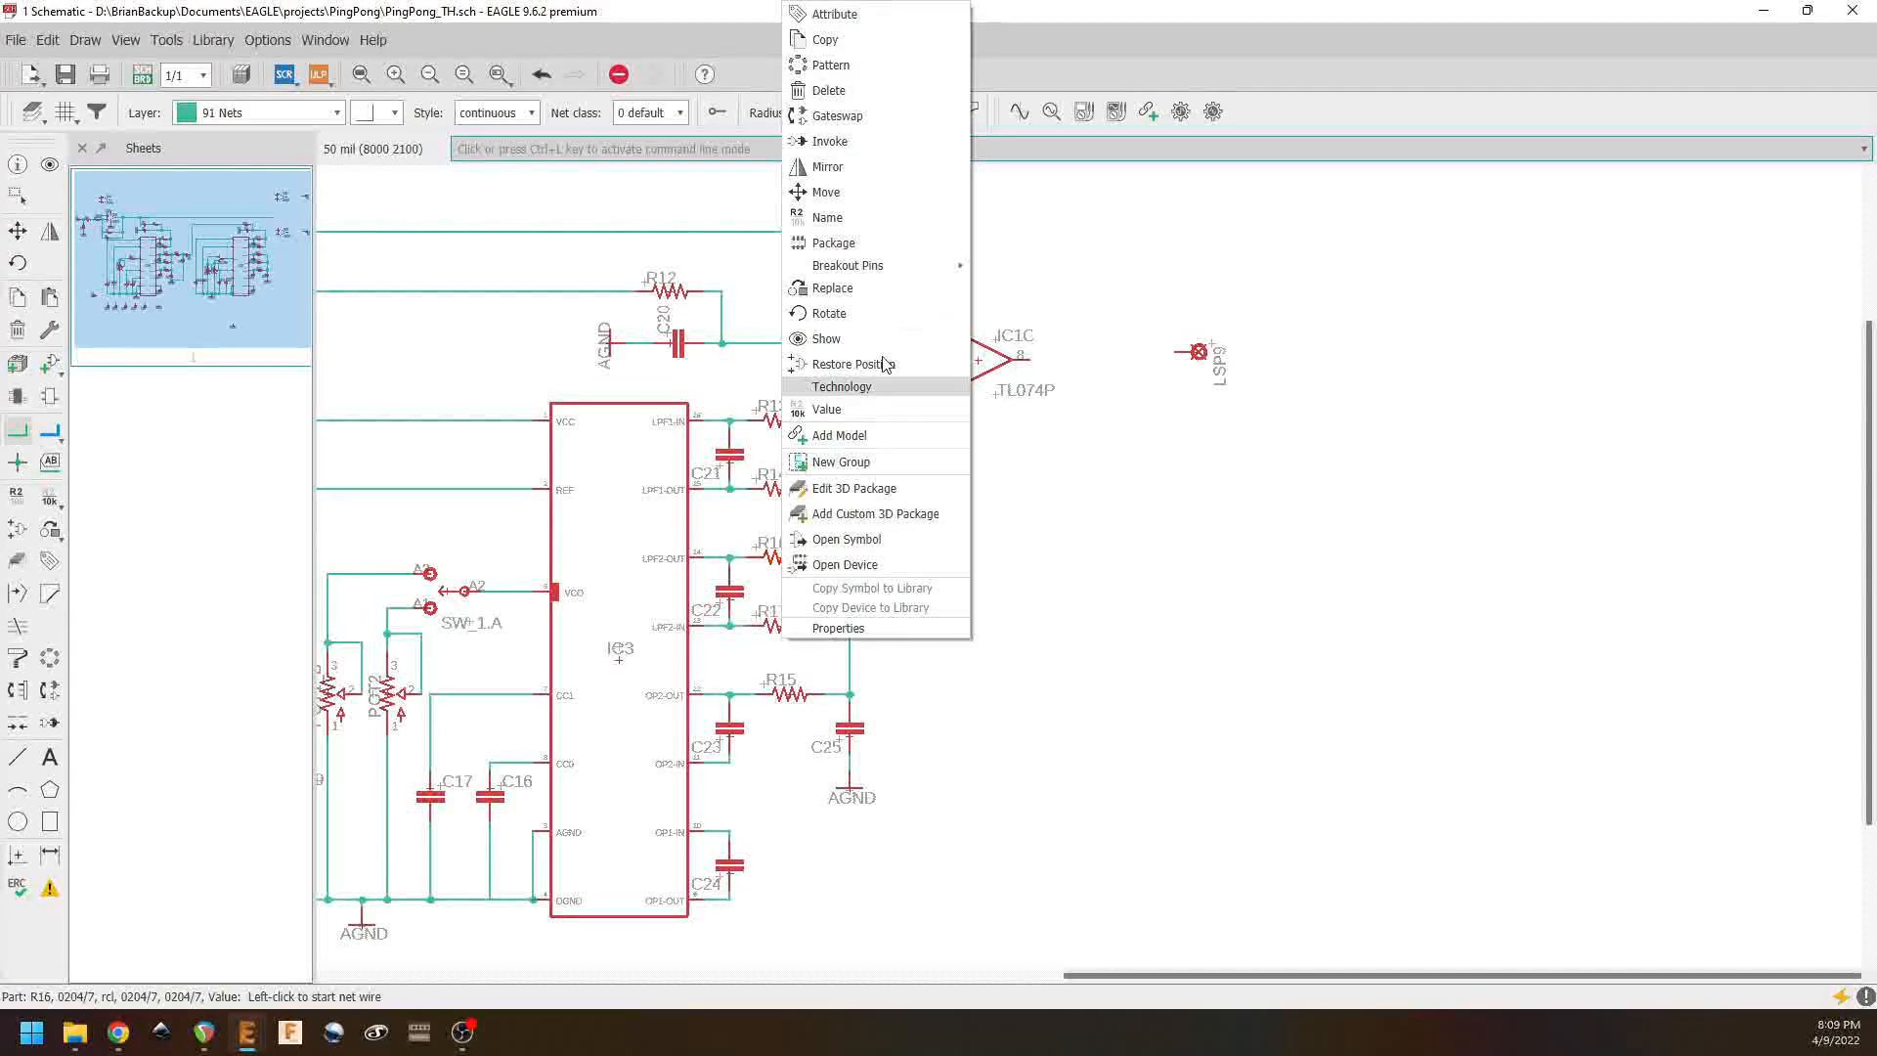
{"action": "left_click", "coordinate": [840, 41]}
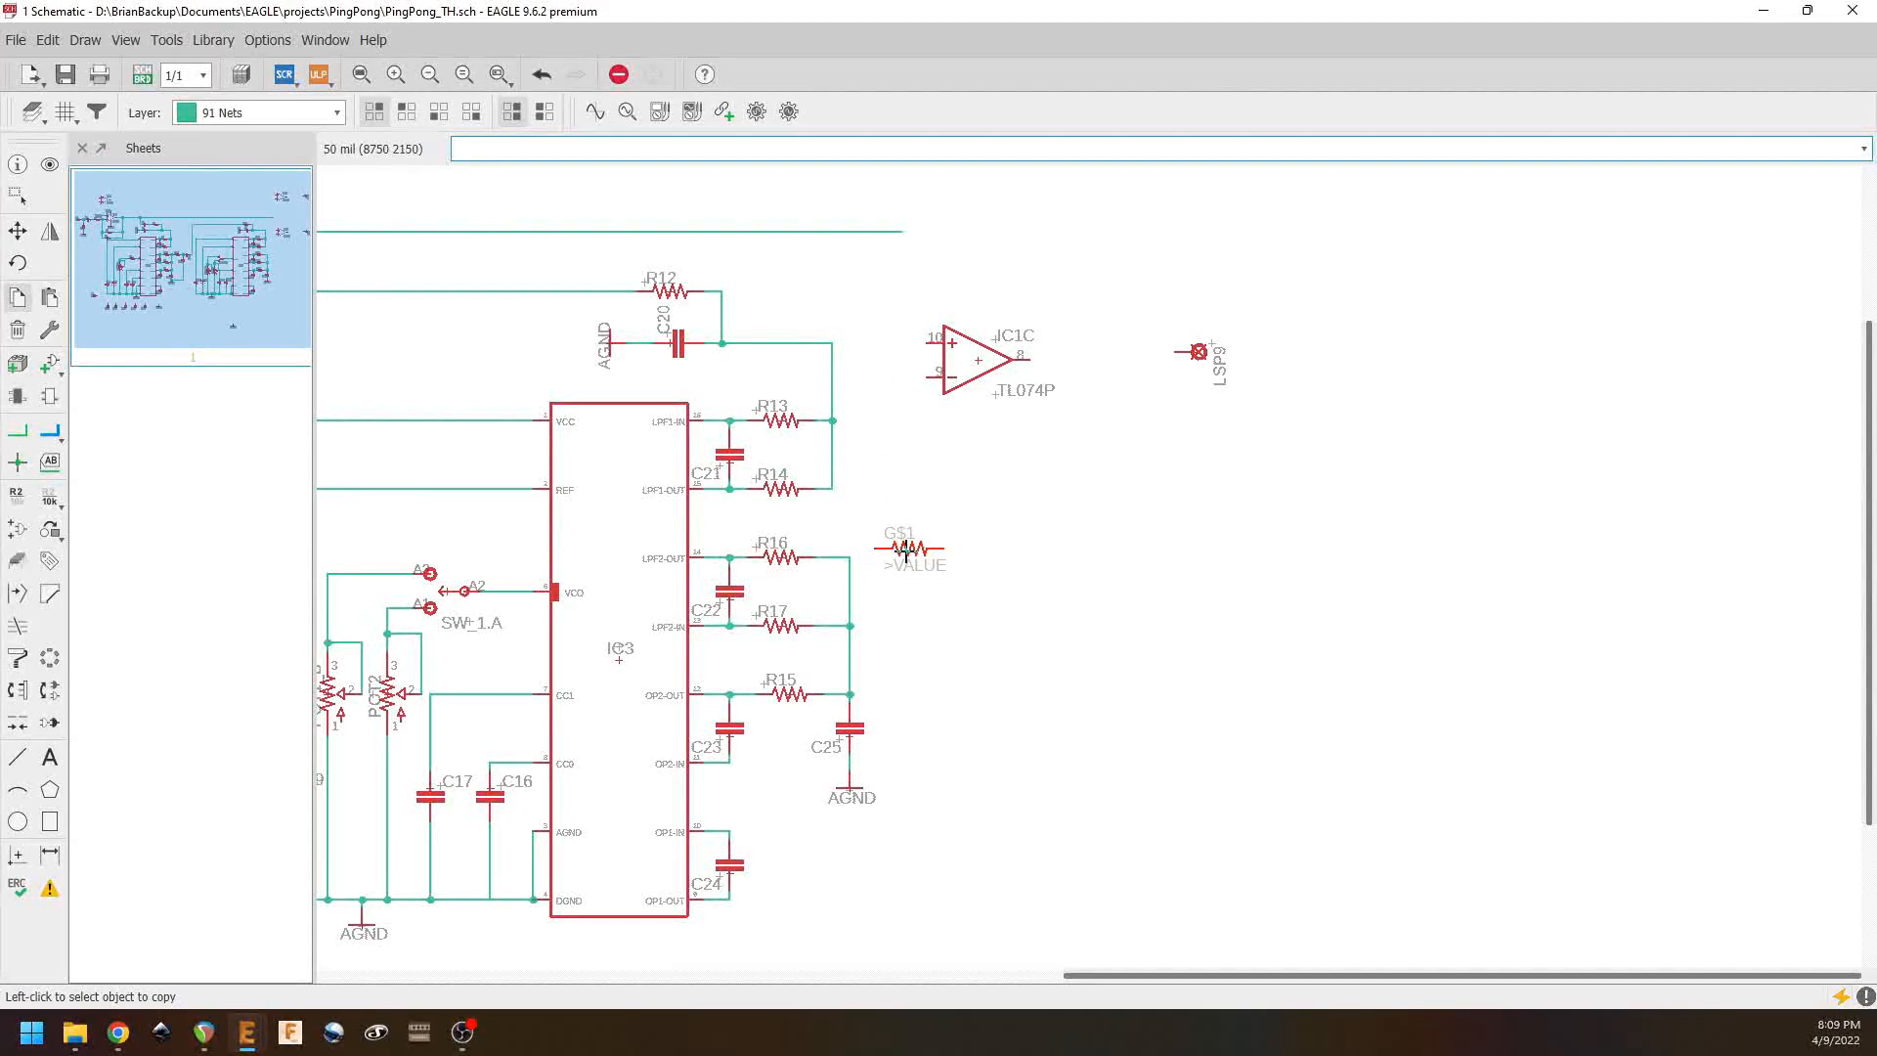
{"action": "left_click", "coordinate": [899, 560]}
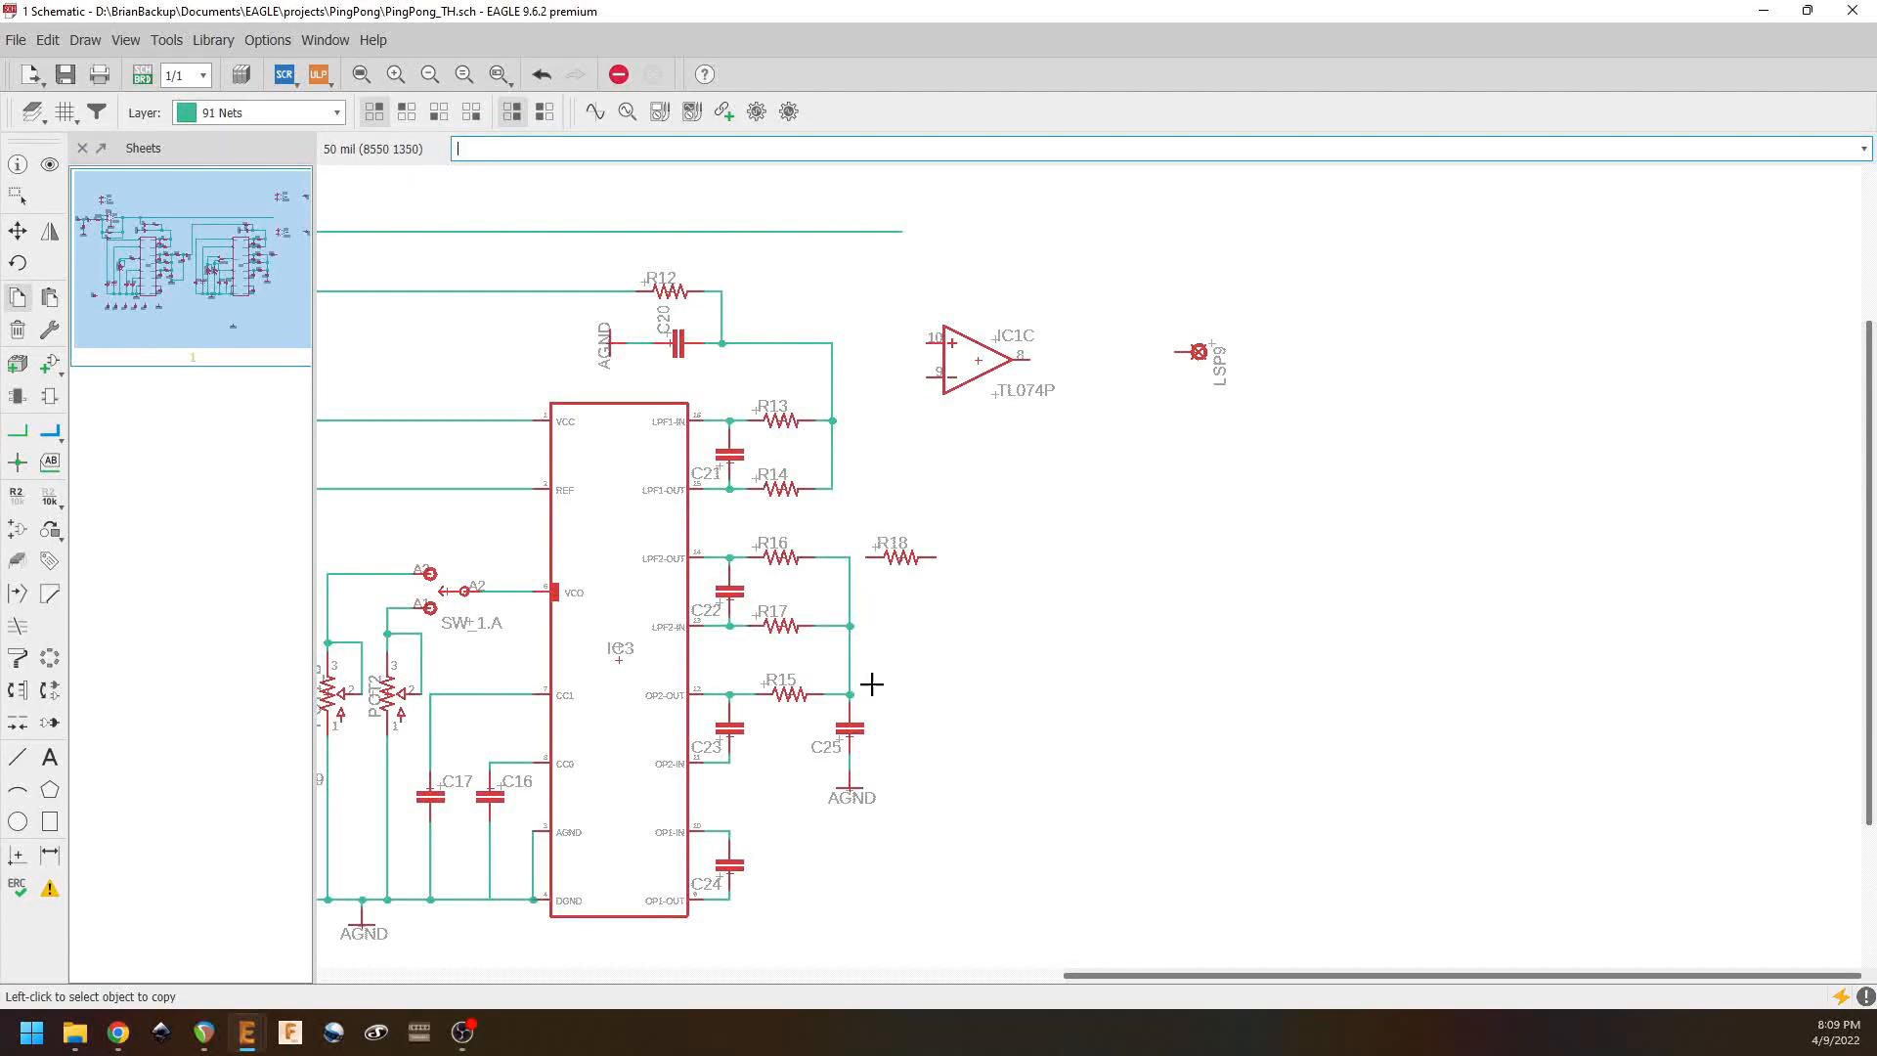
{"action": "right_click", "coordinate": [849, 728]}
{"action": "left_click", "coordinate": [895, 106]}
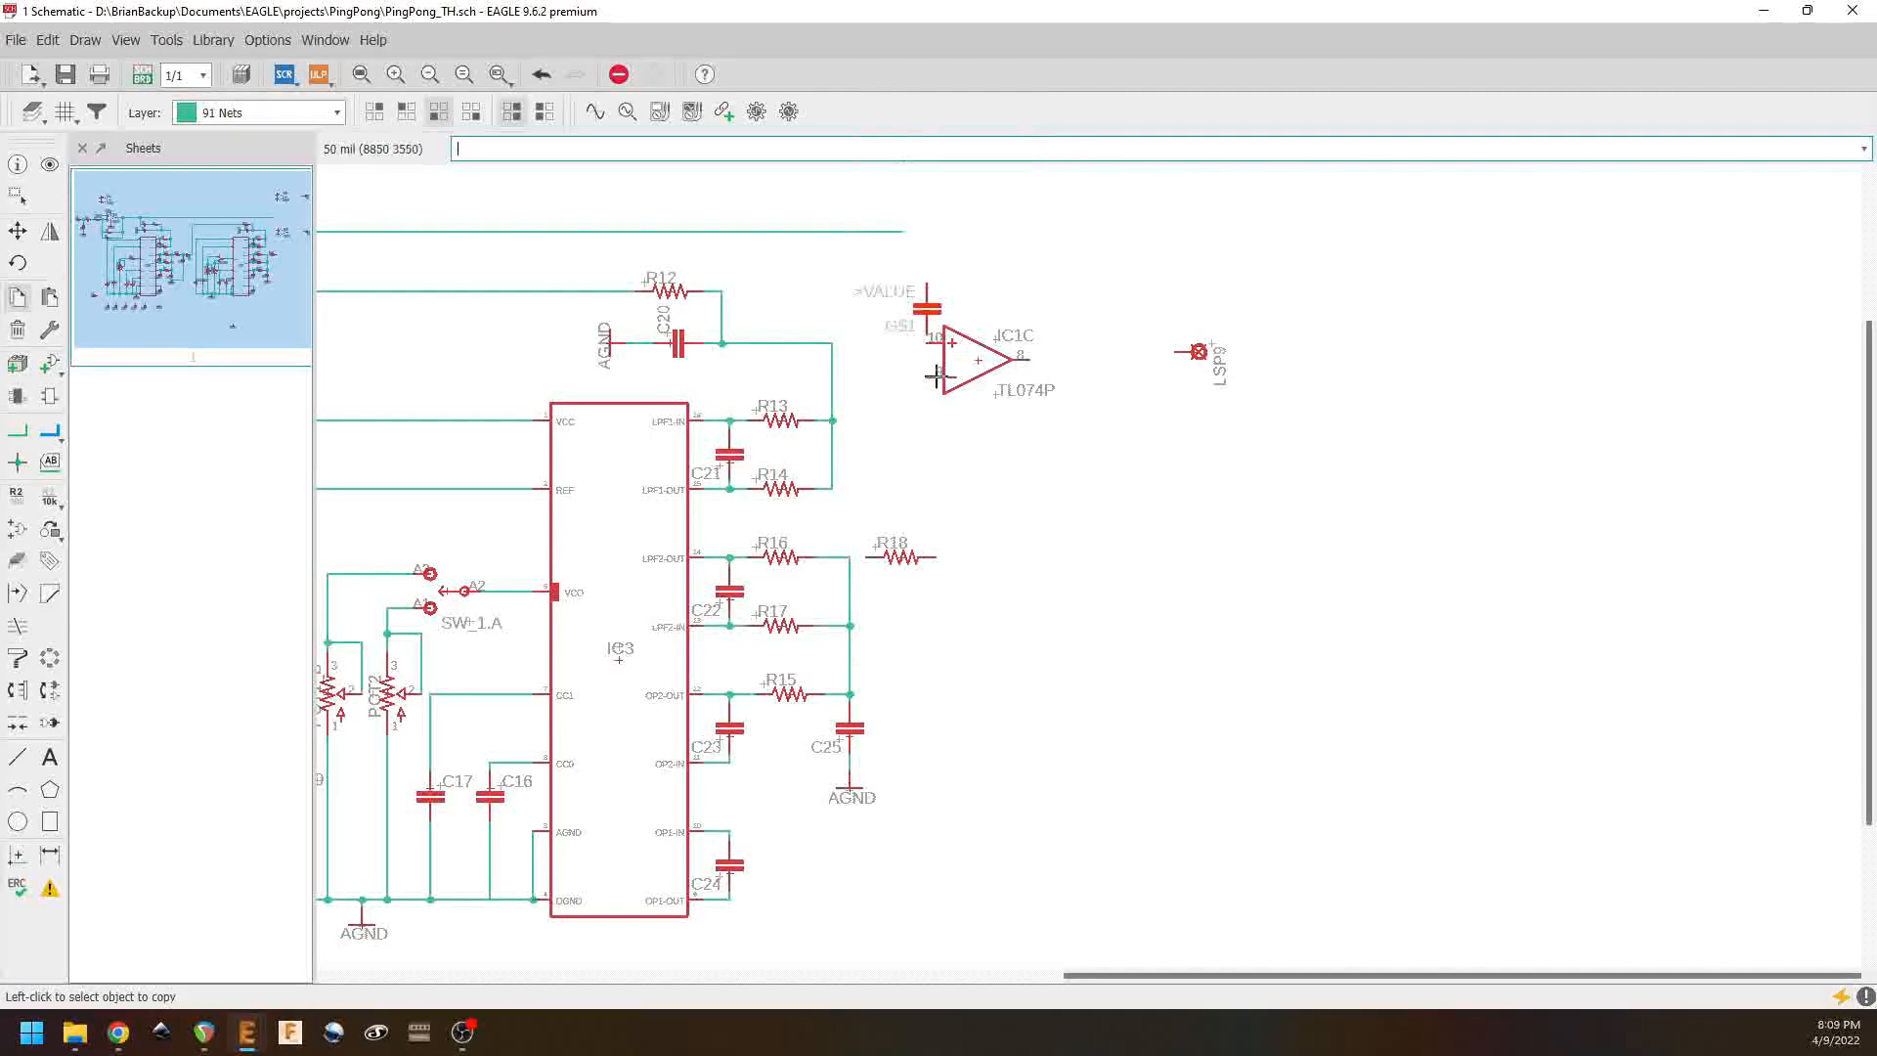
{"action": "left_click", "coordinate": [953, 598]}
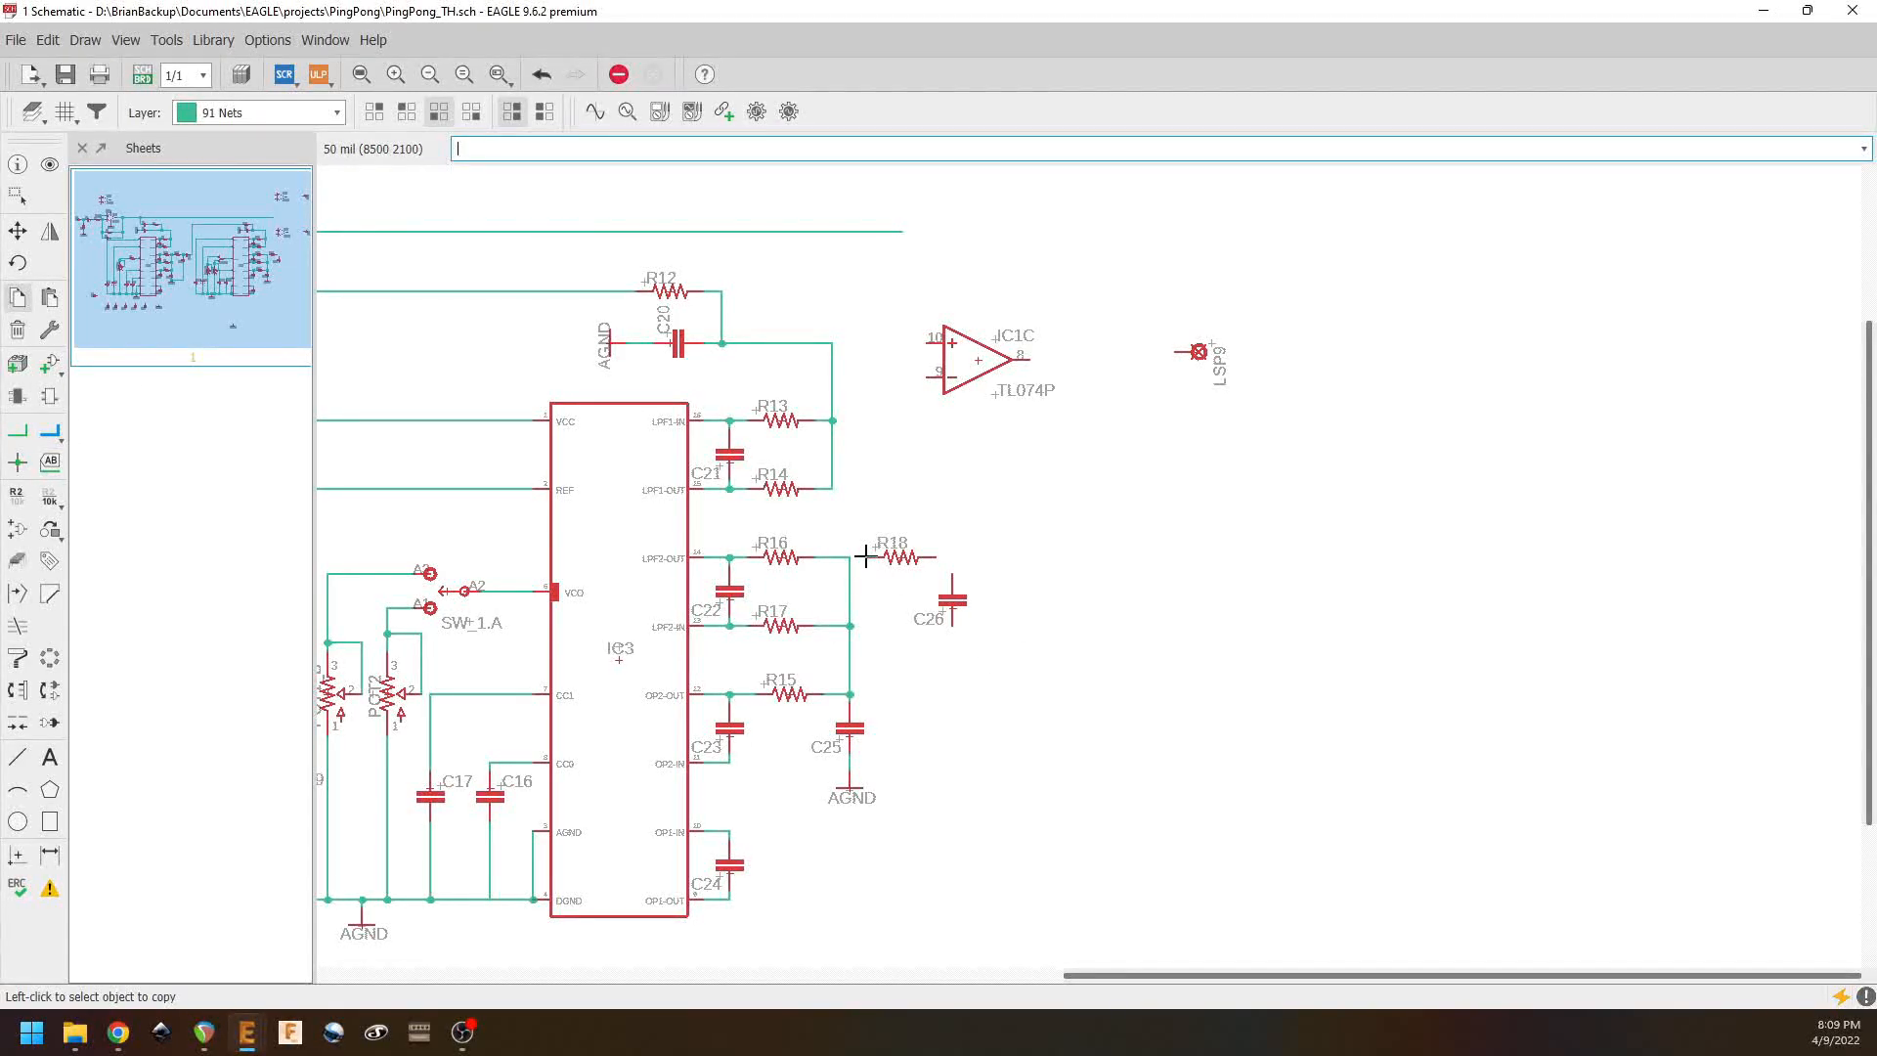
Step: Wire R18 between the R16 junction and C26's upper end, and connect C26's lower end to the AGND node under C25
{"action": "left_click", "coordinate": [17, 430]}
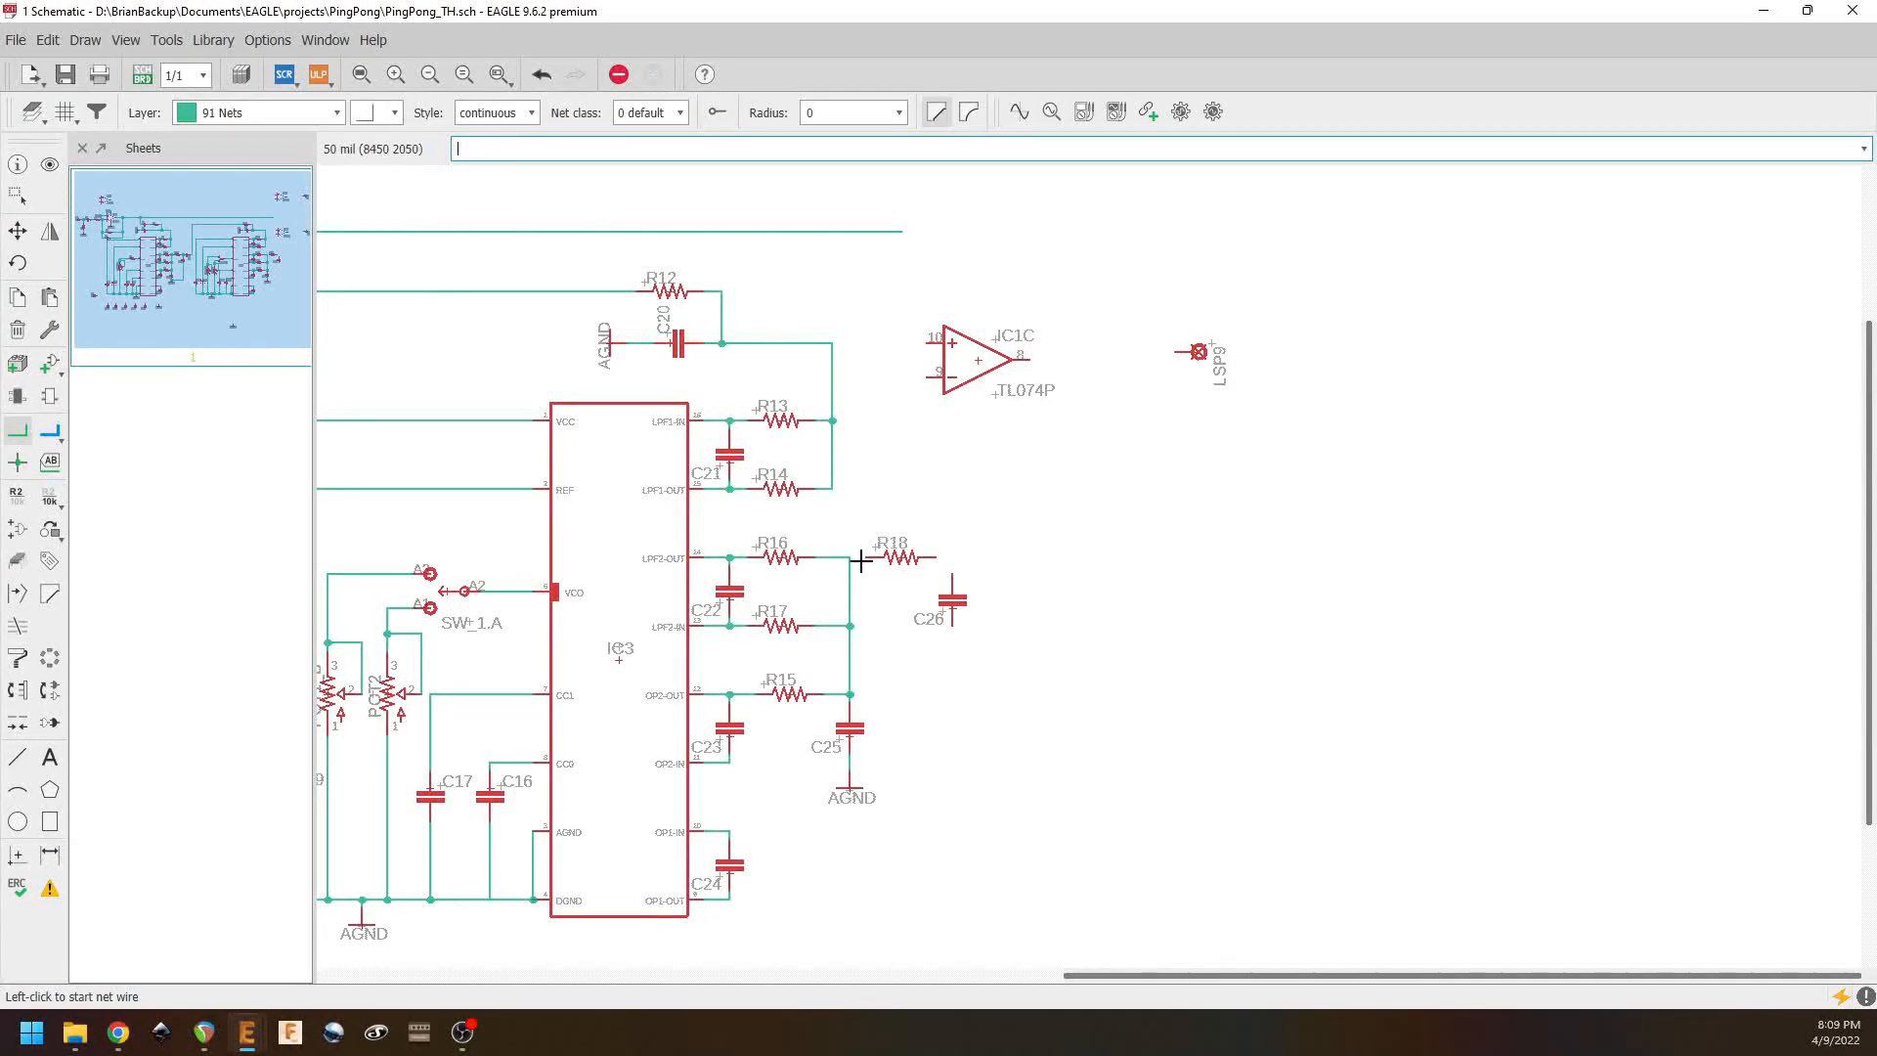
{"action": "left_click", "coordinate": [933, 555]}
{"action": "left_click", "coordinate": [952, 586]}
{"action": "left_click", "coordinate": [954, 627]}
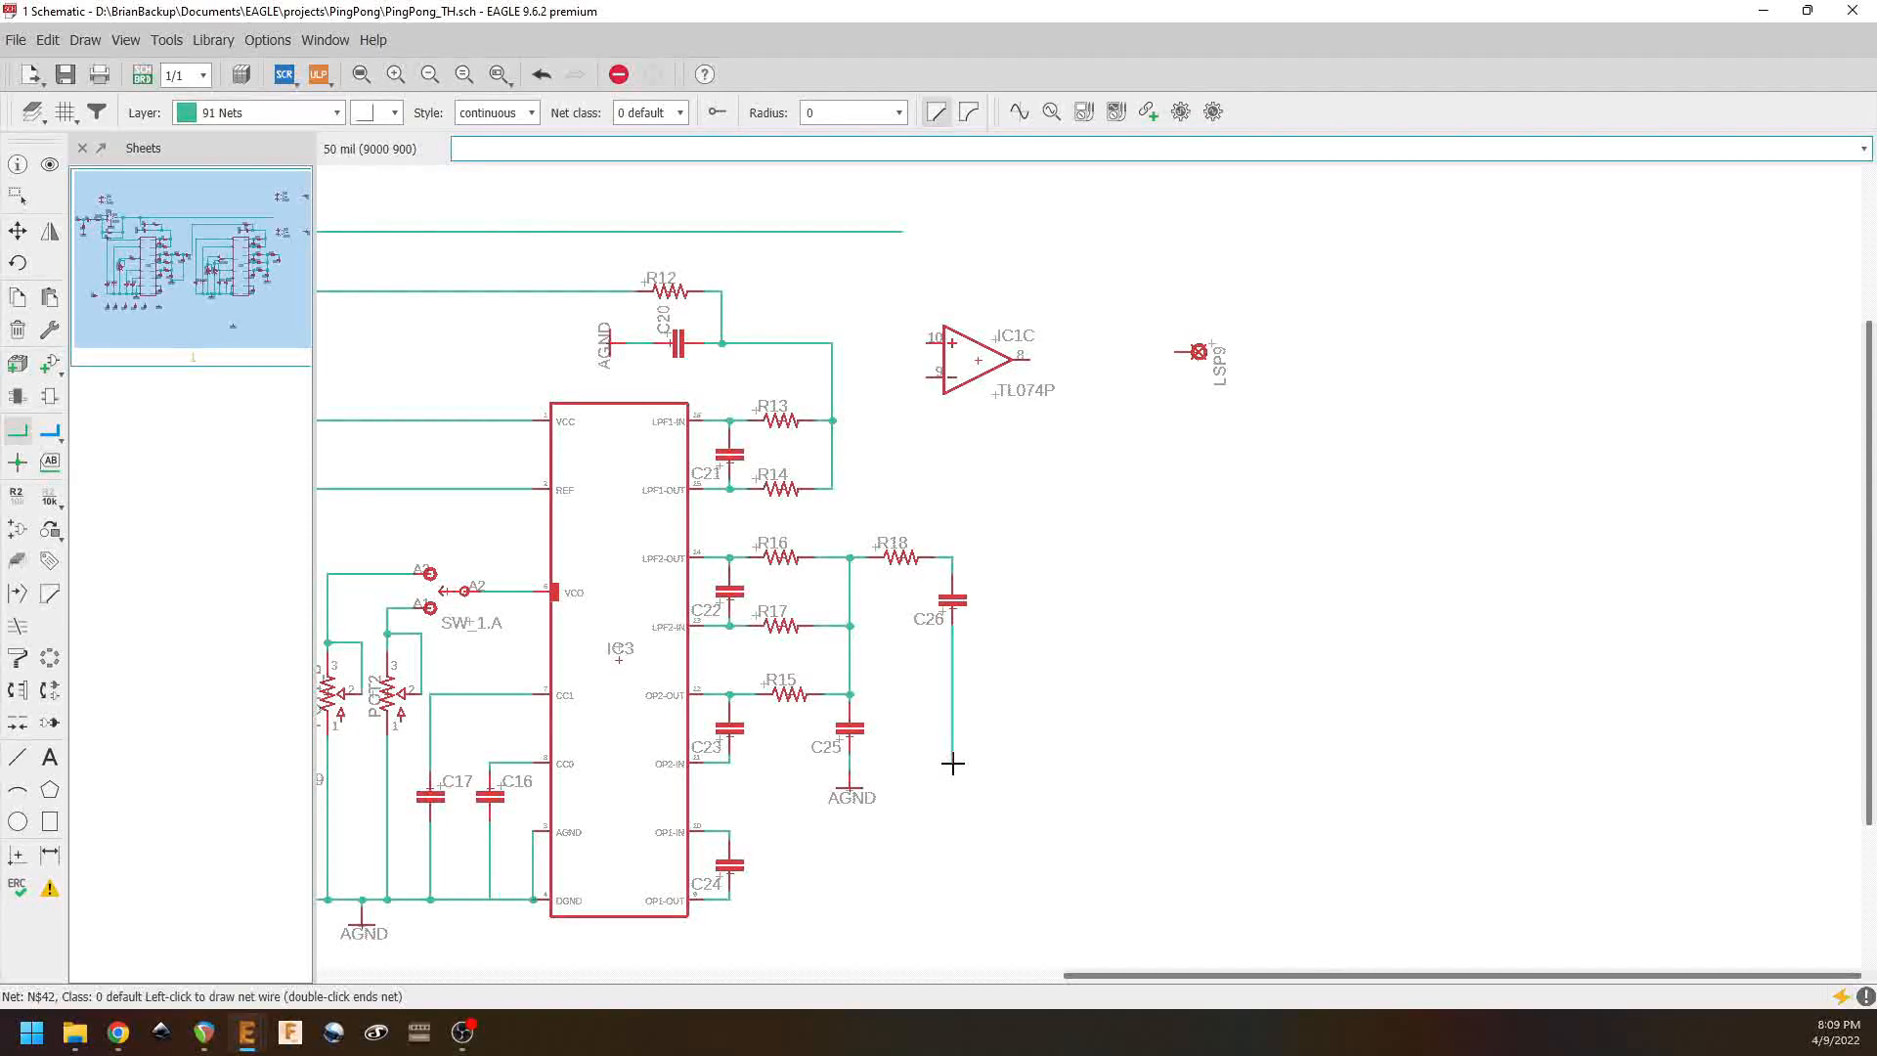
{"action": "left_click", "coordinate": [849, 771]}
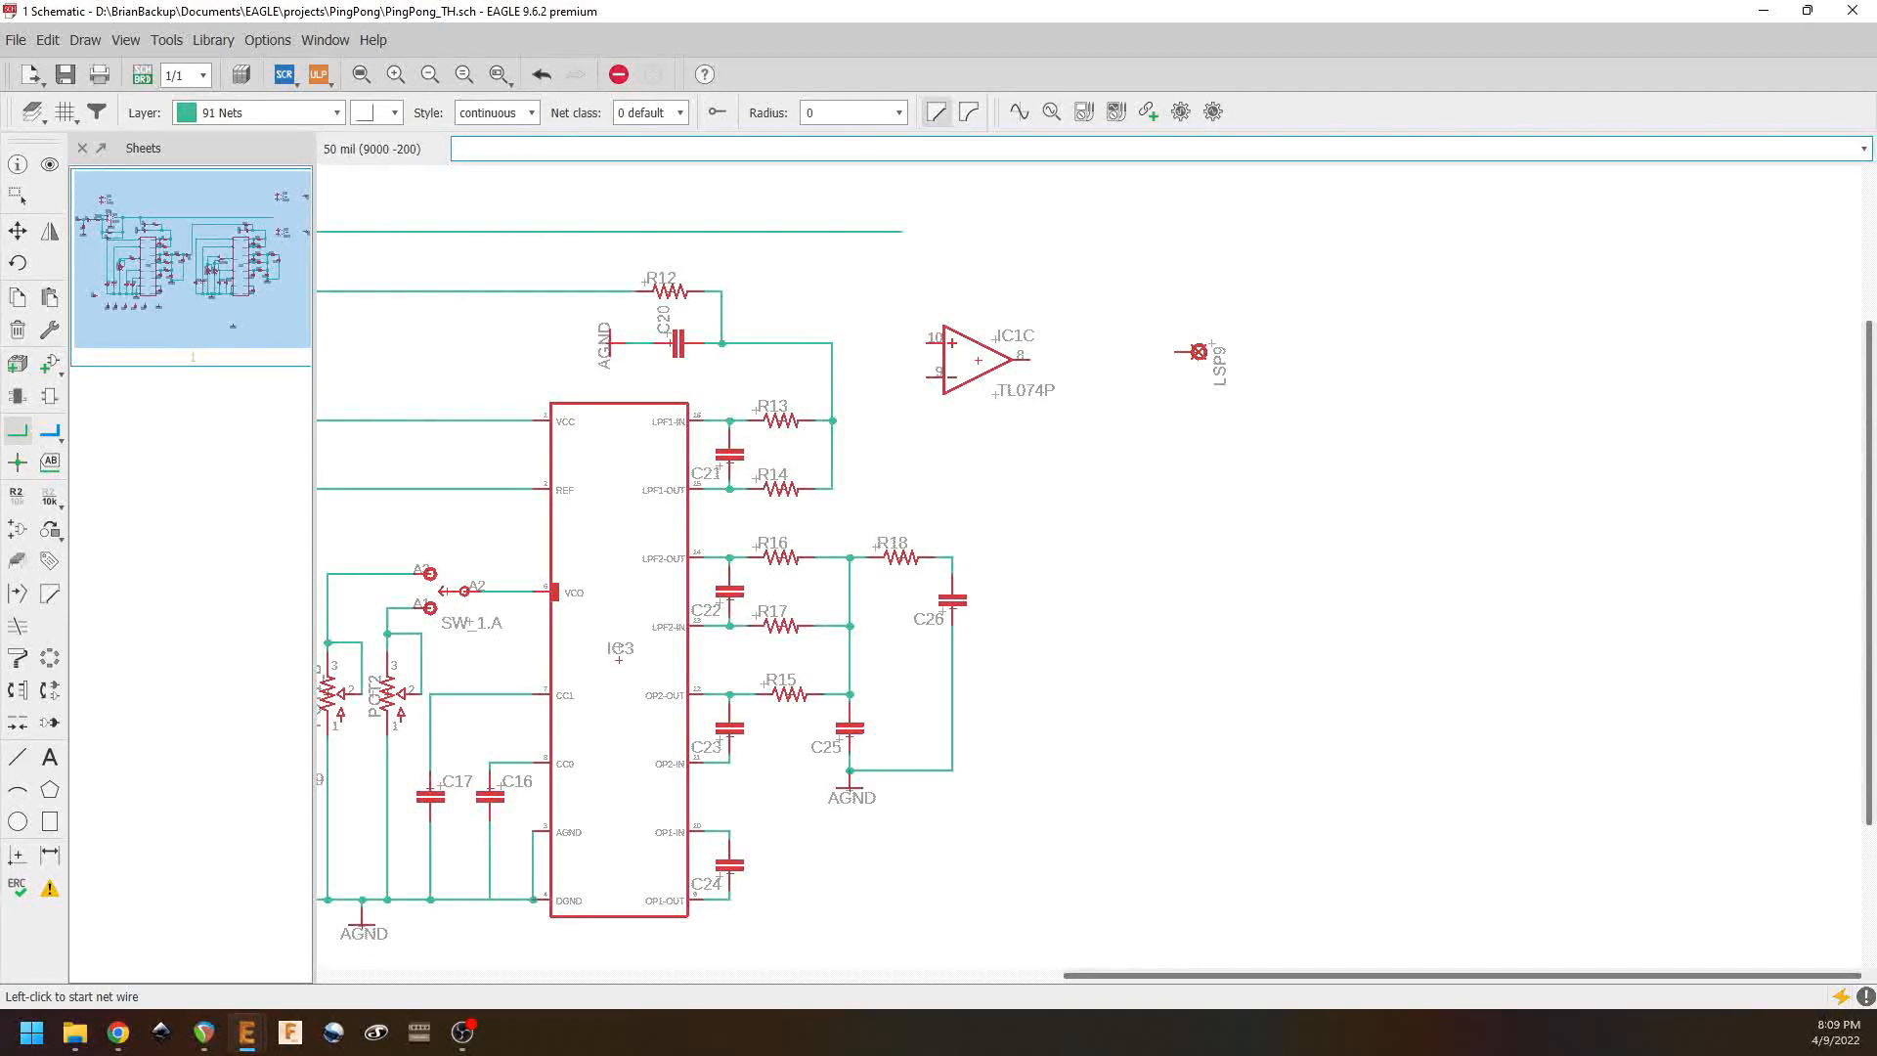
Step: Add a DUALGANG.2 potentiometer from MBP3_potentiometers, placing one horizontal gang above C15 and the other to the right of C26
{"action": "middle_click_drag", "start_coordinate": [983, 670], "coordinate": [1662, 633]}
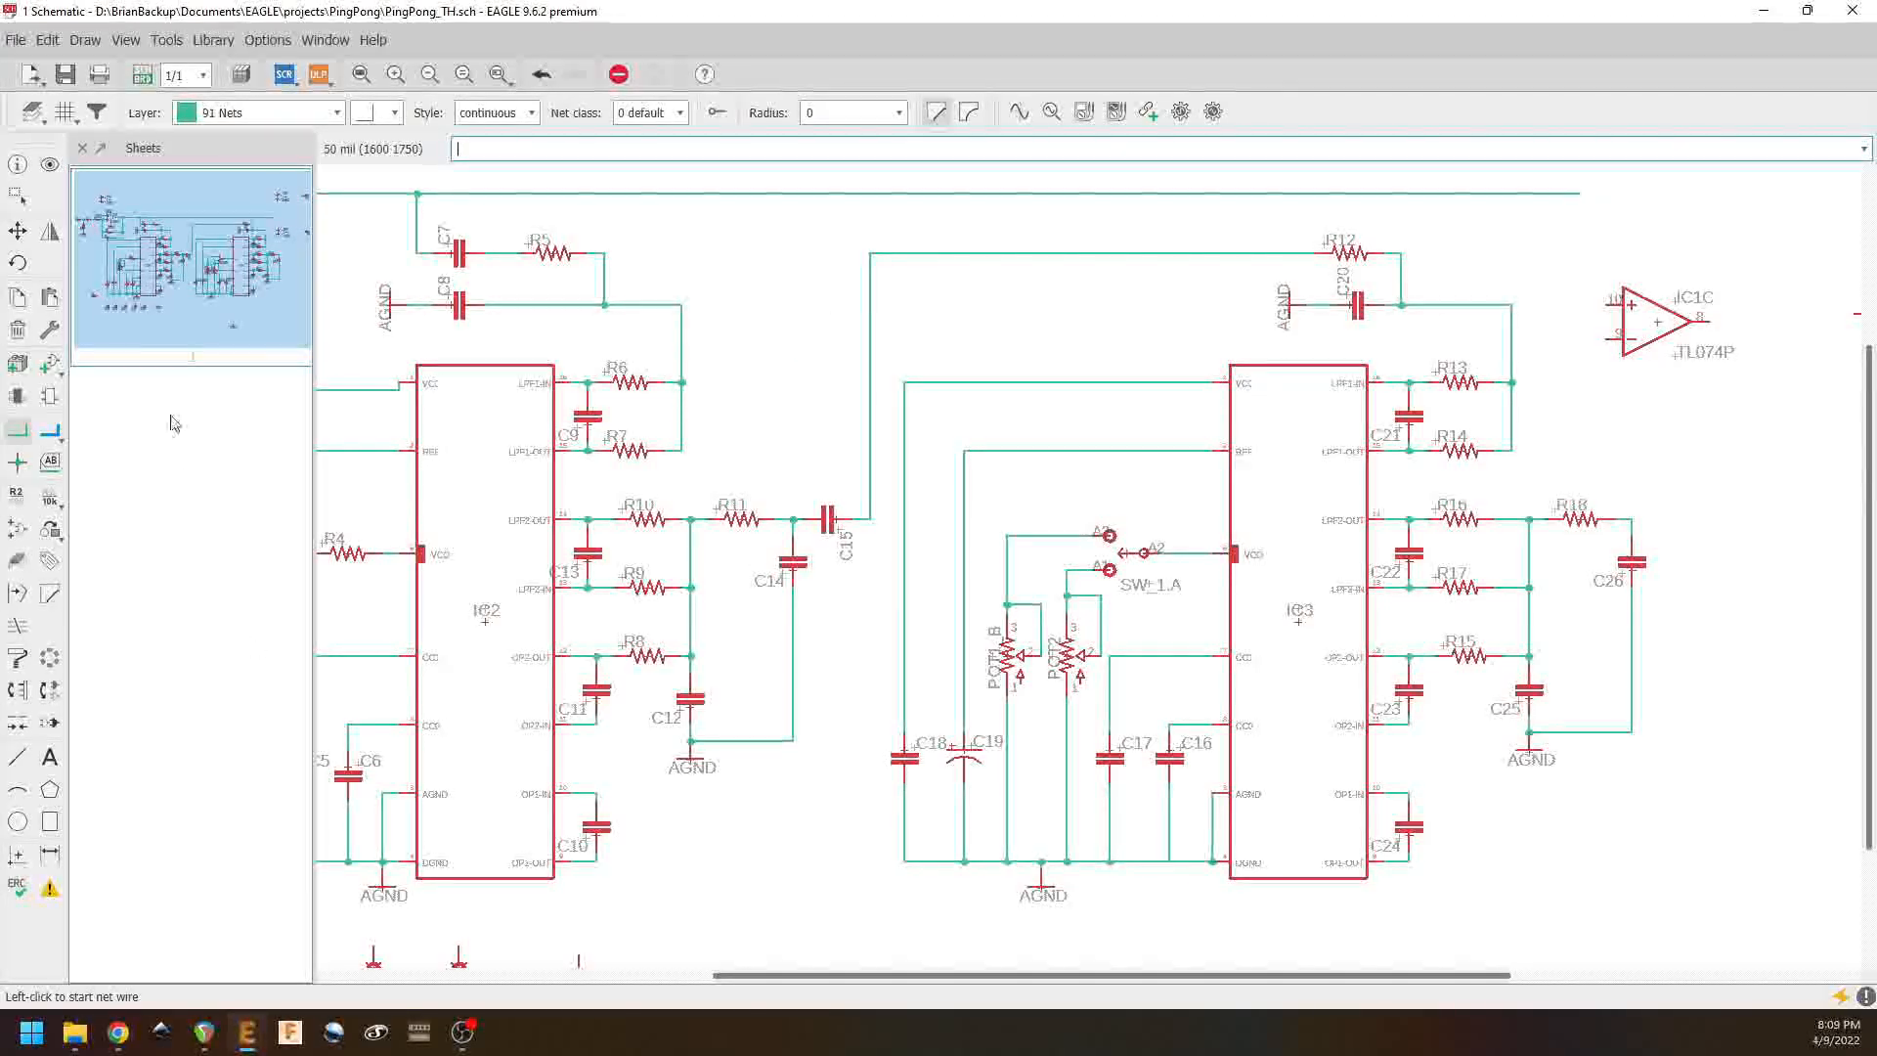
{"action": "left_click", "coordinate": [49, 366]}
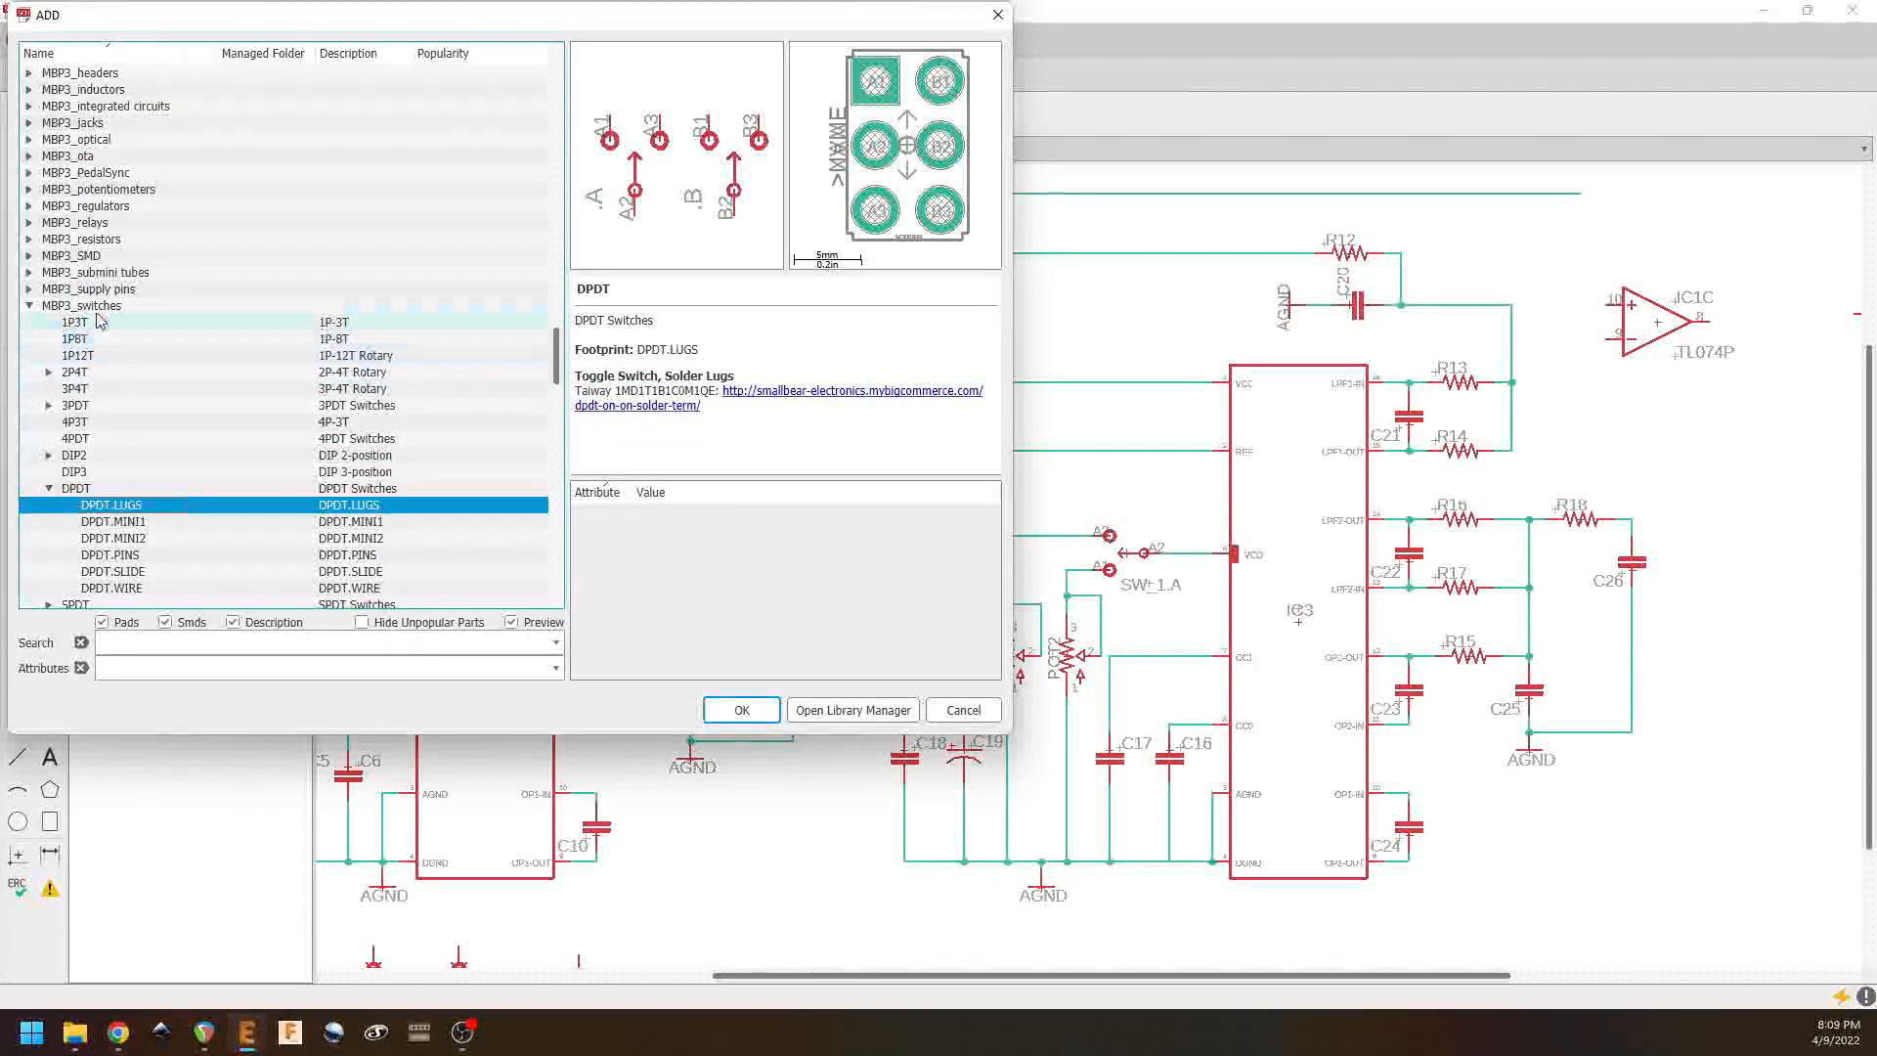
{"action": "left_click", "coordinate": [28, 306]}
{"action": "left_click", "coordinate": [29, 190]}
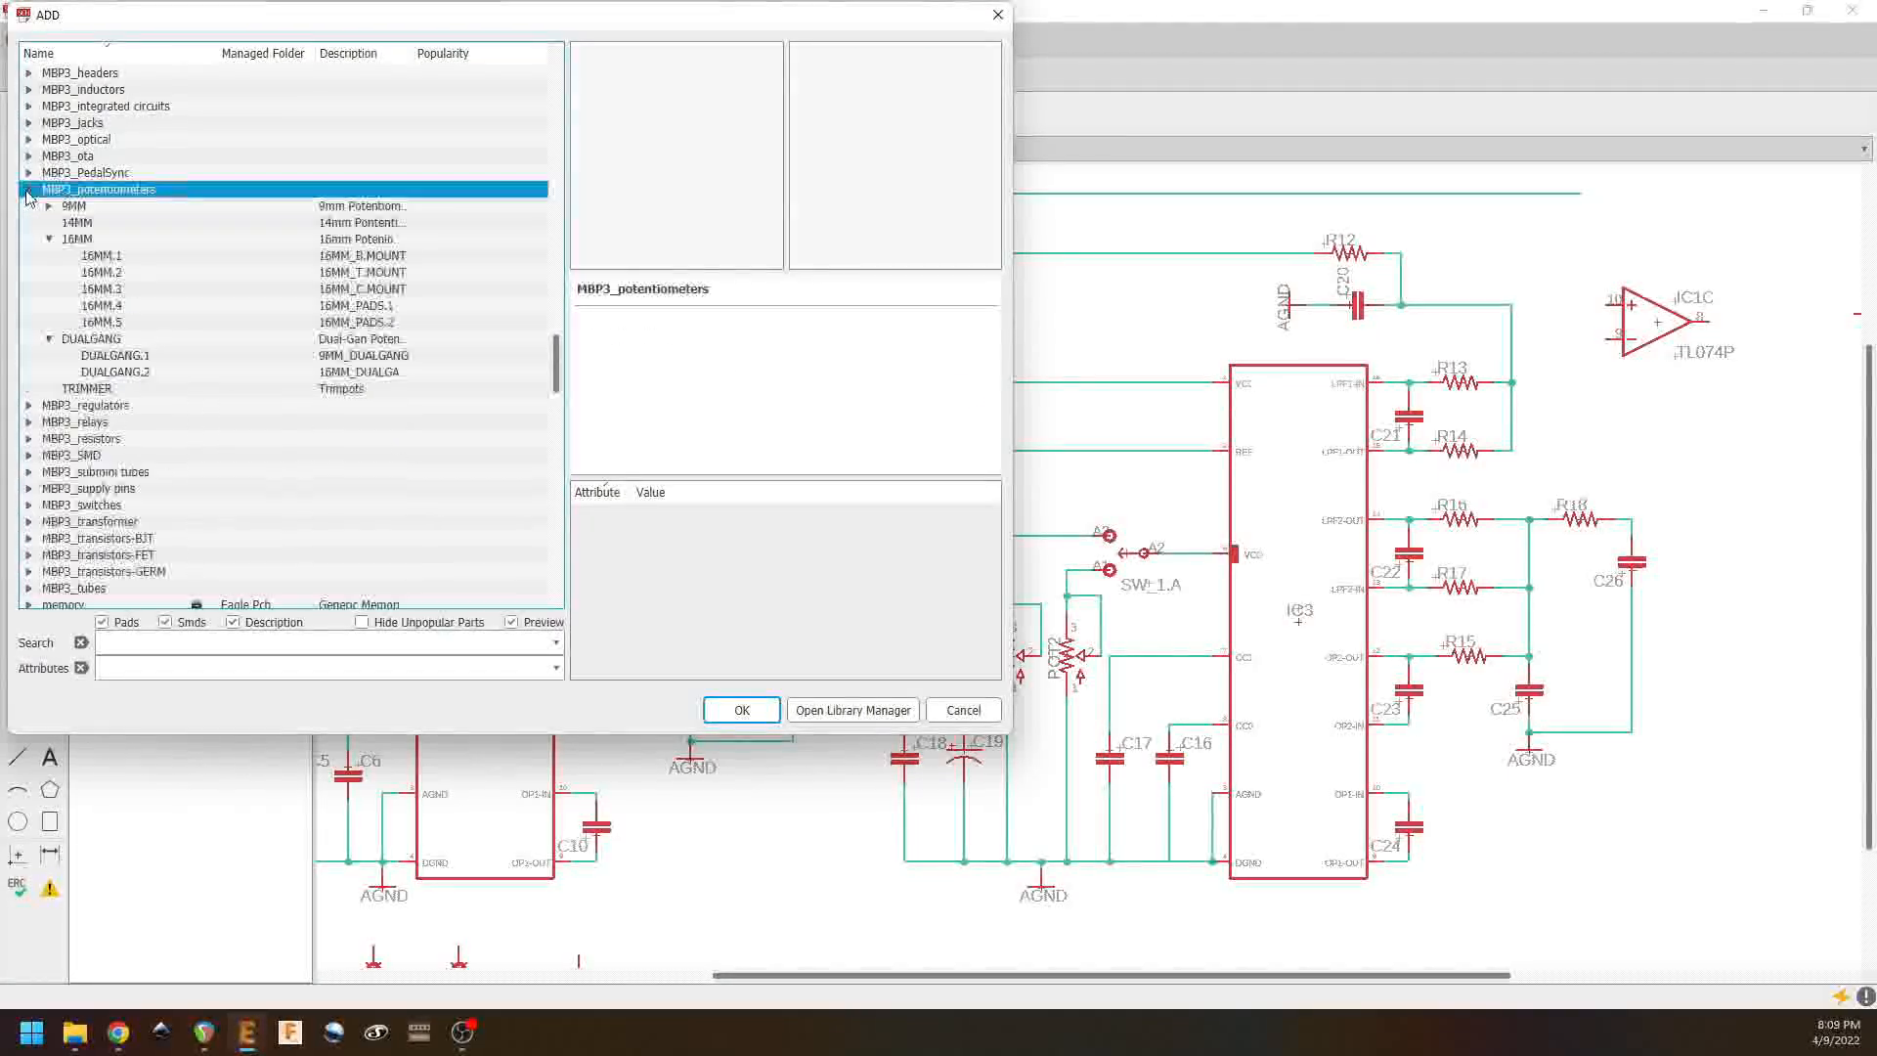
{"action": "left_click", "coordinate": [147, 374]}
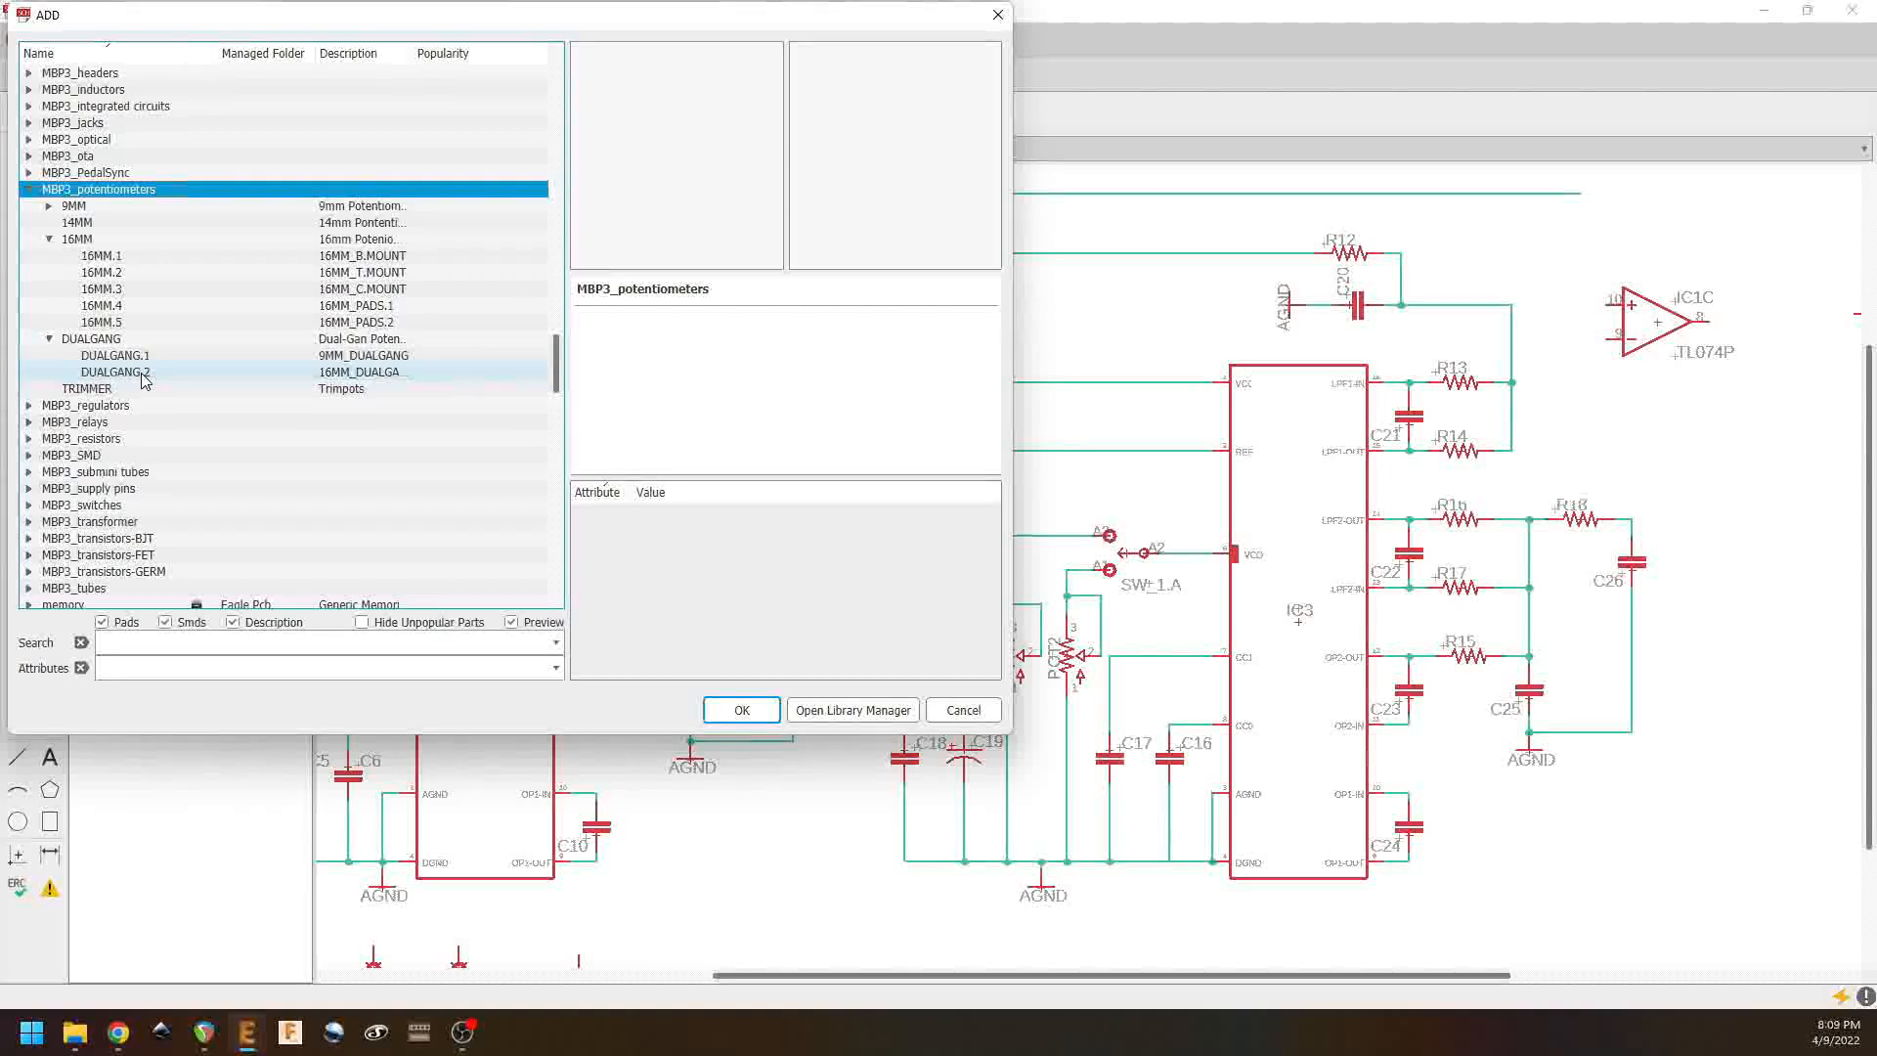
{"action": "left_click", "coordinate": [742, 711]}
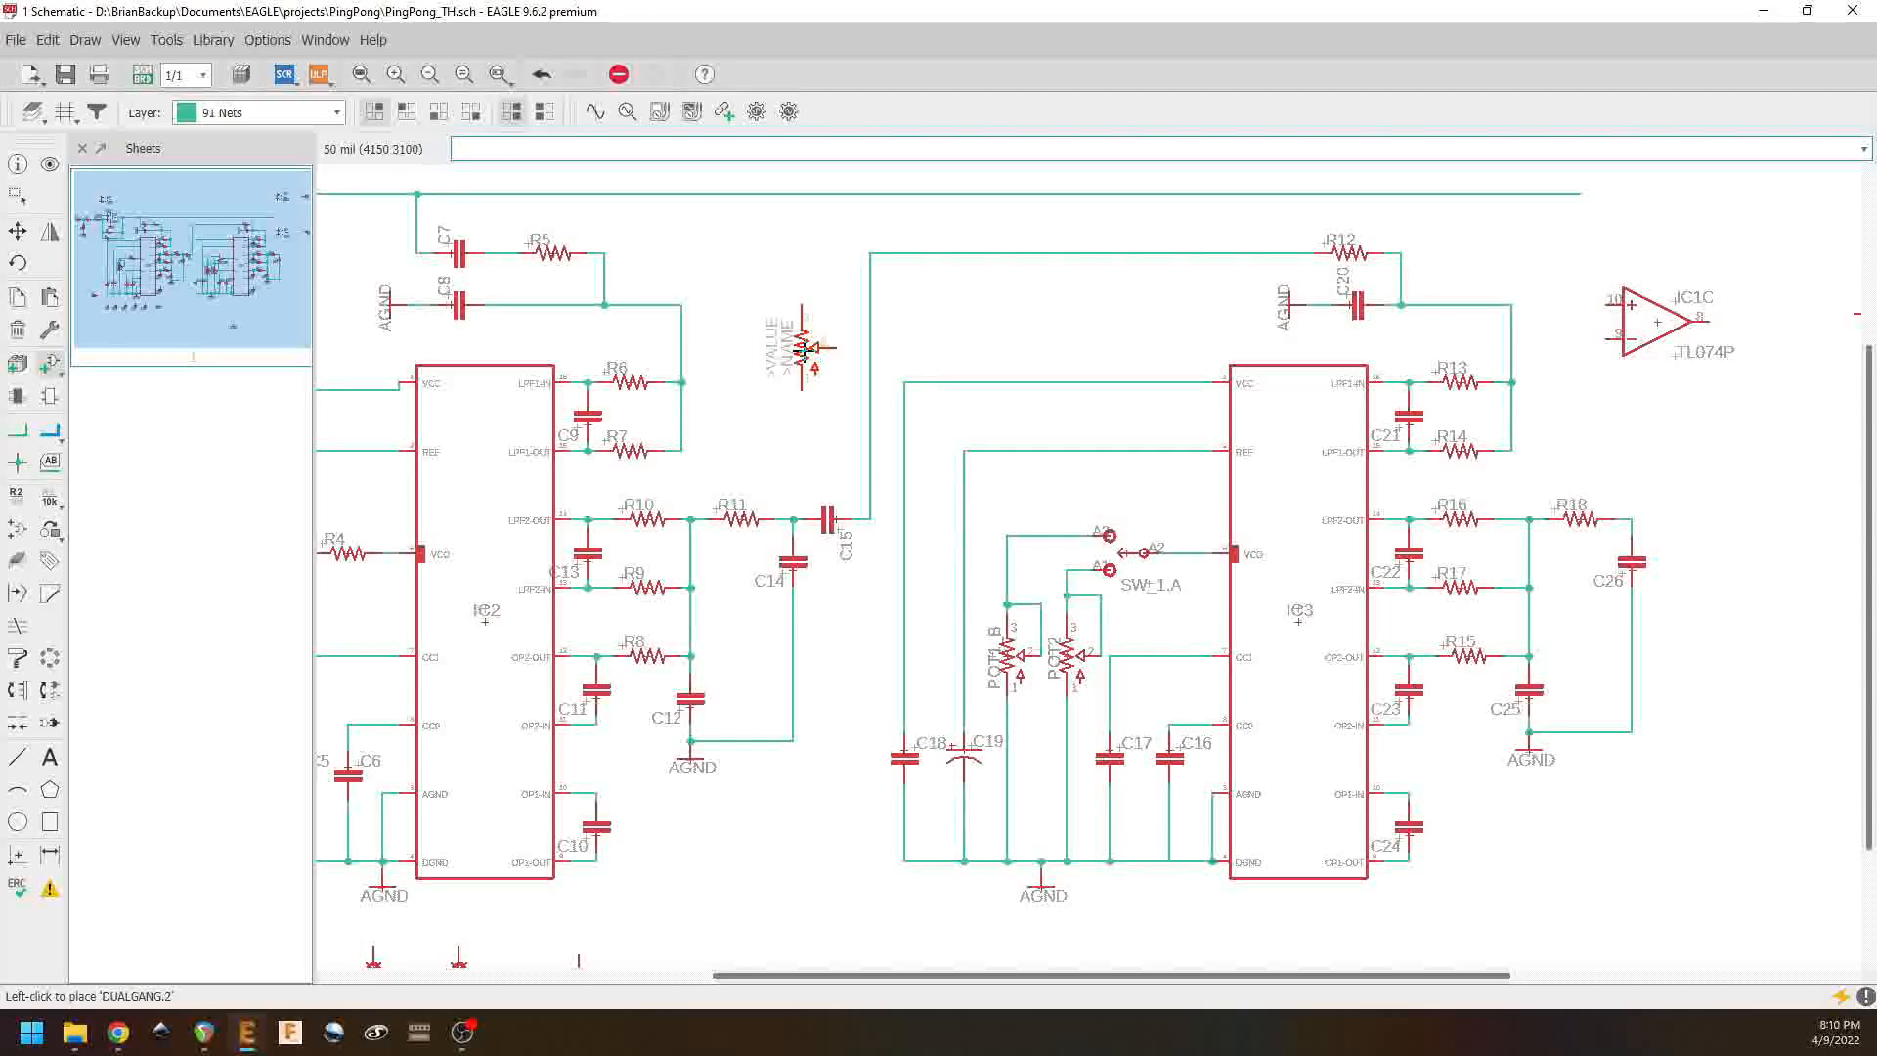
{"action": "right_click", "coordinate": [803, 348]}
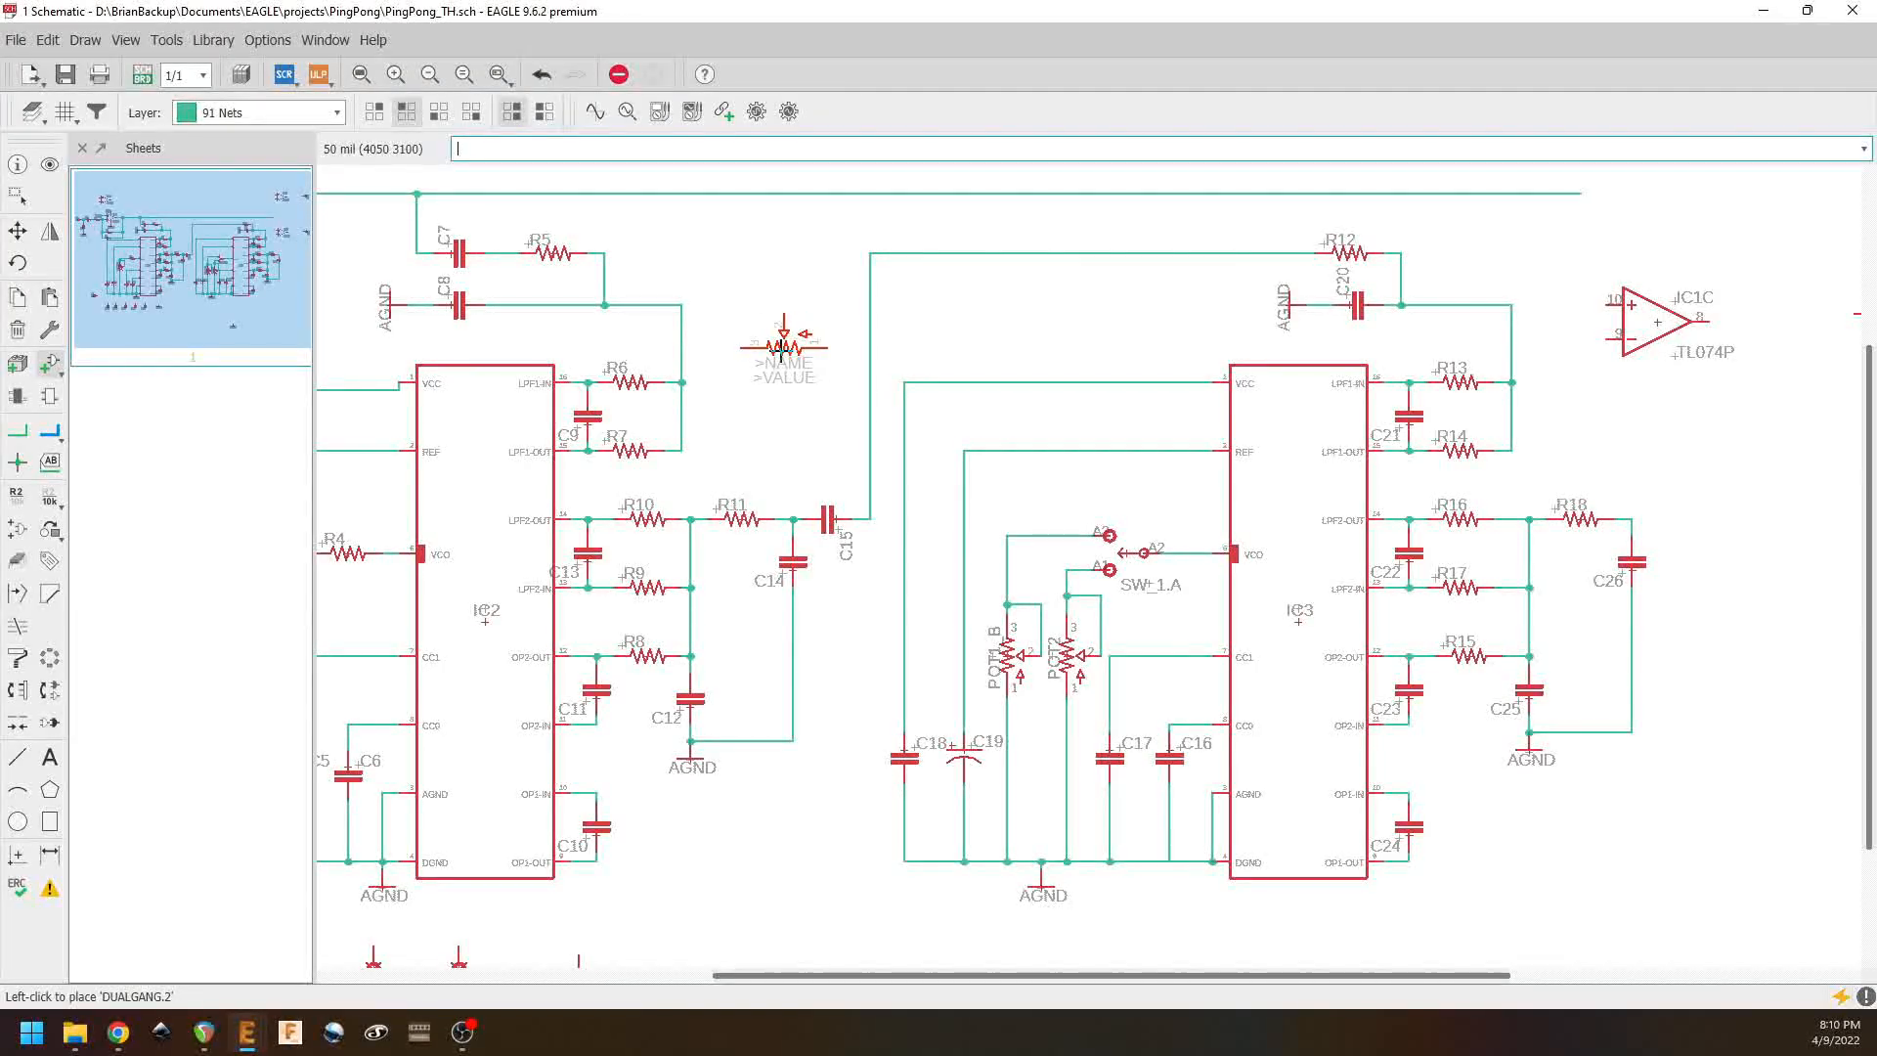
{"action": "left_click", "coordinate": [783, 347]}
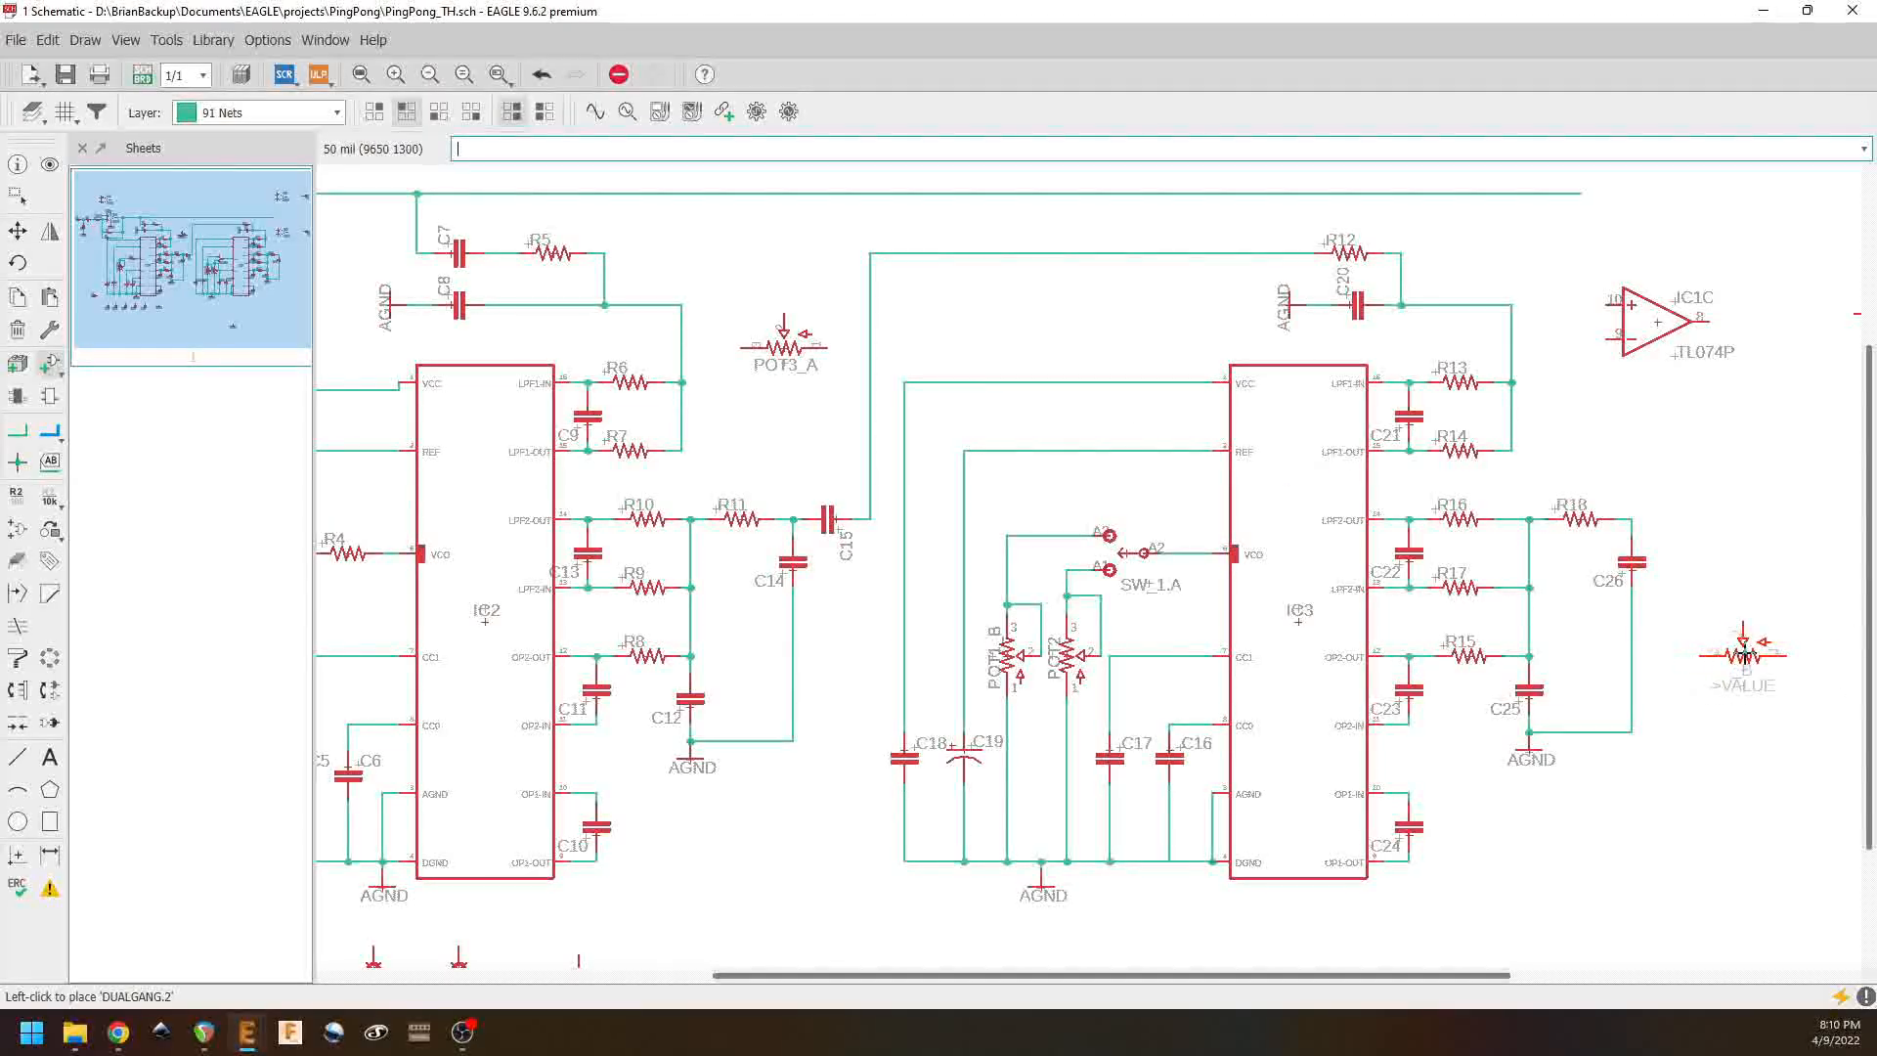
{"action": "left_click", "coordinate": [1746, 653]}
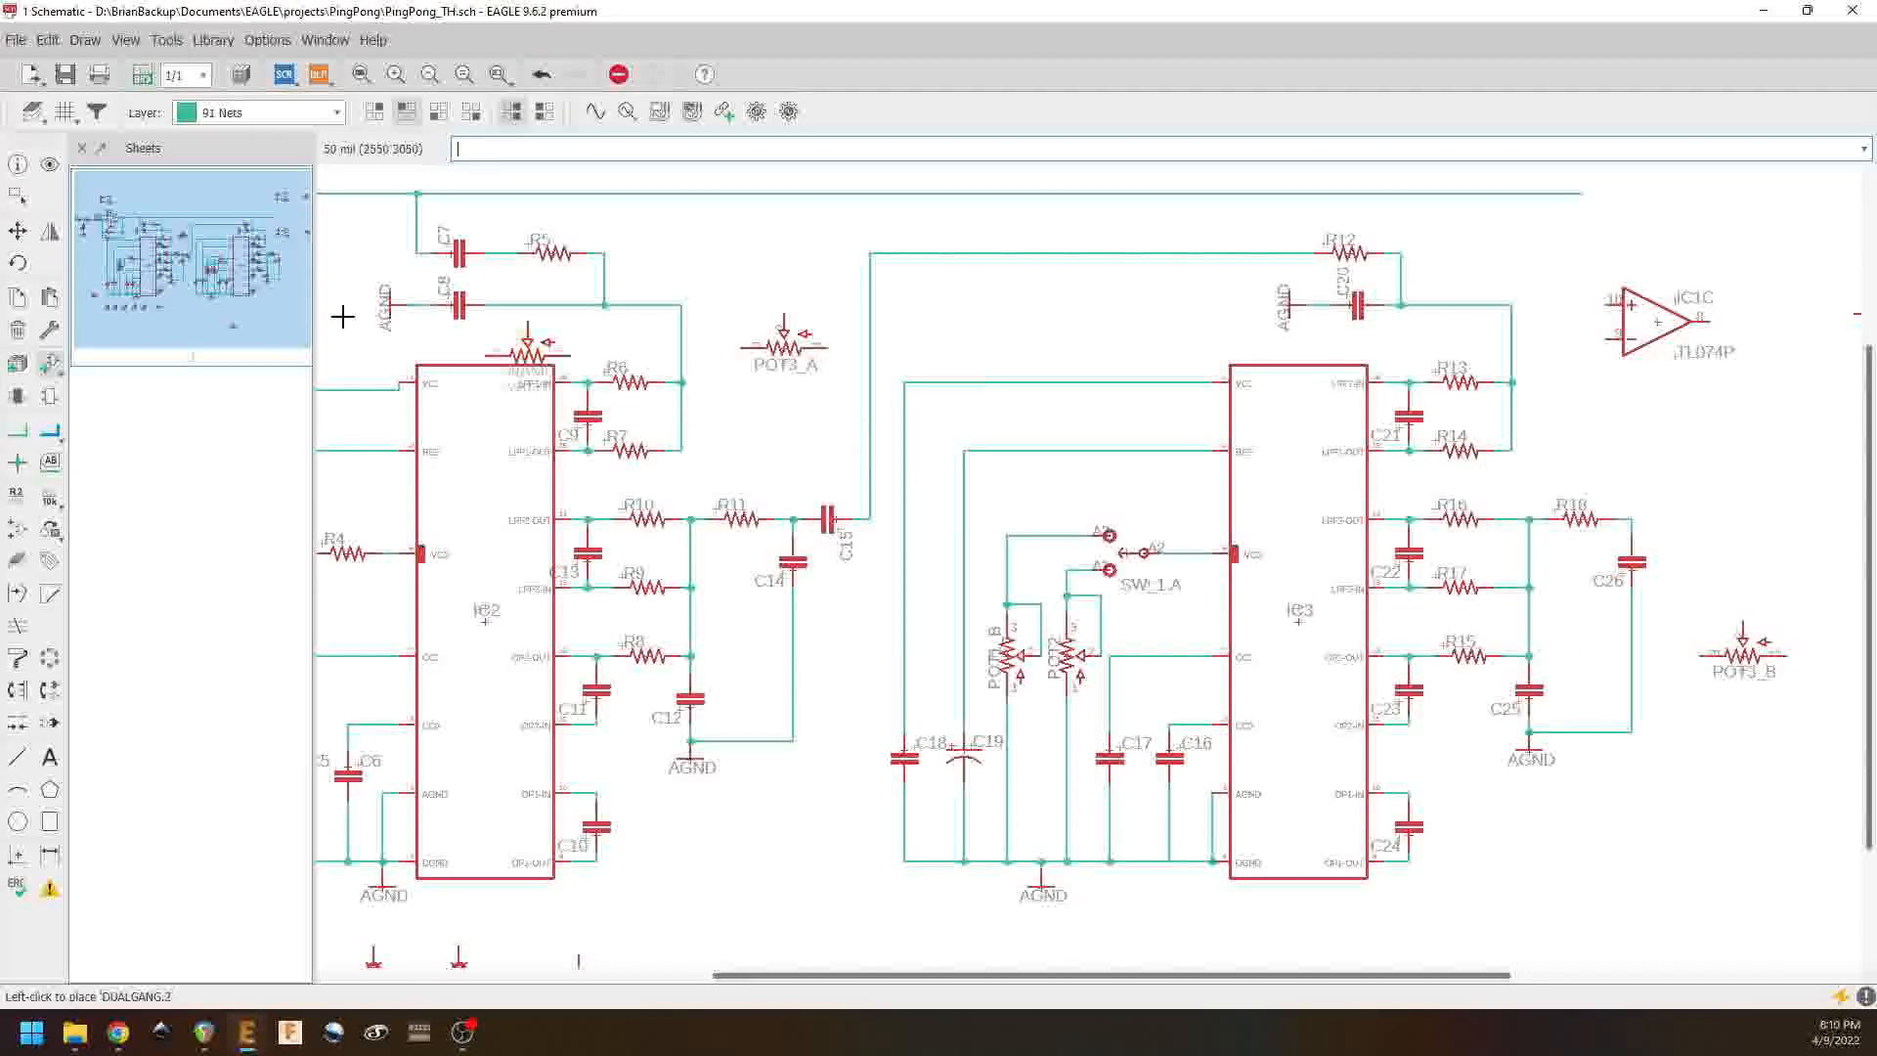
Step: Mirror the POT3_A gang so that its pin 3 faces the C15–R12 link
{"action": "left_click", "coordinate": [51, 232]}
{"action": "left_click", "coordinate": [788, 351]}
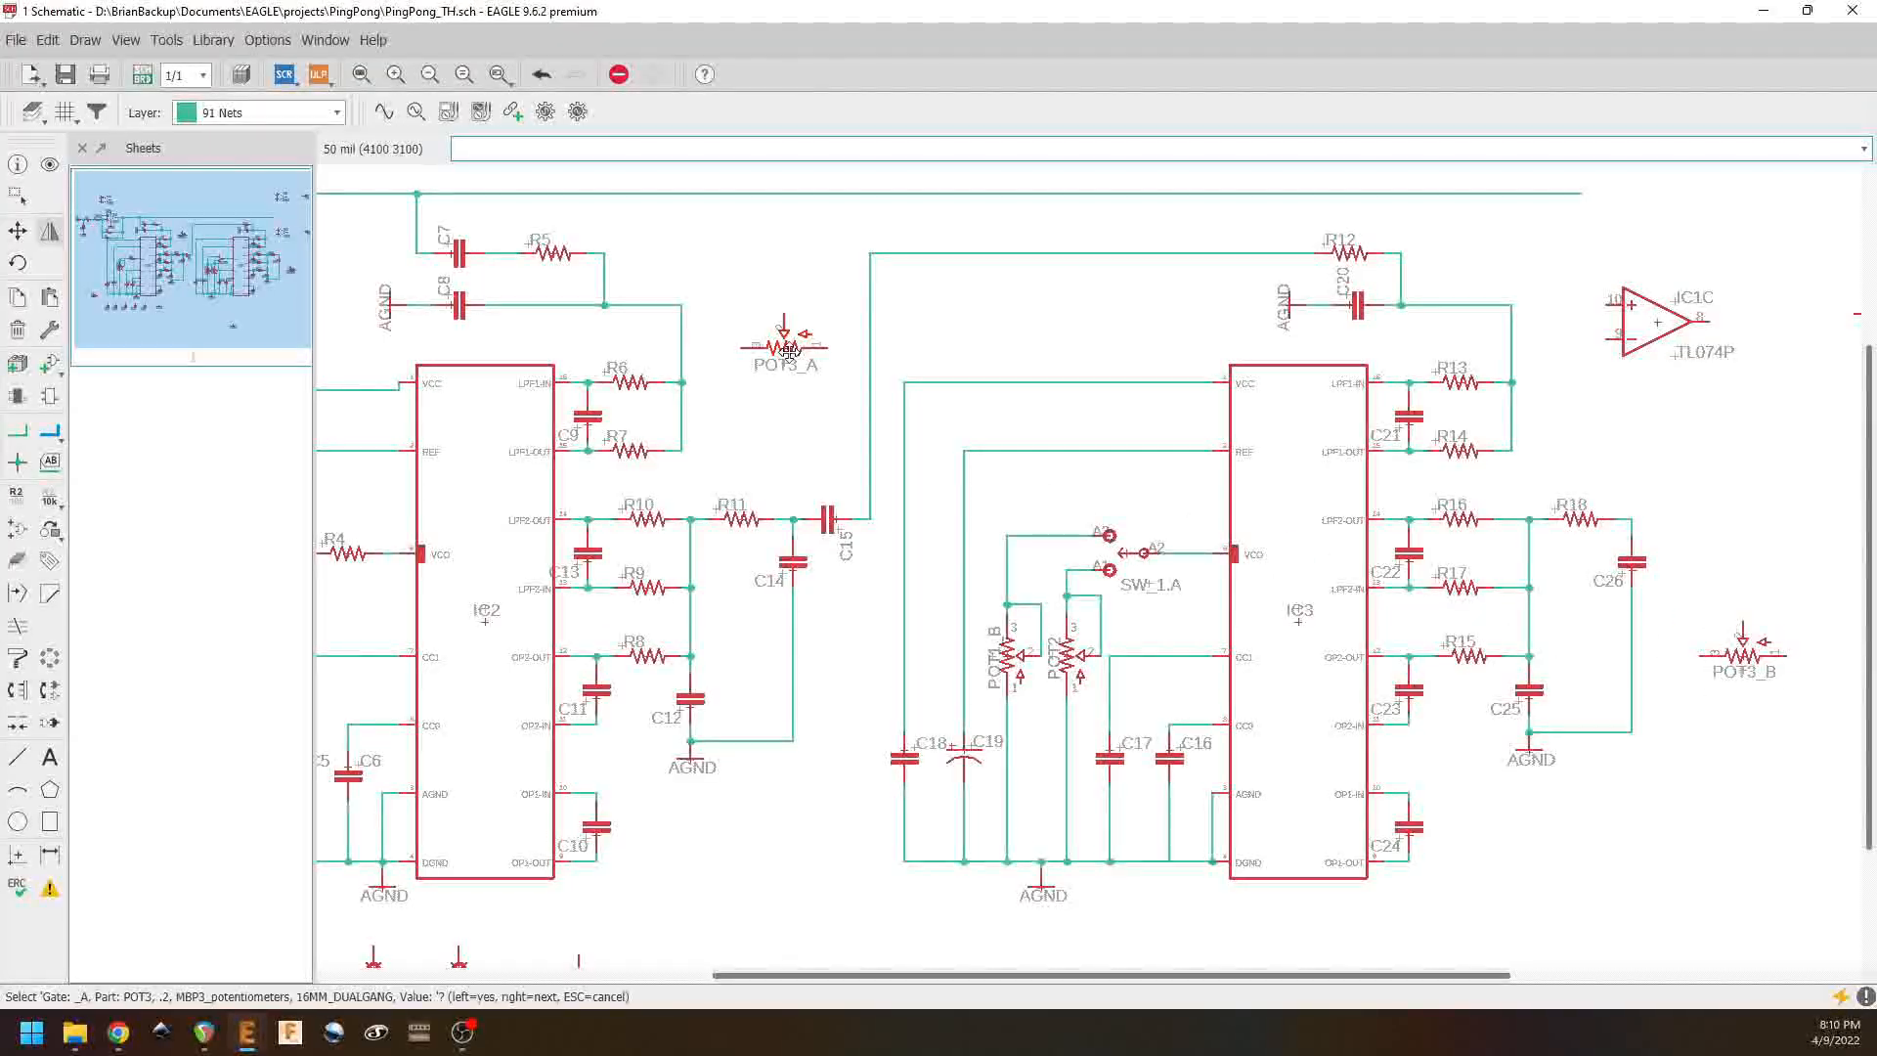
{"action": "left_click", "coordinate": [788, 349]}
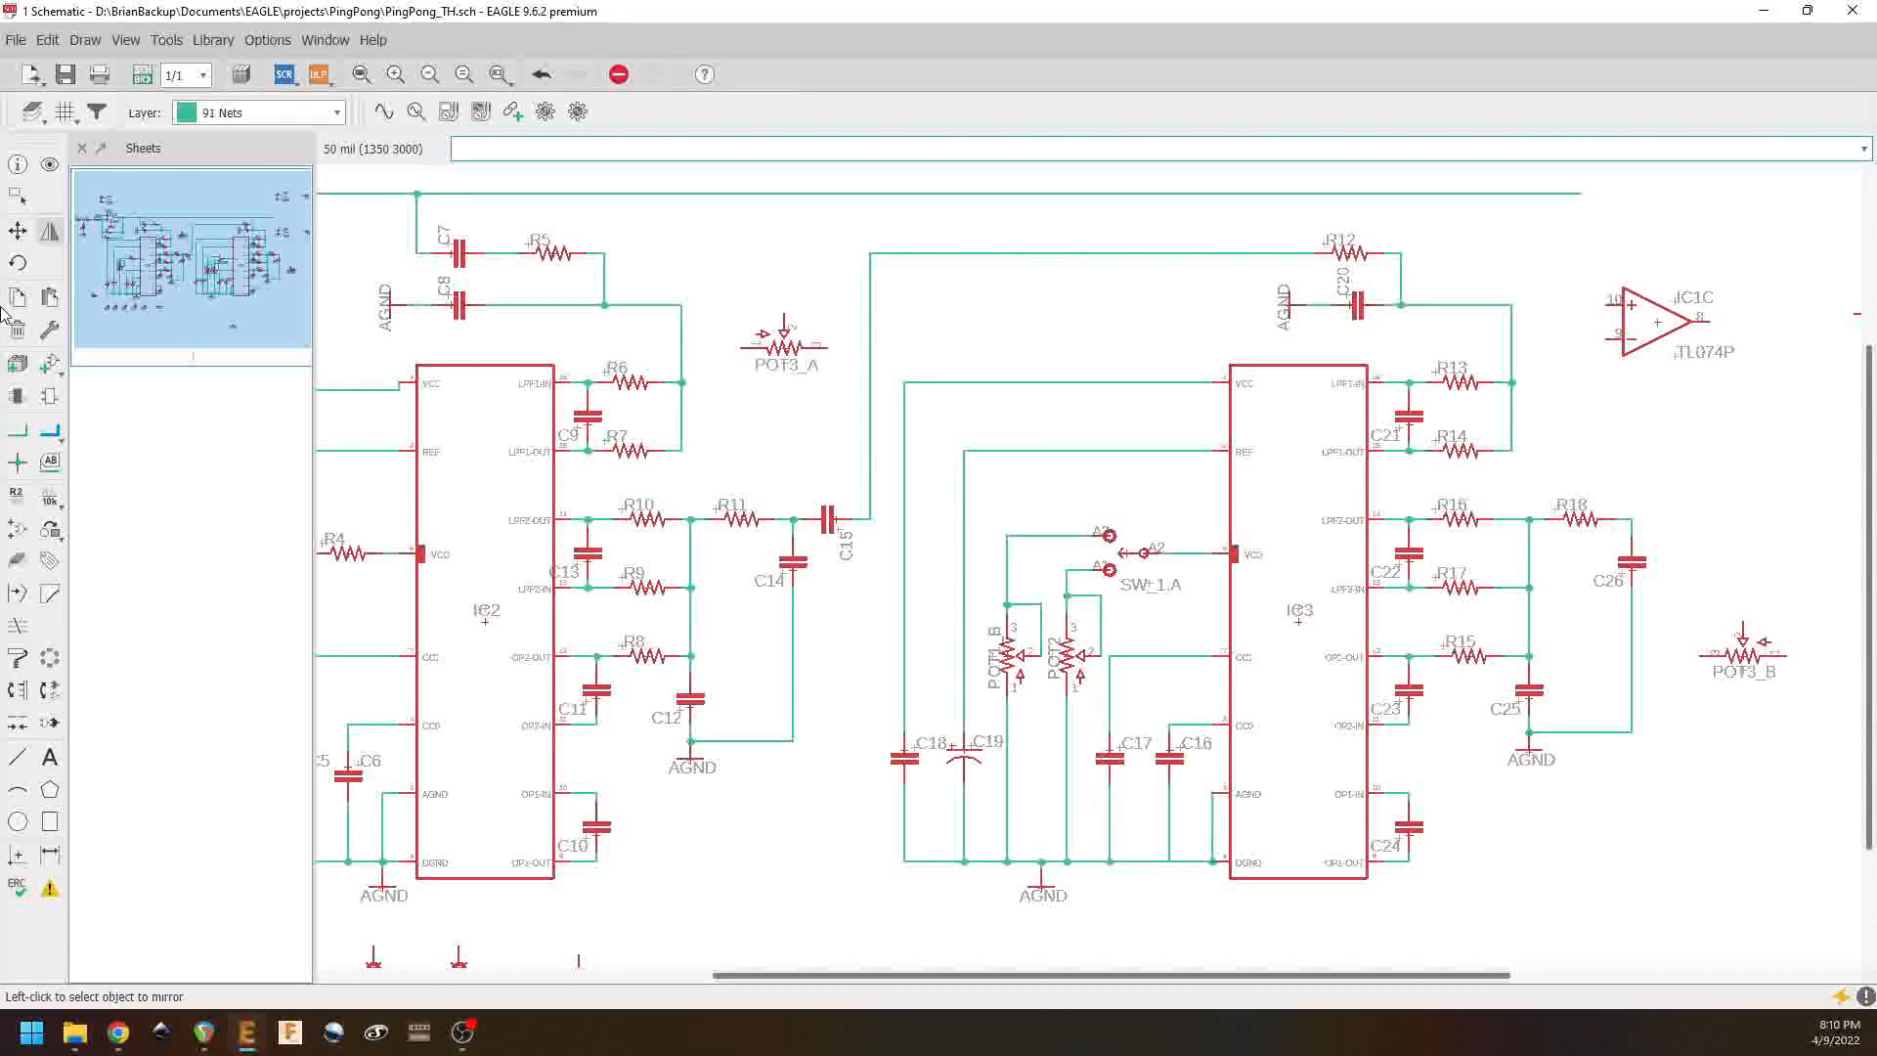
Step: Wire POT3_A's pin 3 to the C15–R12 link and run its wiper up into a second long net just below the upper horizontal net
{"action": "left_click", "coordinate": [27, 432]}
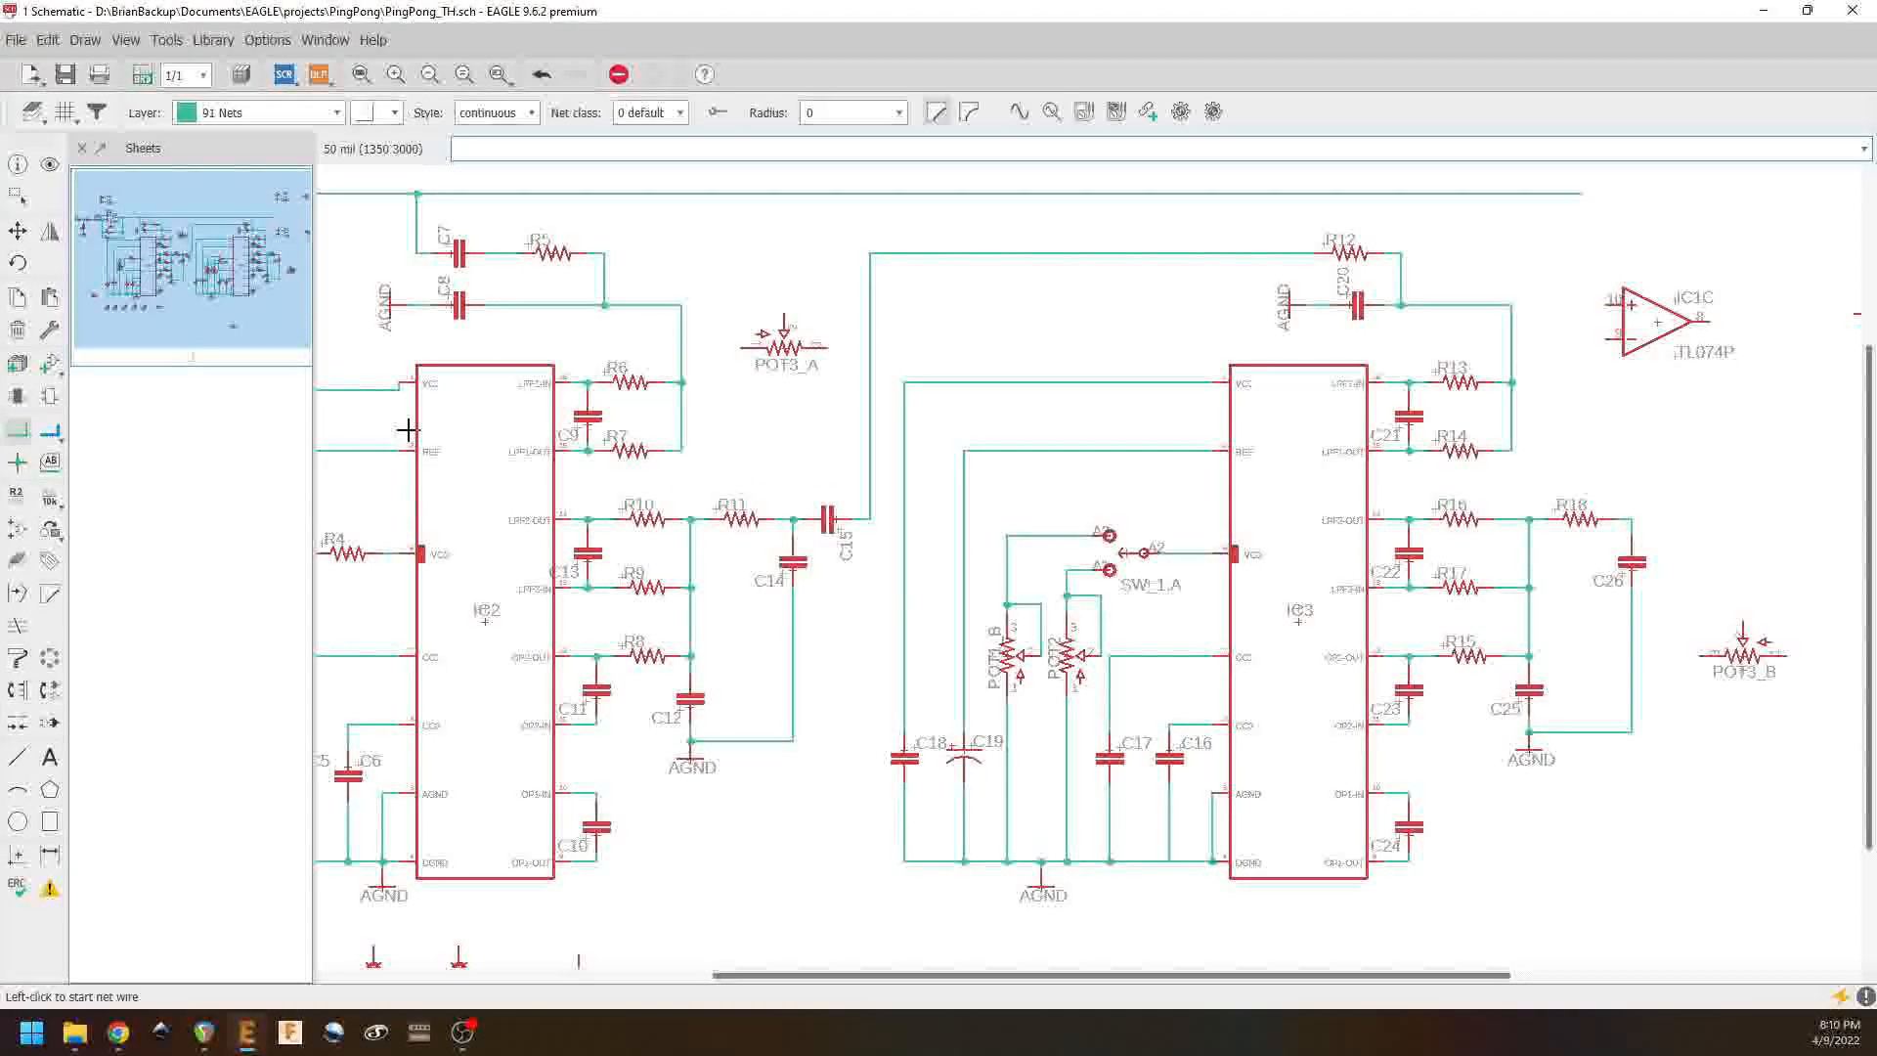
{"action": "left_click", "coordinate": [837, 348]}
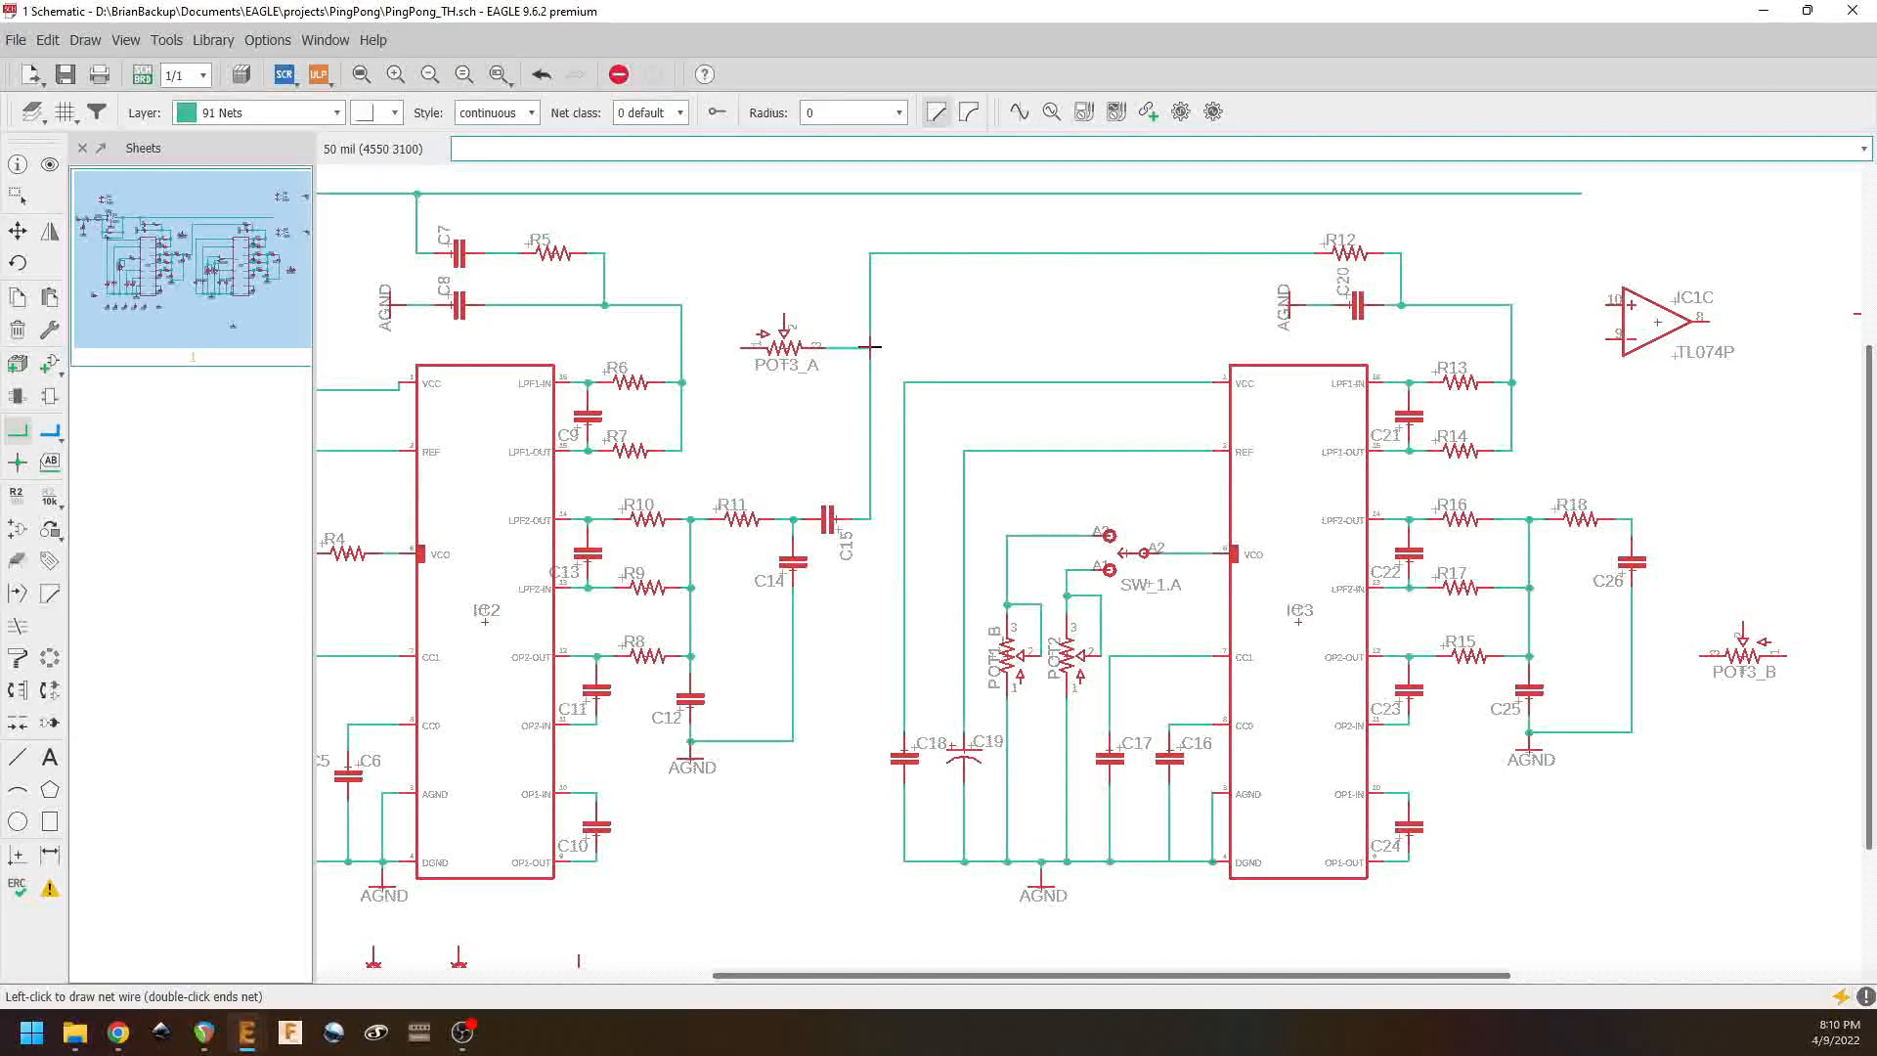
{"action": "left_click", "coordinate": [870, 347]}
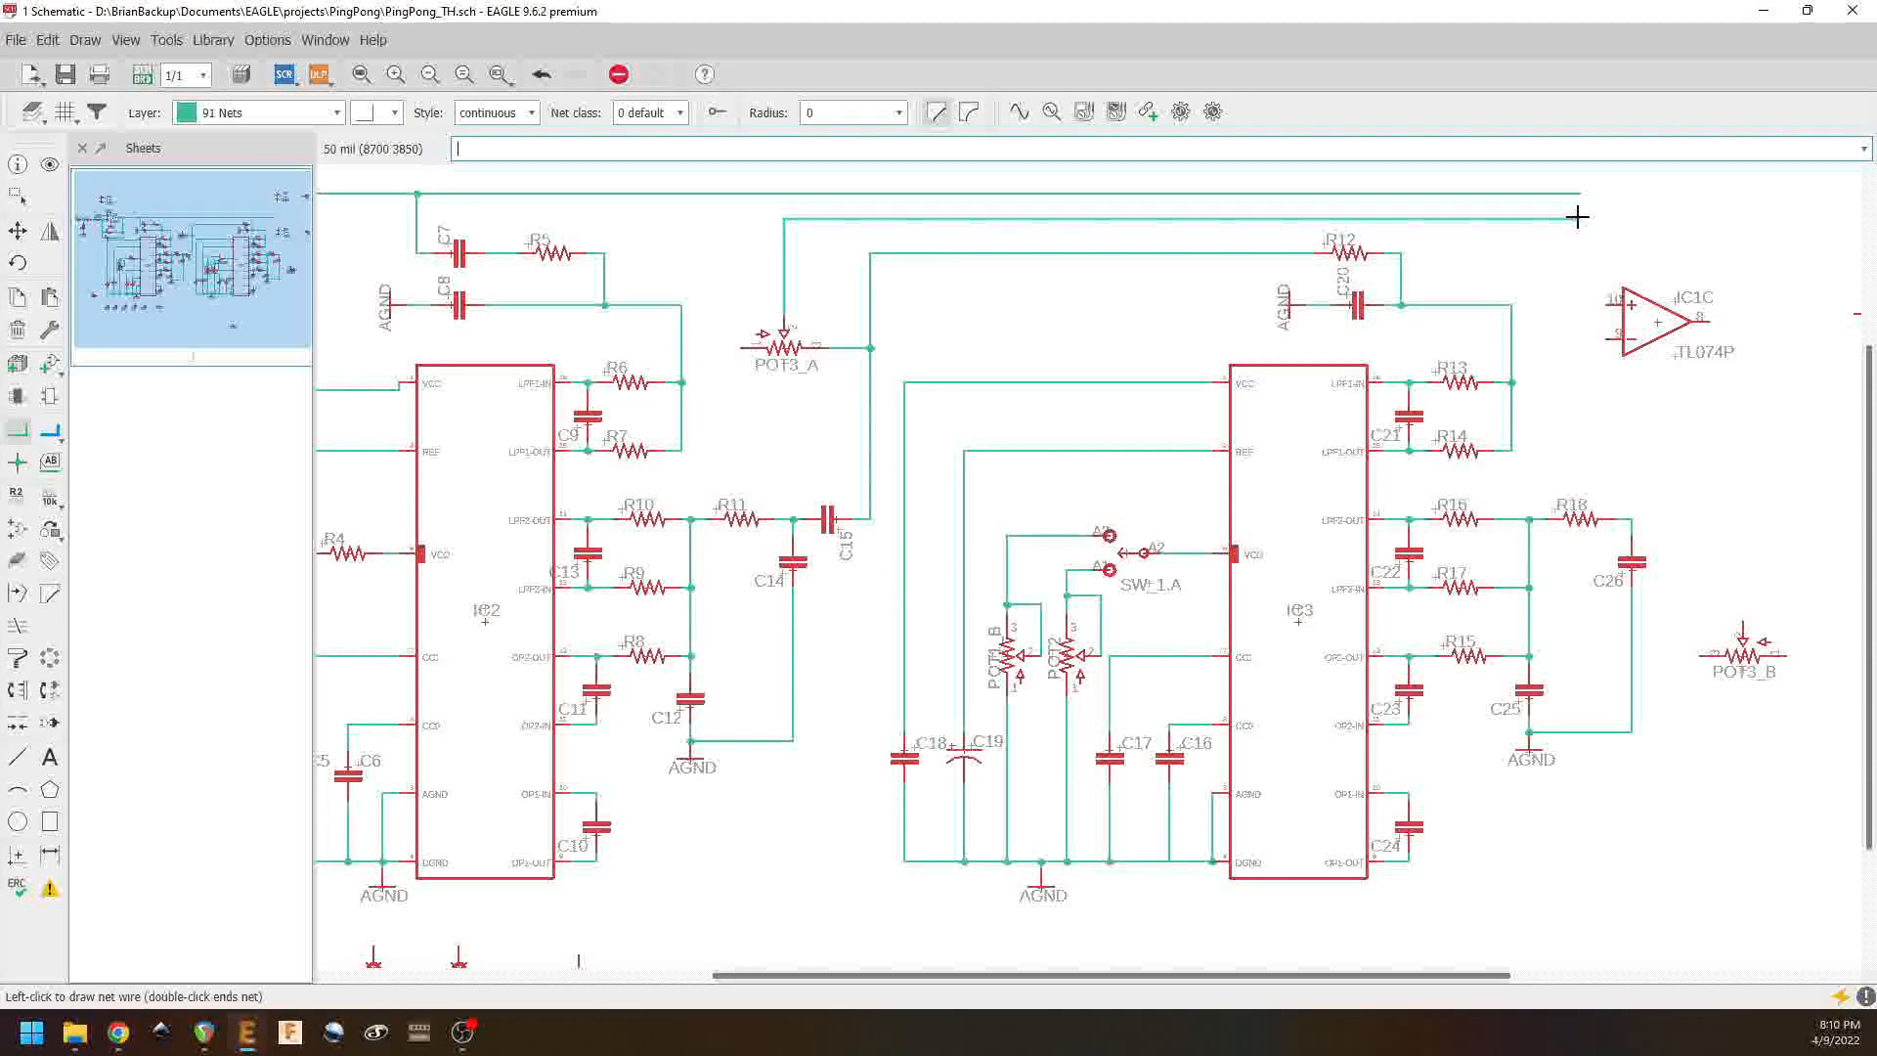
{"action": "double_click", "coordinate": [1578, 217]}
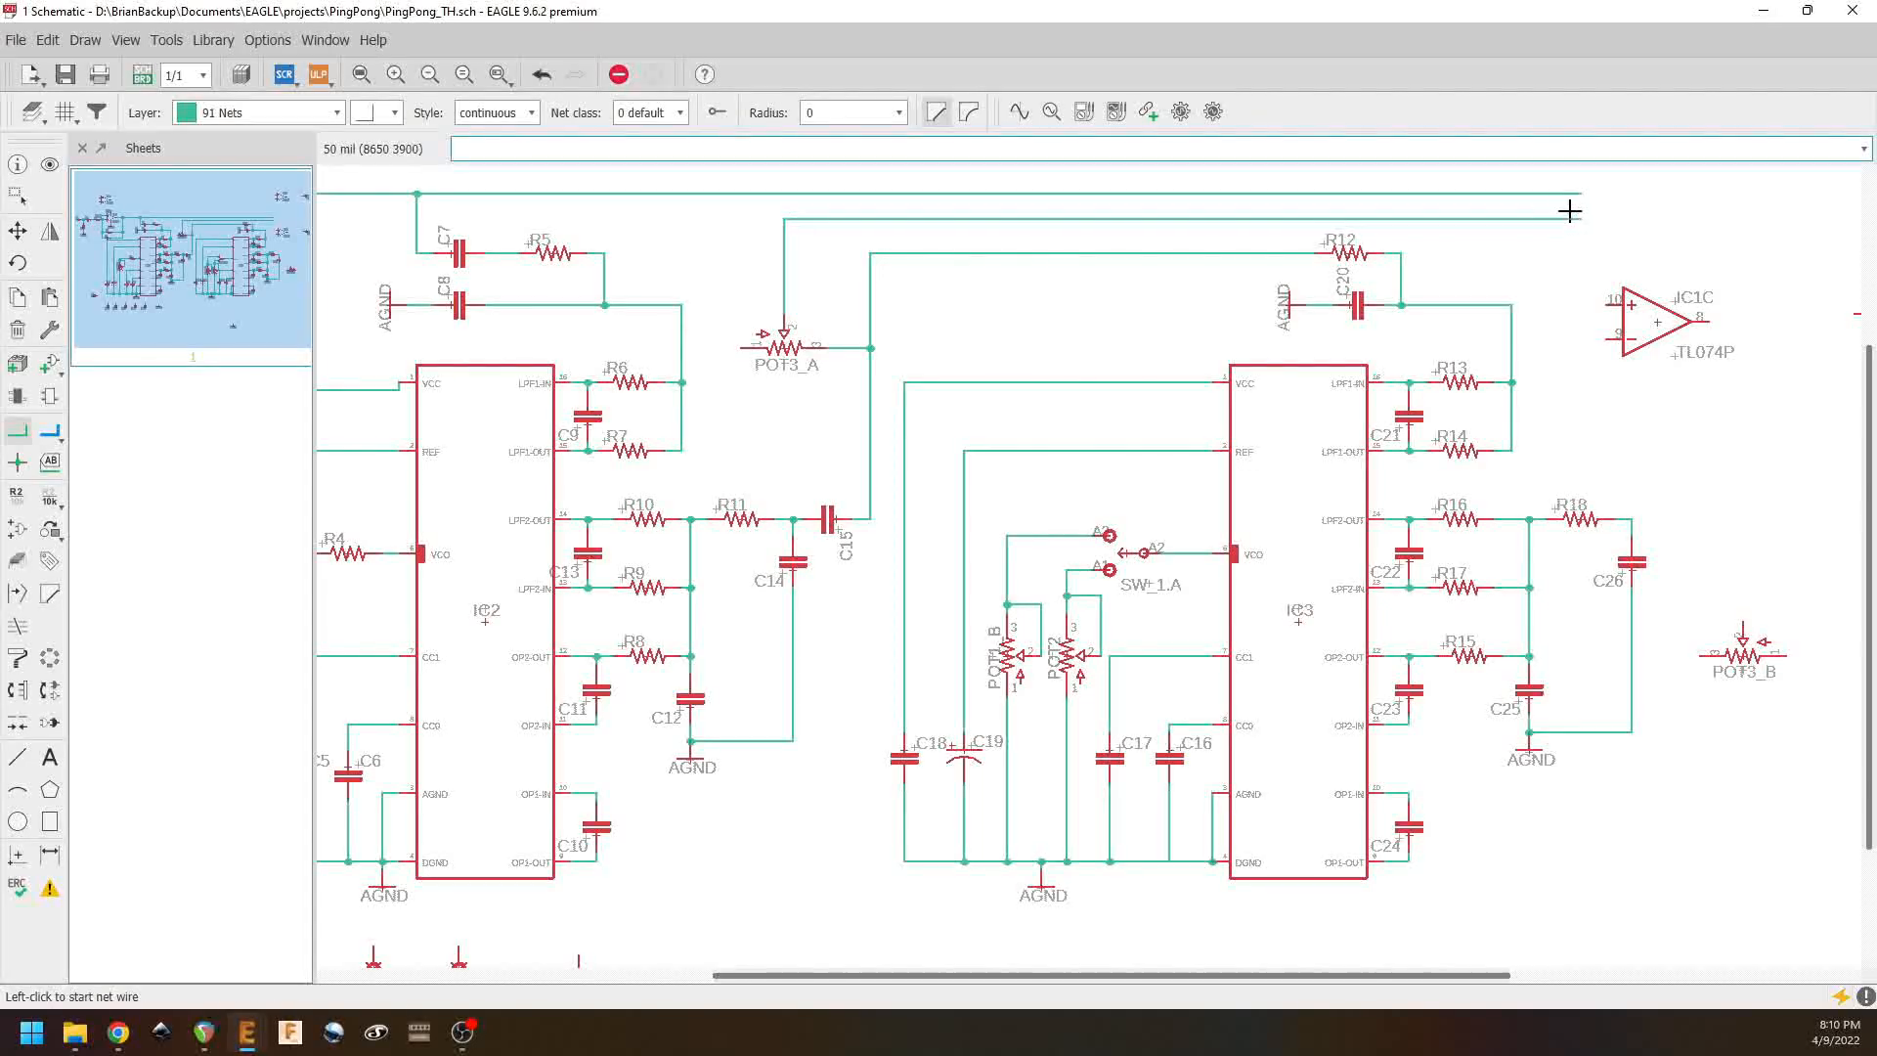
Step: Copy the AGND symbol from beside C8 to the left of POT3_A and wire it to pin 1
{"action": "right_click", "coordinate": [393, 308]}
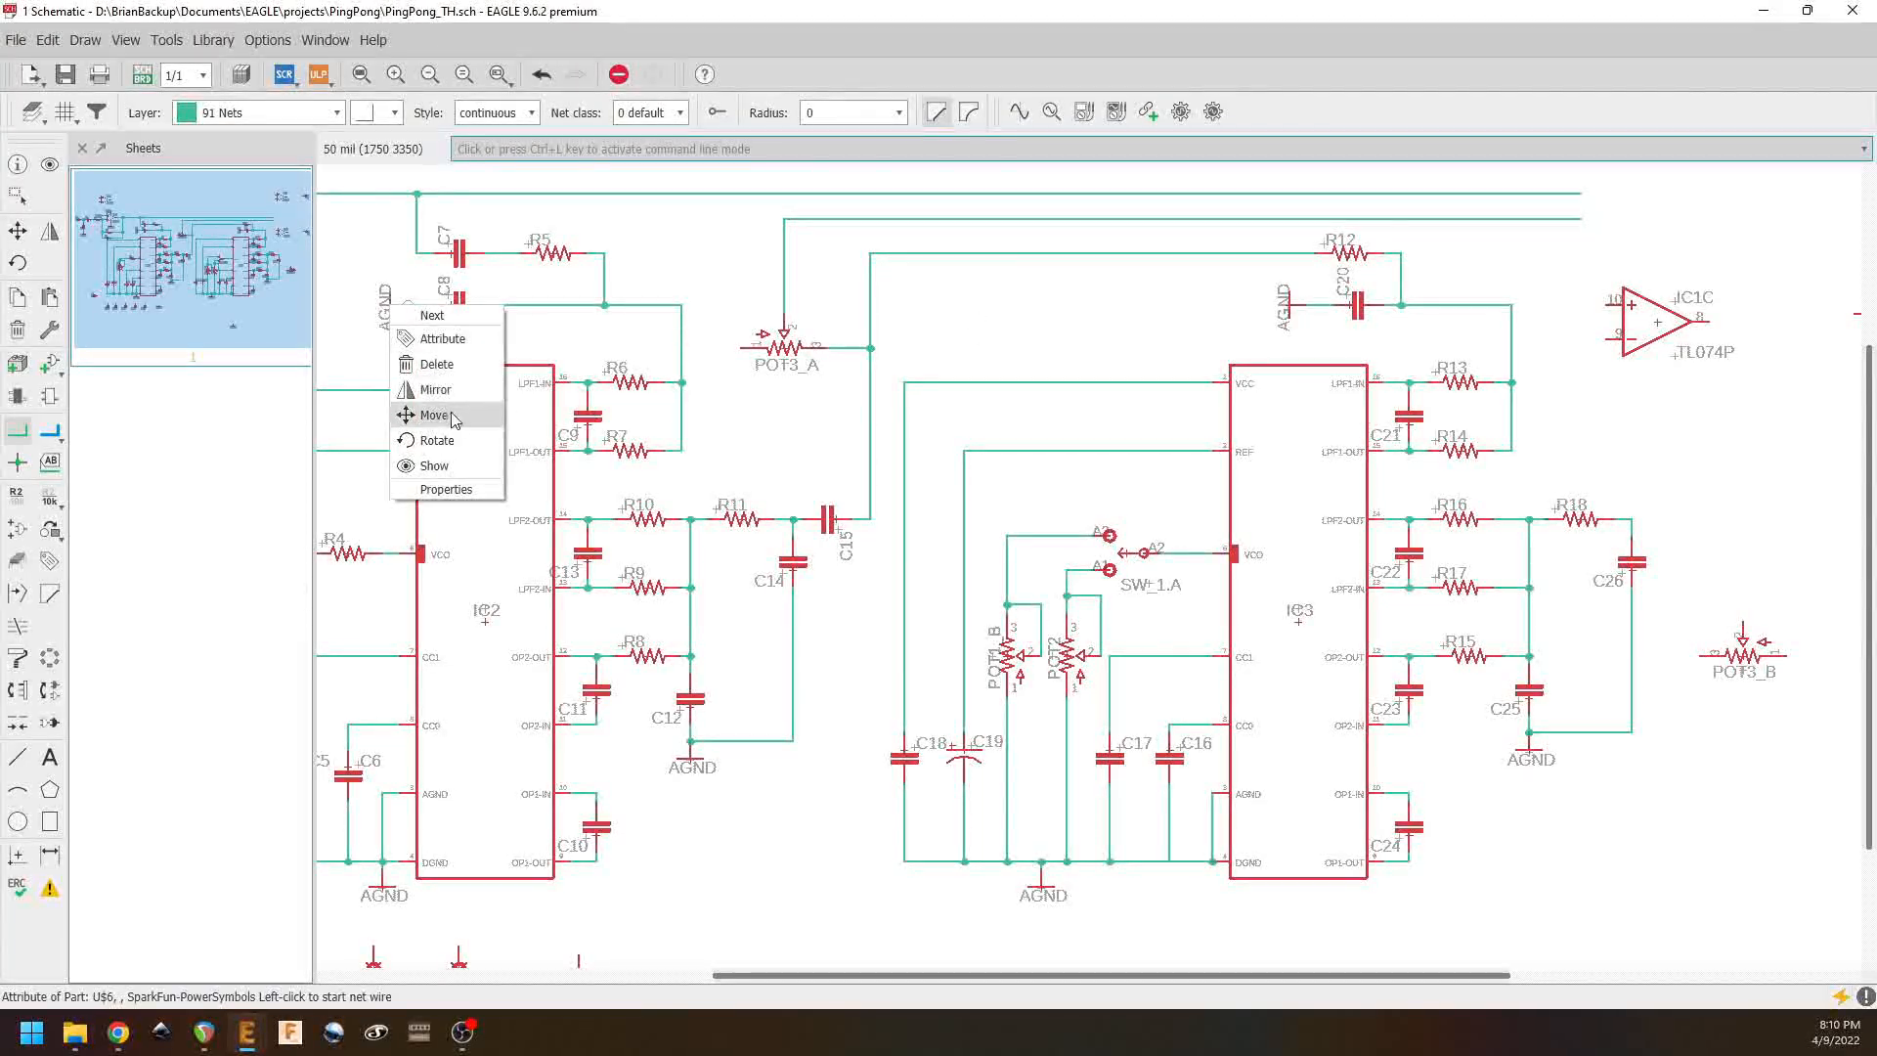
{"action": "left_click", "coordinate": [440, 317]}
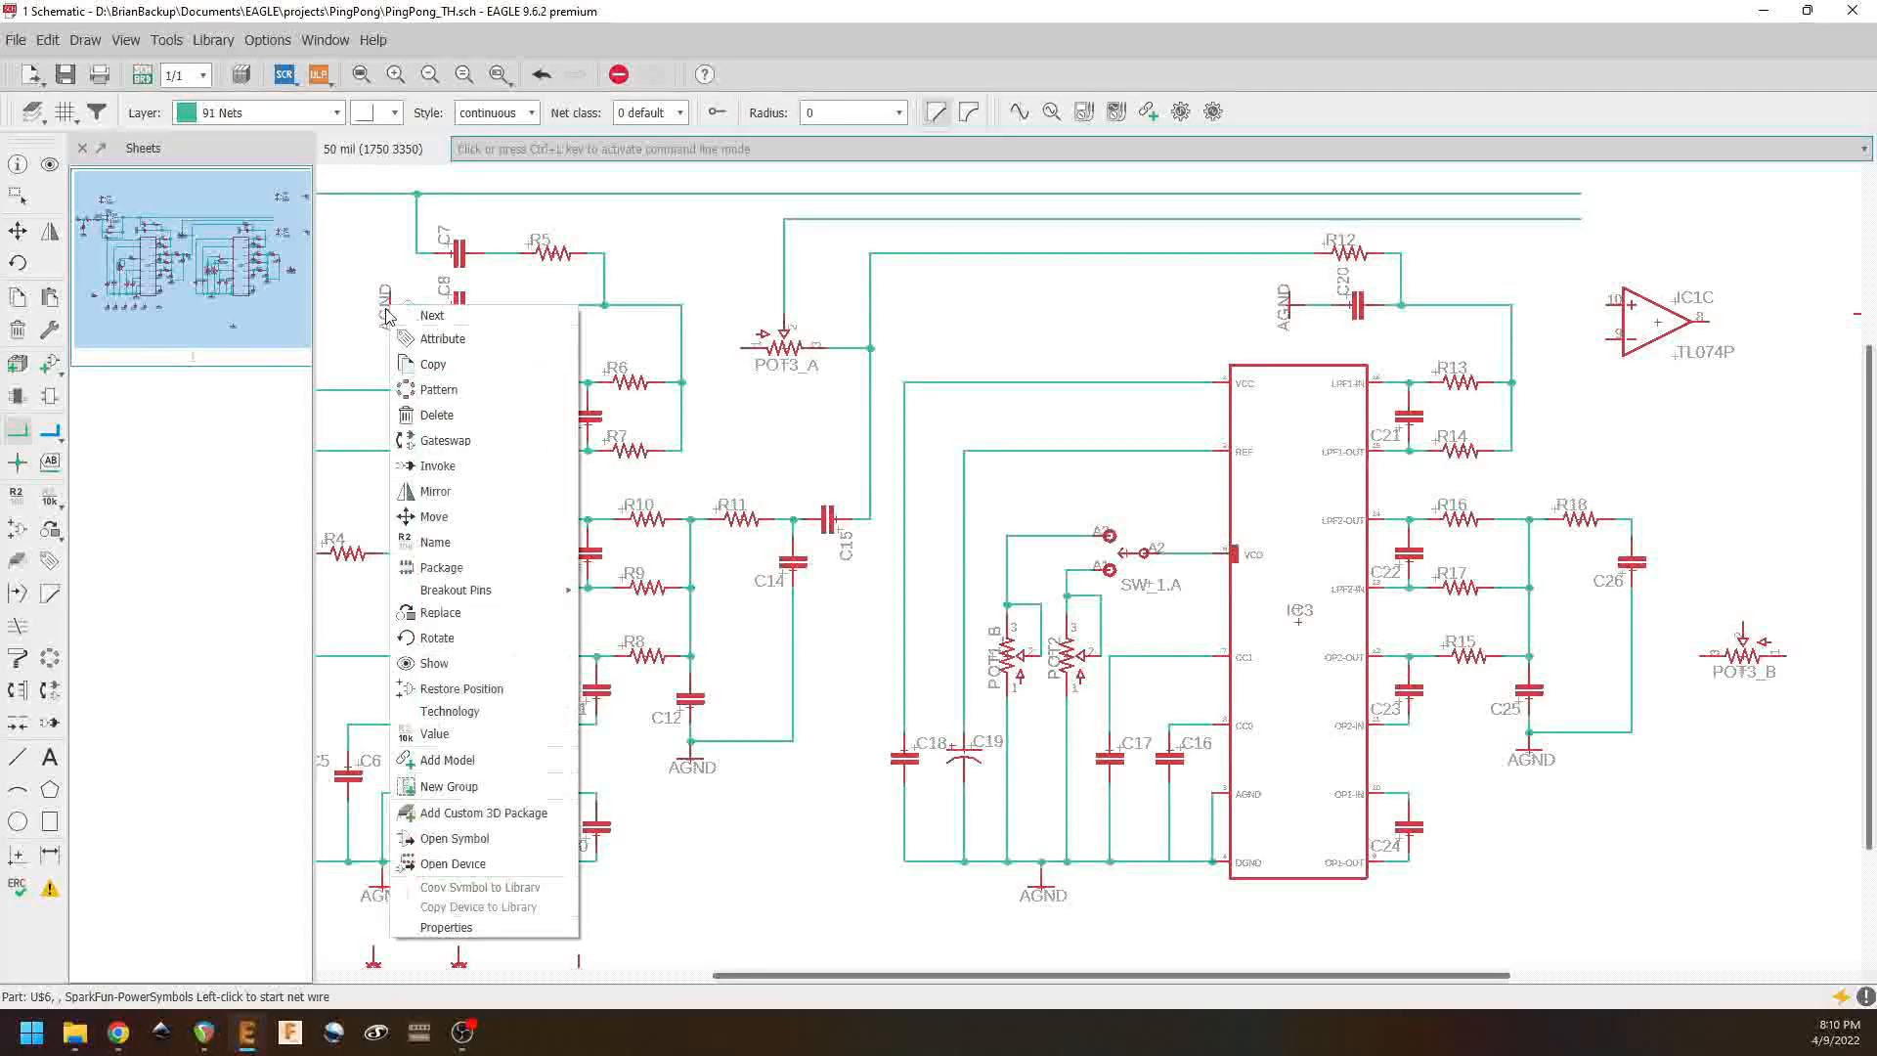
{"action": "left_click", "coordinate": [436, 364]}
{"action": "left_click", "coordinate": [709, 345]}
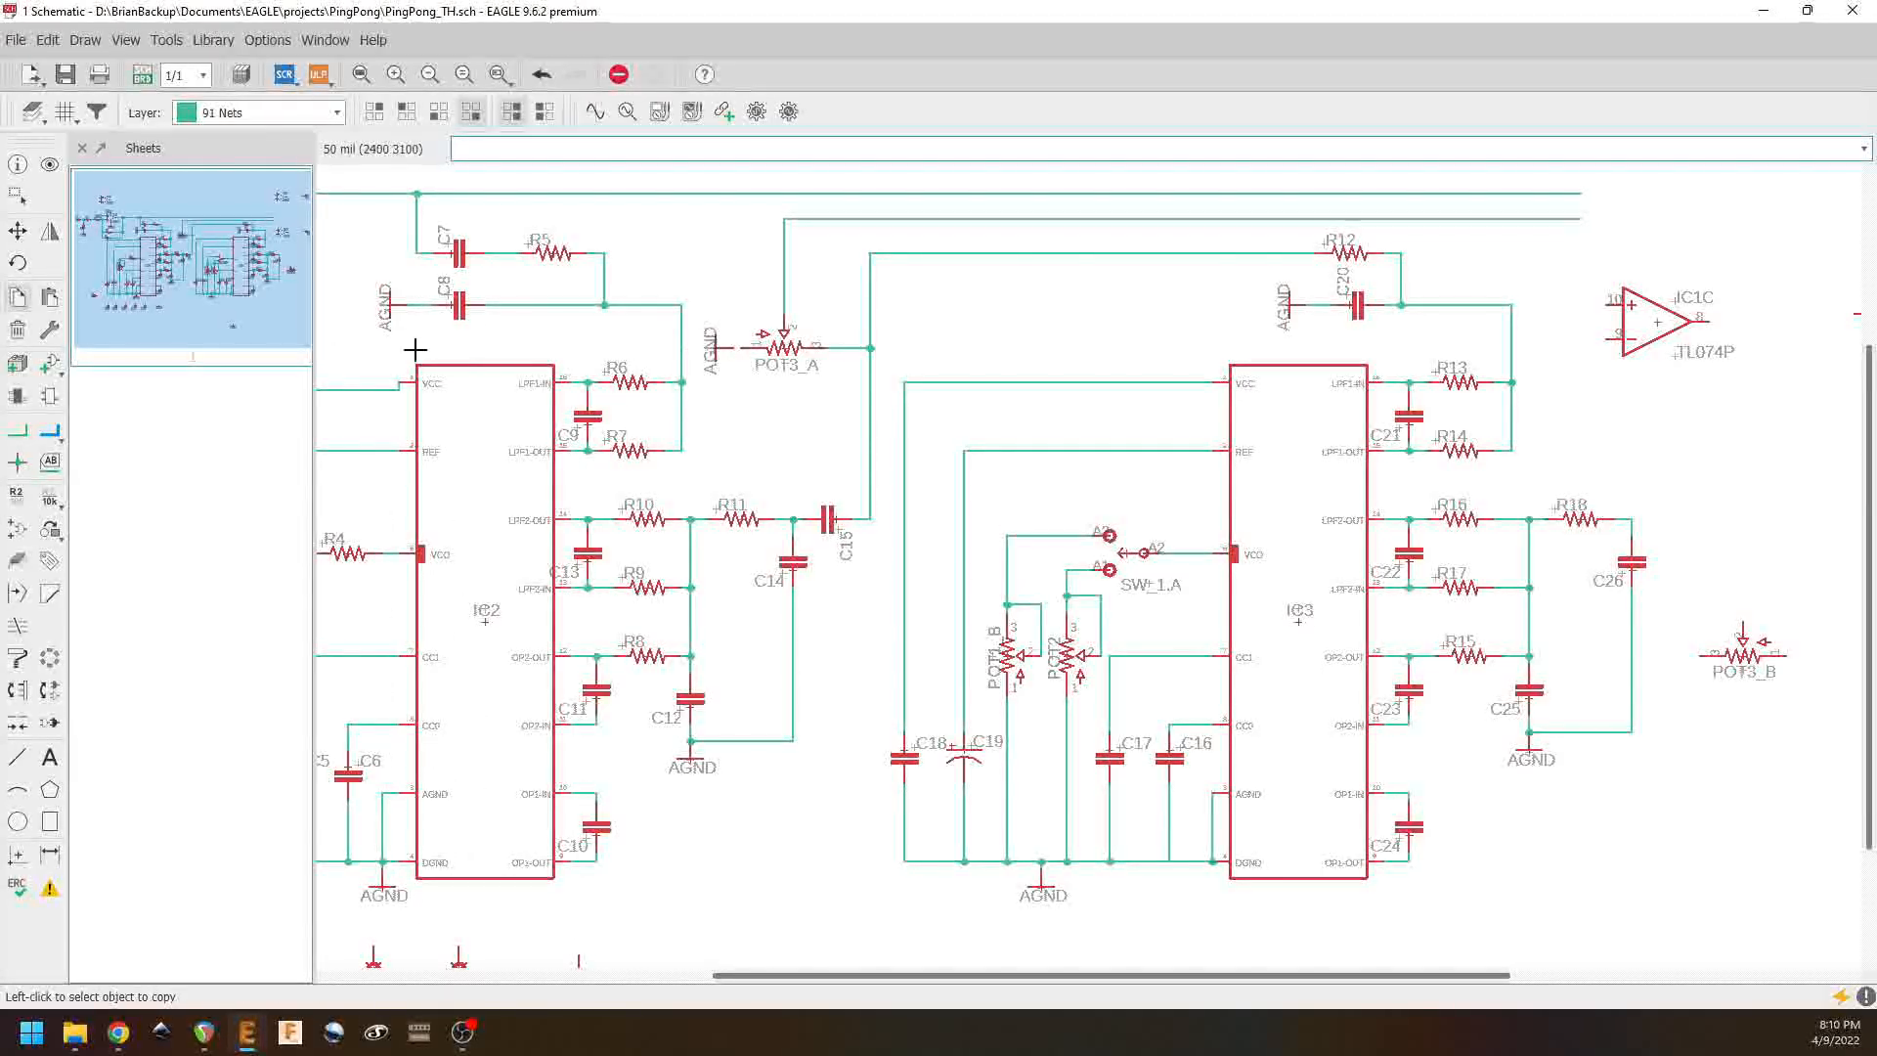
{"action": "left_click", "coordinate": [16, 437]}
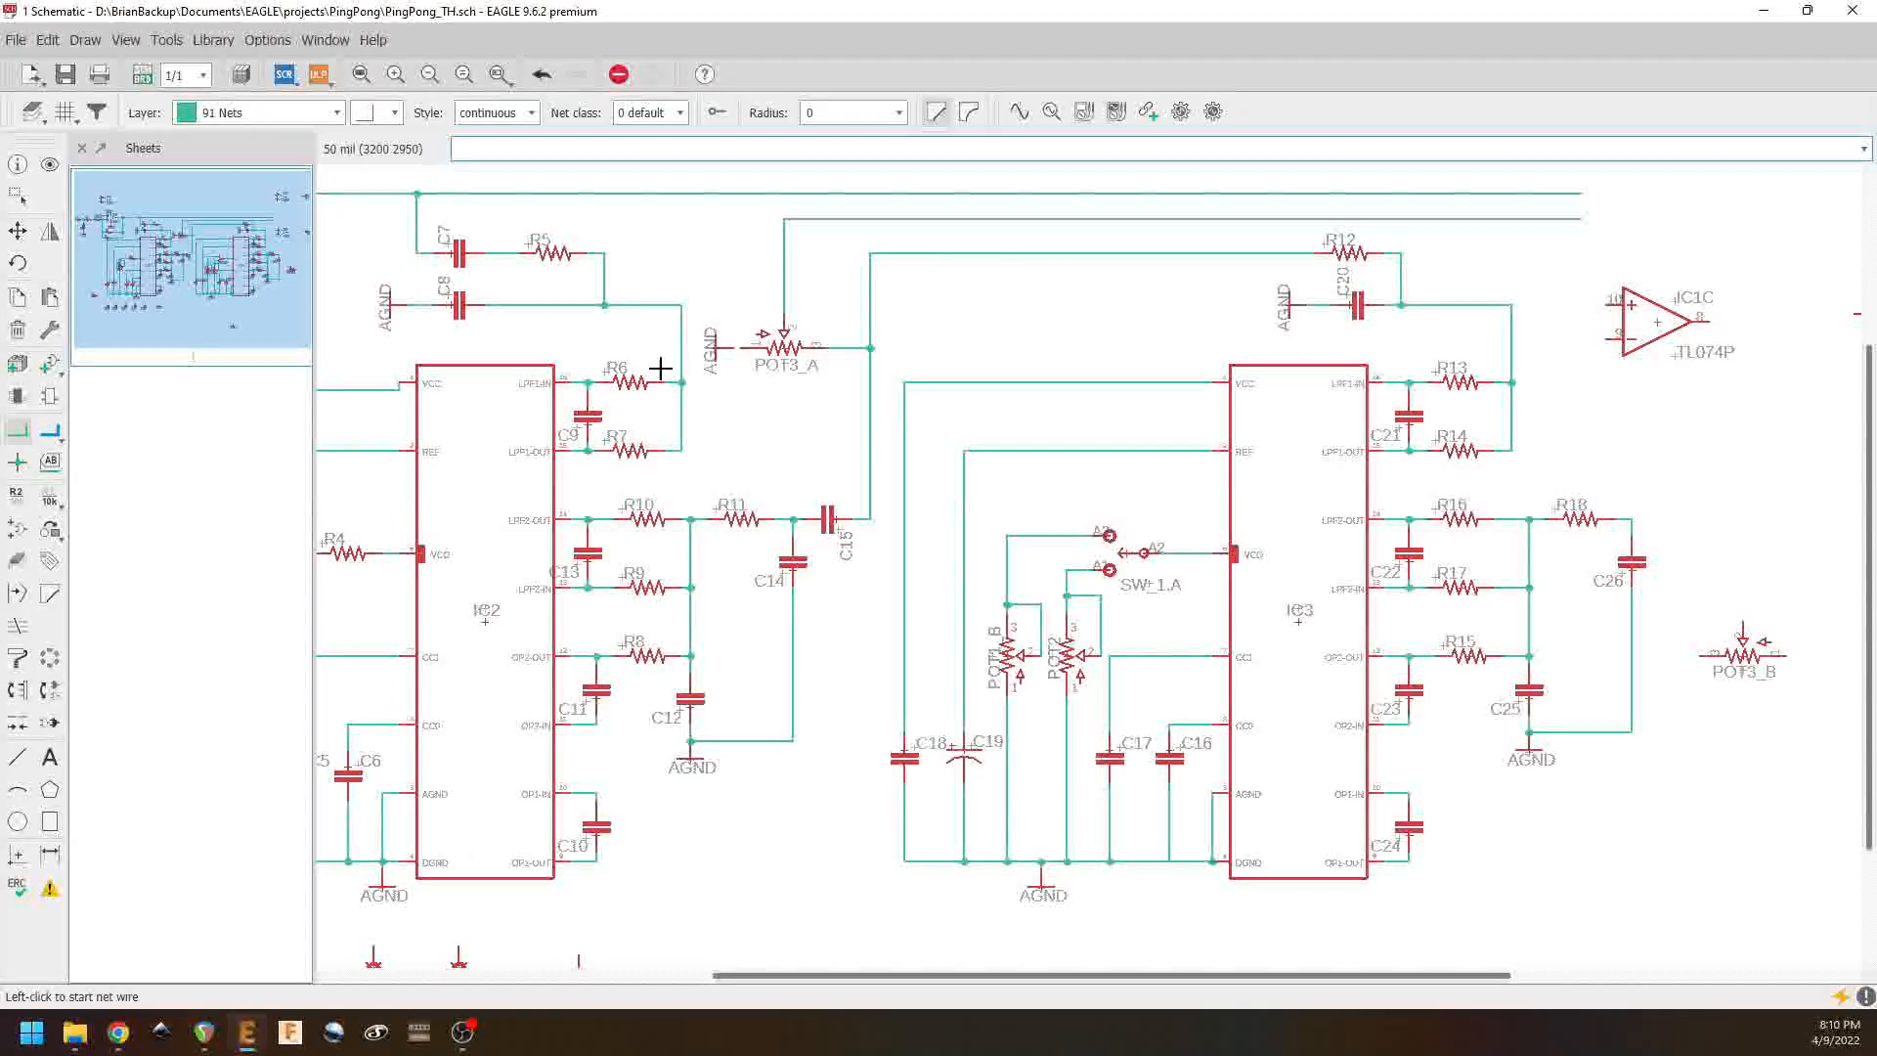
{"action": "left_click", "coordinate": [734, 347]}
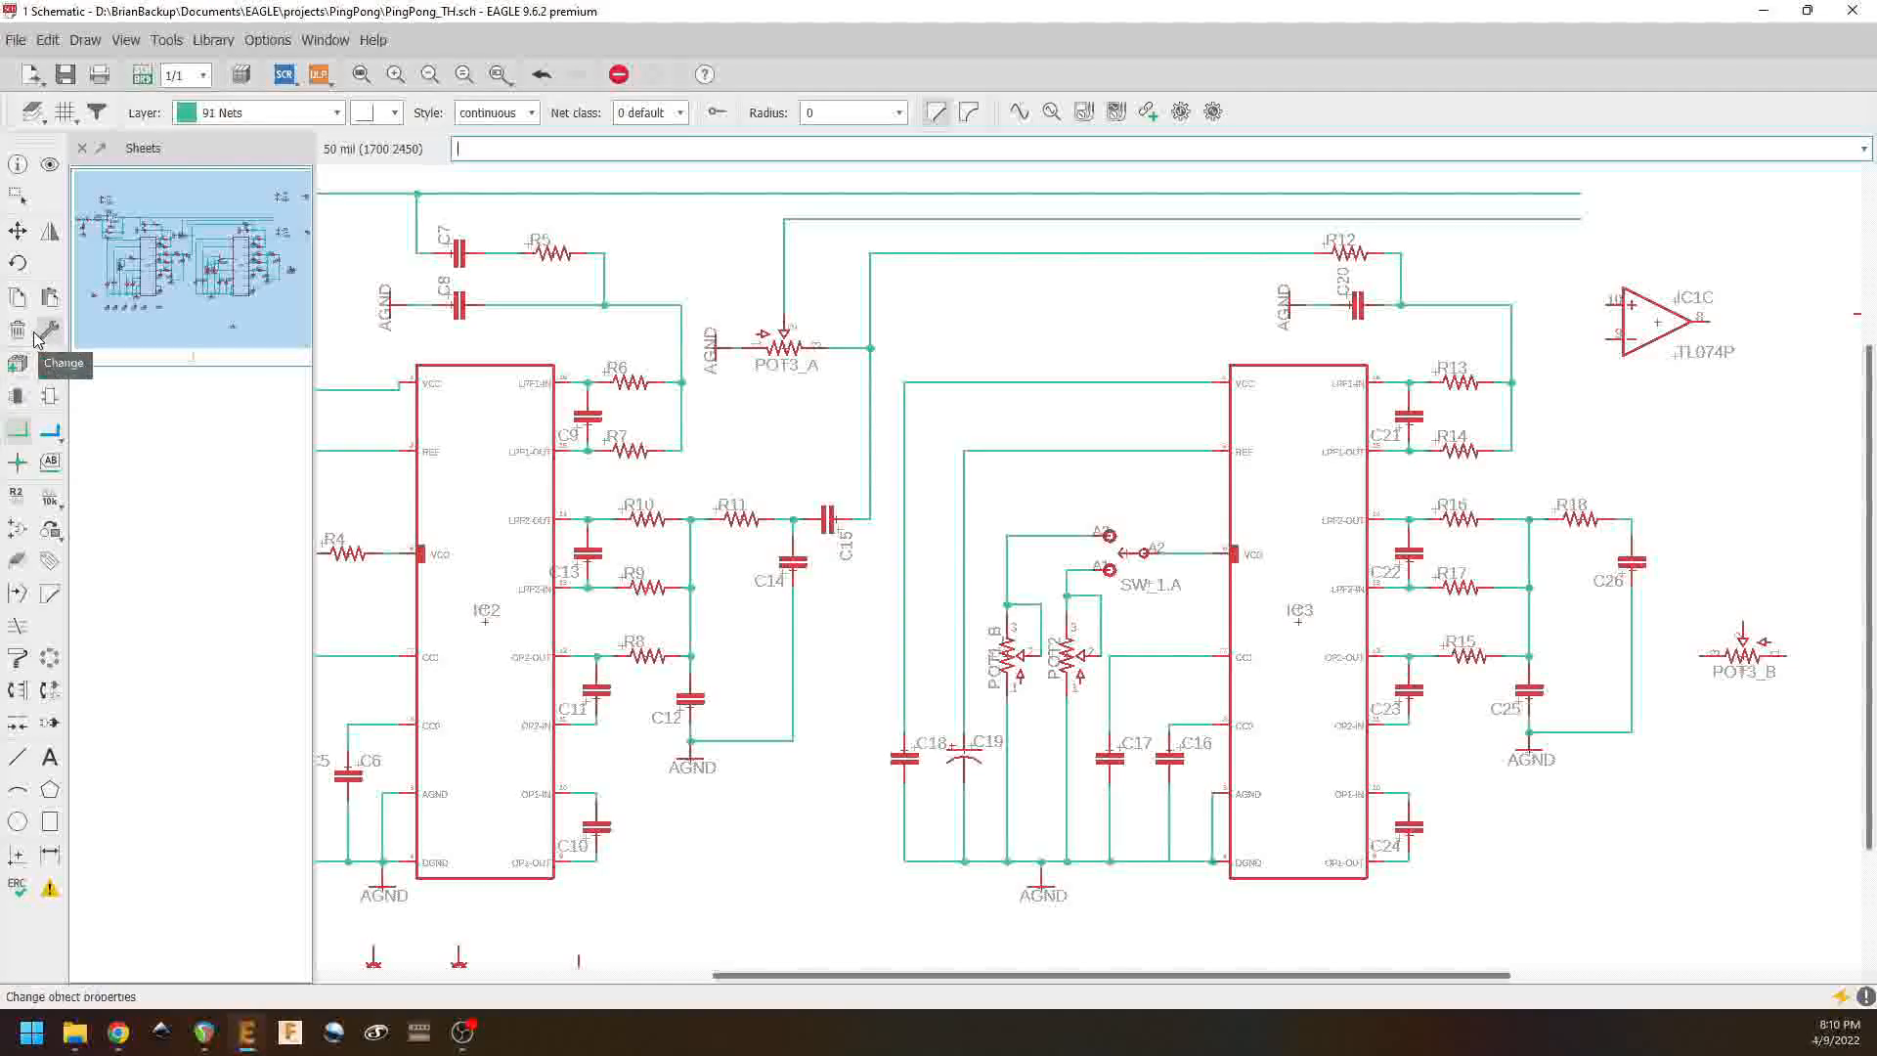
Step: Replace the vertical wire above POT3_A's wiper with a vertical copy of C15, wired between the wiper and the long horizontal net
{"action": "left_click", "coordinate": [784, 269]}
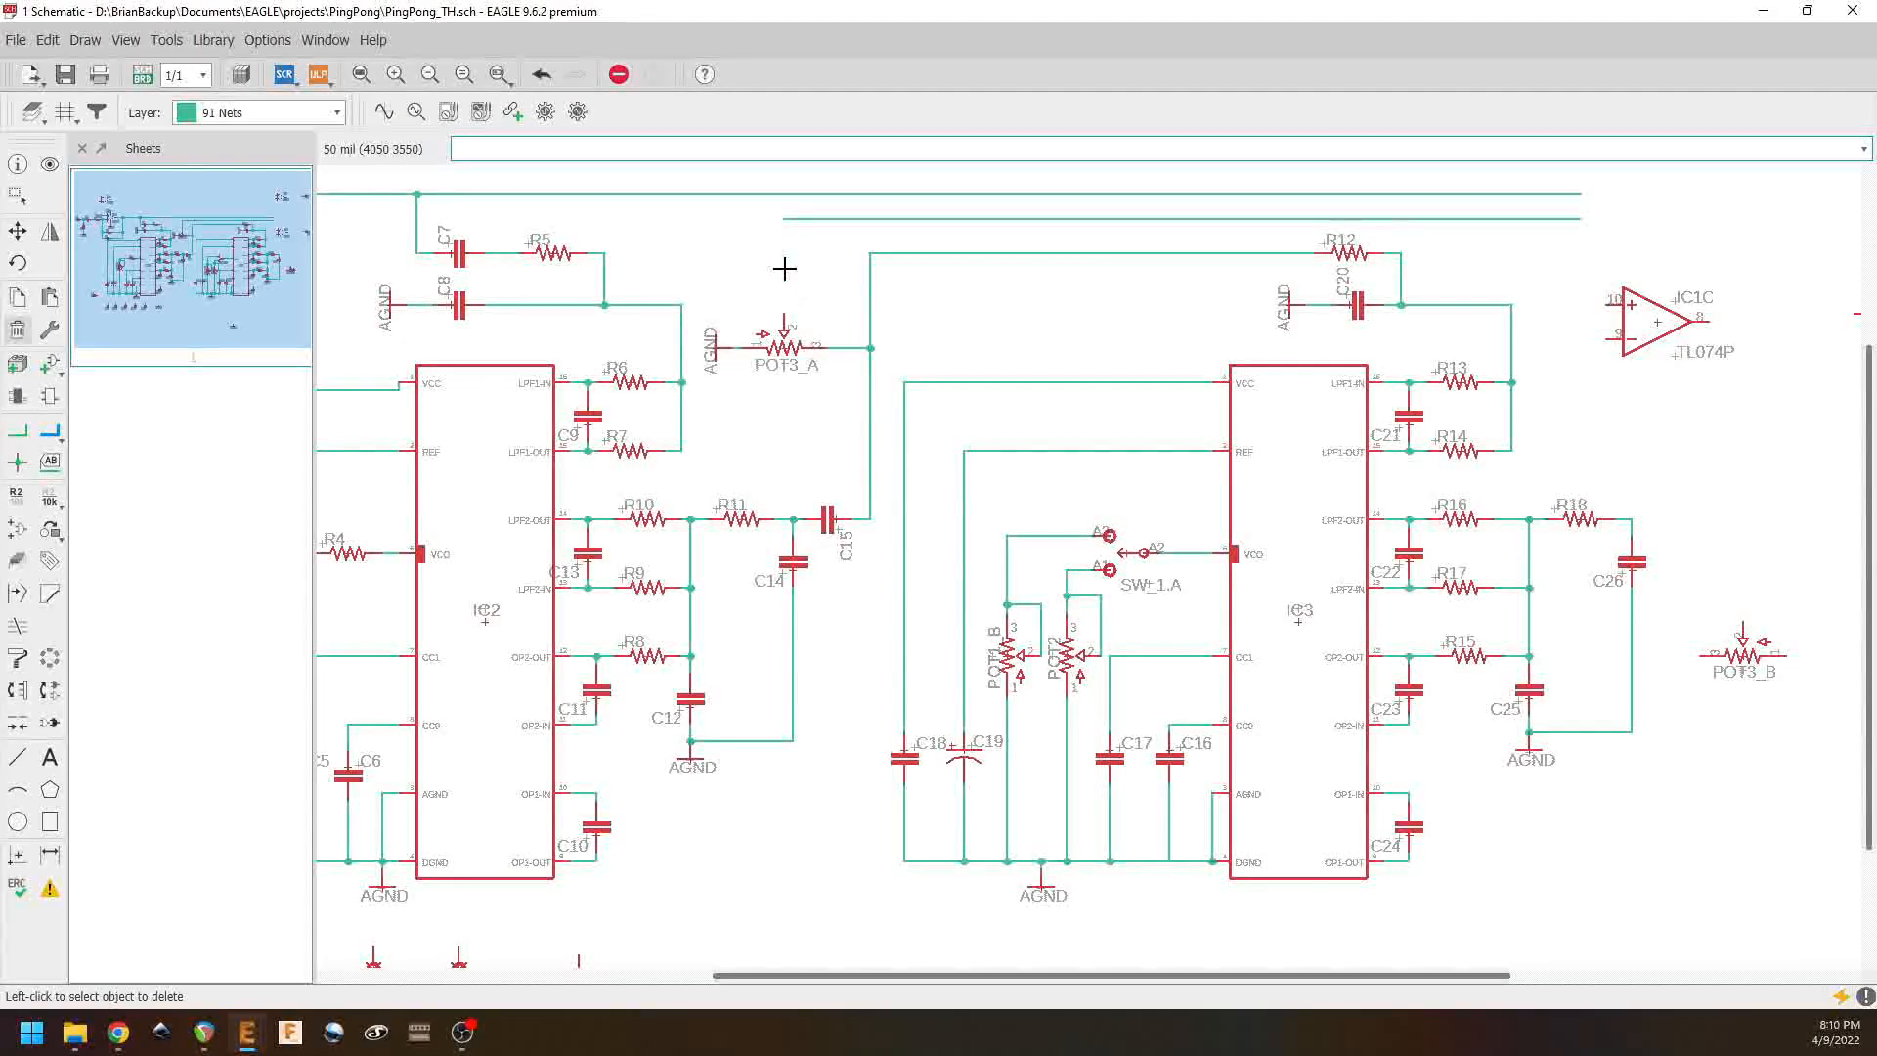
{"action": "left_click", "coordinate": [18, 230]}
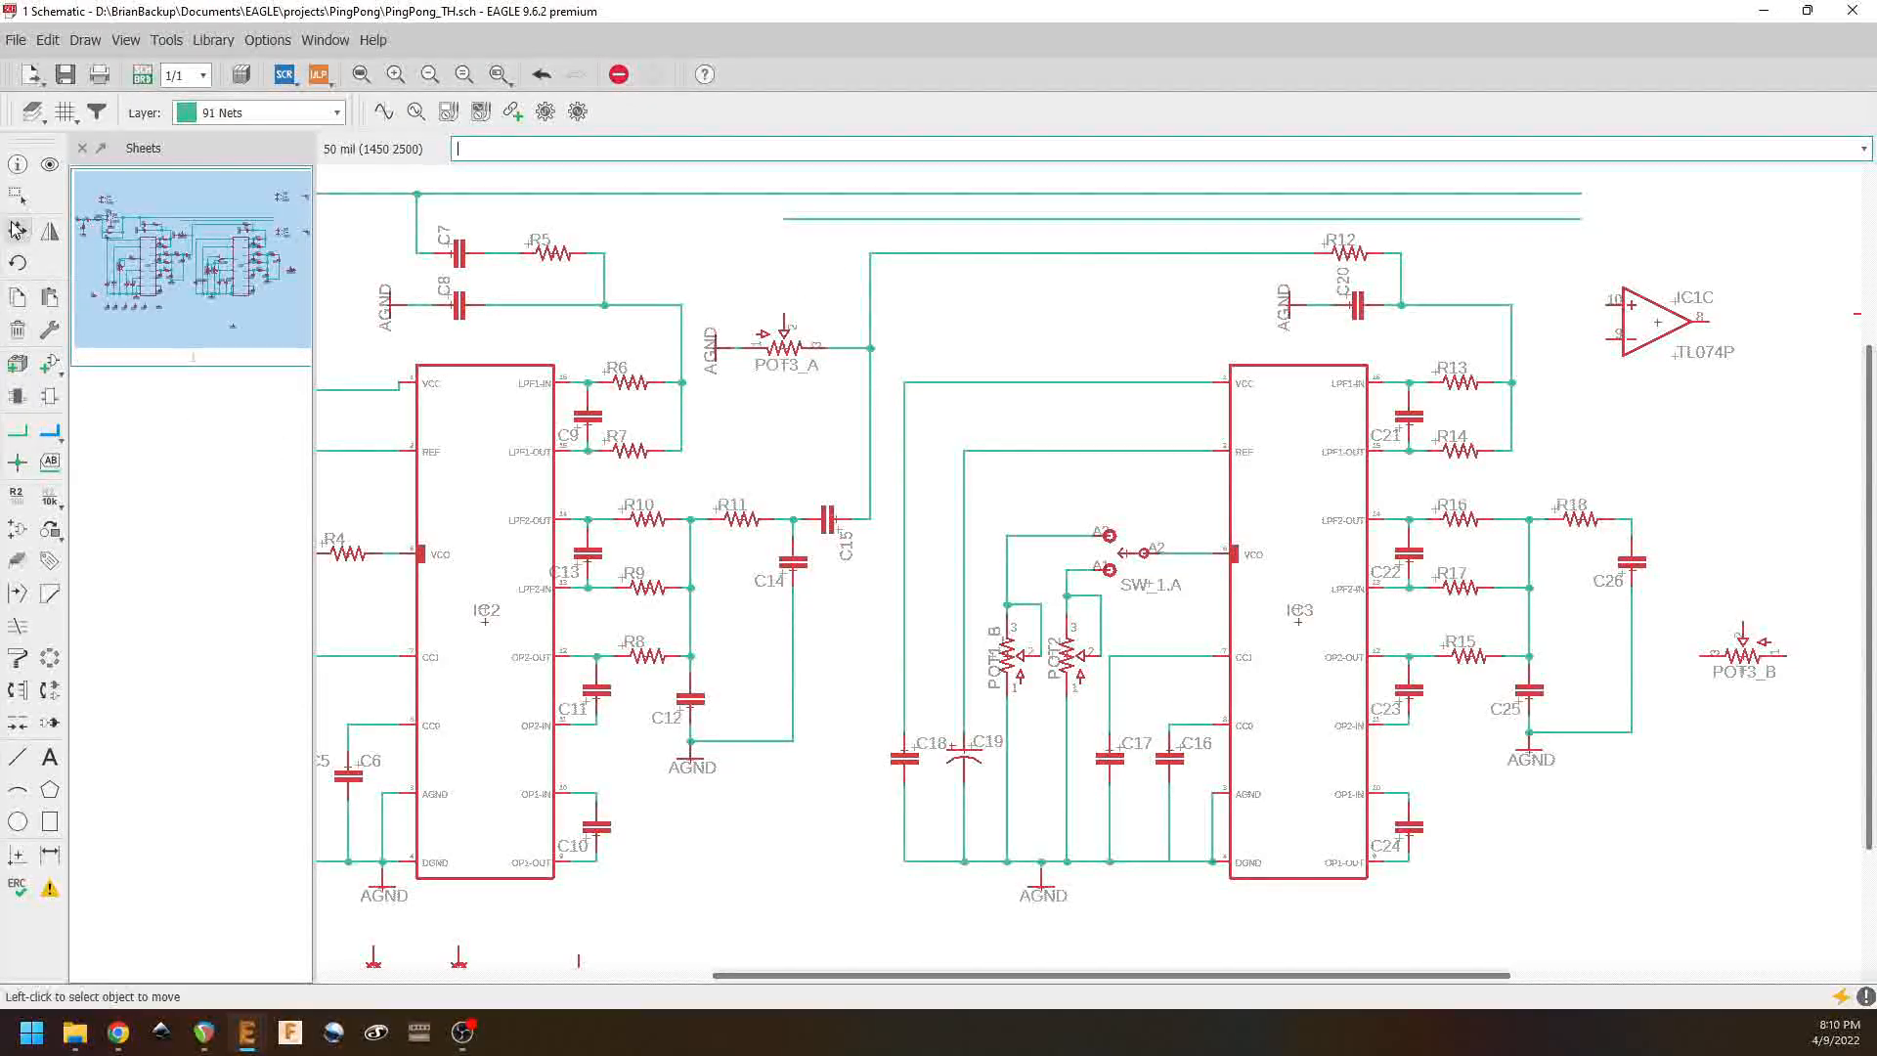
{"action": "right_click", "coordinate": [835, 518]}
{"action": "left_click", "coordinate": [880, 80]}
{"action": "right_click", "coordinate": [819, 252]}
{"action": "left_click", "coordinate": [784, 271]}
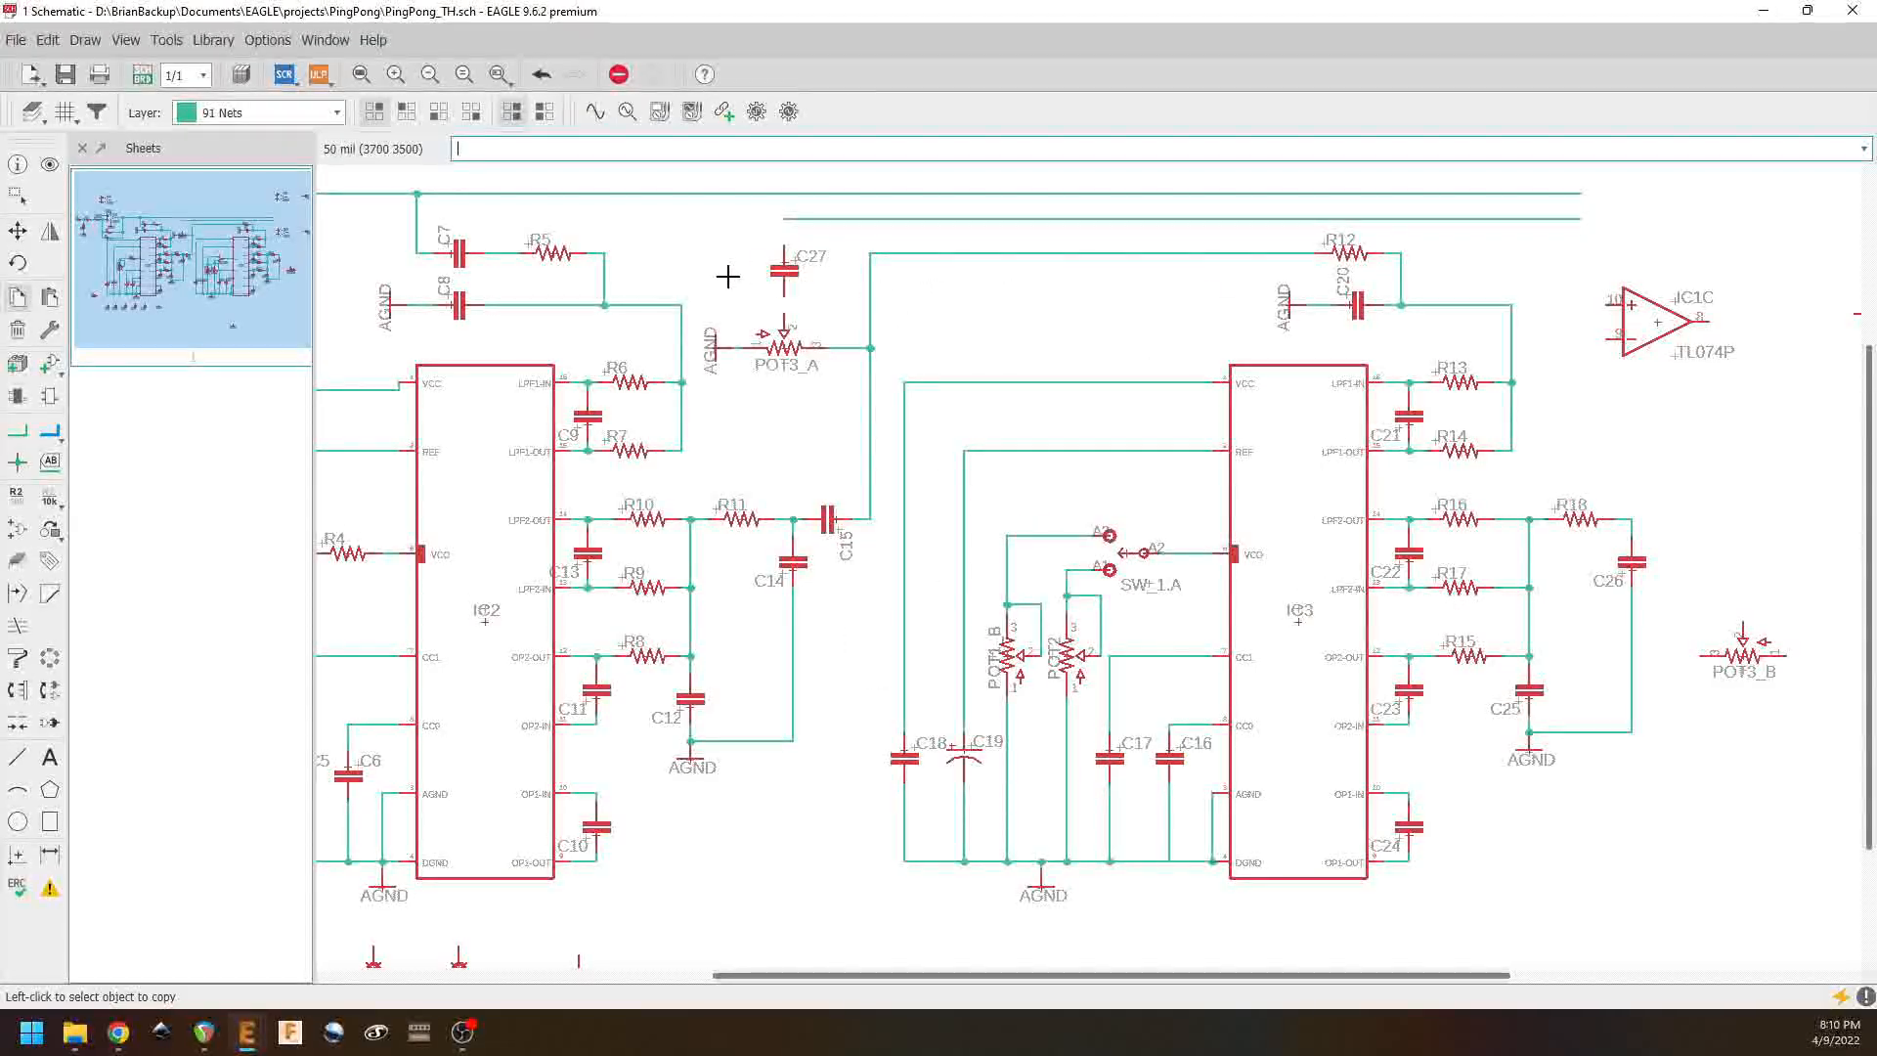
{"action": "left_click", "coordinate": [20, 436]}
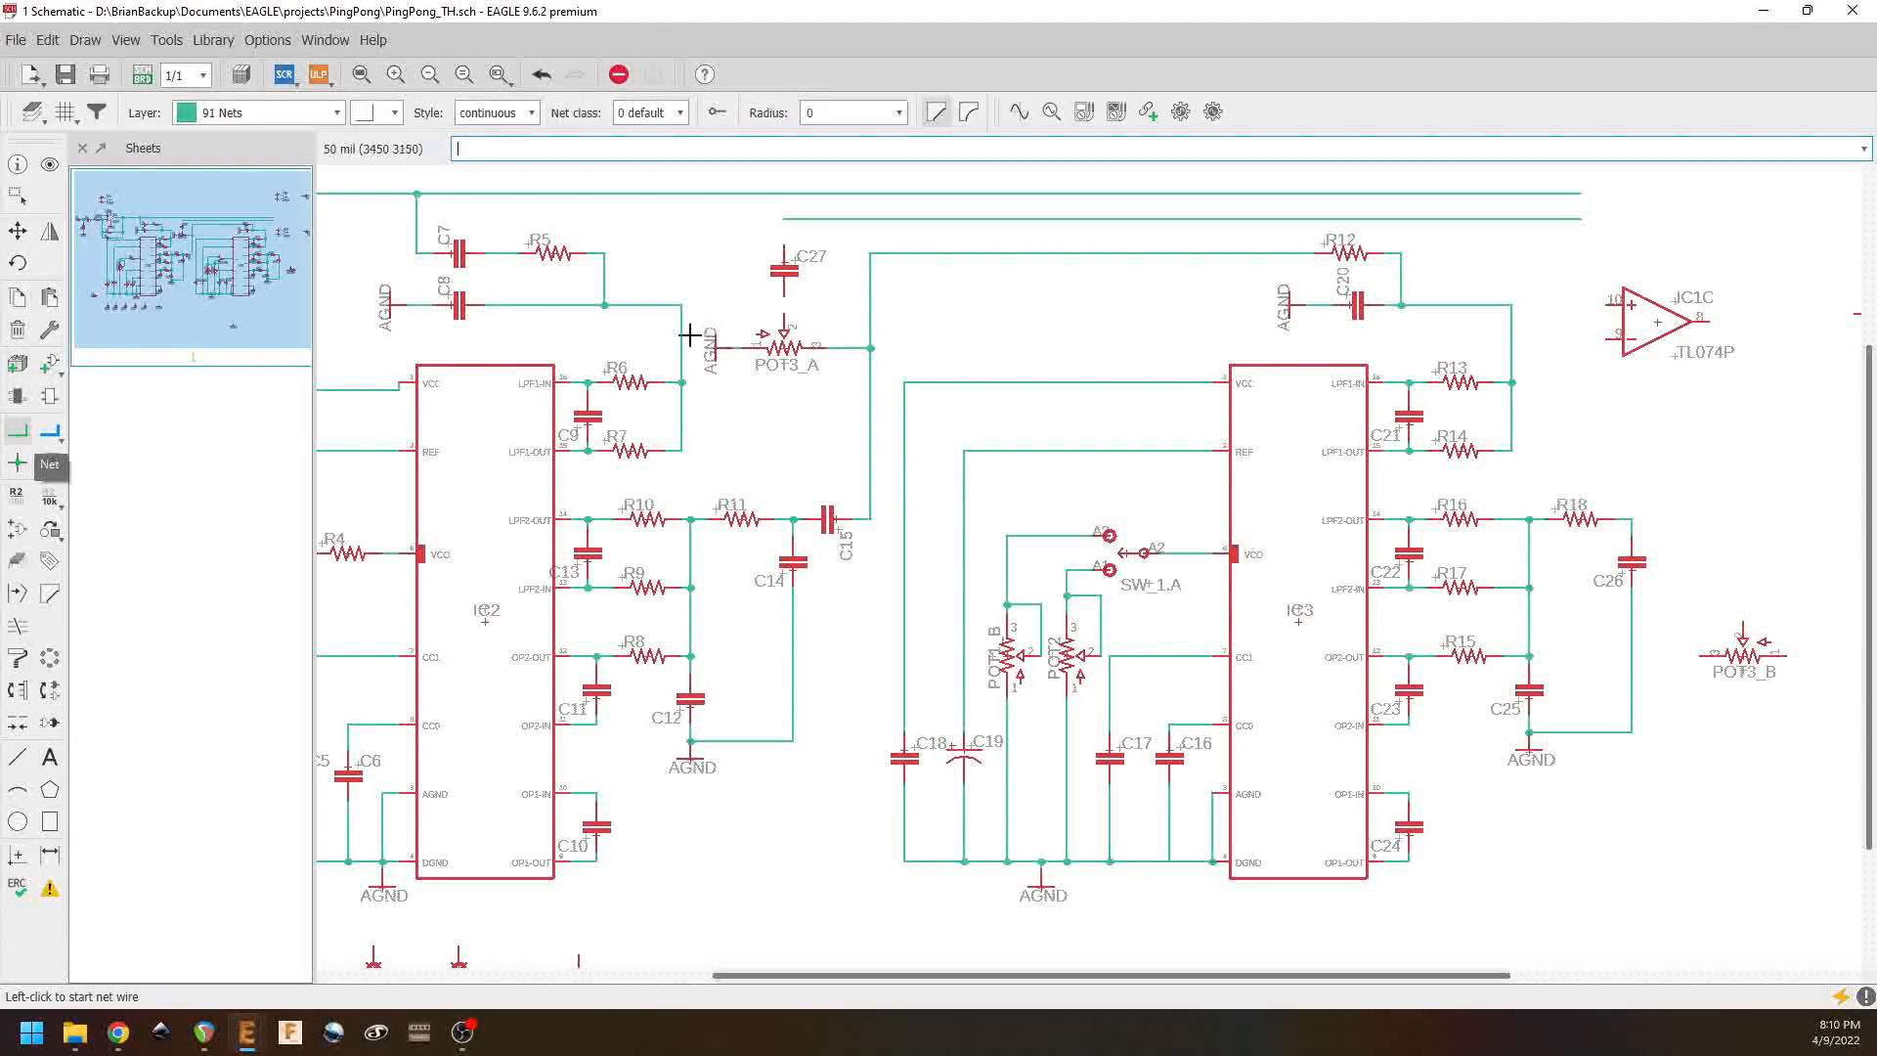
{"action": "left_click", "coordinate": [786, 242]}
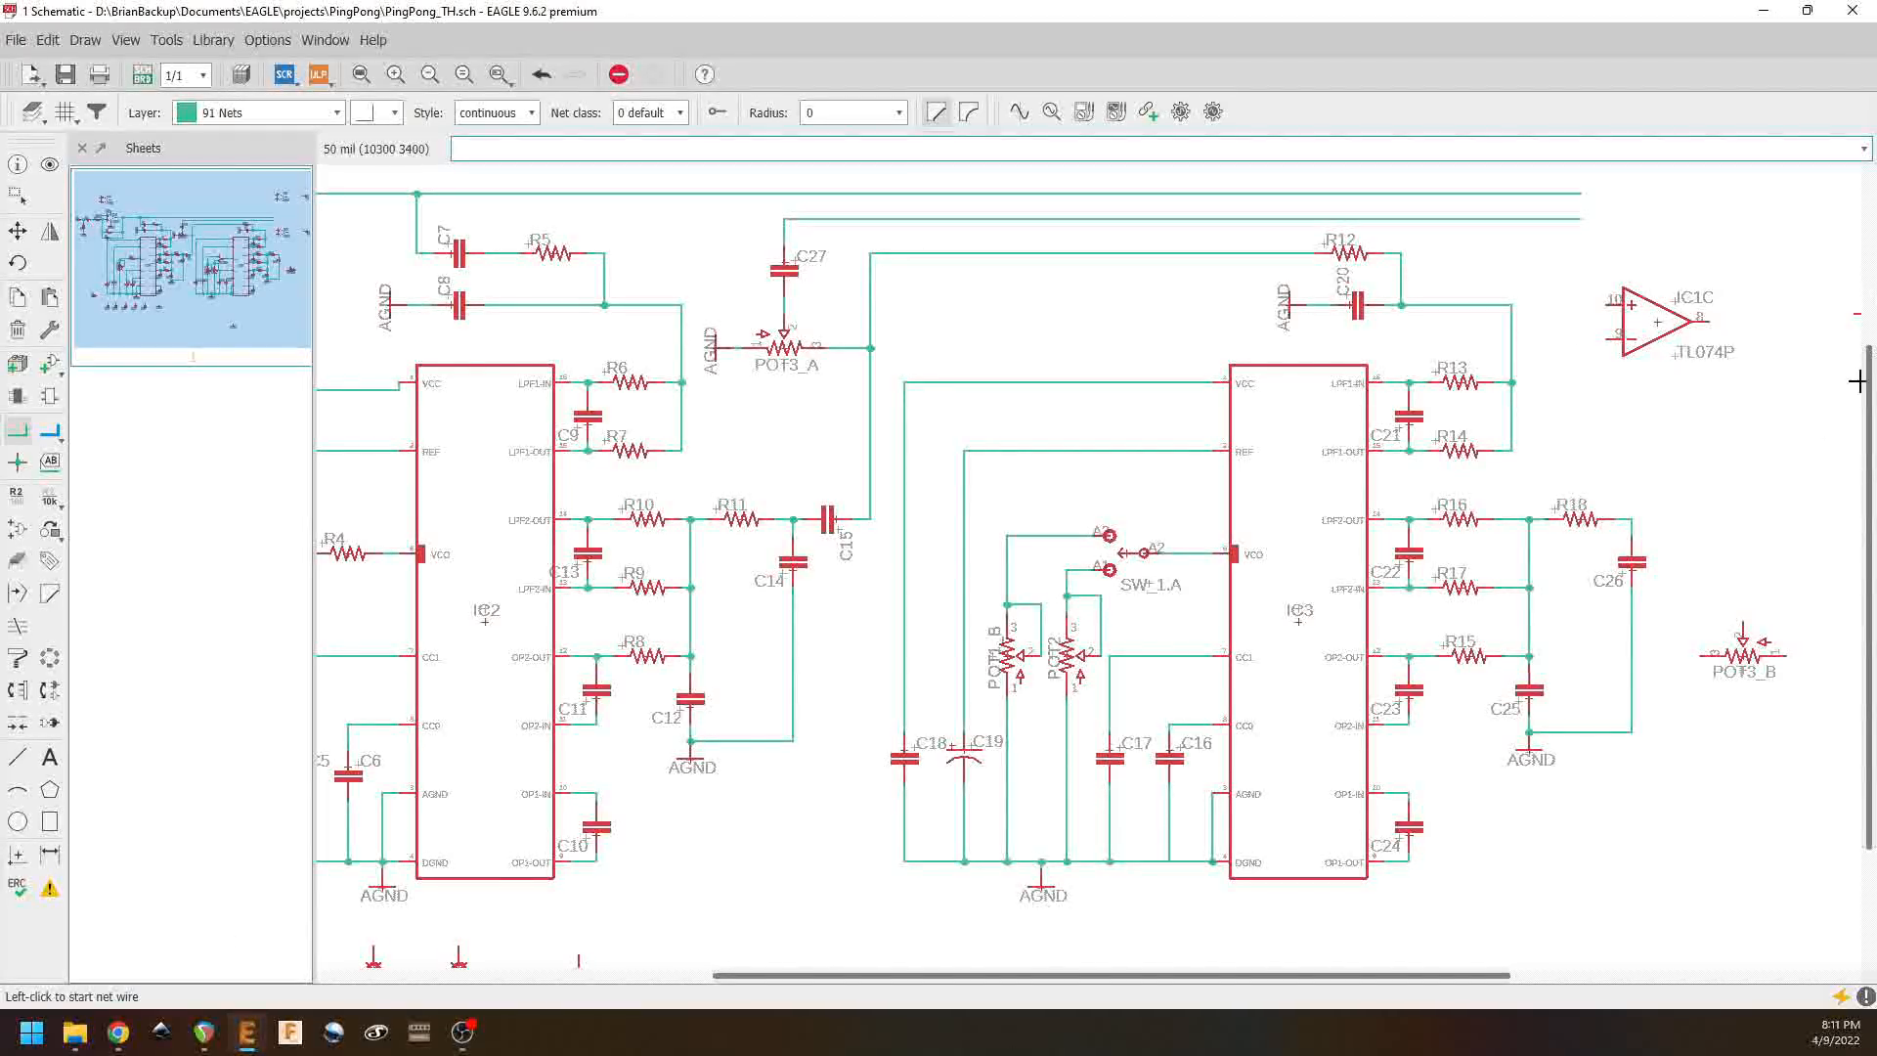
Step: Move the LSP9 pad and op-amp IC1C far to the right to free space beside the IC3 circuit
{"action": "middle_click_drag", "start_coordinate": [1713, 532], "coordinate": [1013, 623]}
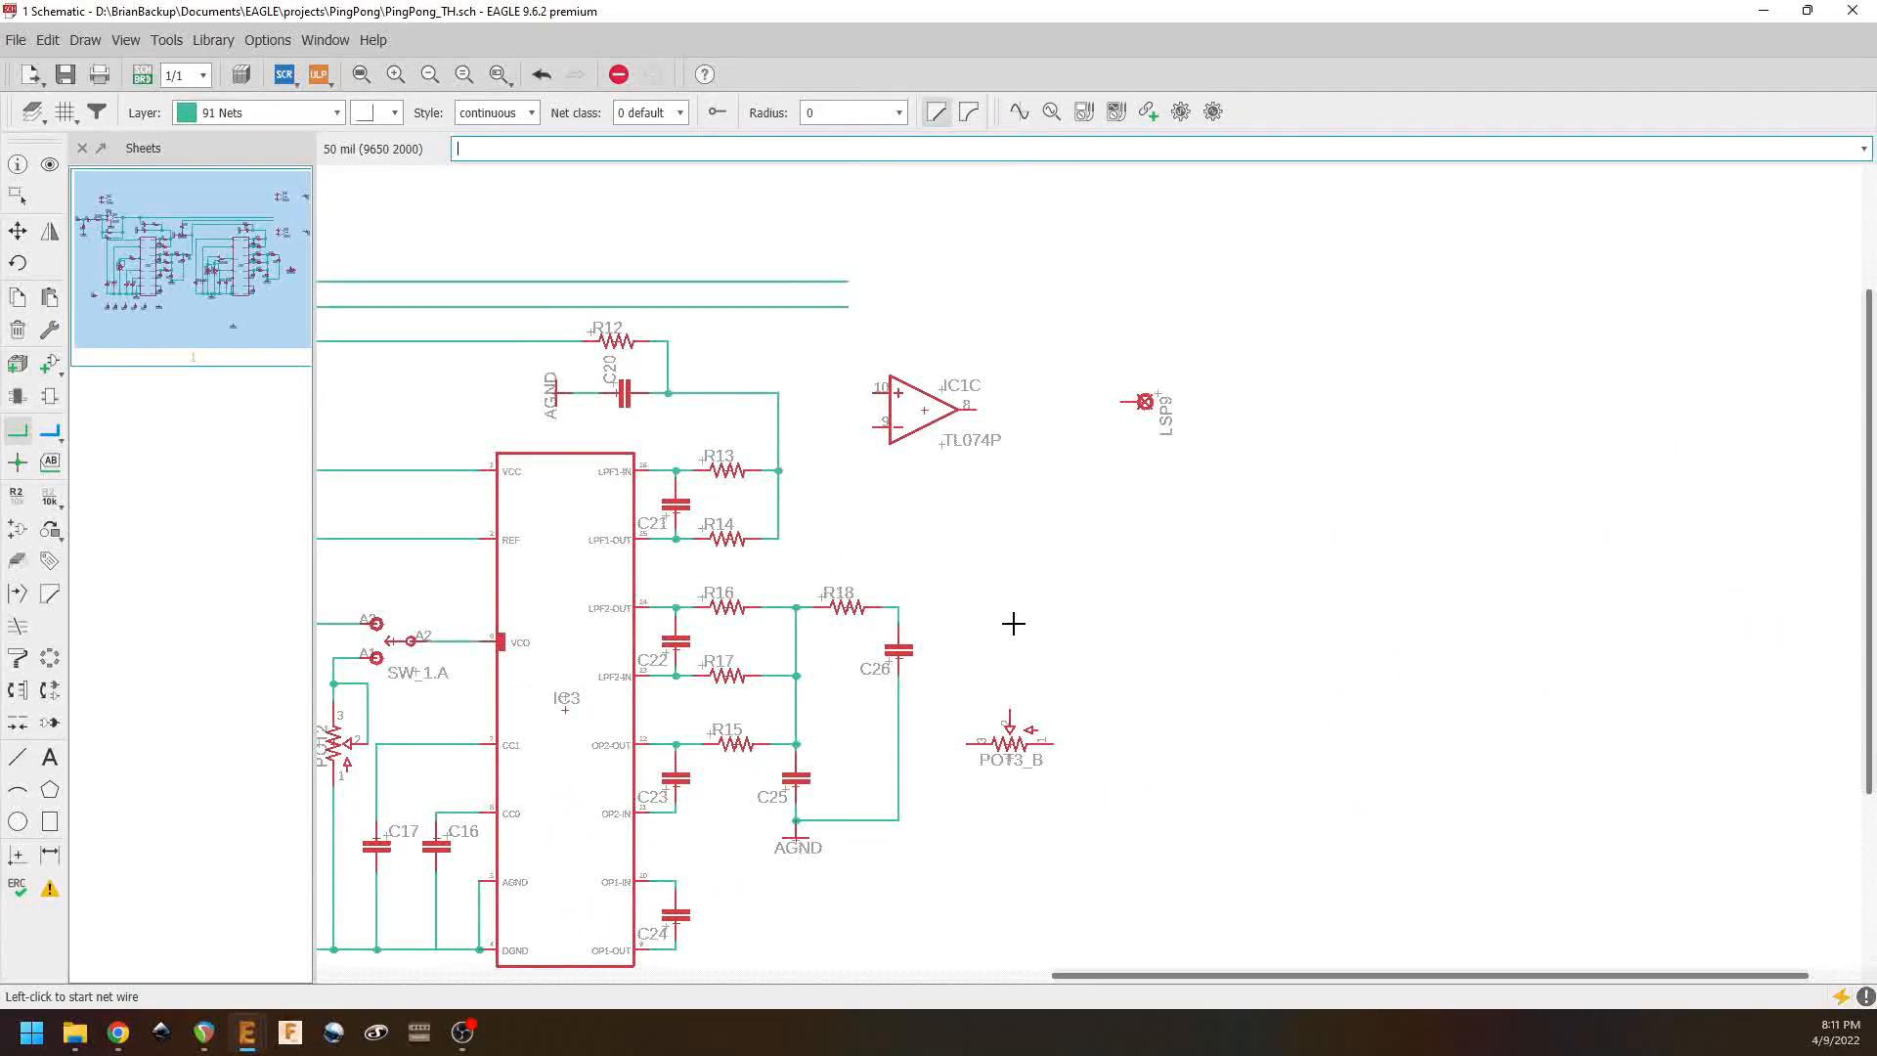
{"action": "left_click", "coordinate": [18, 233]}
{"action": "left_click", "coordinate": [1144, 404]}
{"action": "left_click", "coordinate": [1642, 378]}
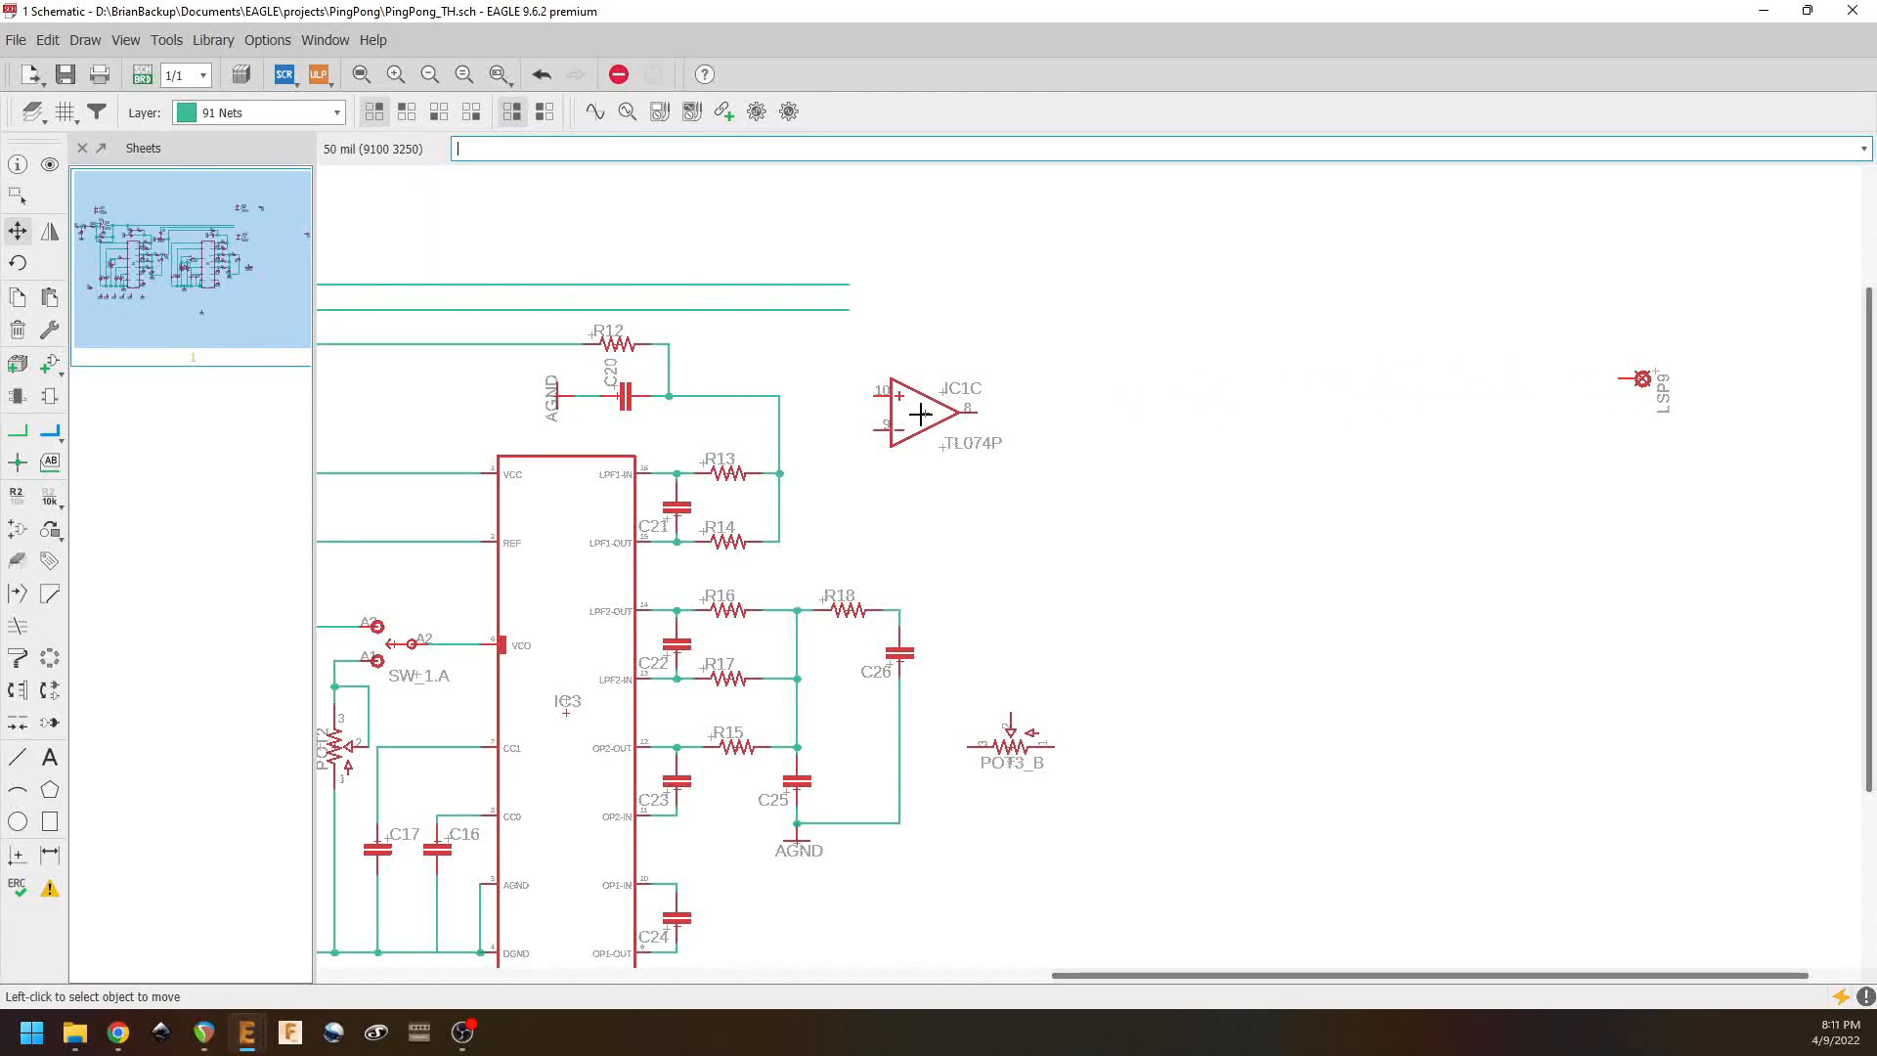
{"action": "left_click", "coordinate": [925, 416]}
{"action": "left_click", "coordinate": [1490, 371]}
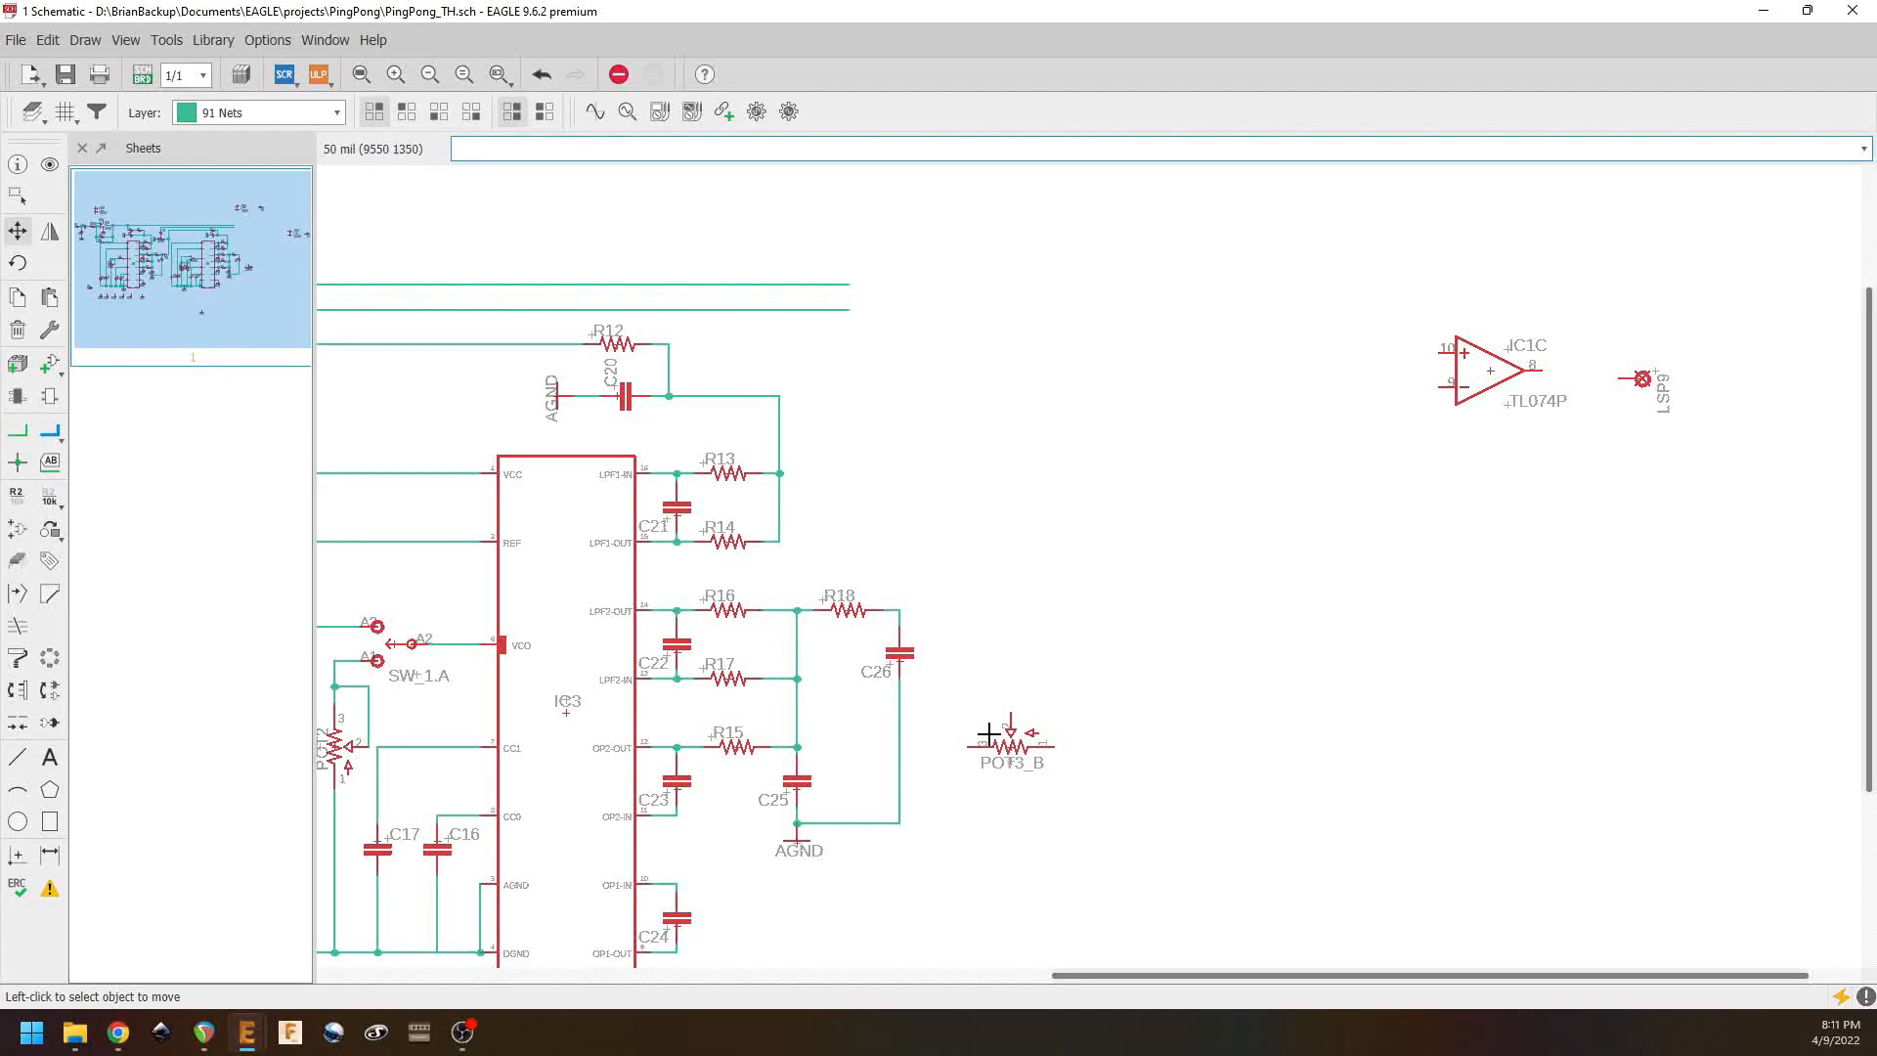
Step: Rotate the POT3_B gang upright and move it into the open area to the right of C26
{"action": "left_click", "coordinate": [1056, 737]}
{"action": "left_click", "coordinate": [1015, 743]}
{"action": "right_click", "coordinate": [1093, 697]}
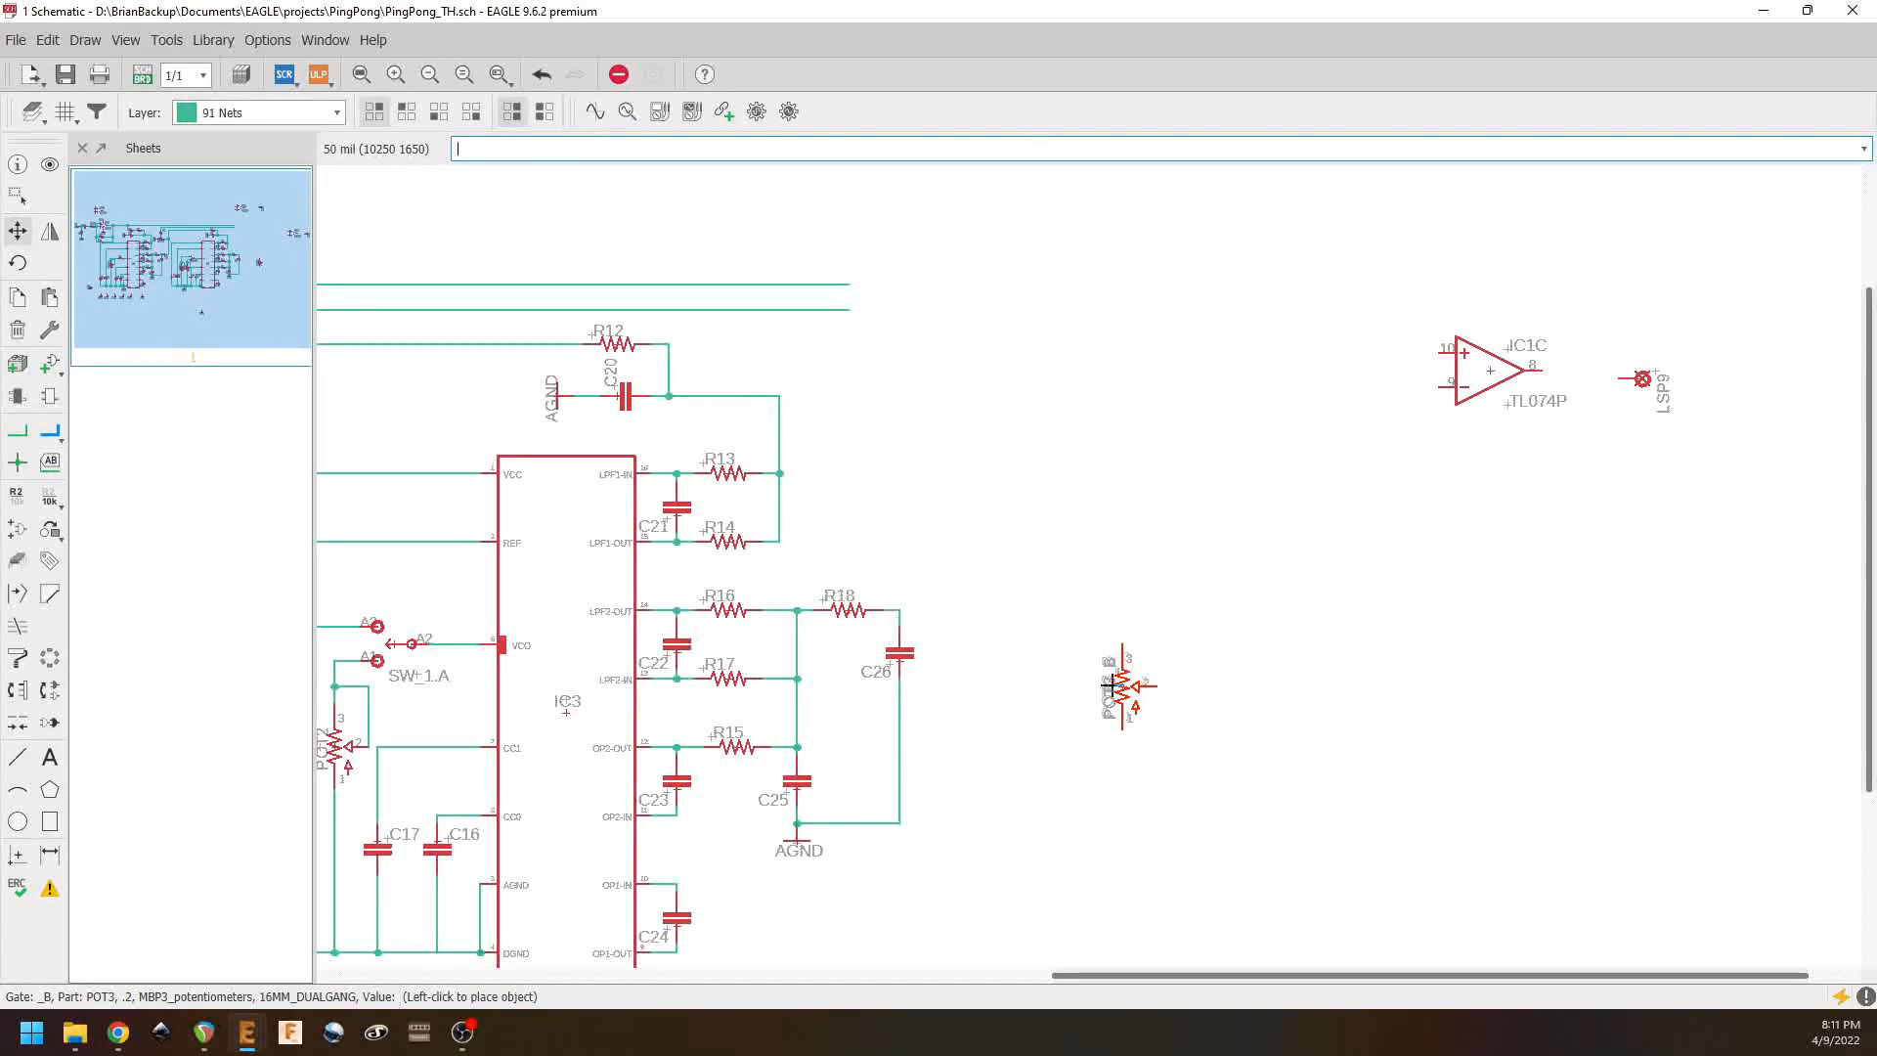
{"action": "left_click", "coordinate": [1237, 685]}
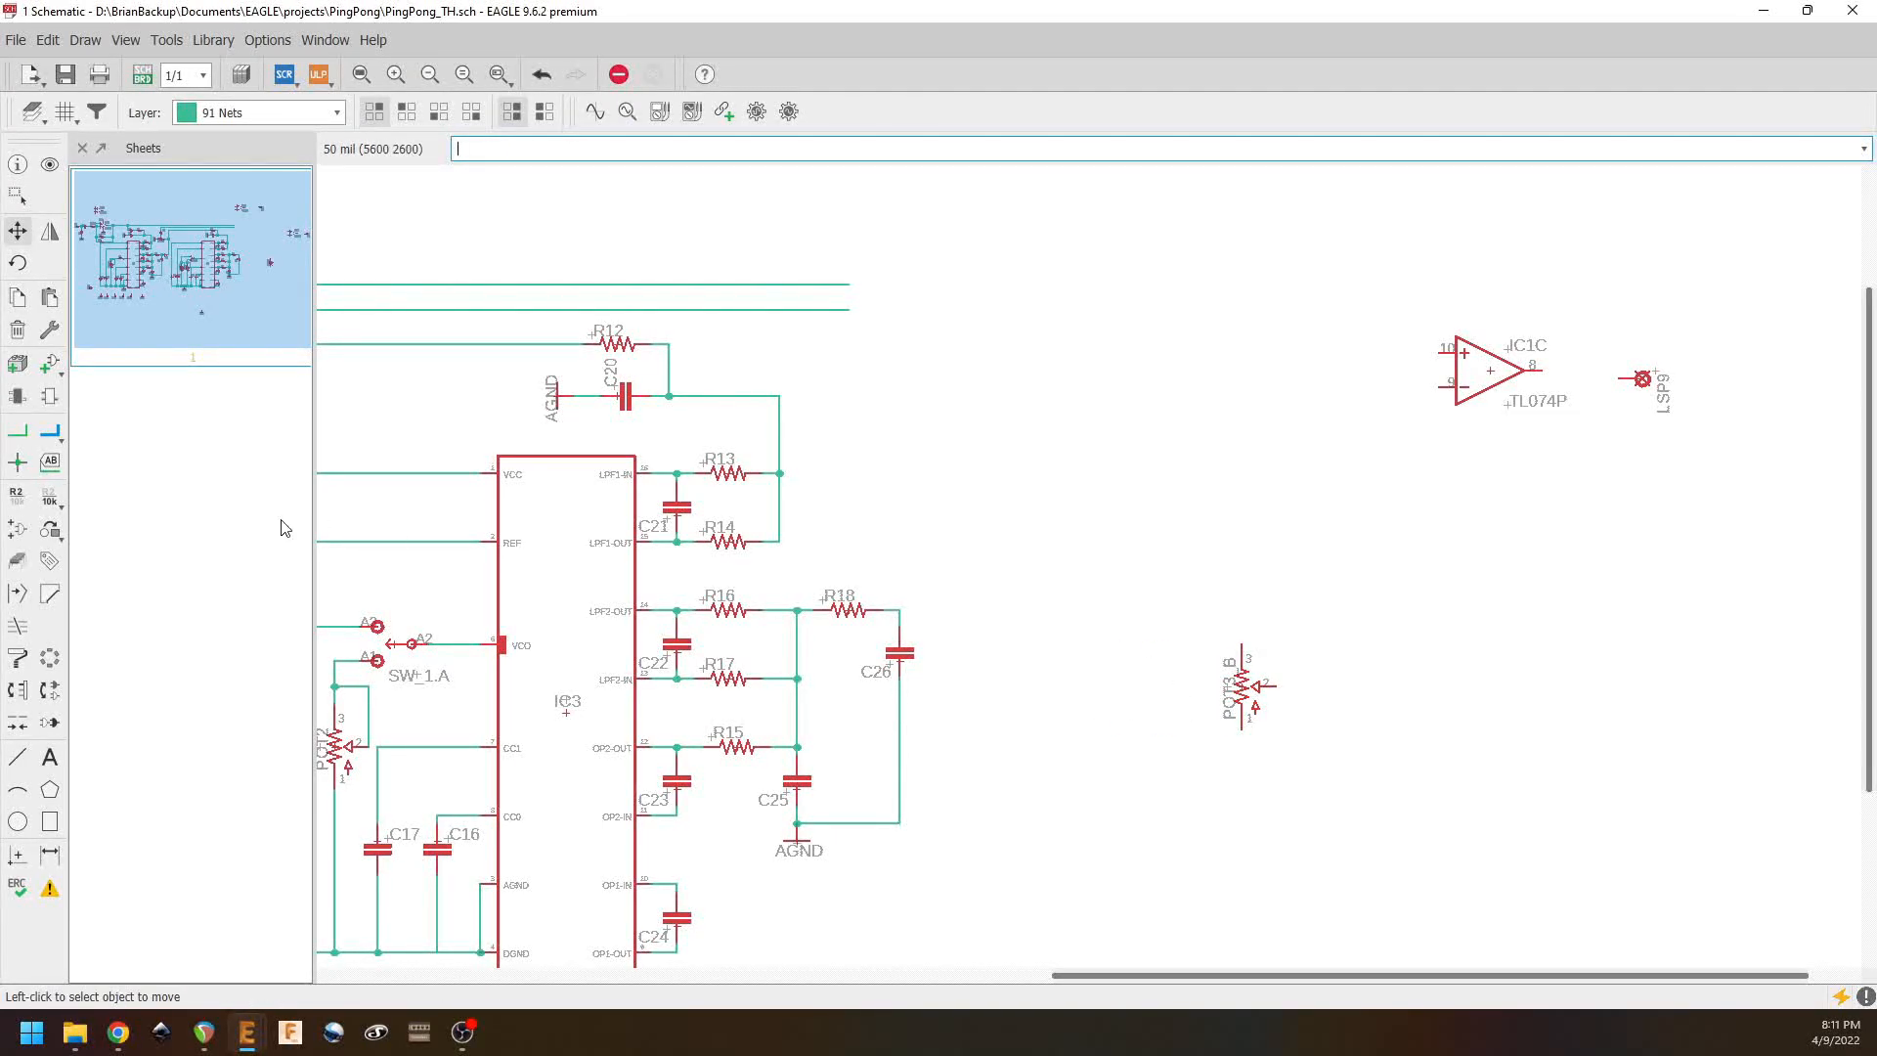
Step: Add a 16MM.1 potentiometer from MBP3_potentiometers, placed upright to the lower left of POT3_B
{"action": "left_click", "coordinate": [50, 363]}
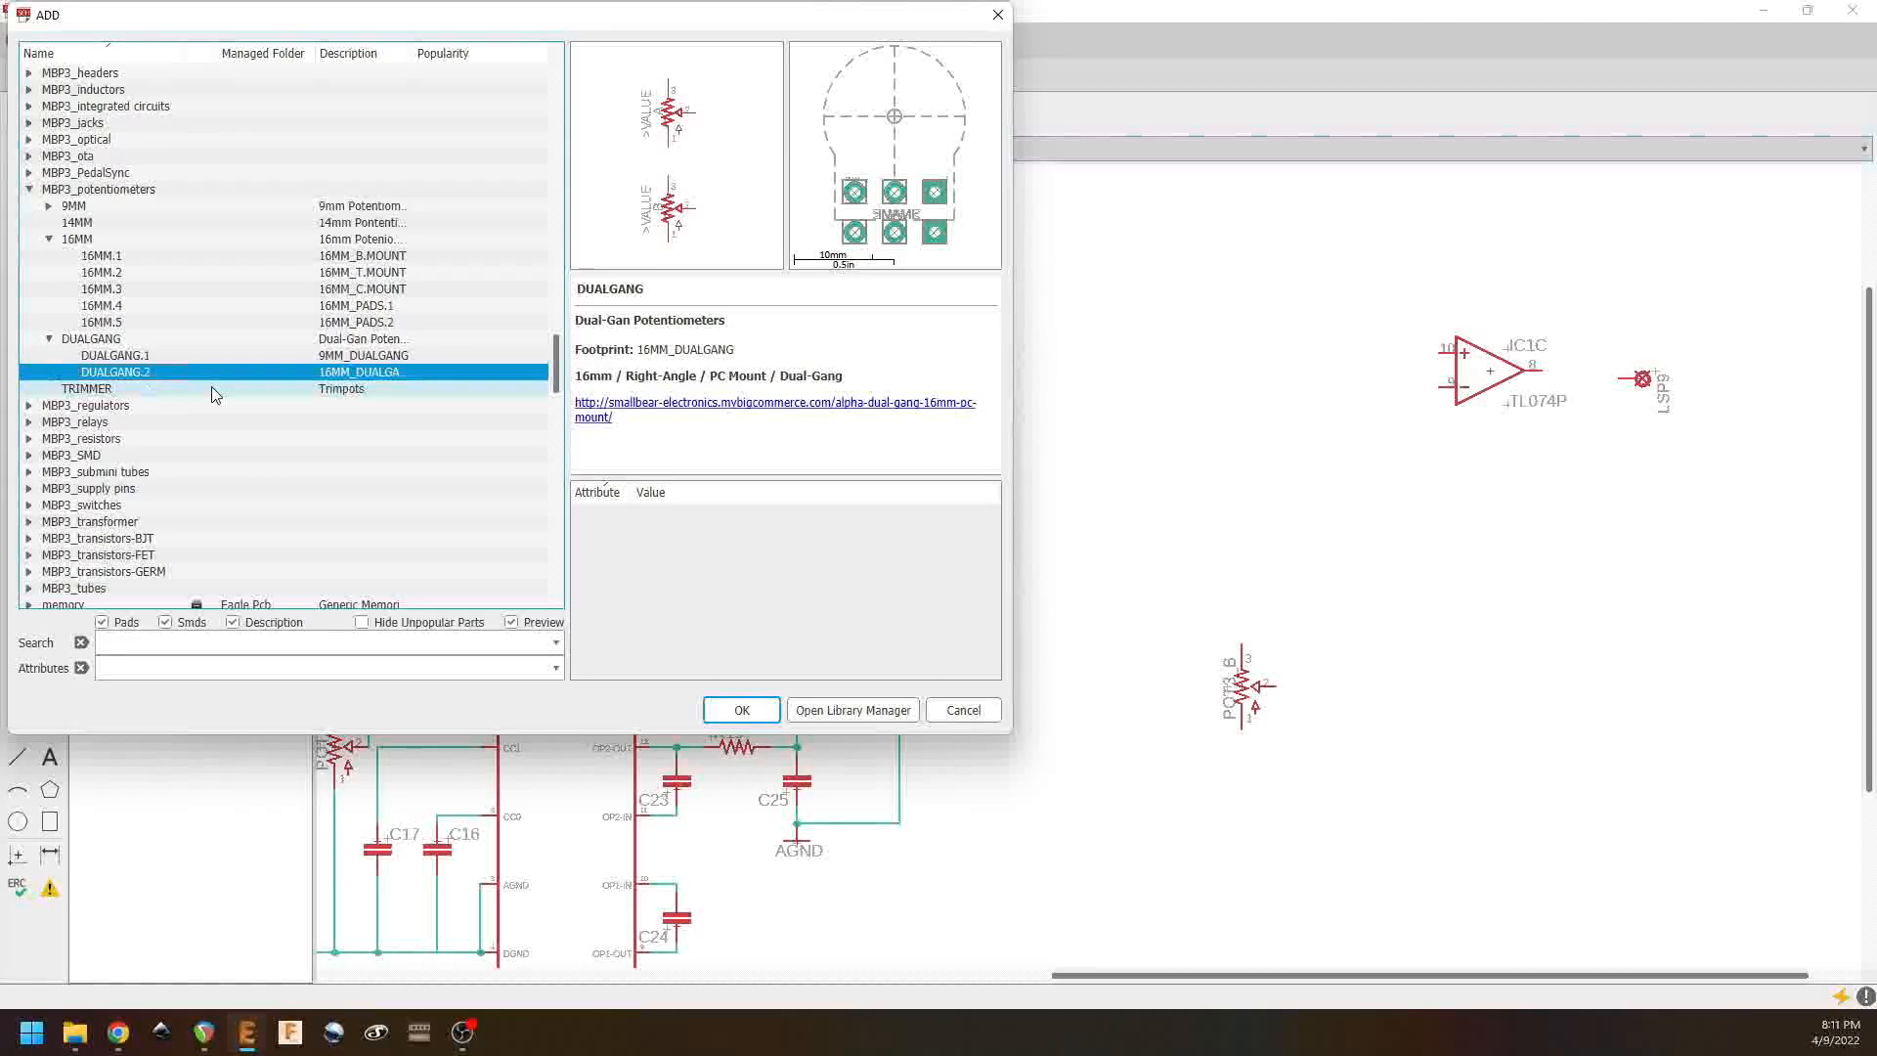
{"action": "left_click", "coordinate": [108, 257]}
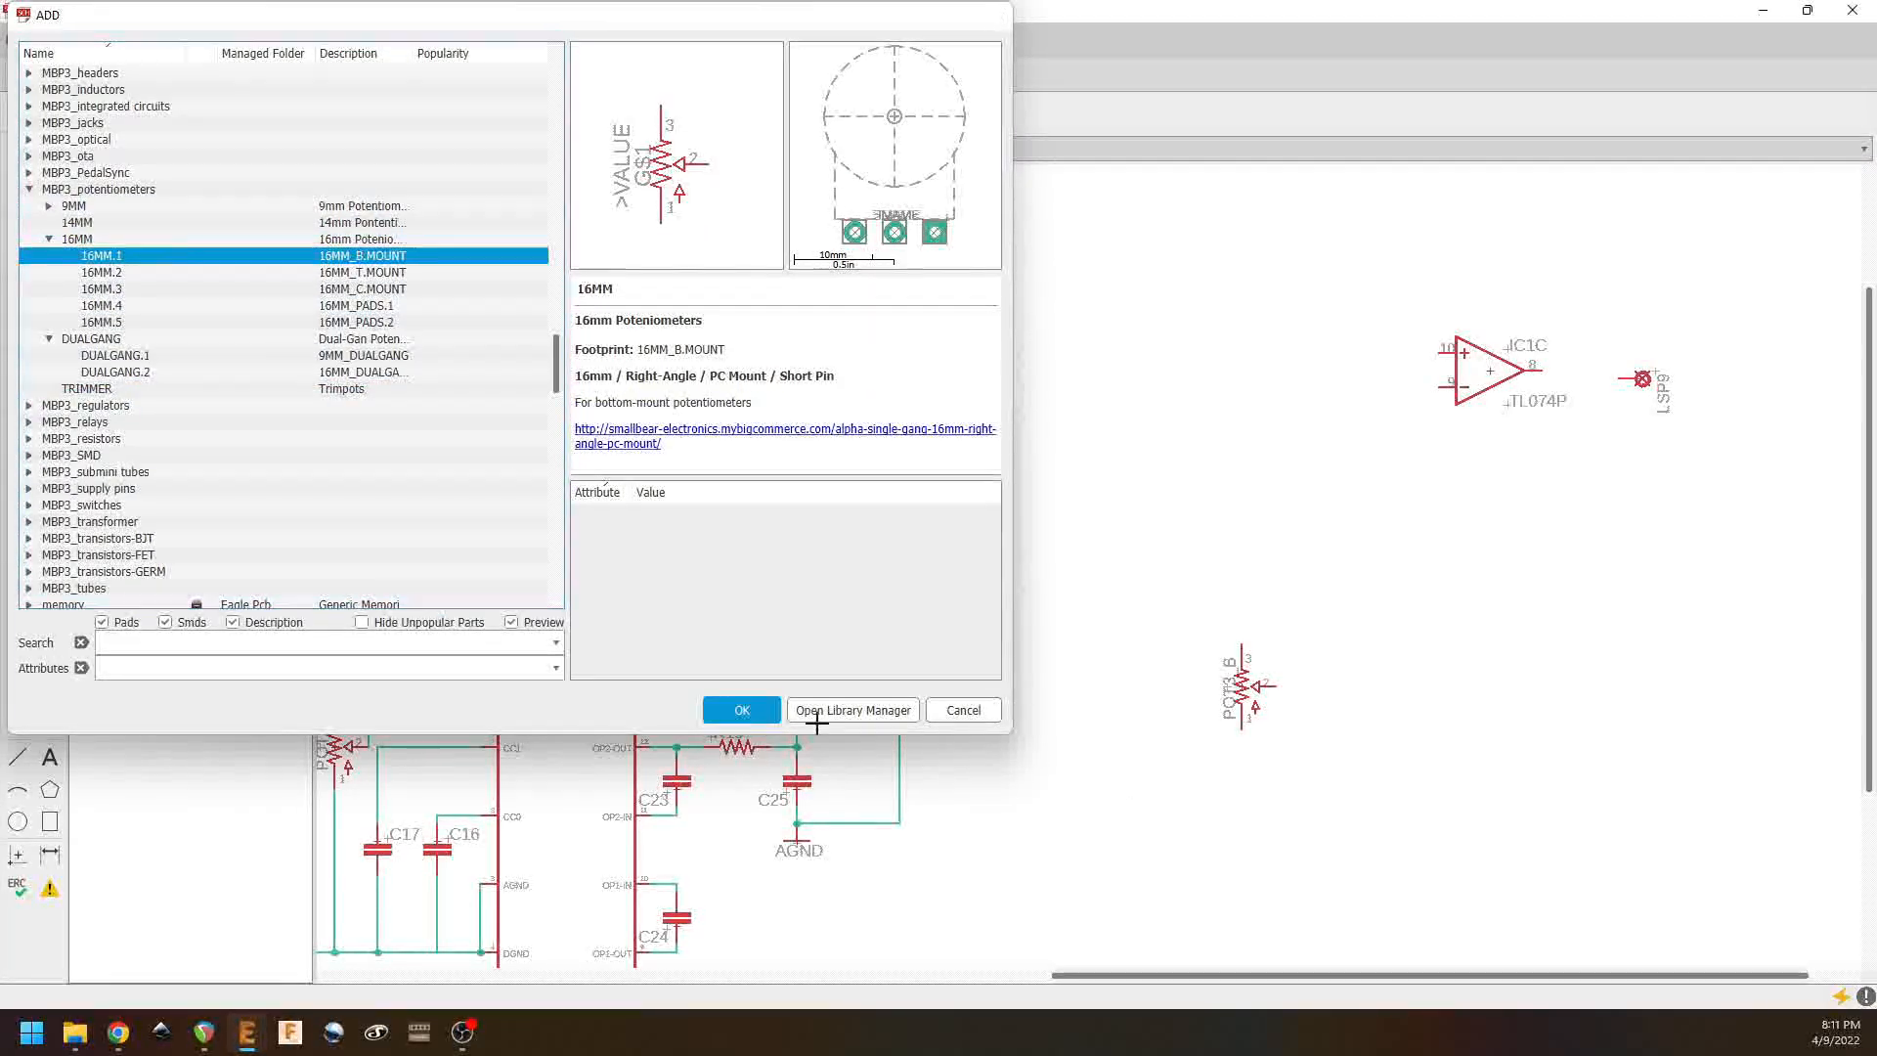
{"action": "key", "text": "Return"}
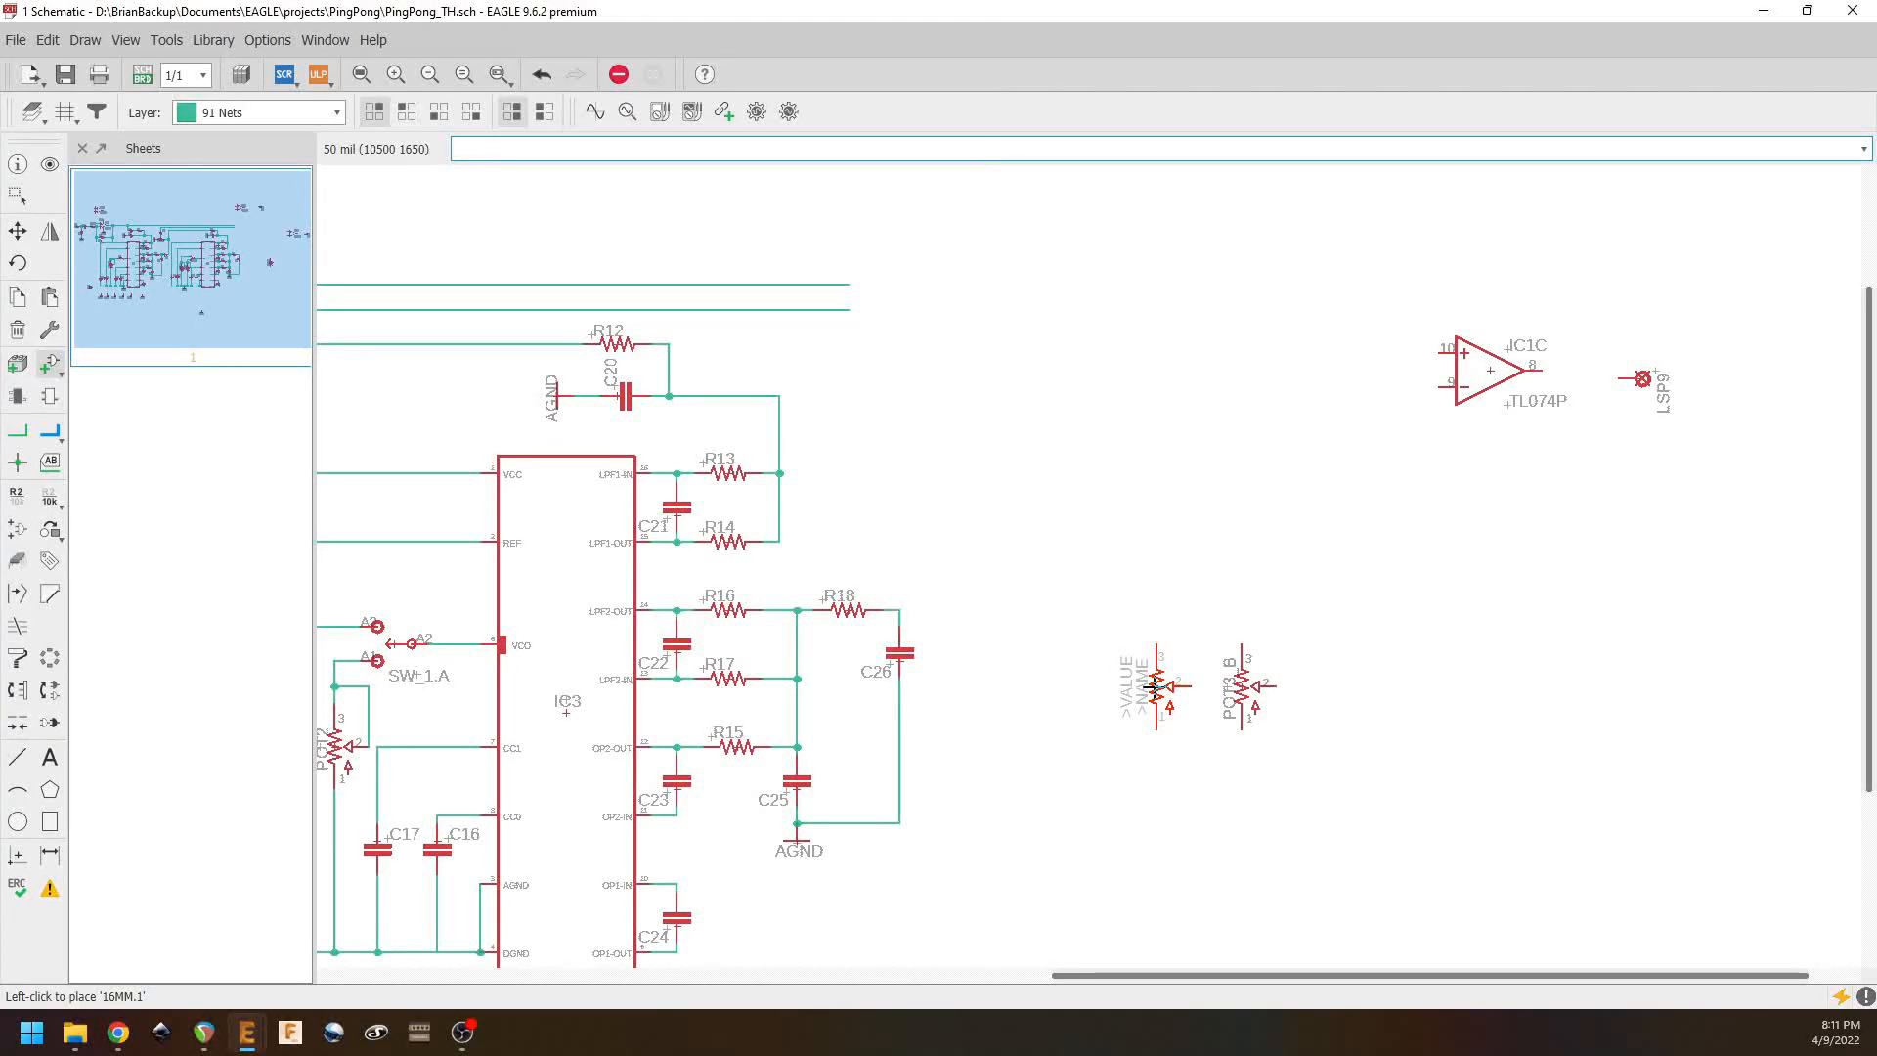
{"action": "left_click", "coordinate": [1157, 751]}
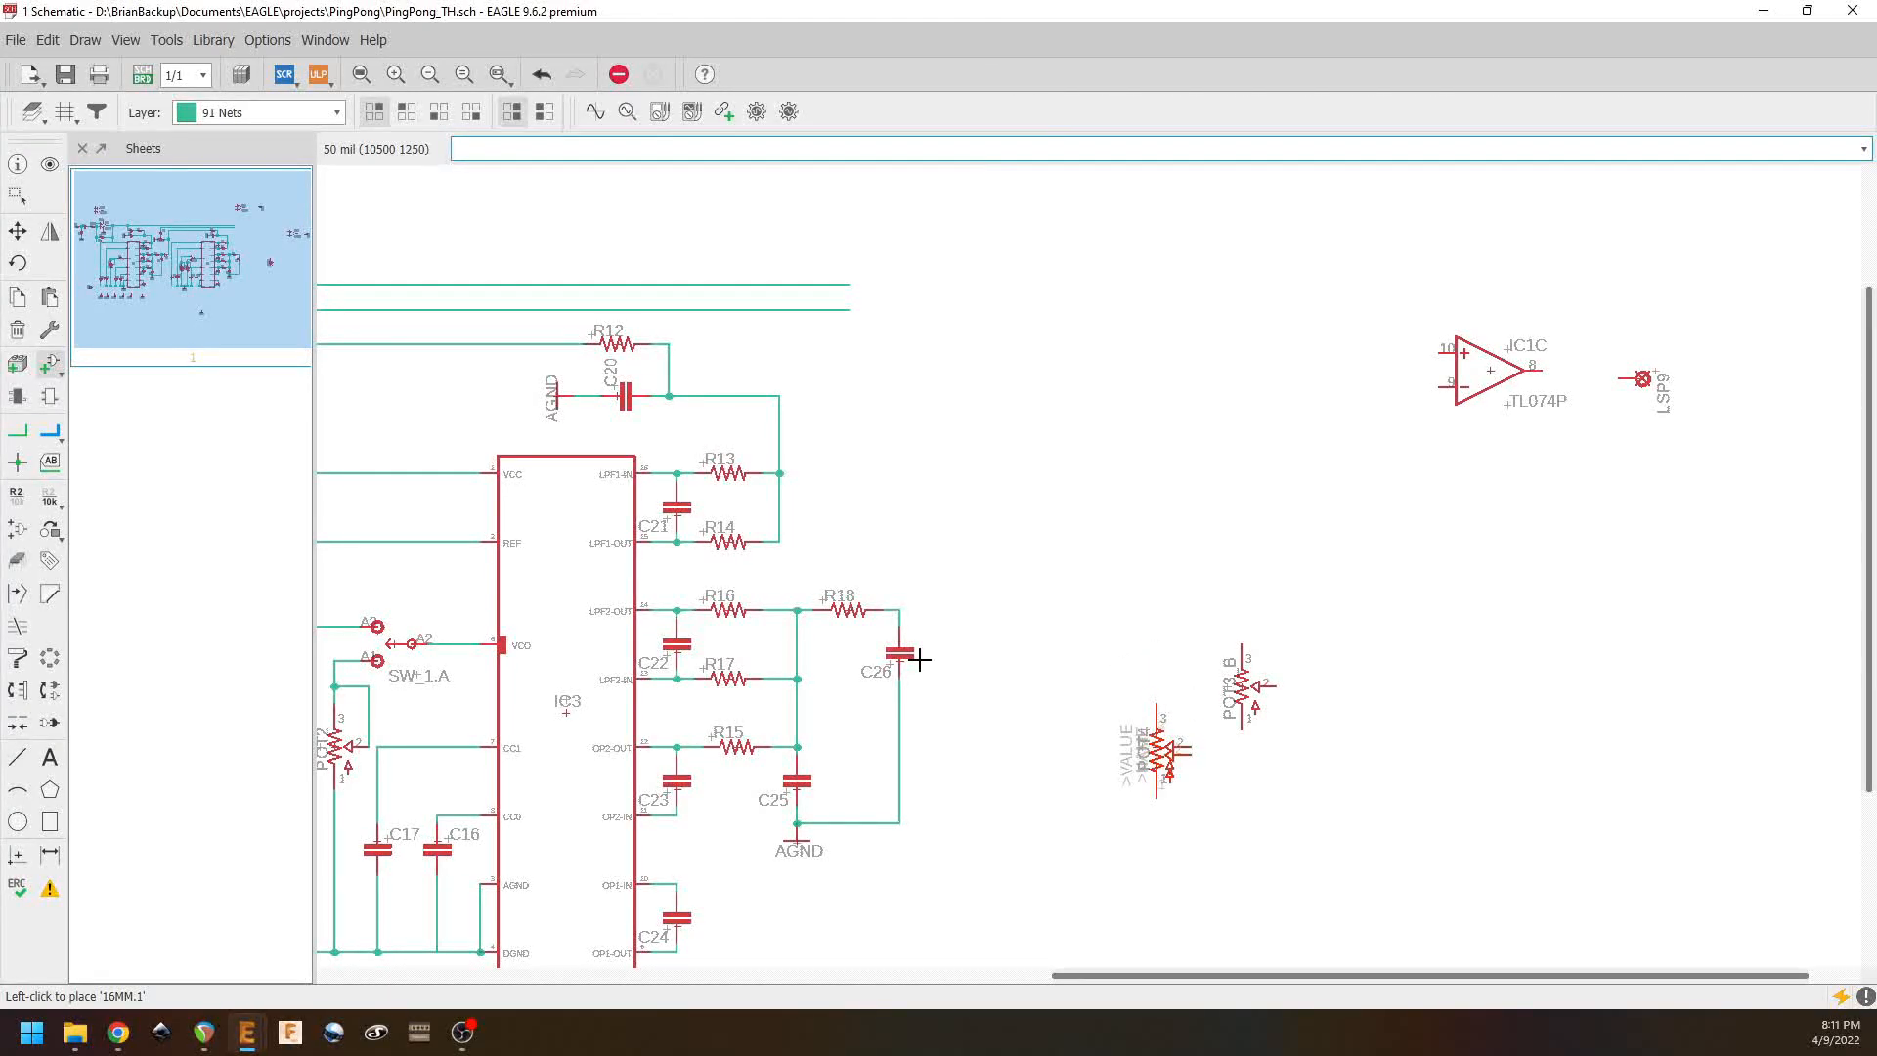
Step: Move POT3_B down so it stands level beside POT4
{"action": "left_click", "coordinate": [18, 230]}
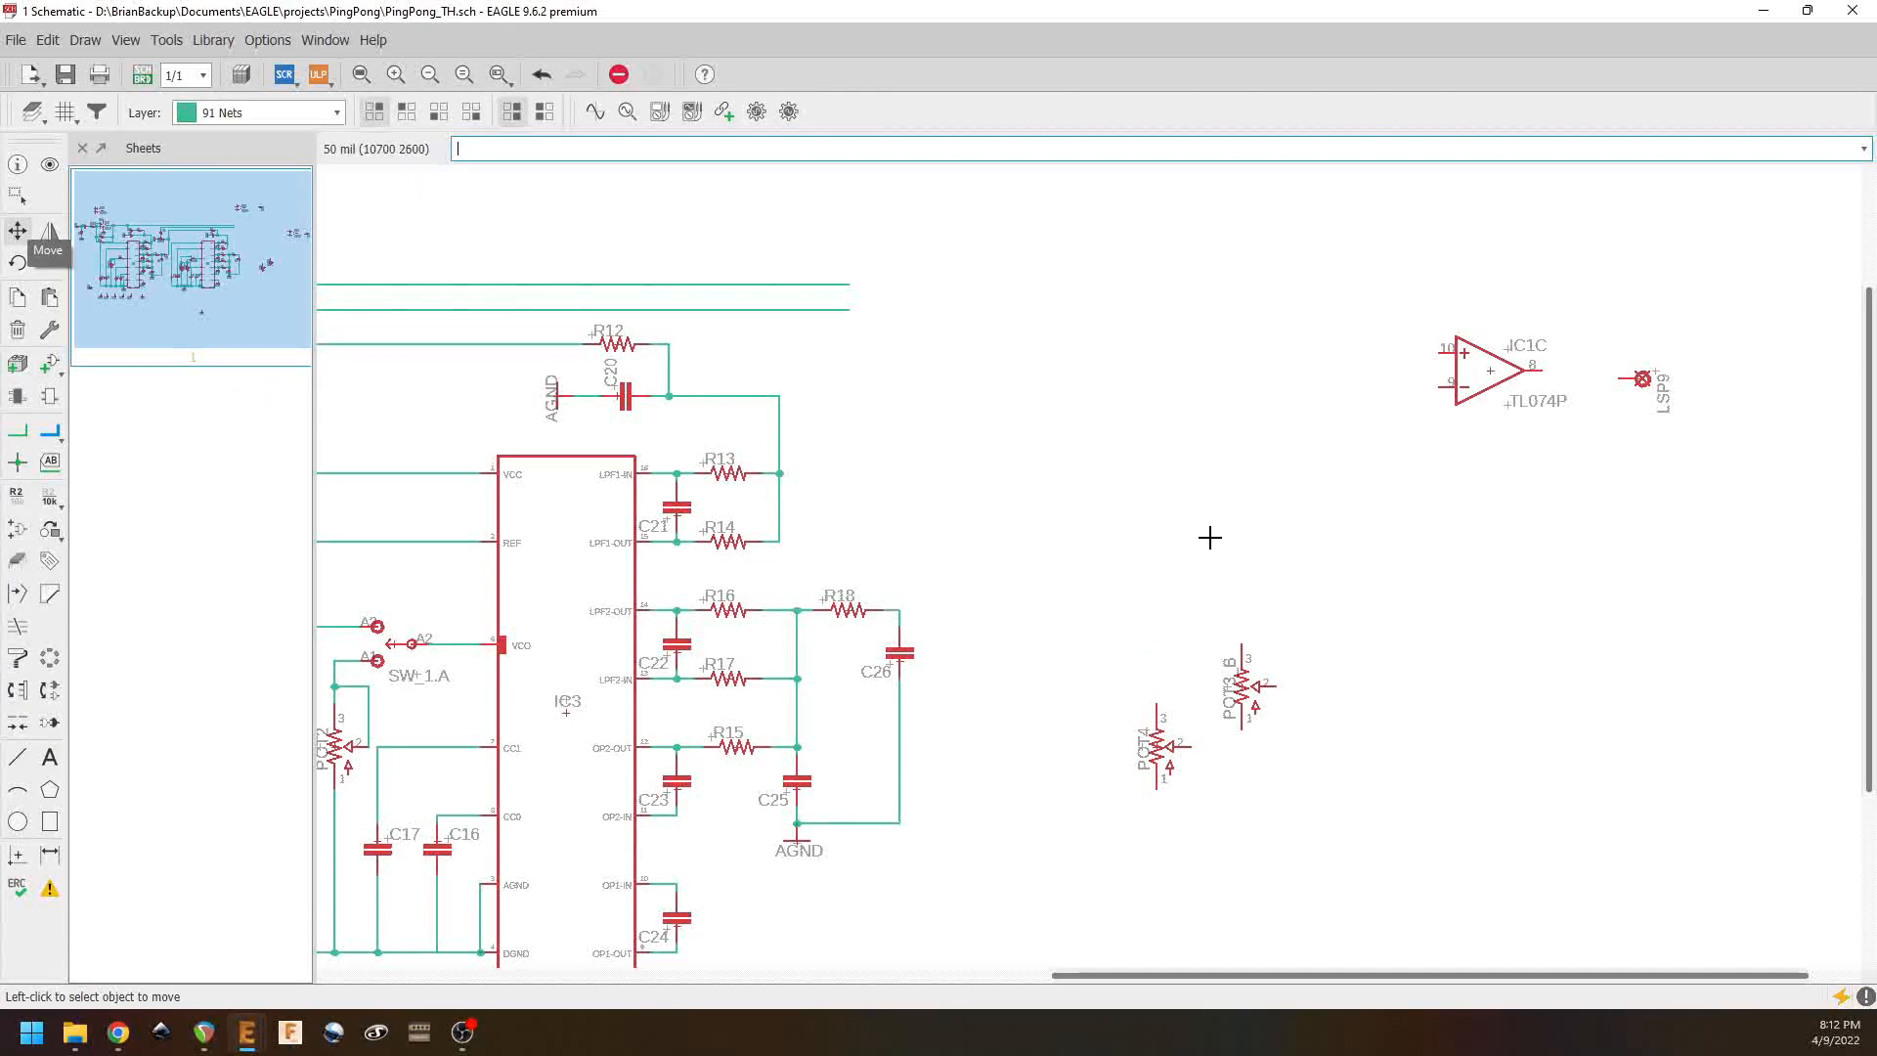
{"action": "left_click", "coordinate": [1250, 681]}
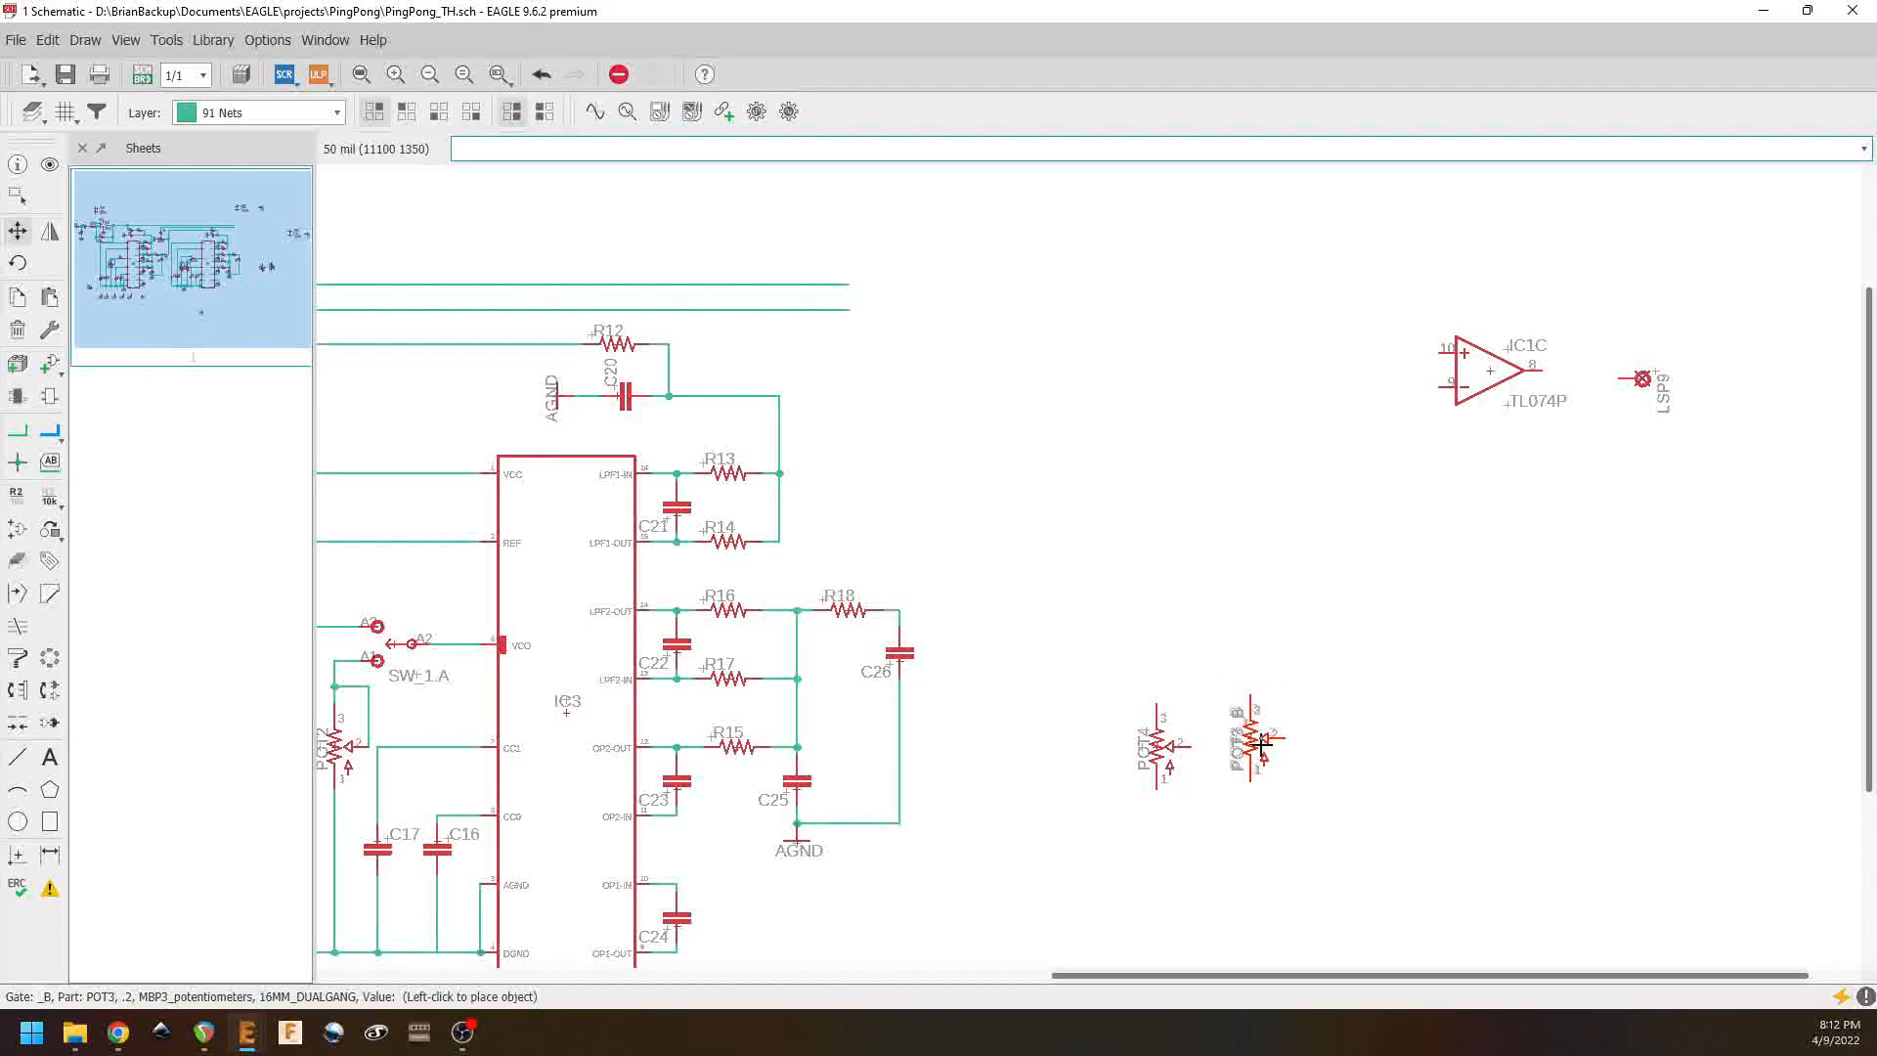
{"action": "left_click", "coordinate": [1256, 745]}
Step: Invoke gate .B of switch SW_1 and place it rotated, with its common contact facing C26, above and left of POT4
{"action": "middle_click_drag", "start_coordinate": [946, 846], "coordinate": [1726, 837]}
{"action": "scroll", "coordinate": [1578, 788], "scroll_direction": "down", "scroll_amount": 4}
{"action": "middle_click_drag", "start_coordinate": [1538, 818], "coordinate": [1221, 692]}
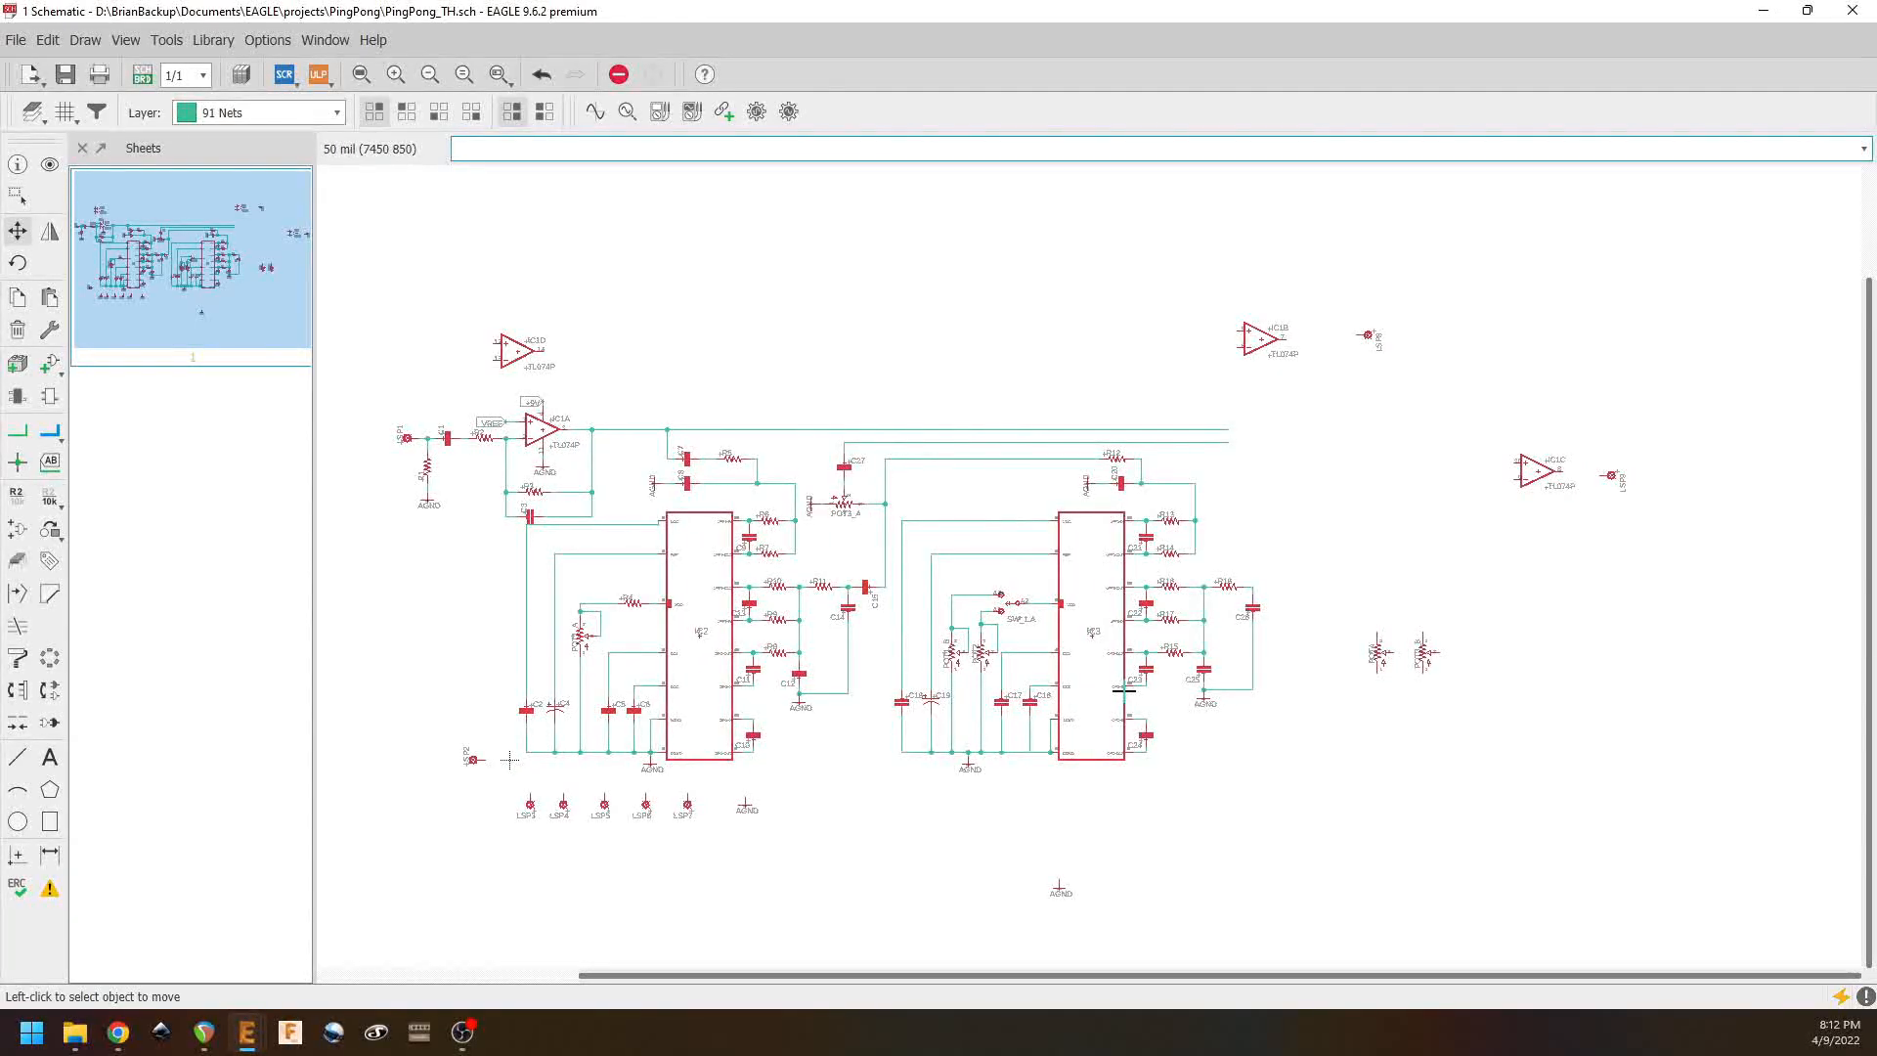
{"action": "scroll", "coordinate": [1123, 689], "scroll_direction": "up", "scroll_amount": 5}
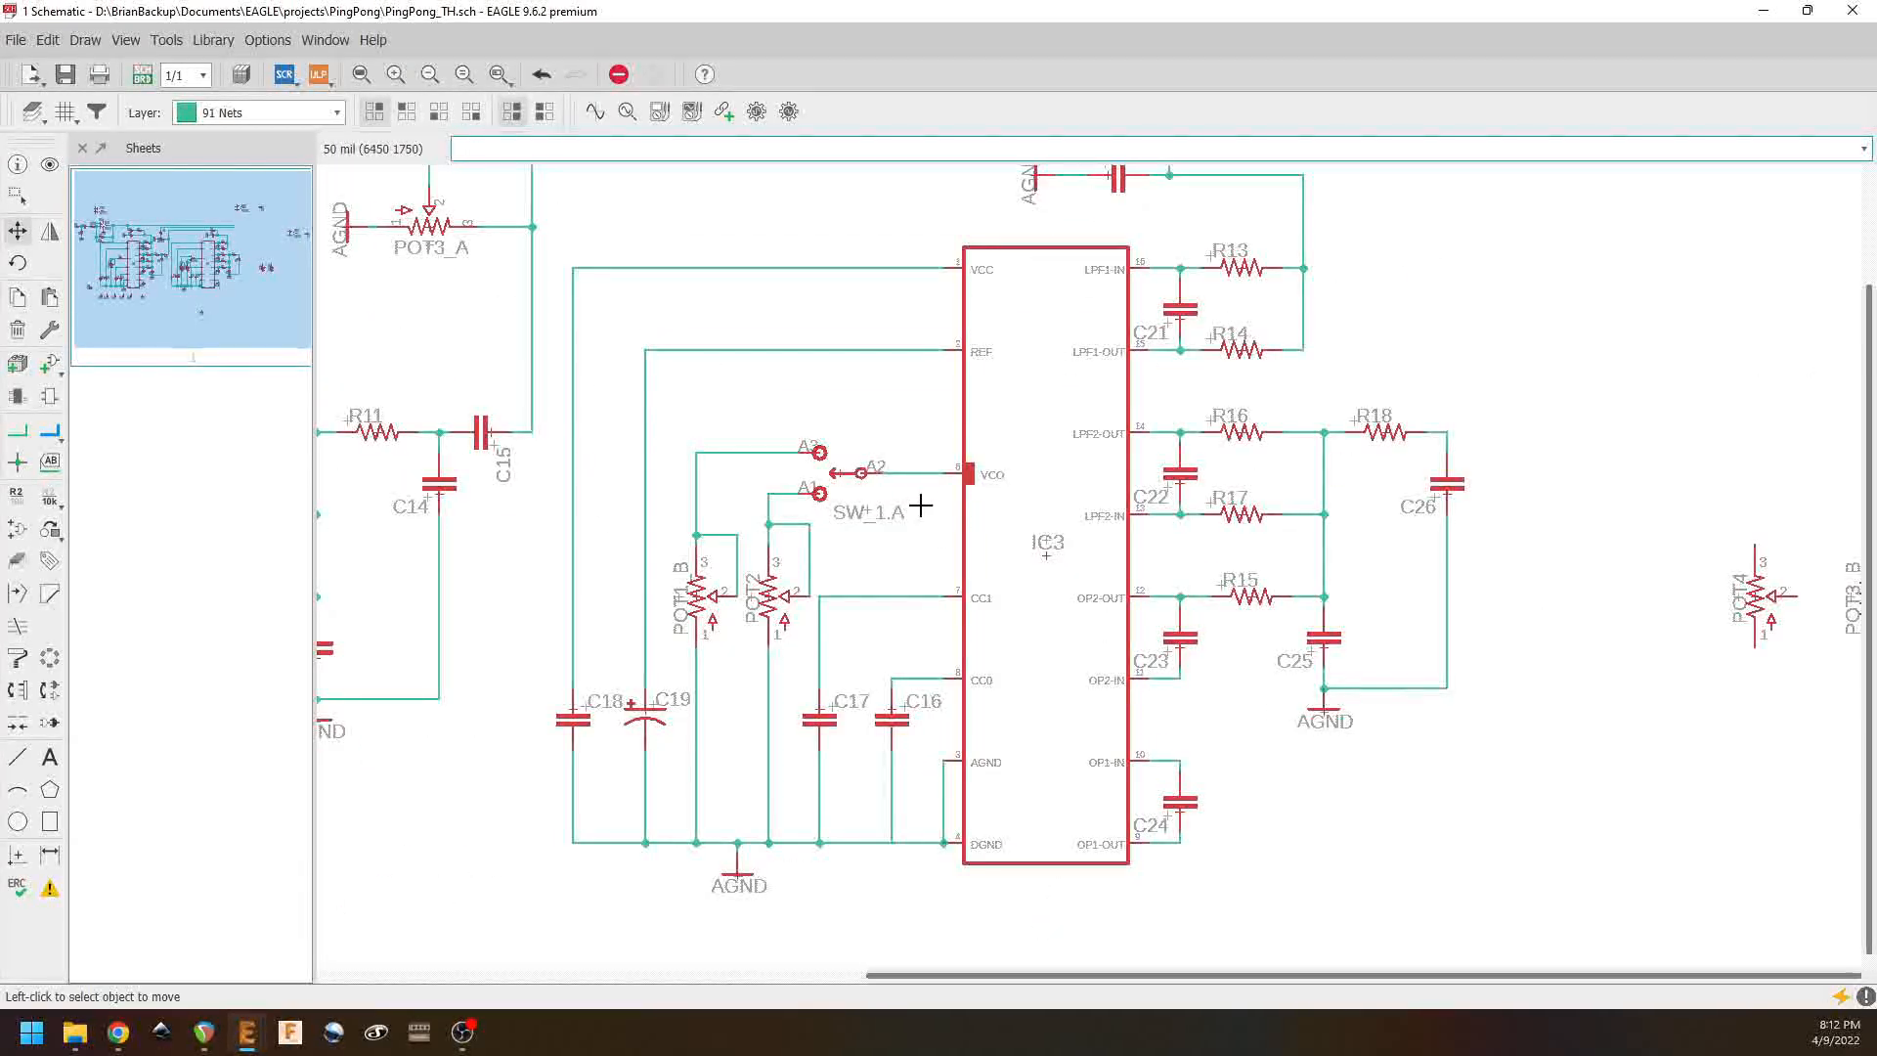
{"action": "right_click", "coordinate": [841, 474]}
{"action": "left_click", "coordinate": [904, 157]}
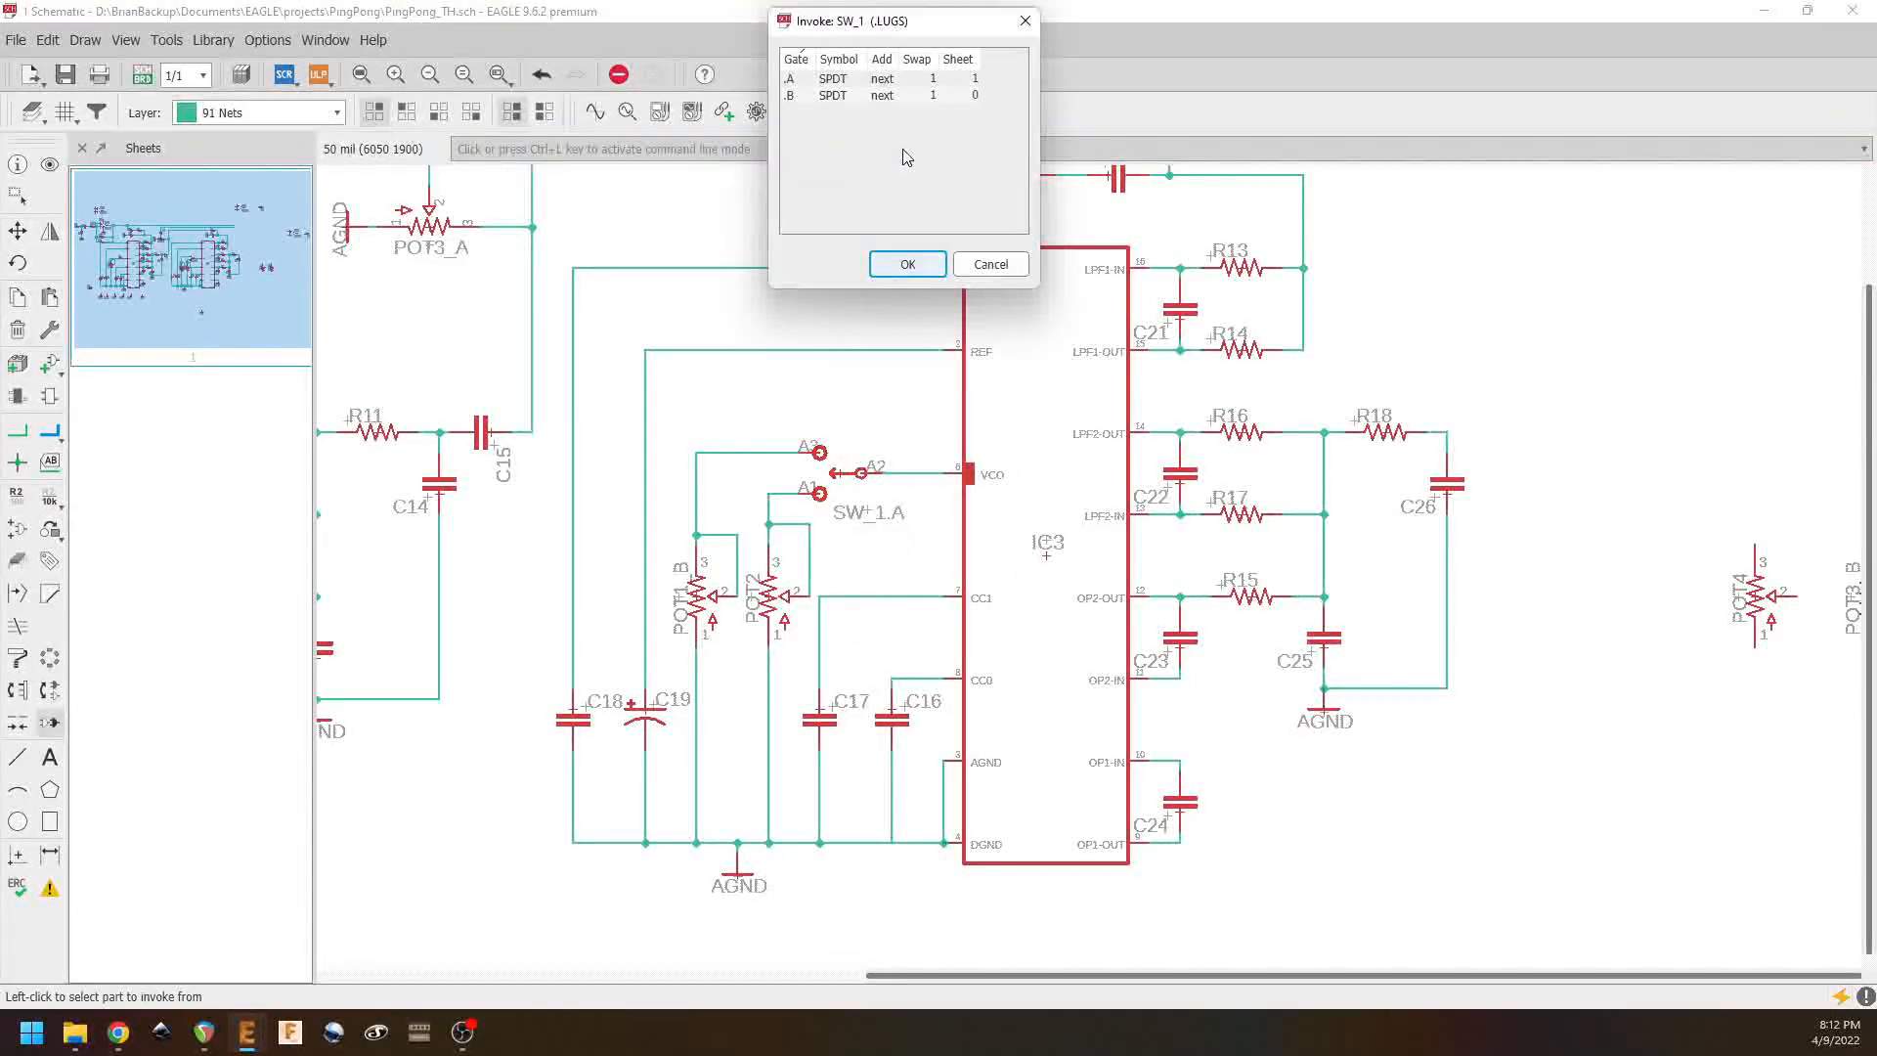
{"action": "left_click", "coordinate": [873, 97]}
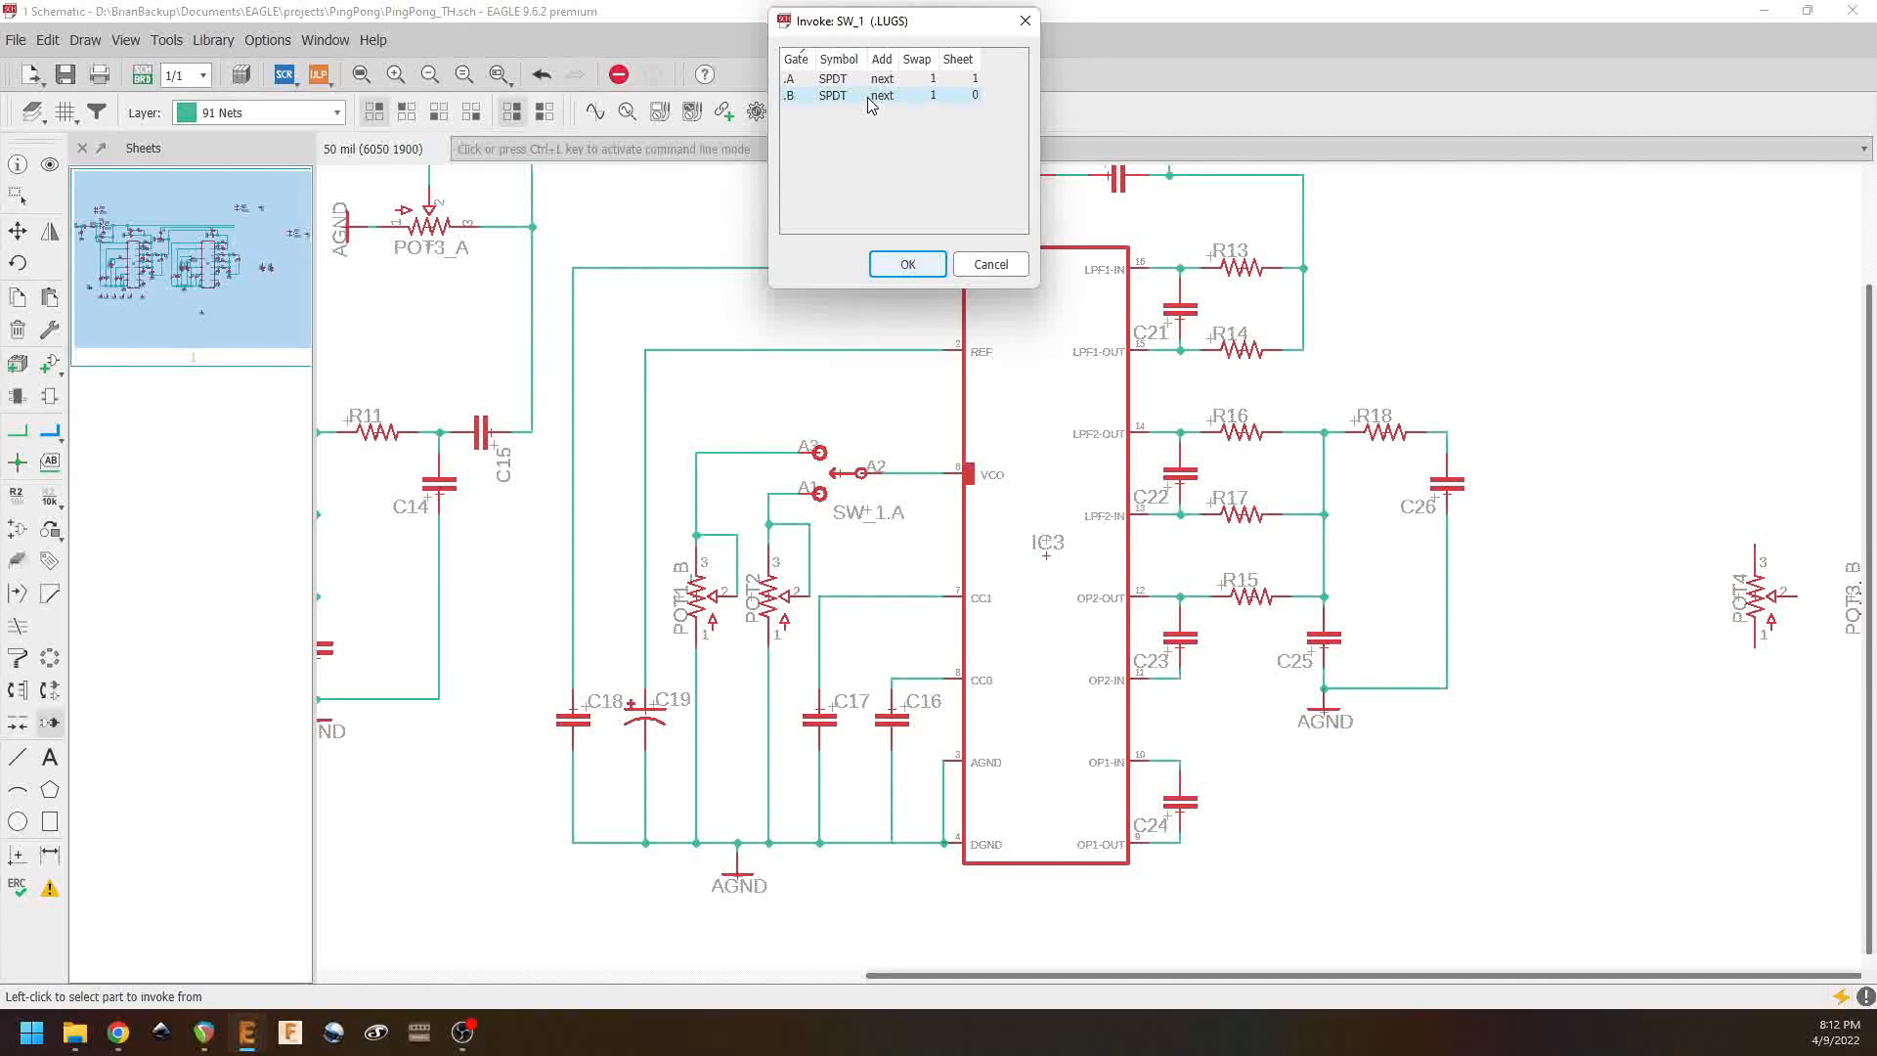
{"action": "left_click", "coordinate": [907, 262]}
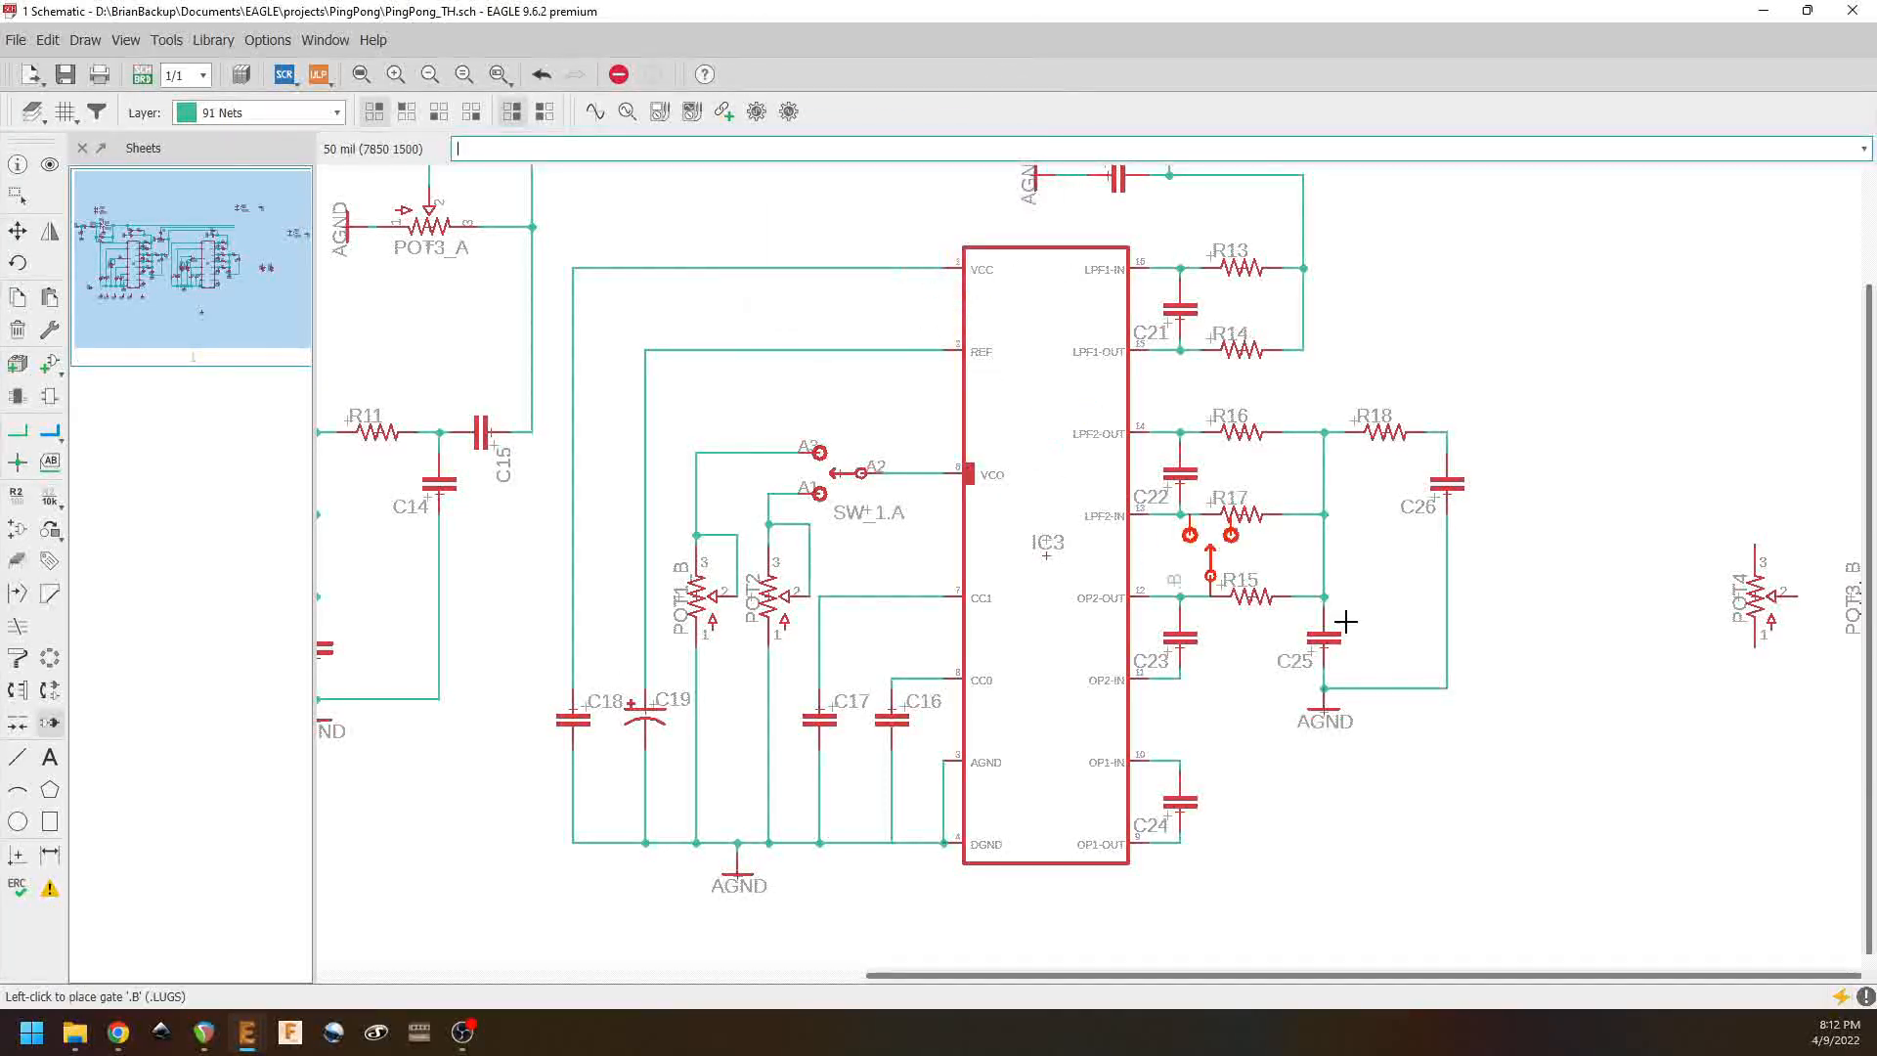
{"action": "middle_click_drag", "start_coordinate": [1579, 547], "coordinate": [1254, 498]}
{"action": "right_click", "coordinate": [1262, 500]}
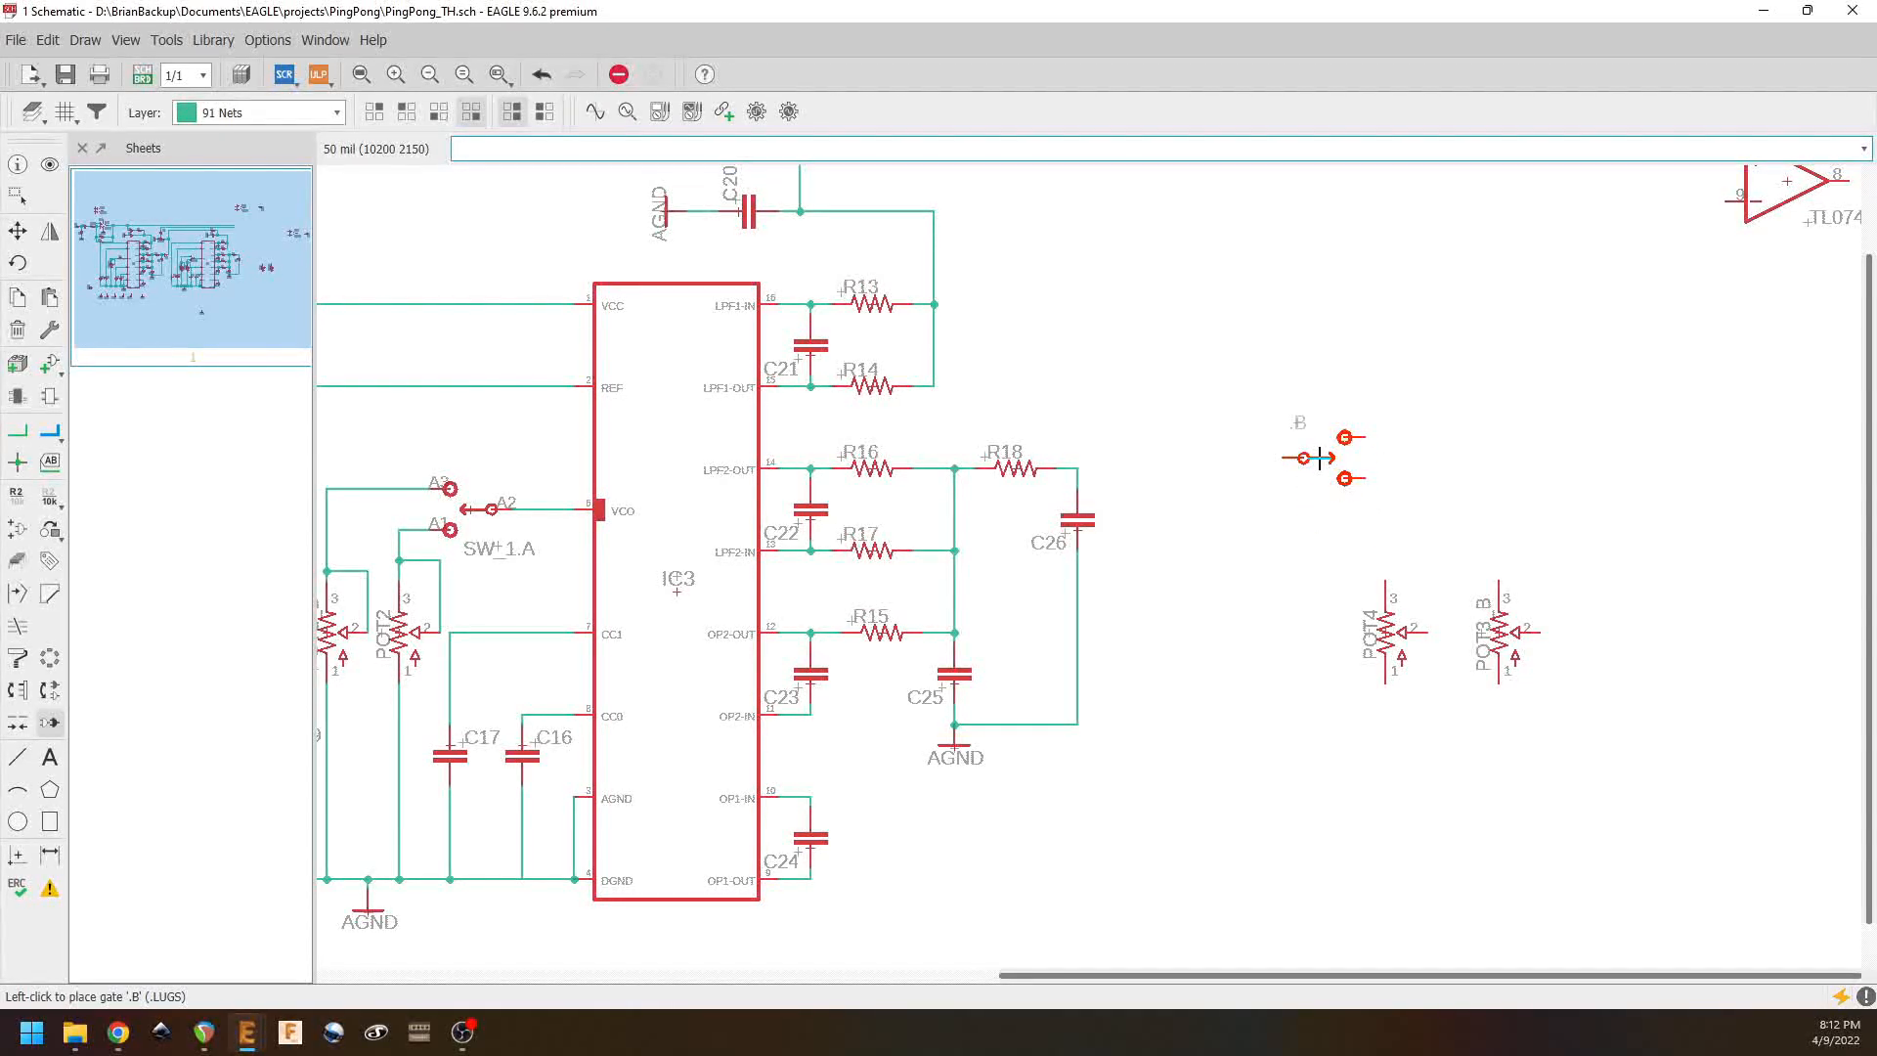
{"action": "left_click", "coordinate": [1298, 463]}
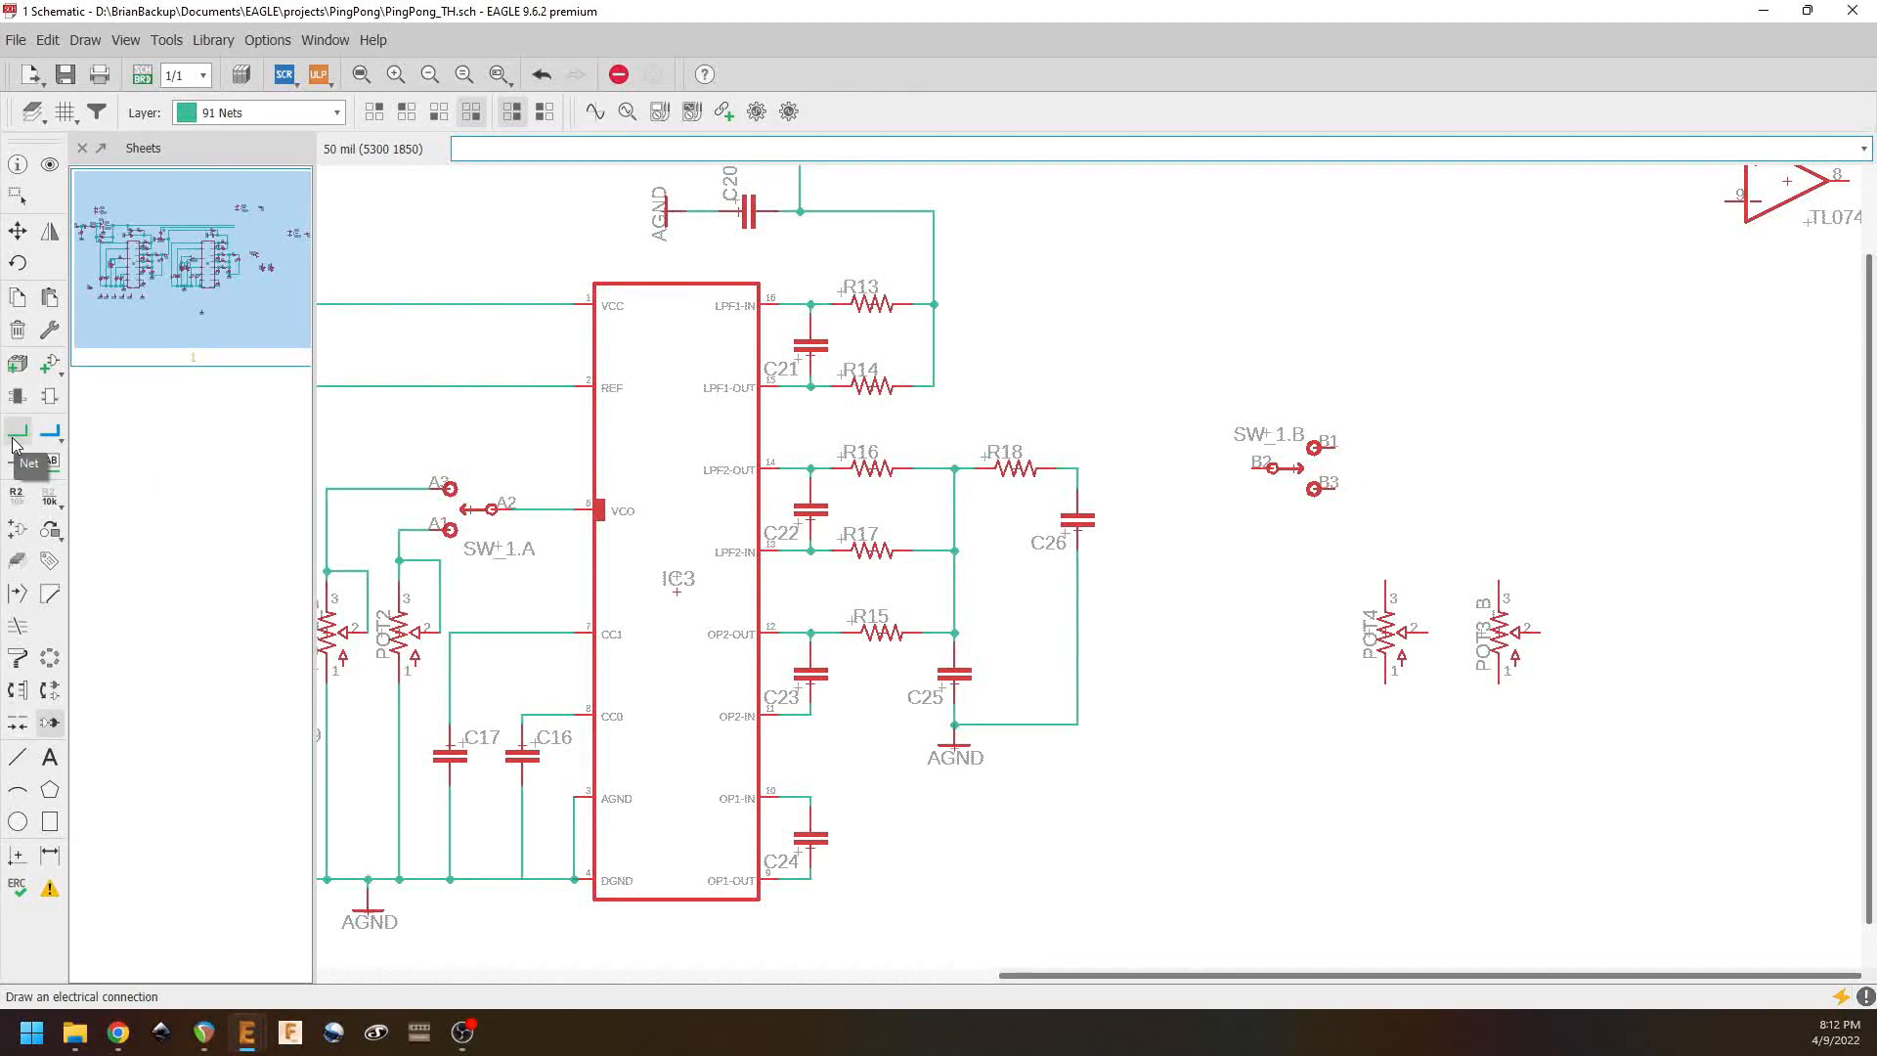
Step: Place a horizontal copy of C26 at the R18–C26 junction and wire its free end to contact B2 of SW_1.B
{"action": "right_click", "coordinate": [1077, 521]}
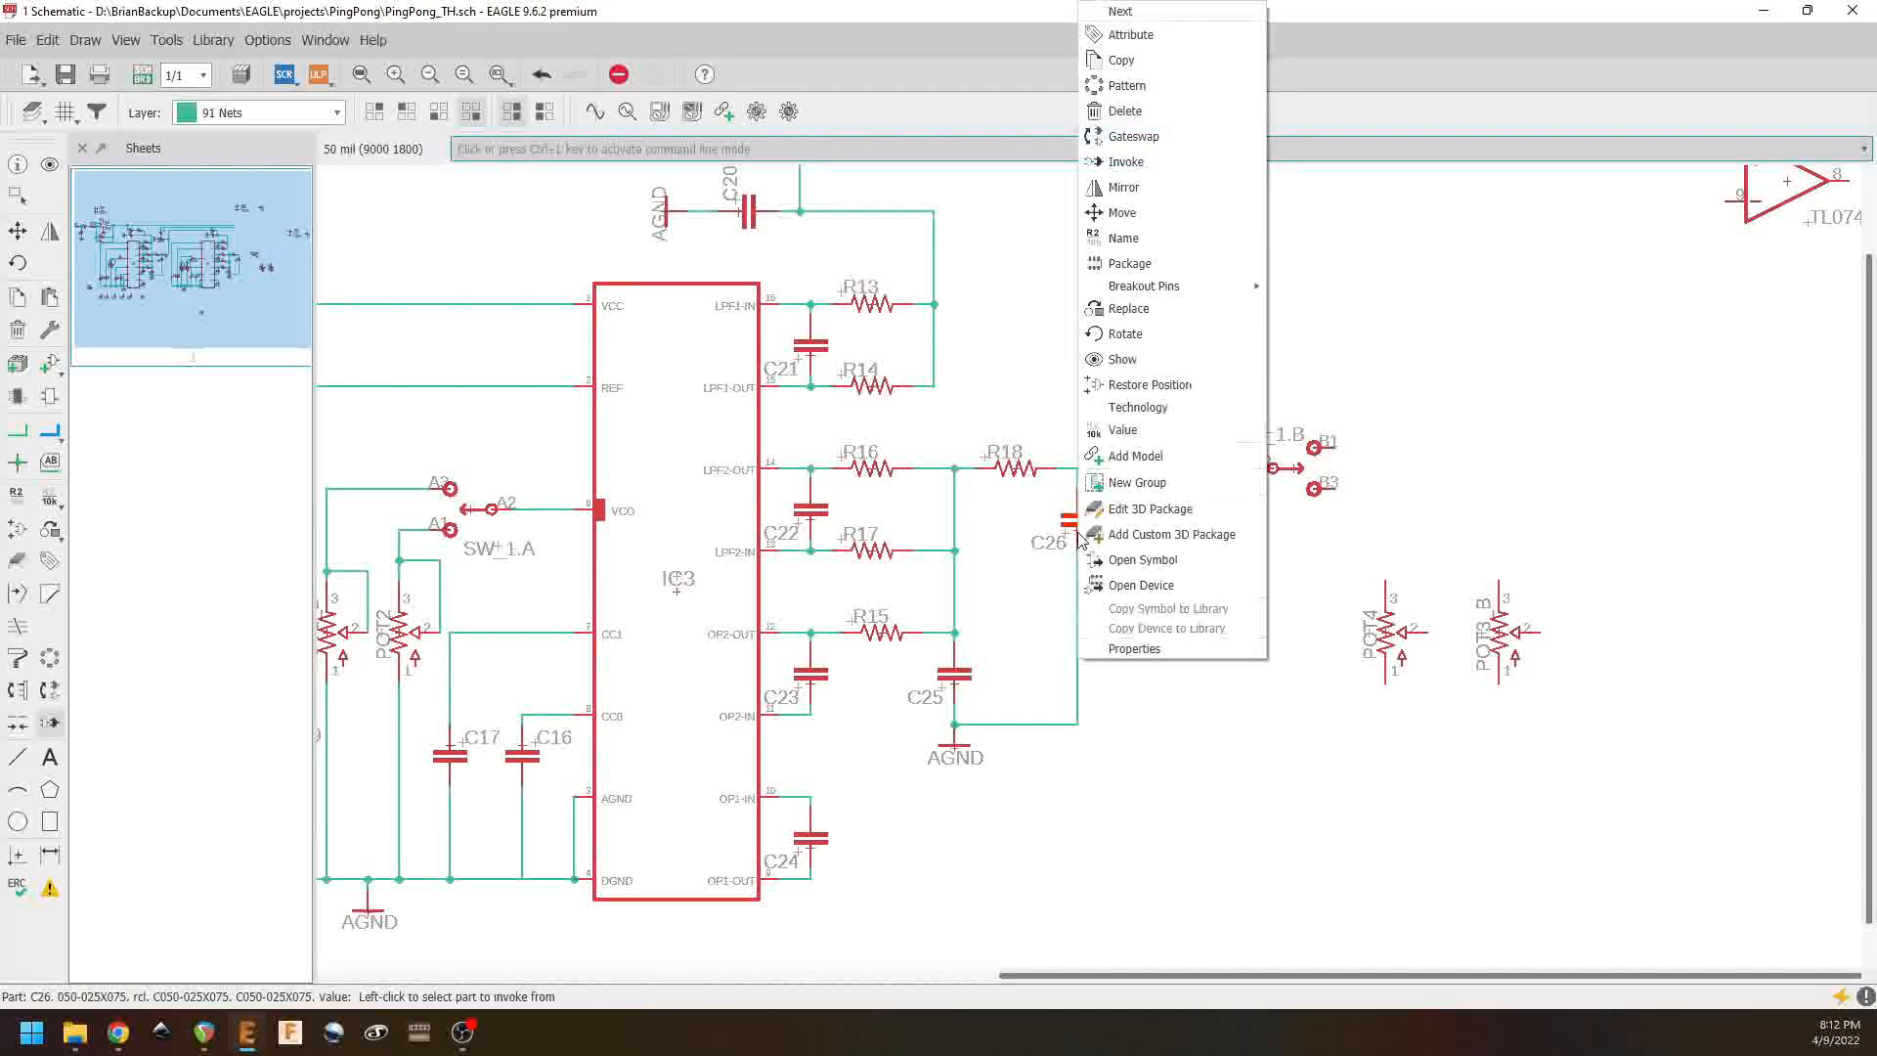
{"action": "left_click", "coordinate": [1125, 84]}
{"action": "left_click", "coordinate": [1126, 481]}
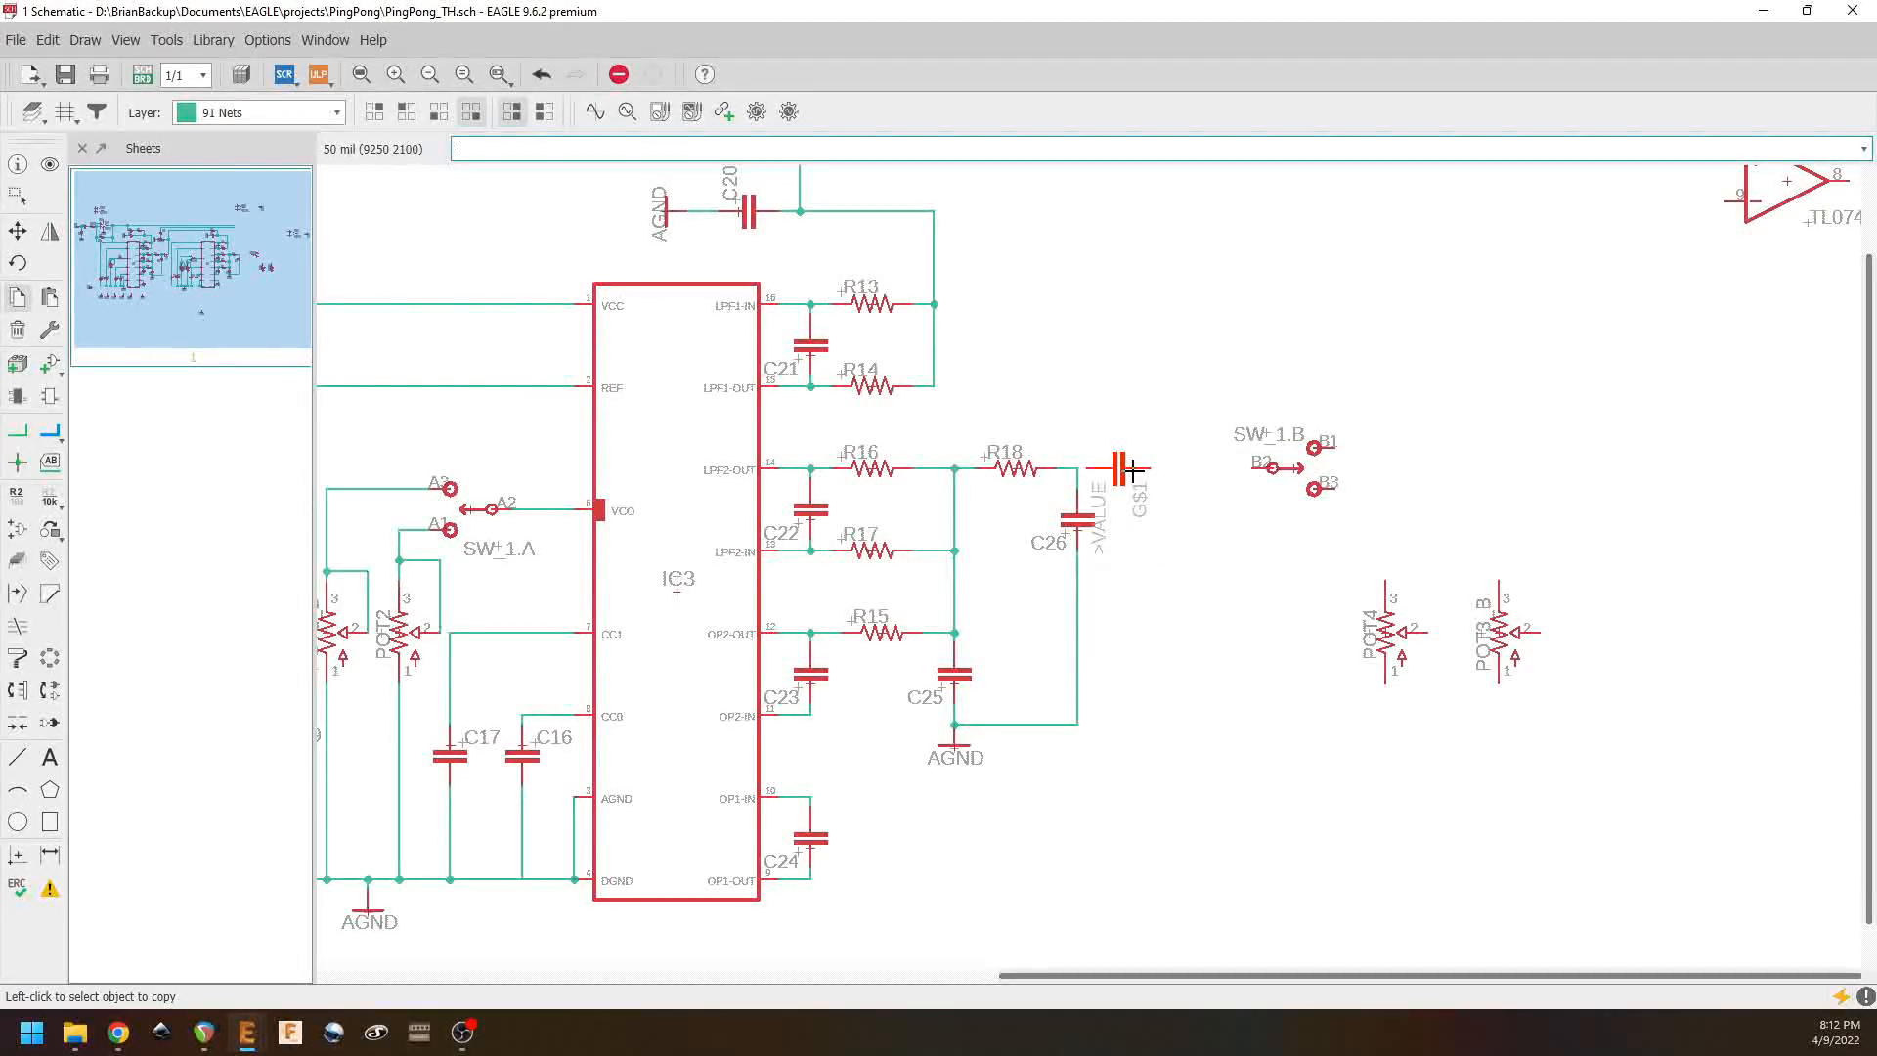
{"action": "left_click", "coordinate": [18, 431]}
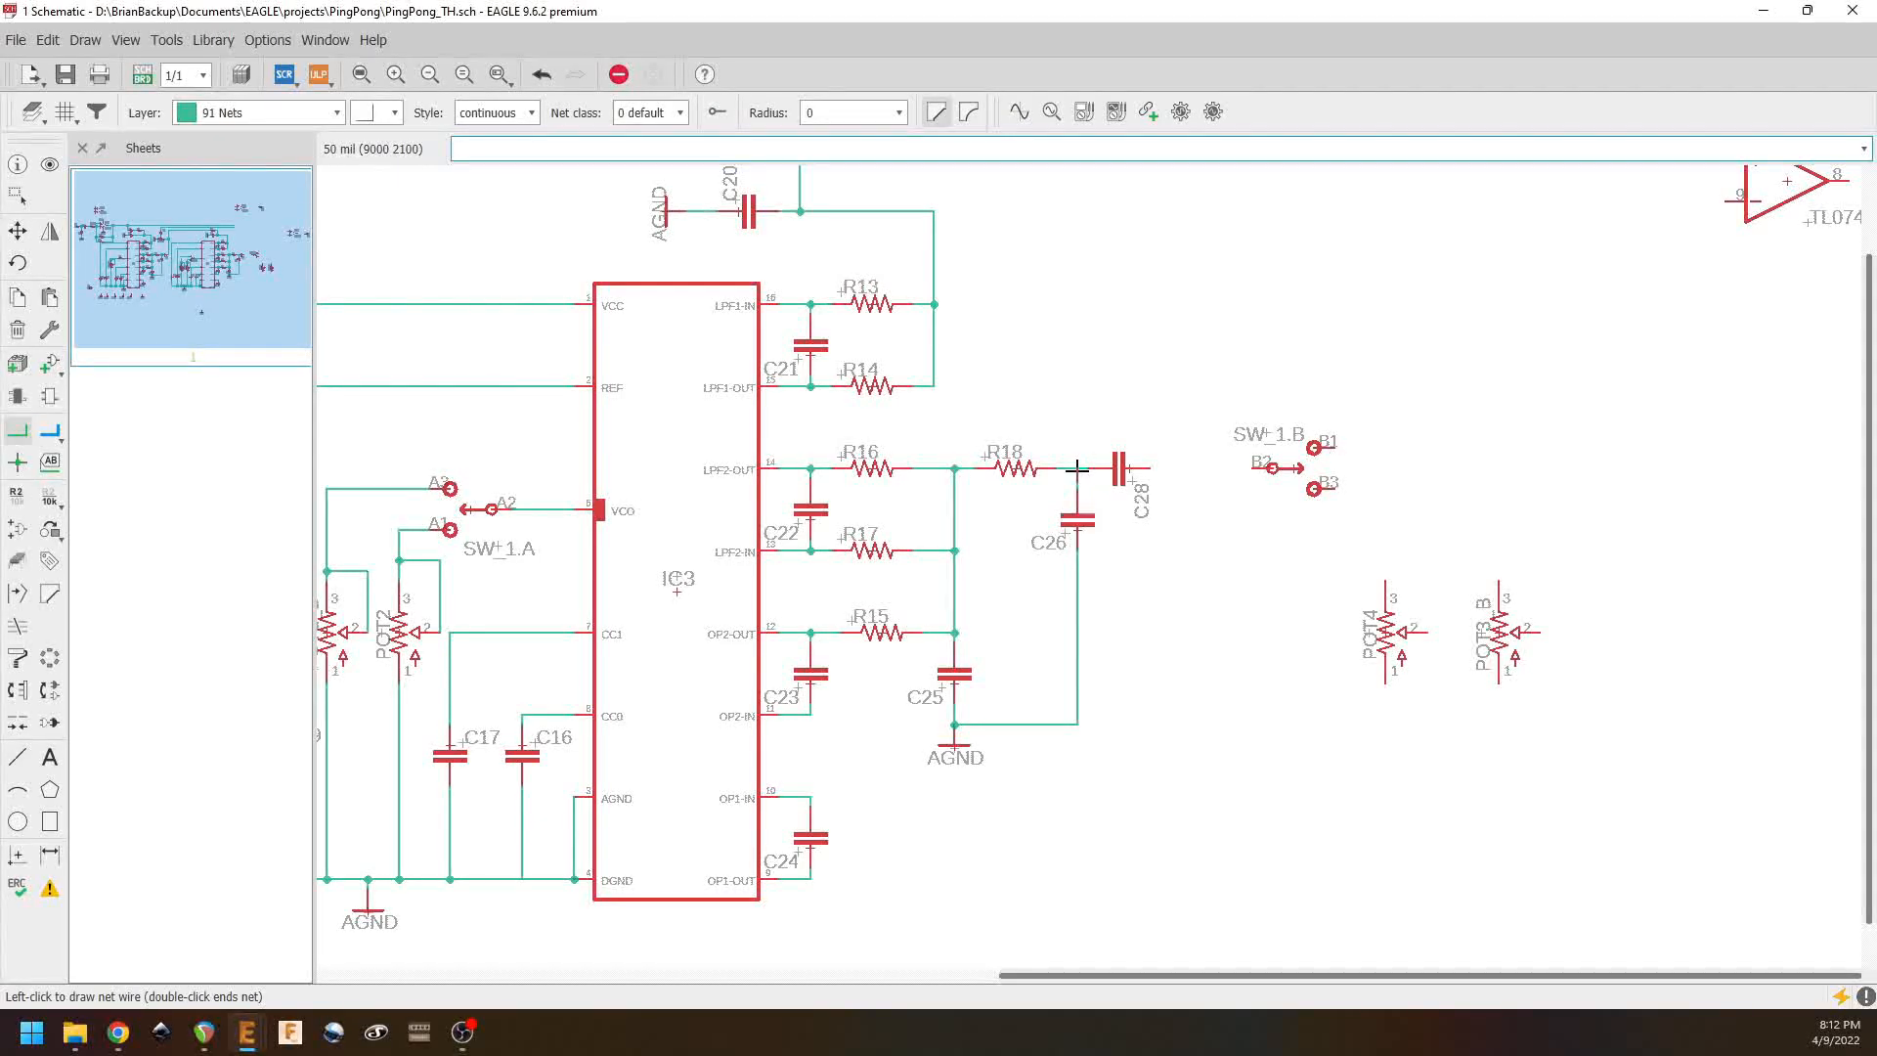
{"action": "left_click", "coordinate": [1146, 468]}
{"action": "left_click", "coordinate": [1261, 468]}
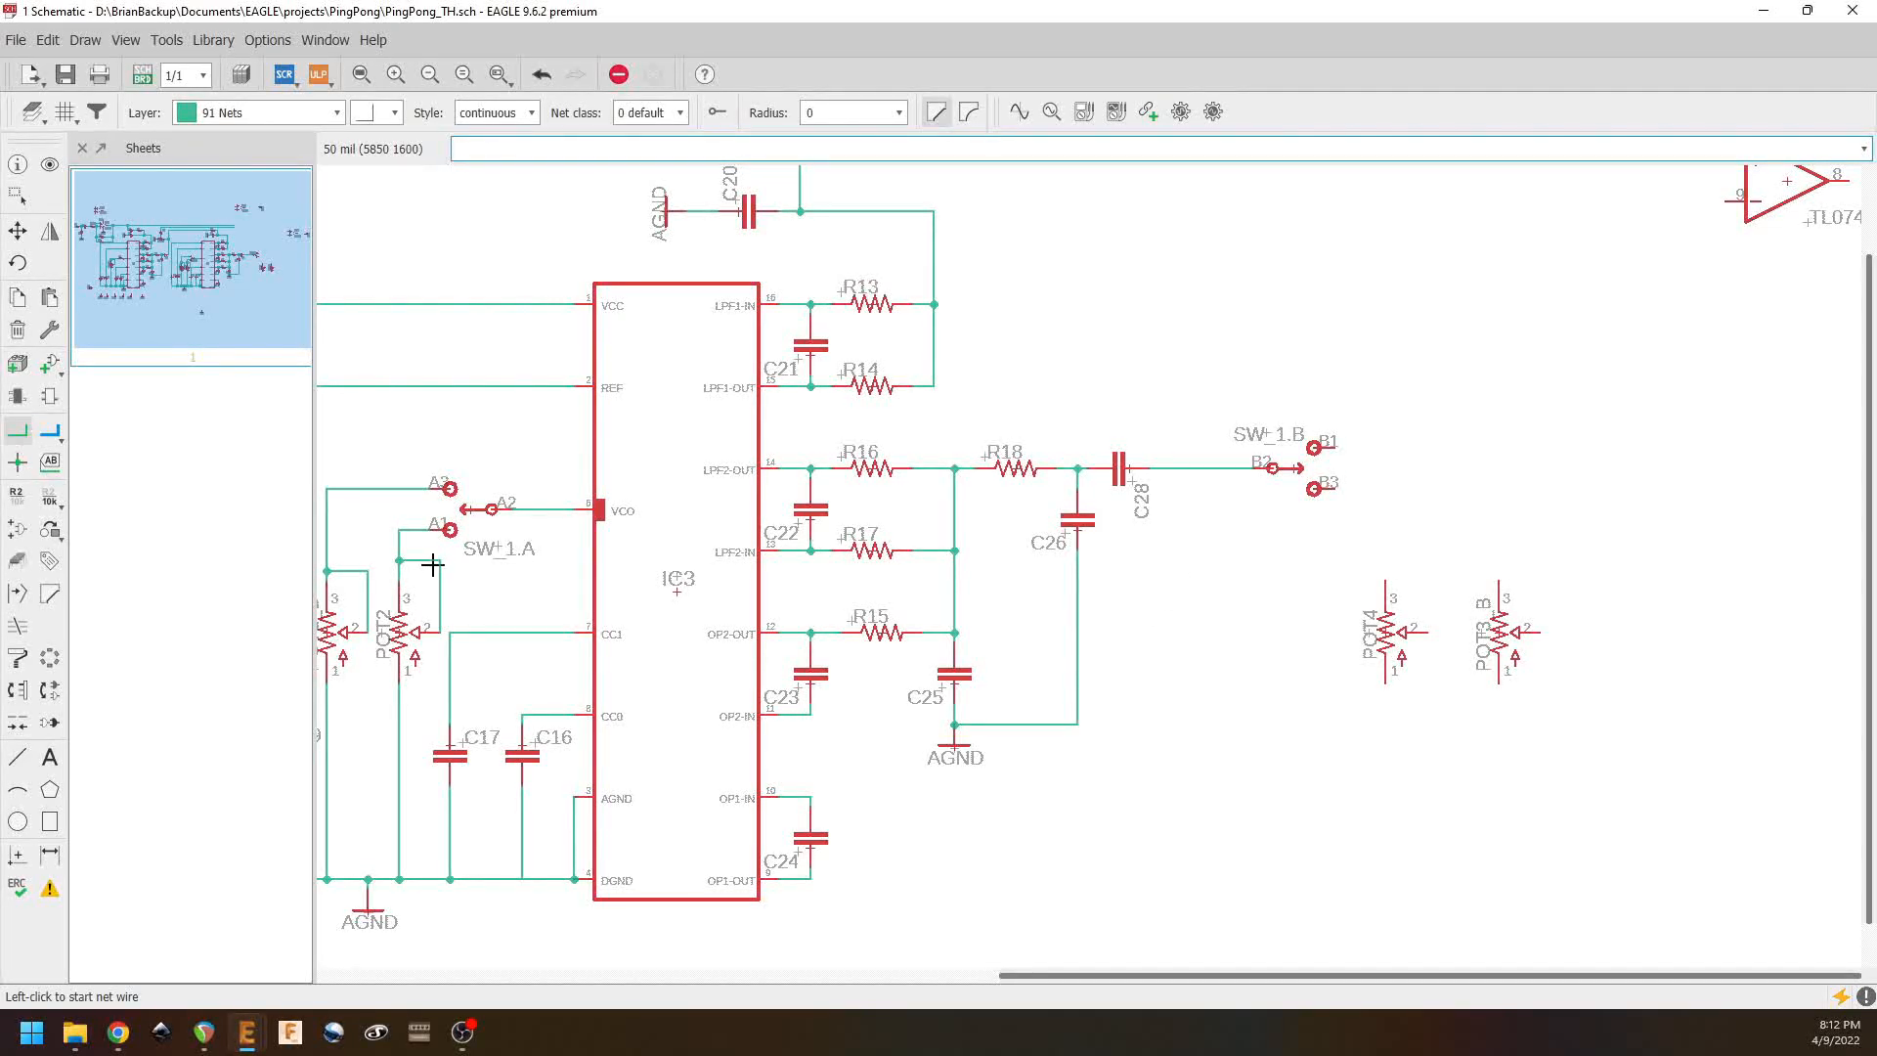
Step: Swap the order of POT3_B and POT4 below SW_1.B, with POT3_B on the left and POT4 close to its right
{"action": "middle_click_drag", "start_coordinate": [469, 602], "coordinate": [557, 591]}
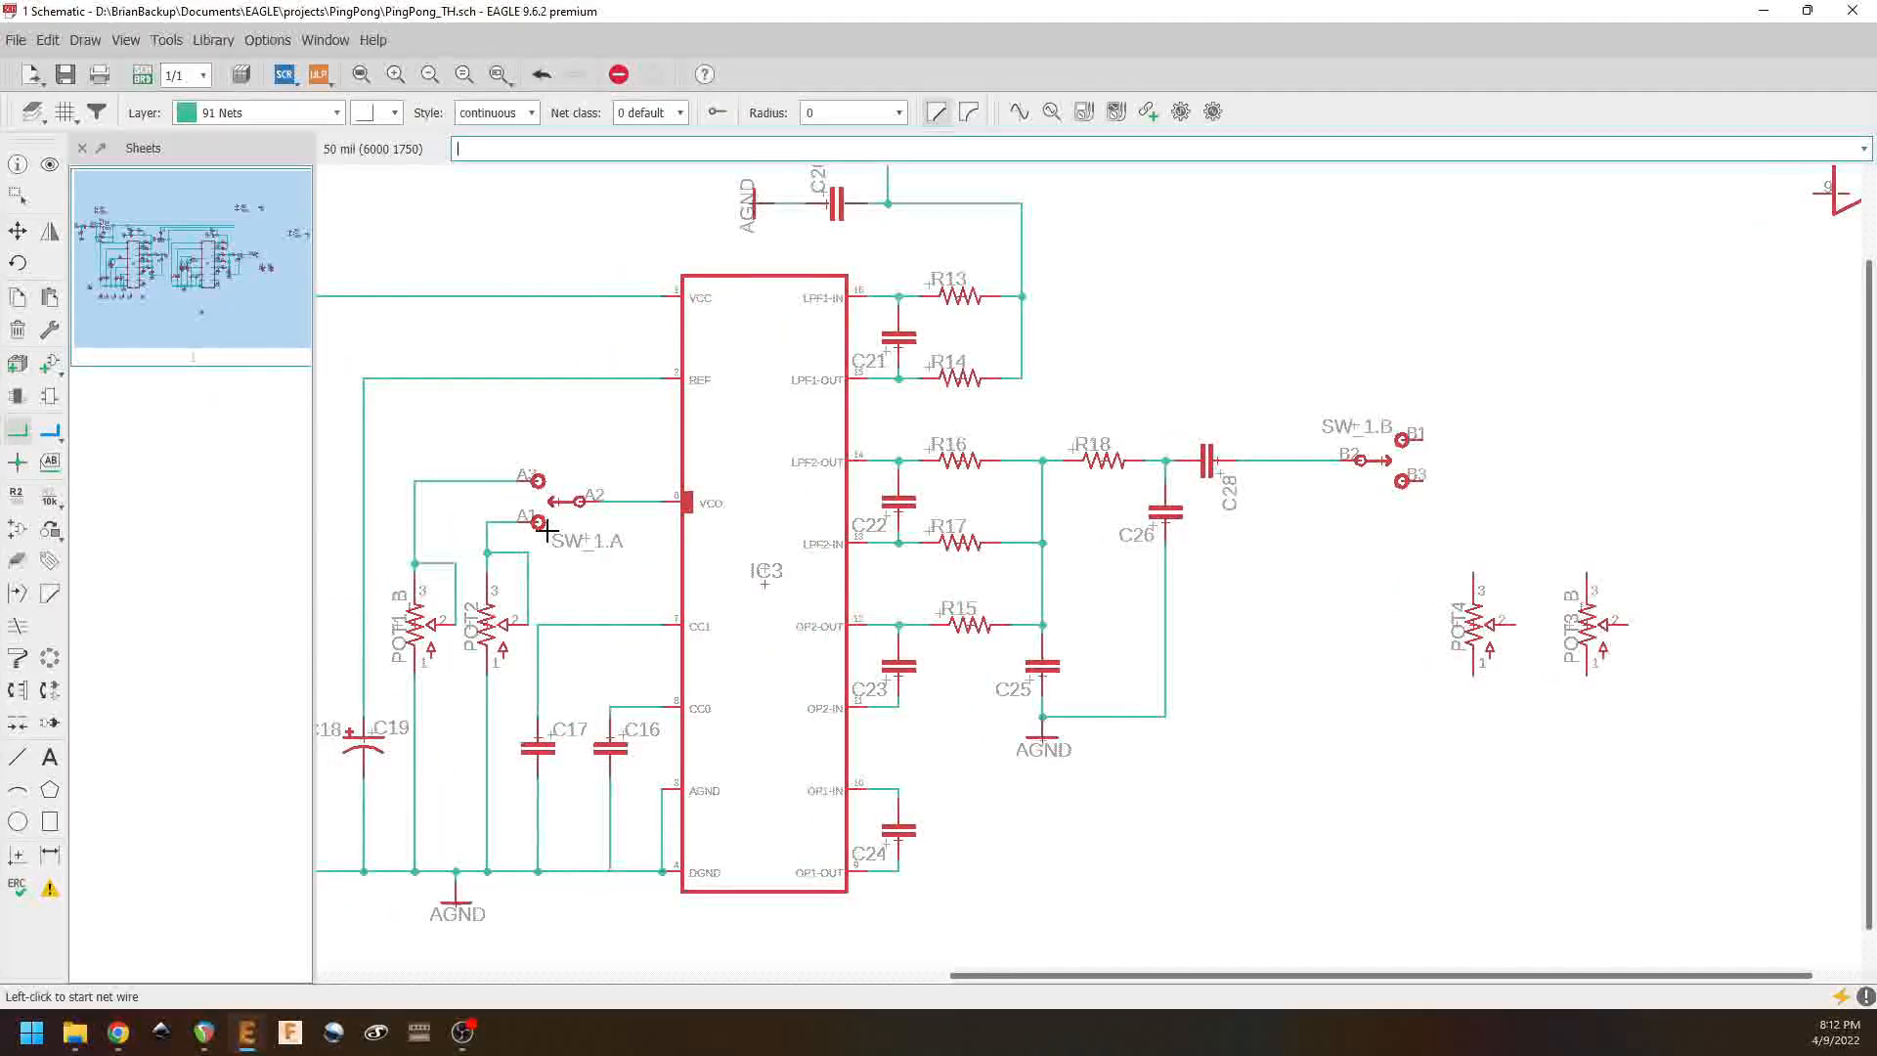
{"action": "middle_click_drag", "start_coordinate": [1430, 587], "coordinate": [1389, 578]}
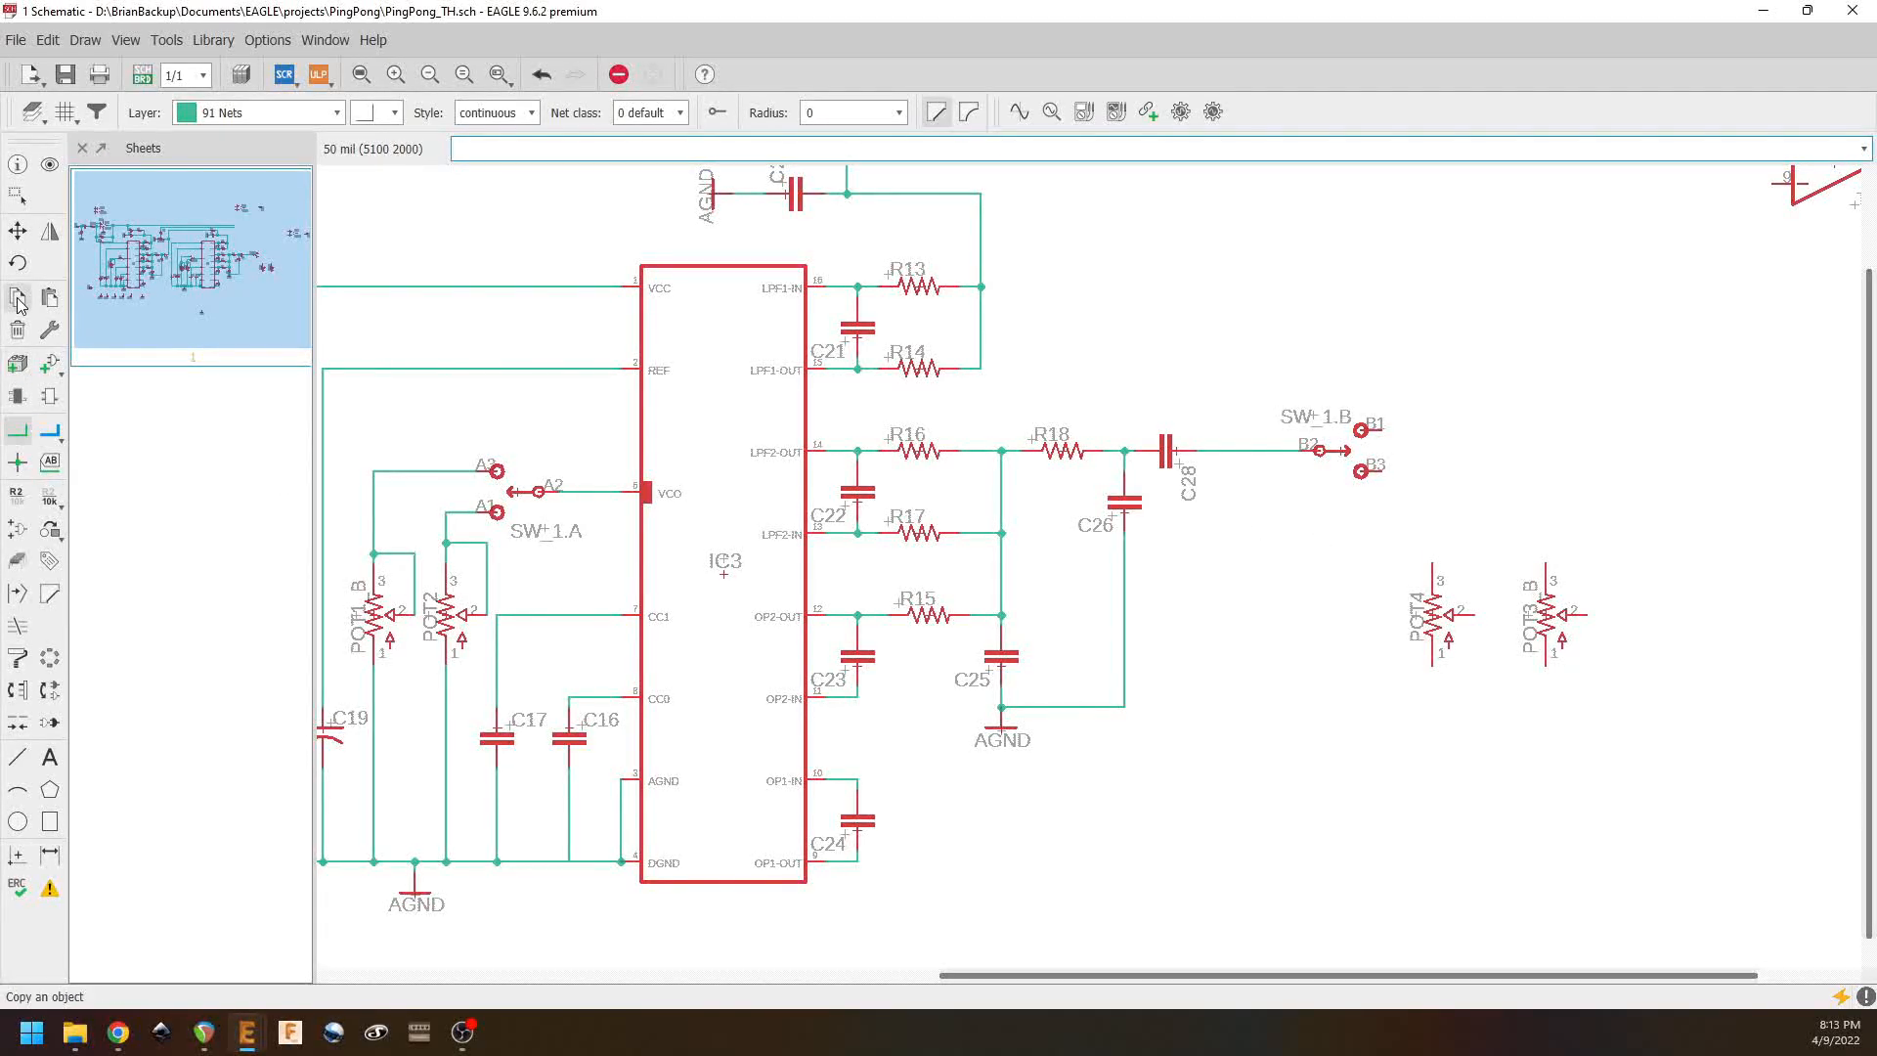
{"action": "left_click", "coordinate": [18, 231]}
{"action": "left_click", "coordinate": [1436, 608]}
{"action": "left_click", "coordinate": [1648, 600]}
{"action": "left_click", "coordinate": [1552, 613]}
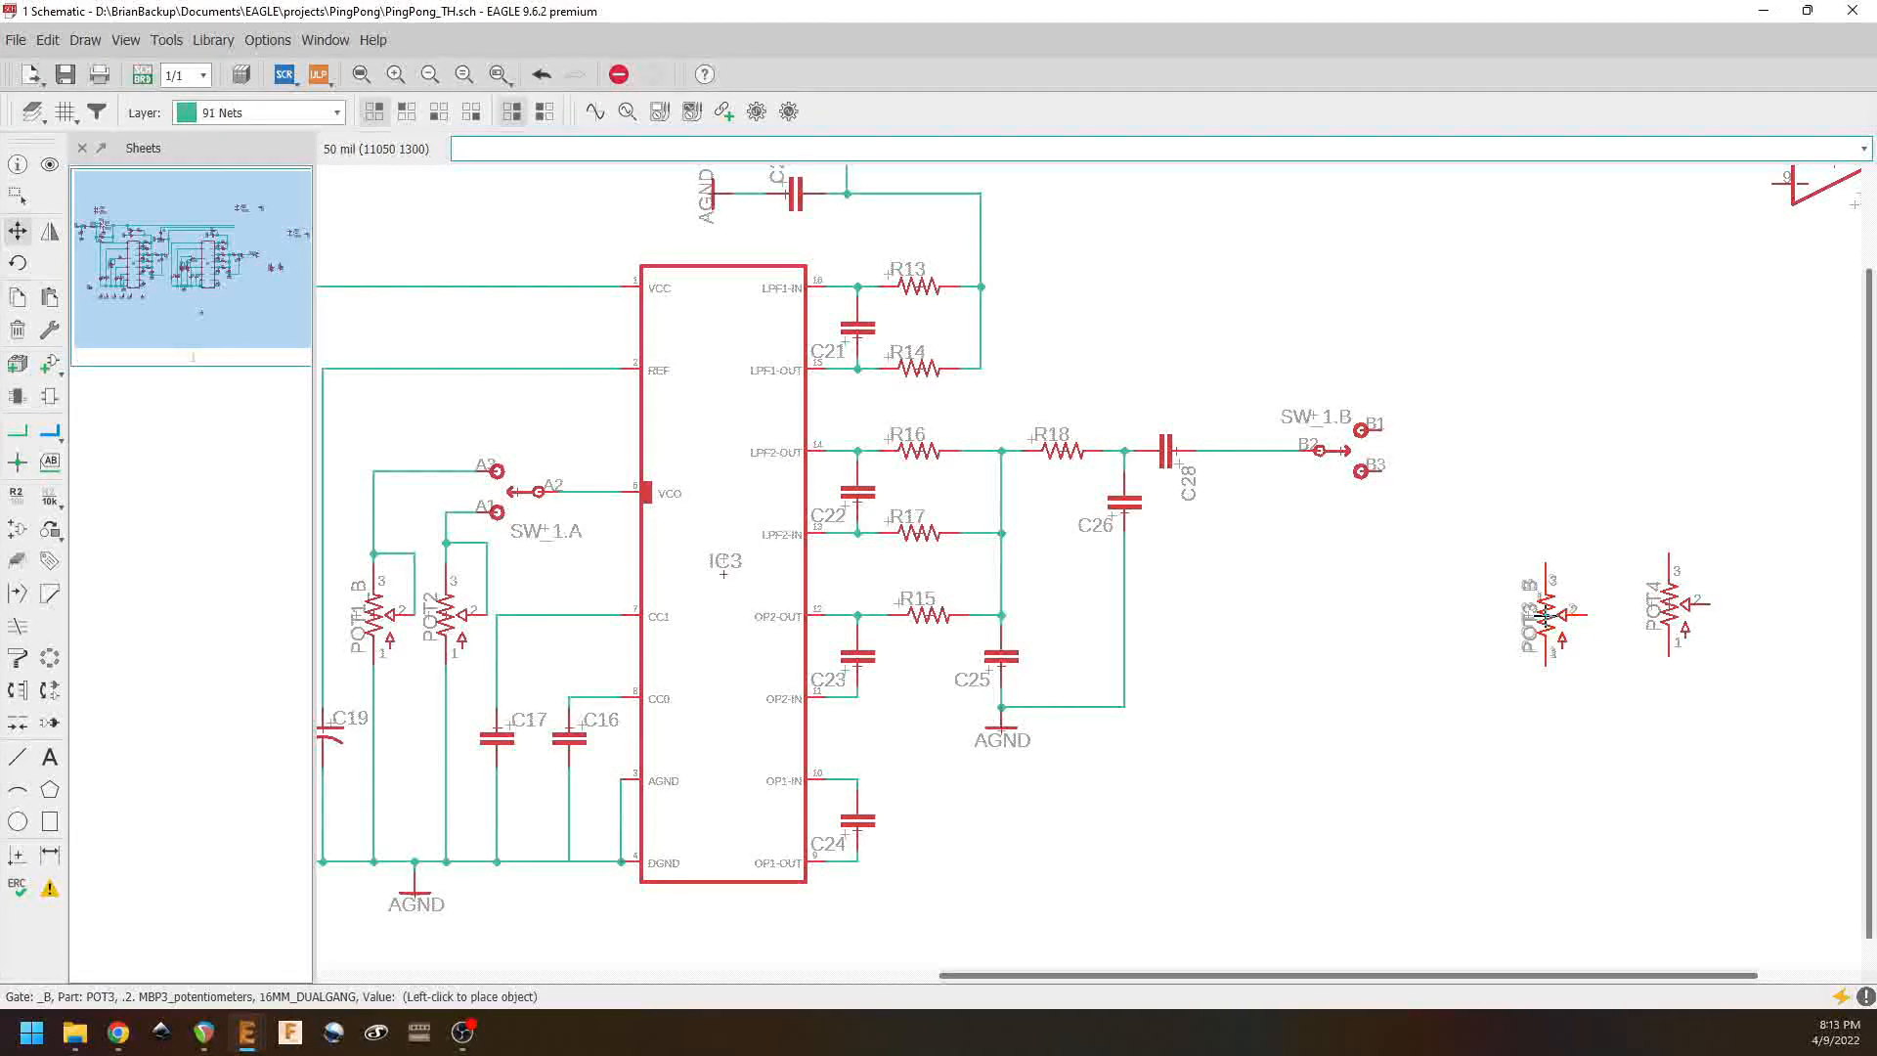
{"action": "left_click", "coordinate": [1423, 613]}
{"action": "left_click", "coordinate": [1670, 605]}
{"action": "left_click", "coordinate": [1525, 616]}
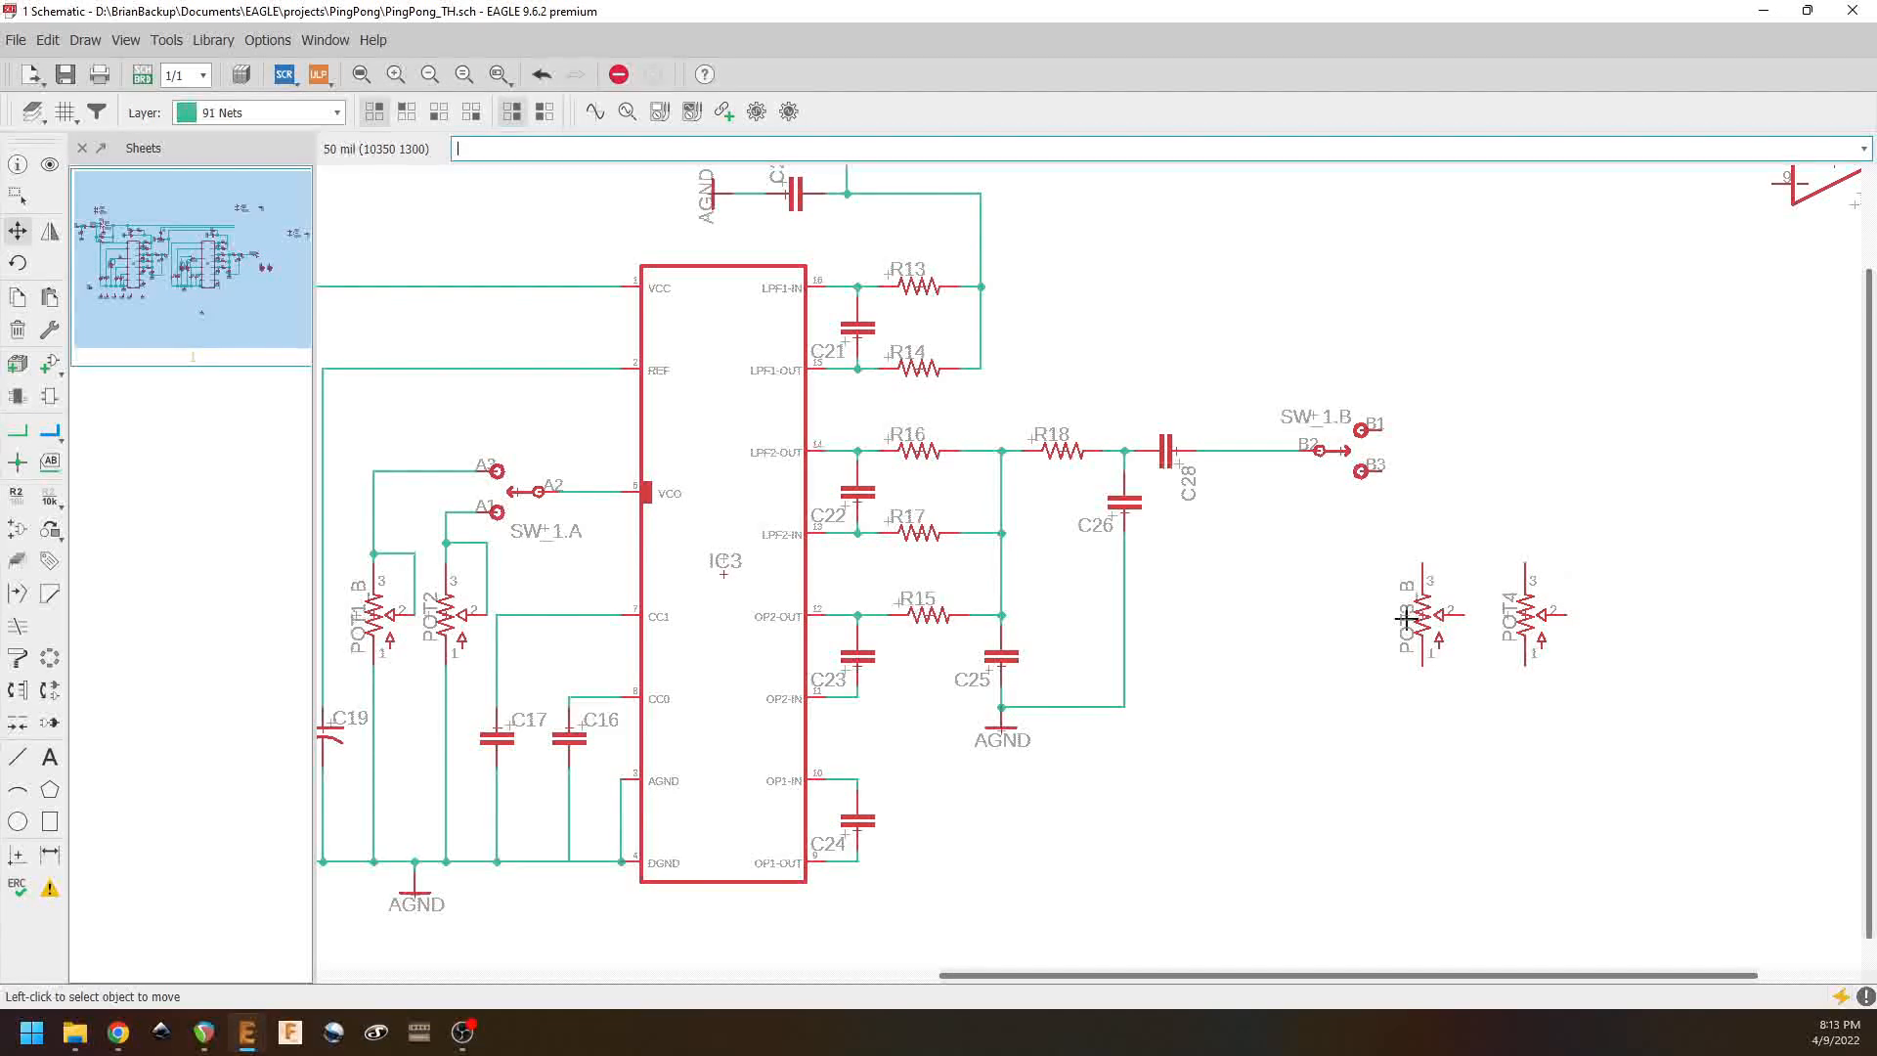
{"action": "left_click", "coordinate": [1427, 615]}
{"action": "left_click", "coordinate": [1440, 614]}
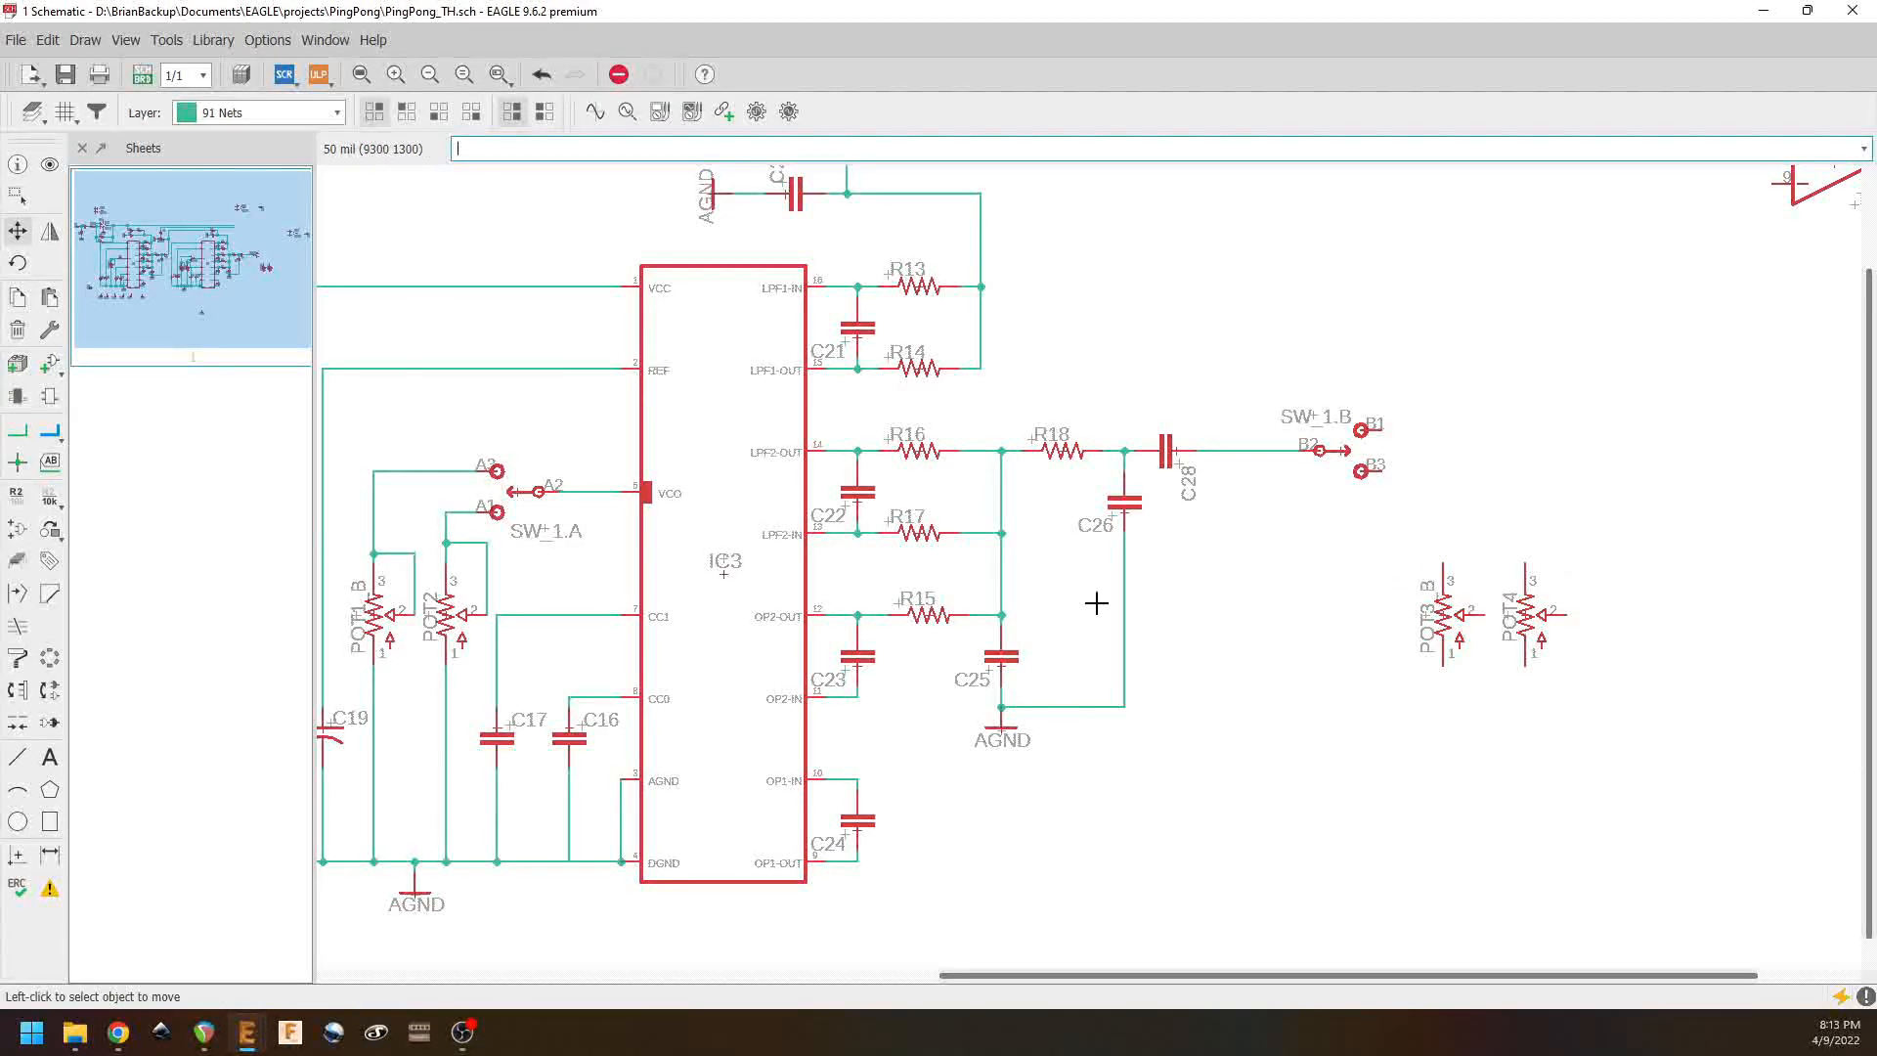
Step: Wire switch contact B3 to pin 3 of POT3_B and contact B1 to pin 3 of POT4
{"action": "left_click", "coordinate": [17, 431]}
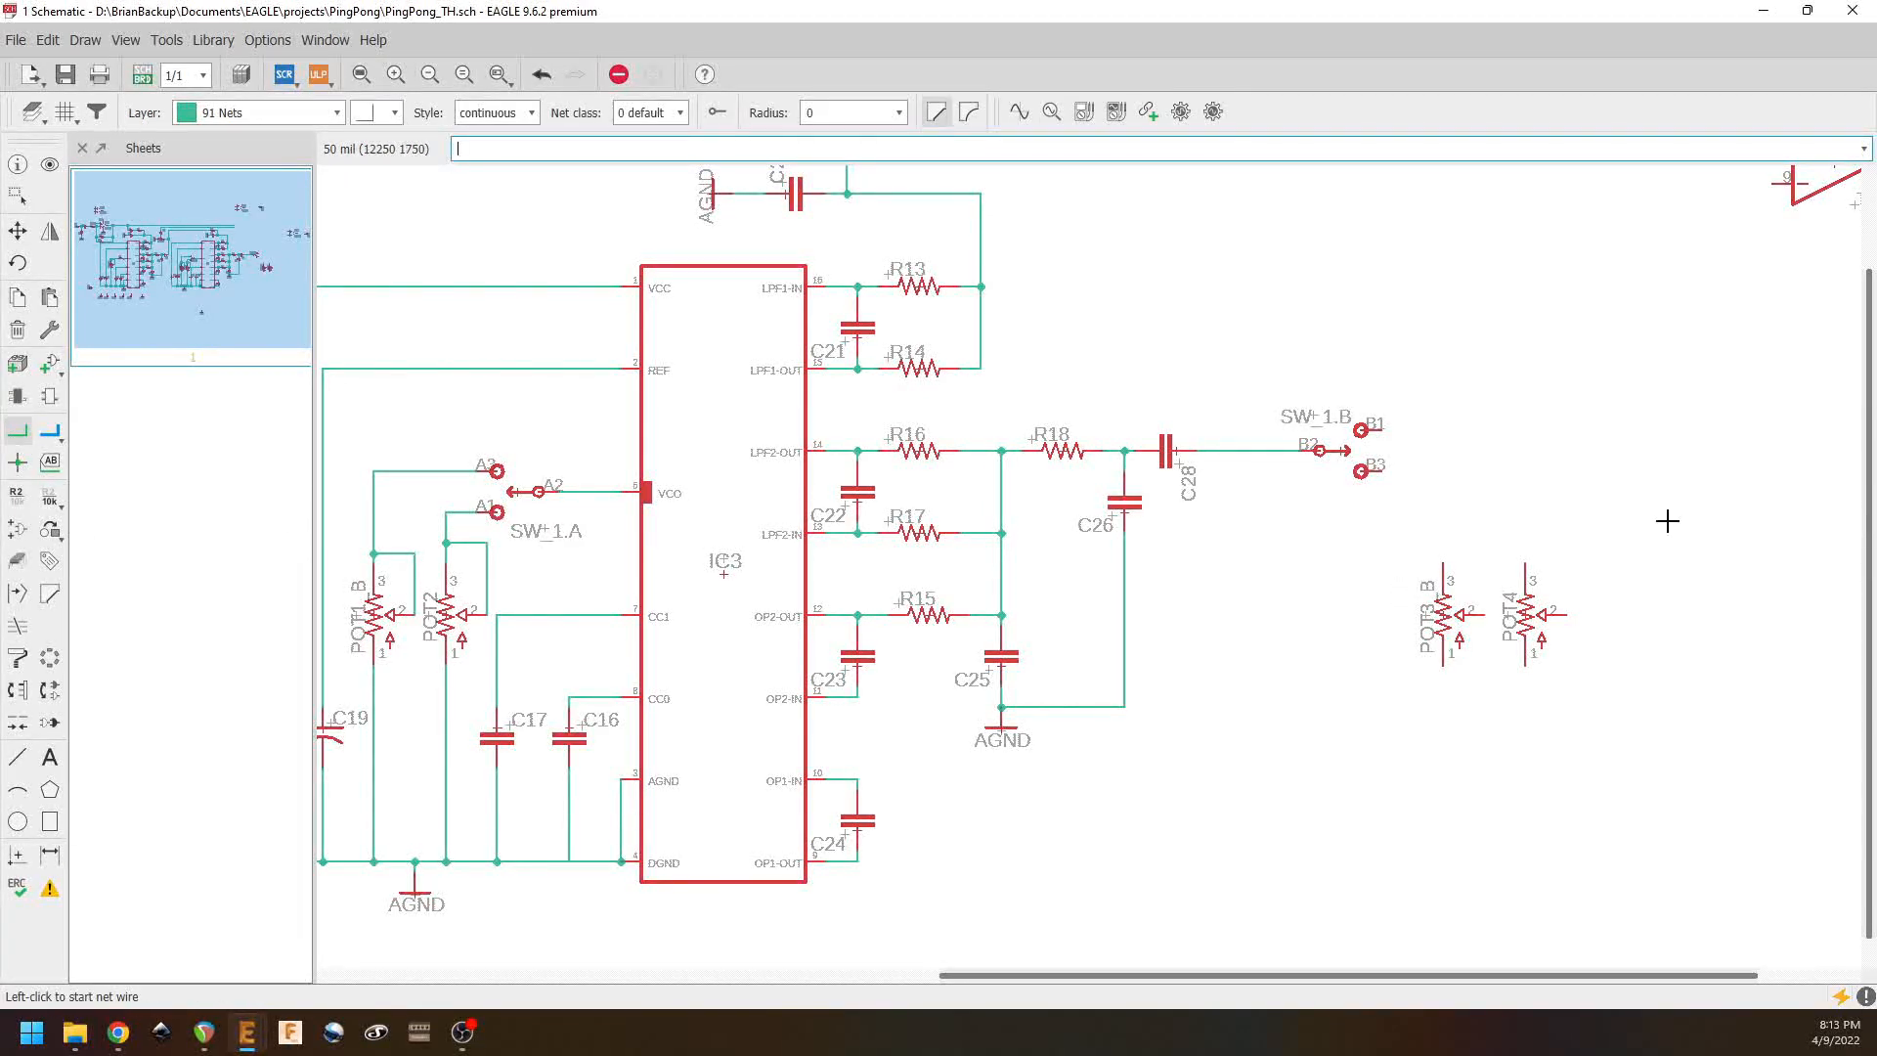
{"action": "left_click", "coordinate": [1371, 473]}
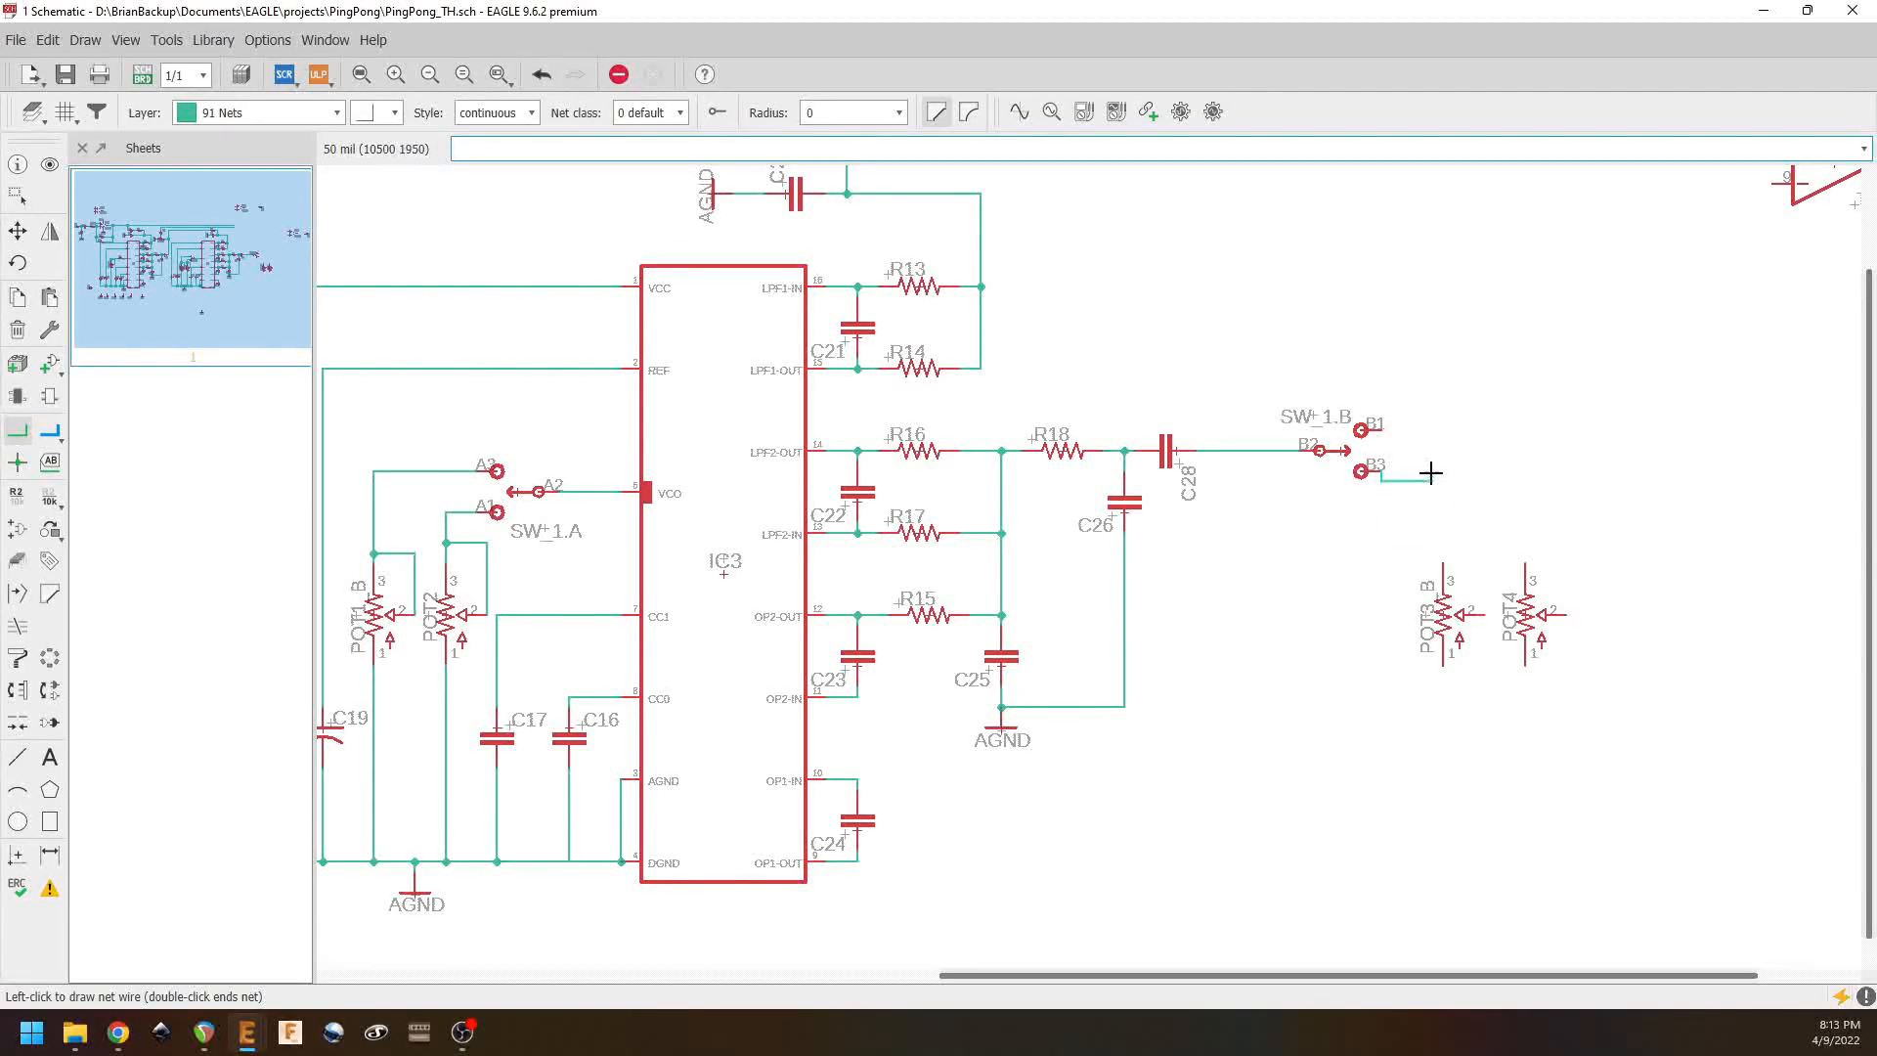
{"action": "left_click", "coordinate": [1442, 563]}
{"action": "left_click", "coordinate": [1384, 426]}
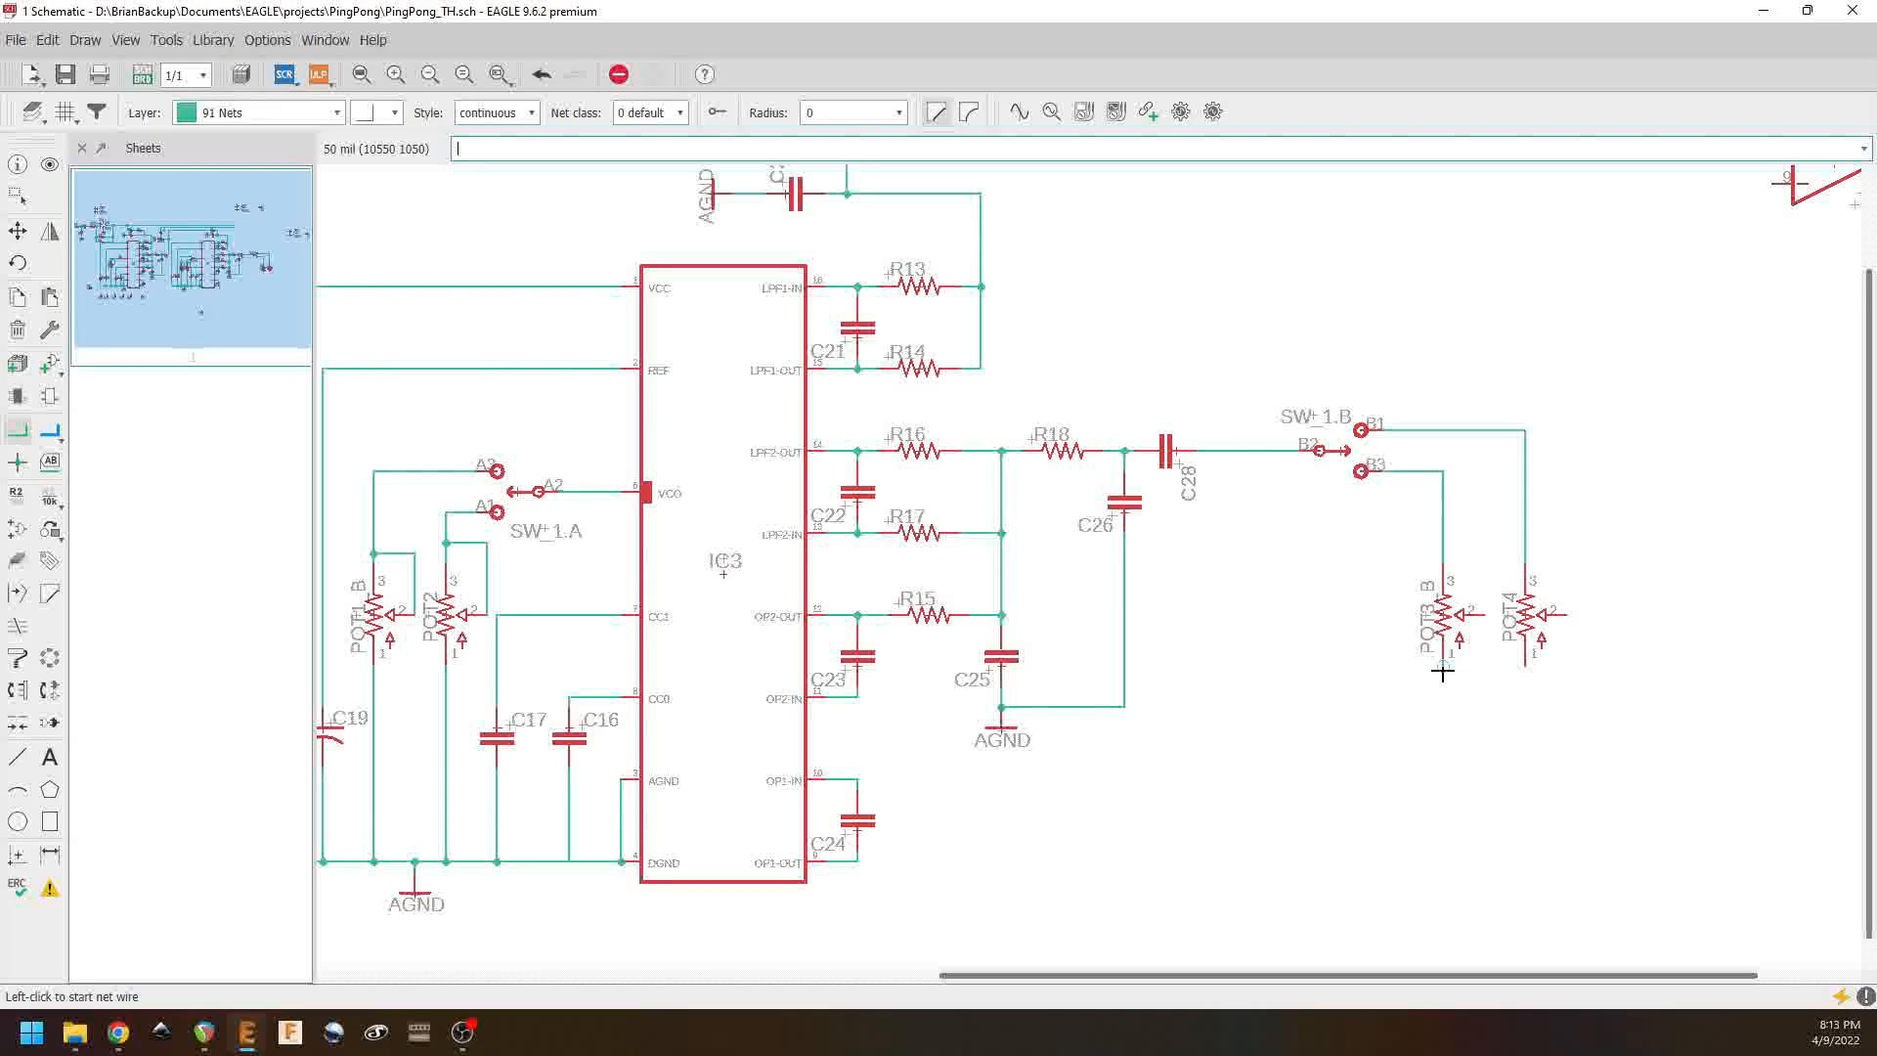
Step: Join pin 1 of POT3_B and POT4 with a net and ground it through a copy of the AGND symbol
{"action": "left_click", "coordinate": [1443, 671]}
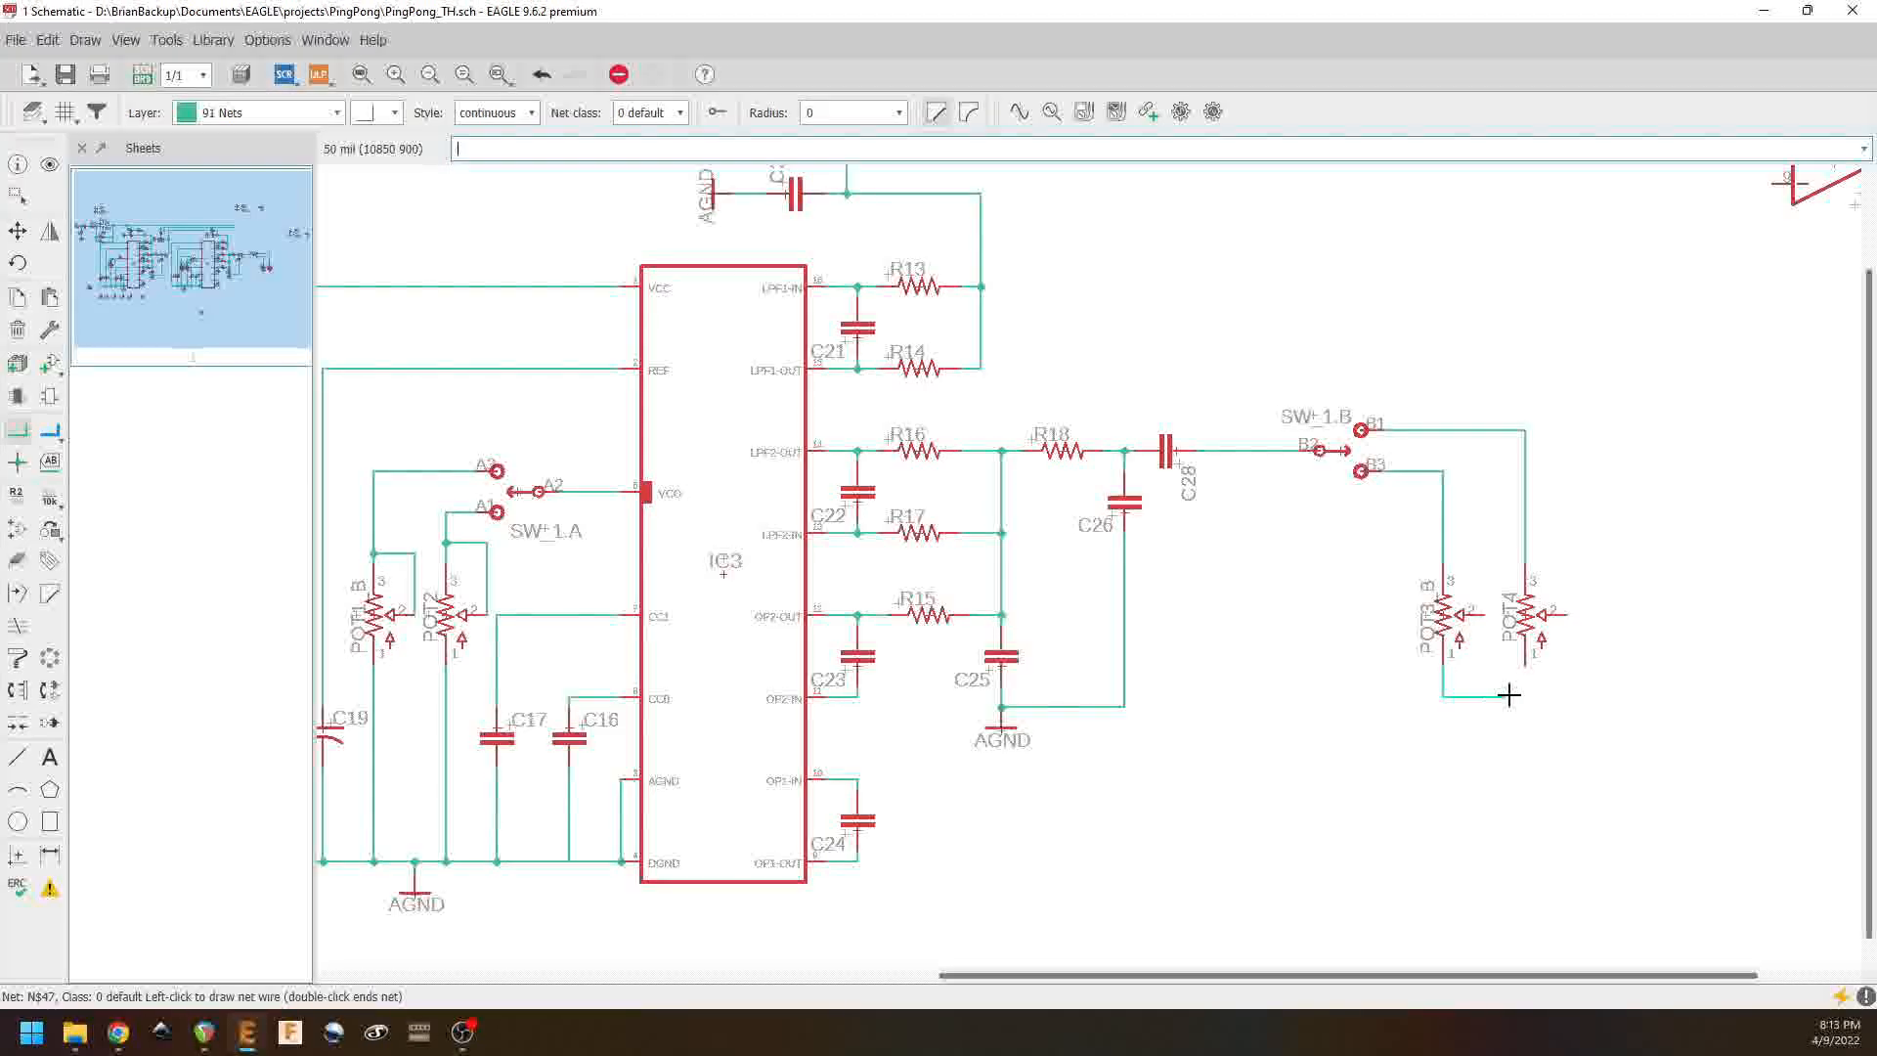
{"action": "left_click", "coordinate": [1526, 665]}
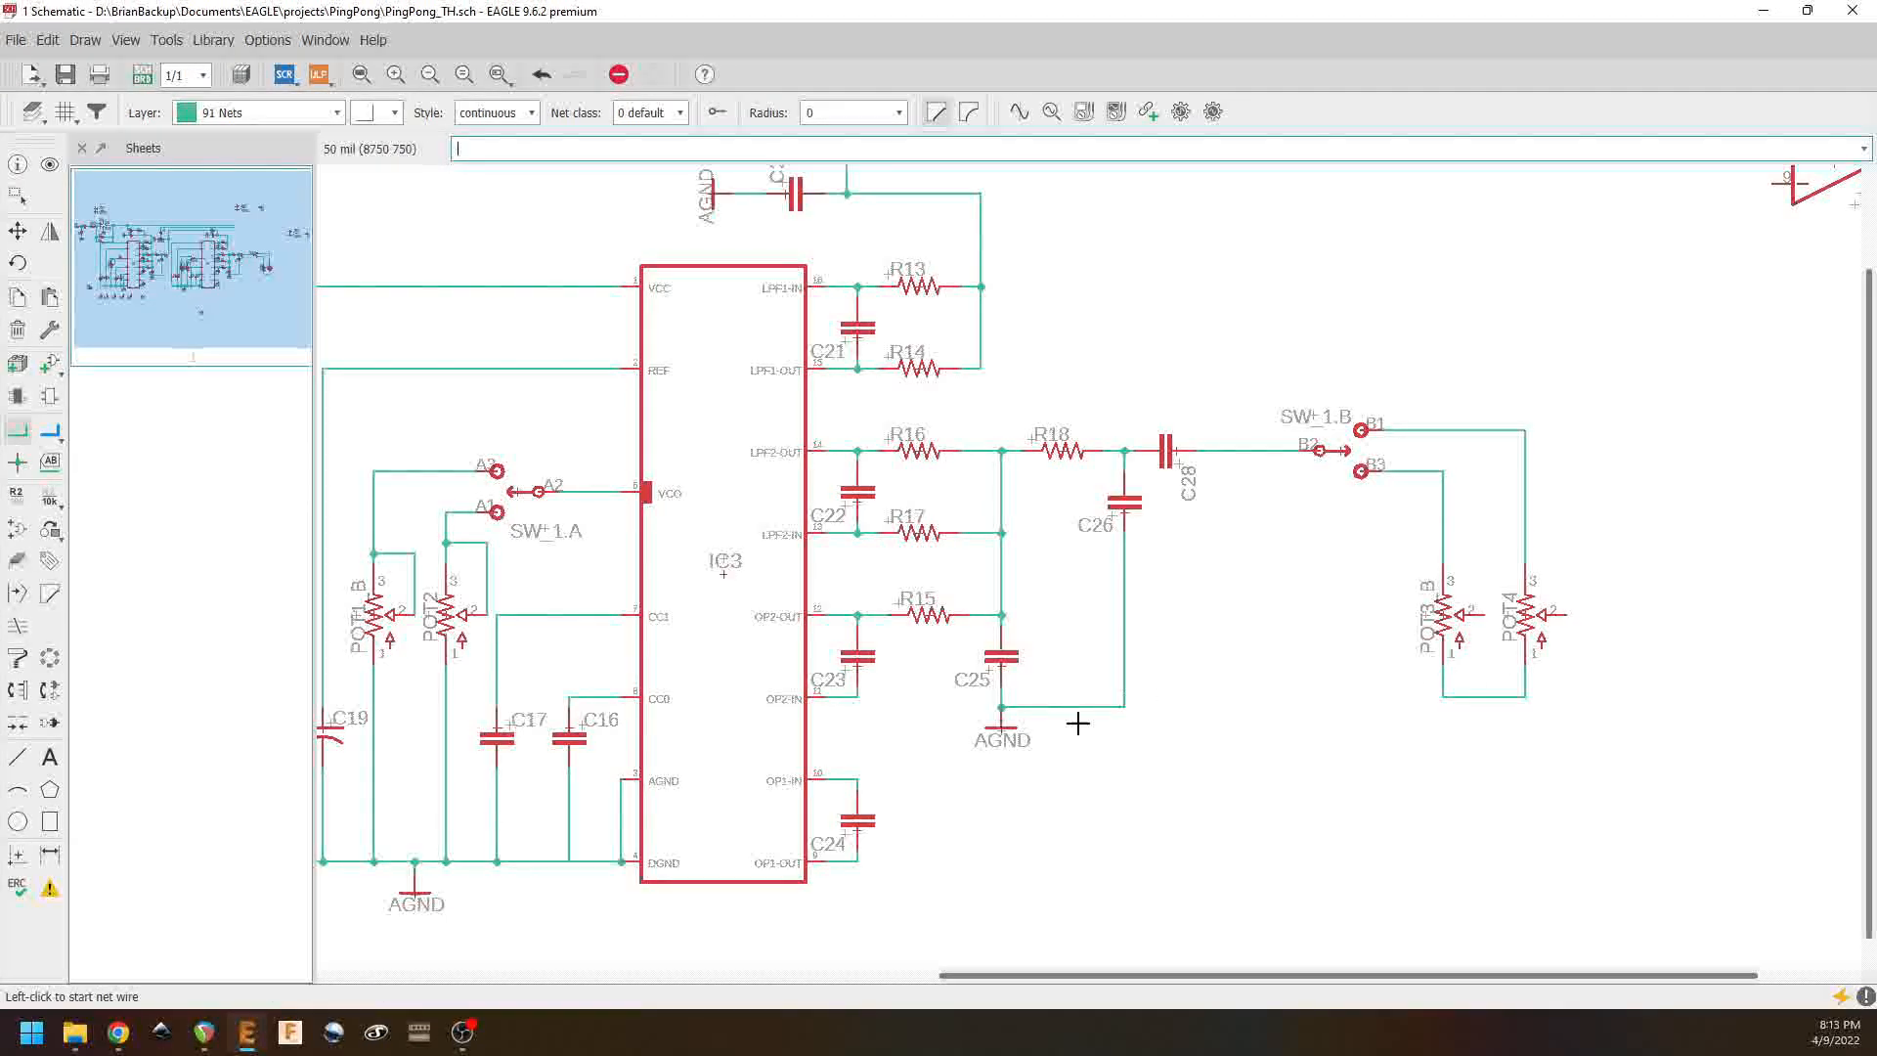
{"action": "right_click", "coordinate": [997, 729]}
{"action": "left_click", "coordinate": [1027, 127]}
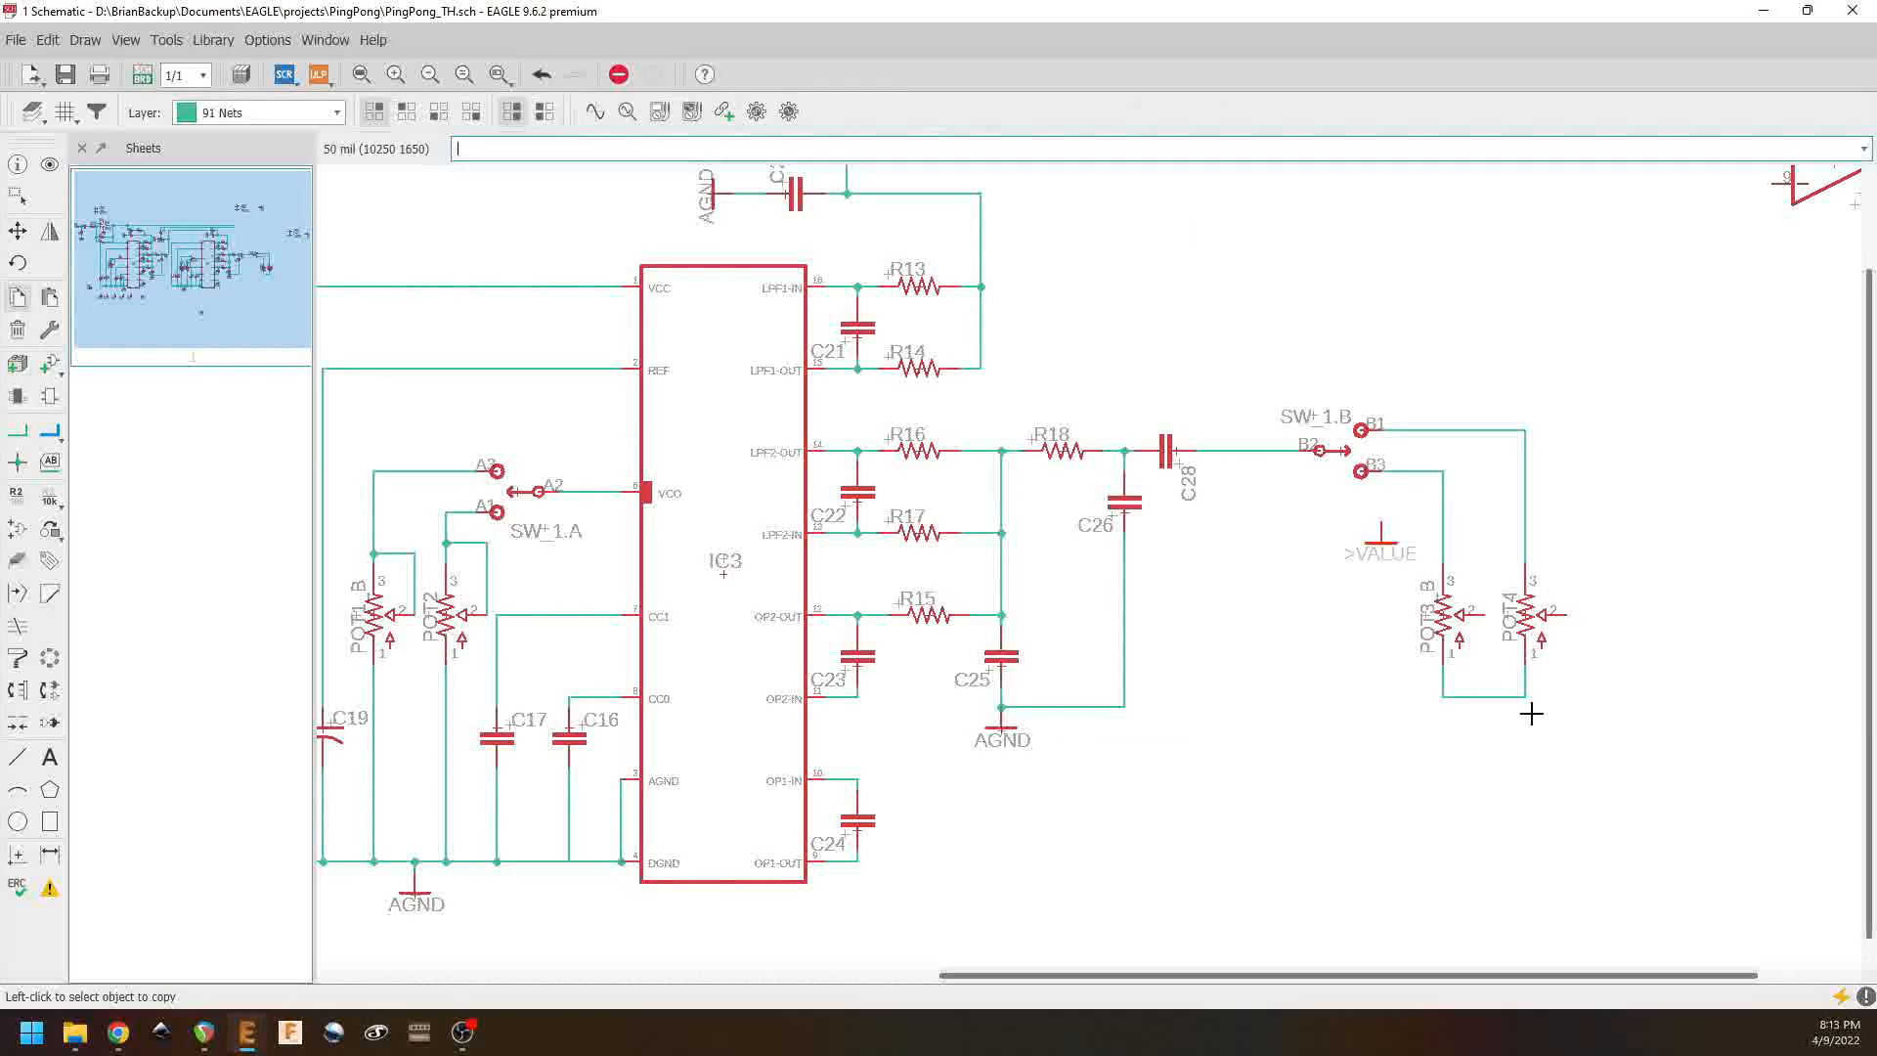
{"action": "left_click", "coordinate": [1482, 724]}
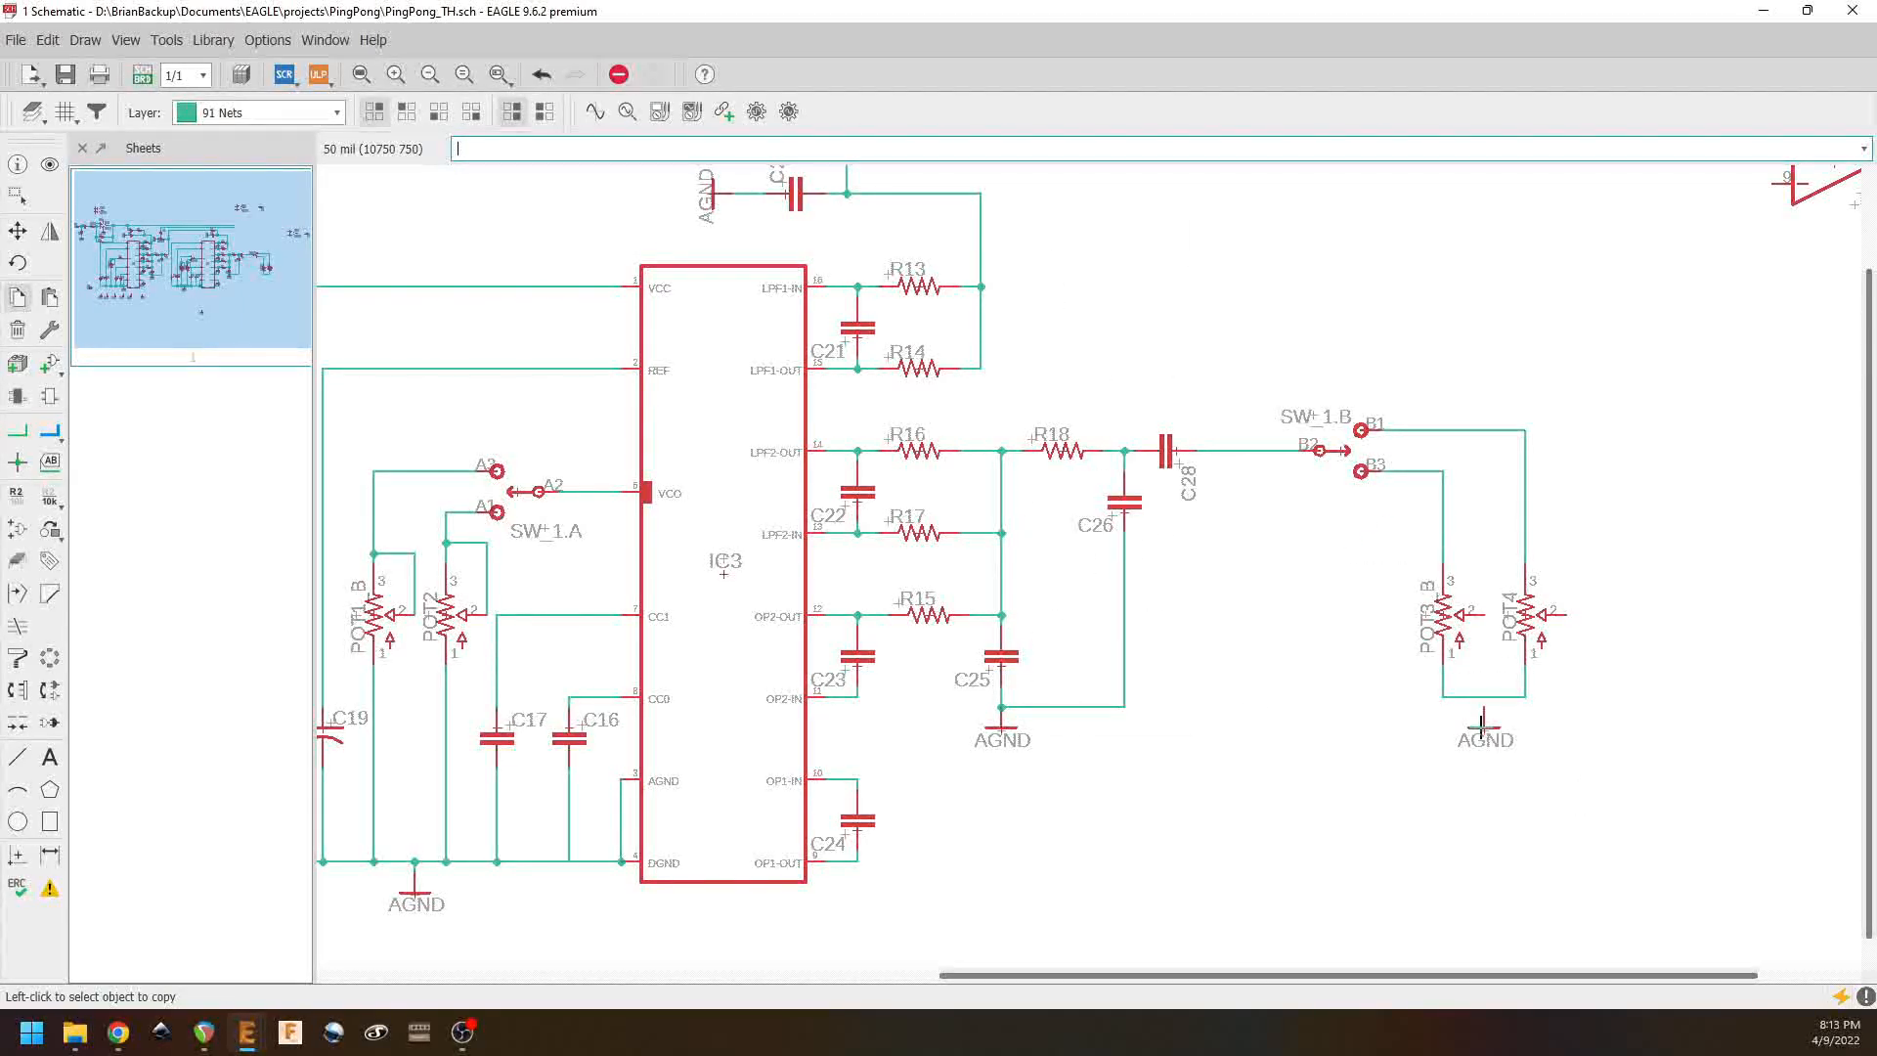
{"action": "left_click", "coordinate": [17, 430]}
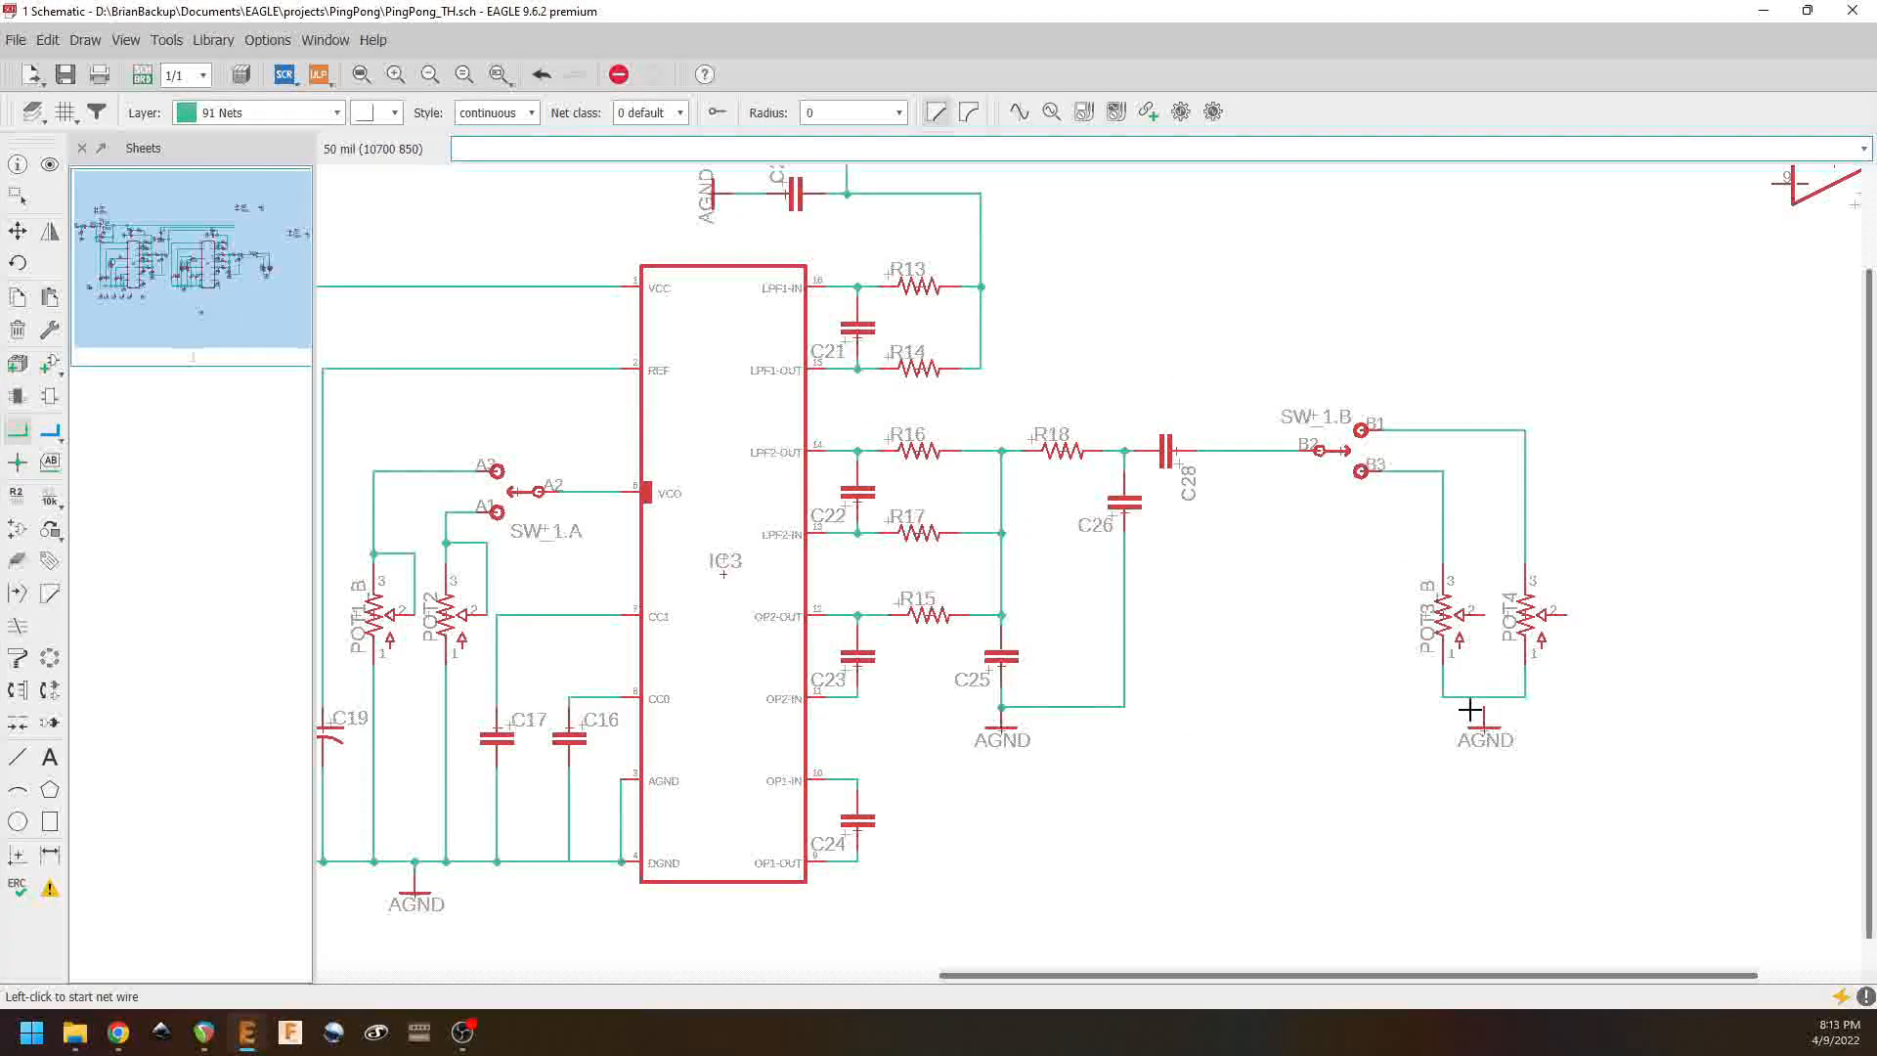
{"action": "left_click", "coordinate": [1485, 712]}
{"action": "left_click", "coordinate": [1490, 697]}
{"action": "left_click", "coordinate": [1527, 730]}
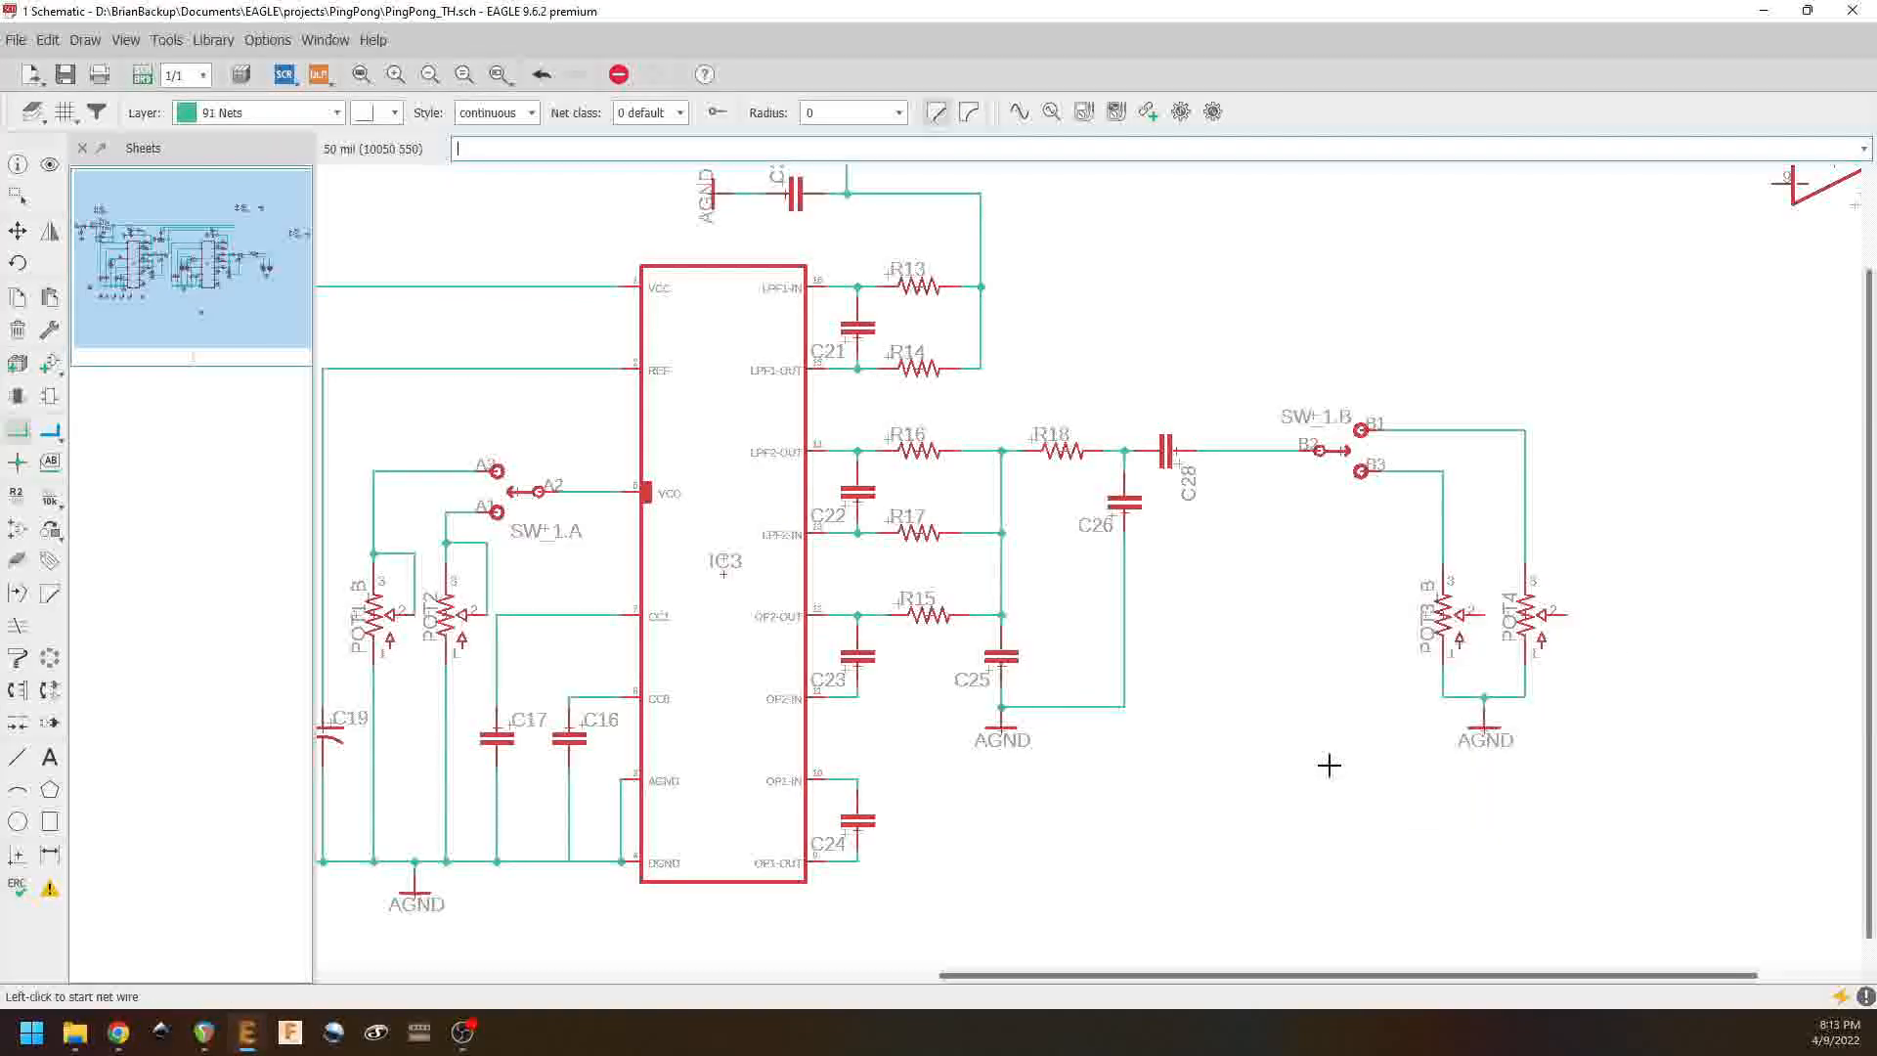
Step: Tie the wipers of POT3_B and POT4 back to their own pin 3 nets and save the schematic
{"action": "left_click", "coordinate": [1490, 614]}
{"action": "left_click", "coordinate": [1492, 554]}
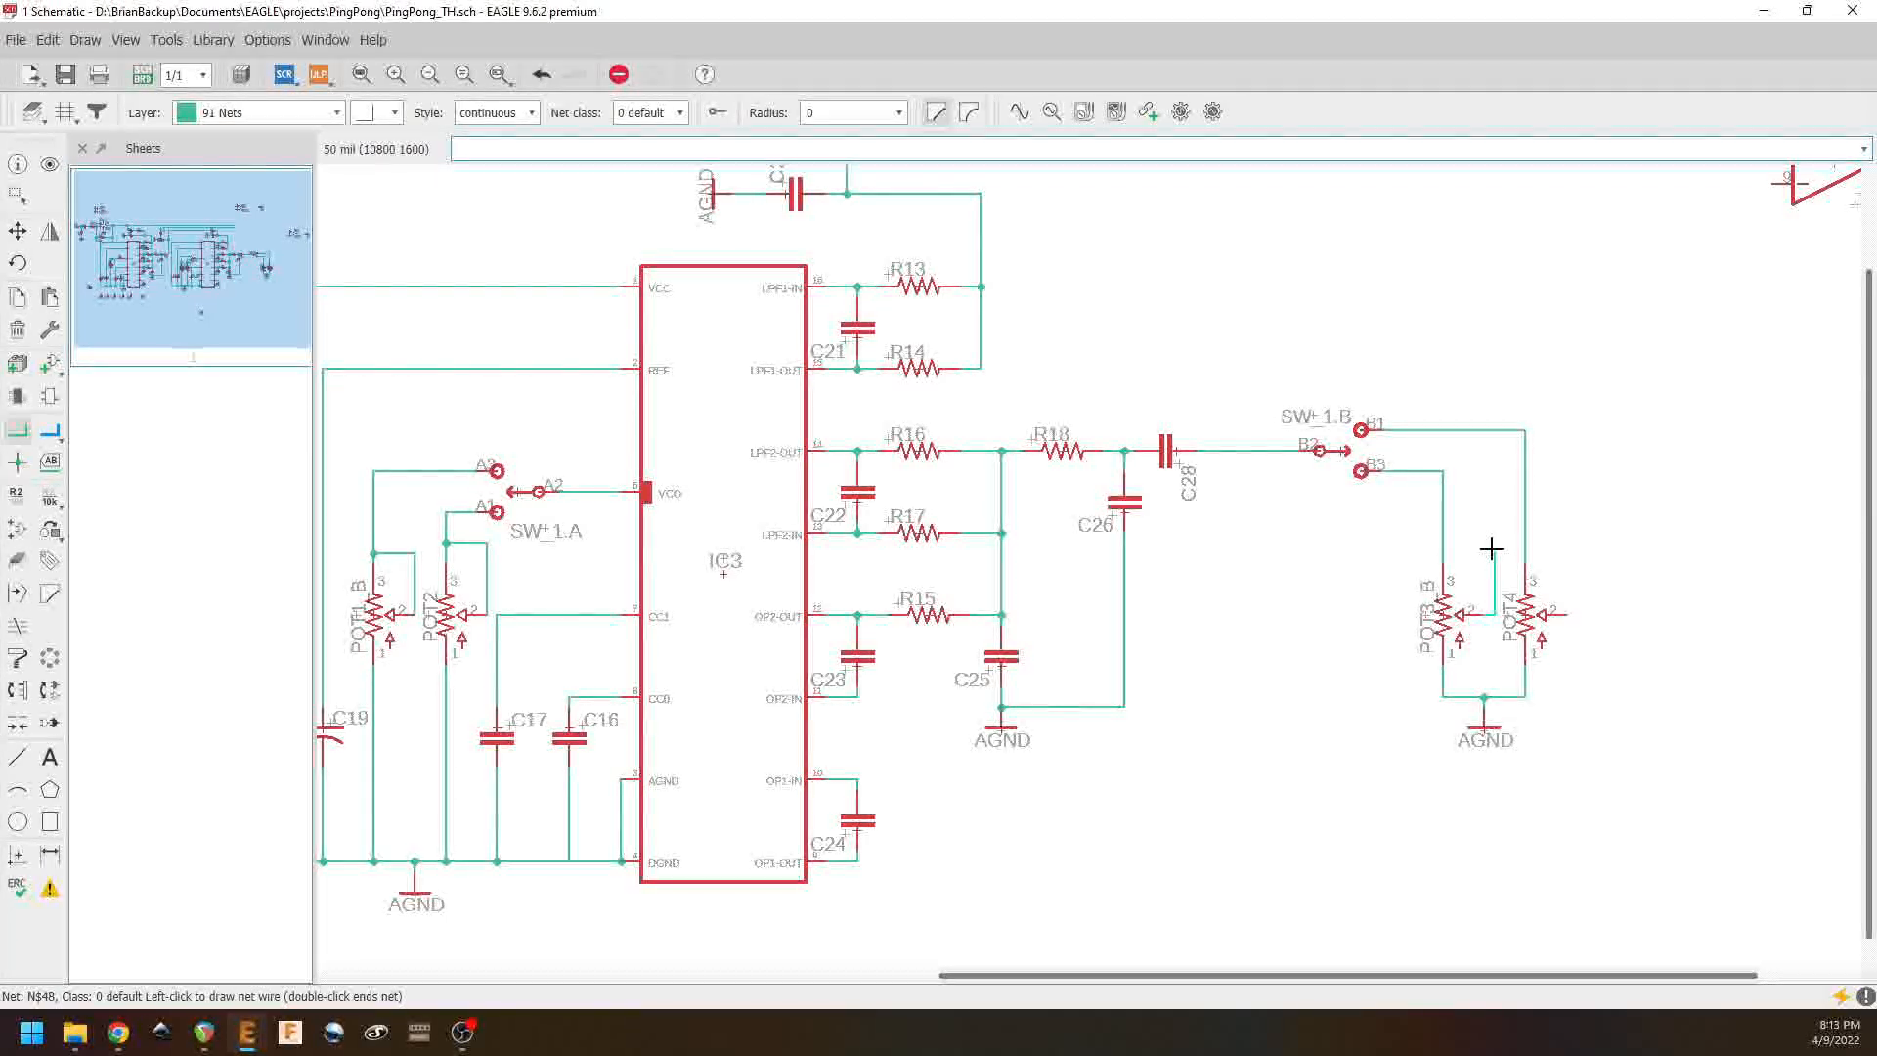
{"action": "left_click", "coordinate": [1441, 553]}
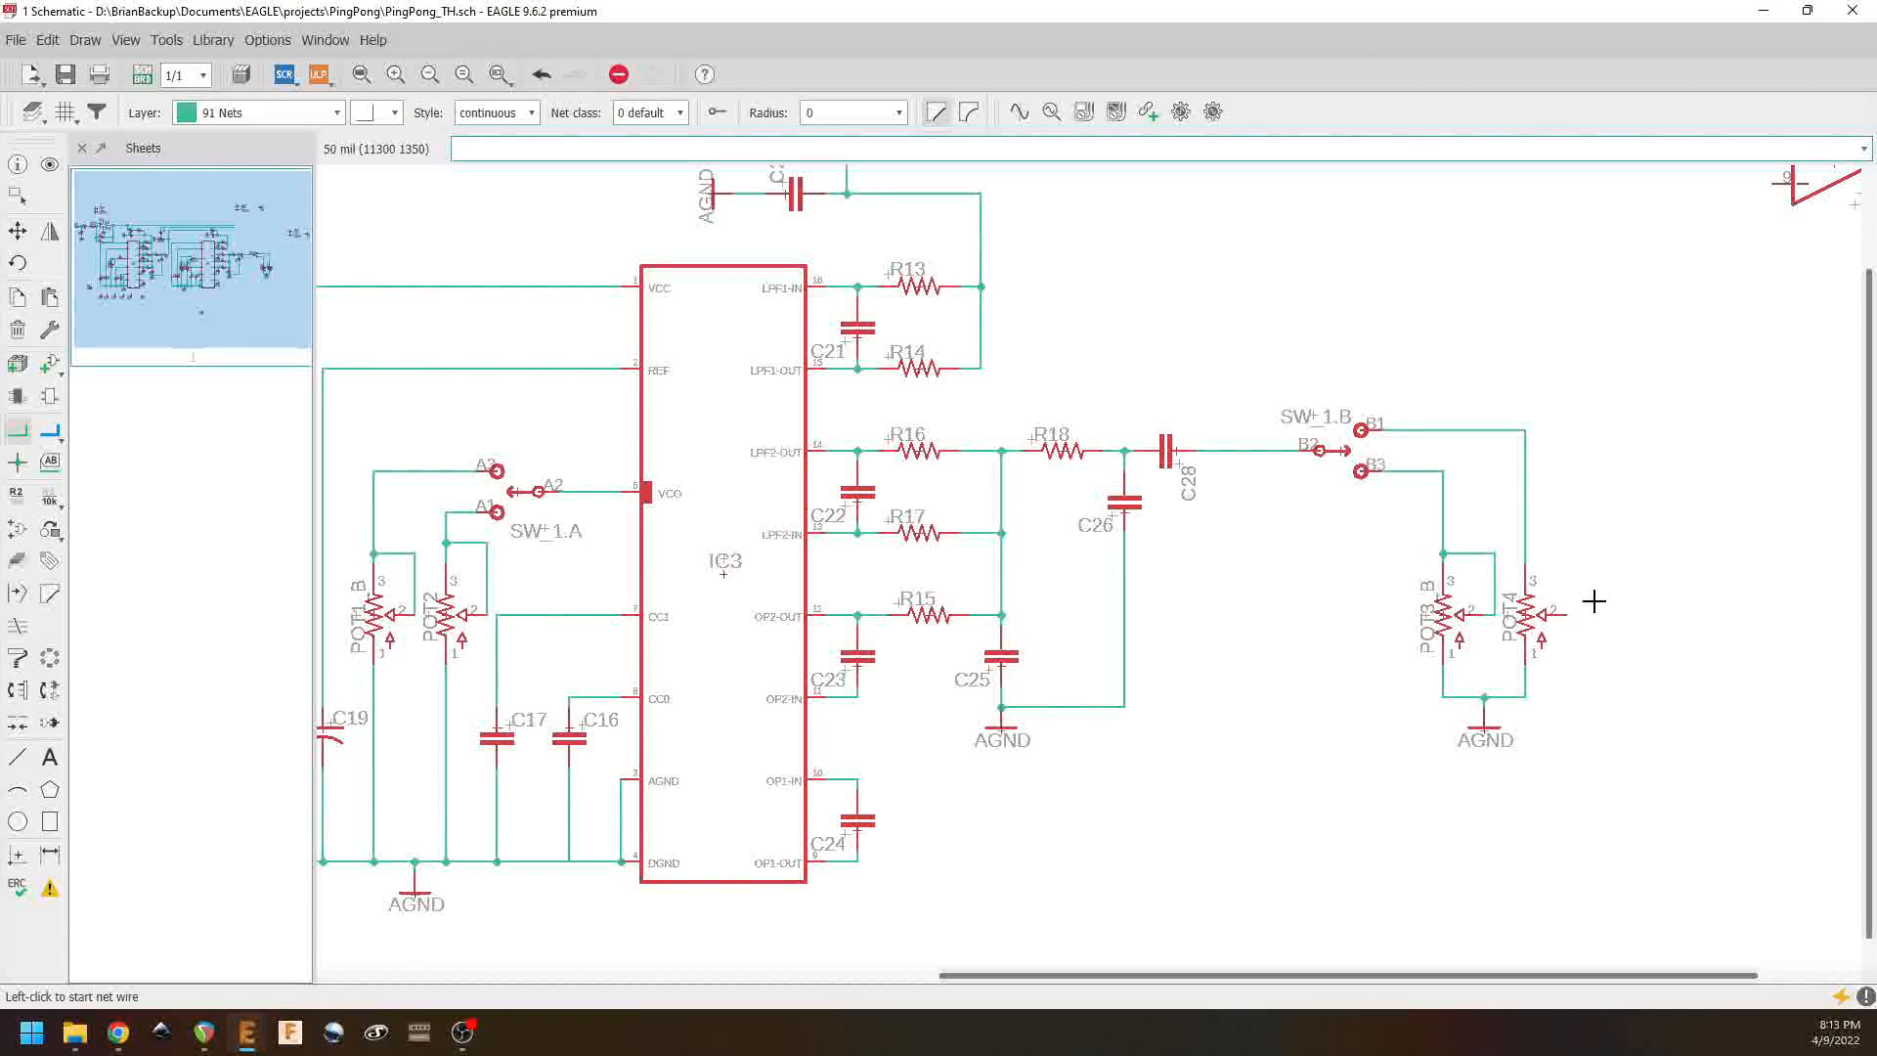
{"action": "left_click", "coordinate": [1569, 614]}
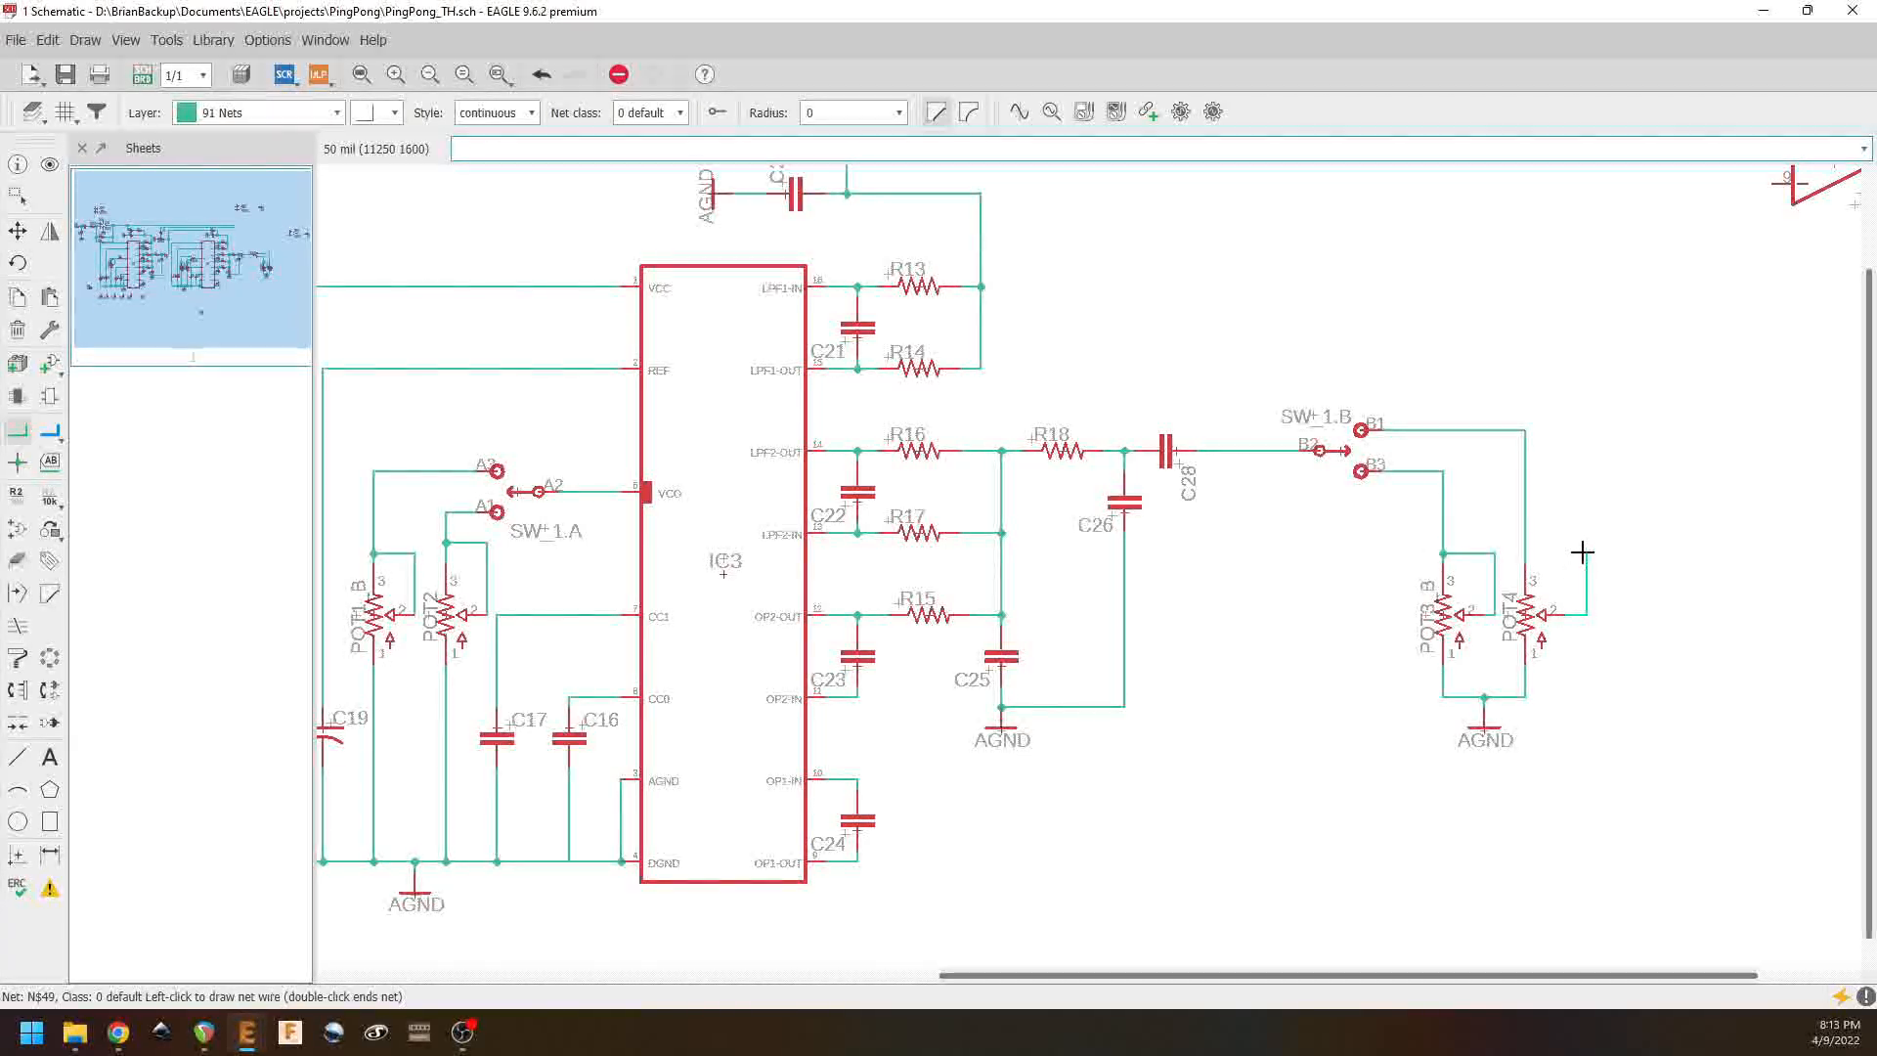
{"action": "left_click", "coordinate": [1525, 554]}
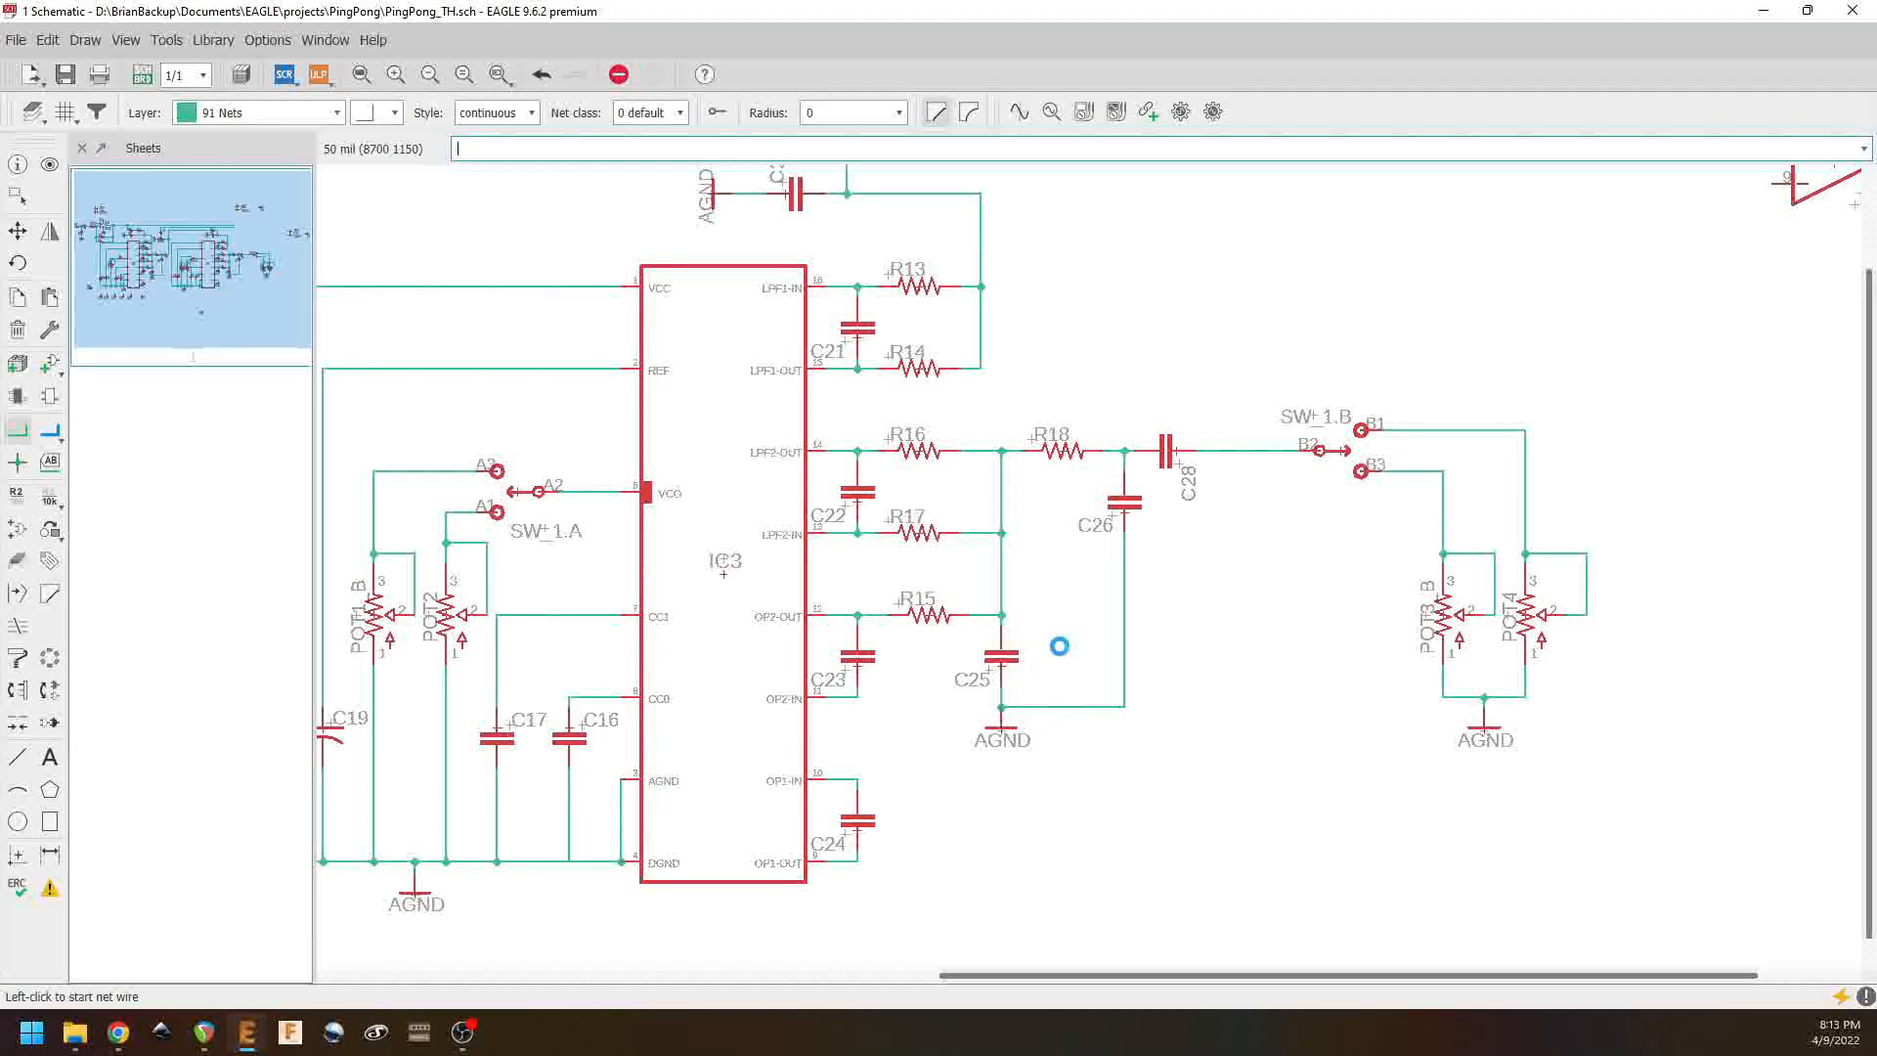
{"action": "key", "text": "ctrl+s"}
Step: Add a 16 mm DUALGANG.2 potentiometer, placing one gang below the C28–SW_1.B net and the other between POT3_A and R12
{"action": "left_click", "coordinate": [50, 363]}
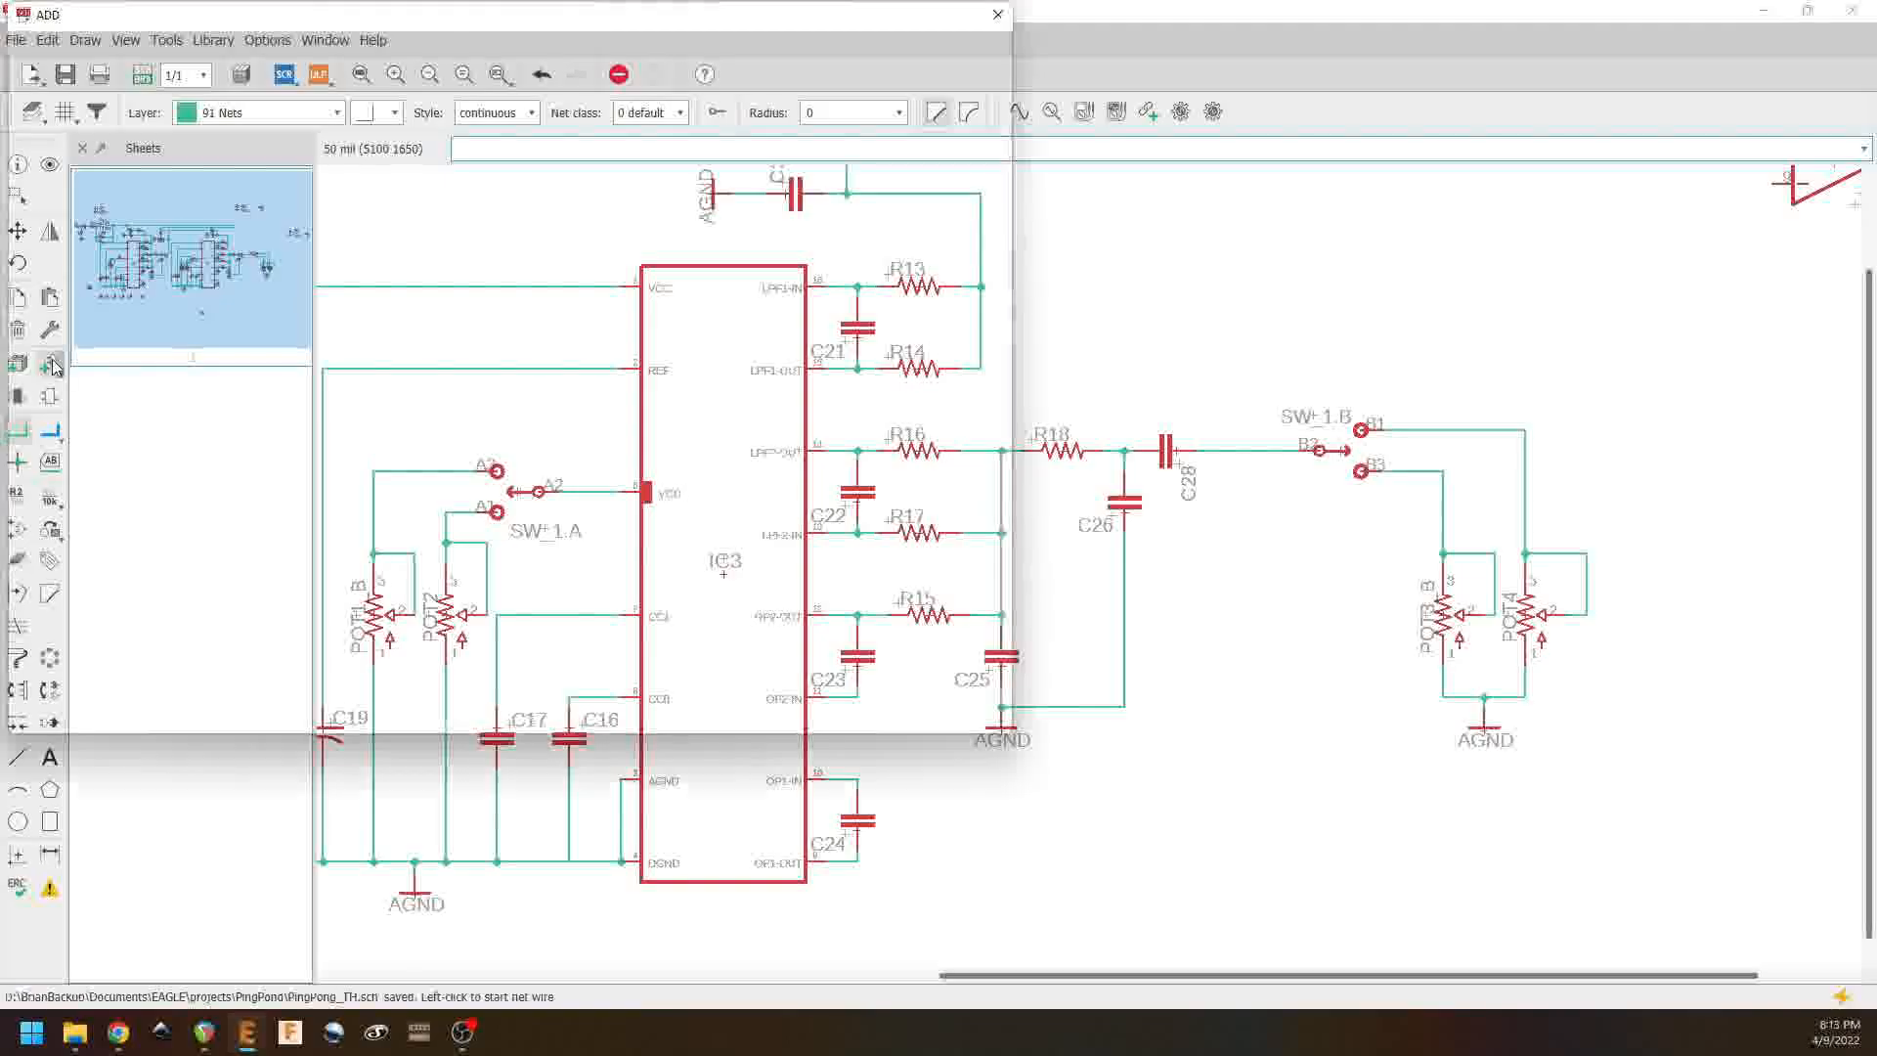
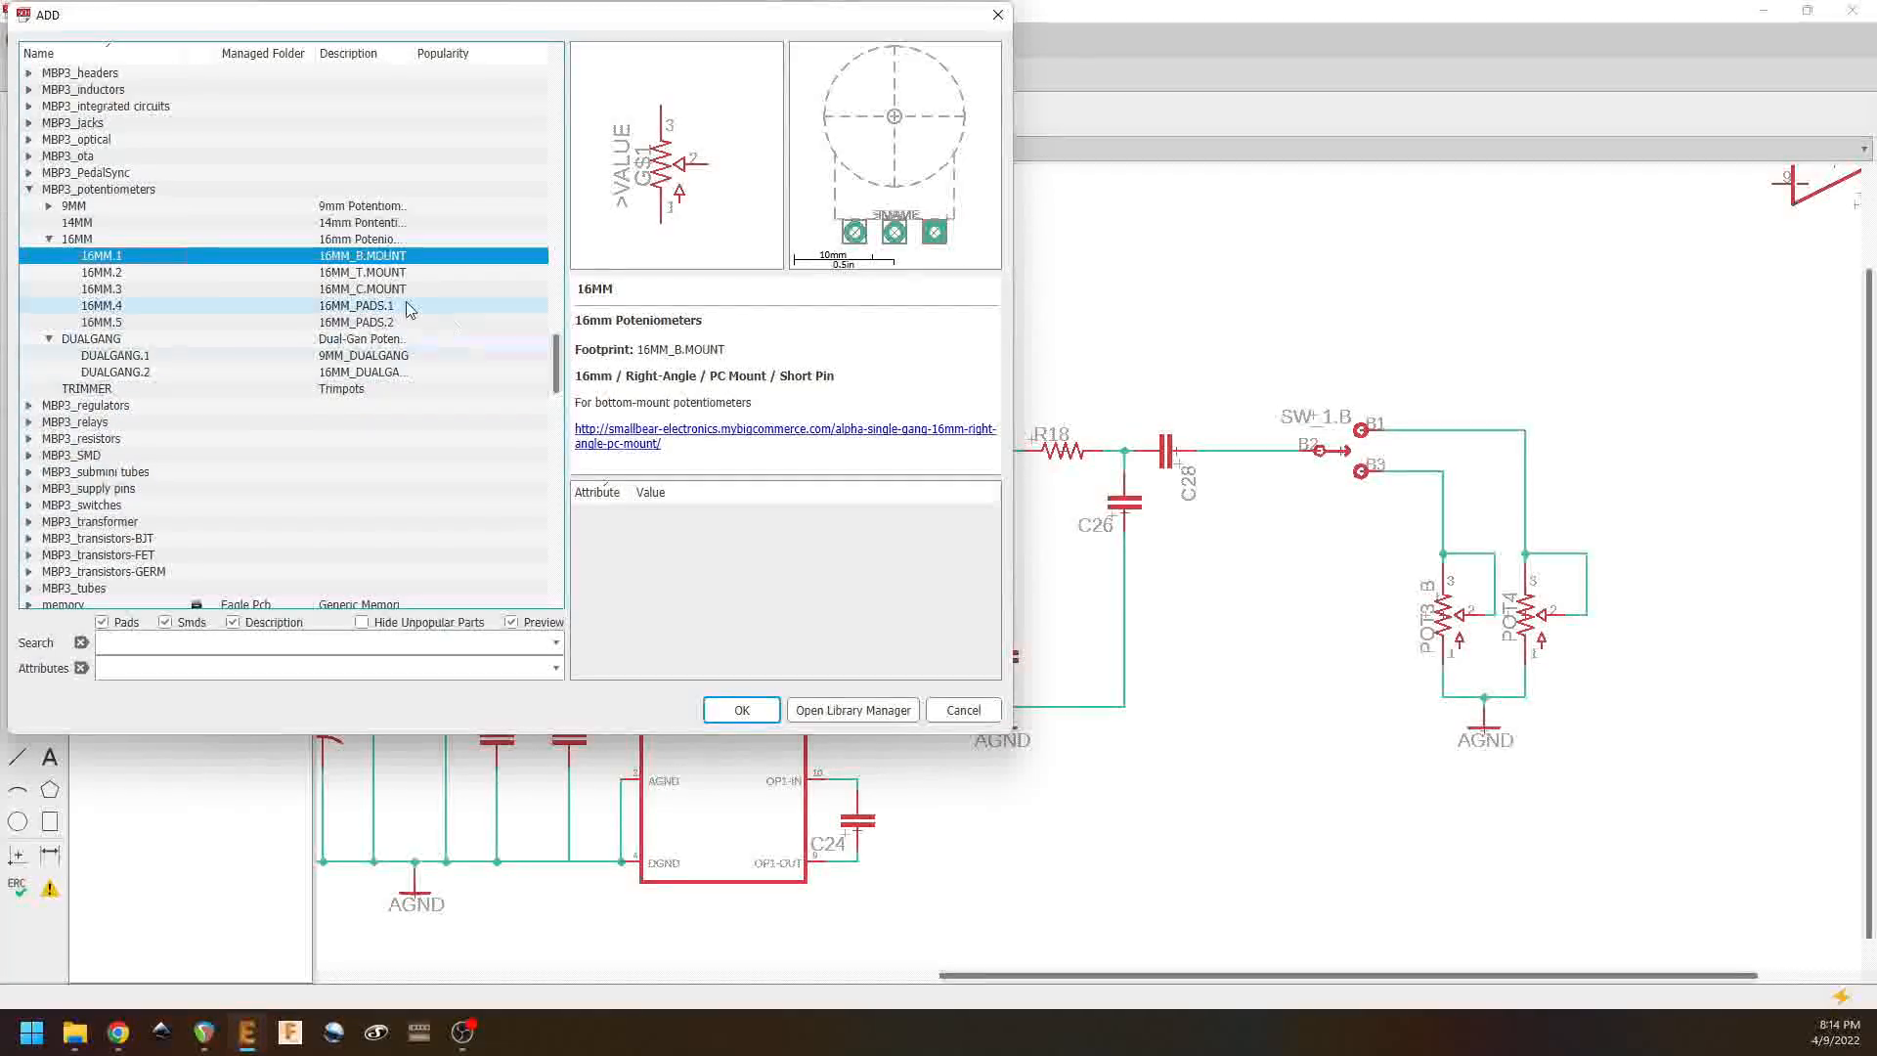
{"action": "left_click", "coordinate": [110, 374]}
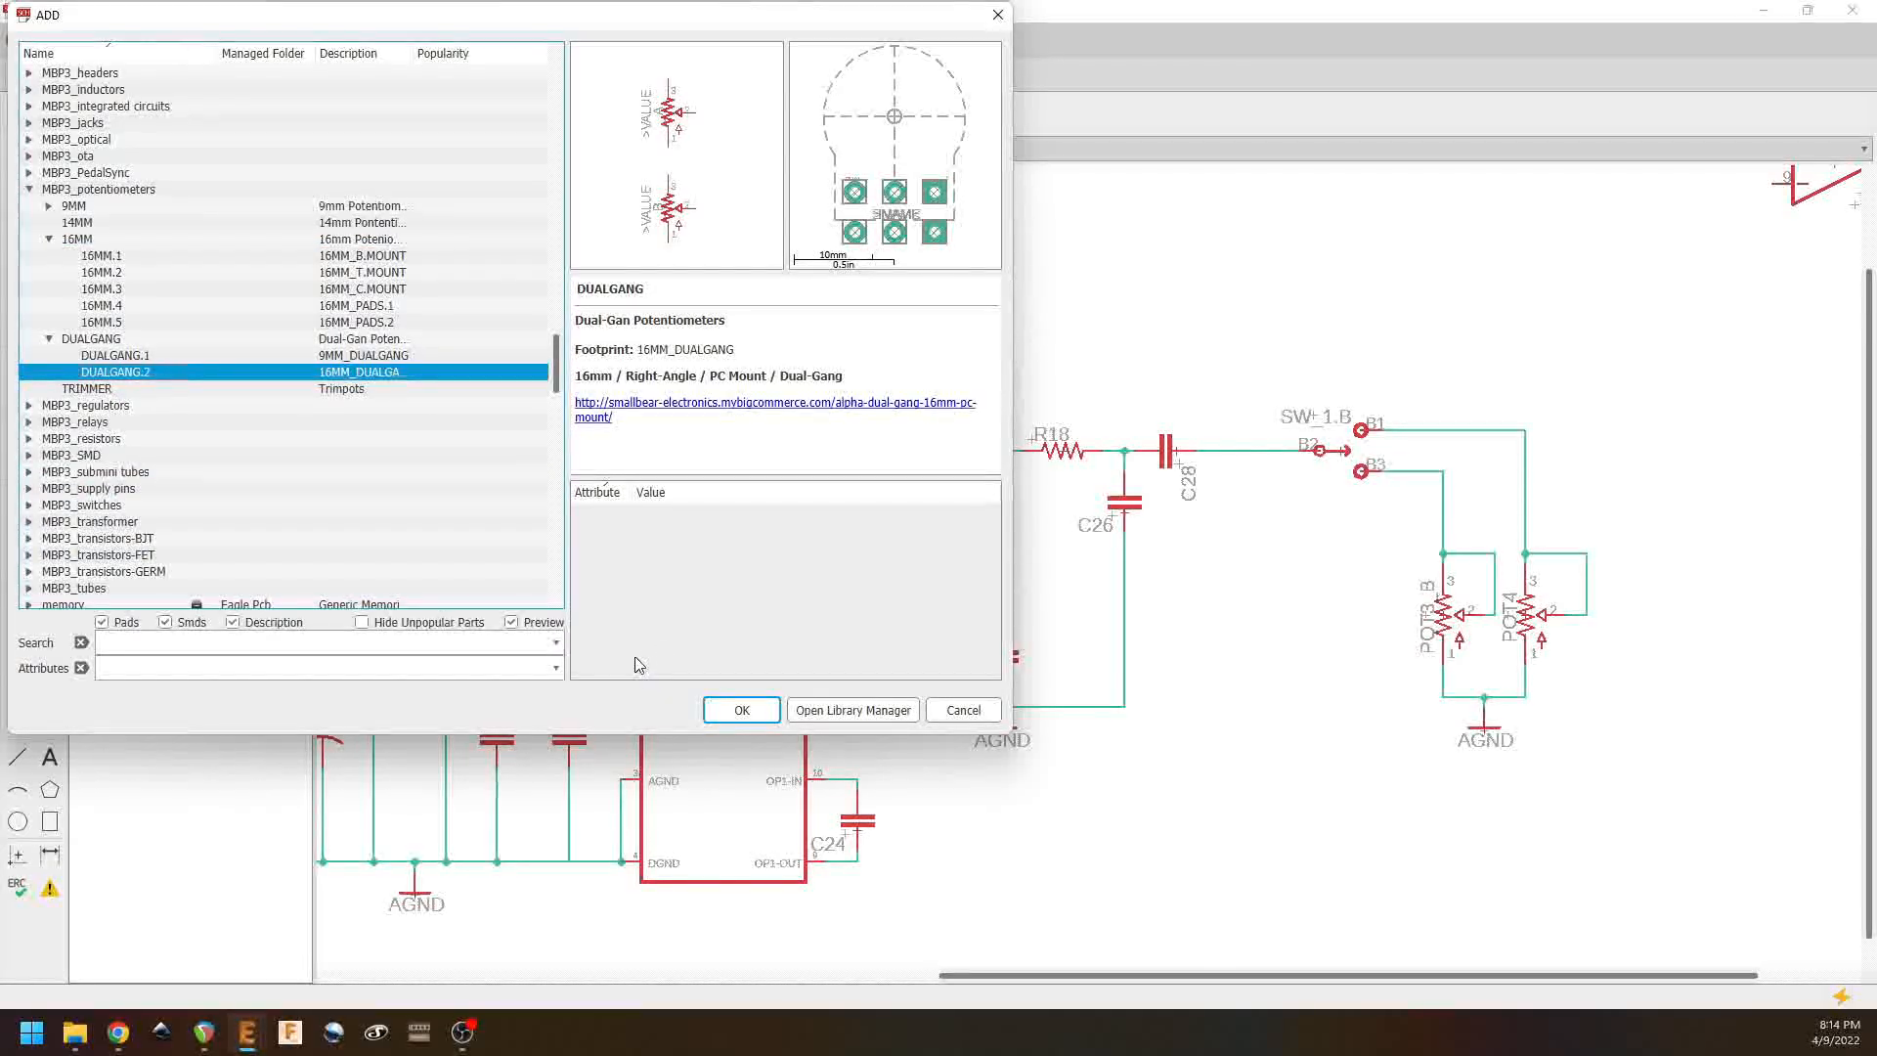
{"action": "left_click", "coordinate": [741, 710]}
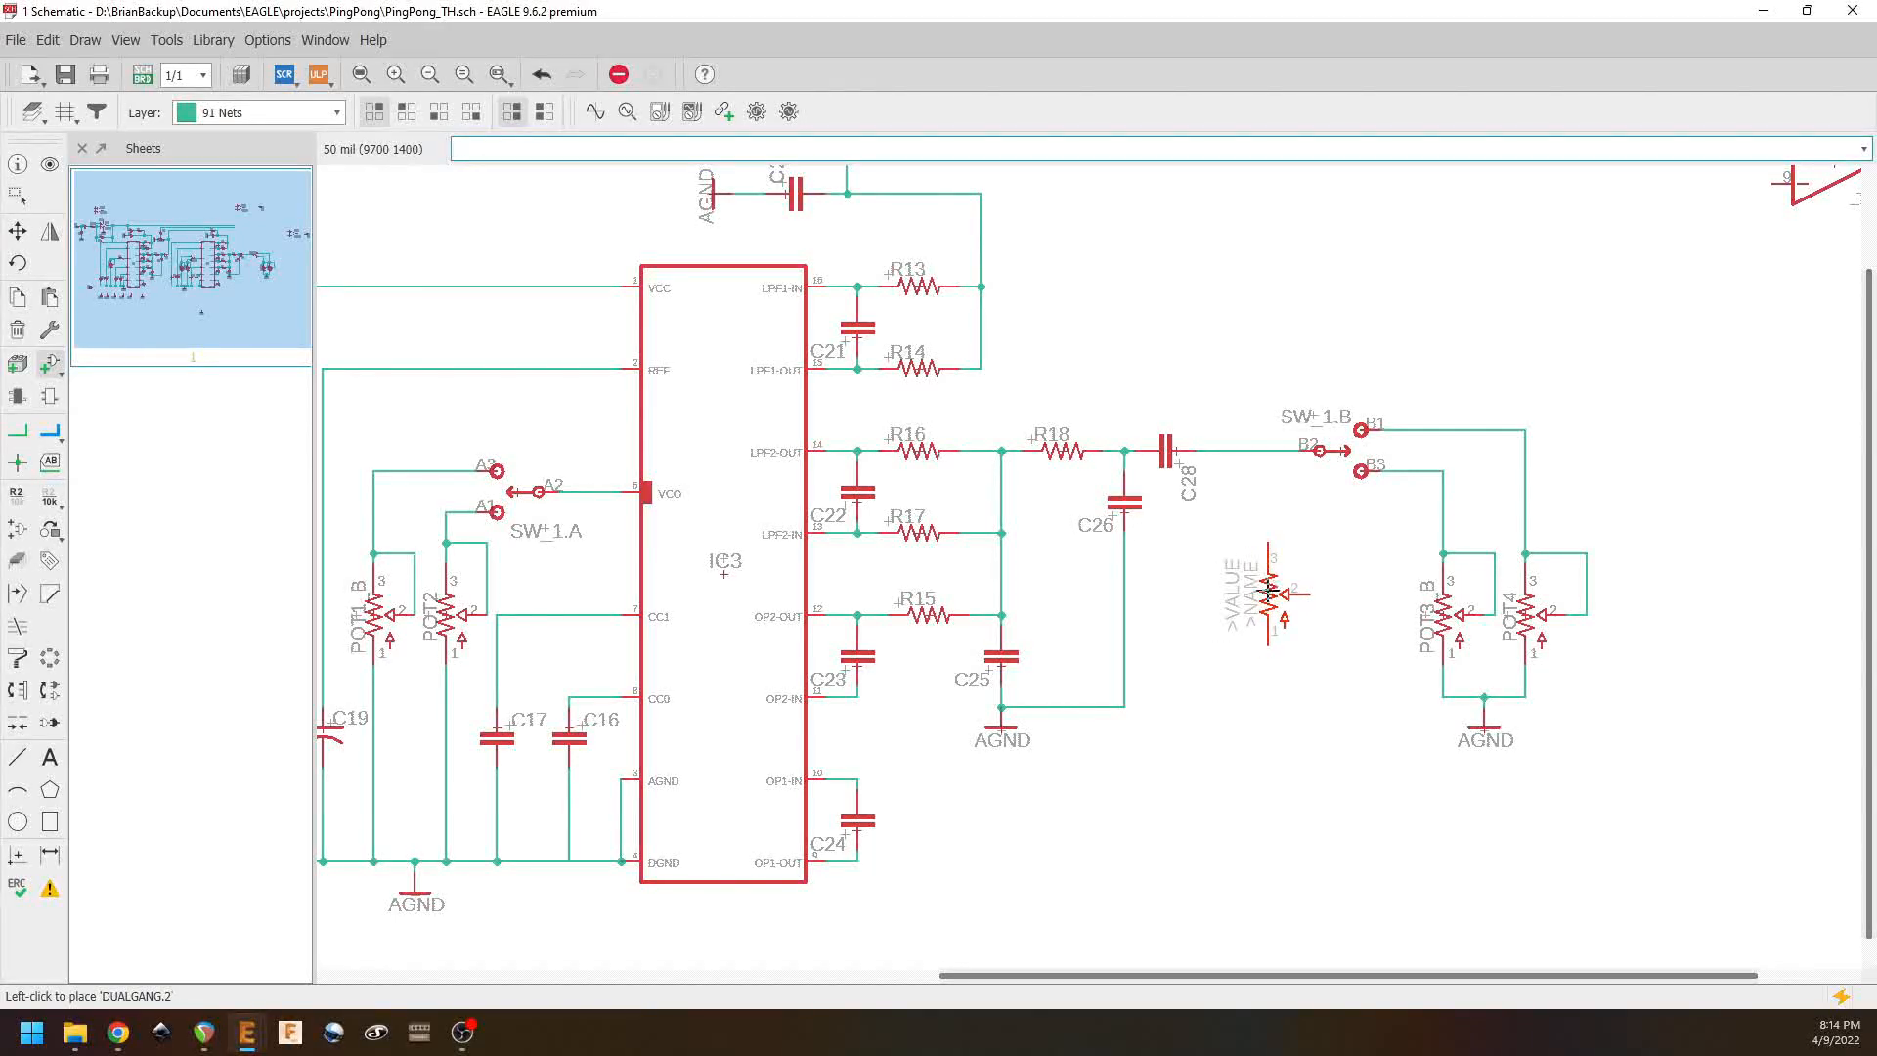
{"action": "left_click", "coordinate": [1259, 565]}
{"action": "middle_click_drag", "start_coordinate": [392, 508], "coordinate": [1164, 772]}
{"action": "right_click", "coordinate": [1195, 461]}
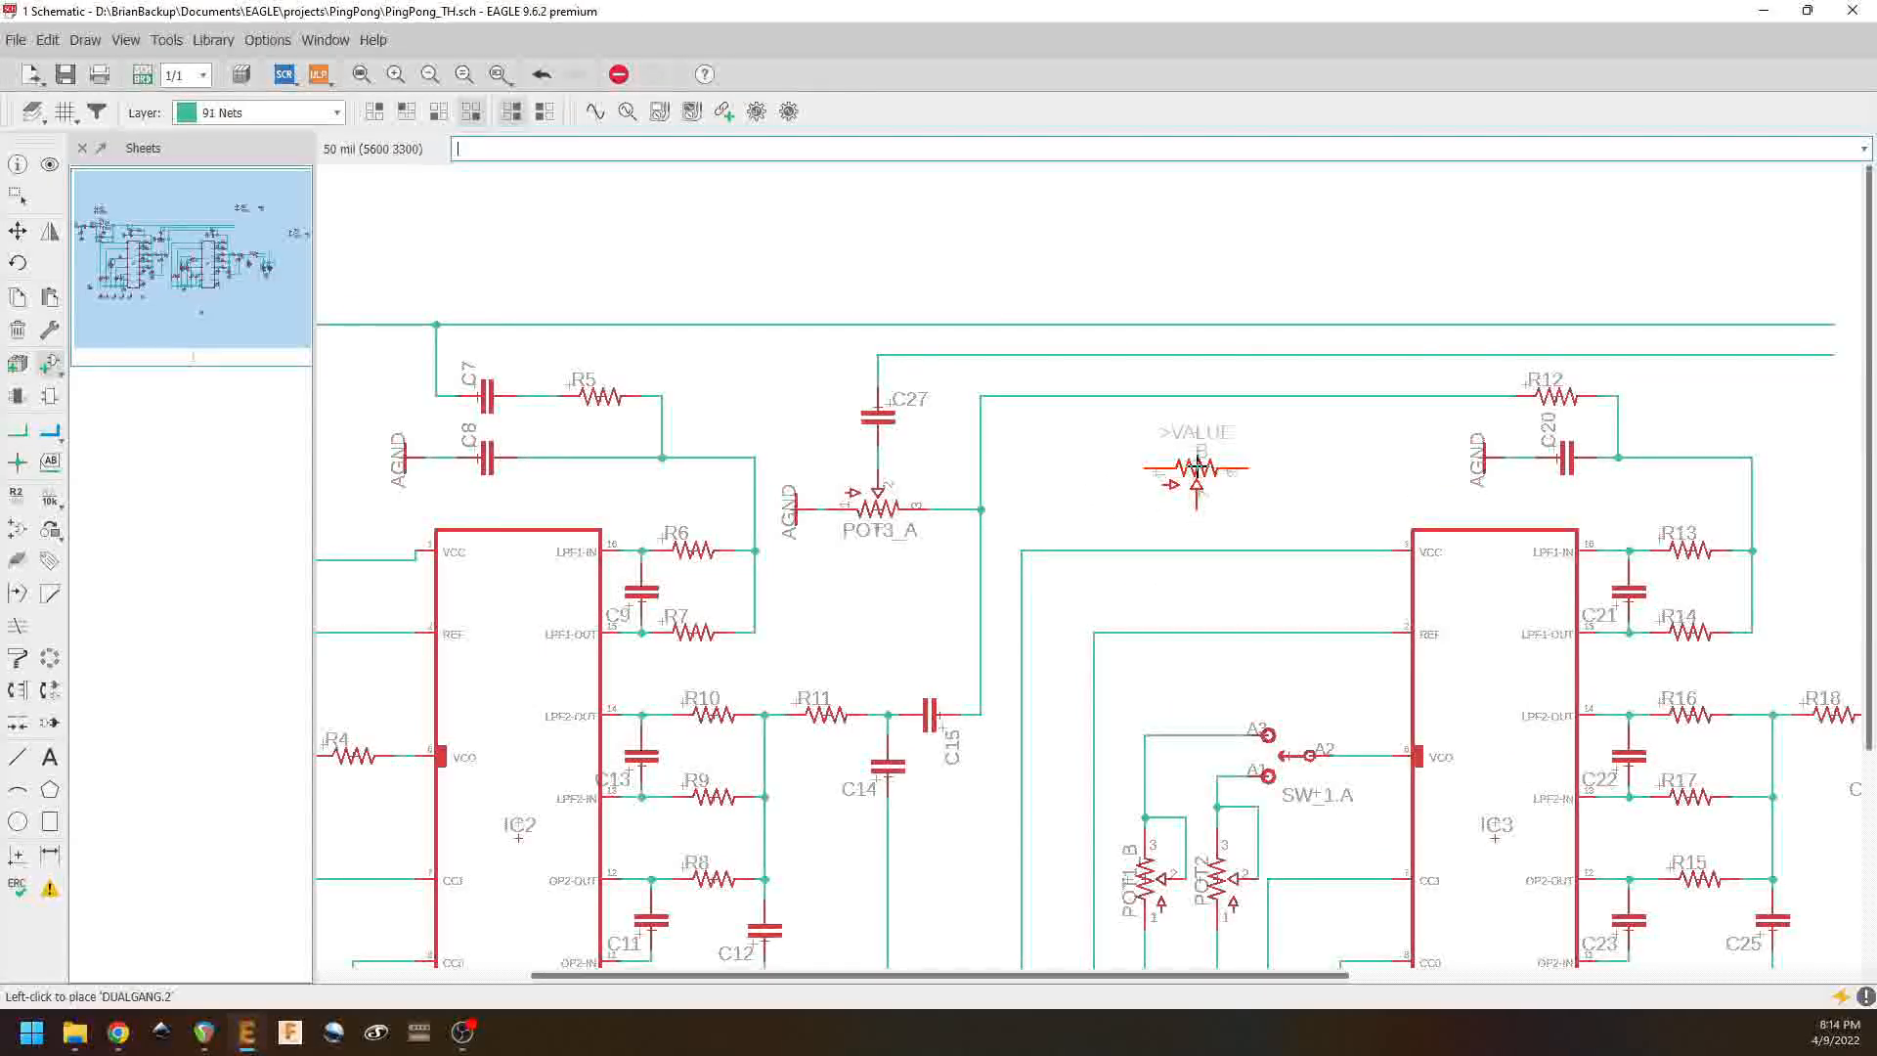
{"action": "right_click", "coordinate": [1197, 467]}
{"action": "left_click", "coordinate": [1179, 456]}
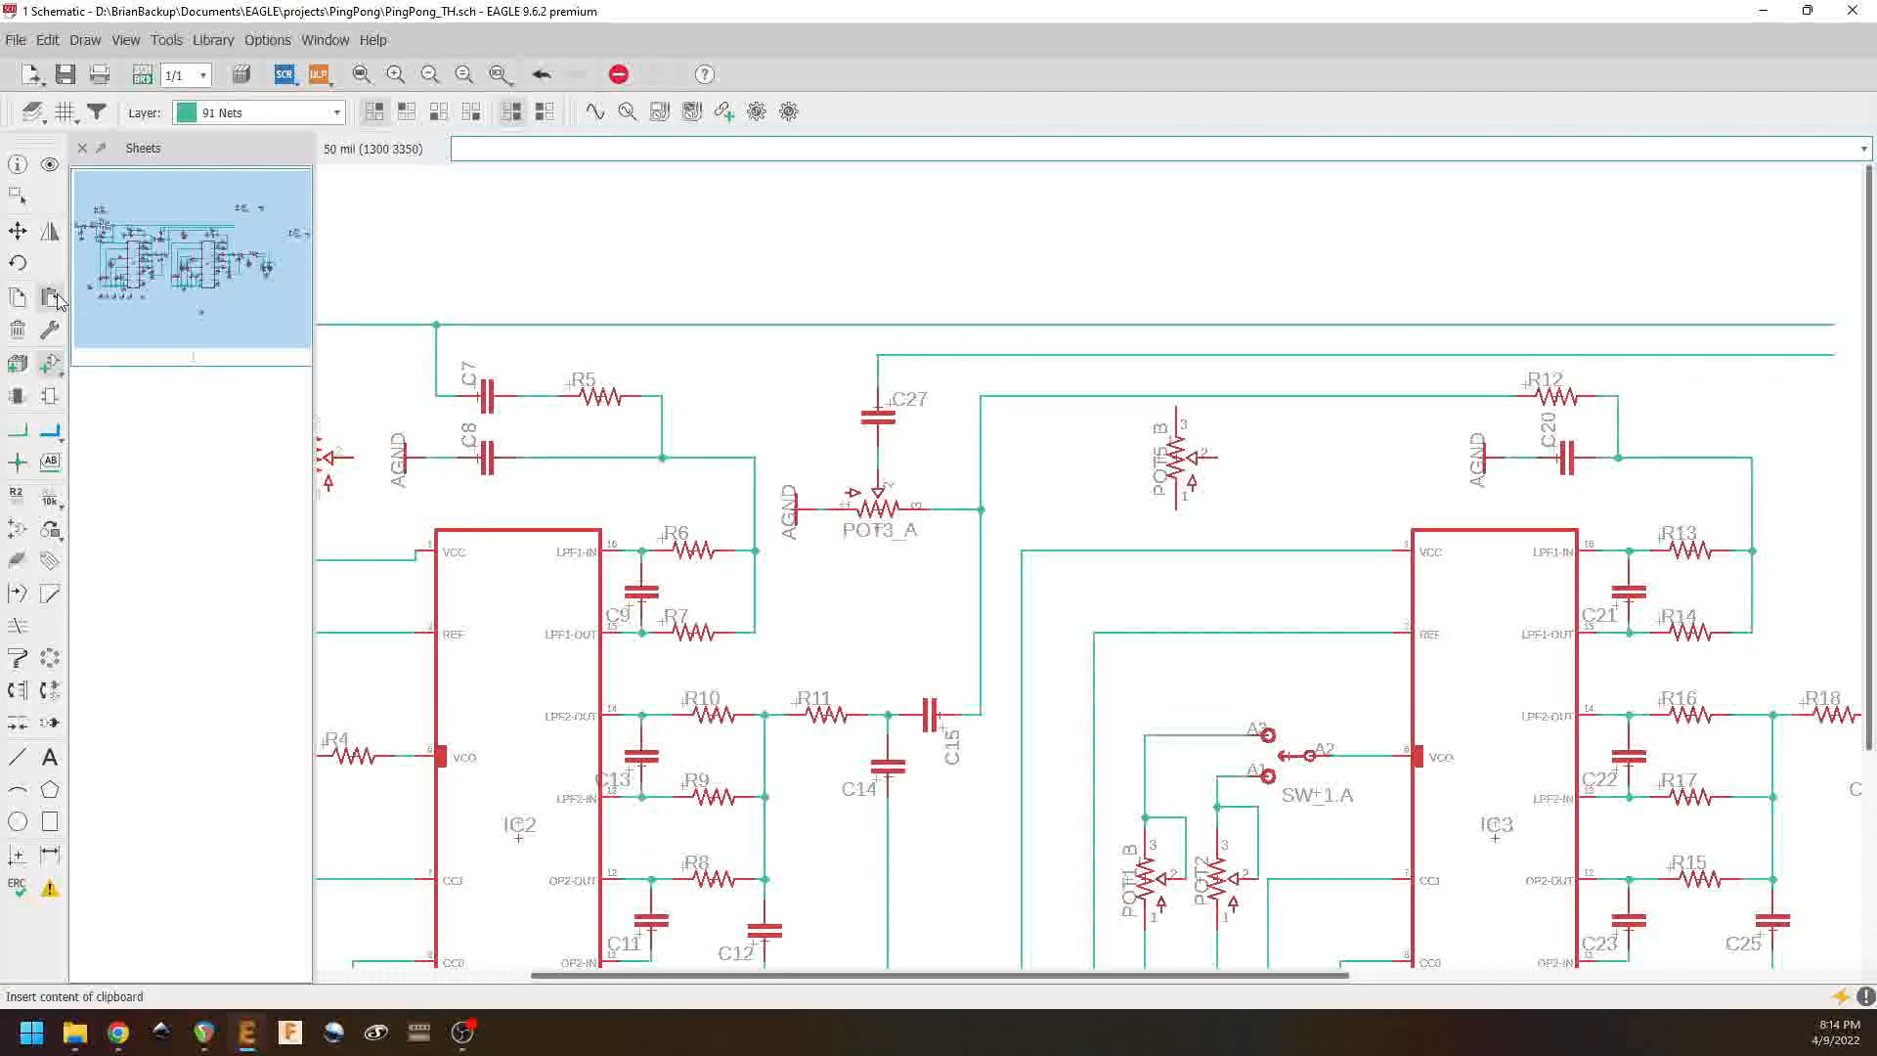
Step: Delete the net running into R12 and rotate POT5_B to lie horizontally with its wiper facing up
{"action": "left_click", "coordinate": [18, 330]}
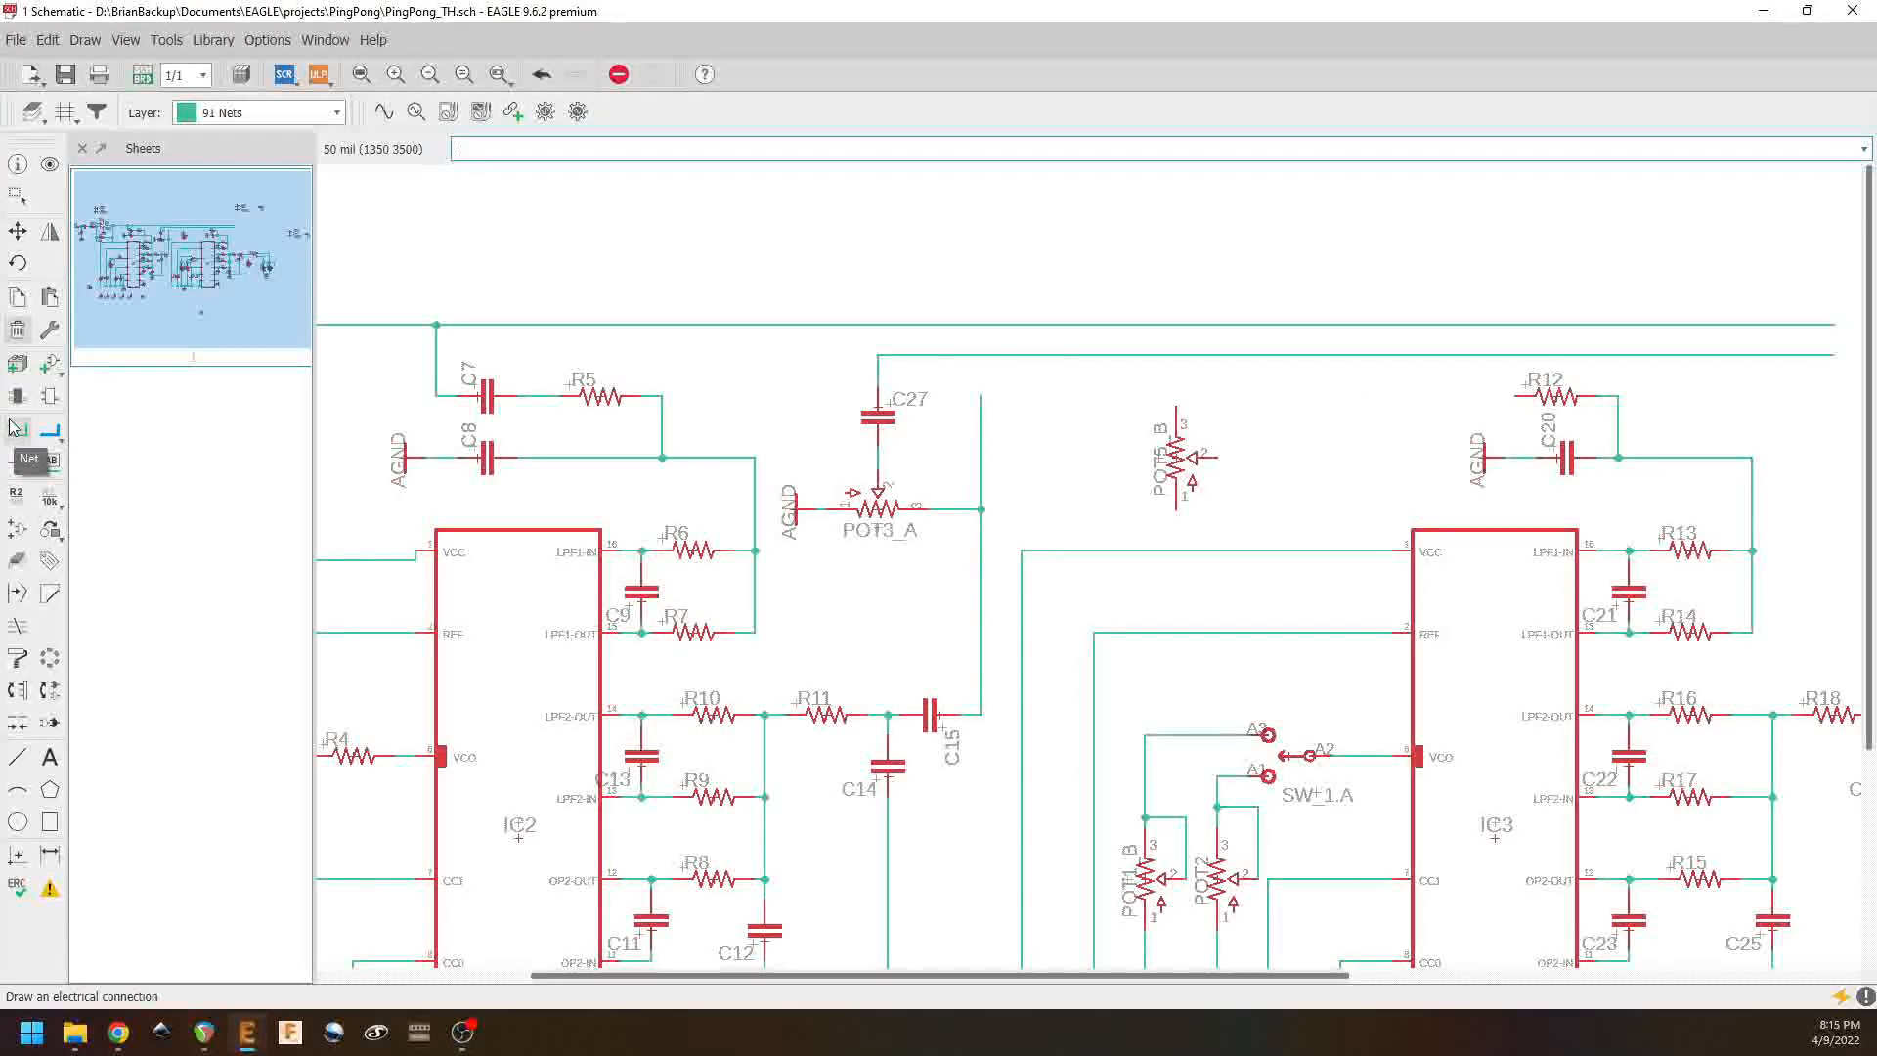
{"action": "left_click", "coordinate": [18, 230]}
{"action": "left_click", "coordinate": [1178, 456]}
{"action": "right_click", "coordinate": [1176, 454]}
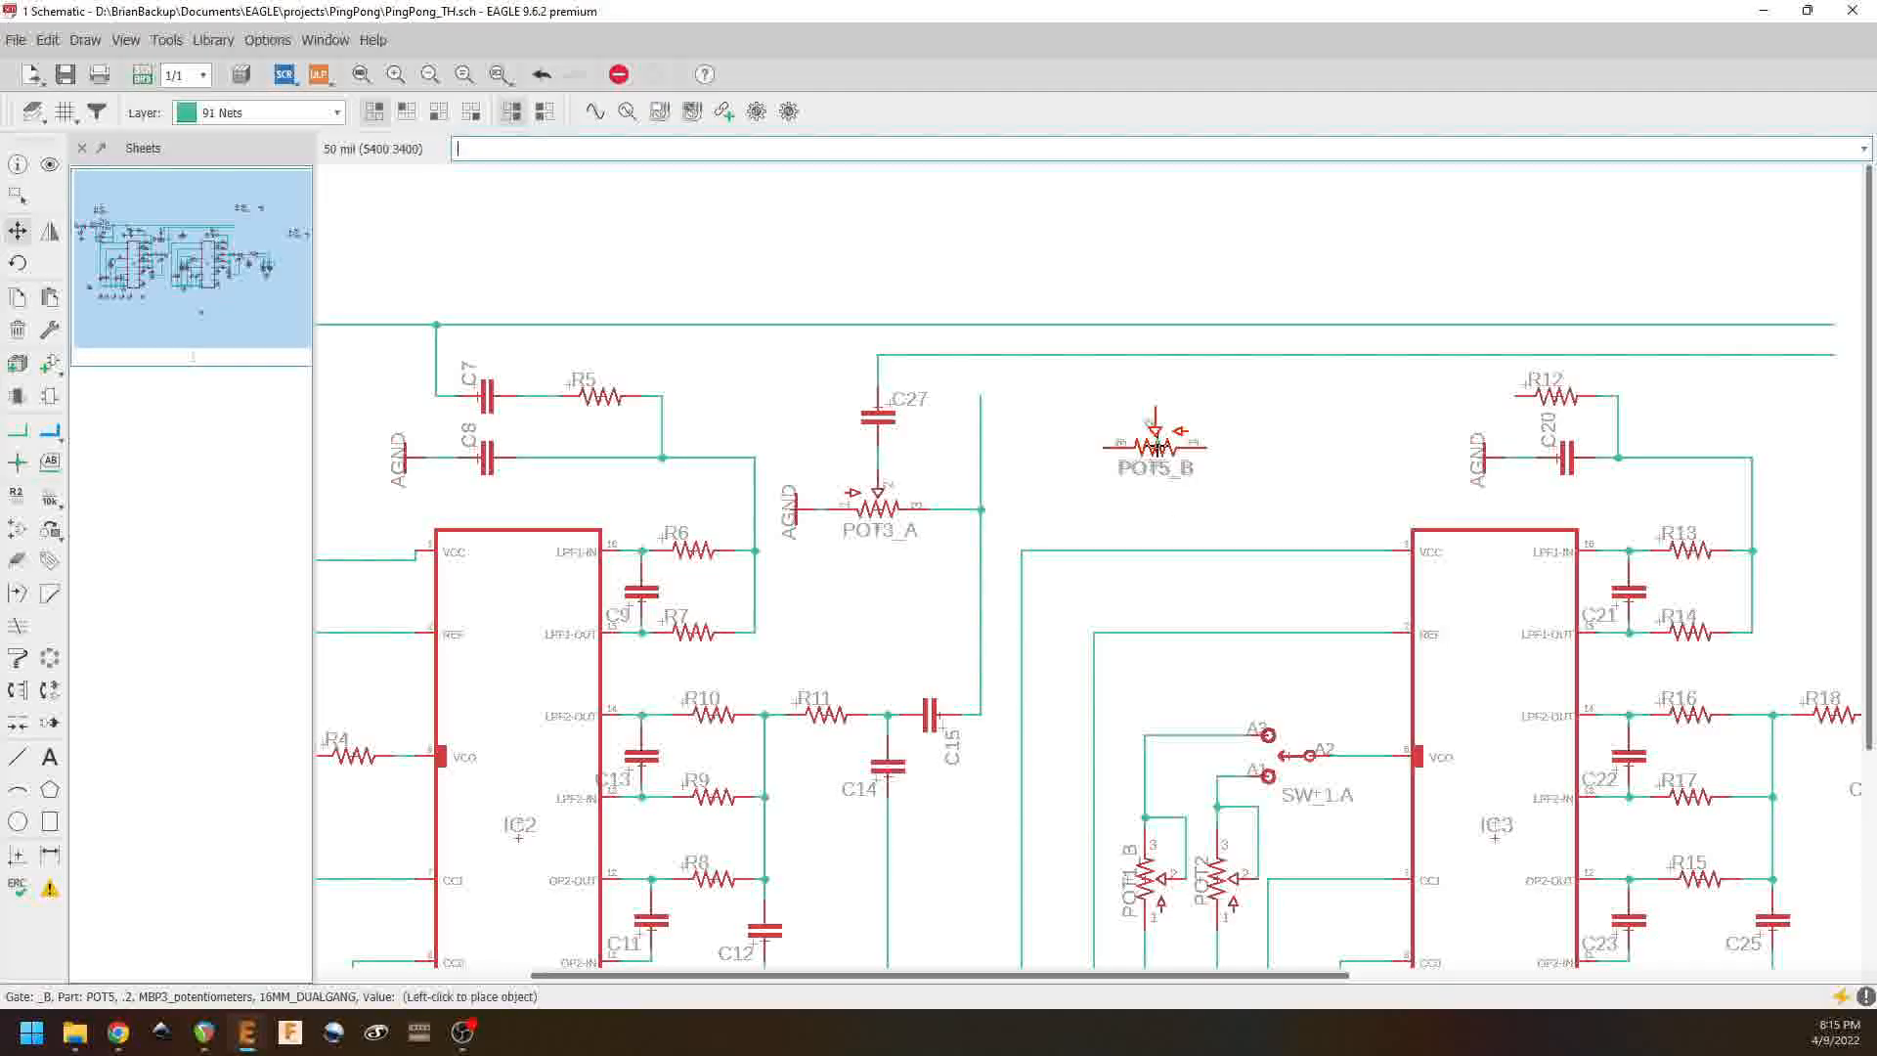
{"action": "left_click", "coordinate": [1156, 456]}
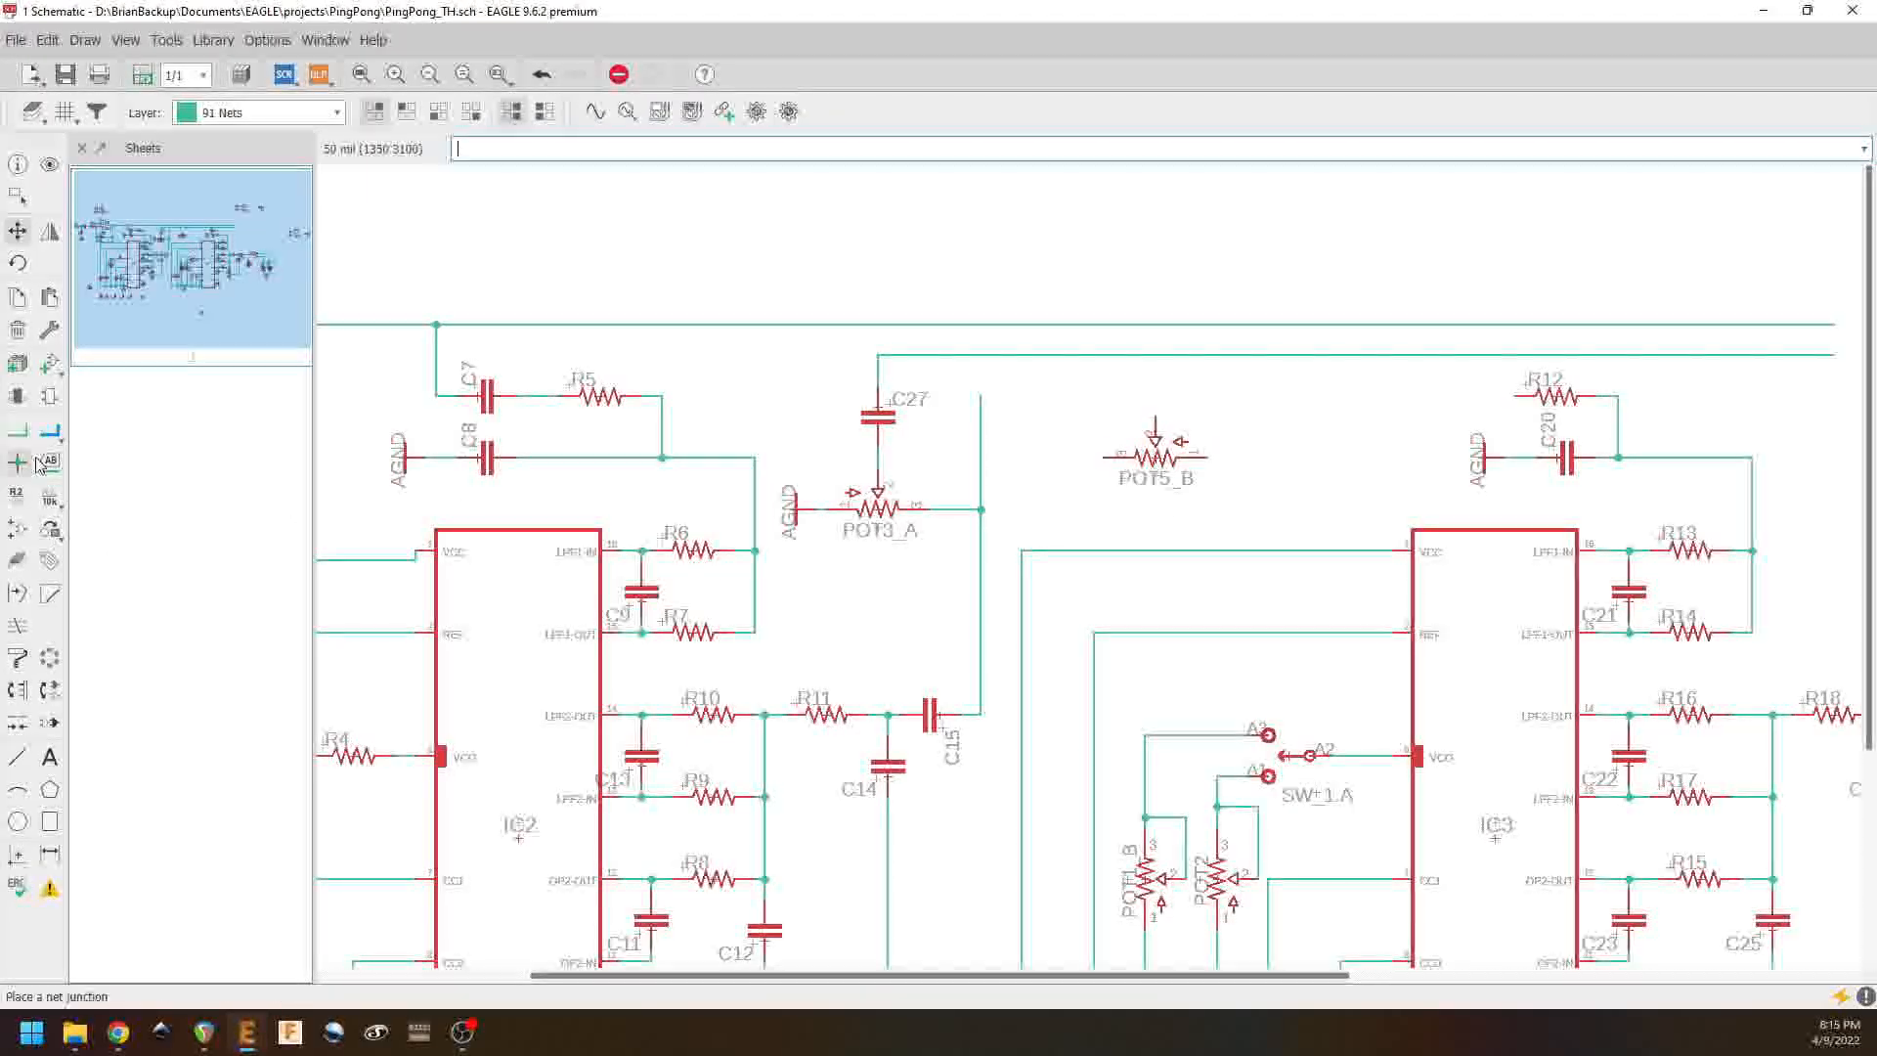
Step: Wire pin 3 of POT5_B to the vertical net from C15 and POT3_A, and connect R12 to its wiper
{"action": "left_click", "coordinate": [17, 430]}
{"action": "left_click", "coordinate": [1098, 457]}
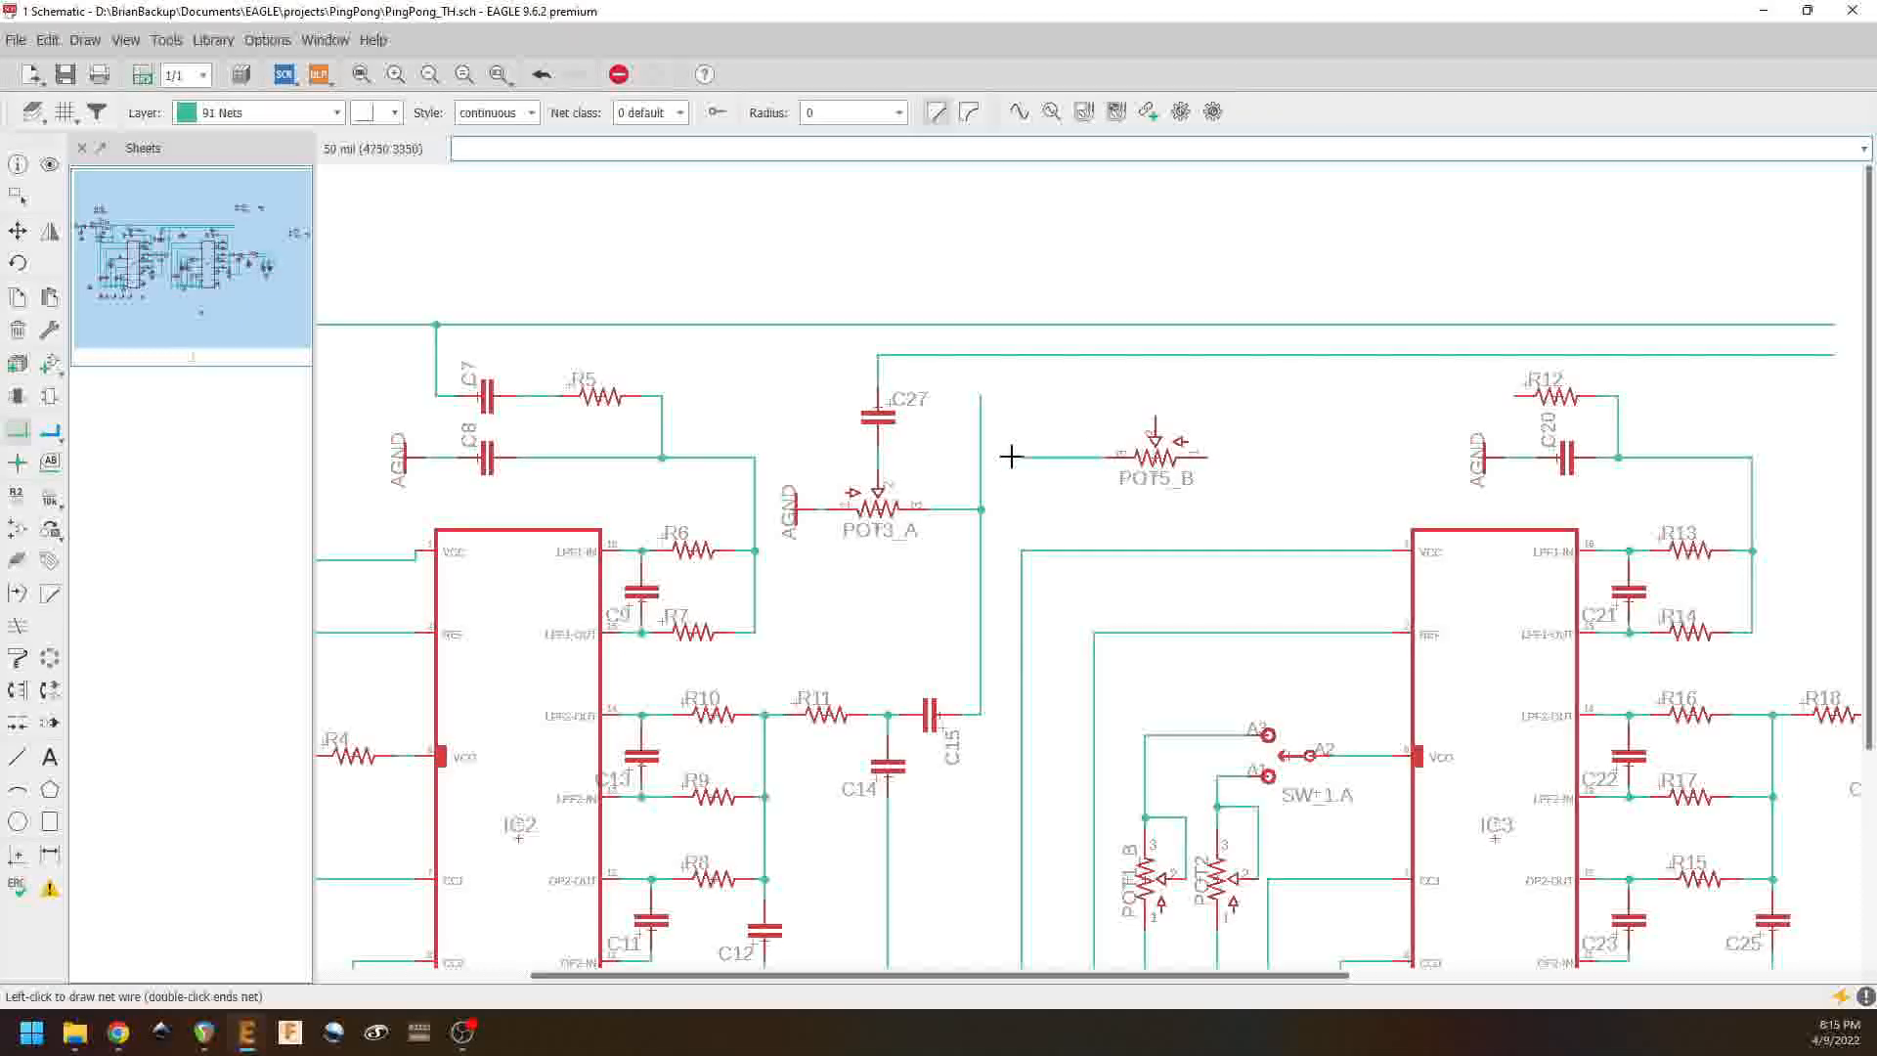
{"action": "left_click", "coordinate": [981, 457]}
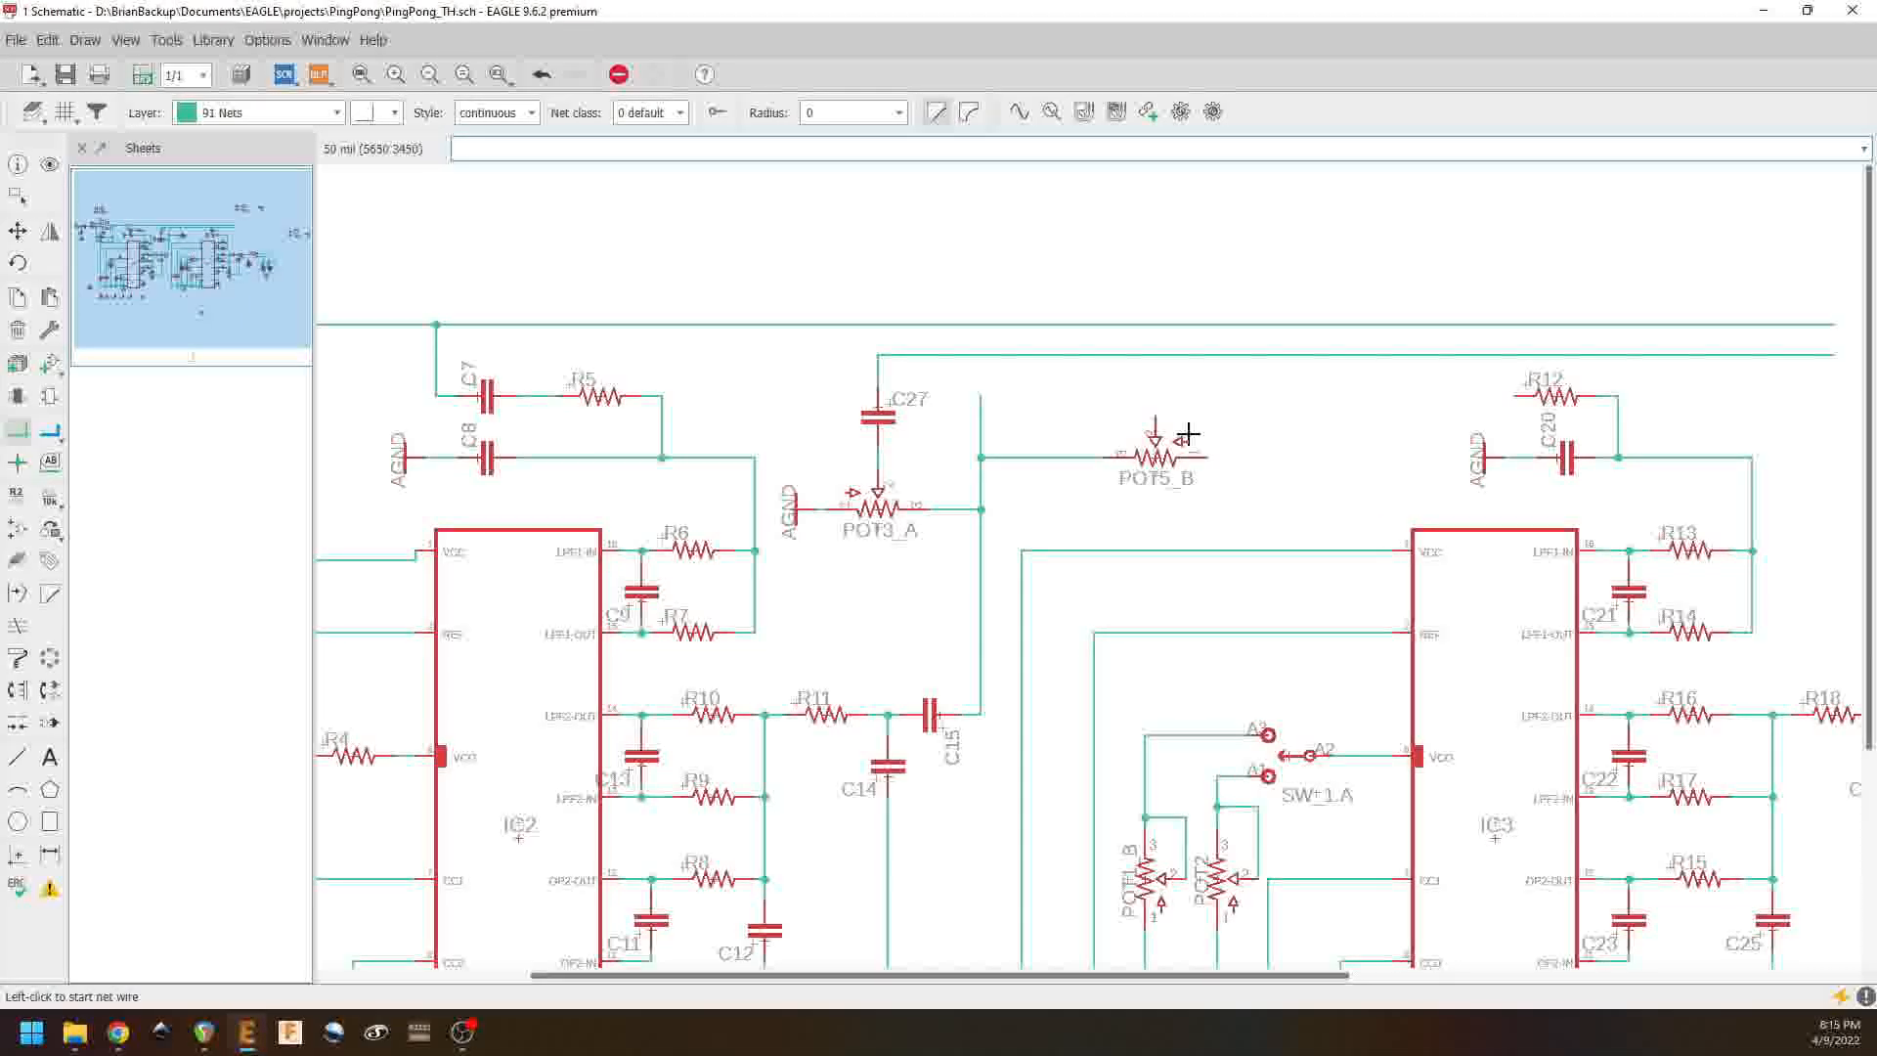
{"action": "left_click", "coordinate": [1521, 396]}
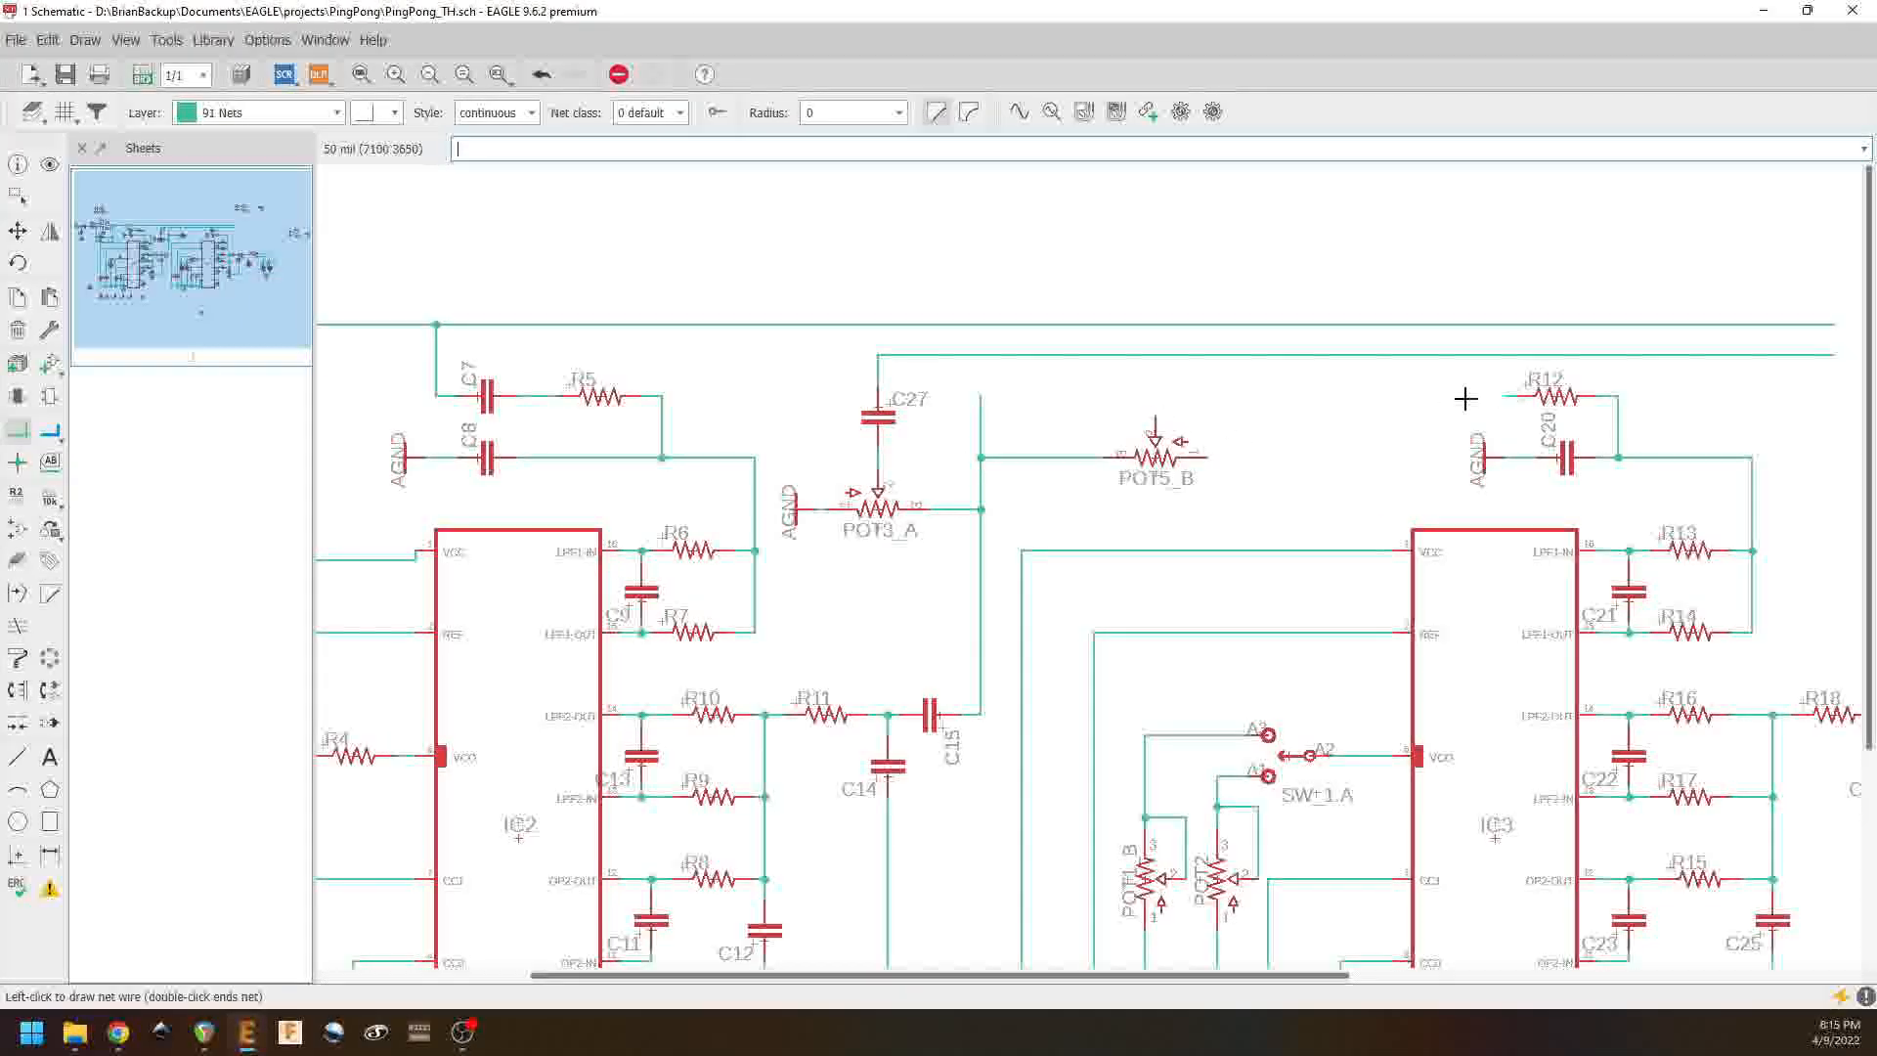
{"action": "left_click", "coordinate": [1156, 426]}
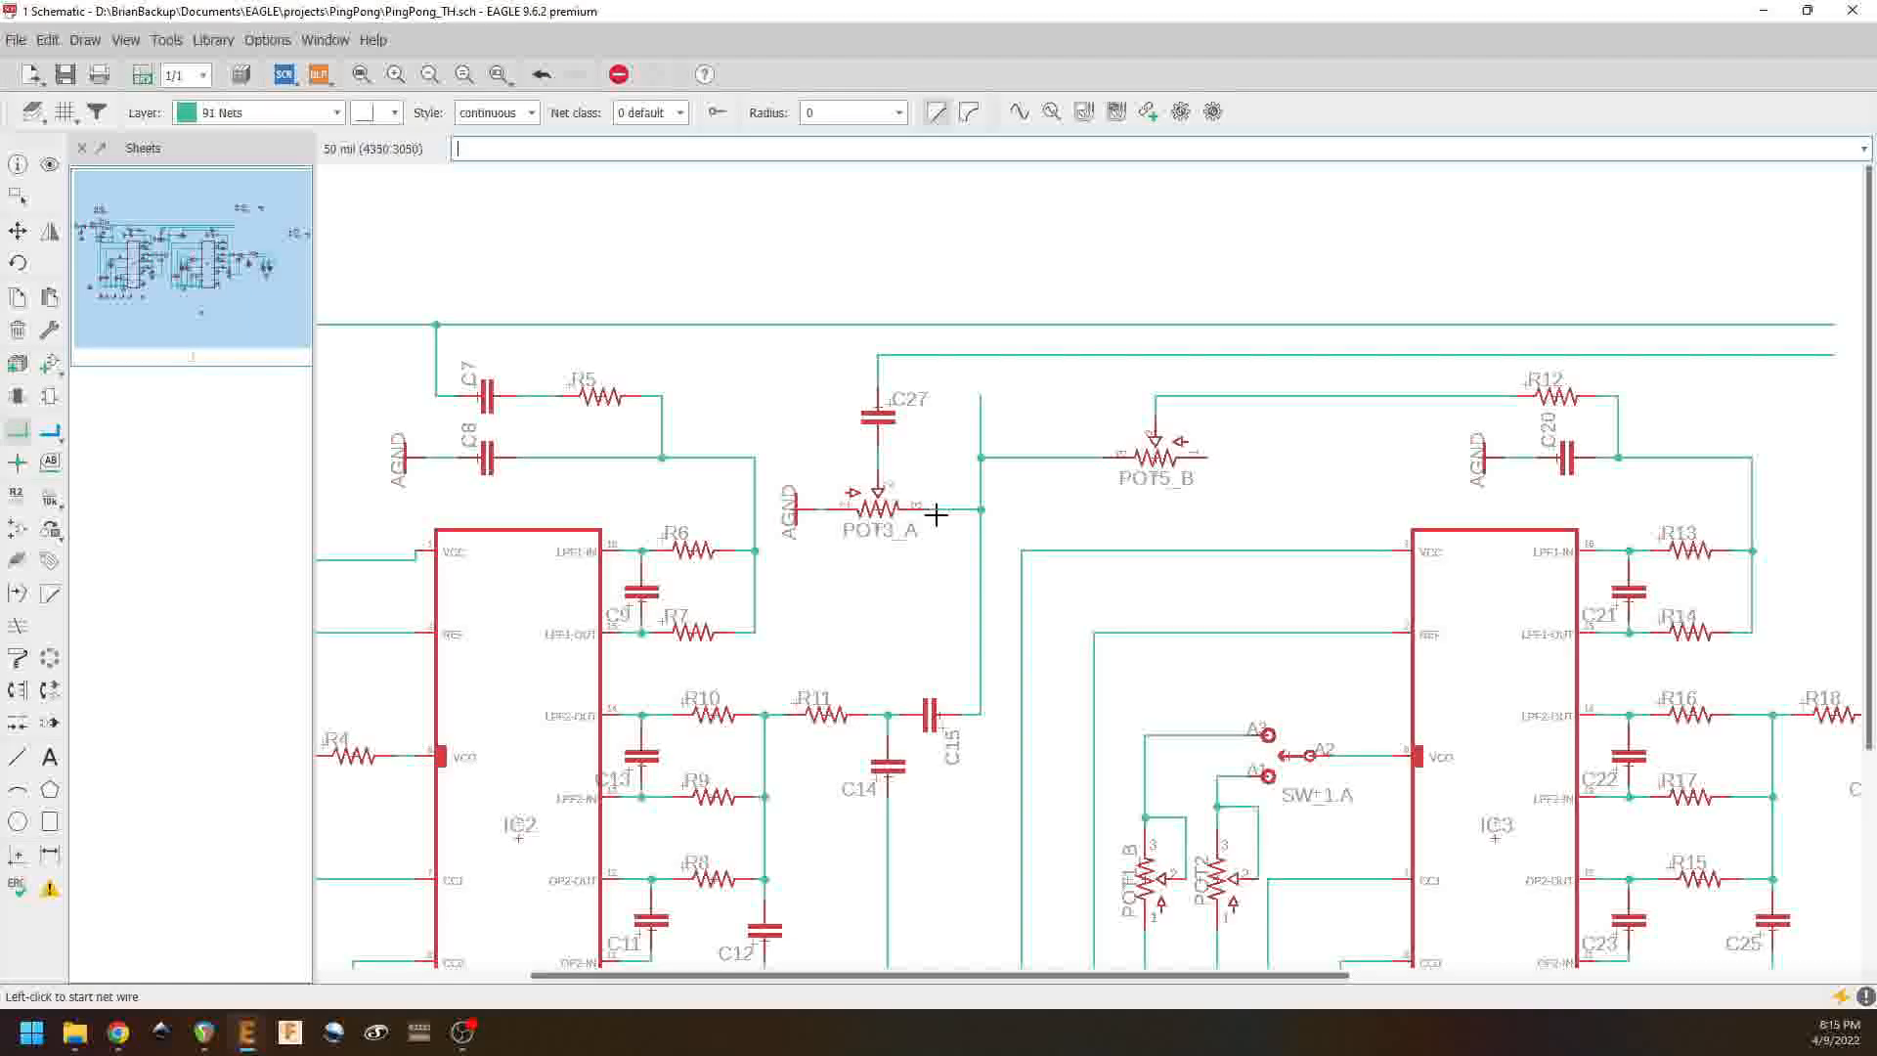
Step: Ground pin 1 of POT5_B through a rotated copy of the AGND symbol beside POT3_A
{"action": "right_click", "coordinate": [800, 508]}
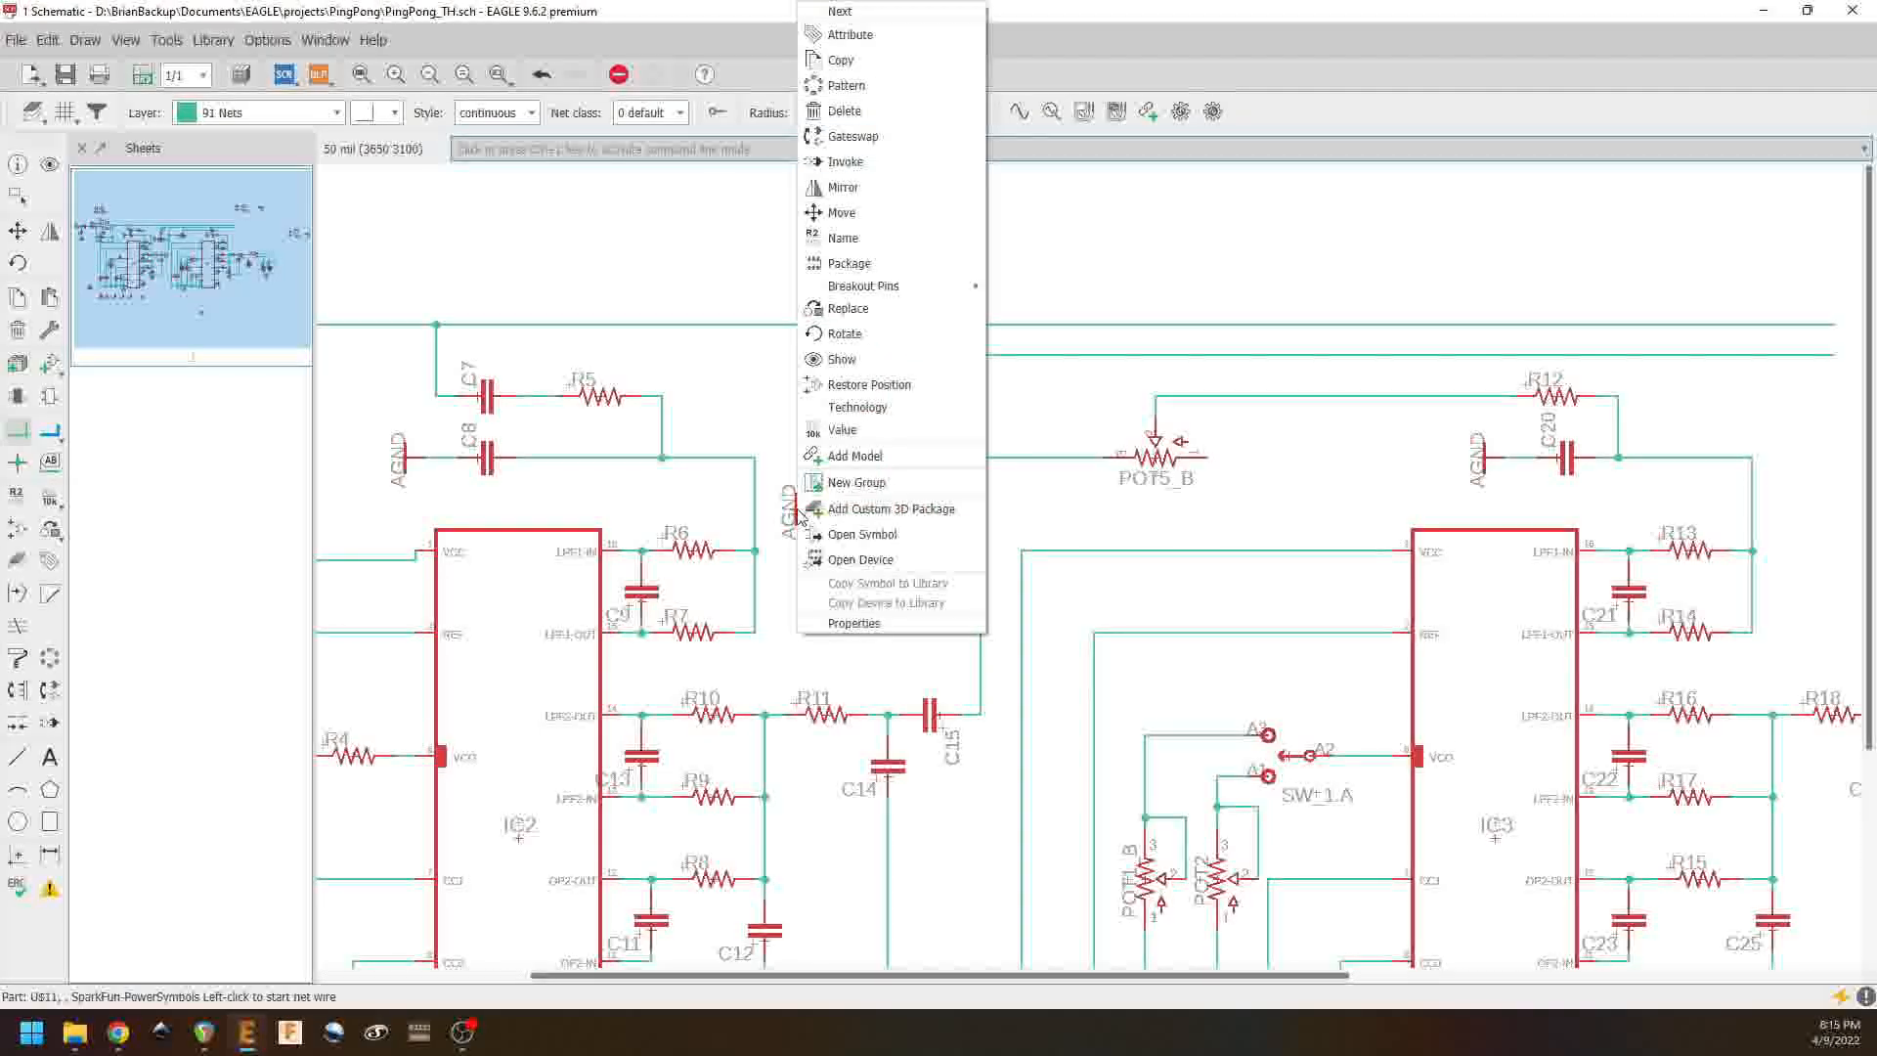
{"action": "left_click", "coordinate": [841, 60]}
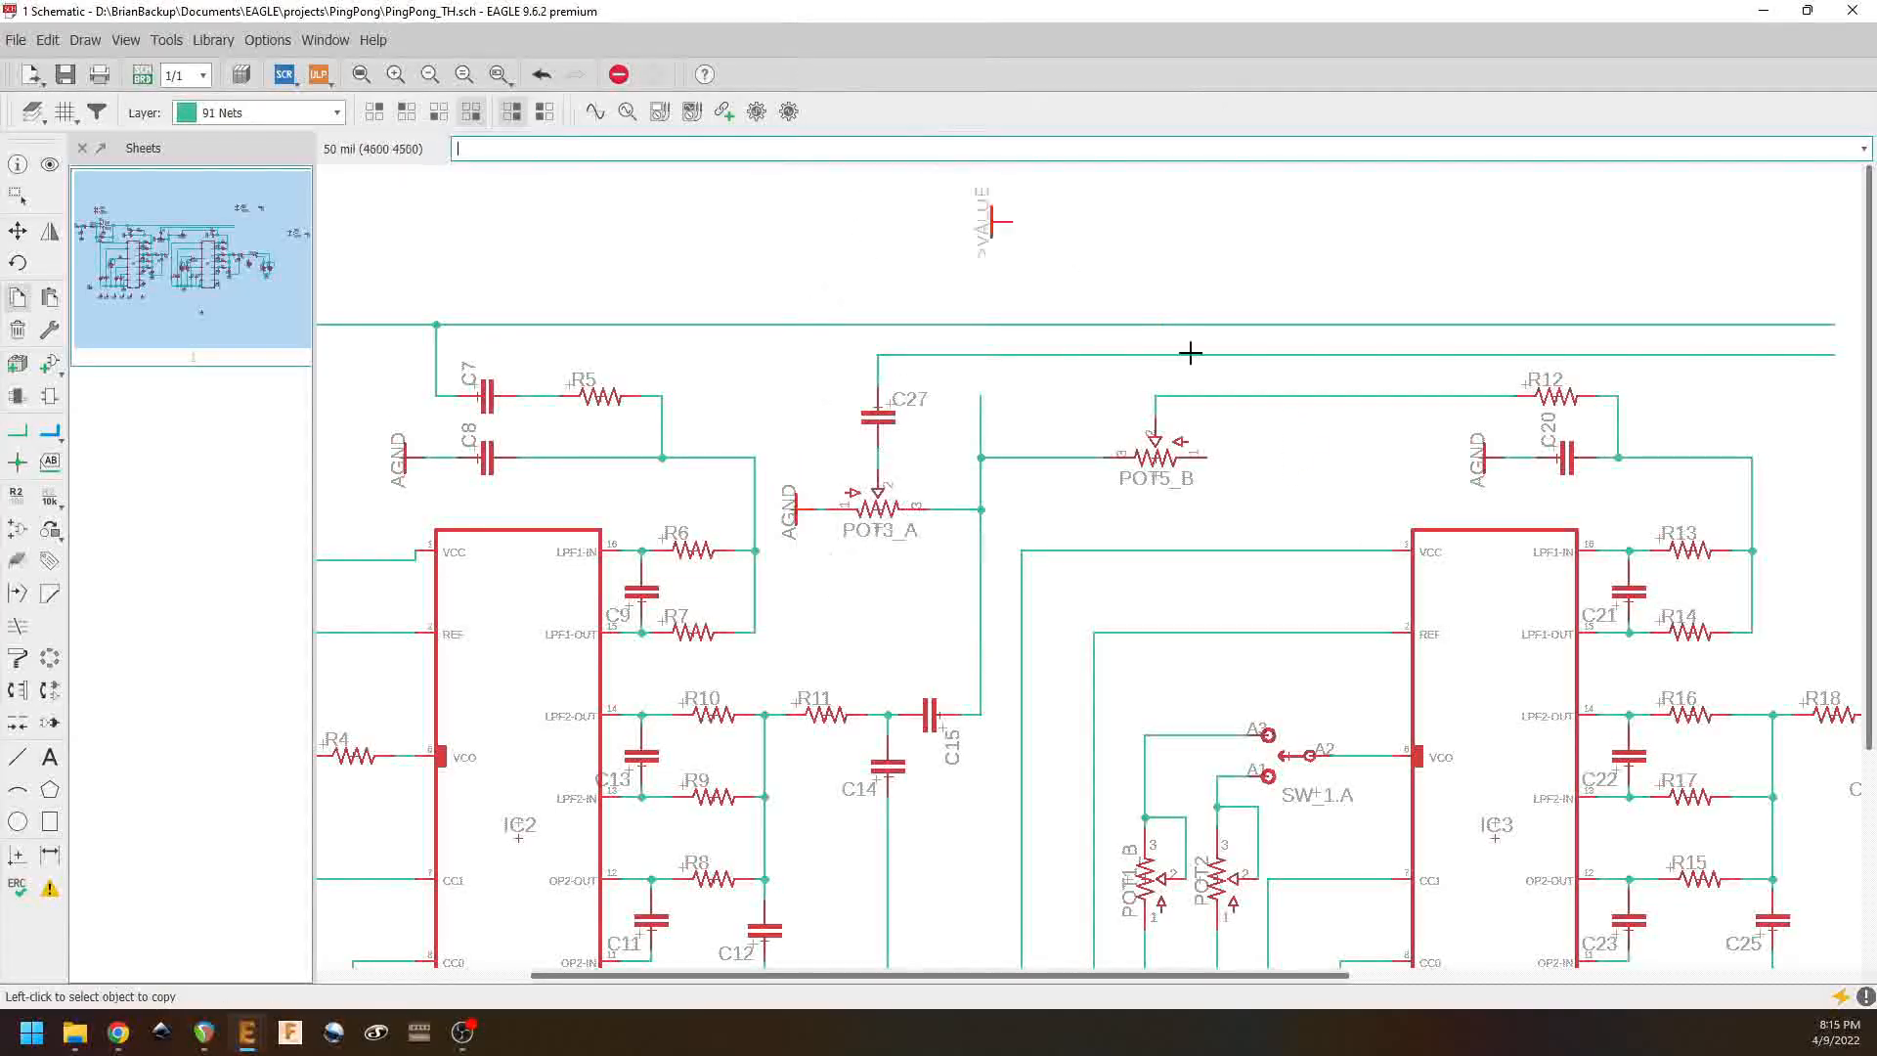
{"action": "right_click", "coordinate": [1256, 451]}
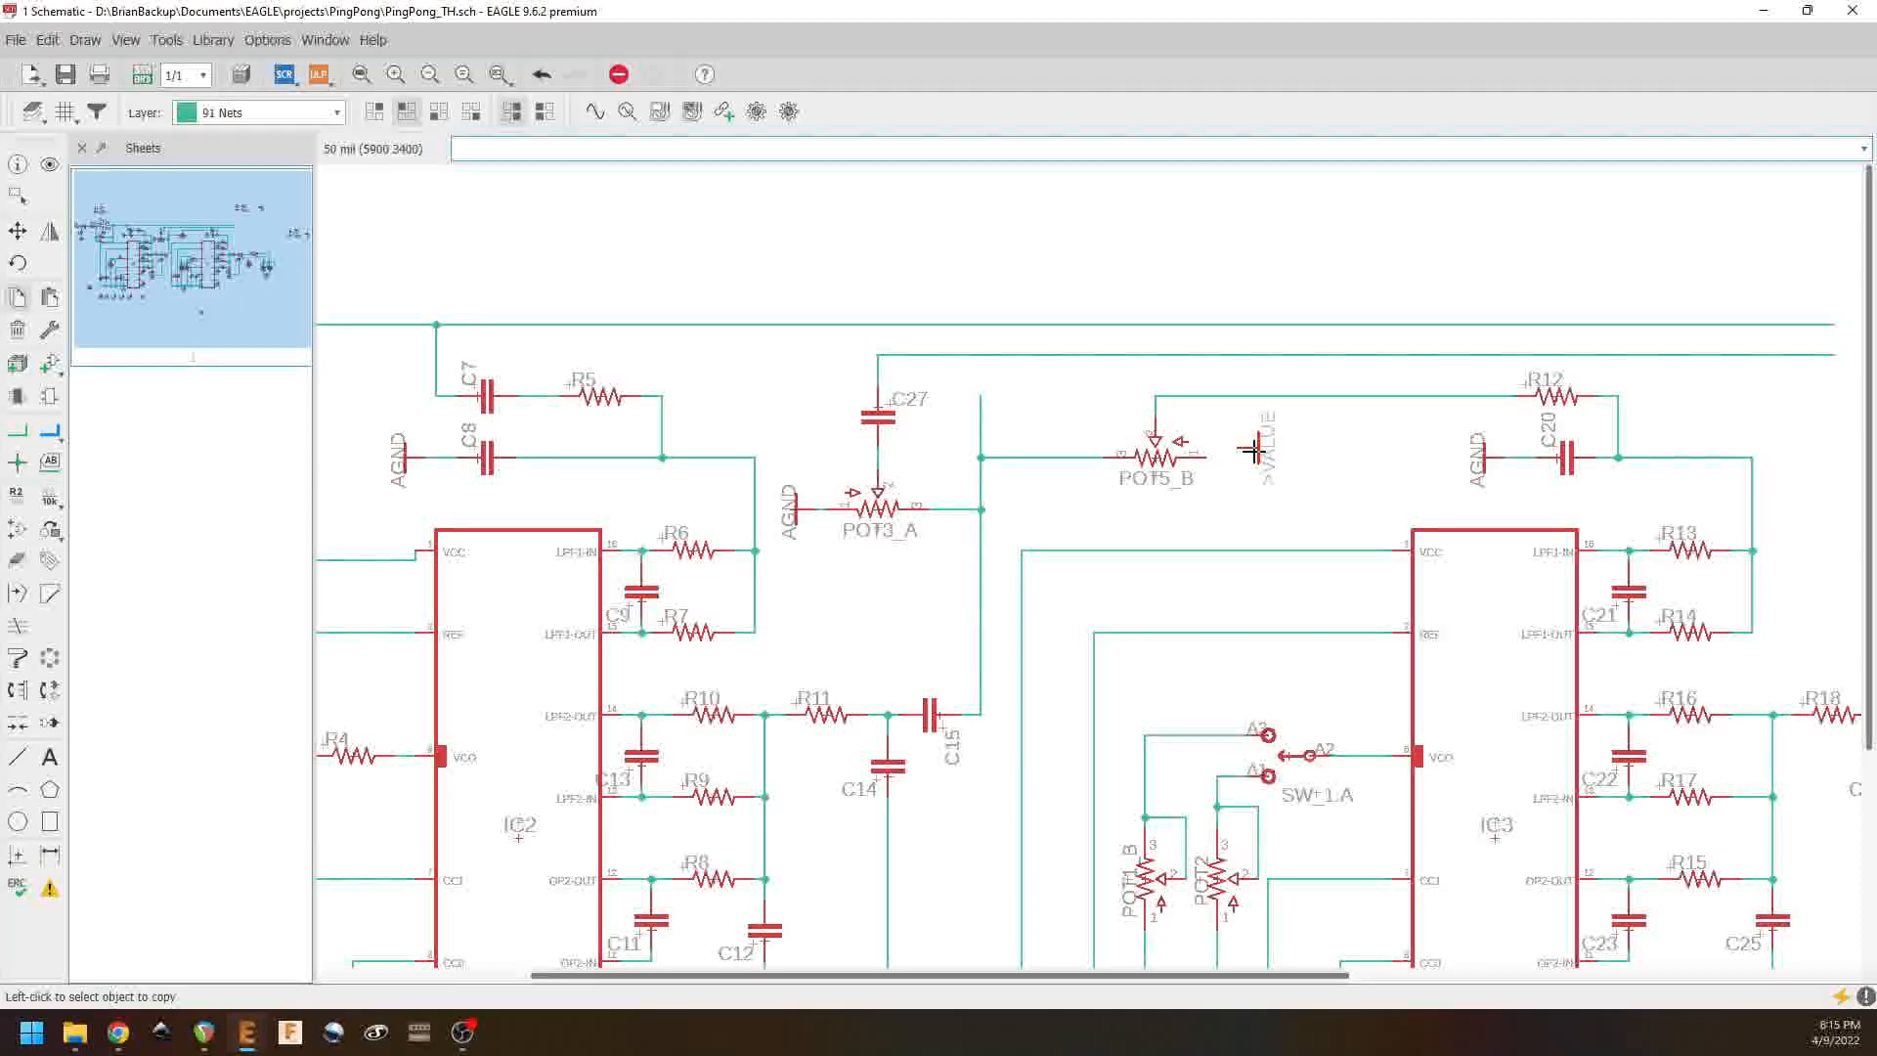
{"action": "left_click", "coordinate": [1258, 456]}
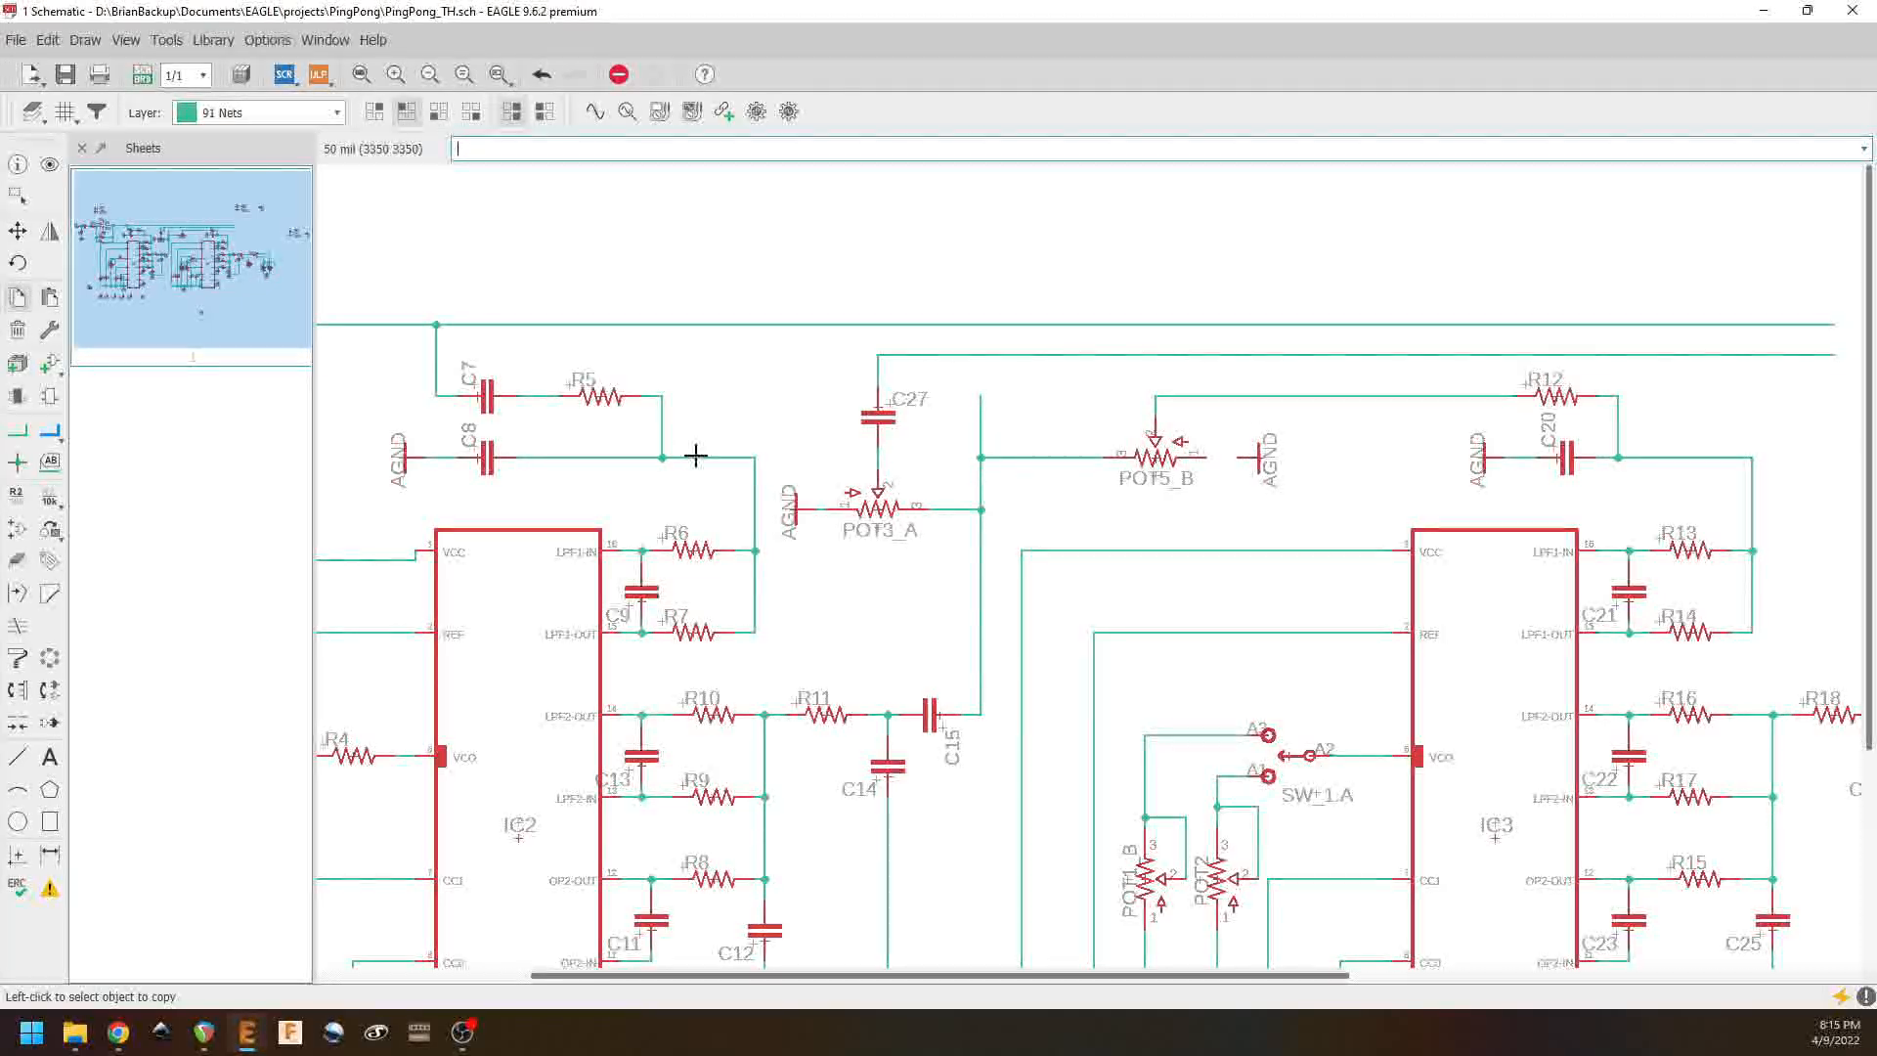
{"action": "left_click", "coordinate": [1242, 457]}
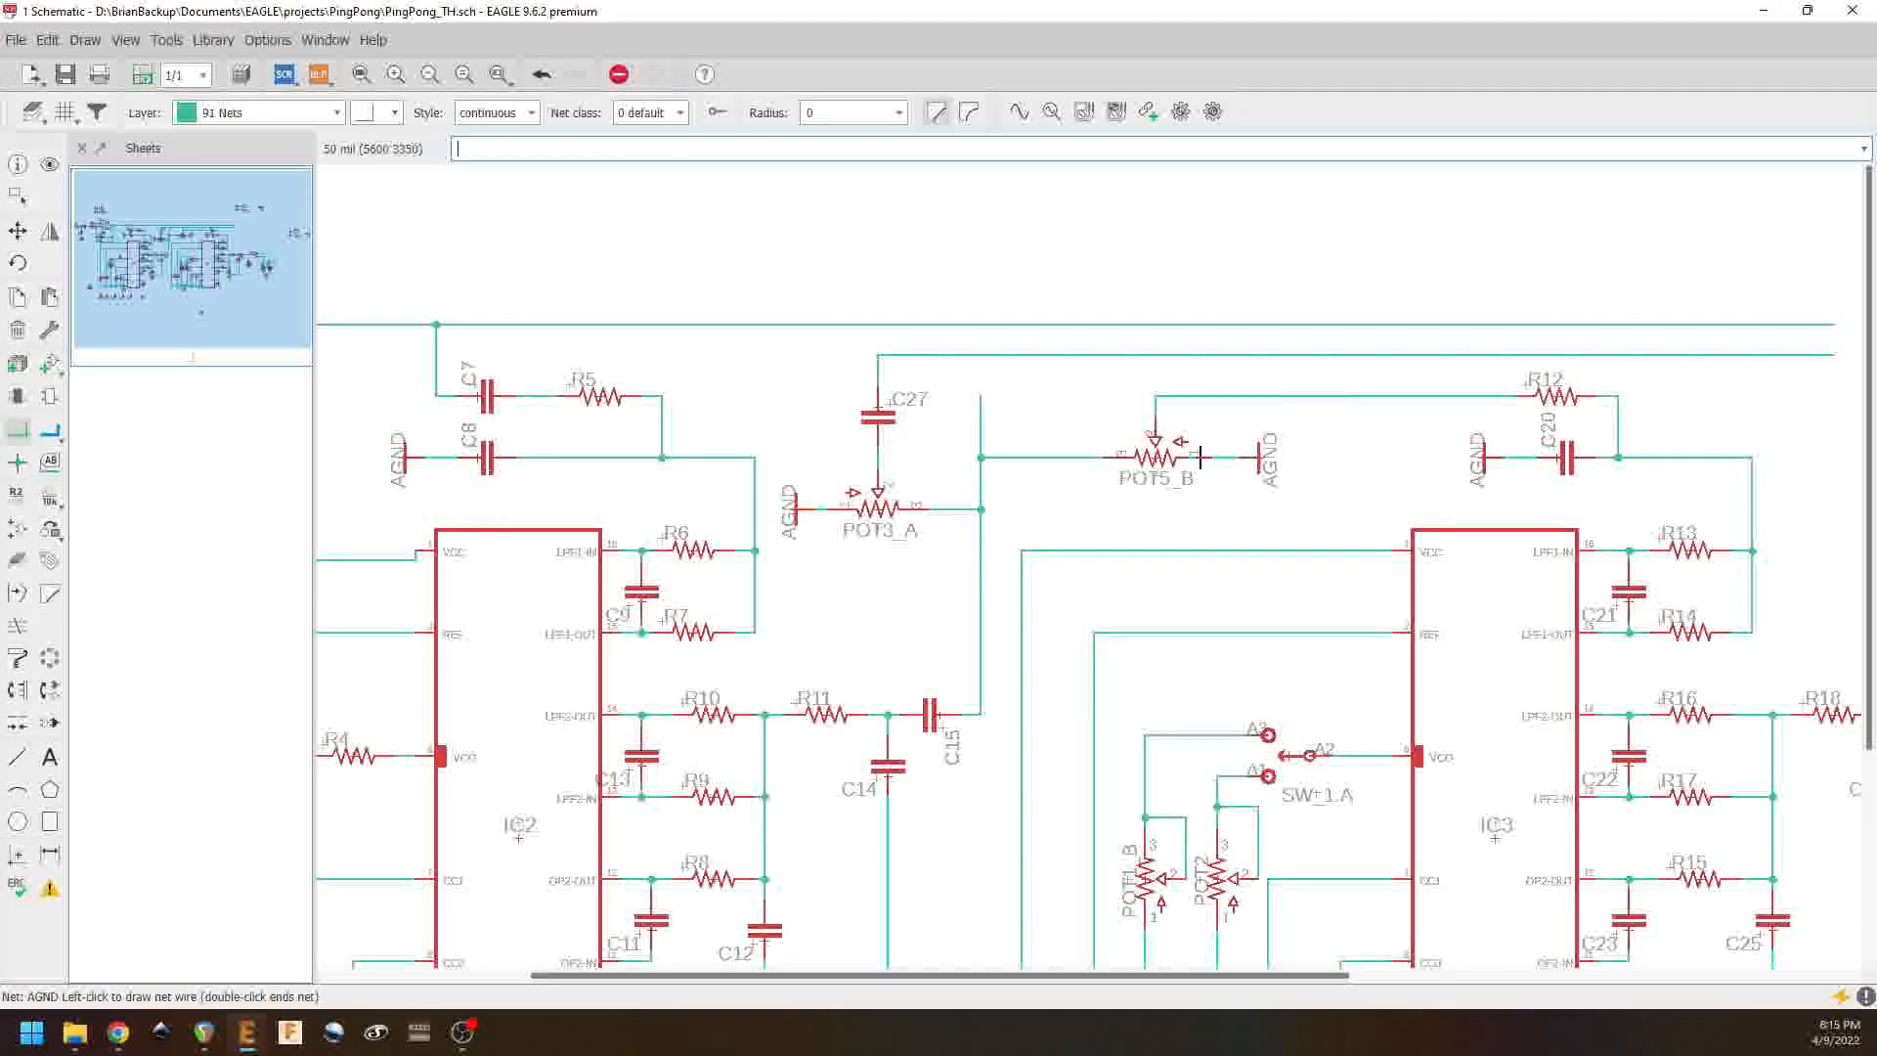
{"action": "left_click", "coordinate": [1200, 456]}
Step: Place a copy of resistor R12 directly below POT5_B
{"action": "middle_click_drag", "start_coordinate": [1286, 544], "coordinate": [874, 391]}
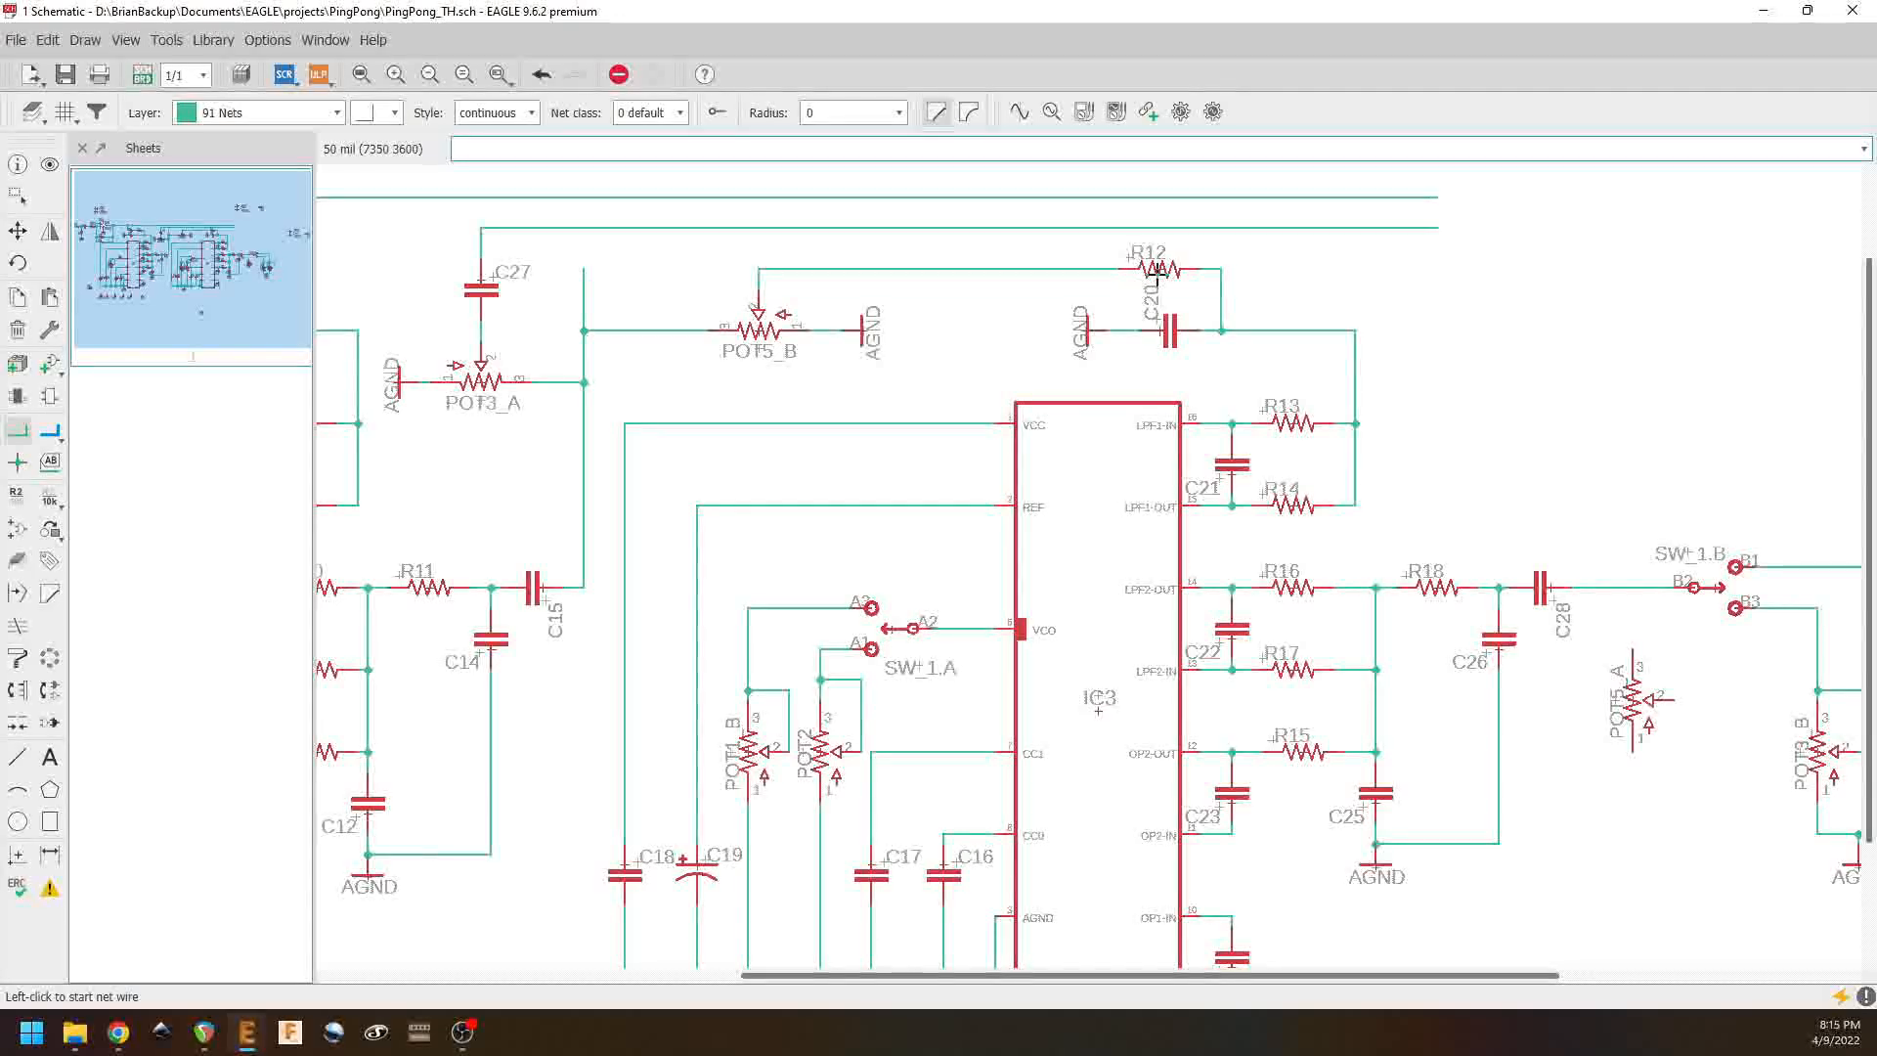
{"action": "right_click", "coordinate": [1156, 274]}
{"action": "left_click", "coordinate": [1187, 305]}
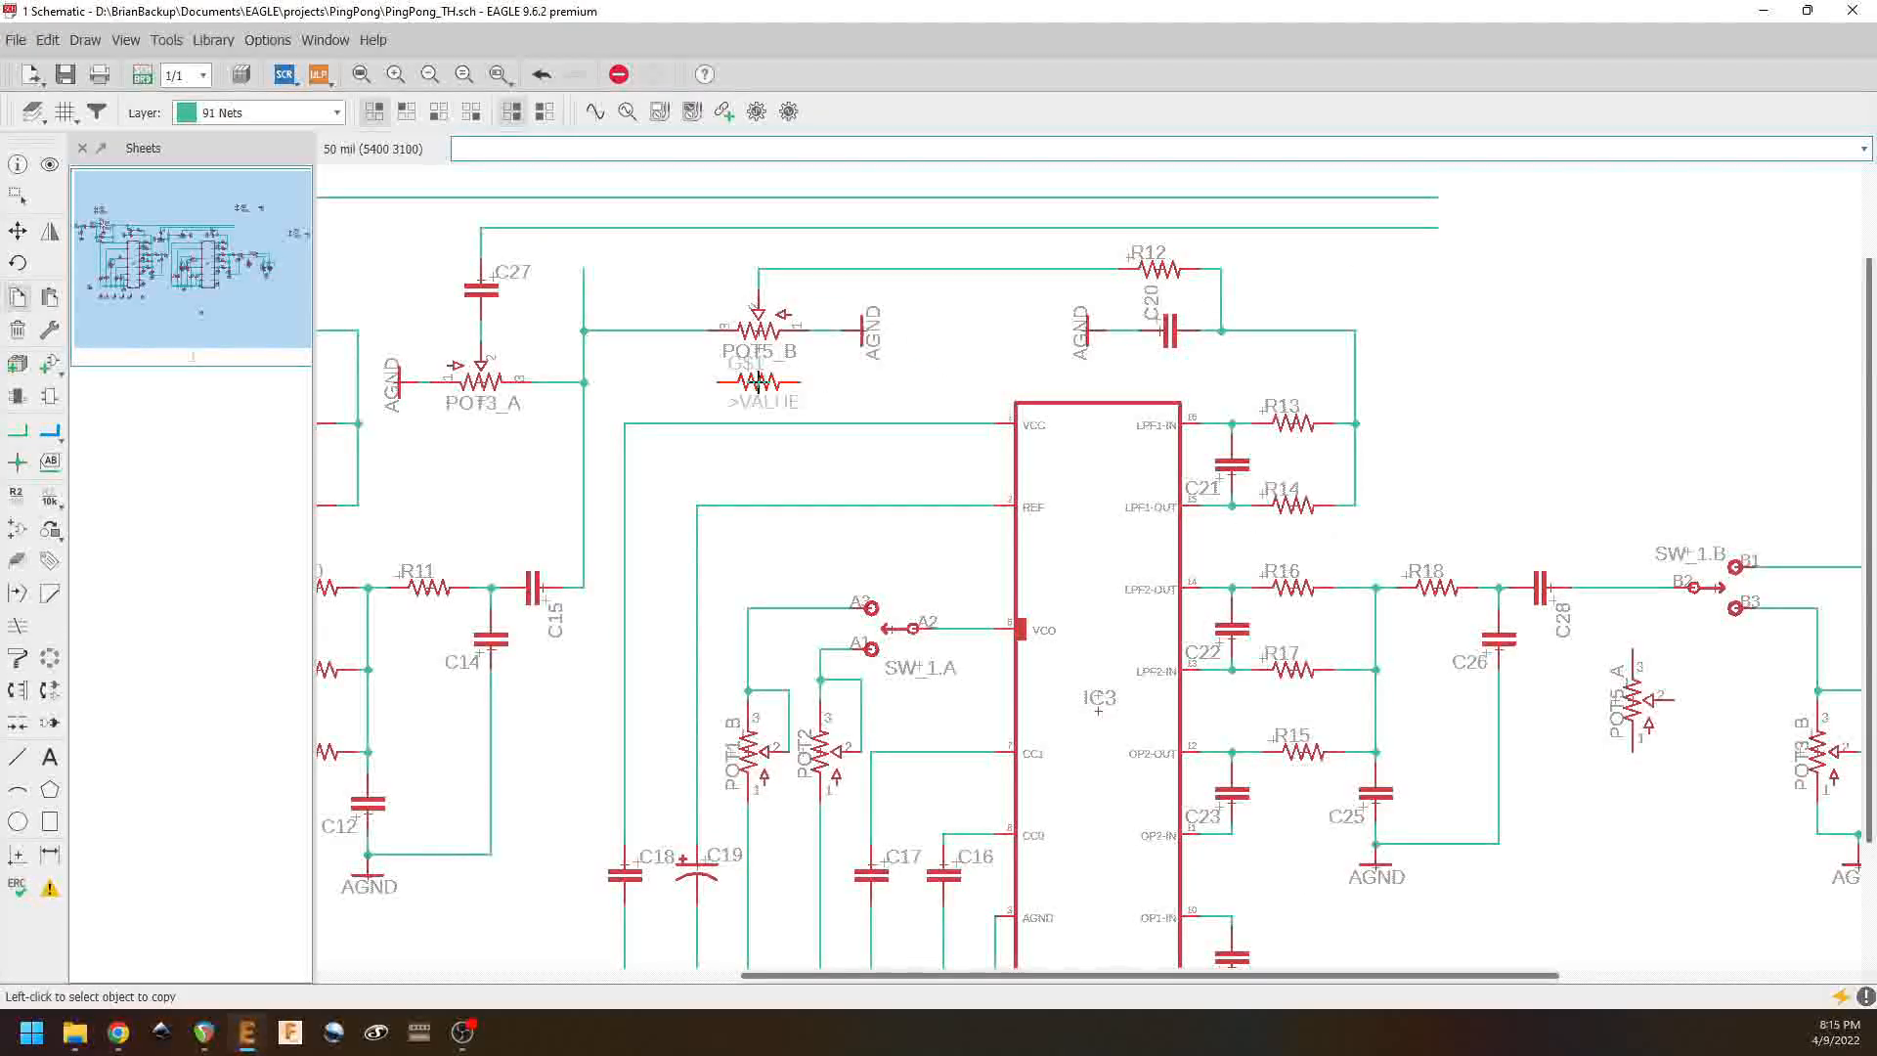
{"action": "left_click", "coordinate": [754, 384]}
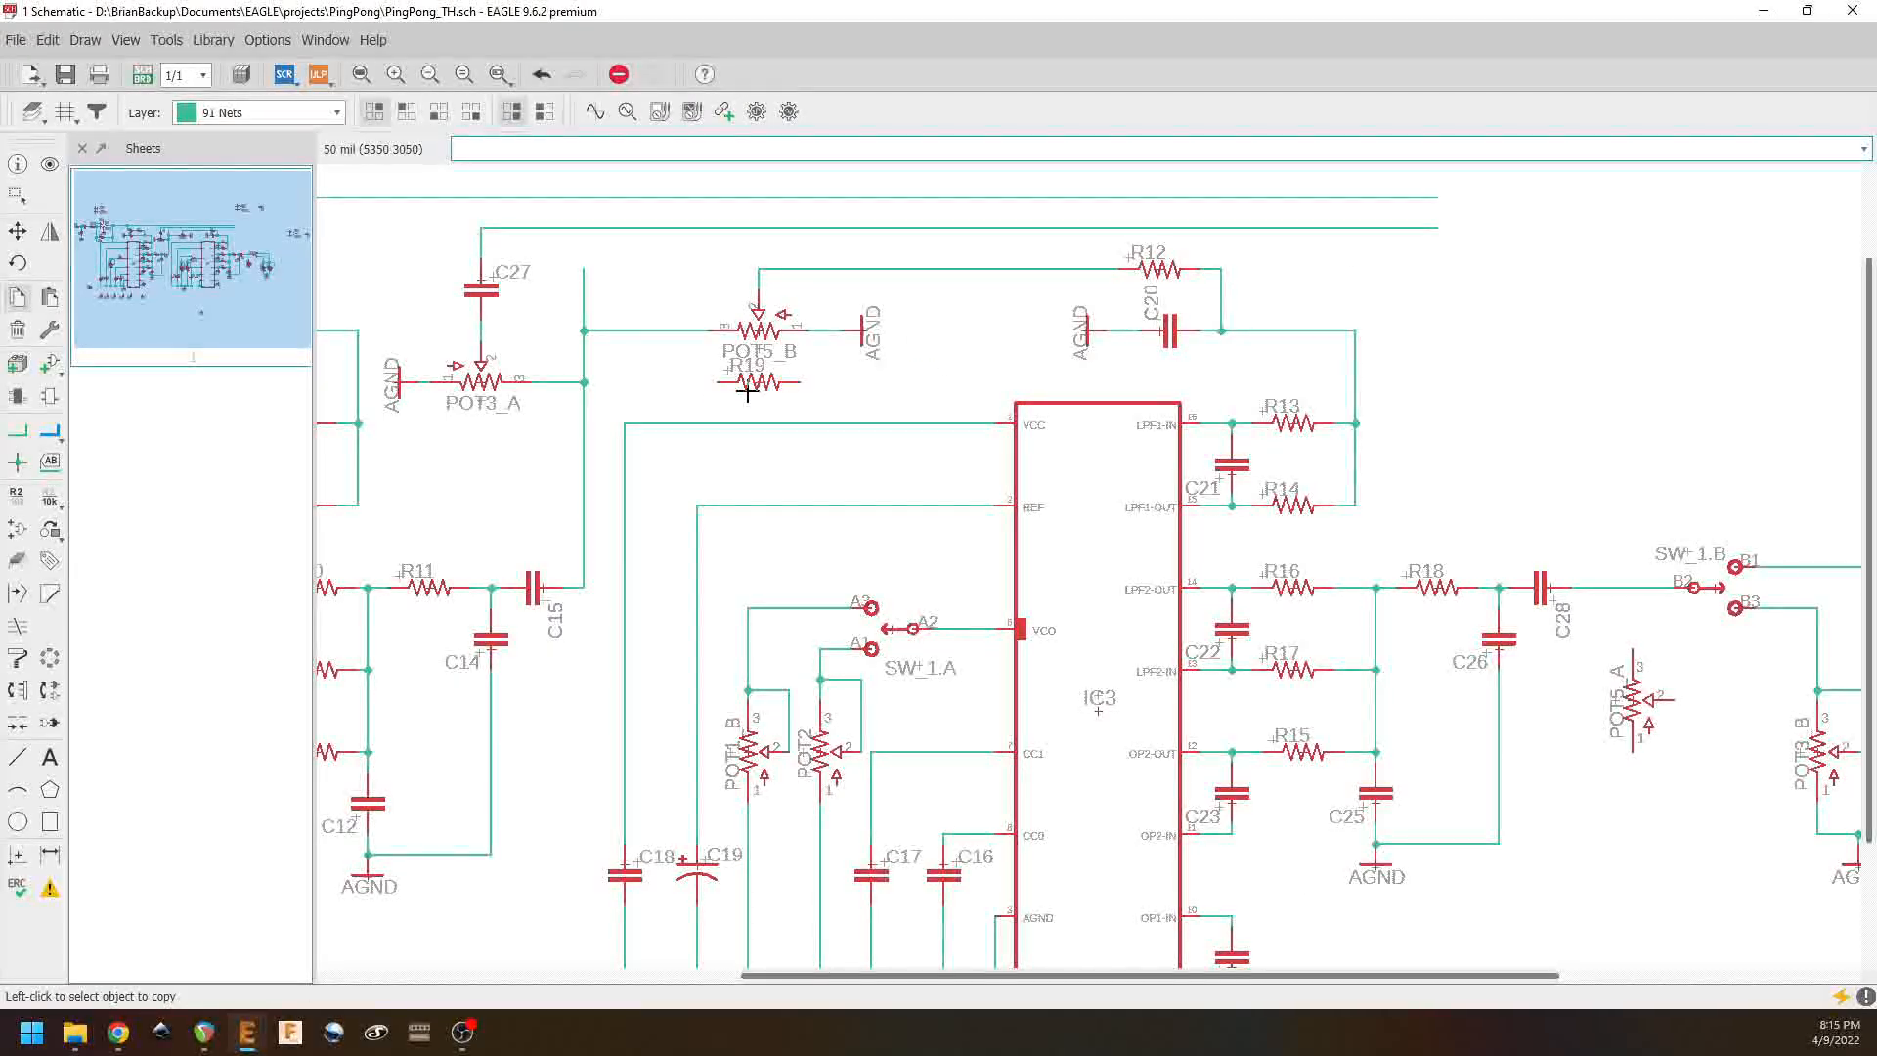
Step: Wire R19 in parallel across pins 3 and 1 of POT5_B and delete the leftover net stub above the pin 3 net
{"action": "left_click", "coordinate": [17, 430]}
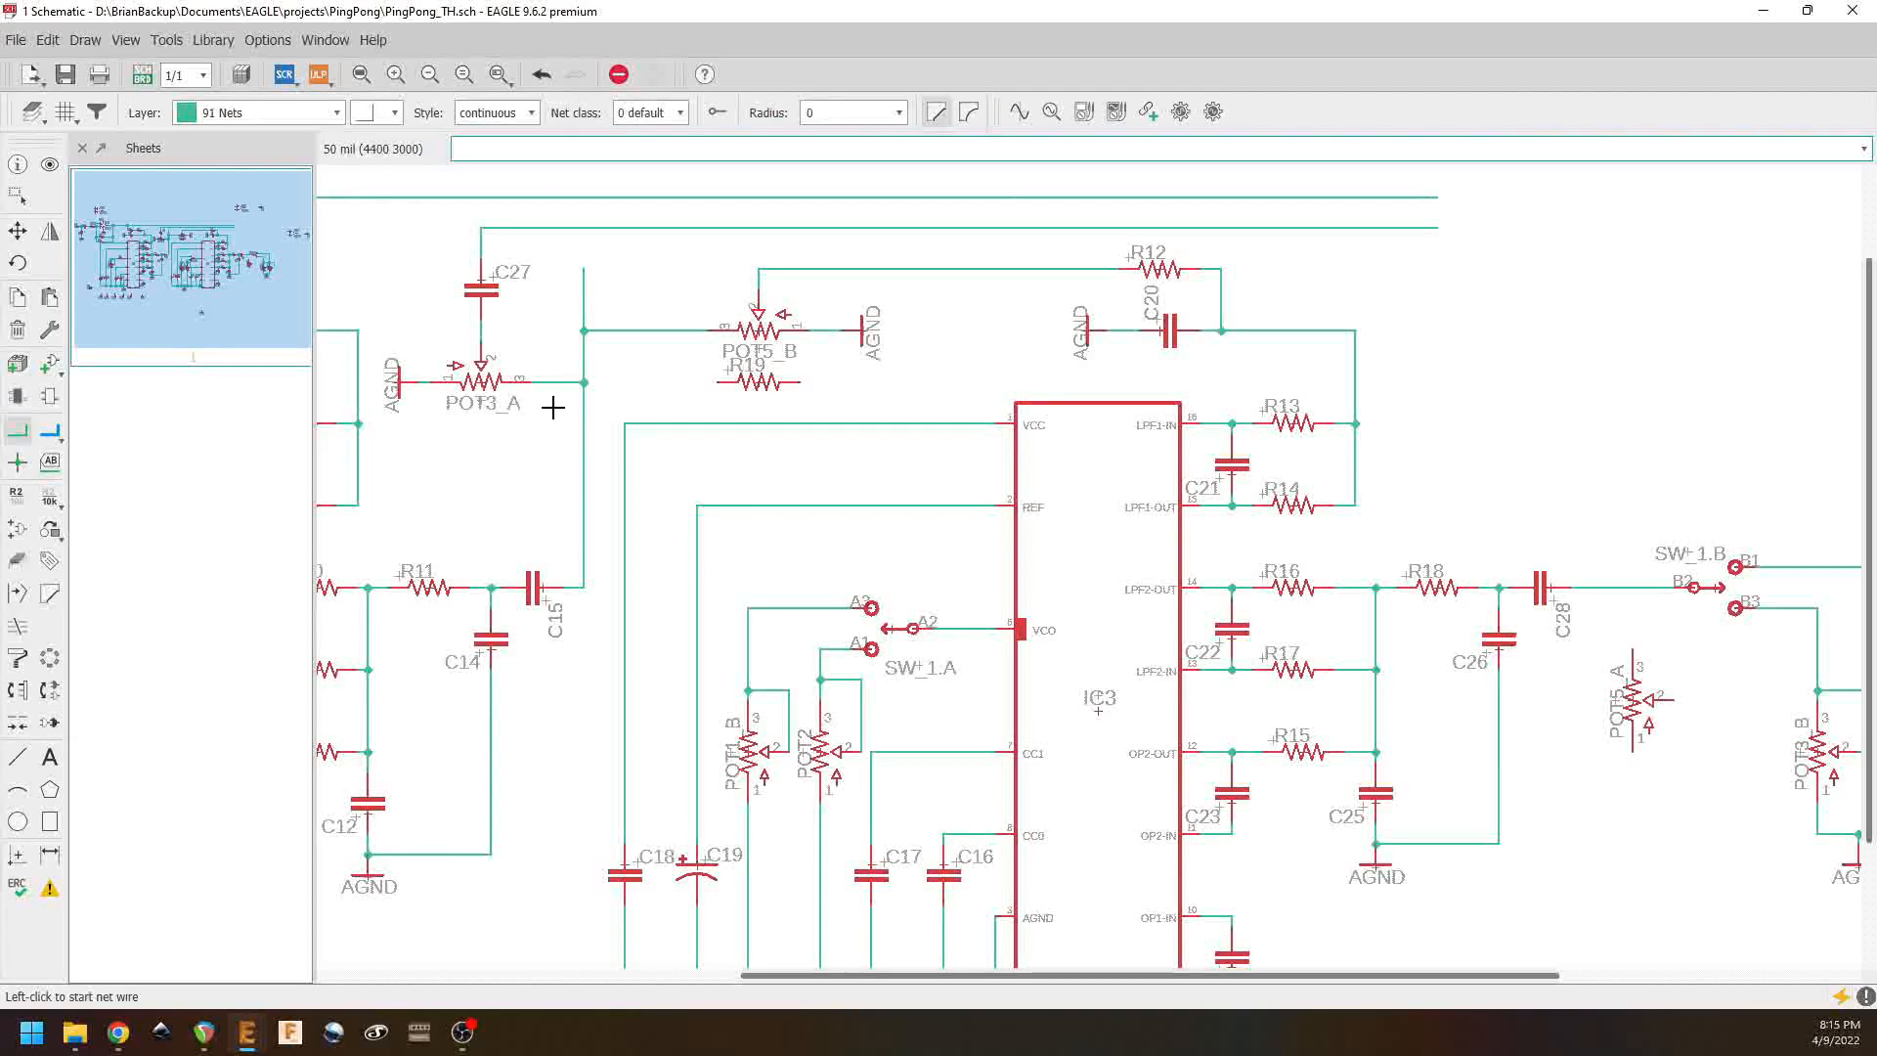
{"action": "left_click", "coordinate": [716, 383]}
{"action": "left_click", "coordinate": [694, 331]}
{"action": "left_click", "coordinate": [819, 382]}
{"action": "left_click", "coordinate": [819, 331]}
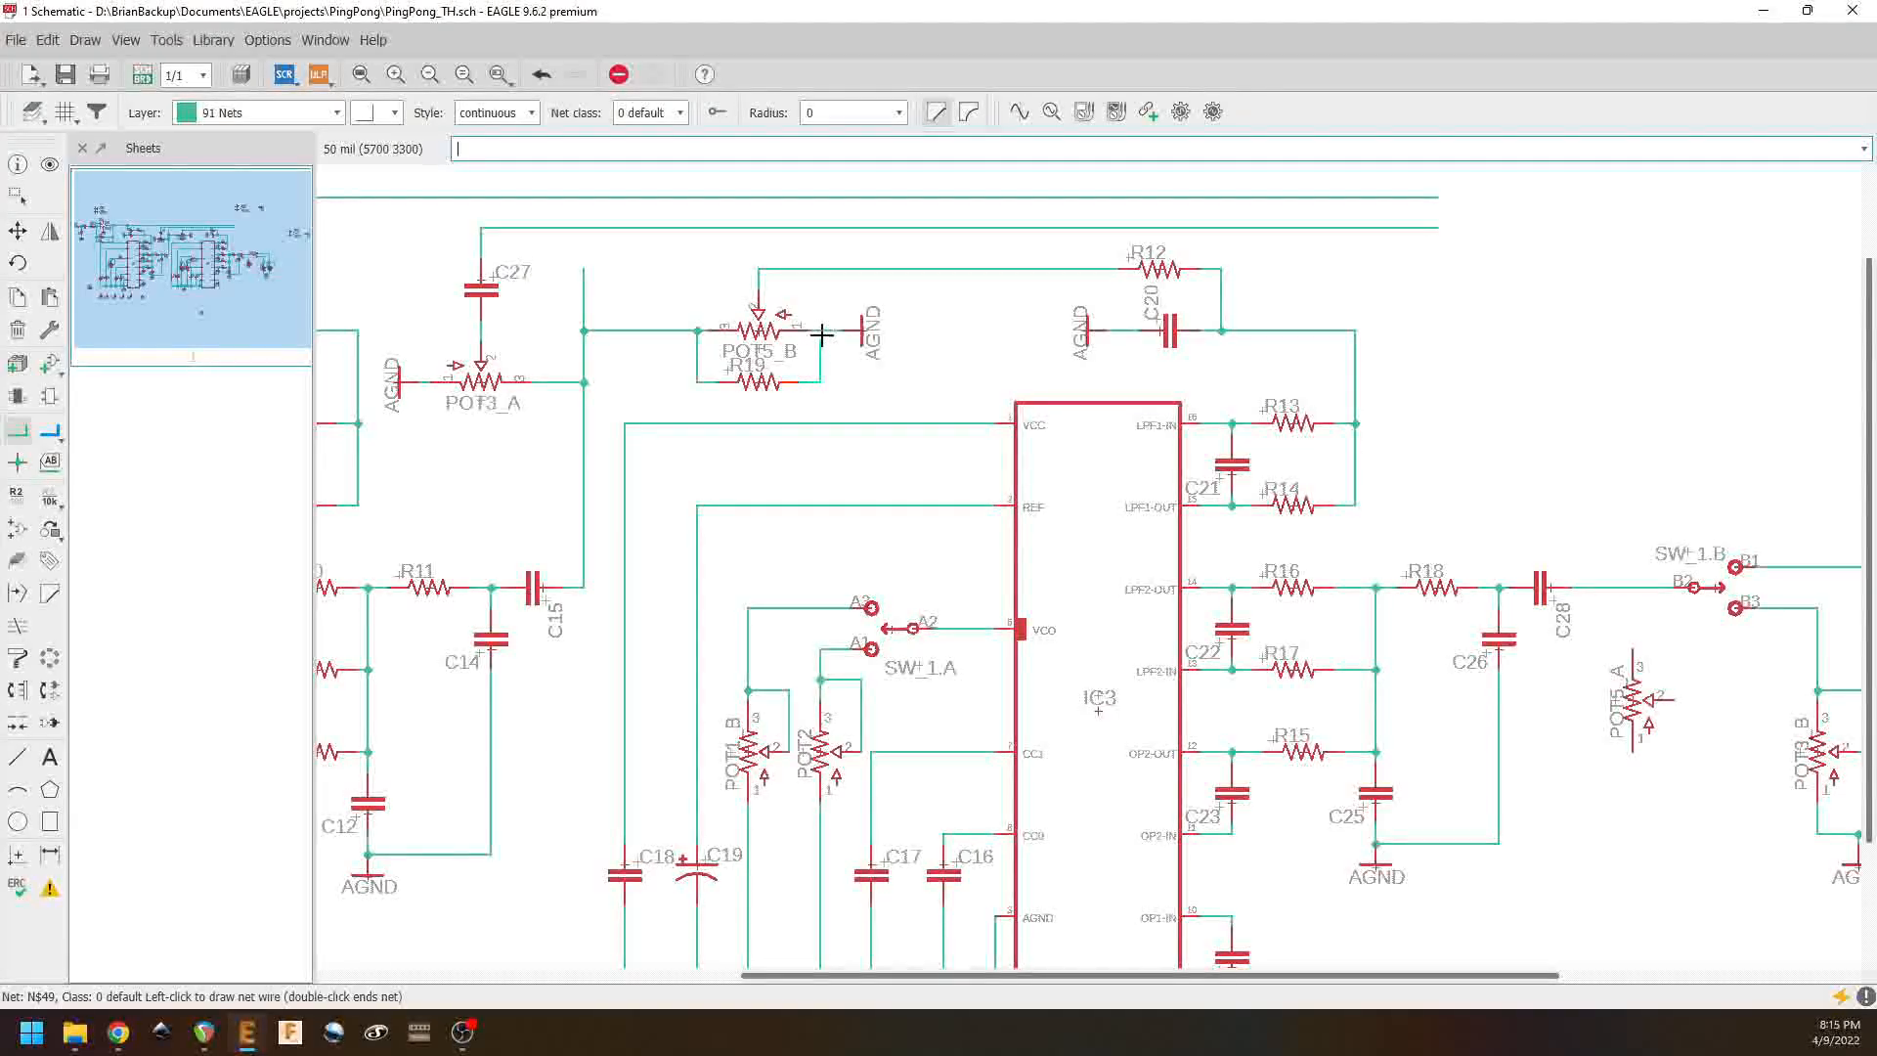
{"action": "left_click", "coordinate": [819, 330]}
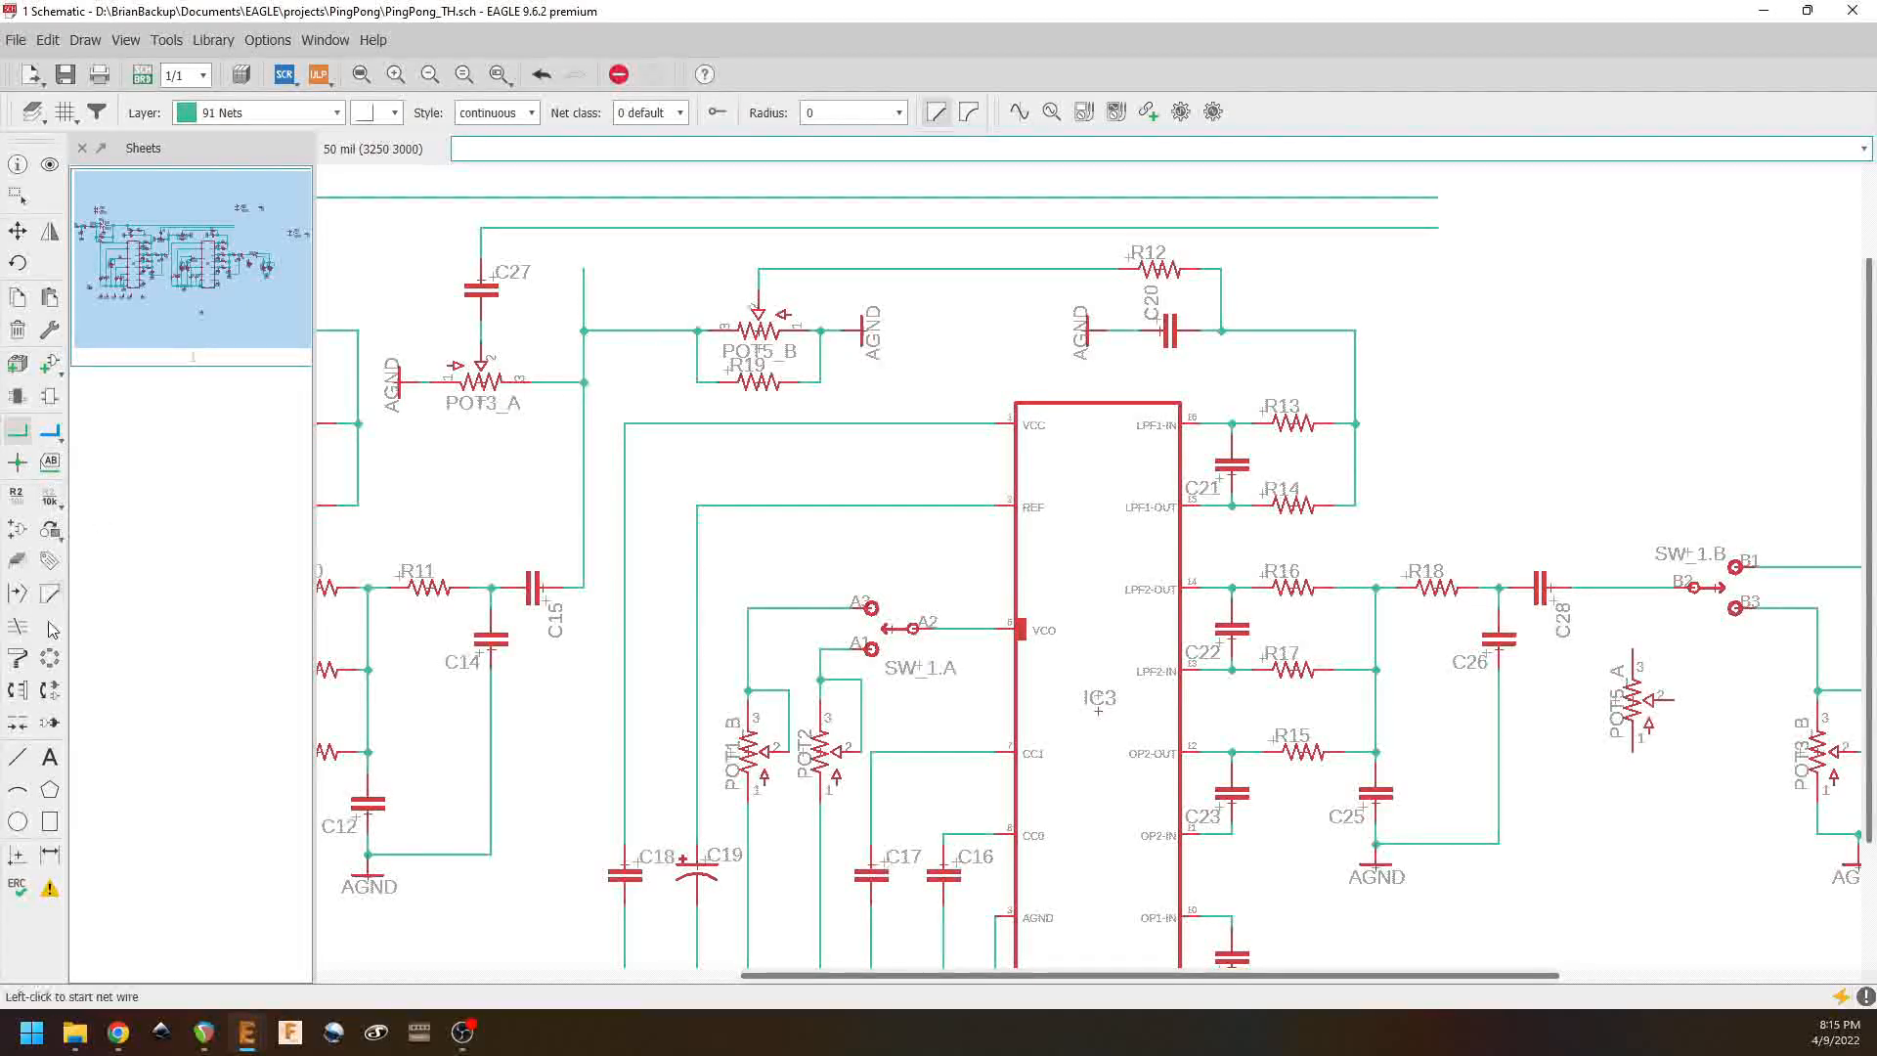
{"action": "left_click", "coordinate": [18, 329]}
{"action": "left_click", "coordinate": [583, 286]}
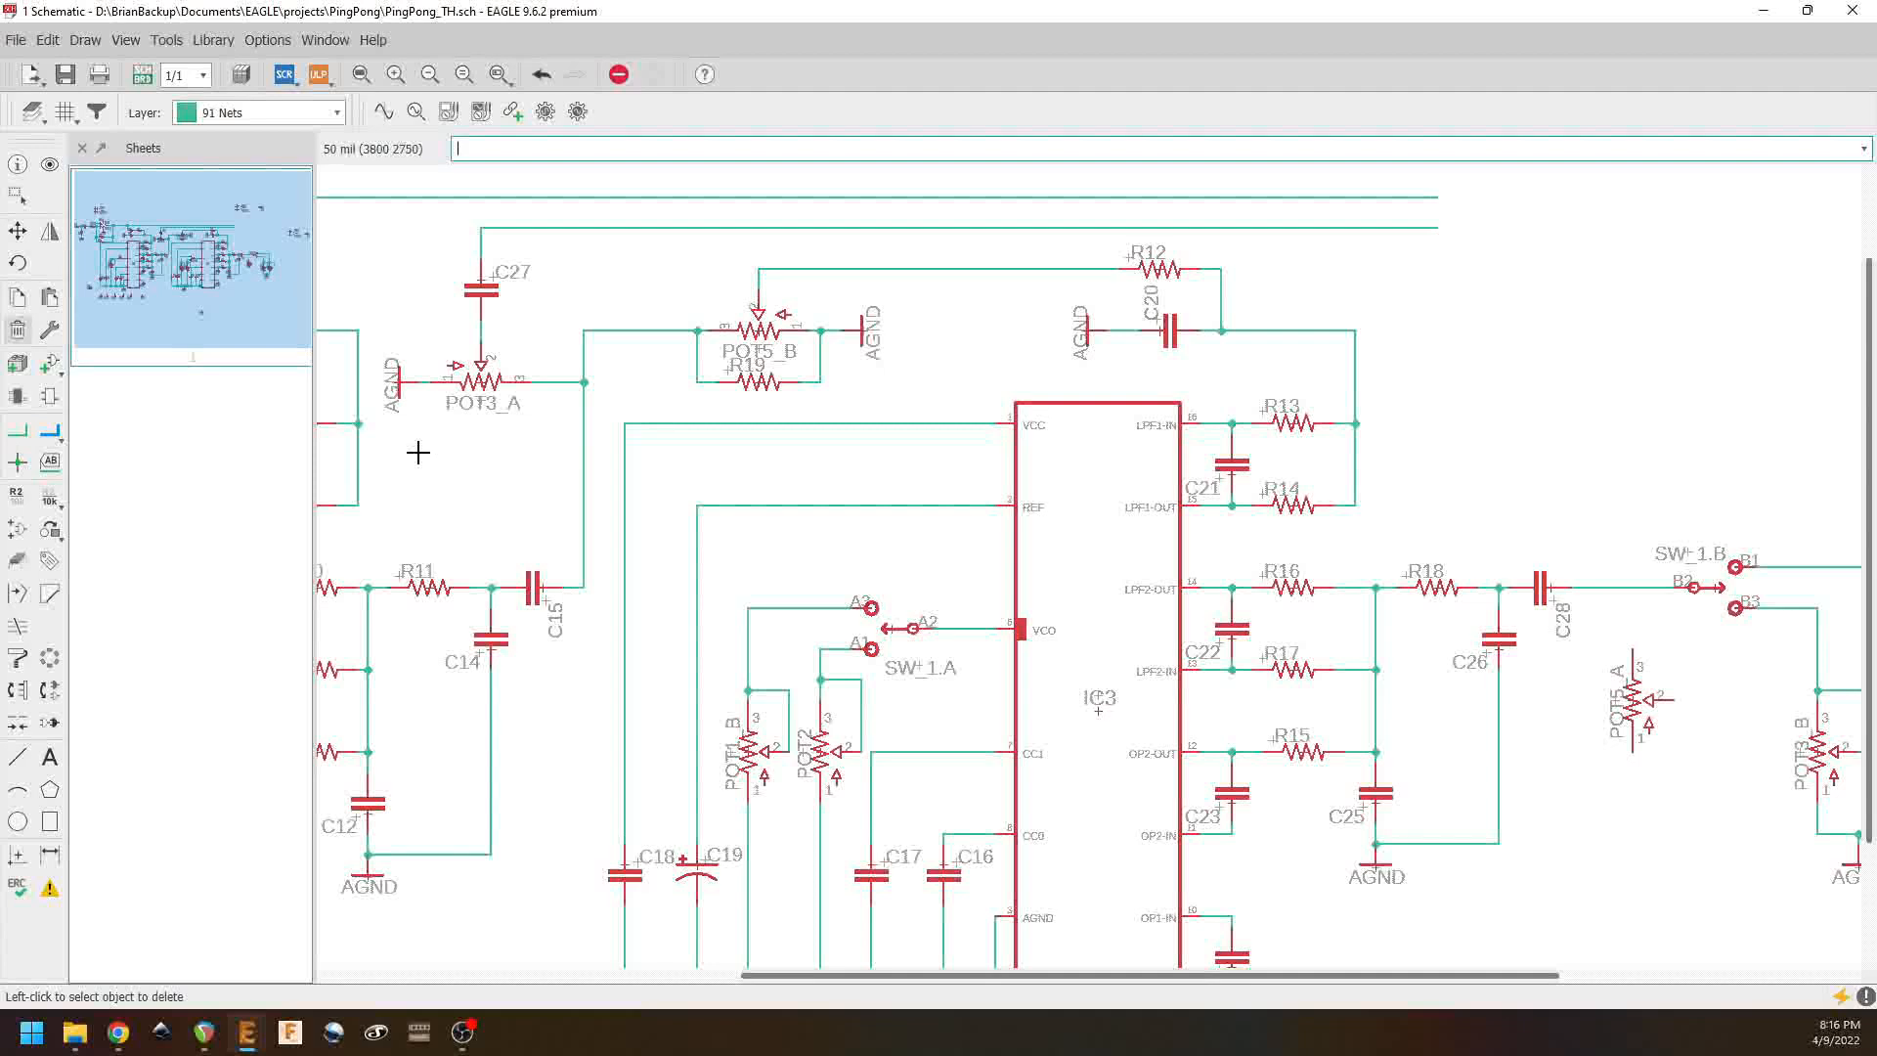
Step: Wire pin 3 of POT5_A to the C28–SW_1.B net and pin 1 to the AGND net under C26
{"action": "middle_click_drag", "start_coordinate": [1202, 470], "coordinate": [384, 198]}
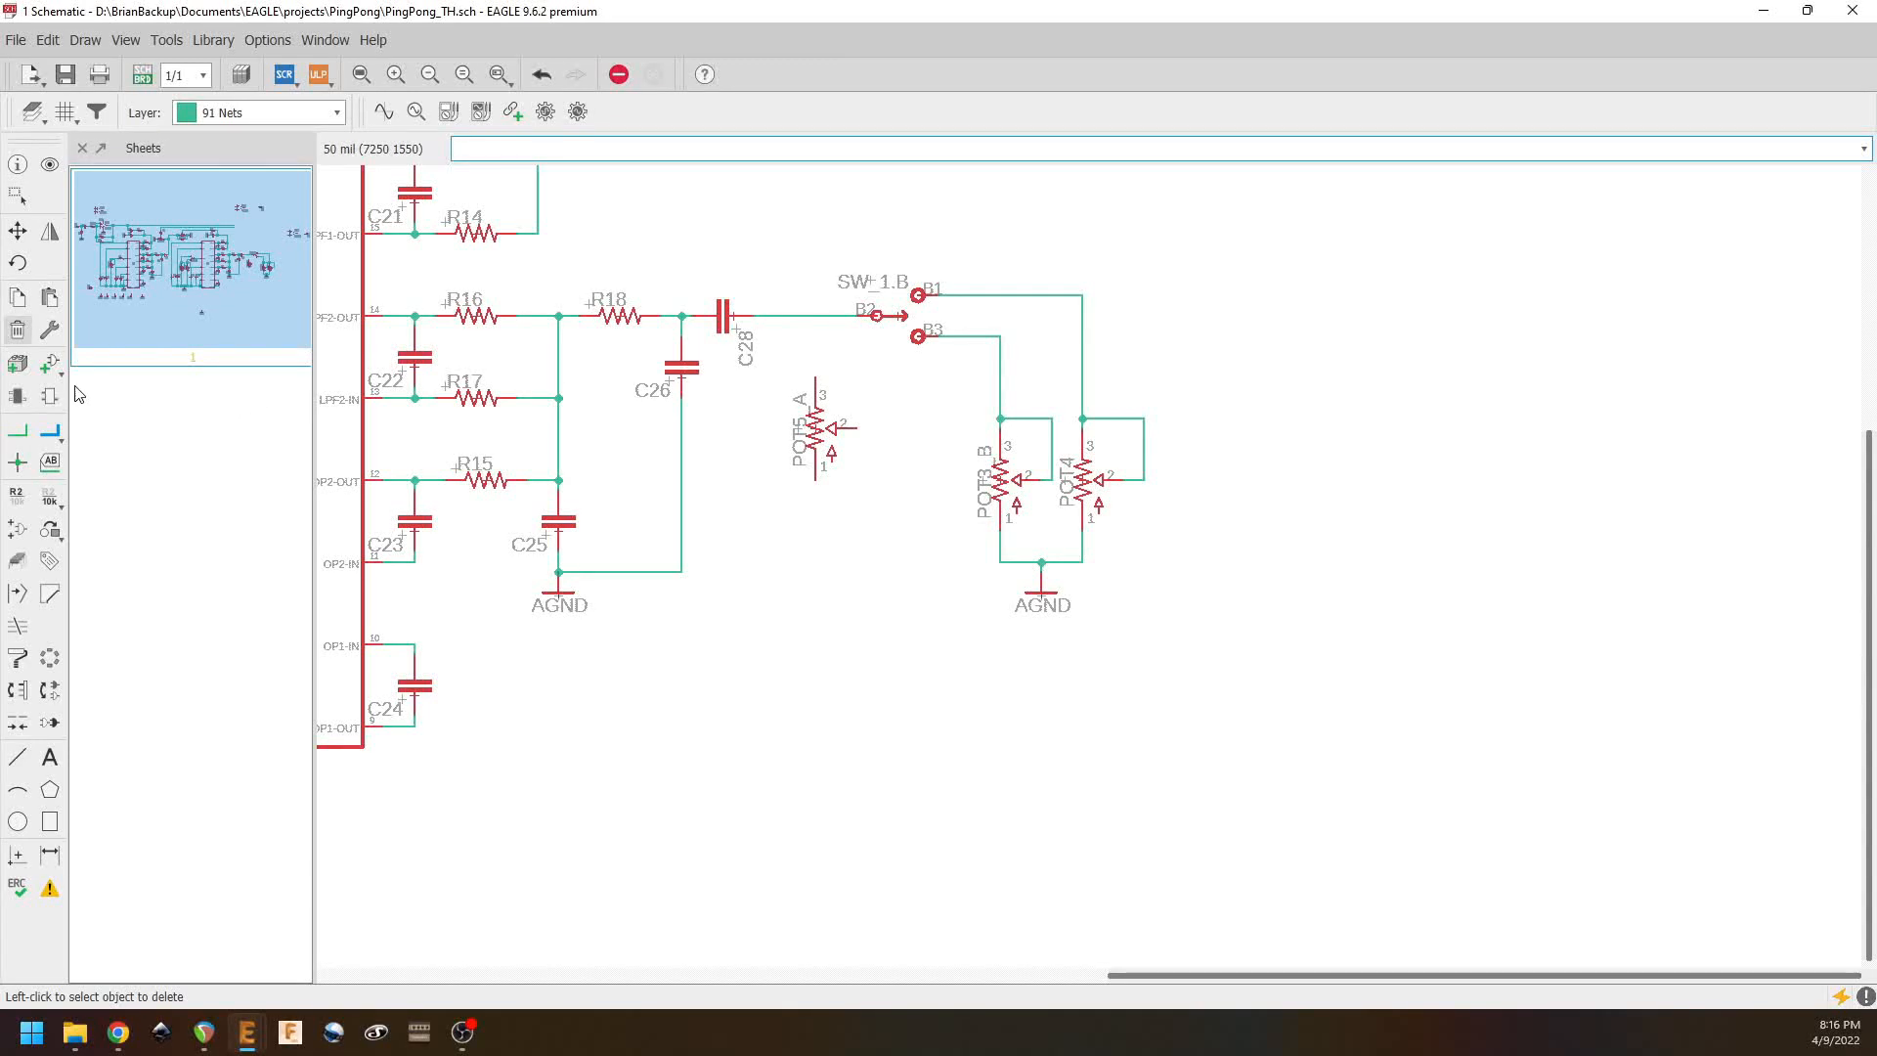
{"action": "left_click", "coordinate": [17, 430]}
{"action": "left_click", "coordinate": [817, 377]}
{"action": "left_click", "coordinate": [816, 314]}
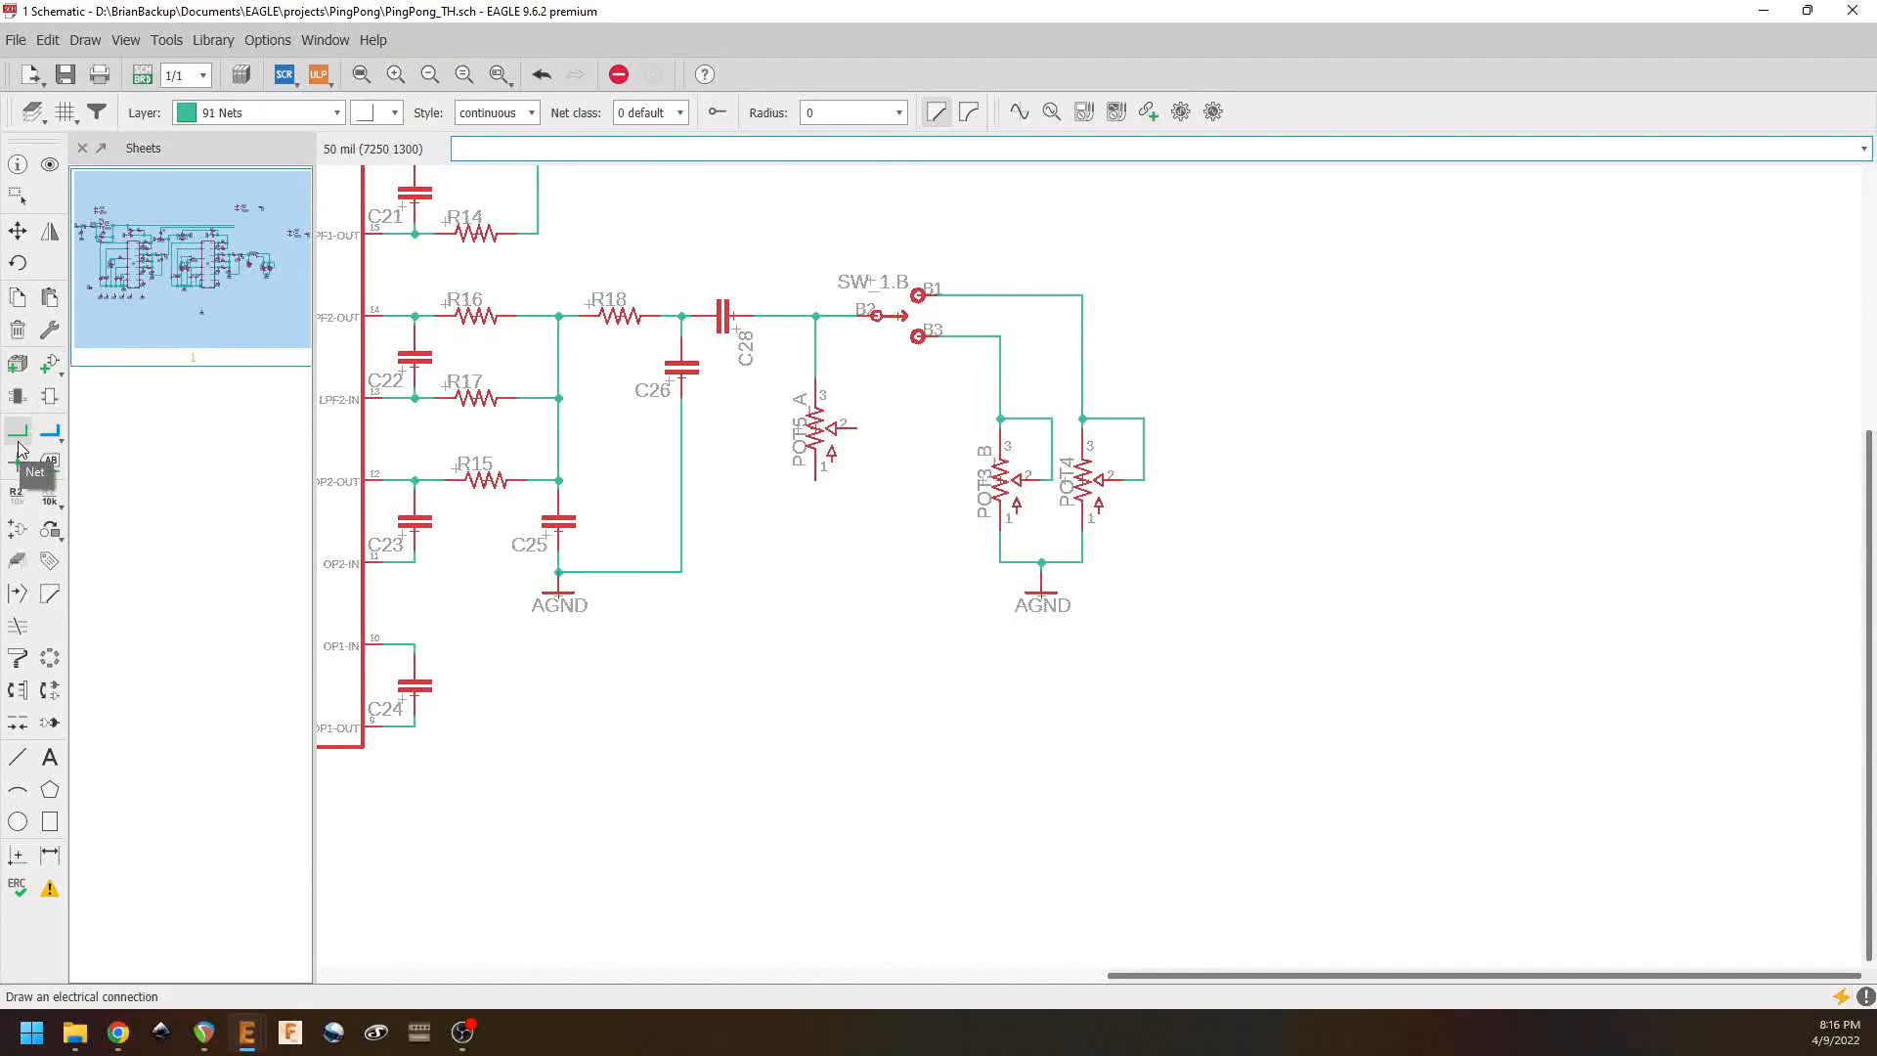
{"action": "left_click", "coordinate": [816, 477]}
{"action": "left_click", "coordinate": [815, 572]}
{"action": "left_click", "coordinate": [681, 572]}
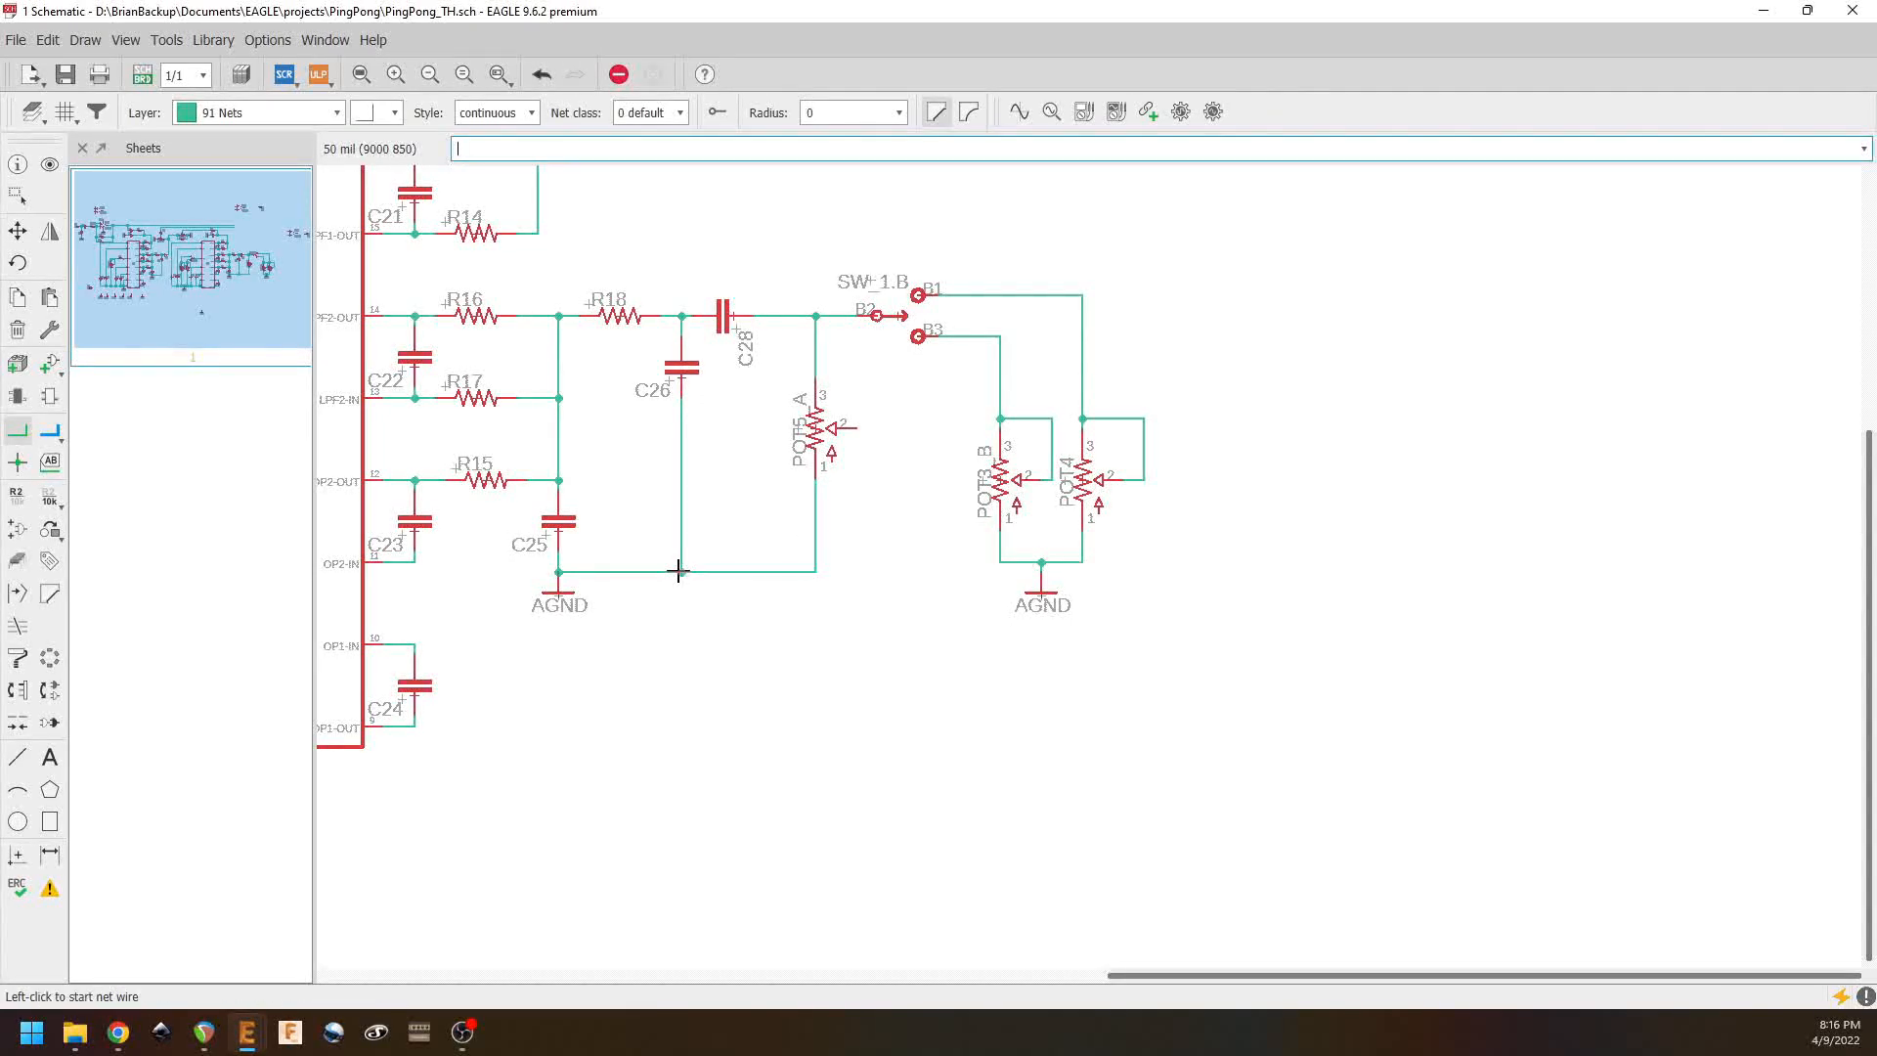
Step: Draw a short net from the wiper of POT5_A, name it FB and attach a label with that name at its end
{"action": "left_click", "coordinate": [857, 427]}
{"action": "double_click", "coordinate": [875, 427]}
{"action": "right_click", "coordinate": [875, 429]}
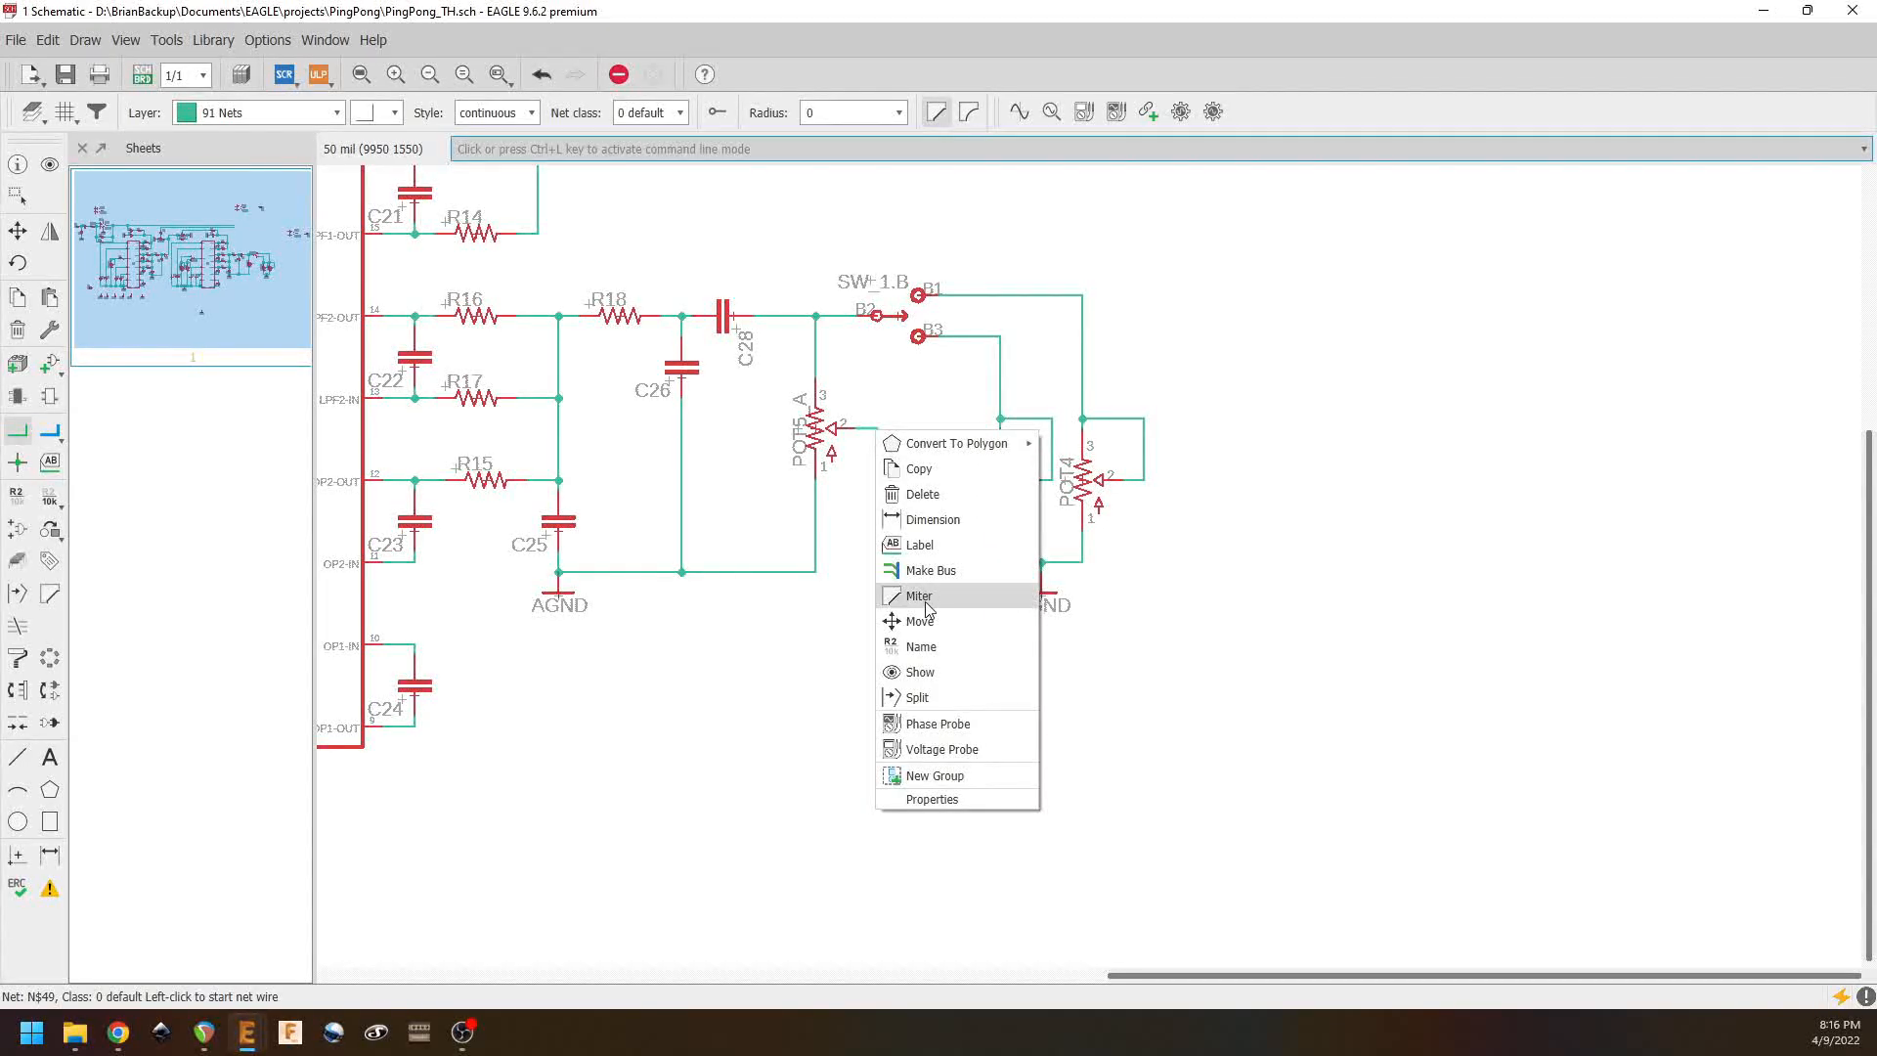
{"action": "left_click", "coordinate": [921, 646]}
{"action": "type", "text": "FB"}
{"action": "left_click", "coordinate": [953, 516]}
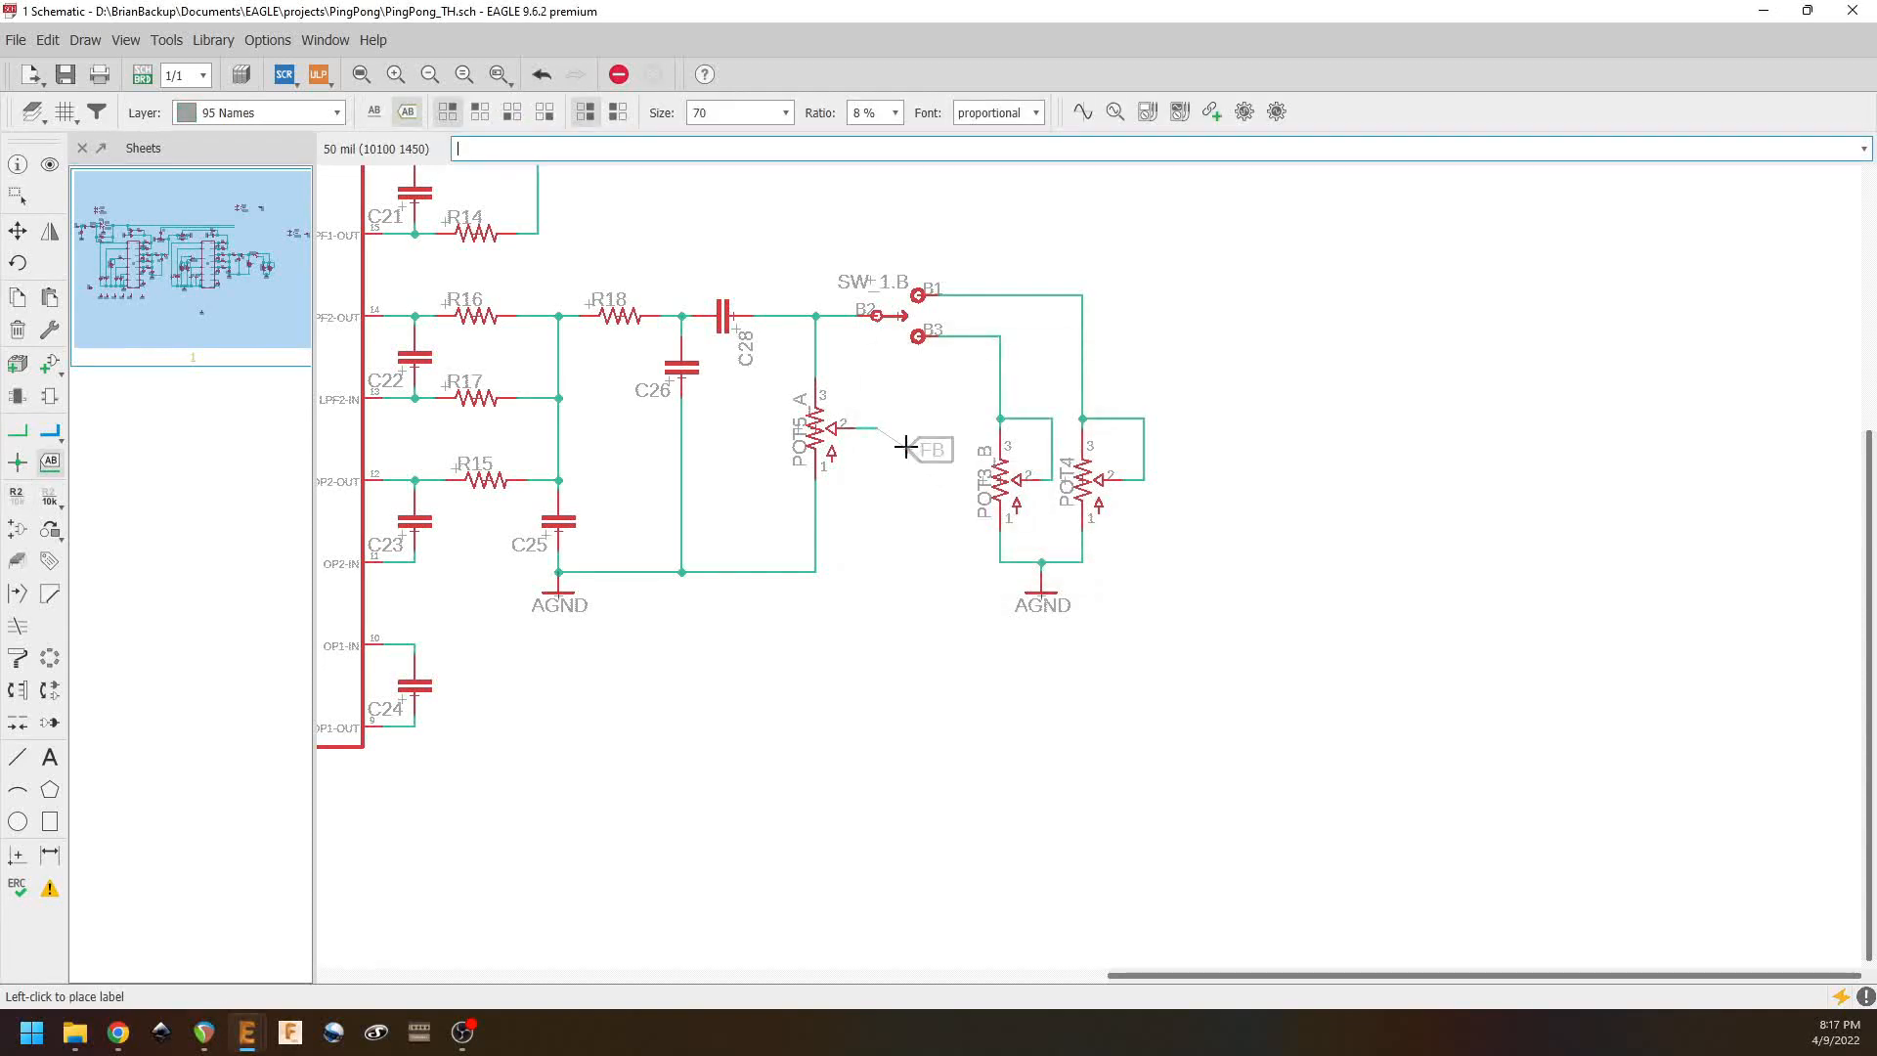
{"action": "left_click", "coordinate": [877, 430]}
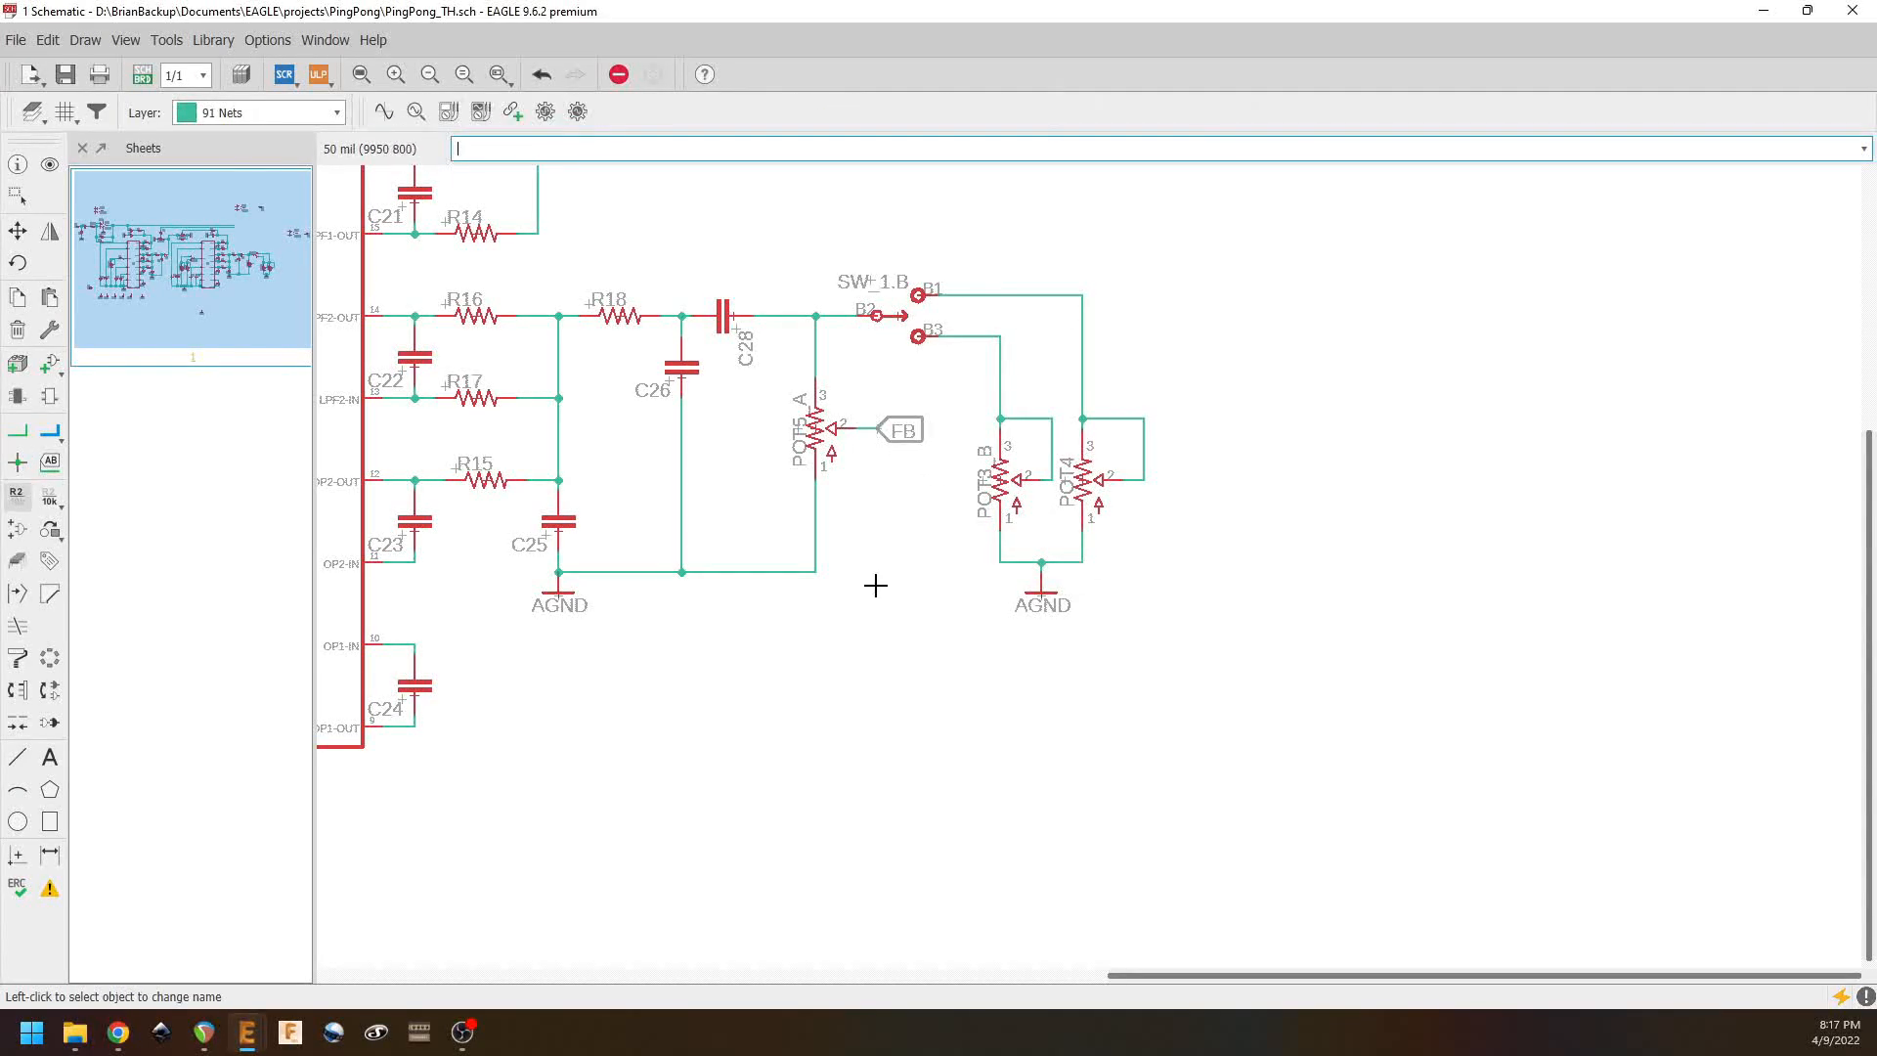
Step: Switch to Chrome and open the Mad Professor Deep Blue Delay schematic from the image results for "deep blue delay schematic"
{"action": "middle_click_drag", "start_coordinate": [723, 642], "coordinate": [1236, 667]}
{"action": "middle_click_drag", "start_coordinate": [564, 348], "coordinate": [1366, 686]}
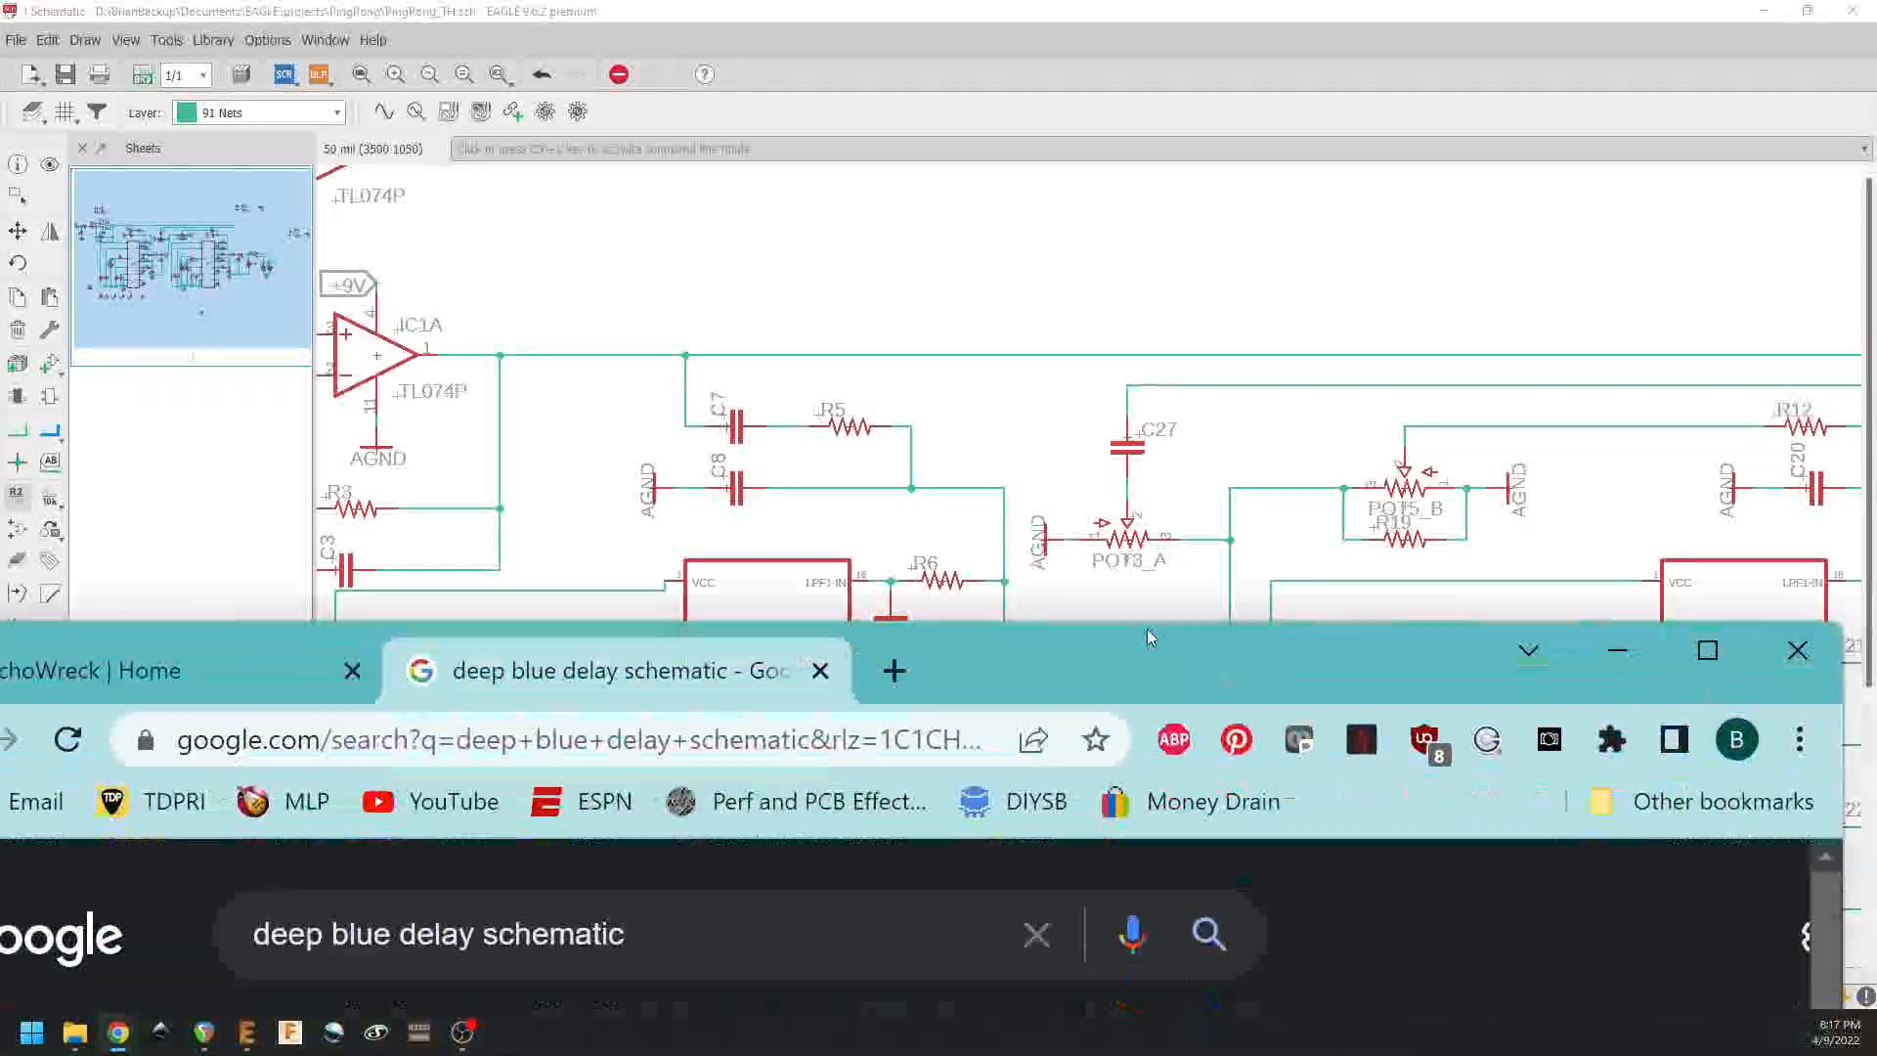
{"action": "left_click_drag", "start_coordinate": [1148, 638], "coordinate": [1290, 70]}
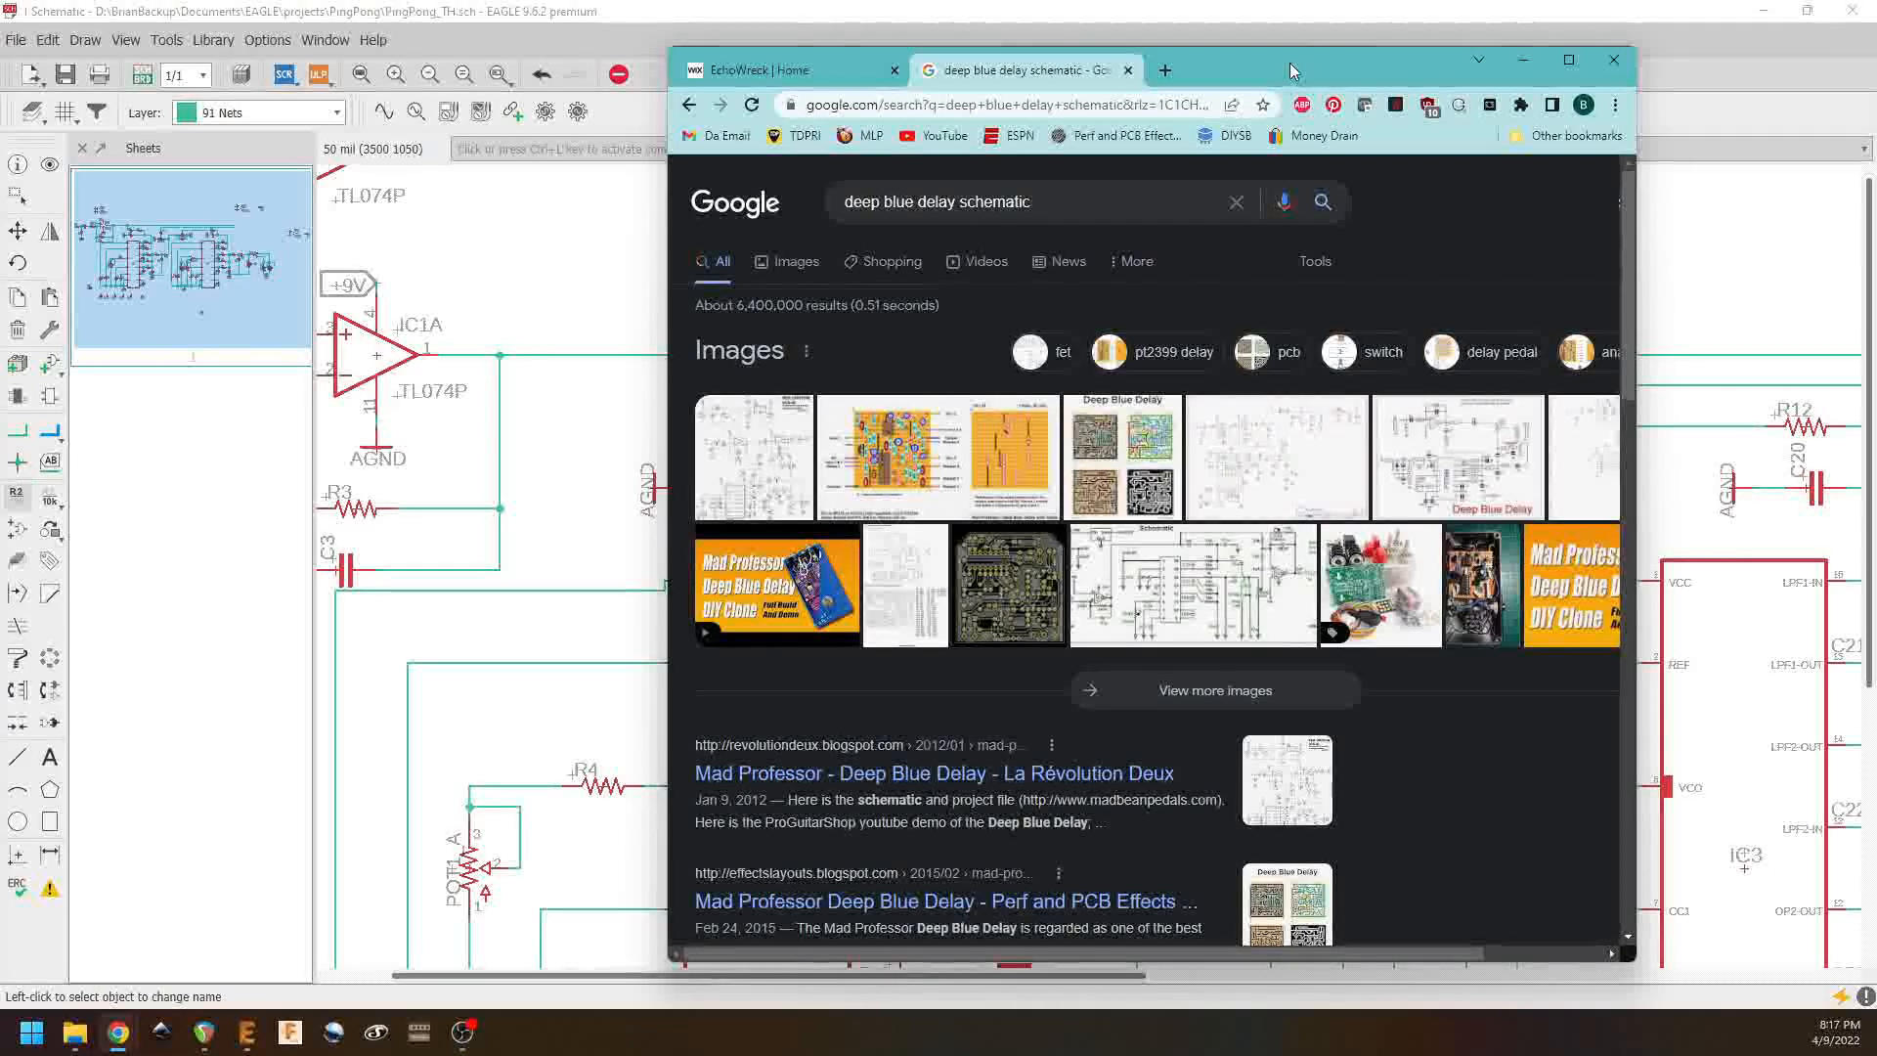
{"action": "left_click", "coordinate": [800, 264]}
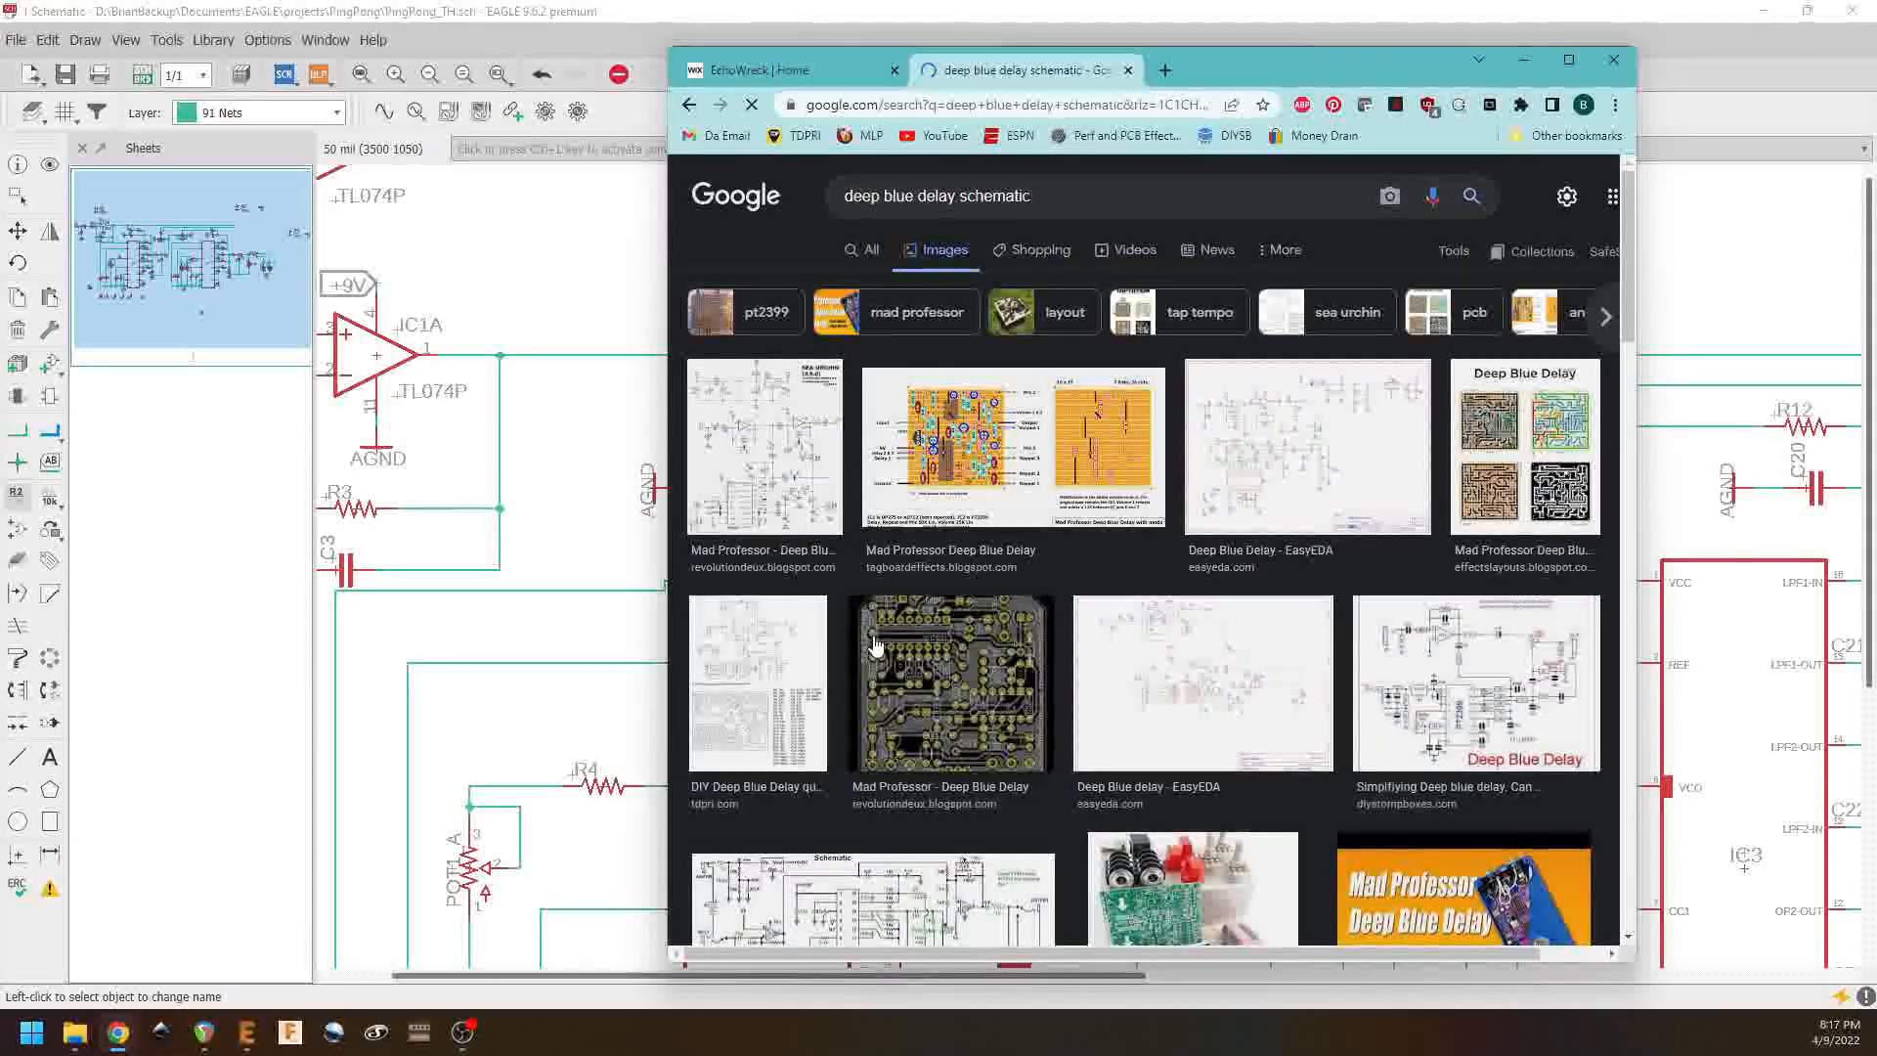
{"action": "left_click", "coordinate": [794, 489]}
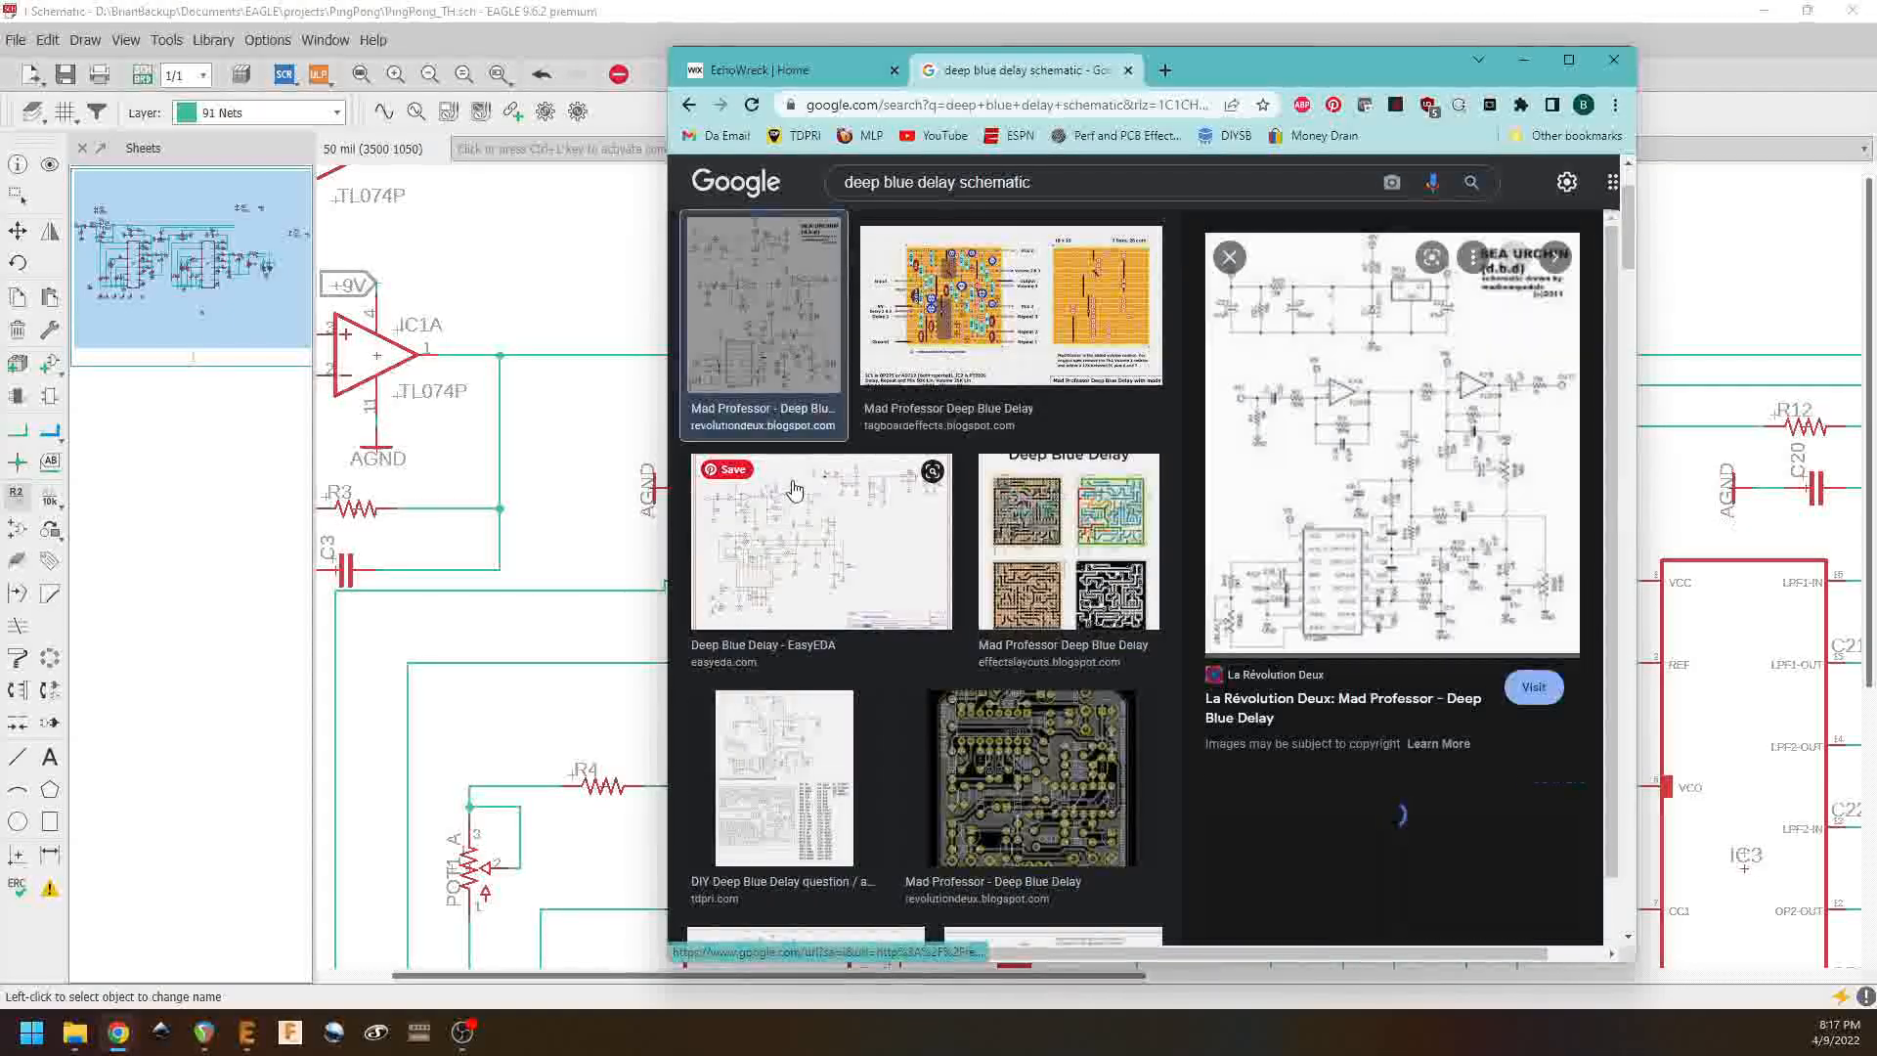
Step: Open the blog page of the Deep Blue Delay schematic, enlarge its schematic image to study the feedback path, and return to EAGLE
{"action": "left_click", "coordinate": [1464, 483]}
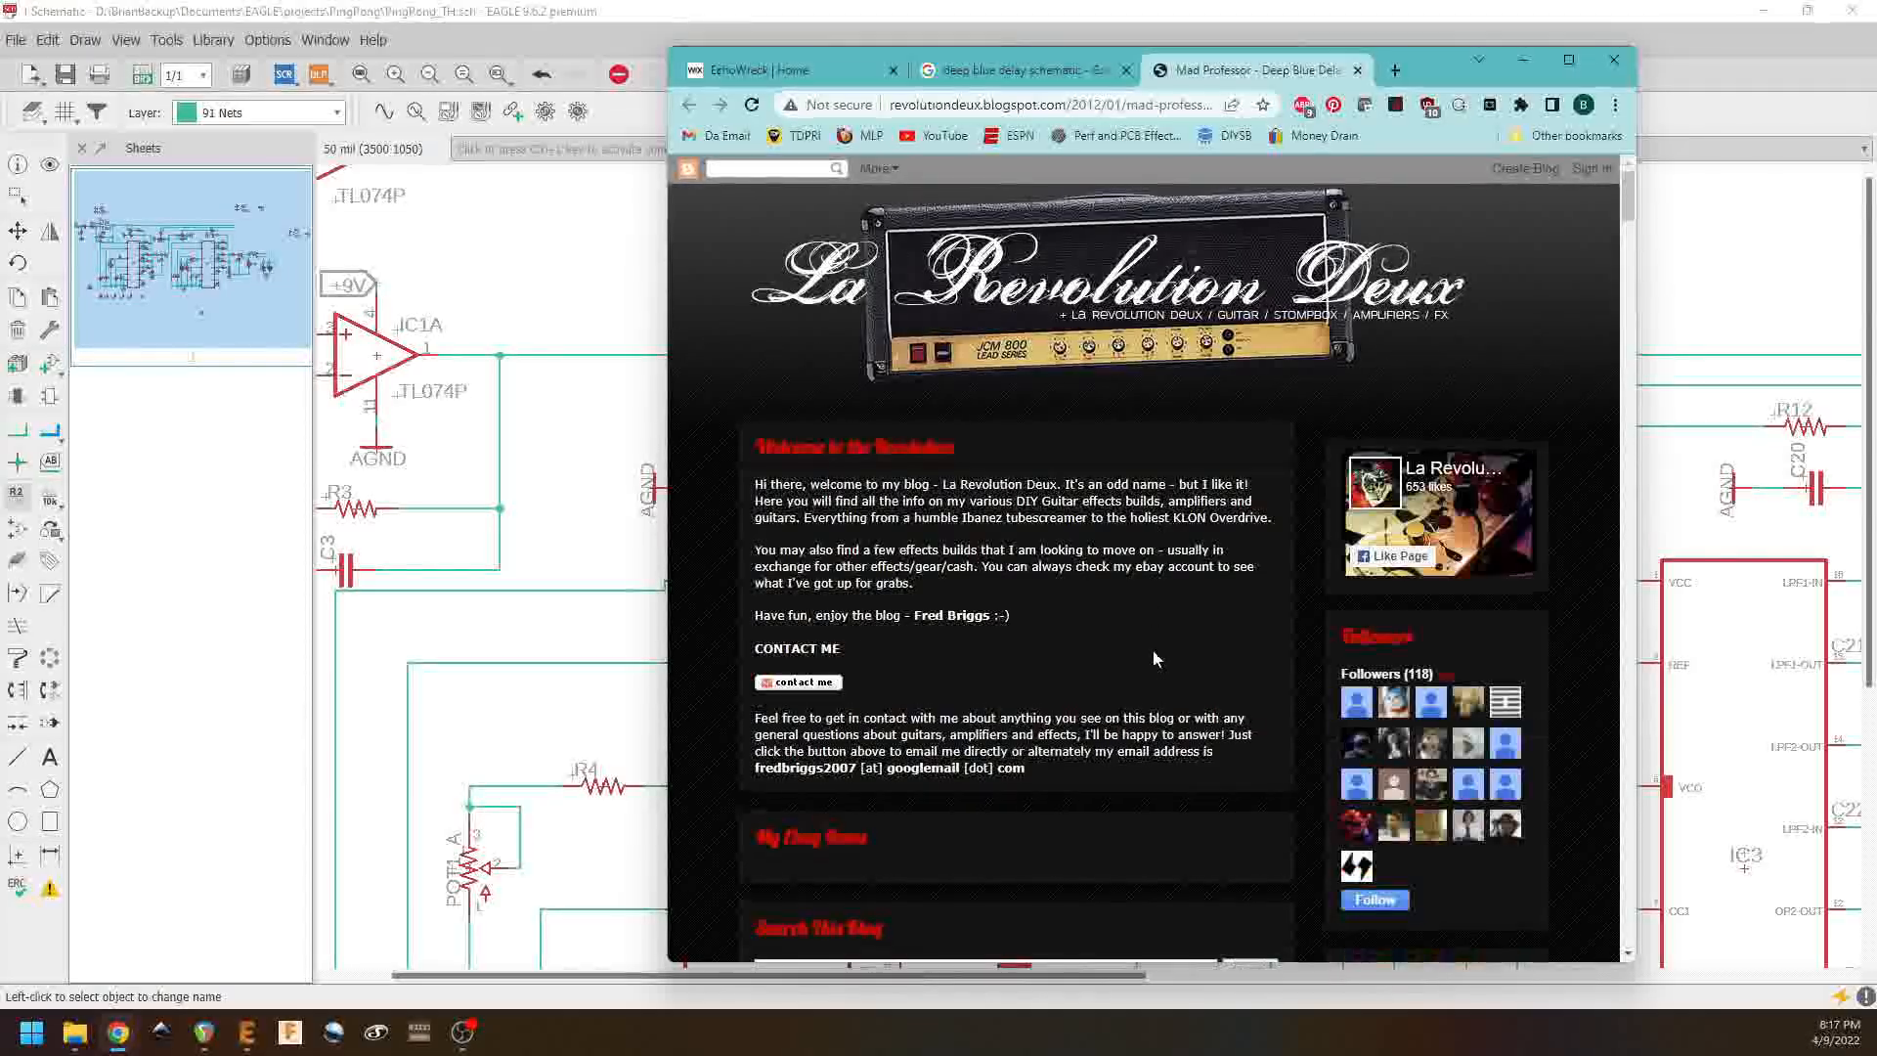
{"action": "scroll", "coordinate": [997, 536], "scroll_direction": "down", "scroll_amount": 1}
{"action": "scroll", "coordinate": [997, 538], "scroll_direction": "down", "scroll_amount": 8}
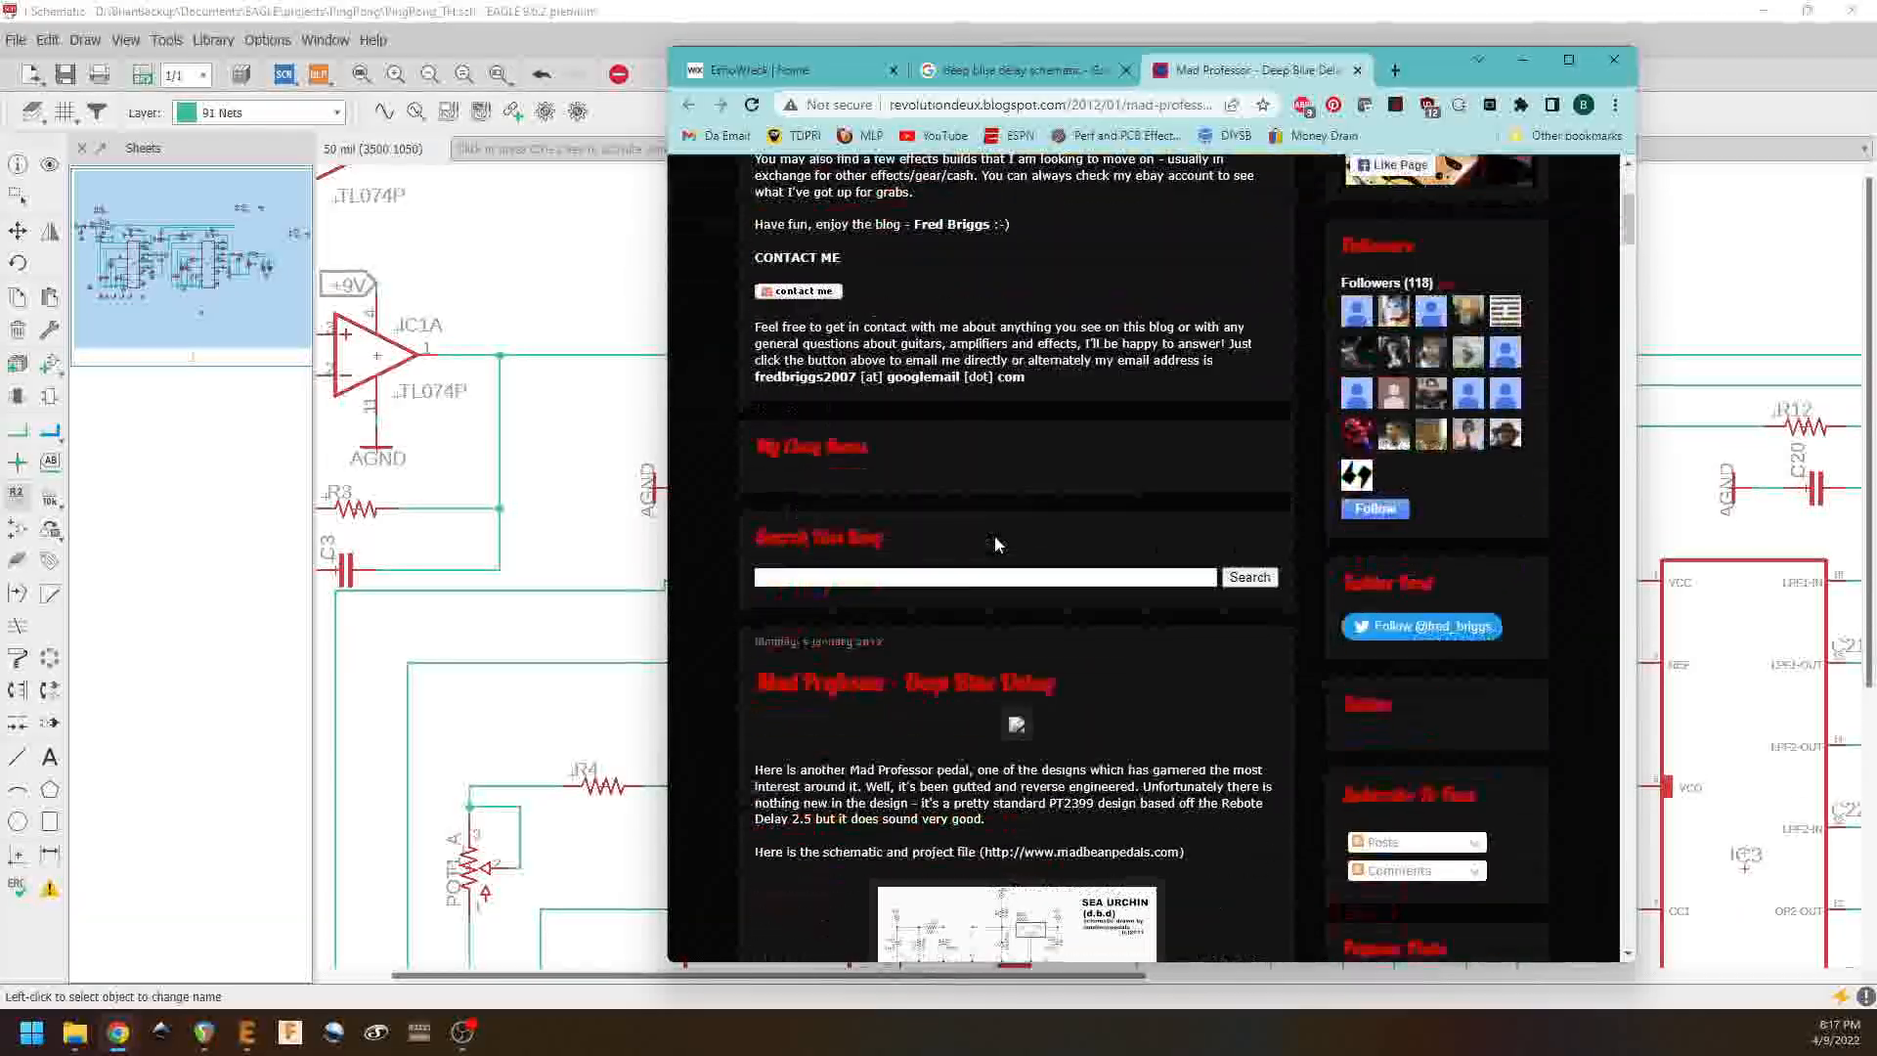
{"action": "left_click", "coordinate": [1052, 585]}
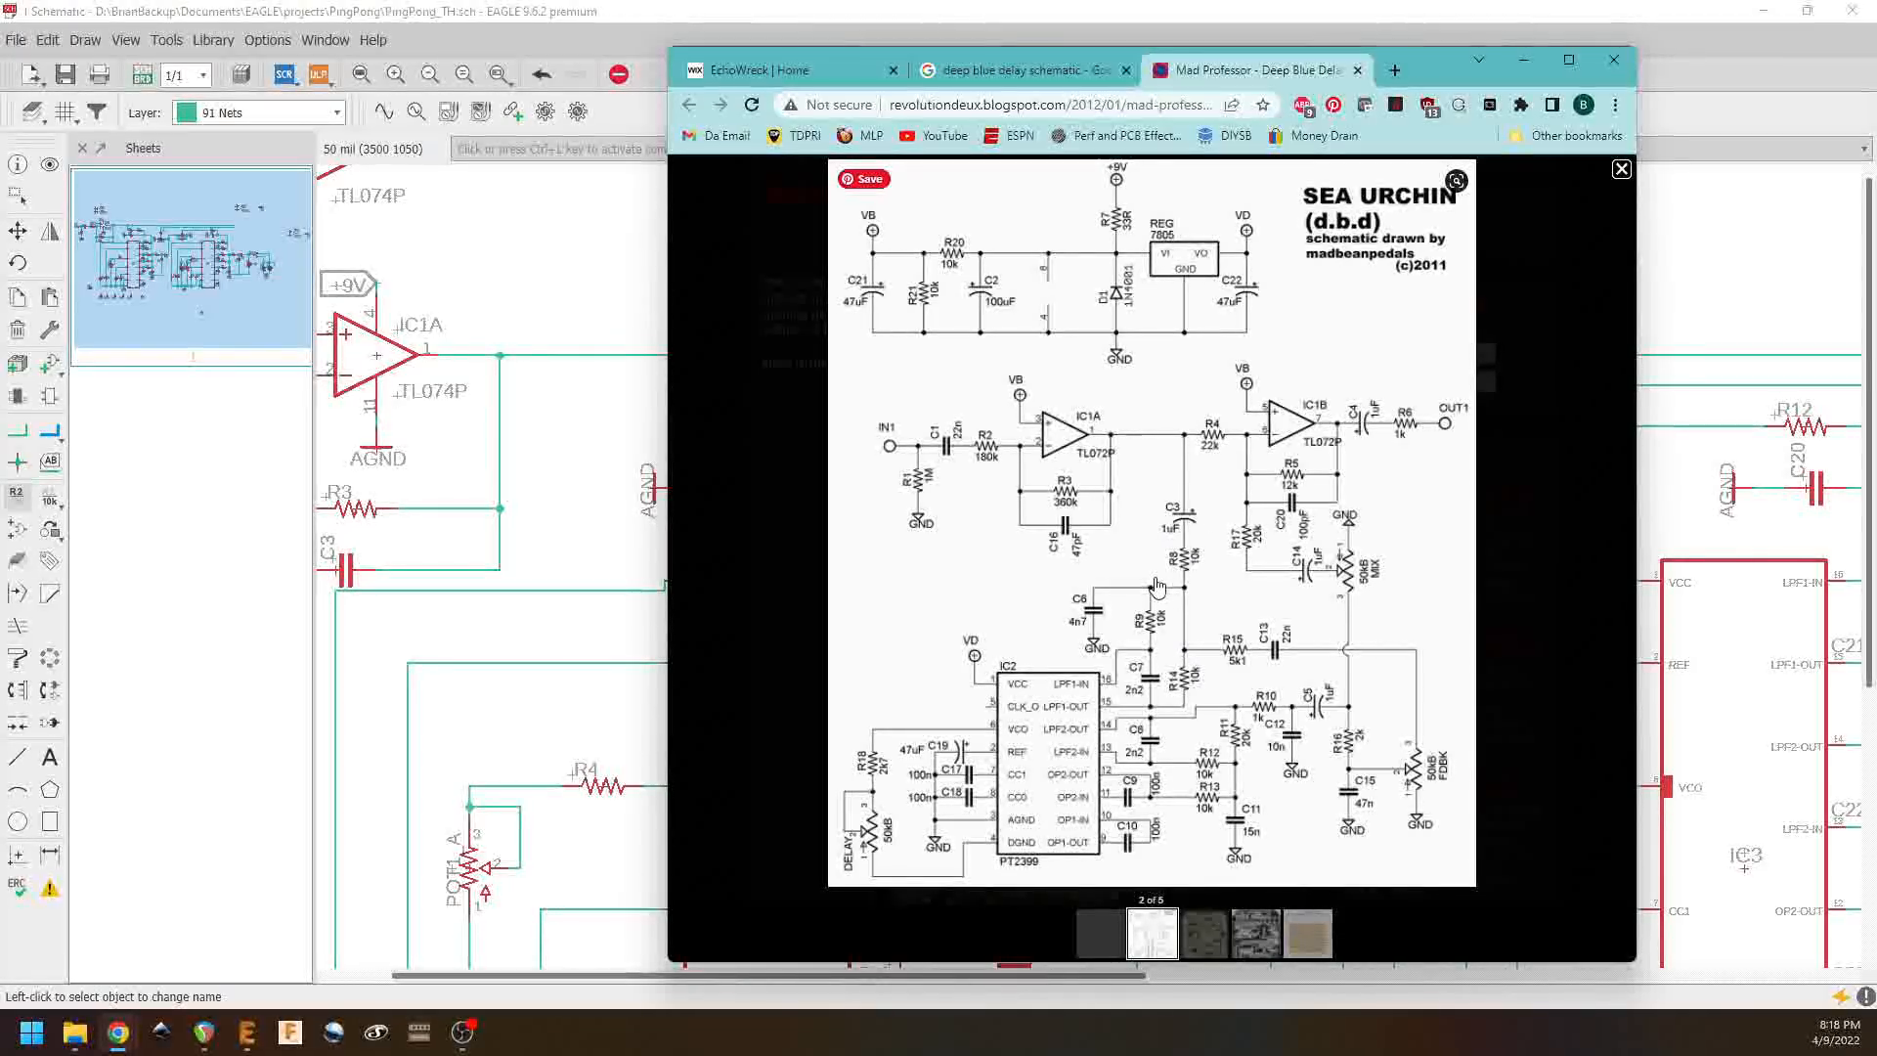
{"action": "left_click_drag", "start_coordinate": [1433, 61], "coordinate": [1222, 1055]}
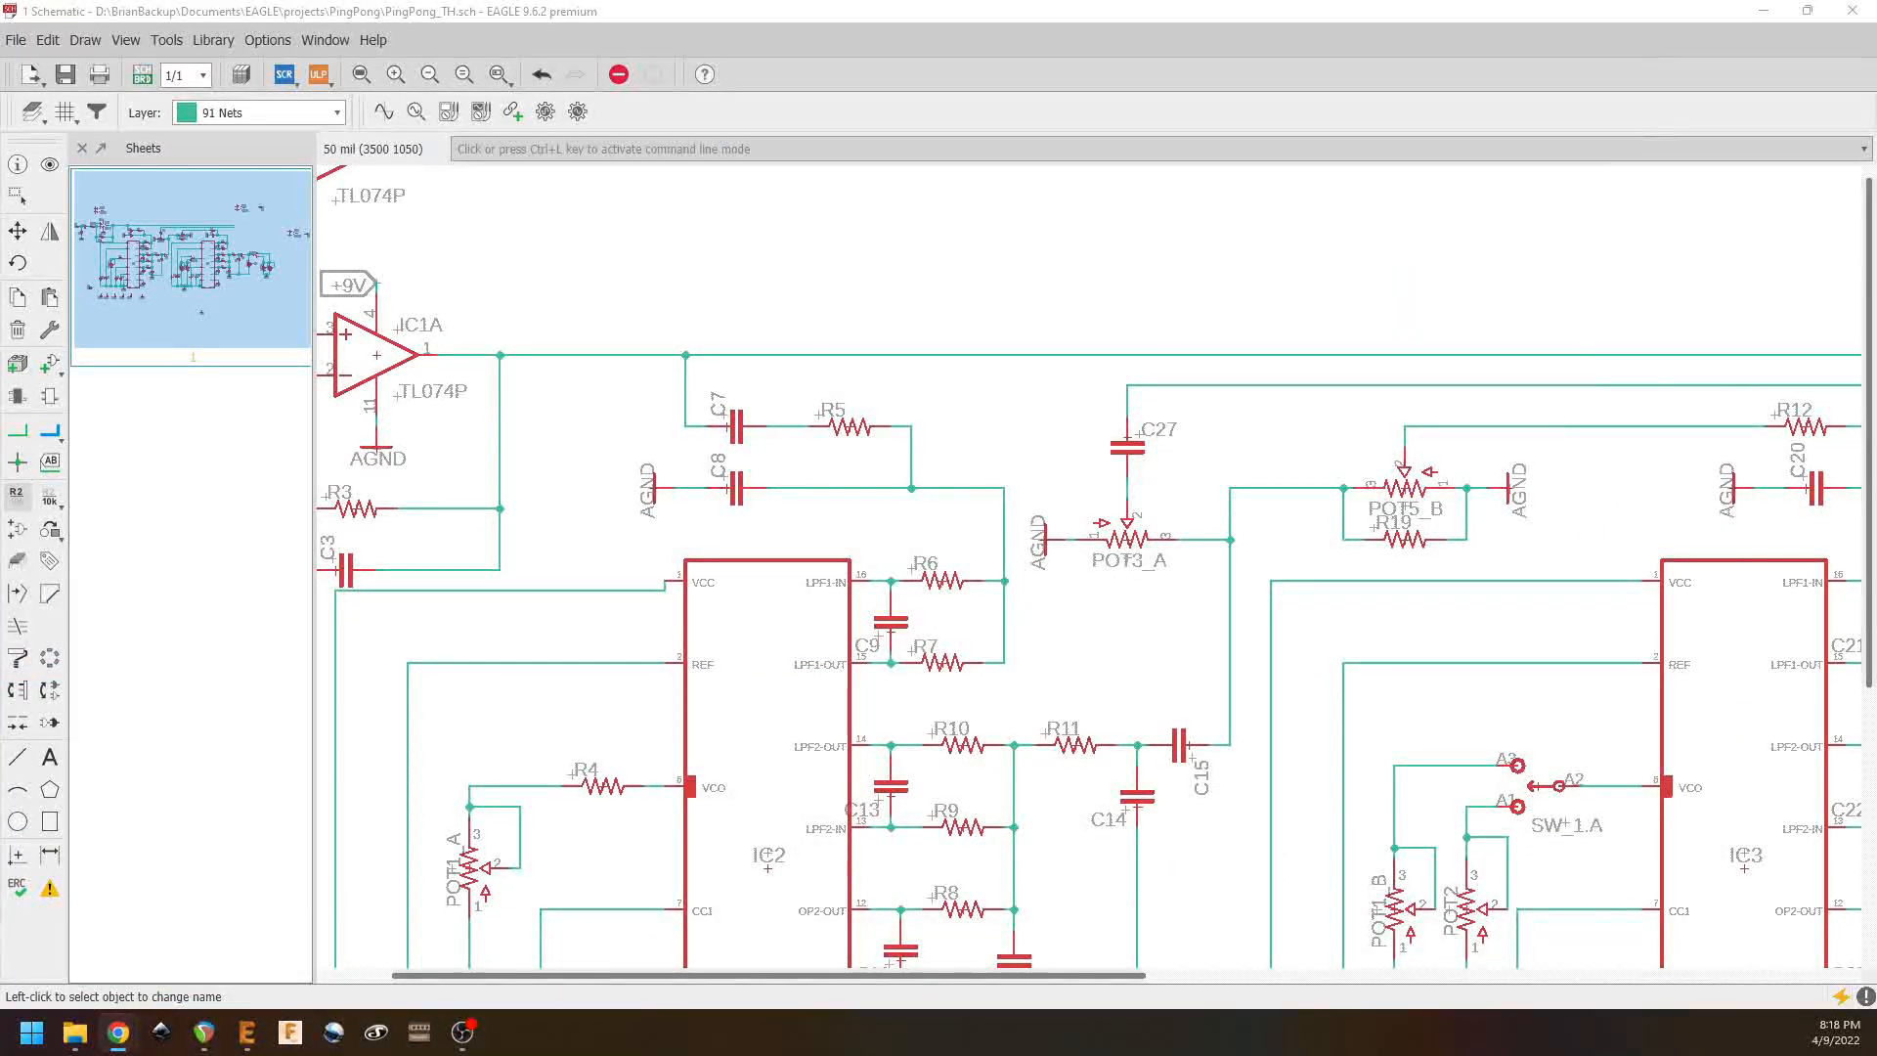
Step: Place a copy of capacitor C15 and a copy of resistor R5 in the space between R5 and C27
{"action": "right_click", "coordinate": [1194, 748]}
{"action": "left_click", "coordinate": [1274, 158]}
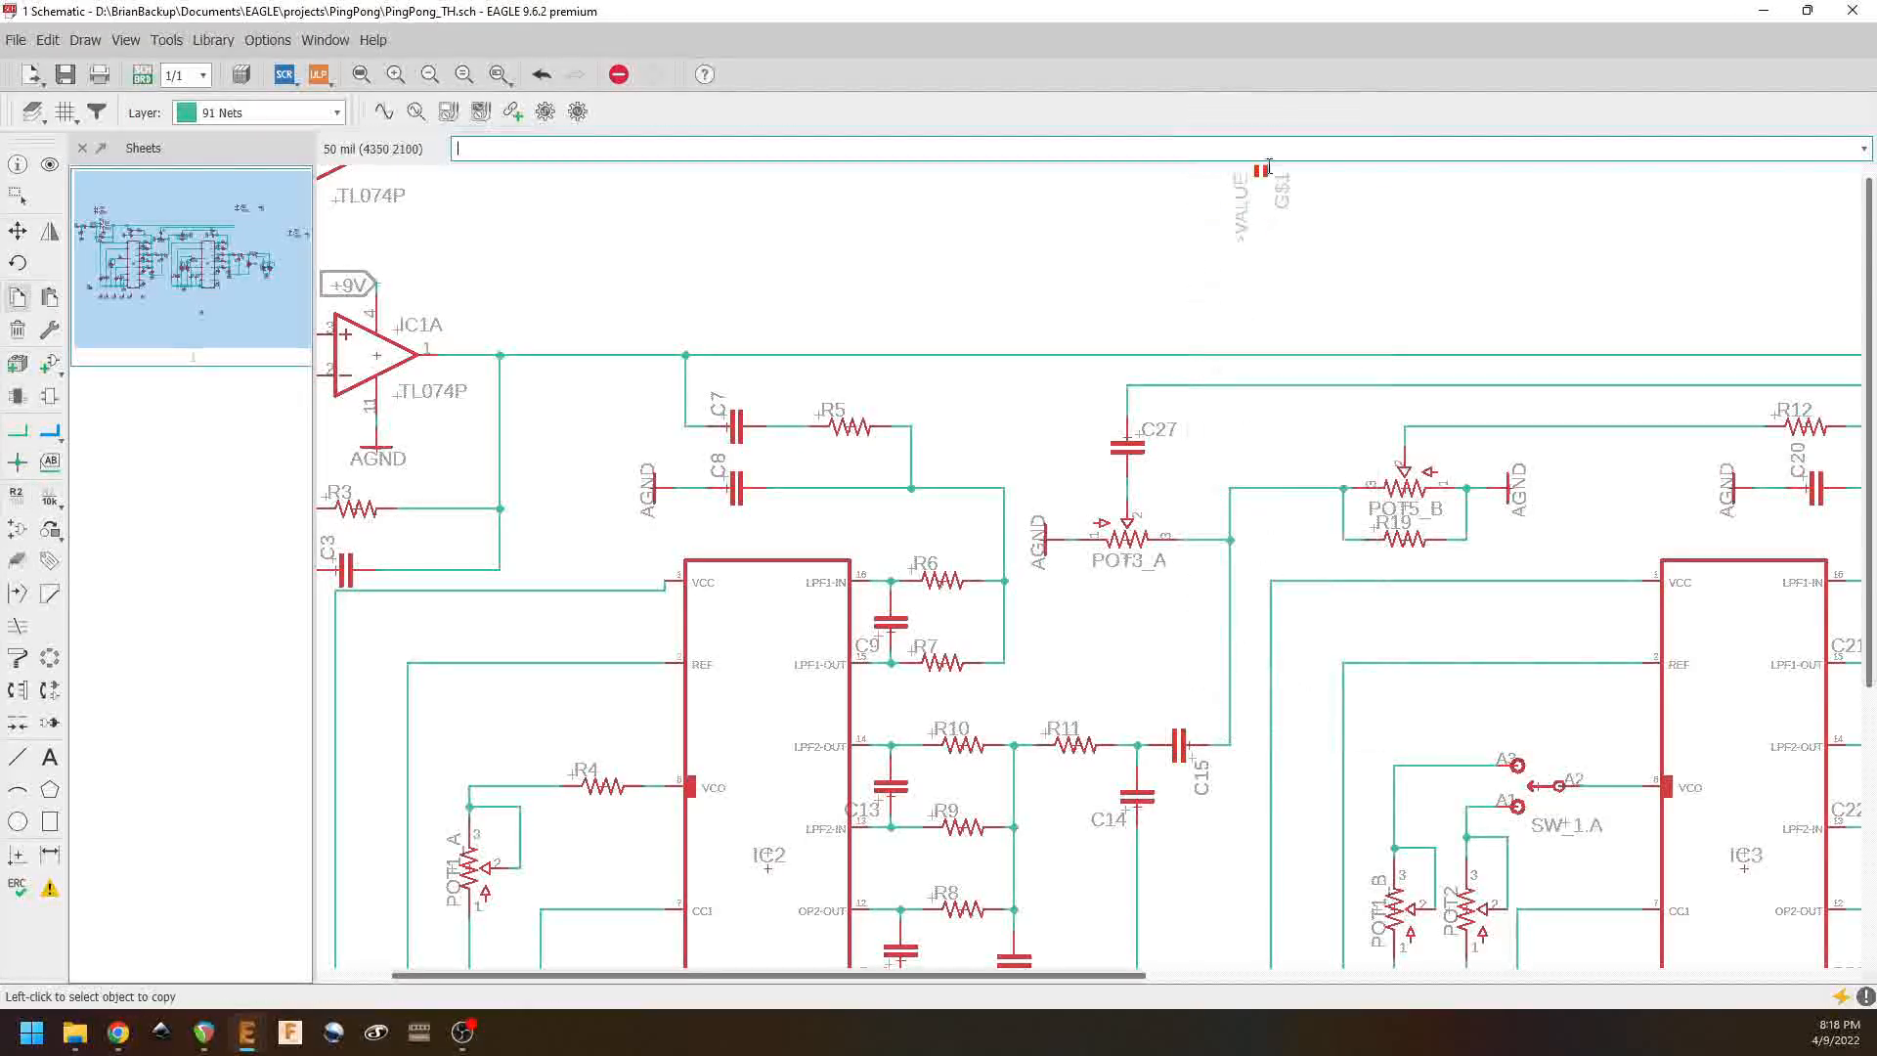
{"action": "left_click", "coordinate": [1044, 422]}
{"action": "right_click", "coordinate": [852, 426]}
{"action": "left_click", "coordinate": [913, 40]}
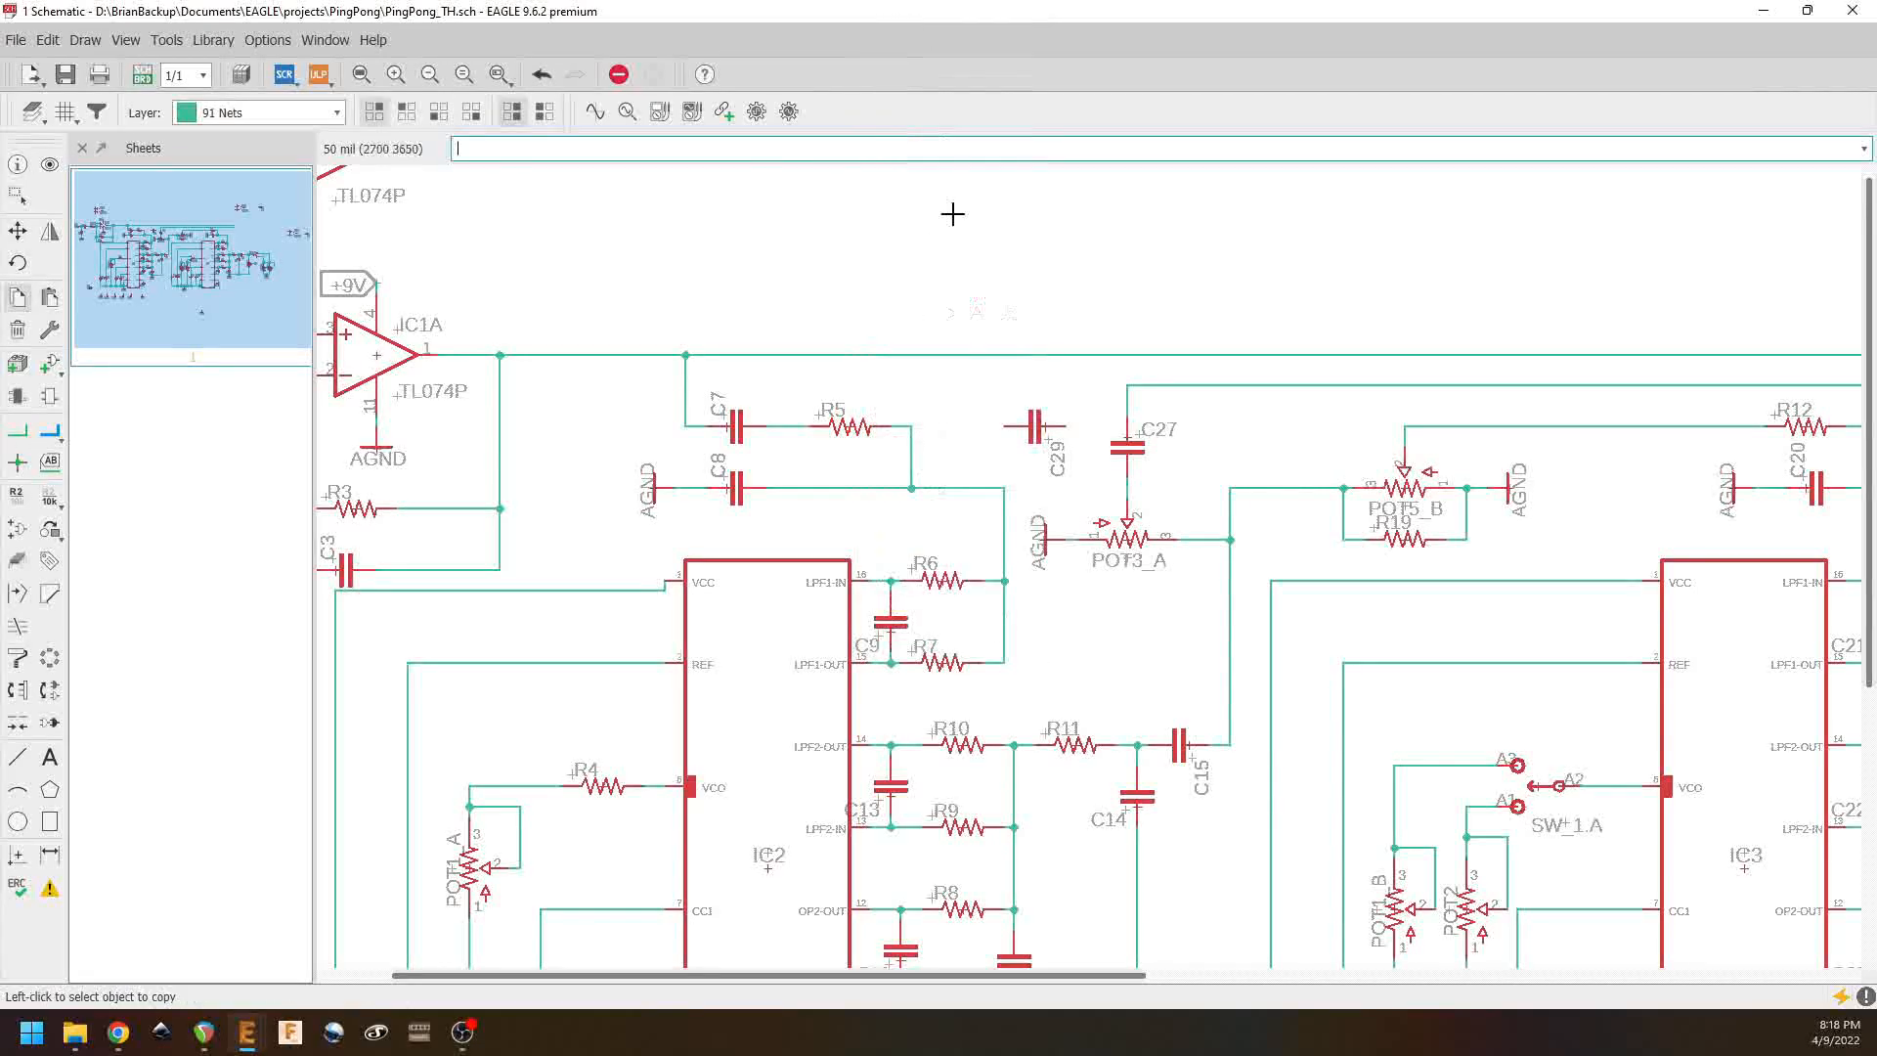
{"action": "left_click", "coordinate": [961, 405]}
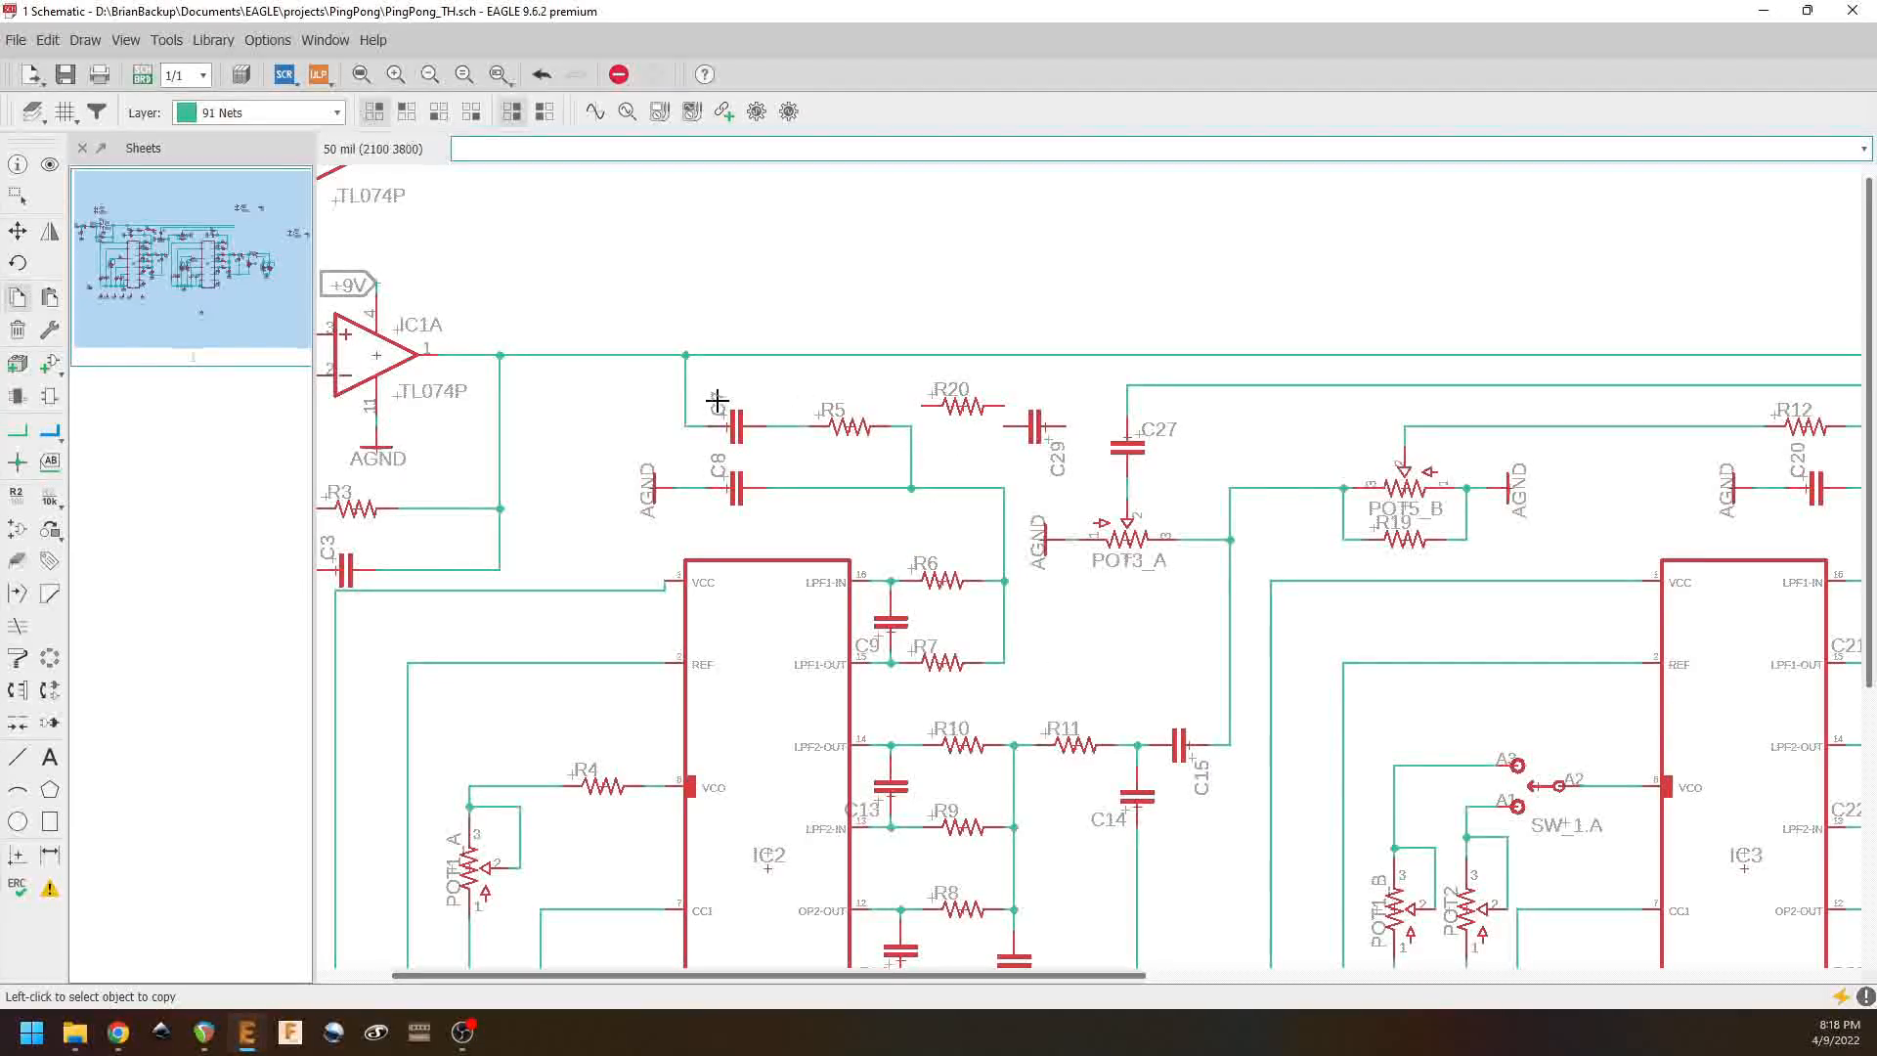
Step: Shift the C7–R5 branch with its two vertical net segments to the left to free room beside R5
{"action": "left_click", "coordinate": [18, 230]}
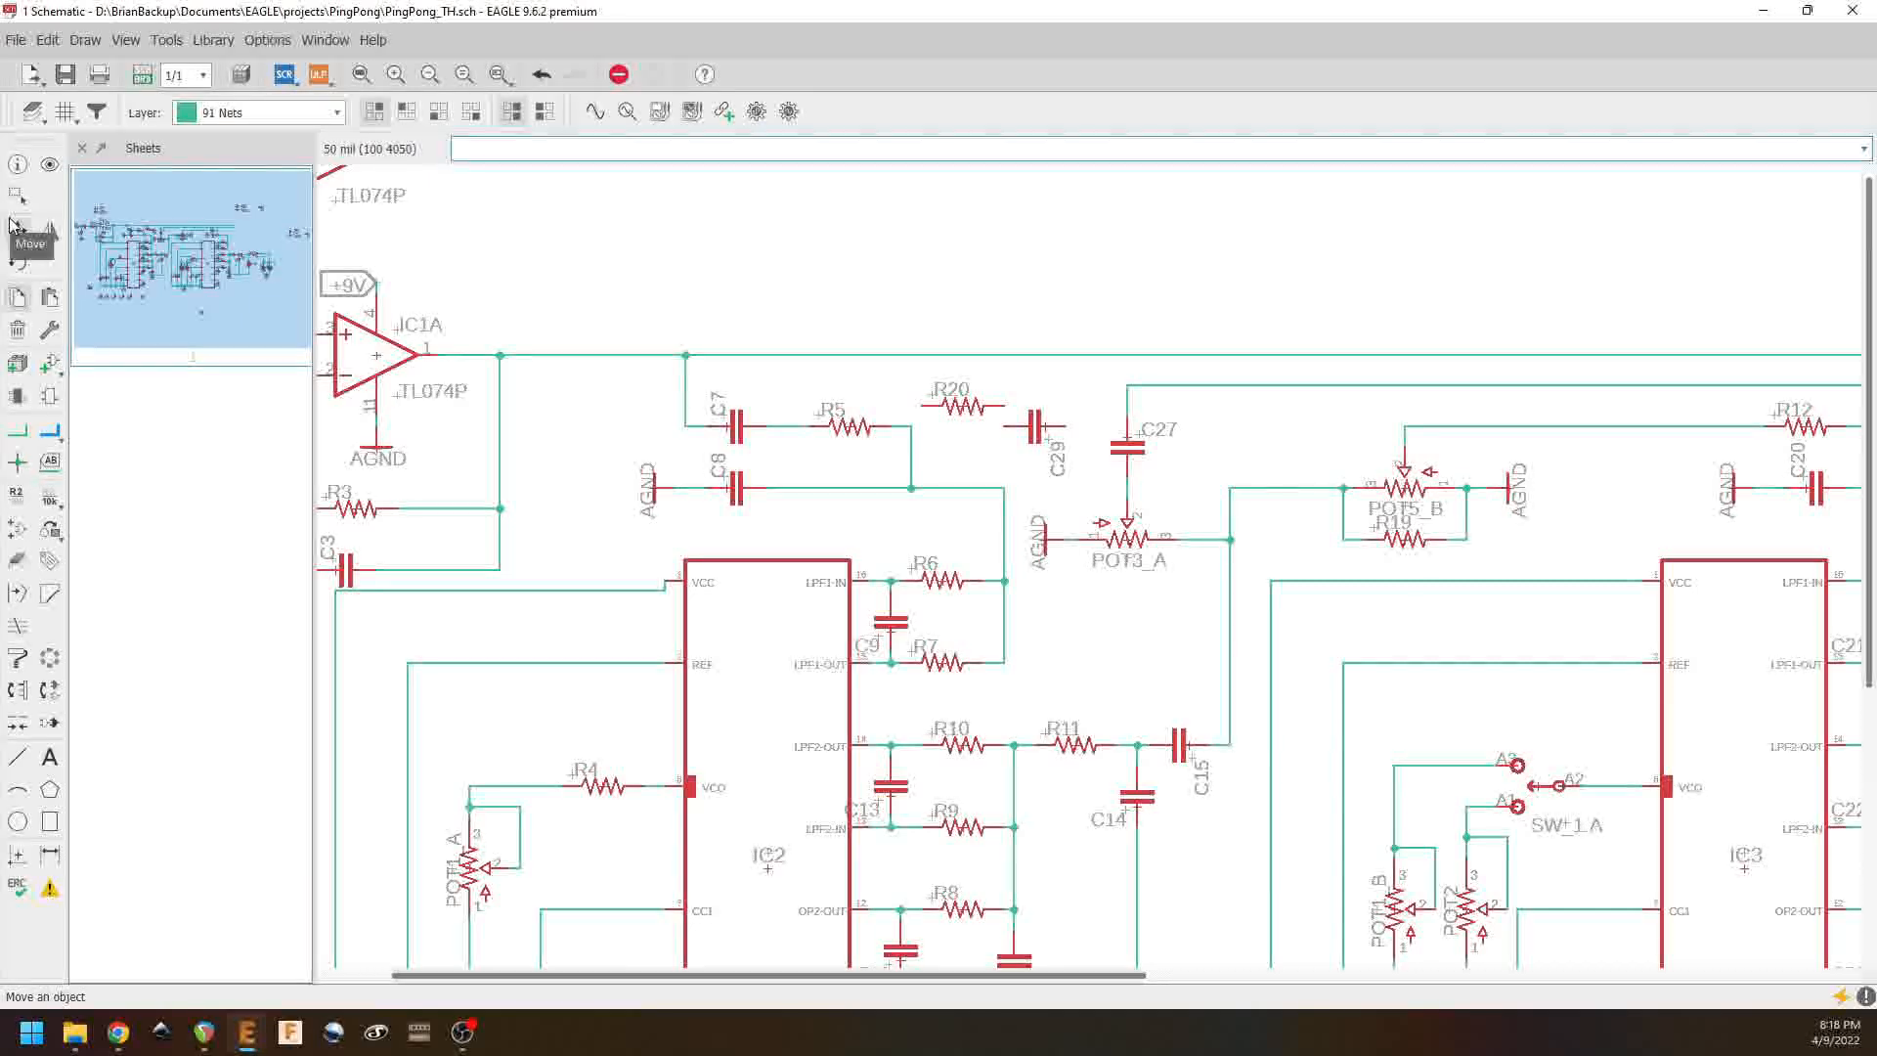
{"action": "left_click", "coordinate": [684, 392]}
{"action": "left_click", "coordinate": [603, 390]}
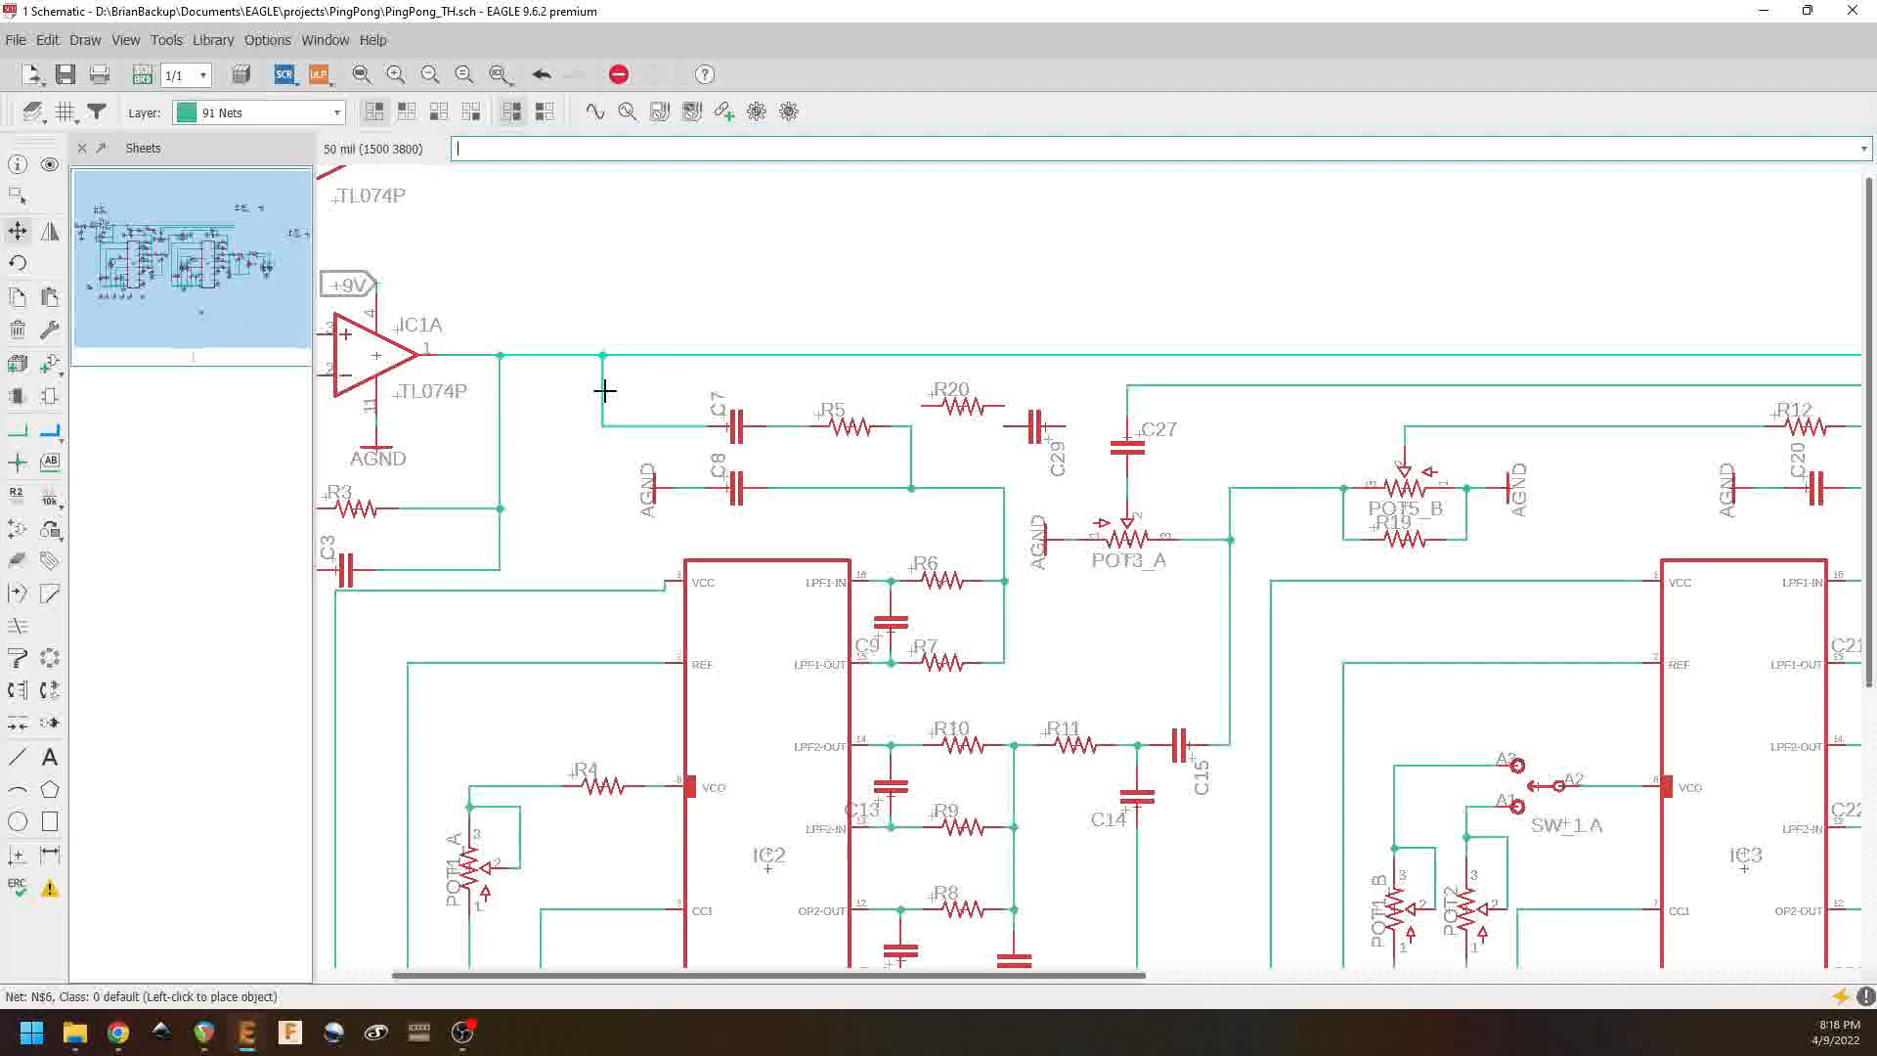
{"action": "left_click", "coordinate": [729, 425]}
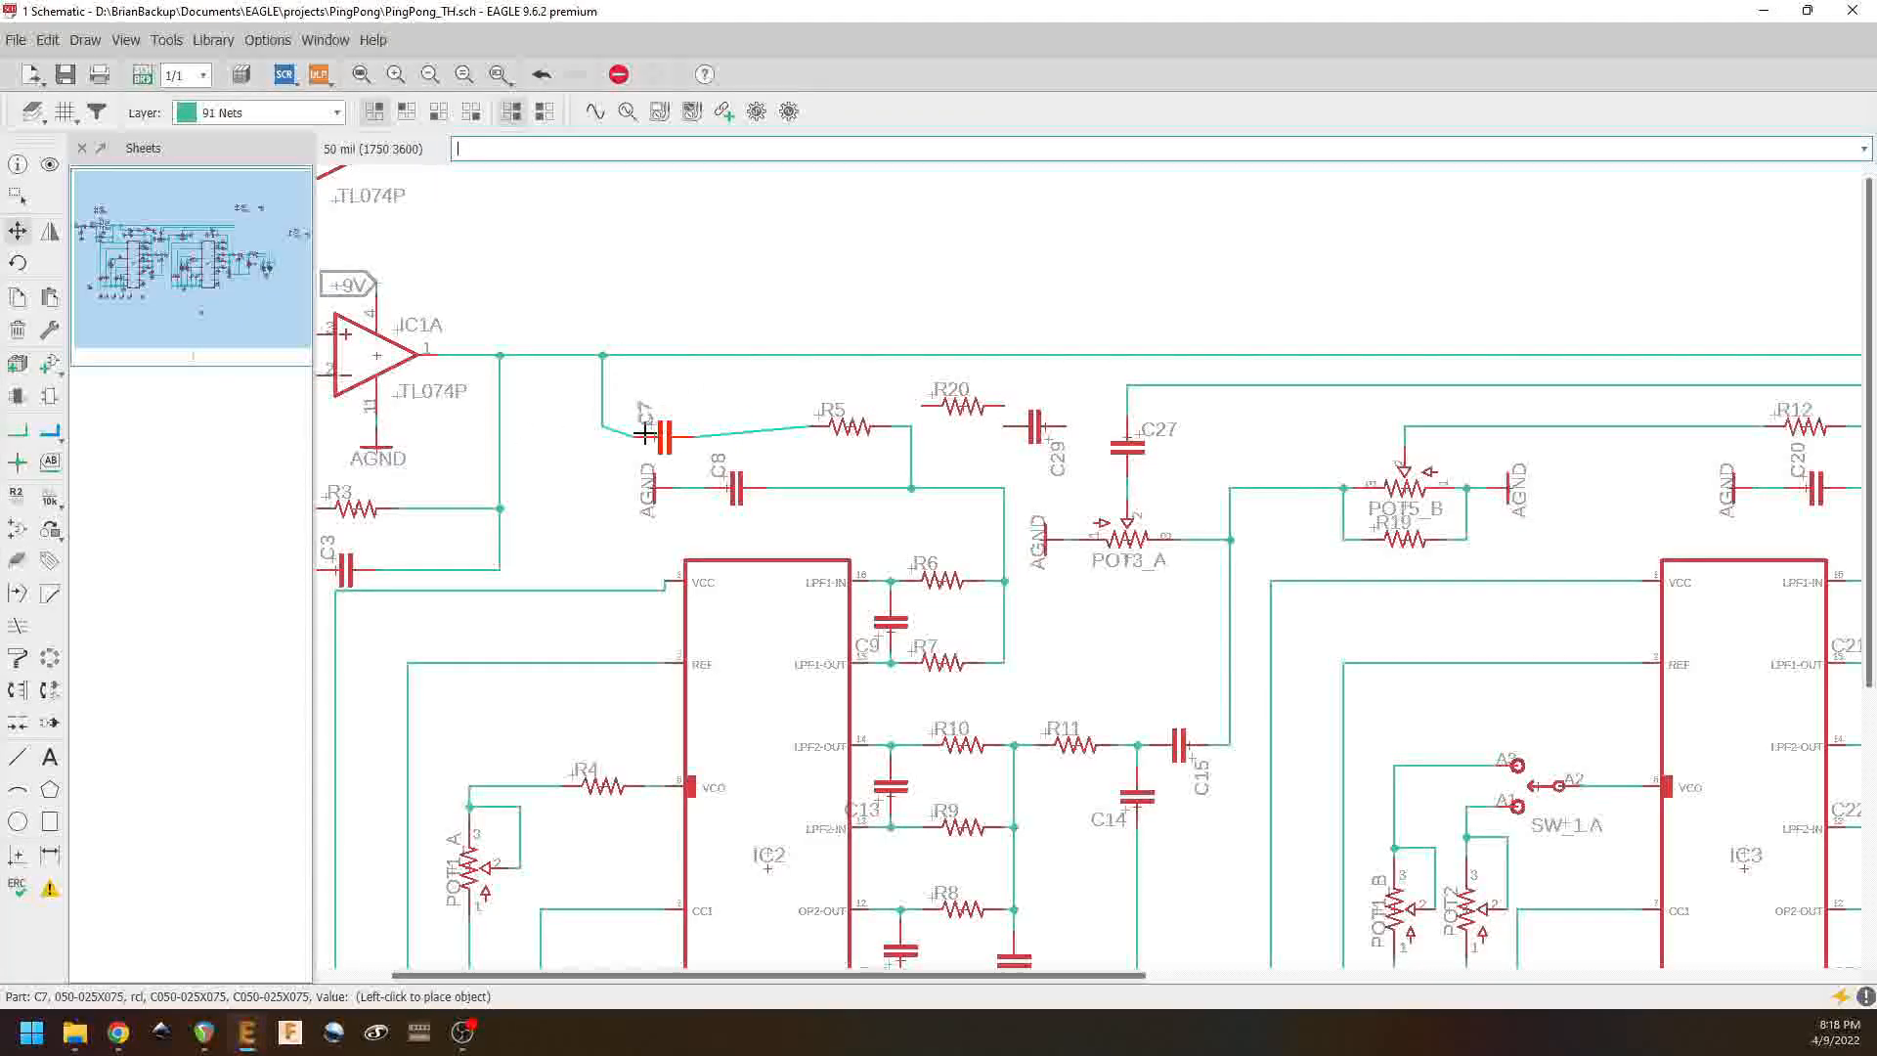
{"action": "left_click", "coordinate": [631, 427]}
{"action": "left_click", "coordinate": [843, 427]}
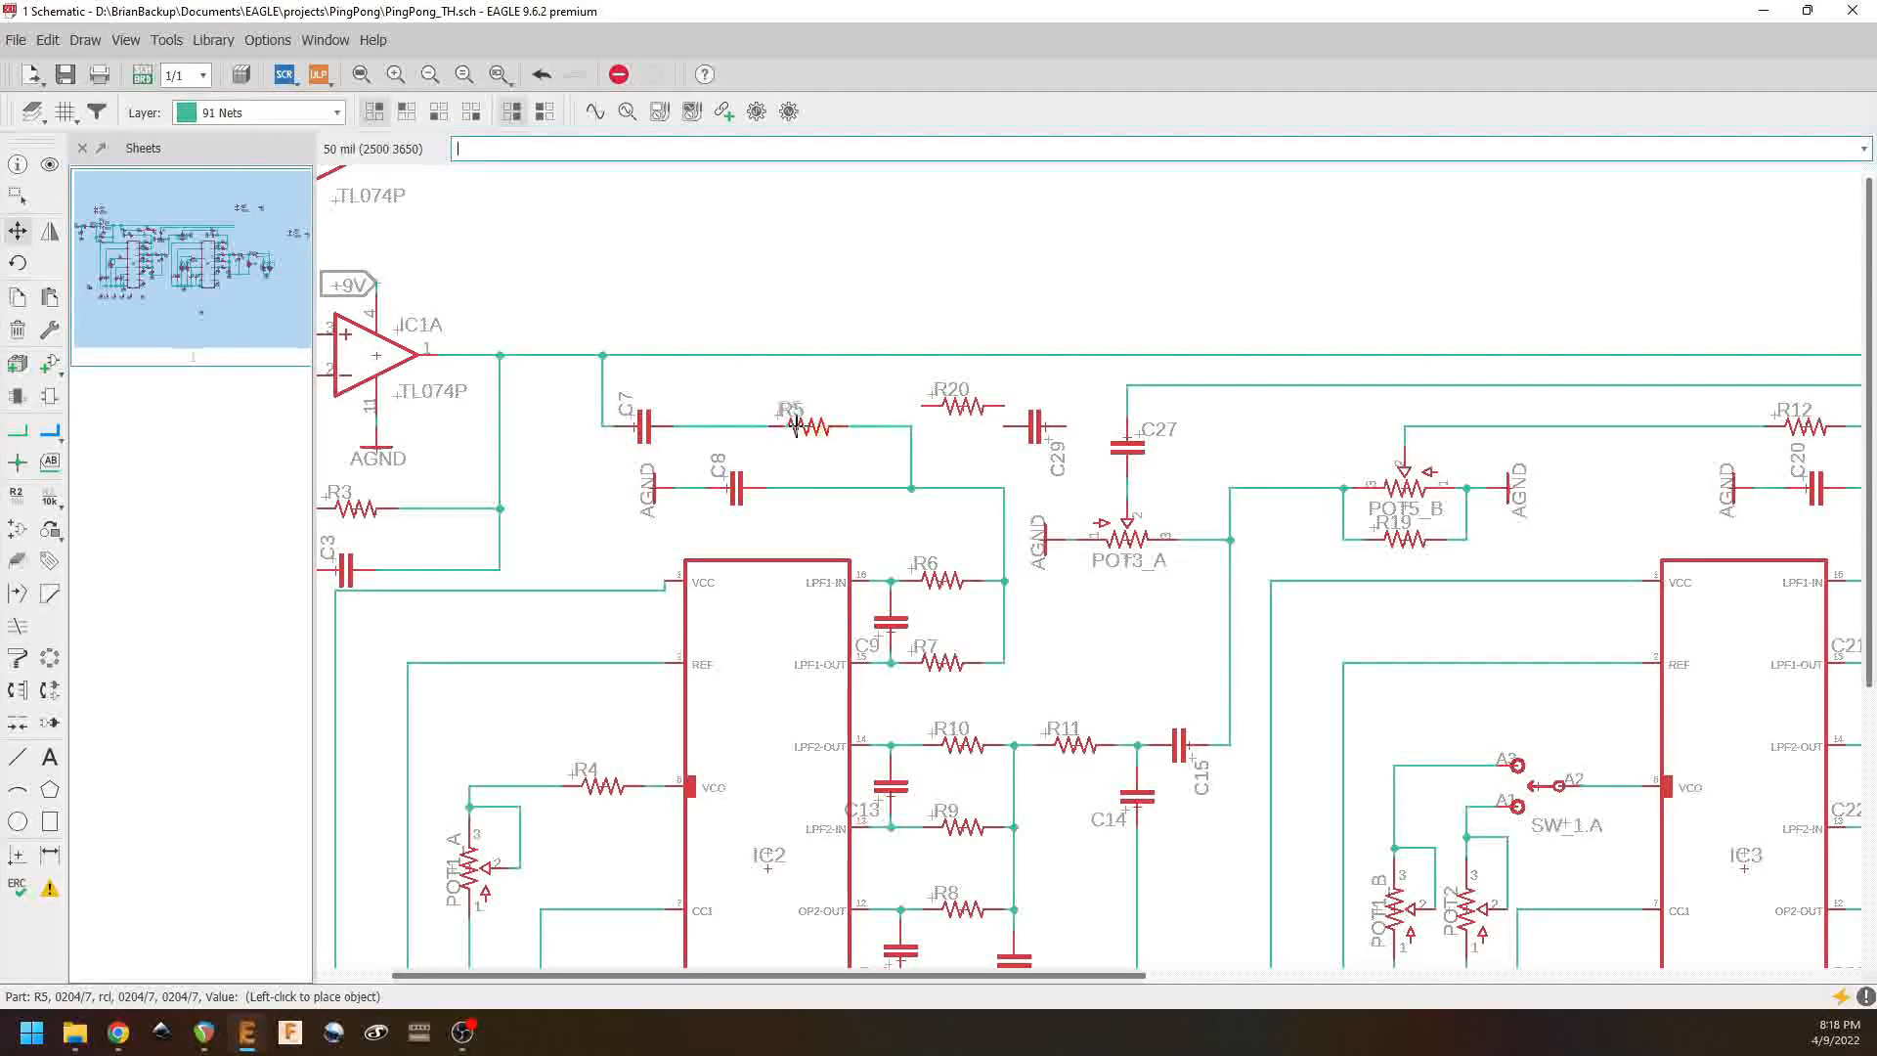
{"action": "left_click", "coordinate": [735, 427]}
{"action": "left_click", "coordinate": [911, 455]}
{"action": "left_click", "coordinate": [810, 456]}
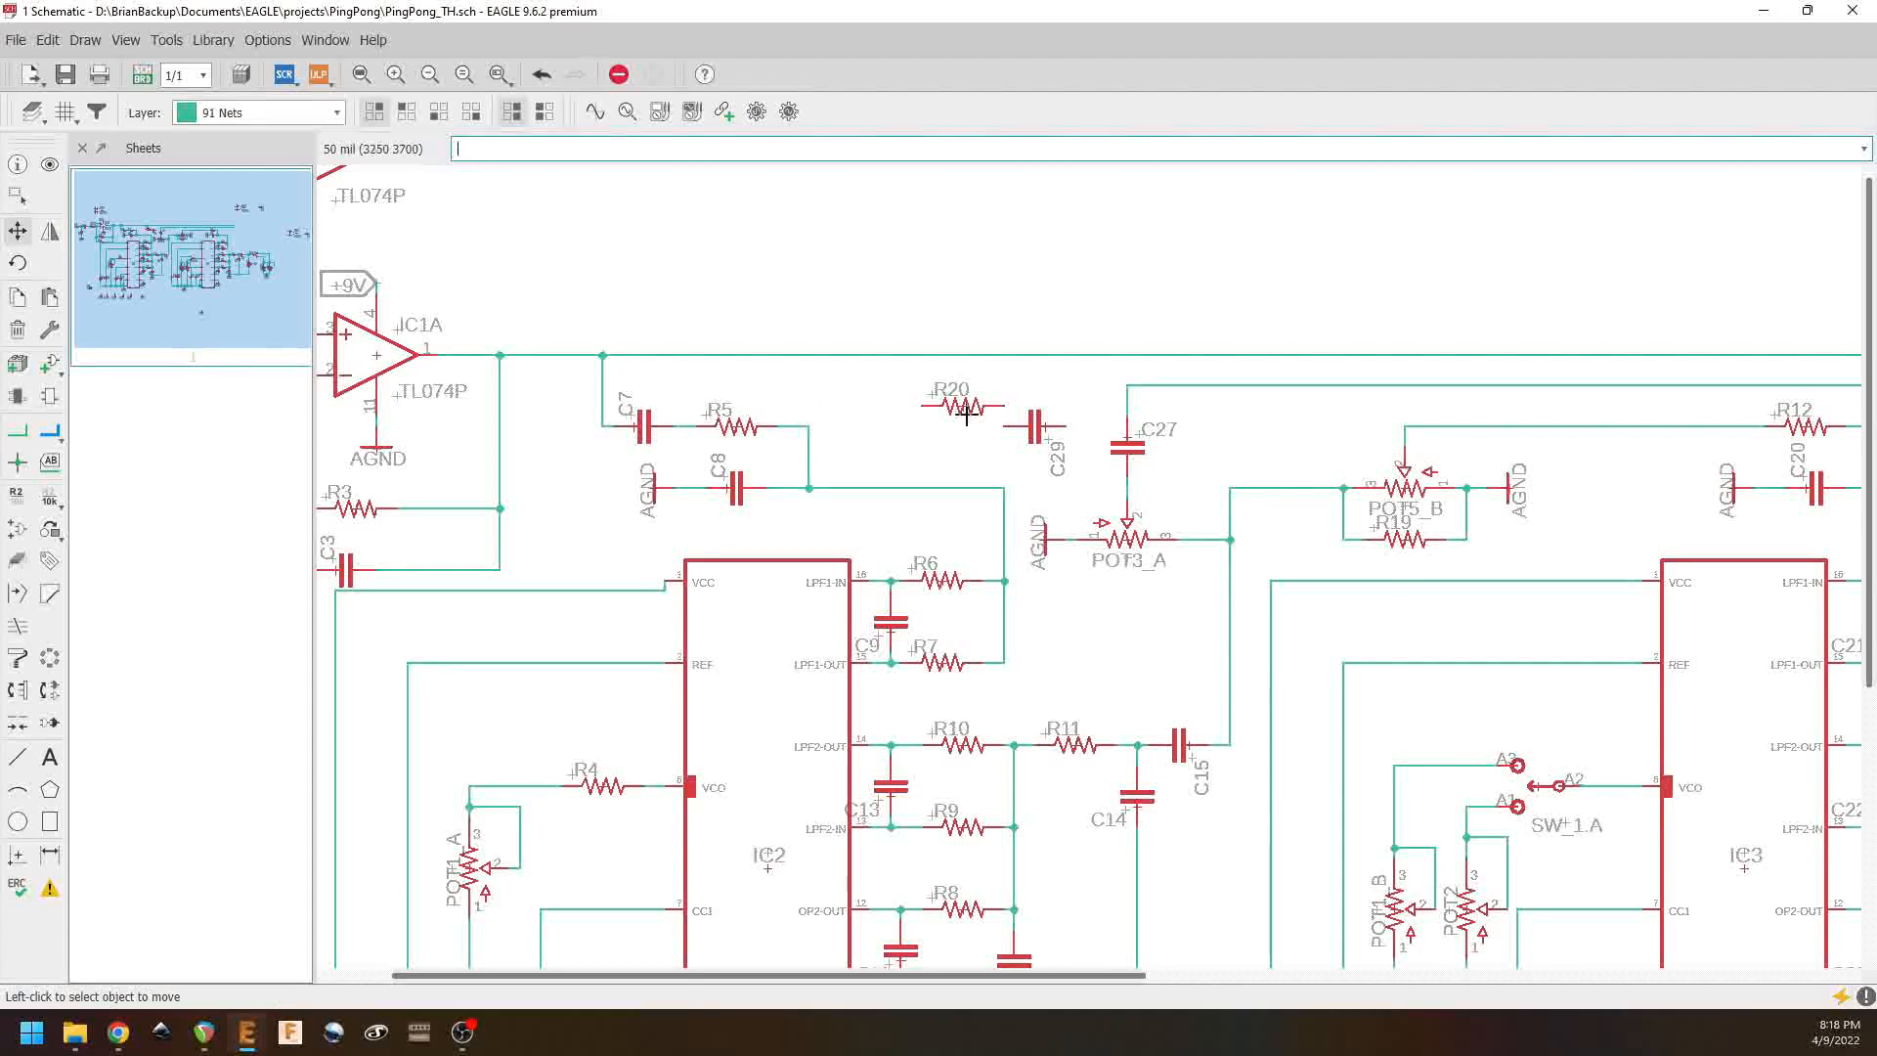
Step: Line up R20 and C29 with R5 and wire them in series from the R5 output net, ending in a short stub after C29
{"action": "left_click", "coordinate": [956, 413]}
{"action": "left_click", "coordinate": [876, 428]}
{"action": "left_click", "coordinate": [1035, 427]}
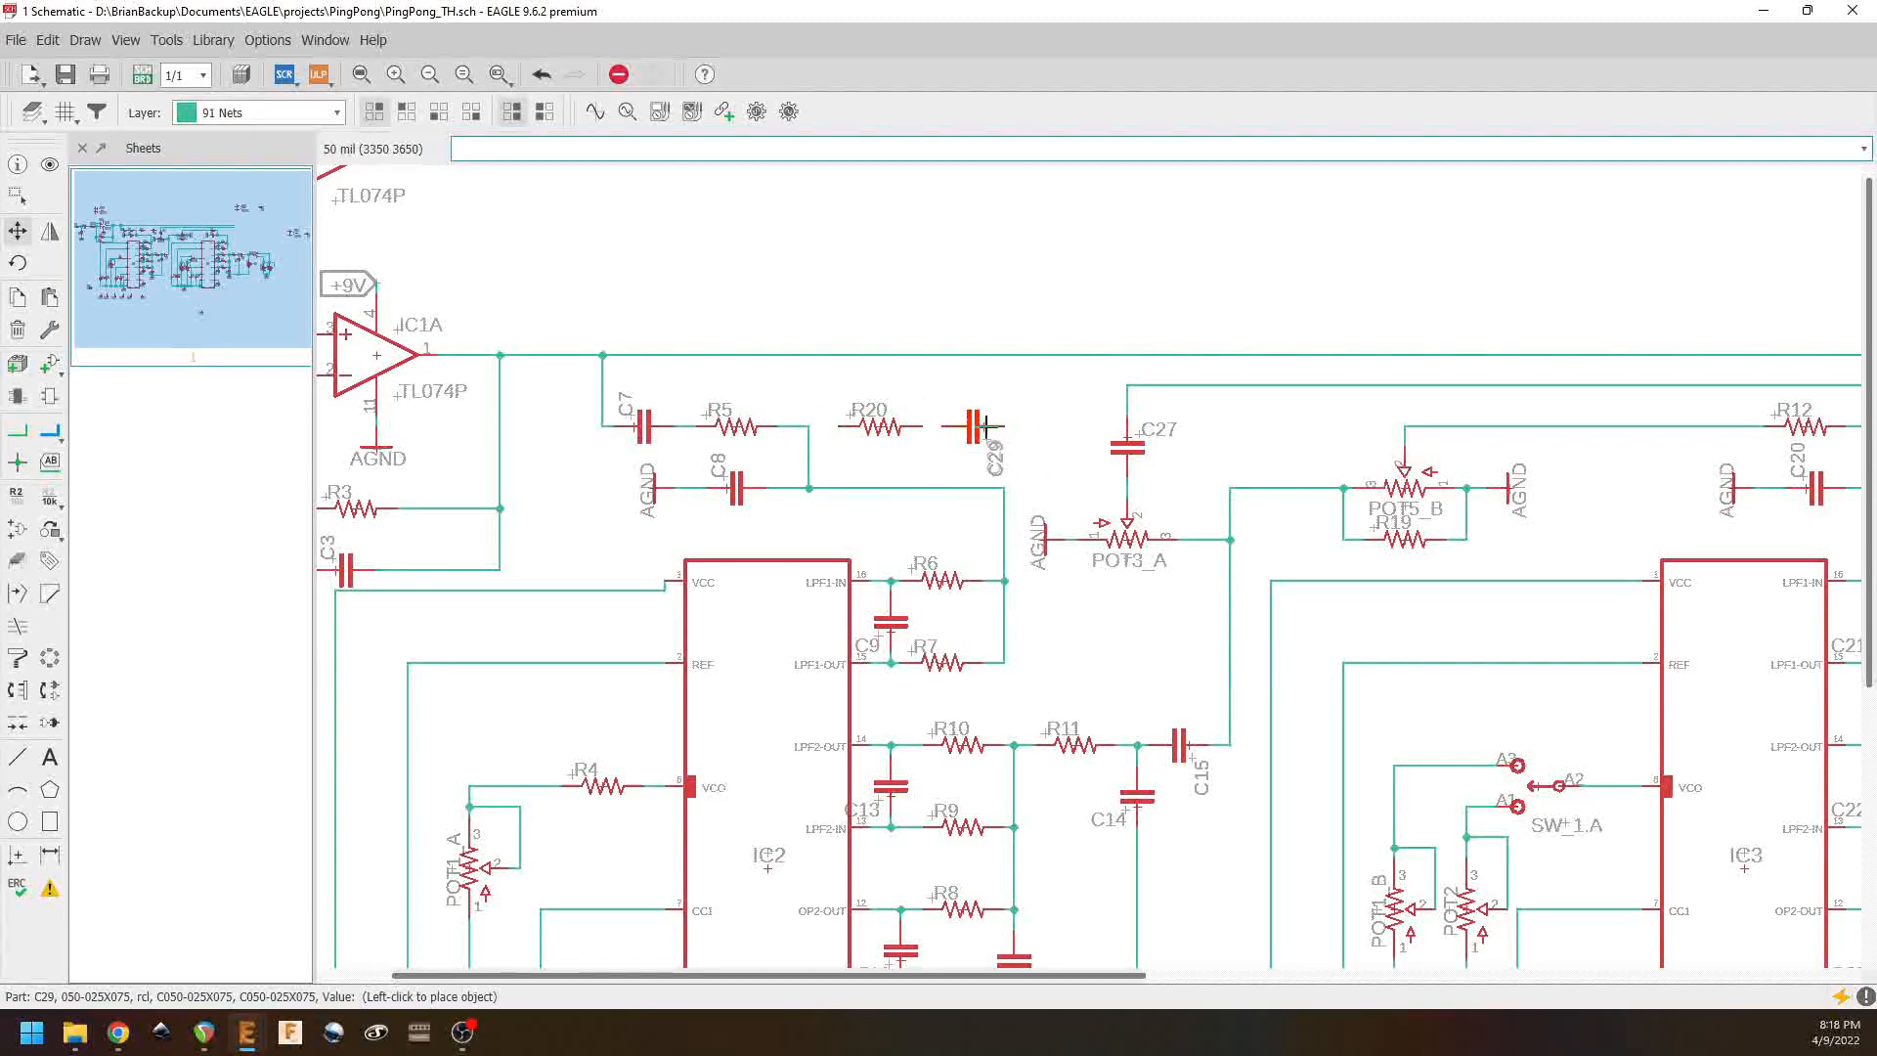
{"action": "left_click", "coordinate": [992, 428]}
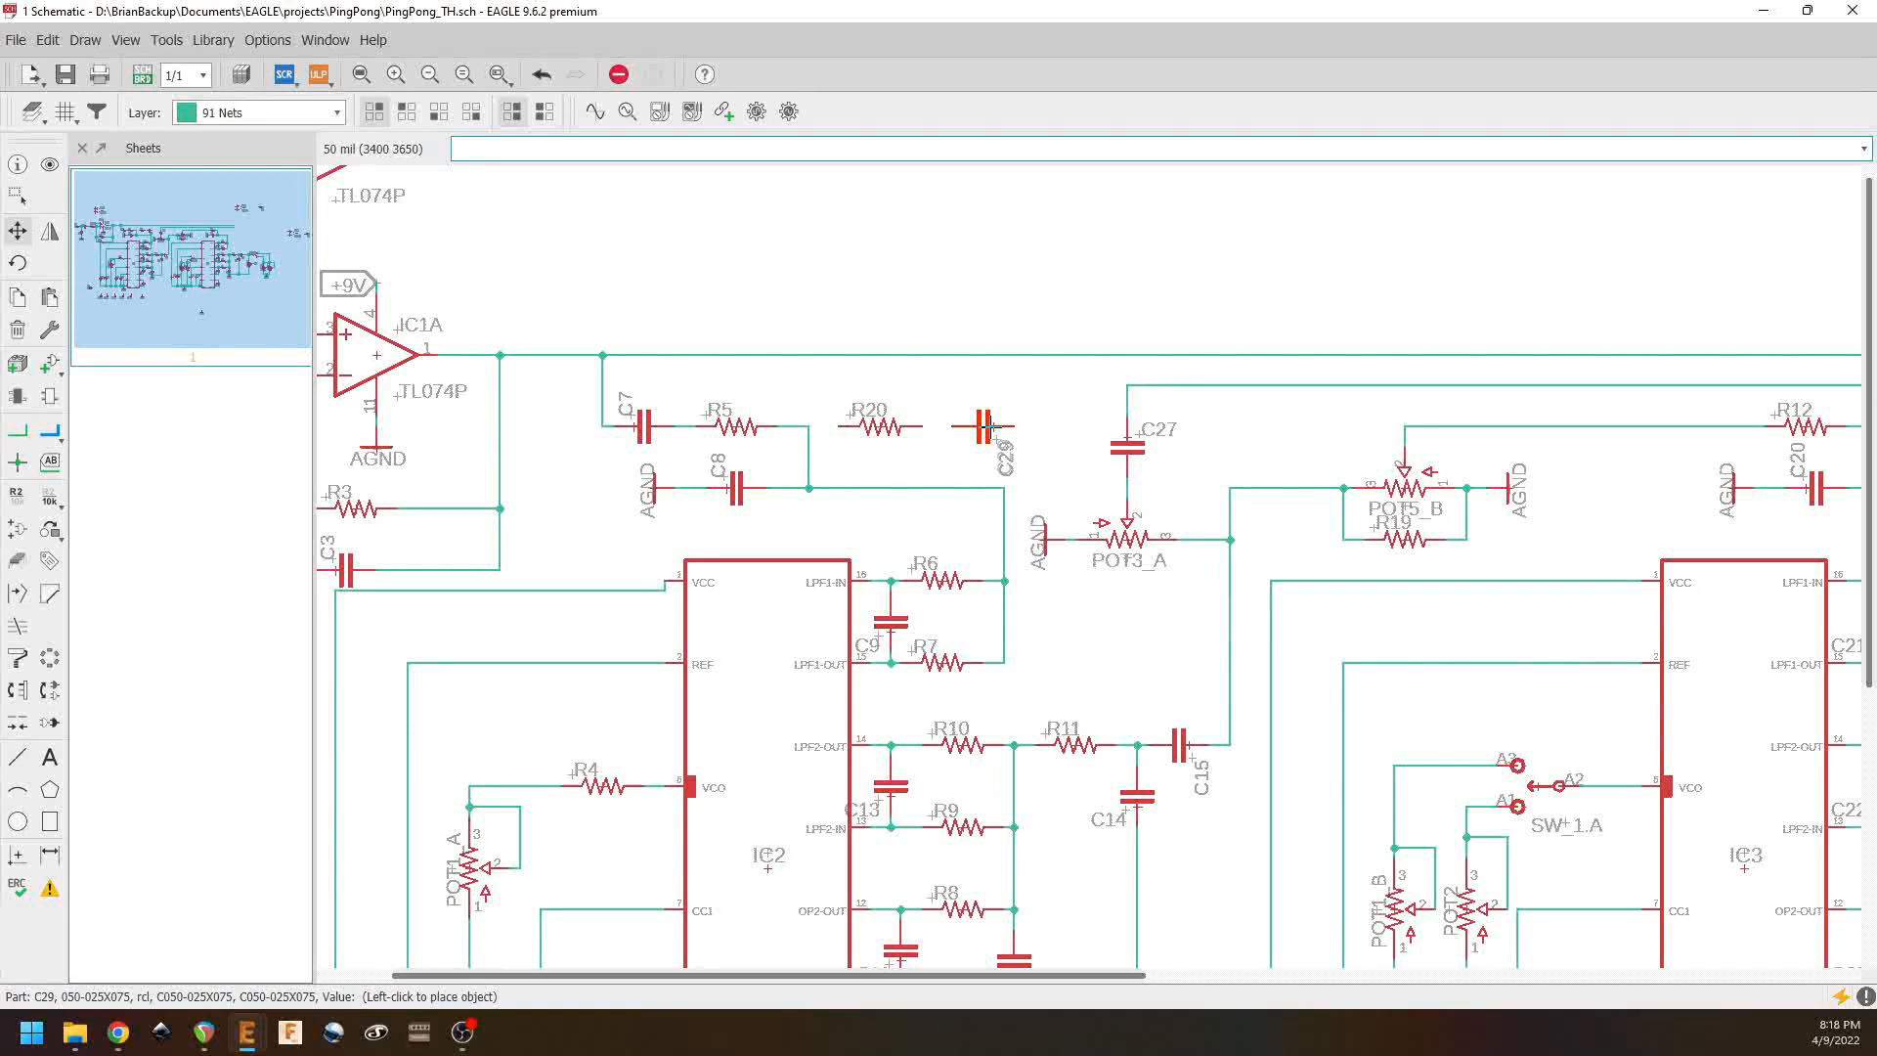
{"action": "left_click", "coordinate": [23, 431]}
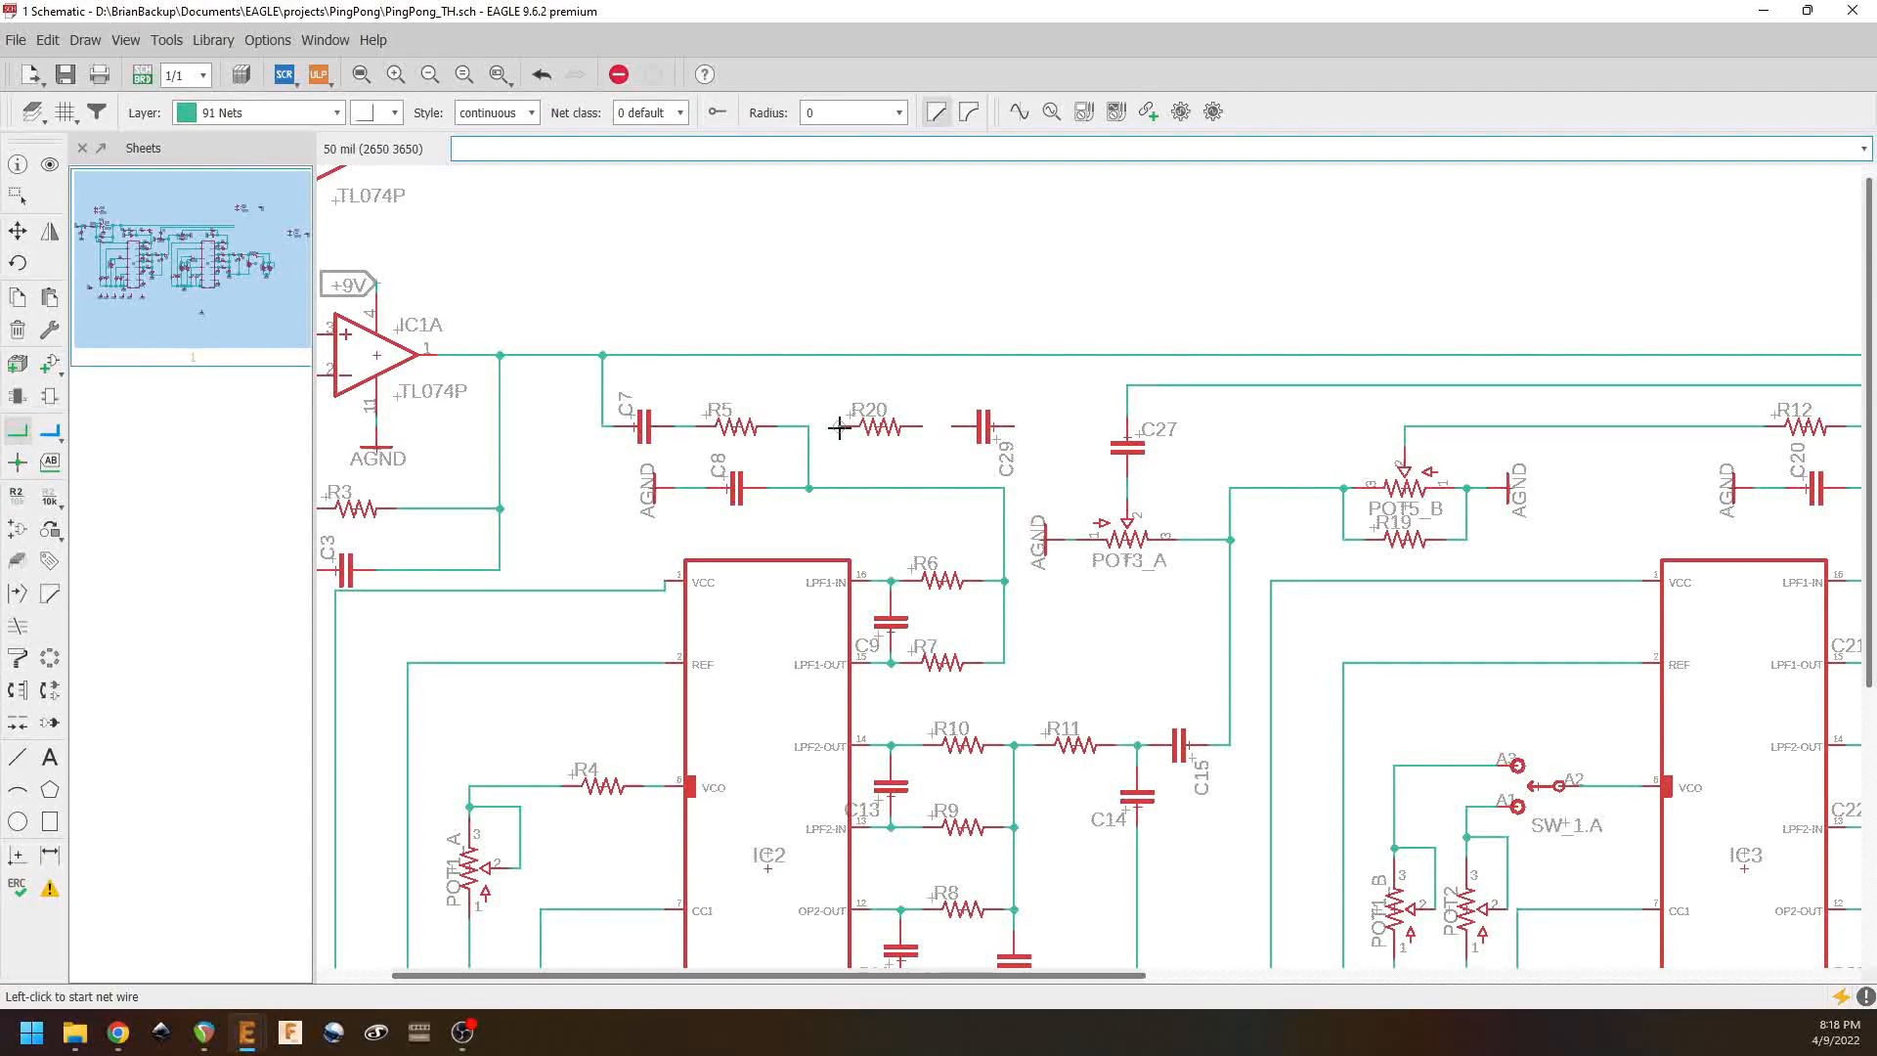
{"action": "left_click", "coordinate": [811, 427]}
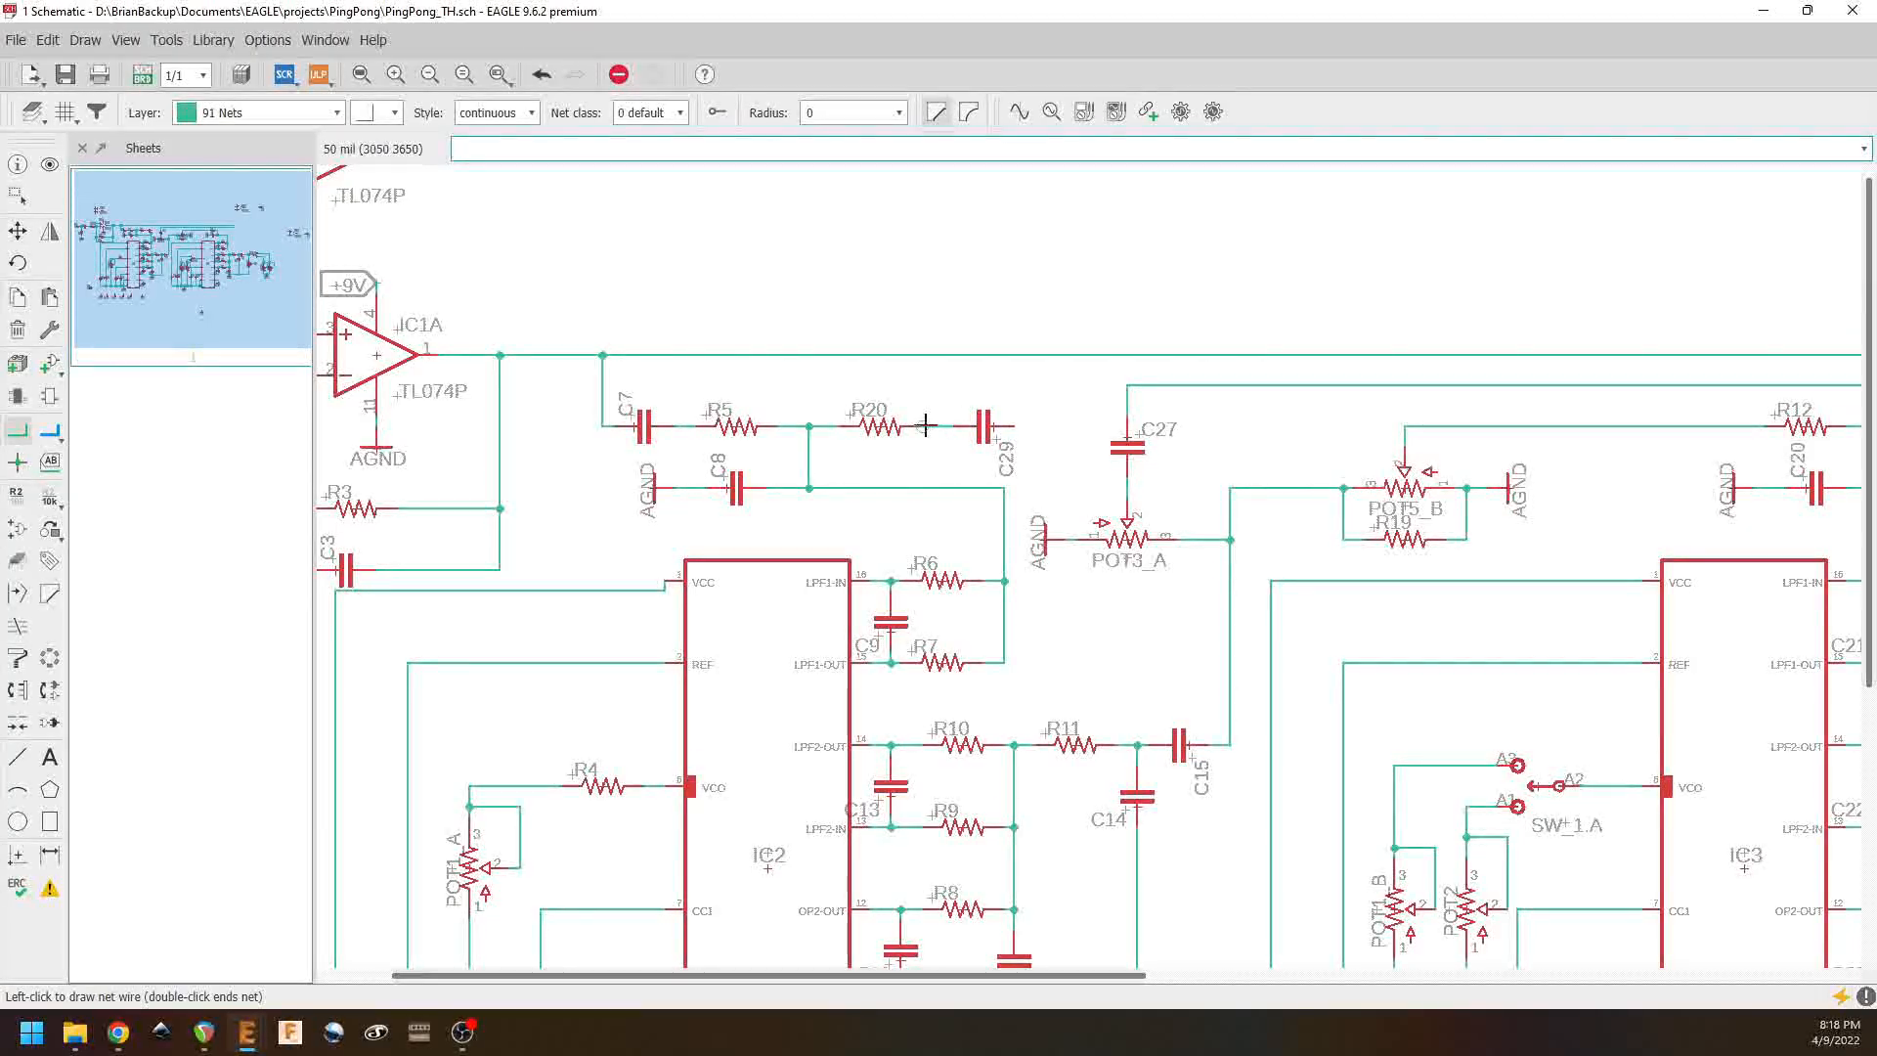
Step: Name the net stub after C29 FB, connect it to the existing FB net, and place the FB label at its end
{"action": "right_click", "coordinate": [1046, 426]}
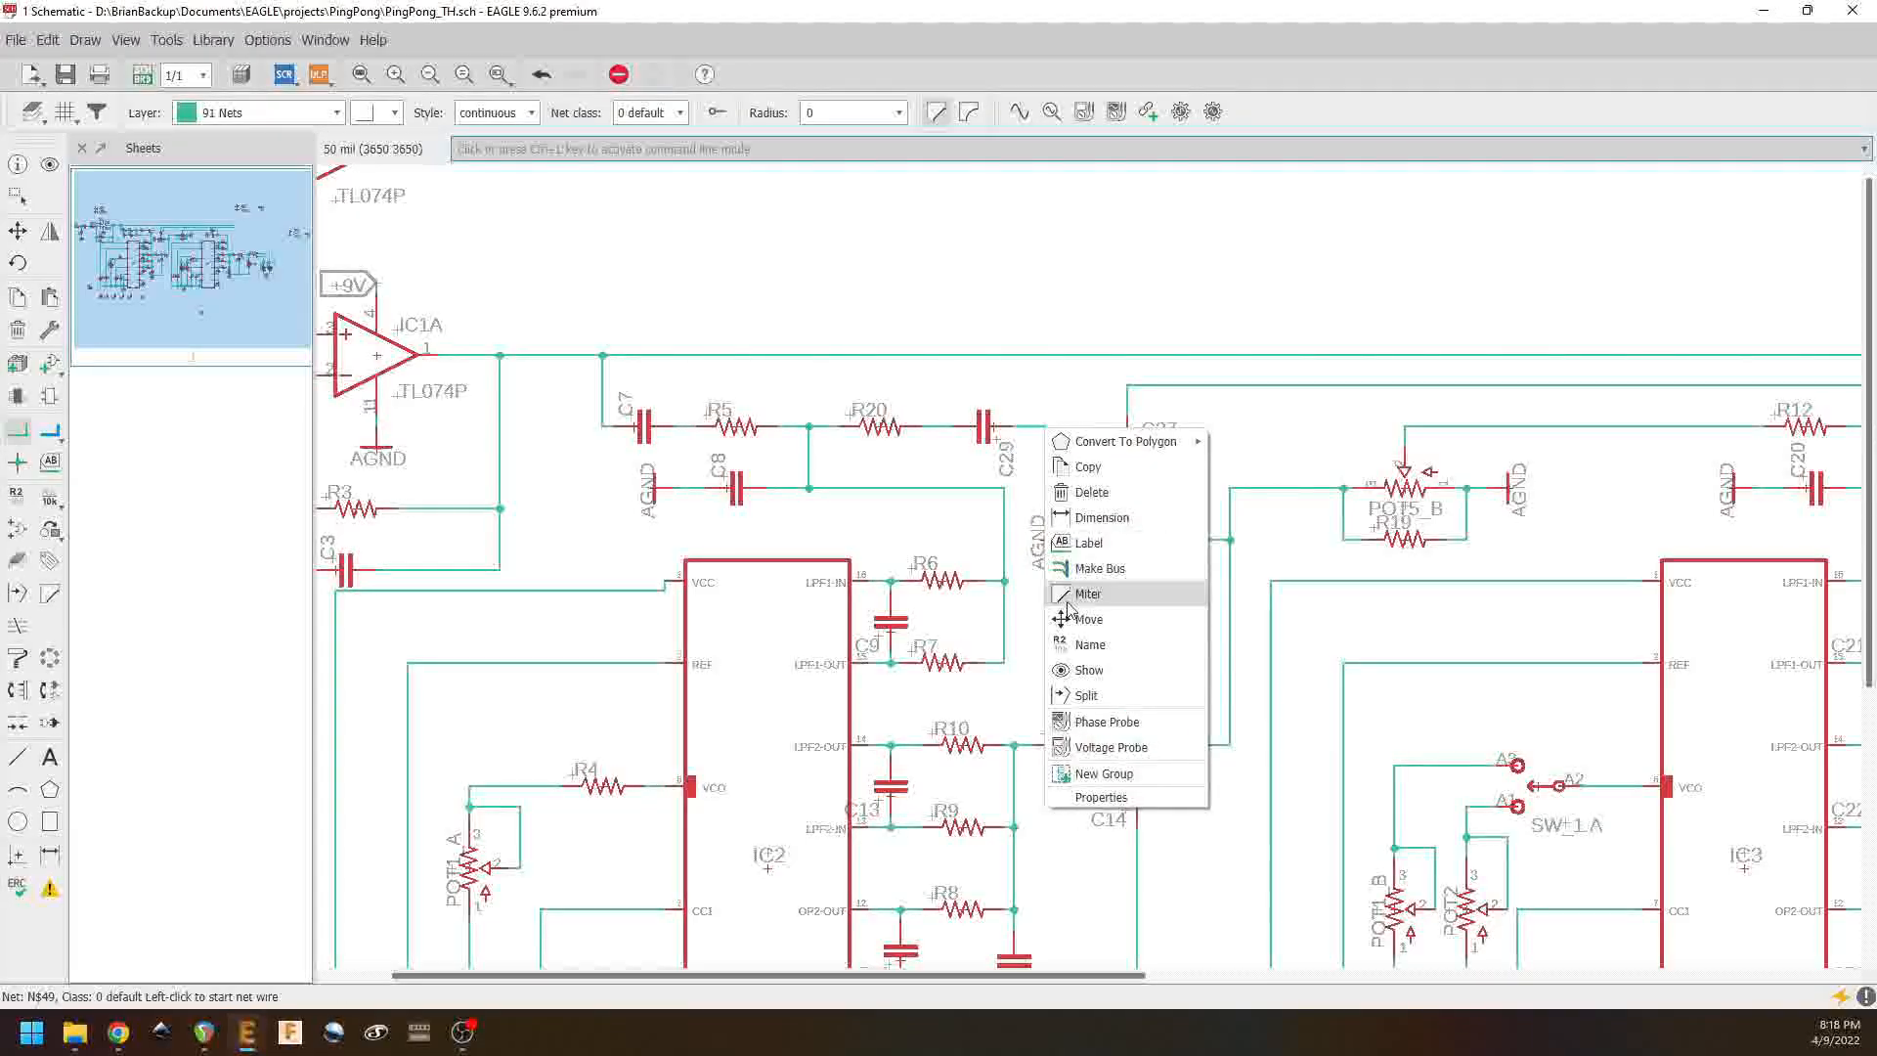
{"action": "left_click", "coordinate": [1075, 633]}
{"action": "type", "text": "F"}
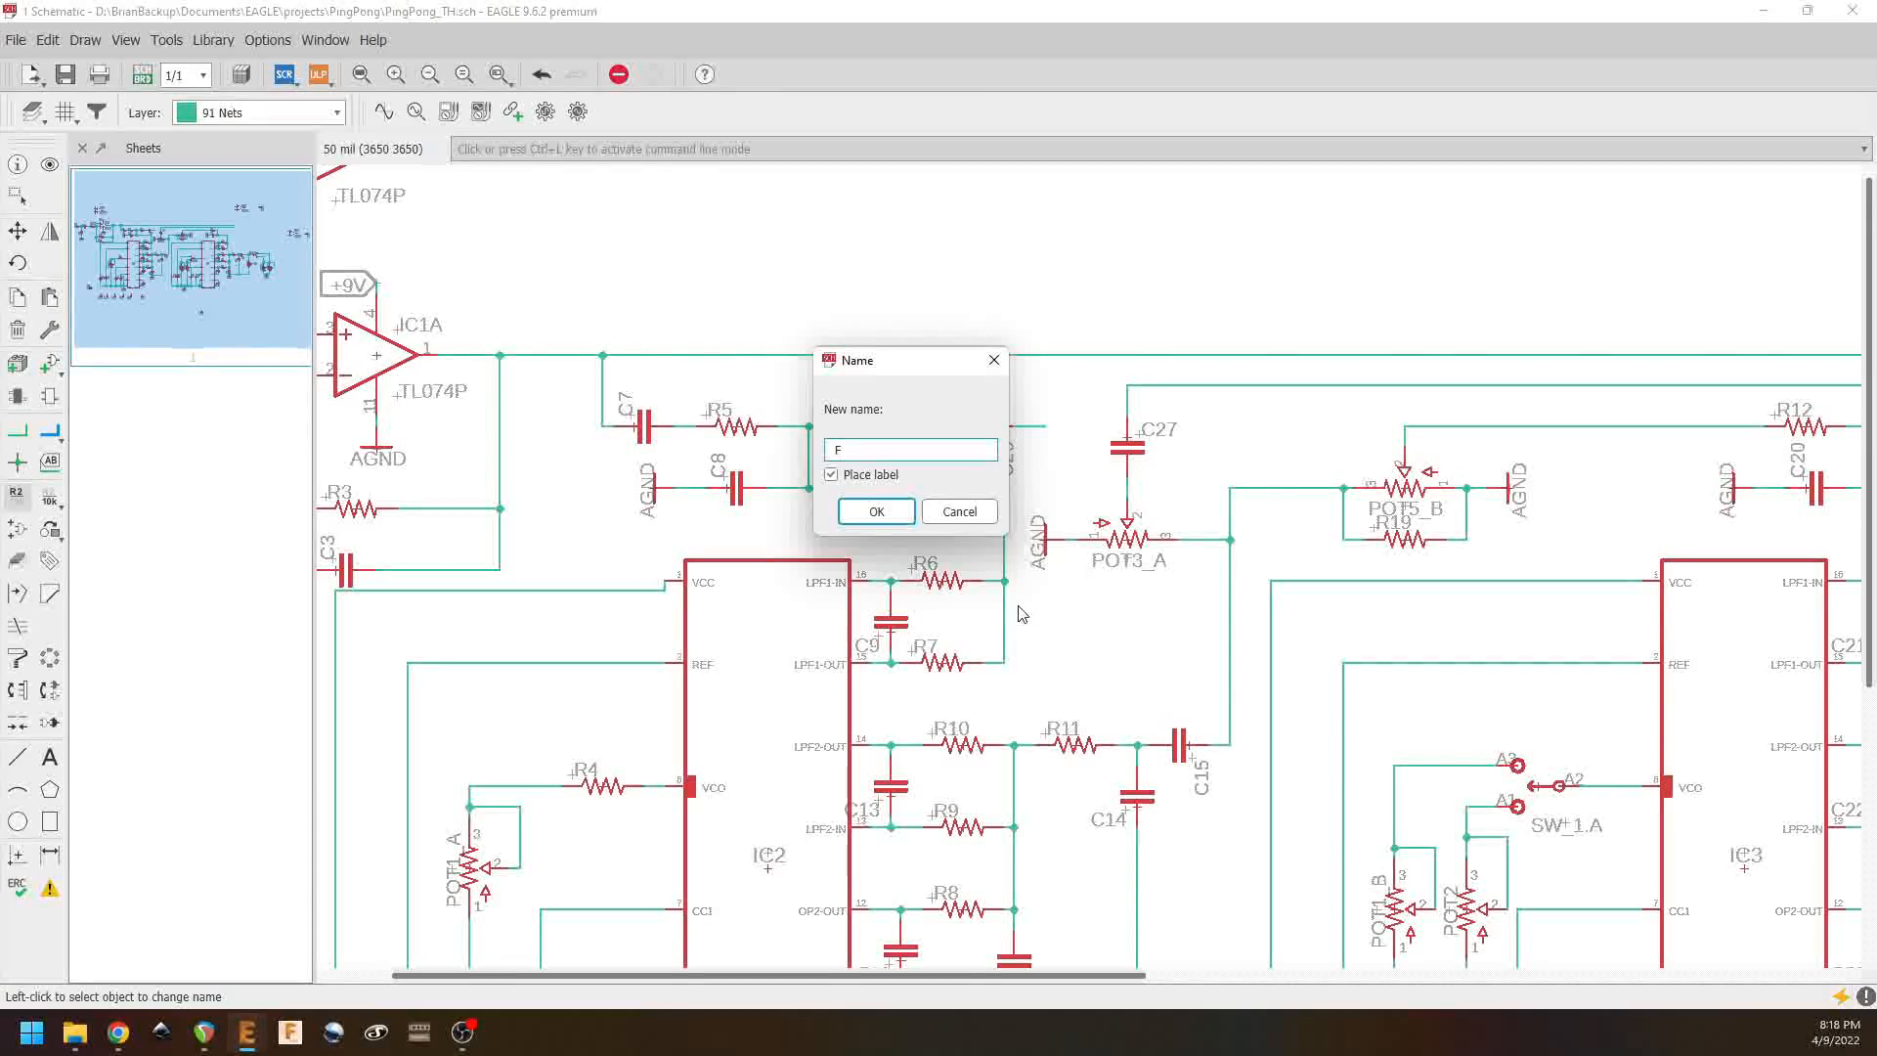
{"action": "type", "text": "B"}
{"action": "left_click", "coordinate": [877, 511]}
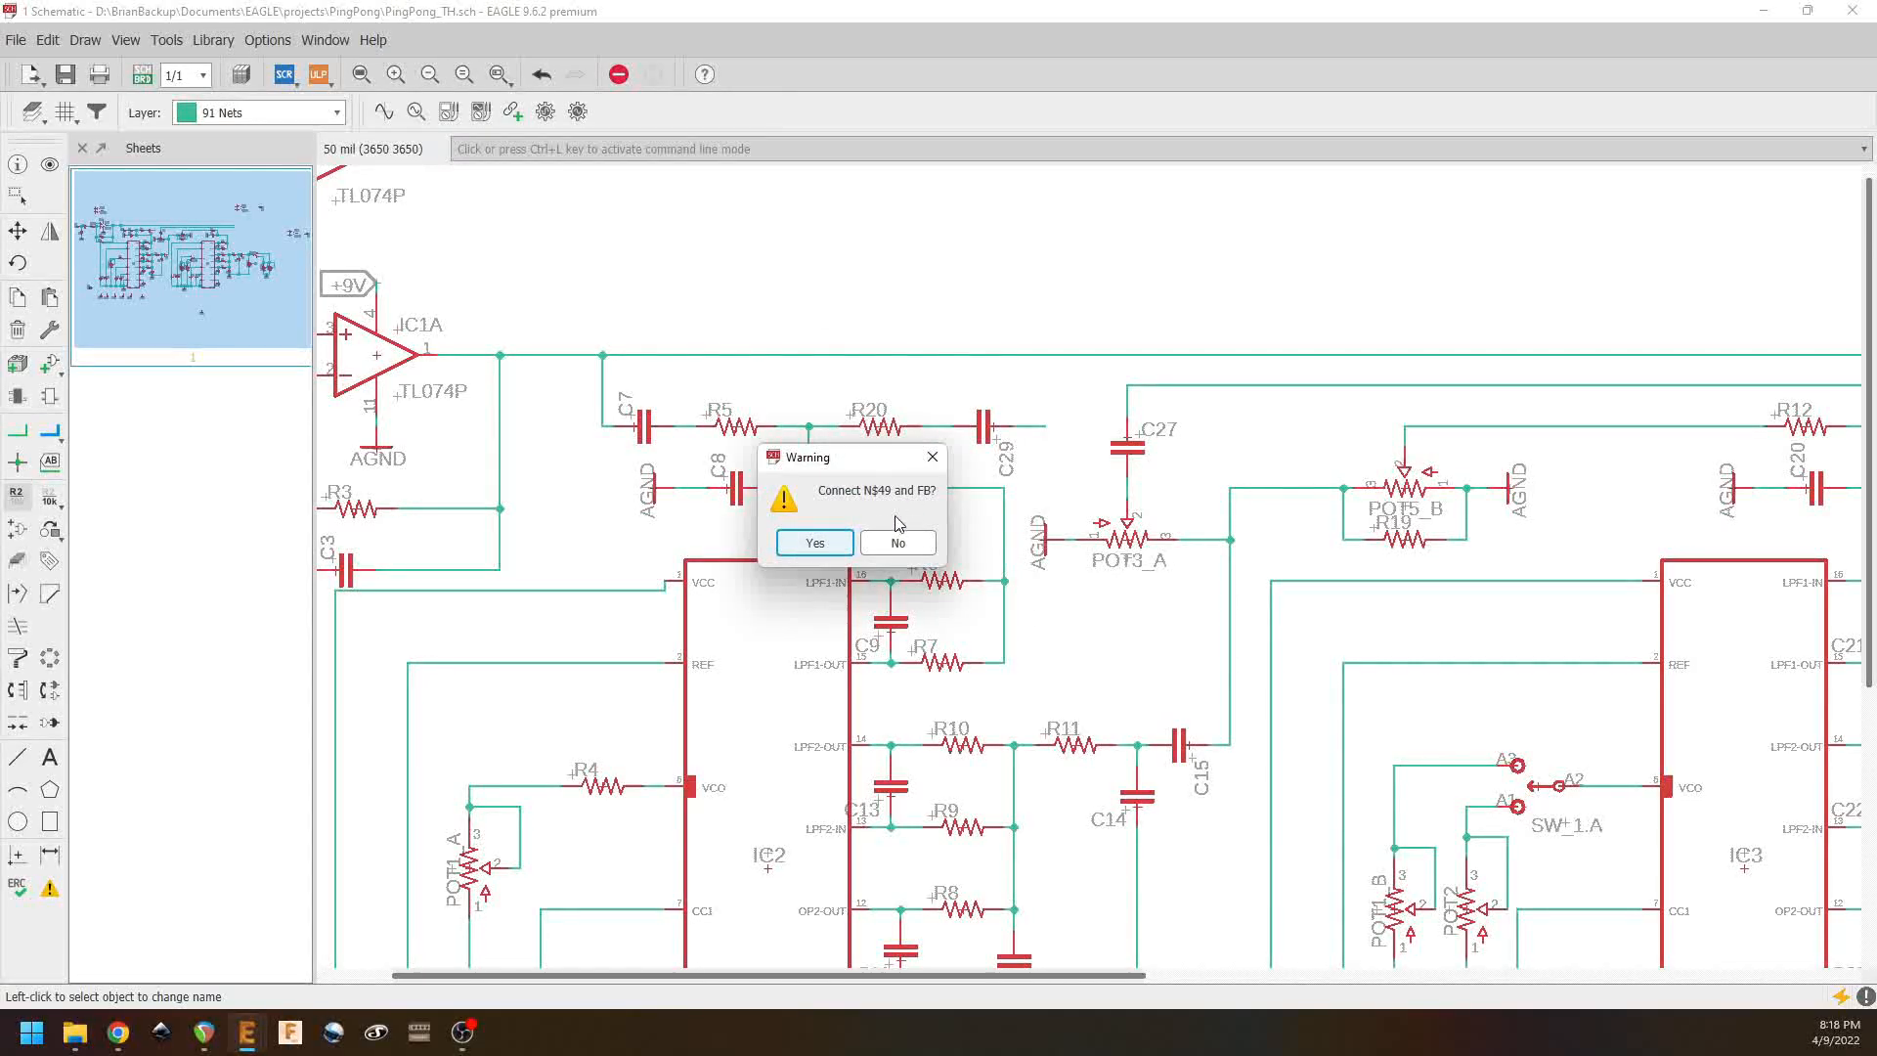
{"action": "left_click", "coordinate": [811, 544]}
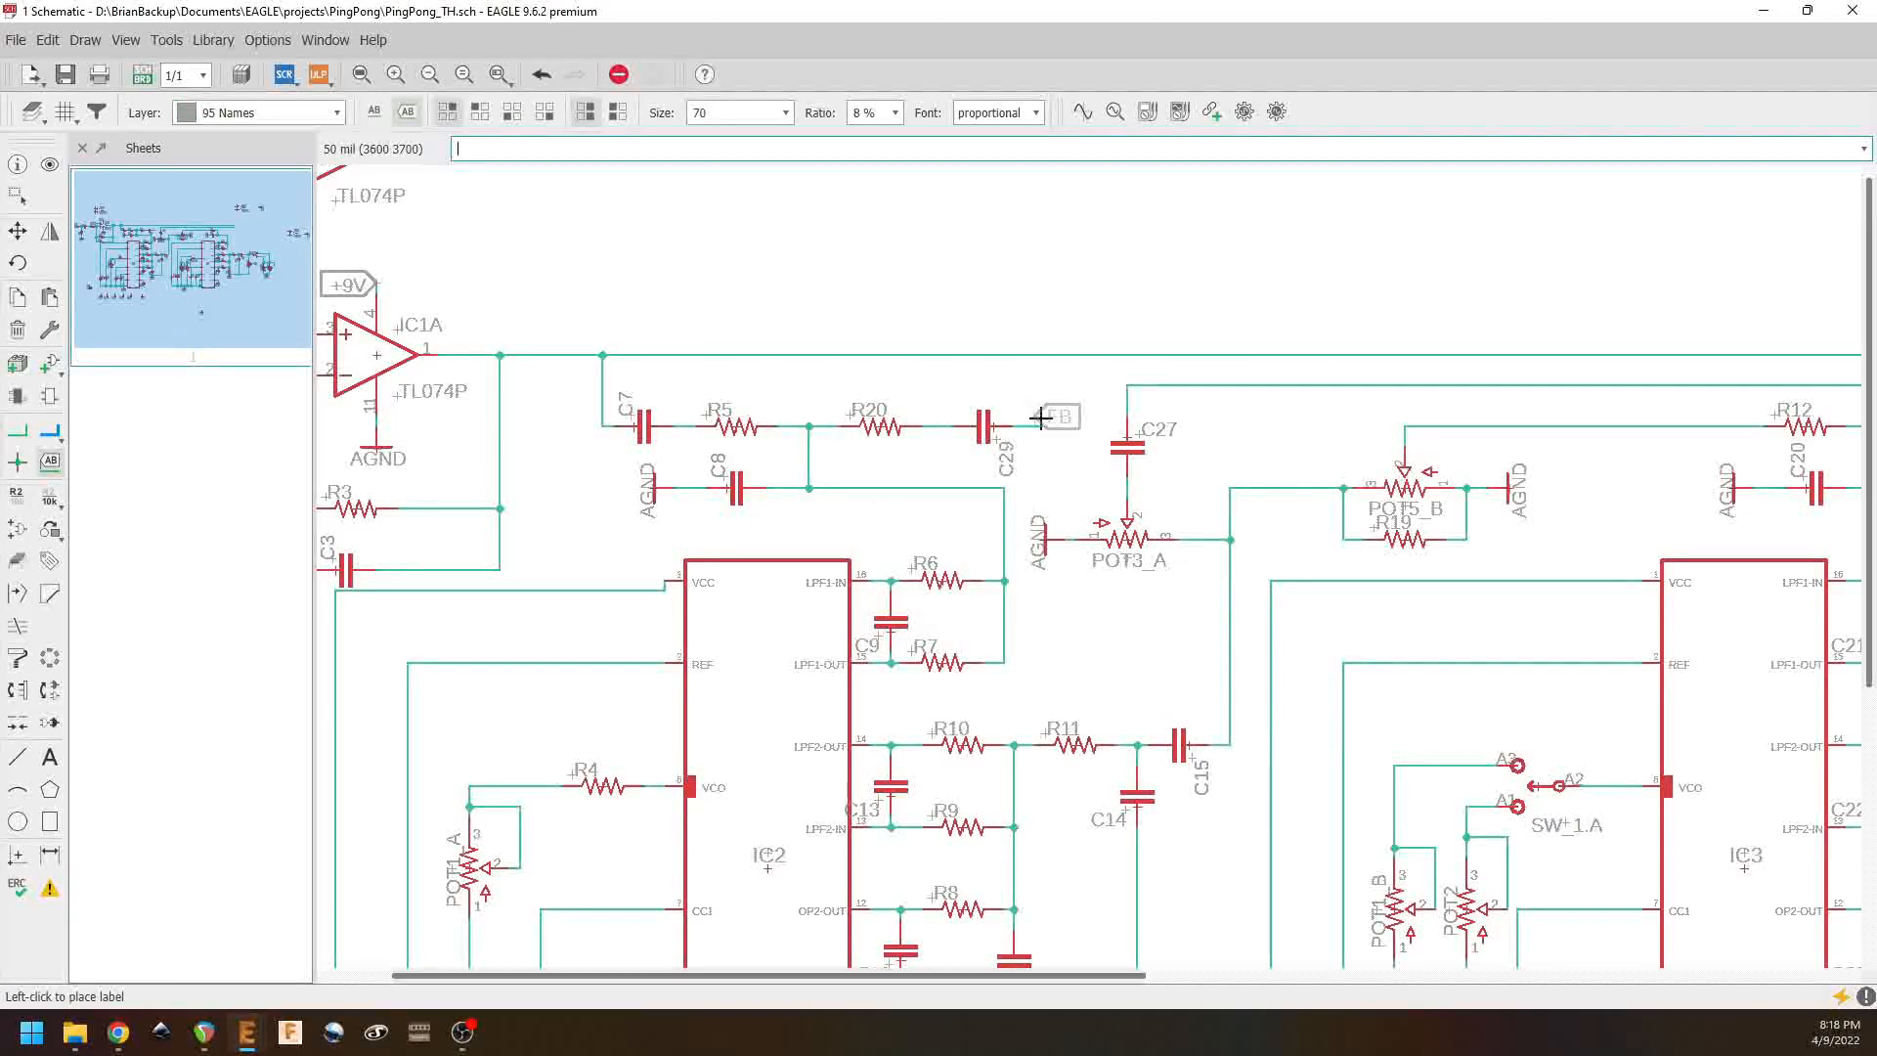
{"action": "left_click", "coordinate": [1041, 428]}
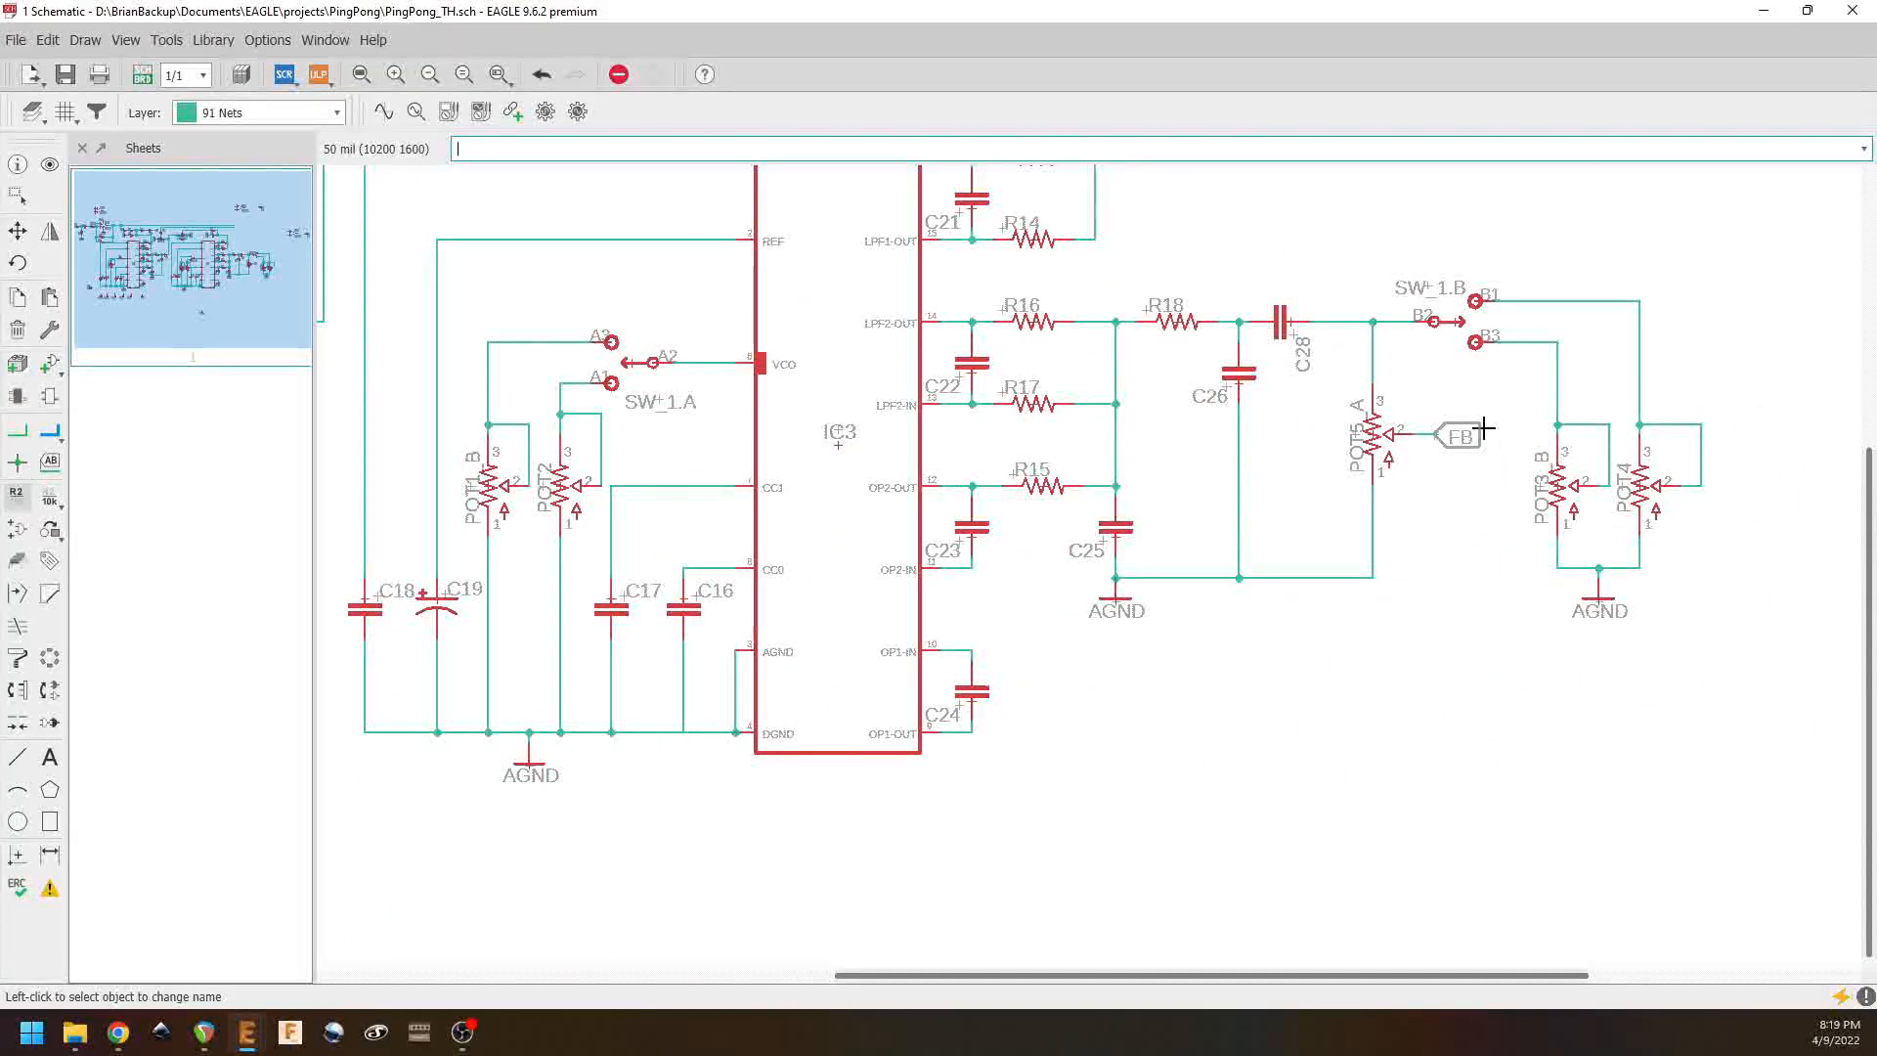
Step: Move op-amp IC1B down and to the right, and place pad LSP8 in line with its output
{"action": "middle_click_drag", "start_coordinate": [1484, 428], "coordinate": [1501, 565]}
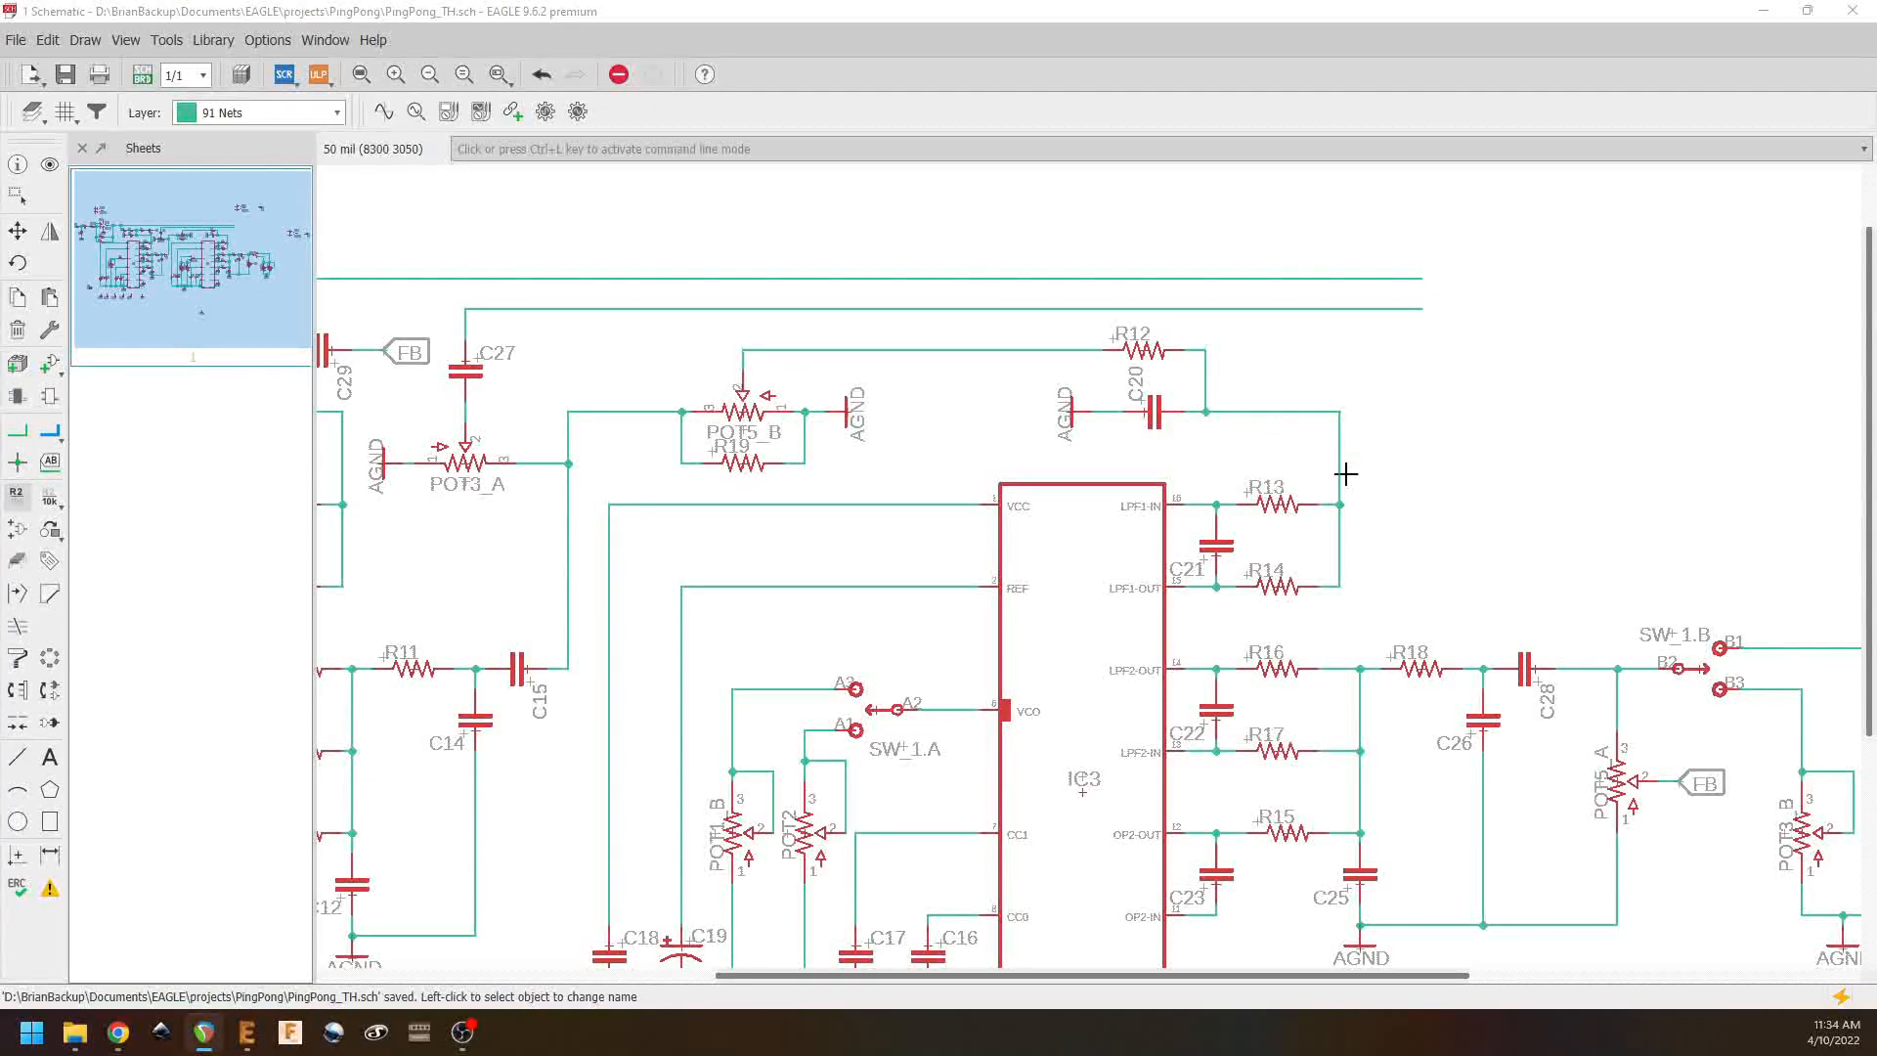
{"action": "middle_click_drag", "start_coordinate": [1558, 553], "coordinate": [1393, 595]}
{"action": "middle_click_drag", "start_coordinate": [1569, 538], "coordinate": [1127, 730]}
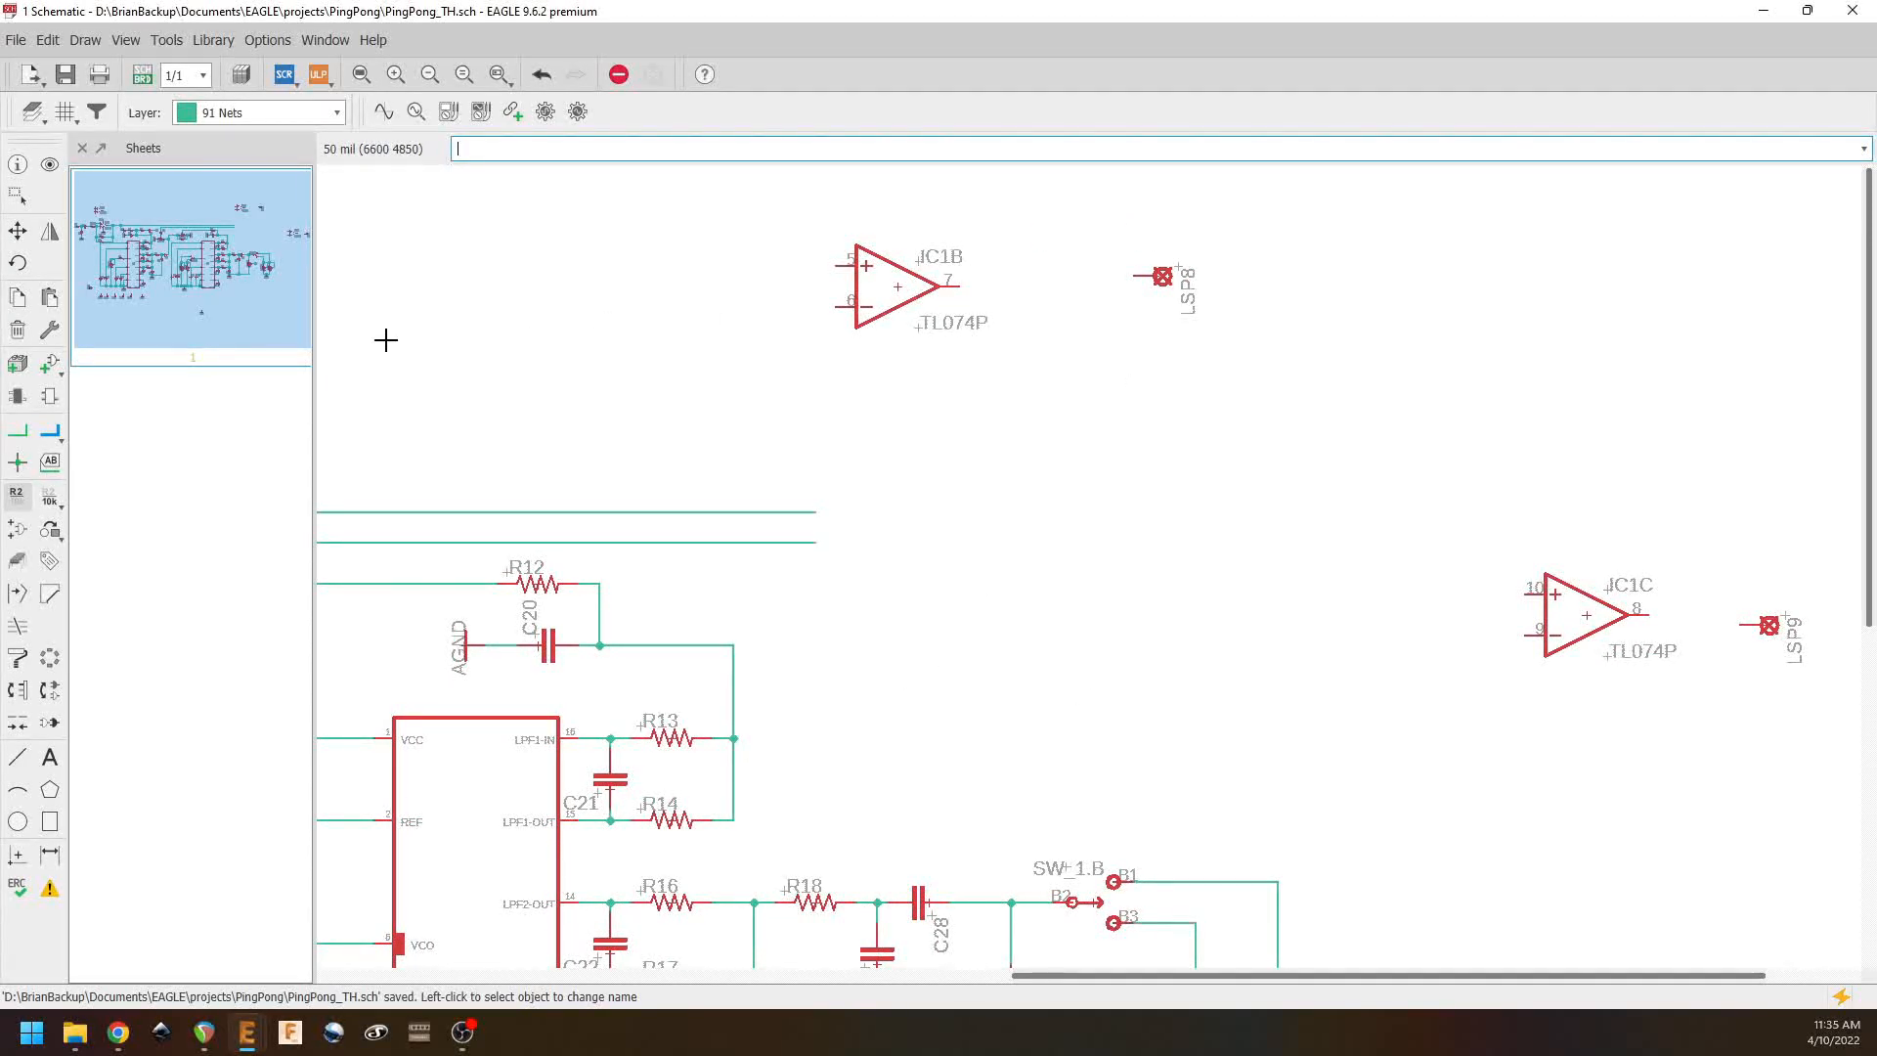
{"action": "left_click", "coordinate": [18, 230]}
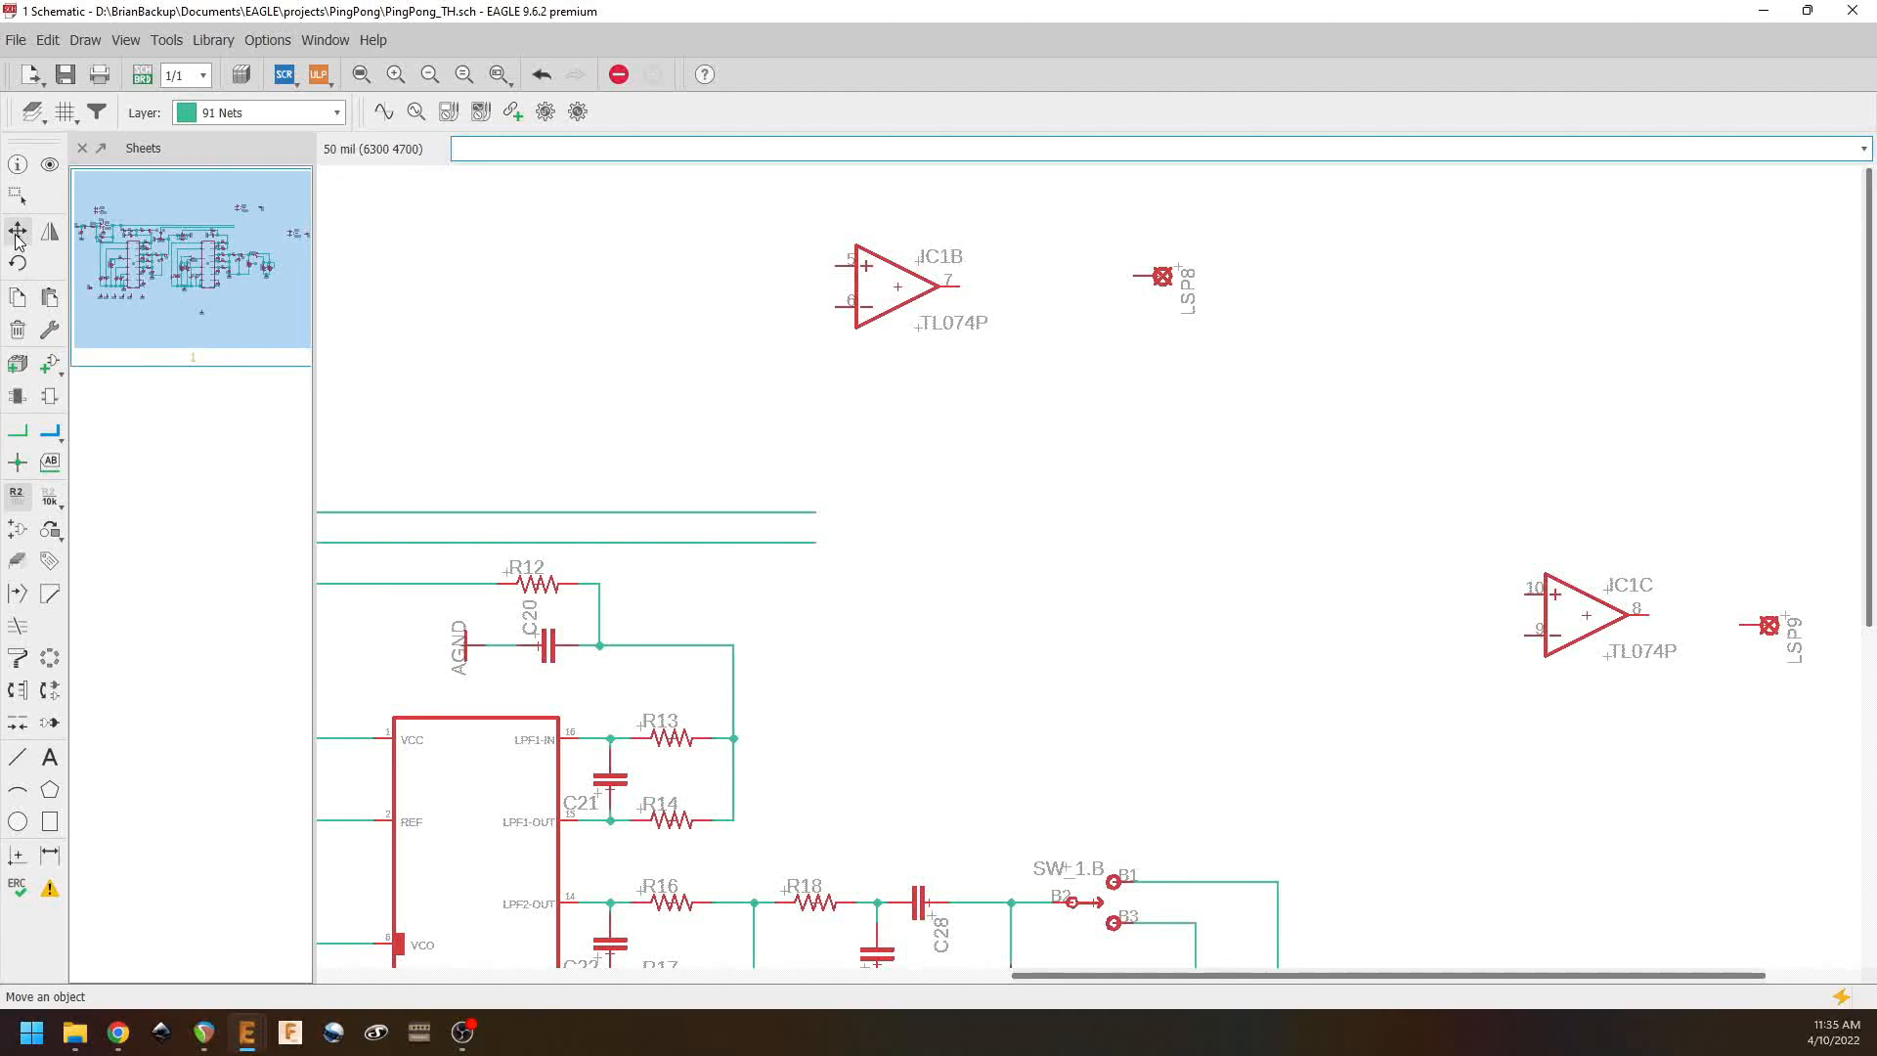
{"action": "left_click", "coordinate": [898, 289]}
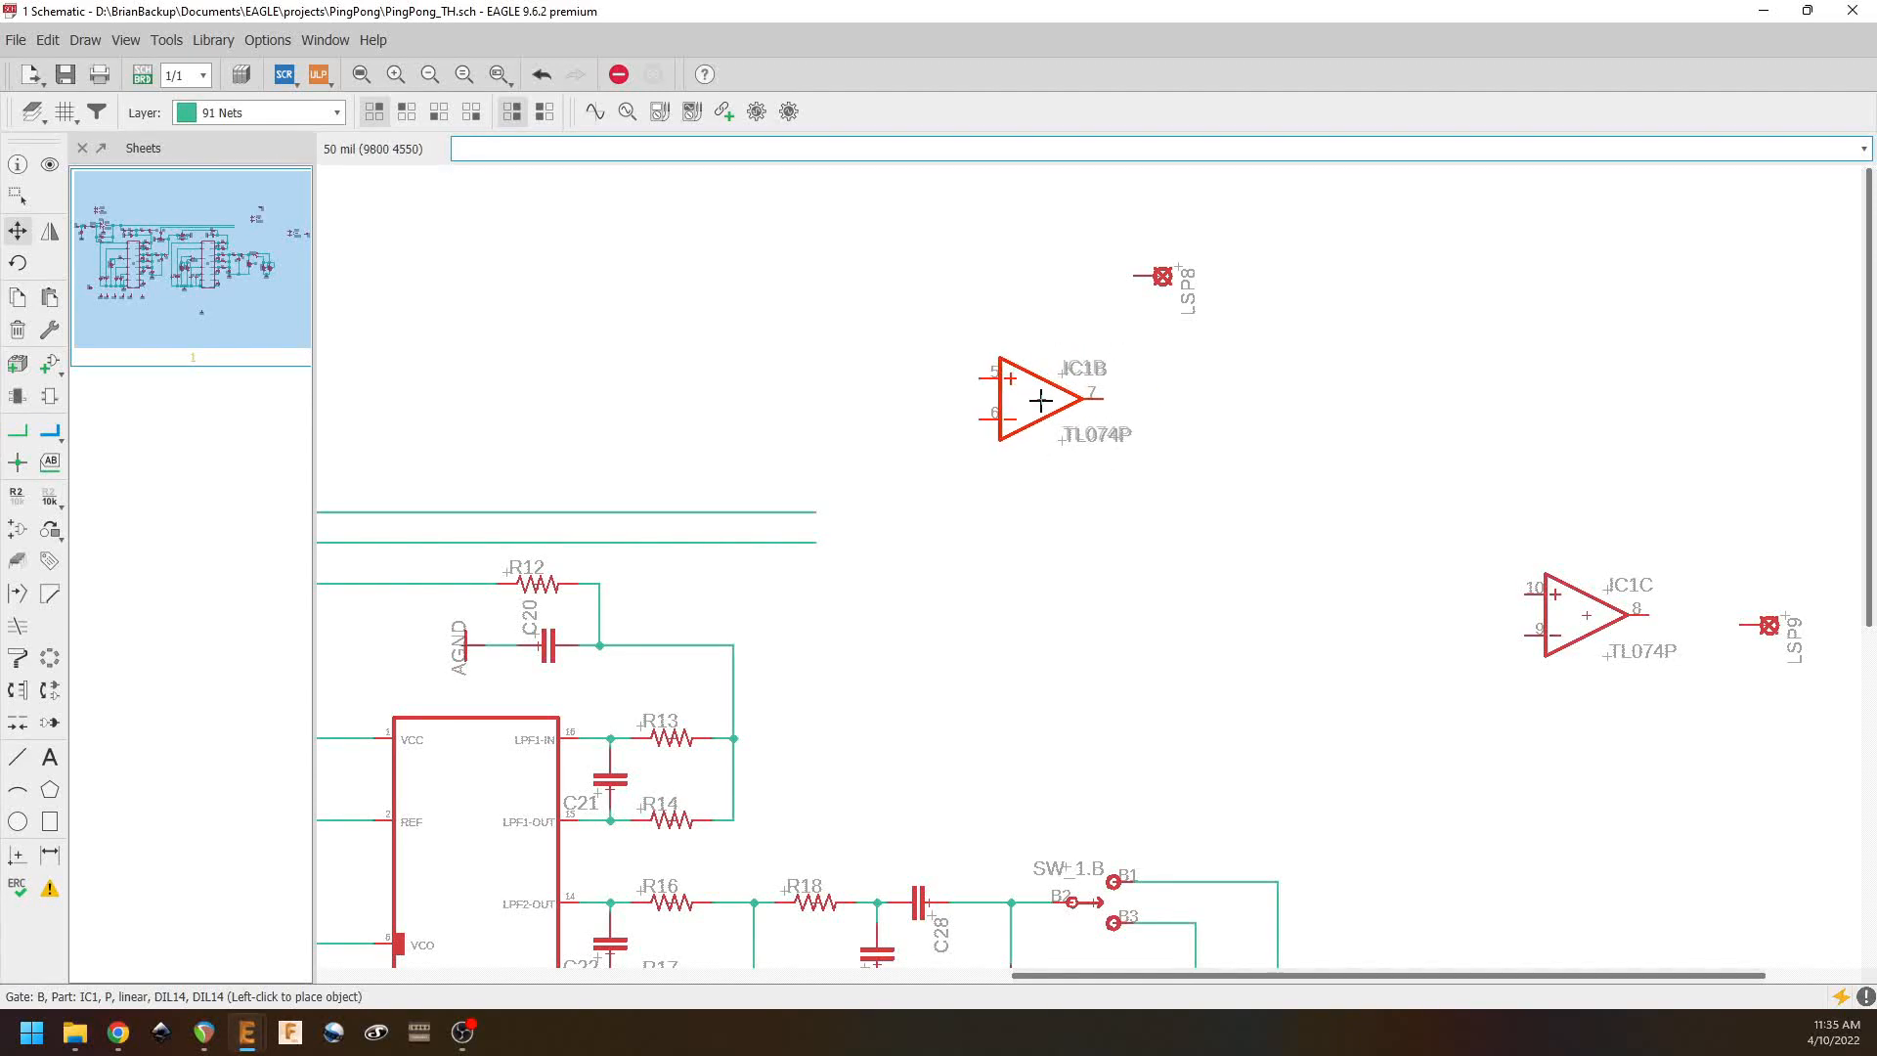
{"action": "left_click", "coordinate": [1126, 405]}
{"action": "left_click", "coordinate": [1163, 277]}
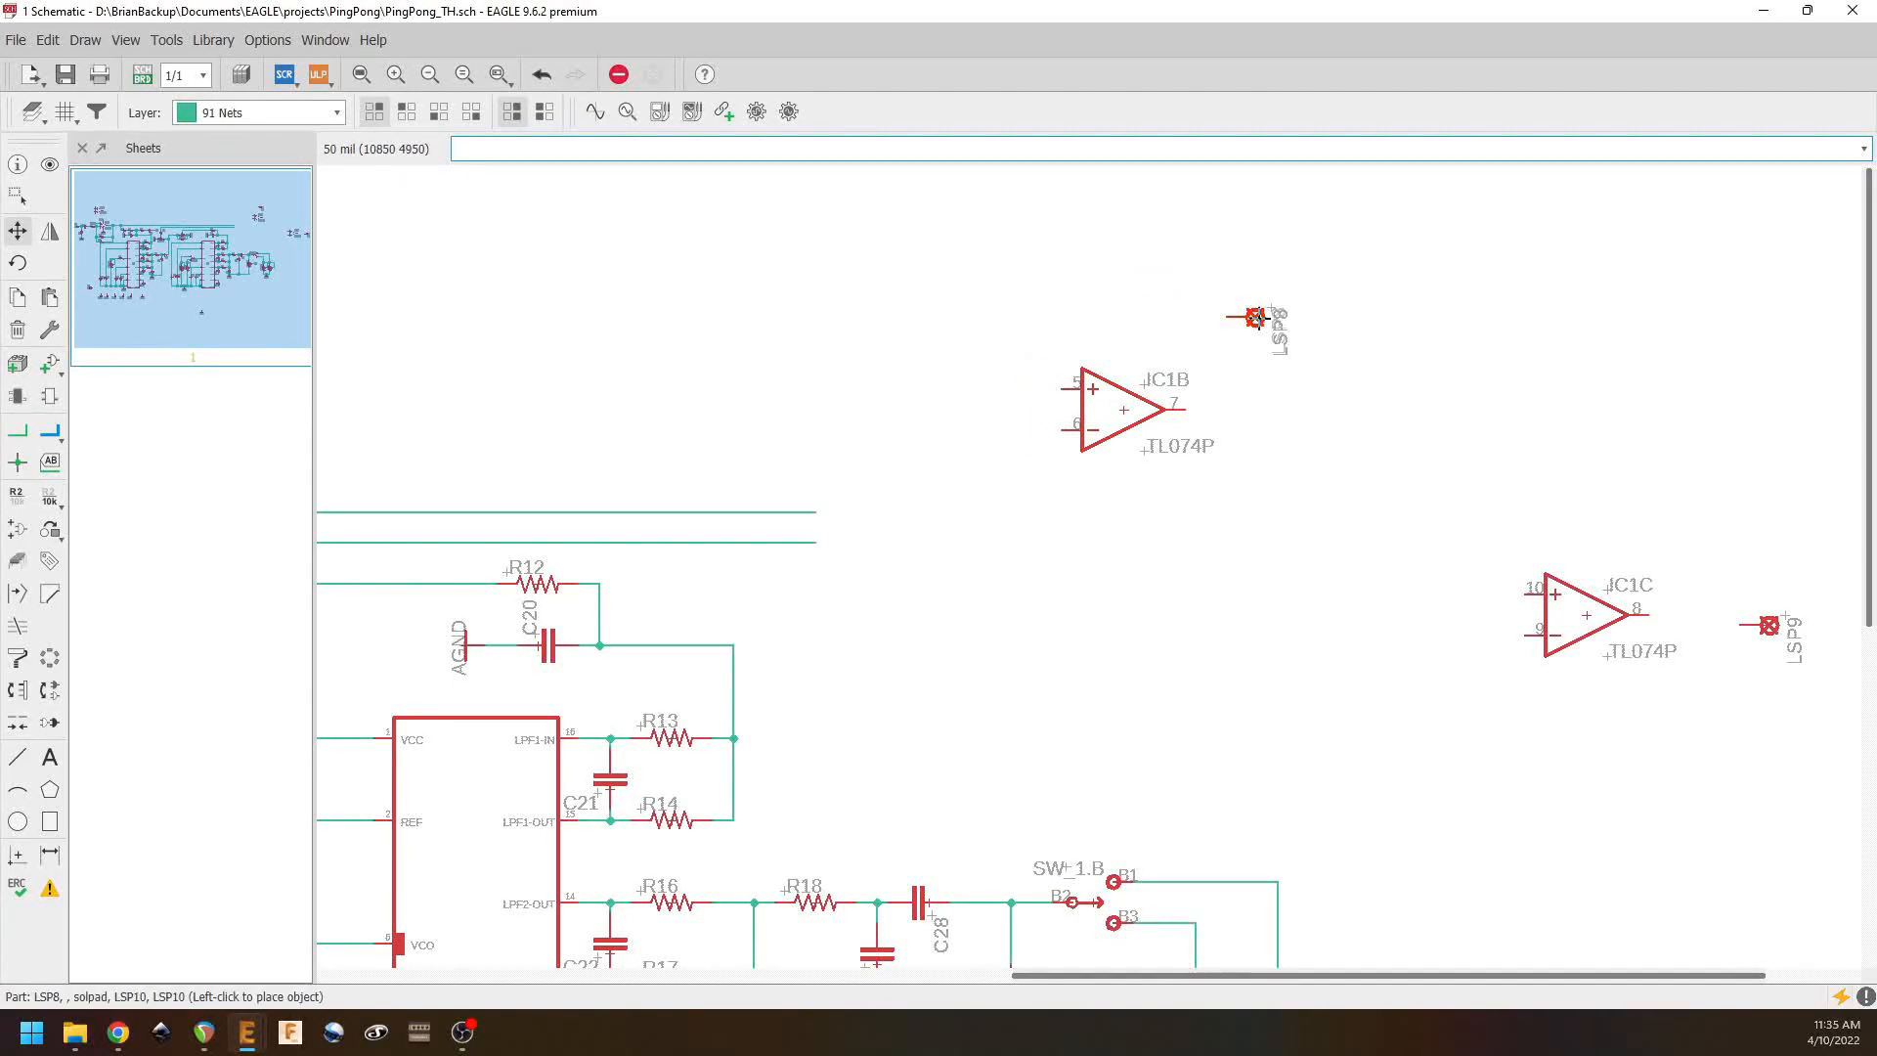
{"action": "left_click", "coordinate": [1378, 398]}
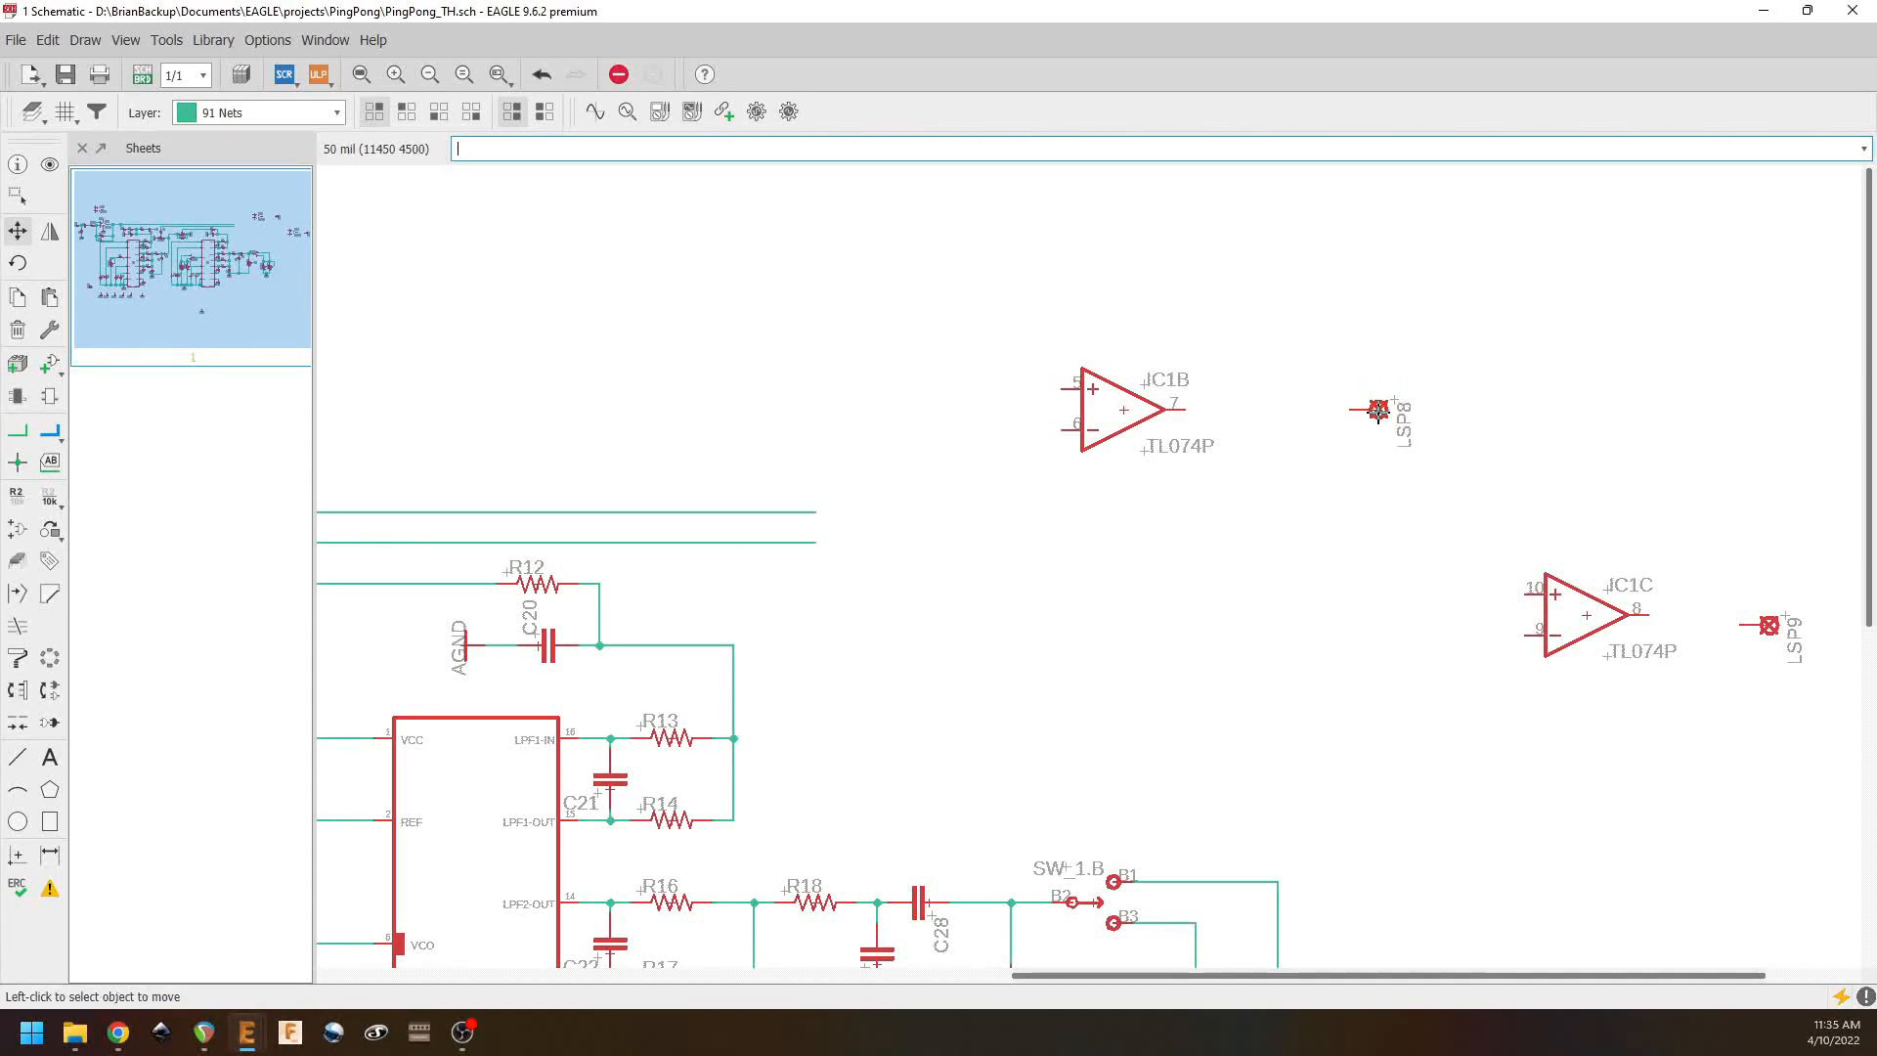
Step: Place two copies of resistor R12 stacked one above the other in front of IC1B's inputs
{"action": "middle_click_drag", "start_coordinate": [963, 537], "coordinate": [1391, 624]}
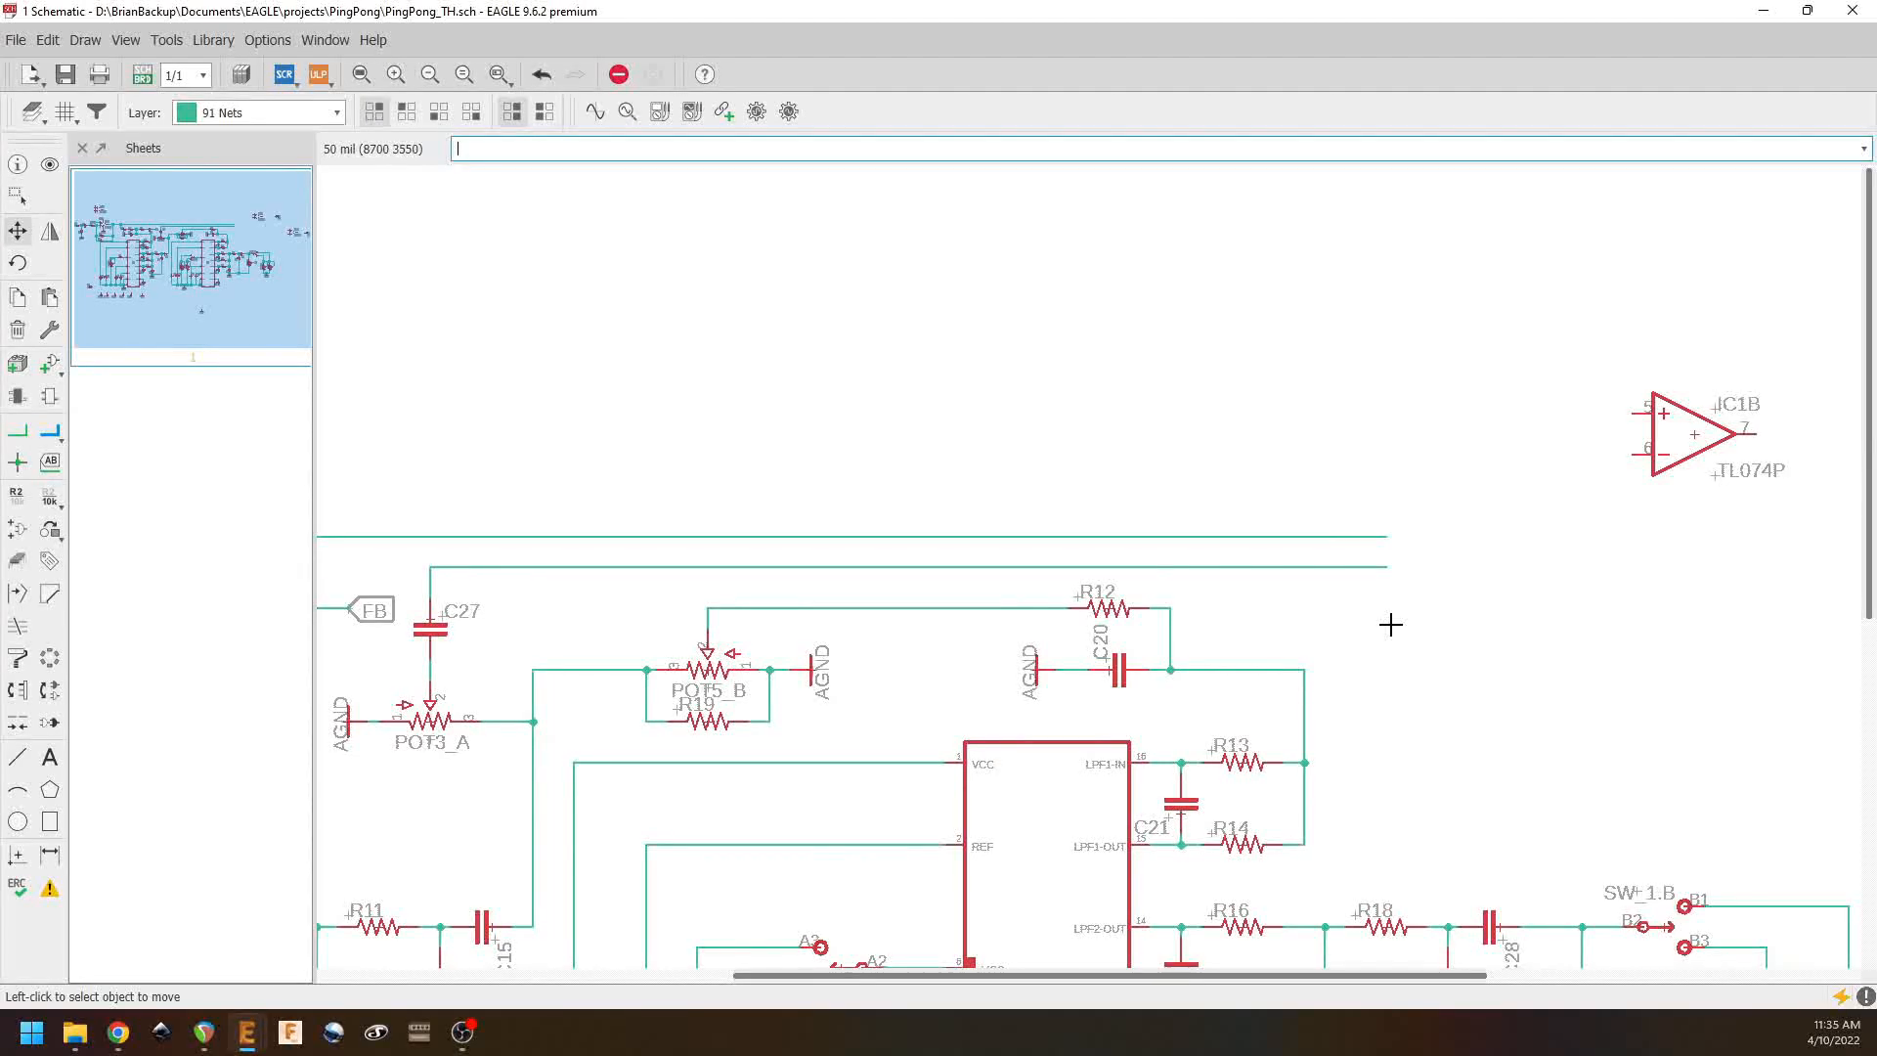
{"action": "right_click", "coordinate": [1108, 607]}
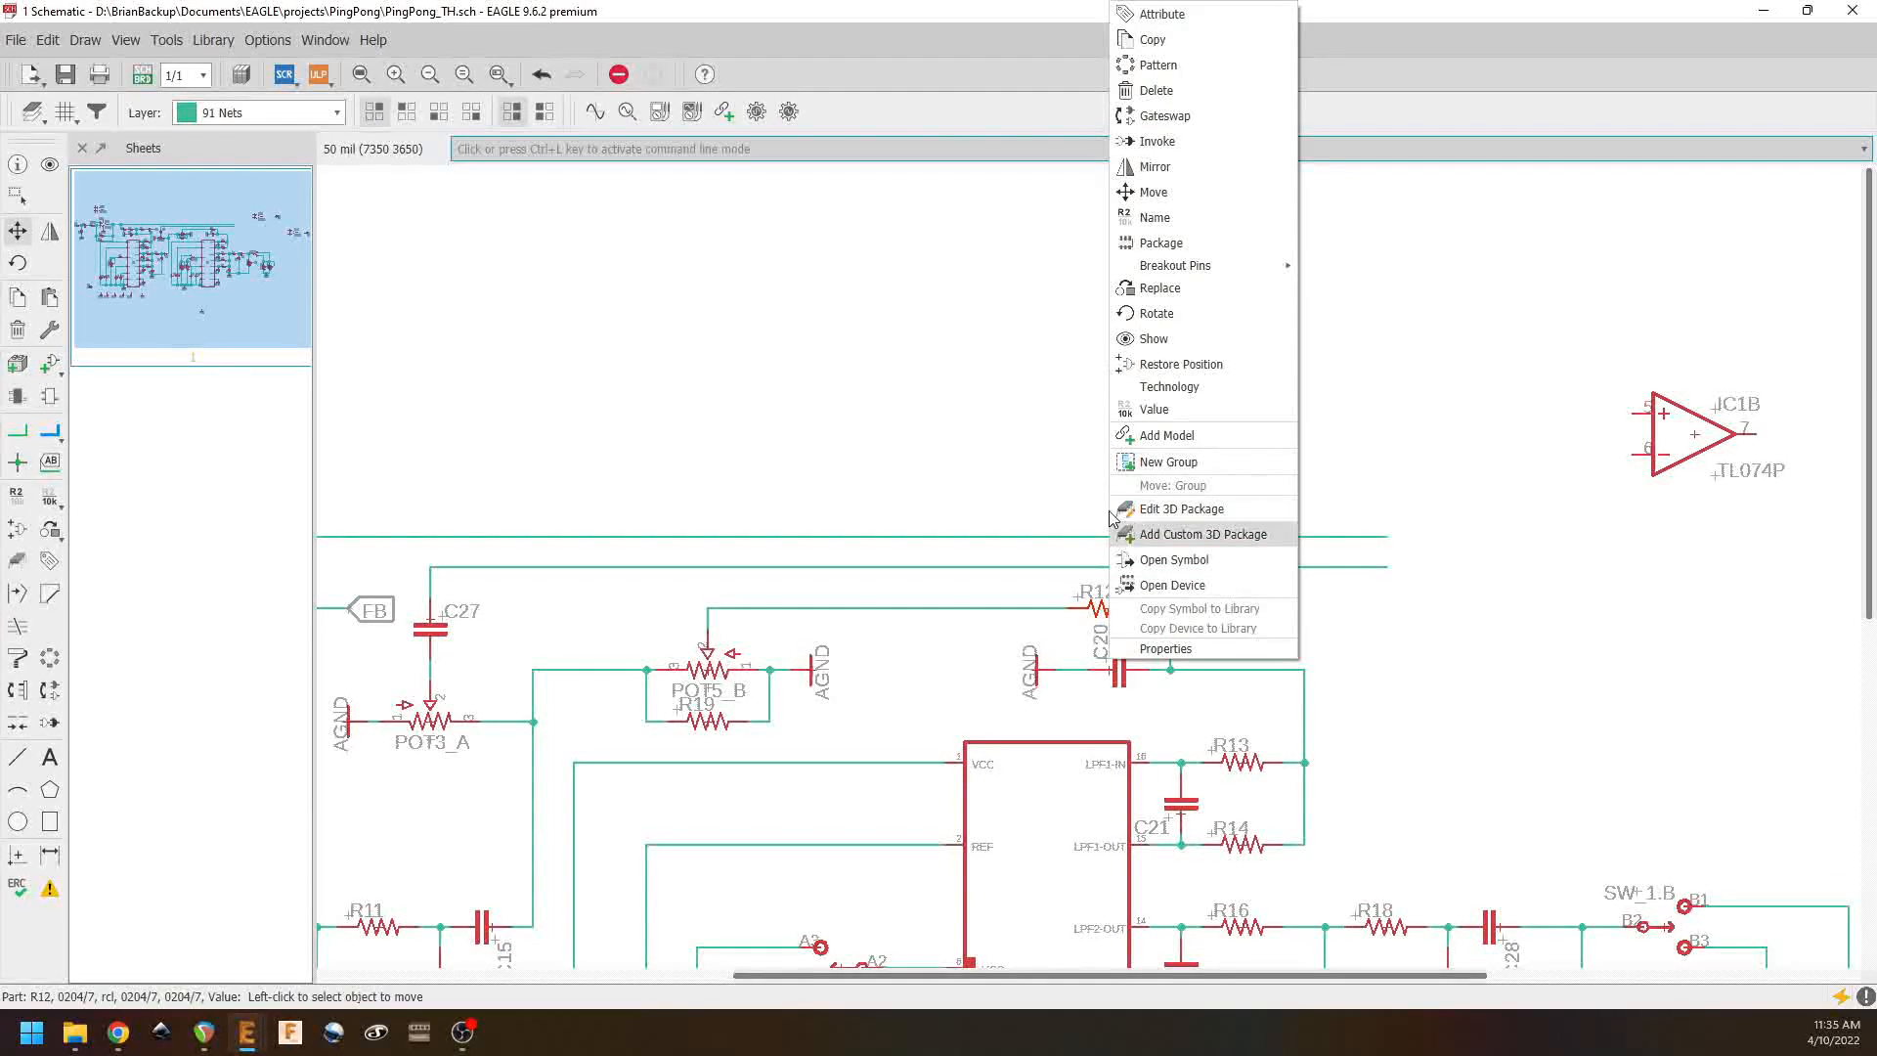
{"action": "left_click", "coordinate": [1177, 47]}
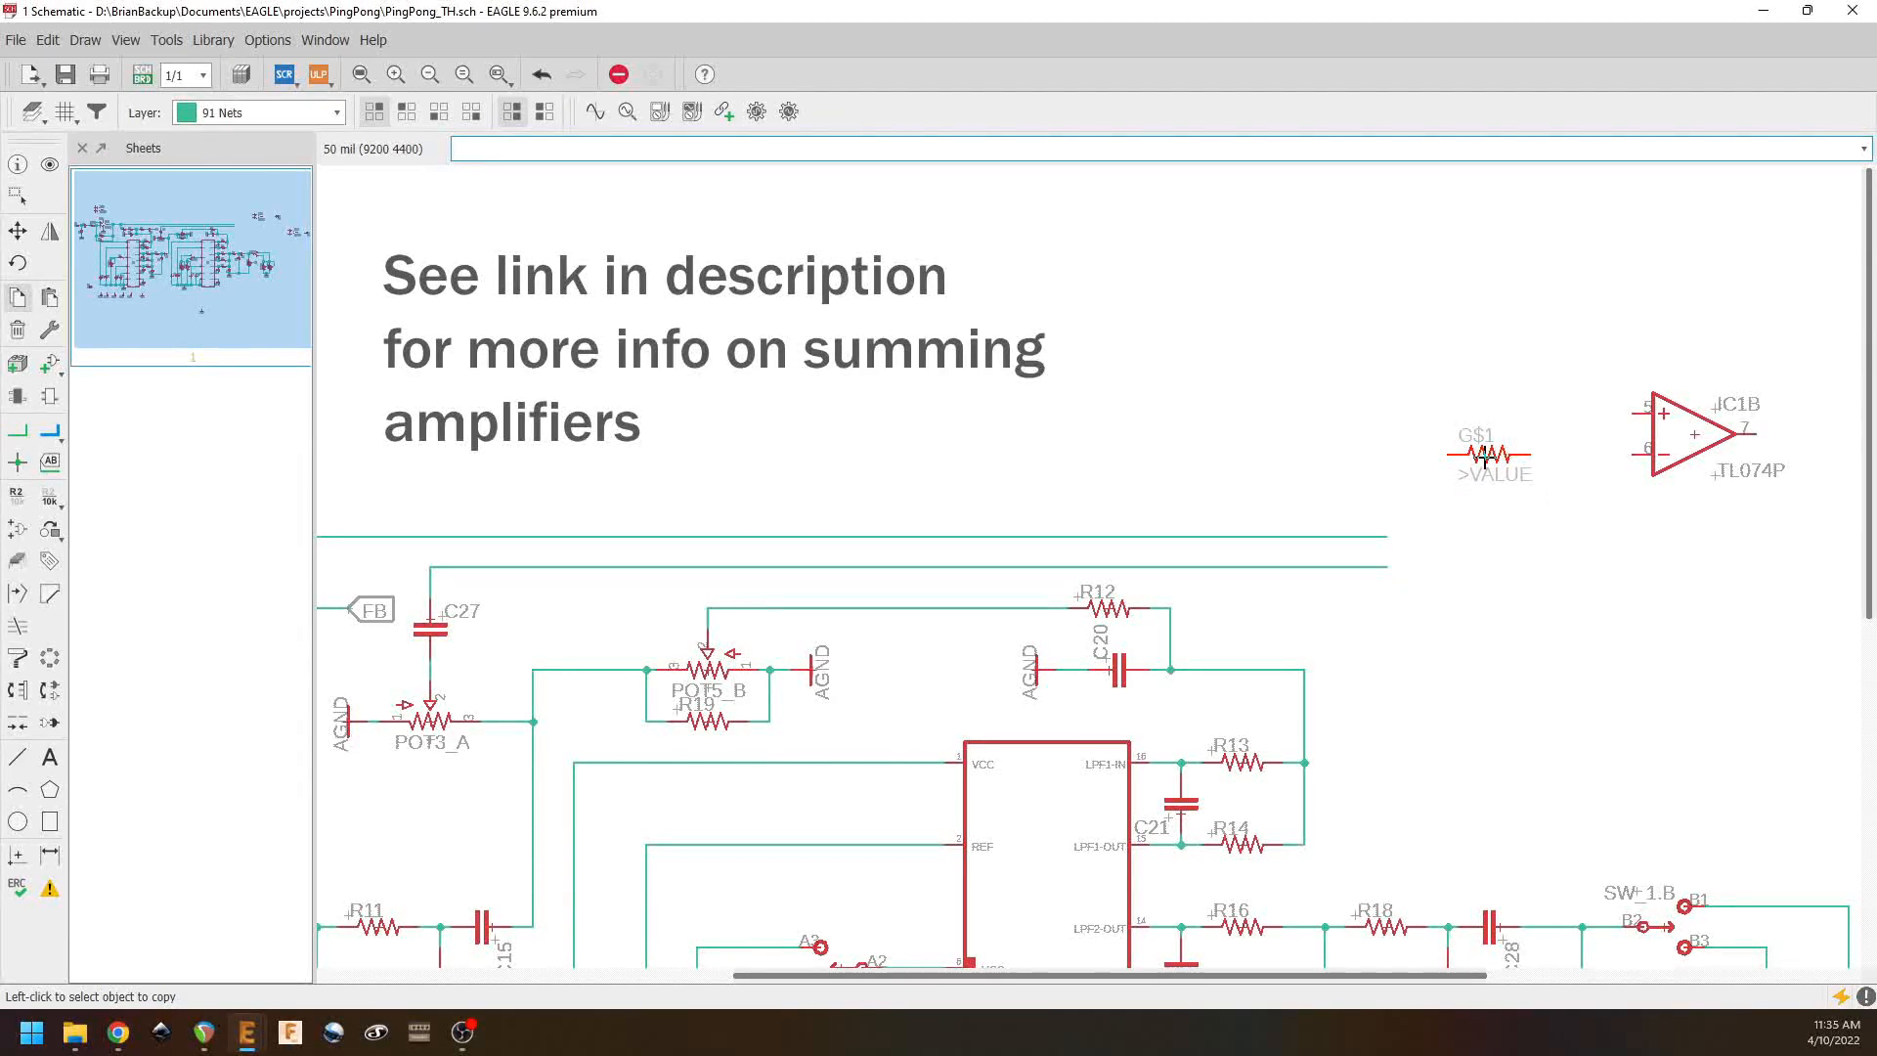
{"action": "left_click", "coordinate": [1485, 457]}
{"action": "right_click", "coordinate": [1486, 458]}
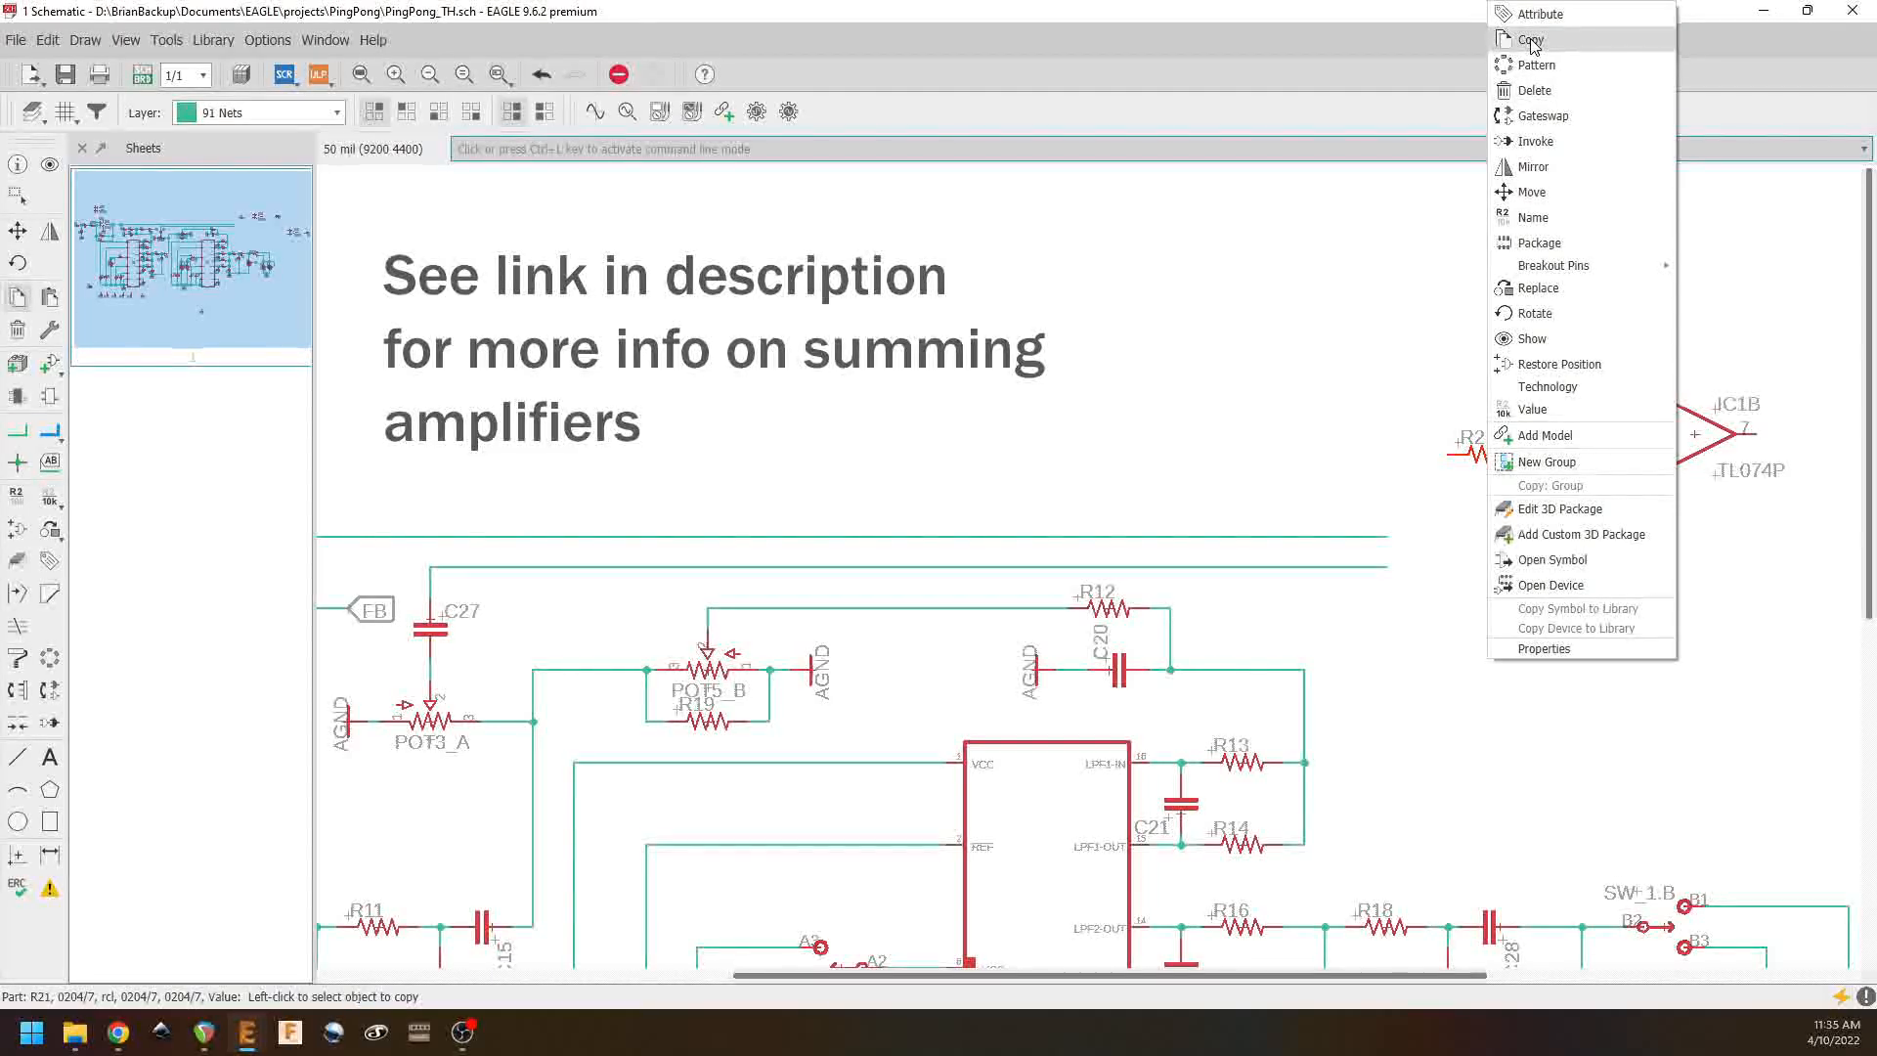
{"action": "left_click", "coordinate": [1531, 41]}
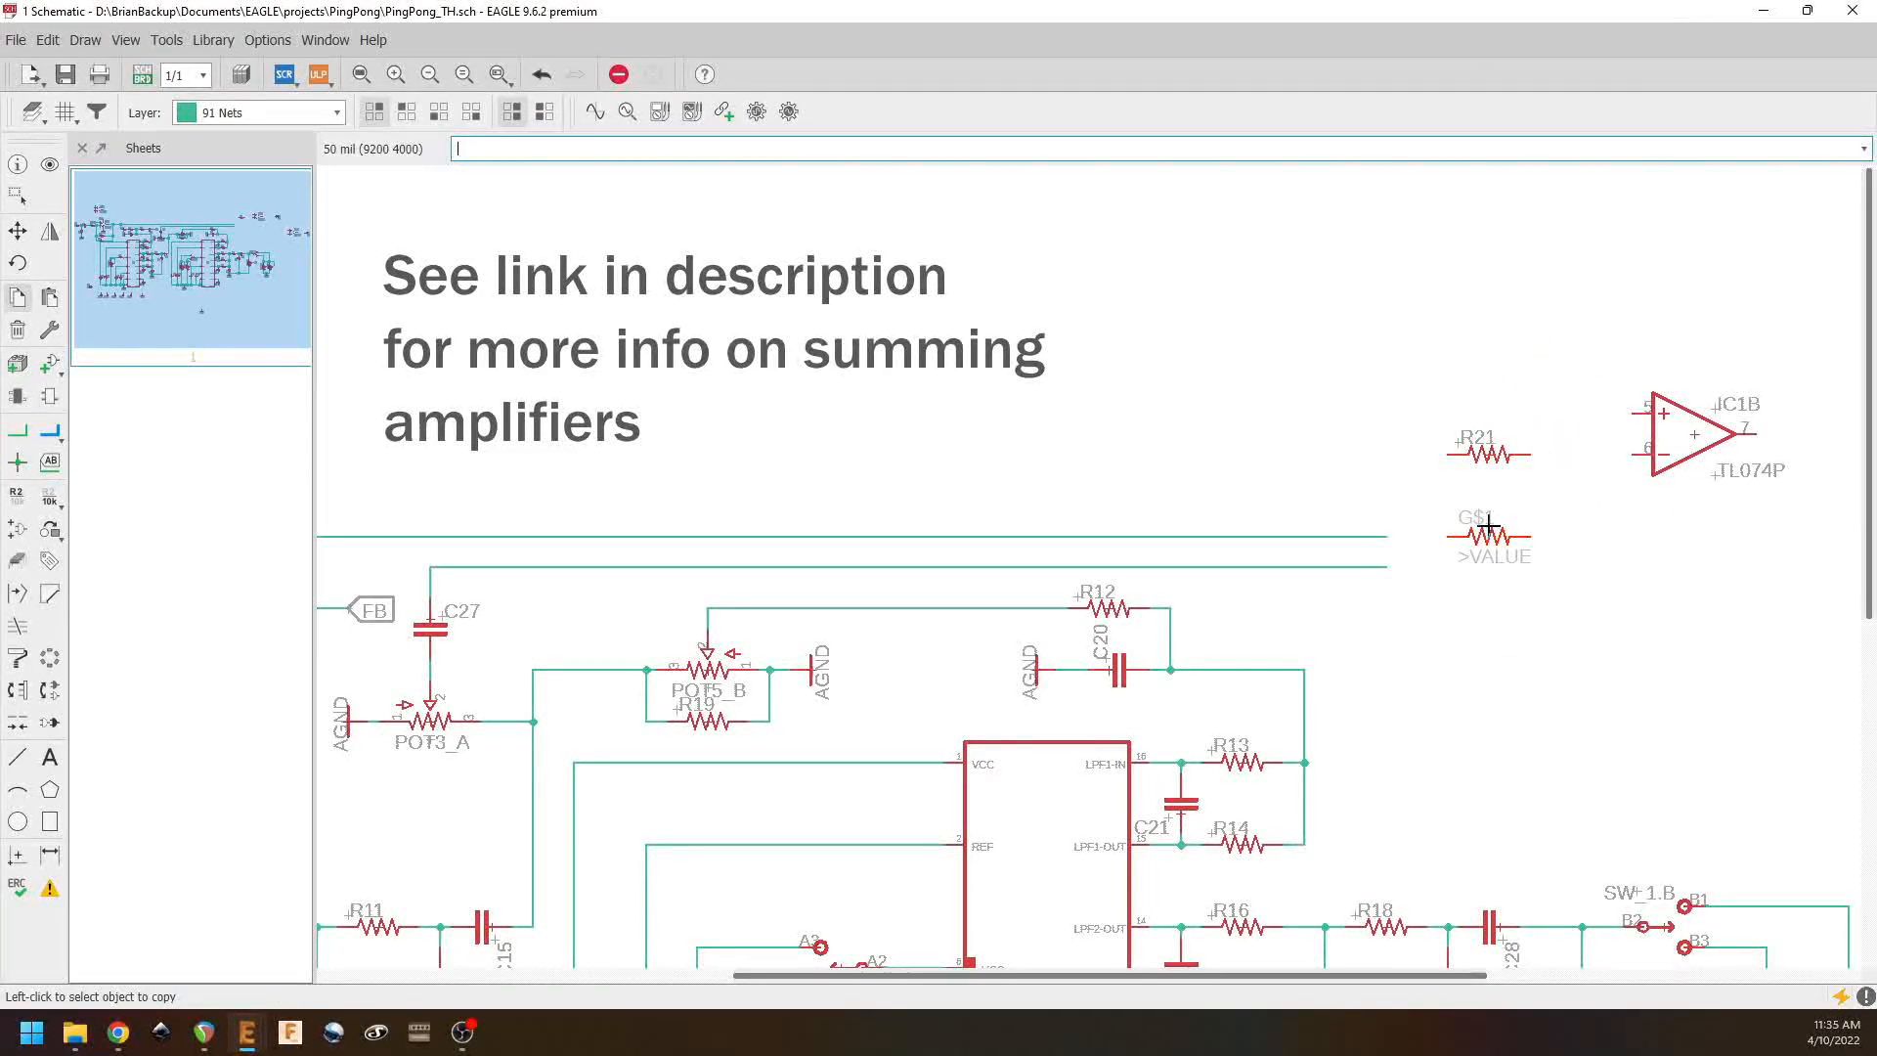
{"action": "left_click", "coordinate": [1486, 481]}
Step: Place a copy of resistor R22 directly below IC1B for the op-amp's feedback path
{"action": "right_click", "coordinate": [1485, 492]}
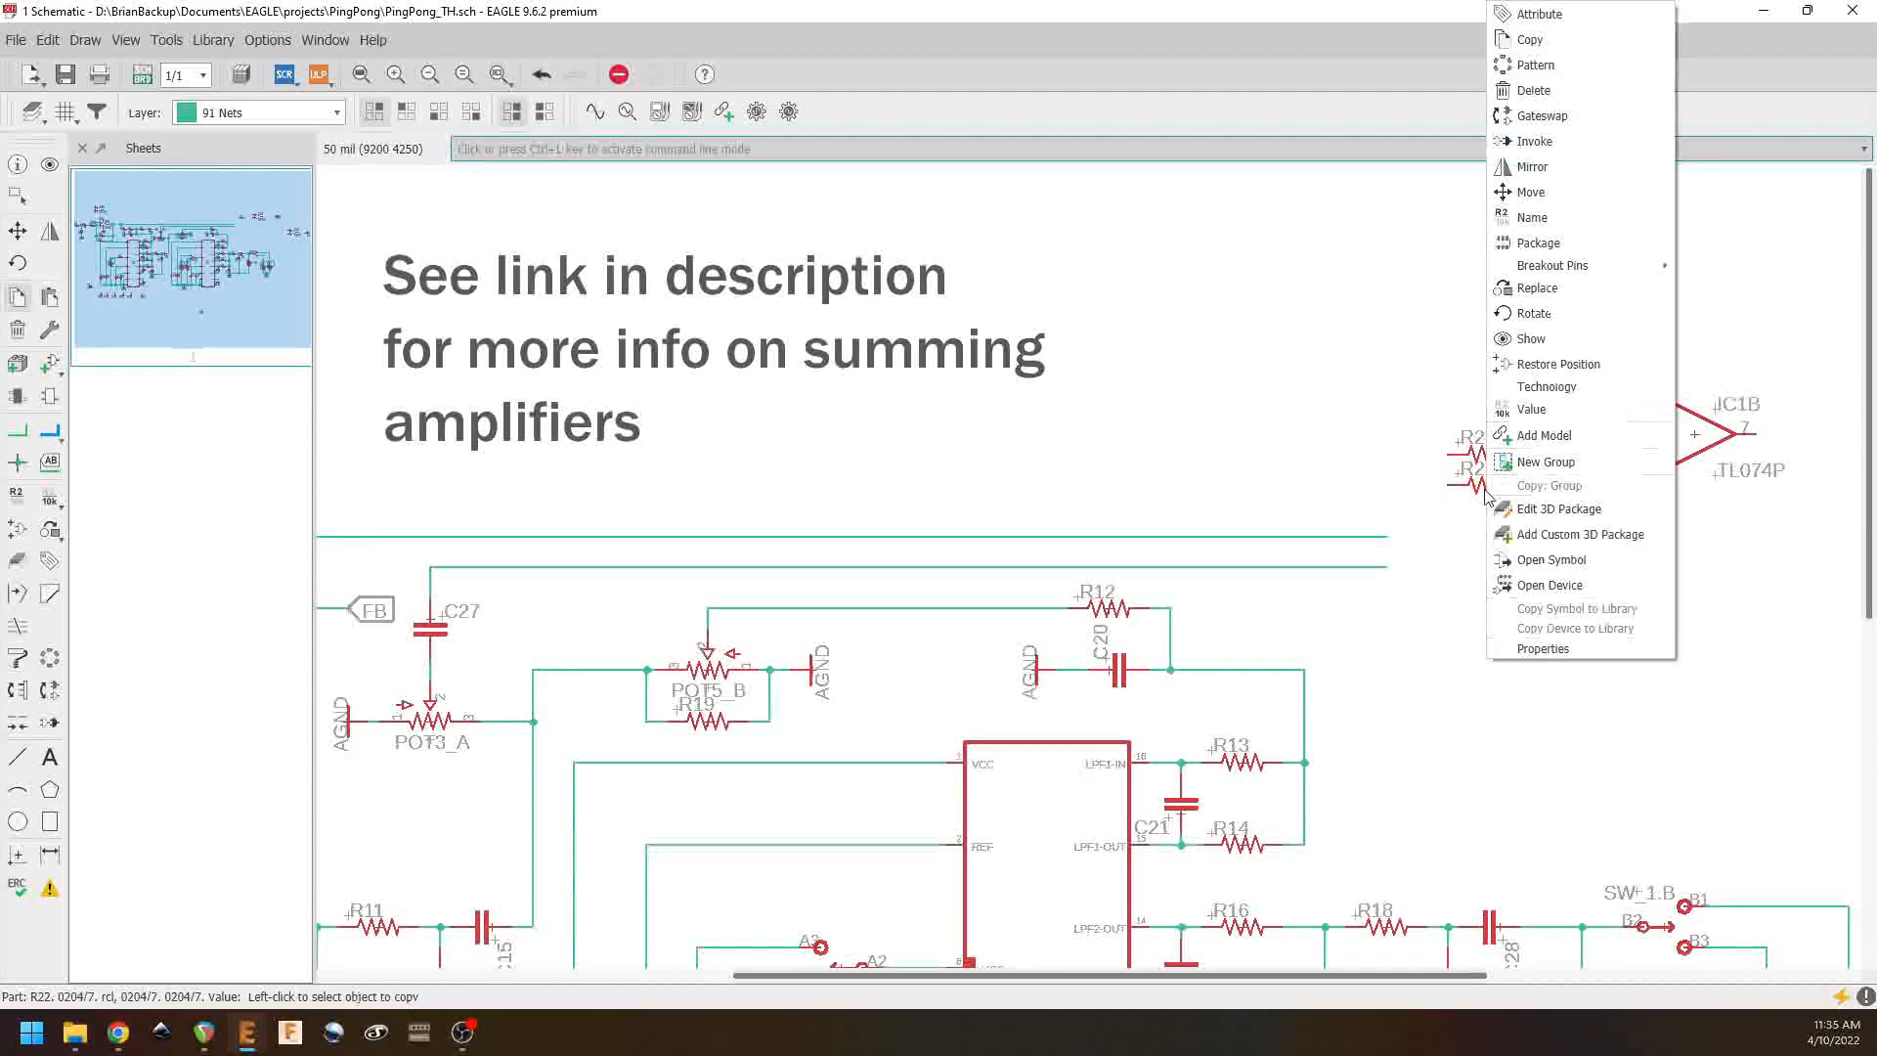
{"action": "left_click", "coordinate": [1531, 40]}
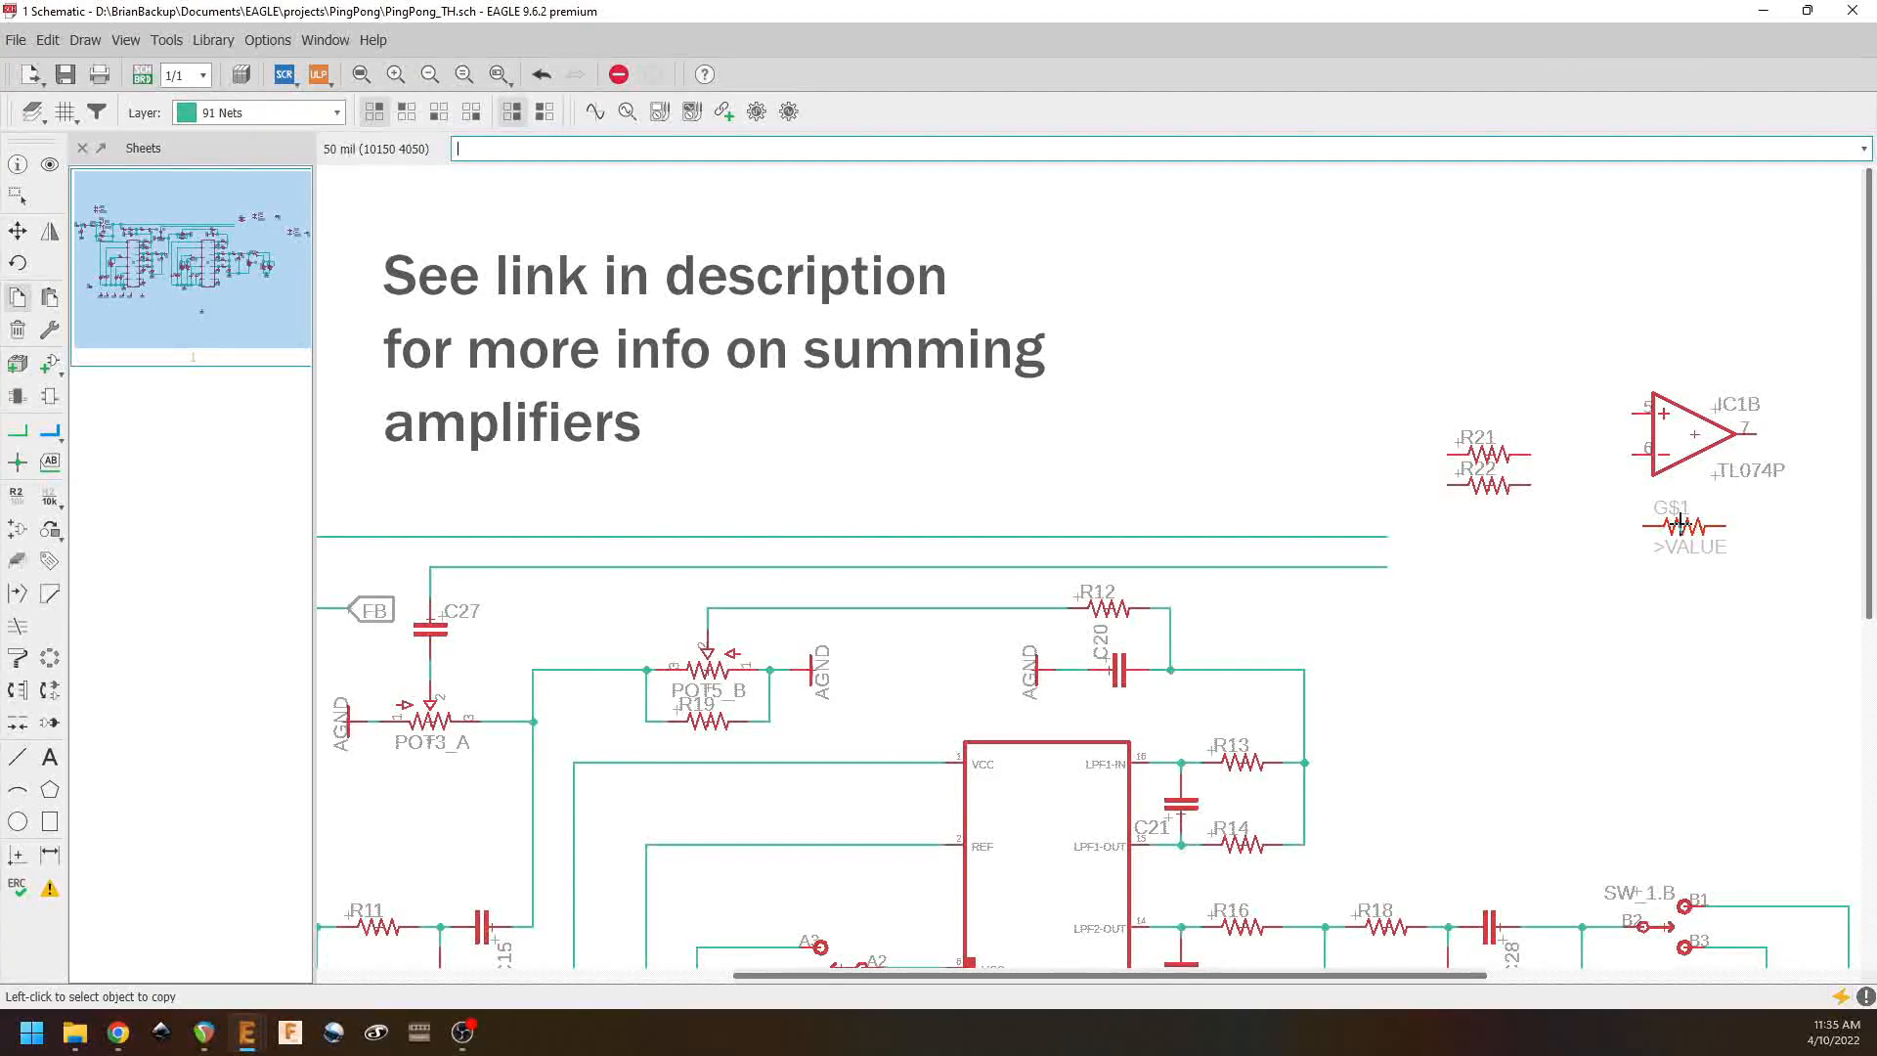
{"action": "left_click", "coordinate": [1674, 526]}
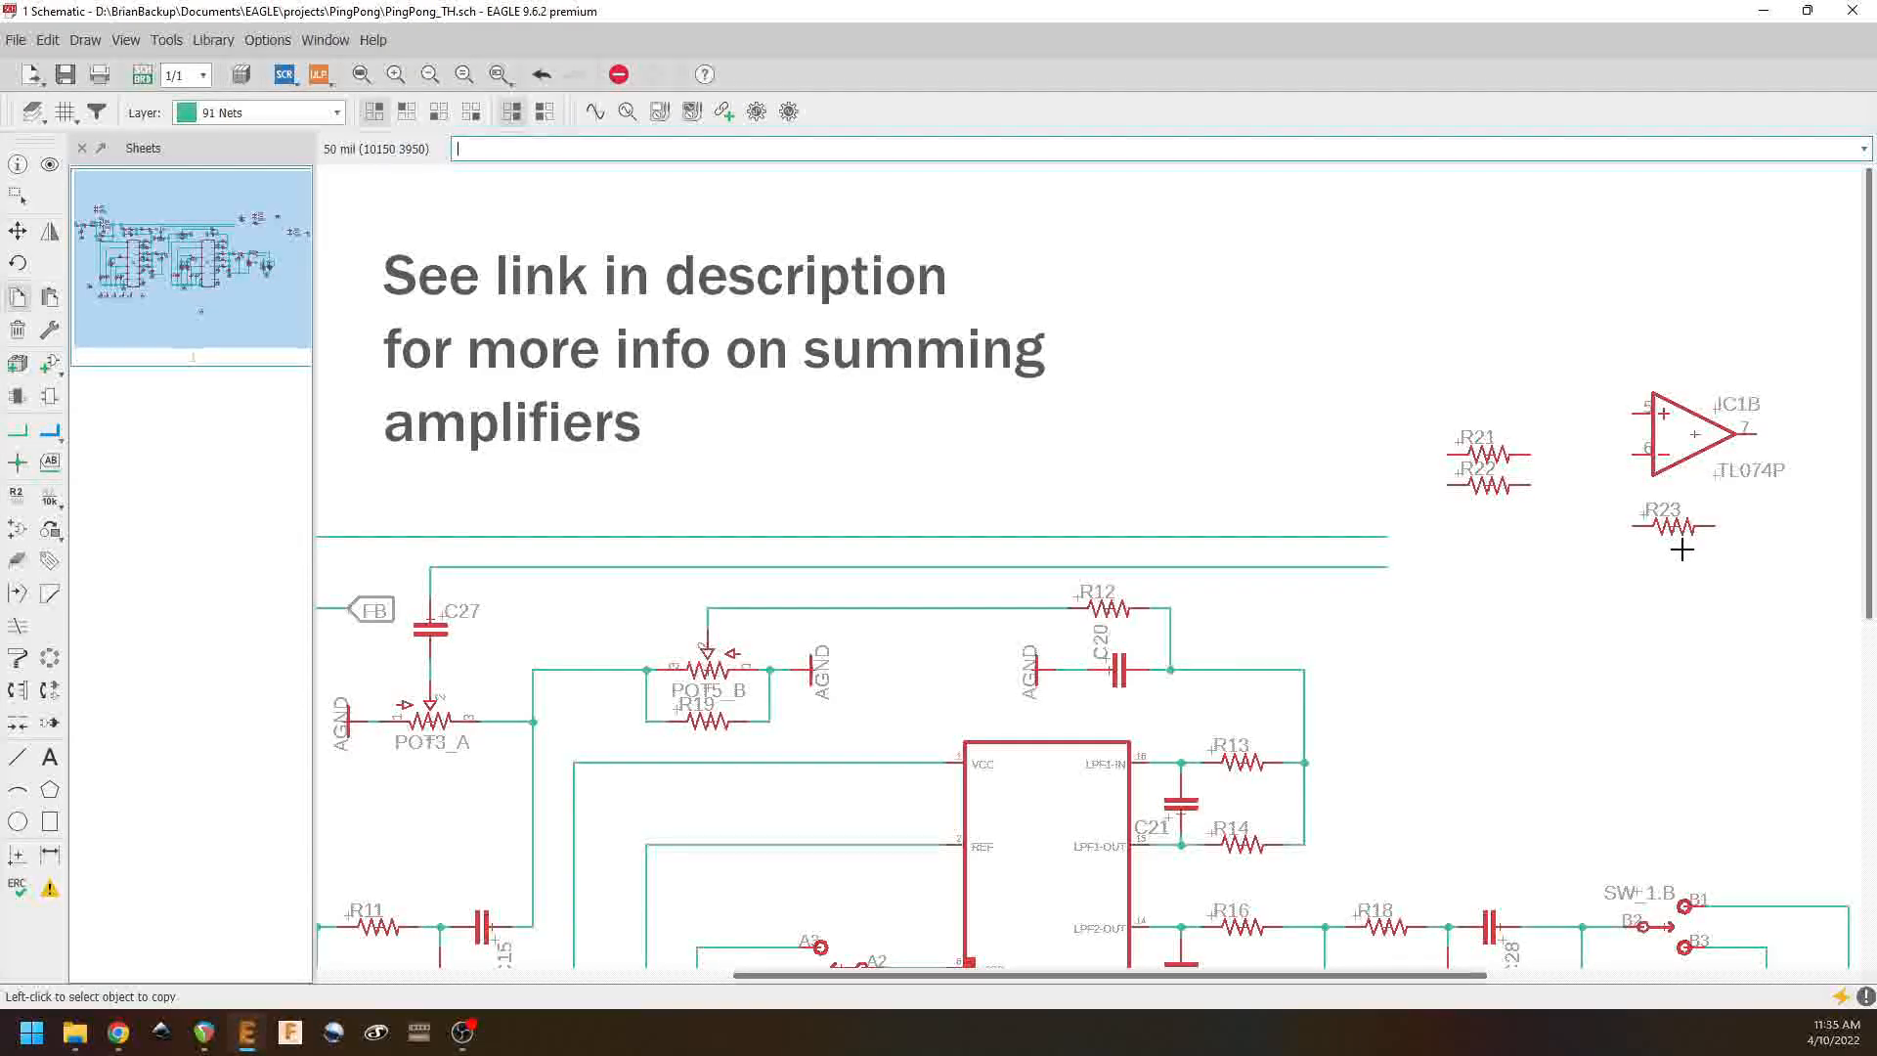
Step: Place a copy of capacitor C20 directly below resistor R23 in IC1B's feedback path
{"action": "middle_click_drag", "start_coordinate": [1677, 562], "coordinate": [1437, 520]}
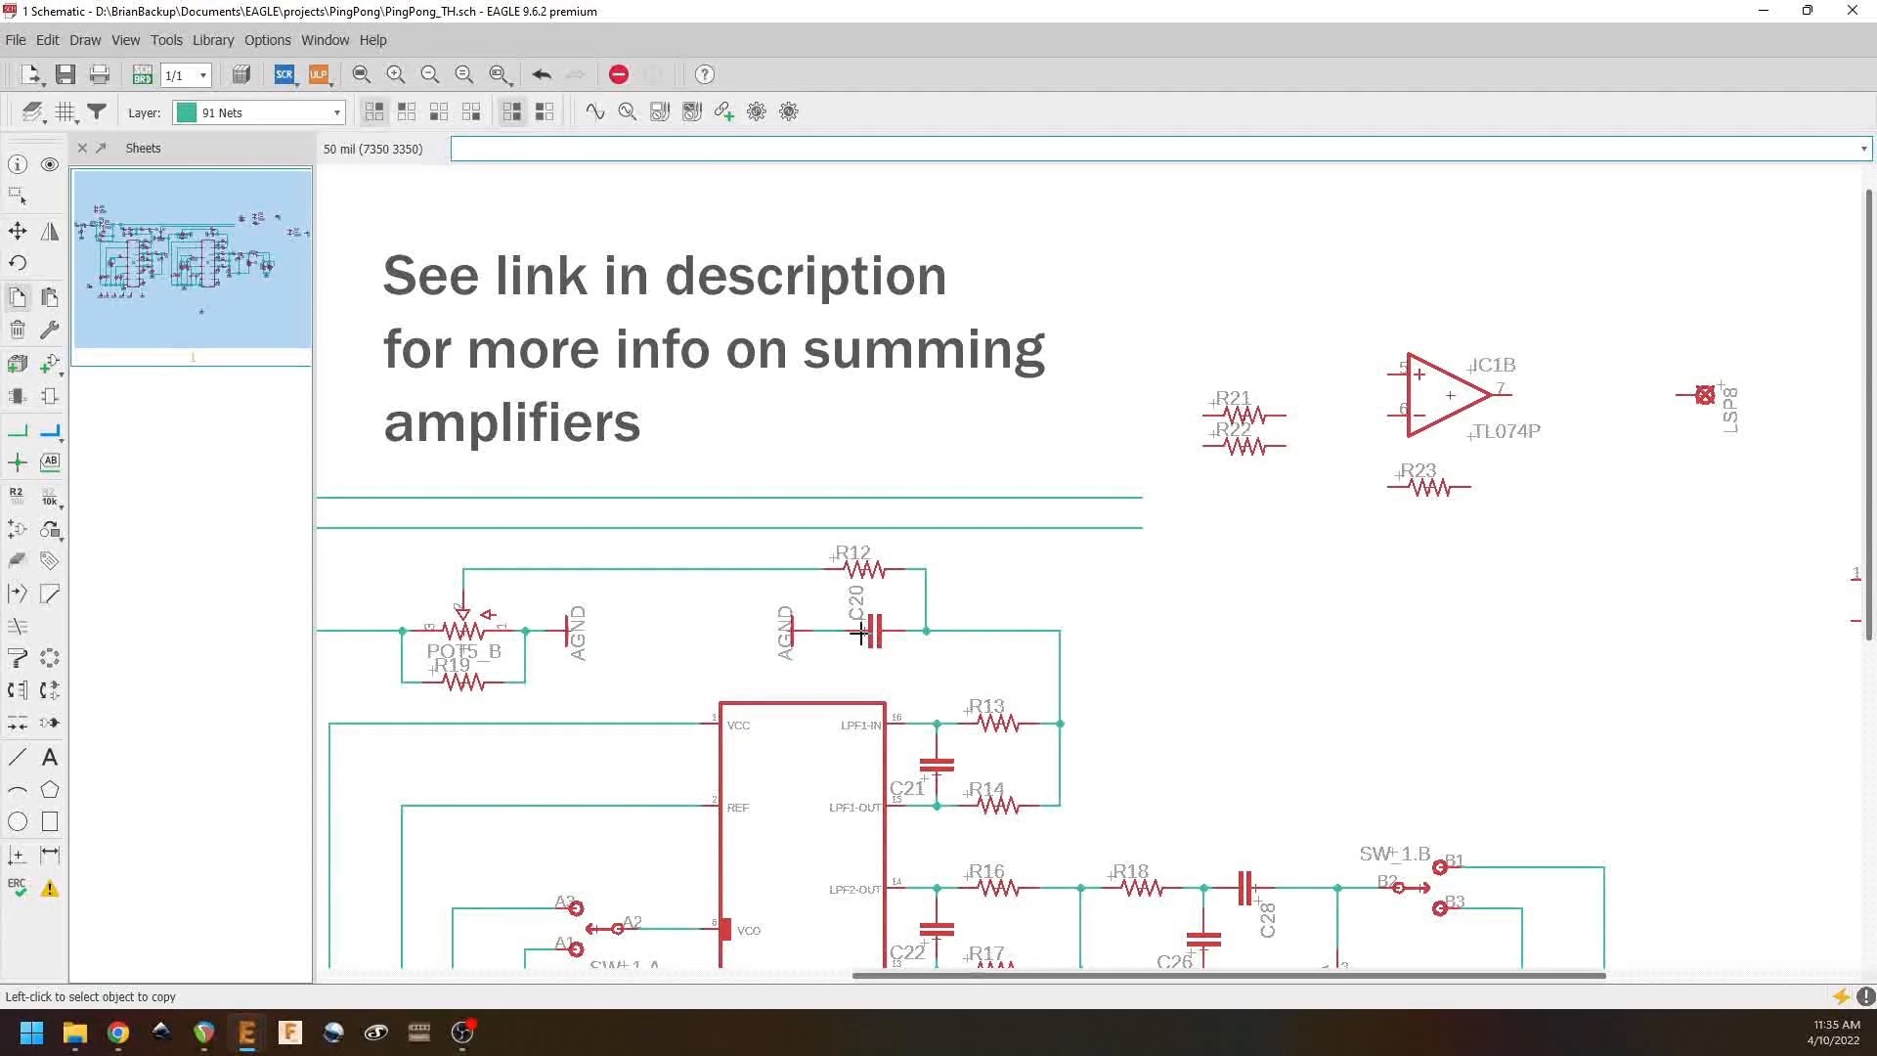
{"action": "right_click", "coordinate": [866, 598]}
{"action": "left_click", "coordinate": [912, 39]}
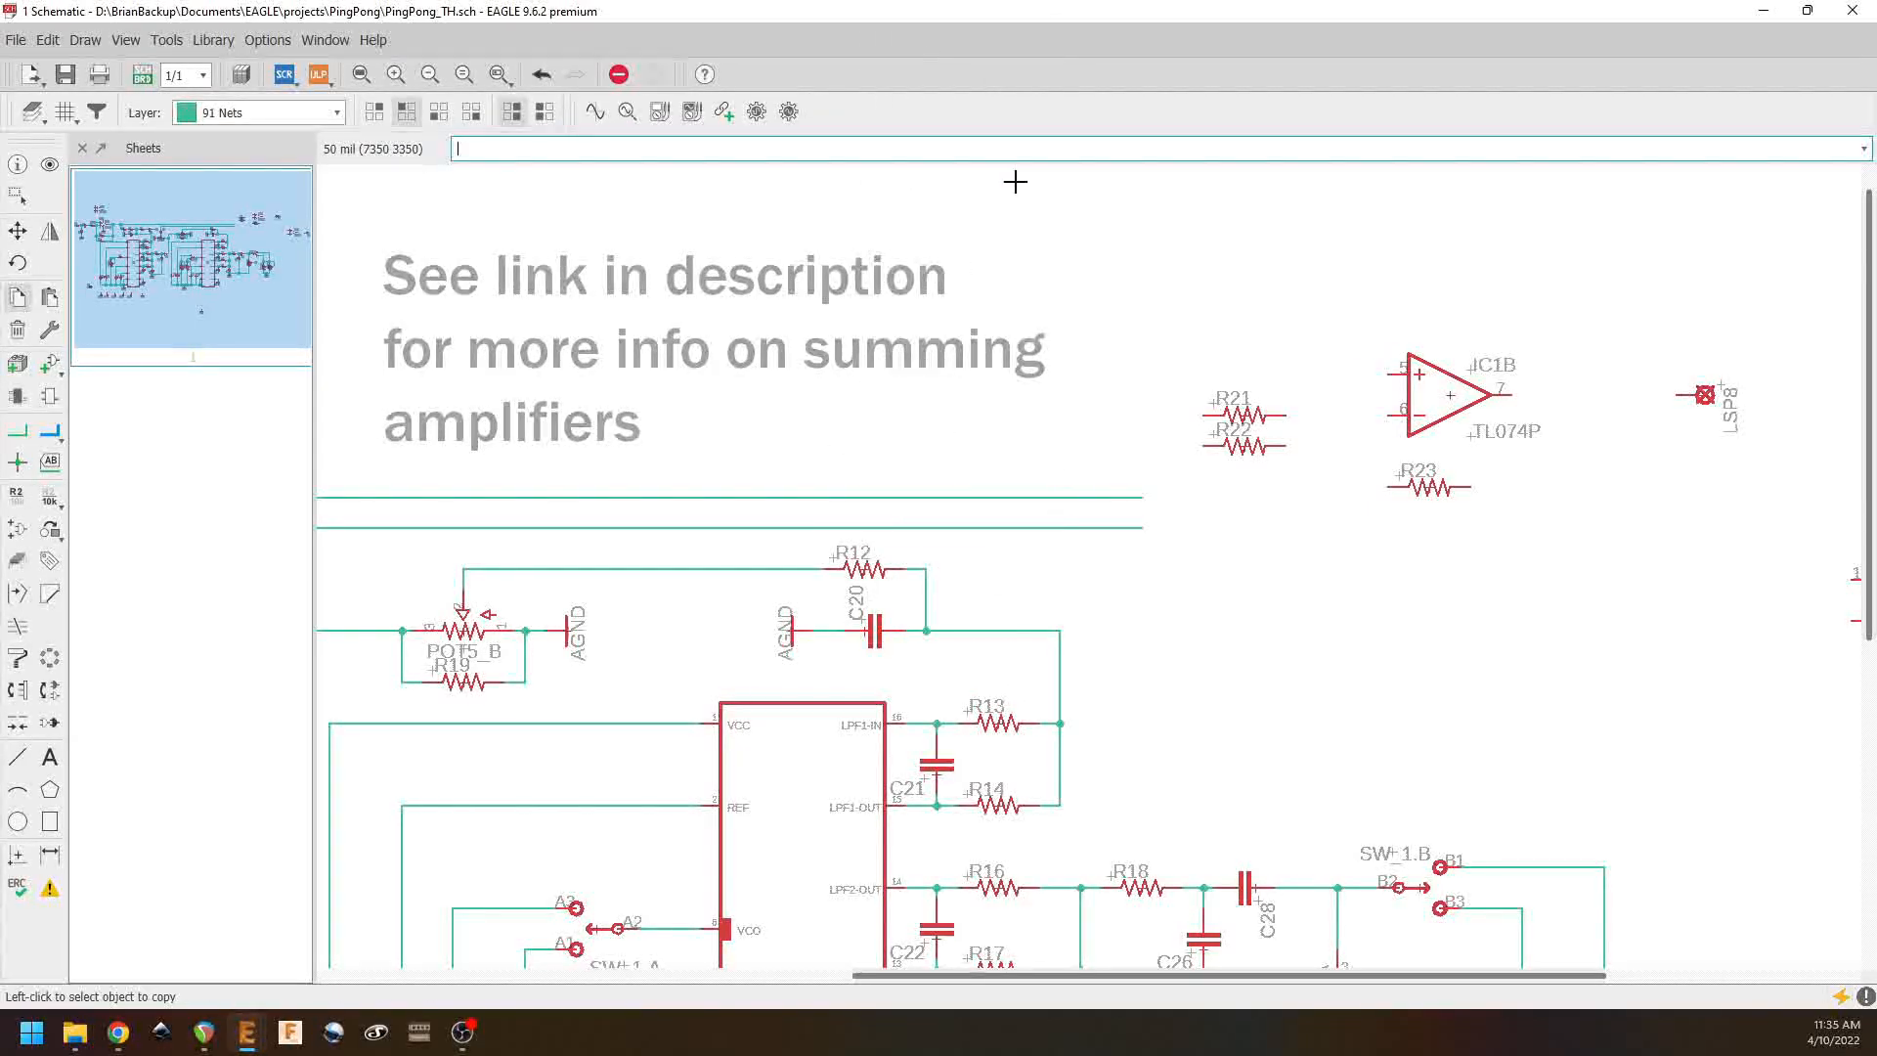
{"action": "left_click", "coordinate": [1415, 520]}
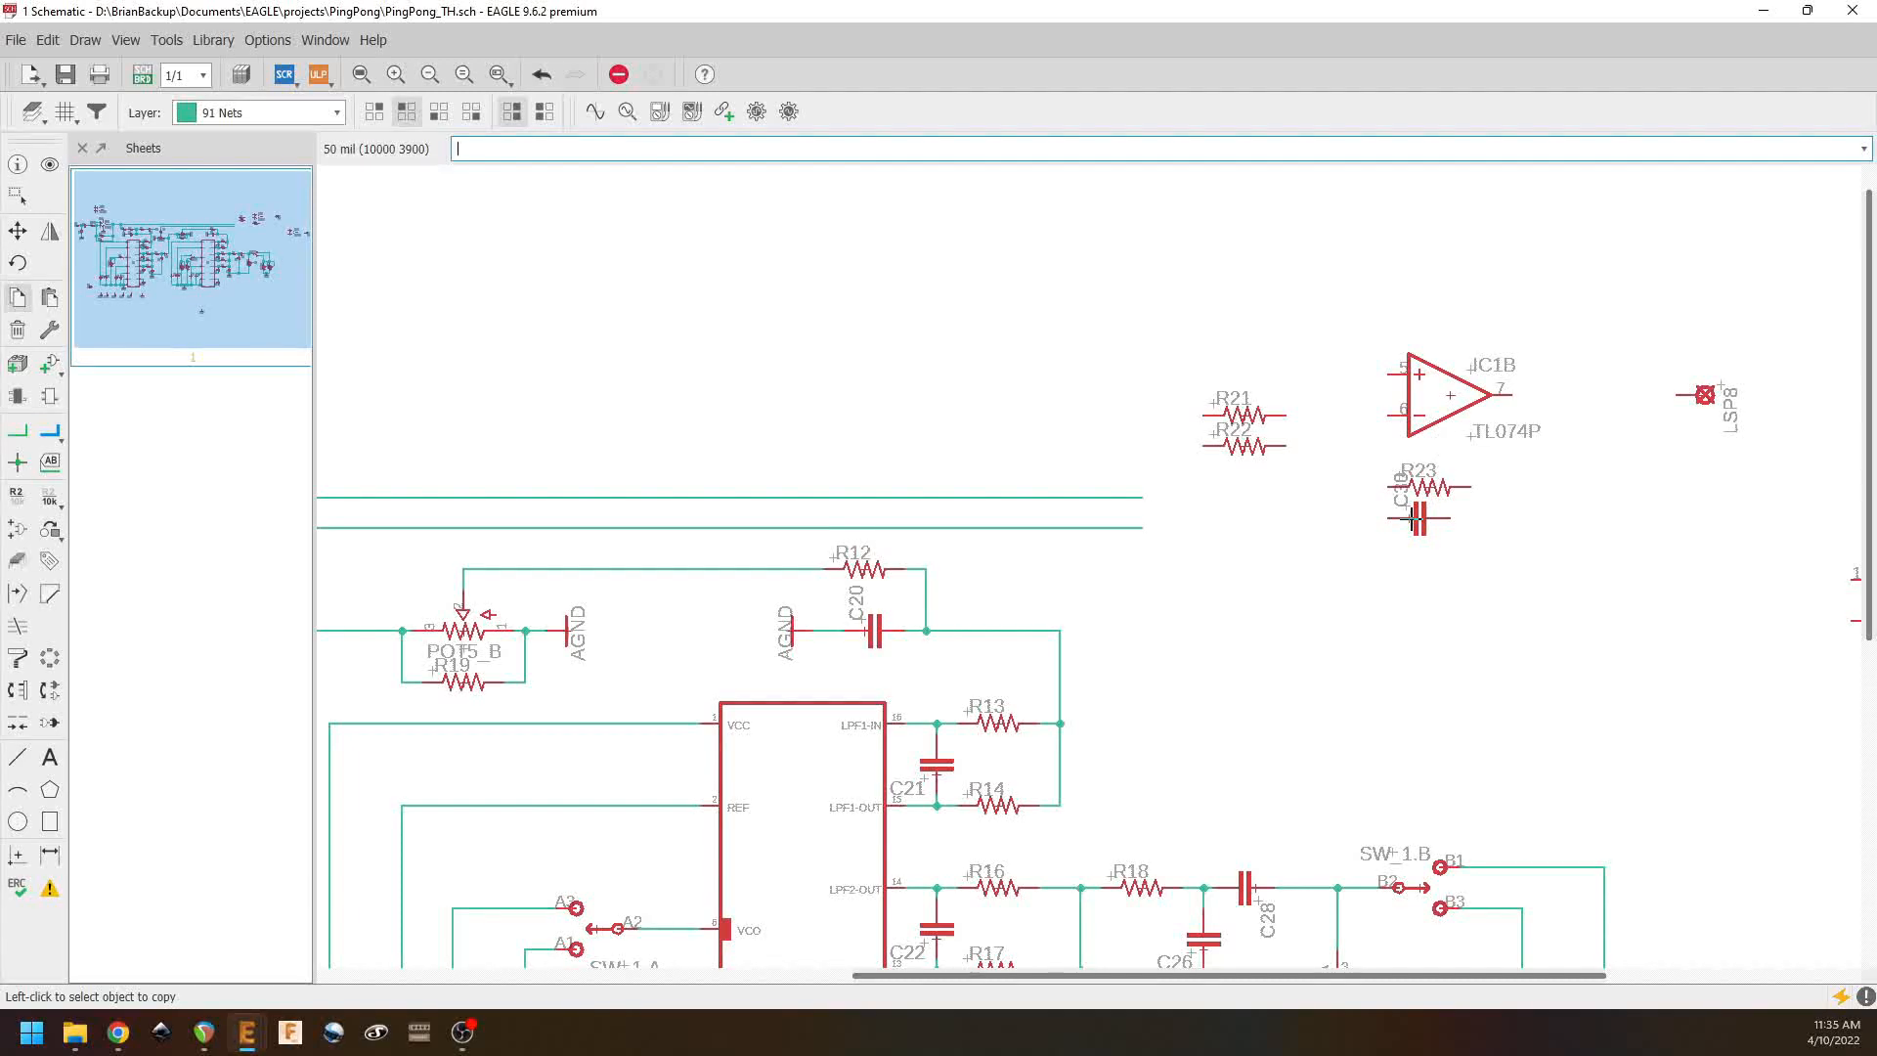
Step: Wire the input side of R21 to the upper long net and that of R22 to the lower long net
{"action": "left_click", "coordinate": [18, 431]}
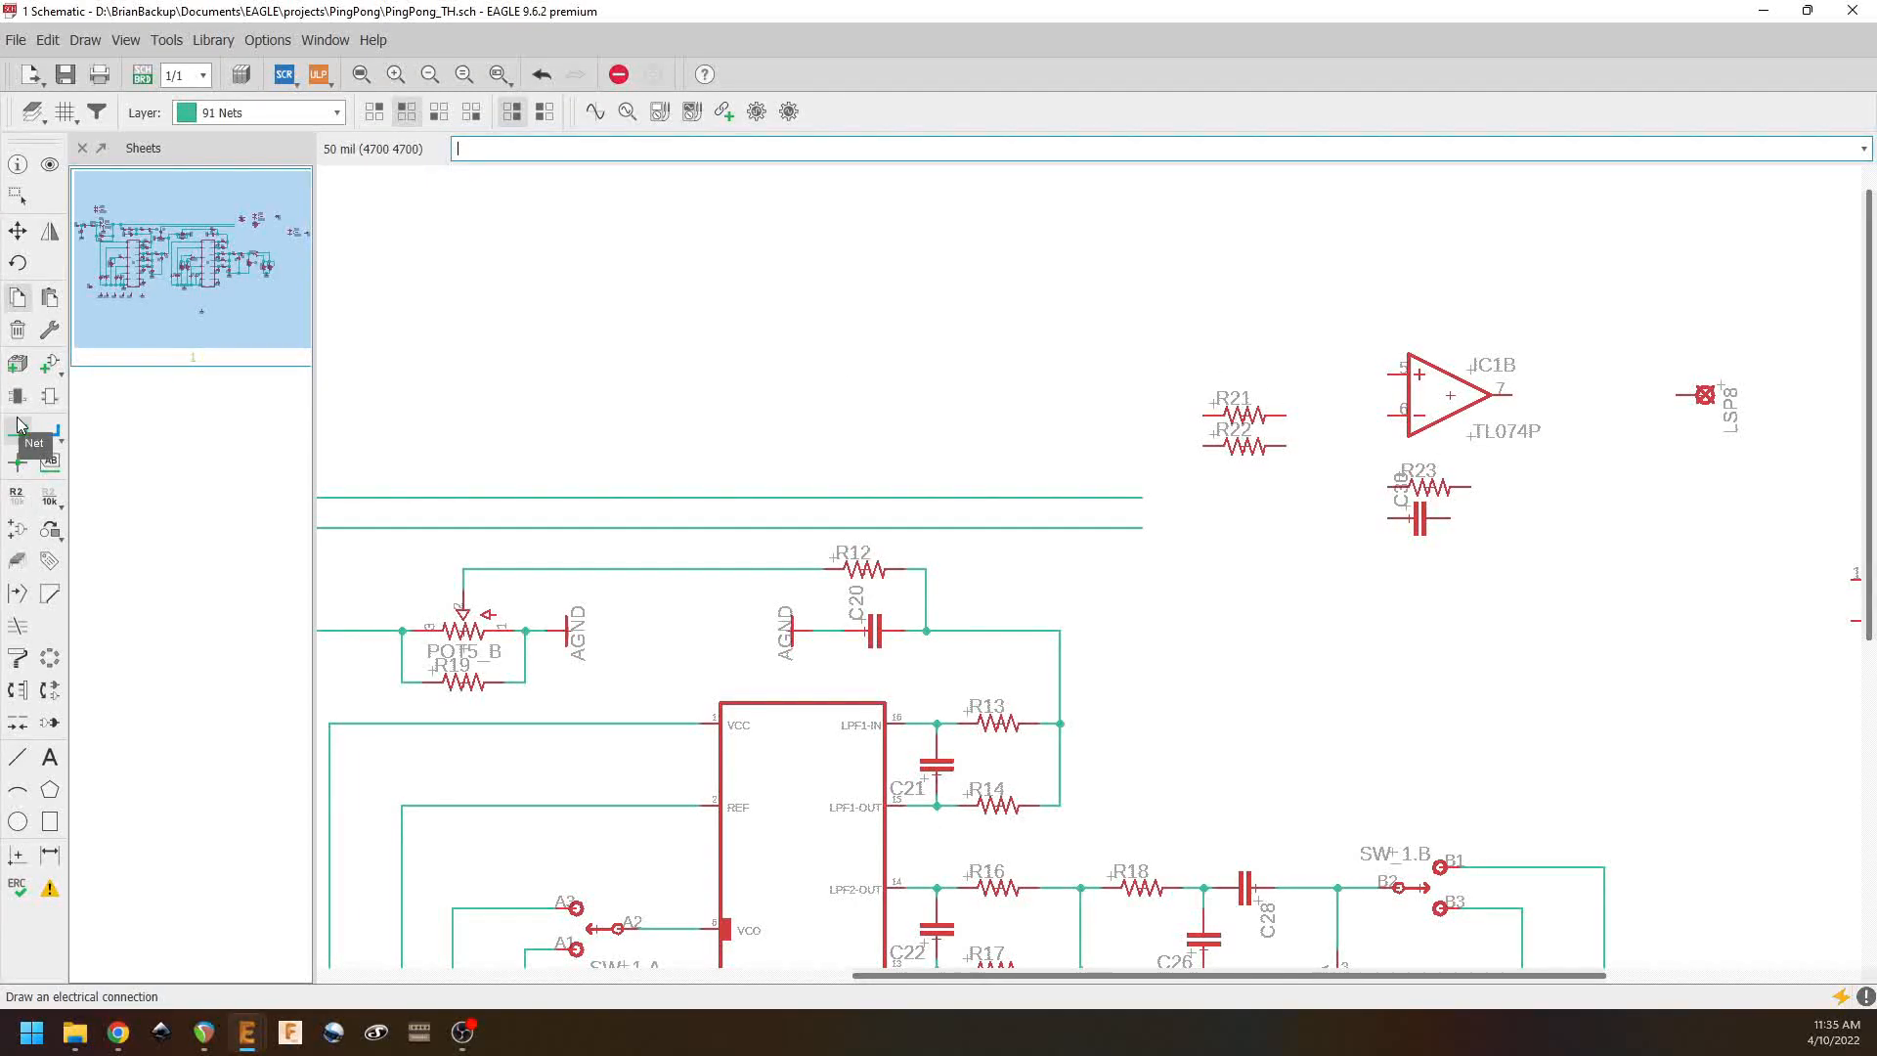
{"action": "left_click", "coordinate": [1206, 413]}
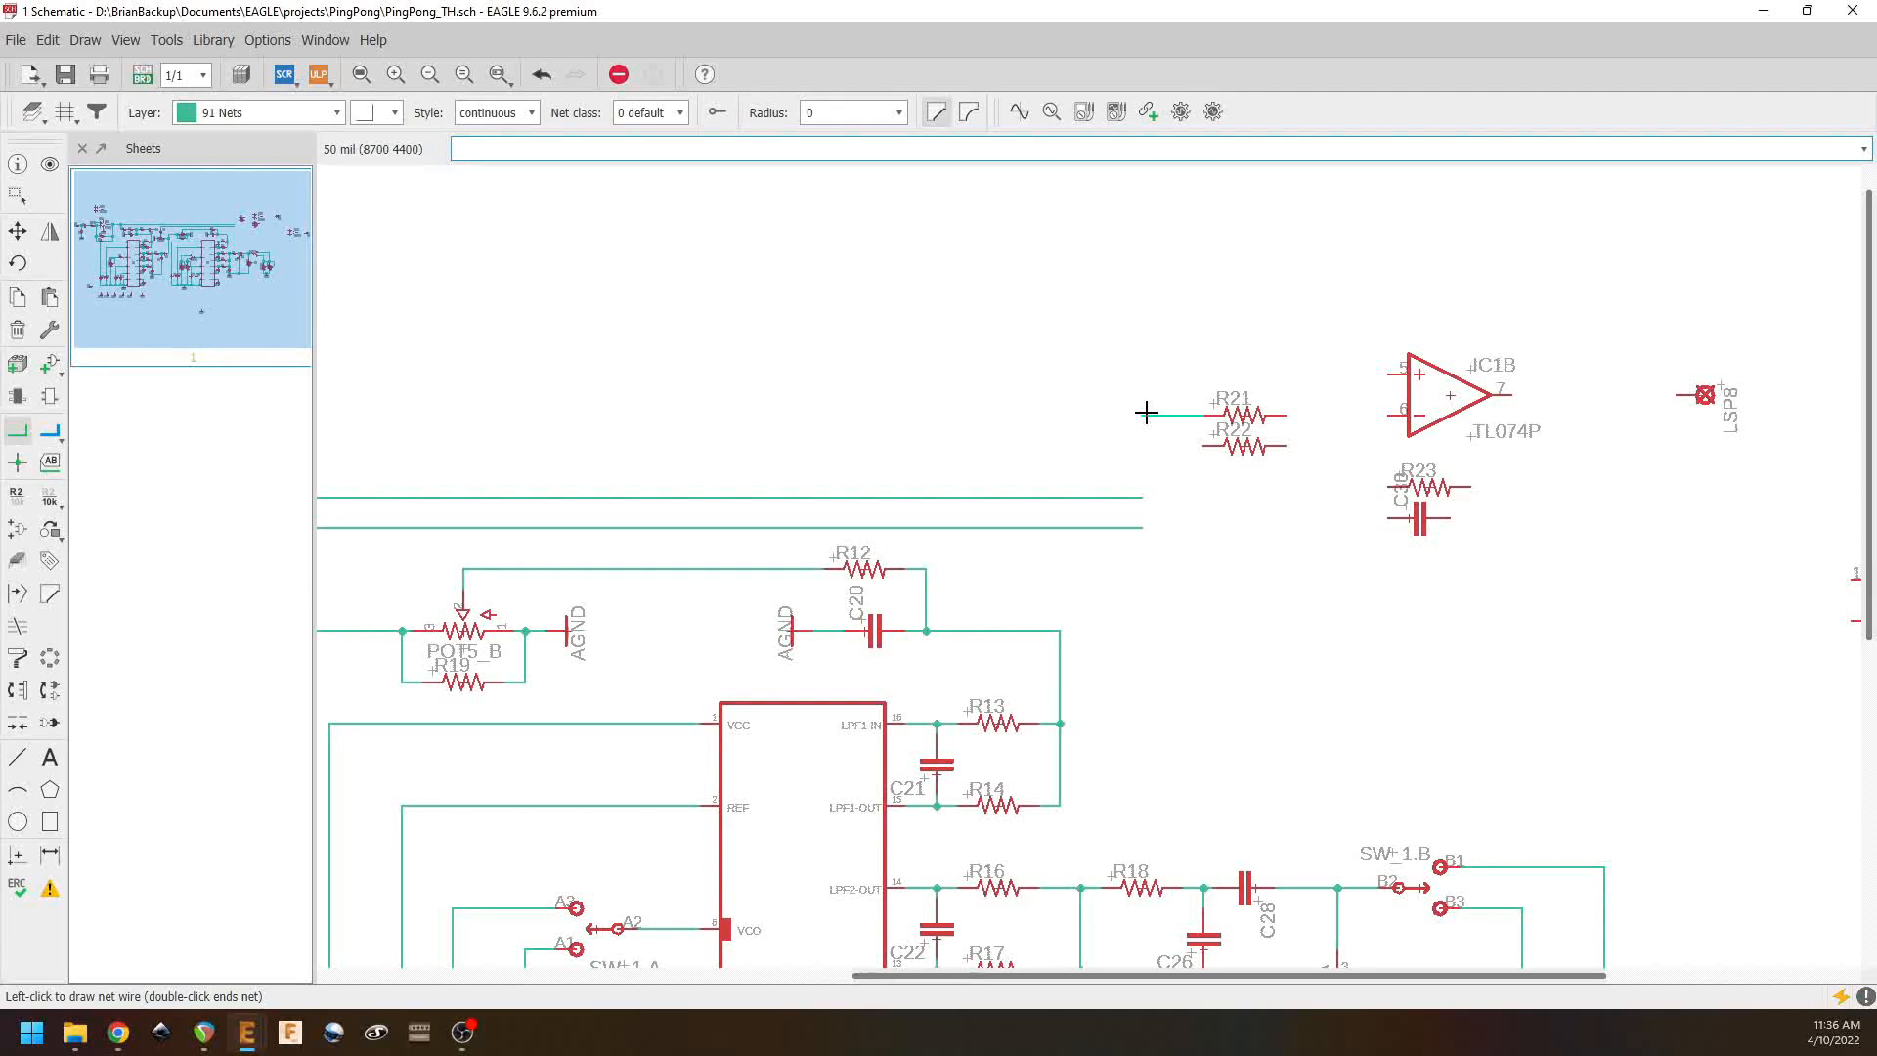
{"action": "left_click", "coordinate": [1142, 499]}
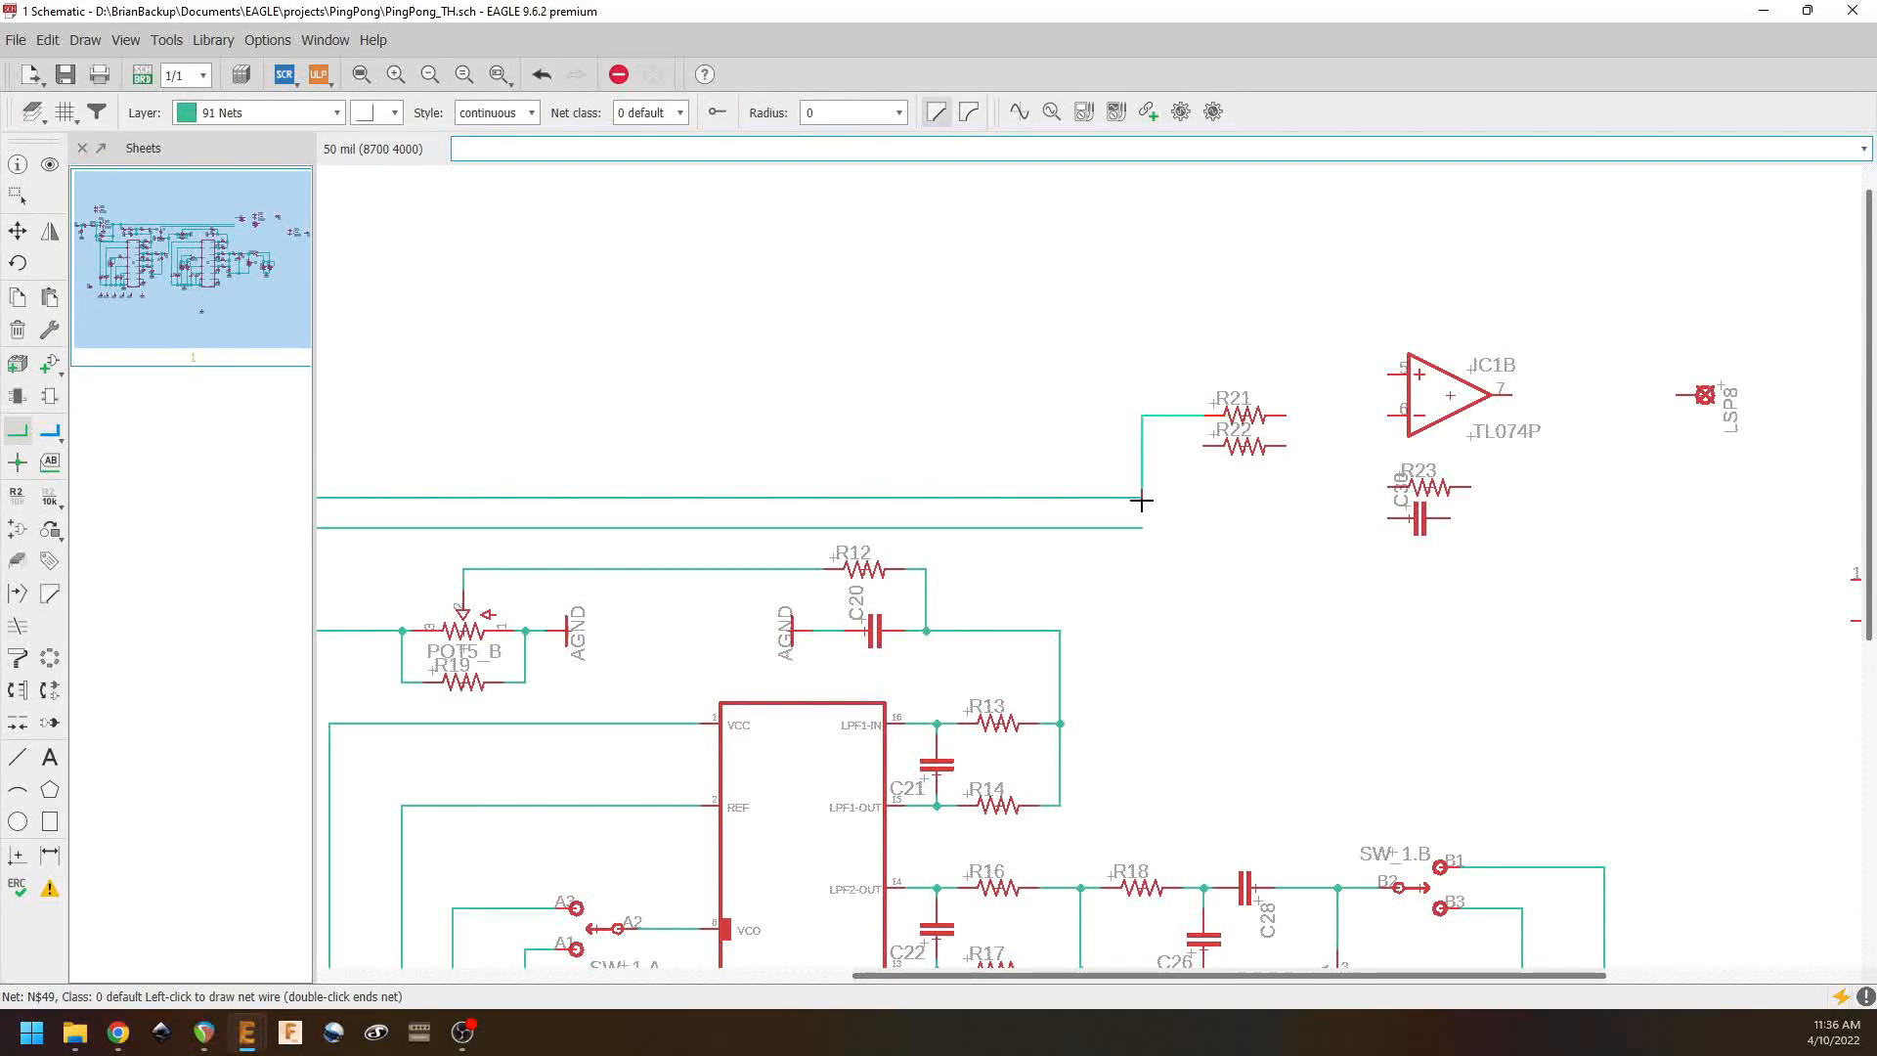
{"action": "left_click", "coordinate": [1201, 447]}
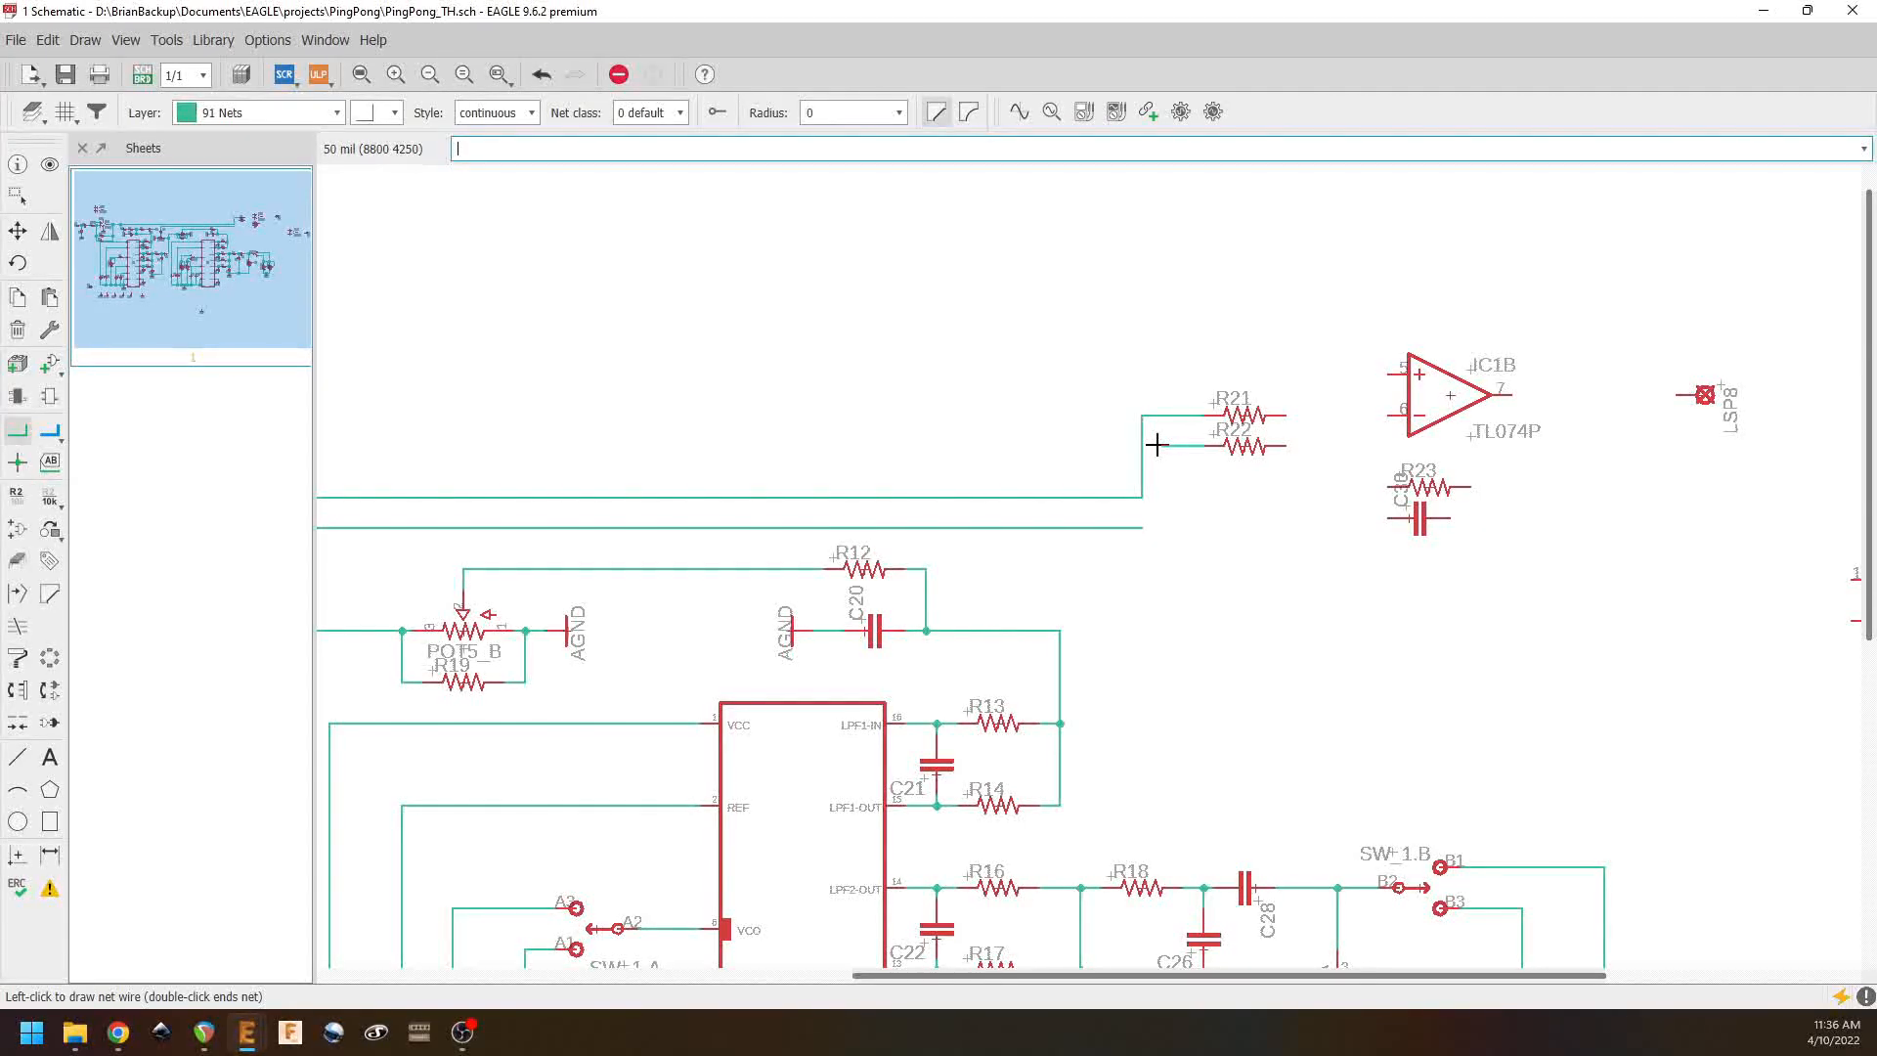
{"action": "left_click", "coordinate": [1136, 526]}
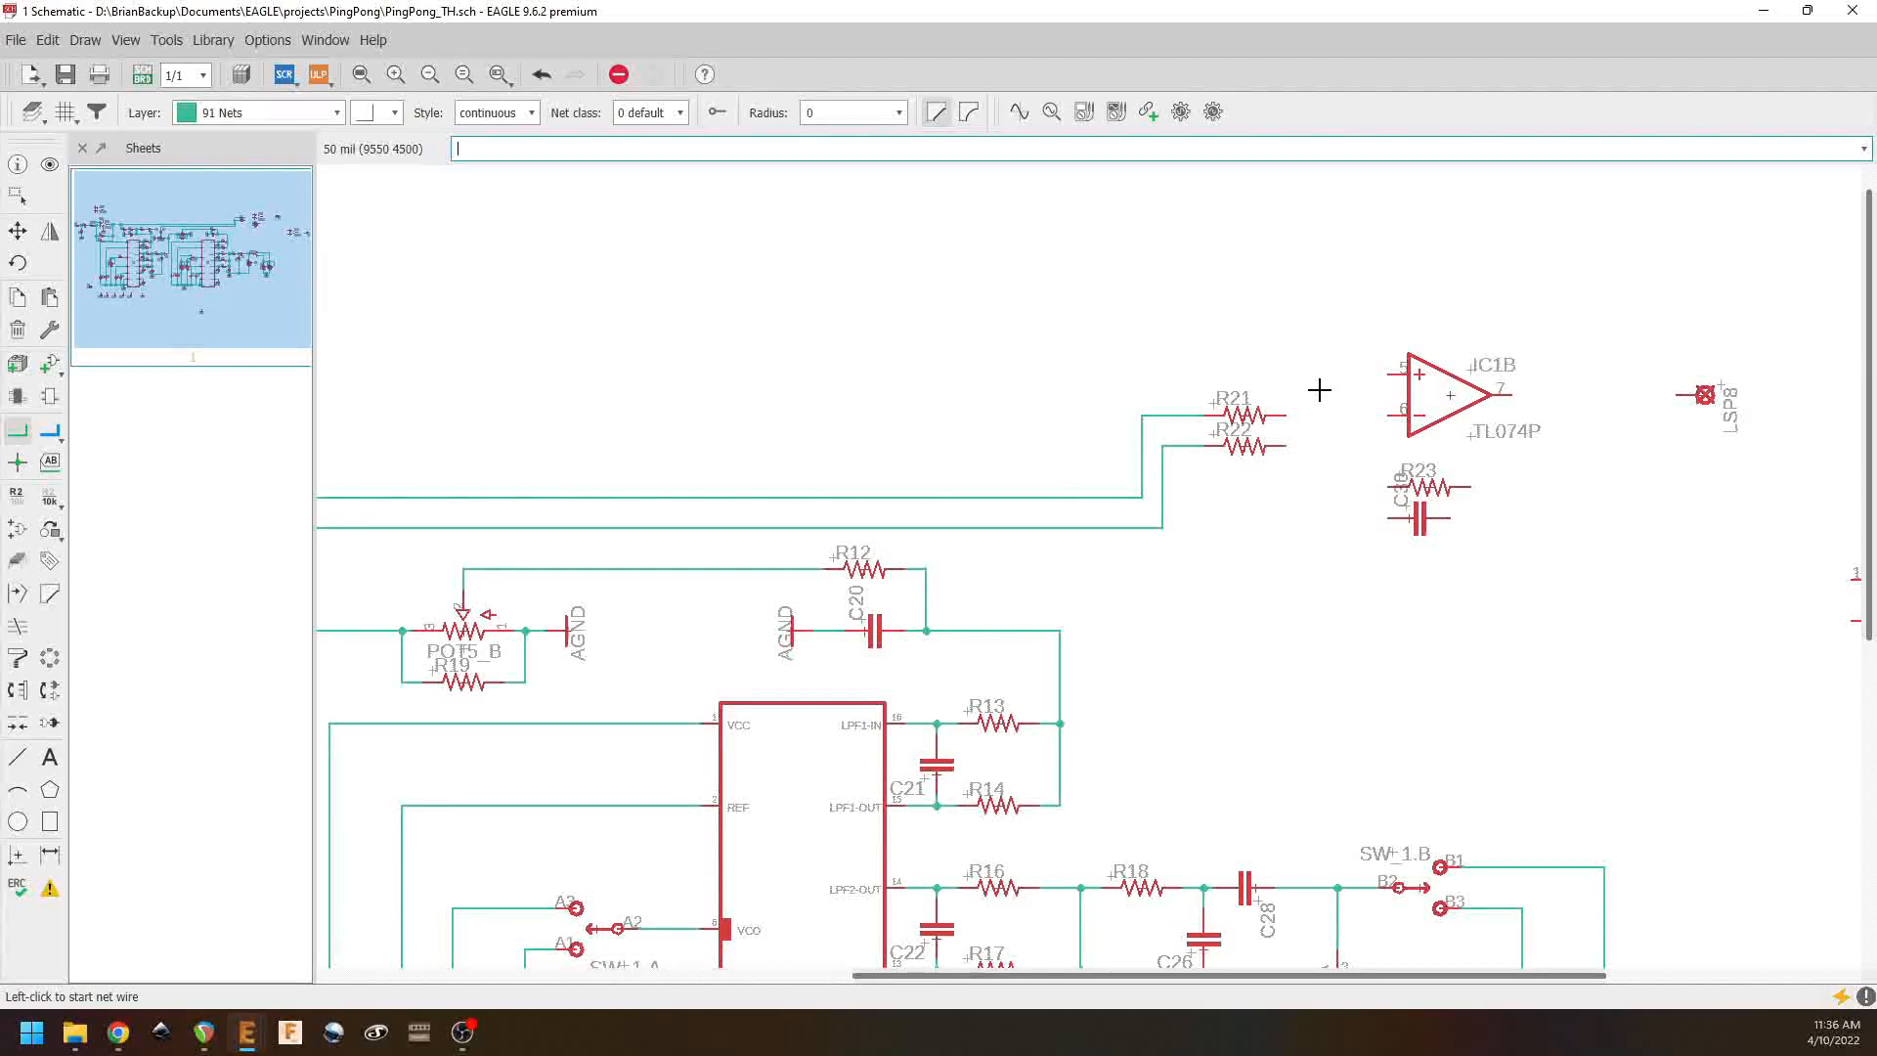
Step: Wire the output sides of R21 and R22 together into IC1B's inverting input, pin 6
{"action": "left_click", "coordinate": [1390, 412]}
{"action": "left_click", "coordinate": [1282, 411]}
{"action": "left_click", "coordinate": [1284, 442]}
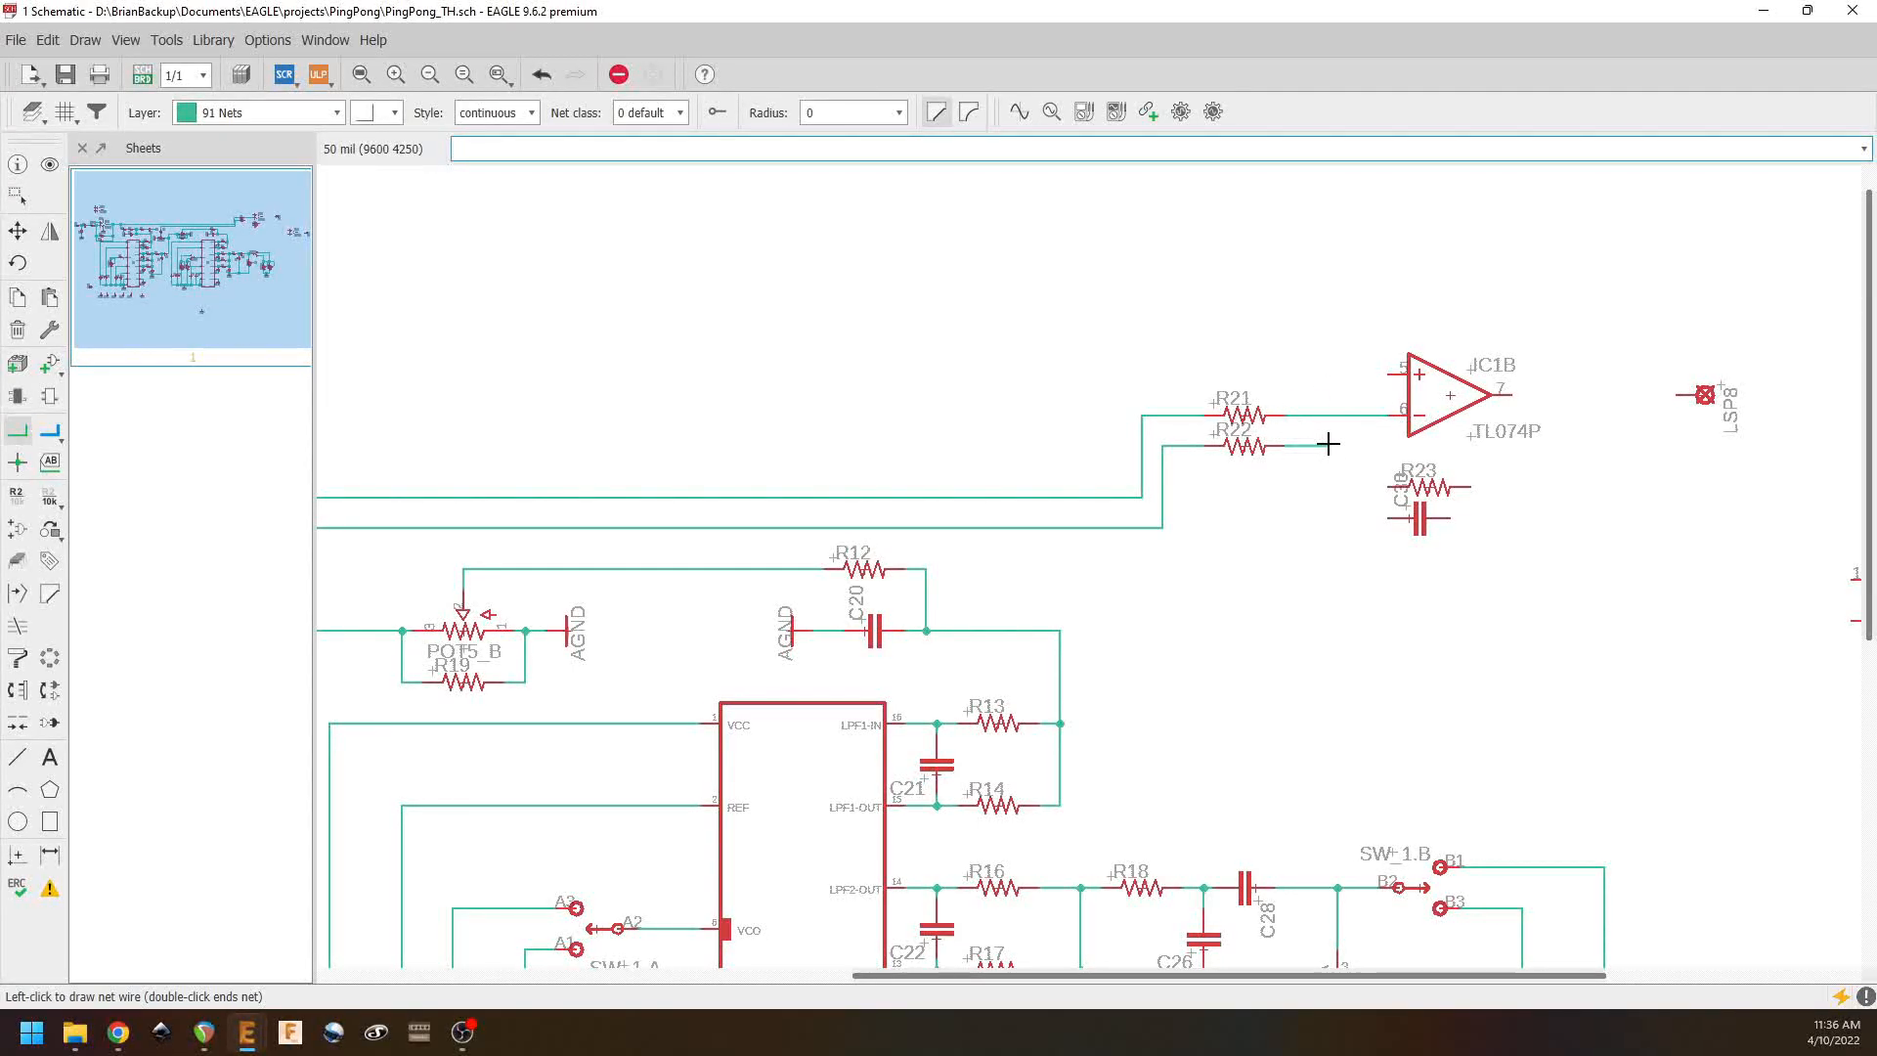
{"action": "left_click", "coordinate": [1339, 445]}
{"action": "left_click", "coordinate": [1337, 414]}
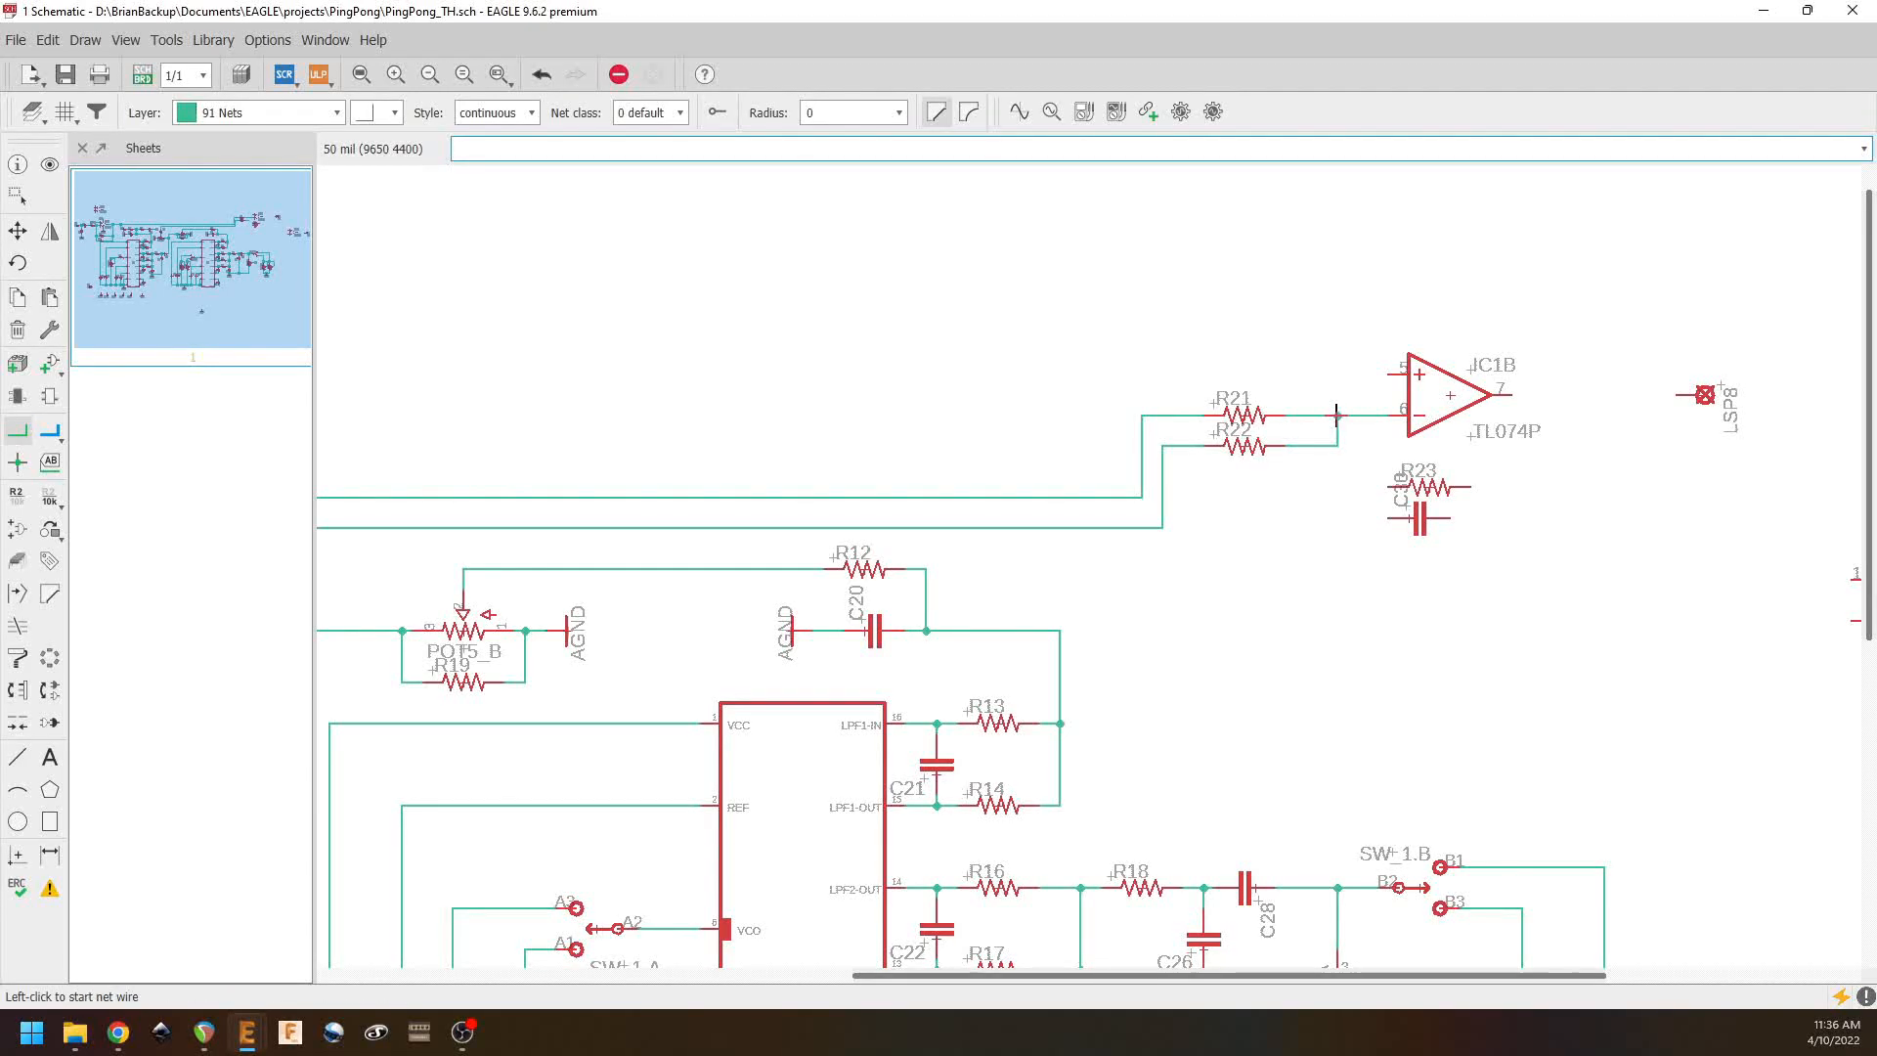
Step: Connect the input-side ends of R23 and the capacitor below it to IC1B's inverting-input node
{"action": "left_click", "coordinate": [1385, 488]}
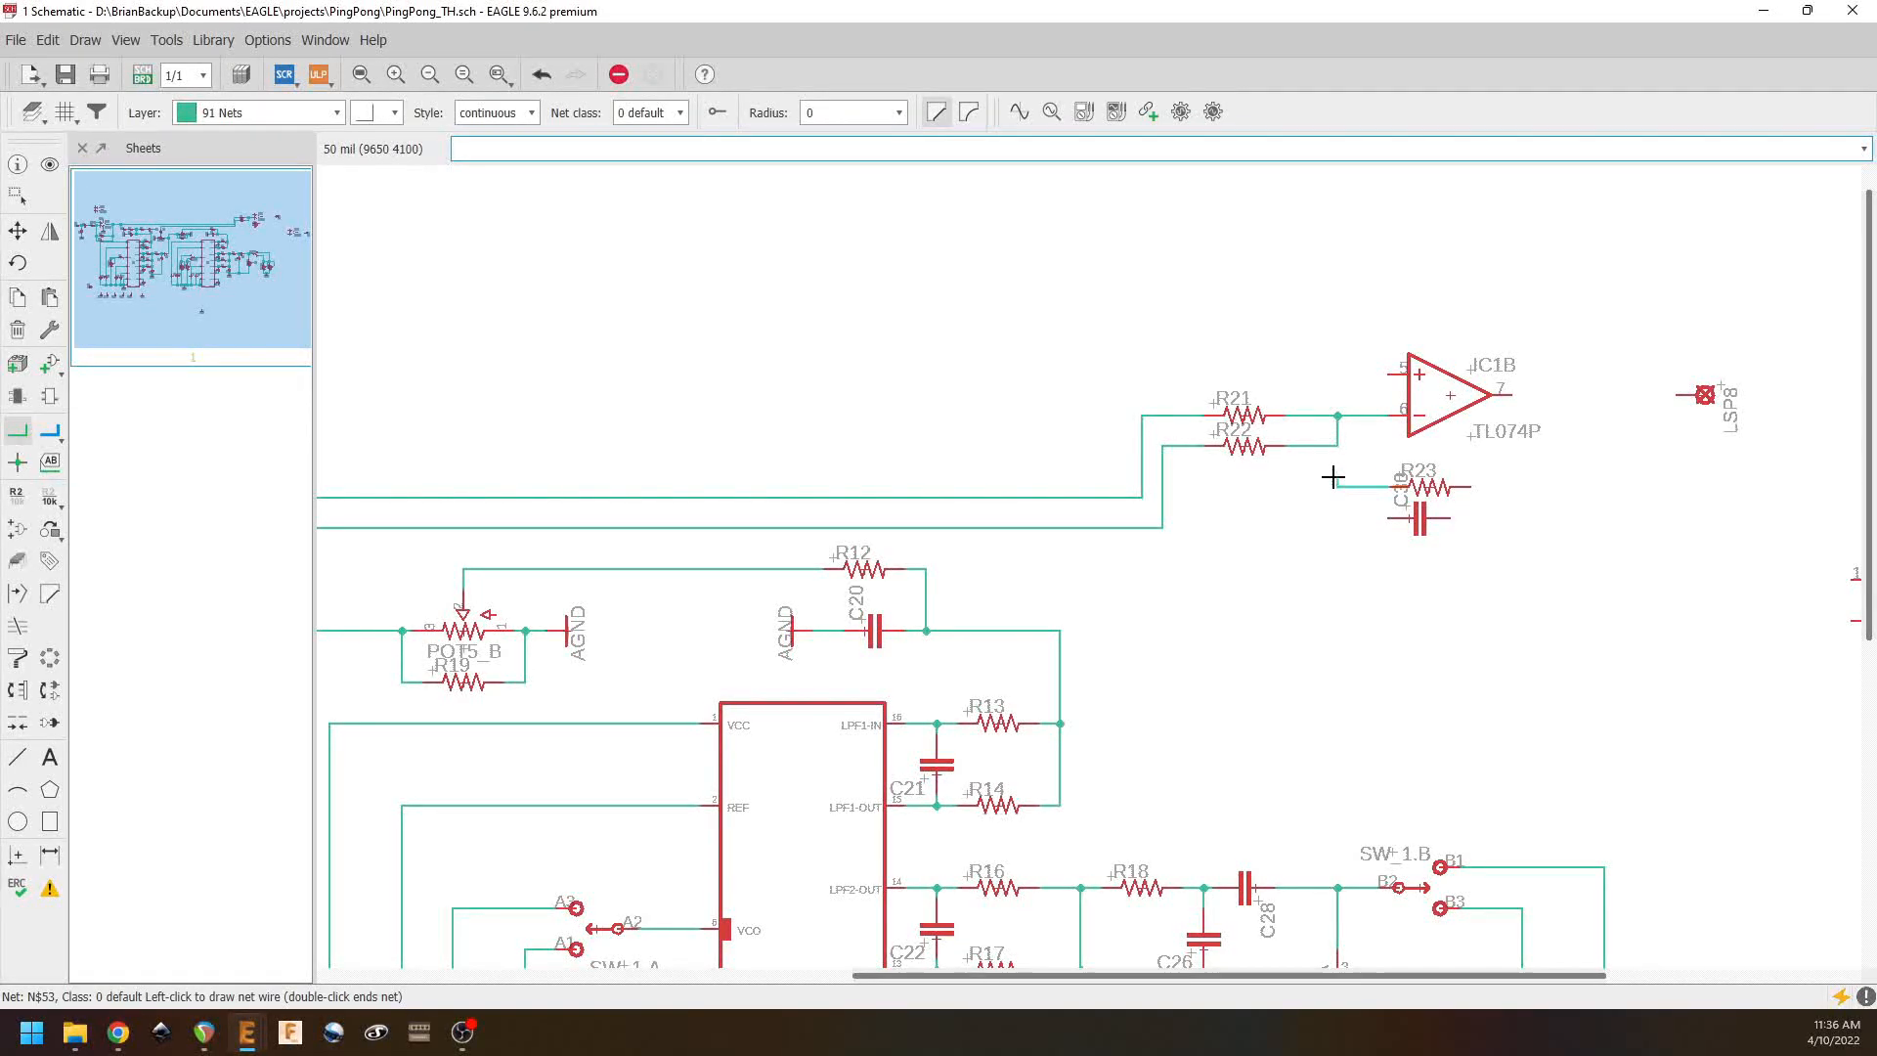
{"action": "left_click", "coordinate": [1336, 447]}
{"action": "left_click", "coordinate": [1386, 519]}
{"action": "left_click", "coordinate": [1340, 480]}
Step: Wire the other ends of R23 and the feedback capacitor to IC1B's output, pin 7
{"action": "left_click", "coordinate": [1475, 487]}
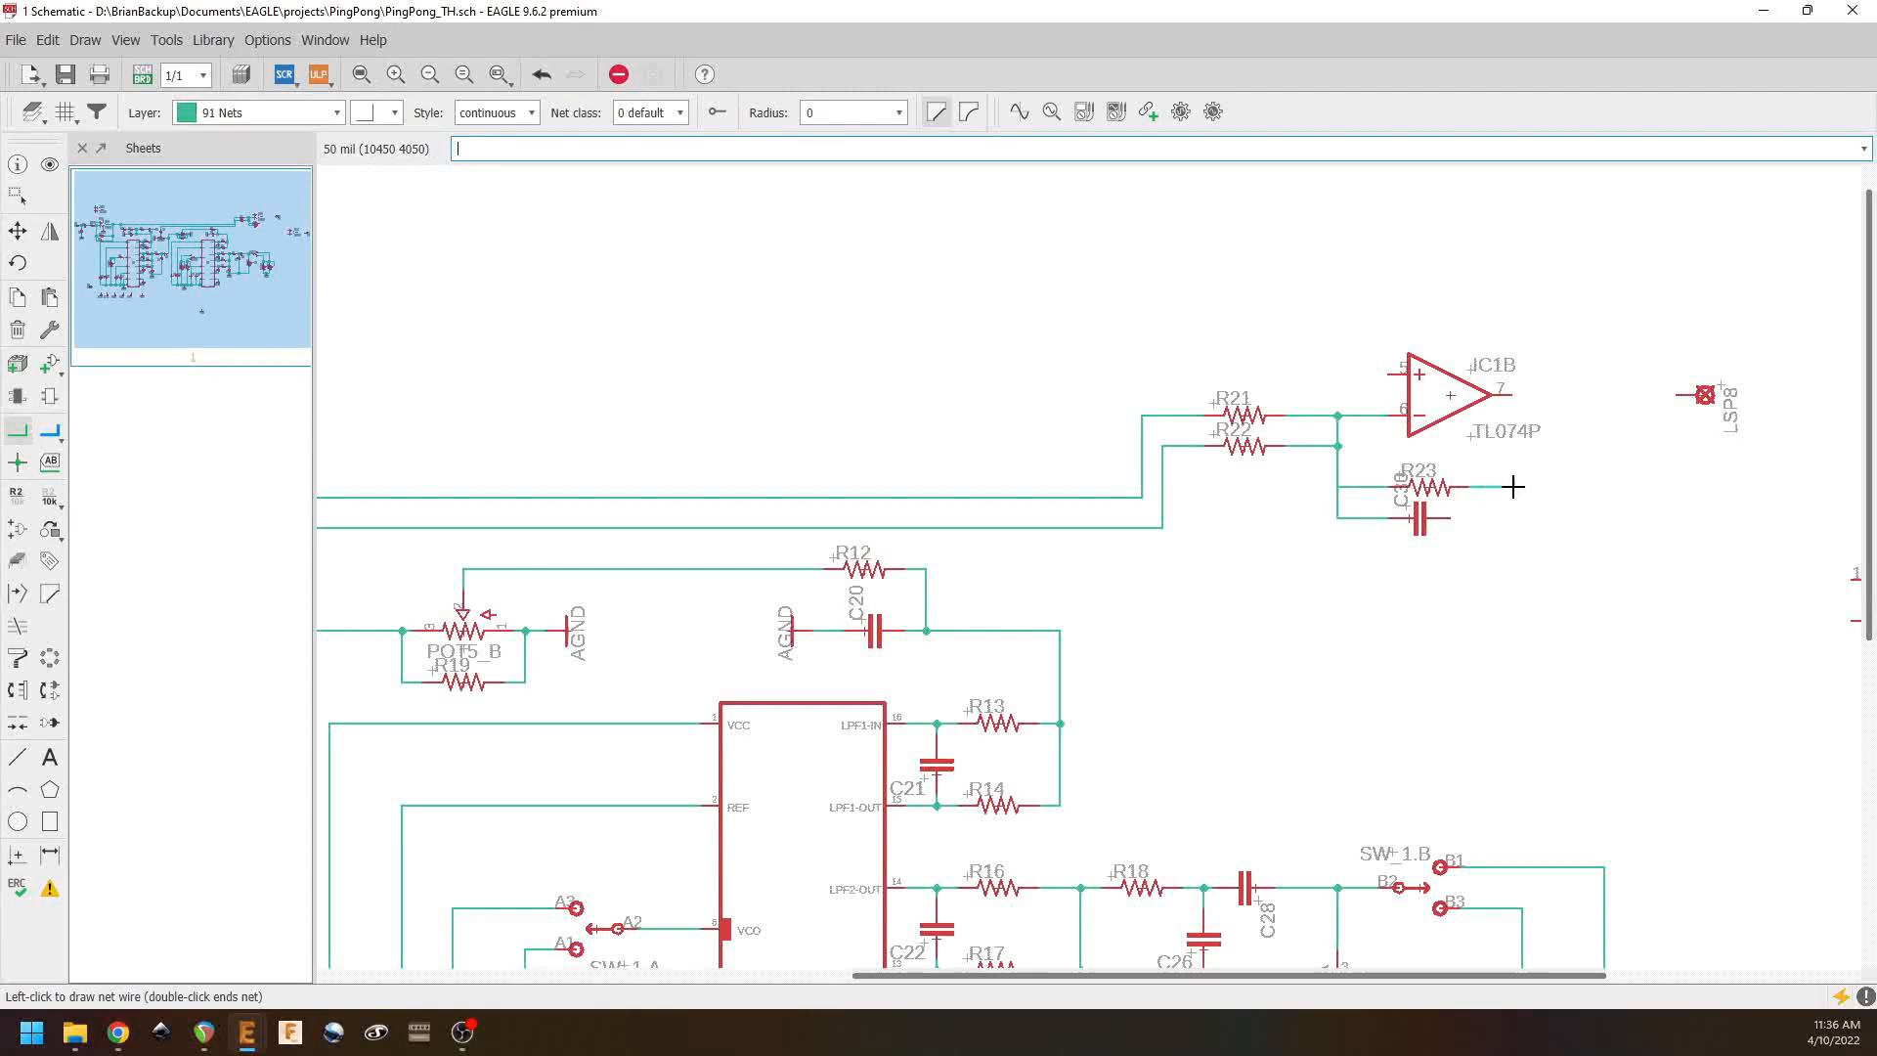
{"action": "left_click", "coordinate": [1550, 485]}
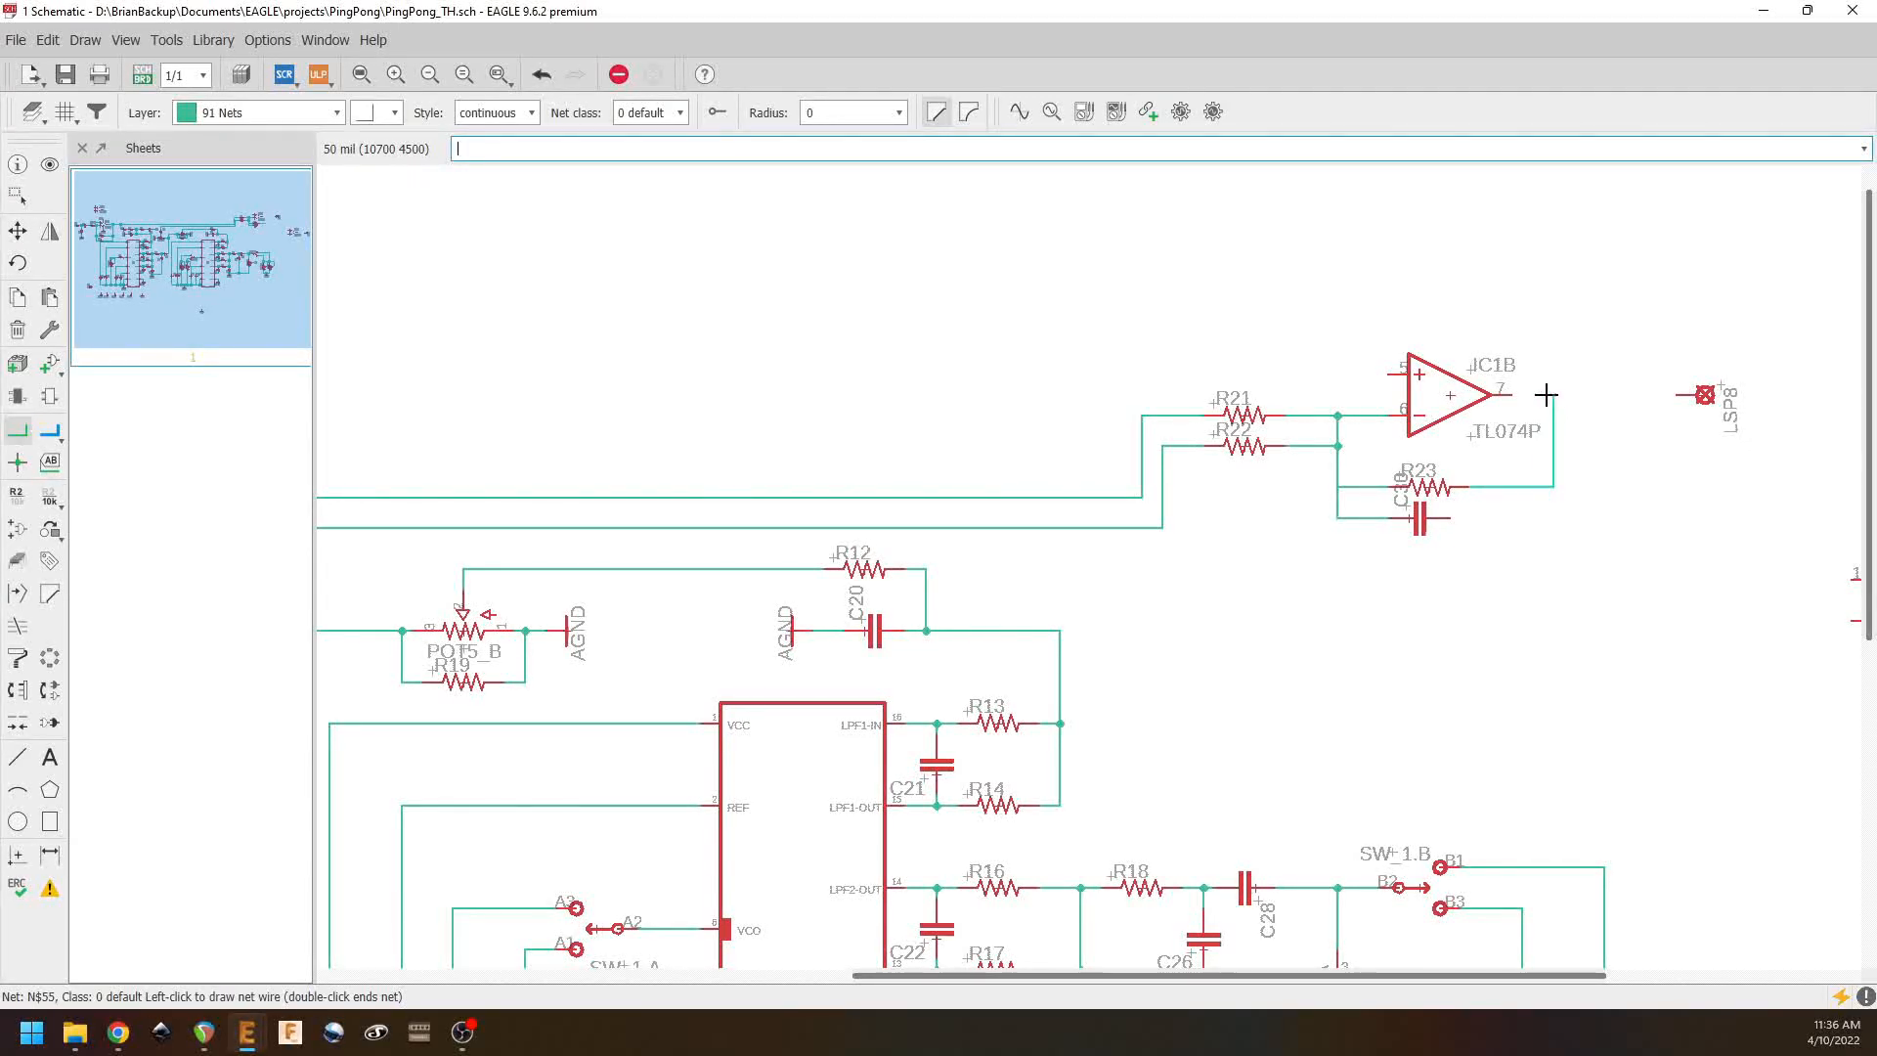
{"action": "left_click", "coordinate": [1512, 393]}
{"action": "left_click", "coordinate": [1449, 520]}
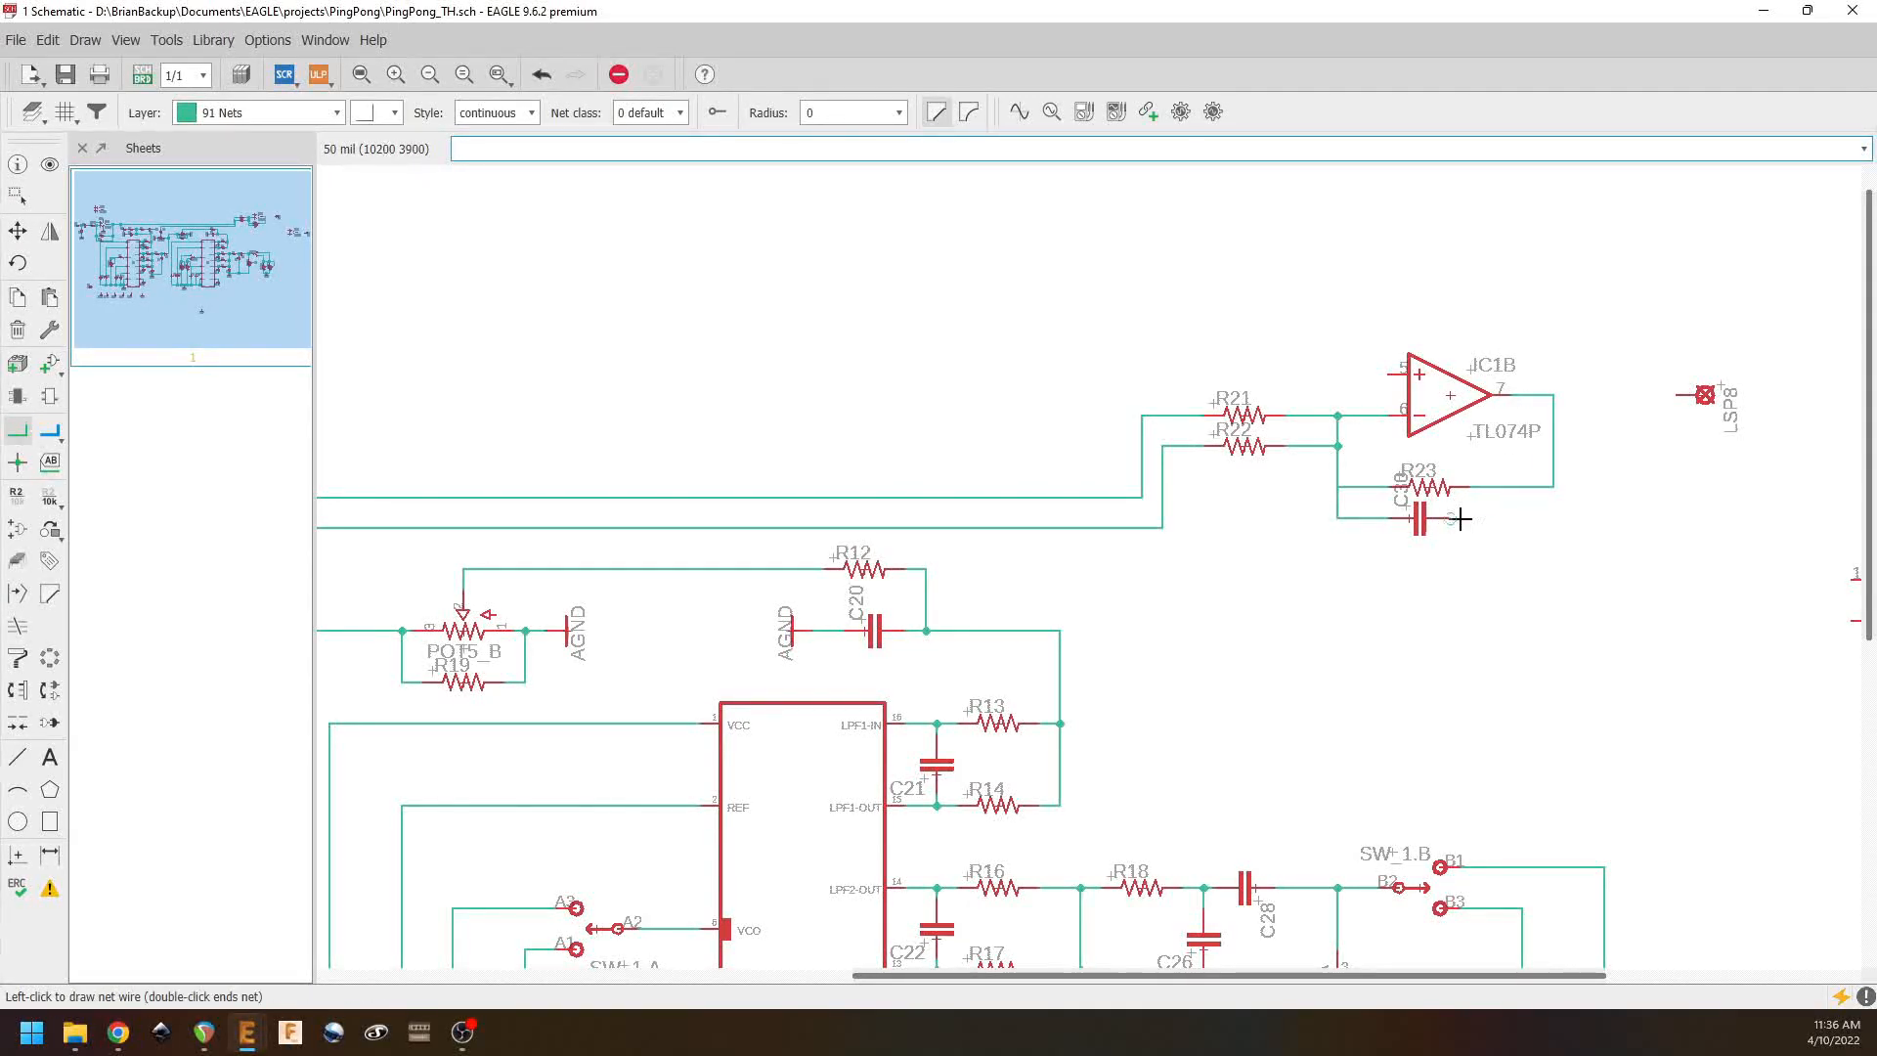
{"action": "left_click", "coordinate": [1553, 486]}
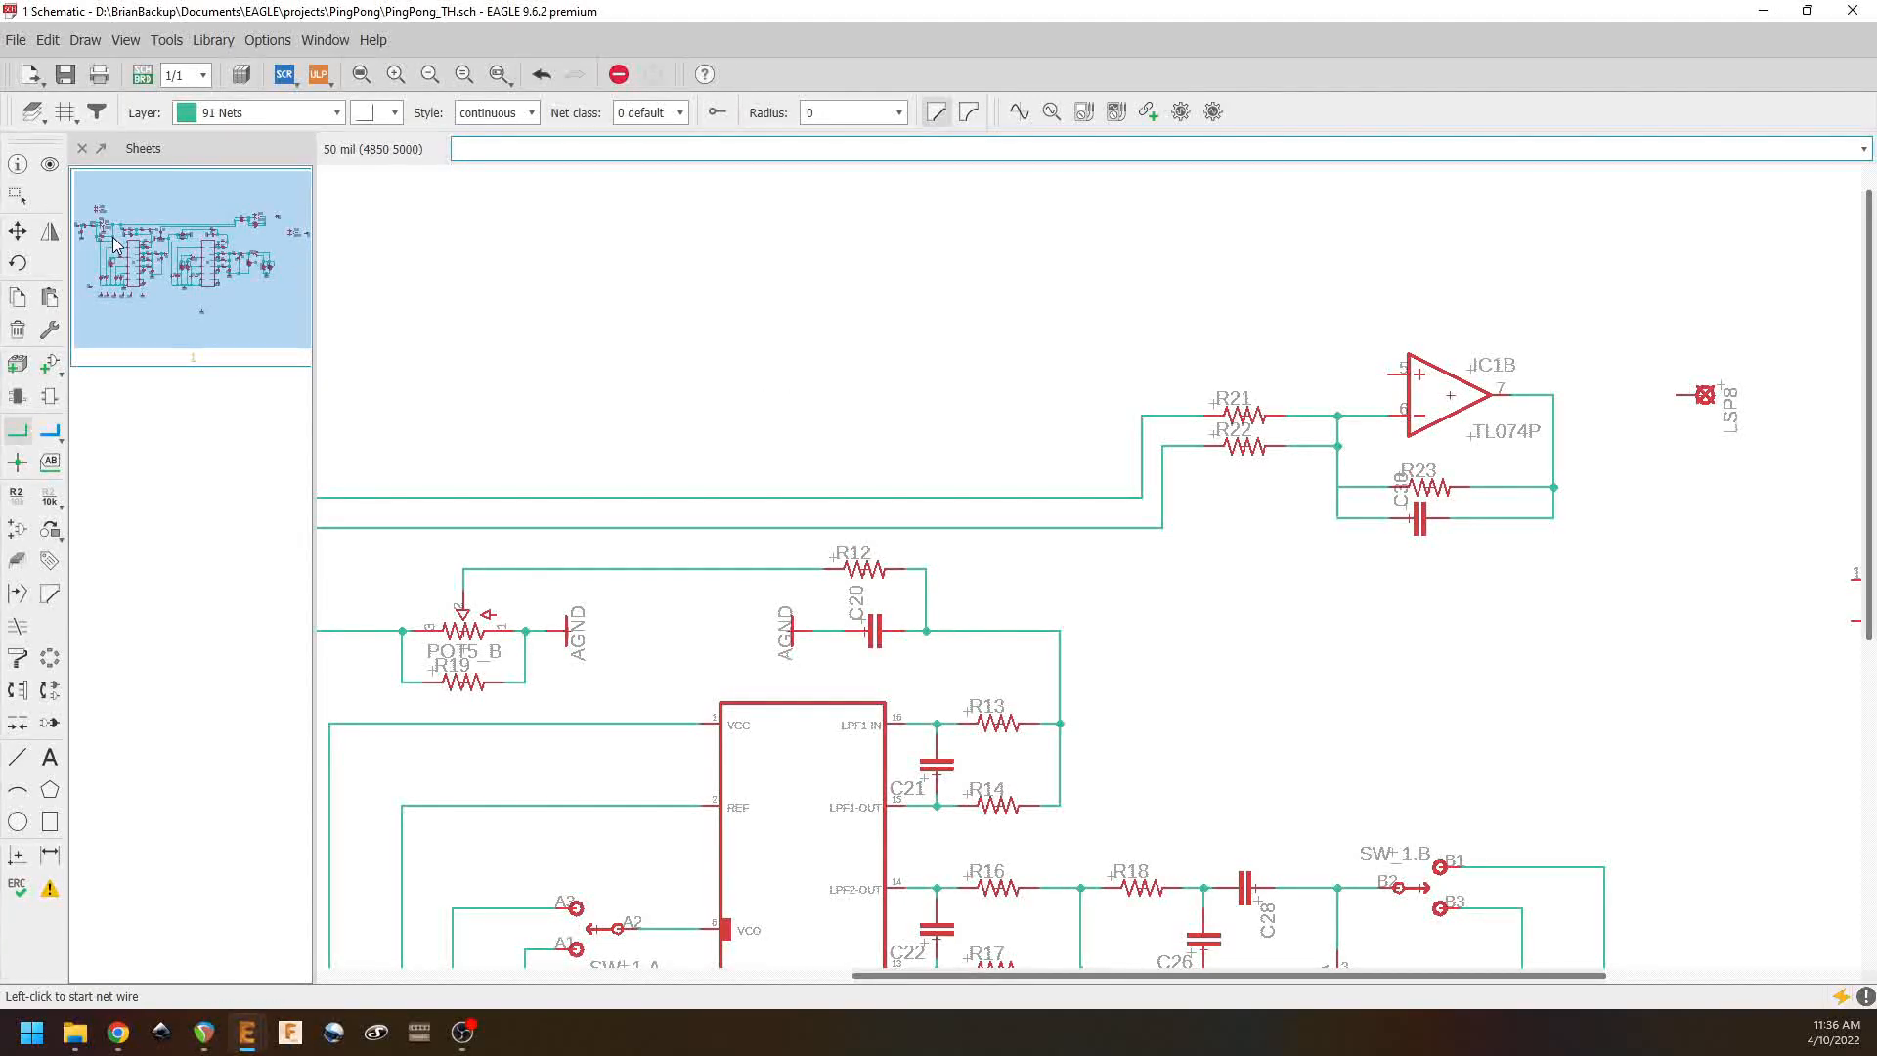
Step: Move C30 slightly farther below R23 and straighten both of its net corners to match
{"action": "left_click", "coordinate": [17, 231]}
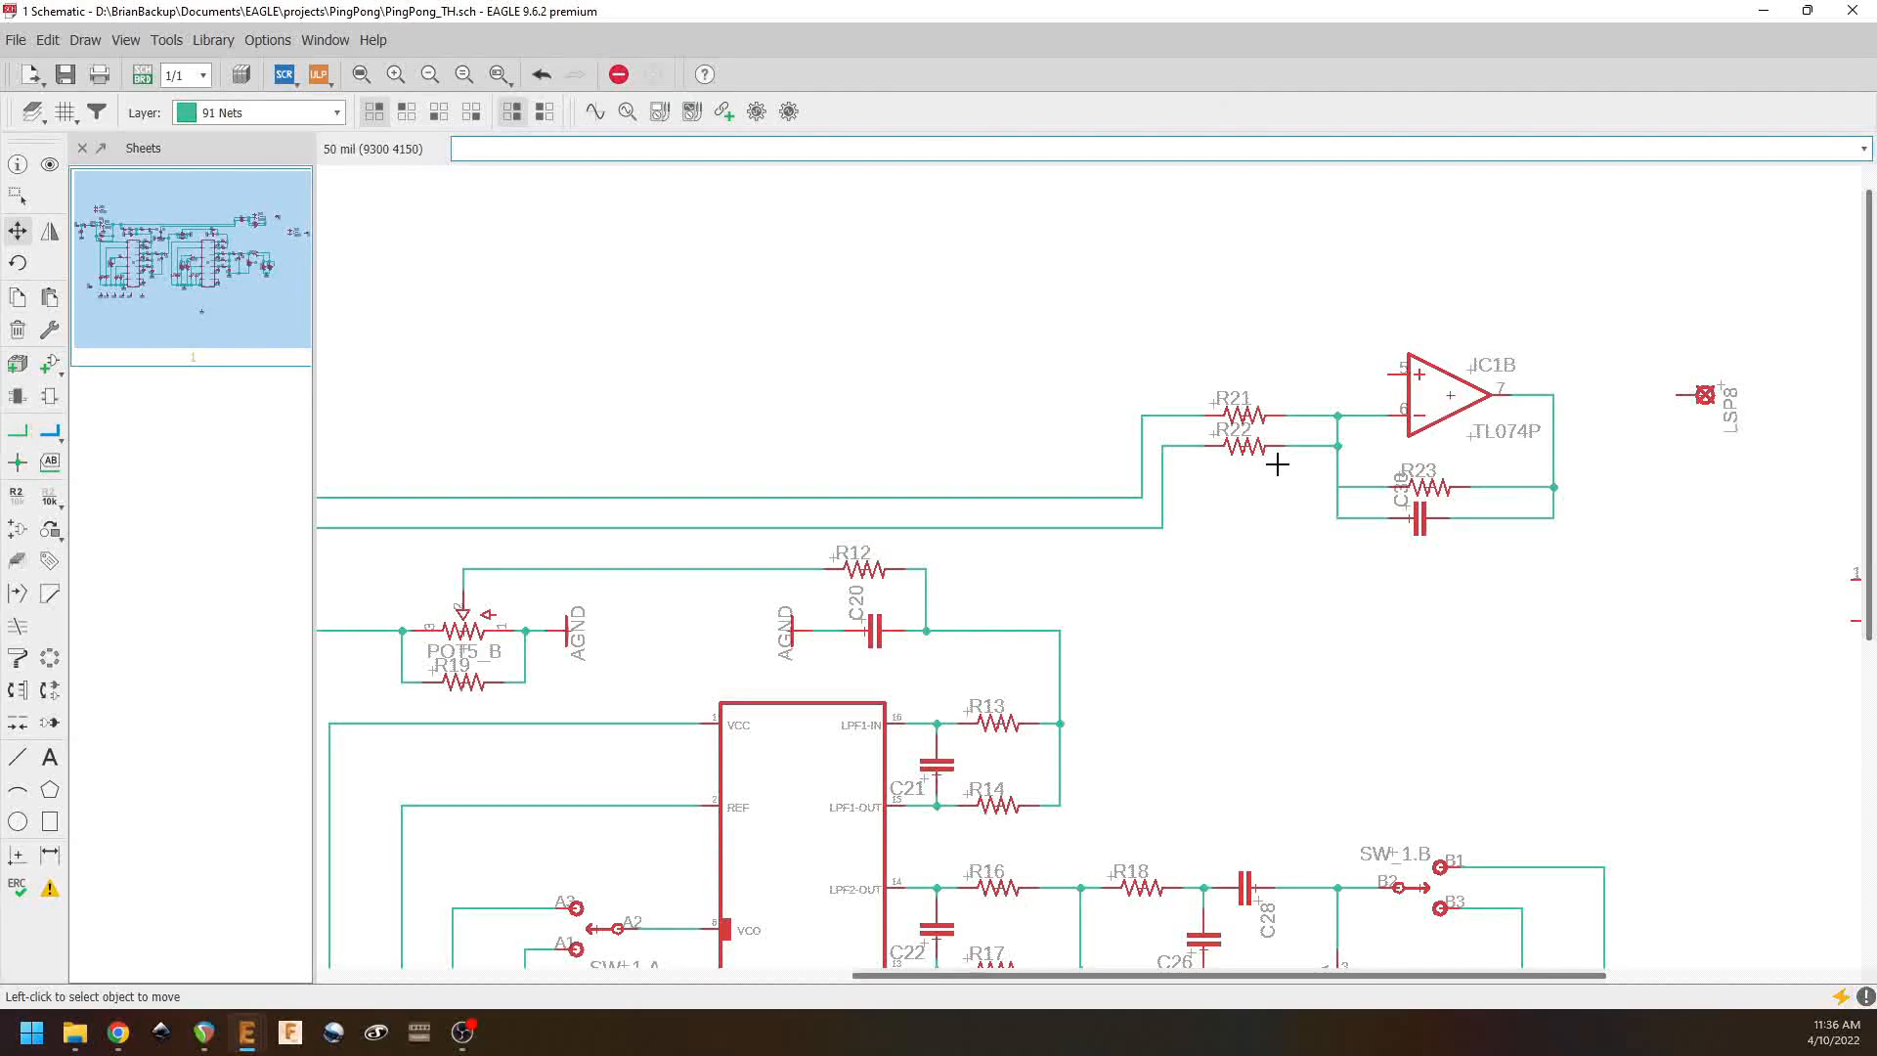
{"action": "left_click", "coordinate": [1412, 520]}
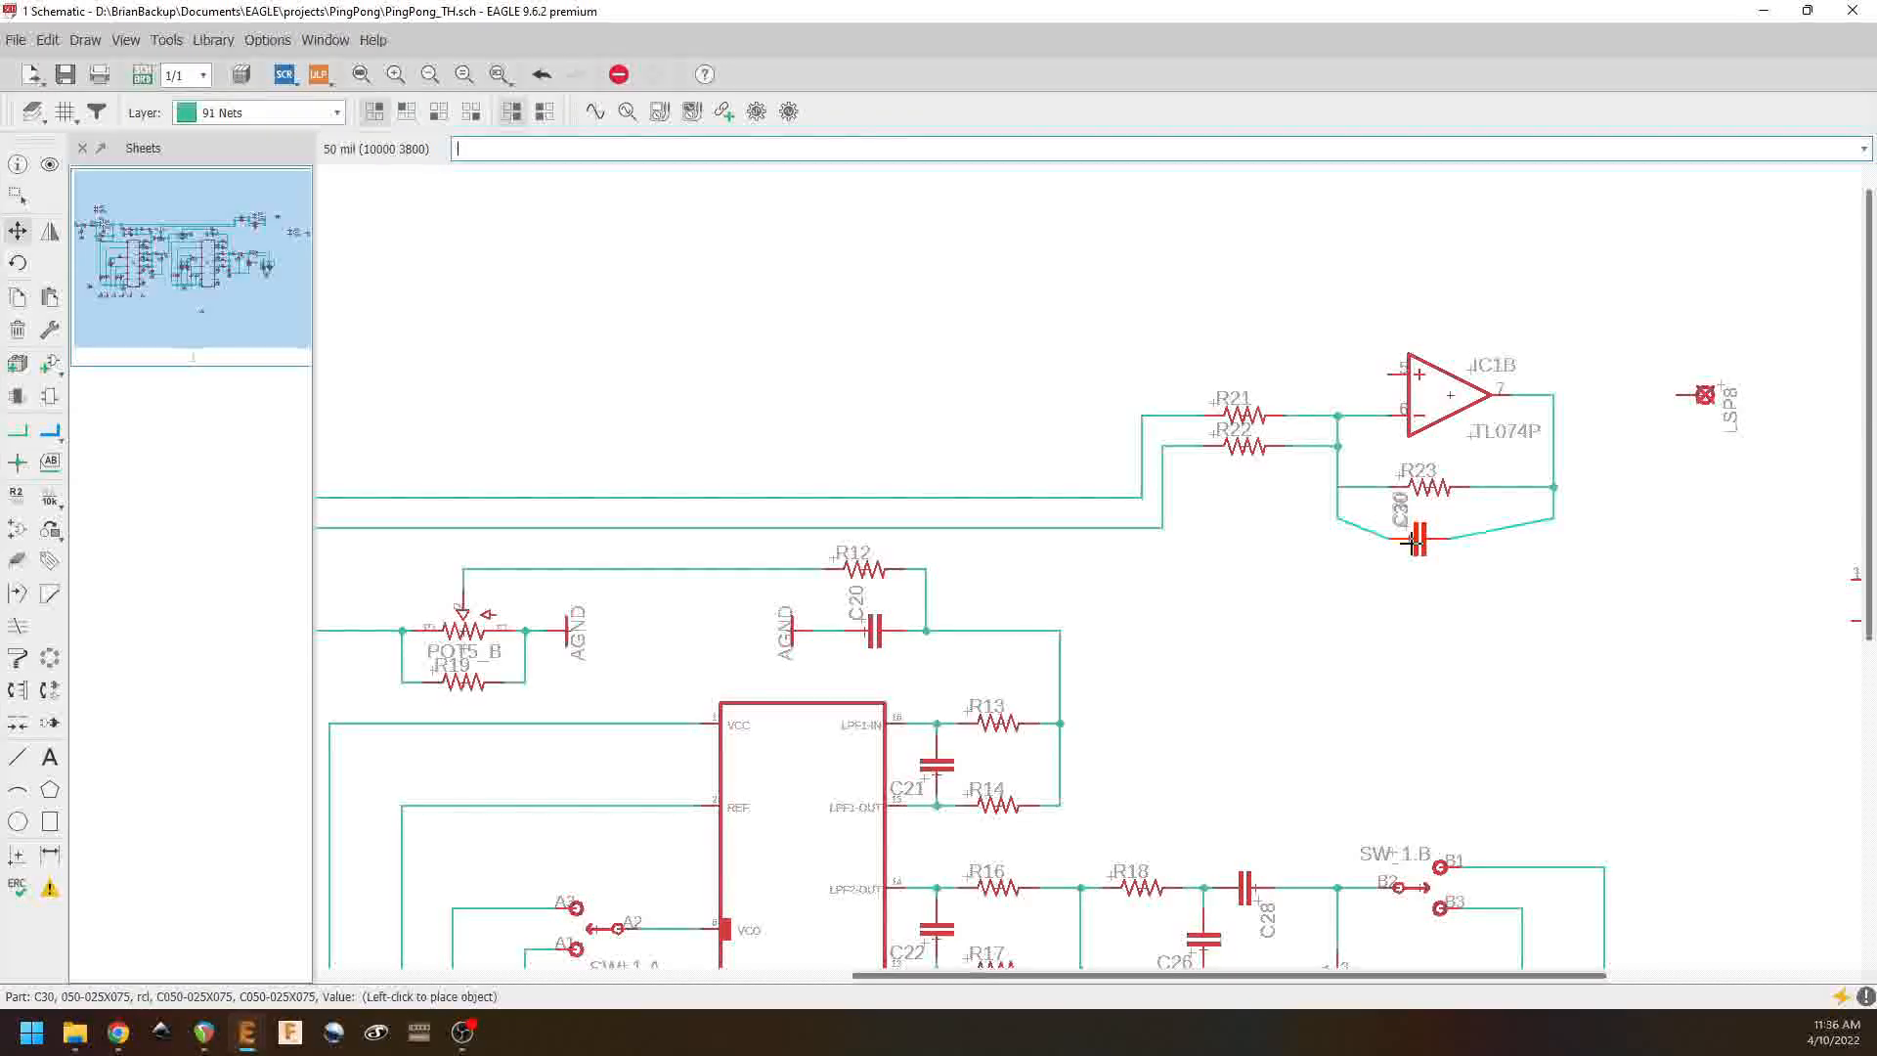
{"action": "left_click", "coordinate": [1412, 553]}
{"action": "left_click", "coordinate": [1555, 521]}
{"action": "left_click", "coordinate": [1555, 537]}
{"action": "left_click", "coordinate": [1337, 521]}
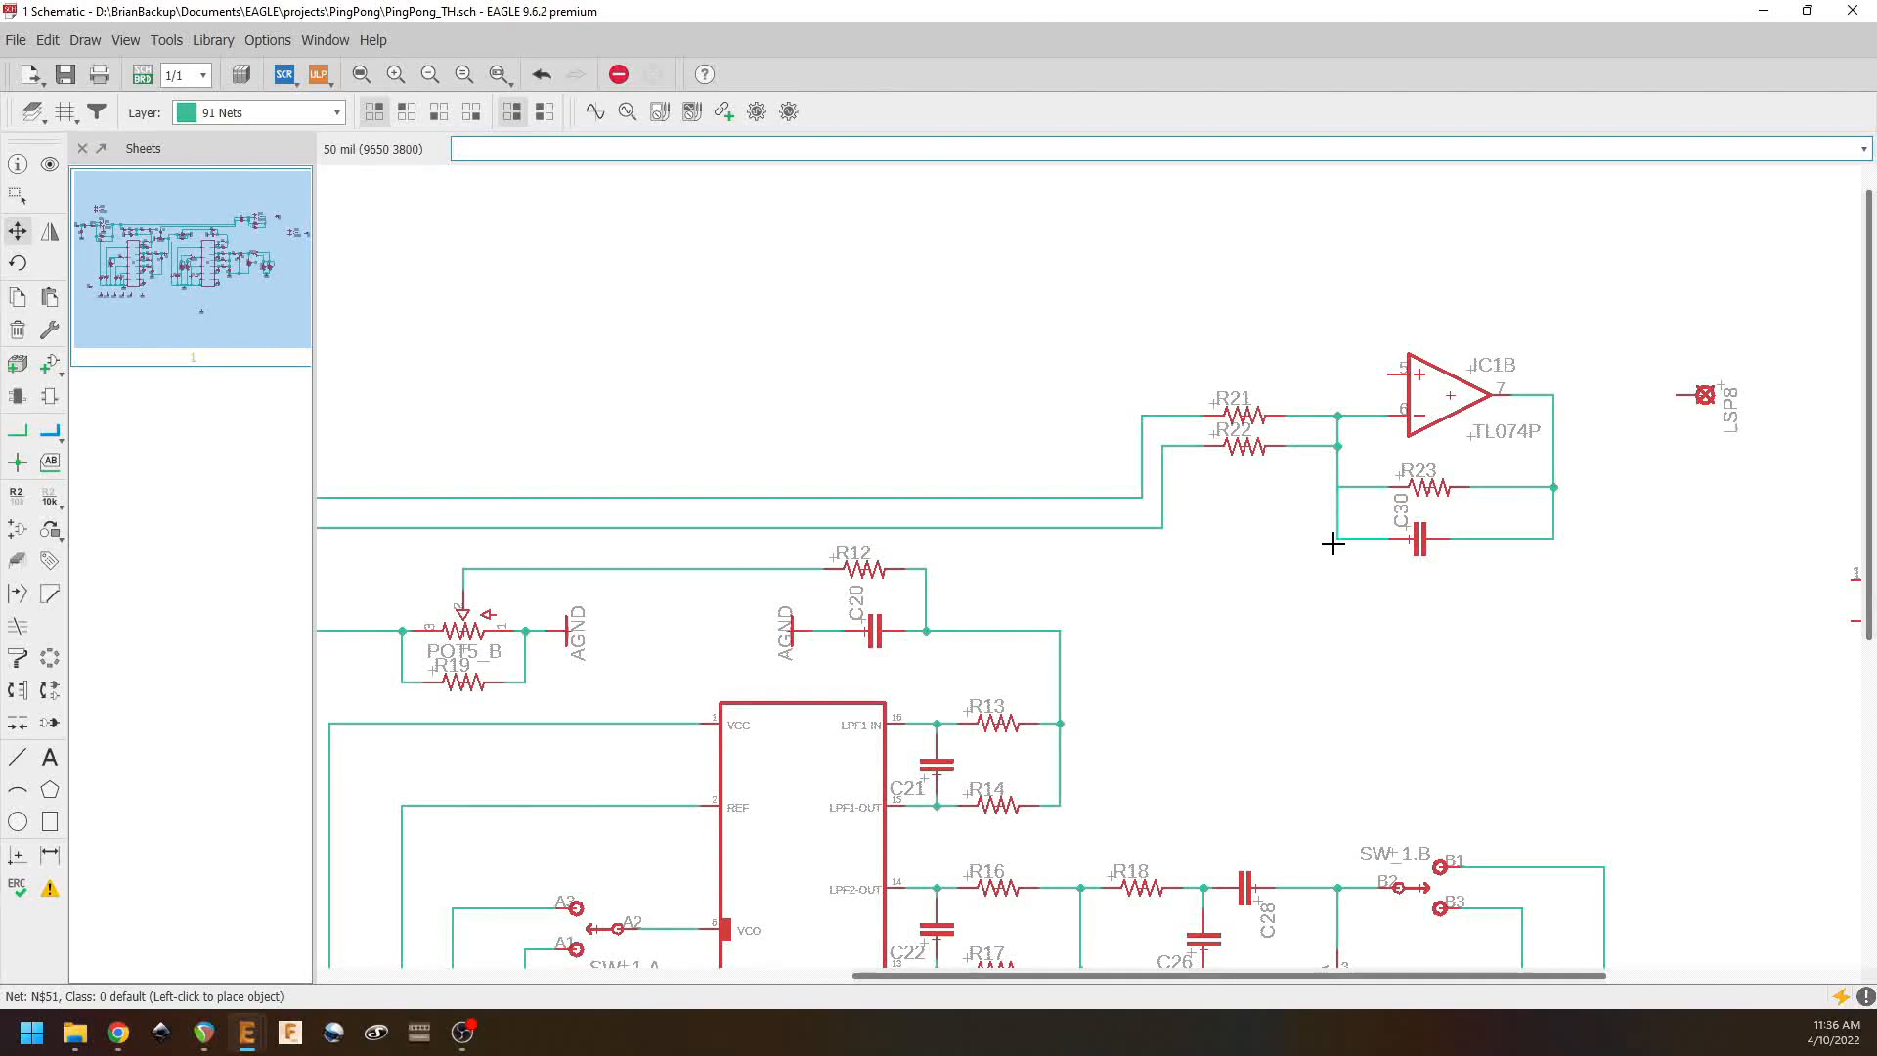
{"action": "left_click", "coordinate": [1335, 540]}
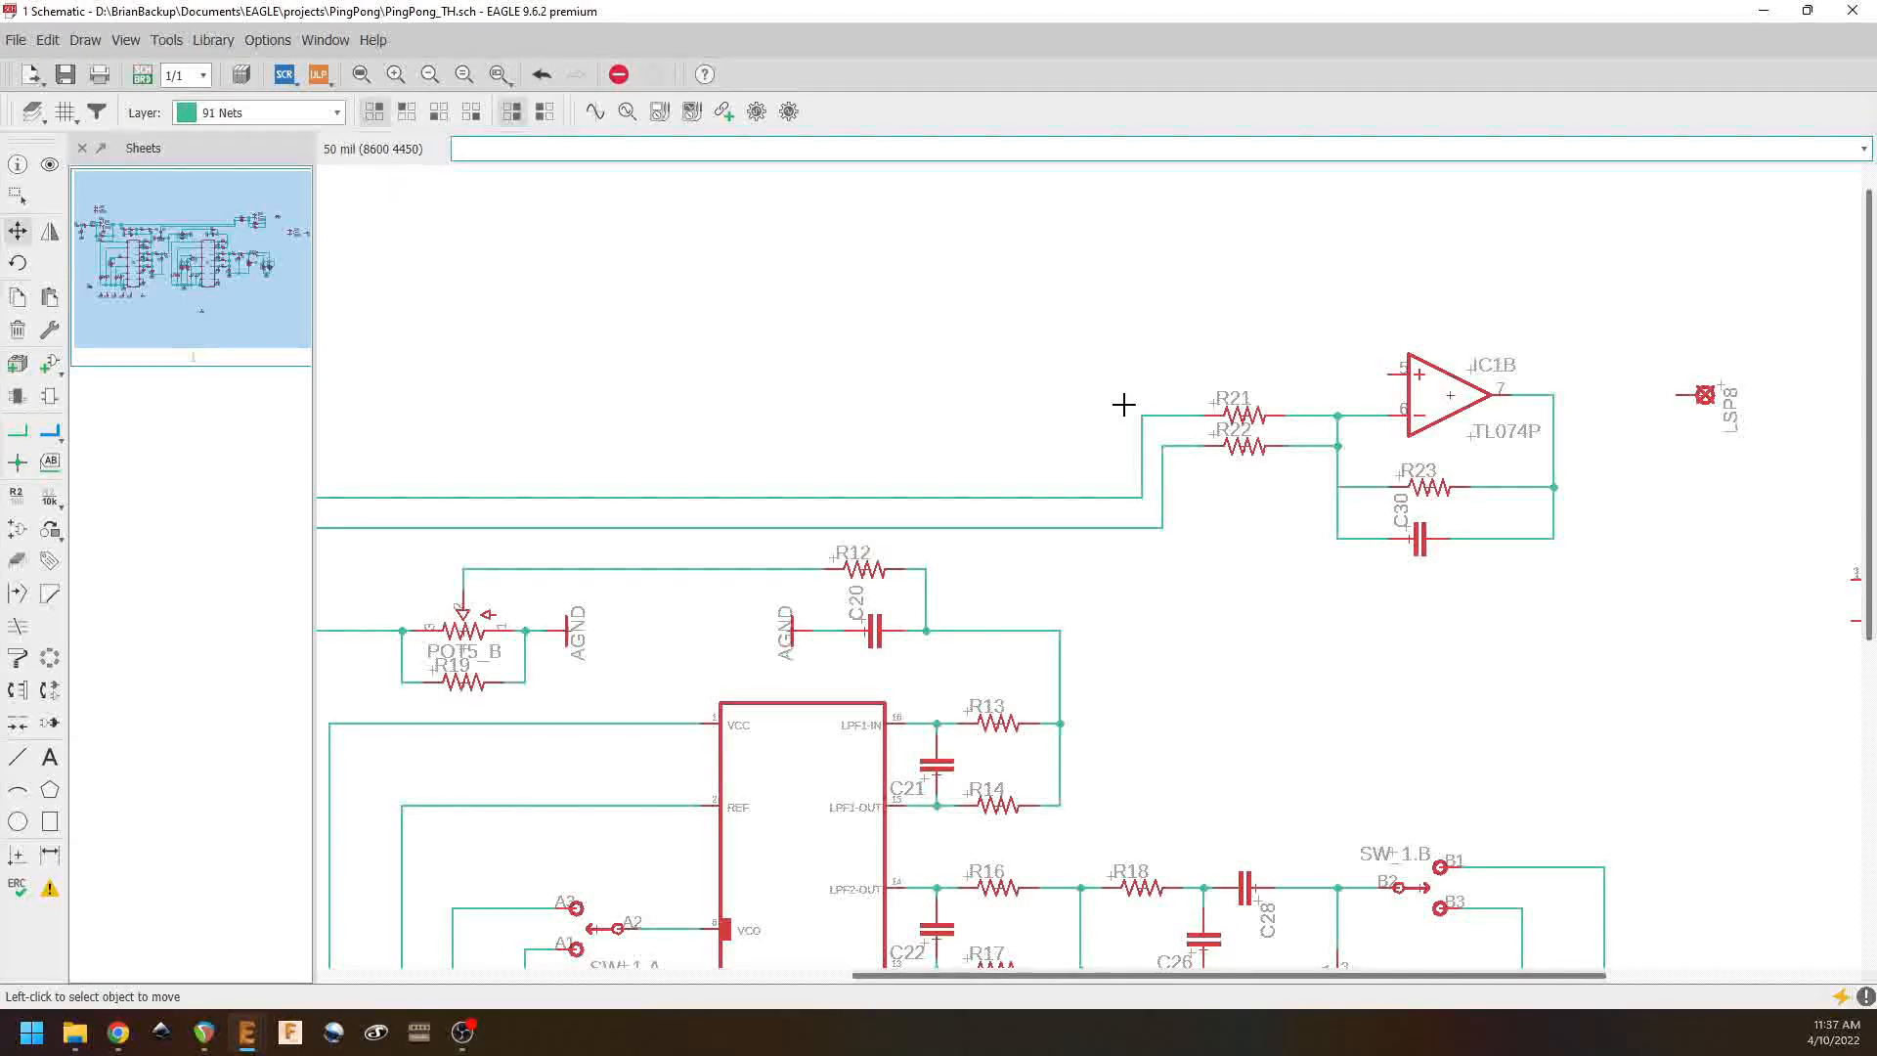
Step: Draw a net stub from IC1B's non-inverting input, name it VREF, connect it to the existing VREF net, and place its label
{"action": "left_click", "coordinate": [17, 430]}
{"action": "left_click", "coordinate": [1389, 373]}
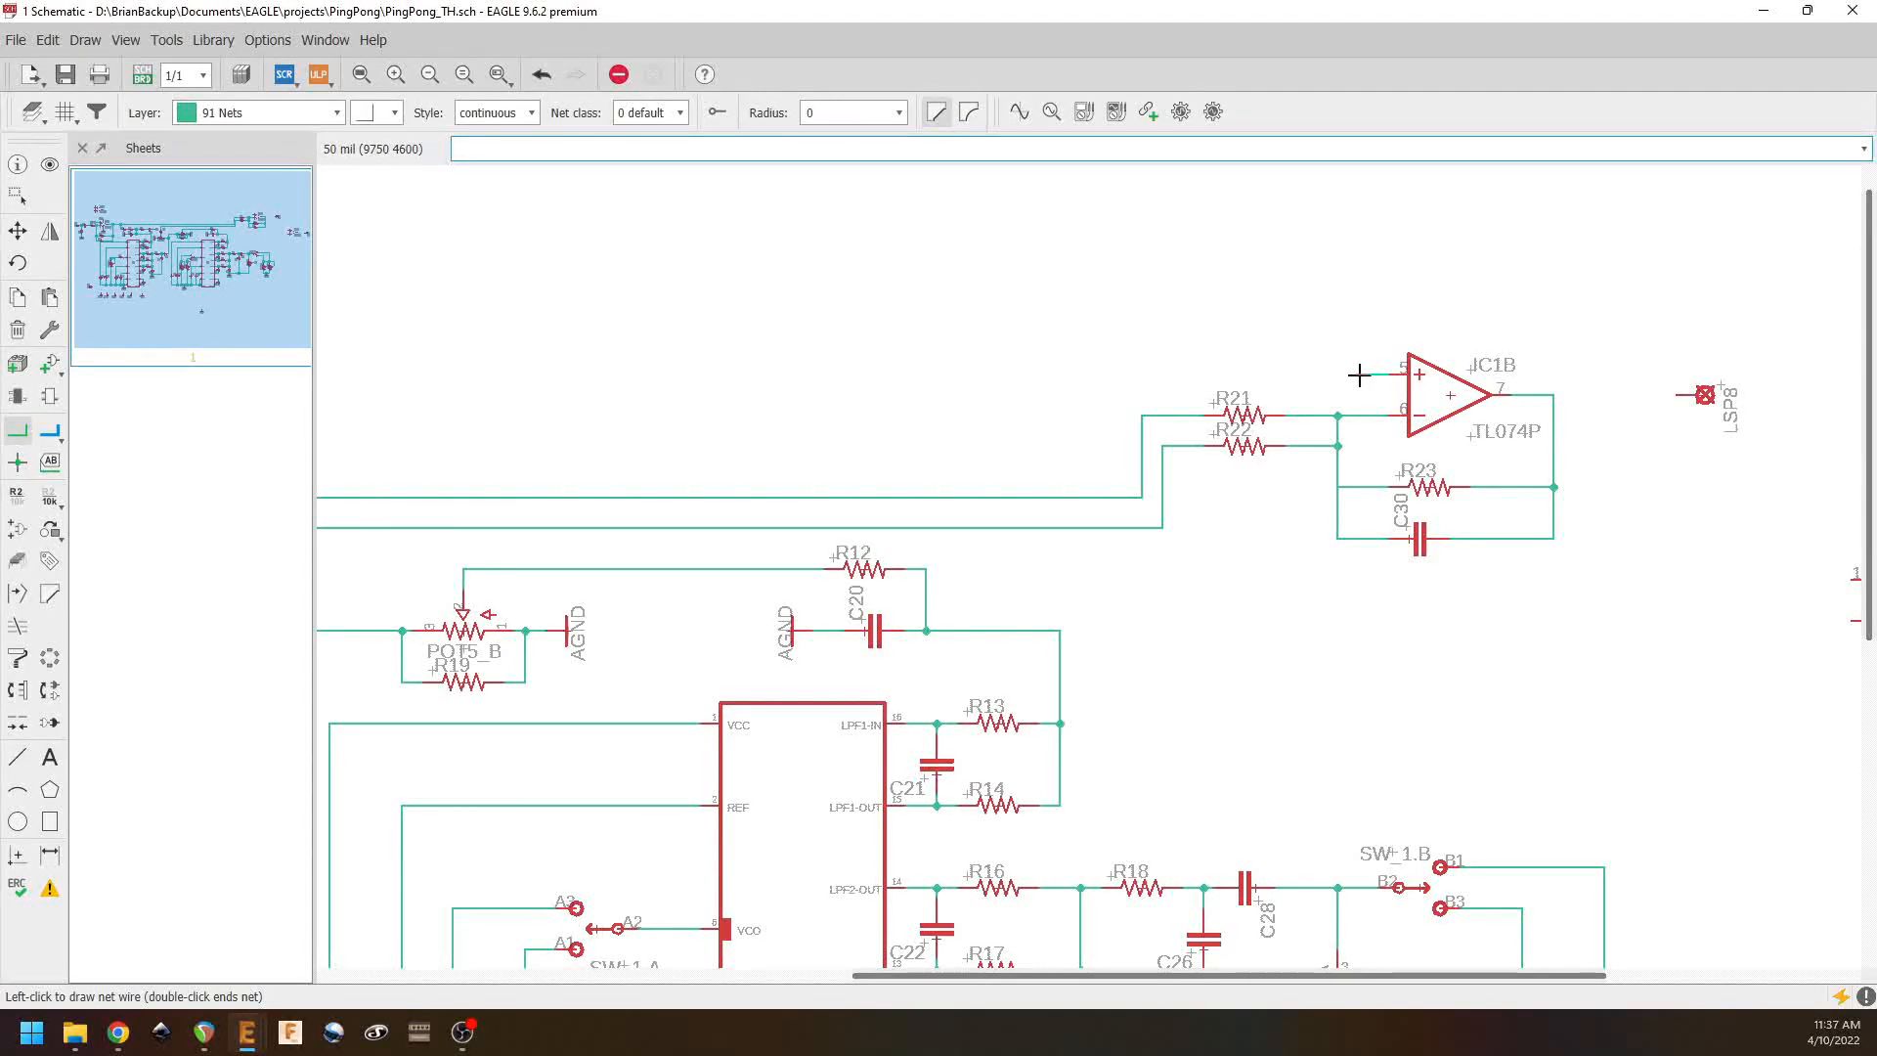
{"action": "right_click", "coordinate": [1359, 375]}
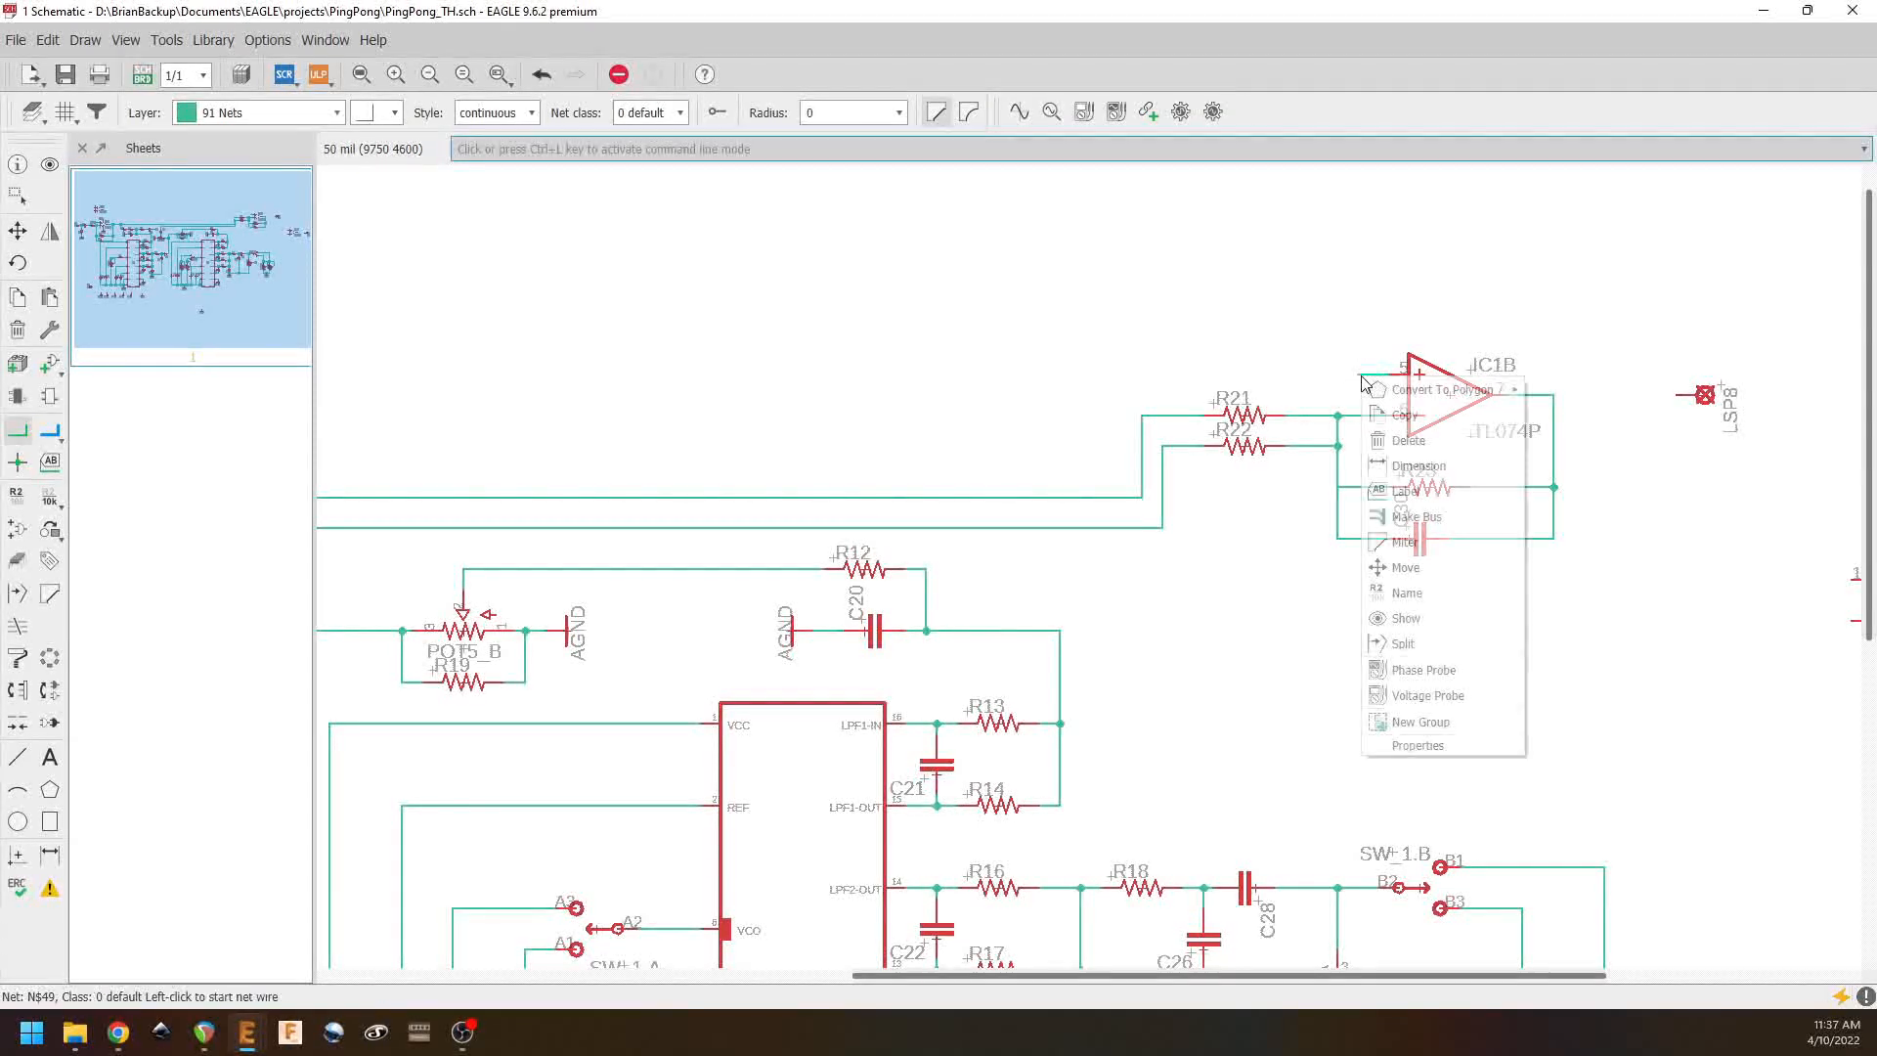
{"action": "left_click", "coordinate": [1398, 594]}
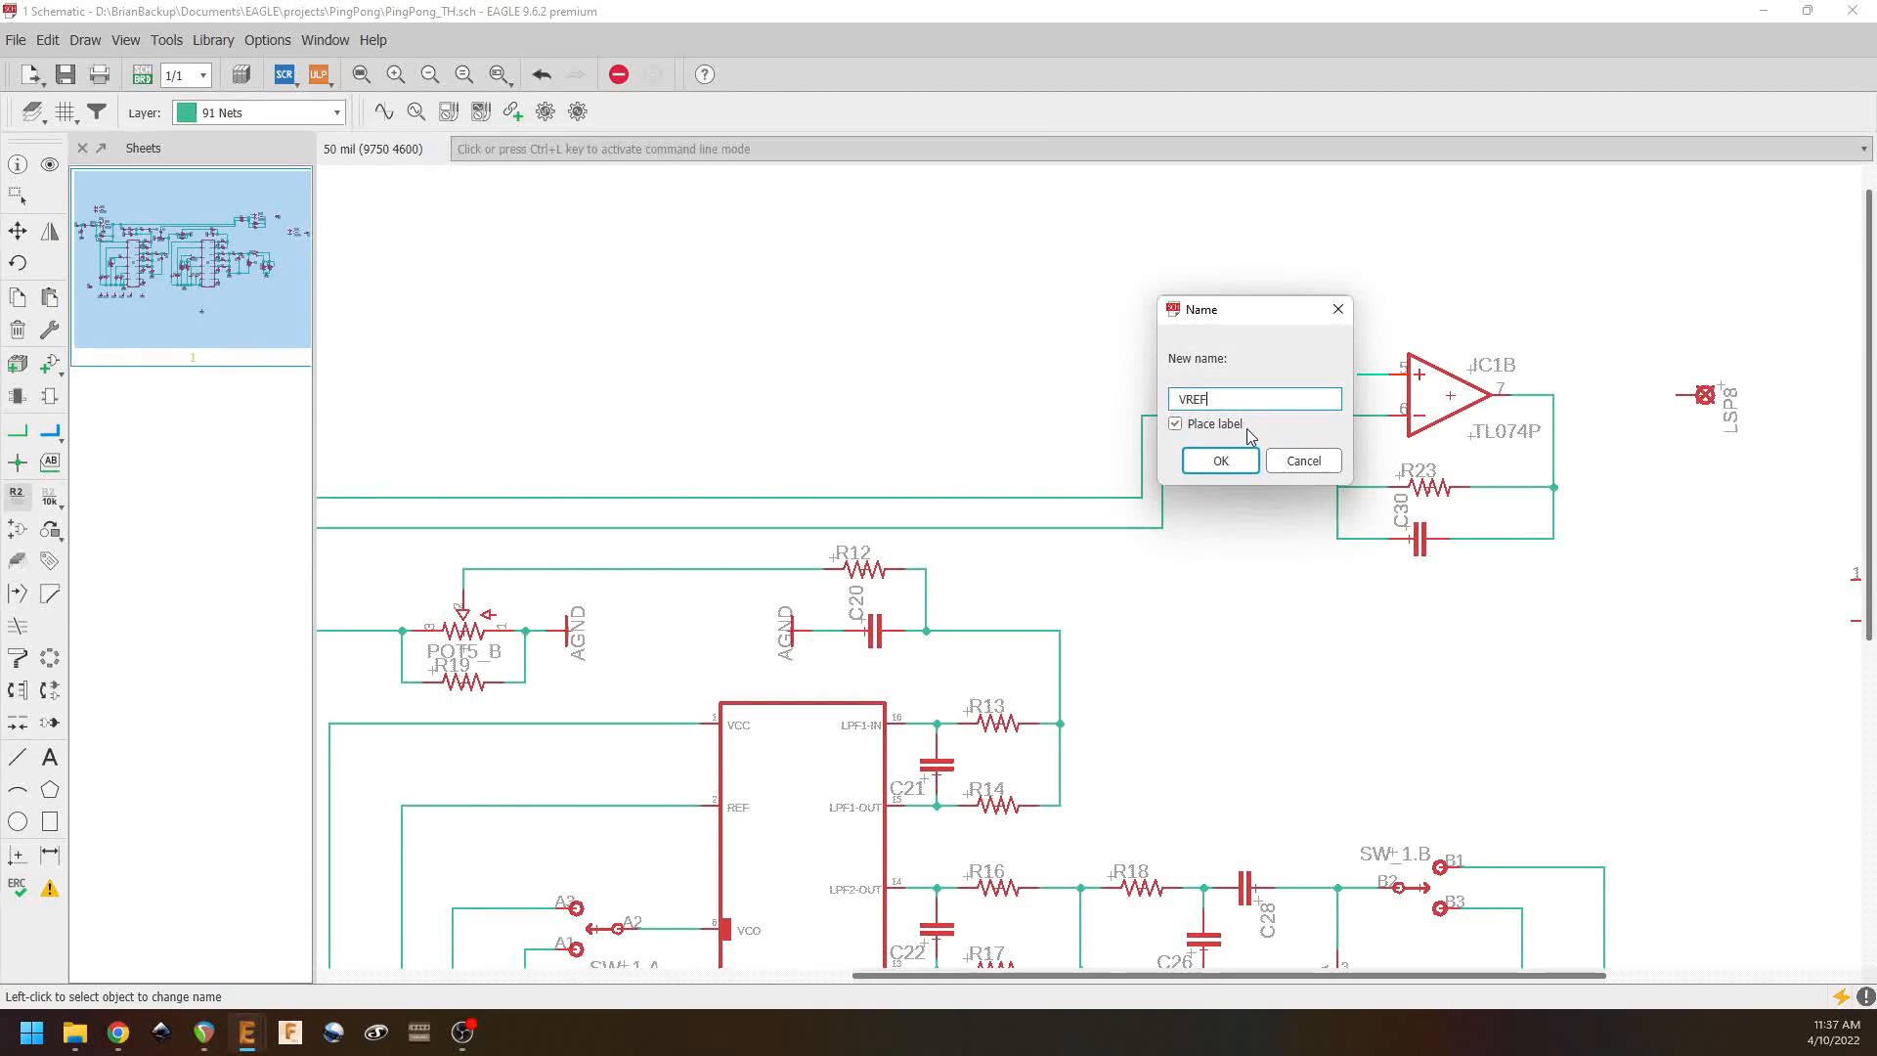
{"action": "key", "text": "Return"}
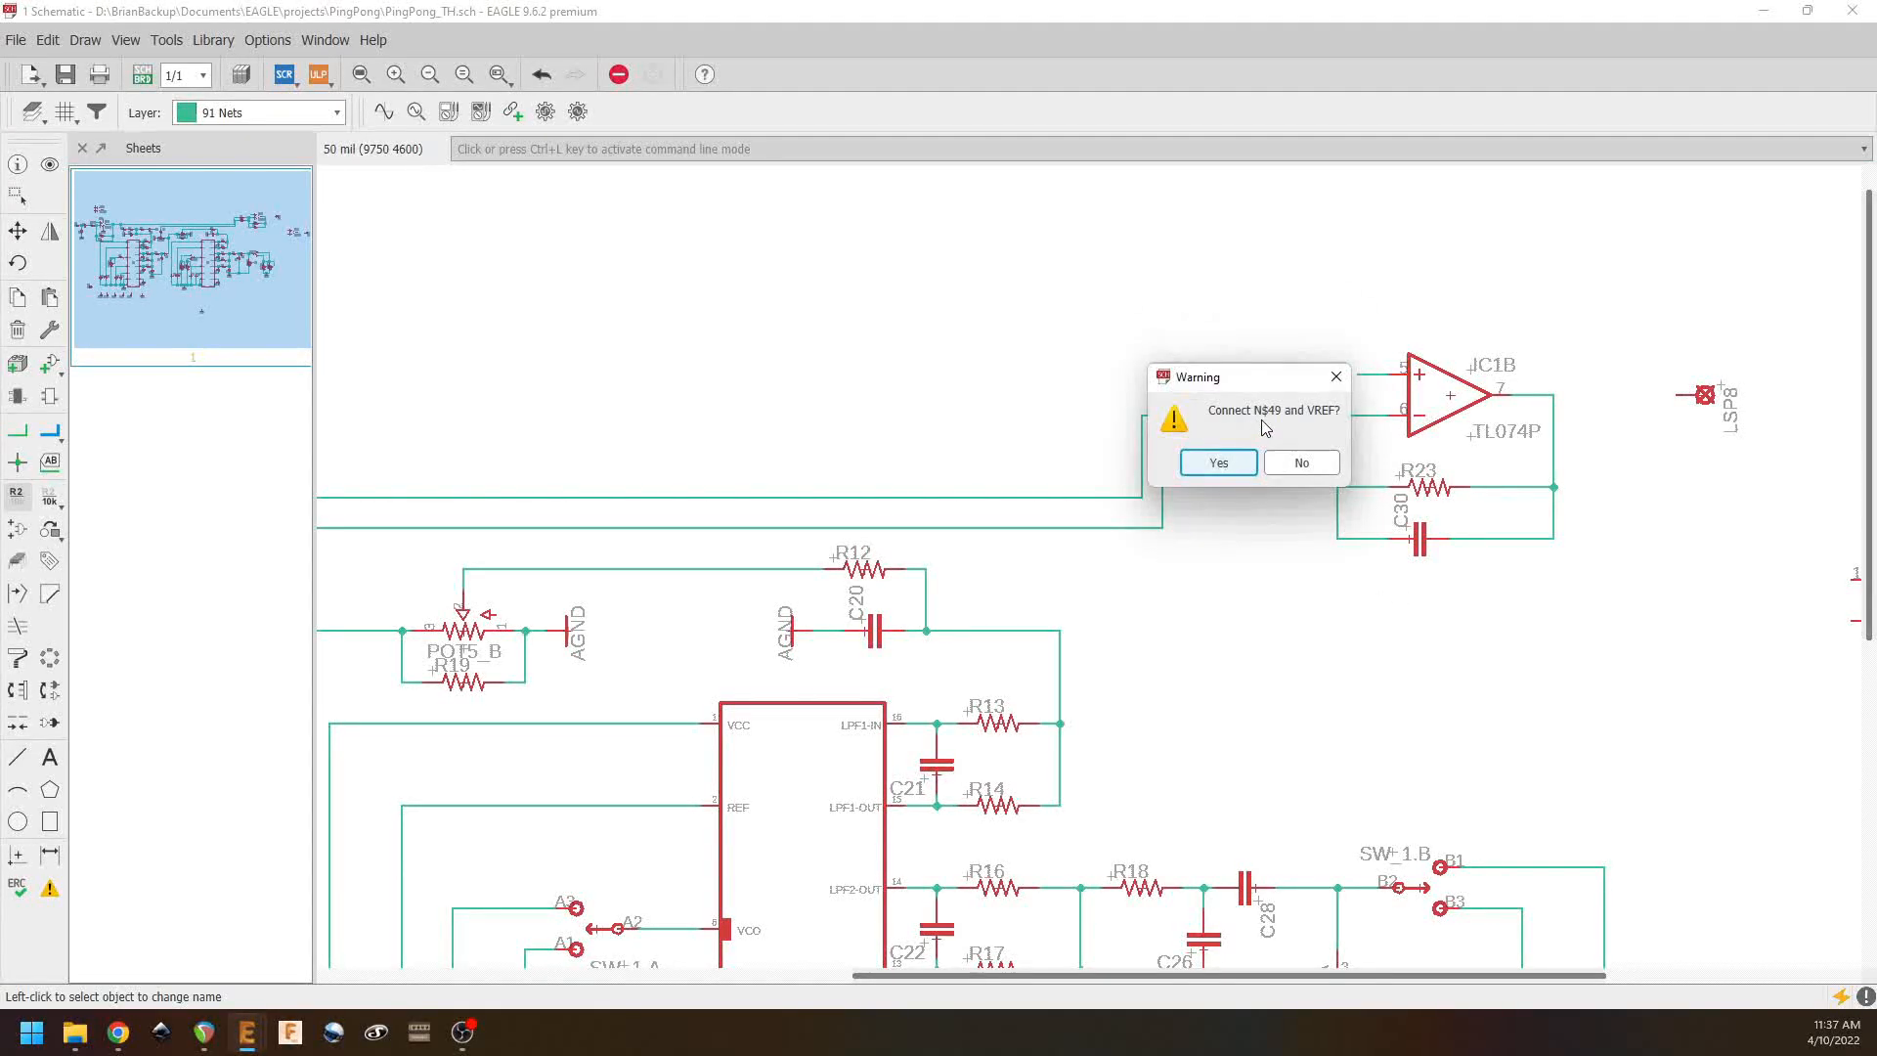
{"action": "left_click", "coordinate": [1212, 462]}
{"action": "left_click", "coordinate": [1357, 374]}
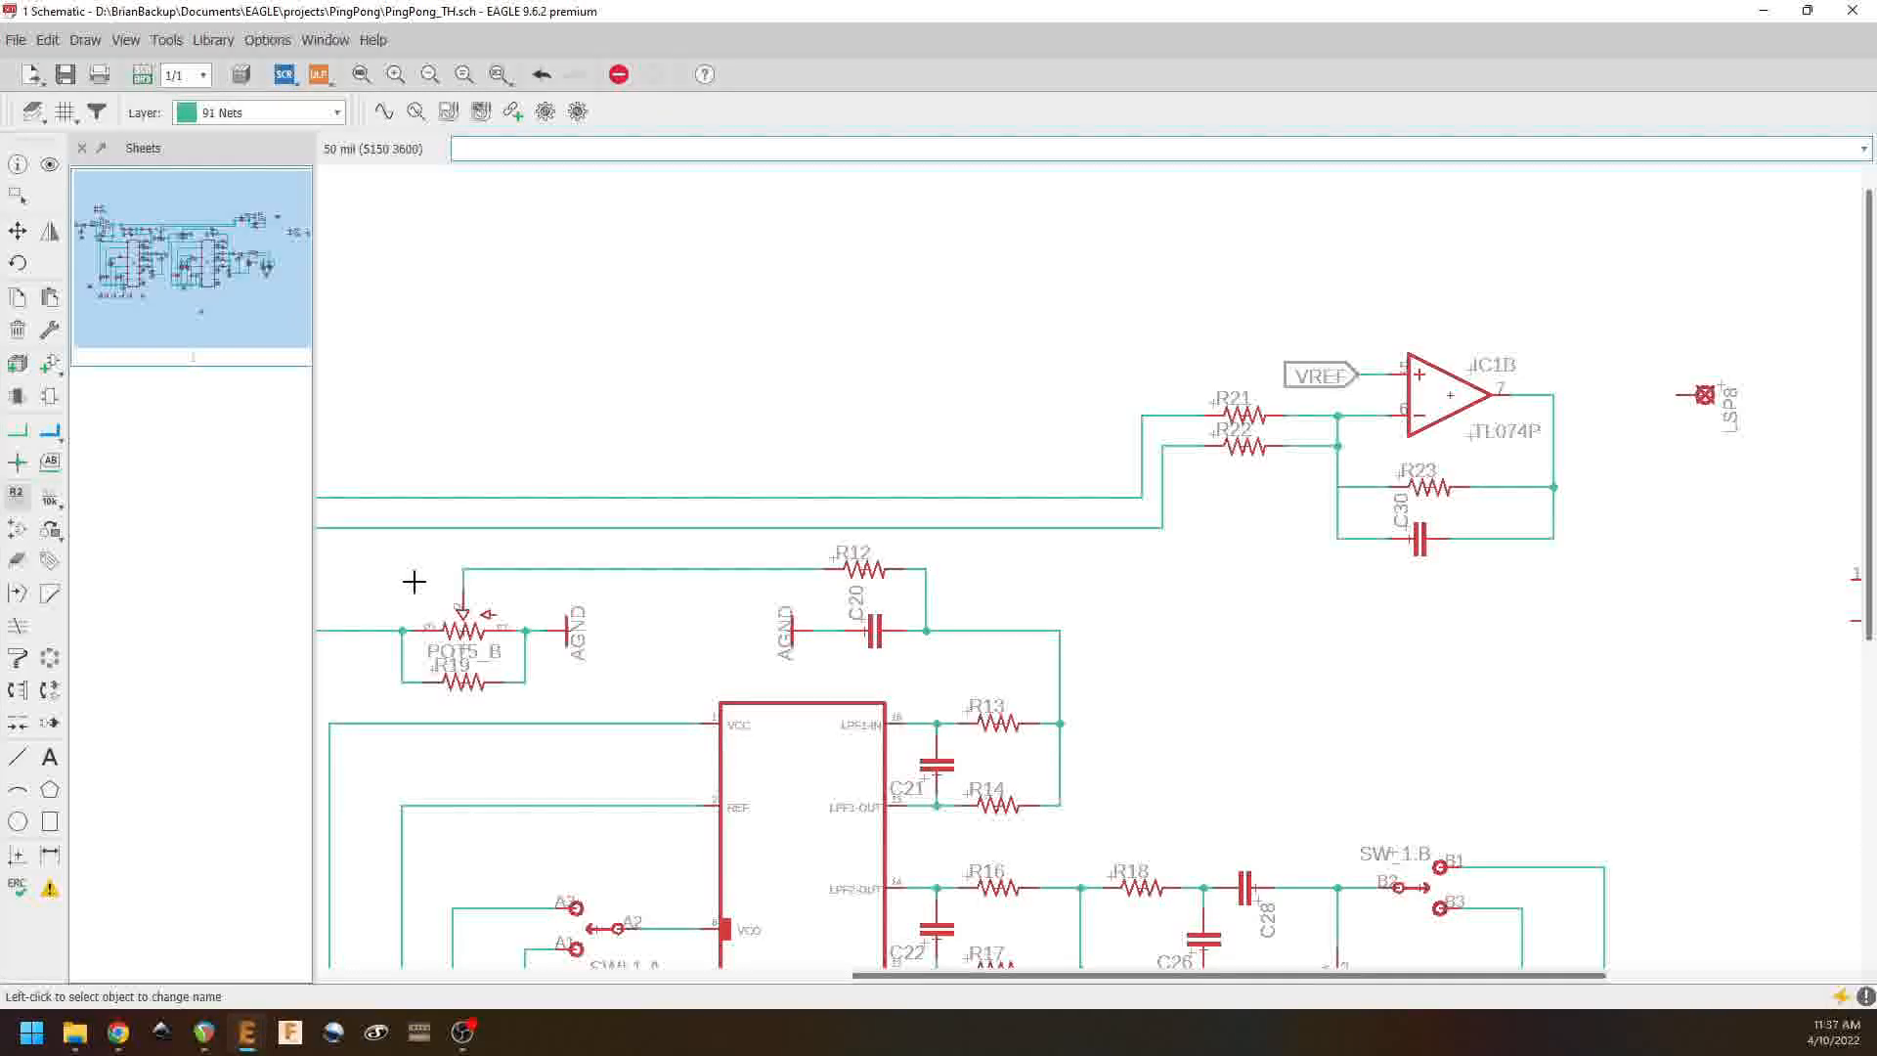
Step: Place a copy of capacitor C30 in line with IC1B's output, just before pad LSP8
{"action": "middle_click_drag", "start_coordinate": [461, 574], "coordinate": [559, 587]}
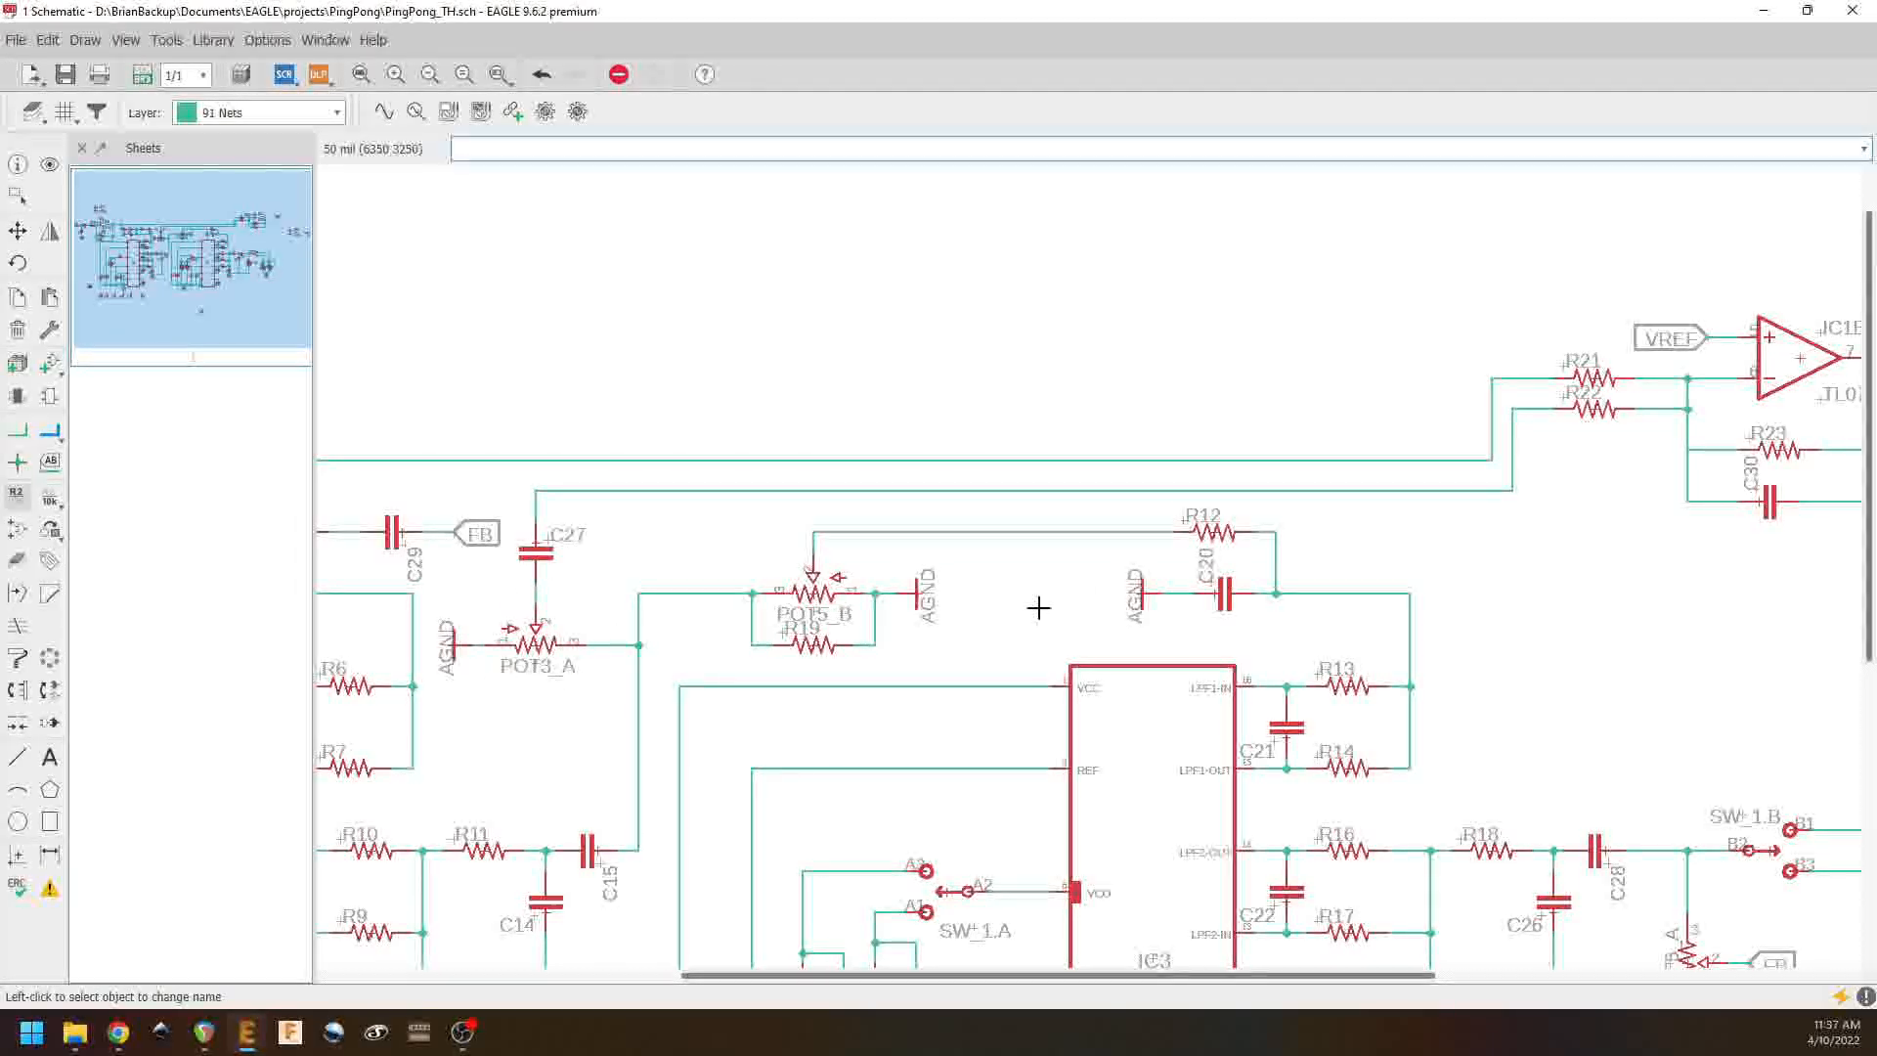
{"action": "middle_click_drag", "start_coordinate": [1383, 566], "coordinate": [935, 655]}
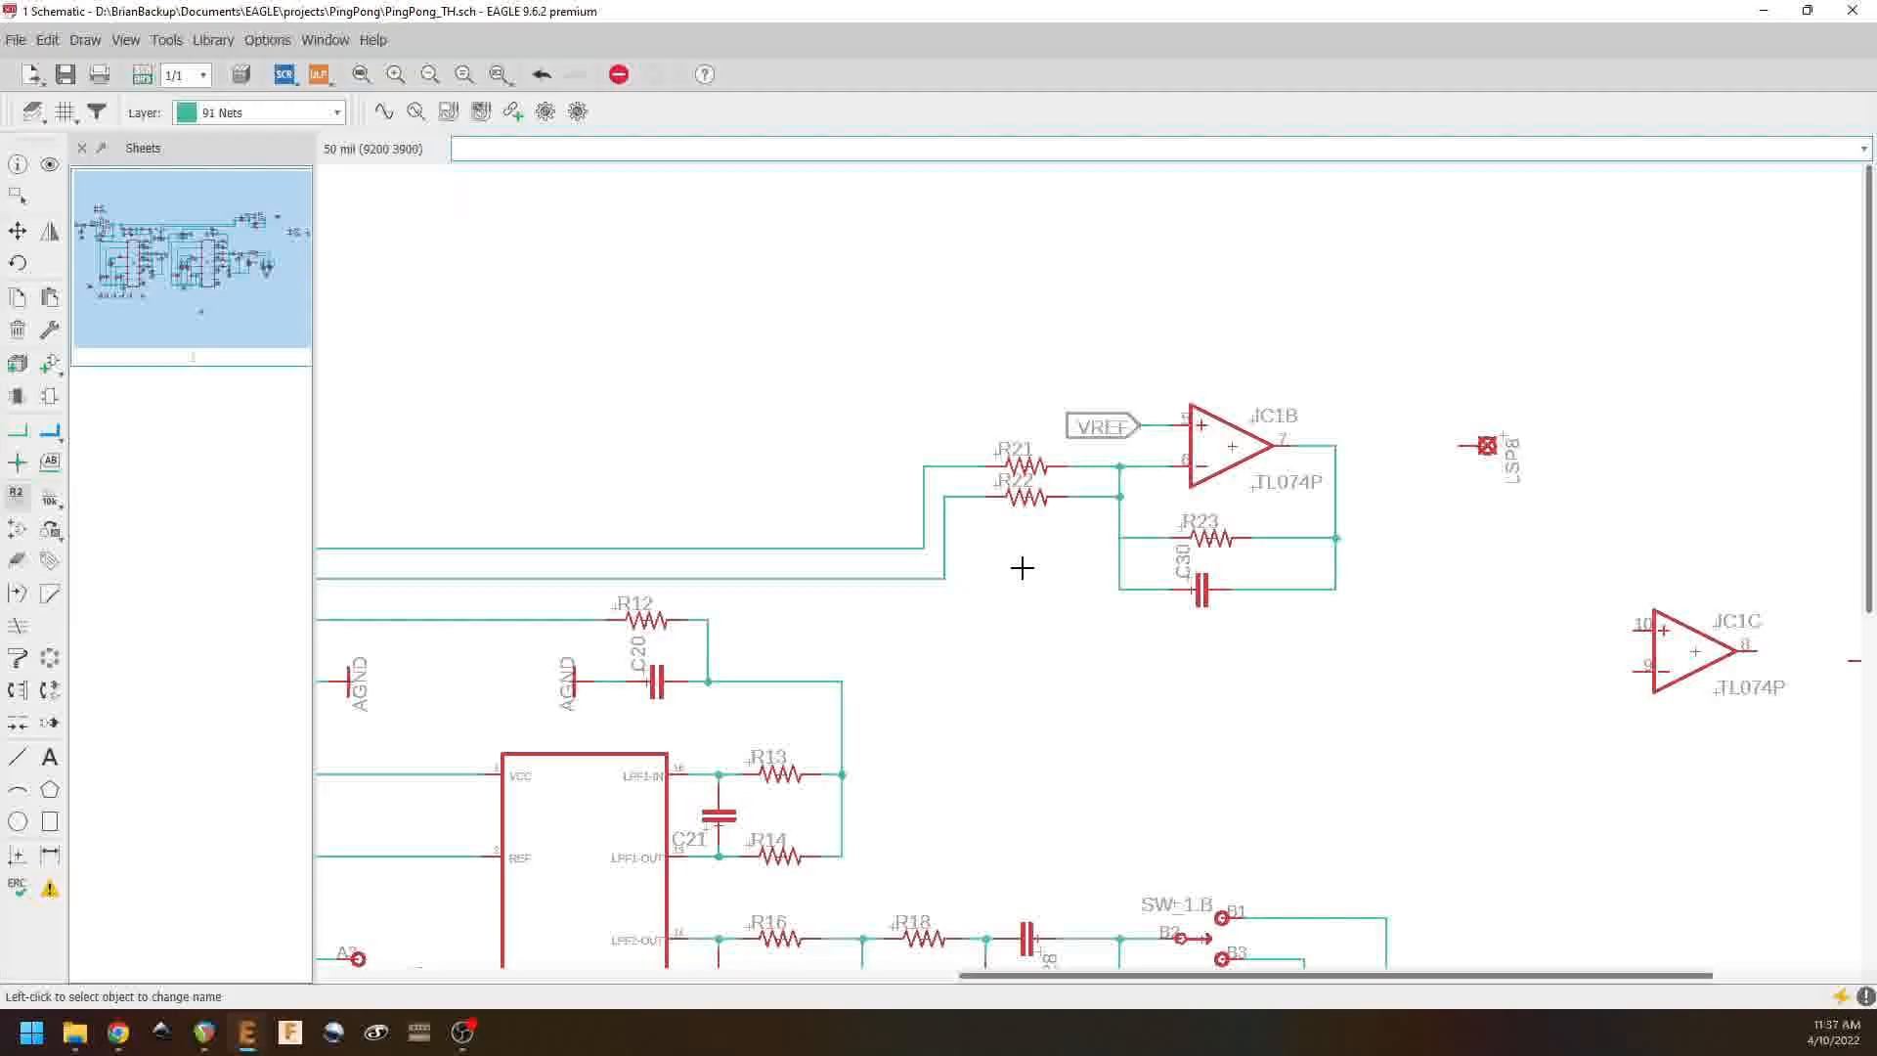
{"action": "right_click", "coordinate": [1216, 544]}
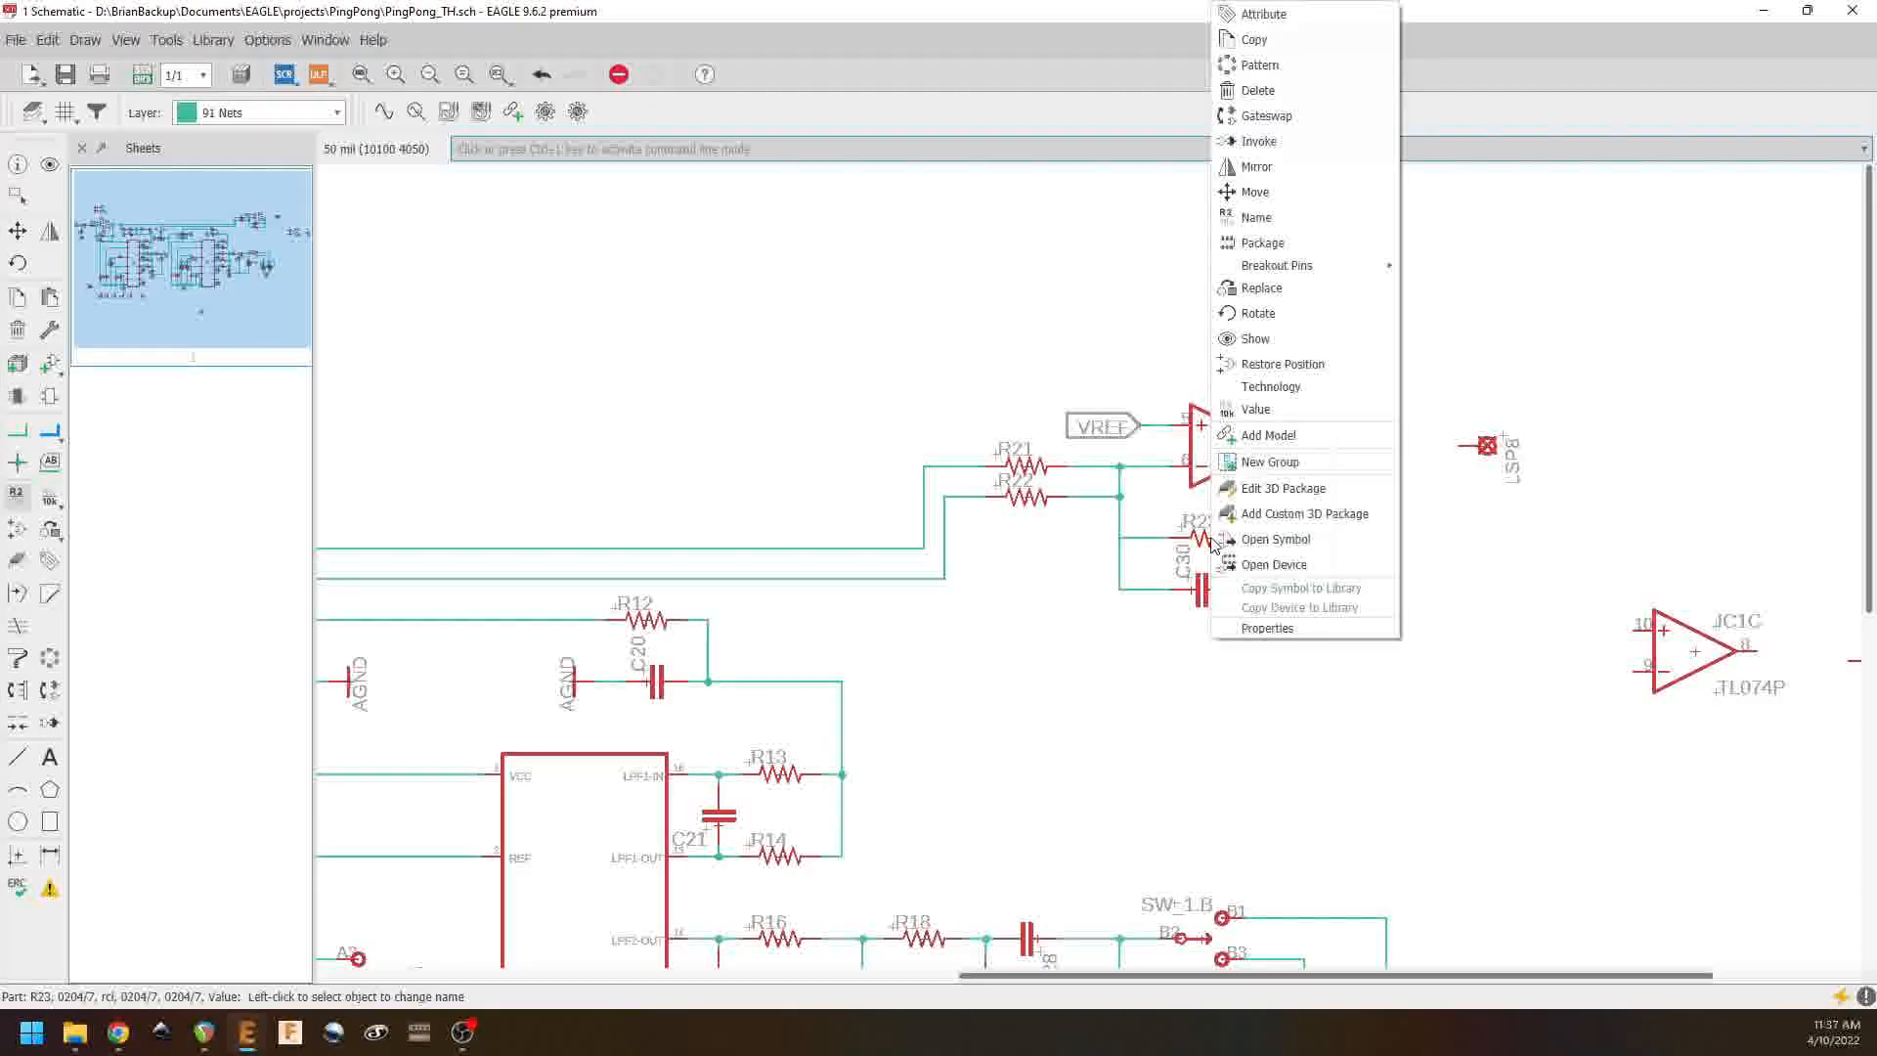
{"action": "left_click", "coordinate": [1162, 626]}
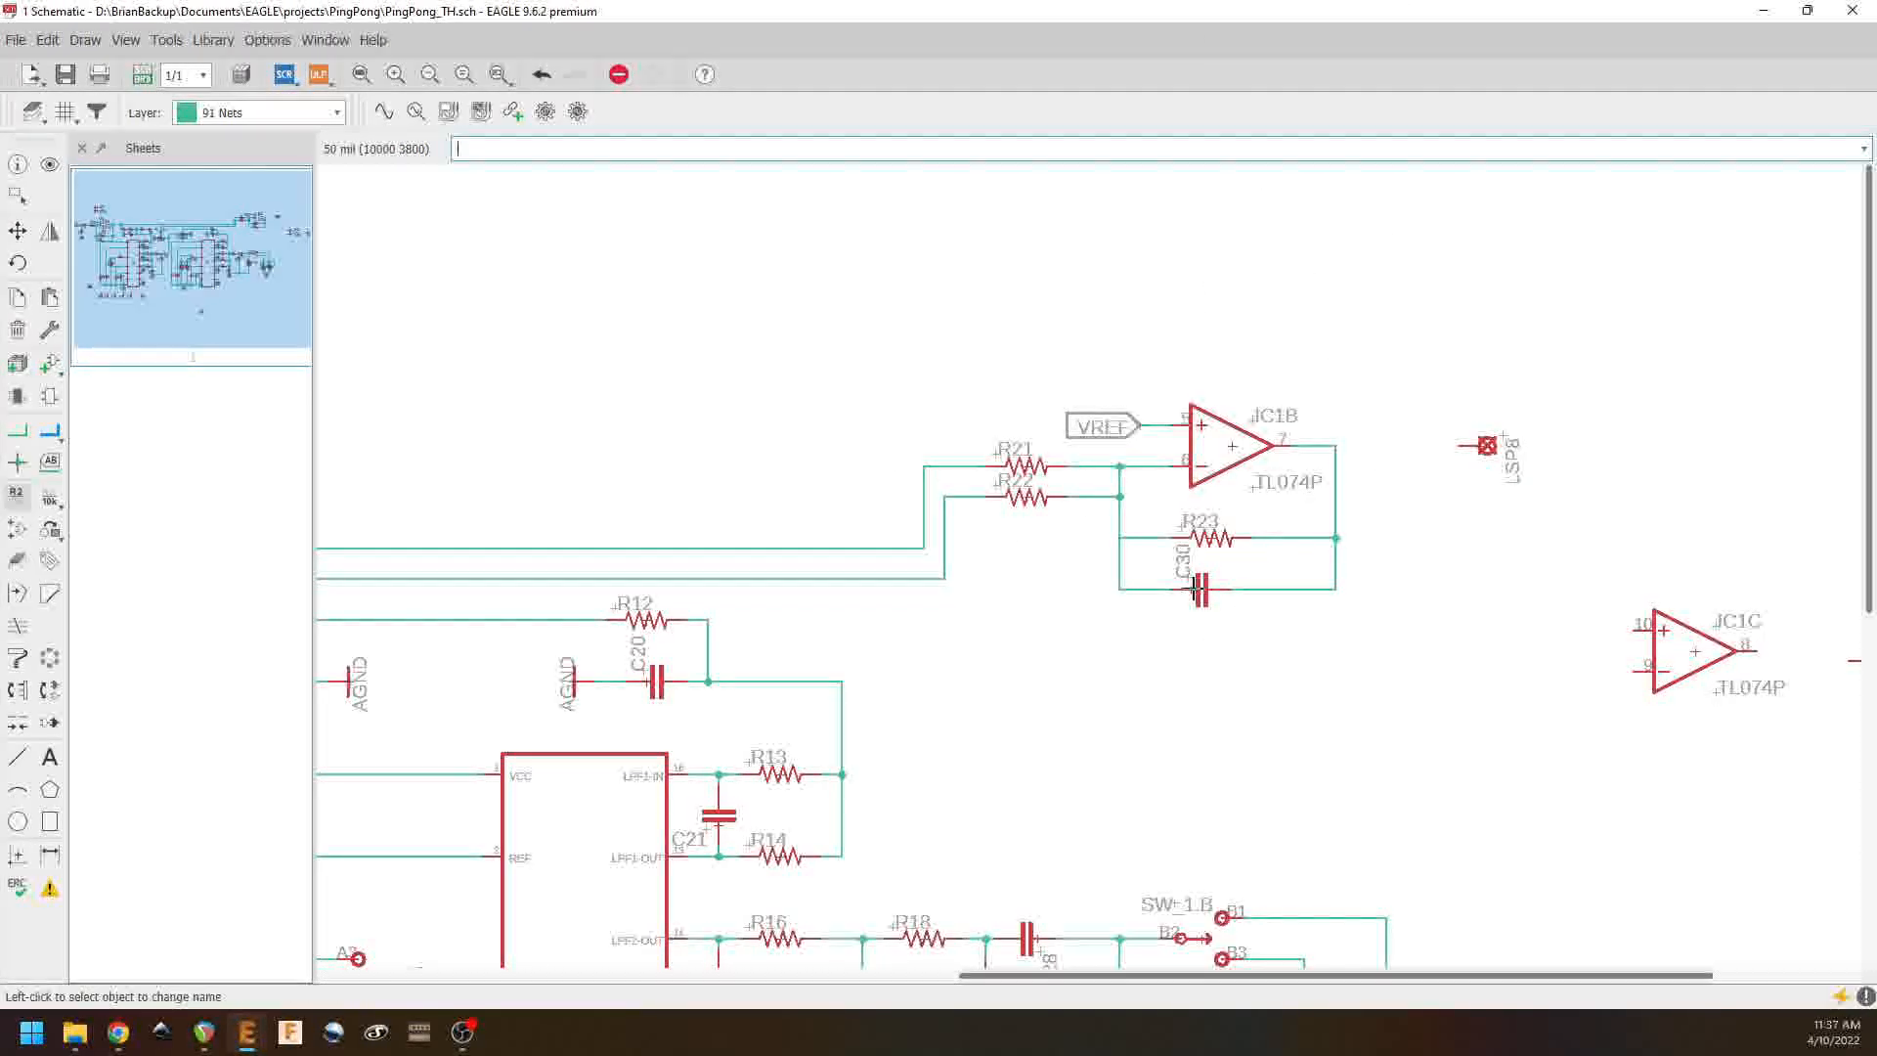
{"action": "right_click", "coordinate": [1200, 591]}
{"action": "left_click", "coordinate": [1261, 61]}
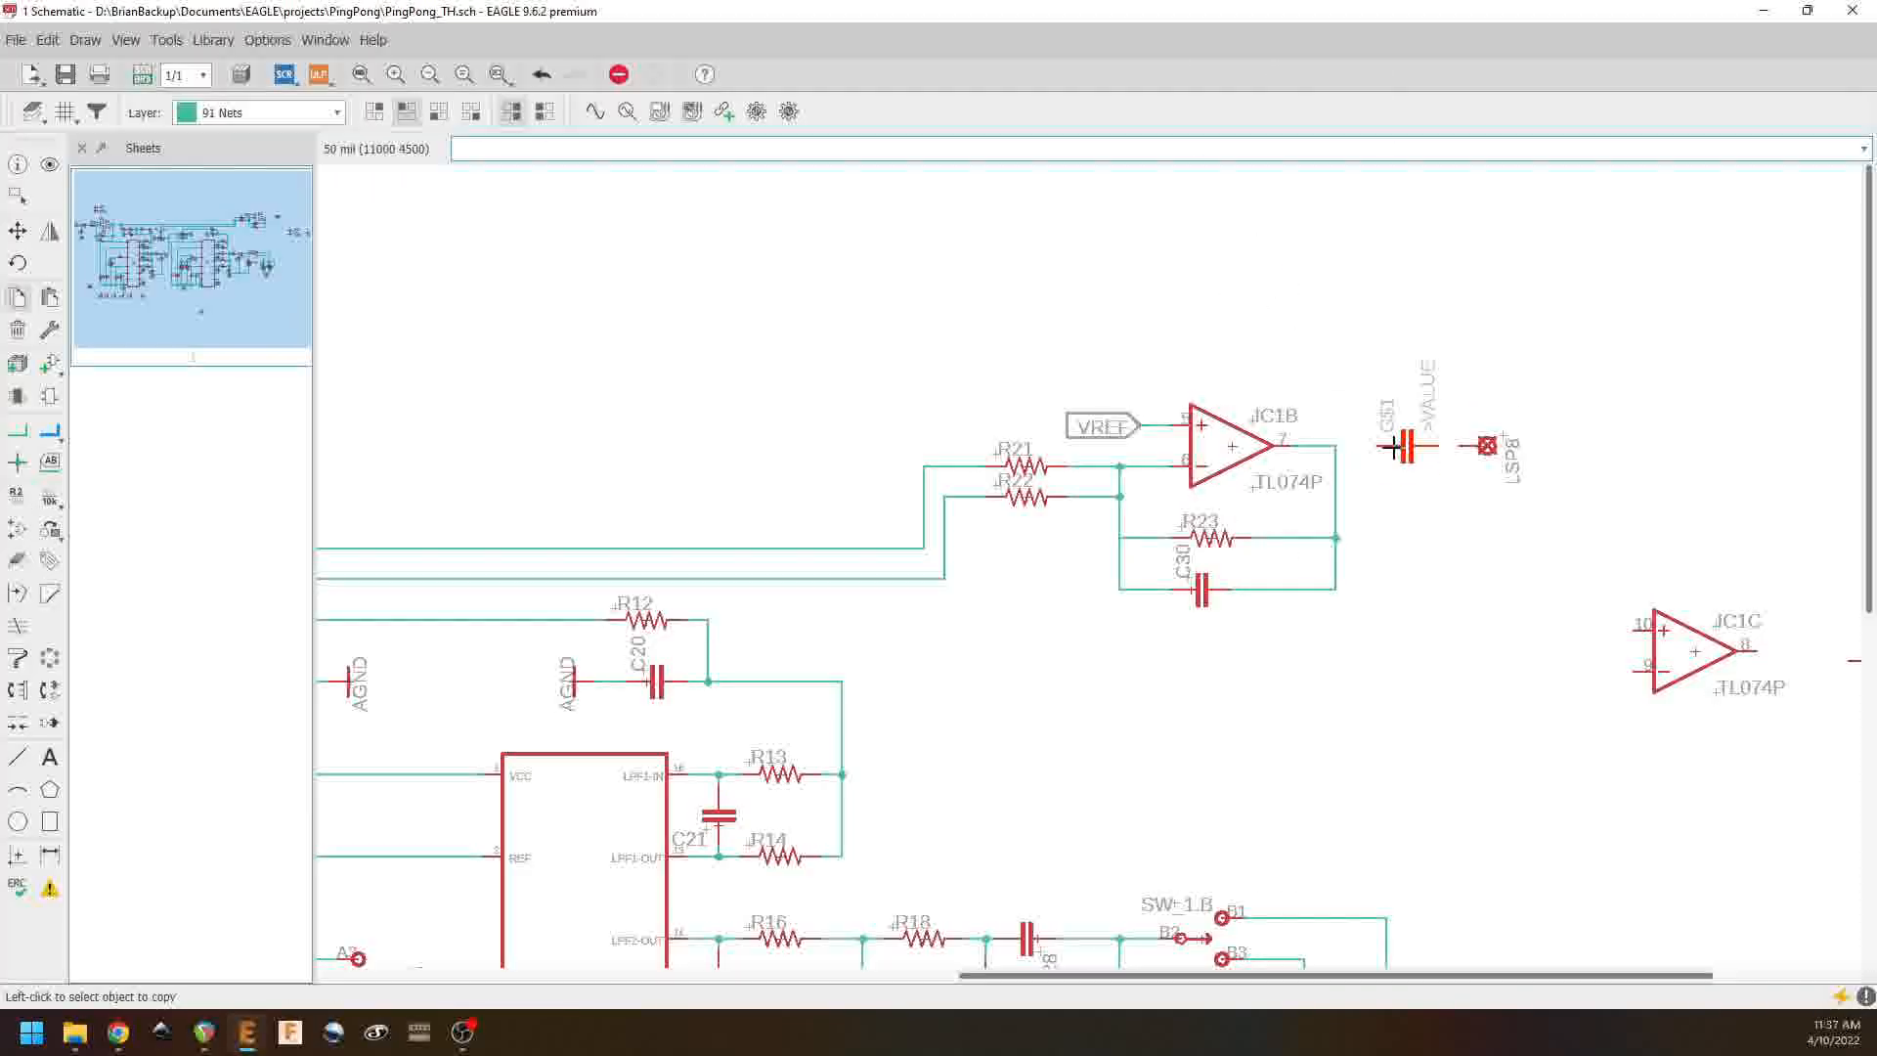
{"action": "left_click", "coordinate": [1376, 446]}
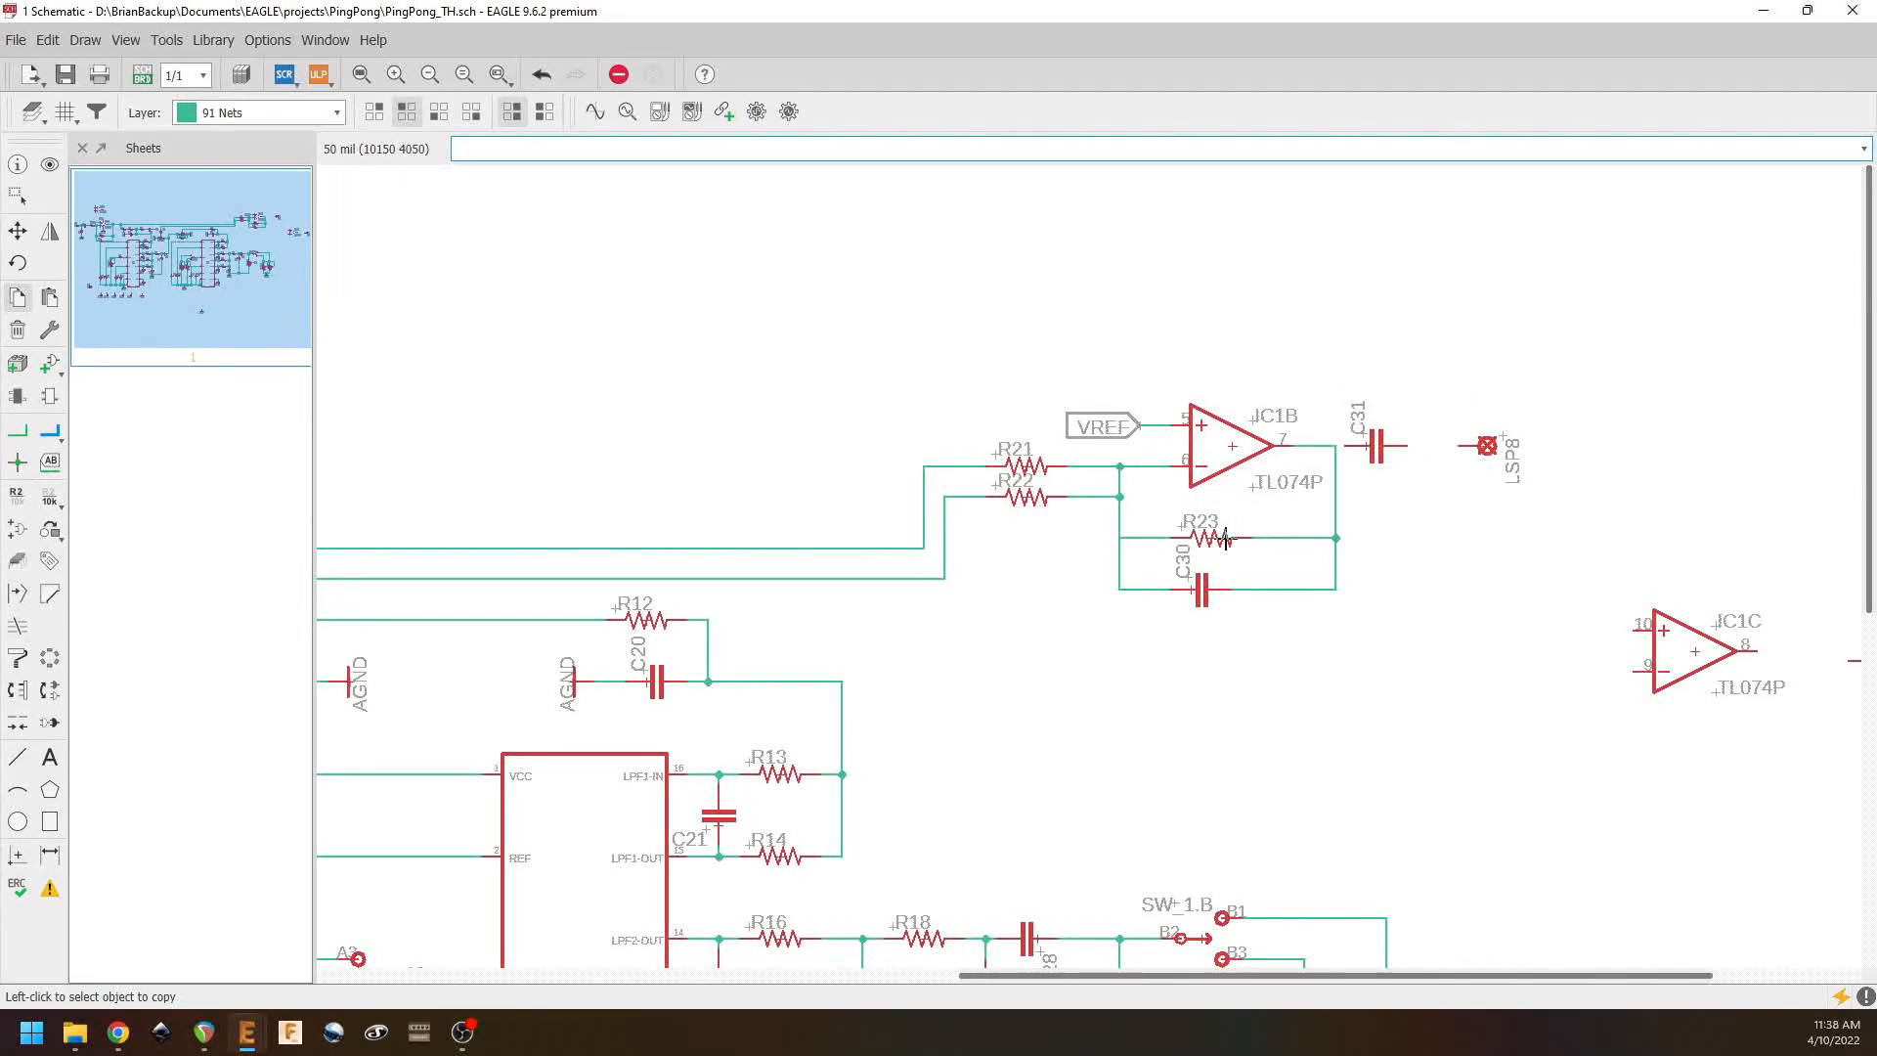
Step: Move pad LSP8 farther right along IC1B's output line to make room for another part
{"action": "left_click", "coordinate": [18, 230]}
{"action": "left_click", "coordinate": [1488, 442]}
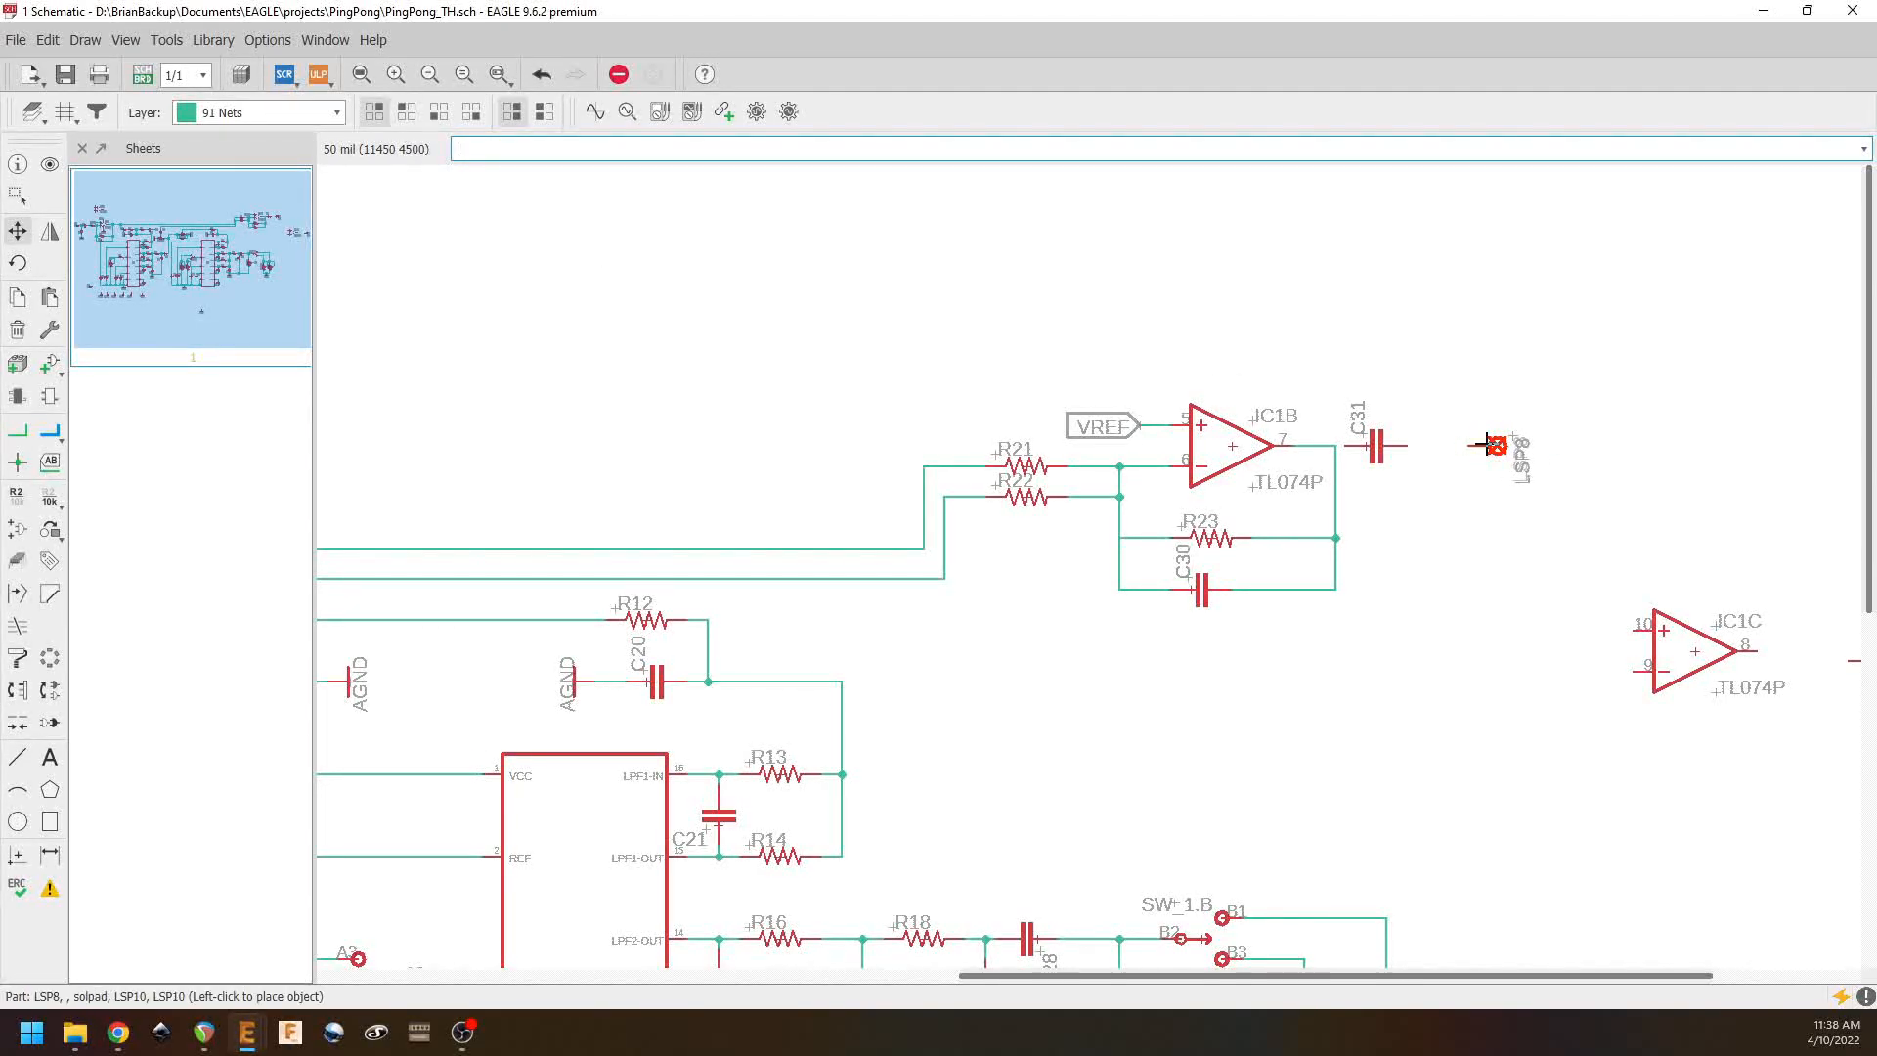
{"action": "left_click", "coordinate": [1558, 442]}
Step: Place a copy of resistor R23 in line between C31 and pad LSP8
{"action": "right_click", "coordinate": [1218, 516]}
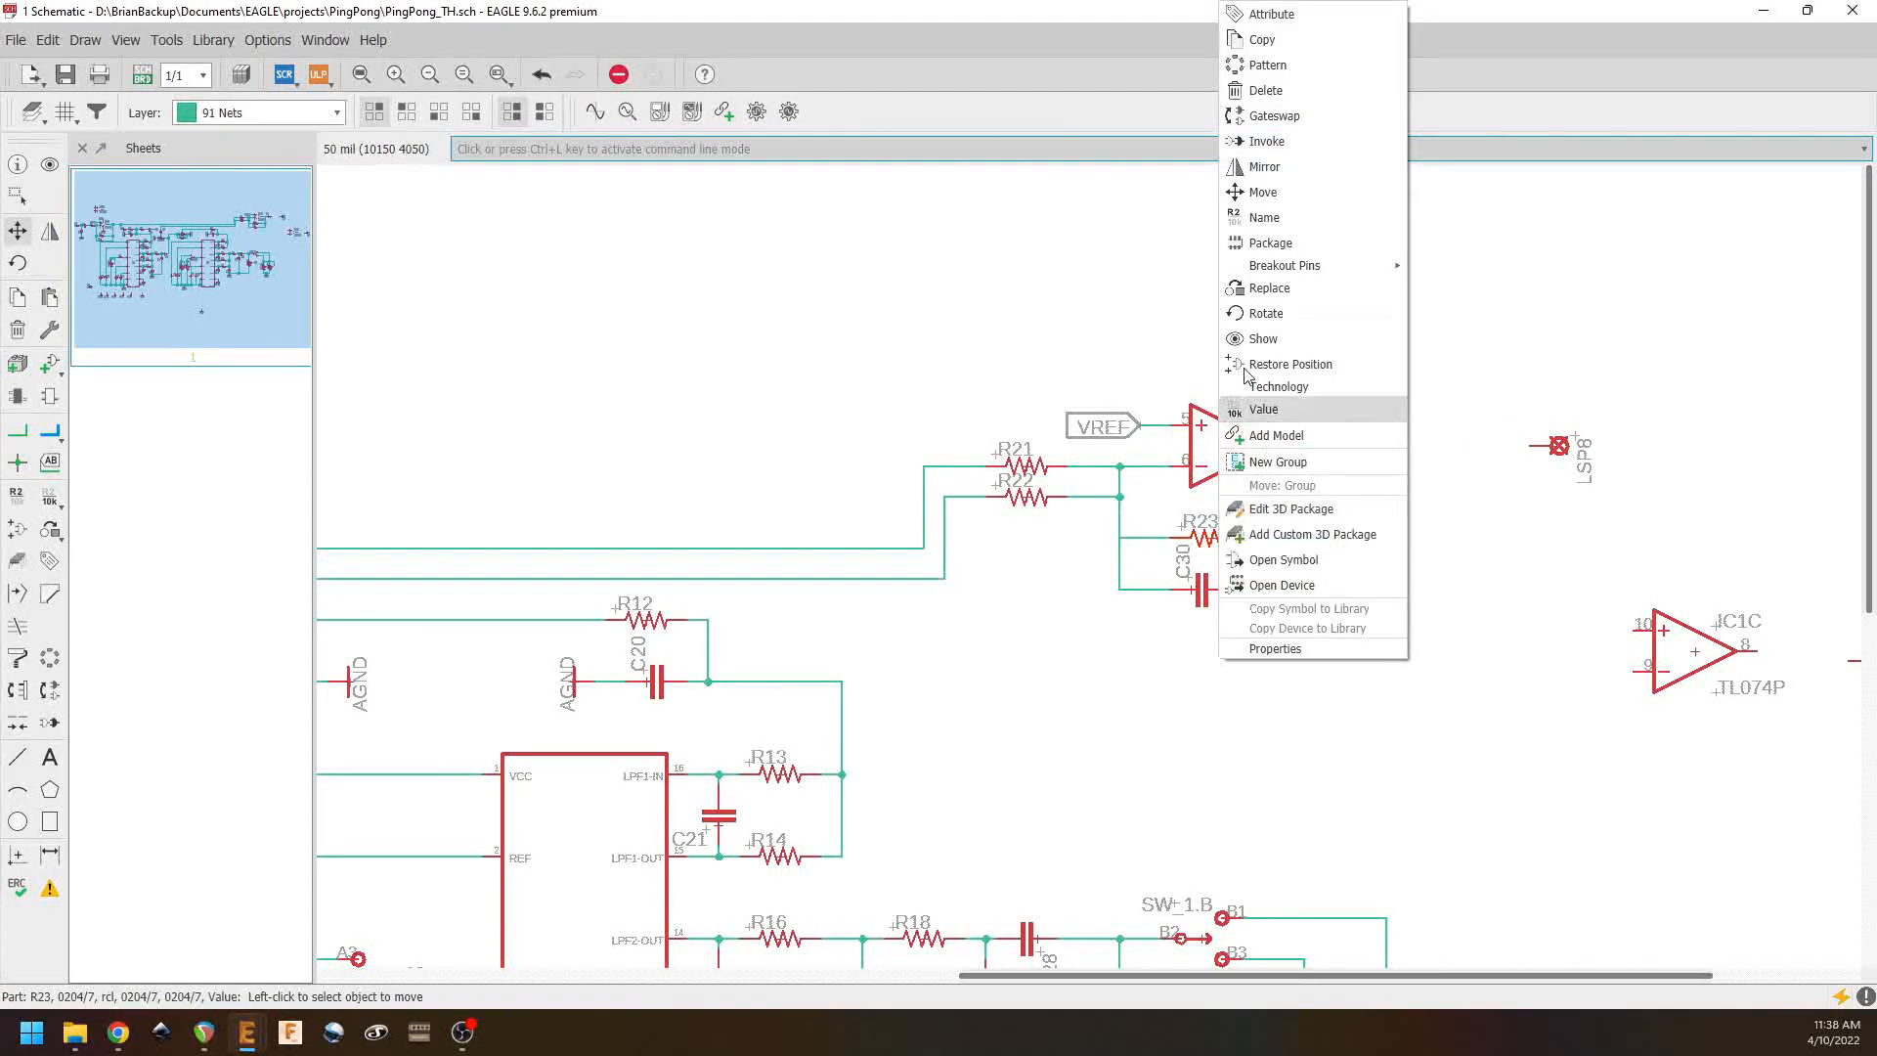
{"action": "left_click", "coordinate": [1282, 54]}
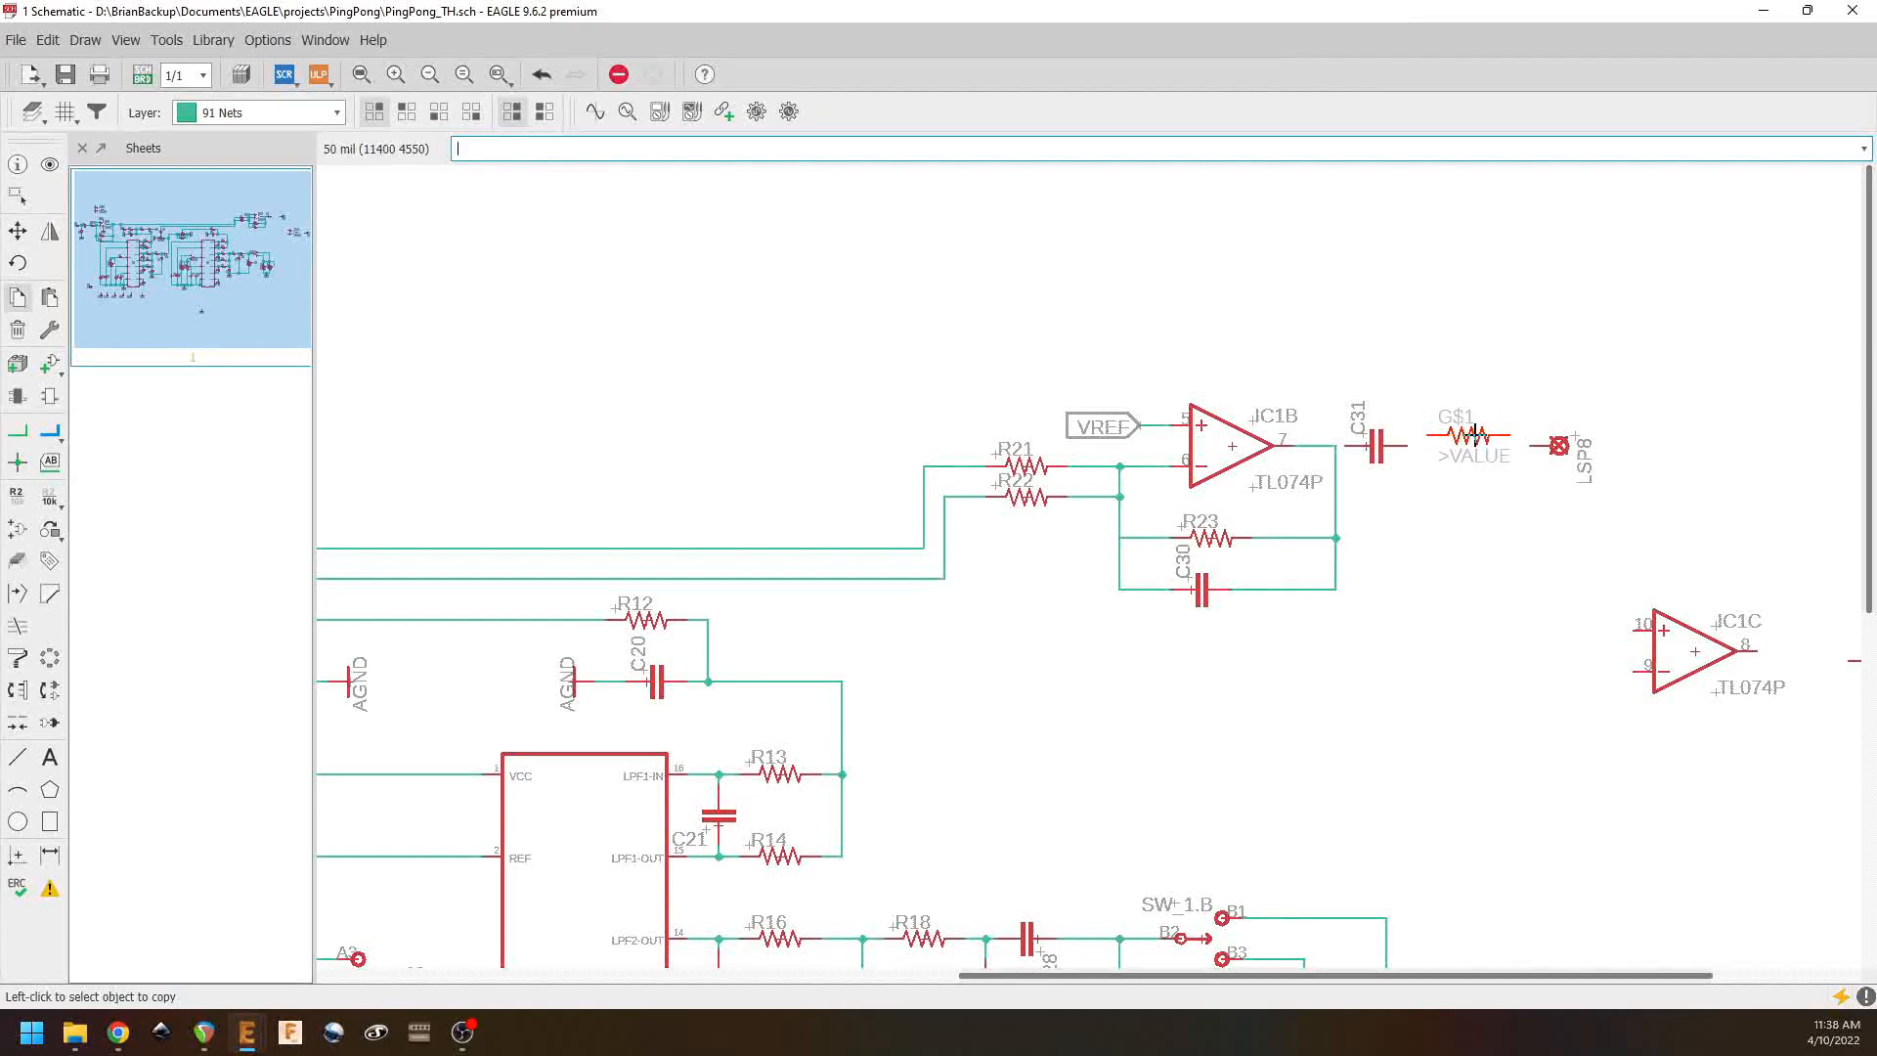
{"action": "left_click", "coordinate": [1472, 442]}
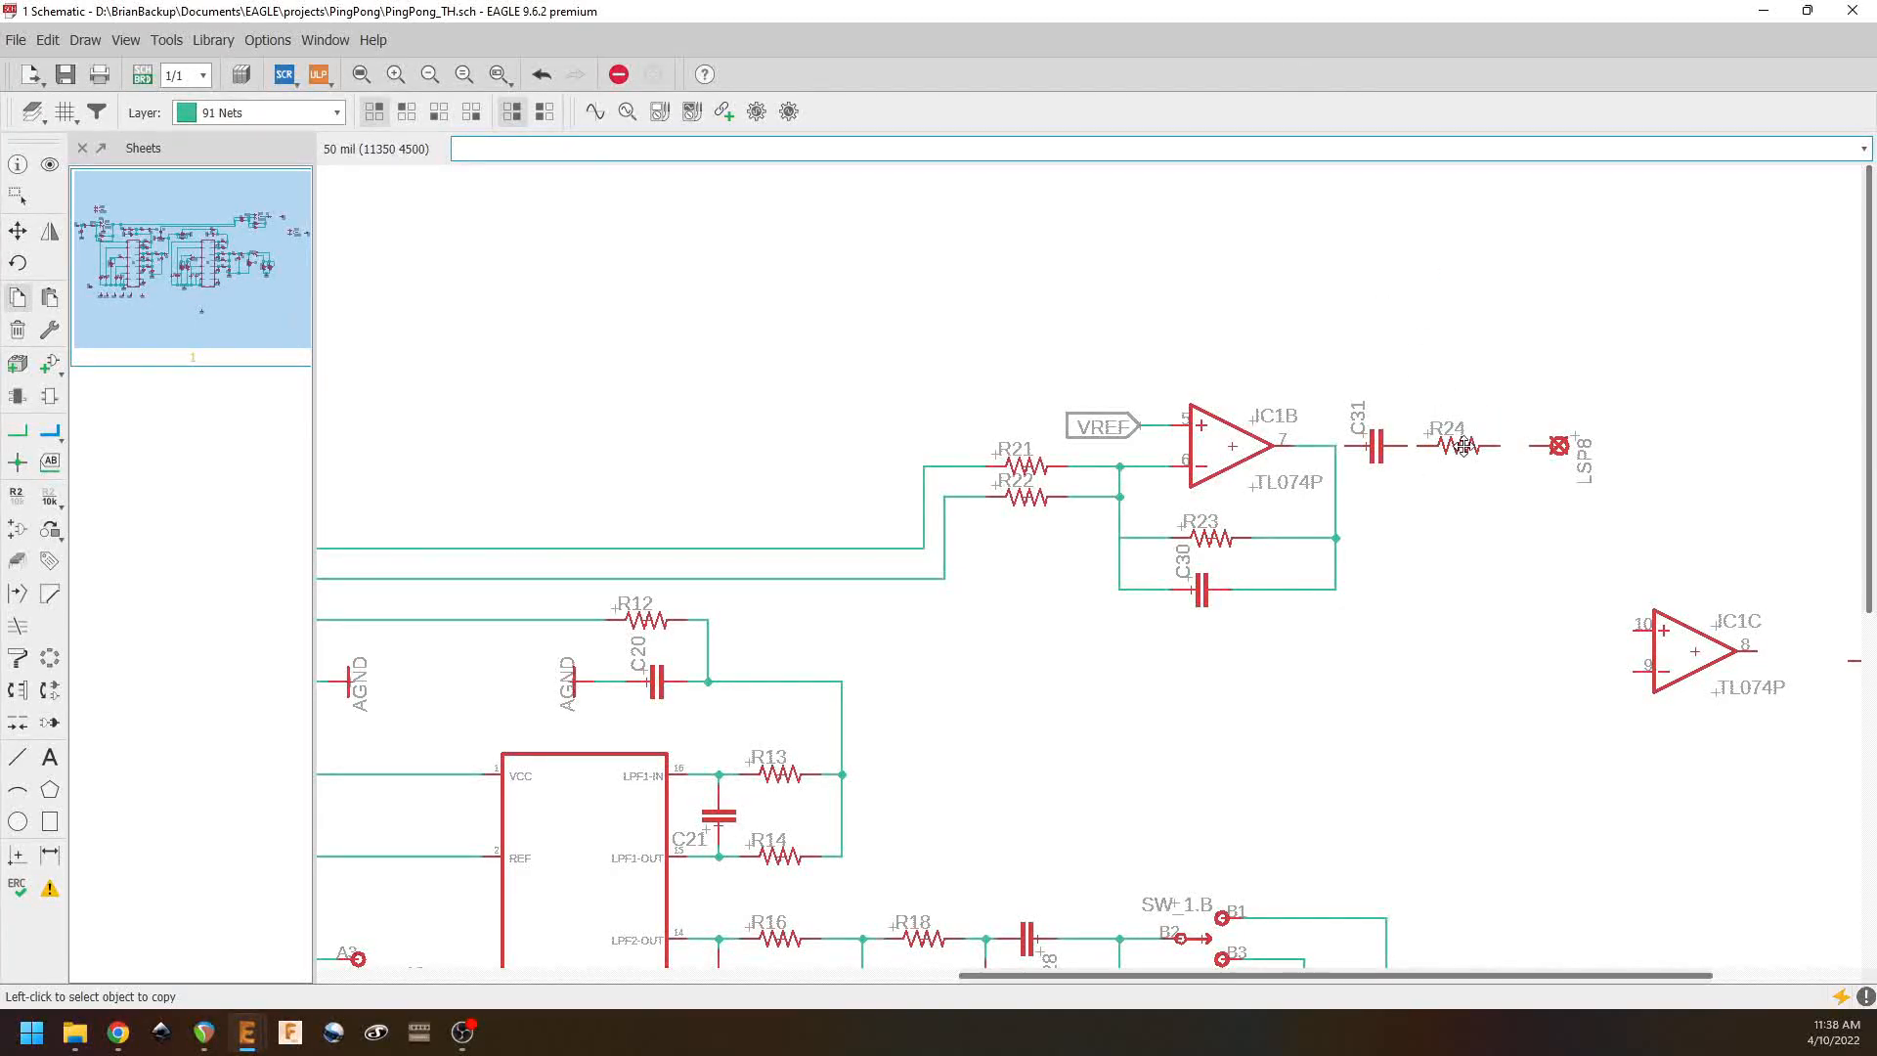
Step: Copy resistor R24 and place the copy vertically below the gap between R24 and LSP8
{"action": "right_click", "coordinate": [1464, 445]}
{"action": "left_click", "coordinate": [1505, 41]}
{"action": "right_click", "coordinate": [1510, 494]}
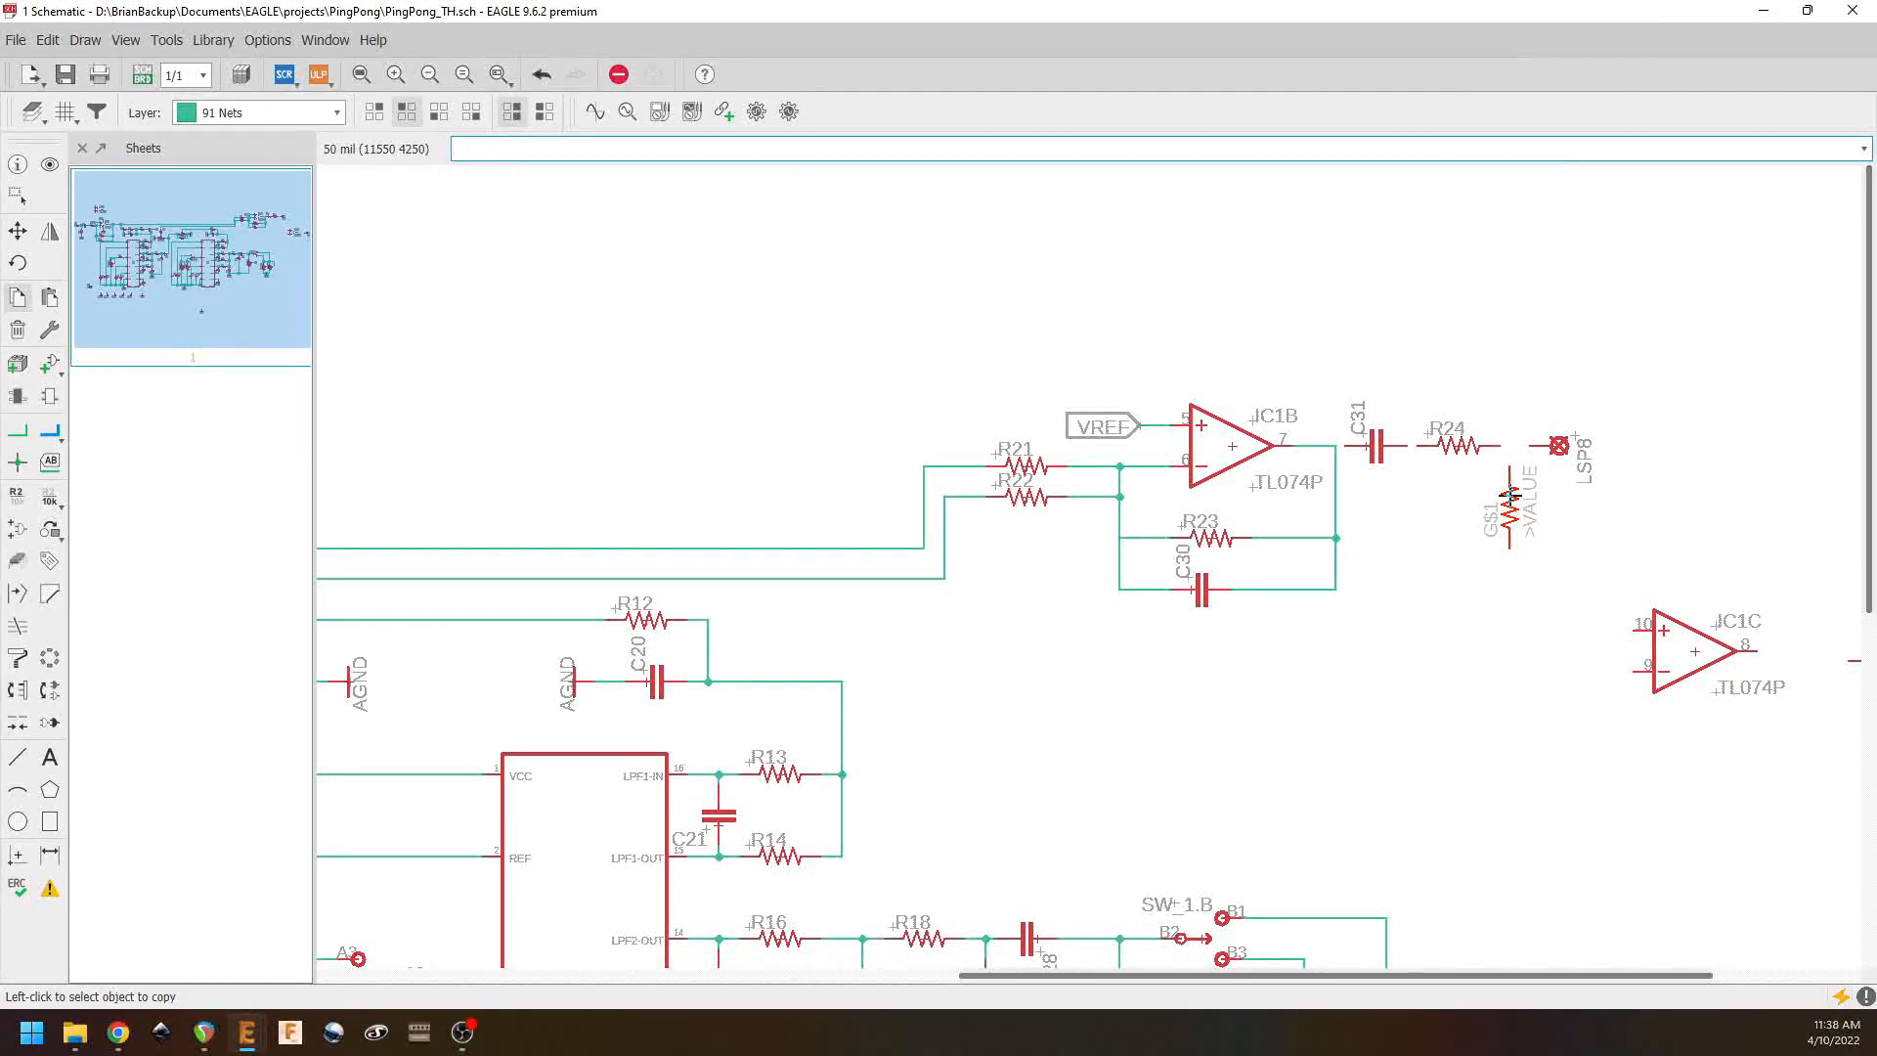
{"action": "left_click", "coordinate": [1510, 494]}
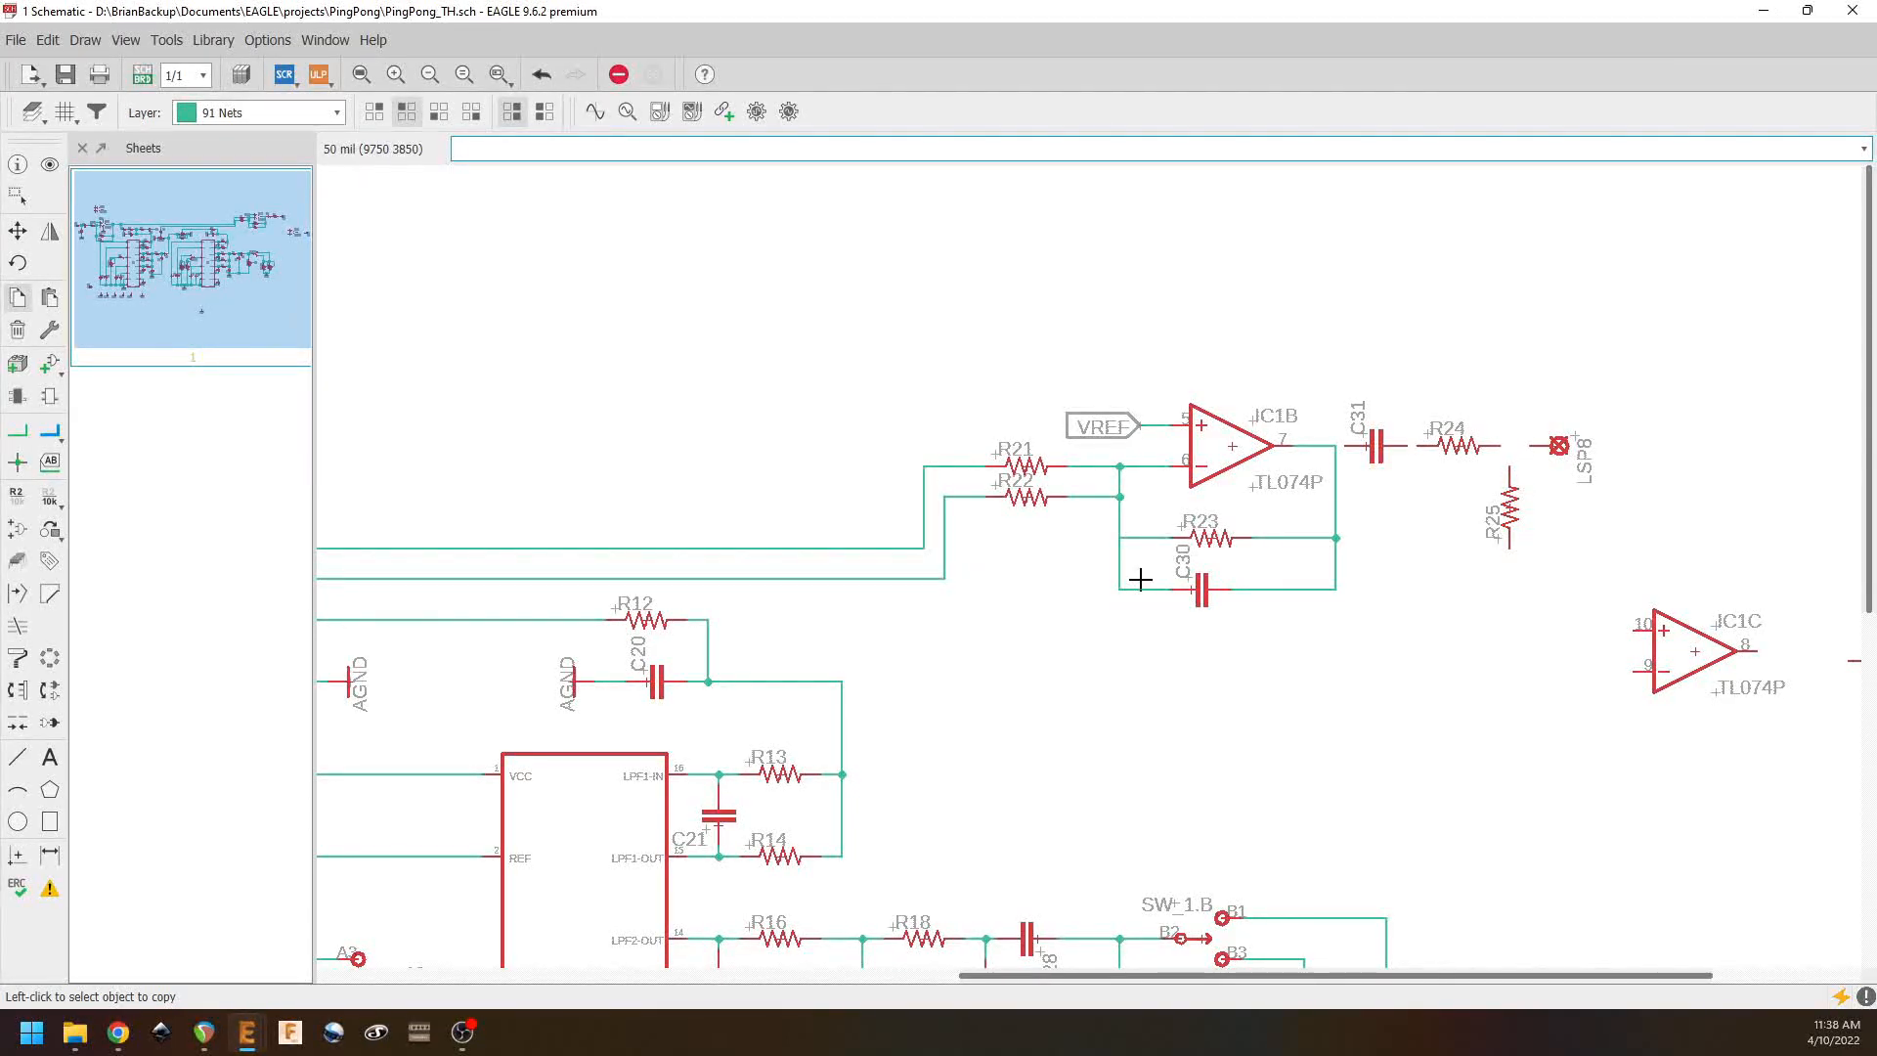
Step: Wire the op-amp output through C31 and R24 to LSP8, and join R25 to the net between R24 and LSP8
{"action": "left_click", "coordinate": [17, 430]}
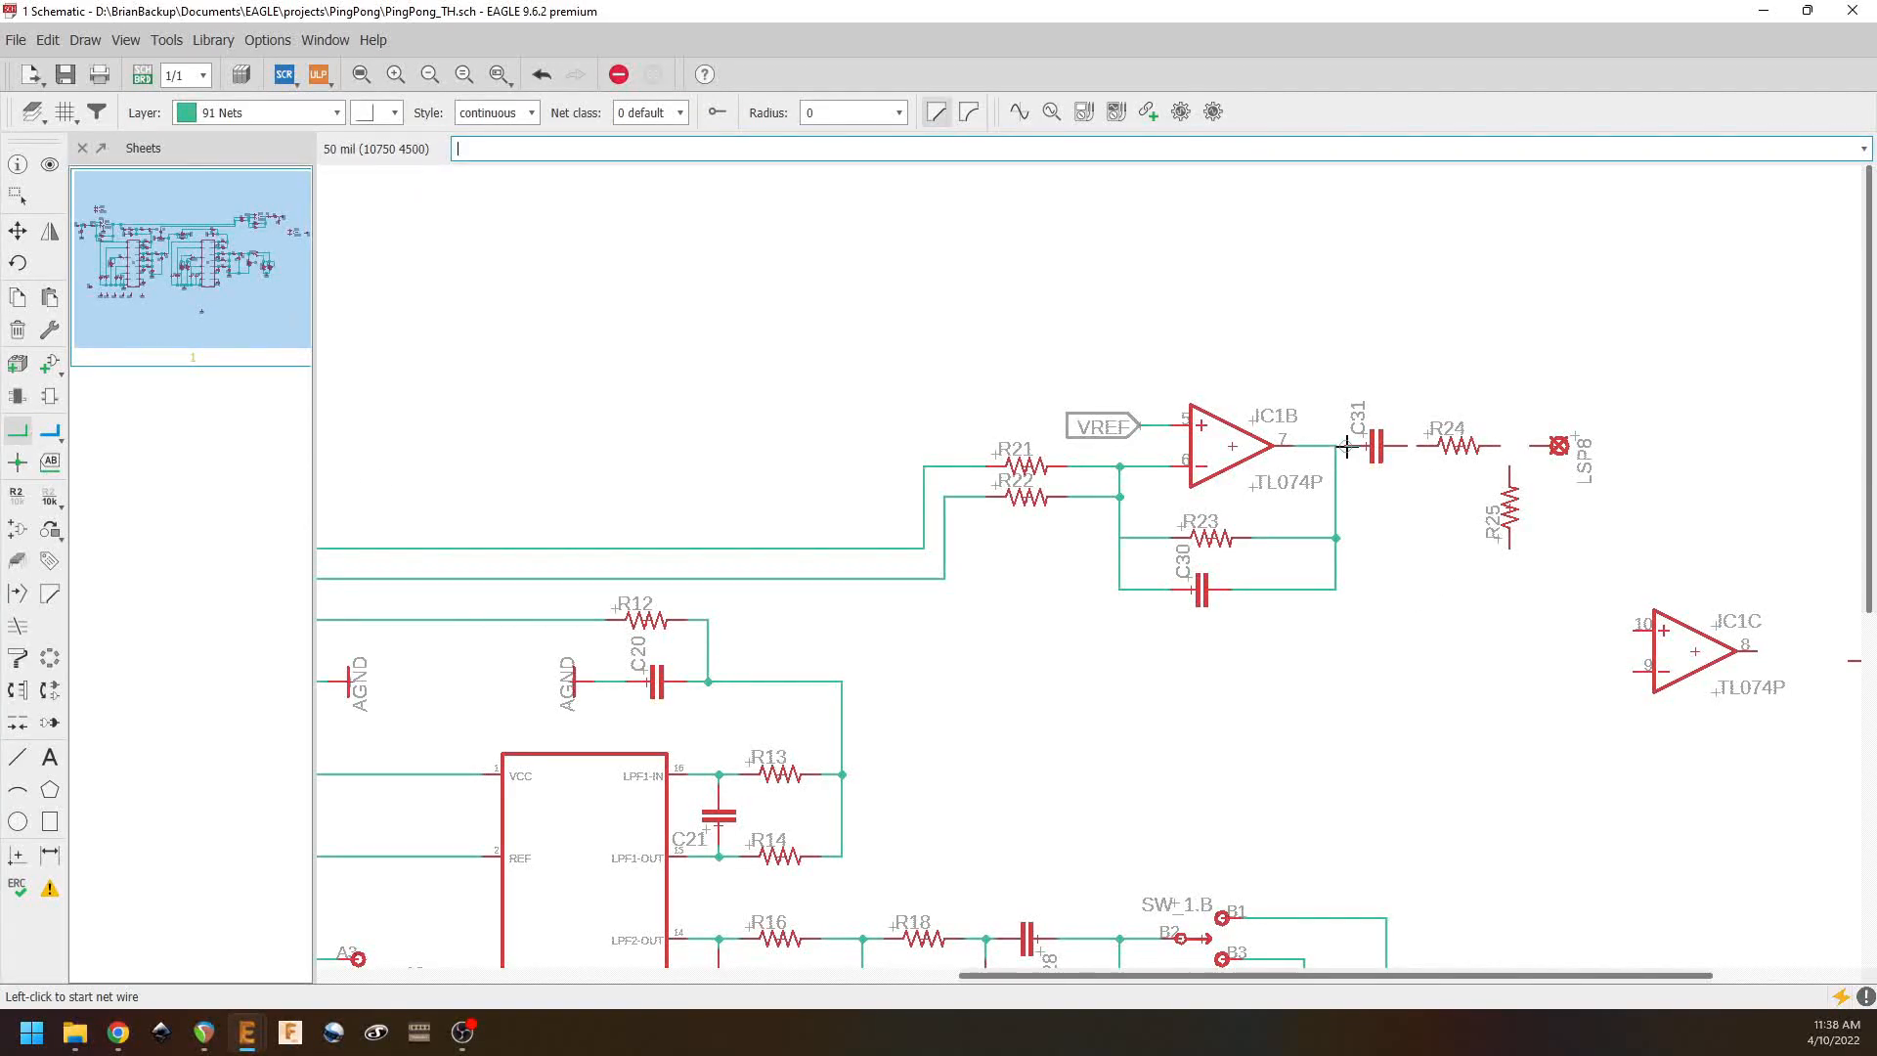
{"action": "left_click", "coordinate": [1407, 447]}
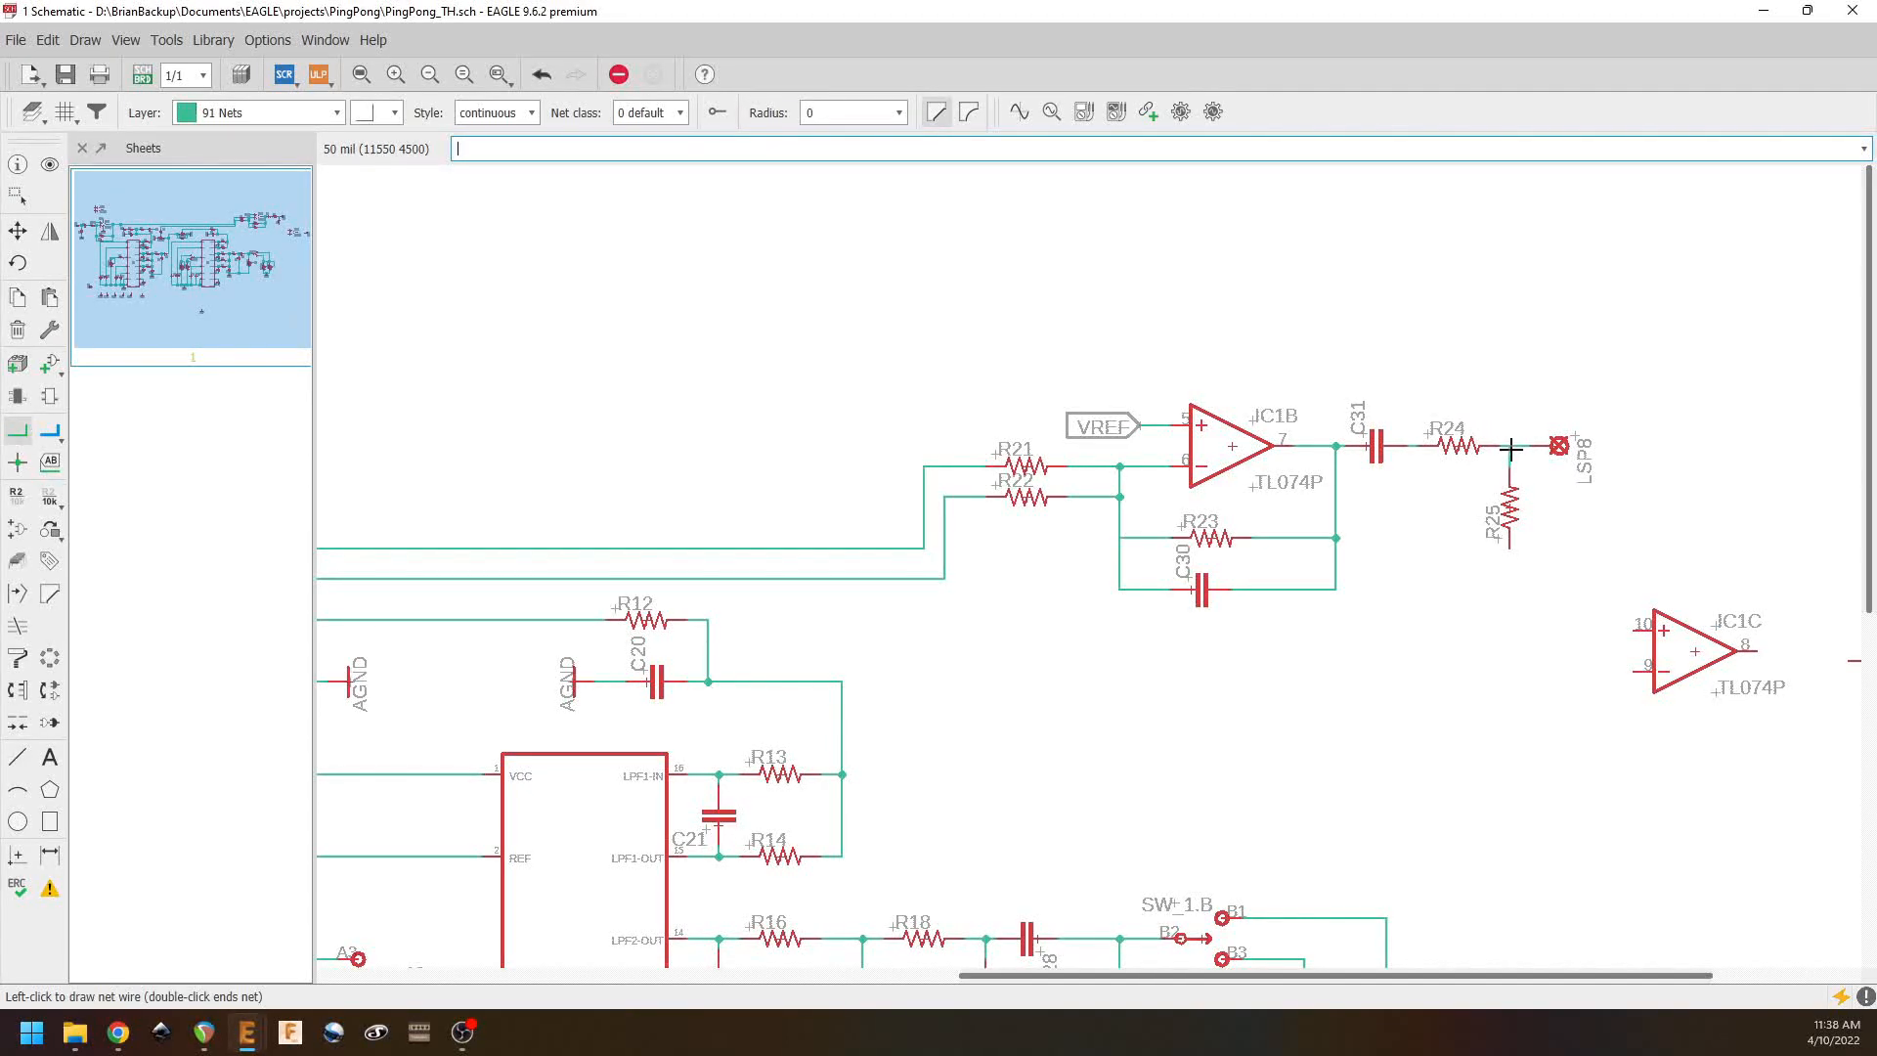
{"action": "left_click", "coordinate": [1510, 447]}
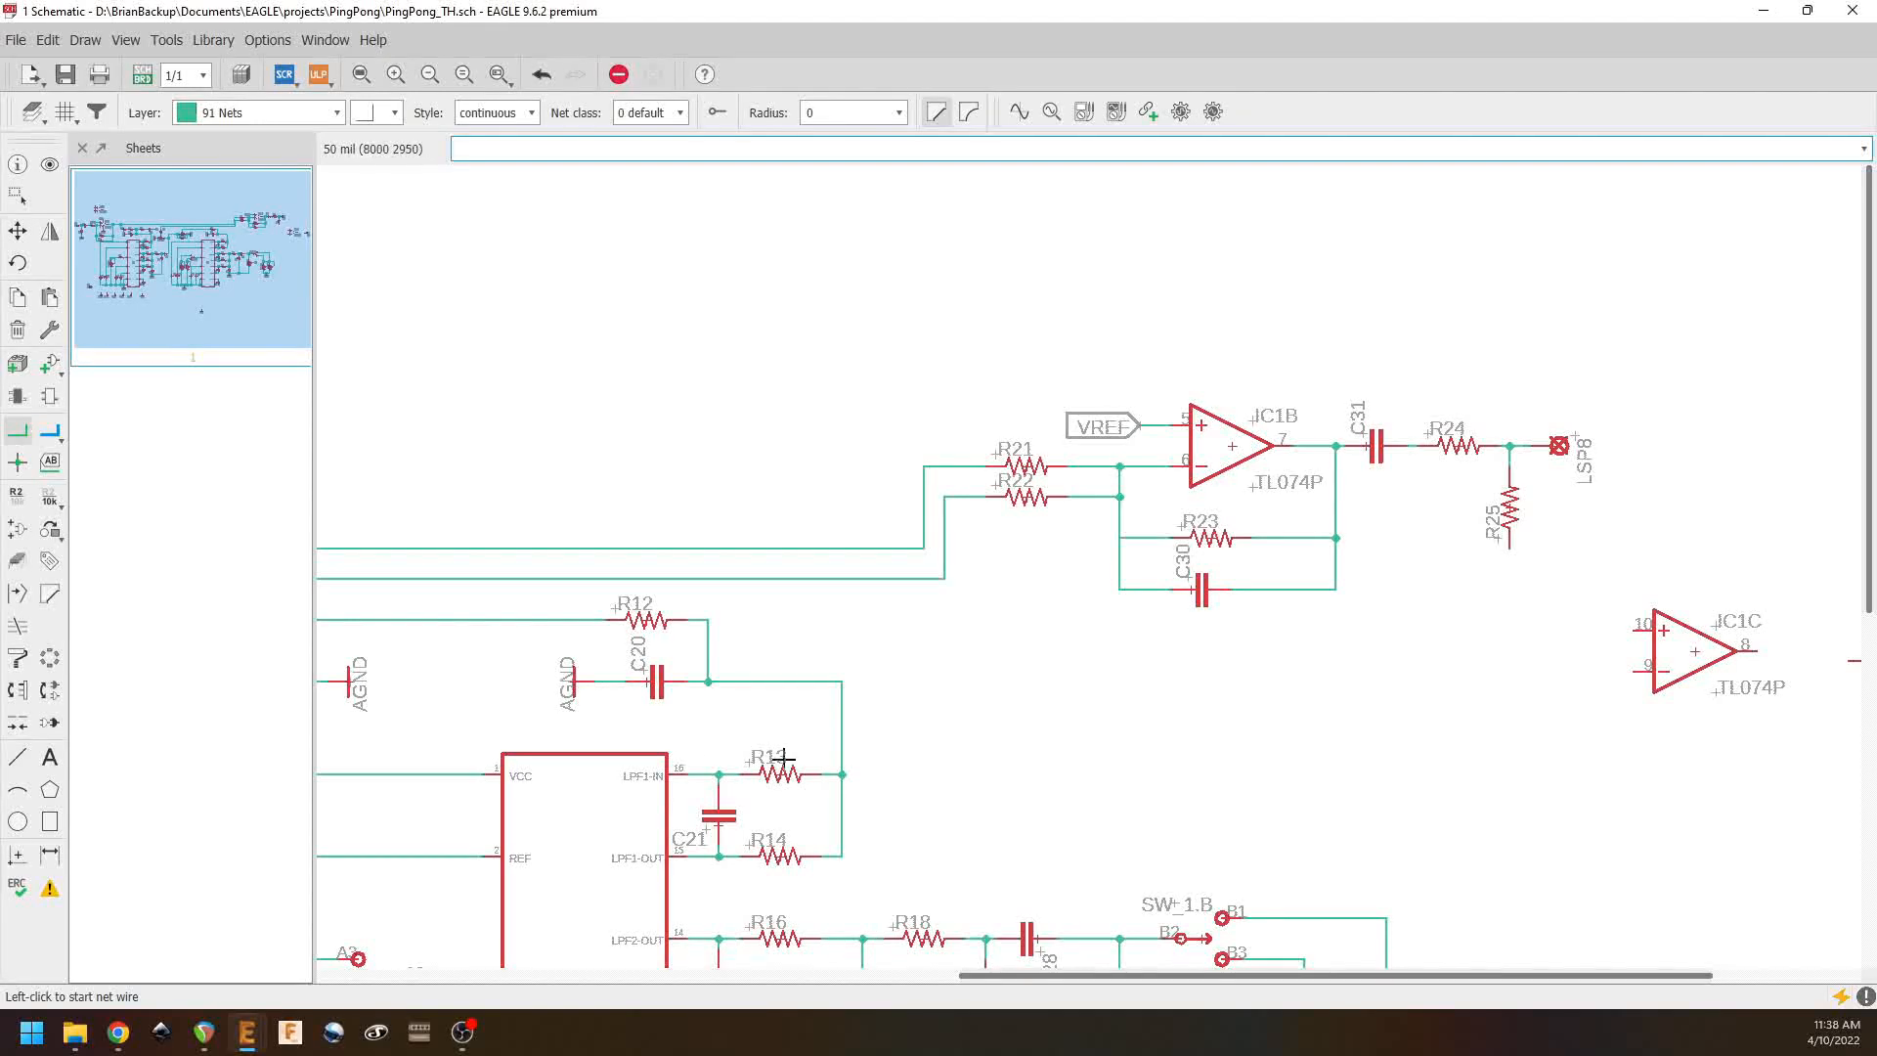
Step: Copy the AGND symbol beside C20 and attach the copy to the lower end of R25
{"action": "right_click", "coordinate": [574, 683]}
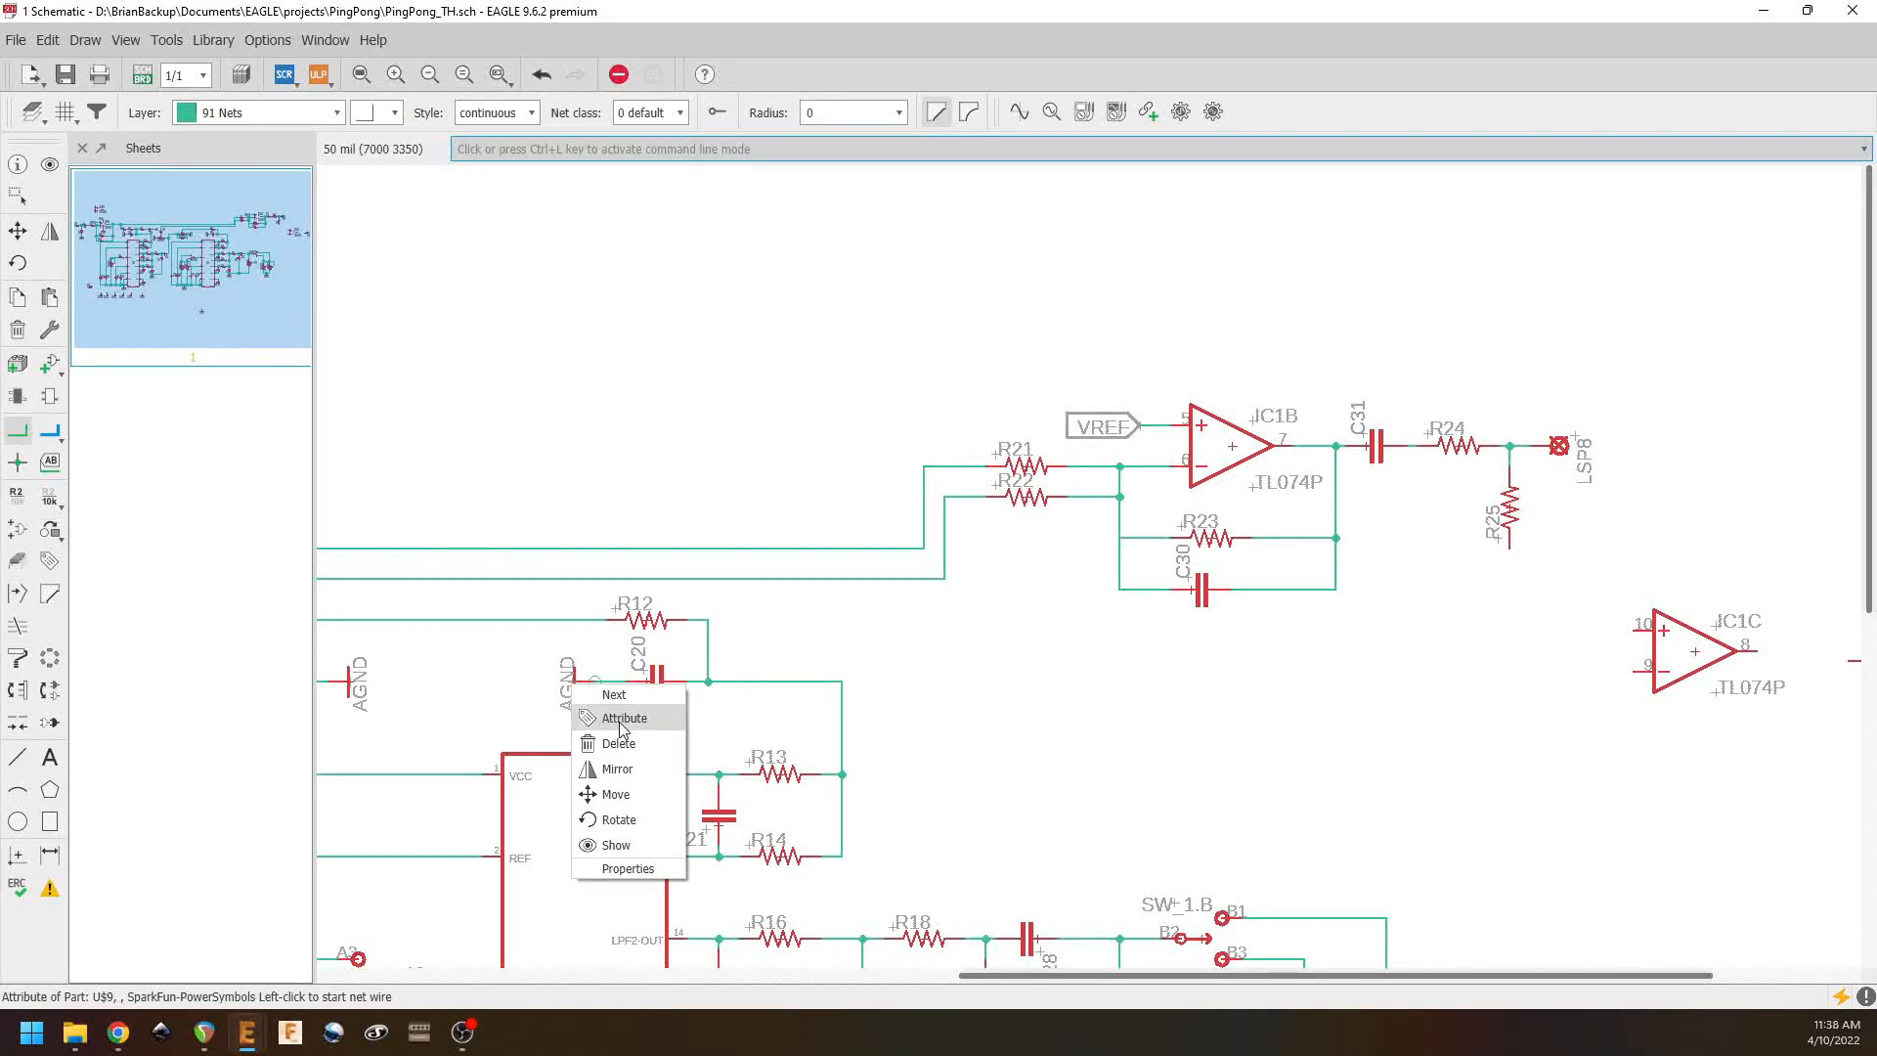
{"action": "left_click", "coordinate": [580, 692]}
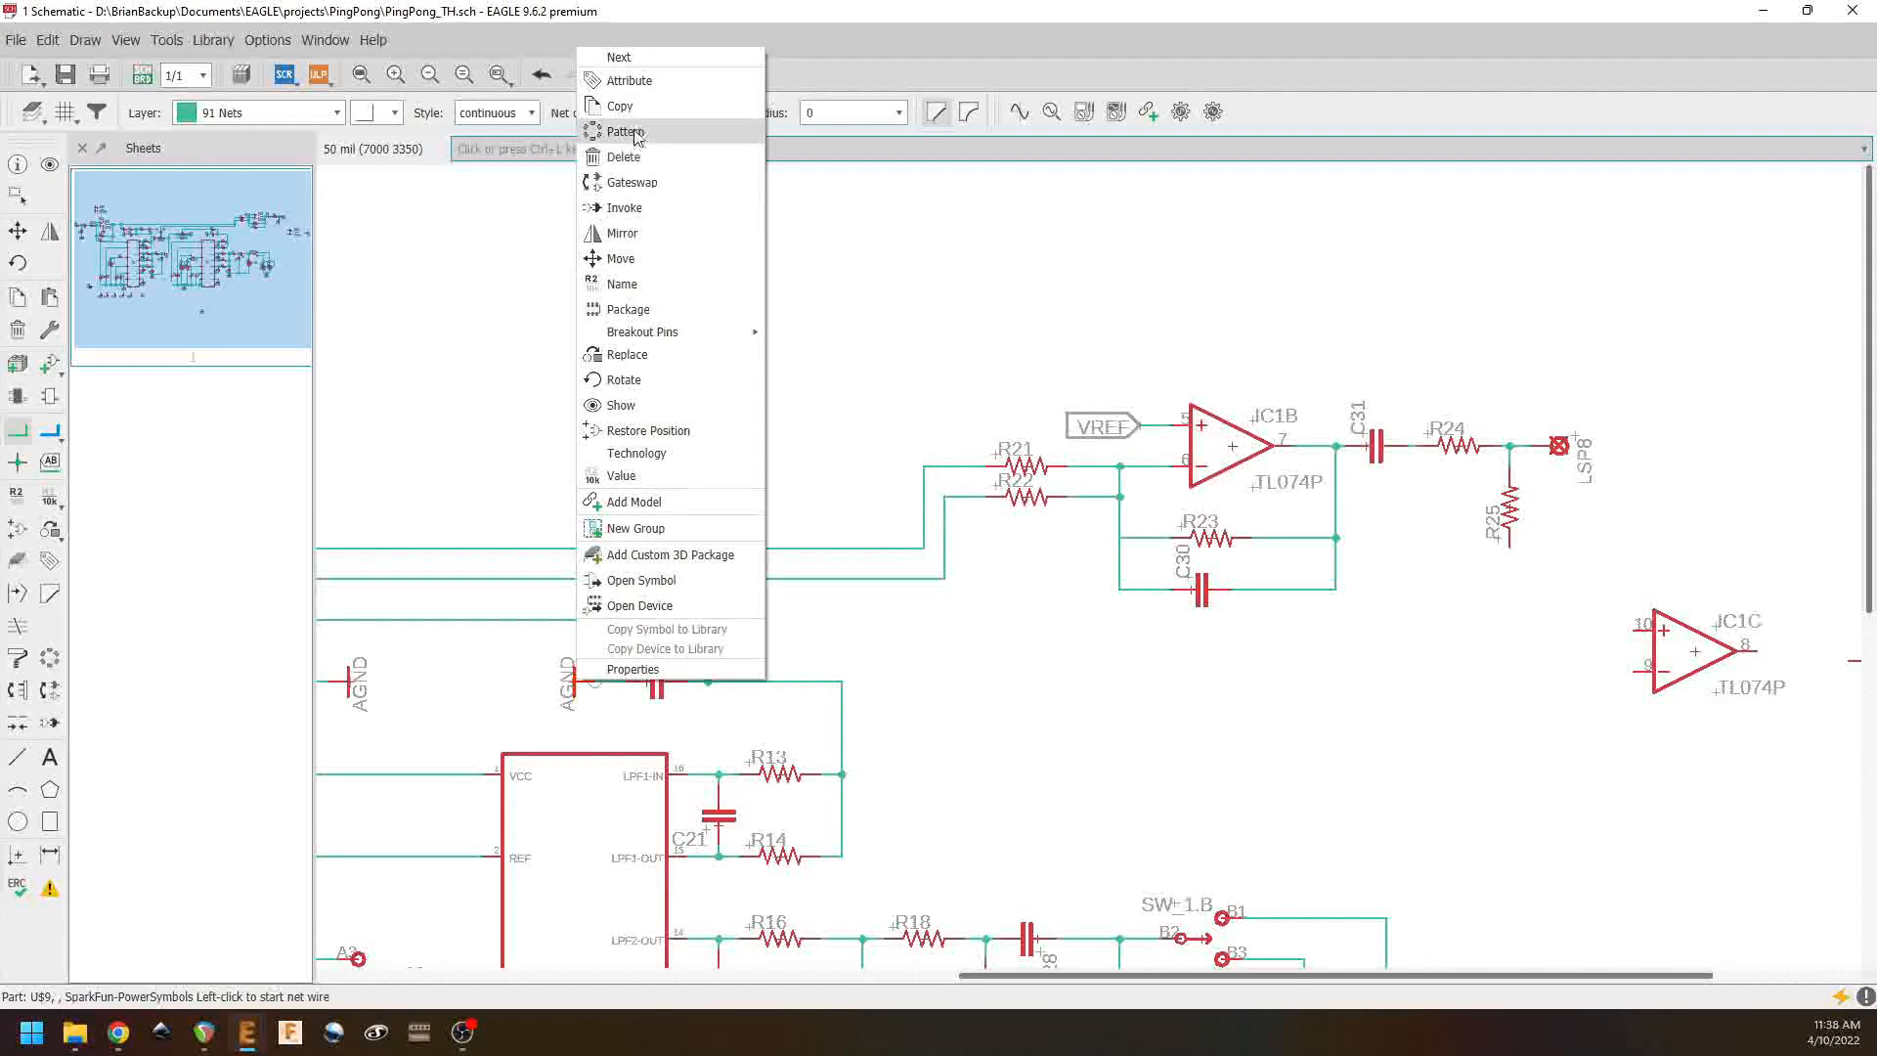
{"action": "left_click", "coordinate": [624, 106]}
{"action": "left_click", "coordinate": [1509, 577]}
{"action": "left_click", "coordinate": [18, 431]}
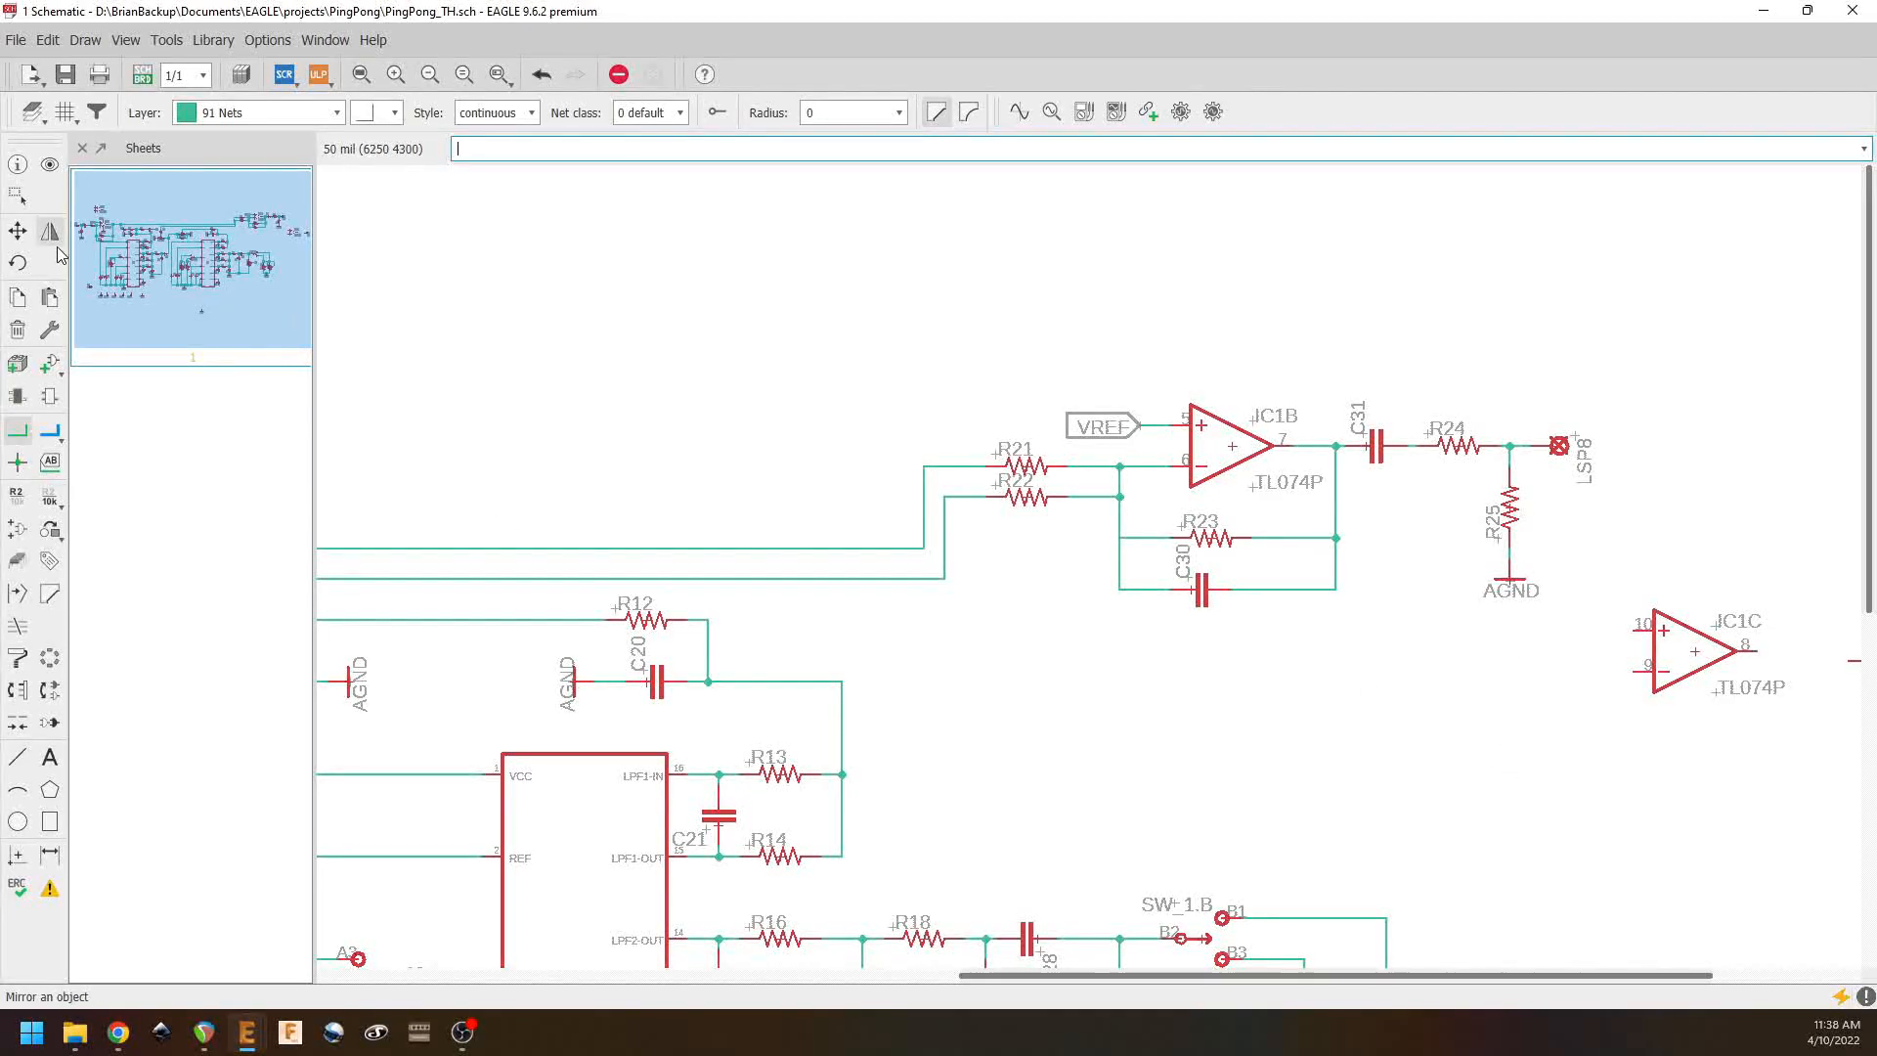
Step: Move op-amp gate IC1C into the open area below R25, above and to the right of POT4
{"action": "left_click", "coordinate": [18, 231]}
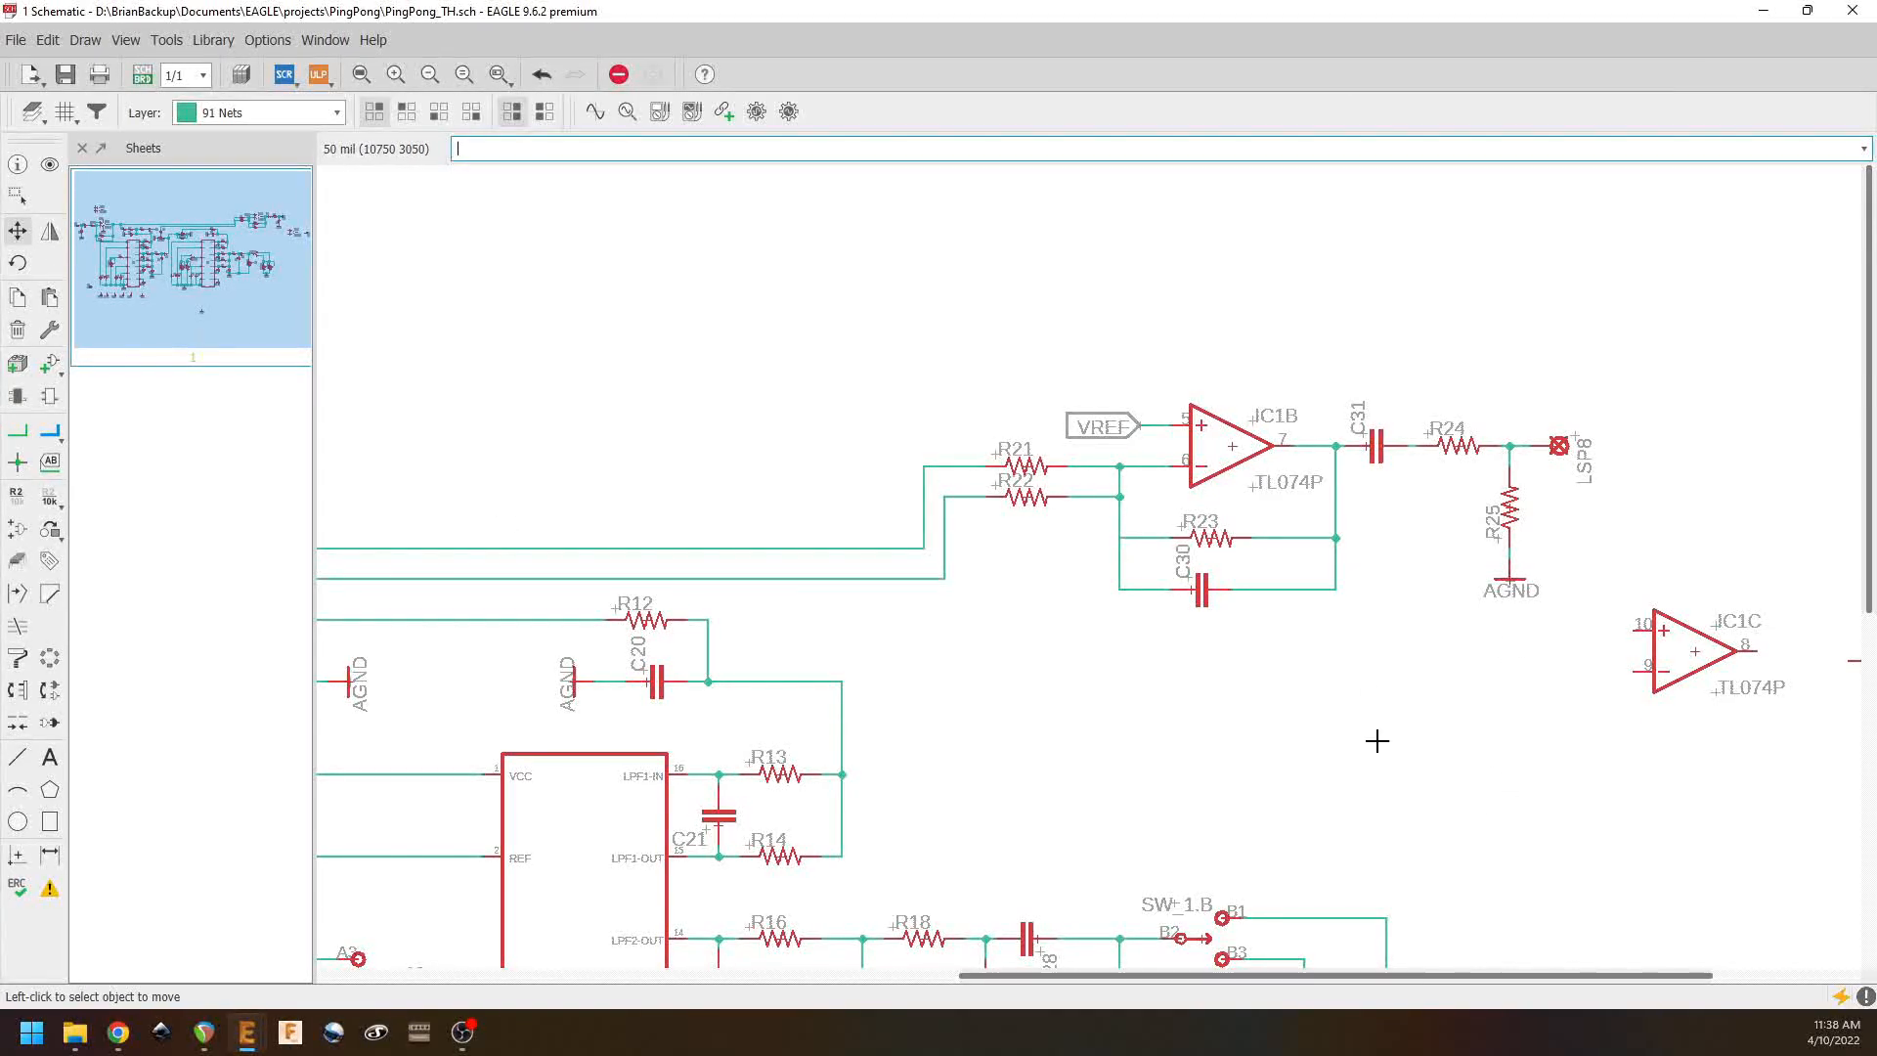
{"action": "left_click", "coordinate": [1695, 652]}
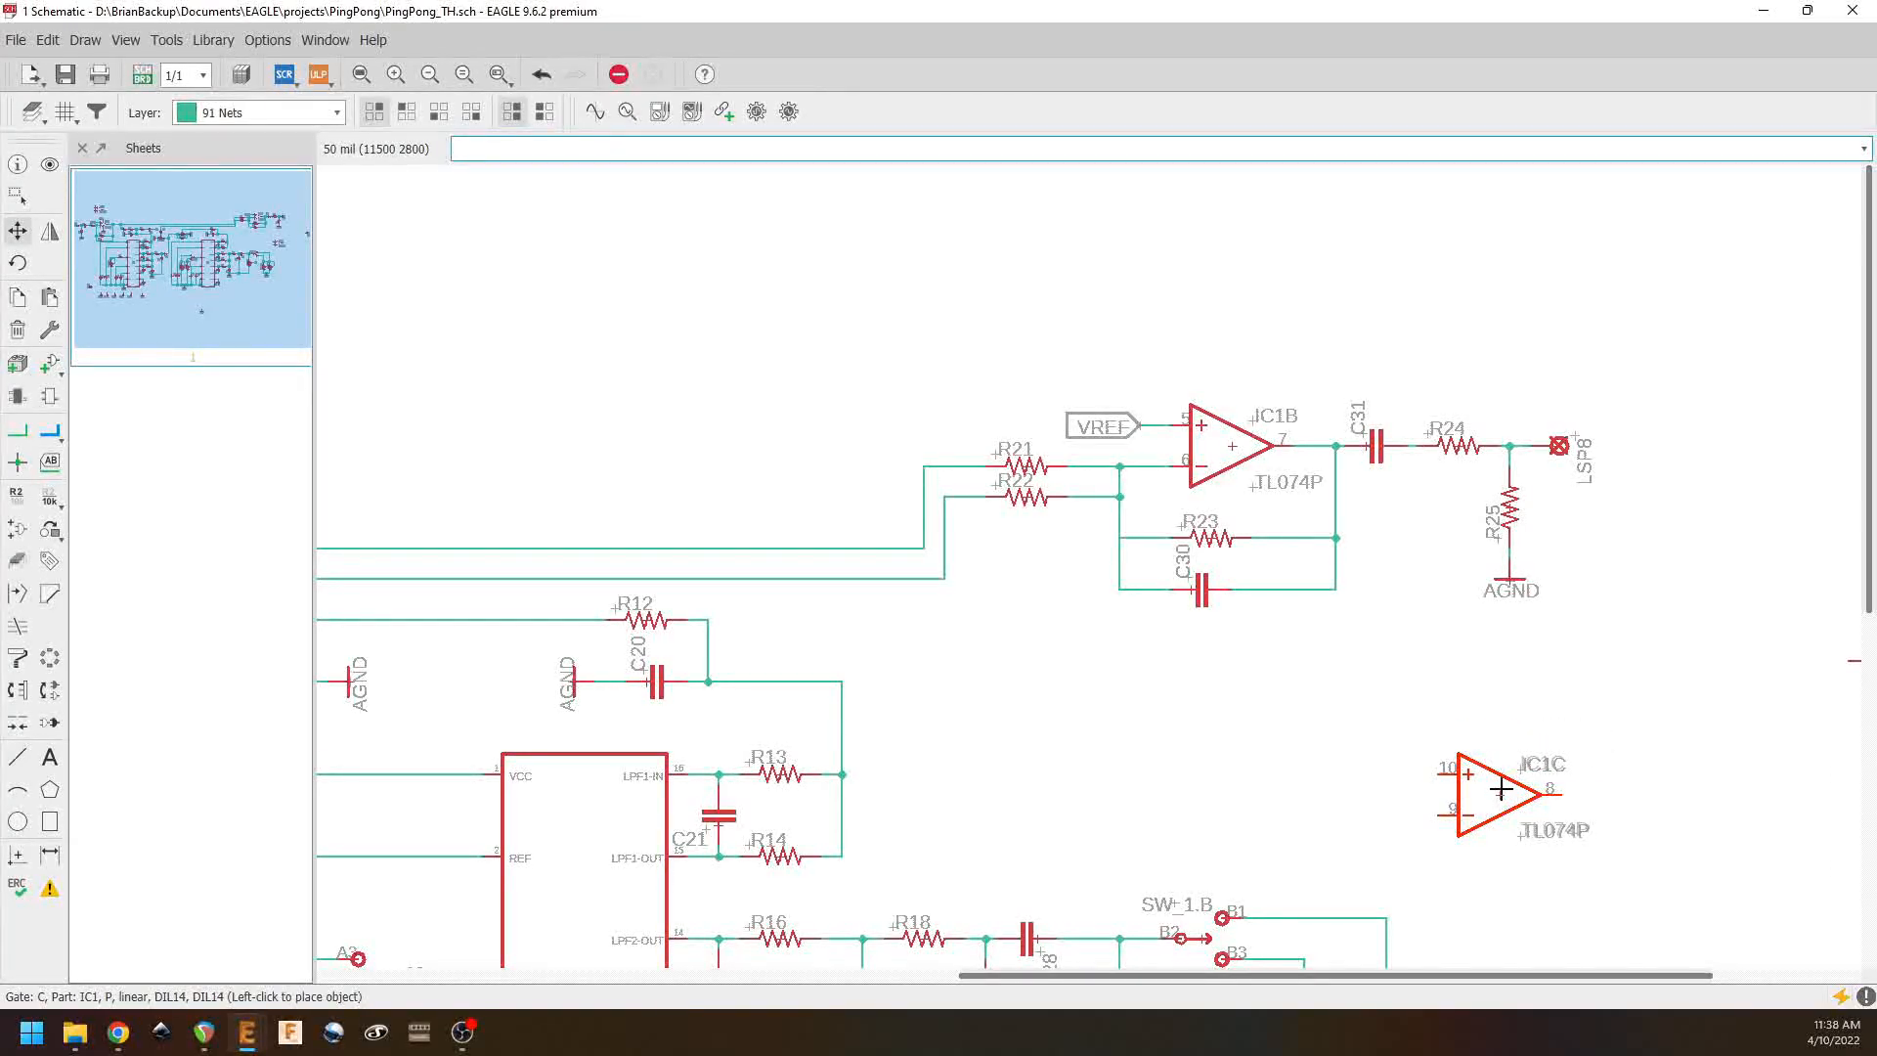
{"action": "middle_click_drag", "start_coordinate": [1507, 771], "coordinate": [1515, 708]}
{"action": "middle_click", "coordinate": [1516, 708]}
{"action": "middle_click", "coordinate": [1516, 709]}
{"action": "middle_click", "coordinate": [1515, 709]}
{"action": "middle_click", "coordinate": [1516, 709]}
{"action": "left_click", "coordinate": [1436, 753]}
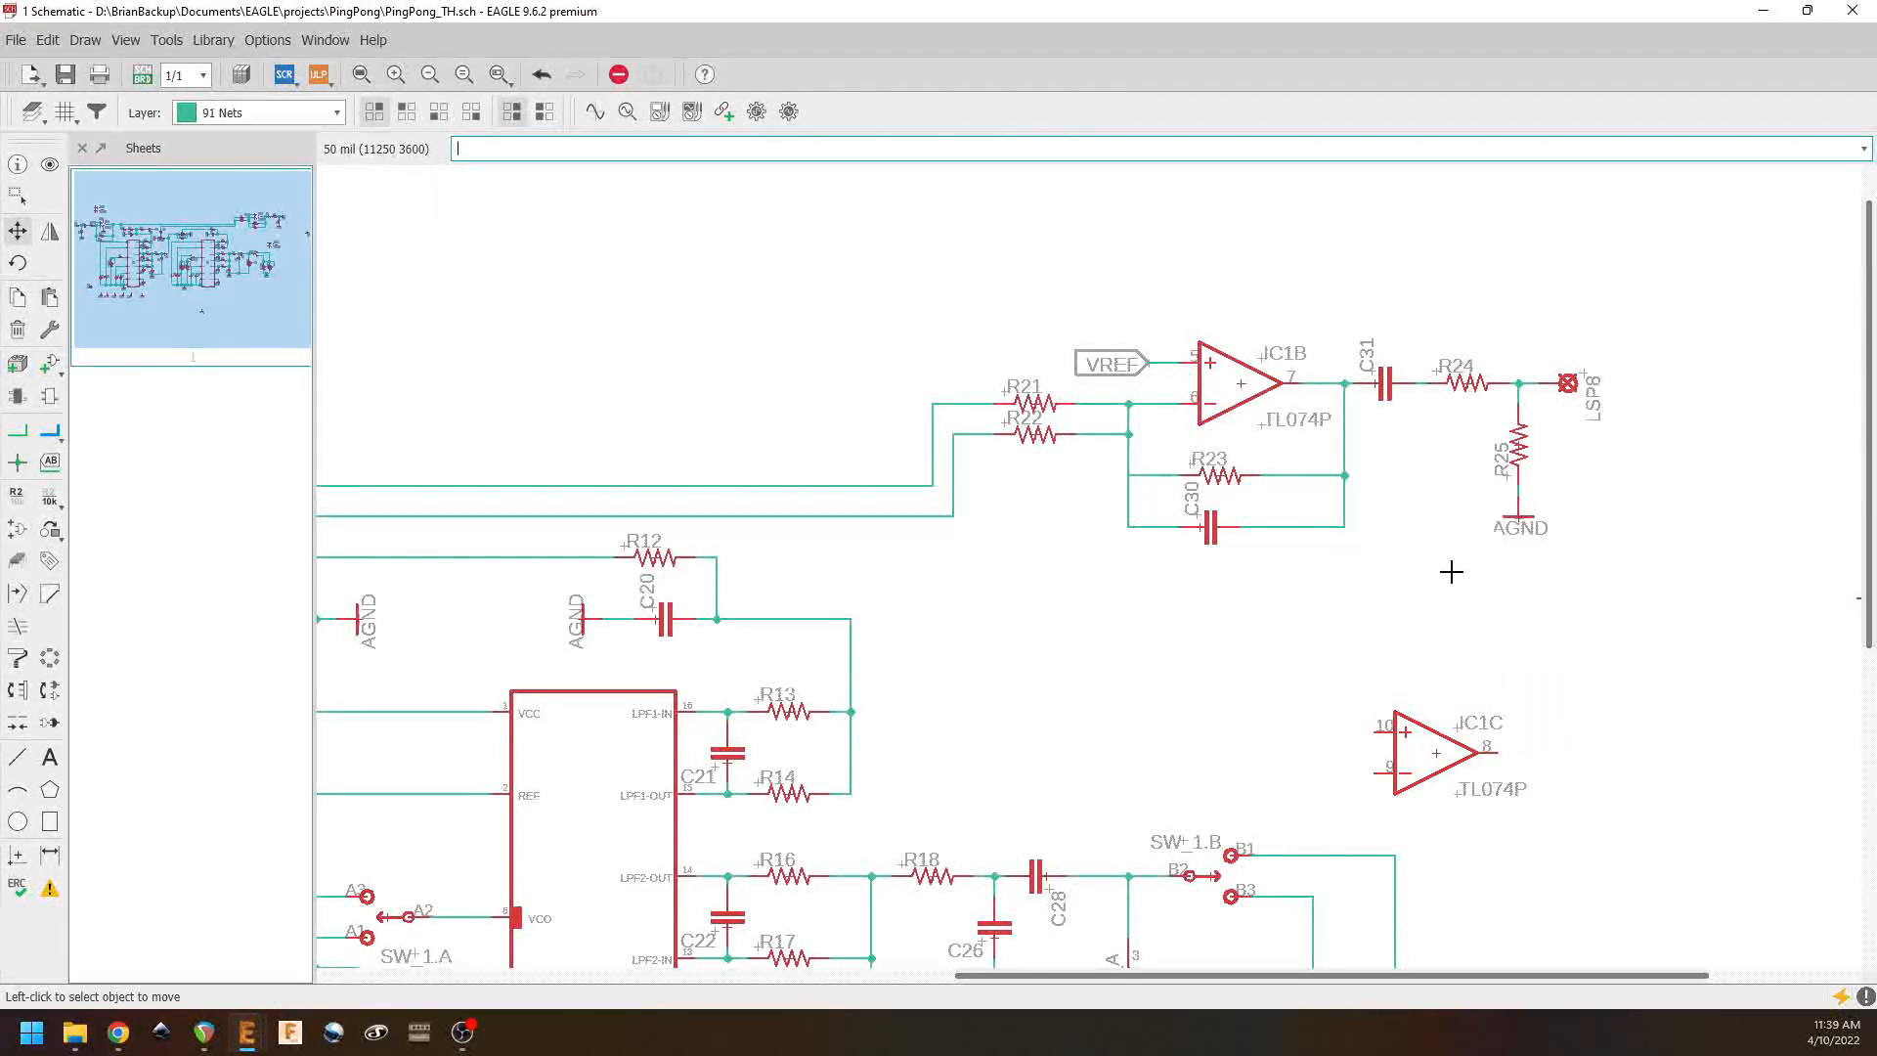
{"action": "scroll", "coordinate": [1450, 573], "scroll_direction": "down", "scroll_amount": 5}
{"action": "middle_click_drag", "start_coordinate": [1521, 509], "coordinate": [1445, 525]}
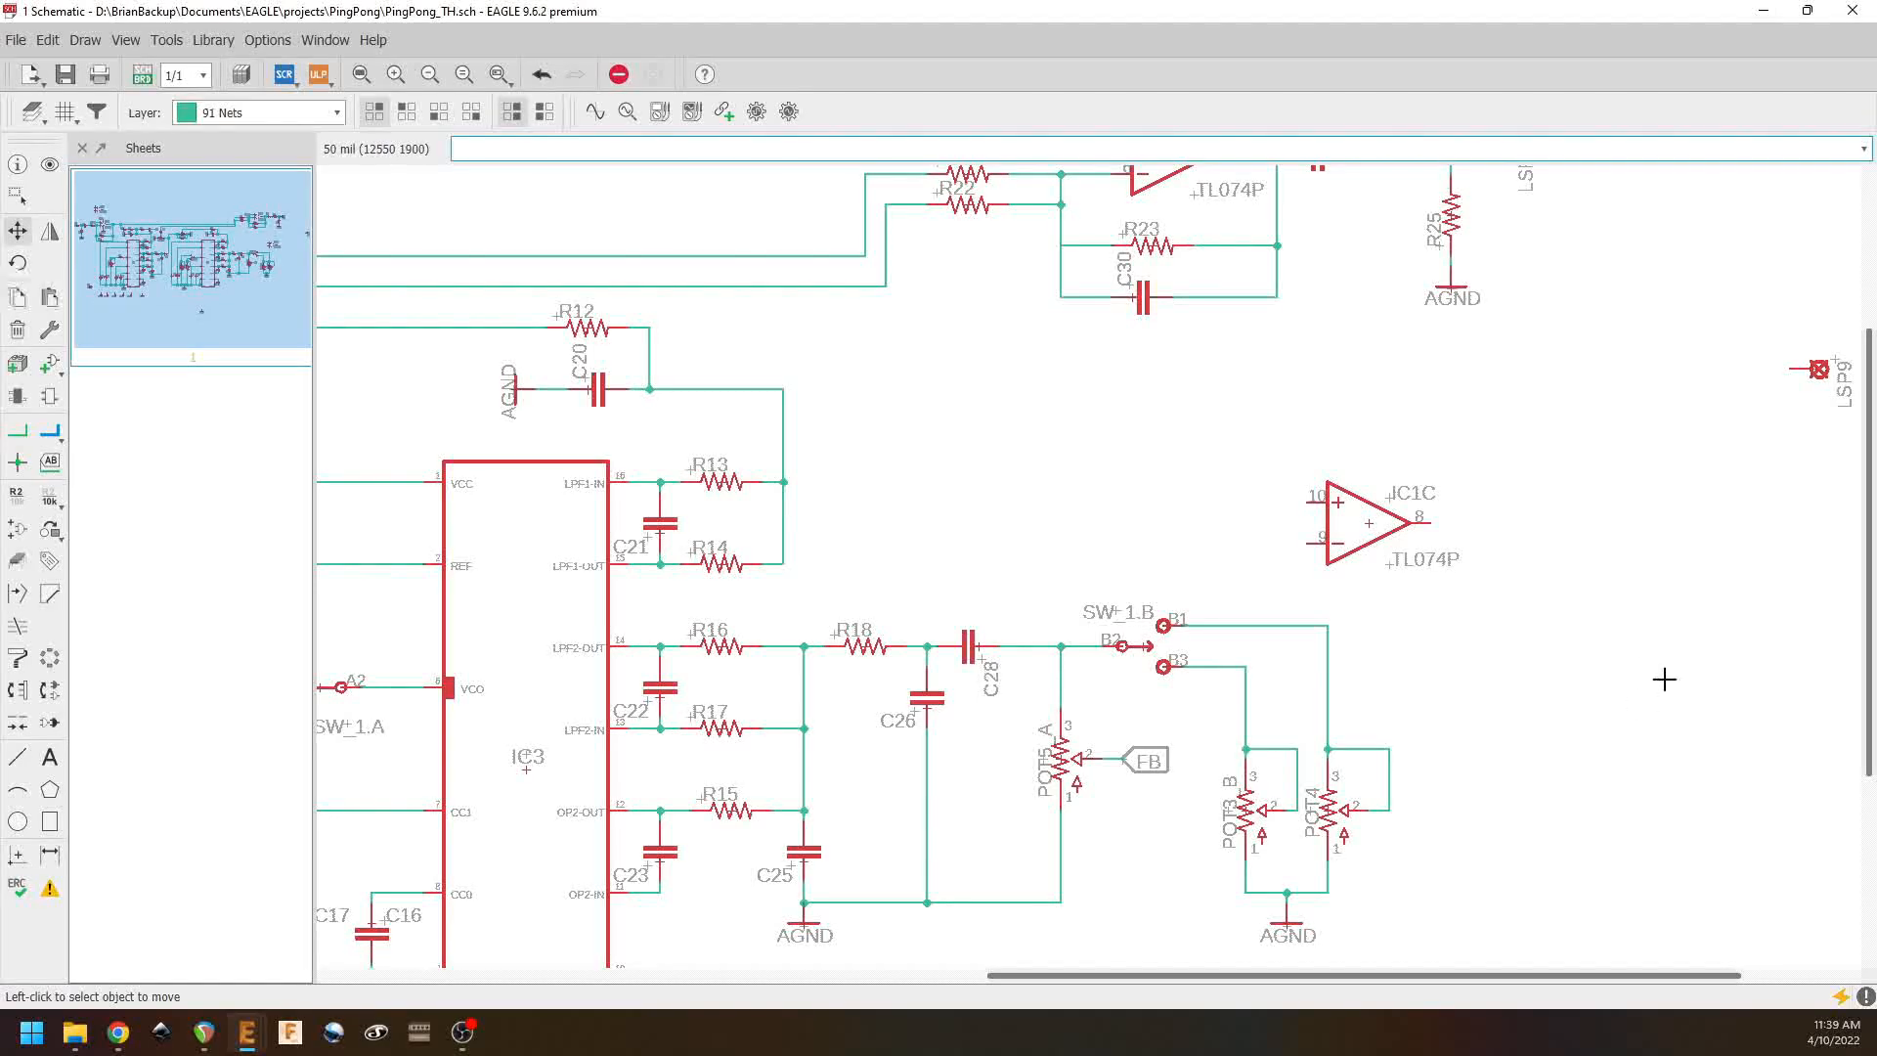
{"action": "left_click", "coordinate": [1365, 526]}
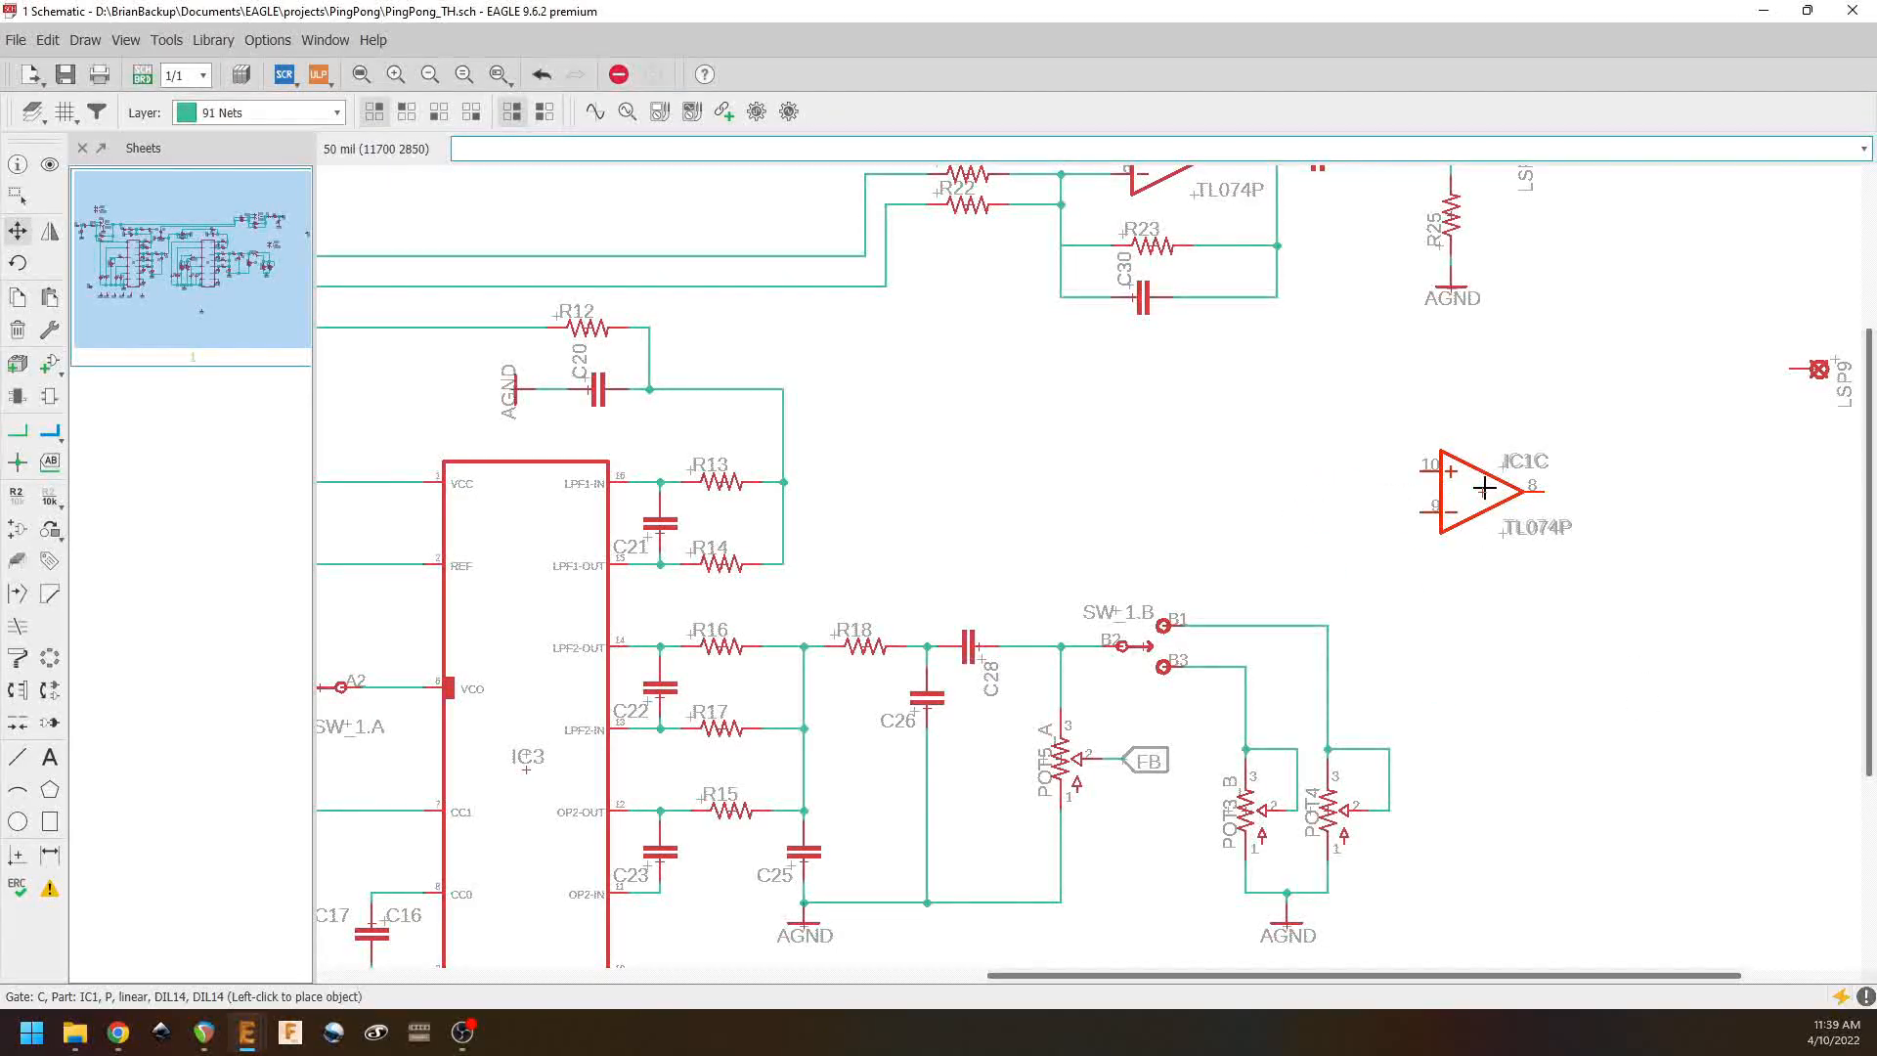
{"action": "left_click", "coordinate": [1531, 479]}
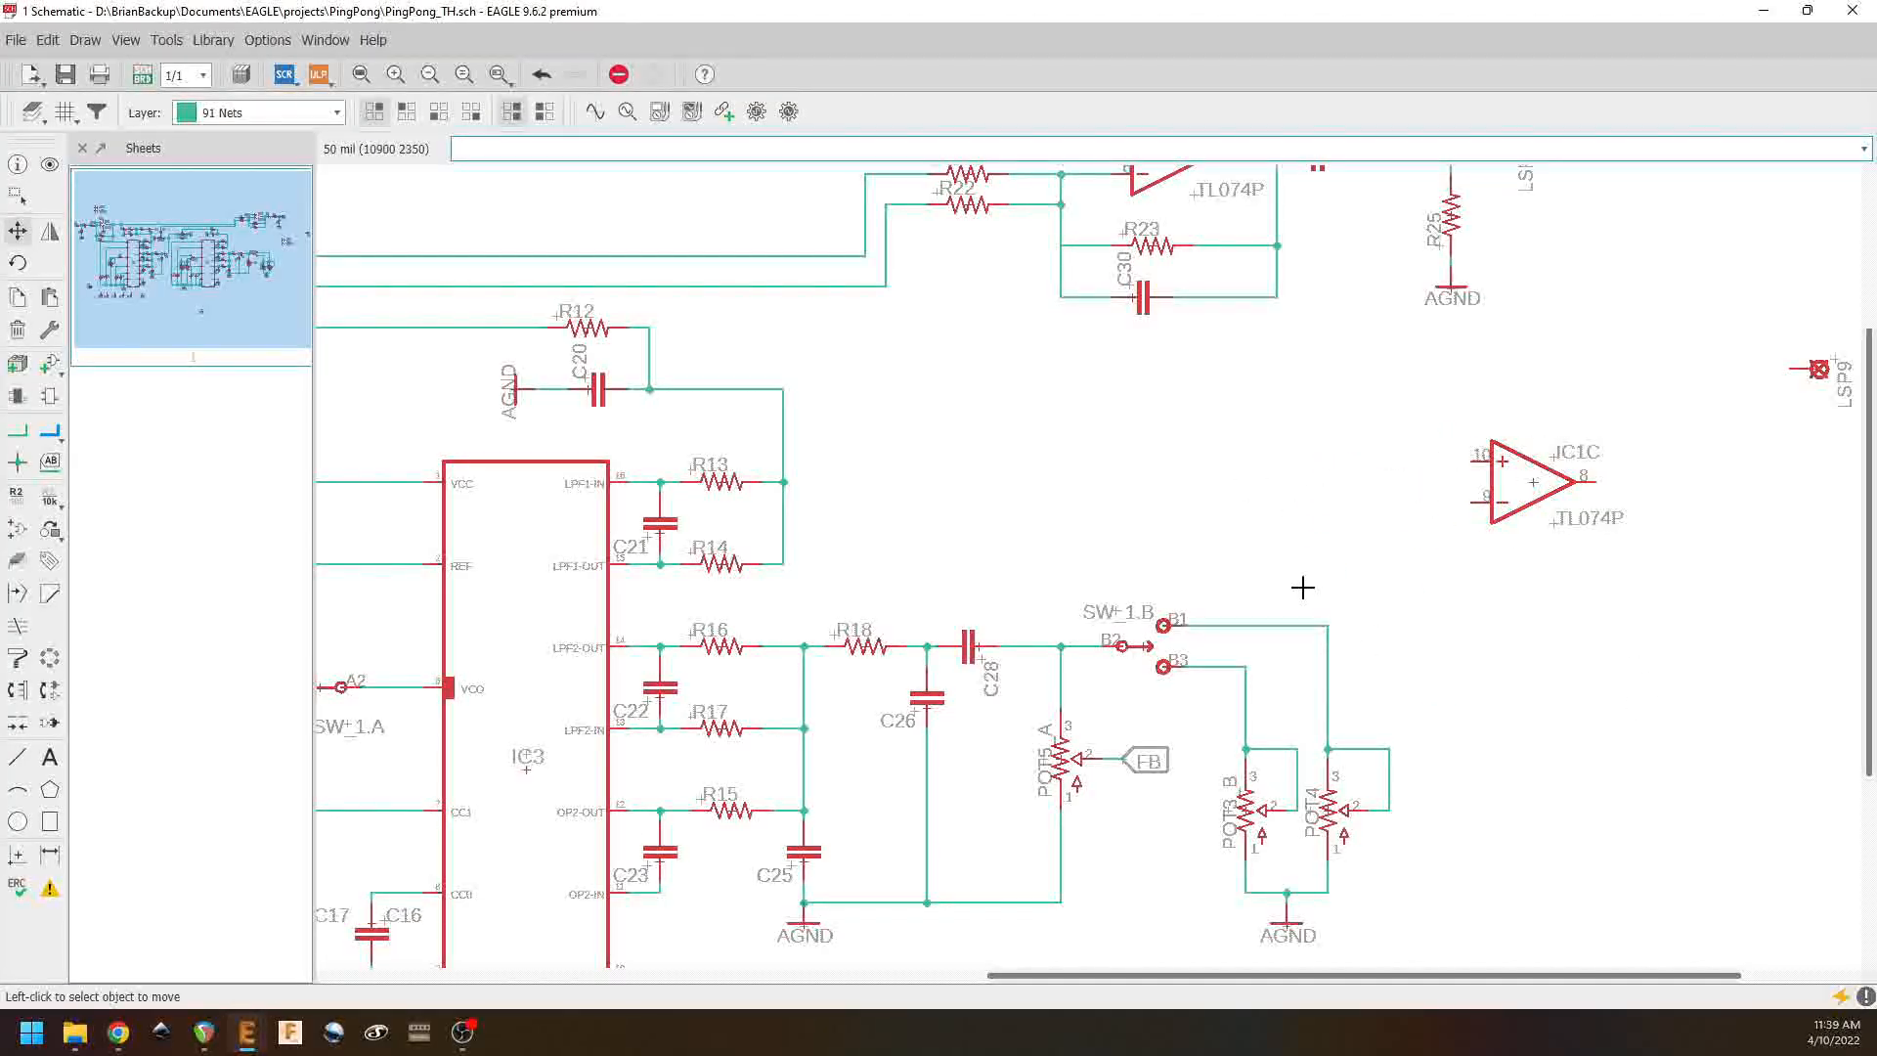
Step: Place two horizontal copies of R25, one left of IC1C's inverting input and one right of POT4
{"action": "right_click", "coordinate": [1454, 210]}
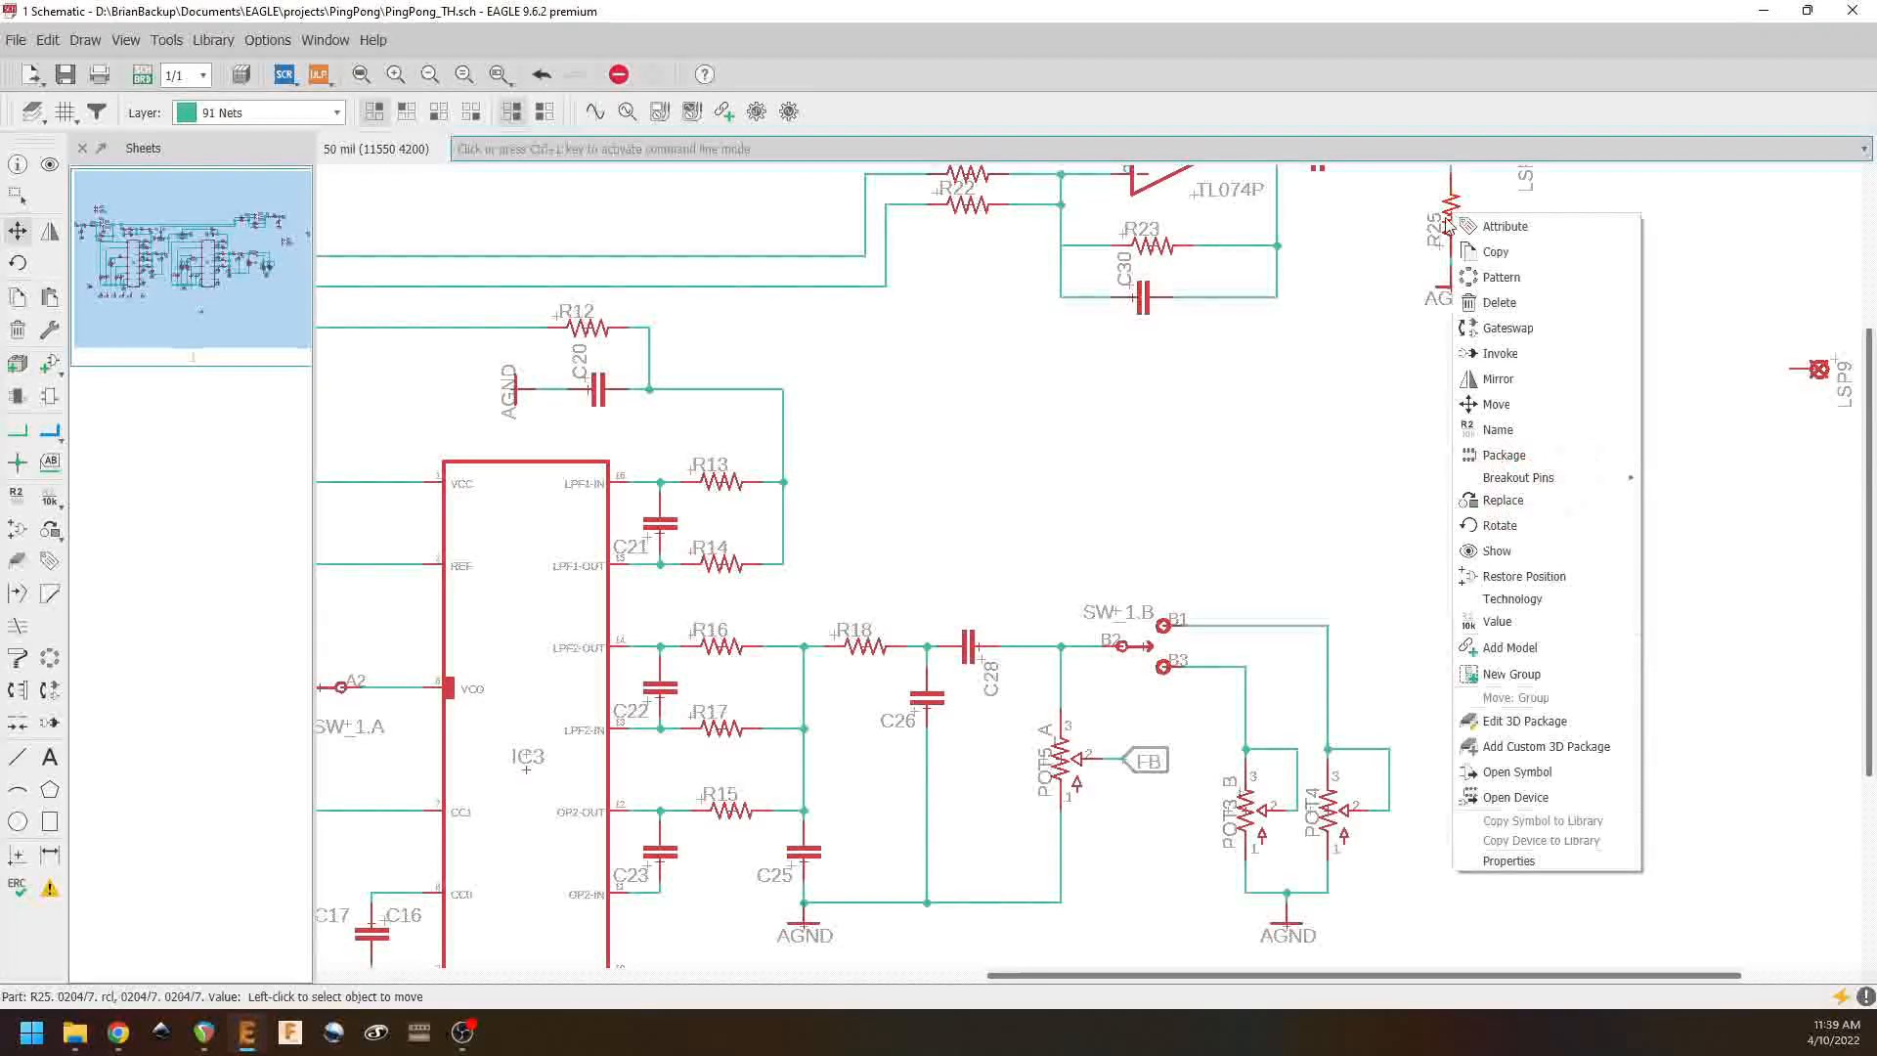
{"action": "left_click", "coordinate": [1525, 251]}
{"action": "right_click", "coordinate": [1207, 484]}
{"action": "left_click", "coordinate": [1195, 502]}
{"action": "right_click", "coordinate": [1195, 502]}
{"action": "left_click", "coordinate": [1261, 41]}
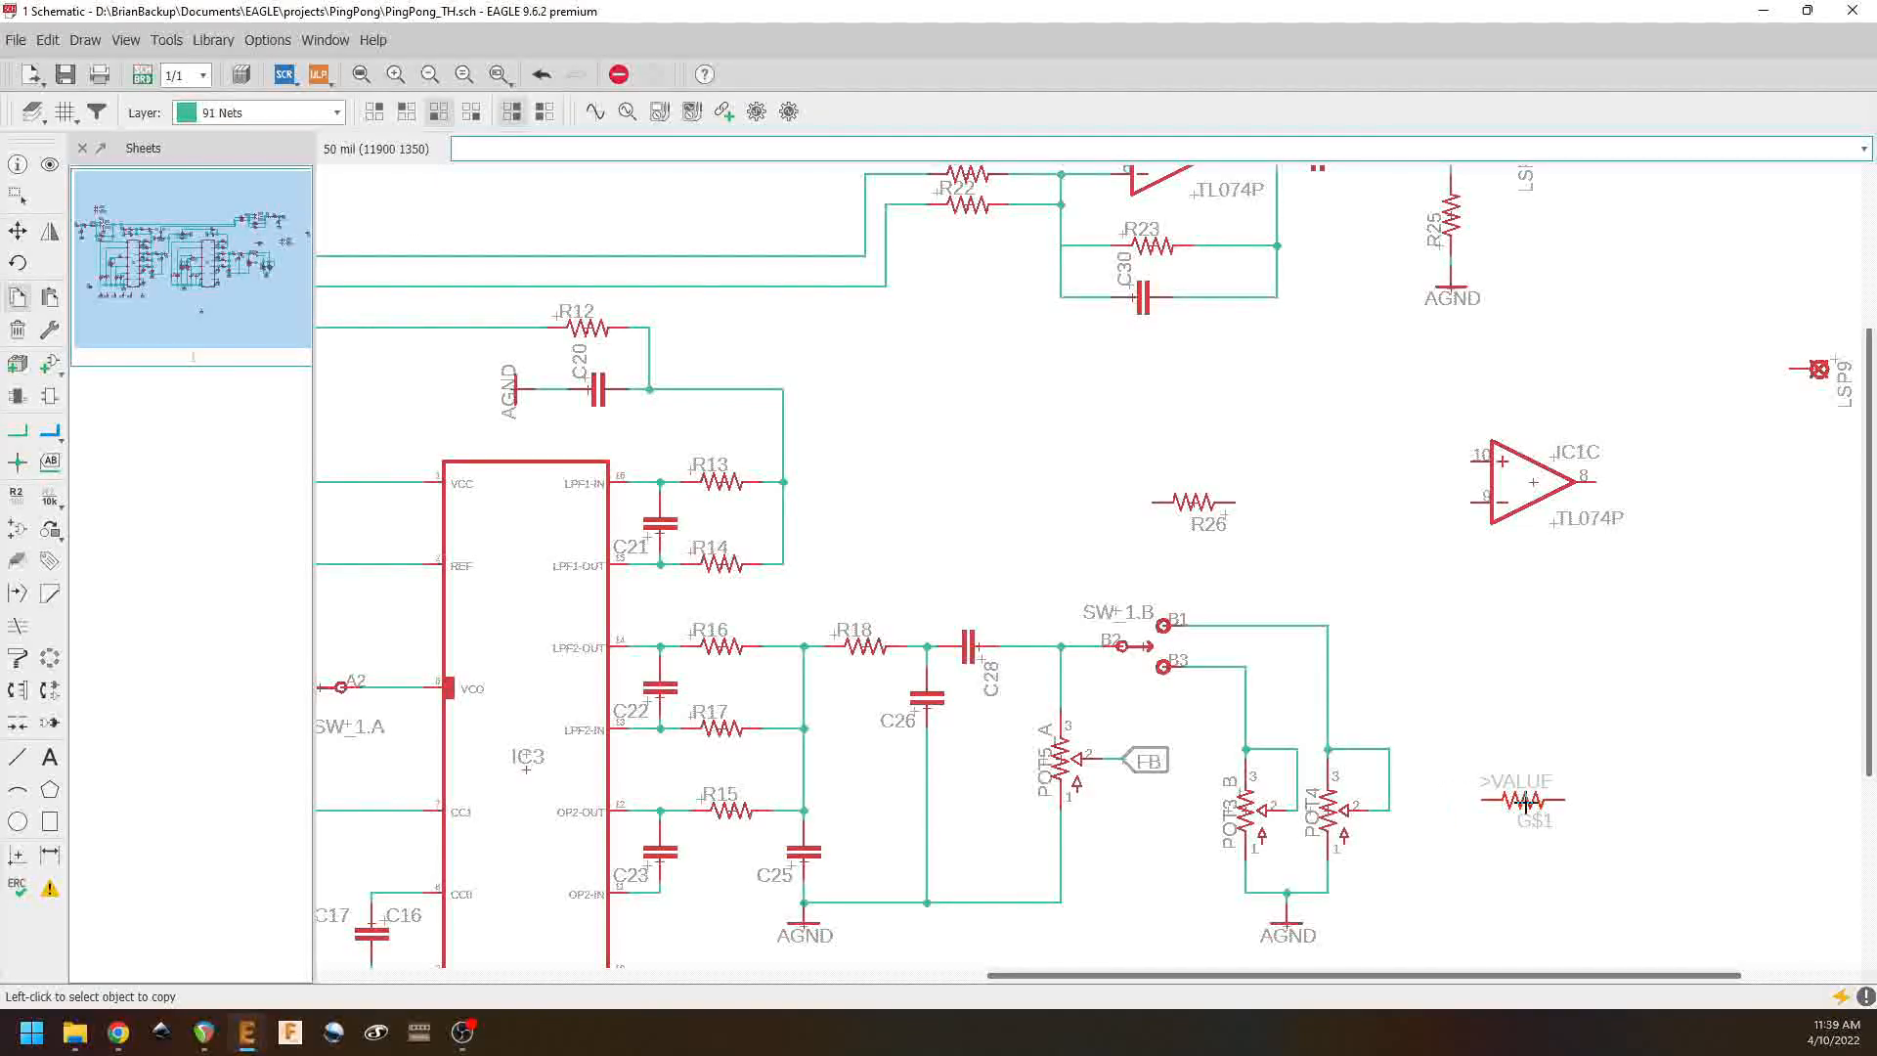
{"action": "left_click", "coordinate": [1512, 809]}
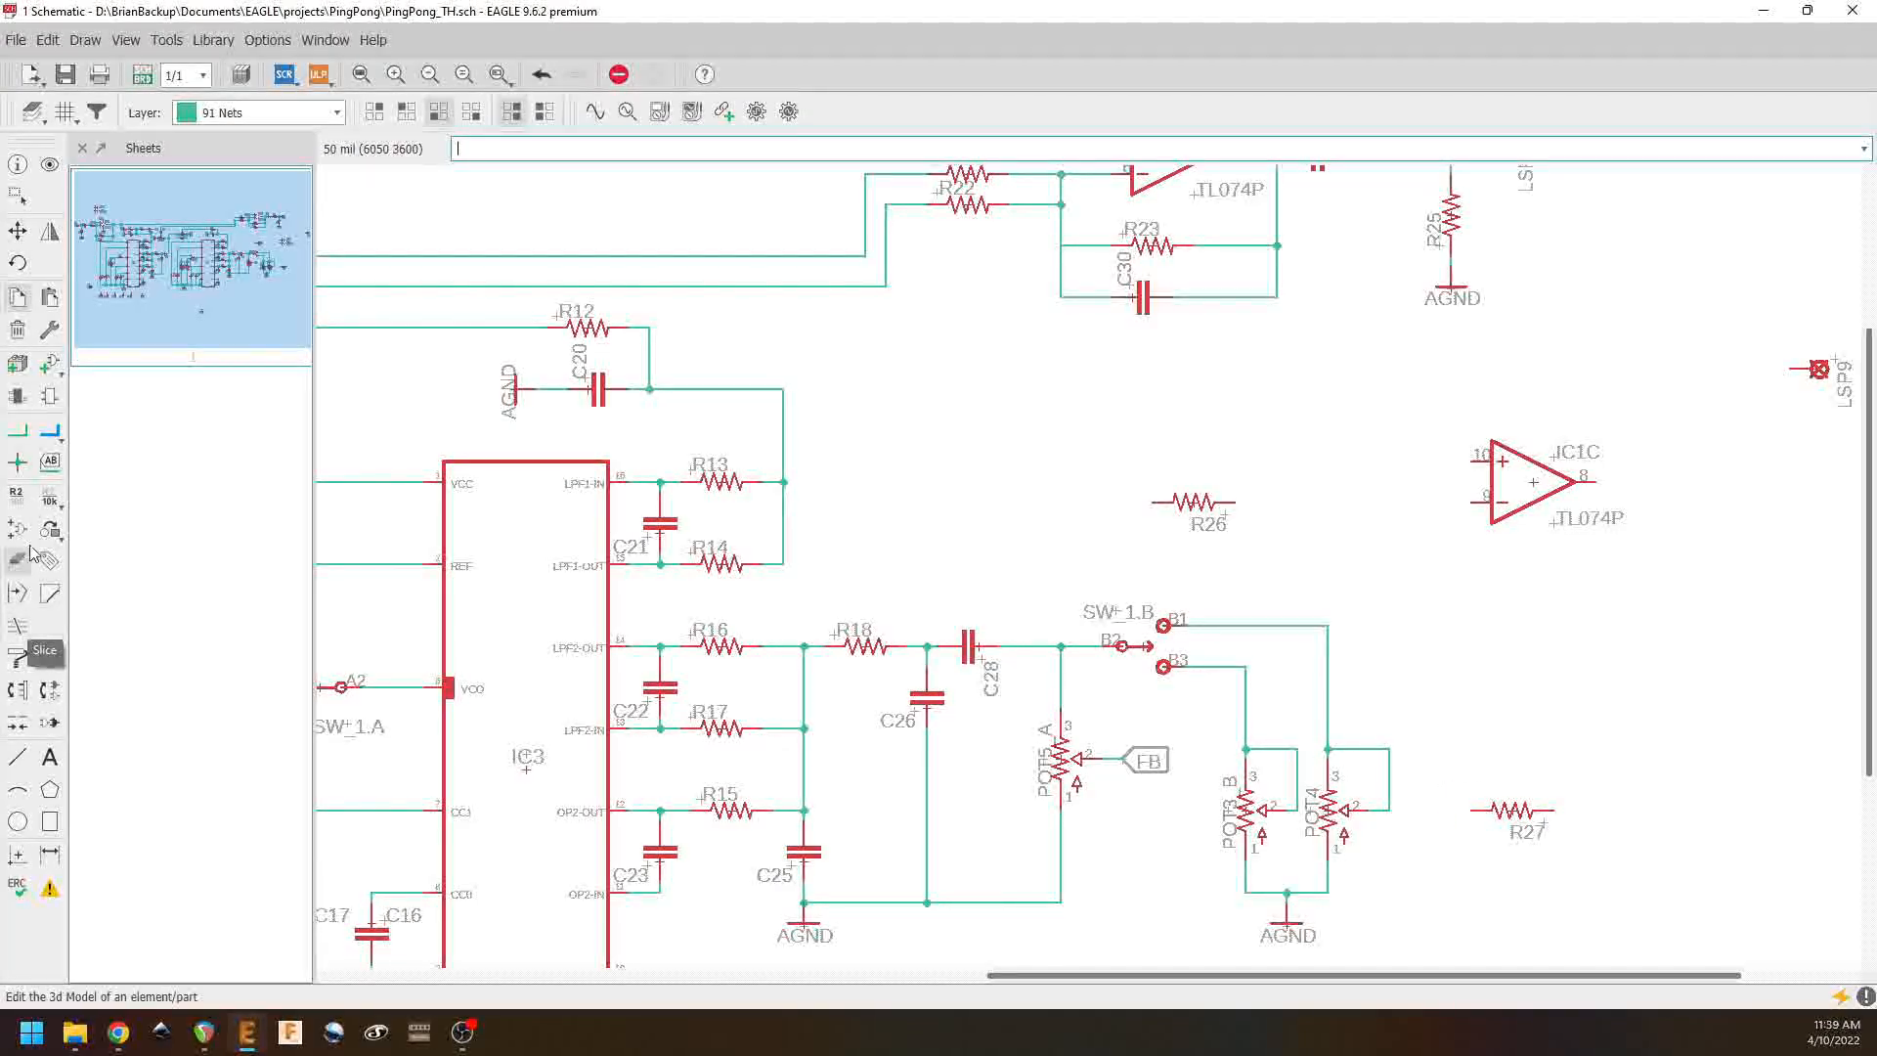
Step: Delete the net segments that tie the wipers of POT3_B and POT4 to their pin 3
{"action": "left_click", "coordinate": [16, 330]}
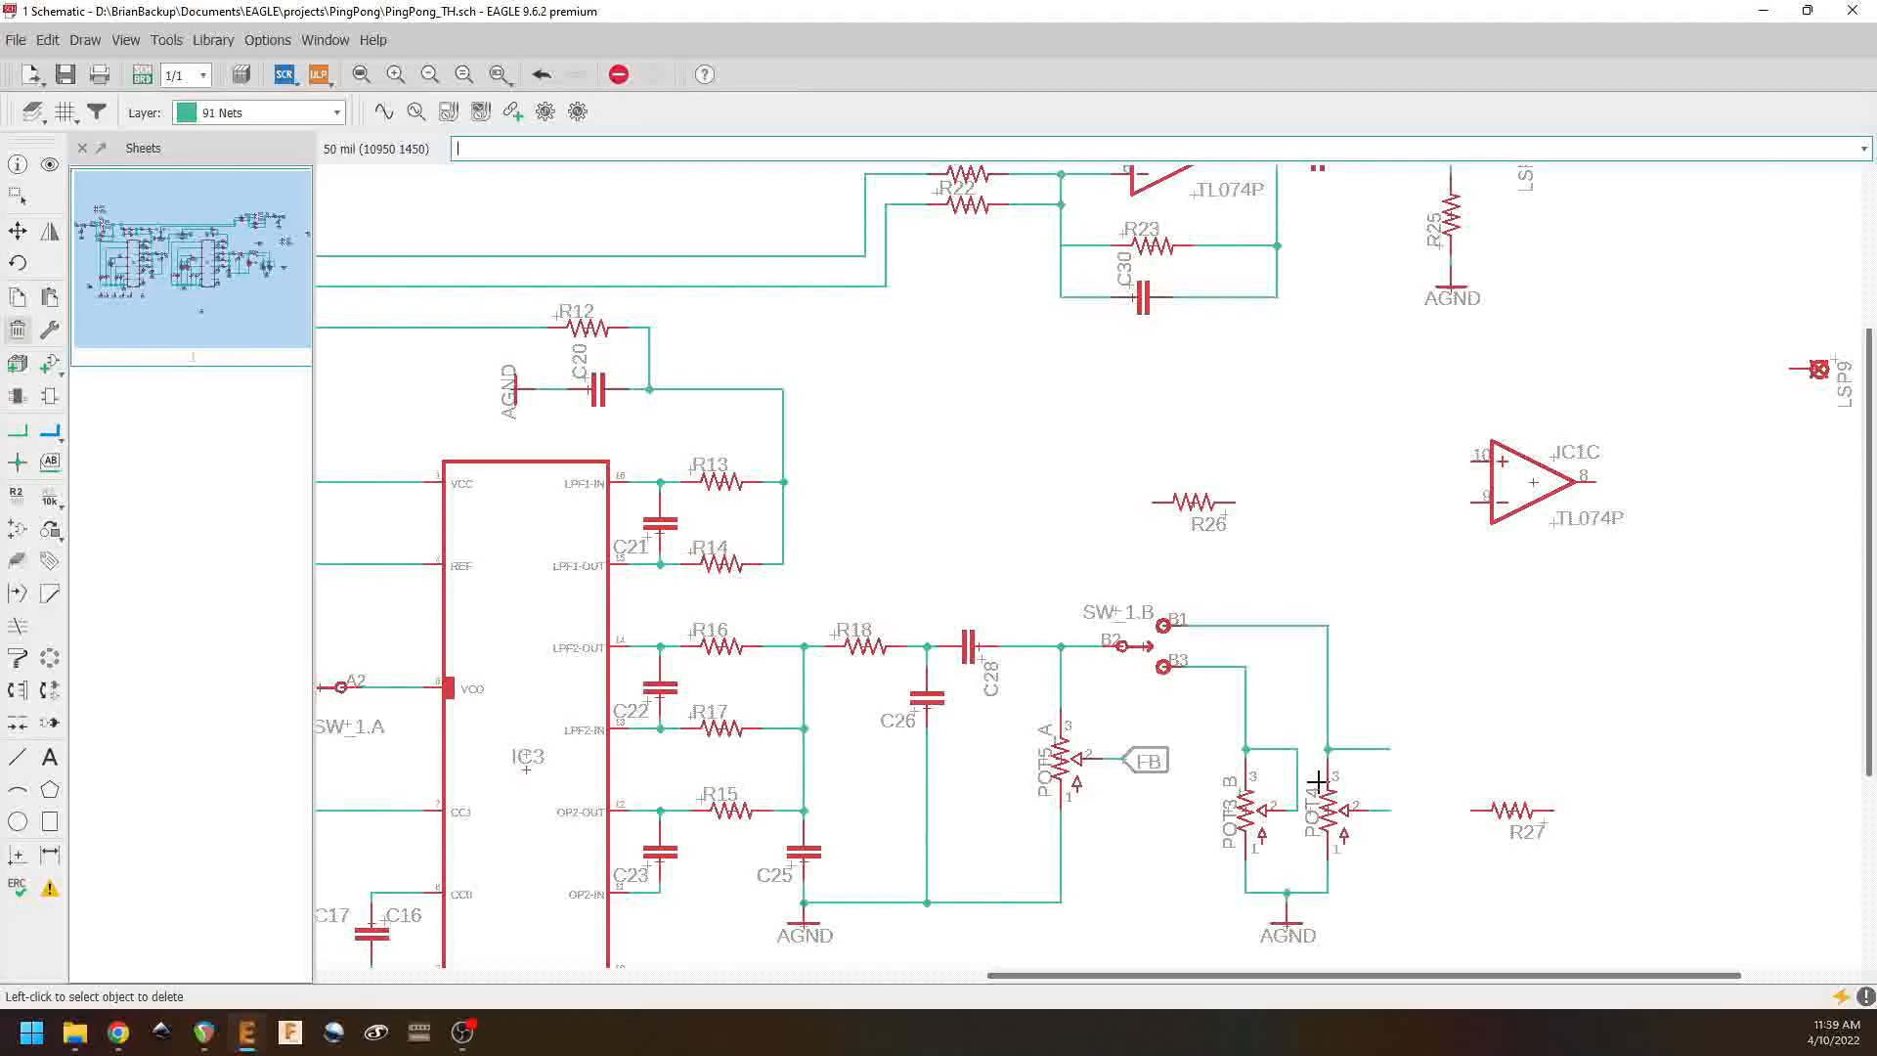
{"action": "left_click", "coordinate": [1280, 748]}
{"action": "middle_click_drag", "start_coordinate": [1434, 750], "coordinate": [1115, 695]}
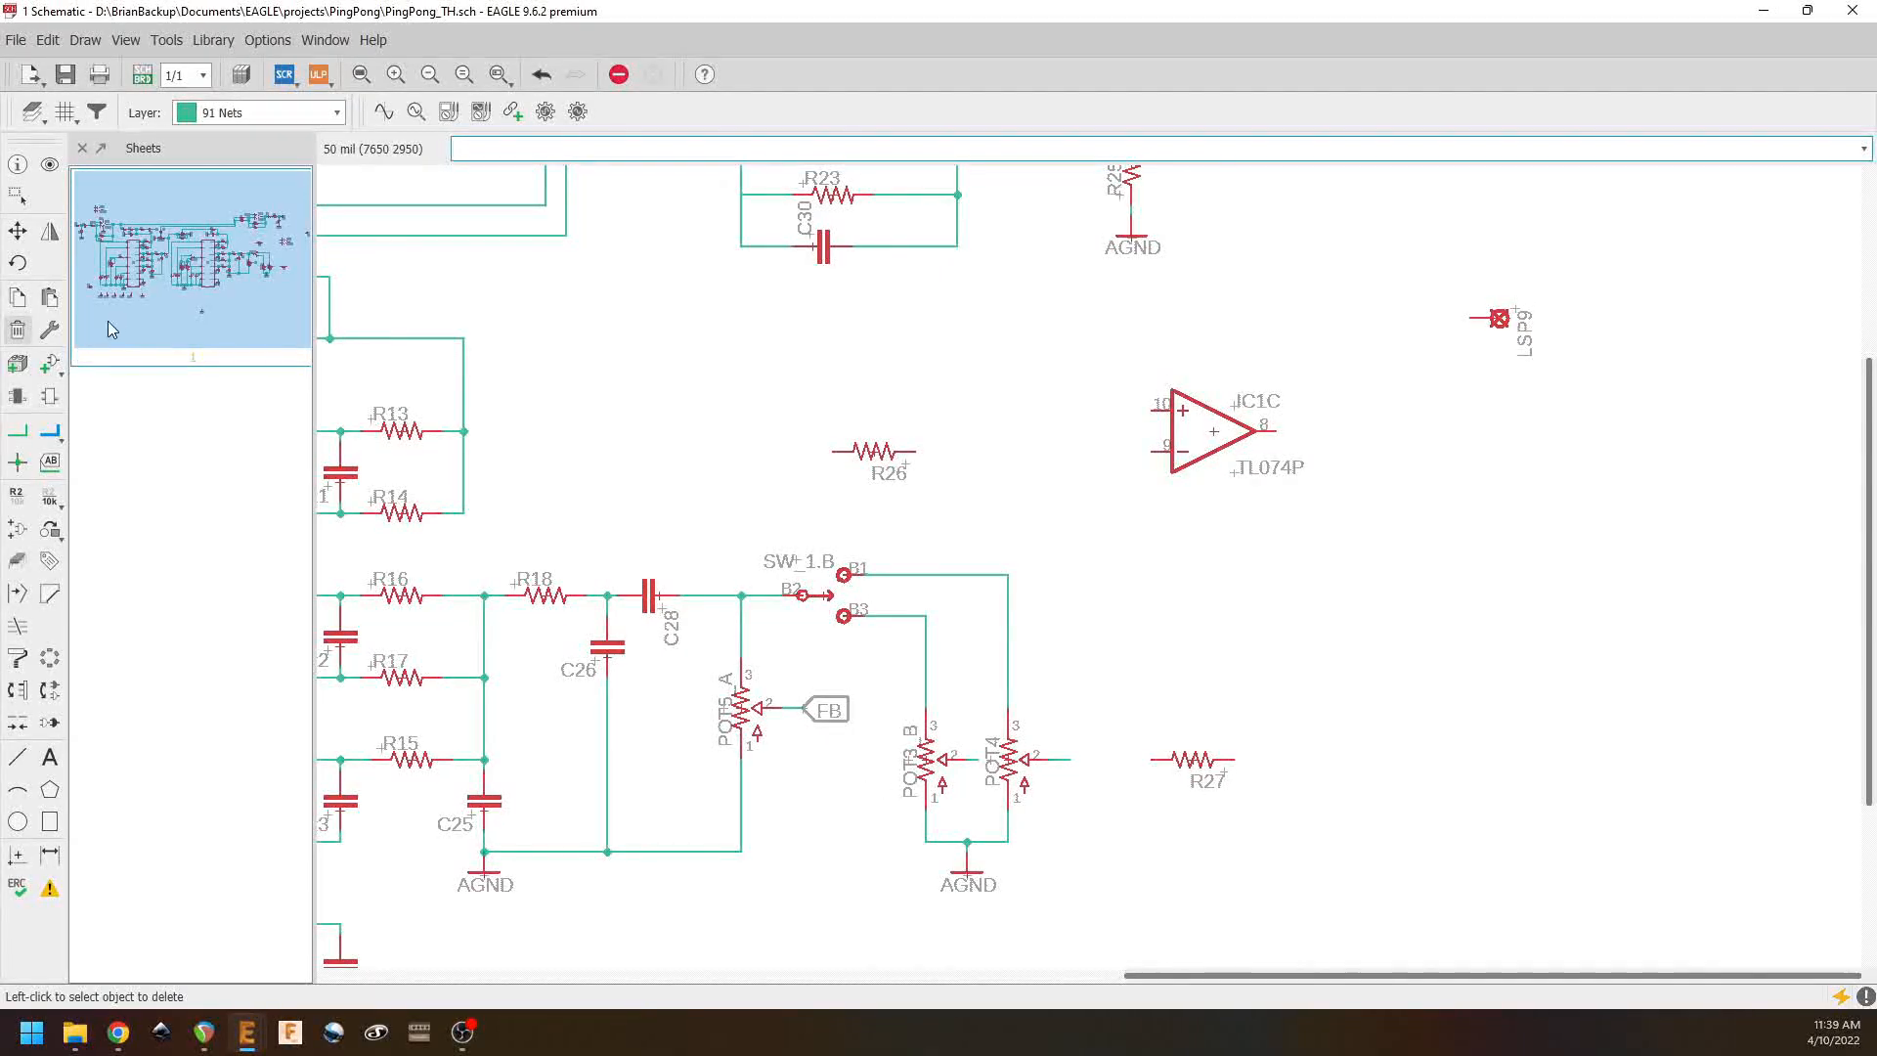
Step: Copy resistor R27 and place the copy directly above it
{"action": "right_click", "coordinate": [1196, 764]}
{"action": "left_click", "coordinate": [1242, 144]}
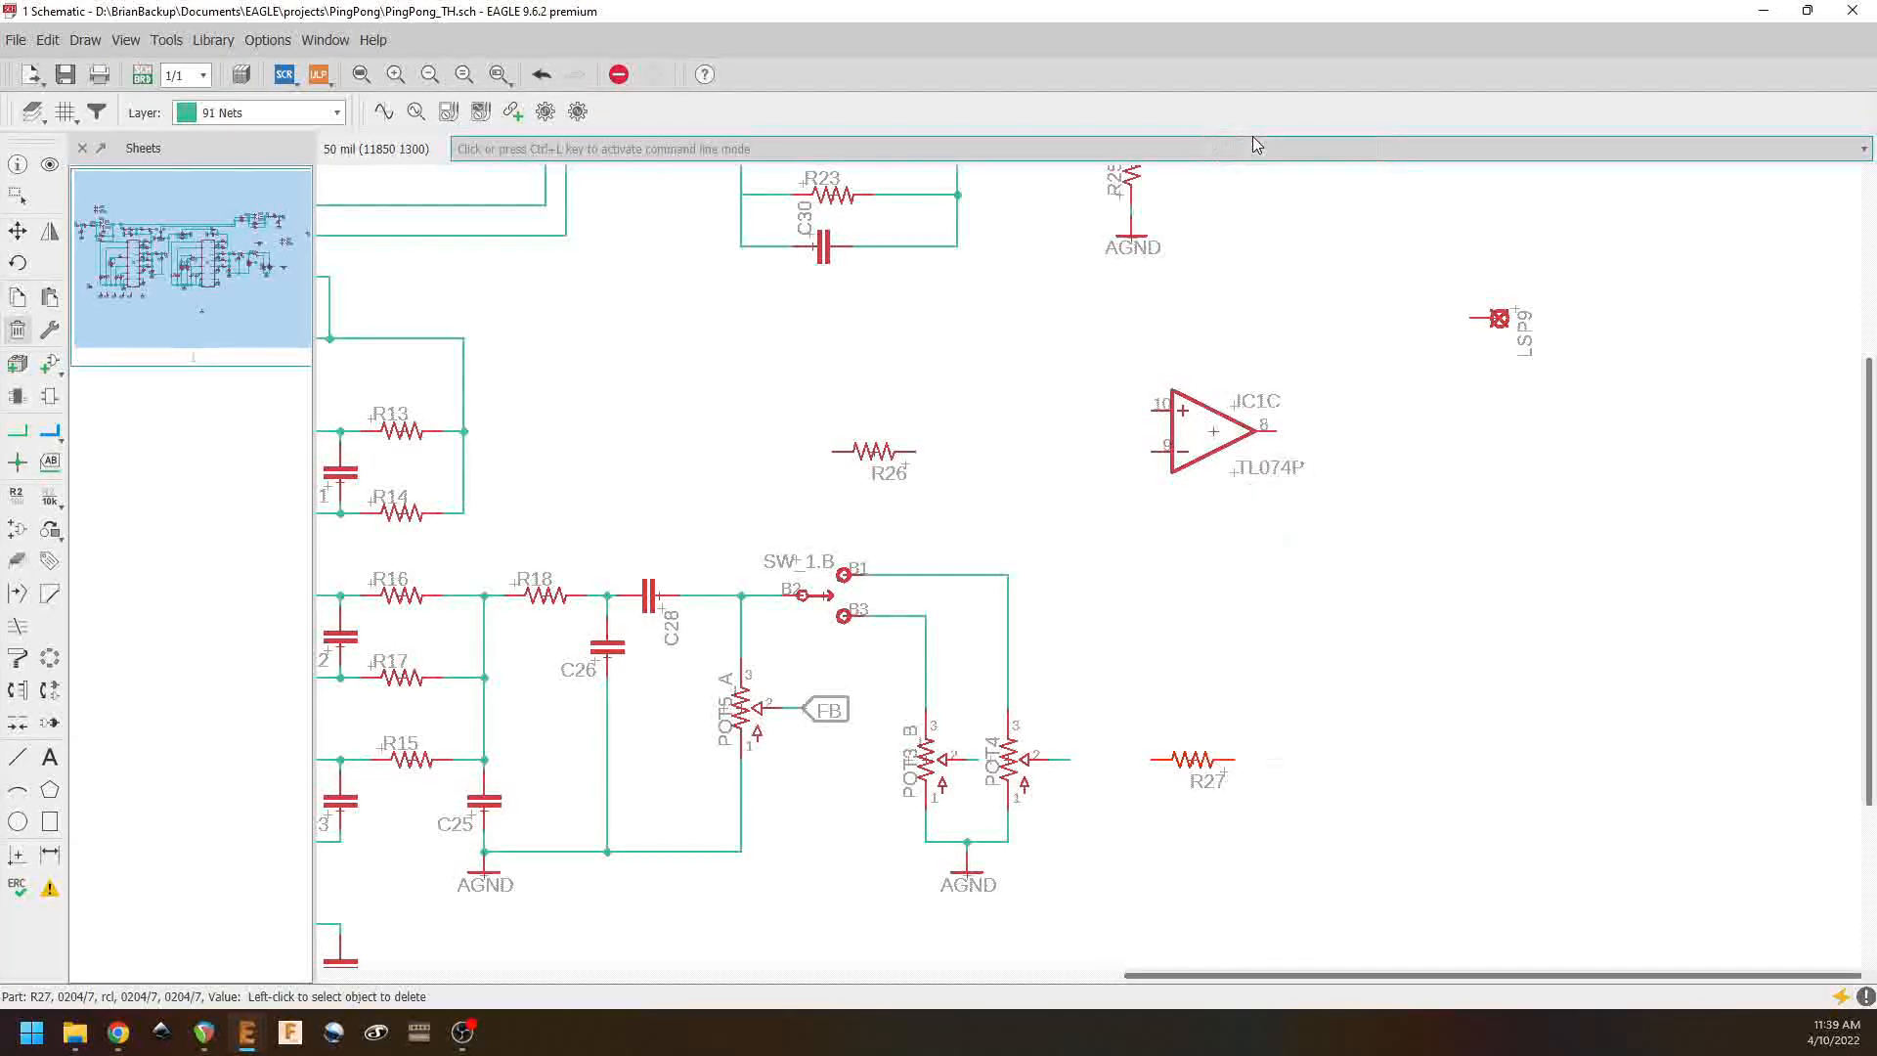
{"action": "left_click", "coordinate": [1191, 687]}
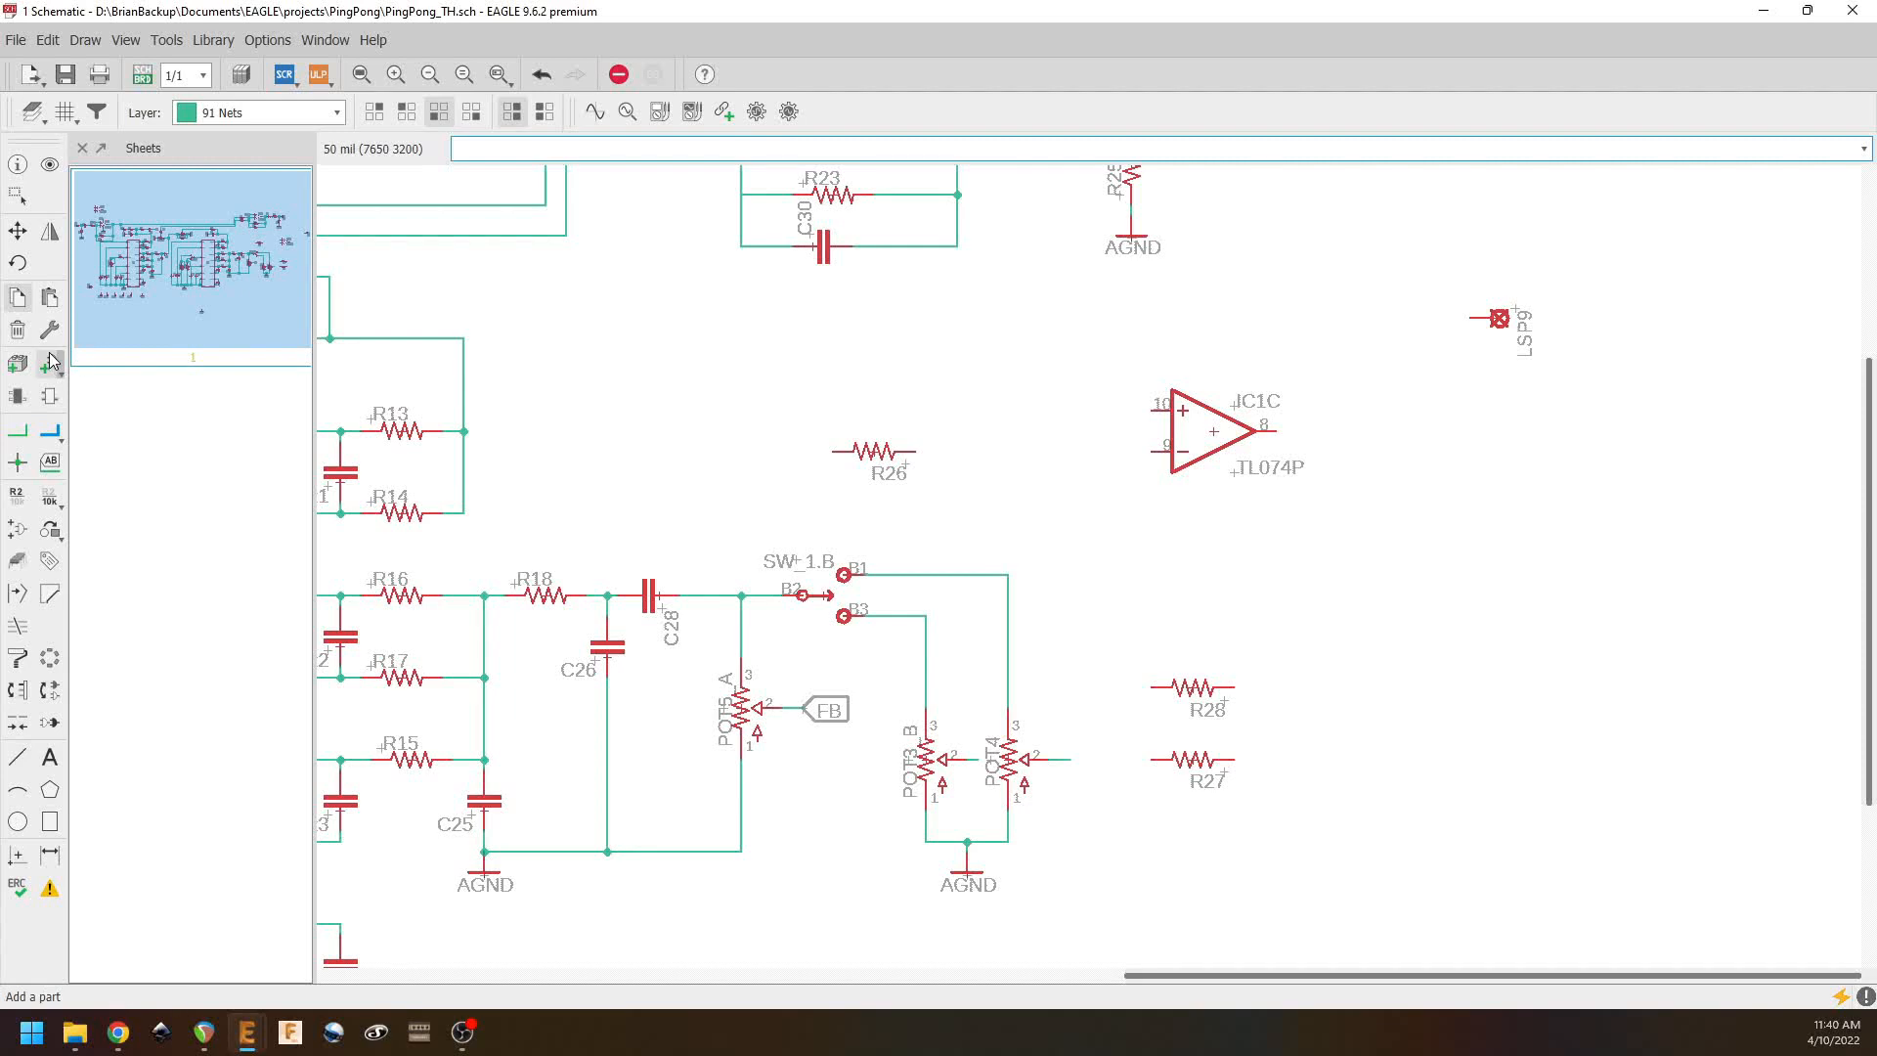
Step: Stack resistors R26, R28 and R27 in a vertical column left of IC1C's inverting input
{"action": "left_click", "coordinate": [18, 230]}
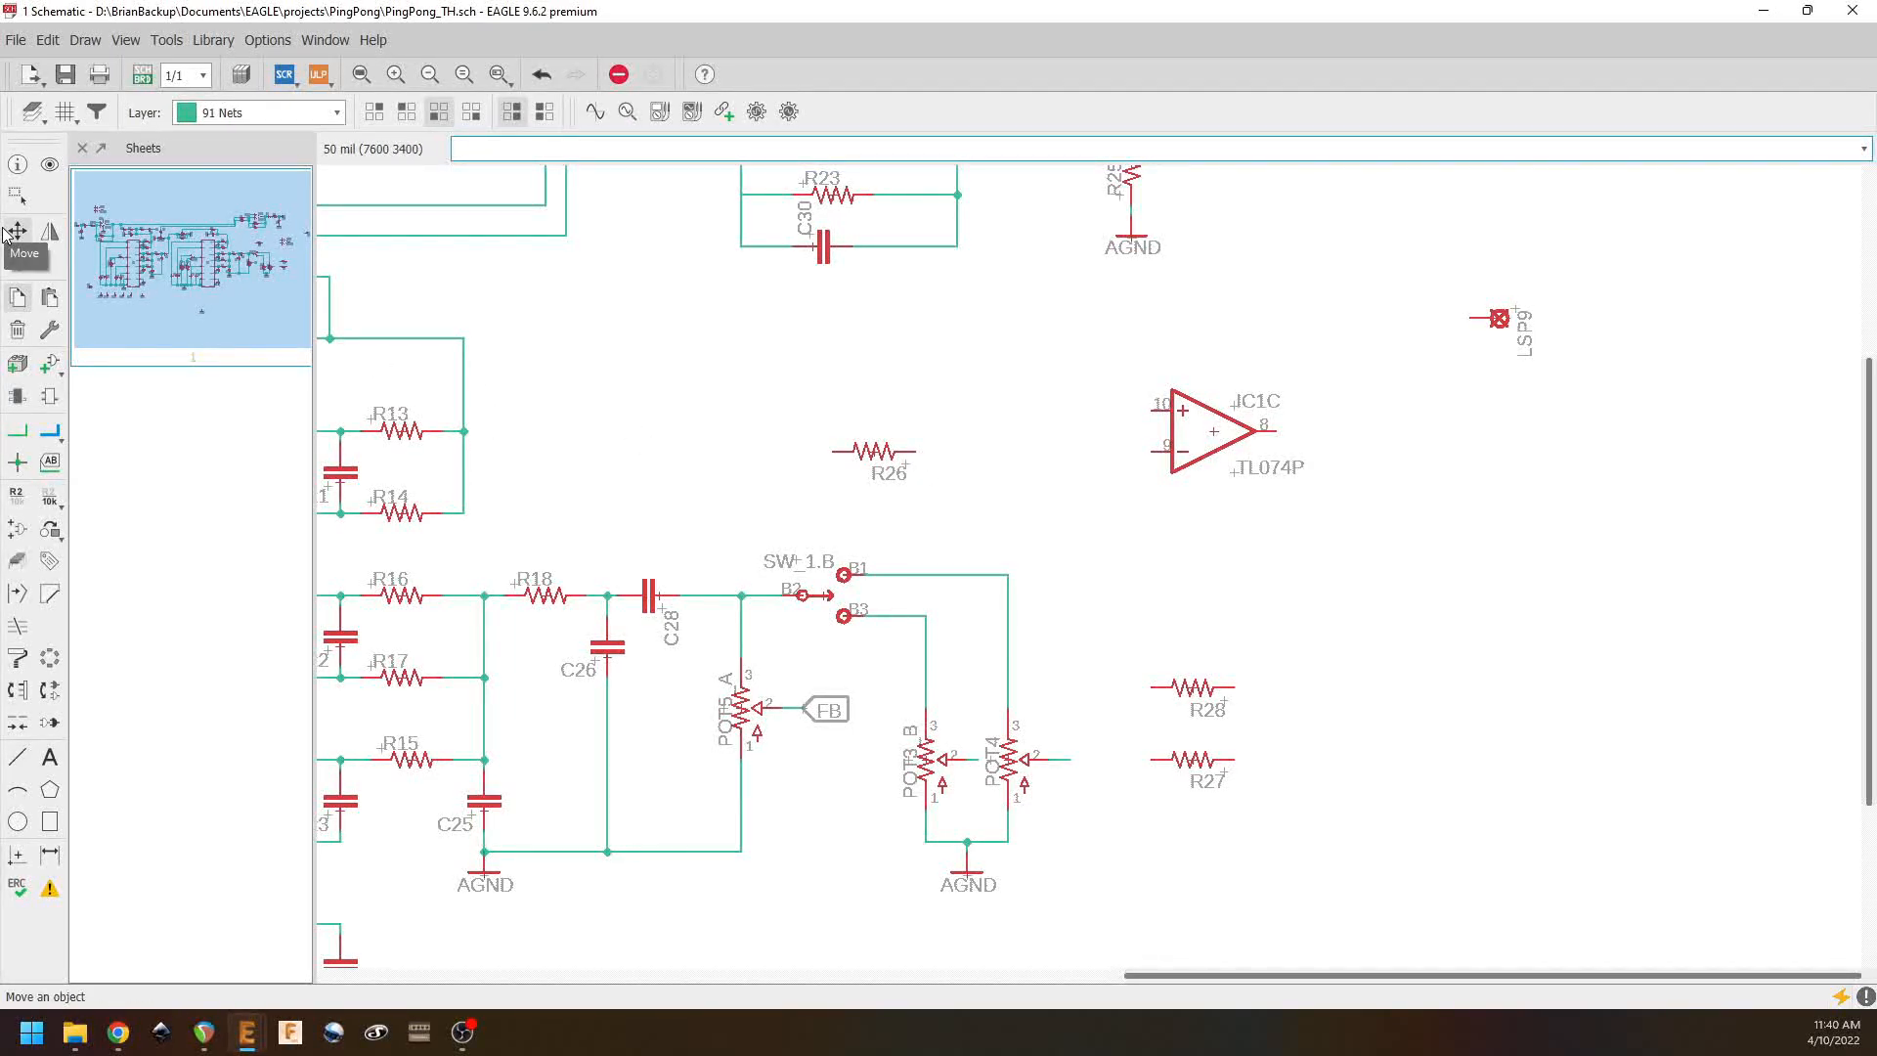
{"action": "left_click", "coordinate": [885, 459]}
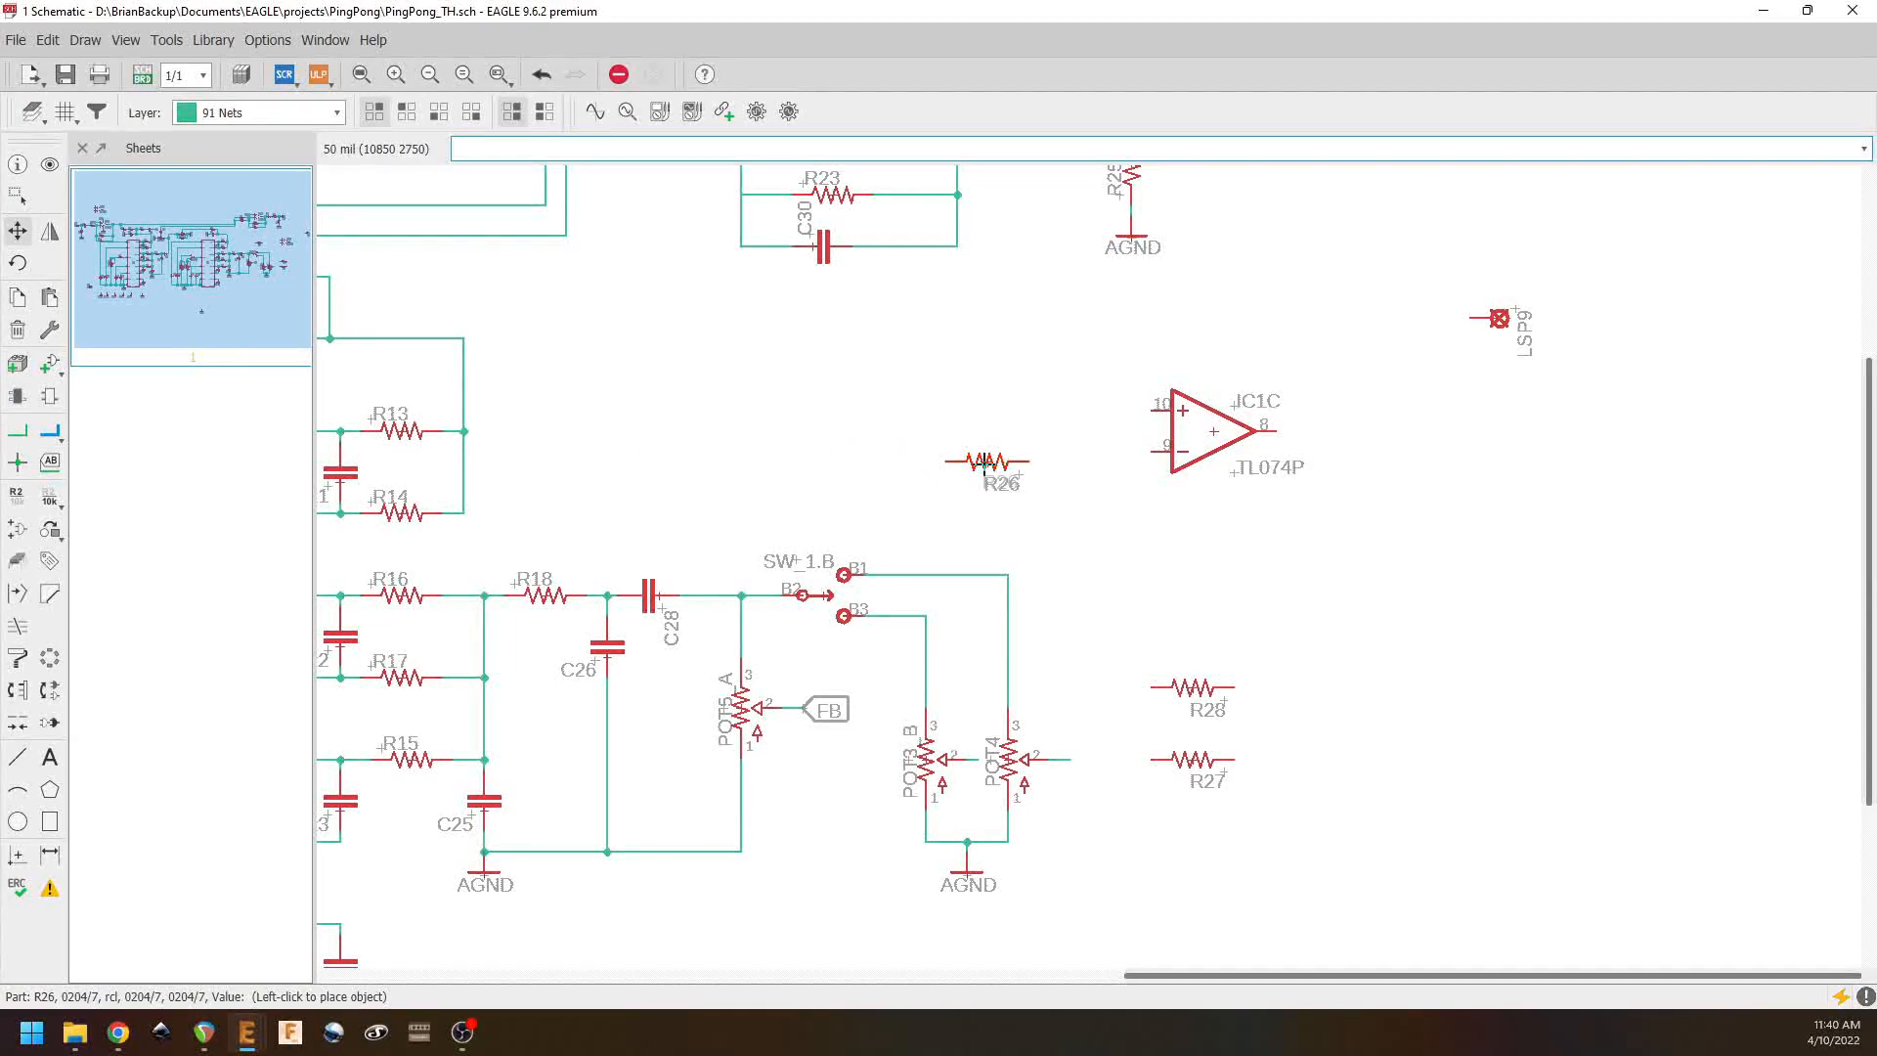
{"action": "left_click", "coordinate": [1018, 452]}
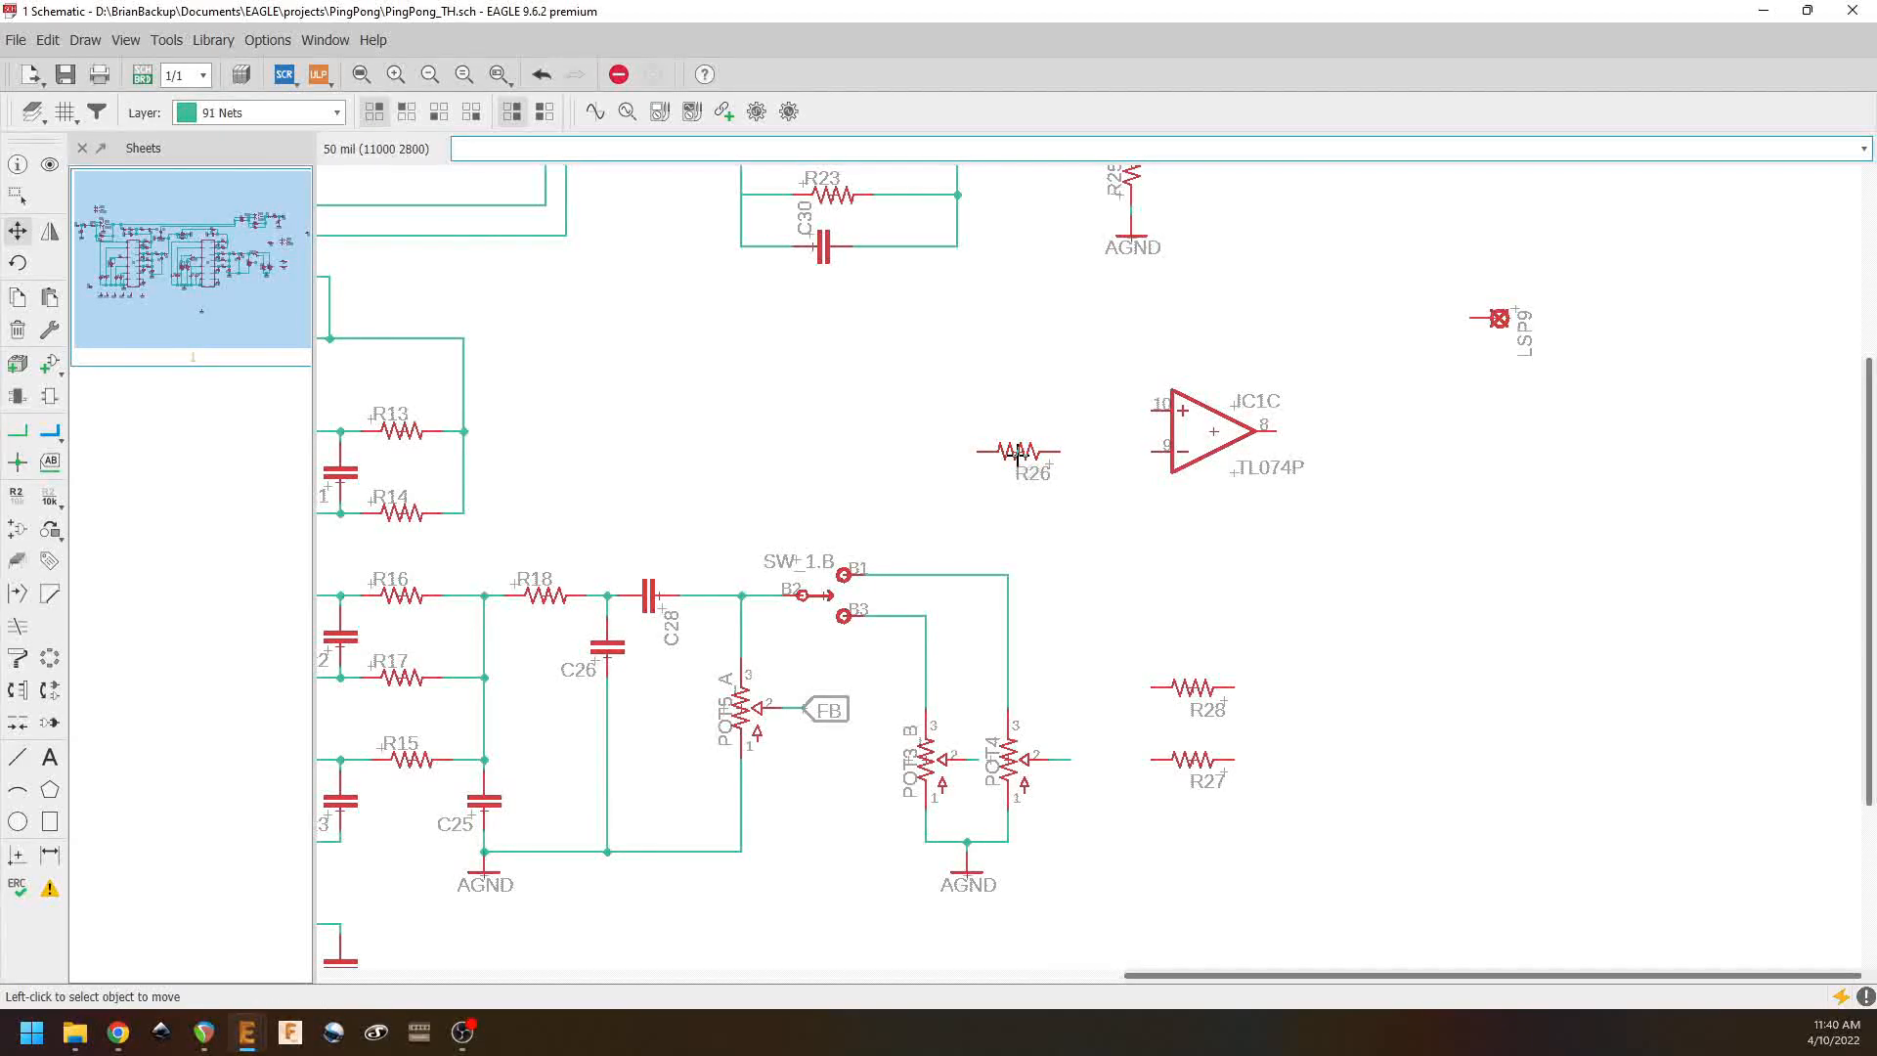
{"action": "left_click", "coordinate": [1199, 684]}
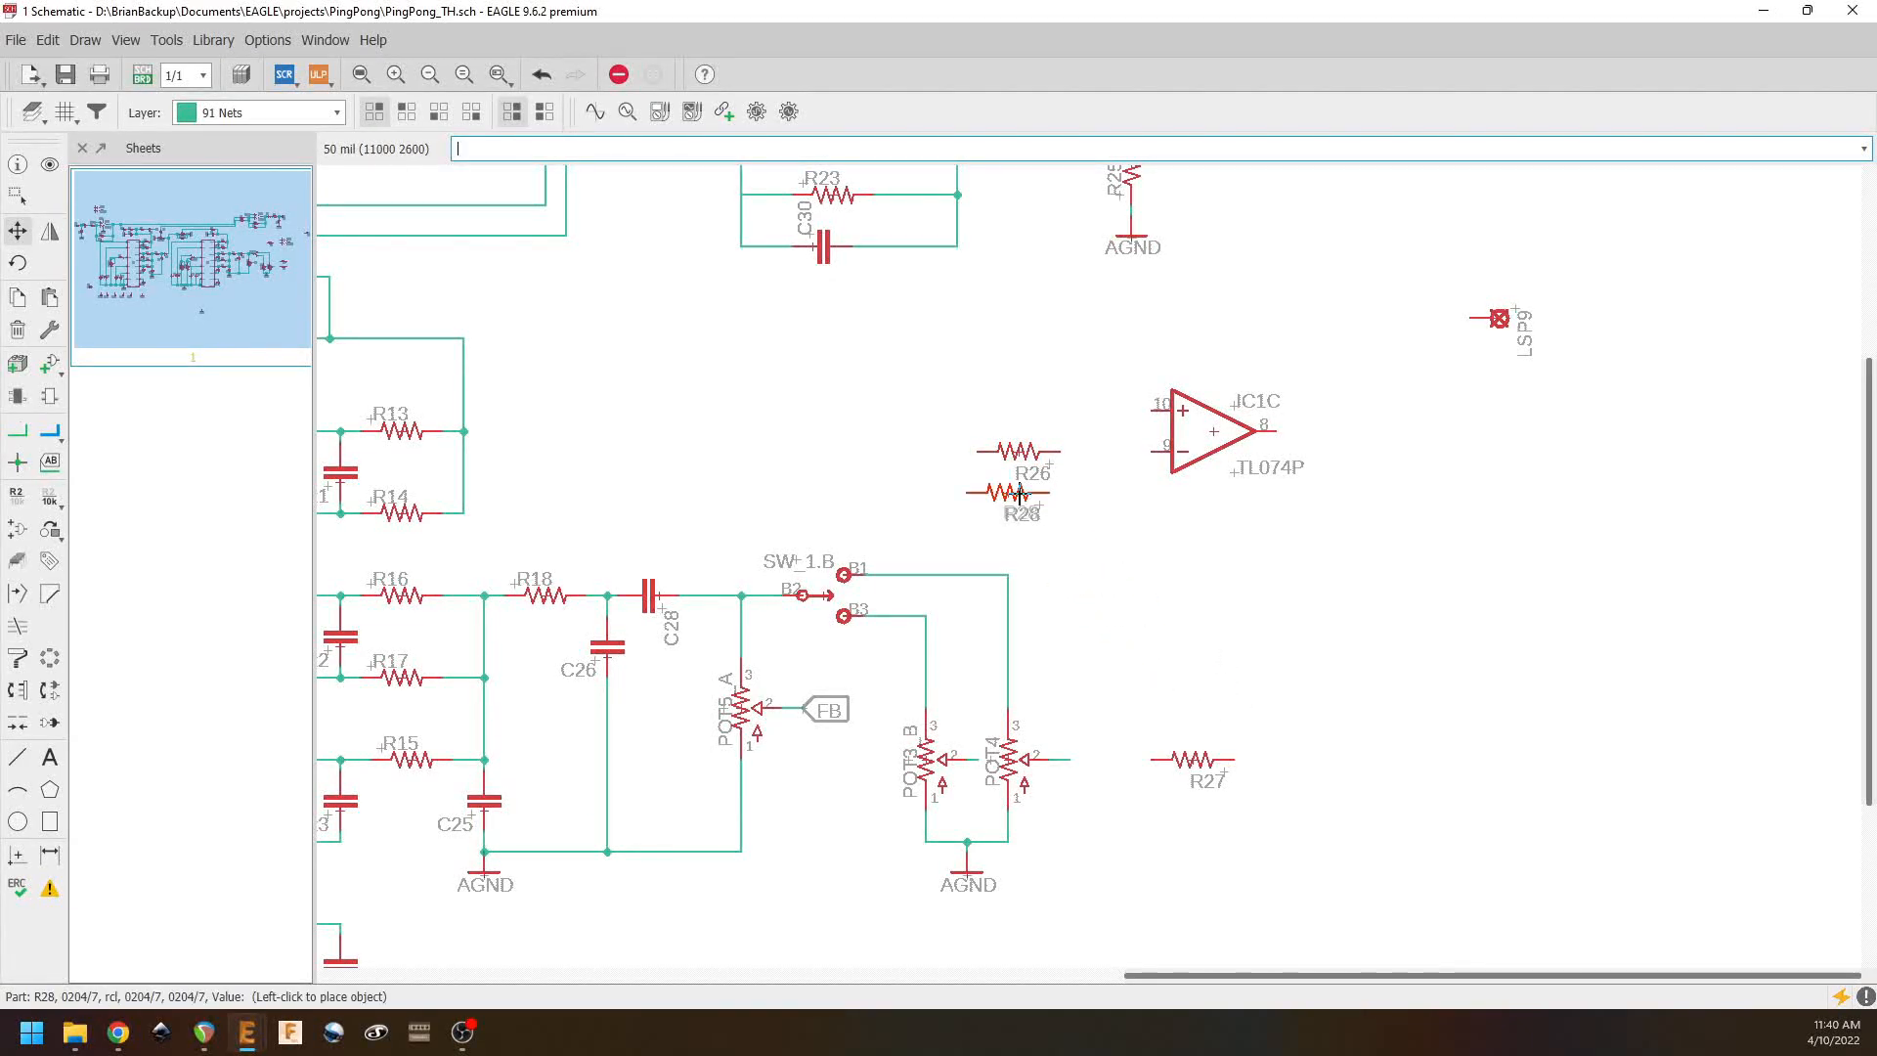
{"action": "left_click", "coordinate": [1022, 492]}
{"action": "left_click", "coordinate": [1190, 754]}
{"action": "left_click", "coordinate": [1026, 536]}
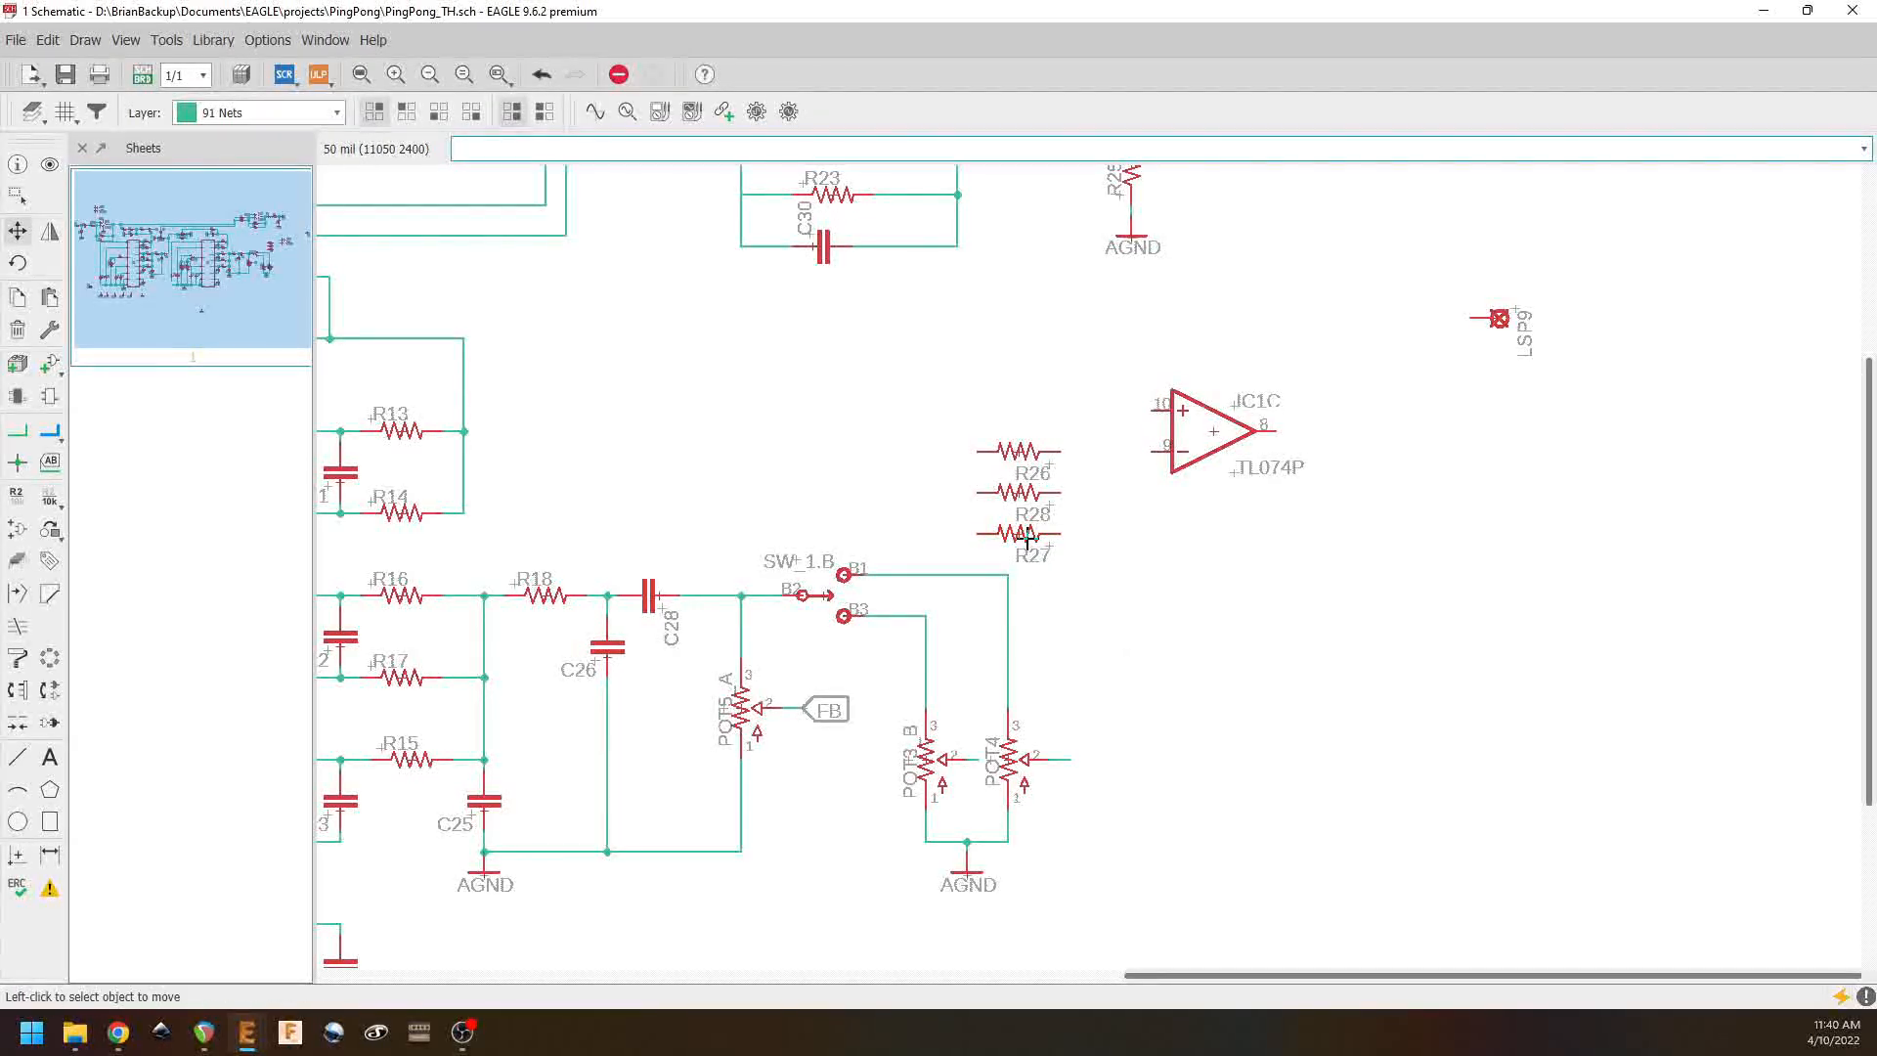
Step: Wire the right ends of R26, R28 and R27 together to IC1C's inverting input, pin 9
{"action": "left_click", "coordinate": [18, 430]}
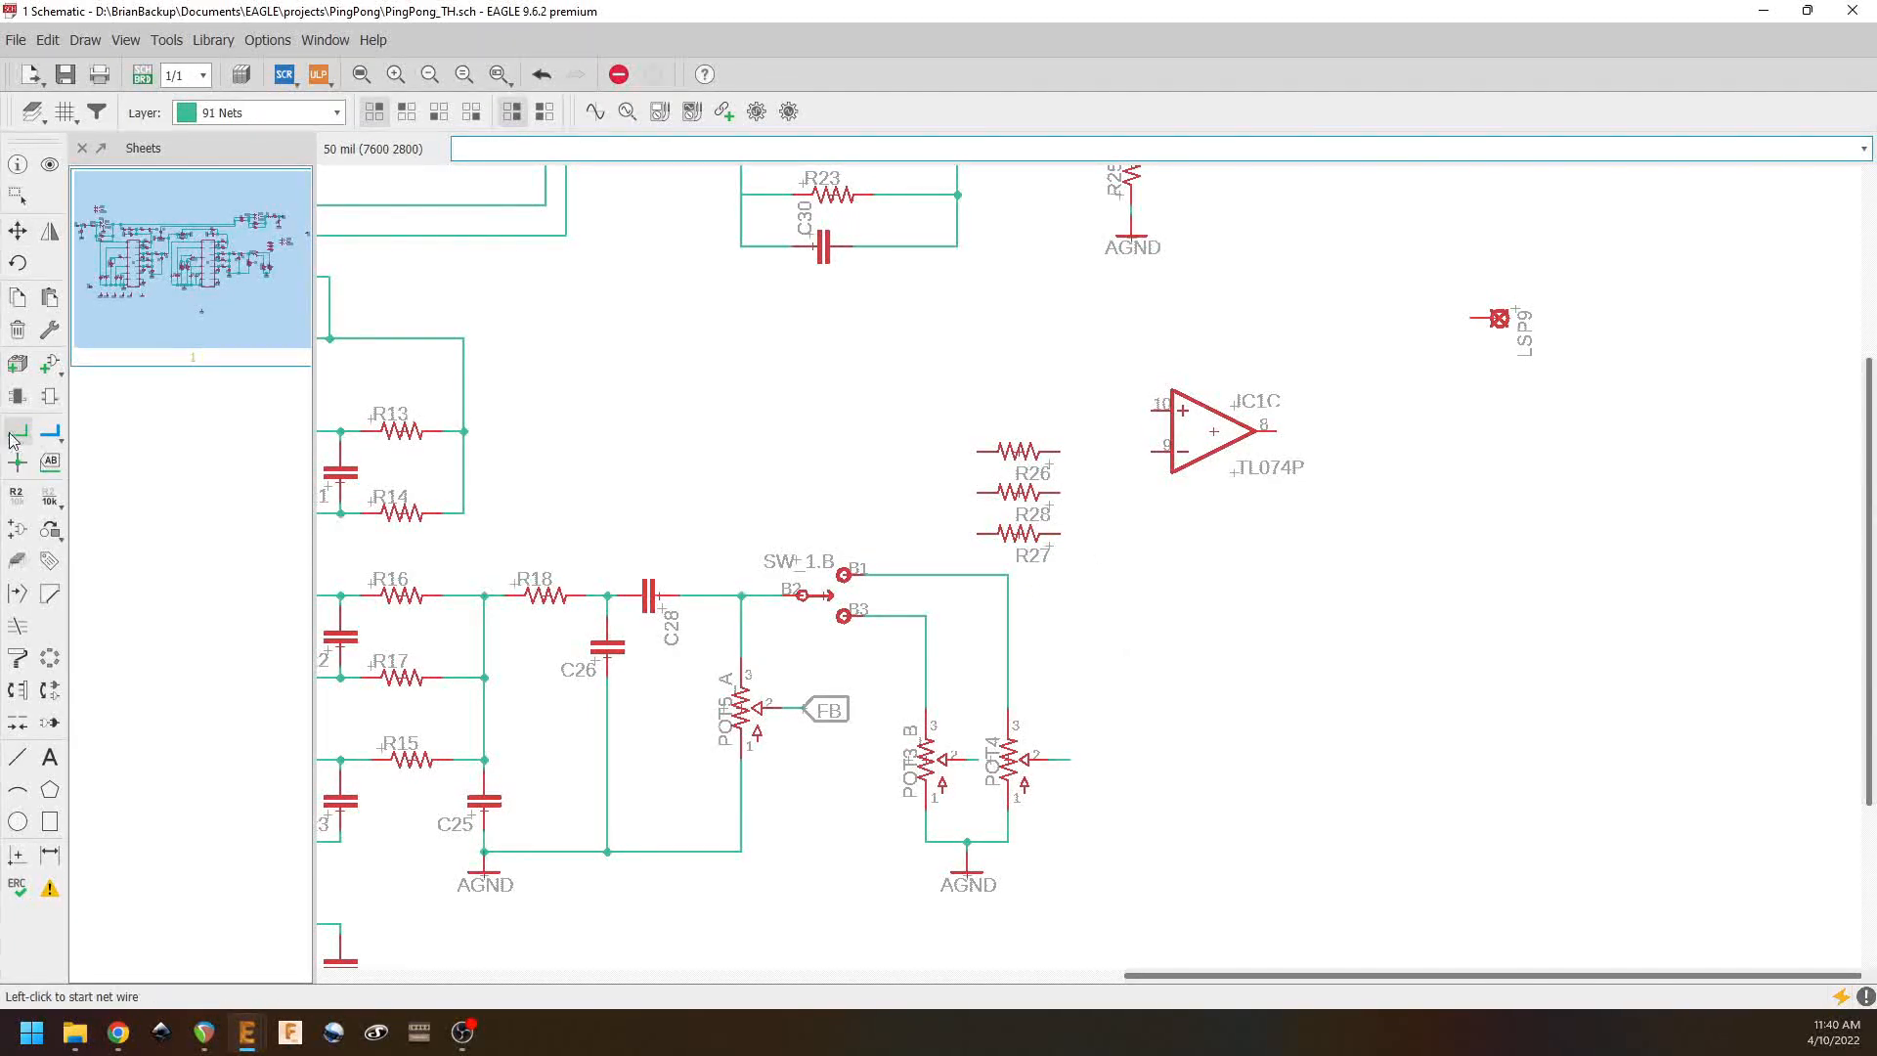
{"action": "left_click", "coordinate": [1154, 449]}
{"action": "left_click", "coordinate": [1055, 450]}
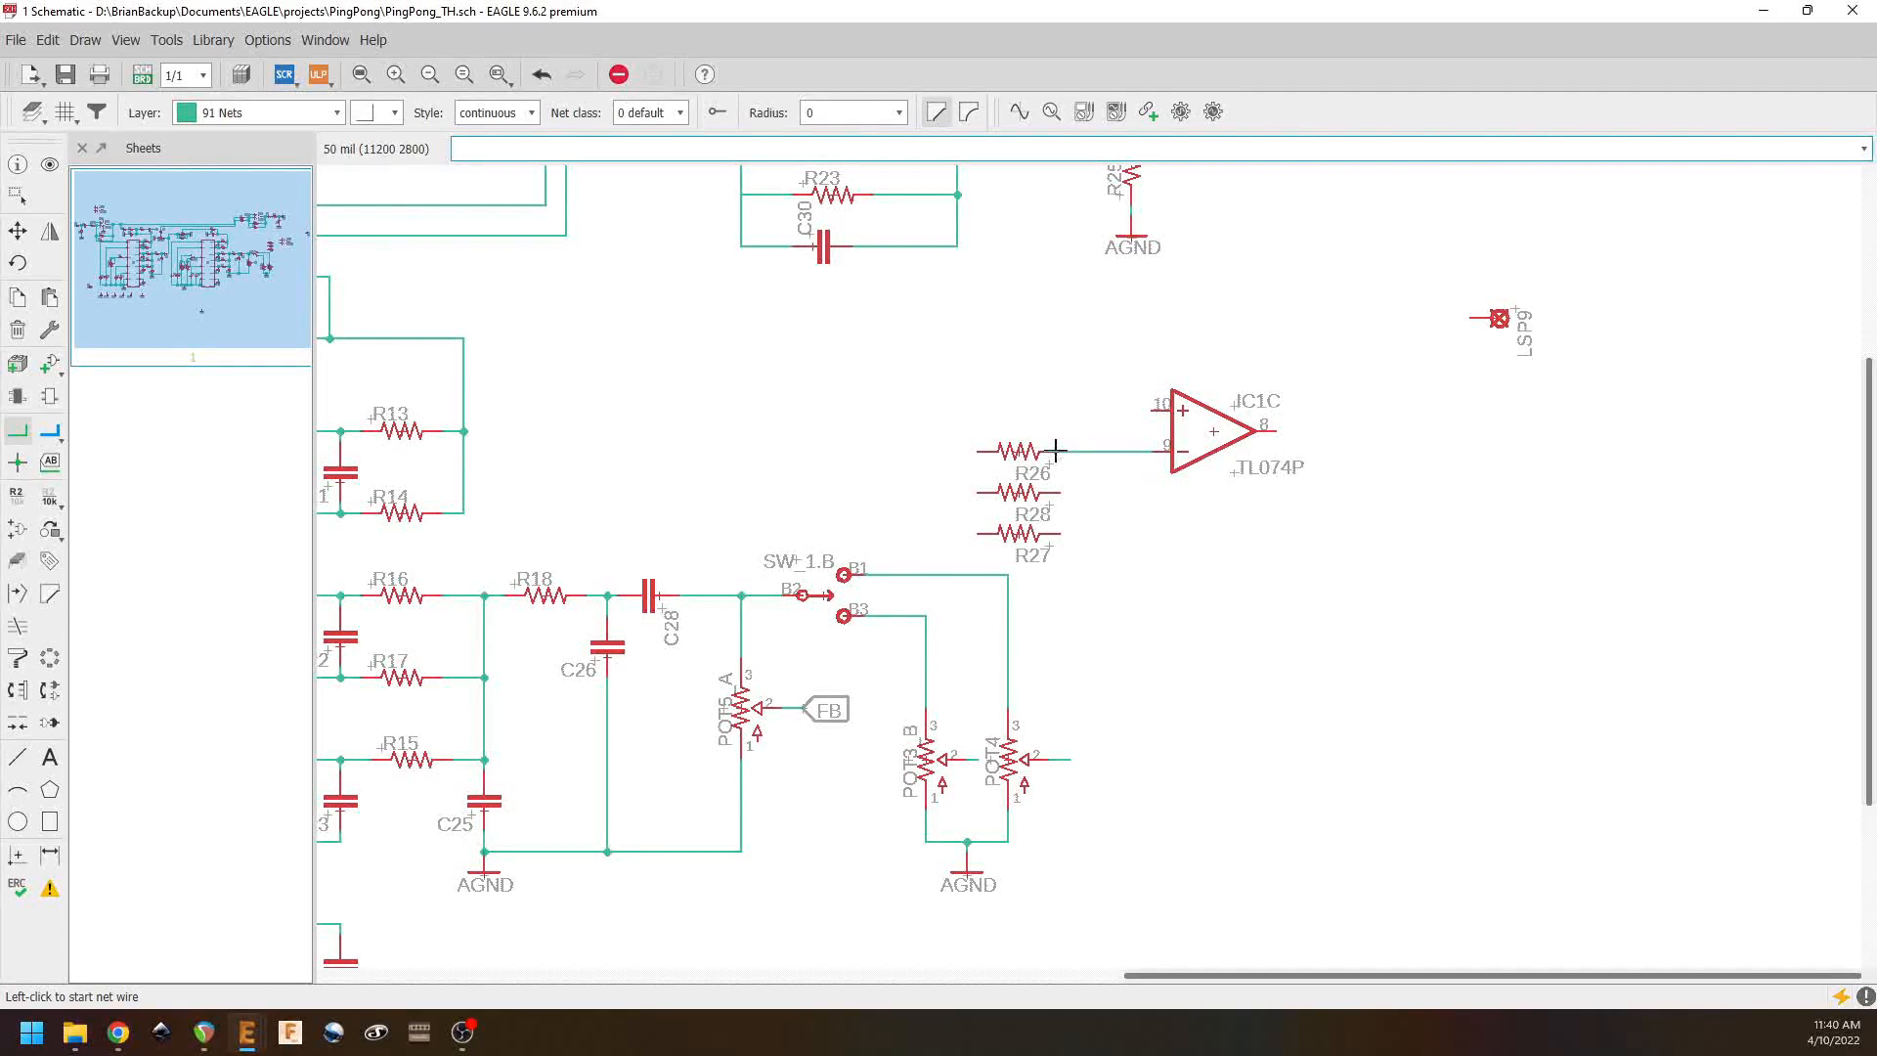
{"action": "left_click", "coordinate": [1060, 495]}
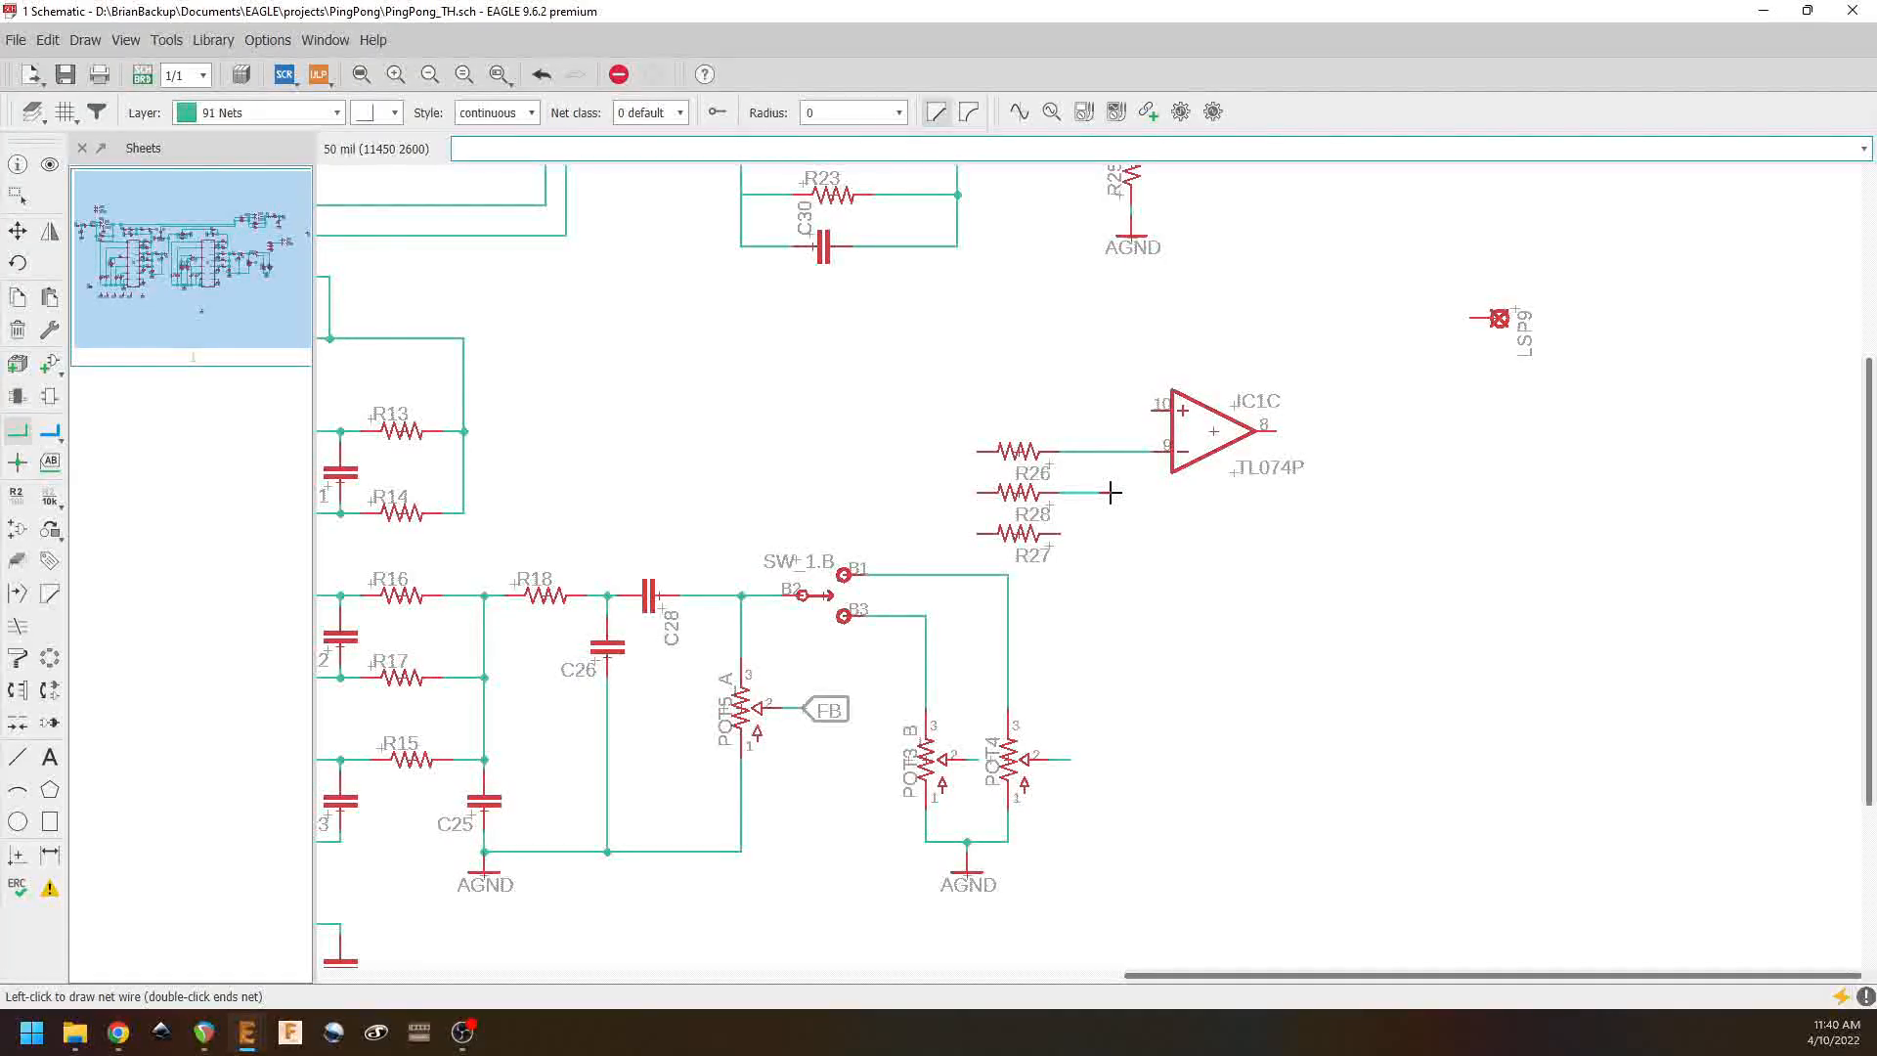
{"action": "left_click", "coordinate": [1111, 452]}
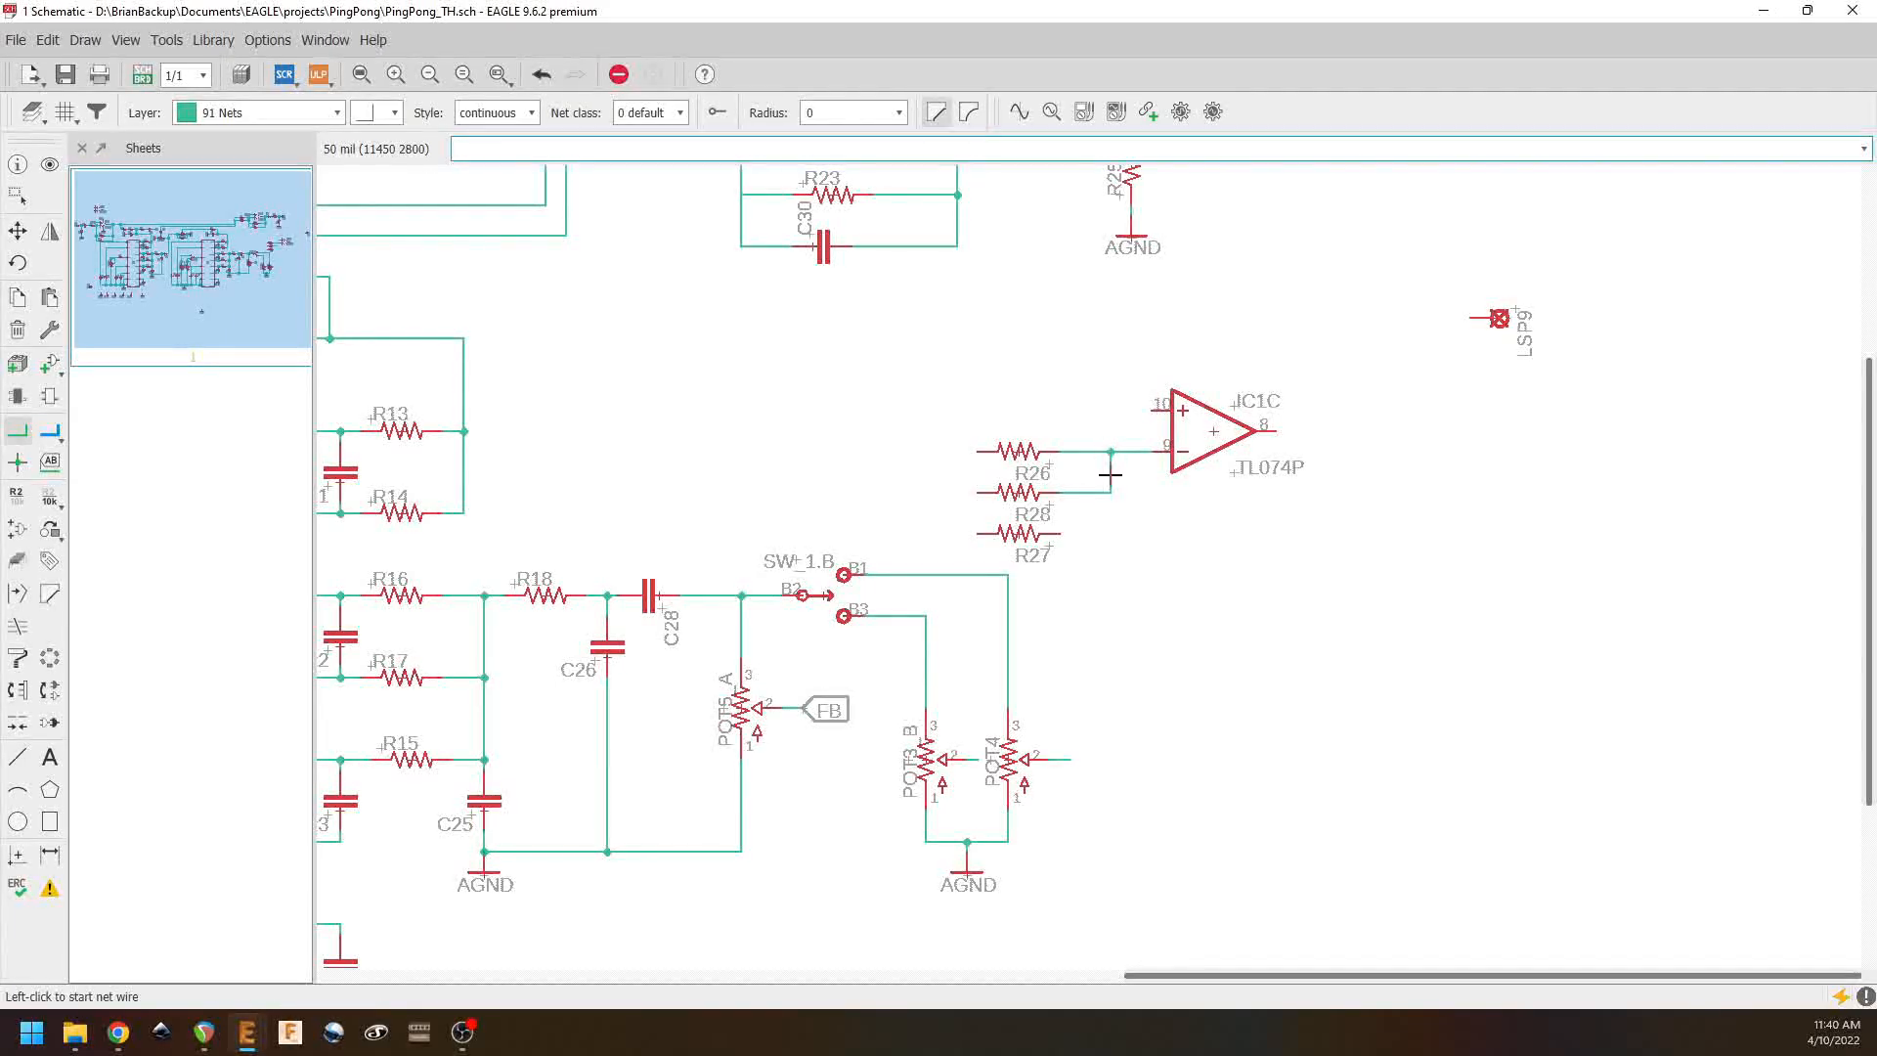
{"action": "left_click", "coordinate": [1049, 536]}
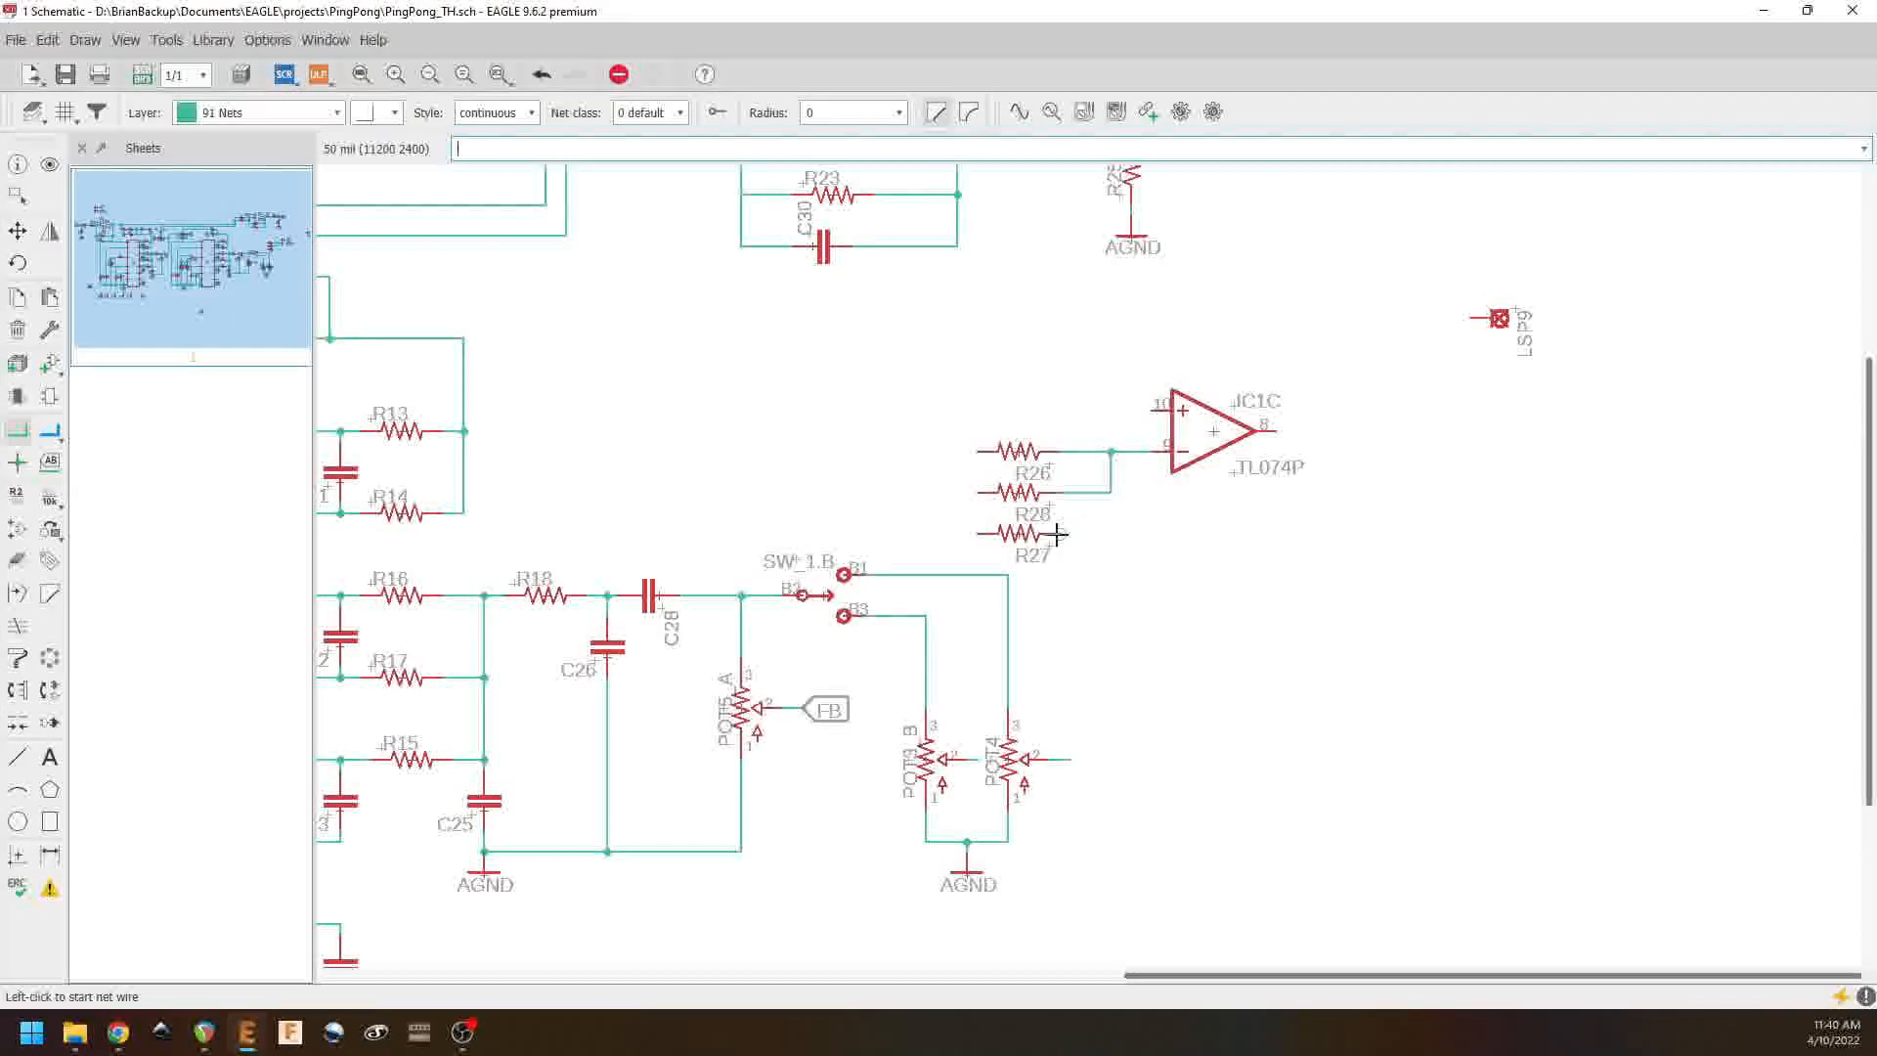
{"action": "left_click", "coordinate": [1111, 492]}
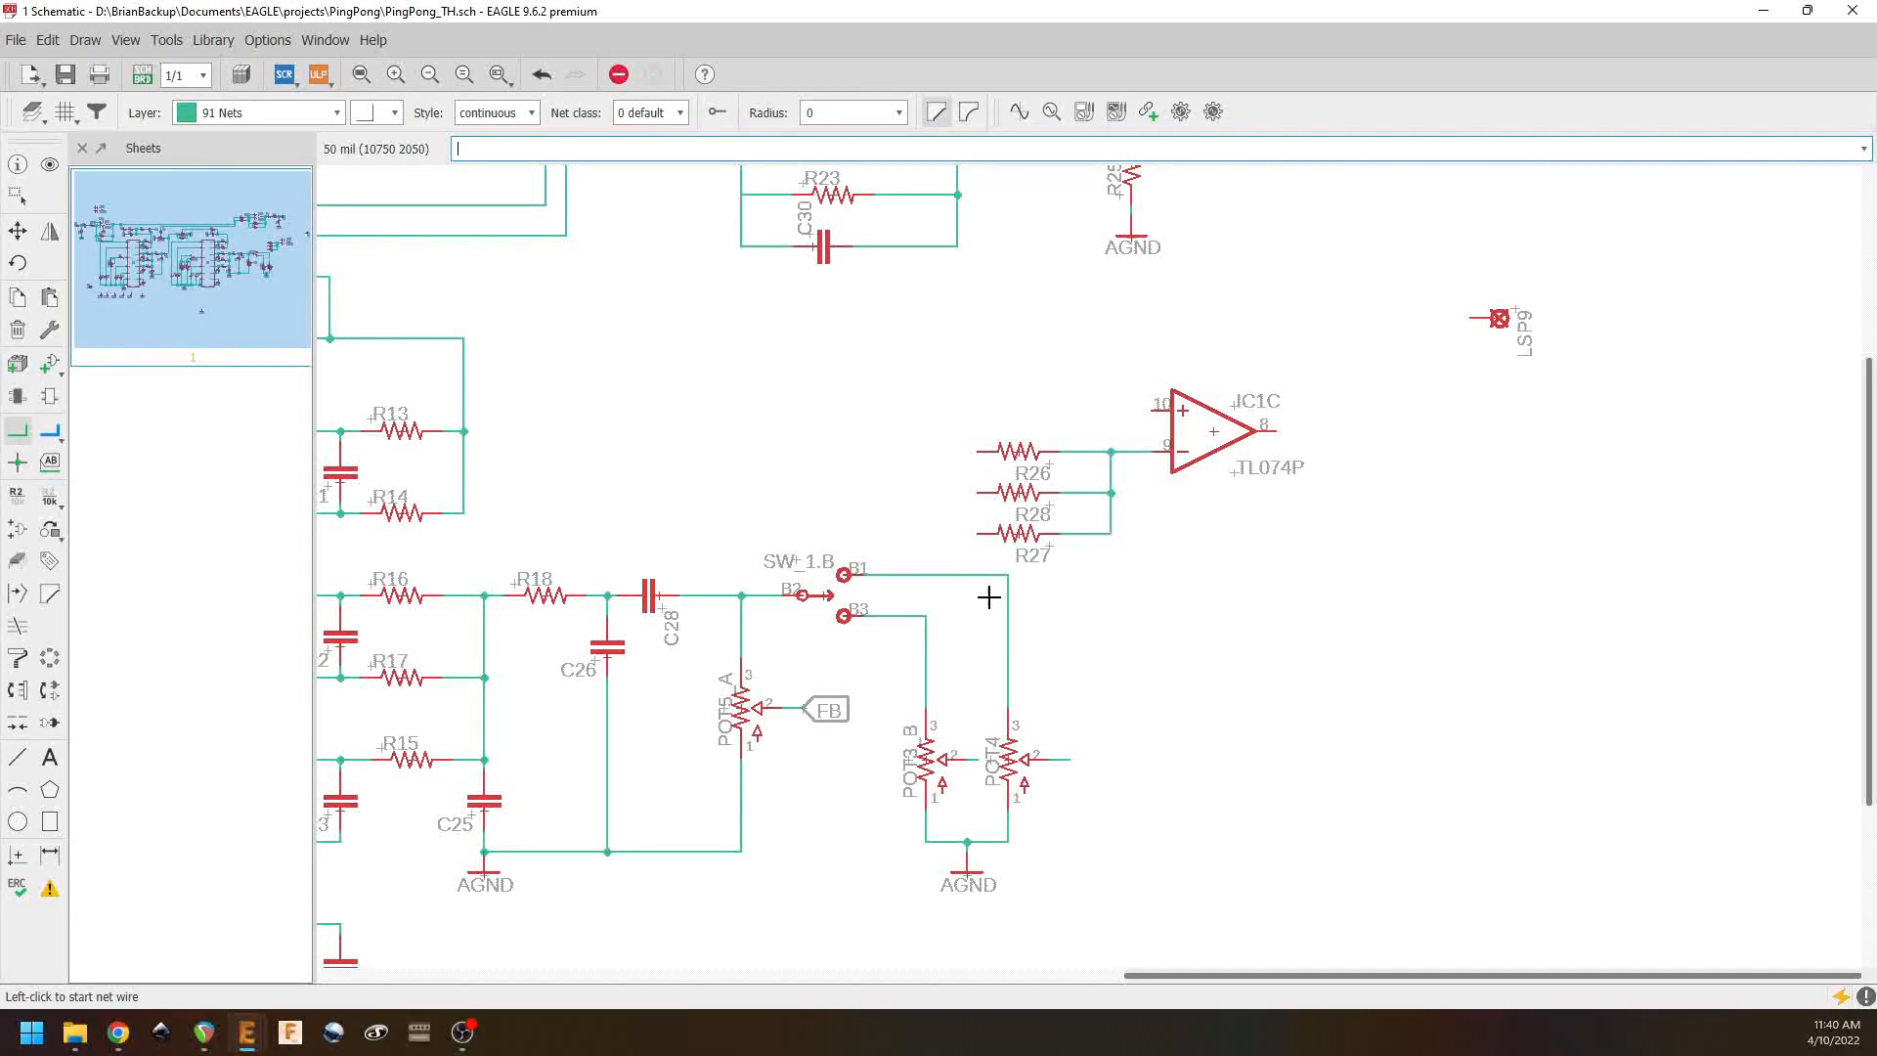
Step: Copy resistor R27 and place the copy horizontally beneath op-amp IC1C
{"action": "right_click", "coordinate": [1022, 533]}
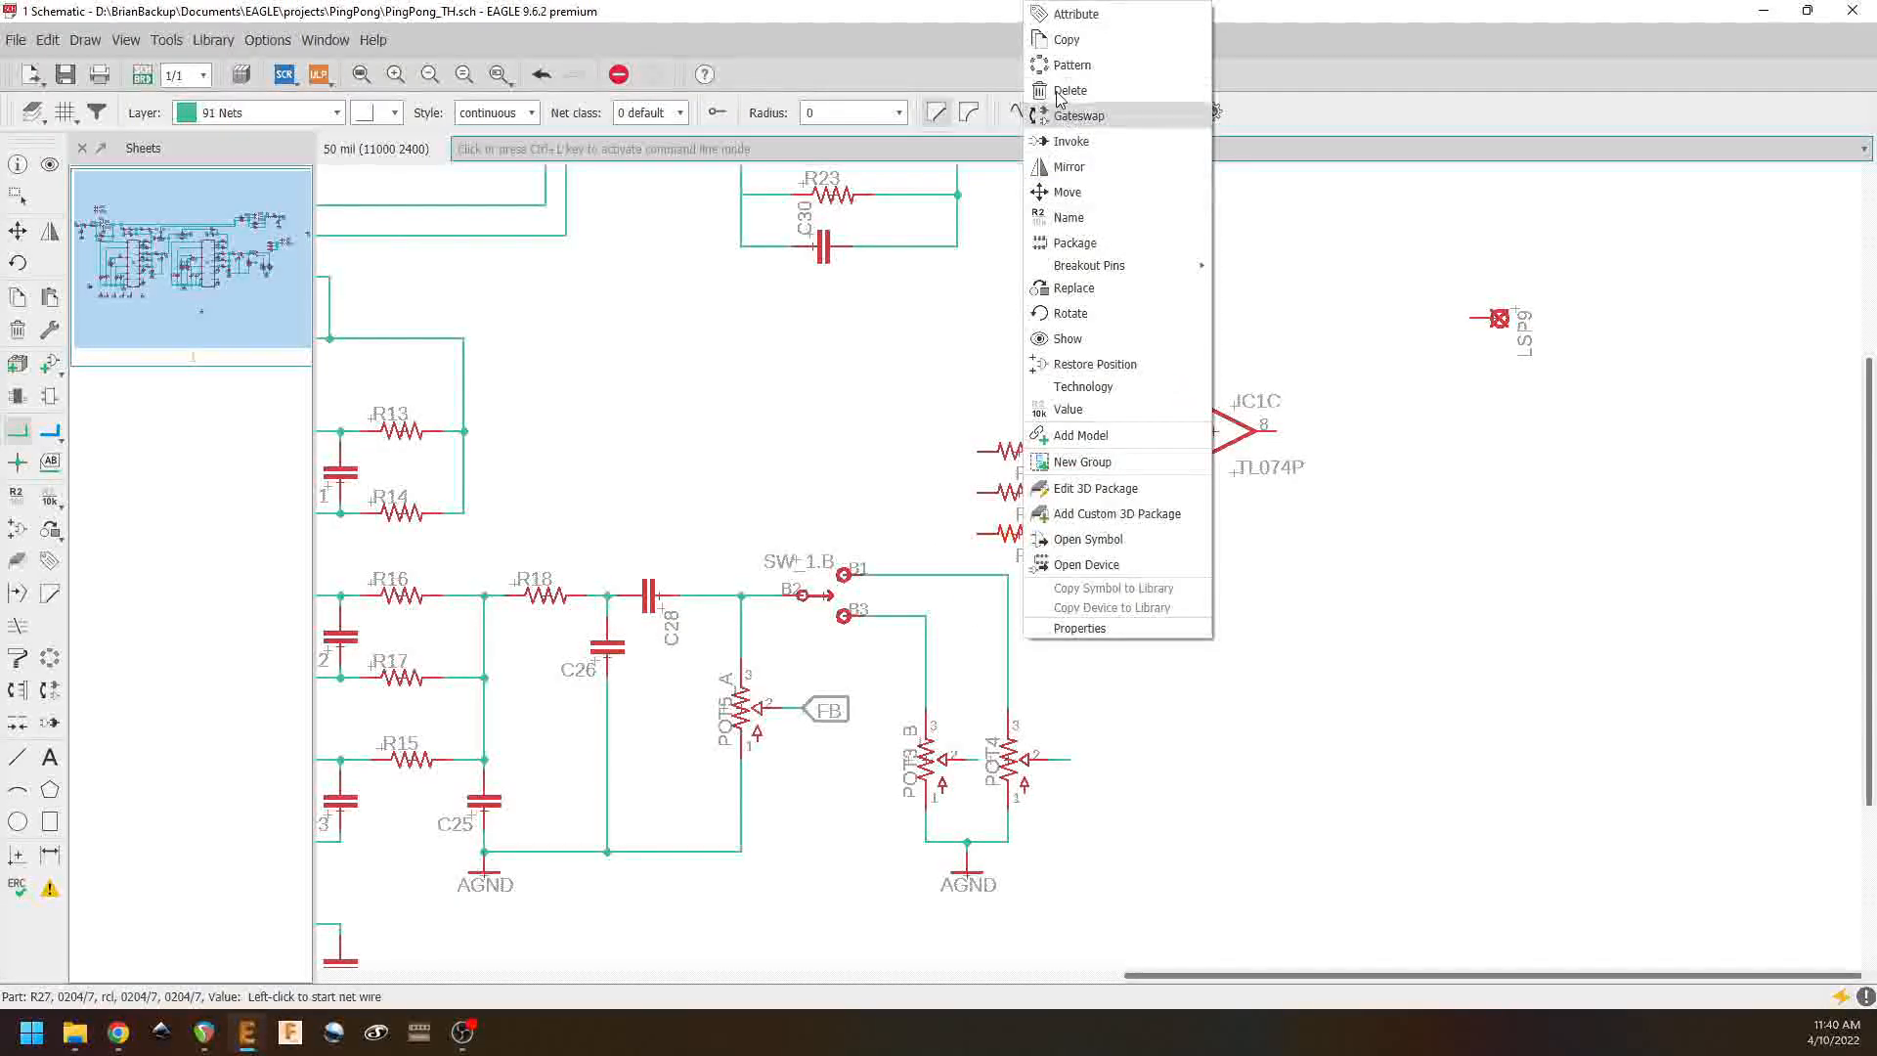
{"action": "left_click", "coordinate": [1066, 40]}
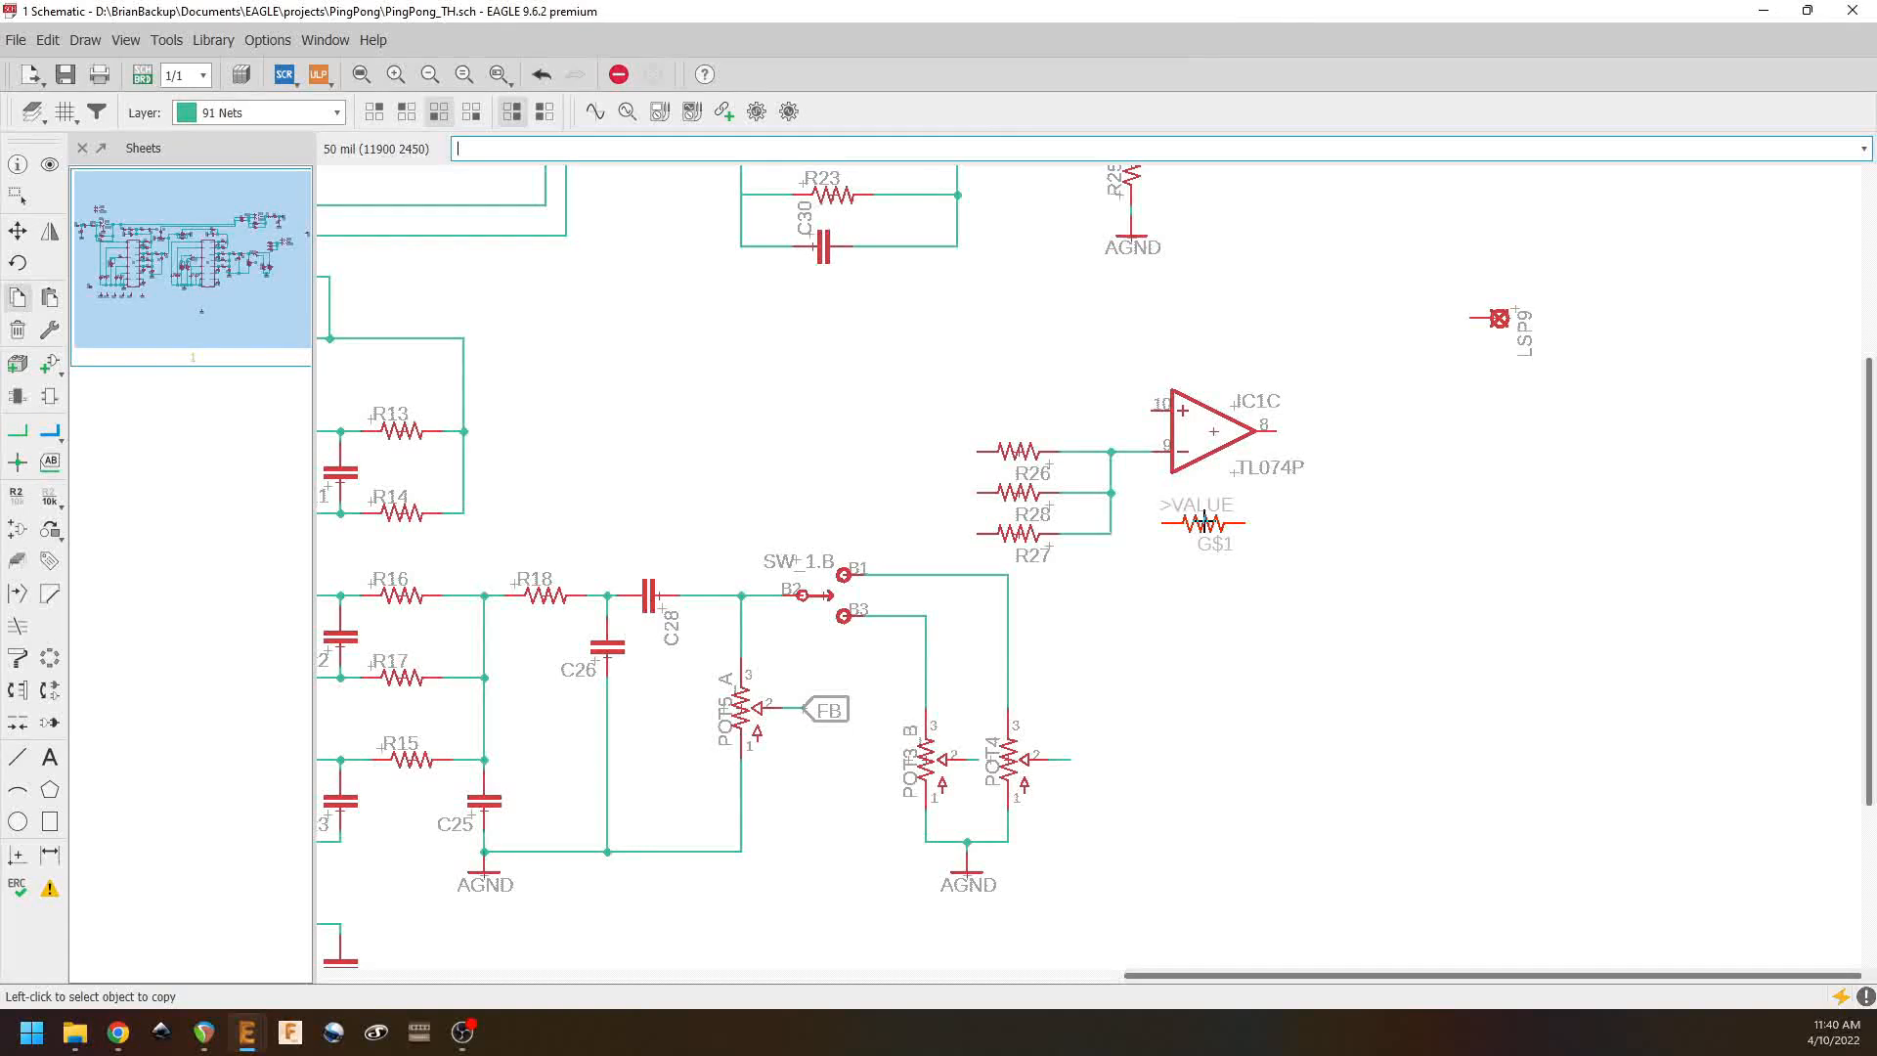
{"action": "left_click", "coordinate": [1203, 533]}
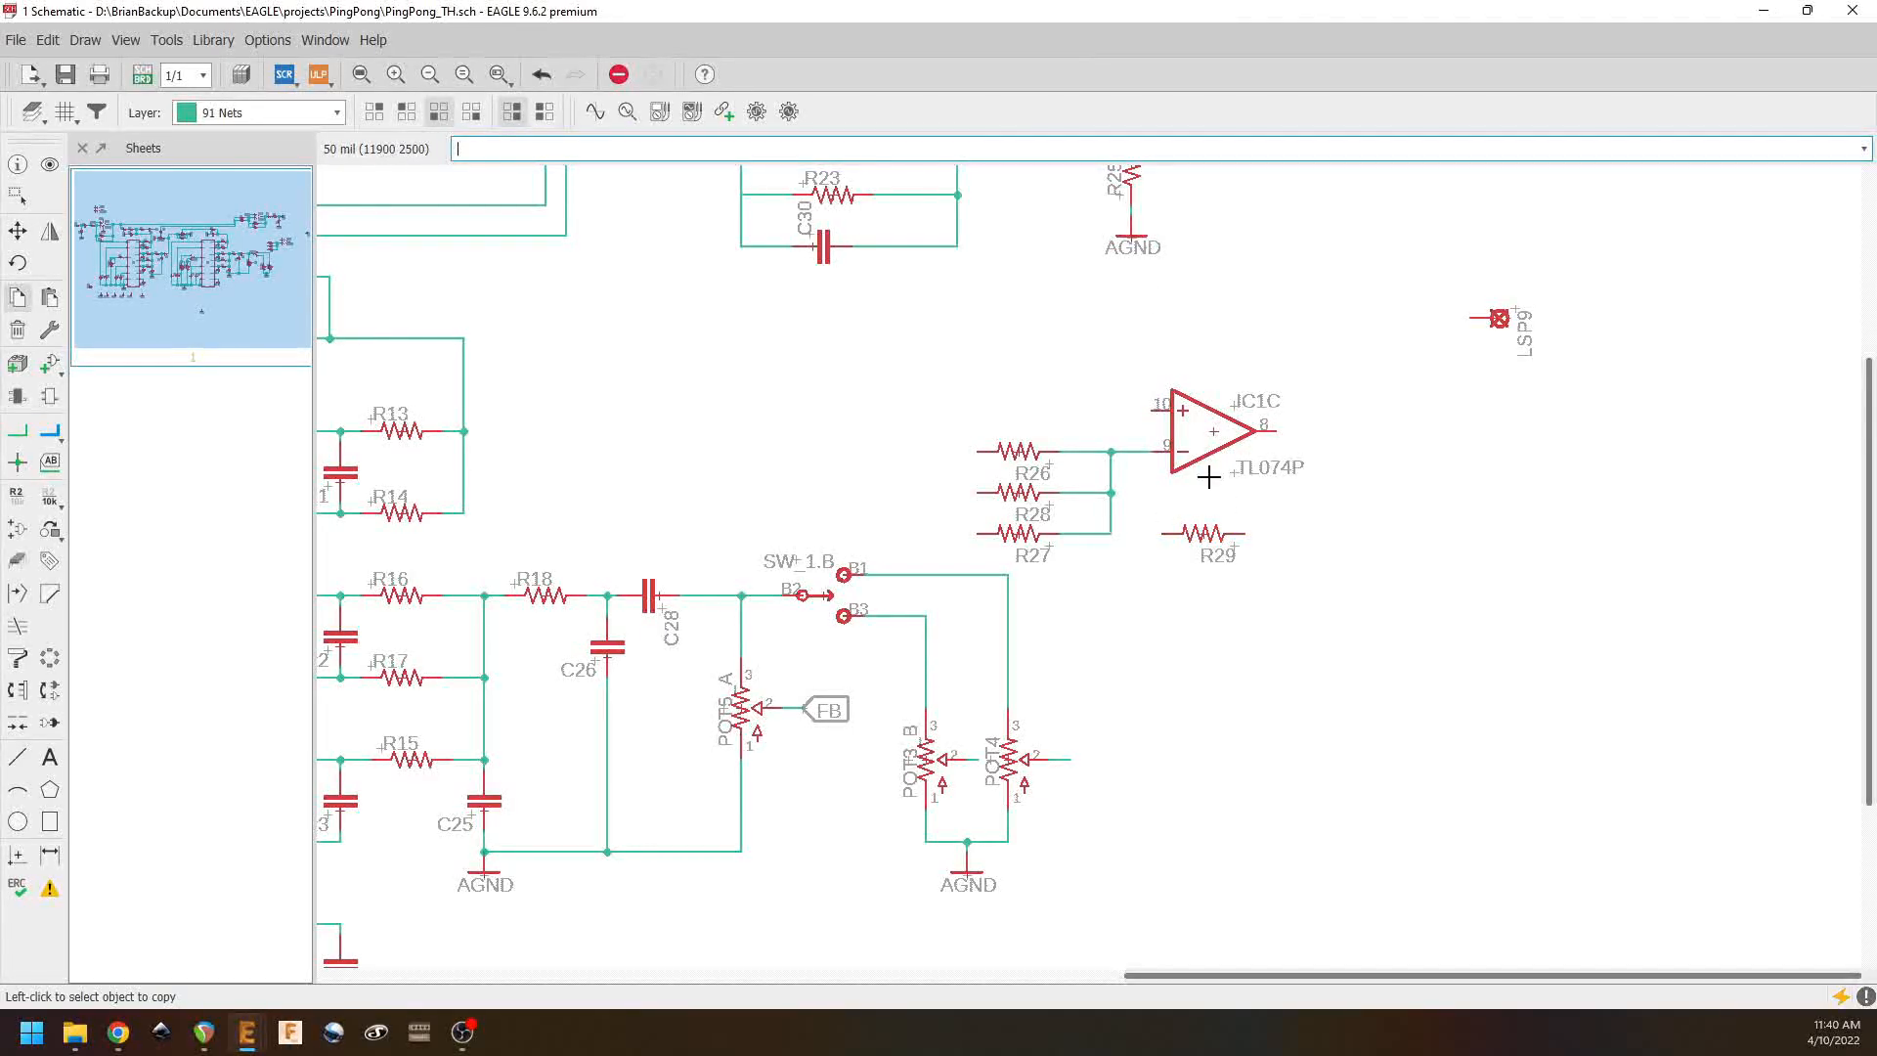
Step: Copy capacitor C30 and place the copy horizontally beneath resistor R29
{"action": "right_click", "coordinate": [814, 251]}
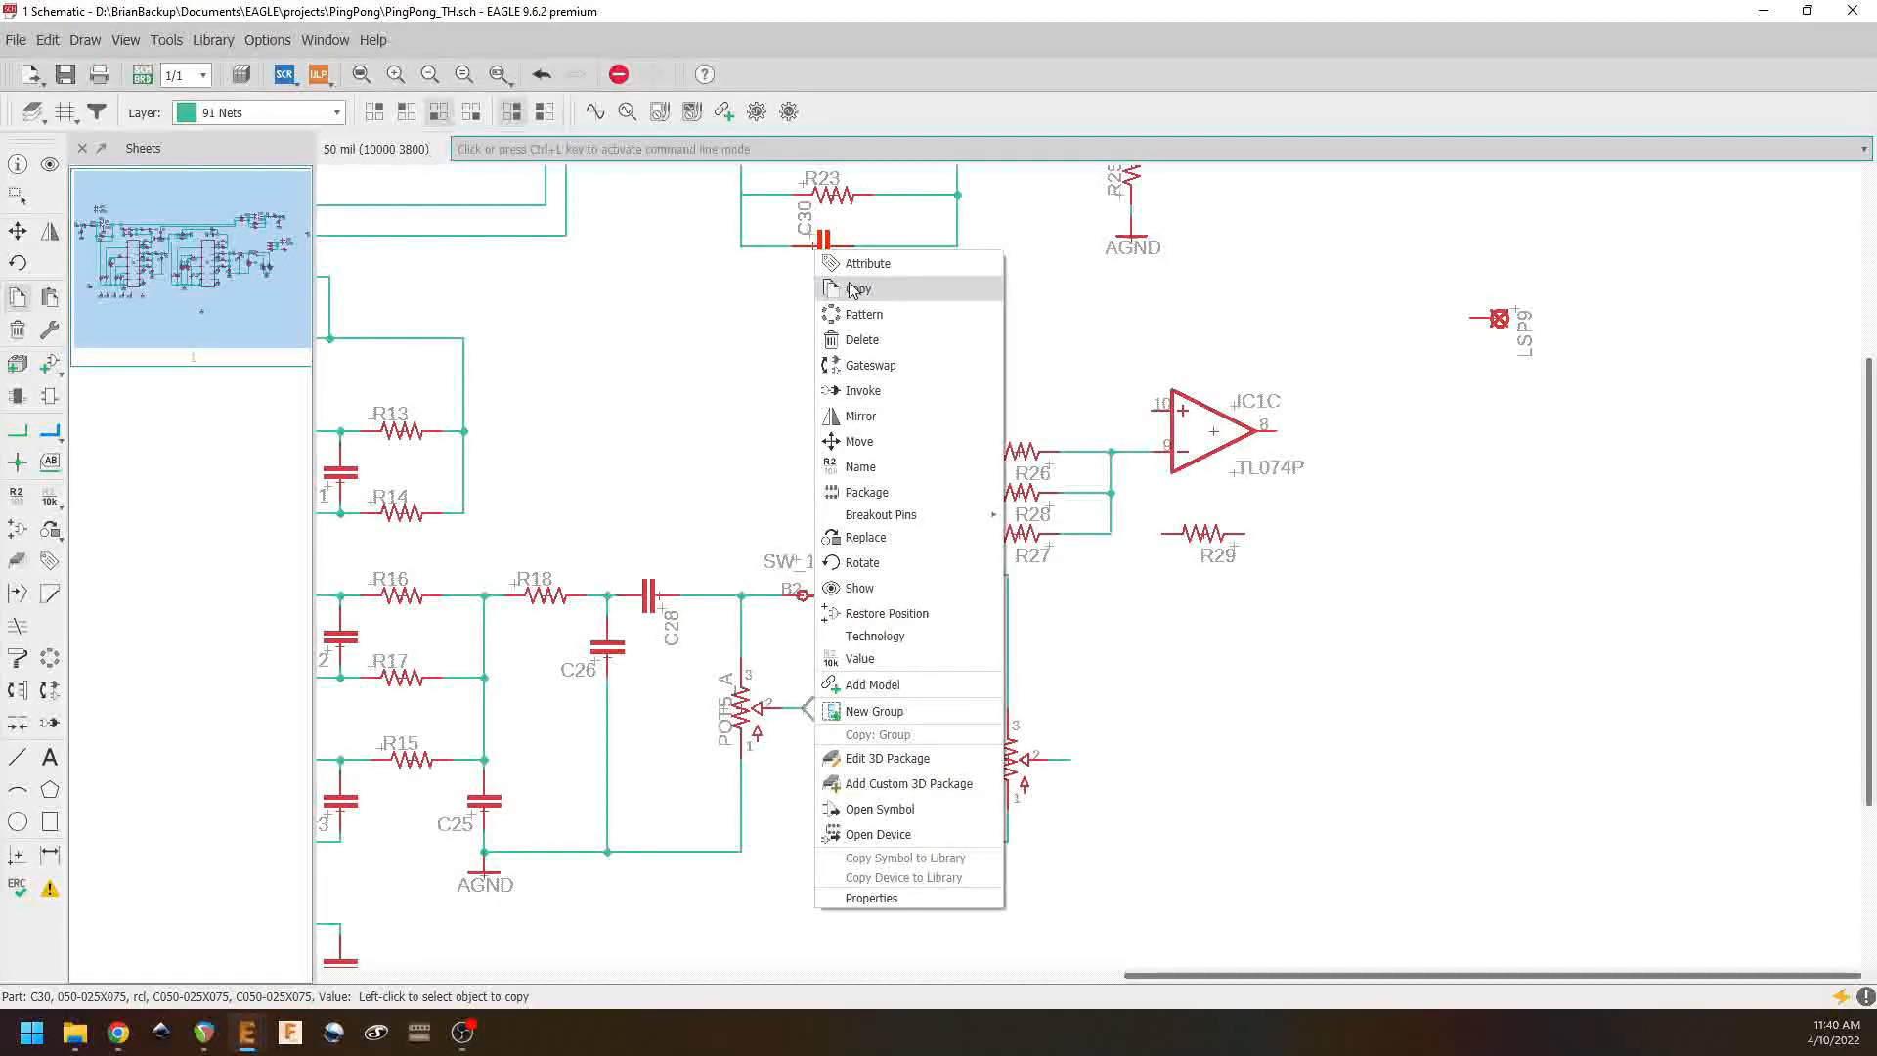
{"action": "left_click", "coordinate": [841, 286]}
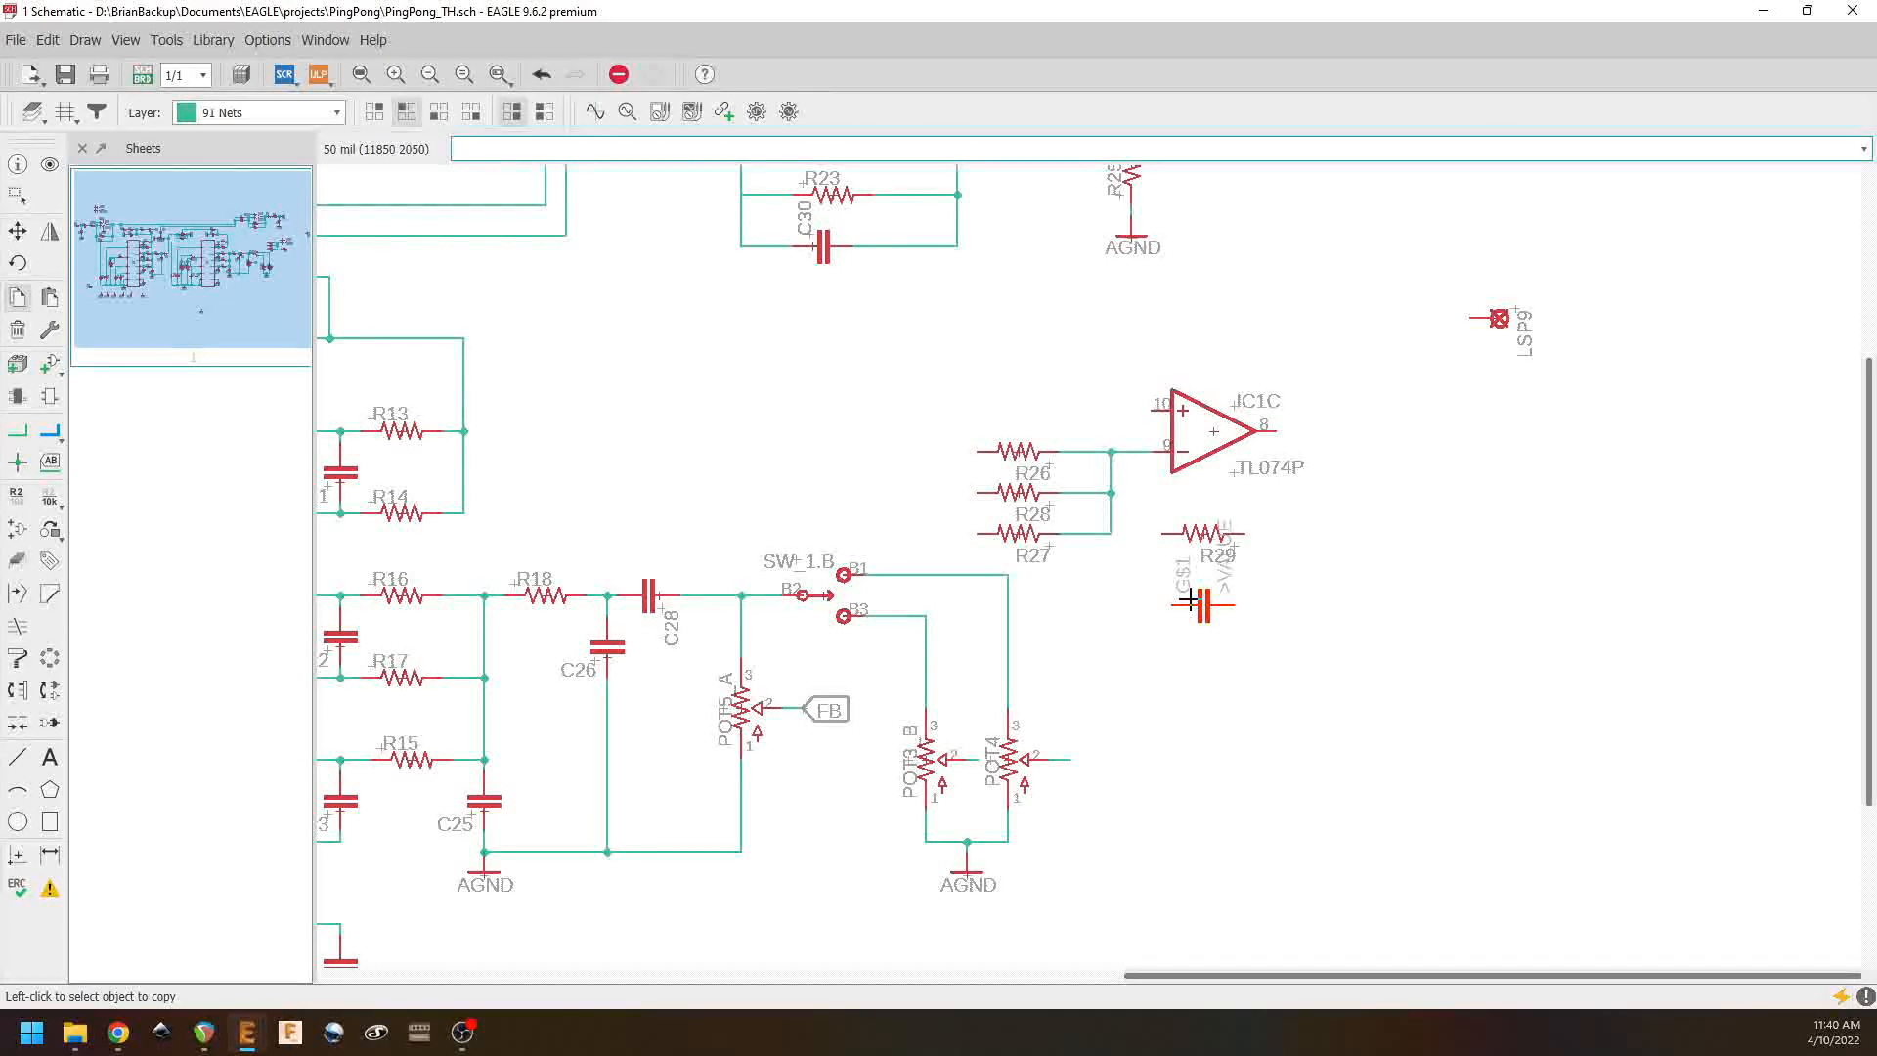
{"action": "left_click", "coordinate": [1190, 593]}
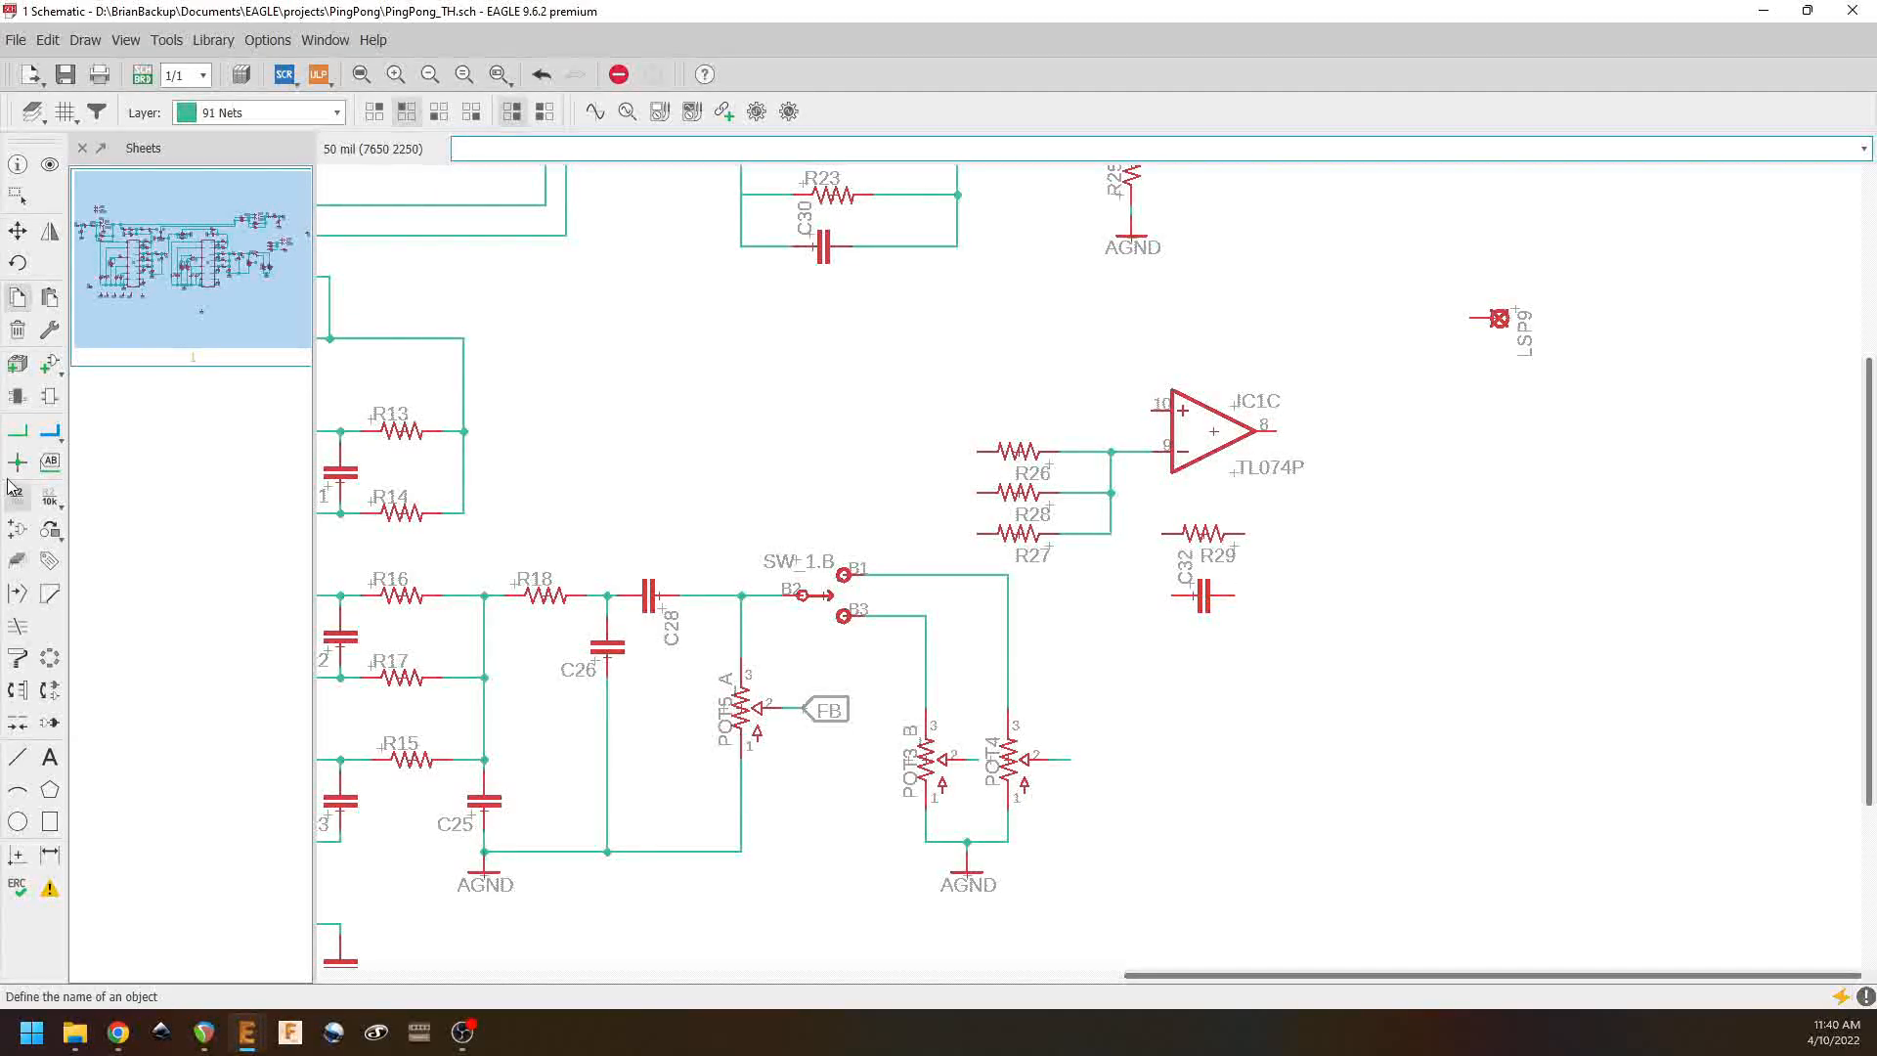
Step: Wire R29 as feedback between the common node of R26, R28 and R27 and IC1C's output, pin 8
{"action": "left_click", "coordinate": [12, 431]}
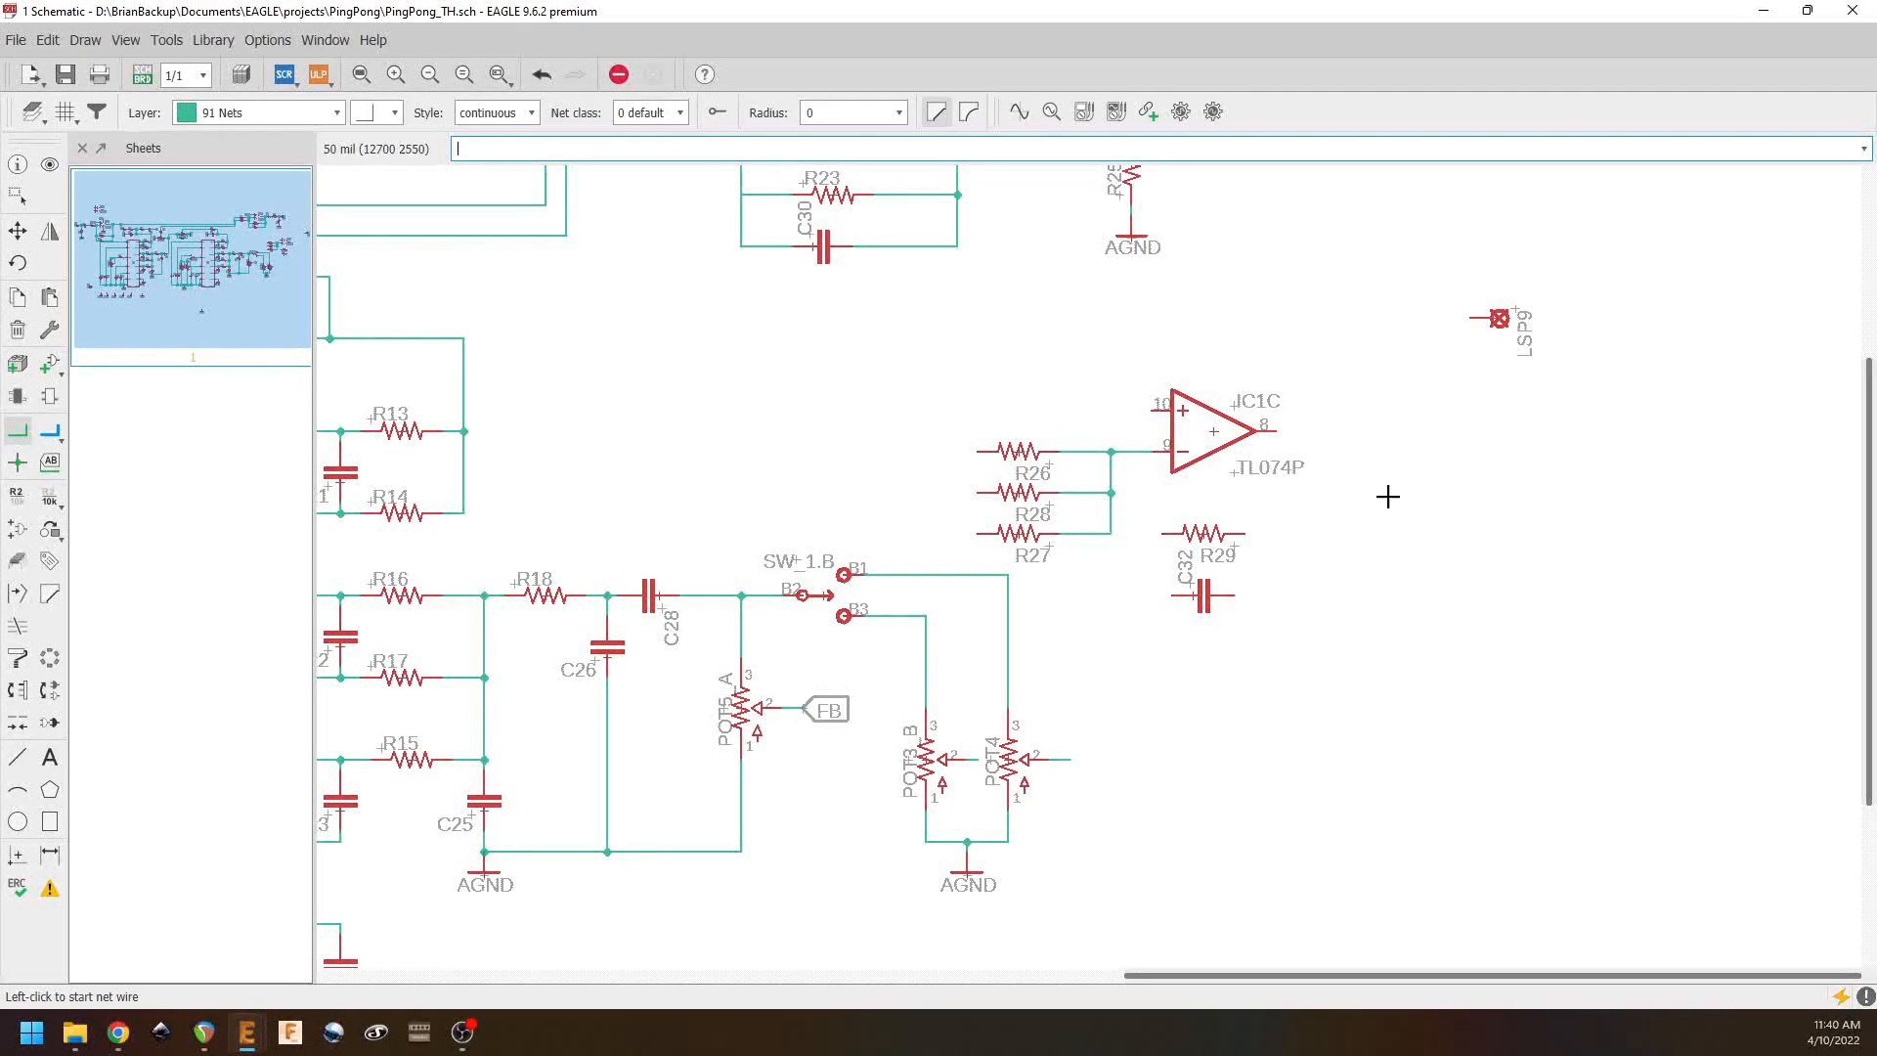
{"action": "left_click", "coordinate": [1166, 532]}
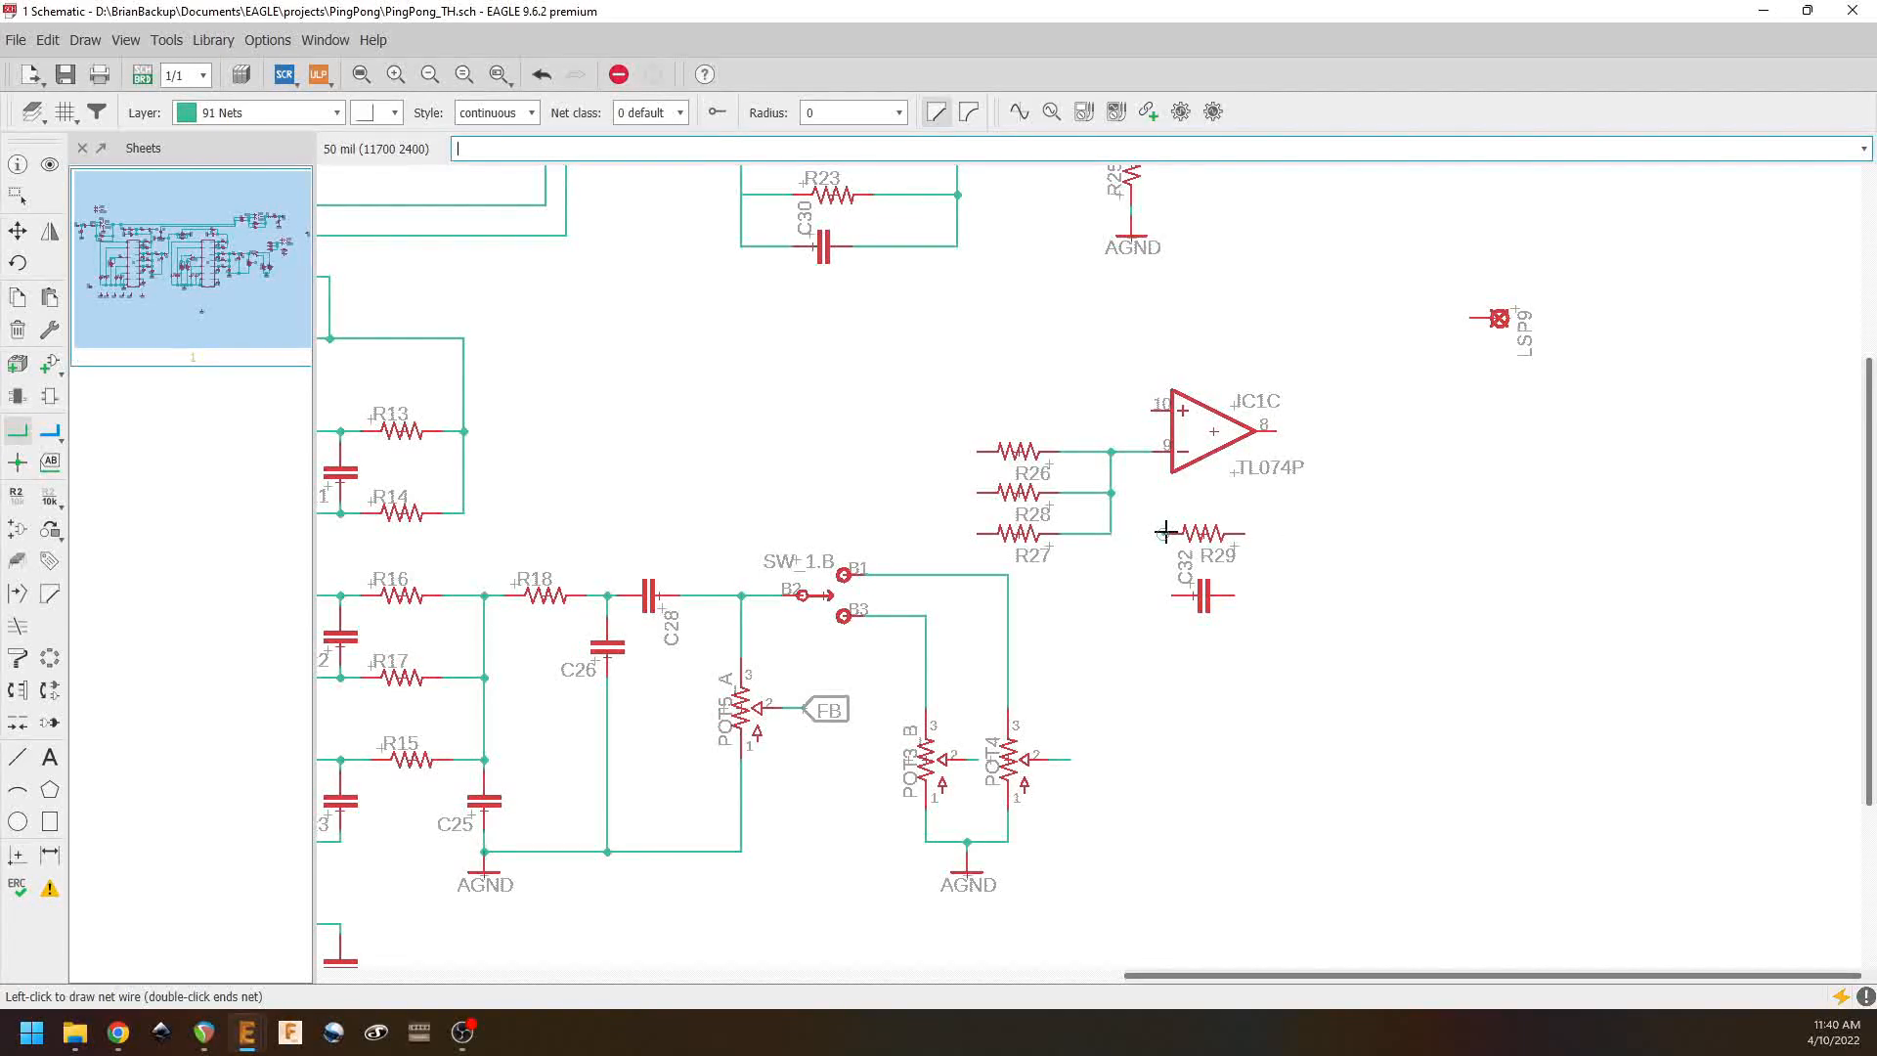
{"action": "left_click", "coordinate": [1110, 533]}
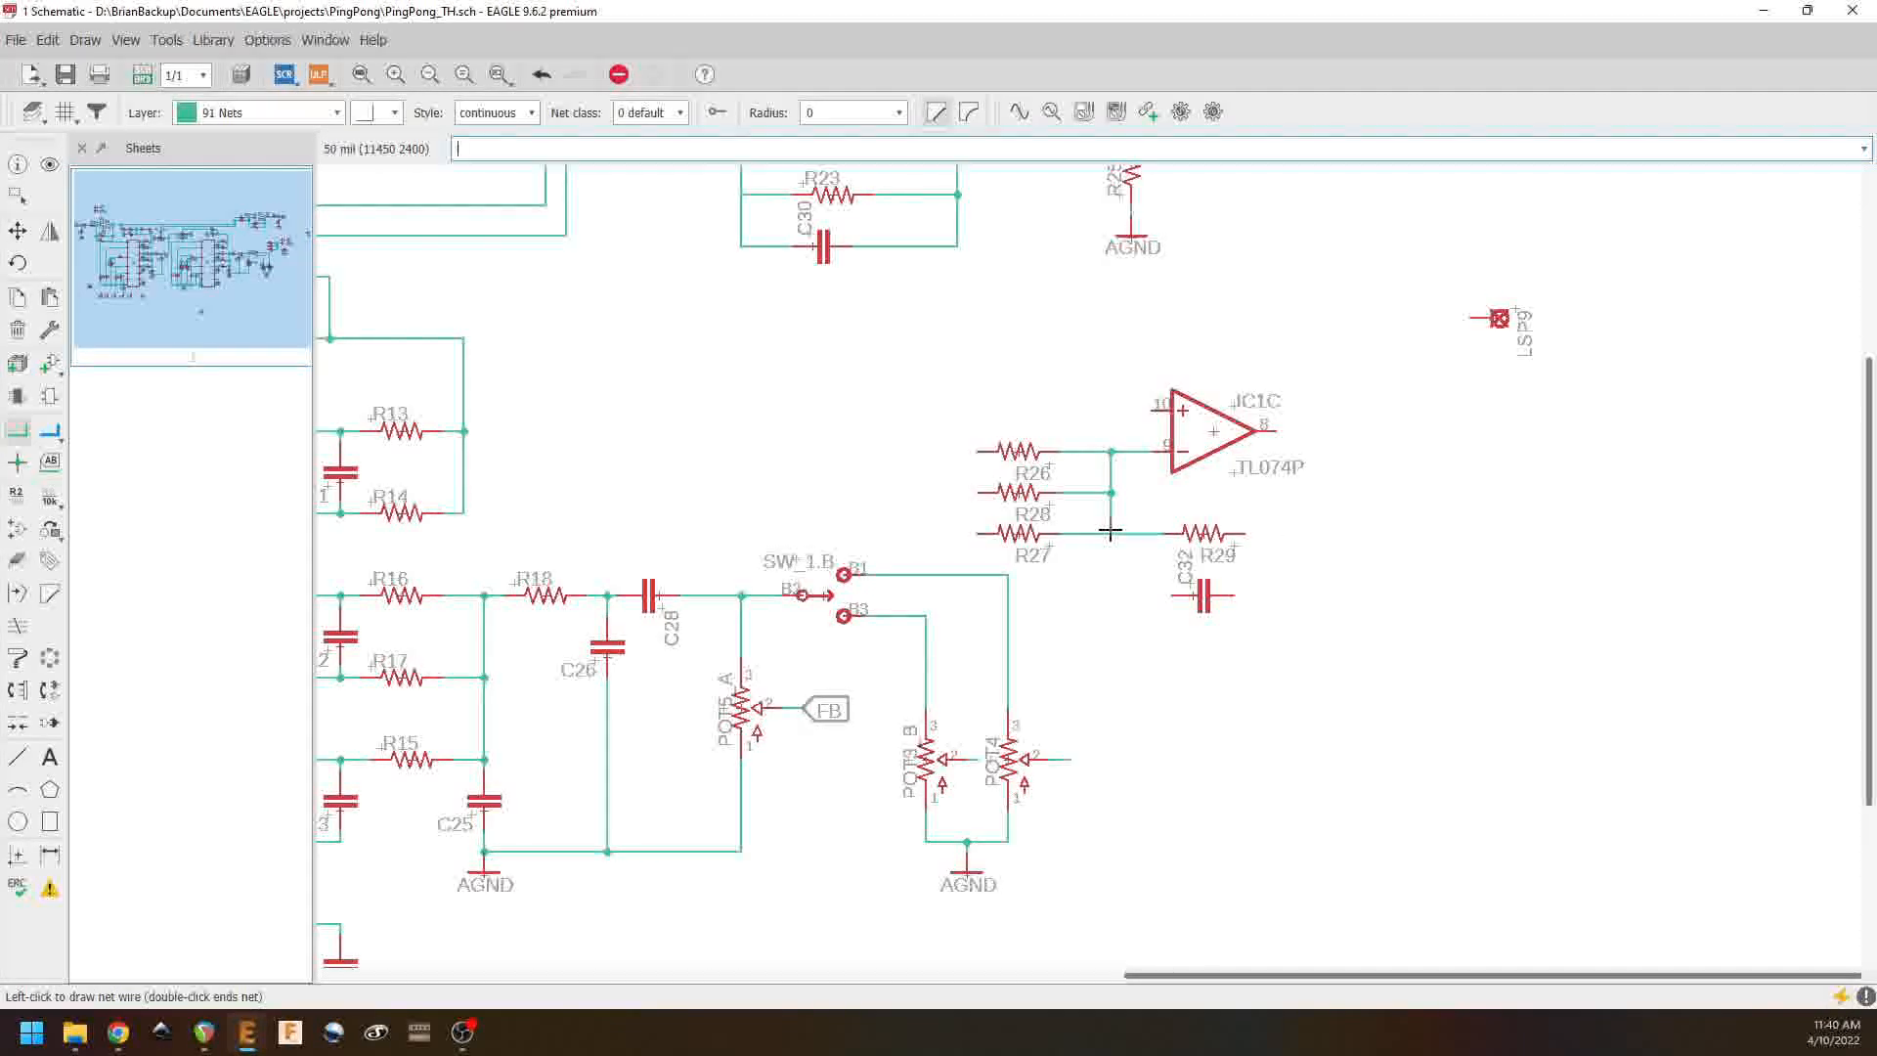
{"action": "left_click", "coordinate": [1248, 533]}
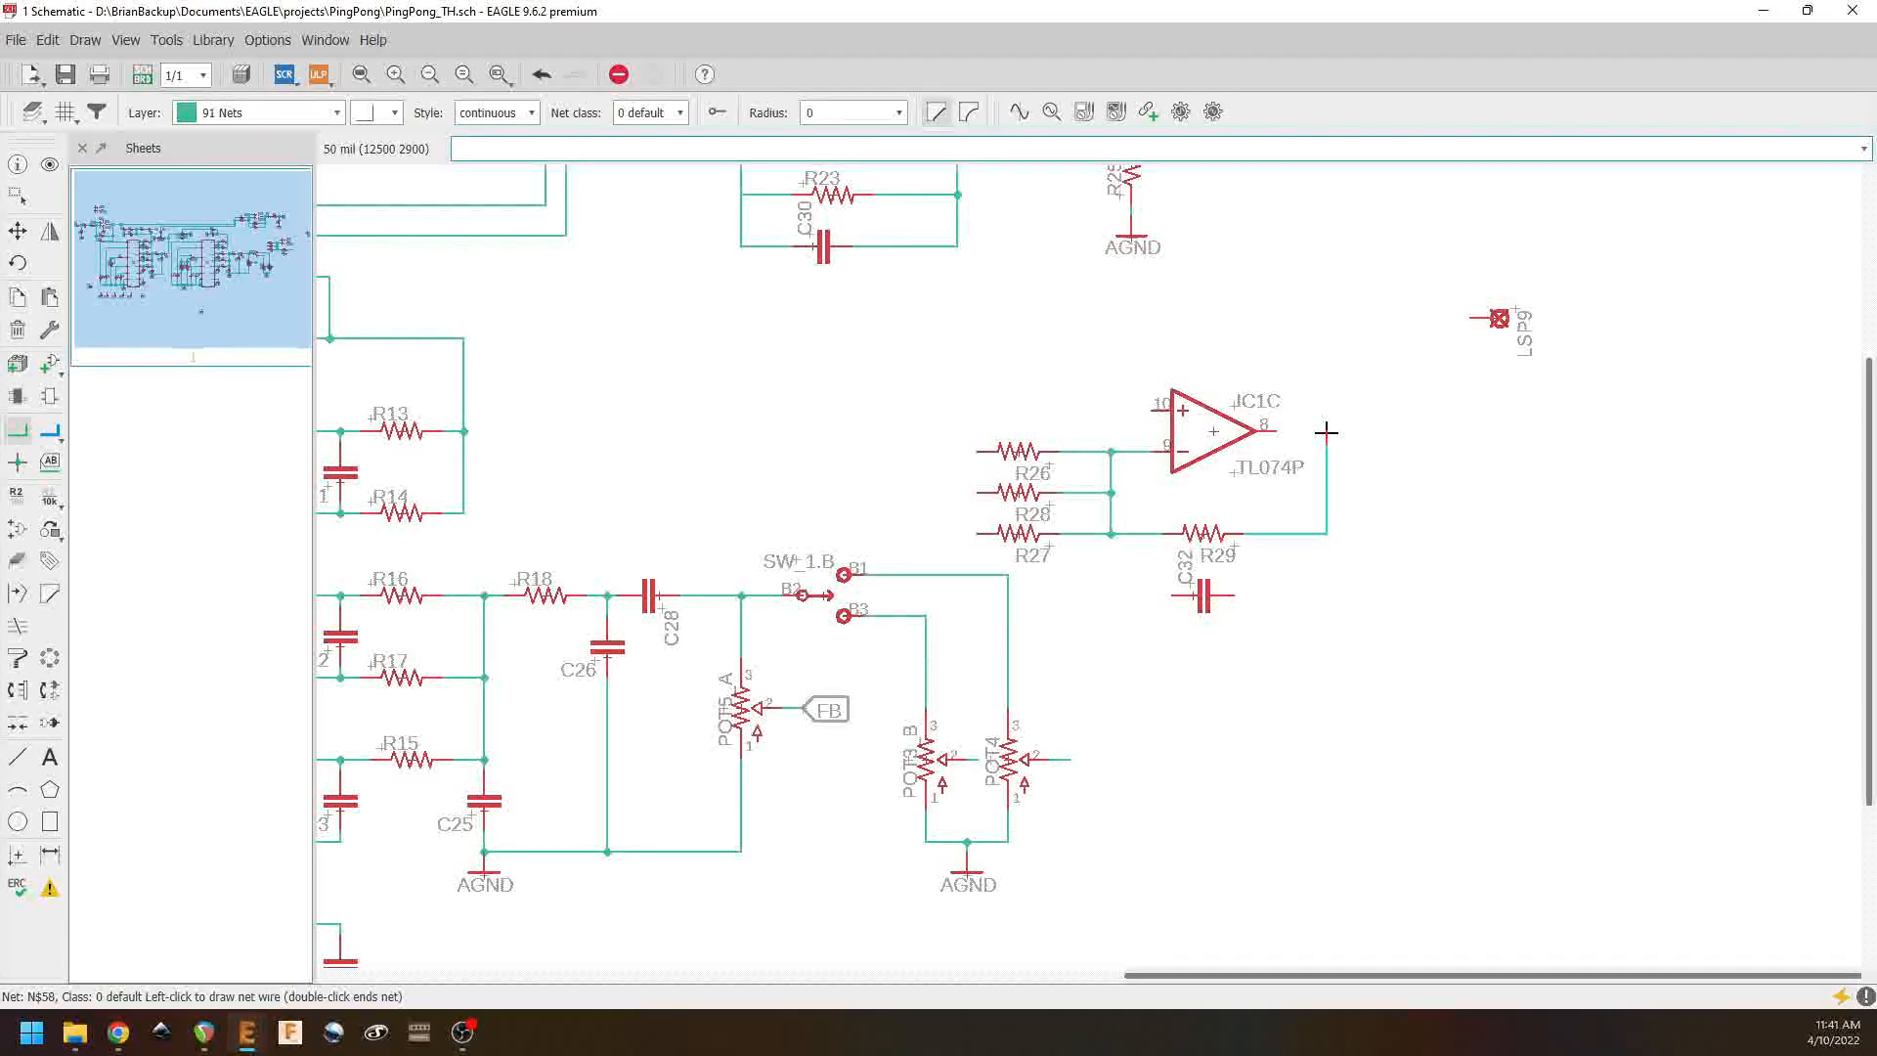
{"action": "left_click", "coordinate": [1279, 432]}
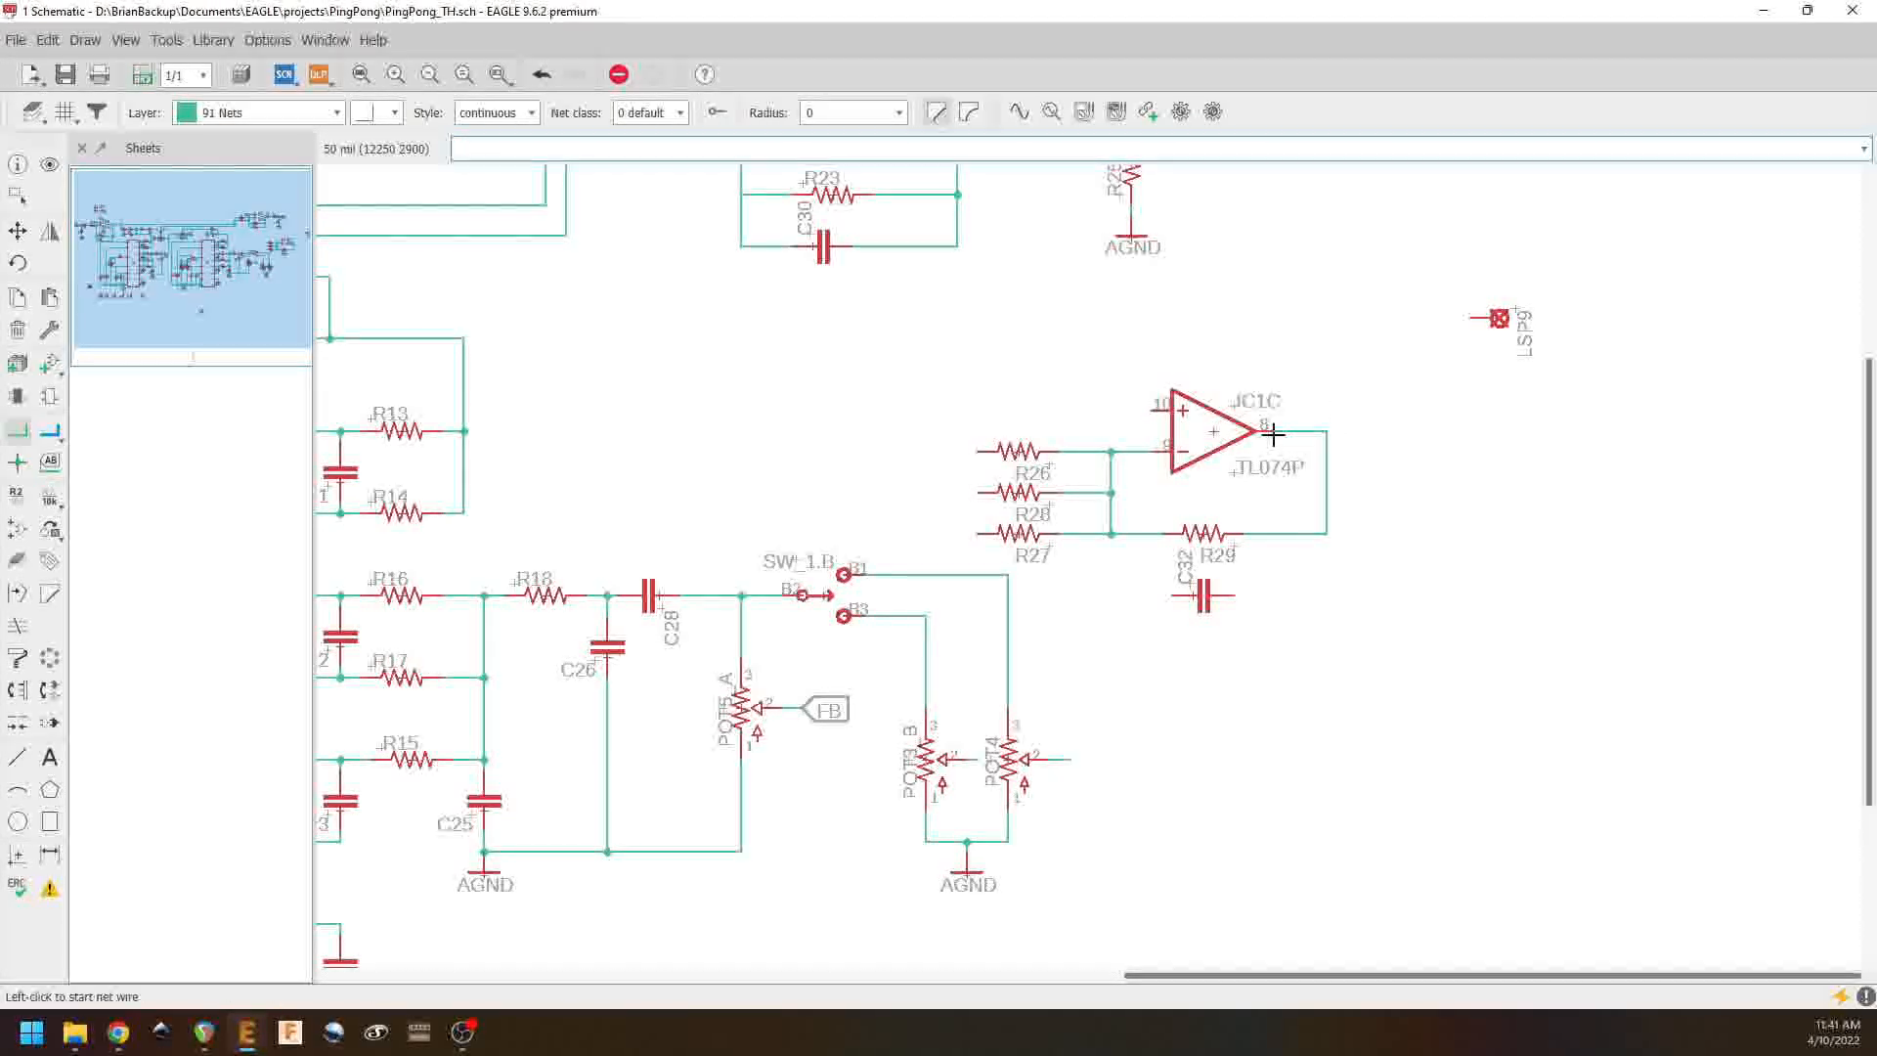
Step: Wire capacitor C32 in parallel with feedback resistor R29
{"action": "left_click", "coordinate": [1235, 594]}
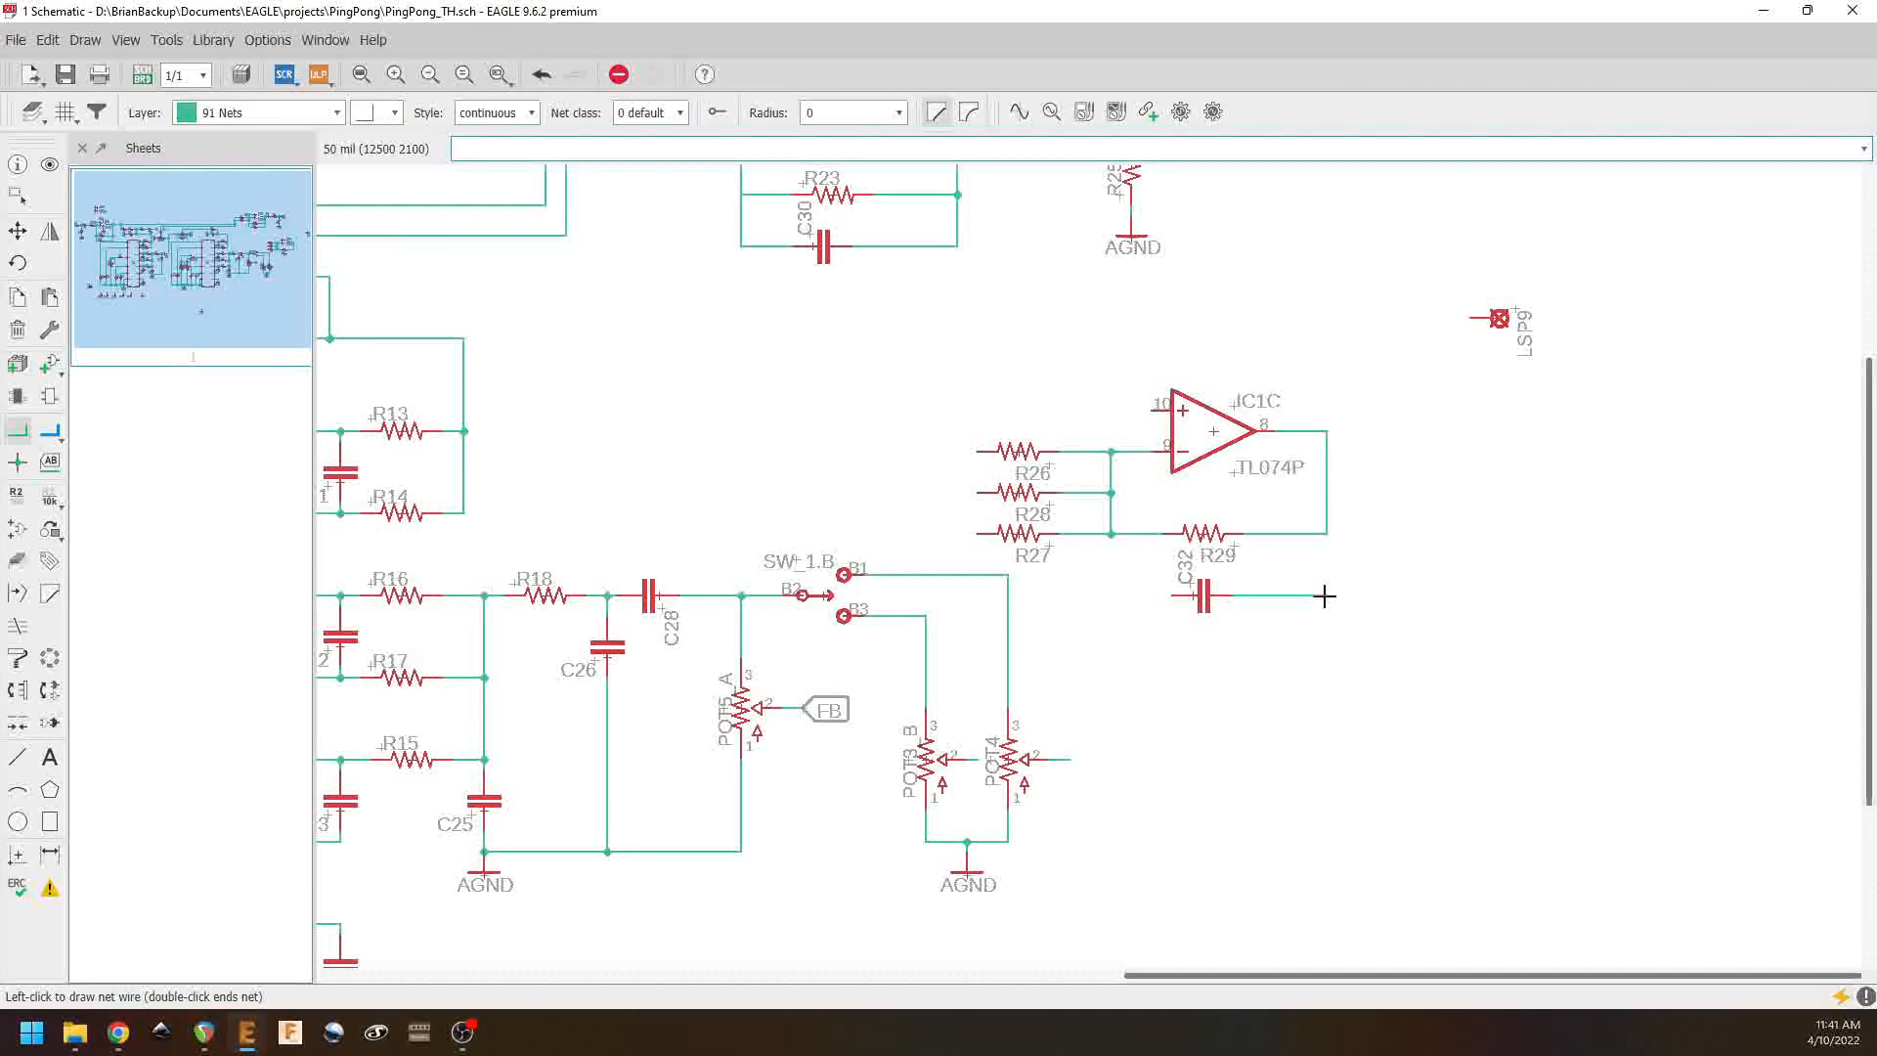
{"action": "left_click", "coordinate": [1328, 534]}
{"action": "left_click", "coordinate": [1179, 597]}
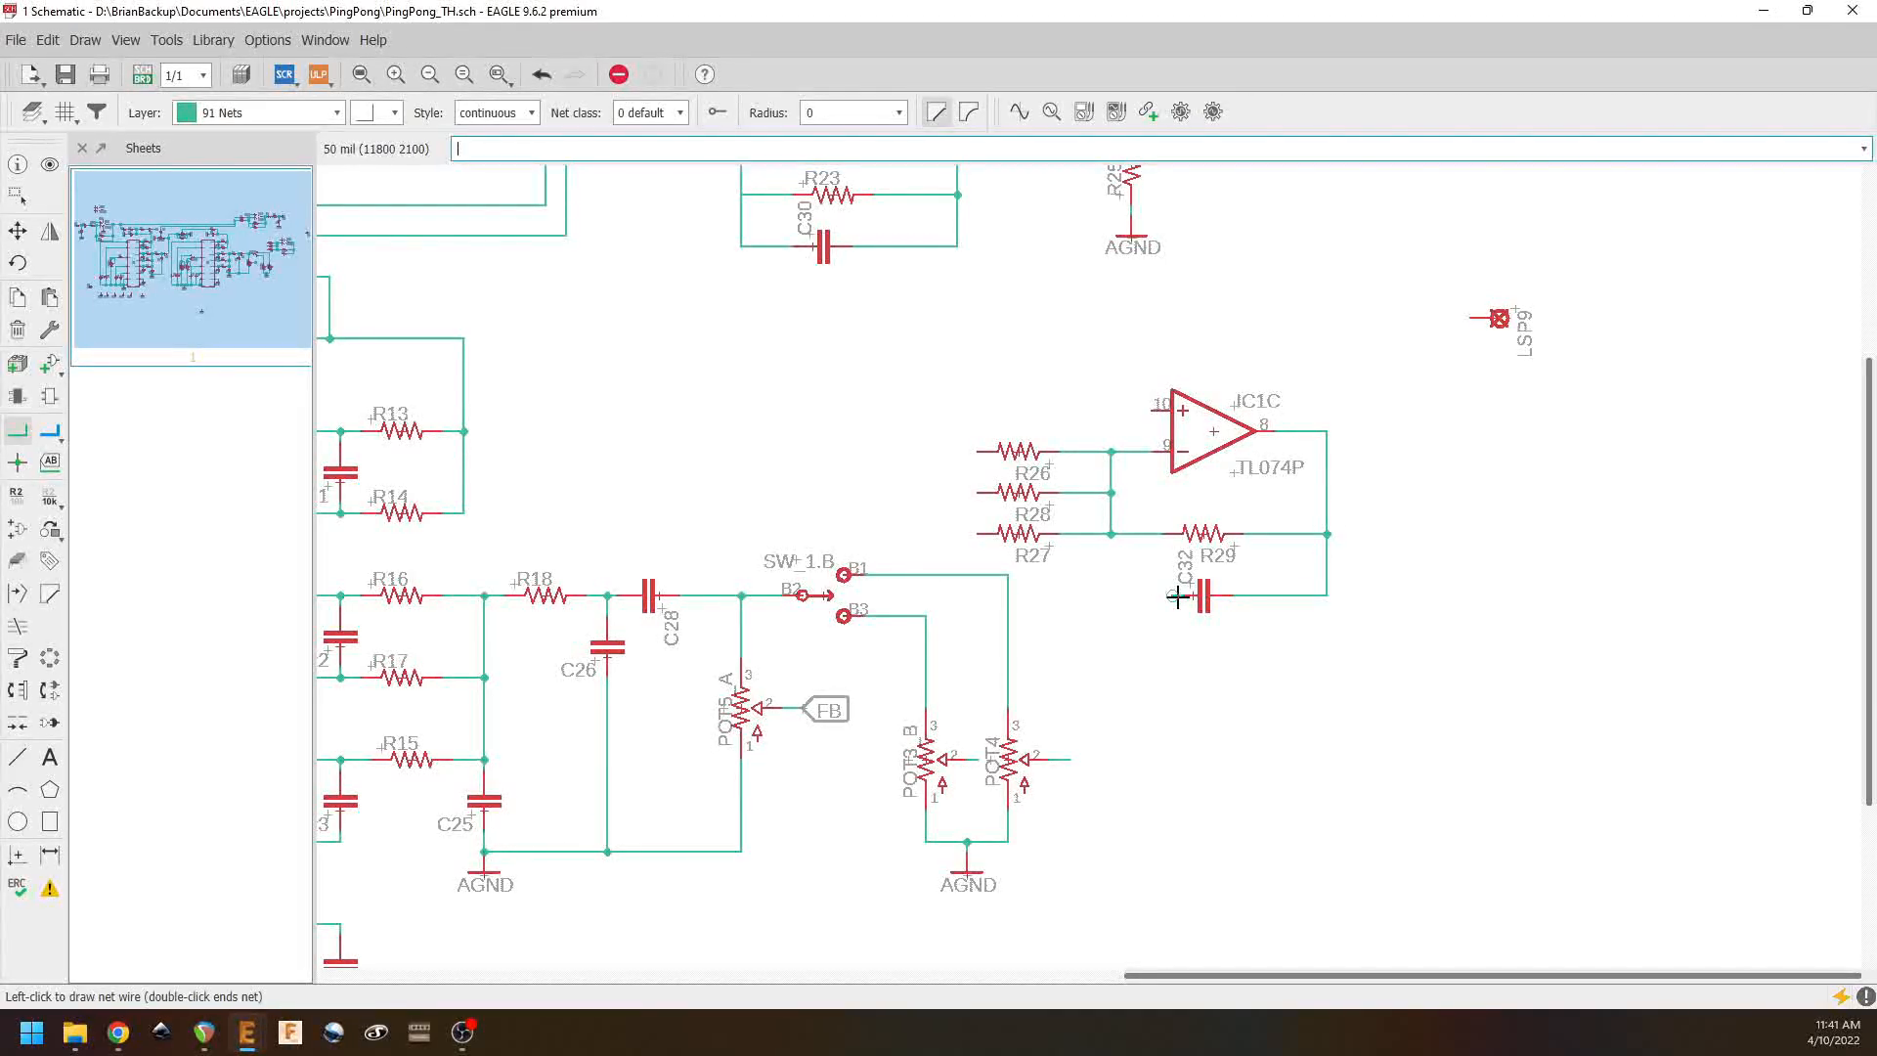
{"action": "left_click", "coordinate": [1111, 532]}
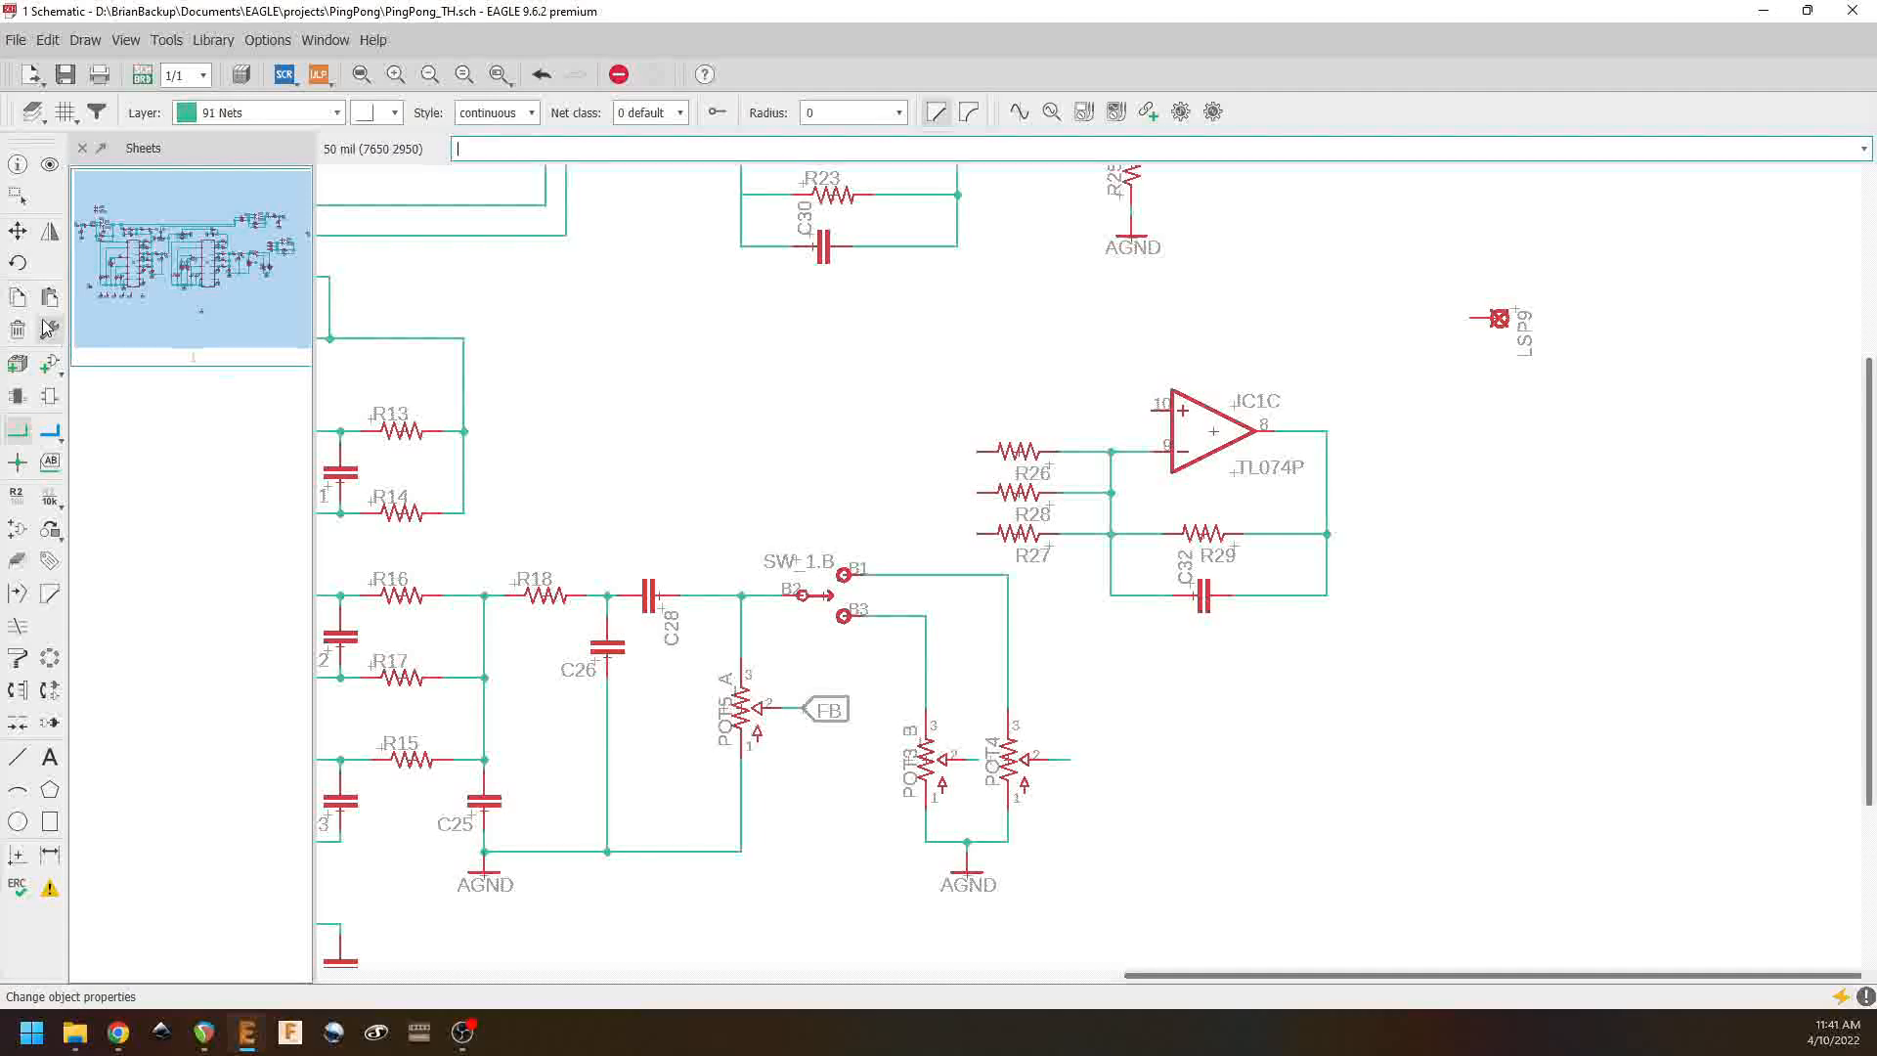
Step: Copy resistor R29 and place the copy in line with IC1C's output, leaving room for a capacitor between them
{"action": "left_click", "coordinate": [14, 232]}
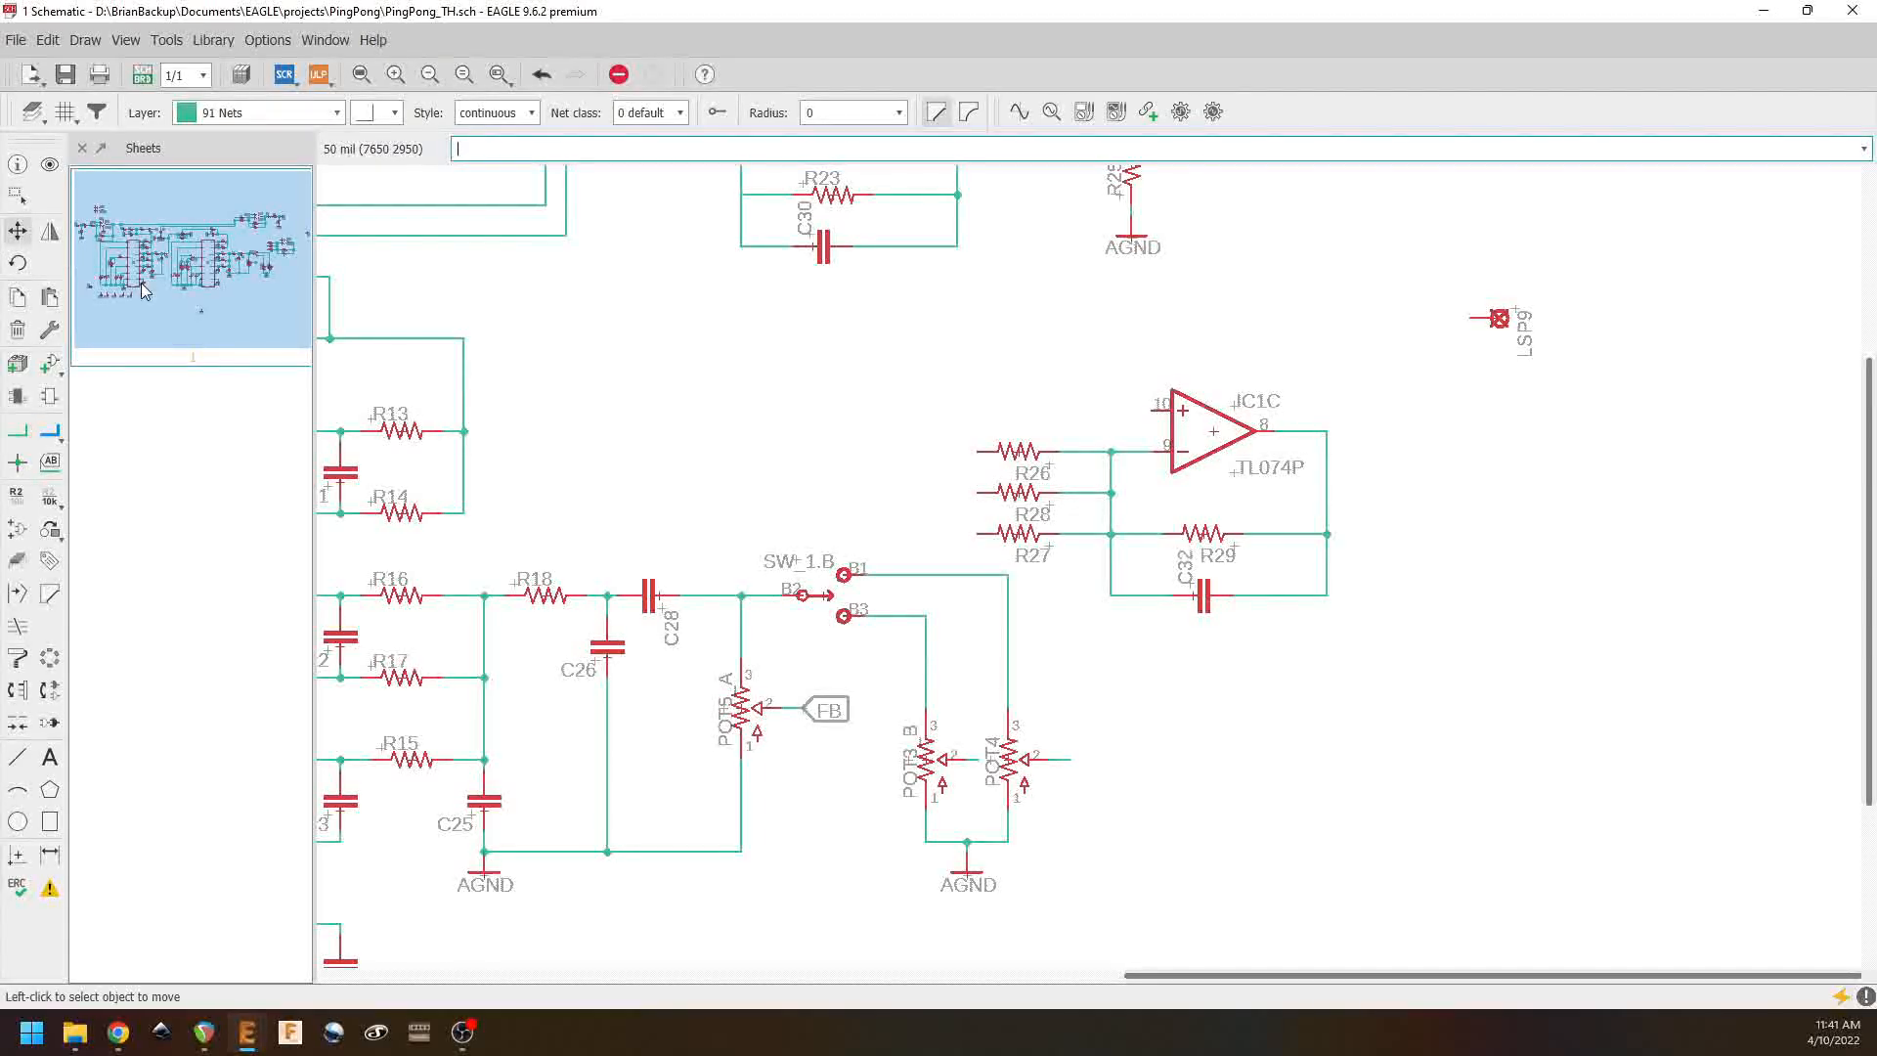
{"action": "right_click", "coordinate": [1202, 533]}
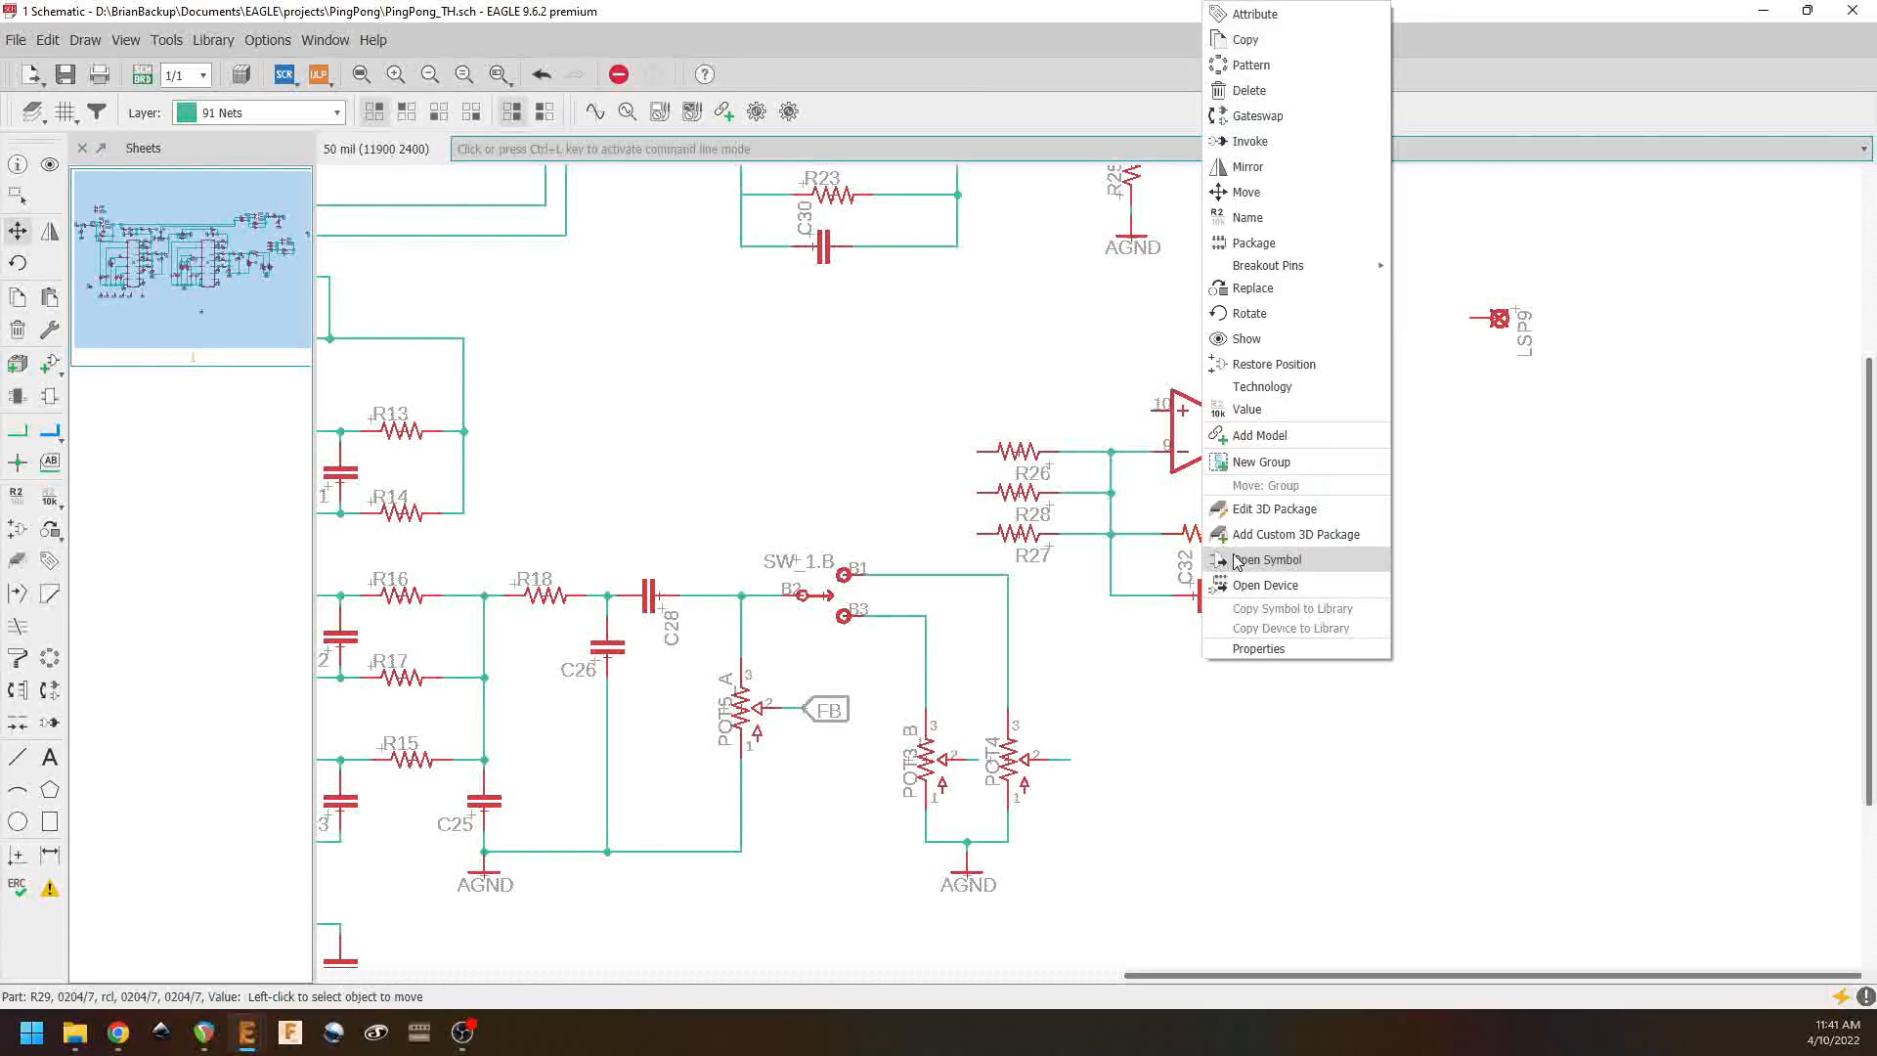
{"action": "left_click", "coordinate": [1290, 42]}
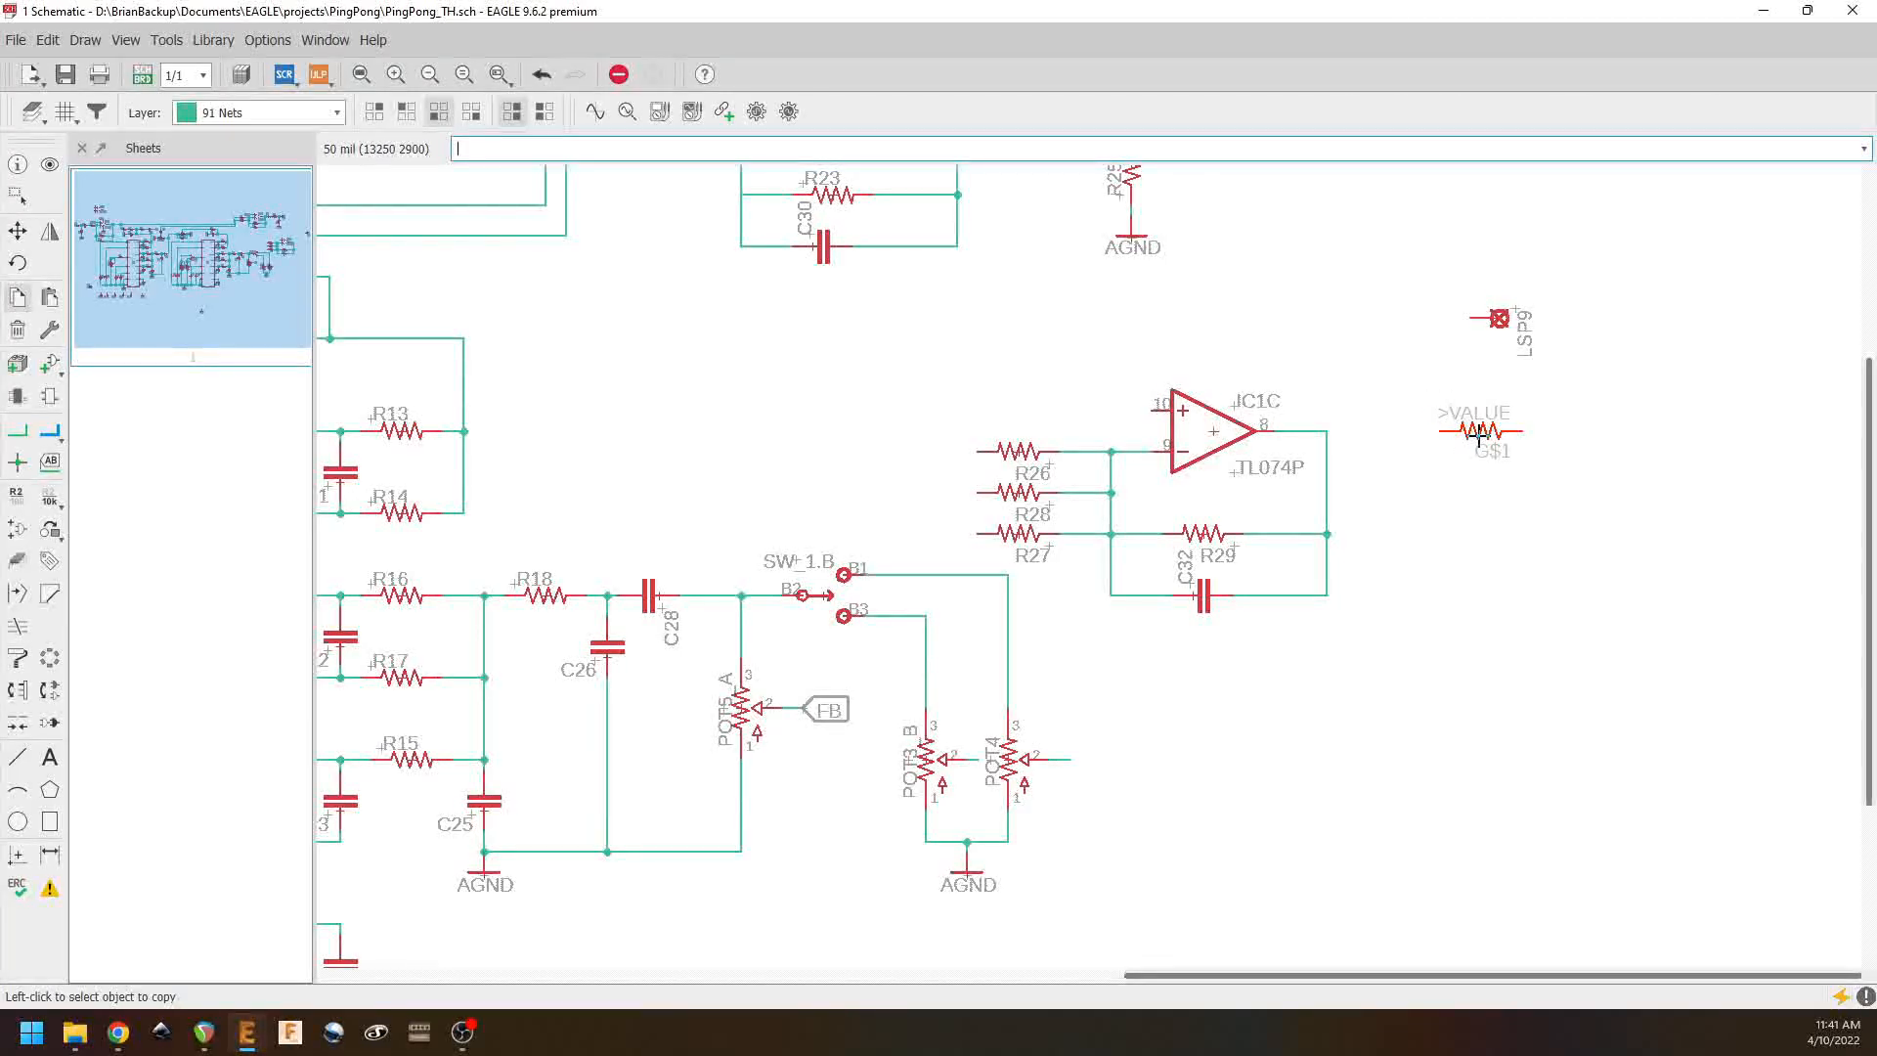
{"action": "left_click", "coordinate": [1478, 435]}
Step: Copy resistor R30, rotate the copy vertical and place it below and to the right of R30
{"action": "right_click", "coordinate": [1479, 431]}
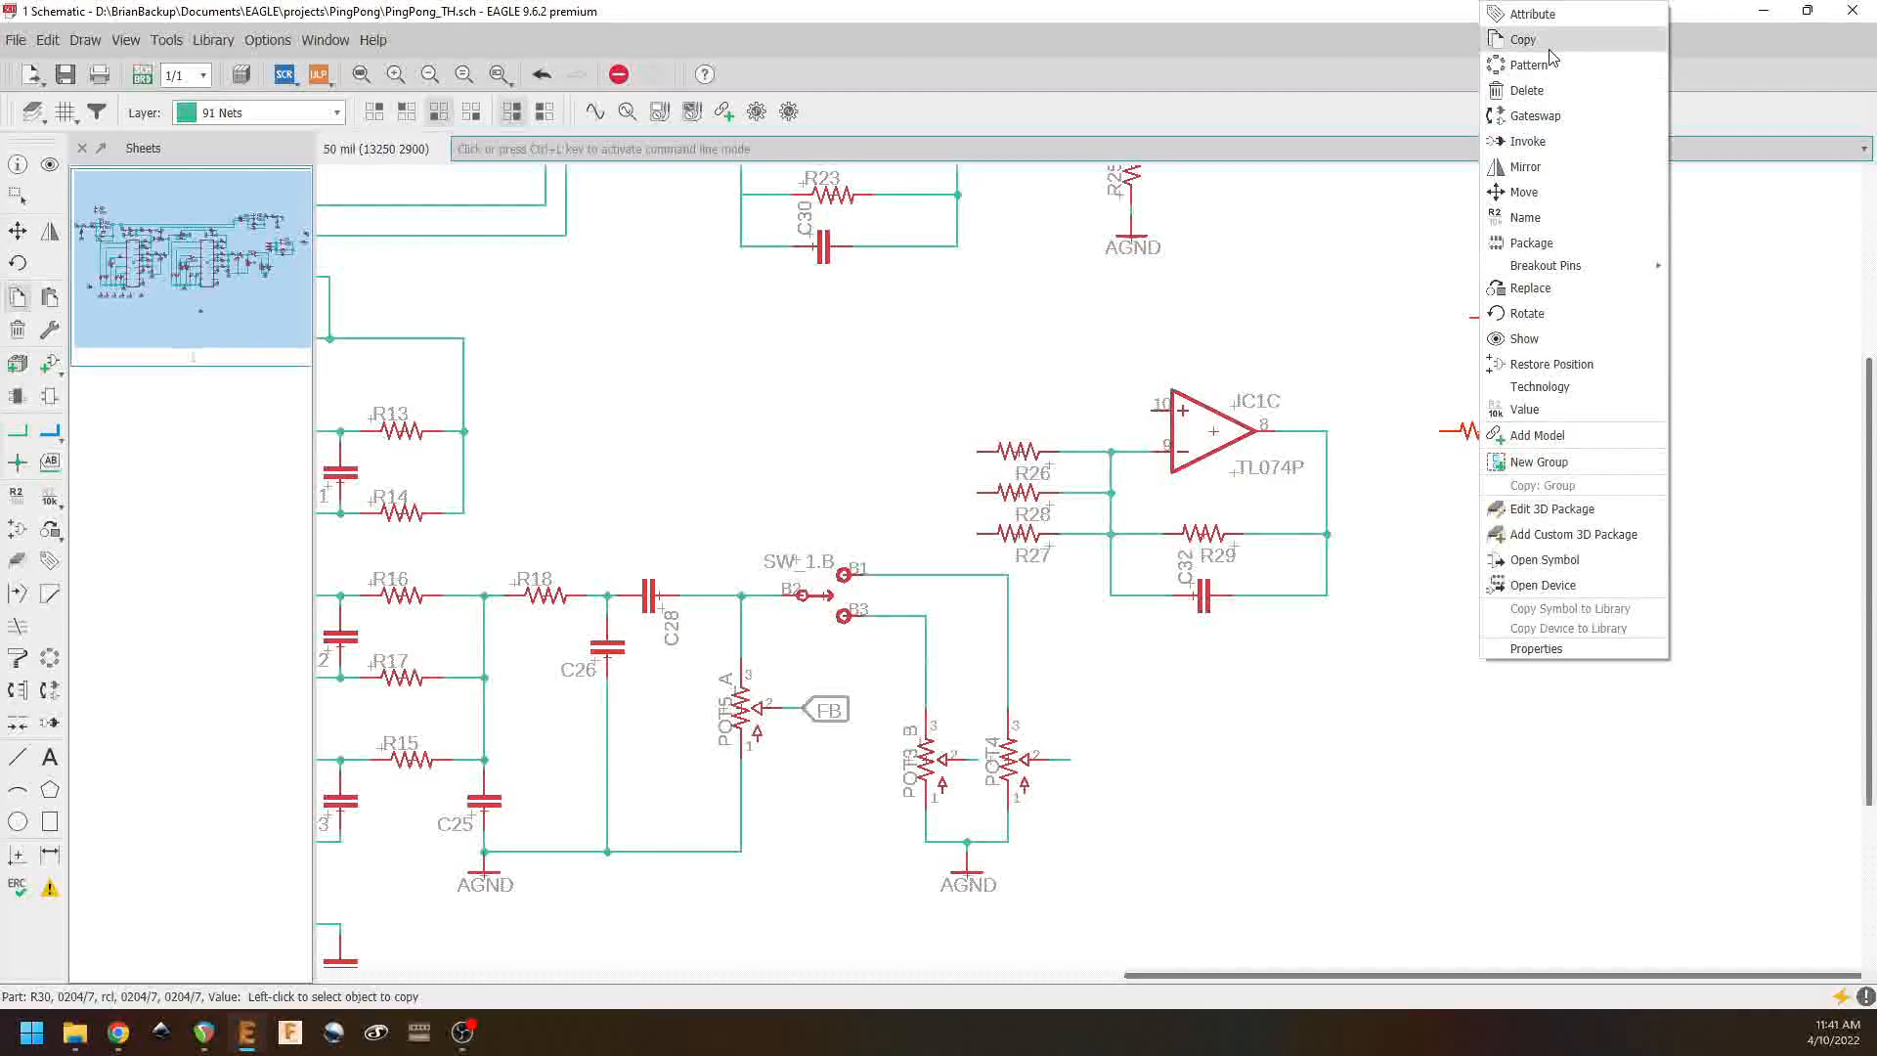
{"action": "left_click", "coordinate": [1510, 38]}
{"action": "right_click", "coordinate": [1547, 491]}
{"action": "left_click", "coordinate": [1542, 494]}
Step: Copy capacitor C32 and place the copy between IC1C's output and R30
{"action": "right_click", "coordinate": [1197, 598]}
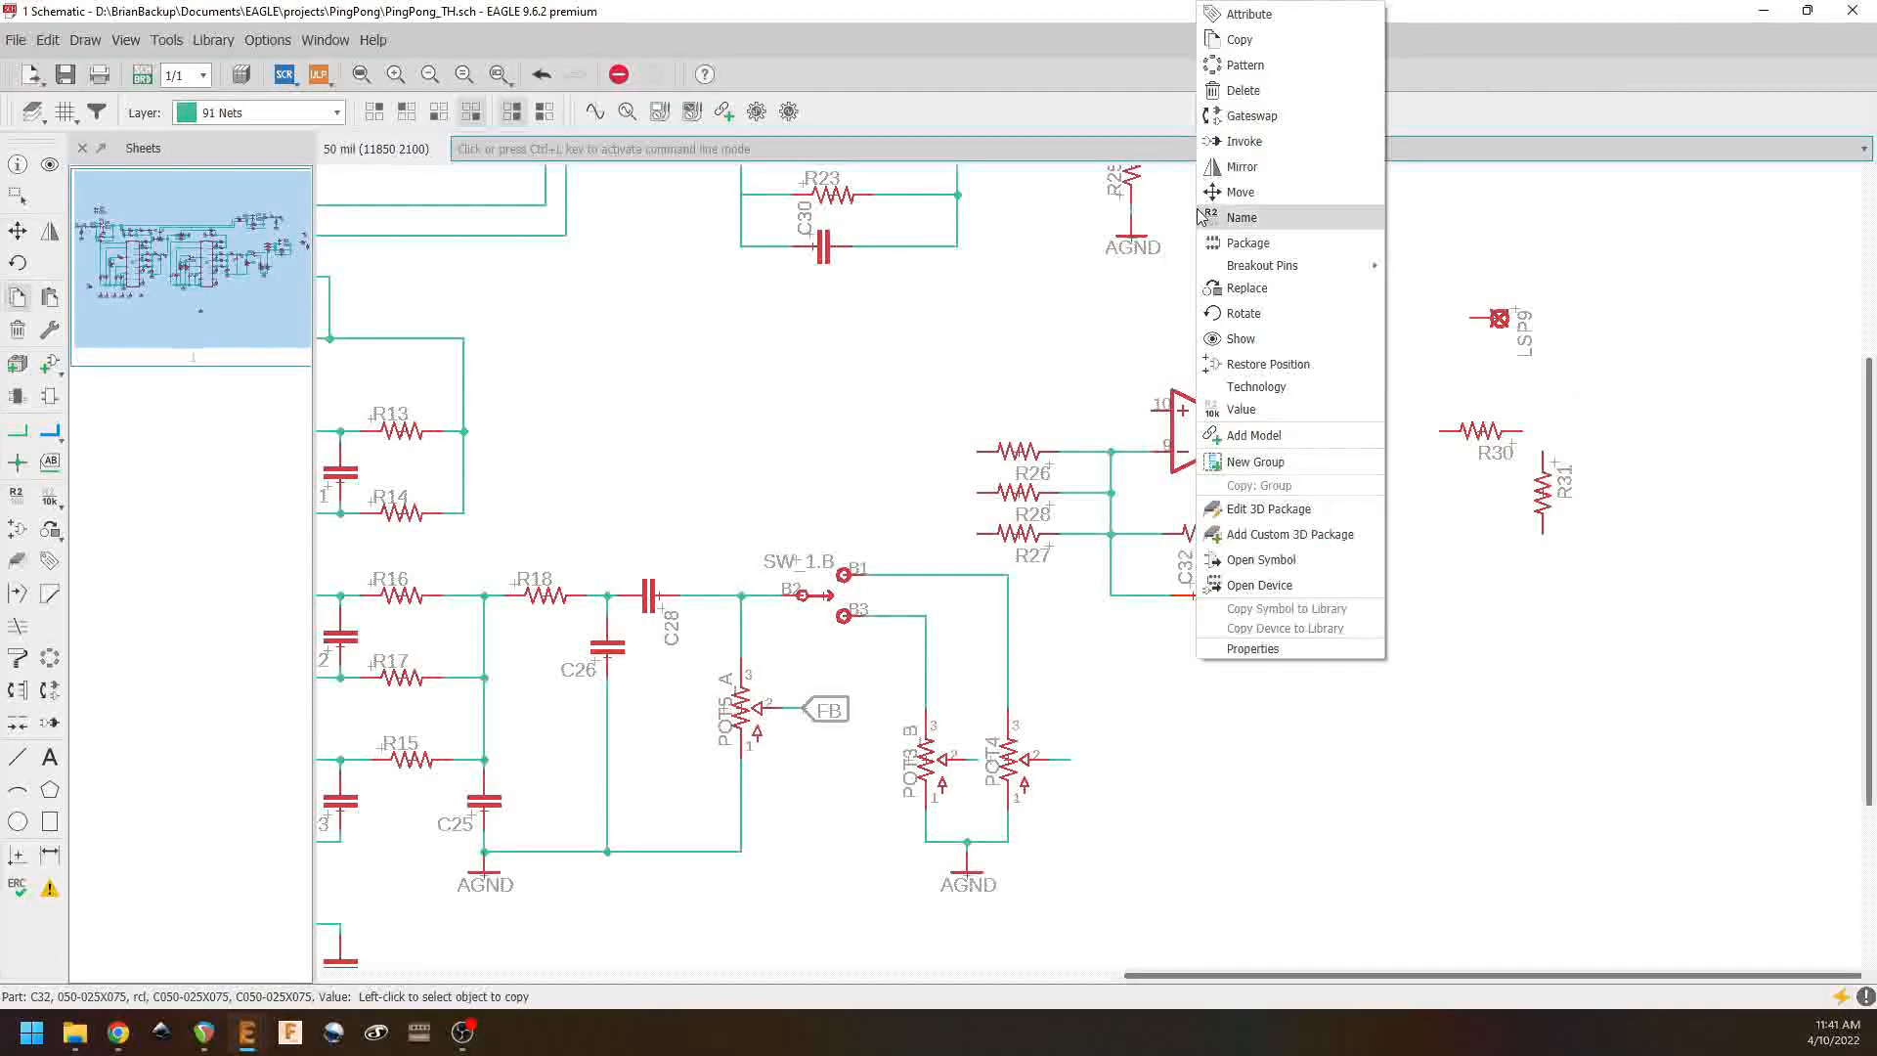
{"action": "left_click", "coordinate": [1247, 41]}
{"action": "left_click", "coordinate": [1360, 430]}
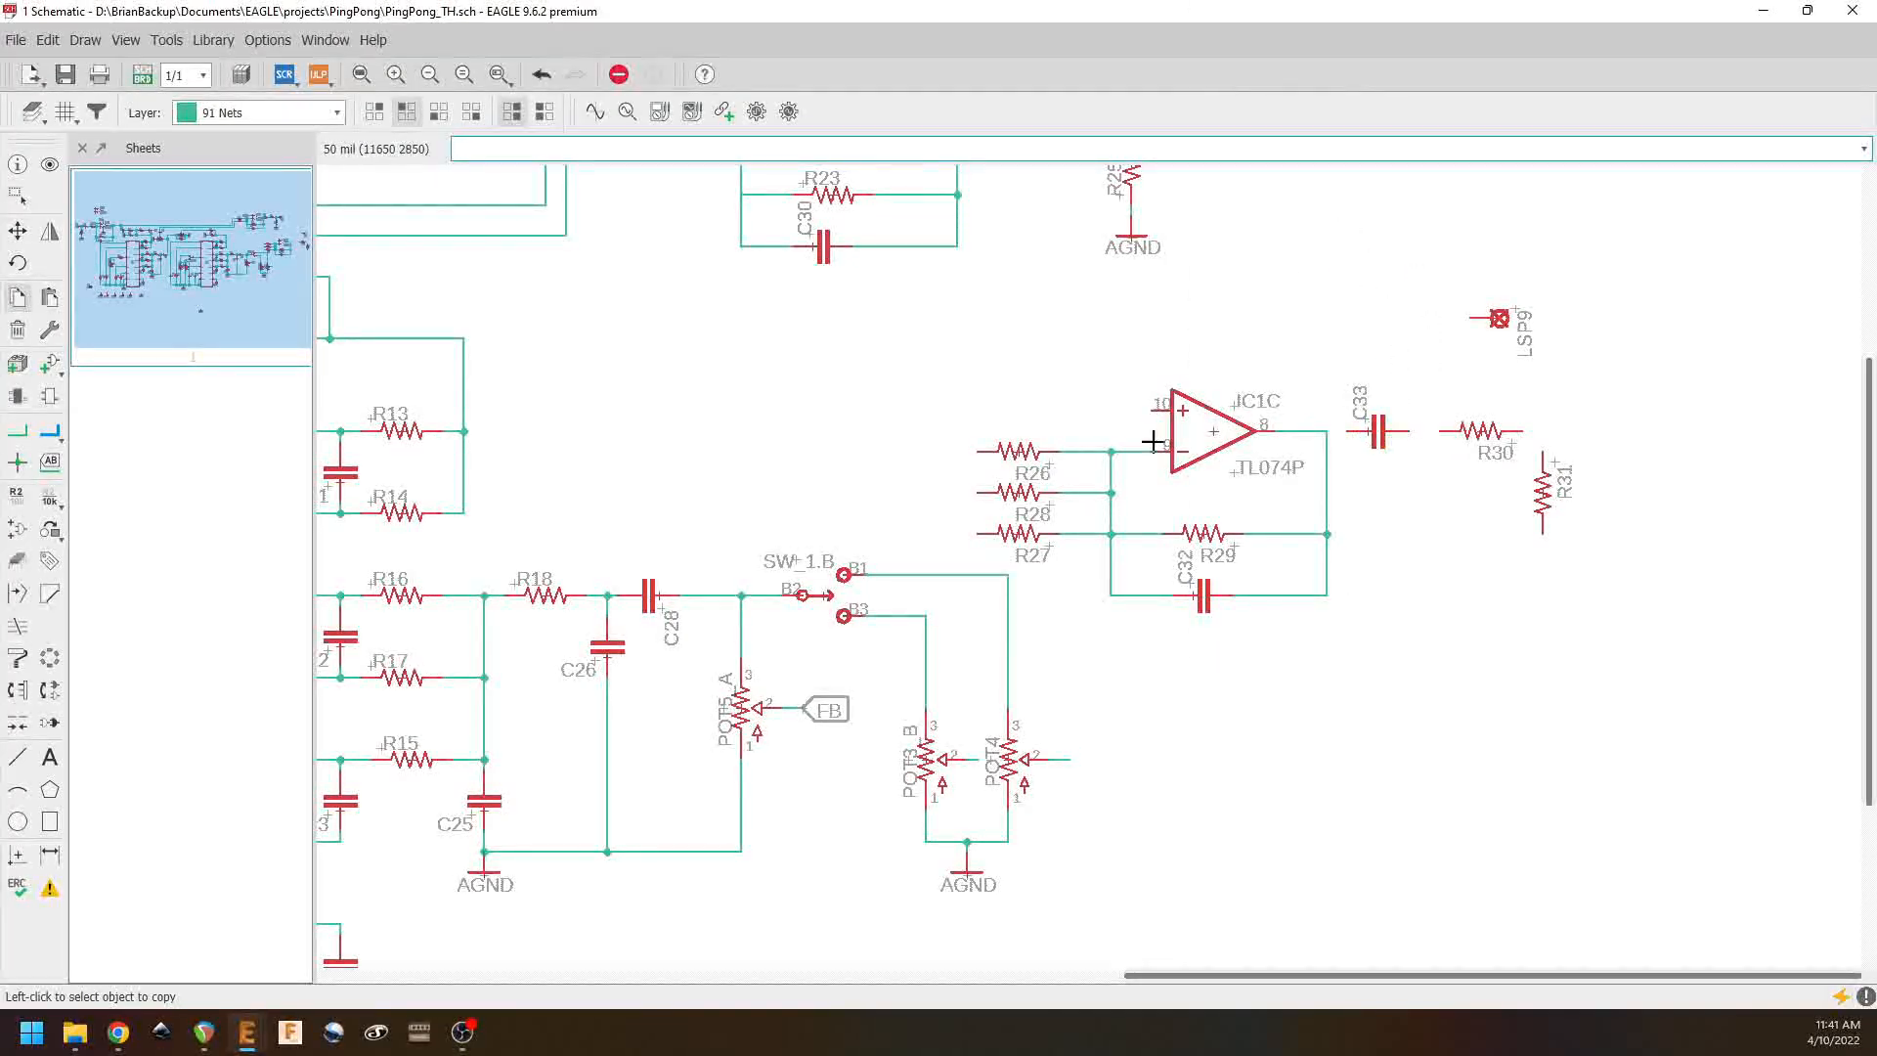
Step: Wire IC1C's output in series through C33 and R30 to the upper end of R31
{"action": "left_click", "coordinate": [35, 431]}
{"action": "left_click", "coordinate": [1328, 431]}
{"action": "left_click", "coordinate": [1457, 430]}
{"action": "left_click", "coordinate": [1522, 430]}
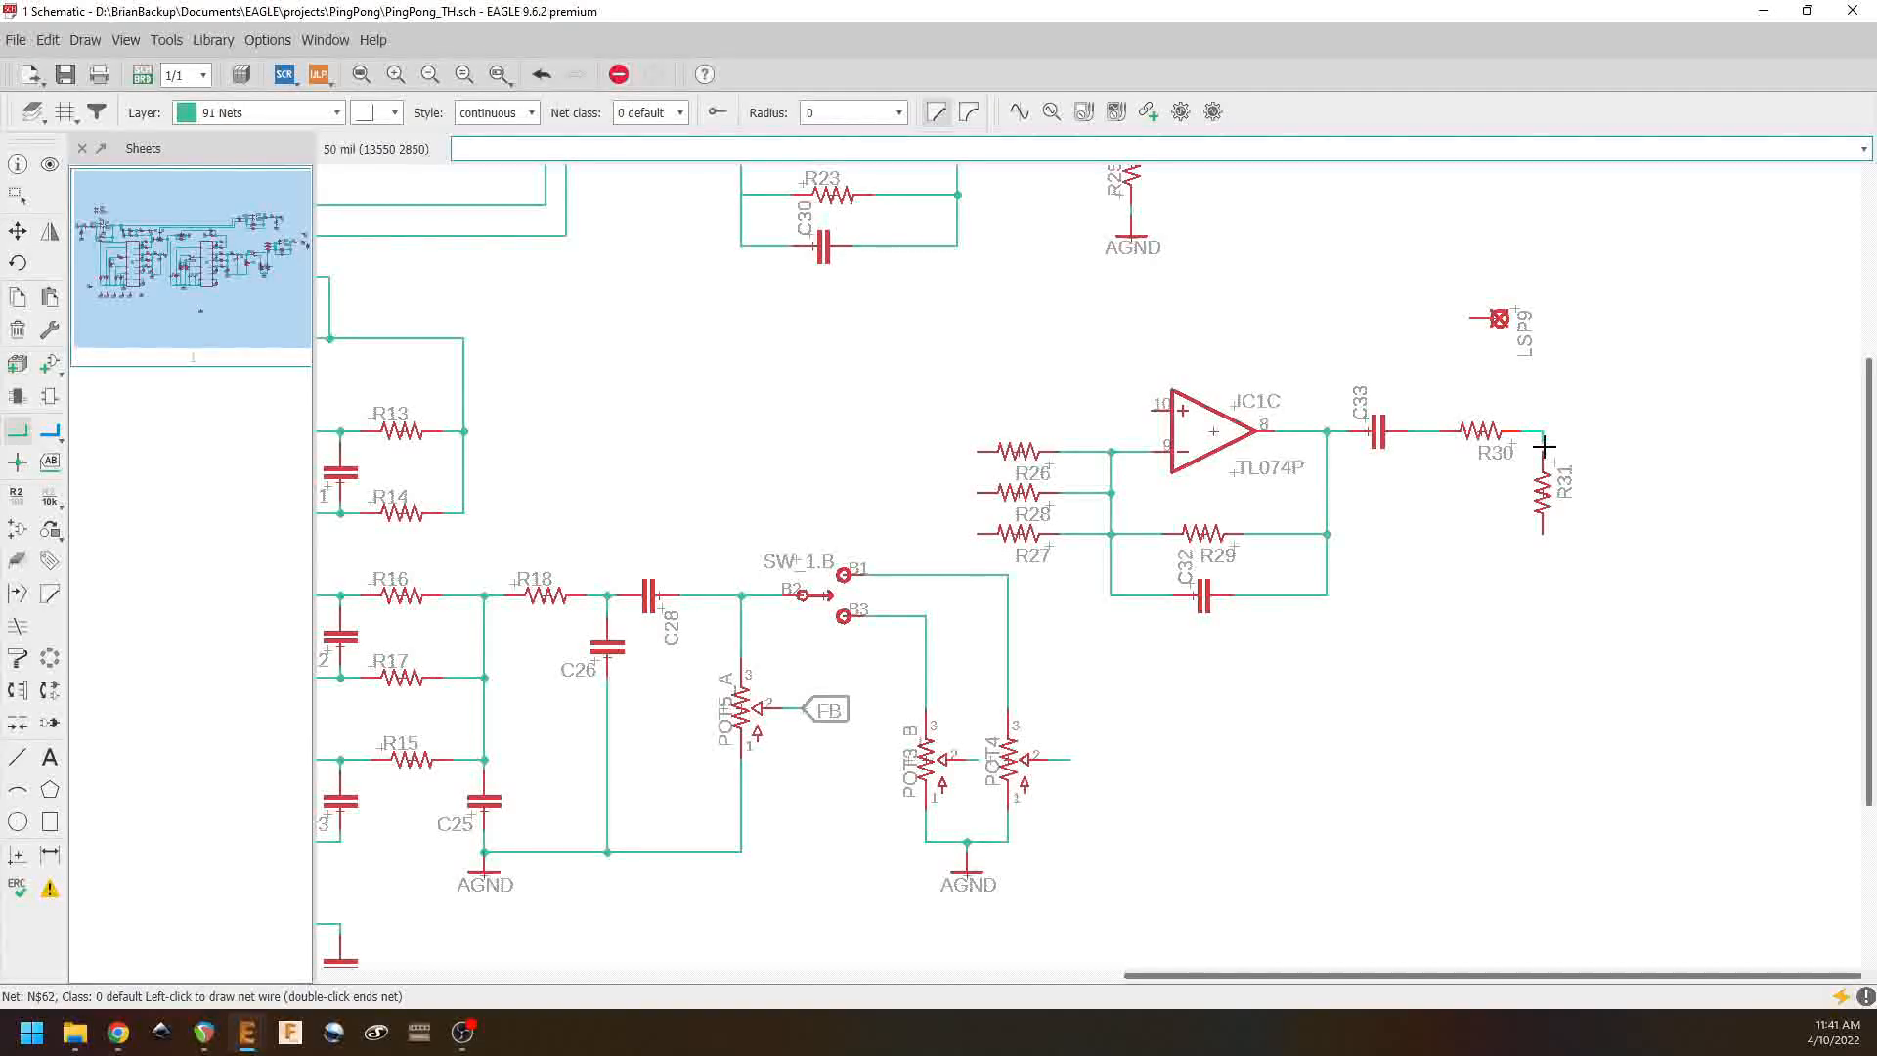
{"action": "left_click", "coordinate": [1544, 449]}
Step: Move pad LSP9 in line to the right of R30 and wire it to the junction of R30 and R31
{"action": "key", "text": "F7"}
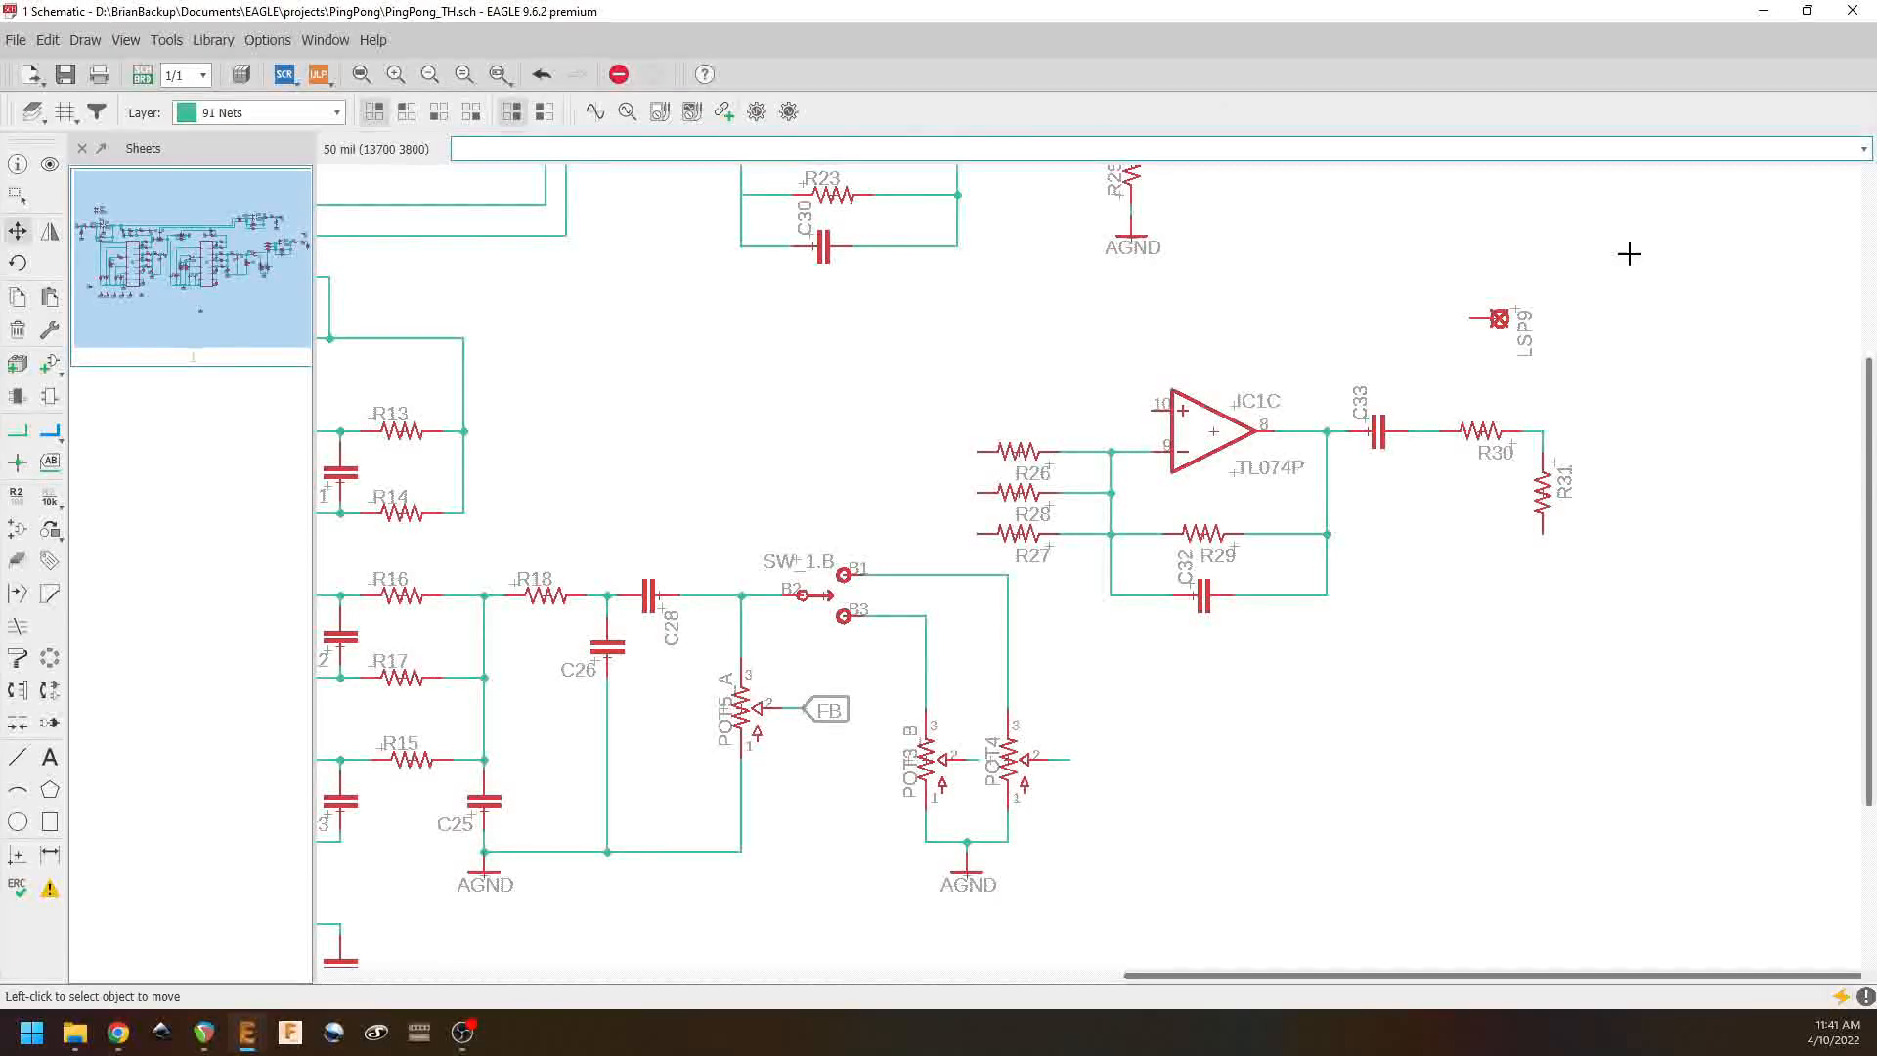
{"action": "left_click", "coordinate": [1496, 317]}
{"action": "left_click", "coordinate": [1584, 432]}
{"action": "left_click", "coordinate": [16, 438]}
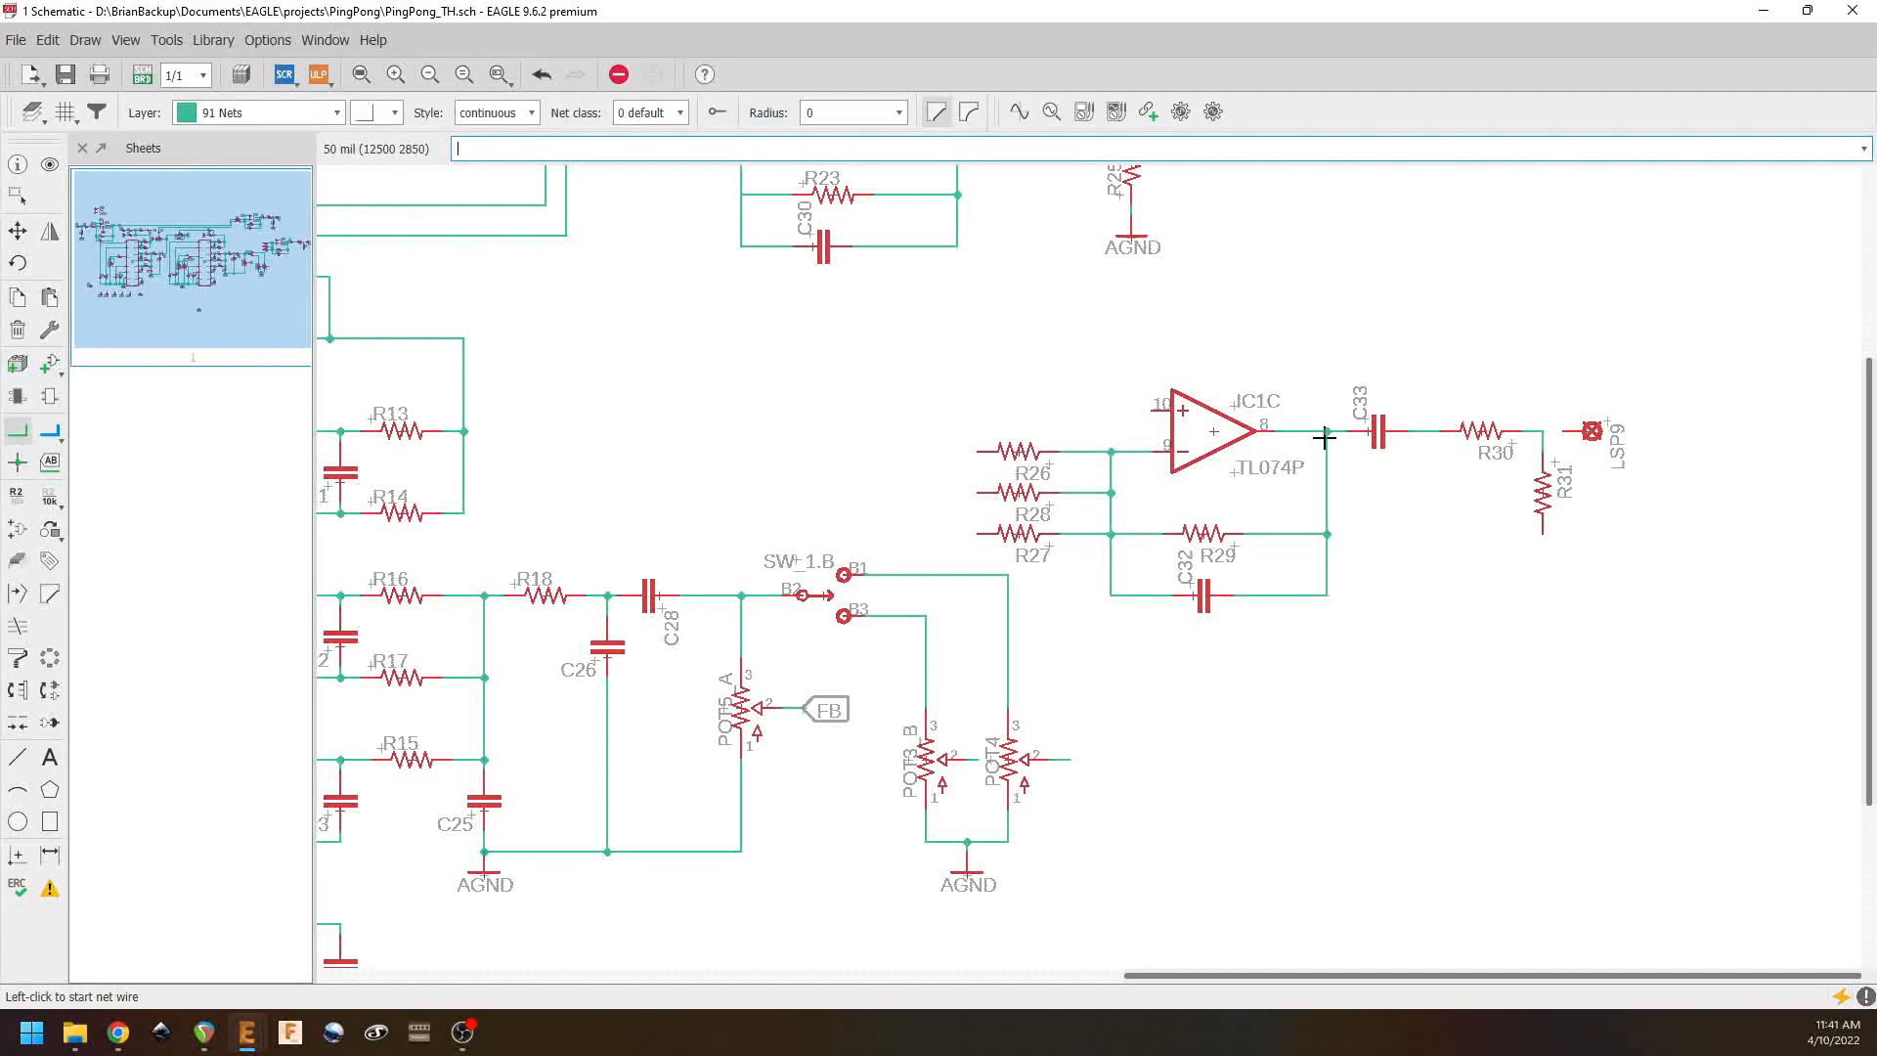
{"action": "left_click", "coordinate": [1559, 434]}
{"action": "double_click", "coordinate": [1543, 430]}
Step: Copy the AGND symbol under R25, place it beneath R31 and wire it to R31's lower end
{"action": "right_click", "coordinate": [1129, 244]}
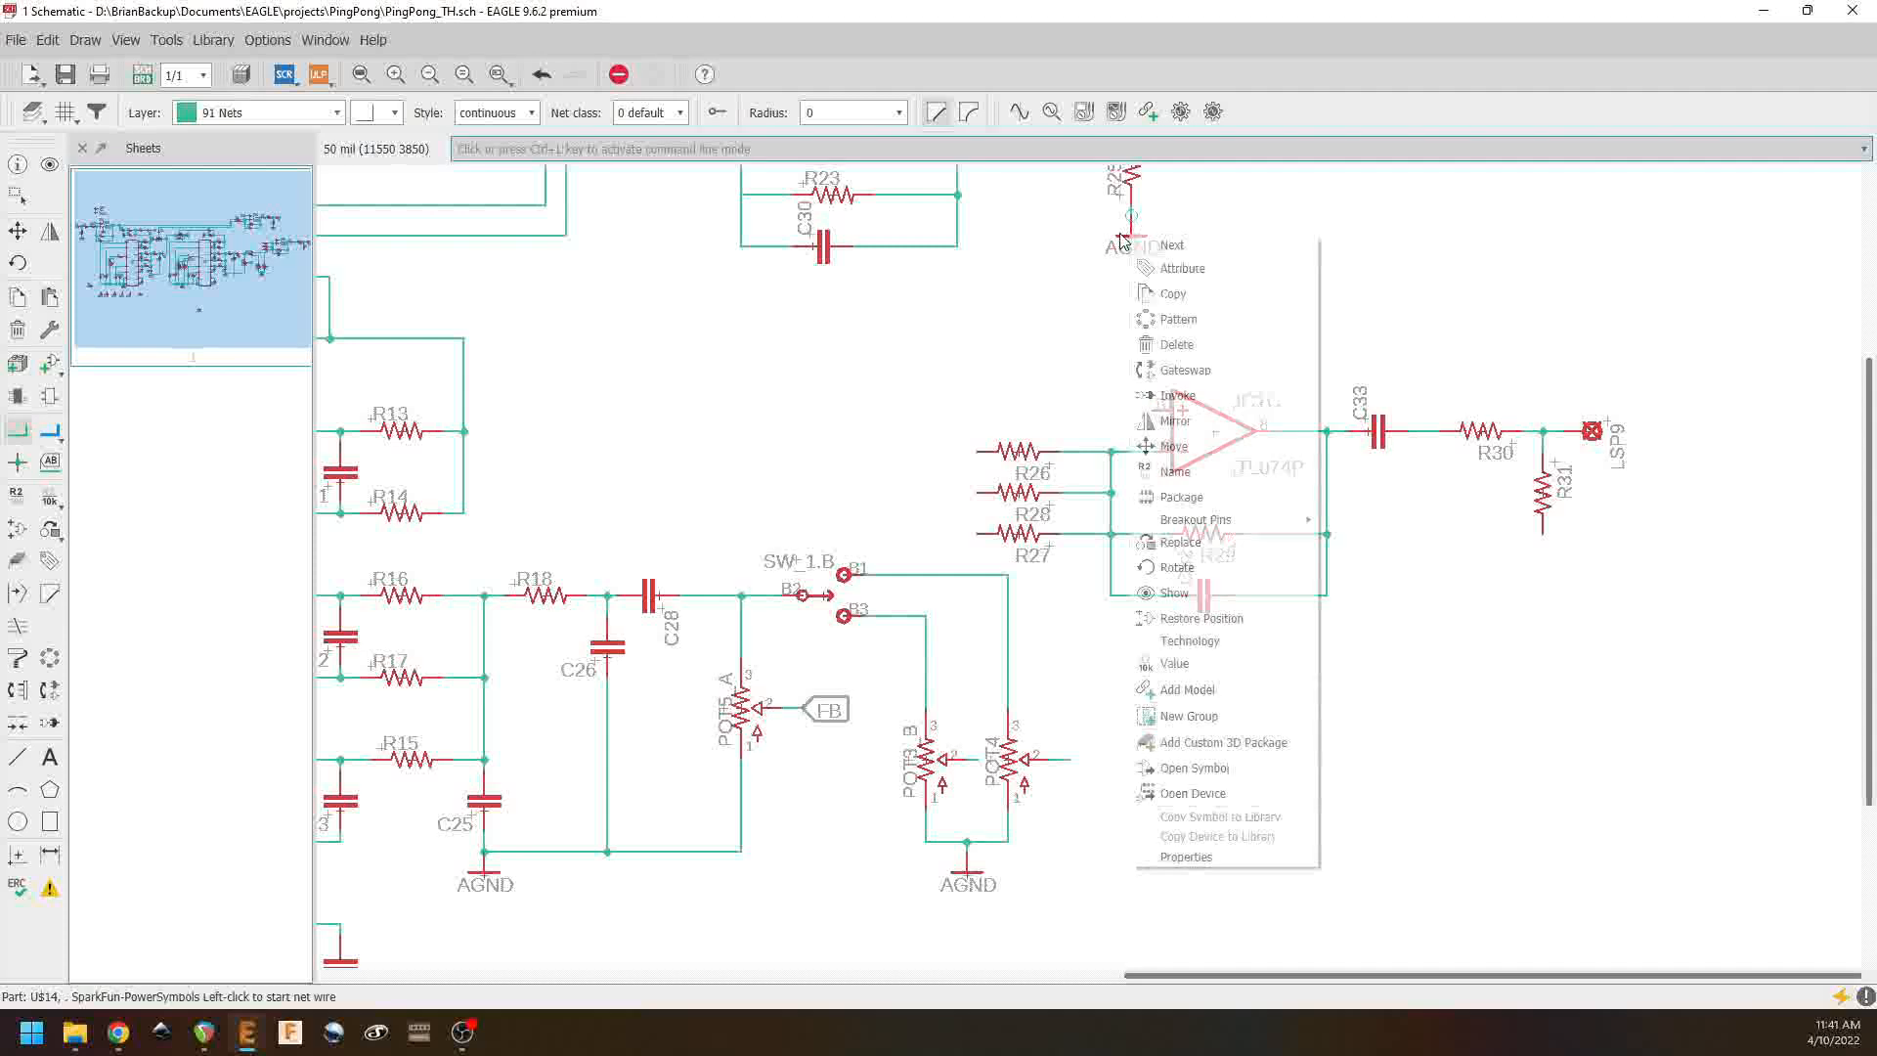
{"action": "left_click", "coordinate": [1173, 294]}
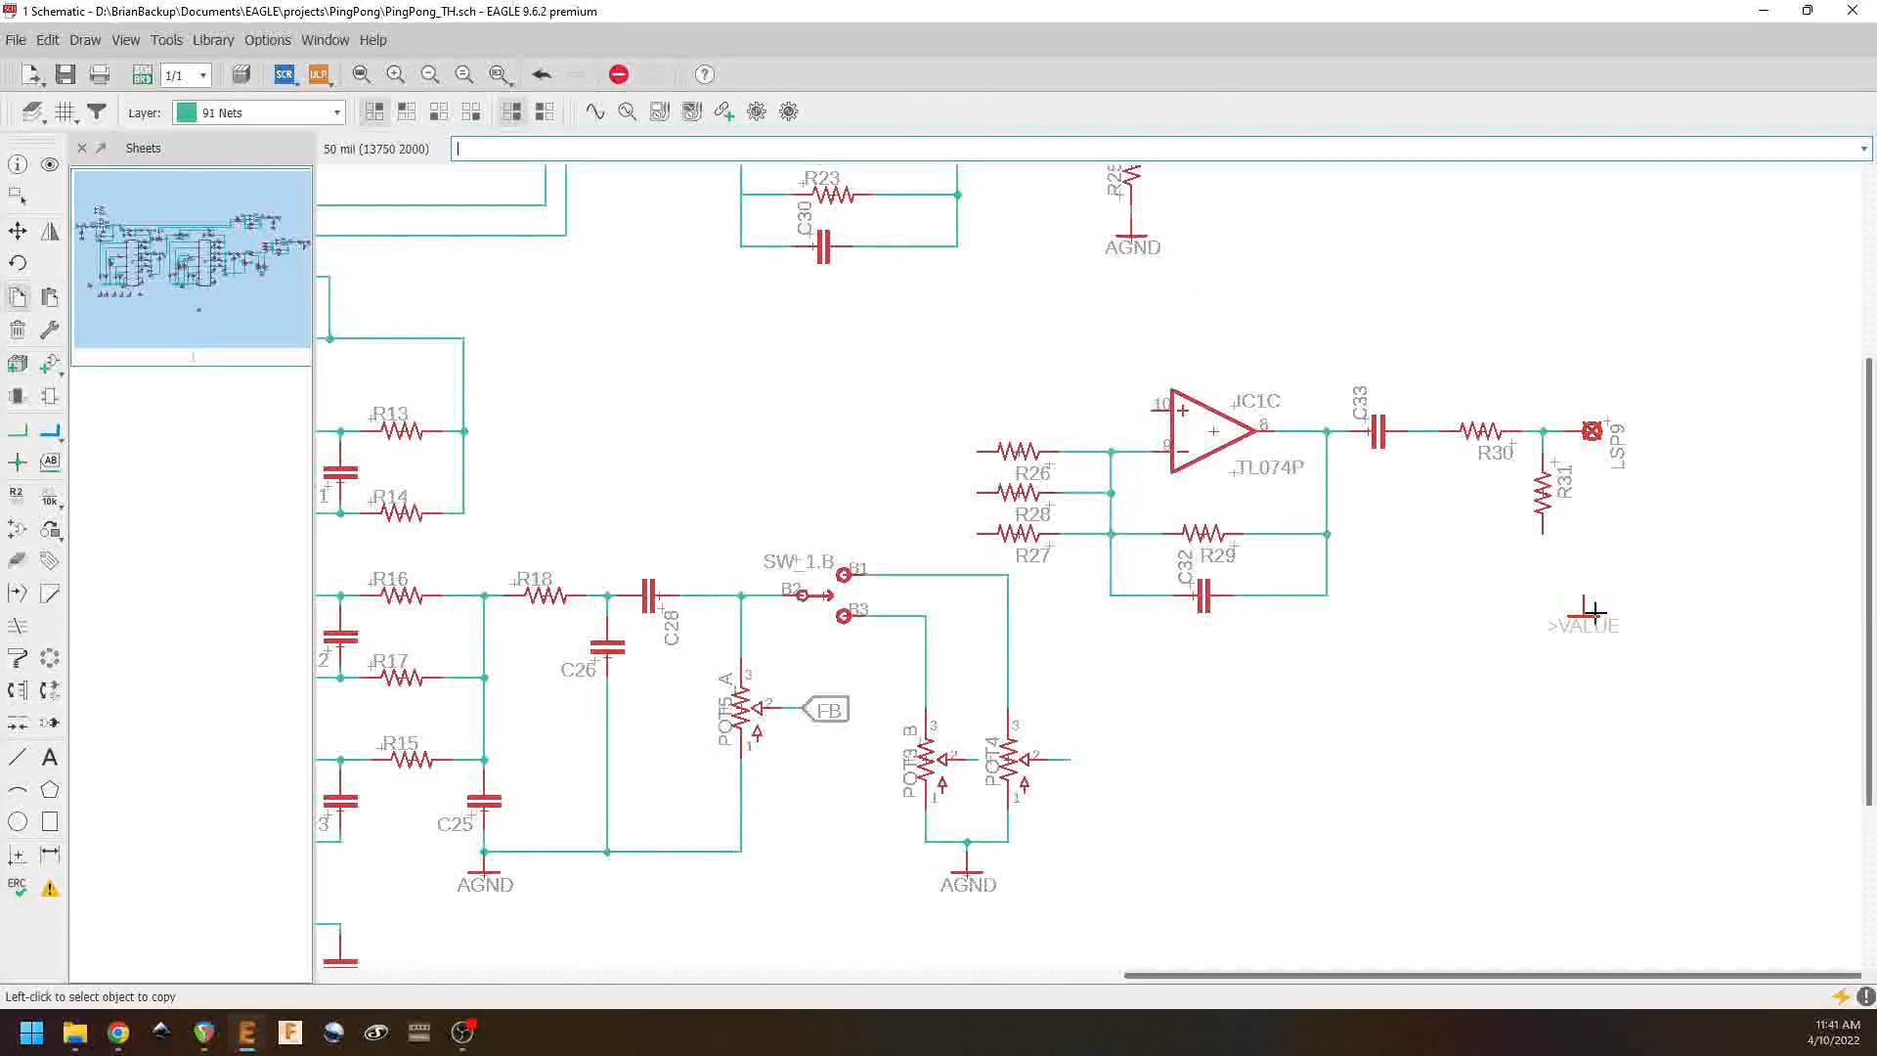
{"action": "left_click", "coordinate": [1543, 564]}
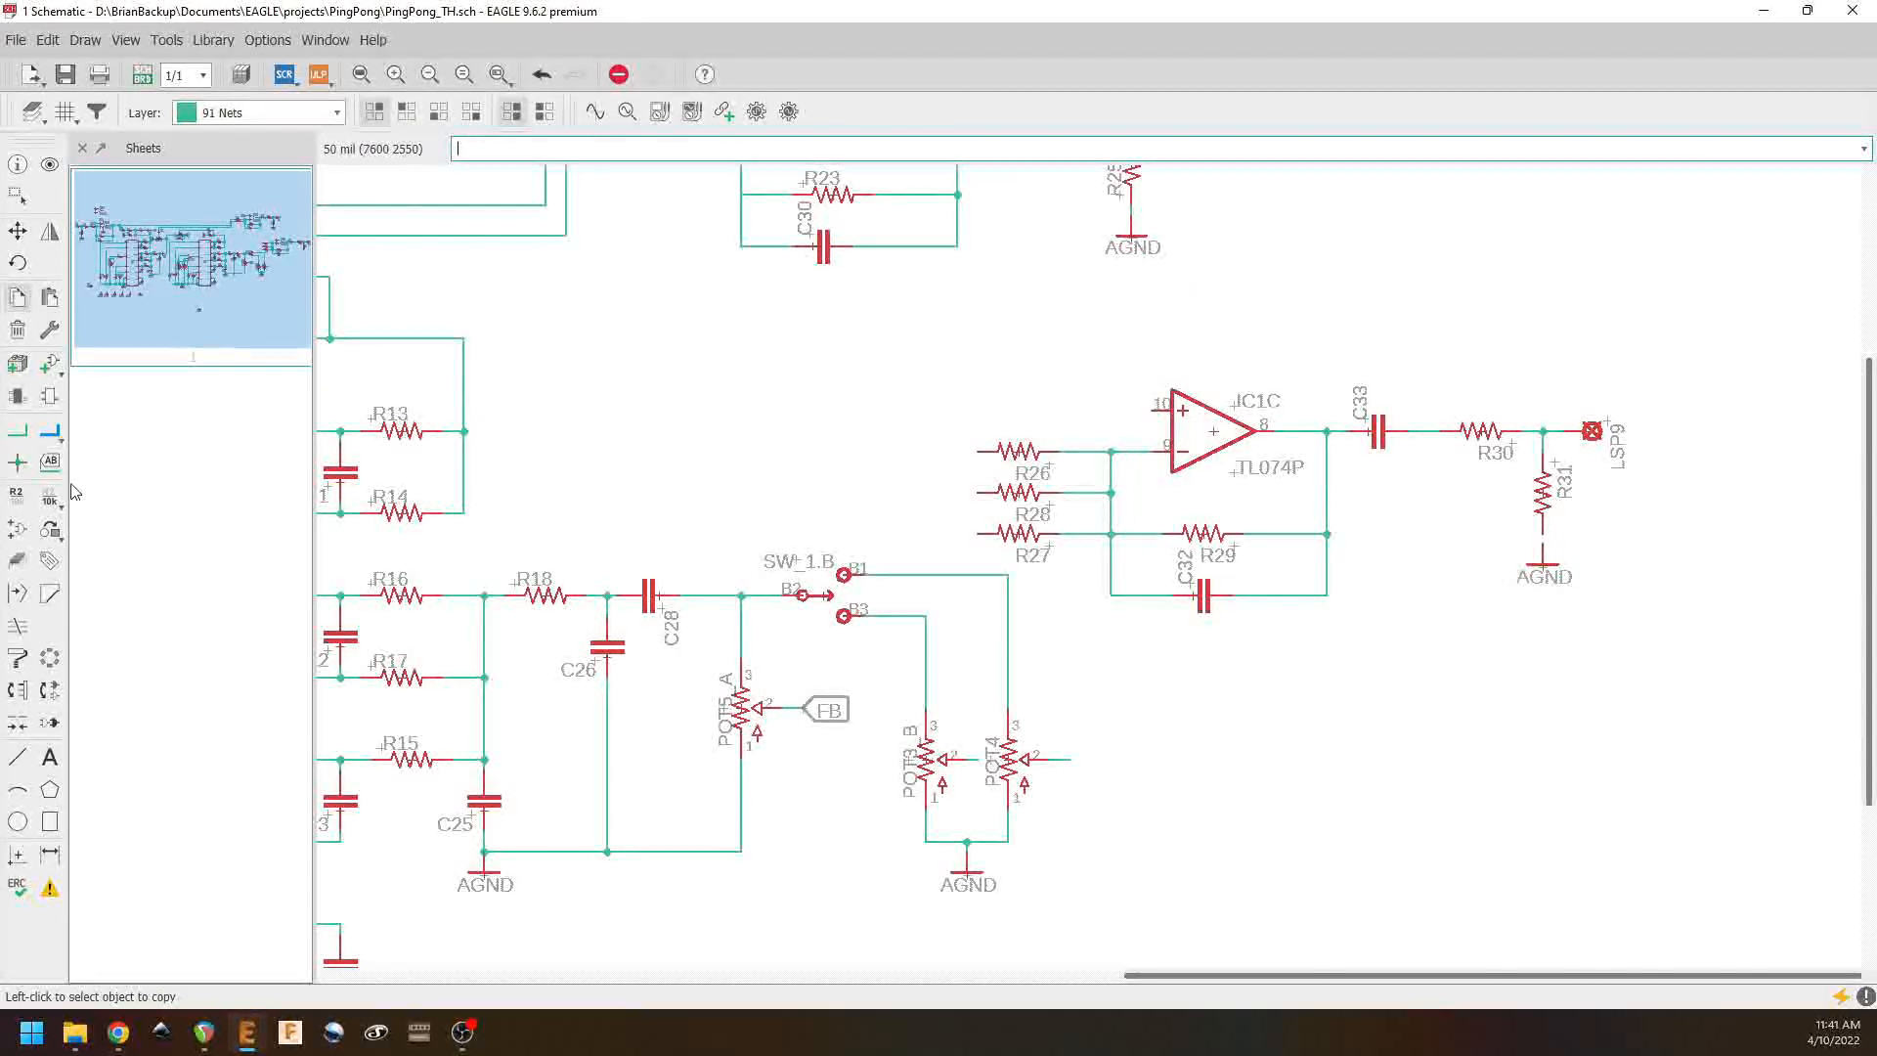
{"action": "left_click", "coordinate": [18, 431]}
{"action": "left_click", "coordinate": [1542, 547]}
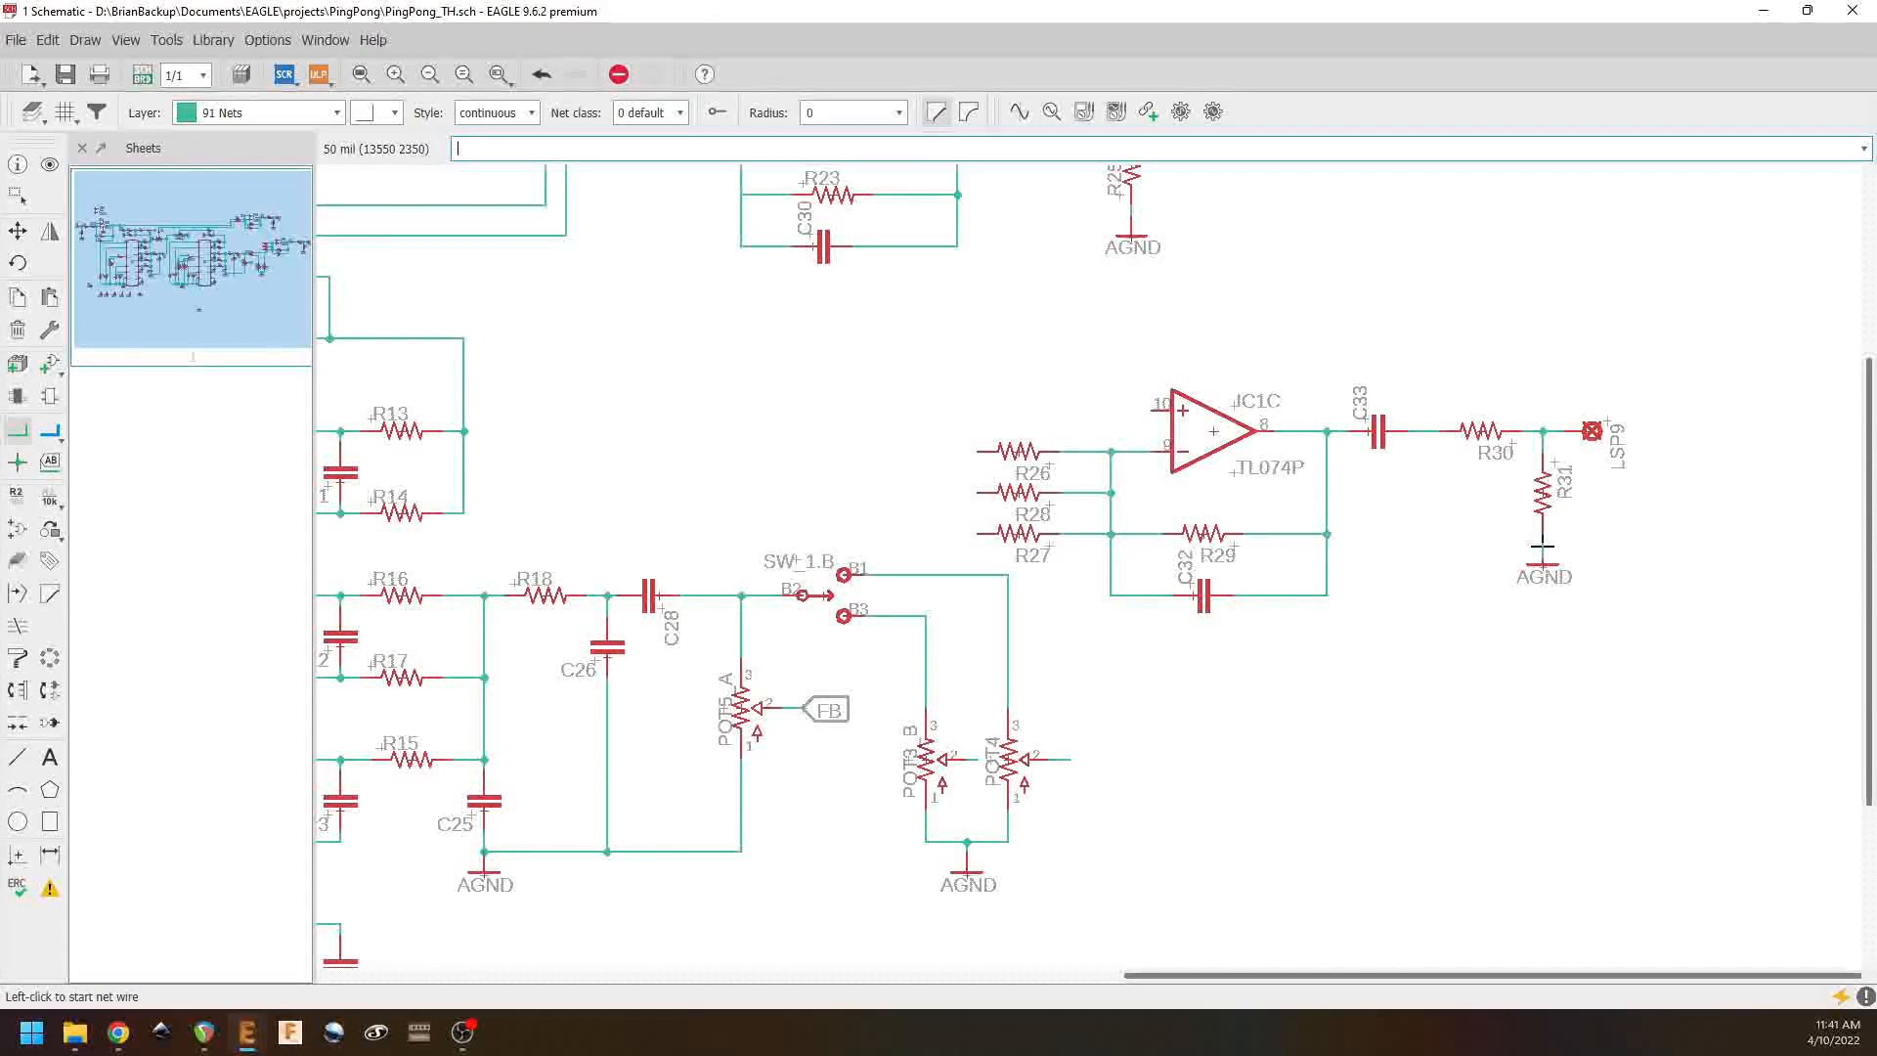
{"action": "left_click", "coordinate": [1541, 535]}
Step: Wire the net feeding R21's left end down and across to the left end of R26
{"action": "middle_click_drag", "start_coordinate": [827, 495], "coordinate": [1114, 689]}
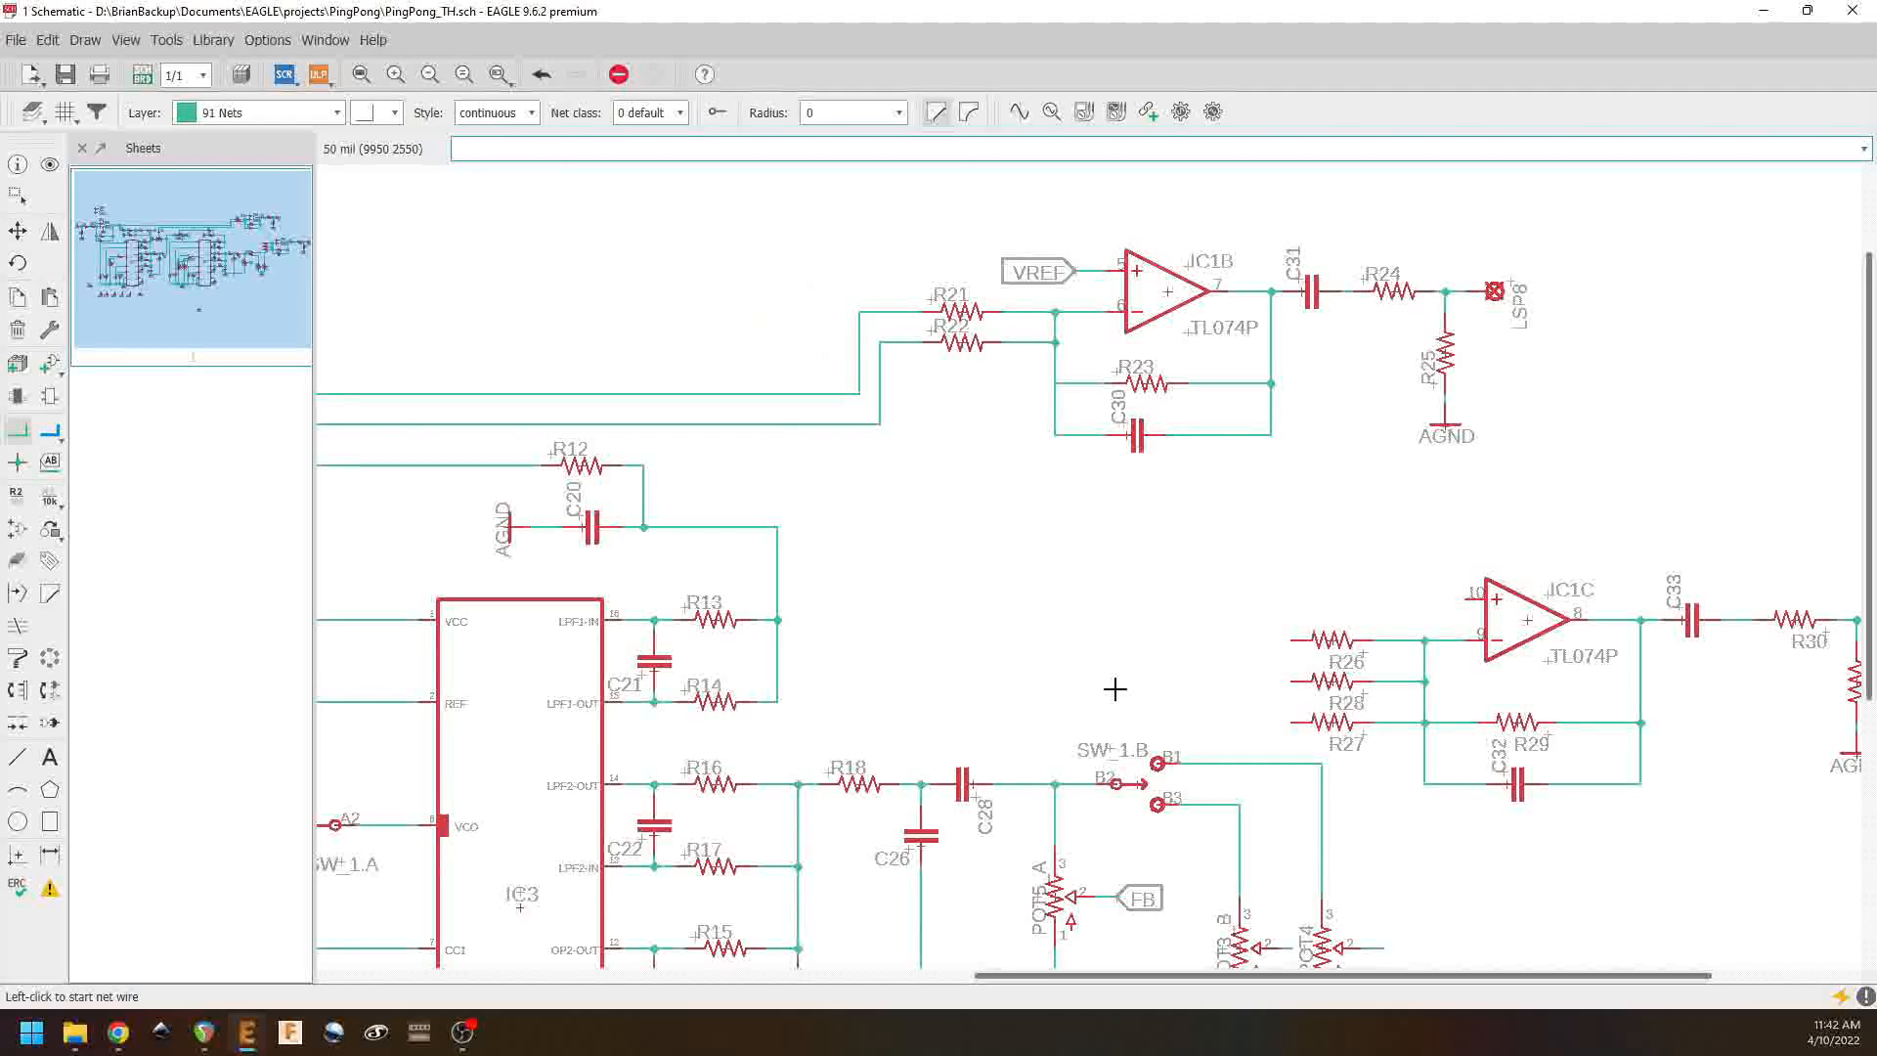
{"action": "left_click", "coordinate": [858, 393]}
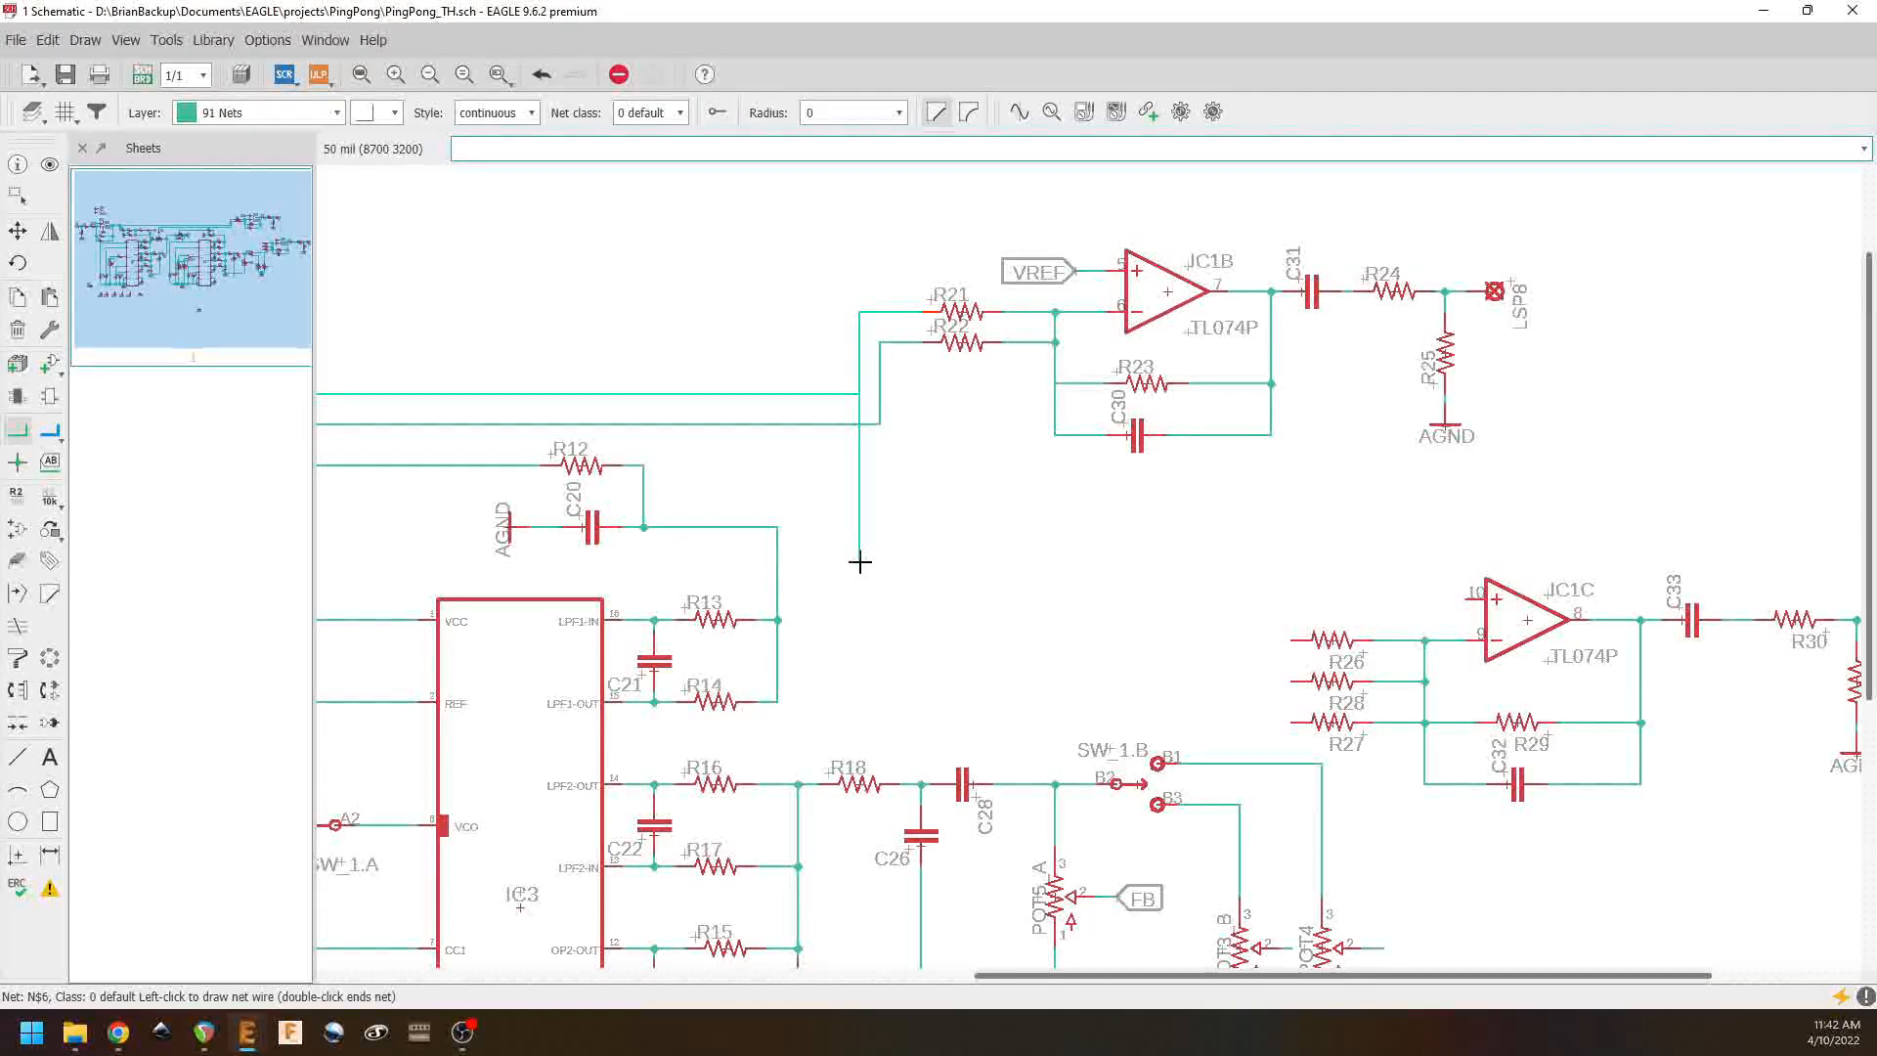
{"action": "left_click", "coordinate": [857, 637]}
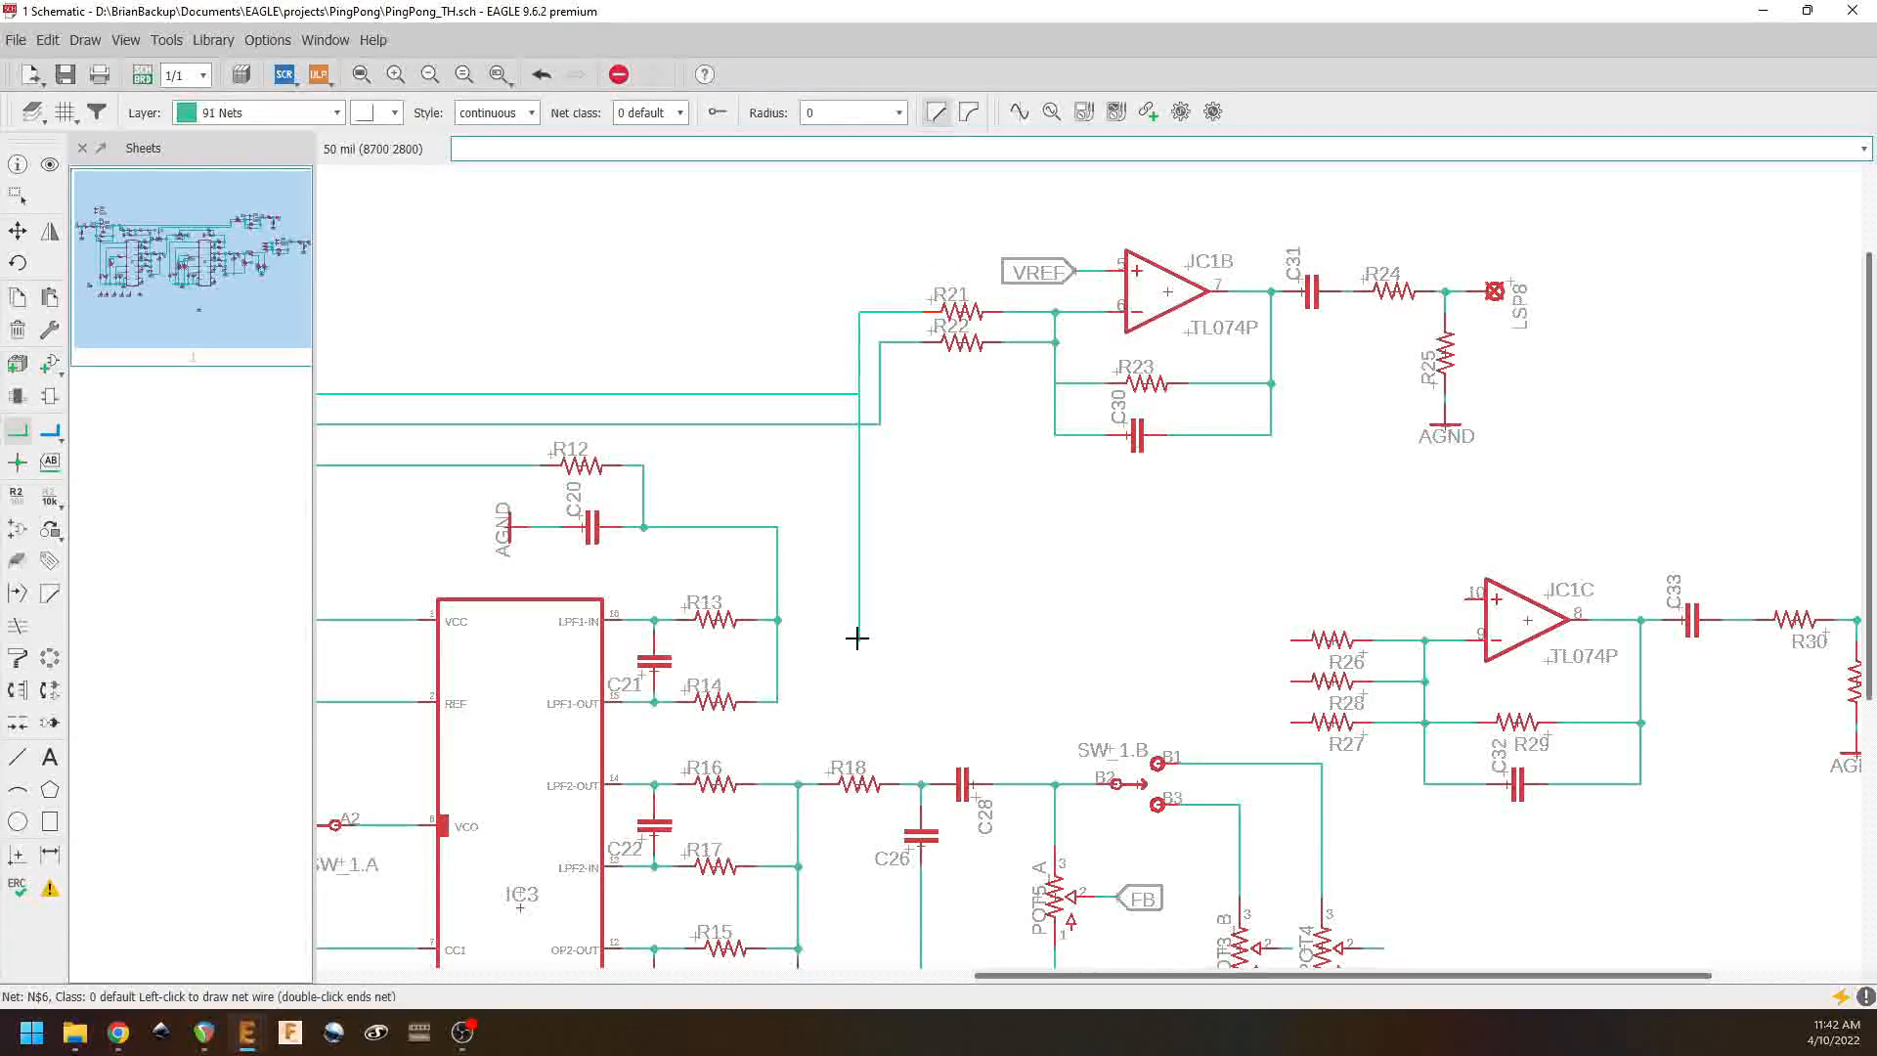
{"action": "left_click", "coordinate": [1289, 639]}
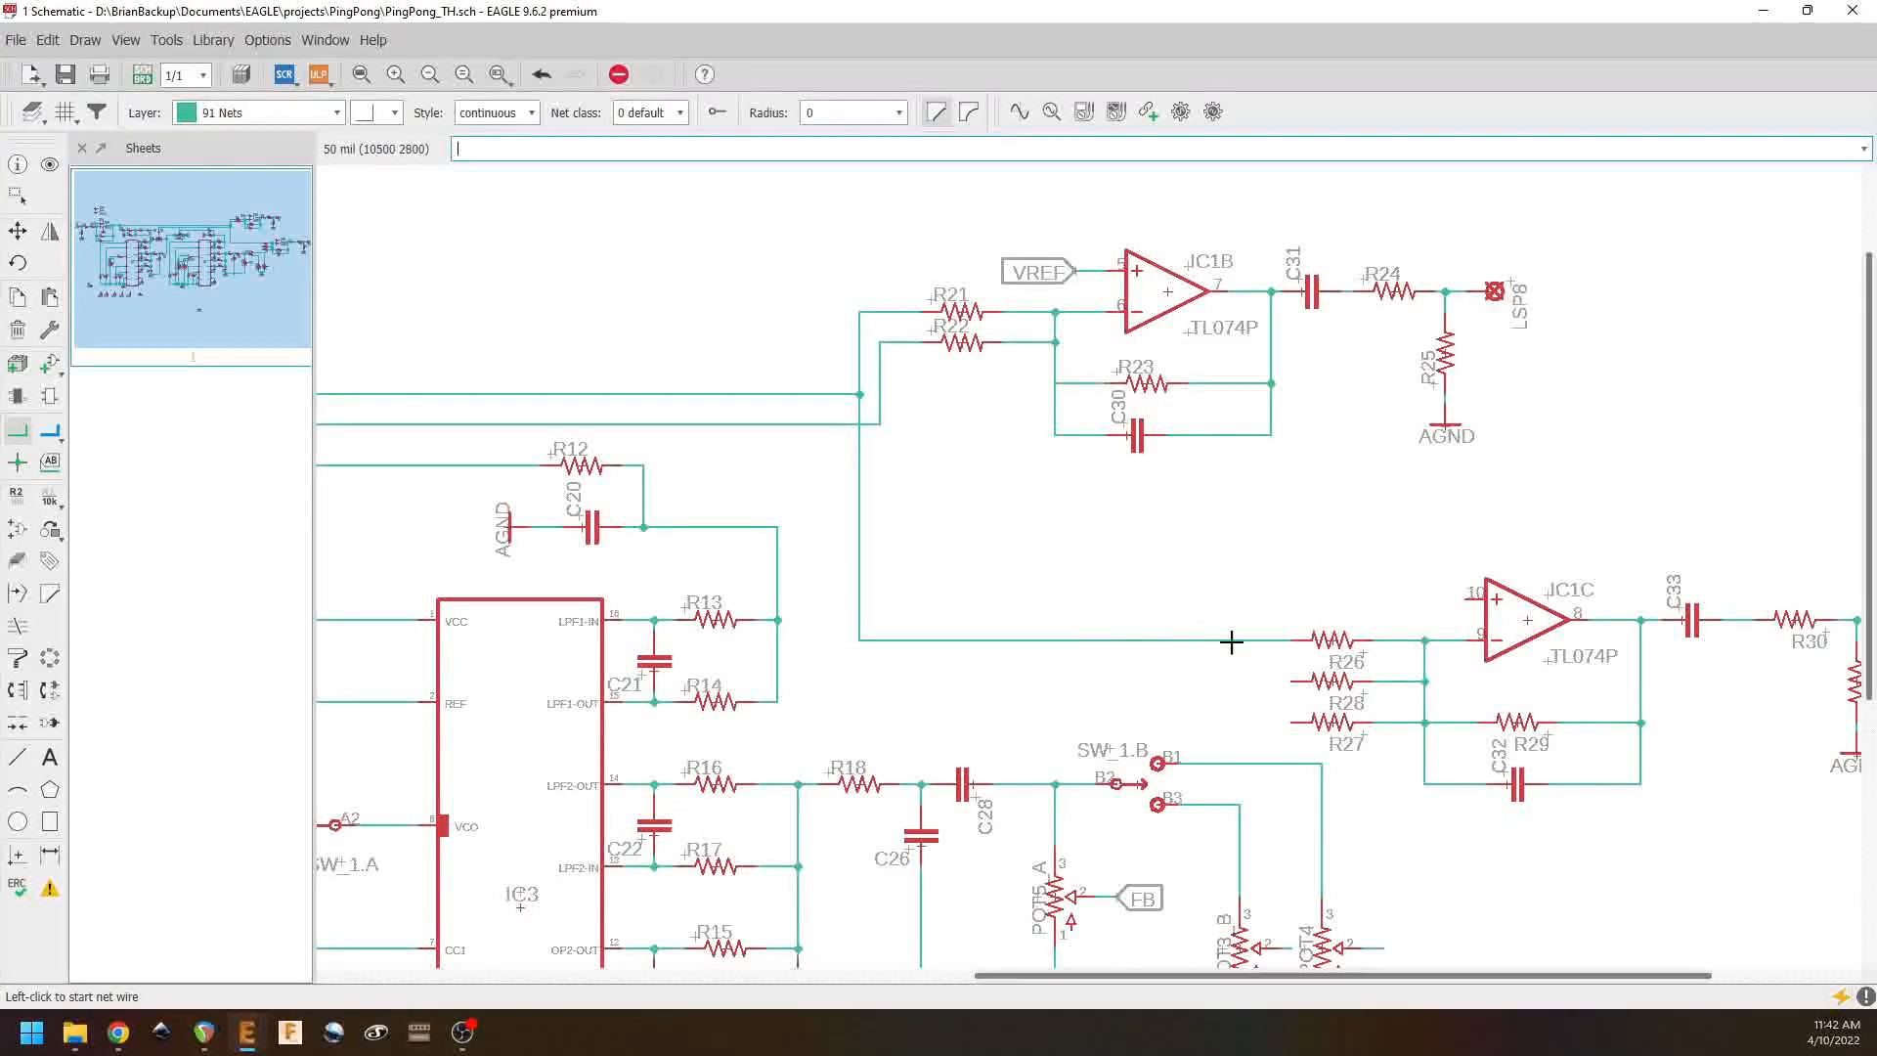
Step: Move potentiometer POT3_B slightly left, away from POT4, and straighten its wires to switch contact B3 and AGND
{"action": "middle_click_drag", "start_coordinate": [1310, 847], "coordinate": [1179, 558]}
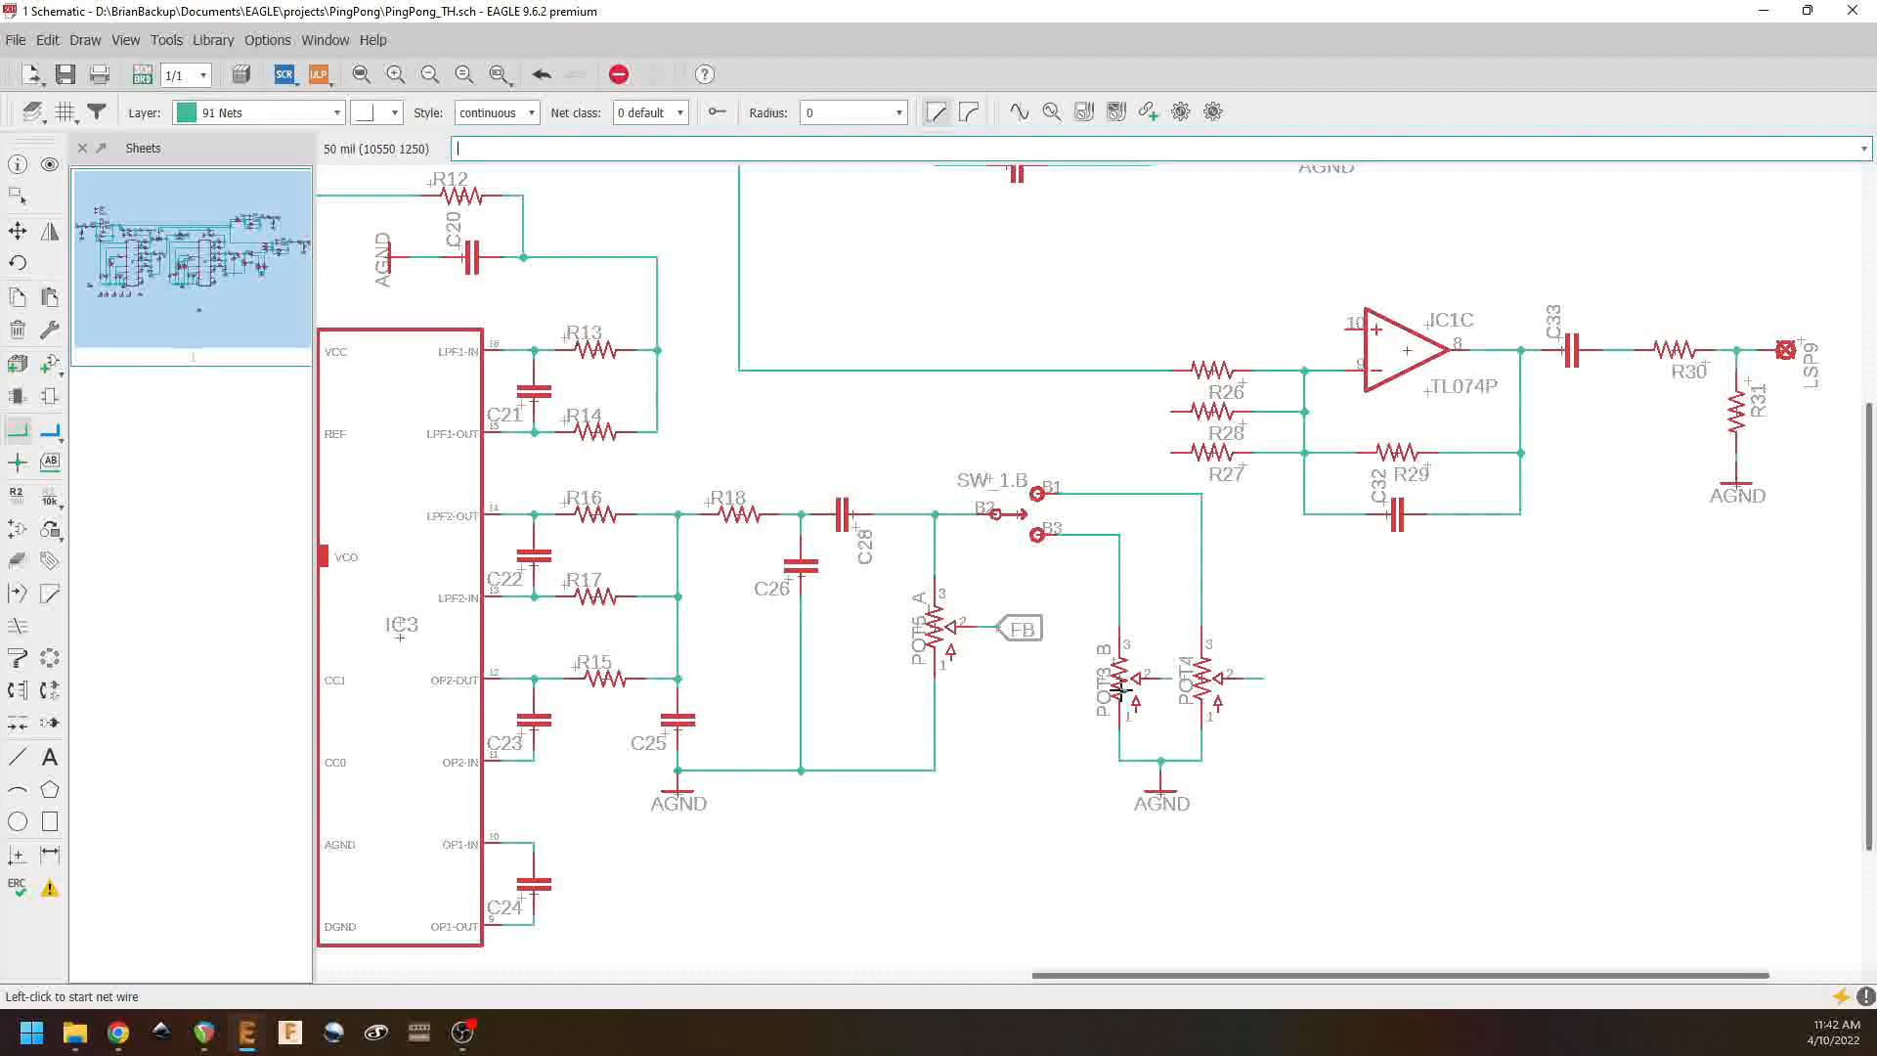
{"action": "left_click", "coordinate": [18, 231]}
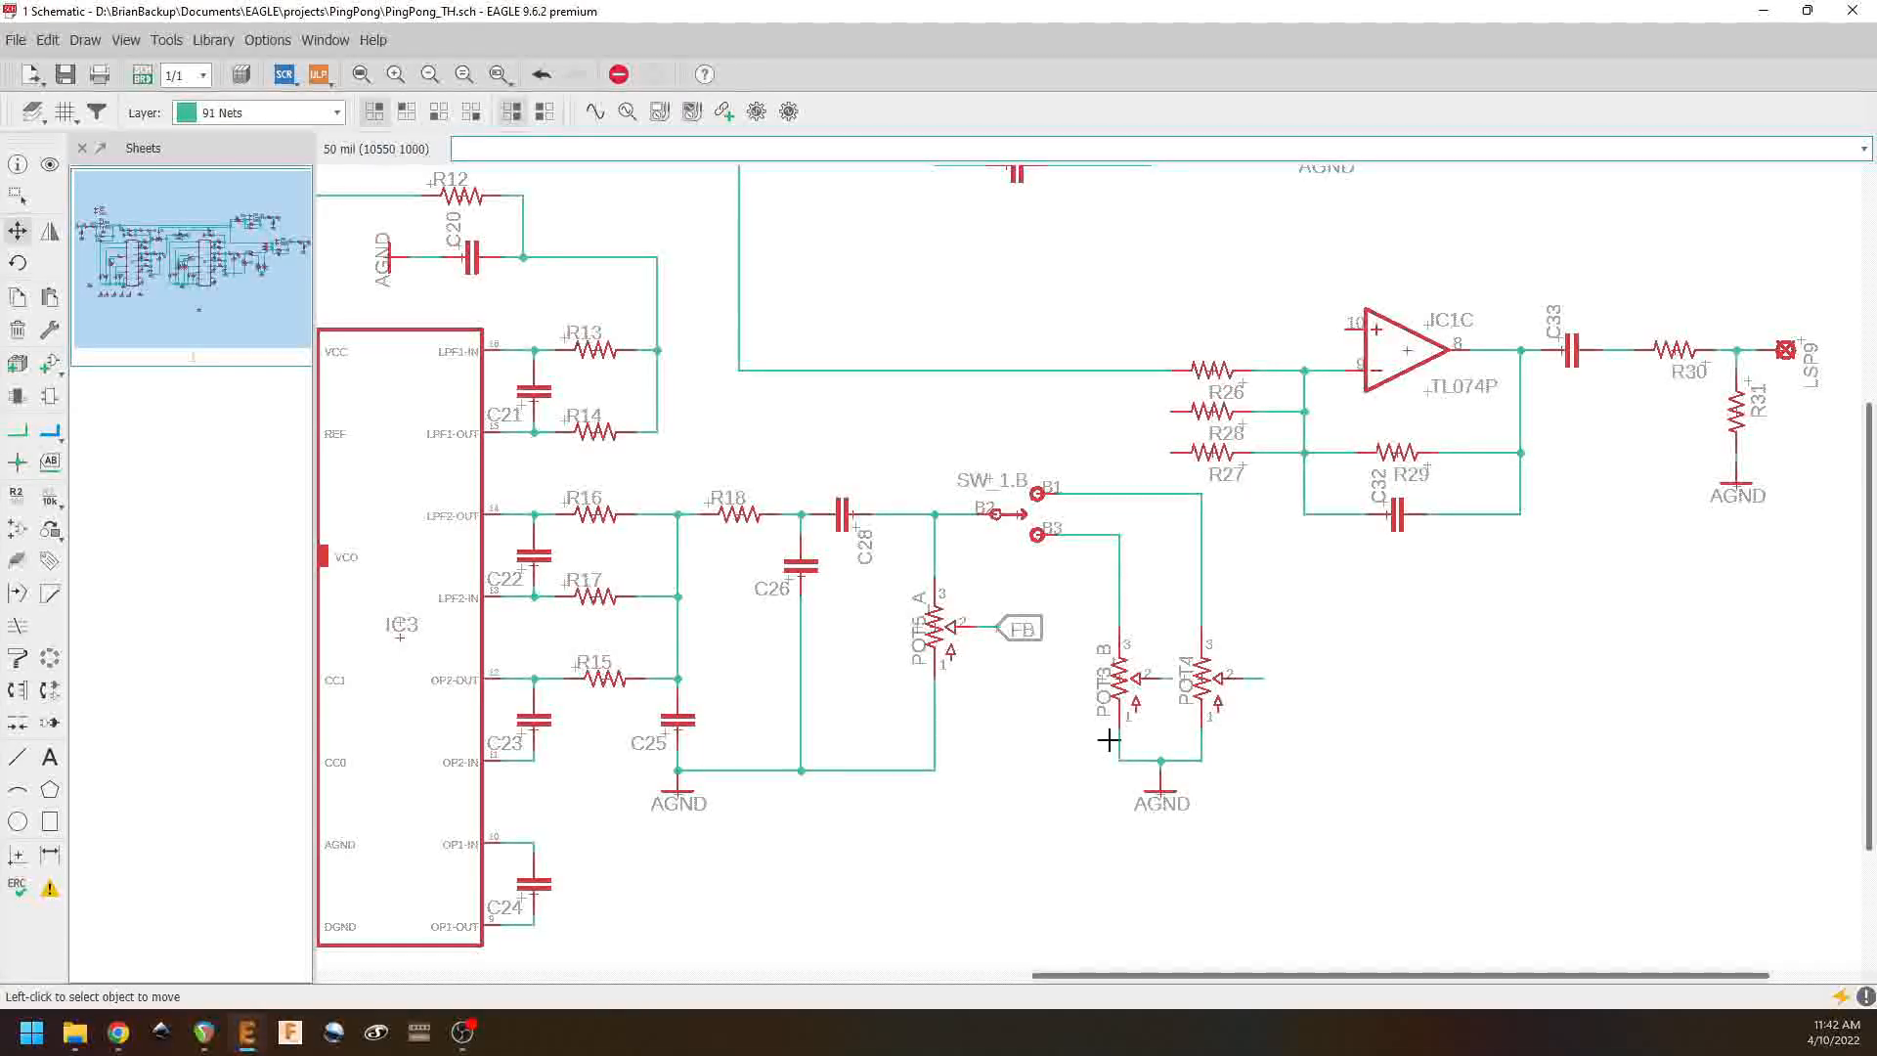
{"action": "left_click", "coordinate": [1121, 680]}
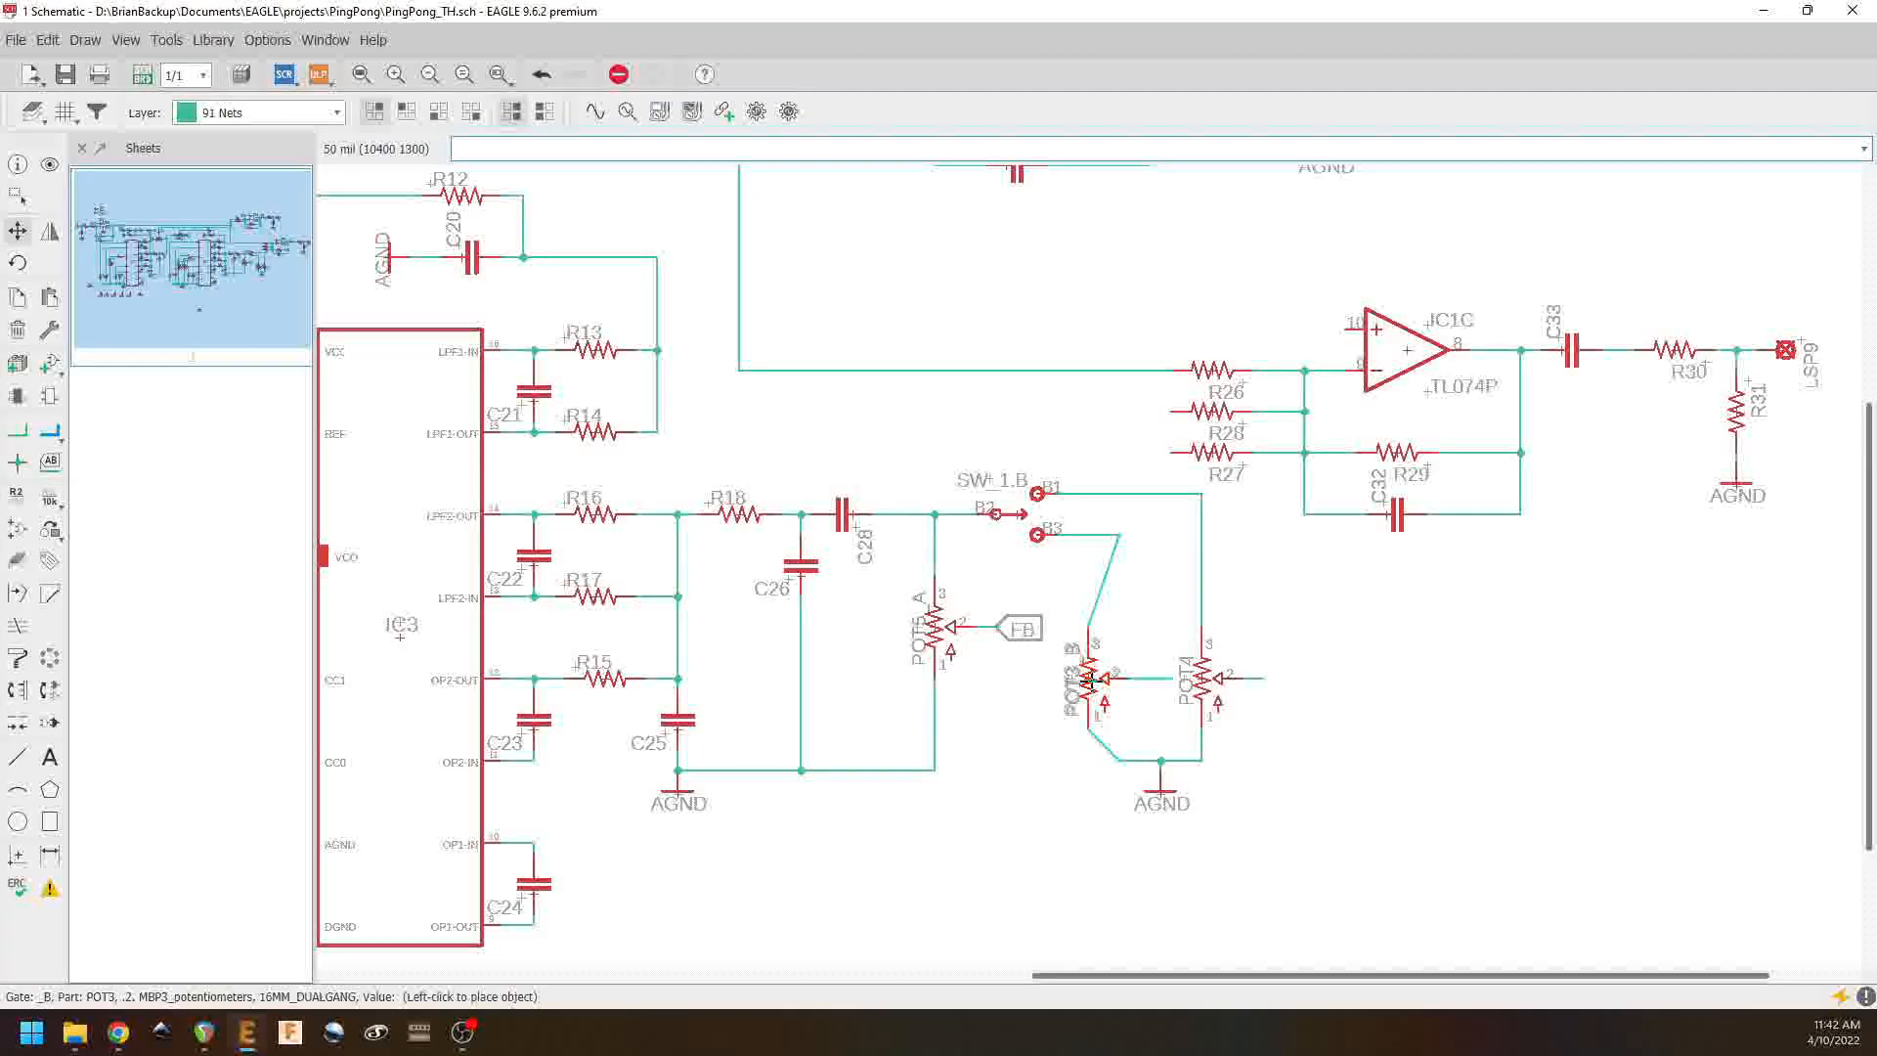
{"action": "left_click", "coordinate": [1093, 679]}
{"action": "left_click", "coordinate": [1119, 535]}
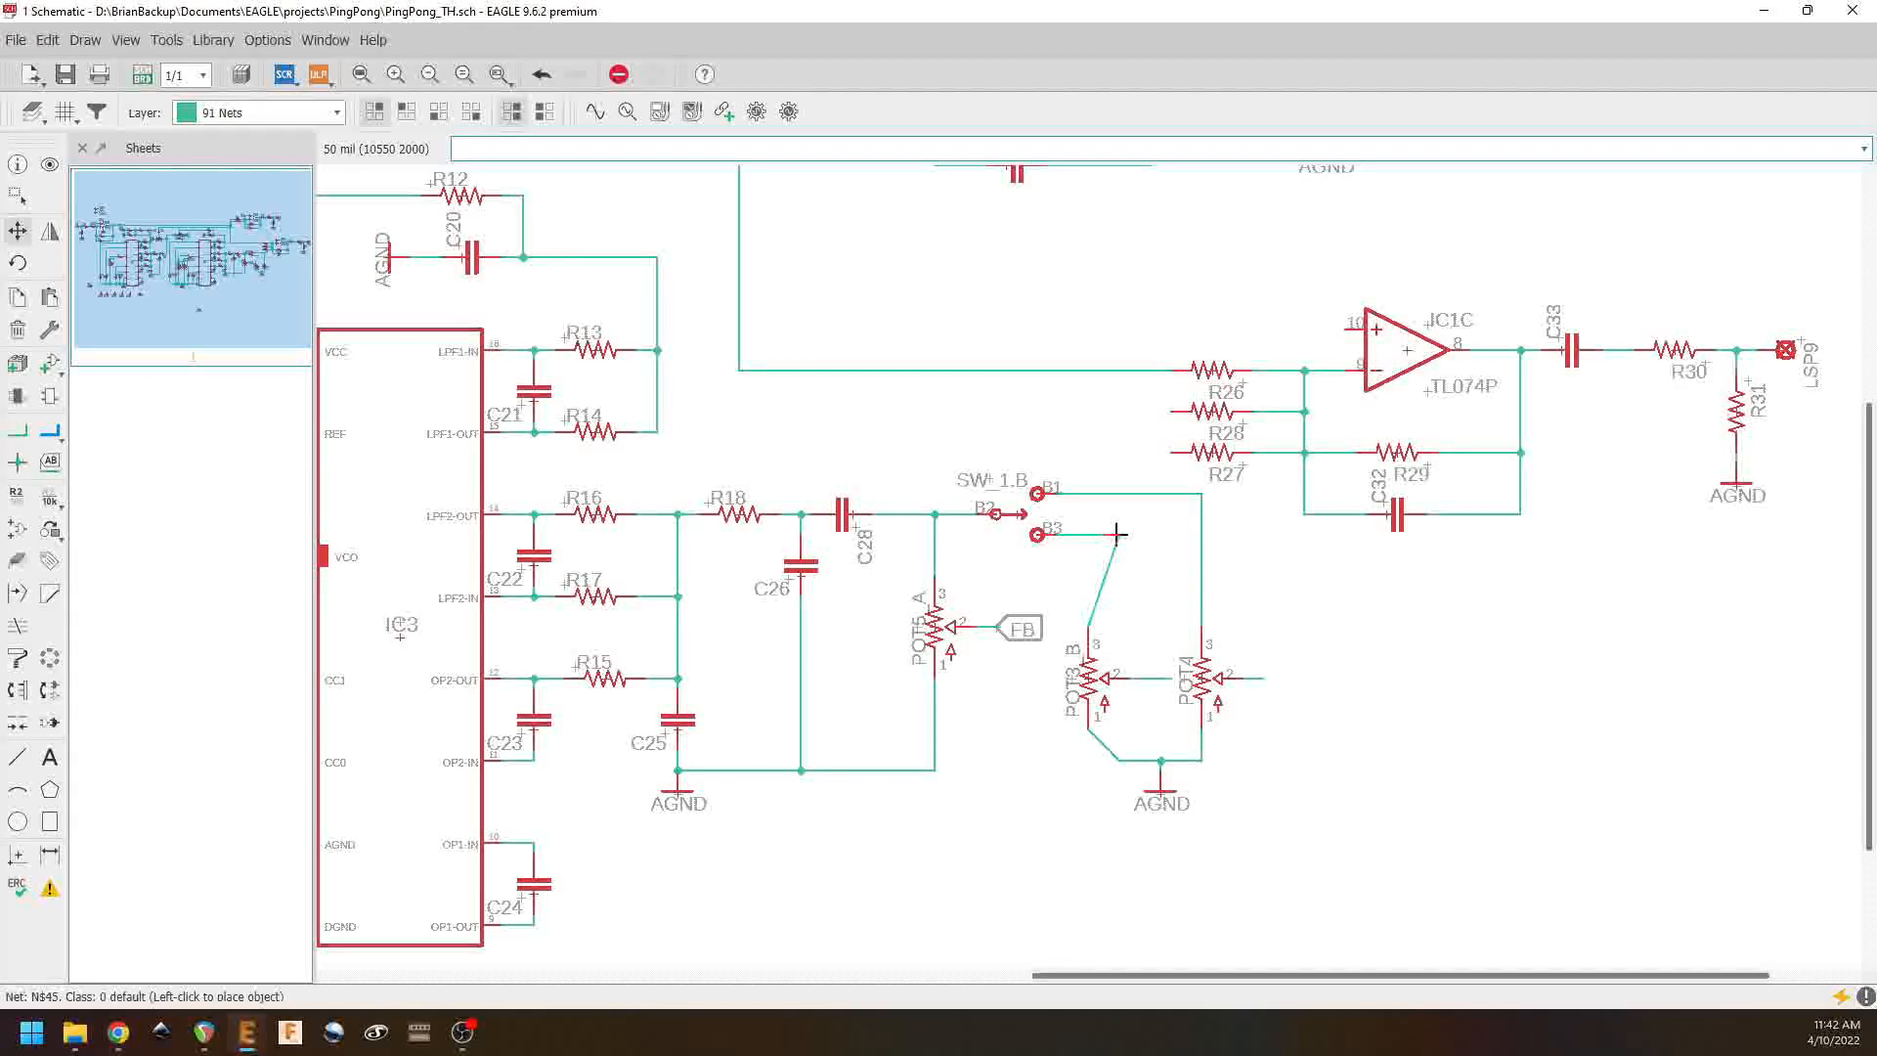
{"action": "left_click", "coordinate": [1088, 534]}
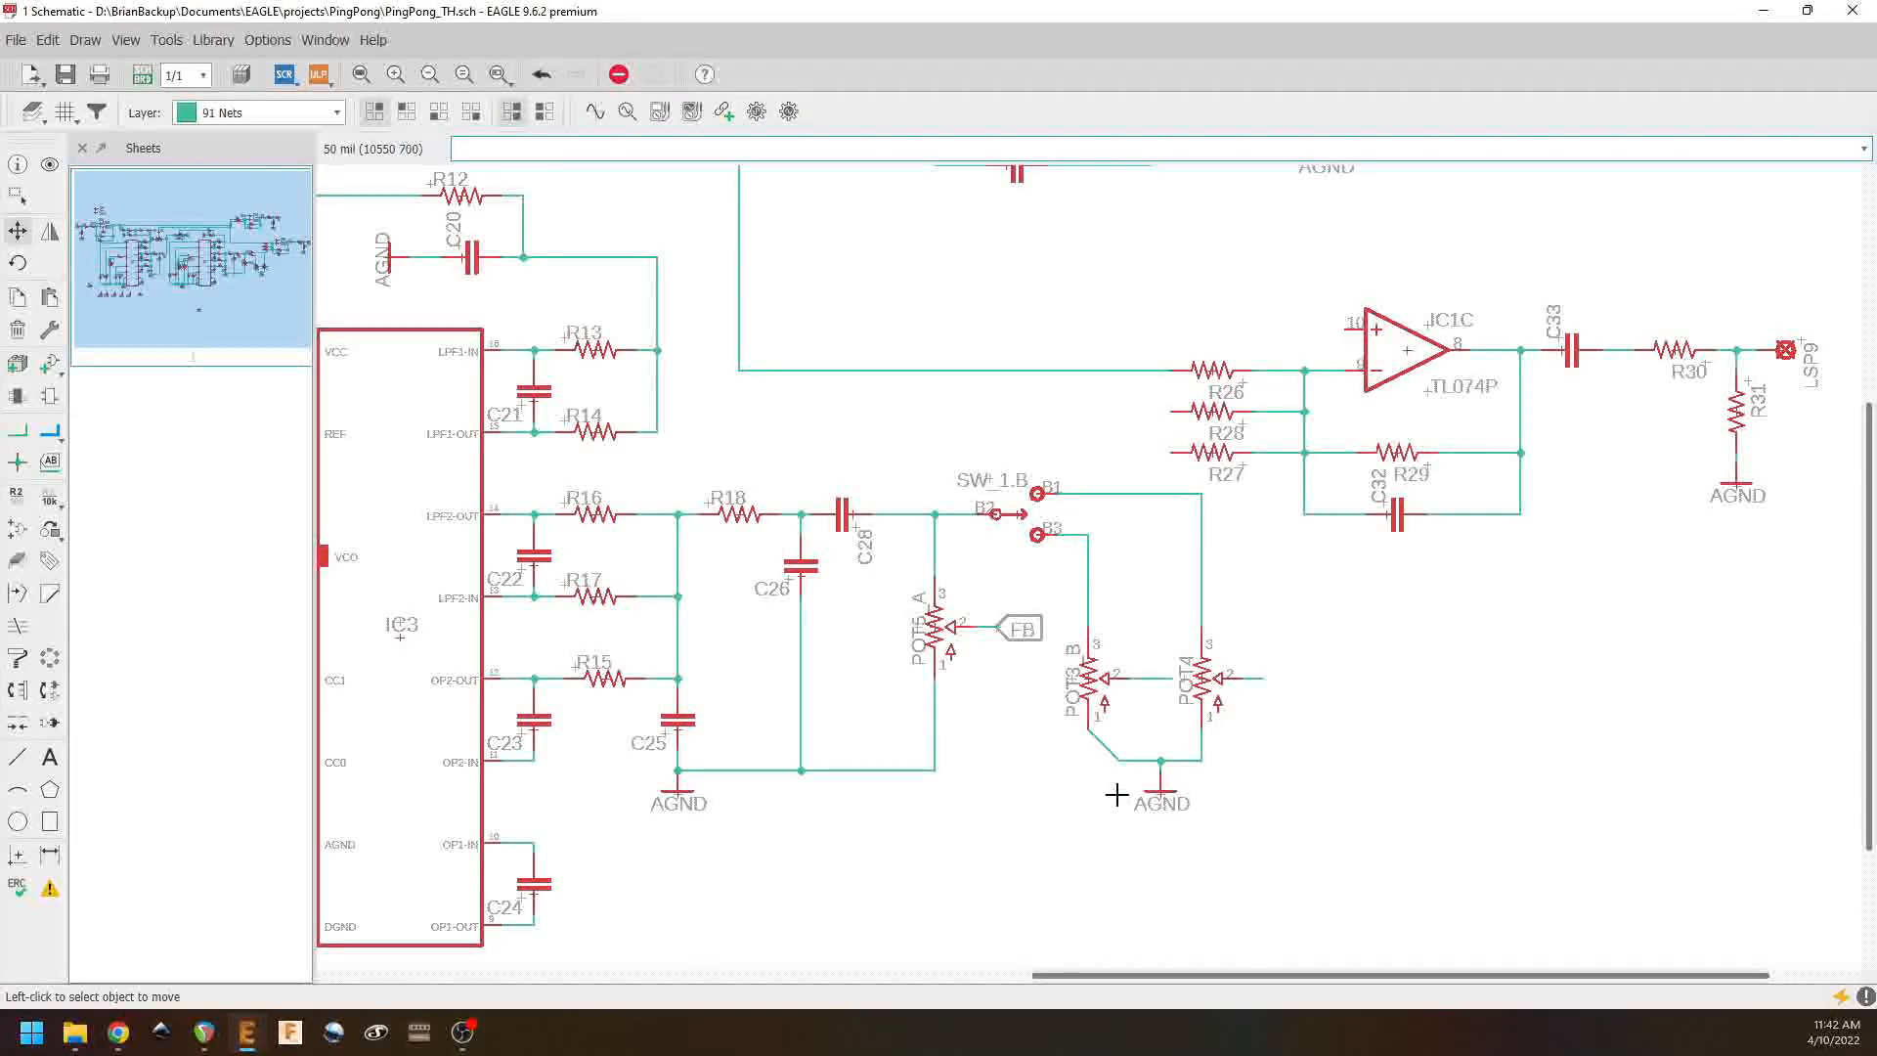
{"action": "left_click", "coordinate": [1118, 759]}
{"action": "left_click", "coordinate": [1088, 760]}
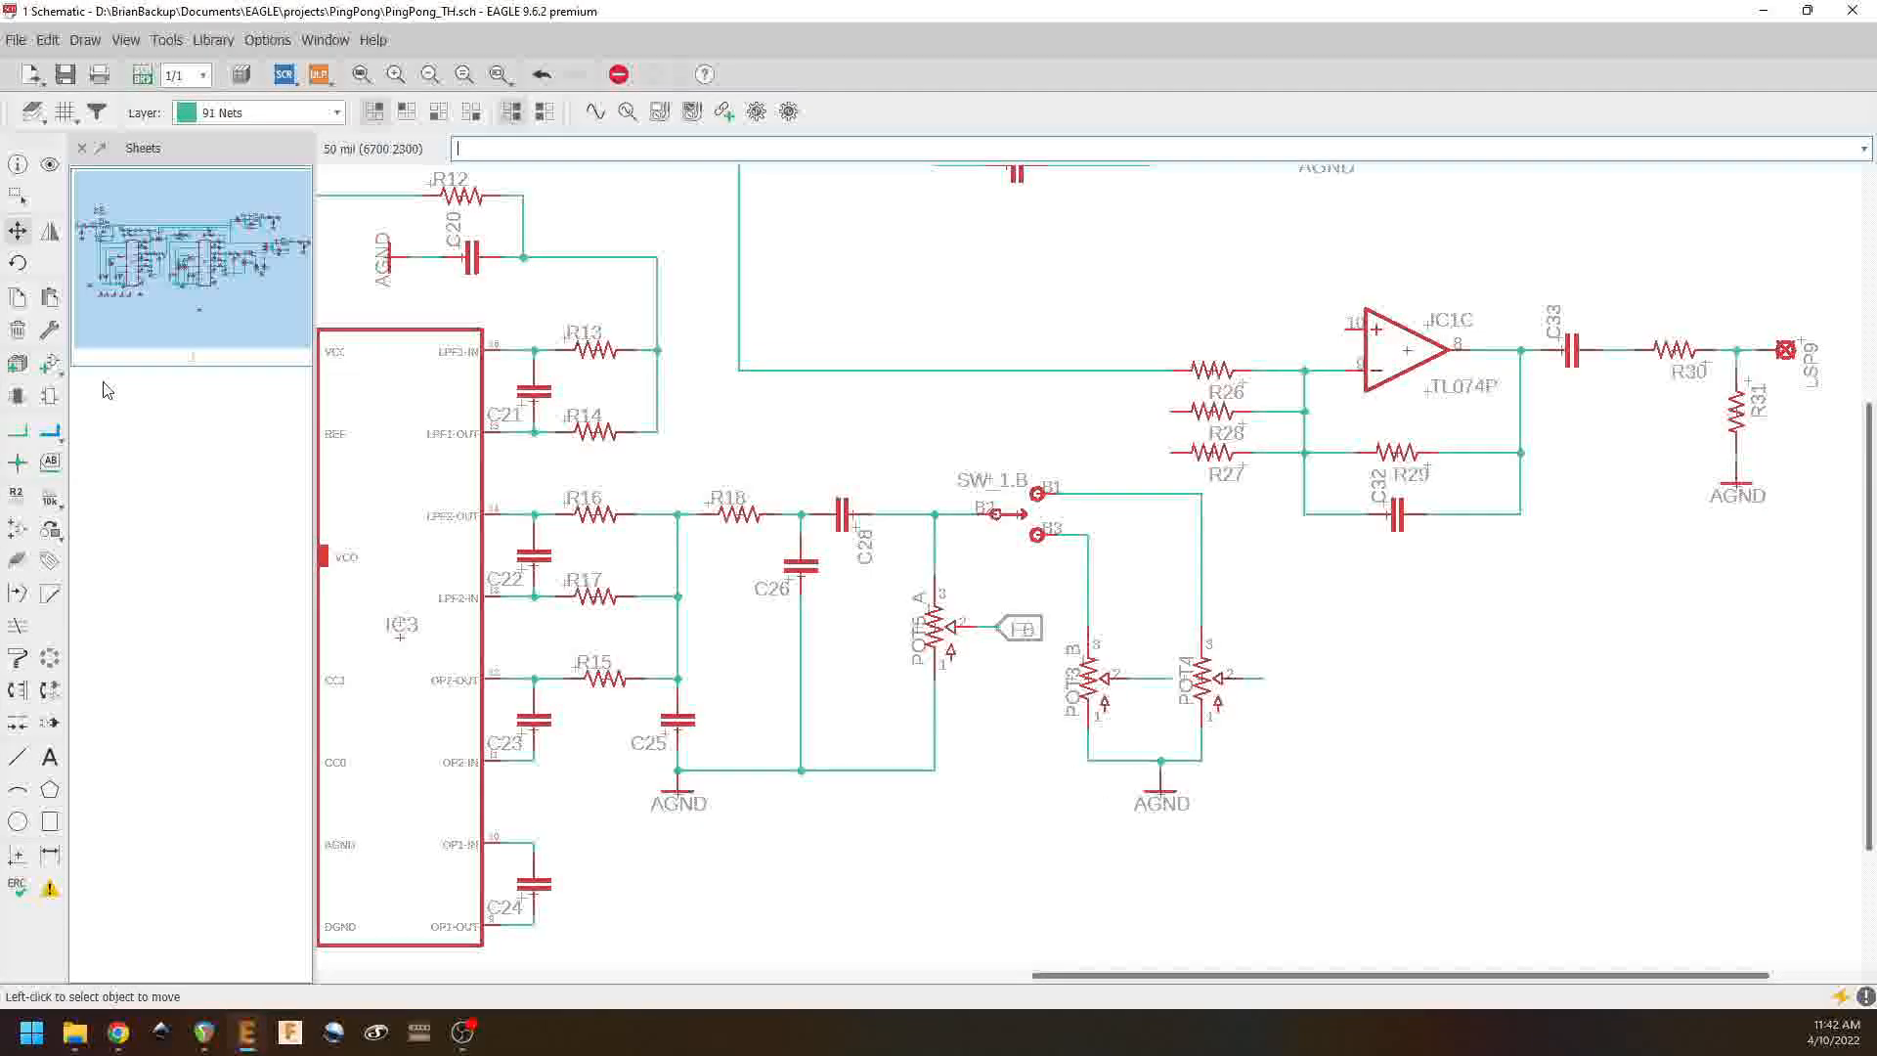
Step: Delete the net stub on POT3_B's wiper and wire the wiper up to the left end of R28
{"action": "left_click", "coordinate": [17, 329]}
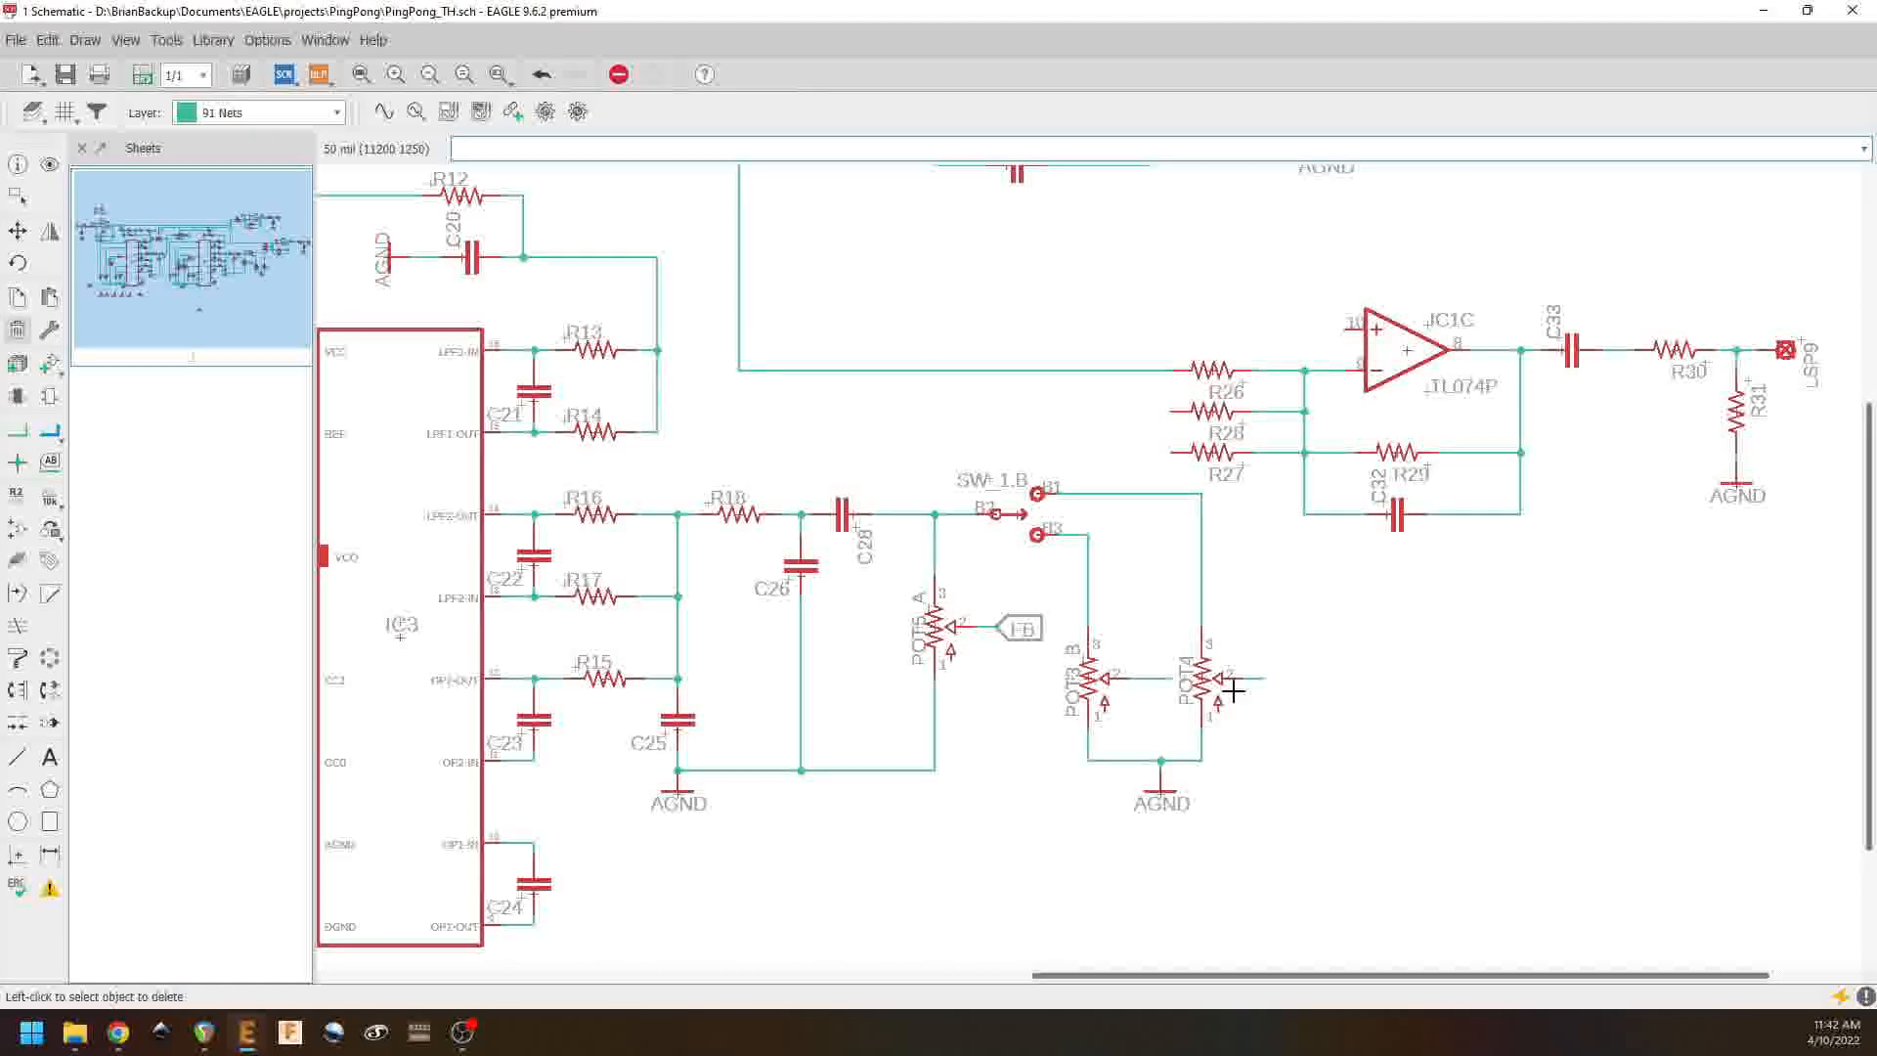
{"action": "left_click", "coordinate": [1147, 680]}
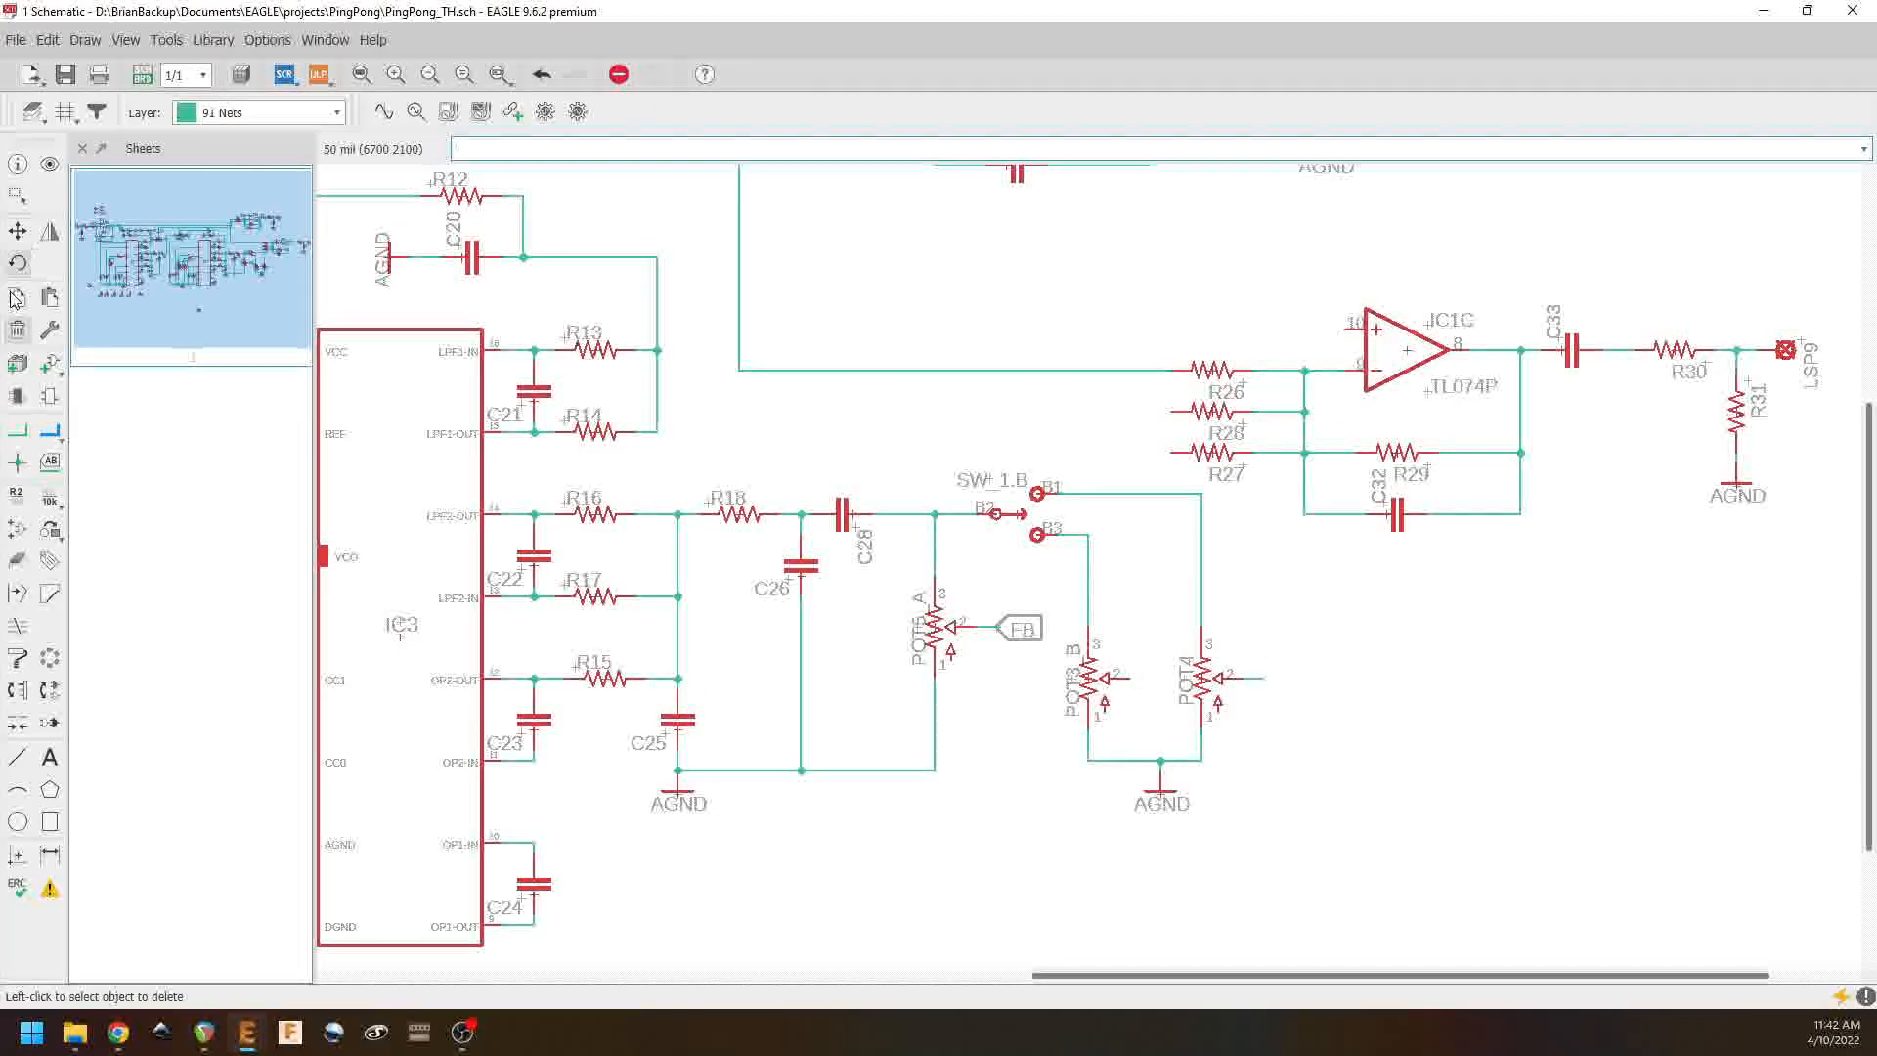
{"action": "left_click", "coordinate": [16, 430]}
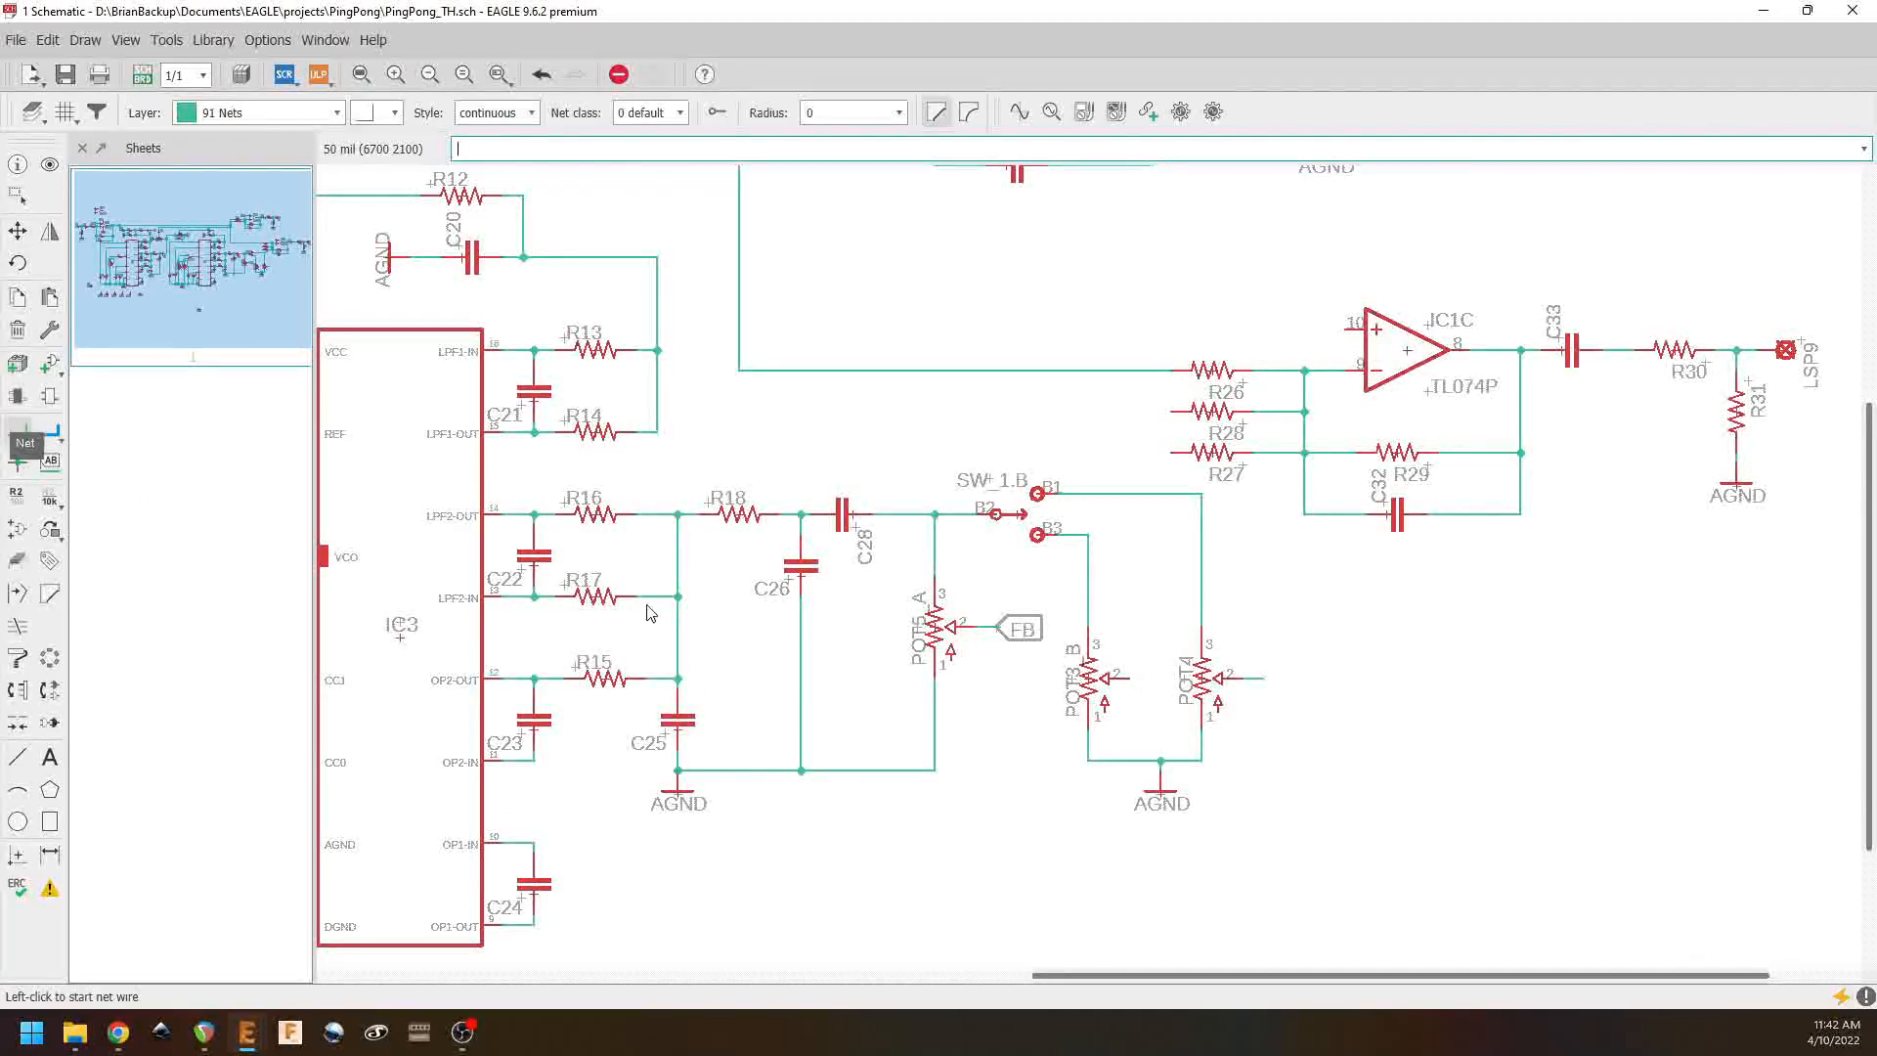
{"action": "left_click", "coordinate": [1130, 676]}
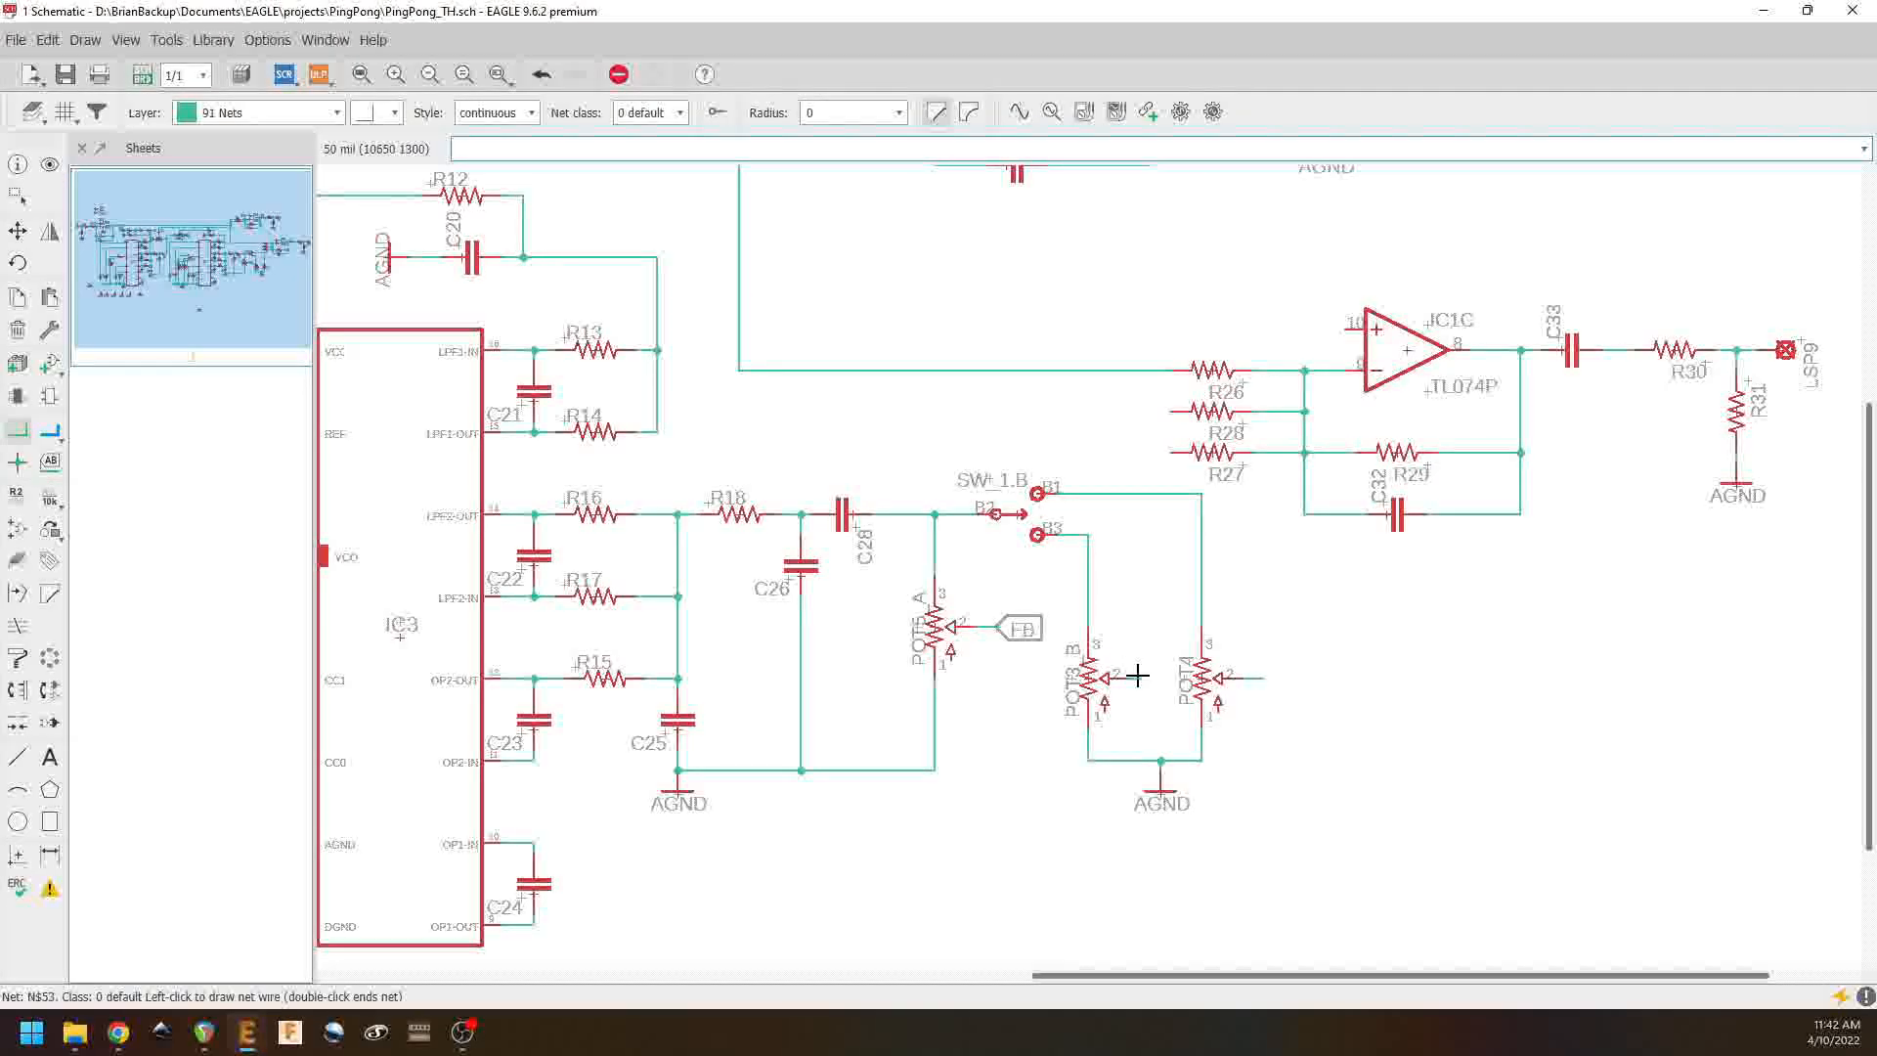
{"action": "left_click", "coordinate": [1176, 412]}
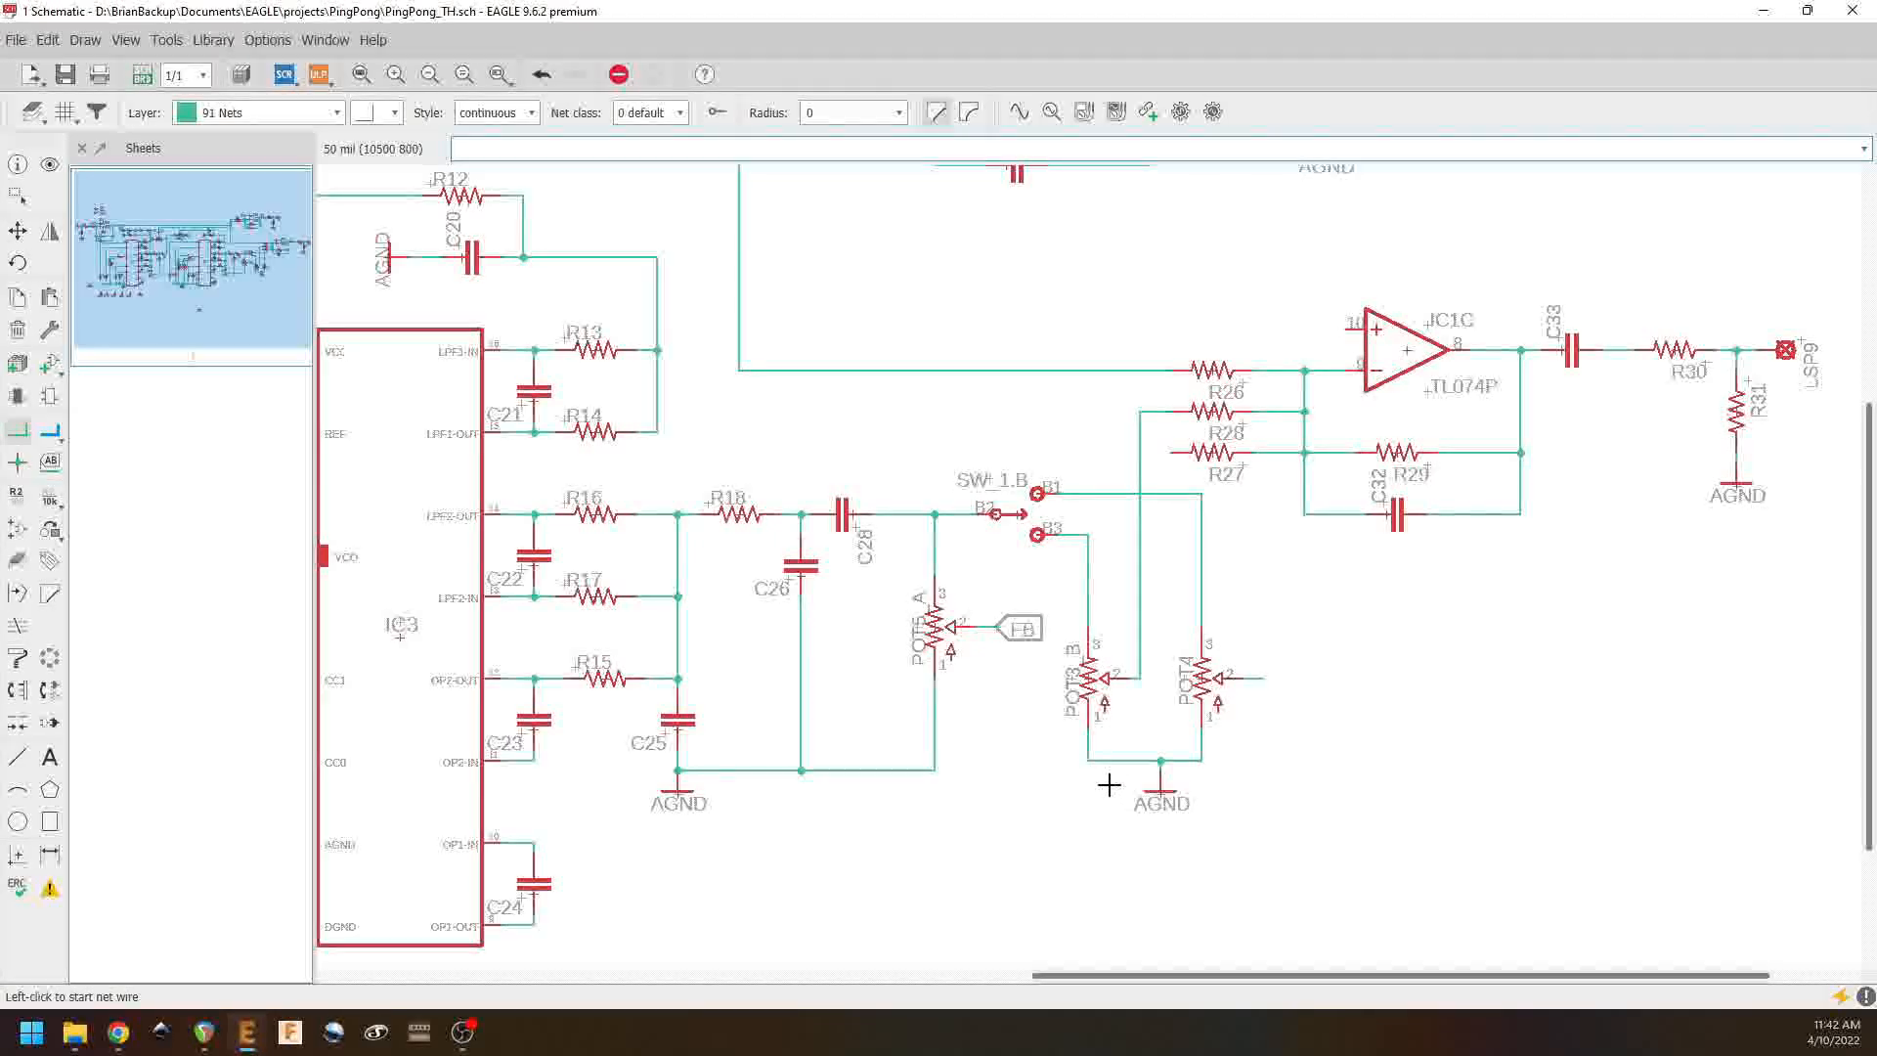
Step: Move potentiometer POT4 slightly left, towards POT3_B, and straighten its wires to switch contact B1 and AGND
{"action": "left_click", "coordinate": [16, 237]}
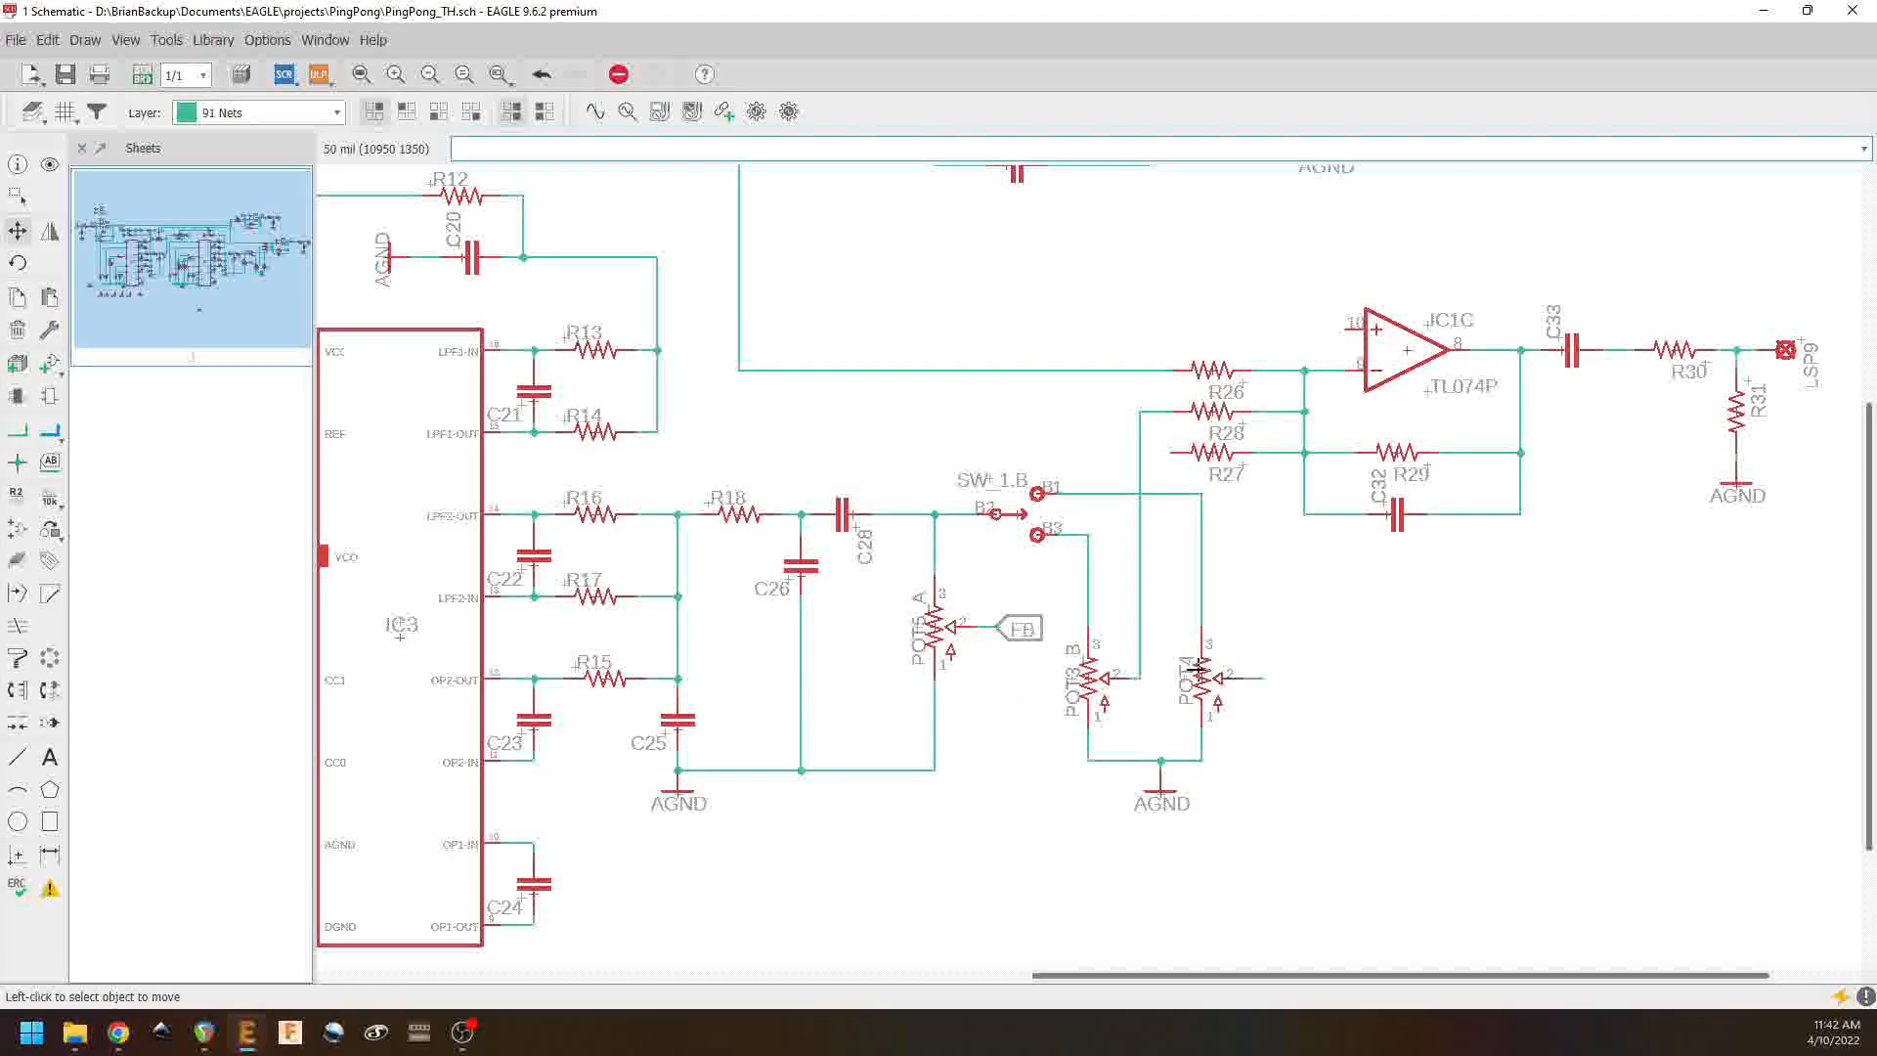
{"action": "left_click", "coordinate": [1205, 679]}
{"action": "left_click", "coordinate": [1171, 679]}
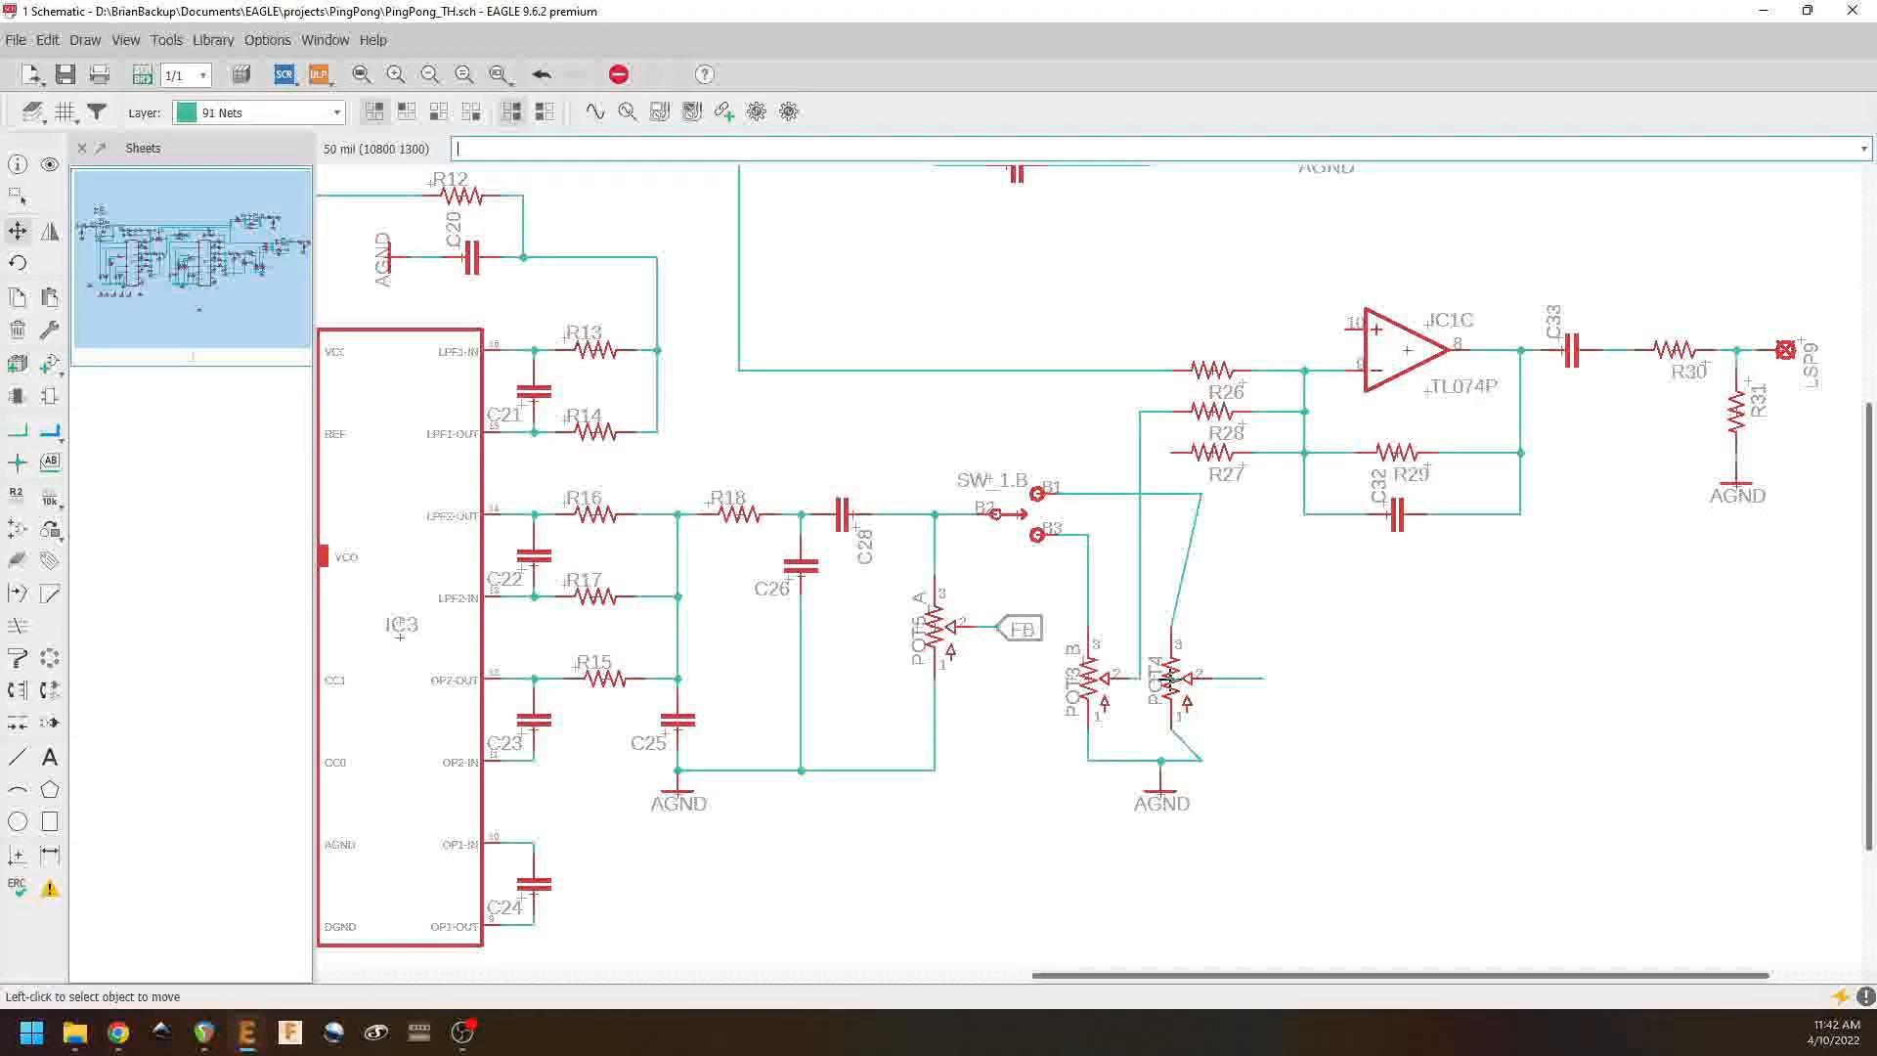
{"action": "left_click", "coordinate": [1201, 494]}
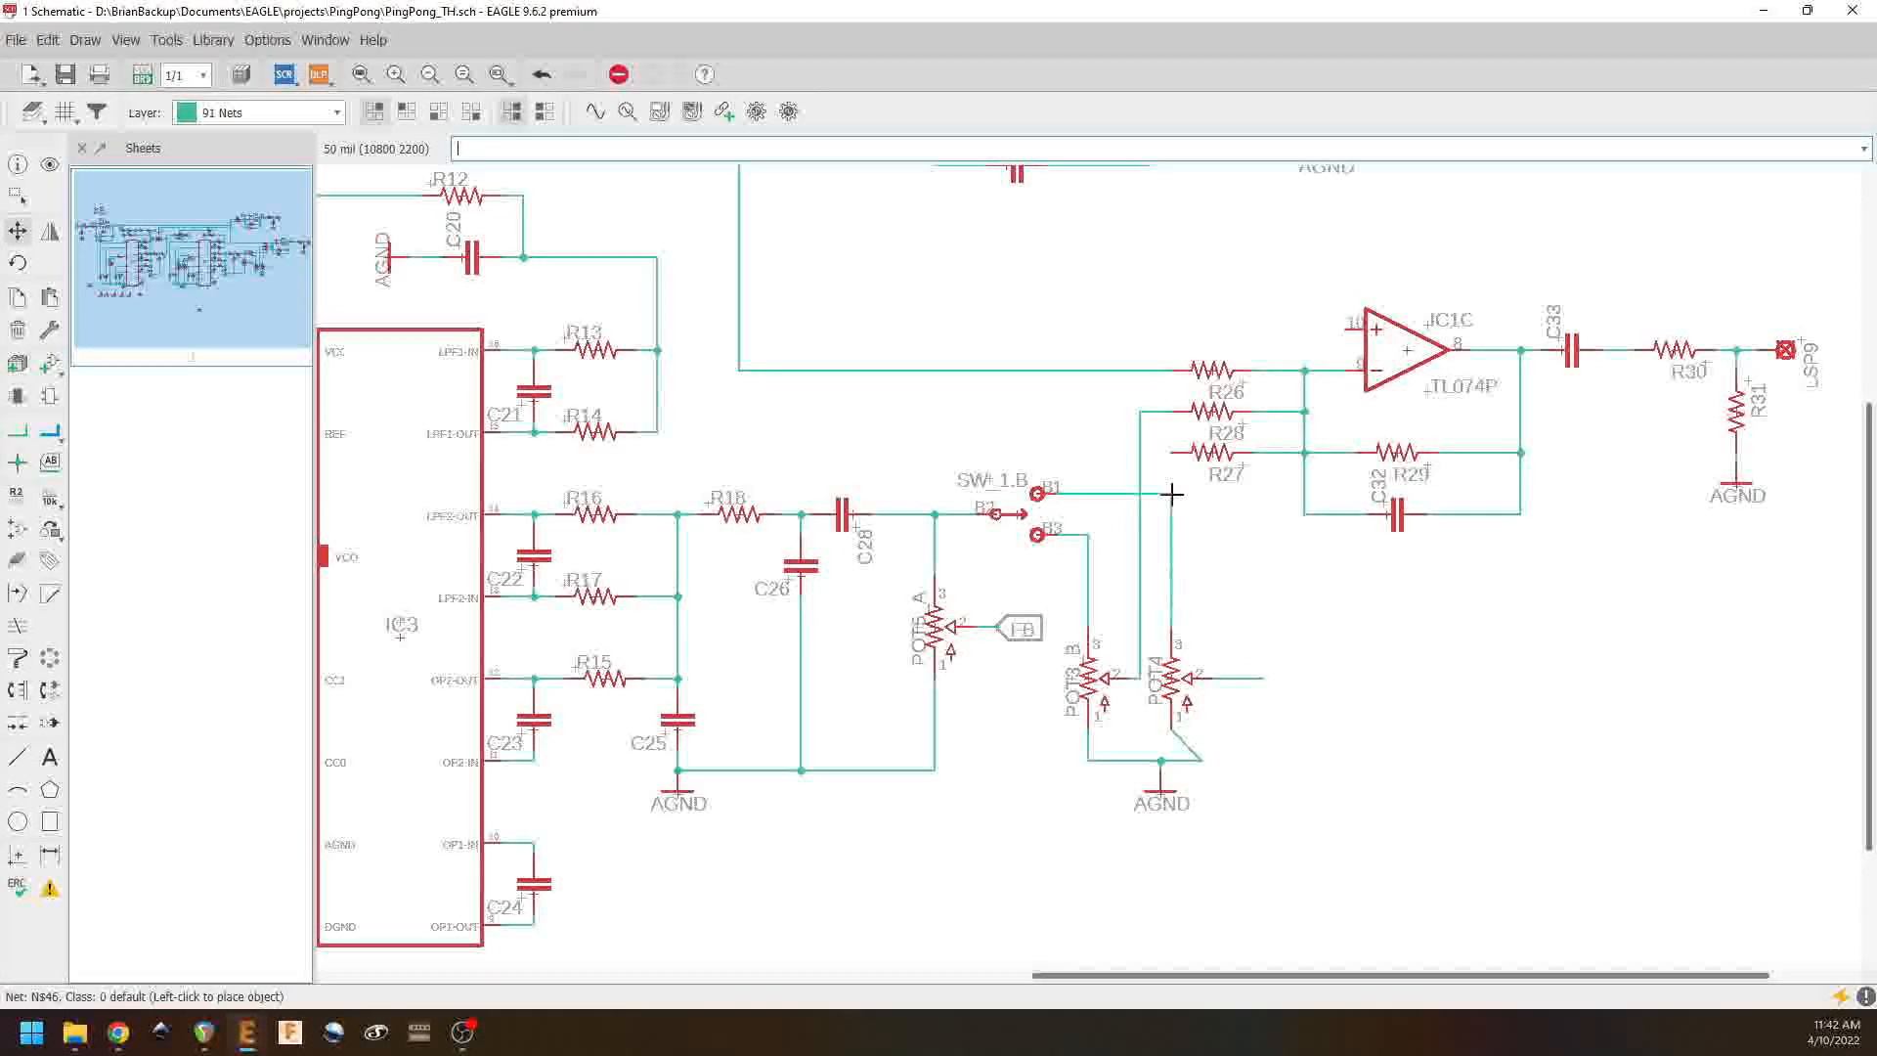
{"action": "left_click", "coordinate": [1170, 495]}
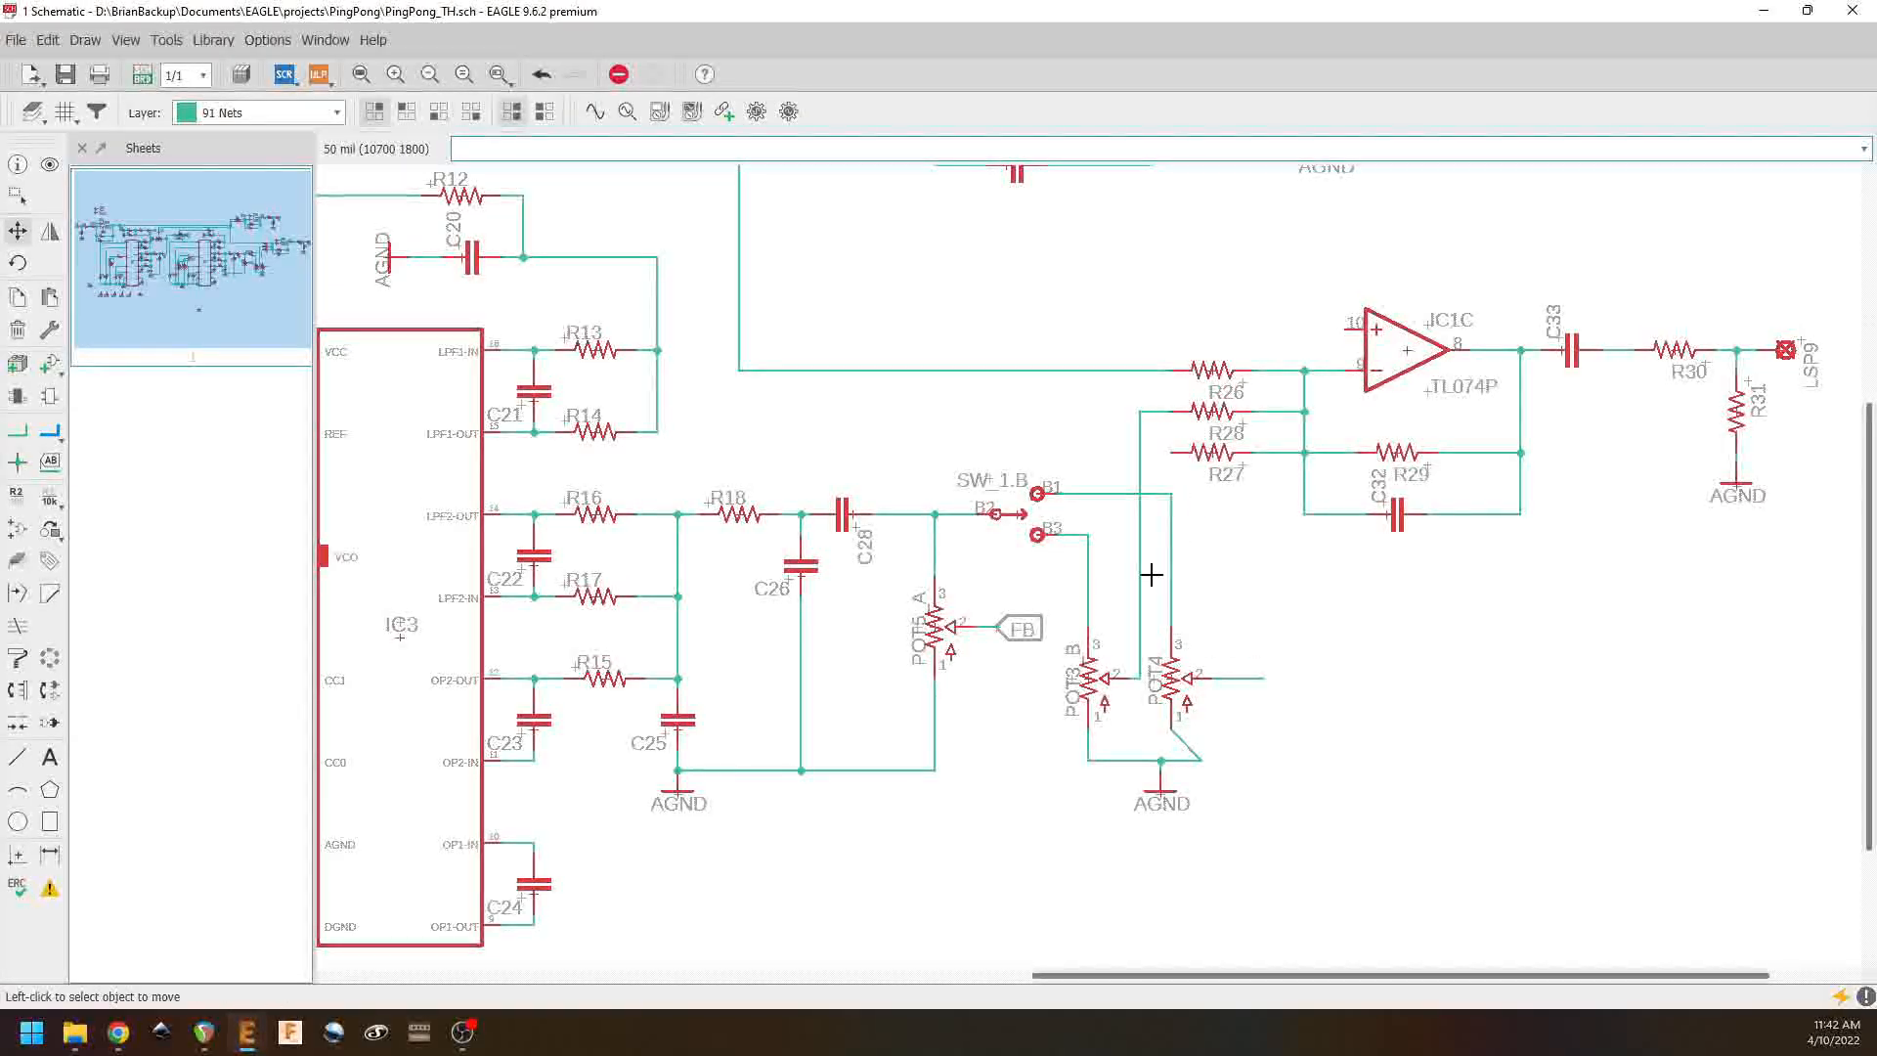
{"action": "left_click", "coordinate": [1203, 759]}
{"action": "left_click", "coordinate": [1172, 760]}
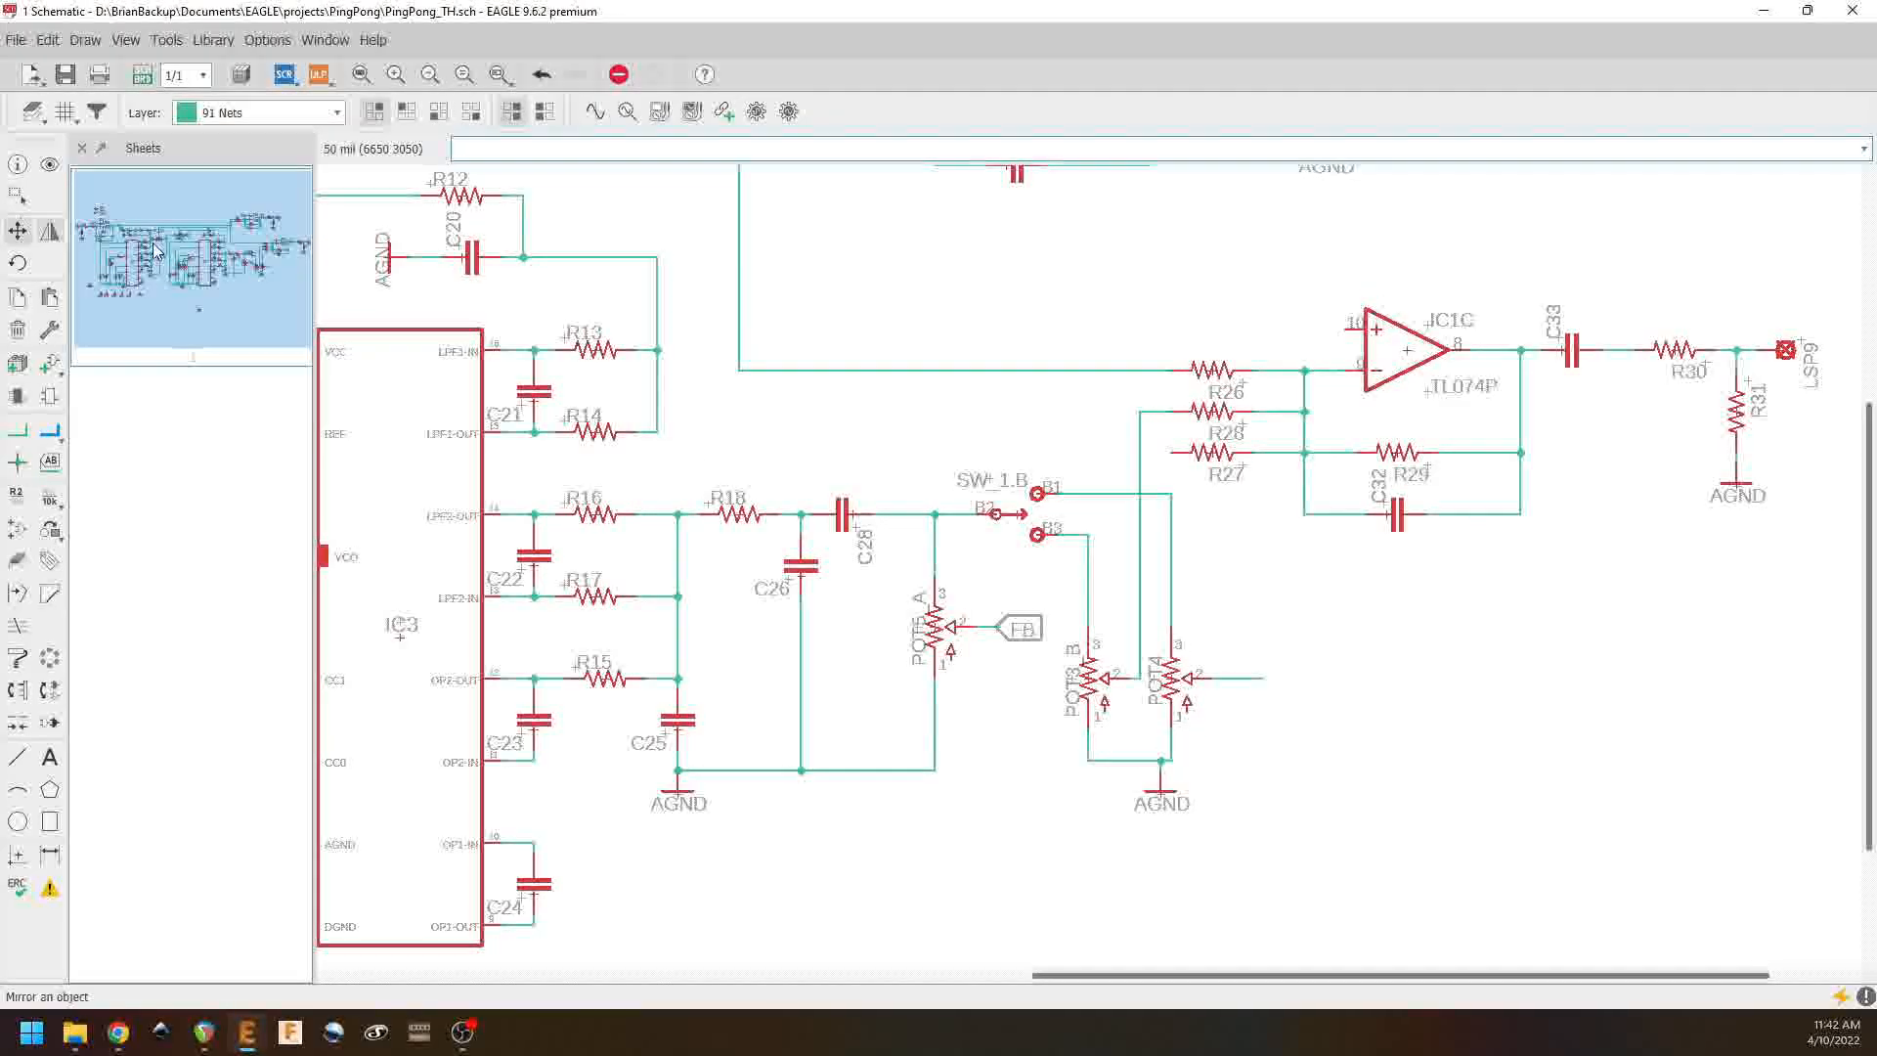
Step: Shift resistors R27, R28 and R26 slightly right, keeping them aligned in a column
{"action": "left_click", "coordinate": [1211, 448]}
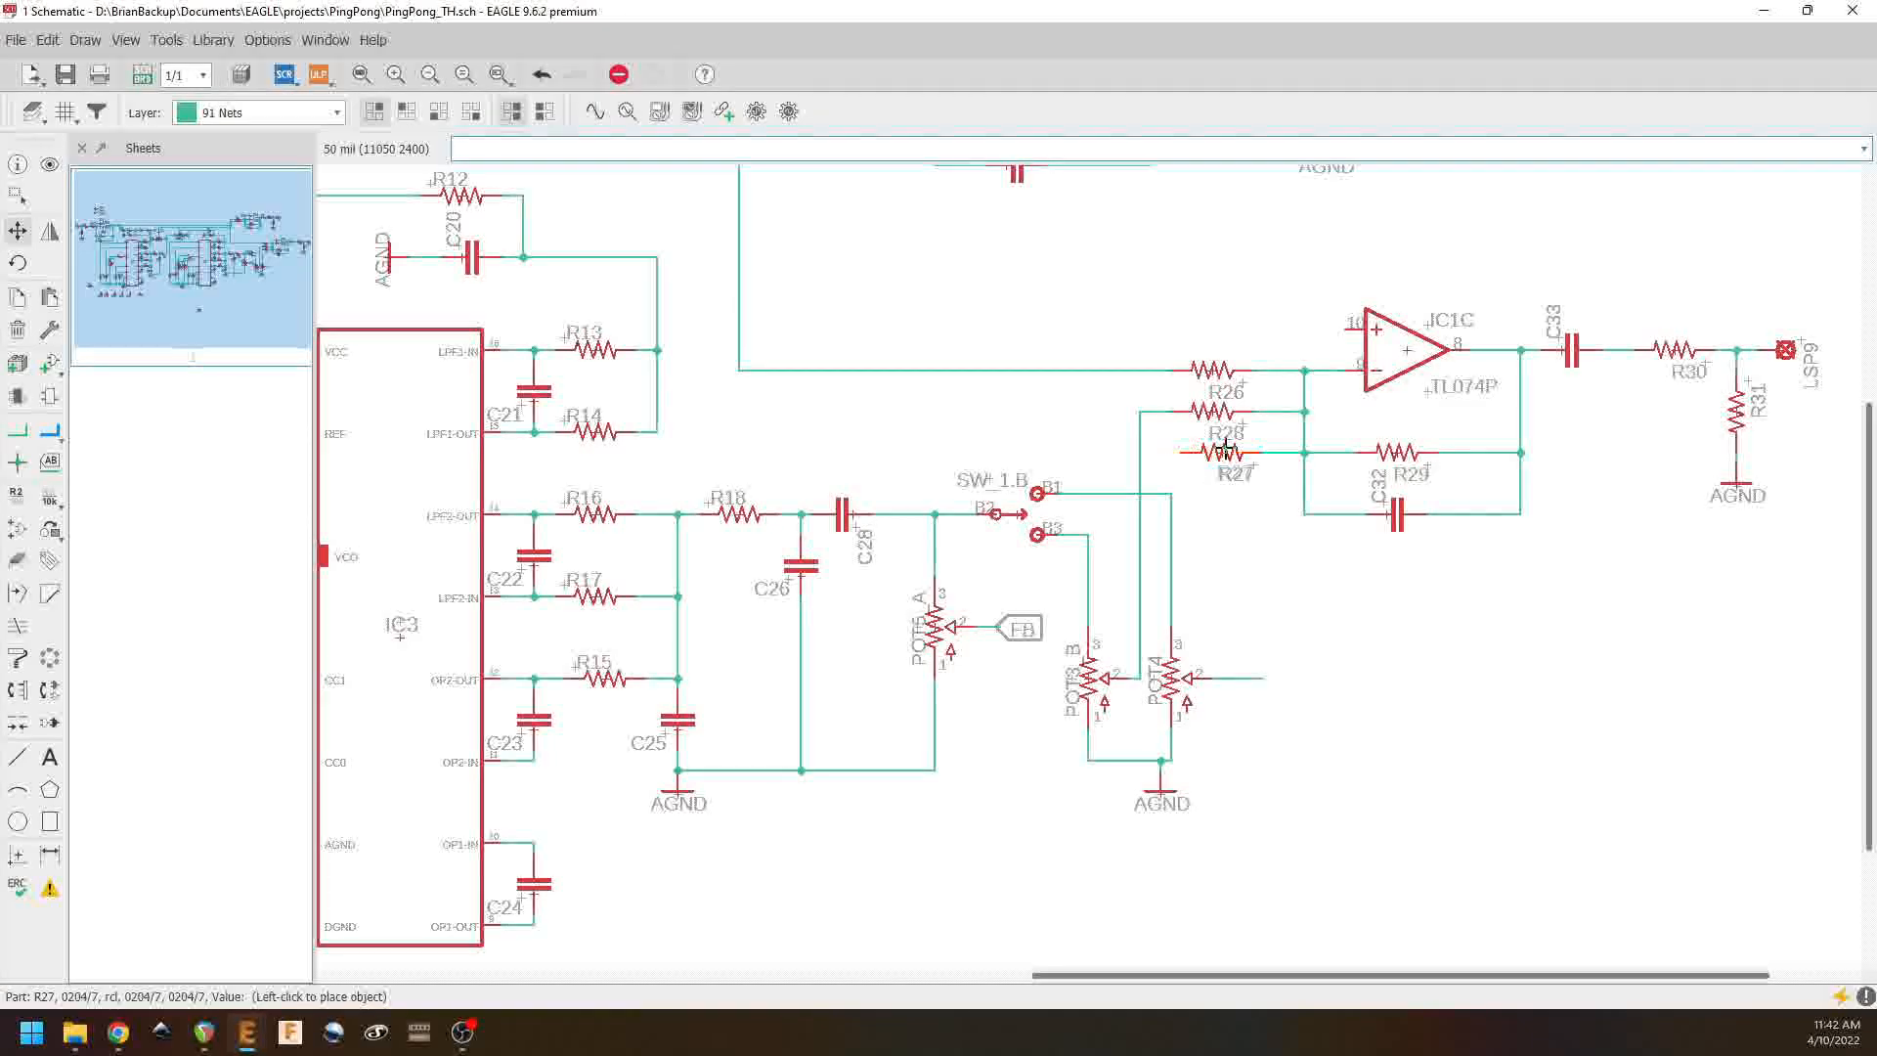
{"action": "left_click", "coordinate": [1241, 451]}
{"action": "left_click", "coordinate": [1212, 411]}
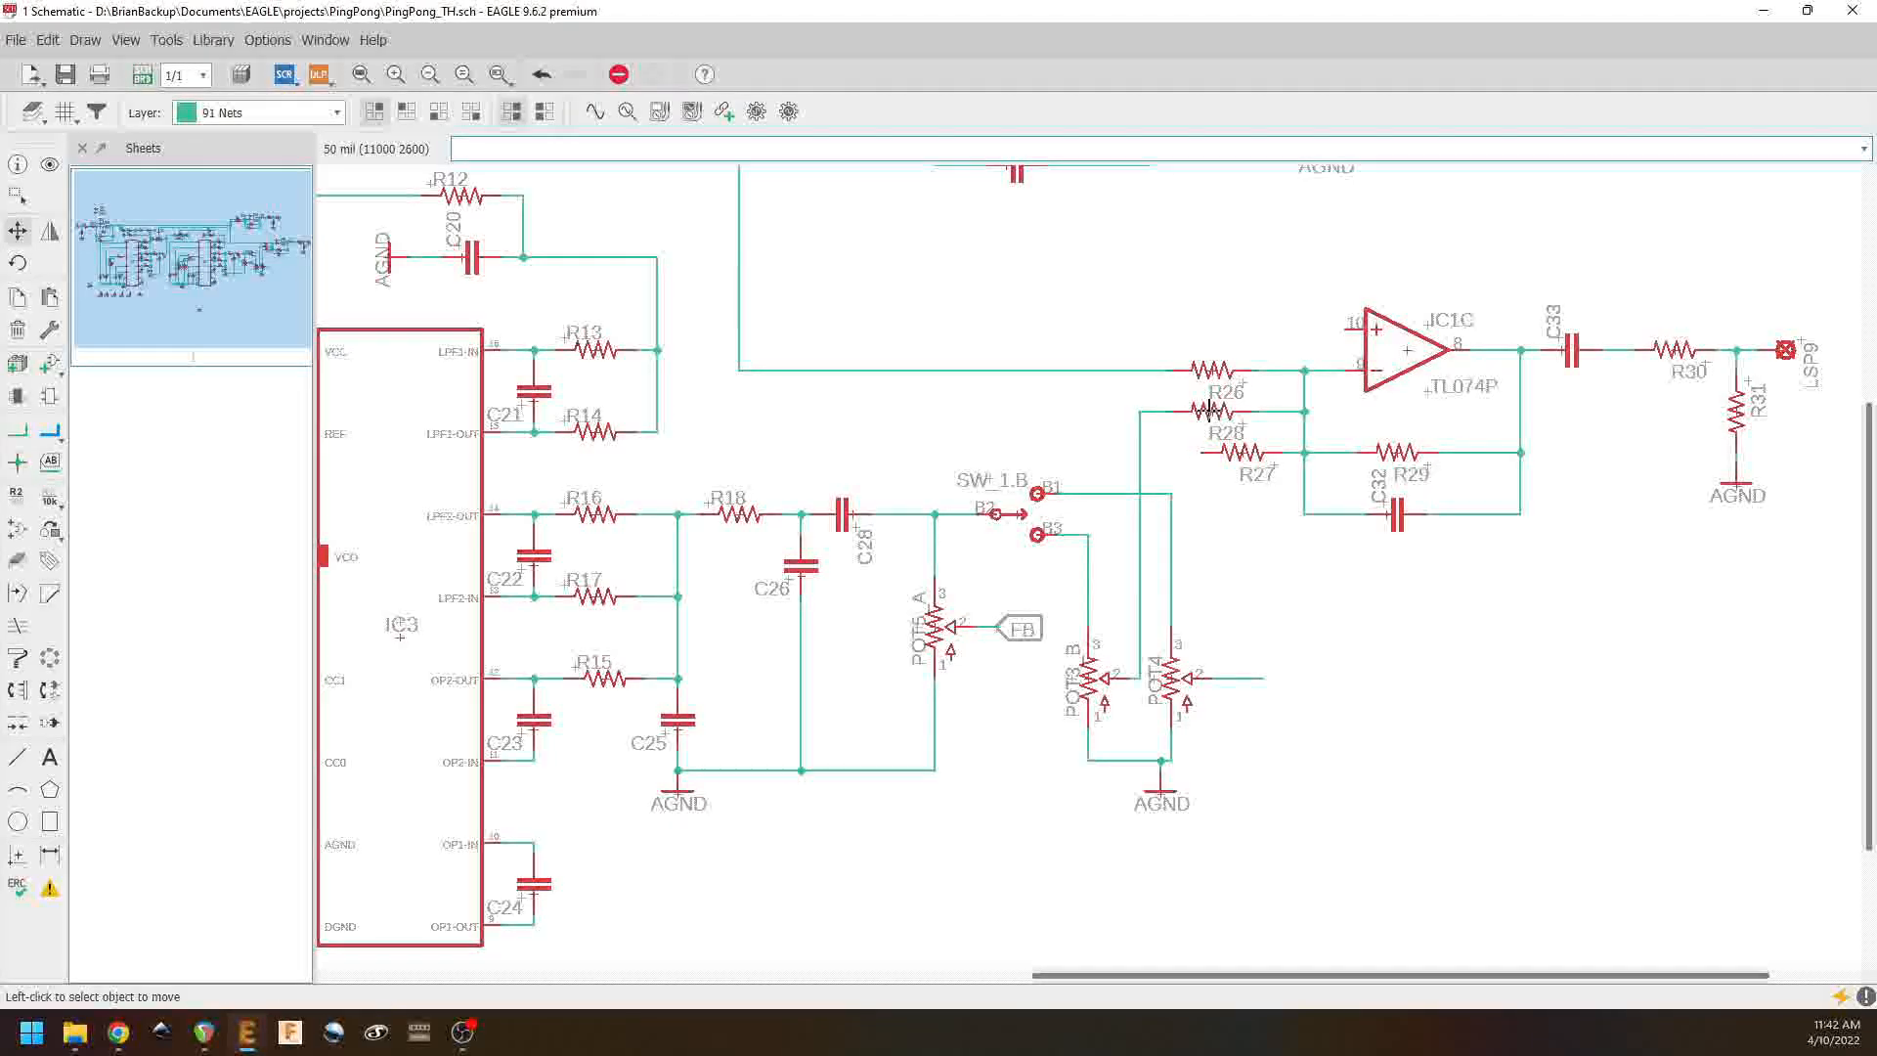
{"action": "left_click", "coordinate": [1242, 409]}
{"action": "left_click", "coordinate": [1210, 364]}
{"action": "left_click", "coordinate": [1240, 365]}
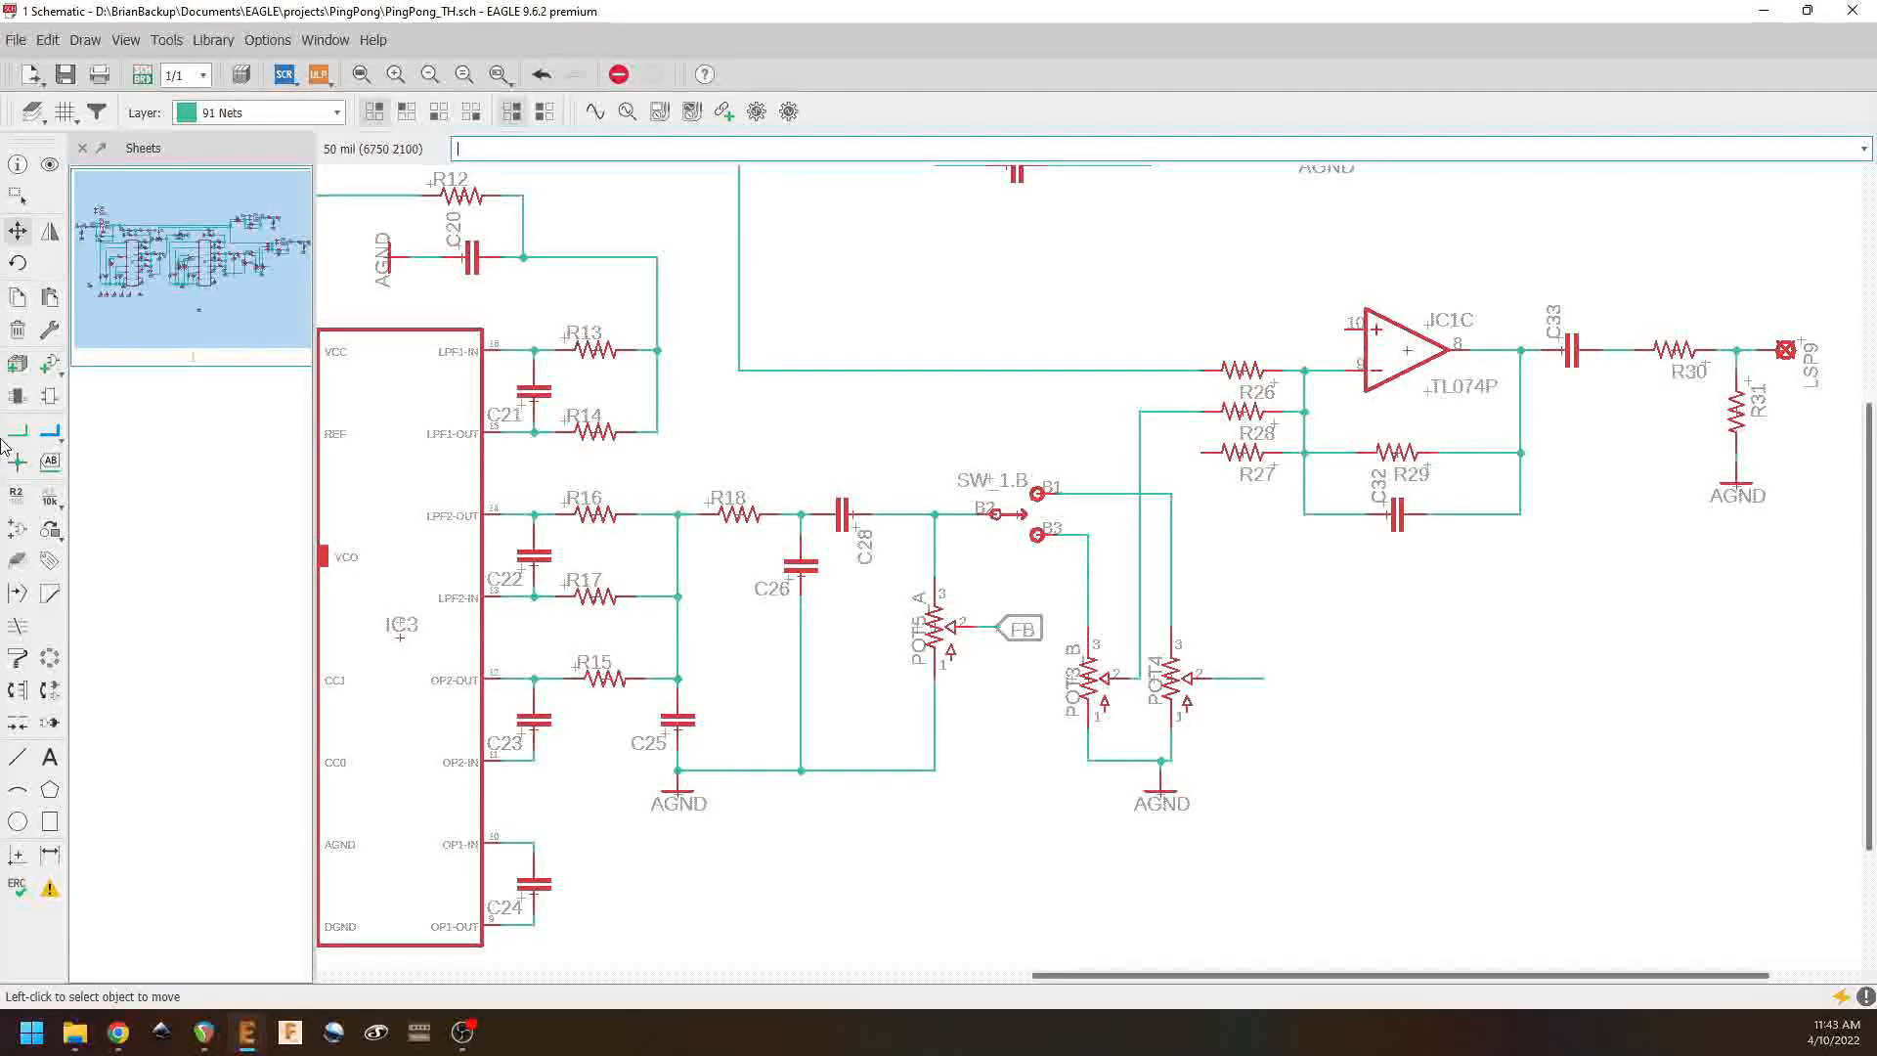
Step: Delete the net stub on POT4's wiper and wire the wiper up to the left end of R27
{"action": "left_click", "coordinate": [16, 340]}
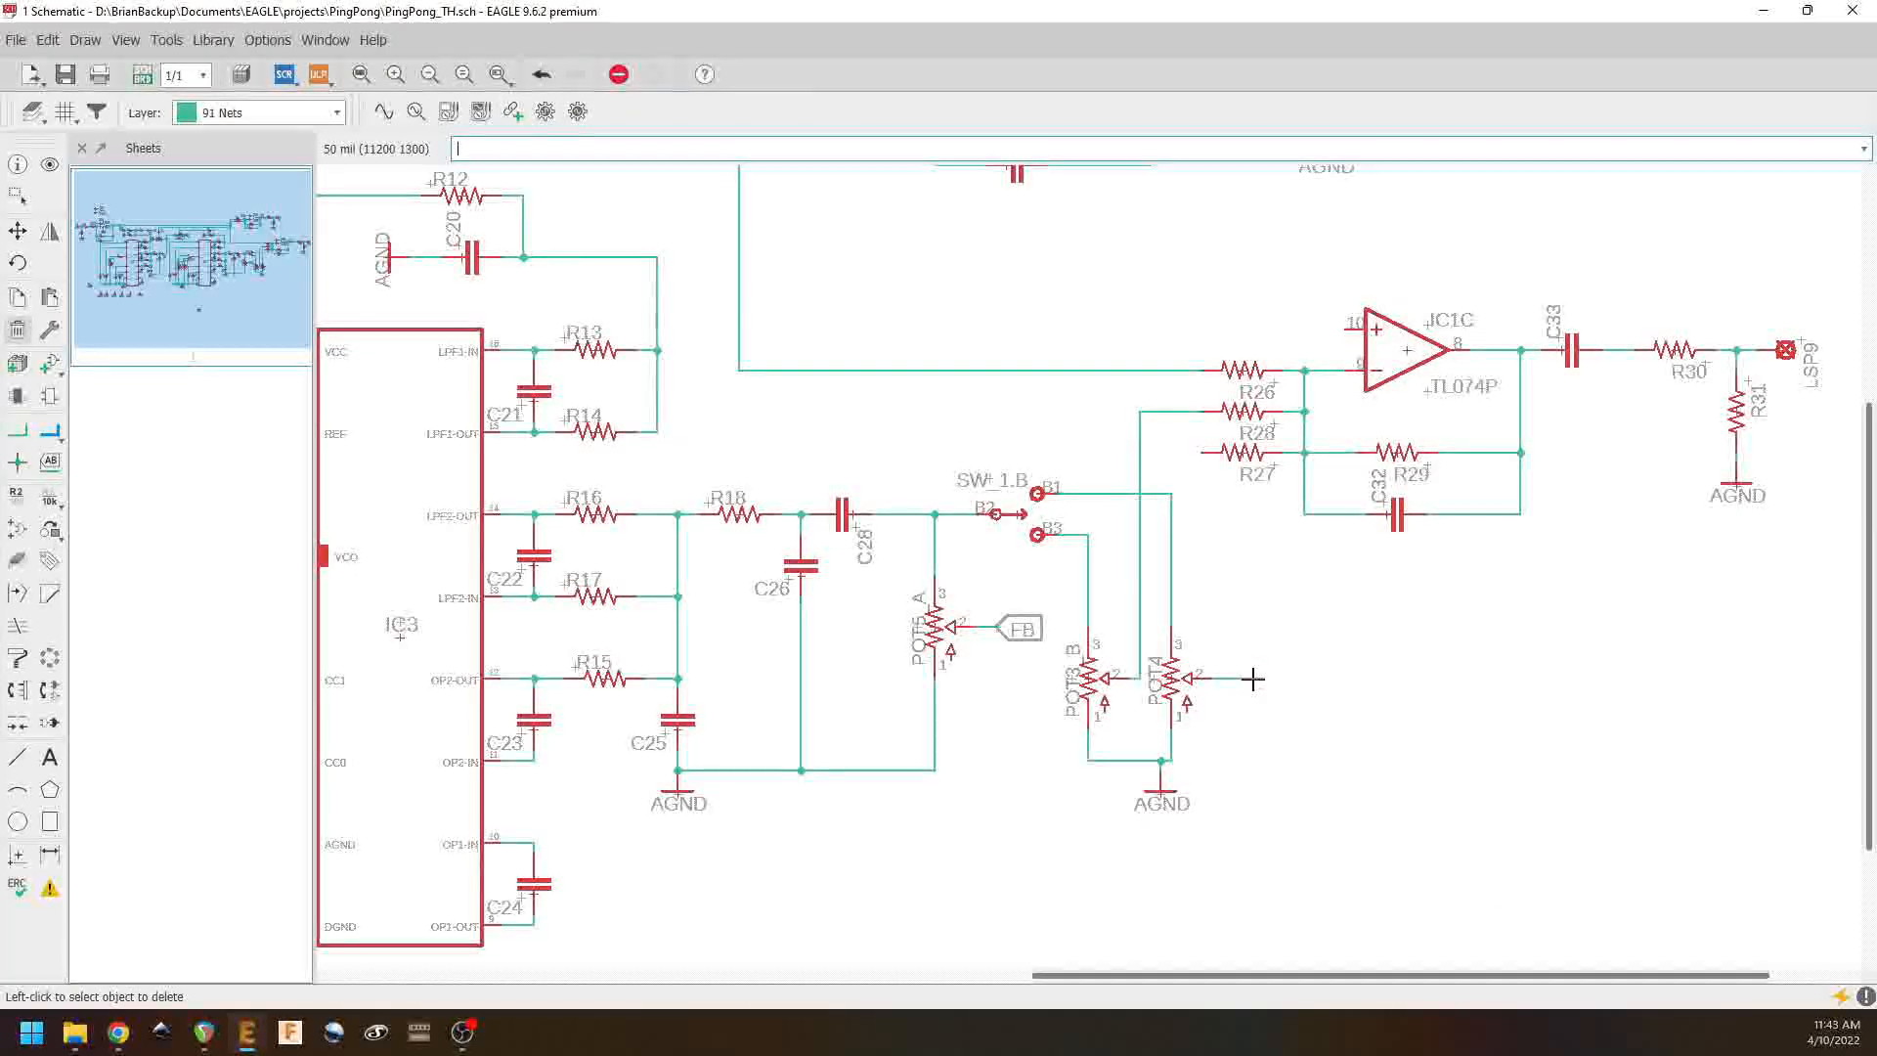
{"action": "left_click", "coordinate": [17, 430]}
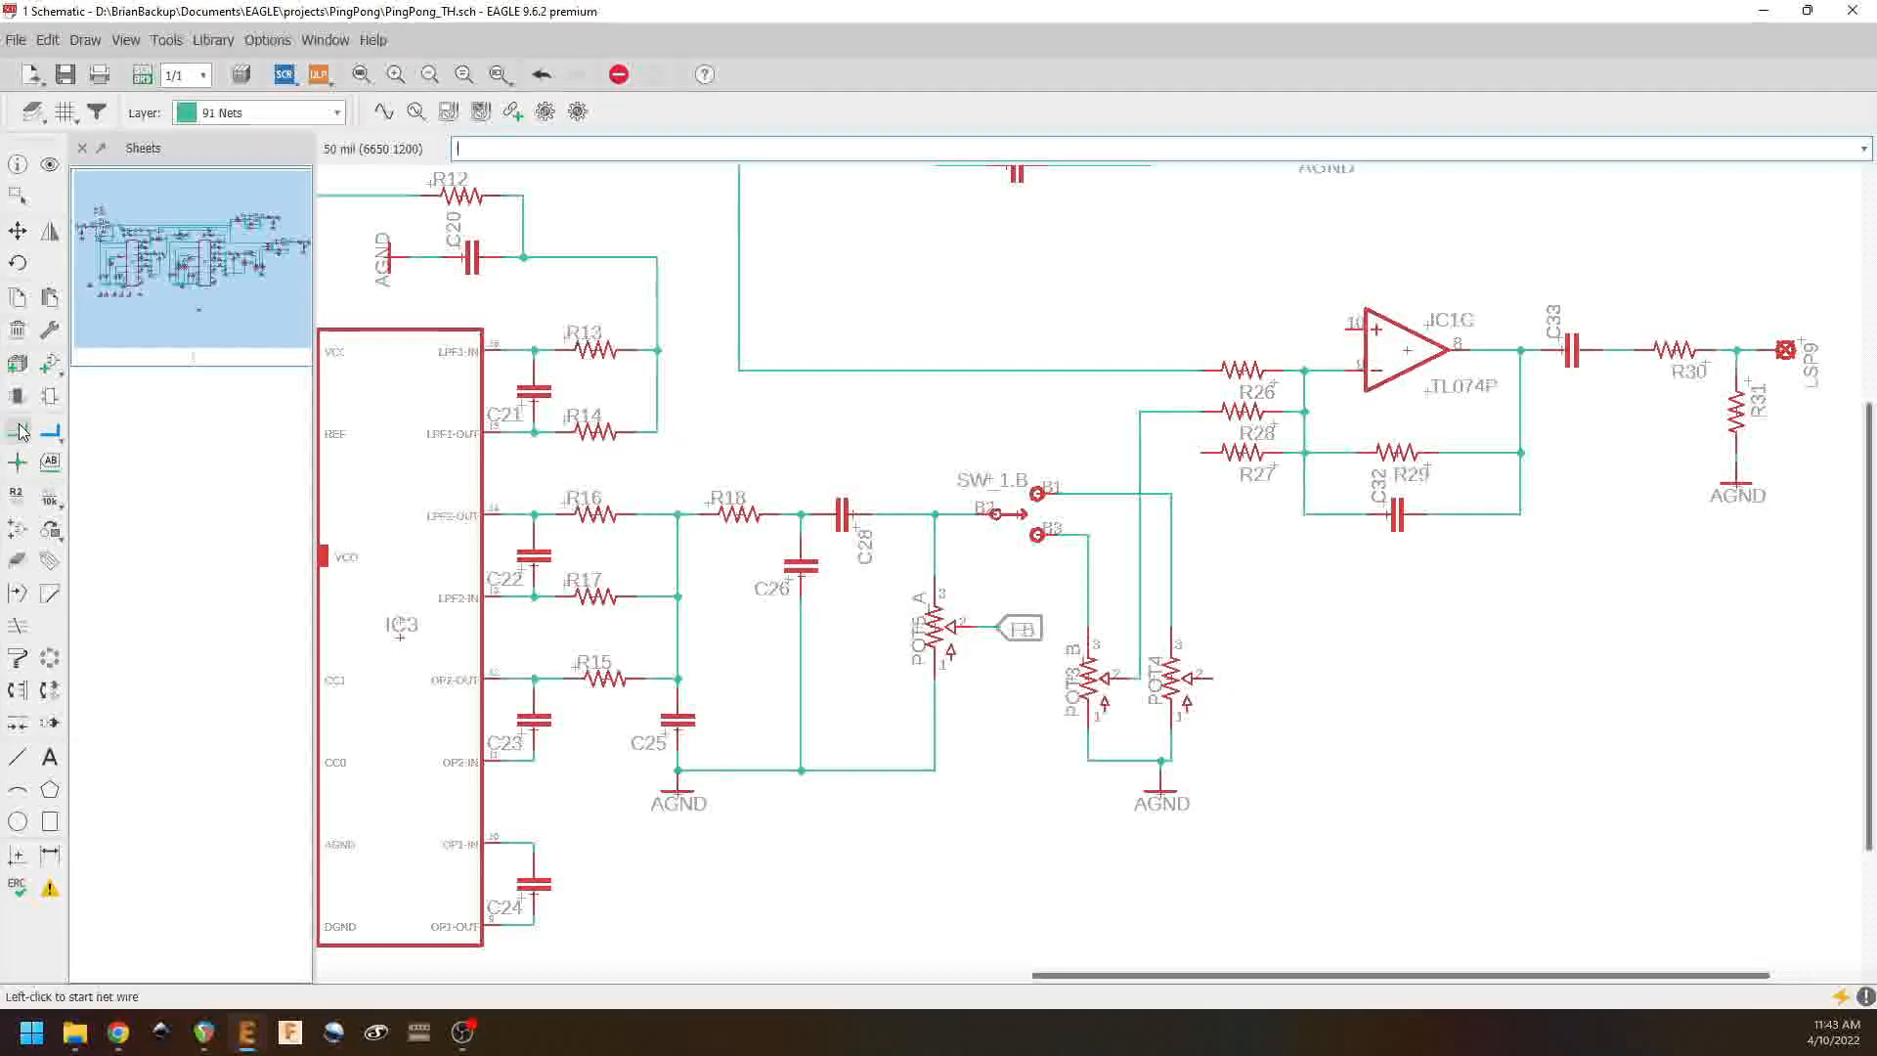
{"action": "left_click", "coordinate": [1222, 678]}
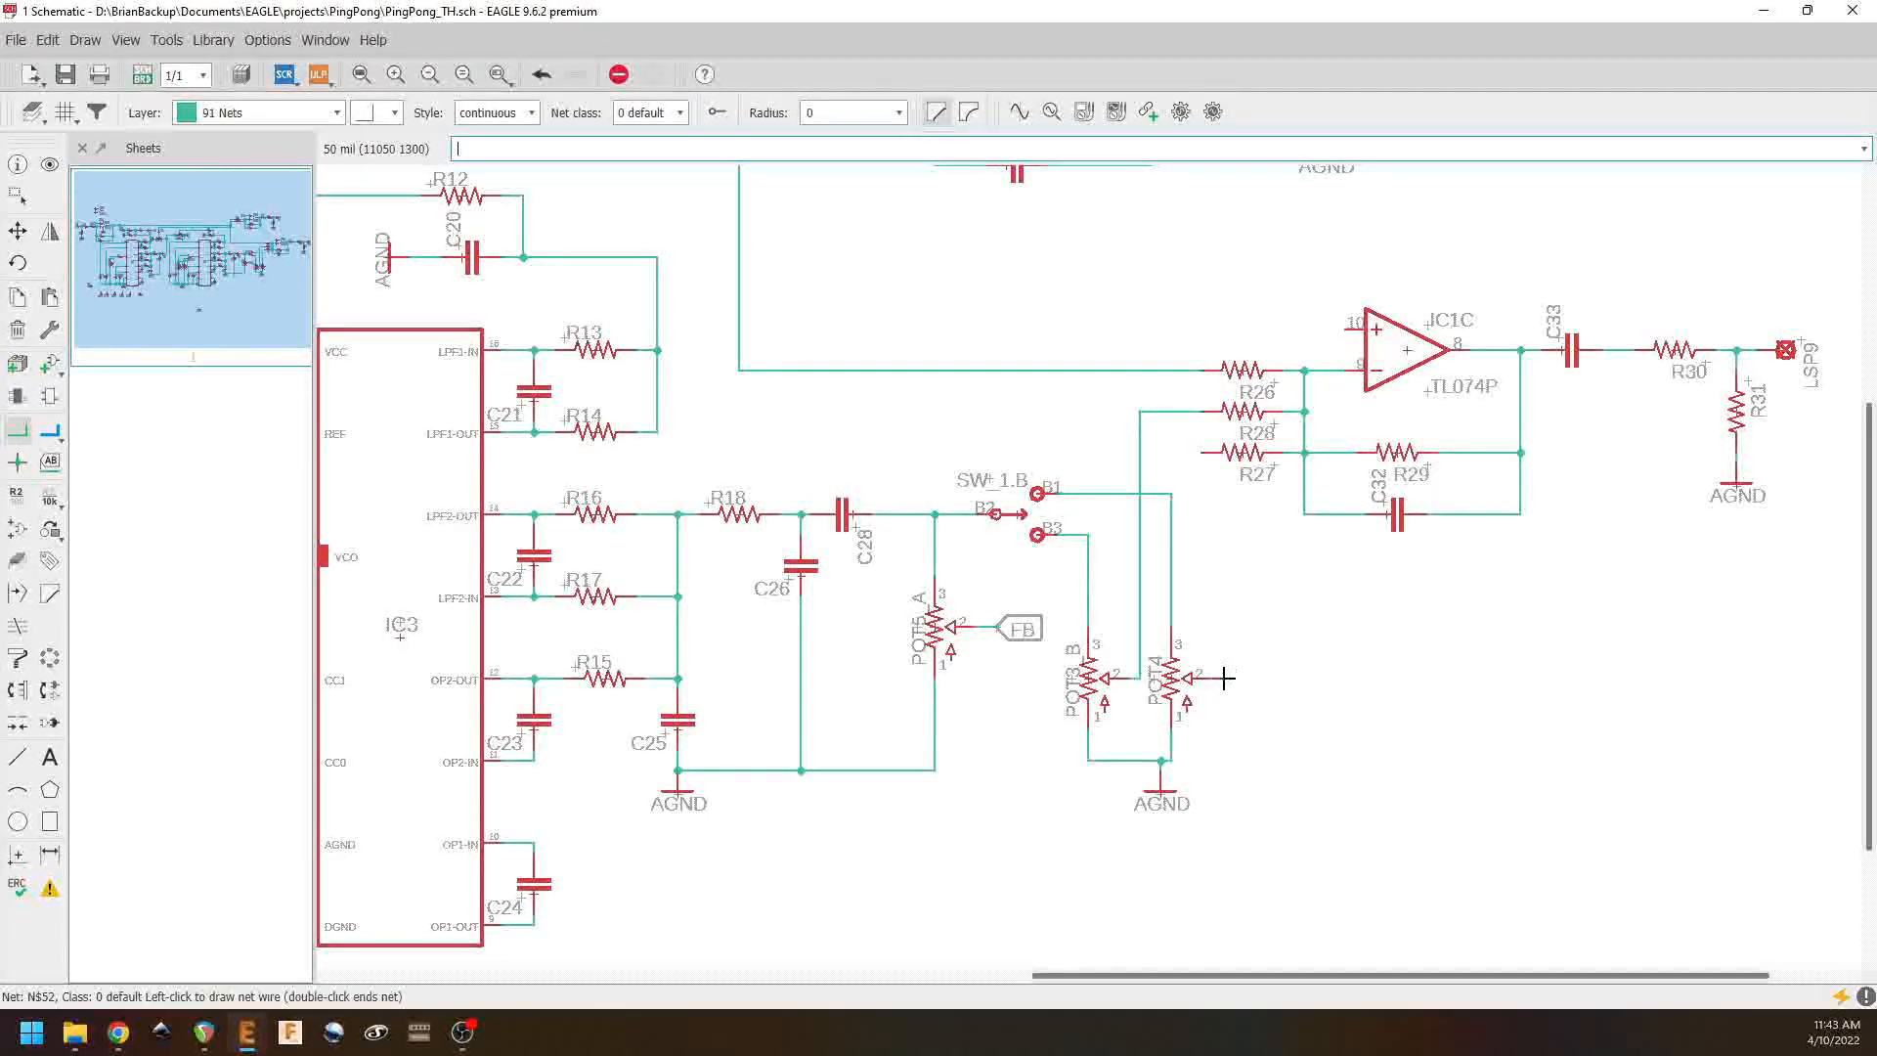
{"action": "left_click", "coordinate": [1202, 455]}
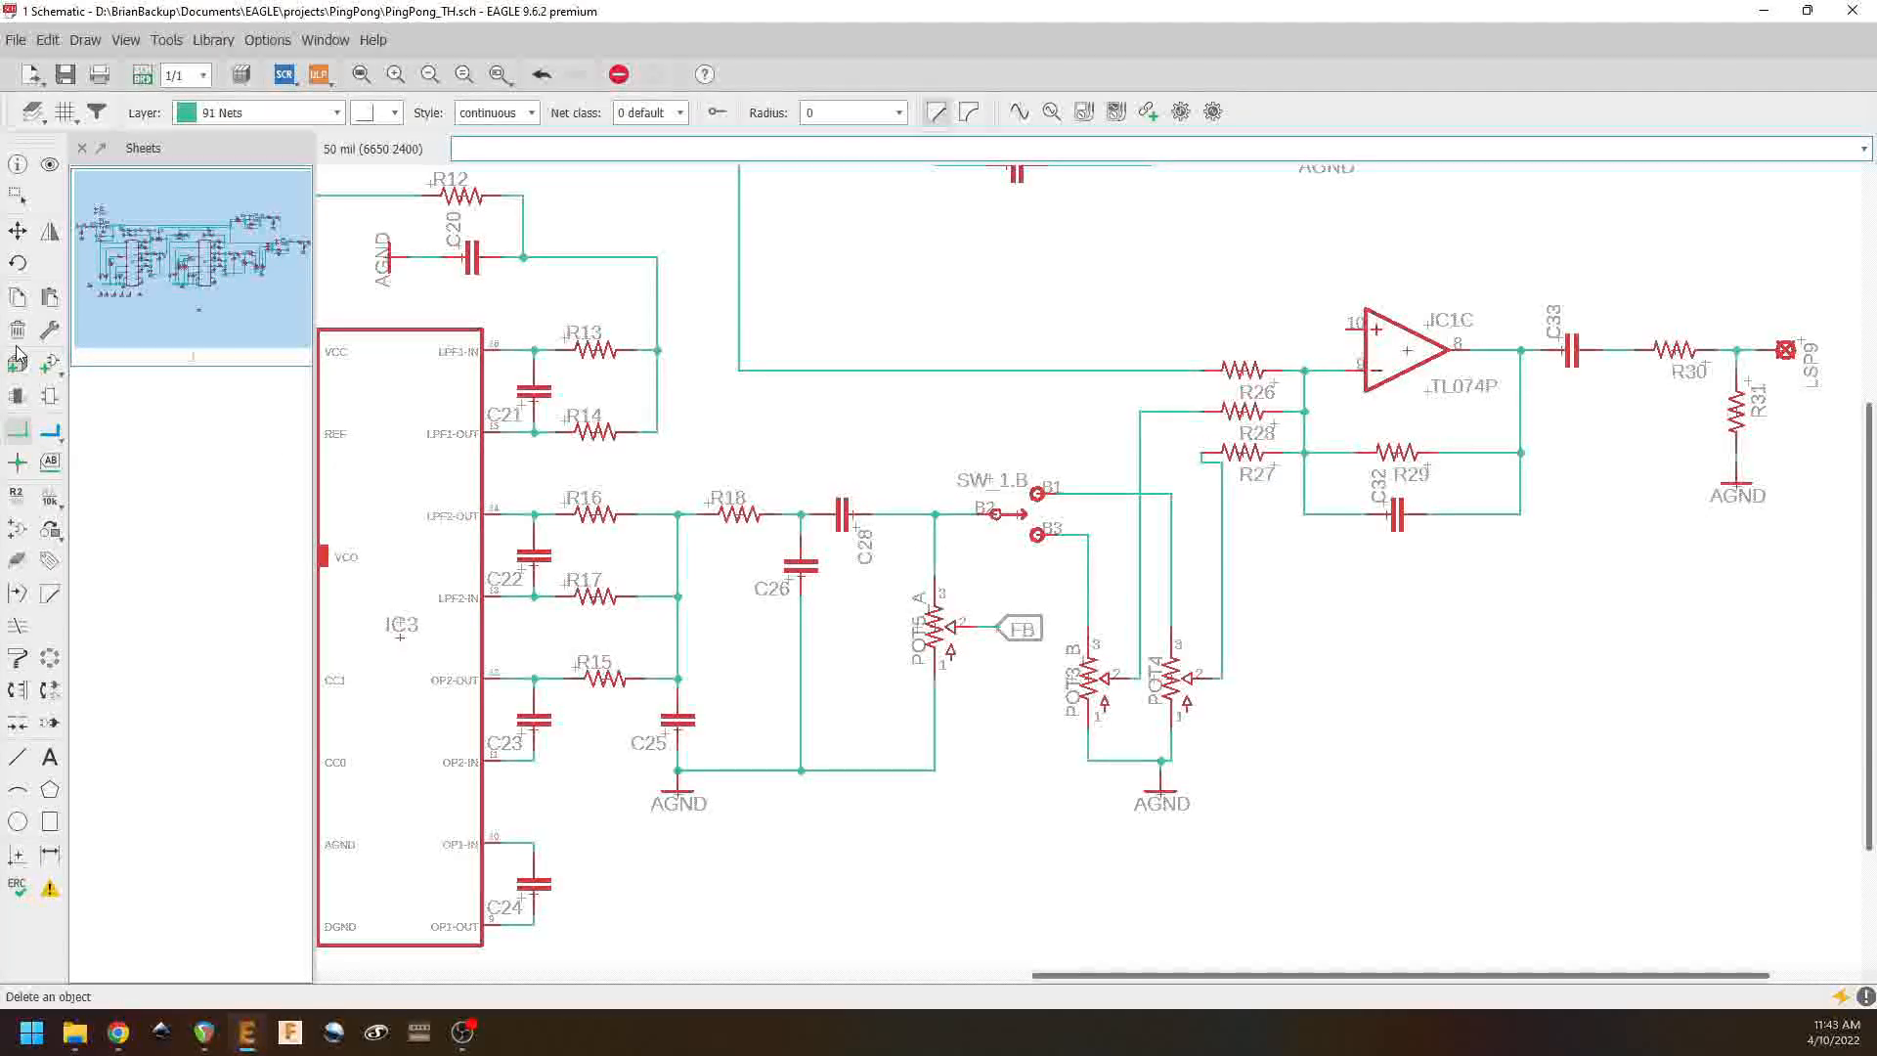
Step: Move the vertical net joining R26, R28, R27 and C32 slightly right, closer to IC1C's inverting input
{"action": "left_click", "coordinate": [17, 230]}
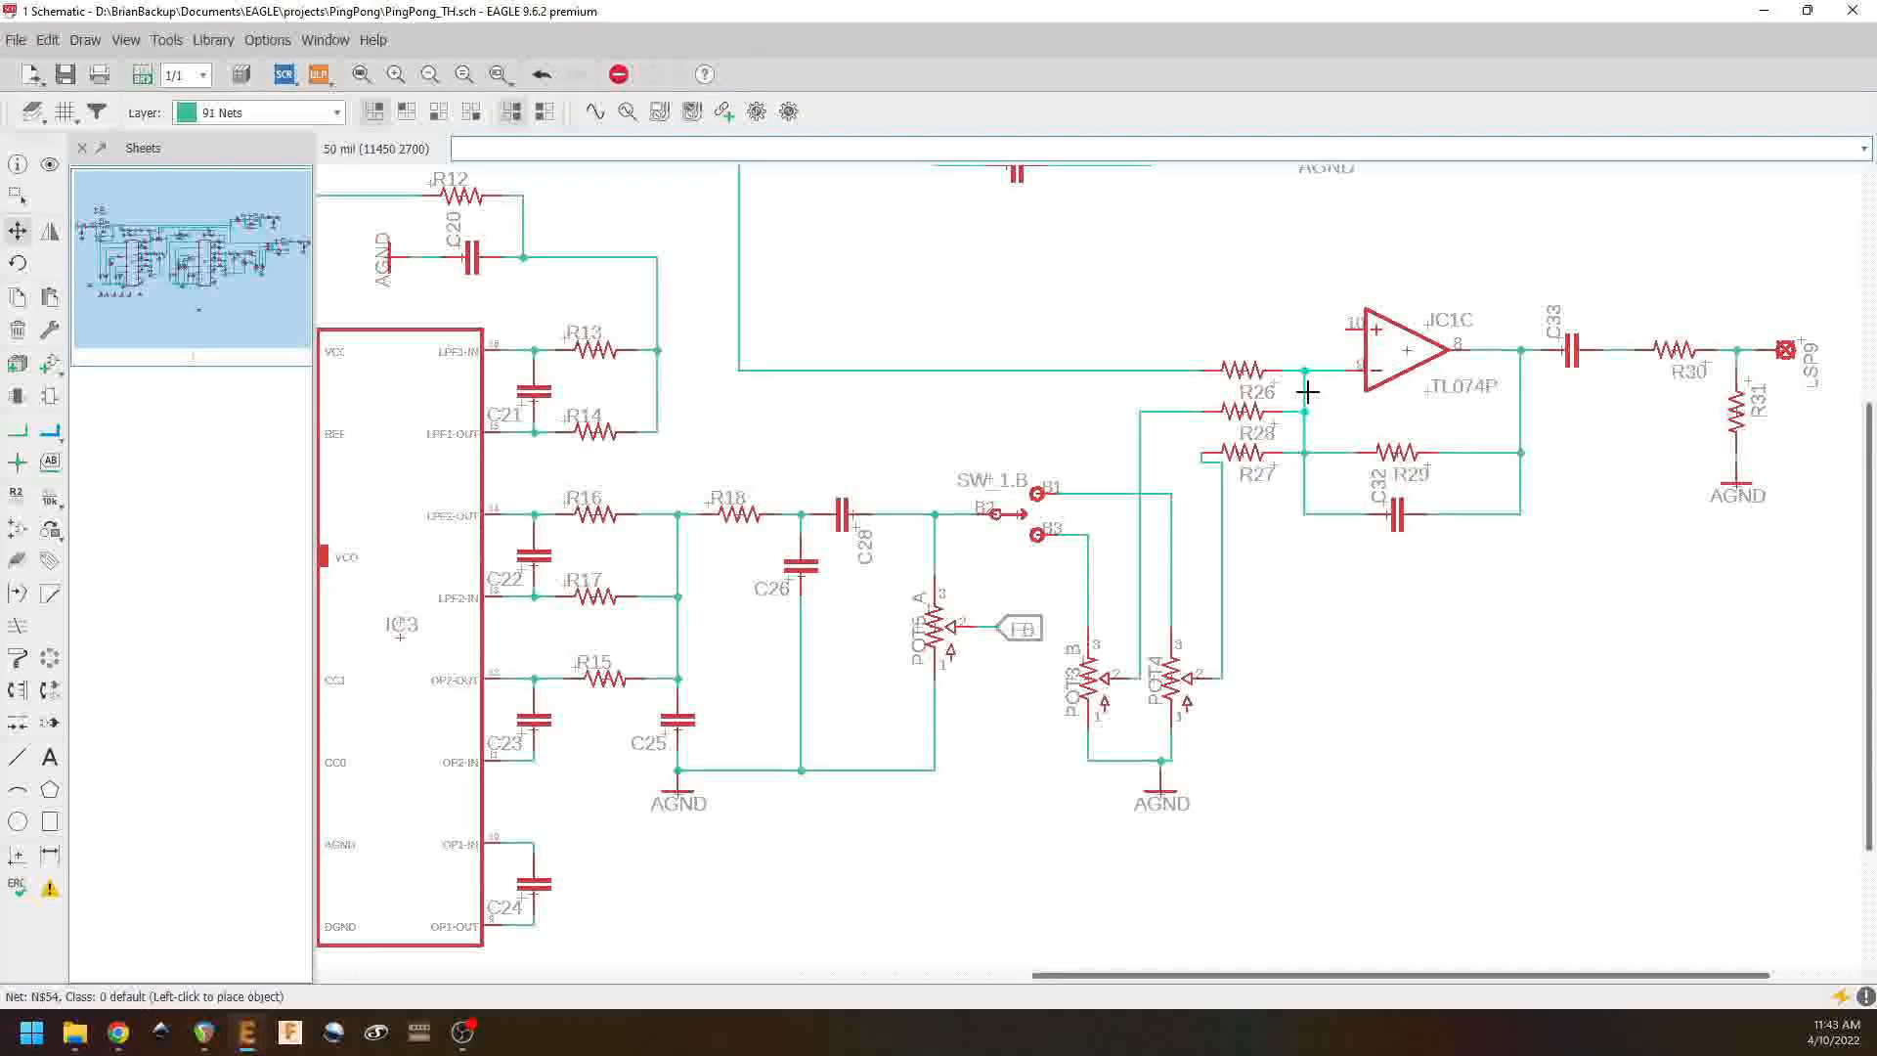
{"action": "left_click", "coordinate": [1320, 421]}
{"action": "left_click_drag", "start_coordinate": [1303, 453], "coordinate": [1316, 502]}
{"action": "left_click", "coordinate": [1304, 512]}
{"action": "left_click", "coordinate": [1320, 507]}
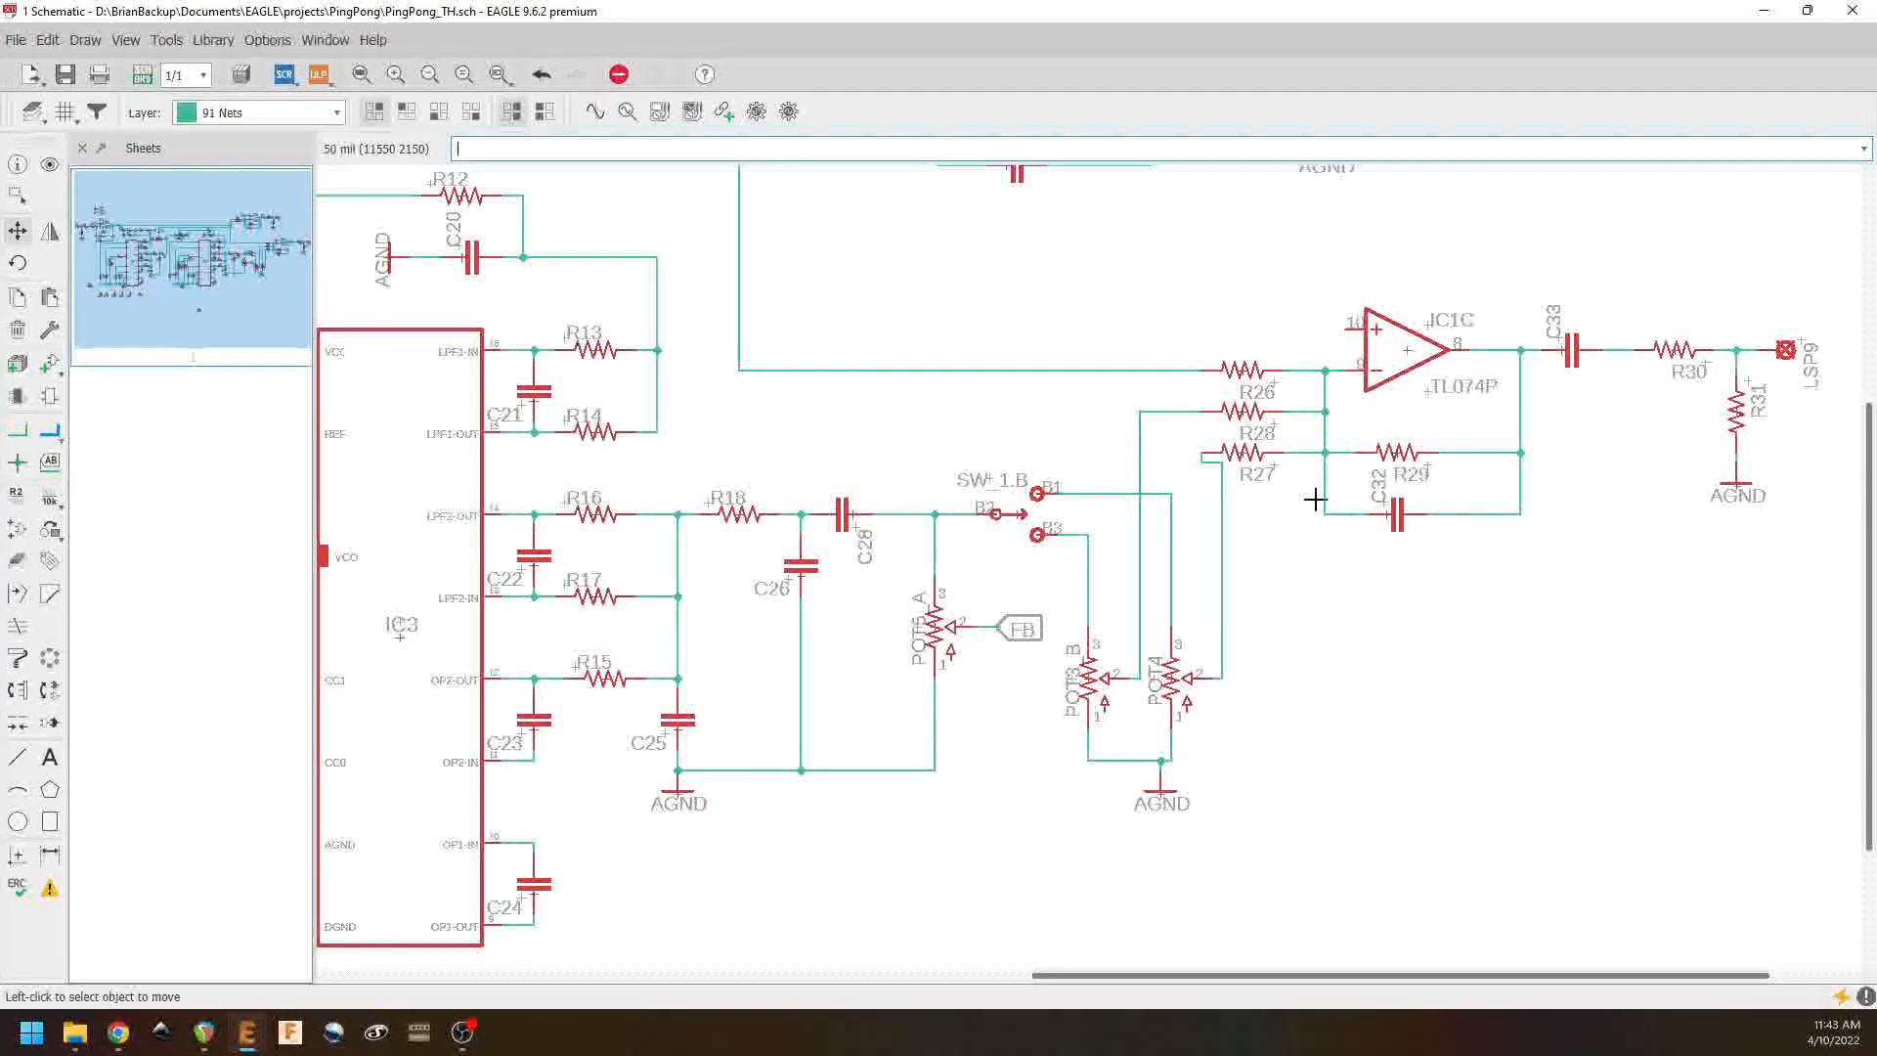
Step: Move R27, R28 and R26 further right, up against the vertical net at IC1C's inverting input
{"action": "left_click", "coordinate": [1251, 452]}
{"action": "left_click", "coordinate": [1282, 452]}
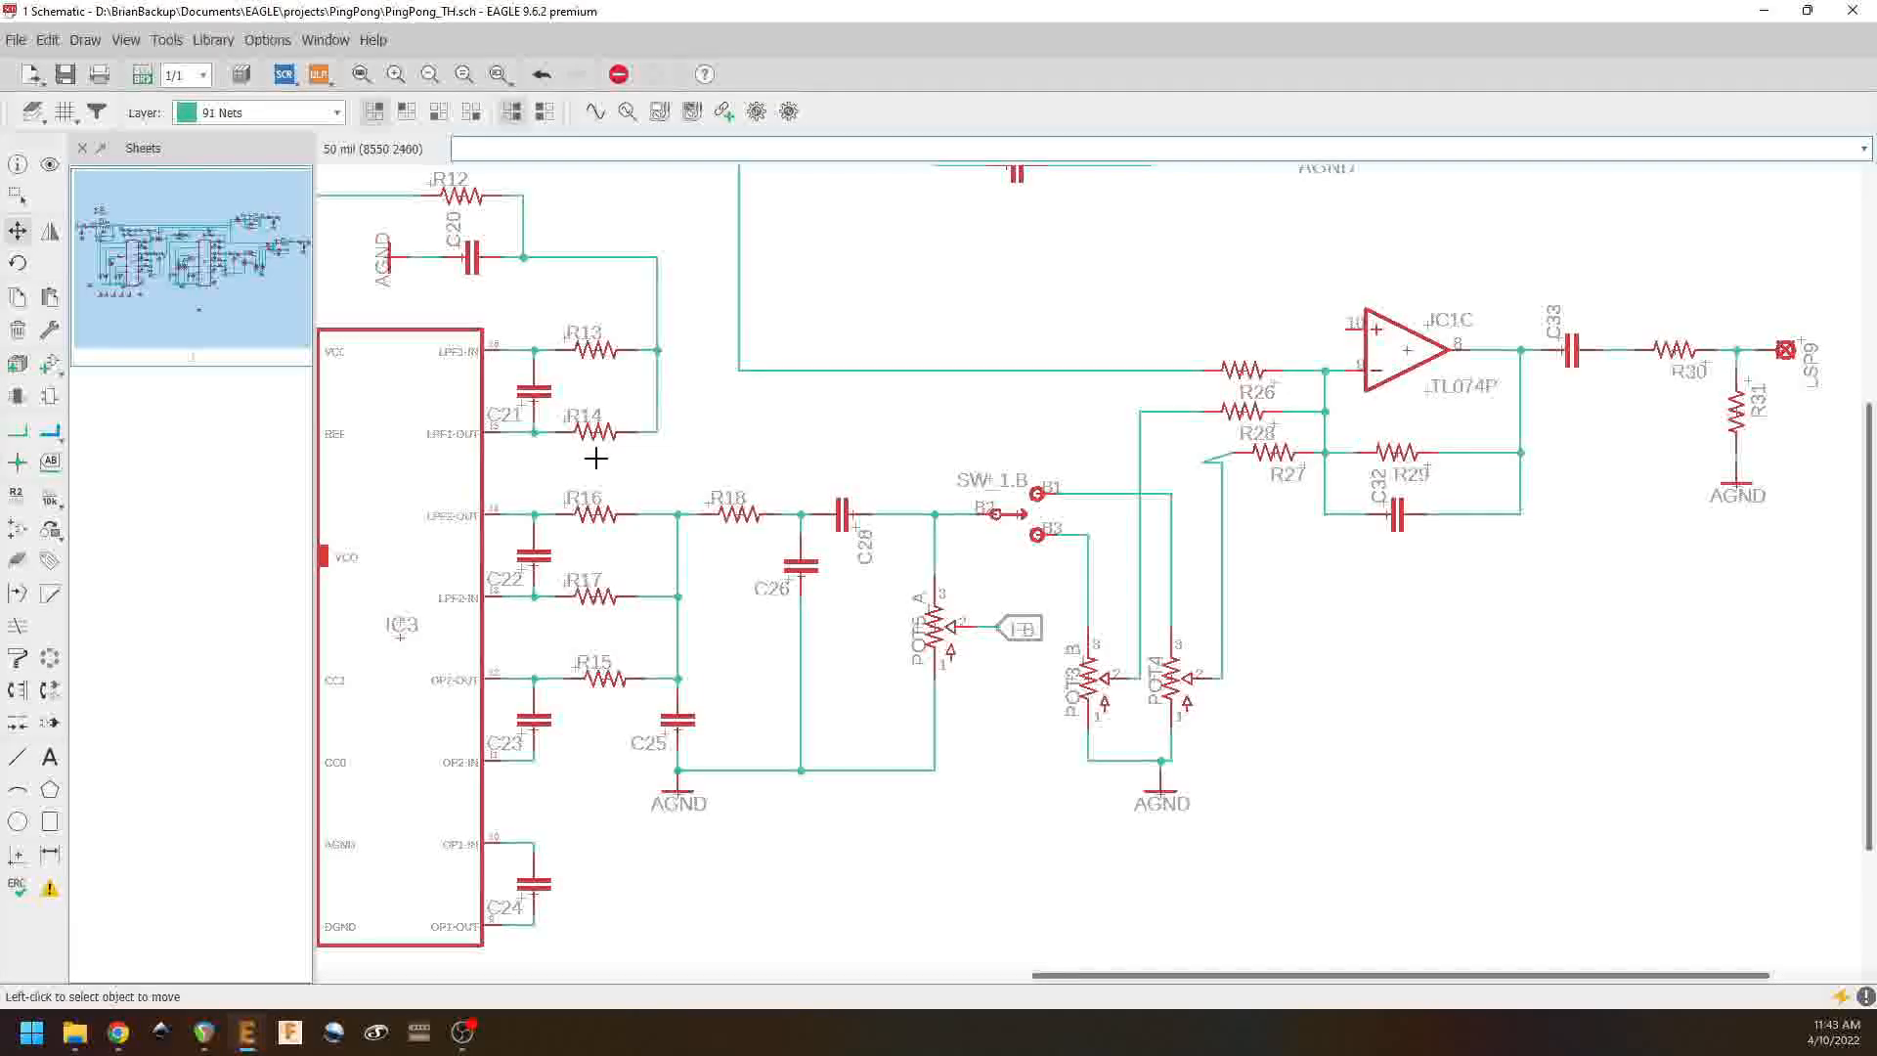
{"action": "left_click", "coordinate": [1243, 415]}
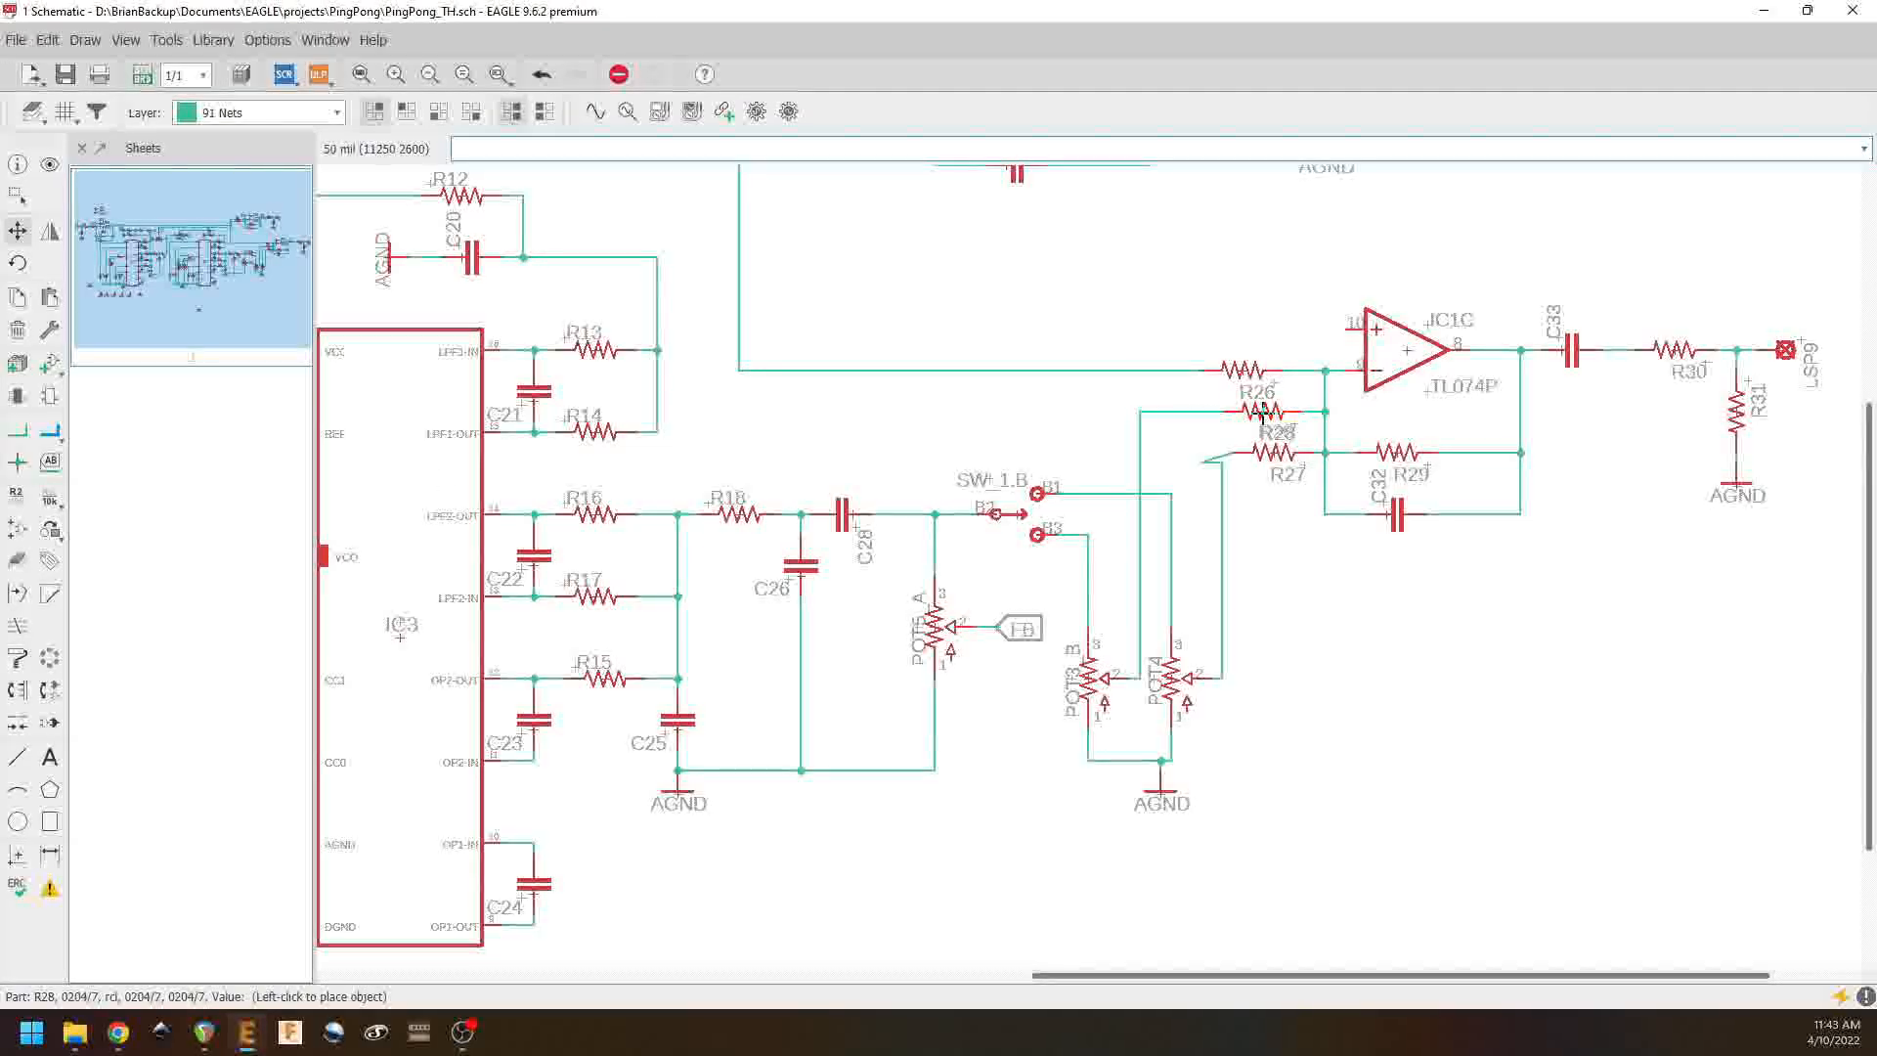
{"action": "left_click", "coordinate": [1271, 414]}
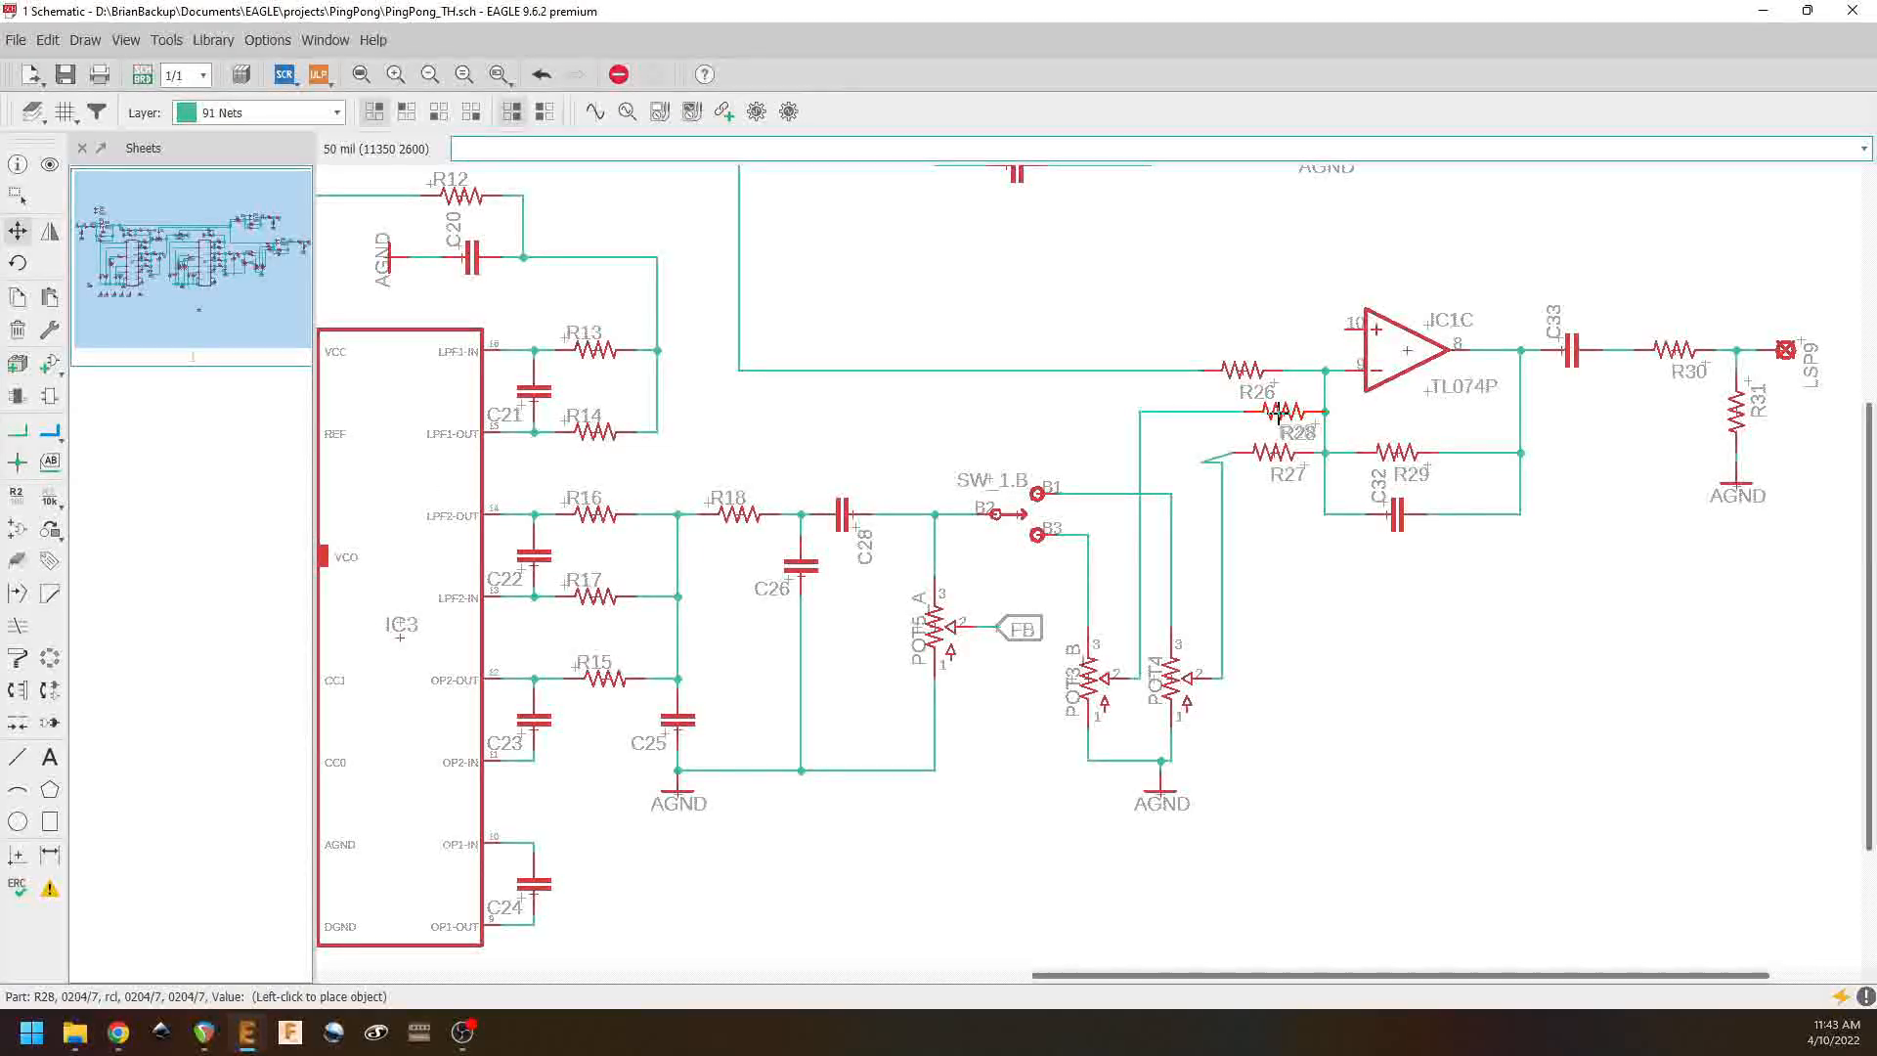
{"action": "left_click", "coordinate": [1241, 372]}
{"action": "left_click", "coordinate": [1271, 372]}
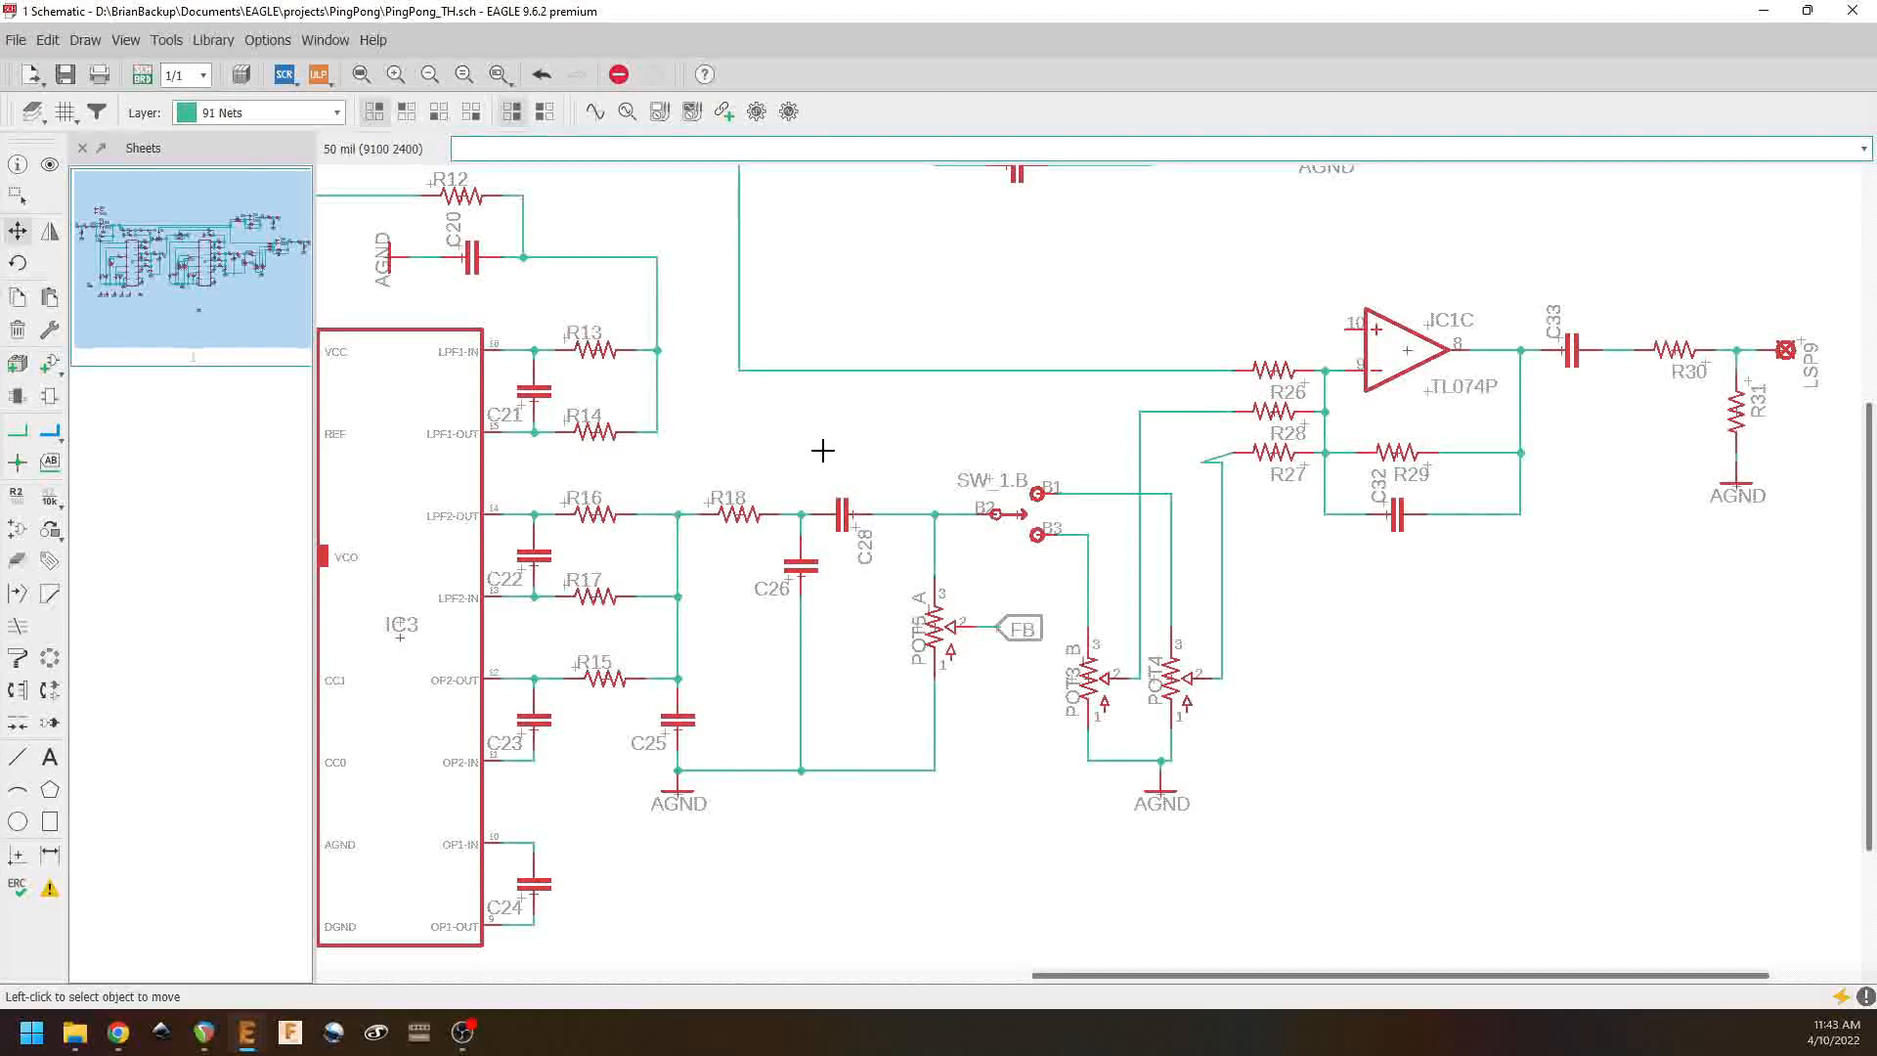
Step: Delete the crooked net segments at R27's left end and rewire it squarely to the vertical net from POT4's wiper
{"action": "left_click", "coordinate": [18, 329]}
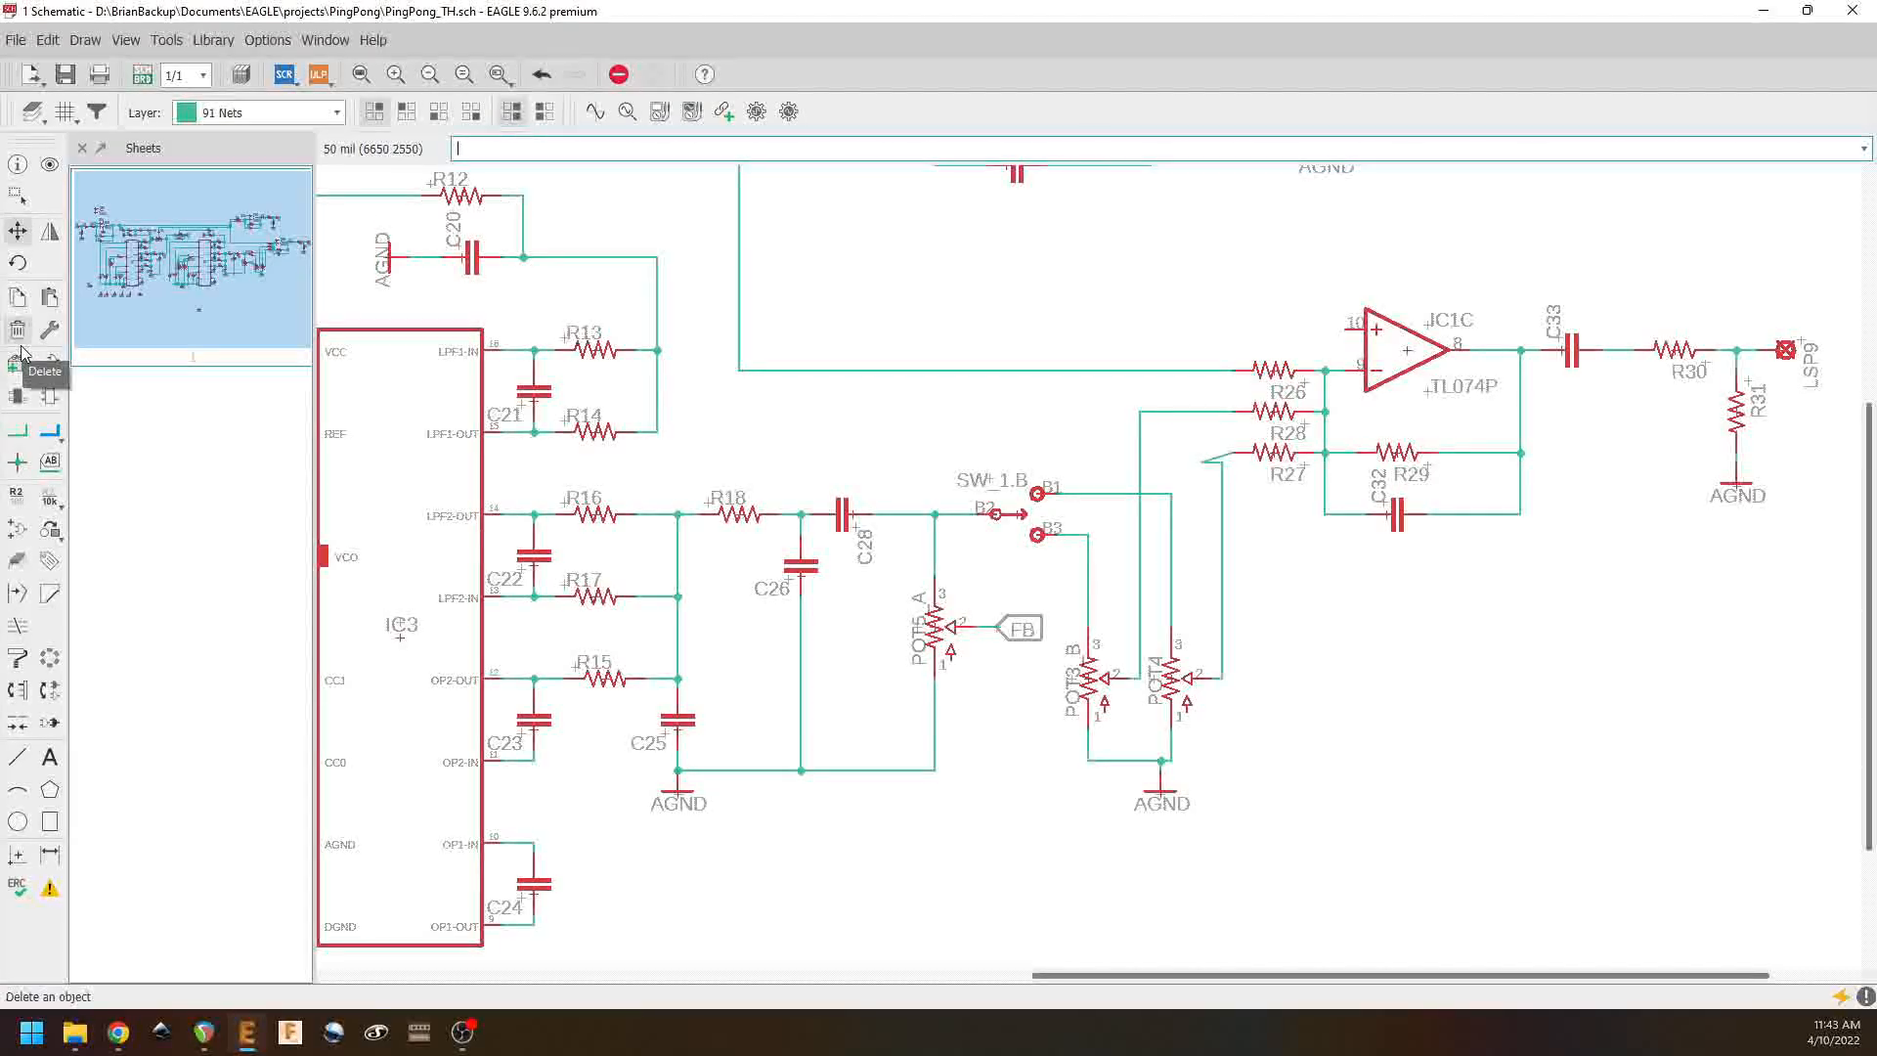
{"action": "left_click", "coordinate": [1222, 457]}
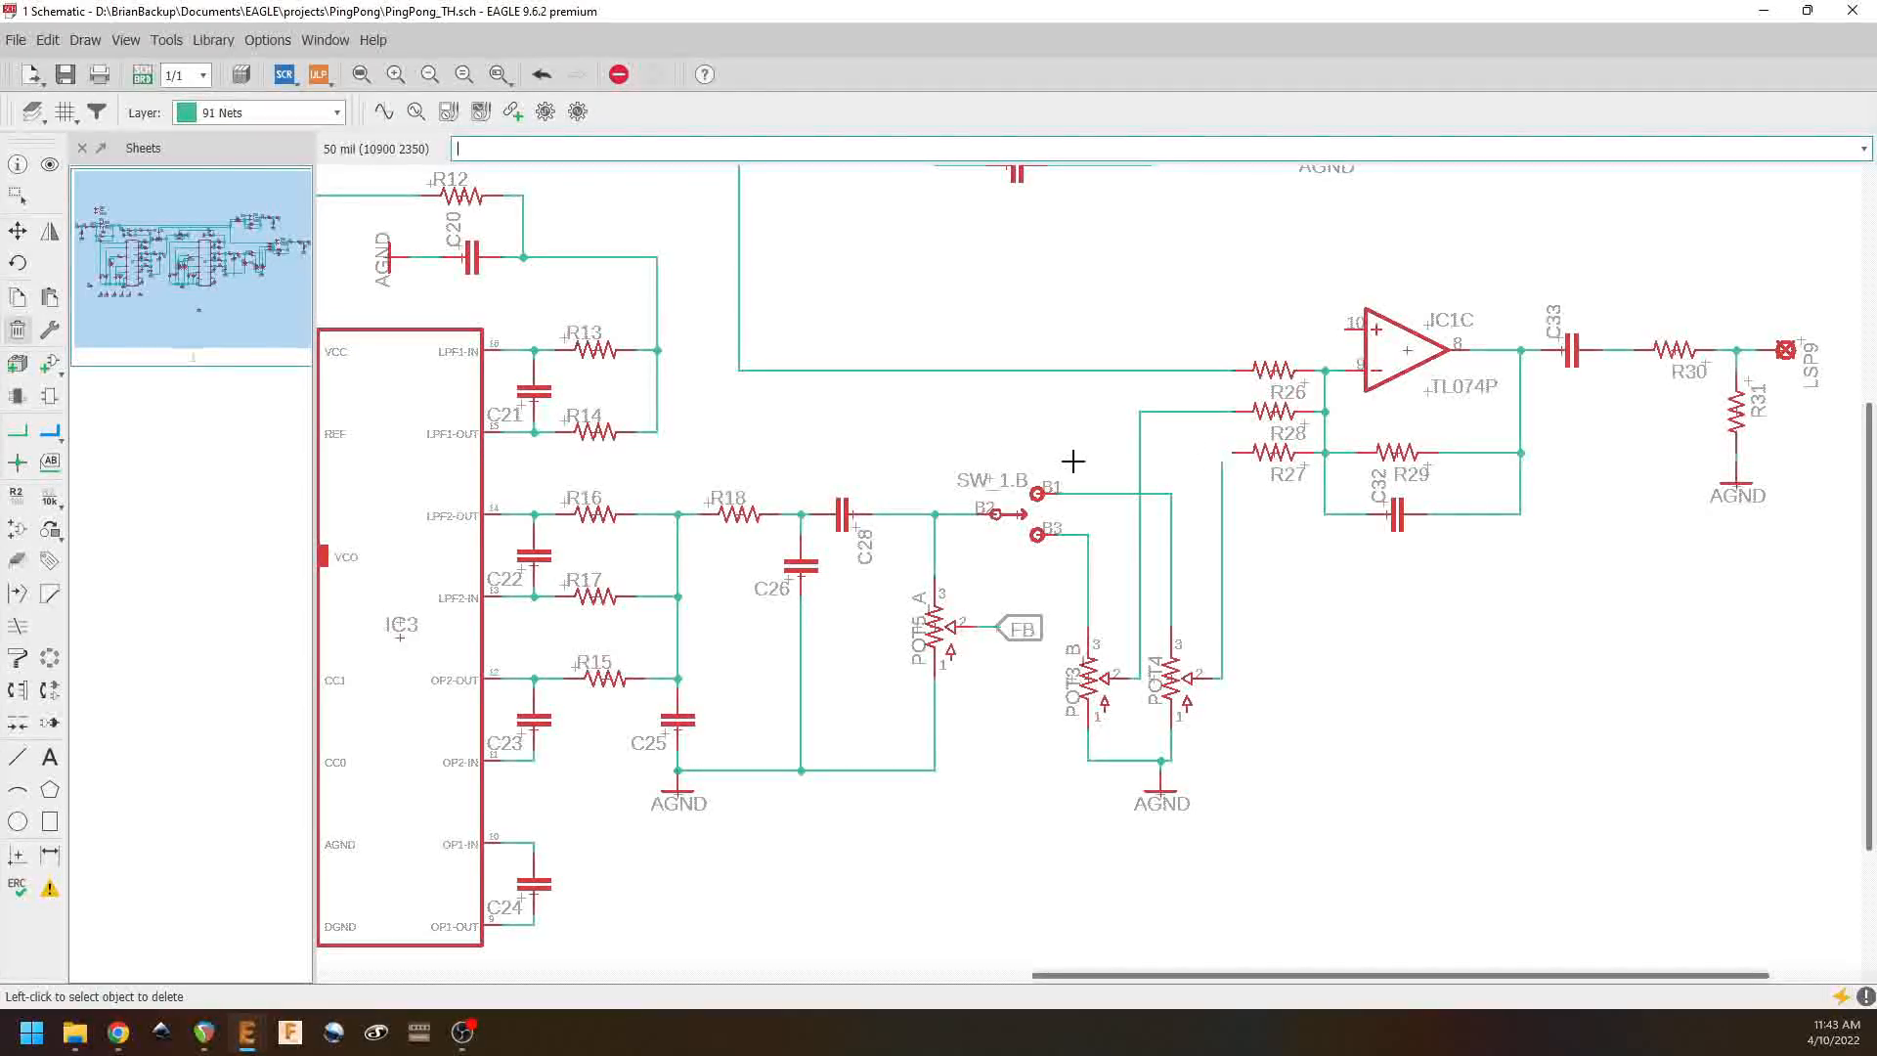
{"action": "left_click", "coordinate": [18, 430]}
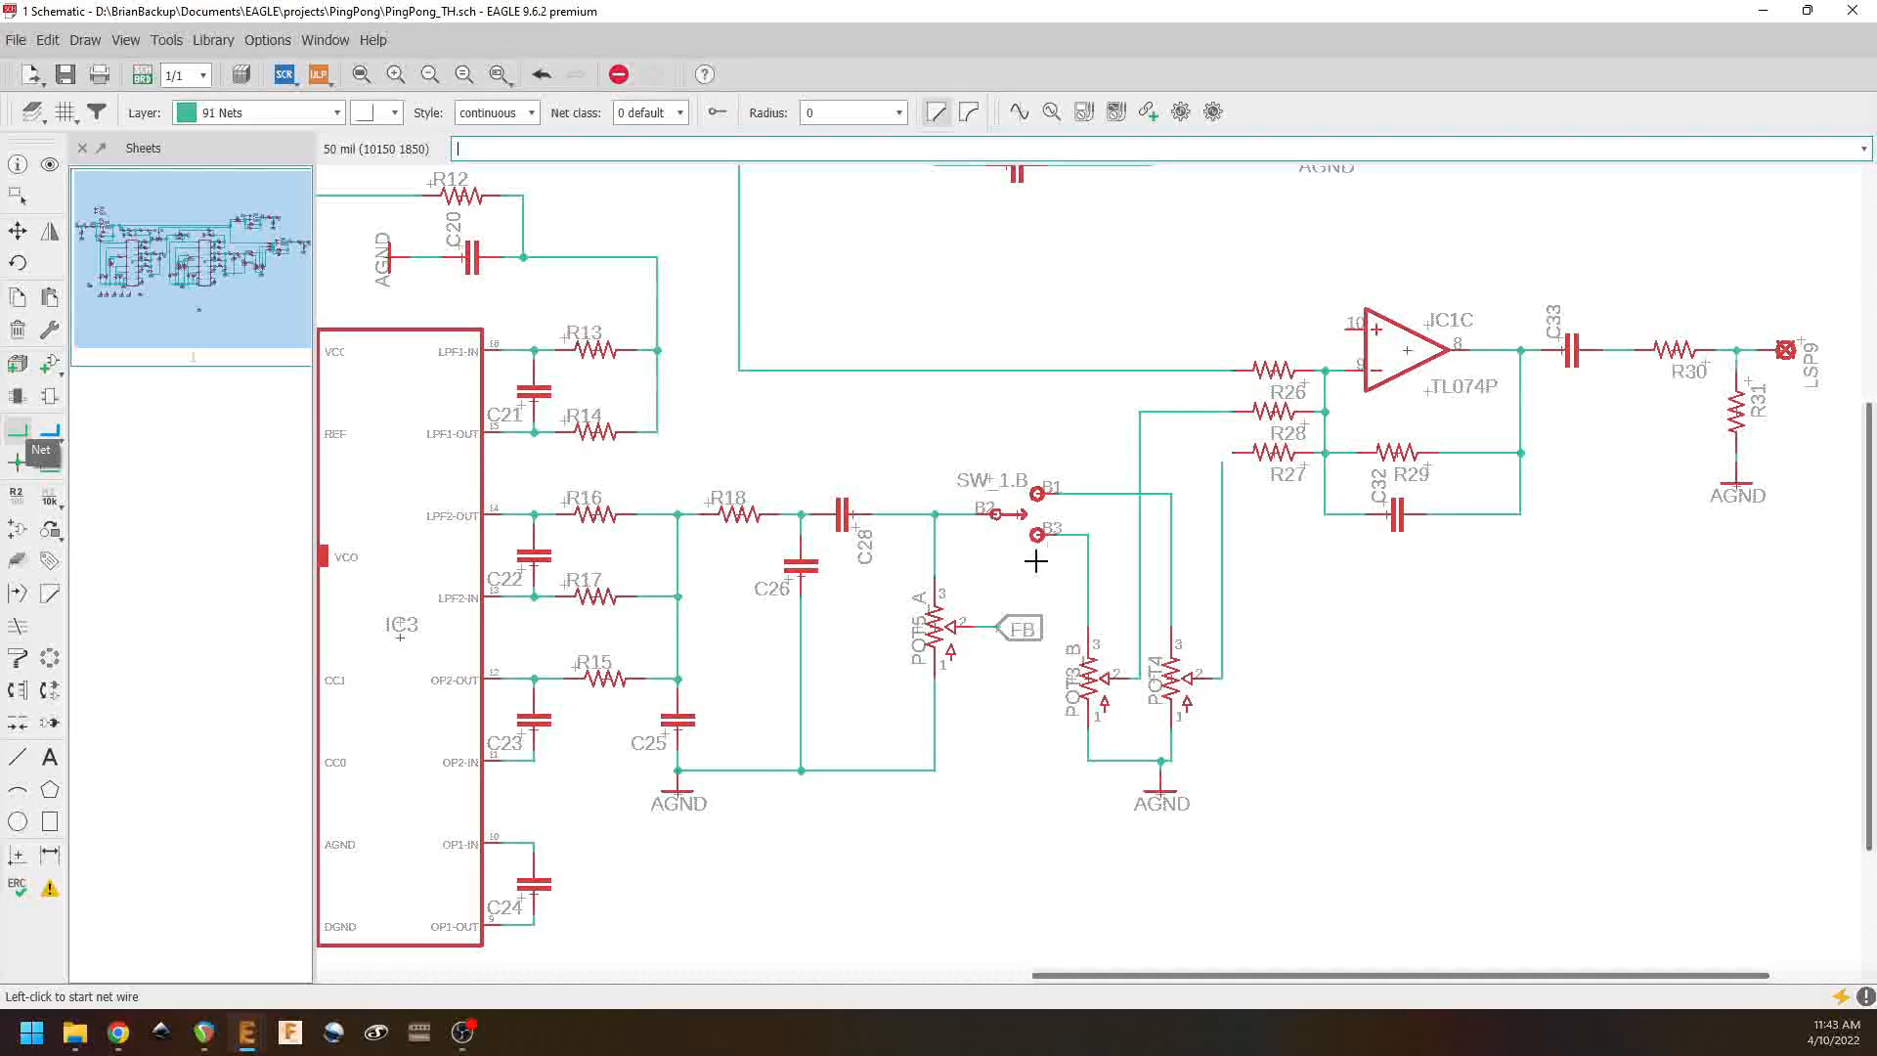
{"action": "left_click", "coordinate": [1231, 449]}
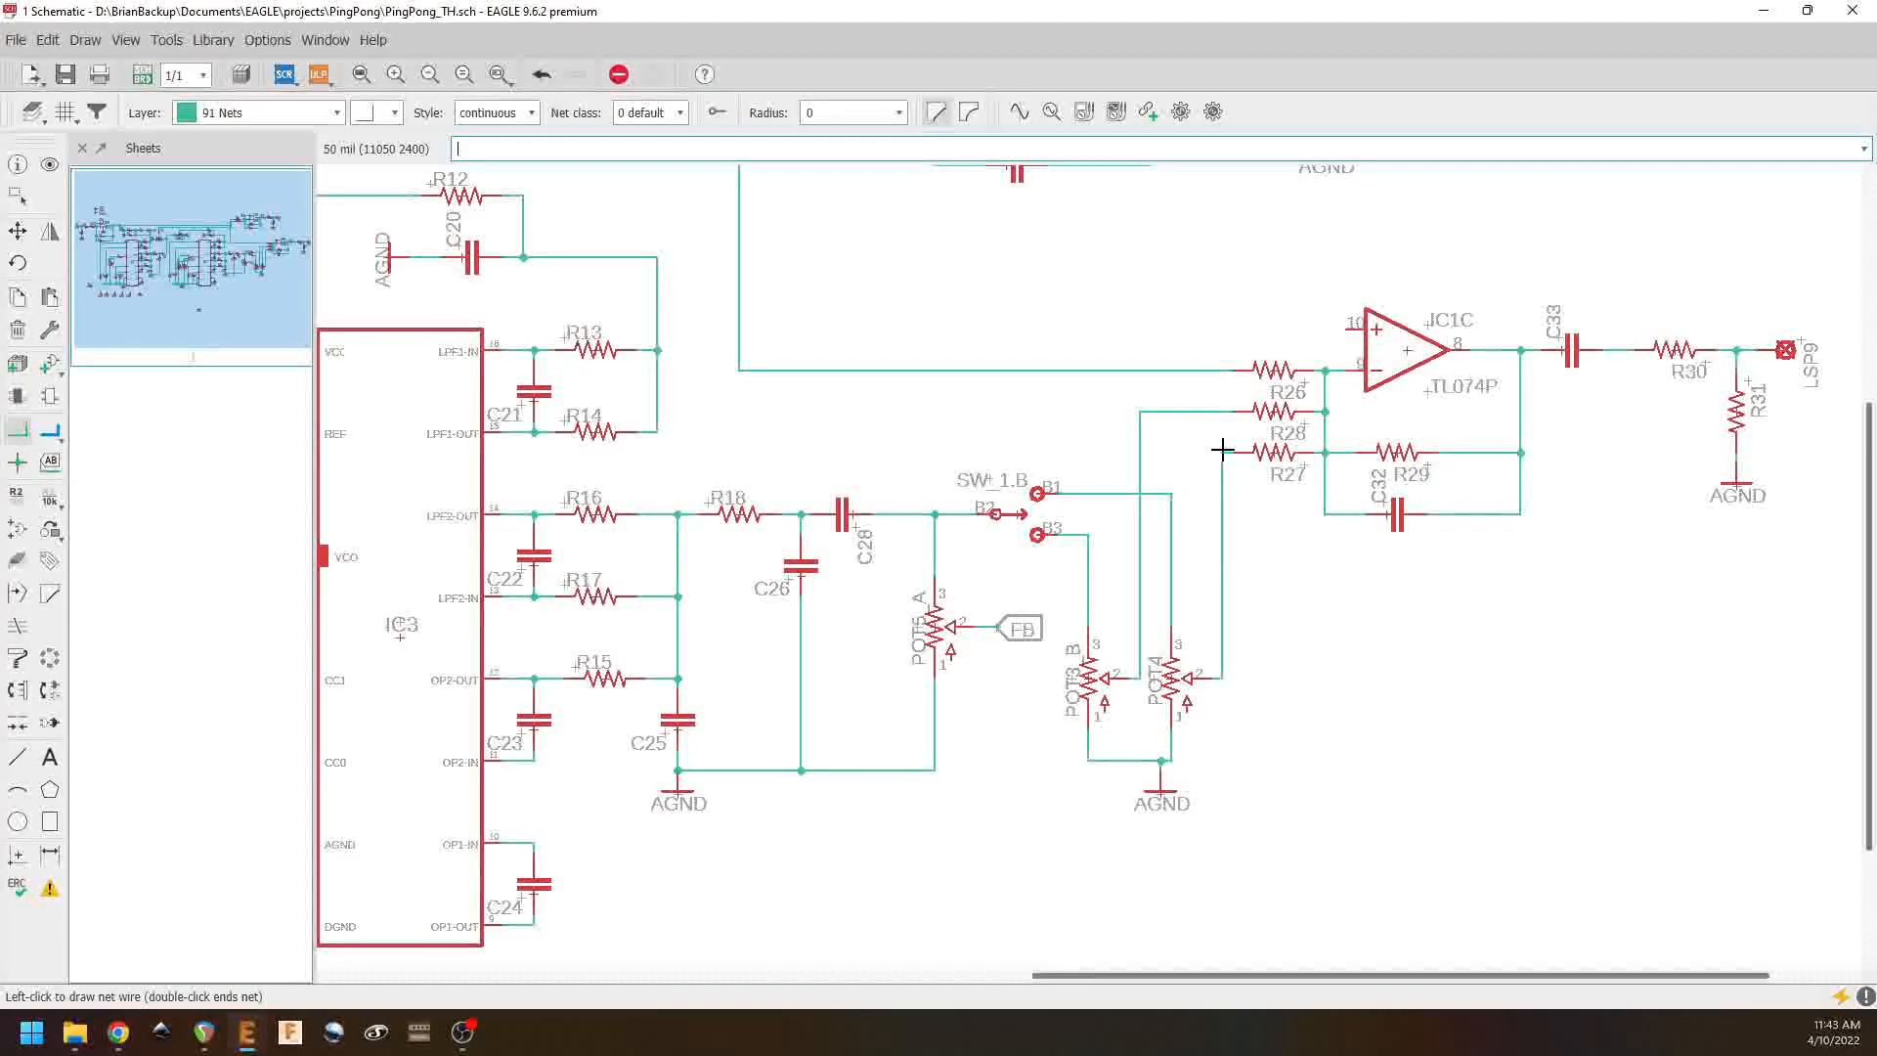
{"action": "left_click", "coordinate": [1220, 468]}
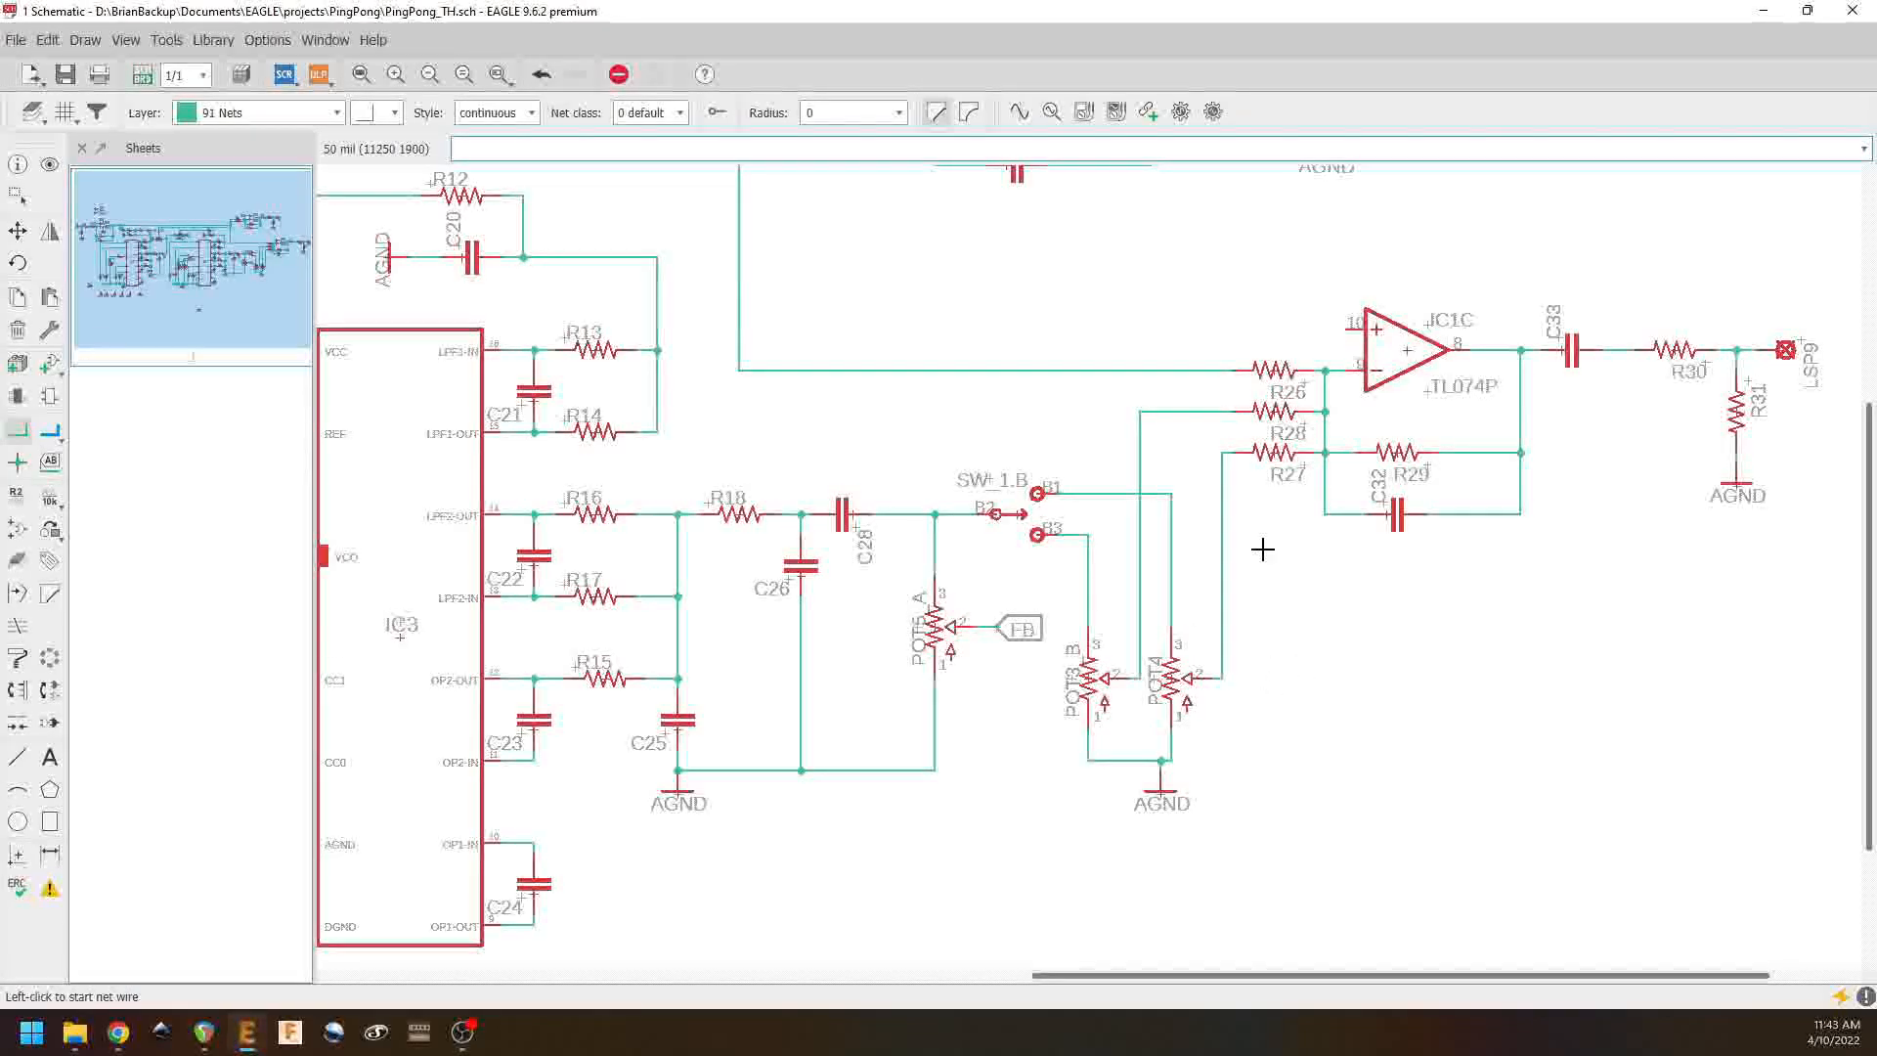
Step: Move the loose AGND symbol and pad LSP7 down into the empty area below IC2, placing them side by side
{"action": "scroll", "coordinate": [1270, 533], "scroll_direction": "down", "scroll_amount": 5}
{"action": "middle_click_drag", "start_coordinate": [1285, 504], "coordinate": [1623, 547]}
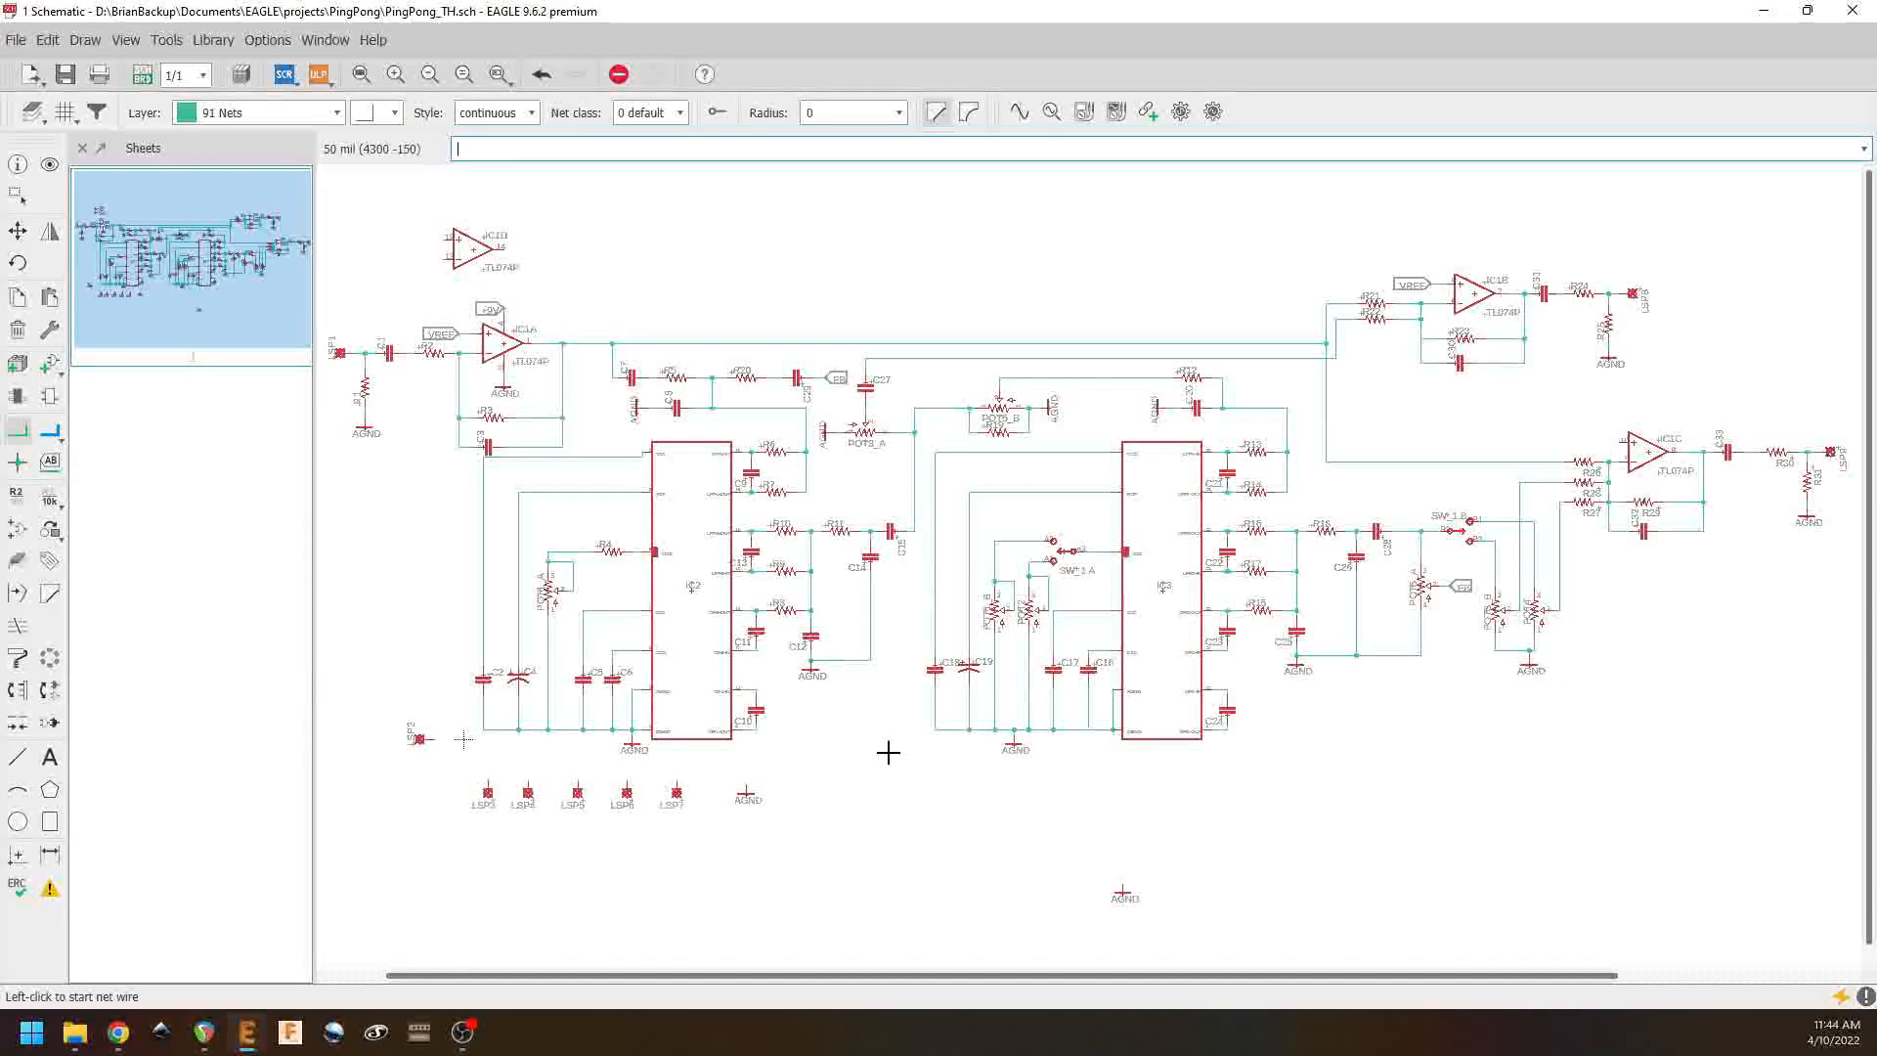
{"action": "middle_click_drag", "start_coordinate": [888, 751], "coordinate": [1198, 438]}
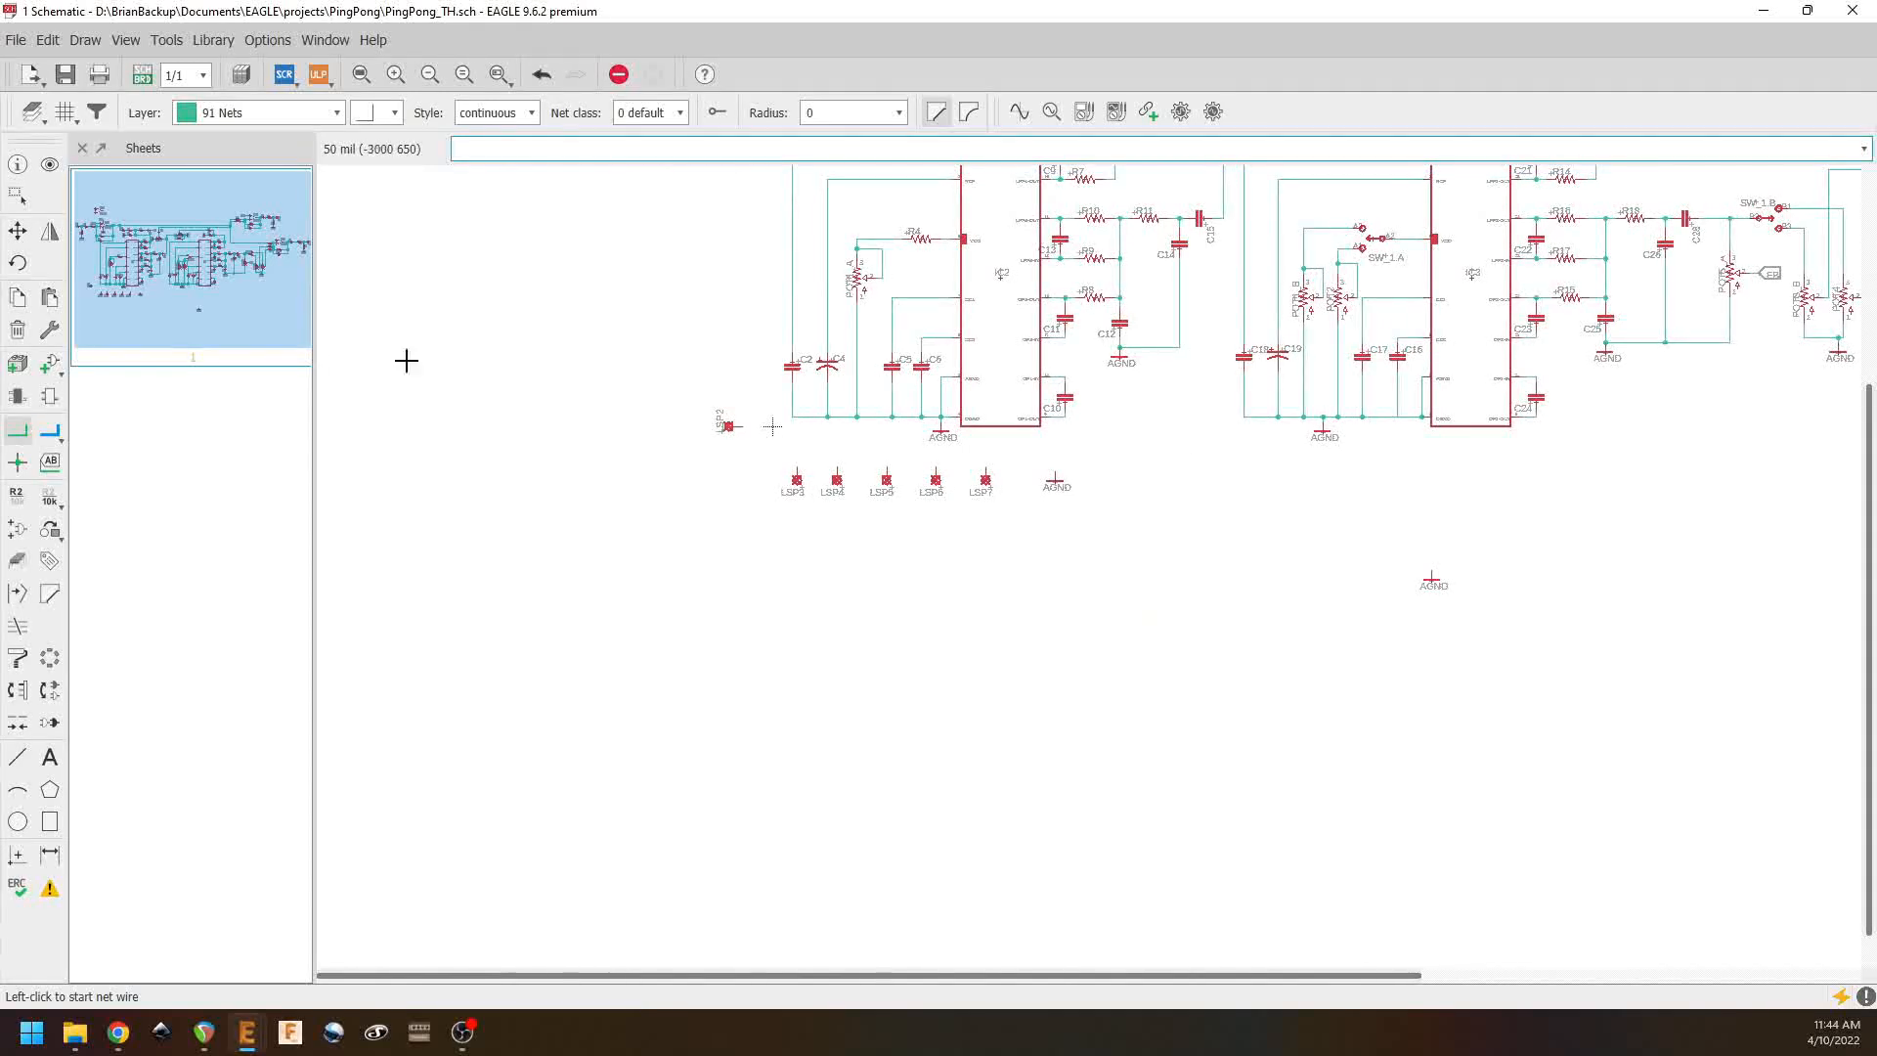
{"action": "left_click", "coordinate": [19, 232]}
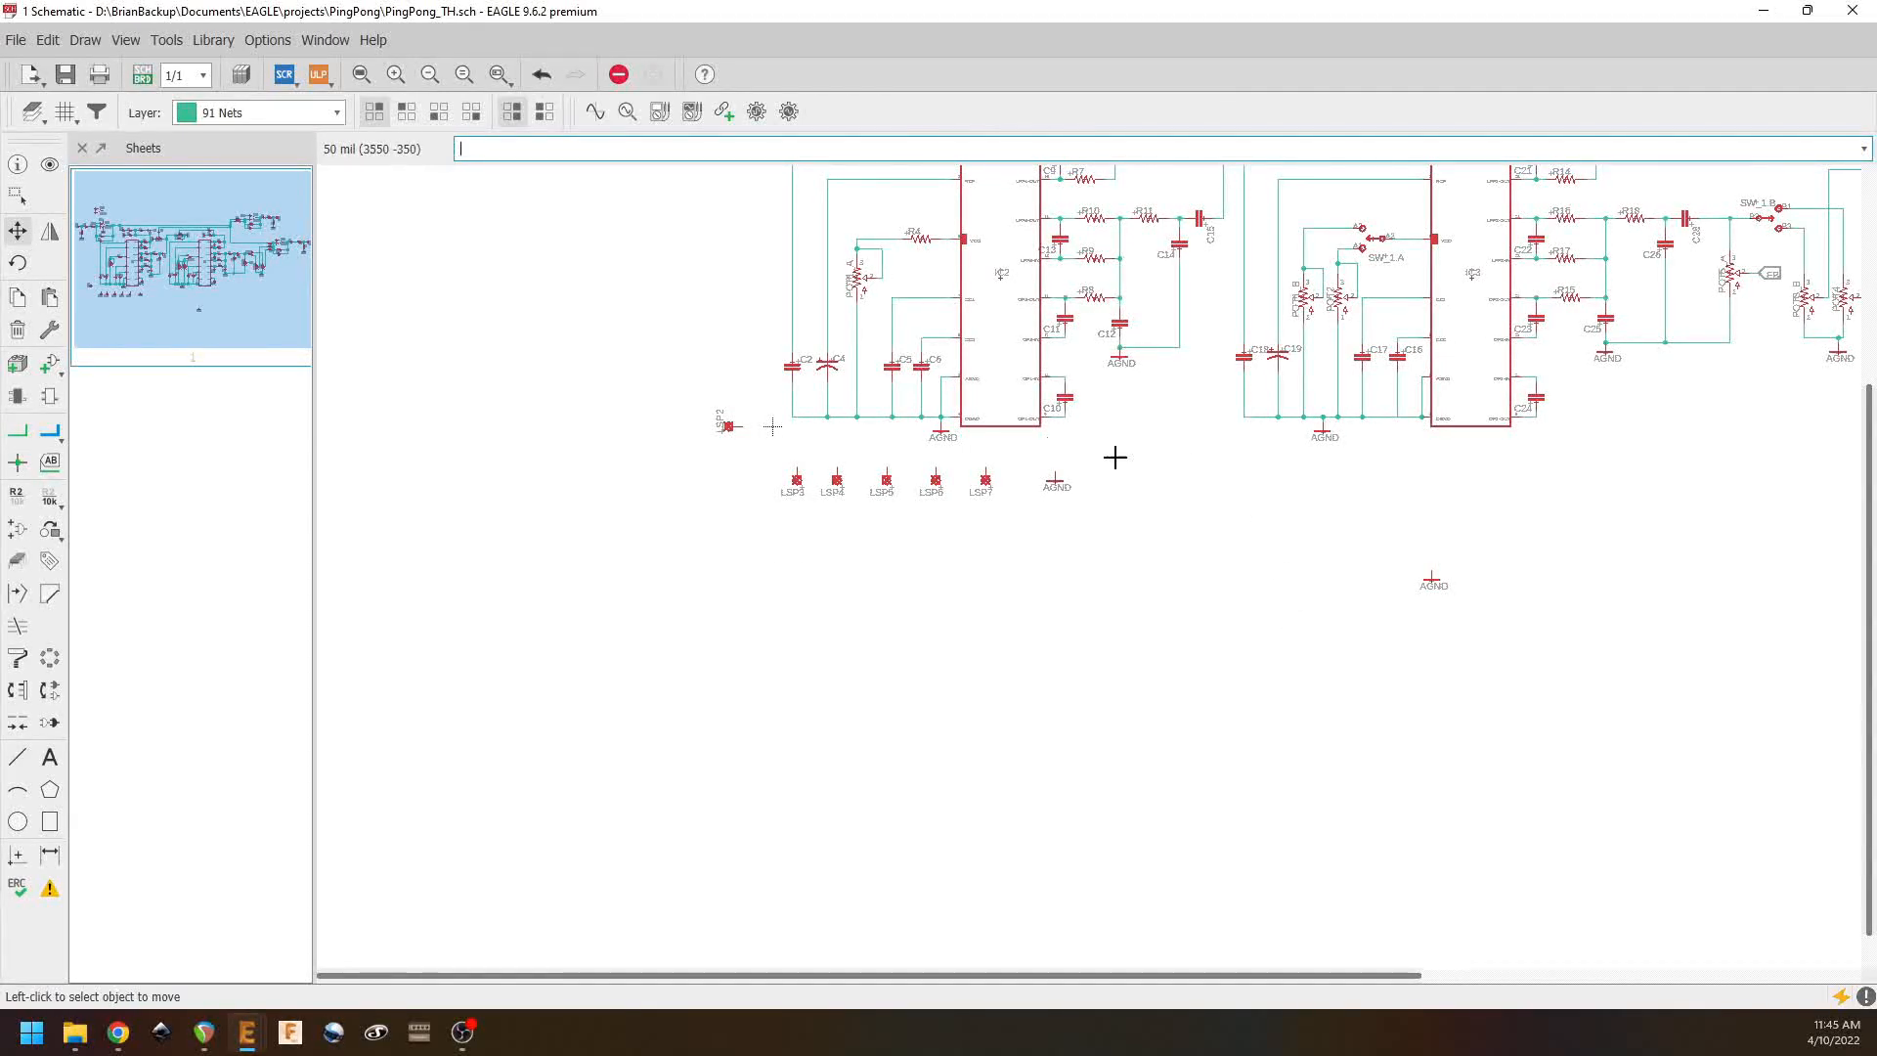
{"action": "left_click", "coordinate": [1056, 483]}
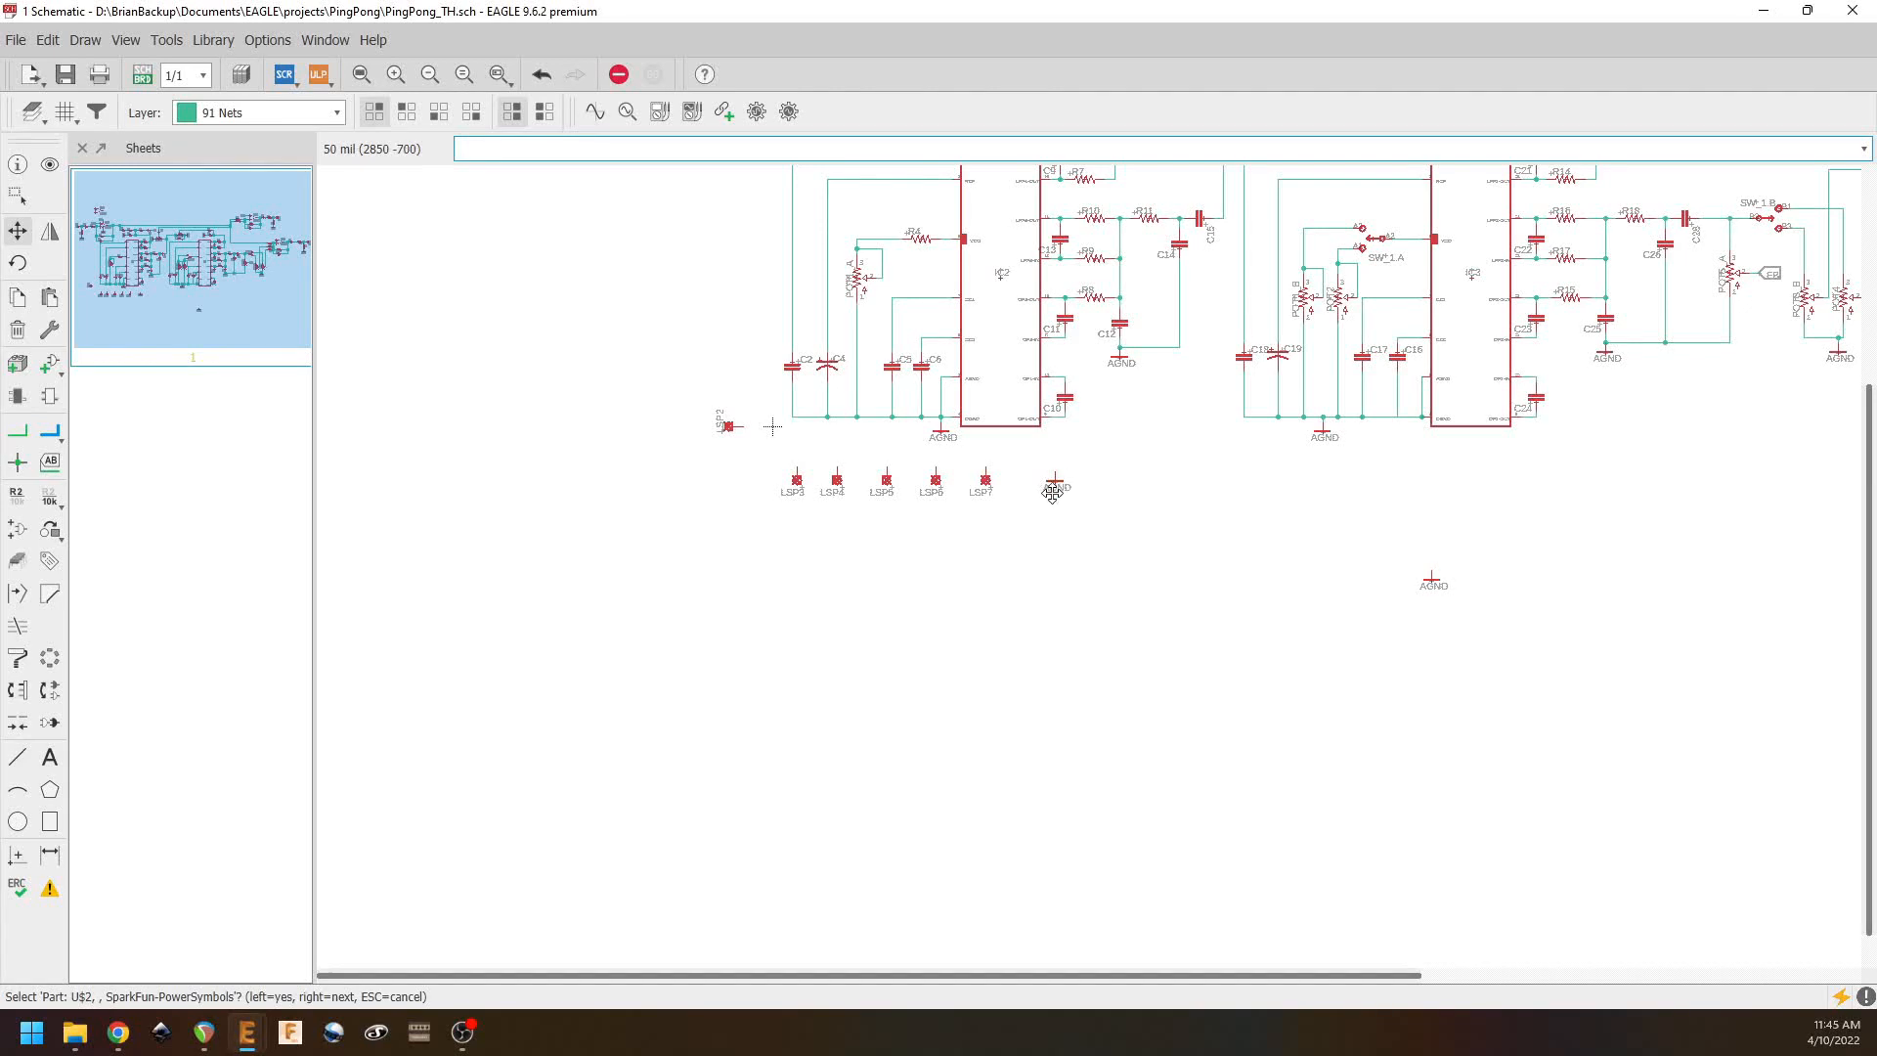
{"action": "left_click", "coordinate": [1108, 635]}
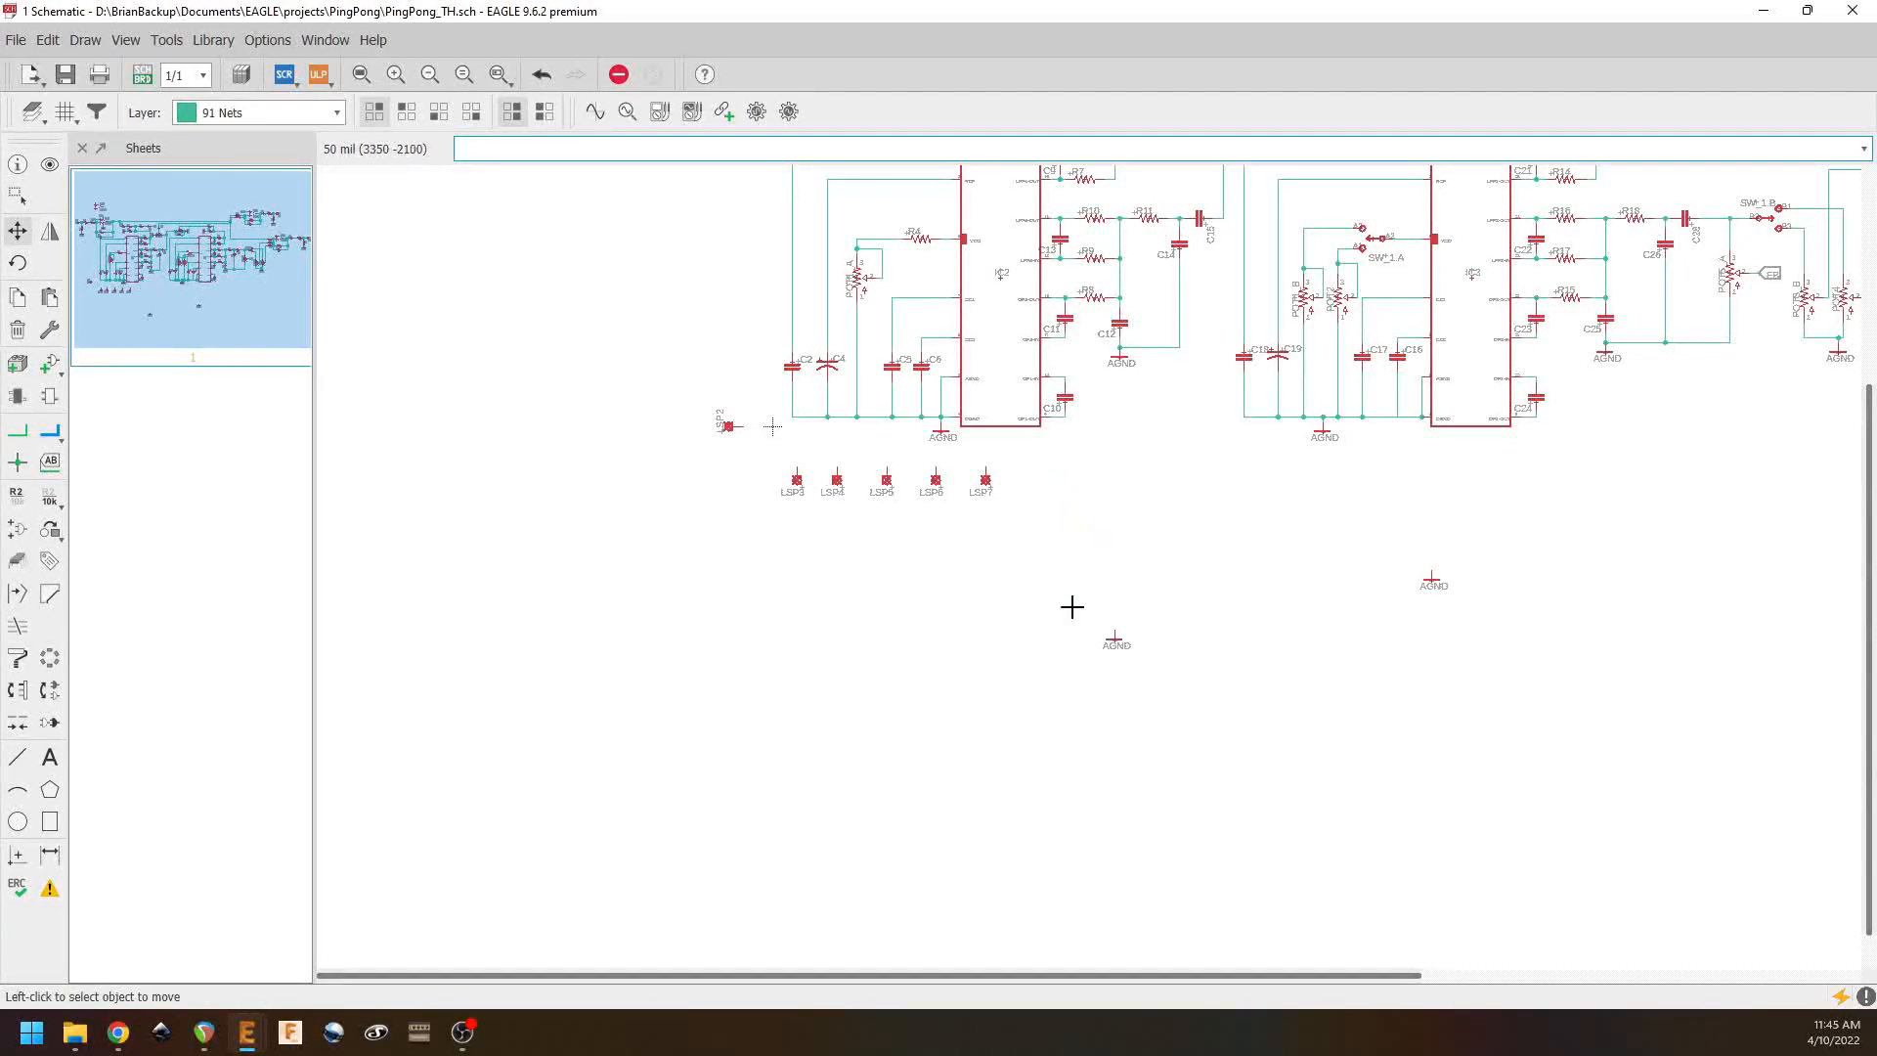
{"action": "left_click", "coordinate": [986, 478]}
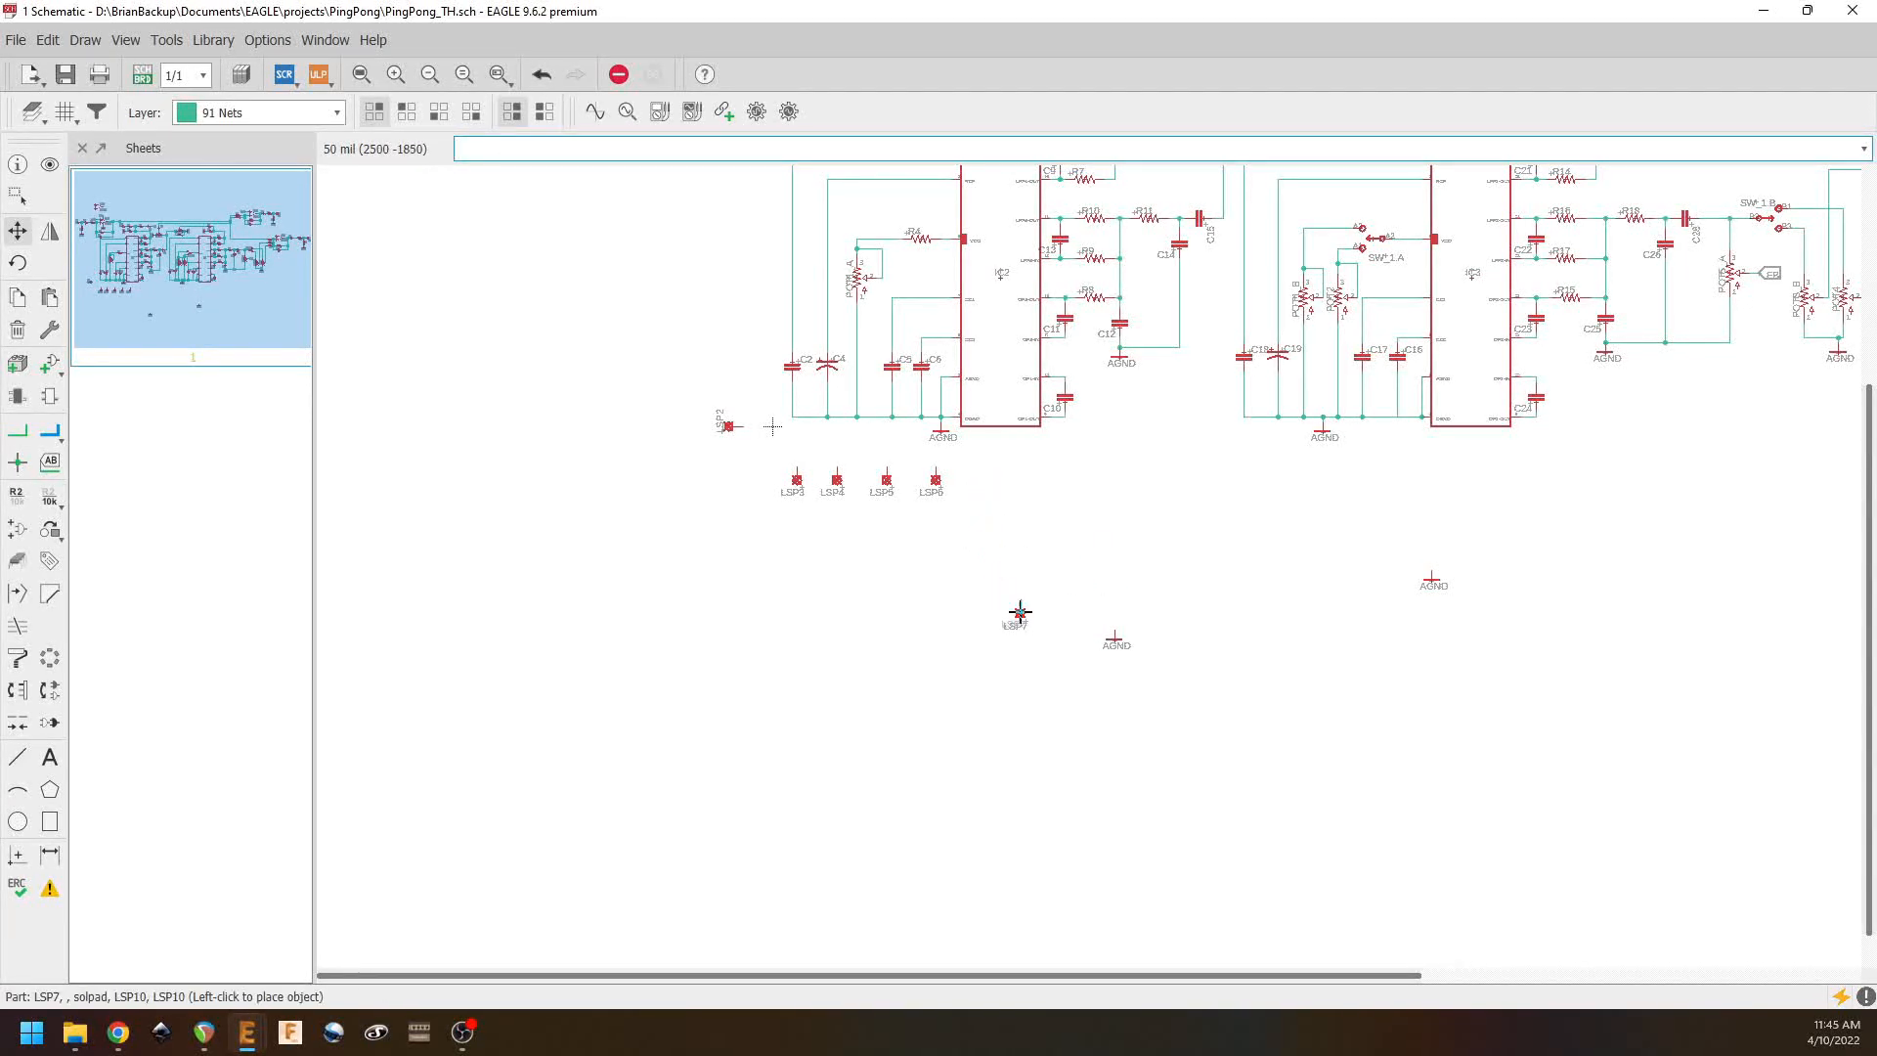
{"action": "left_click", "coordinate": [1044, 636]}
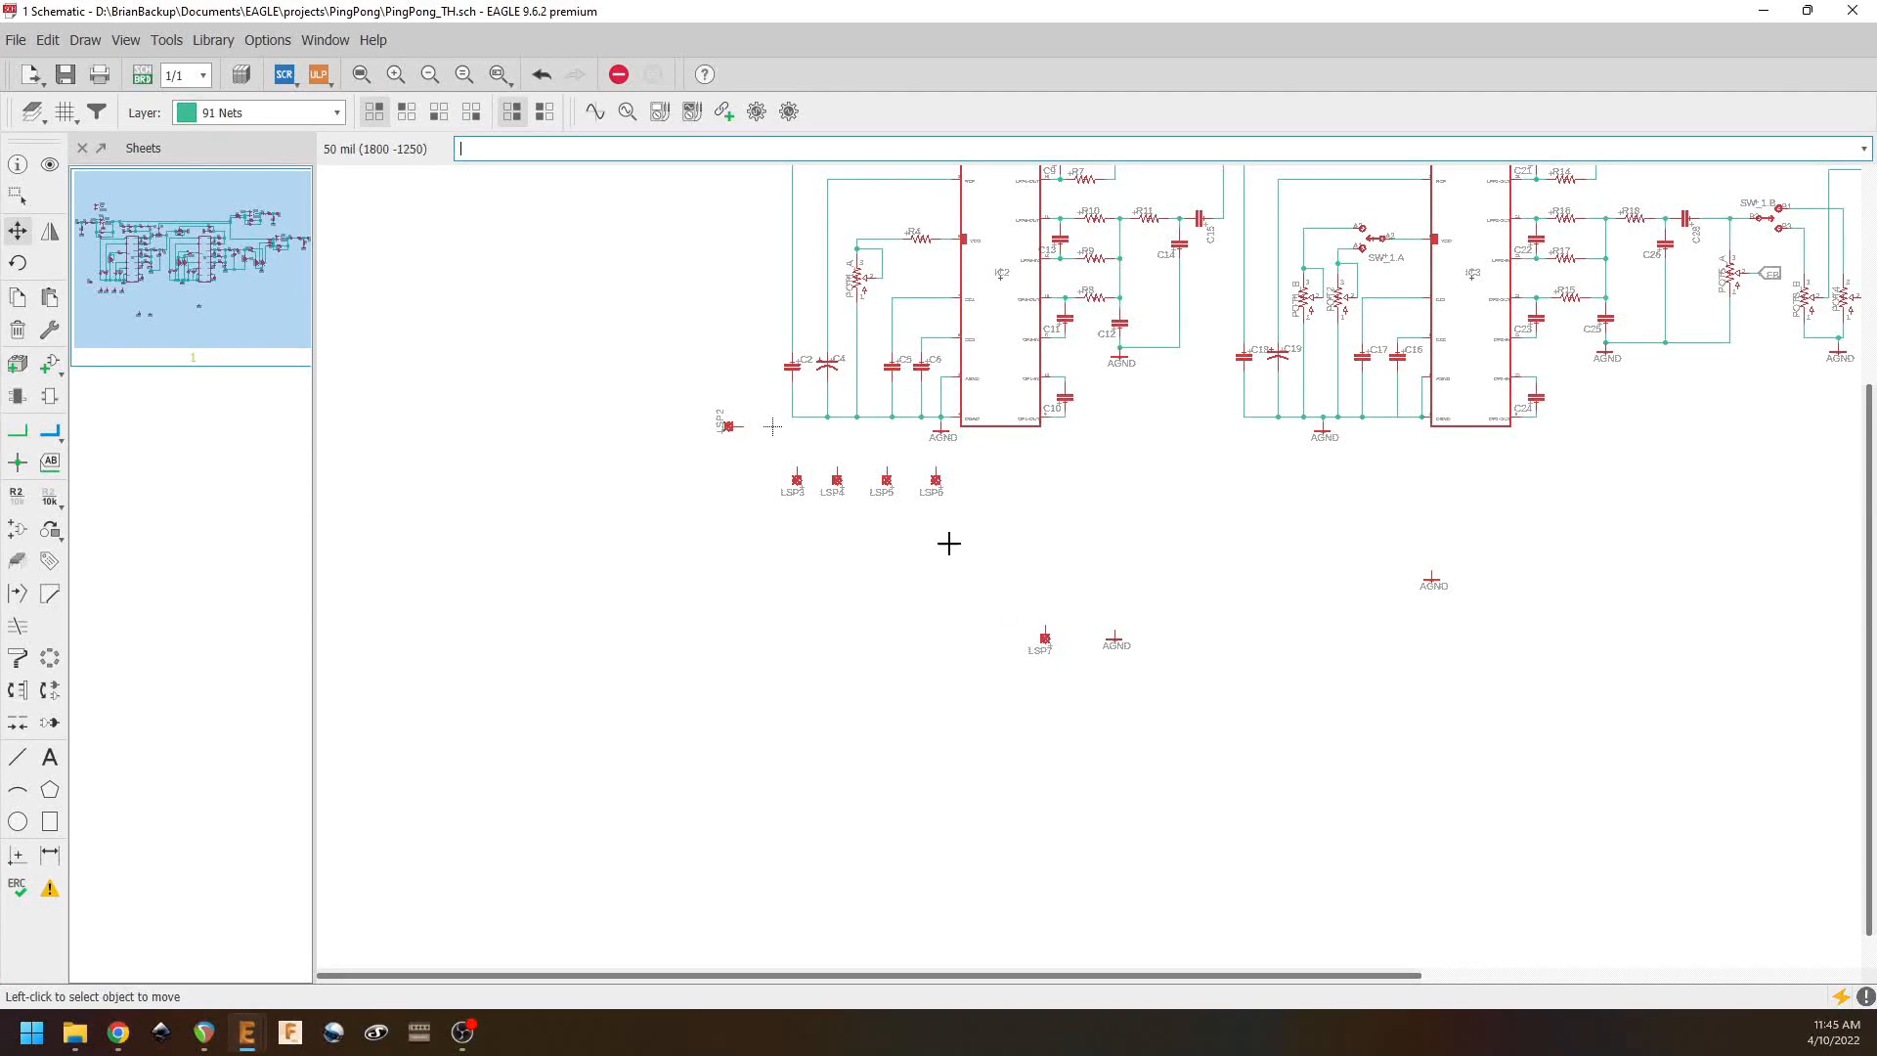
Step: Move pads LSP6, LSP5 and LSP4 down into an evenly spaced row to the left of LSP7
{"action": "left_click", "coordinate": [935, 479]}
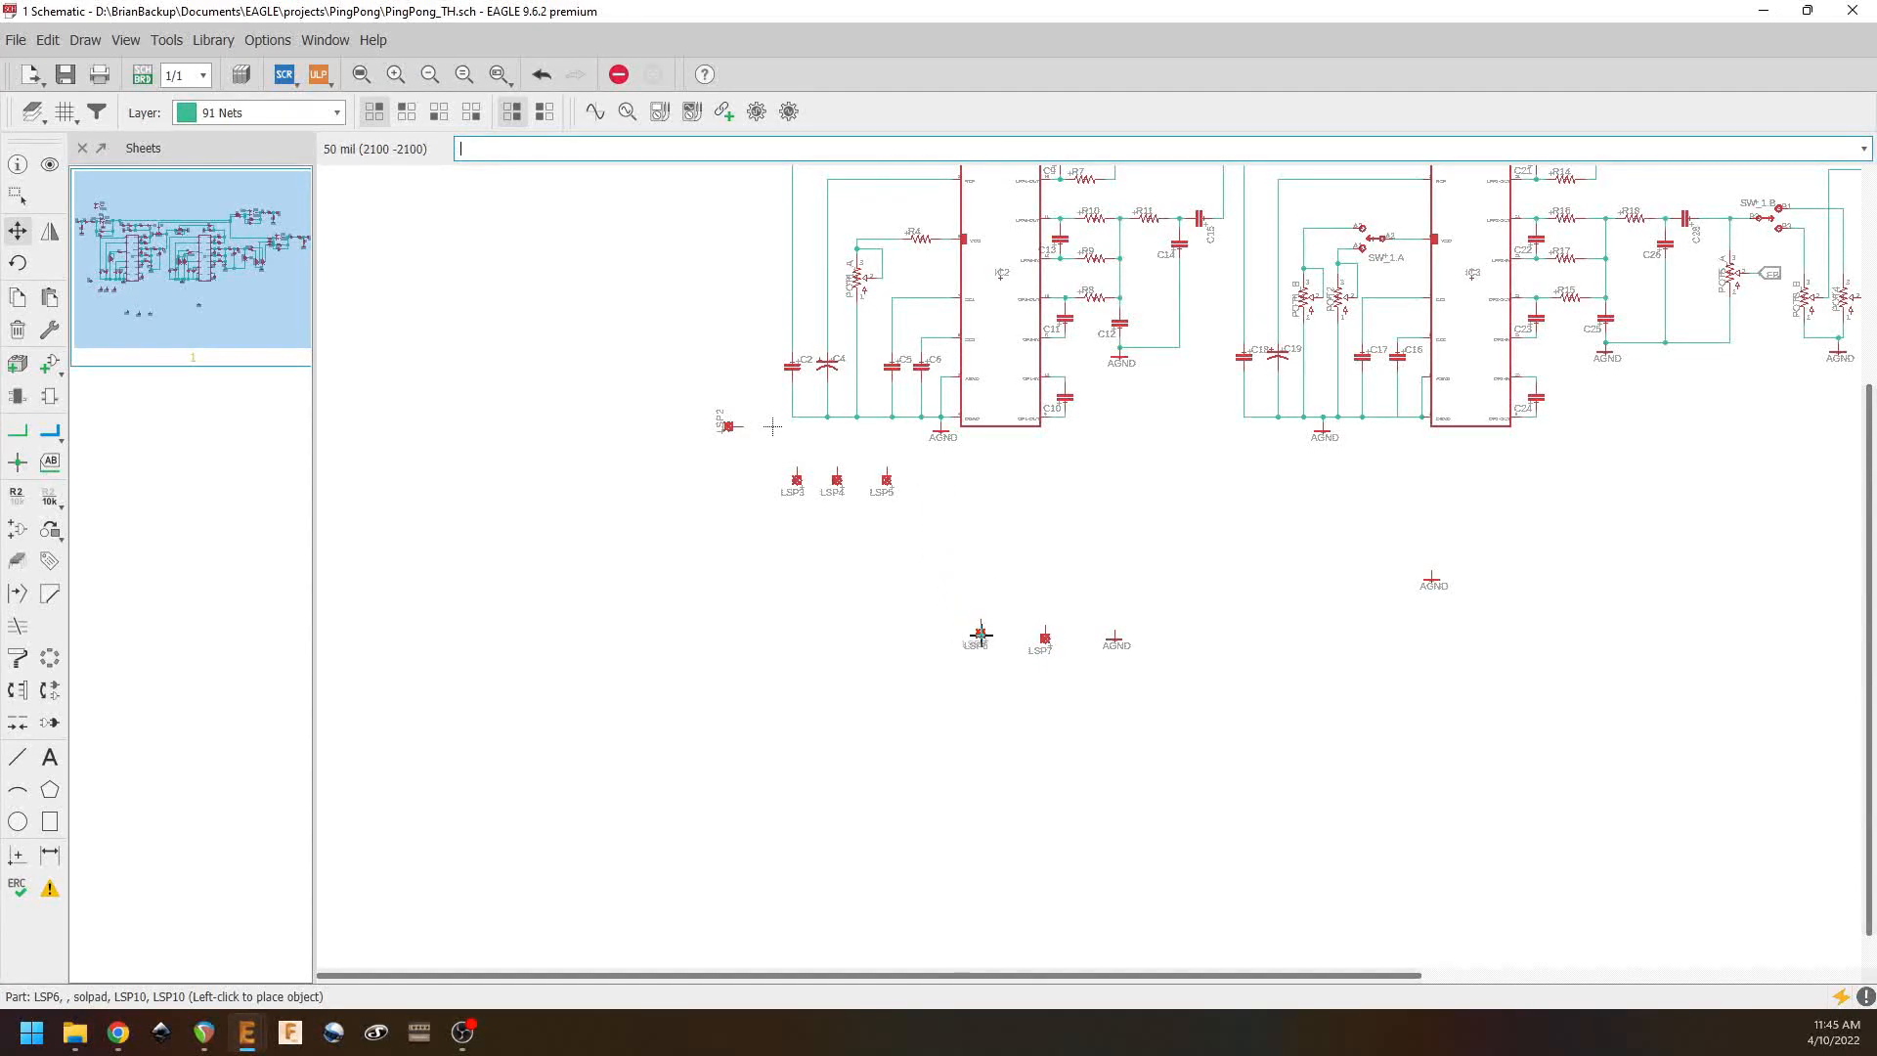
{"action": "left_click", "coordinate": [981, 638]}
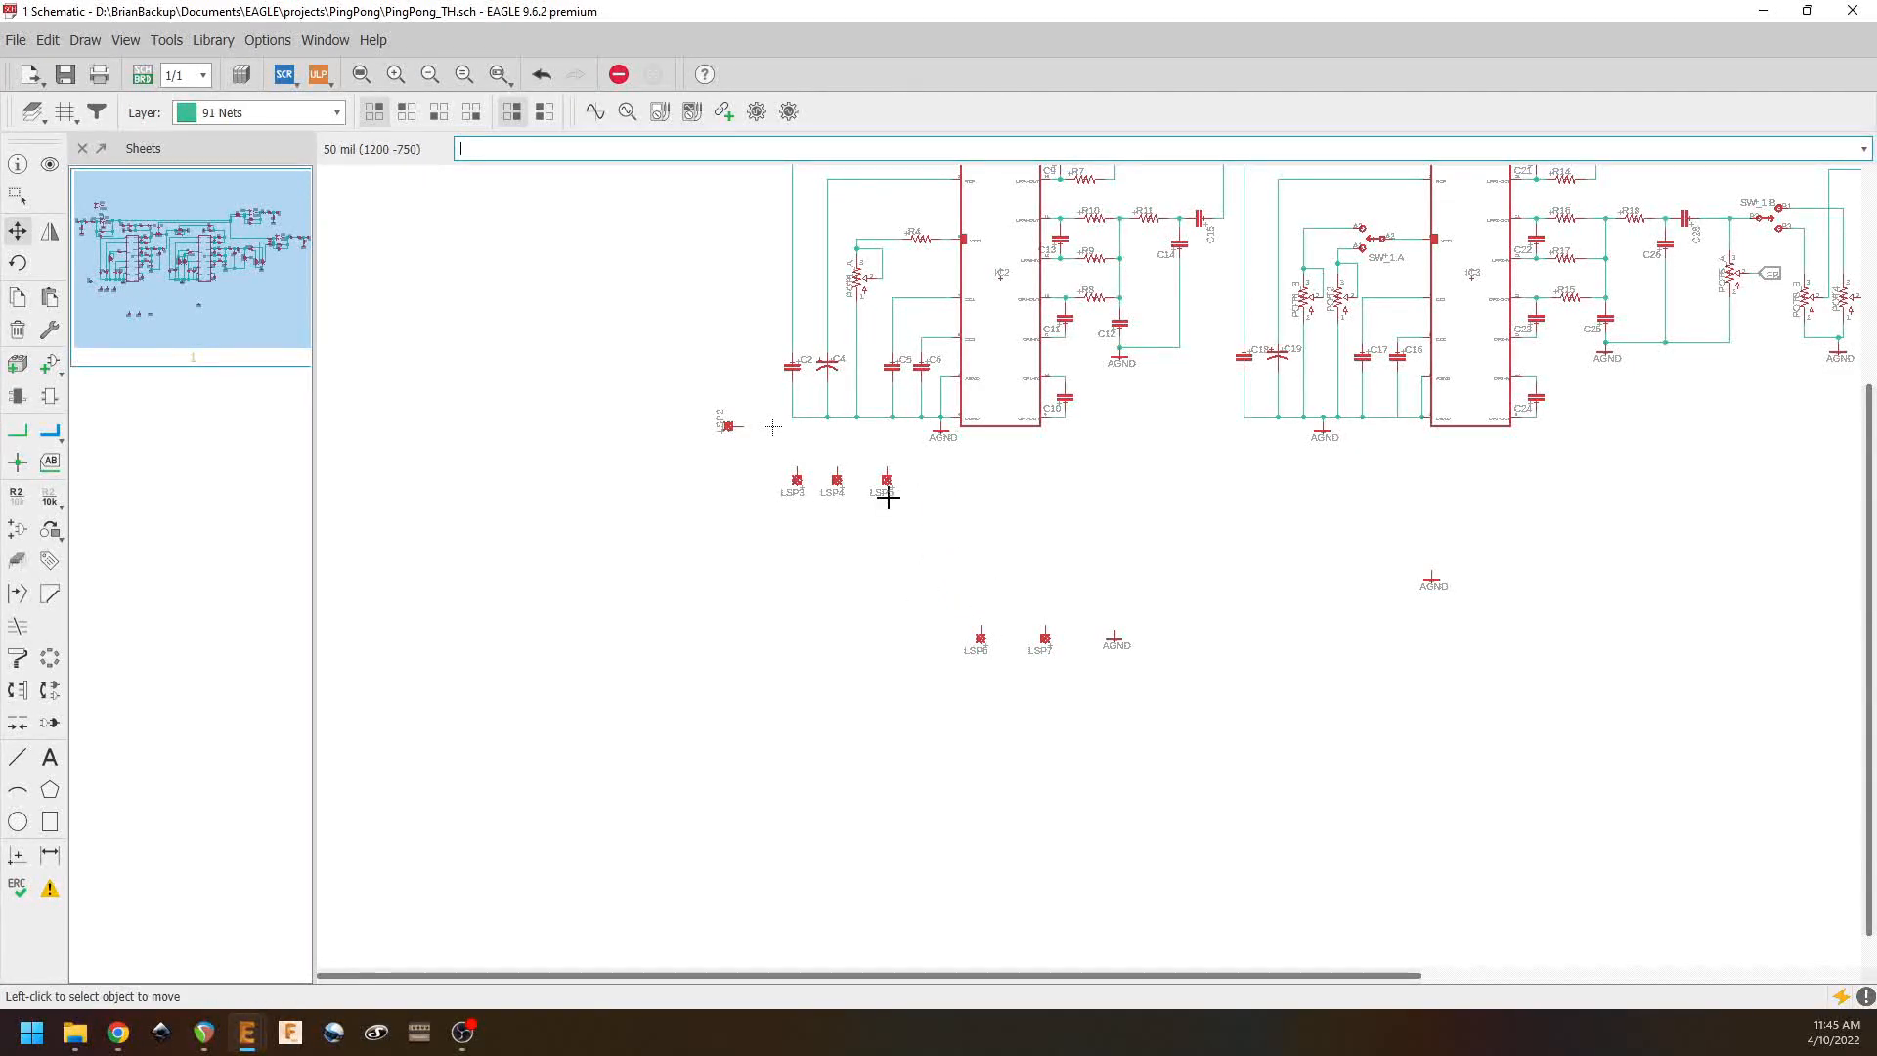
{"action": "left_click", "coordinate": [886, 480]}
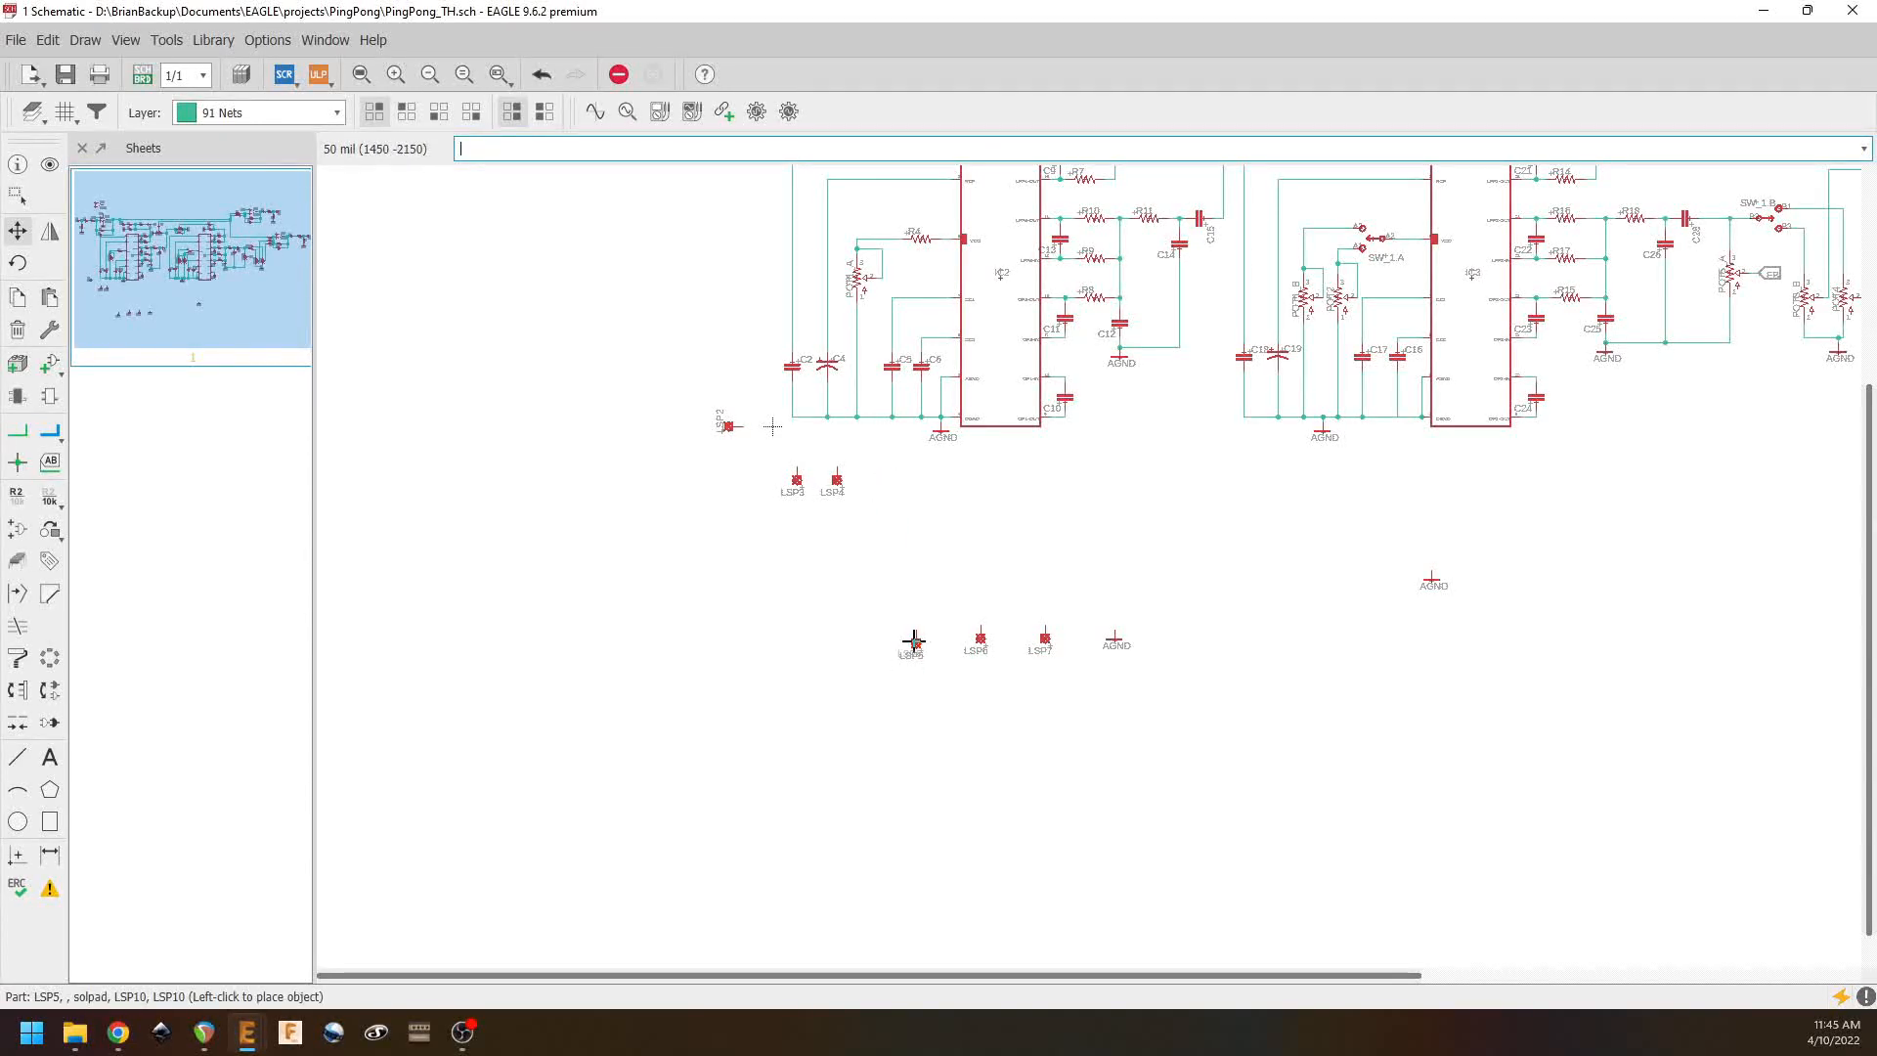
{"action": "left_click", "coordinate": [917, 641]}
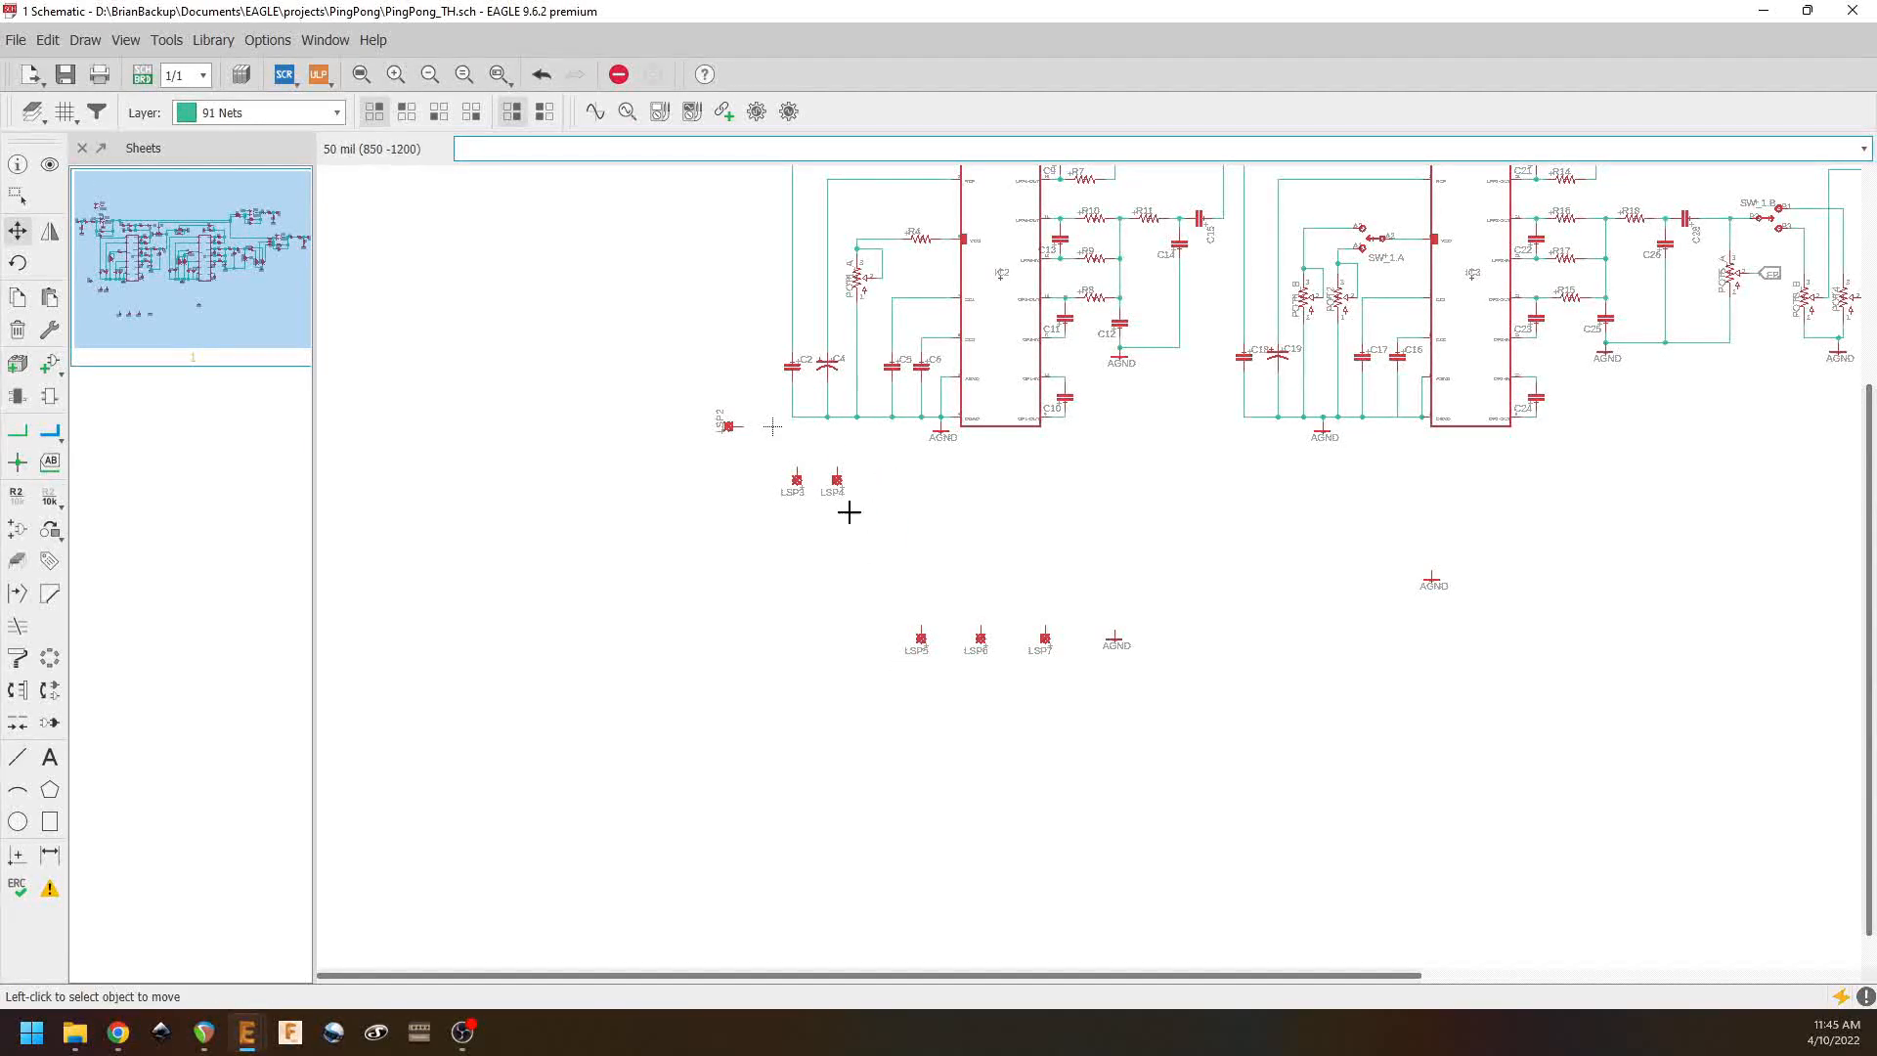
{"action": "left_click", "coordinate": [837, 480]}
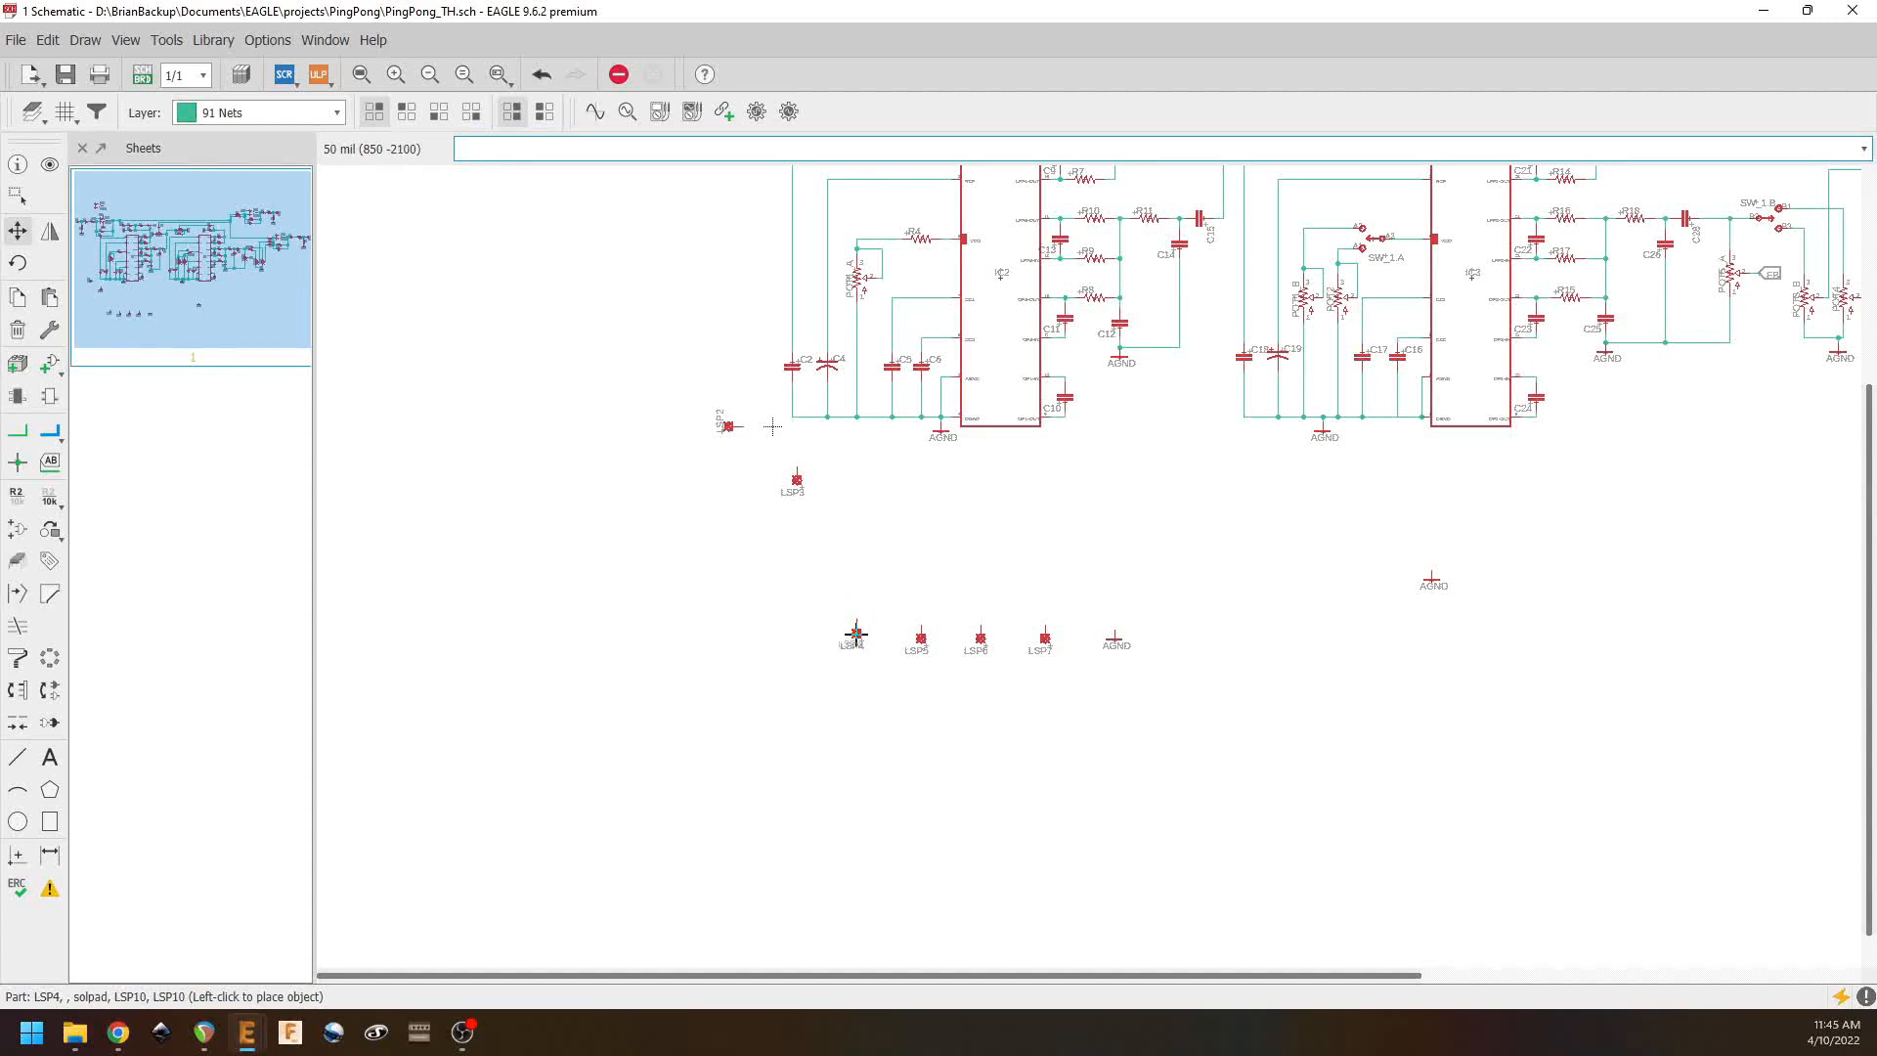
{"action": "left_click", "coordinate": [856, 639]}
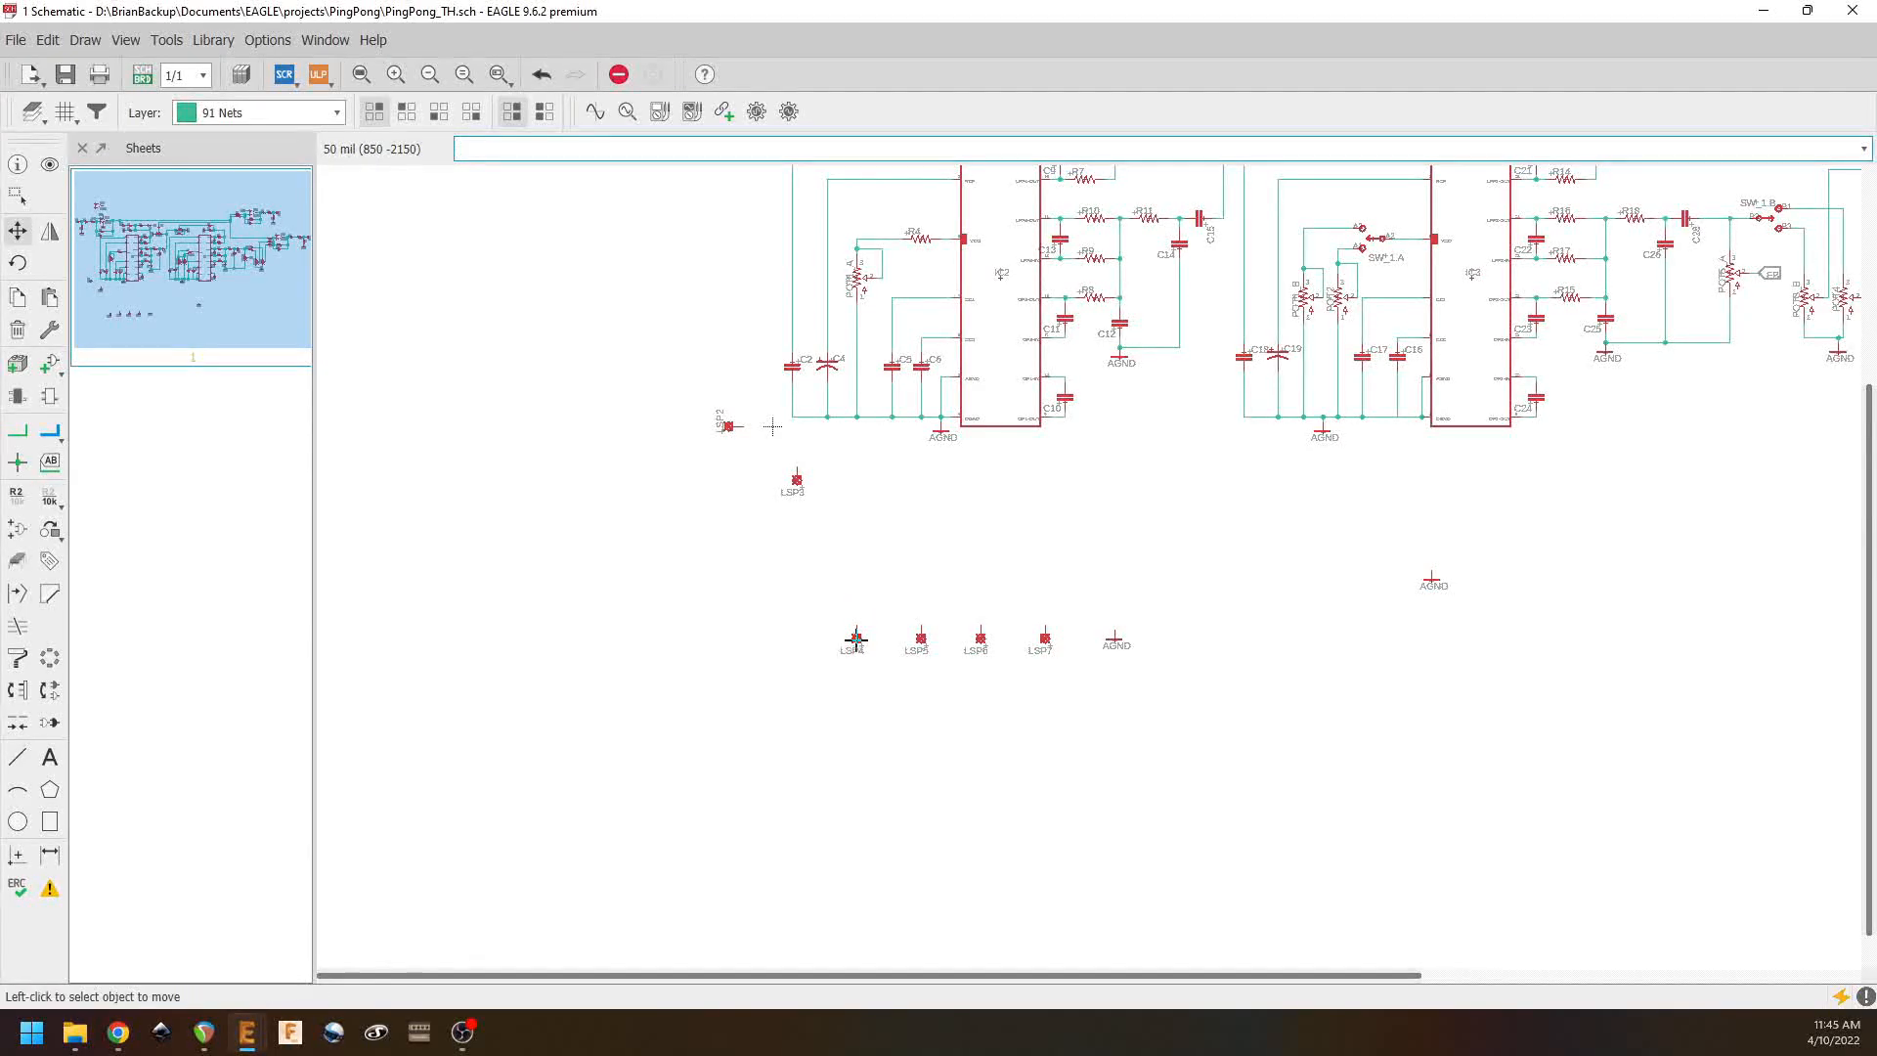
Step: Move pad LSP3 down to the left end of the pad row and LSP2 to just above and left of it
{"action": "left_click", "coordinate": [795, 481]}
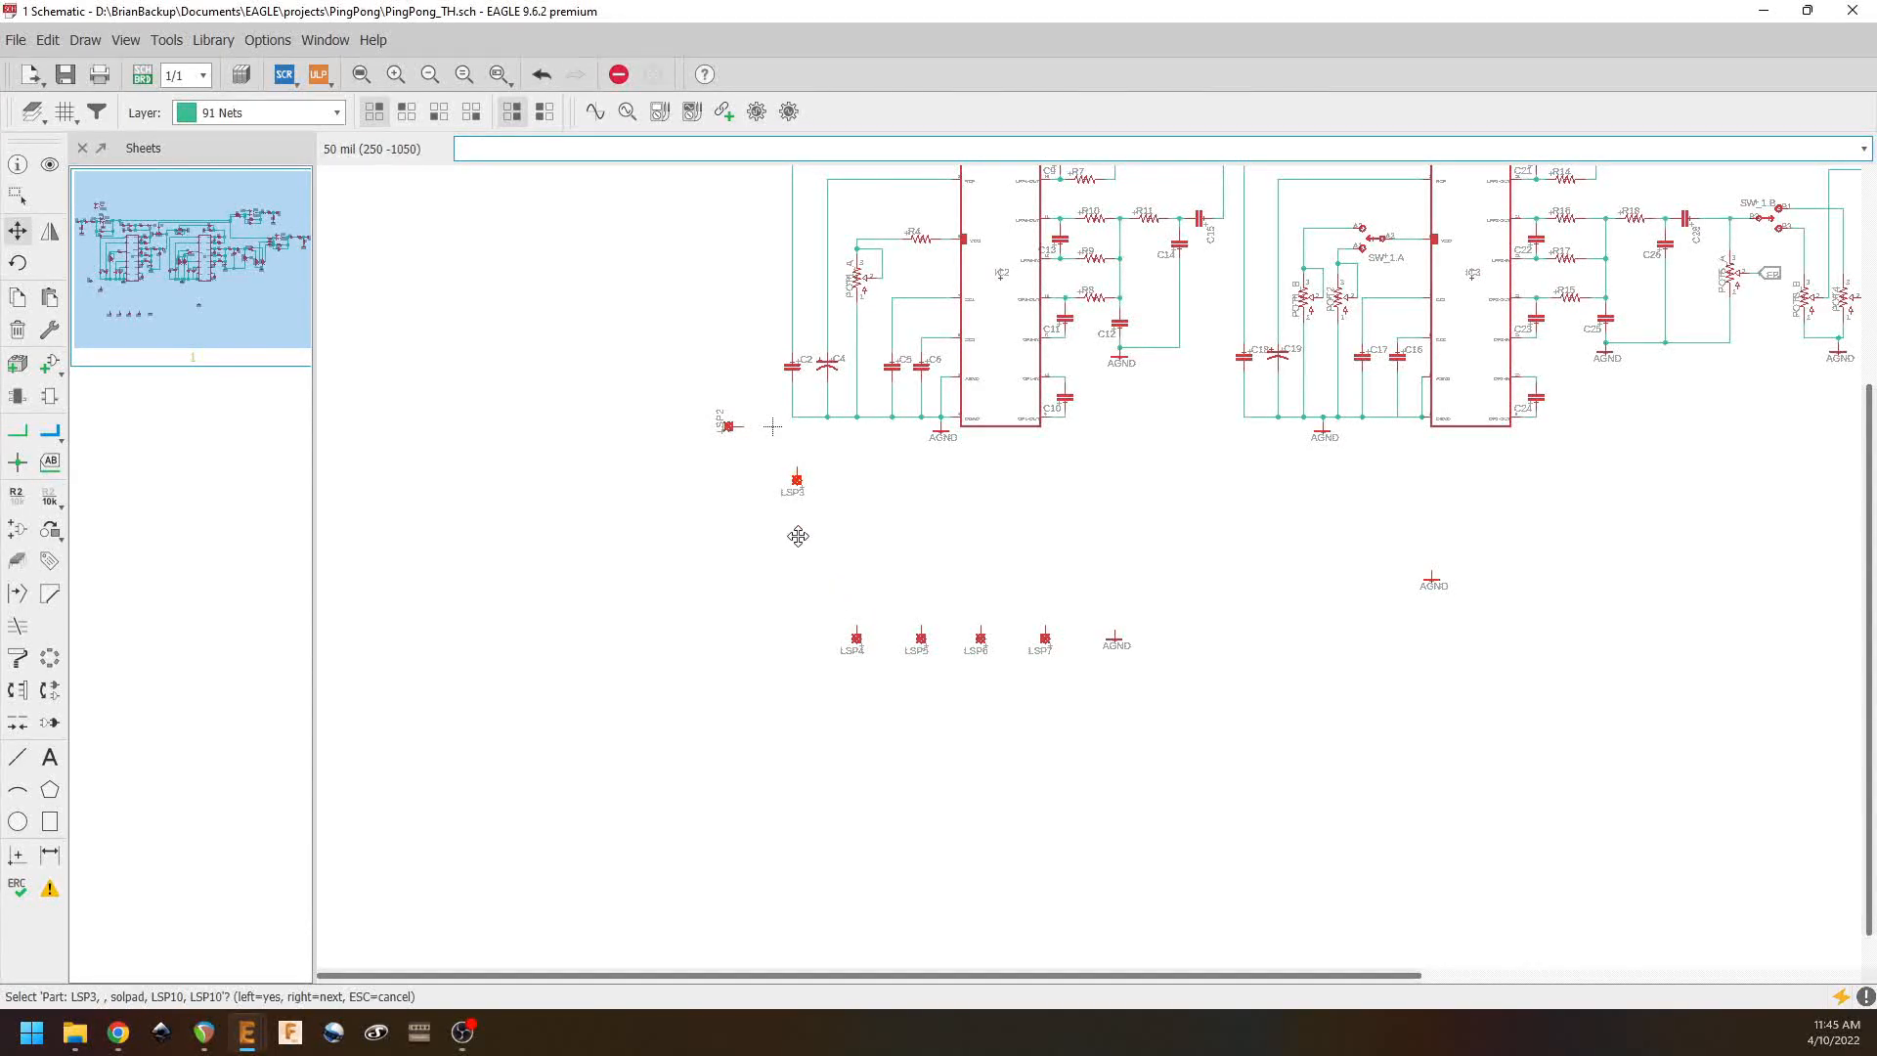
{"action": "left_click", "coordinate": [798, 478]}
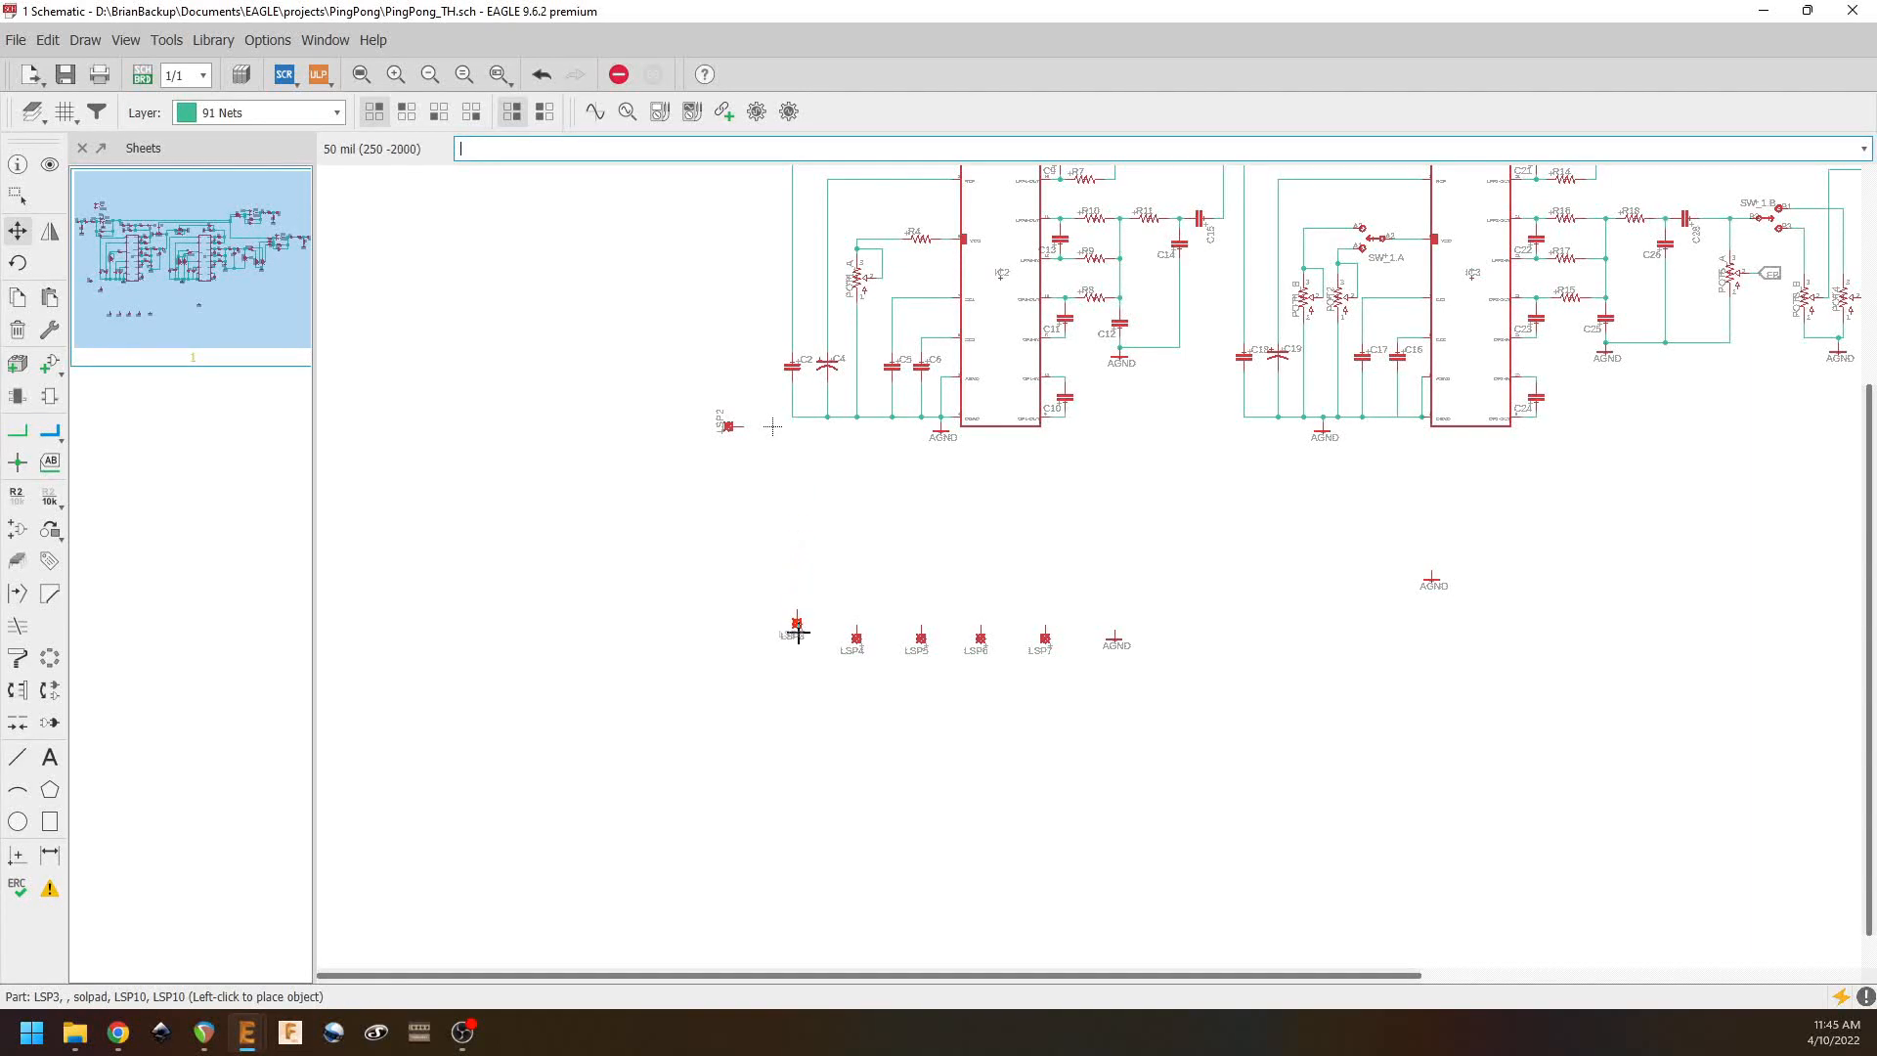
{"action": "left_click", "coordinate": [782, 643]}
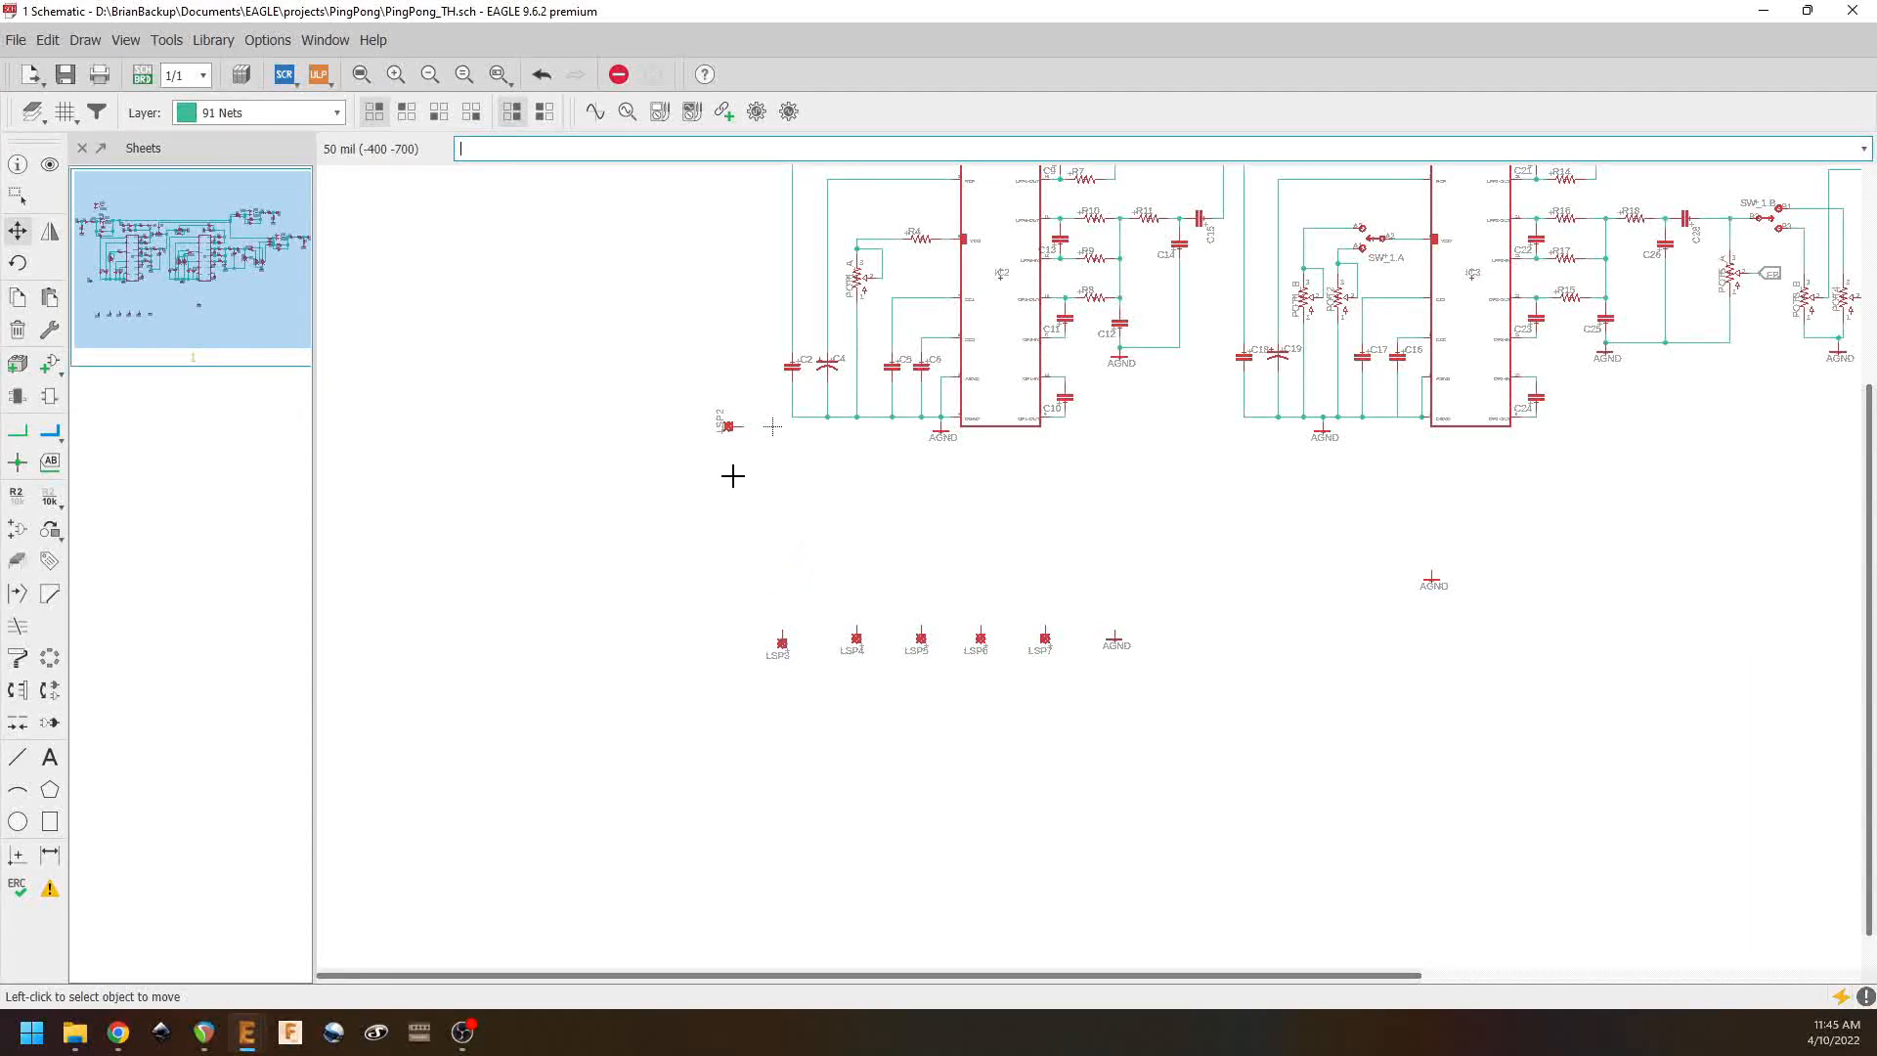
{"action": "left_click", "coordinate": [730, 426]}
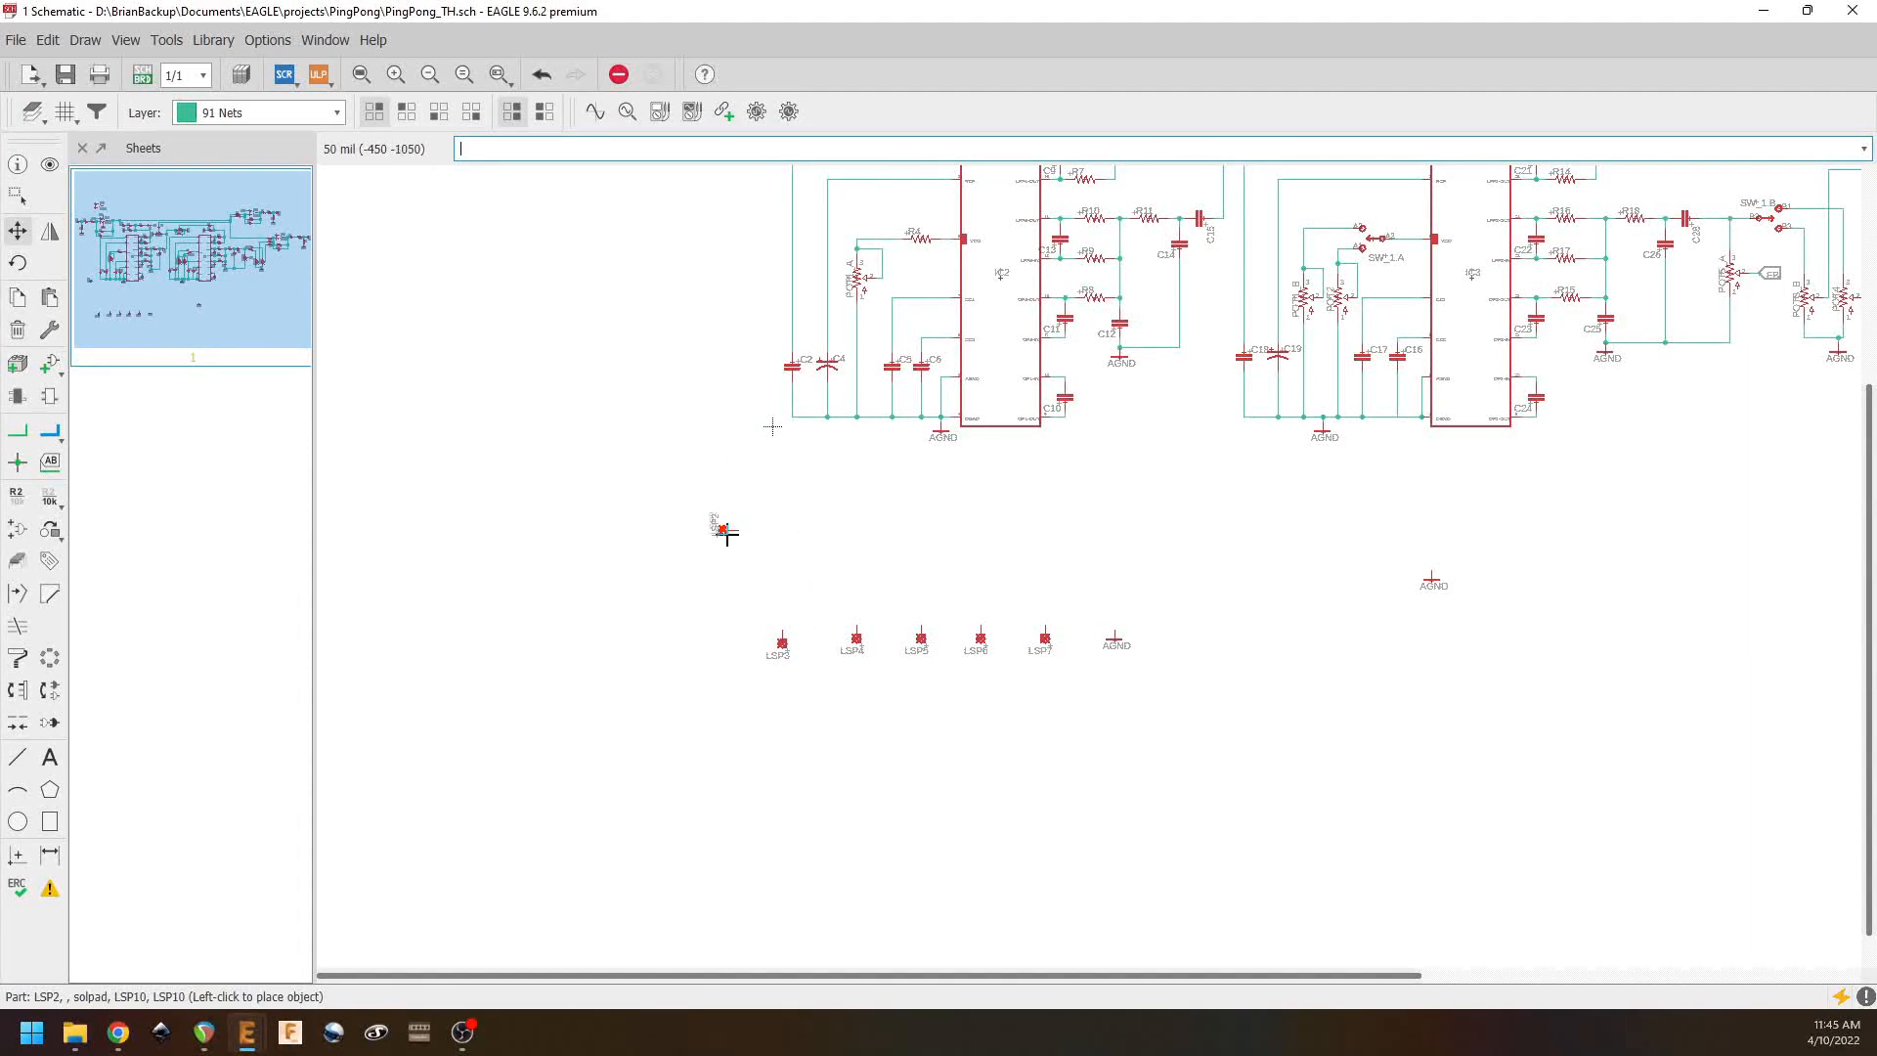
{"action": "left_click", "coordinate": [724, 539]}
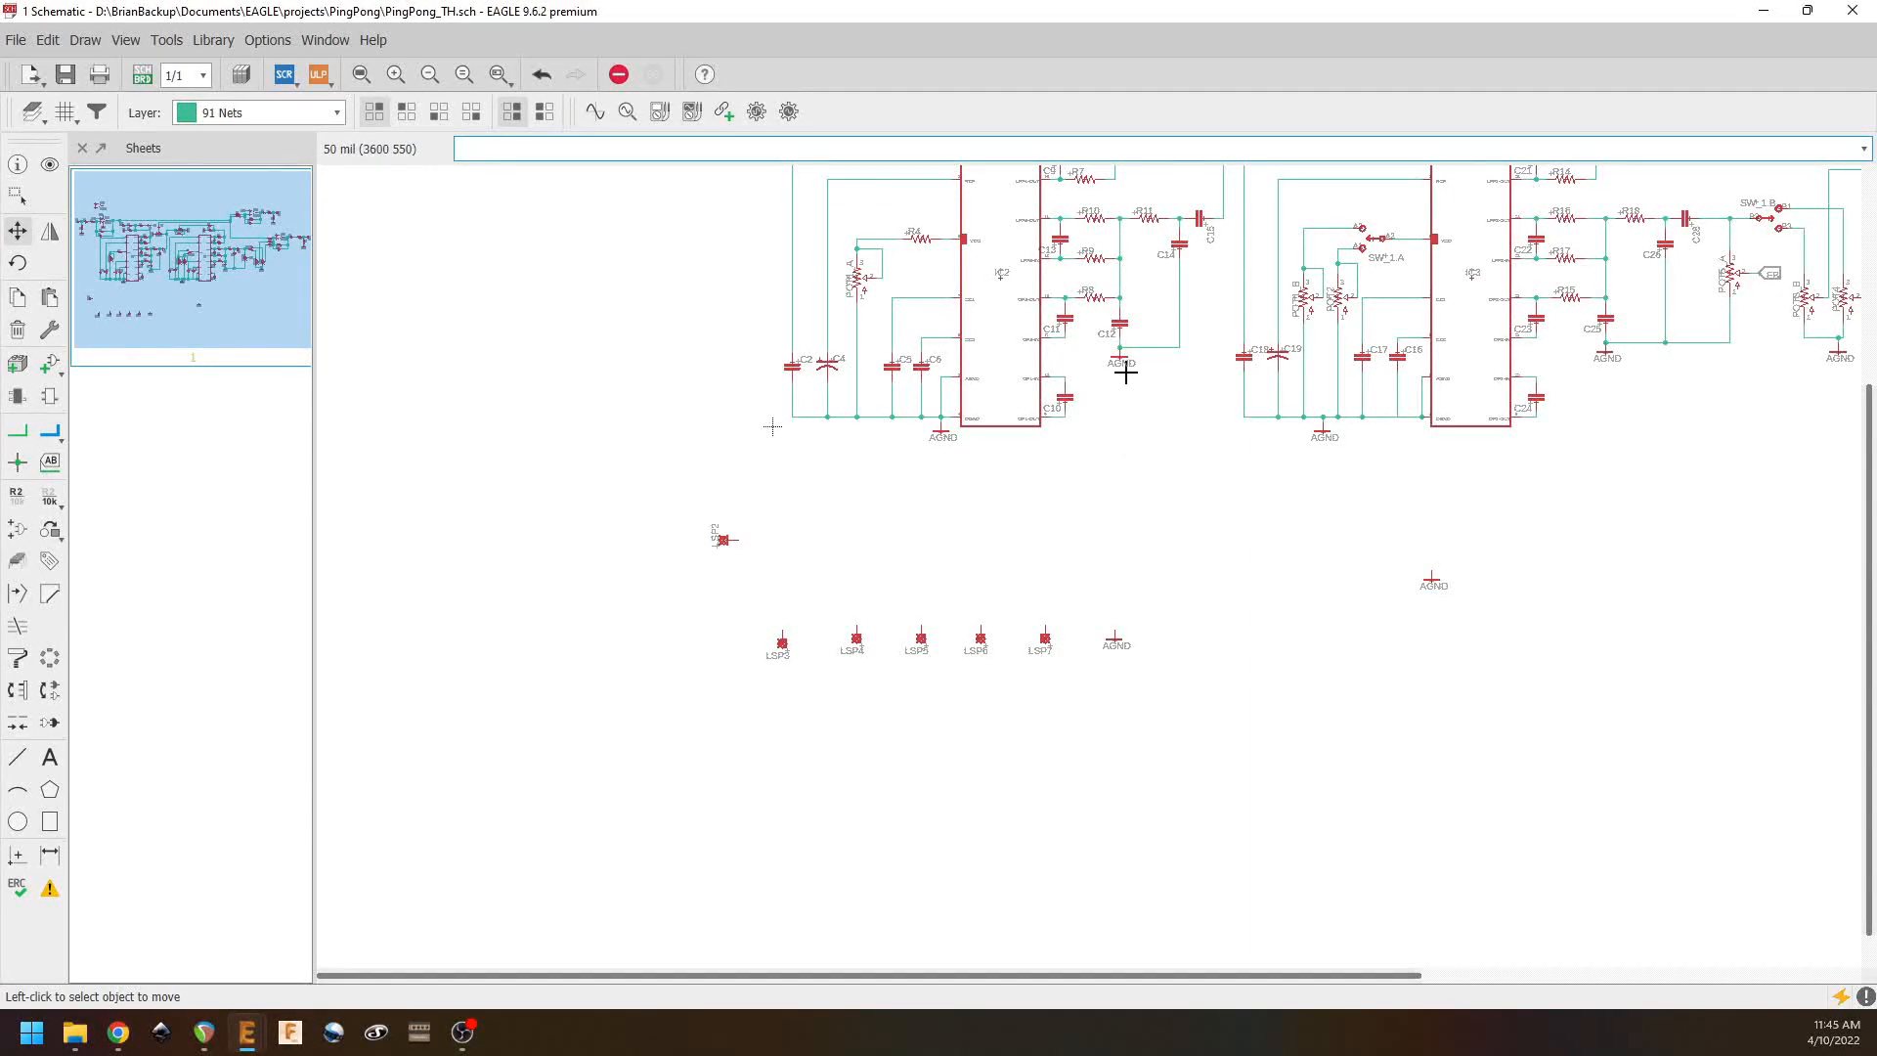
Step: Copy resistor R8 and place the copy vertically above LSP5
{"action": "right_click", "coordinate": [1095, 297]}
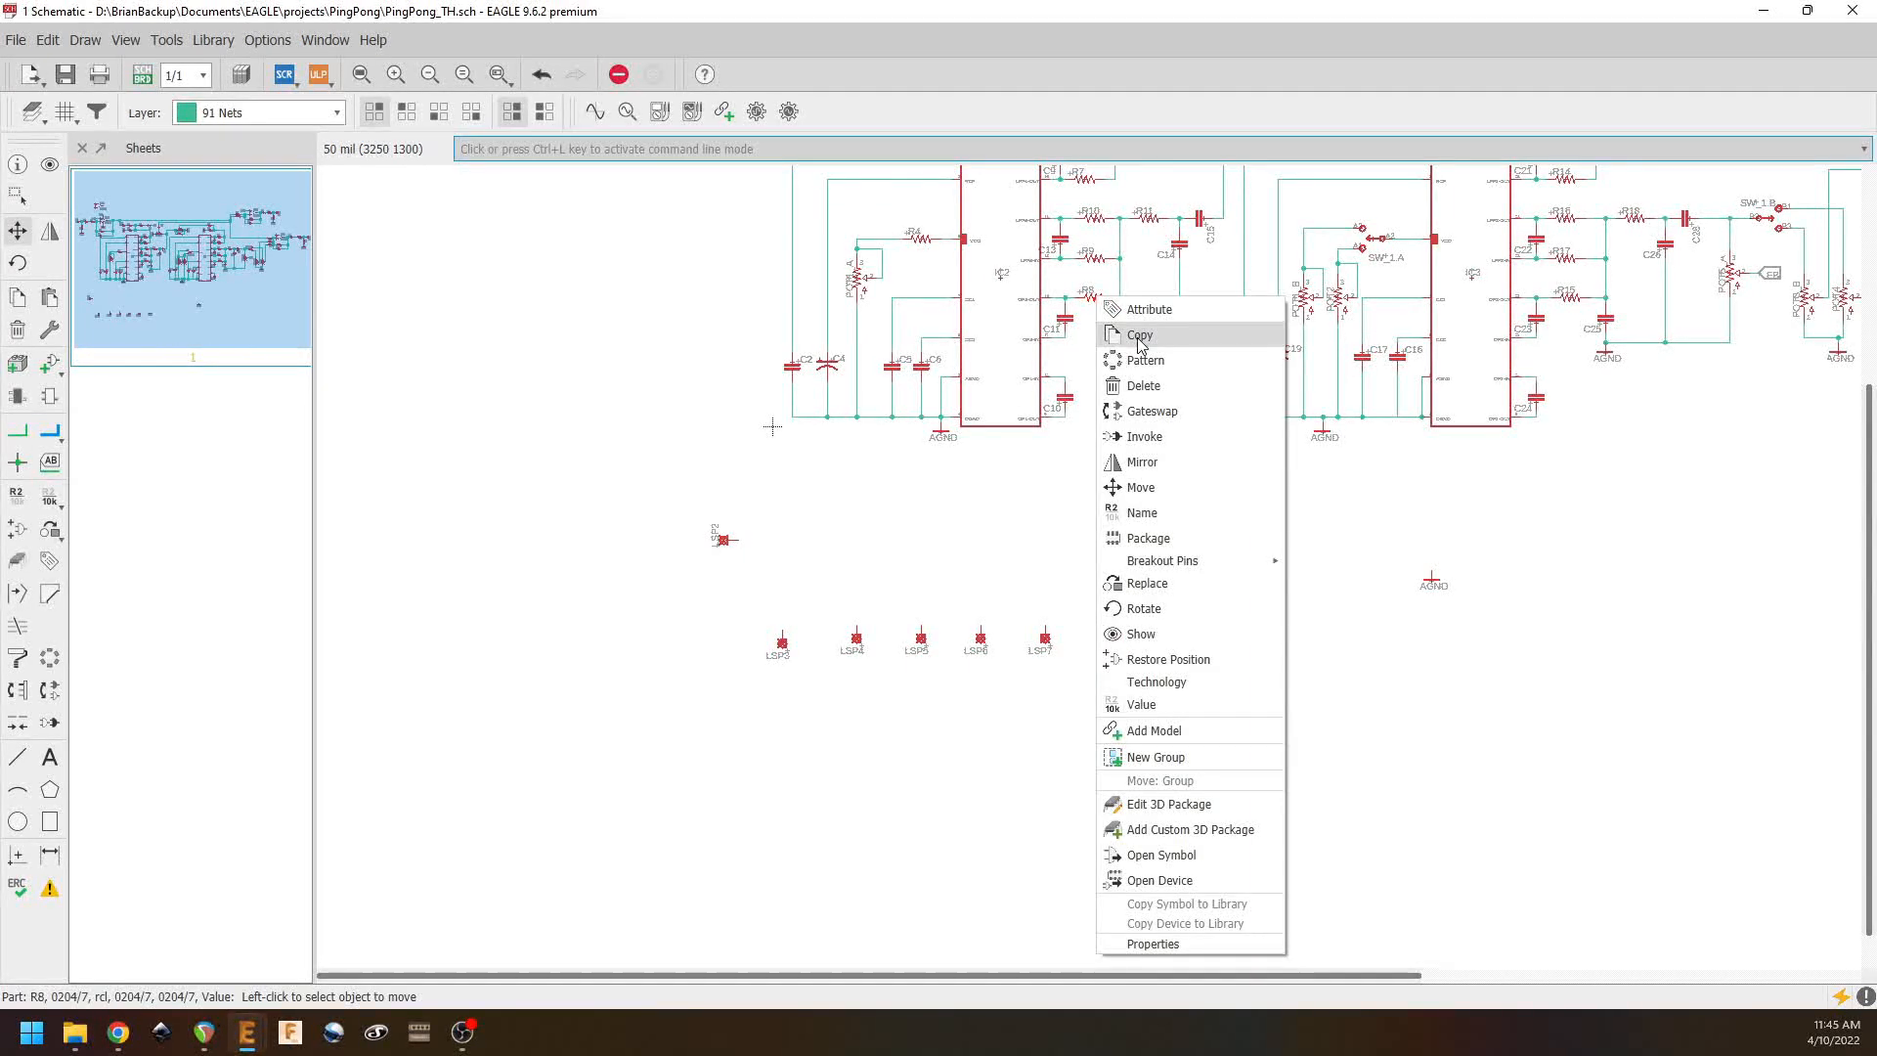
{"action": "left_click", "coordinate": [1139, 335]}
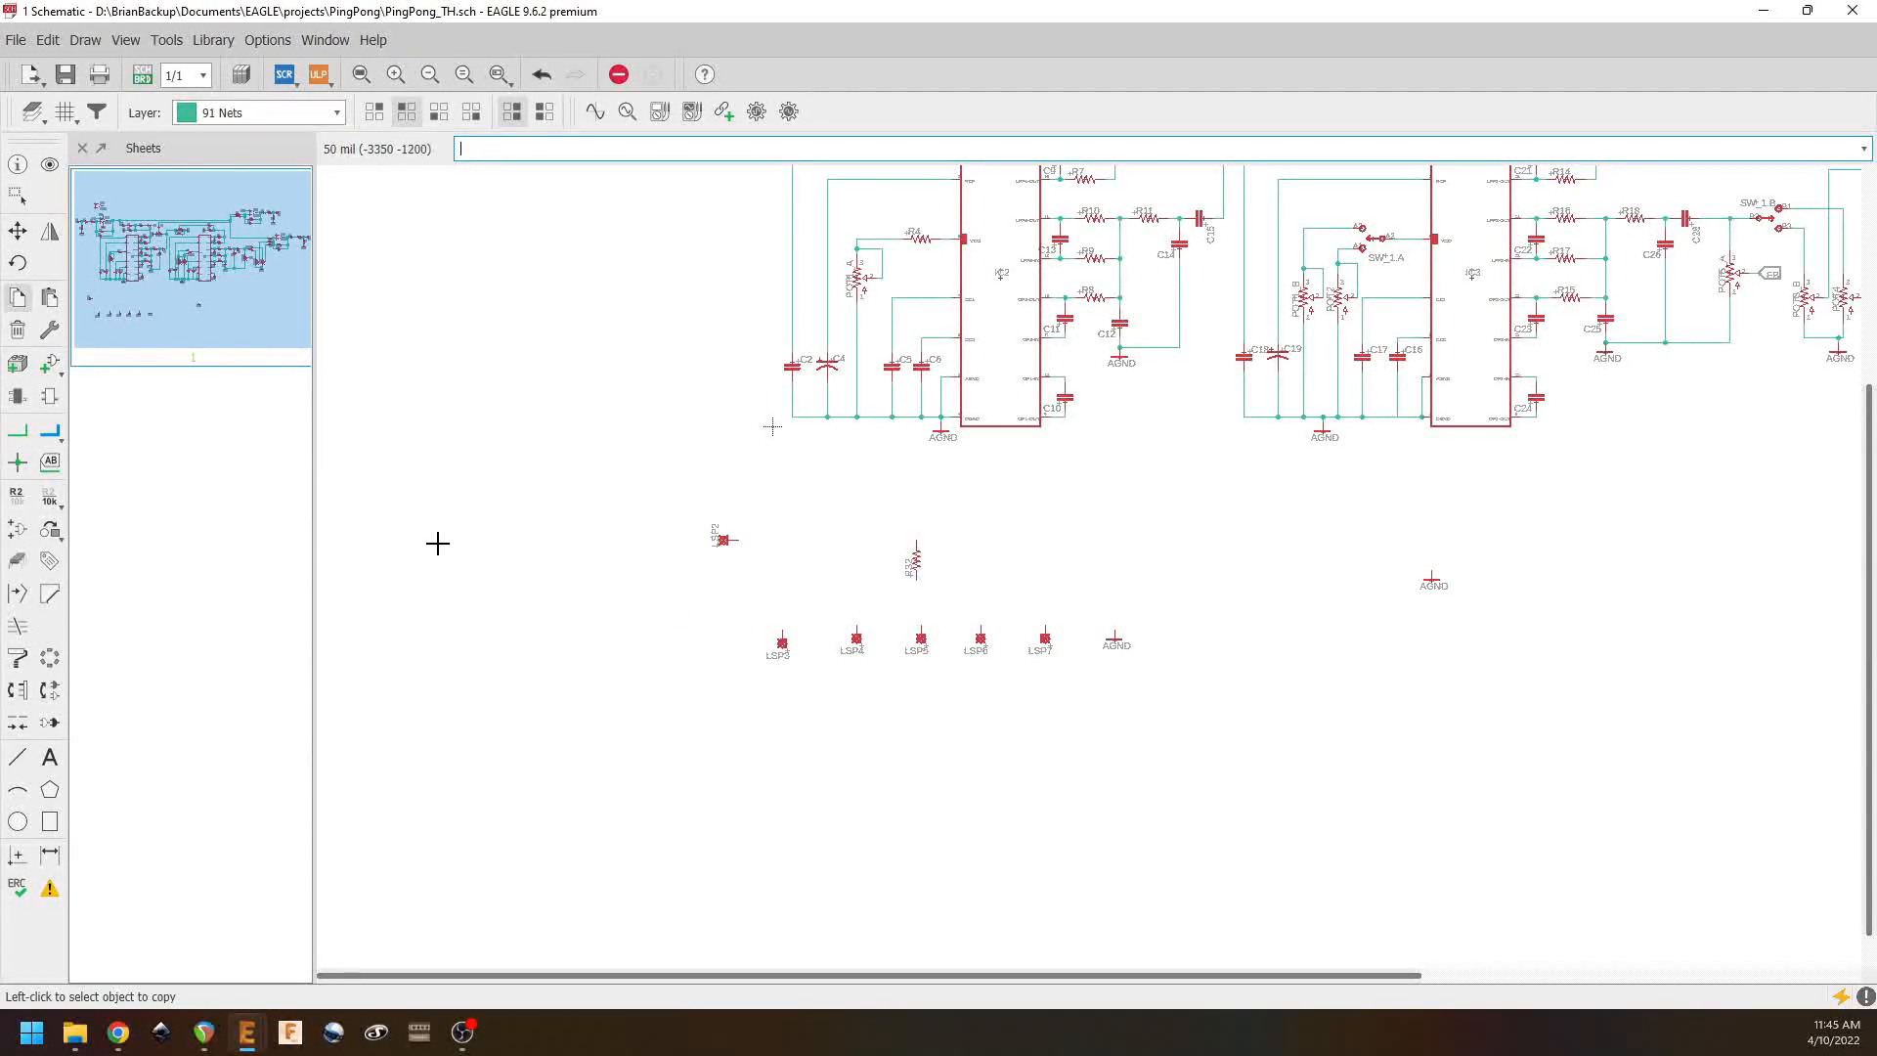
{"action": "scroll", "coordinate": [1014, 758], "scroll_direction": "up", "scroll_amount": 3}
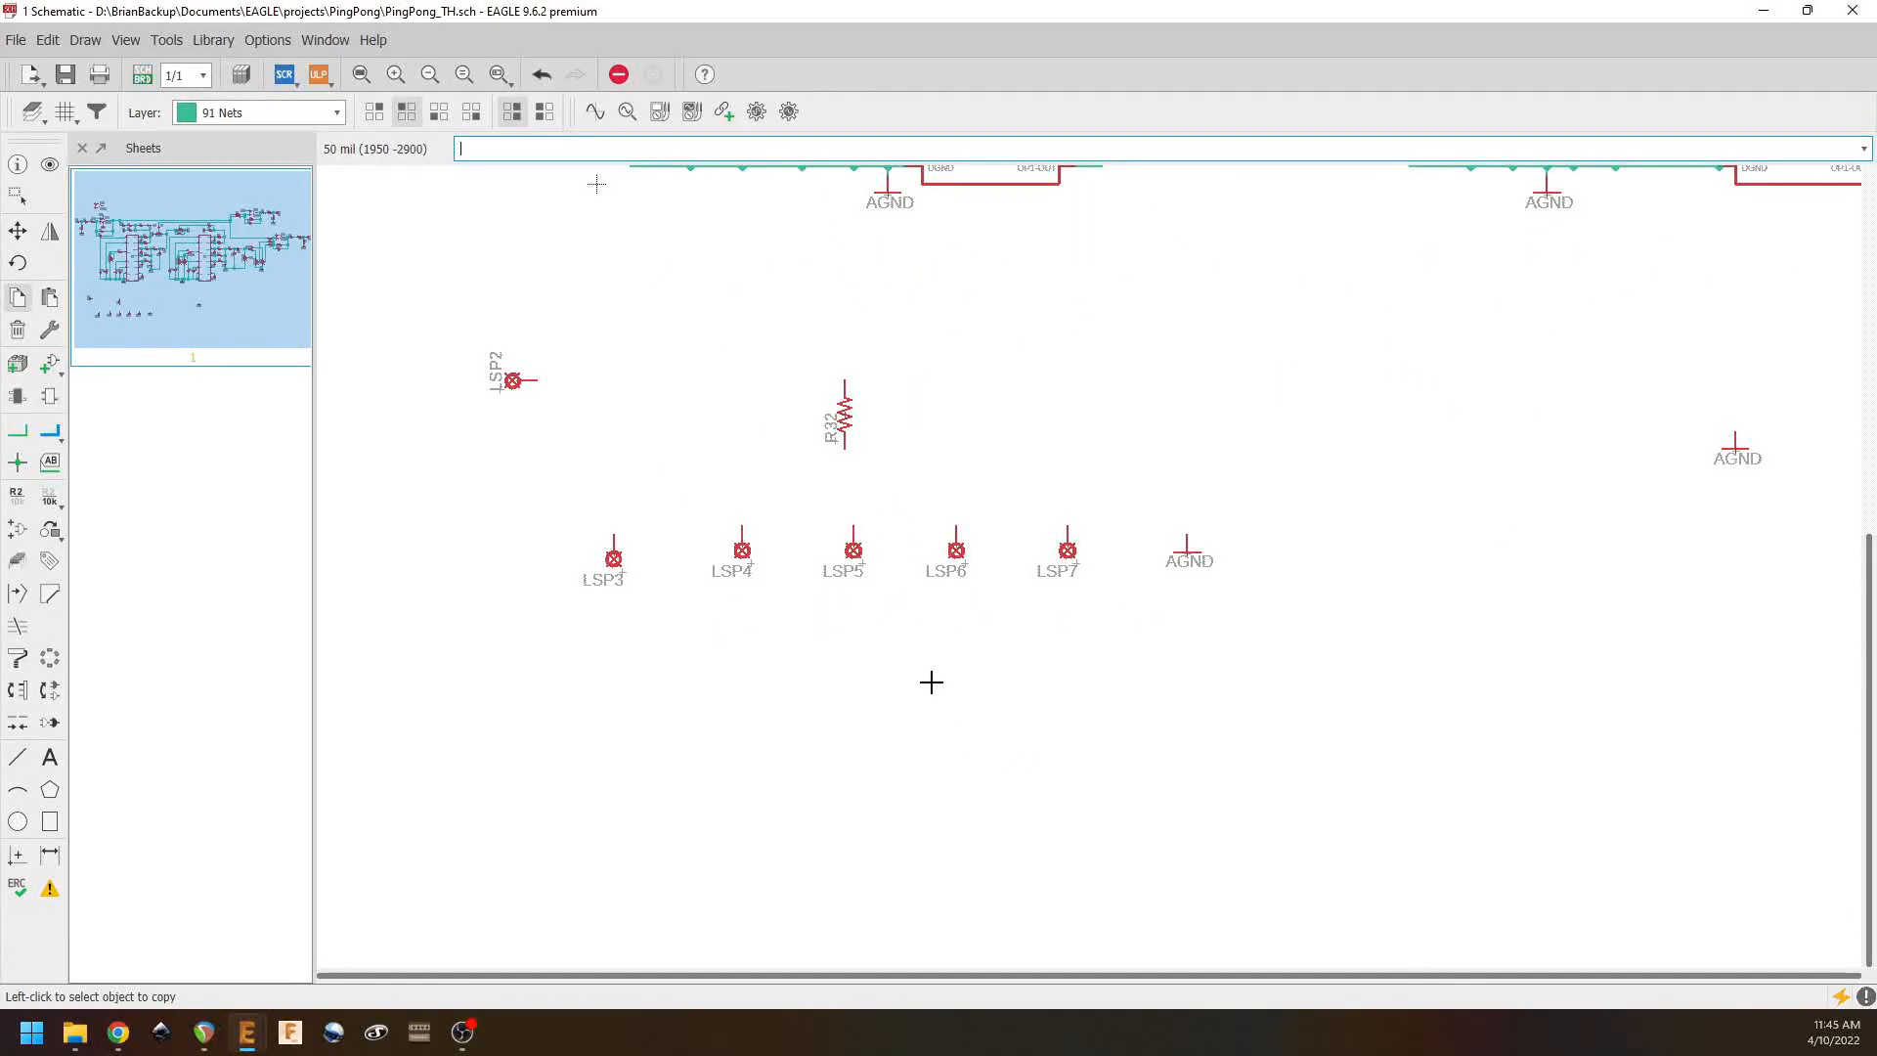
Step: Move pads LSP3, LSP4, LSP5, LSP6 and LSP7 further down, keeping them in one level row
{"action": "middle_click_drag", "start_coordinate": [931, 682], "coordinate": [980, 775]}
{"action": "left_click", "coordinate": [18, 231]}
{"action": "left_click", "coordinate": [661, 651]}
{"action": "left_click", "coordinate": [653, 733]}
{"action": "left_click", "coordinate": [790, 643]}
{"action": "left_click", "coordinate": [790, 733]}
{"action": "left_click", "coordinate": [900, 642]}
{"action": "left_click", "coordinate": [900, 736]}
{"action": "left_click", "coordinate": [1016, 664]}
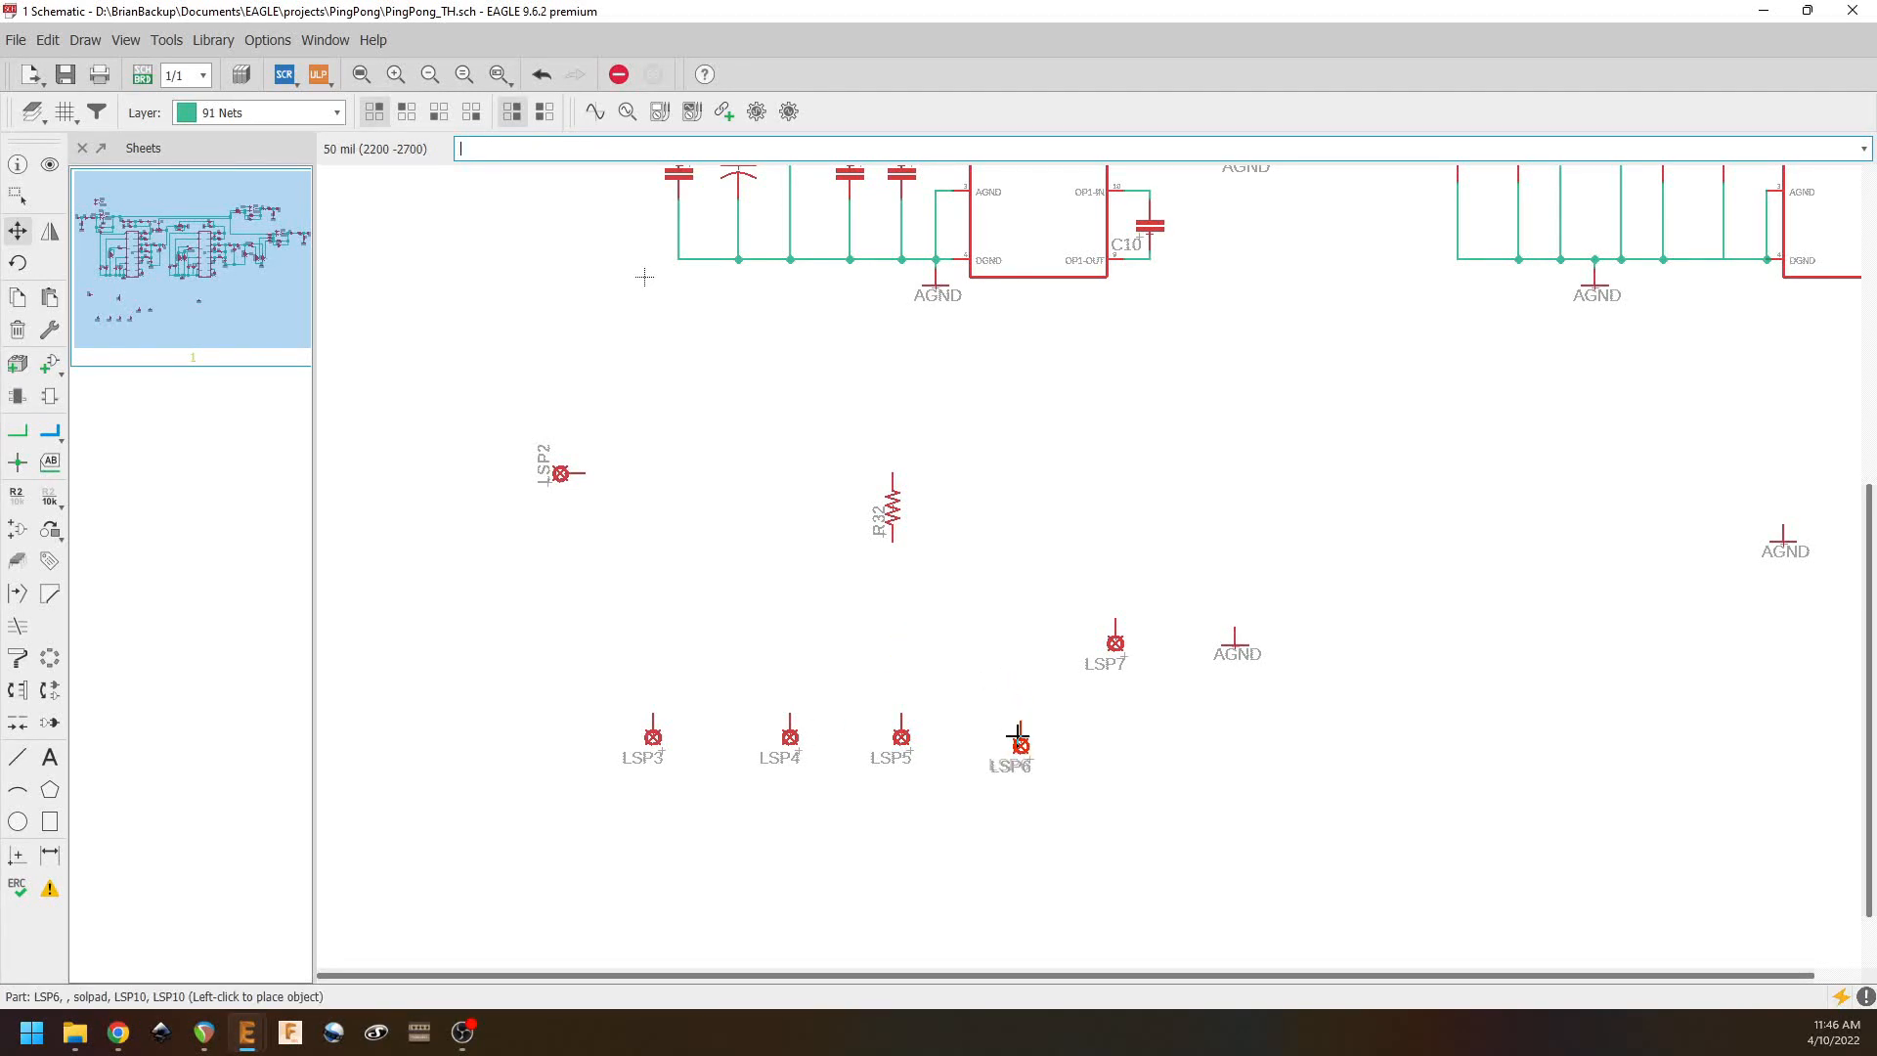
{"action": "left_click", "coordinate": [1013, 736]}
{"action": "left_click", "coordinate": [1114, 641]}
{"action": "left_click", "coordinate": [1120, 728]}
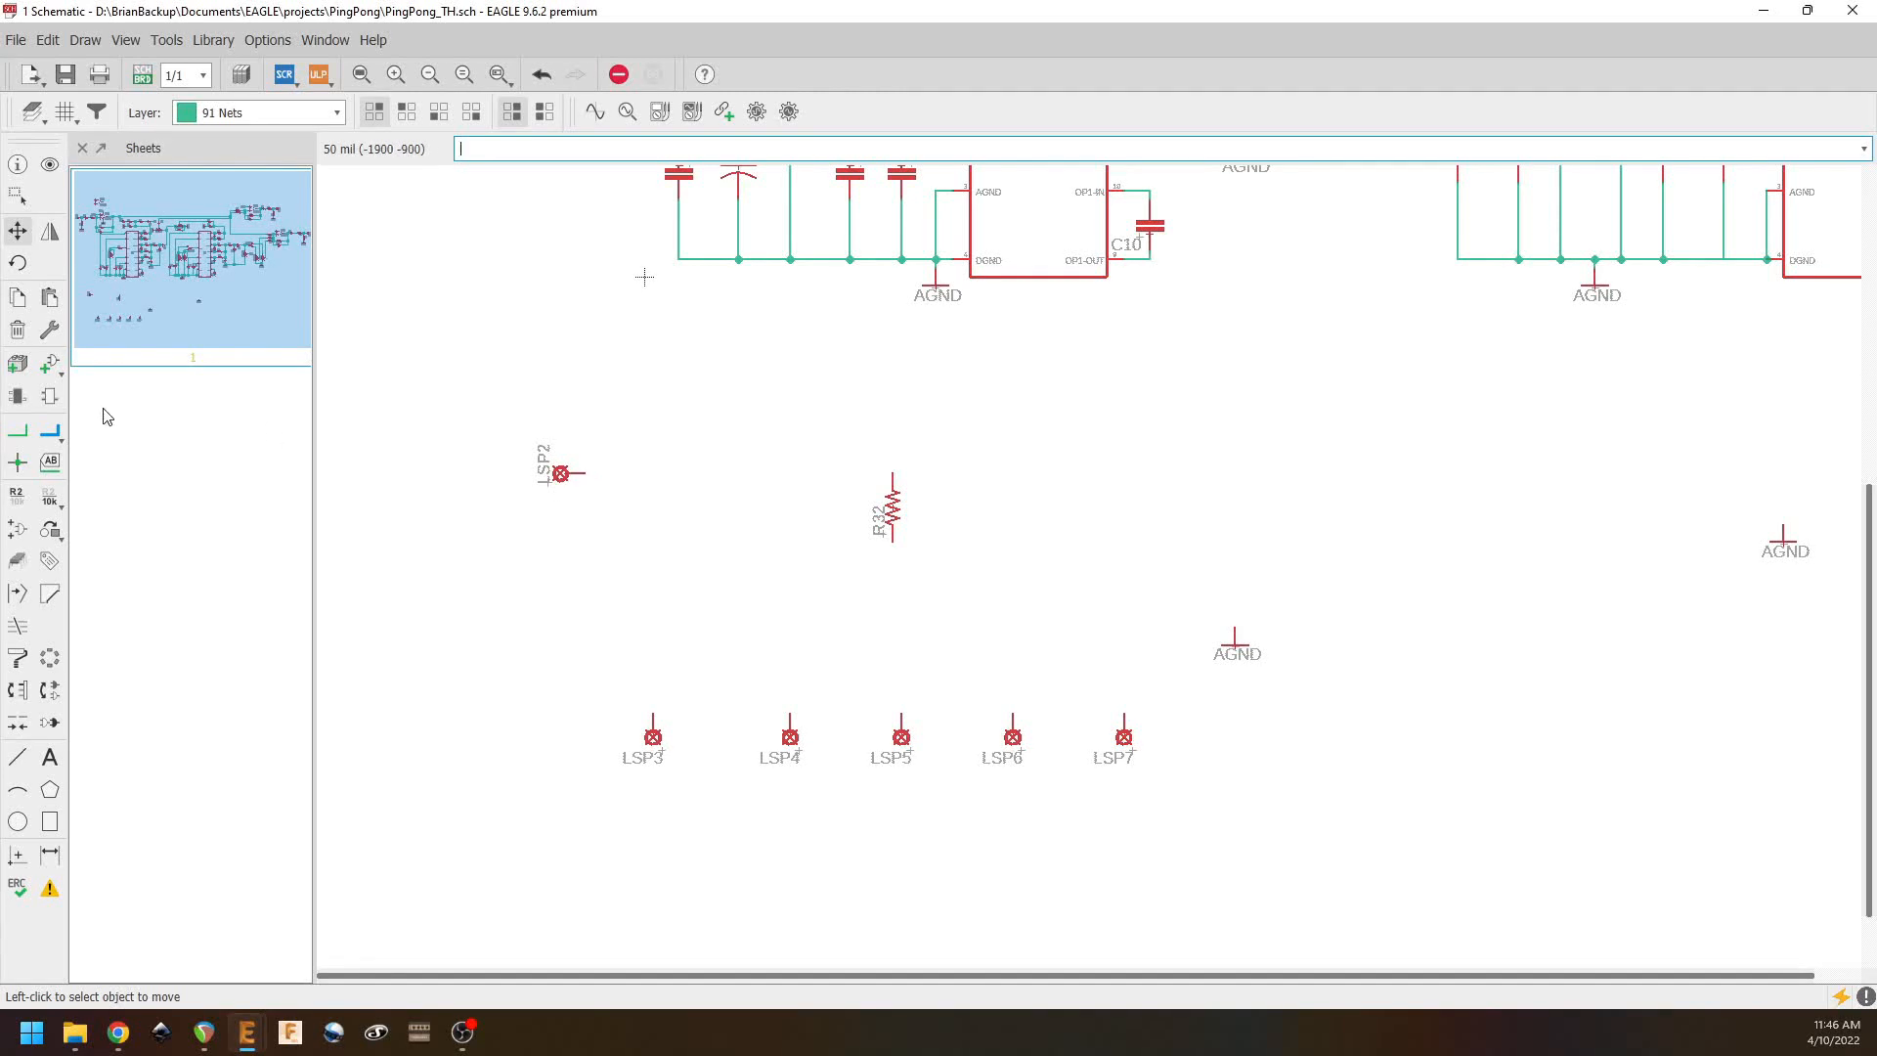
Step: Move R32 down into line with LSP5 and place a copy of it directly below, between R32 and the pad
{"action": "left_click", "coordinate": [894, 510]}
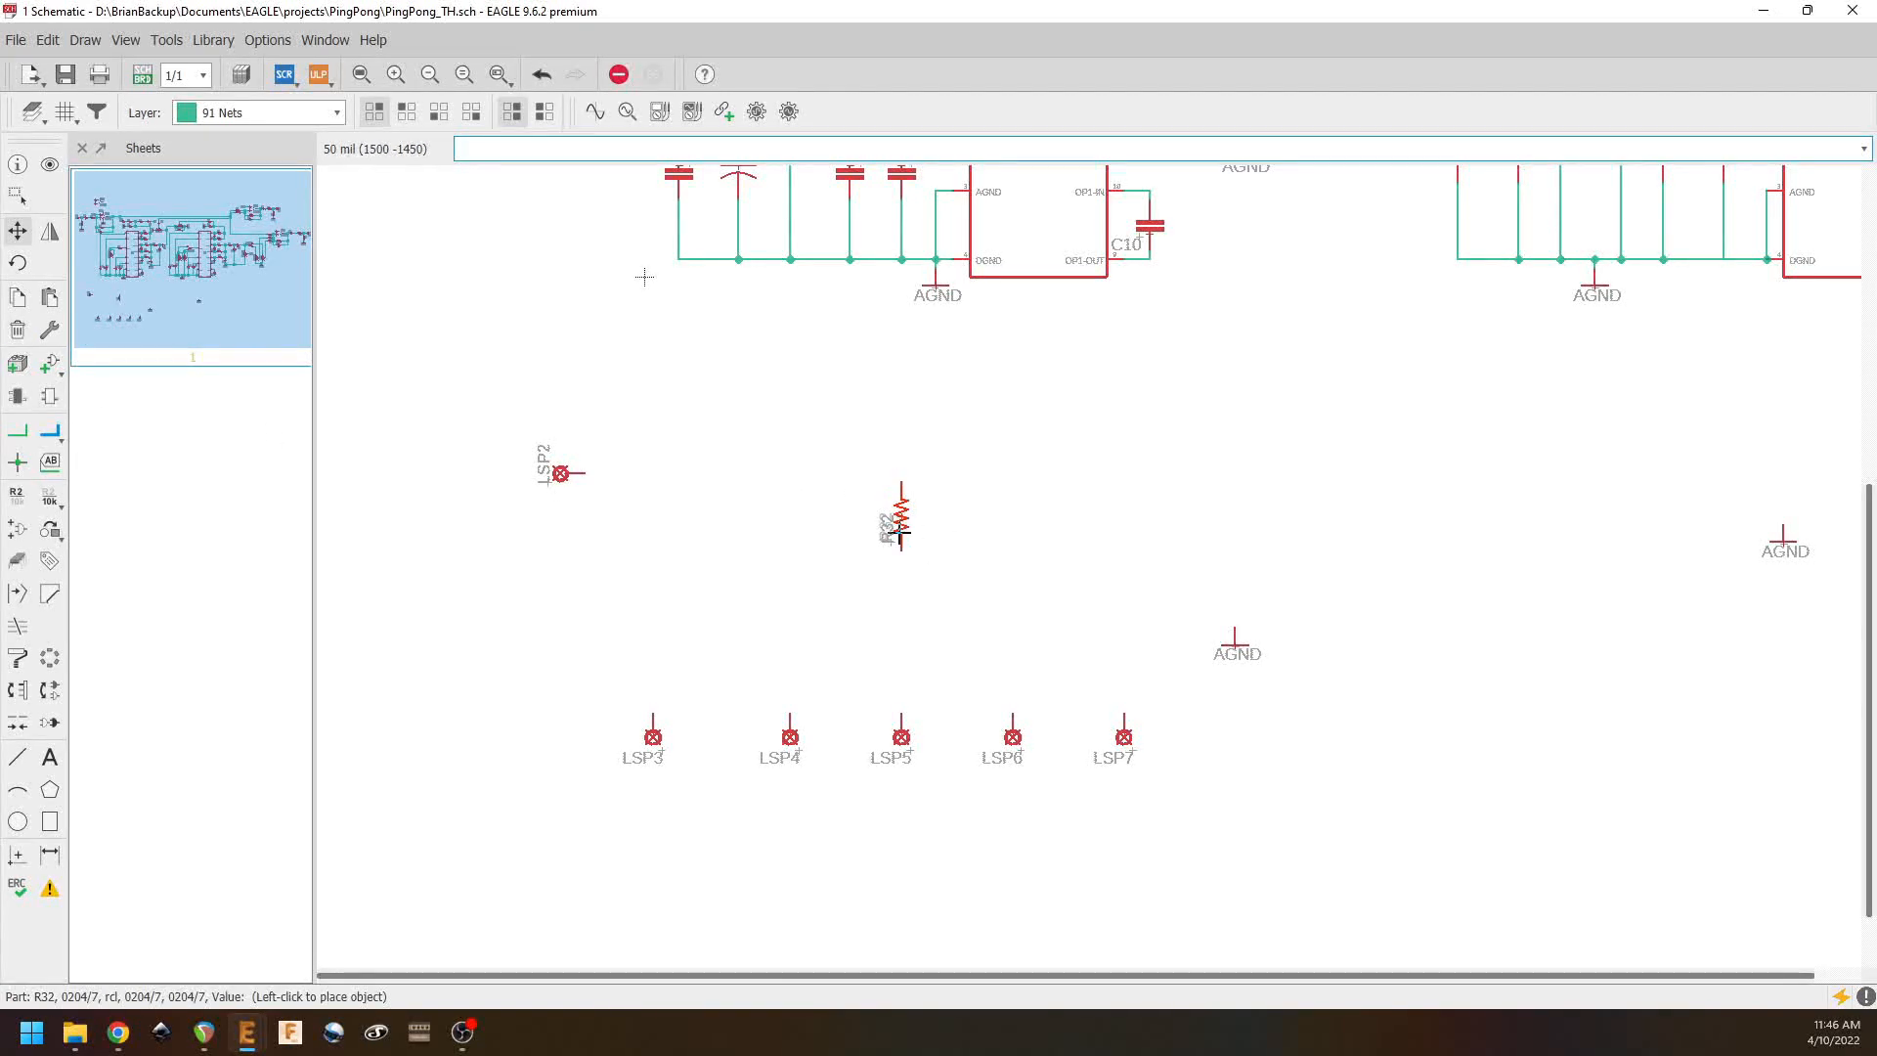
{"action": "left_click", "coordinate": [899, 564]}
{"action": "right_click", "coordinate": [899, 564]}
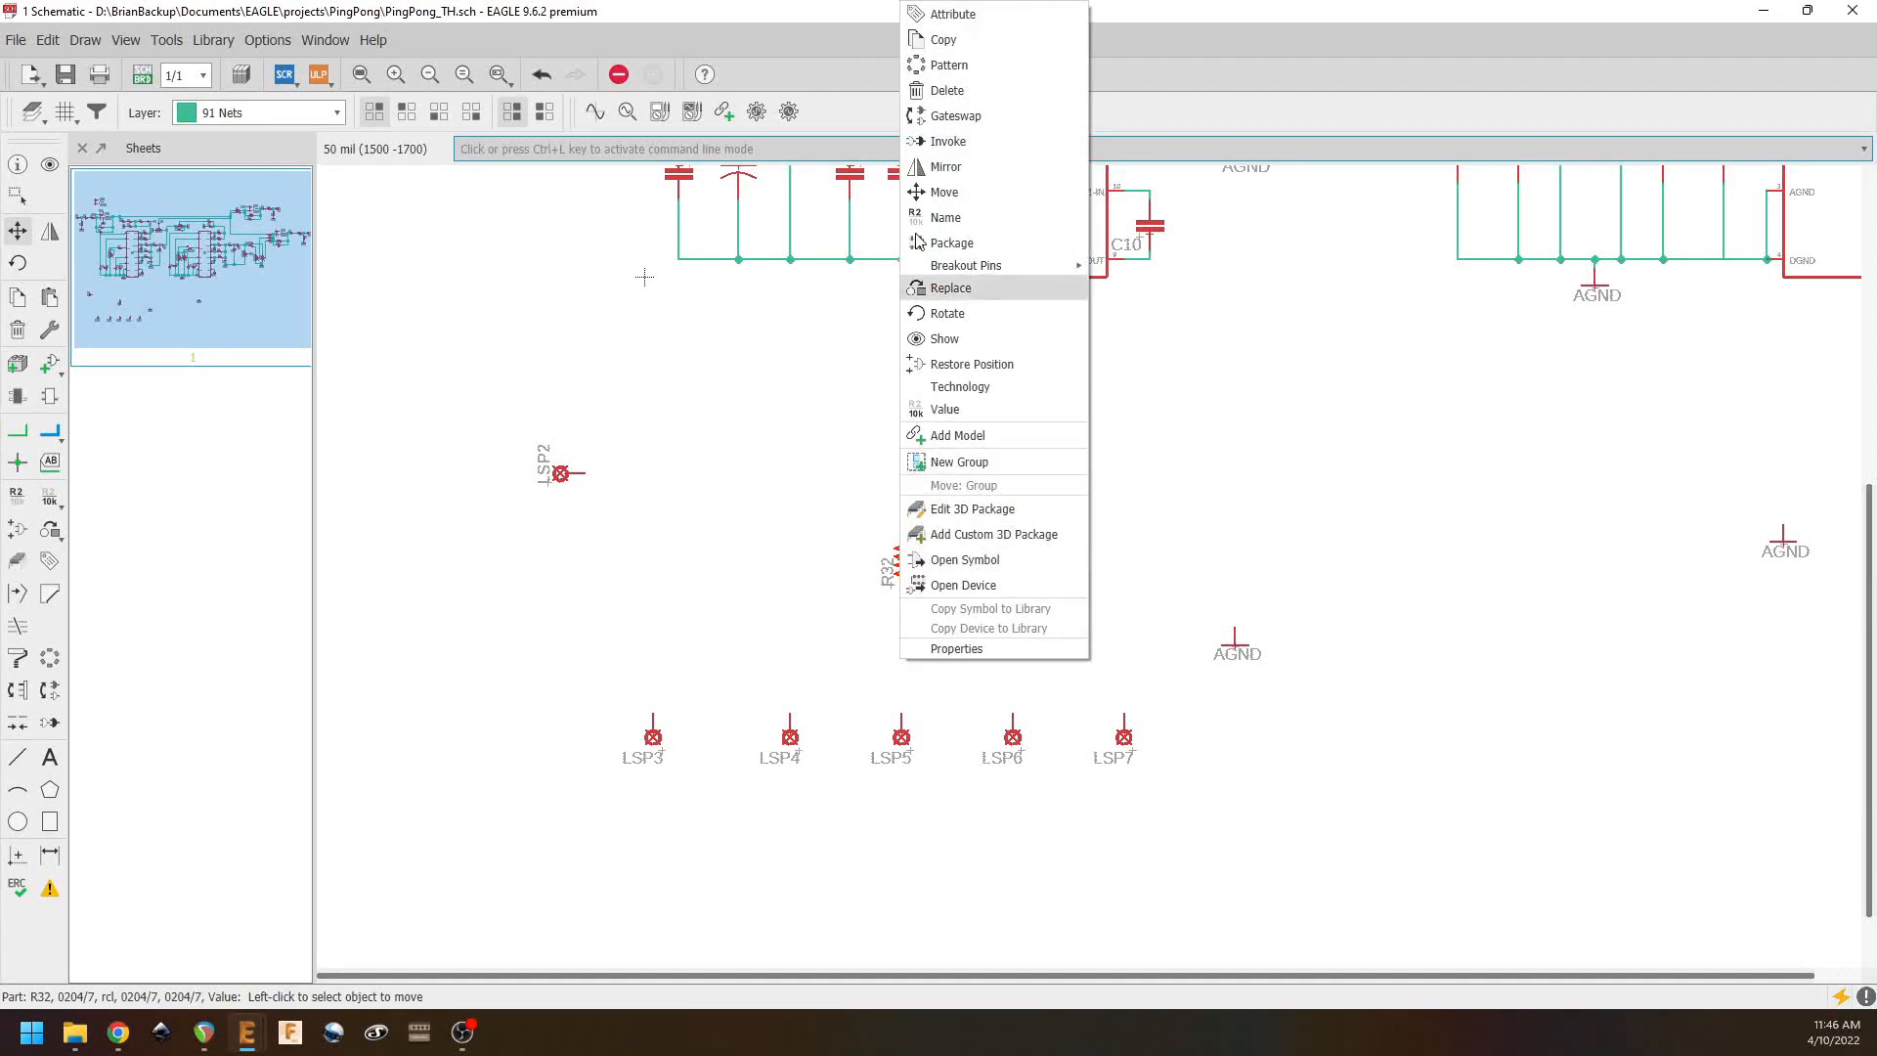
{"action": "left_click", "coordinate": [946, 45]}
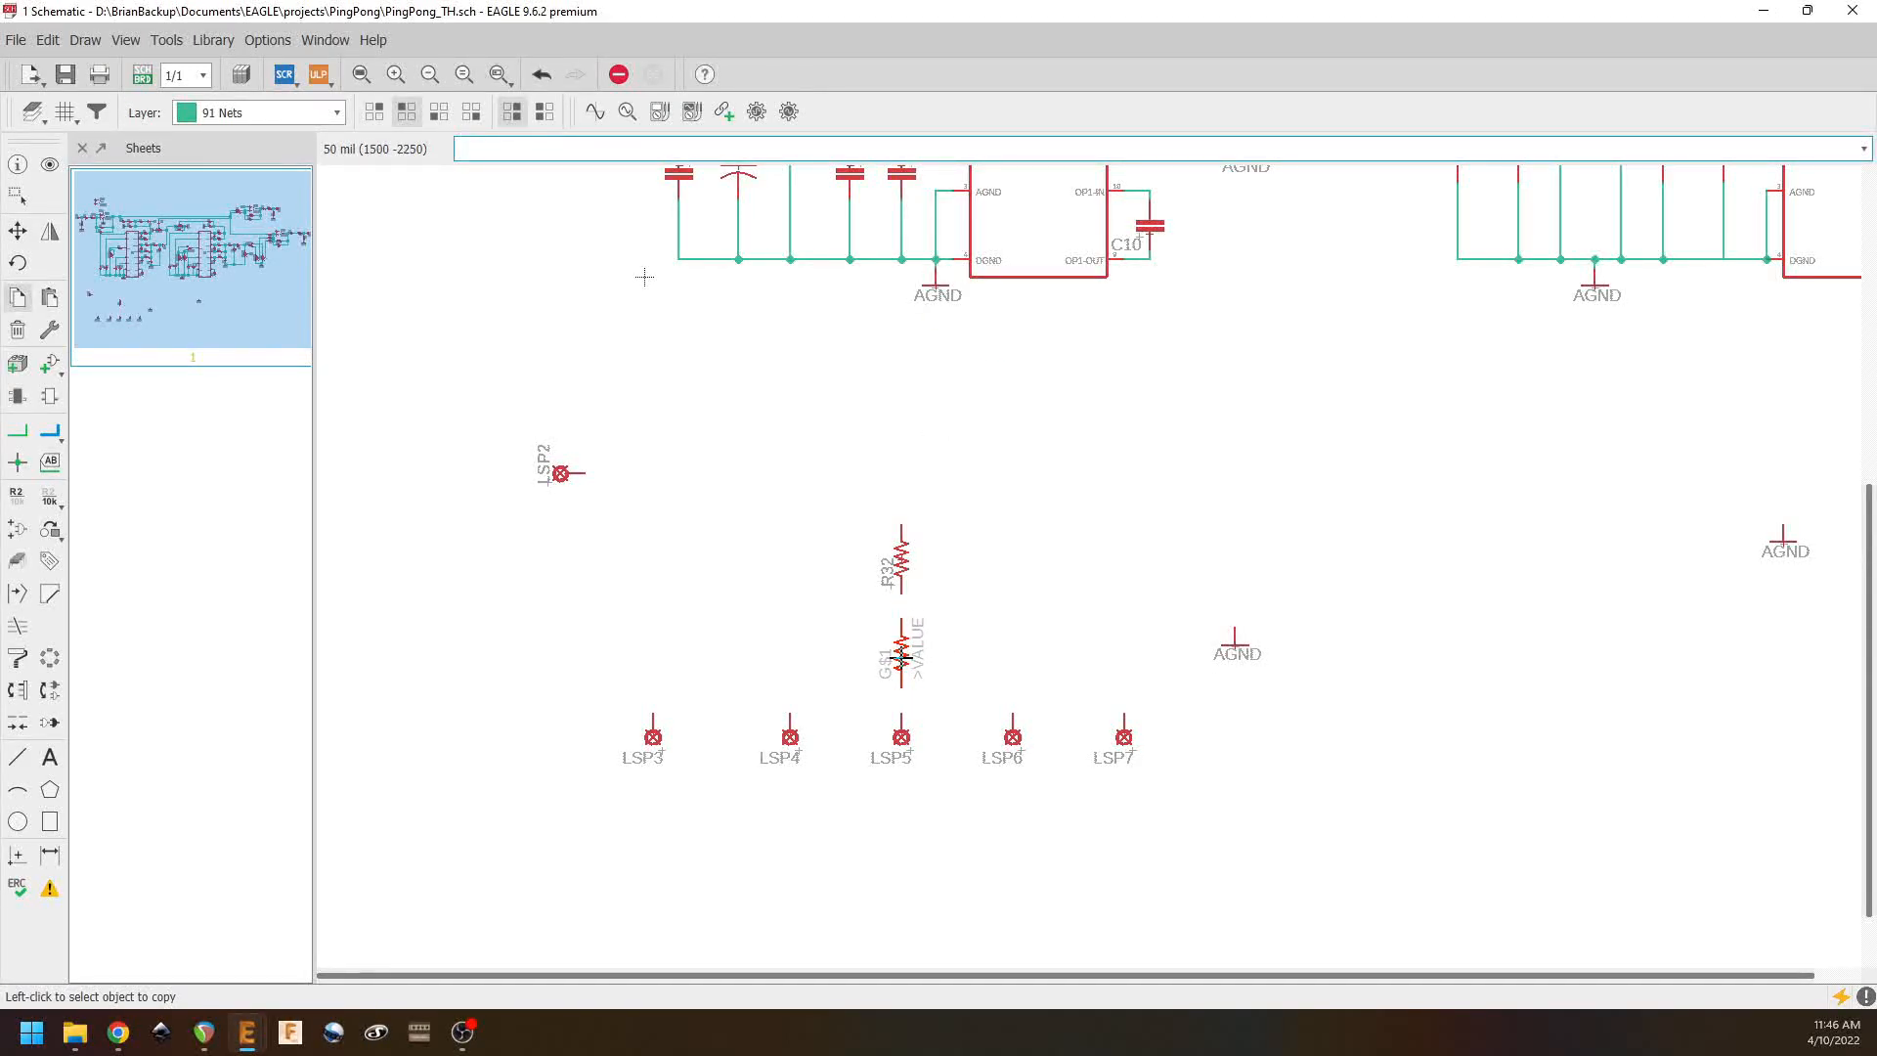
{"action": "left_click", "coordinate": [901, 657]}
Step: Copy polarized capacitor C4 and place the copy above LSP4, to the left of R32
{"action": "scroll", "coordinate": [847, 603], "scroll_direction": "up", "scroll_amount": 3}
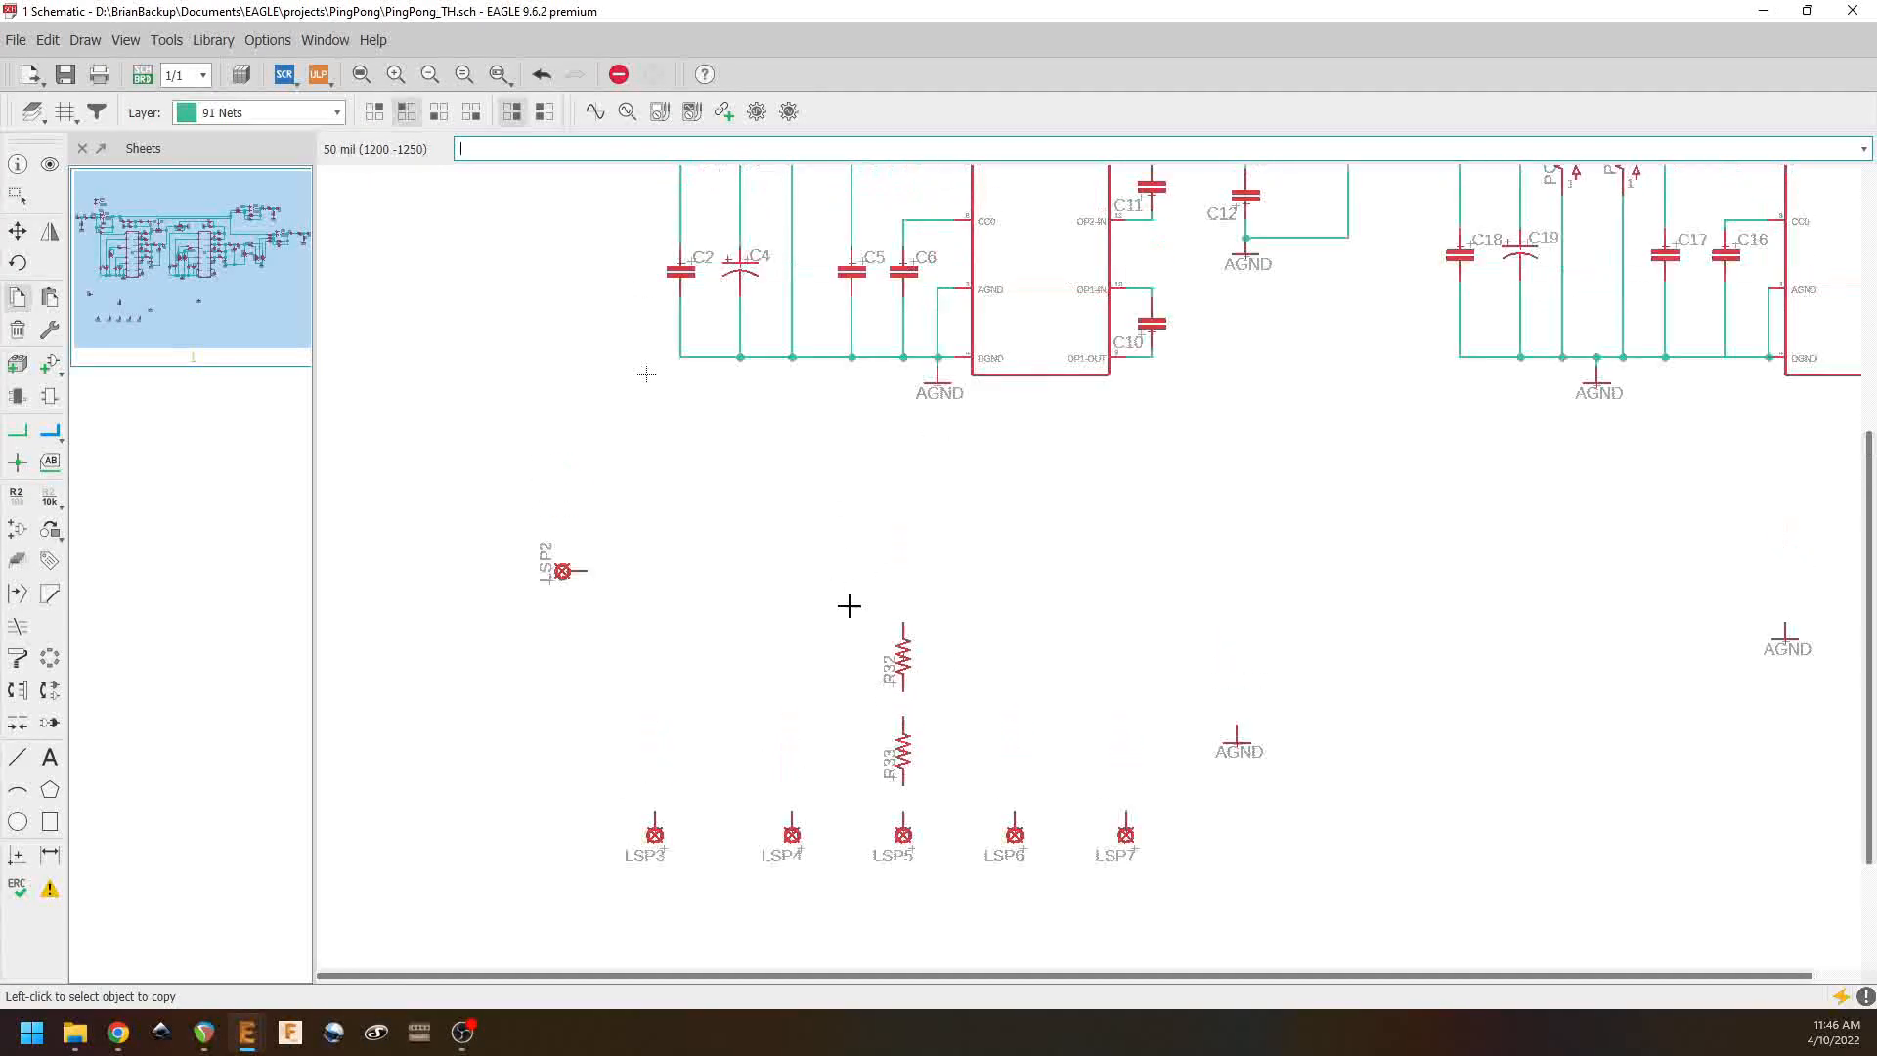
{"action": "right_click", "coordinate": [740, 281]}
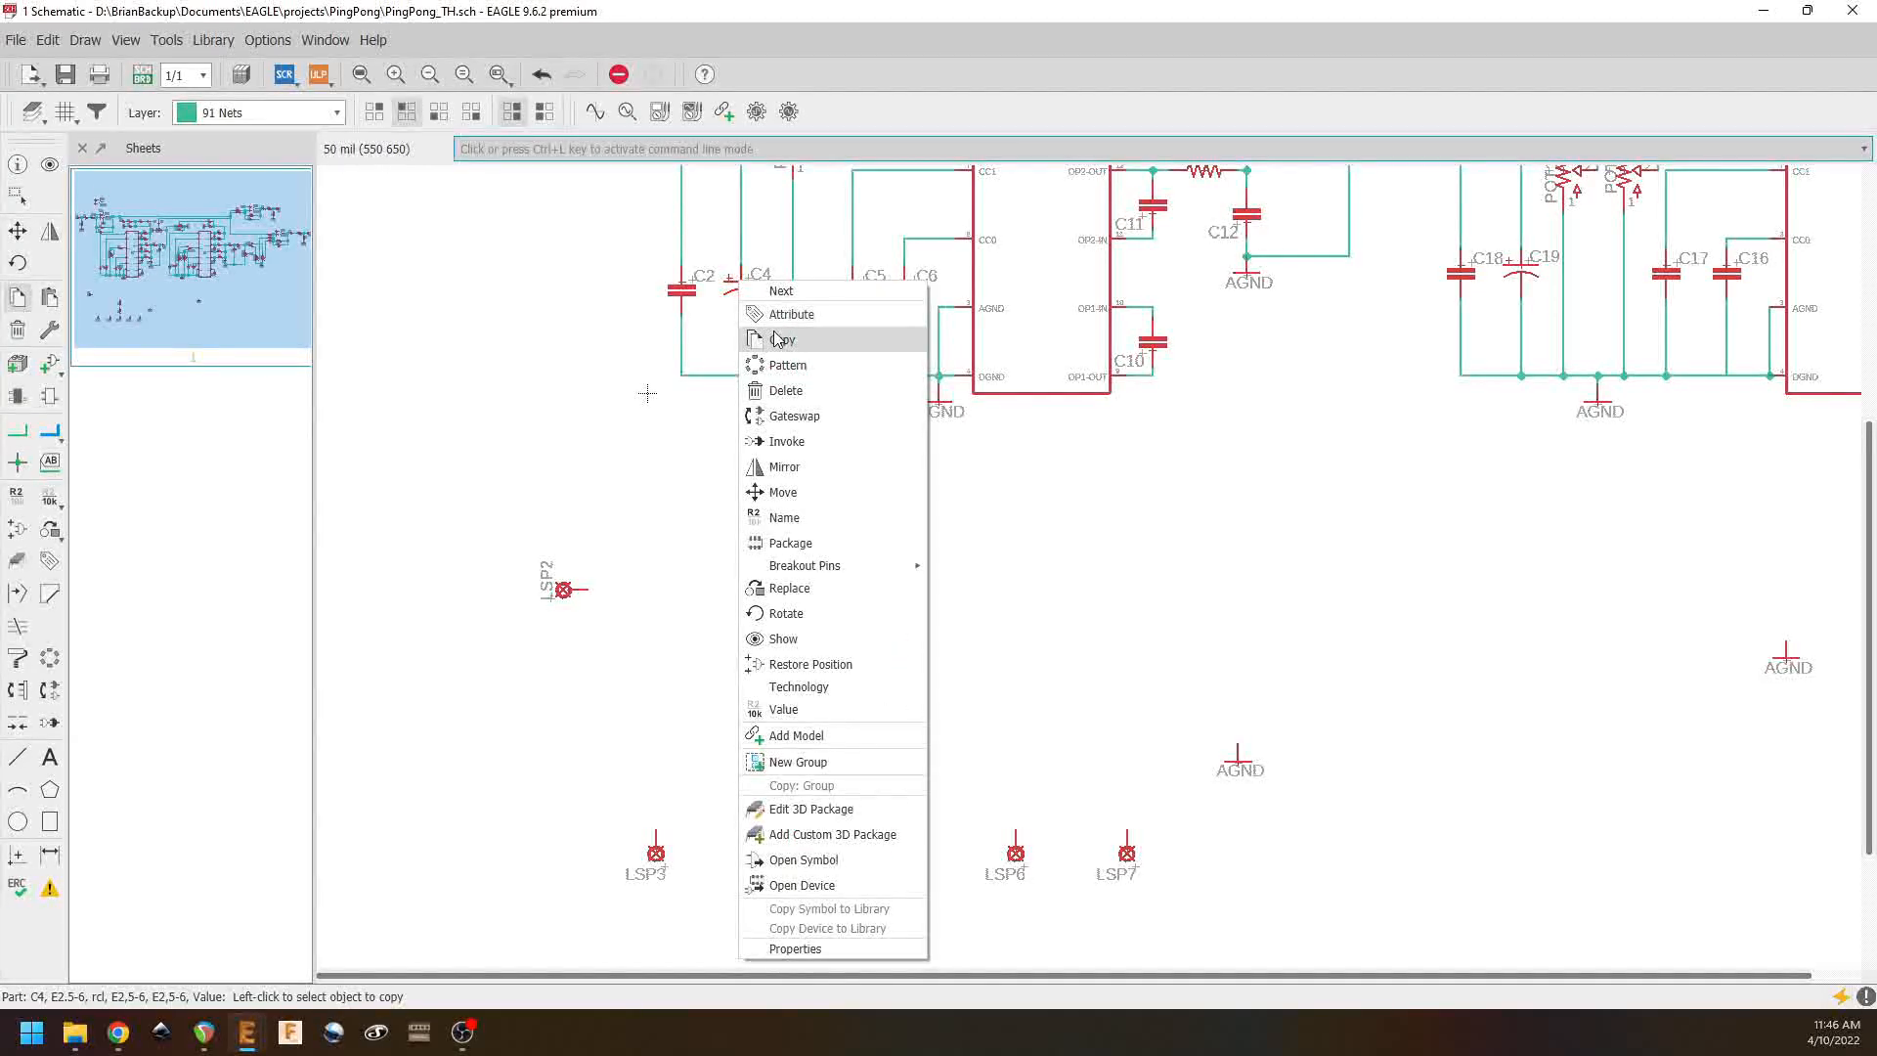
{"action": "left_click", "coordinate": [713, 331]}
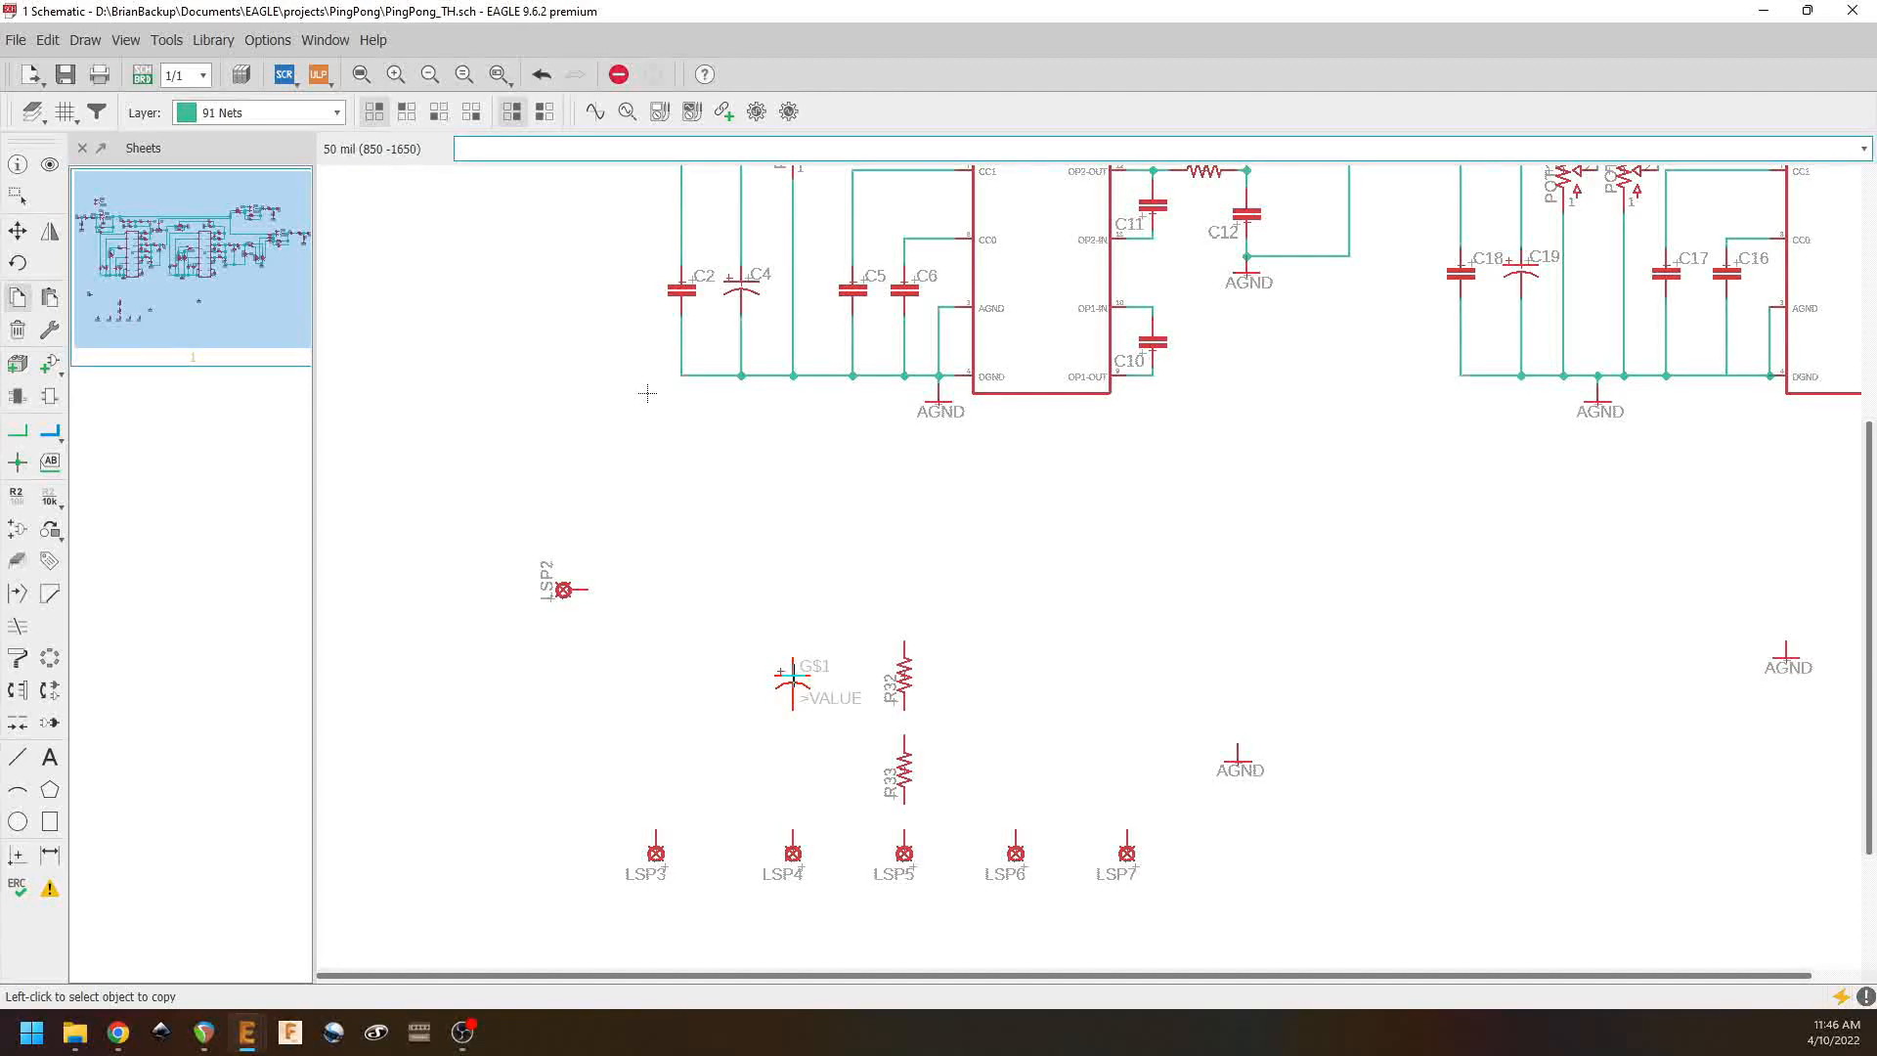
{"action": "left_click", "coordinate": [792, 661]}
Step: Make two more copies of the polarized capacitor, one above LSP6 and one to the right of the AGND symbol near LSP7
{"action": "right_click", "coordinate": [792, 661]}
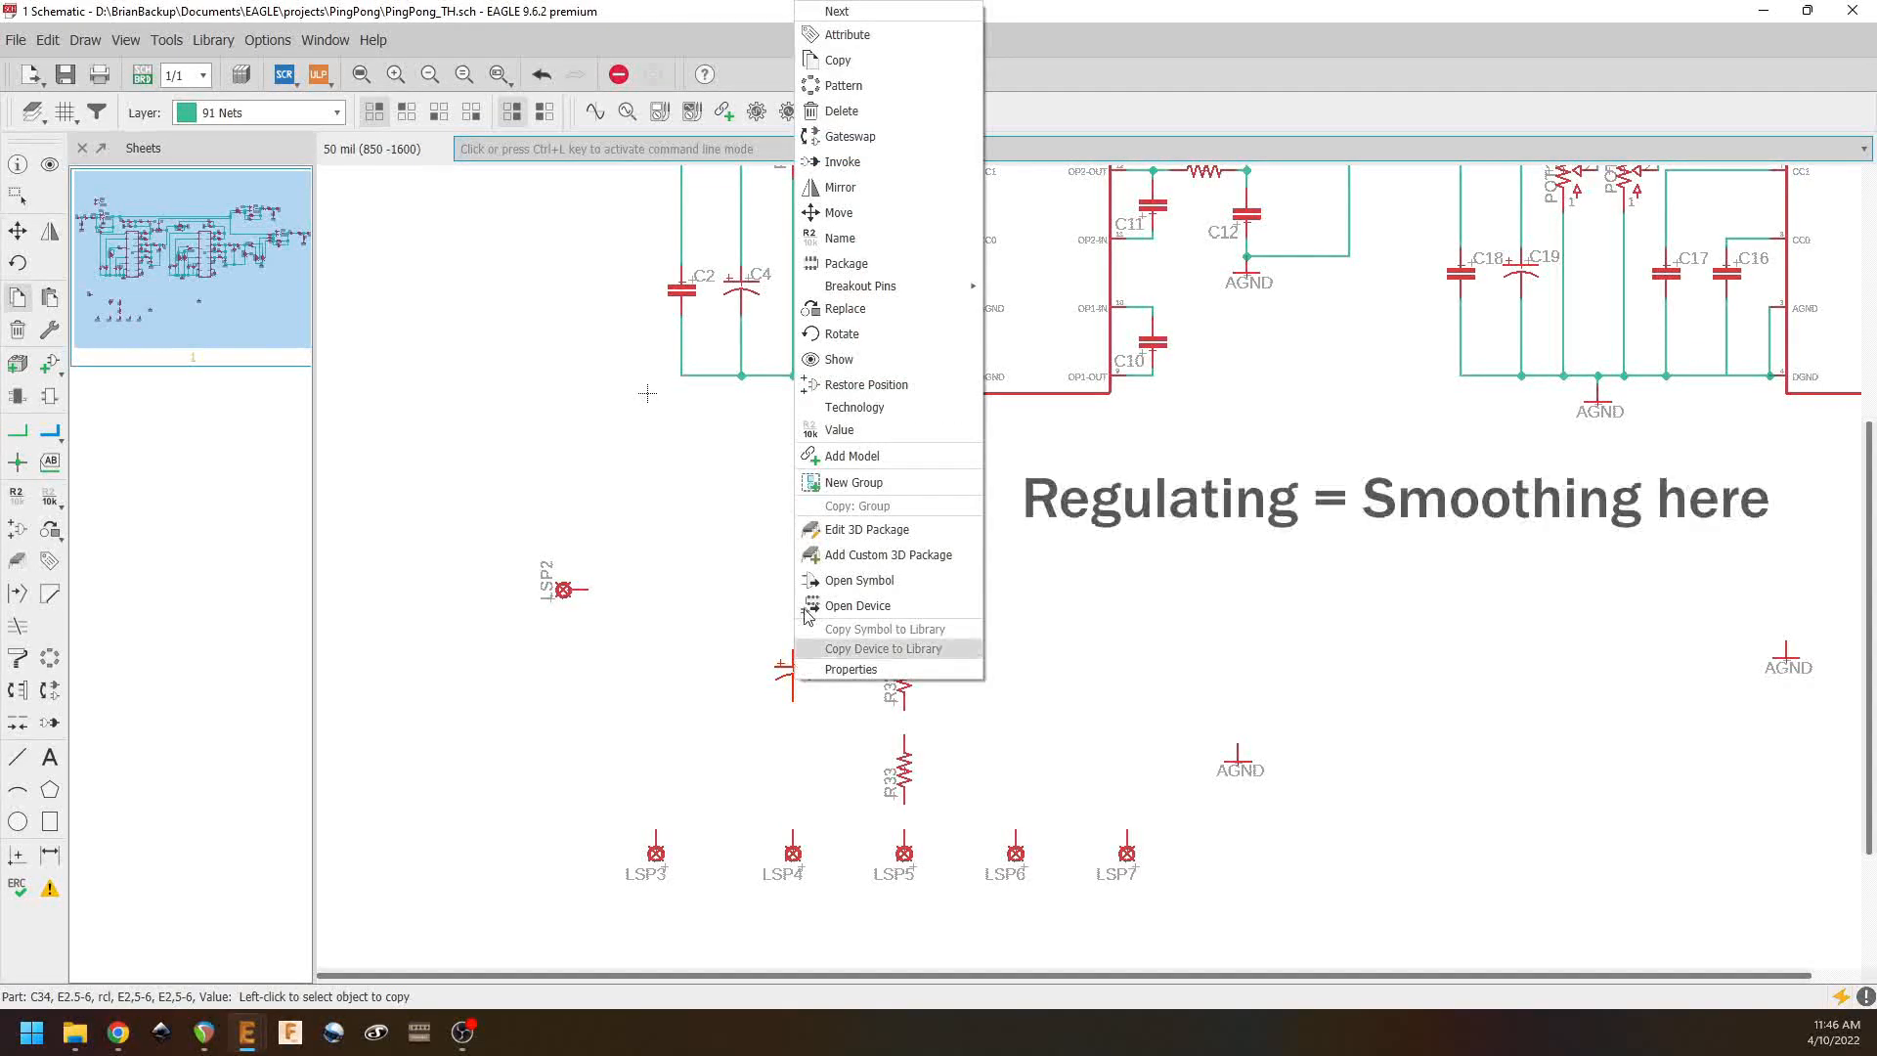
{"action": "left_click", "coordinate": [839, 59]}
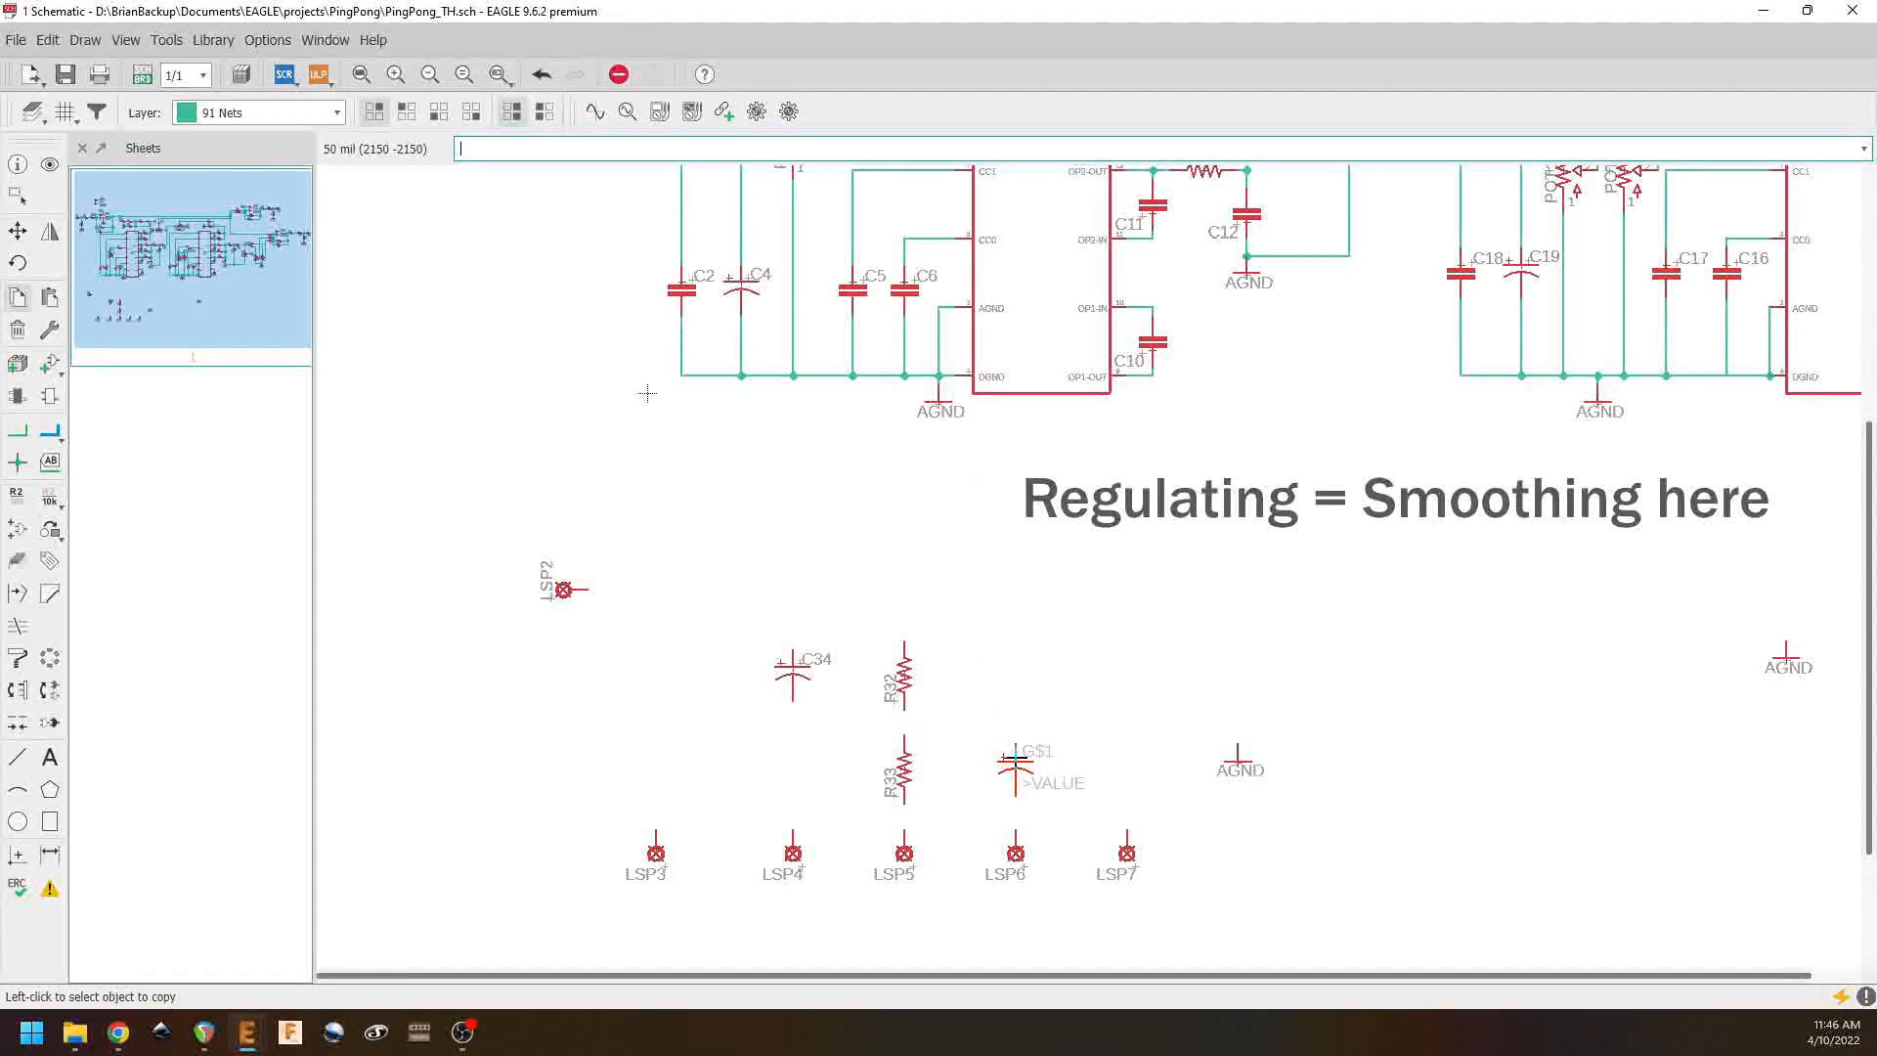
{"action": "left_click", "coordinate": [1015, 755]}
{"action": "right_click", "coordinate": [1015, 756]}
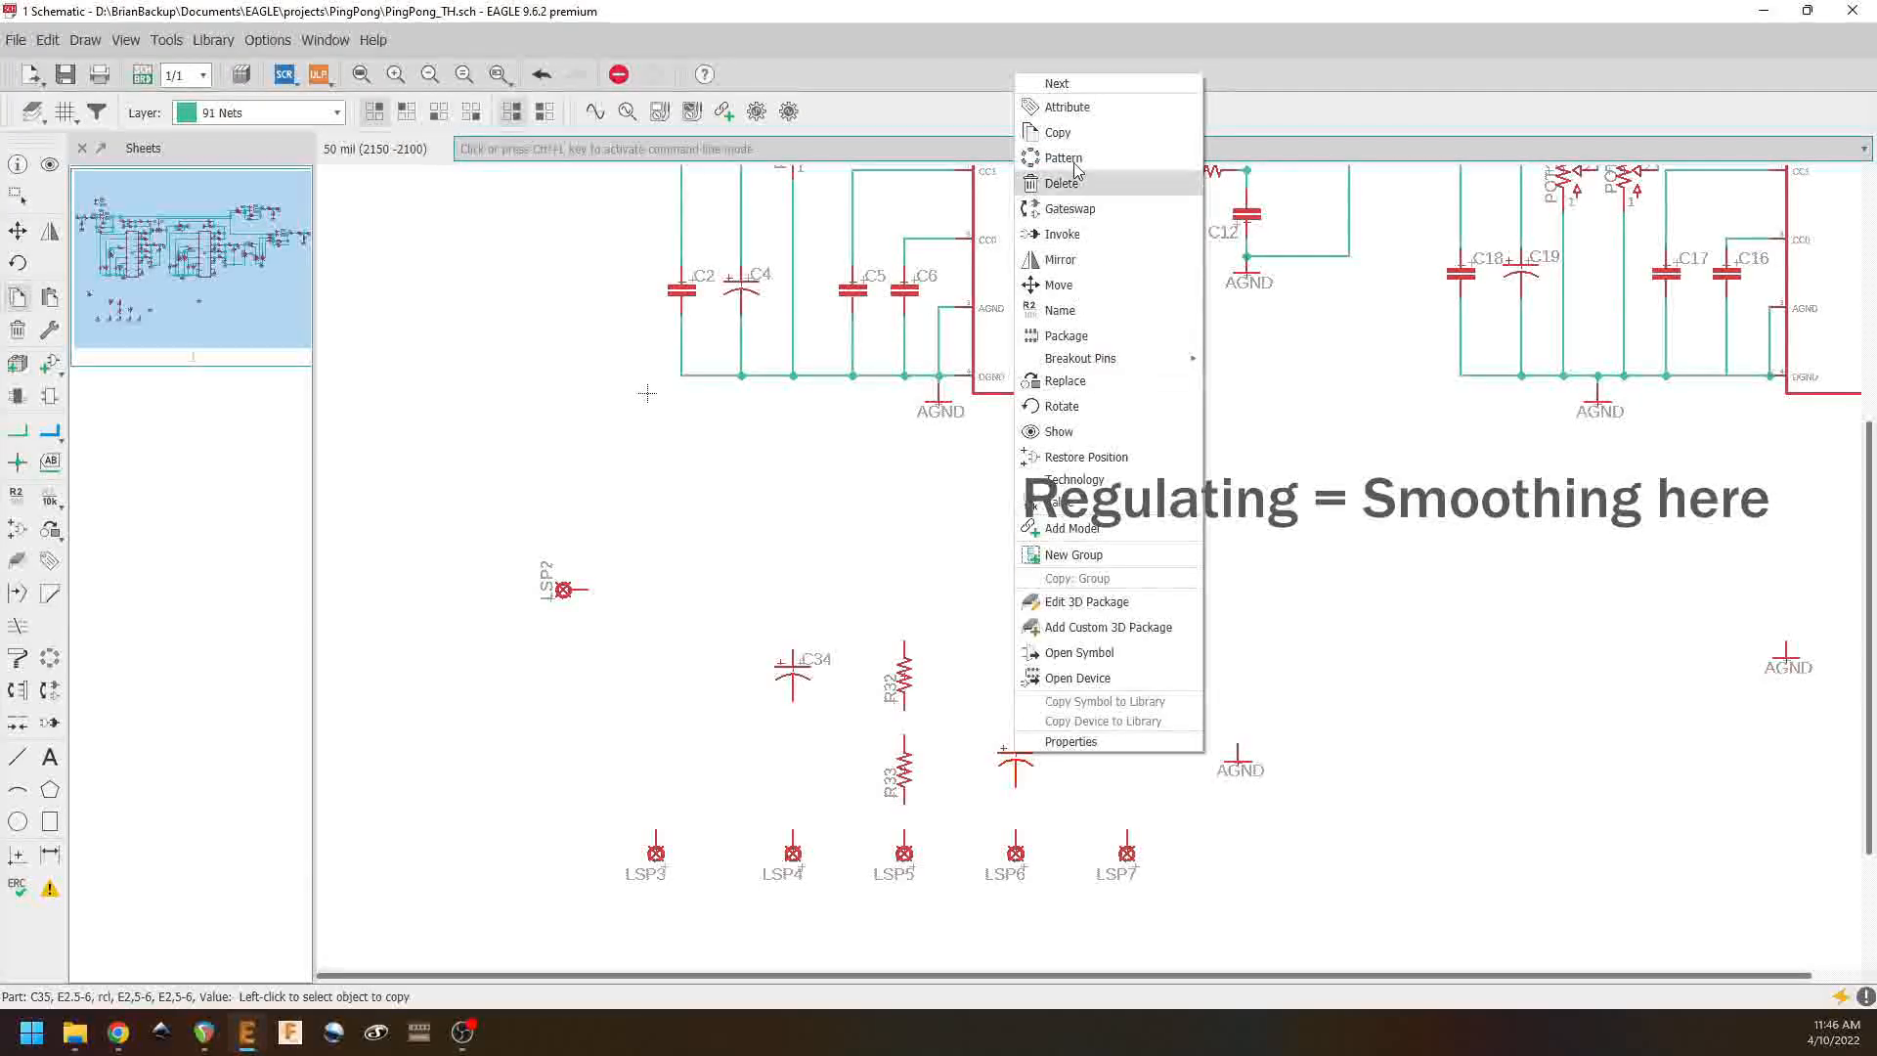
{"action": "left_click", "coordinate": [1046, 130]}
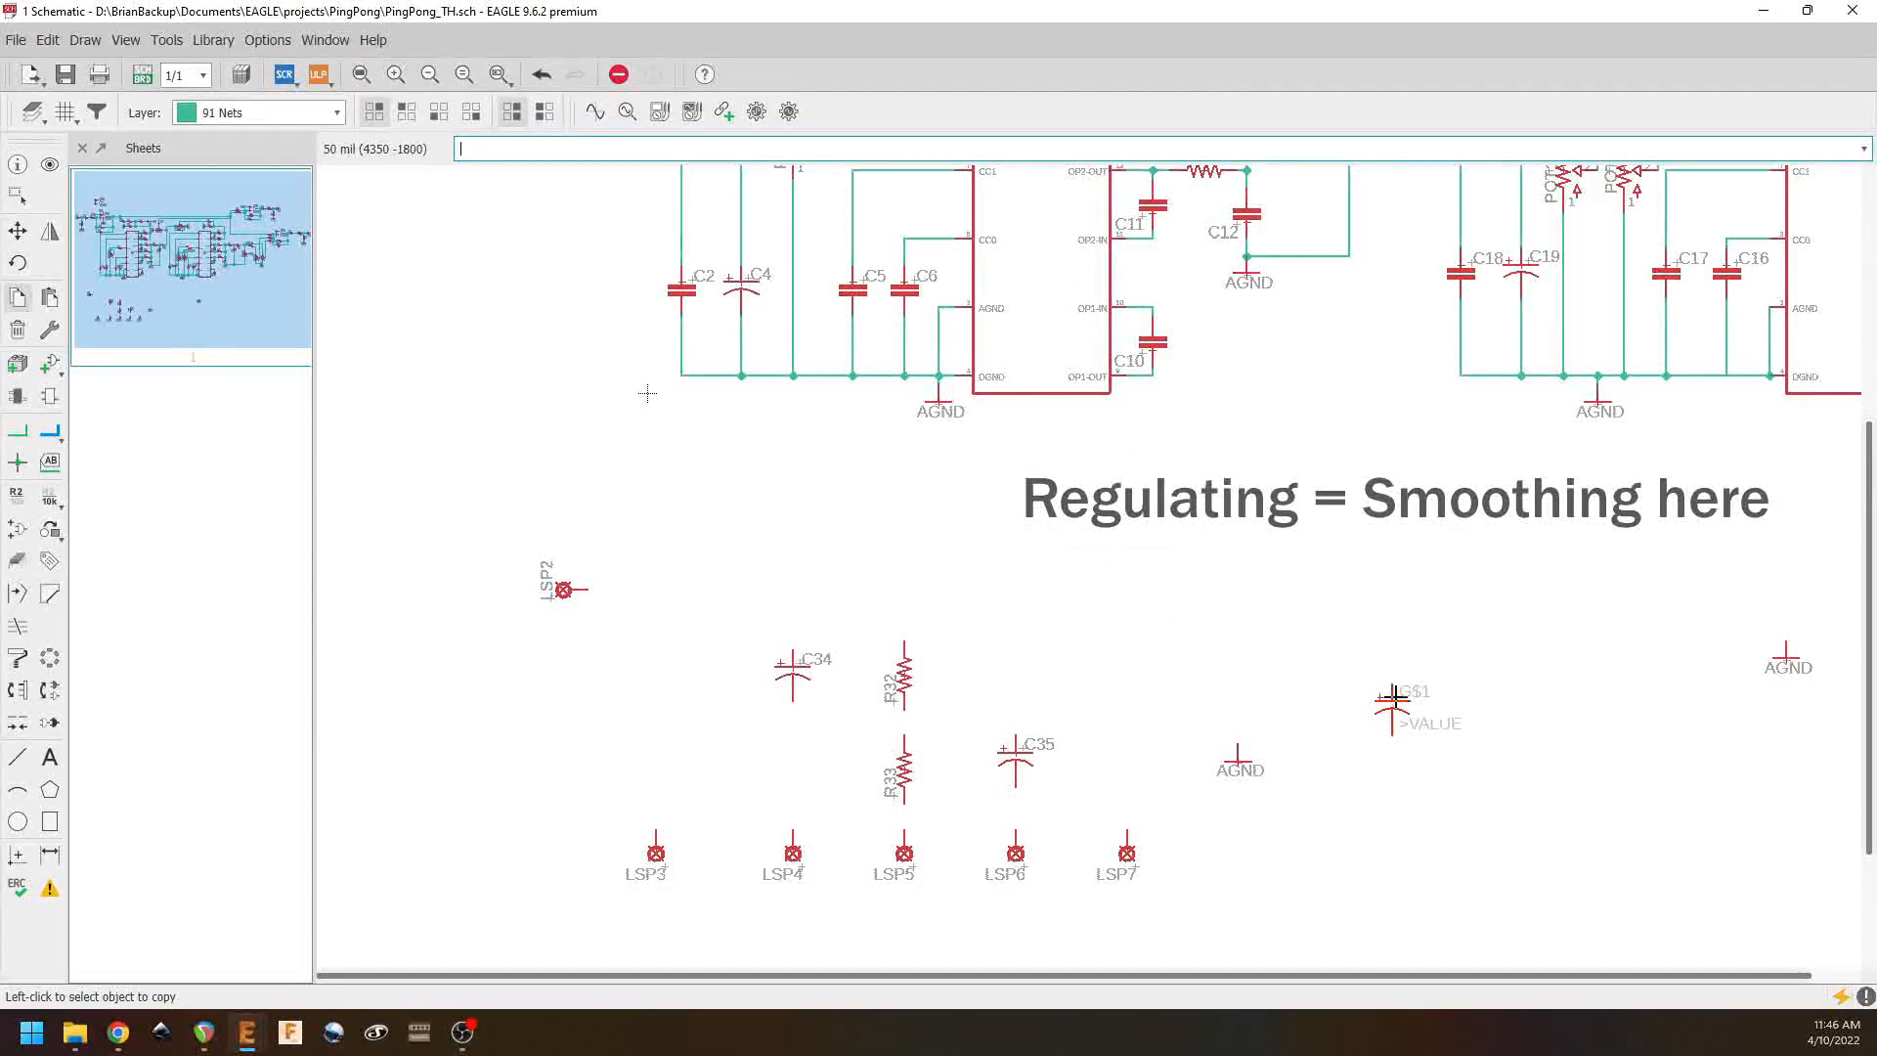
{"action": "left_click", "coordinate": [1392, 706]}
Step: Move the AGND symbol down to the right end of the pad row, beside LSP7
{"action": "left_click", "coordinate": [18, 231]}
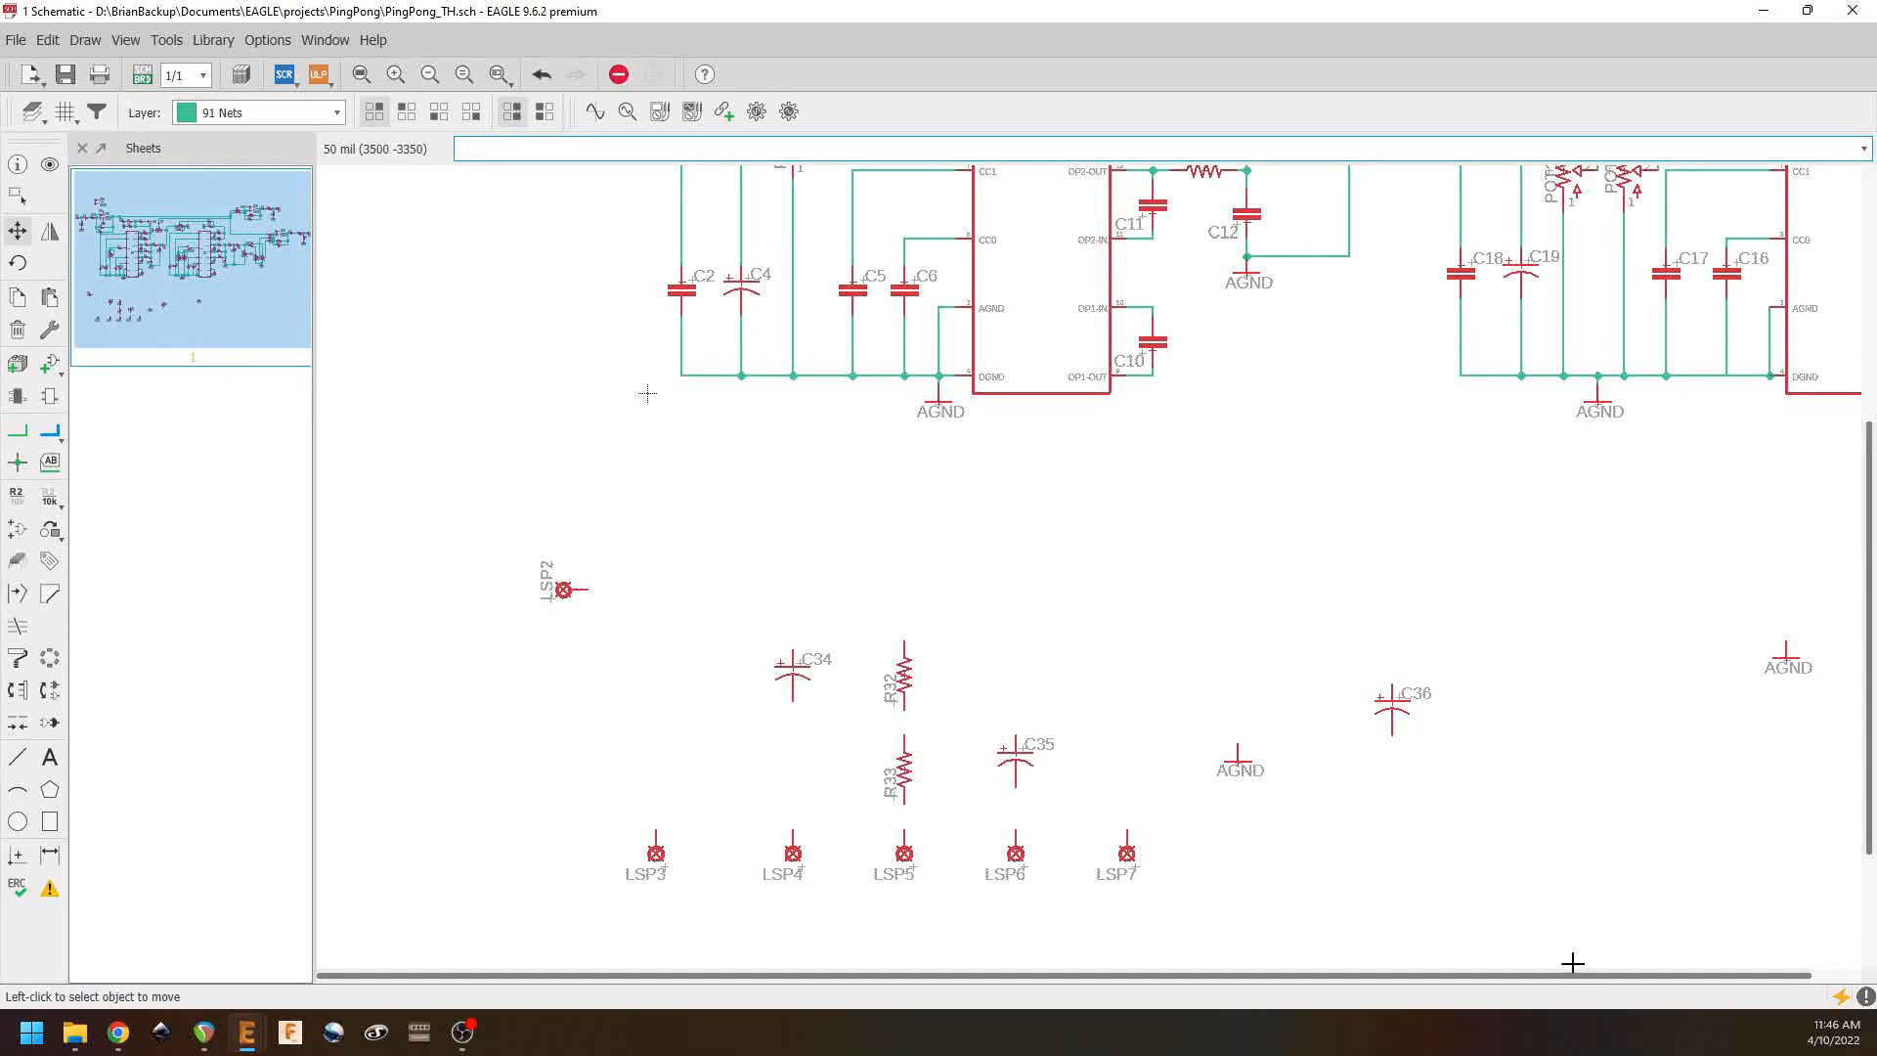
{"action": "left_click", "coordinate": [1236, 759]}
{"action": "left_click", "coordinate": [1257, 846]}
Step: Draw a horizontal net from the AGND symbol through LSP7, LSP6 and LSP5 to LSP4
{"action": "left_click", "coordinate": [18, 430]}
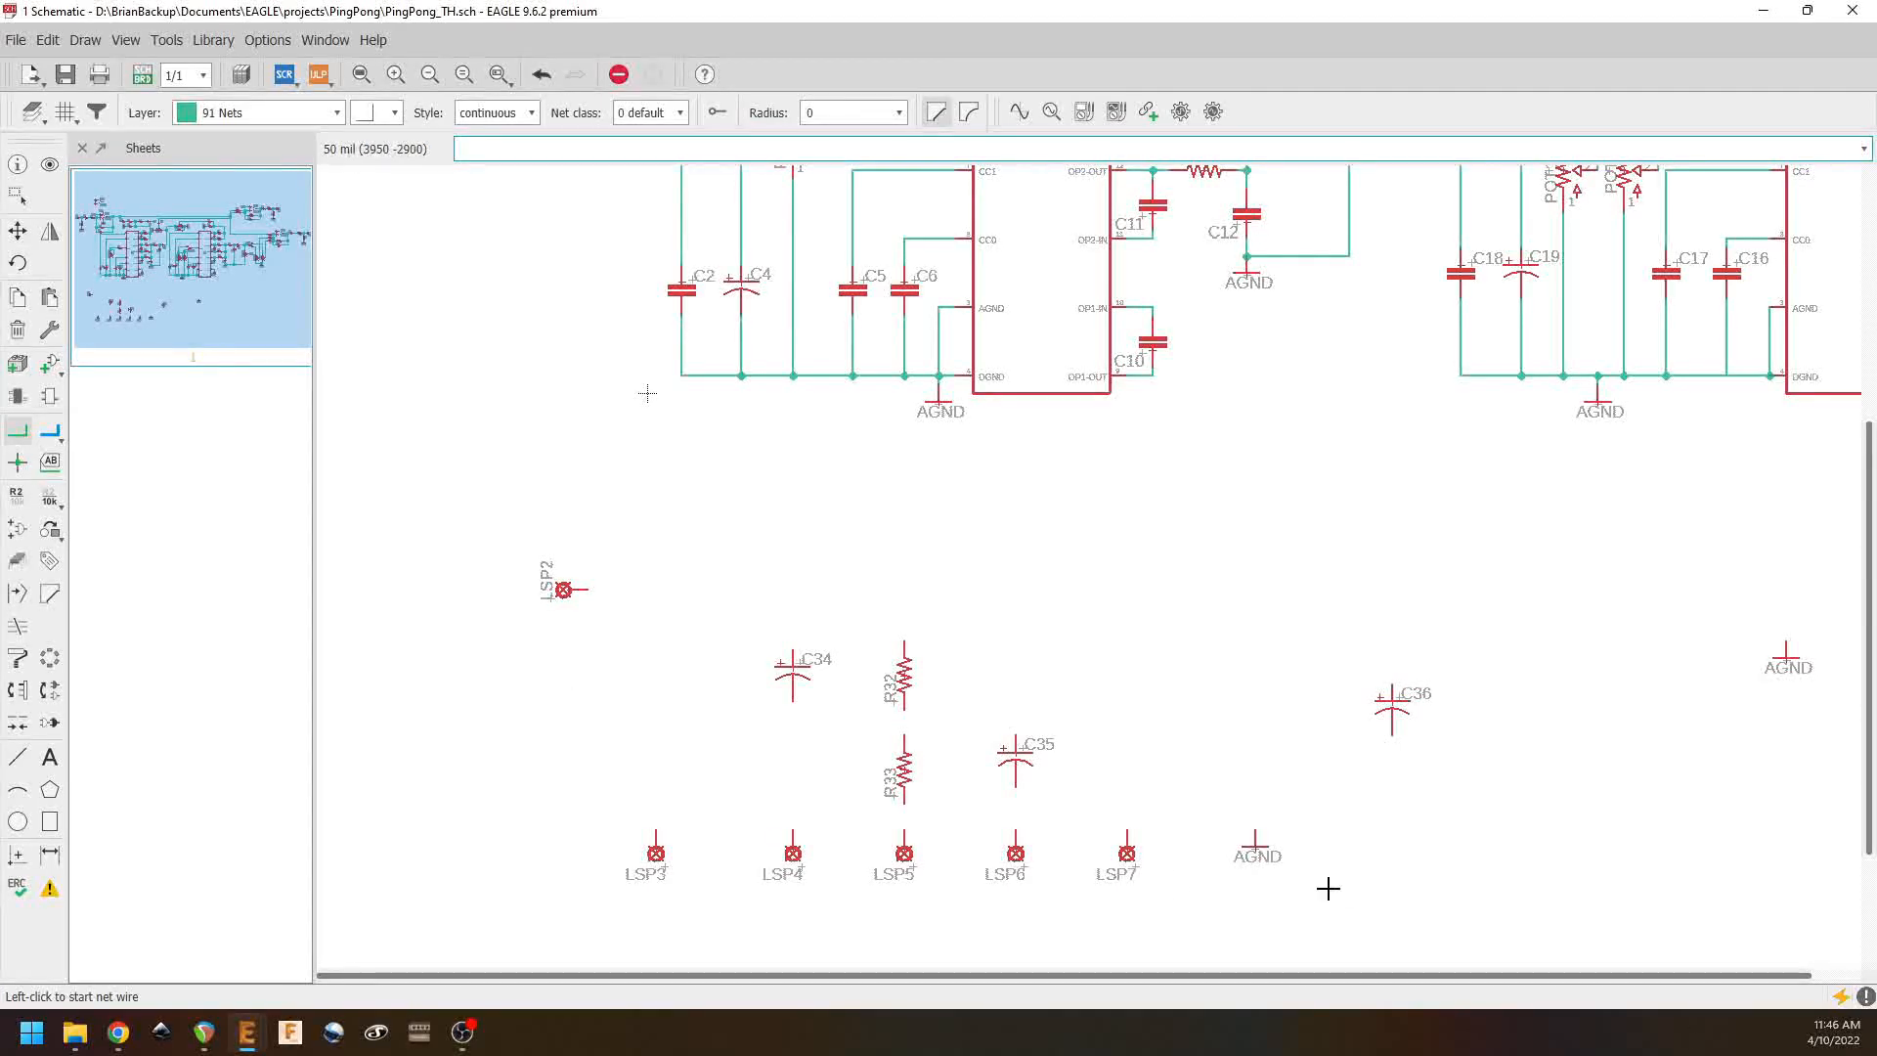
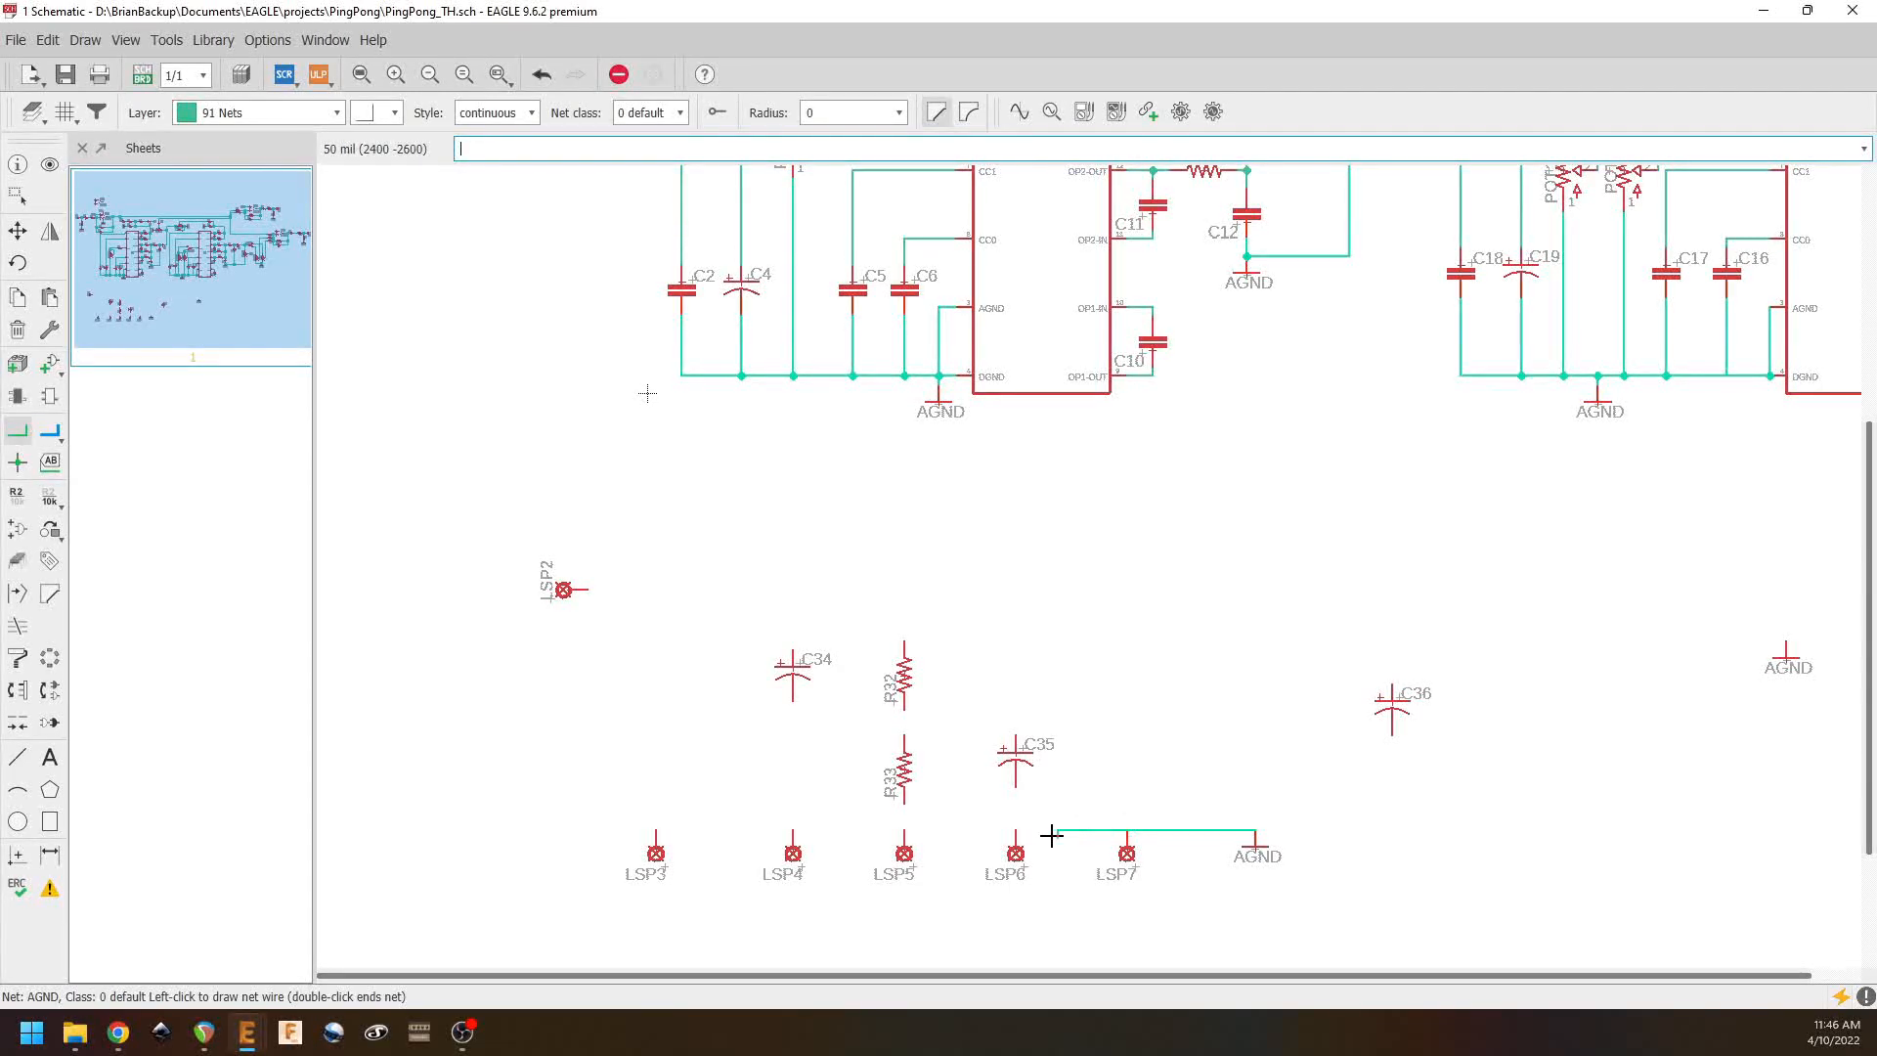
{"action": "left_click", "coordinate": [1018, 833]}
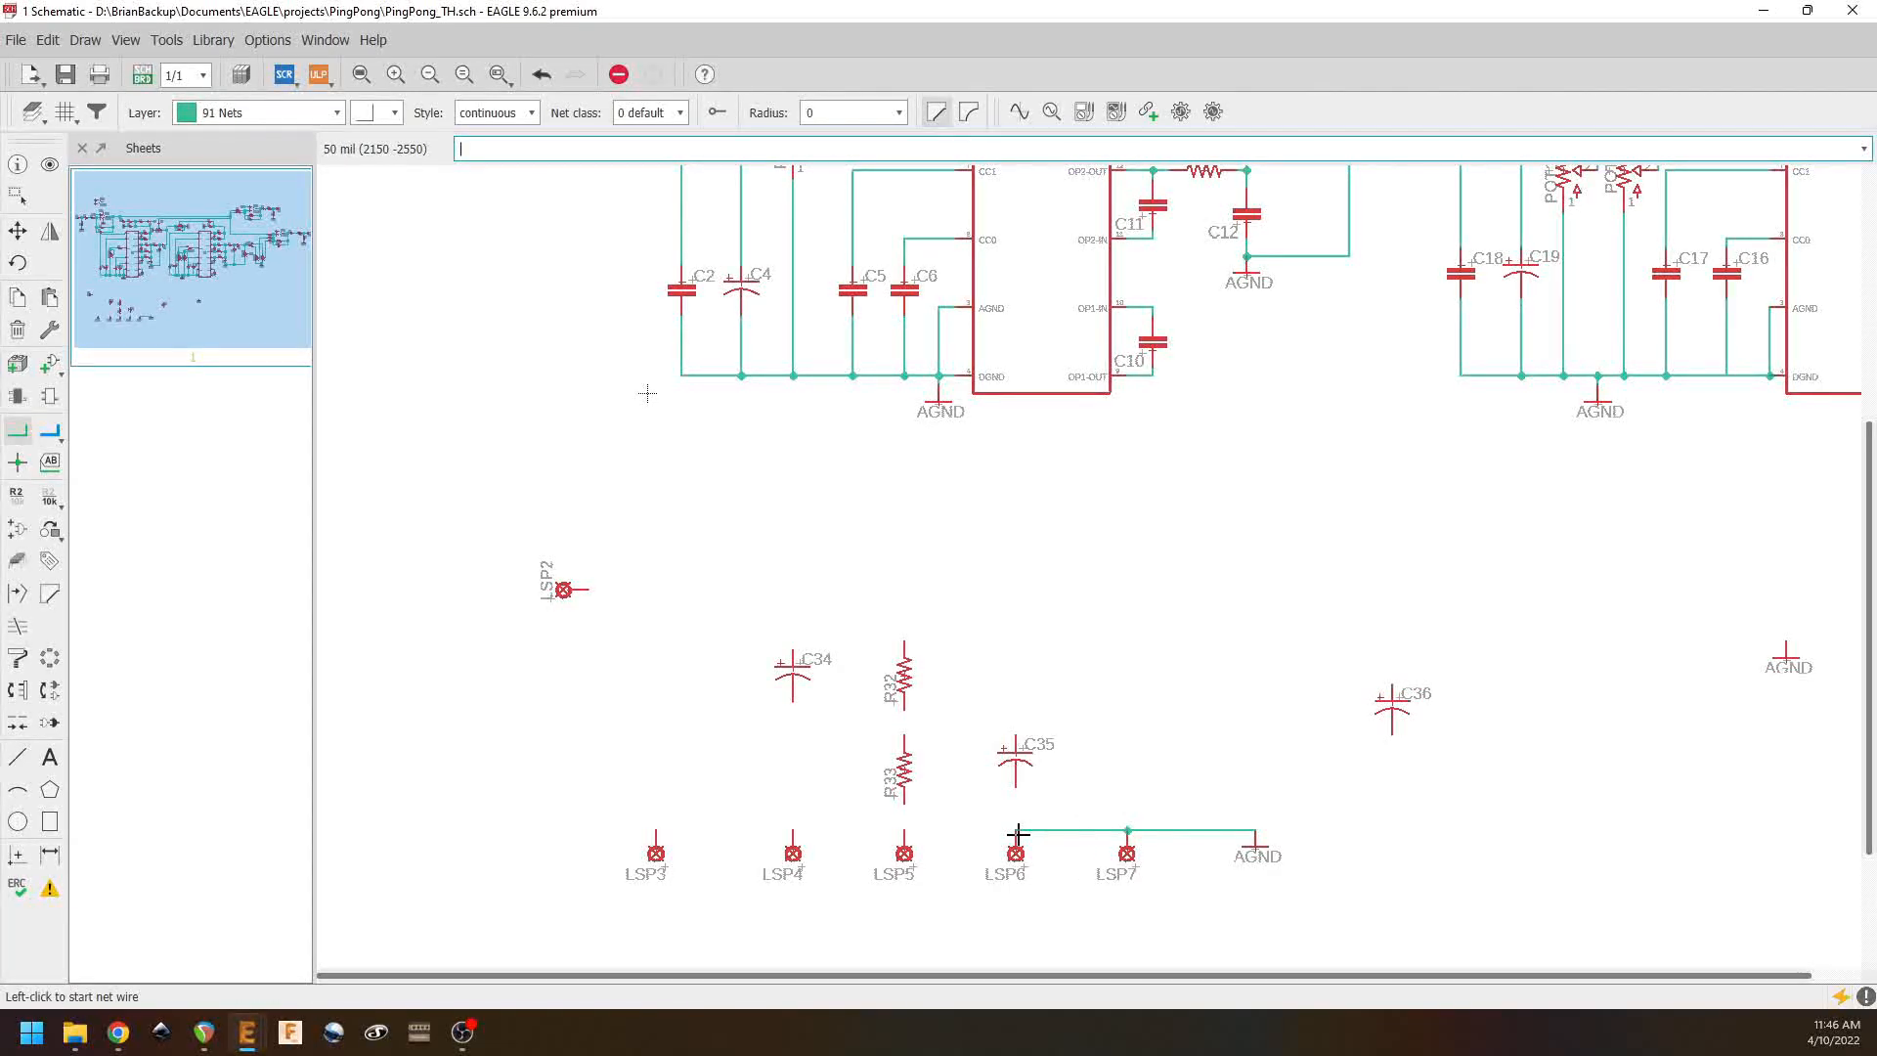
{"action": "left_click", "coordinate": [904, 831]}
{"action": "double_click", "coordinate": [791, 830]}
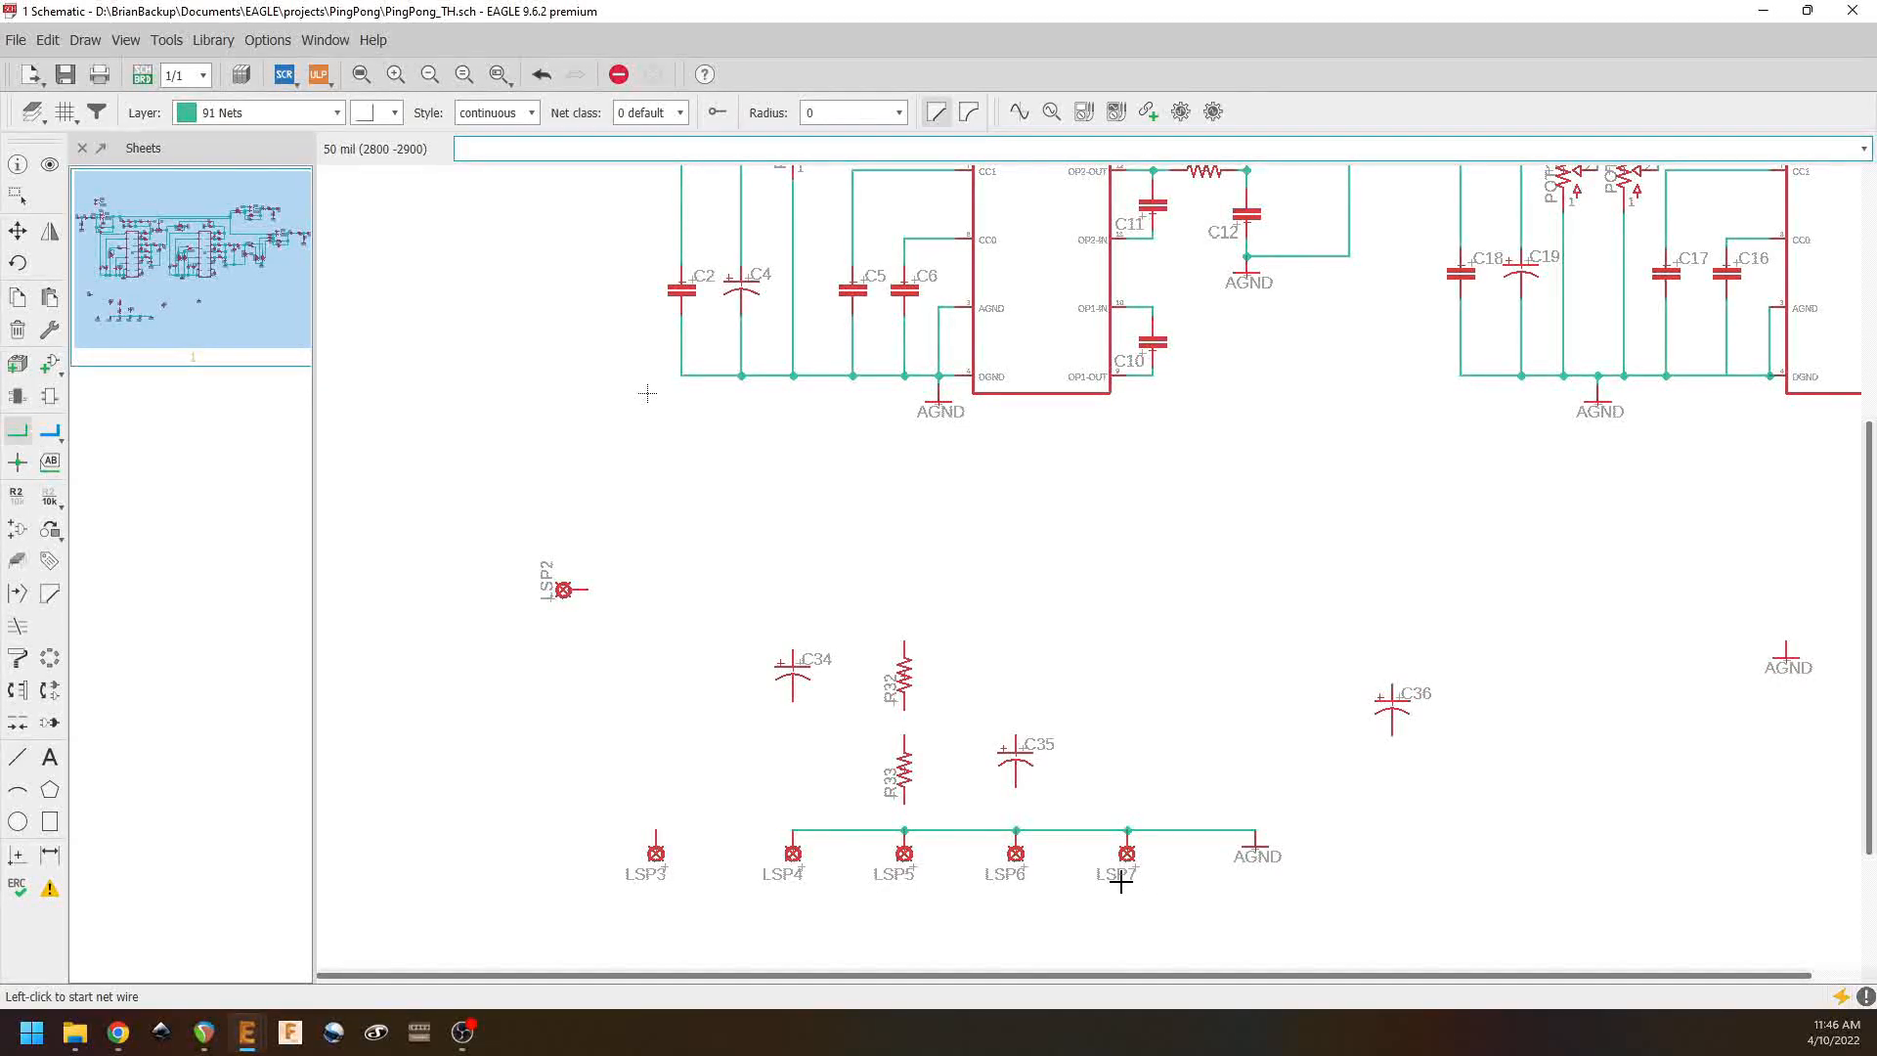
Step: Wire the lower ends of C34, R33 and C35 straight down to the AGND net above the pads
{"action": "left_click", "coordinate": [793, 700]}
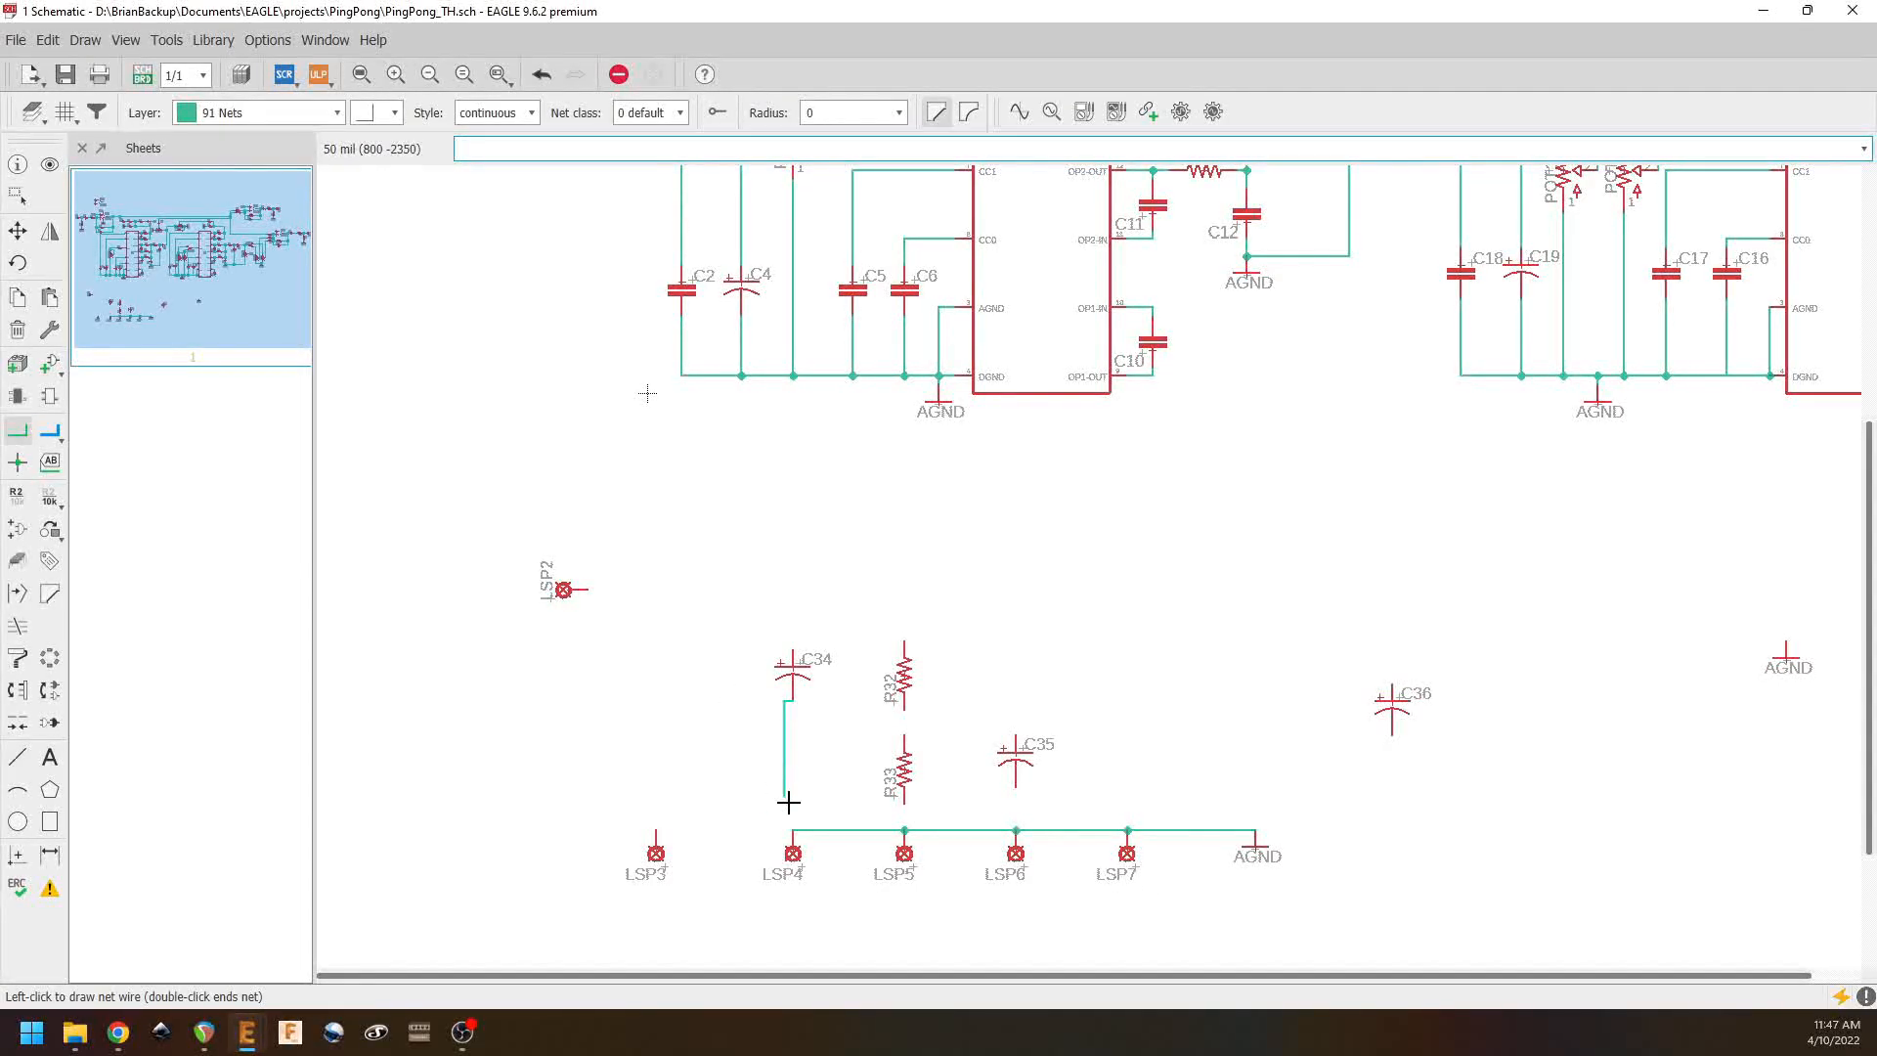
{"action": "left_click", "coordinate": [793, 831]}
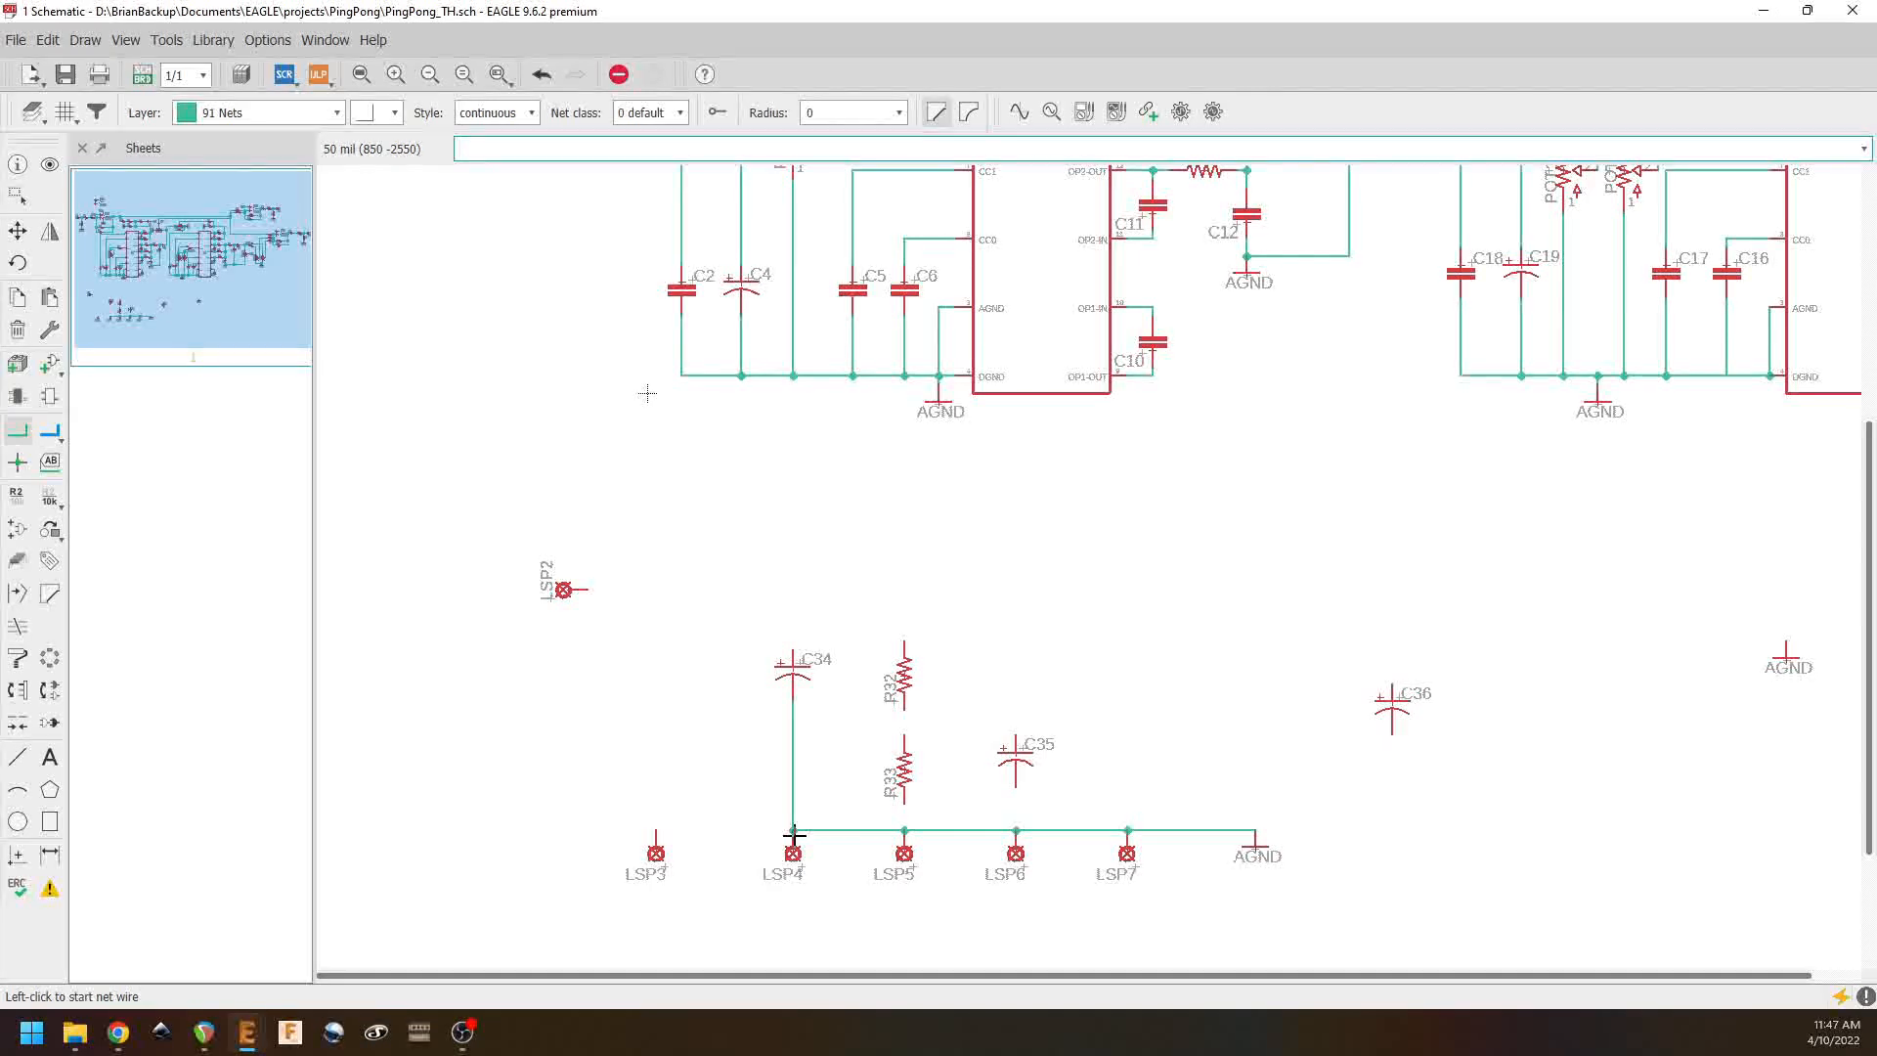
{"action": "left_click", "coordinate": [904, 800]}
{"action": "left_click", "coordinate": [904, 828]}
{"action": "left_click", "coordinate": [1018, 784]}
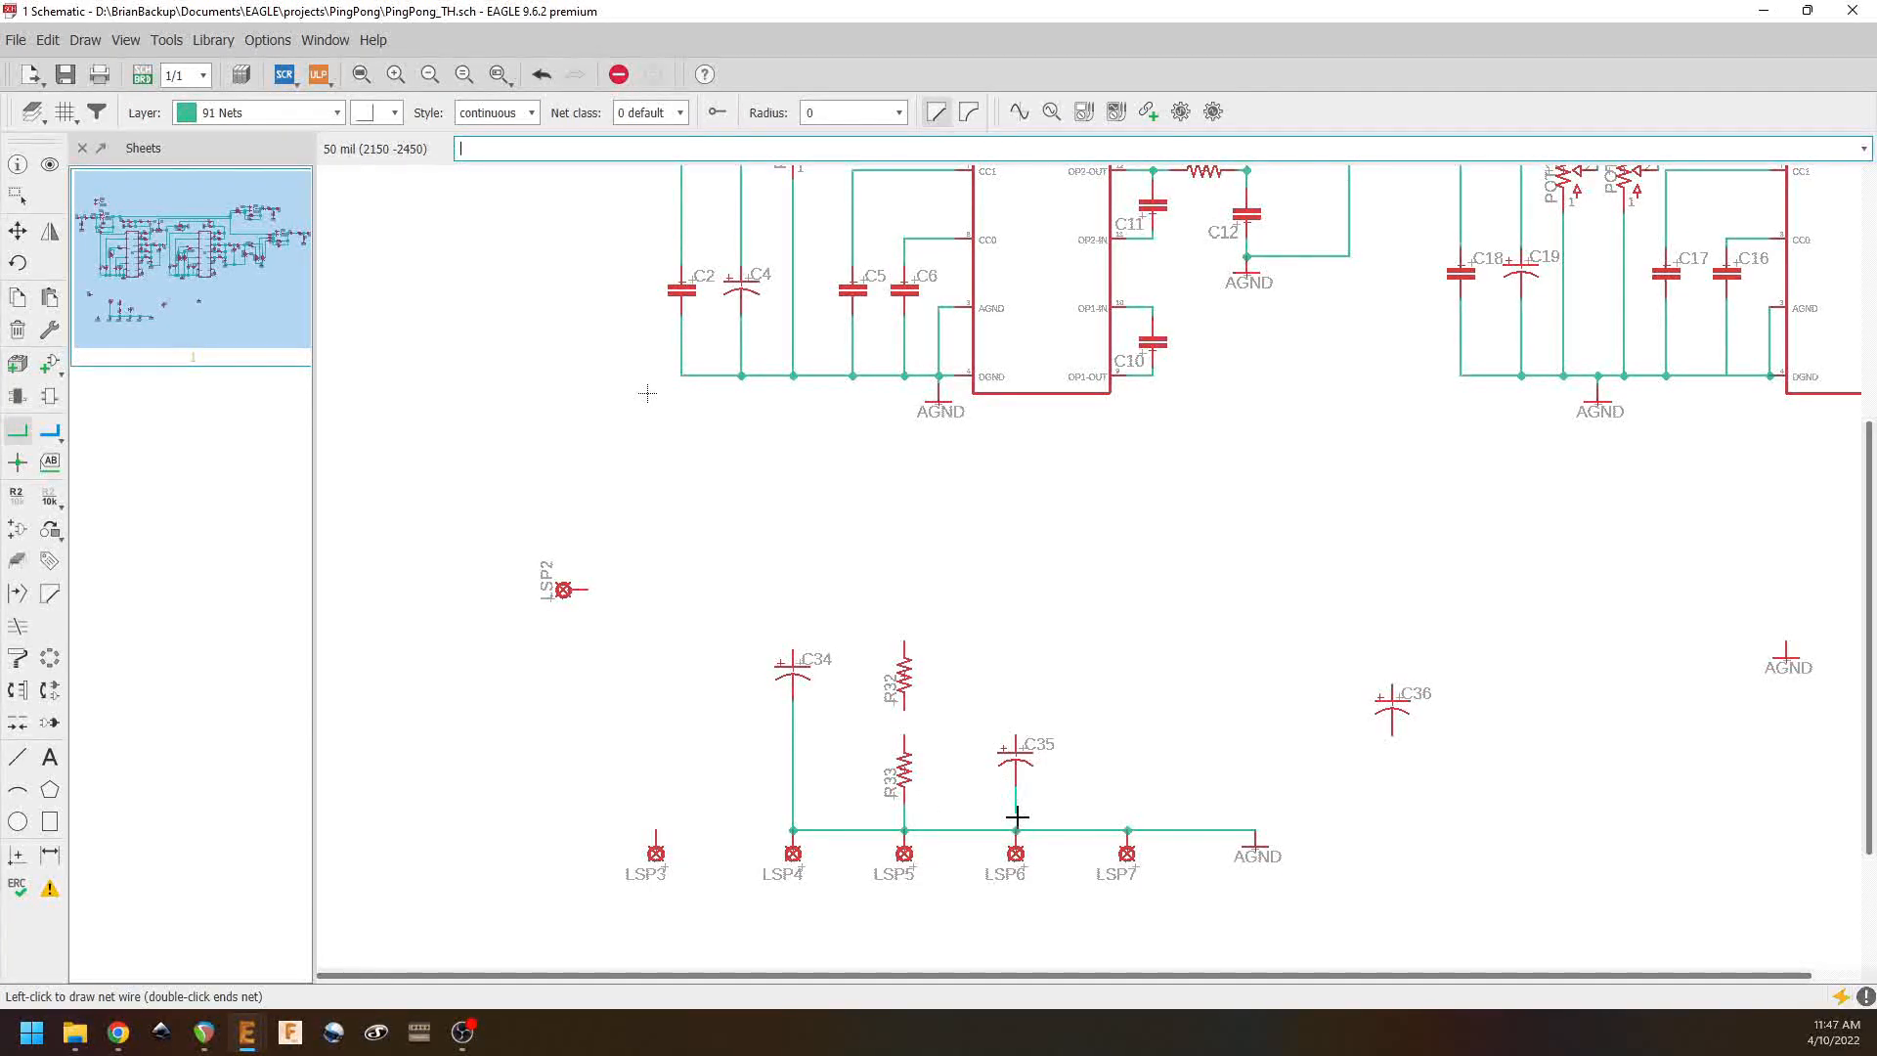
{"action": "left_click", "coordinate": [1018, 829]}
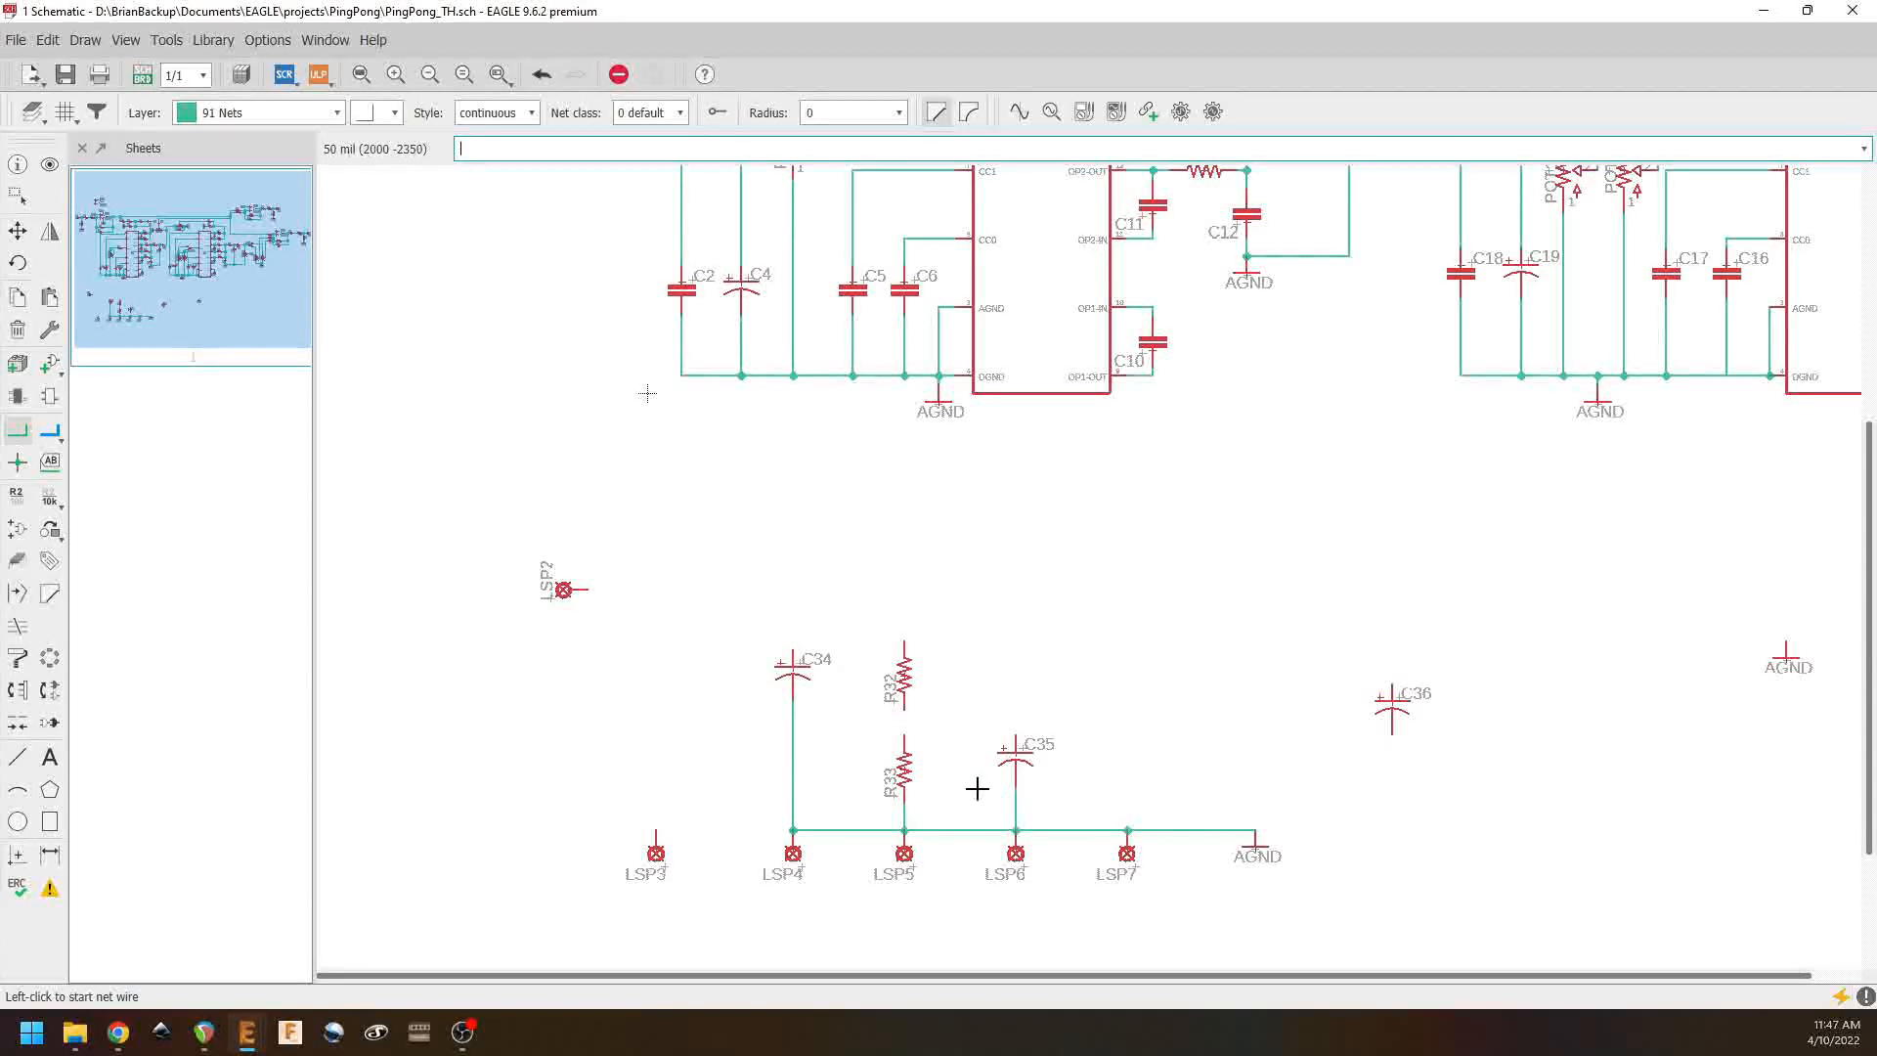
Step: Wire R32 to R33 with a net and connect the upper end of C35 to the junction between them
{"action": "left_click", "coordinate": [905, 713]}
{"action": "left_click", "coordinate": [904, 743]}
{"action": "left_click", "coordinate": [1017, 741]}
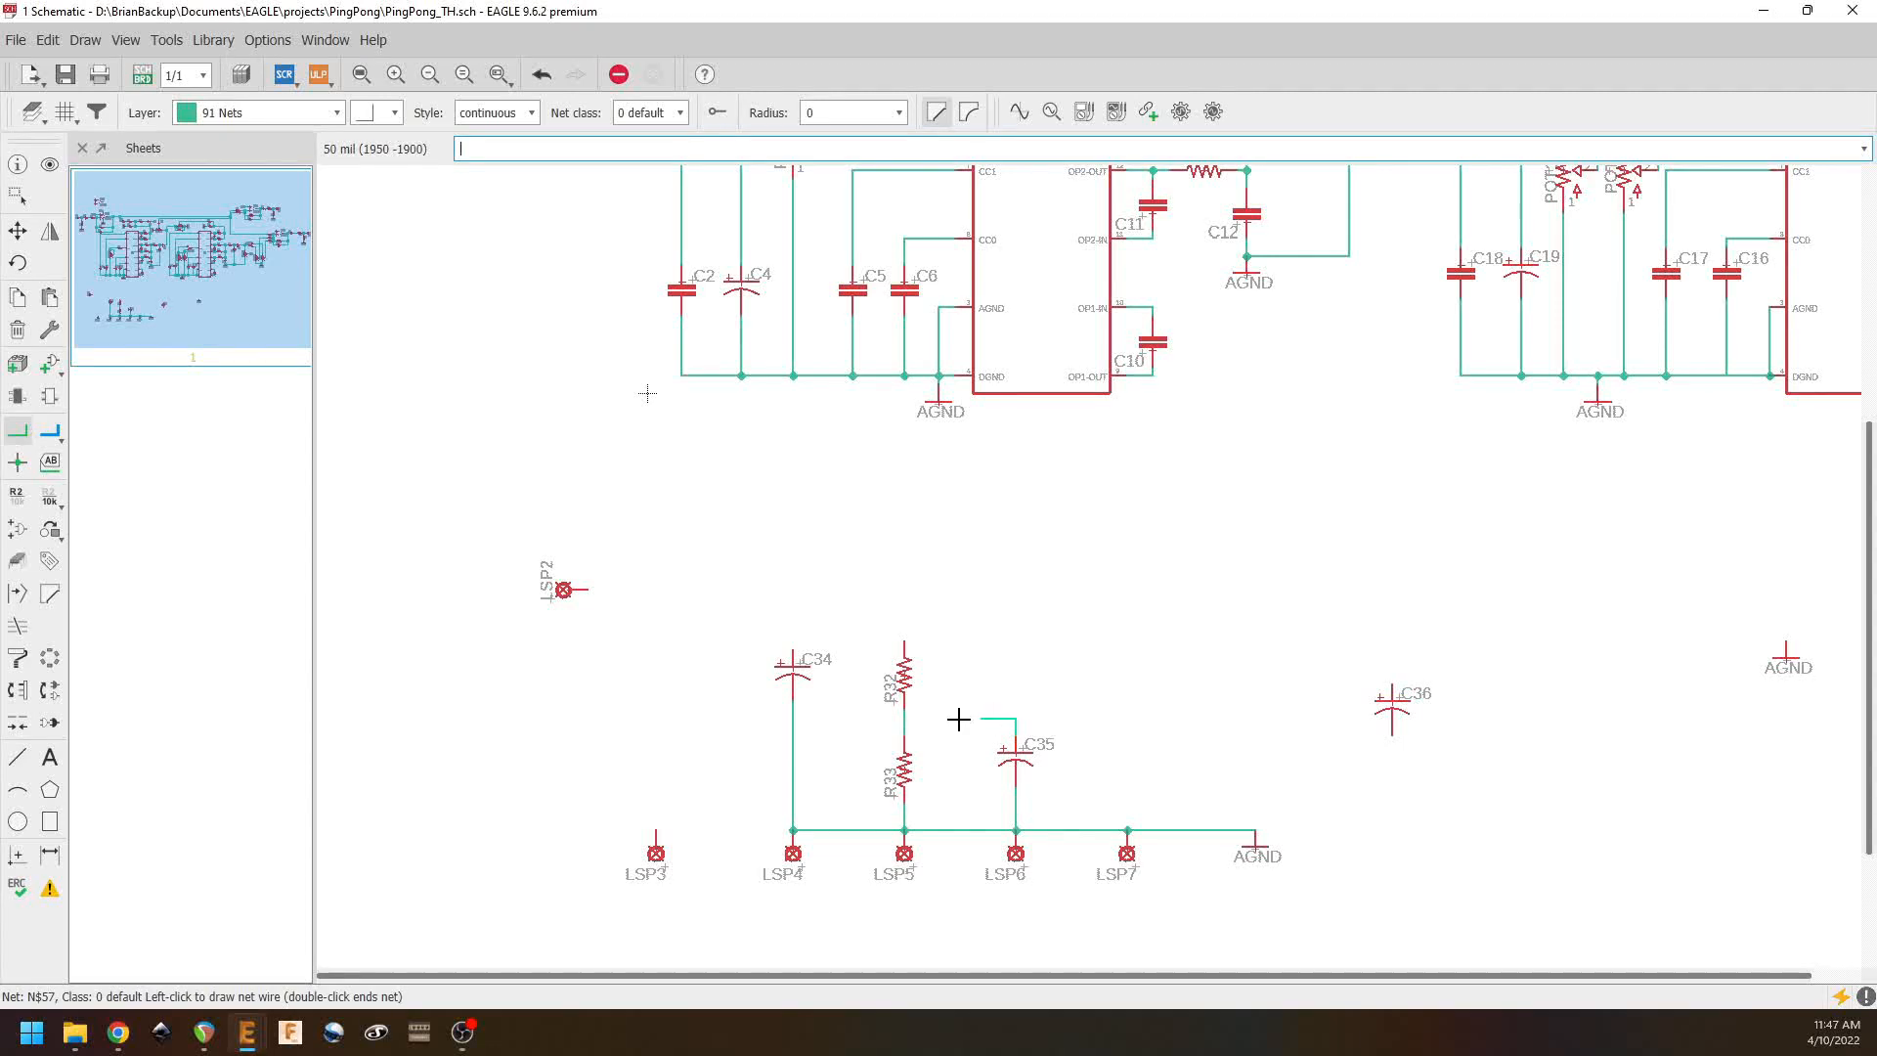
{"action": "left_click", "coordinate": [905, 718]}
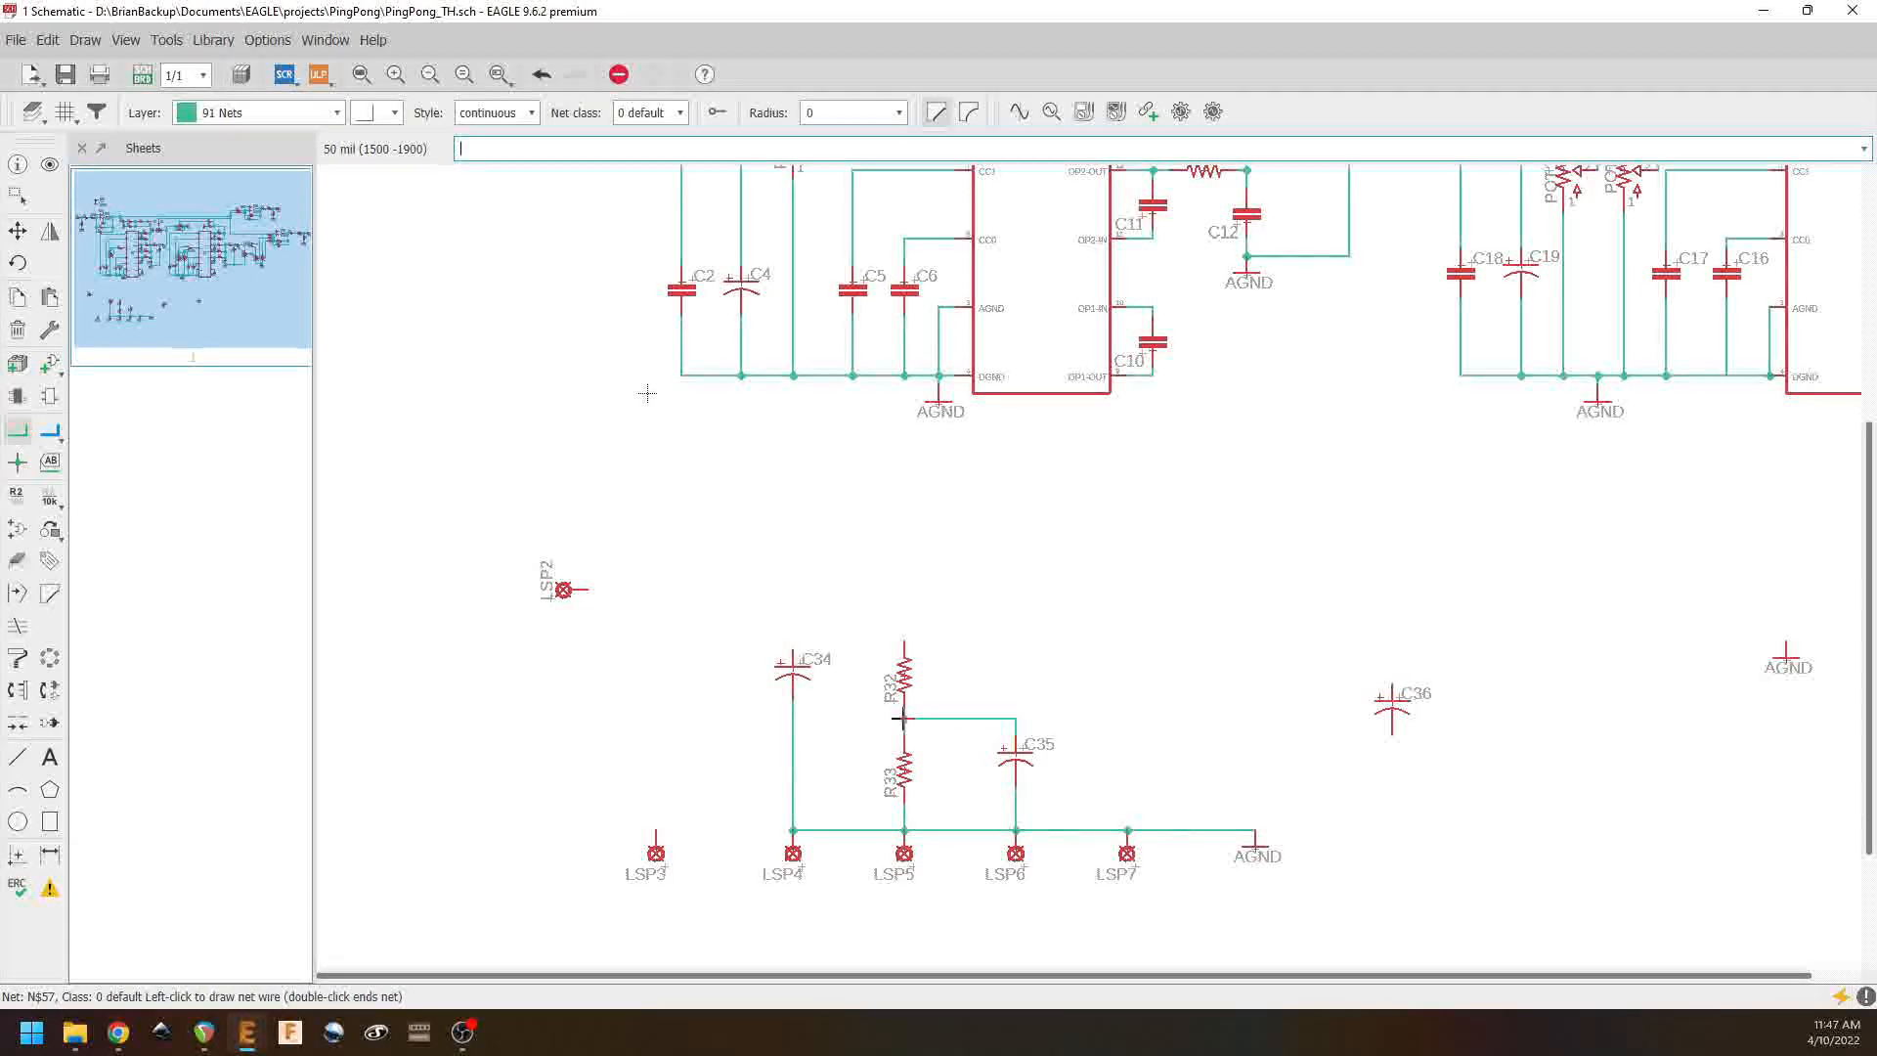
Step: Run a net from LSP2 across to the upper end of R32 and connect the upper end of C34 to it
{"action": "left_click", "coordinate": [588, 588]}
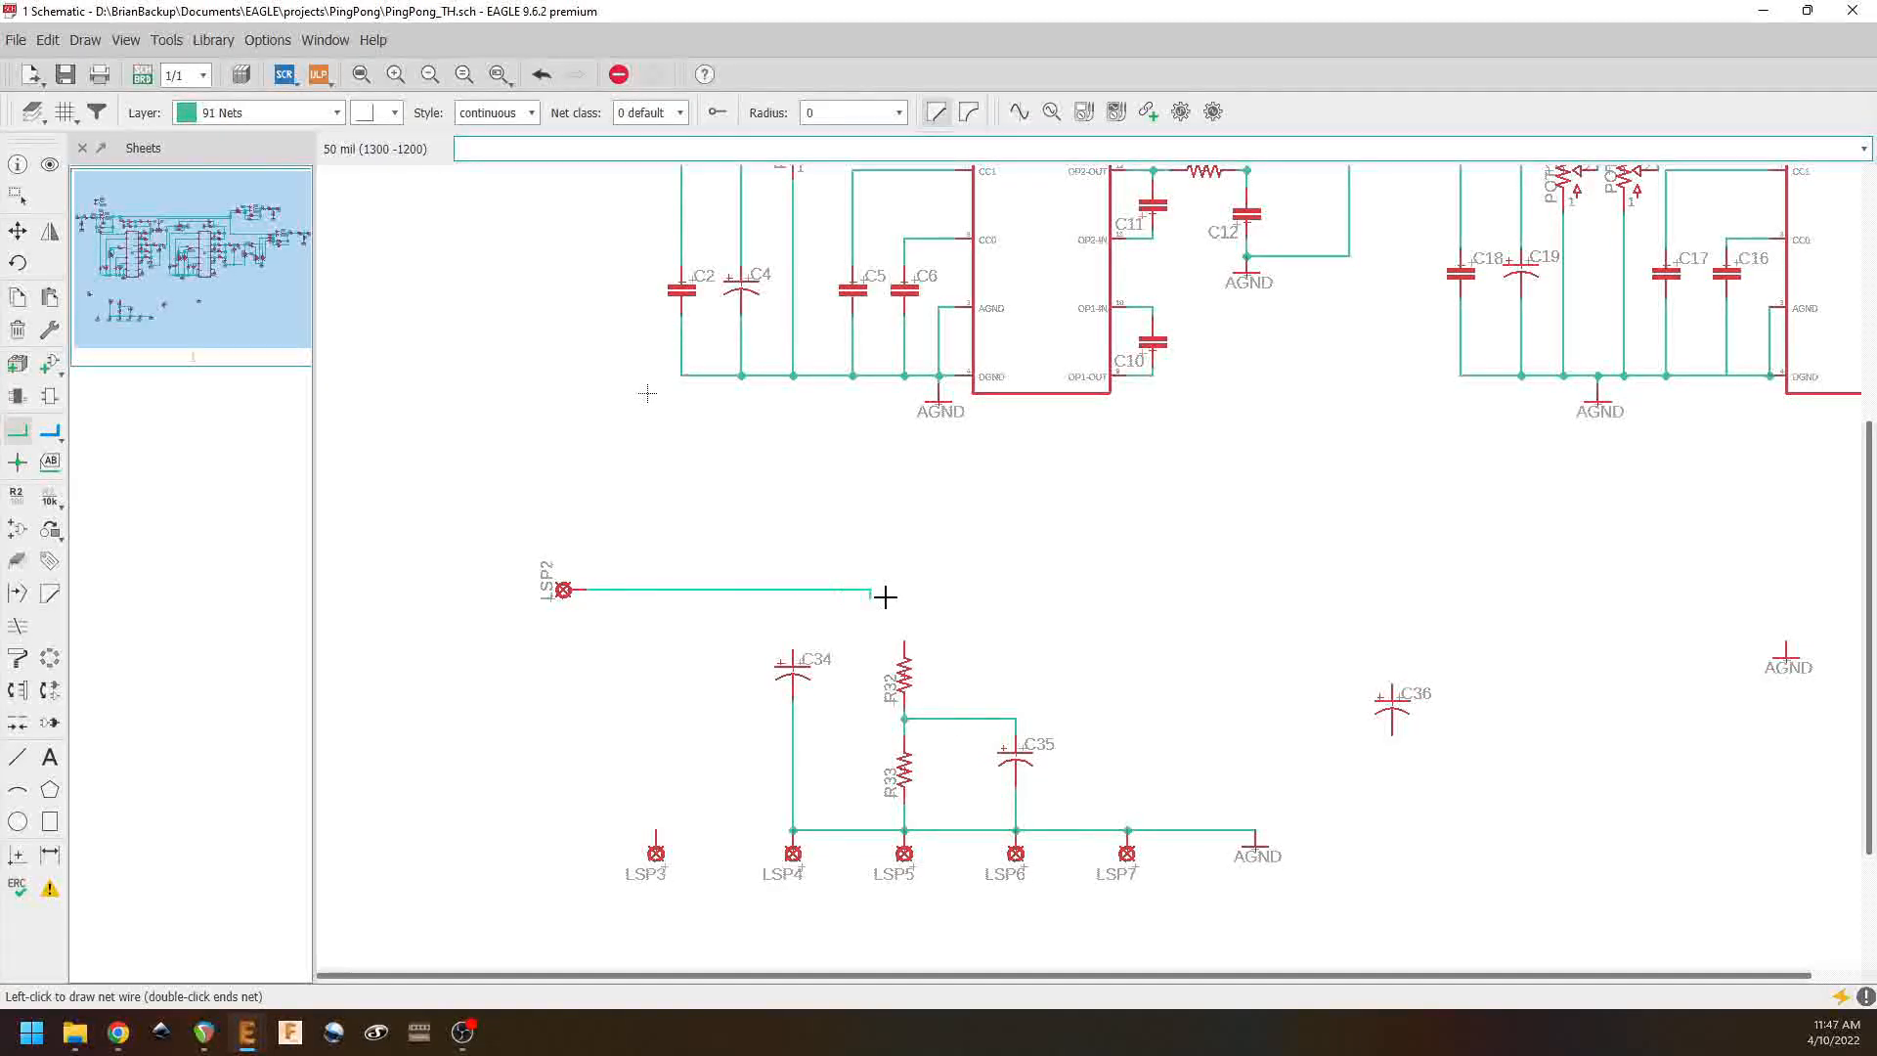
{"action": "left_click", "coordinate": [906, 643]}
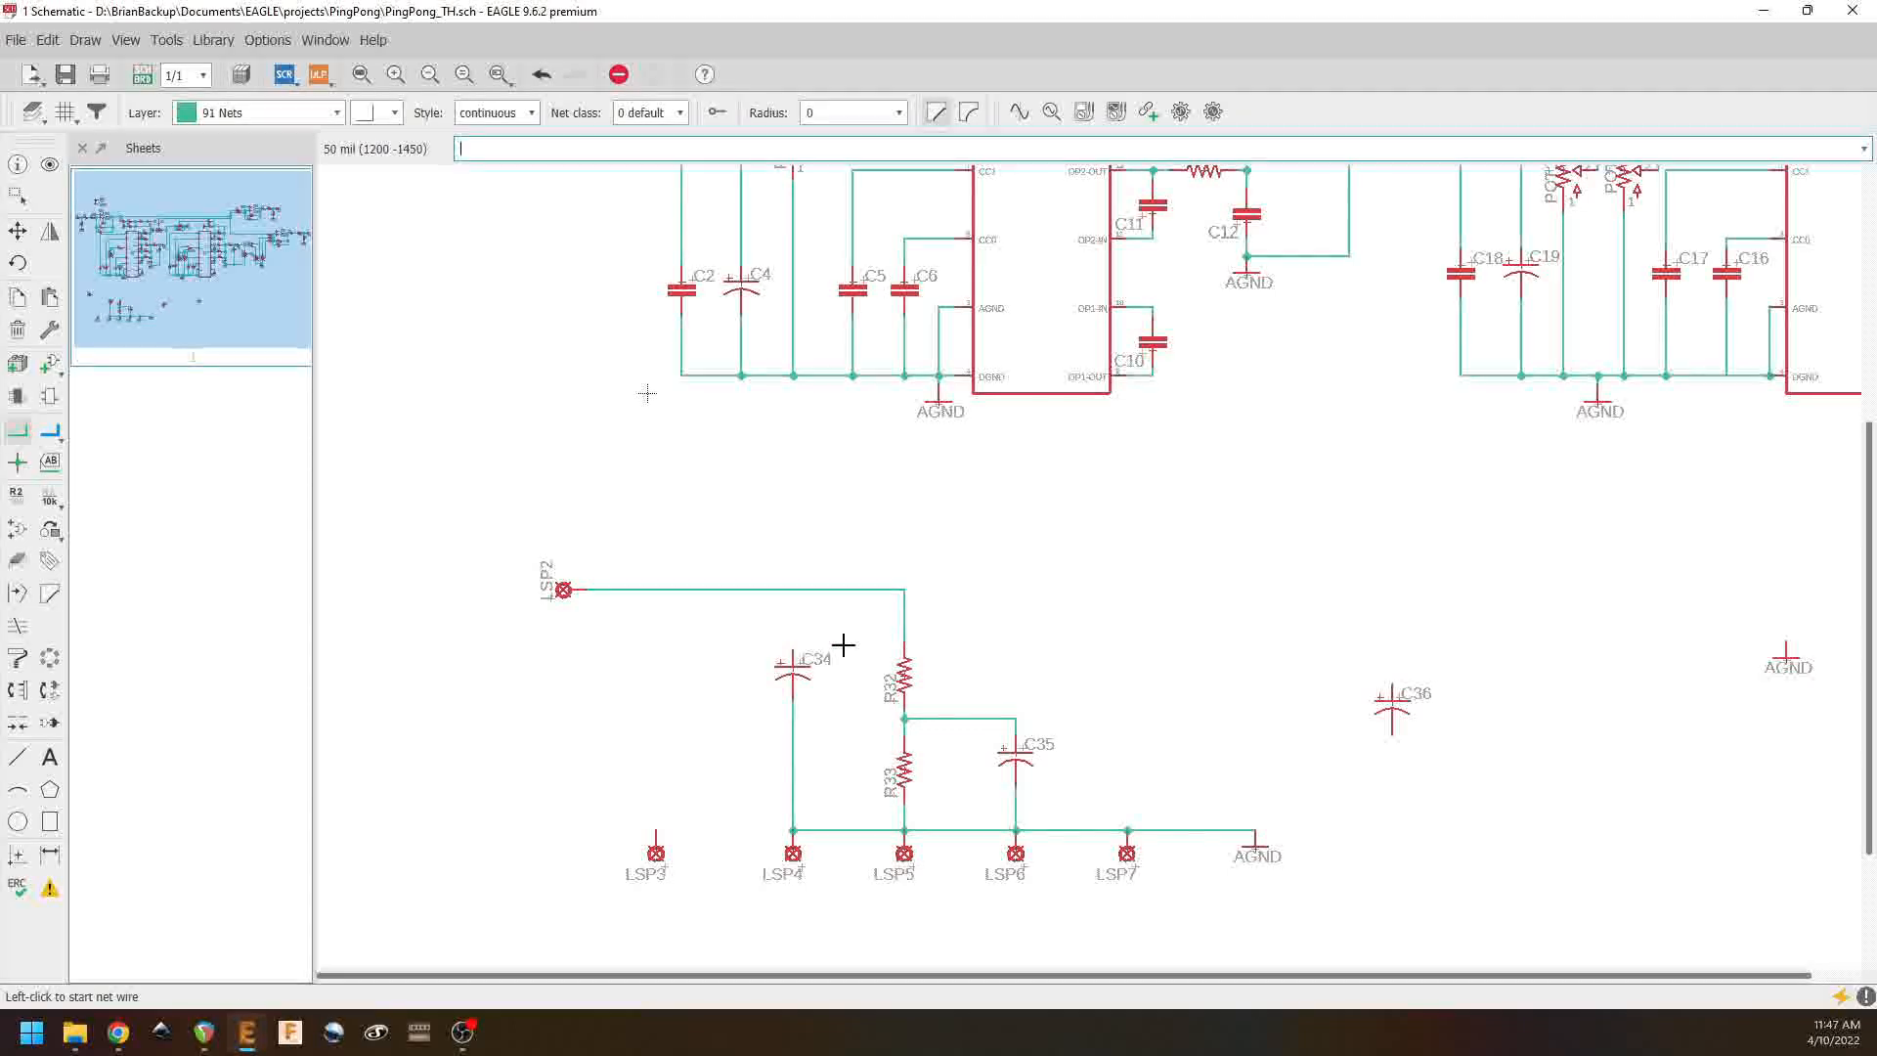
{"action": "left_click", "coordinate": [792, 650]}
Step: Search the part libraries for 78l05 and place the LM78L regulator to the right of R32, near the LSP2 net's height
{"action": "left_click", "coordinate": [47, 368]}
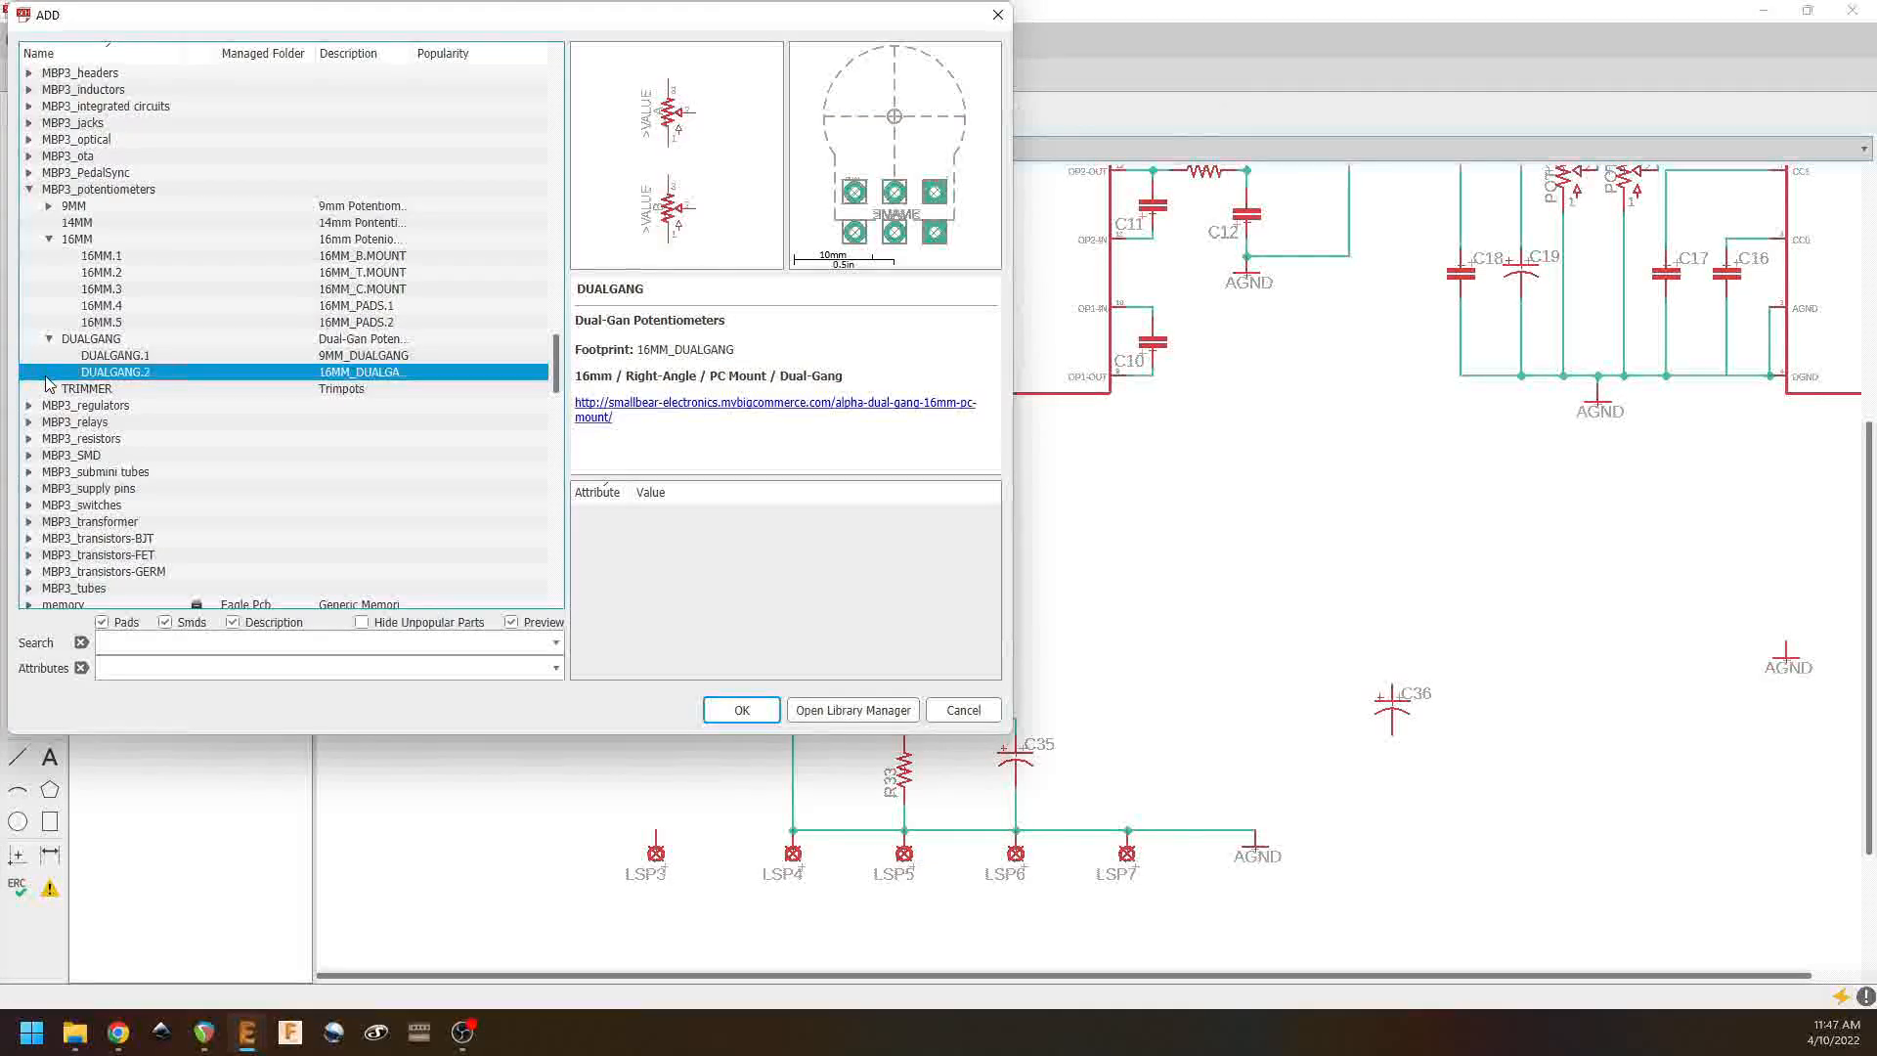
{"action": "left_click", "coordinate": [29, 190]}
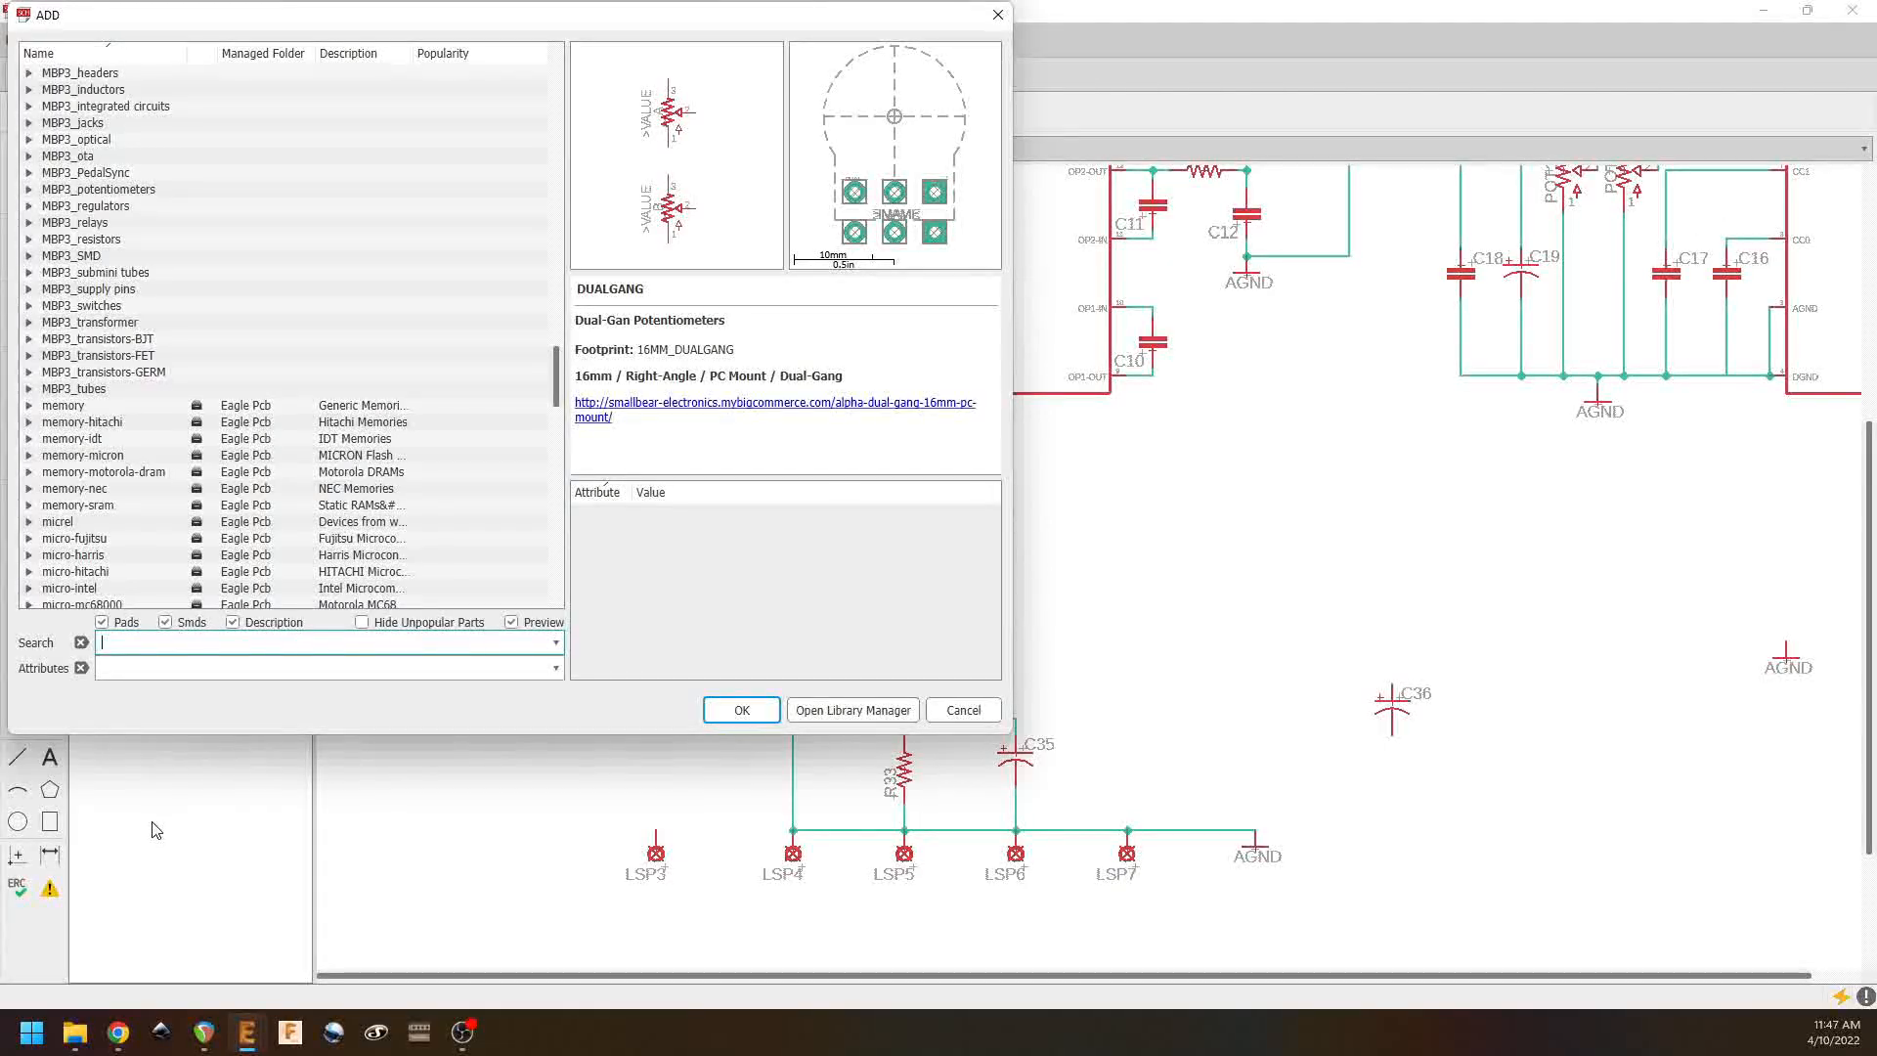
{"action": "type", "text": "78l05"}
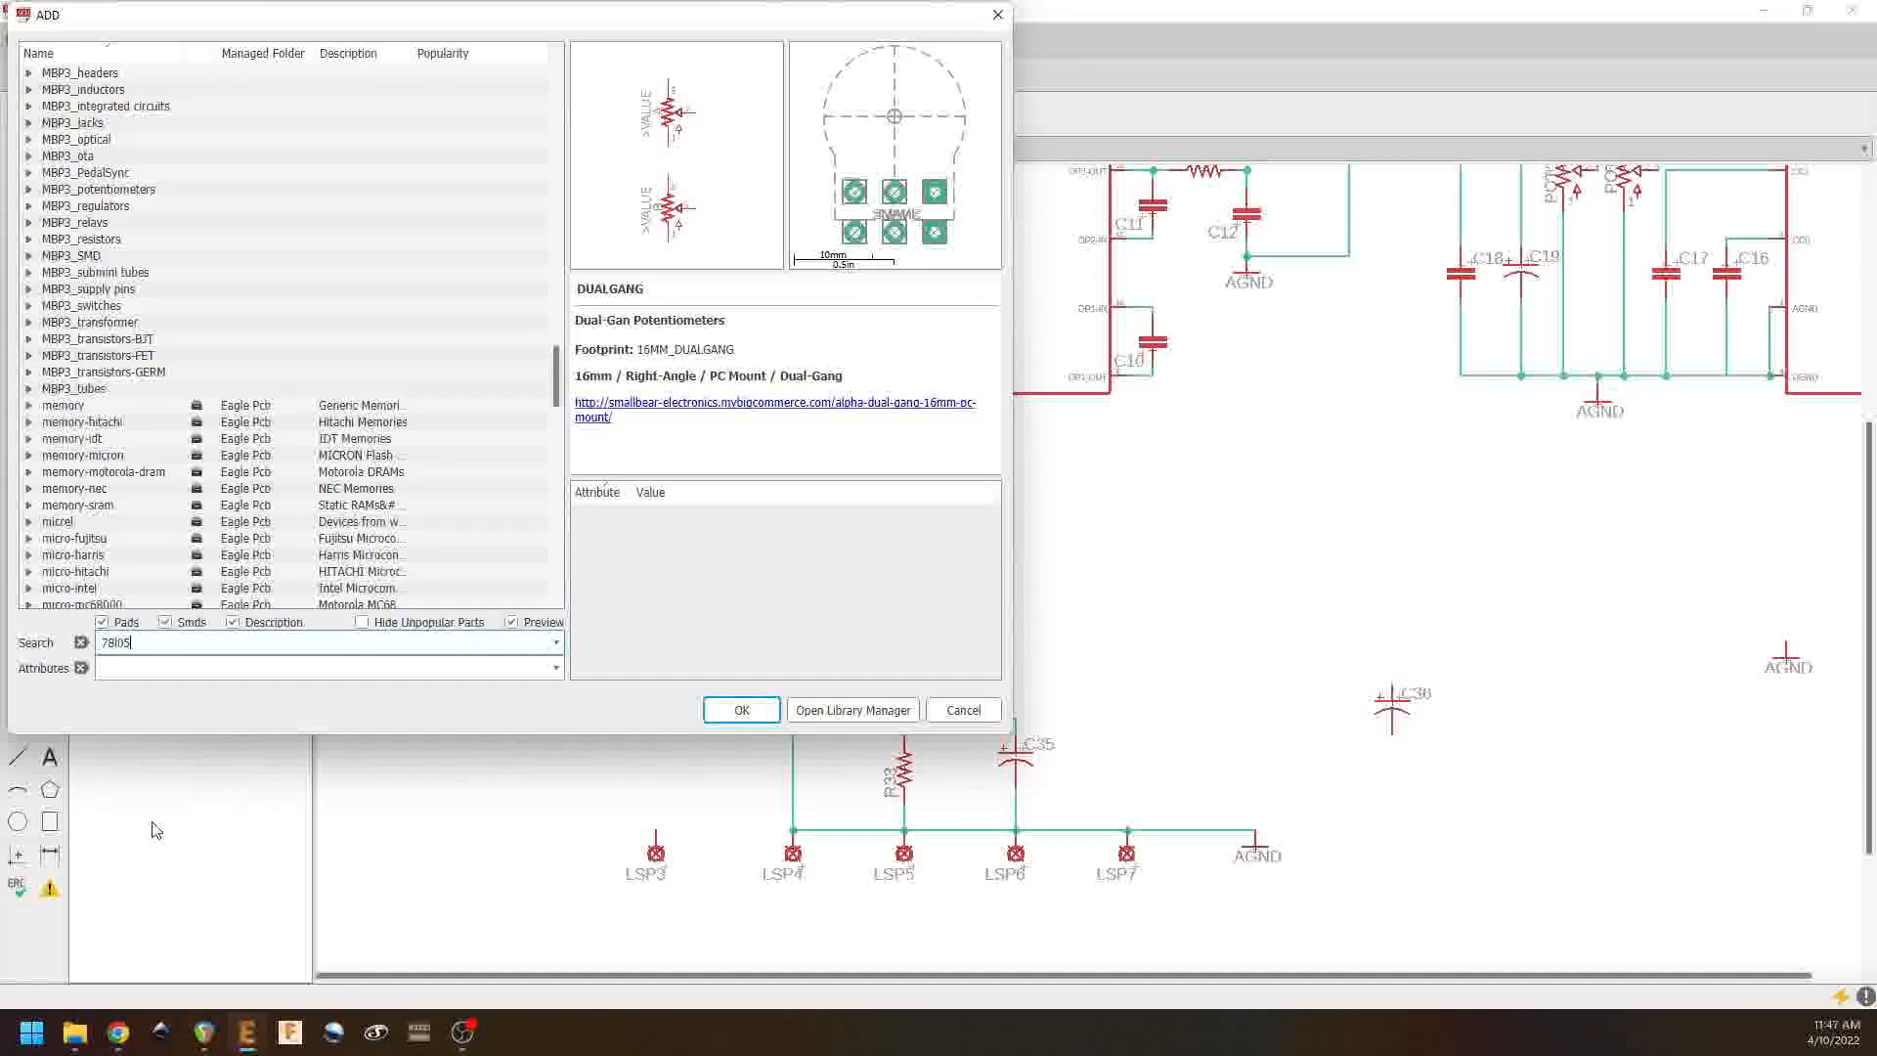
{"action": "key", "text": "Return"}
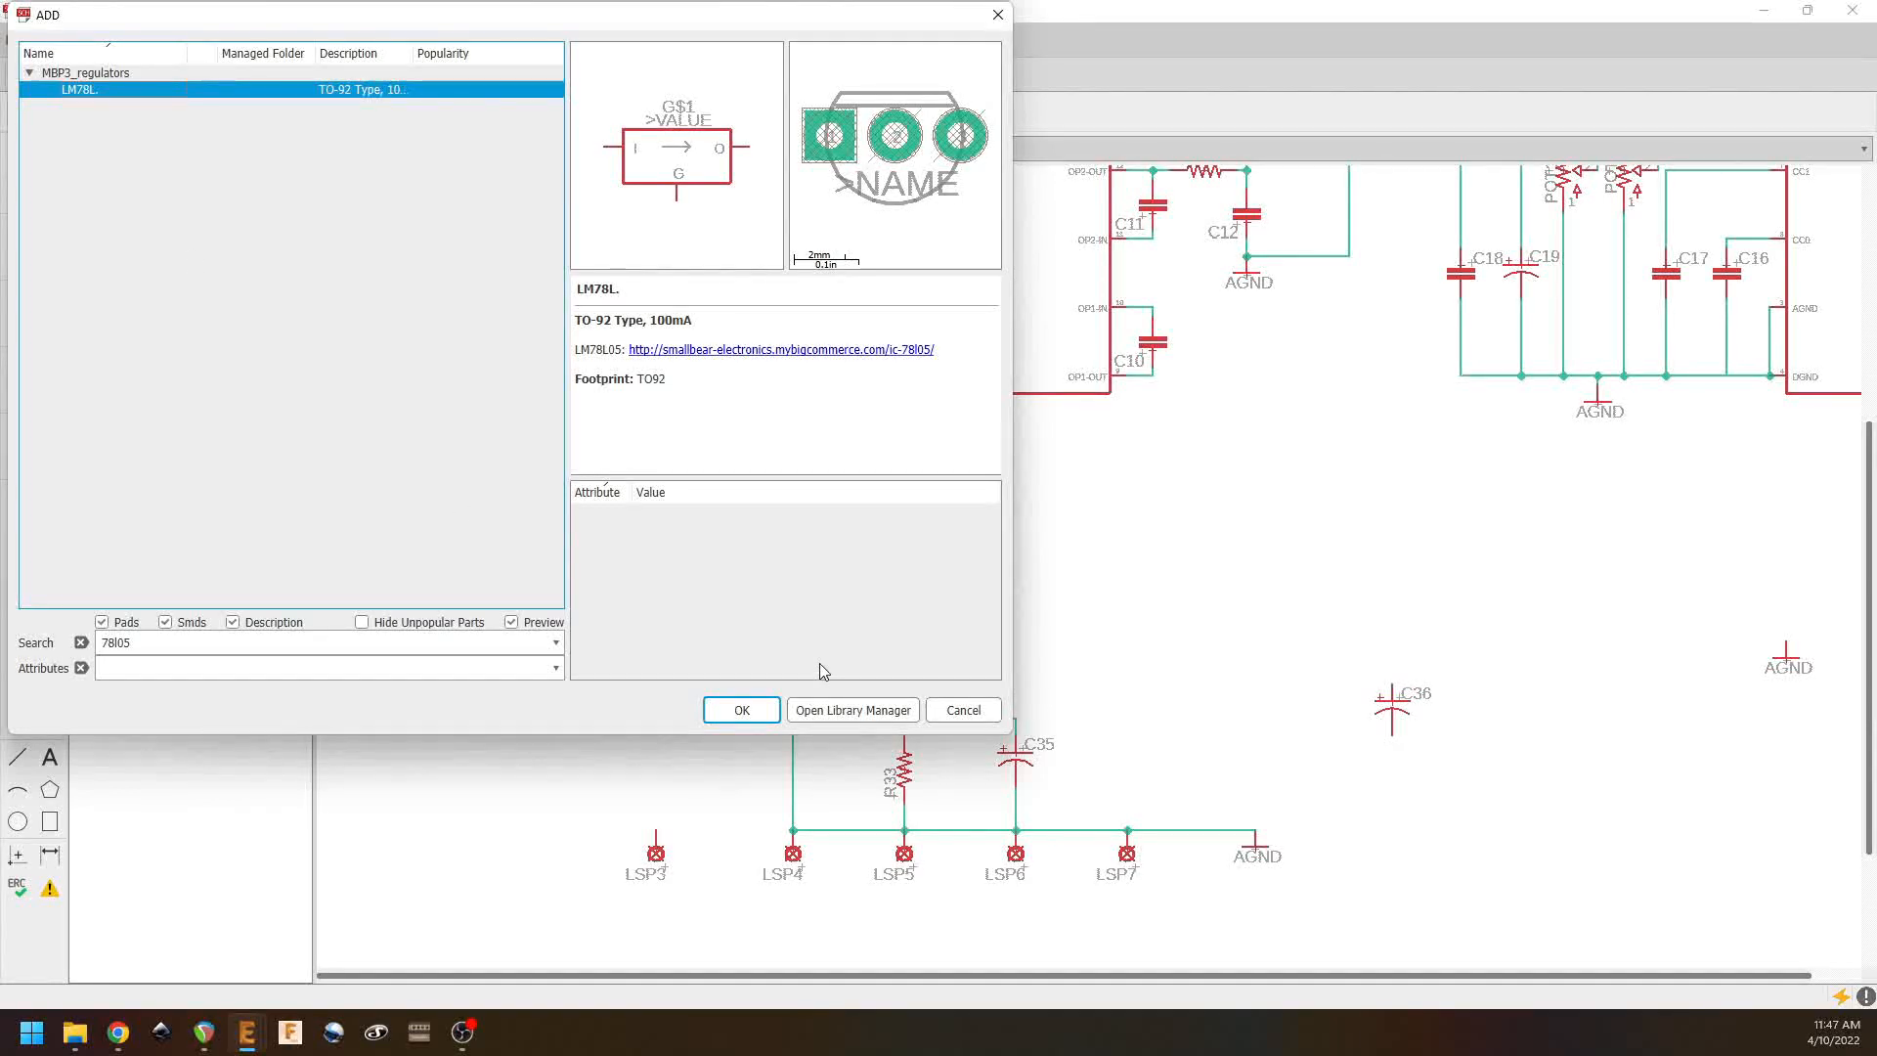
{"action": "left_click", "coordinate": [759, 719]}
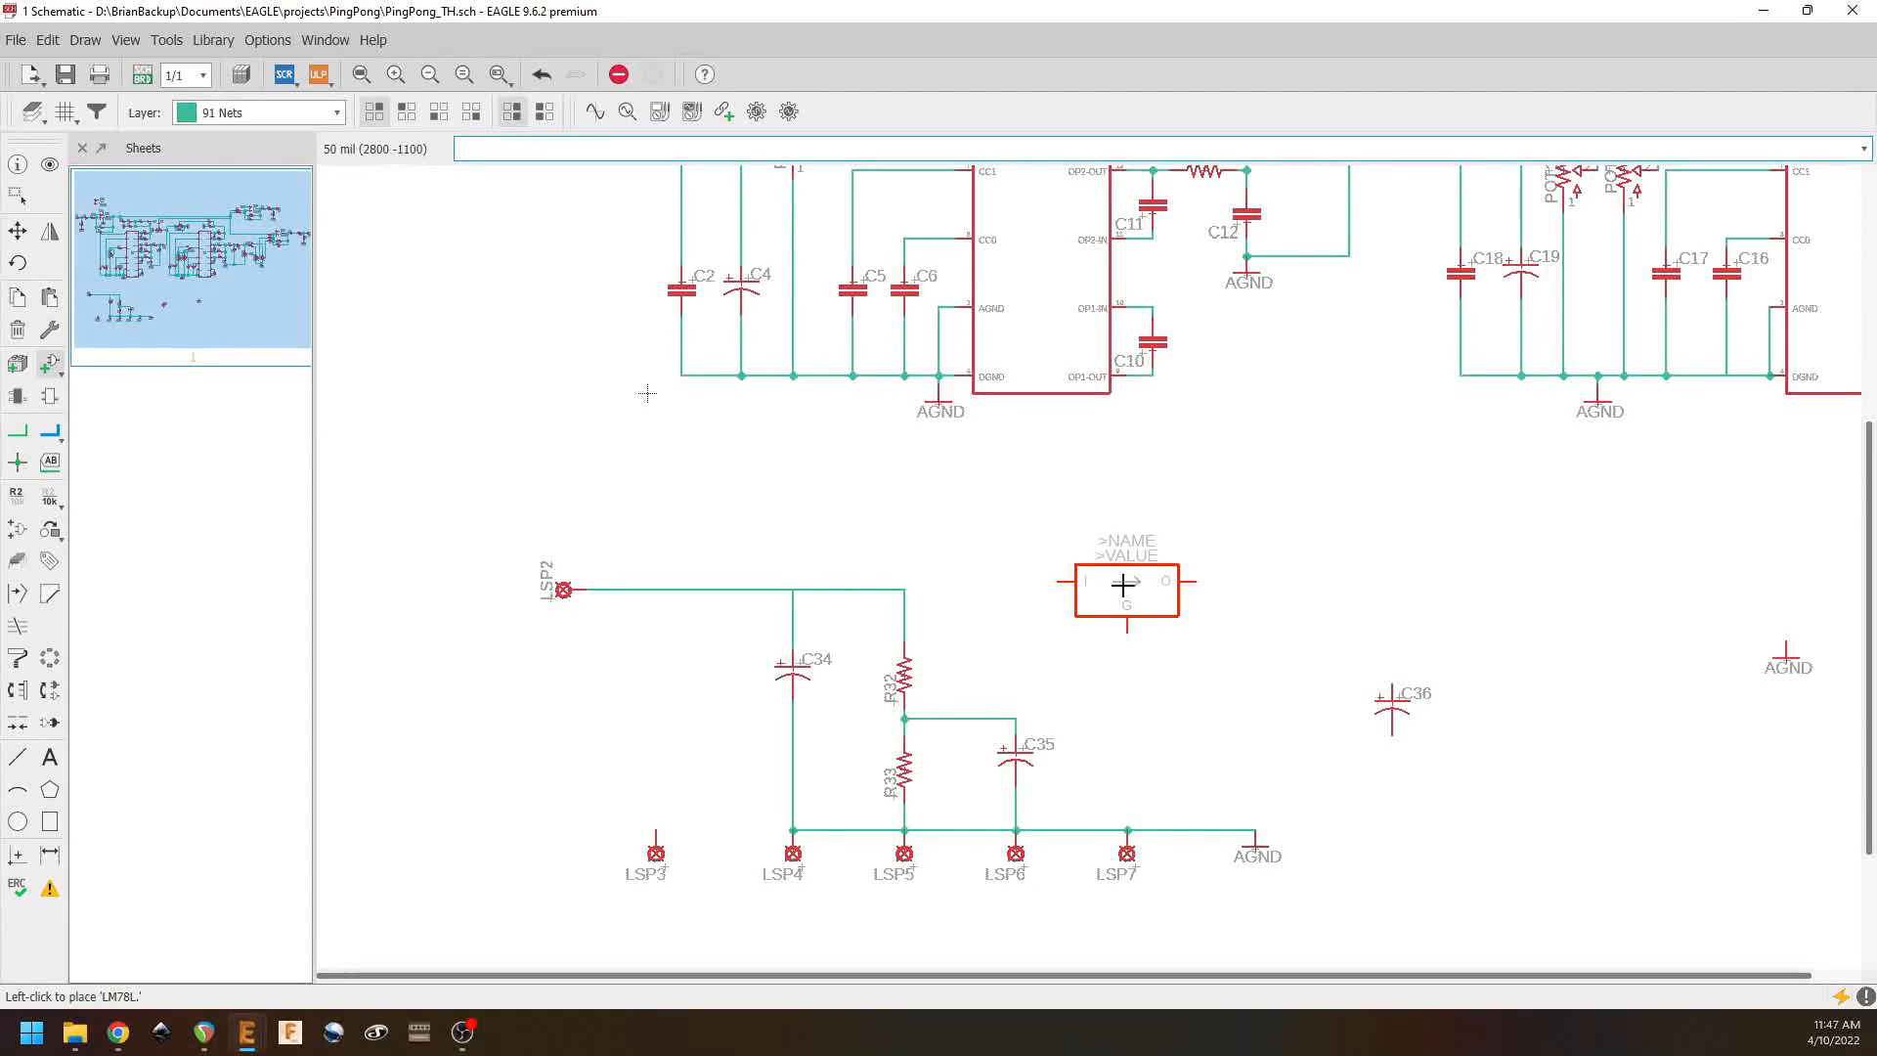
{"action": "left_click", "coordinate": [1123, 584]}
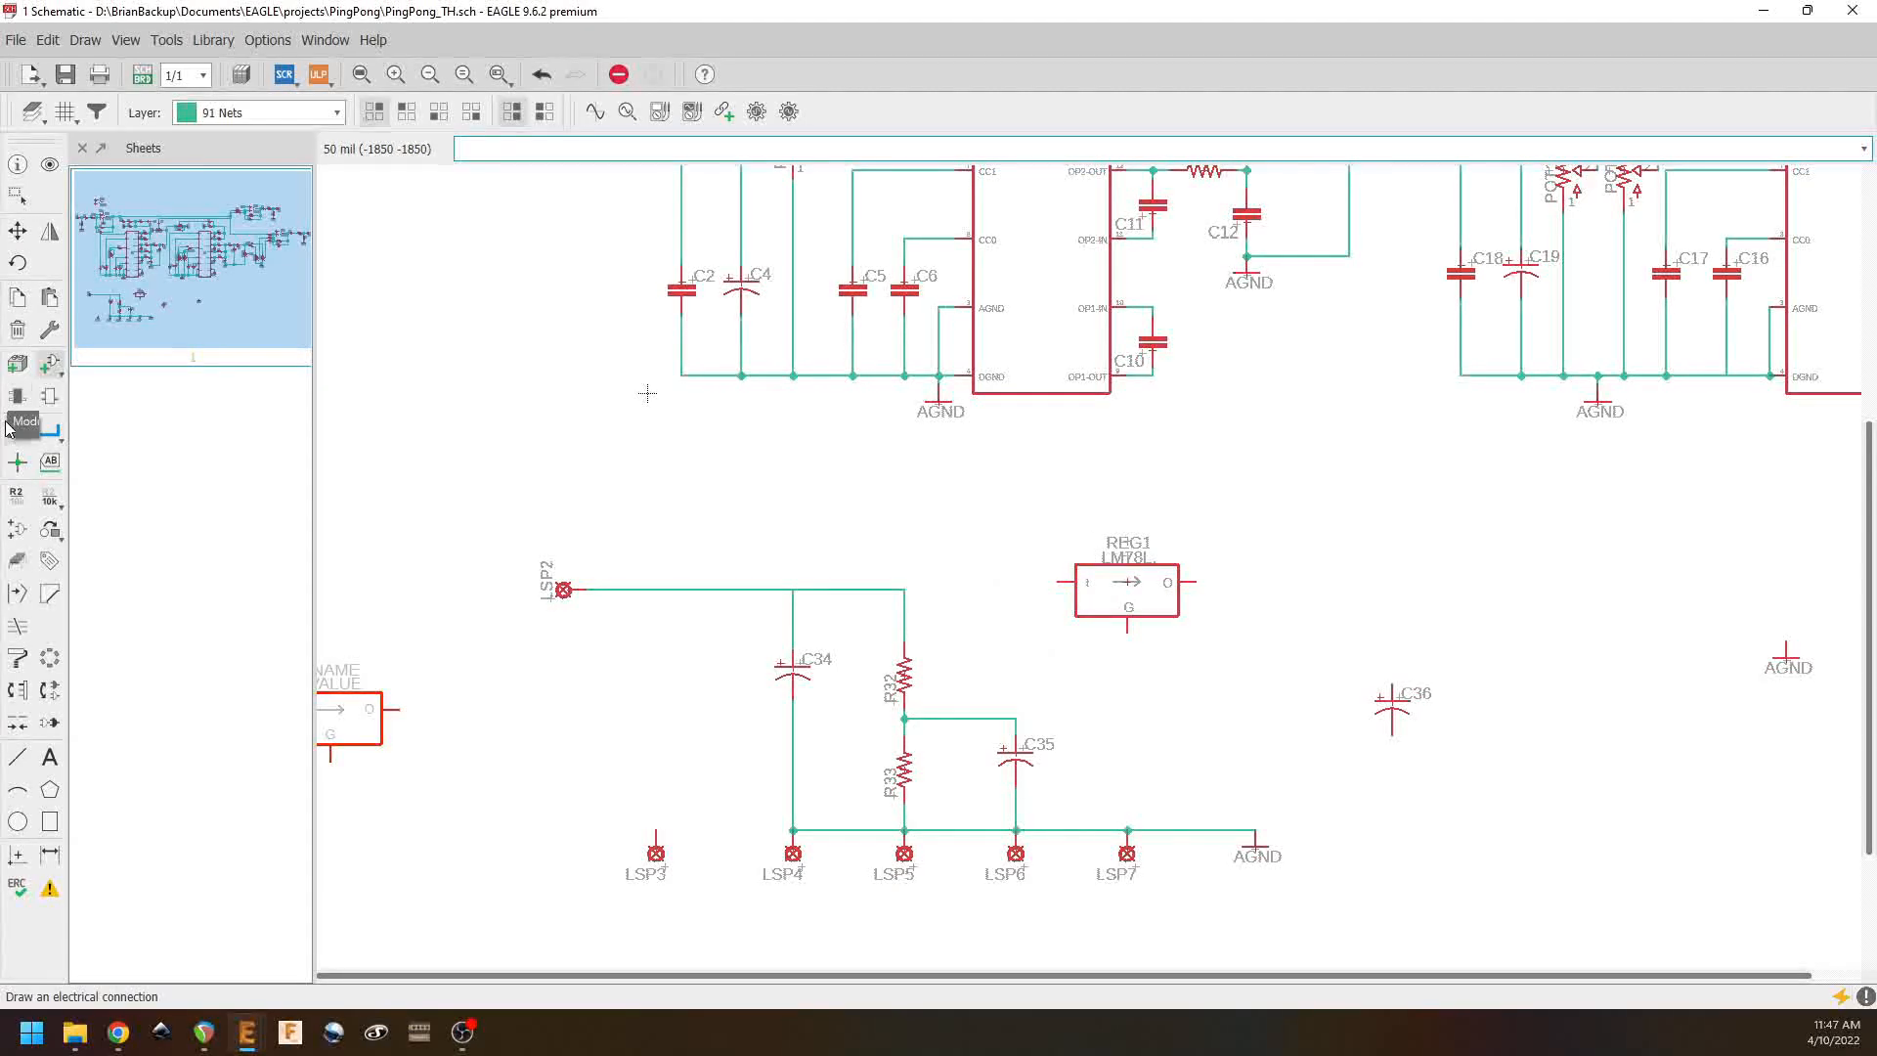
Step: Wire the regulator's input pin to the LSP2 net at the corner above R32
{"action": "left_click", "coordinate": [35, 437]}
{"action": "left_click", "coordinate": [1059, 582]}
{"action": "left_click", "coordinate": [903, 587]}
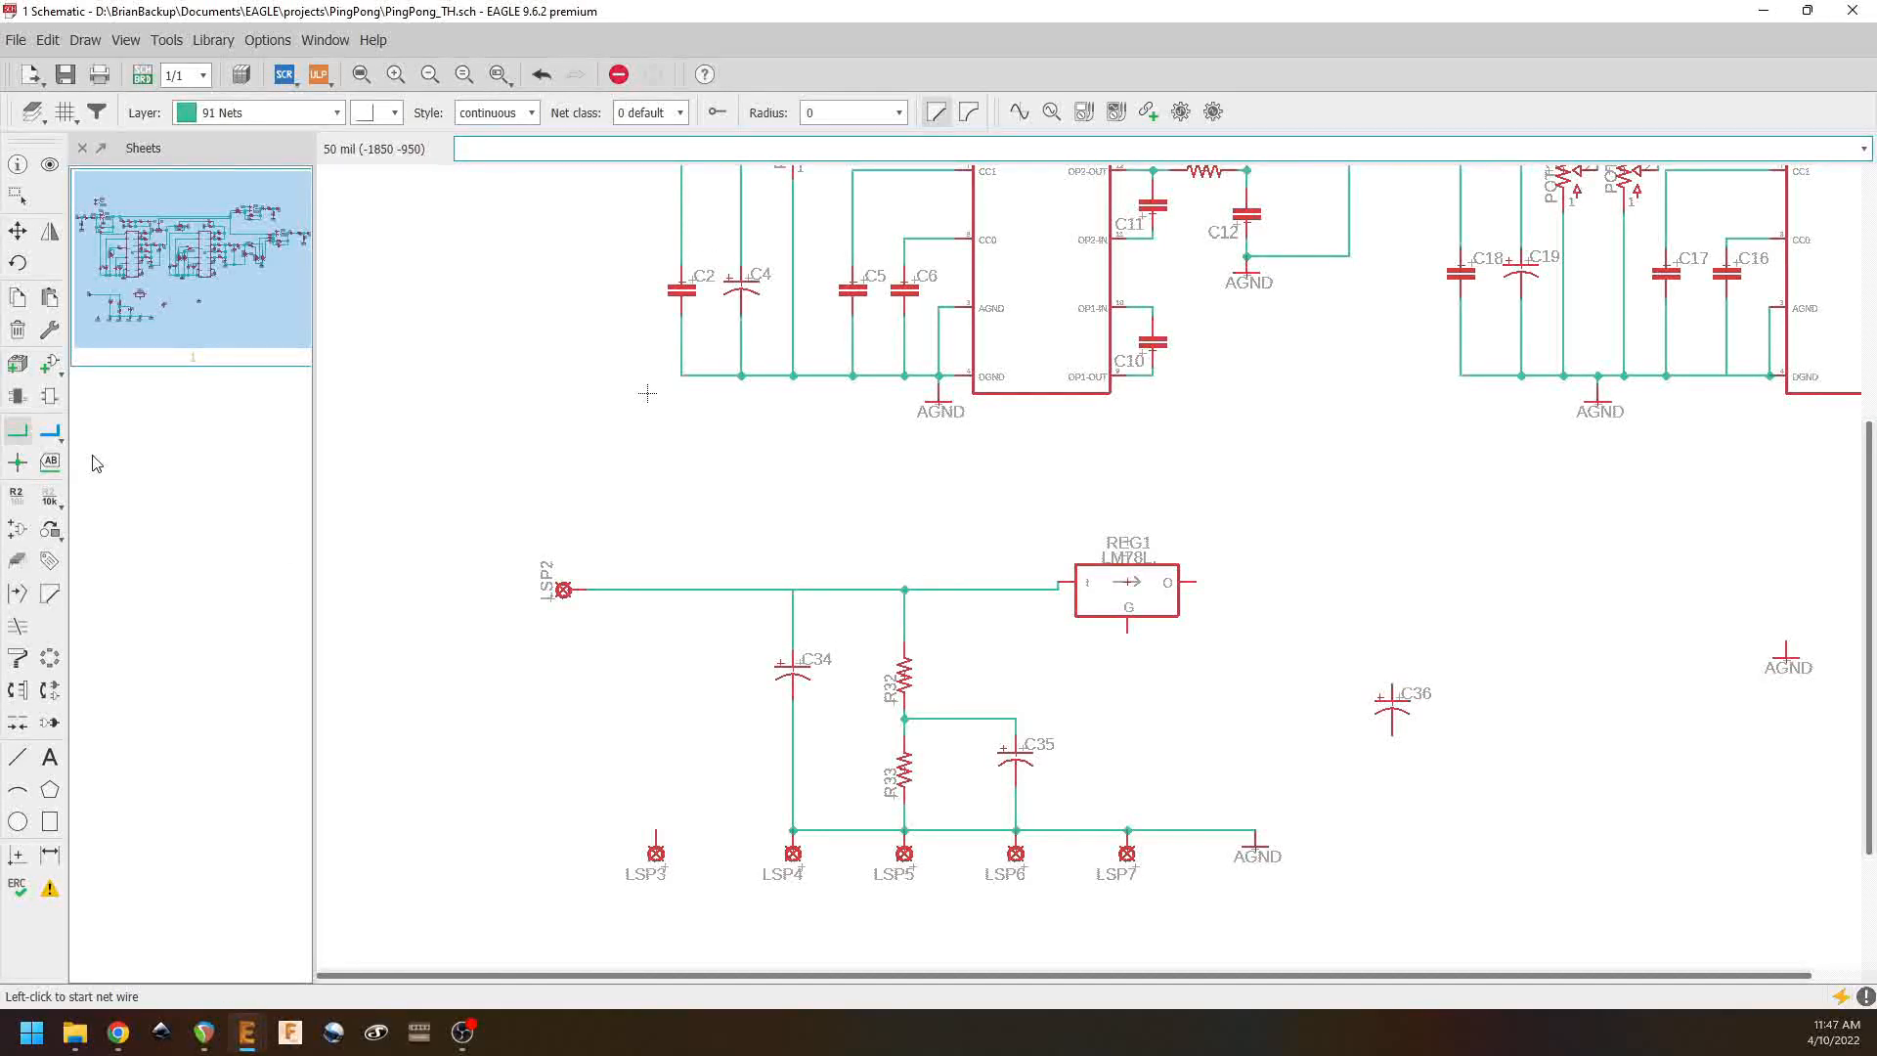
Step: Move the regulator down in line with the LSP2 net and wire its ground pin to the AGND net at LSP7
{"action": "left_click", "coordinate": [17, 230]}
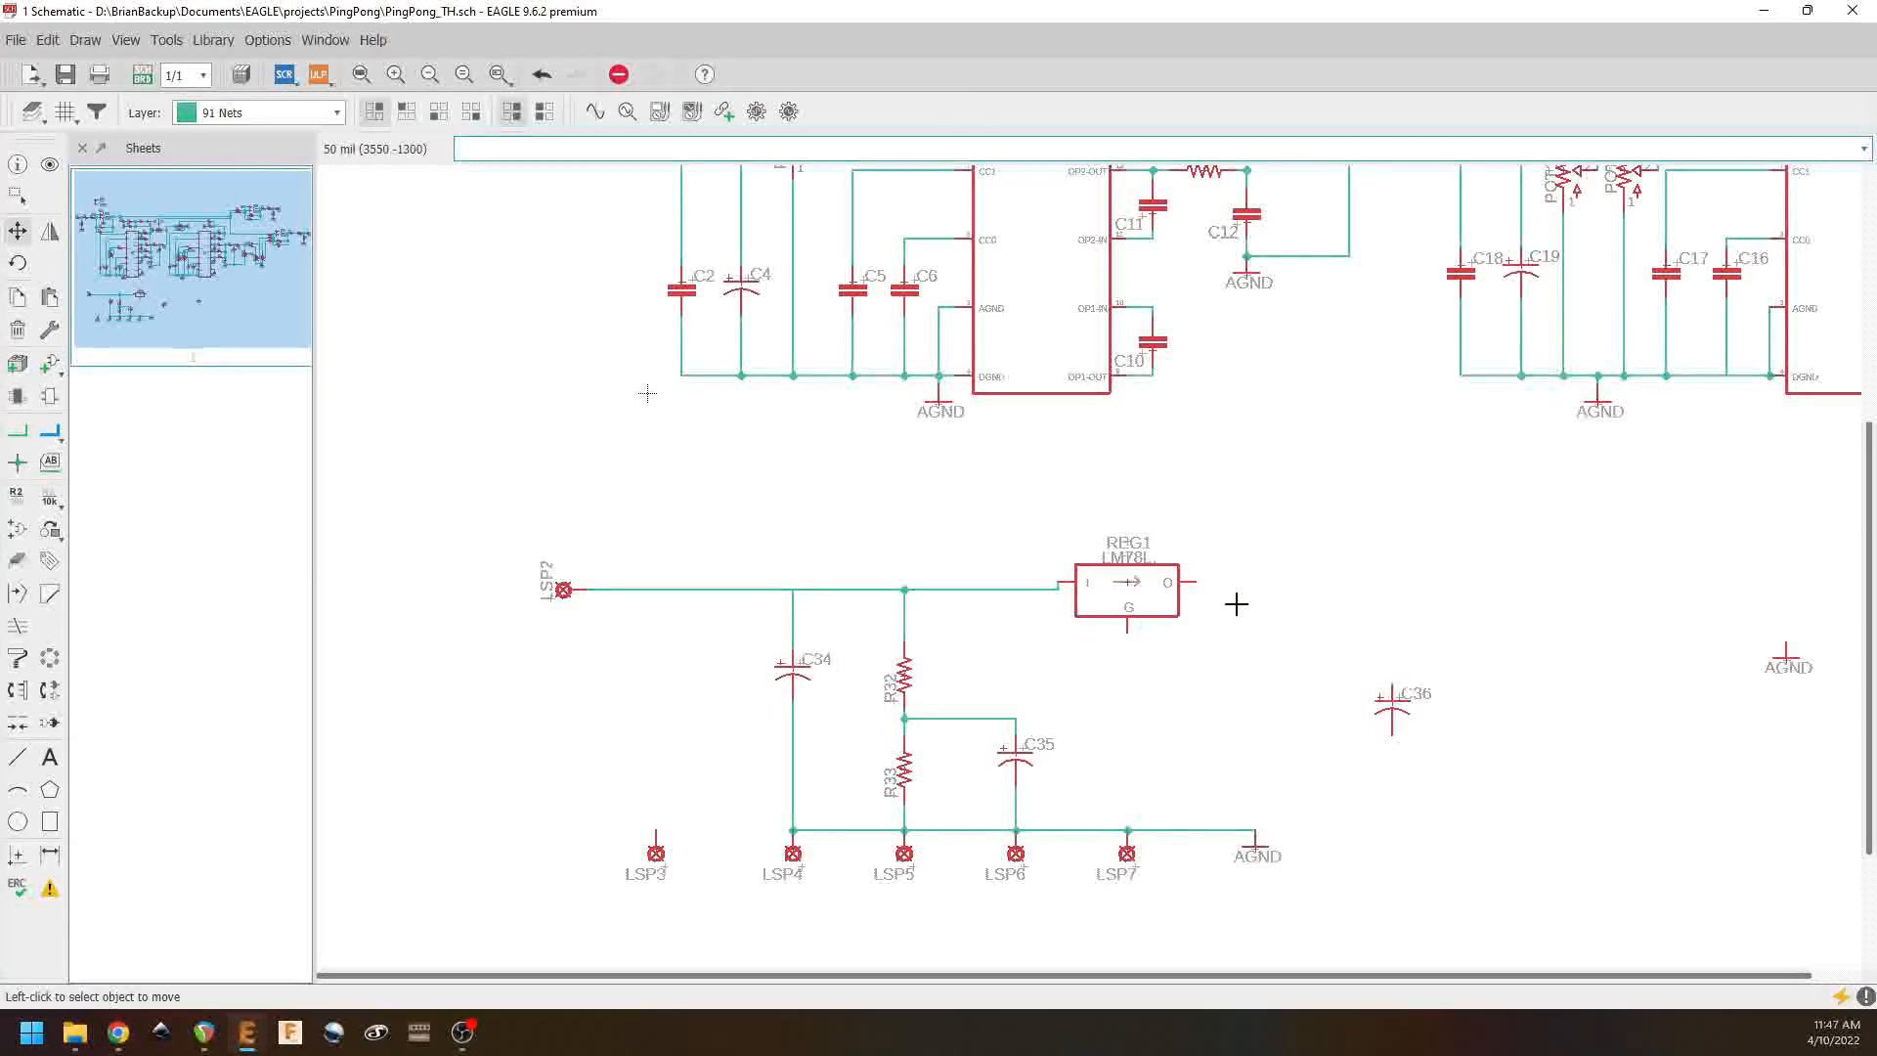
{"action": "left_click", "coordinate": [1129, 582]}
{"action": "left_click", "coordinate": [1128, 590]}
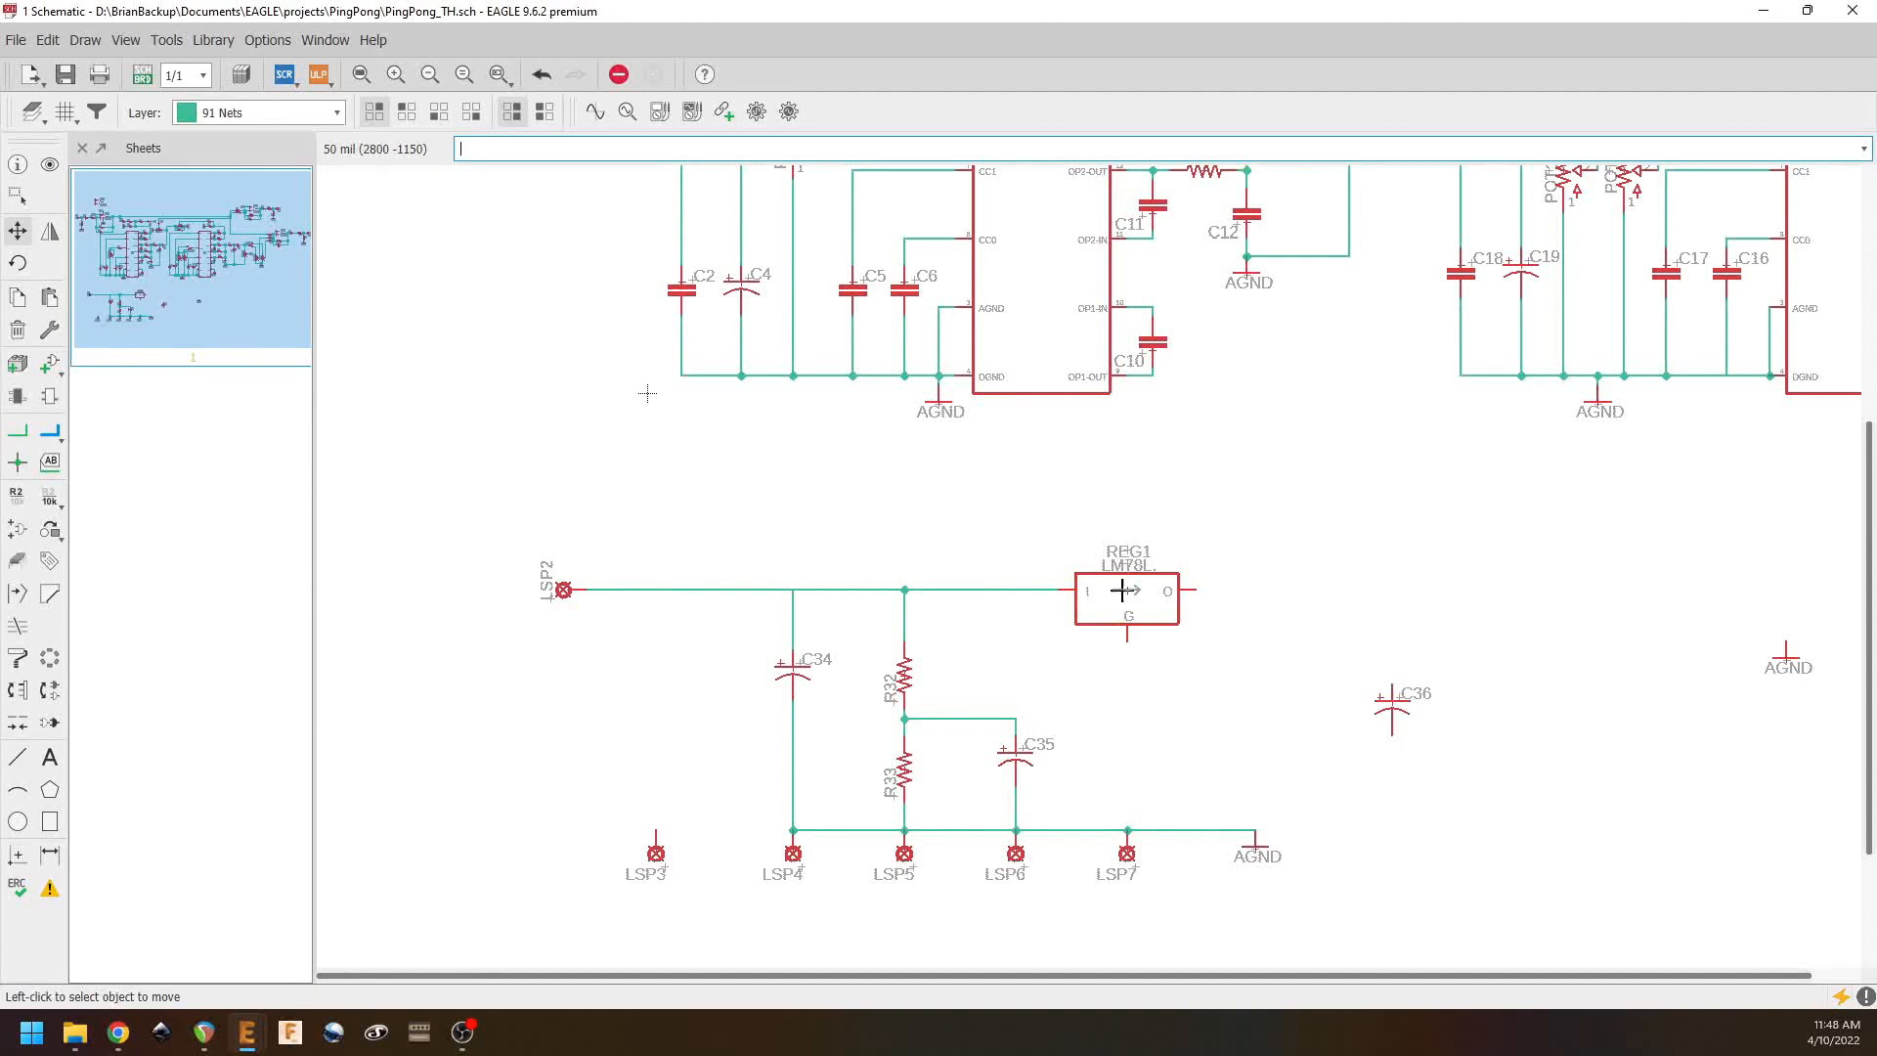
{"action": "left_click", "coordinate": [18, 431]}
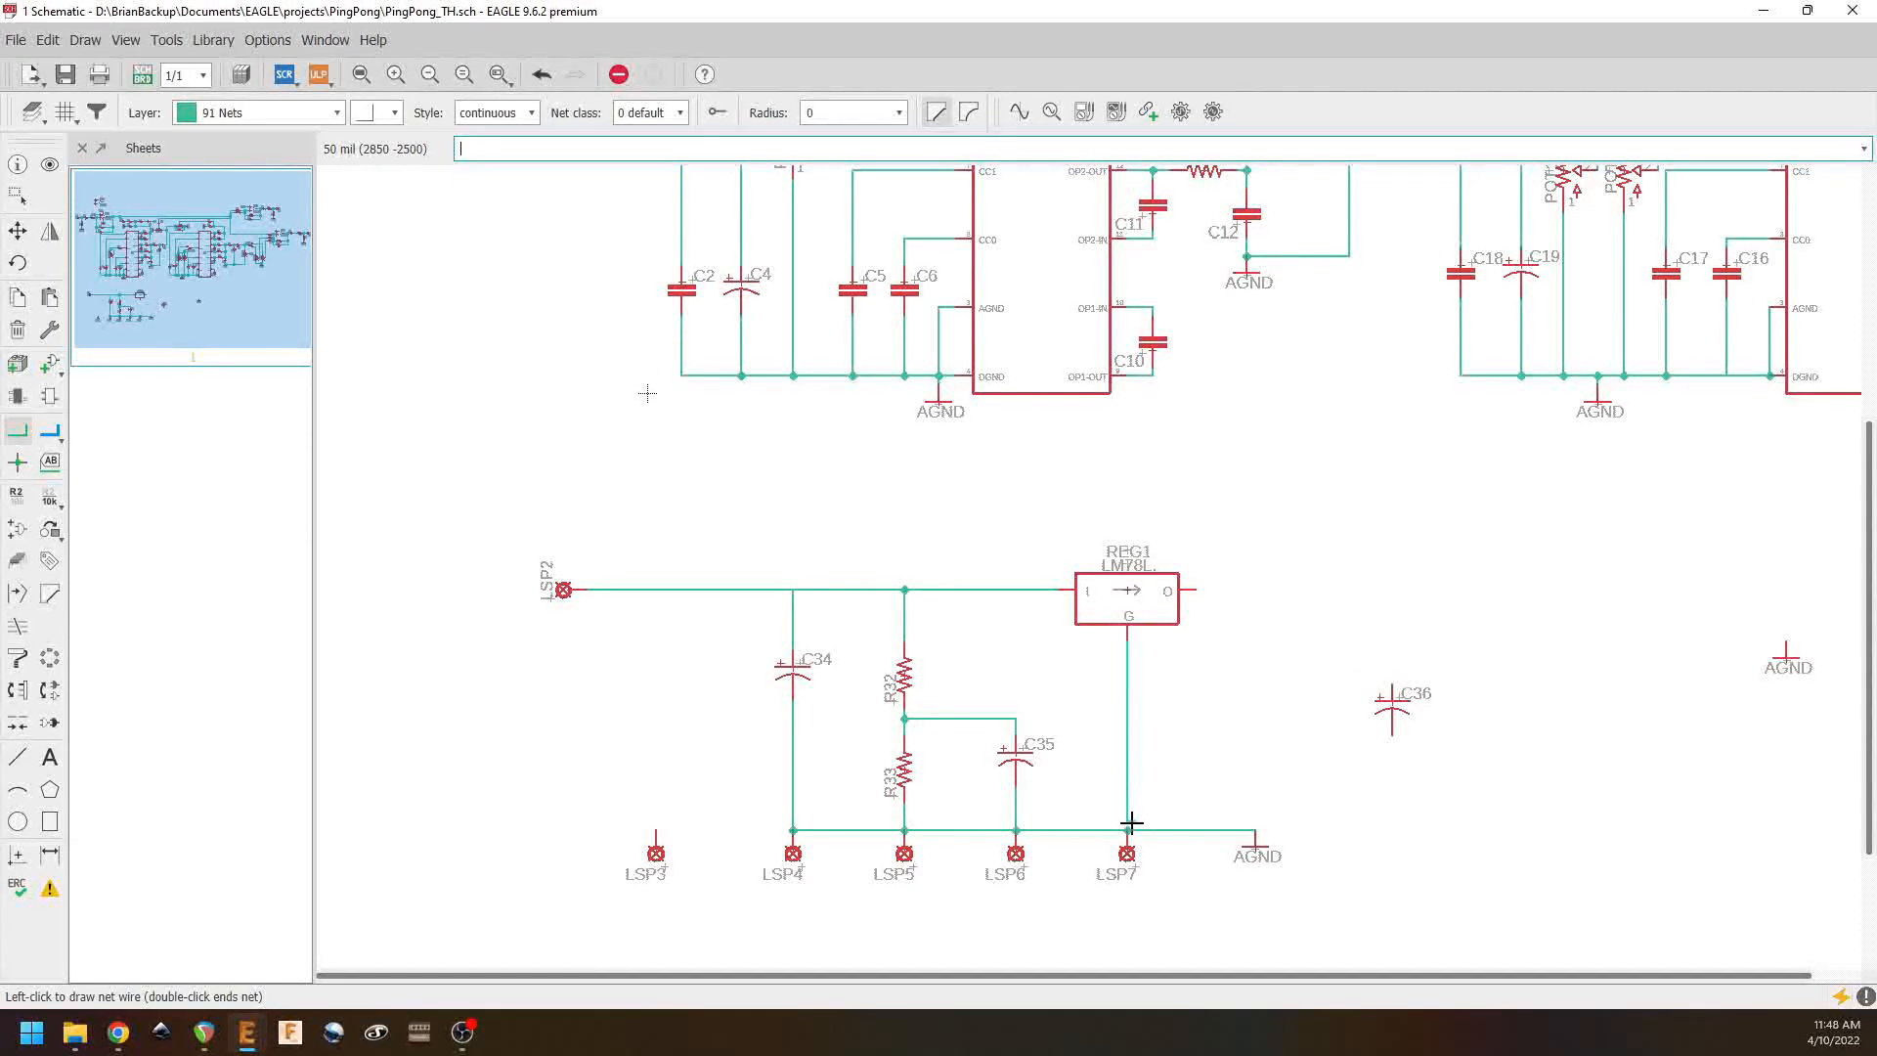
Step: Move C36 to just right of the regulator's output, directly above the AGND symbol
{"action": "left_click", "coordinate": [20, 233]}
{"action": "left_click", "coordinate": [1390, 700]}
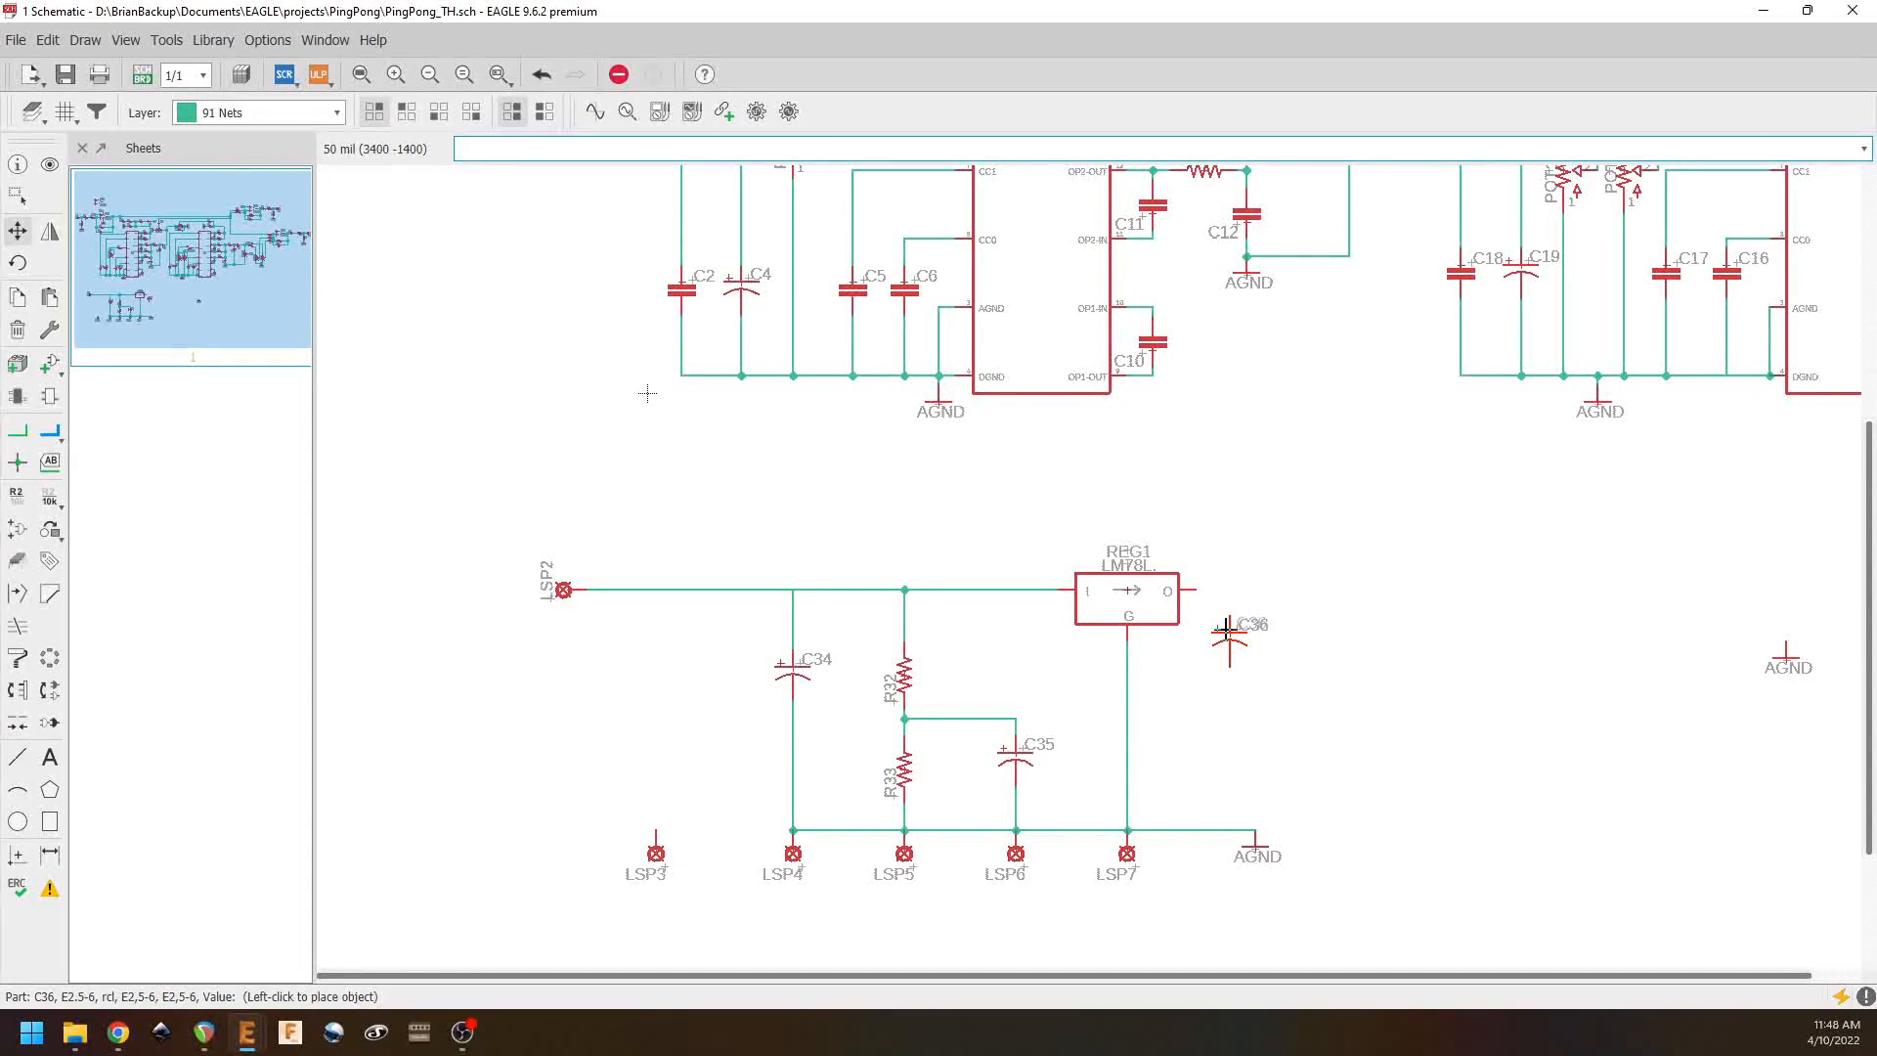
{"action": "left_click", "coordinate": [1255, 631]}
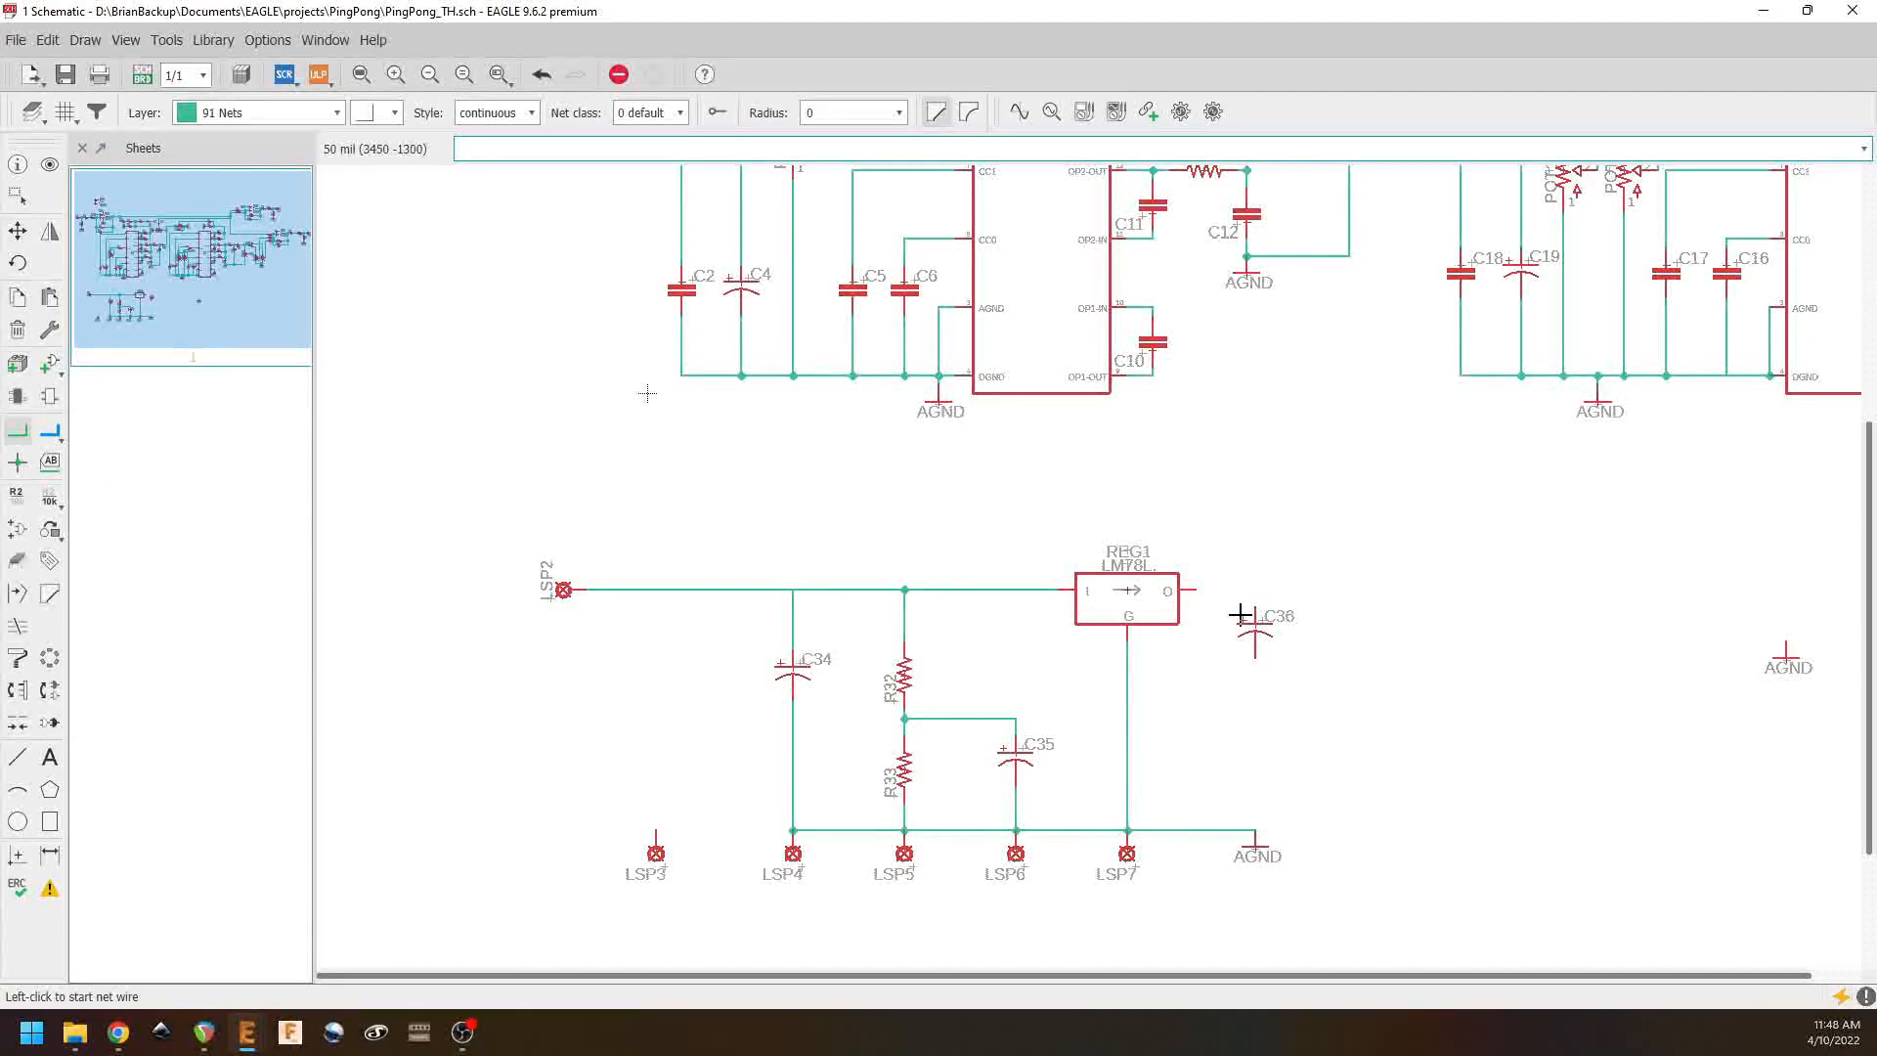
Step: Wire the regulator's output to the upper end of C36 and the lower end of C36 down to the AGND net
{"action": "left_click", "coordinate": [1196, 591]}
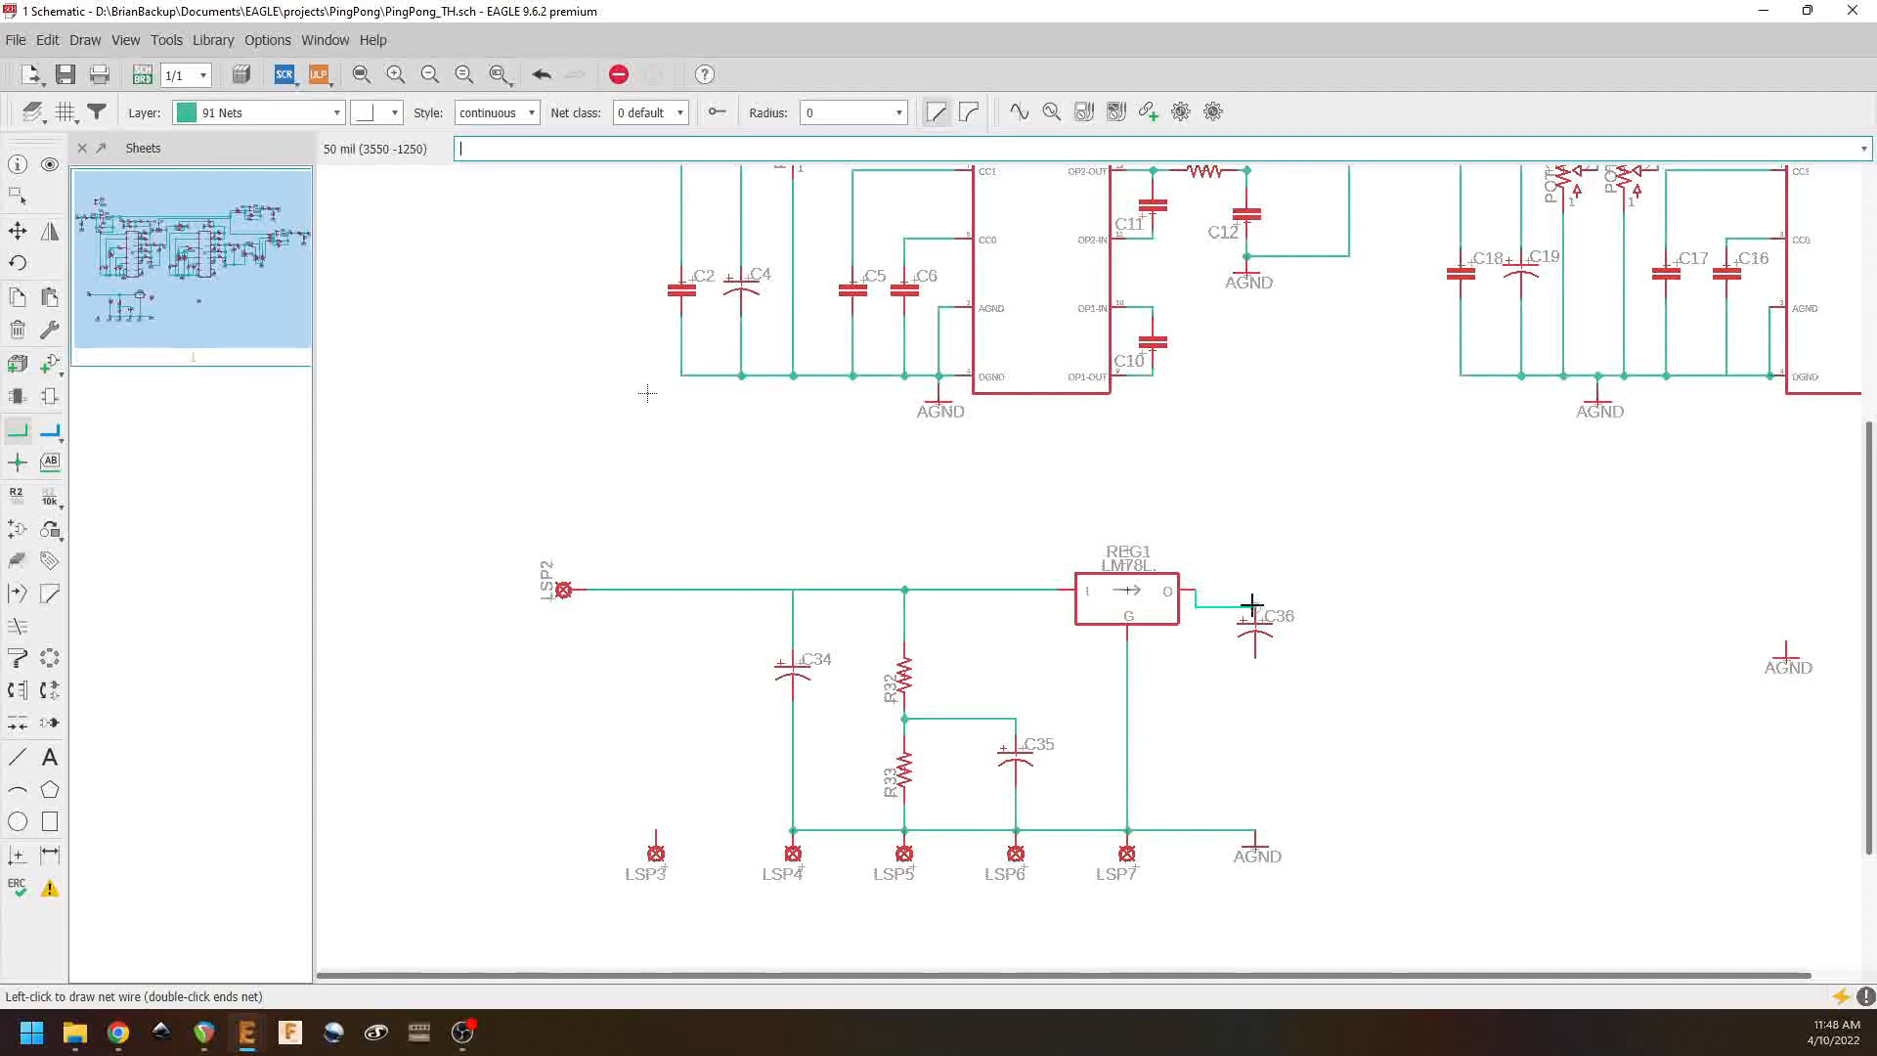
{"action": "left_click", "coordinate": [1256, 589]}
{"action": "left_click", "coordinate": [1256, 655]}
{"action": "left_click", "coordinate": [1255, 830]}
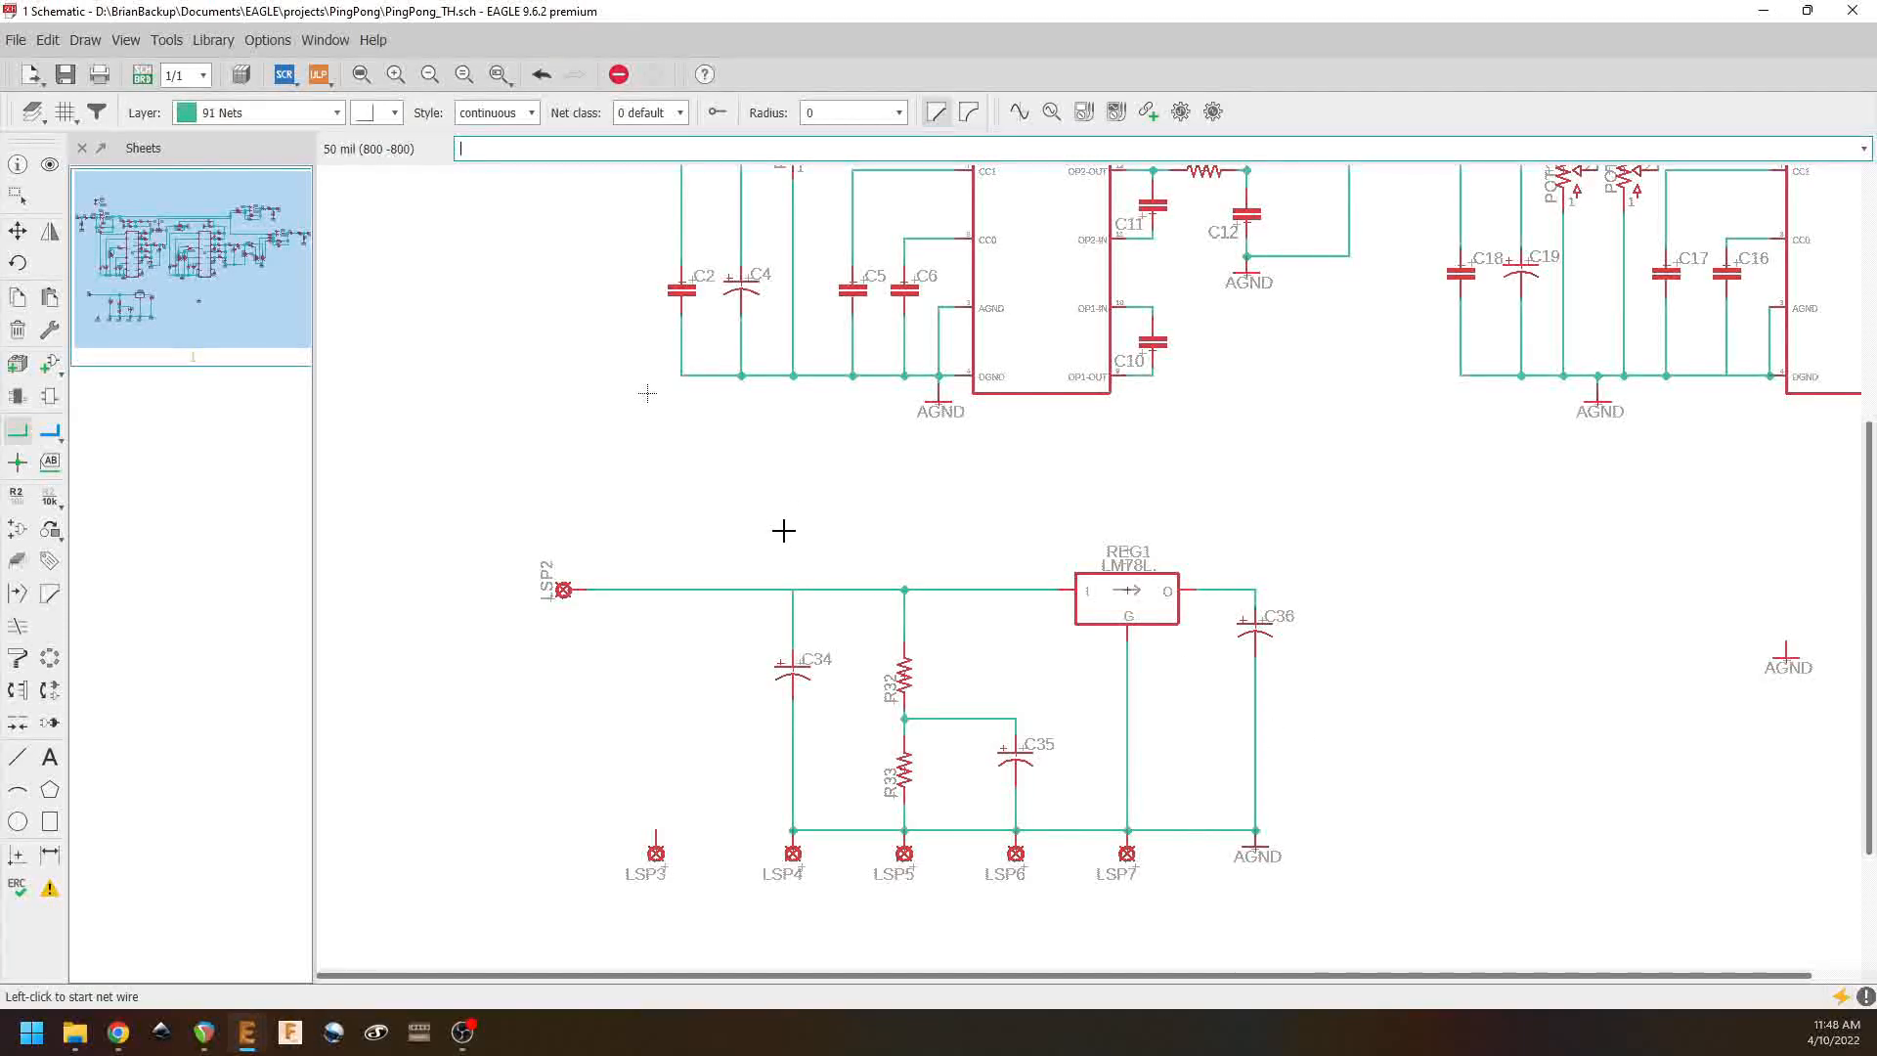
Step: Rename the regulator's input net to +9V, join it to the existing +9V net, and place its label upright above R32
{"action": "right_click", "coordinate": [962, 592]}
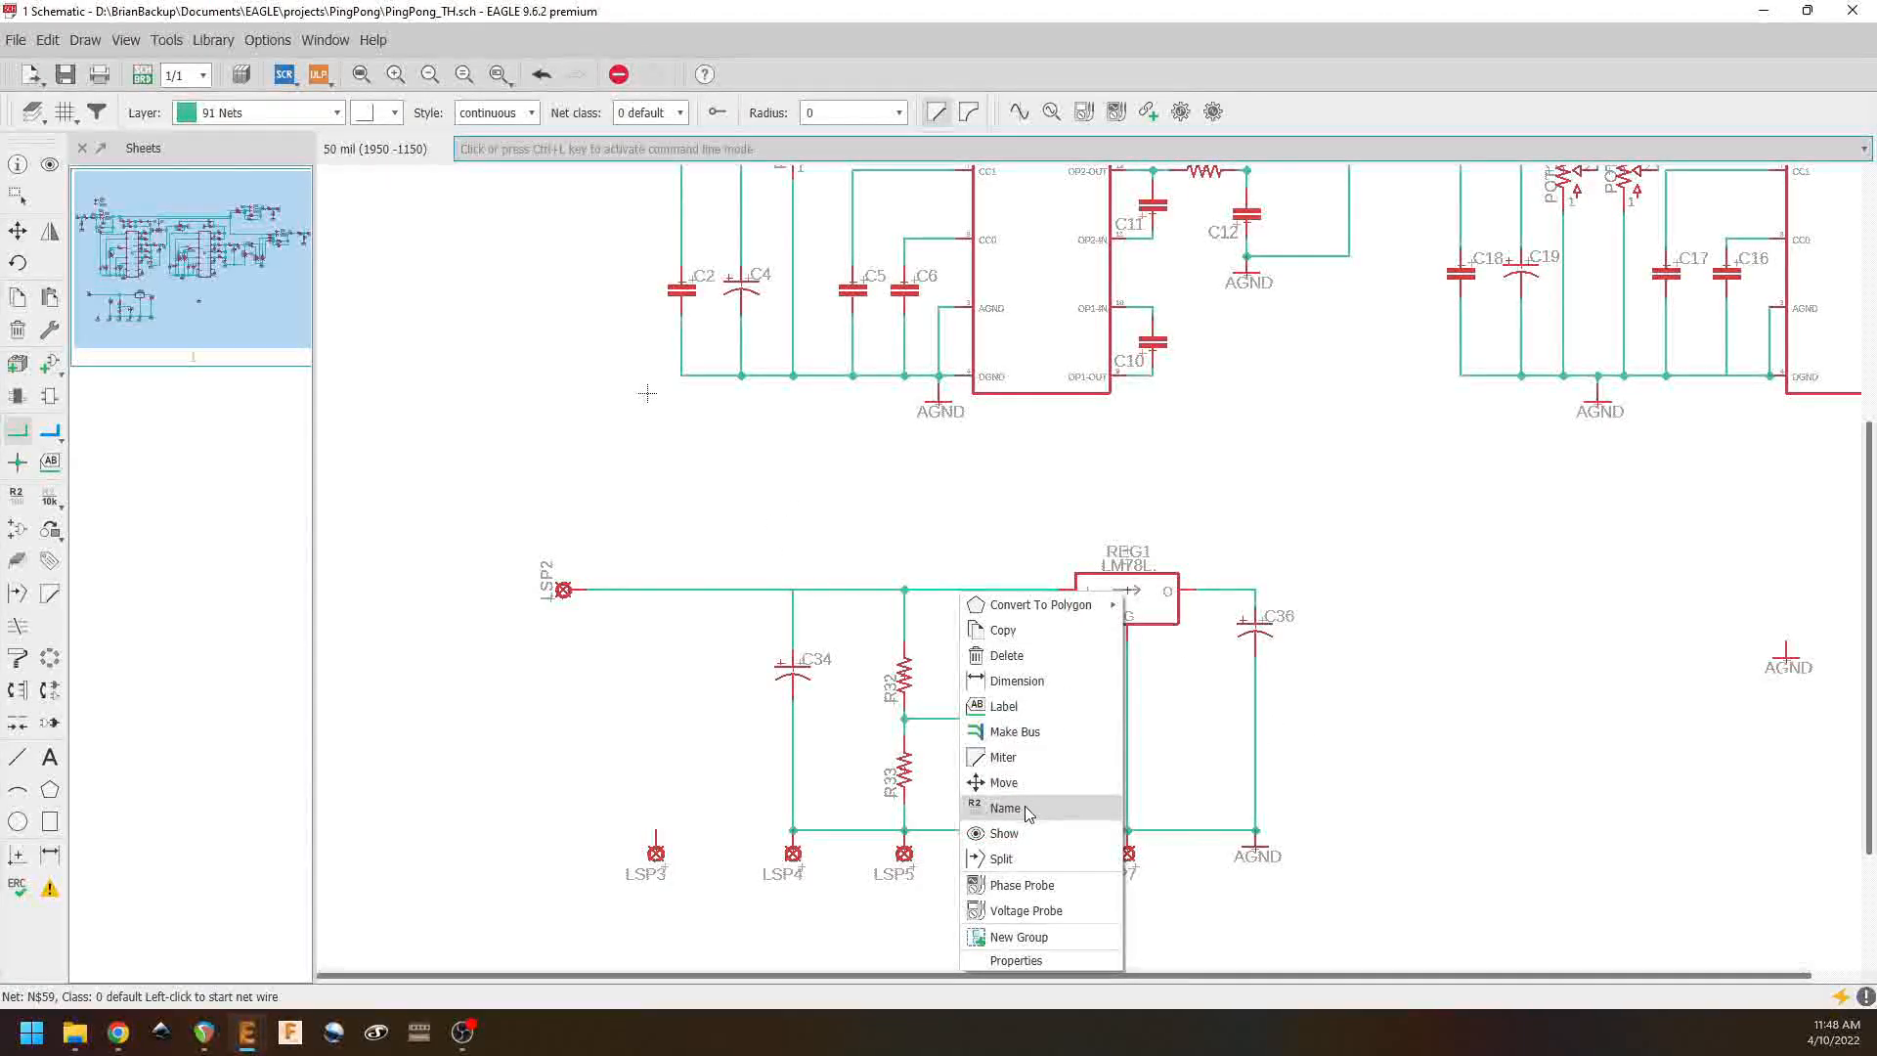
{"action": "left_click", "coordinate": [1011, 807]}
{"action": "type", "text": "+9V"}
{"action": "key", "text": "Return"}
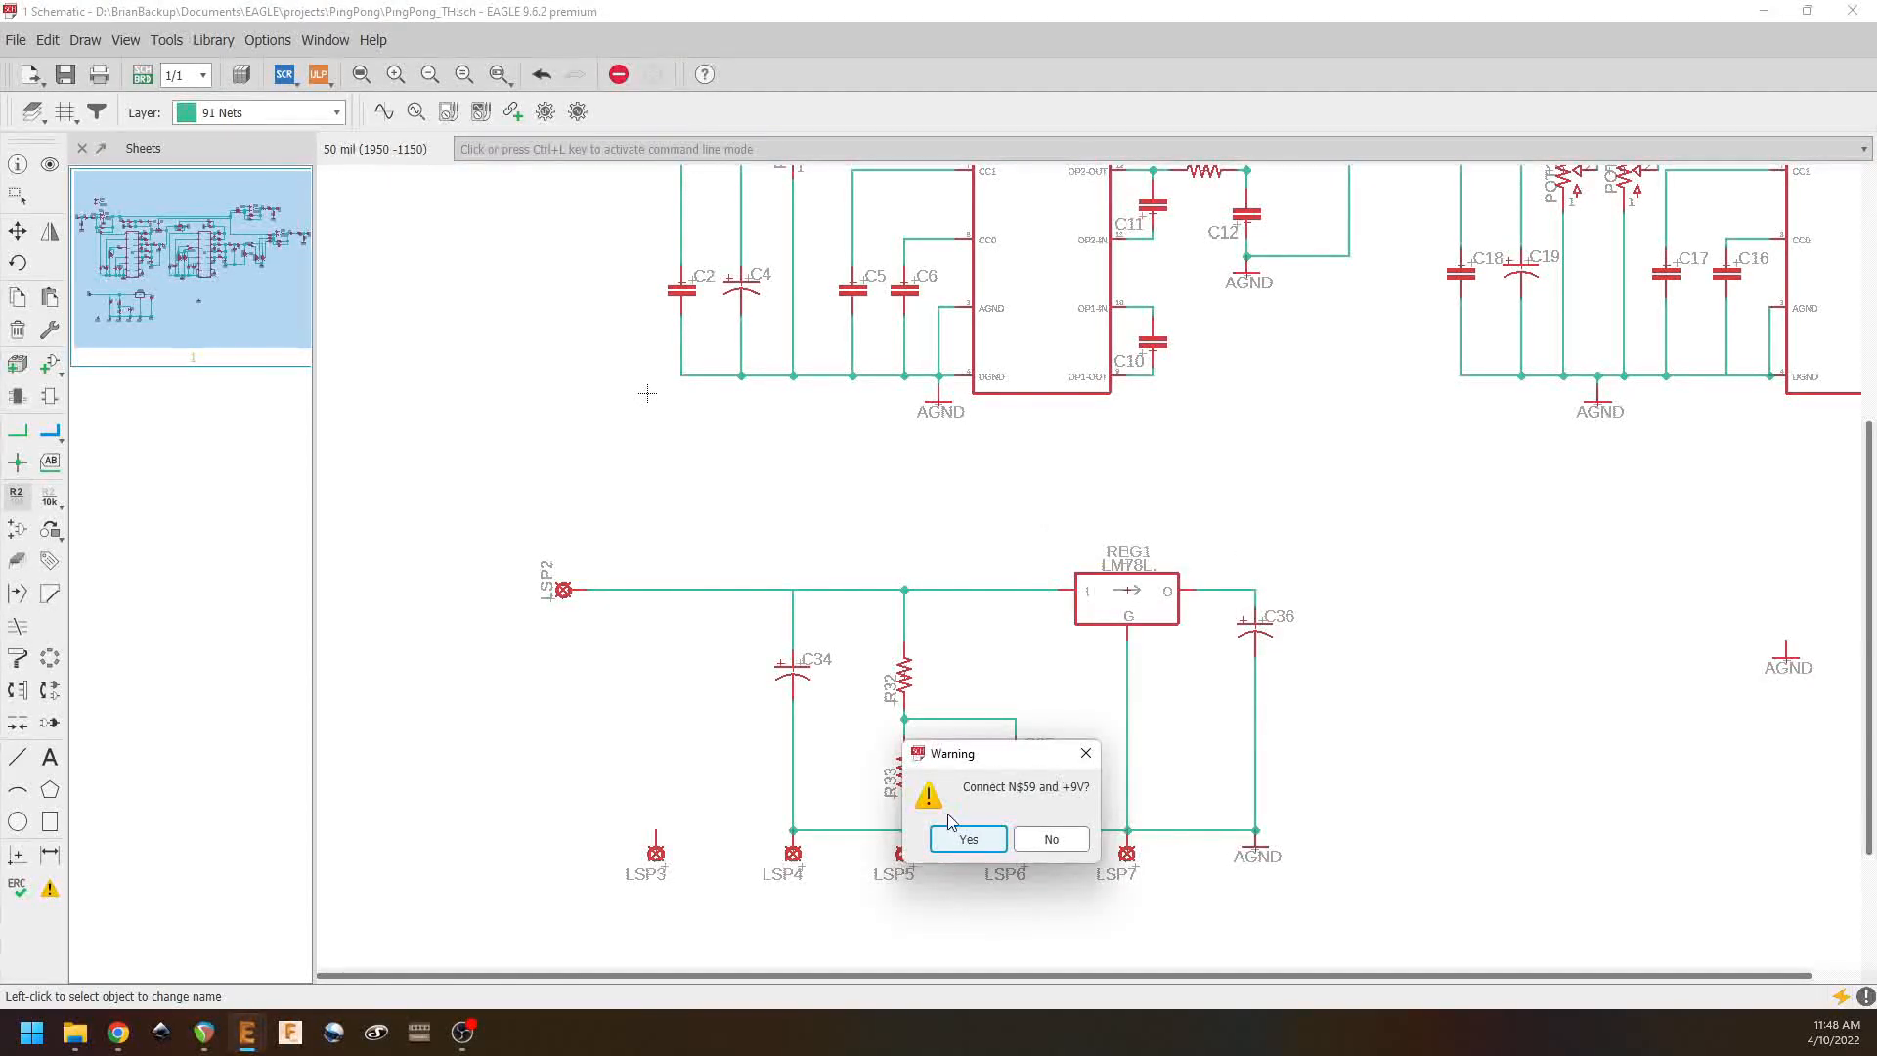
{"action": "left_click", "coordinate": [966, 838]}
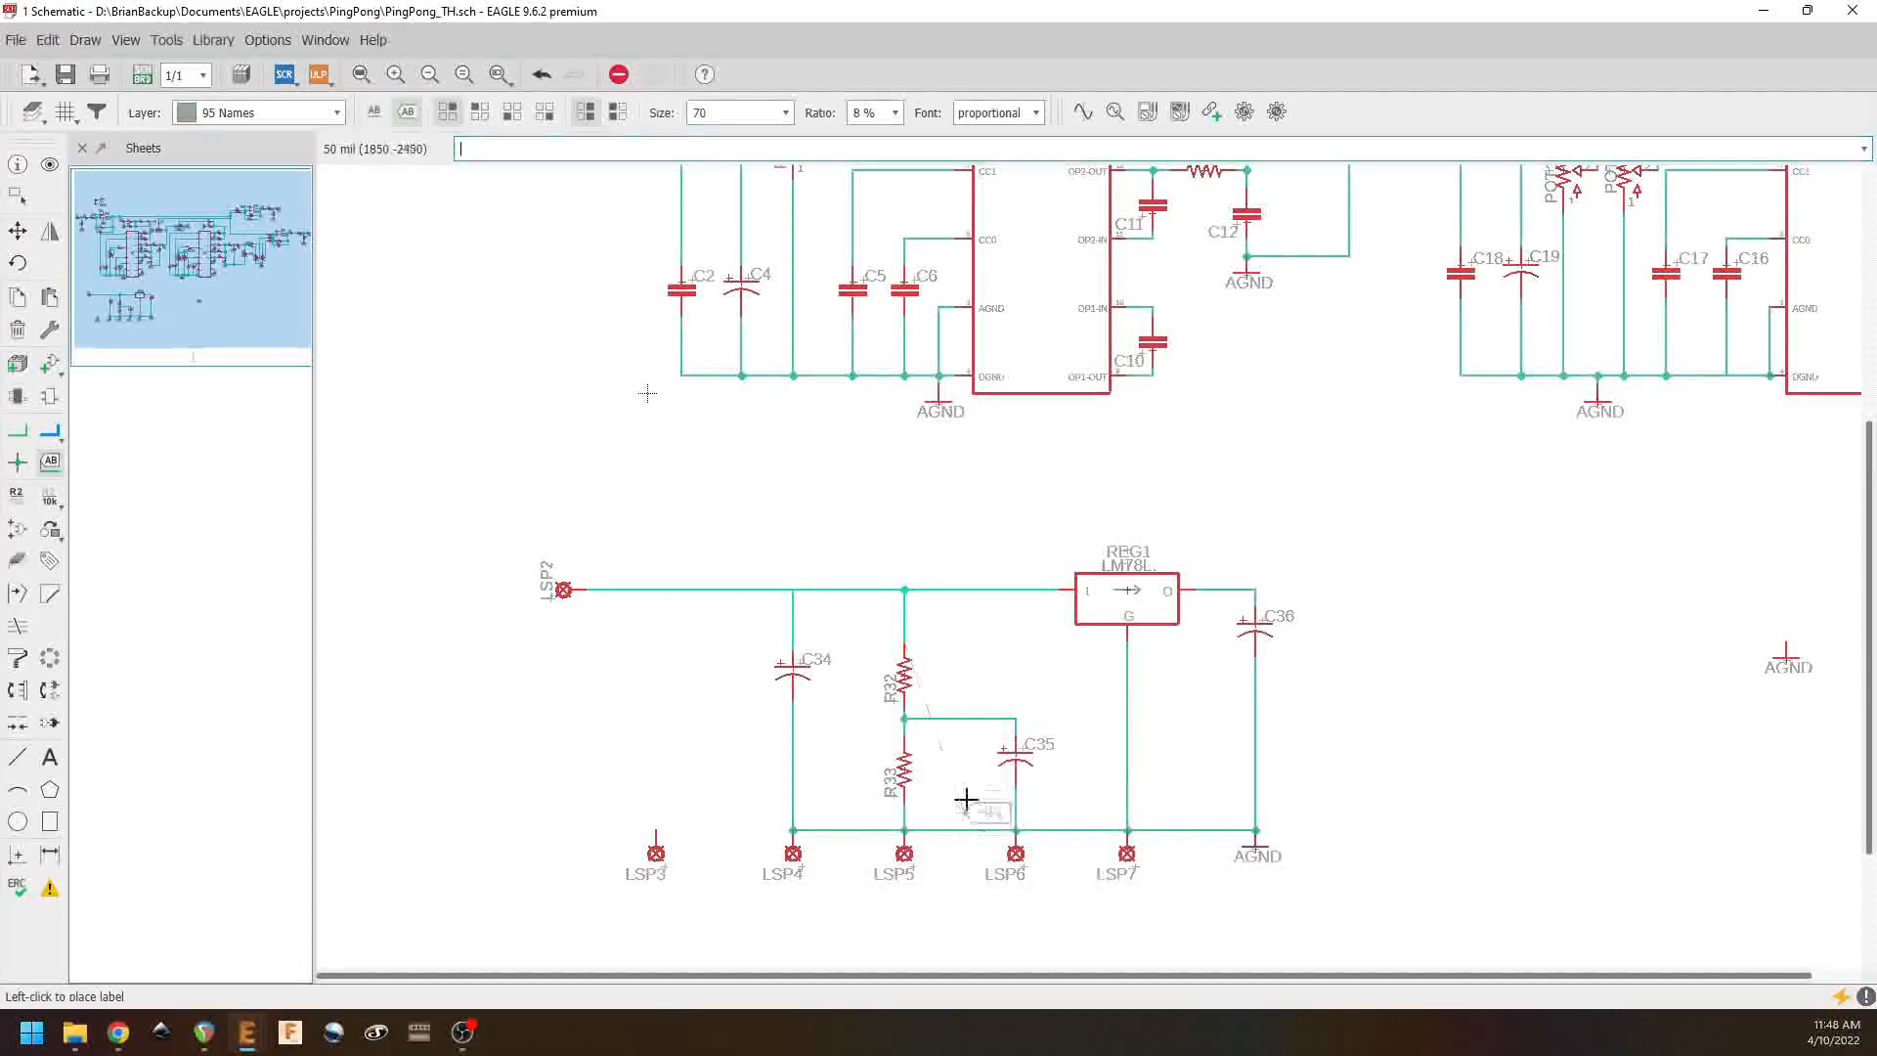
{"action": "right_click", "coordinate": [907, 572]}
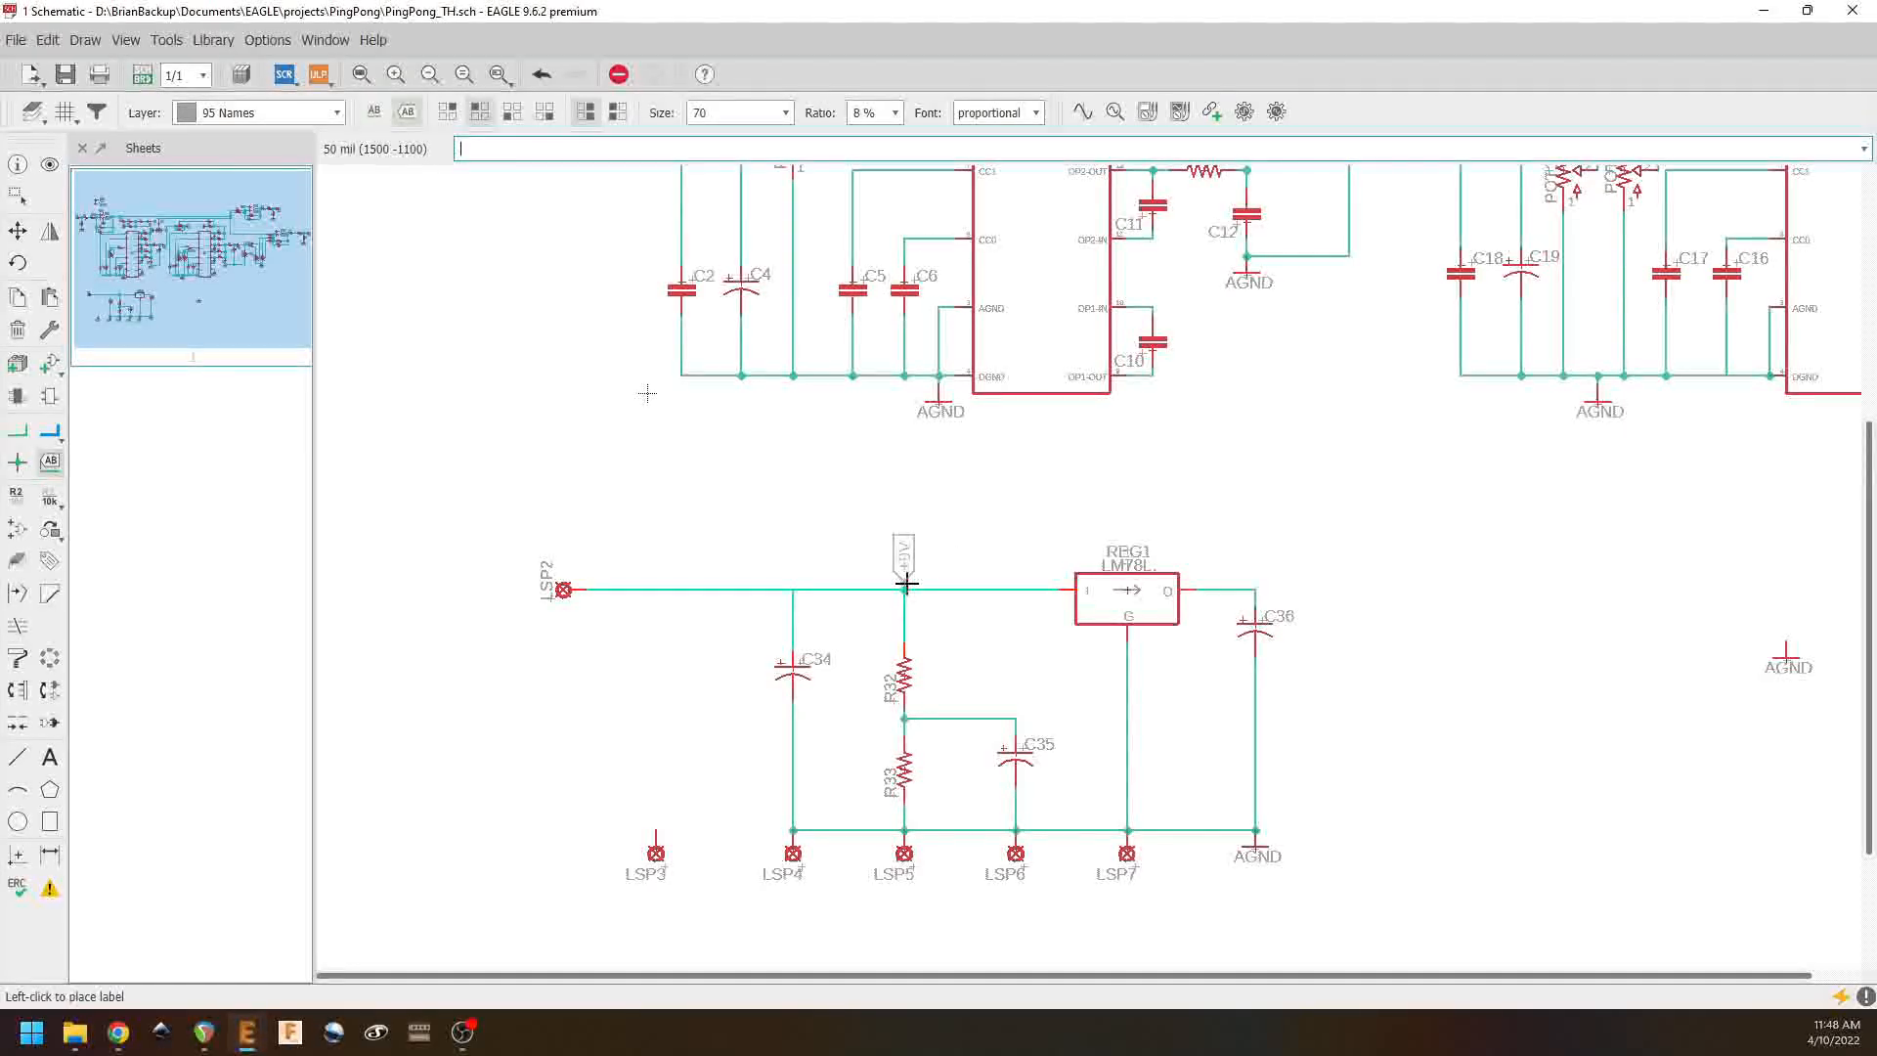
{"action": "left_click", "coordinate": [905, 587]}
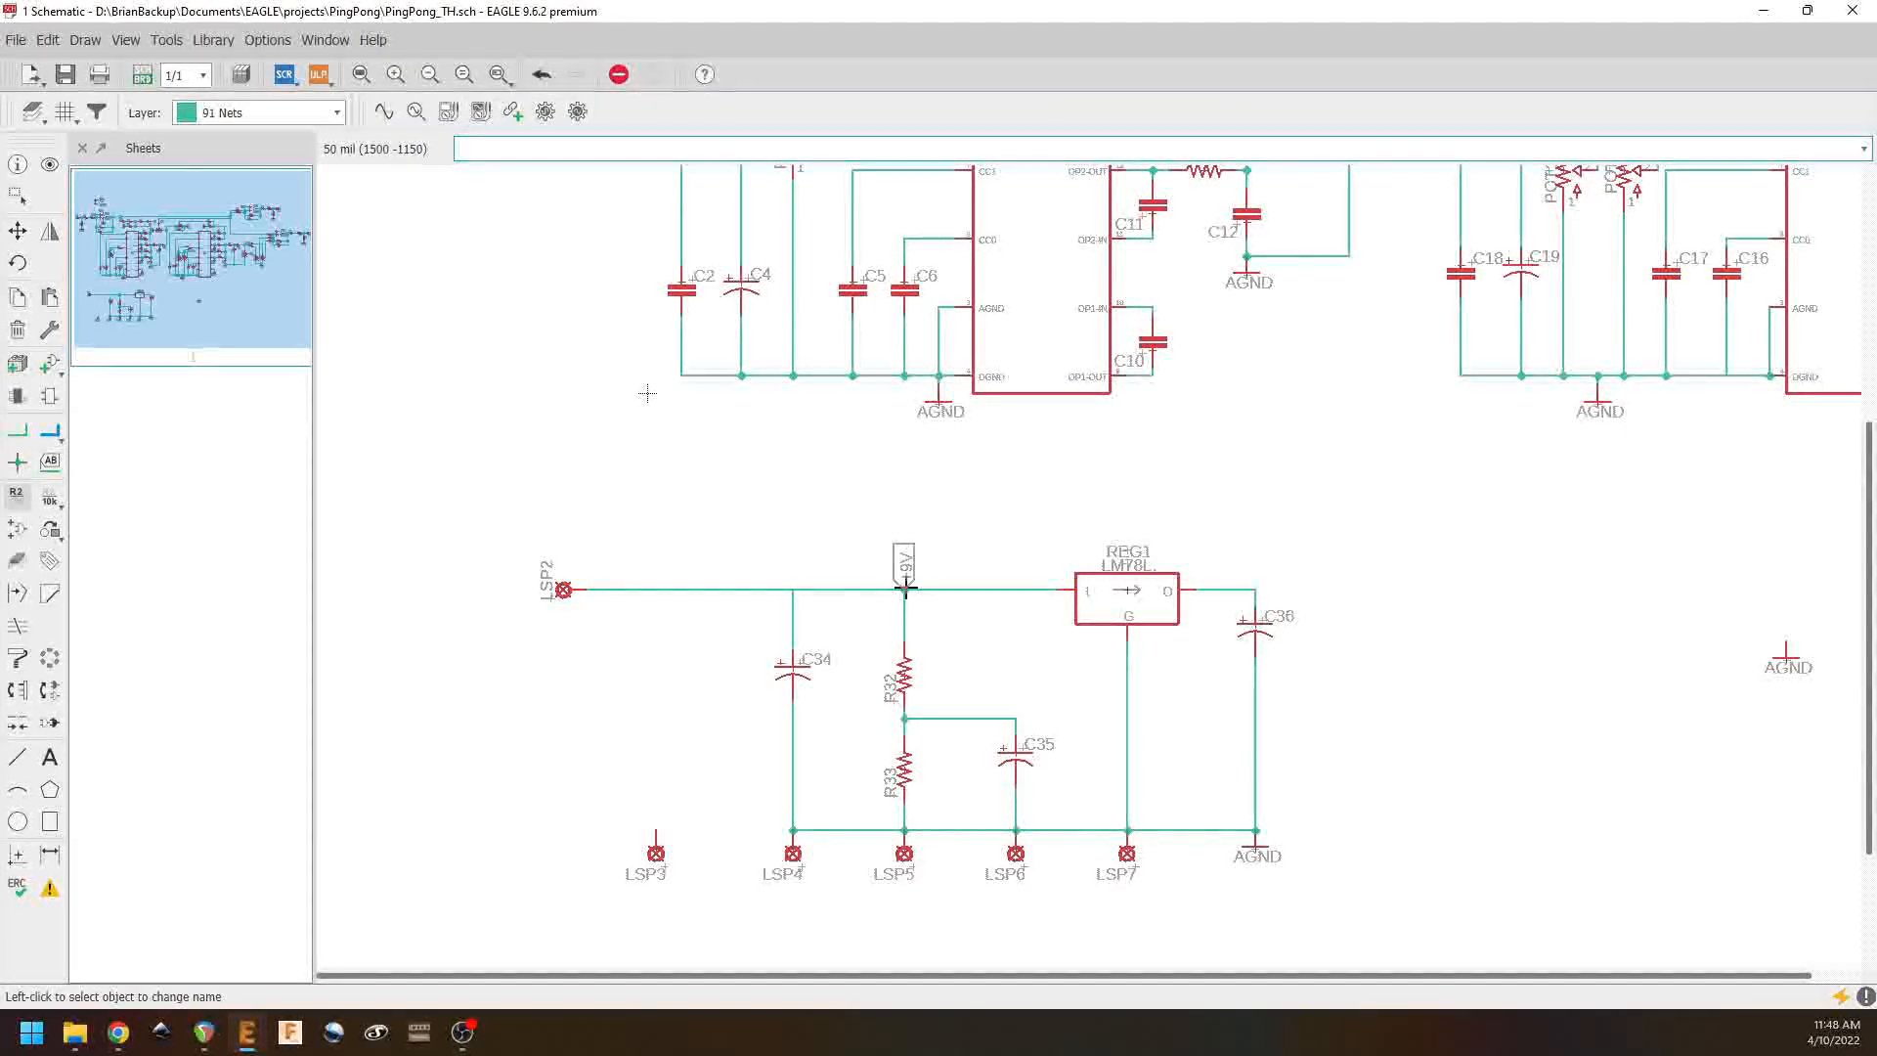
Step: Rename the net joining R32, R33 and C35 to VREF, connect it to the existing VREF net, and label it above C35
{"action": "right_click", "coordinate": [994, 720]}
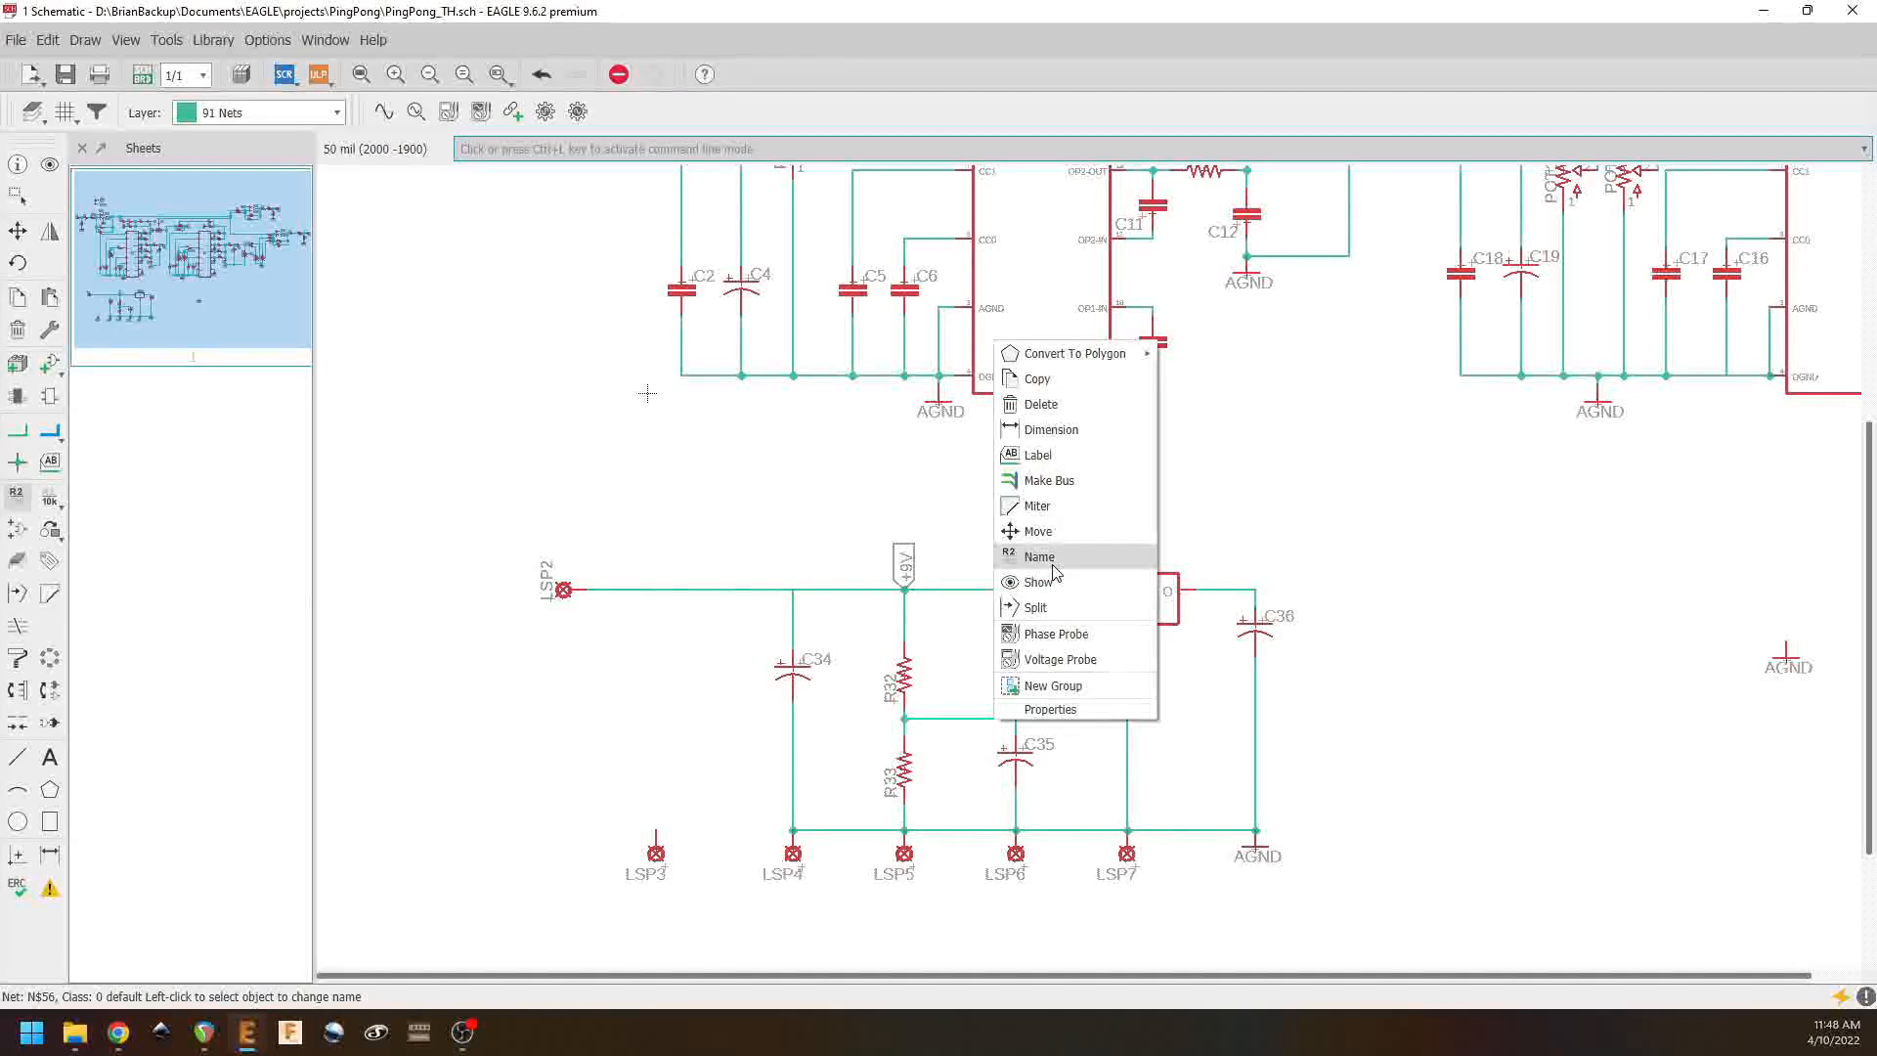
{"action": "left_click", "coordinate": [1026, 563]}
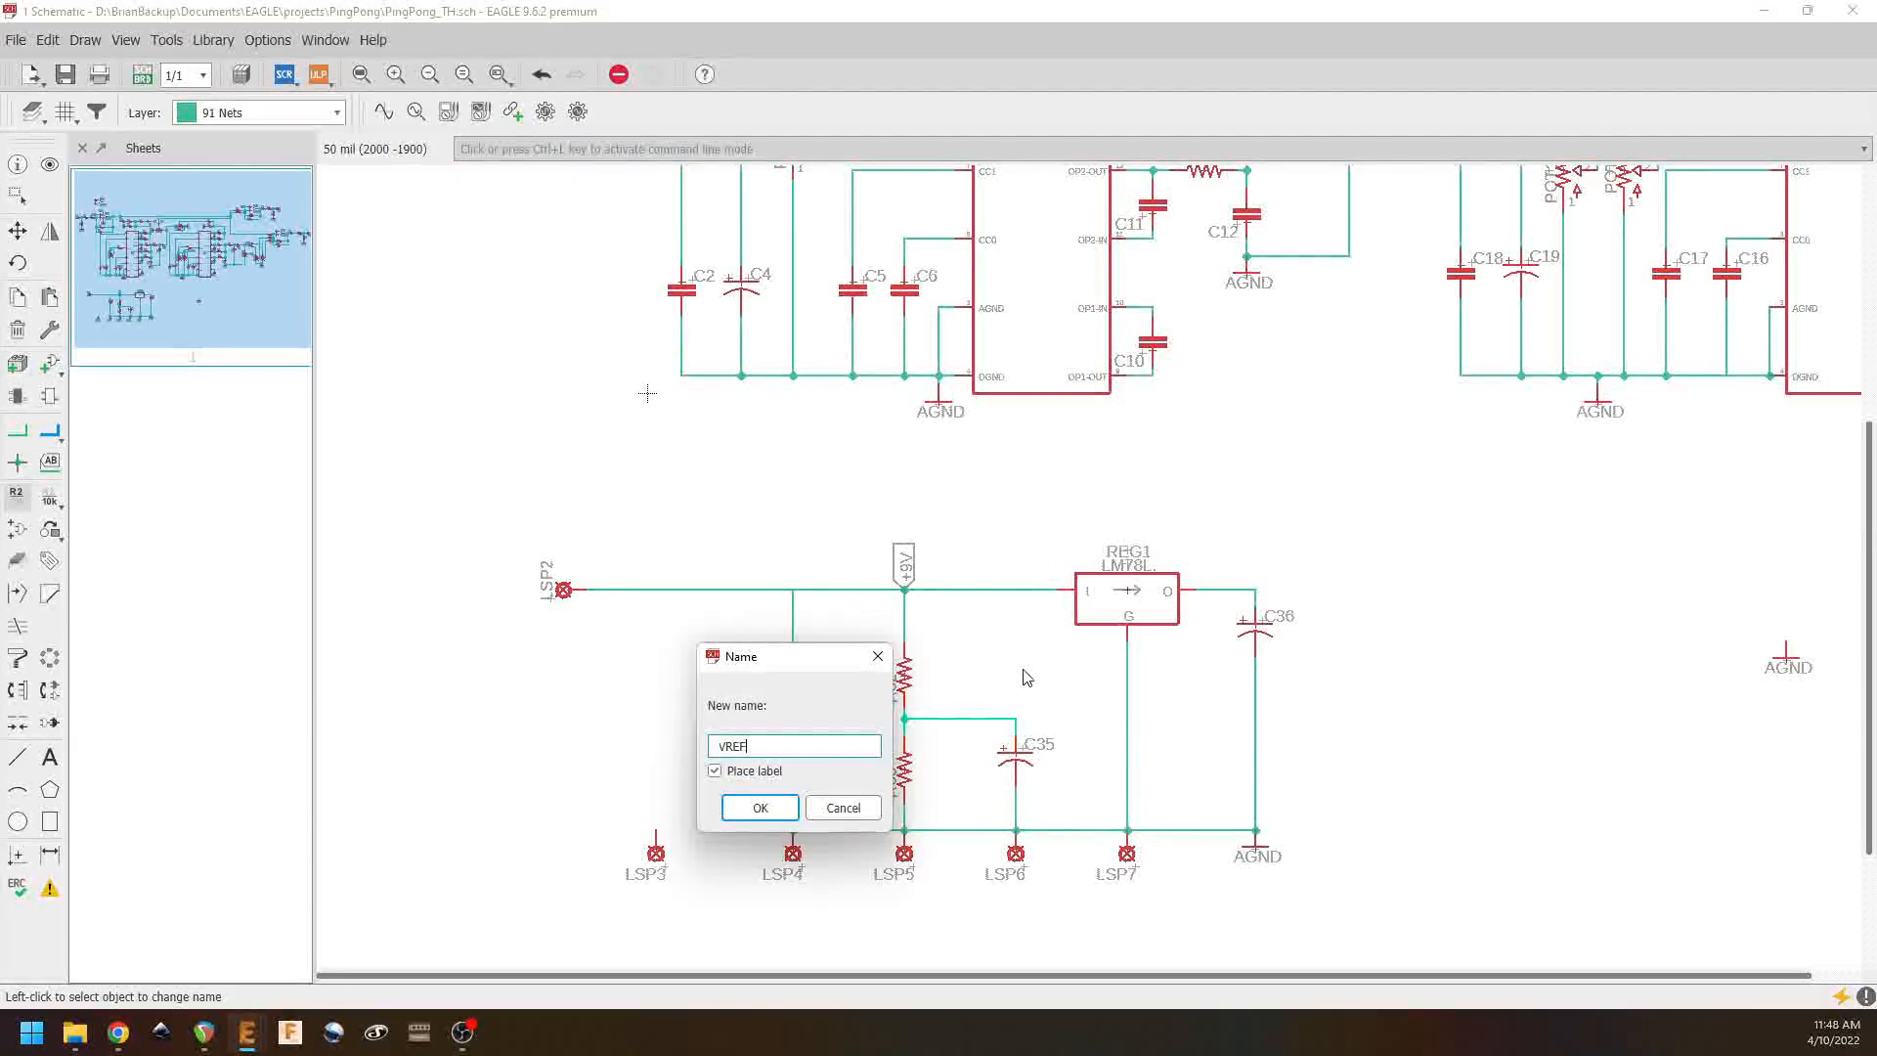
{"action": "key", "text": "Return"}
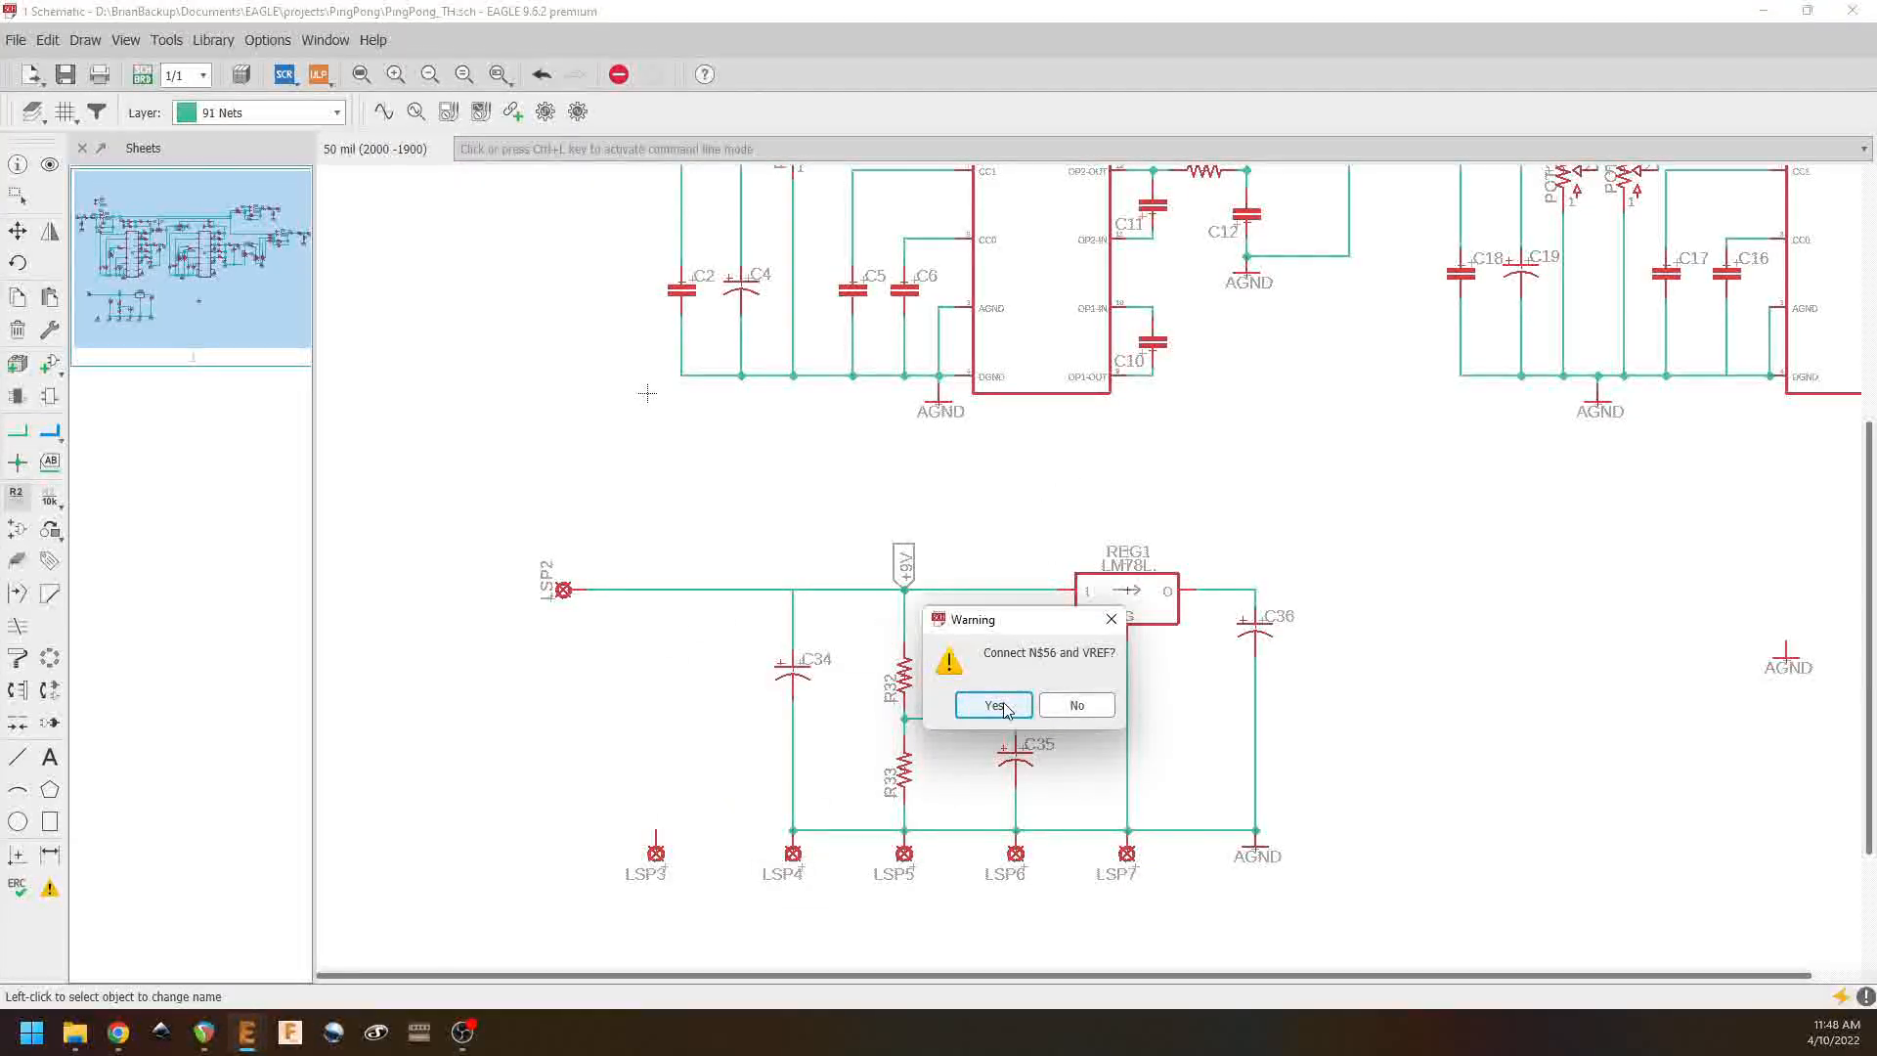
{"action": "left_click", "coordinate": [993, 704]}
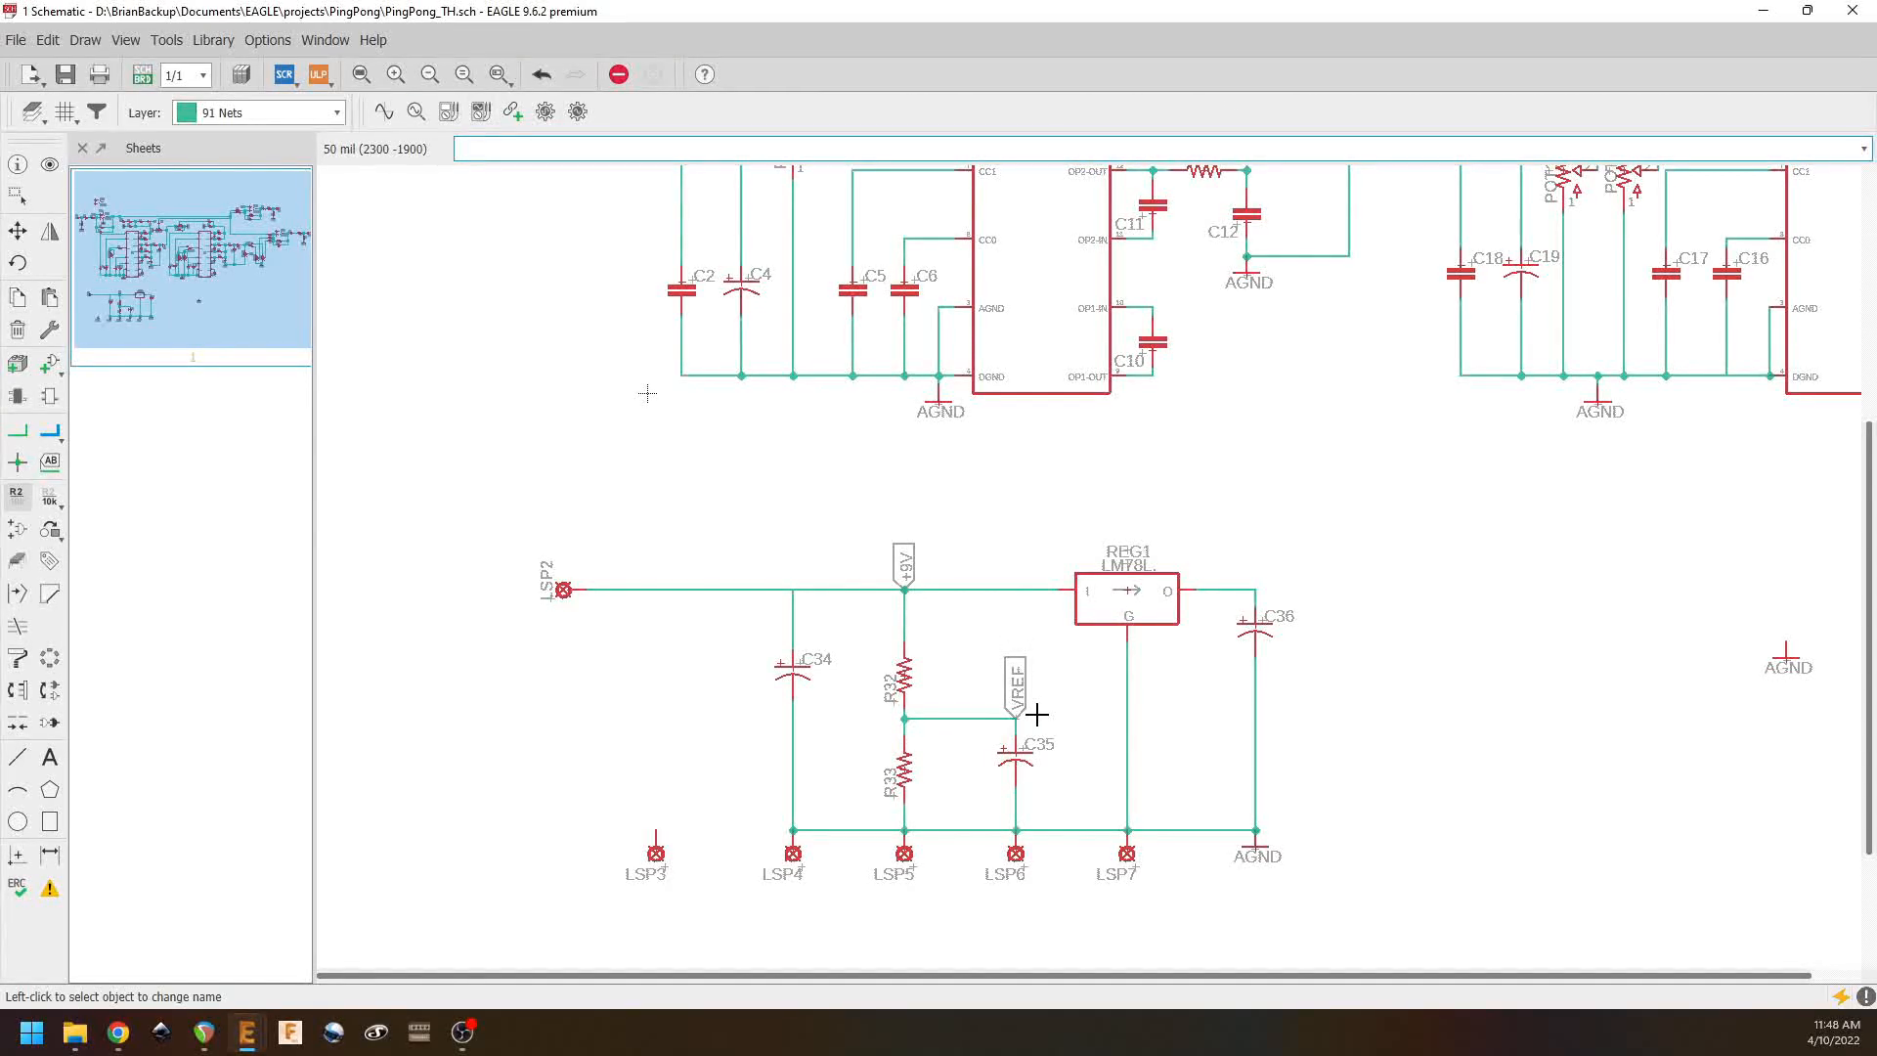
Step: Rename the regulator's output net to +5V and place its label upright above C36
{"action": "right_click", "coordinate": [1251, 589]}
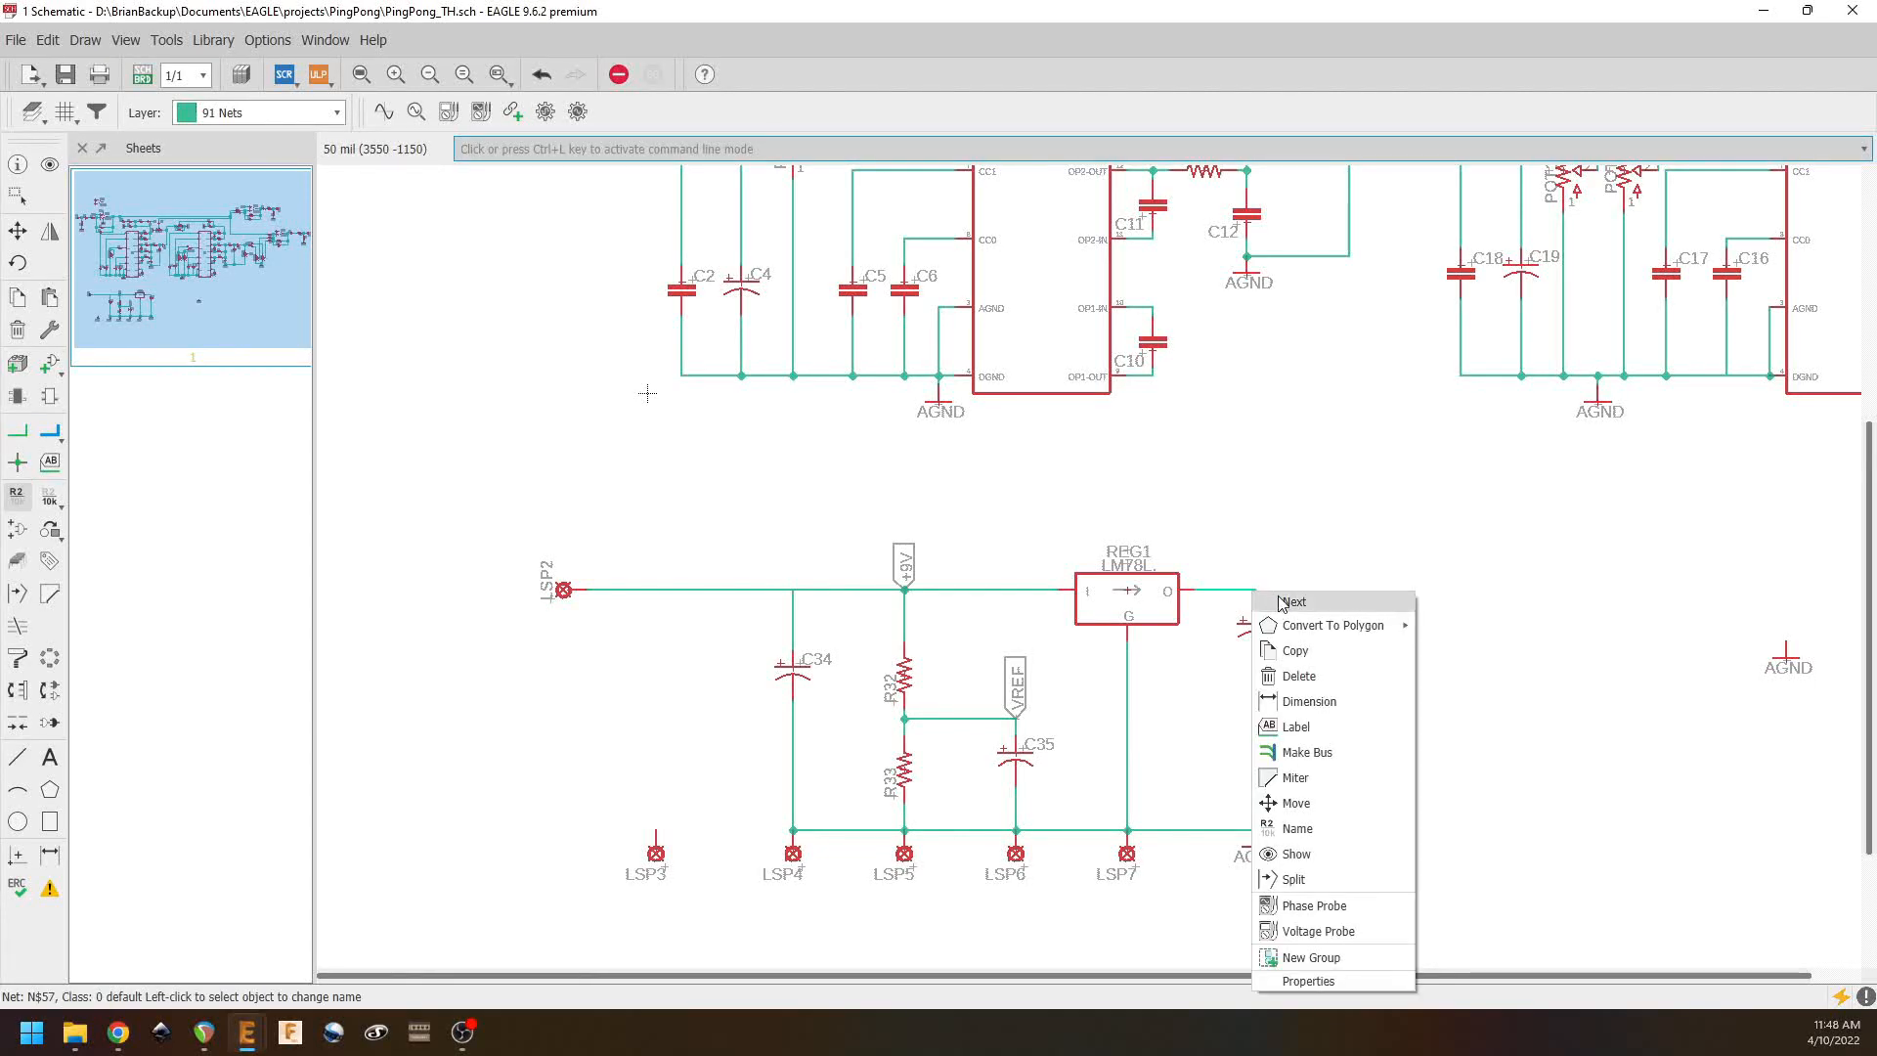
{"action": "left_click", "coordinate": [1305, 837]}
{"action": "type", "text": "+5V"}
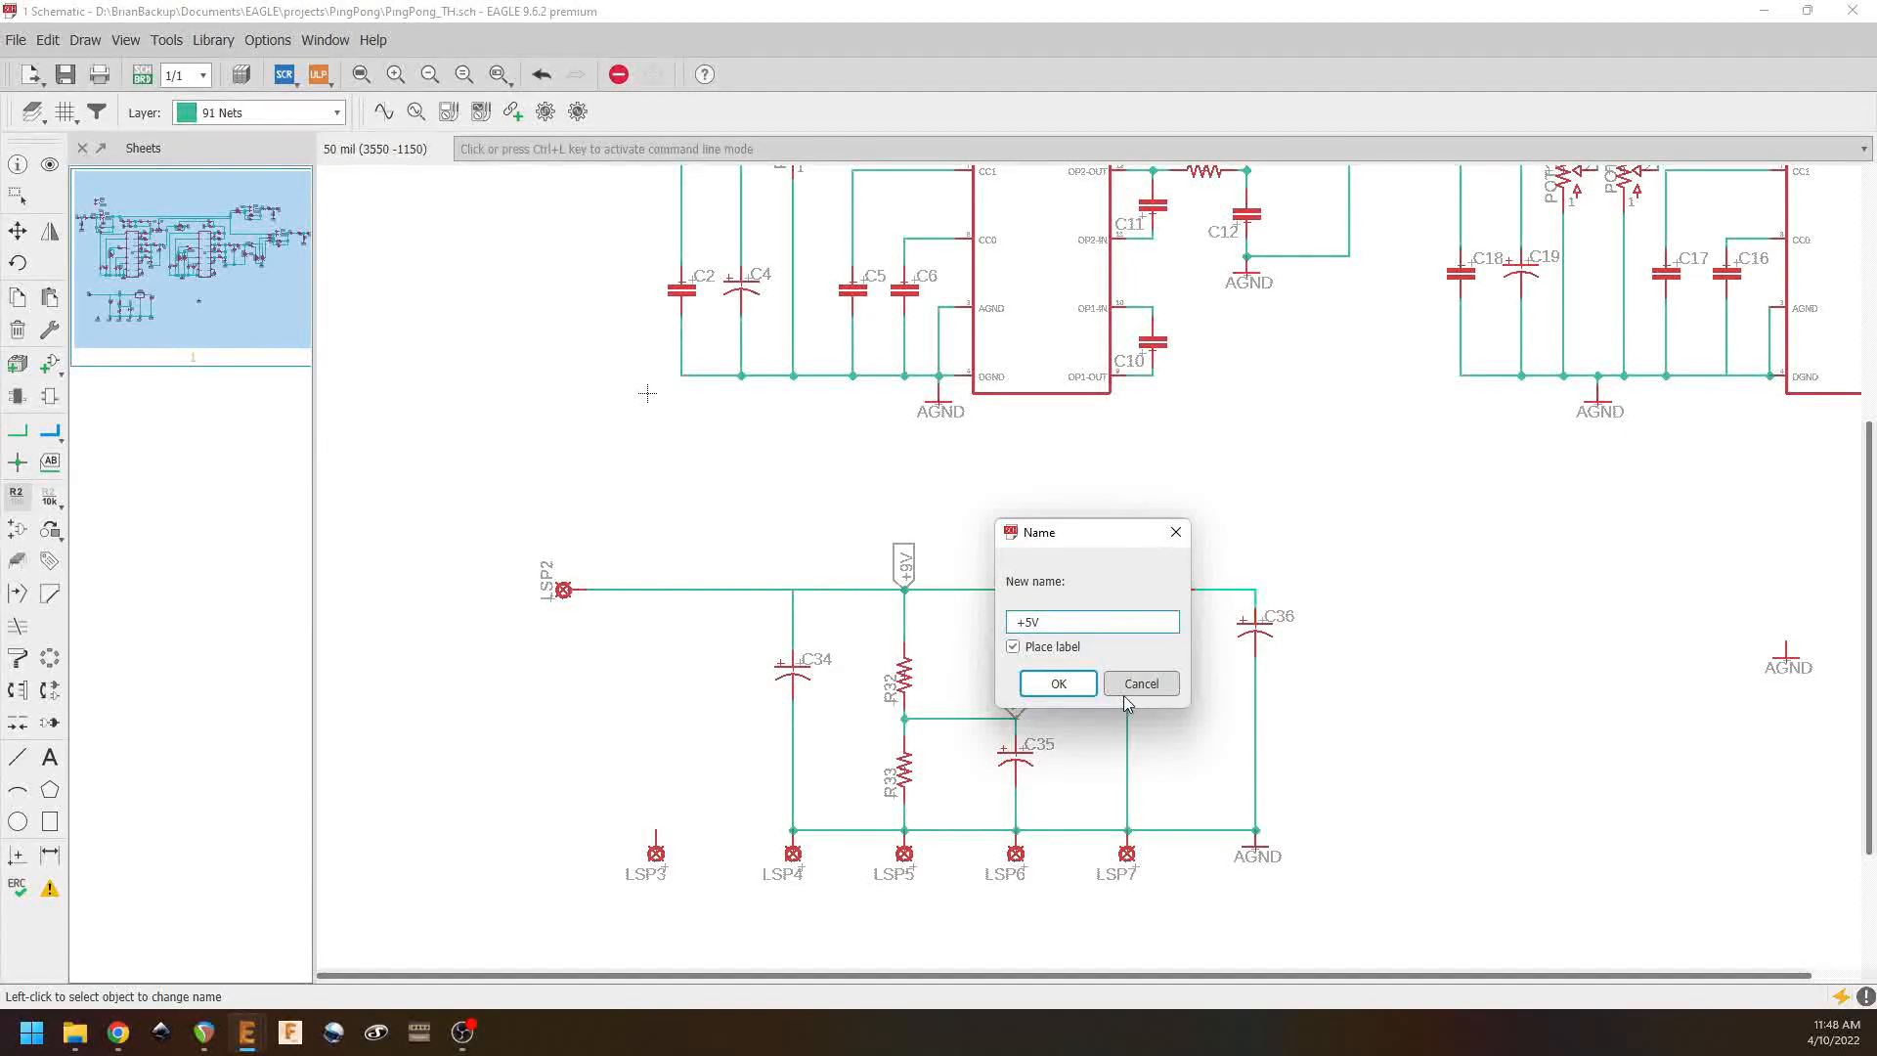
{"action": "left_click", "coordinate": [1067, 686]}
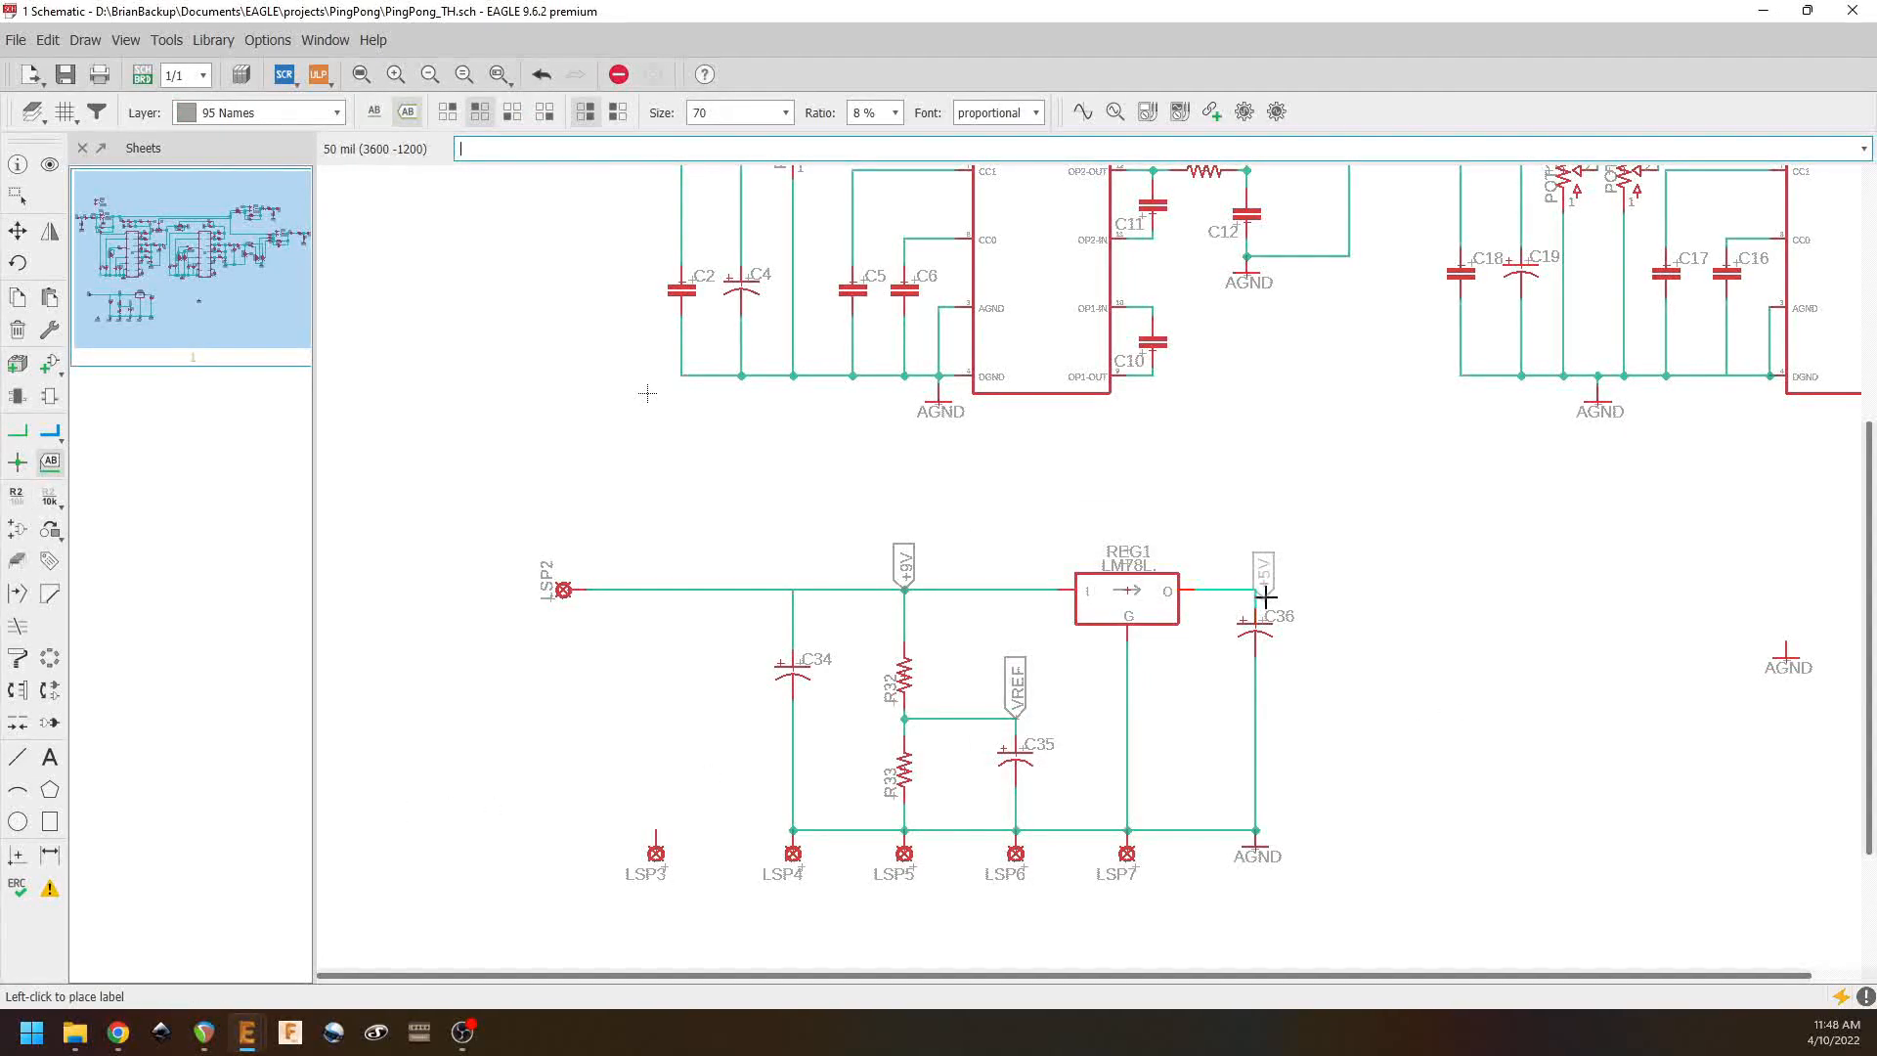
{"action": "key", "text": "alt+n"}
Step: Rename IC2's VCC net to +5V, join it to the regulator's +5V net, and place the label beside the line above C2
{"action": "middle_click_drag", "start_coordinate": [1174, 497], "coordinate": [1220, 945]}
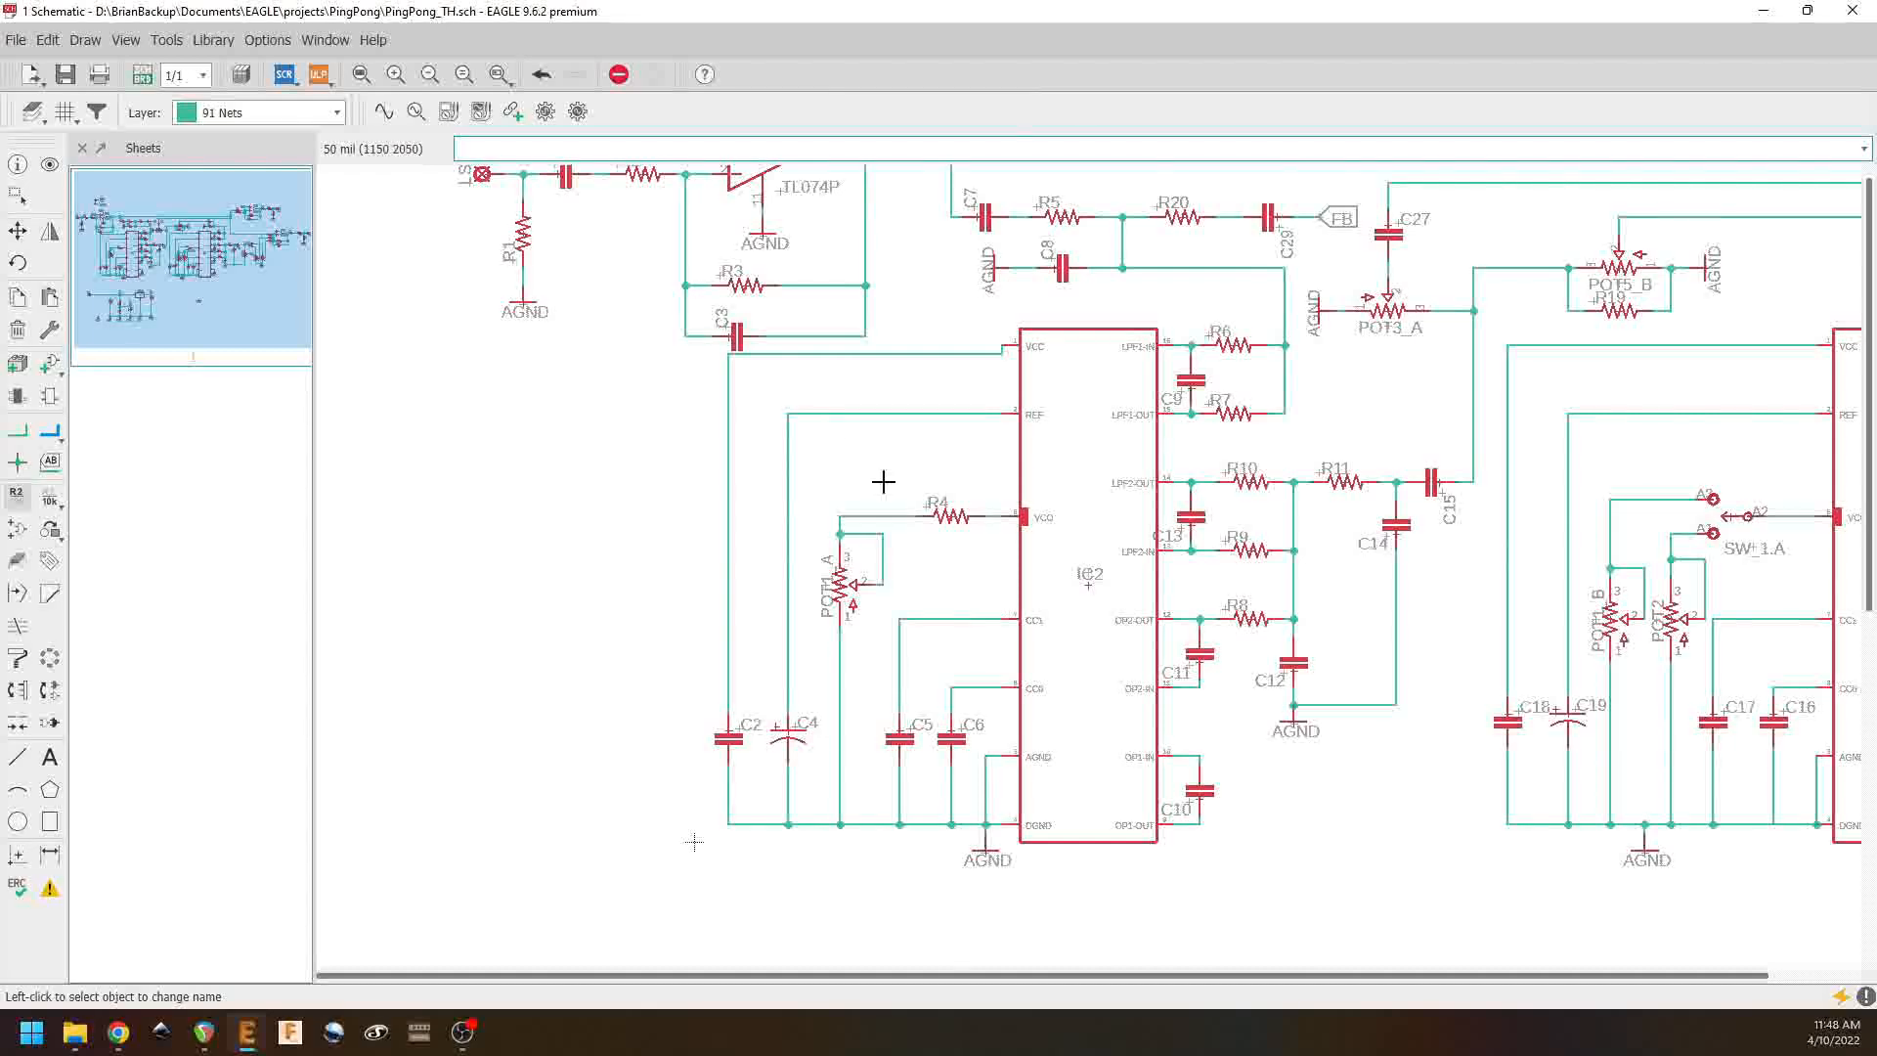
{"action": "right_click", "coordinate": [825, 354]}
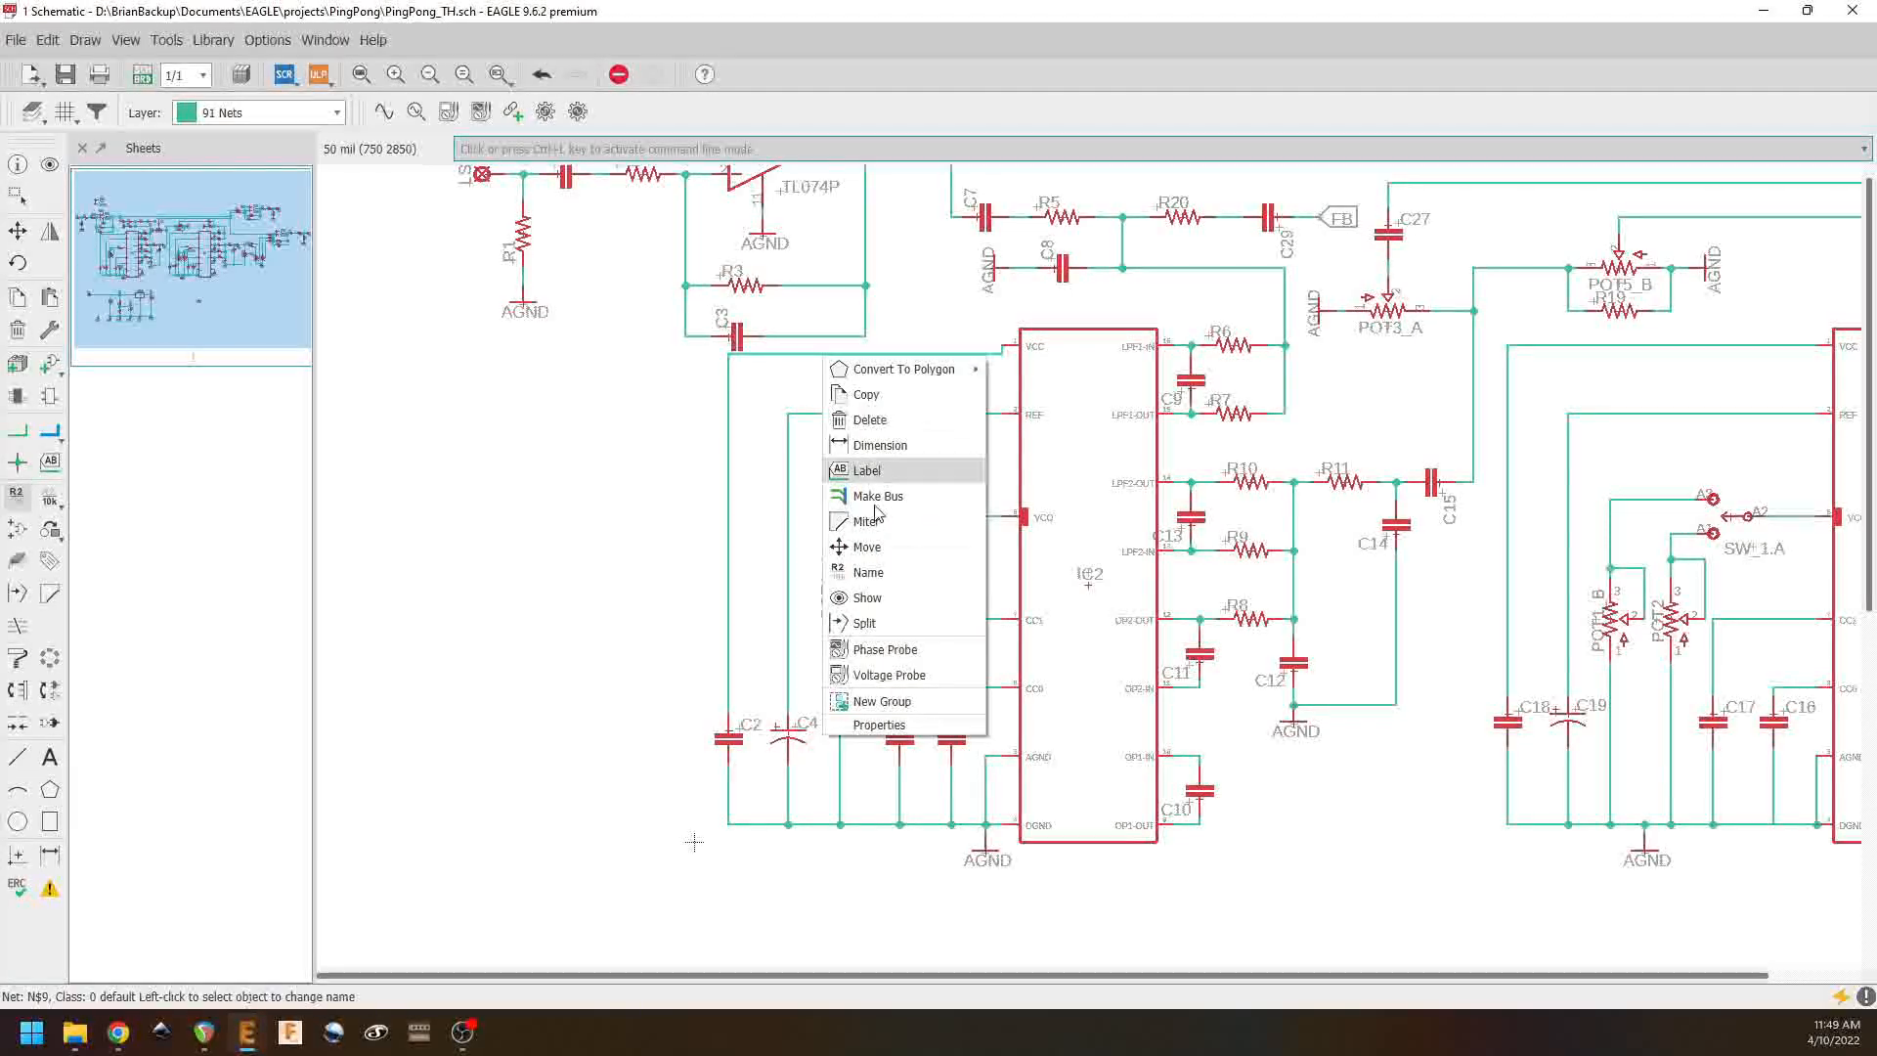
{"action": "left_click", "coordinate": [880, 571]}
{"action": "type", "text": "+5V"}
{"action": "key", "text": "Return"}
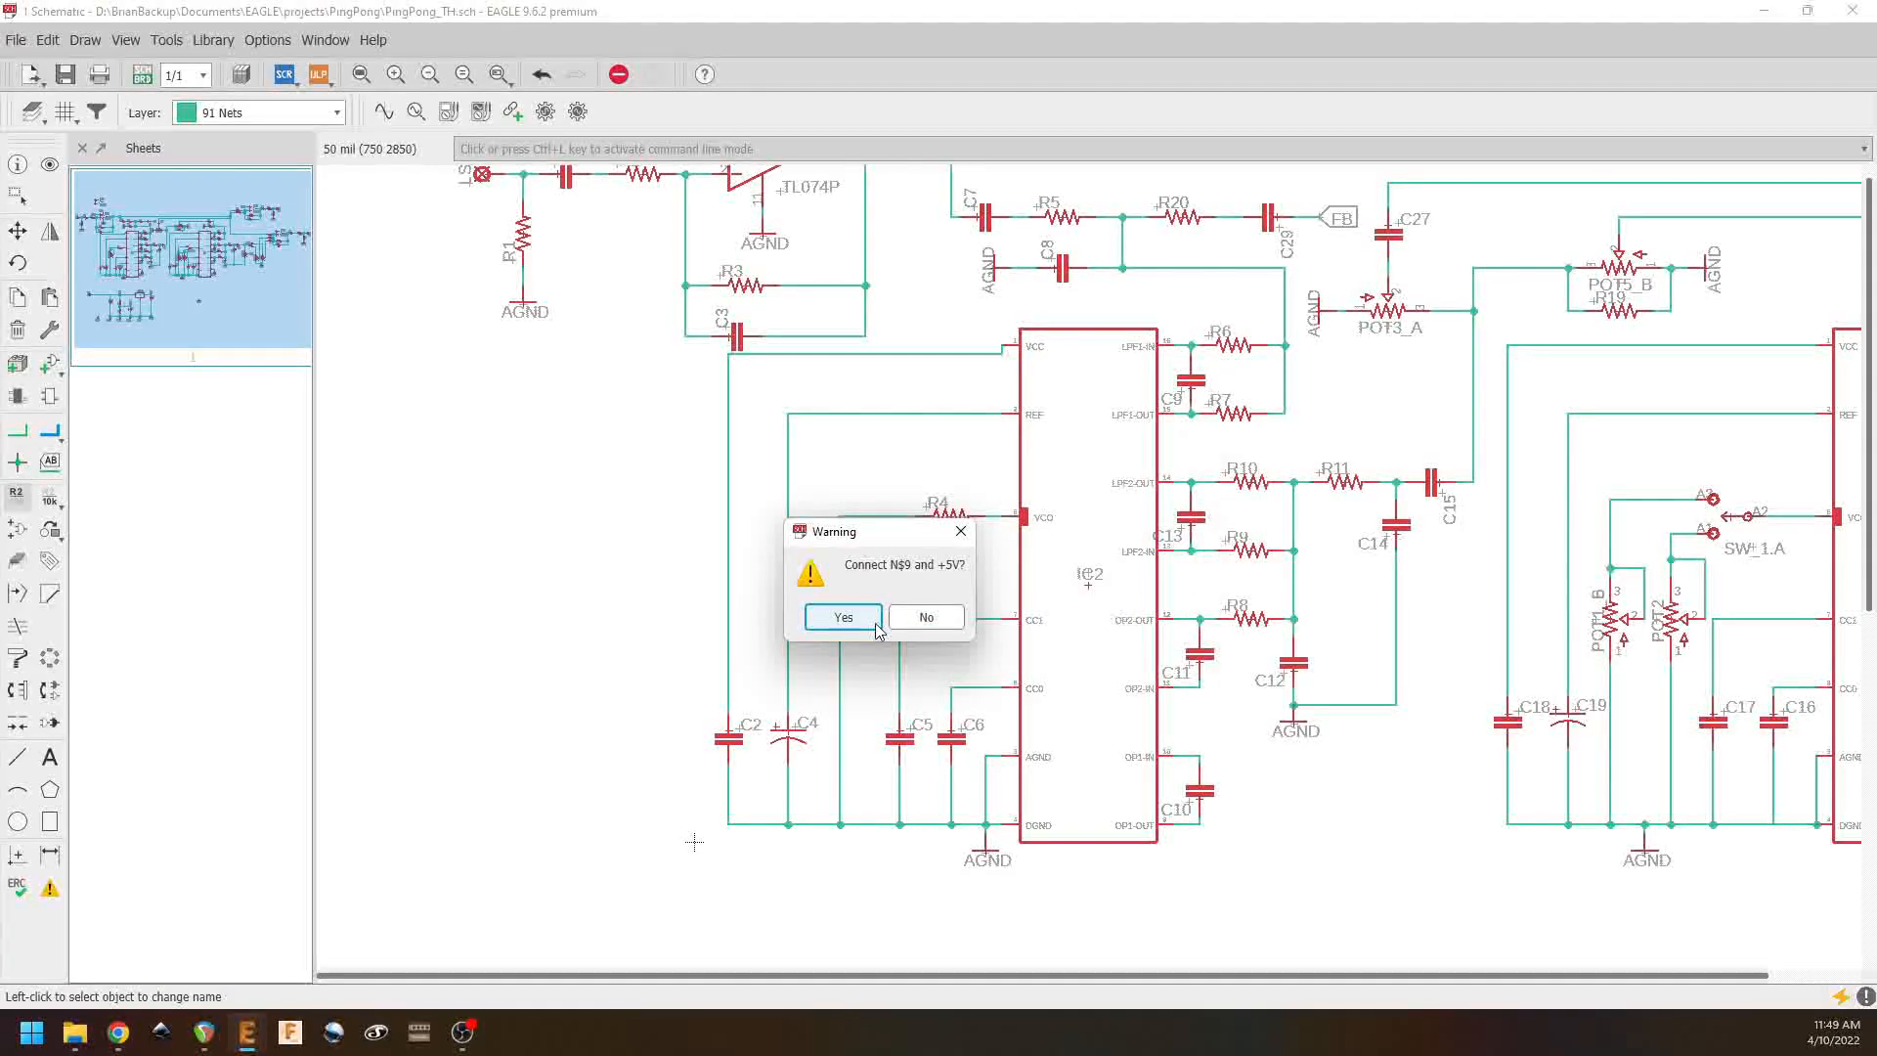
{"action": "key", "text": "Return"}
{"action": "right_click", "coordinate": [659, 387]}
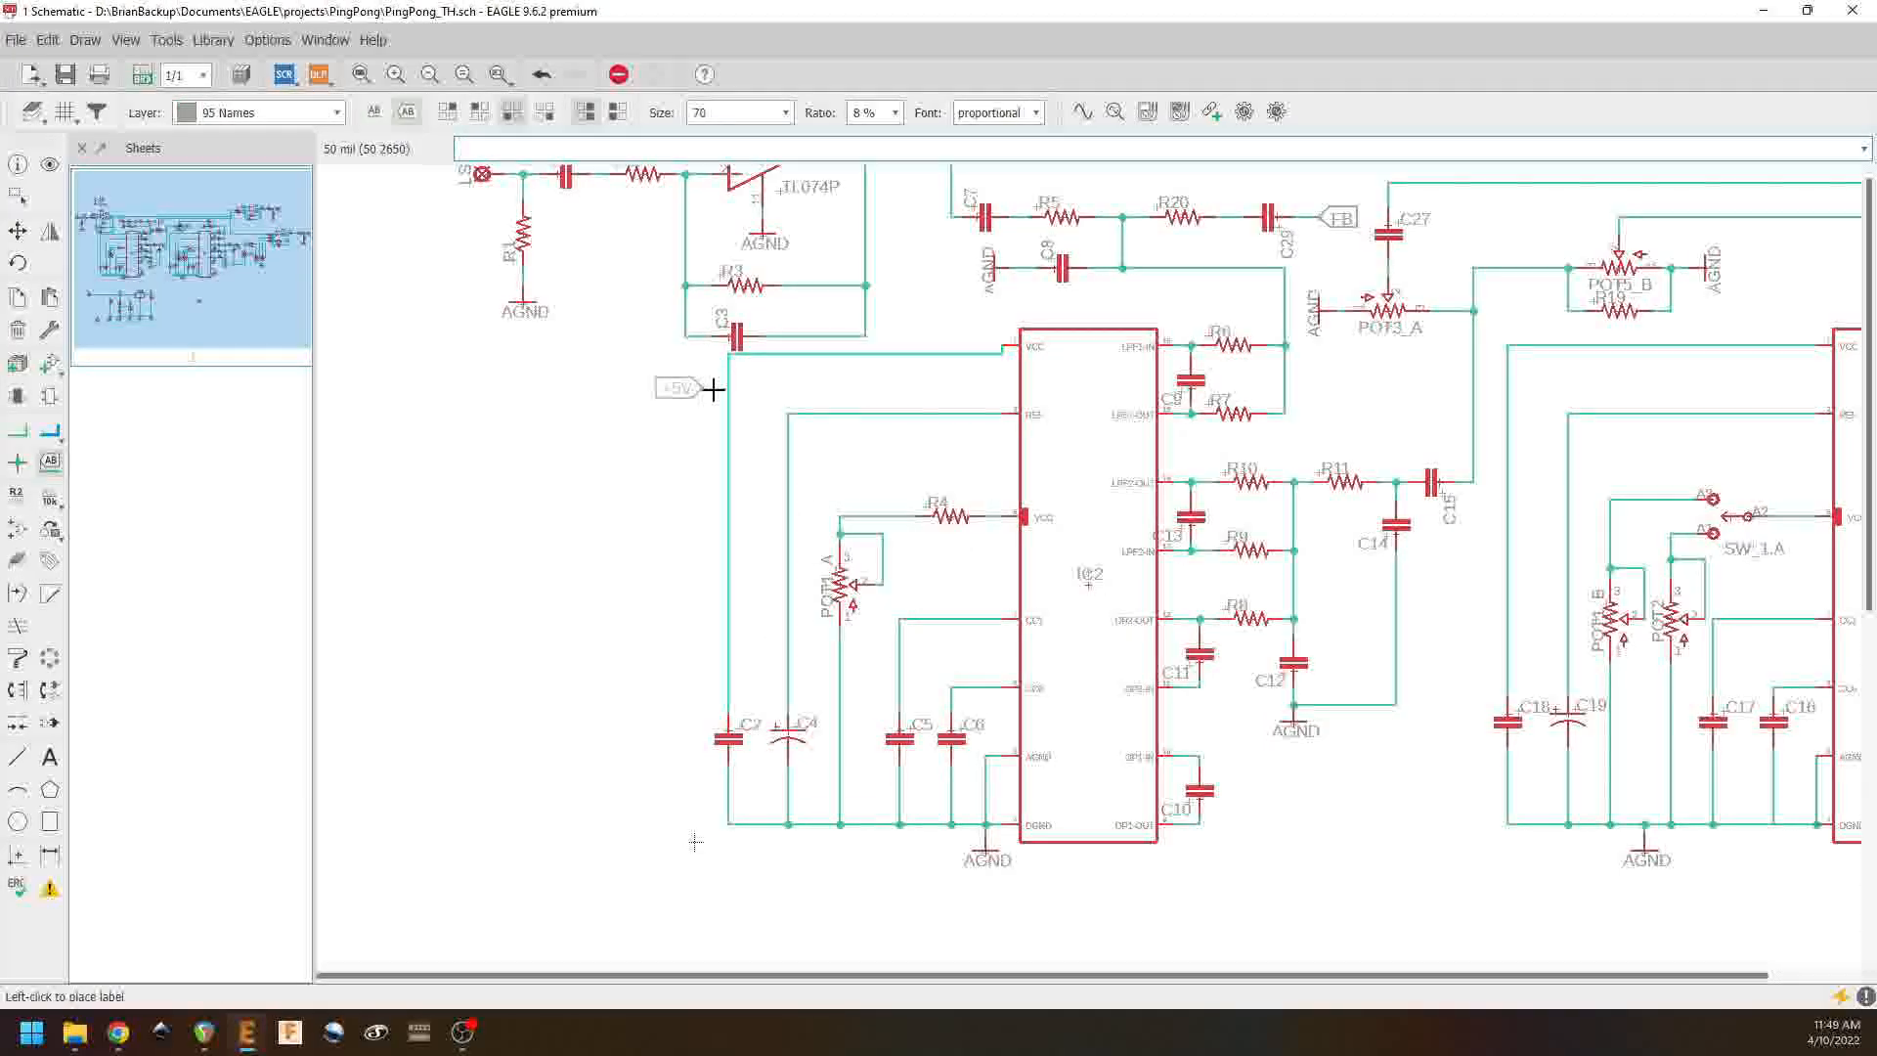
{"action": "left_click", "coordinate": [727, 389]}
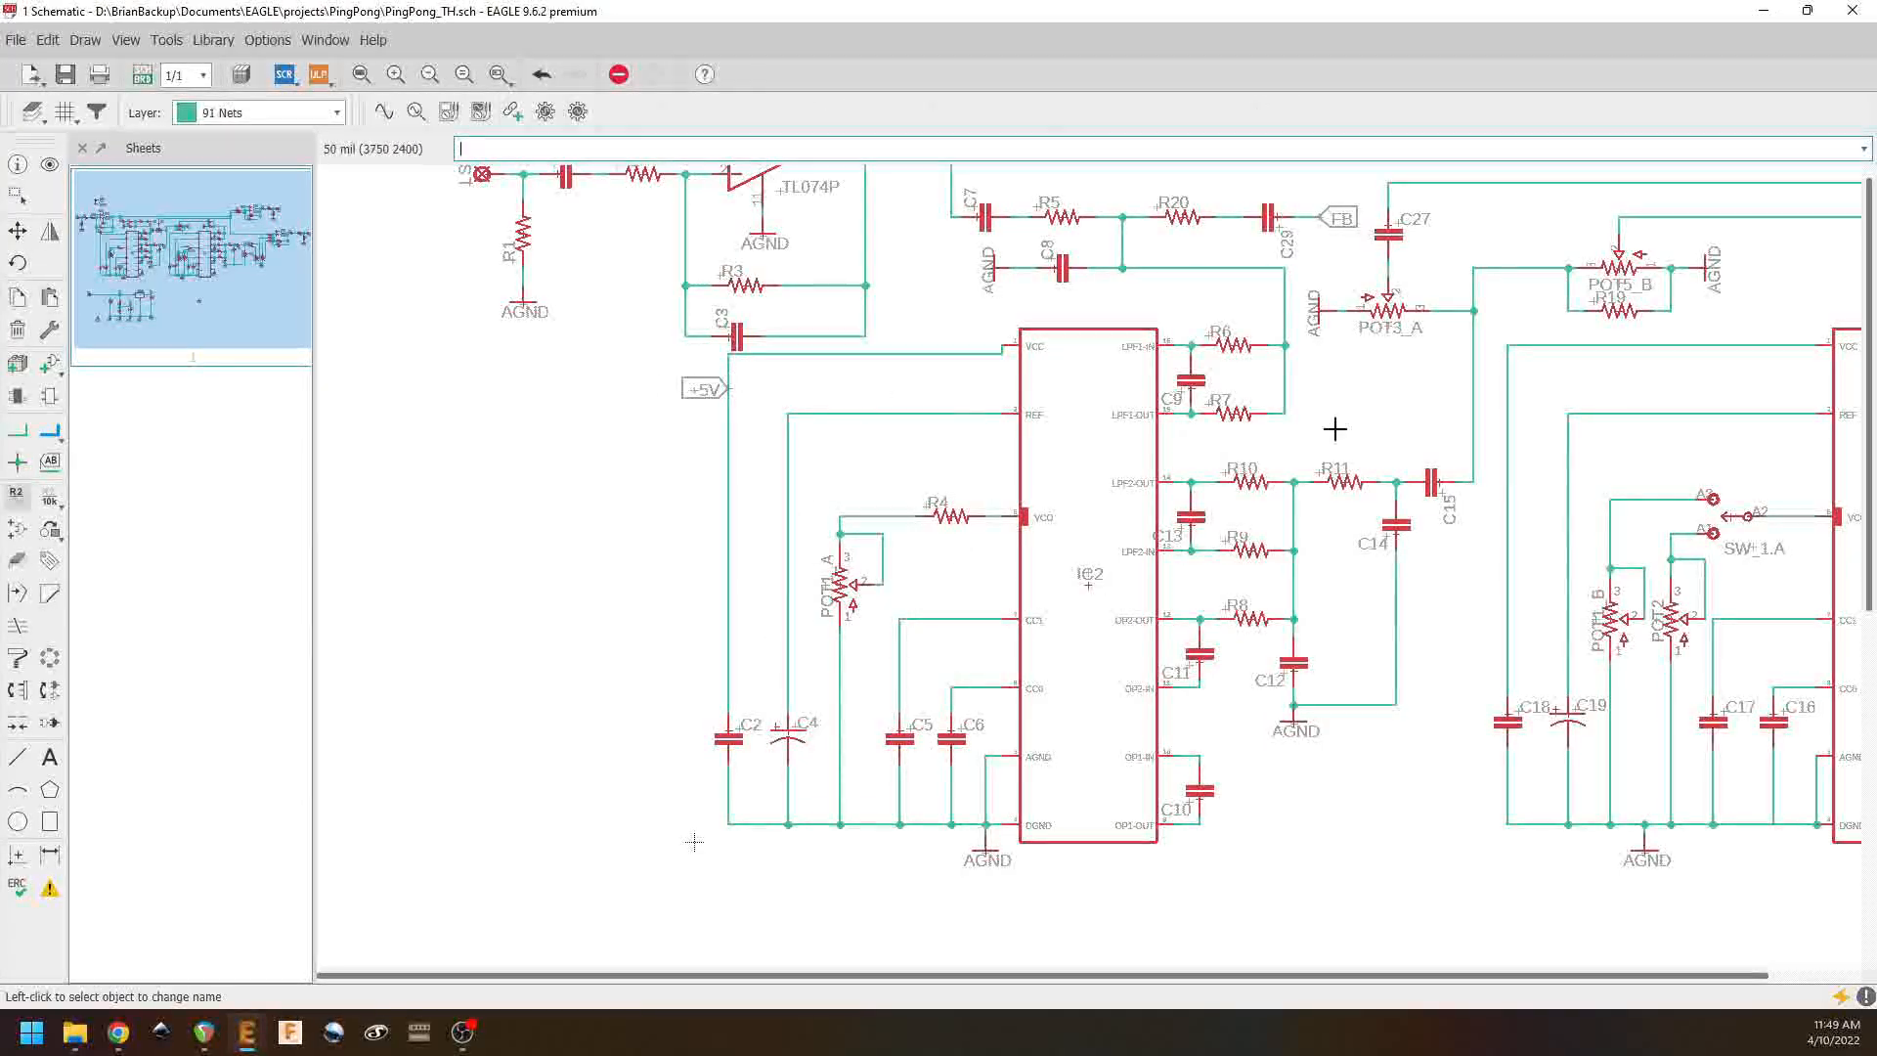
Step: Rename the second delay IC's VCC net above C18 to +5V, connect it to the existing +5V net, and place its label
{"action": "right_click", "coordinate": [1528, 347]}
{"action": "left_click", "coordinate": [1574, 564]}
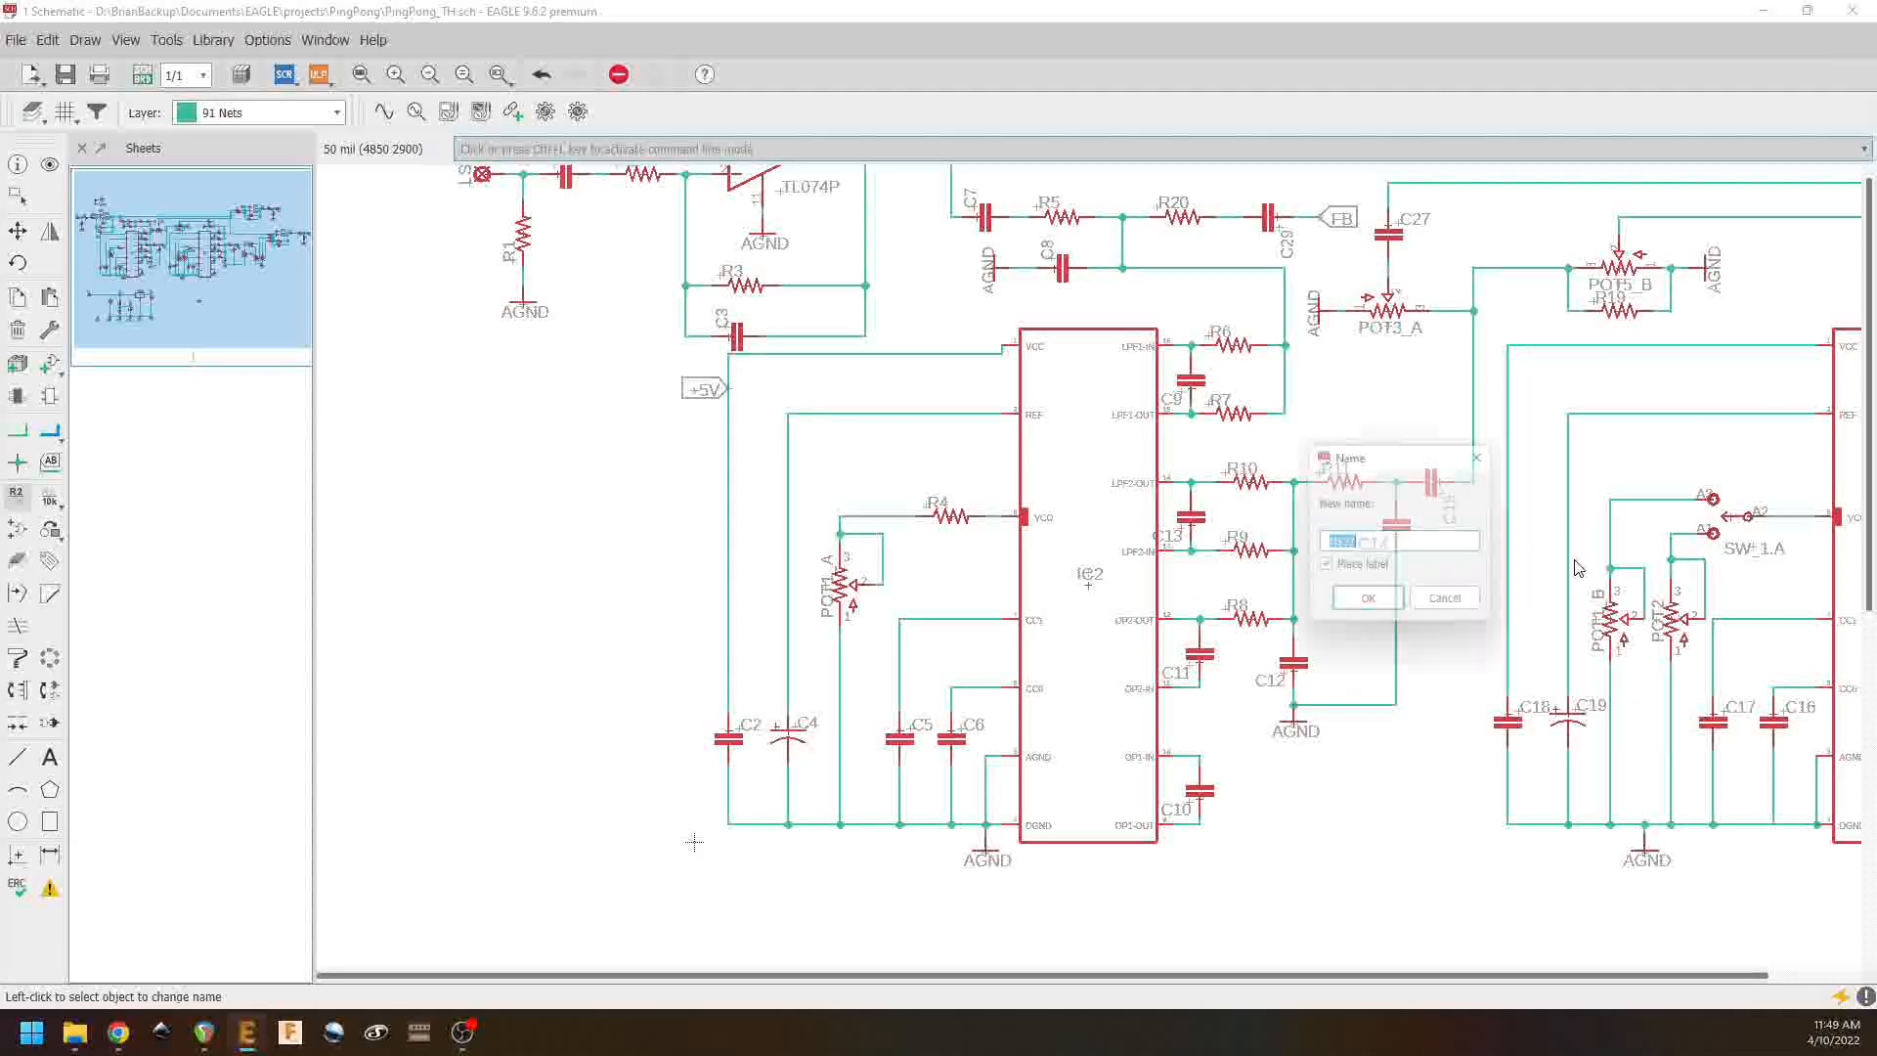
{"action": "type", "text": "+5V"}
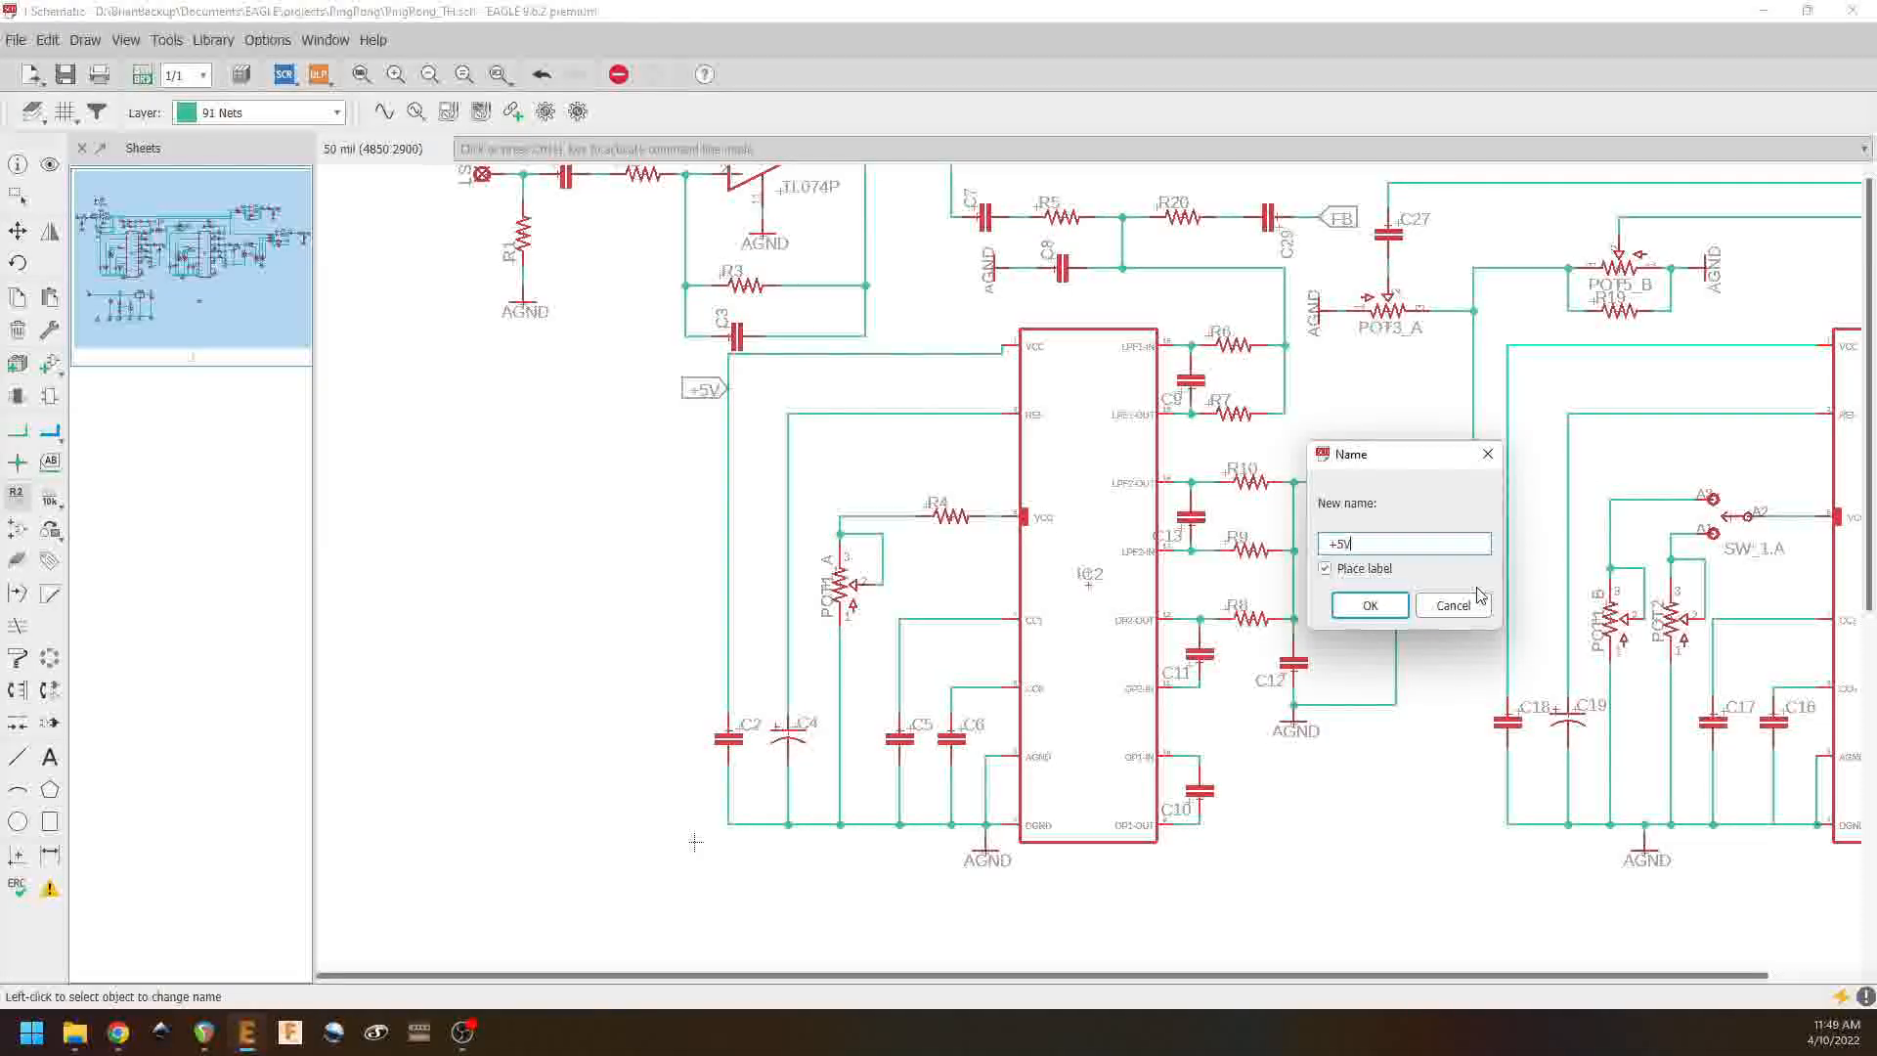
{"action": "key", "text": "Return"}
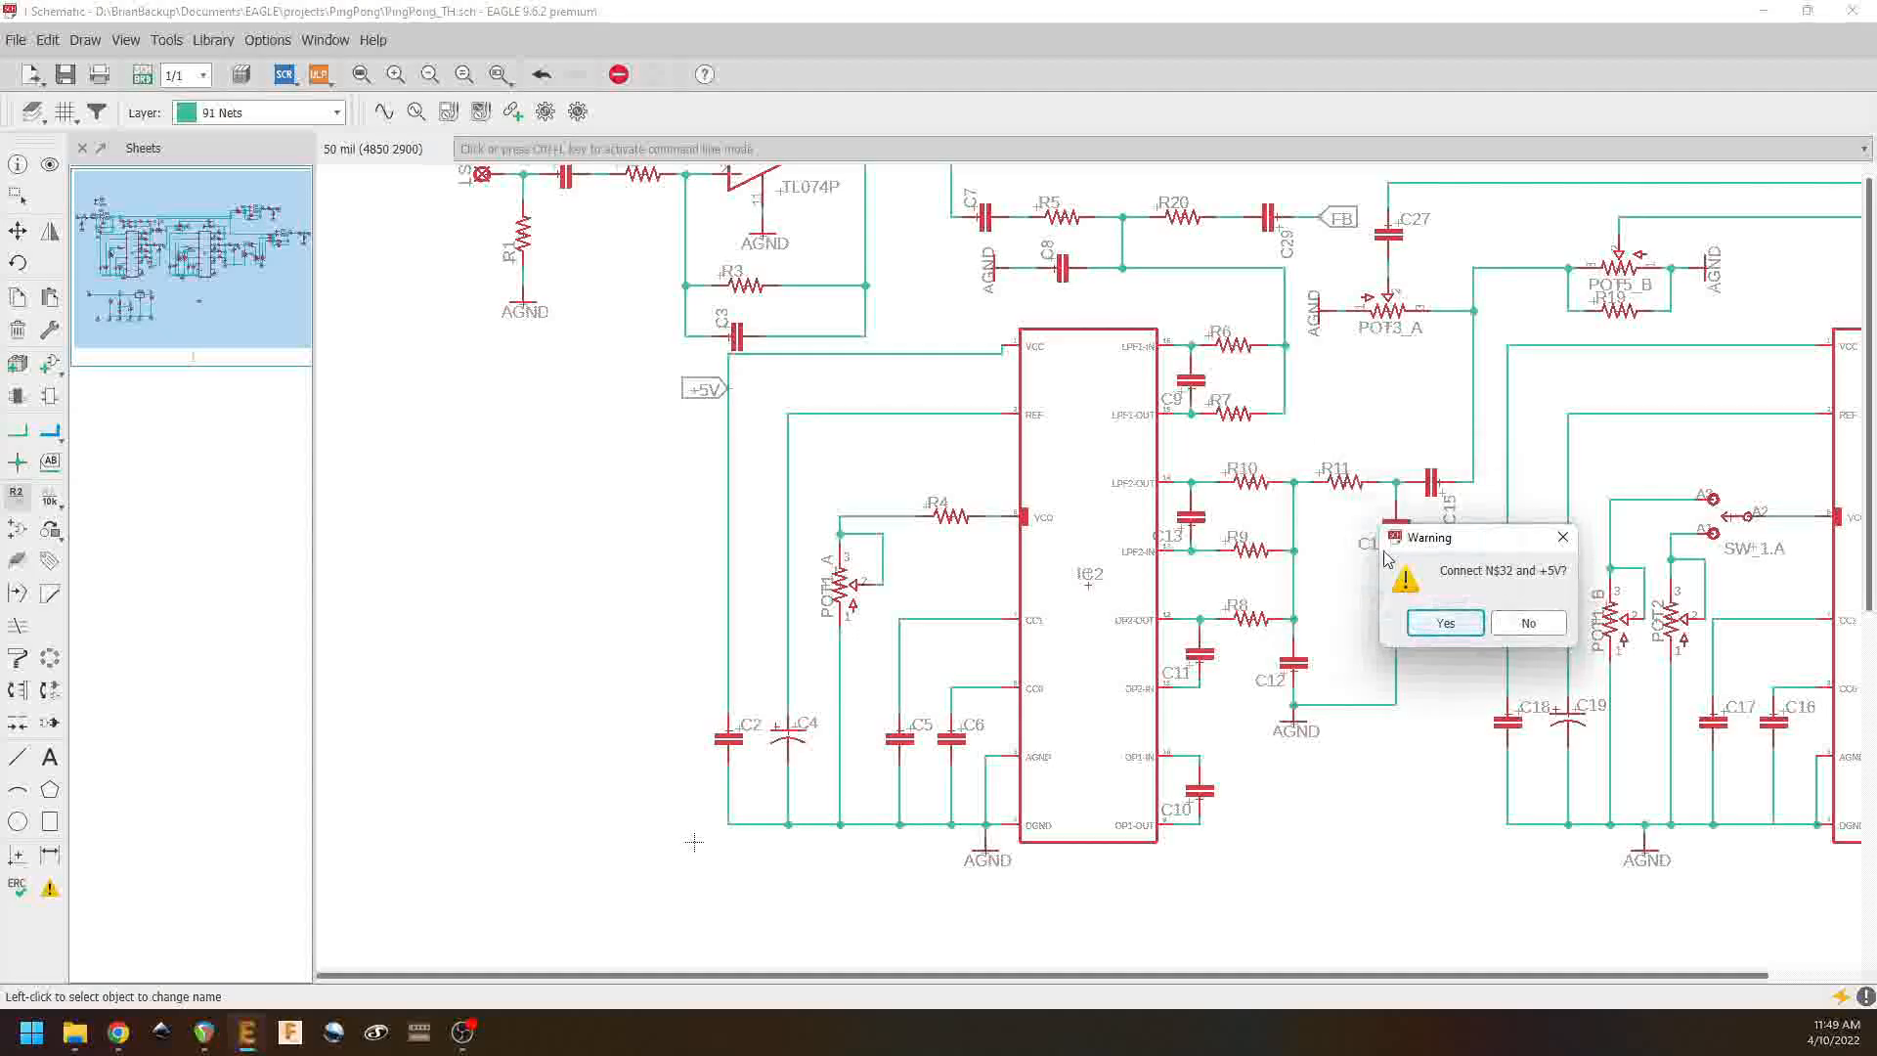
{"action": "left_click", "coordinate": [1439, 625]}
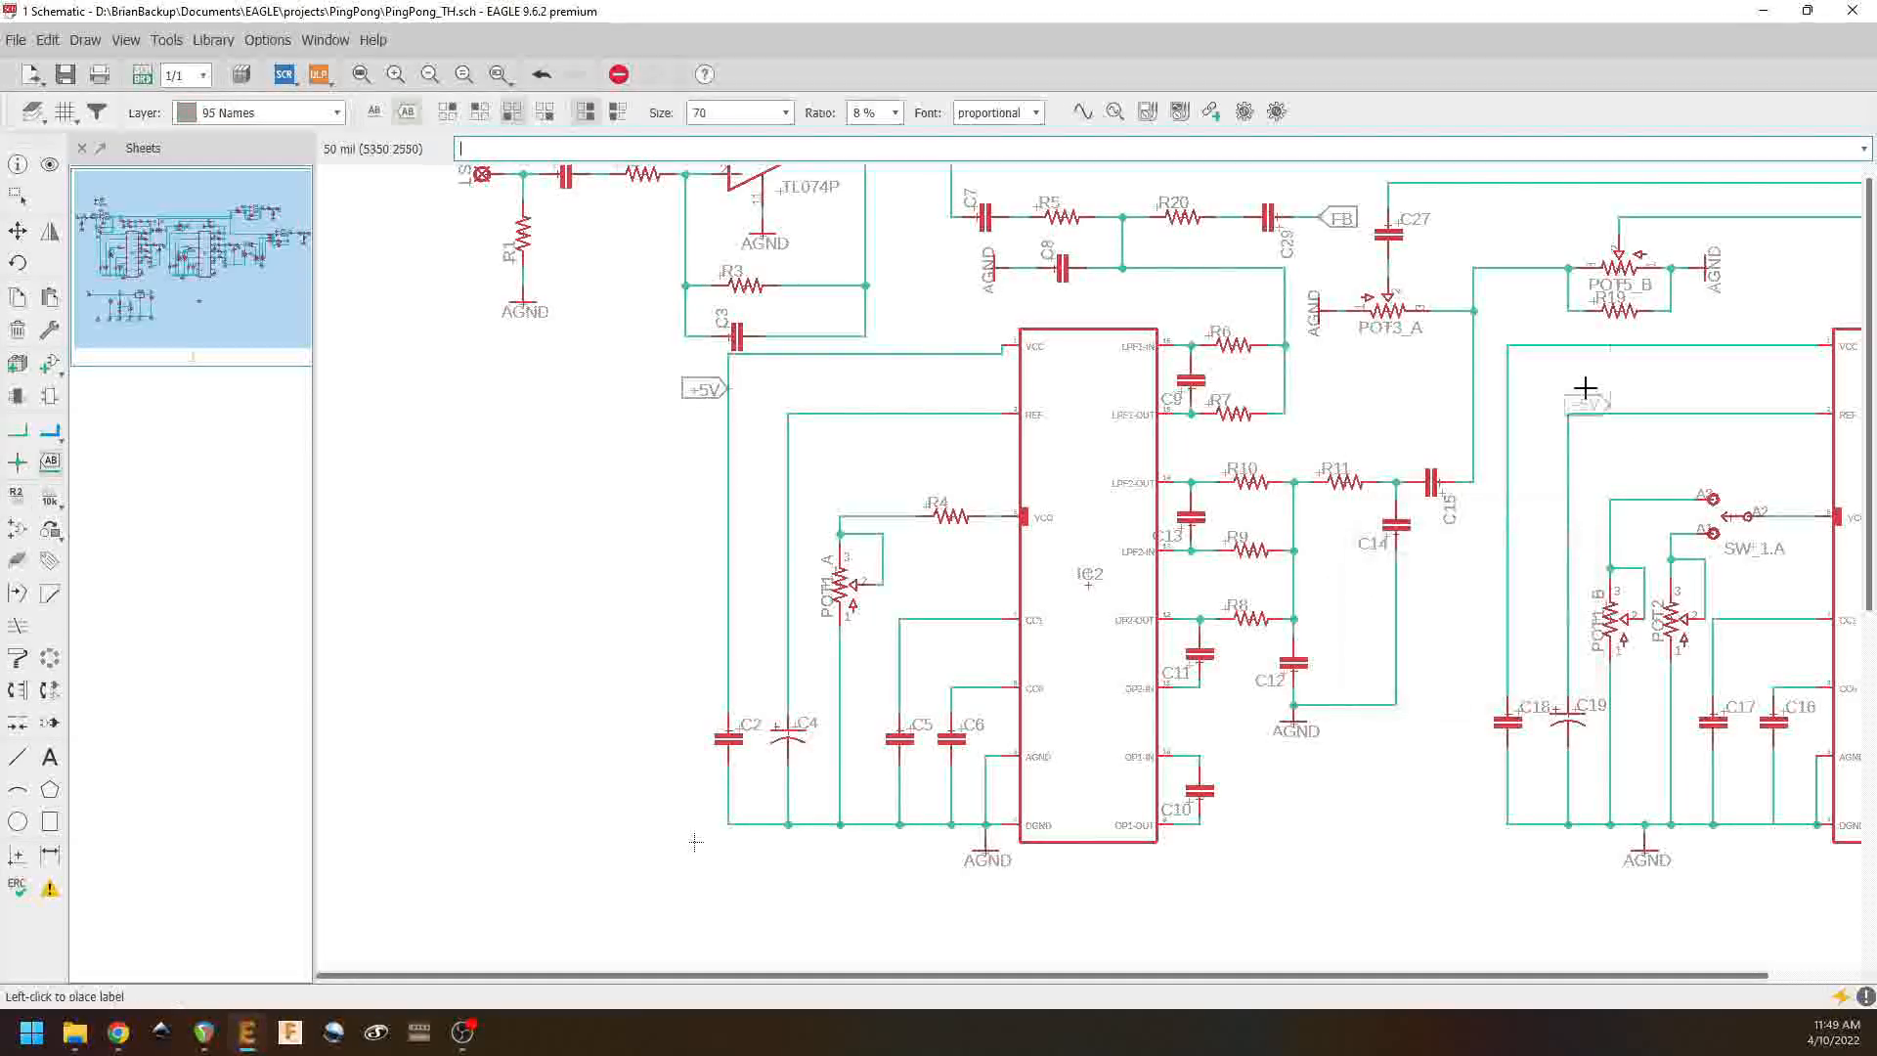
{"action": "left_click", "coordinate": [1544, 342]}
Step: Place an upright LED.3 with the 3MM_2 footprint from the MBP3_diodes library between the LSP2 supply line and LSP3
{"action": "scroll", "coordinate": [1403, 594], "scroll_direction": "down", "scroll_amount": 5}
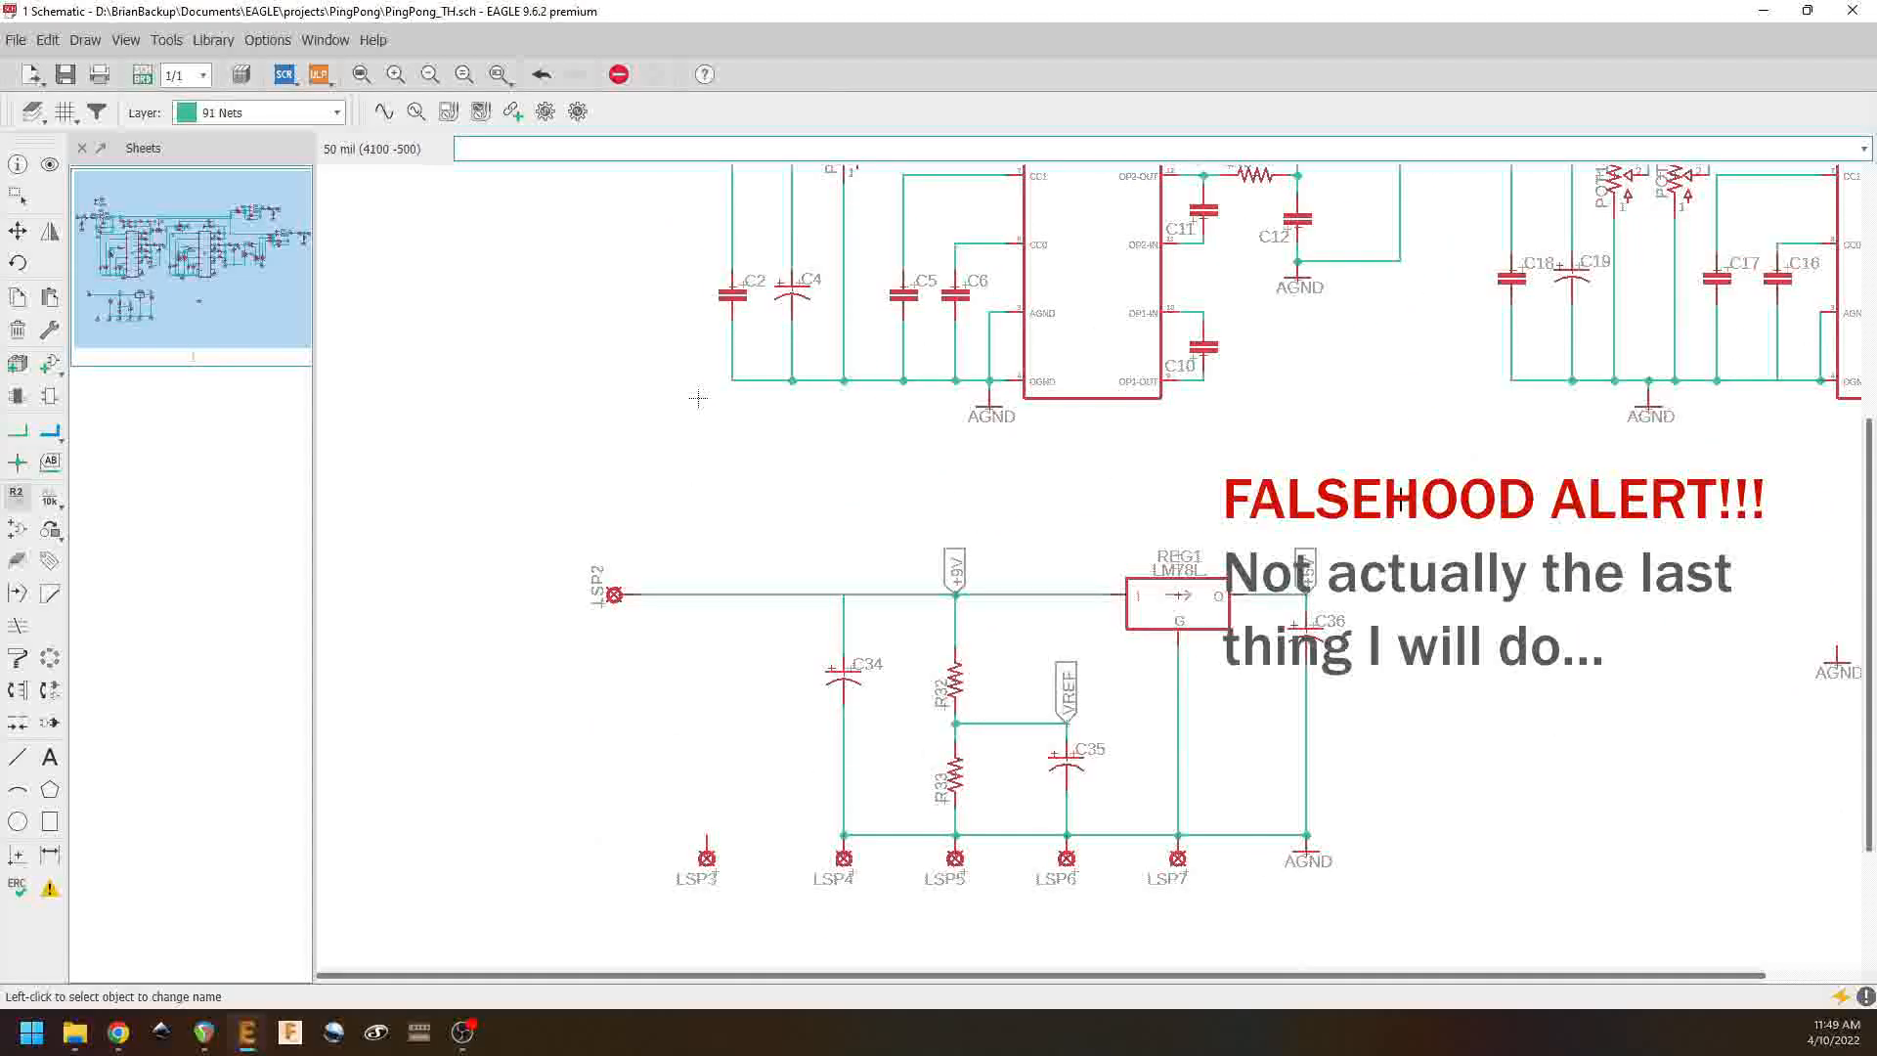
{"action": "scroll", "coordinate": [1404, 611], "scroll_direction": "down", "scroll_amount": 3}
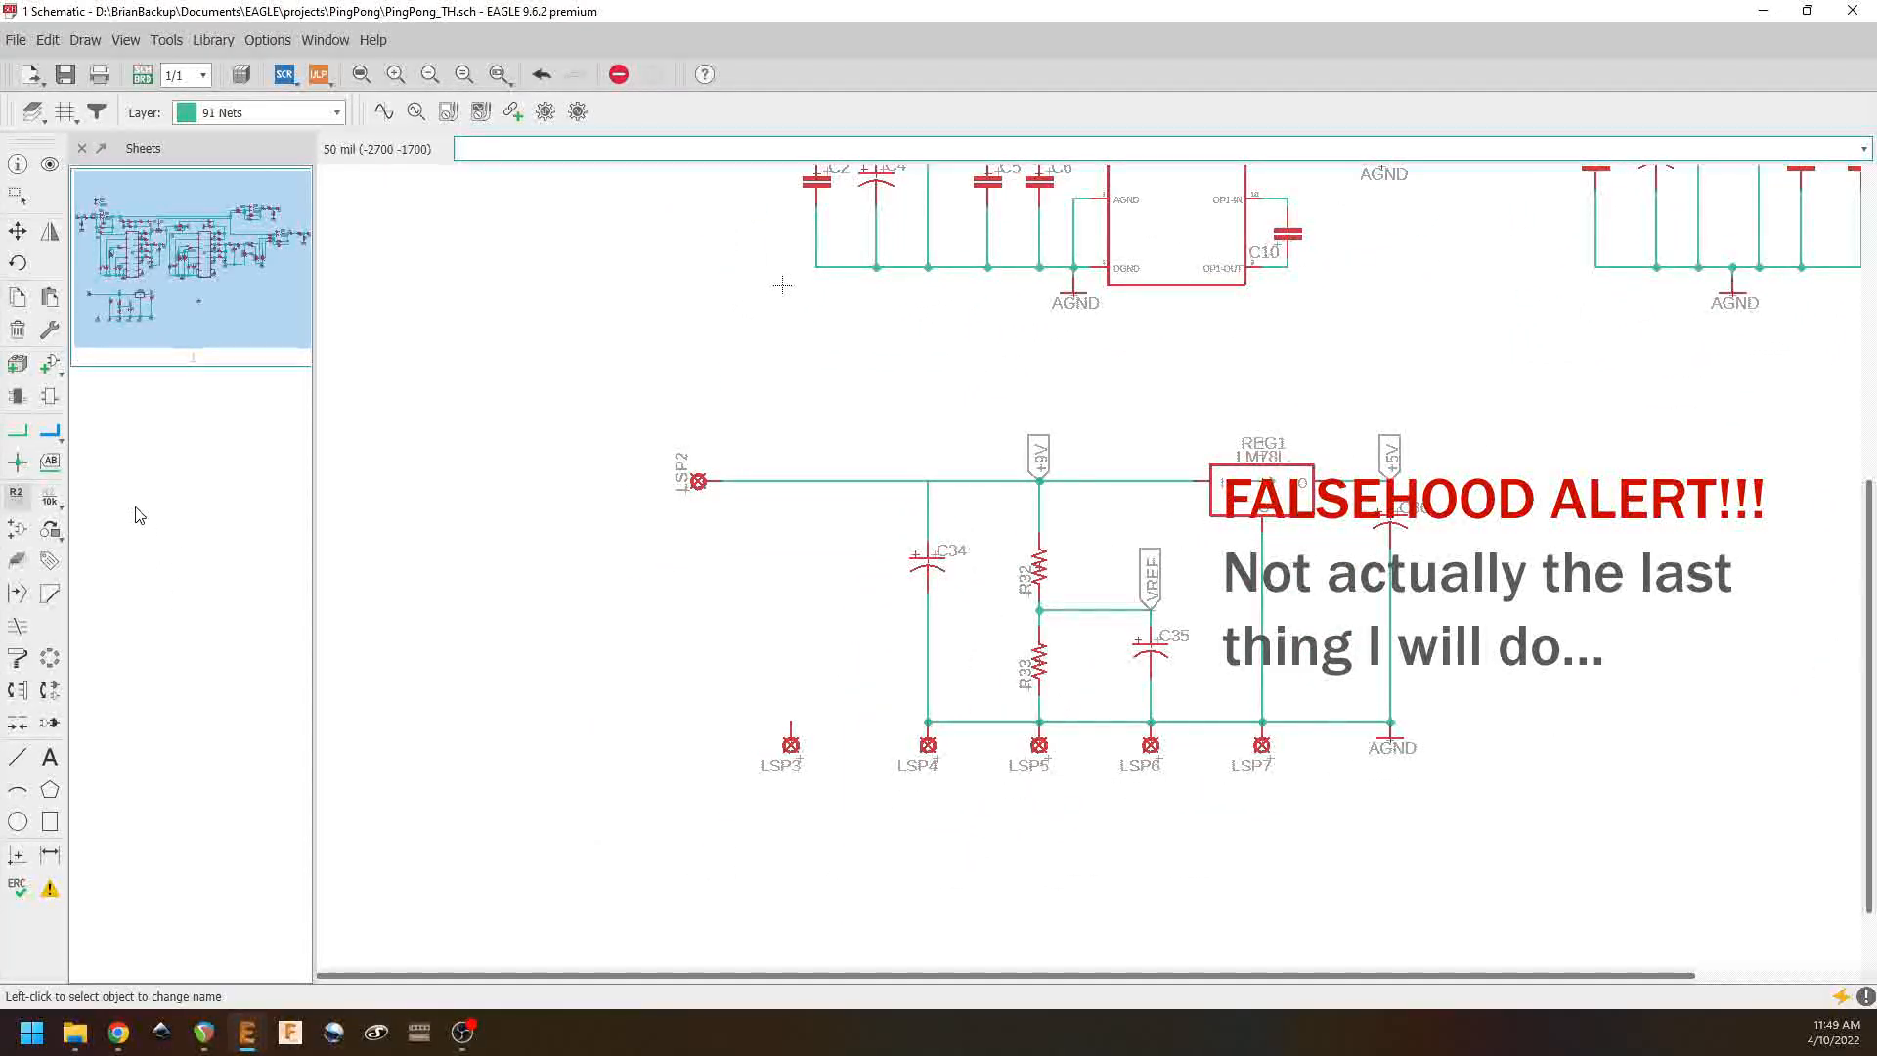
{"action": "left_click", "coordinate": [35, 361]}
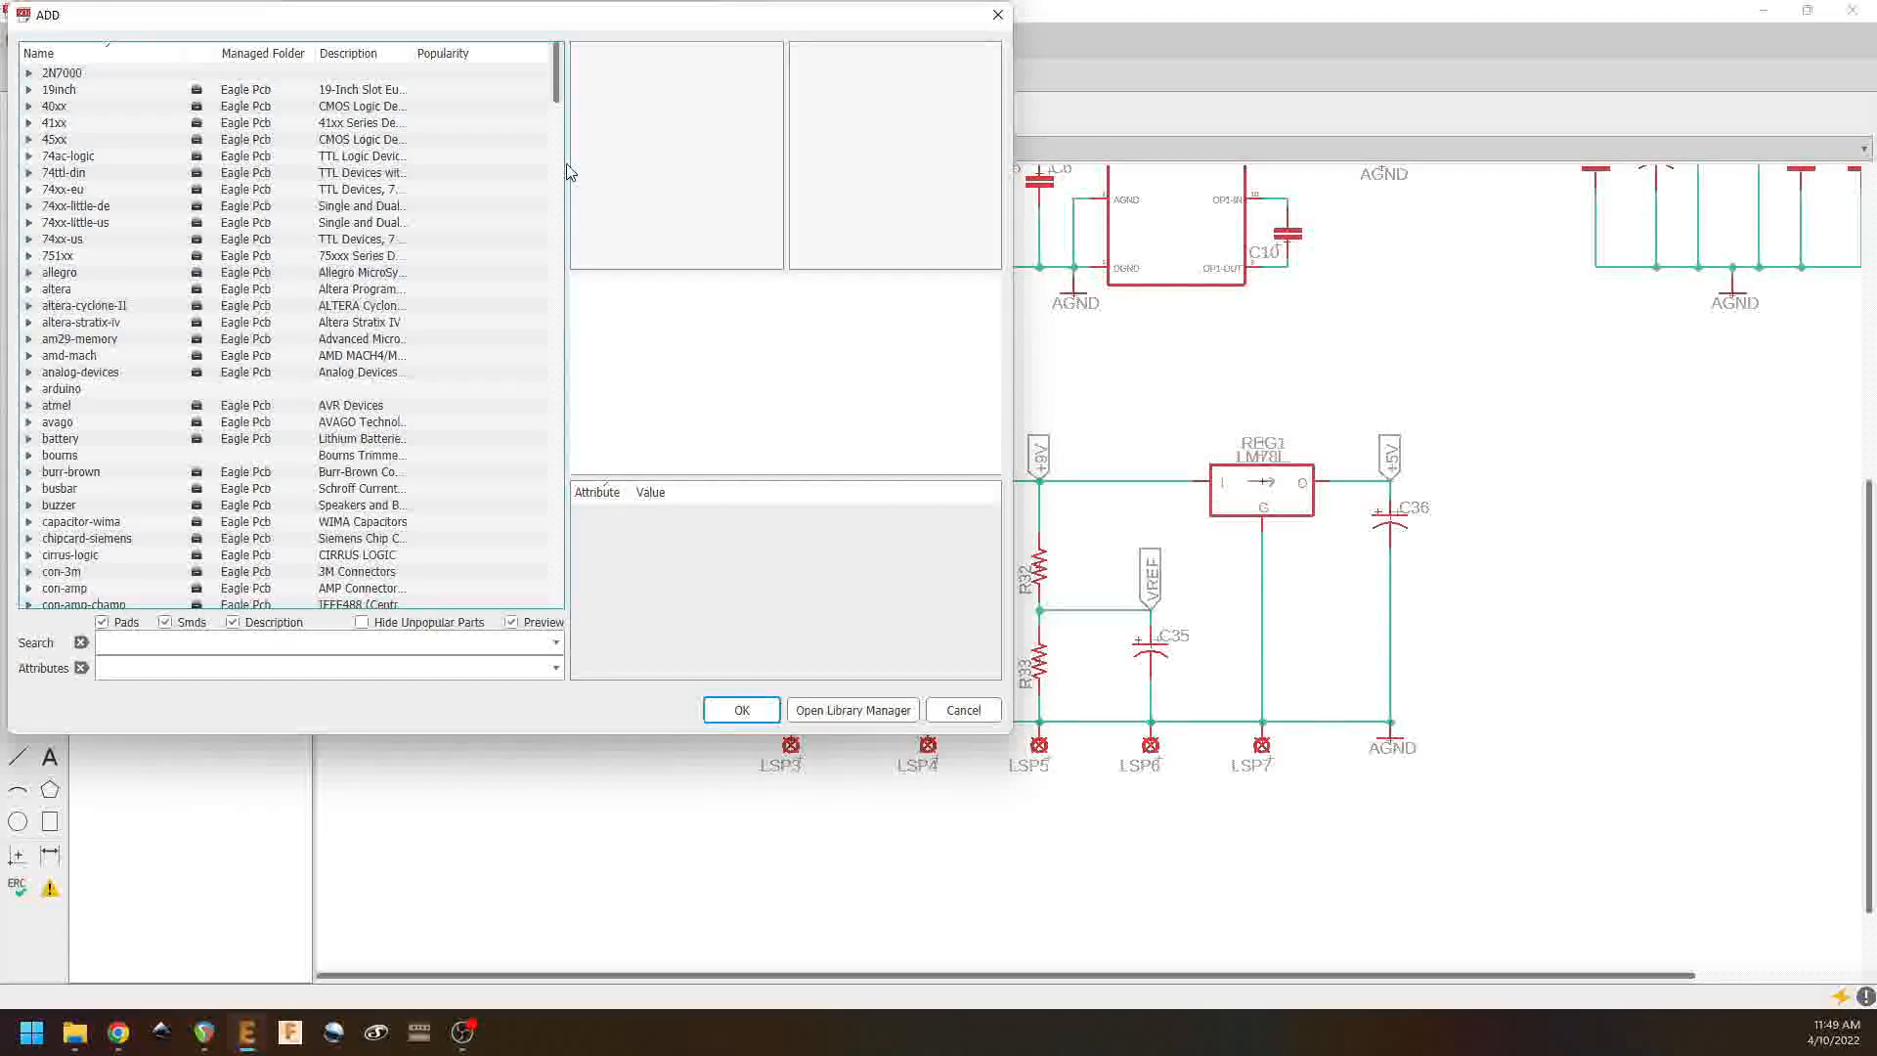
{"action": "left_click_drag", "start_coordinate": [559, 81], "coordinate": [585, 362]}
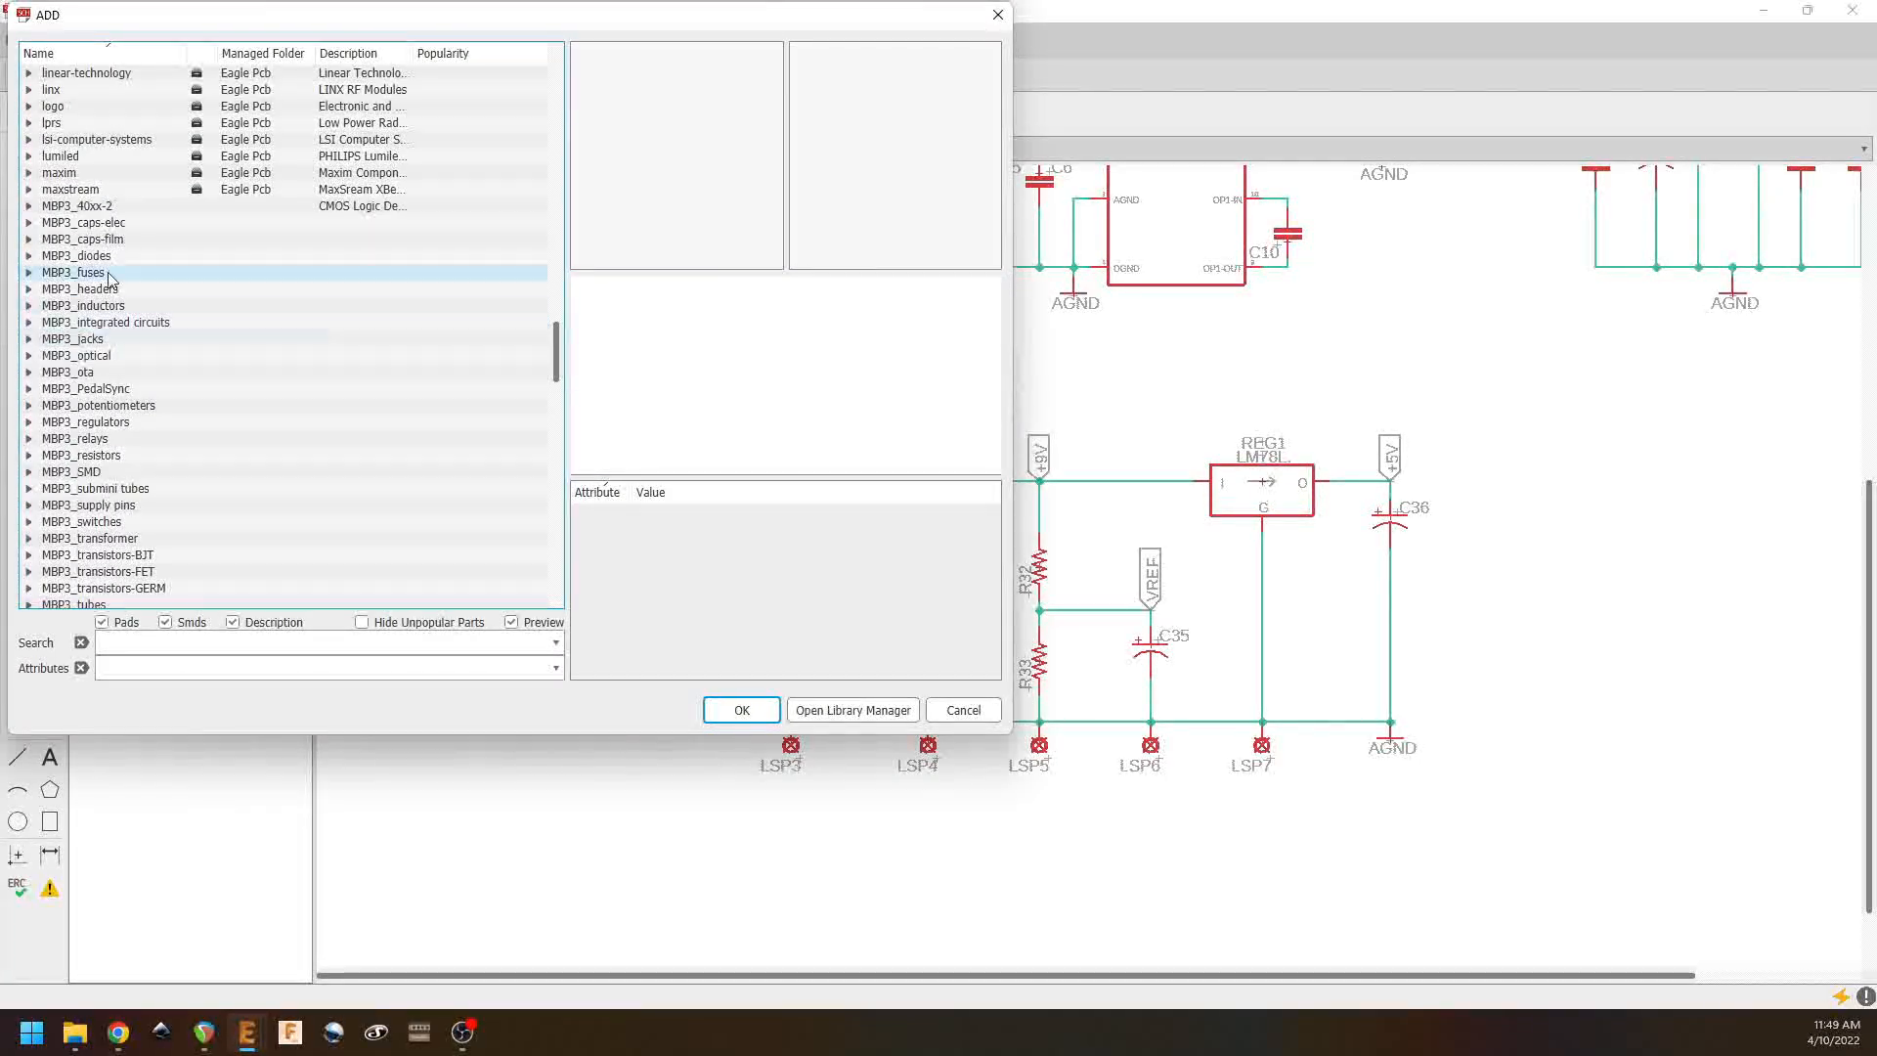
{"action": "left_click", "coordinate": [30, 256]}
{"action": "left_click", "coordinate": [49, 322]}
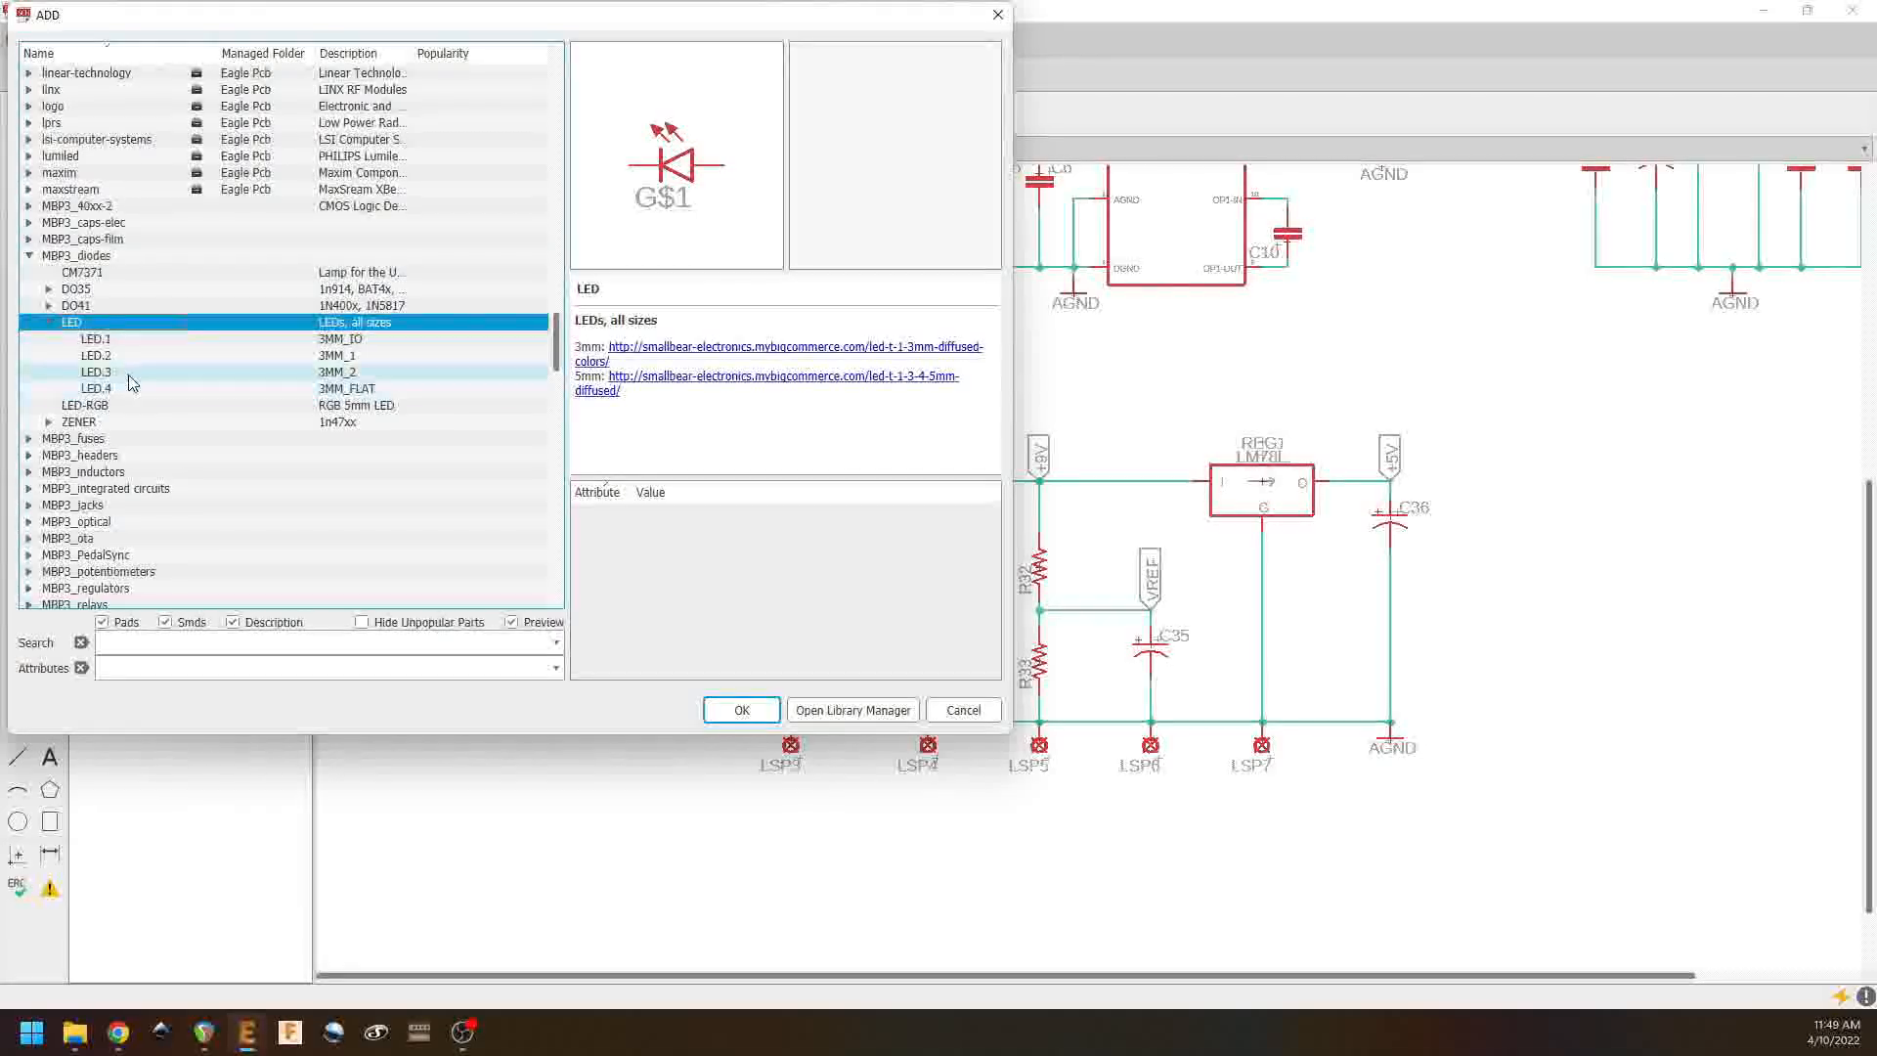
{"action": "left_click", "coordinate": [103, 340]}
{"action": "left_click", "coordinate": [101, 356]}
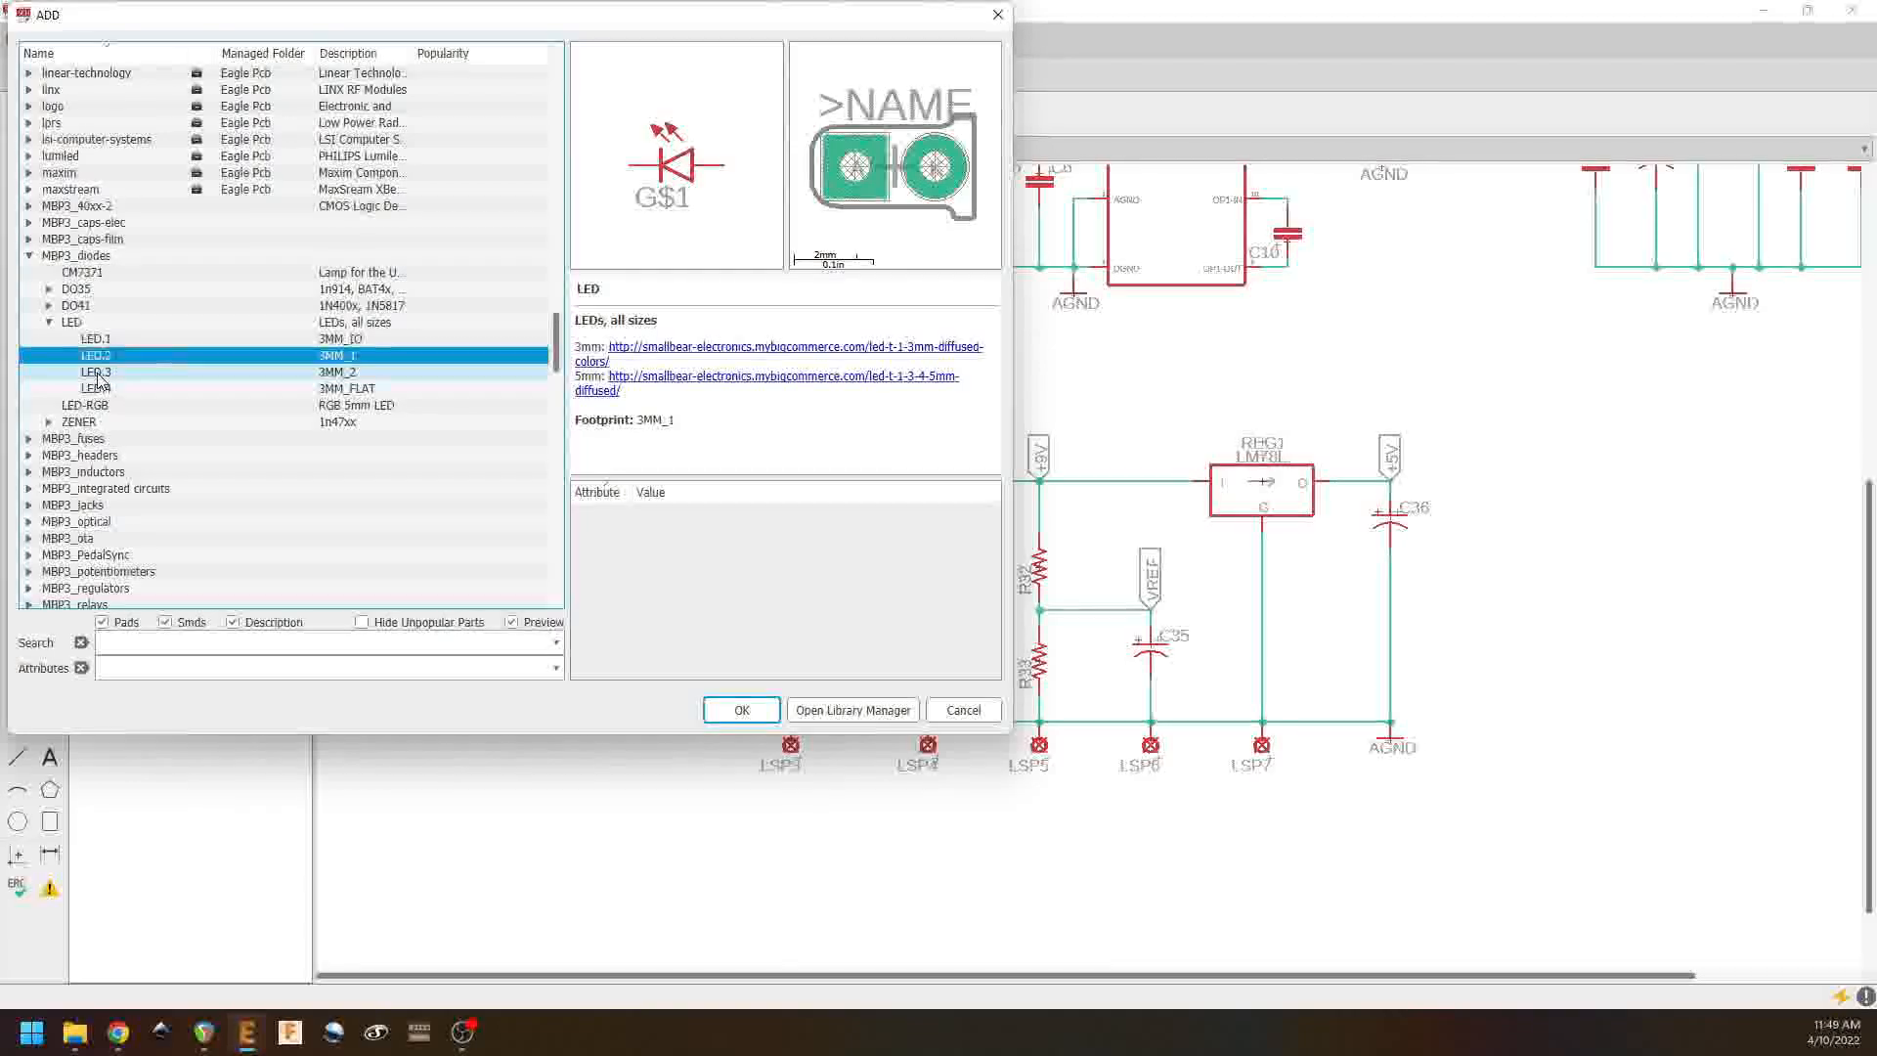
{"action": "left_click", "coordinate": [99, 374]}
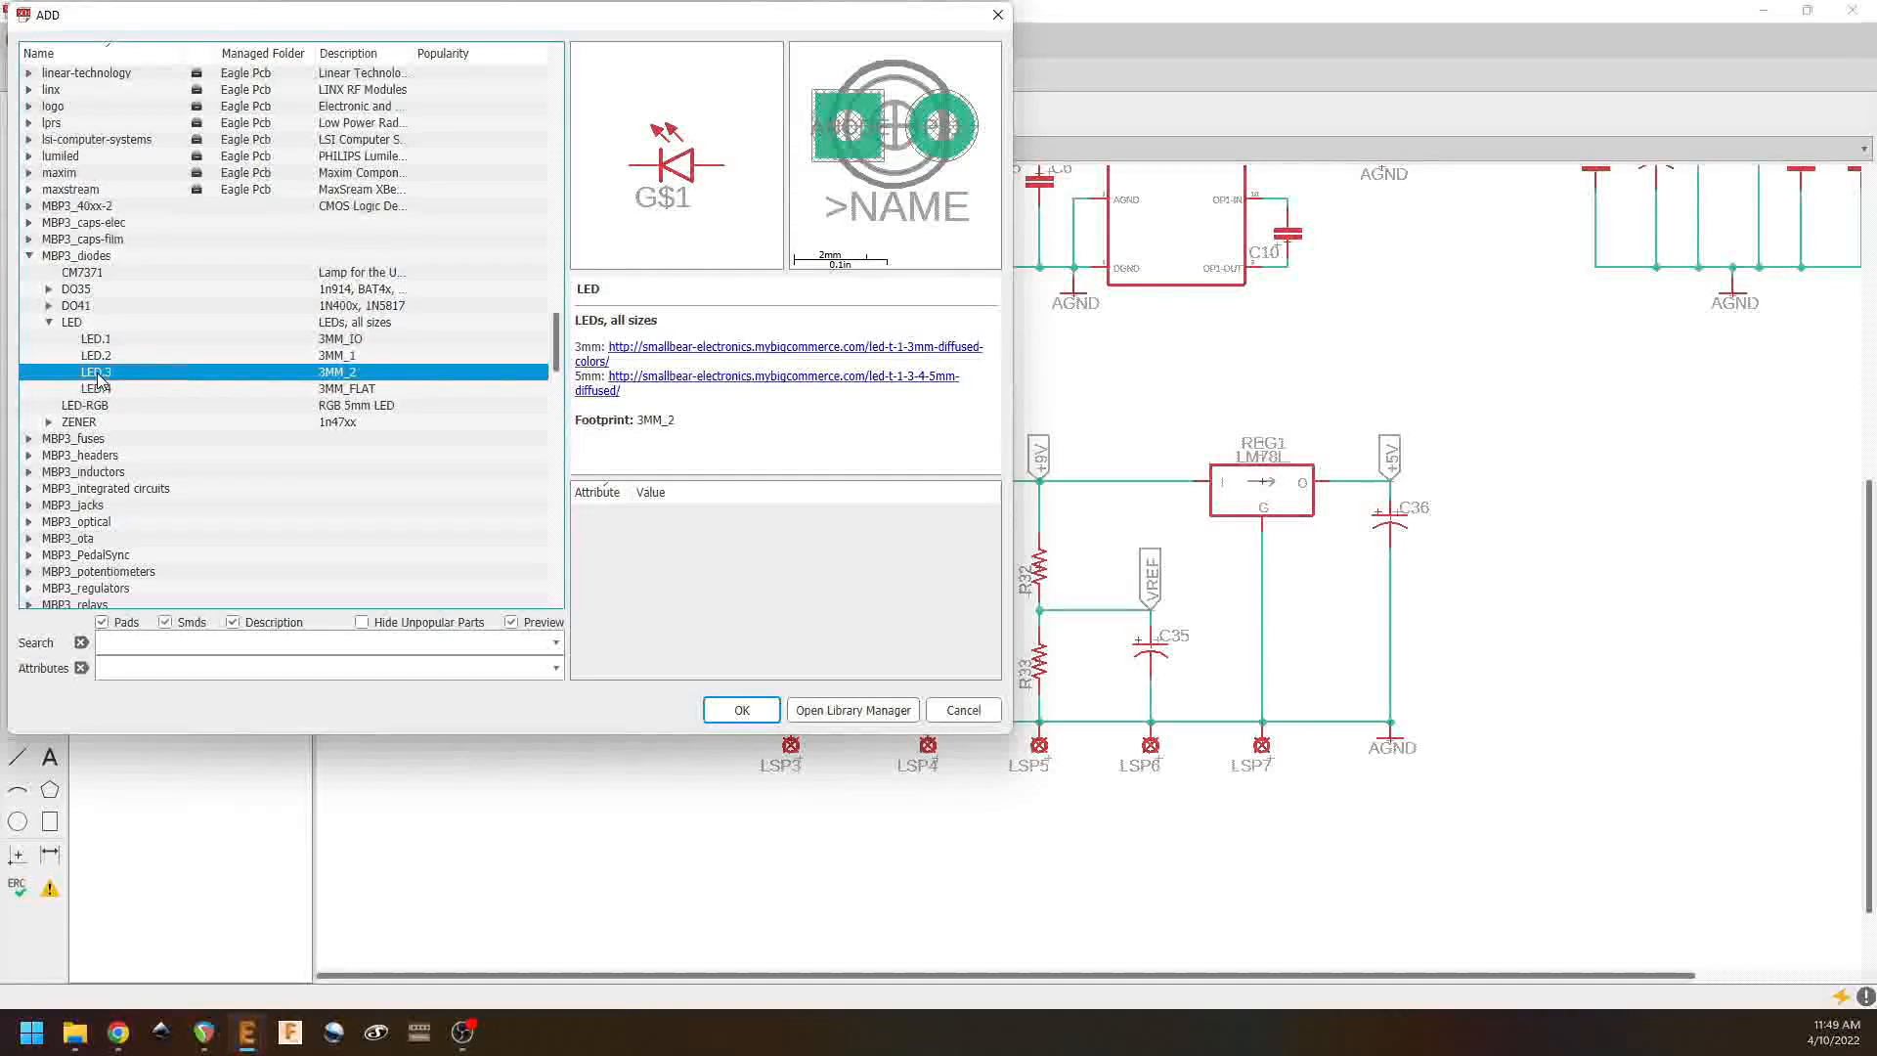
{"action": "left_click", "coordinate": [742, 711]}
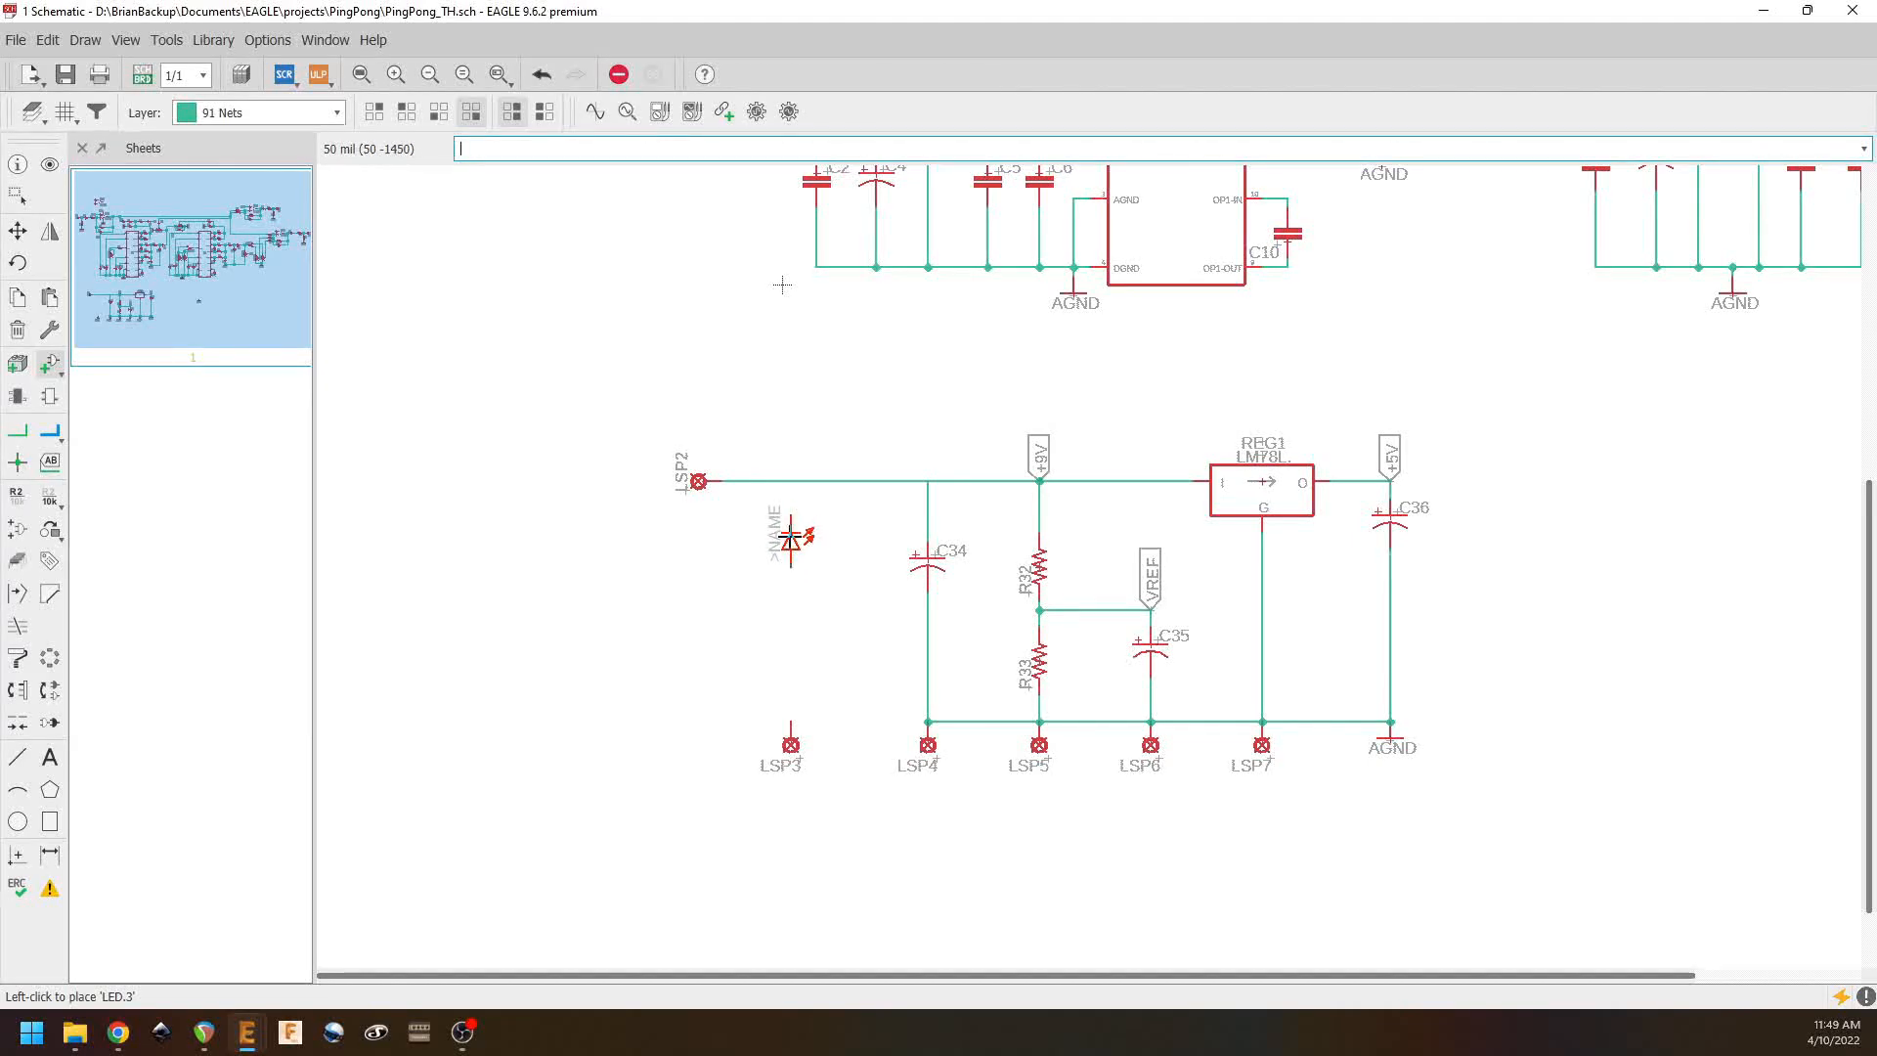
{"action": "left_click", "coordinate": [790, 555]}
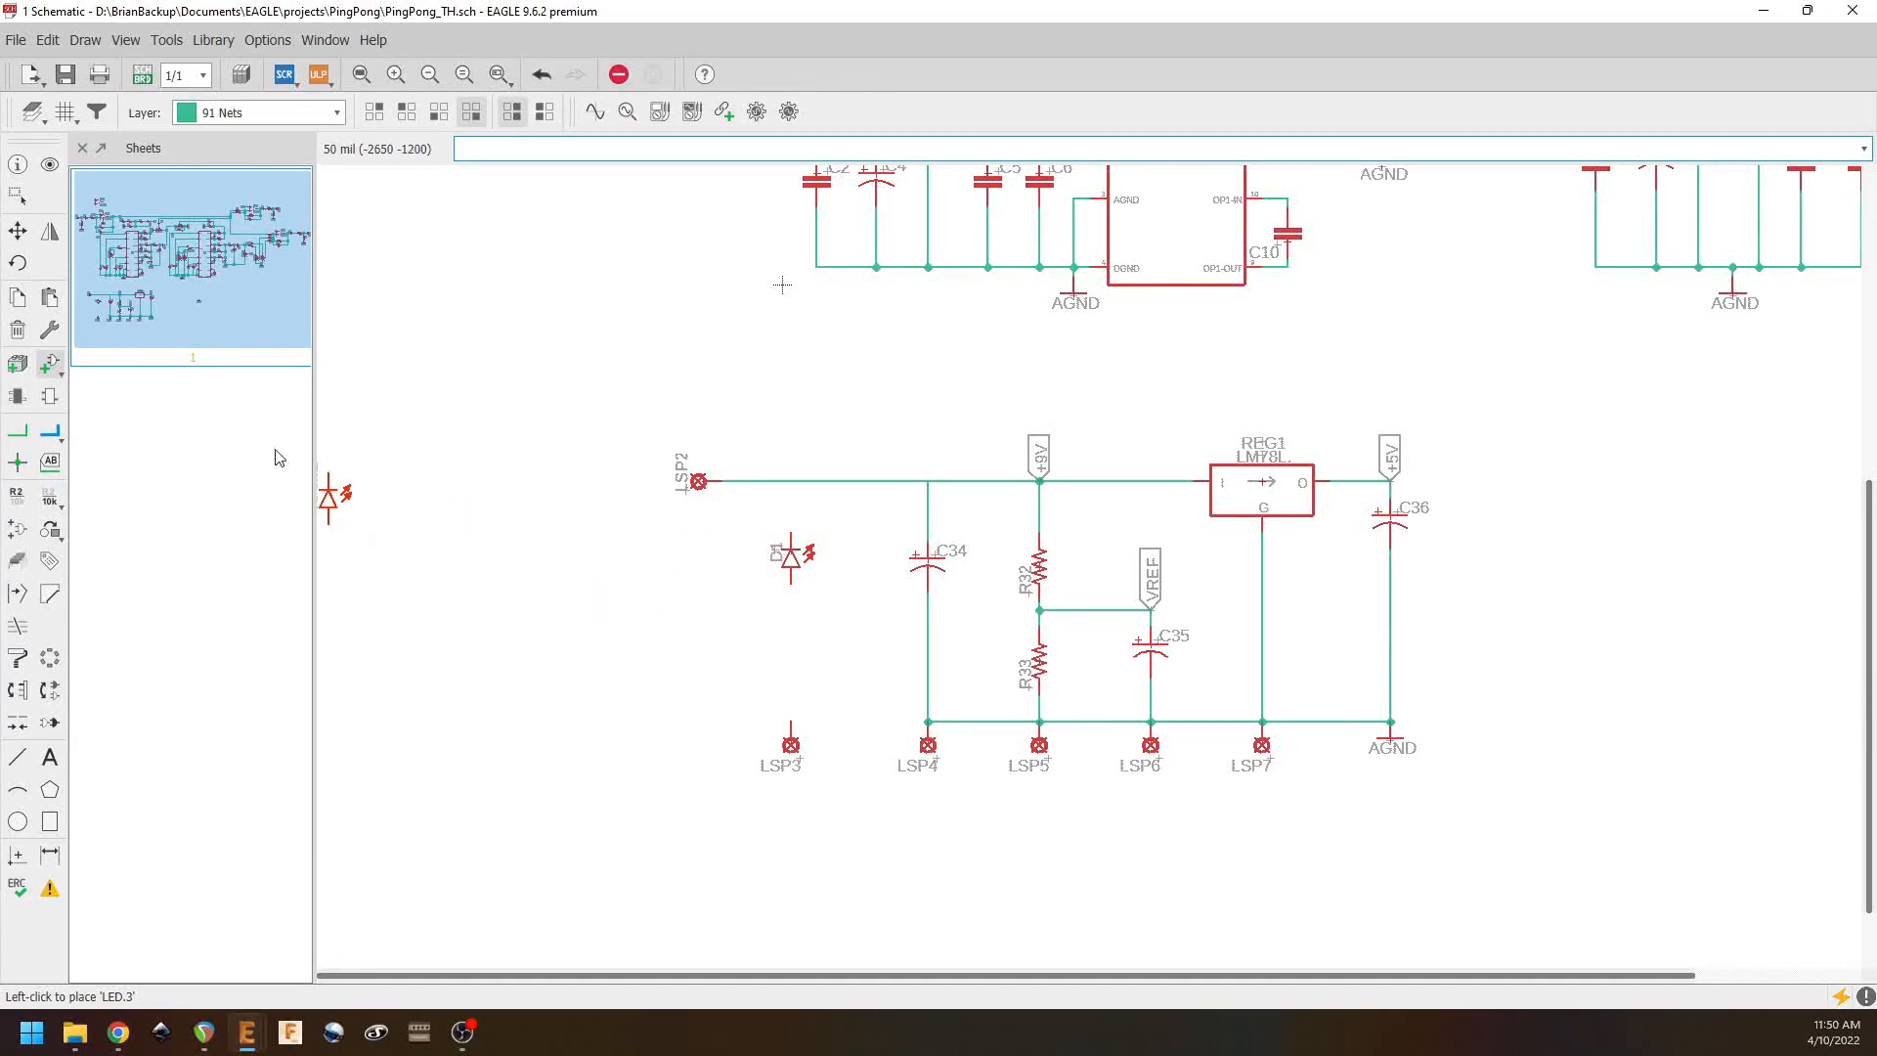
Step: Place a TRIM_US-B25P trimmer potentiometer from the pot library between the LED and LSP3
{"action": "left_click", "coordinate": [53, 371]}
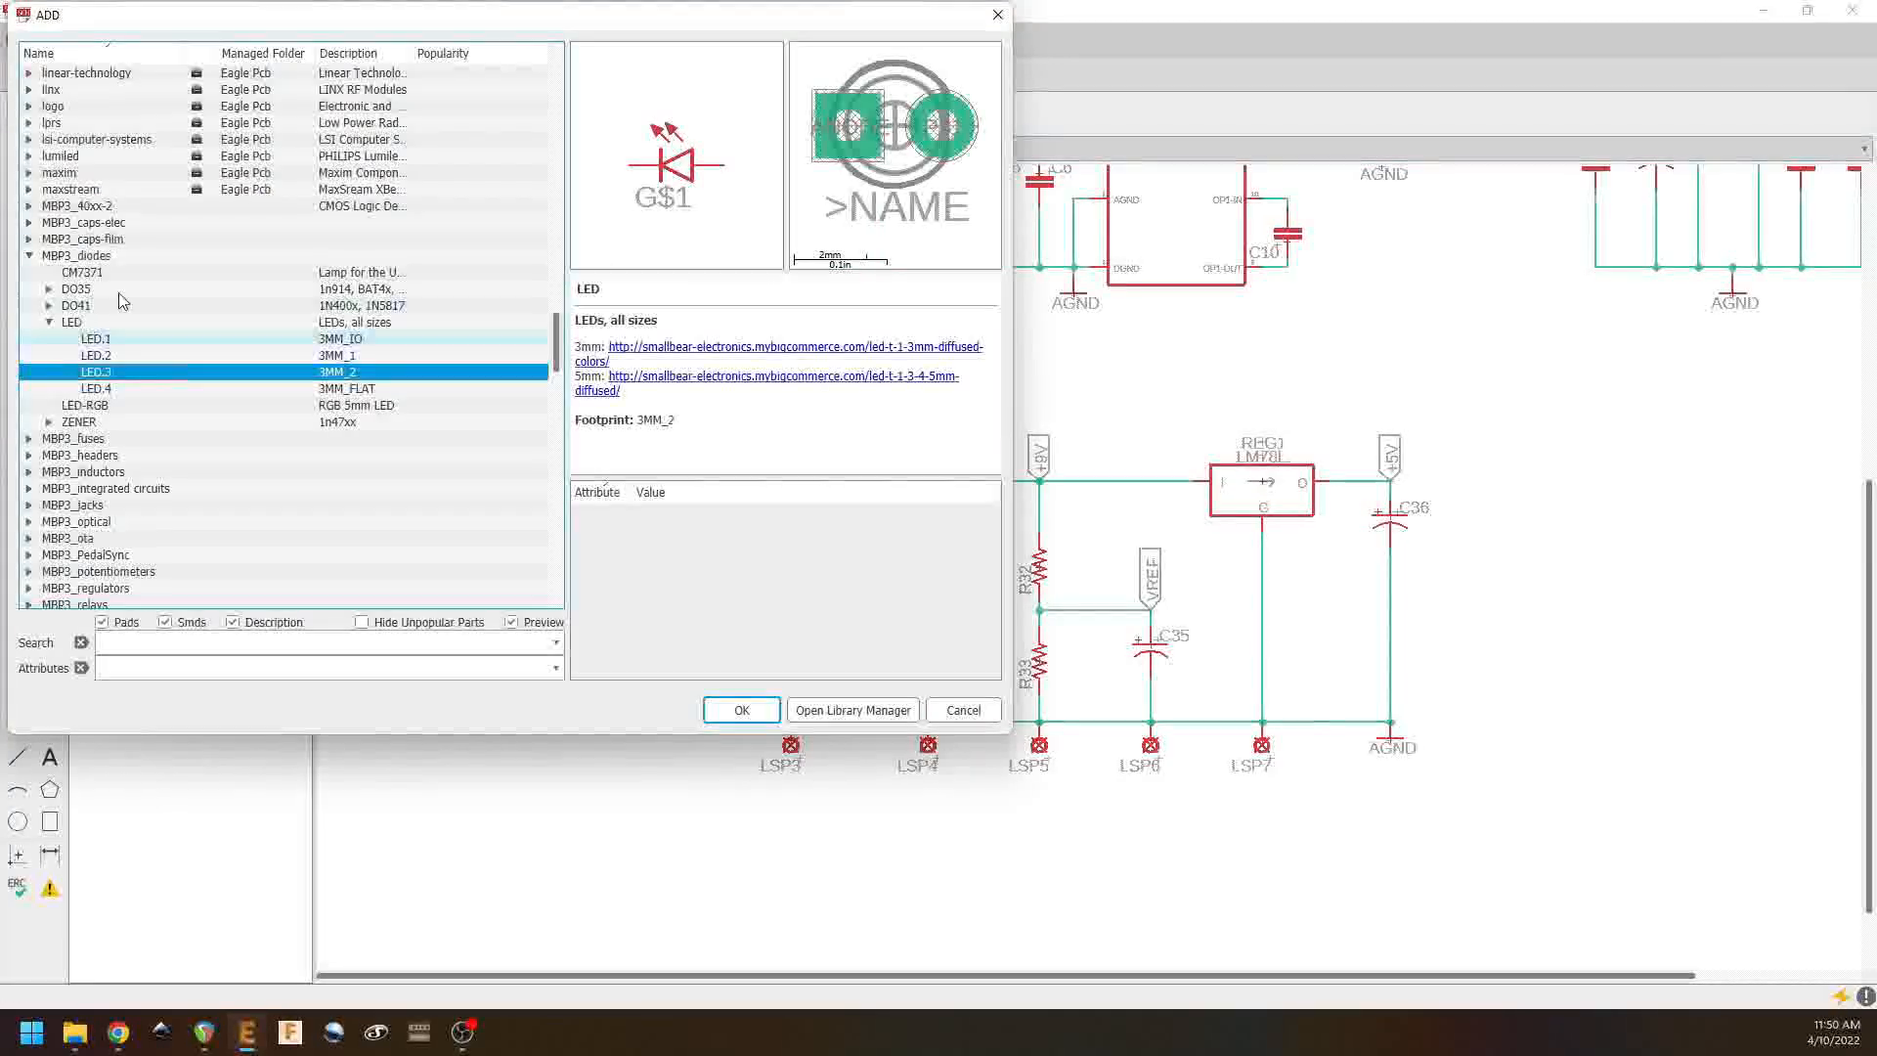
{"action": "left_click", "coordinate": [28, 257]}
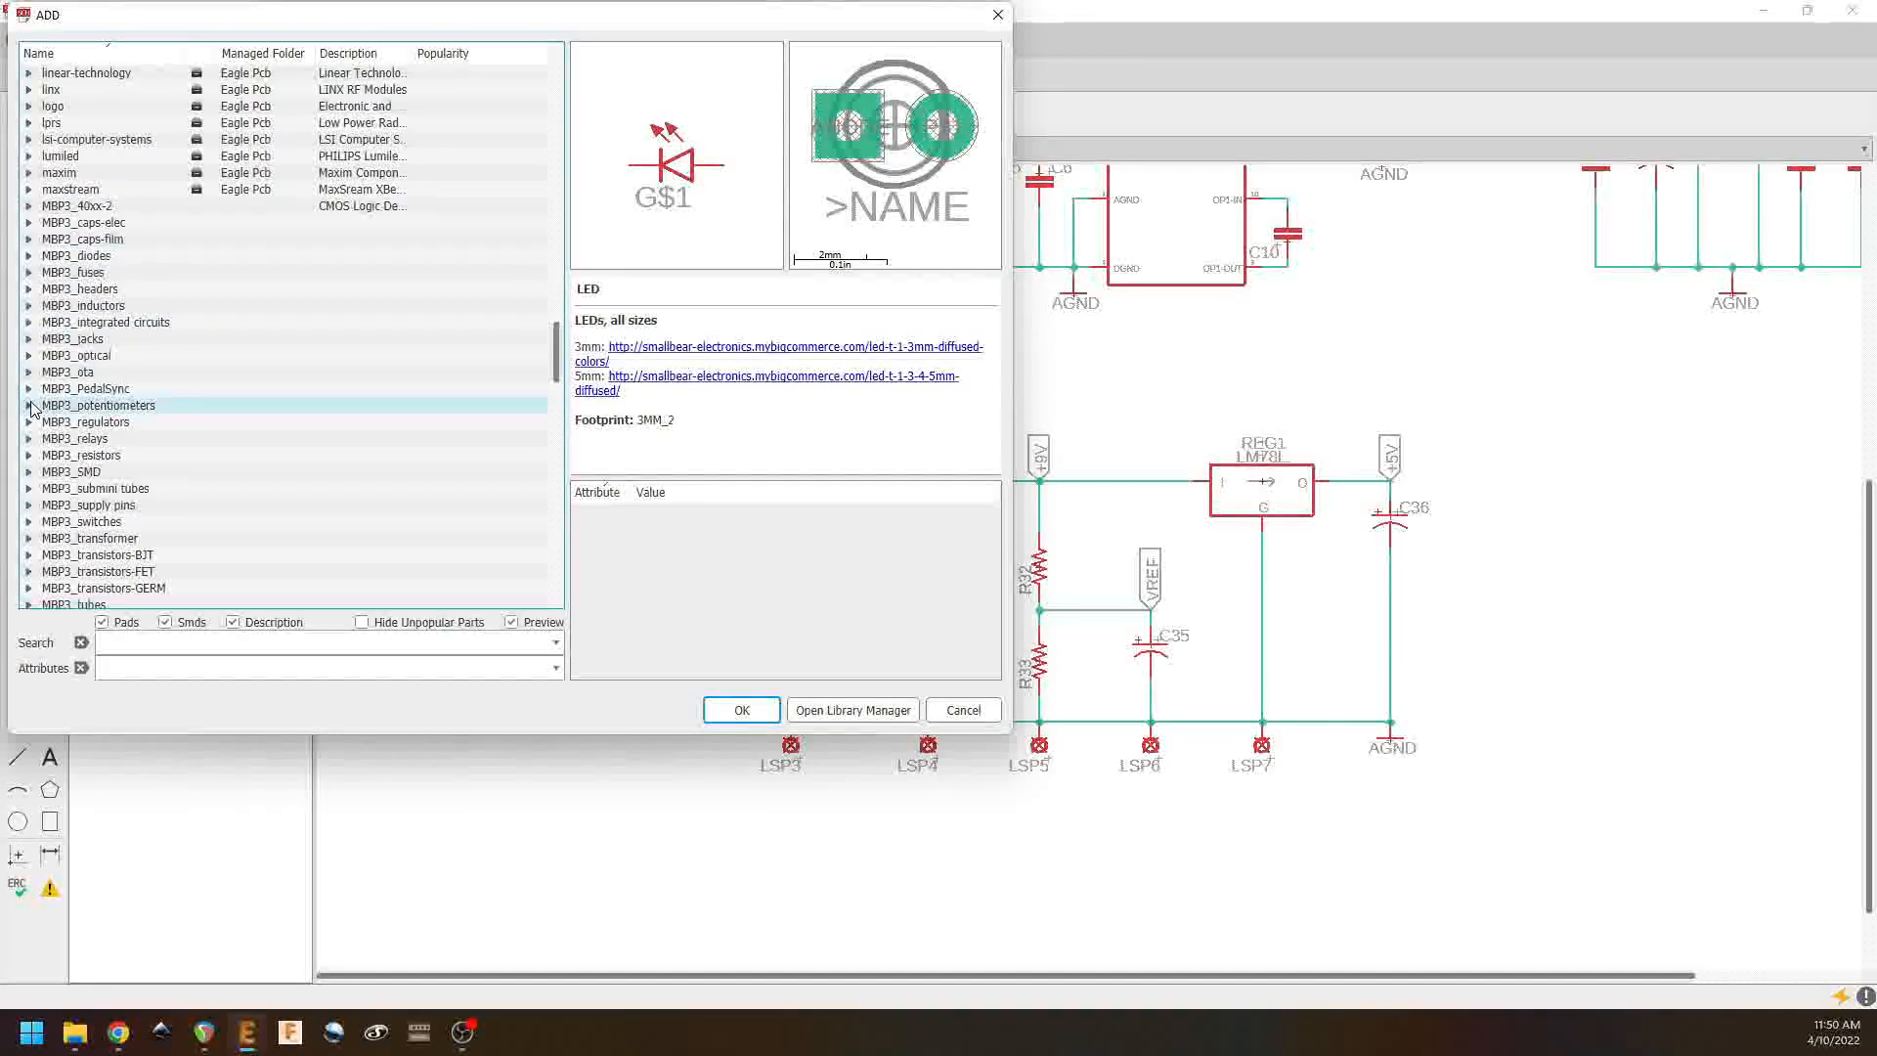
{"action": "scroll", "coordinate": [118, 411], "scroll_direction": "down", "scroll_amount": 1}
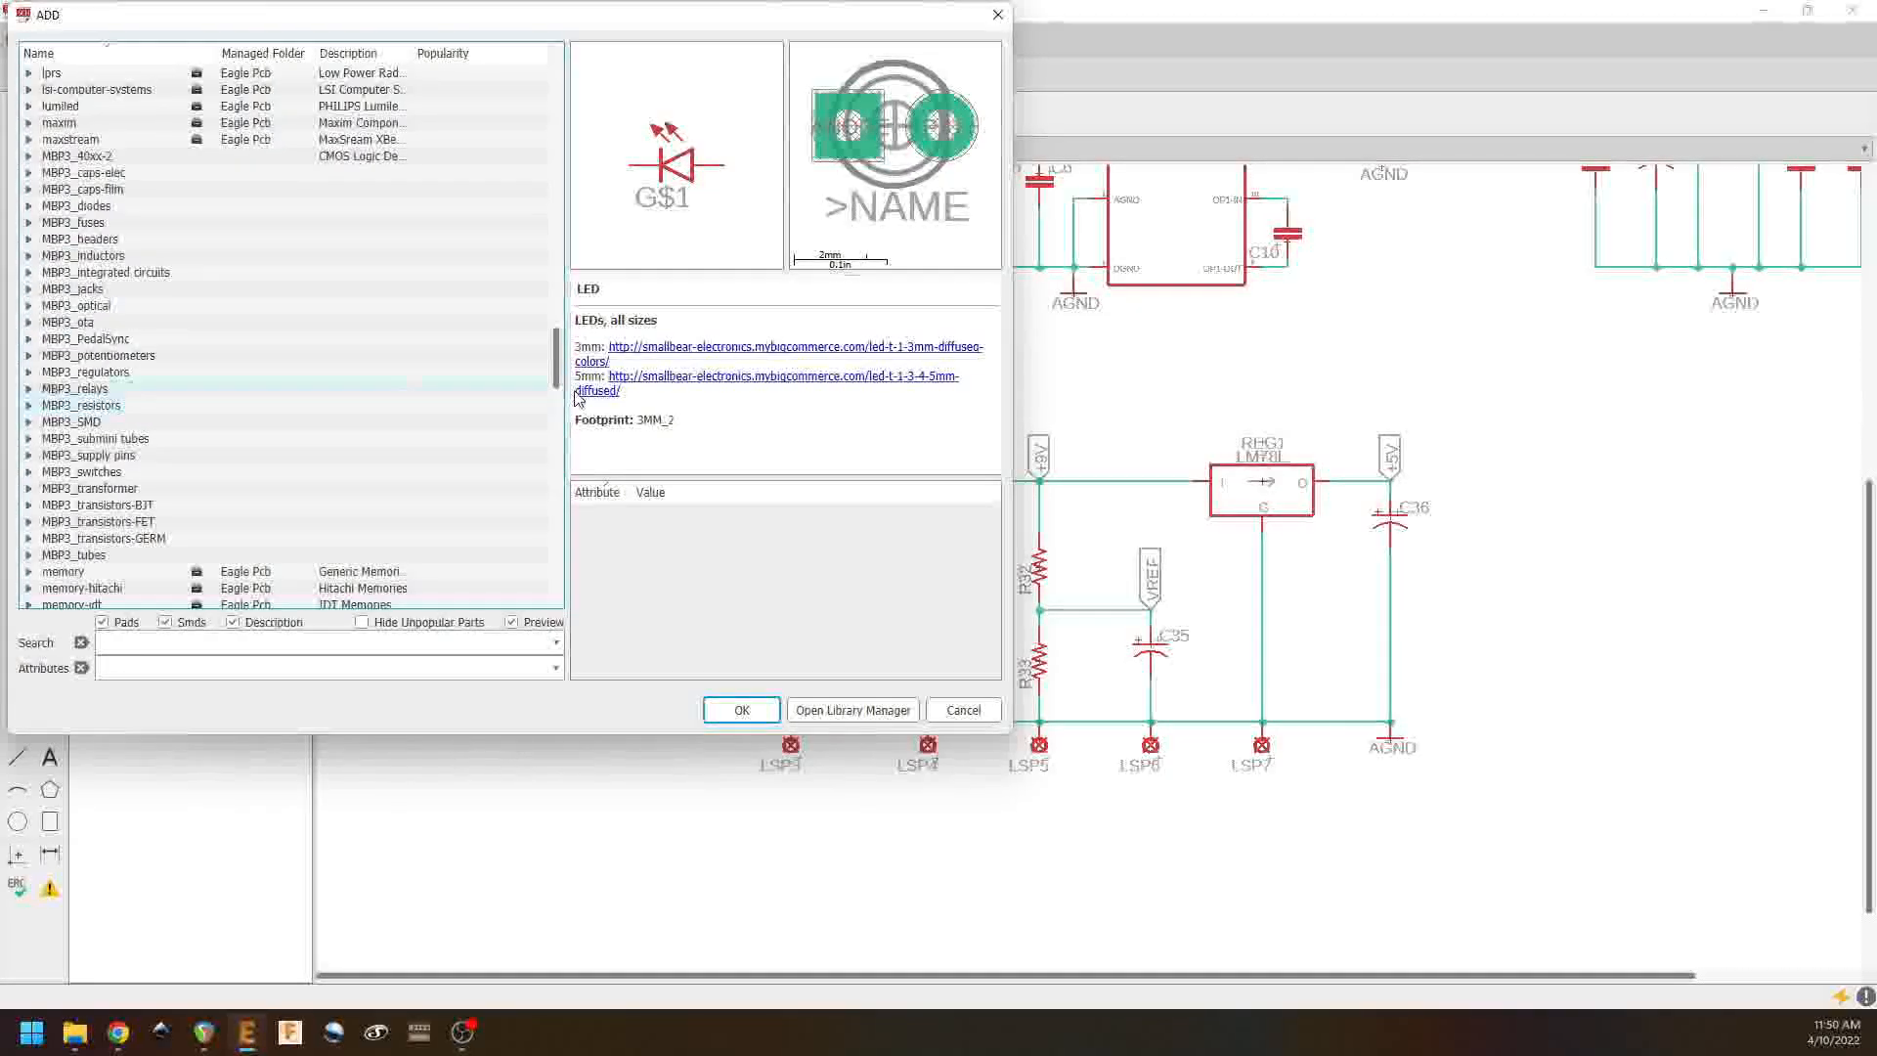
{"action": "left_click_drag", "start_coordinate": [554, 344], "coordinate": [547, 478]}
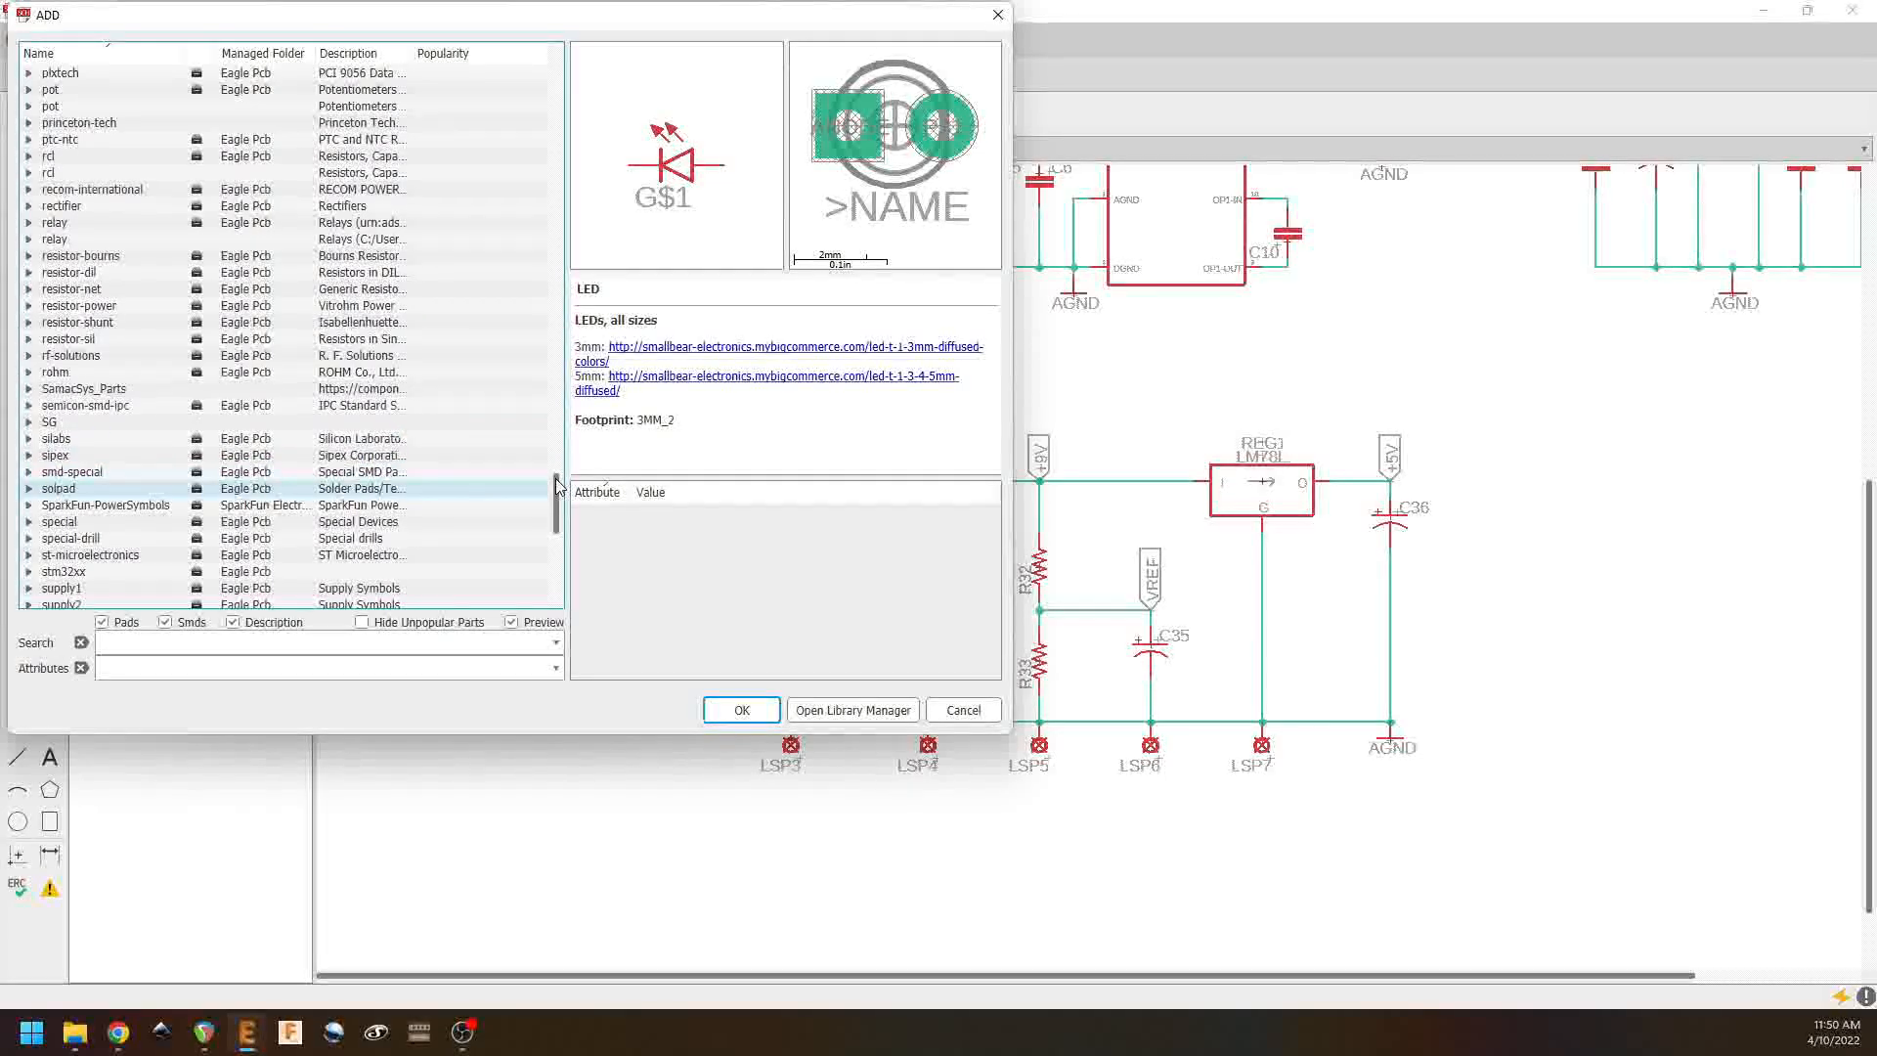
{"action": "left_click_drag", "start_coordinate": [557, 486], "coordinate": [570, 453]}
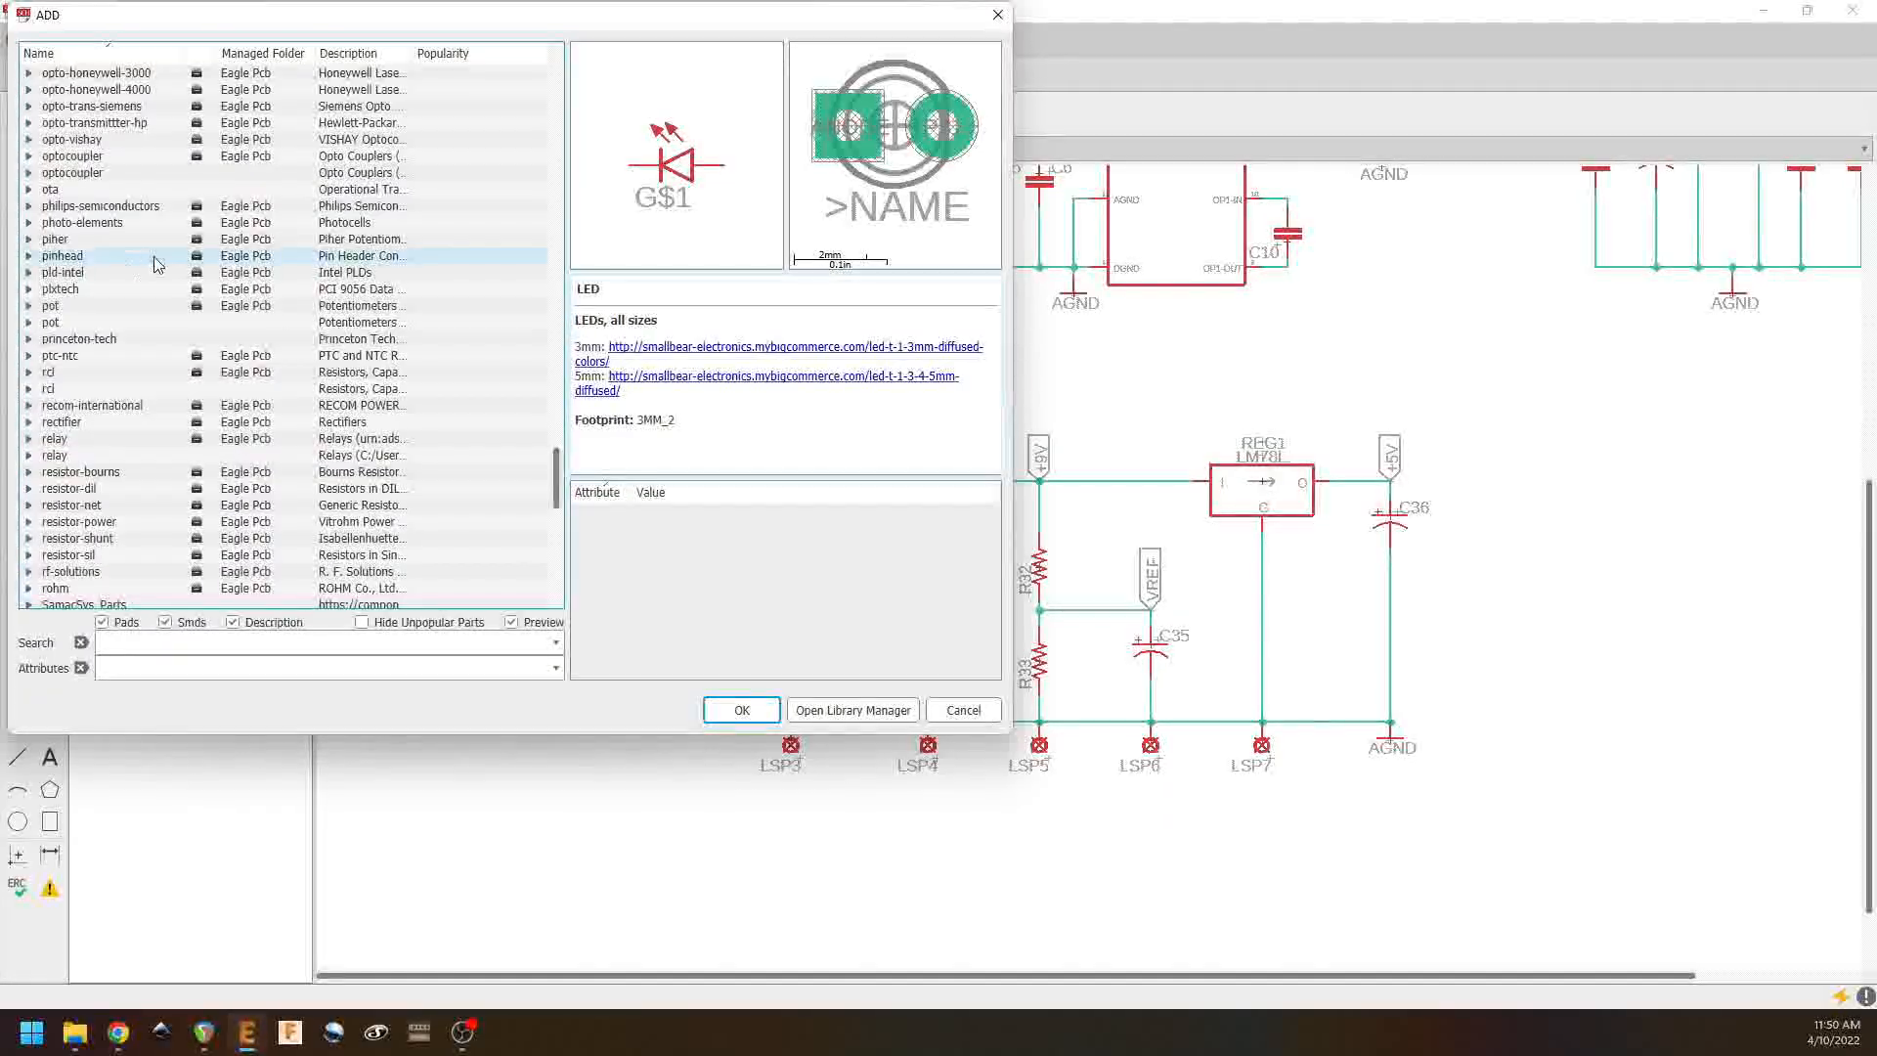
{"action": "left_click", "coordinate": [33, 306]}
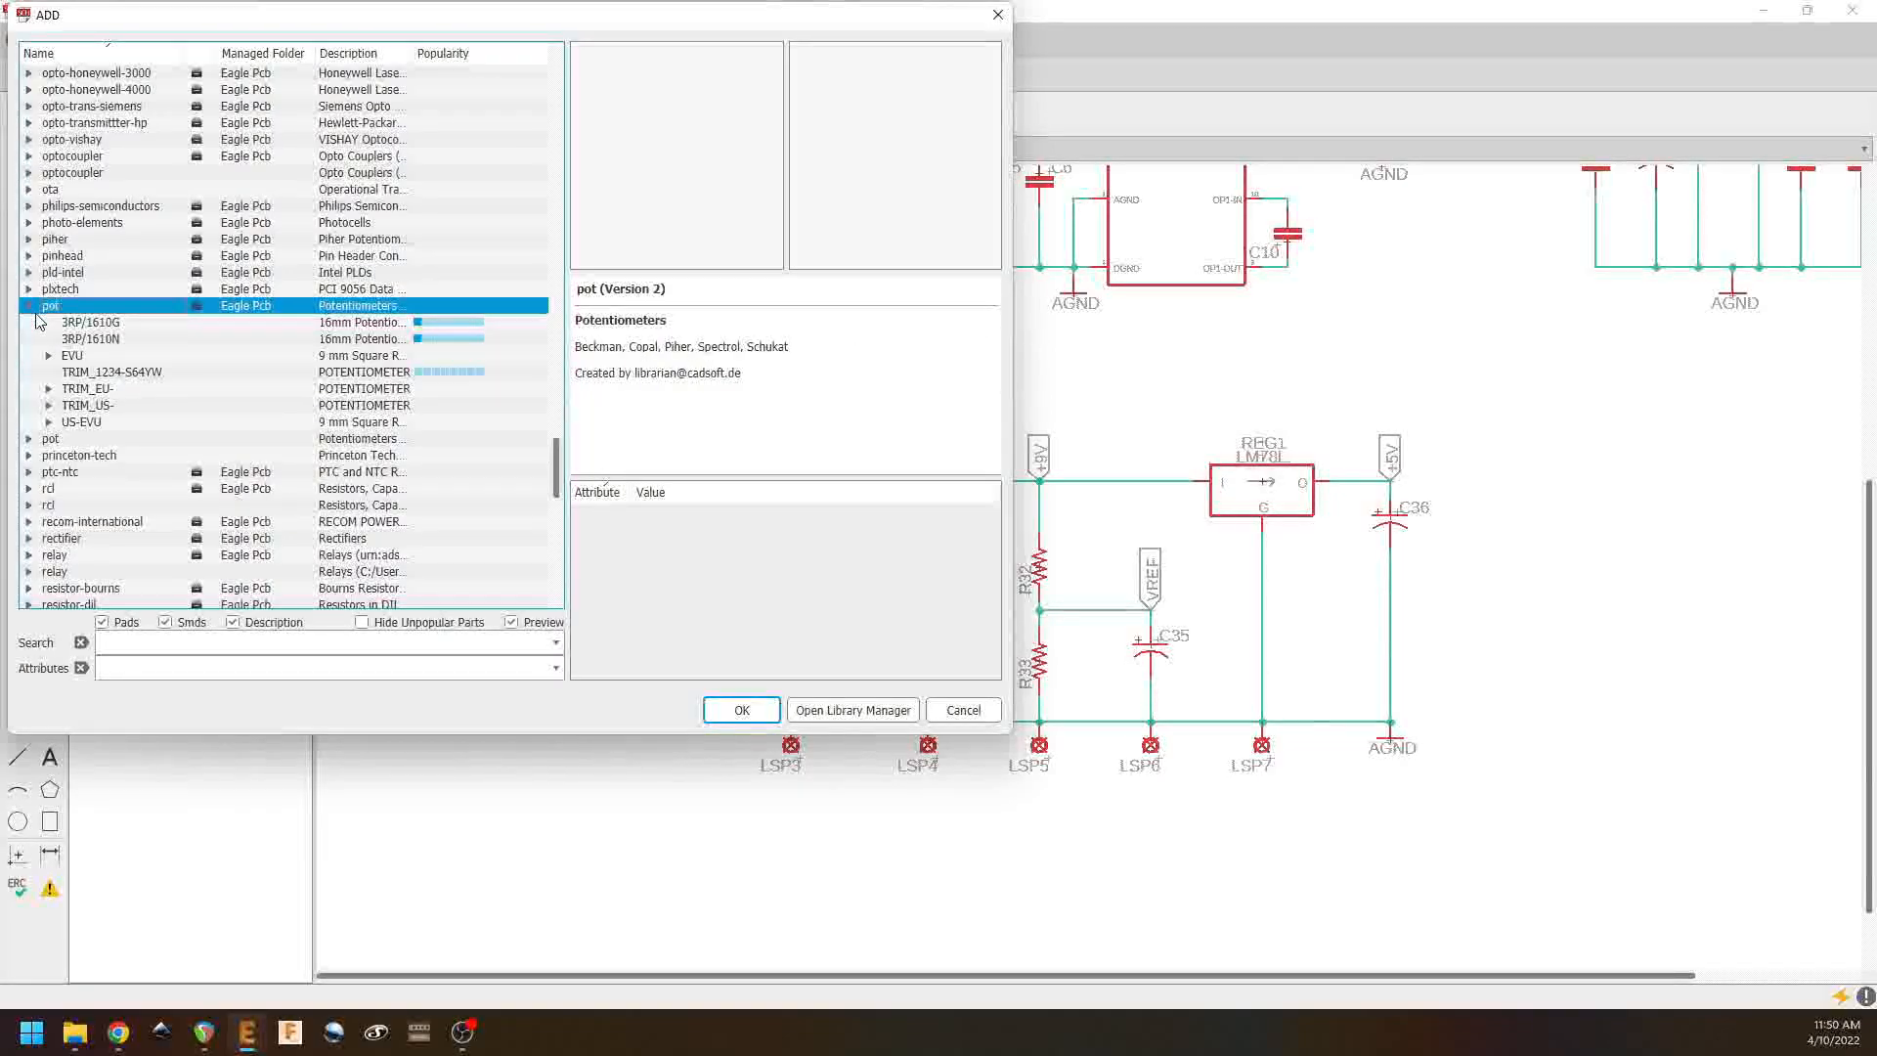
{"action": "left_click", "coordinate": [48, 389]}
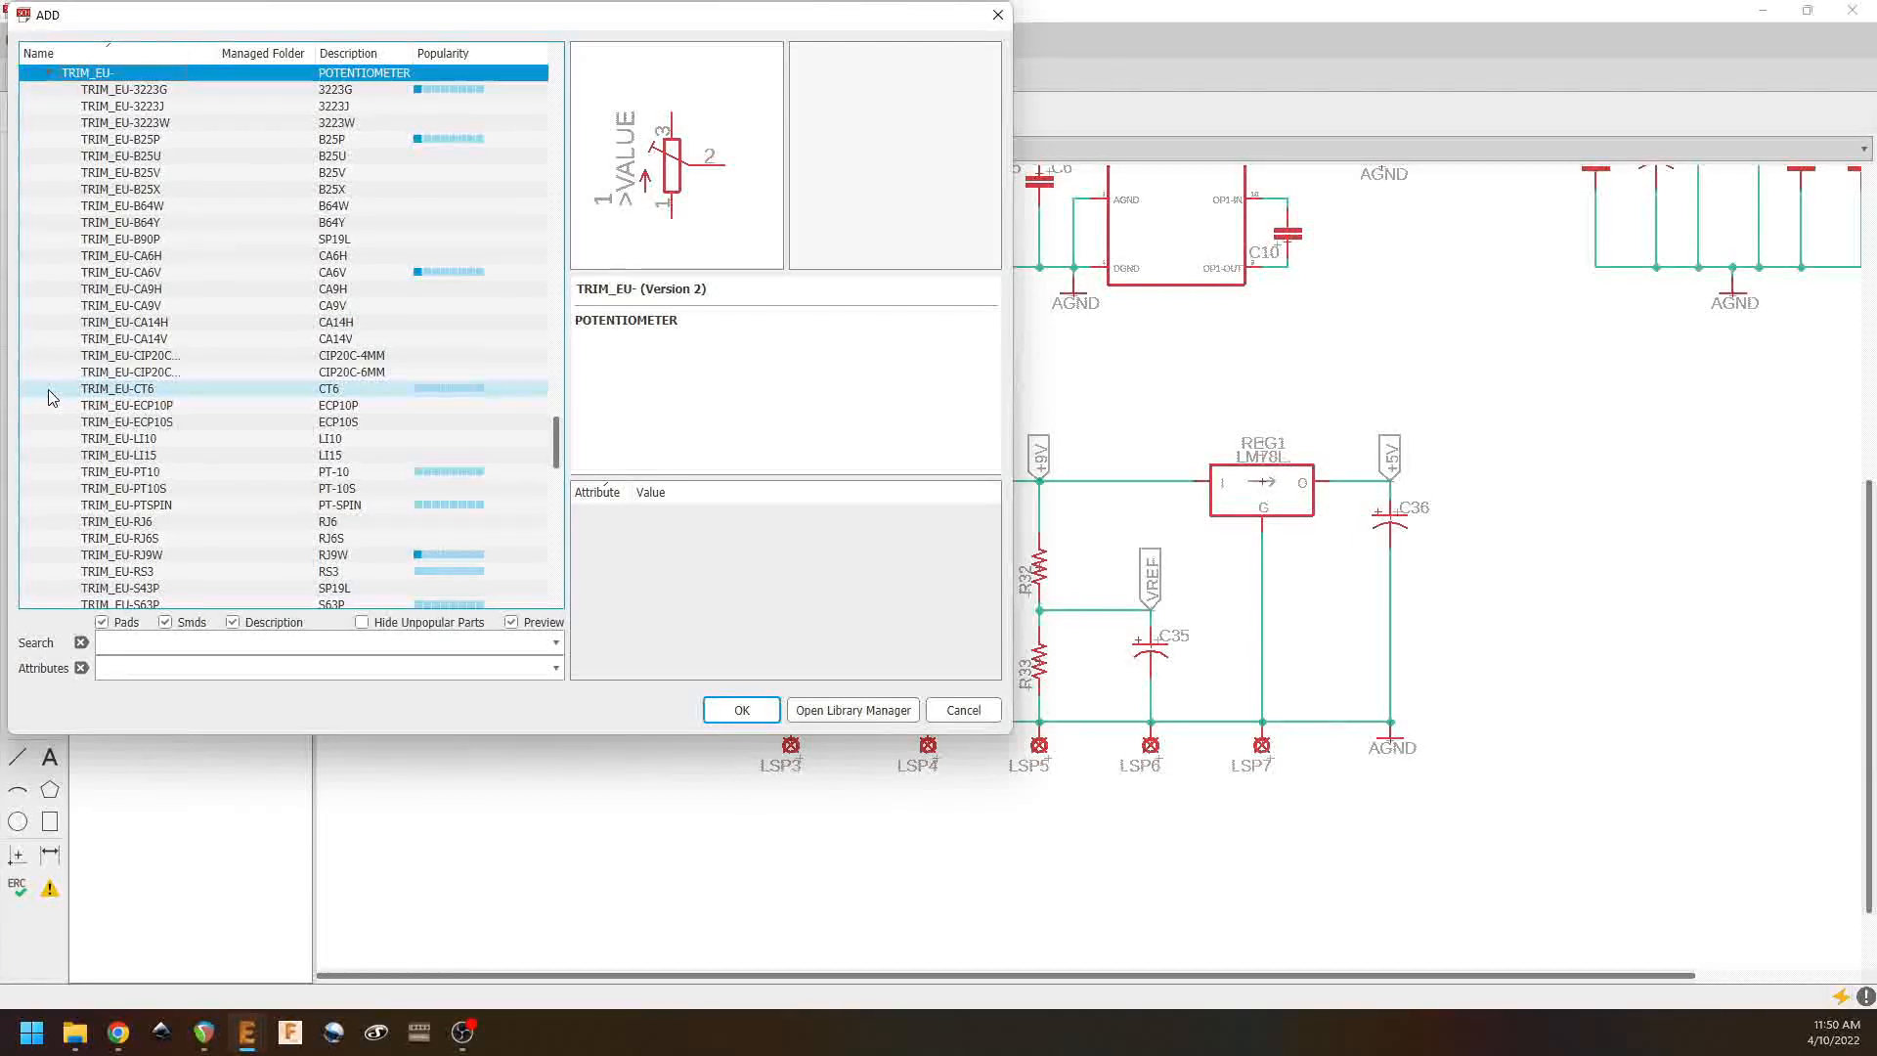
{"action": "left_click", "coordinate": [49, 72]}
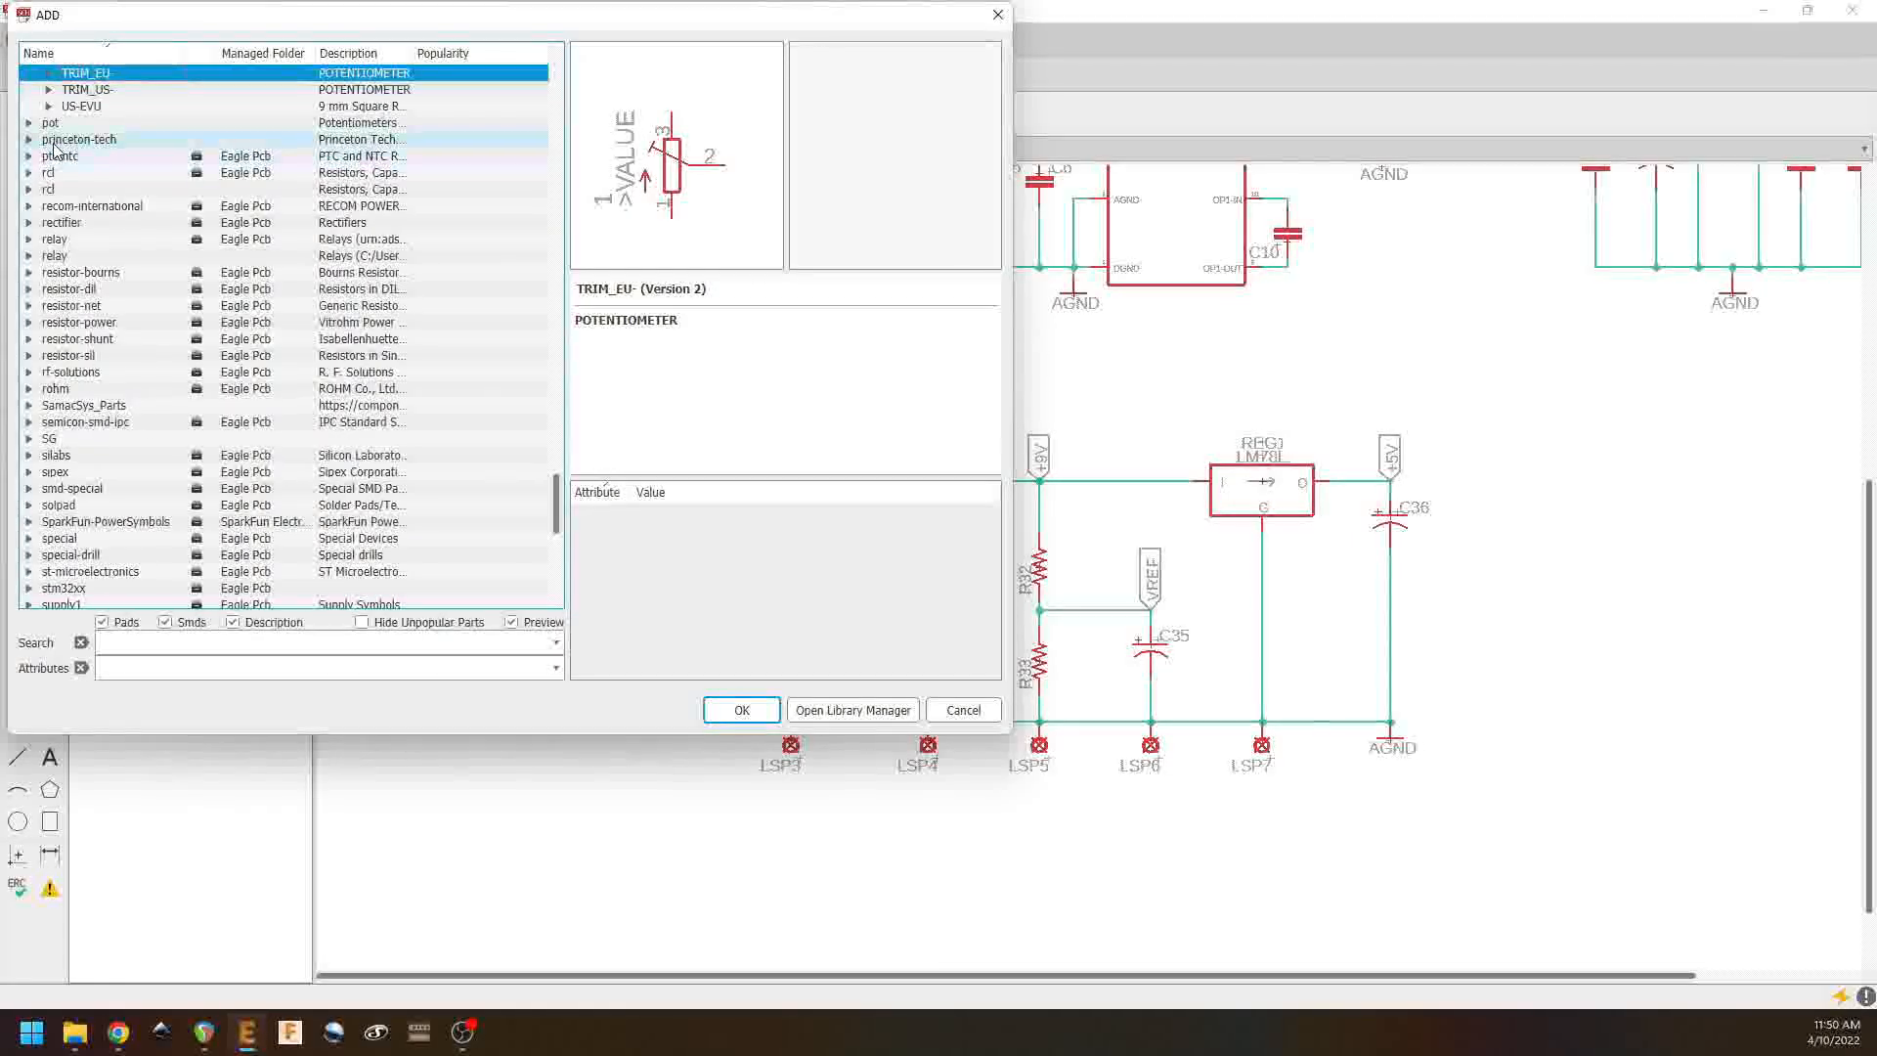
{"action": "left_click", "coordinate": [49, 90]}
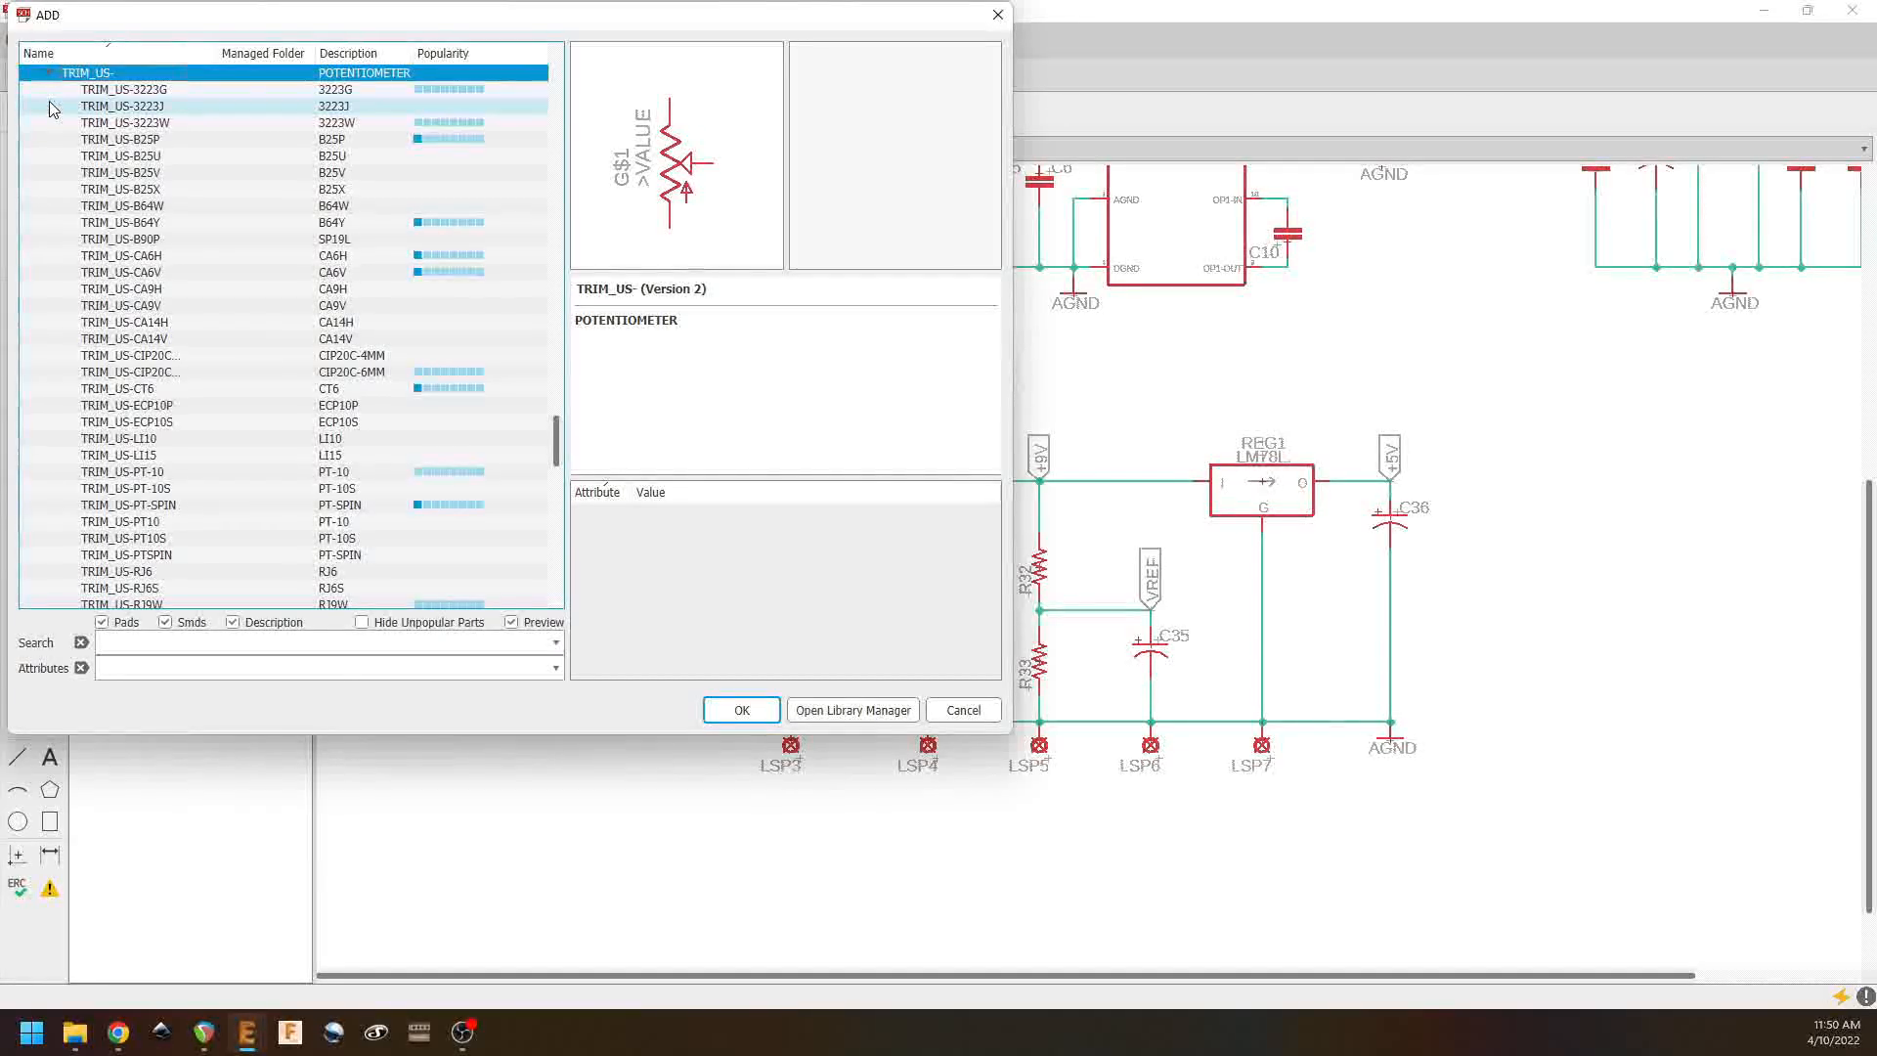
{"action": "left_click", "coordinate": [137, 123]}
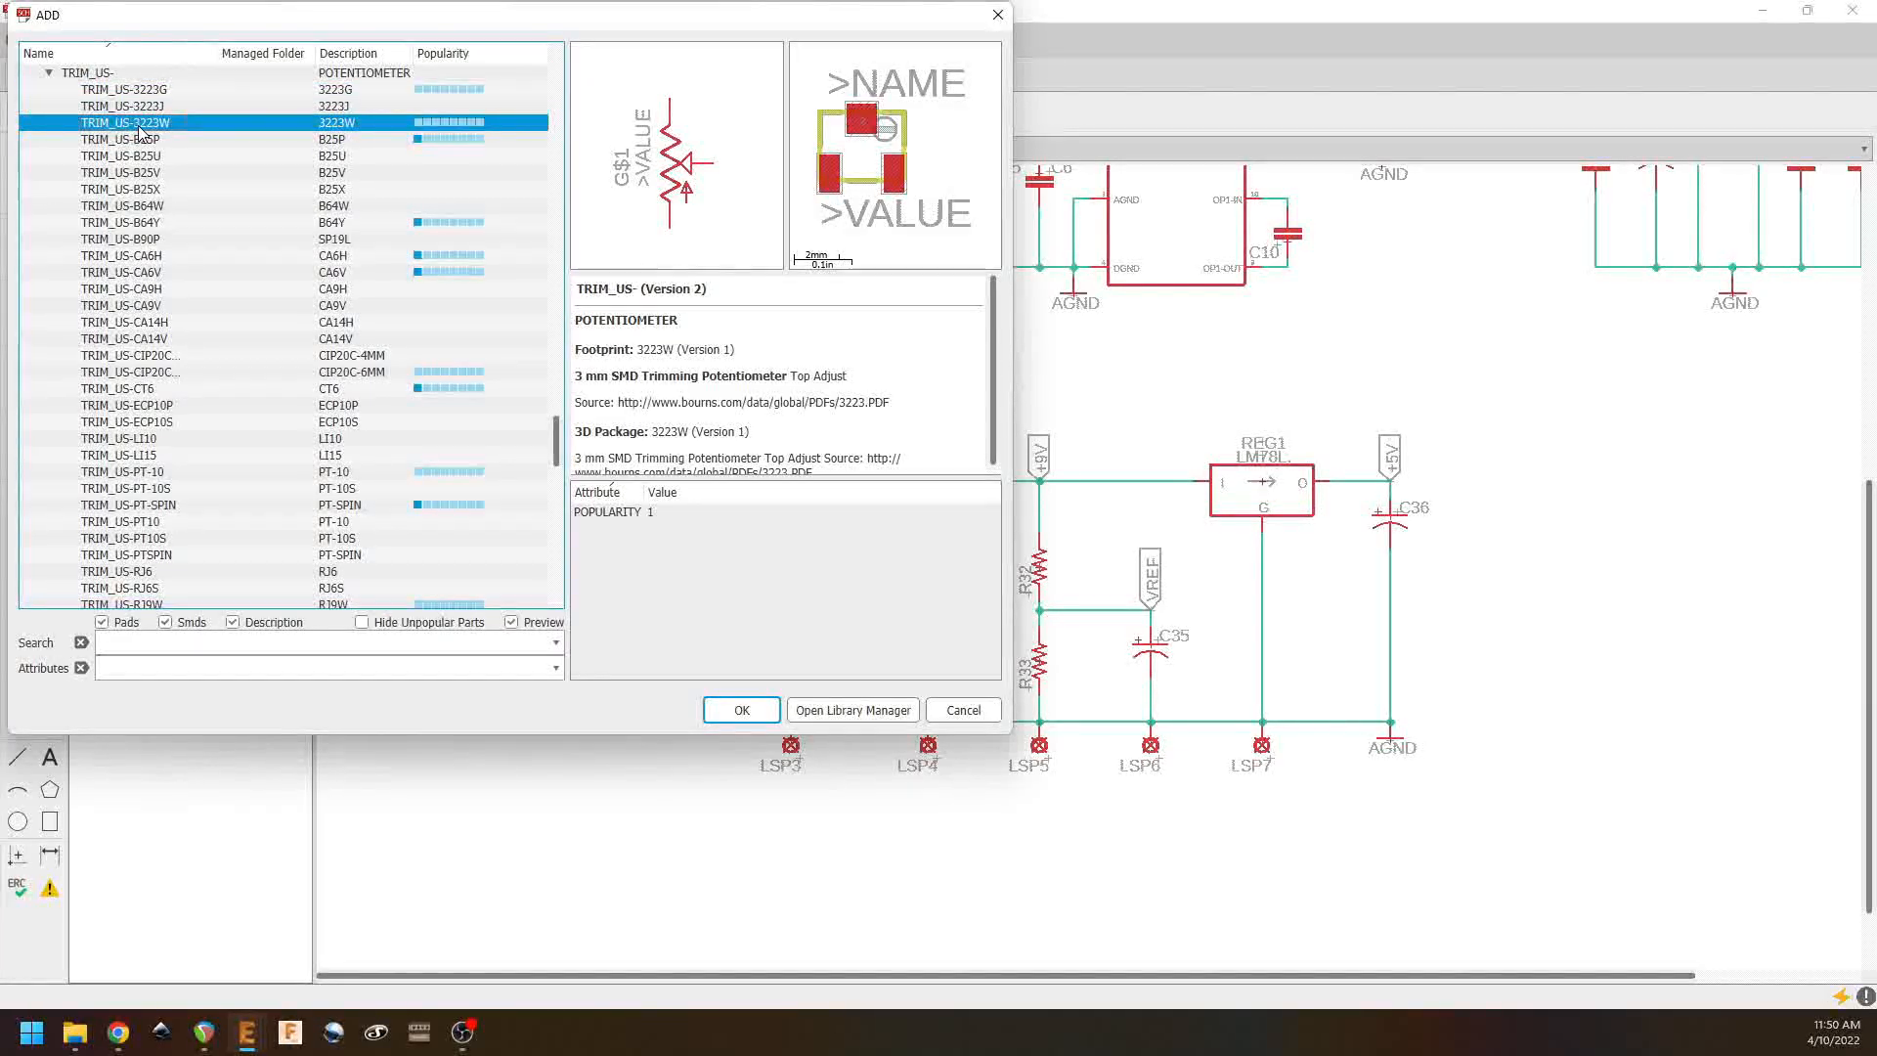
{"action": "left_click", "coordinate": [148, 139]}
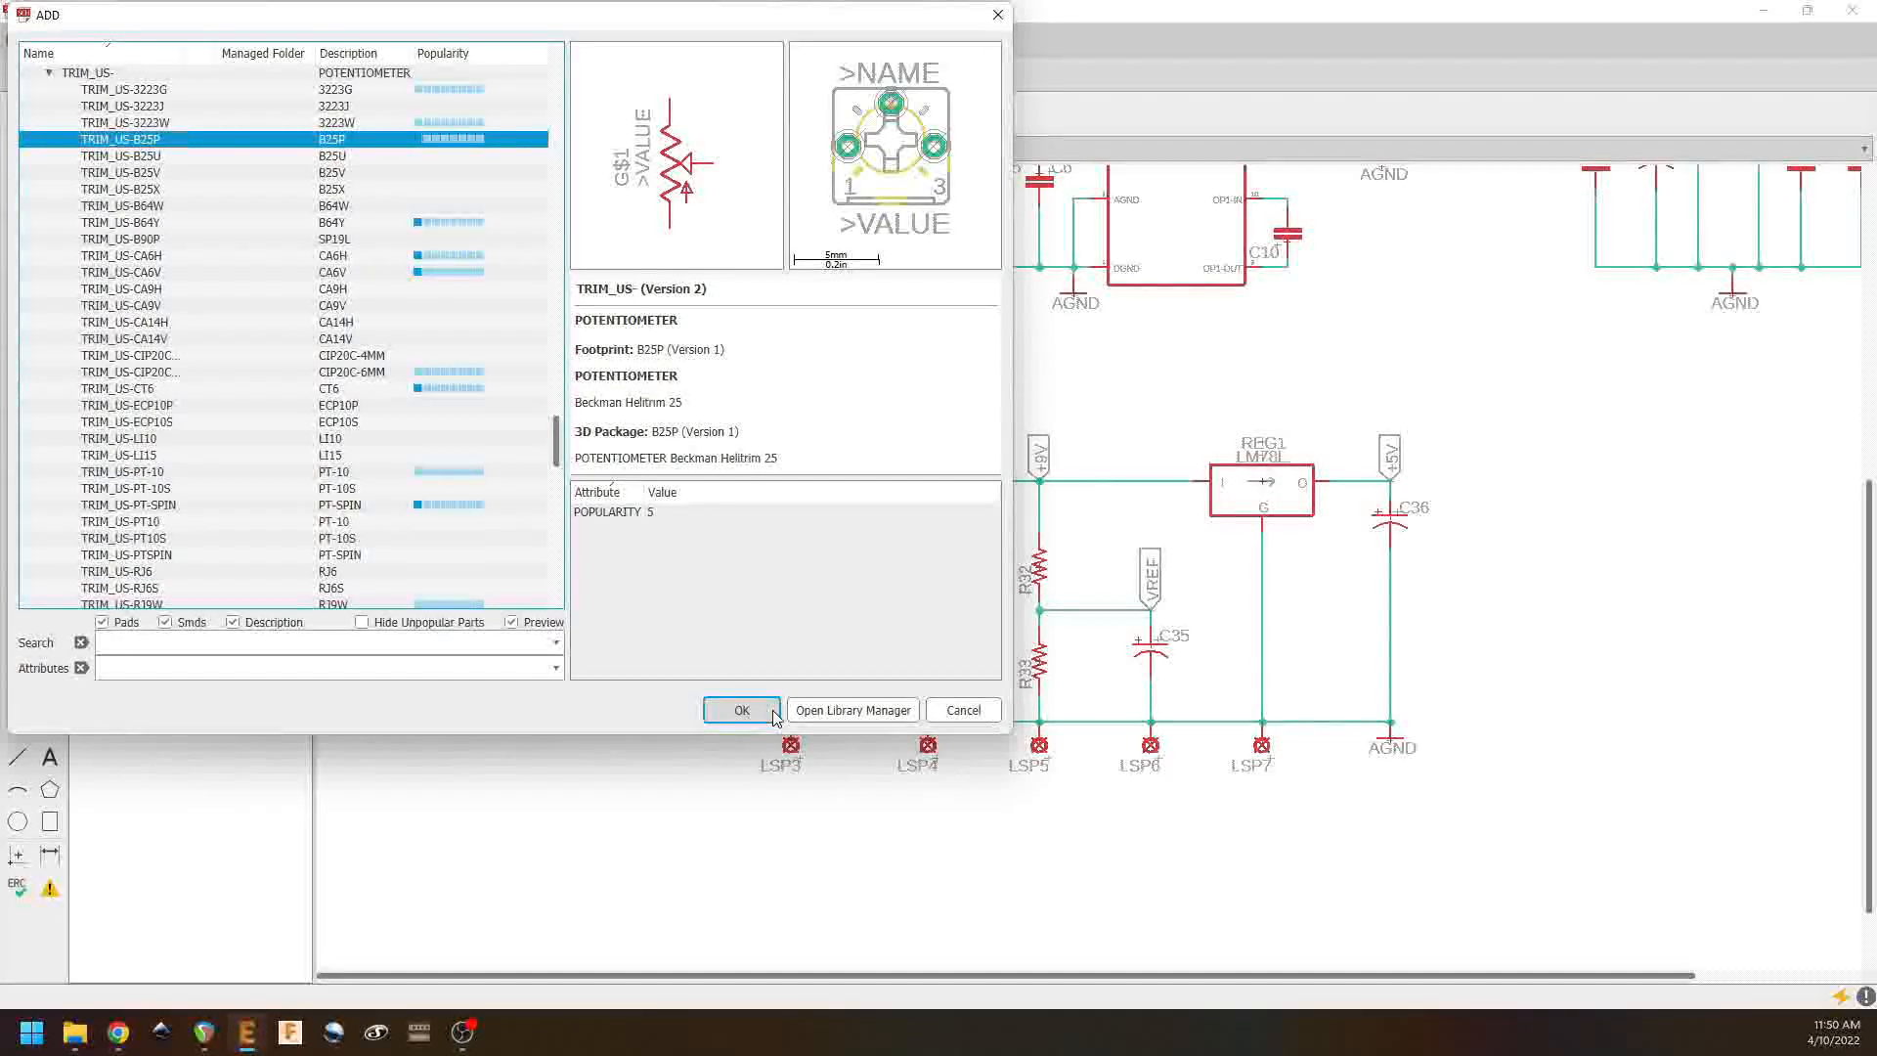
{"action": "left_click", "coordinate": [742, 711]}
{"action": "left_click", "coordinate": [794, 652]}
Step: Wire the trimmer's wiper to the node between LED and trimmer, and connect the LED's upper pin to the LSP2 supply line
{"action": "left_click", "coordinate": [18, 430]}
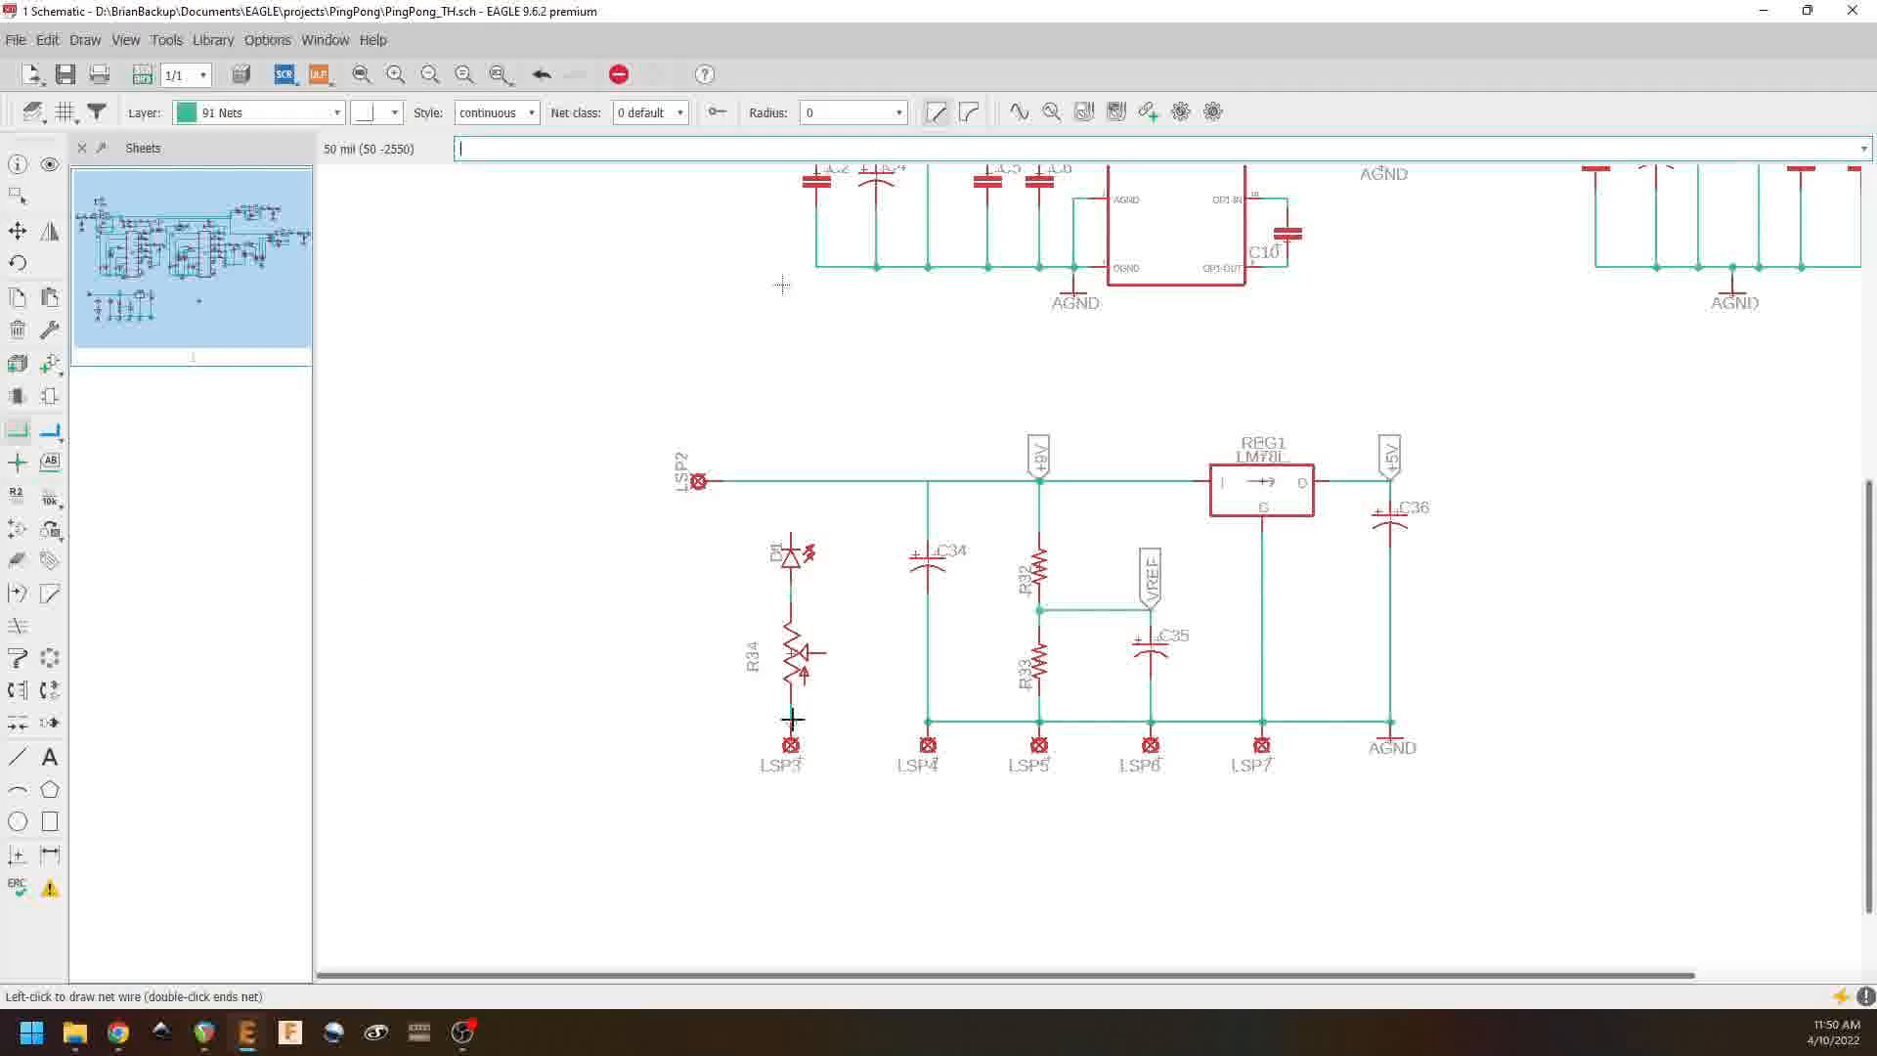
{"action": "left_click", "coordinate": [828, 652]}
{"action": "left_click", "coordinate": [839, 592]}
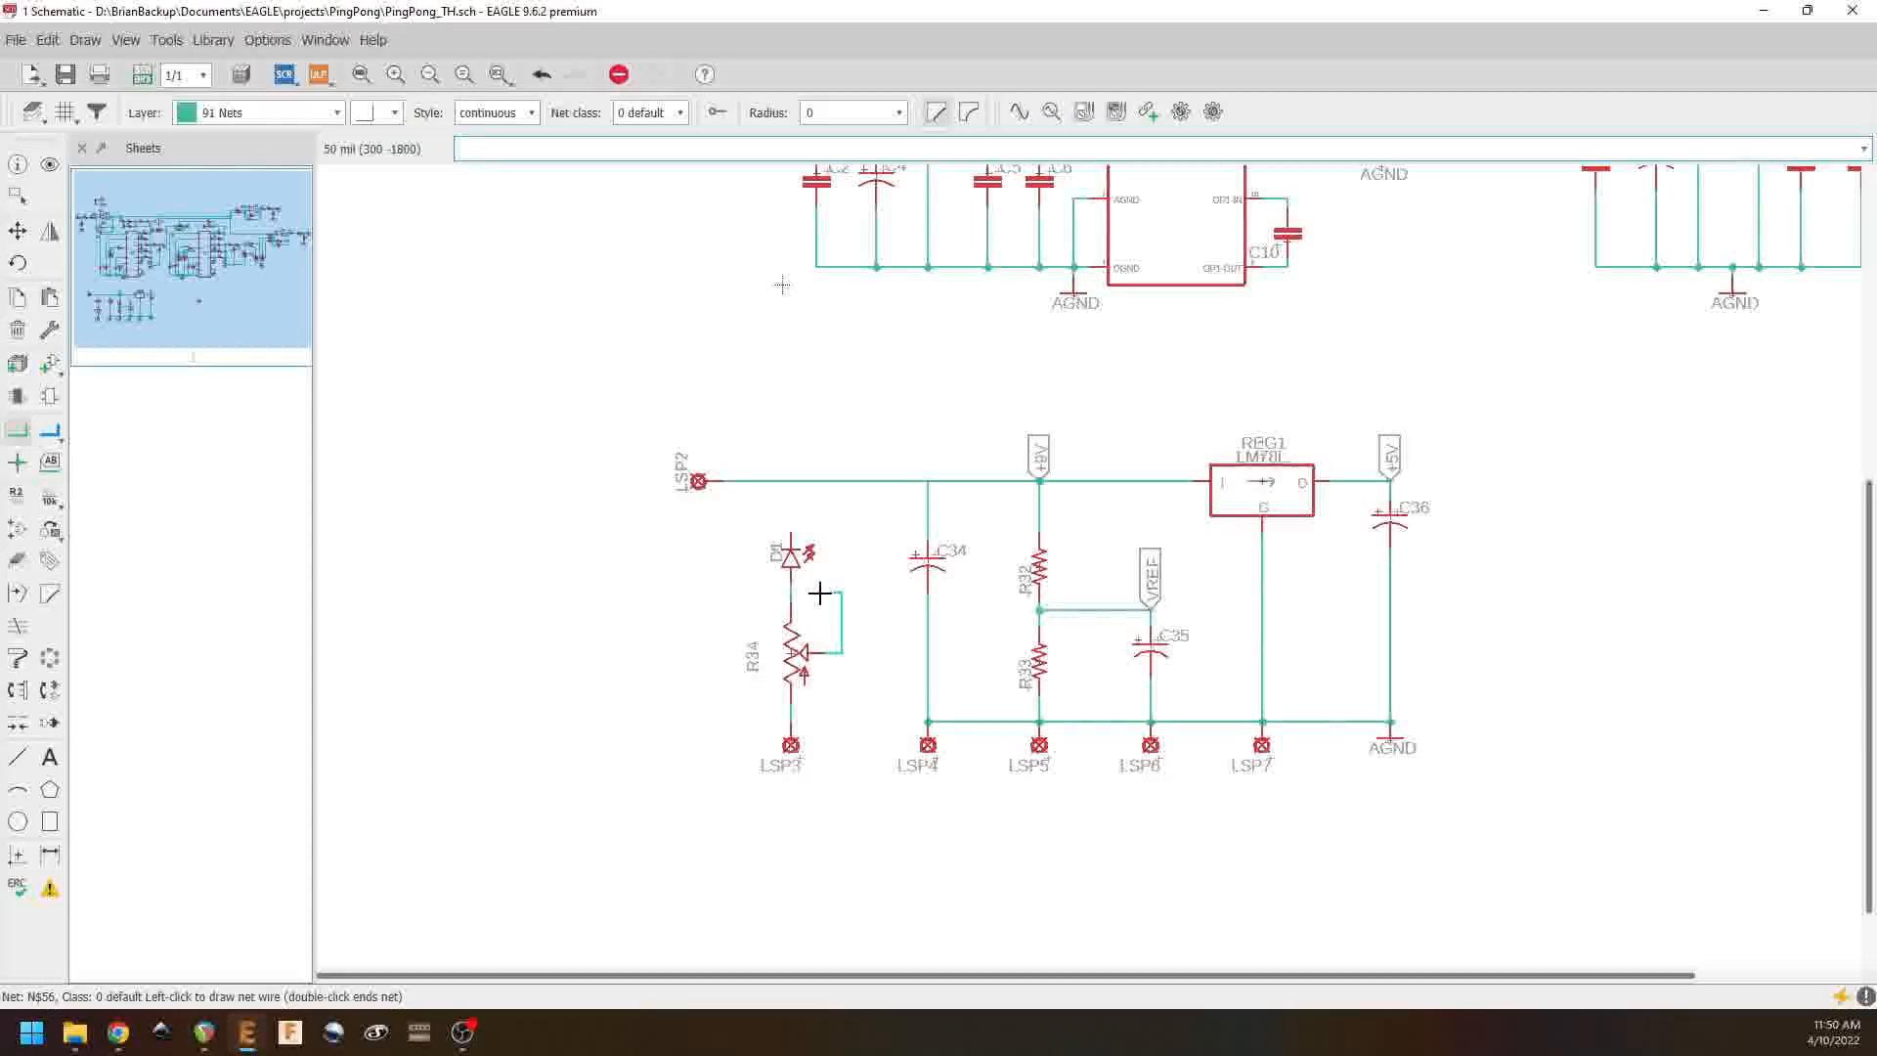
{"action": "left_click", "coordinate": [792, 592]}
{"action": "left_click", "coordinate": [793, 529]}
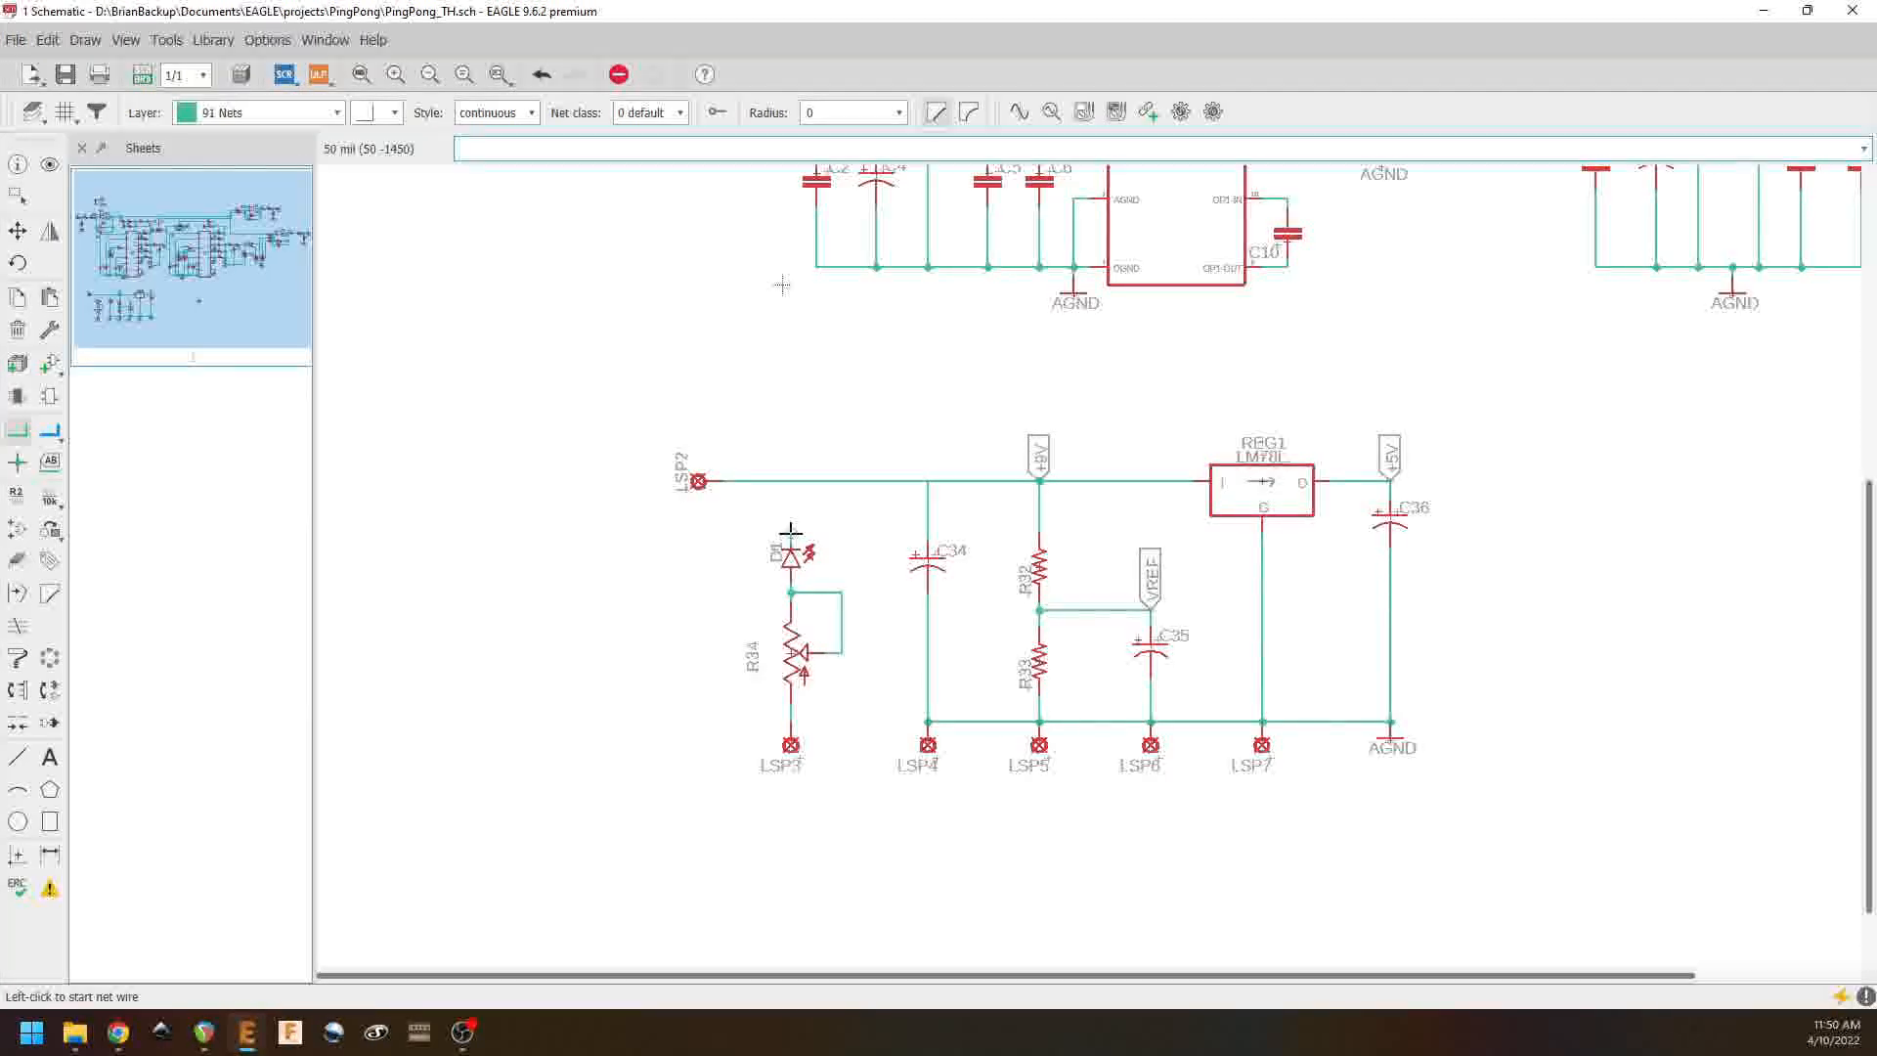
{"action": "left_click", "coordinate": [792, 480]}
Step: Delete the supply net segment between the LED branch and C34
{"action": "middle_click_drag", "start_coordinate": [1079, 806], "coordinate": [908, 804]}
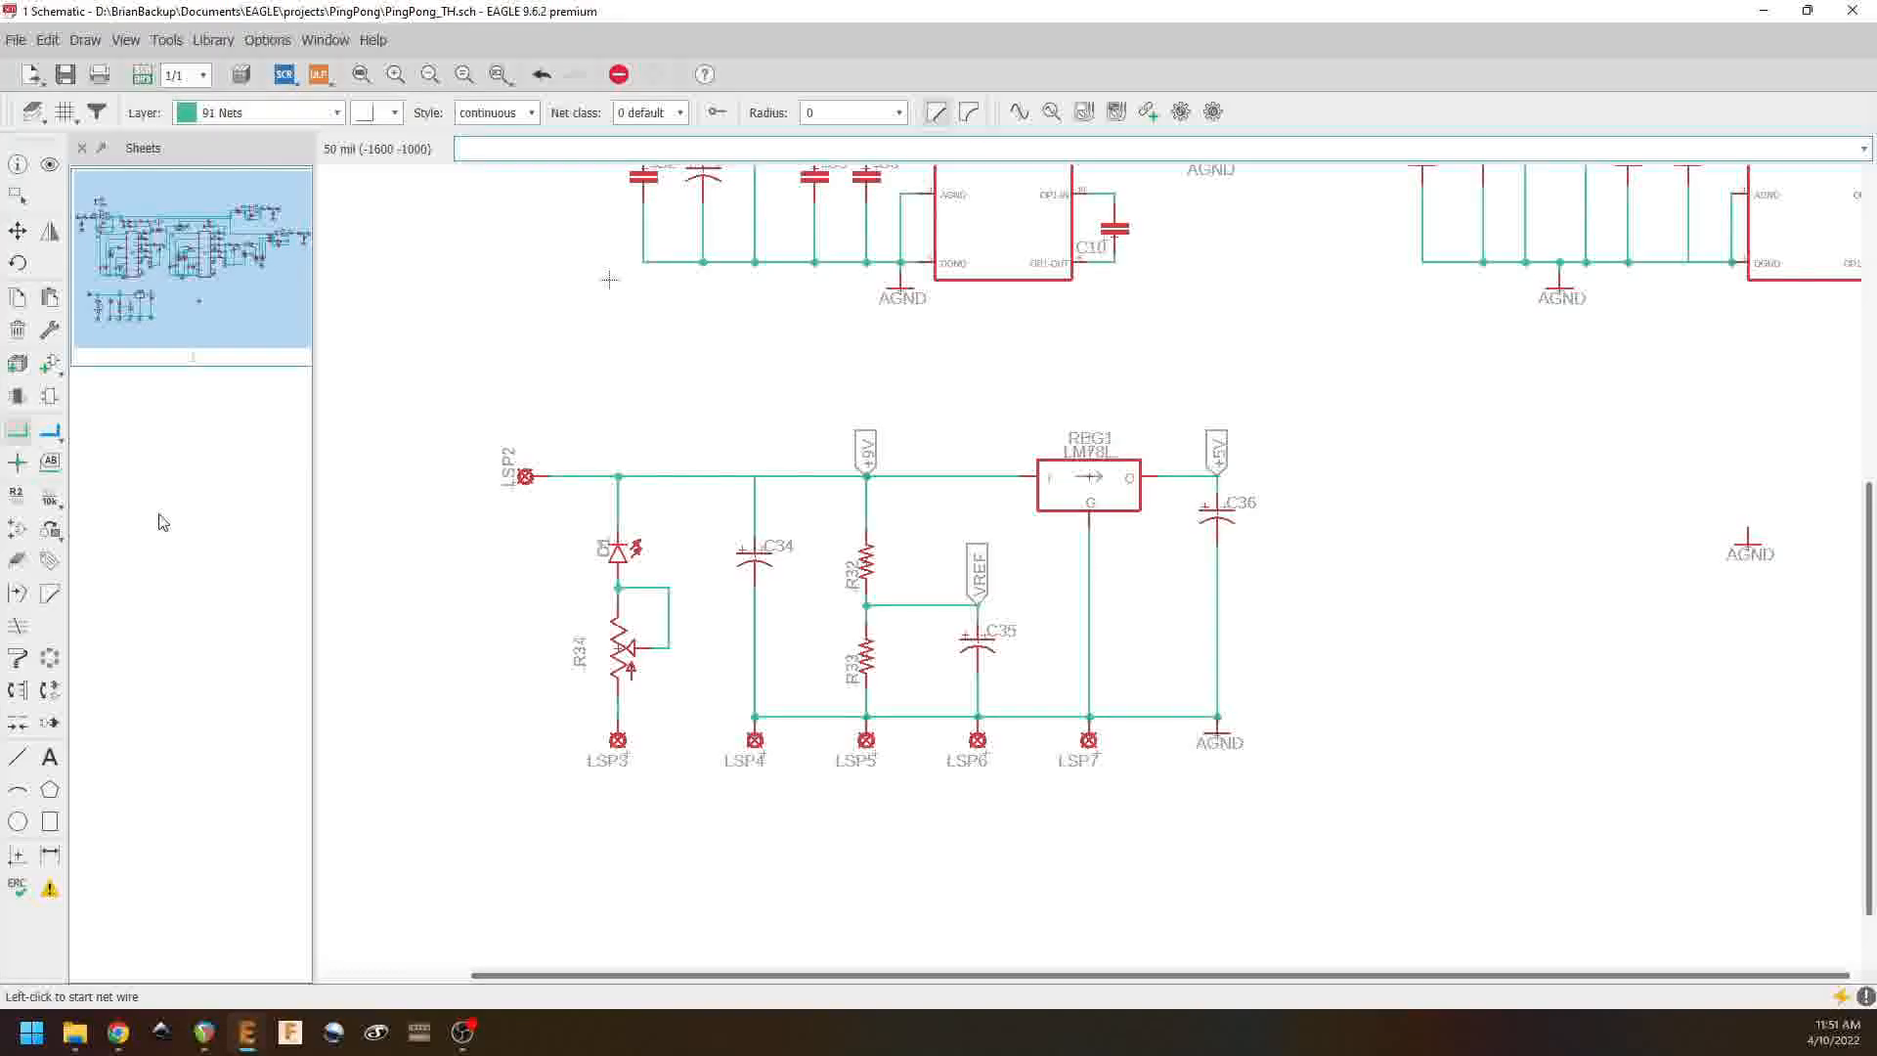
{"action": "left_click", "coordinate": [17, 329]}
{"action": "left_click", "coordinate": [682, 476]}
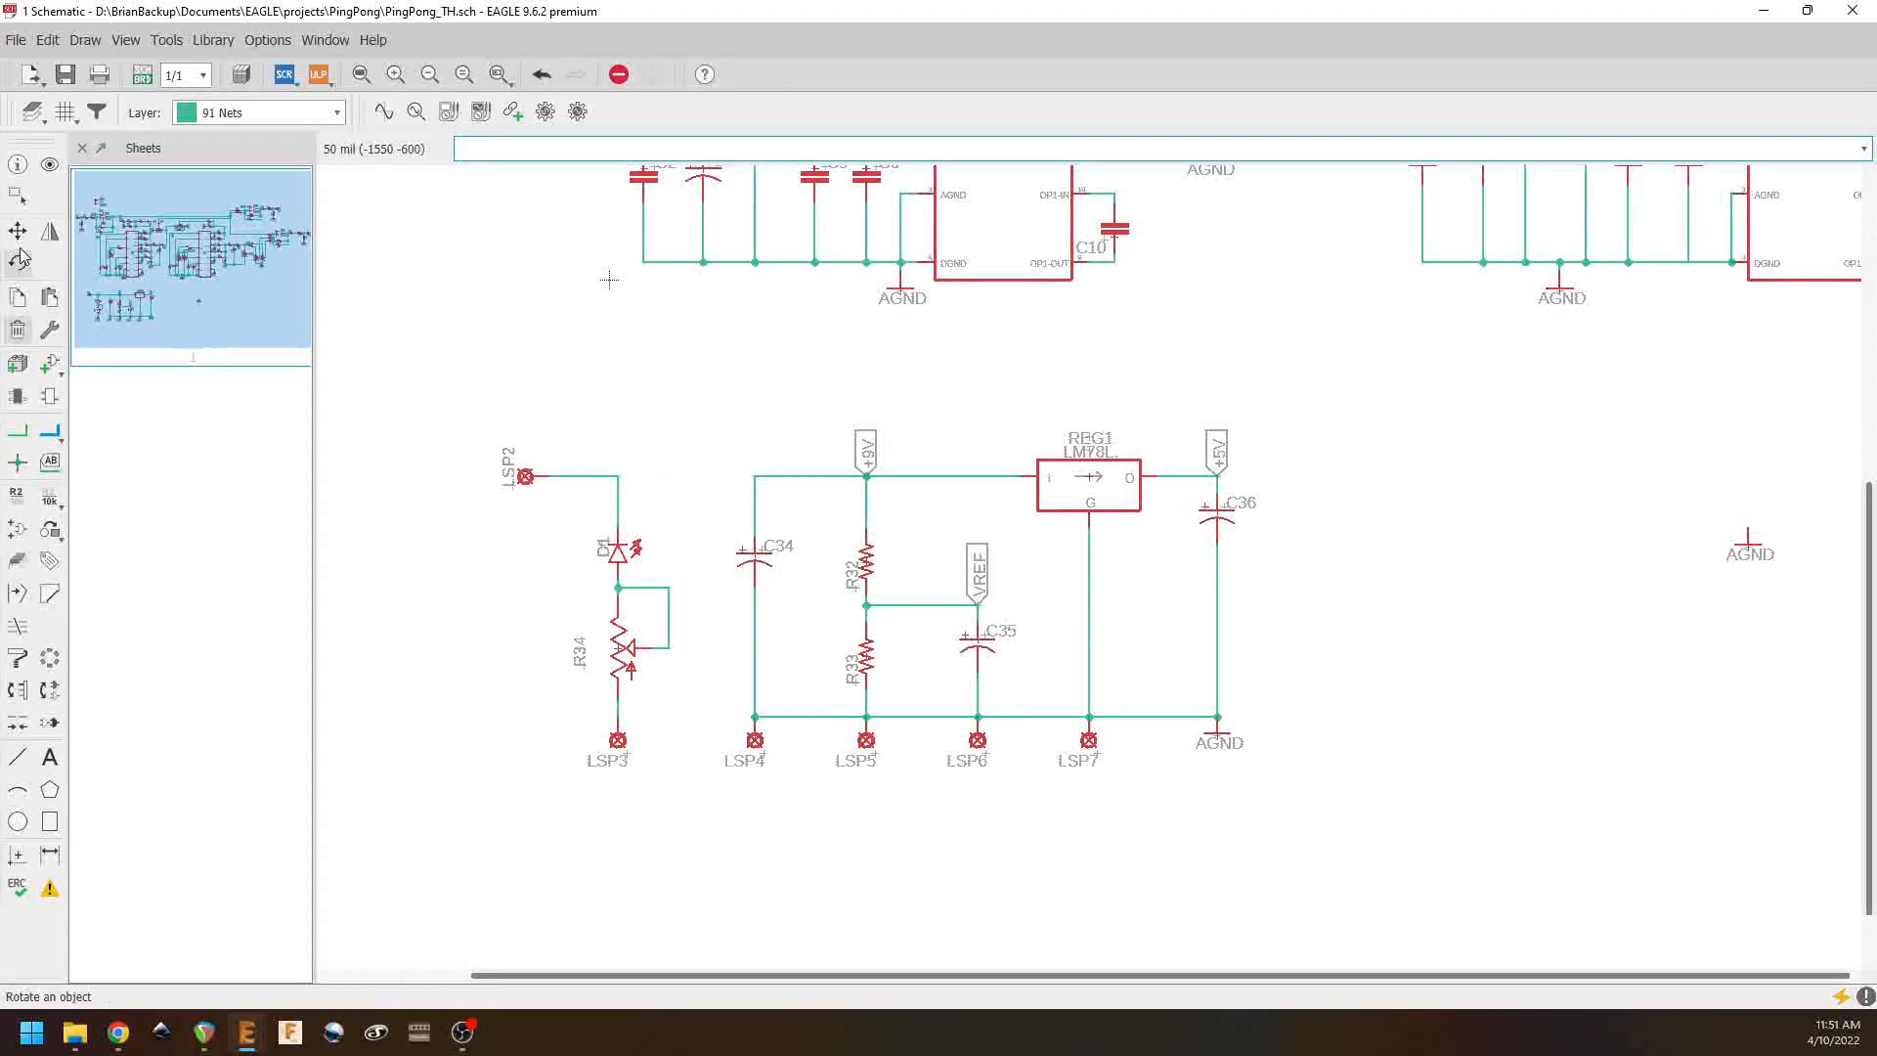
Step: Find the 1N5817 part and place the DO41.3 diode from MBP3_diodes in the supply line between the LED branch and C34
{"action": "left_click", "coordinate": [49, 361]}
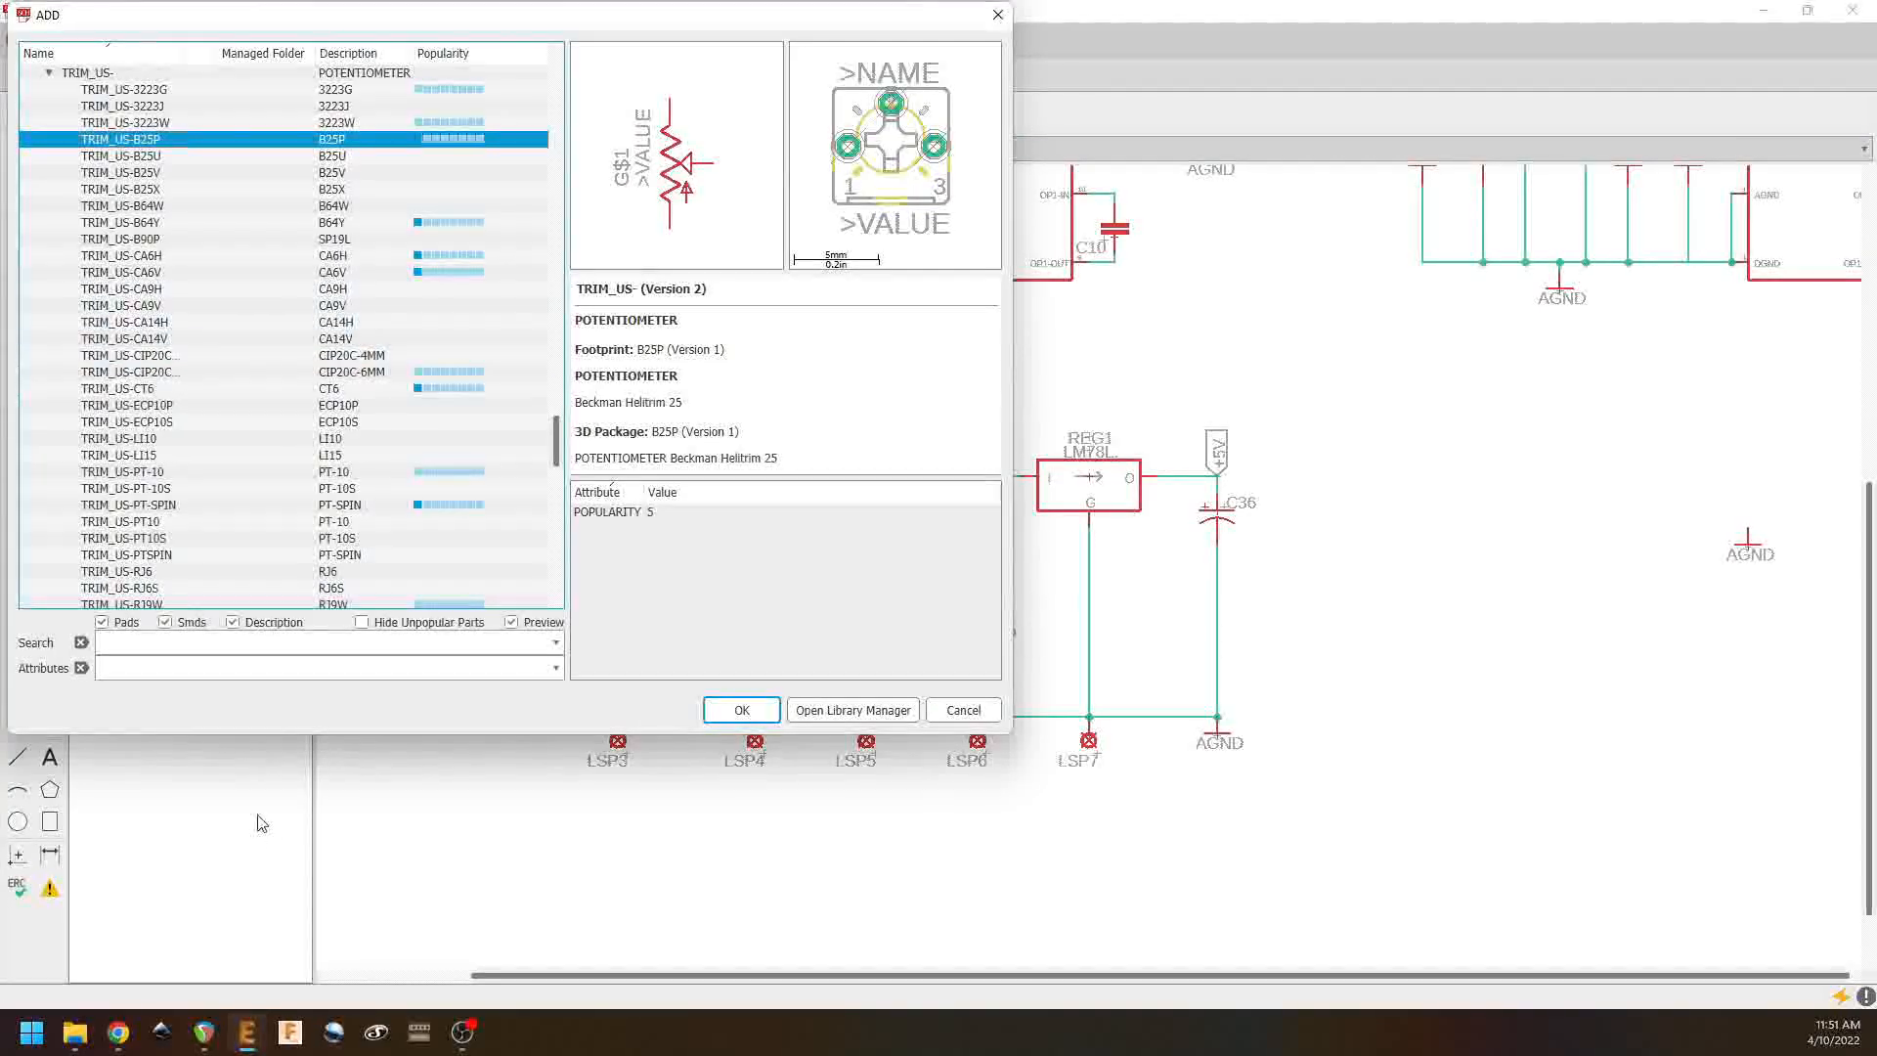
{"action": "left_click", "coordinate": [200, 642]}
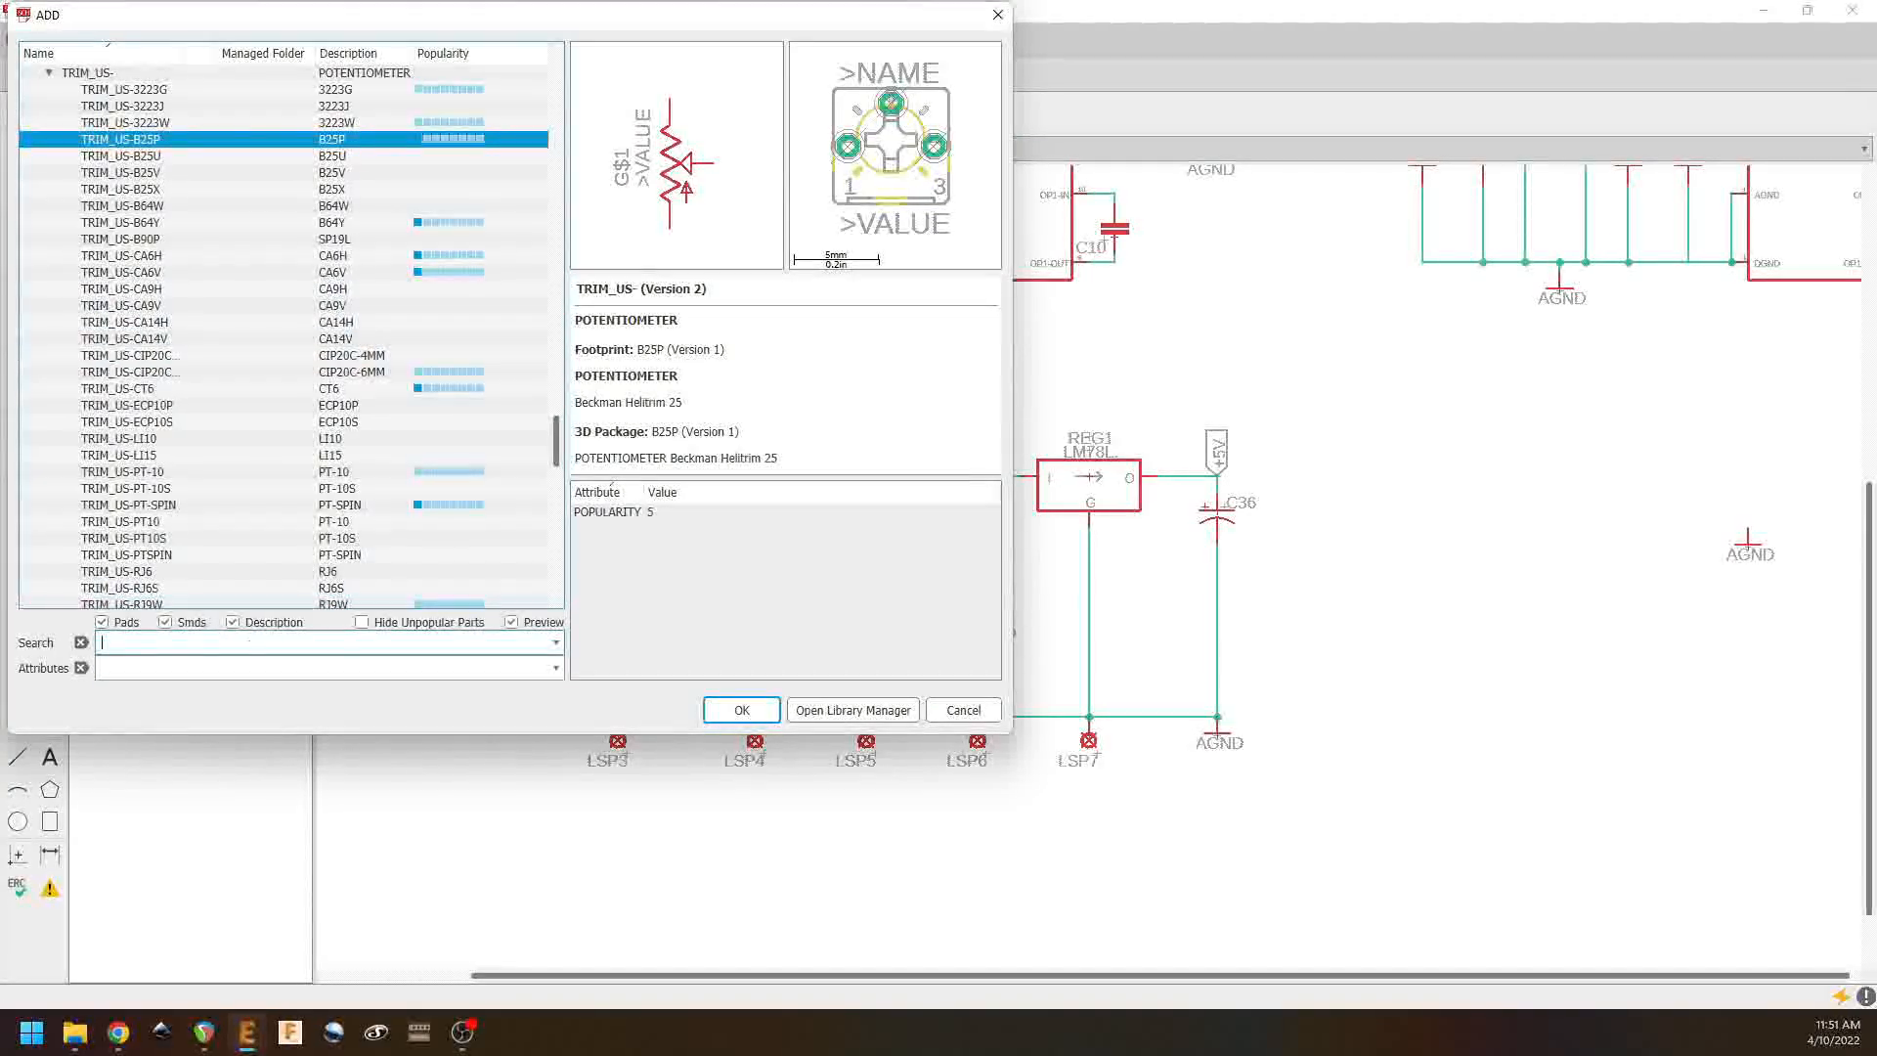
{"action": "type", "text": "1N5817"}
{"action": "key", "text": "Return"}
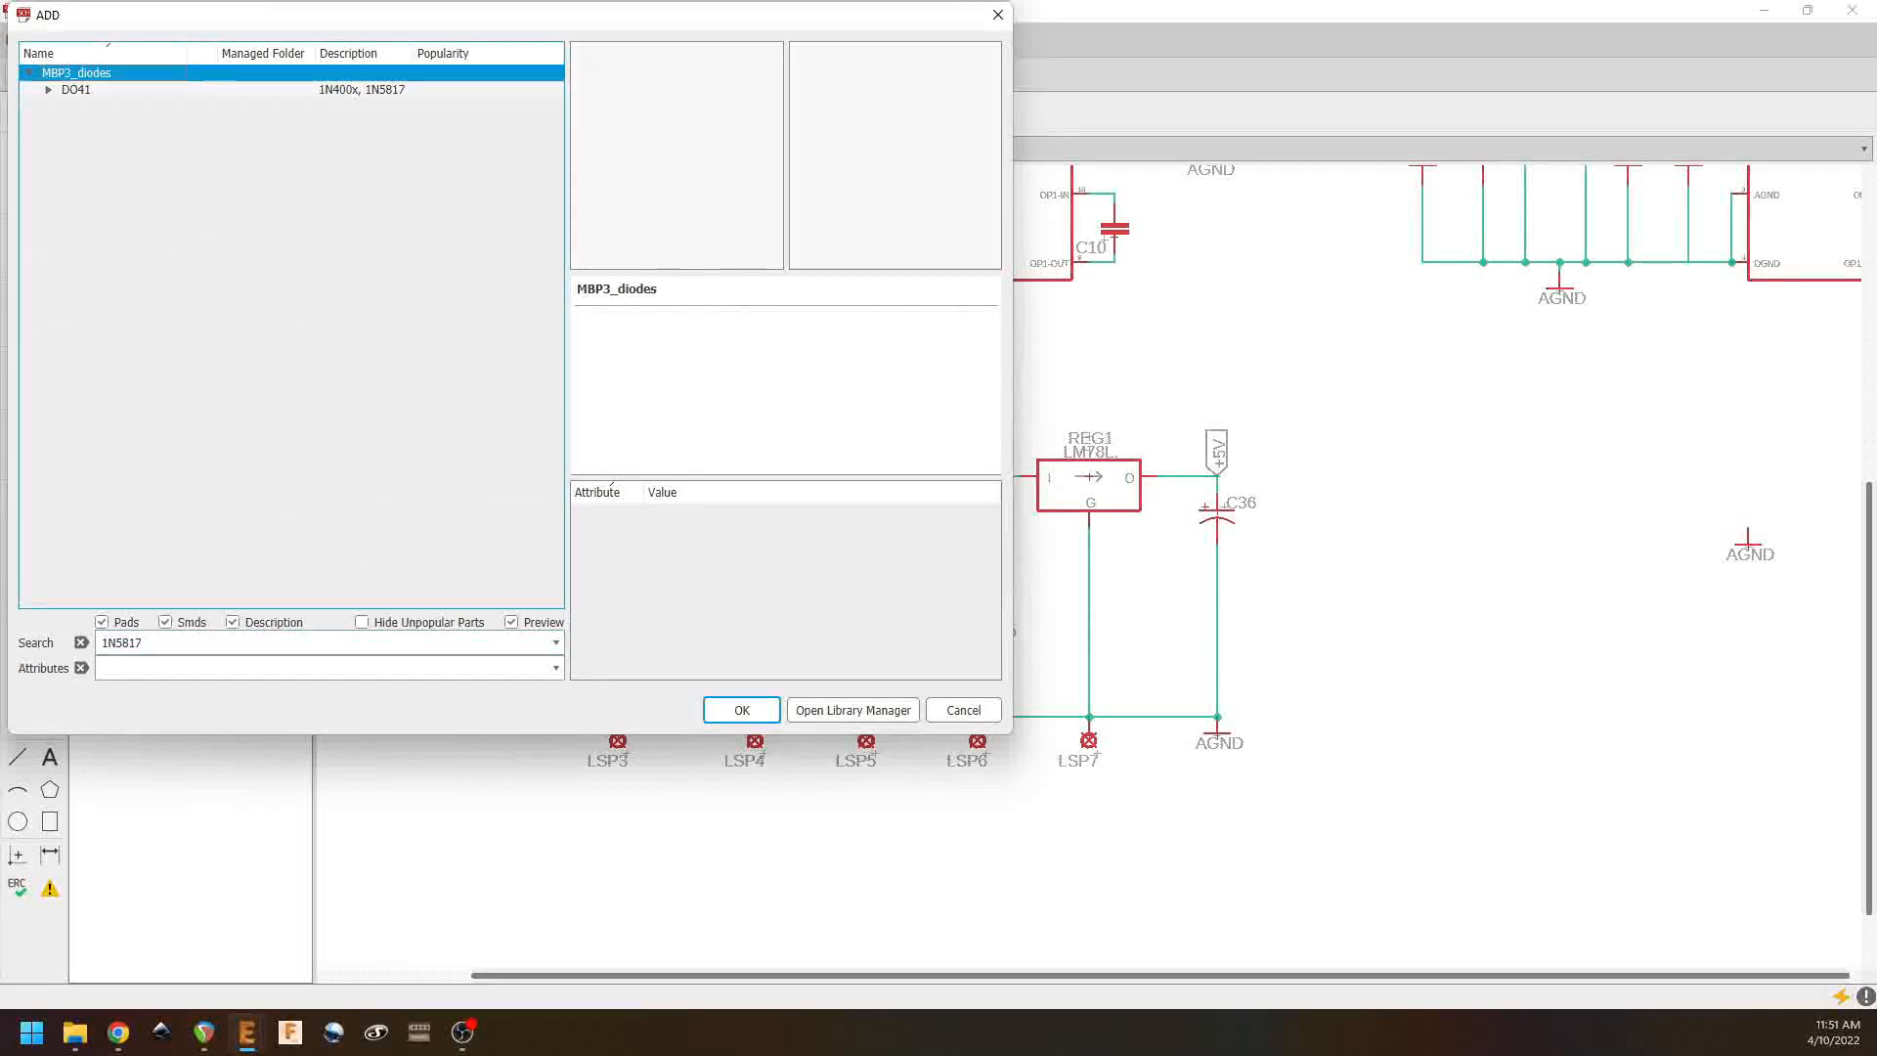
{"action": "left_click", "coordinate": [51, 88]}
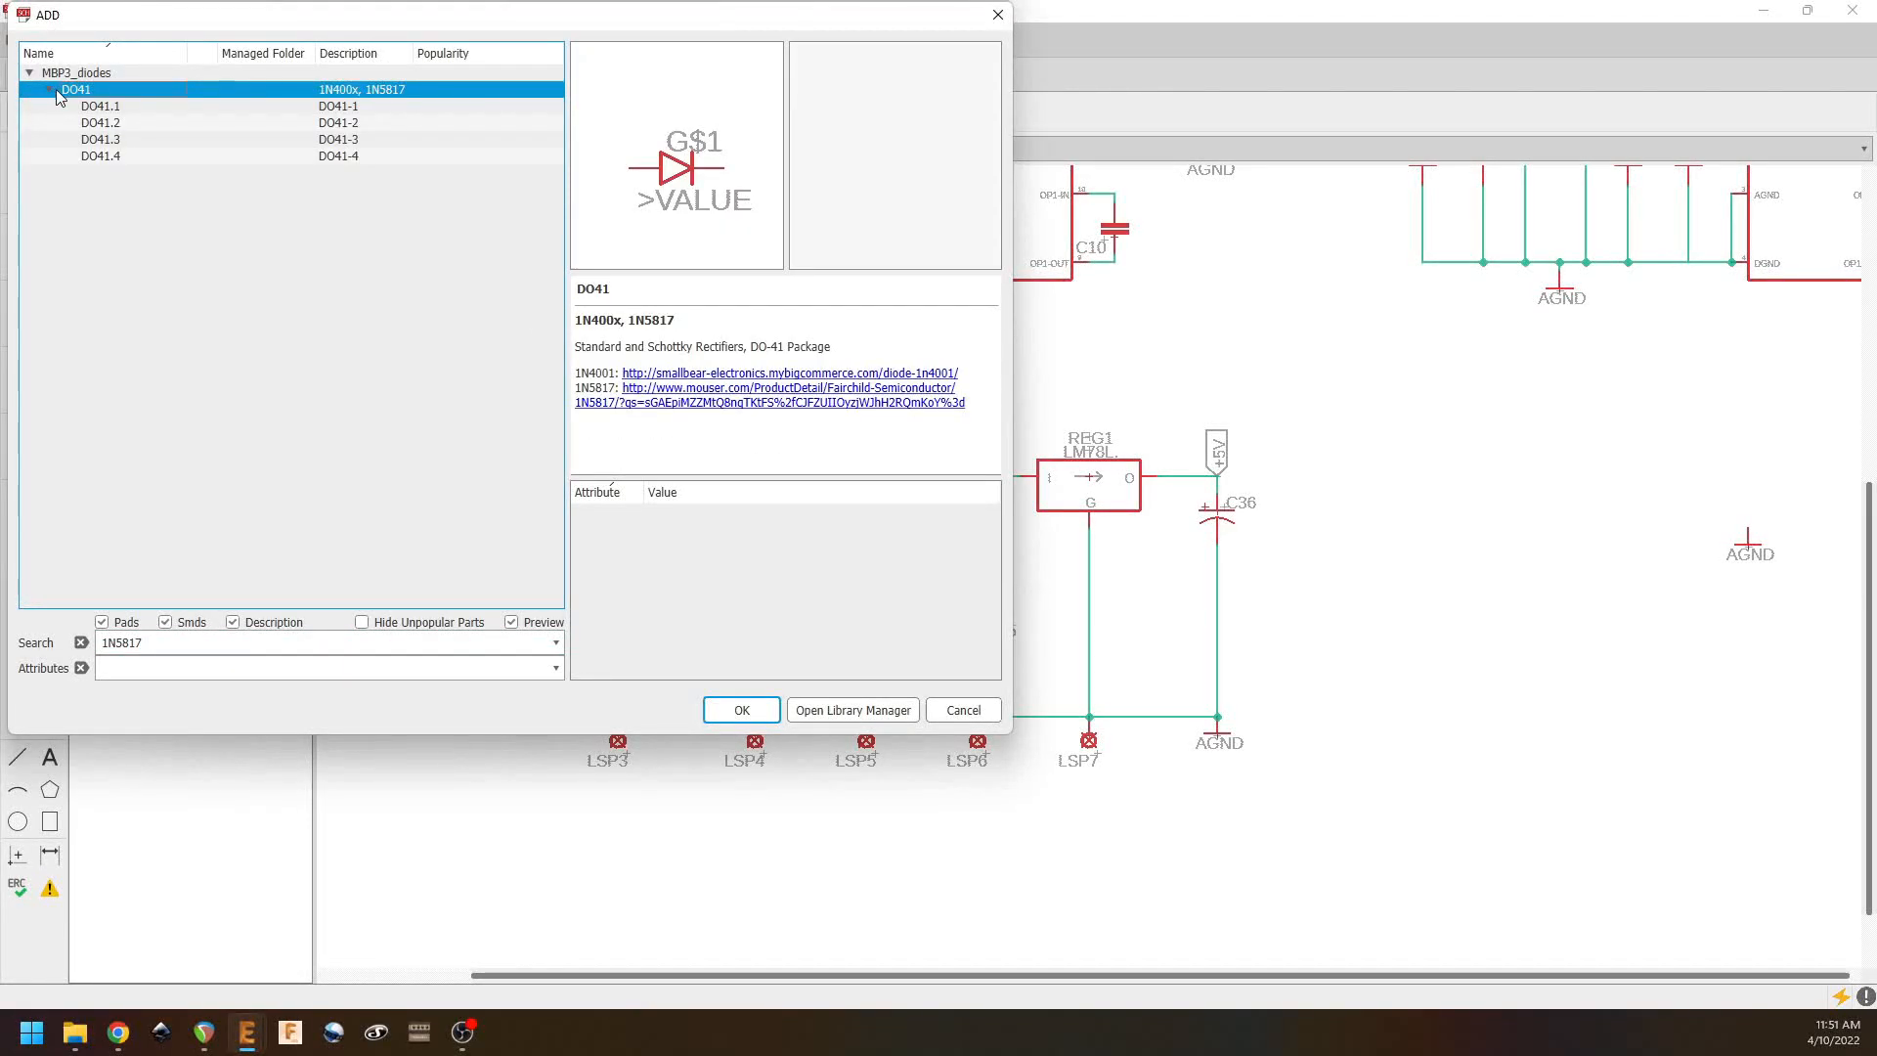
{"action": "left_click", "coordinate": [109, 146]}
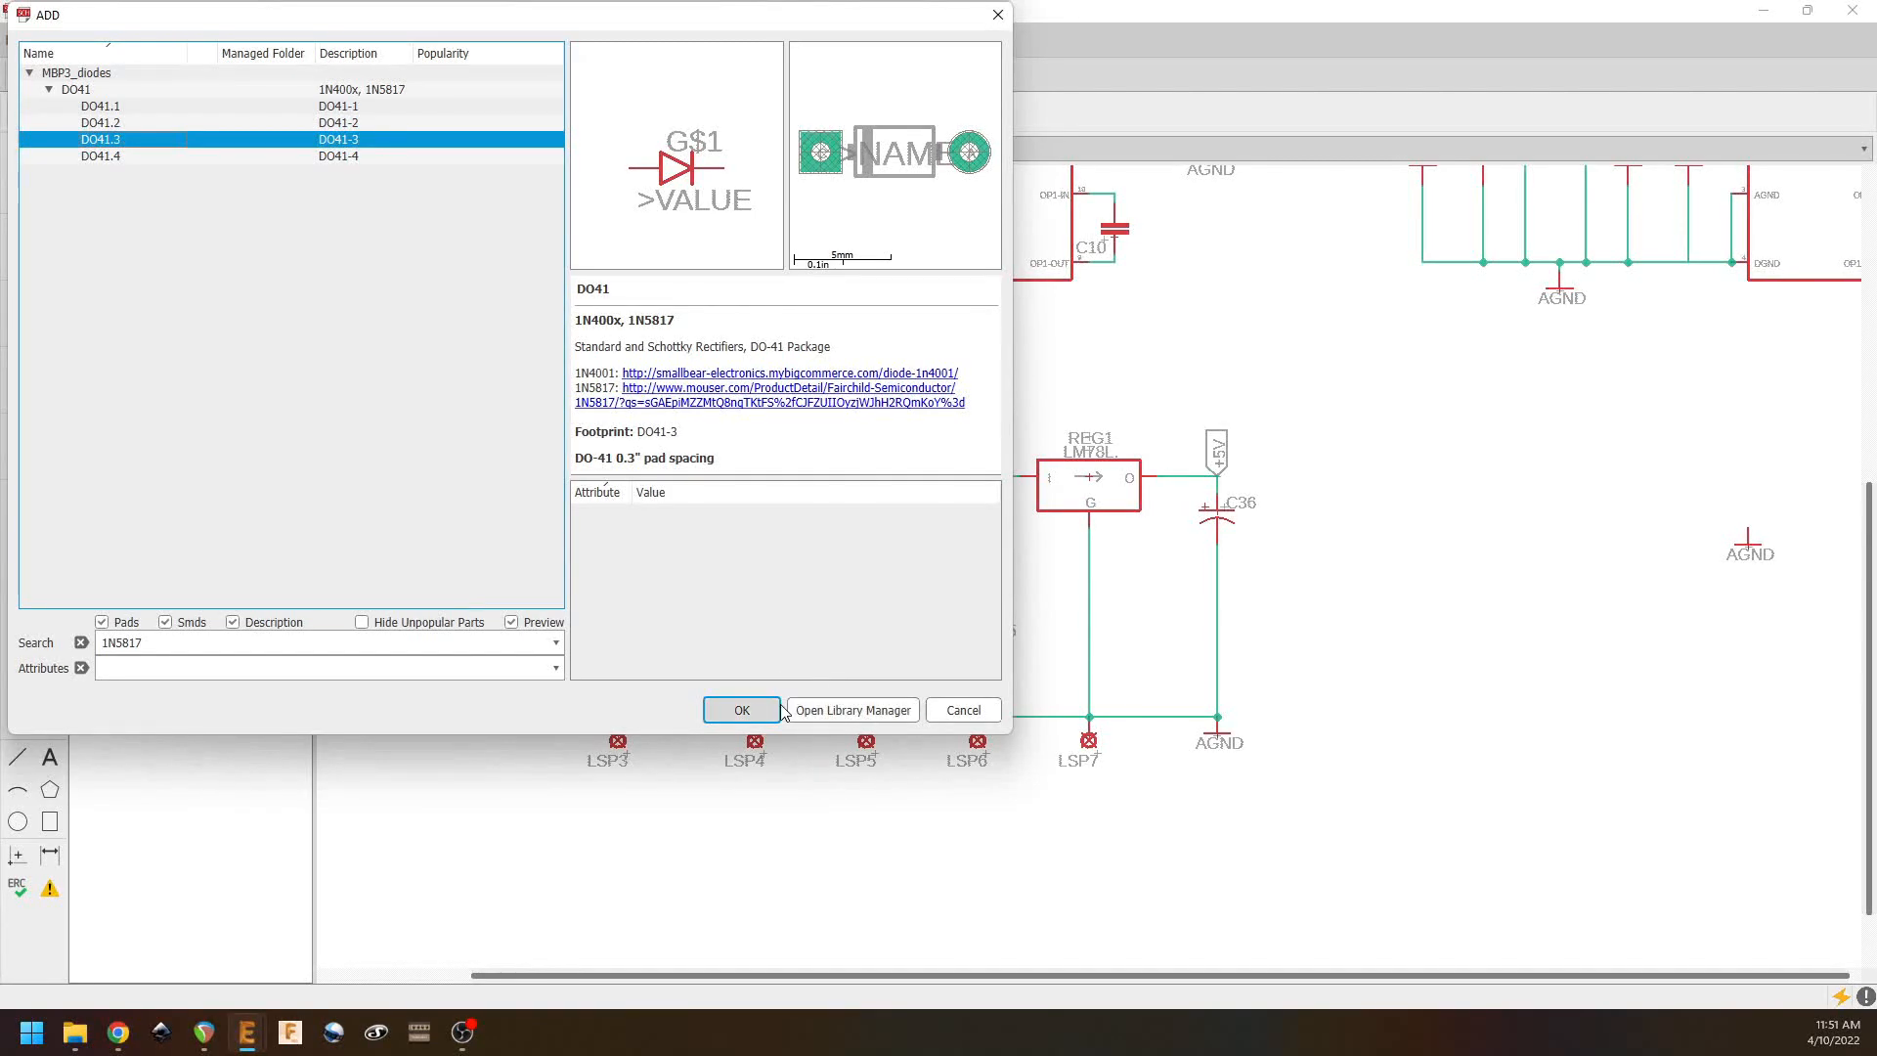
{"action": "left_click", "coordinate": [742, 709]}
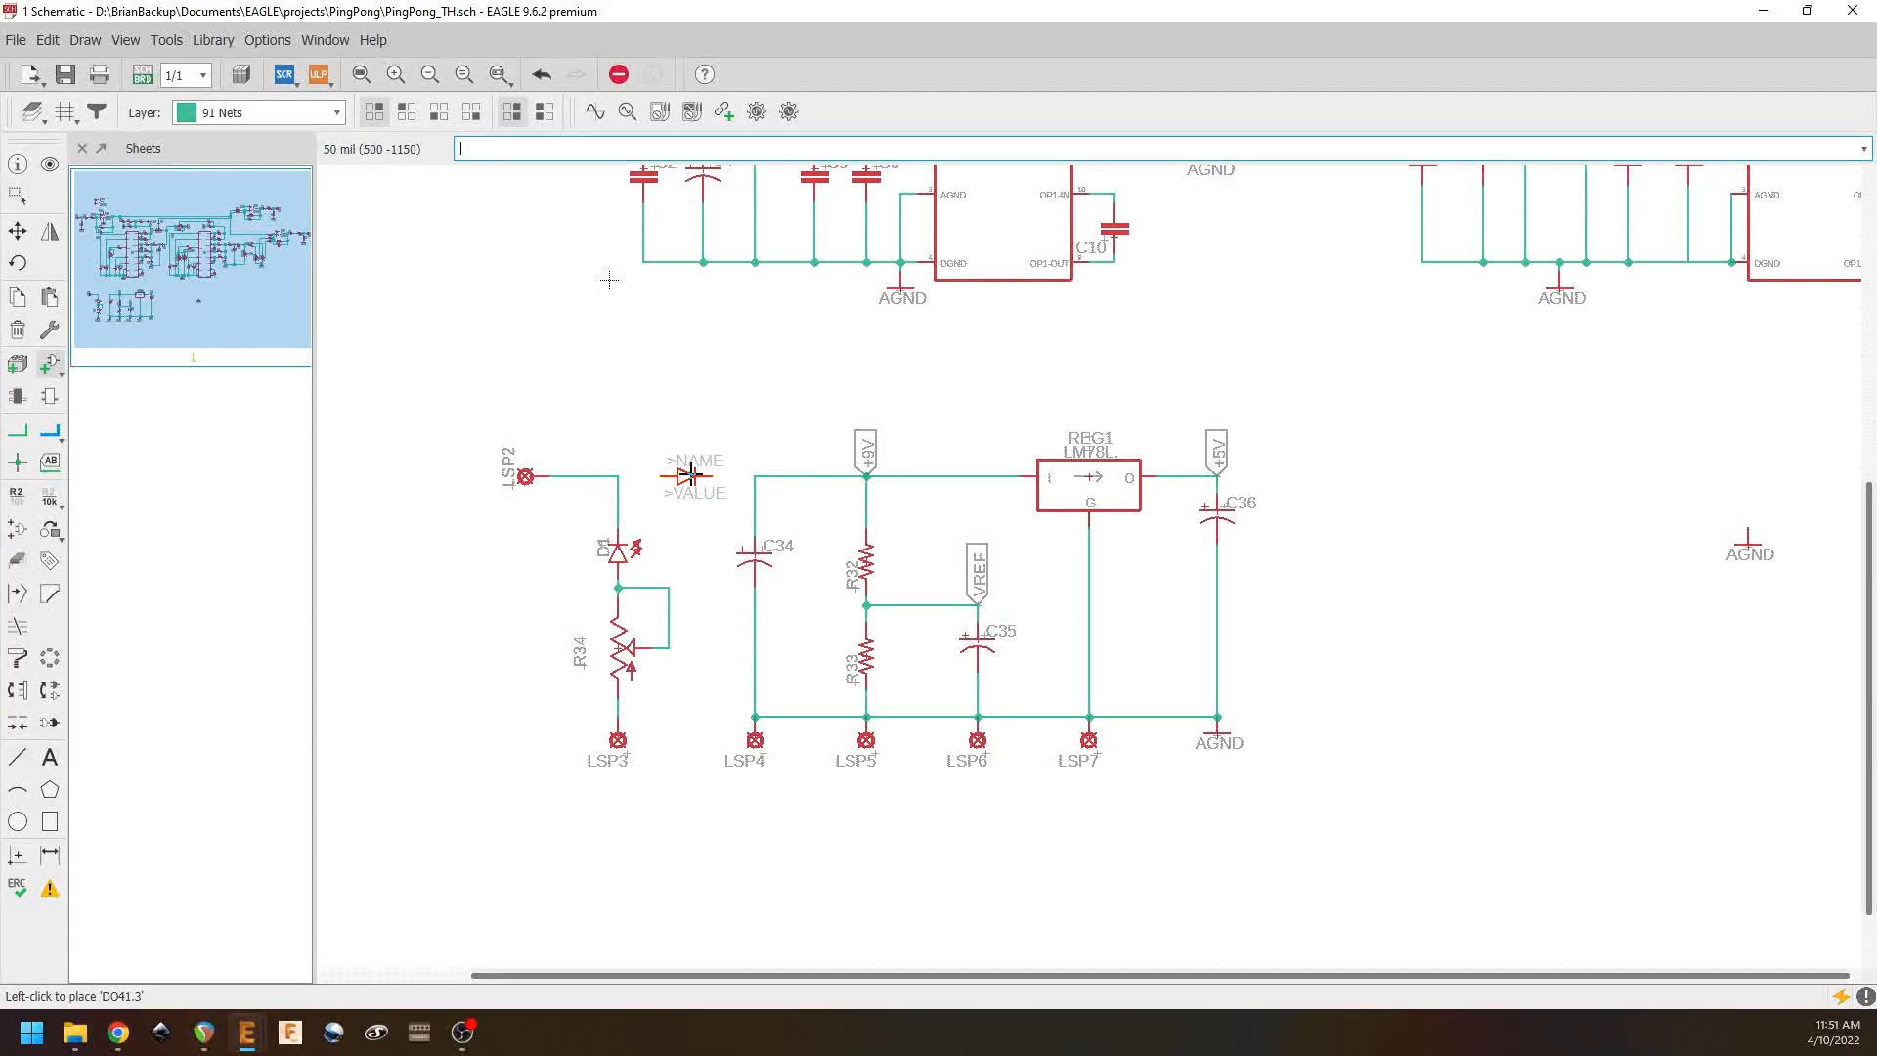
{"action": "left_click", "coordinate": [691, 475]}
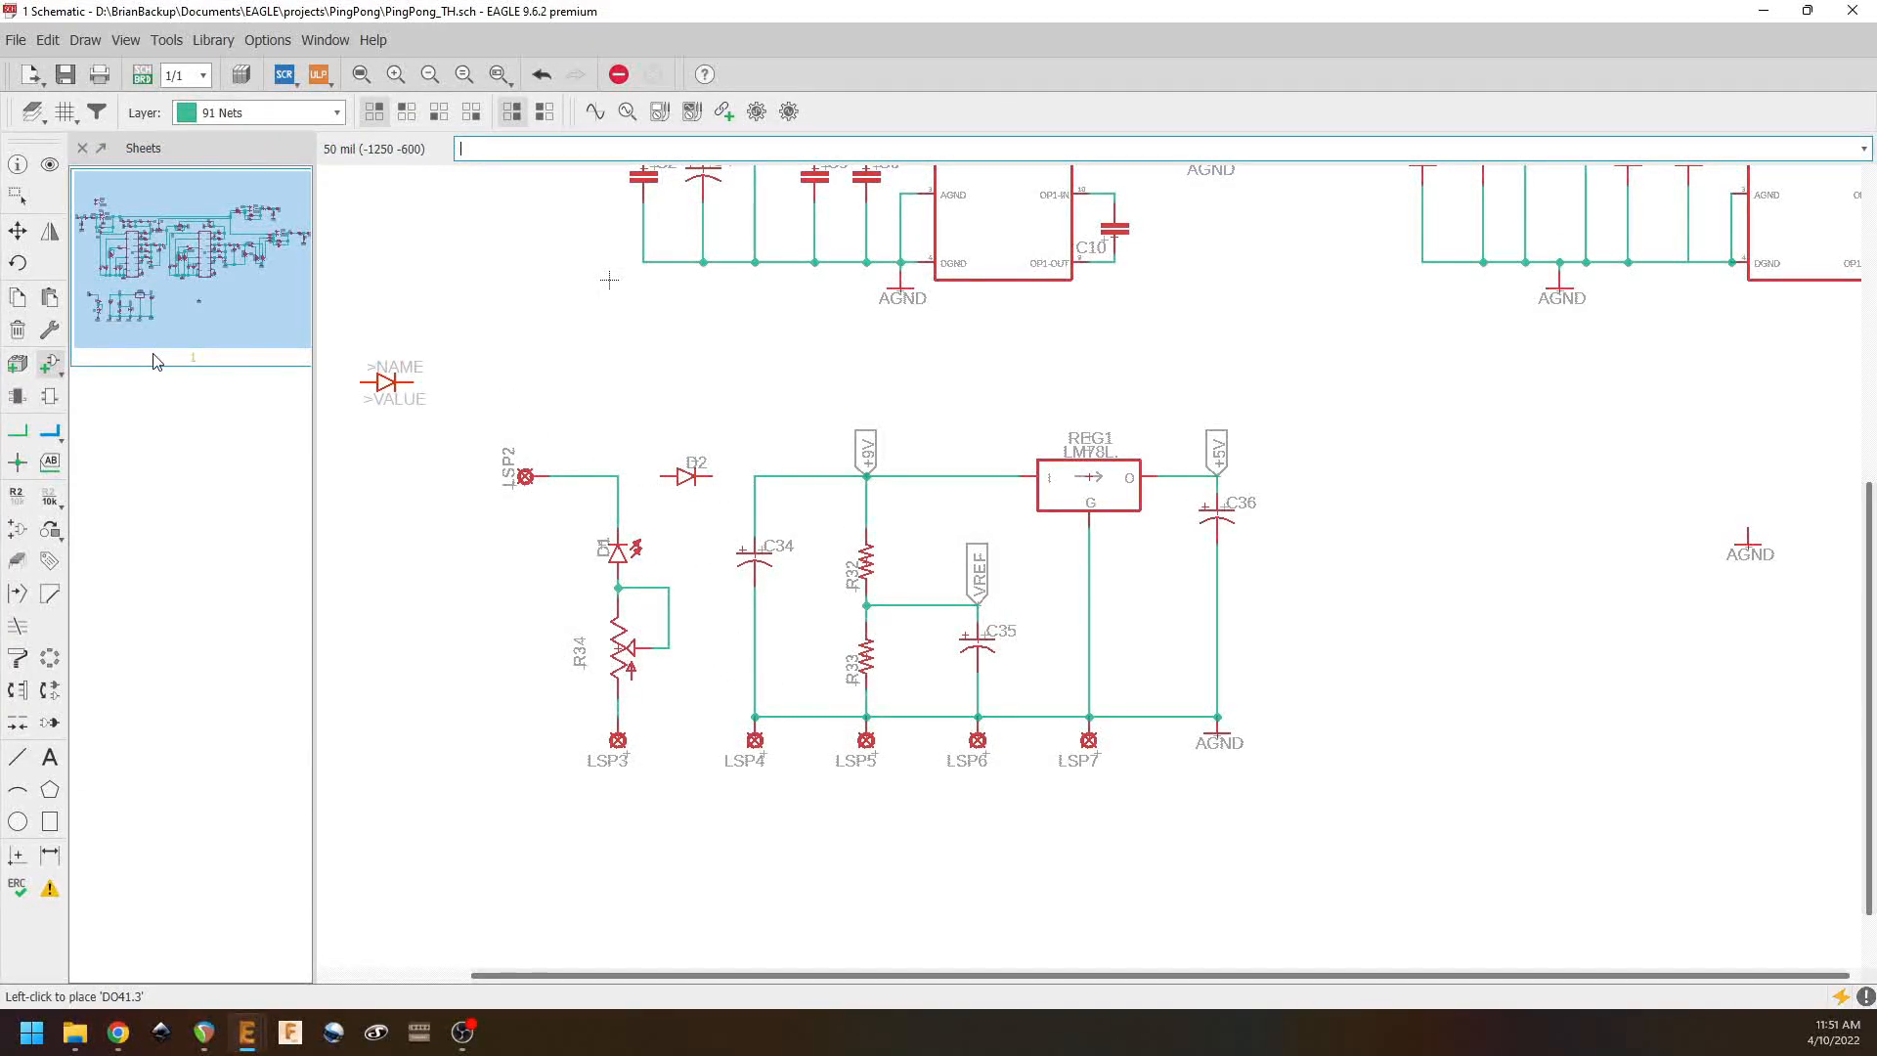
Step: Wire the new diode in series between the LSP2 supply node above the LED and the +9V line at C34
{"action": "left_click", "coordinate": [17, 431]}
{"action": "left_click", "coordinate": [663, 476]}
{"action": "left_click", "coordinate": [616, 476]}
{"action": "left_click", "coordinate": [706, 476]}
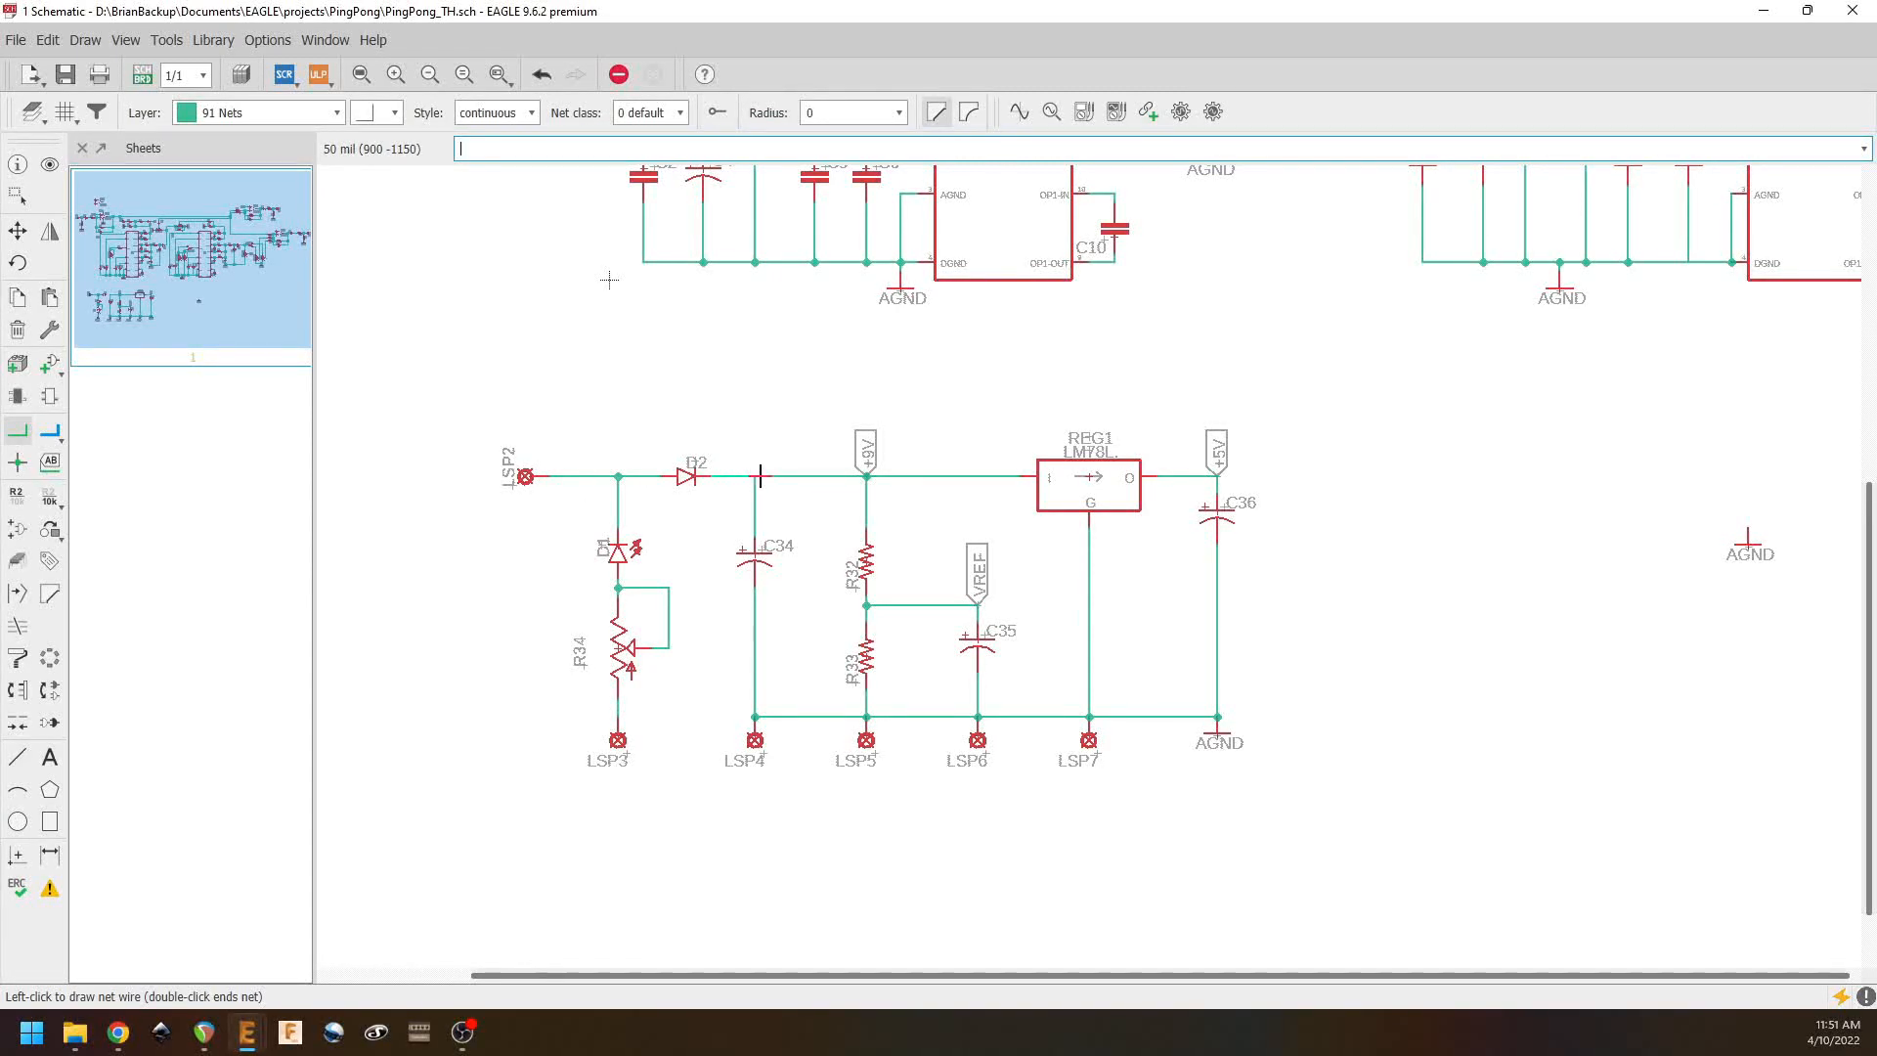
{"action": "left_click", "coordinate": [757, 476]}
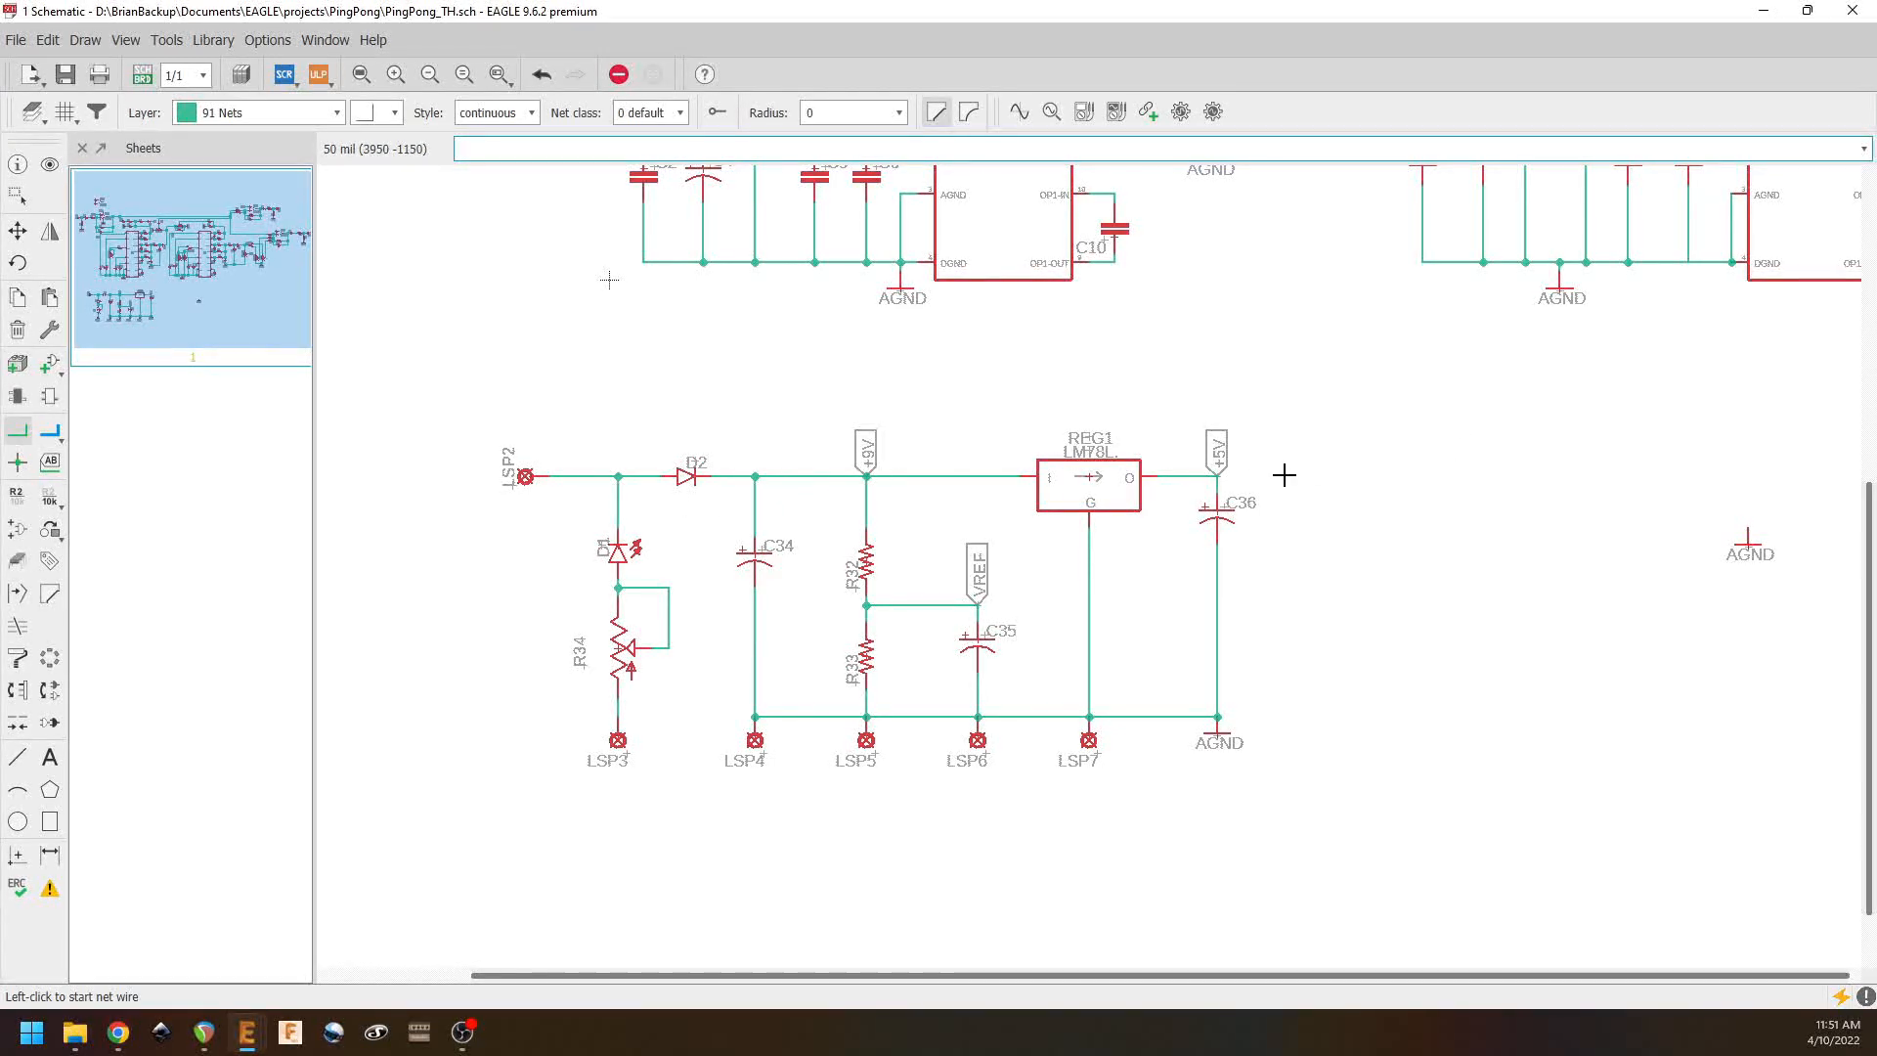
Step: Move the unused op-amp gate IC1D beside the power section and the loose AGND symbol just below it
{"action": "scroll", "coordinate": [1036, 518], "scroll_direction": "down", "scroll_amount": 4}
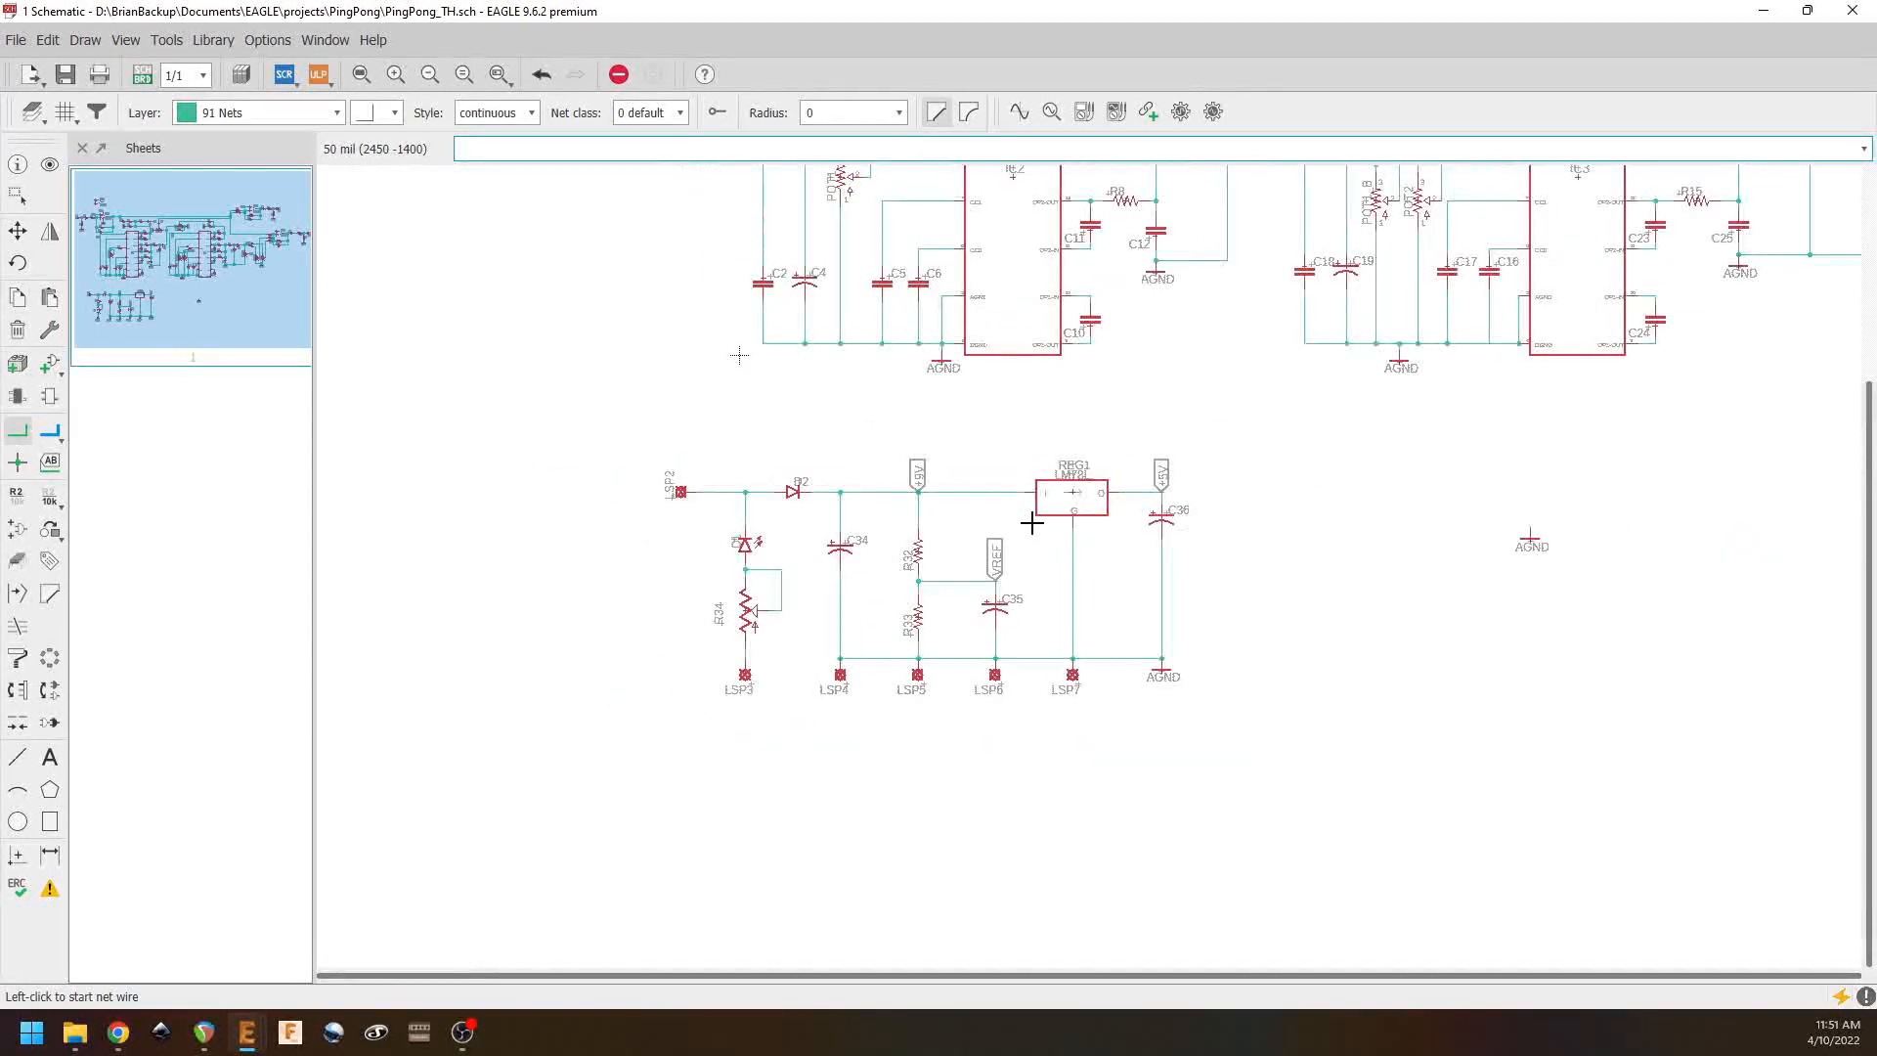
{"action": "middle_click_drag", "start_coordinate": [1044, 699], "coordinate": [1005, 722]}
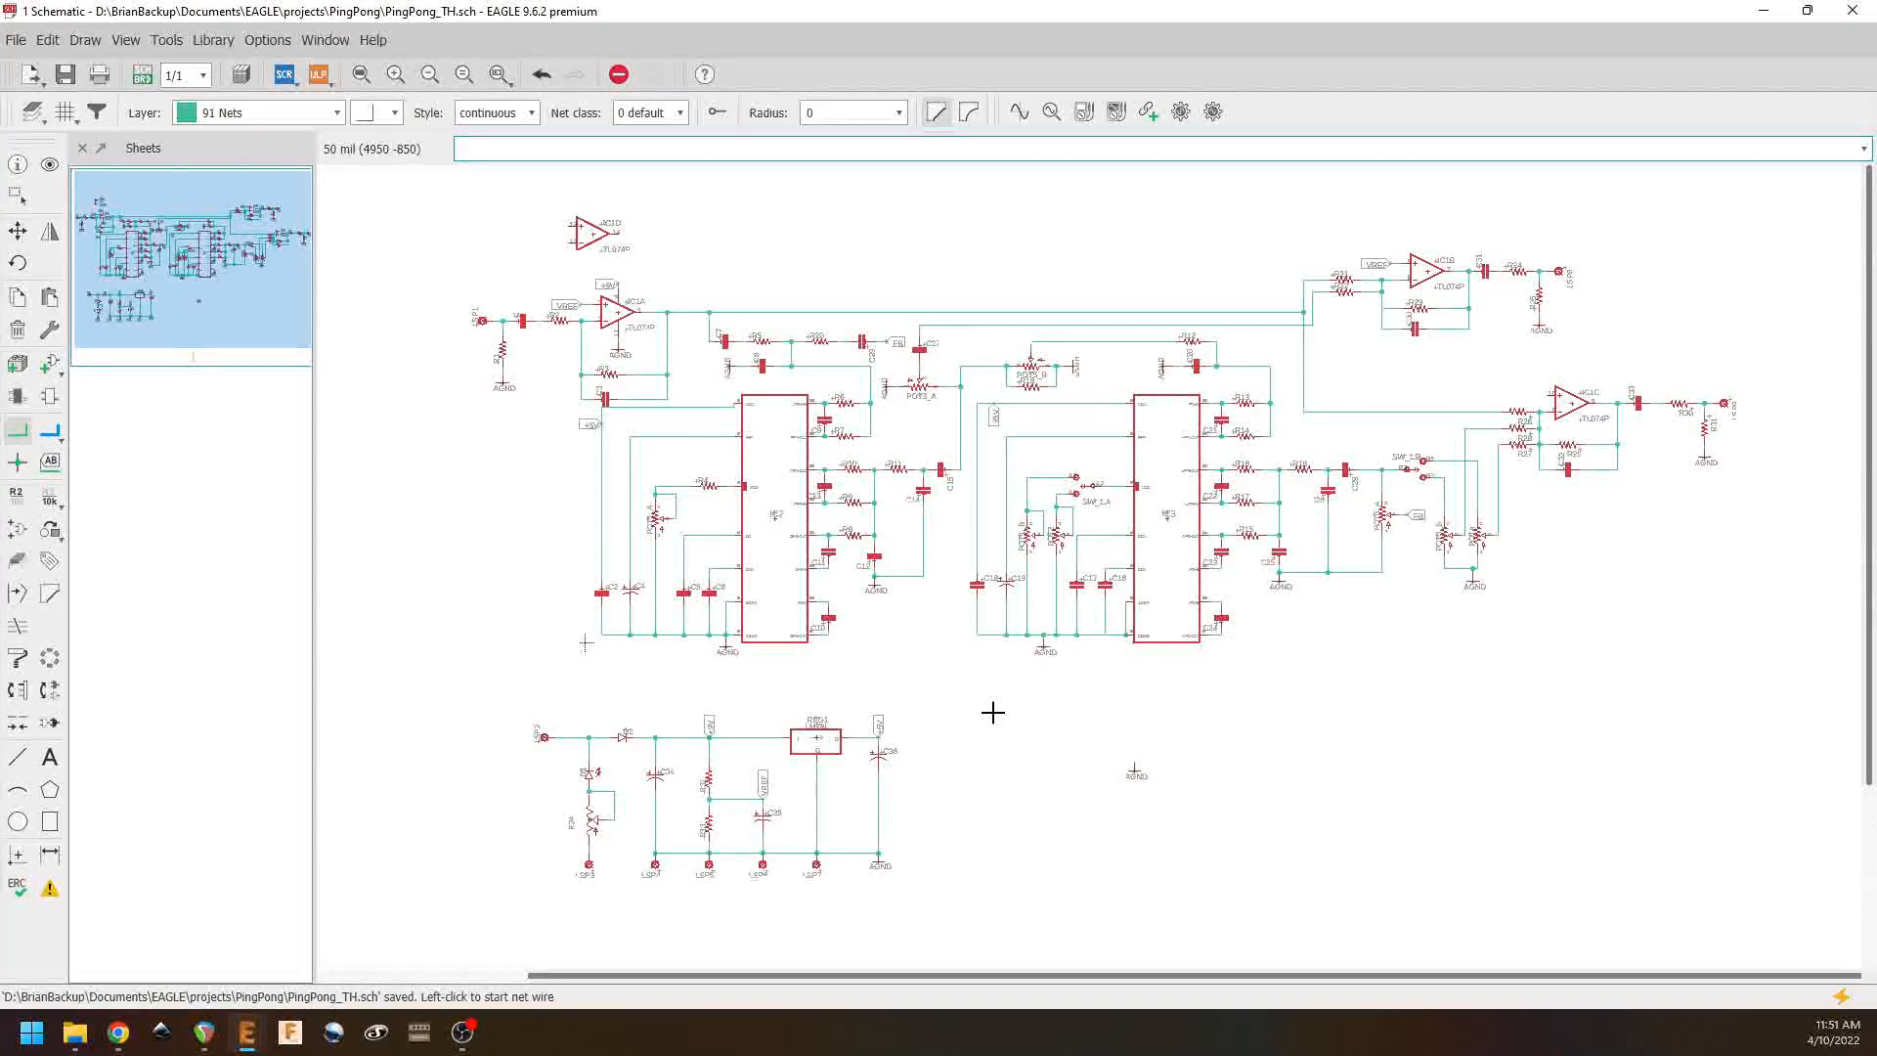
{"action": "left_click", "coordinate": [18, 231]}
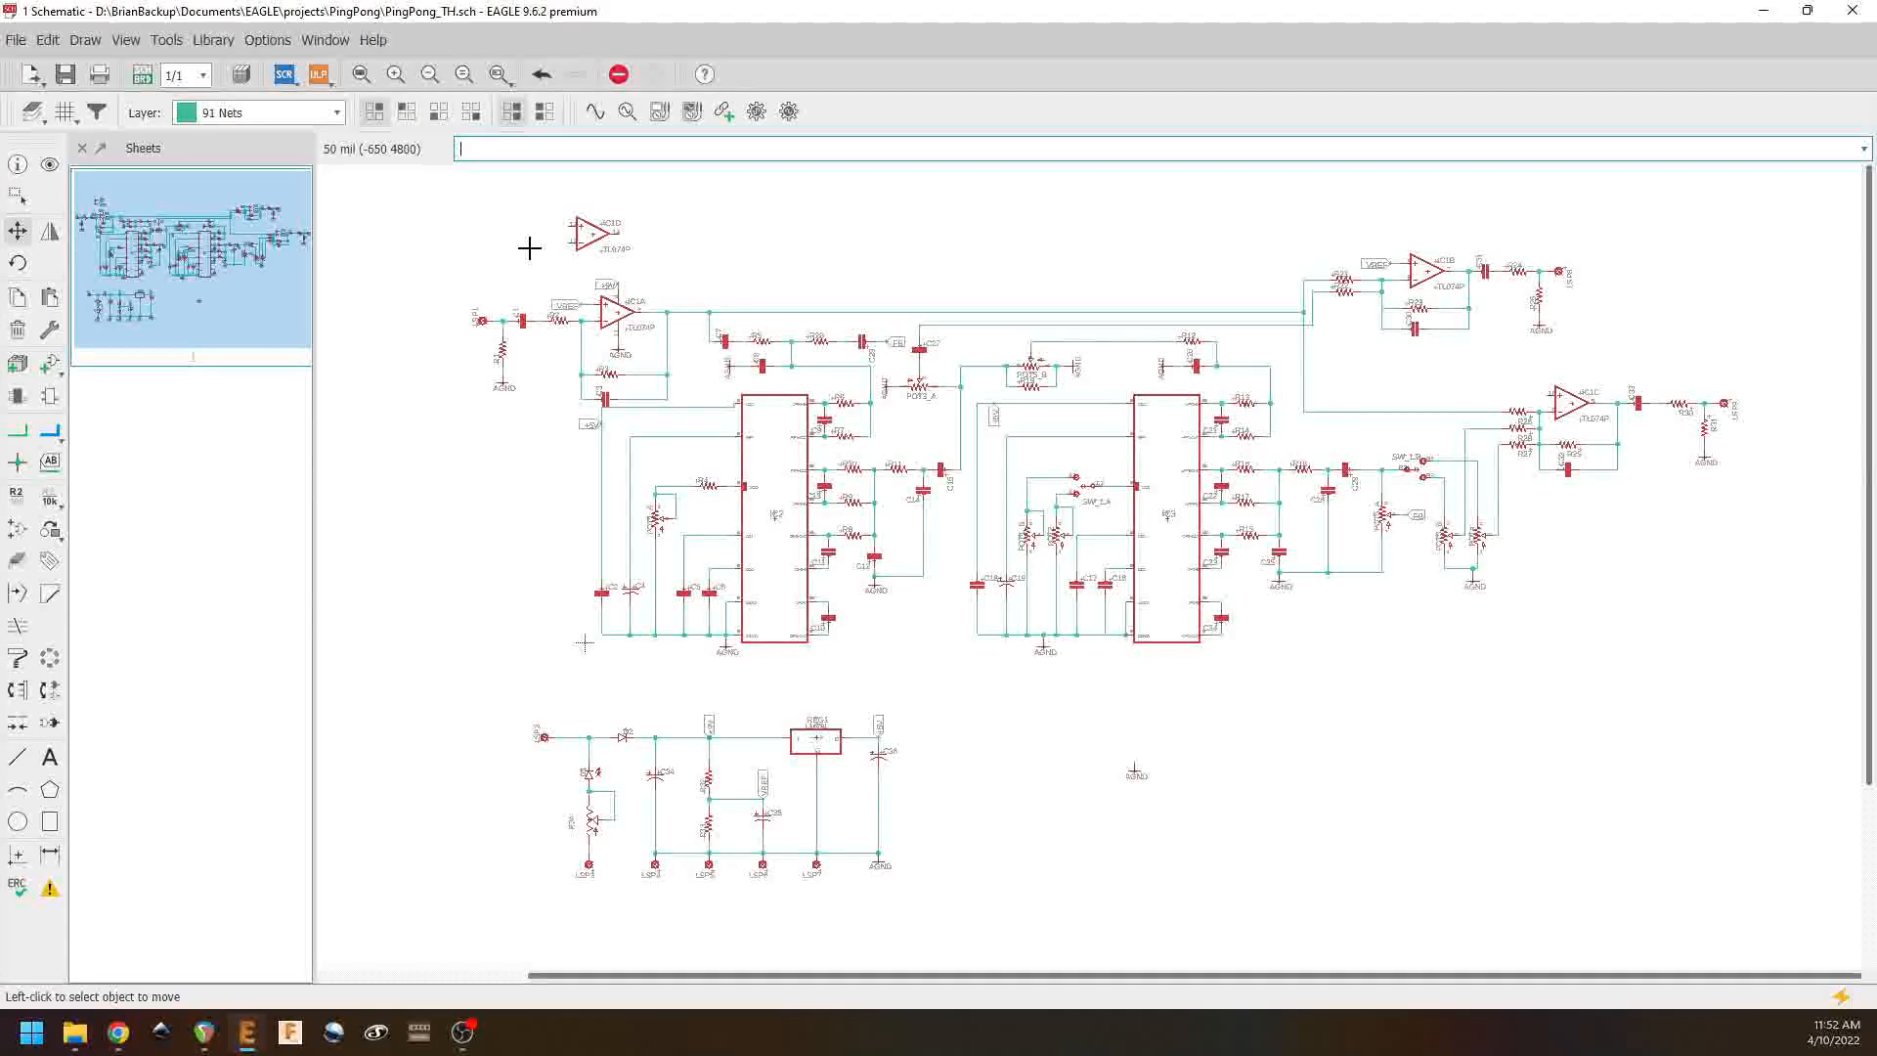
{"action": "left_click", "coordinate": [593, 235]}
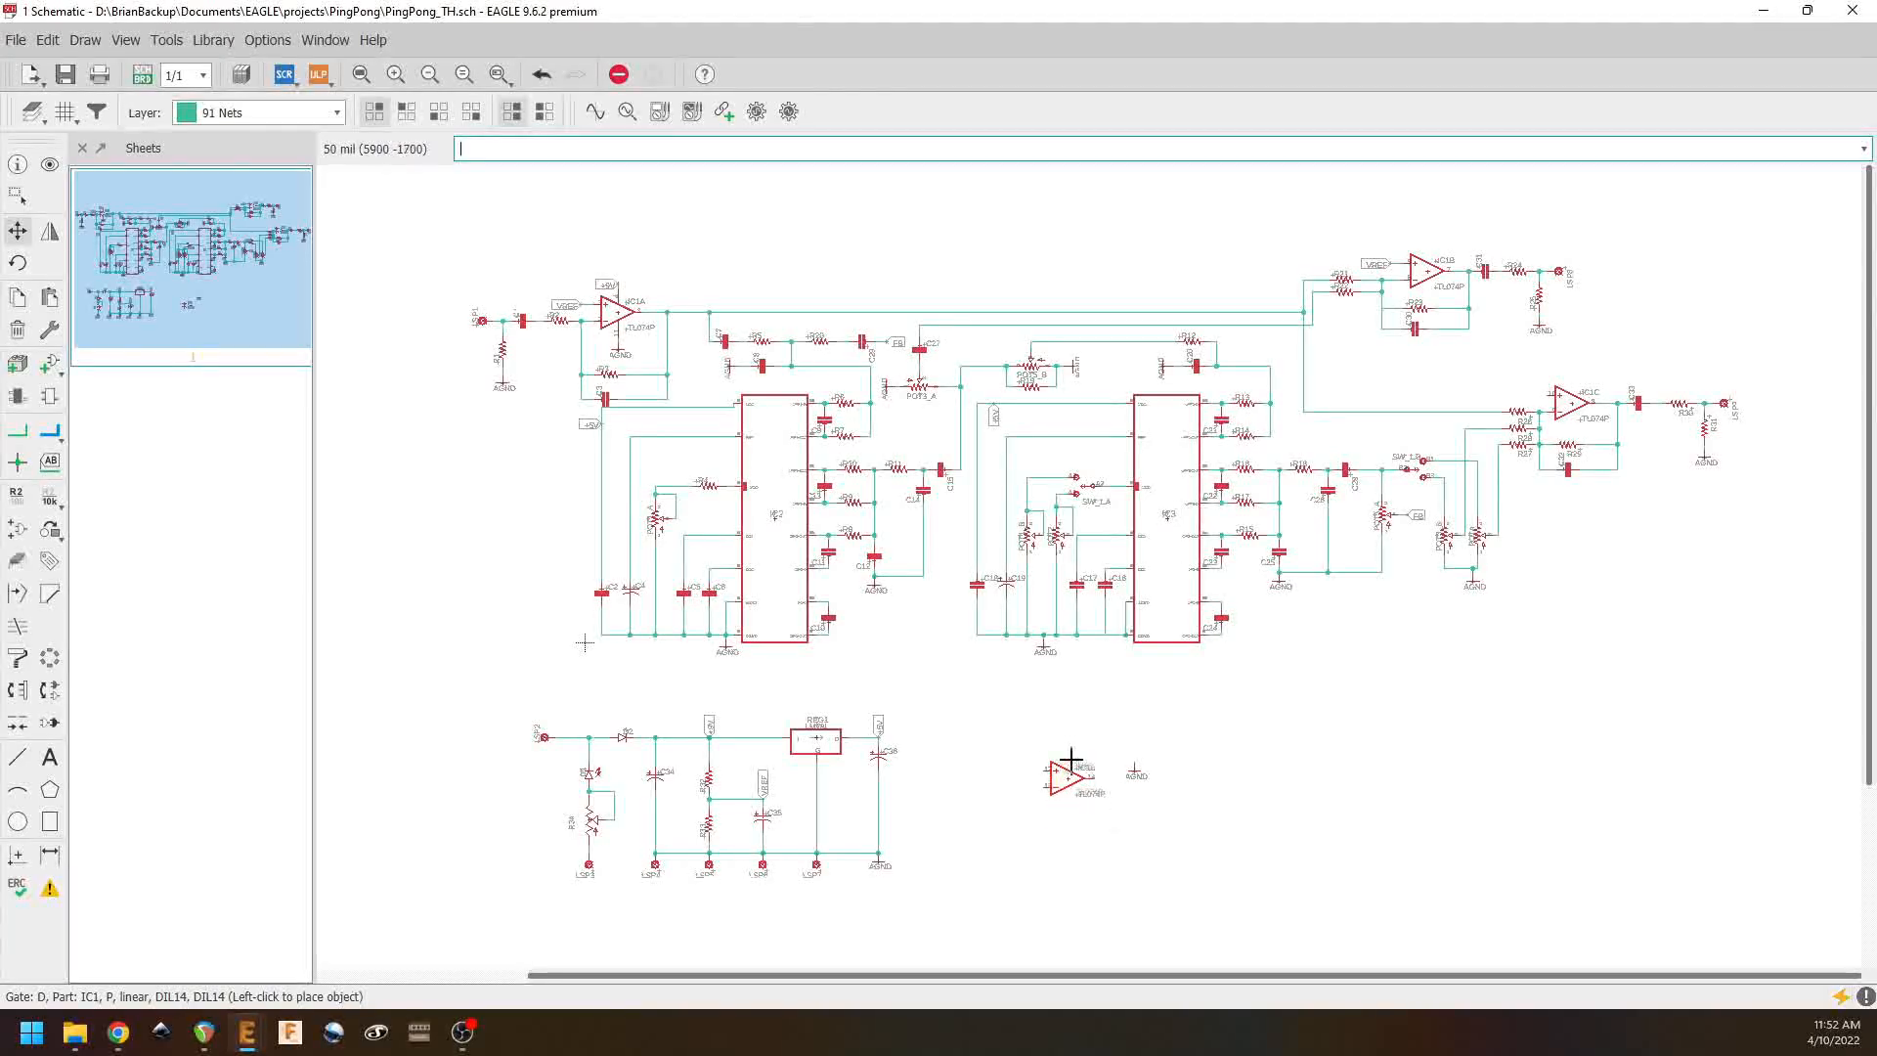
{"action": "left_click", "coordinate": [1072, 755]}
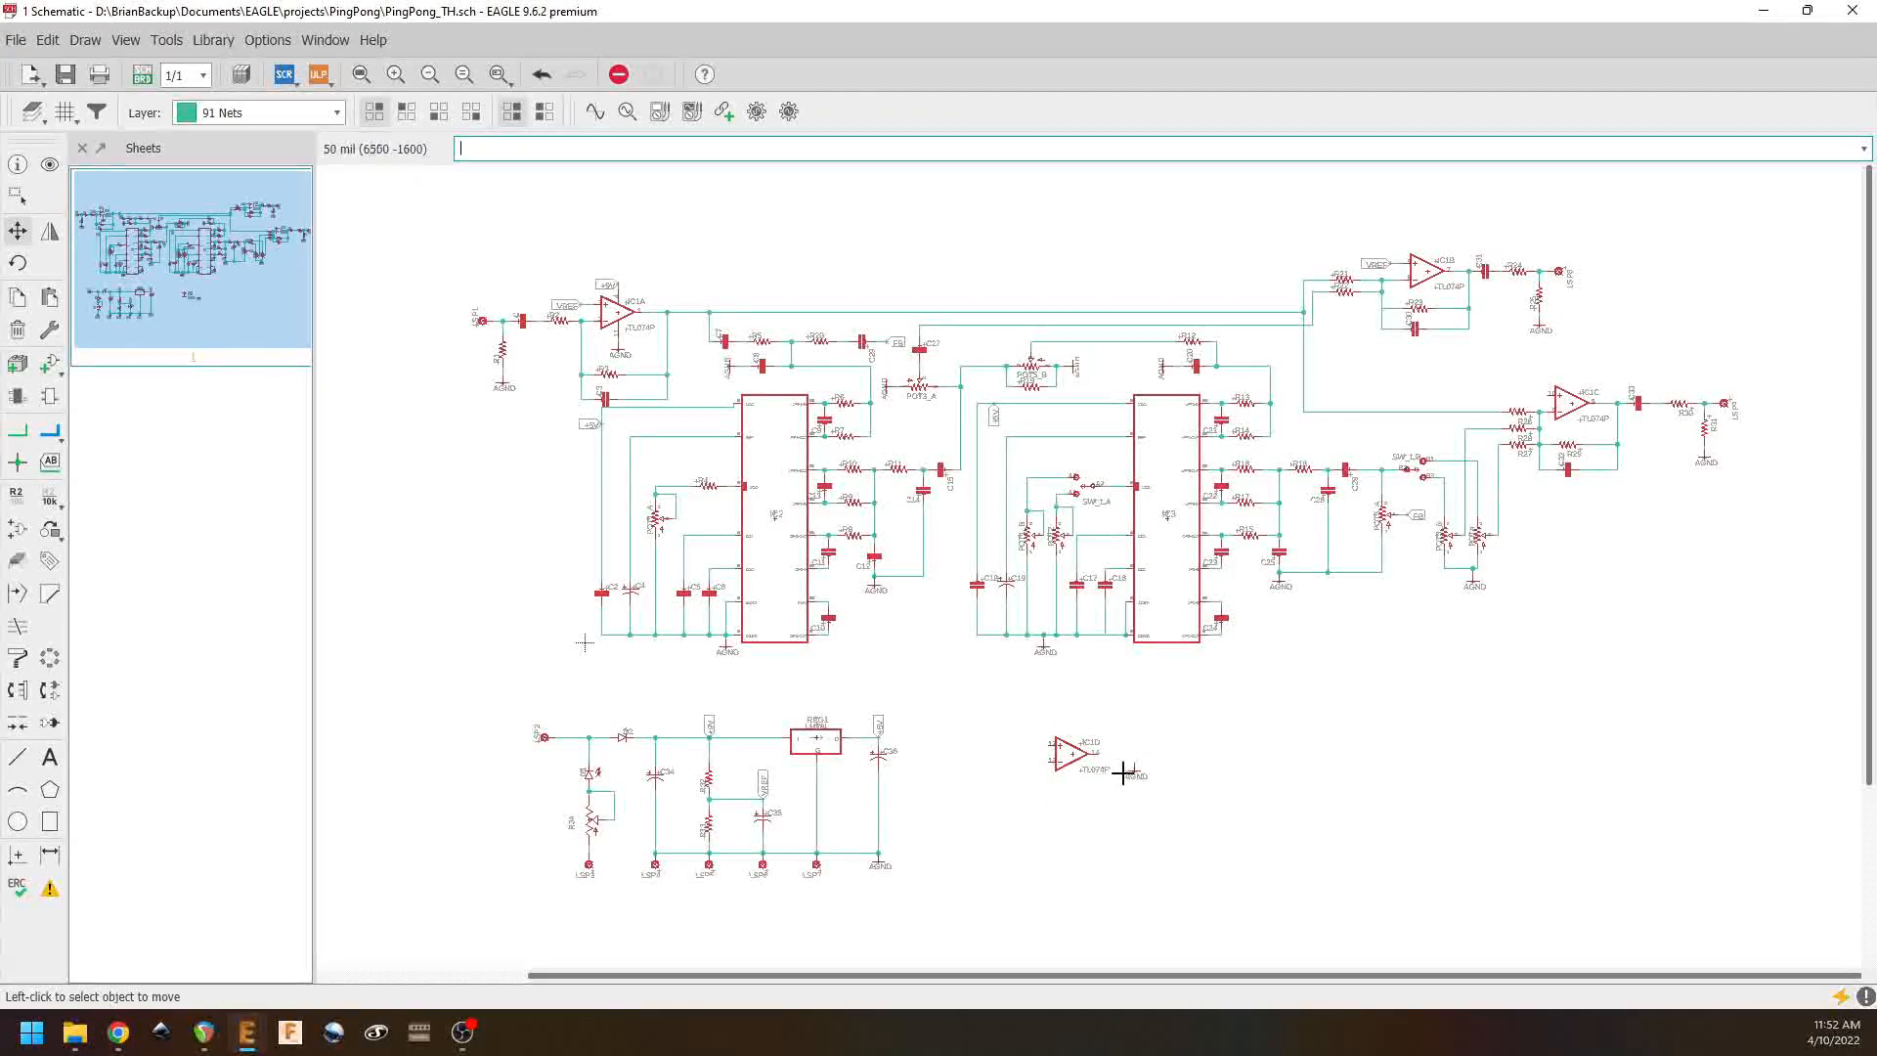
{"action": "left_click", "coordinate": [1136, 770]}
{"action": "left_click", "coordinate": [1136, 770]}
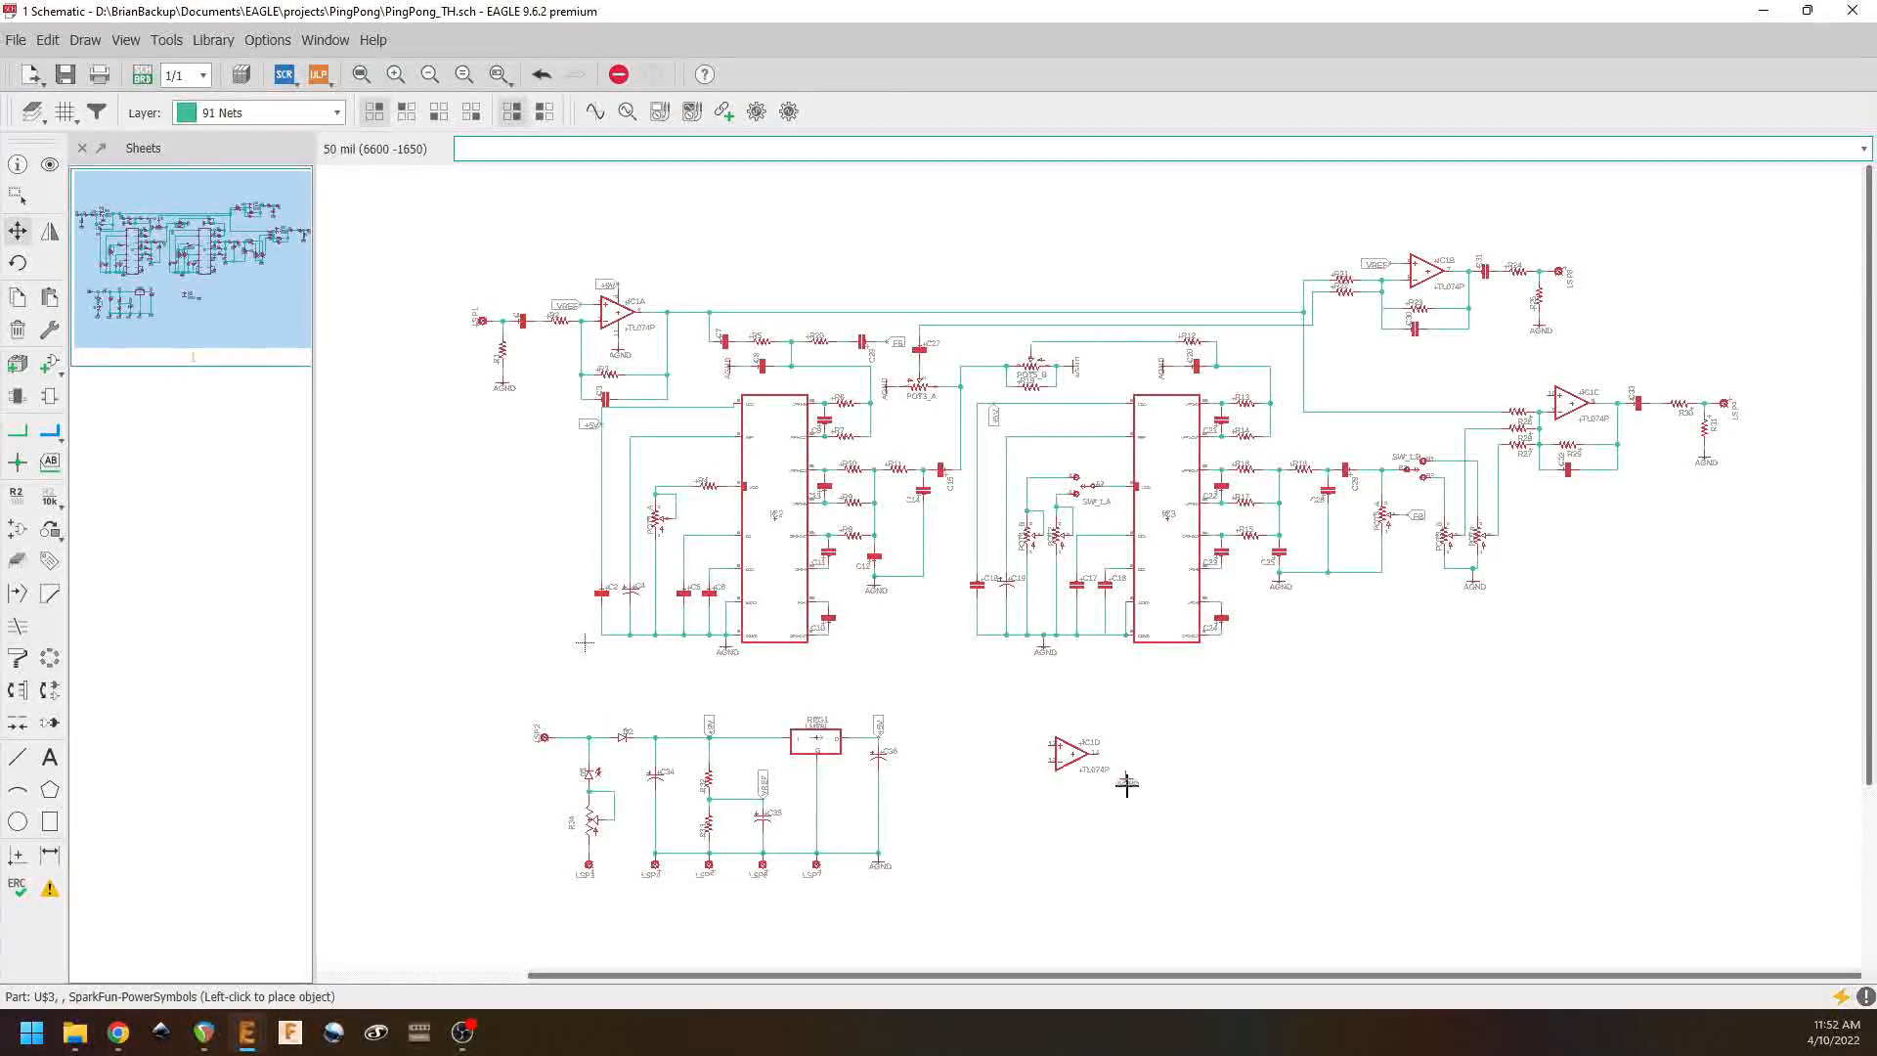
{"action": "left_click", "coordinate": [1045, 841]}
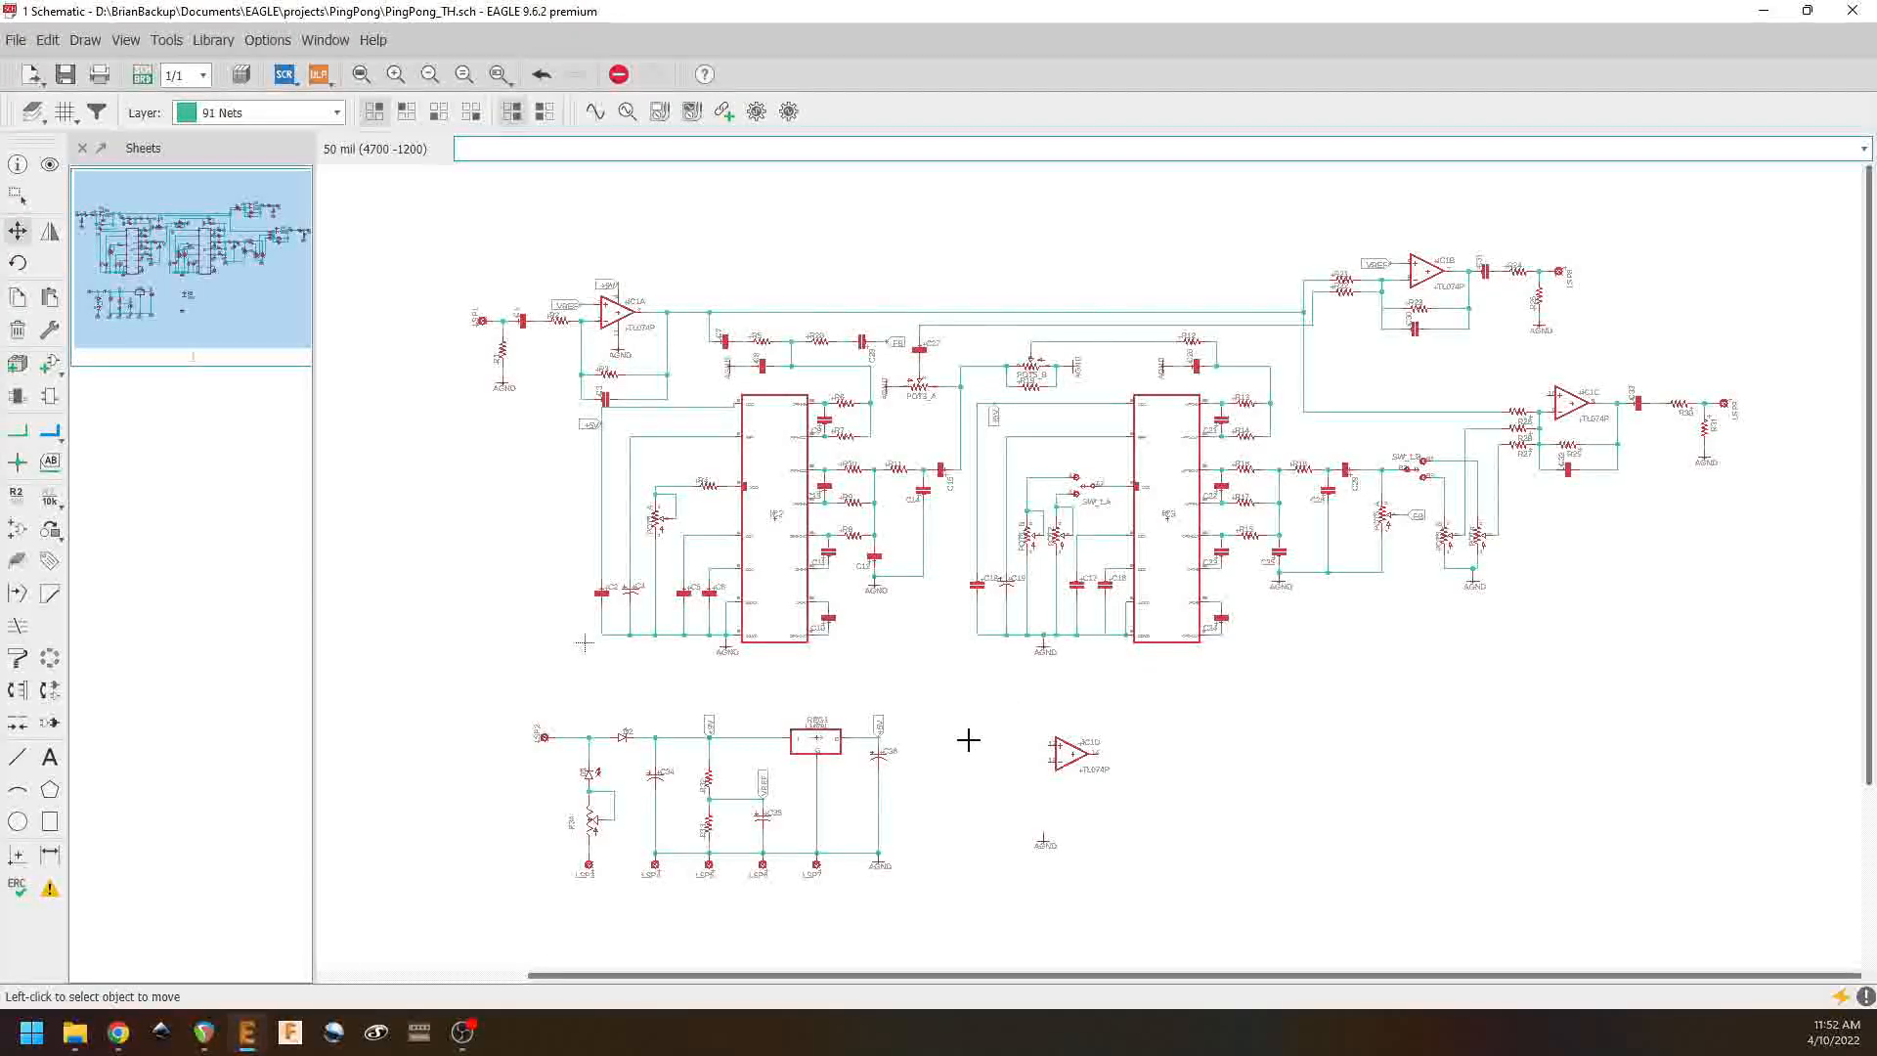
Step: Delete the nets joining R4 to POT1_A and the VCO pin, and the net from POT1_A's lower pin to ground
{"action": "scroll", "coordinate": [668, 581], "scroll_direction": "up", "scroll_amount": 4}
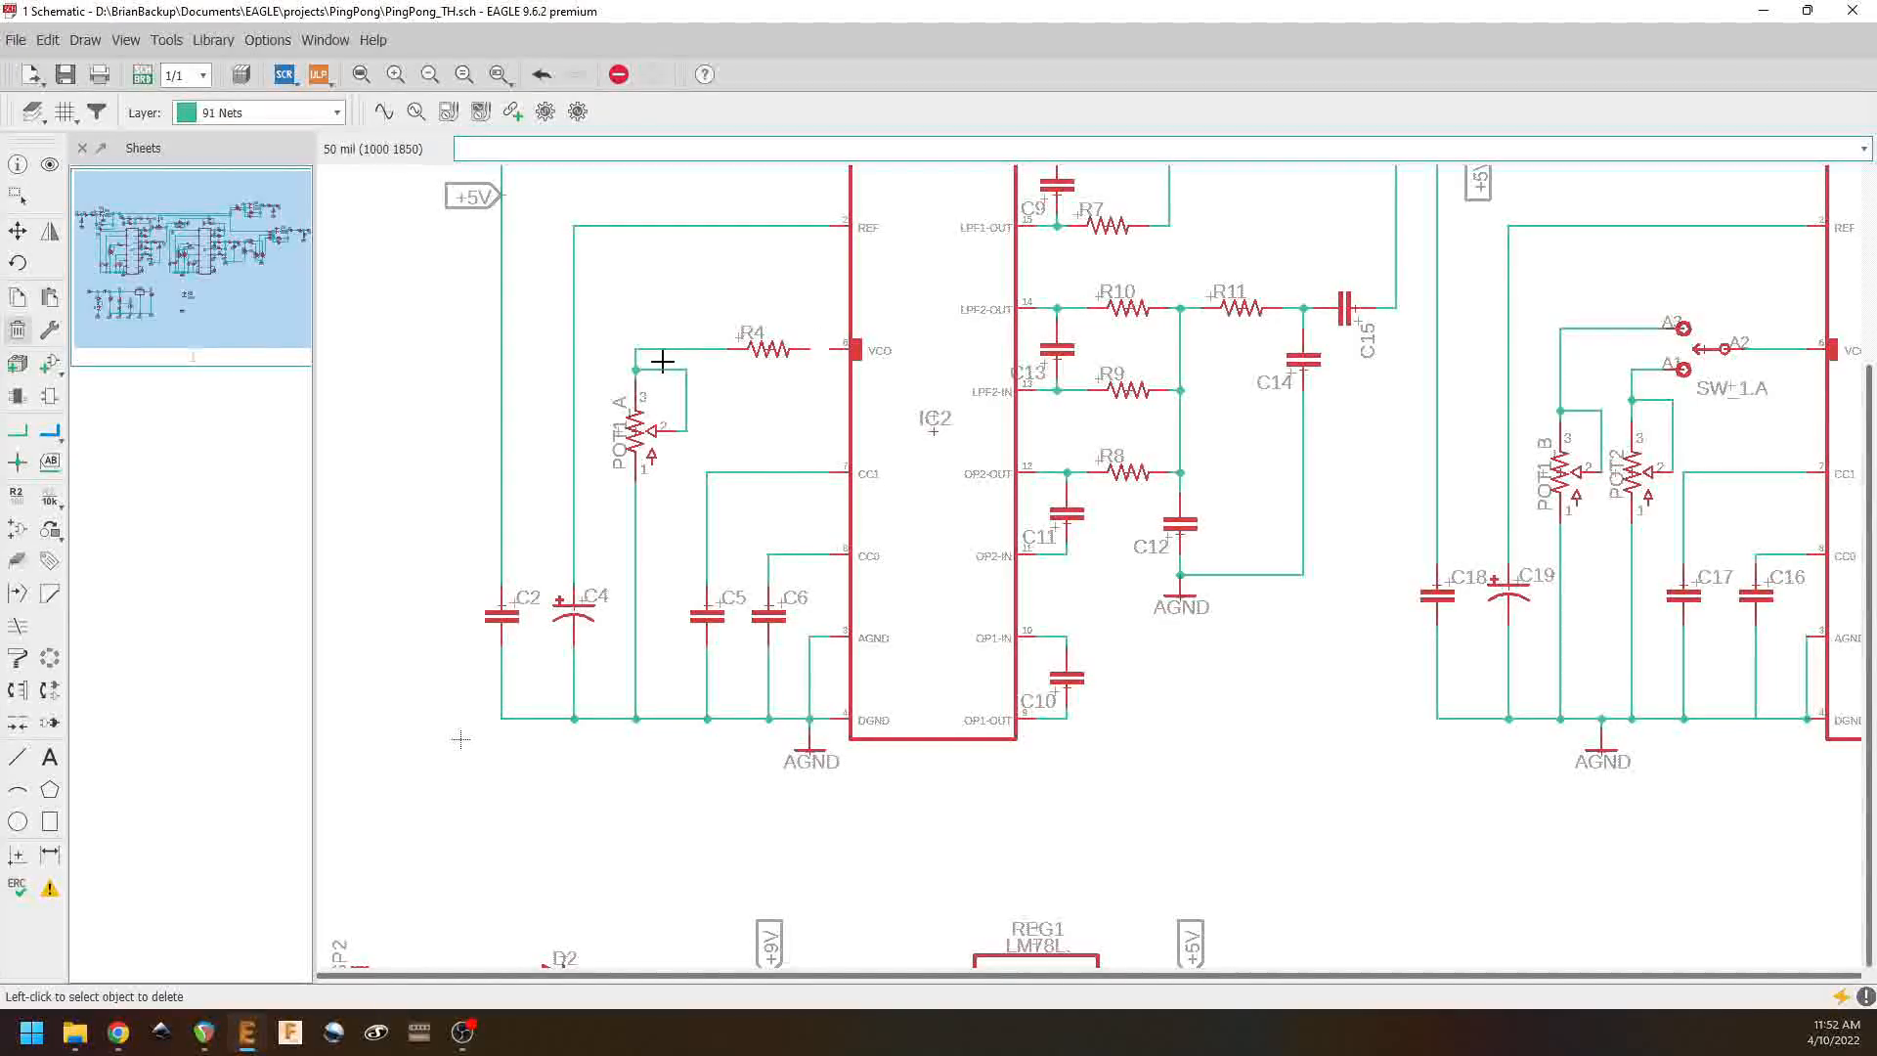
{"action": "left_click", "coordinate": [693, 349]}
{"action": "left_click", "coordinate": [636, 560]}
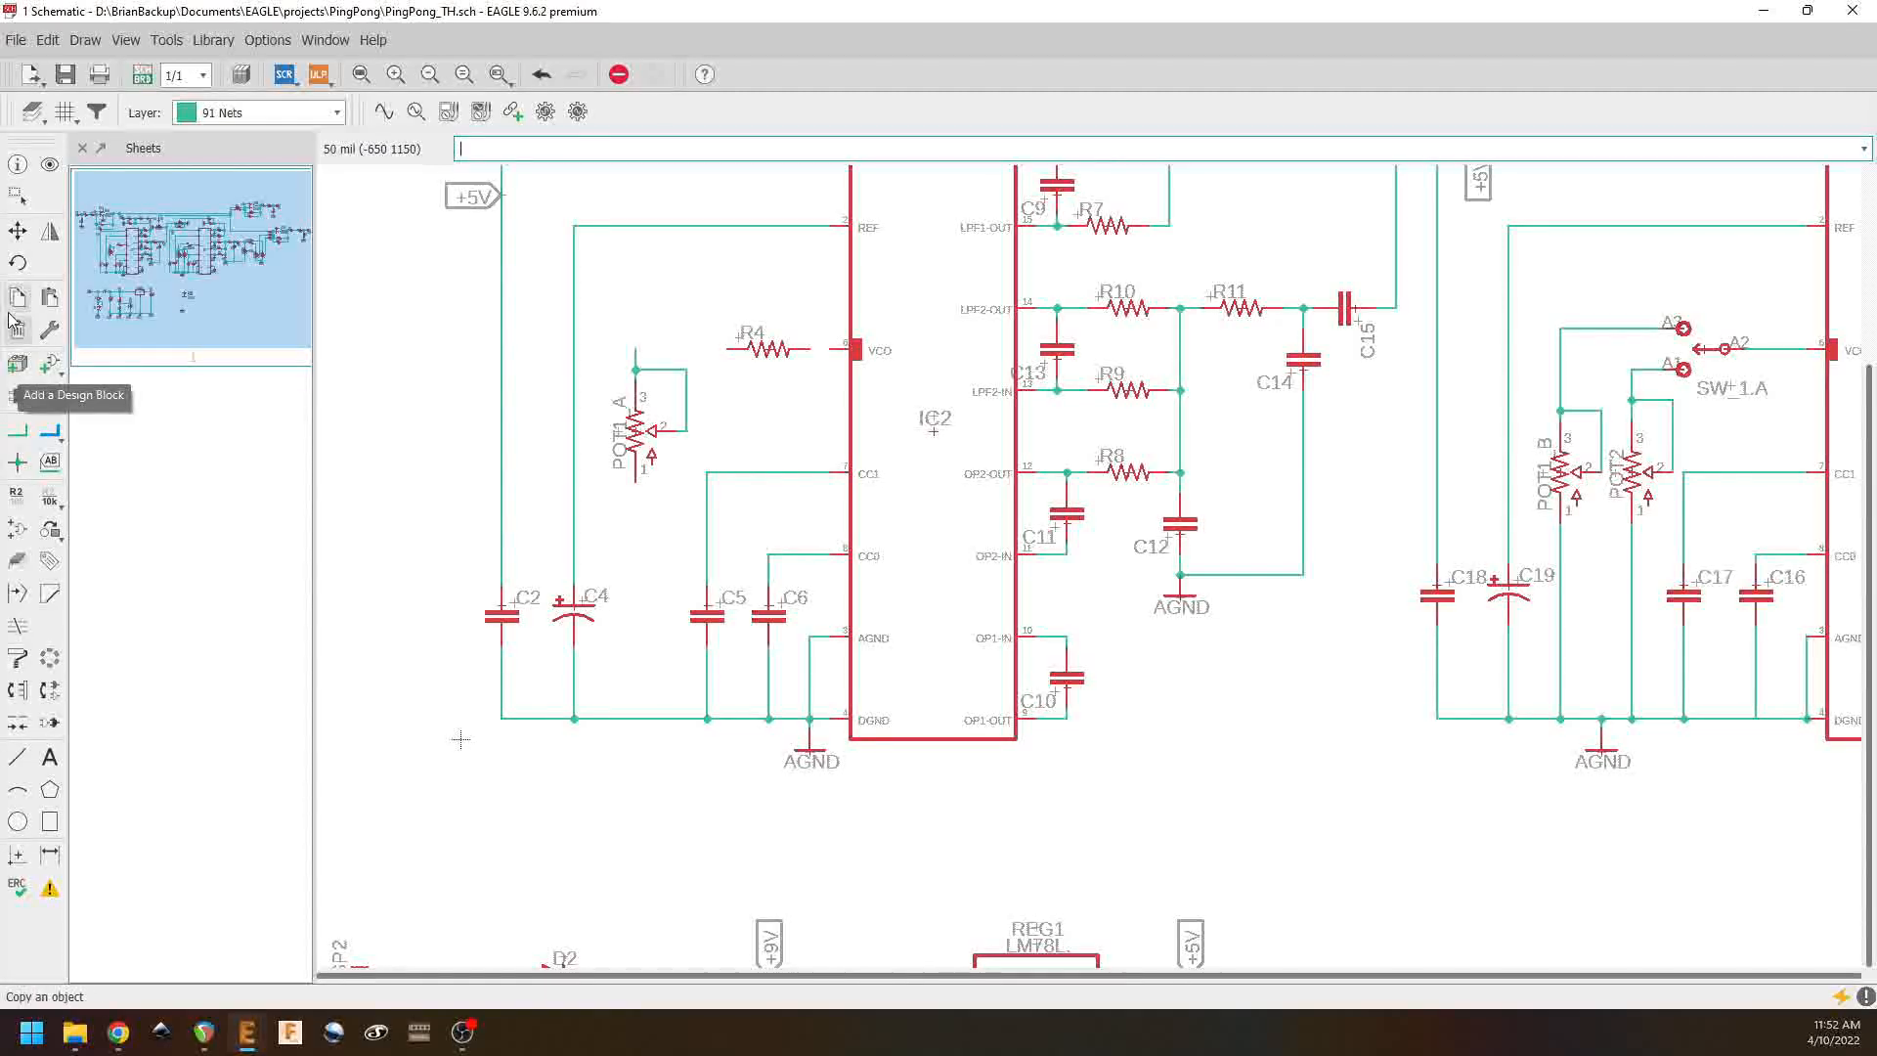
Step: Move R4 directly below POT1_A and rotate it upright
{"action": "left_click", "coordinate": [17, 231]}
{"action": "left_click", "coordinate": [763, 354]}
{"action": "right_click", "coordinate": [724, 381]}
{"action": "left_click", "coordinate": [635, 562]}
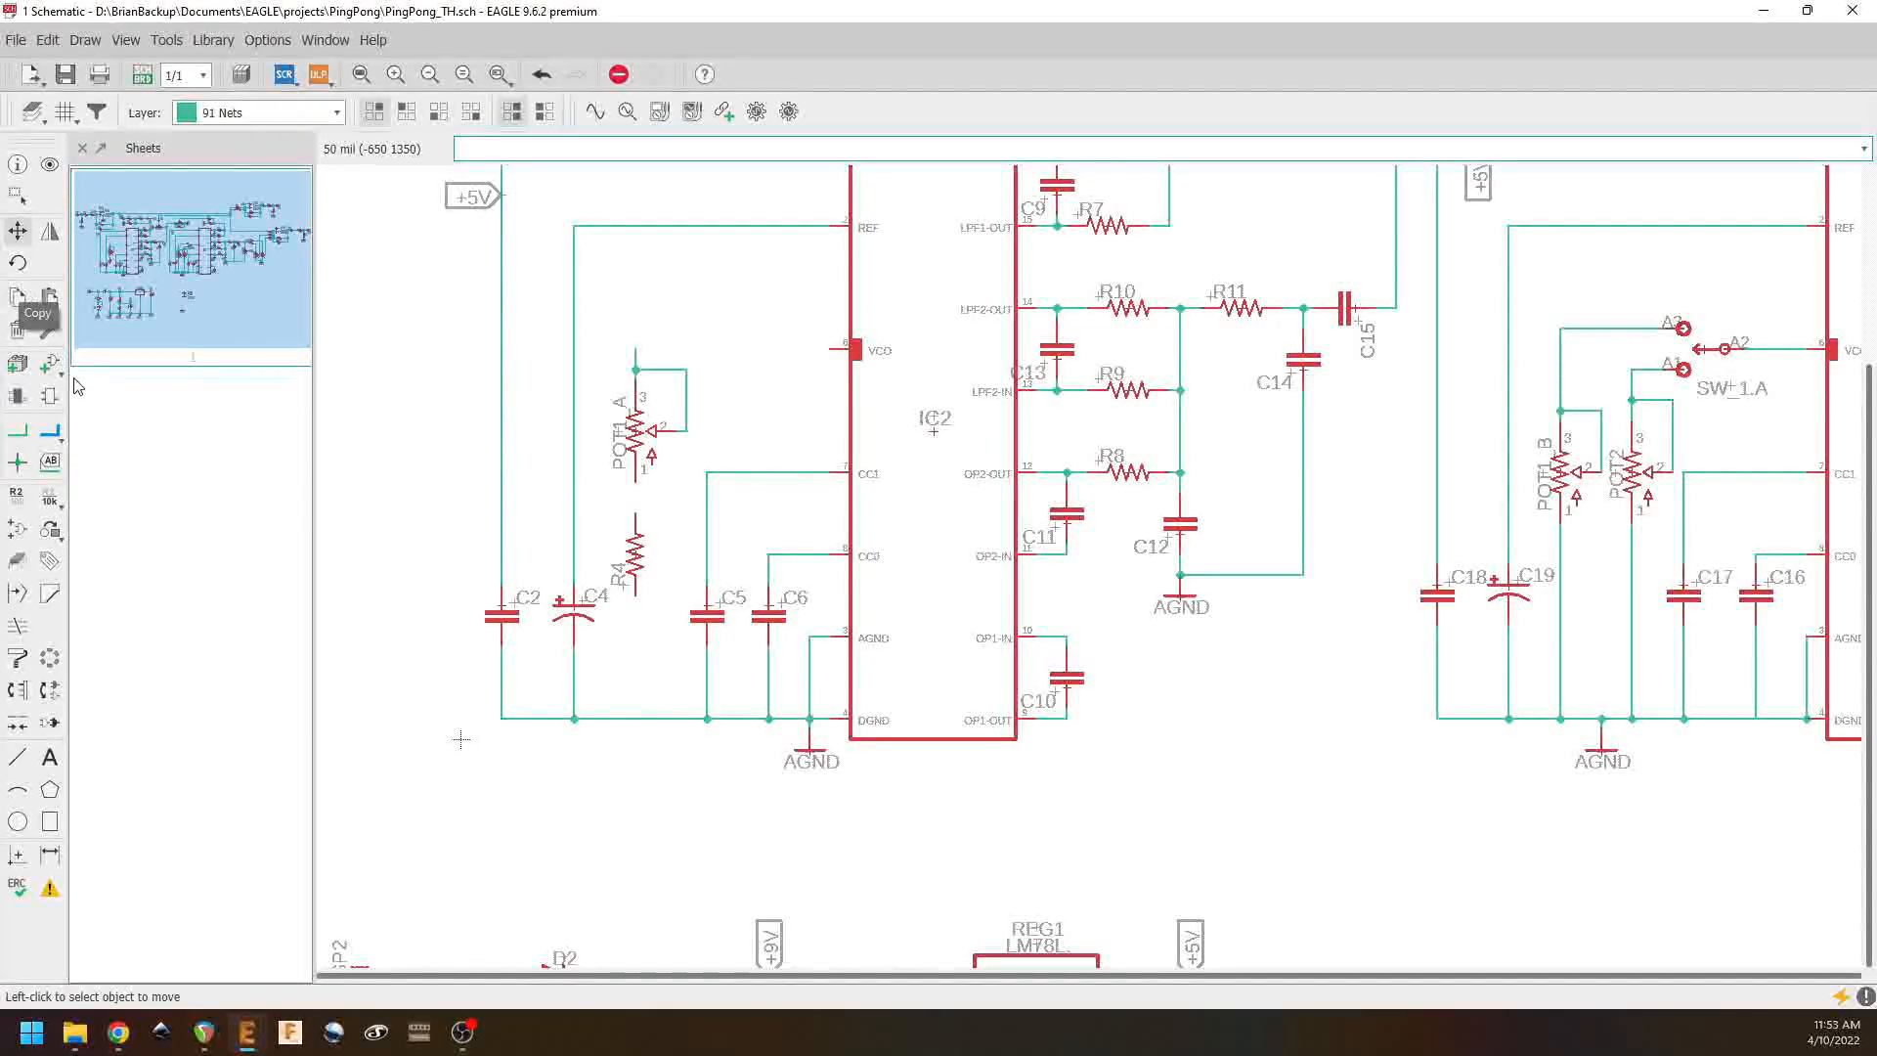
Step: Wire IC2's VCO pin directly to POT1_A, and connect POT1_A's lower pin through R4 to the ground net
{"action": "left_click", "coordinate": [18, 430]}
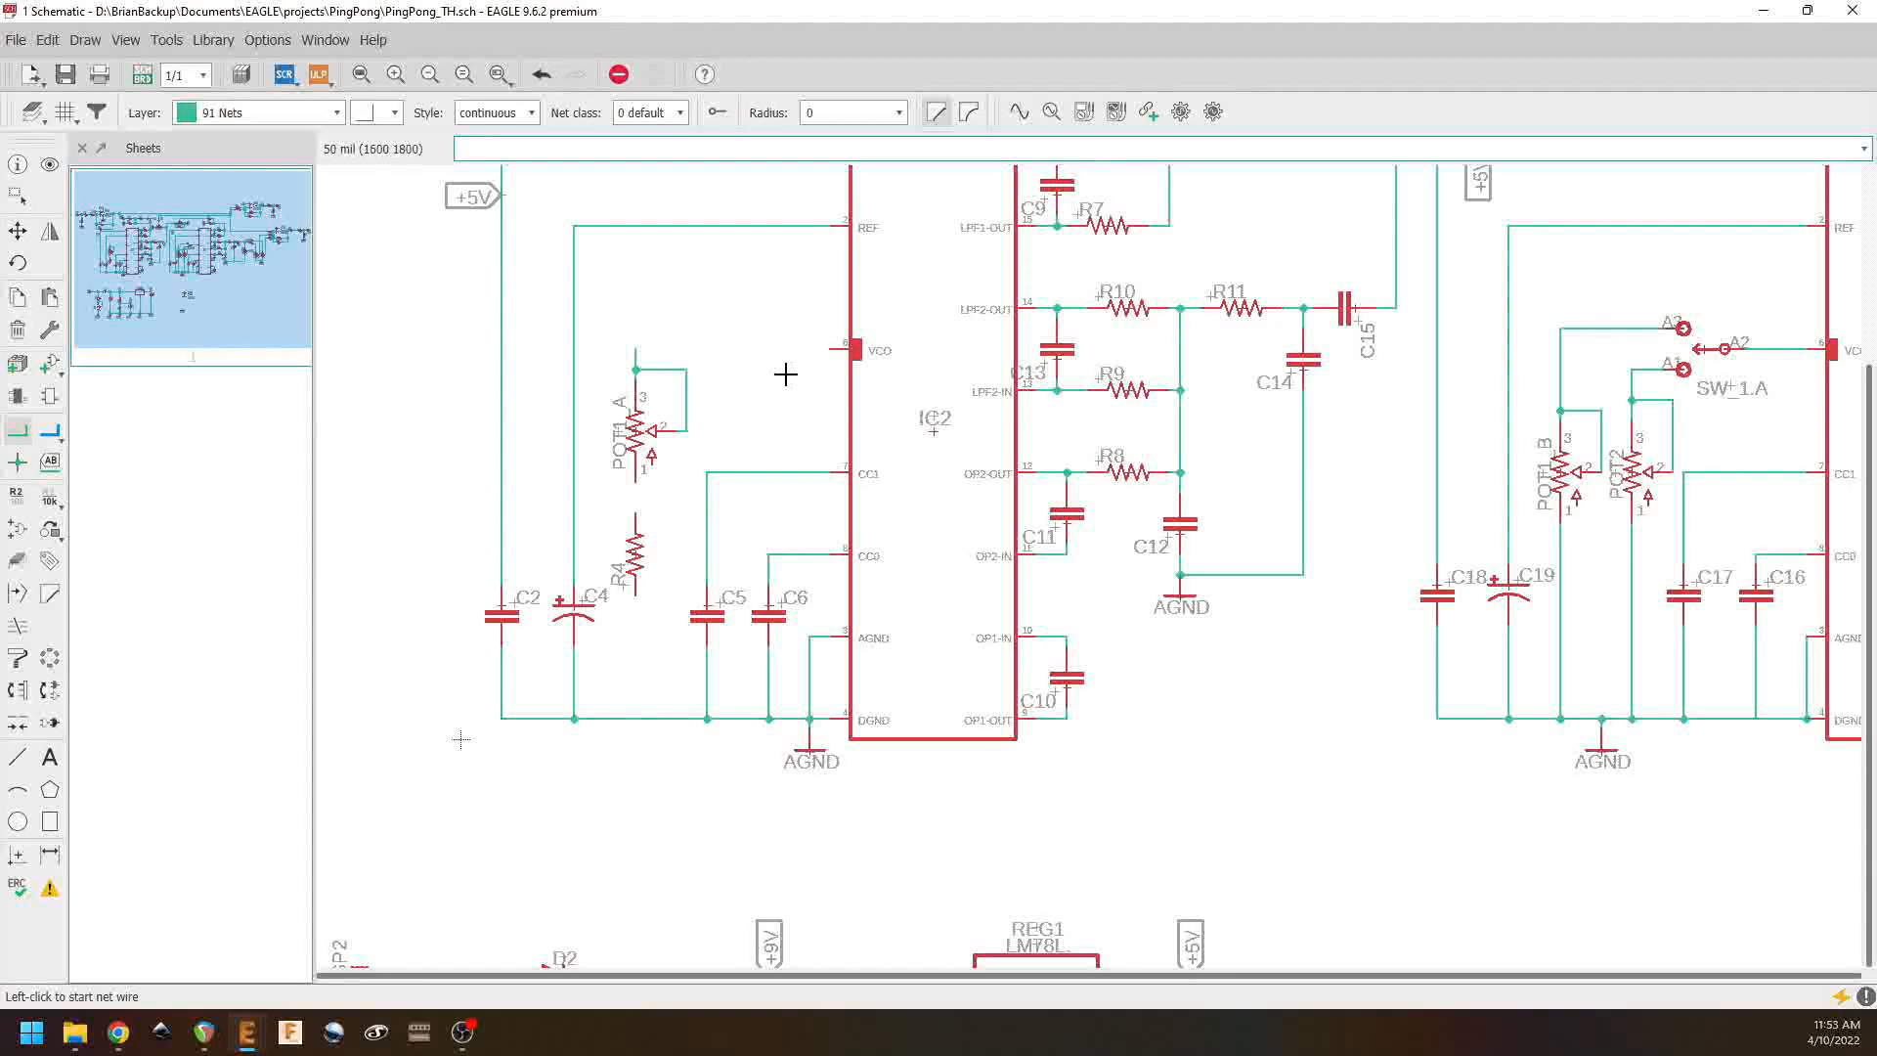
{"action": "left_click", "coordinate": [846, 350]}
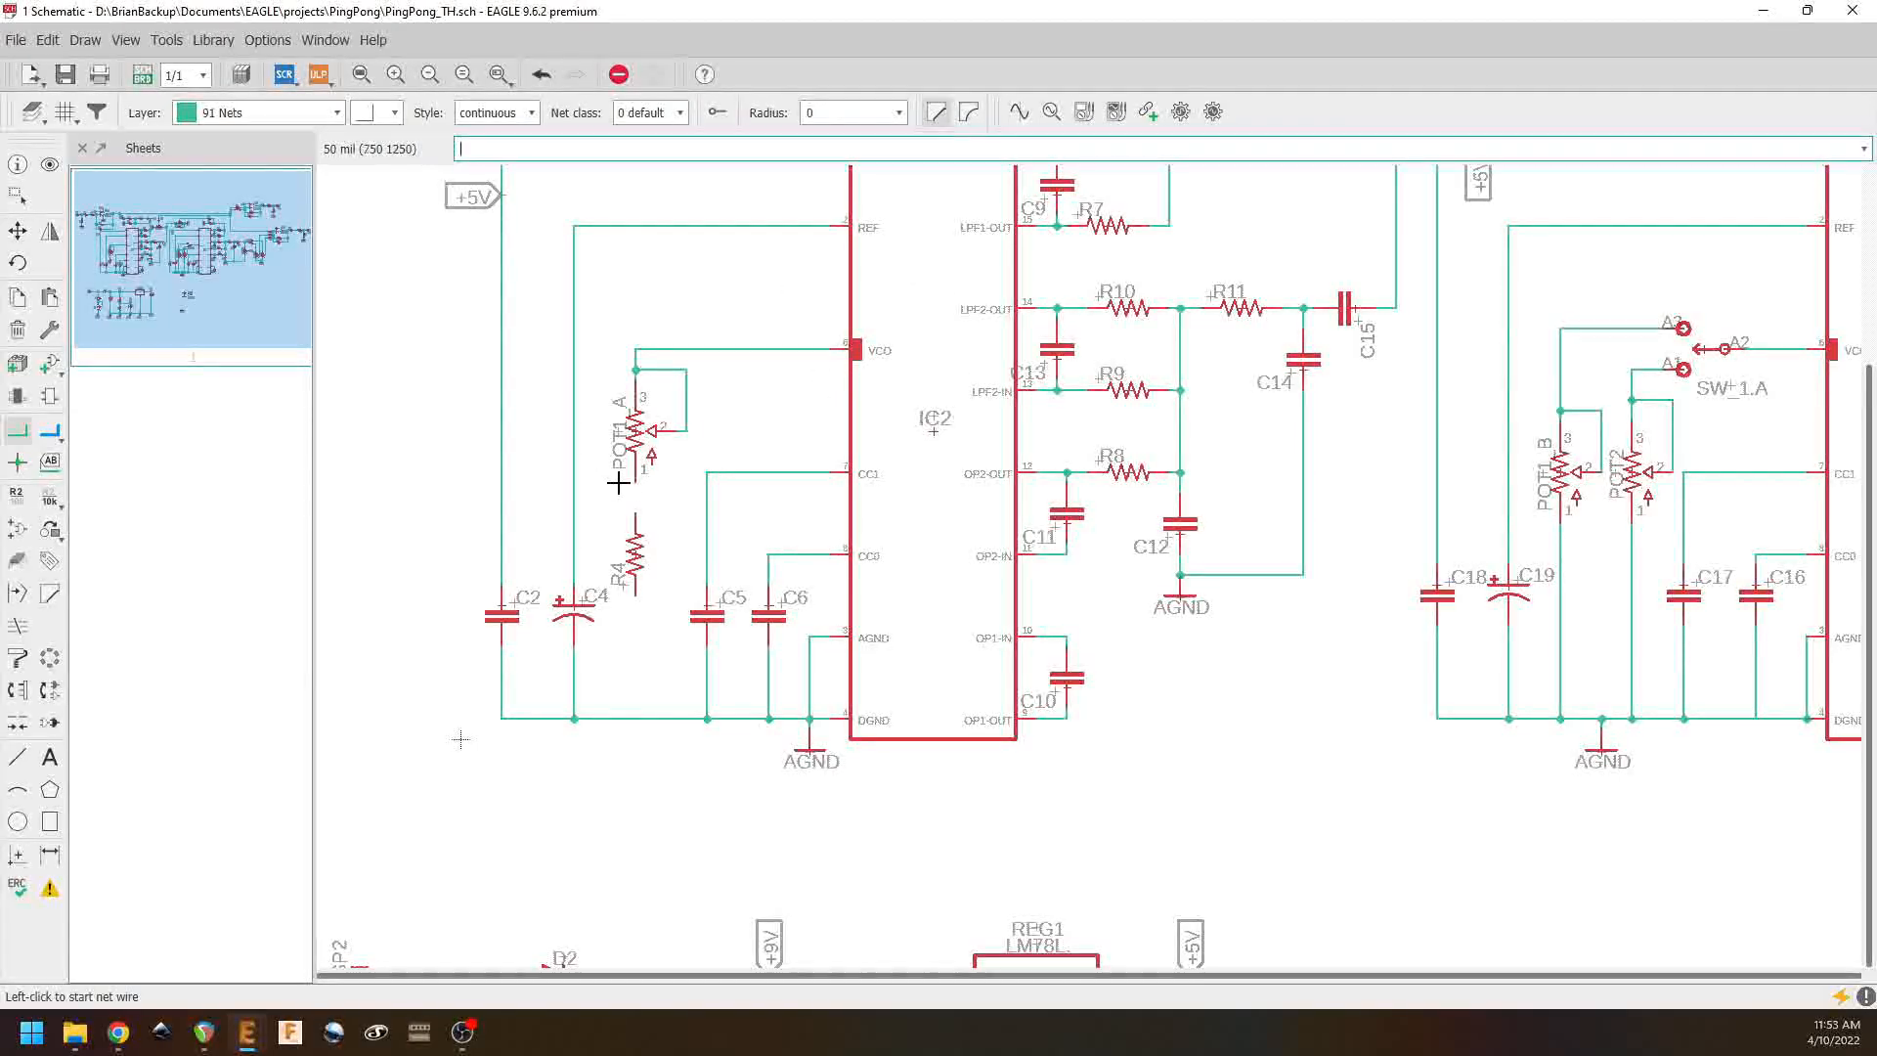
{"action": "left_click", "coordinate": [634, 514]}
{"action": "left_click", "coordinate": [634, 719]}
Step: Delete the ground nets below POT1_B and POT2, and place an upright copy of R15 centred beneath the two potentiometers
{"action": "middle_click_drag", "start_coordinate": [945, 489], "coordinate": [314, 479]}
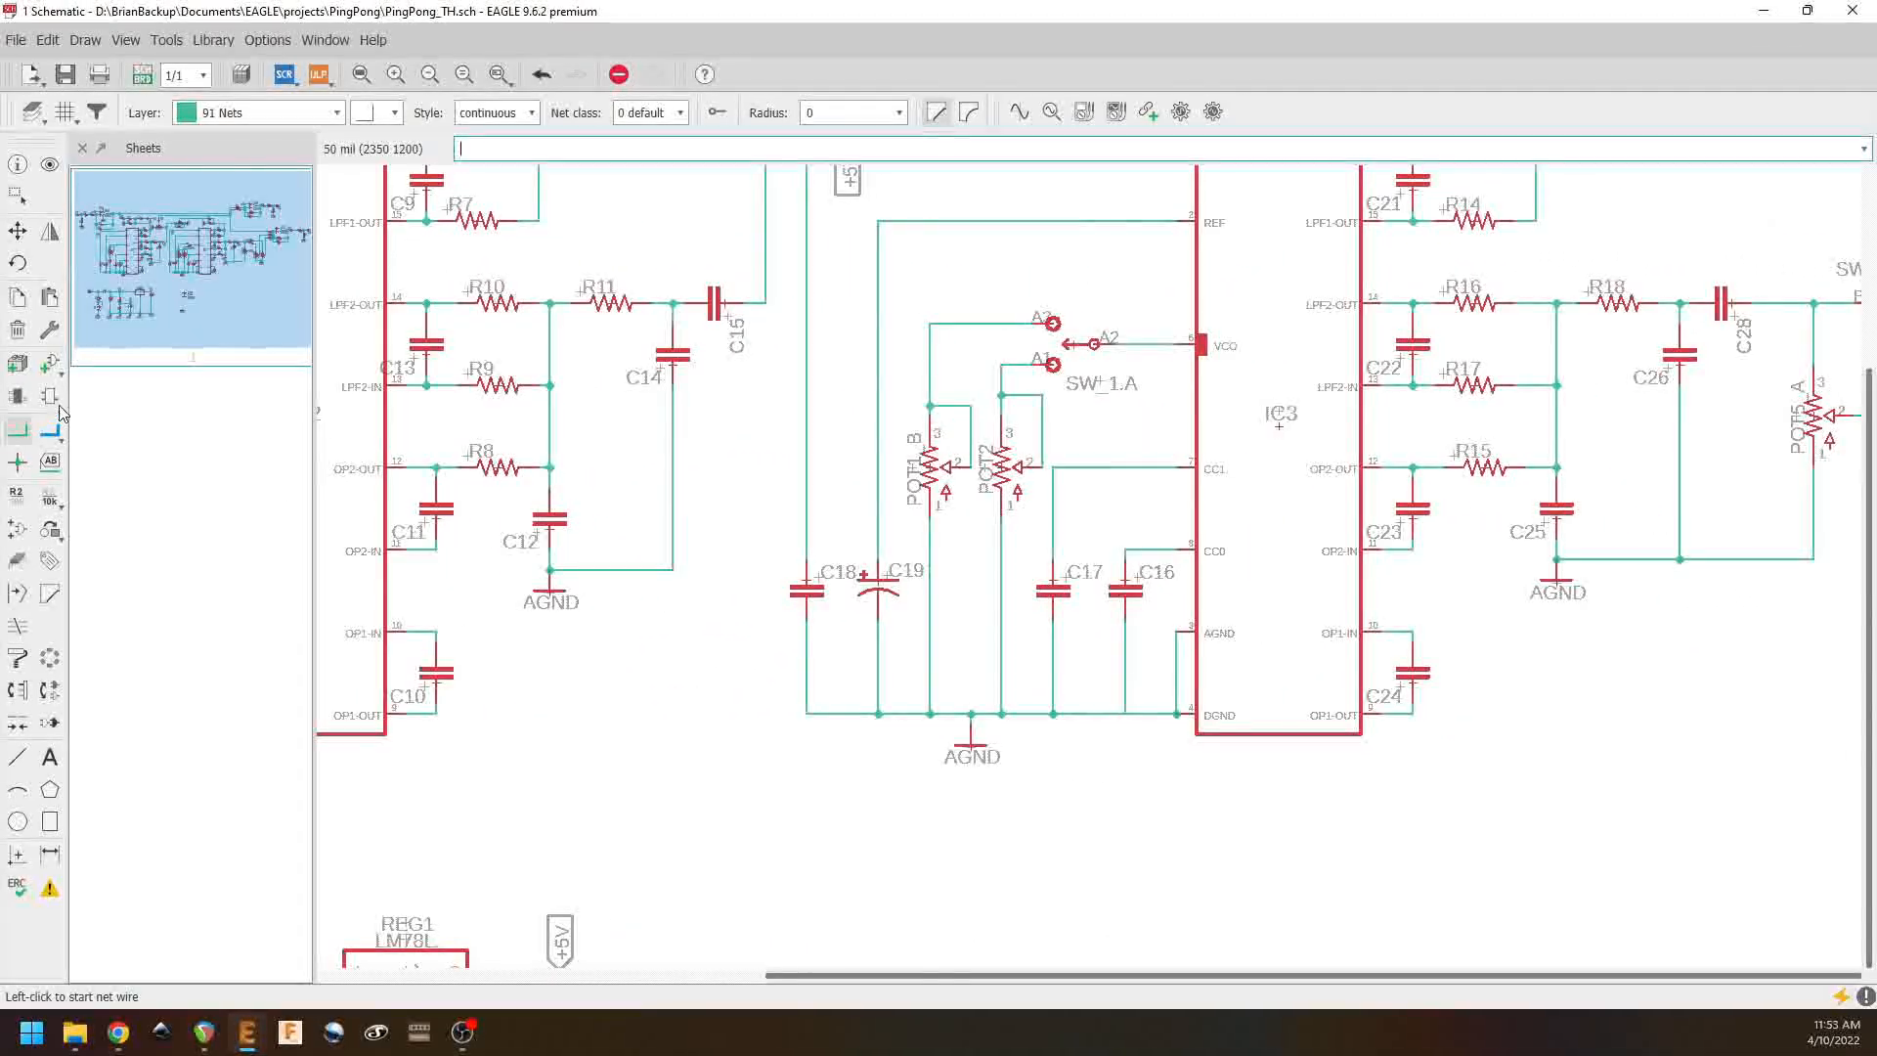
{"action": "left_click", "coordinate": [17, 329]}
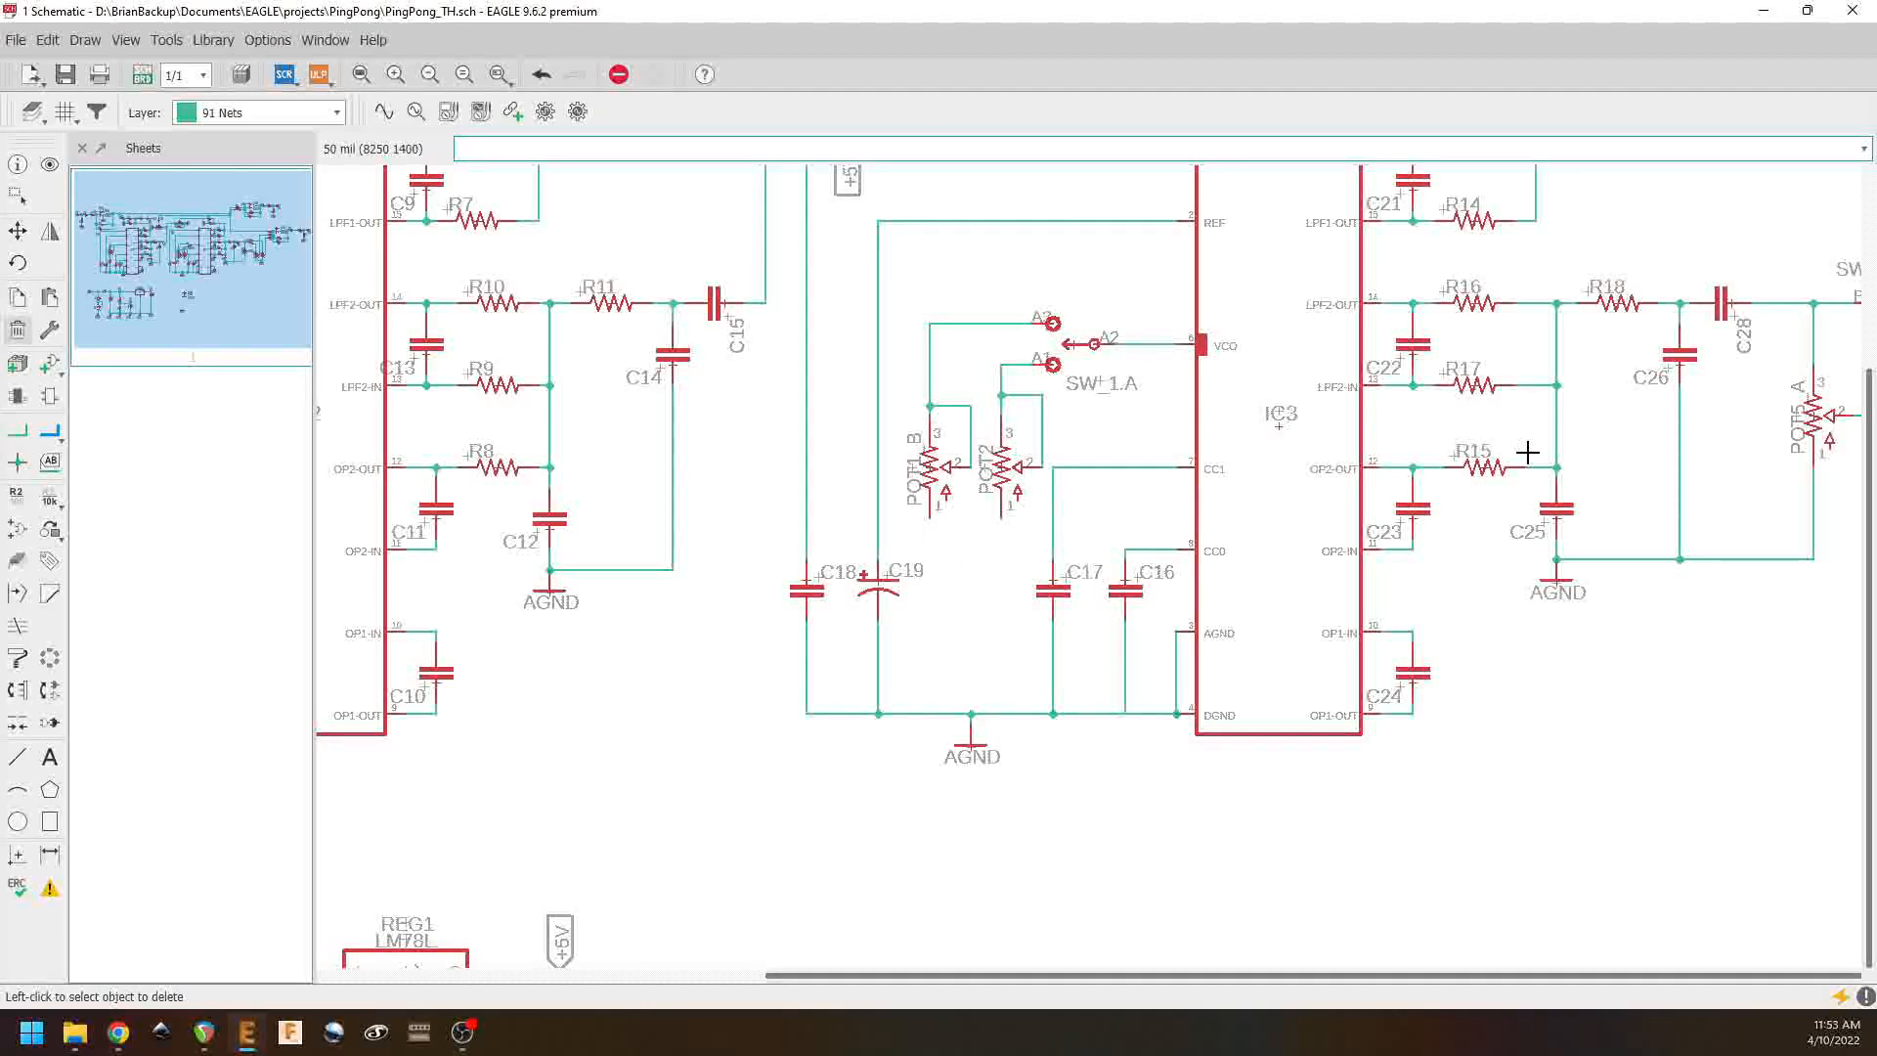
{"action": "right_click", "coordinate": [1485, 468]}
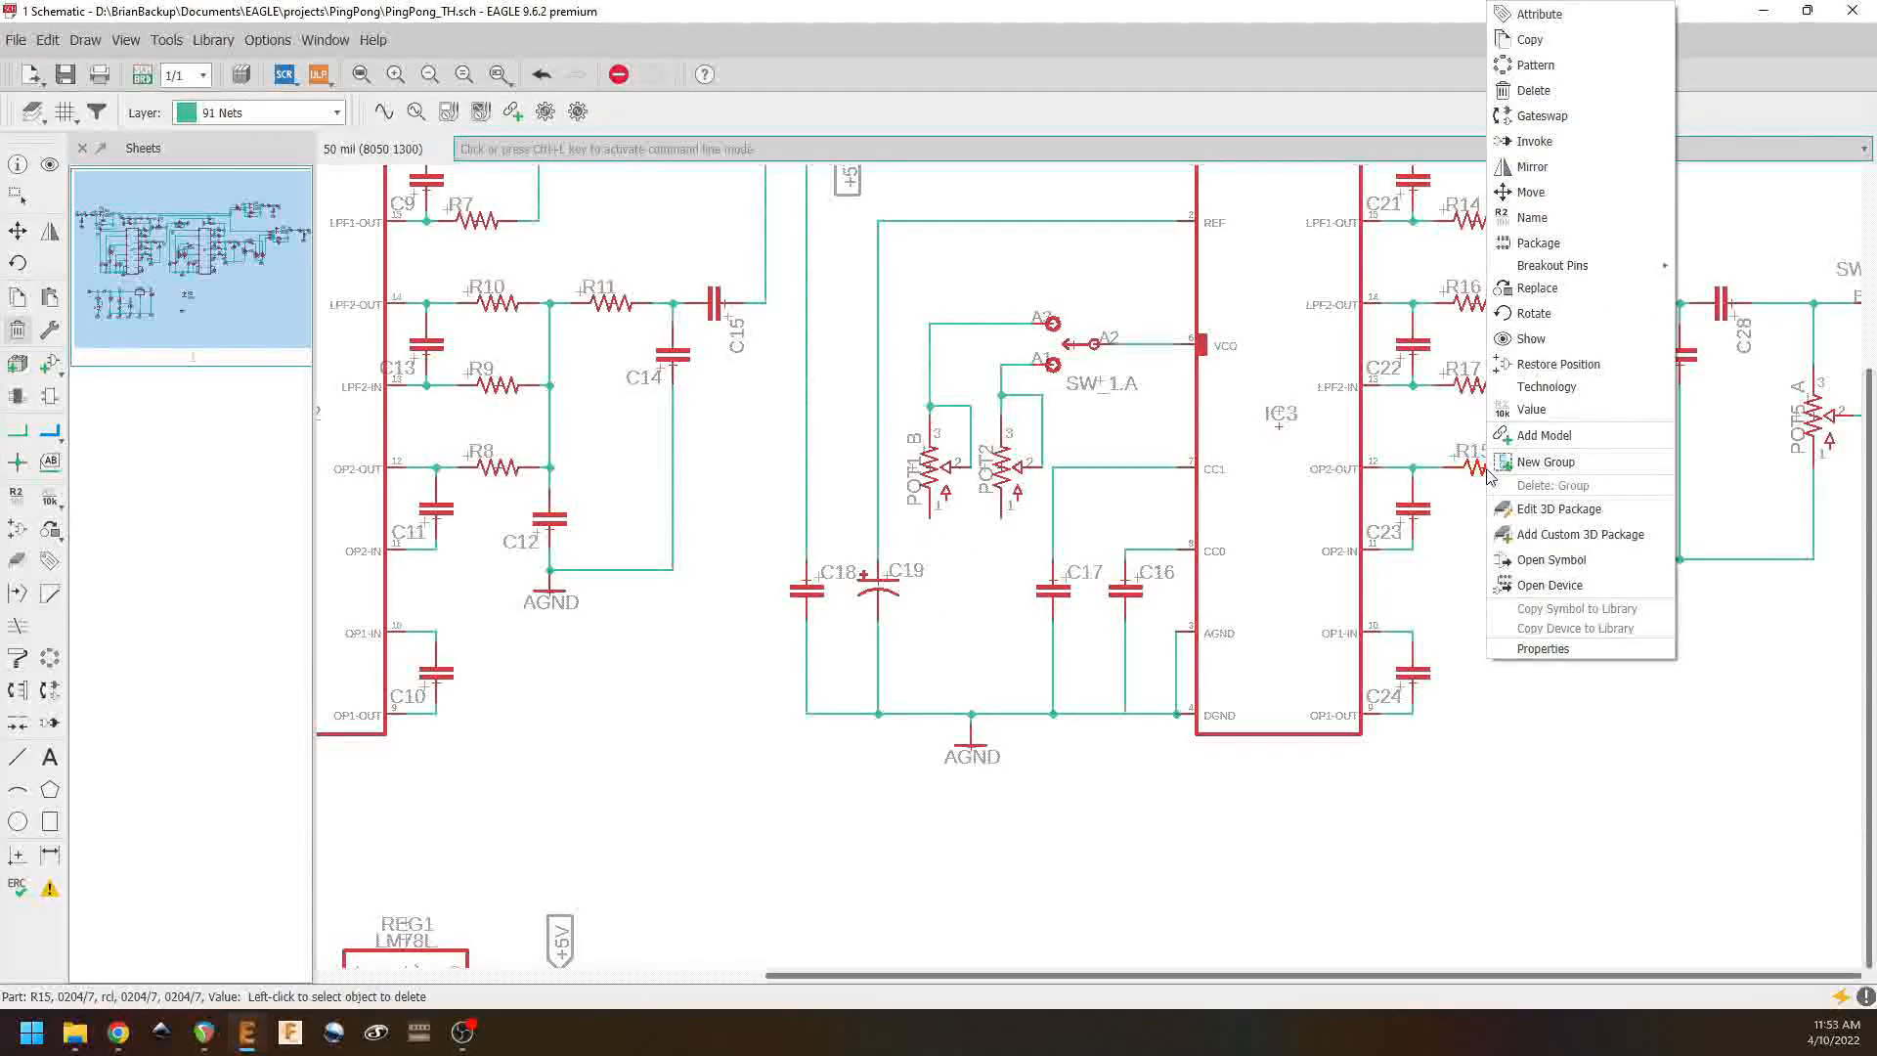
{"action": "left_click", "coordinate": [1553, 47]}
{"action": "left_click", "coordinate": [971, 598]}
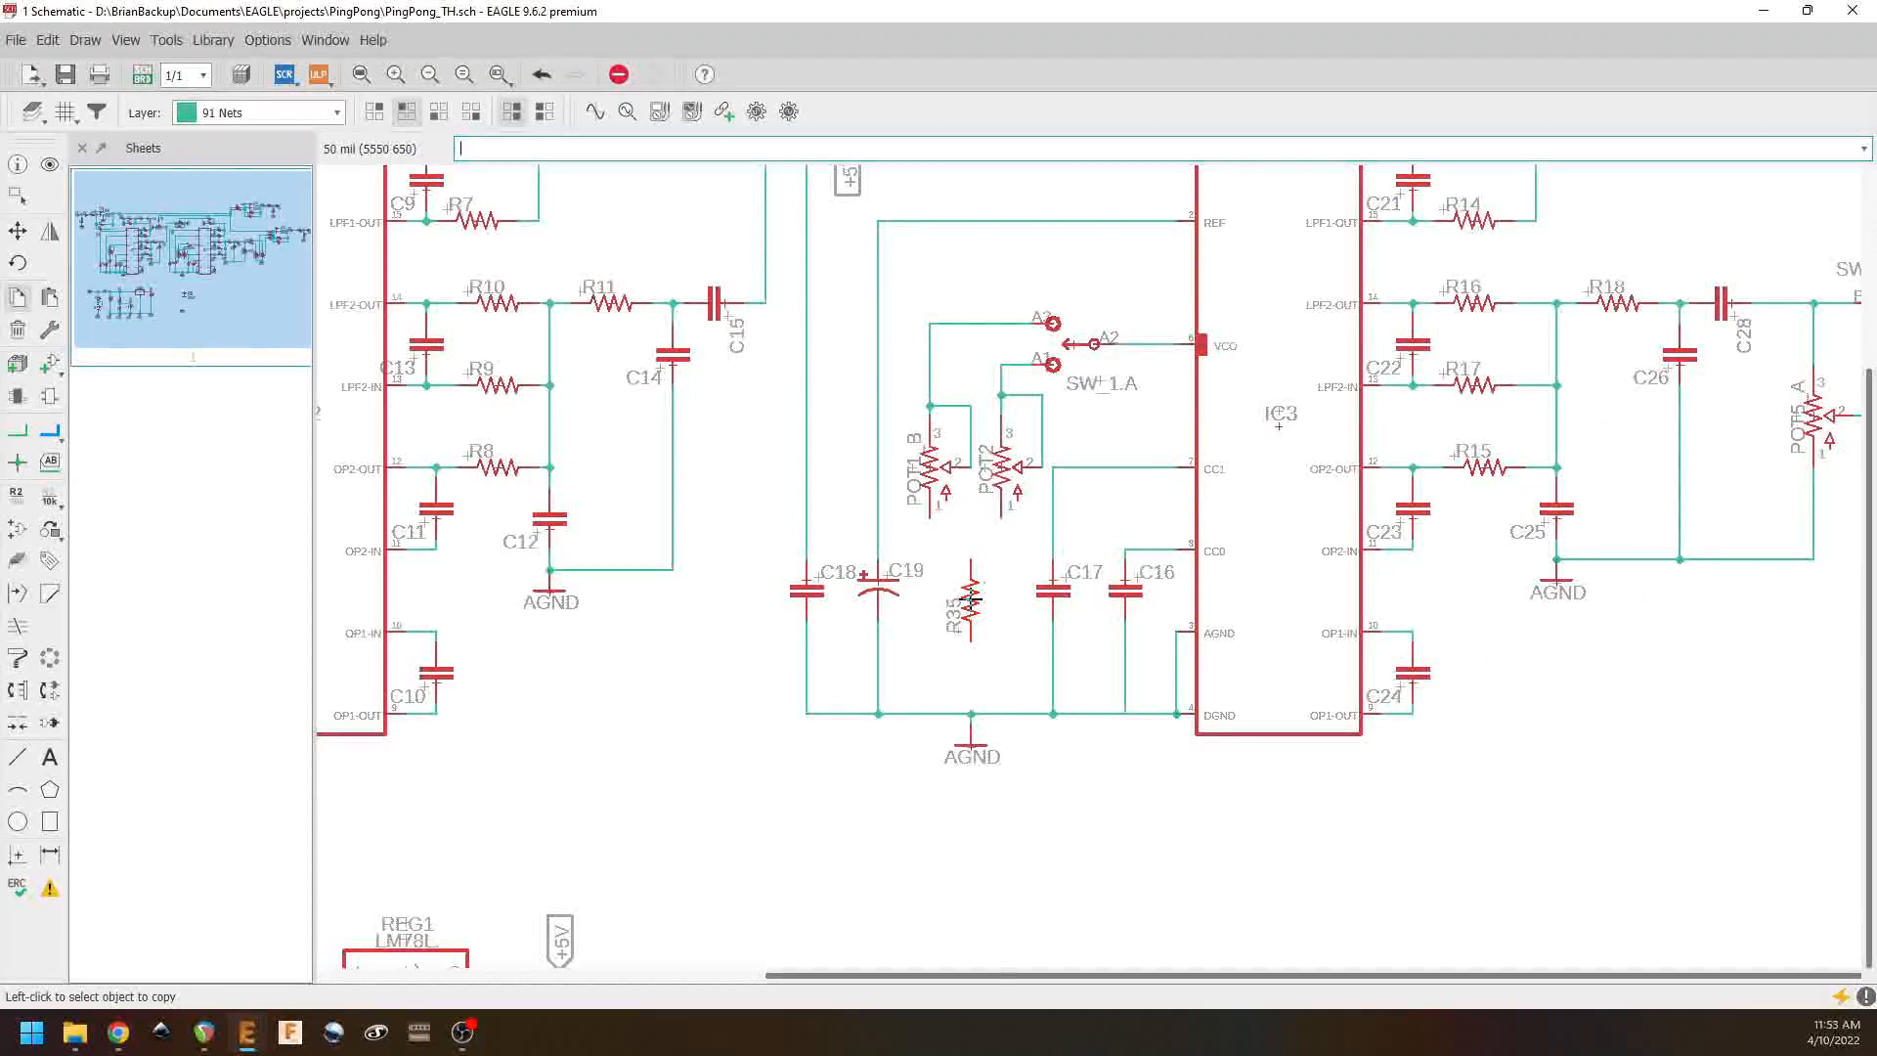
Step: Join the lower pins of POT1_B and POT2, connect them through R35 to the AGND net, and save the schematic
{"action": "left_click", "coordinate": [15, 435]}
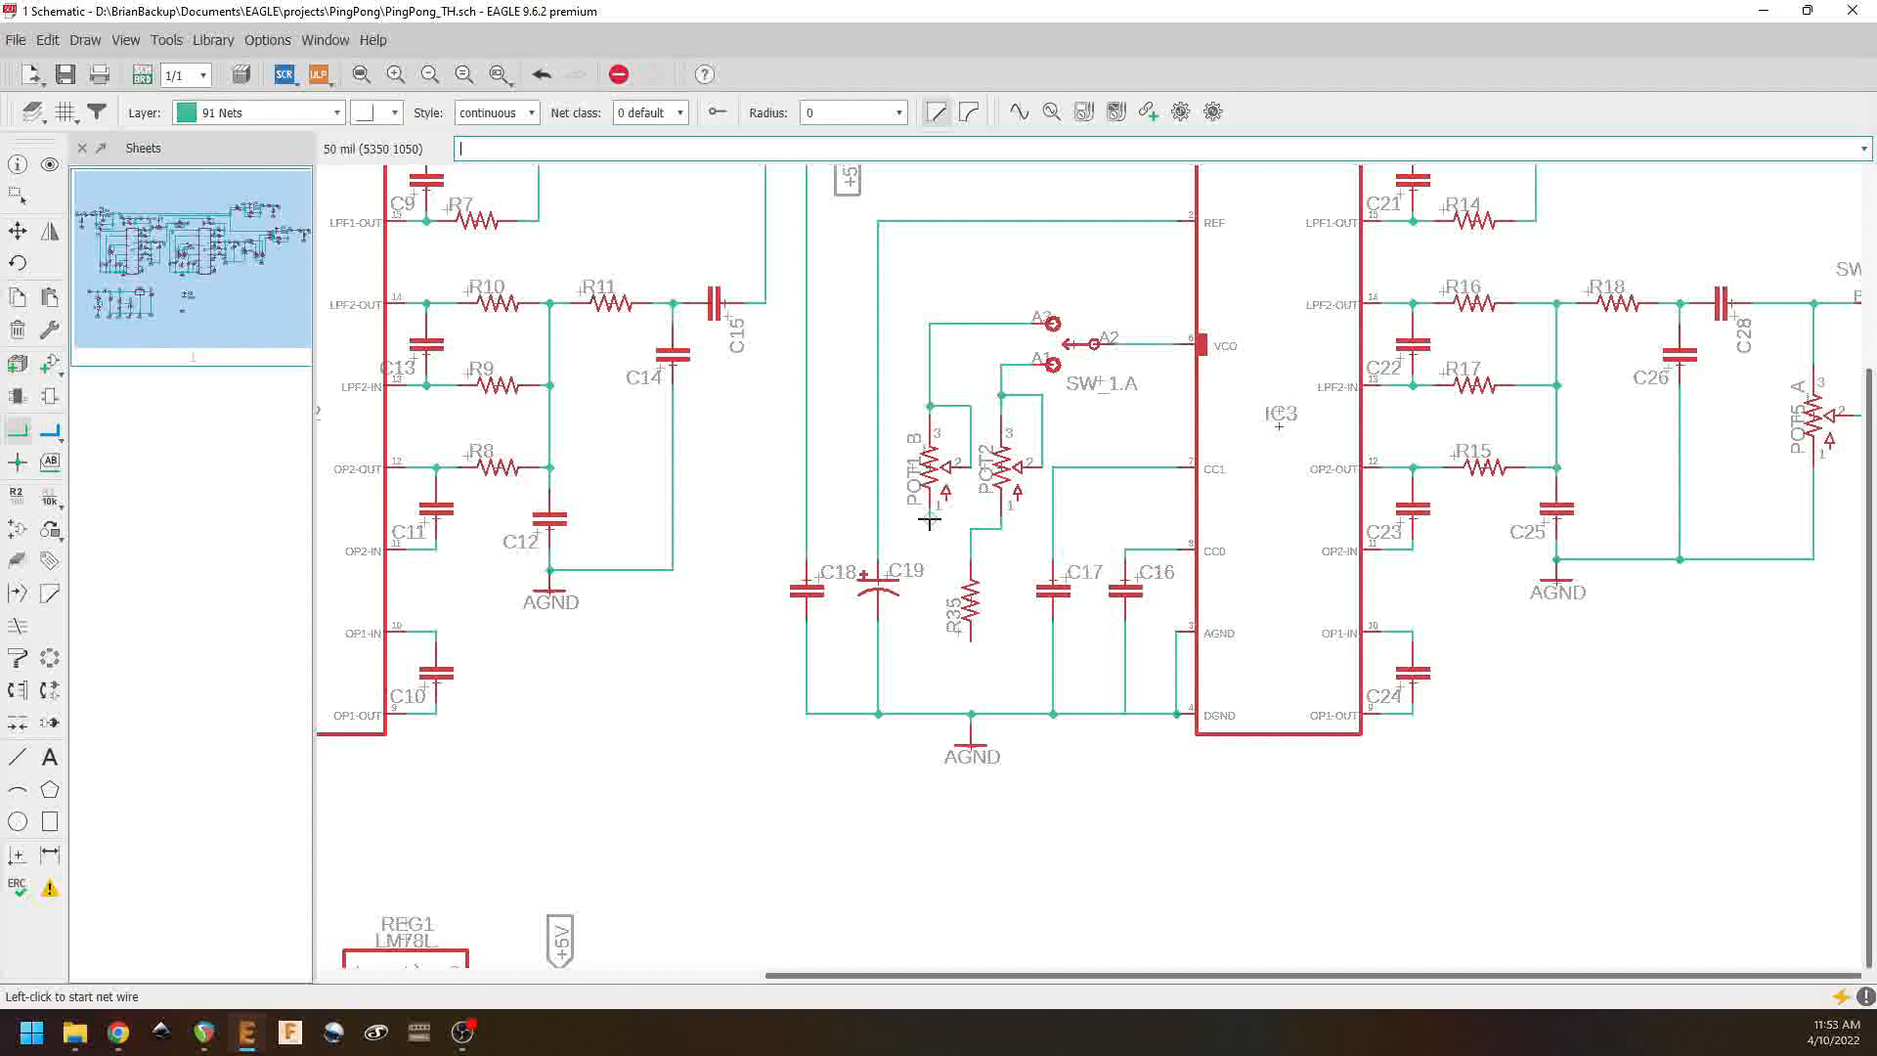
{"action": "left_click", "coordinate": [970, 529]}
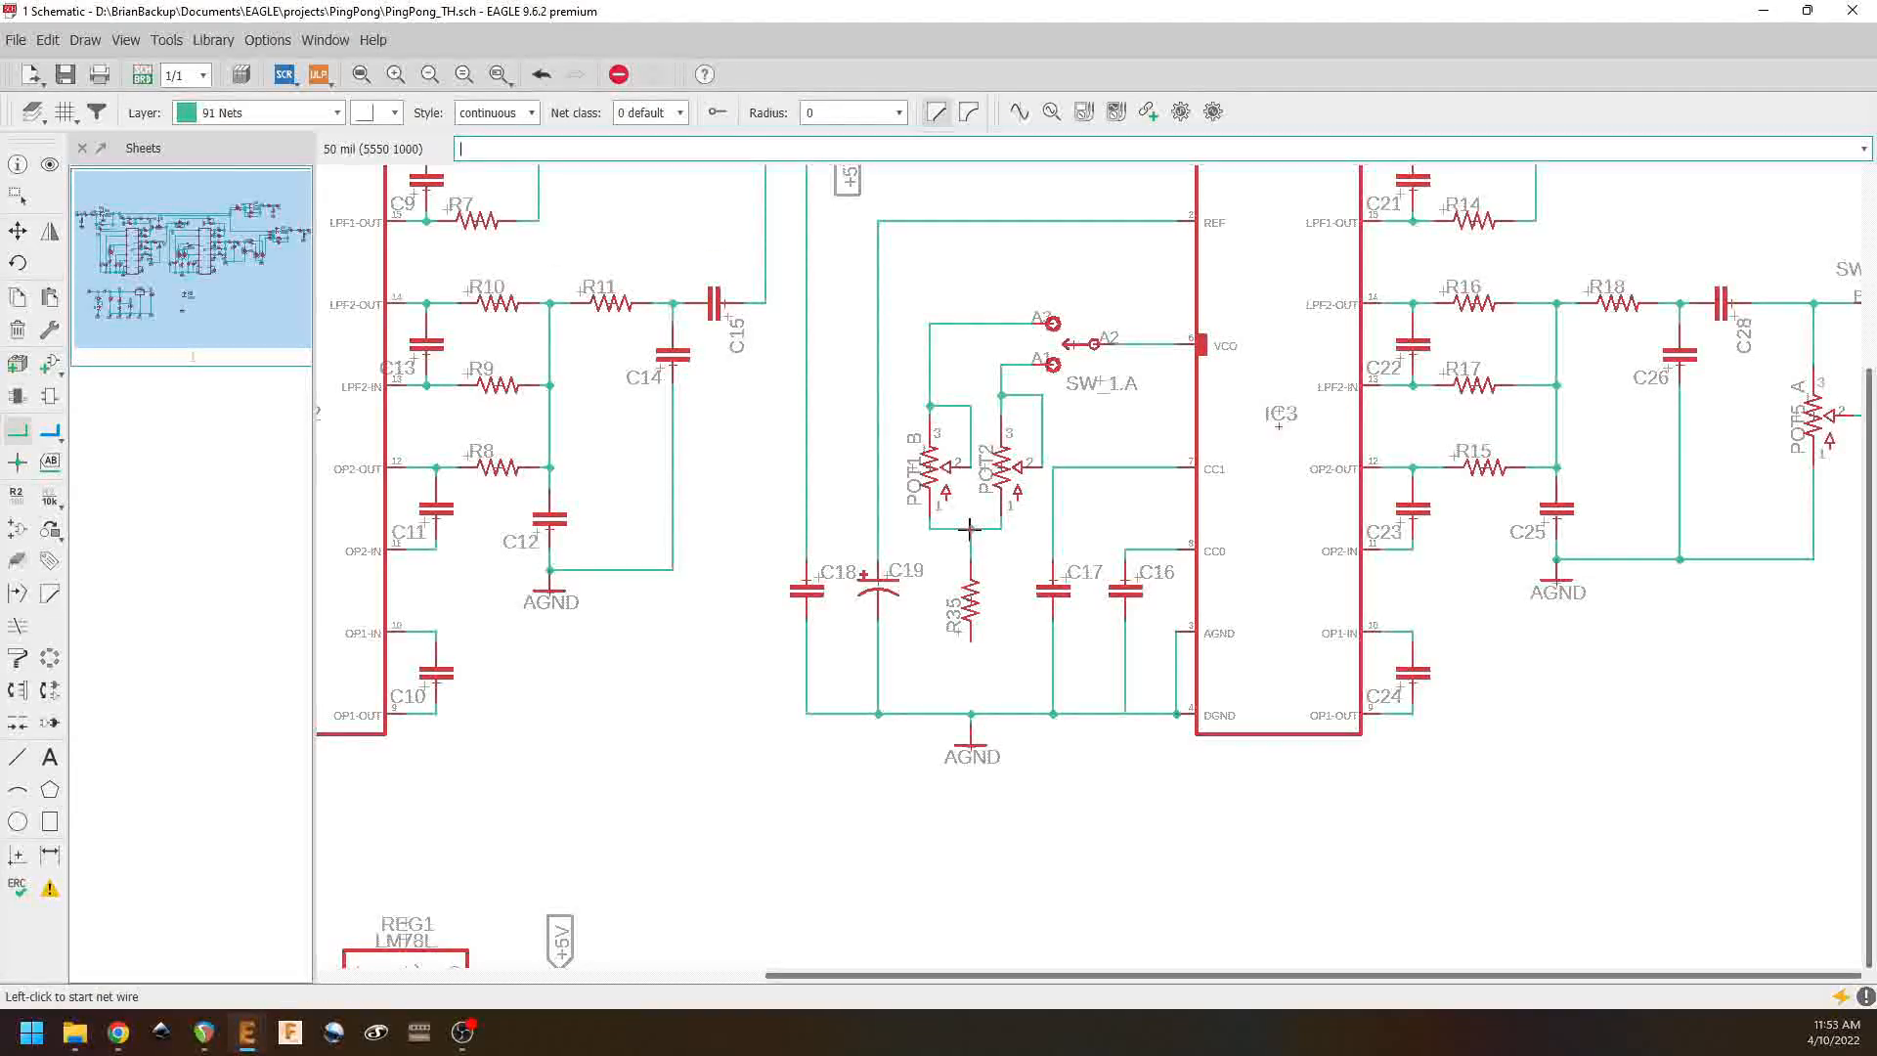
{"action": "left_click", "coordinate": [970, 646]}
{"action": "scroll", "coordinate": [965, 663], "scroll_direction": "down", "scroll_amount": 5}
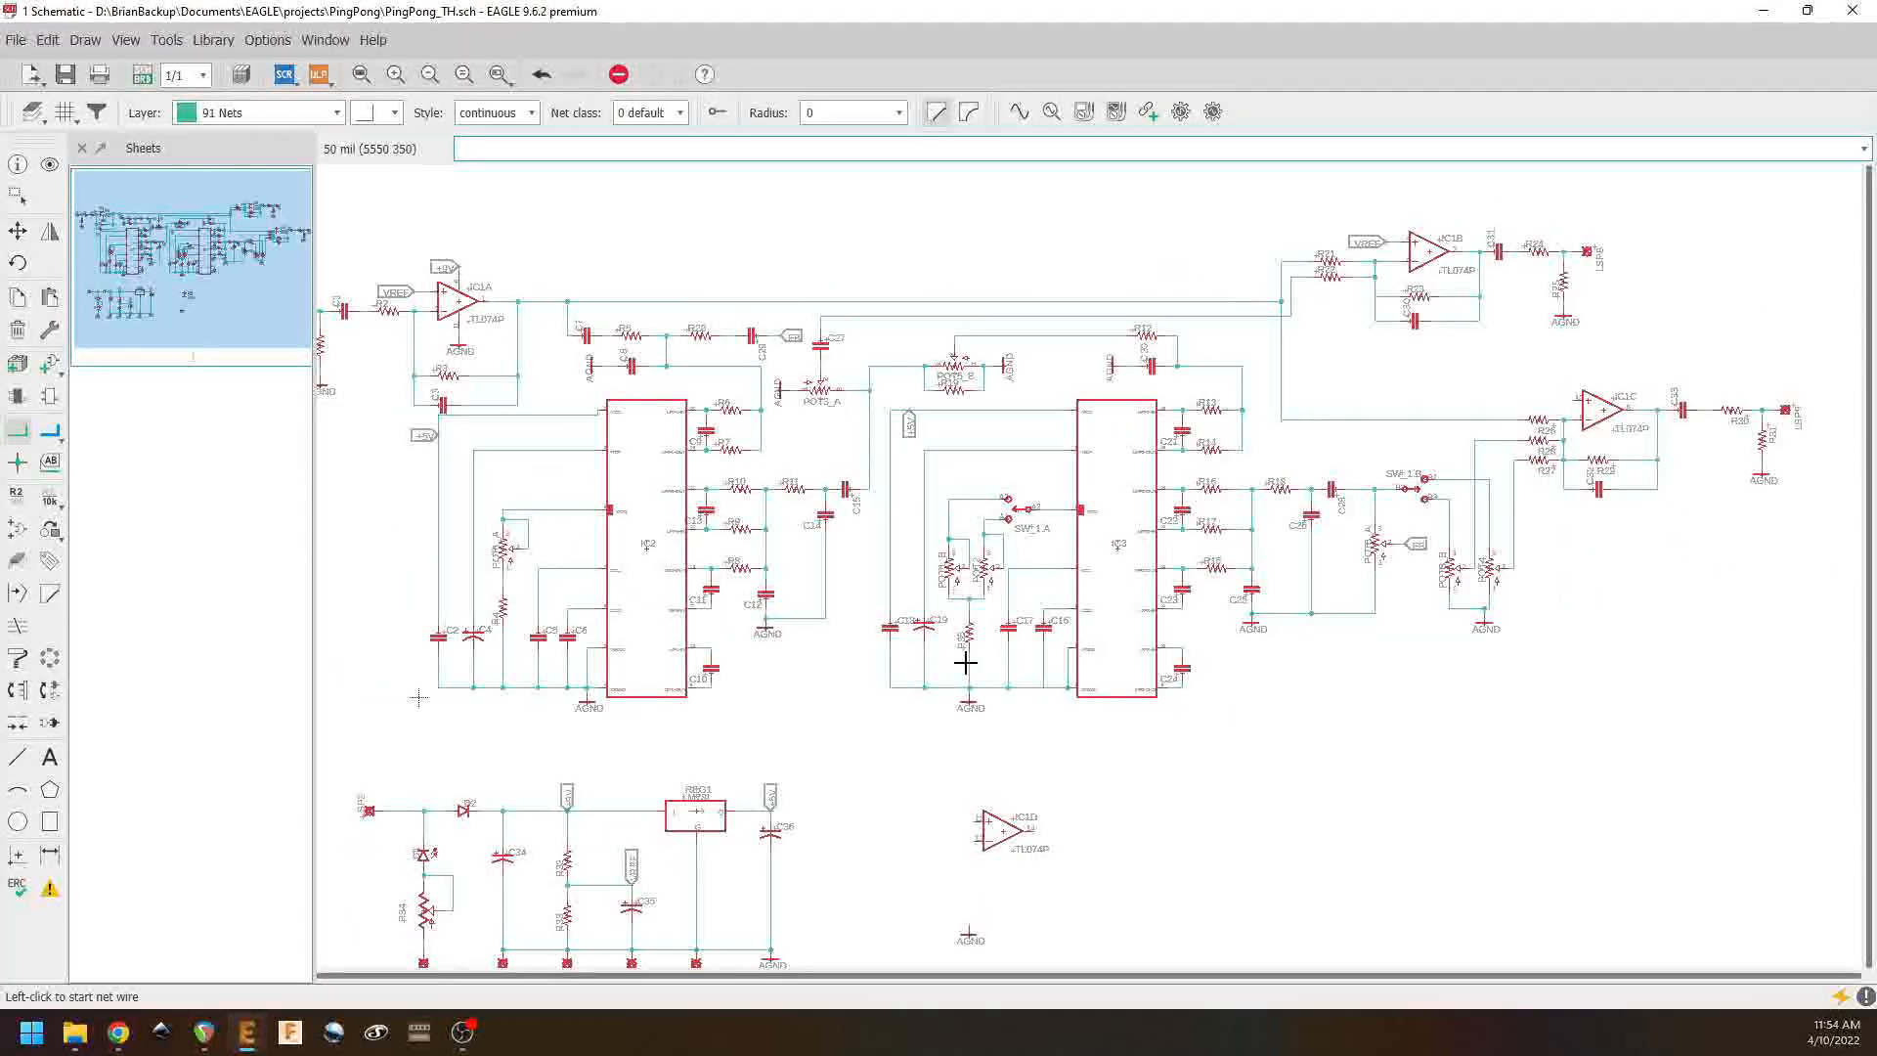
{"action": "scroll", "coordinate": [1058, 556], "scroll_direction": "down", "scroll_amount": 3}
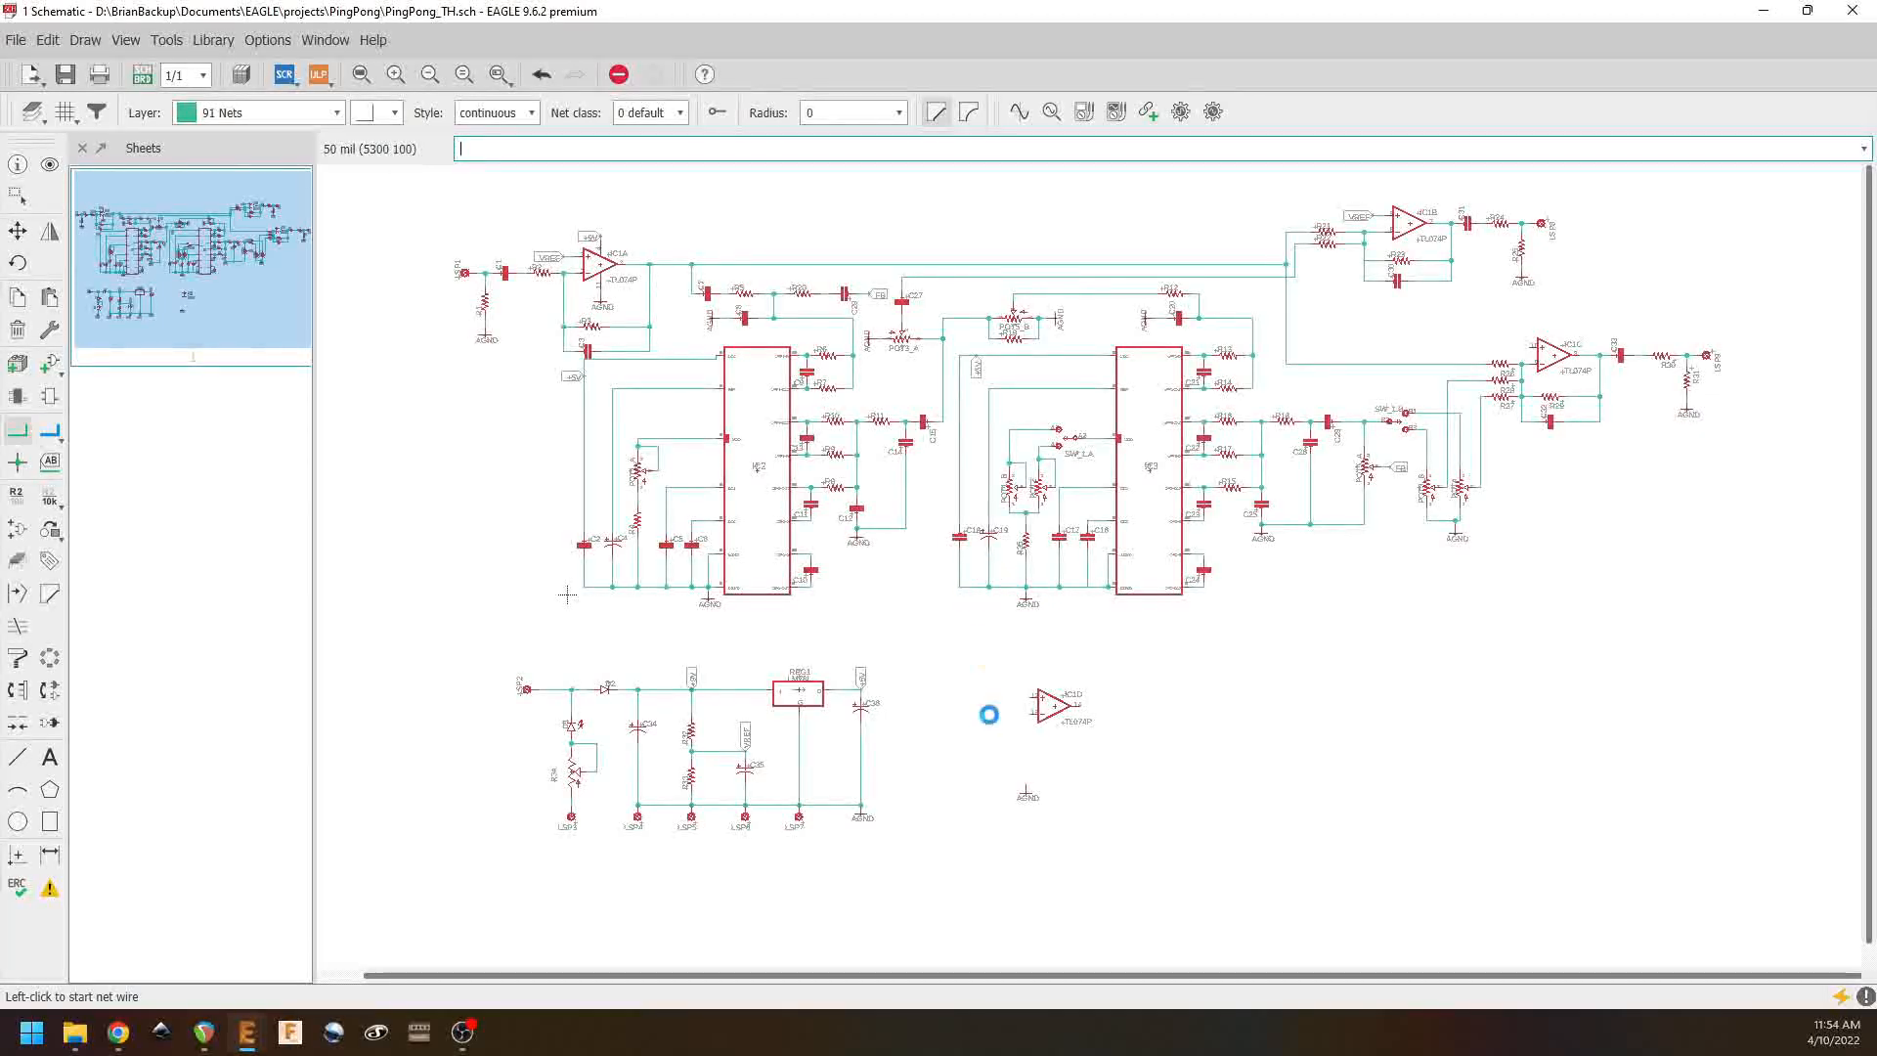
{"action": "key", "text": "ctrl+s"}
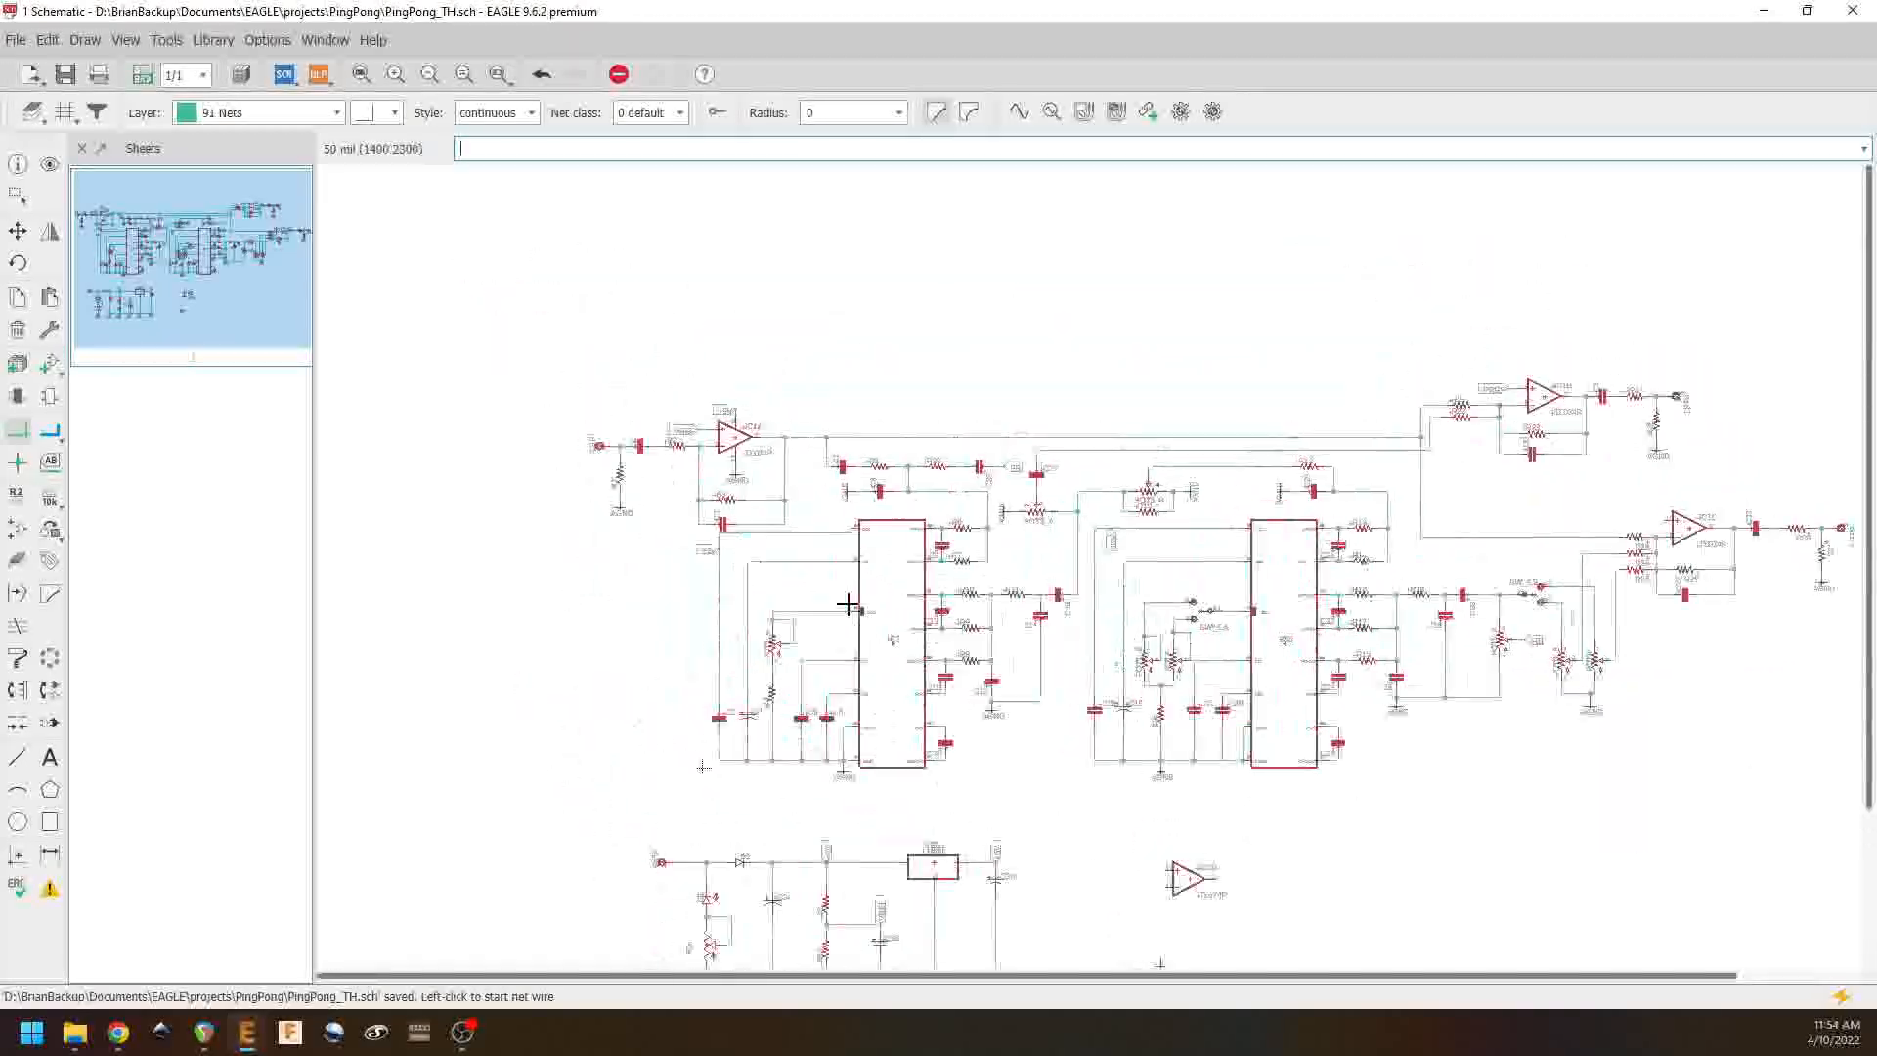
Step: Set the value of input pull-down resistor R1 to 1M
{"action": "scroll", "coordinate": [714, 545], "scroll_direction": "up", "scroll_amount": 6}
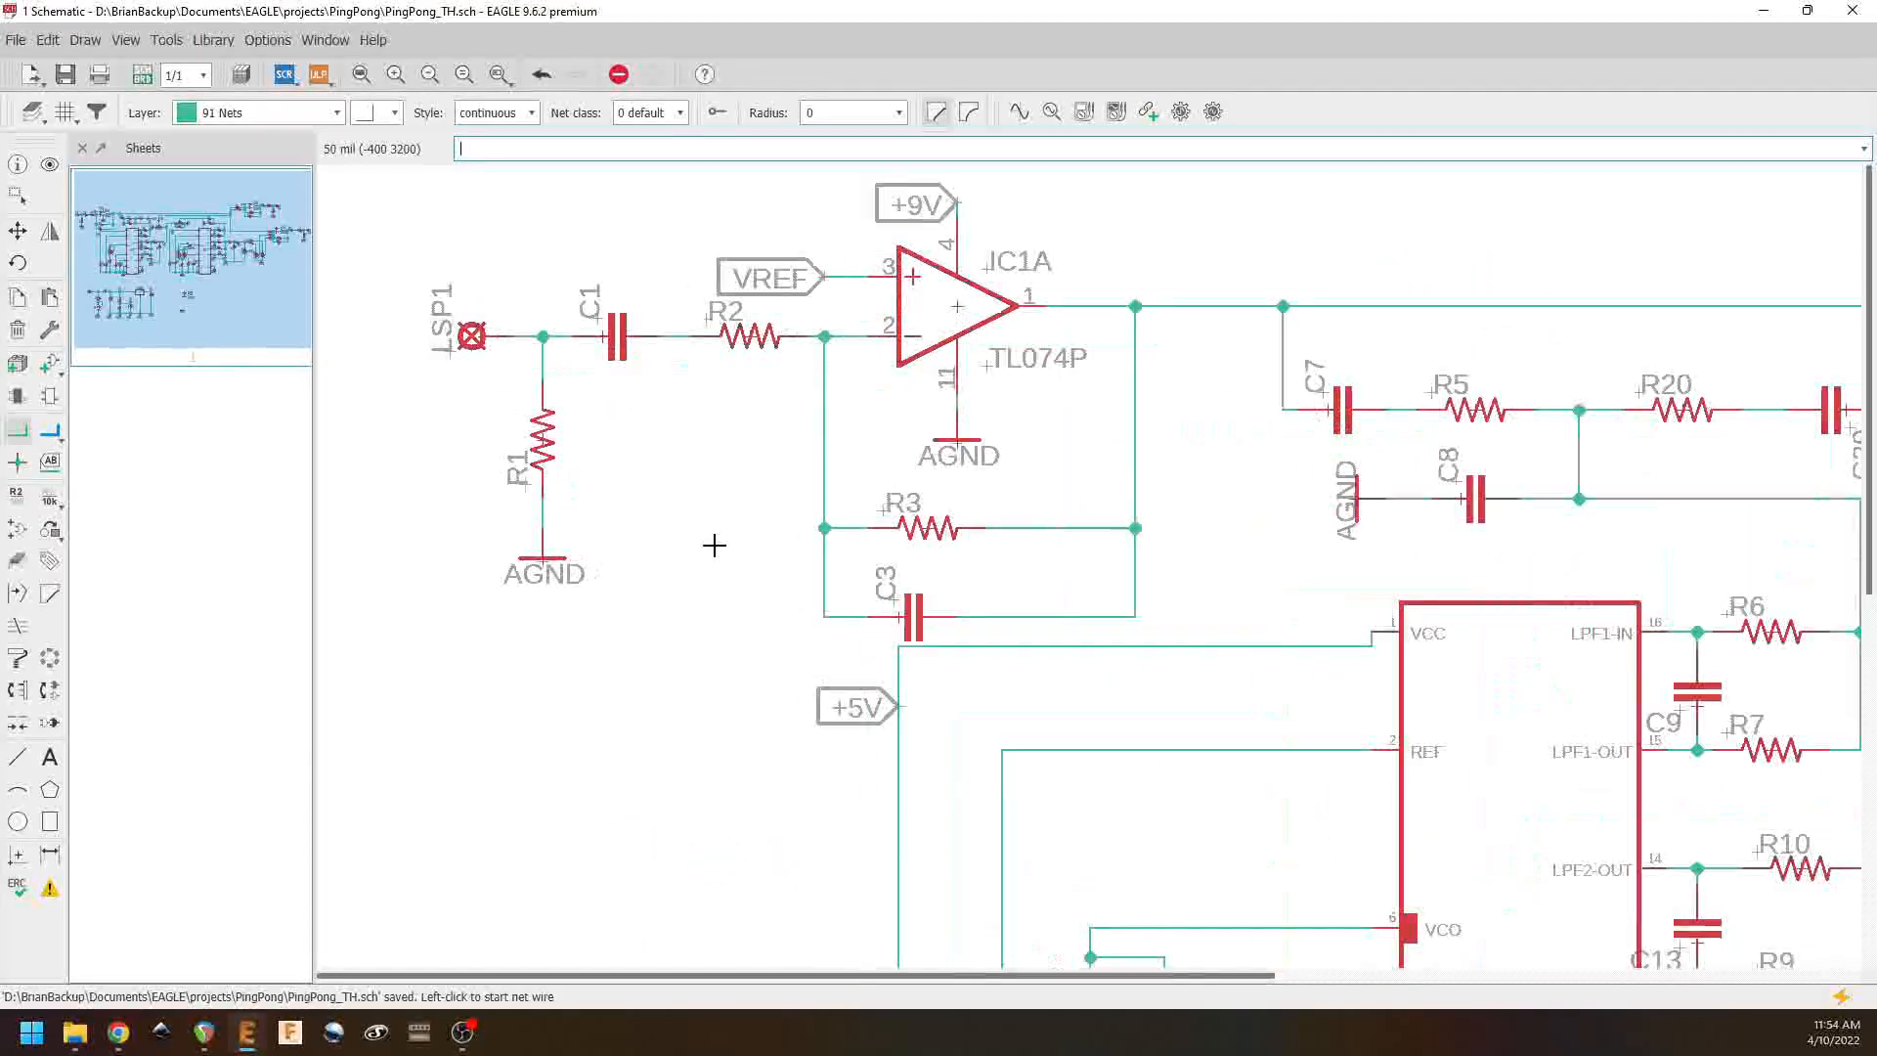
{"action": "right_click", "coordinate": [543, 440]}
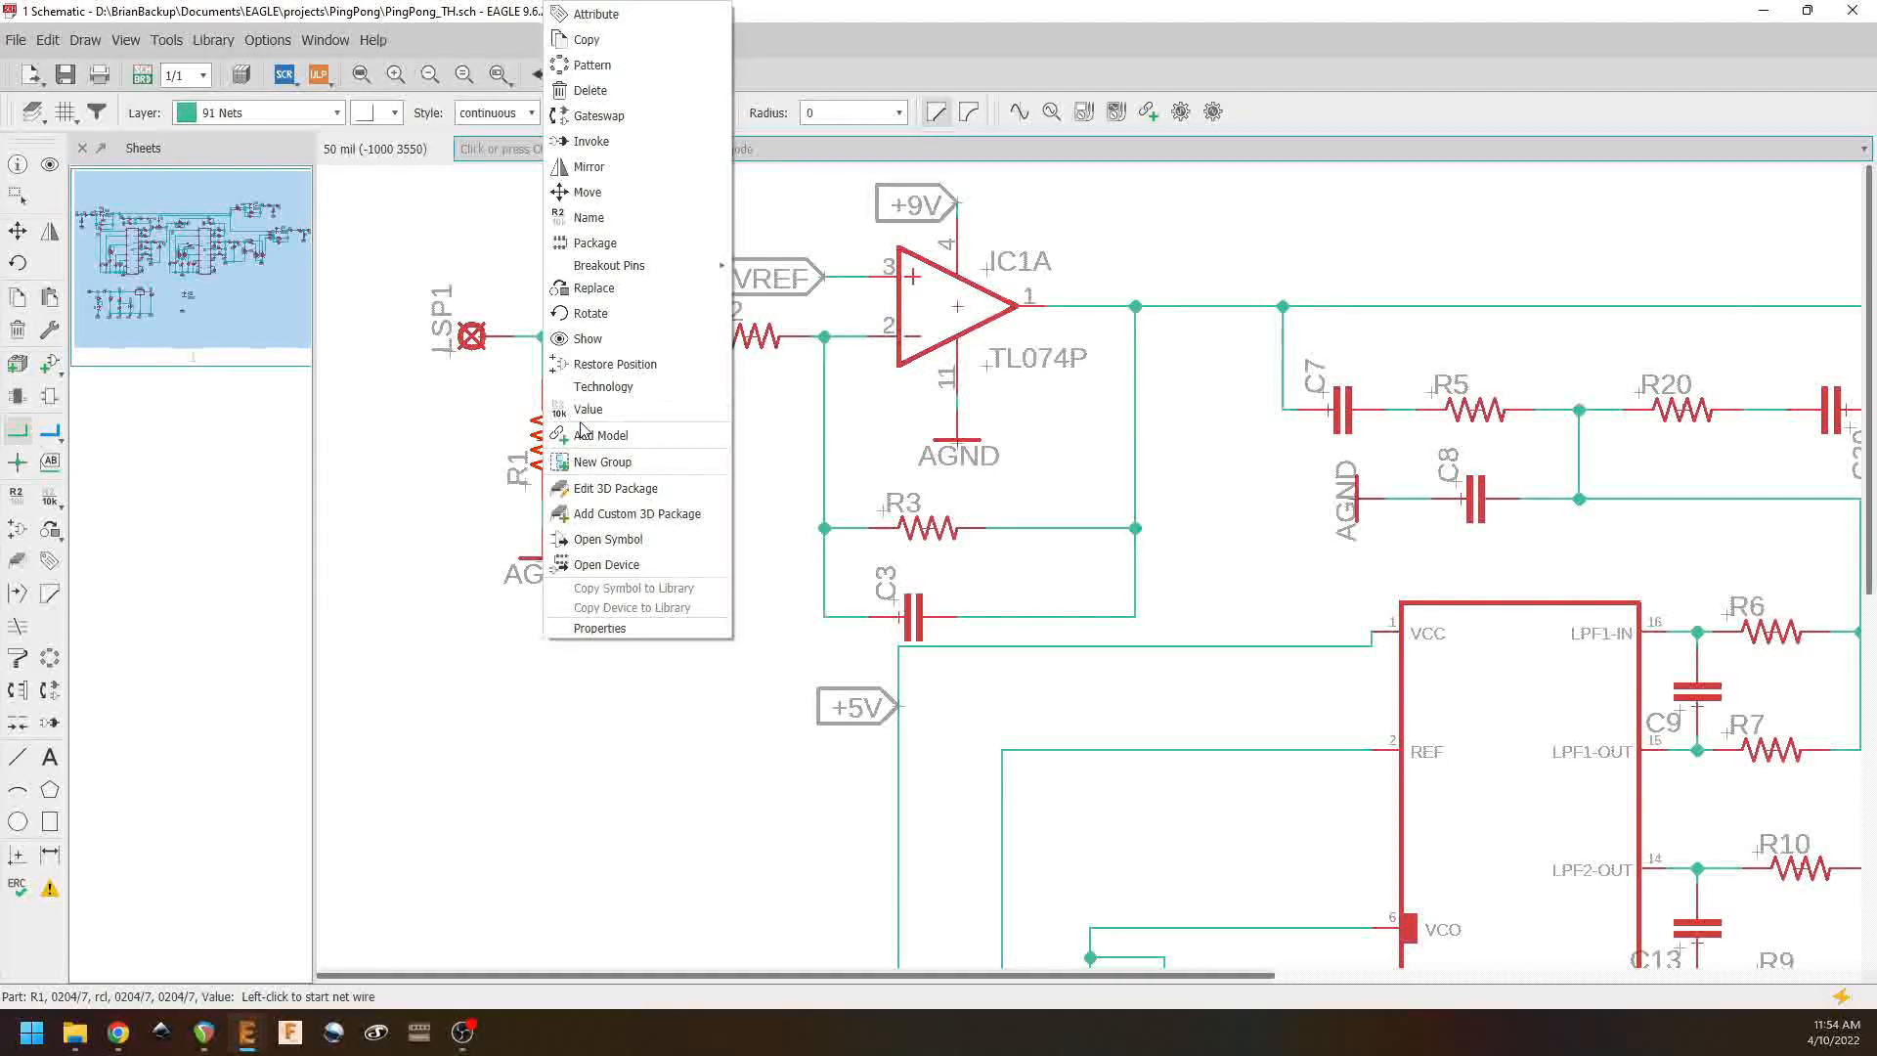
{"action": "left_click", "coordinate": [587, 409]}
{"action": "type", "text": "1"}
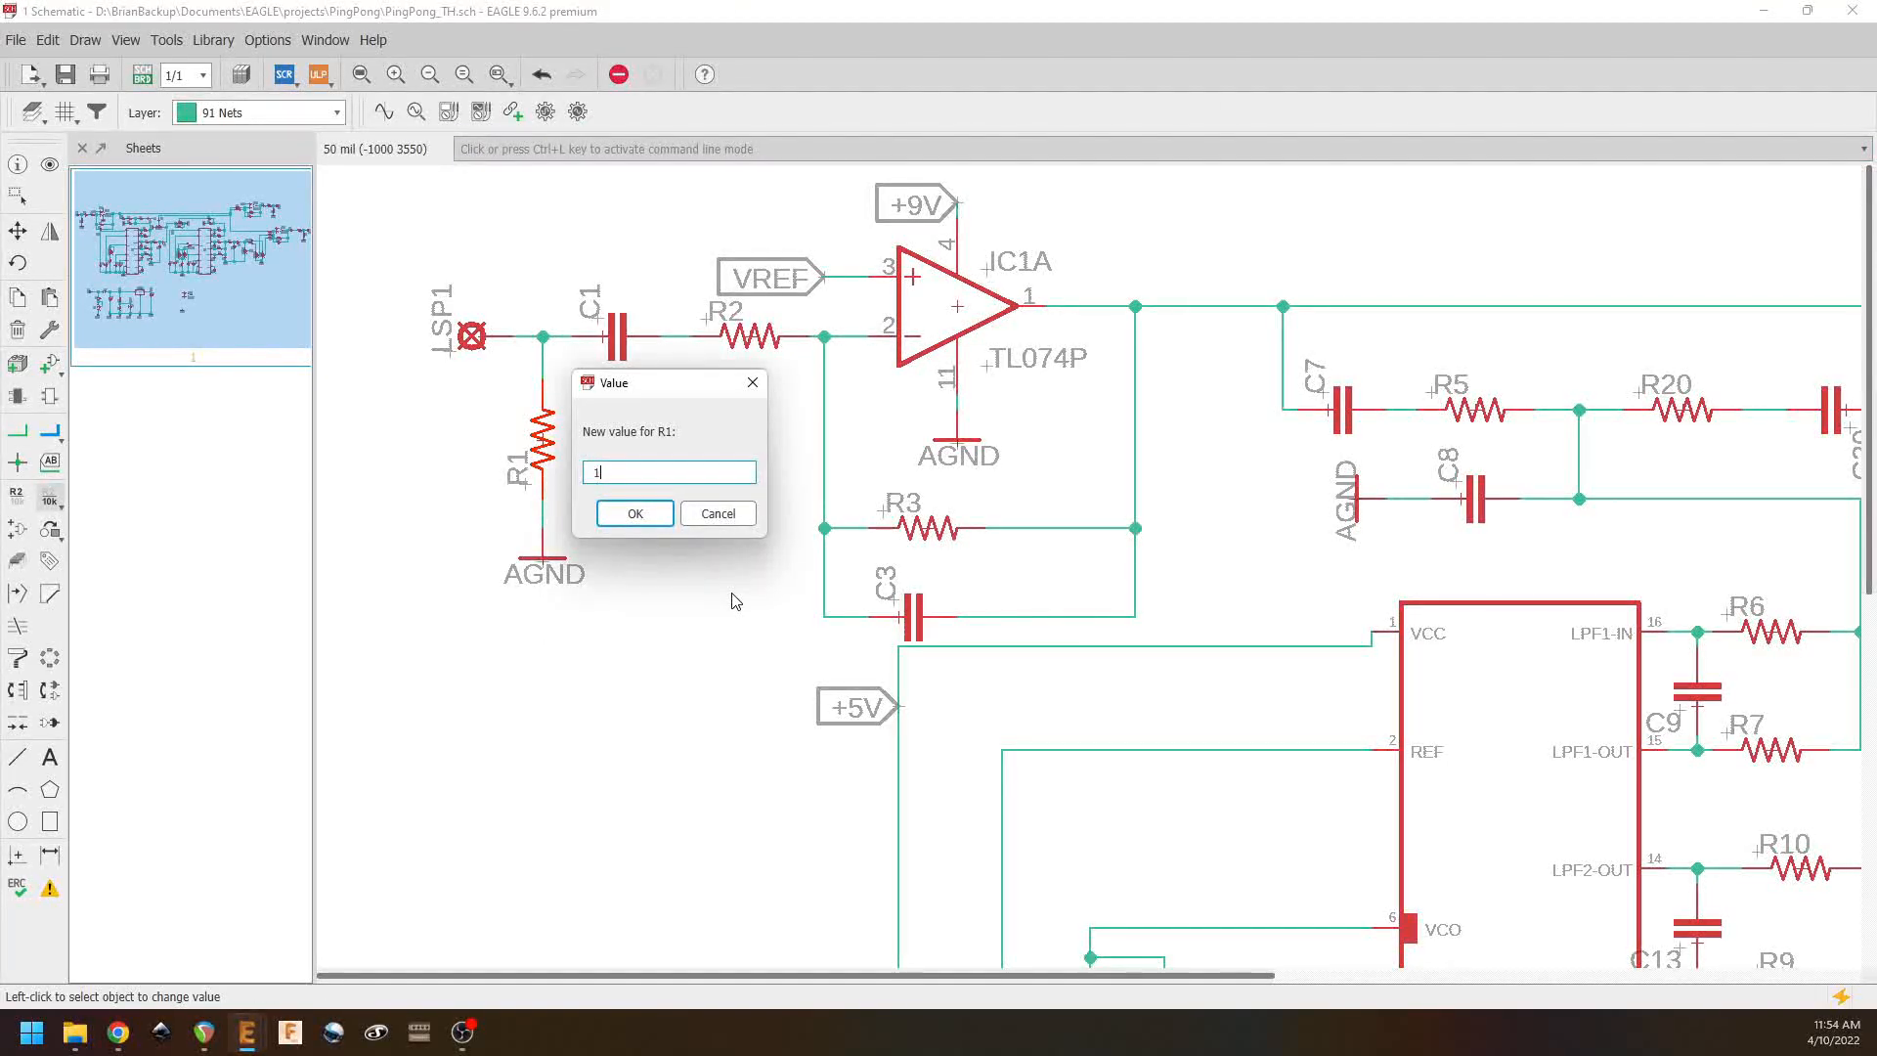
{"action": "type", "text": "M"}
{"action": "key", "text": "Return"}
Step: Set the values around op-amp IC1A: R2 to 180k, R3 to 330k and C3 to 47p
{"action": "left_click", "coordinate": [745, 335]}
{"action": "type", "text": "180k"}
{"action": "key", "text": "Return"}
{"action": "left_click", "coordinate": [924, 528]}
{"action": "type", "text": "330k"}
{"action": "key", "text": "Return"}
{"action": "left_click", "coordinate": [891, 614]}
{"action": "type", "text": "47n"}
Step: Set the values of the filter parts after IC1A: C7 to 1u, R5 to 15k and C8 to 4n7
{"action": "left_click", "coordinate": [724, 471]}
{"action": "type", "text": "1u"}
{"action": "key", "text": "Return"}
{"action": "left_click", "coordinate": [858, 428]}
{"action": "type", "text": "15k"}
{"action": "key", "text": "Return"}
{"action": "left_click", "coordinate": [837, 552]}
{"action": "type", "text": "4n7"}
Step: Set the values of R6 and R7 at IC2's LPF1 pins to 10k each
{"action": "left_click", "coordinate": [1151, 648]}
{"action": "type", "text": "10k"}
{"action": "key", "text": "Return"}
{"action": "left_click", "coordinate": [1150, 766]}
{"action": "type", "text": "10k"}
{"action": "key", "text": "Return"}
Step: Set the values at IC2's LPF2 pins: R10 and R9 to 10k each and C13 to 1n
{"action": "left_click", "coordinate": [1144, 372]}
{"action": "type", "text": "10k"}
{"action": "key", "text": "Return"}
{"action": "left_click", "coordinate": [1153, 500]}
{"action": "type", "text": "10k"}
{"action": "key", "text": "Return"}
{"action": "left_click", "coordinate": [1102, 478]}
{"action": "type", "text": "1n"}
{"action": "key", "text": "Return"}
Step: Set the value of R8 at IC2's OP2 output to 15k and C12 to 4n7
{"action": "type", "text": "15k"}
{"action": "key", "text": "Return"}
{"action": "left_click", "coordinate": [1268, 702]}
{"action": "type", "text": "4n7"}
{"action": "key", "text": "Return"}
Step: Set the value of R11 to 10k and C14 to 10n in IC2's output filter
{"action": "middle_click_drag", "start_coordinate": [1363, 395], "coordinate": [1347, 548]}
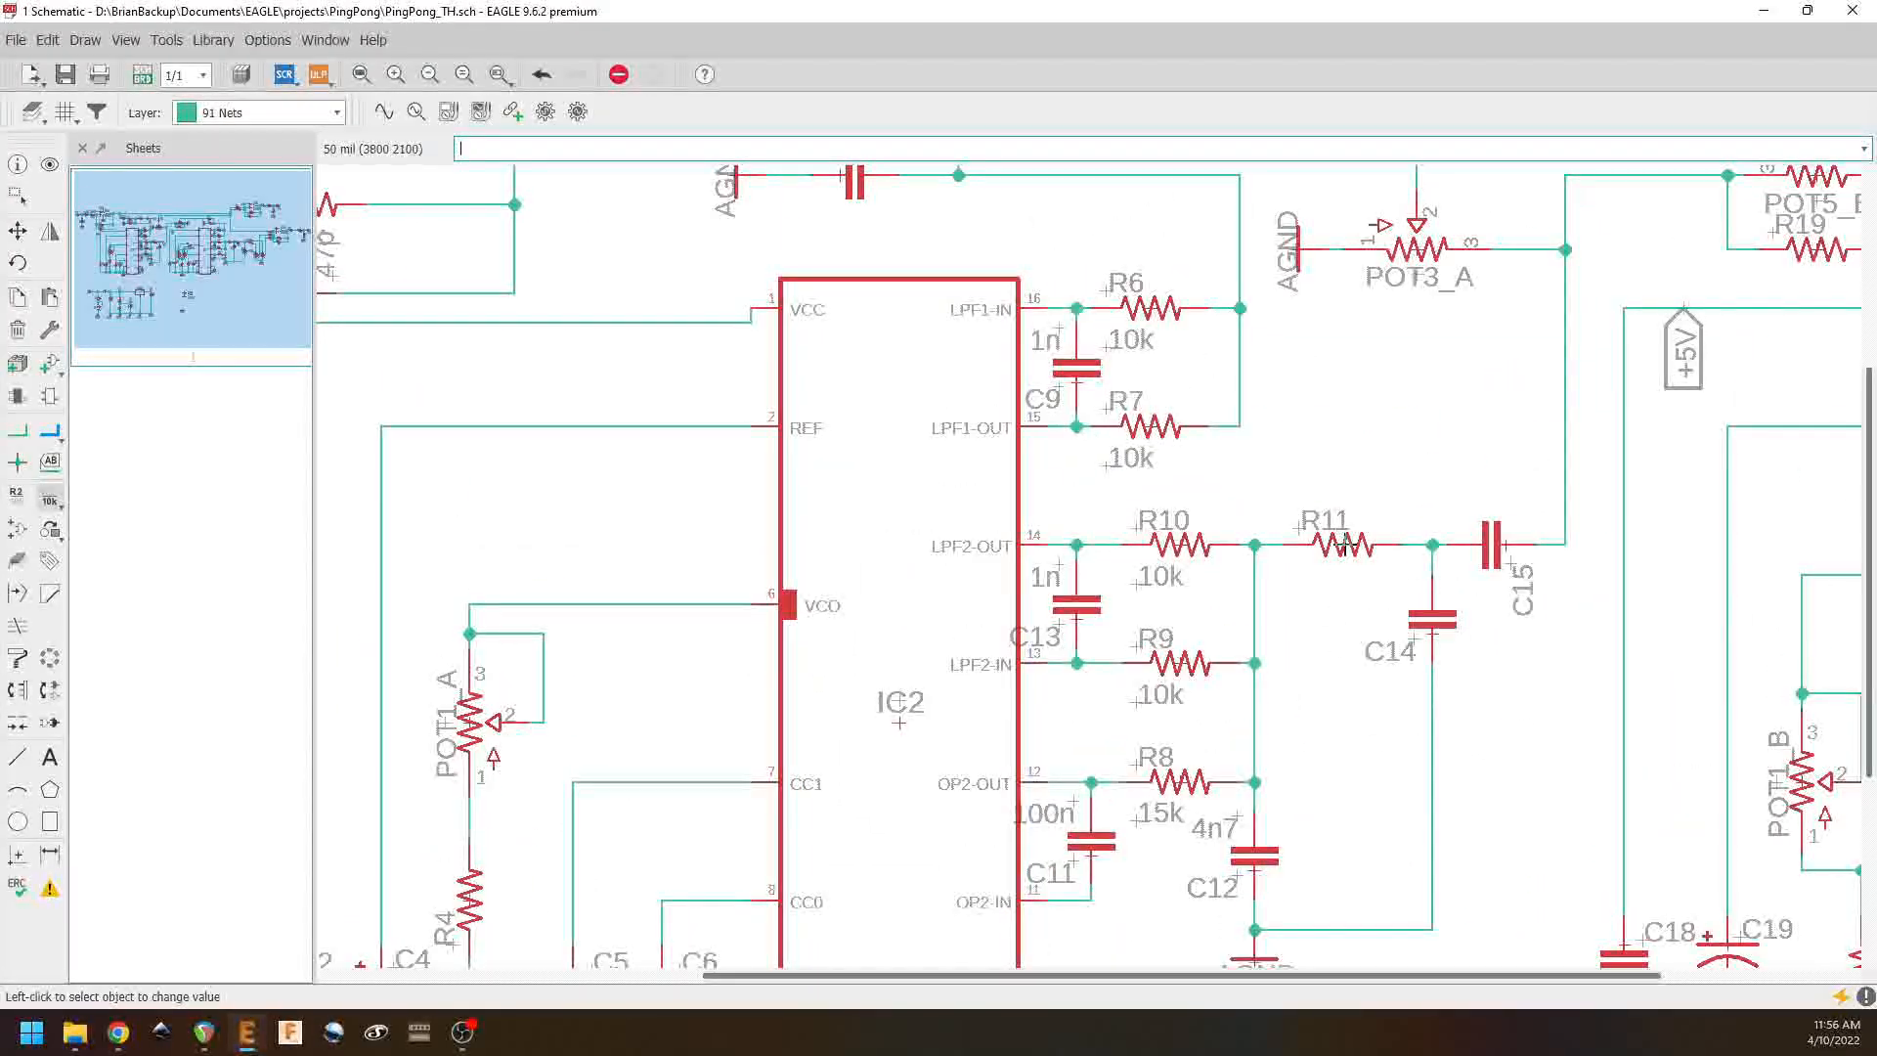
{"action": "left_click", "coordinate": [1344, 546]}
{"action": "type", "text": "10k"}
{"action": "key", "text": "Return"}
{"action": "left_click", "coordinate": [1432, 621]}
{"action": "type", "text": "10n"}
{"action": "key", "text": "Return"}
{"action": "key", "text": "alt+Tab"}
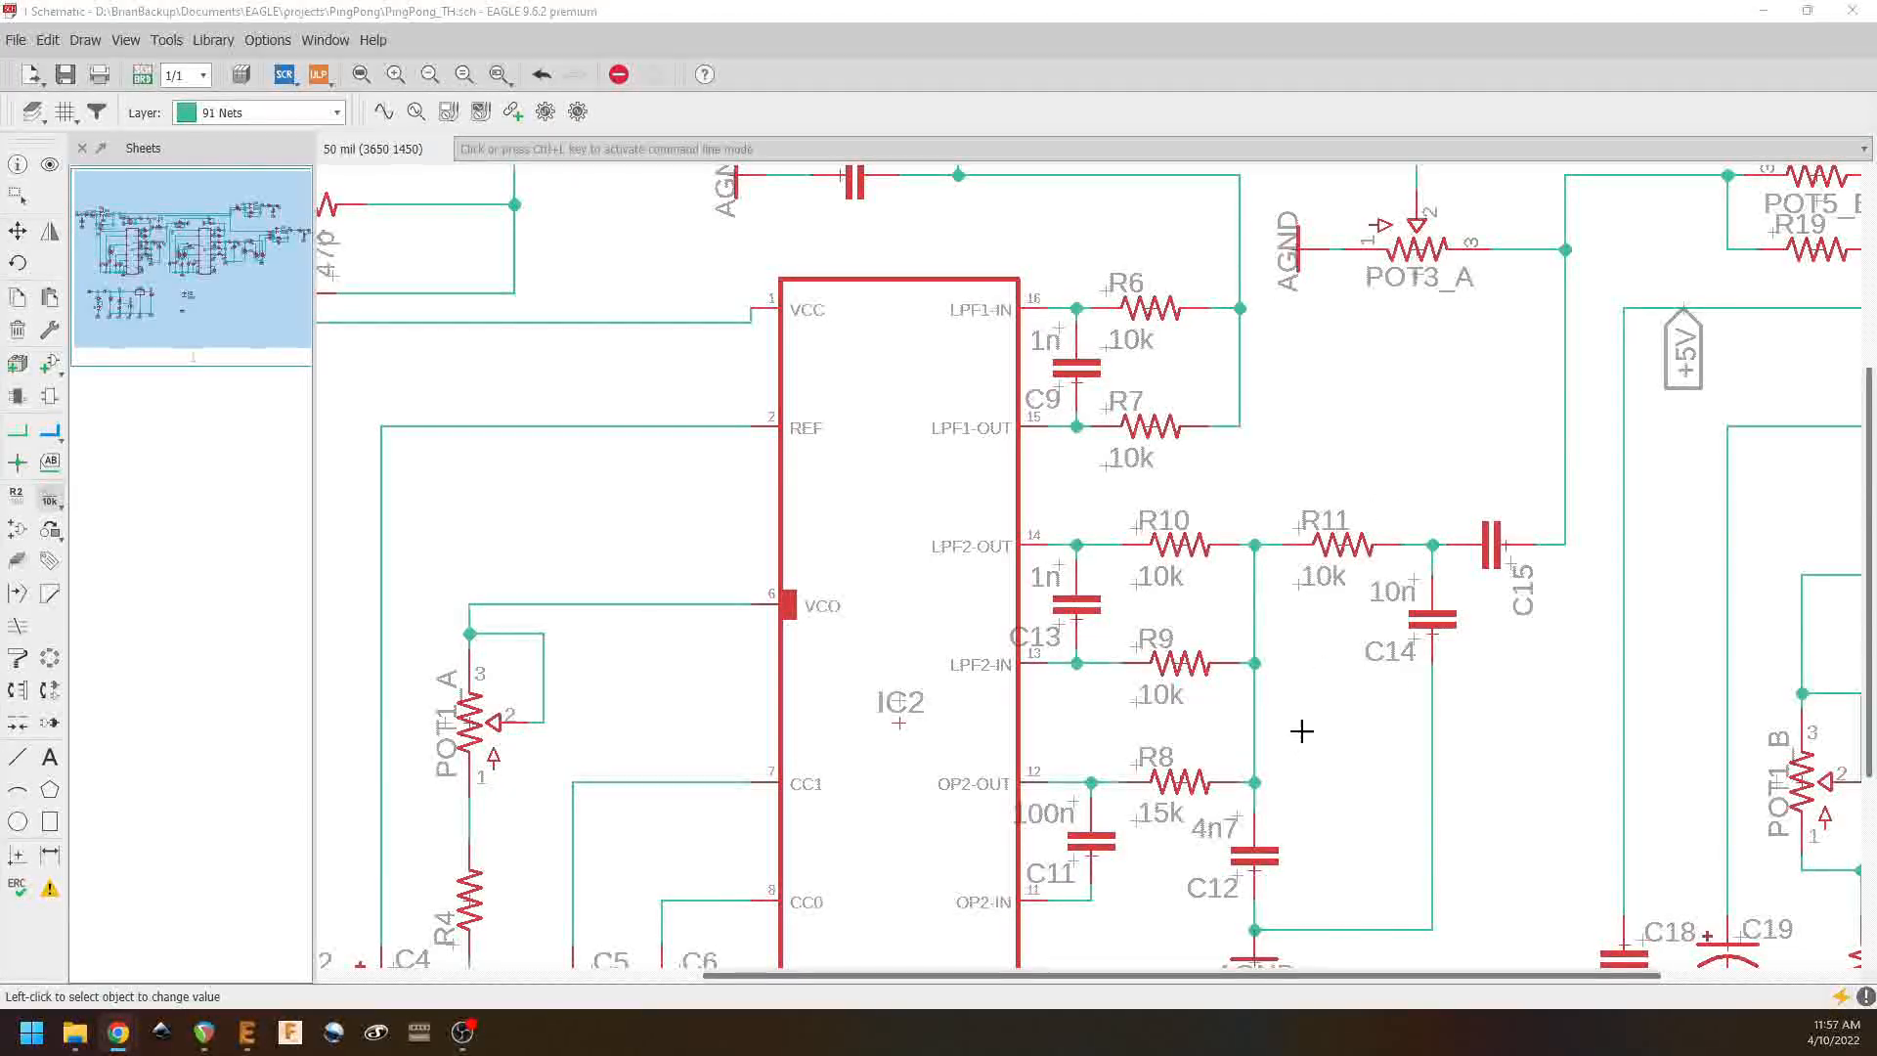
Step: Set the value of C15 at IC2's filter output to 1u, and C10, C5 and C6 at IC2's pins to 100n each
{"action": "type", "text": "1u"}
{"action": "key", "text": "Return"}
{"action": "middle_click_drag", "start_coordinate": [1310, 776], "coordinate": [1571, 457]}
{"action": "left_click", "coordinate": [1351, 764]}
{"action": "type", "text": "100n"}
{"action": "key", "text": "Return"}
{"action": "left_click", "coordinate": [921, 677]}
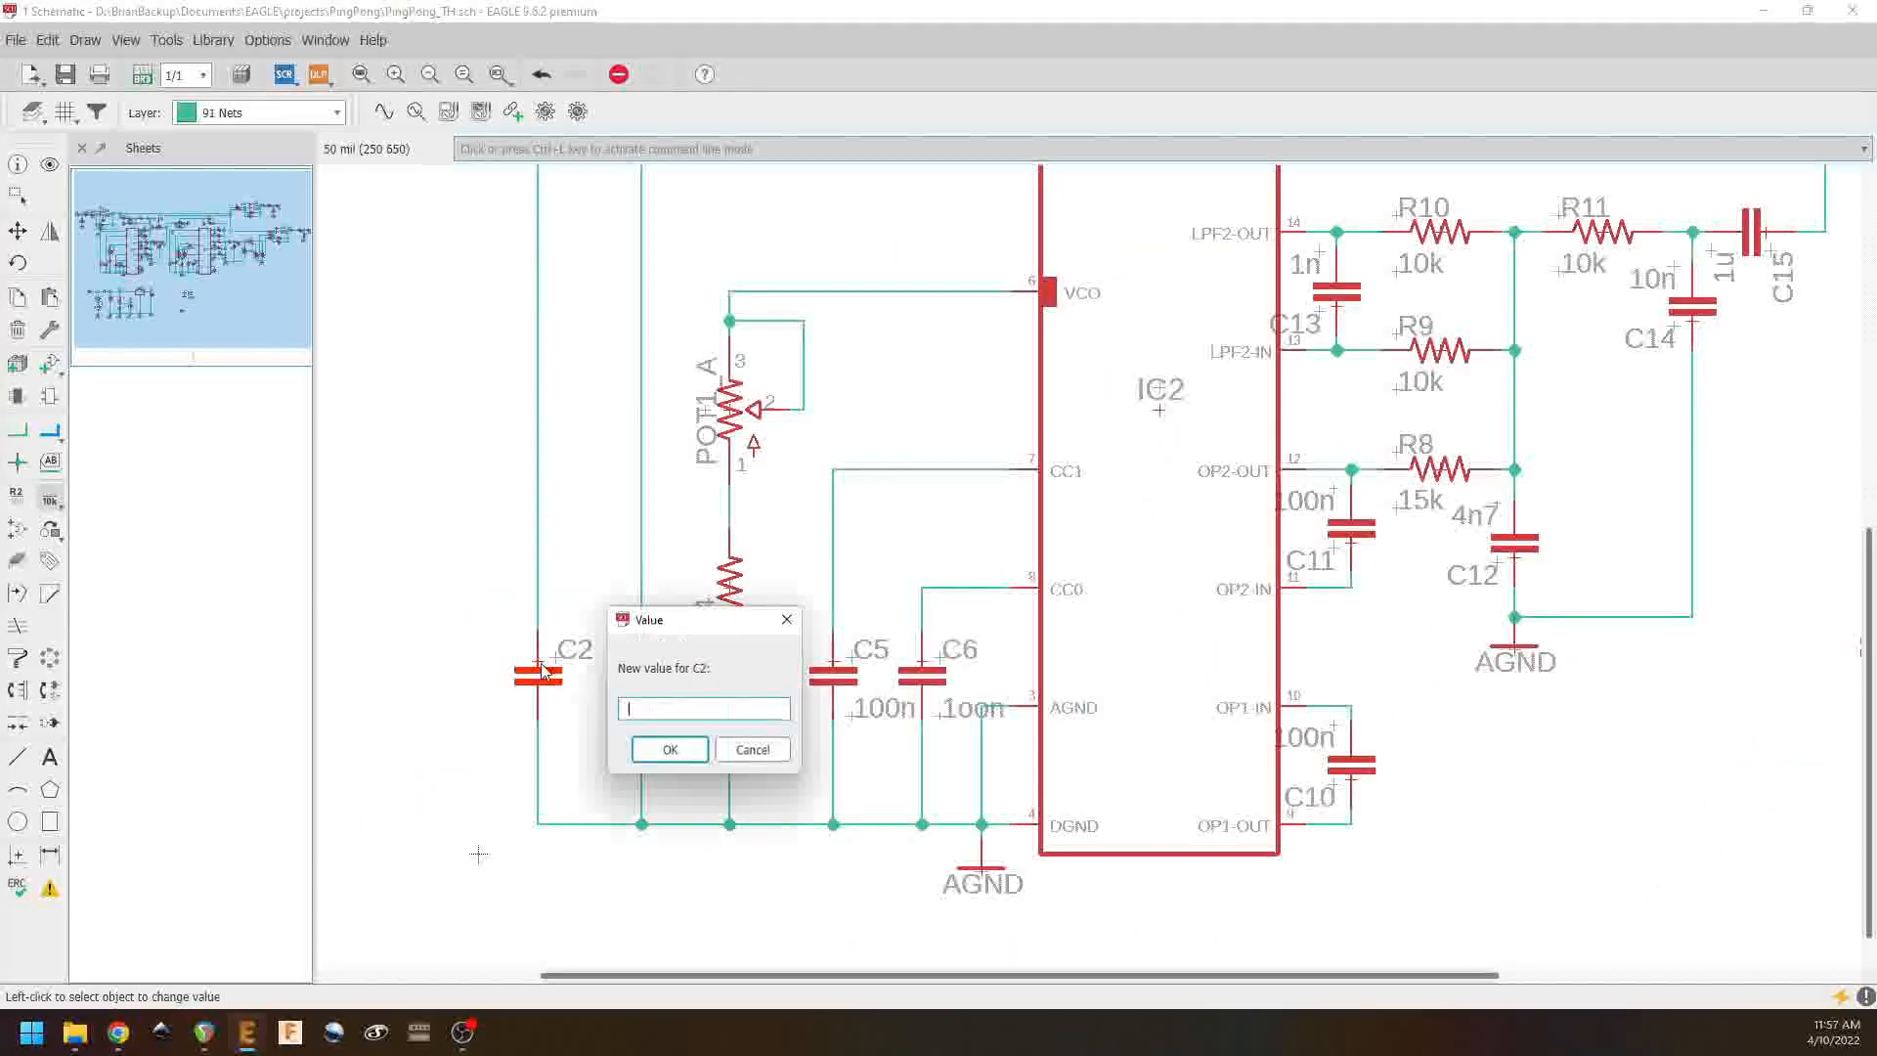
Step: Set the values of the parts beside IC2: C2 to 100n, C4 to 47u, R4 to 2k2 and POT1 to 50kB
{"action": "left_click", "coordinate": [639, 656]}
{"action": "type", "text": "47u"}
{"action": "key", "text": "Return"}
{"action": "left_click", "coordinate": [729, 591]}
{"action": "type", "text": "2k2"}
{"action": "key", "text": "Return"}
{"action": "left_click", "coordinate": [730, 411]}
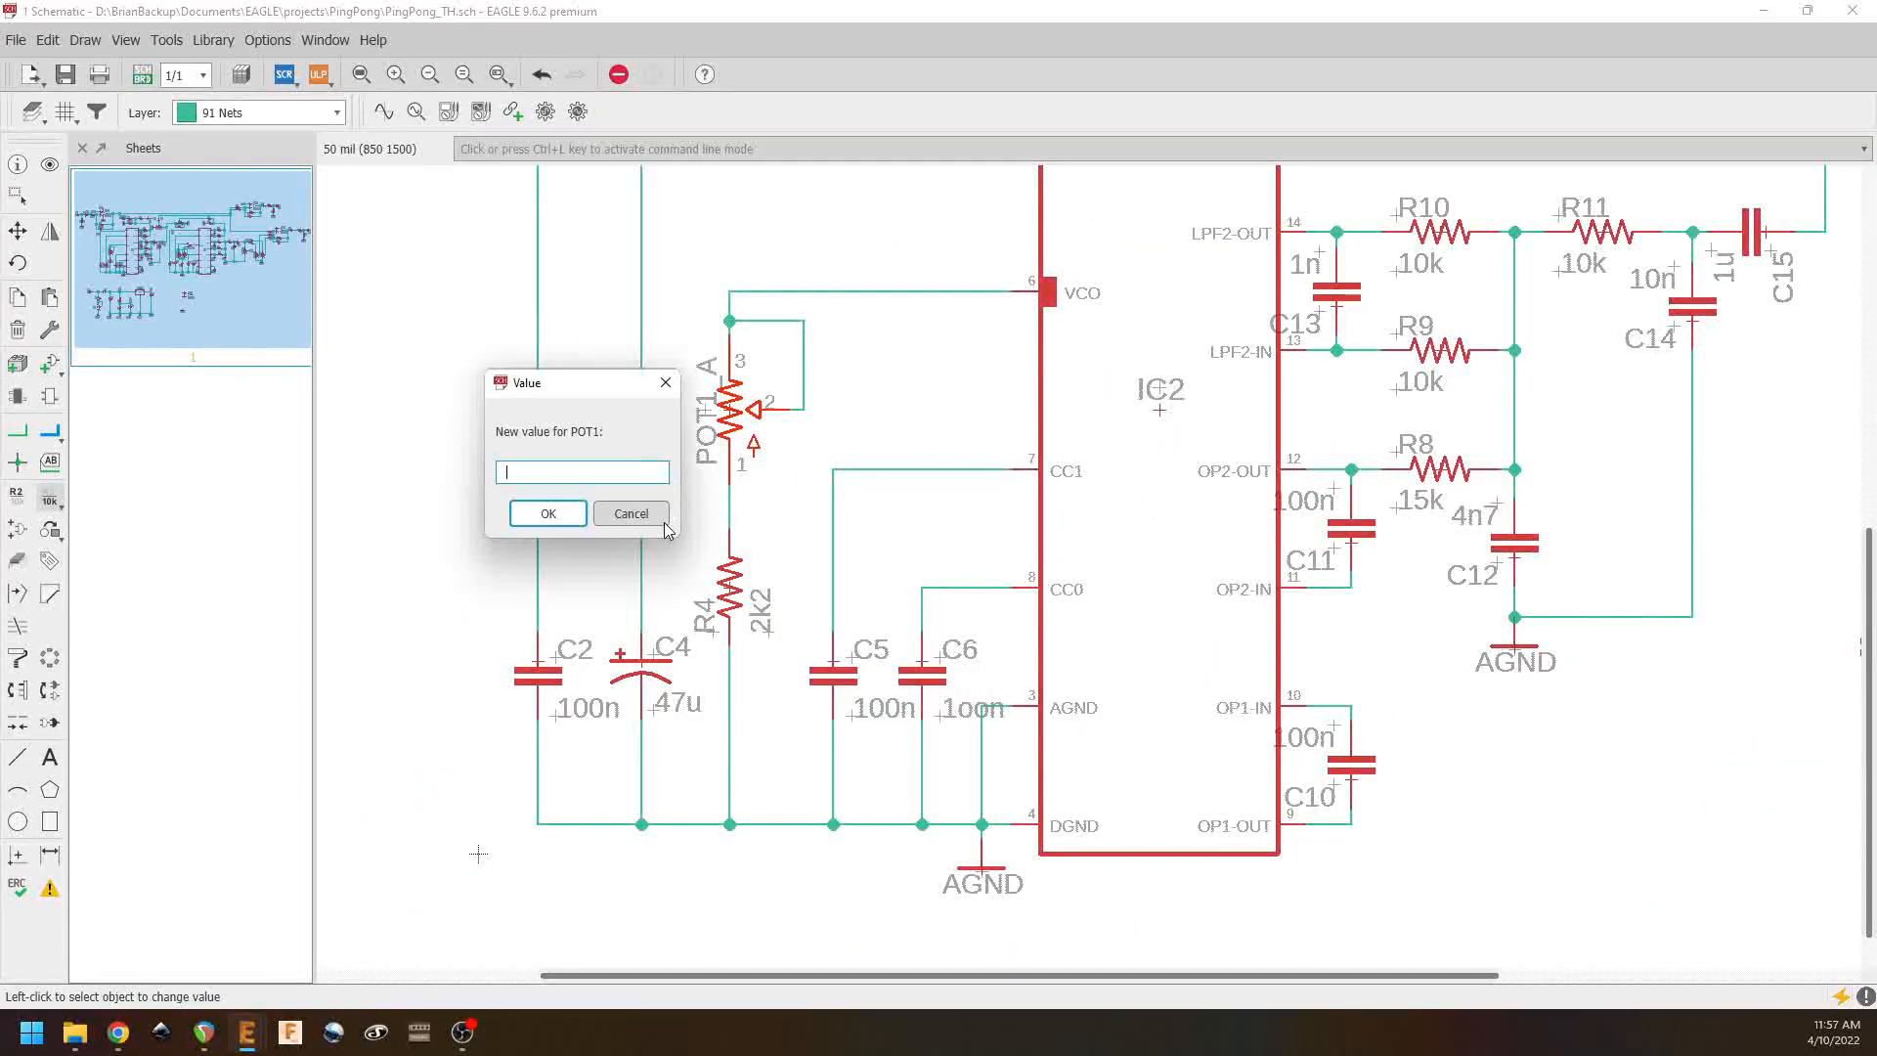
{"action": "type", "text": "50kB"}
Step: Set the value of C18 beside IC3 to 100n and the polarized capacitor C19 to 47u
{"action": "middle_click_drag", "start_coordinate": [1750, 576], "coordinate": [416, 581]}
{"action": "left_click", "coordinate": [551, 650]}
{"action": "type", "text": "100n"}
{"action": "key", "text": "Return"}
{"action": "left_click", "coordinate": [654, 645]}
{"action": "type", "text": "47u"}
{"action": "key", "text": "Return"}
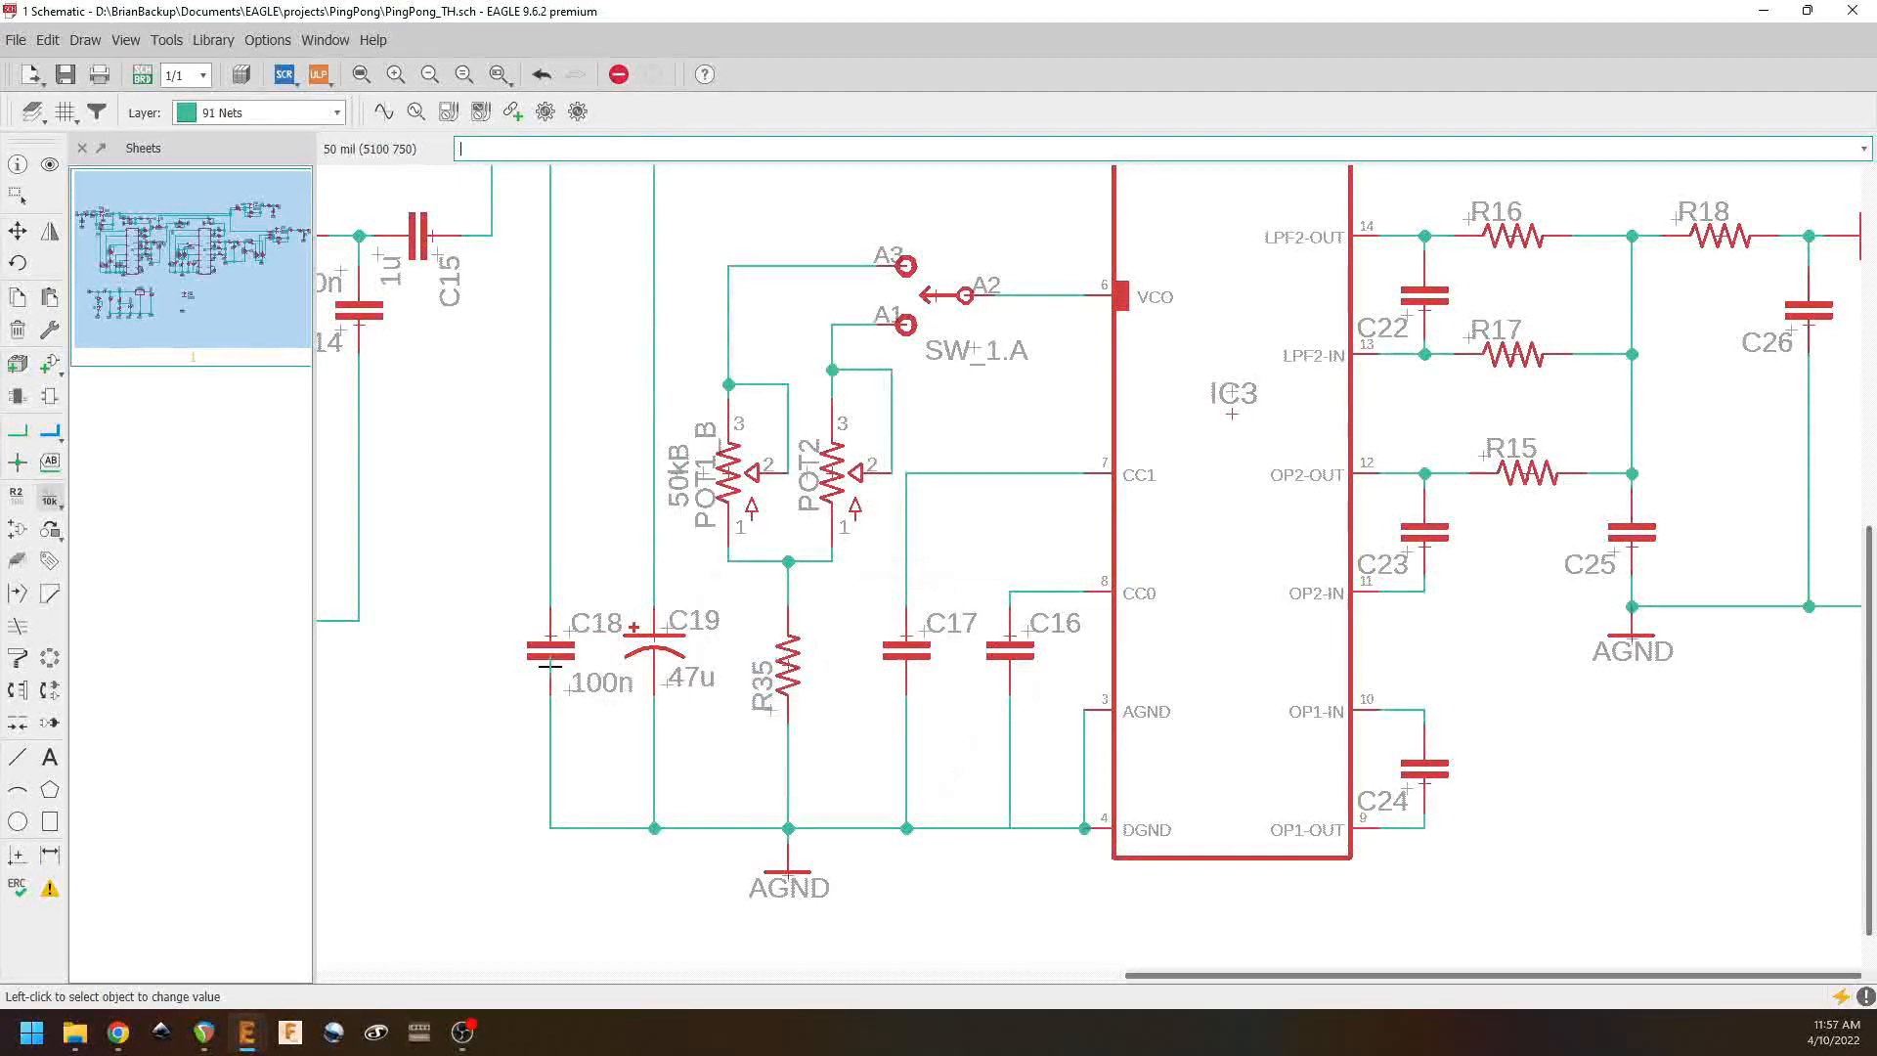
Step: Set the values of C17 and C16 at IC3's CC1 and CC0 pins to 100n each
{"action": "left_click", "coordinate": [904, 647]}
{"action": "type", "text": "100n"}
{"action": "key", "text": "Return"}
{"action": "left_click", "coordinate": [1010, 649]}
{"action": "type", "text": "100n"}
{"action": "key", "text": "Return"}
Step: Set the value of R35 below the delay-time pots to 2k2, and POT2 and POT3_A to 50kB each
{"action": "left_click", "coordinate": [725, 479]}
{"action": "key", "text": "Return"}
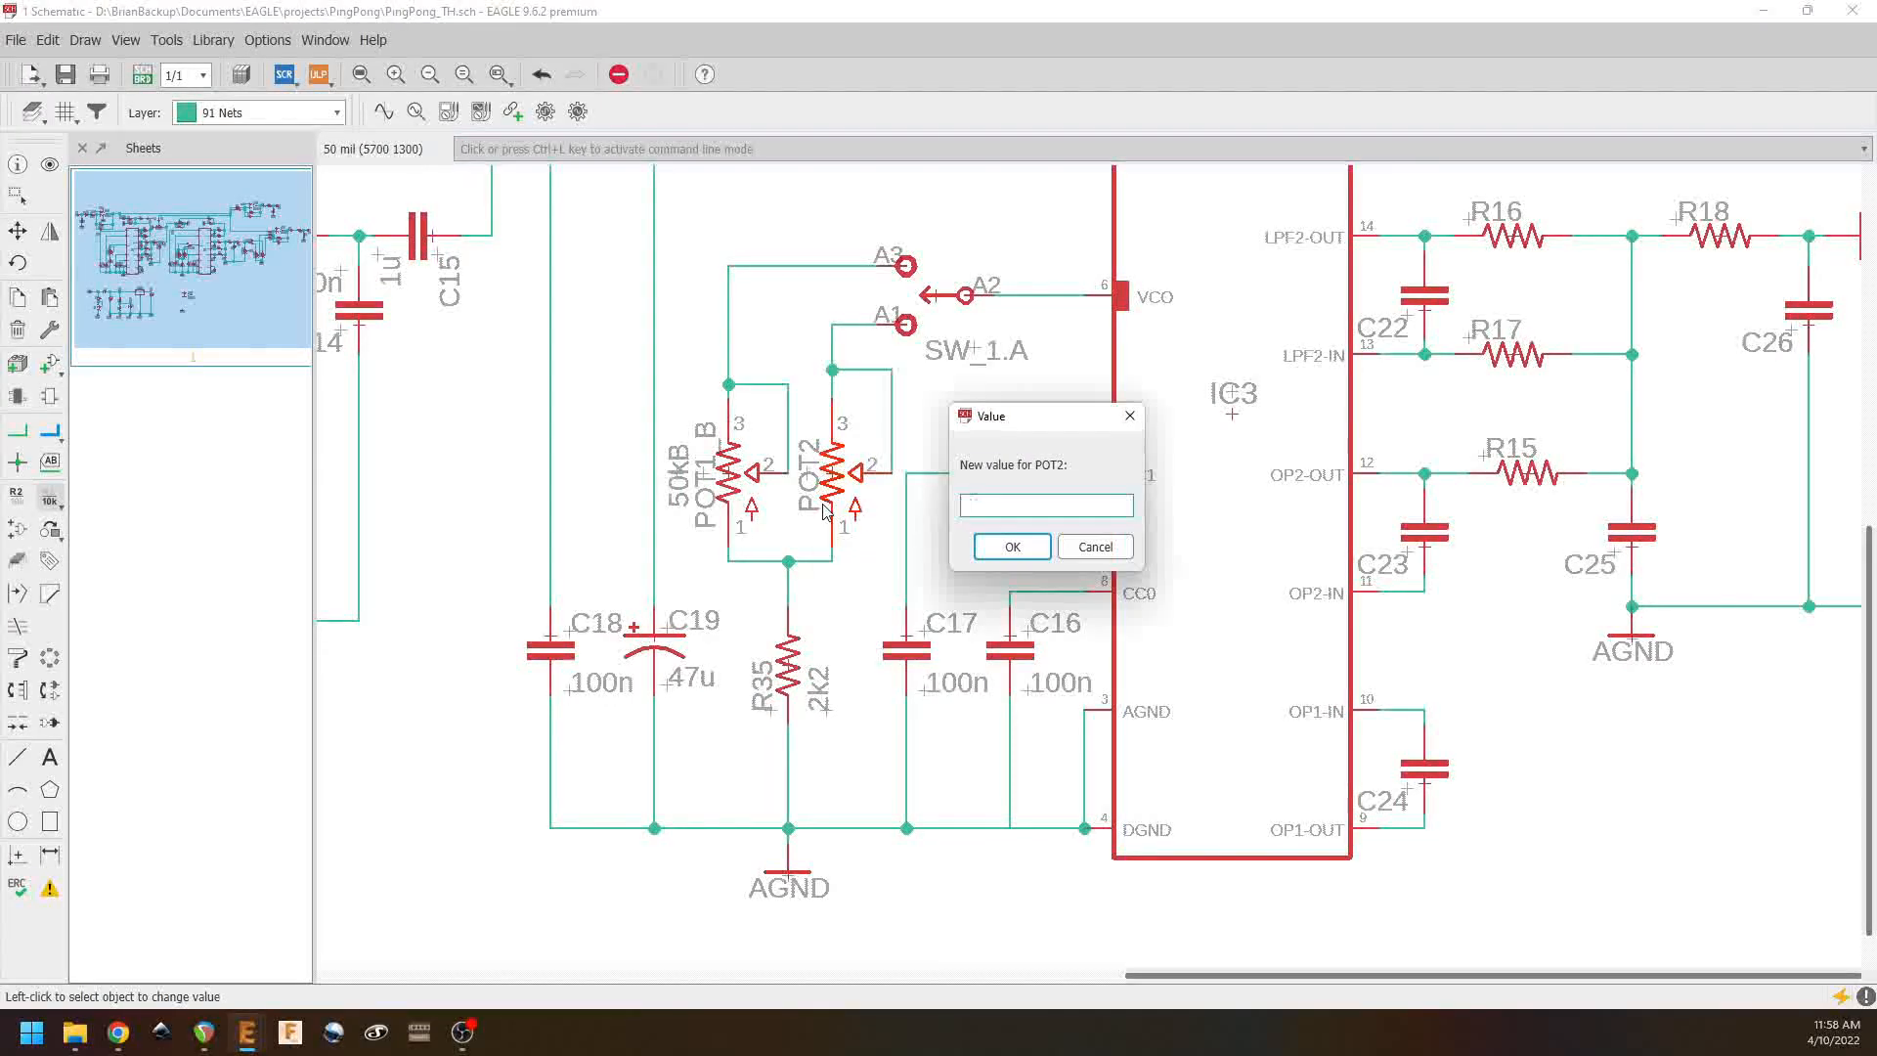
{"action": "middle_click_drag", "start_coordinate": [936, 785], "coordinate": [1460, 923]}
{"action": "left_click", "coordinate": [930, 484]}
{"action": "type", "text": "50kB"}
{"action": "key", "text": "Return"}
Step: Set the value of R20 in the feedback path to 4k7 and C29 beside the FB label to 10n
{"action": "middle_click_drag", "start_coordinate": [935, 649], "coordinate": [1117, 752]}
{"action": "left_click", "coordinate": [758, 416]}
{"action": "type", "text": "4k7"}
{"action": "key", "text": "Return"}
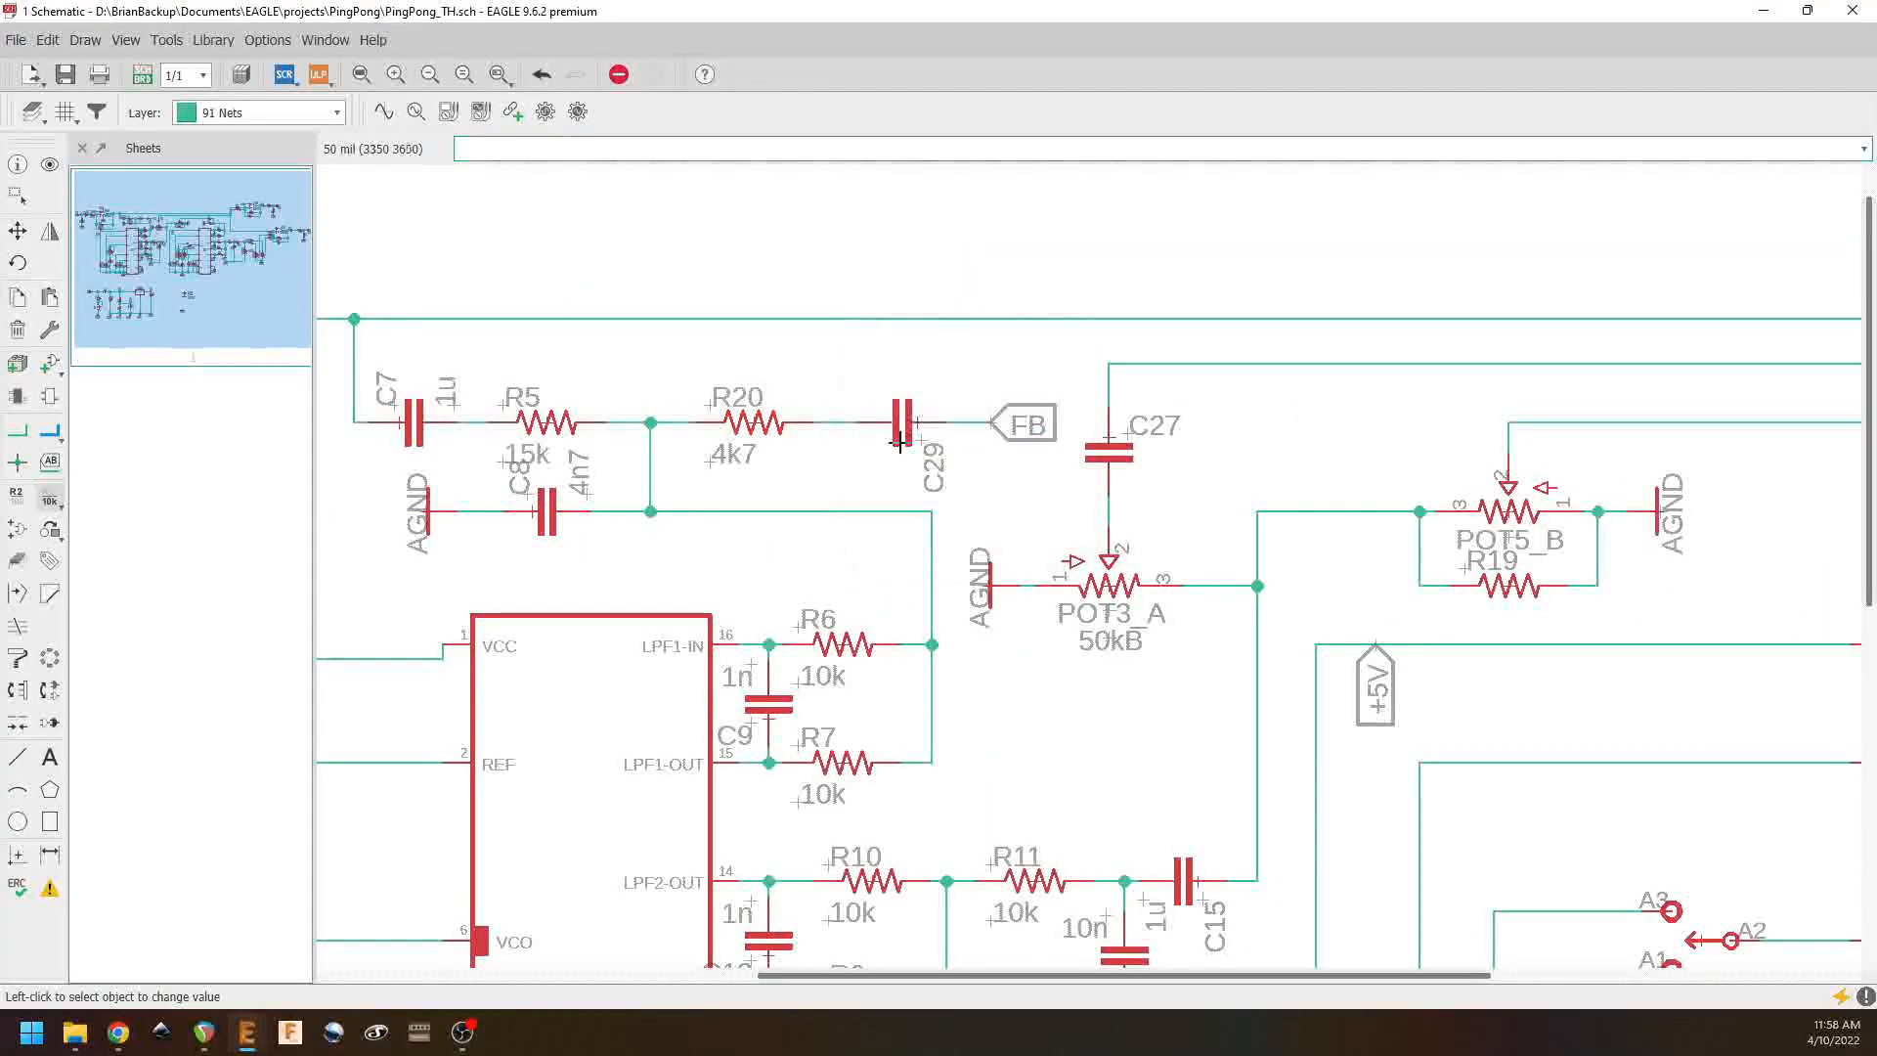
Step: Set the value of the POT5_B potentiometer above R19 to 50kB
{"action": "middle_click_drag", "start_coordinate": [1514, 489], "coordinate": [1024, 383]}
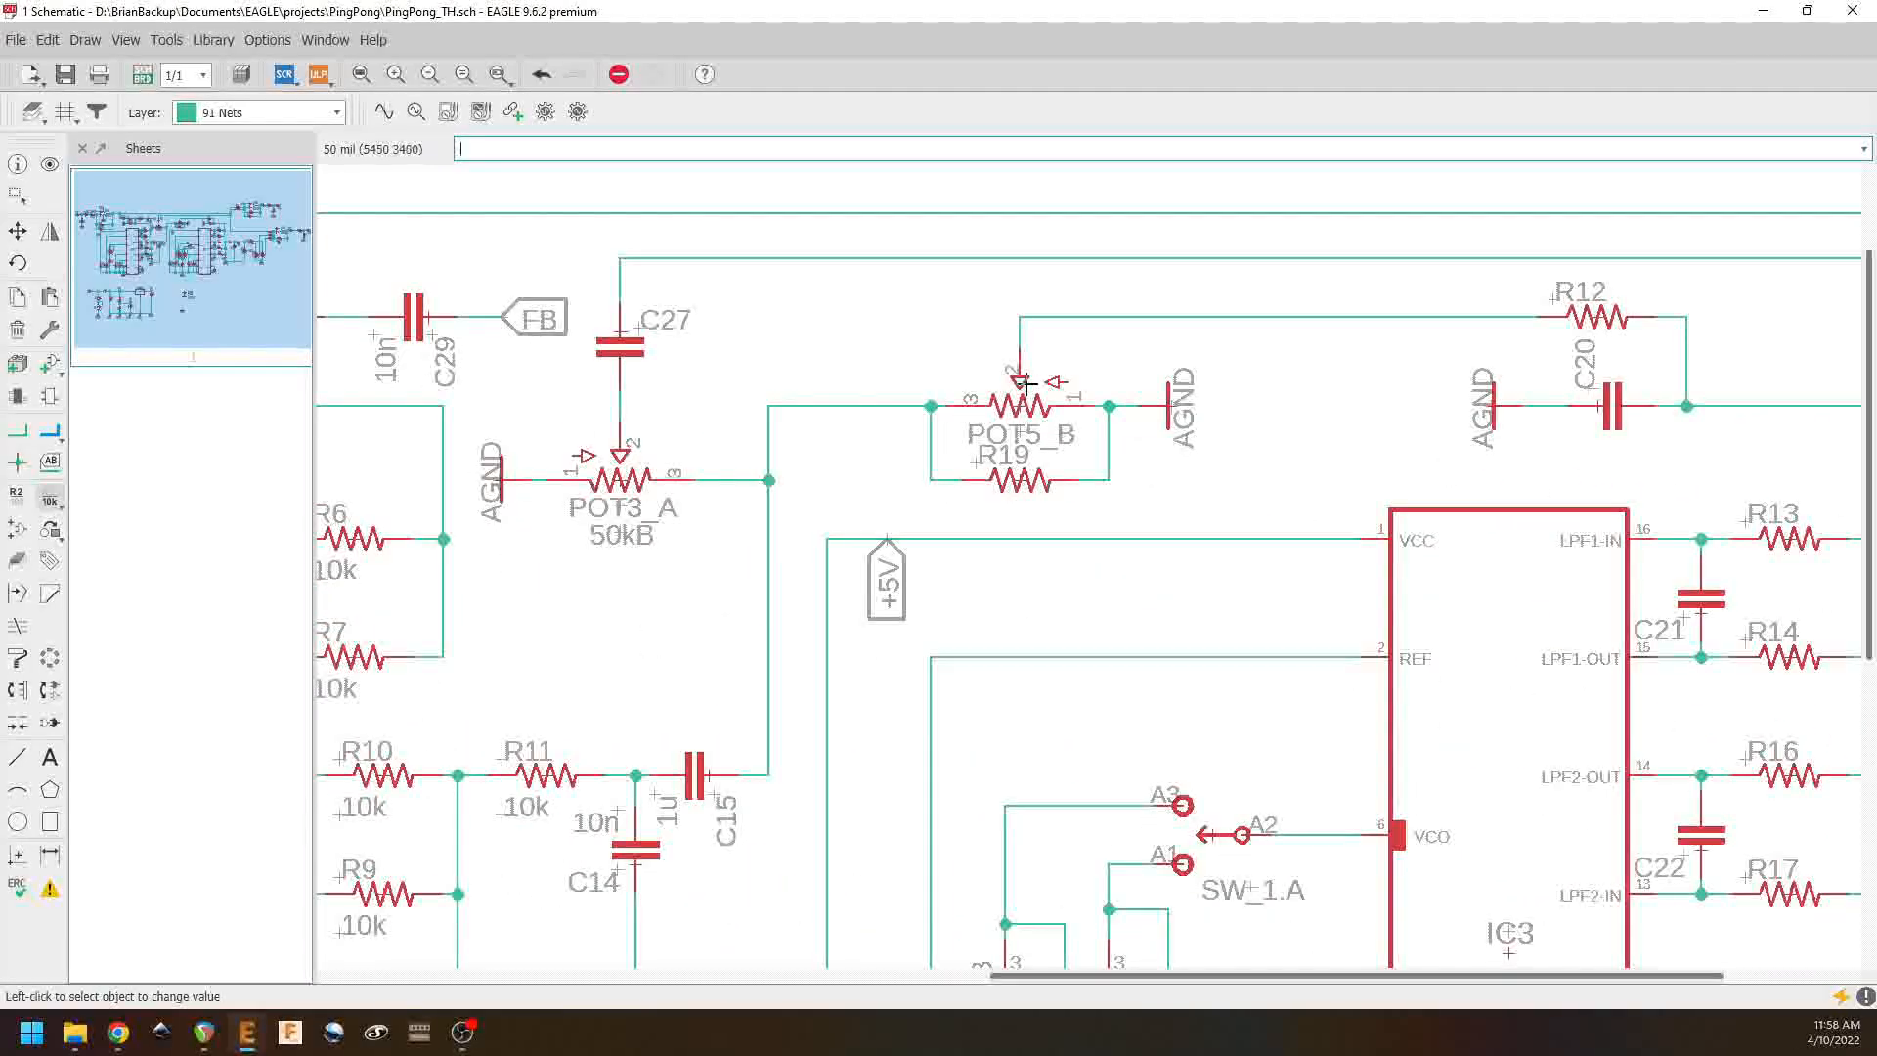
{"action": "left_click", "coordinate": [1020, 403]}
{"action": "type", "text": "50kB"}
{"action": "key", "text": "Return"}
Step: Set the value of R12 at IC3's input network to 15k and C20 to 4n7
{"action": "middle_click_drag", "start_coordinate": [1274, 730], "coordinate": [994, 385]}
{"action": "left_click", "coordinate": [882, 309]}
{"action": "type", "text": "15k"}
{"action": "key", "text": "Return"}
{"action": "left_click", "coordinate": [888, 401]}
{"action": "type", "text": "4n7"}
{"action": "key", "text": "Return"}
Step: Set the values of R13 and R14 at IC3's LPF1 pins to 10k each
{"action": "left_click", "coordinate": [1071, 529]}
{"action": "type", "text": "10k"}
{"action": "key", "text": "Return"}
{"action": "left_click", "coordinate": [1073, 648]}
{"action": "type", "text": "10k"}
{"action": "key", "text": "Return"}
Step: Set the values at IC3's LPF2 and OP2 pins: C22 to 1n, R16 and R17 to 10k each, and R15 to 15k
{"action": "left_click", "coordinate": [987, 840]}
{"action": "type", "text": "1n"}
{"action": "key", "text": "Return"}
{"action": "left_click", "coordinate": [1073, 886]}
{"action": "type", "text": "10k"}
{"action": "key", "text": "Return"}
{"action": "middle_click_drag", "start_coordinate": [1171, 758], "coordinate": [1258, 343]}
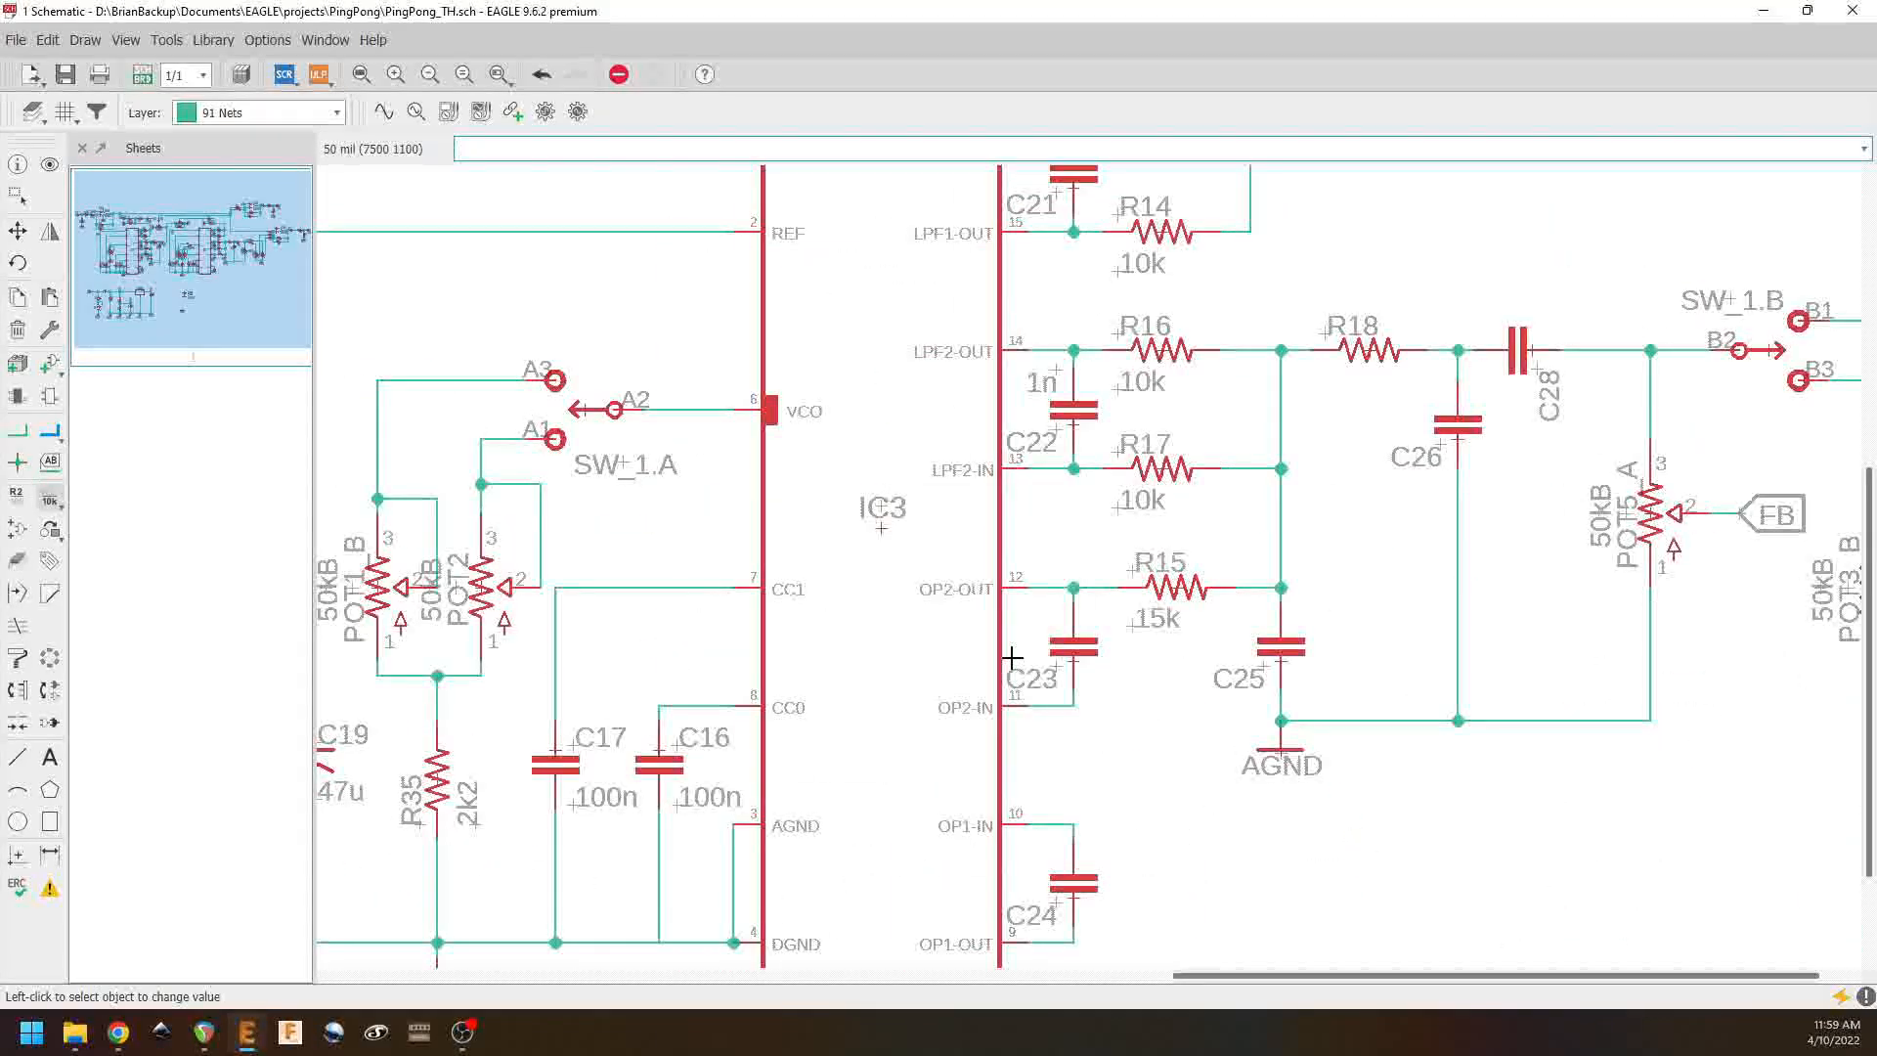
Step: Set the values in IC3's output filter: C23 to 100n, C25 to 4n7, R18 to 10k and C26 to 10n
{"action": "left_click", "coordinate": [1278, 858]}
{"action": "type", "text": "4n7"}
{"action": "key", "text": "Return"}
{"action": "middle_click_drag", "start_coordinate": [1585, 260], "coordinate": [1219, 451]}
{"action": "left_click", "coordinate": [1087, 622]}
{"action": "type", "text": "10n"}
{"action": "key", "text": "Return"}
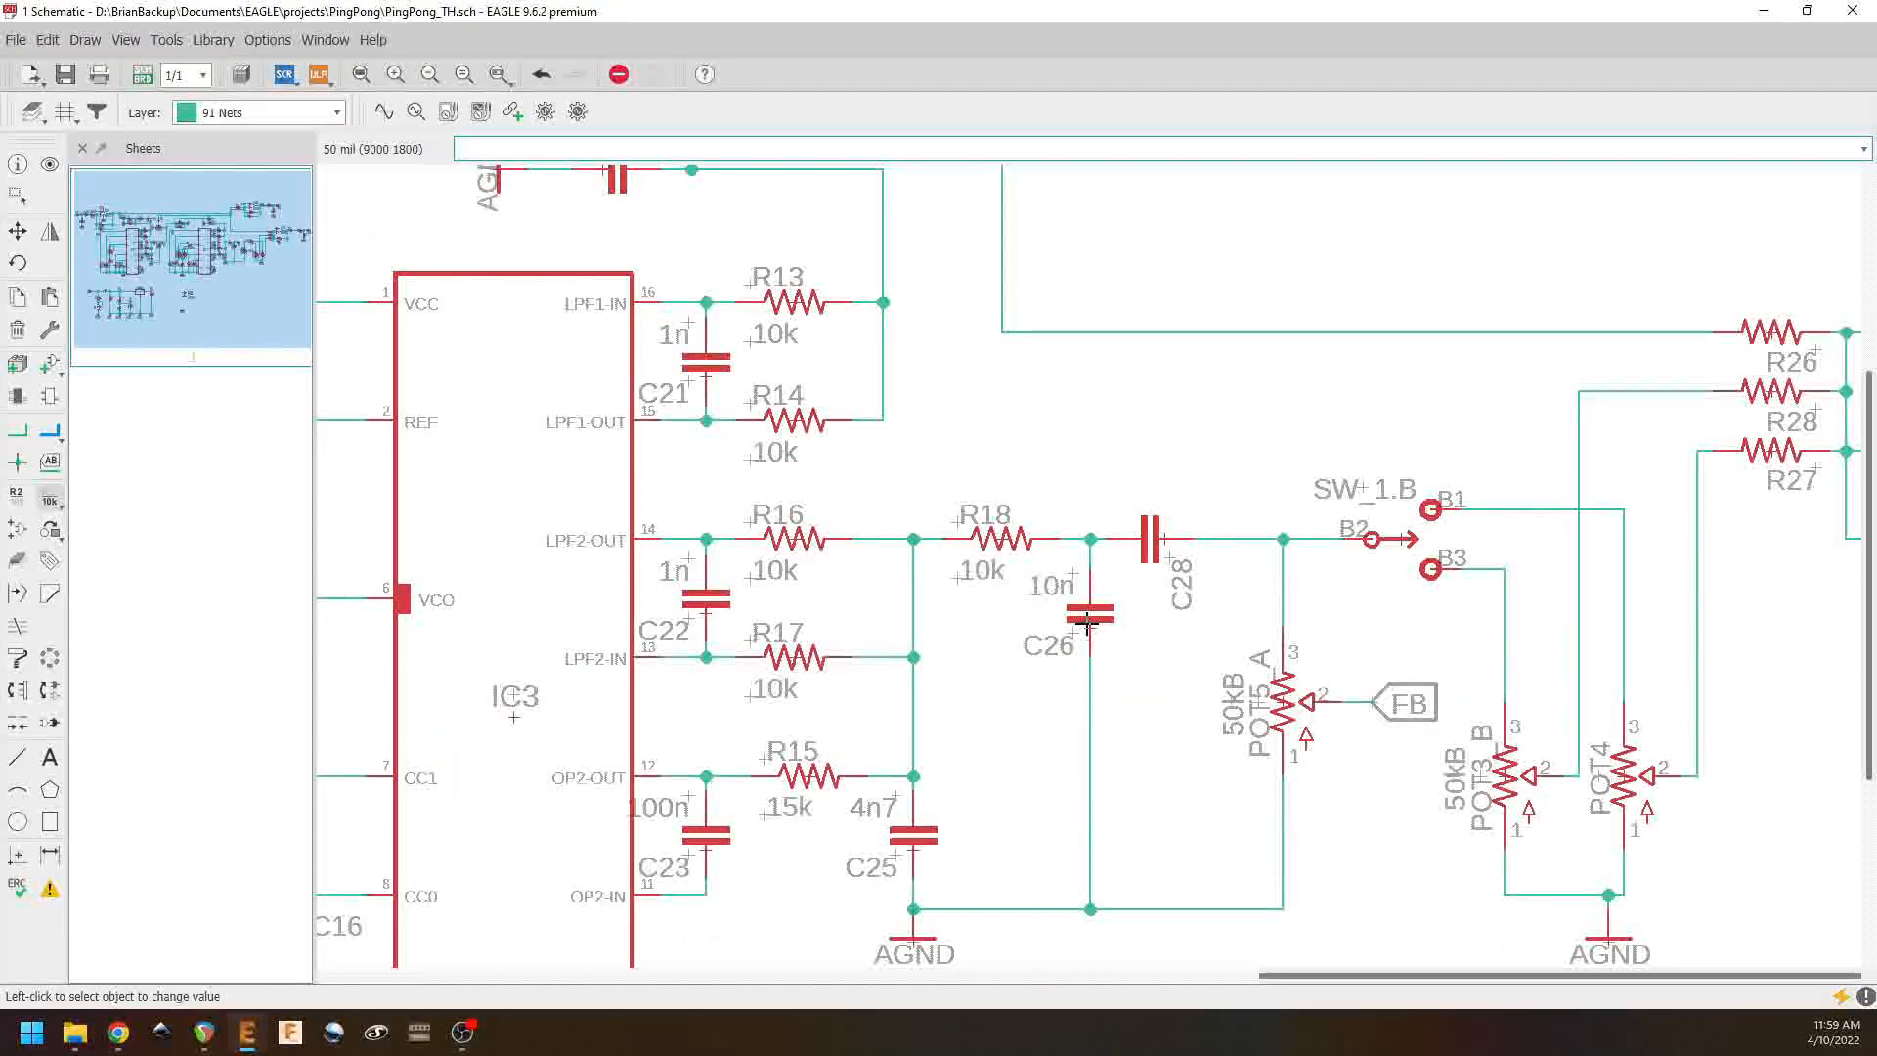
Step: Change the output filter capacitors C26 of IC3 and C14 of IC2 to 4n7 each
{"action": "left_click", "coordinate": [1088, 624]}
{"action": "type", "text": "4n7"}
{"action": "key", "text": "Return"}
{"action": "middle_click_drag", "start_coordinate": [431, 626], "coordinate": [1538, 502]}
{"action": "left_click", "coordinate": [747, 495]}
{"action": "type", "text": "4n7"}
{"action": "key", "text": "Return"}
Step: Set the value of coupling capacitor C28 at IC3's output to 1u and POT4 to 50kB
{"action": "middle_click_drag", "start_coordinate": [1526, 428], "coordinate": [202, 576]}
{"action": "left_click", "coordinate": [964, 559]}
{"action": "type", "text": "1u"}
{"action": "key", "text": "Return"}
{"action": "middle_click_drag", "start_coordinate": [1204, 743], "coordinate": [857, 716]}
{"action": "left_click", "coordinate": [1078, 753]}
{"action": "type", "text": "50kB"}
{"action": "key", "text": "Return"}
Step: Set the values of the input resistors R21 and R22 at op-amp IC1B to 22k each
{"action": "middle_click_drag", "start_coordinate": [919, 283], "coordinate": [1337, 941]}
{"action": "left_click", "coordinate": [1023, 496]}
{"action": "type", "text": "22k"}
{"action": "key", "text": "Return"}
{"action": "left_click", "coordinate": [1024, 540]}
{"action": "type", "text": "2"}
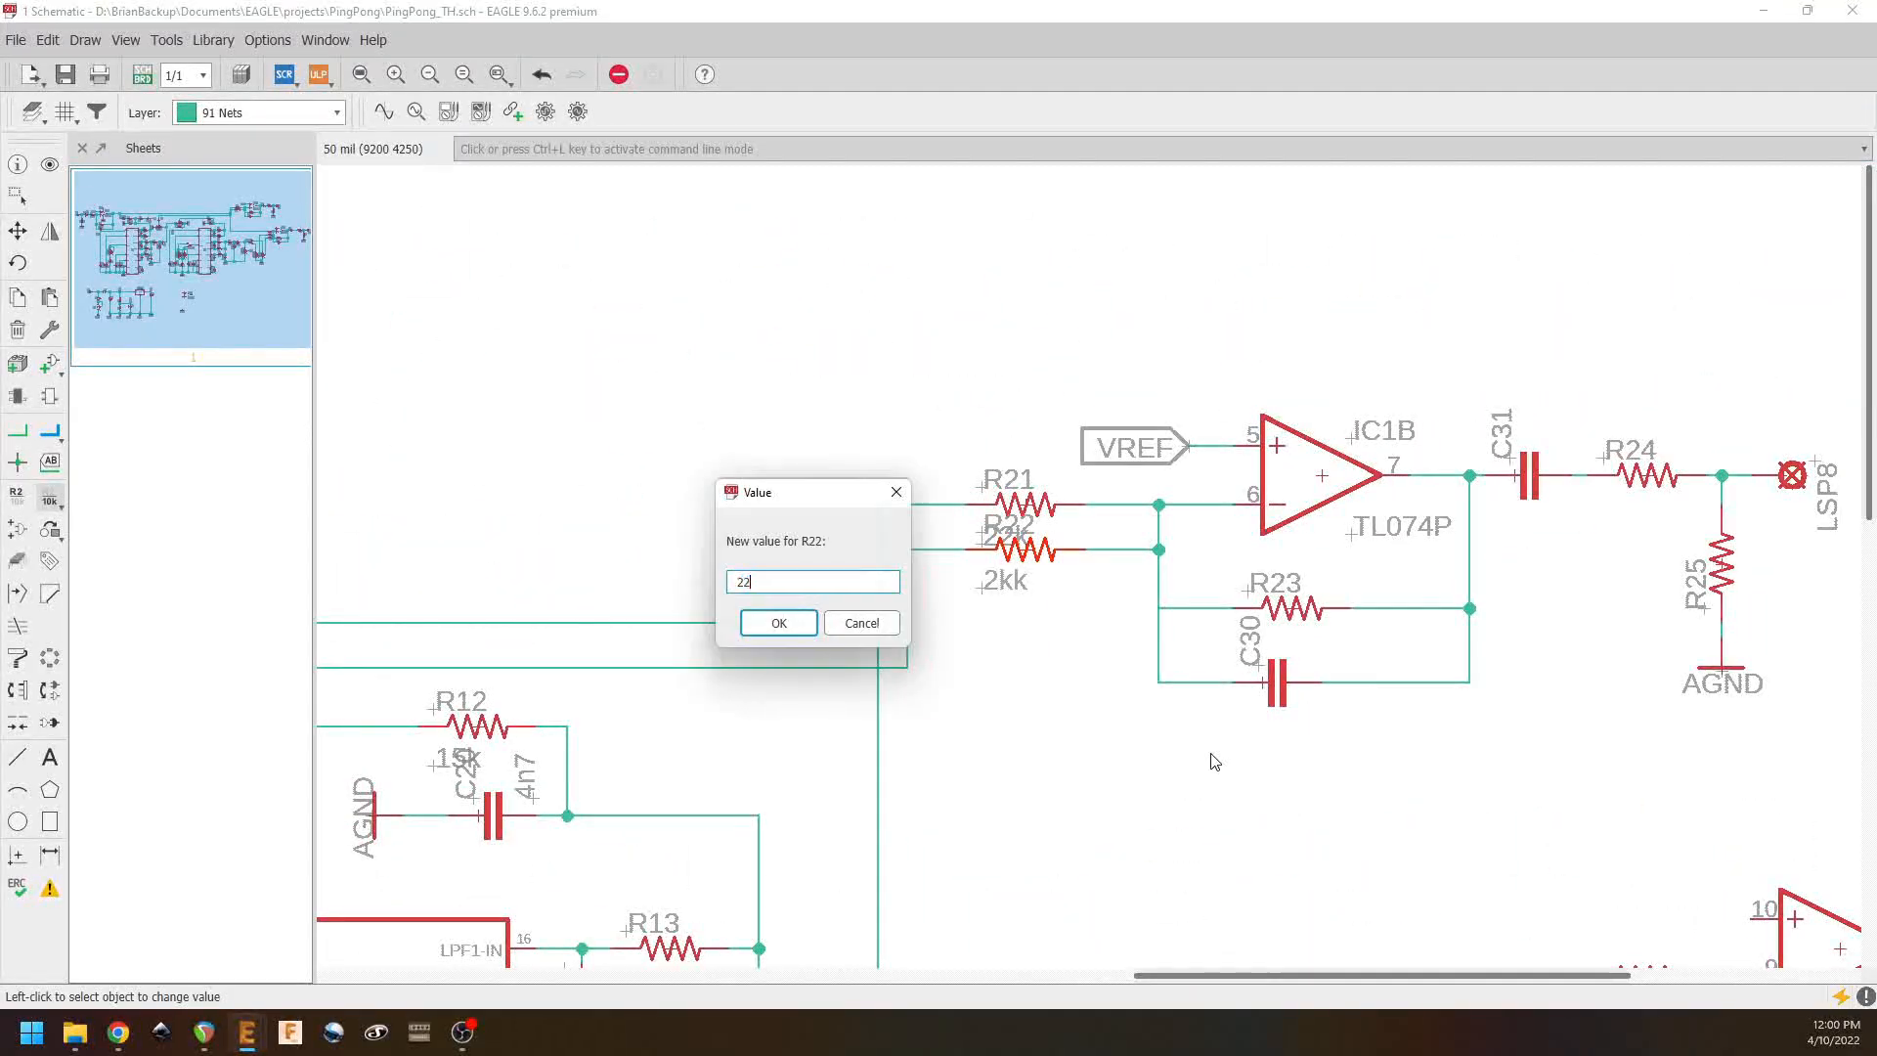
{"action": "type", "text": "kk22k"}
{"action": "key", "text": "Return"}
Step: Set the values in IC1B's feedback loop: R23 to 22k and C30 to 100p
{"action": "left_click", "coordinate": [1292, 608]}
{"action": "type", "text": "22k"}
{"action": "key", "text": "Return"}
{"action": "left_click", "coordinate": [1277, 682]}
{"action": "type", "text": "100p"}
{"action": "key", "text": "Return"}
Step: Set the values at IC1B's output: C31 to 1u, R24 to 1k and R25 to 100k
{"action": "type", "text": "1k"}
{"action": "key", "text": "Return"}
{"action": "left_click", "coordinate": [1259, 614]}
{"action": "type", "text": "100k"}
{"action": "key", "text": "Return"}
{"action": "middle_click_drag", "start_coordinate": [1136, 790], "coordinate": [922, 531]}
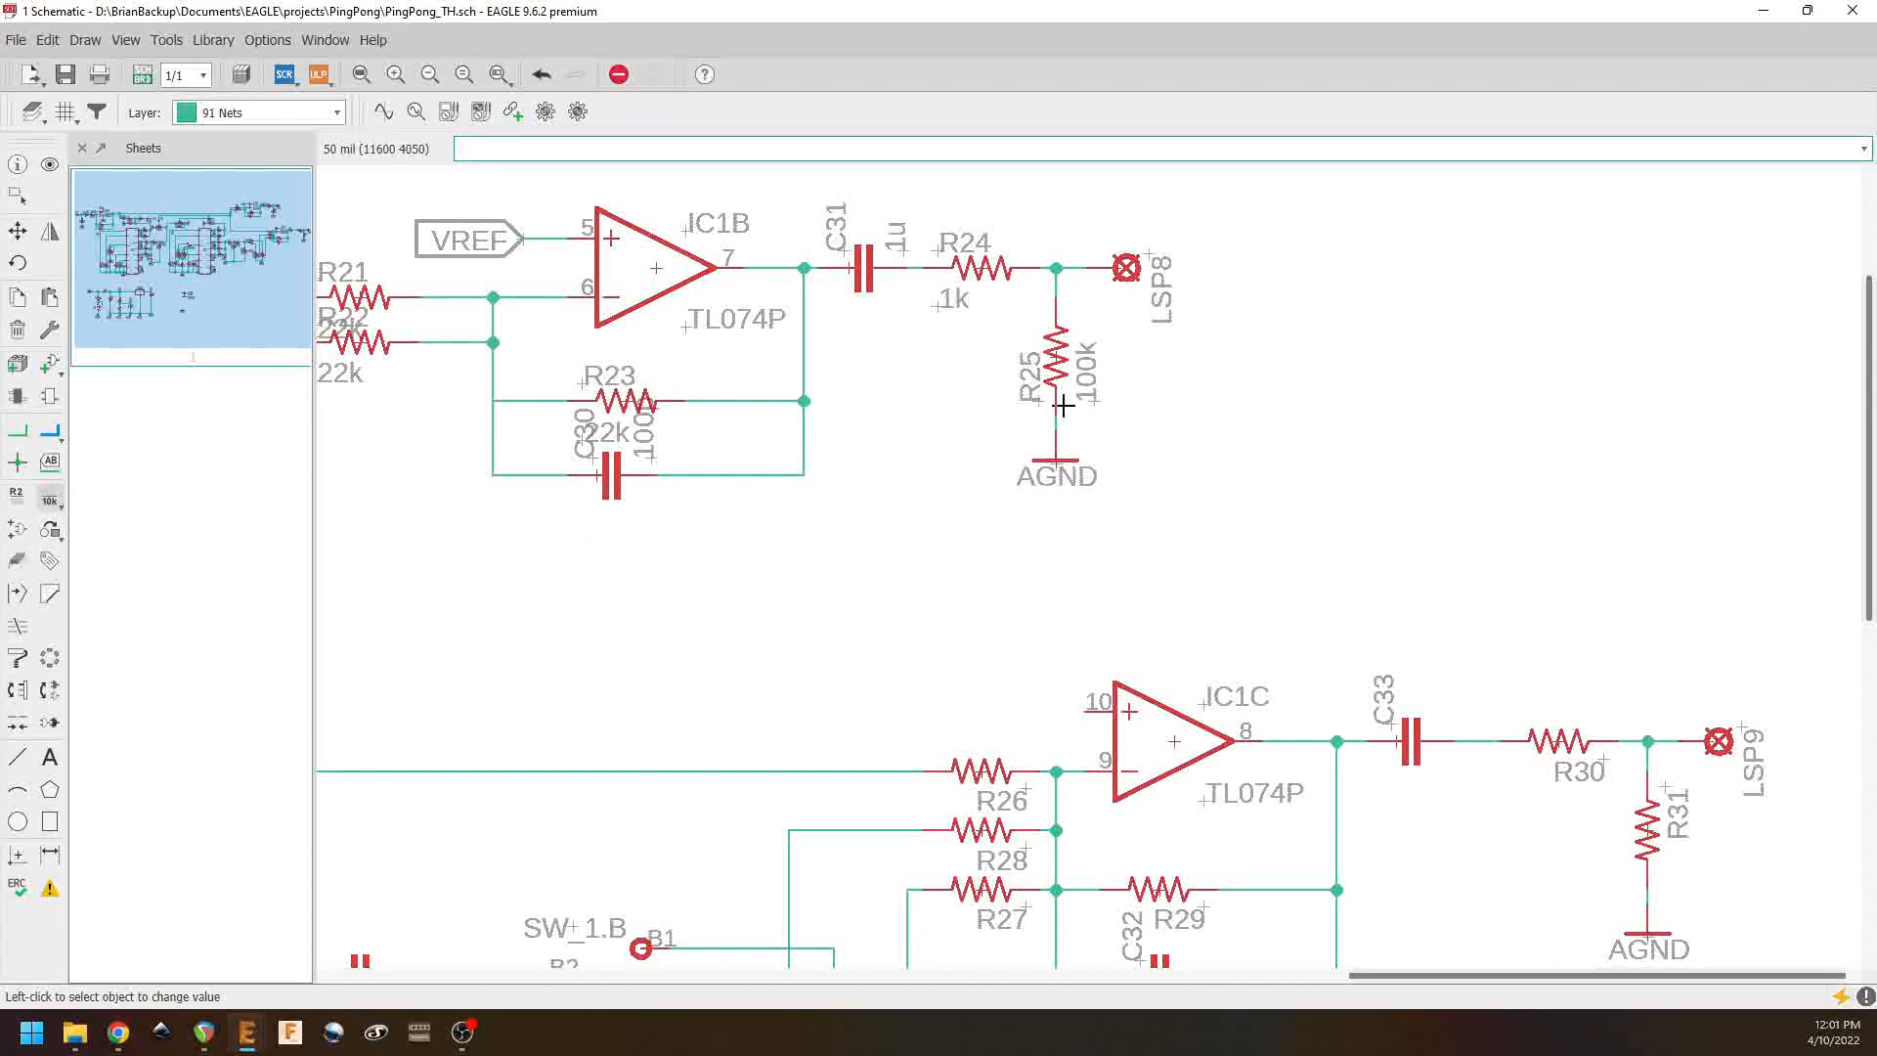
Step: Set resistors R26, R28, R27 and R29 around op-amp IC1C to 22k each and feedback capacitor C32 to 100p
{"action": "middle_click_drag", "start_coordinate": [918, 921], "coordinate": [795, 606]}
{"action": "left_click", "coordinate": [852, 574]}
{"action": "type", "text": "22k"}
{"action": "key", "text": "Return"}
{"action": "left_click", "coordinate": [1030, 574]}
{"action": "type", "text": "22k"}
{"action": "key", "text": "Return"}
{"action": "left_click", "coordinate": [1030, 662]}
{"action": "type", "text": "100p"}
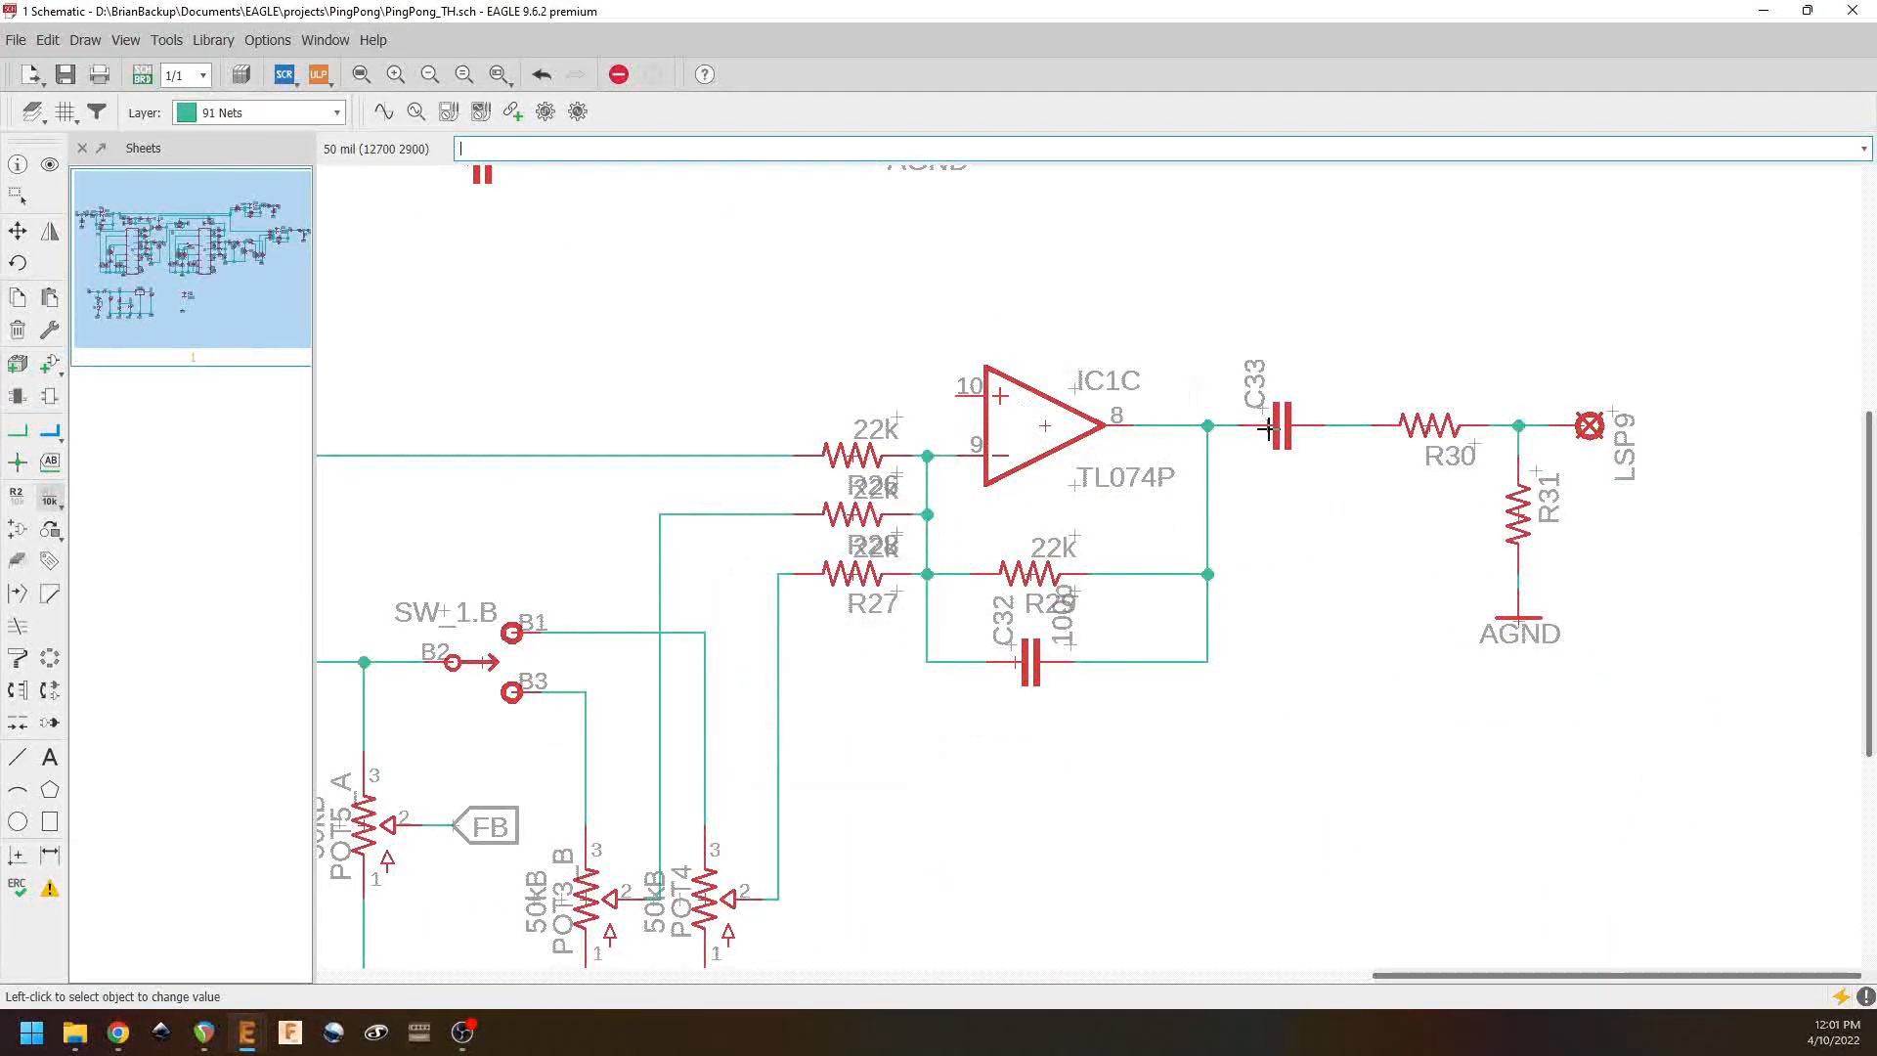
Step: Set the value of the LED trimmer R34 in the power section to 25k and C34 to 100u
{"action": "middle_click_drag", "start_coordinate": [391, 782], "coordinate": [1829, 677]}
{"action": "middle_click_drag", "start_coordinate": [782, 548], "coordinate": [1335, 696]}
{"action": "middle_click_drag", "start_coordinate": [556, 953], "coordinate": [1501, 655]}
{"action": "middle_click_drag", "start_coordinate": [1499, 851], "coordinate": [1564, 322]}
{"action": "middle_click_drag", "start_coordinate": [978, 851], "coordinate": [1159, 328]}
{"action": "left_click", "coordinate": [700, 610]}
{"action": "type", "text": "25k"}
{"action": "key", "text": "Return"}
{"action": "left_click", "coordinate": [935, 453]}
{"action": "type", "text": "100u"}
{"action": "key", "text": "Return"}
Step: Set the value of C35 at the VREF node to 47u and C36 at the 5 V regulator output to 100u
{"action": "left_click", "coordinate": [1316, 644]}
{"action": "type", "text": "47u"}
{"action": "key", "text": "Return"}
{"action": "middle_click_drag", "start_coordinate": [1211, 733], "coordinate": [878, 804]}
{"action": "left_click", "coordinate": [1406, 487]}
{"action": "type", "text": "100u"}
{"action": "key", "text": "Return"}
Step: Set the values of the VREF divider resistors R32 and R33 to 10k each and save the schematic
{"action": "middle_click_drag", "start_coordinate": [1237, 596], "coordinate": [1489, 540]}
{"action": "left_click", "coordinate": [1048, 479]}
{"action": "type", "text": "10k"}
{"action": "key", "text": "Return"}
{"action": "left_click", "coordinate": [1048, 647]}
{"action": "type", "text": "10k"}
{"action": "key", "text": "Return"}
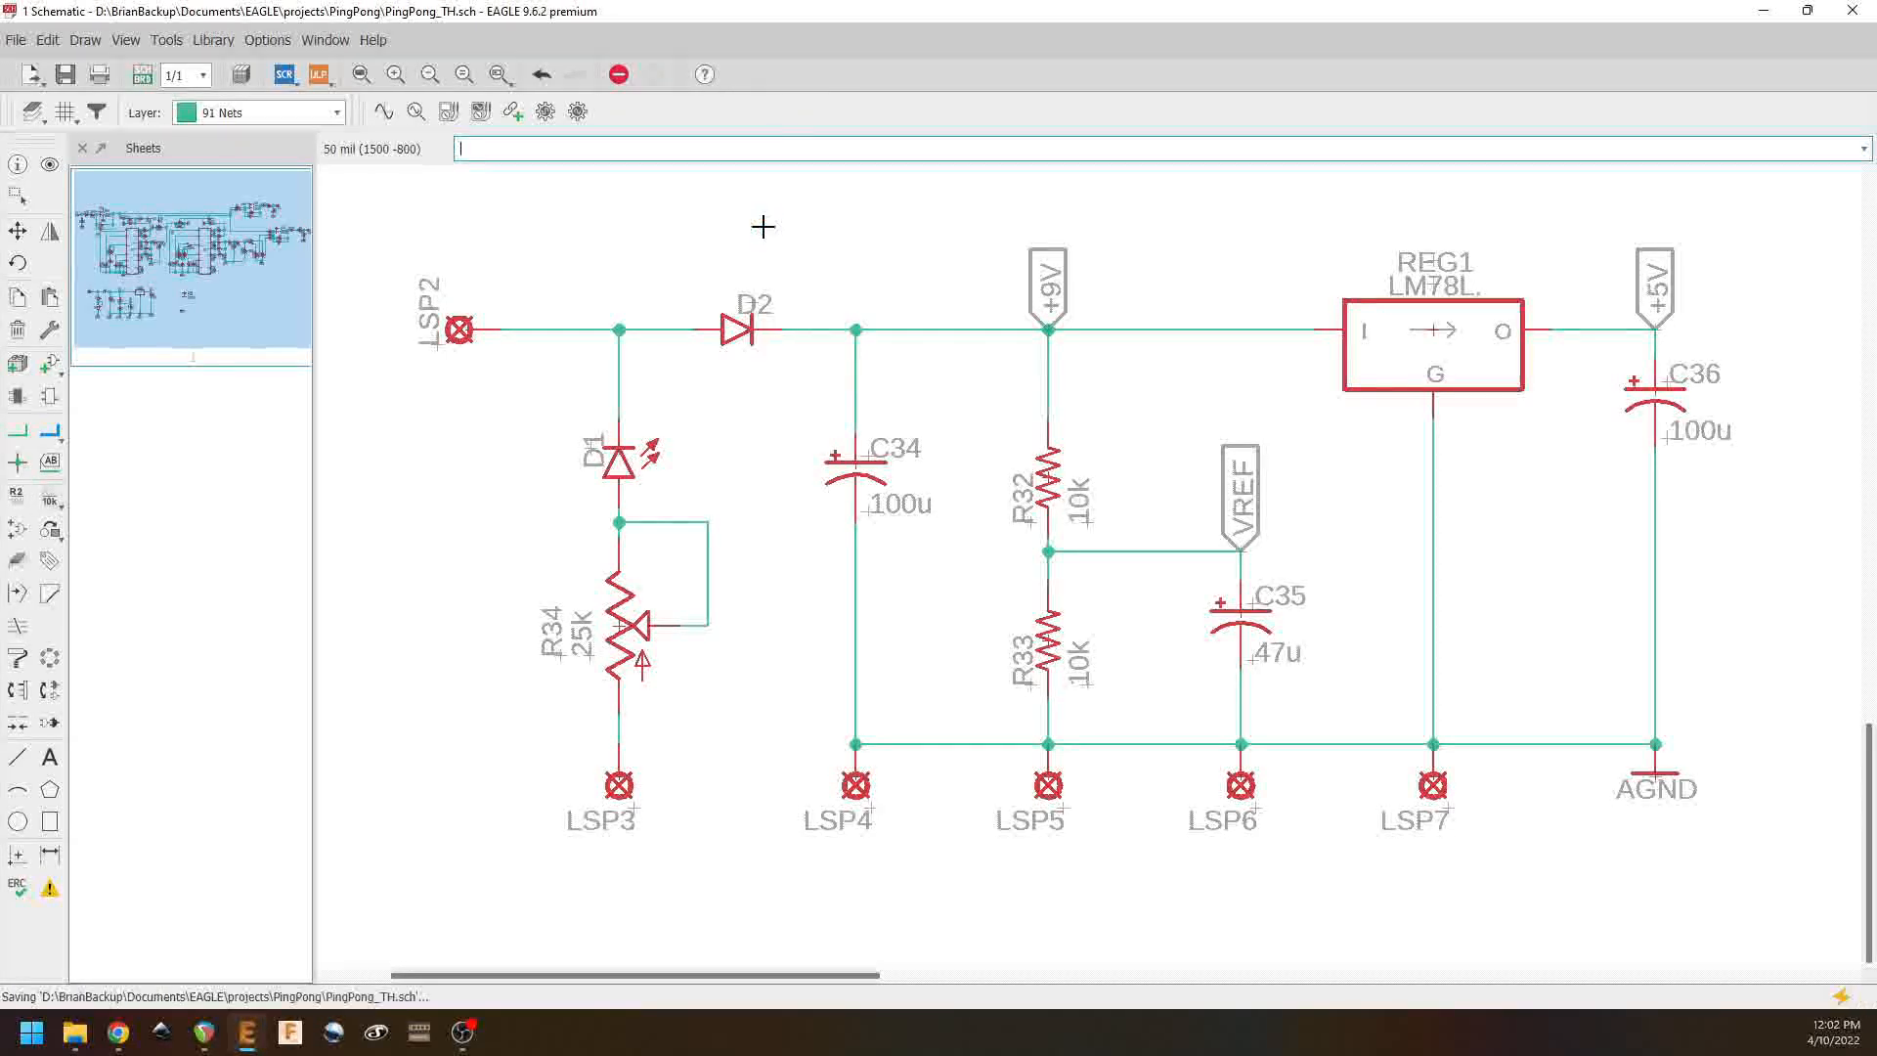
Step: Rename the input solder pad LSP1 beside C1 and R1 as IN
{"action": "middle_click_drag", "start_coordinate": [764, 227], "coordinate": [1163, 774]}
{"action": "middle_click_drag", "start_coordinate": [848, 206], "coordinate": [851, 780]}
{"action": "middle_click_drag", "start_coordinate": [865, 363], "coordinate": [901, 772]}
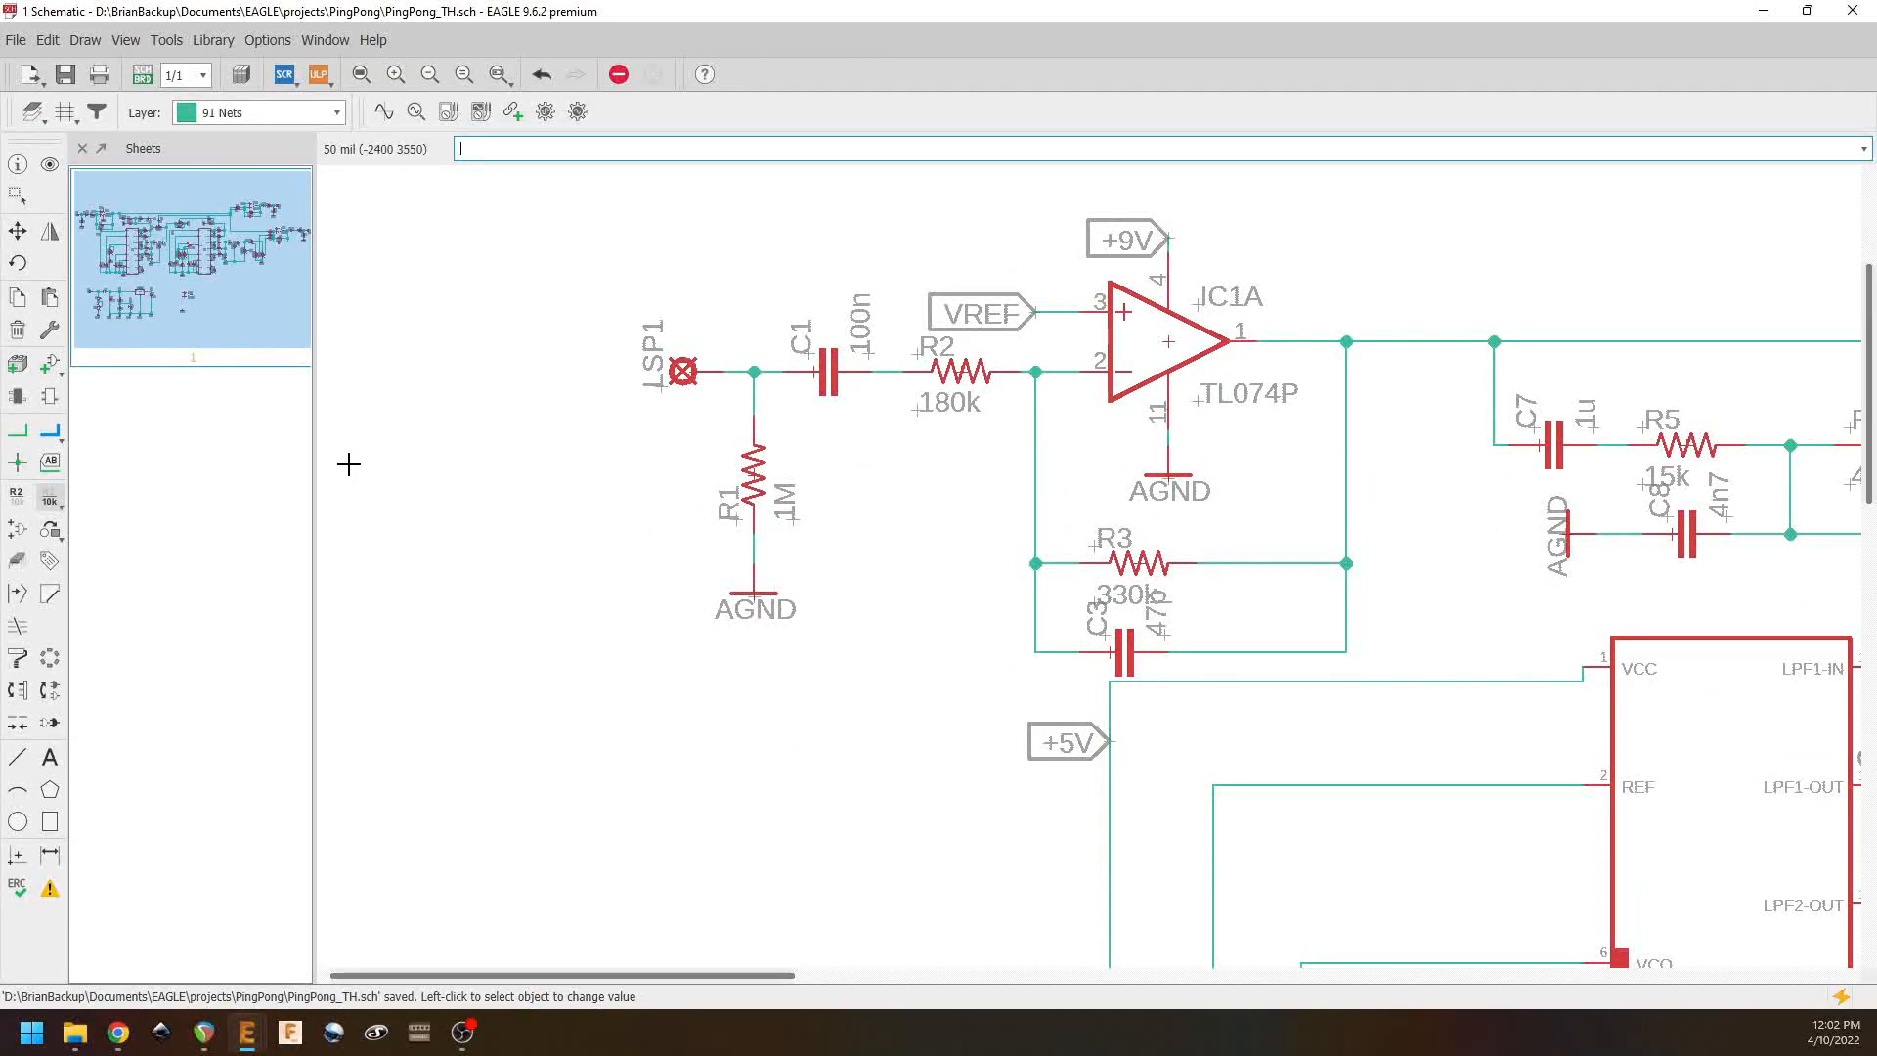
{"action": "left_click", "coordinate": [20, 504]}
{"action": "left_click", "coordinate": [679, 376]}
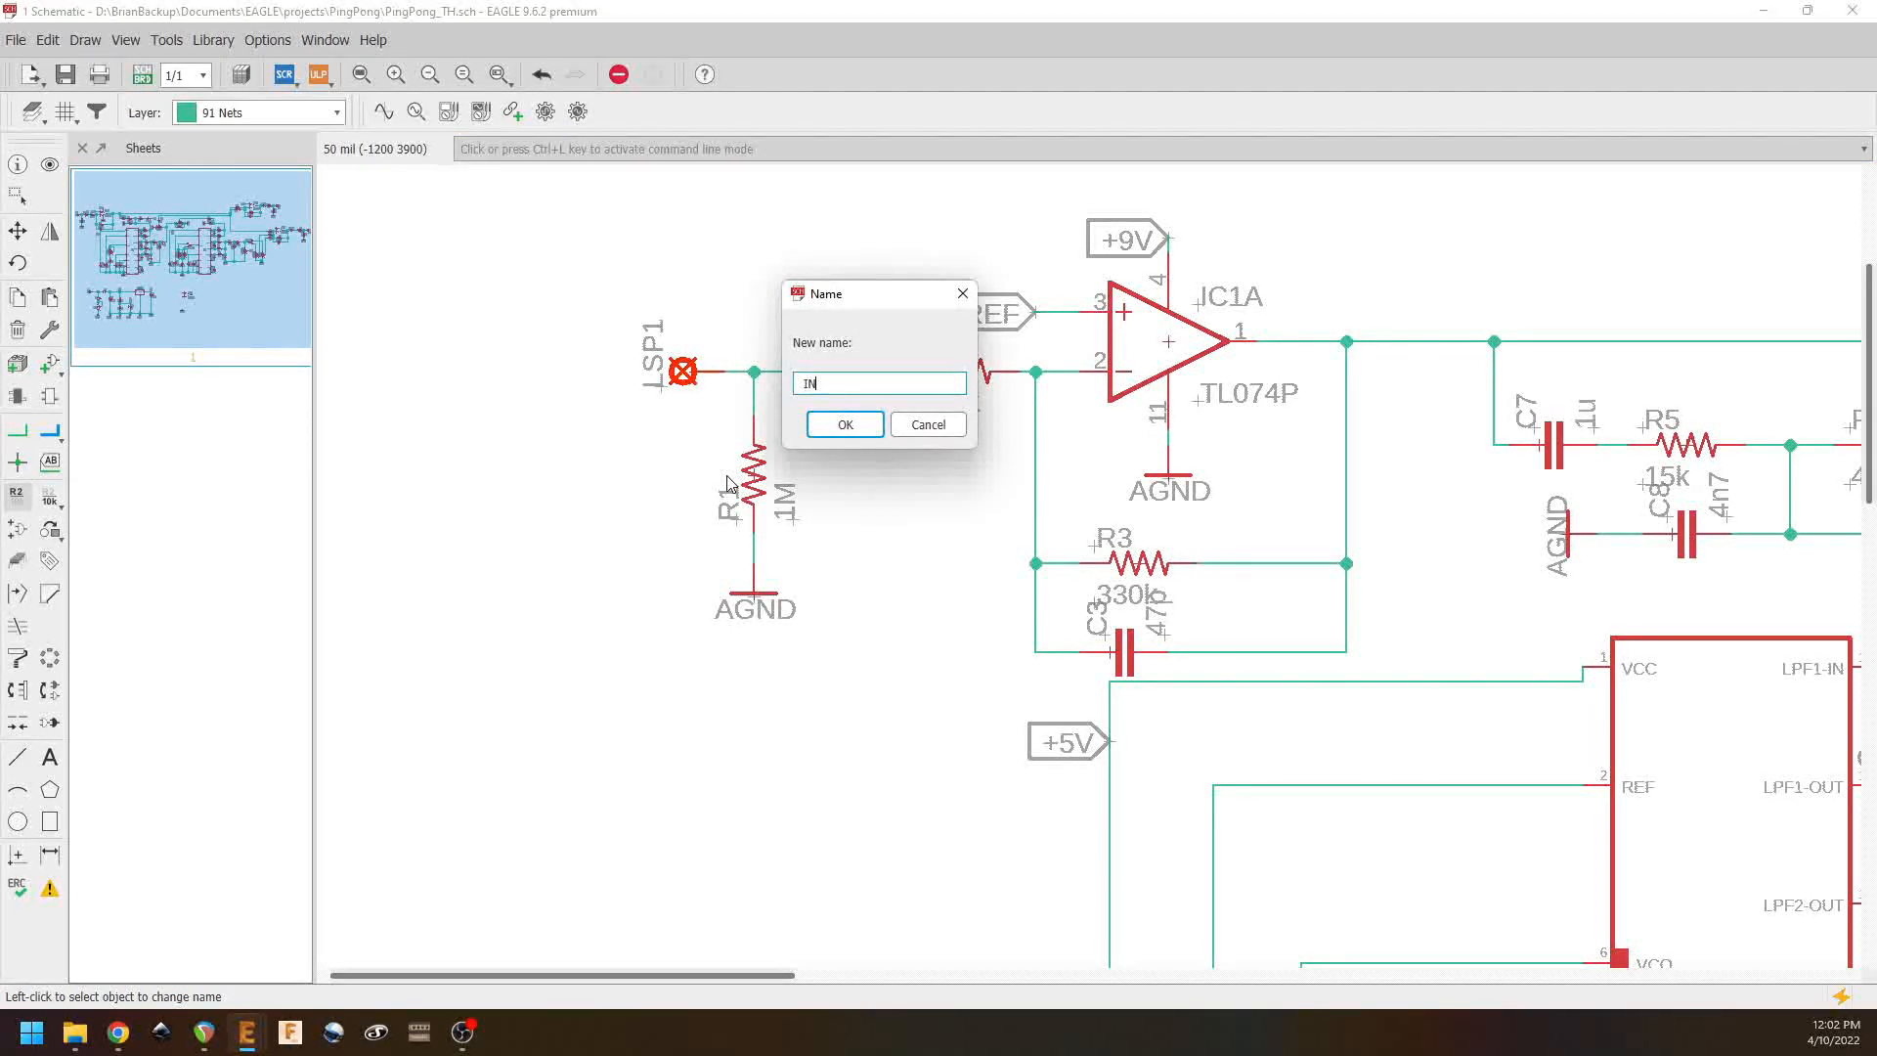
{"action": "key", "text": "Return"}
Step: Rename the power section's solder pads LSP2 as +9V and LSP3 as LED
{"action": "middle_click_drag", "start_coordinate": [981, 877], "coordinate": [1034, 69]}
{"action": "middle_click_drag", "start_coordinate": [1101, 801], "coordinate": [1079, 229]}
{"action": "left_click", "coordinate": [934, 471]}
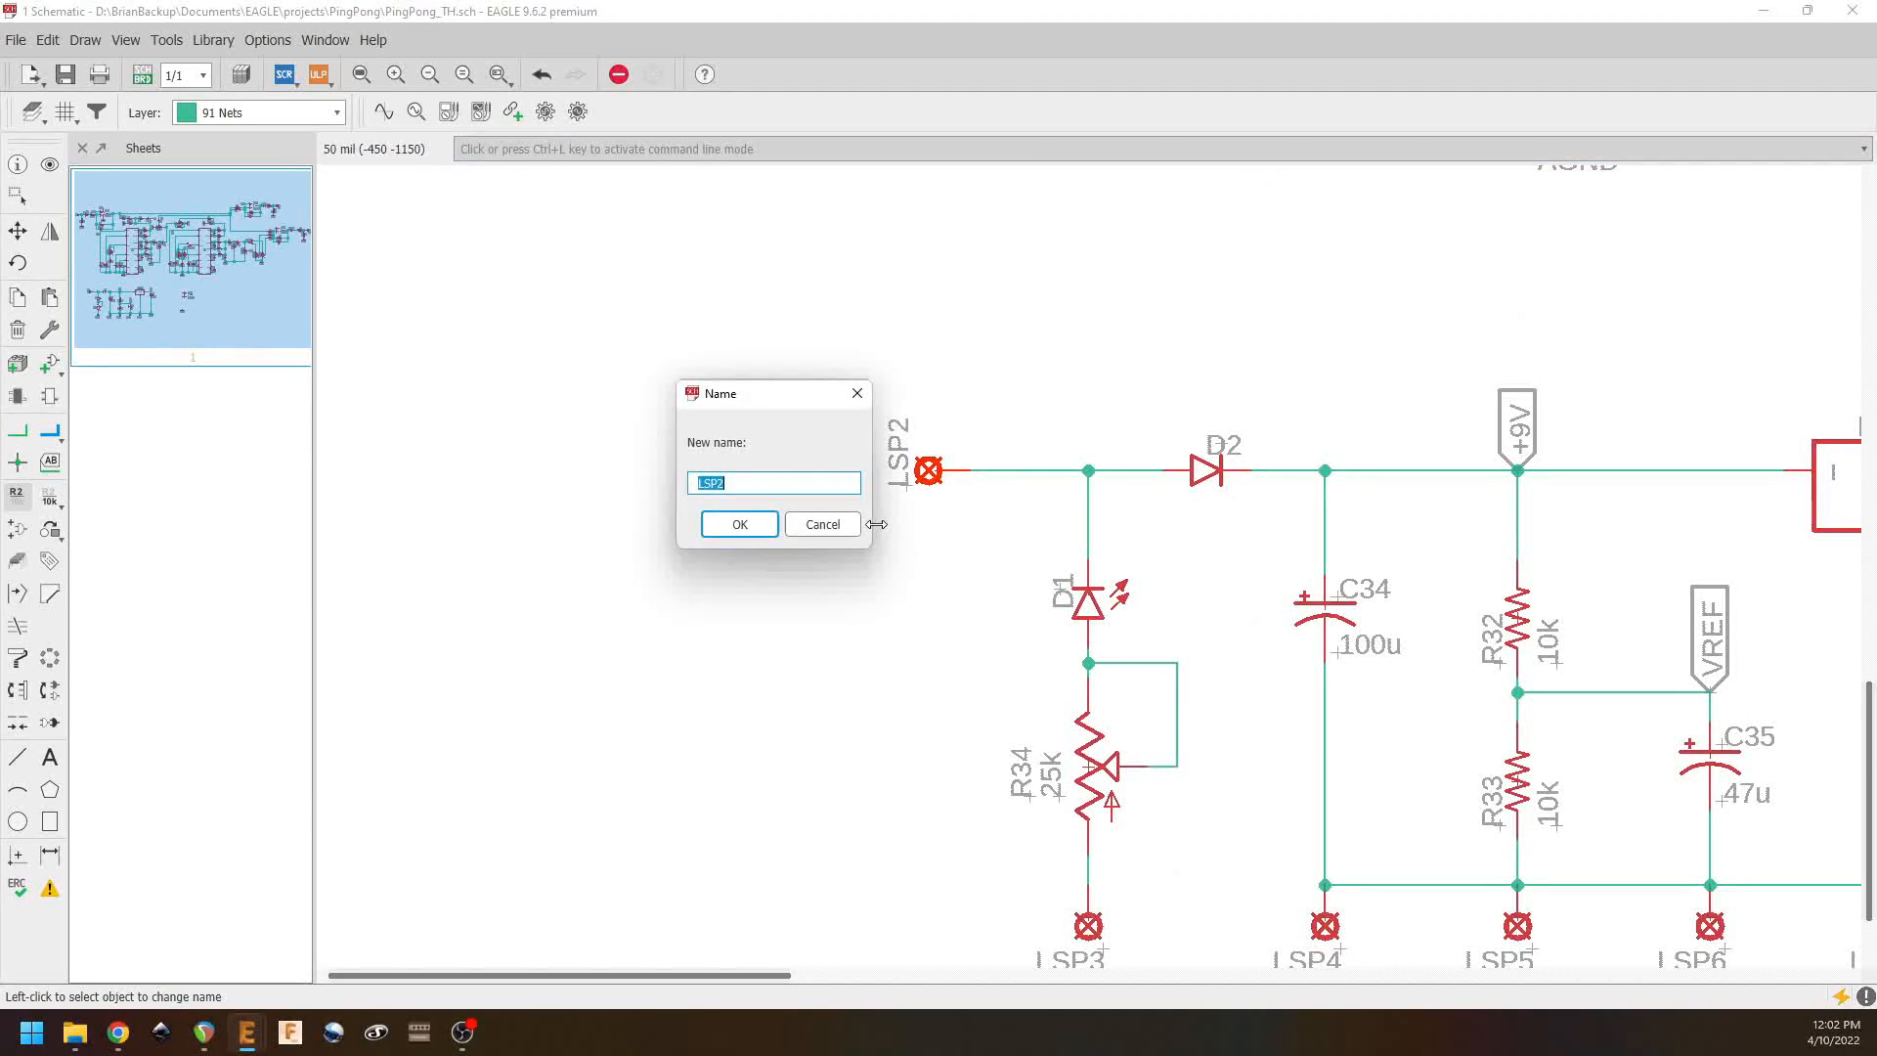
{"action": "key", "text": "Return"}
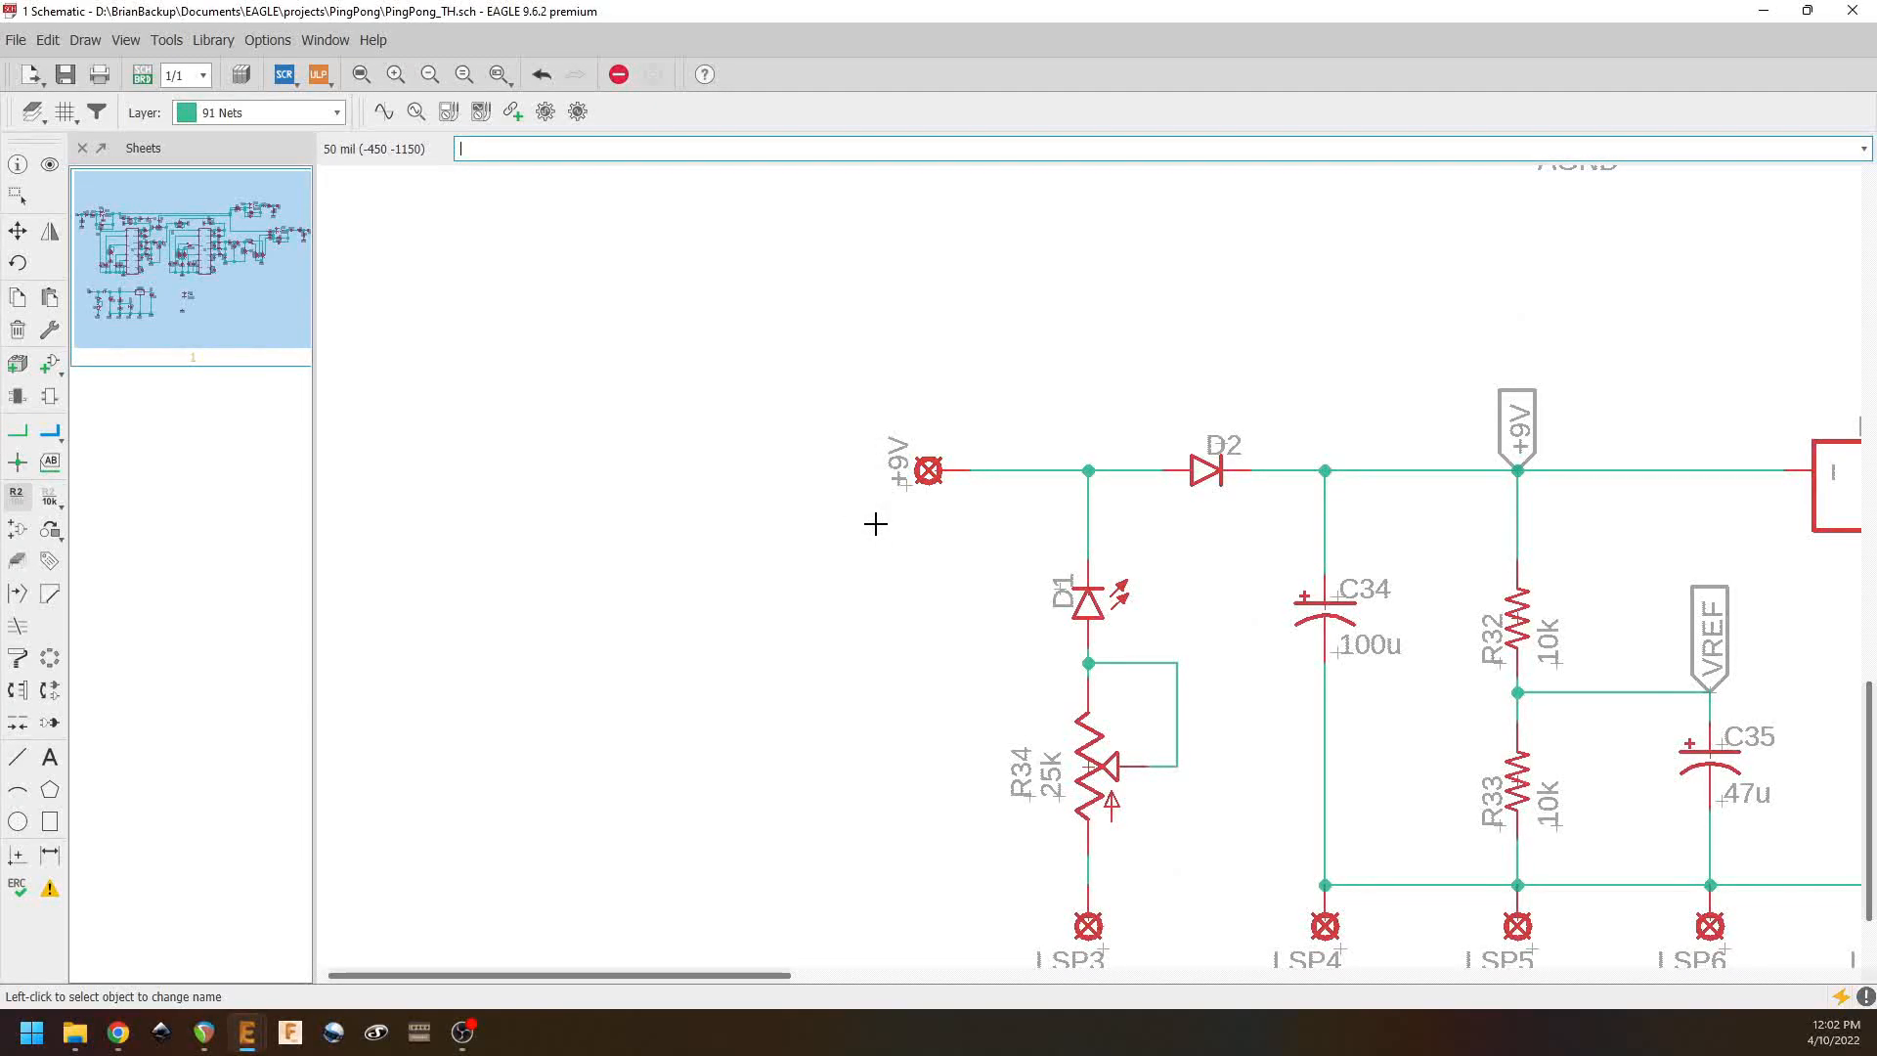
{"action": "middle_click_drag", "start_coordinate": [1136, 671], "coordinate": [918, 462]}
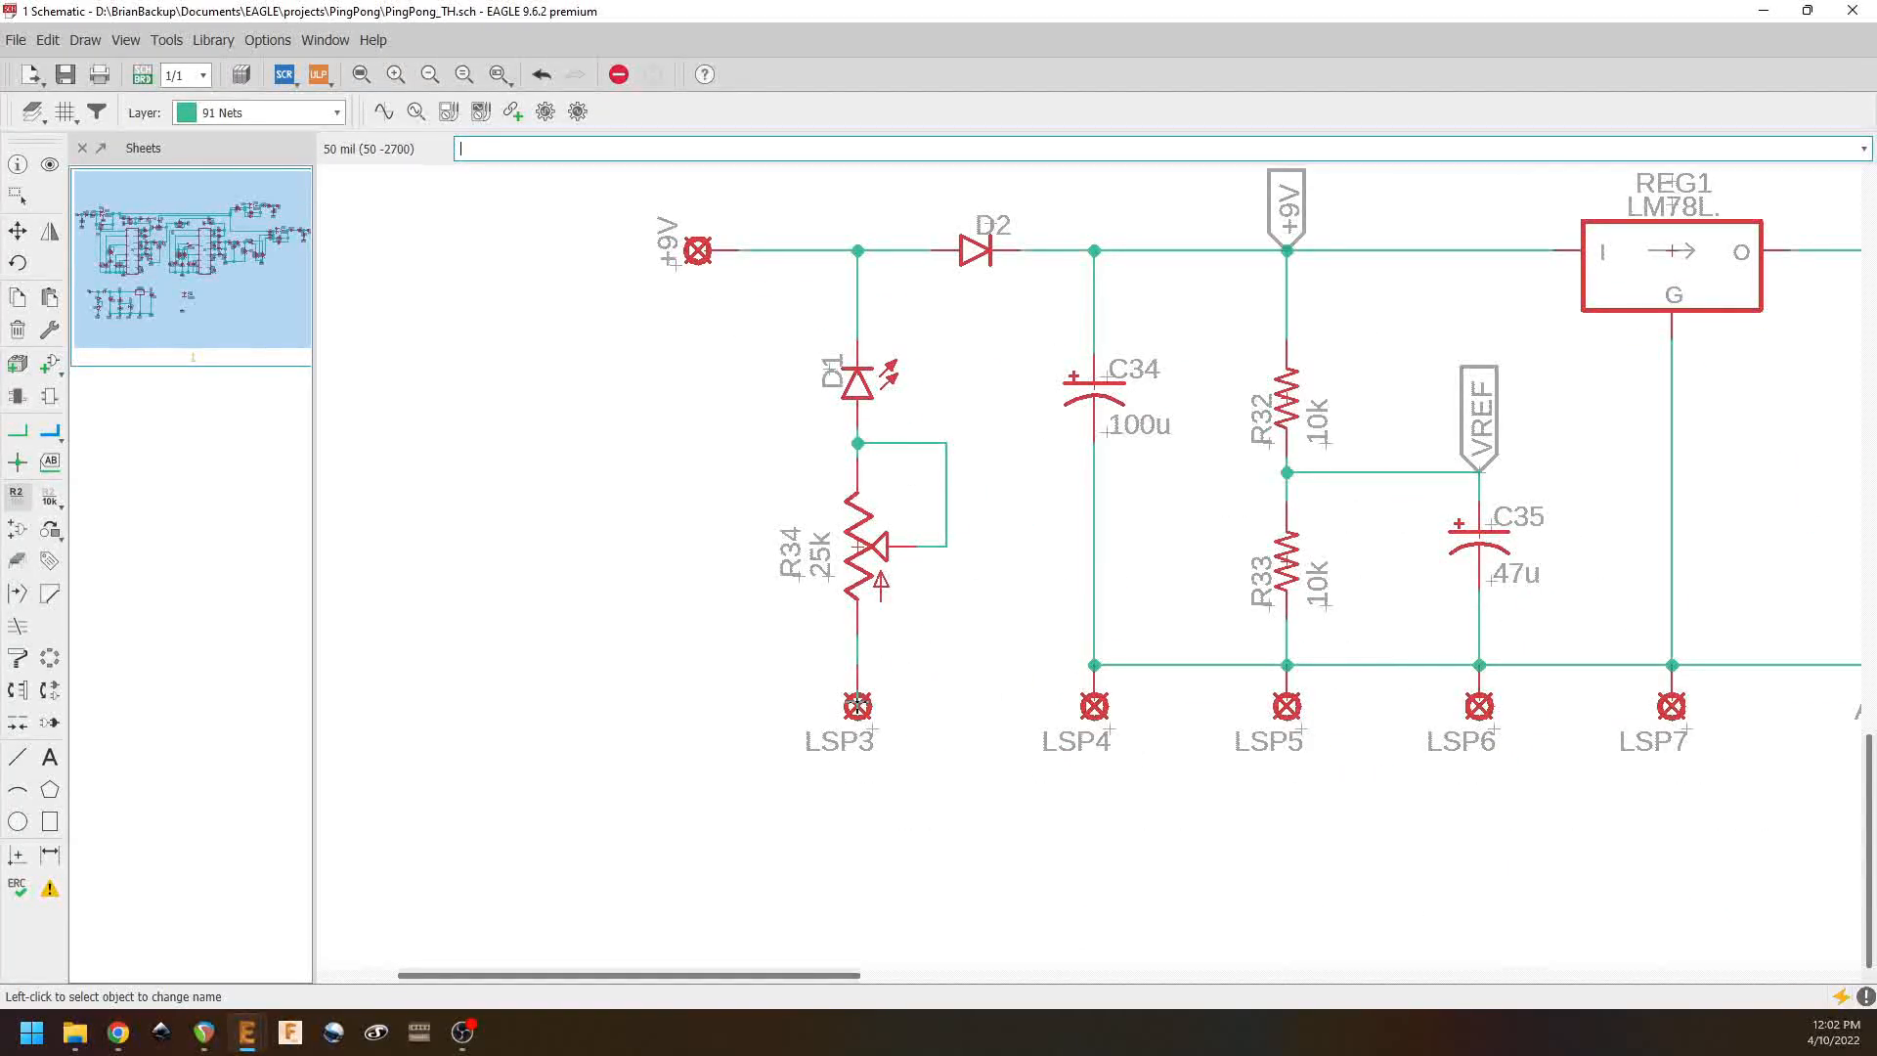
{"action": "left_click", "coordinate": [857, 705]}
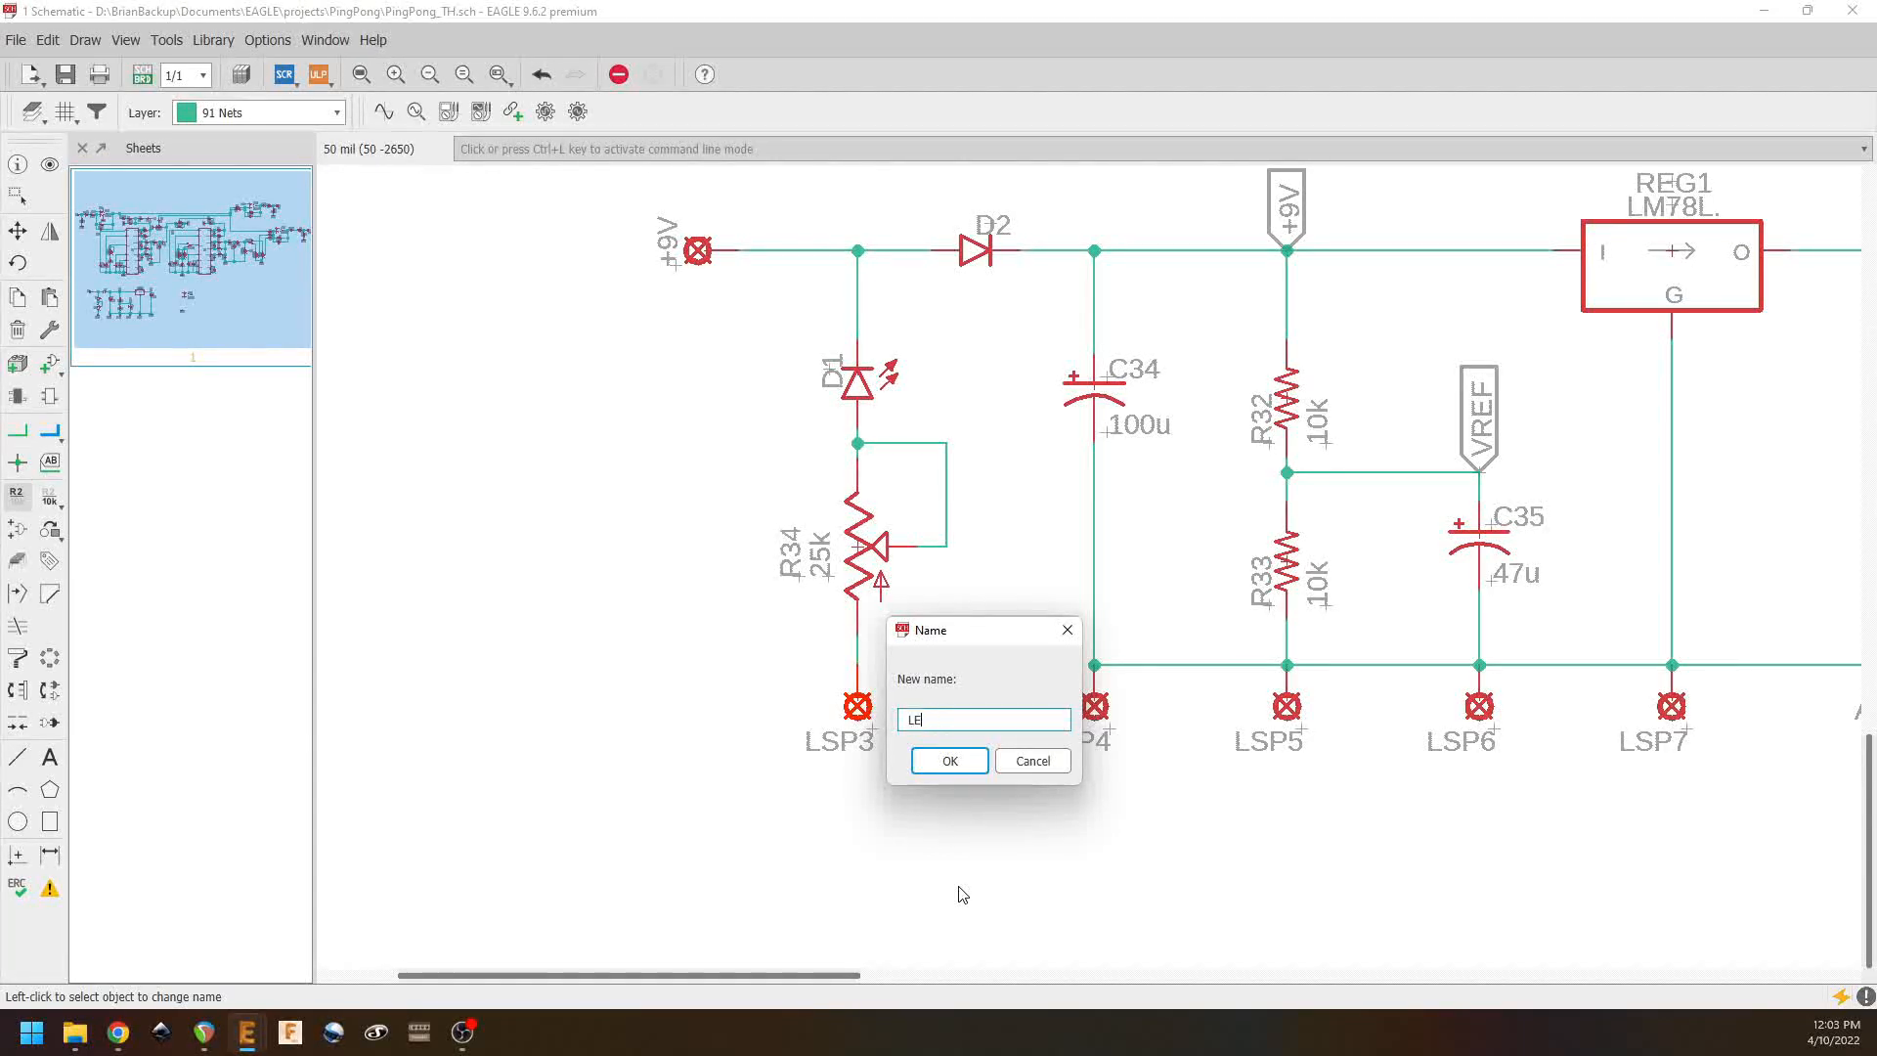
{"action": "key", "text": "Return"}
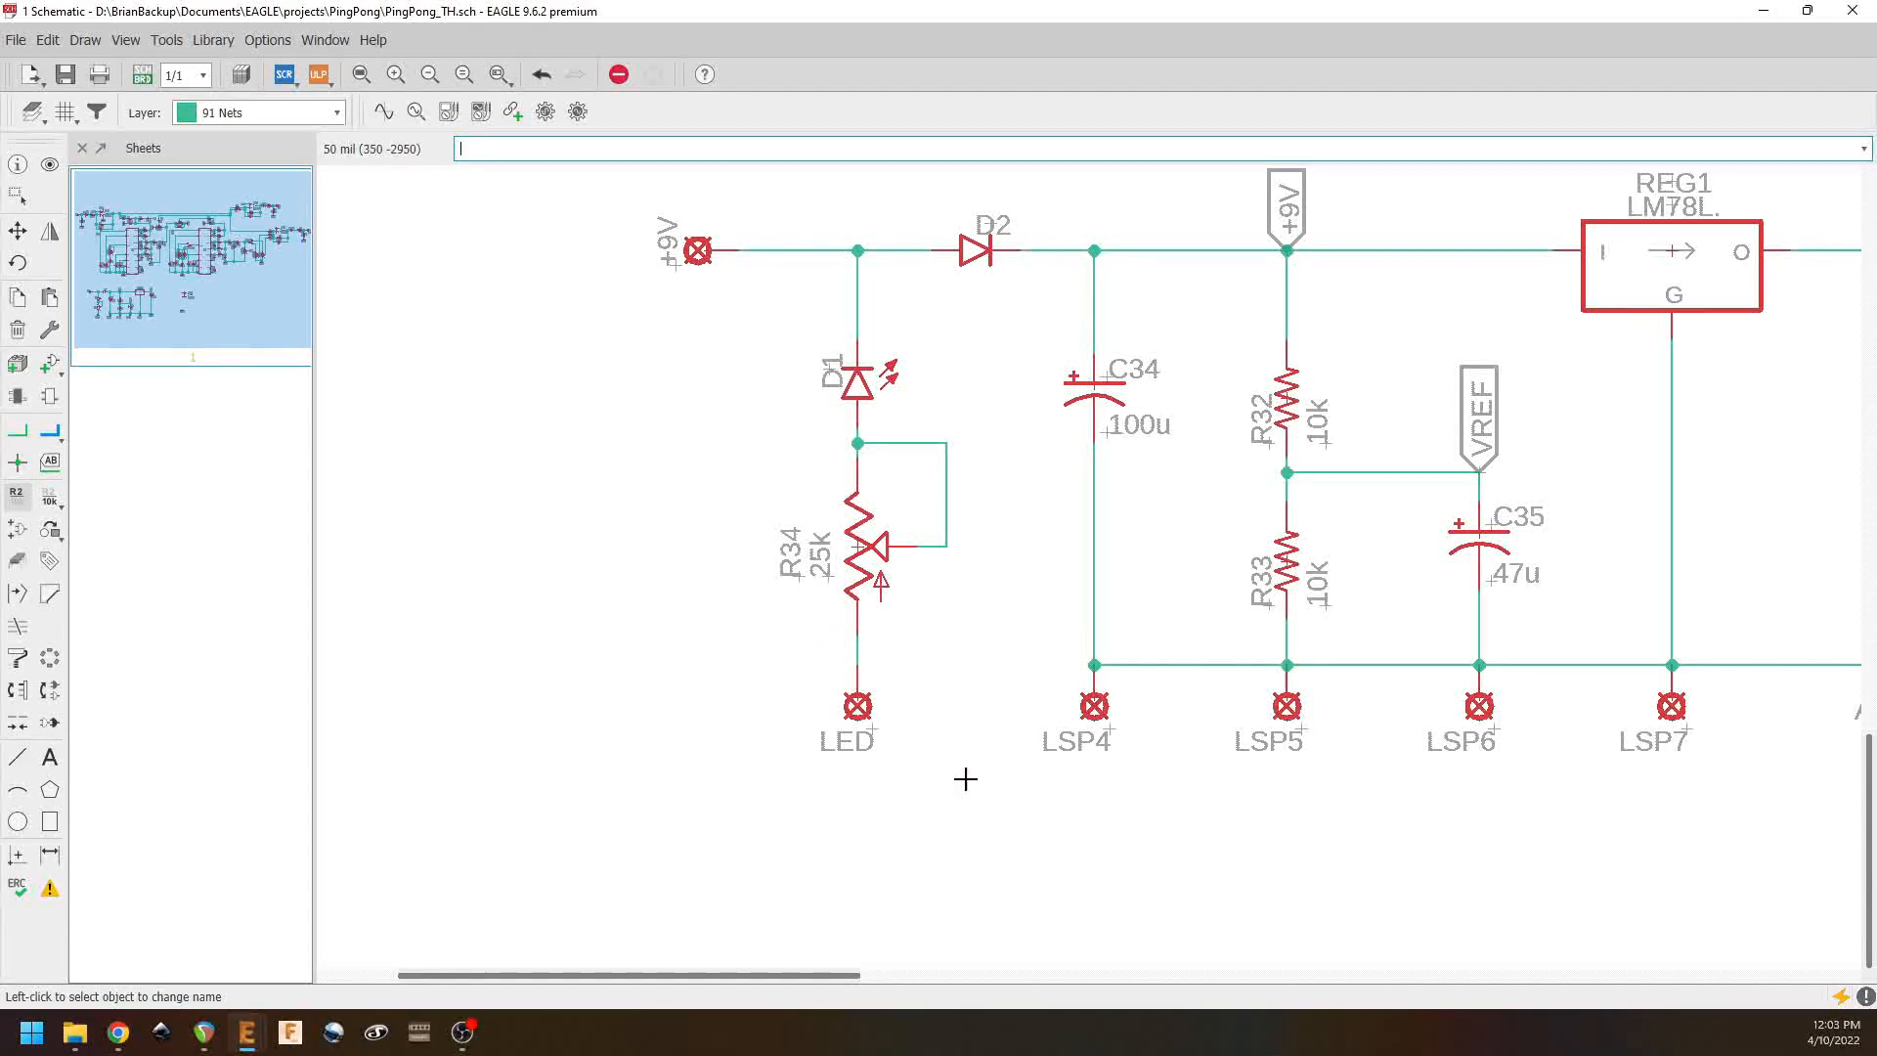
Step: Rename the ground solder pads LSP4 as GND, LSP5 as GND_IN and LSP6 as GND_OUT
{"action": "left_click", "coordinate": [1094, 706]}
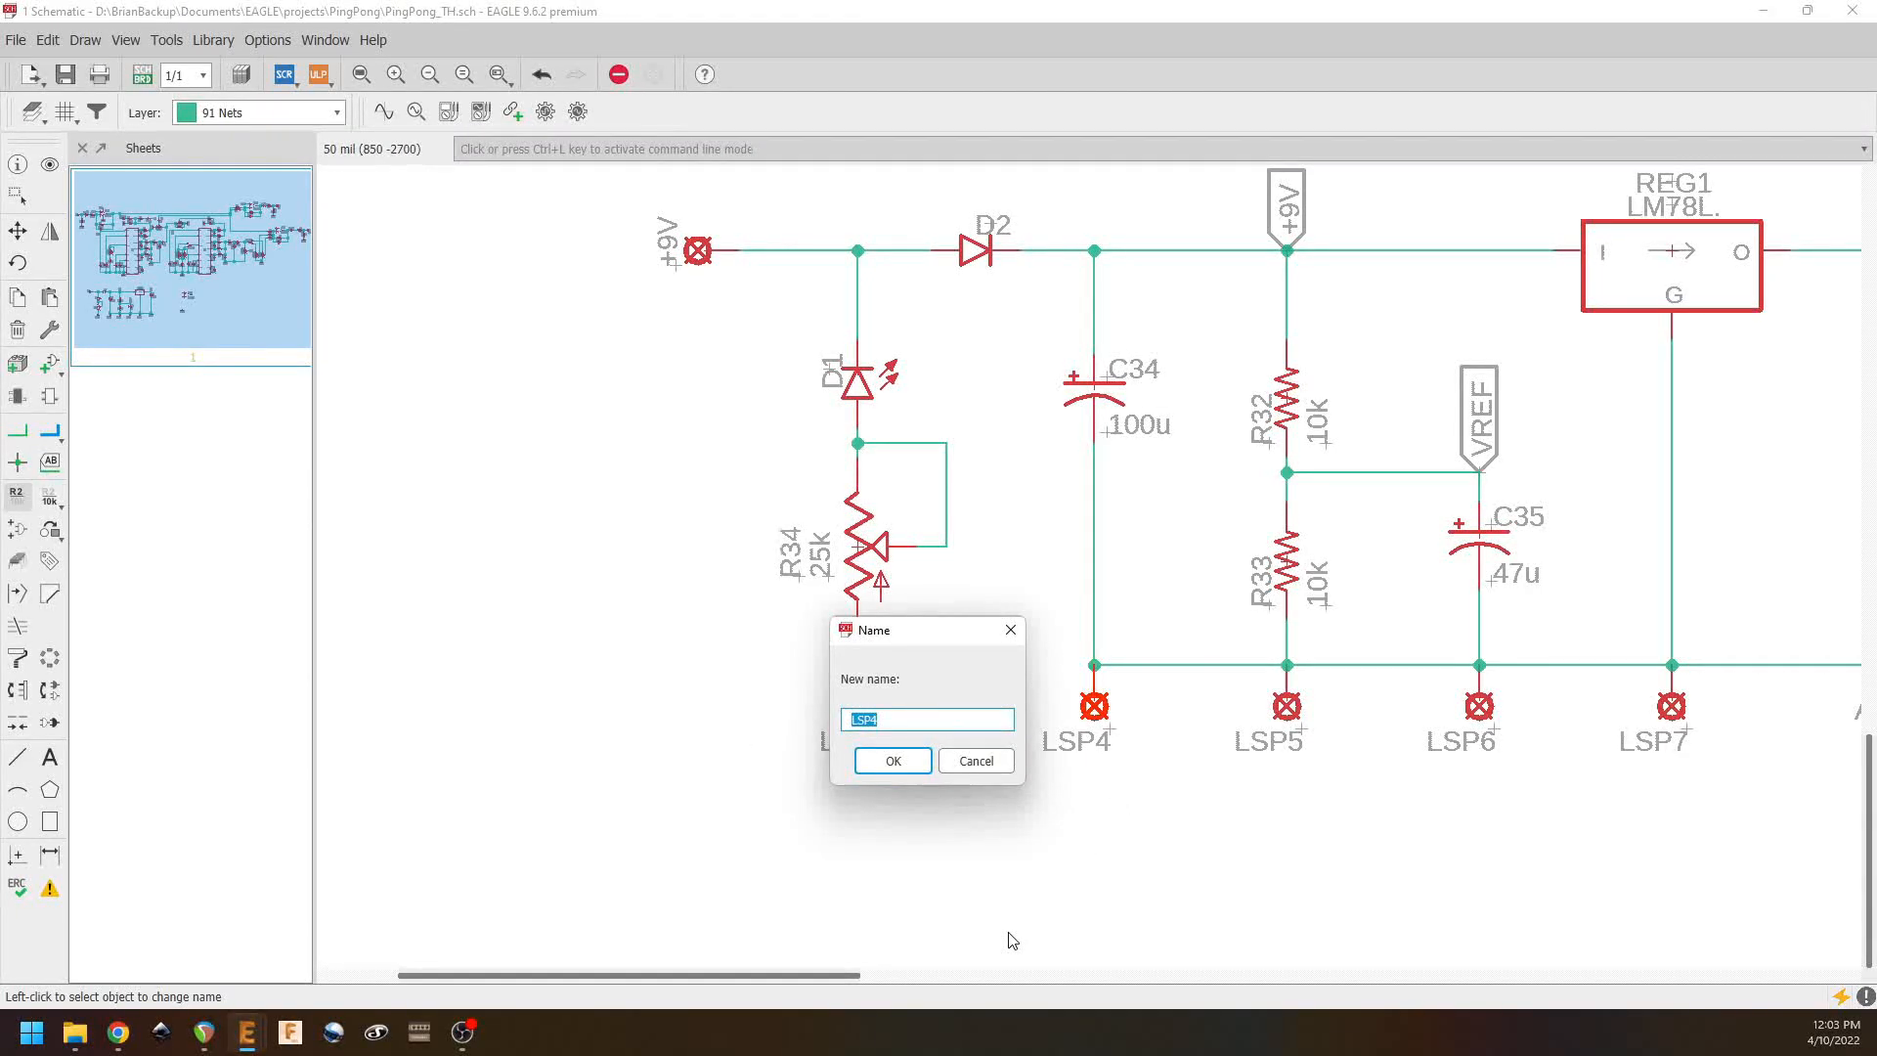
{"action": "type", "text": "GND"}
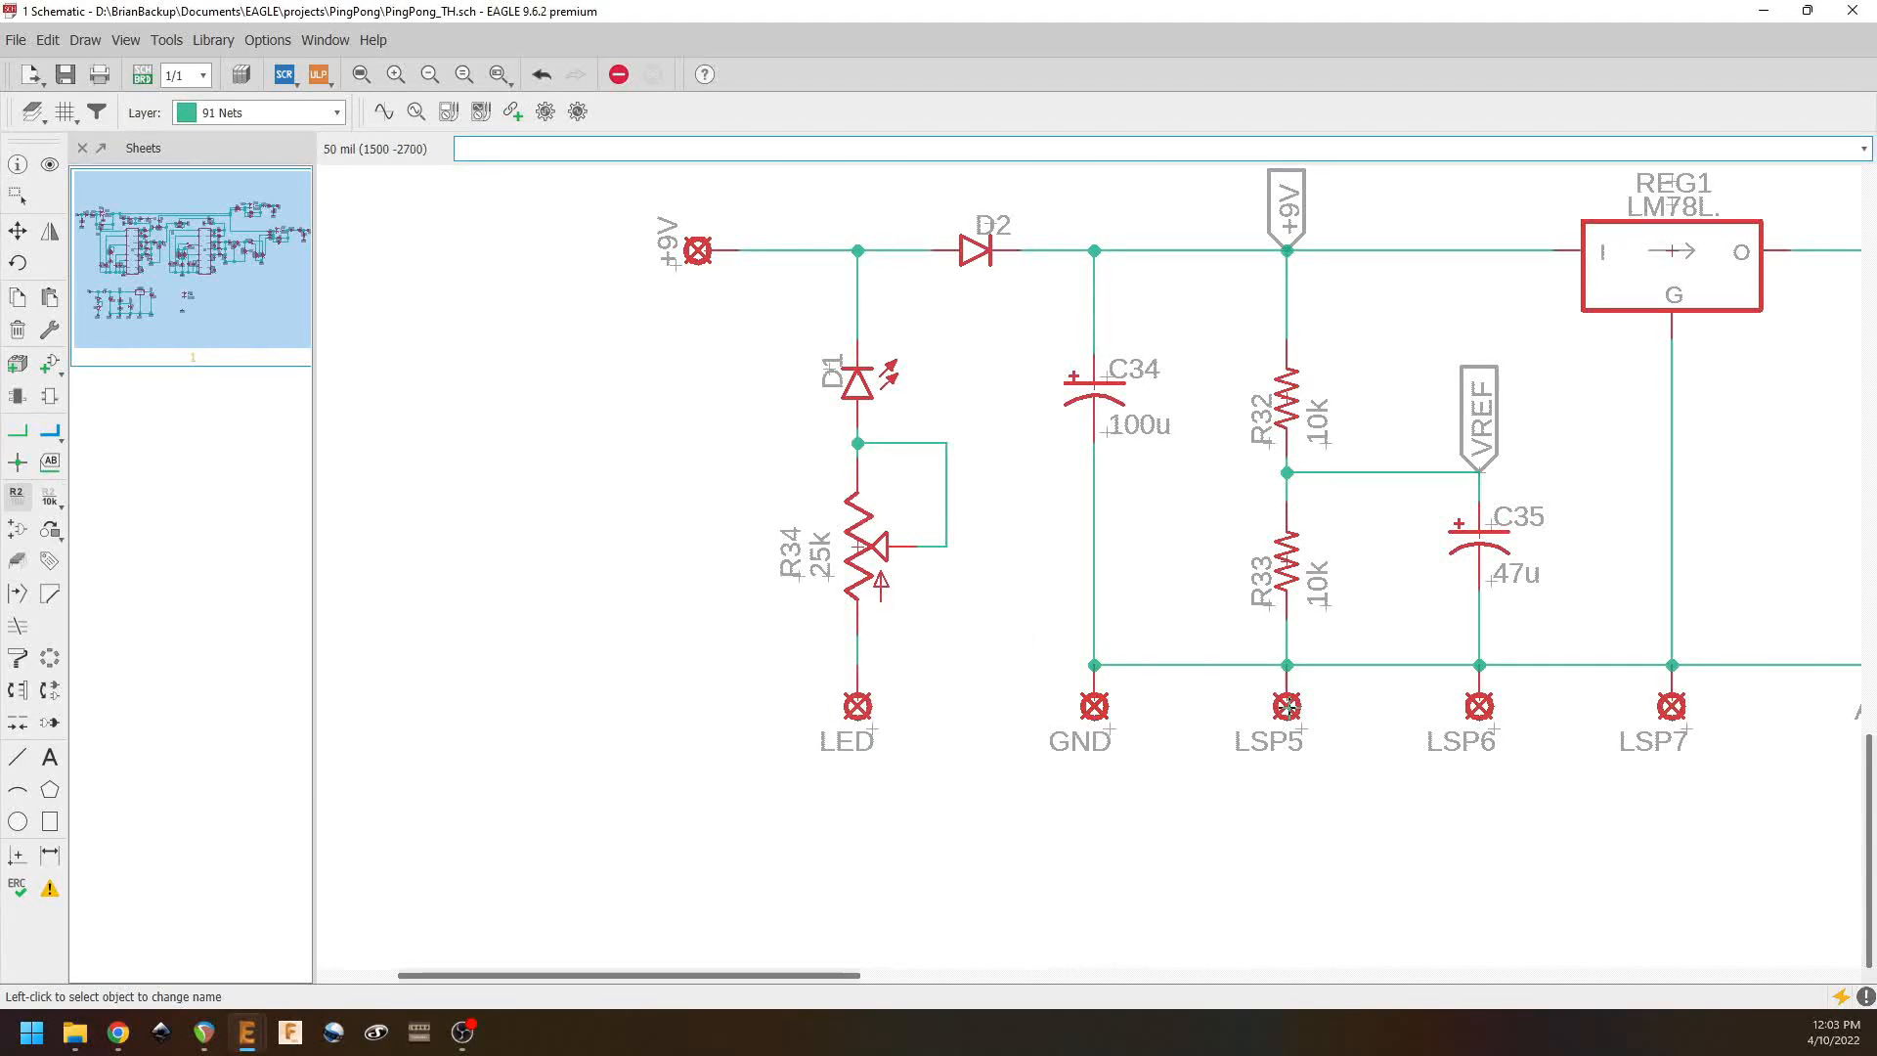
{"action": "left_click", "coordinate": [1286, 705]}
{"action": "type", "text": "GND_IN"}
{"action": "key", "text": "Return"}
{"action": "left_click", "coordinate": [1449, 704]}
{"action": "type", "text": "GND_OUT"}
{"action": "key", "text": "Return"}
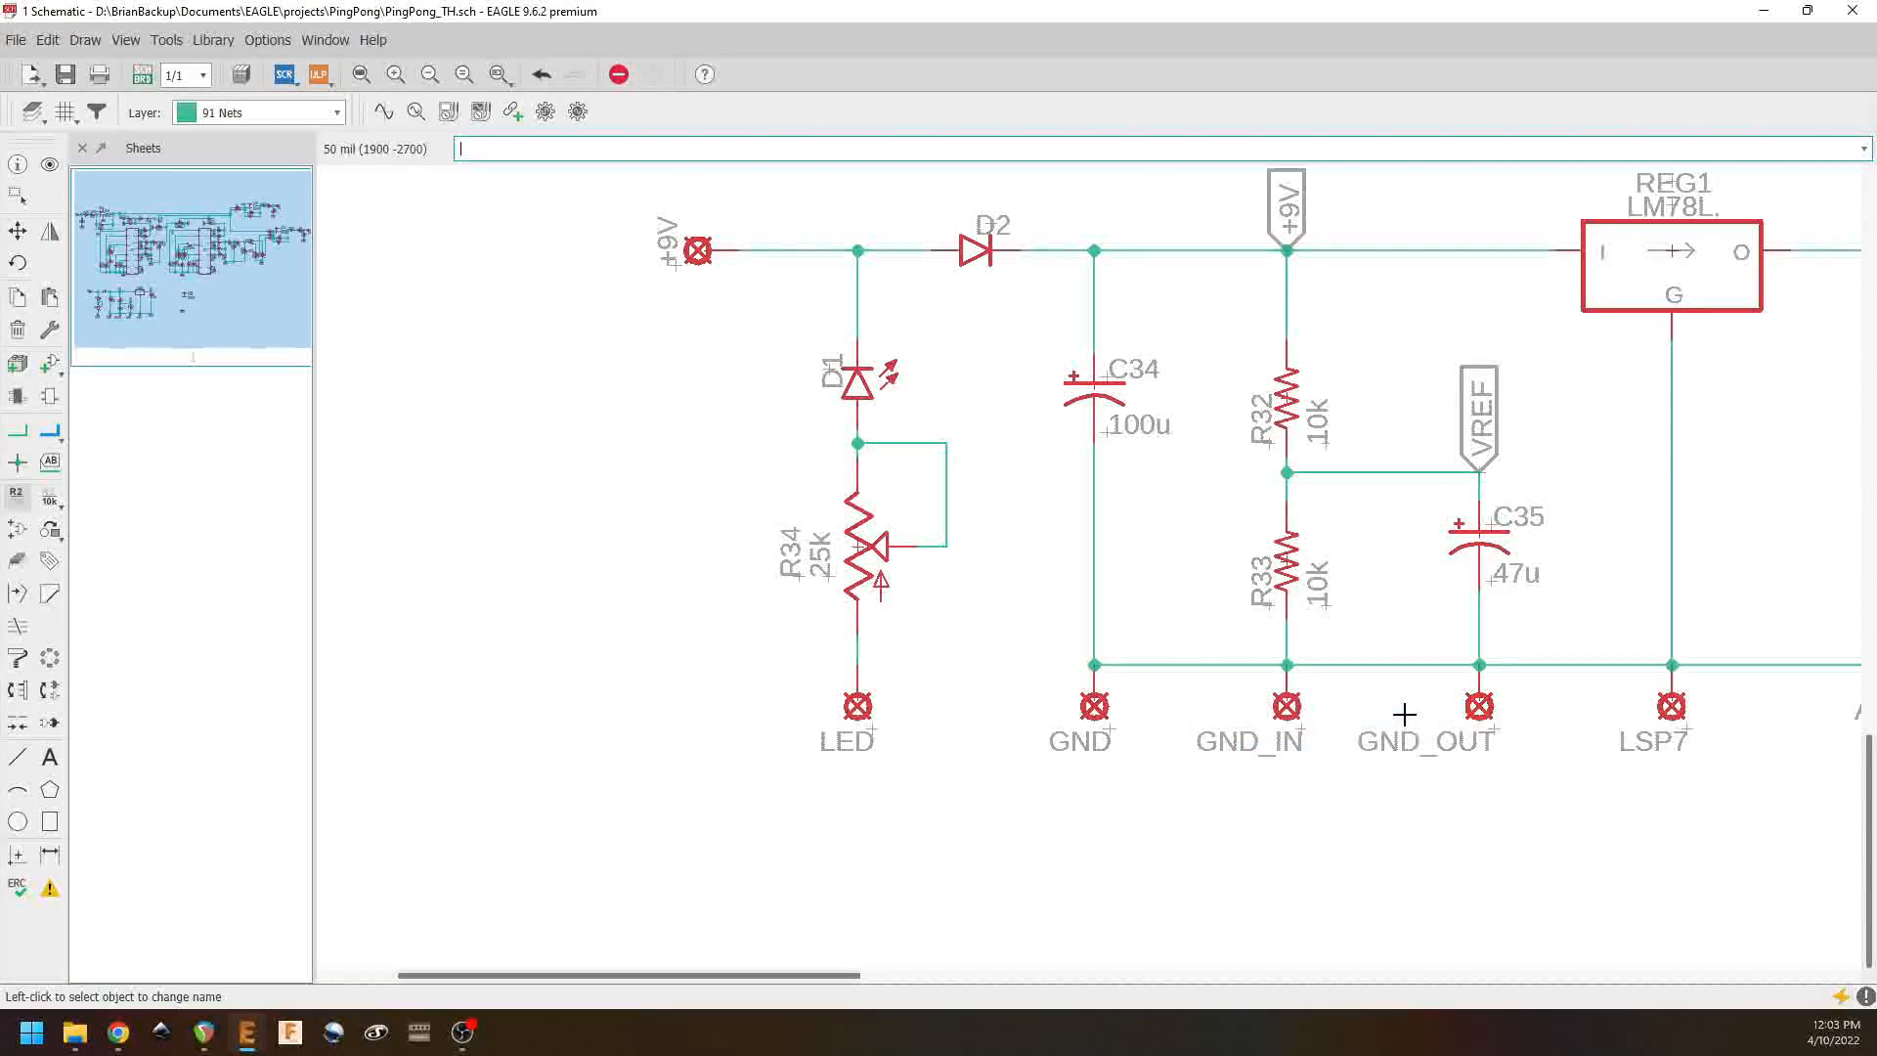
Step: Rename the solder pad LSP7 beneath the voltage regulator REG1 as SW
{"action": "middle_click_drag", "start_coordinate": [1656, 786], "coordinate": [1341, 782]}
{"action": "left_click", "coordinate": [1359, 721]}
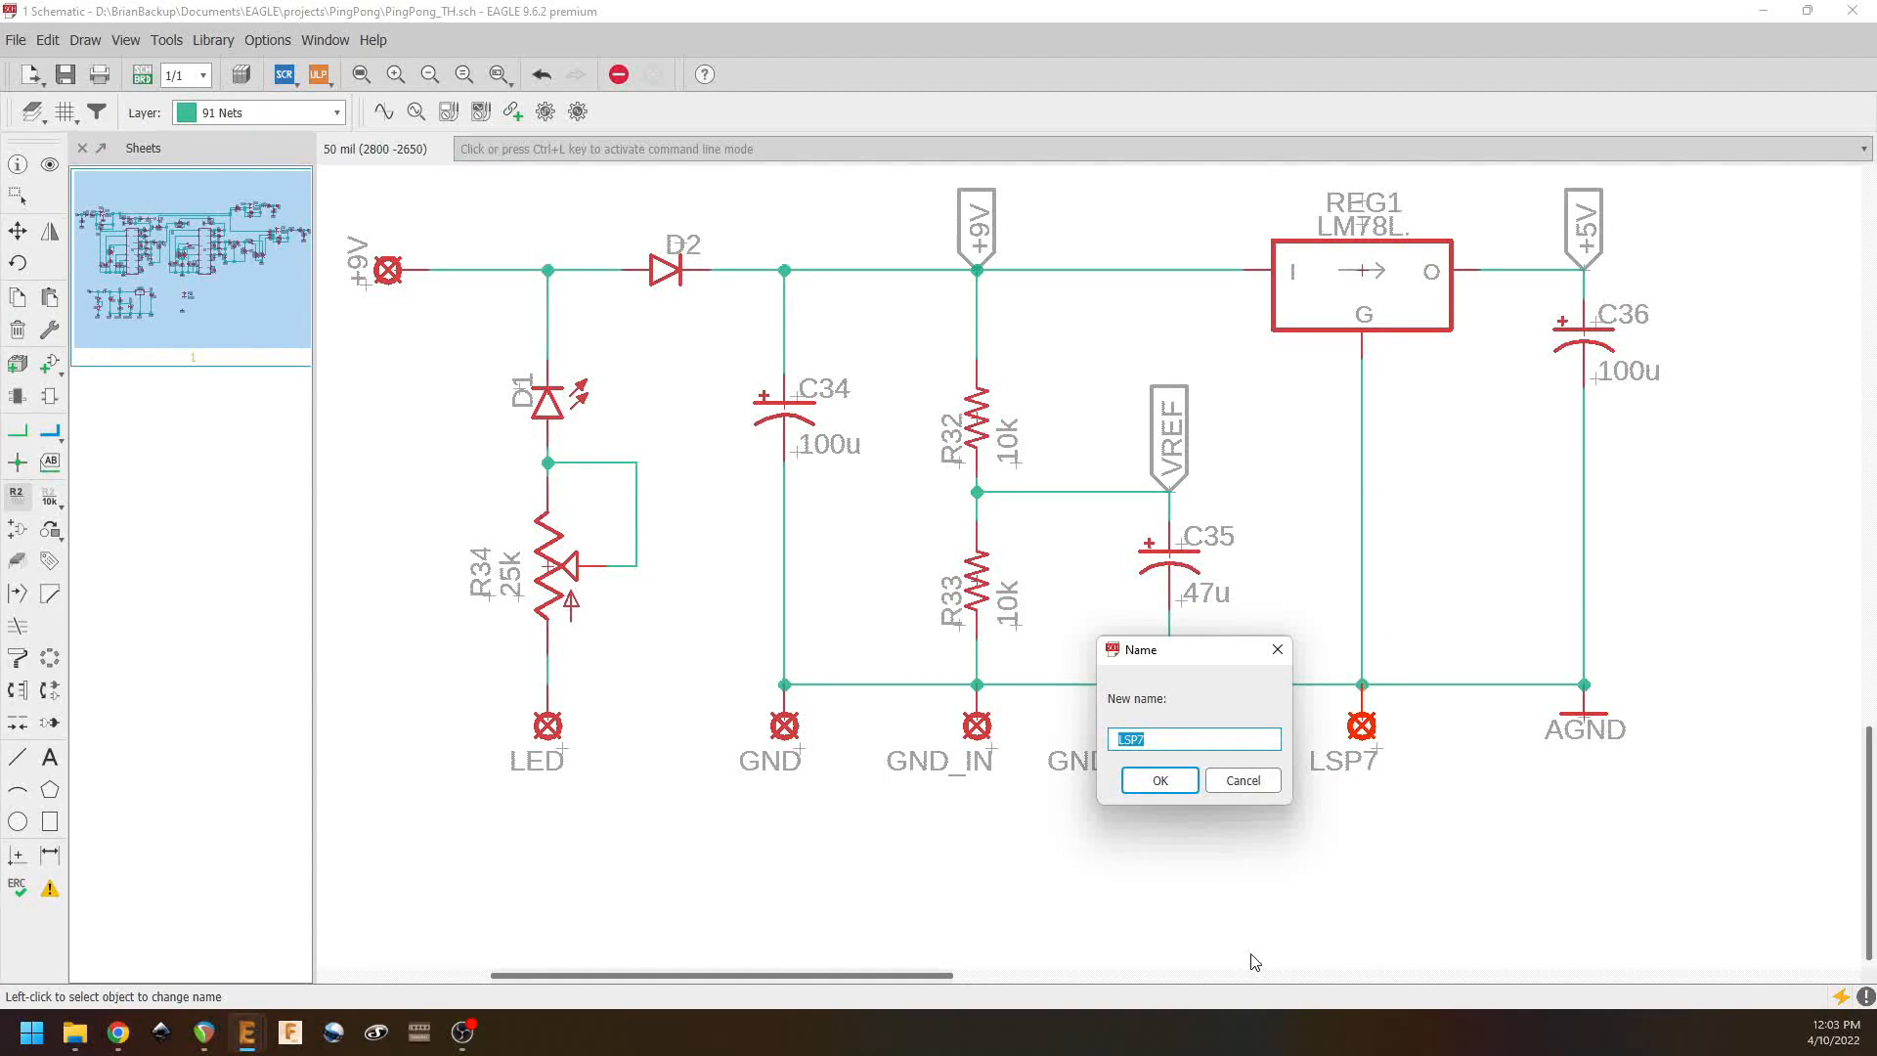
{"action": "type", "text": "SW"}
{"action": "key", "text": "Return"}
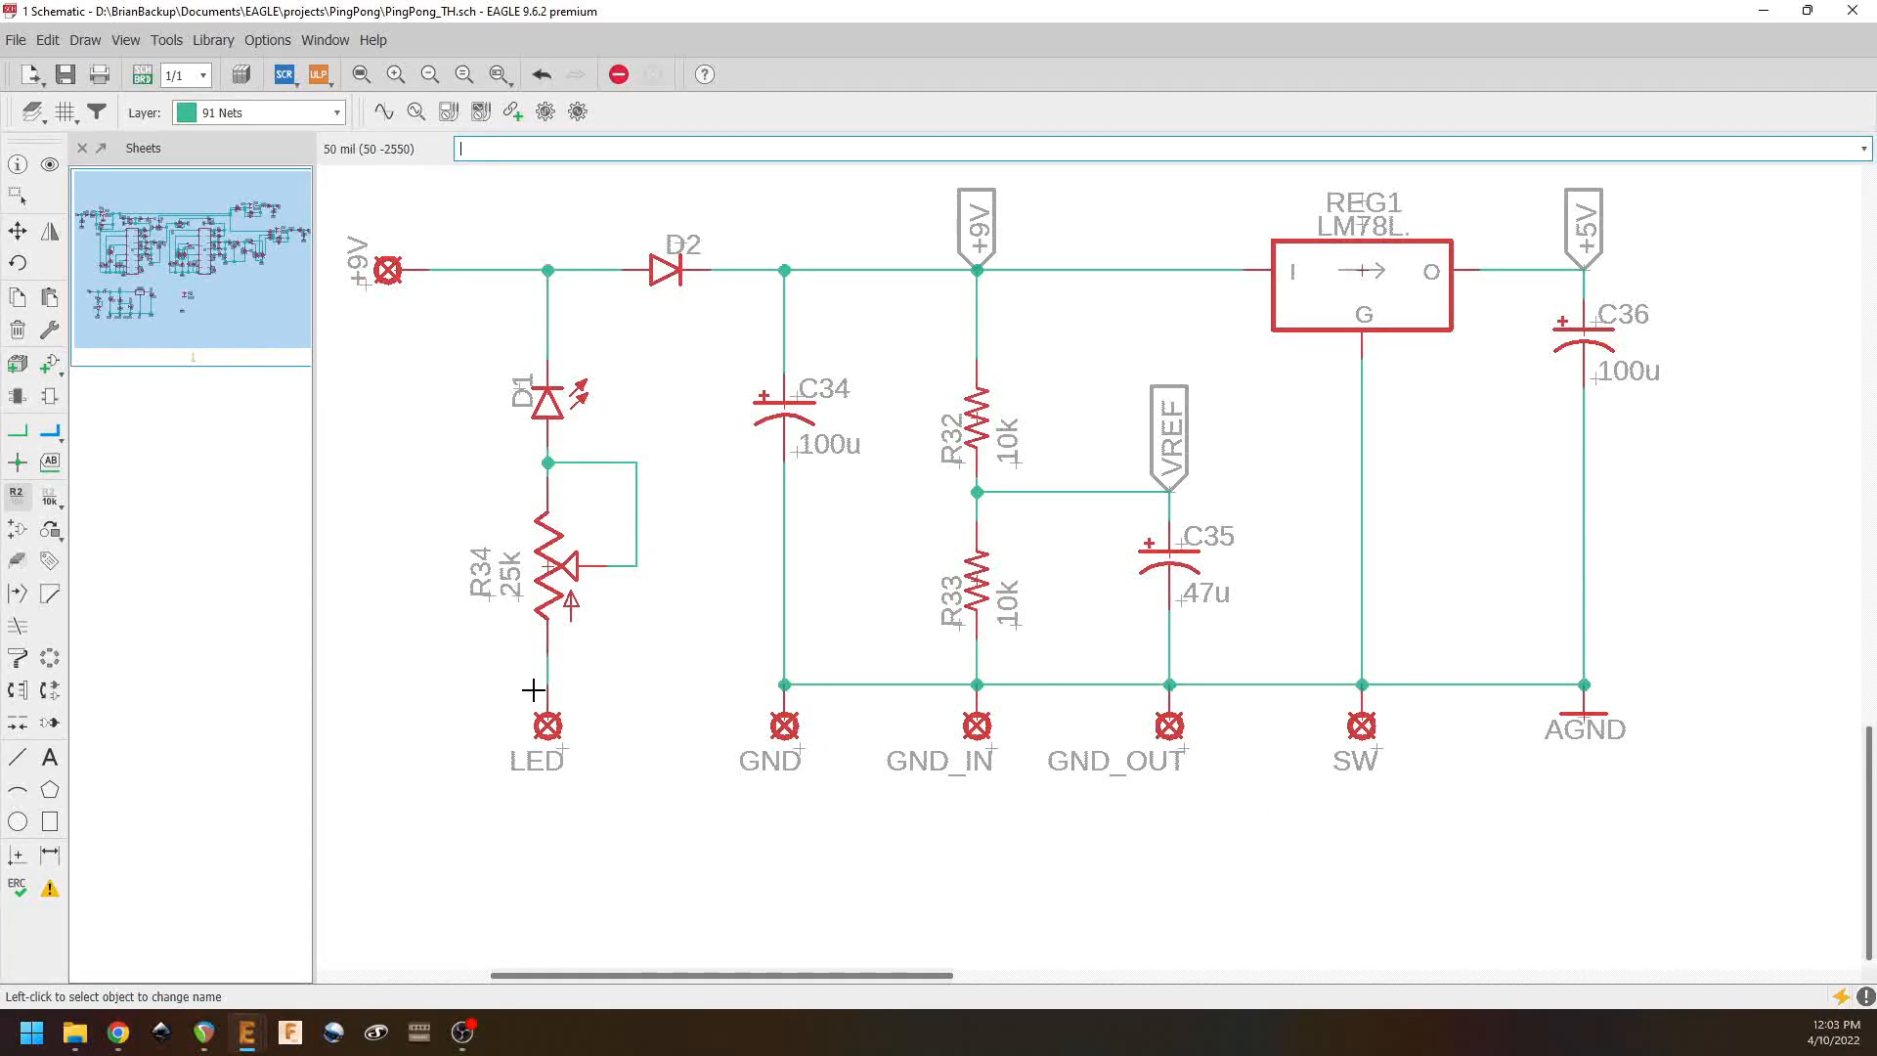
Step: Rename the output solder pad LSP9 beside R30 and R31 as OUT_R
{"action": "middle_click_drag", "start_coordinate": [1575, 541], "coordinate": [704, 929]}
{"action": "middle_click_drag", "start_coordinate": [1837, 293], "coordinate": [1519, 753]}
{"action": "middle_click_drag", "start_coordinate": [1403, 726], "coordinate": [329, 936]}
{"action": "middle_click_drag", "start_coordinate": [1808, 399], "coordinate": [664, 828]}
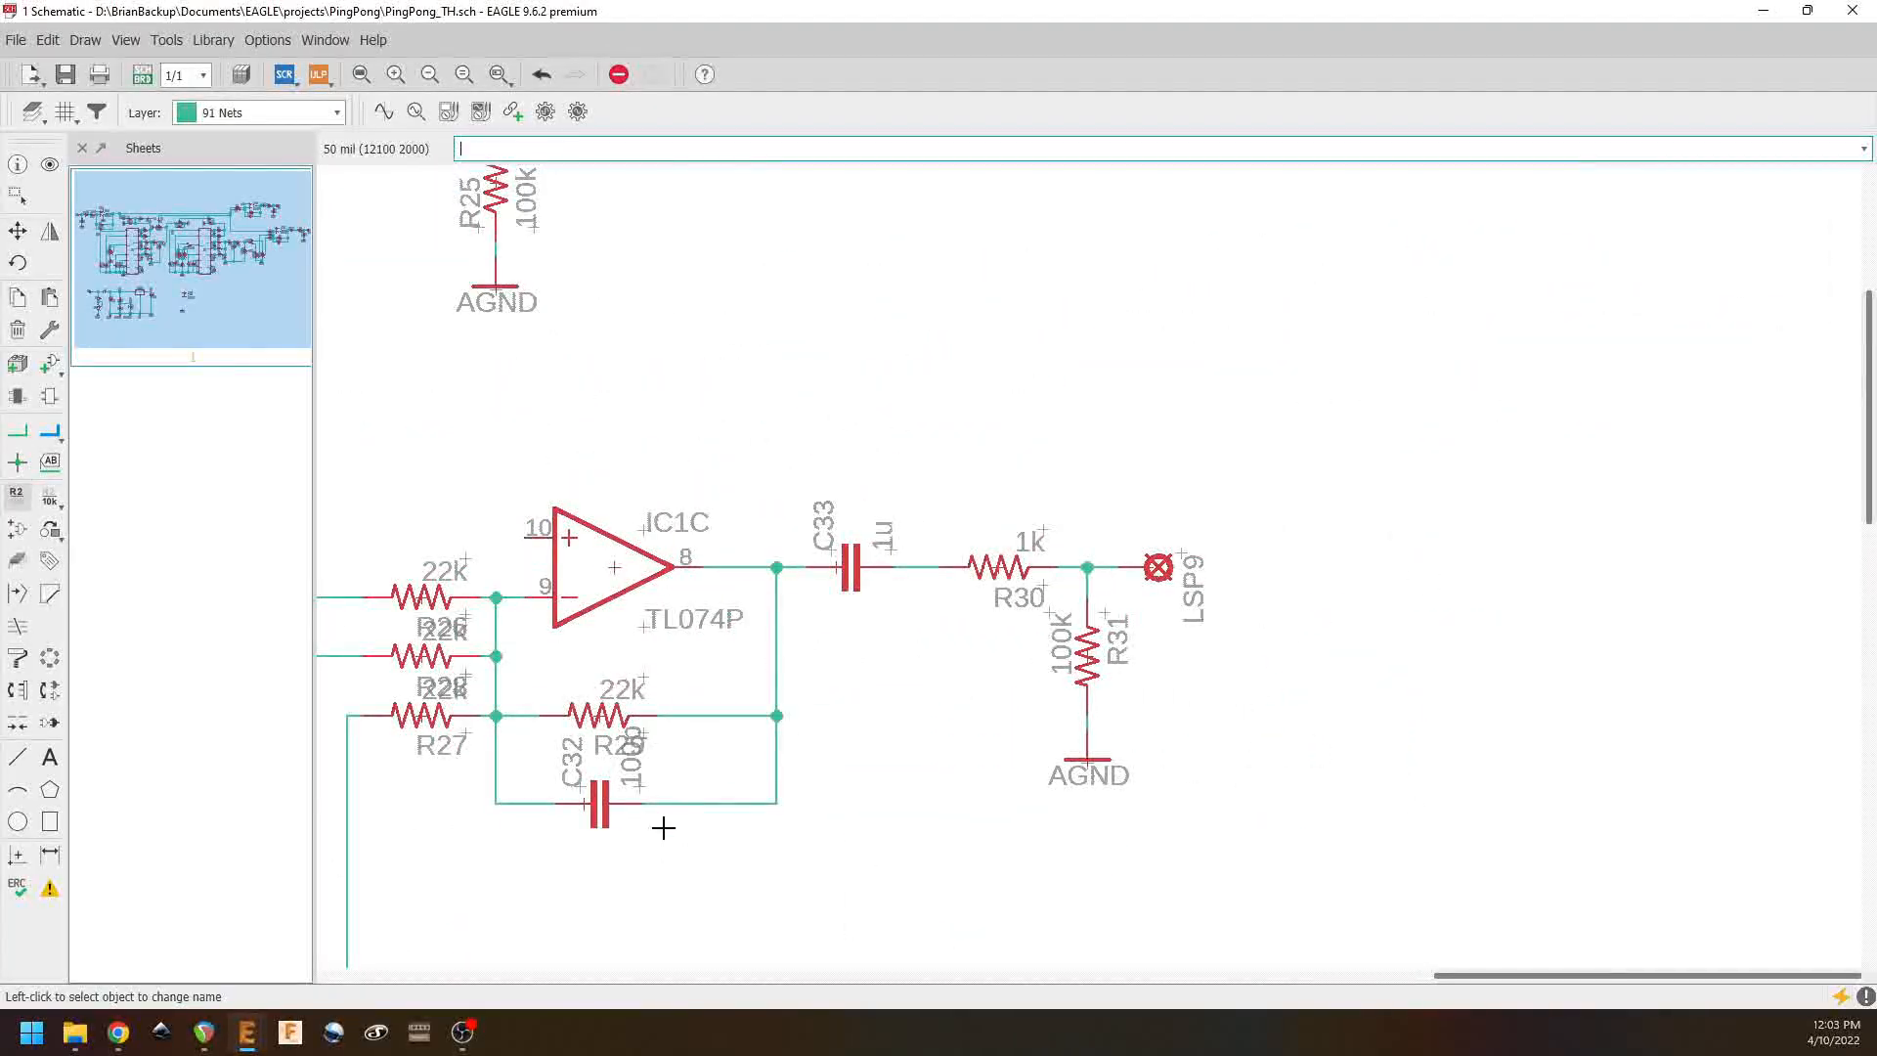
{"action": "left_click", "coordinate": [1154, 567]}
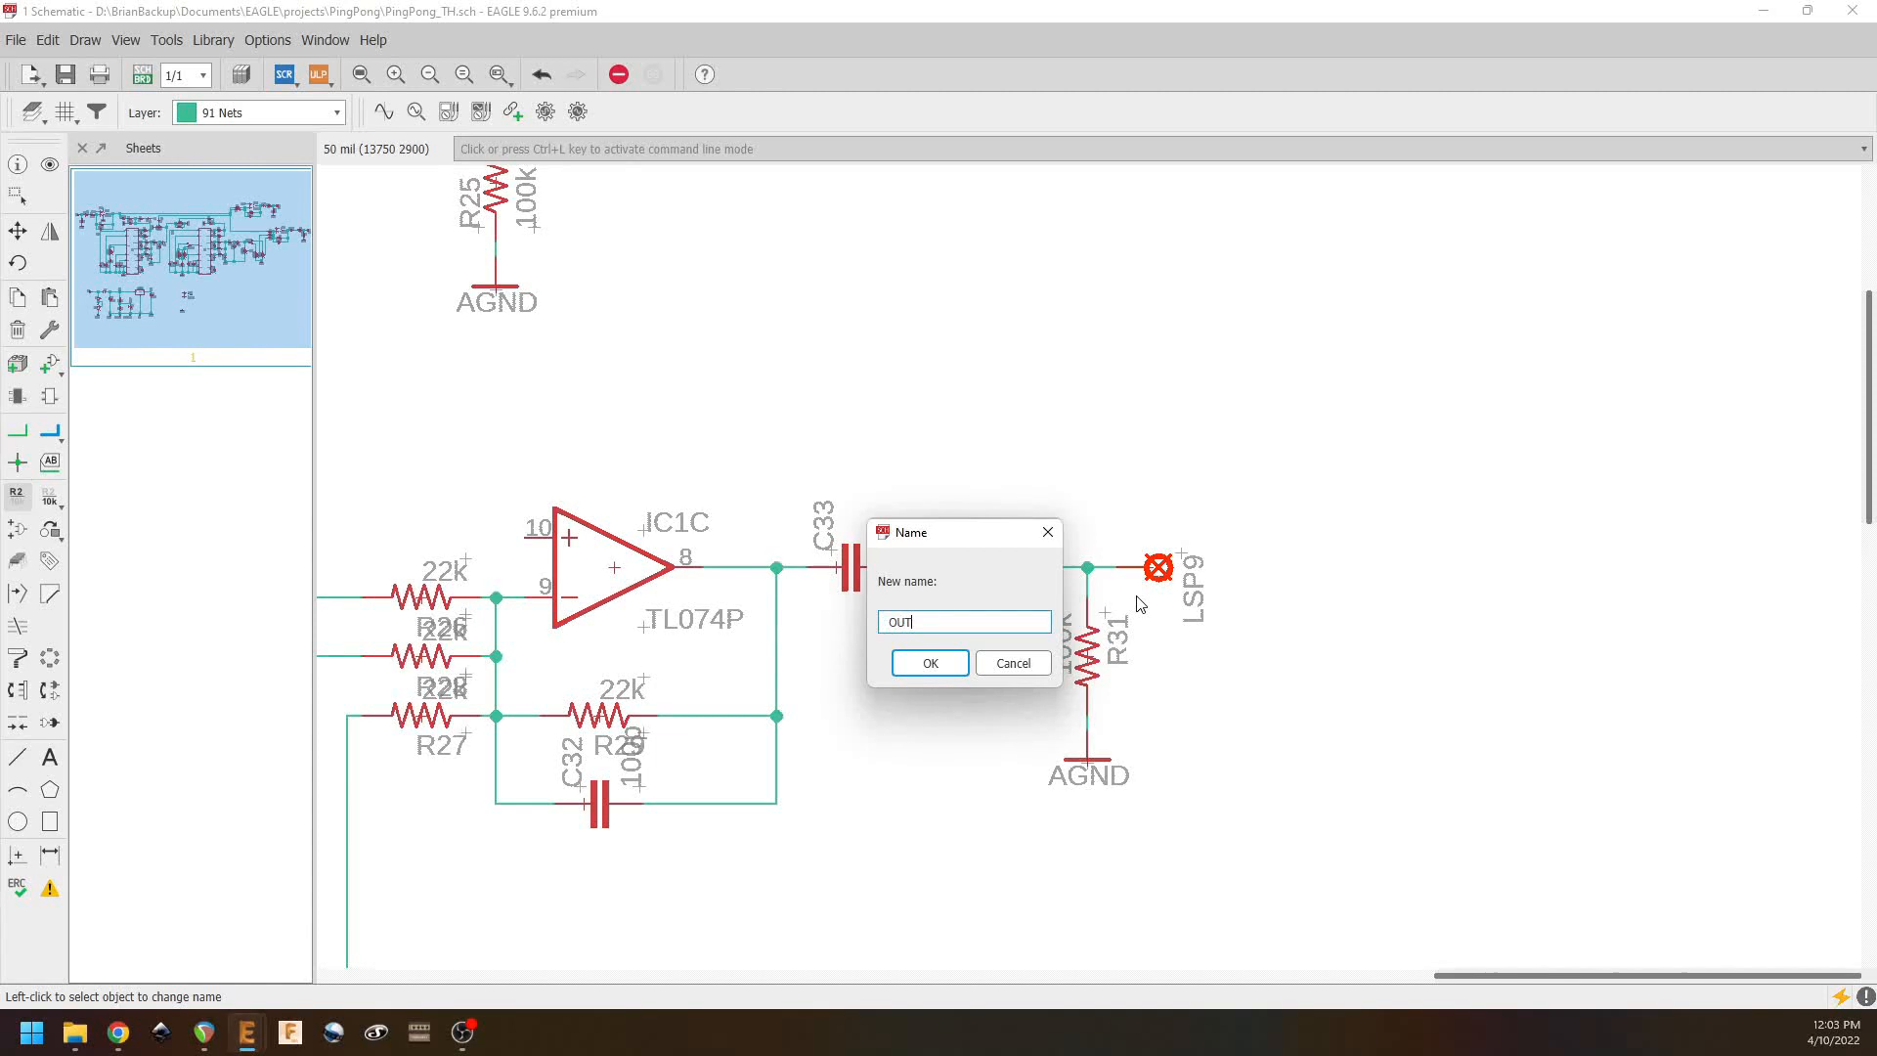
{"action": "type", "text": "OUT_R"}
{"action": "left_click", "coordinate": [931, 662]}
Step: Rename the other output solder pad, LSP8 beside R24 and R25, with a name starting with OUT_
{"action": "middle_click_drag", "start_coordinate": [775, 289], "coordinate": [971, 674]}
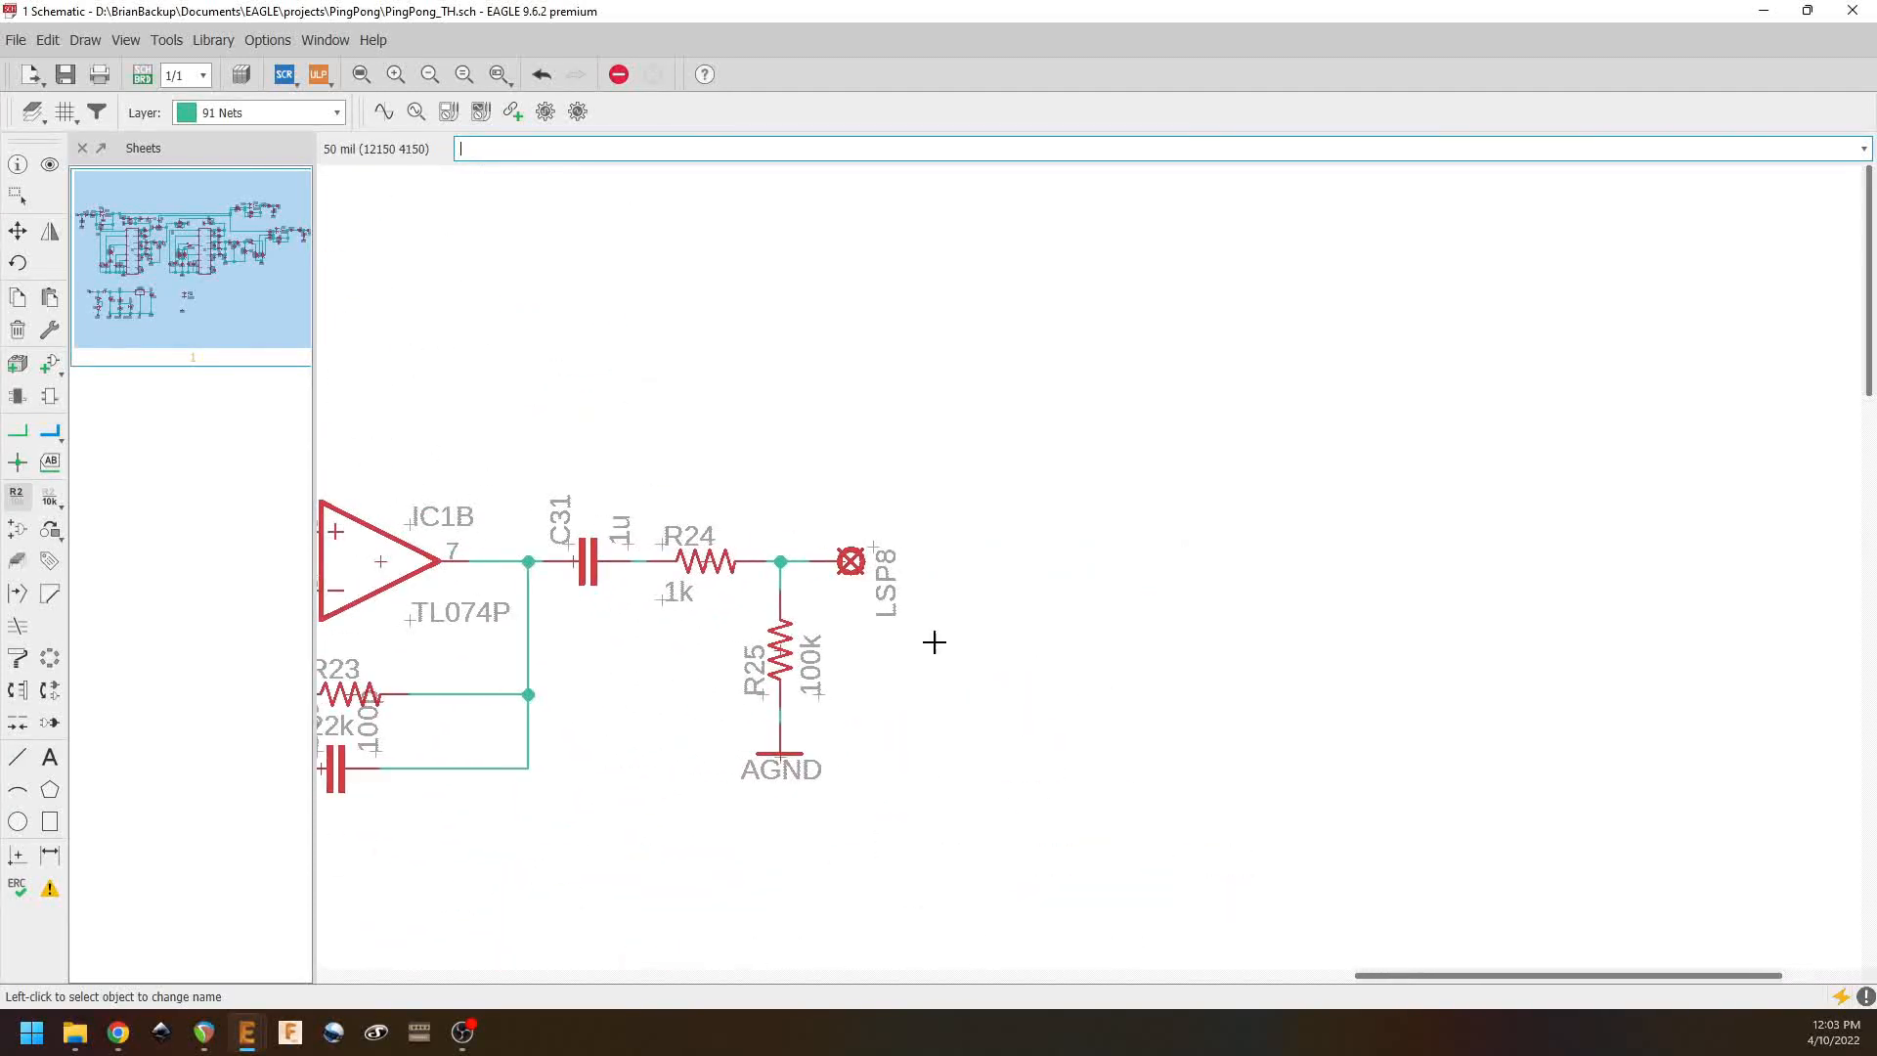
{"action": "left_click", "coordinate": [846, 562]}
{"action": "type", "text": "OUT_"}
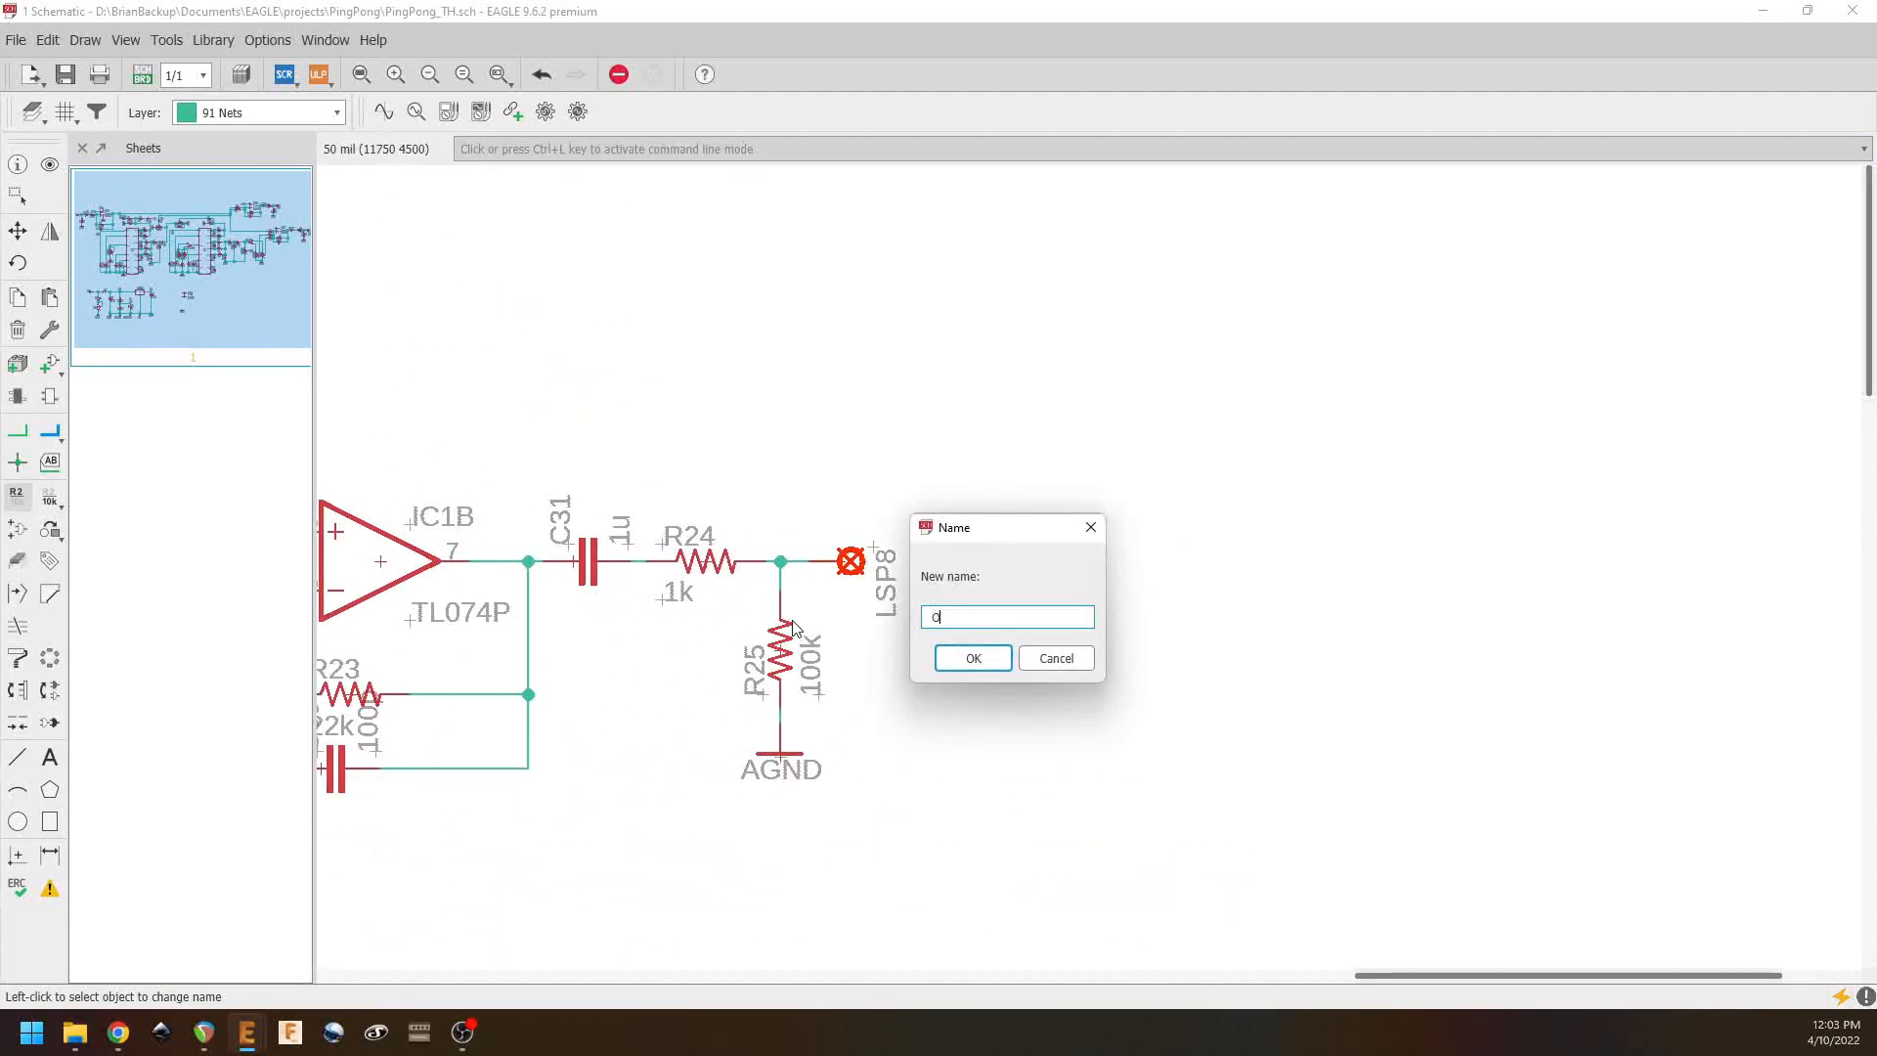
{"action": "key", "text": "Return"}
Step: Rename the mix potentiometers, POT4 as MIX2 and POT3 as MIX1
{"action": "middle_click_drag", "start_coordinate": [730, 731], "coordinate": [1400, 297]}
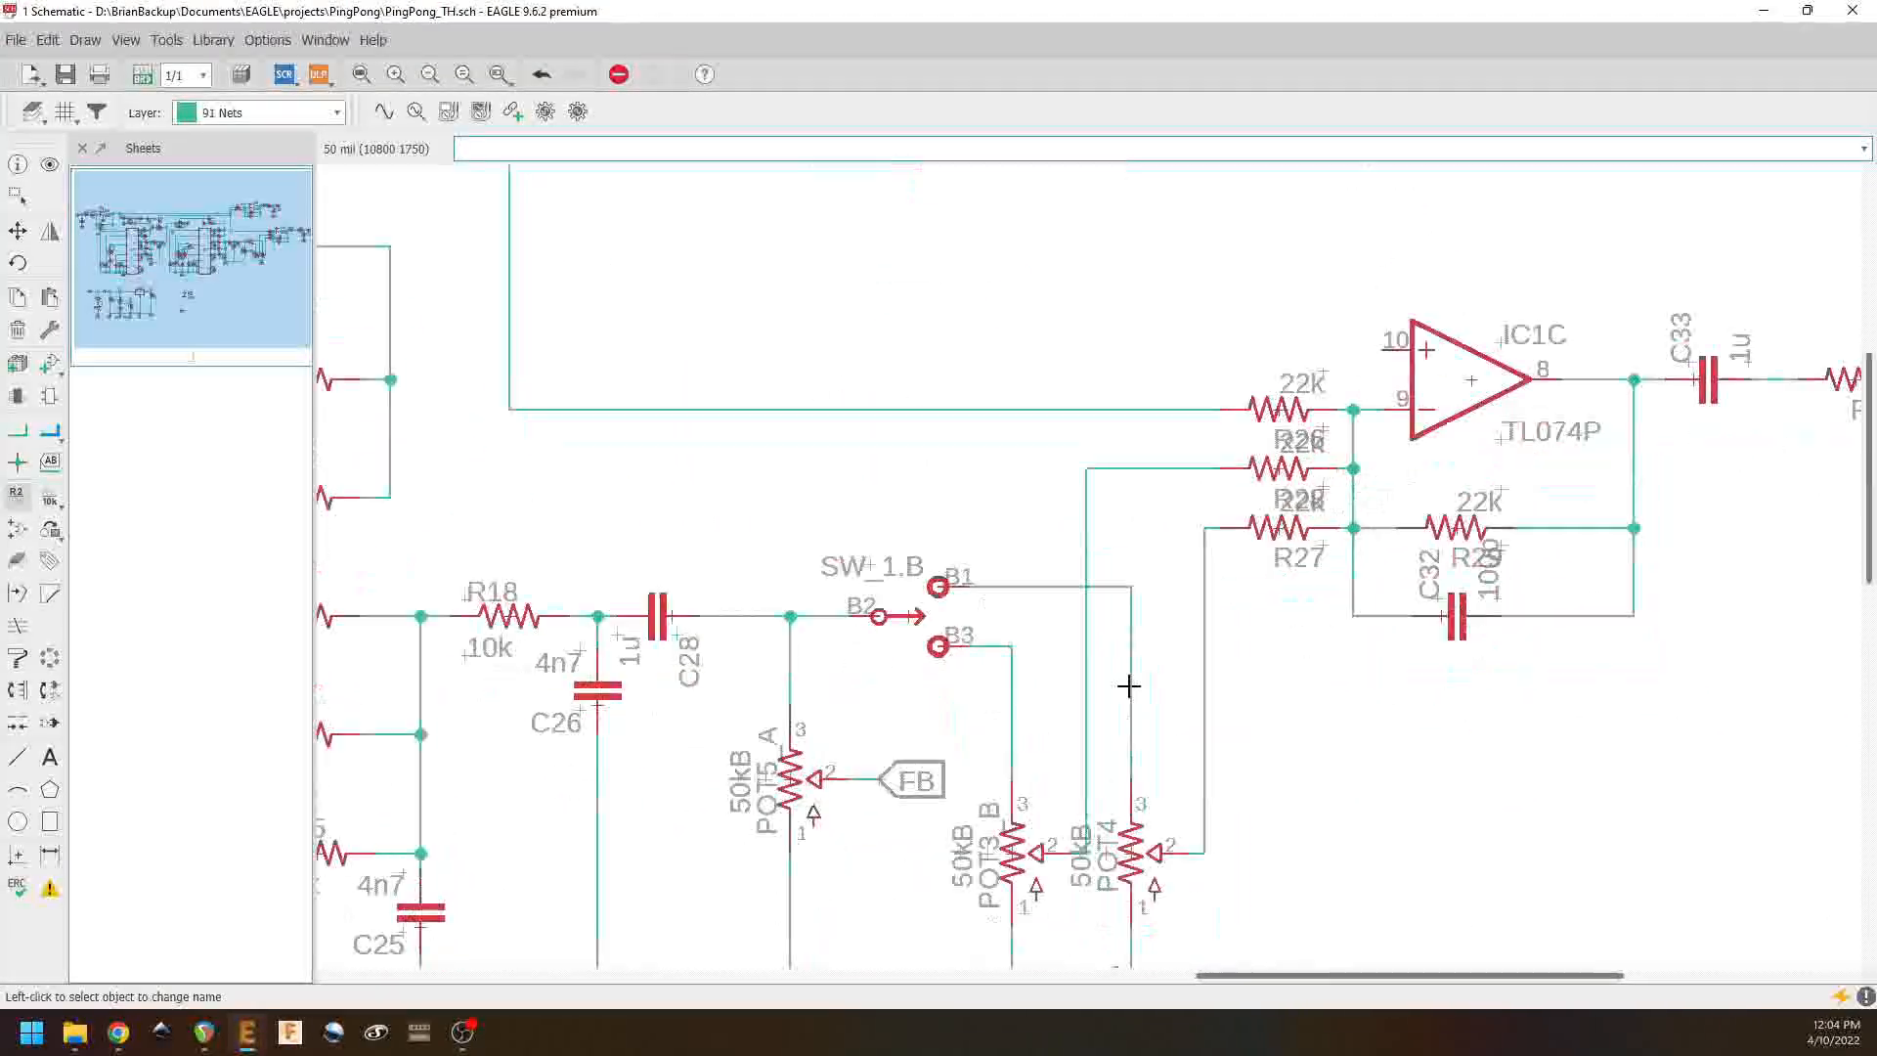
{"action": "middle_click_drag", "start_coordinate": [1132, 721], "coordinate": [1071, 441]}
{"action": "left_click", "coordinate": [1067, 580]}
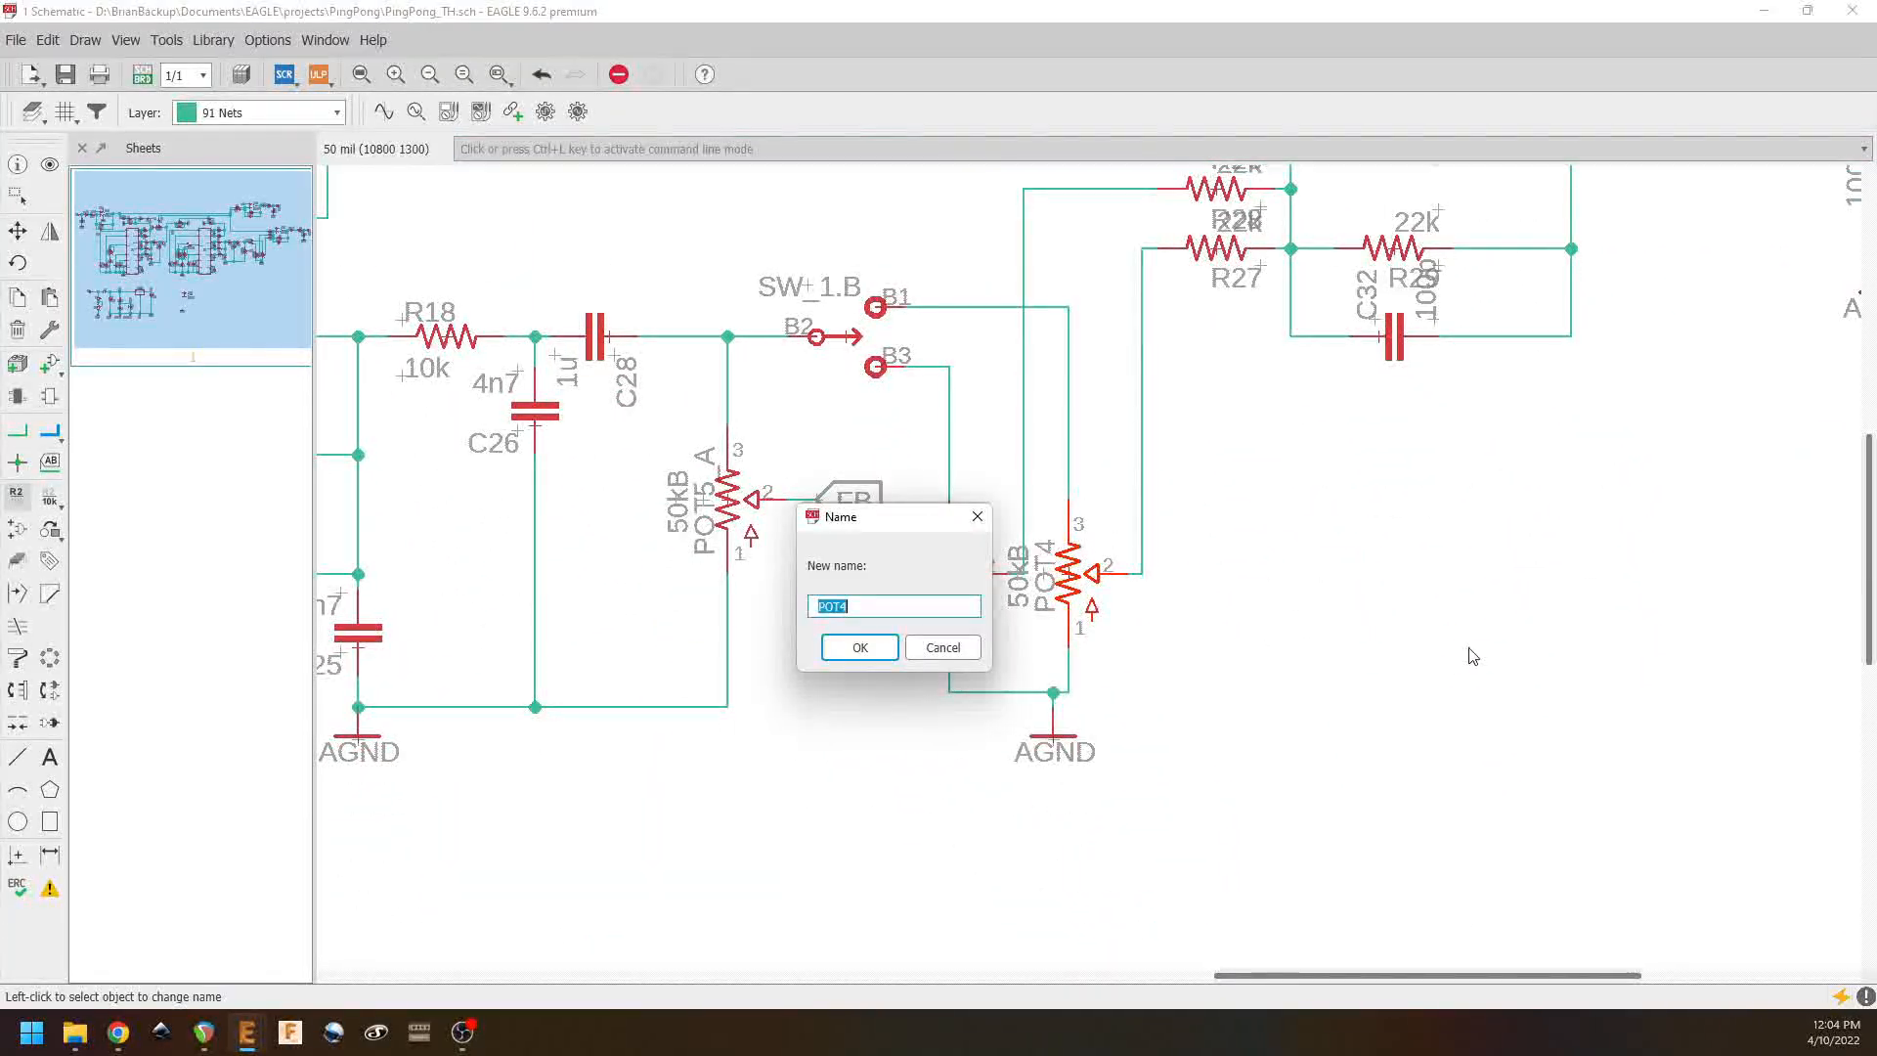
{"action": "type", "text": "MIX"}
{"action": "type", "text": "2"}
{"action": "key", "text": "Return"}
{"action": "left_click", "coordinate": [951, 581]}
{"action": "type", "text": "MIX1"}
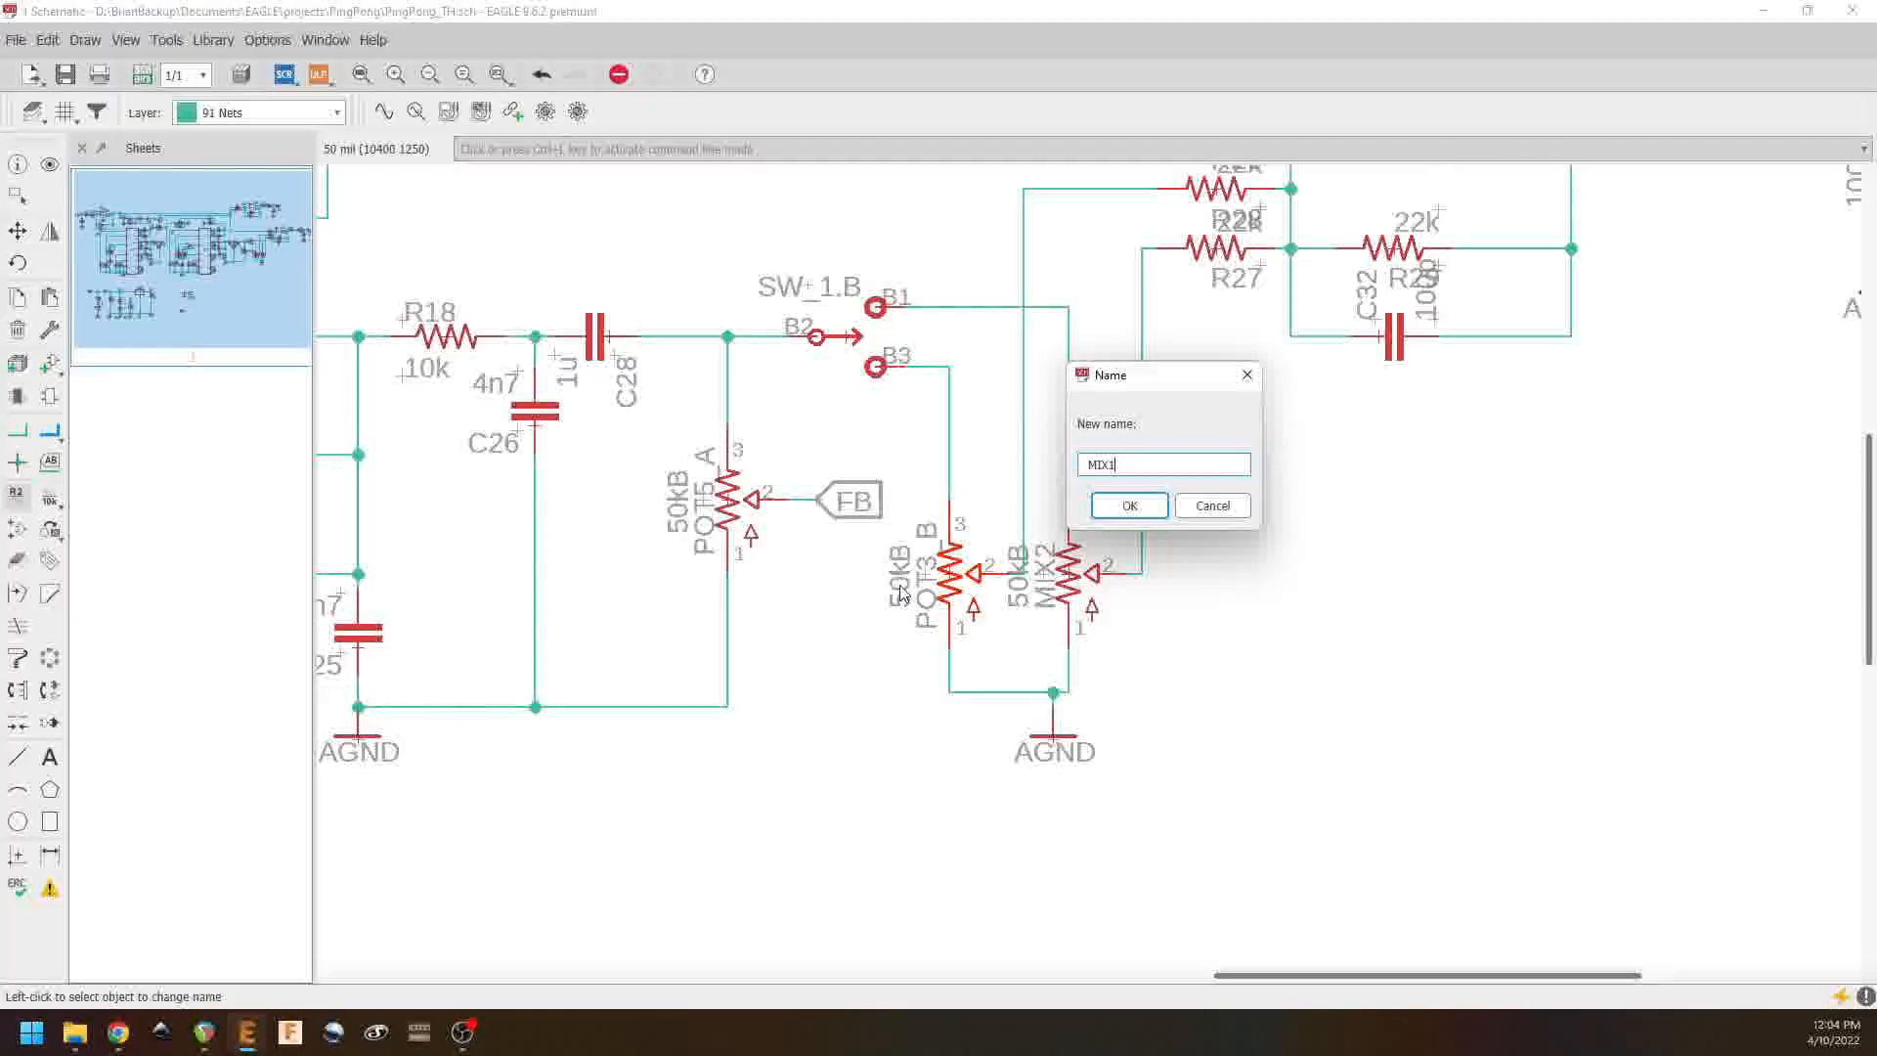
{"action": "key", "text": "Return"}
Step: Rename the feedback potentiometer POT5 as FB
{"action": "left_click", "coordinate": [723, 491]}
{"action": "type", "text": "FB"}
{"action": "left_click", "coordinate": [933, 468]}
Step: Rename the delay time potentiometers beside IC3, POT2 as TIME2 and POT1 as TIME1
{"action": "scroll", "coordinate": [706, 653], "scroll_direction": "left", "scroll_amount": 10}
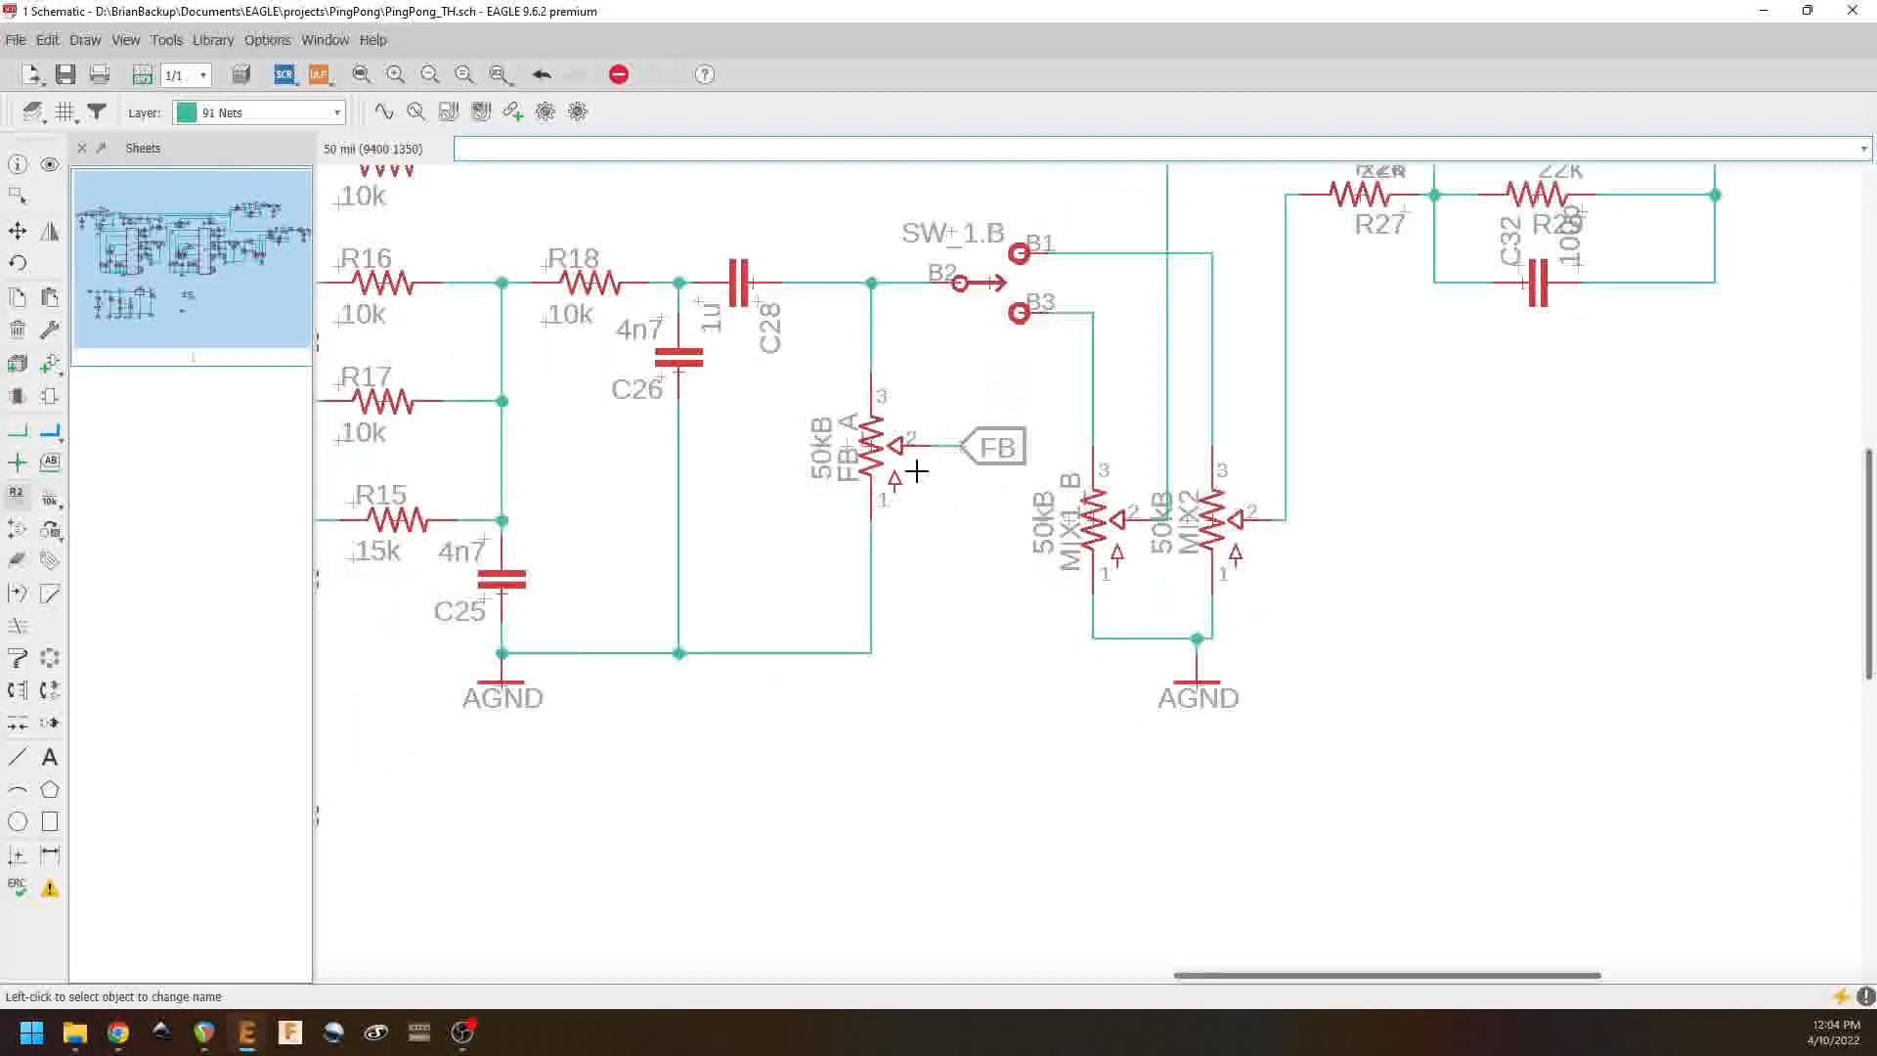
{"action": "scroll", "coordinate": [705, 653], "scroll_direction": "left", "scroll_amount": 5}
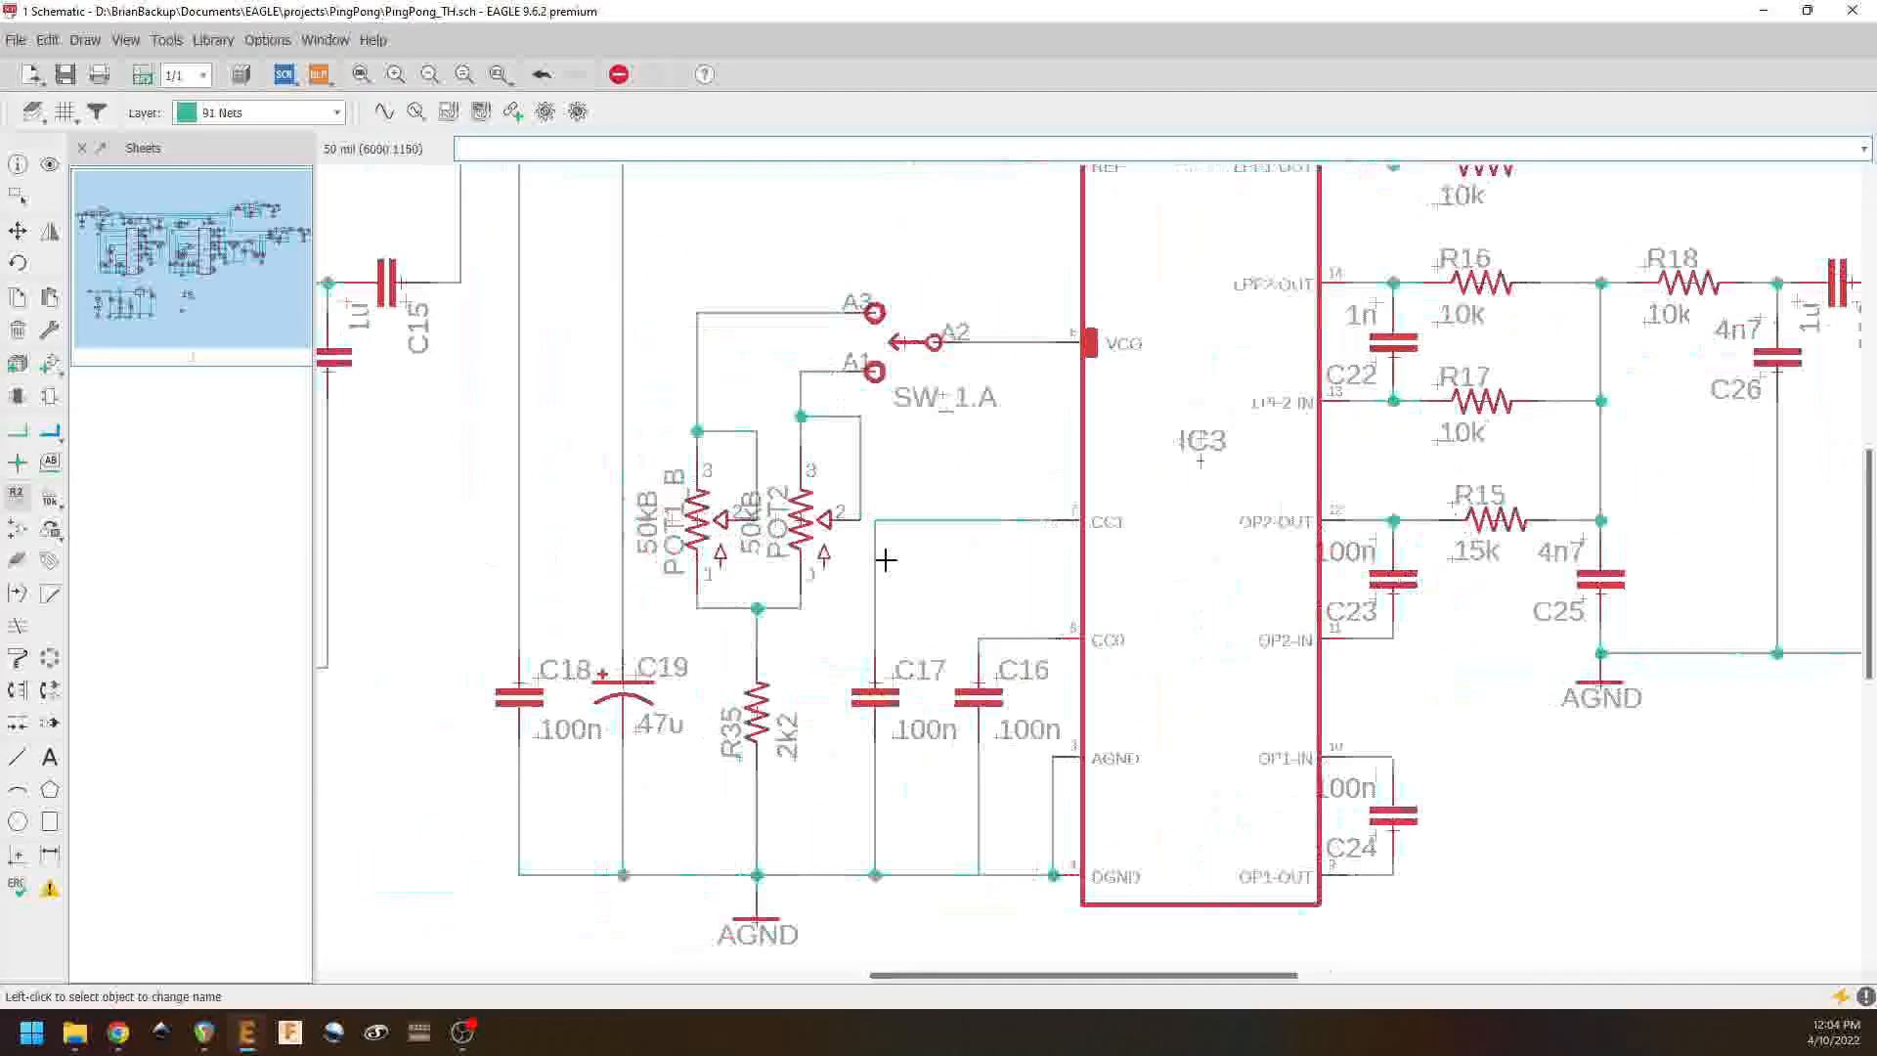
{"action": "left_click", "coordinate": [813, 523]}
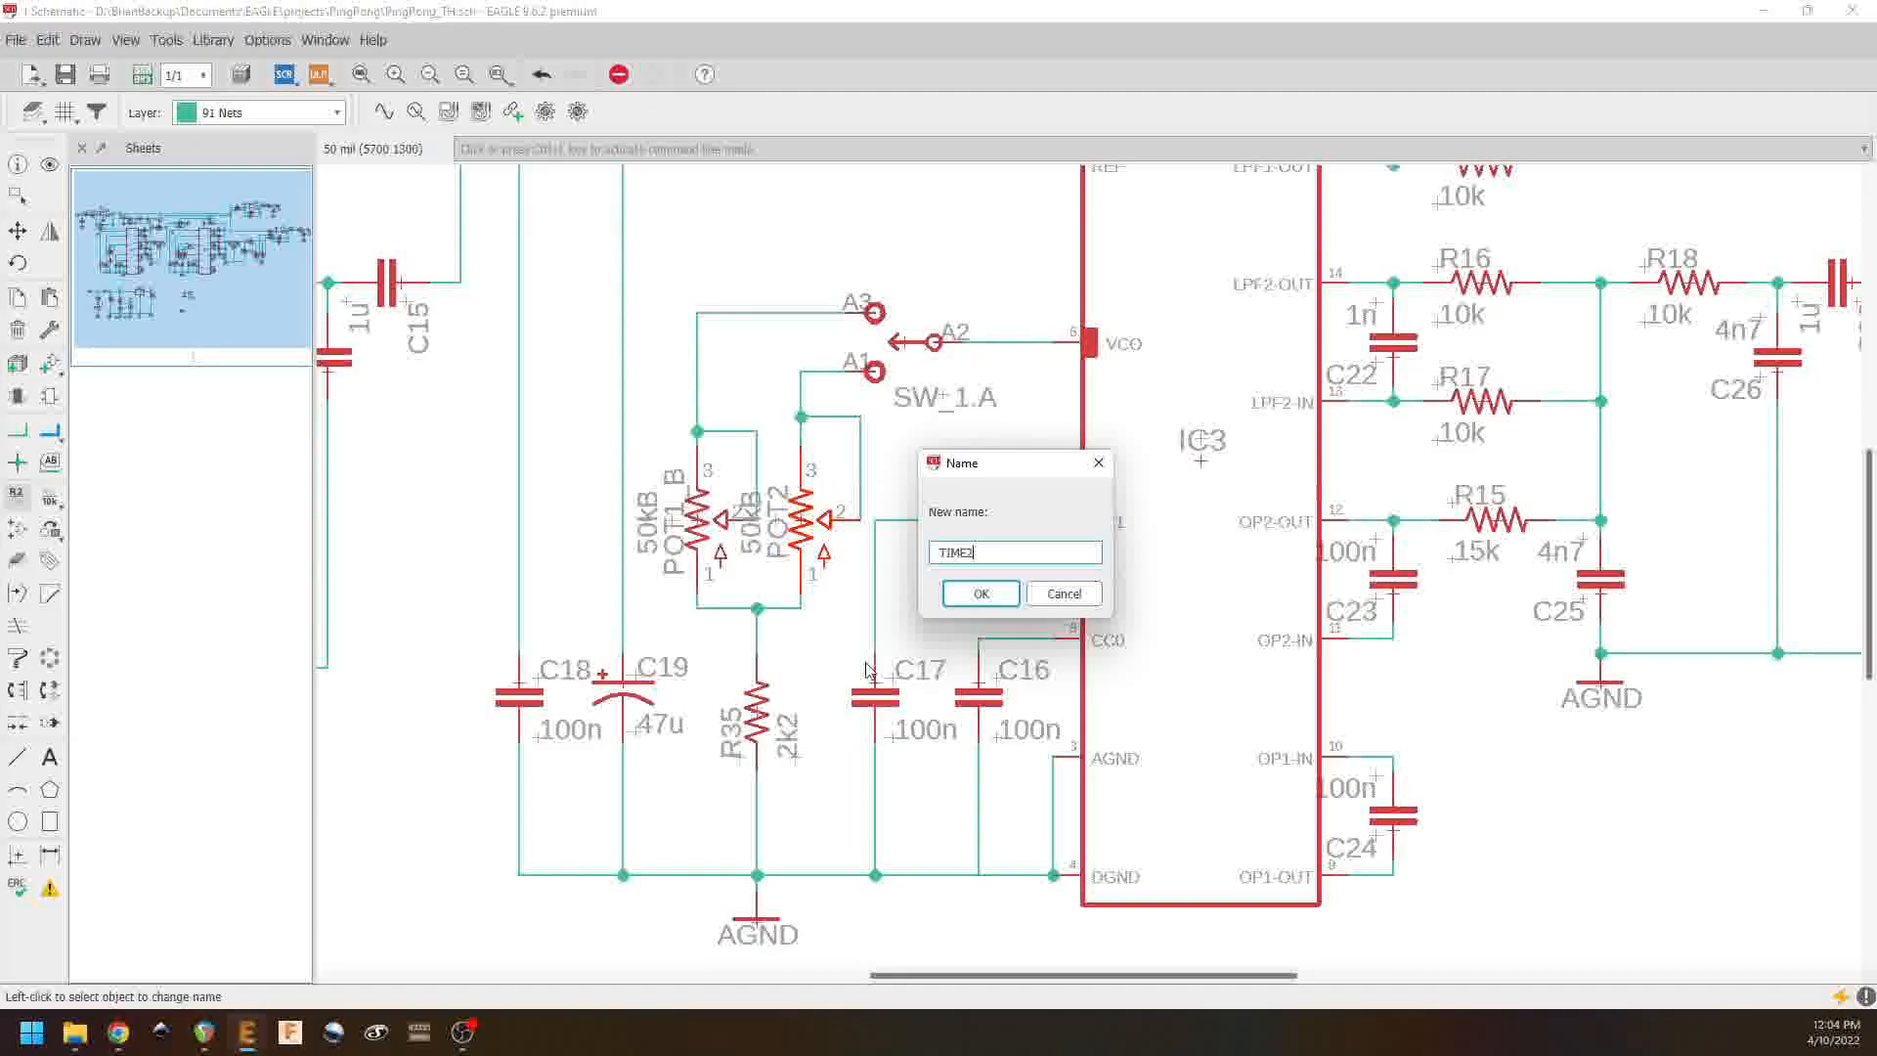
{"action": "key", "text": "Return"}
{"action": "left_click", "coordinate": [696, 533]}
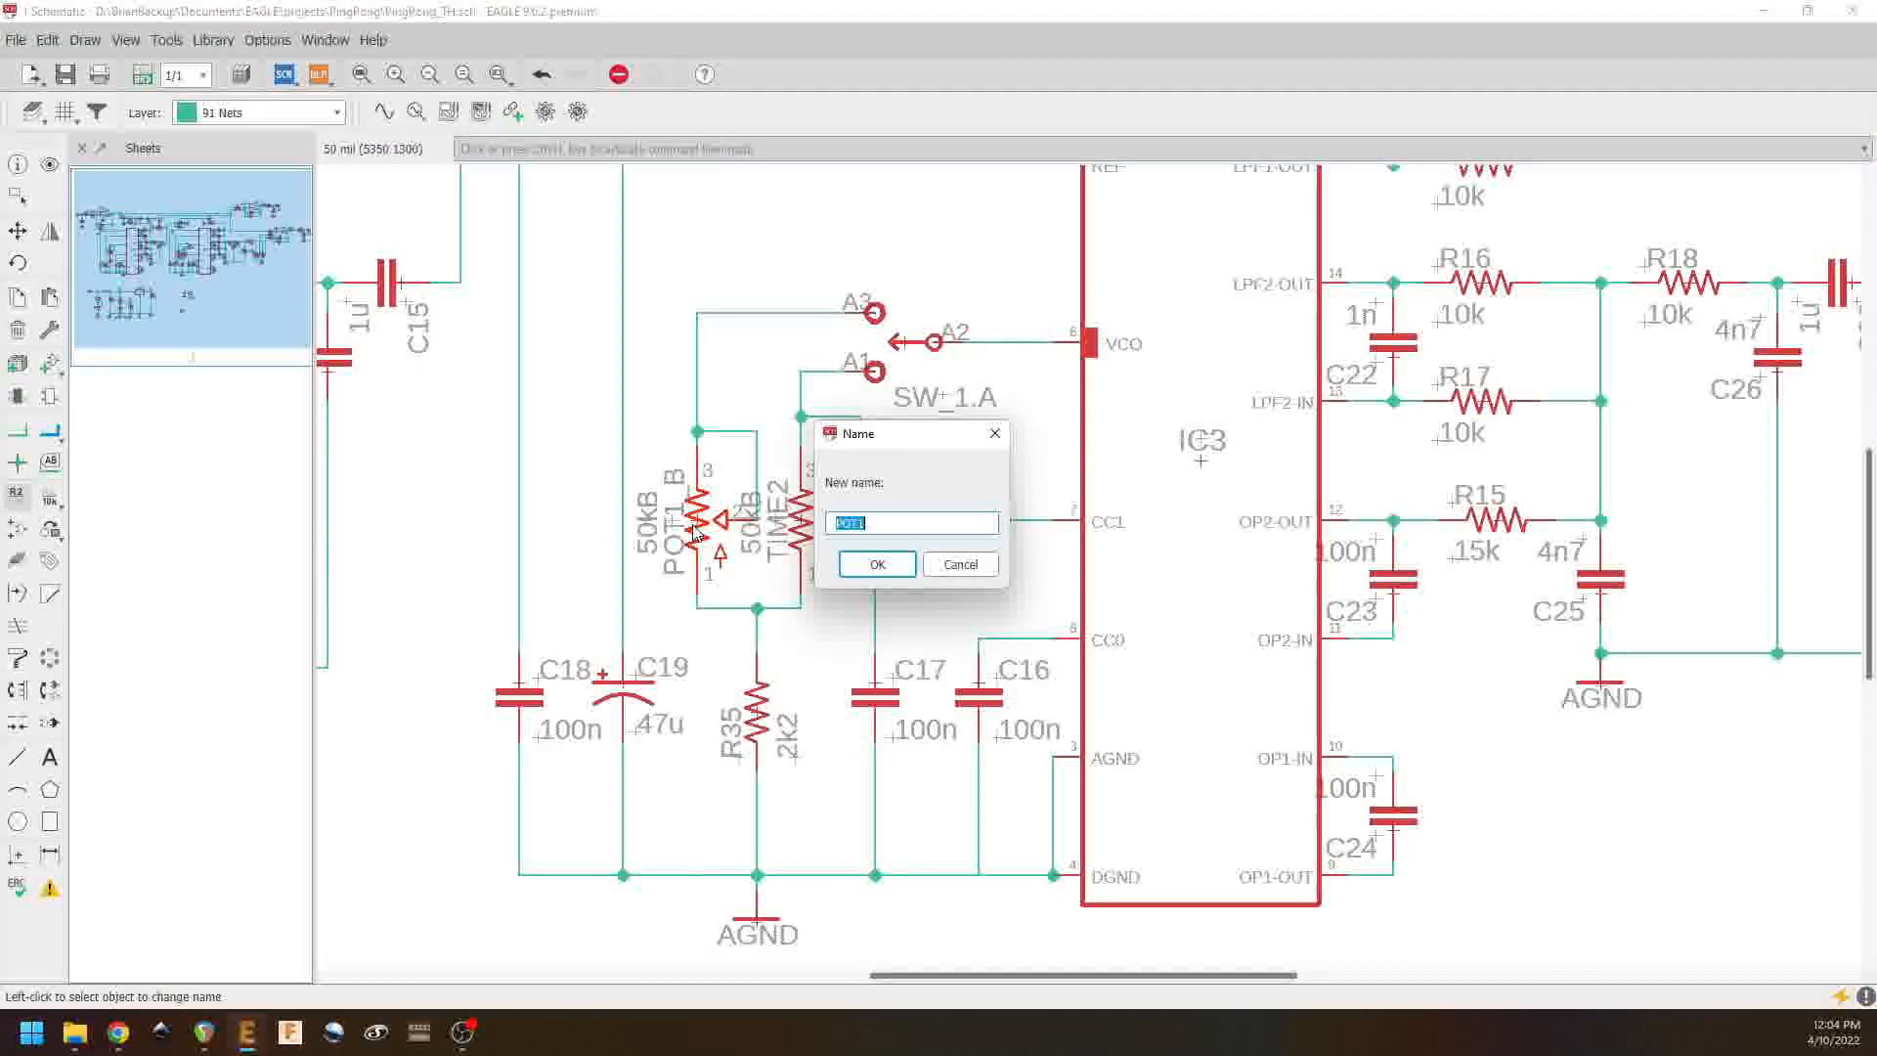
{"action": "type", "text": "TIME1"}
{"action": "key", "text": "Return"}
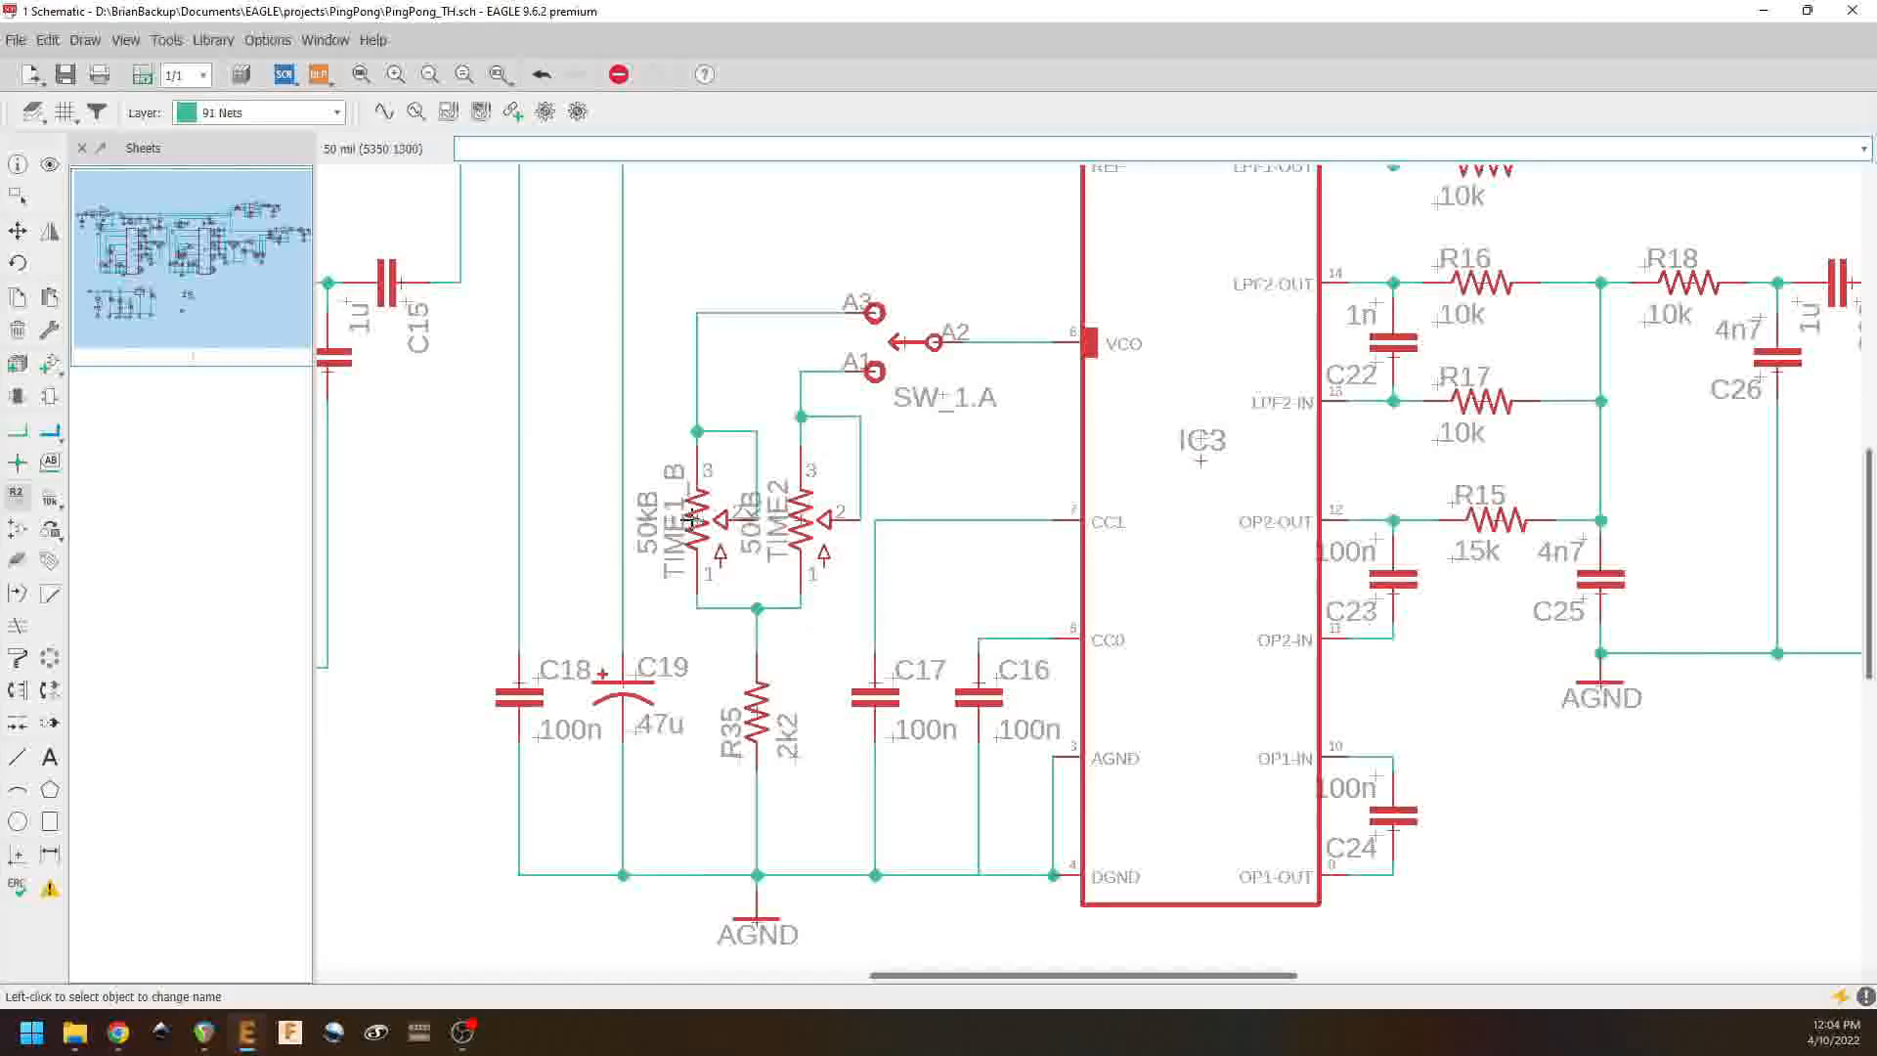
Step: Arrange the name and value labels of R1 and C1 horizontally beside their symbols and turn the VREF label vertical
{"action": "middle_click_drag", "start_coordinate": [528, 573], "coordinate": [1200, 535]}
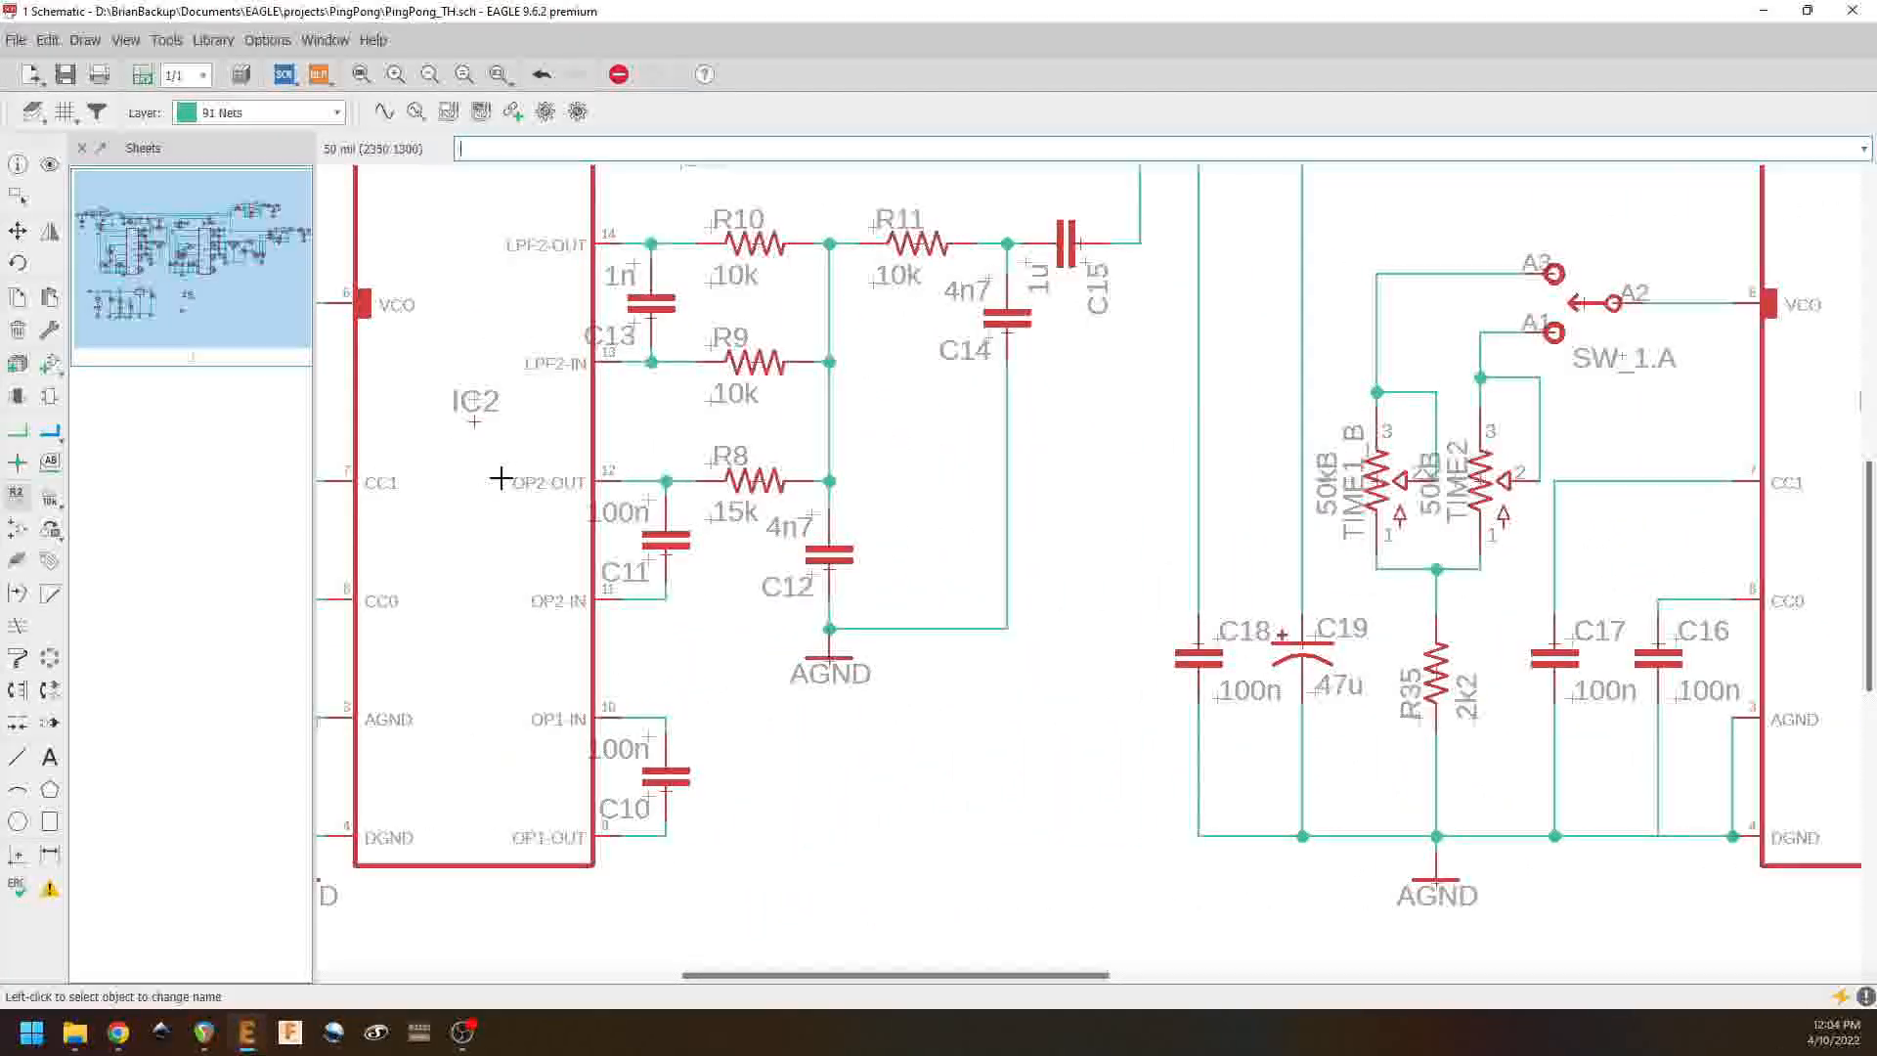
{"action": "middle_click_drag", "start_coordinate": [495, 473], "coordinate": [974, 482]}
{"action": "middle_click_drag", "start_coordinate": [731, 441], "coordinate": [1058, 454]}
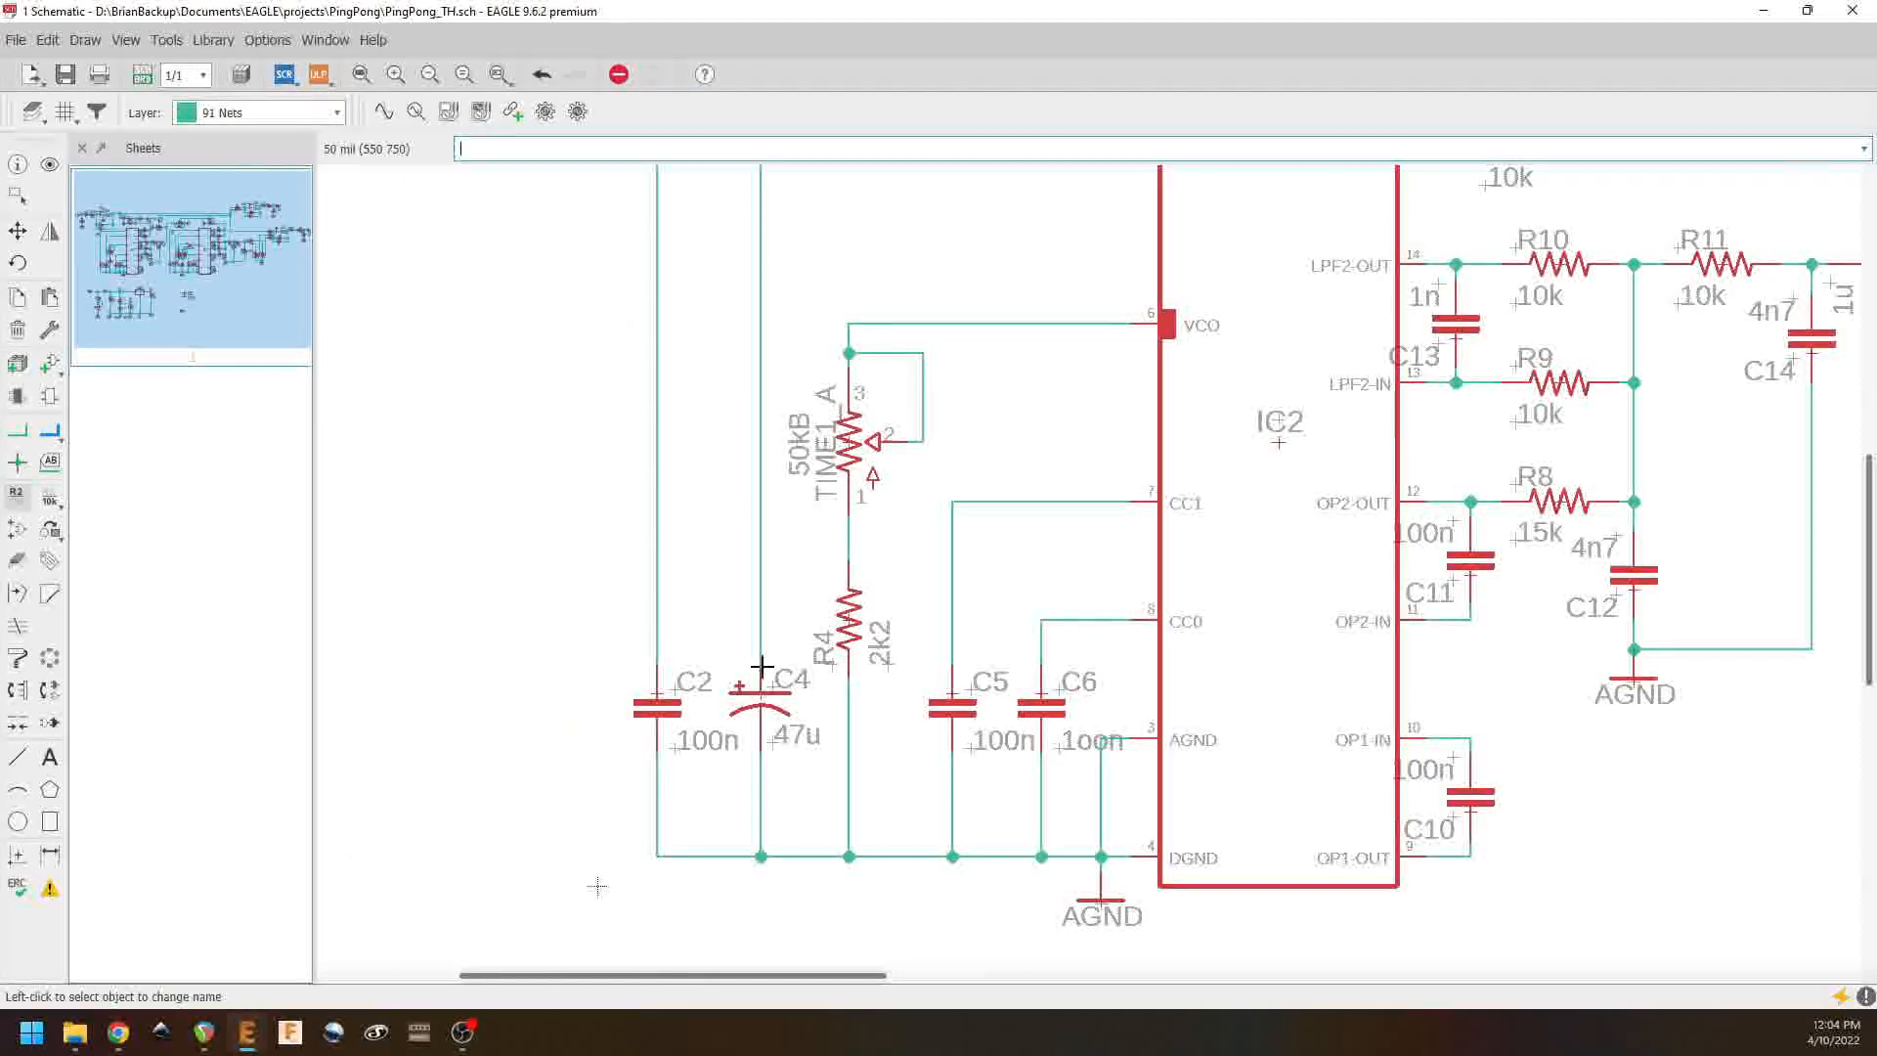
{"action": "scroll", "coordinate": [1280, 520], "scroll_direction": "down", "scroll_amount": 5}
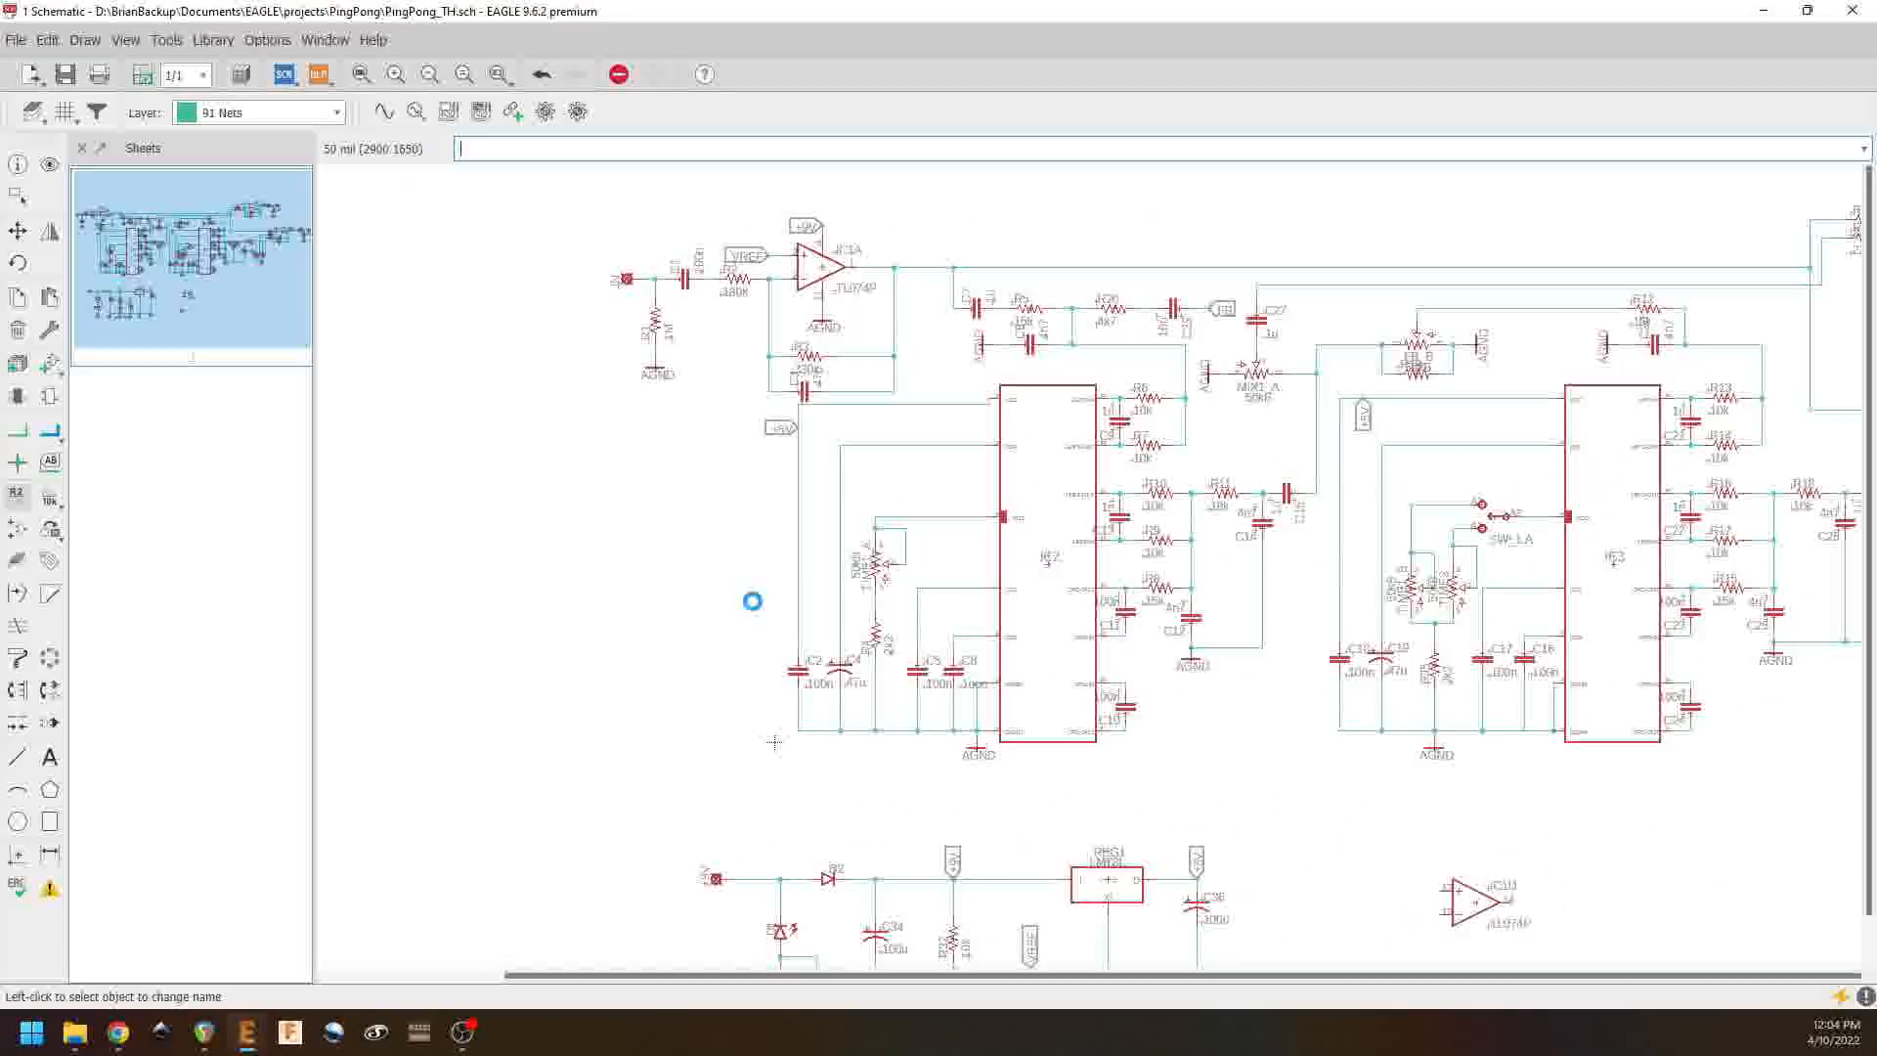
{"action": "middle_click_drag", "start_coordinate": [1293, 481], "coordinate": [1213, 675]}
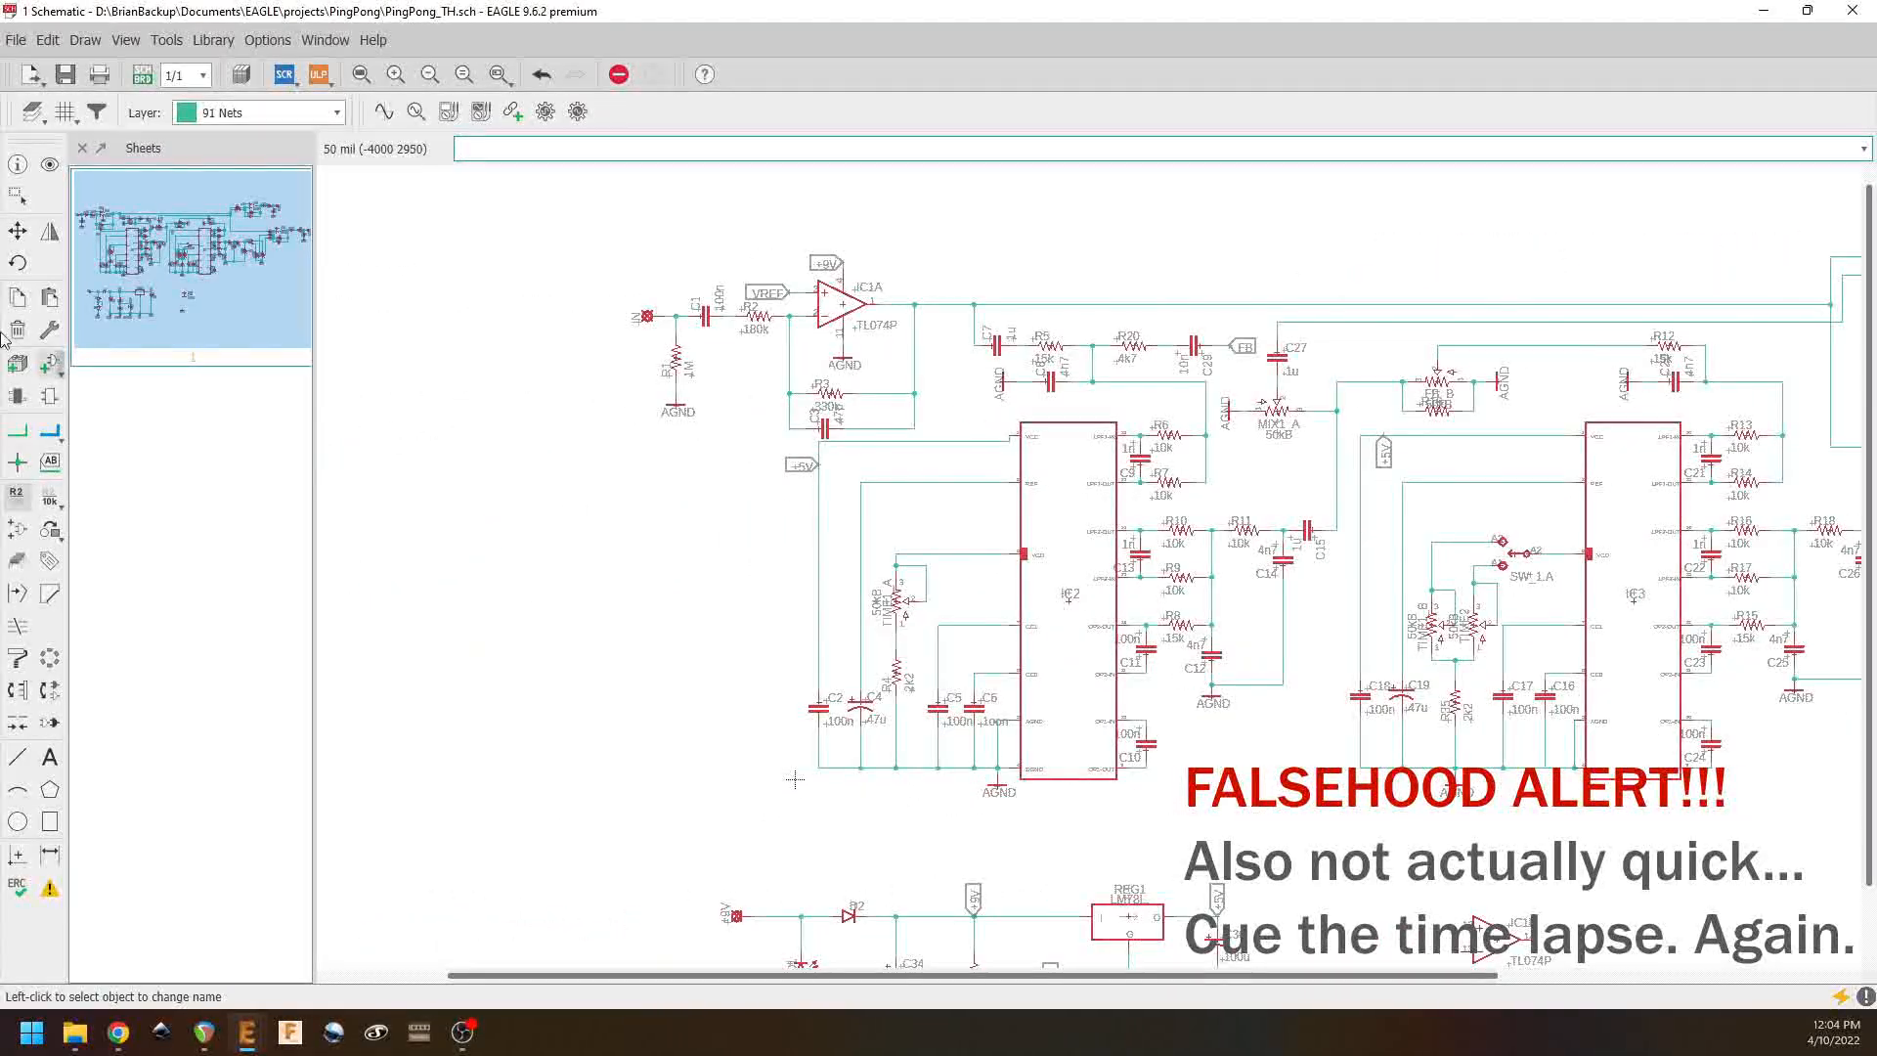
{"action": "left_click", "coordinate": [17, 231]}
{"action": "scroll", "coordinate": [674, 322], "scroll_direction": "up", "scroll_amount": 5}
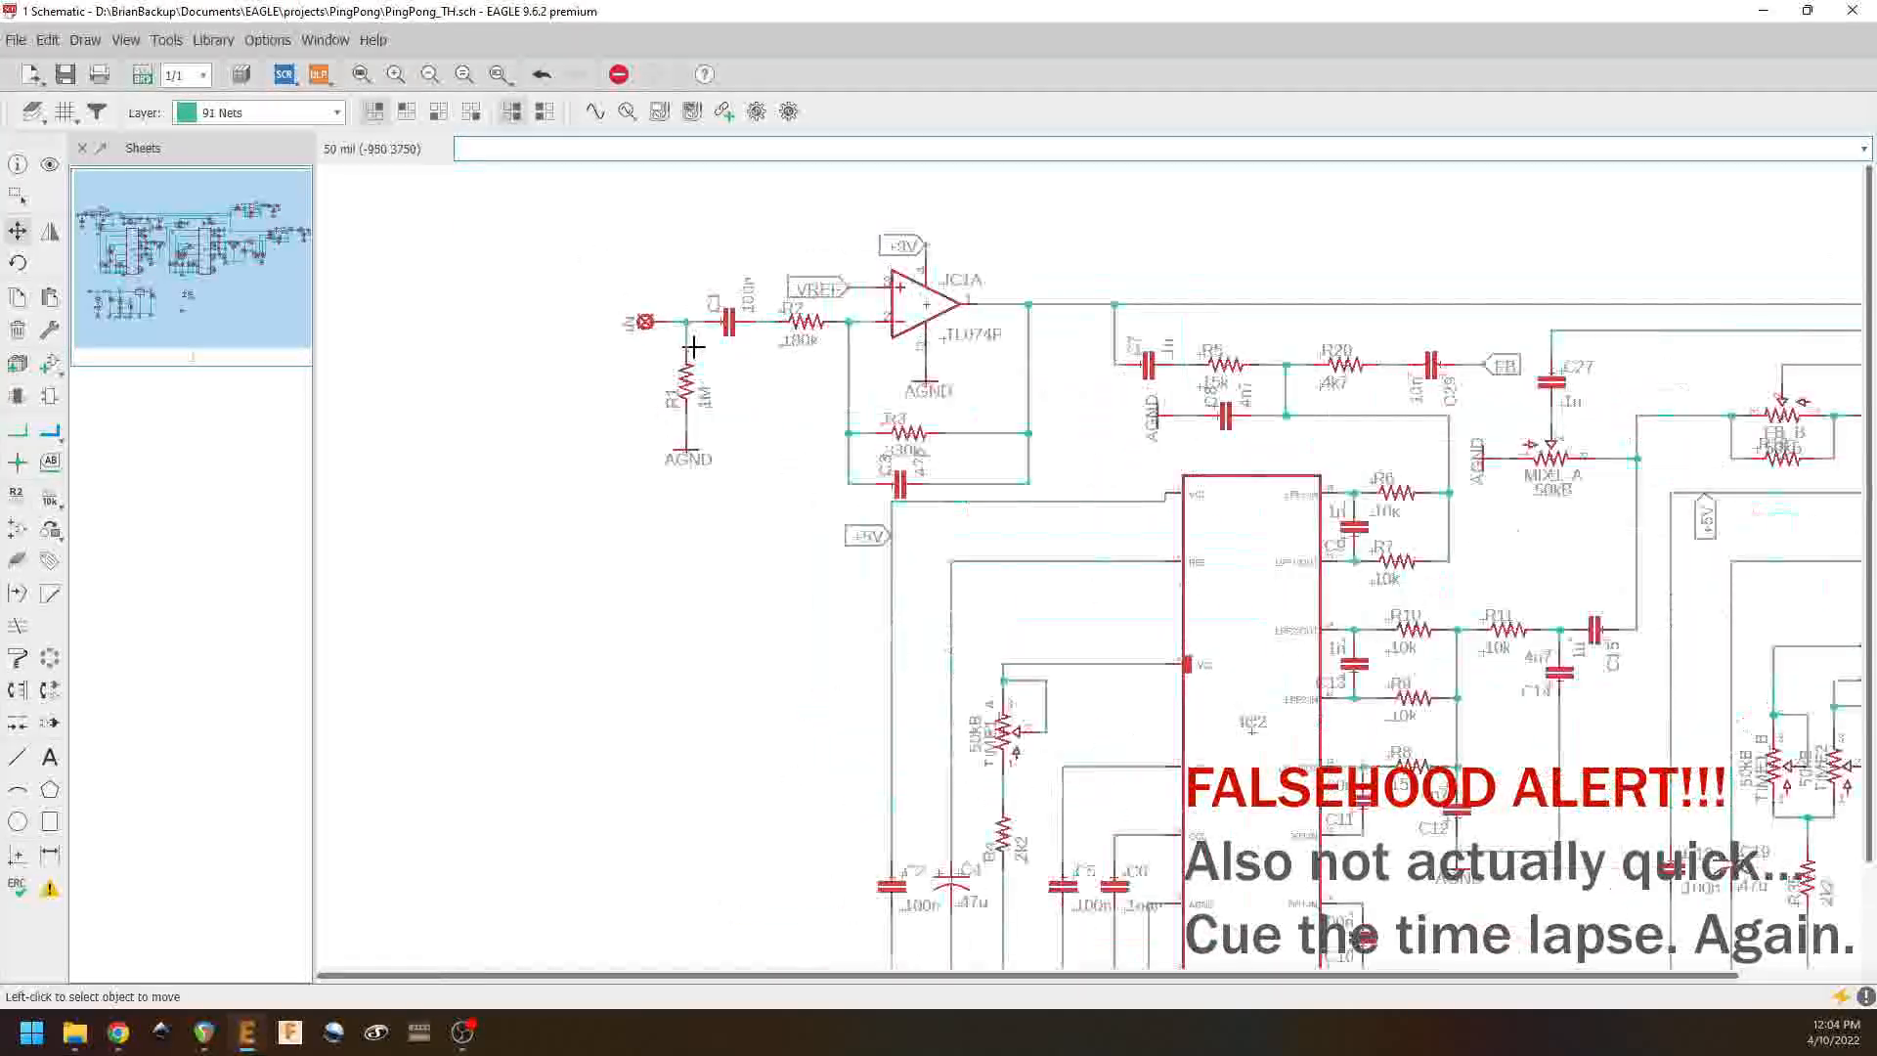
{"action": "left_click", "coordinate": [643, 464]}
{"action": "right_click", "coordinate": [636, 488]}
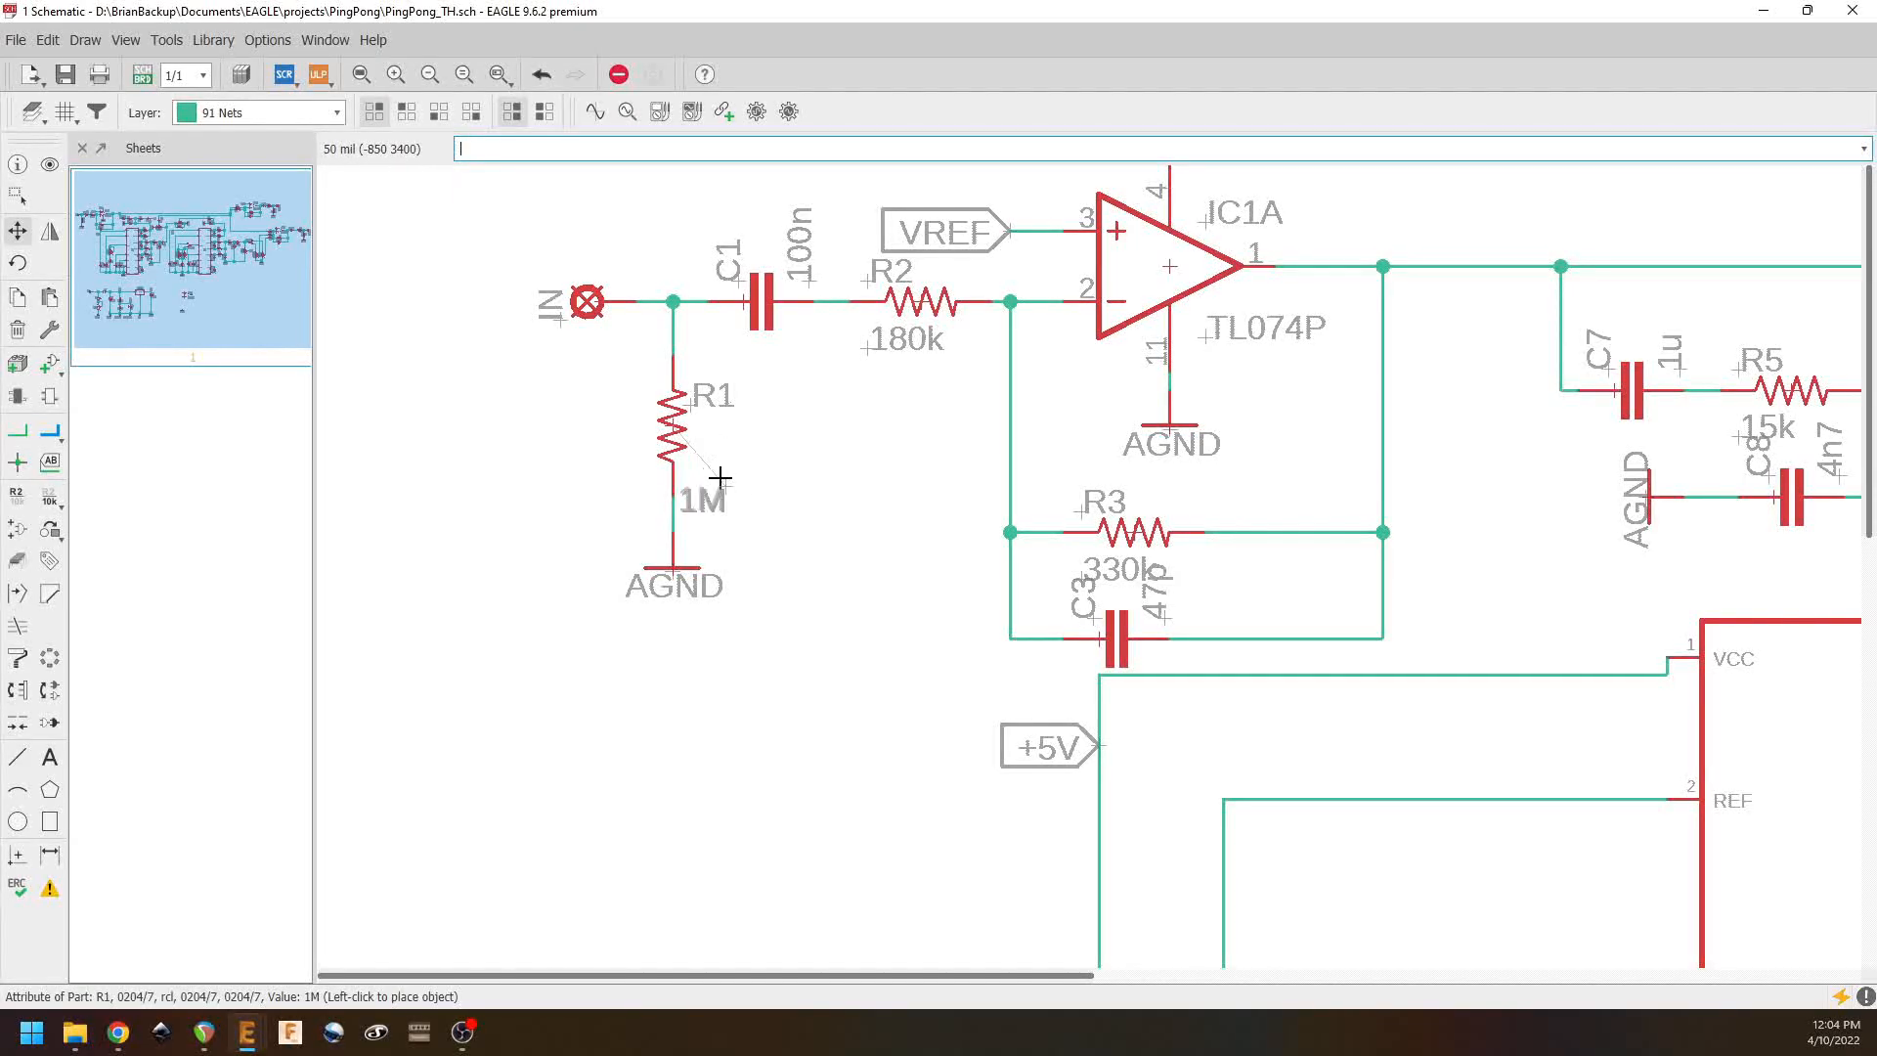
{"action": "left_click", "coordinate": [691, 446]}
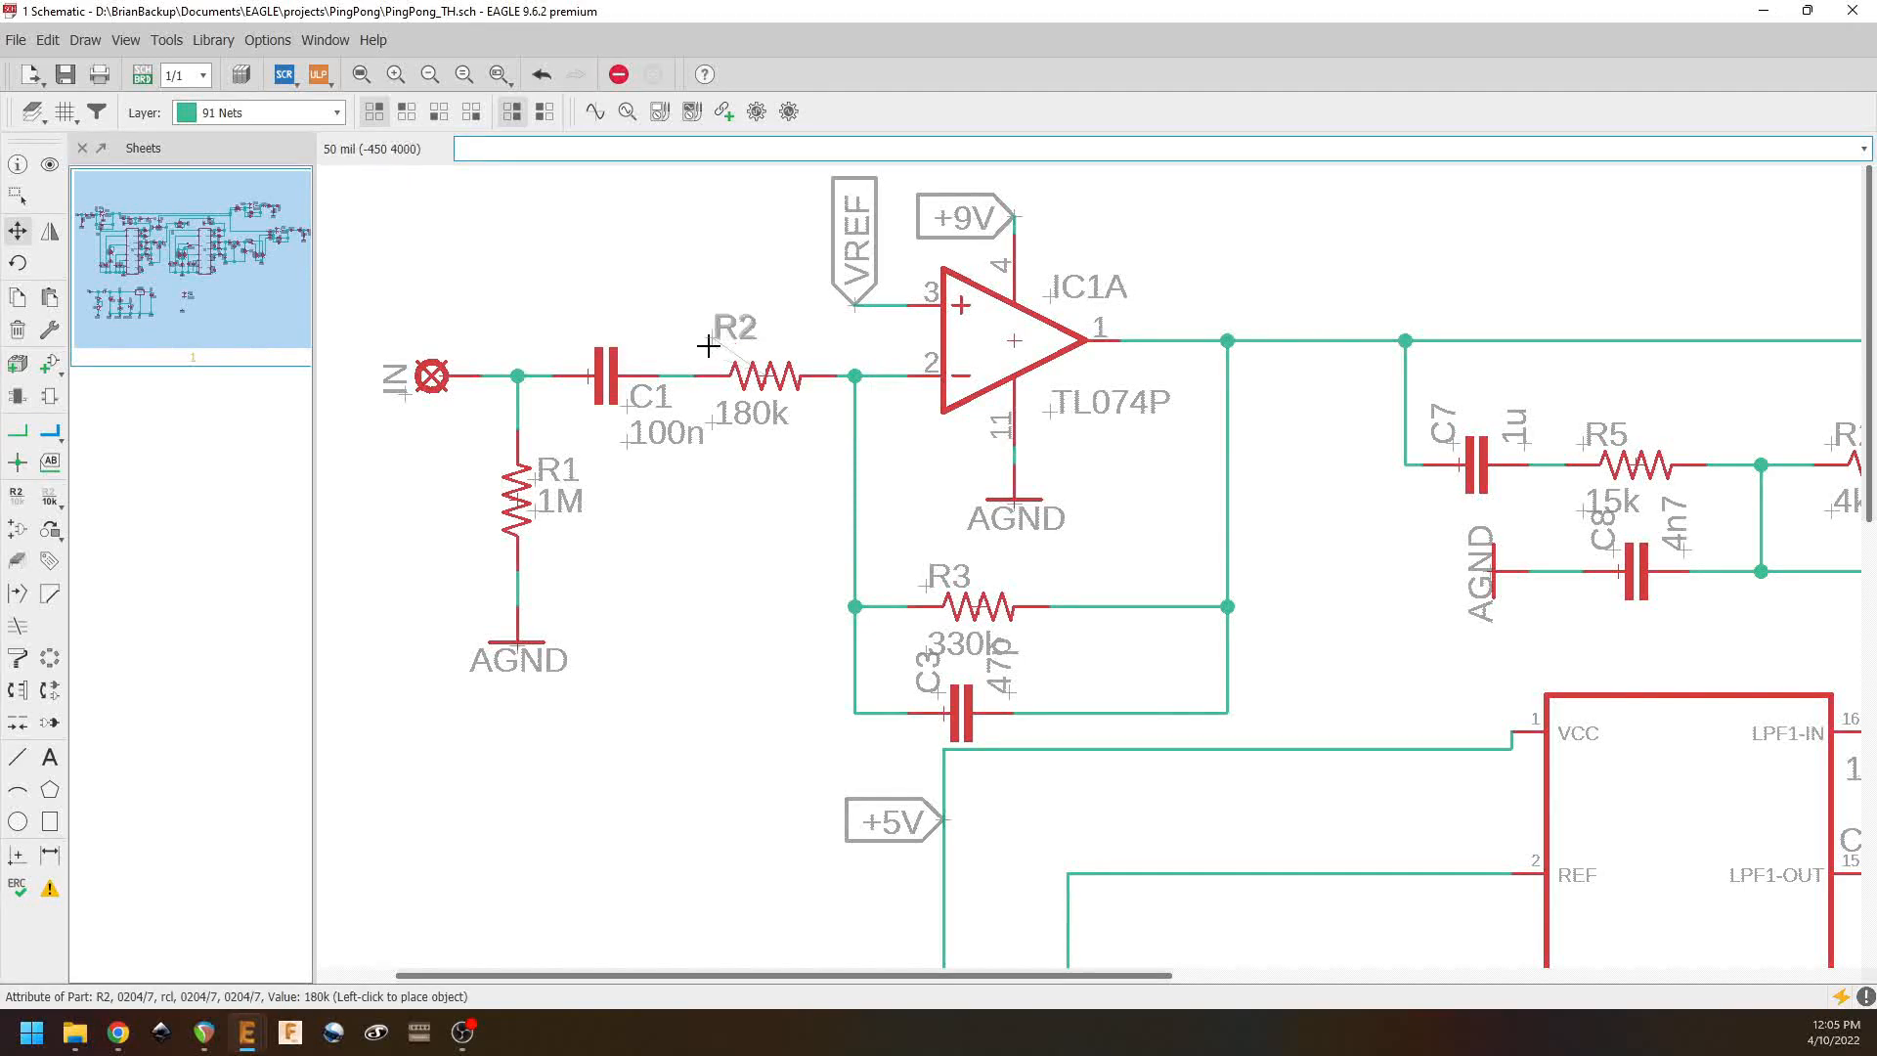
Step: Place the name and value labels of R2 and R3 above the resistors and move C3's labels below its symbol
{"action": "left_click", "coordinate": [716, 422]}
{"action": "left_click", "coordinate": [713, 352]}
{"action": "middle_click_drag", "start_coordinate": [918, 587], "coordinate": [818, 452]}
{"action": "left_click", "coordinate": [819, 452]}
{"action": "left_click", "coordinate": [823, 417]}
{"action": "left_click", "coordinate": [825, 517]}
{"action": "left_click", "coordinate": [823, 445]}
{"action": "left_click", "coordinate": [835, 558]}
{"action": "left_click", "coordinate": [830, 556]}
Step: Set the labels of C7 and C8 horizontally below their symbols and move R5's name and value above it
{"action": "middle_click_drag", "start_coordinate": [1420, 303], "coordinate": [823, 591]}
{"action": "left_click", "coordinate": [824, 587]}
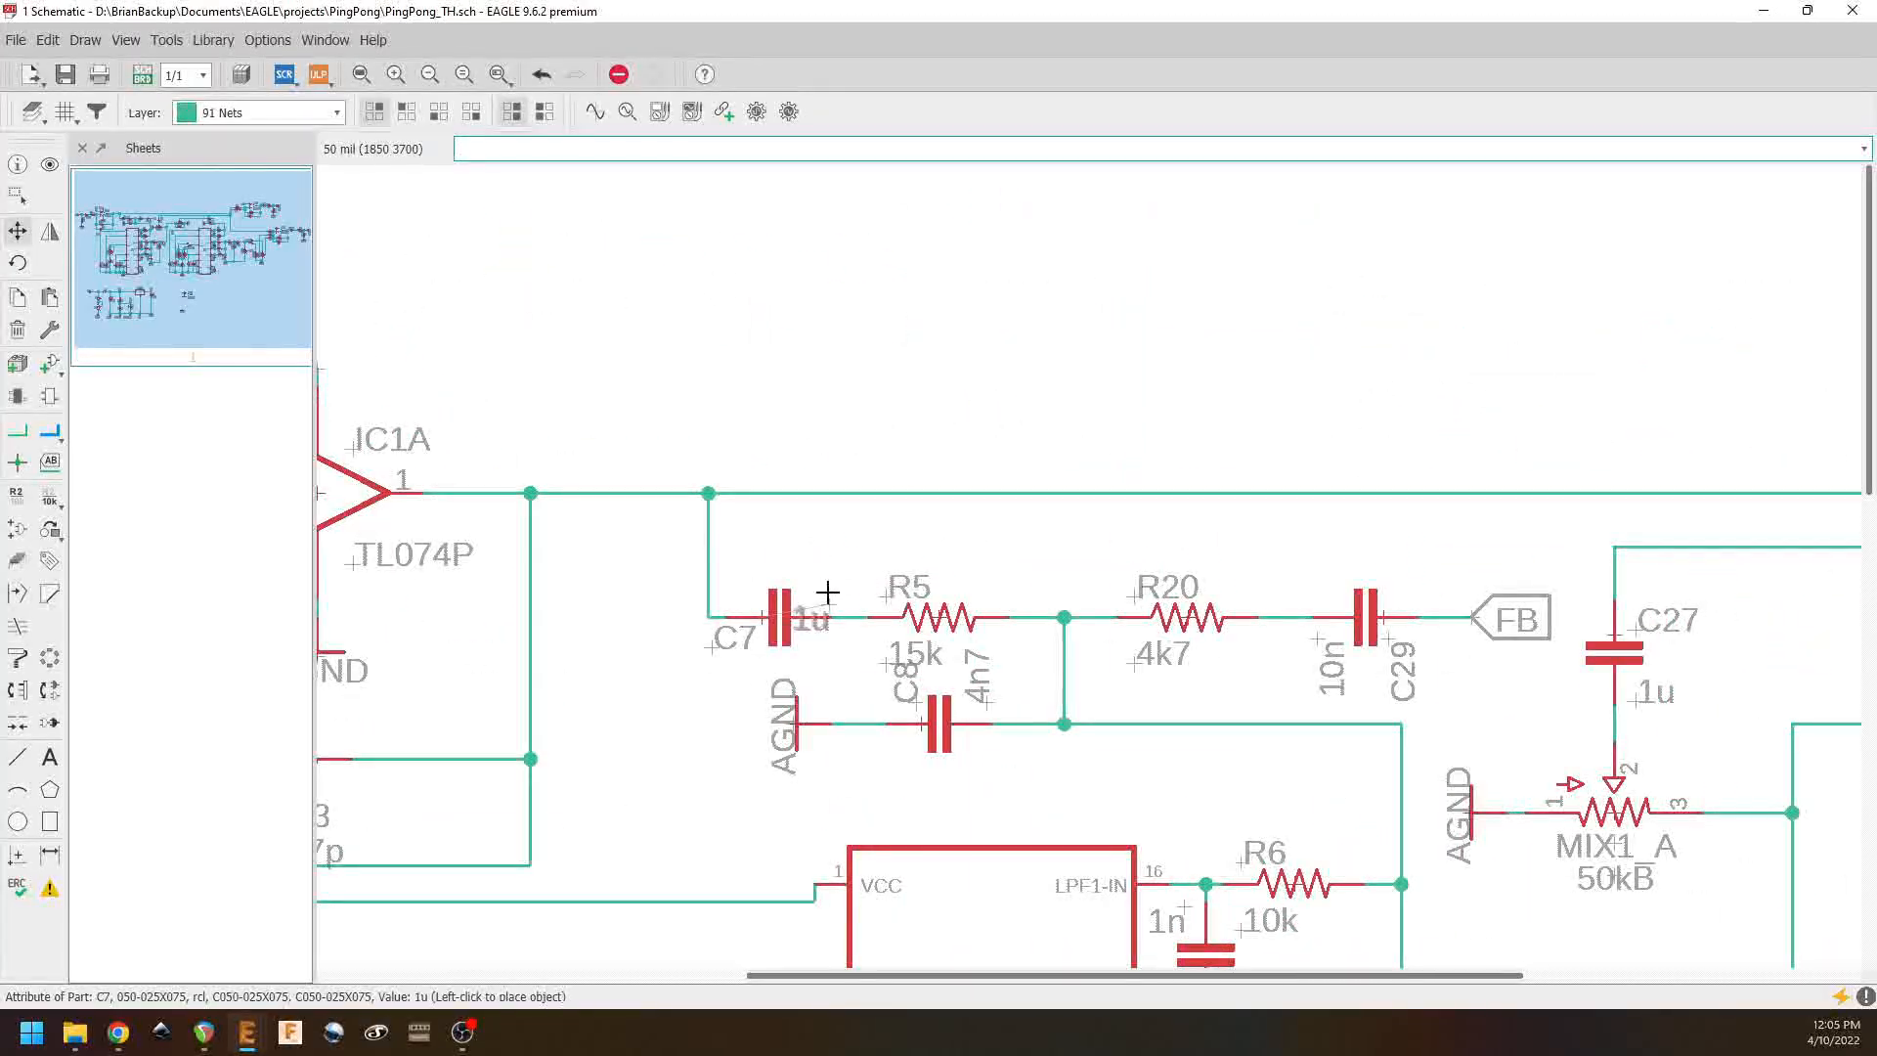
{"action": "left_click", "coordinate": [890, 664]}
{"action": "left_click", "coordinate": [887, 594]}
{"action": "left_click", "coordinate": [916, 702]}
{"action": "right_click", "coordinate": [923, 712]}
{"action": "left_click", "coordinate": [960, 754]}
{"action": "left_click", "coordinate": [987, 702]}
{"action": "right_click", "coordinate": [984, 706]}
{"action": "left_click", "coordinate": [962, 789]}
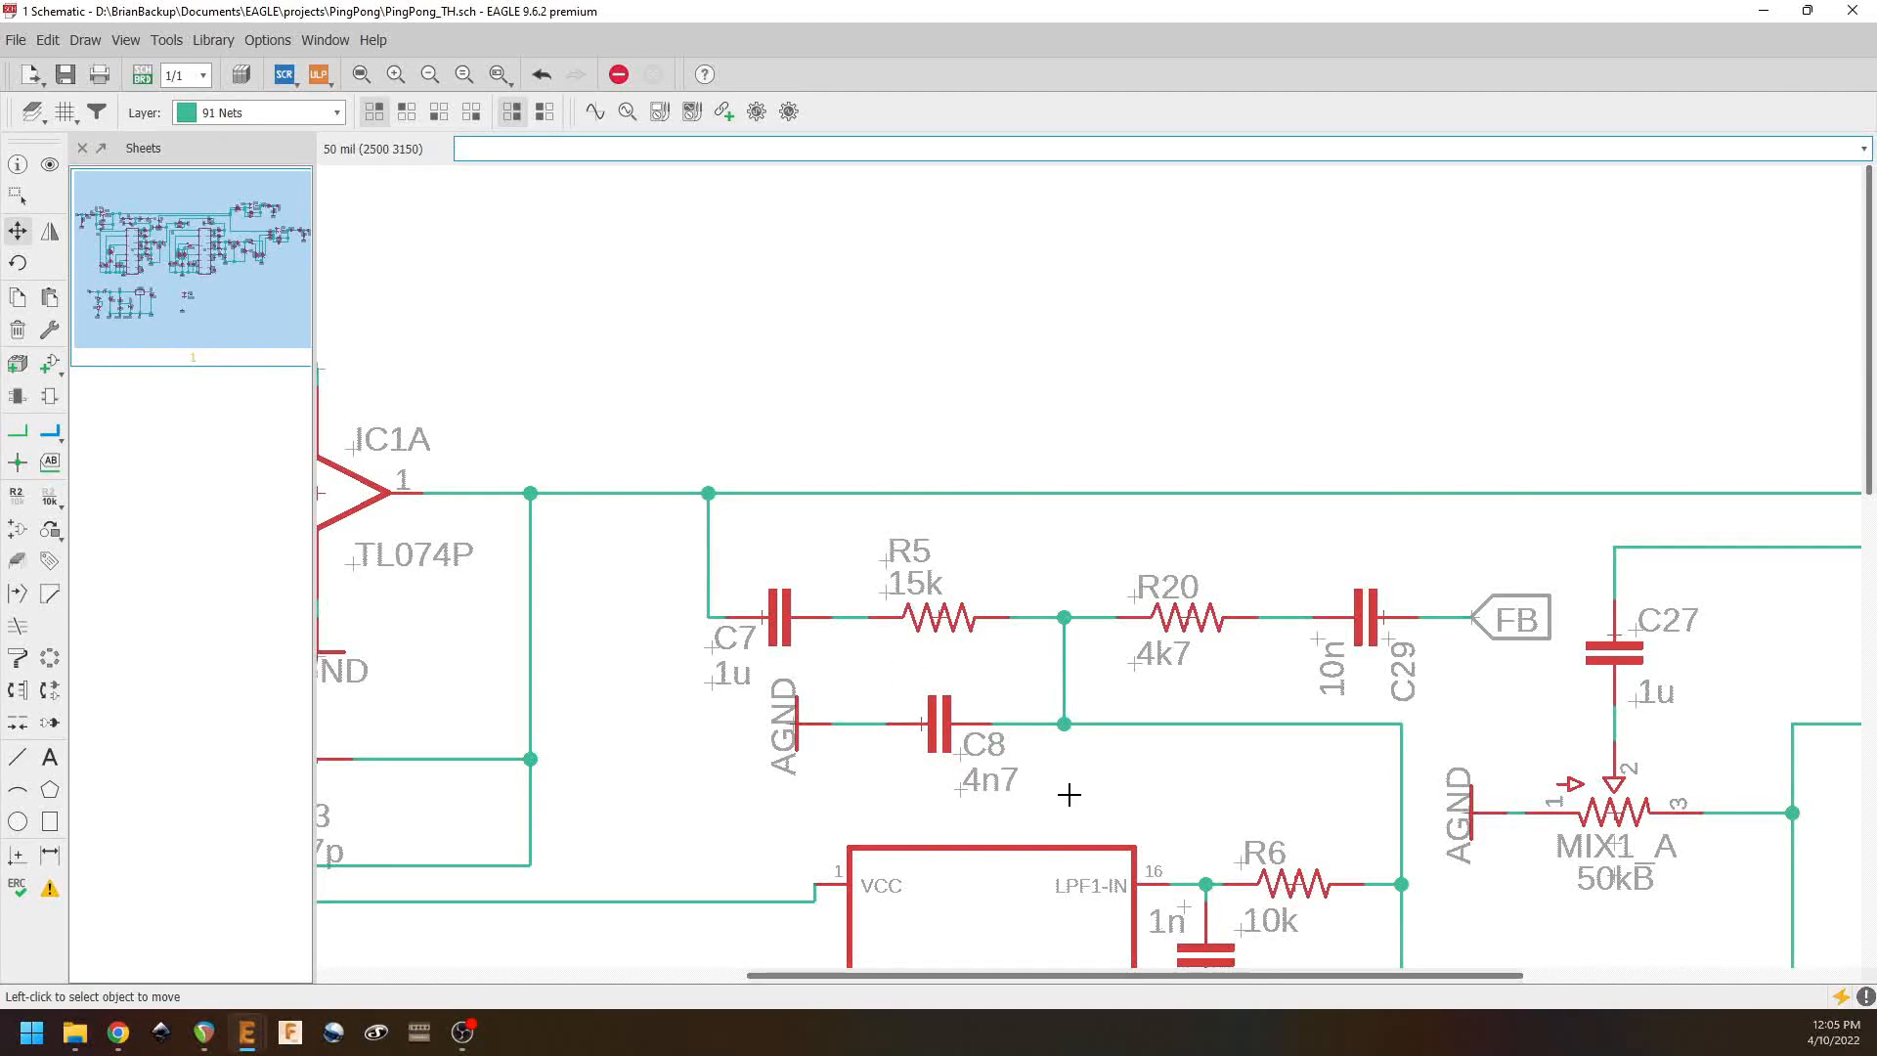
Step: Place R20's name and value above the resistor and set C29's labels horizontally below its symbol
{"action": "right_click", "coordinate": [910, 603]}
{"action": "left_click", "coordinate": [906, 610]}
{"action": "left_click", "coordinate": [837, 602]}
{"action": "right_click", "coordinate": [860, 611]}
{"action": "left_click", "coordinate": [907, 645]}
Step: Move the name and value labels of R6 and R7 above the resistors and rearrange C9's labels beside its symbol
{"action": "middle_click_drag", "start_coordinate": [867, 775], "coordinate": [1077, 518]}
{"action": "left_click", "coordinate": [971, 567]}
{"action": "left_click", "coordinate": [971, 533]}
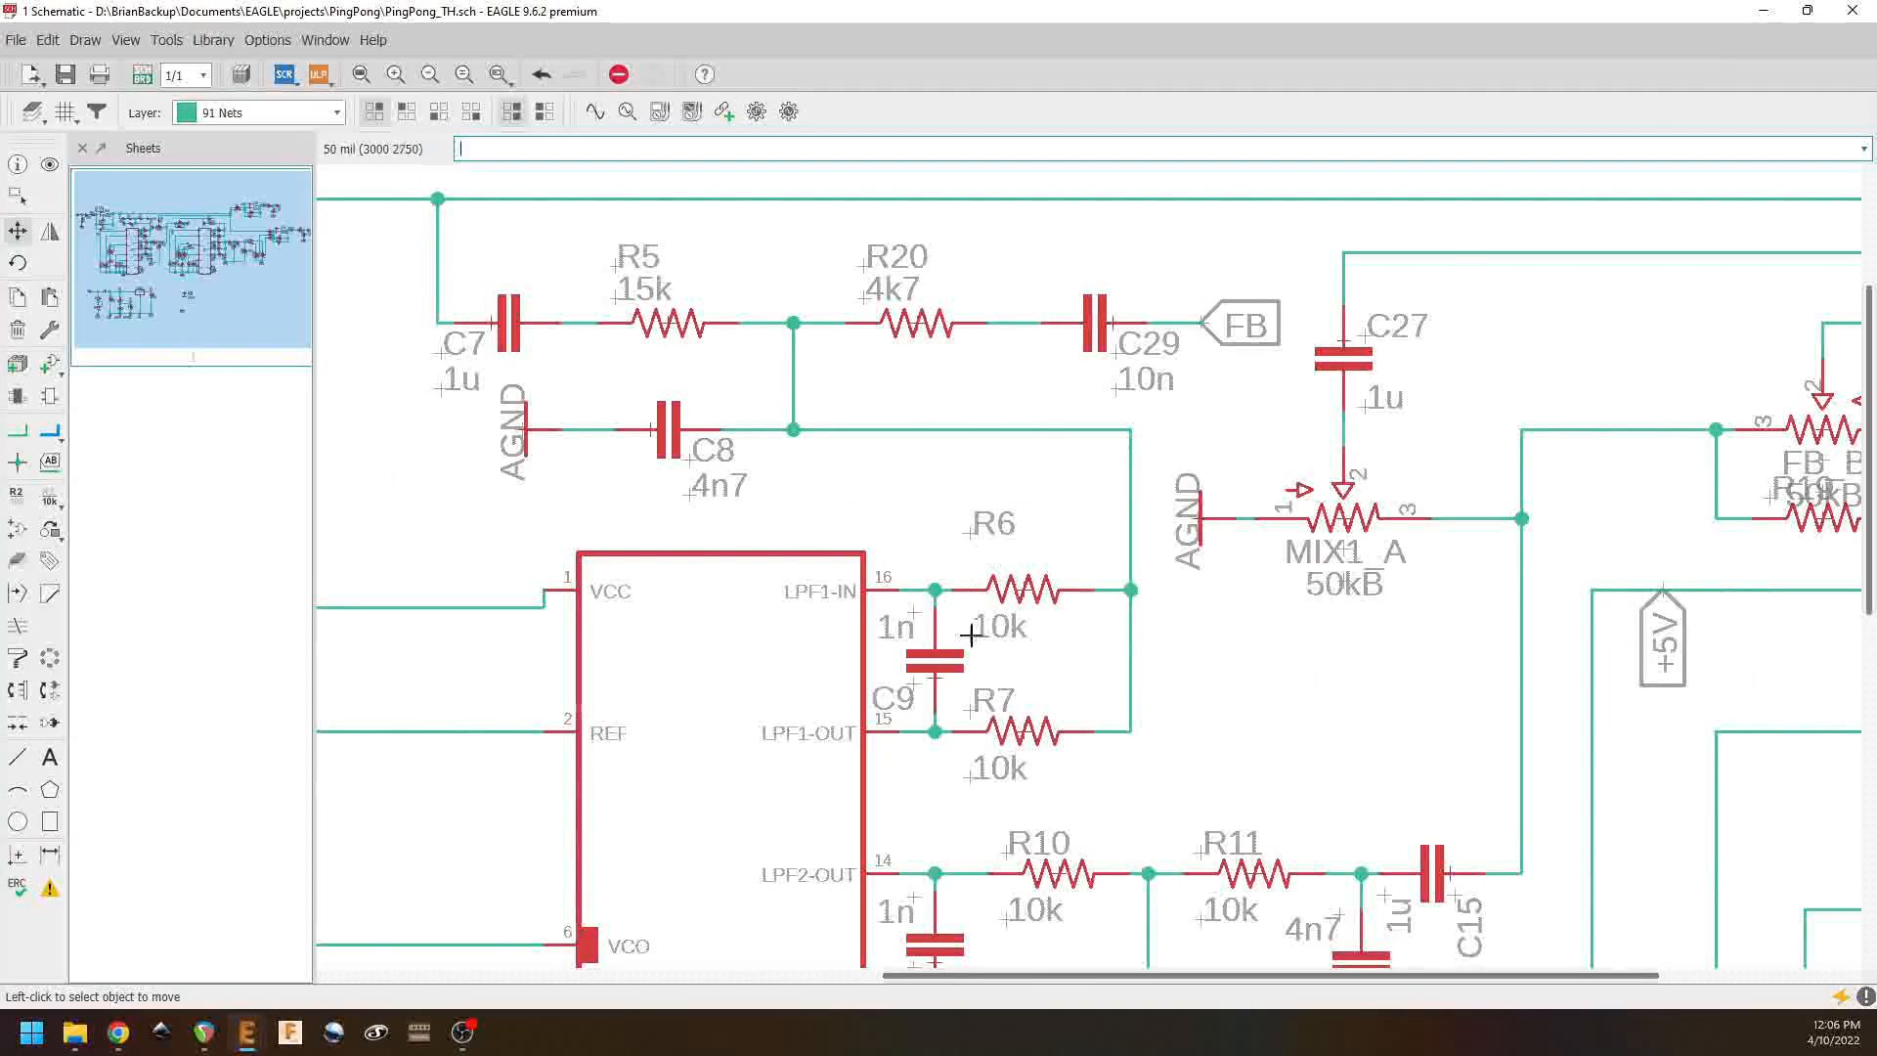
{"action": "left_click", "coordinate": [1077, 794]}
{"action": "left_click", "coordinate": [971, 674]}
{"action": "left_click", "coordinate": [1077, 764]}
{"action": "left_click", "coordinate": [914, 684]}
{"action": "left_click", "coordinate": [890, 636]}
{"action": "left_click", "coordinate": [913, 613]}
{"action": "left_click", "coordinate": [890, 690]}
Step: Move the name and value labels of R10 and R9 above the resistors beside IC2
{"action": "middle_click_drag", "start_coordinate": [901, 834], "coordinate": [890, 451]}
{"action": "left_click", "coordinate": [995, 473]}
{"action": "left_click", "coordinate": [995, 436]}
{"action": "left_click", "coordinate": [995, 540]}
{"action": "left_click", "coordinate": [995, 467]}
{"action": "left_click", "coordinate": [995, 614]}
{"action": "left_click", "coordinate": [995, 578]}
{"action": "left_click", "coordinate": [995, 682]}
{"action": "left_click", "coordinate": [864, 600]}
Step: Place R8's name and value above the resistor and rearrange C11's labels beside its symbol
{"action": "middle_click_drag", "start_coordinate": [977, 757], "coordinate": [1007, 503]}
{"action": "left_click", "coordinate": [1024, 500]}
{"action": "left_click", "coordinate": [1023, 465]}
{"action": "left_click", "coordinate": [1024, 567]}
{"action": "left_click", "coordinate": [1023, 497]}
{"action": "left_click", "coordinate": [951, 617]}
{"action": "right_click", "coordinate": [948, 616]}
{"action": "left_click", "coordinate": [978, 626]}
{"action": "left_click", "coordinate": [930, 579]}
{"action": "left_click", "coordinate": [979, 555]}
{"action": "left_click", "coordinate": [913, 651]}
Step: Place R11's name and value above it and set the labels of C14 and C15 horizontally beside their symbols
{"action": "middle_click_drag", "start_coordinate": [1172, 362], "coordinate": [737, 683]}
{"action": "left_click", "coordinate": [738, 682]}
{"action": "left_click", "coordinate": [760, 637]}
{"action": "left_click", "coordinate": [737, 611]}
{"action": "left_click", "coordinate": [800, 624]}
{"action": "left_click", "coordinate": [800, 588]}
{"action": "left_click", "coordinate": [798, 690]}
{"action": "left_click", "coordinate": [797, 620]}
{"action": "left_click", "coordinate": [1051, 668]}
{"action": "right_click", "coordinate": [1051, 670]}
{"action": "left_click", "coordinate": [1051, 675]}
{"action": "left_click", "coordinate": [982, 666]}
{"action": "left_click", "coordinate": [961, 813]}
Step: Adjust the label positions around the MIX1_A and FB_B potentiometers and R19
{"action": "middle_click_drag", "start_coordinate": [1380, 258], "coordinate": [788, 460]}
{"action": "left_click", "coordinate": [680, 487]}
{"action": "left_click", "coordinate": [731, 418]}
{"action": "left_click", "coordinate": [731, 401]}
{"action": "left_click", "coordinate": [838, 418]}
{"action": "left_click", "coordinate": [838, 400]}
{"action": "left_click", "coordinate": [626, 418]}
{"action": "left_click", "coordinate": [626, 400]}
{"action": "left_click", "coordinate": [431, 417]}
{"action": "left_click", "coordinate": [431, 400]}
{"action": "left_click", "coordinate": [906, 403]}
Step: Move R12's and R13's value labels above the resistors and rearrange C20's name and value beside its symbol
{"action": "middle_click_drag", "start_coordinate": [1333, 273], "coordinate": [601, 450]}
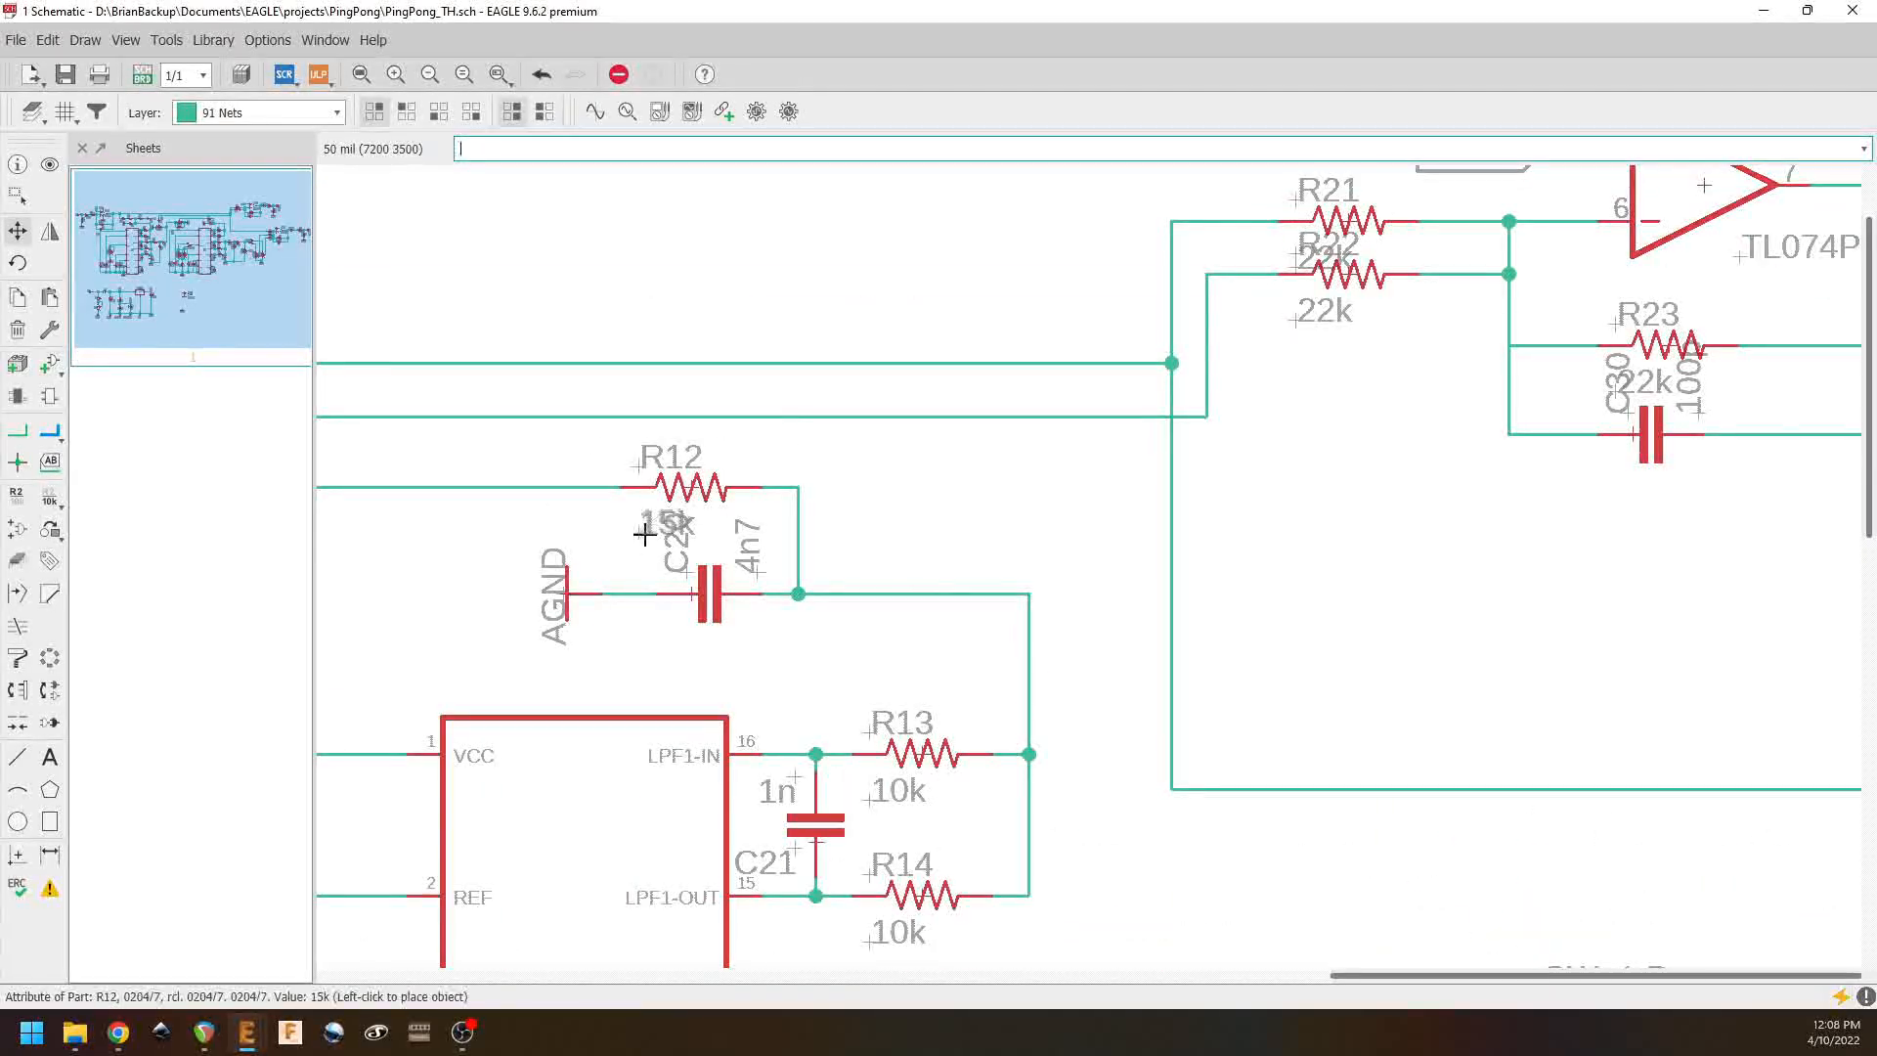
{"action": "left_click", "coordinate": [727, 465]}
{"action": "middle_click_drag", "start_coordinate": [859, 528], "coordinate": [977, 402]}
{"action": "left_click", "coordinate": [804, 445]}
{"action": "right_click", "coordinate": [804, 448]}
{"action": "right_click", "coordinate": [804, 447]}
{"action": "right_click", "coordinate": [805, 452]}
{"action": "left_click", "coordinate": [848, 499]}
{"action": "left_click", "coordinate": [873, 446]}
{"action": "left_click", "coordinate": [816, 506]}
{"action": "left_click", "coordinate": [939, 594]}
{"action": "left_click", "coordinate": [940, 523]}
Step: Place the labels of R16 and R17 above the resistors and arrange C22's name and value beside its symbol
{"action": "middle_click_drag", "start_coordinate": [870, 778], "coordinate": [923, 507]}
{"action": "left_click", "coordinate": [918, 512]}
{"action": "left_click", "coordinate": [872, 465]}
{"action": "left_click", "coordinate": [917, 443]}
{"action": "left_click", "coordinate": [872, 519]}
{"action": "left_click", "coordinate": [990, 457]}
{"action": "left_click", "coordinate": [993, 537]}
{"action": "left_click", "coordinate": [994, 502]}
{"action": "left_click", "coordinate": [993, 607]}
{"action": "left_click", "coordinate": [993, 536]}
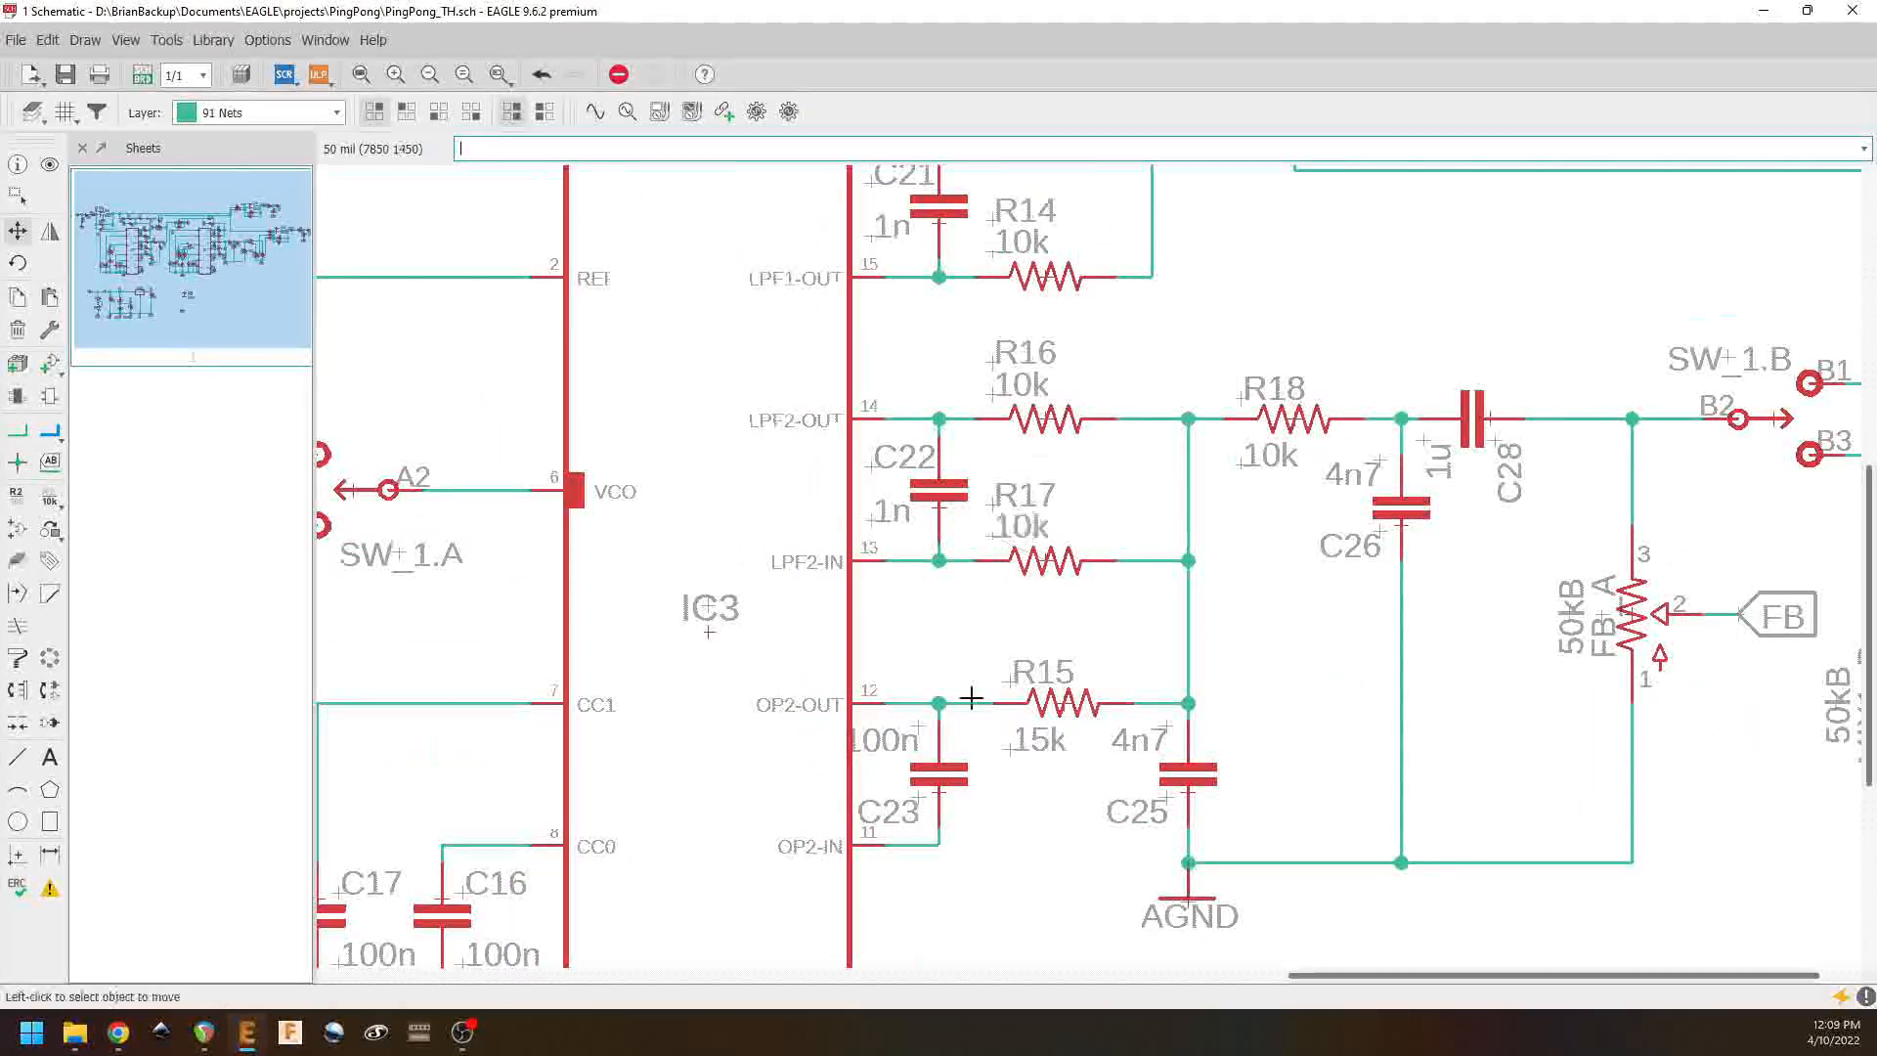
Step: Reposition C23's labels beside its symbol and set R35's name and value horizontally beside the resistor
{"action": "middle_click_drag", "start_coordinate": [943, 768], "coordinate": [1050, 517]}
{"action": "left_click", "coordinate": [1023, 547]}
{"action": "right_click", "coordinate": [1023, 548]}
{"action": "right_click", "coordinate": [1023, 547]}
{"action": "middle_click_drag", "start_coordinate": [410, 626], "coordinate": [994, 717]}
{"action": "left_click", "coordinate": [838, 733]}
{"action": "right_click", "coordinate": [837, 734]}
{"action": "left_click", "coordinate": [875, 658]}
{"action": "left_click", "coordinate": [903, 733]}
{"action": "right_click", "coordinate": [903, 733]}
{"action": "left_click", "coordinate": [875, 690]}
Step: Reroute the net between IC3's CC1 pin and C17 with a lower horizontal jog and delete the old wire segments
{"action": "middle_click_drag", "start_coordinate": [868, 539], "coordinate": [939, 739]}
{"action": "left_click", "coordinate": [17, 431]}
{"action": "left_click", "coordinate": [1070, 754]}
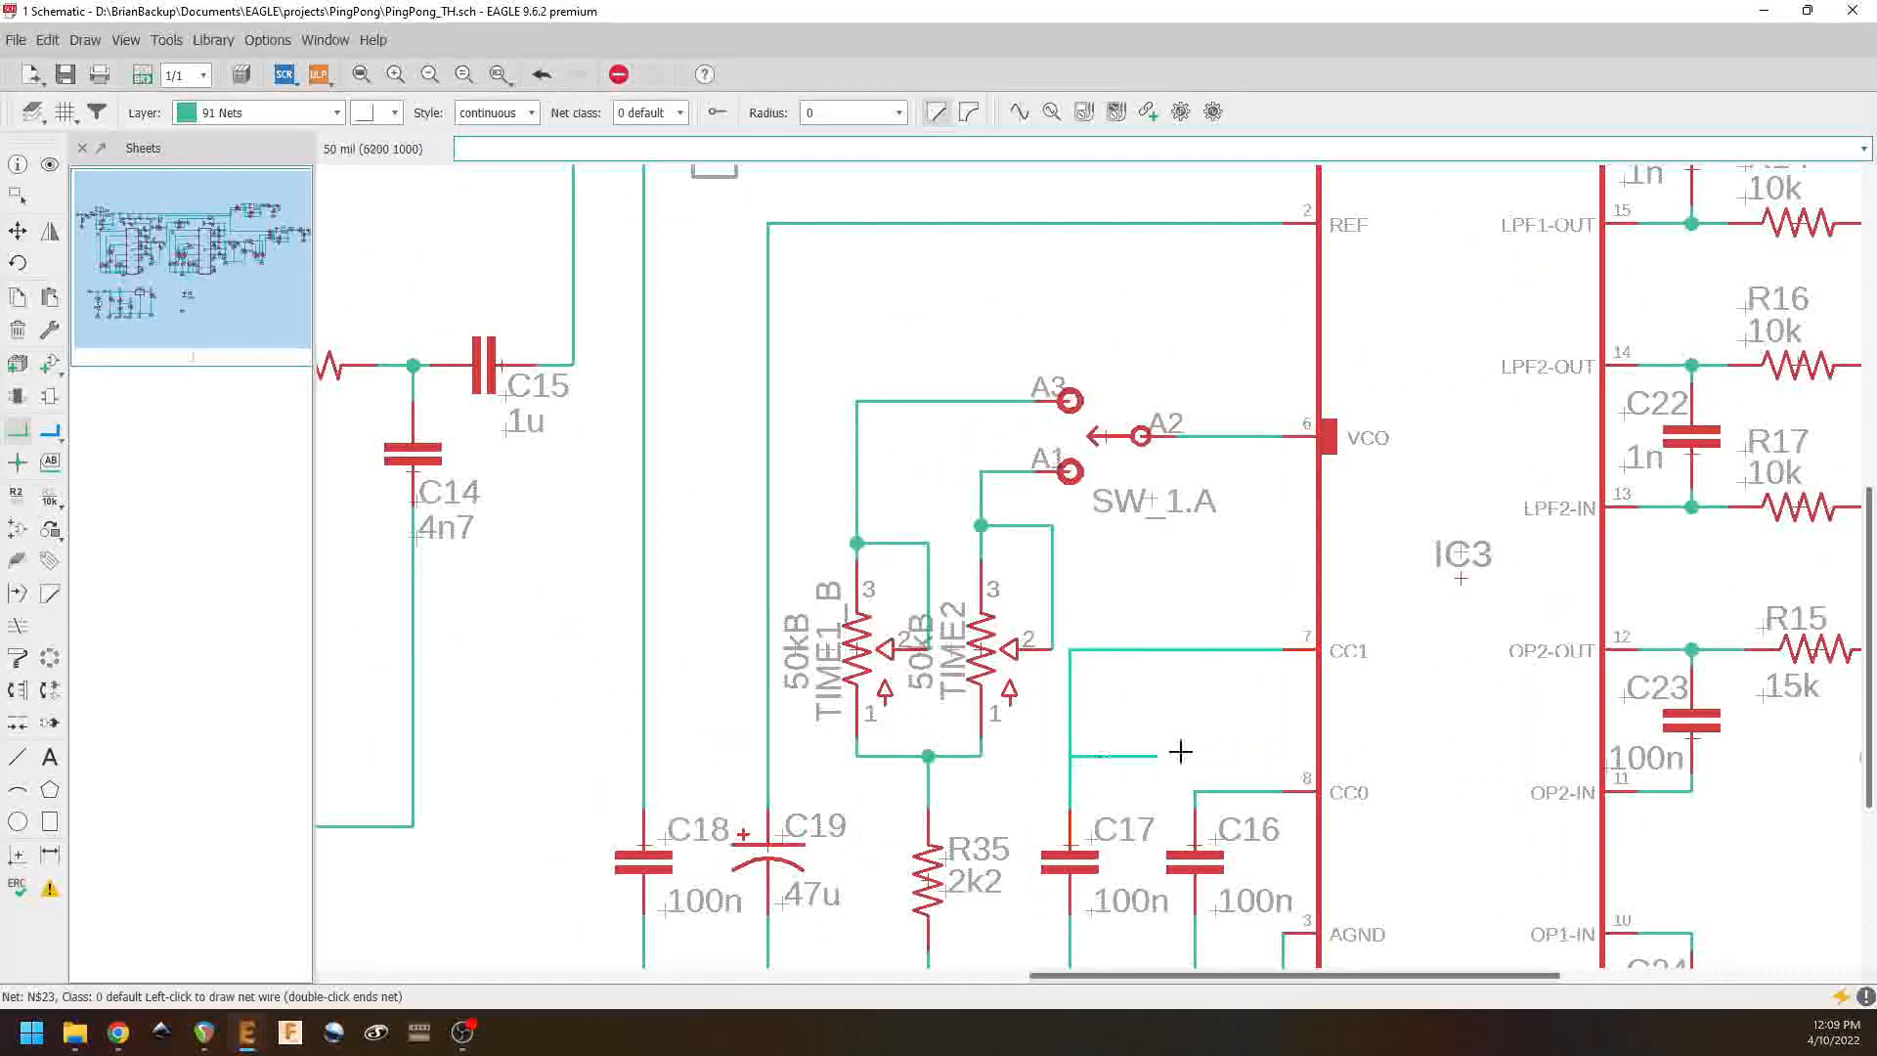
{"action": "left_click", "coordinate": [22, 331]}
{"action": "left_click", "coordinate": [1071, 703]}
{"action": "left_click", "coordinate": [1151, 650]}
Step: Move the TIME2 potentiometer's name and value to the free side of its symbol, away from TIME1_B
{"action": "left_click", "coordinate": [18, 232]}
{"action": "left_click", "coordinate": [953, 650]}
{"action": "left_click", "coordinate": [1079, 649]}
{"action": "left_click", "coordinate": [921, 649]}
{"action": "left_click", "coordinate": [1115, 649]}
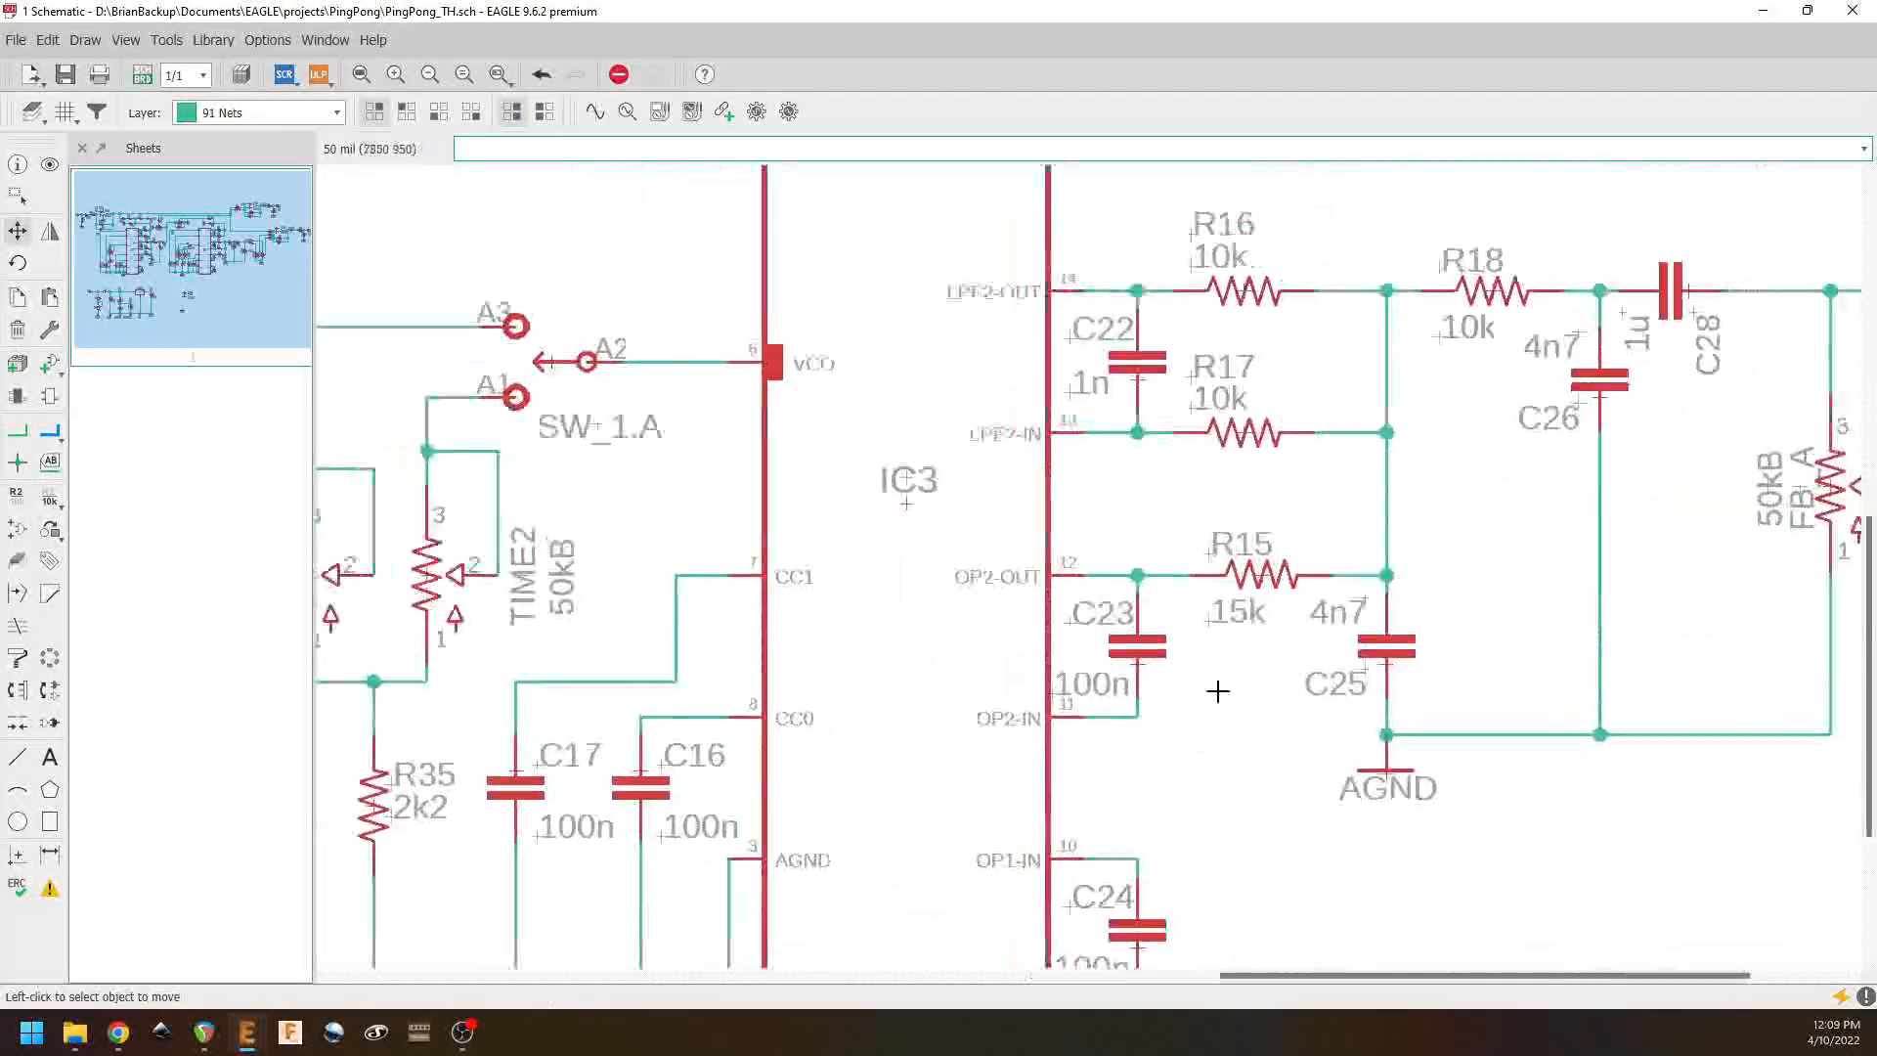
Step: Arrange C25's name and value beside its symbol and stack R15's name and value above the resistor
{"action": "left_click", "coordinate": [895, 762]}
{"action": "left_click", "coordinate": [856, 732]}
{"action": "right_click", "coordinate": [856, 732]}
{"action": "right_click", "coordinate": [856, 733]}
{"action": "left_click", "coordinate": [894, 827]}
{"action": "left_click", "coordinate": [699, 687]}
{"action": "left_click", "coordinate": [698, 653]}
{"action": "left_click", "coordinate": [698, 753]}
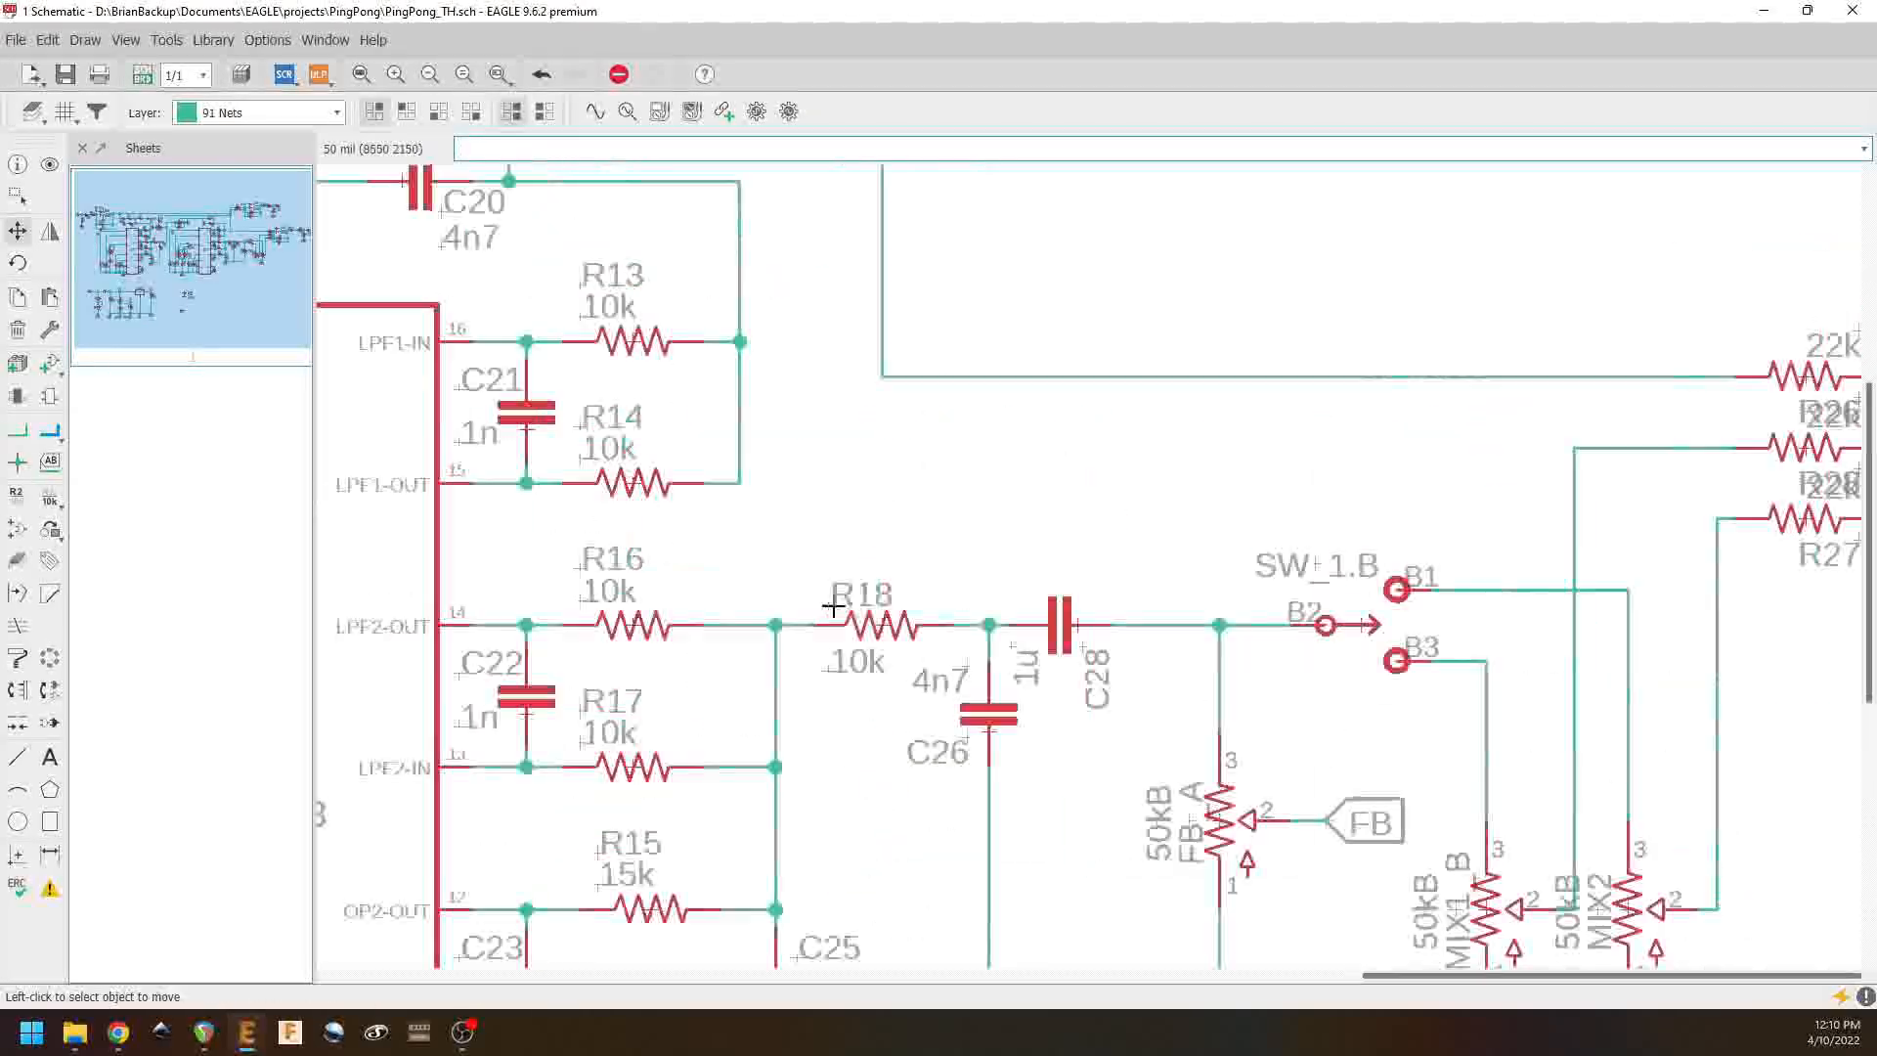
Step: Set C28's name and value horizontally below its symbol and place C26's labels beside the capacitor
{"action": "left_click", "coordinate": [1084, 649]}
{"action": "right_click", "coordinate": [1084, 651]}
{"action": "left_click", "coordinate": [1081, 656]}
{"action": "left_click", "coordinate": [1014, 653]}
{"action": "left_click", "coordinate": [1080, 690]}
{"action": "left_click", "coordinate": [968, 740]}
{"action": "left_click", "coordinate": [991, 761]}
{"action": "left_click", "coordinate": [968, 672]}
{"action": "left_click", "coordinate": [994, 795]}
Step: Turn the FB_A potentiometer's name and value horizontal and stack them beside the symbol
{"action": "middle_click_drag", "start_coordinate": [1189, 824], "coordinate": [990, 519]}
{"action": "left_click", "coordinate": [989, 519]}
{"action": "right_click", "coordinate": [989, 519]}
{"action": "left_click", "coordinate": [945, 525]}
{"action": "left_click", "coordinate": [955, 520]}
{"action": "right_click", "coordinate": [955, 519]}
{"action": "left_click", "coordinate": [944, 558]}
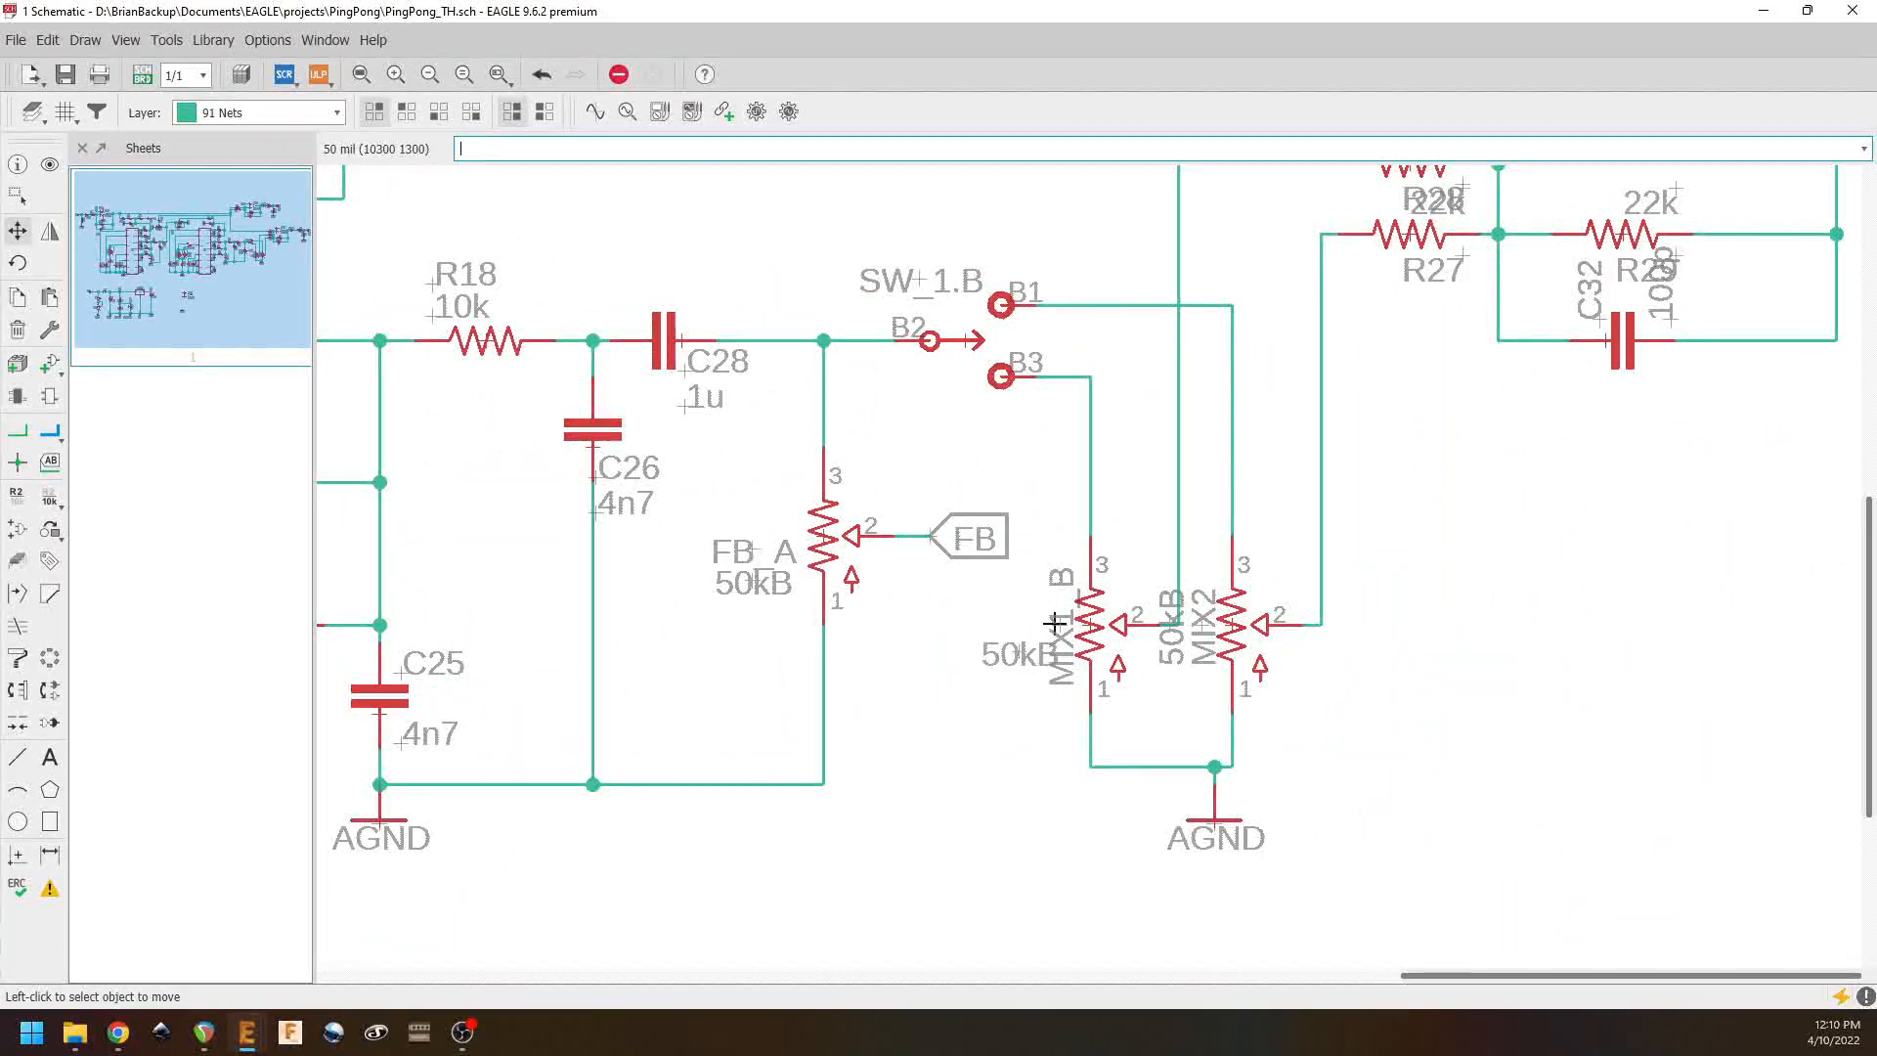
Step: Set the names and values of the MIX1_B and MIX2 potentiometers horizontally on the outer sides of their symbols
{"action": "left_click", "coordinate": [999, 645]}
{"action": "left_click", "coordinate": [1203, 626]}
{"action": "right_click", "coordinate": [1203, 625]}
{"action": "left_click", "coordinate": [1369, 626]}
{"action": "left_click", "coordinate": [1177, 625]}
{"action": "right_click", "coordinate": [1177, 626]}
{"action": "left_click", "coordinate": [1372, 653]}
Step: Separate the overlapping labels of R26, R27, R28, R29 and C32 around op-amp IC1C
{"action": "middle_click_drag", "start_coordinate": [1431, 273], "coordinate": [1056, 636]}
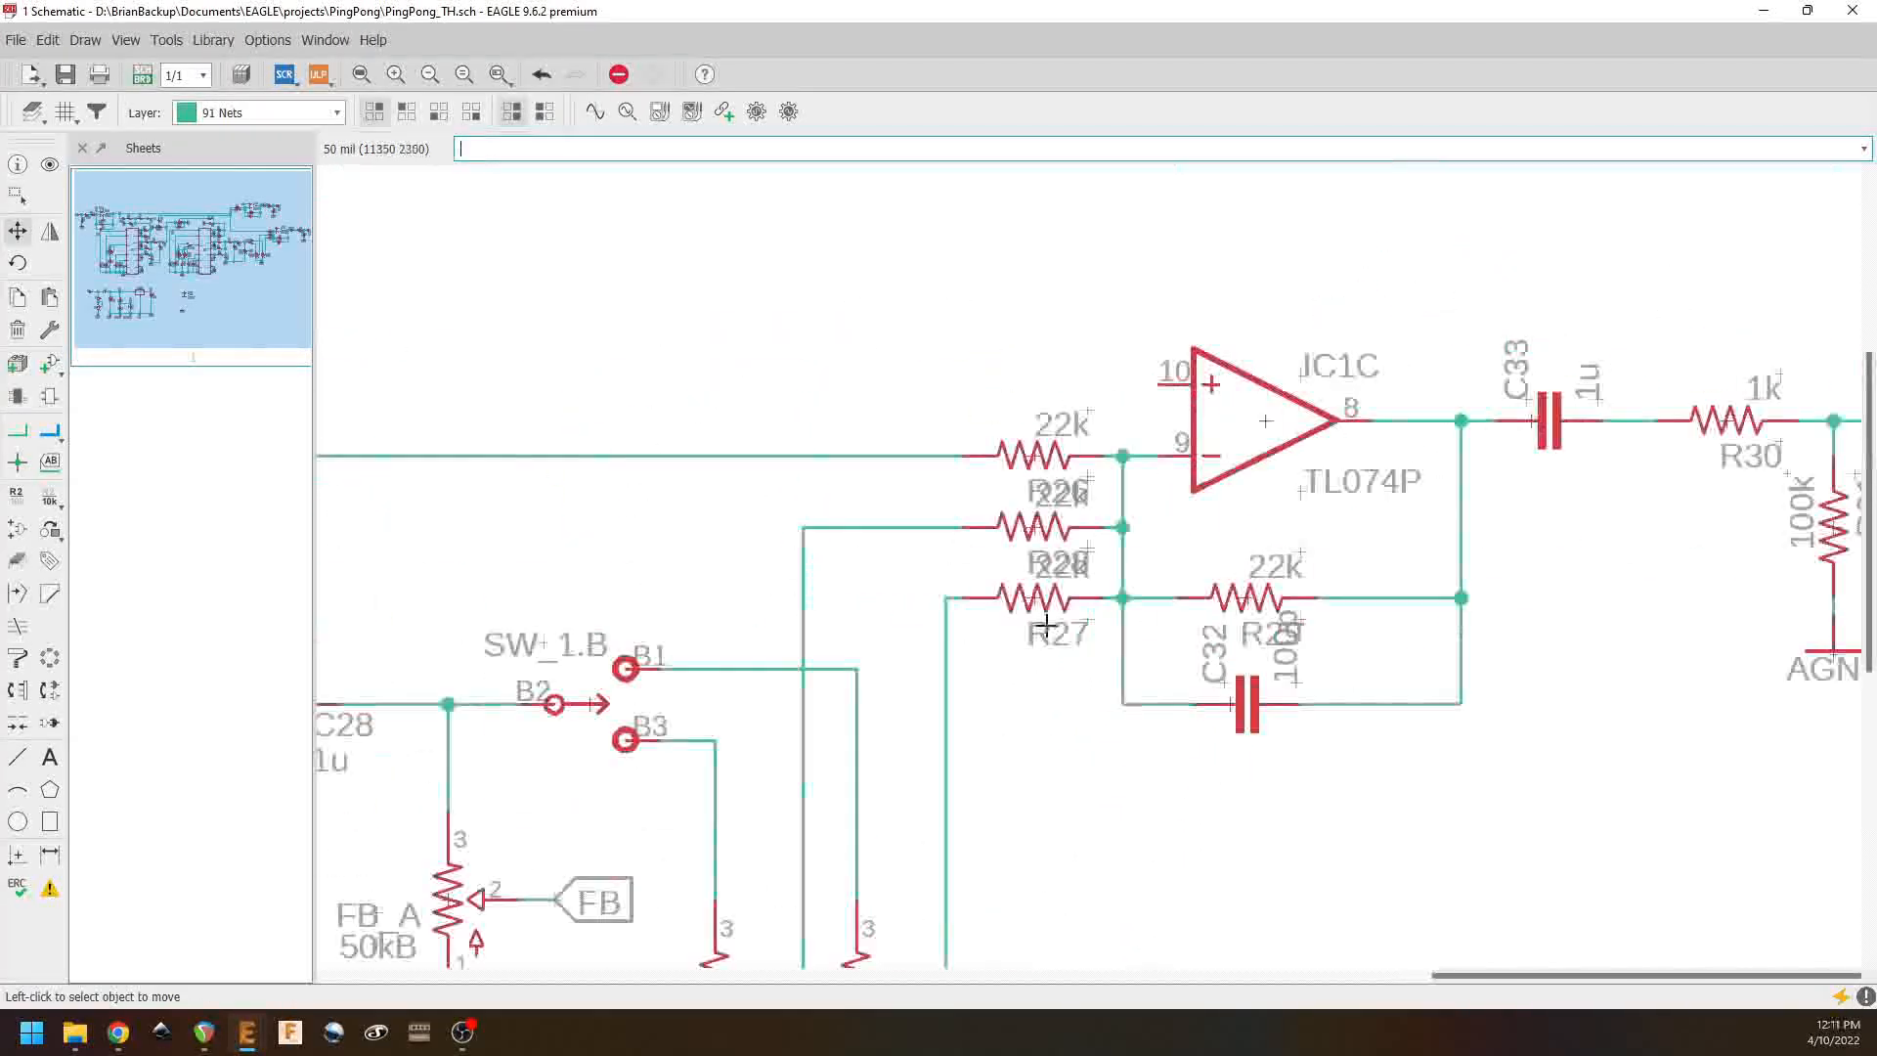
{"action": "left_click", "coordinate": [1091, 553]}
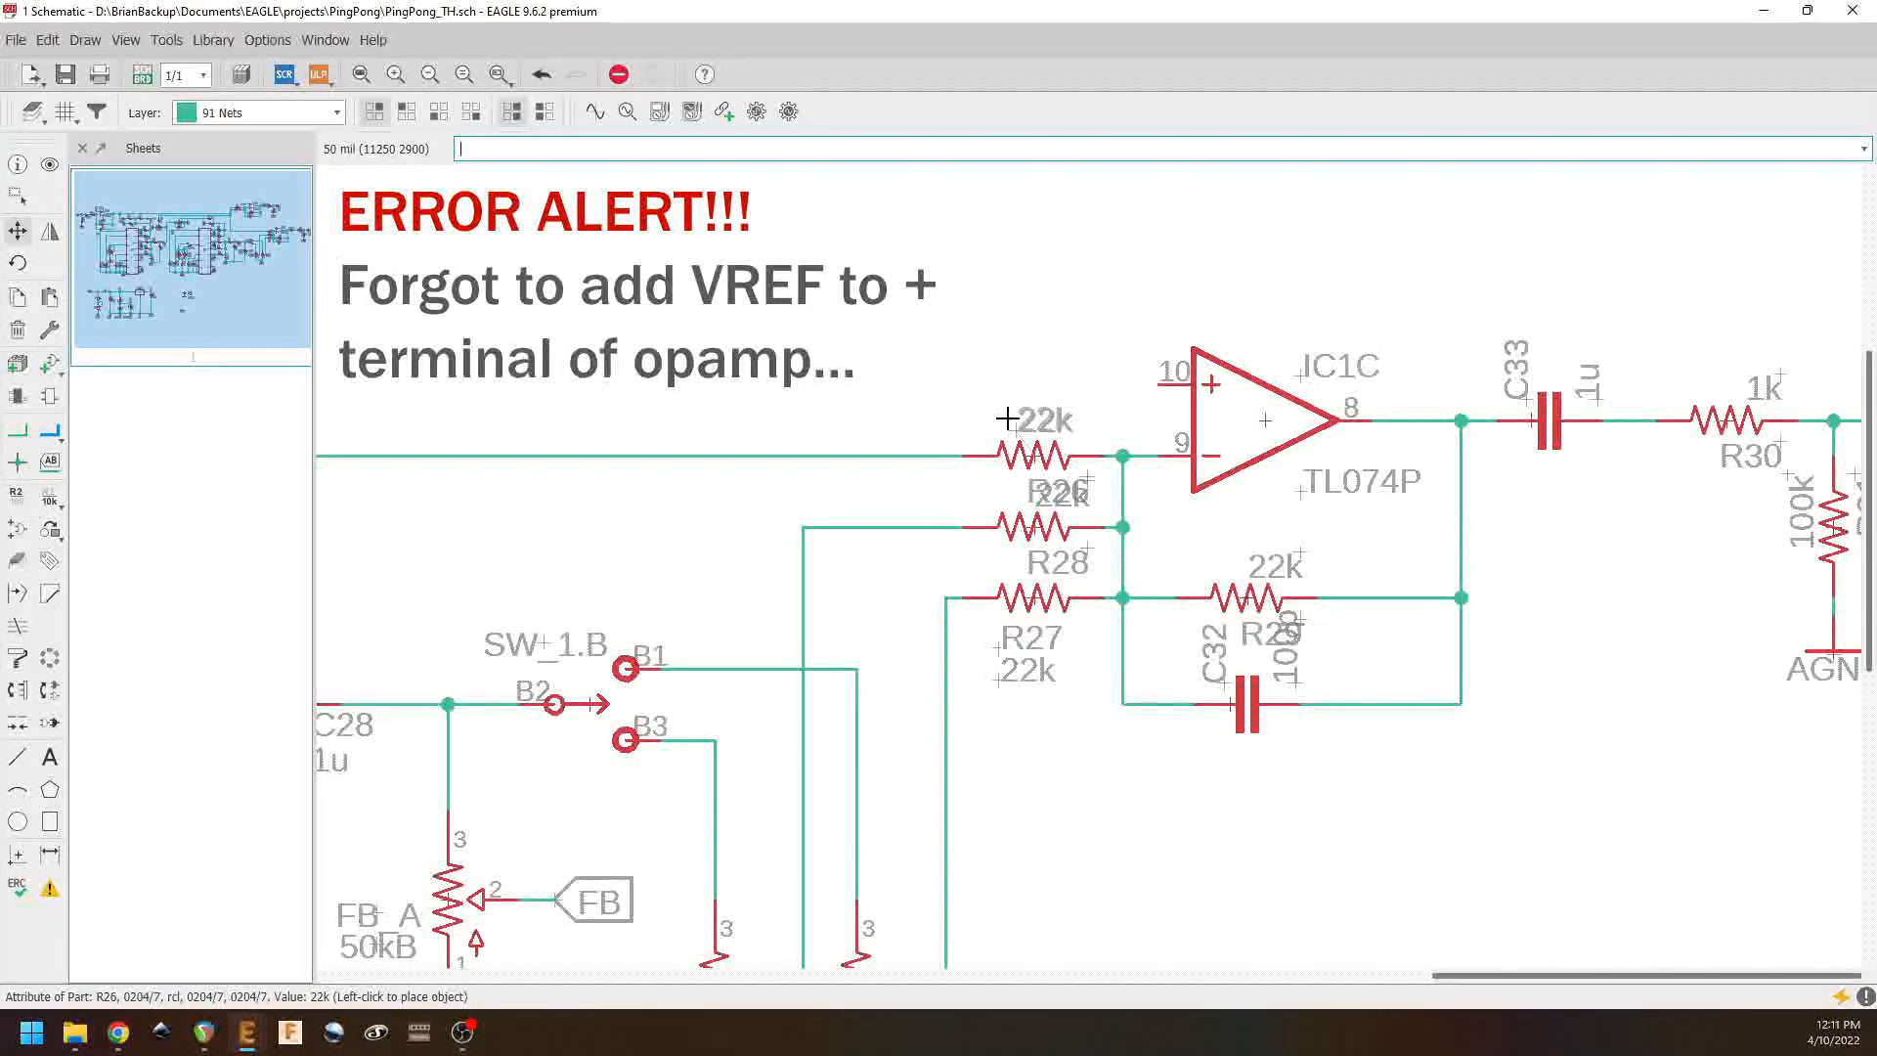
{"action": "left_click", "coordinate": [1007, 418]}
{"action": "left_click", "coordinate": [1085, 476]}
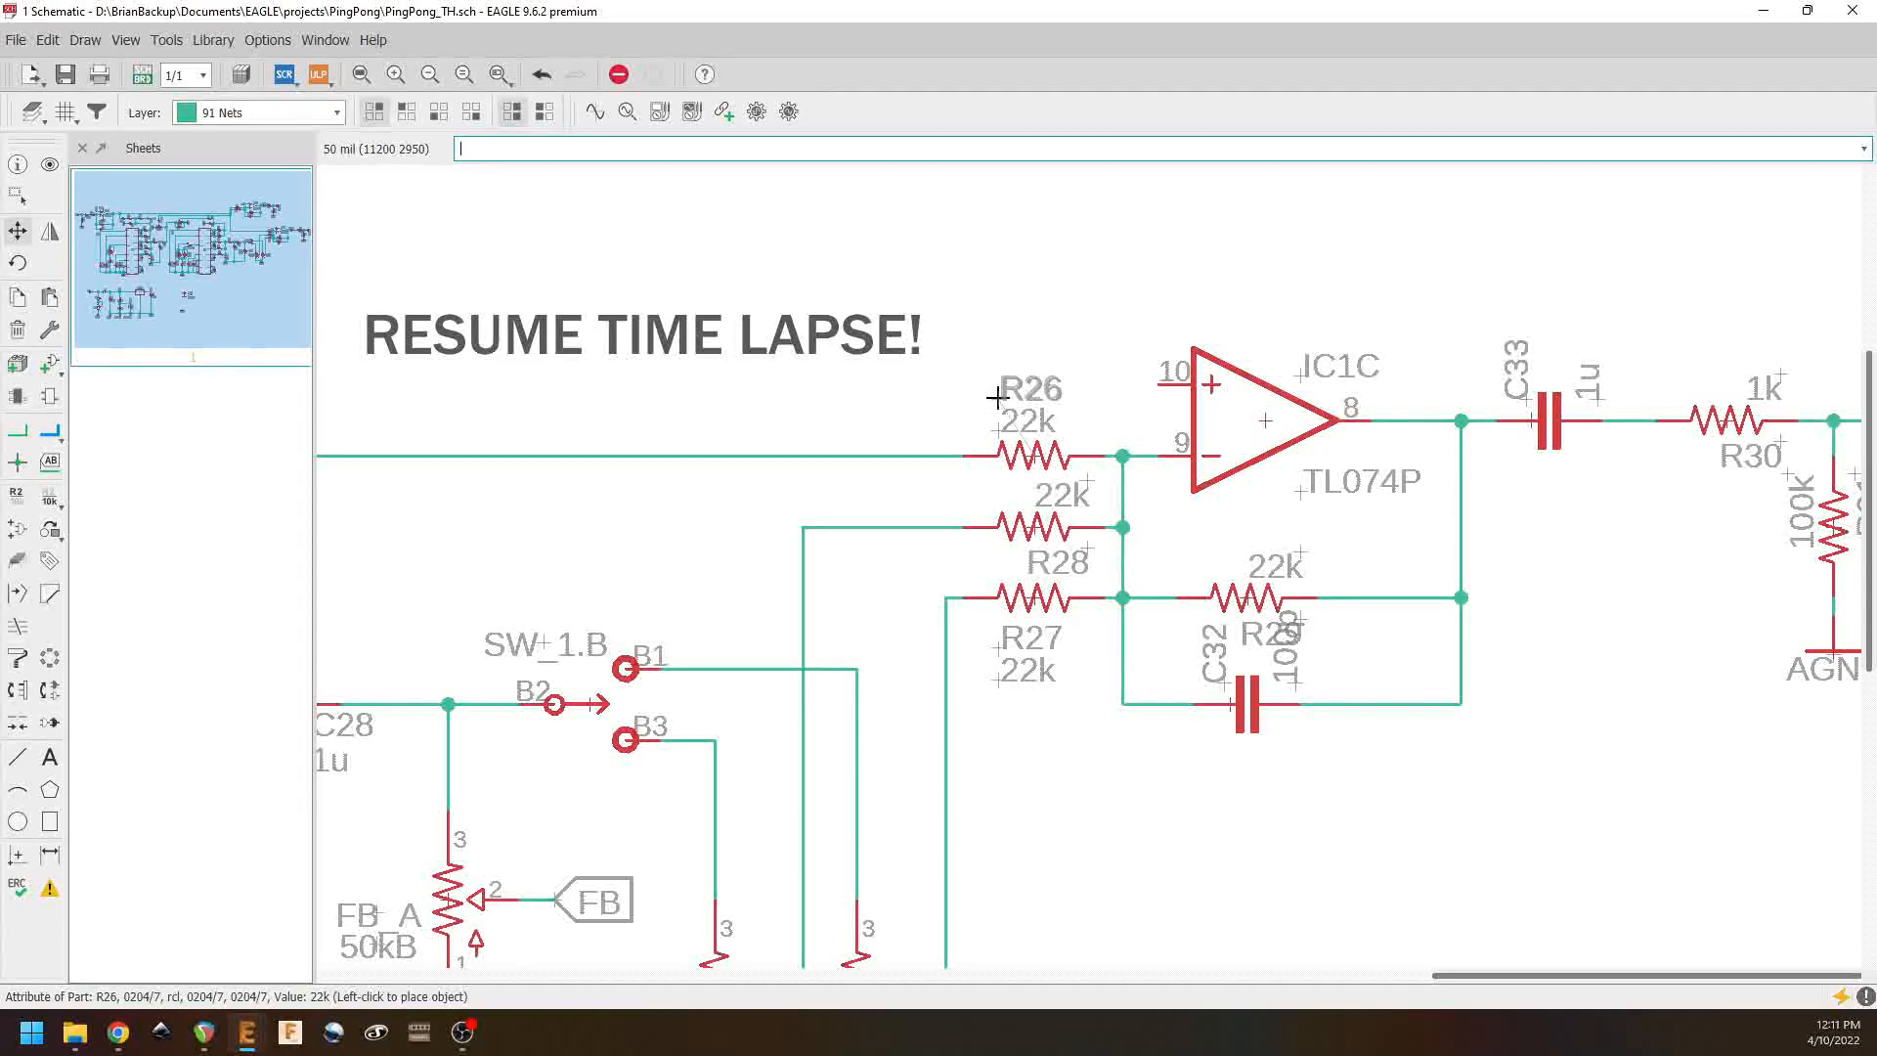
{"action": "right_click", "coordinate": [1089, 550]}
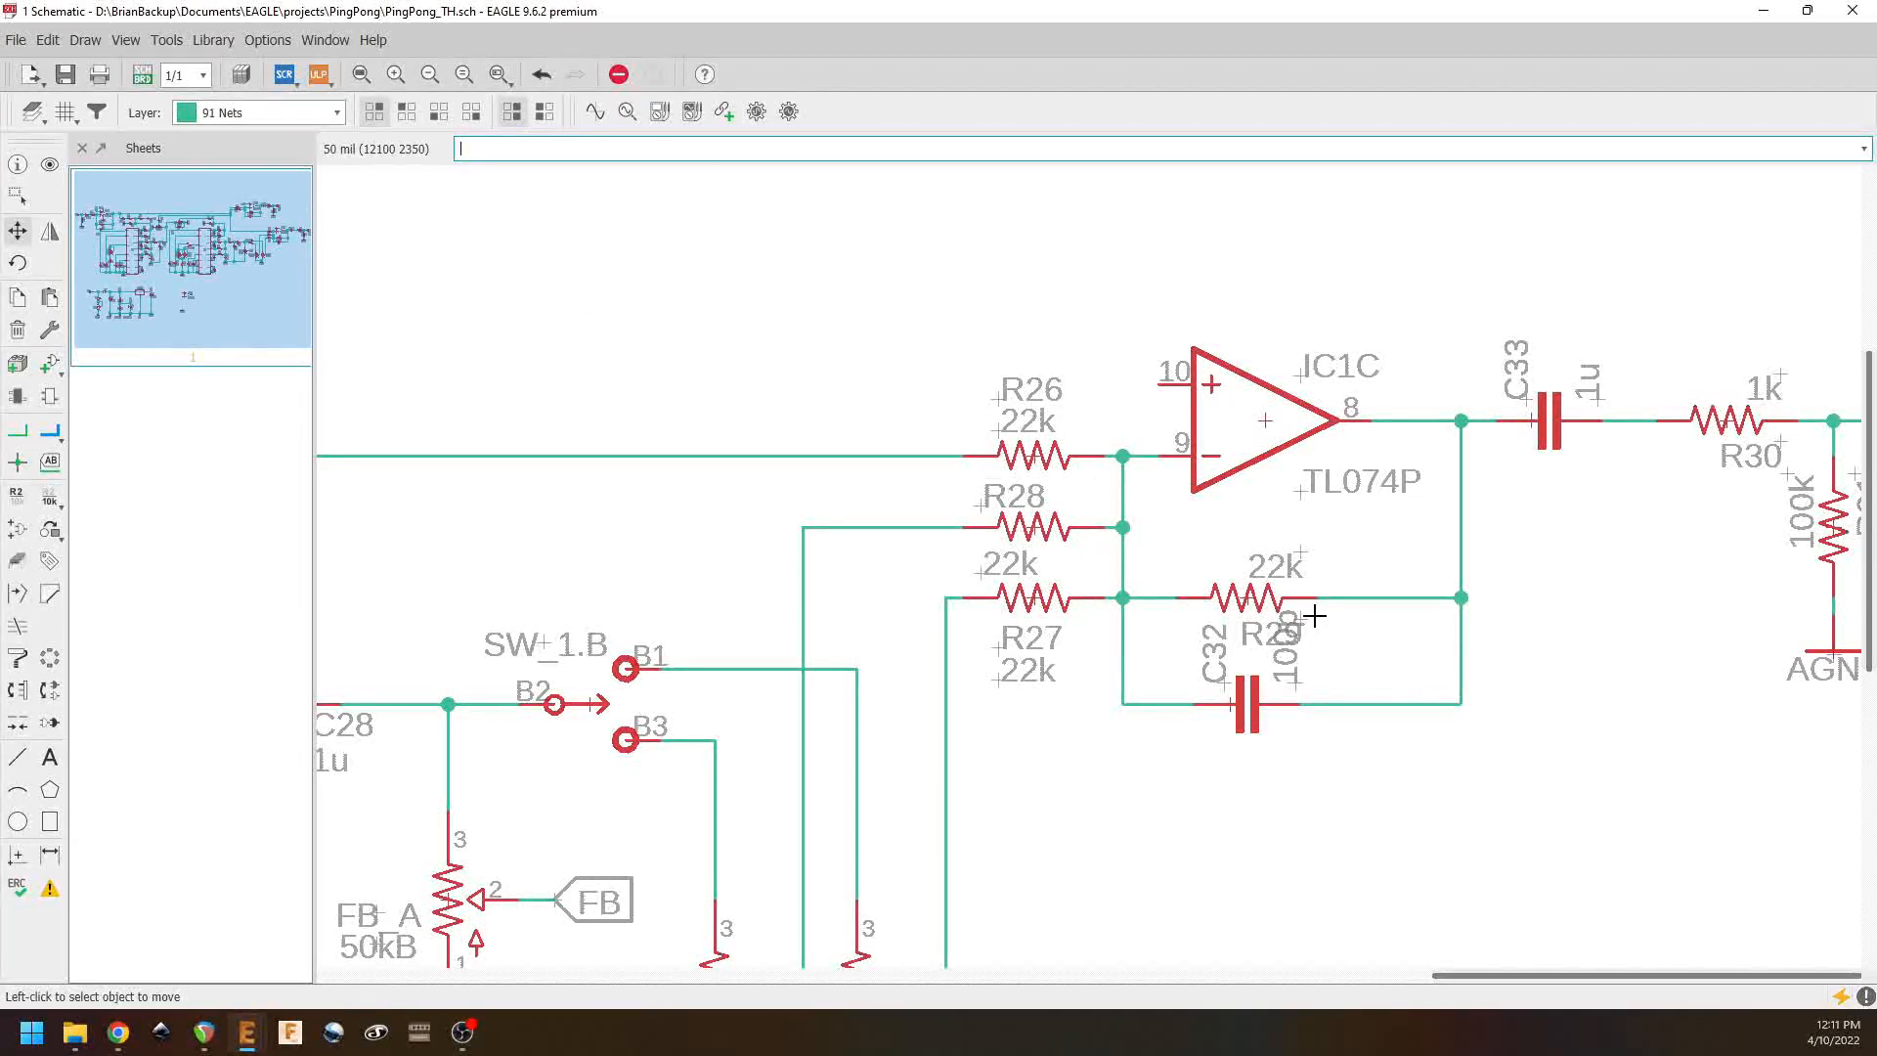
{"action": "left_click", "coordinate": [1196, 537]}
{"action": "left_click", "coordinate": [1270, 766]}
Step: Arrange the labels of C33, R30 and R31 in the right output stage horizontally next to their symbols
{"action": "middle_click_drag", "start_coordinate": [1525, 469], "coordinate": [1028, 678]}
{"action": "left_click", "coordinate": [1029, 611]}
{"action": "right_click", "coordinate": [1036, 616]}
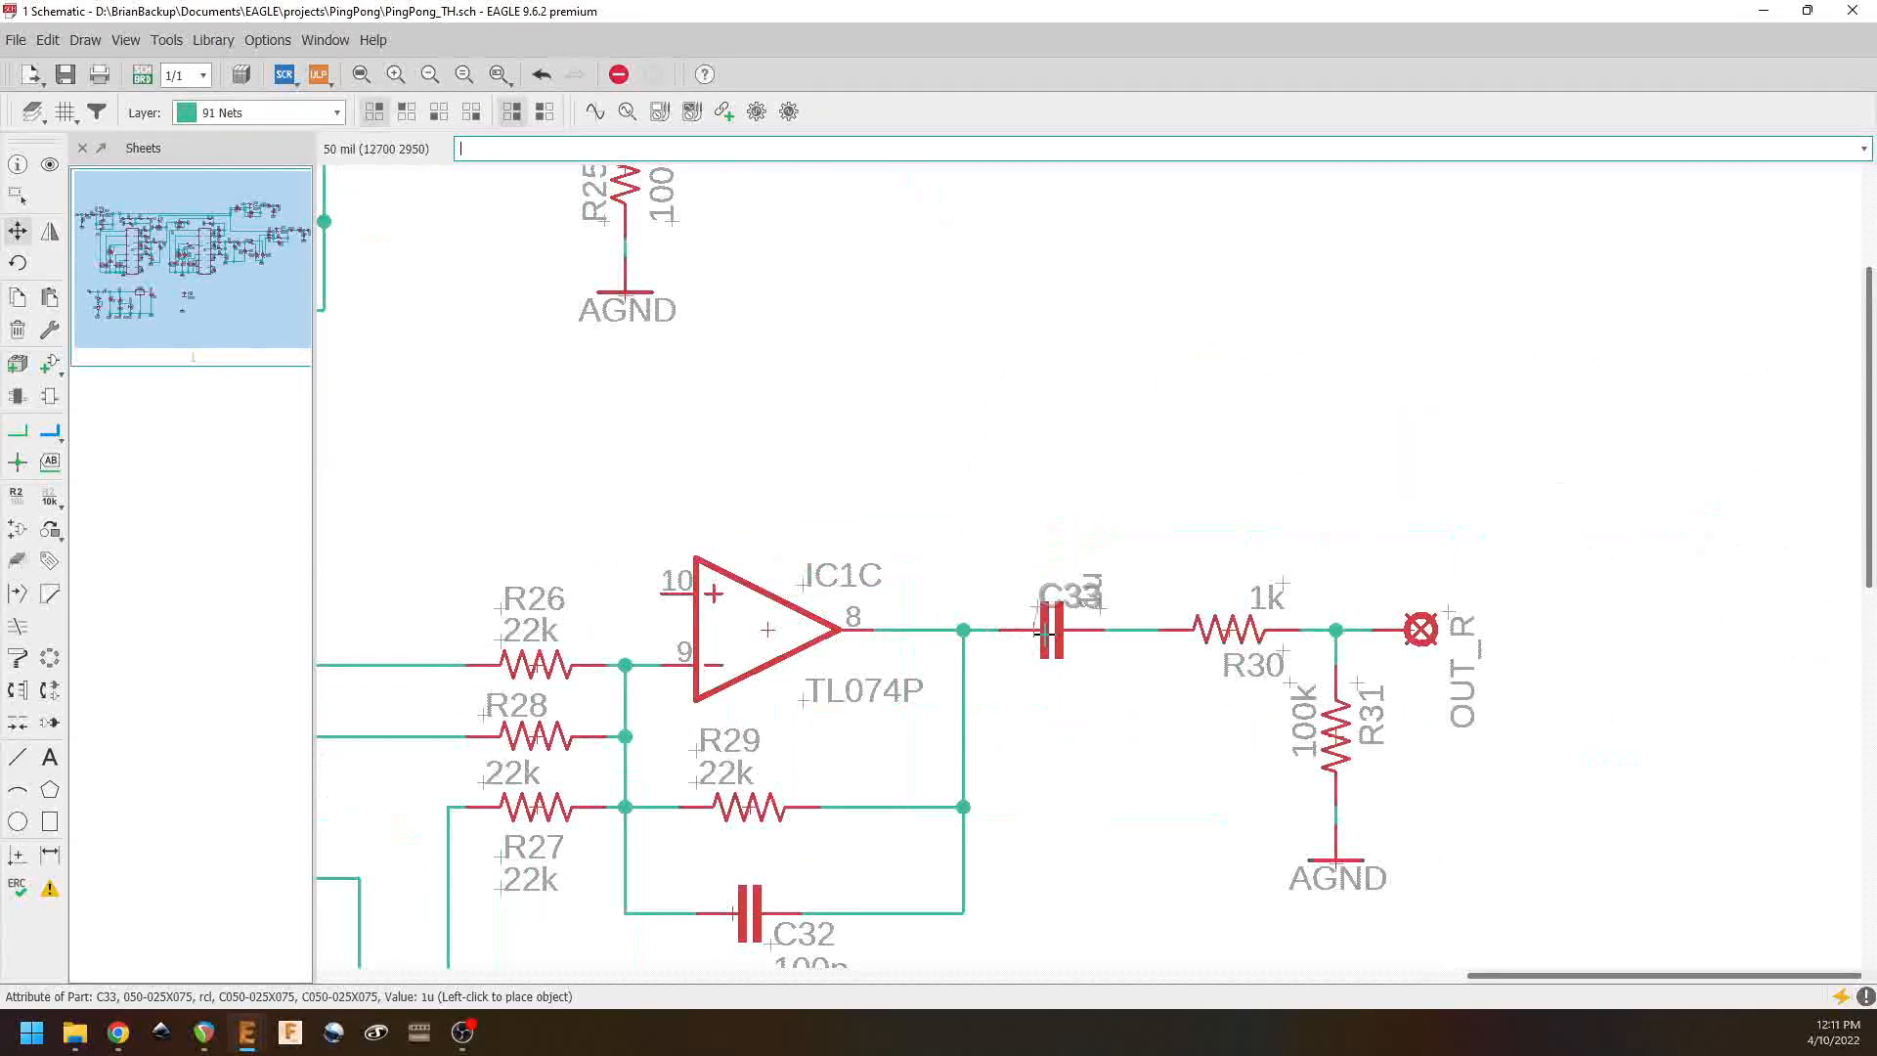
{"action": "left_click", "coordinate": [1253, 665]}
{"action": "left_click", "coordinate": [1290, 581]}
{"action": "right_click", "coordinate": [1359, 682]}
{"action": "left_click", "coordinate": [1356, 696]}
{"action": "left_click", "coordinate": [1290, 683]}
{"action": "right_click", "coordinate": [1293, 684]}
{"action": "left_click", "coordinate": [1356, 726]}
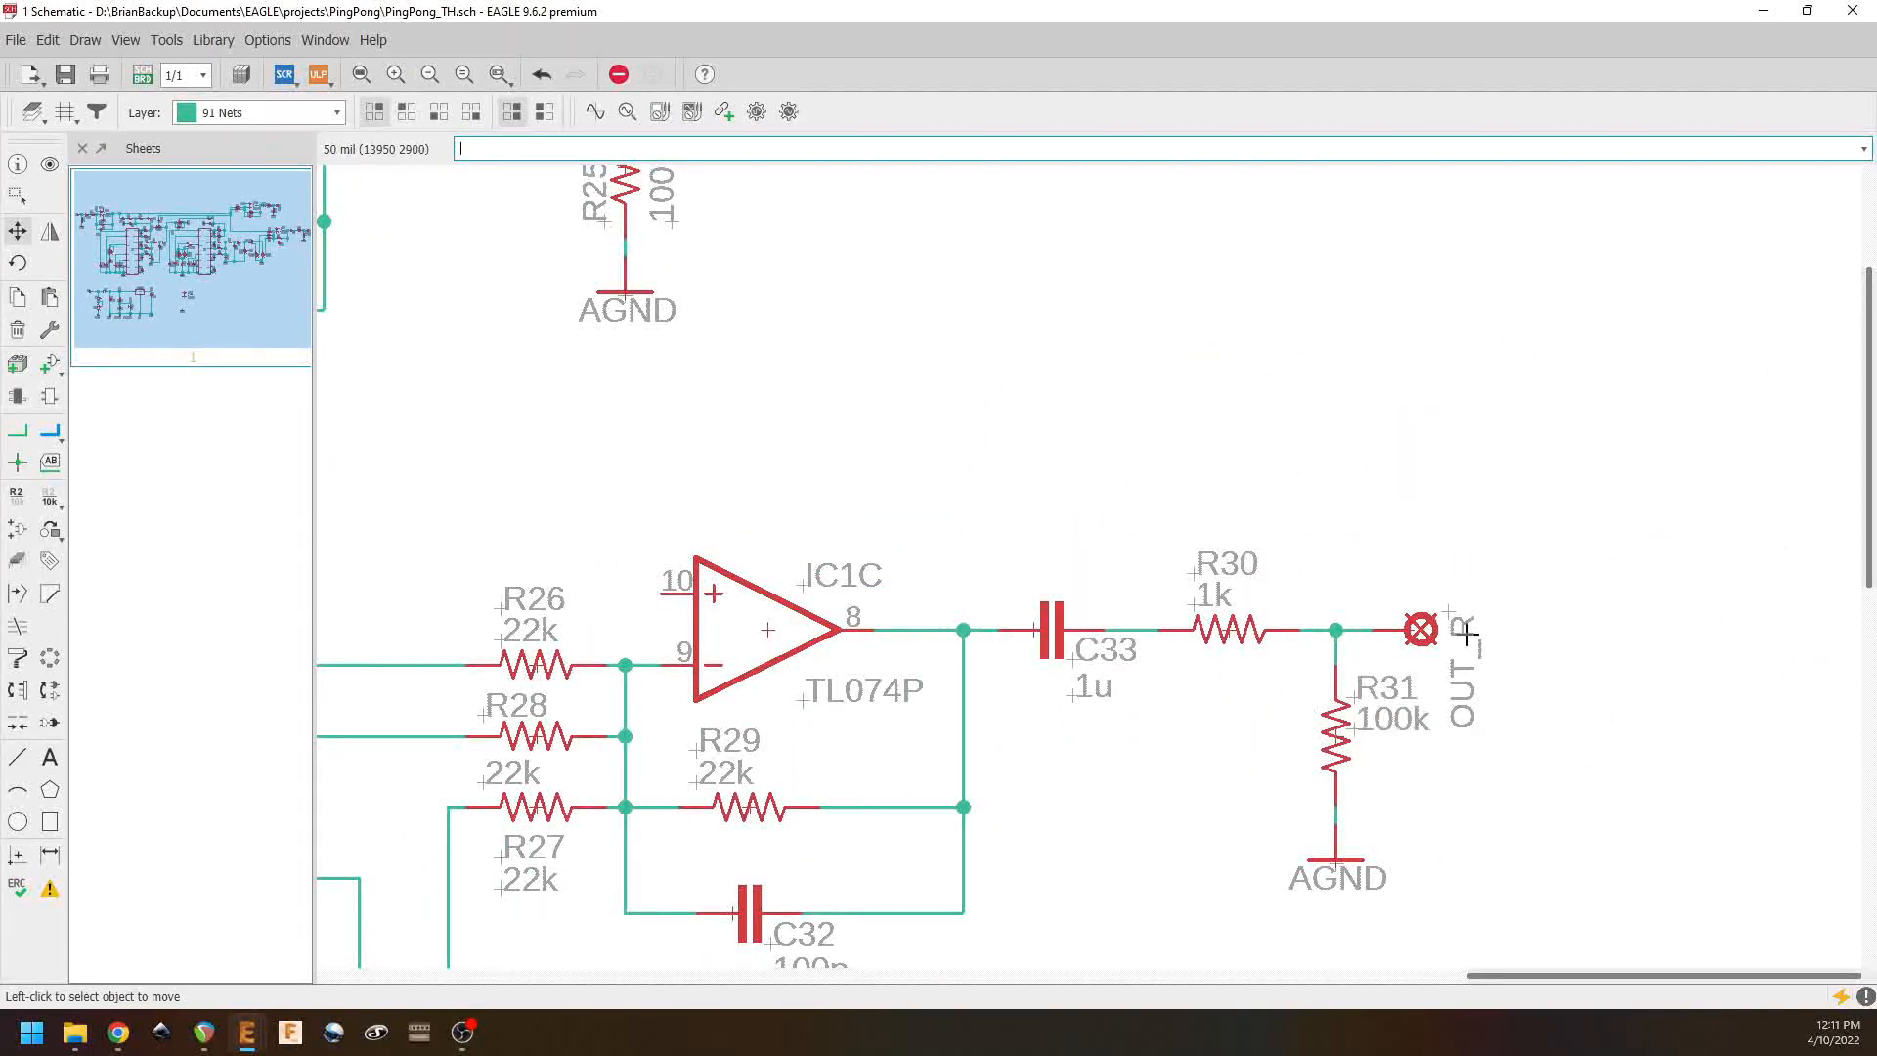
Step: Set the OUT_R label horizontally above its pad and stack R24's name and value above the resistor
{"action": "left_click", "coordinate": [1450, 614]}
{"action": "right_click", "coordinate": [1451, 613]}
{"action": "left_click", "coordinate": [1443, 607]}
{"action": "left_click", "coordinate": [924, 576]}
{"action": "left_click", "coordinate": [924, 542]}
{"action": "left_click", "coordinate": [924, 642]}
{"action": "left_click", "coordinate": [924, 575]}
Step: Turn C30's name and value horizontal and place them below and beside the capacitor
{"action": "middle_click_drag", "start_coordinate": [858, 595], "coordinate": [1277, 583]}
{"action": "left_click", "coordinate": [1232, 564]}
{"action": "right_click", "coordinate": [1232, 569]}
{"action": "left_click", "coordinate": [1224, 650]}
{"action": "left_click", "coordinate": [1229, 649]}
{"action": "right_click", "coordinate": [1228, 653]}
{"action": "left_click", "coordinate": [1206, 730]}
Step: Stack R23's name and value above the resistor and separate the labels of R21 and R22
{"action": "left_click", "coordinate": [1151, 552]}
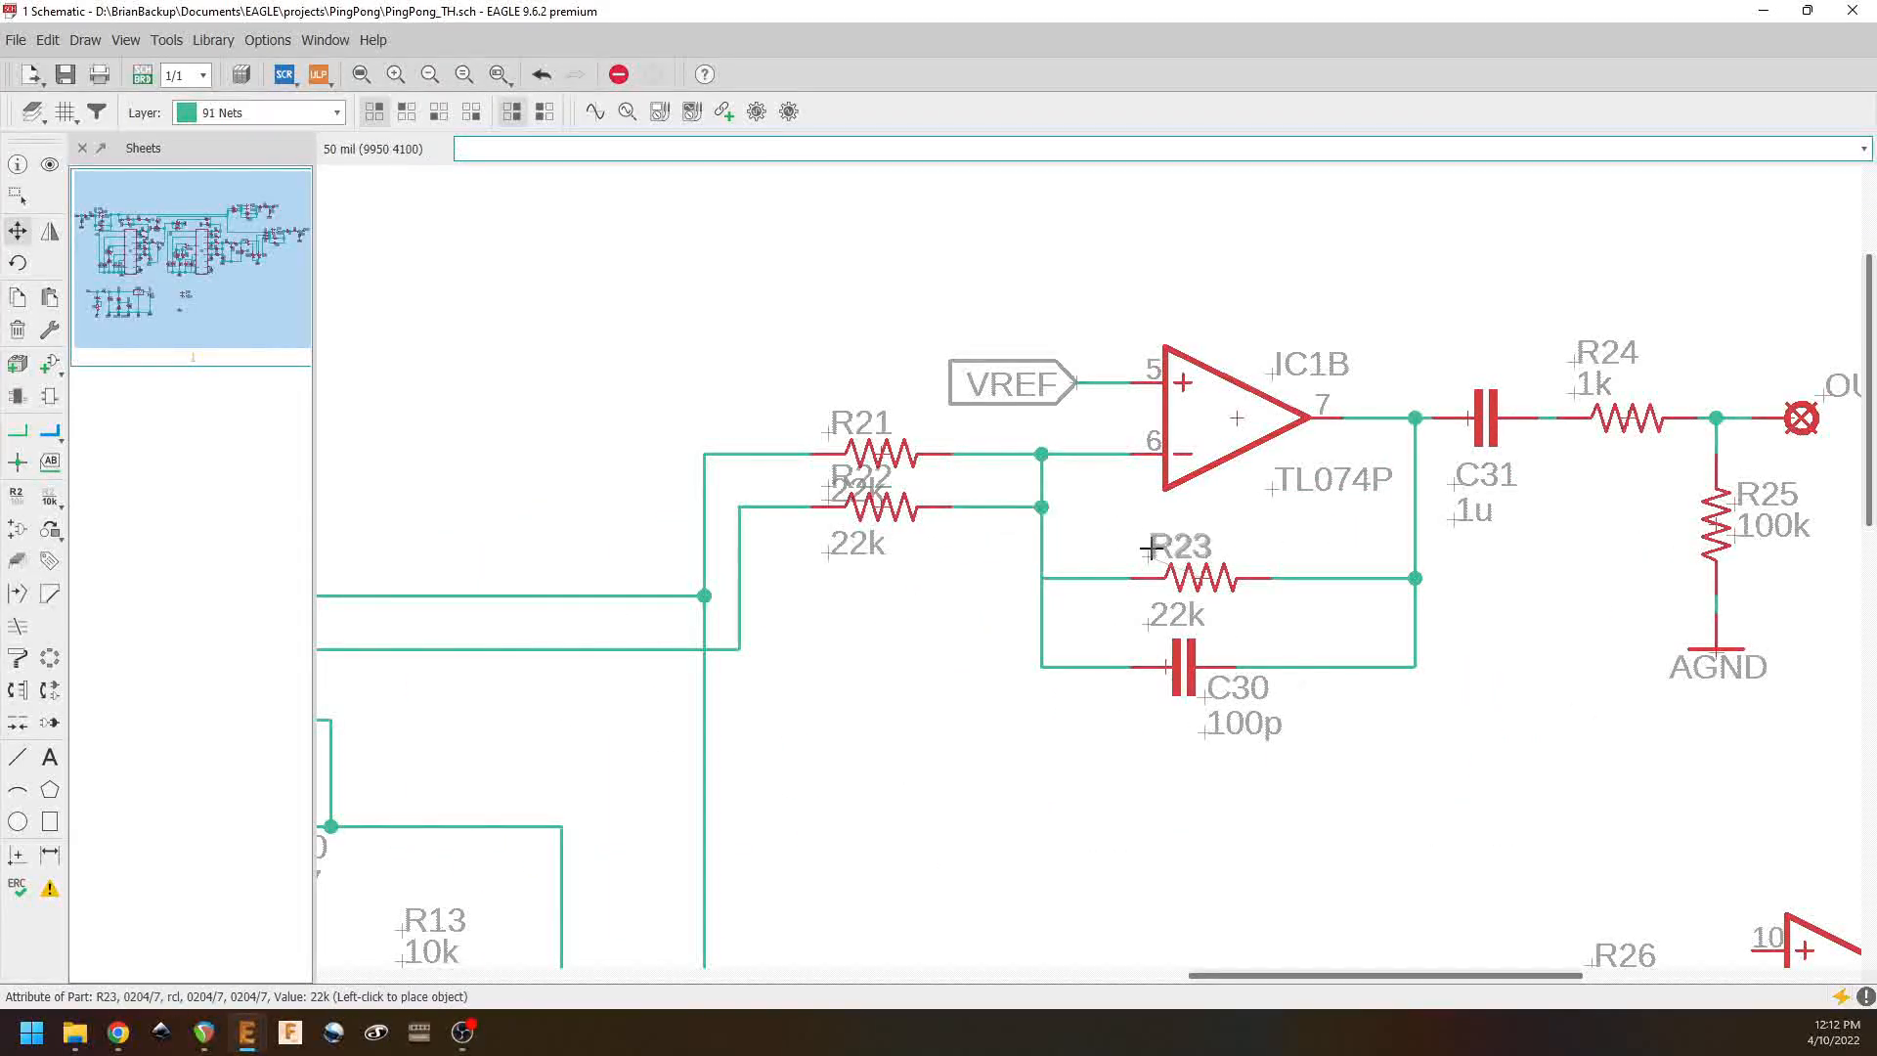
{"action": "left_click", "coordinate": [1151, 520]}
{"action": "left_click", "coordinate": [1151, 619]}
{"action": "left_click", "coordinate": [1151, 553]}
{"action": "middle_click_drag", "start_coordinate": [869, 606], "coordinate": [1114, 695]}
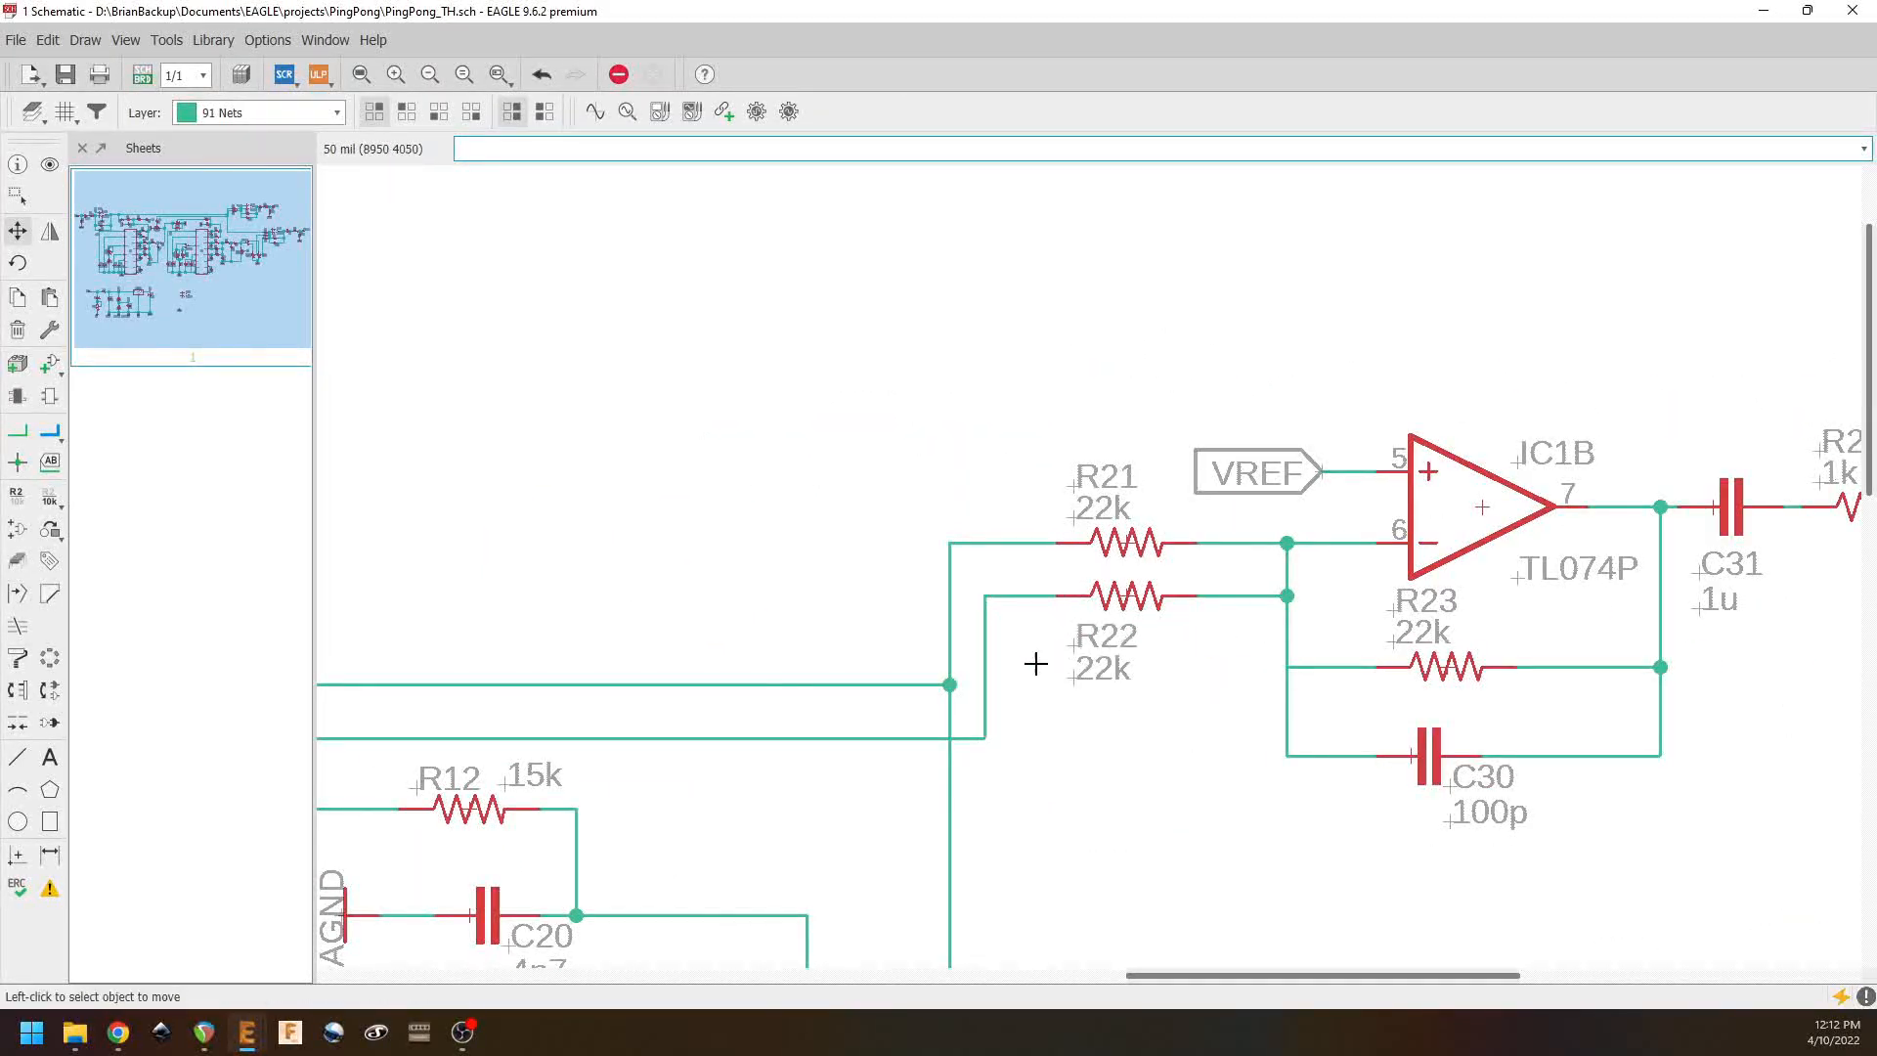
Step: Tidy the labels of the LED and the trimmer potentiometer in the power supply section, setting the LED's name horizontally
{"action": "middle_click_drag", "start_coordinate": [586, 860], "coordinate": [1349, 284]}
{"action": "middle_click_drag", "start_coordinate": [851, 700], "coordinate": [1593, 176]}
{"action": "left_click", "coordinate": [658, 632]}
{"action": "left_click", "coordinate": [662, 600]}
{"action": "left_click", "coordinate": [718, 449]}
{"action": "right_click", "coordinate": [718, 449]}
{"action": "left_click", "coordinate": [681, 430]}
Step: Turn the labels of the VREF divider resistors R32 and R33 horizontal and stack them beside the resistors
{"action": "middle_click_drag", "start_coordinate": [1197, 501], "coordinate": [654, 507]}
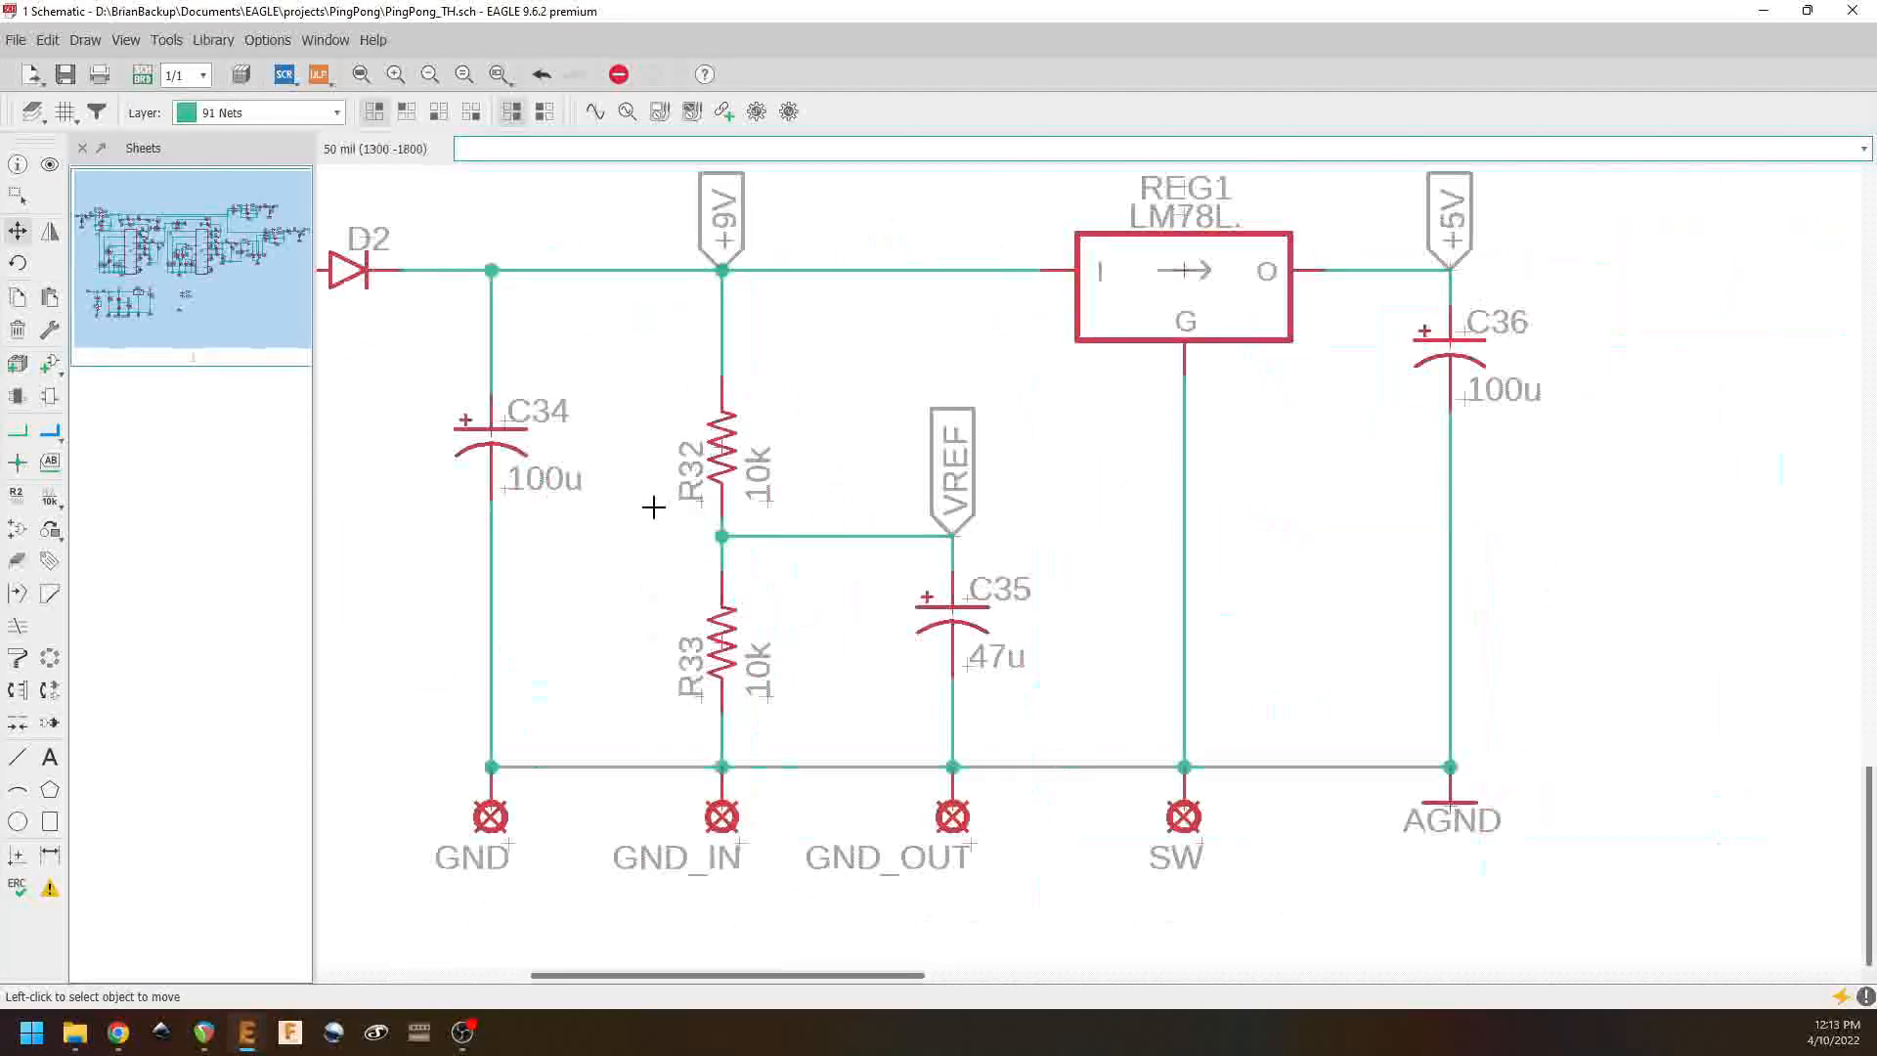
{"action": "left_click", "coordinate": [700, 501]}
{"action": "right_click", "coordinate": [701, 500]}
{"action": "left_click", "coordinate": [739, 446]}
{"action": "left_click", "coordinate": [767, 502]}
{"action": "right_click", "coordinate": [767, 499]}
{"action": "left_click", "coordinate": [740, 476]}
{"action": "left_click", "coordinate": [701, 697]}
{"action": "right_click", "coordinate": [701, 696]}
Step: Save the PingPong_TH schematic and look over the whole sheet
{"action": "scroll", "coordinate": [1419, 660], "scroll_direction": "down", "scroll_amount": 5}
{"action": "middle_click_drag", "start_coordinate": [1375, 654], "coordinate": [738, 775]}
{"action": "scroll", "coordinate": [819, 716], "scroll_direction": "down", "scroll_amount": 1}
{"action": "middle_click_drag", "start_coordinate": [861, 653], "coordinate": [960, 719]}
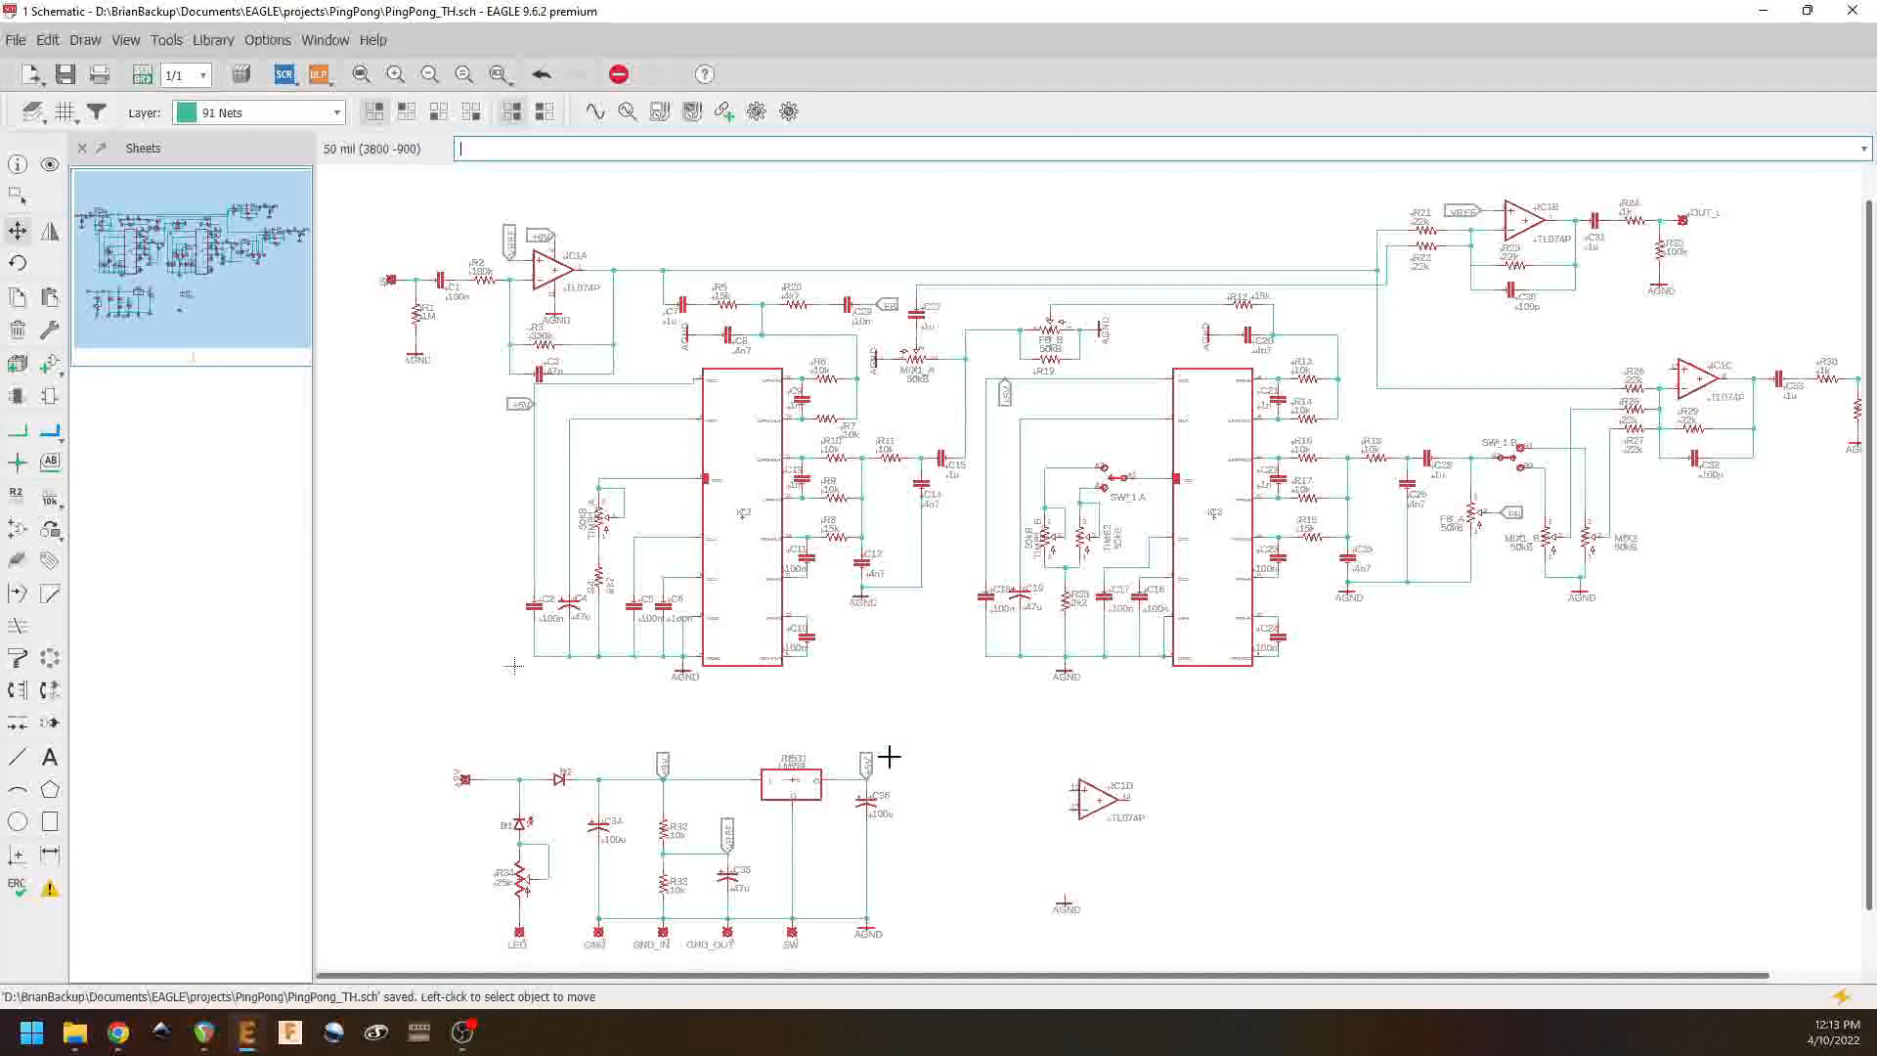
{"action": "middle_click_drag", "start_coordinate": [993, 757], "coordinate": [953, 751]}
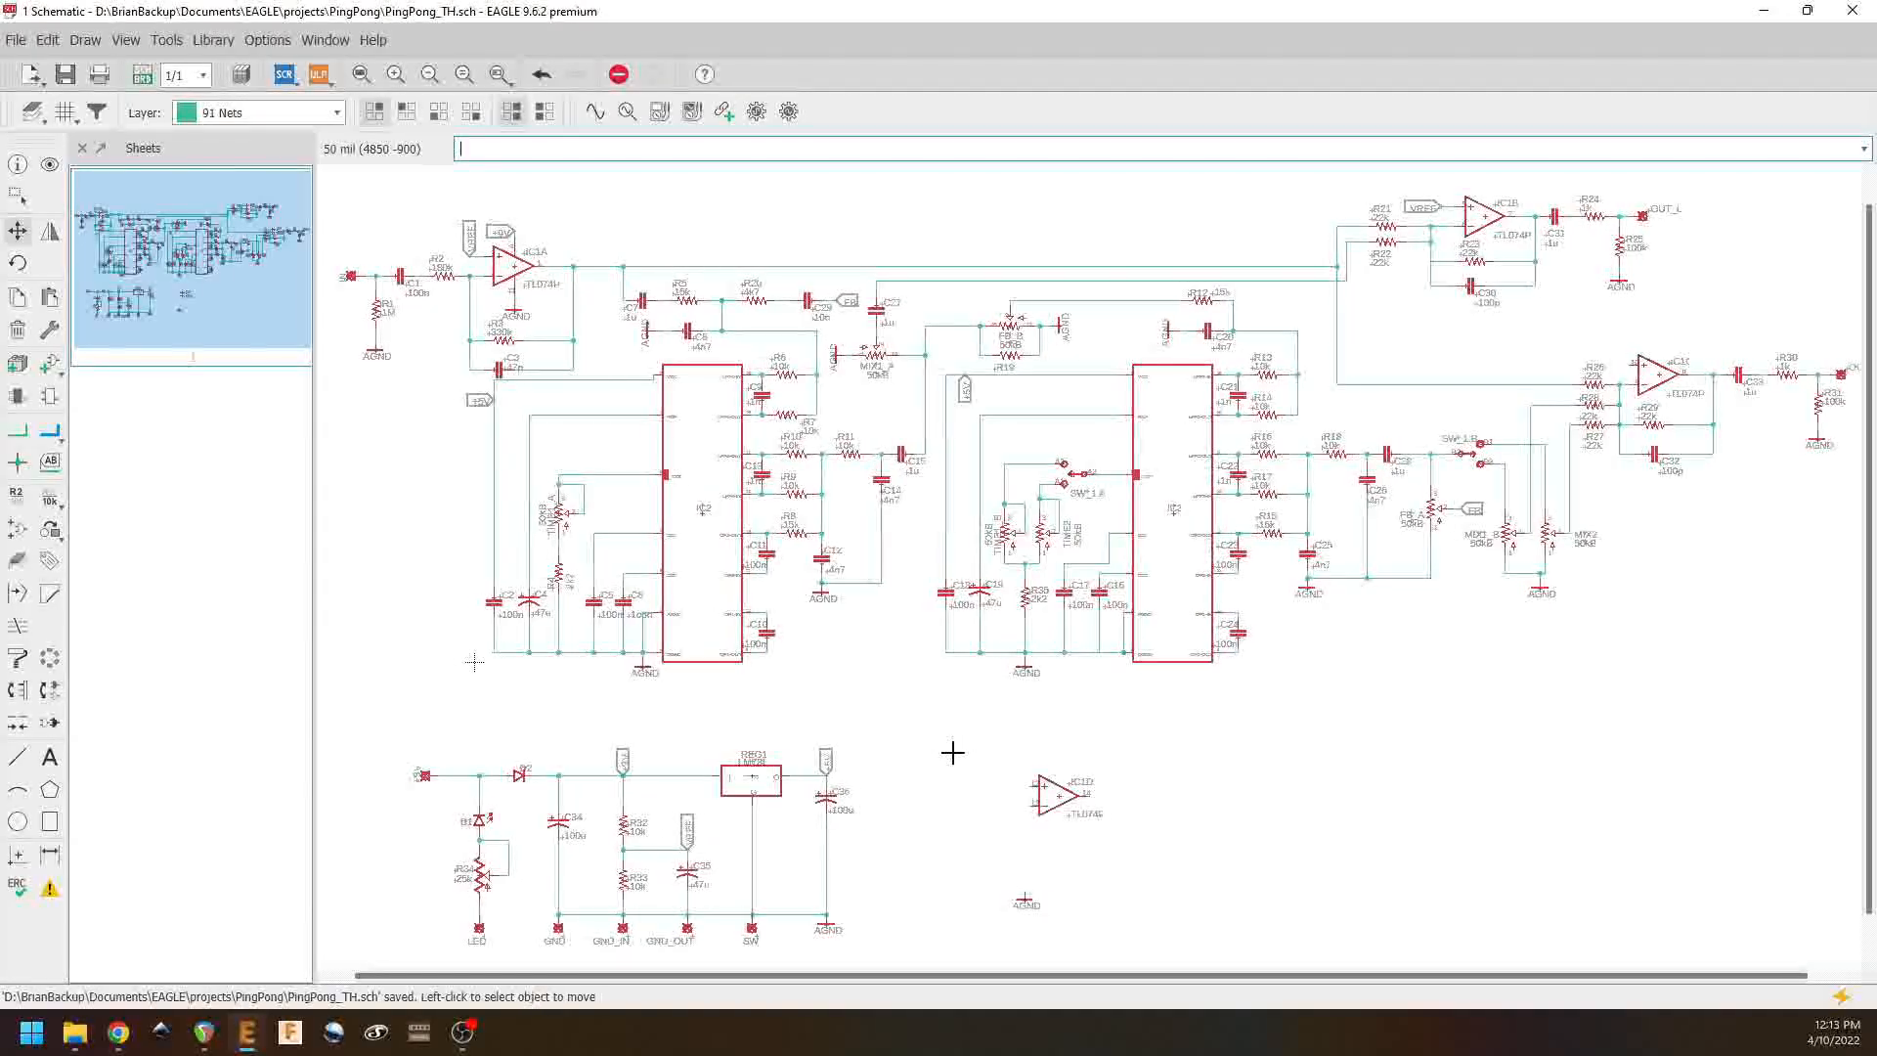